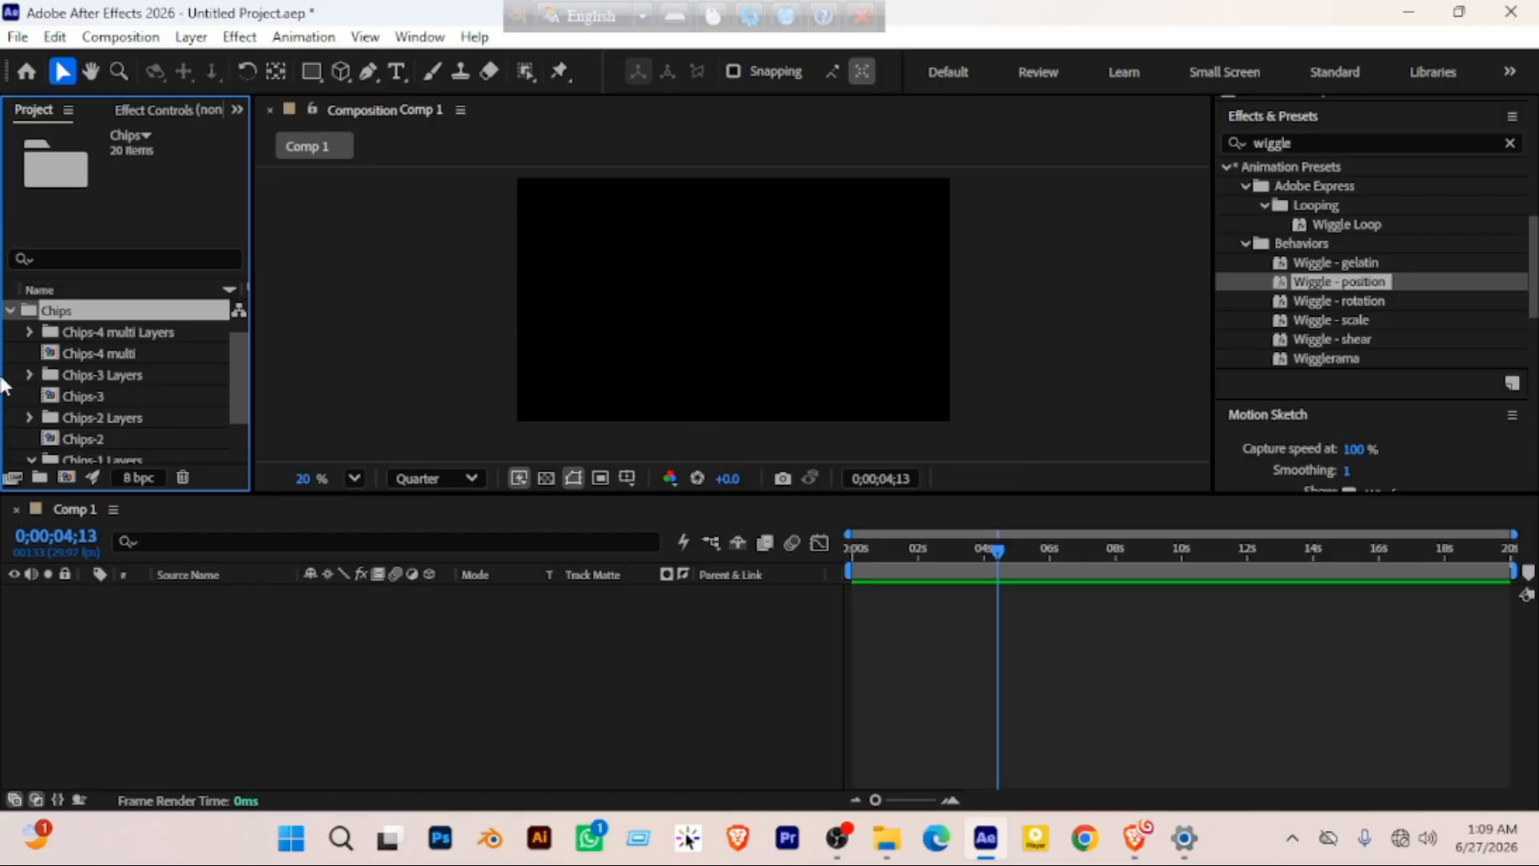
Look through the Chips-4 multi, Chips-3 and Chips-2 folders and compositions inside the Chips project folder
{"action": "left_click", "coordinate": [100, 332]}
{"action": "left_click", "coordinate": [106, 376]}
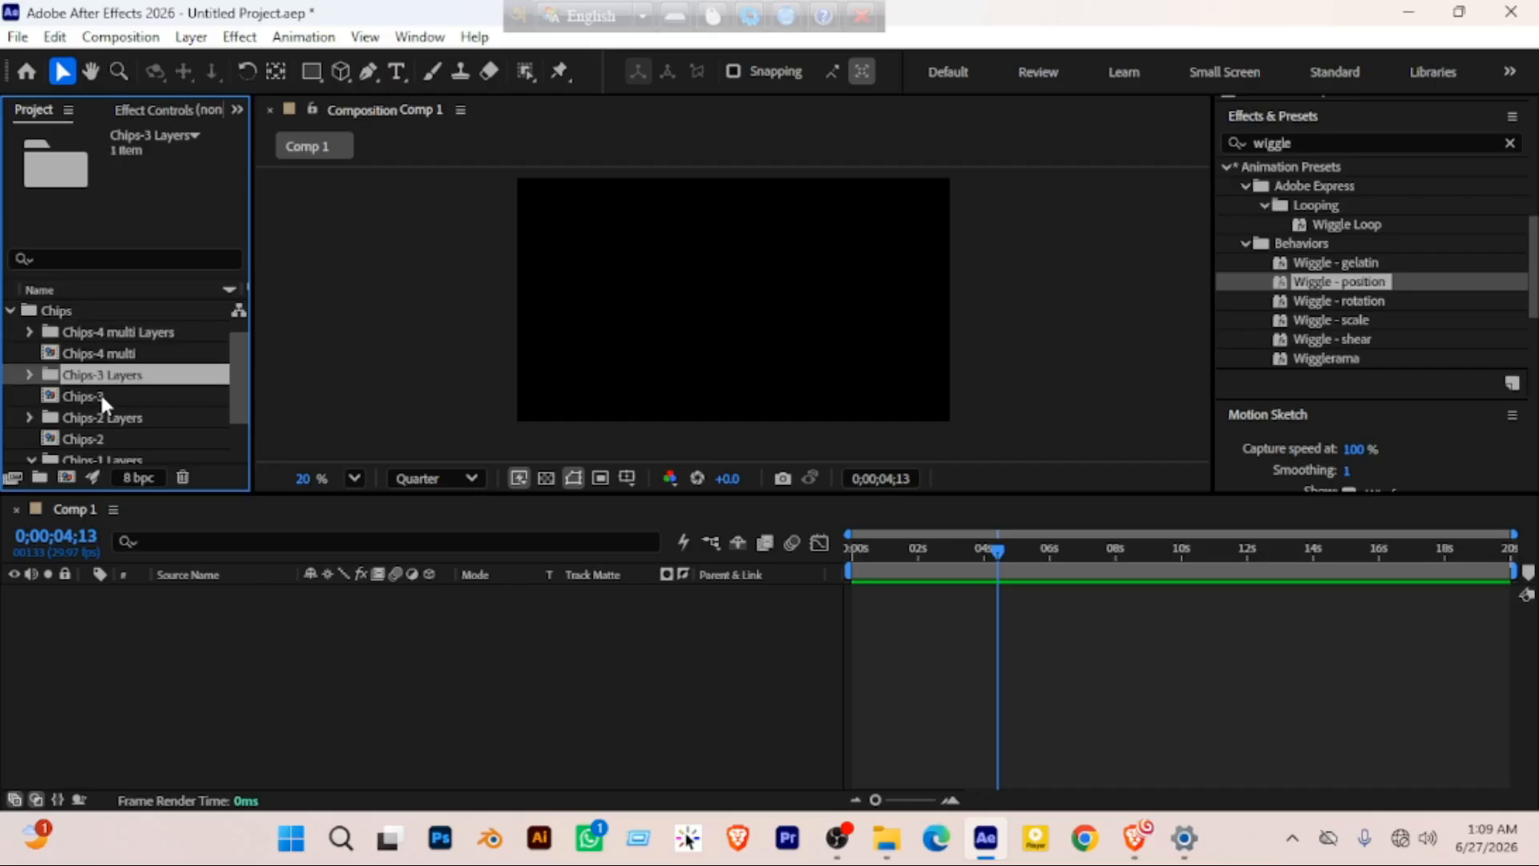
{"action": "left_click", "coordinate": [99, 395]}
{"action": "left_click", "coordinate": [104, 417]}
{"action": "left_click", "coordinate": [86, 440]}
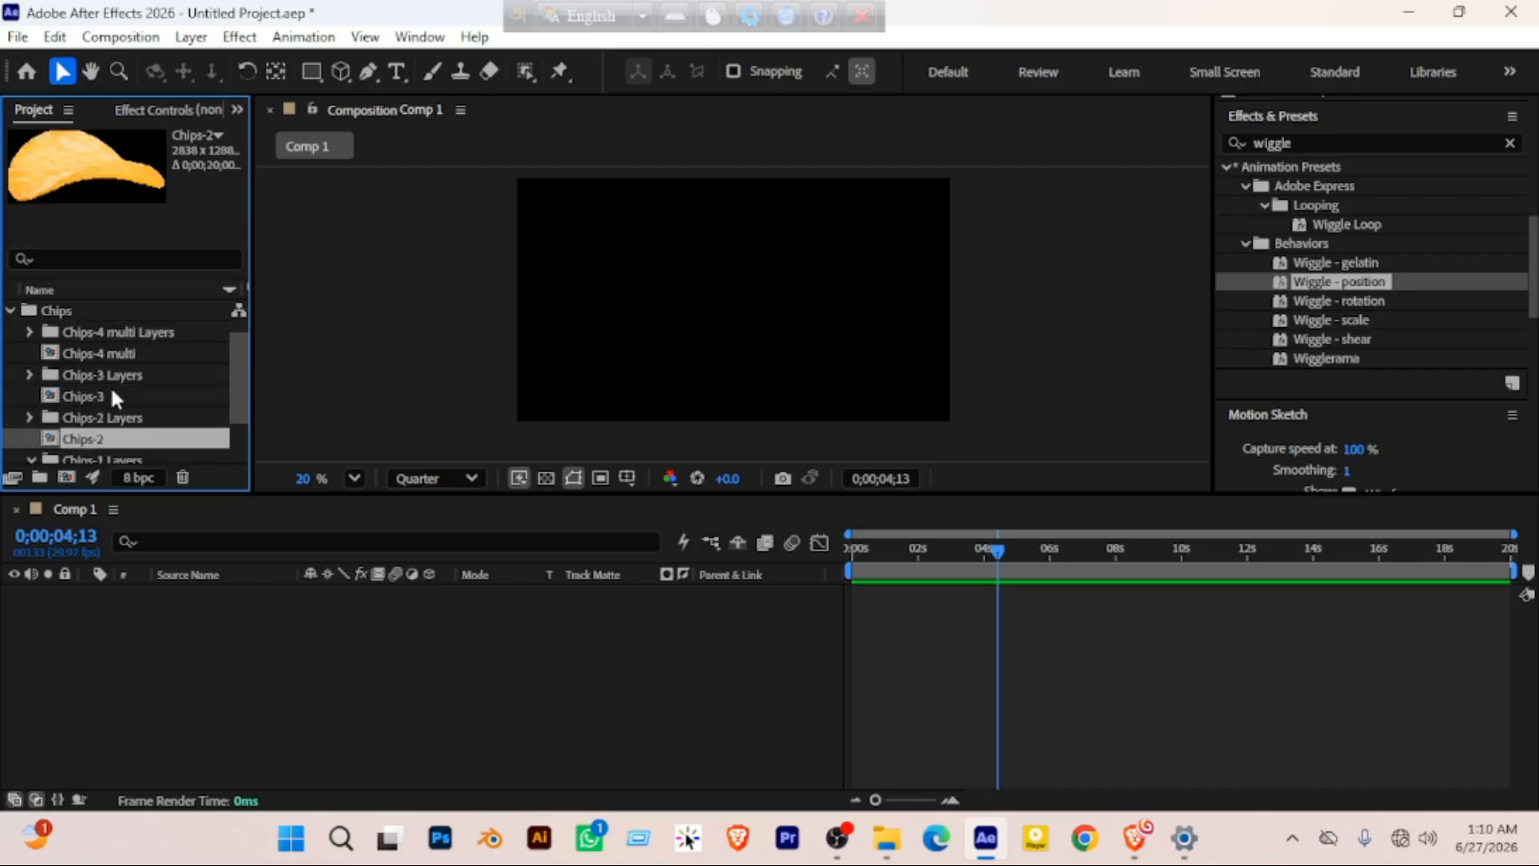
{"action": "left_click", "coordinate": [127, 334]}
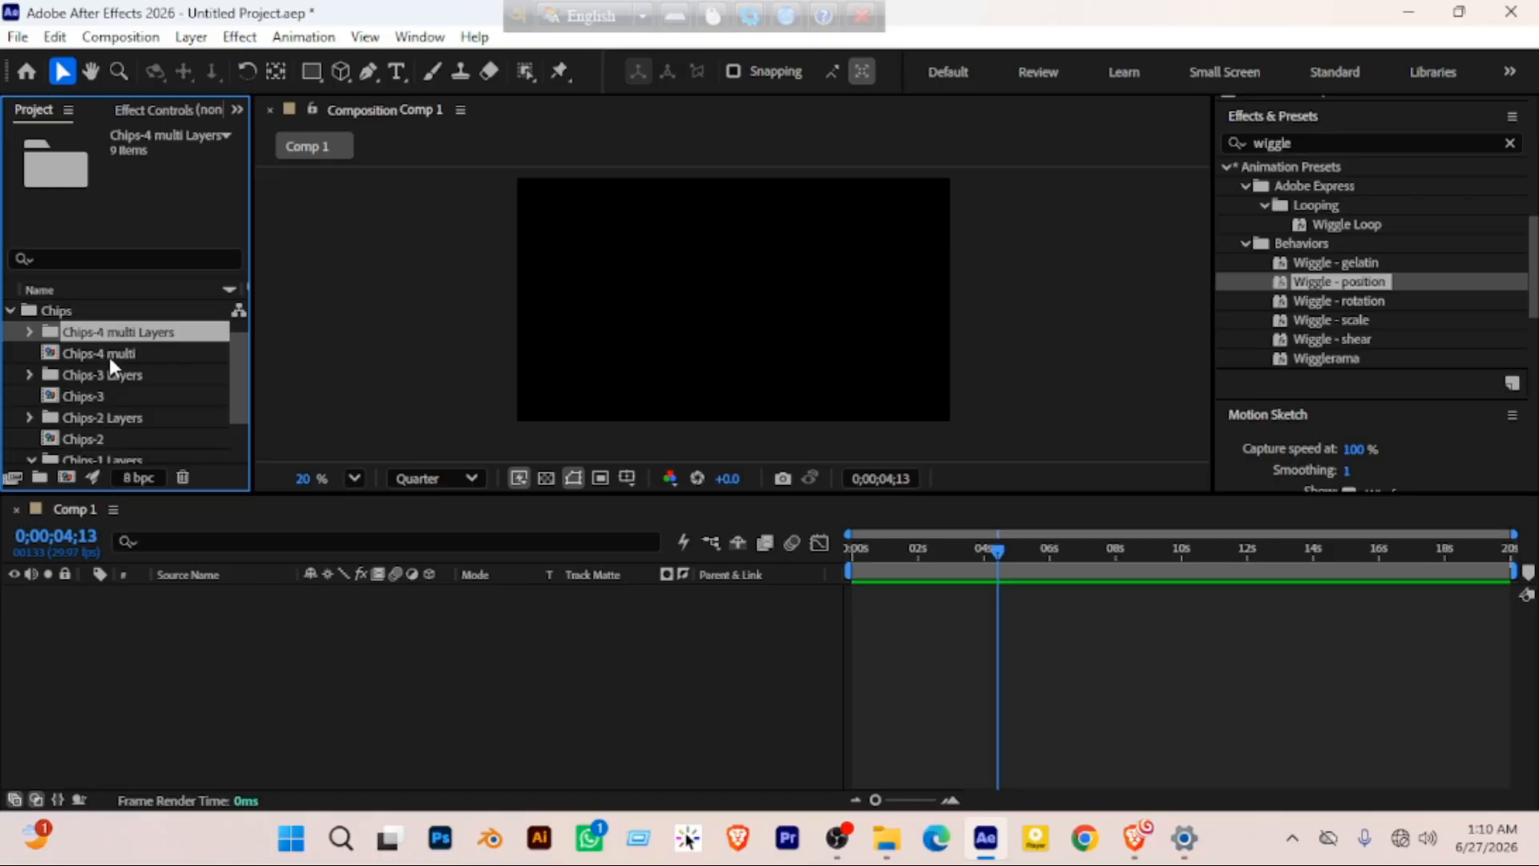
{"action": "left_click", "coordinate": [109, 356]}
{"action": "left_click", "coordinate": [84, 374]}
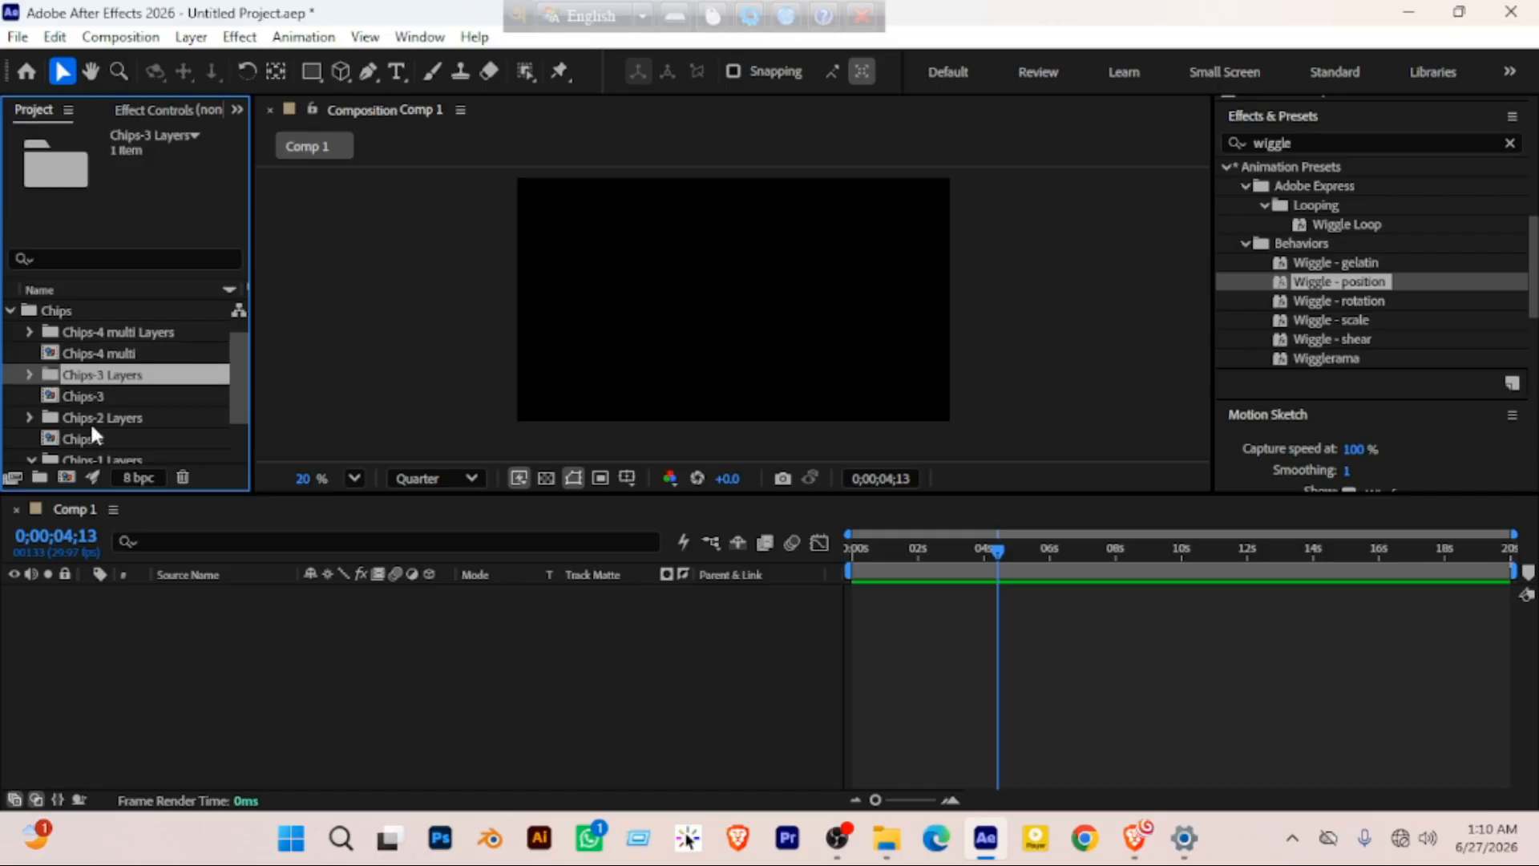
Create a new 1920x1080 composition named "Chips Frist Step" at 29.97 fps with a 20-second duration
{"action": "left_click", "coordinate": [67, 477]}
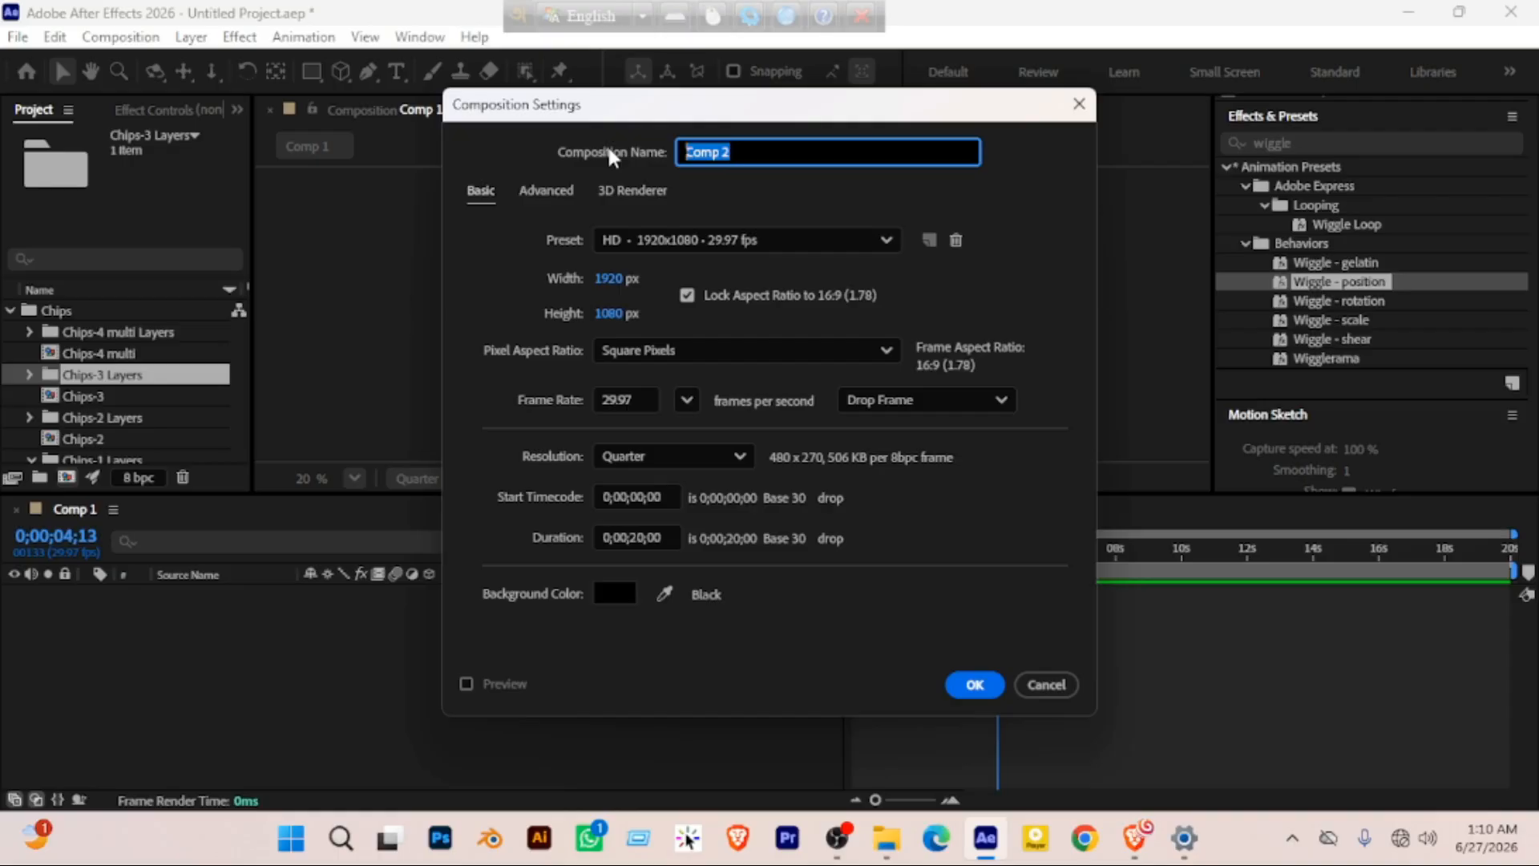
{"action": "type", "text": "Pt"}
{"action": "key", "text": "BackSpace"}
{"action": "type", "text": "C"}
{"action": "key", "text": "BackSpace"}
{"action": "key", "text": "BackSpace"}
{"action": "type", "text": "Chips Frist Step"}
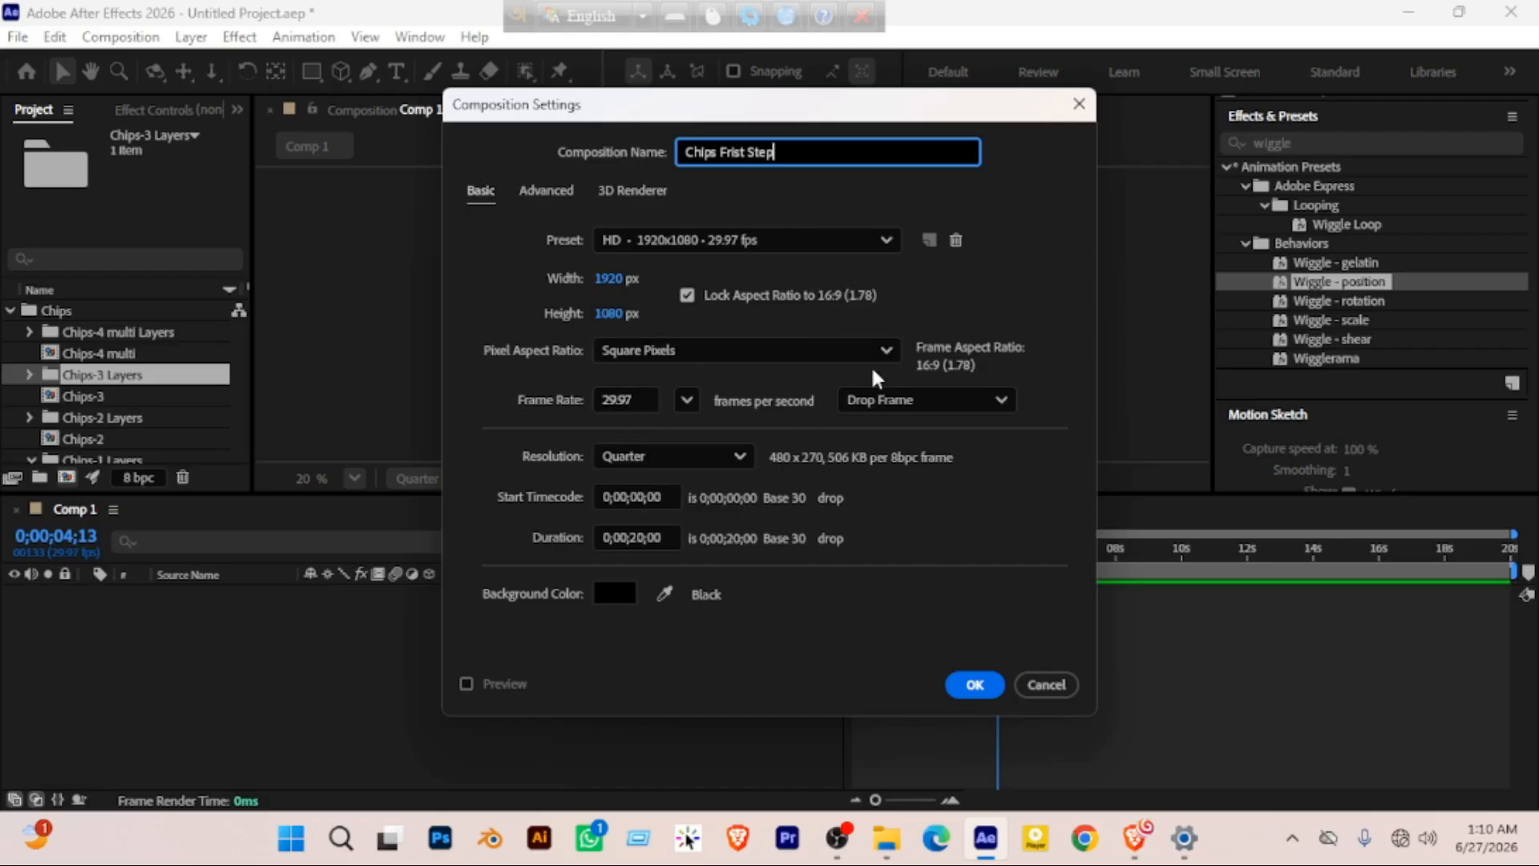
{"action": "left_click", "coordinate": [977, 686]}
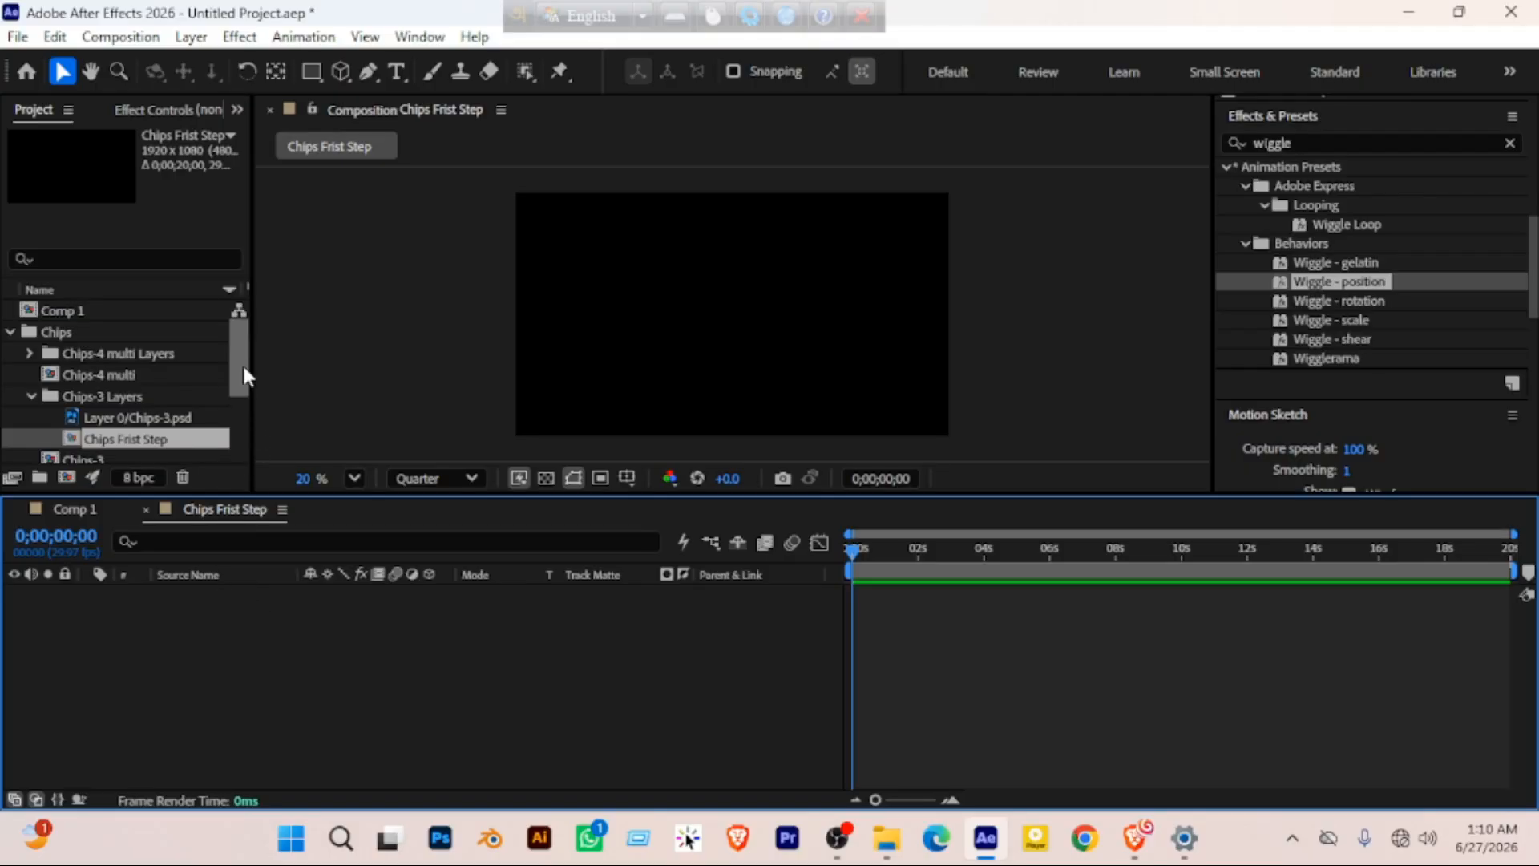
Add the Chips-3.psd, Chips-2.psd and Chips-1.psd footage as layers to the Chips Frist Step timeline, in that order
{"action": "scroll", "coordinate": [239, 377], "scroll_direction": "down", "scroll_amount": 1}
{"action": "left_click", "coordinate": [98, 380]}
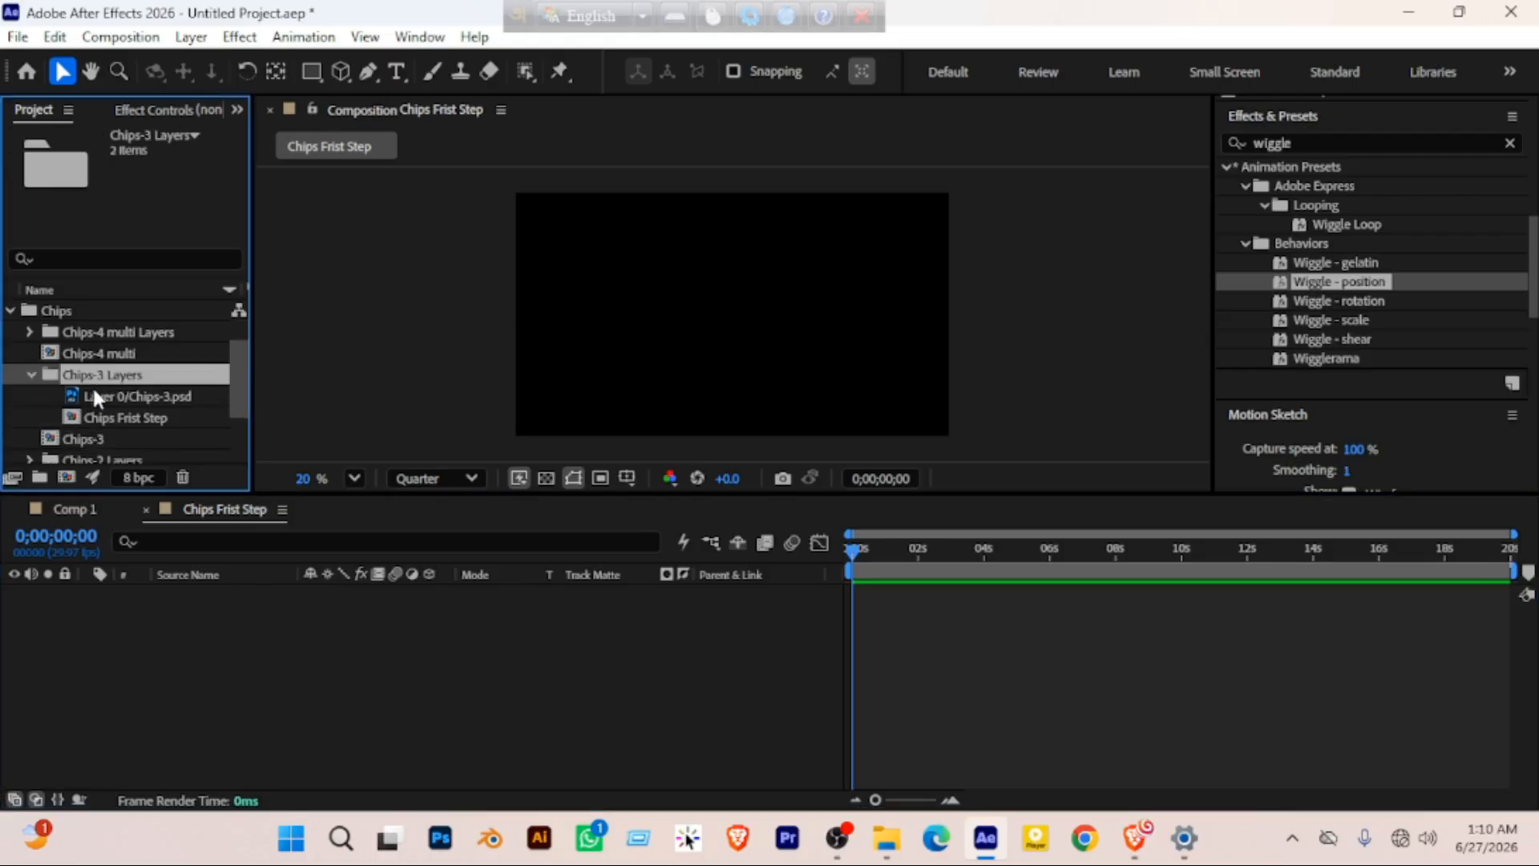
{"action": "left_click", "coordinate": [93, 396]}
{"action": "left_click_drag", "start_coordinate": [112, 403], "coordinate": [220, 662]}
{"action": "scroll", "coordinate": [131, 401], "scroll_direction": "down", "scroll_amount": 3}
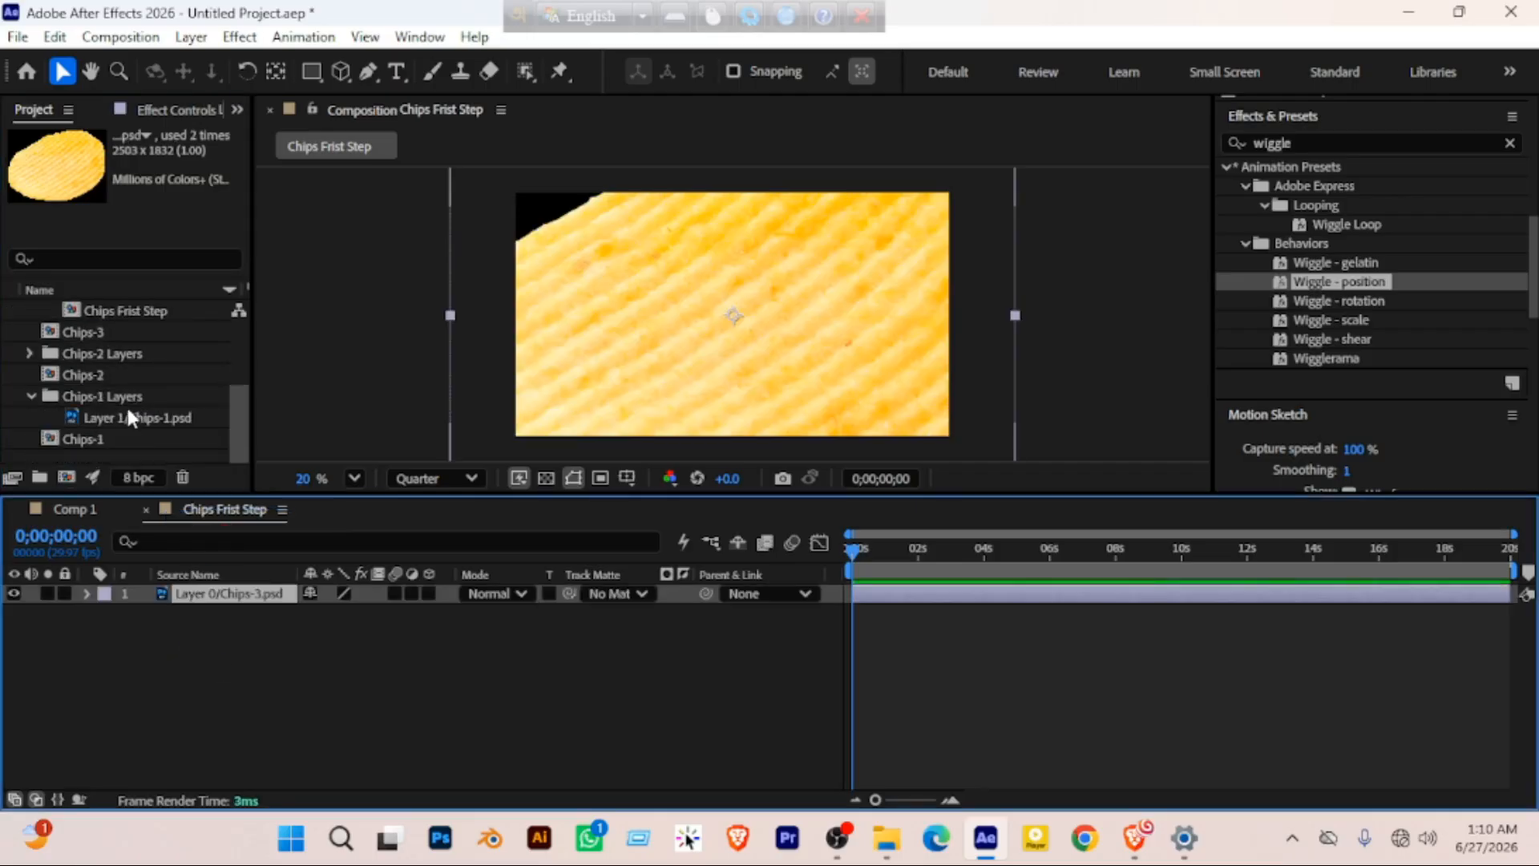
{"action": "left_click", "coordinate": [65, 359]}
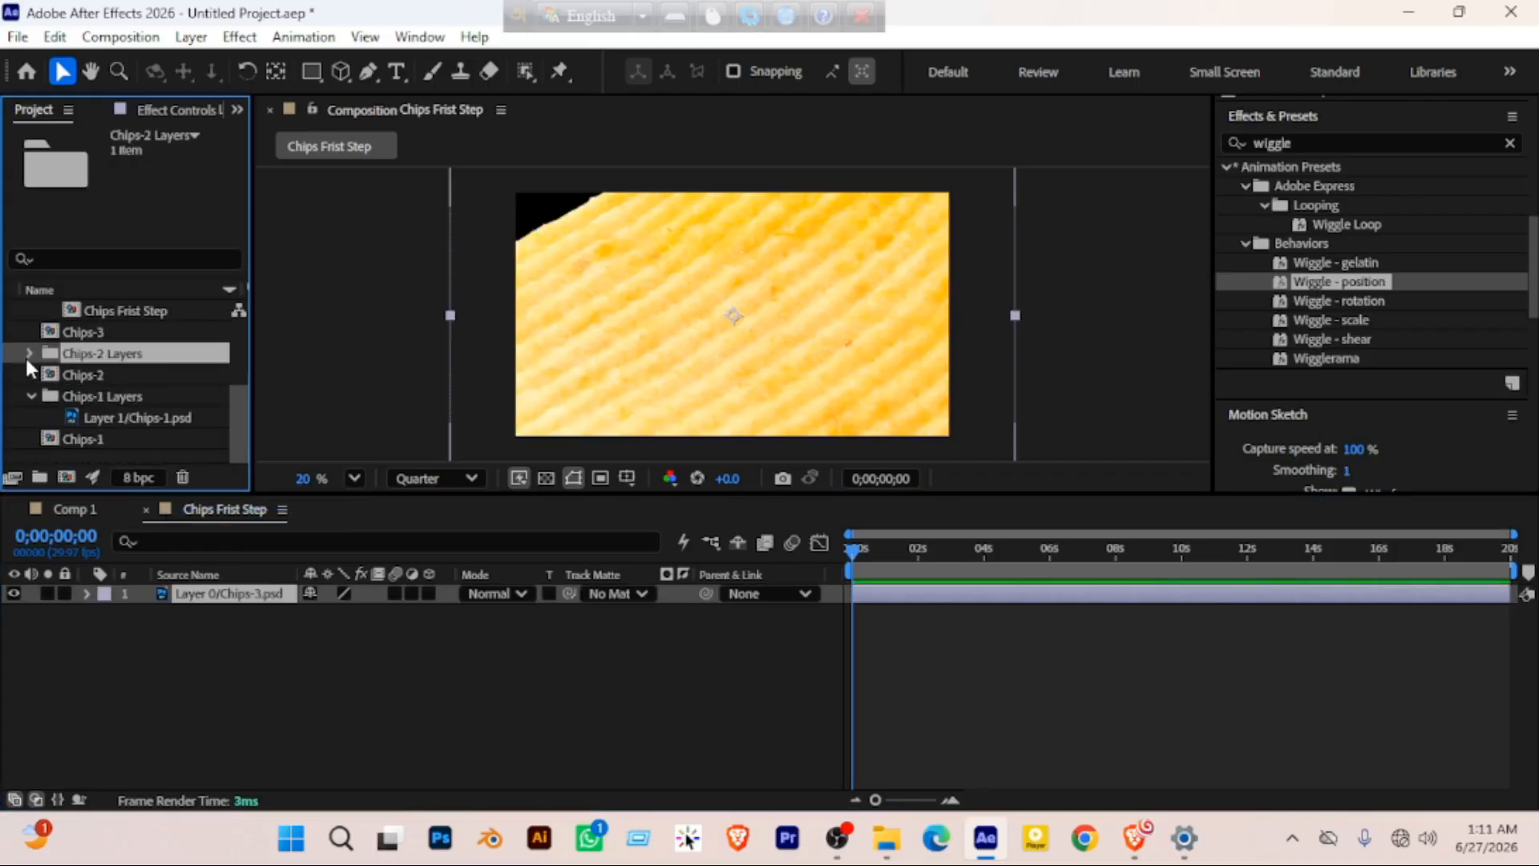
{"action": "left_click", "coordinate": [29, 354]}
{"action": "left_click_drag", "start_coordinate": [100, 376], "coordinate": [137, 657]}
{"action": "scroll", "coordinate": [114, 402], "scroll_direction": "down", "scroll_amount": 1}
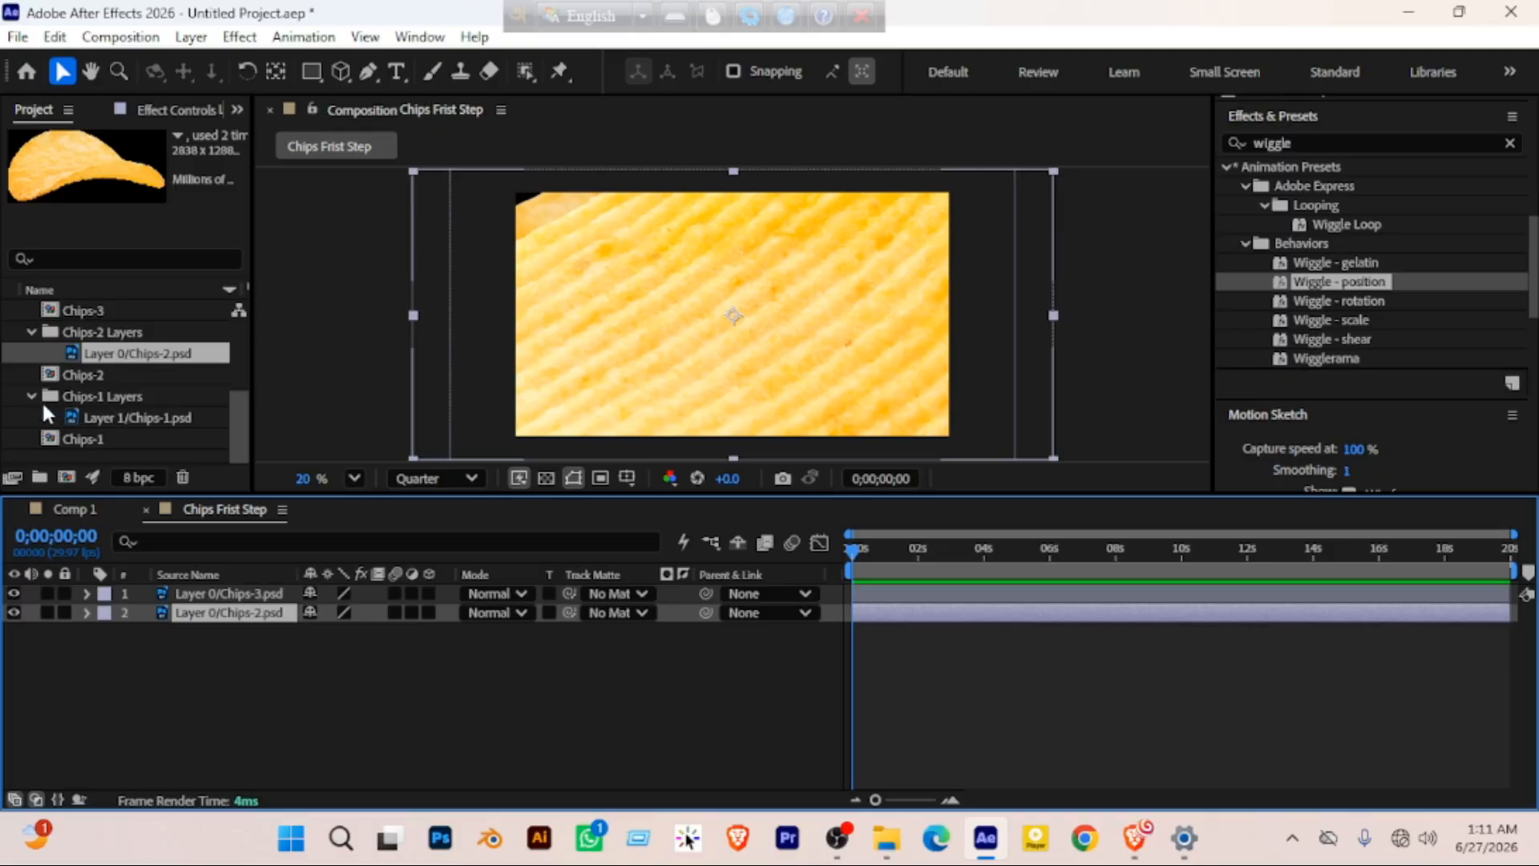
{"action": "left_click_drag", "start_coordinate": [96, 417], "coordinate": [224, 666]}
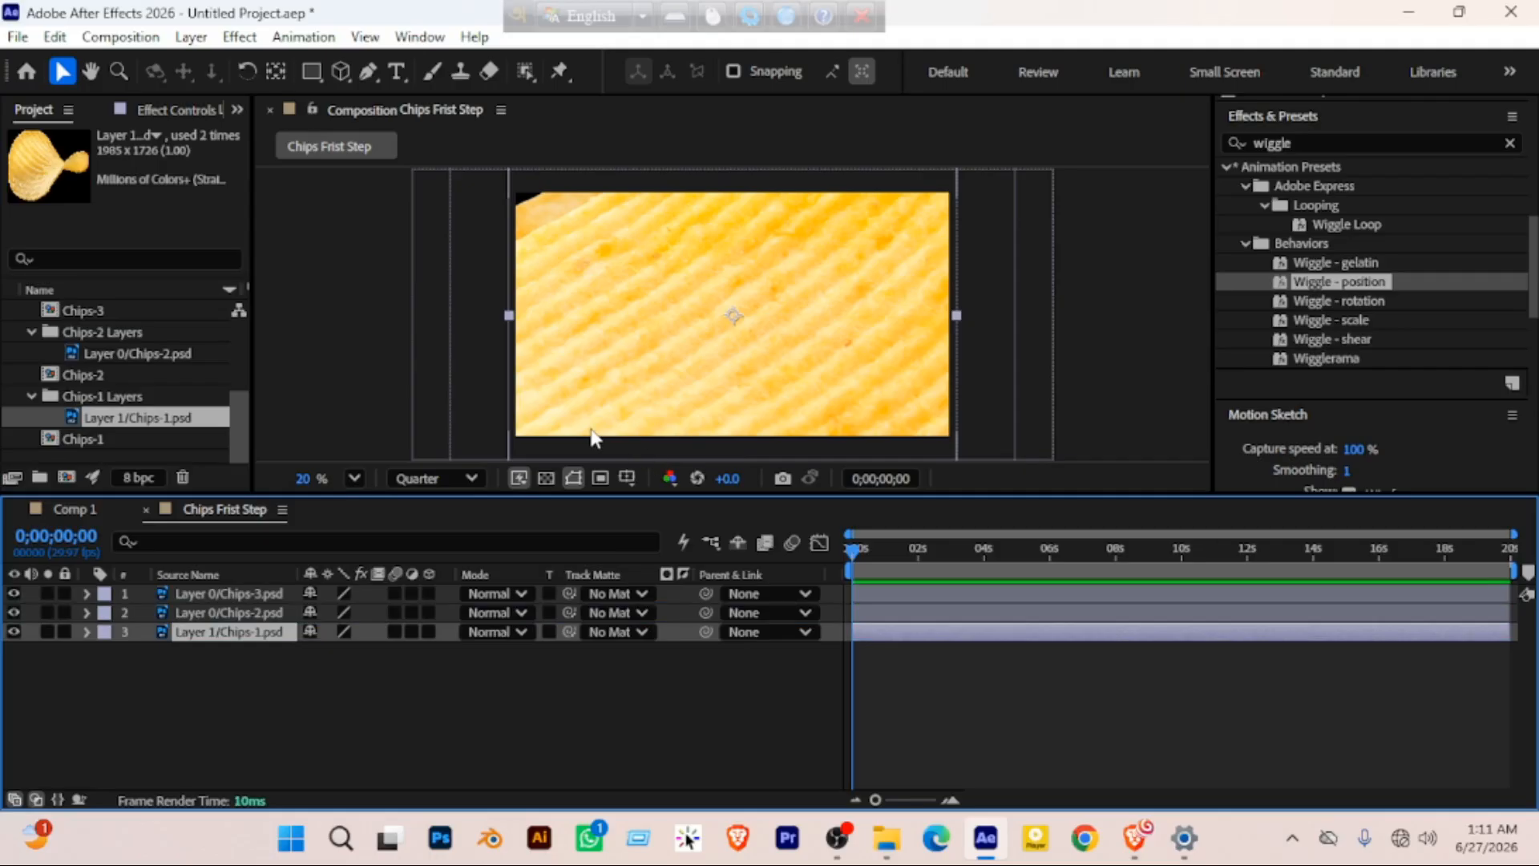
{"action": "left_click", "coordinate": [238, 702]}
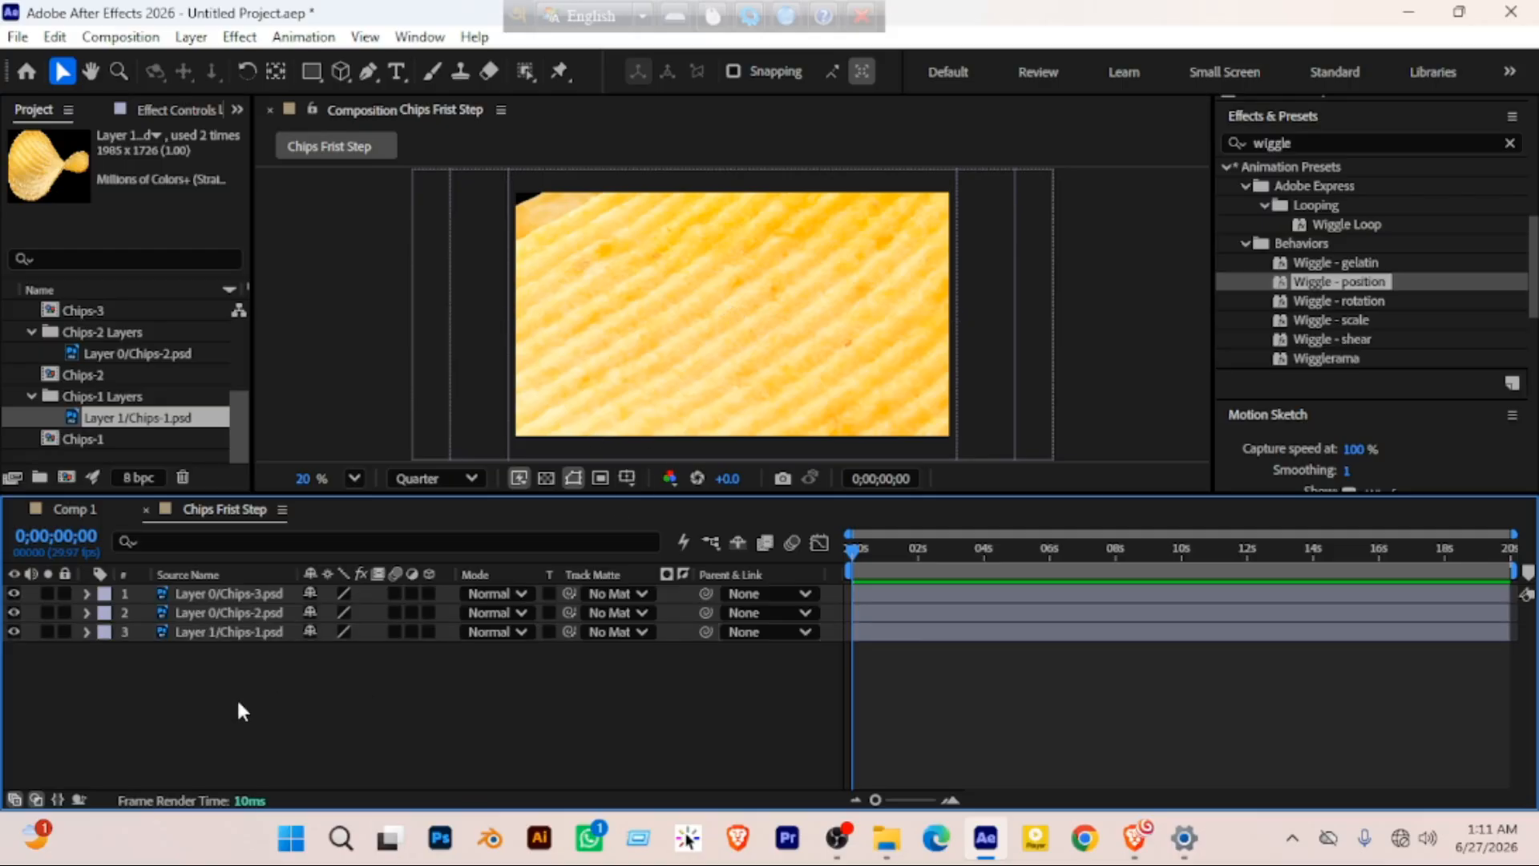
Set the scale of all three chip layers to 30%
{"action": "left_click_drag", "start_coordinate": [199, 649], "coordinate": [248, 587]}
{"action": "key", "text": "s"}
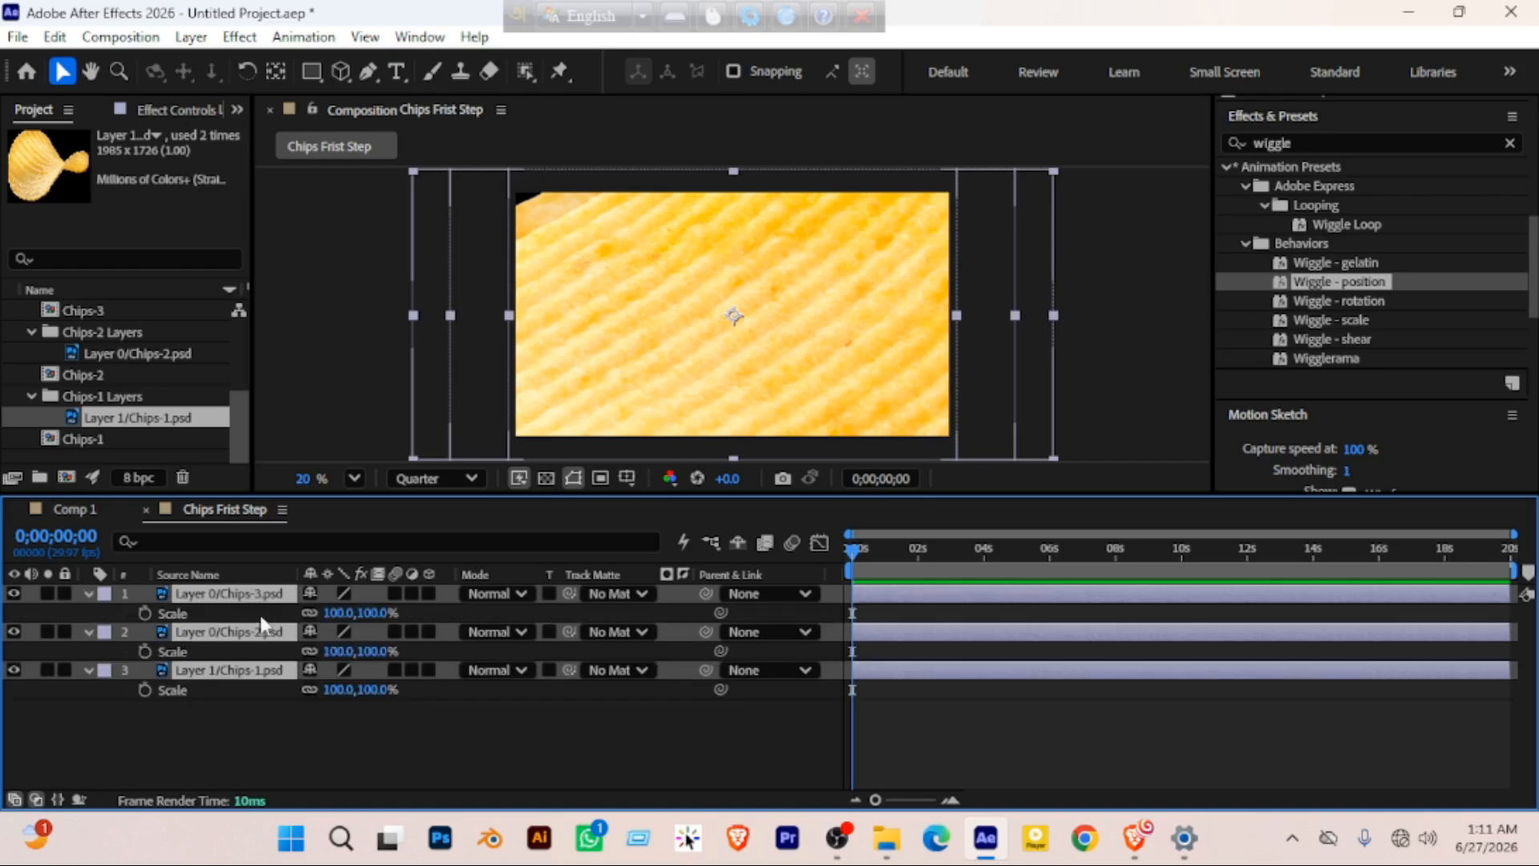
{"action": "left_click", "coordinate": [376, 612]}
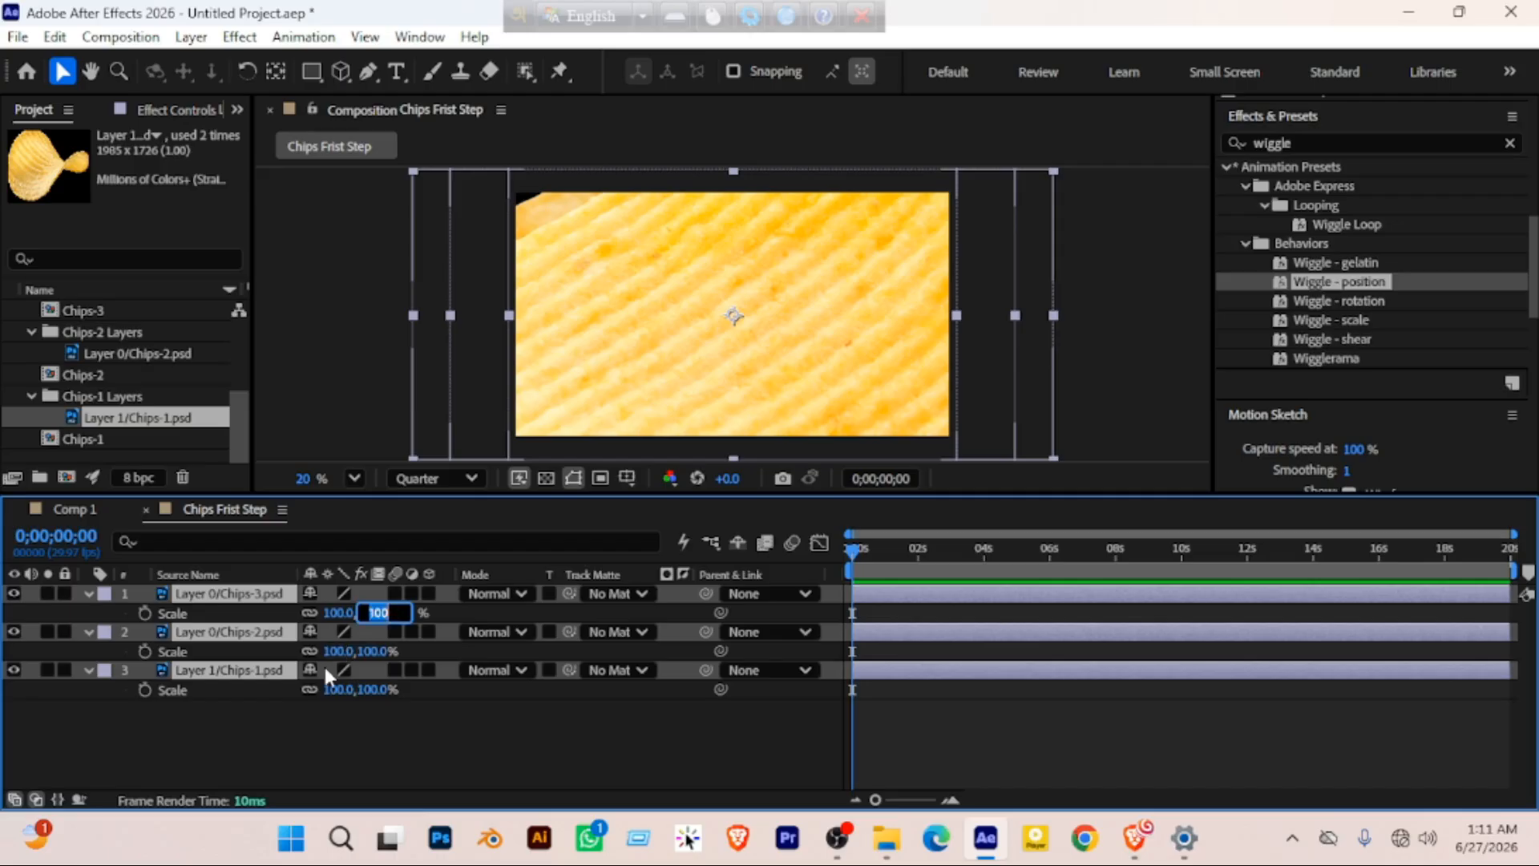
{"action": "type", "text": "30"}
{"action": "key", "text": "Return"}
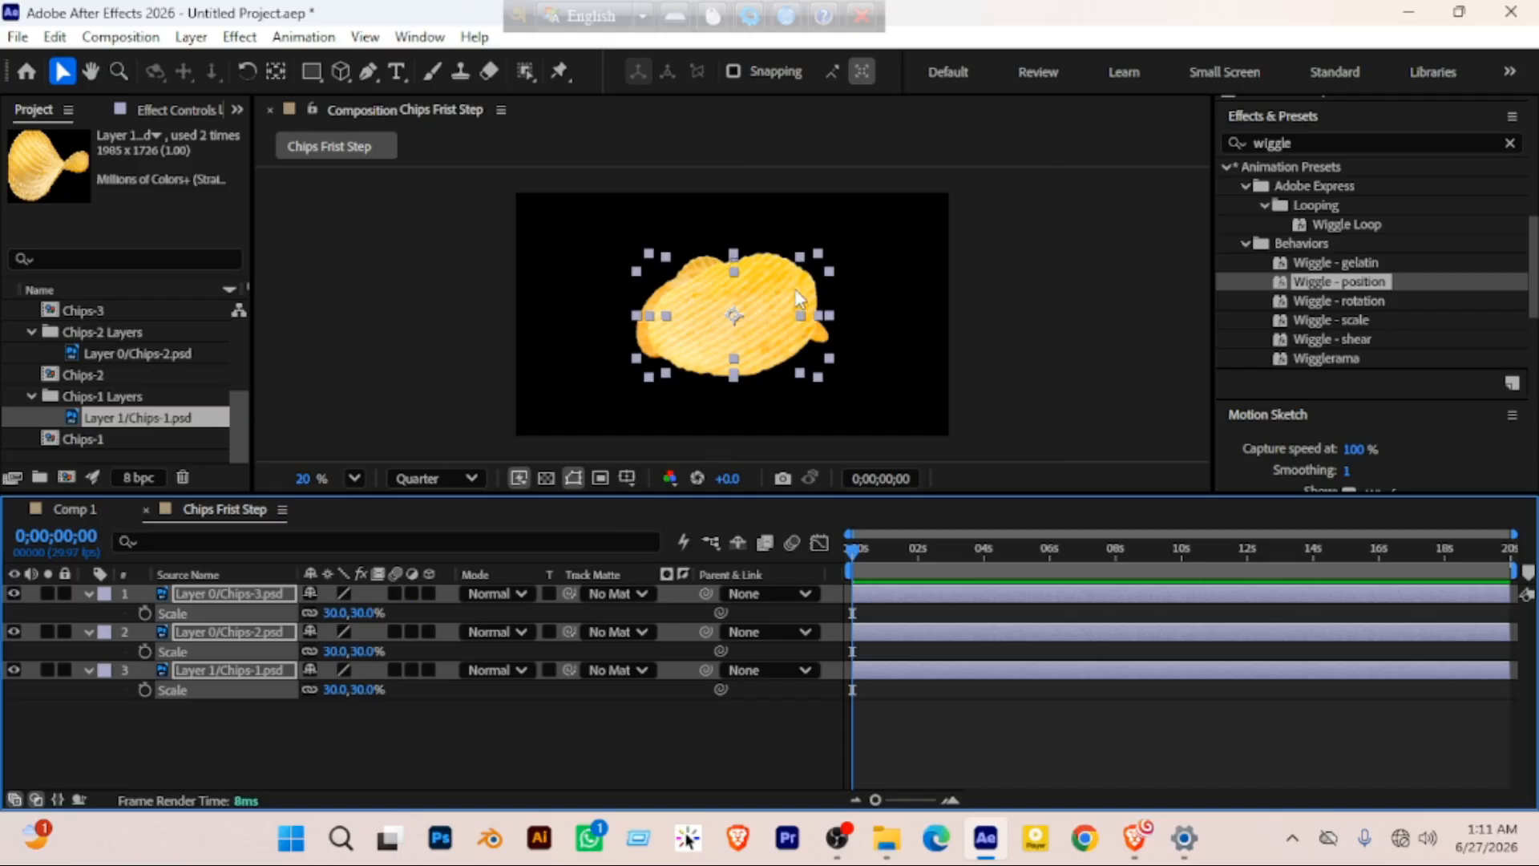
{"action": "left_click", "coordinate": [427, 742]}
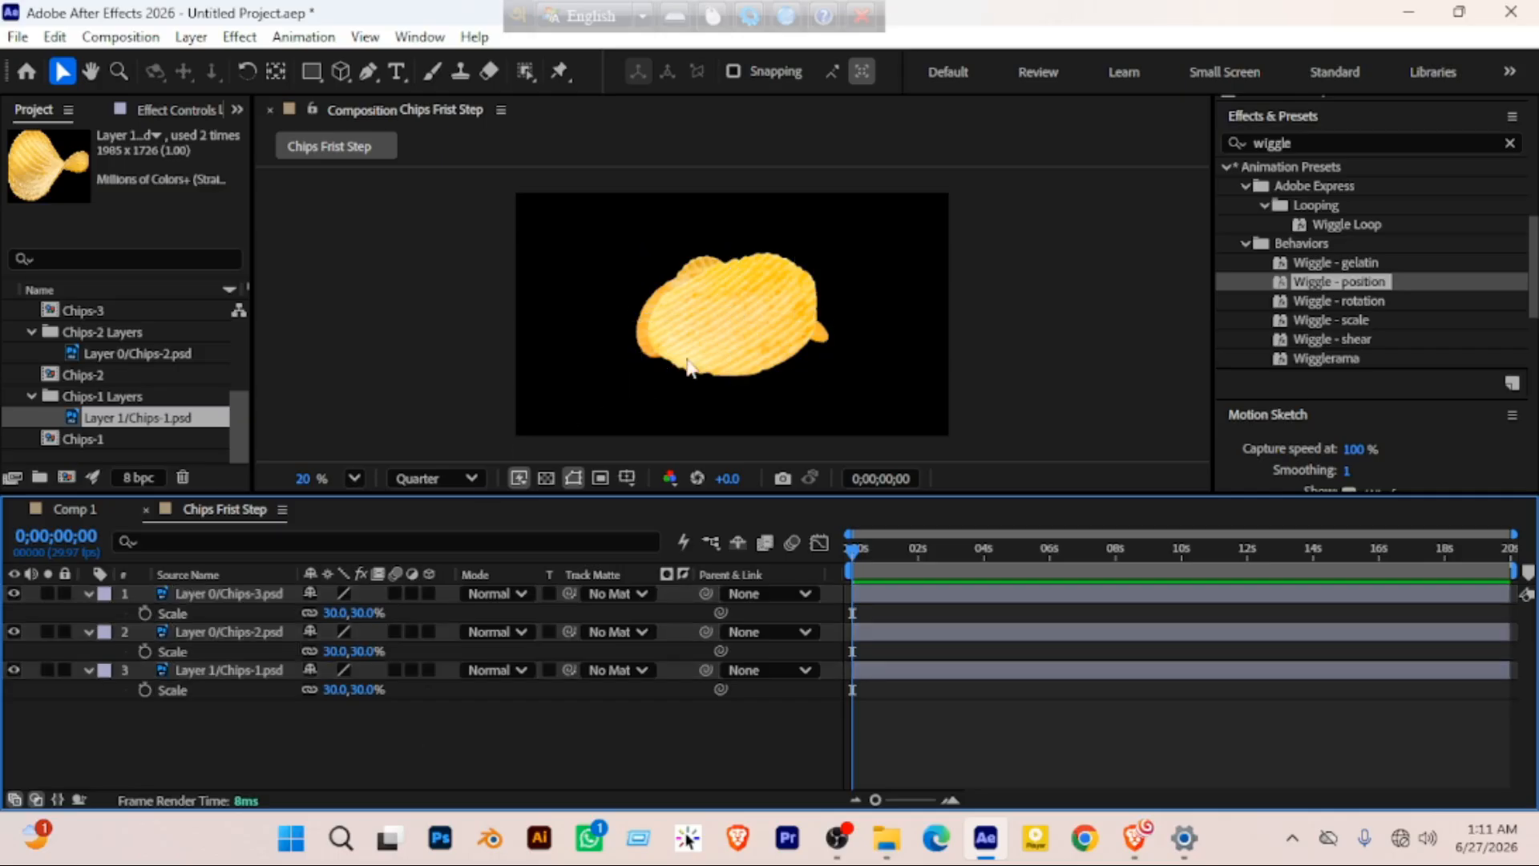
Spread the chips apart, with Chips-3 at the frame's left, Chips-2 at the lower right and Chips-1 between them
{"action": "left_click_drag", "start_coordinate": [758, 330], "coordinate": [637, 354]}
{"action": "left_click", "coordinate": [741, 328]}
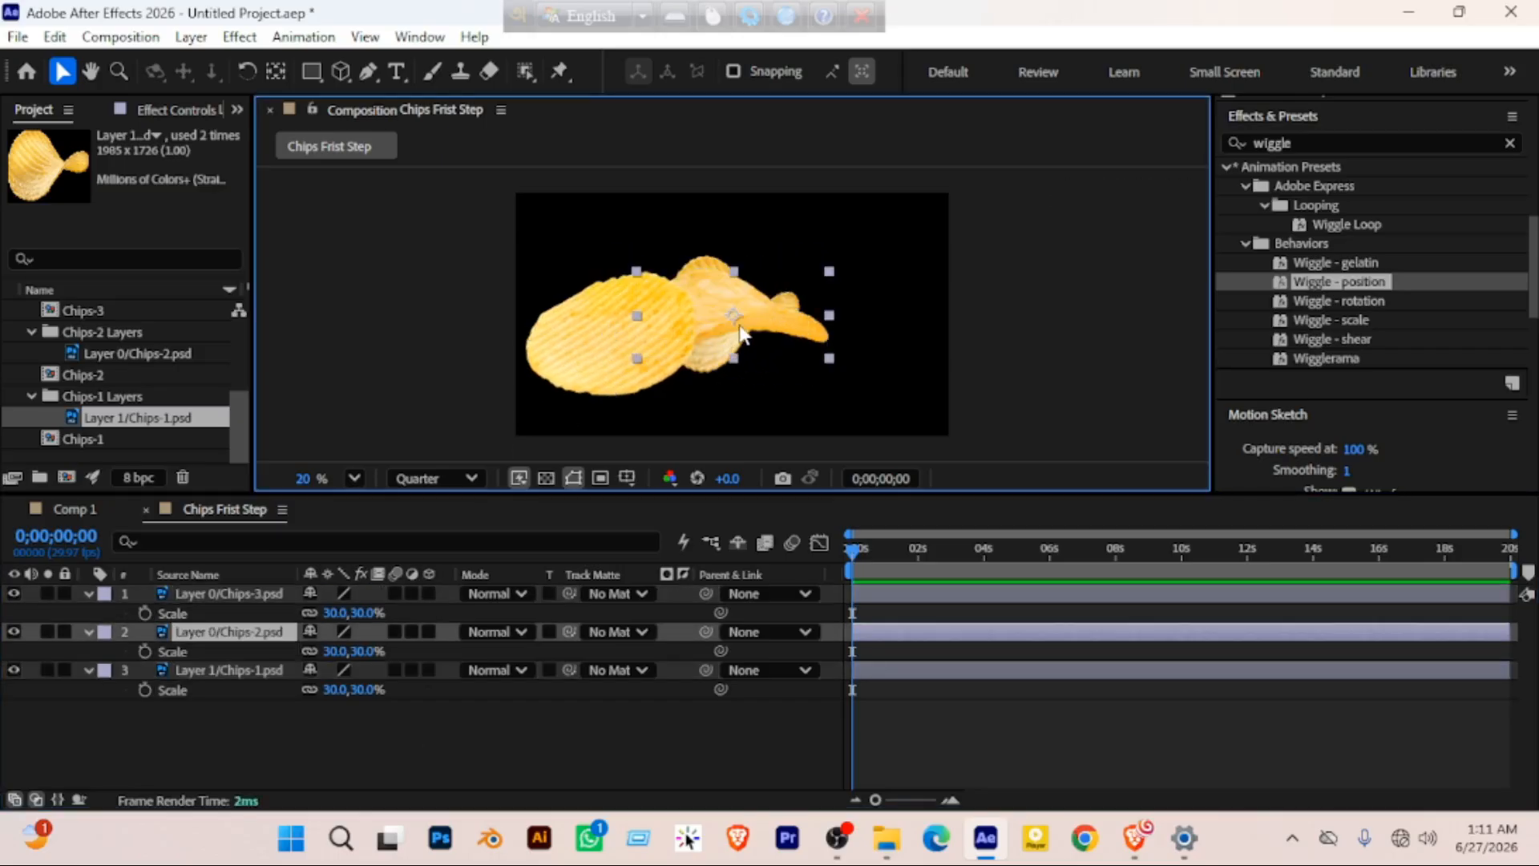
{"action": "left_click_drag", "start_coordinate": [742, 322], "coordinate": [841, 364]}
{"action": "left_click", "coordinate": [735, 309]}
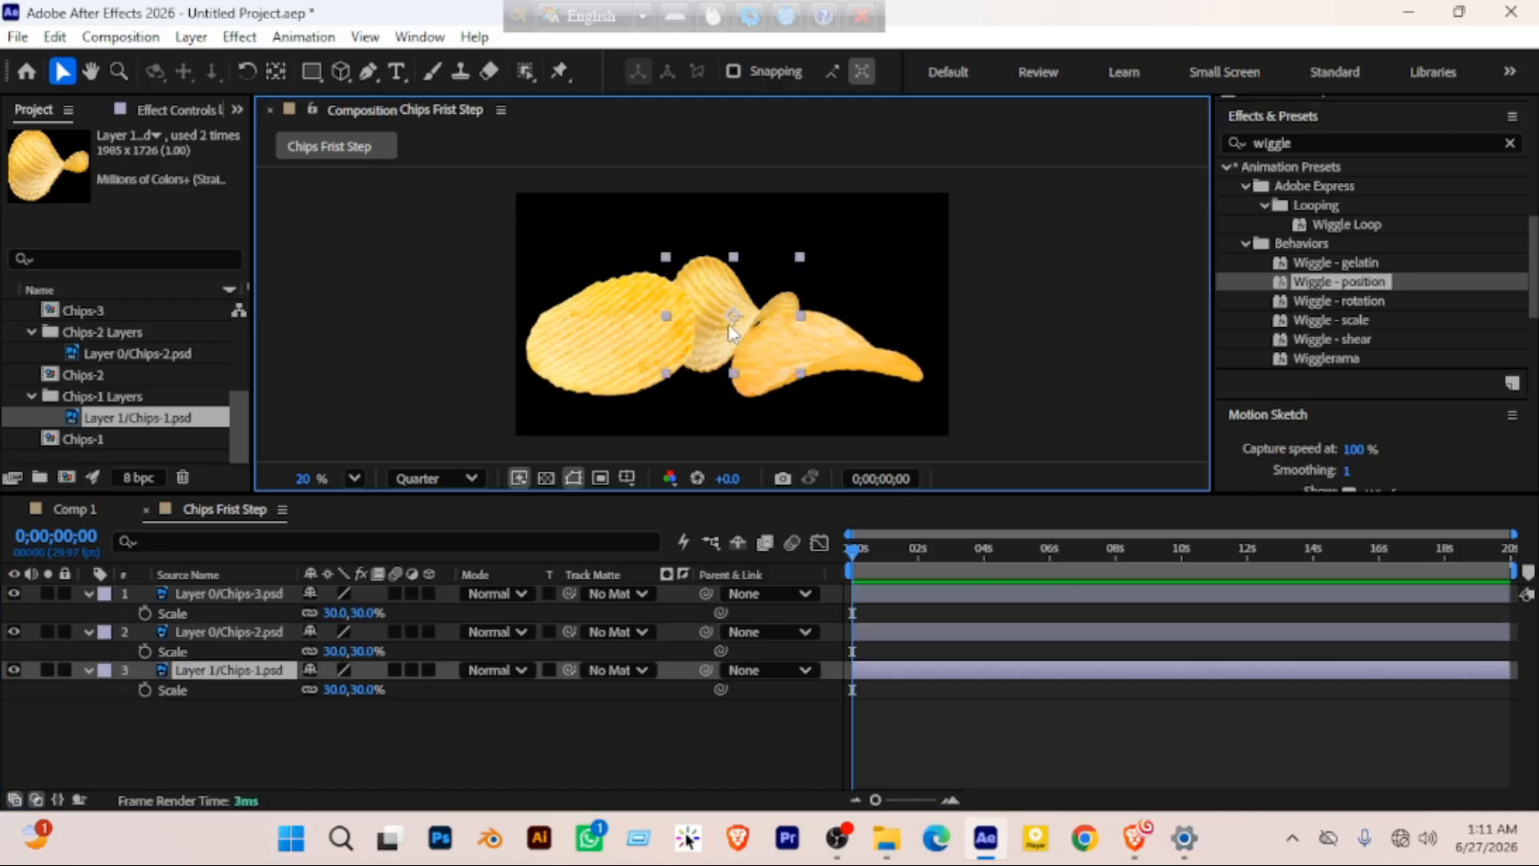
{"action": "left_click_drag", "start_coordinate": [728, 324], "coordinate": [721, 334]}
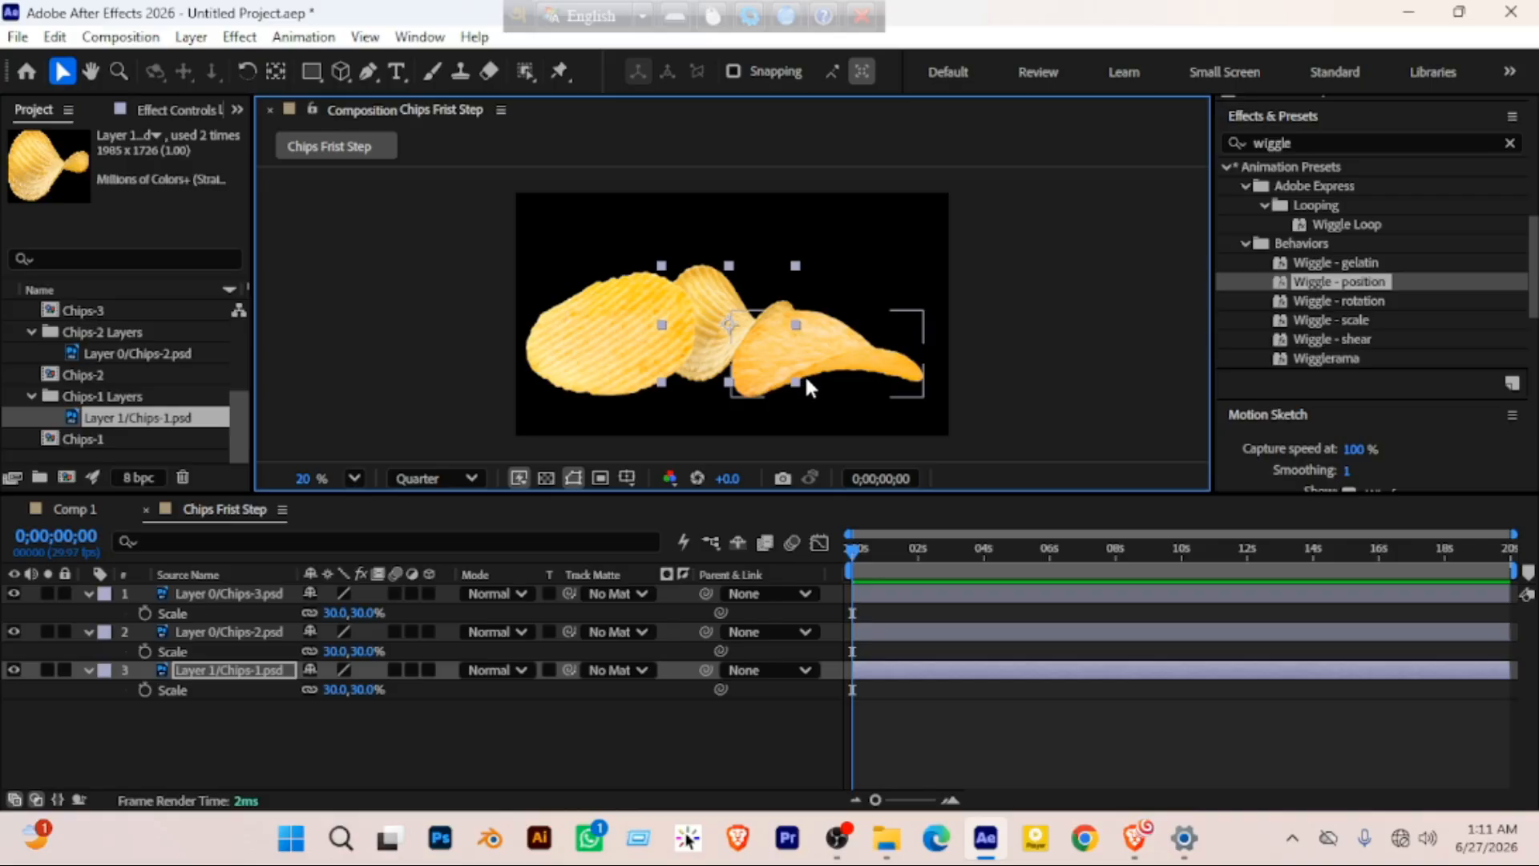
Bring the Chips-1 layer to the top of the layer stack and nudge it slightly left and down
{"action": "left_click", "coordinate": [233, 676]}
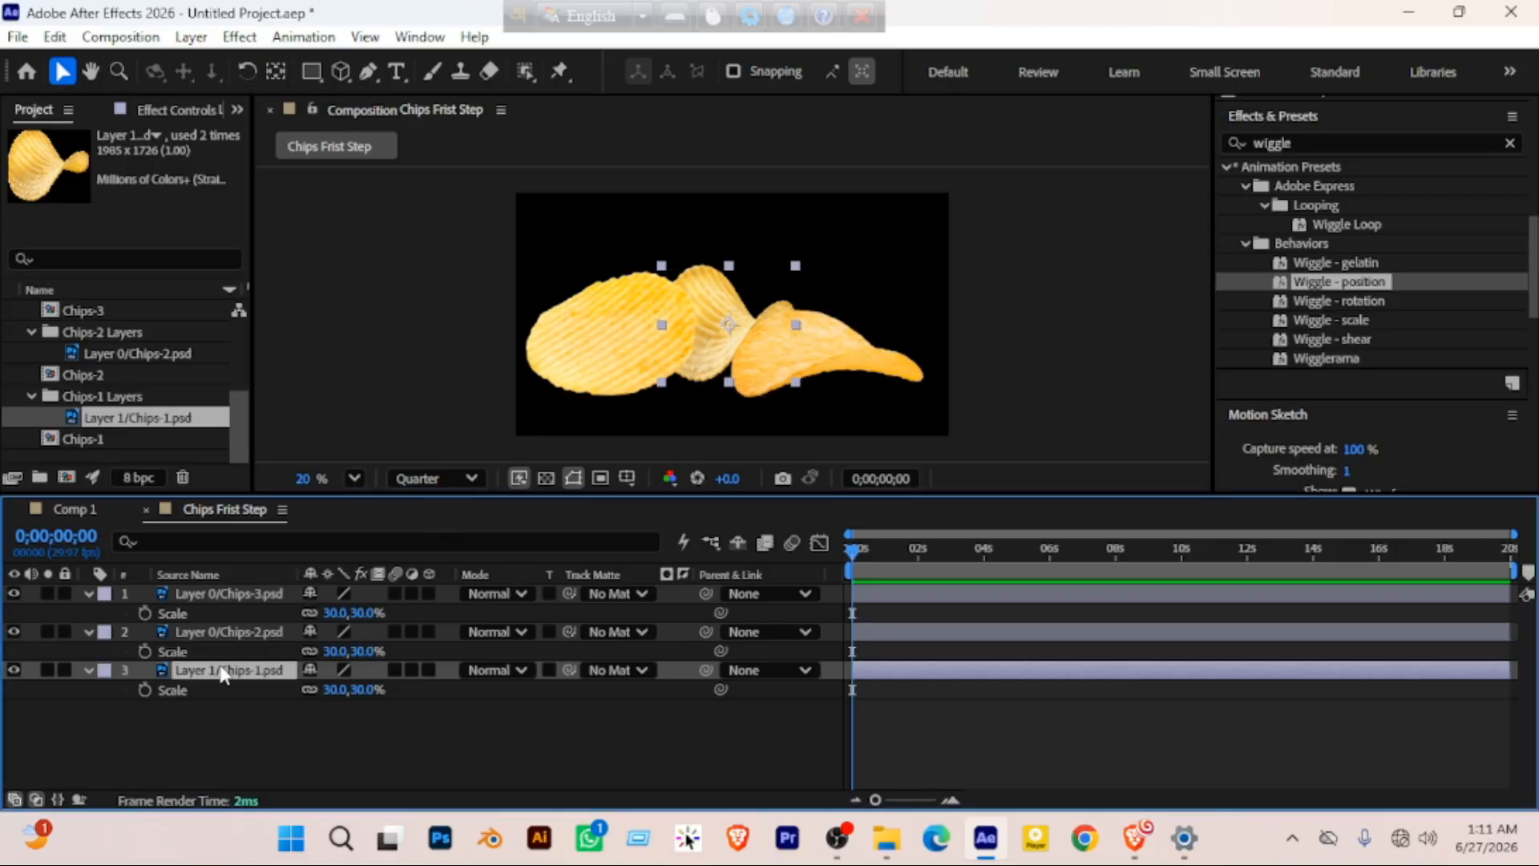
{"action": "key", "text": "ctrl+bracketright"}
{"action": "key", "text": "ctrl+bracketright"}
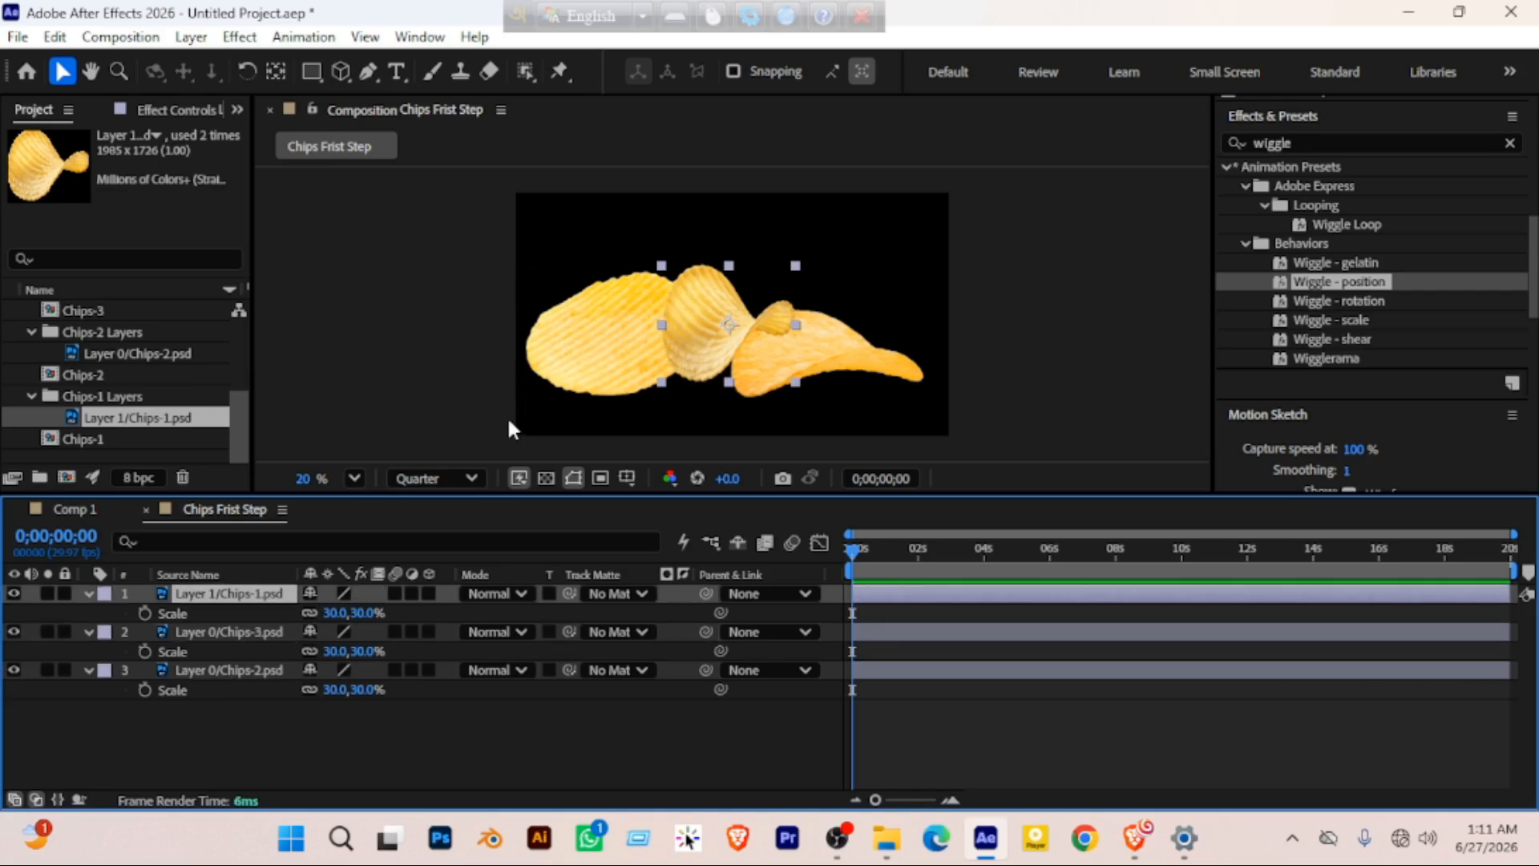
{"action": "left_click_drag", "start_coordinate": [722, 329], "coordinate": [707, 337]}
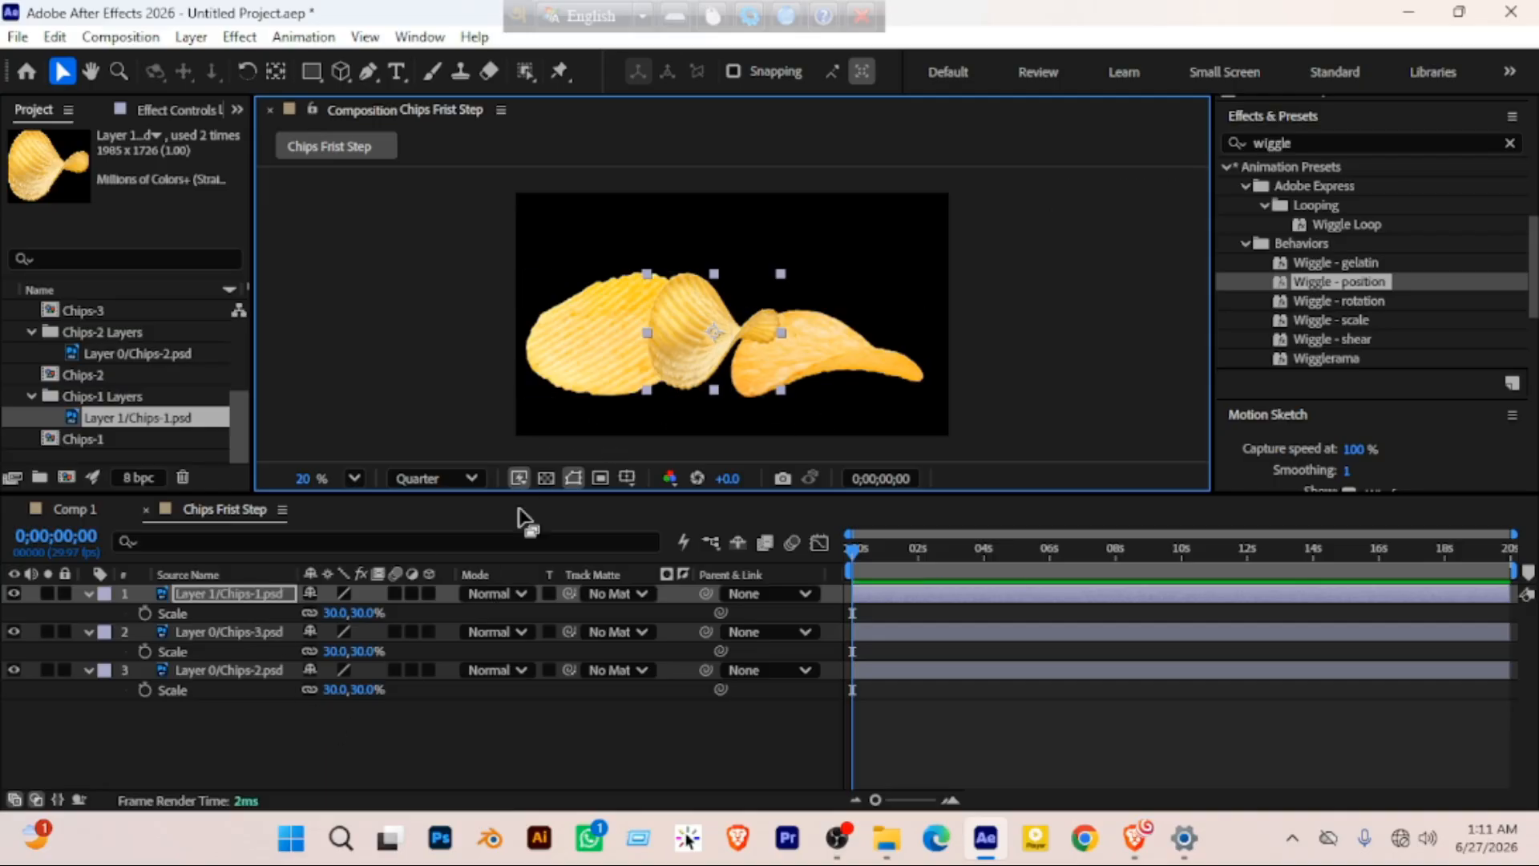
Set the Chips-1 layer's scale to 40%
{"action": "left_click", "coordinate": [367, 613]}
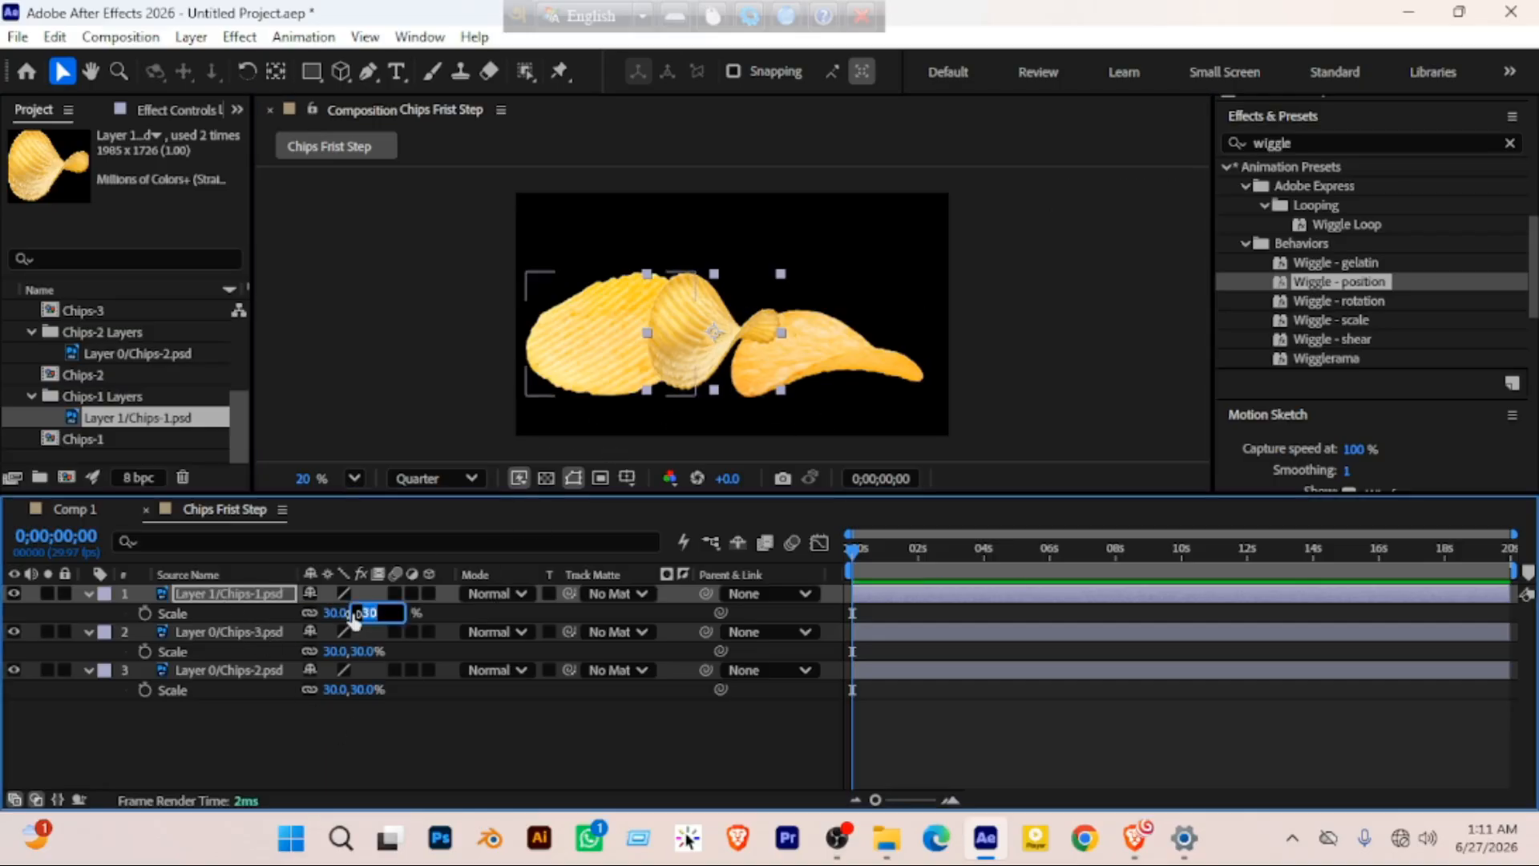
{"action": "type", "text": "40"}
{"action": "key", "text": "Return"}
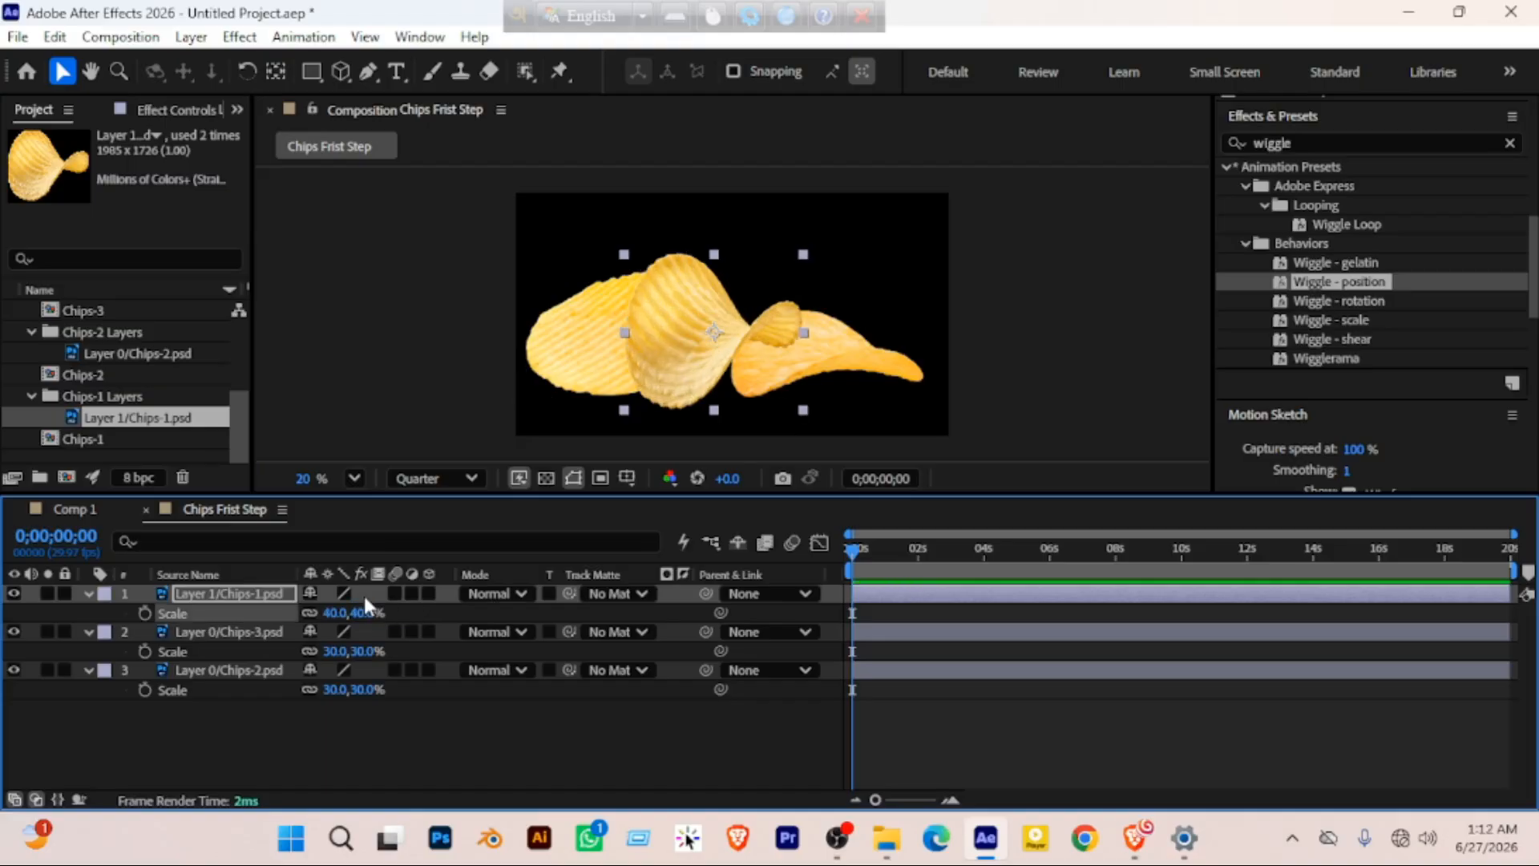
Reduce the scale of the Chips-3 and Chips-2 layers together, trying 25% and settling on 20%
{"action": "left_click", "coordinate": [231, 635]}
{"action": "left_click", "coordinate": [229, 668], "text": "shift"}
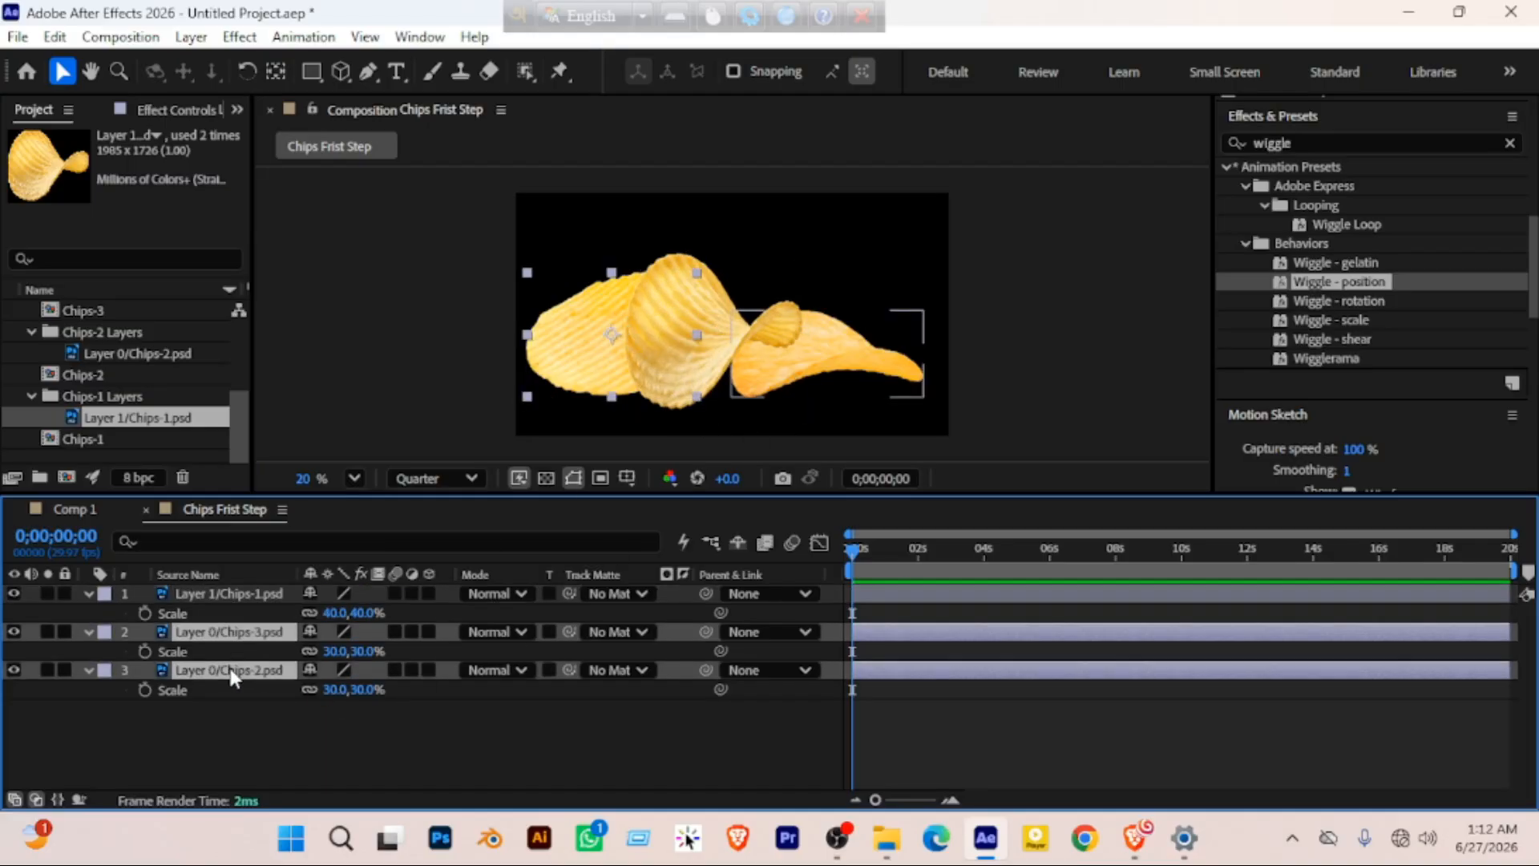
{"action": "left_click", "coordinate": [360, 652]}
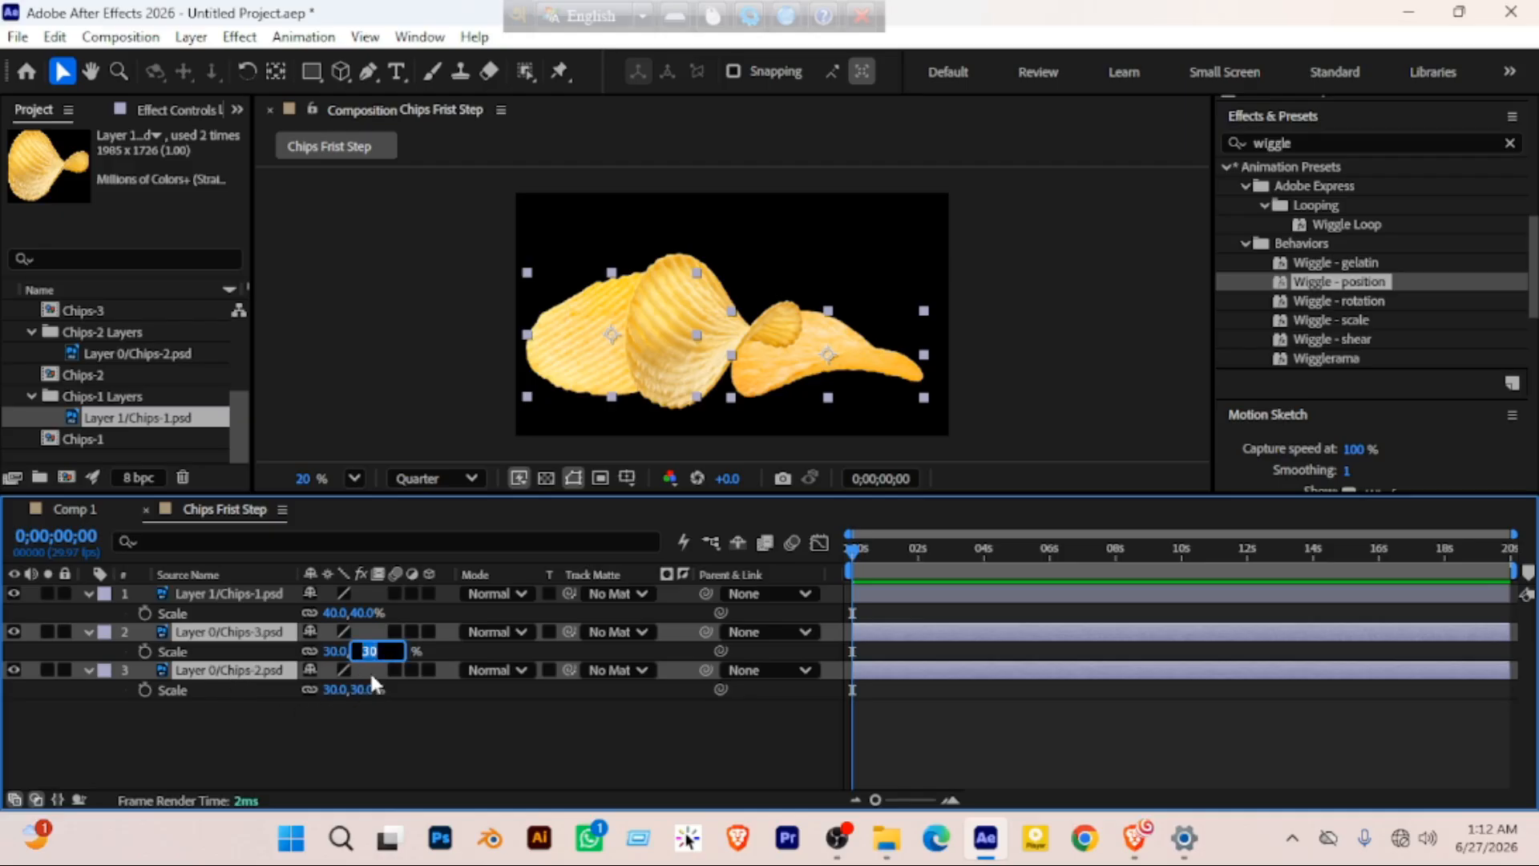
{"action": "type", "text": "25"}
{"action": "key", "text": "Return"}
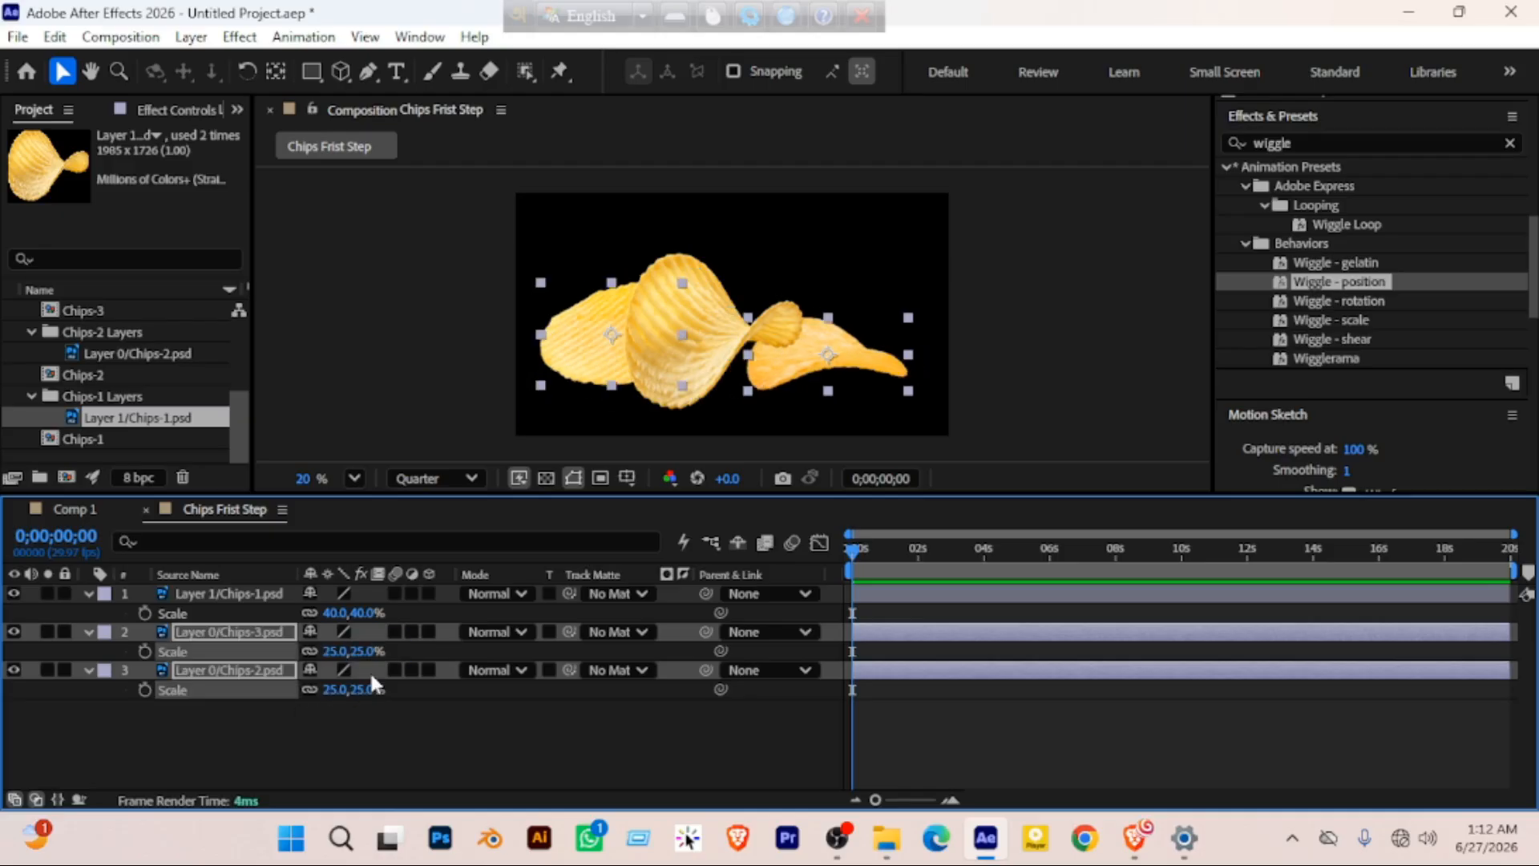
{"action": "left_click", "coordinate": [354, 653]}
{"action": "type", "text": "20"}
{"action": "key", "text": "Return"}
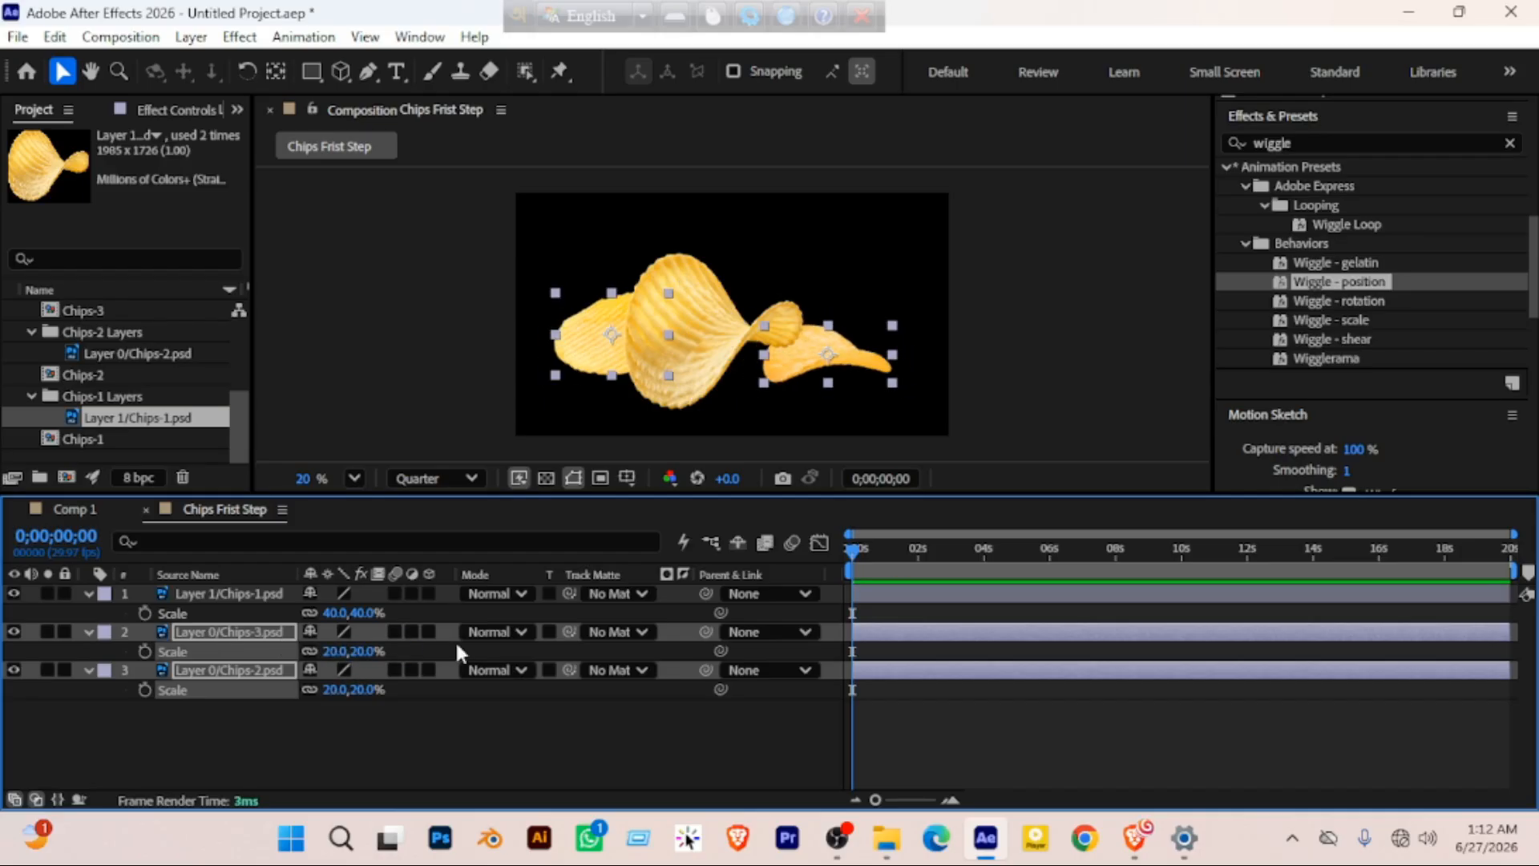
{"action": "key", "text": "ctrl+shift+a"}
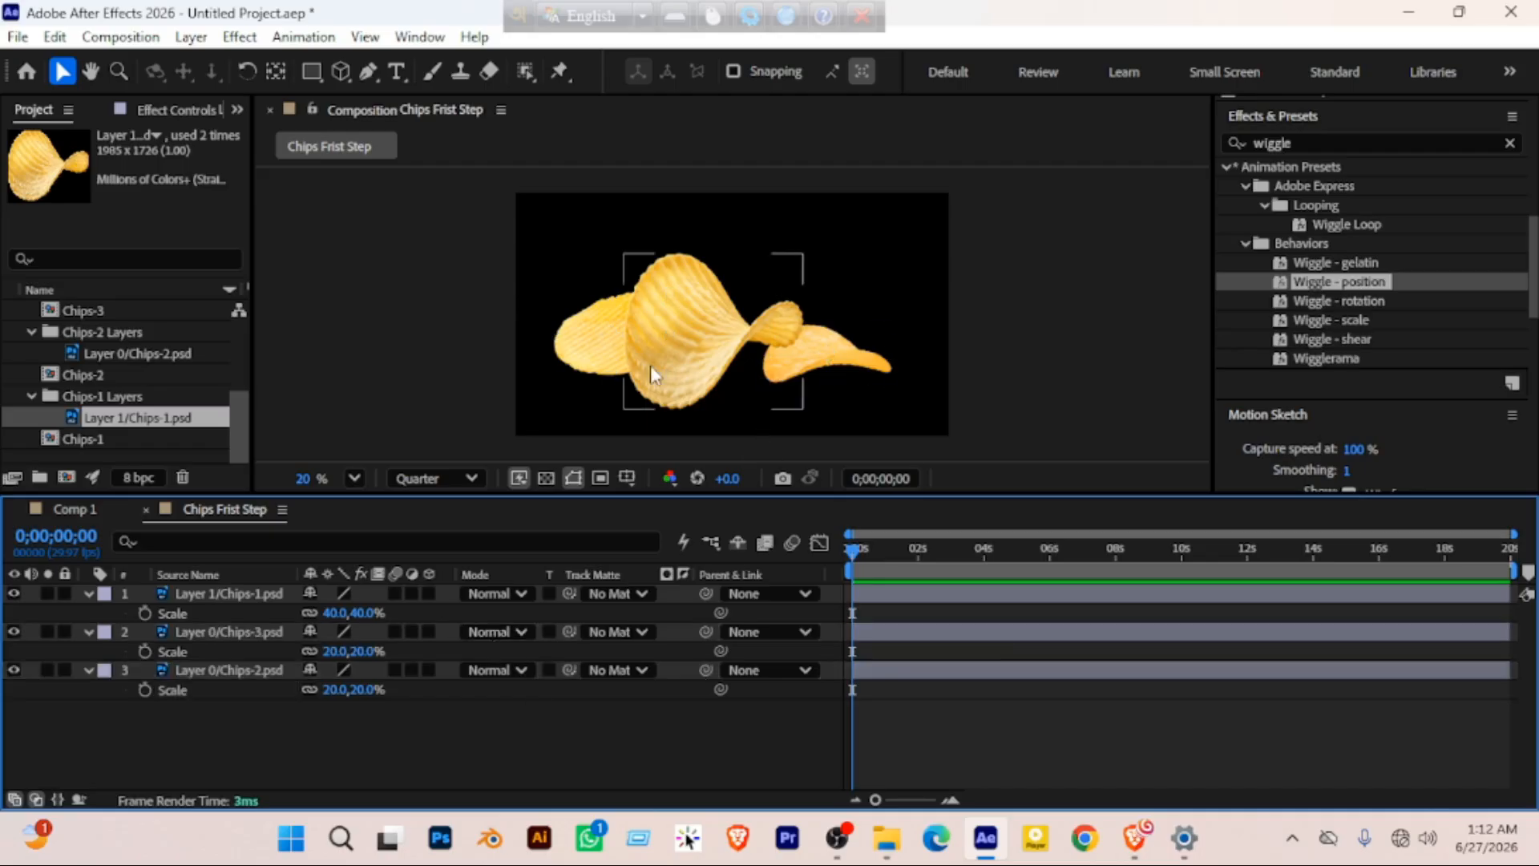
Move the Chips-1 chip right and center it exactly in the composition frame
{"action": "left_click_drag", "start_coordinate": [672, 370], "coordinate": [701, 358]}
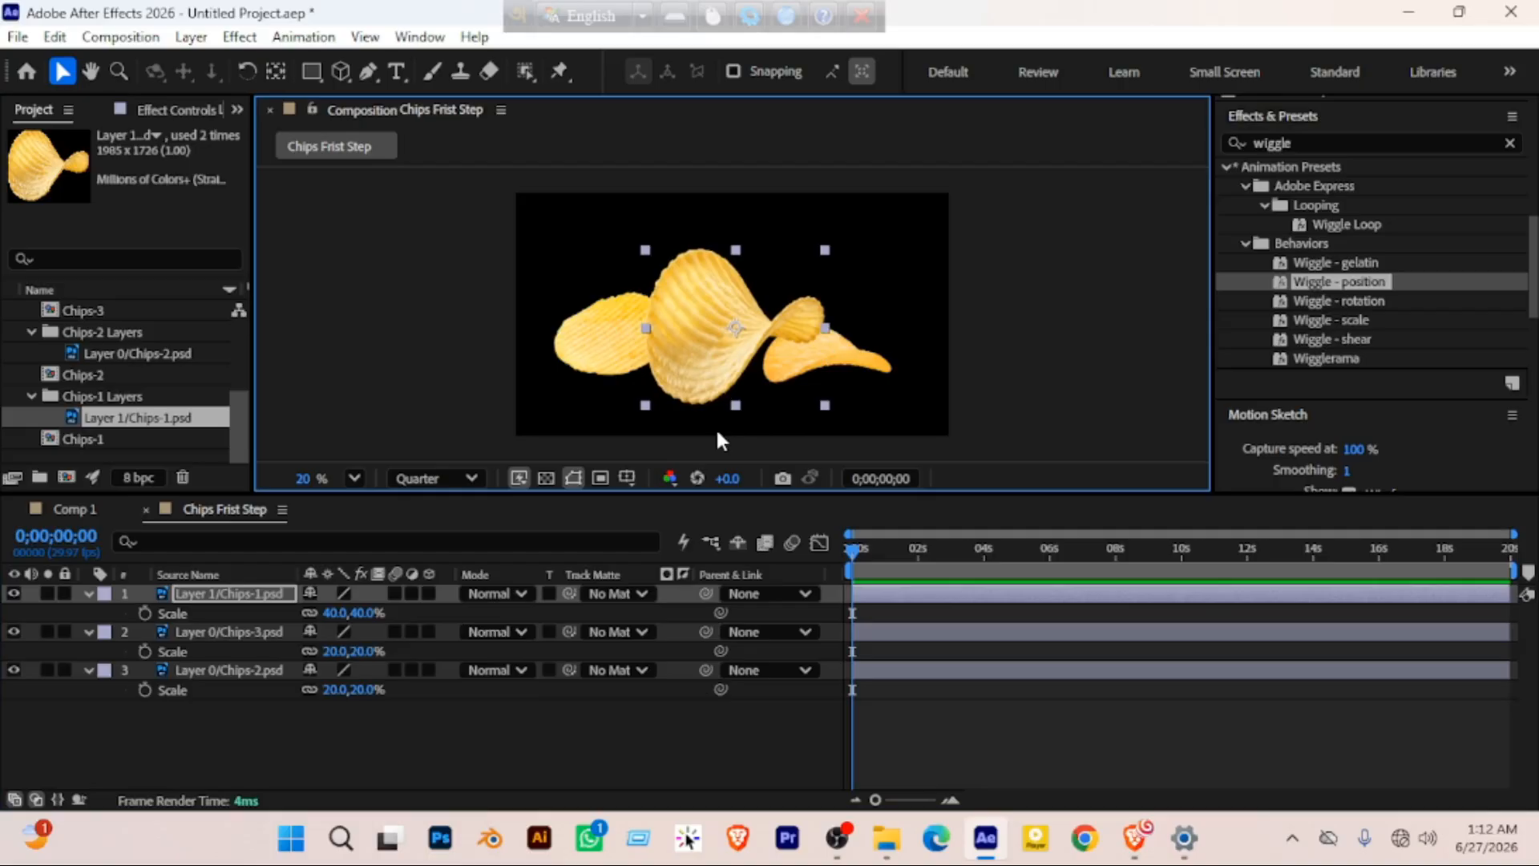
{"action": "key", "text": "ctrl+Home"}
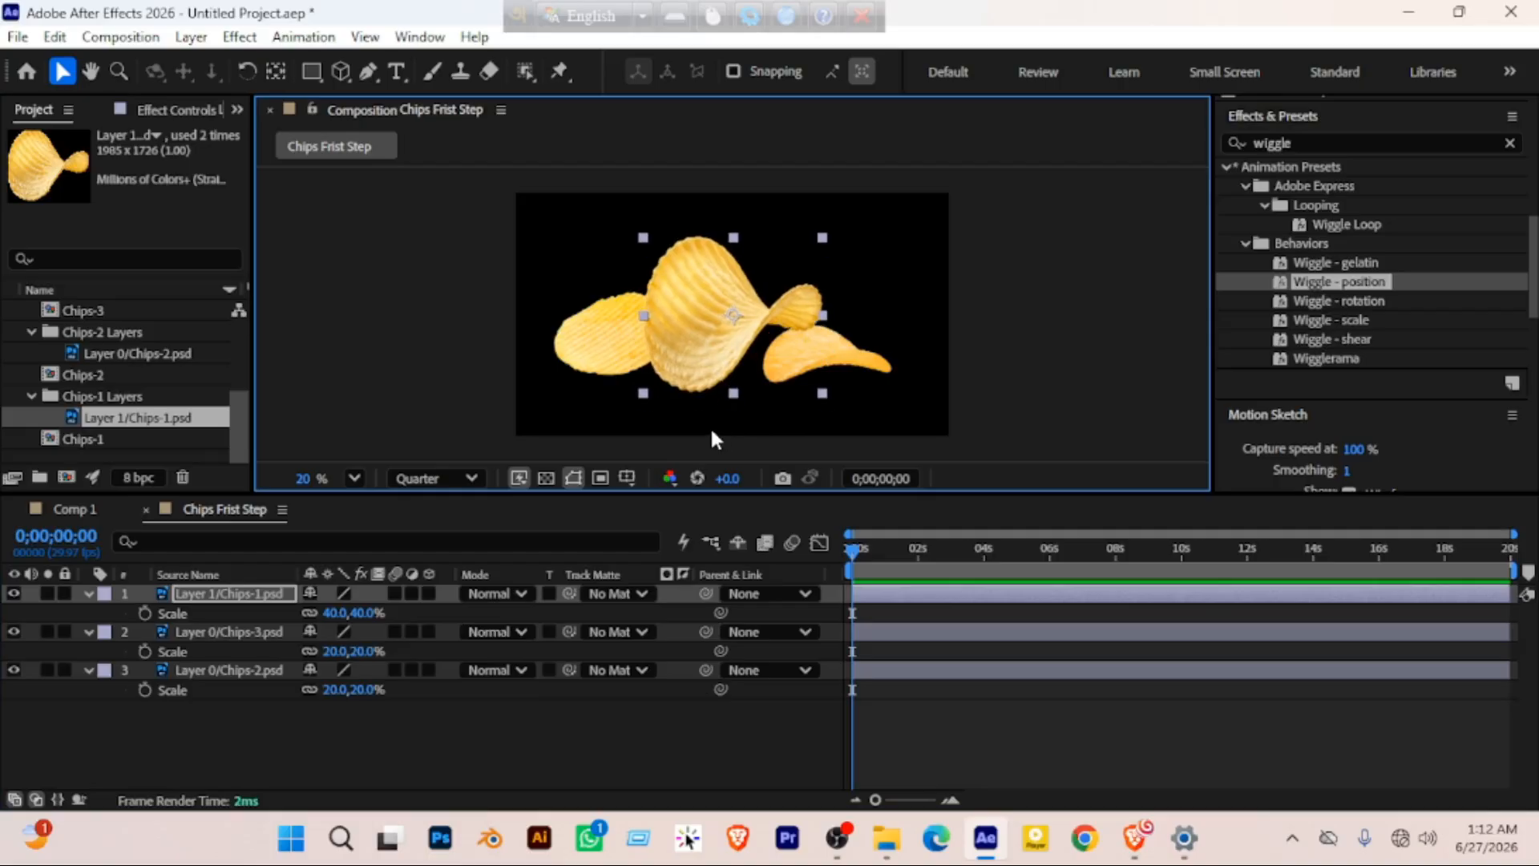
Nudge the Chips-2 chip left and slightly down toward the center chip, and shift the Chips-3 chip slightly left and down
{"action": "left_click", "coordinate": [181, 670]}
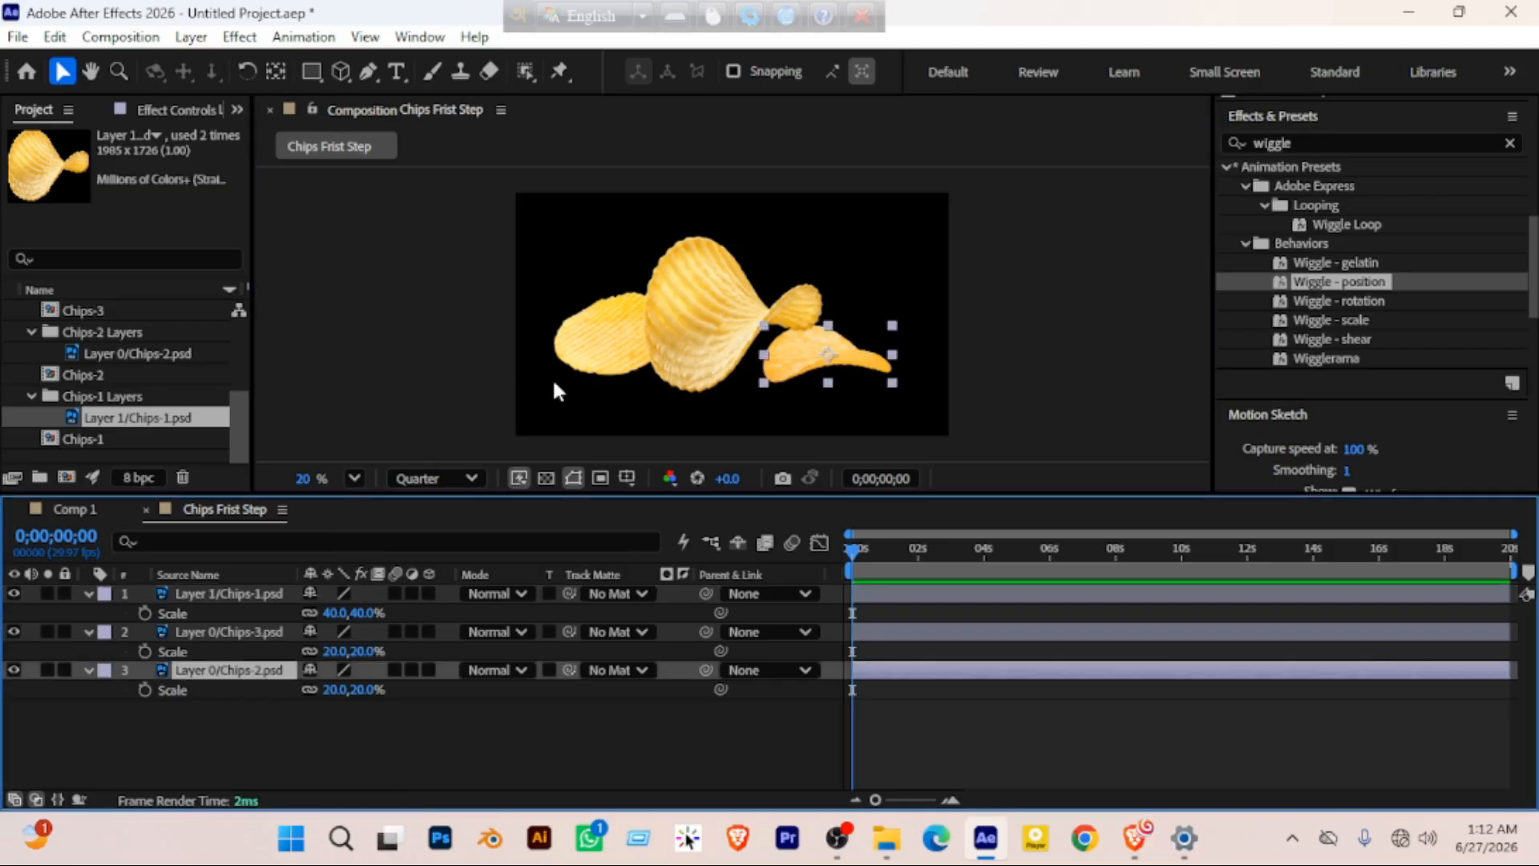
{"action": "left_click_drag", "start_coordinate": [838, 360], "coordinate": [821, 364]}
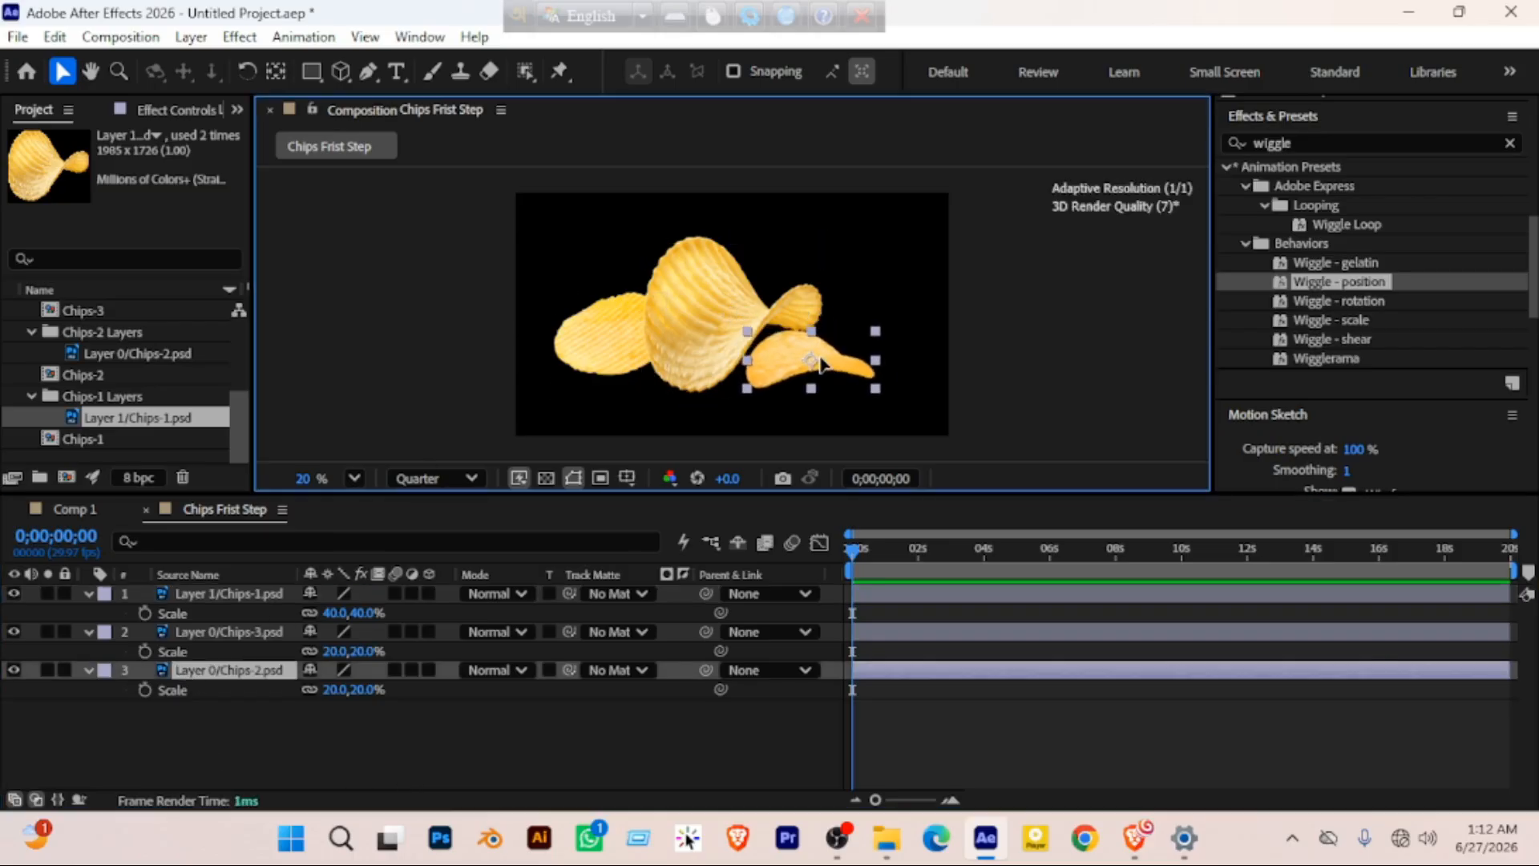
{"action": "left_click", "coordinate": [588, 369]}
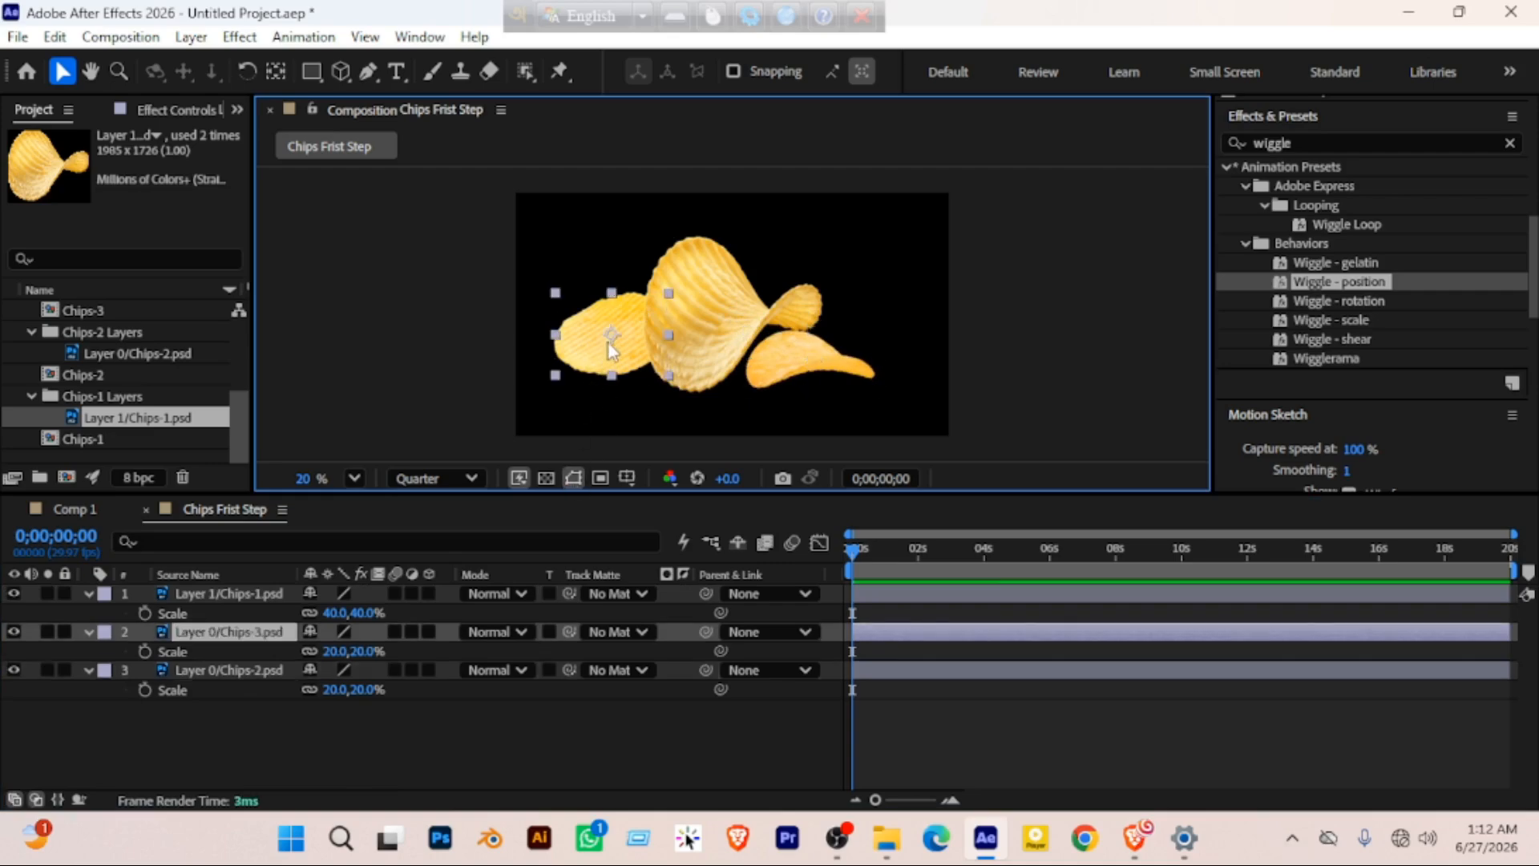
{"action": "left_click_drag", "start_coordinate": [610, 341], "coordinate": [602, 343]}
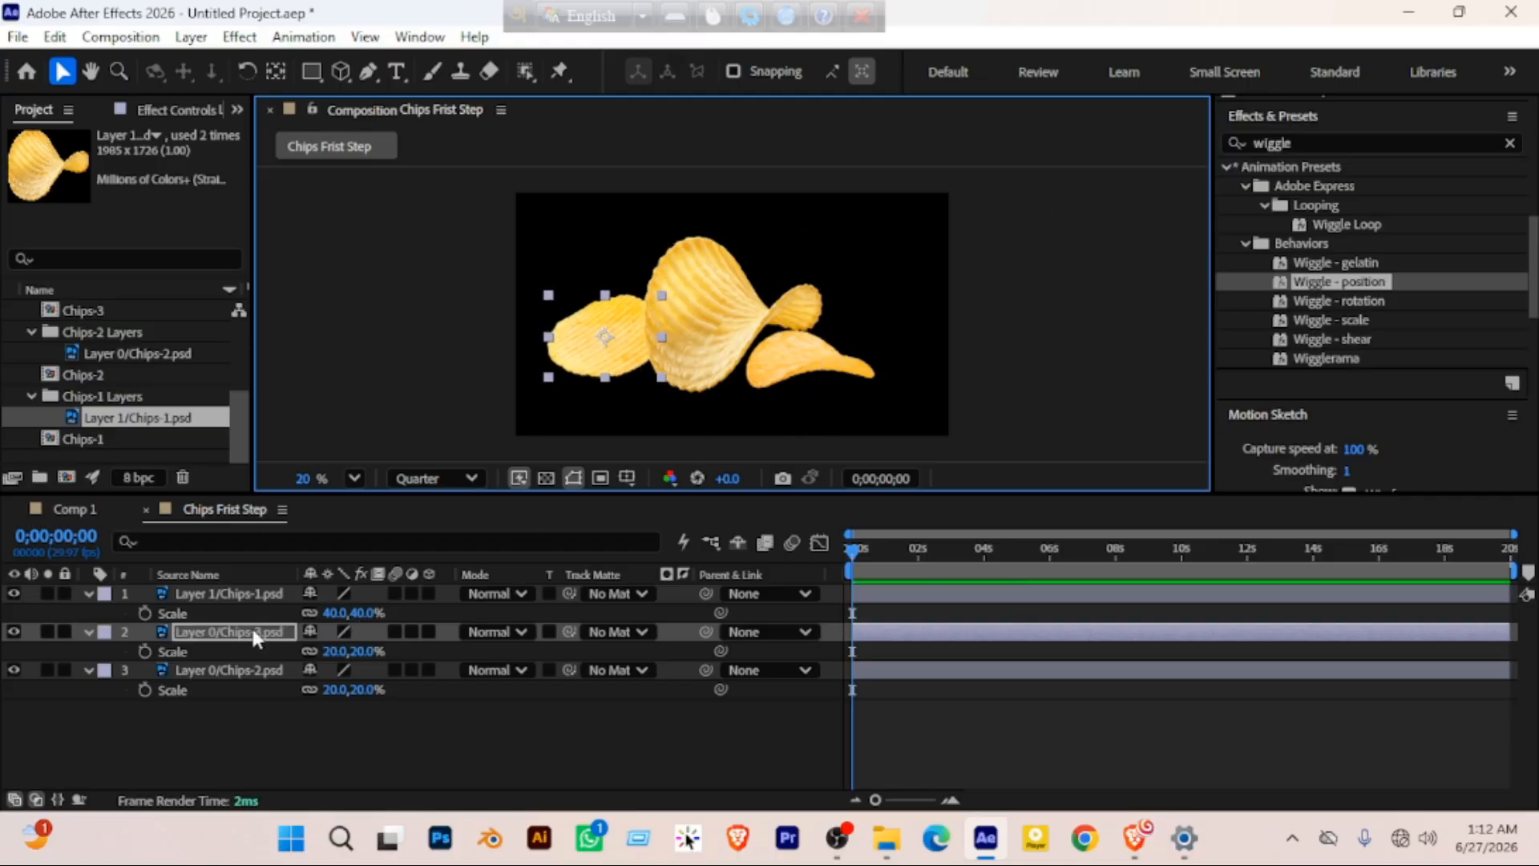
Shift all three chip layers together slightly right and up in the composition frame
{"action": "left_click", "coordinate": [252, 596]}
{"action": "left_click", "coordinate": [243, 672], "text": "shift"}
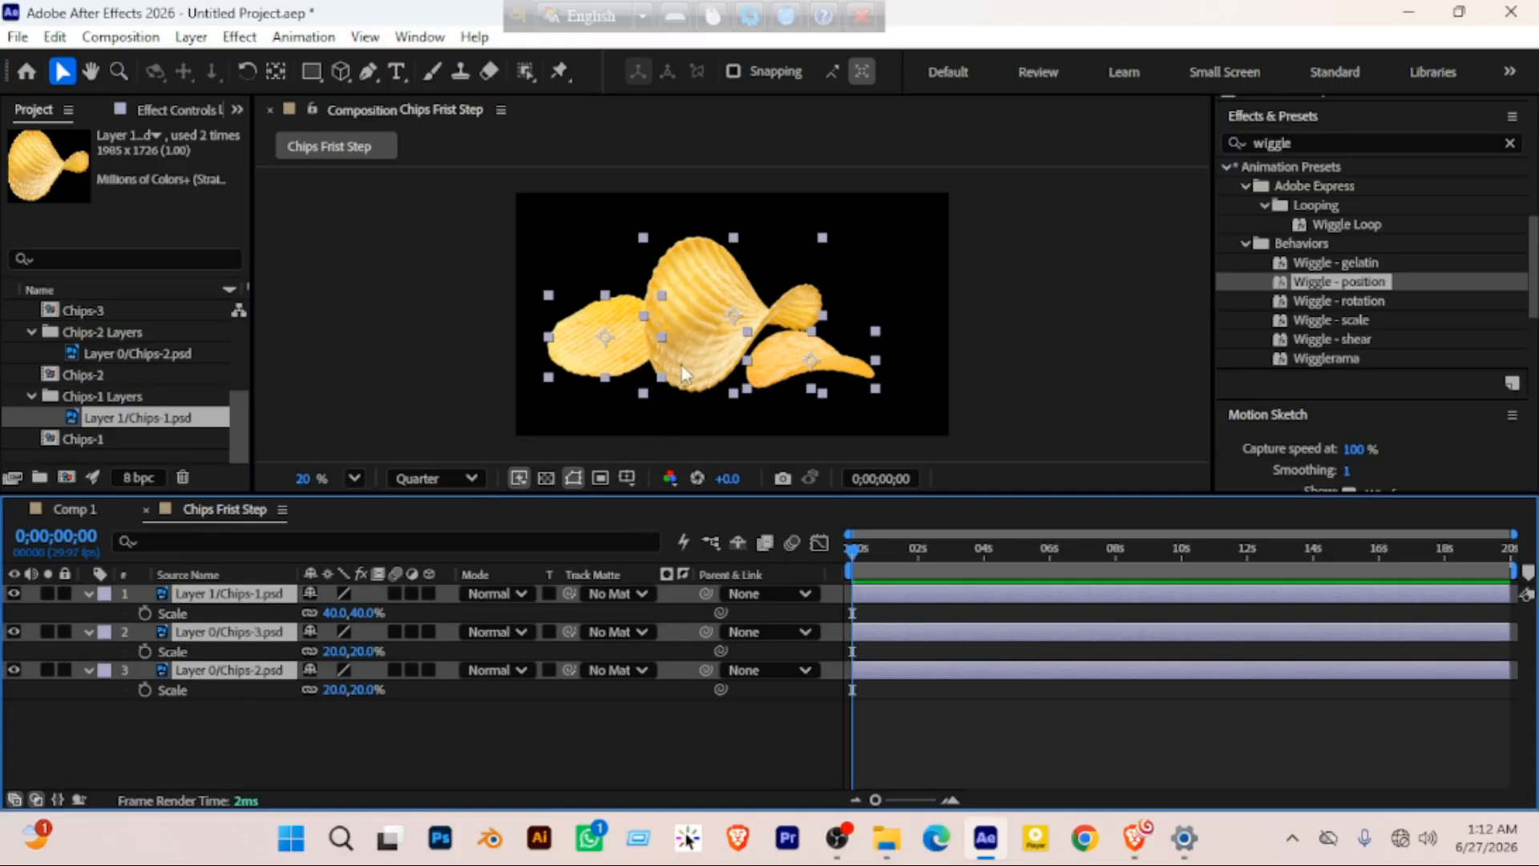
{"action": "left_click_drag", "start_coordinate": [731, 325], "coordinate": [746, 320]}
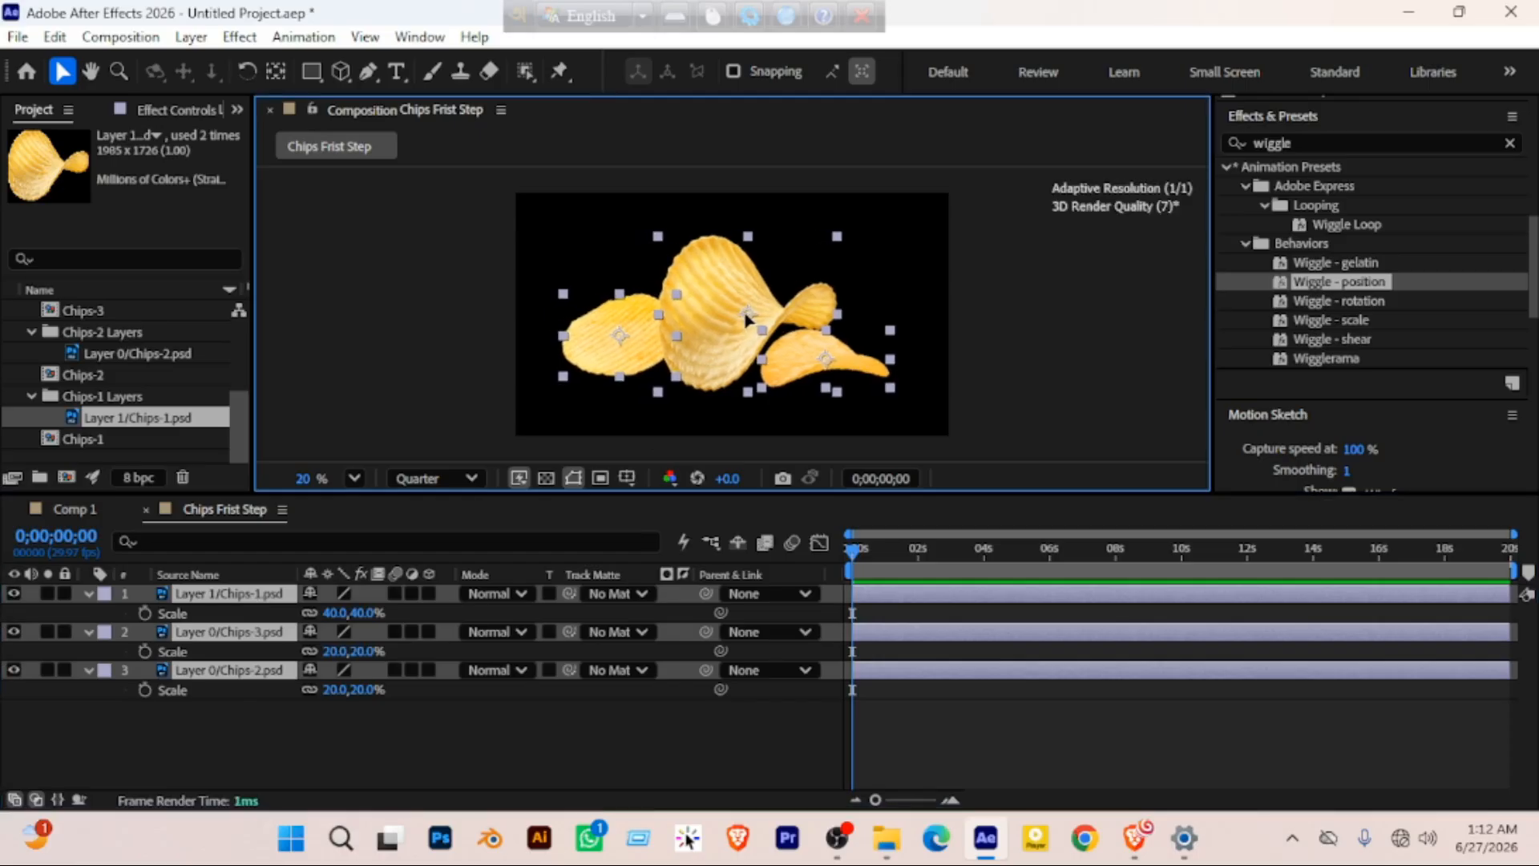
{"action": "left_click", "coordinate": [593, 723]}
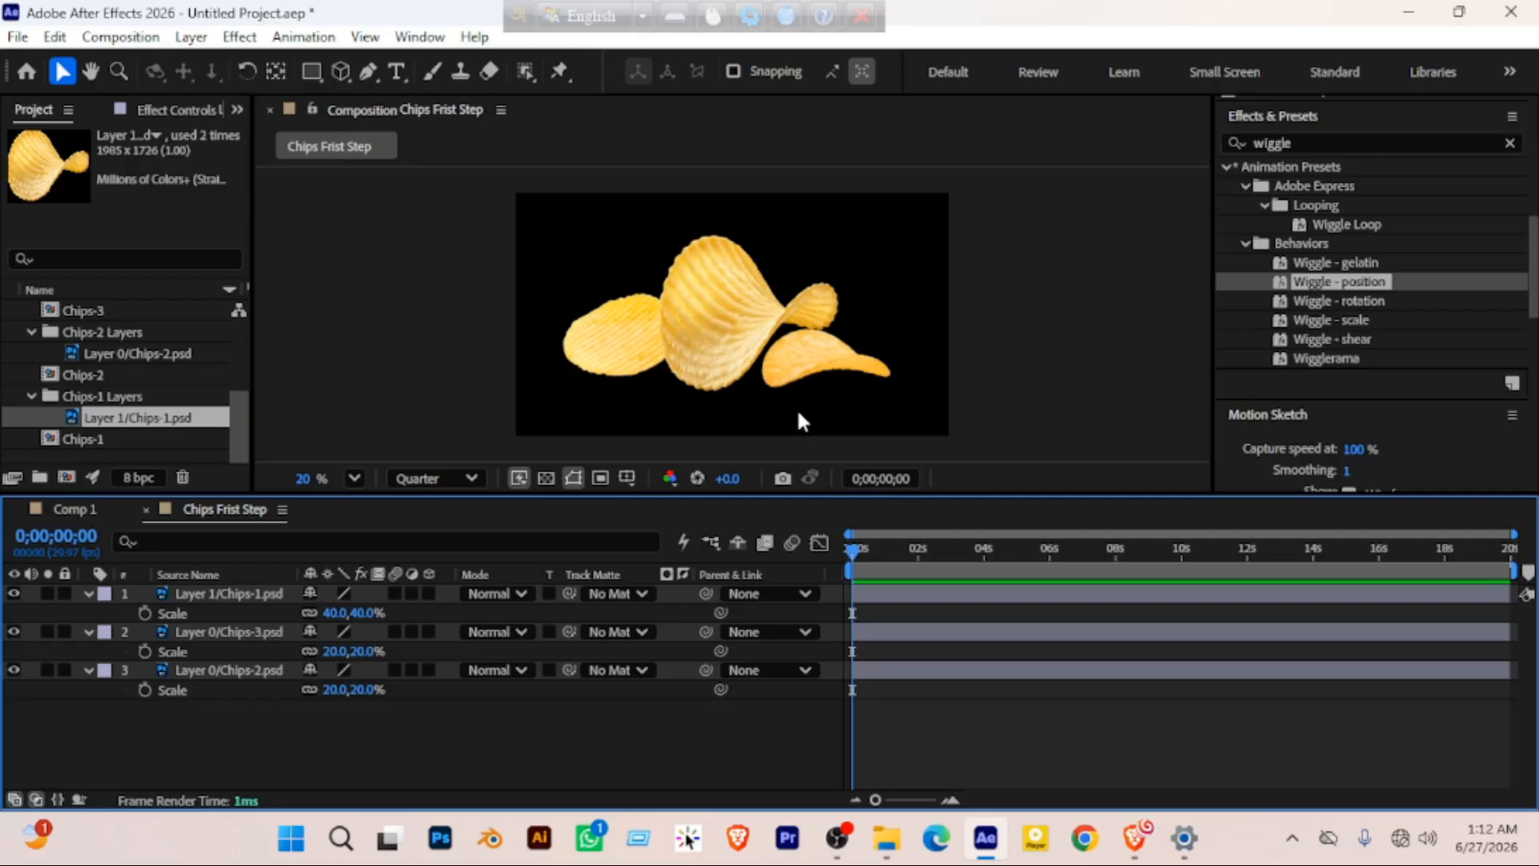
{"action": "left_click", "coordinate": [570, 368]}
{"action": "left_click", "coordinate": [706, 345]}
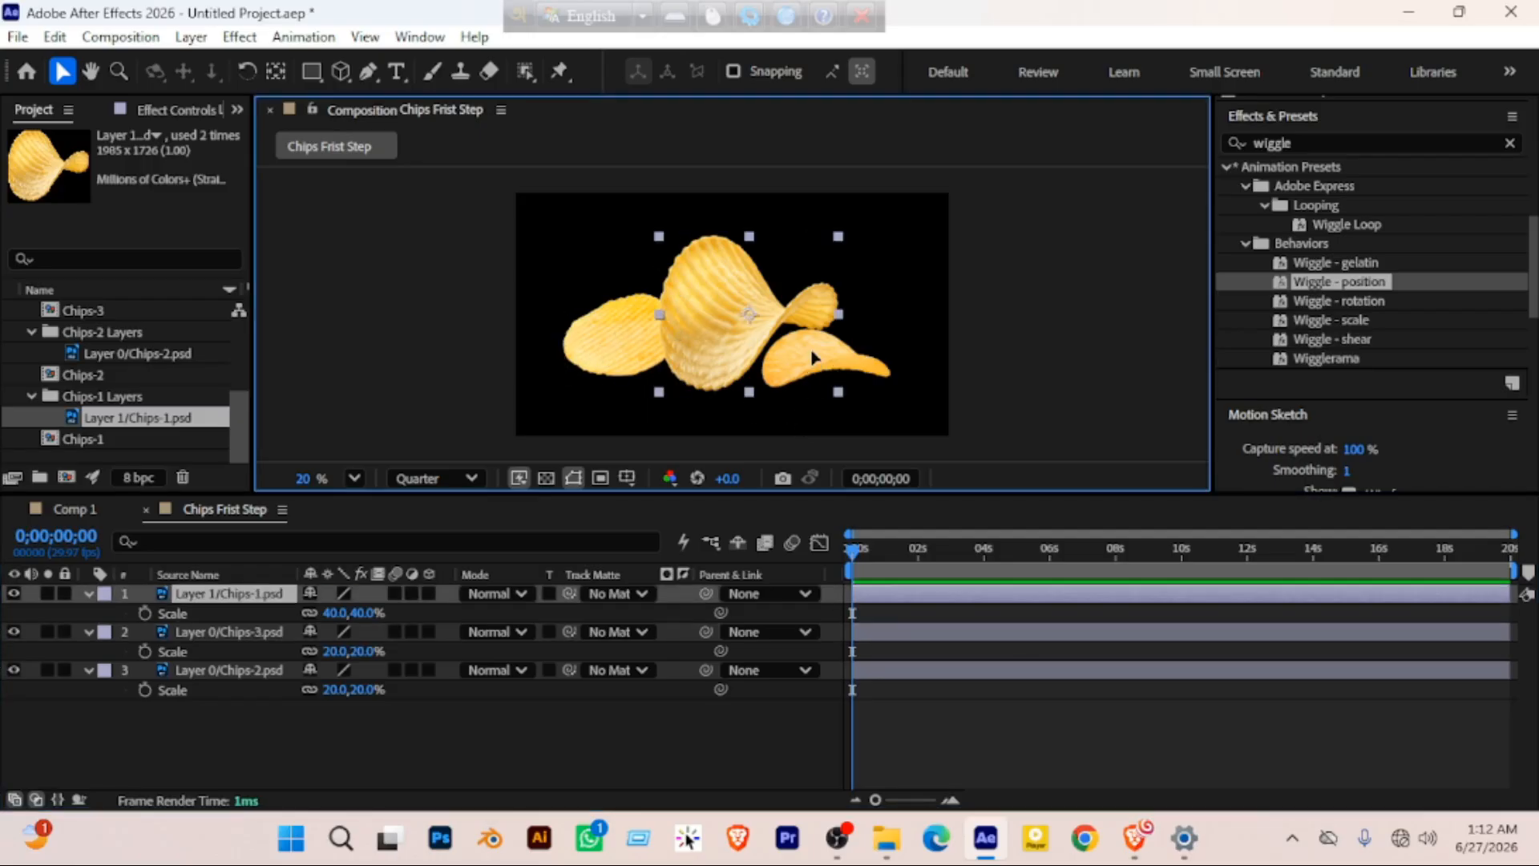
{"action": "left_click", "coordinate": [657, 742]}
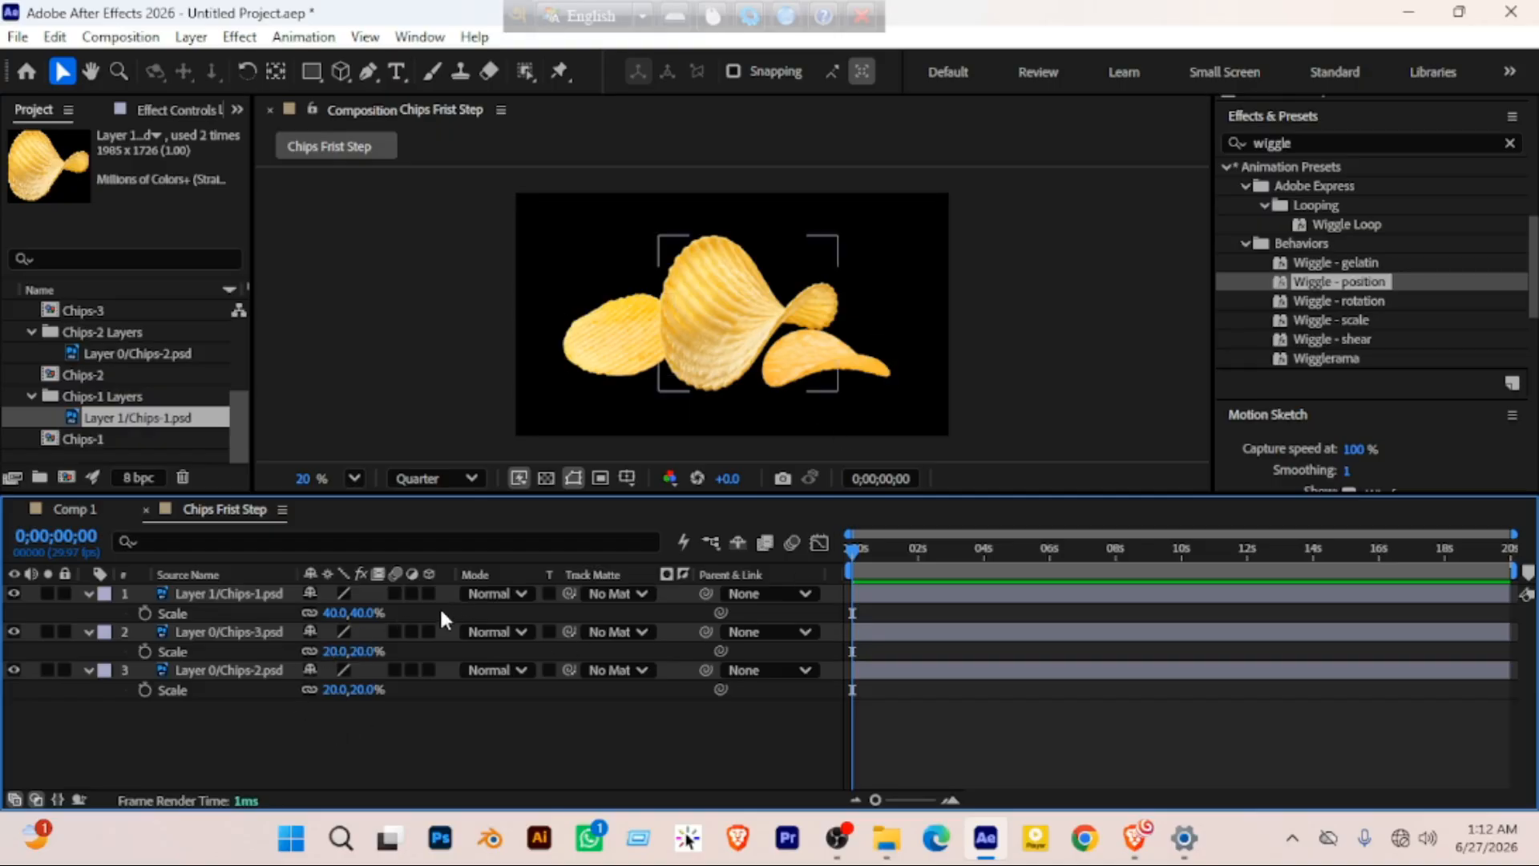
Make all three chip layers 3D and show only their Position properties in the timeline
{"action": "left_click_drag", "start_coordinate": [122, 755], "coordinate": [210, 599]}
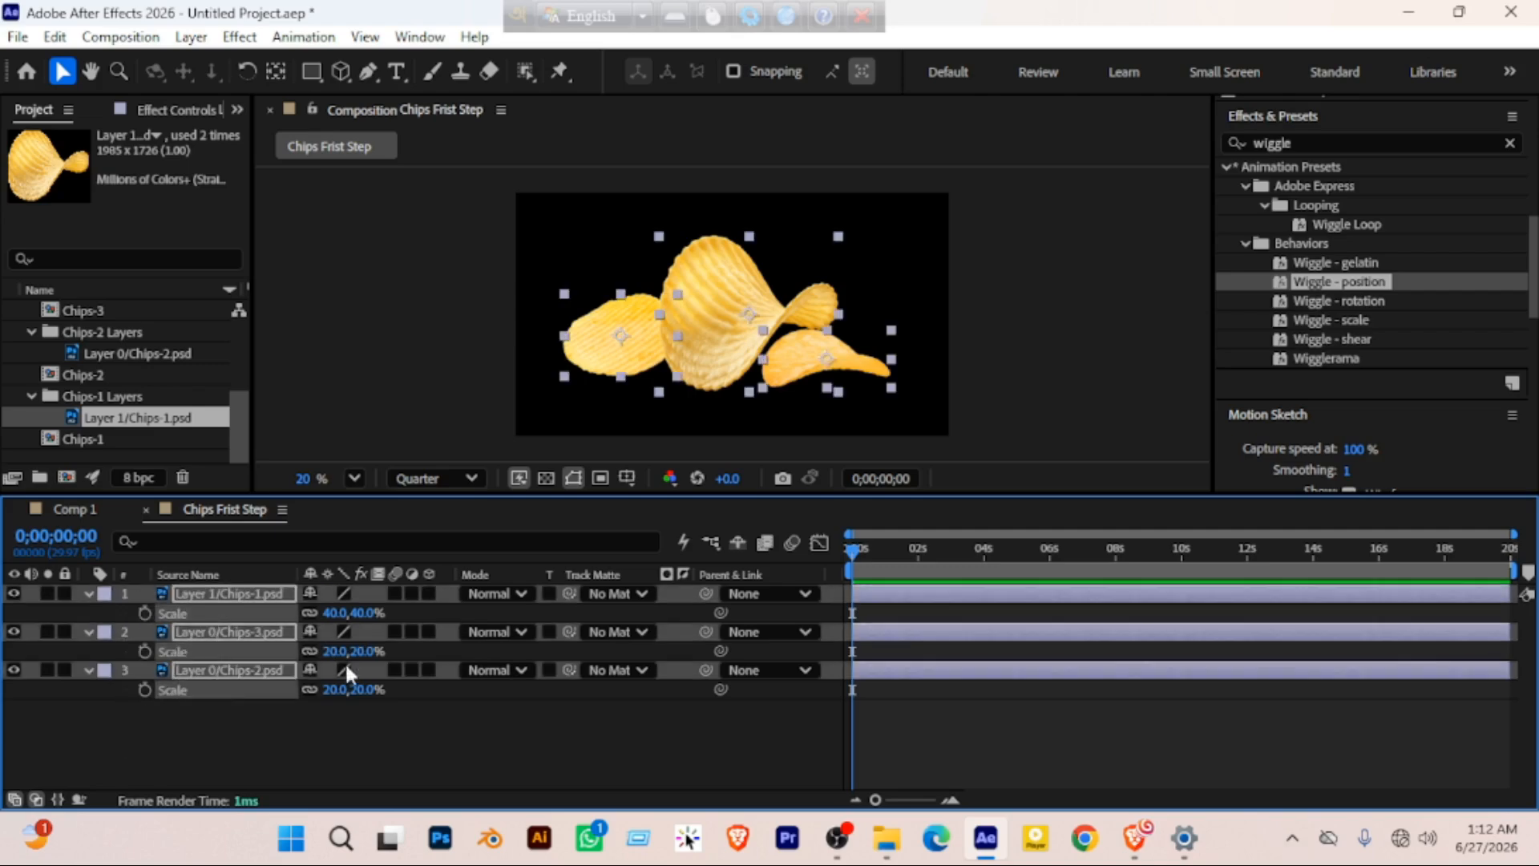
{"action": "left_click", "coordinate": [429, 592]}
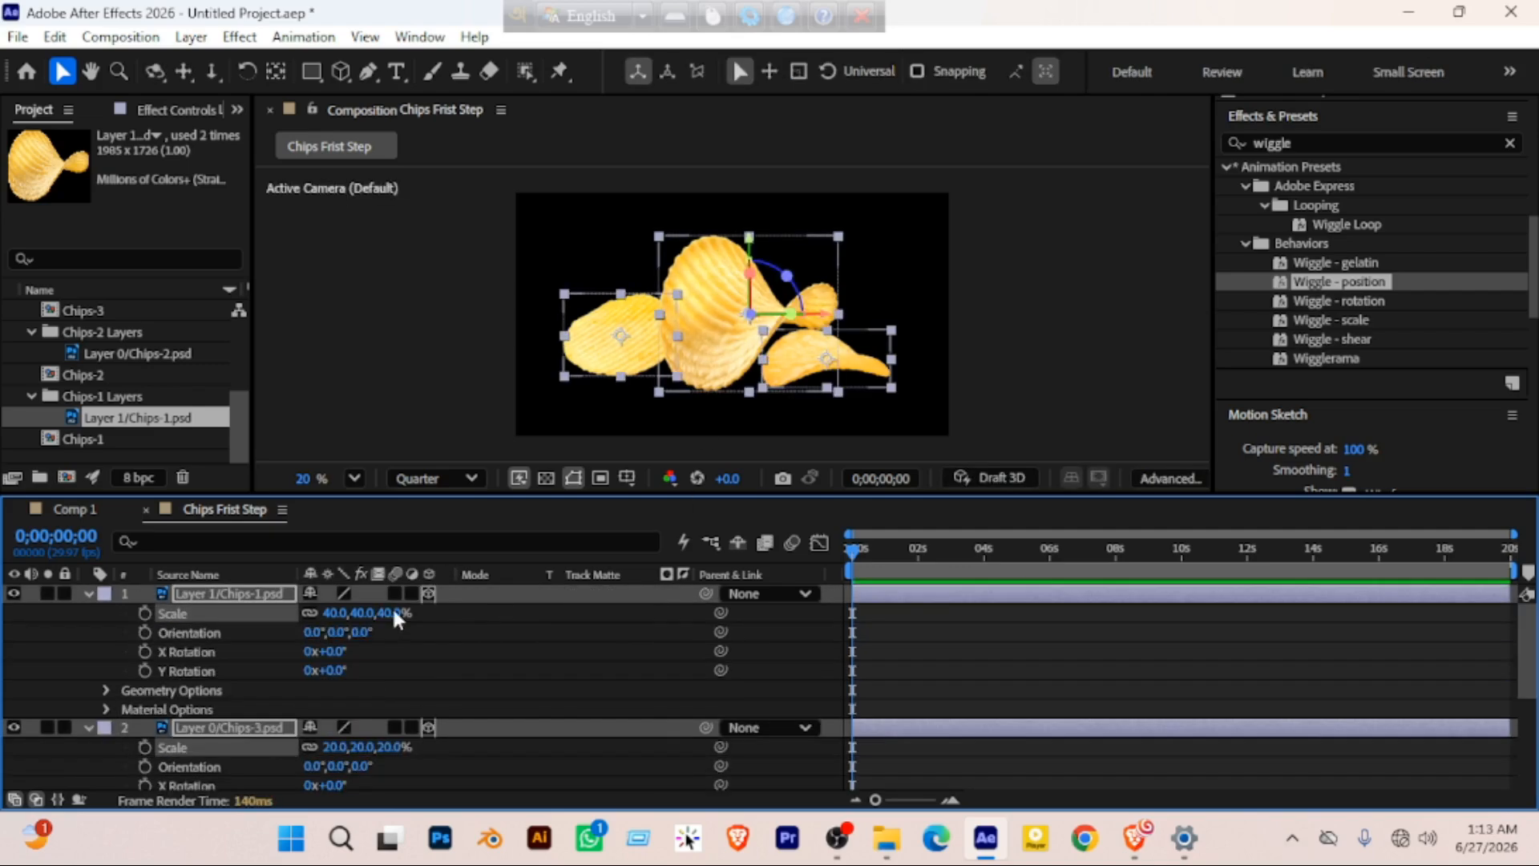
{"action": "left_click", "coordinate": [88, 594]}
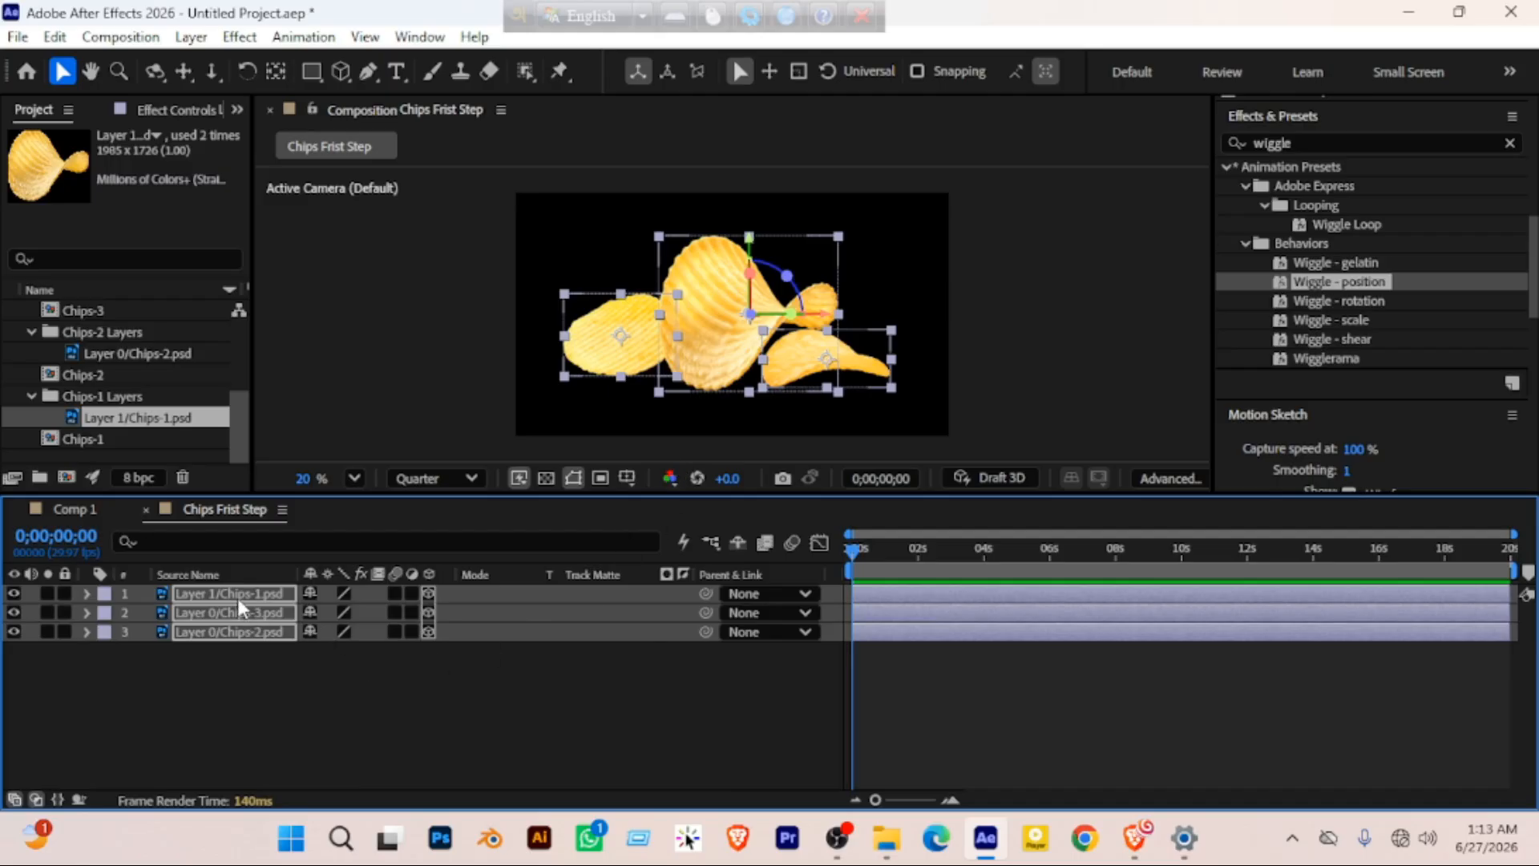
{"action": "key", "text": "p"}
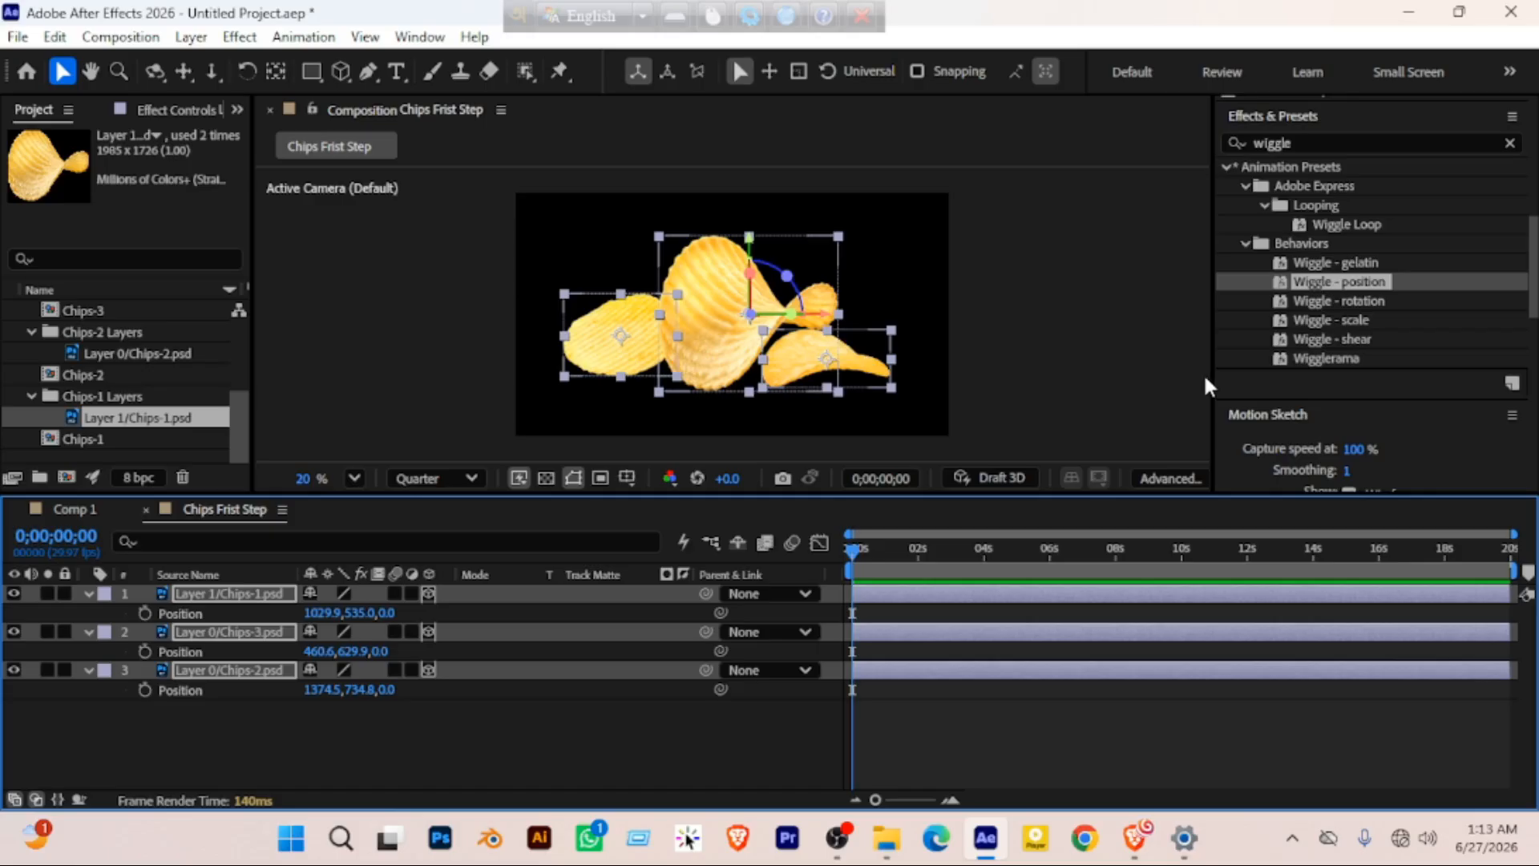
Widen the composition viewer and switch it to 2 Views, with the Left view zoomed out to 5%
{"action": "left_click_drag", "start_coordinate": [1211, 374], "coordinate": [1419, 368]}
{"action": "left_click", "coordinate": [1403, 479]}
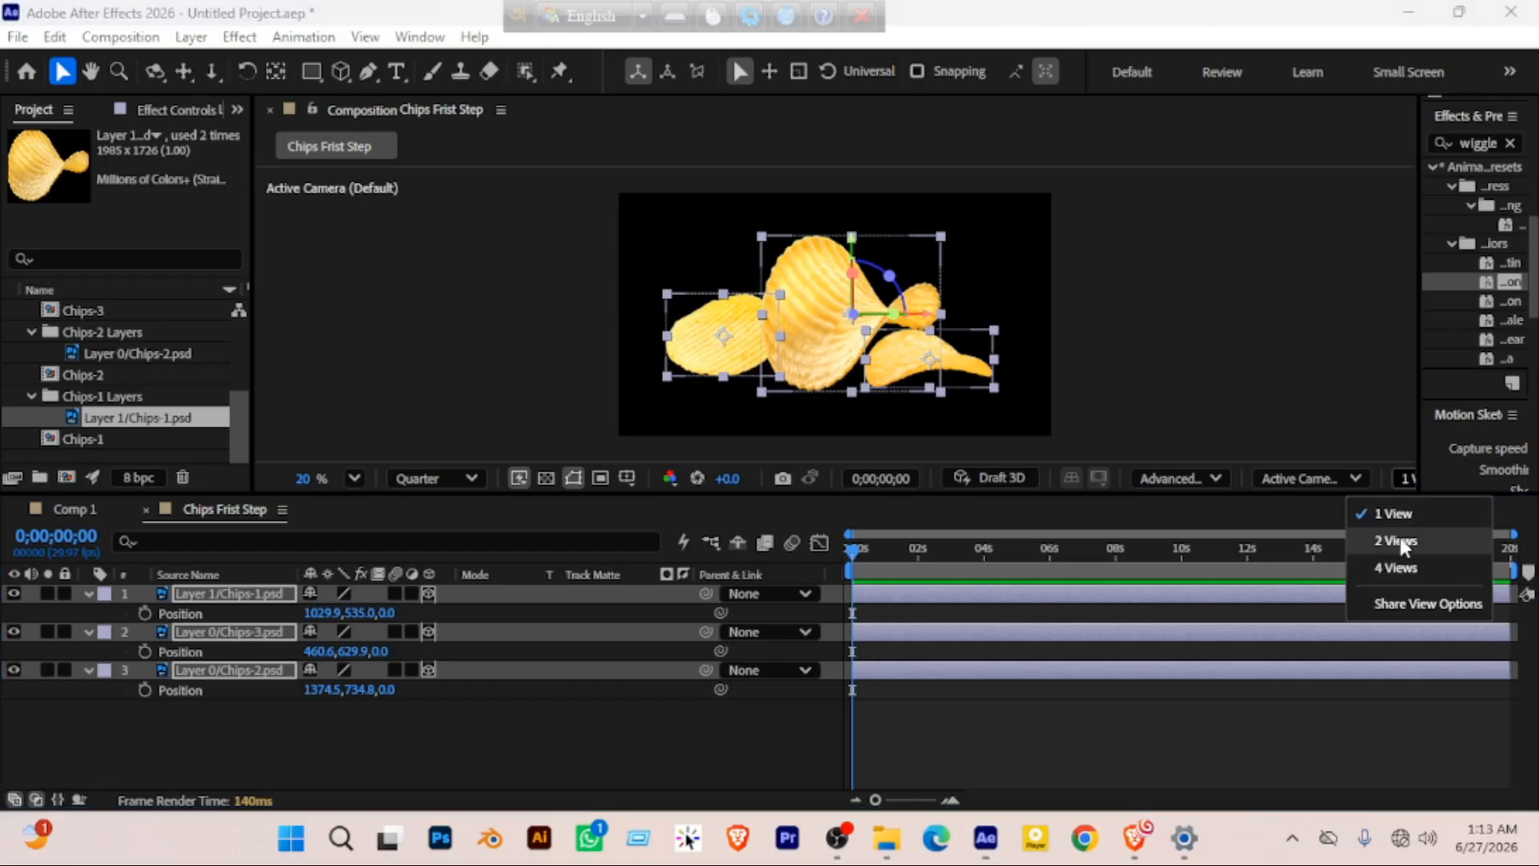
{"action": "left_click", "coordinate": [1400, 540]}
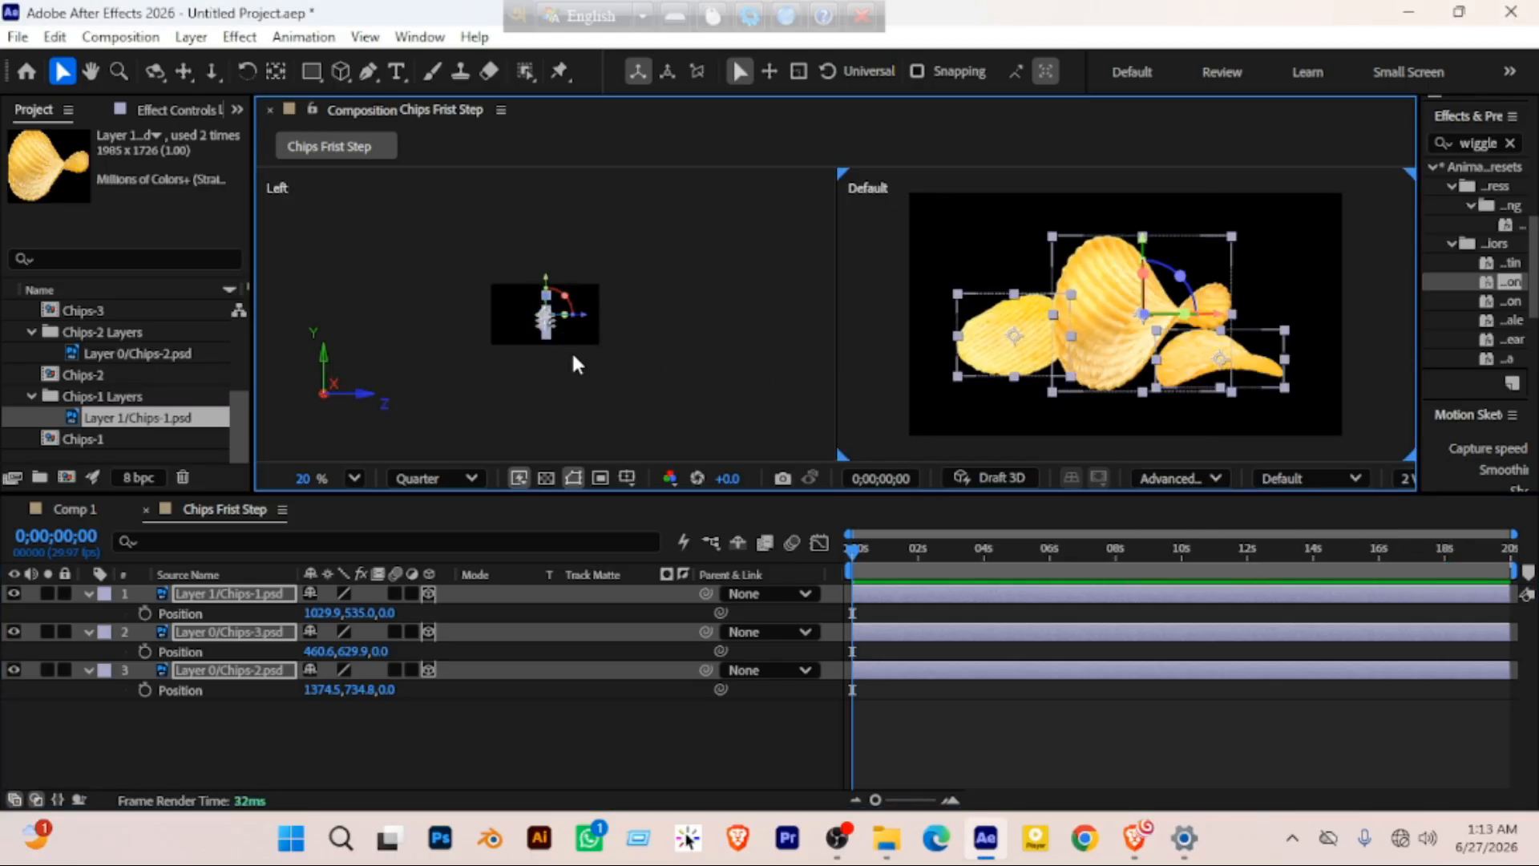
{"action": "left_click", "coordinate": [531, 368]}
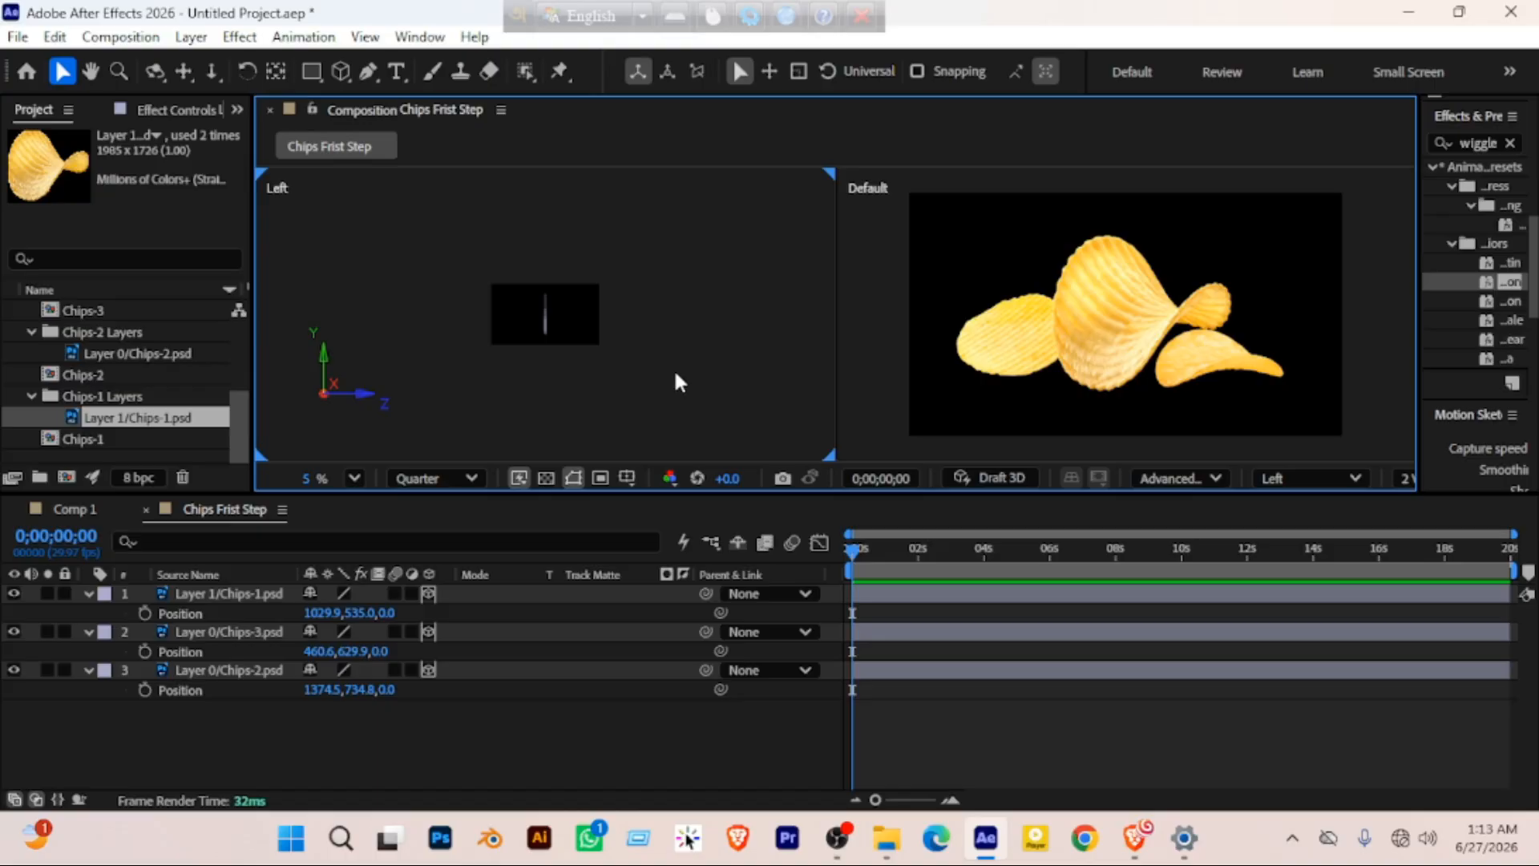
Add Position keyframes to all three chip layers at 0;00;00;00
{"action": "left_click", "coordinate": [176, 615]}
{"action": "left_click", "coordinate": [206, 593]}
{"action": "left_click", "coordinate": [204, 672], "text": "shift"}
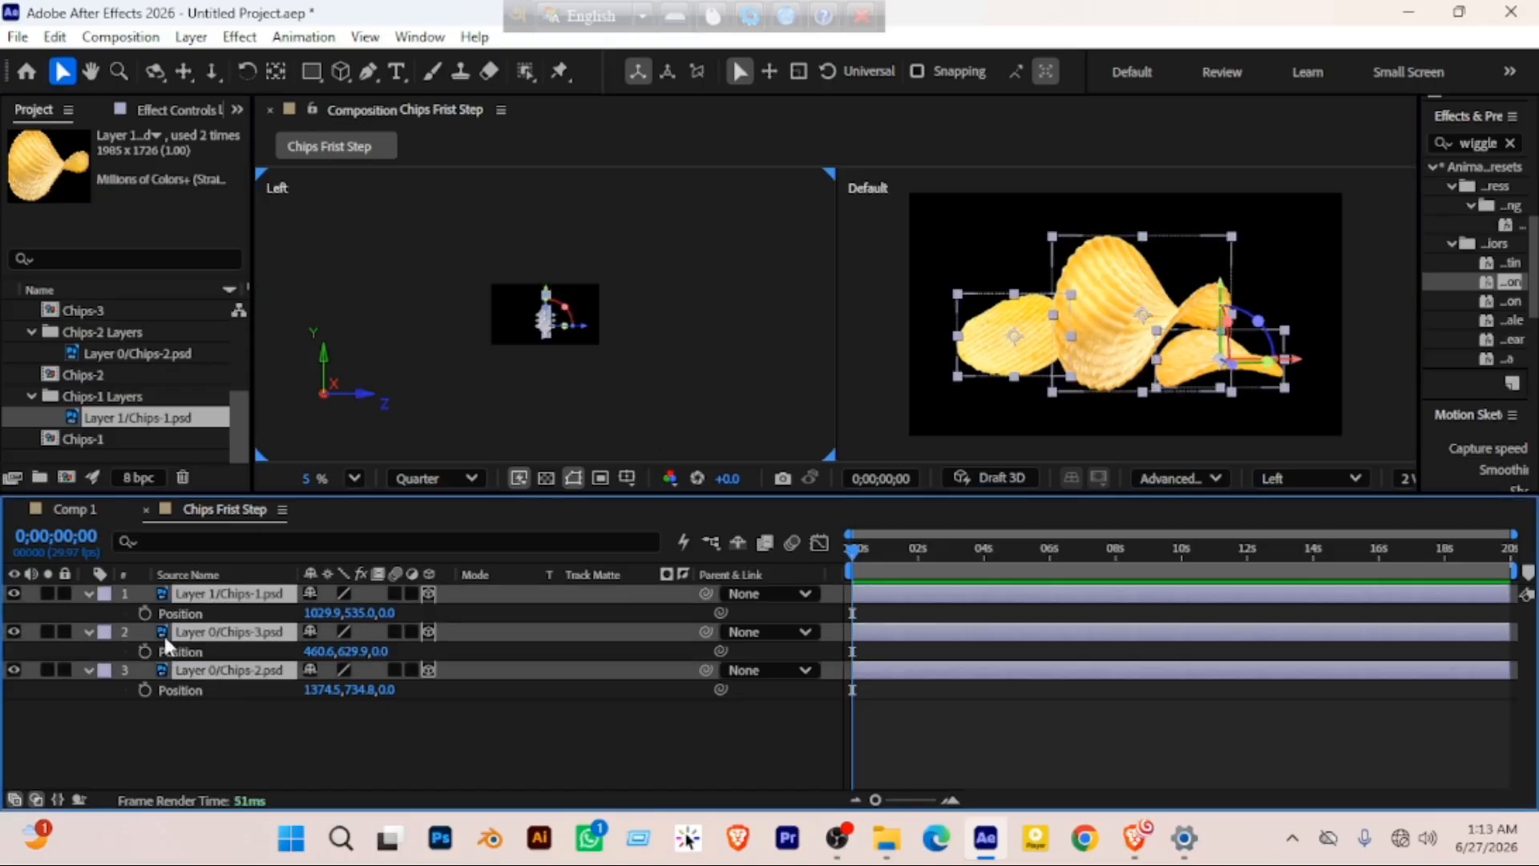
{"action": "left_click", "coordinate": [144, 613]}
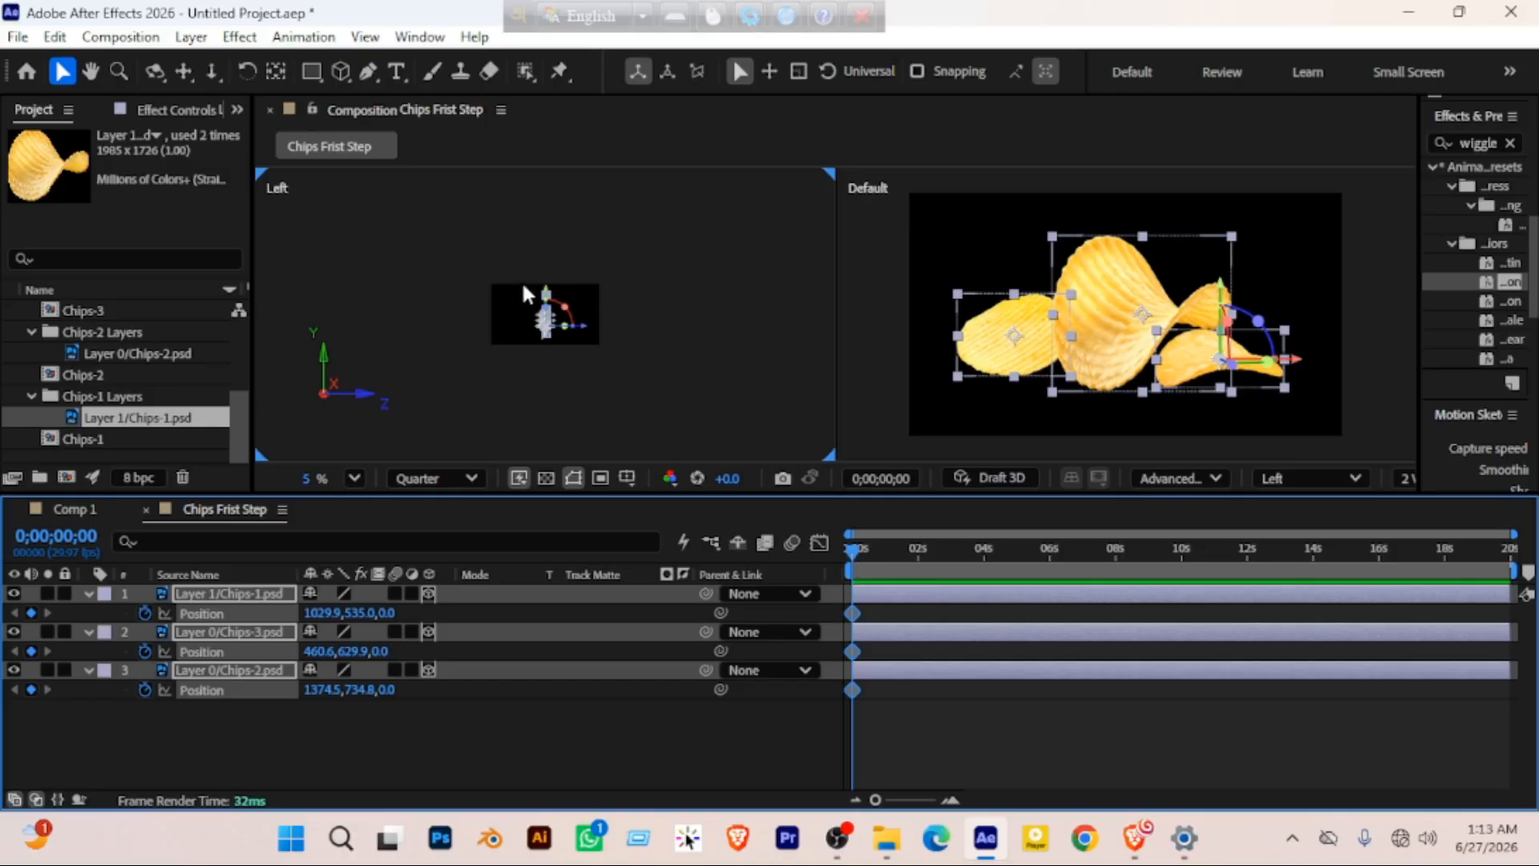
Push all three chip layers back together along the Z axis to a depth of about 4834
{"action": "left_click_drag", "start_coordinate": [629, 387], "coordinate": [750, 384]}
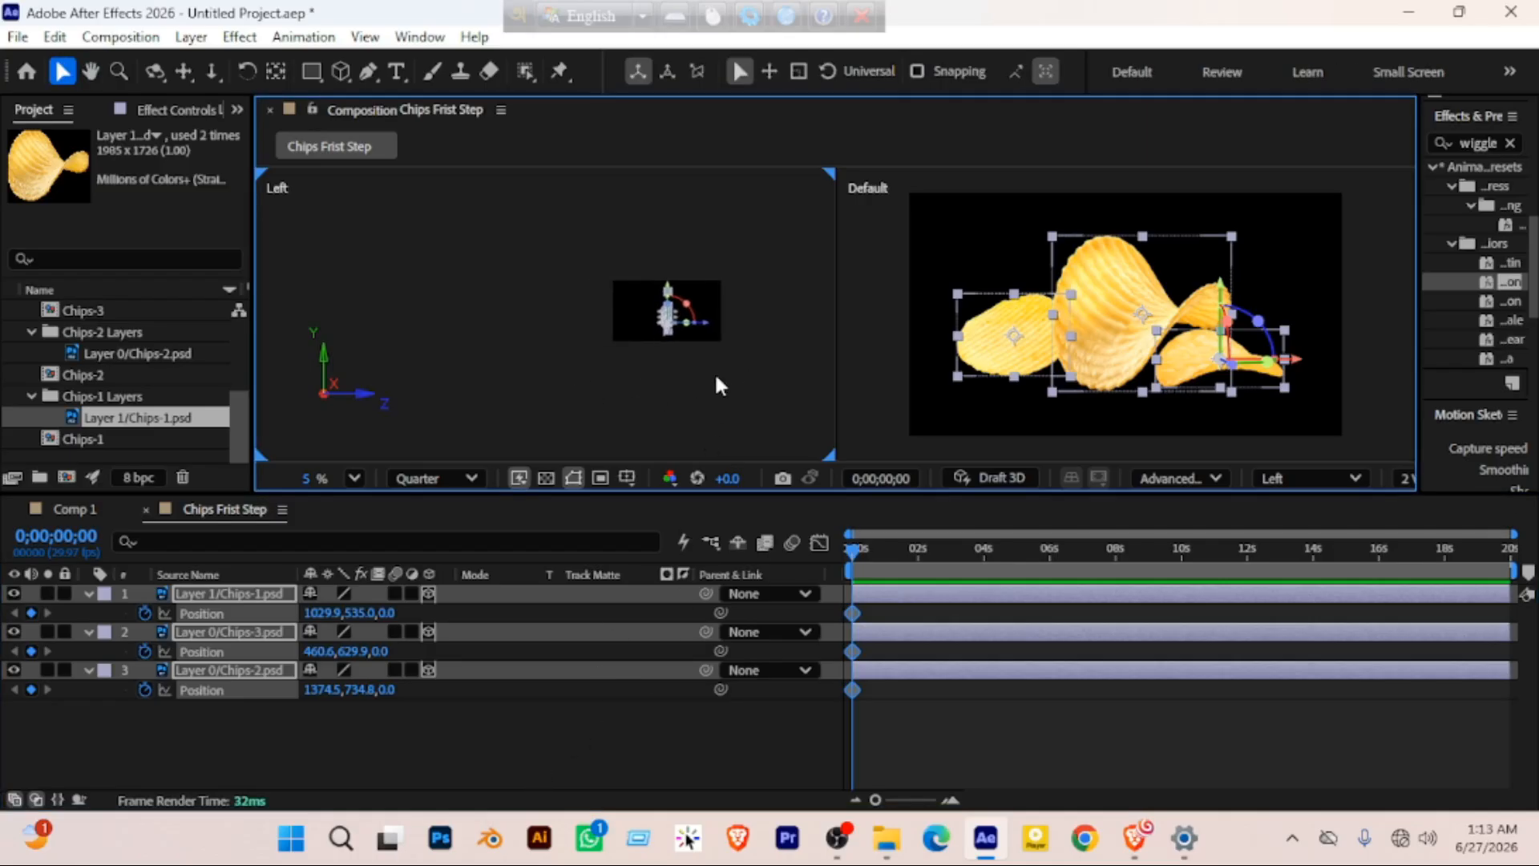
{"action": "left_click_drag", "start_coordinate": [710, 333], "coordinate": [580, 345]}
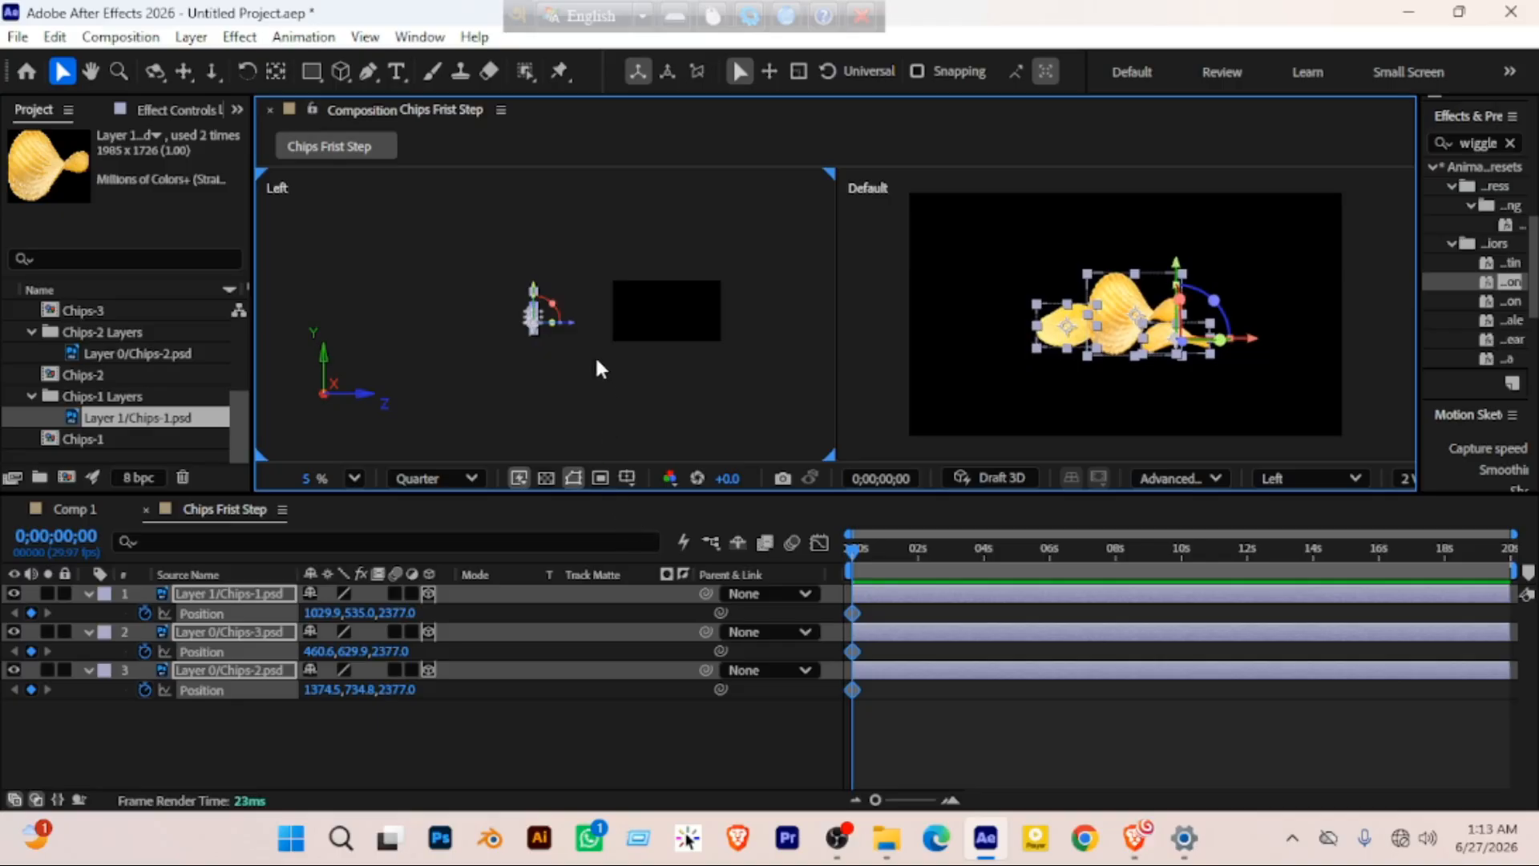
{"action": "left_click_drag", "start_coordinate": [578, 333], "coordinate": [508, 356]}
{"action": "key", "text": "h"}
{"action": "key", "text": "v"}
{"action": "left_click", "coordinate": [508, 356]}
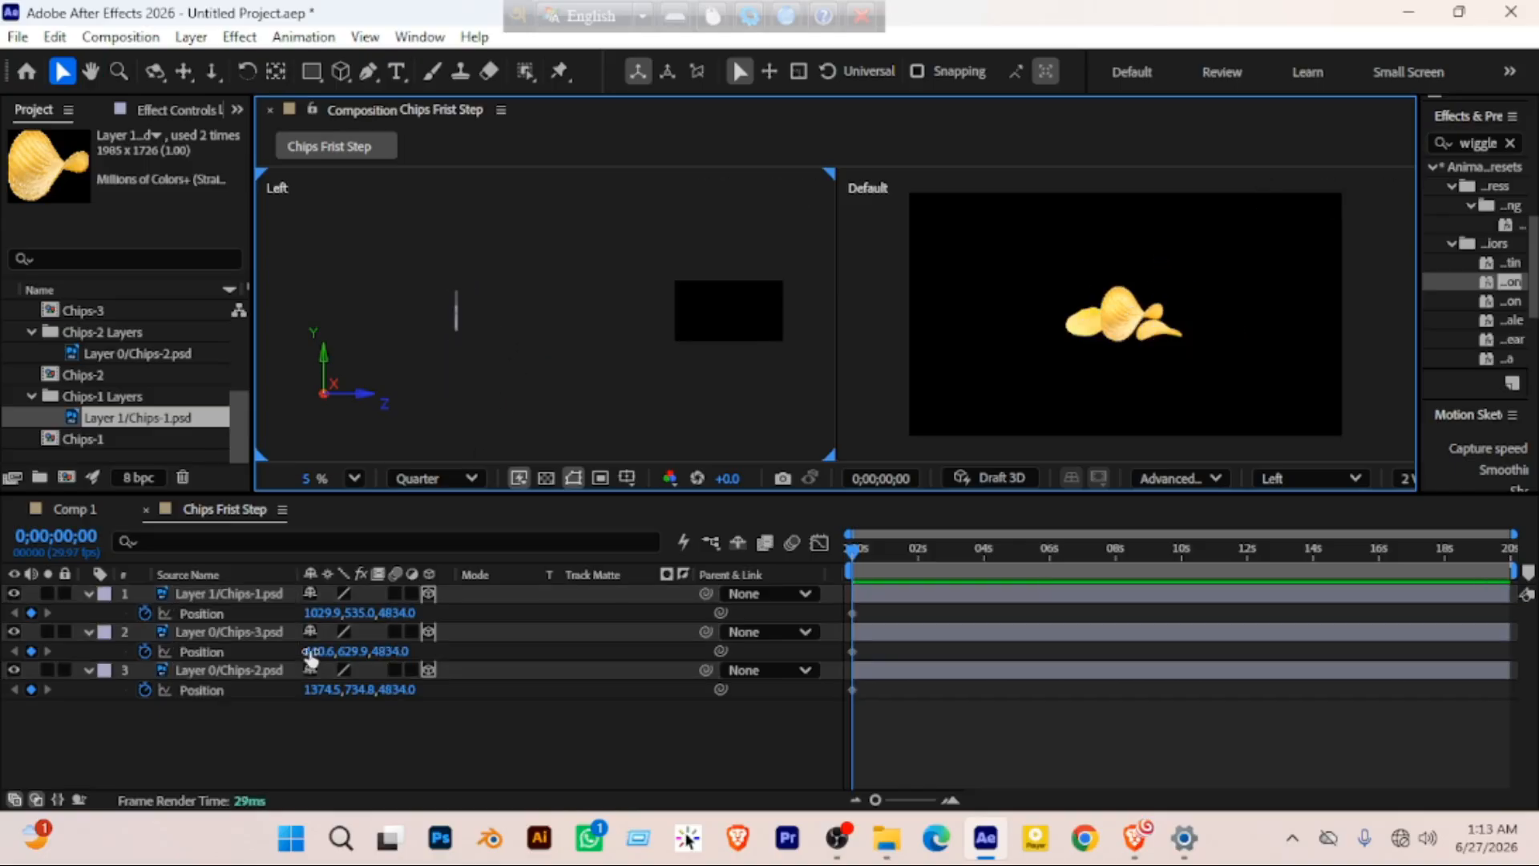
Stagger the starting depths, with Chips-1 at Z about 4454, Chips-2 at about 5973 and Chips-3 at about 6653
{"action": "left_click", "coordinate": [198, 600]}
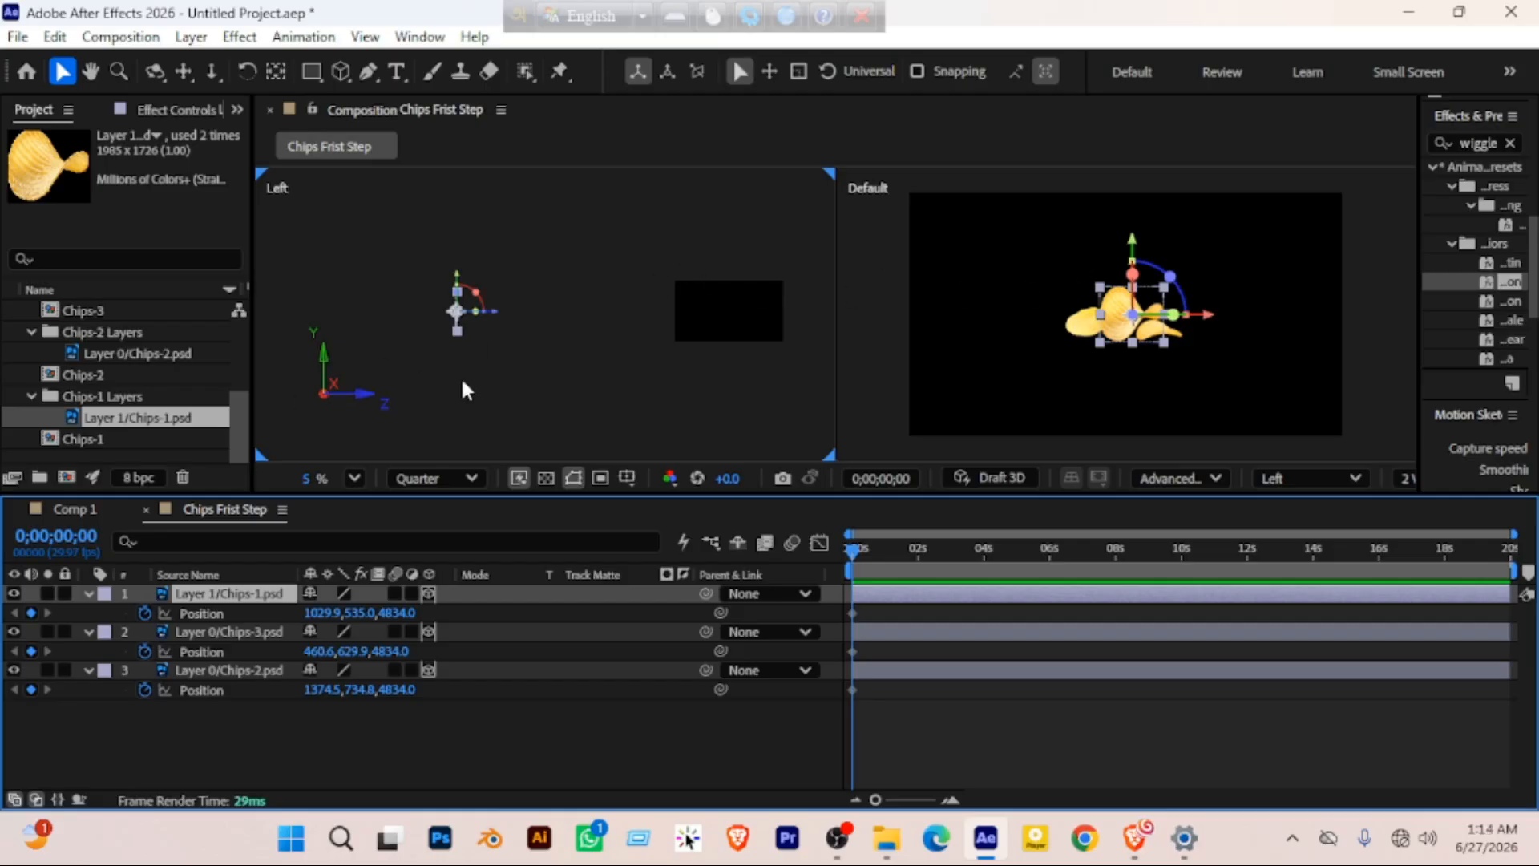
{"action": "left_click_drag", "start_coordinate": [494, 311], "coordinate": [519, 314]}
{"action": "left_click", "coordinate": [229, 632]}
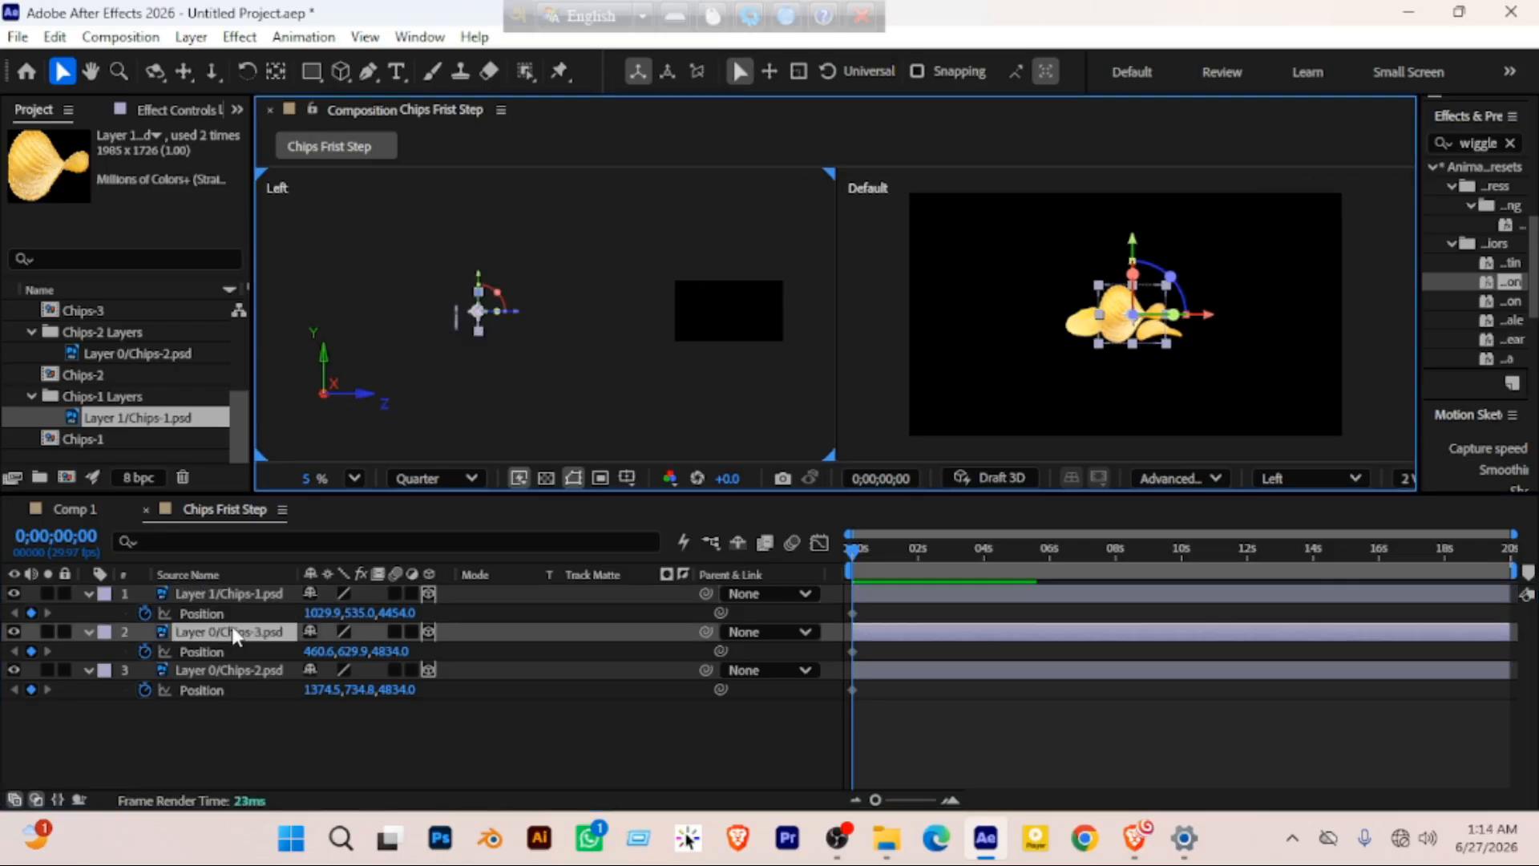
{"action": "left_click", "coordinate": [230, 669], "text": "shift"}
{"action": "left_click_drag", "start_coordinate": [495, 316], "coordinate": [445, 364]}
{"action": "left_click", "coordinate": [228, 776]}
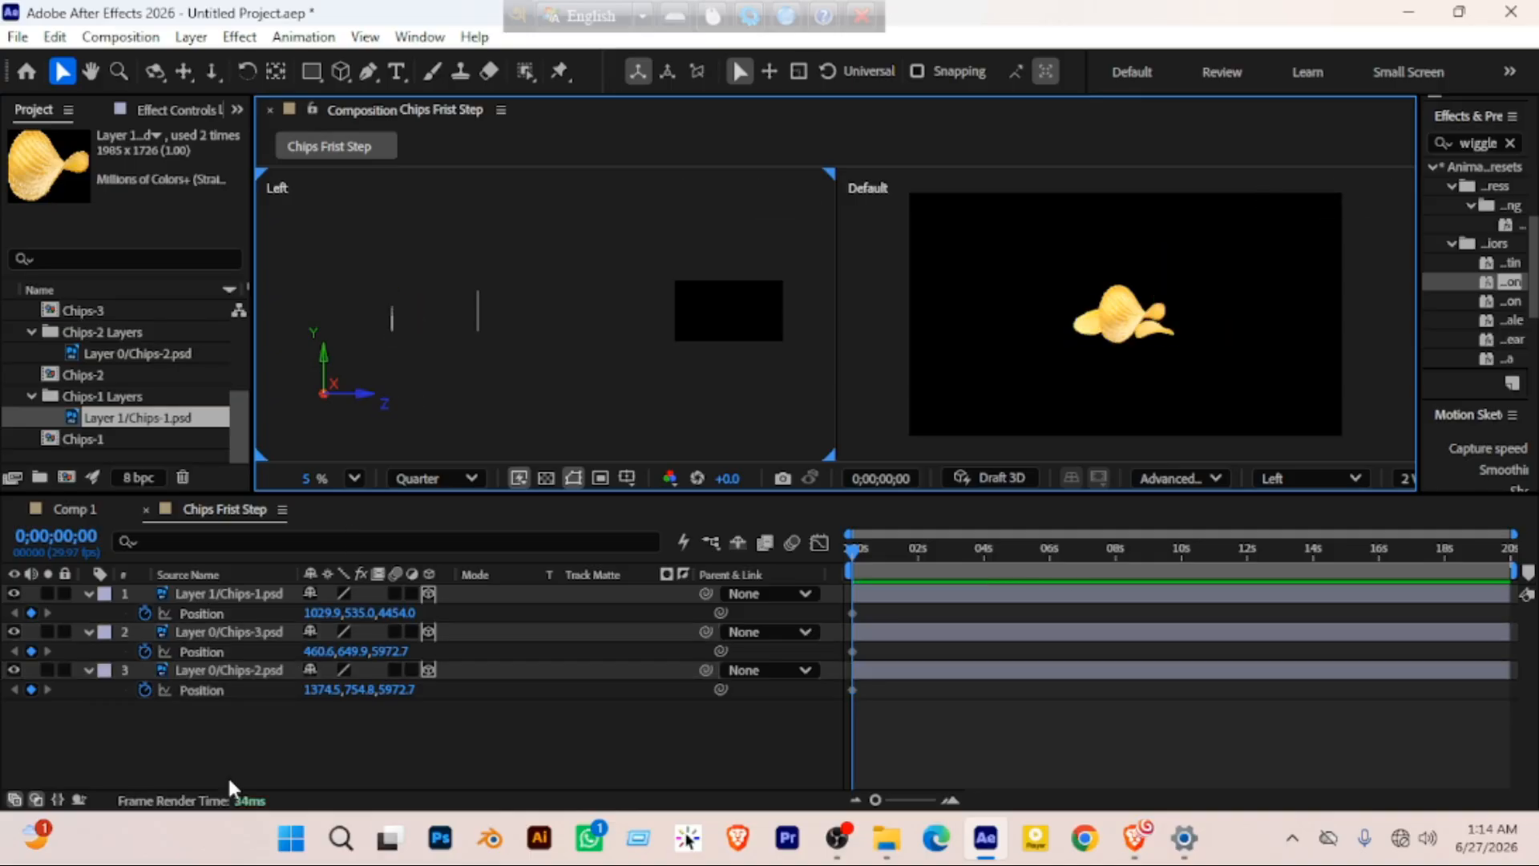
{"action": "left_click", "coordinate": [241, 633]}
{"action": "left_click_drag", "start_coordinate": [432, 329], "coordinate": [474, 435]}
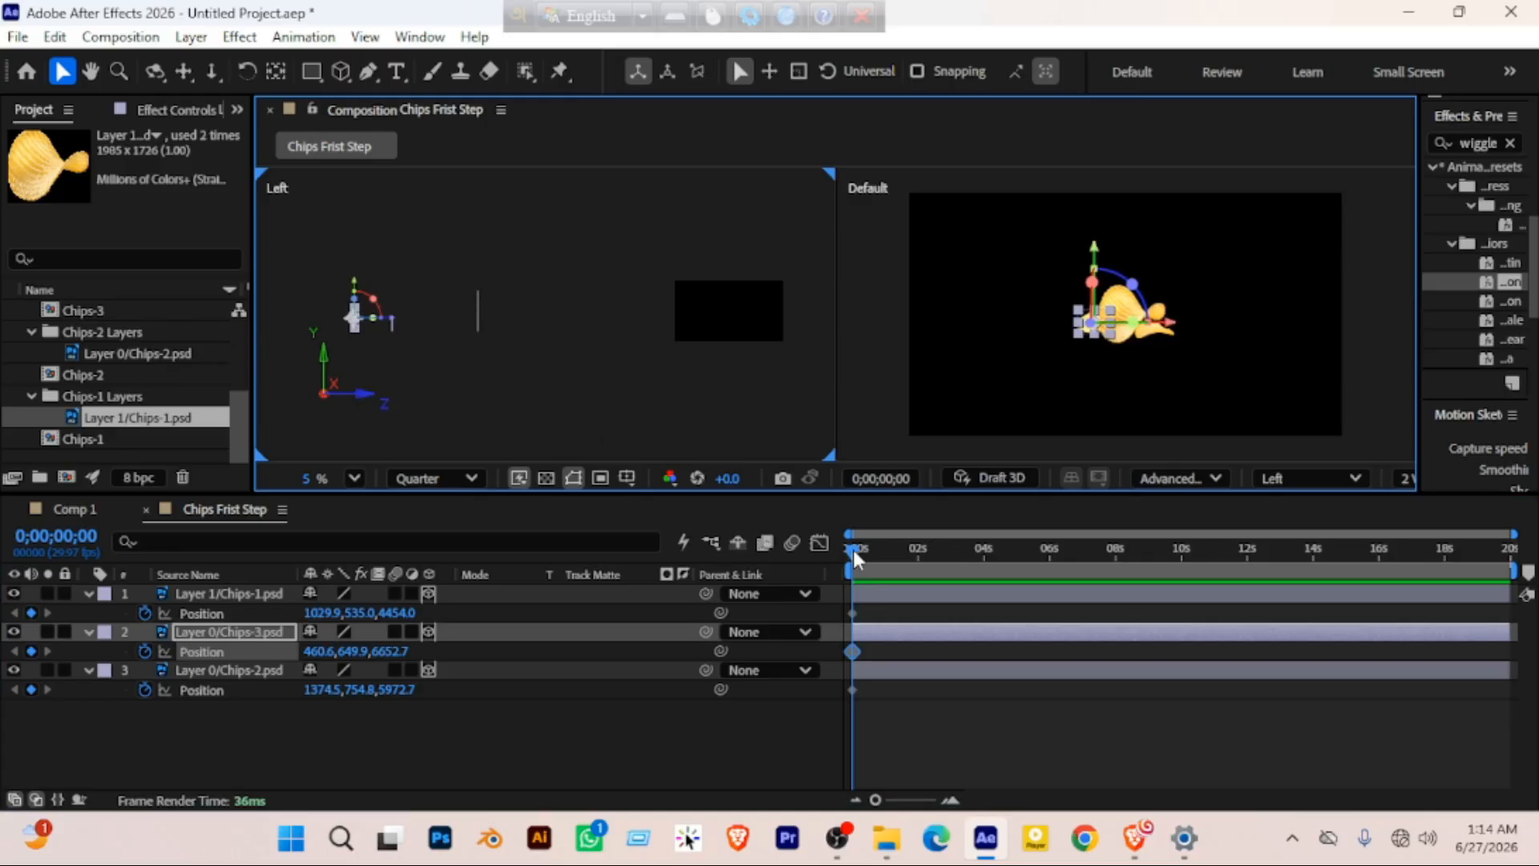
Zoom in on the timeline and set the current time to 0;00;00;03
{"action": "left_click_drag", "start_coordinate": [875, 801], "coordinate": [913, 800]}
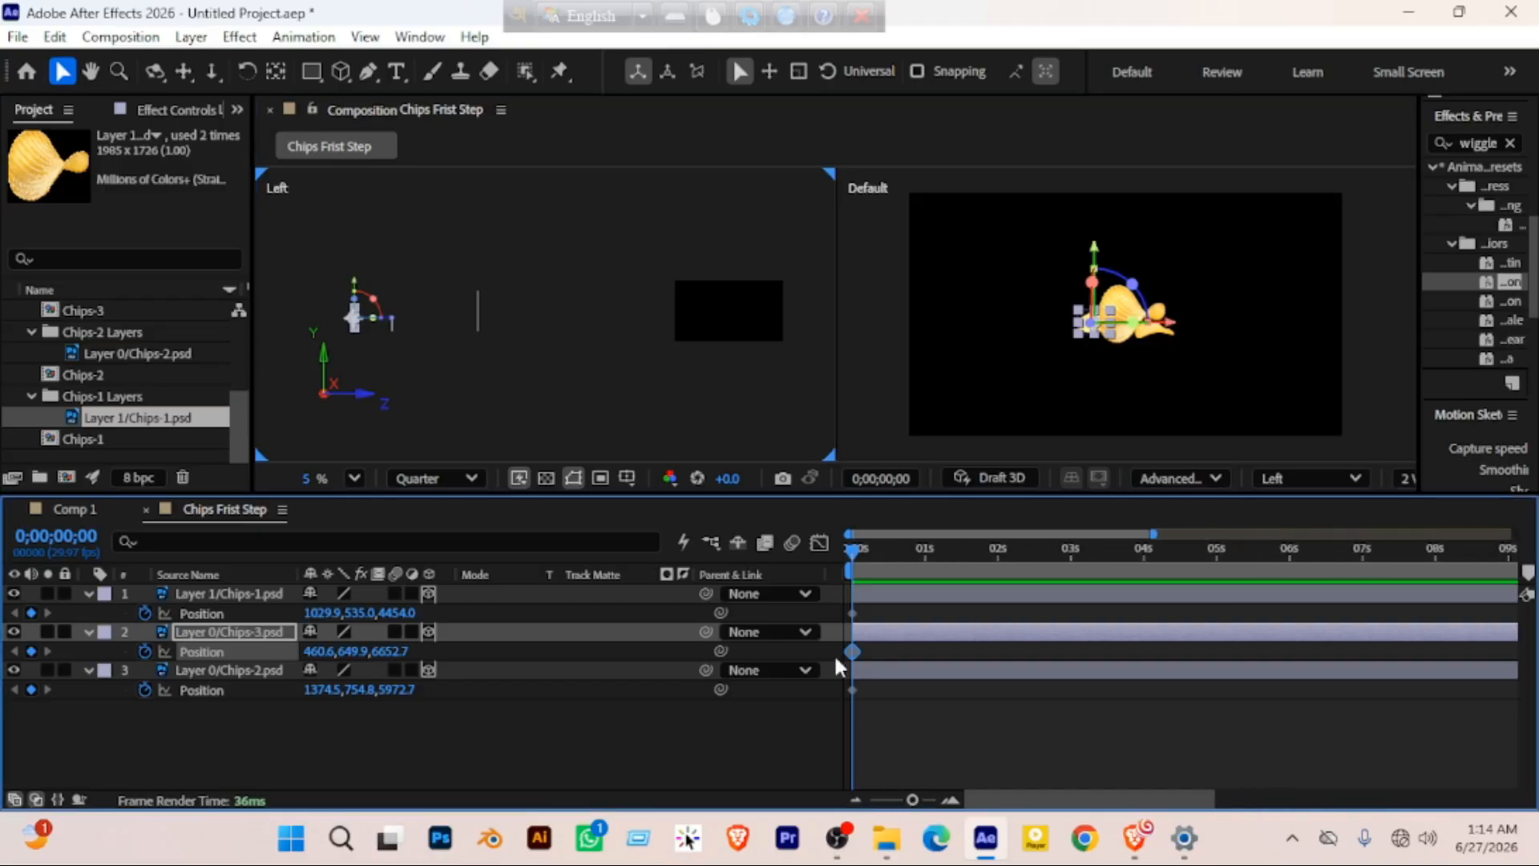
{"action": "left_click", "coordinate": [857, 550]}
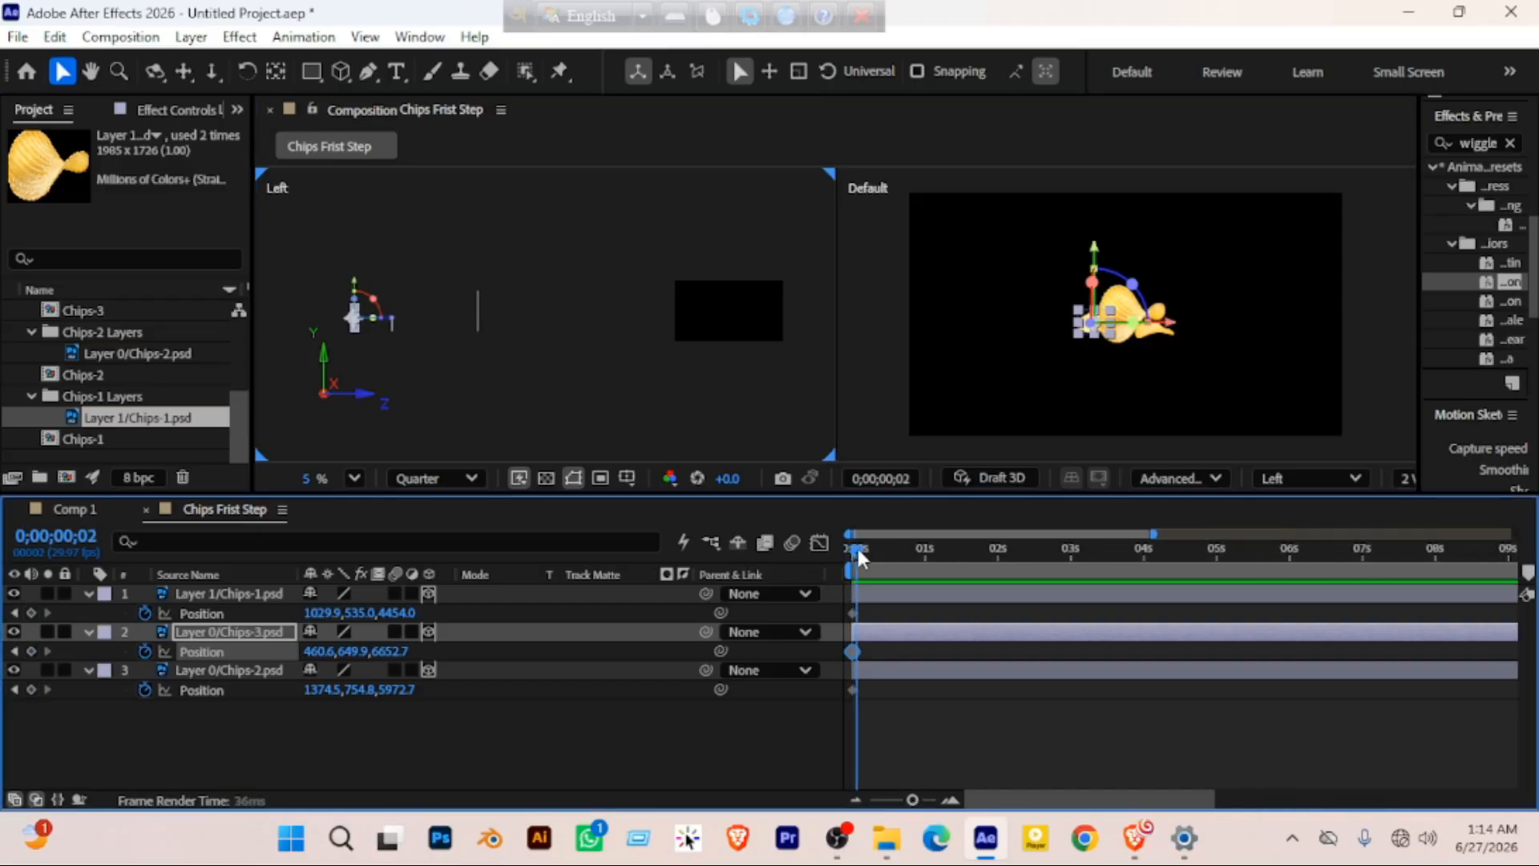
{"action": "left_click_drag", "start_coordinate": [857, 554], "coordinate": [862, 556]}
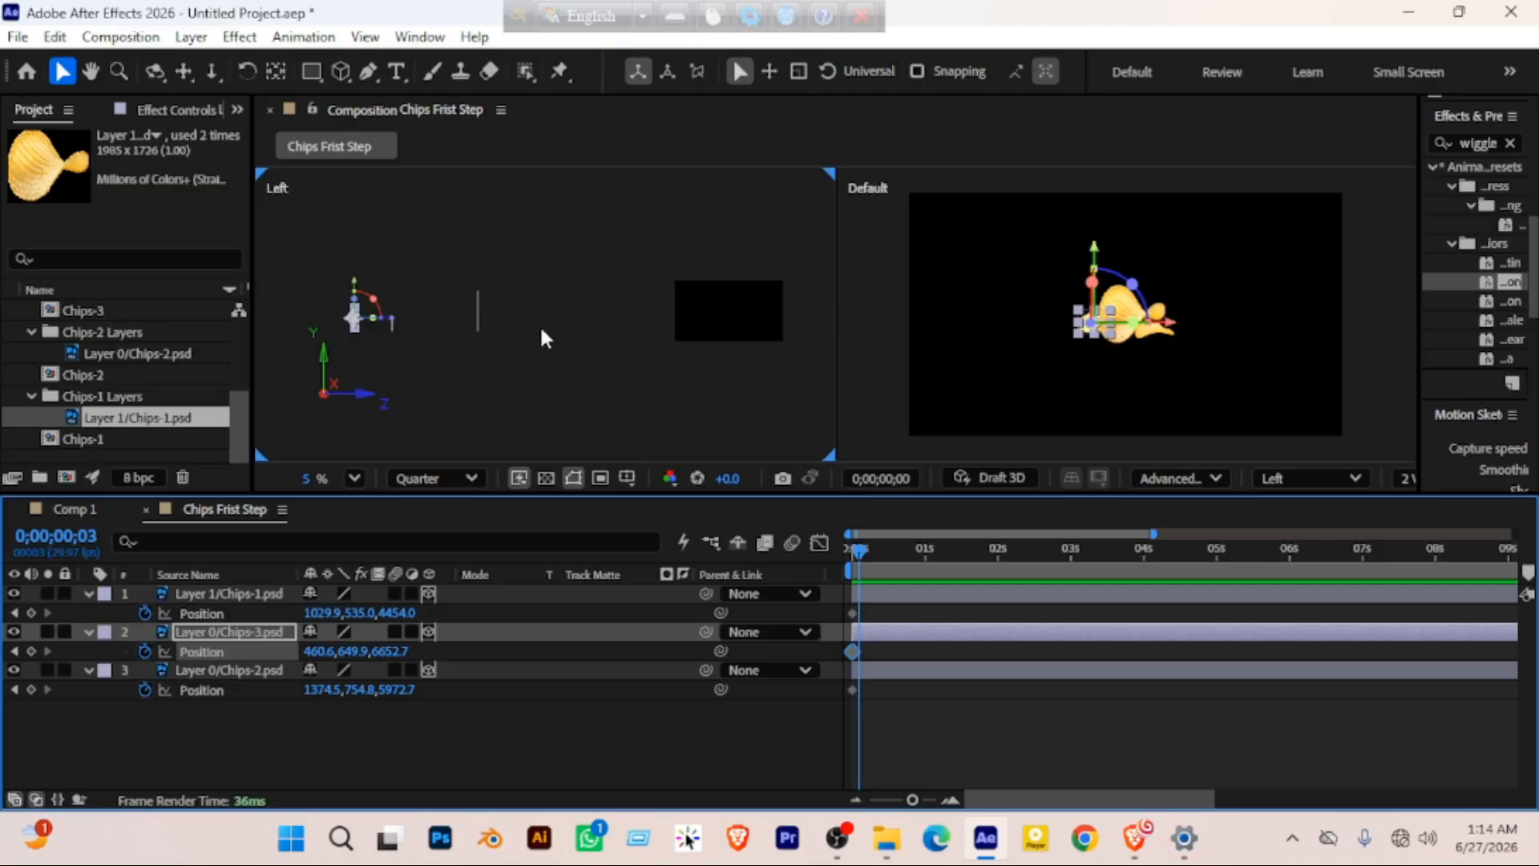
{"action": "key", "text": "Home"}
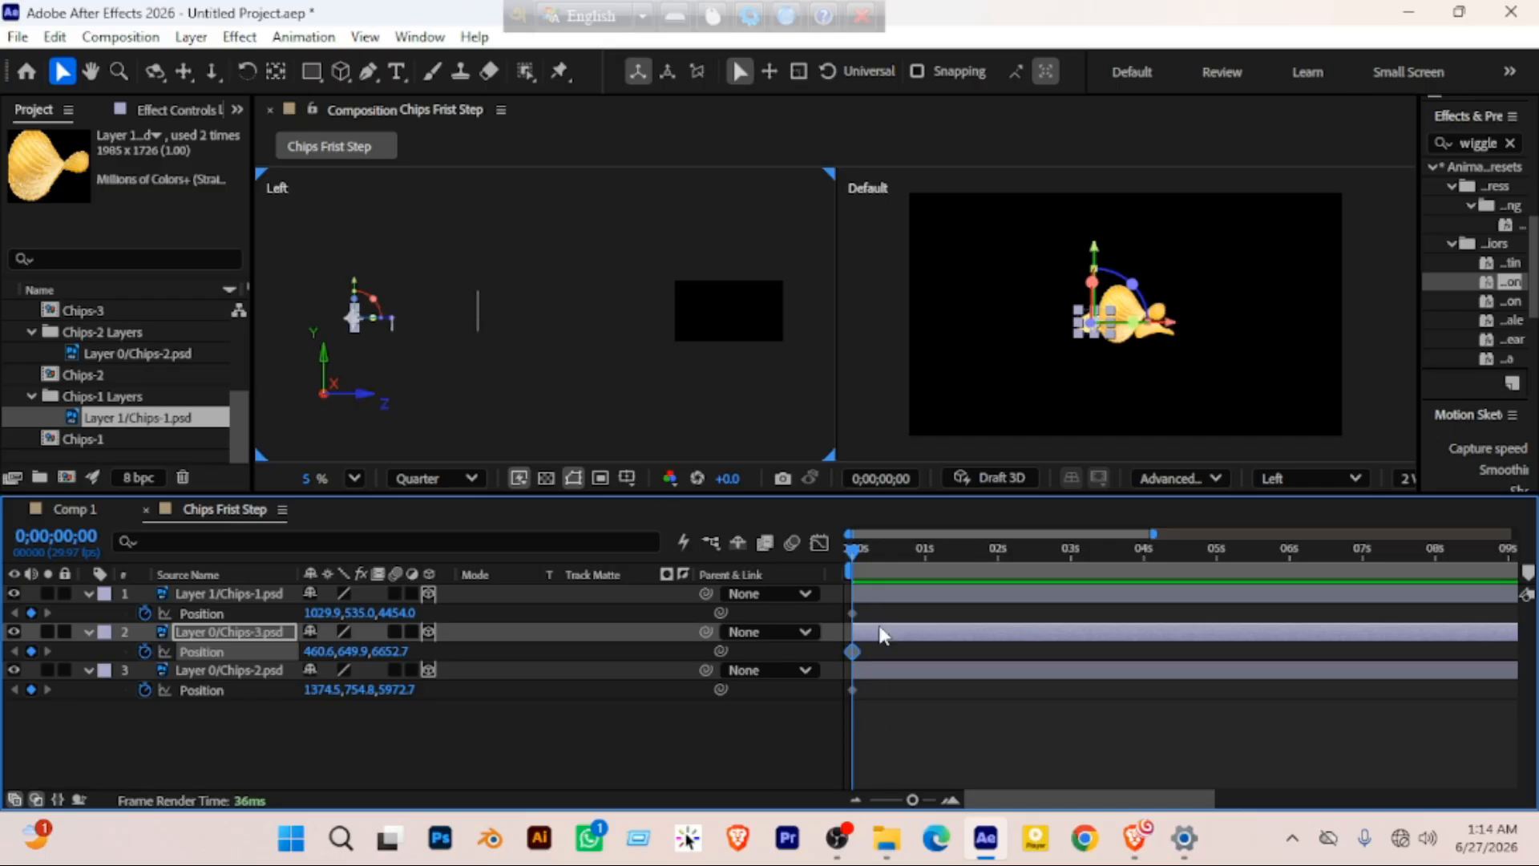
{"action": "left_click_drag", "start_coordinate": [854, 551], "coordinate": [863, 554]}
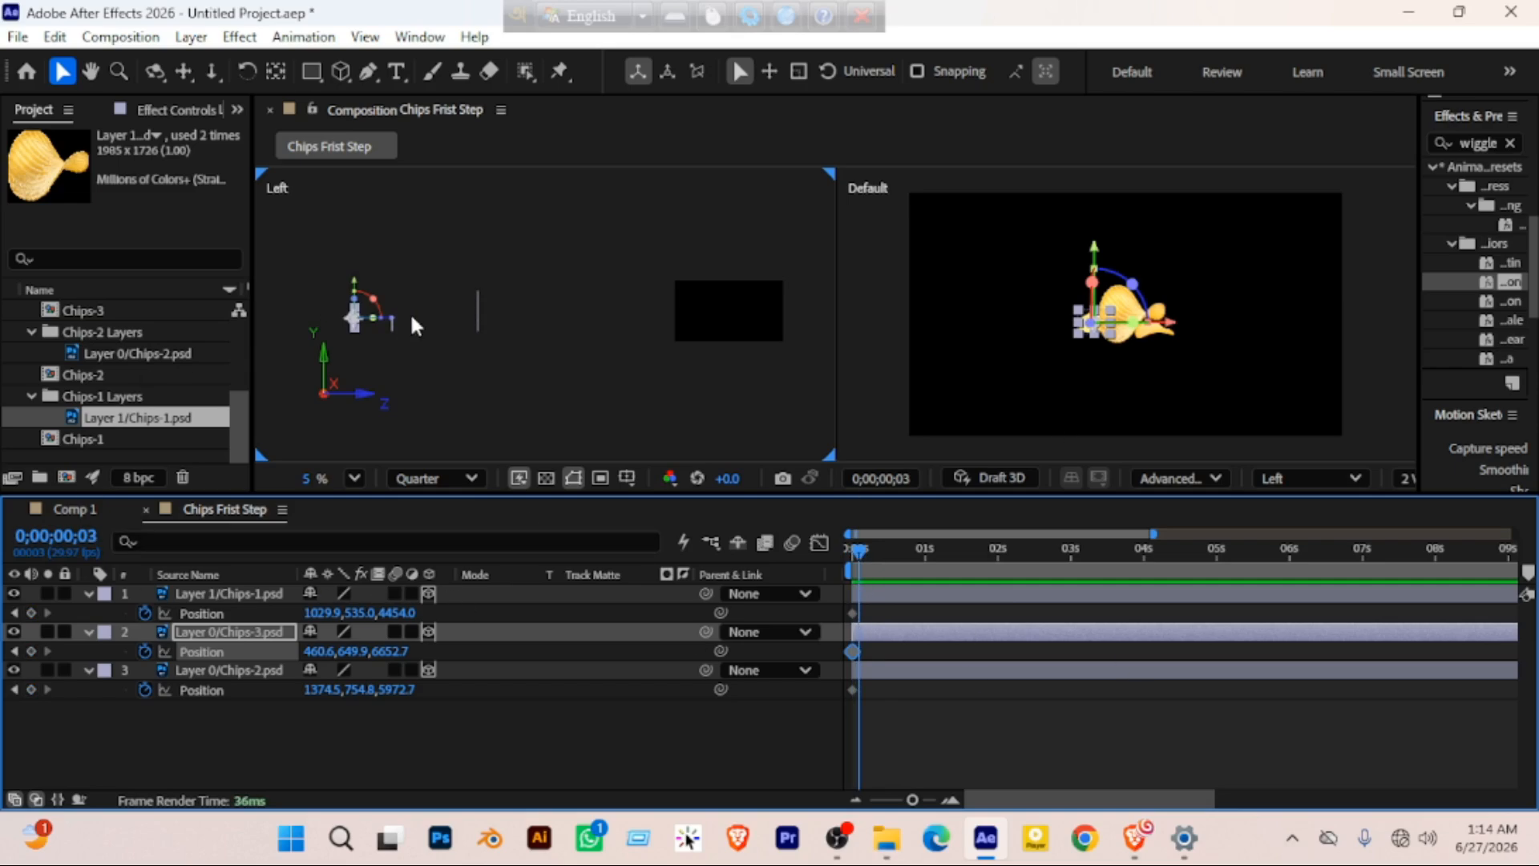
Bring the chips forward at 0;00;00;03, with Chips-1 at Z about 1078, Chips-2 at about 1458 and Chips-3 at about 1818
{"action": "left_click", "coordinate": [268, 590]}
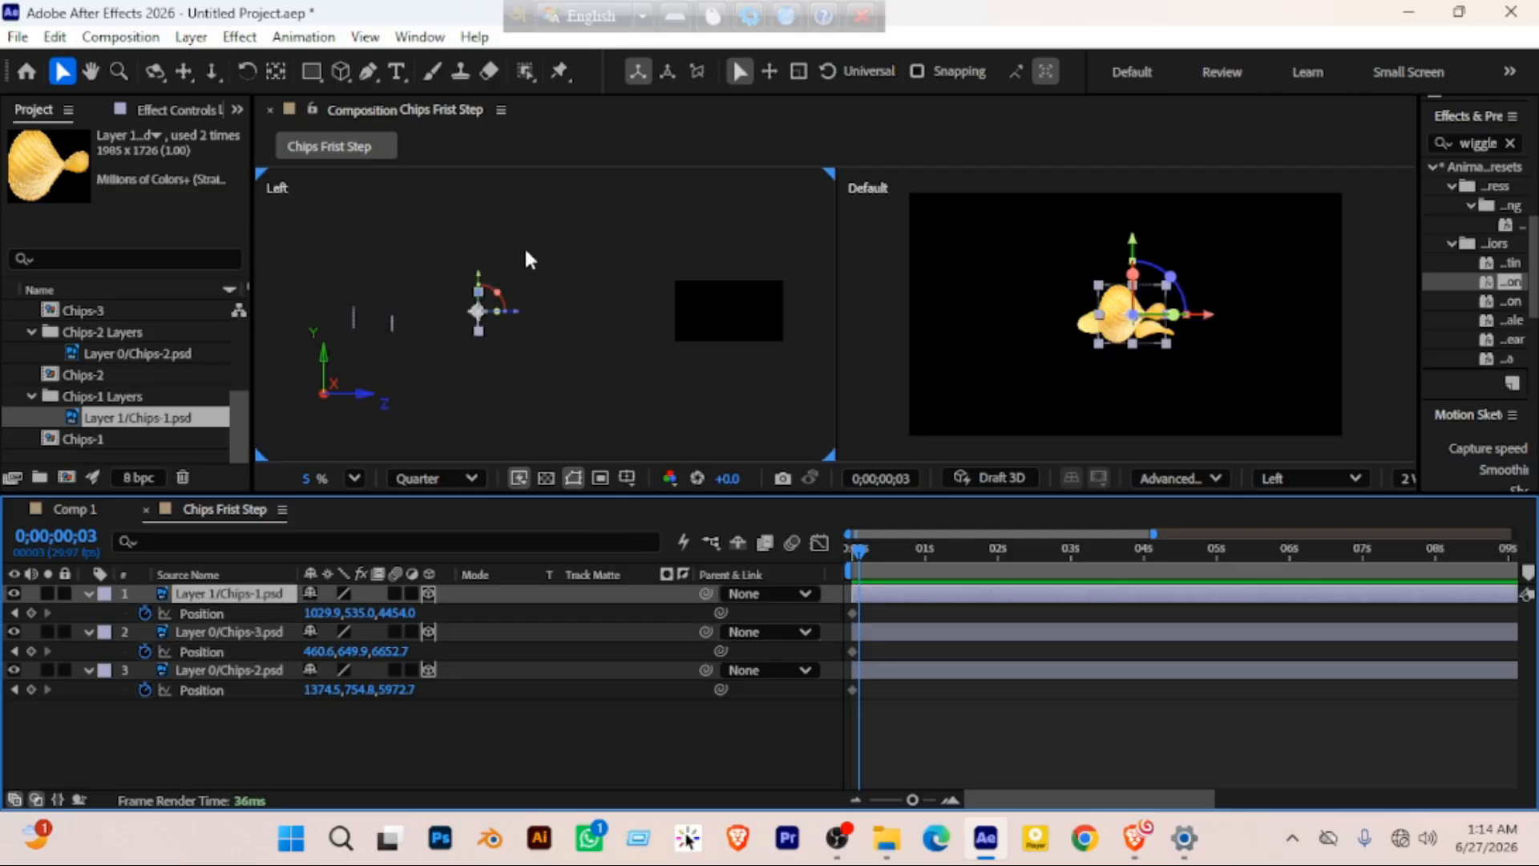
{"action": "left_click_drag", "start_coordinate": [534, 323], "coordinate": [716, 321]}
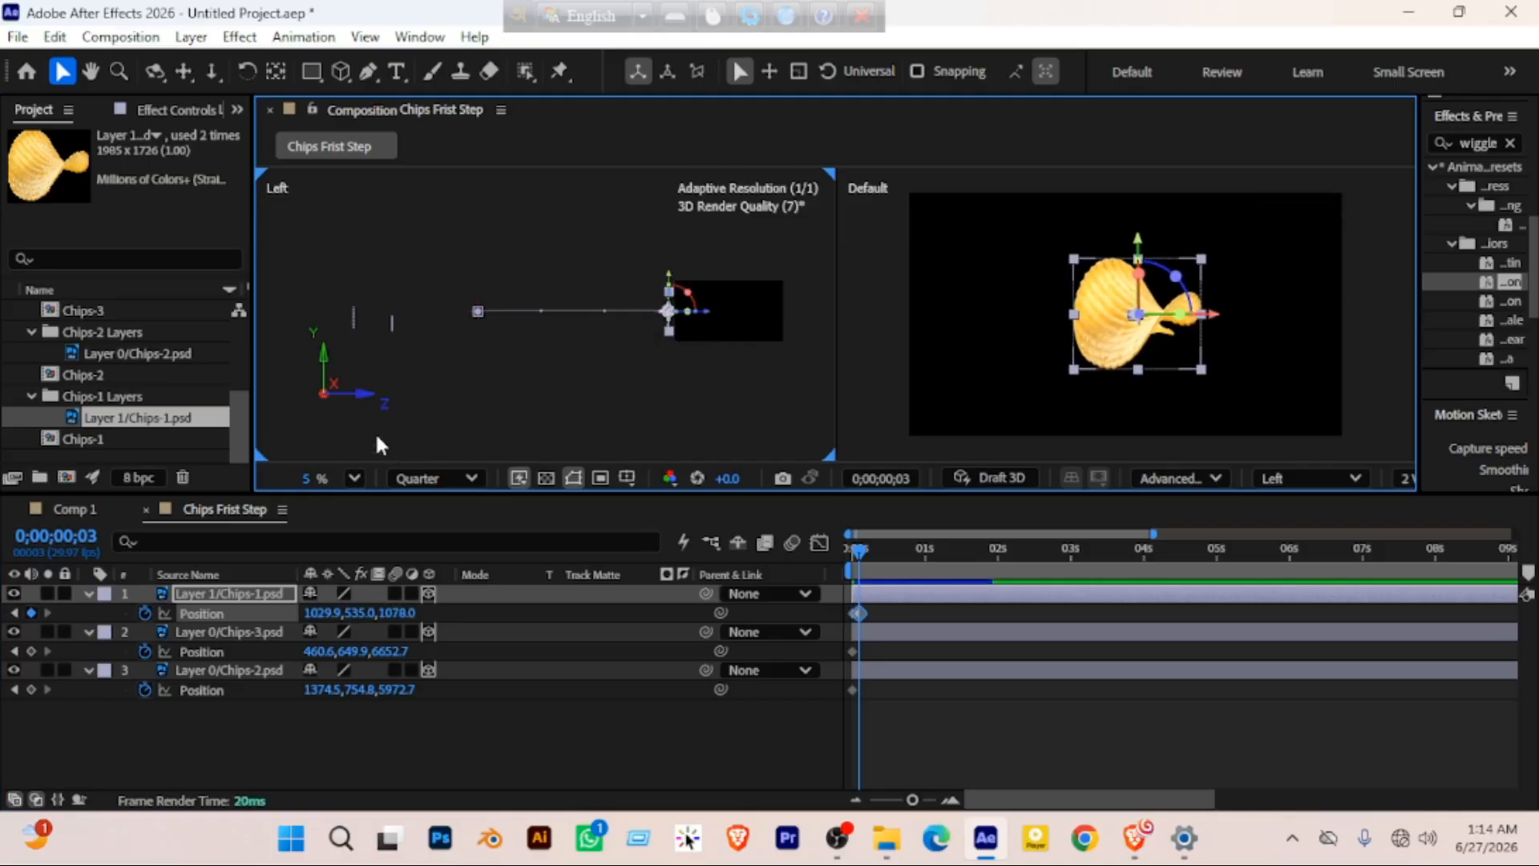
{"action": "left_click", "coordinate": [392, 335]}
{"action": "left_click_drag", "start_coordinate": [427, 328], "coordinate": [685, 332]}
{"action": "left_click", "coordinate": [353, 318]}
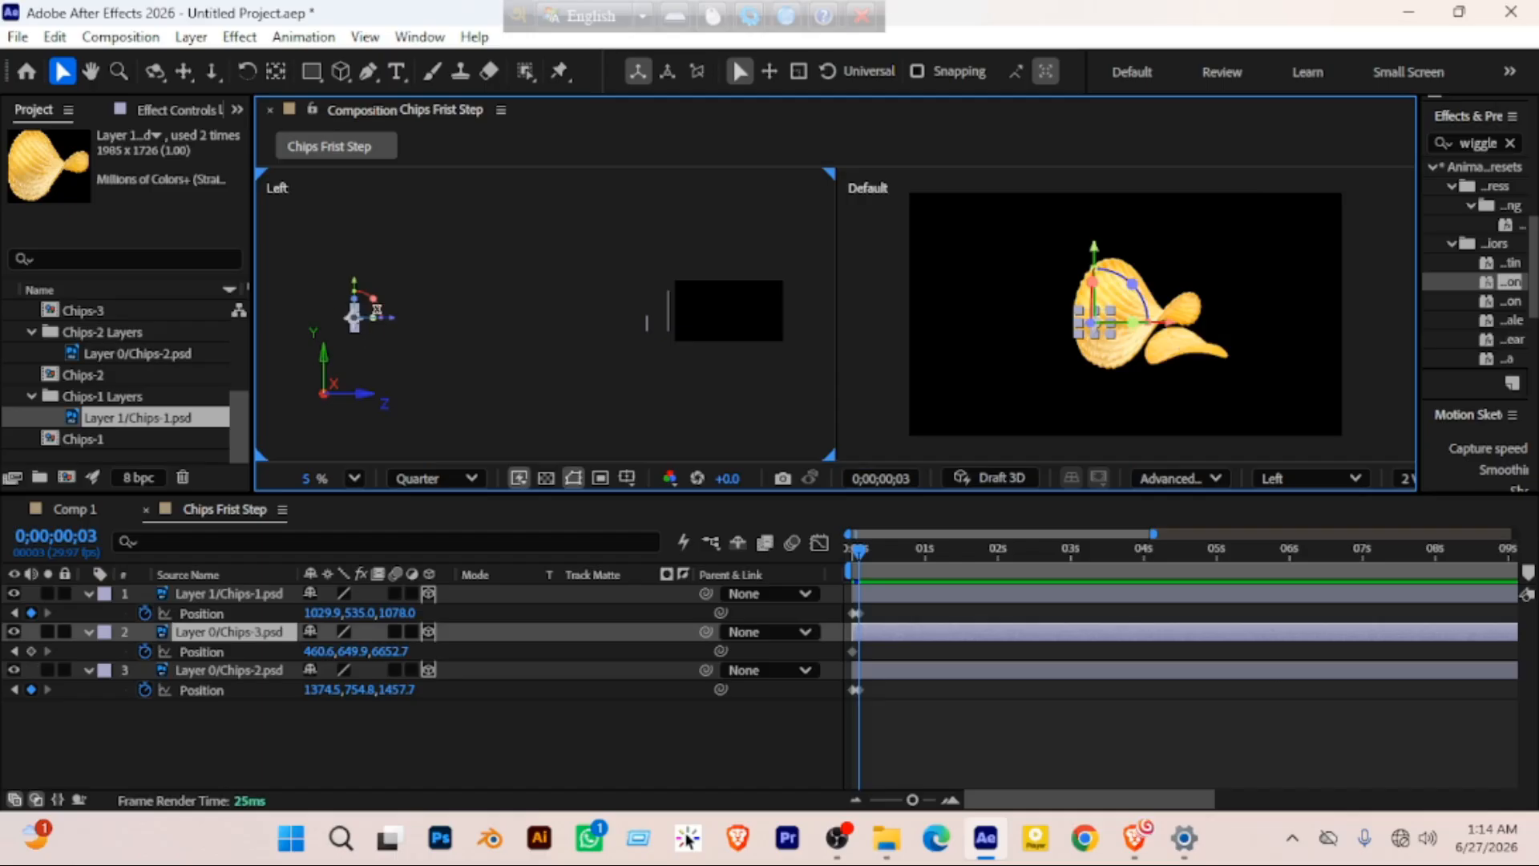
{"action": "left_click_drag", "start_coordinate": [388, 319], "coordinate": [704, 338]}
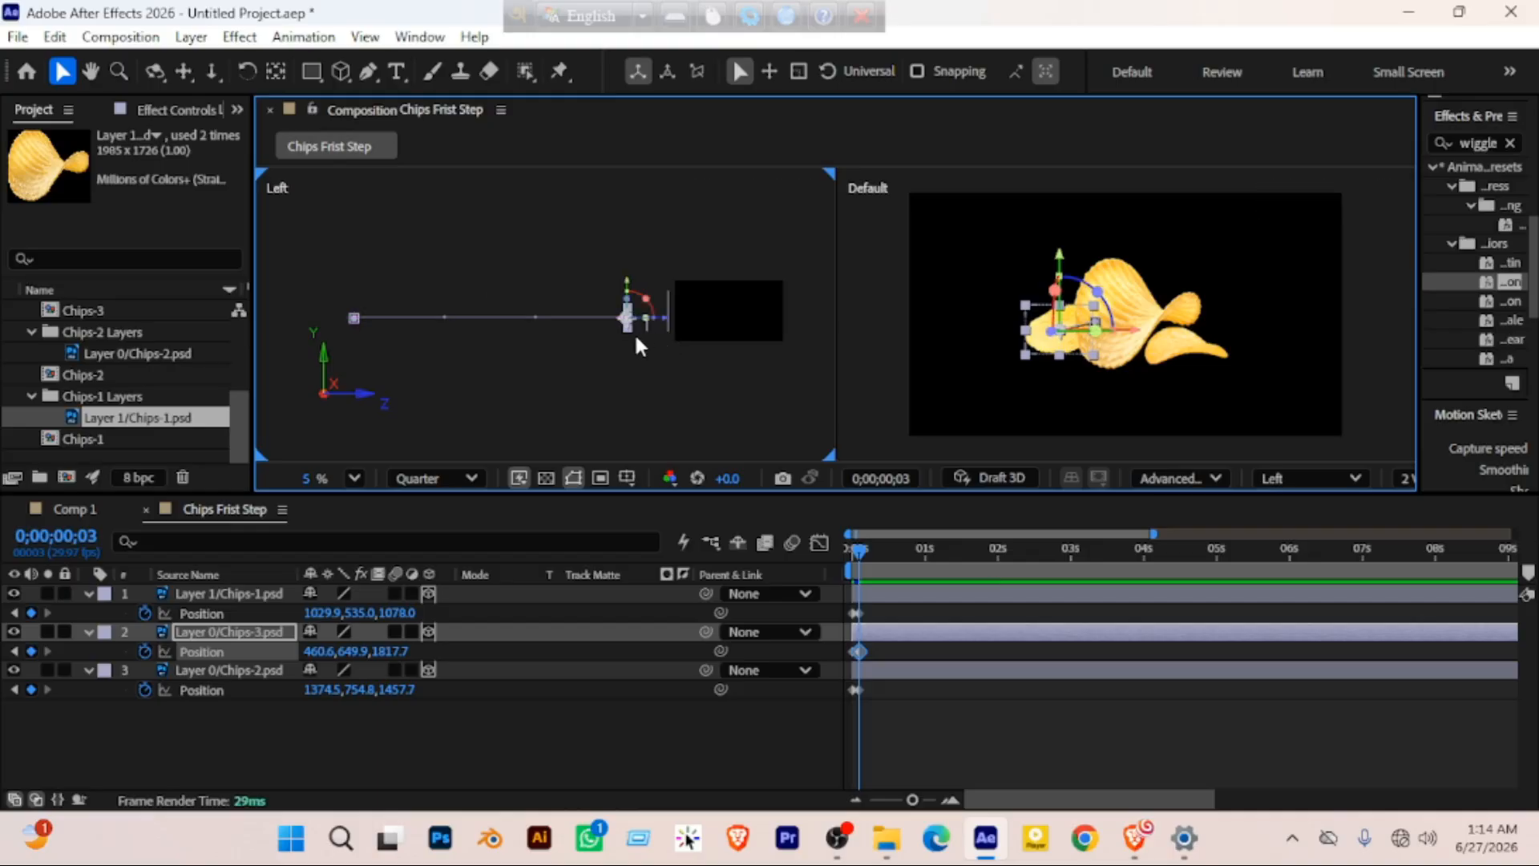
{"action": "left_click", "coordinate": [625, 414]}
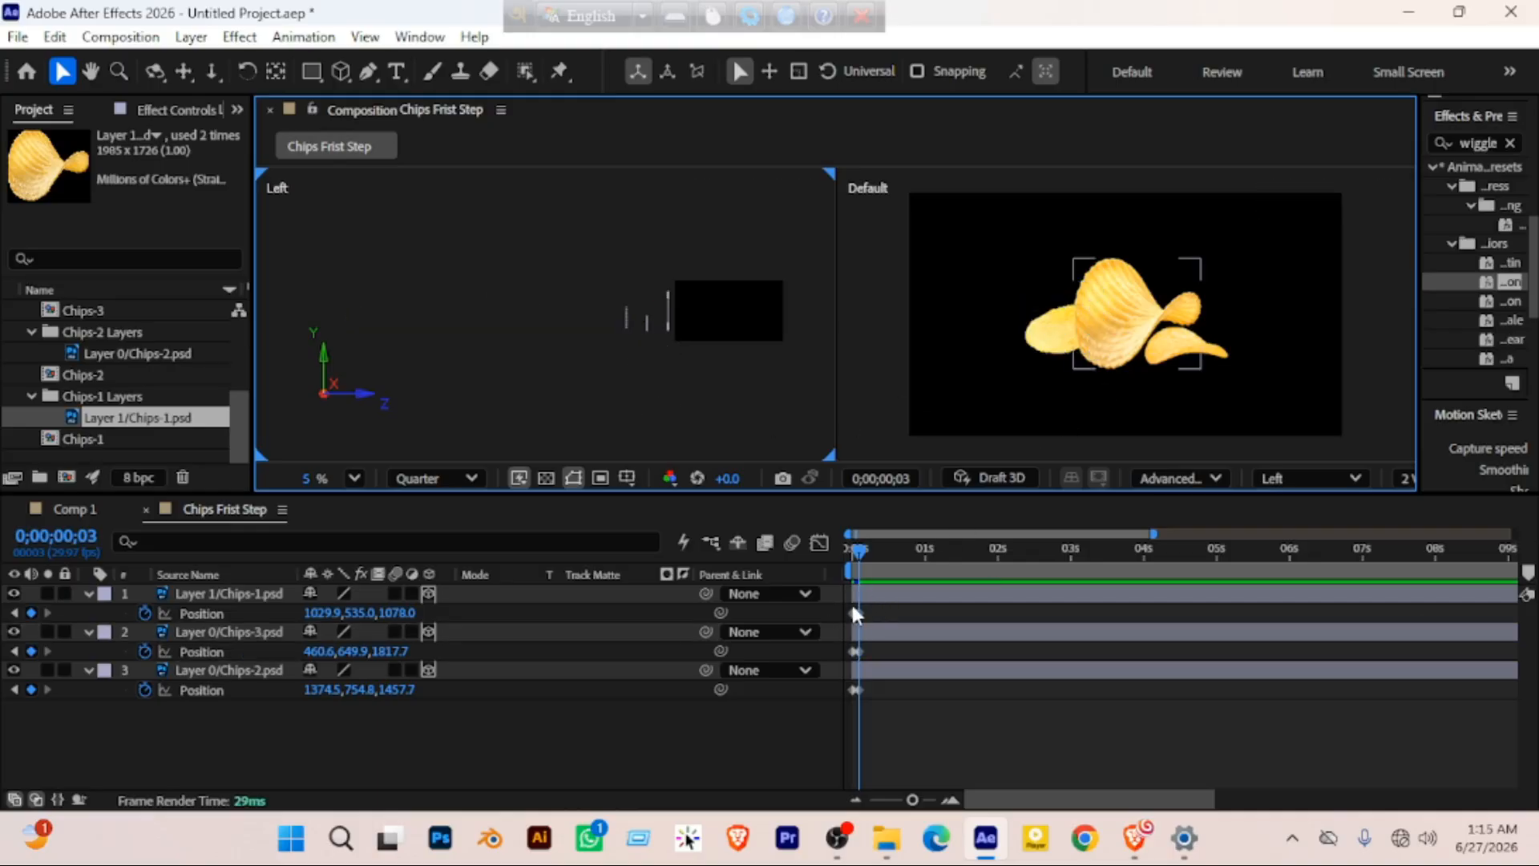
Bring the chips further forward at 0;00;01;02, with Chips-1 at Z 180, Chips-3 at about 461 and Chips-2 at about 560
{"action": "left_click", "coordinate": [867, 550]}
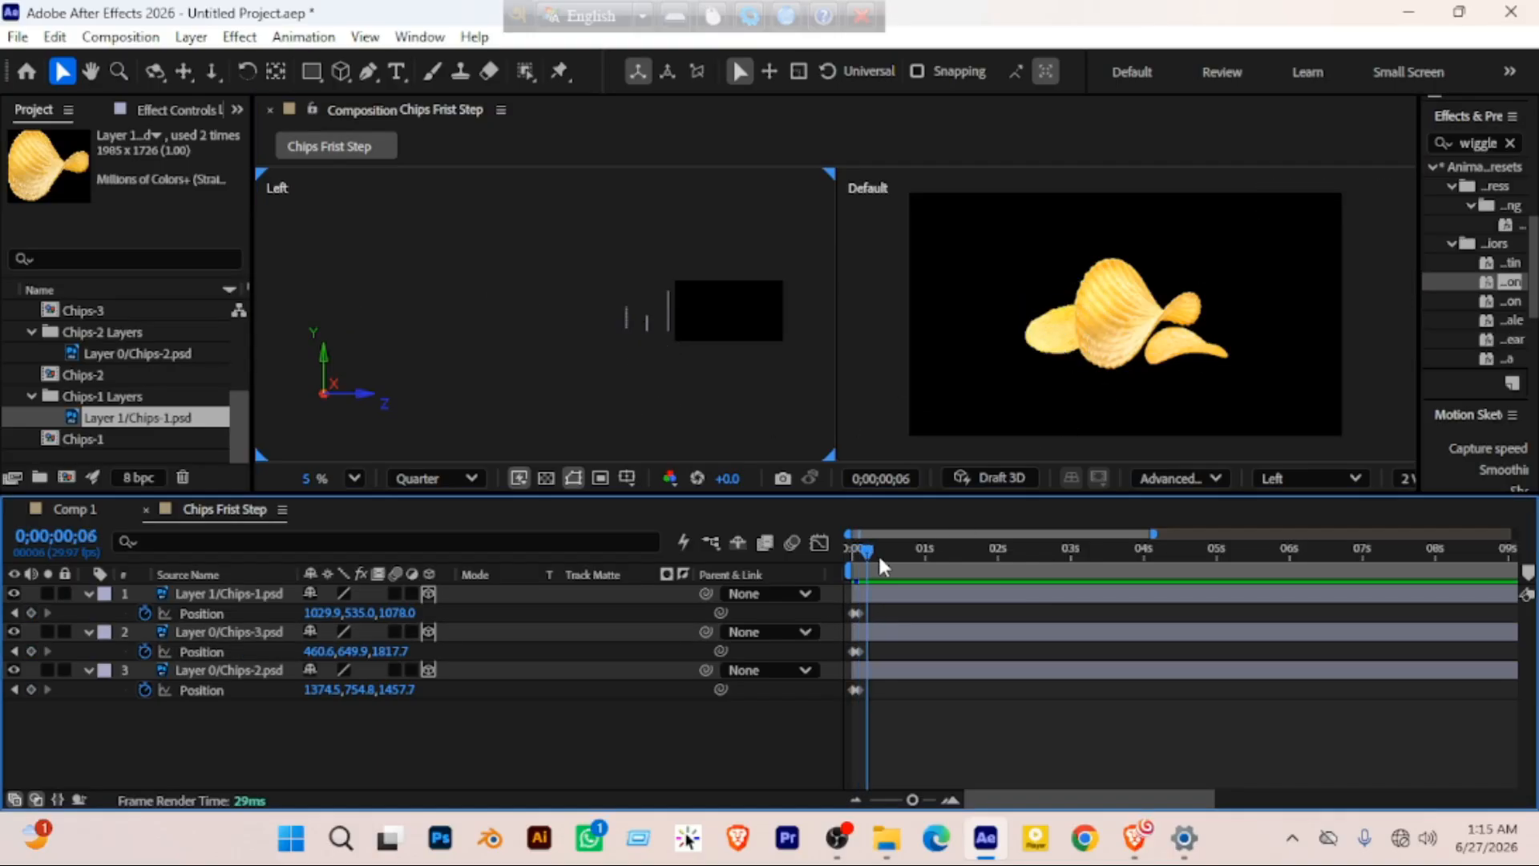
{"action": "left_click_drag", "start_coordinate": [880, 562], "coordinate": [933, 563]}
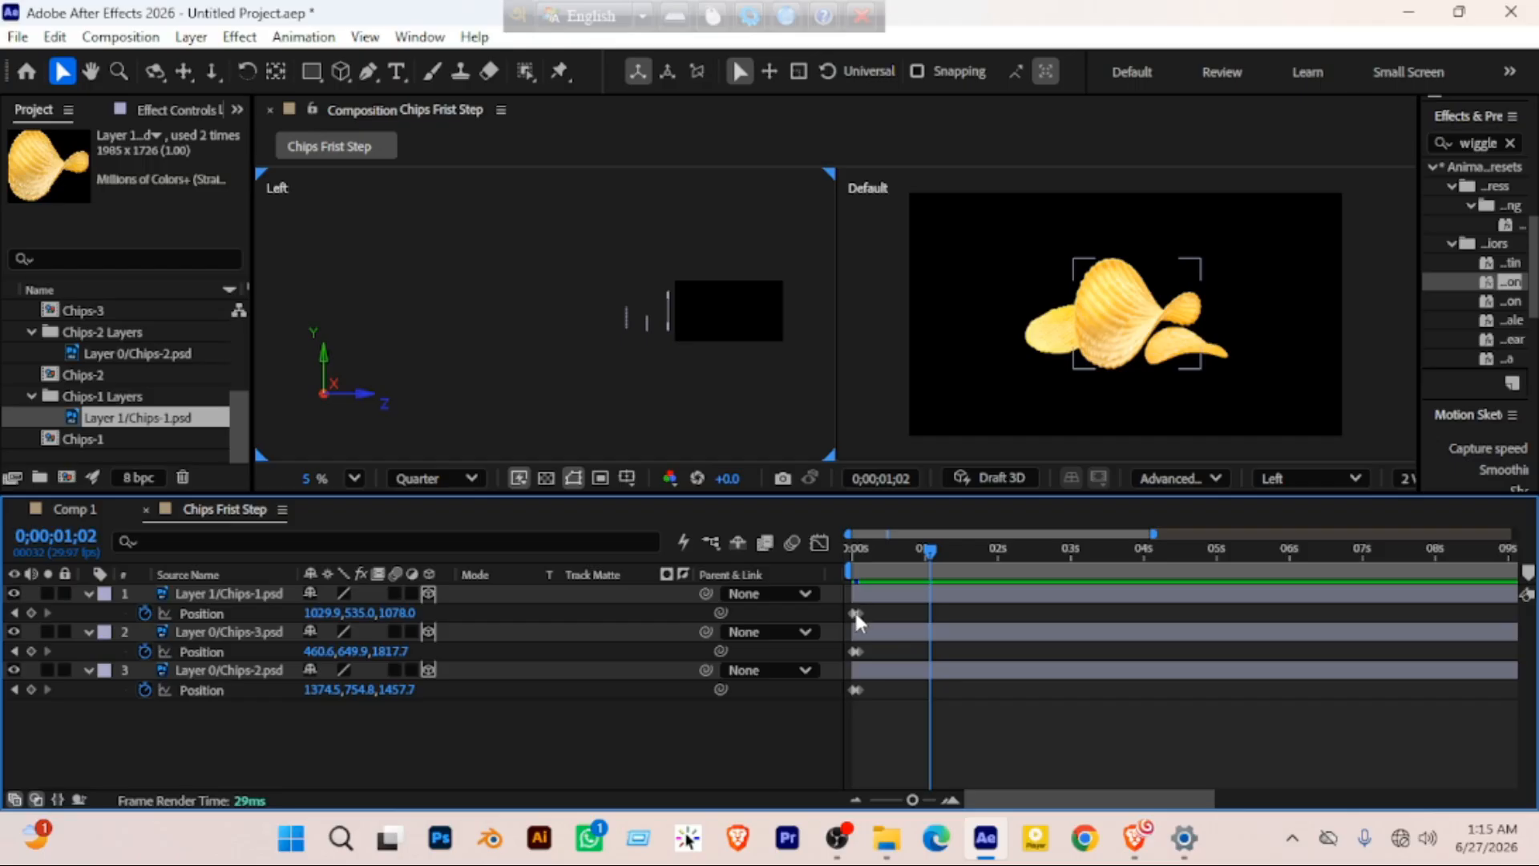
{"action": "mouse_move", "coordinate": [855, 614]}
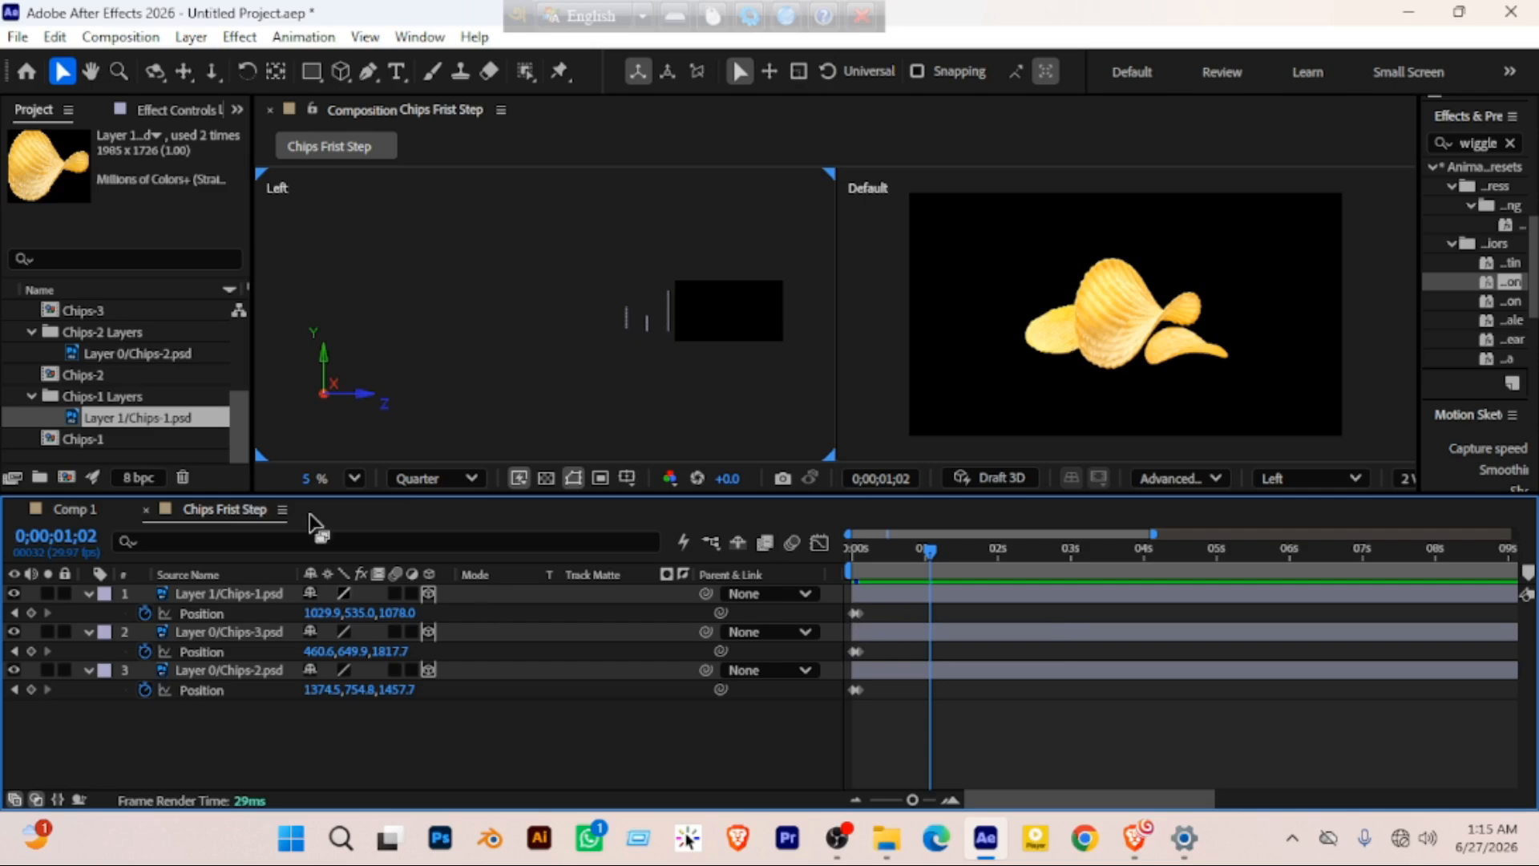
{"action": "left_click", "coordinate": [226, 593]}
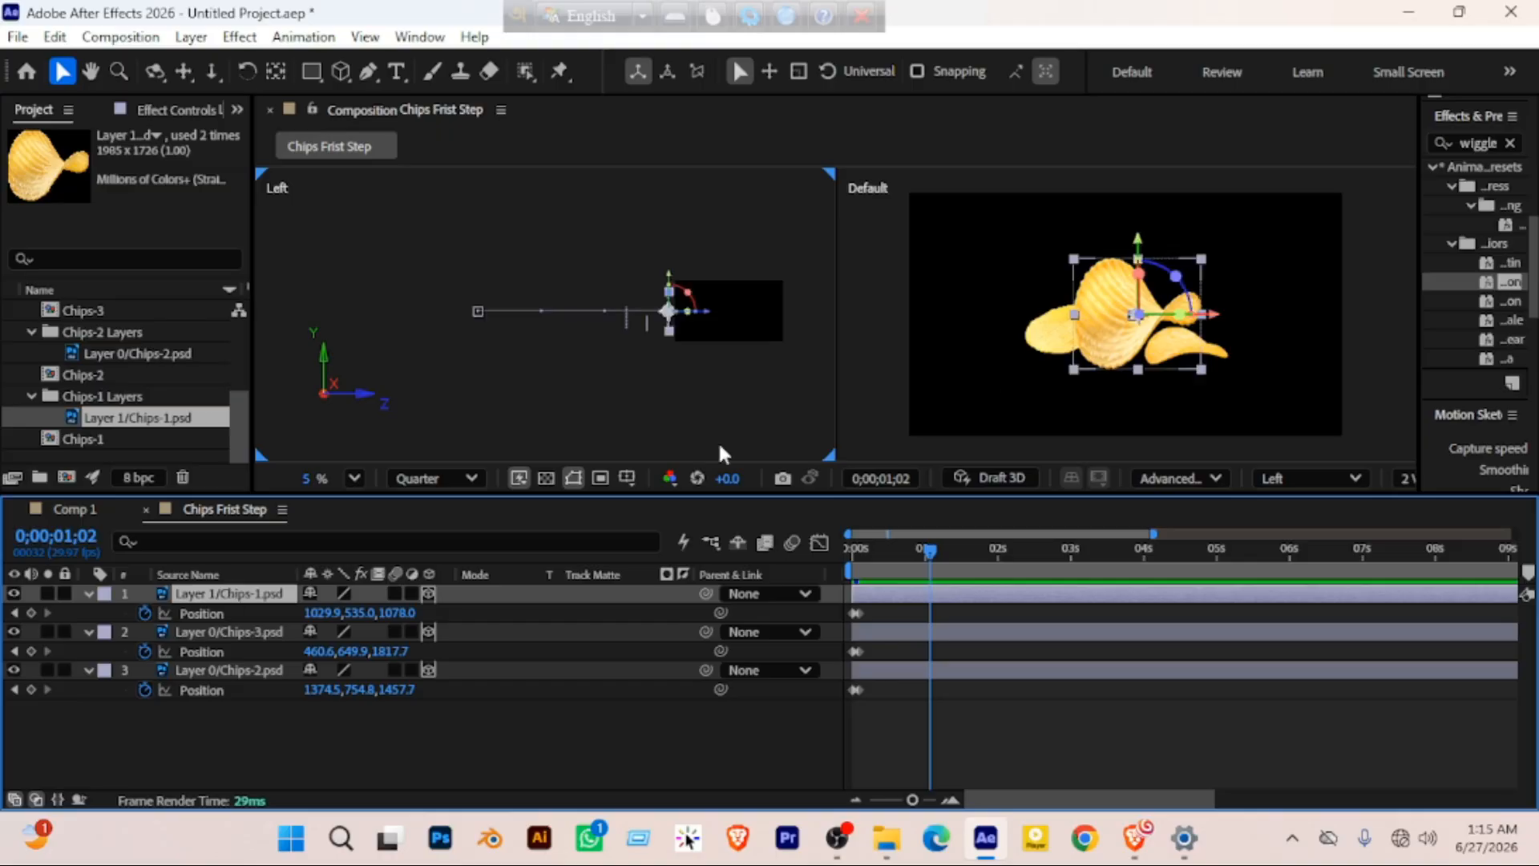
{"action": "left_click", "coordinate": [1216, 319]}
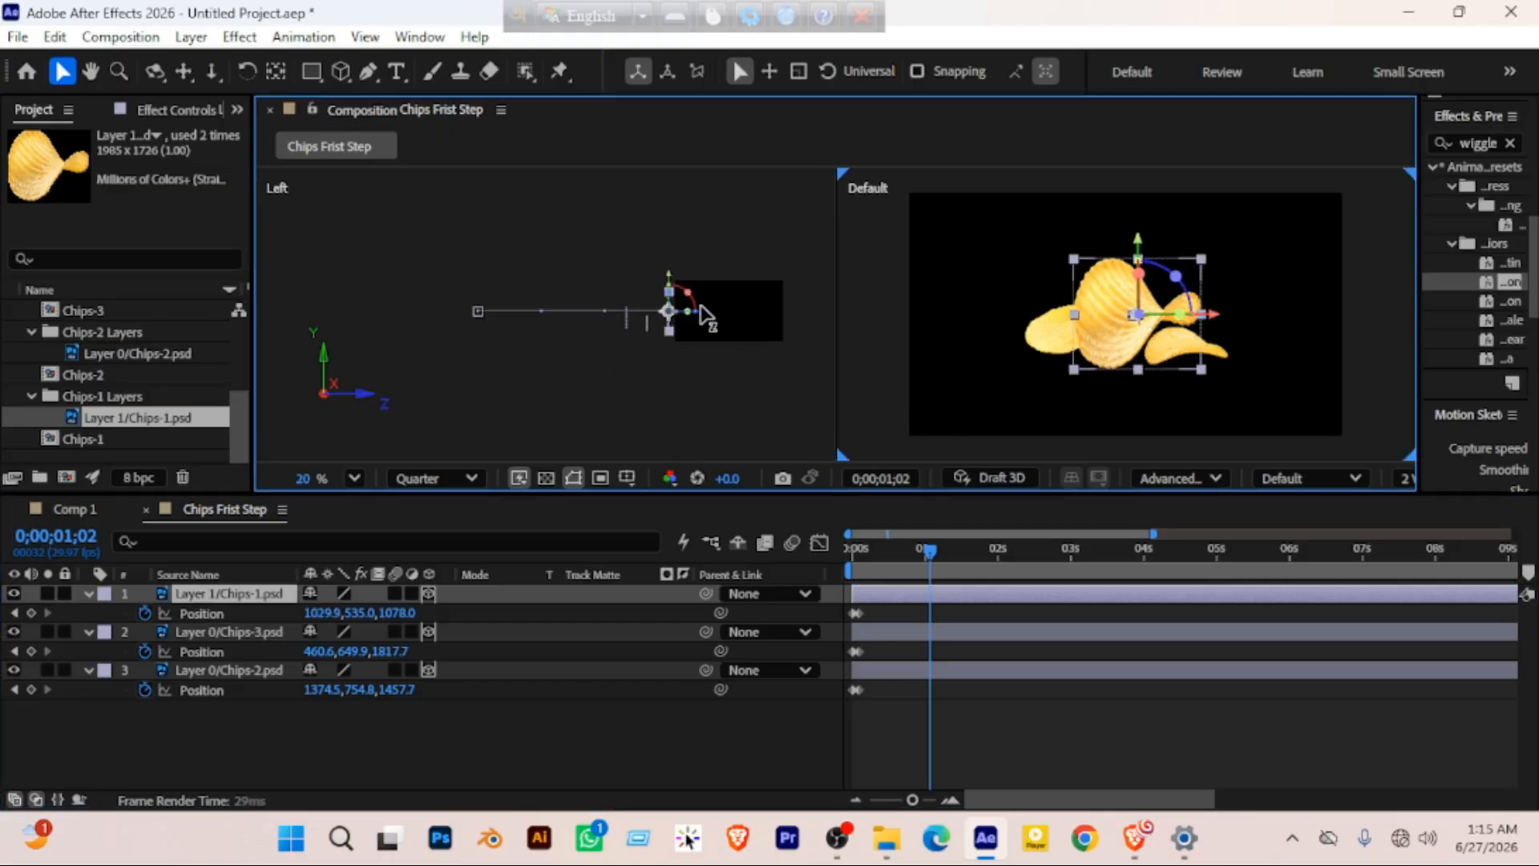
{"action": "left_click_drag", "start_coordinate": [704, 312], "coordinate": [767, 324]}
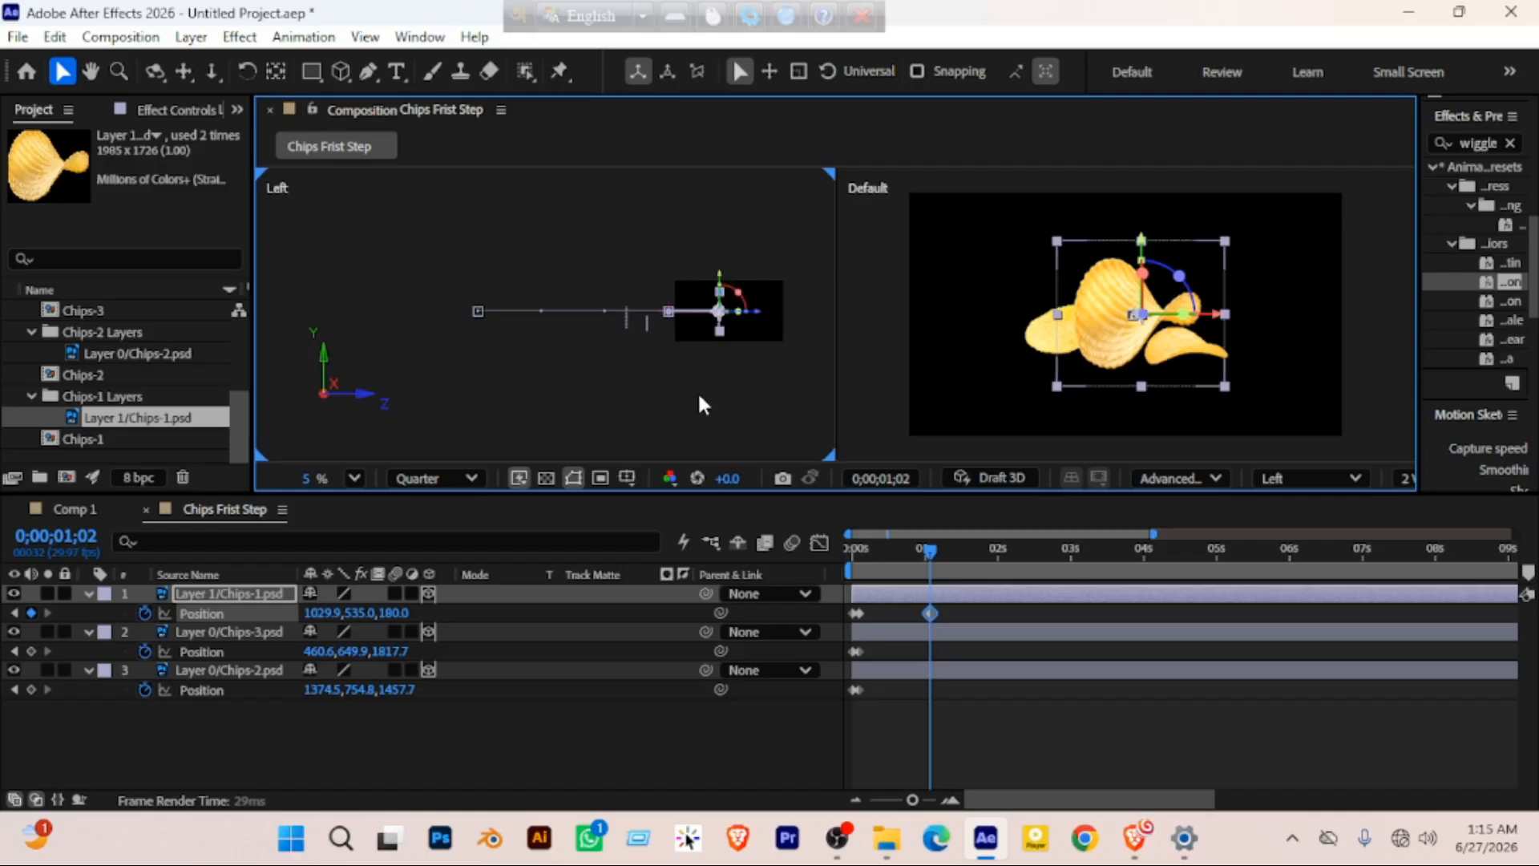
{"action": "left_click", "coordinate": [224, 632]}
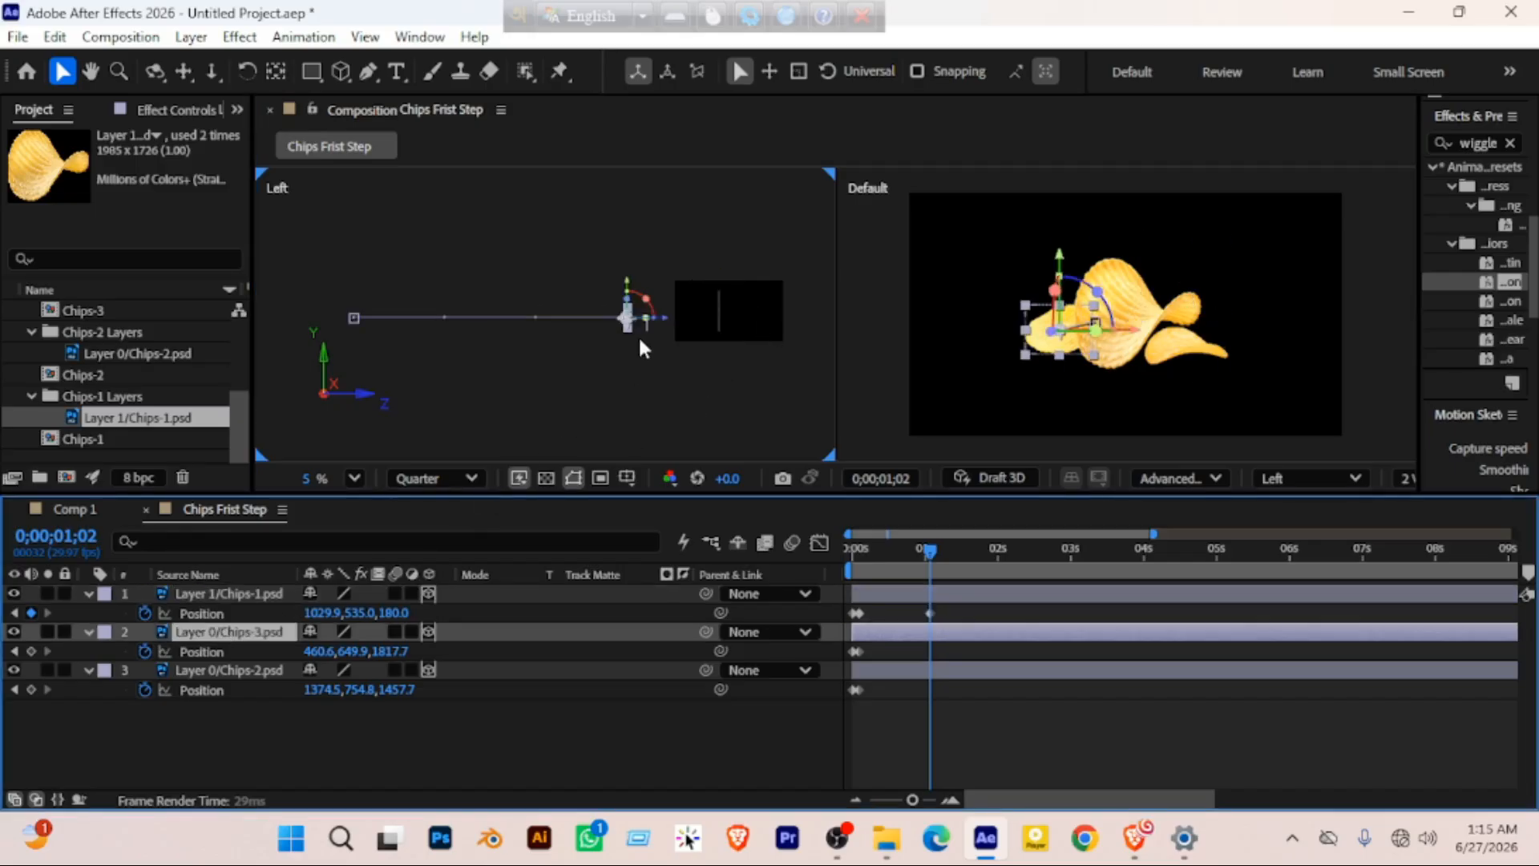
{"action": "left_click_drag", "start_coordinate": [656, 317], "coordinate": [726, 335]}
{"action": "left_click", "coordinate": [196, 669]}
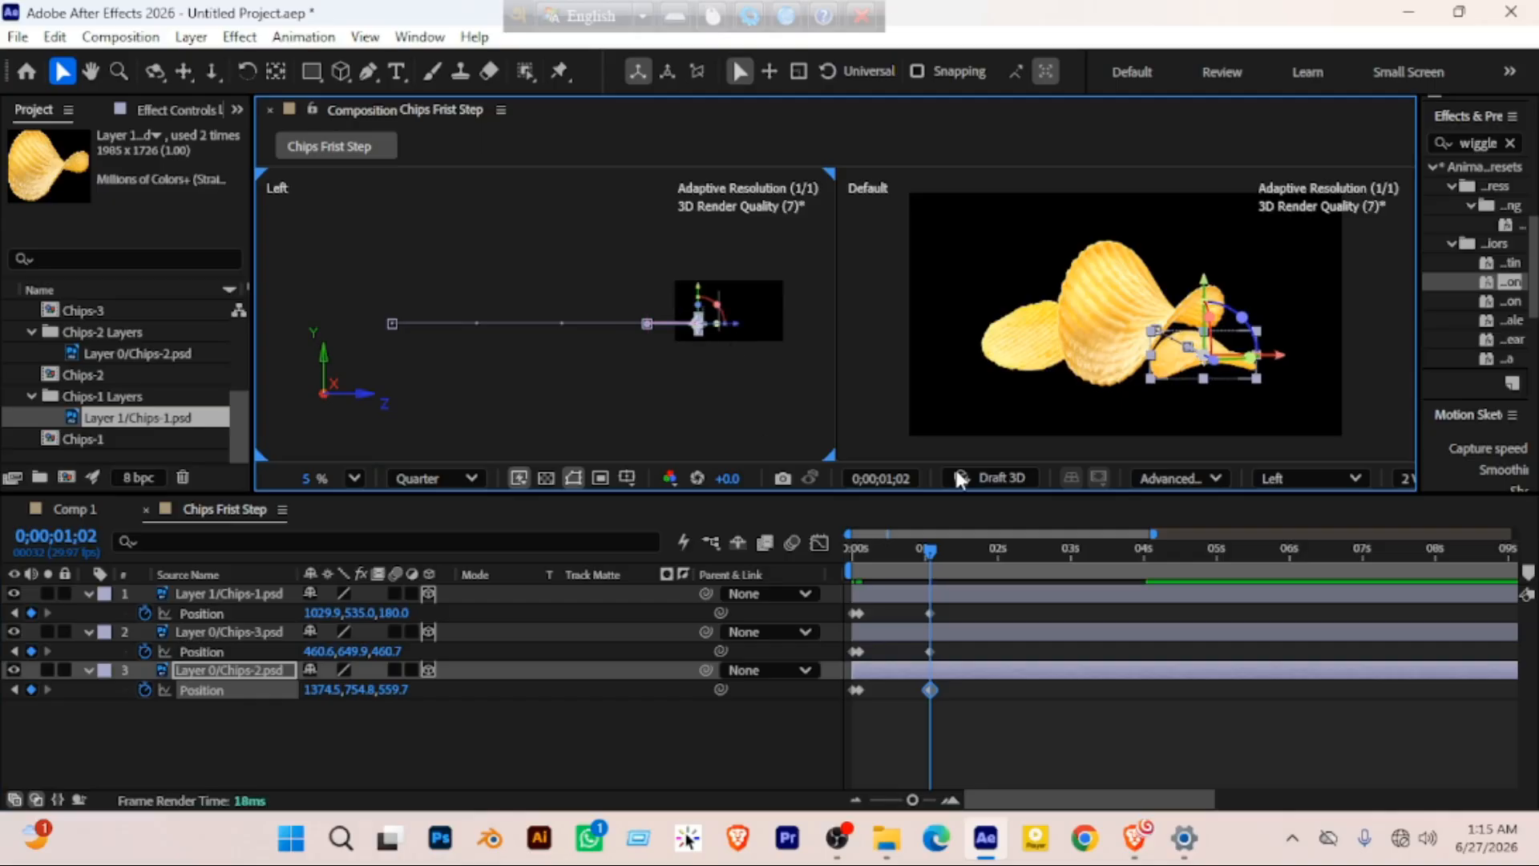
{"action": "left_click", "coordinate": [665, 761]}
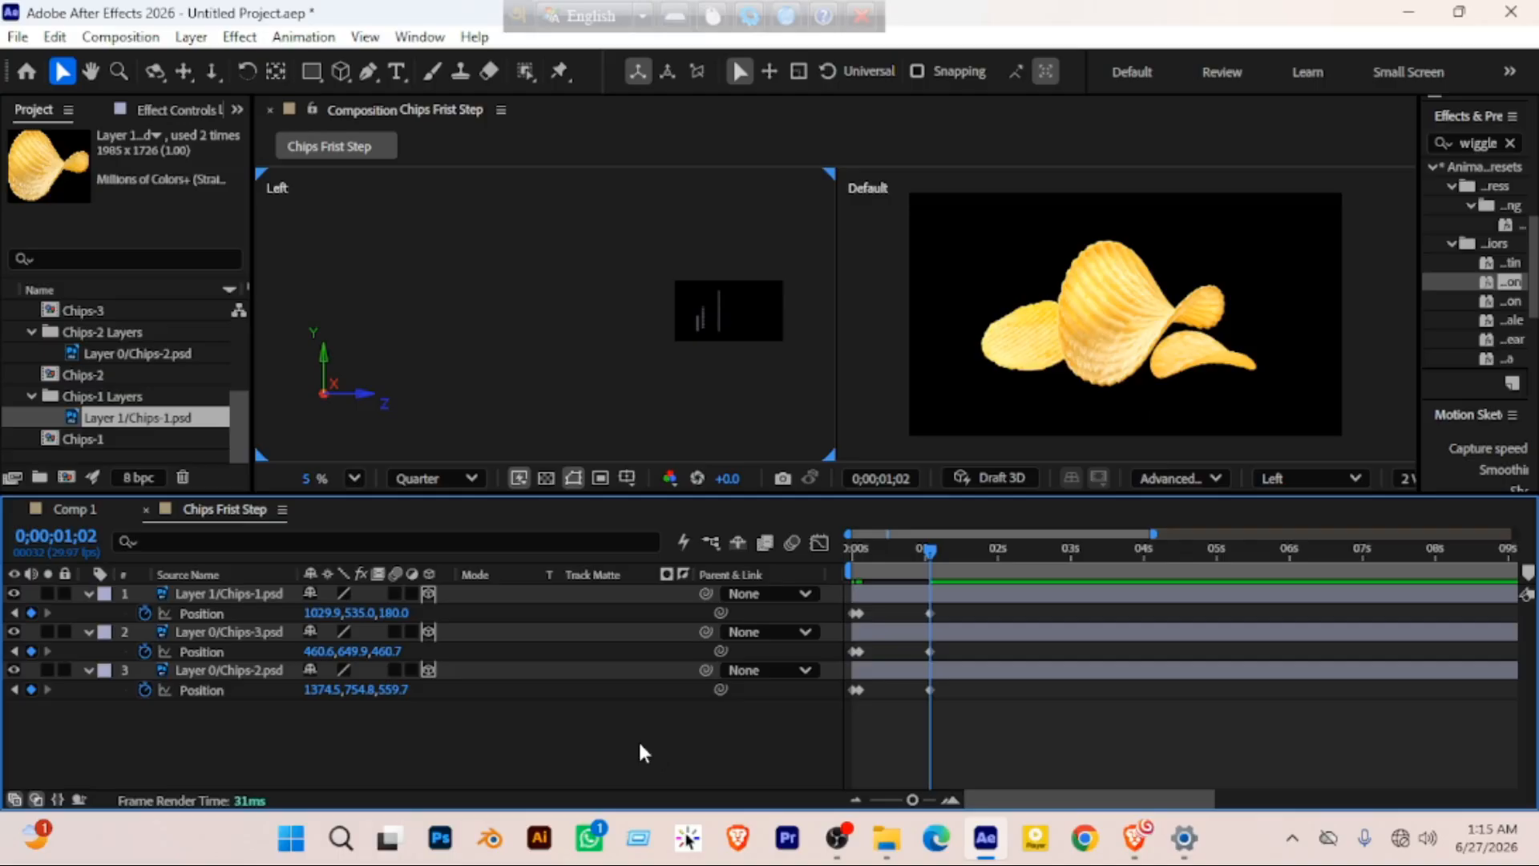
Apply Easy Ease to all Position keyframes of the three chip layers and preview the motion from the first frame
{"action": "left_click_drag", "start_coordinate": [916, 551], "coordinate": [803, 542]}
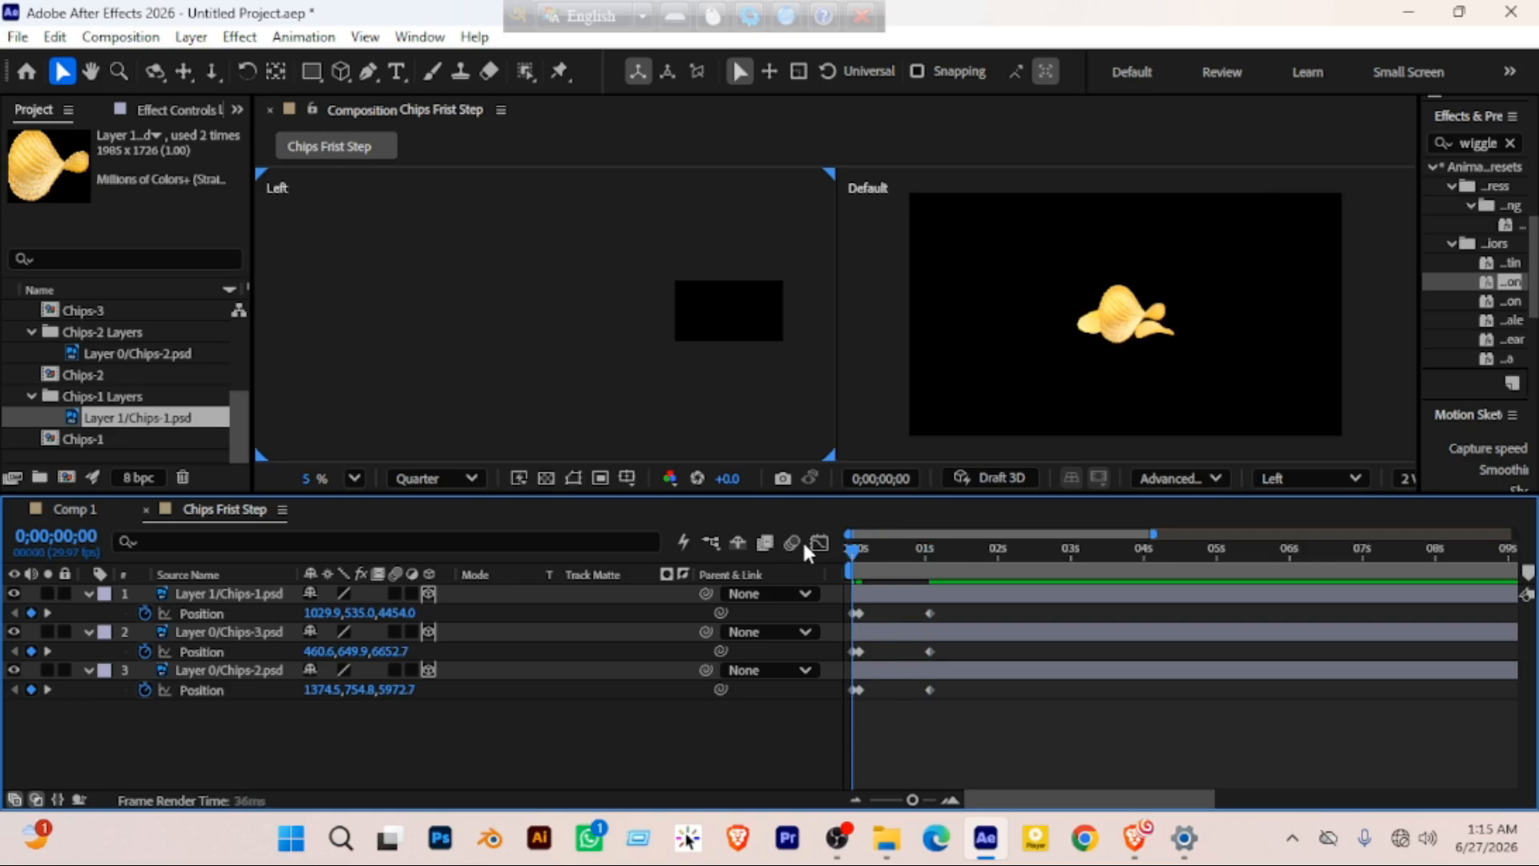
{"action": "key", "text": "space"}
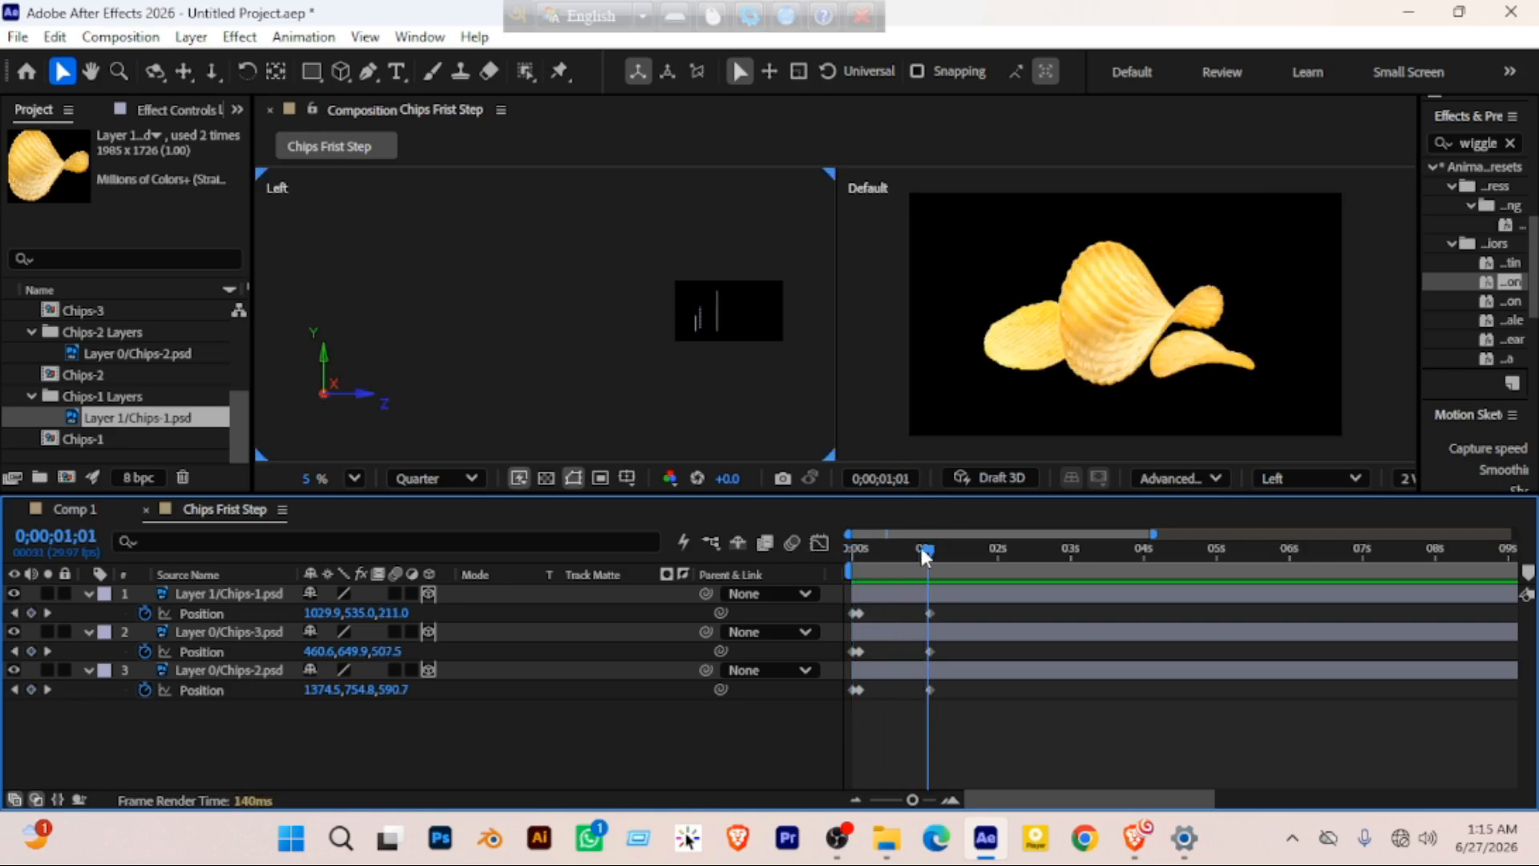
{"action": "mouse_move", "coordinate": [922, 555]}
{"action": "left_mouse_down"}
{"action": "mouse_move", "coordinate": [833, 544]}
{"action": "mouse_move", "coordinate": [927, 554]}
{"action": "mouse_move", "coordinate": [898, 550]}
{"action": "left_mouse_up"}
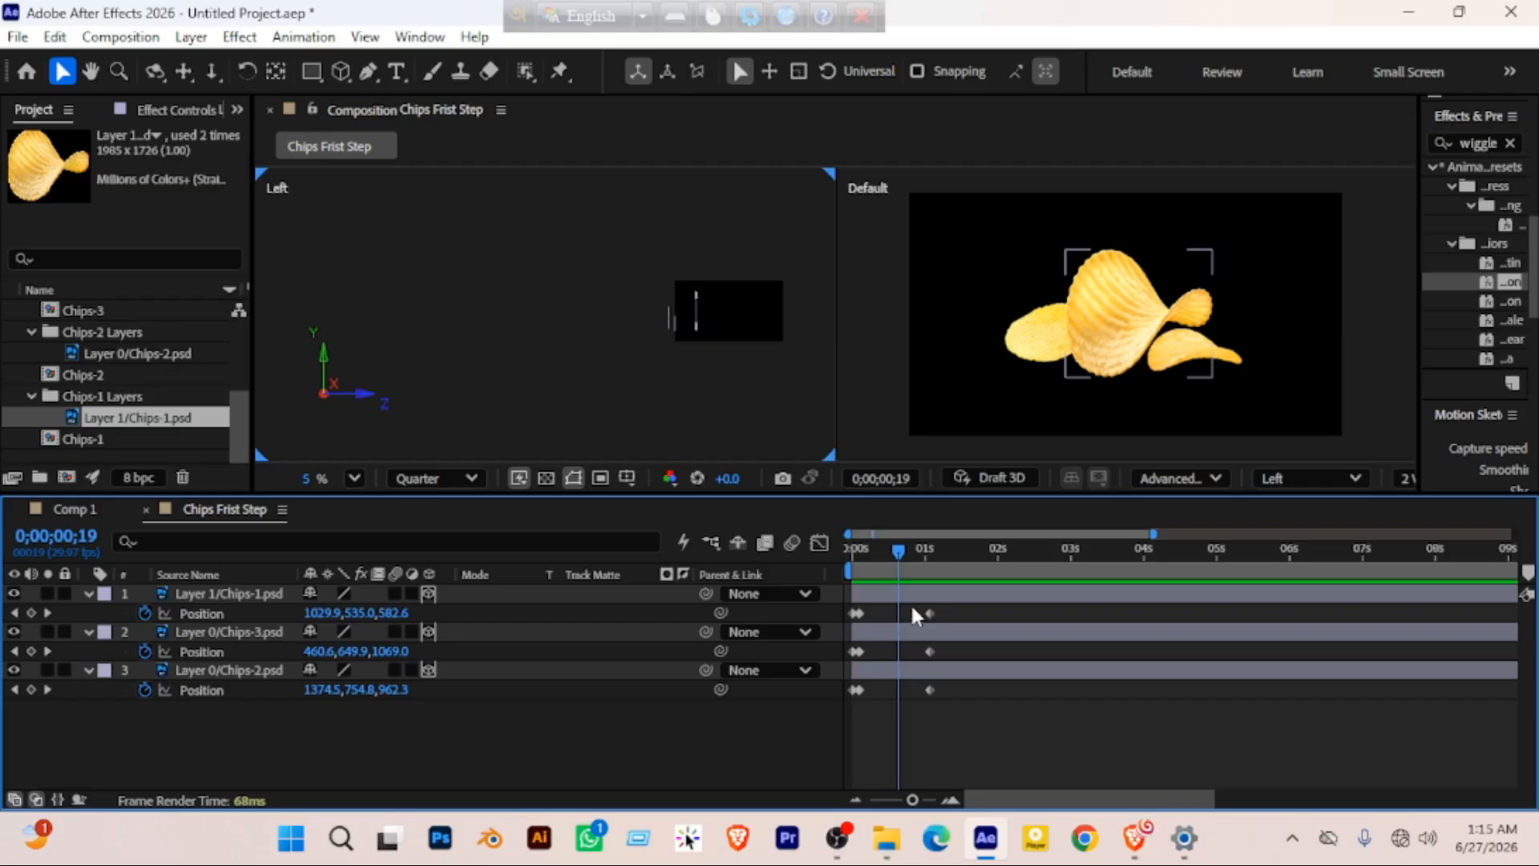
{"action": "left_click_drag", "start_coordinate": [975, 603], "coordinate": [835, 729]}
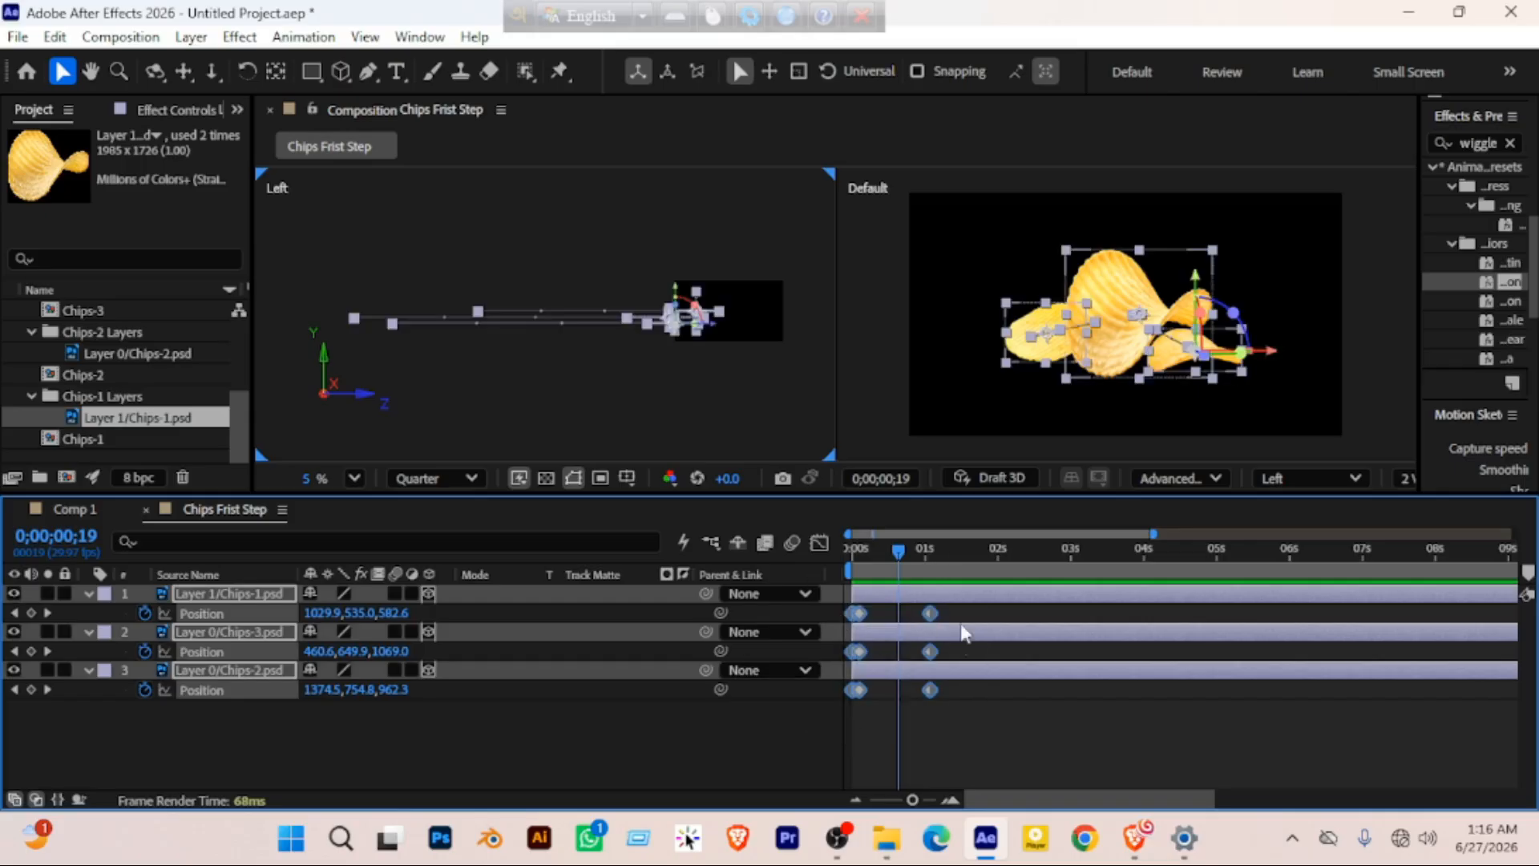
{"action": "left_click_drag", "start_coordinate": [978, 611], "coordinate": [832, 707]}
{"action": "key", "text": "F9"}
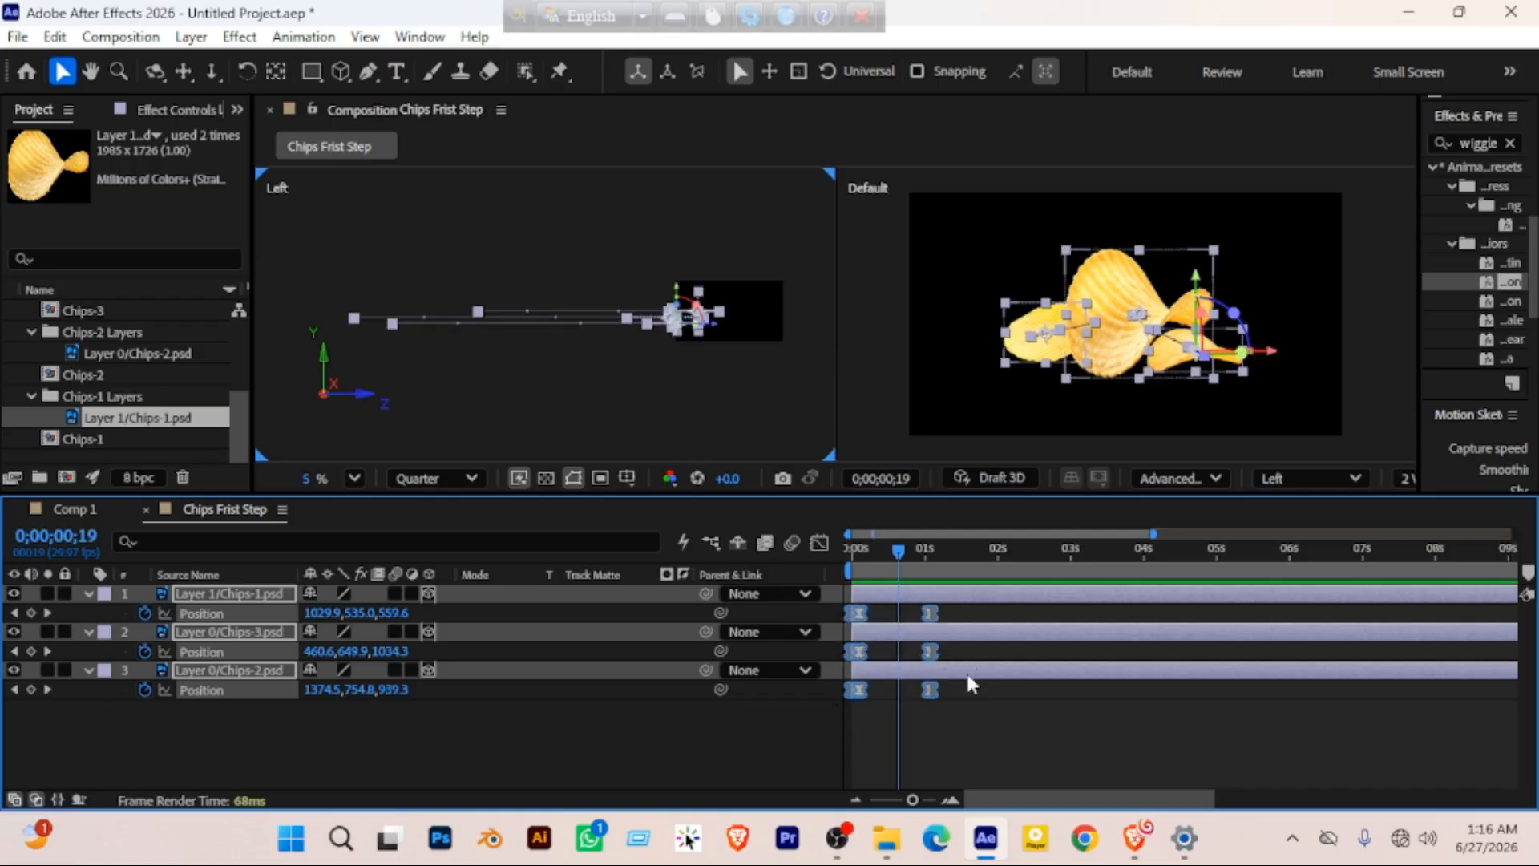
{"action": "right_click", "coordinate": [931, 688]}
{"action": "mouse_move", "coordinate": [1078, 678]}
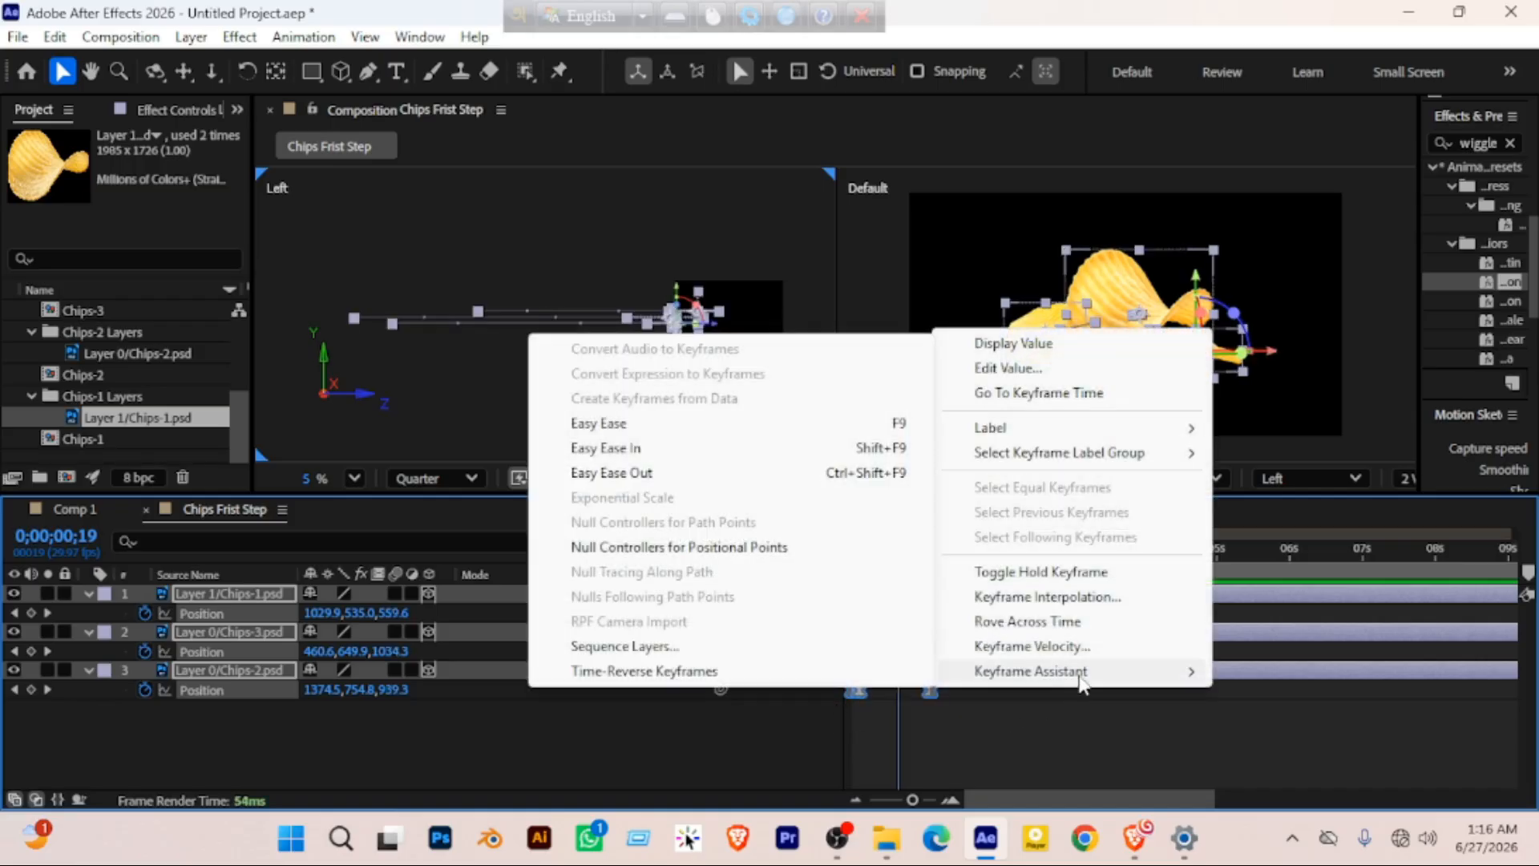
{"action": "left_click", "coordinate": [957, 165]}
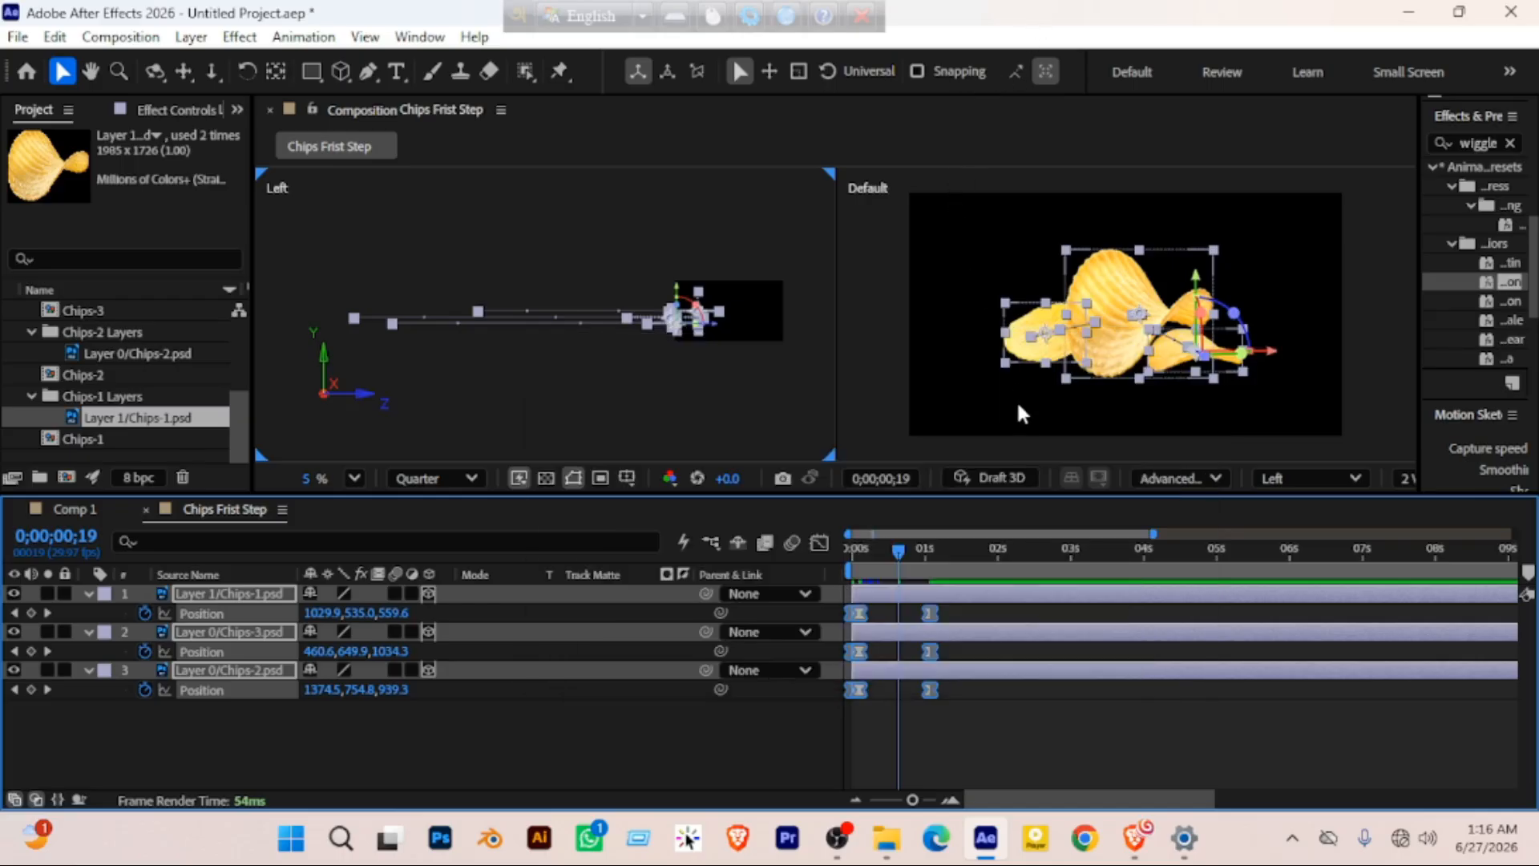
{"action": "left_click_drag", "start_coordinate": [898, 550], "coordinate": [786, 556]}
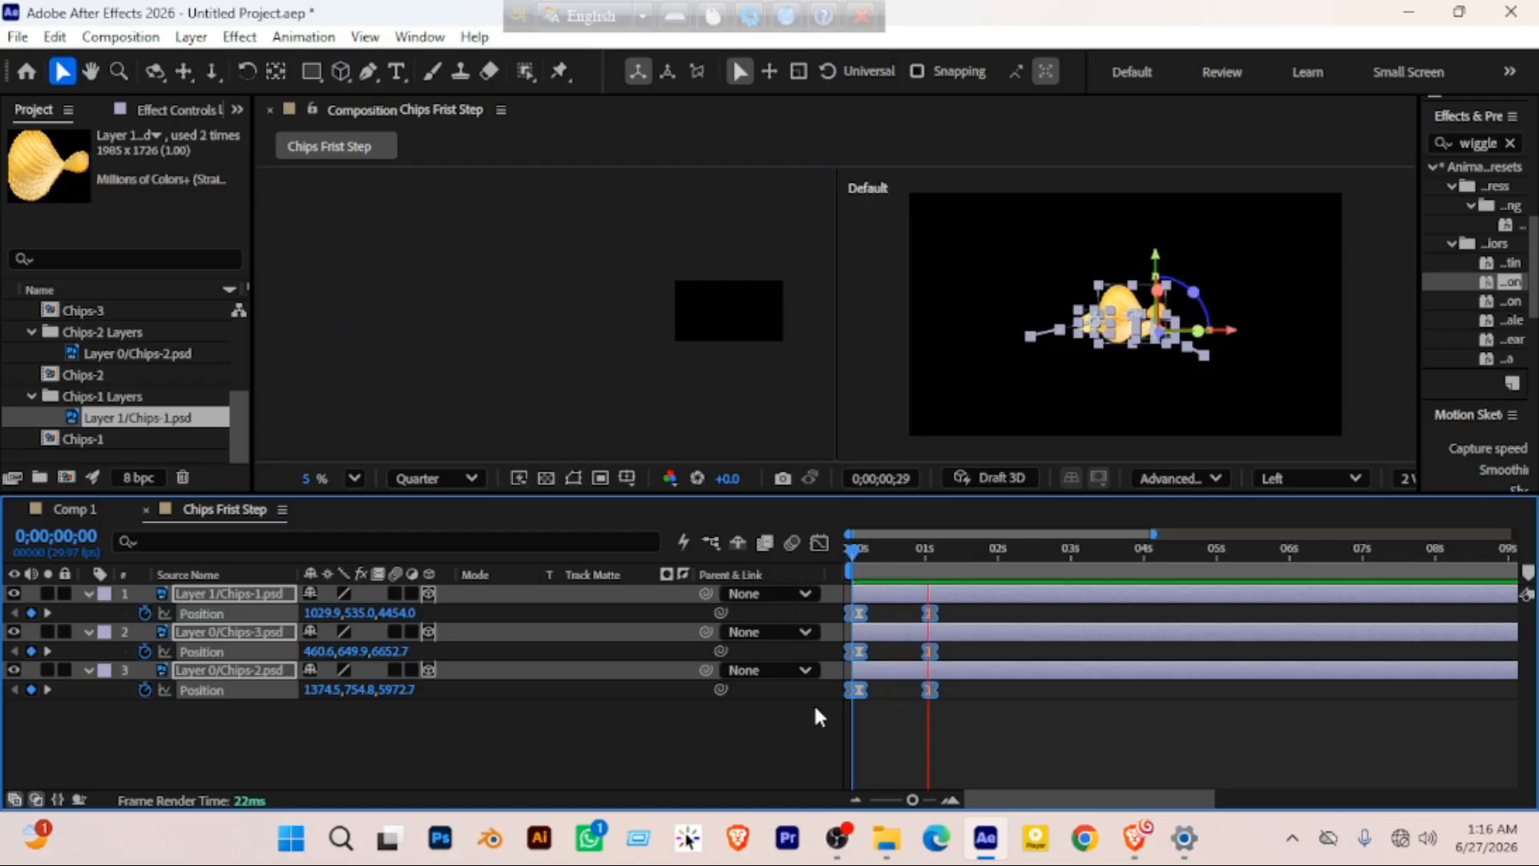
{"action": "mouse_move", "coordinate": [911, 548]}
{"action": "left_mouse_down"}
{"action": "mouse_move", "coordinate": [858, 549]}
{"action": "mouse_move", "coordinate": [917, 551]}
{"action": "left_mouse_up"}
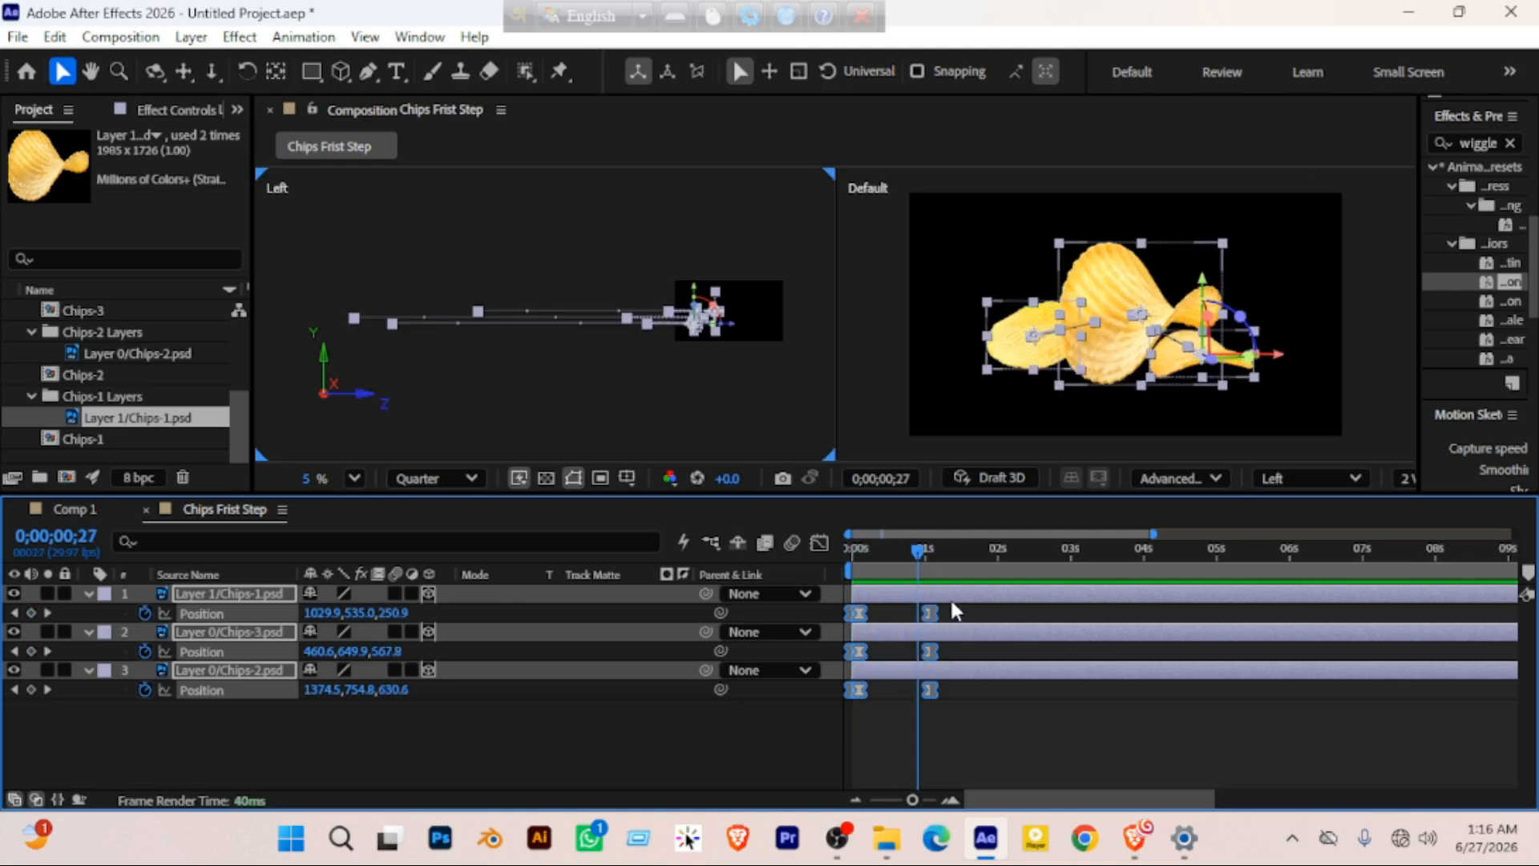
In the Graph Editor's speed graph, stretch a second-keyframe ease handle toward the start so one chip layer's speed peaks sharply near the first frame
{"action": "left_click", "coordinate": [819, 542]}
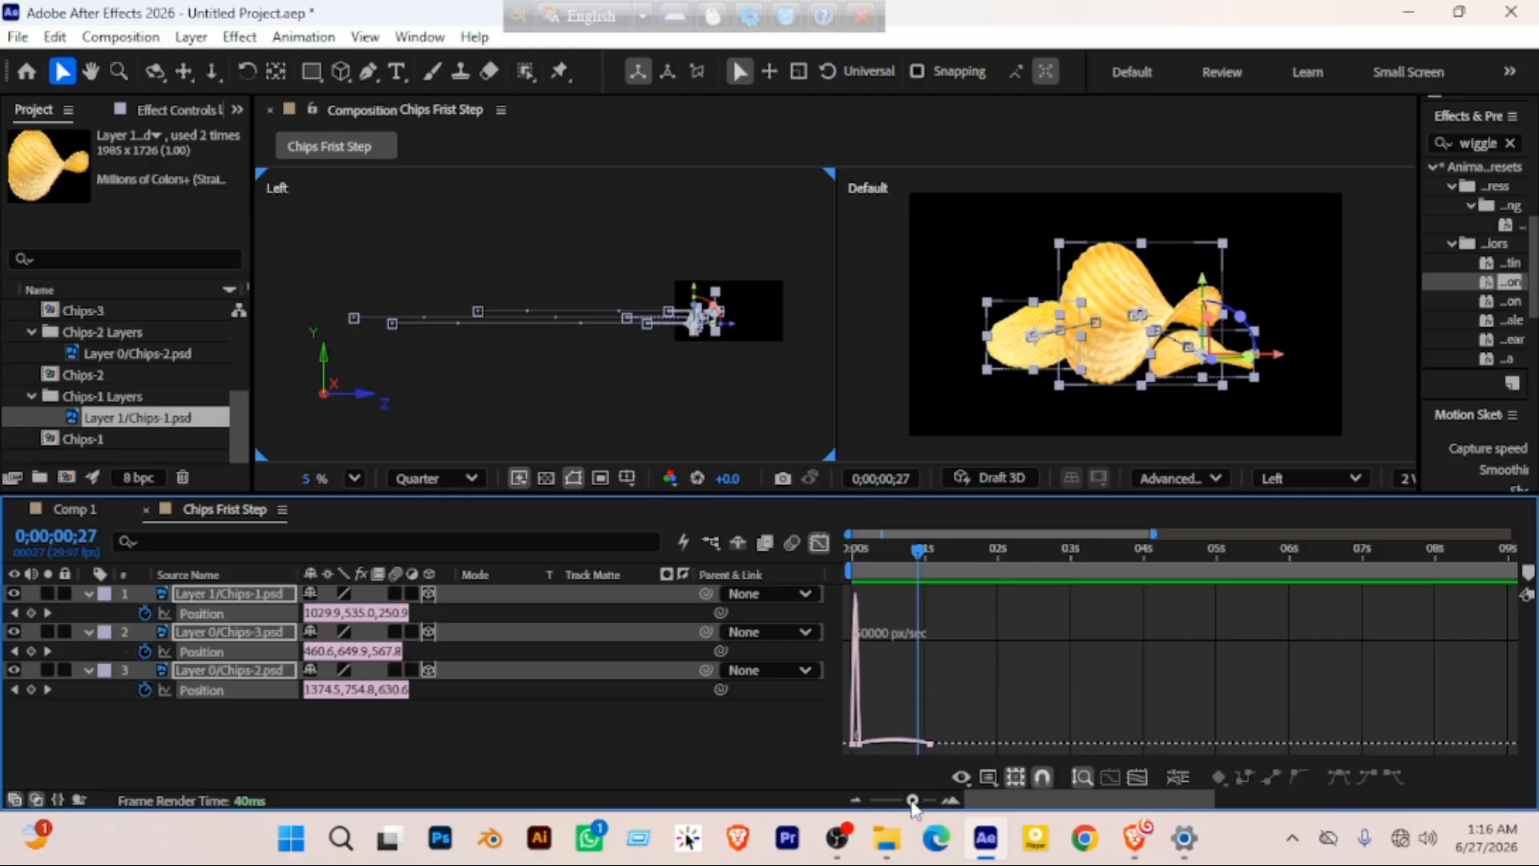
{"action": "left_click_drag", "start_coordinate": [914, 800], "coordinate": [928, 802]}
{"action": "left_click_drag", "start_coordinate": [908, 710], "coordinate": [865, 762]}
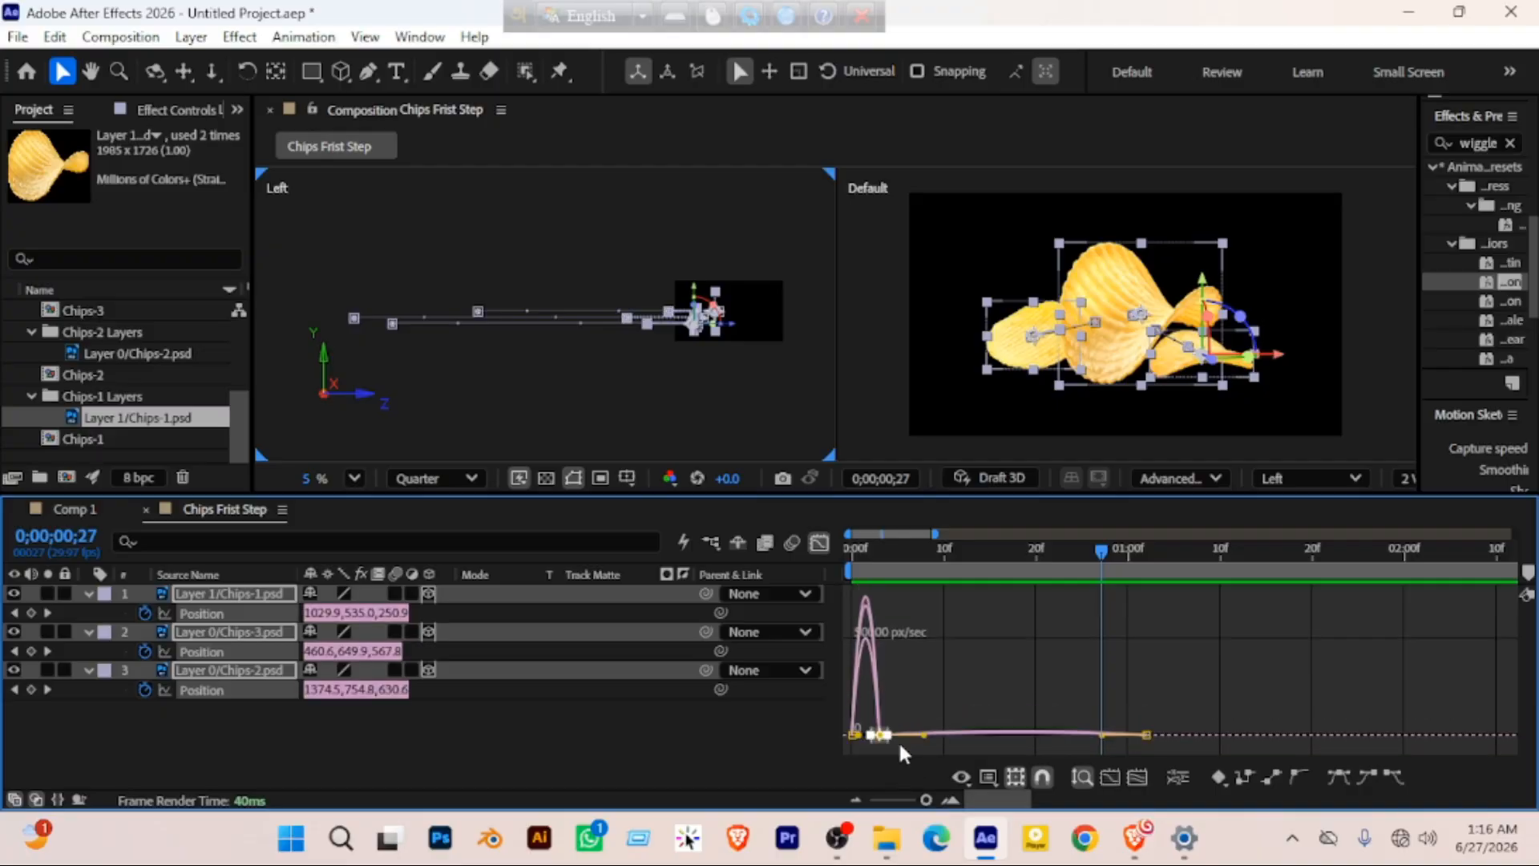
{"action": "left_click", "coordinate": [846, 732]}
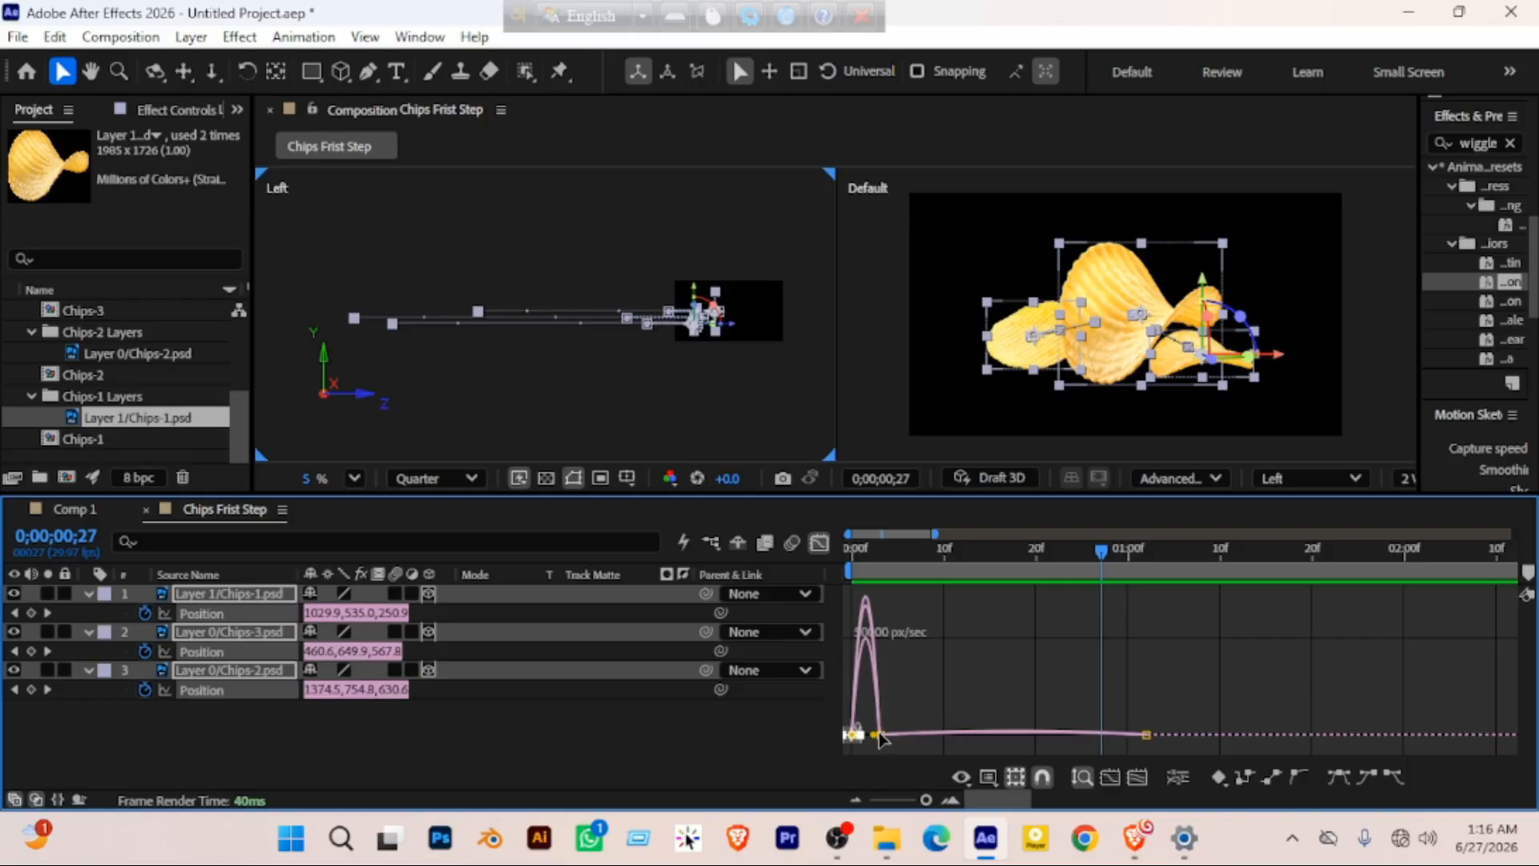
{"action": "mouse_move", "coordinate": [882, 738]}
{"action": "left_click_drag", "start_coordinate": [878, 737], "coordinate": [885, 746]}
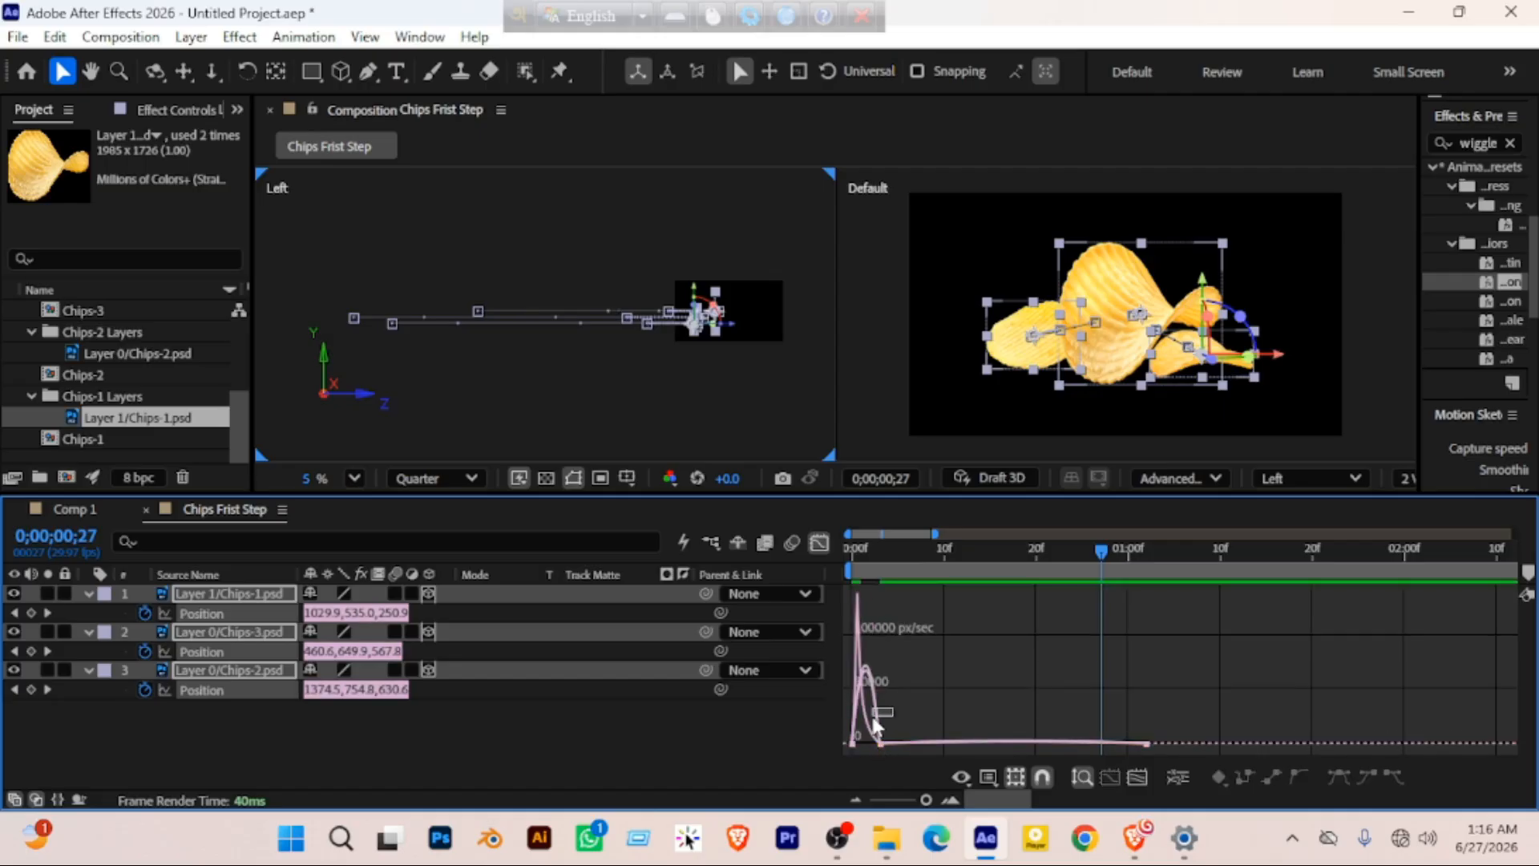
Stretch the remaining ease handles at the second keyframe toward the start so all three layers' speed curves peak early
{"action": "mouse_move", "coordinate": [854, 754]}
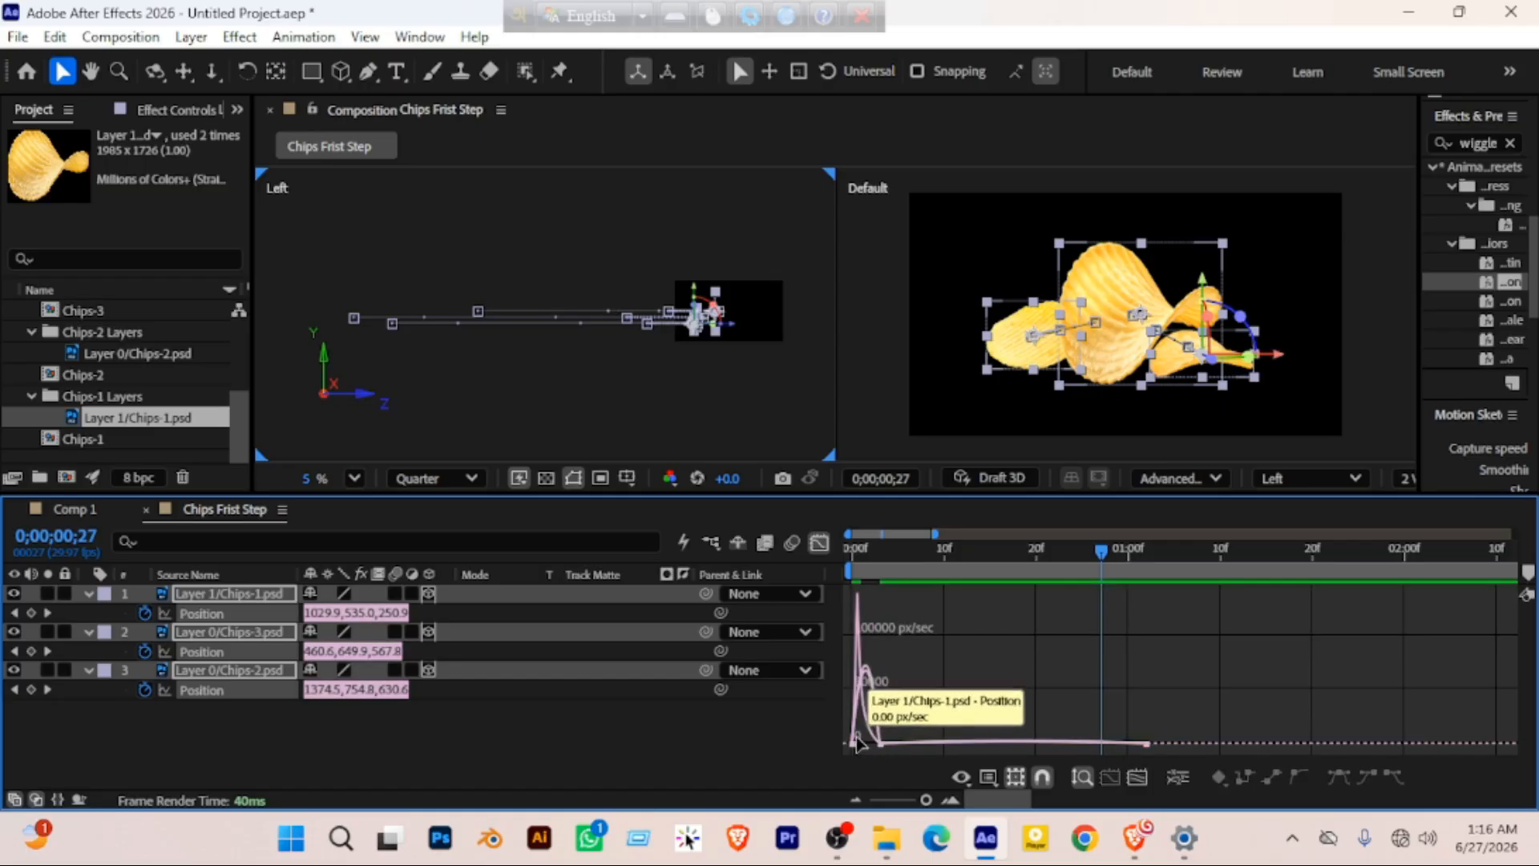
{"action": "left_click", "coordinate": [857, 740]}
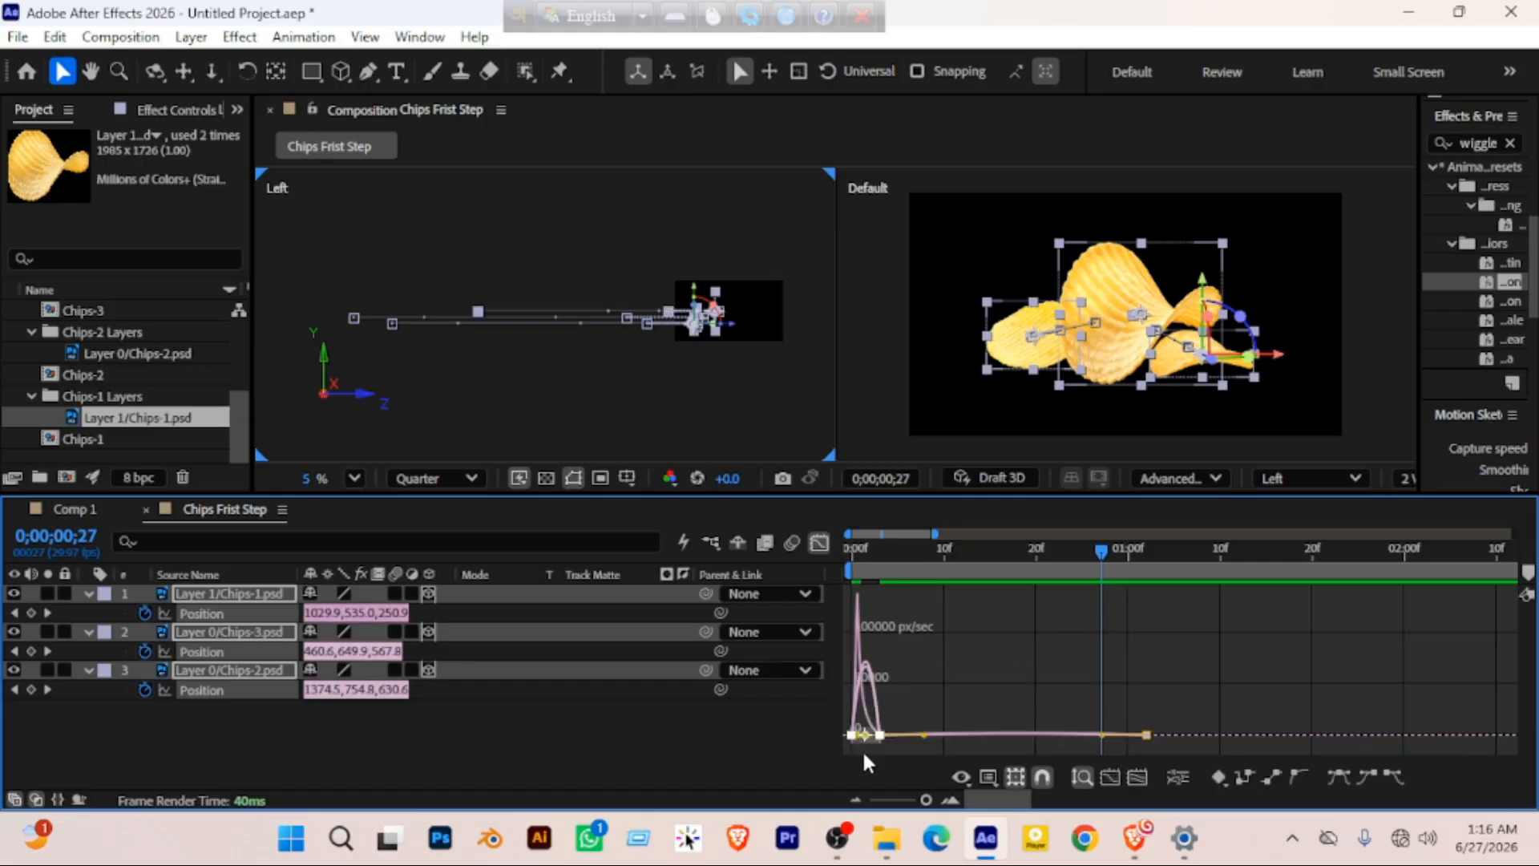
{"action": "left_click", "coordinate": [895, 695]}
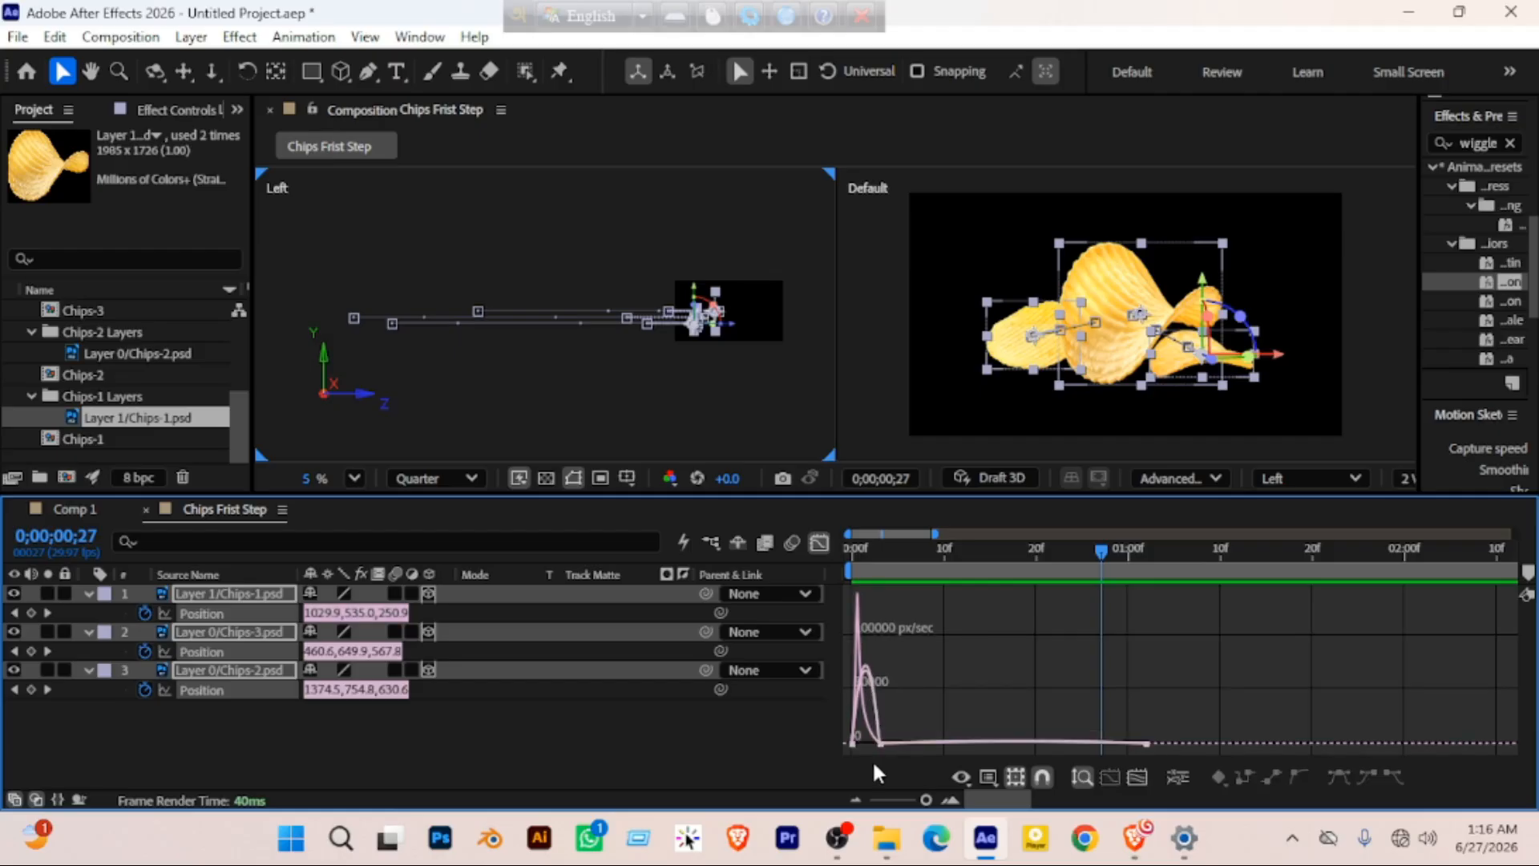
{"action": "left_click", "coordinate": [874, 739]}
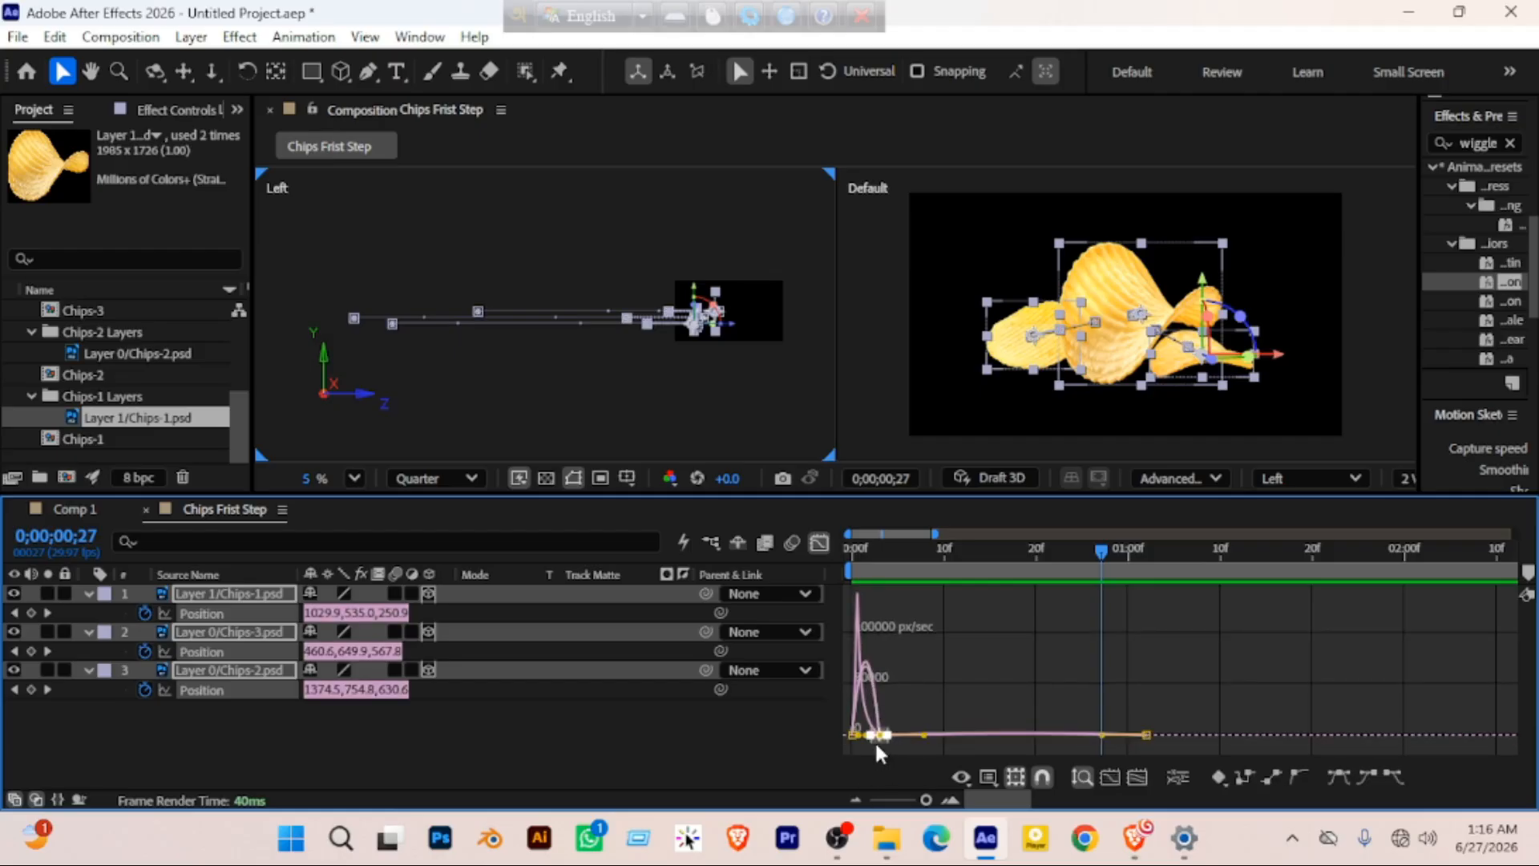
{"action": "left_click_drag", "start_coordinate": [924, 798], "coordinate": [923, 784]}
{"action": "key", "text": "space"}
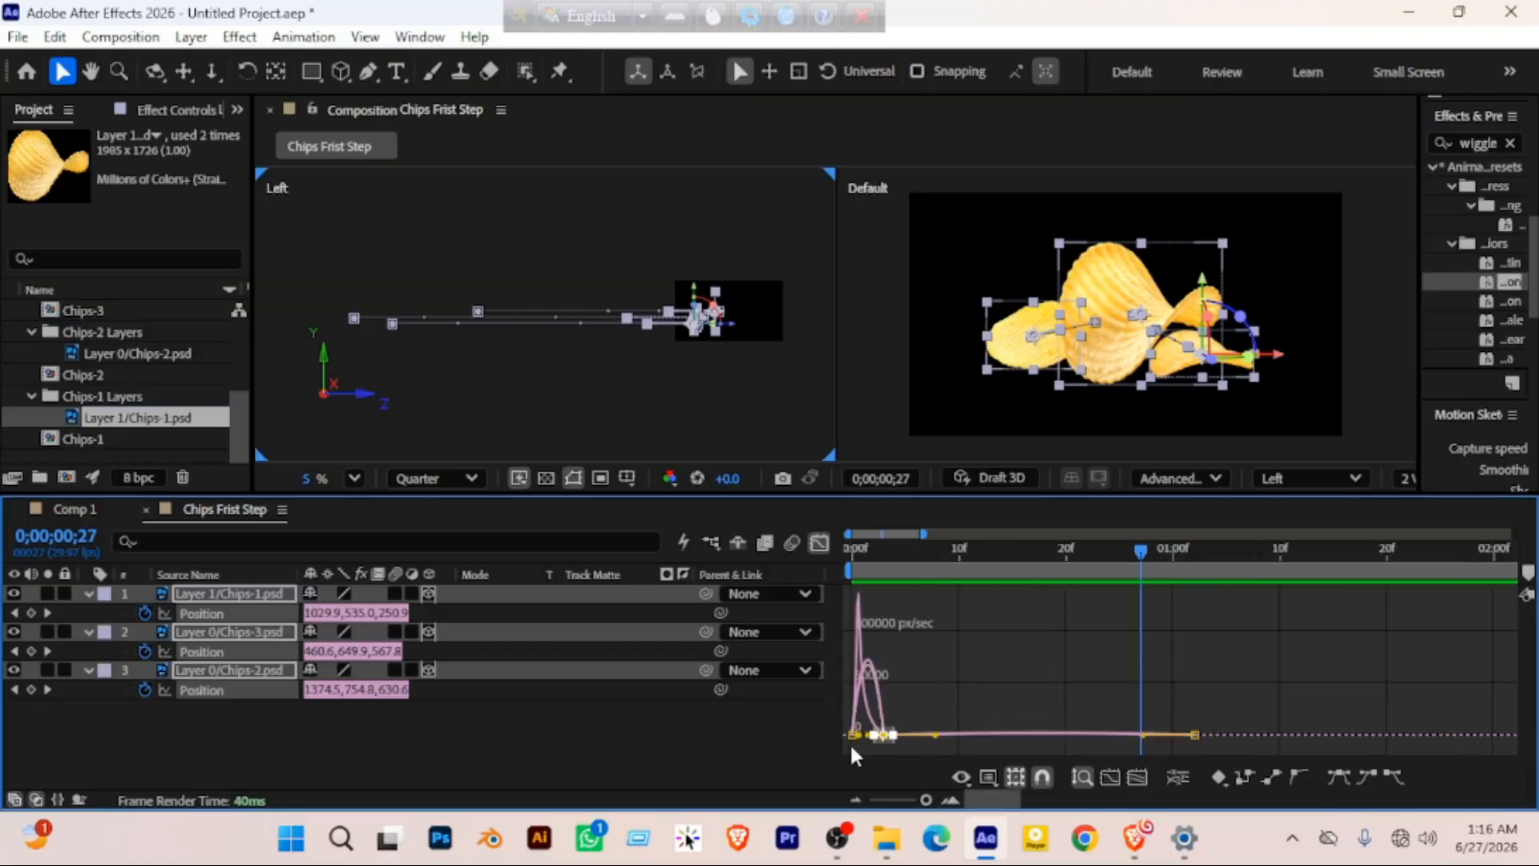
{"action": "left_click_drag", "start_coordinate": [854, 748], "coordinate": [886, 749]}
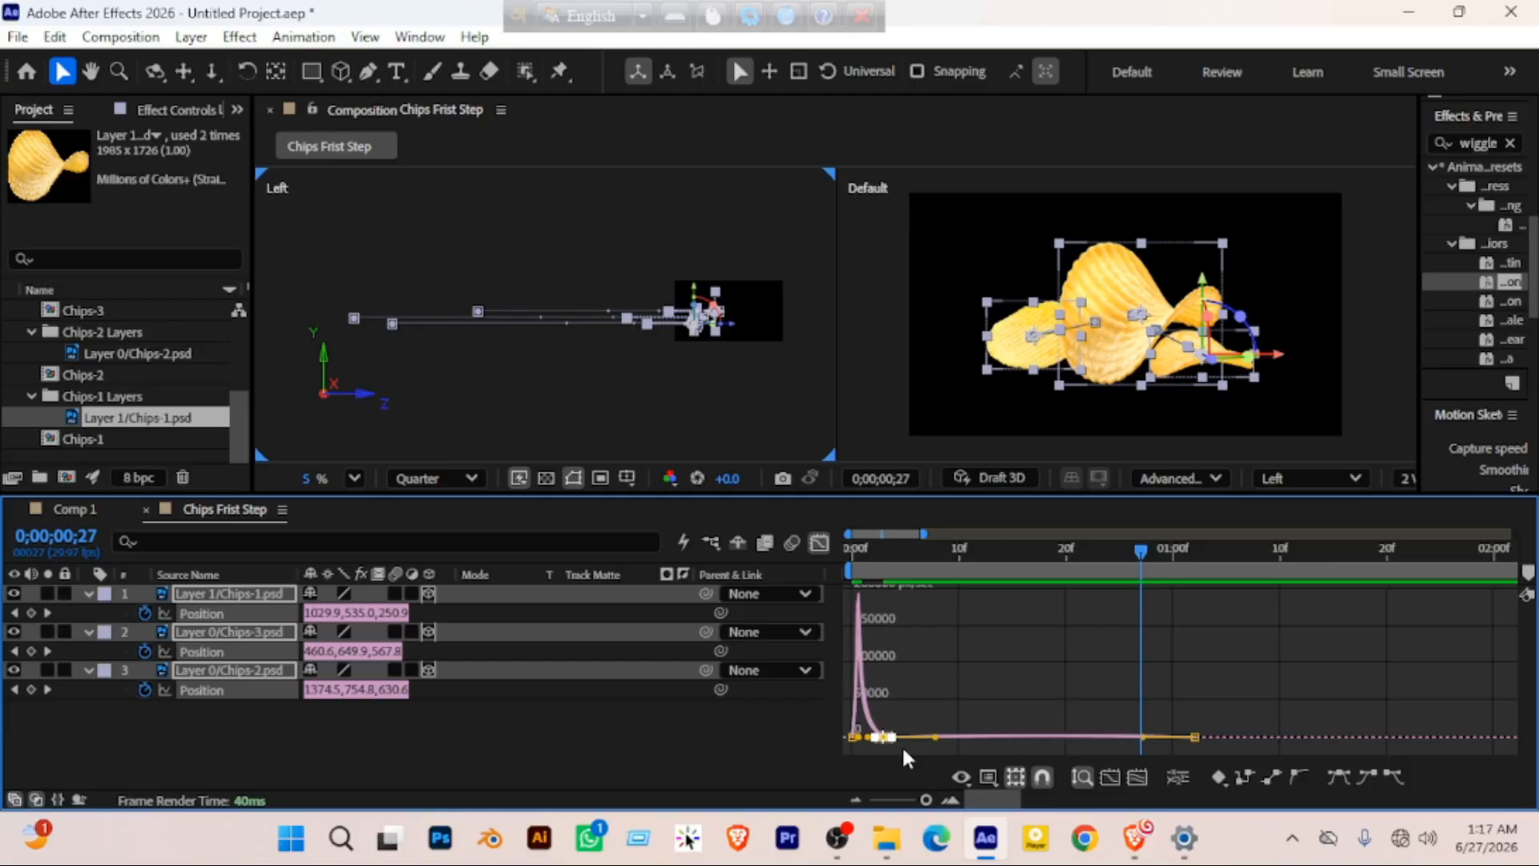
Return to the keyframe timeline, shift the middle Position keyframes of all three chip layers to 0;00;00;04, and preview the animation from the start
{"action": "left_click", "coordinate": [820, 543]}
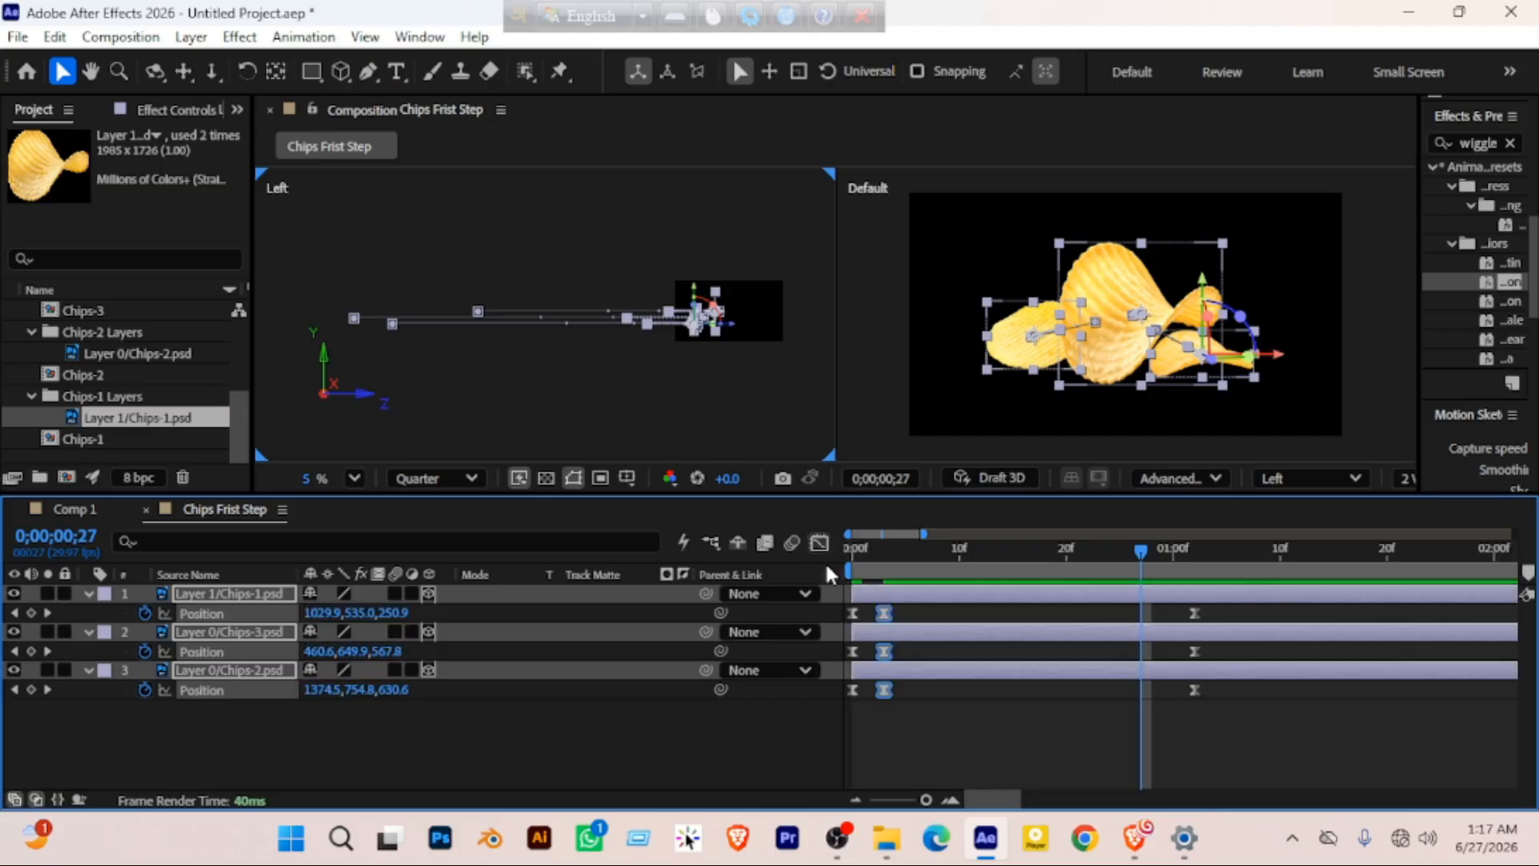
{"action": "left_click", "coordinate": [1005, 743]}
{"action": "left_click_drag", "start_coordinate": [902, 603], "coordinate": [867, 704]}
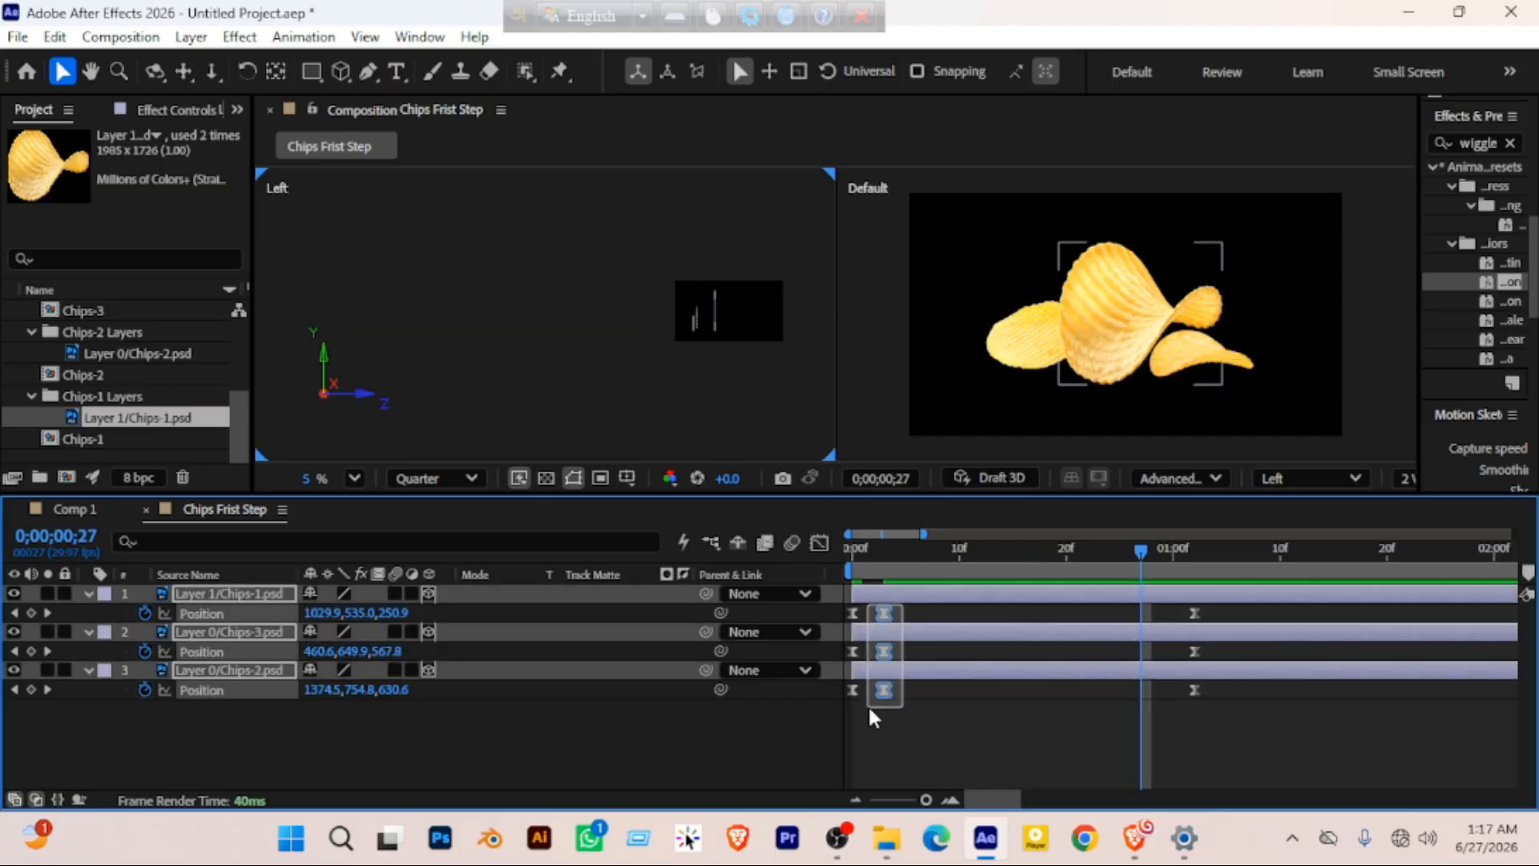
{"action": "left_click_drag", "start_coordinate": [888, 612], "coordinate": [899, 612]}
{"action": "left_click_drag", "start_coordinate": [898, 545], "coordinate": [765, 551]}
{"action": "key", "text": "space"}
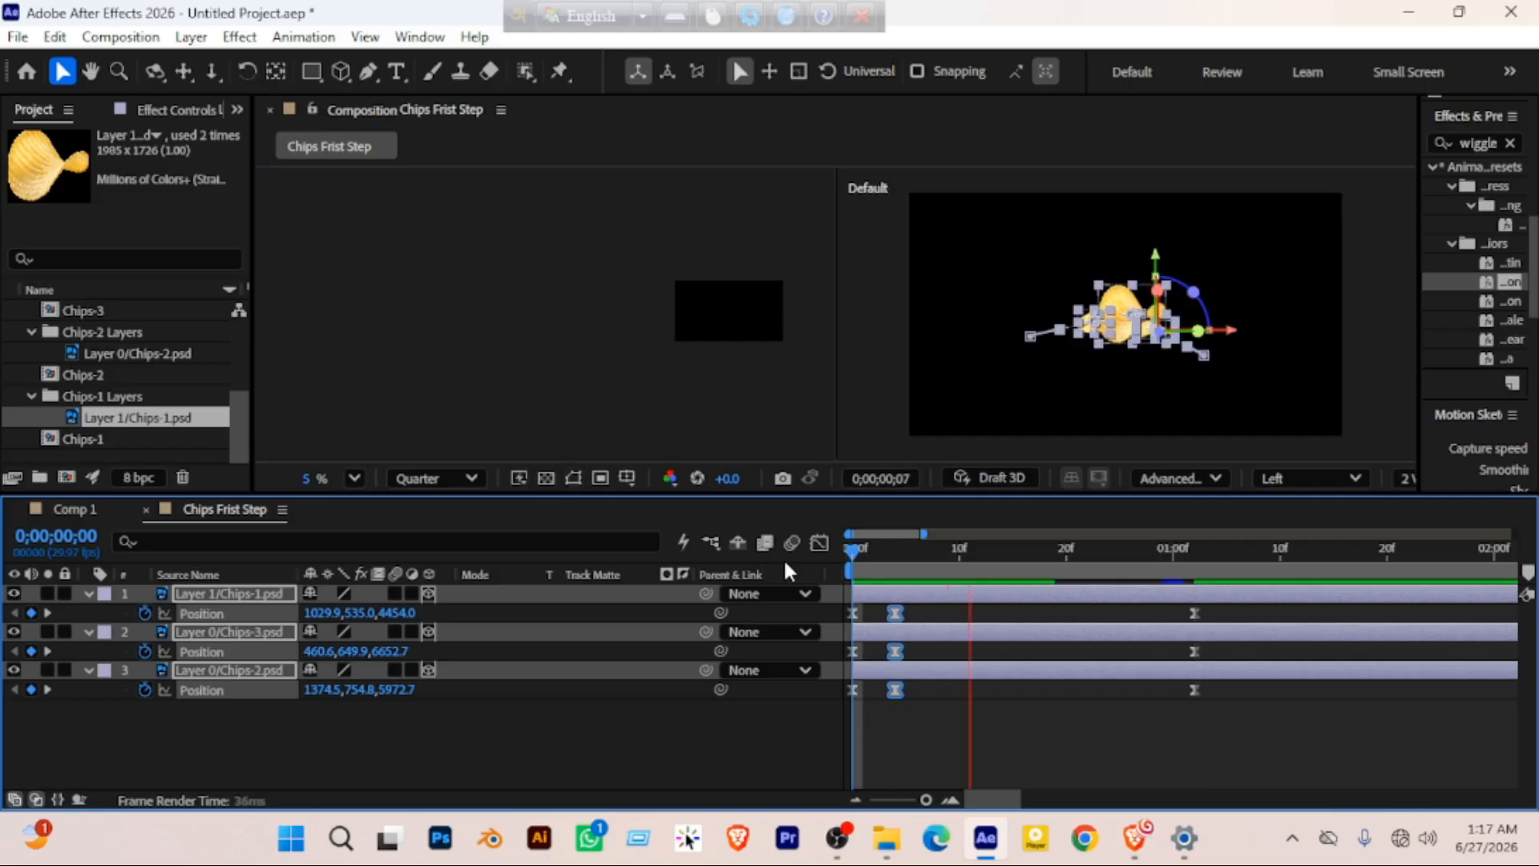
{"action": "key", "text": "space"}
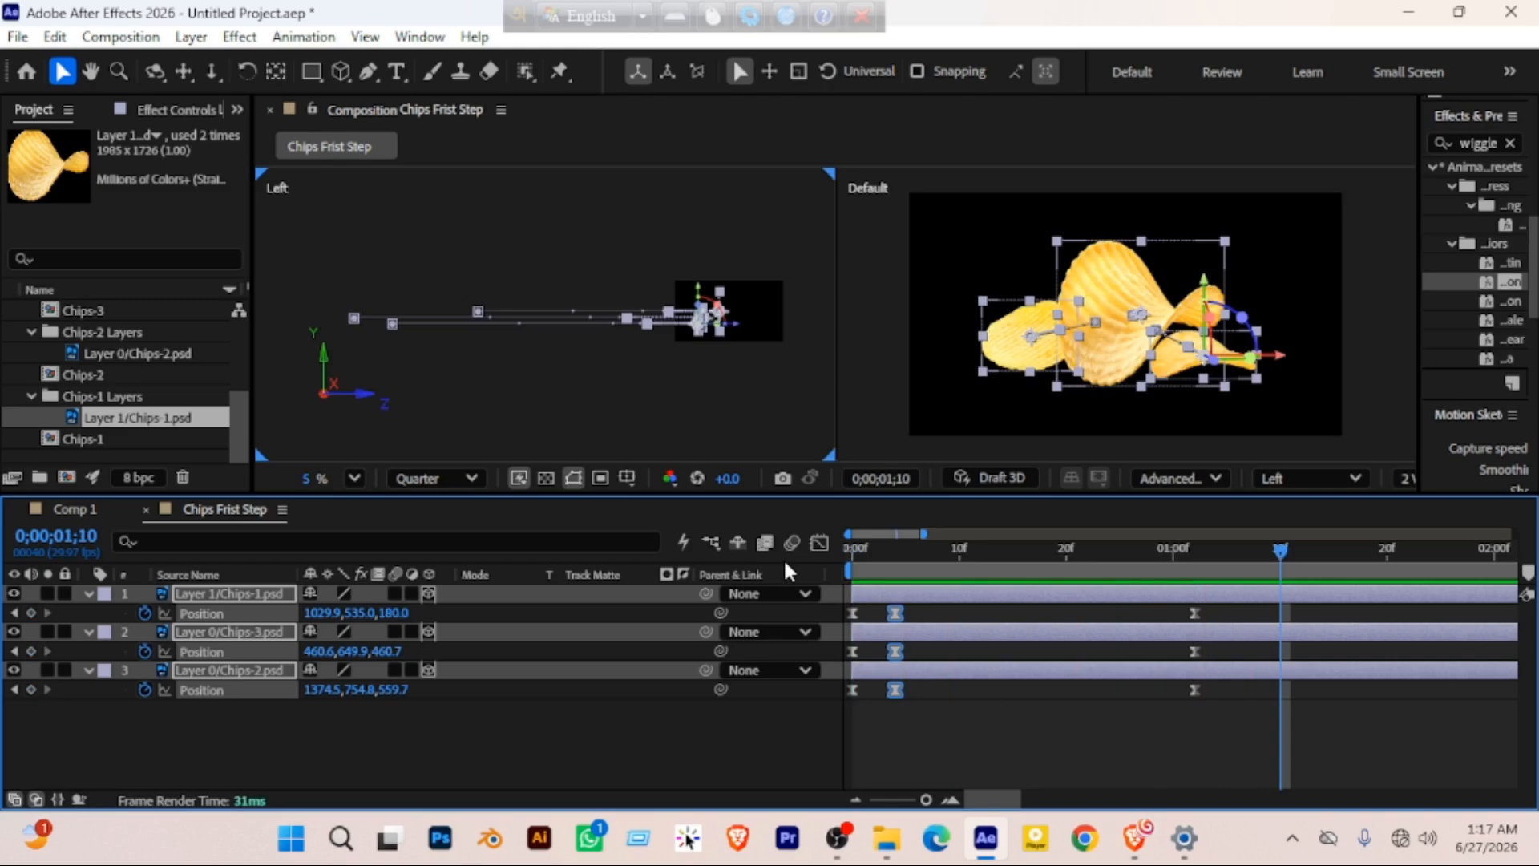
{"action": "left_click", "coordinate": [563, 782]}
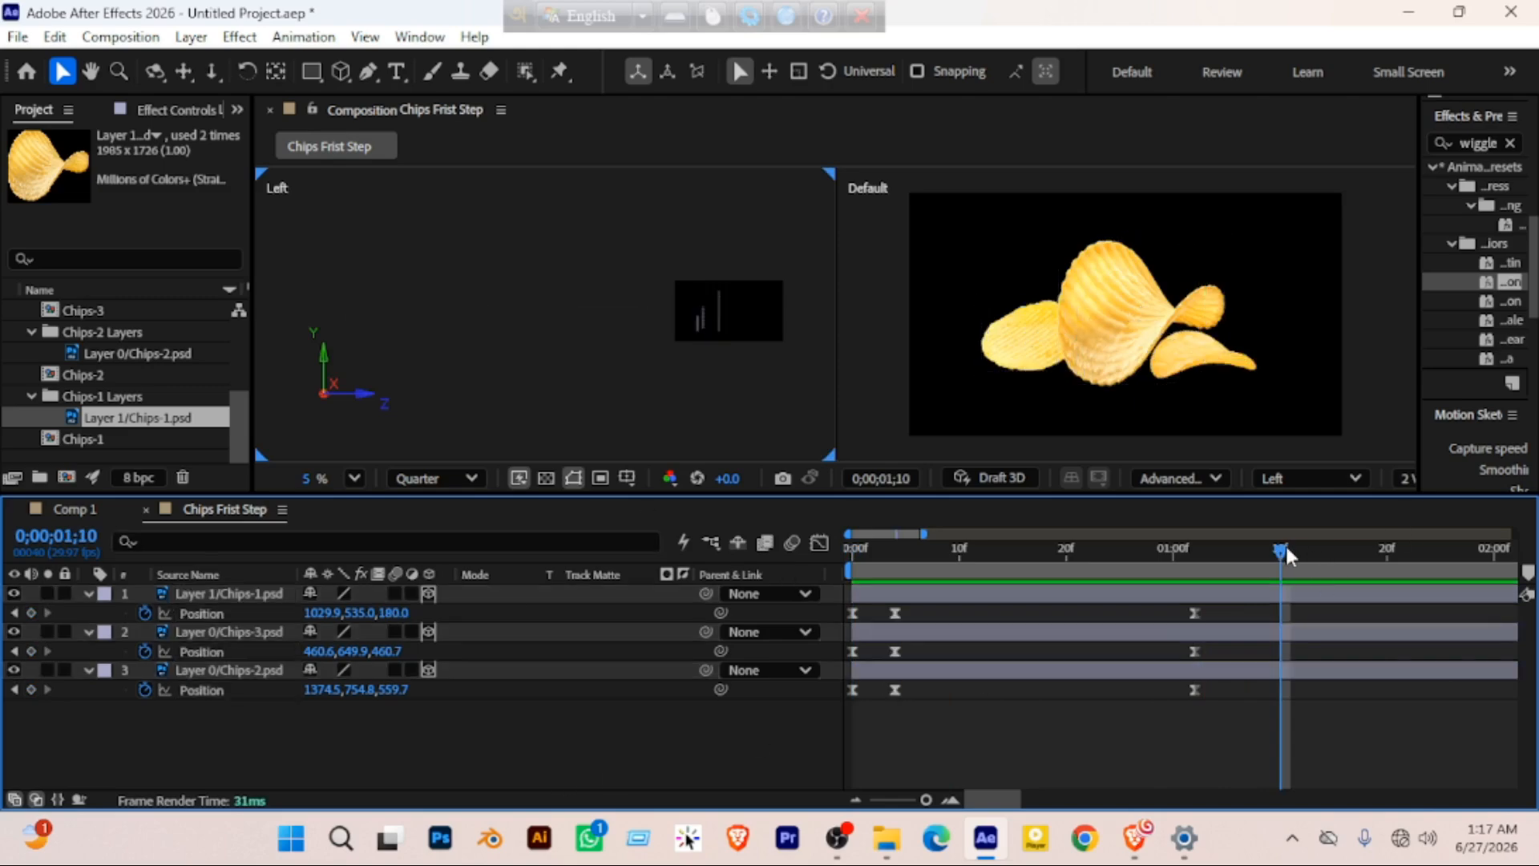
Switch the composition viewer to a single view and widen the Effects & Presets area so the preset names are readable
{"action": "left_click_drag", "start_coordinate": [1169, 553], "coordinate": [969, 551]}
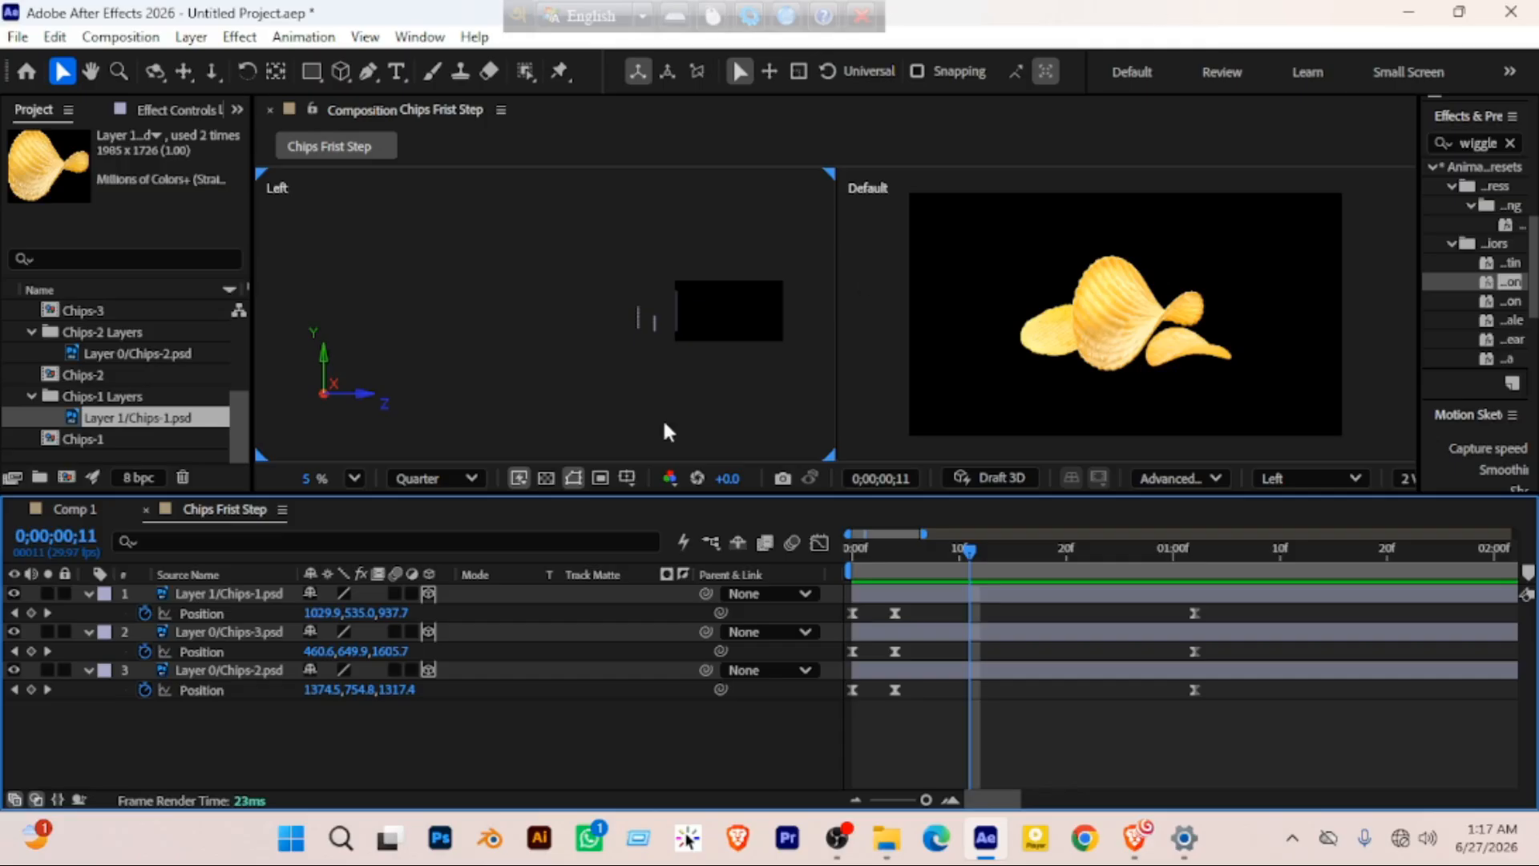
{"action": "left_click", "coordinate": [1408, 478]}
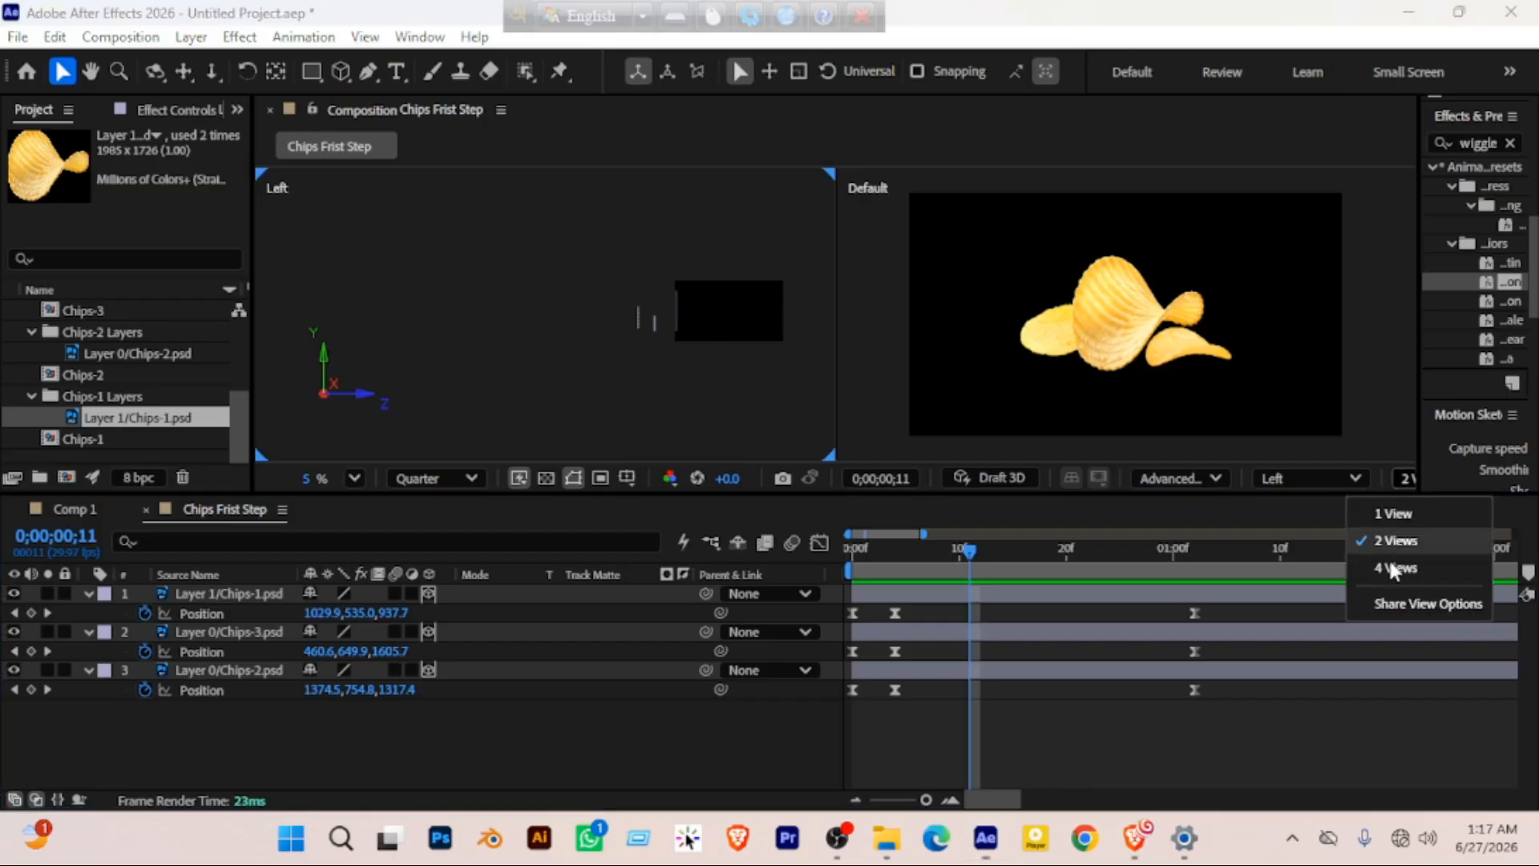
{"action": "left_click", "coordinate": [1395, 515]}
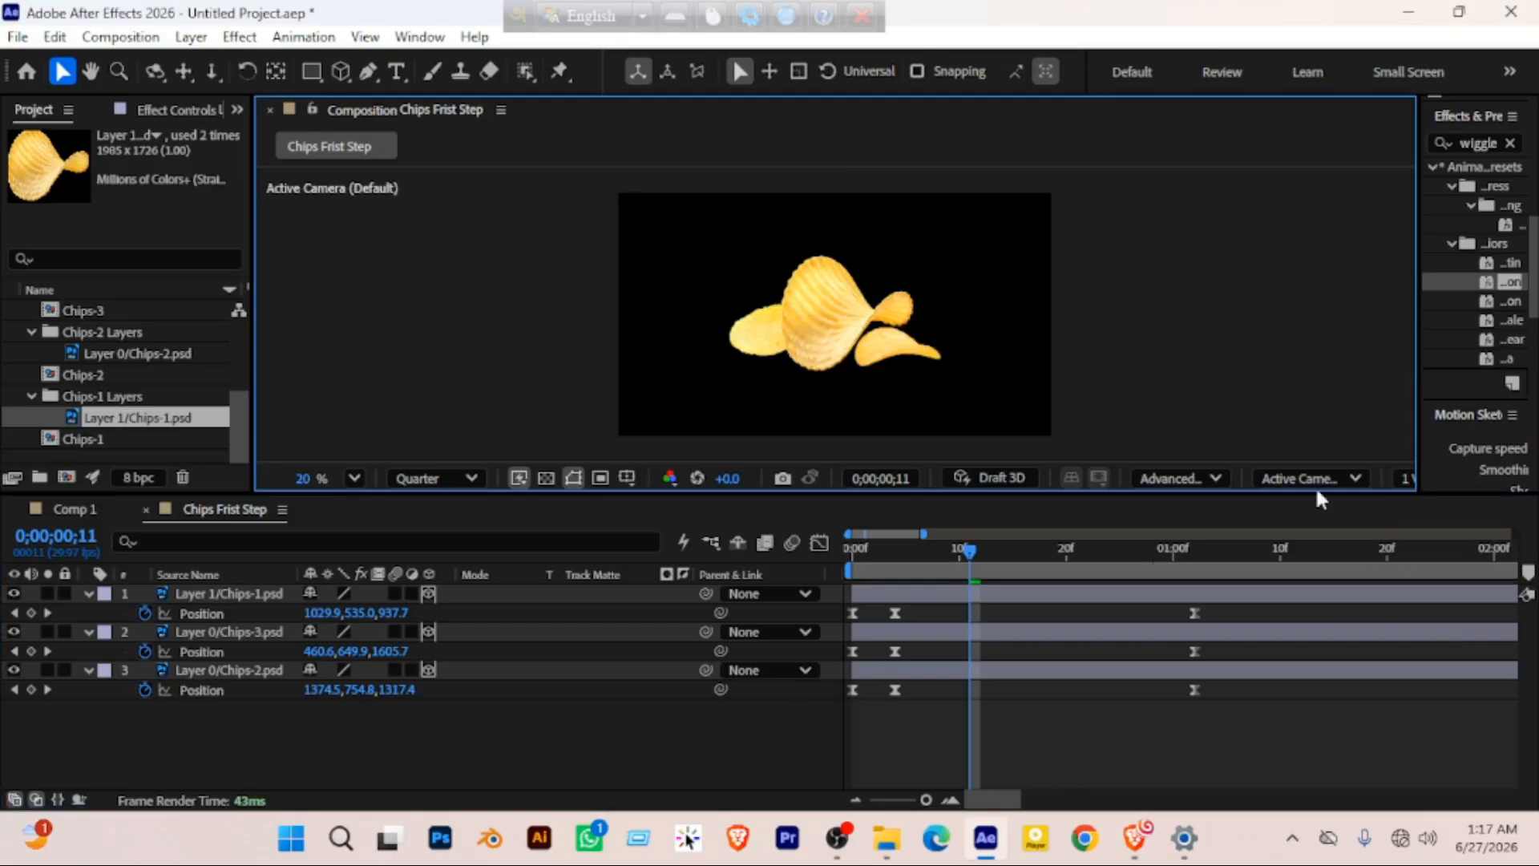
{"action": "left_click_drag", "start_coordinate": [1419, 286], "coordinate": [1248, 289]}
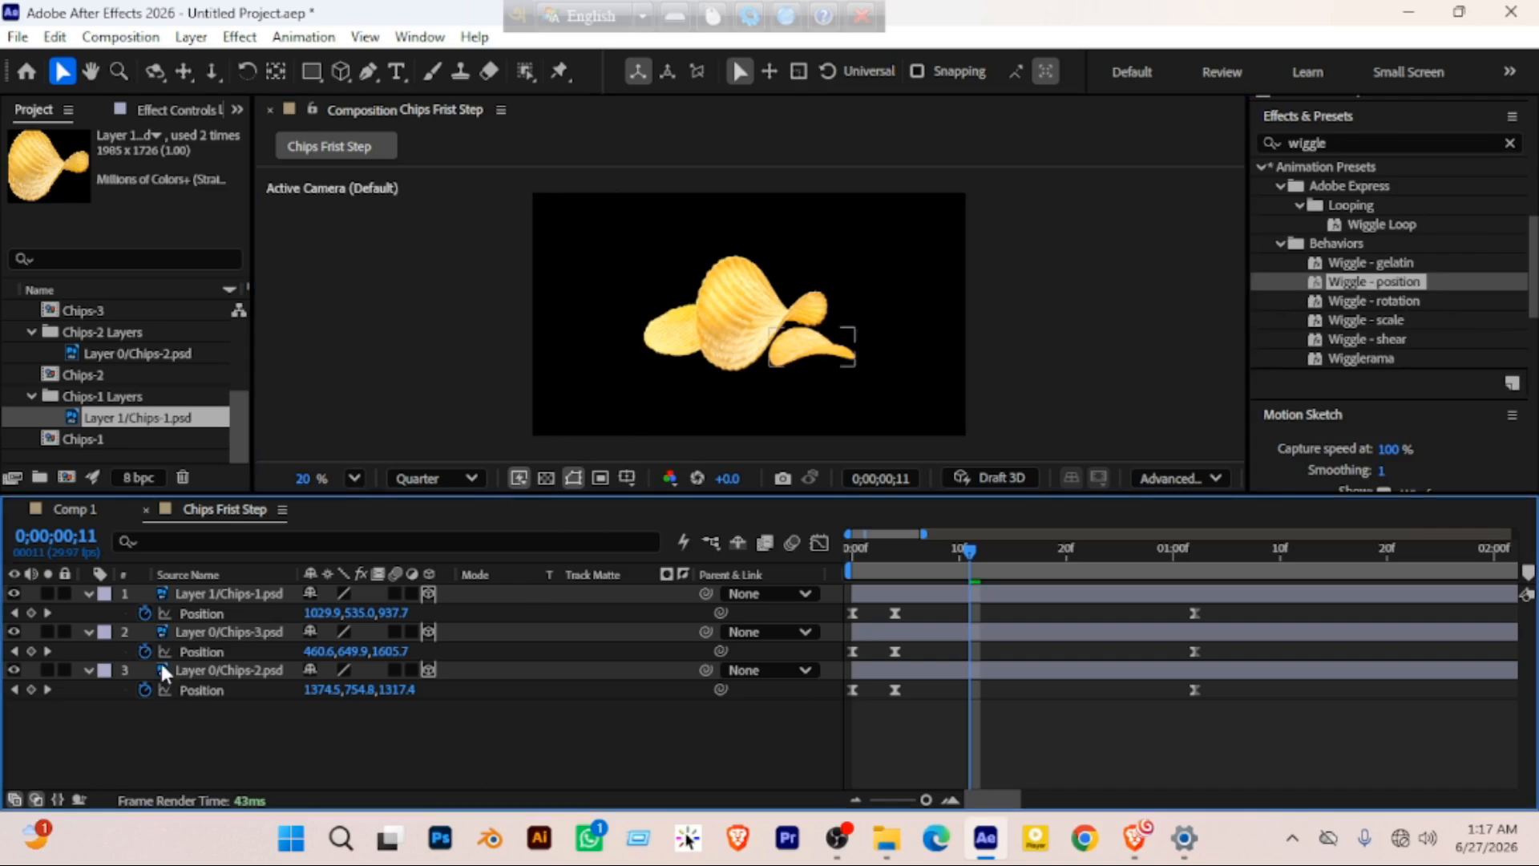
Apply the Wiggle - position preset to the Chips-1 layer and preview its motion
{"action": "left_click", "coordinate": [205, 593]}
{"action": "left_click_drag", "start_coordinate": [1363, 282], "coordinate": [213, 598]}
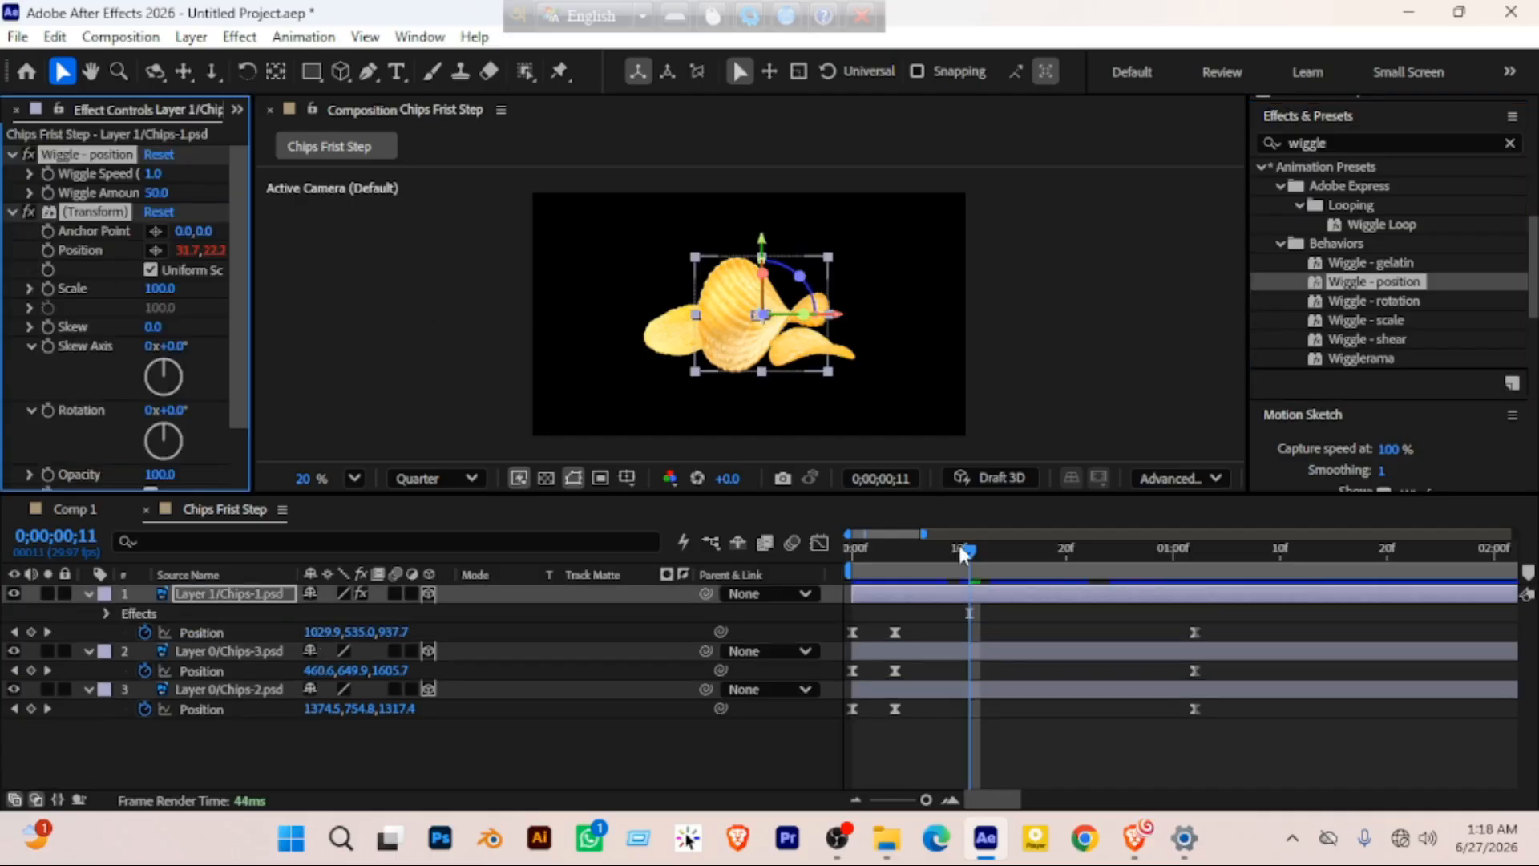
{"action": "left_click", "coordinate": [748, 546]}
{"action": "key", "text": "Home"}
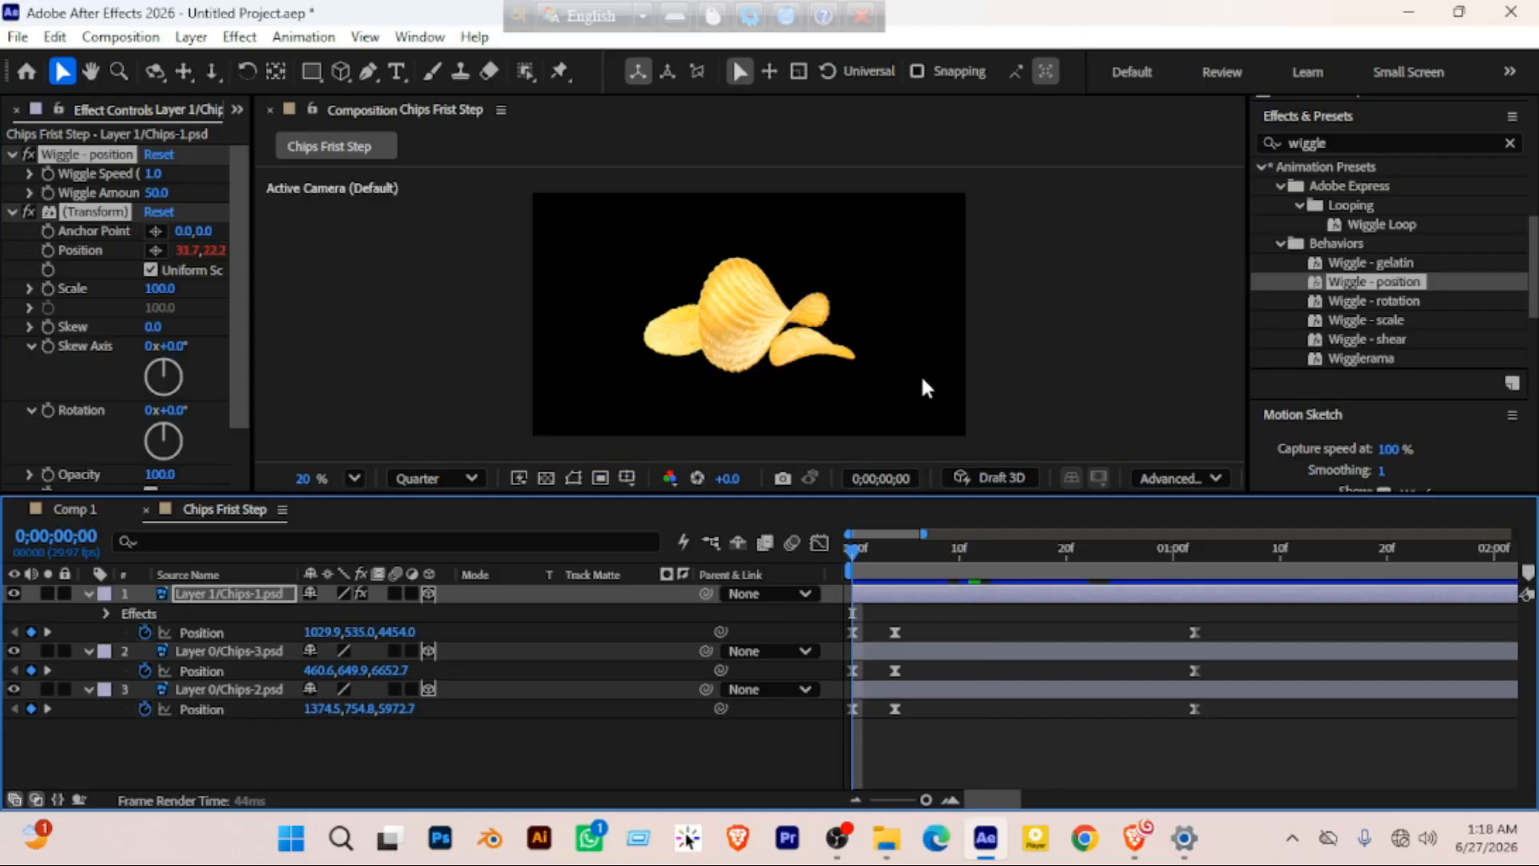
{"action": "left_click_drag", "start_coordinate": [863, 550], "coordinate": [1140, 545]}
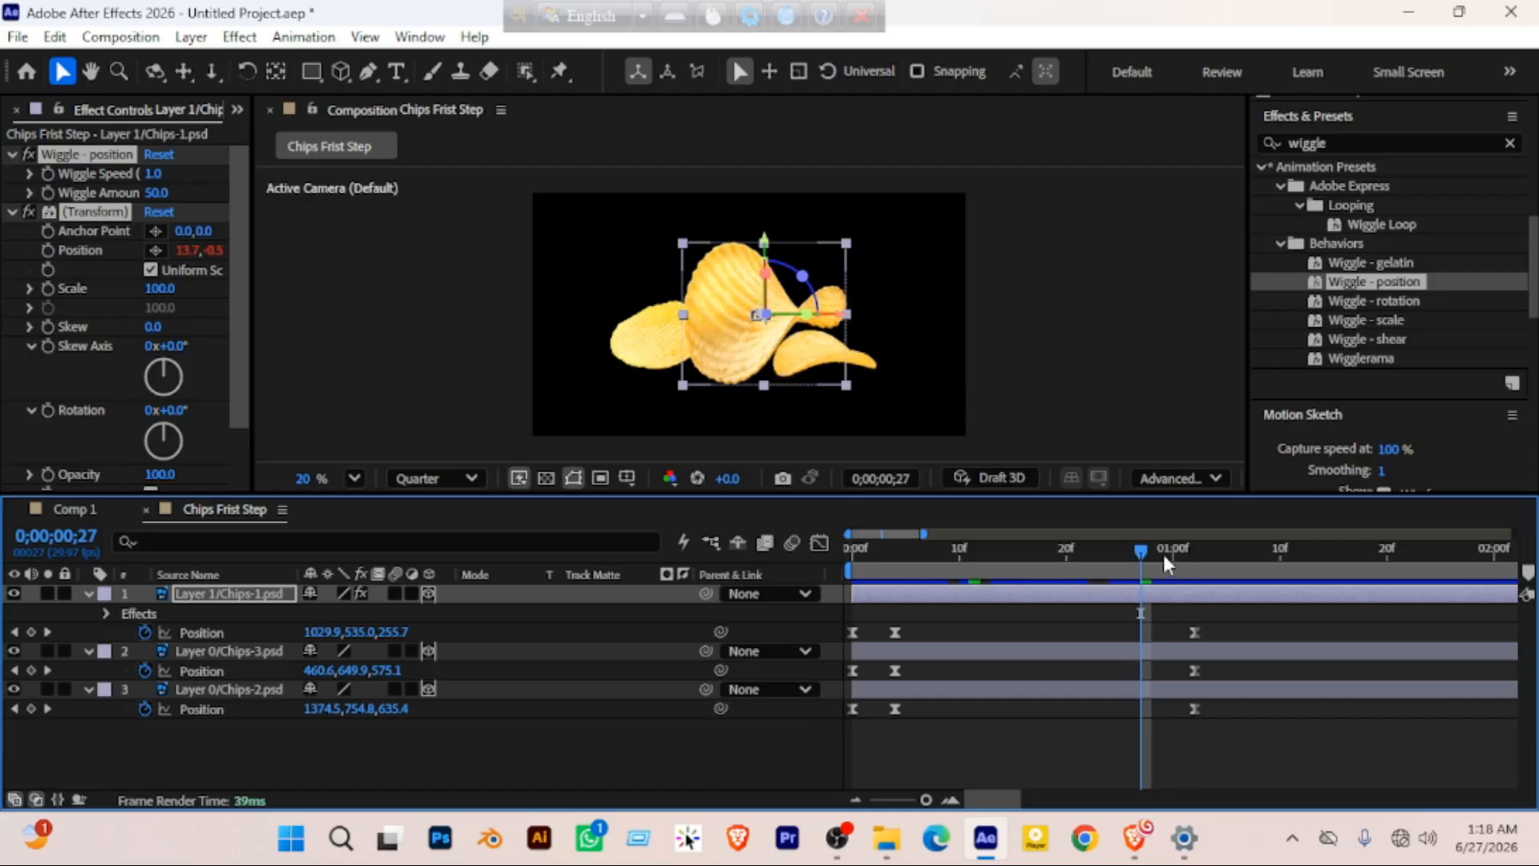
{"action": "mouse_move", "coordinate": [1140, 541]}
{"action": "left_mouse_down"}
{"action": "mouse_move", "coordinate": [1152, 545]}
{"action": "mouse_move", "coordinate": [1110, 550]}
{"action": "mouse_move", "coordinate": [1143, 550]}
{"action": "left_mouse_up"}
{"action": "key", "text": "space"}
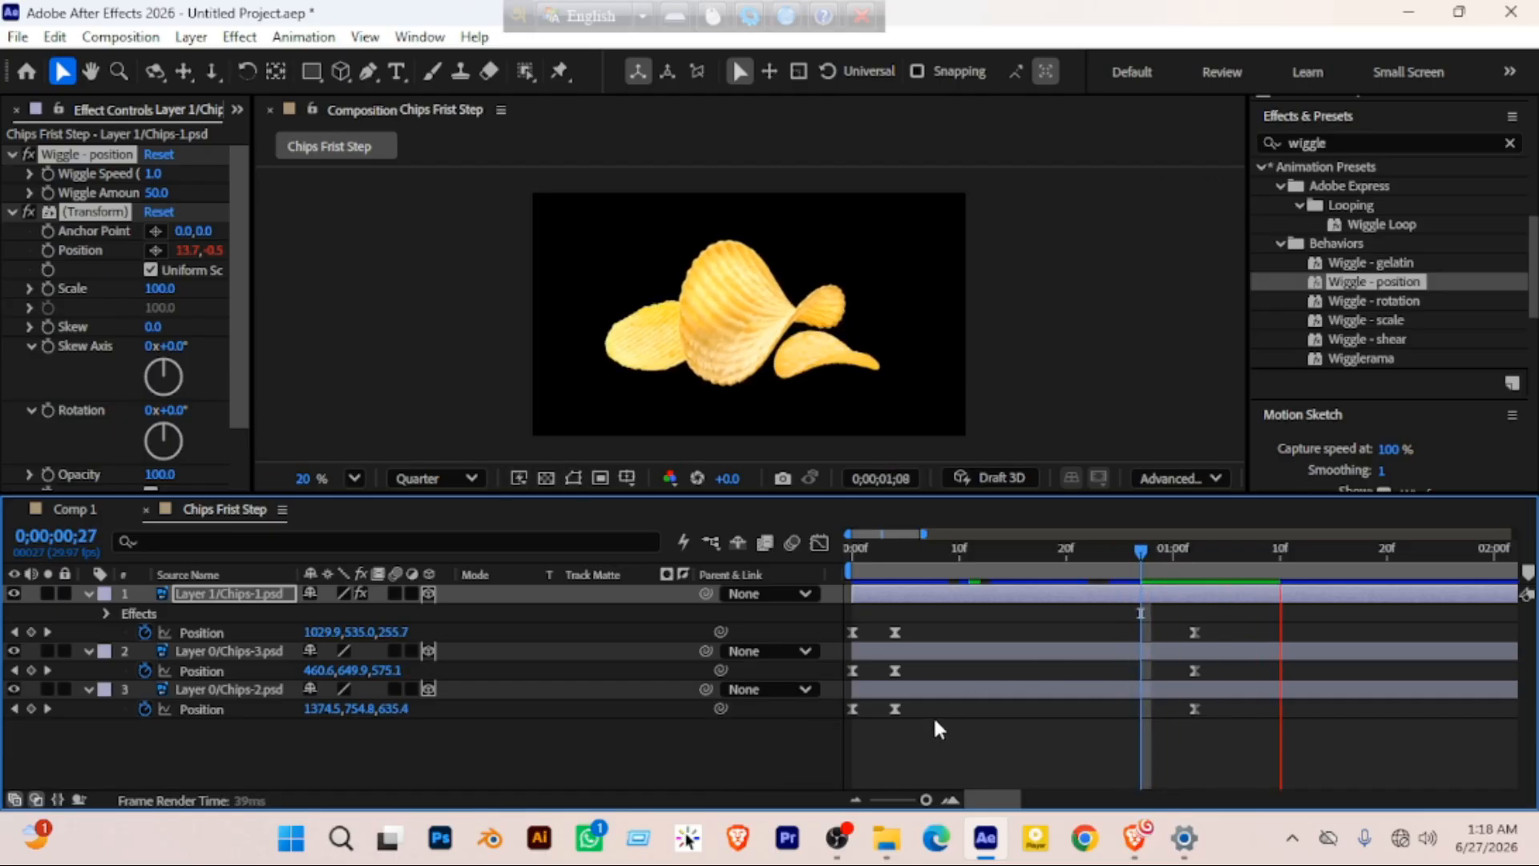
{"action": "key", "text": "space"}
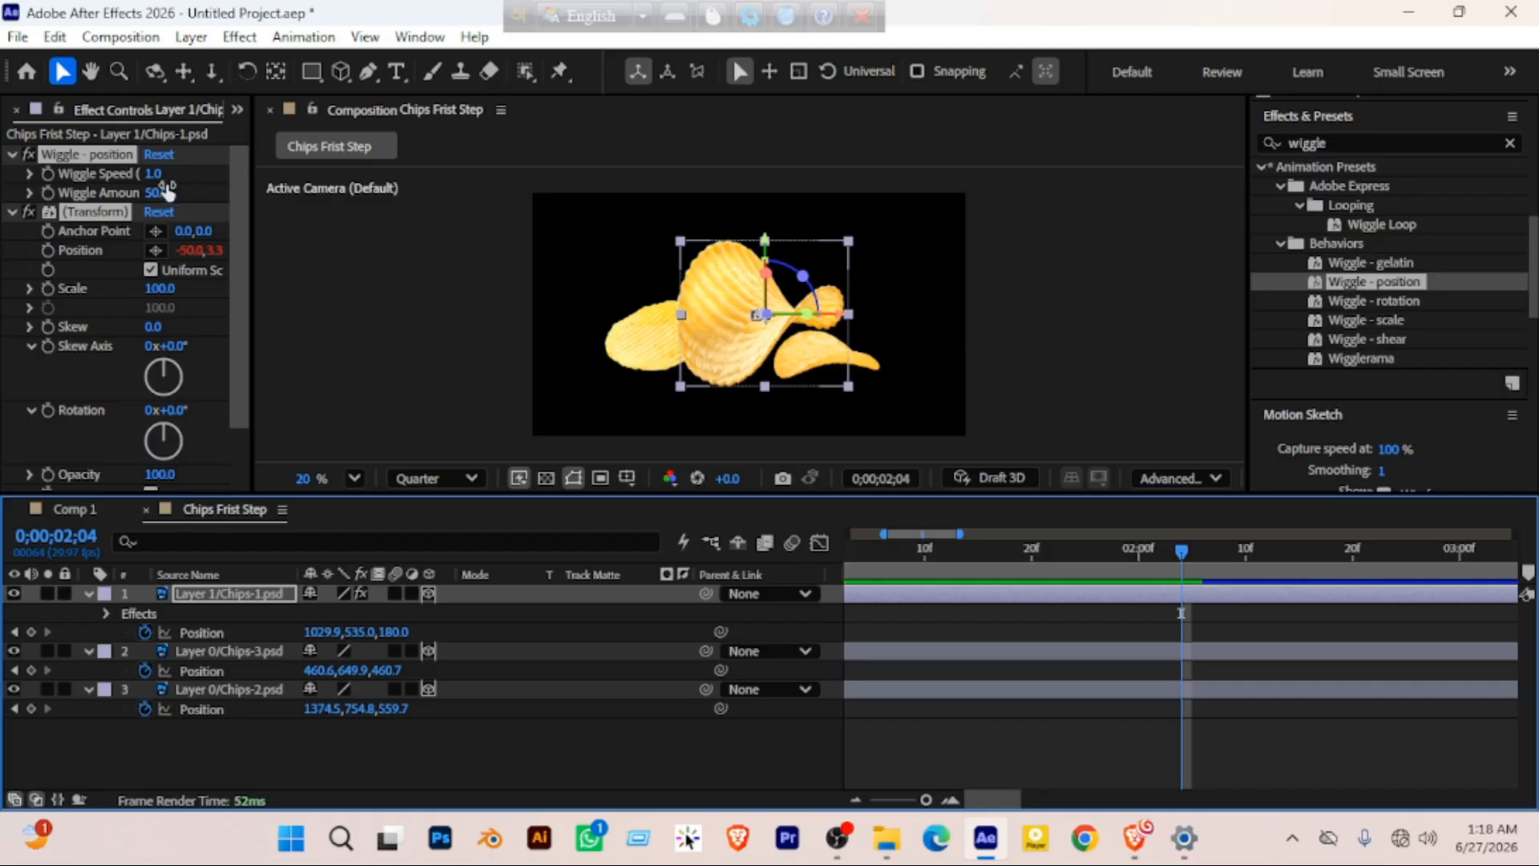
Set the Chips-1 layer's Wiggle Speed to 10 and preview the animation from the first frame
{"action": "left_click", "coordinate": [152, 173]}
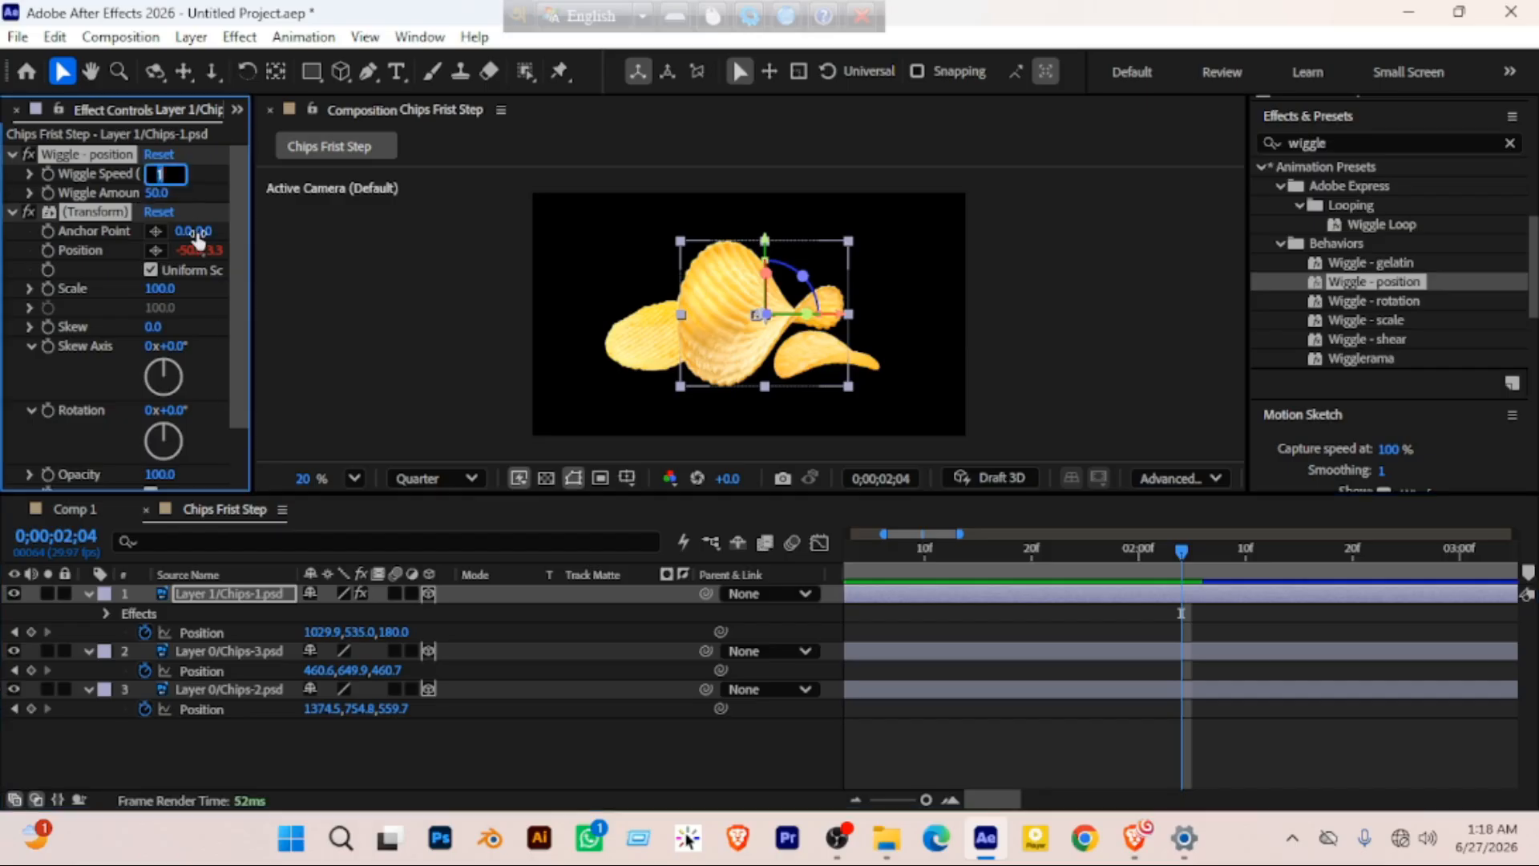
{"action": "type", "text": "10"}
{"action": "key", "text": "Return"}
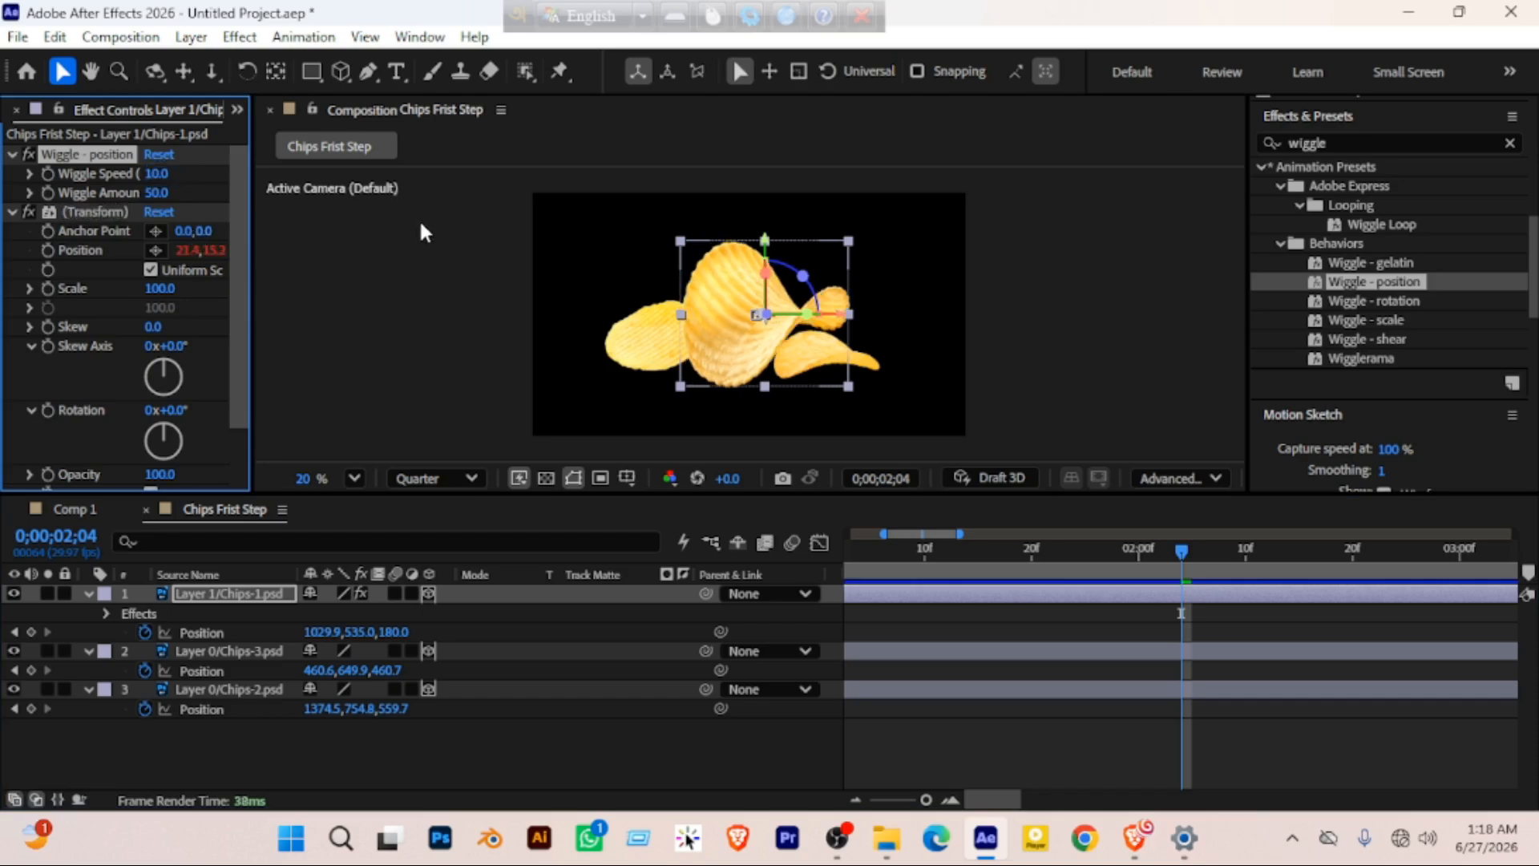
{"action": "left_click_drag", "start_coordinate": [909, 545], "coordinate": [768, 544]}
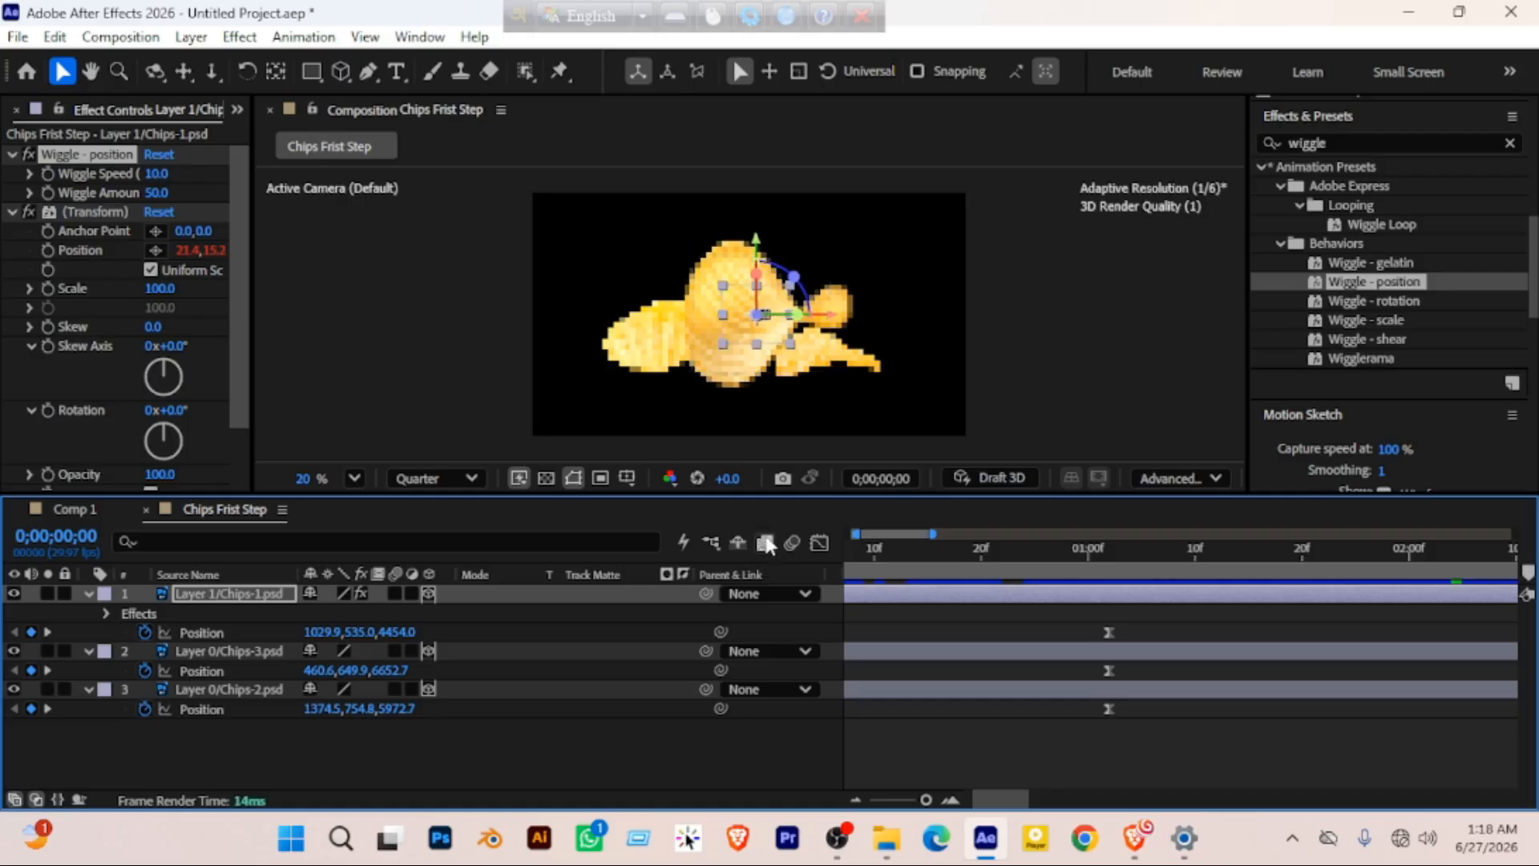
{"action": "key", "text": "space"}
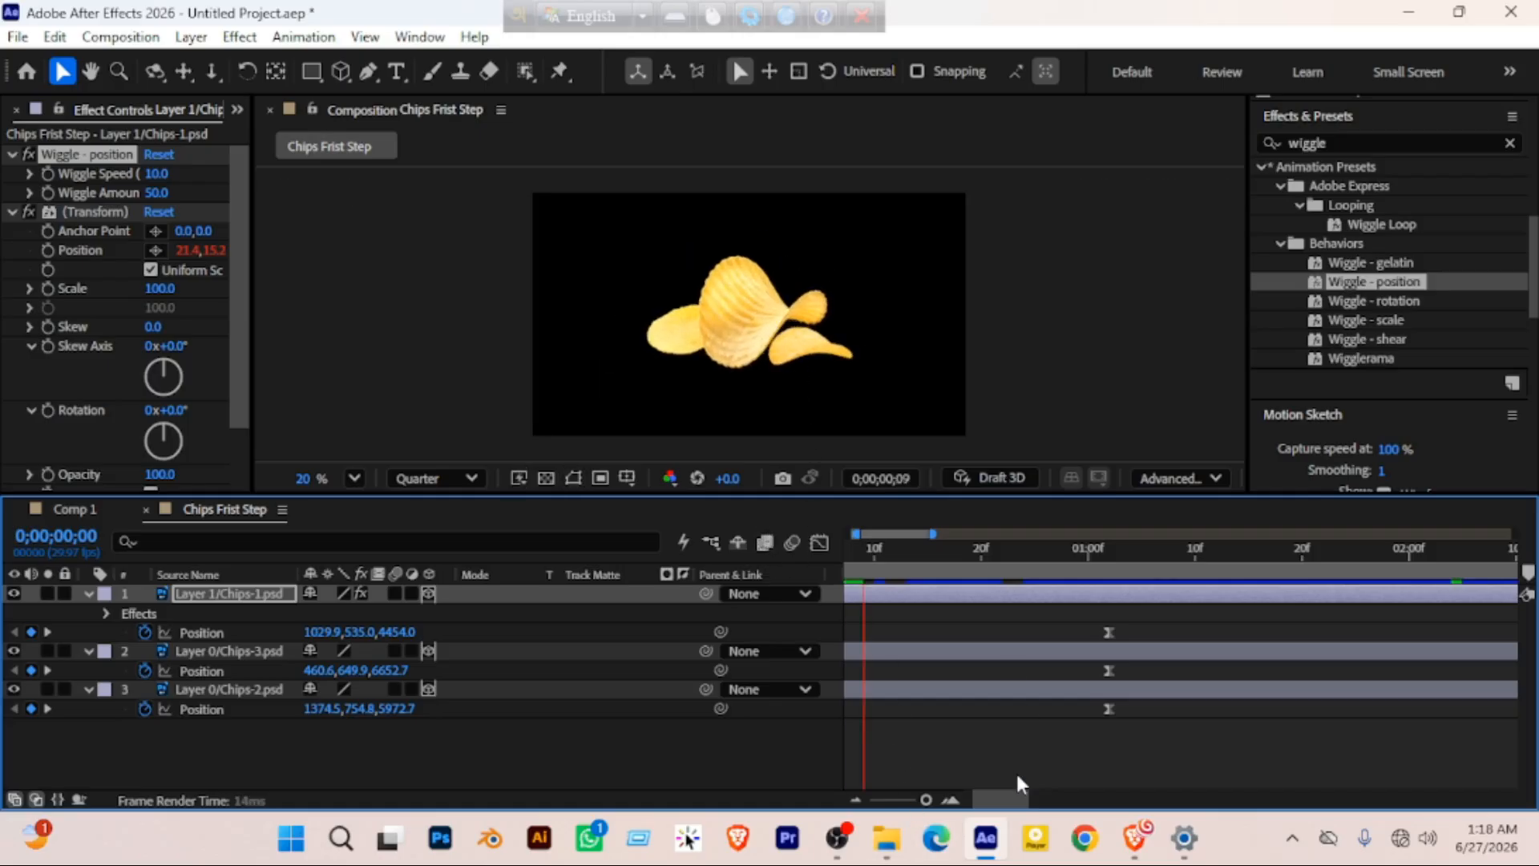
{"action": "left_click_drag", "start_coordinate": [926, 799], "coordinate": [874, 799]}
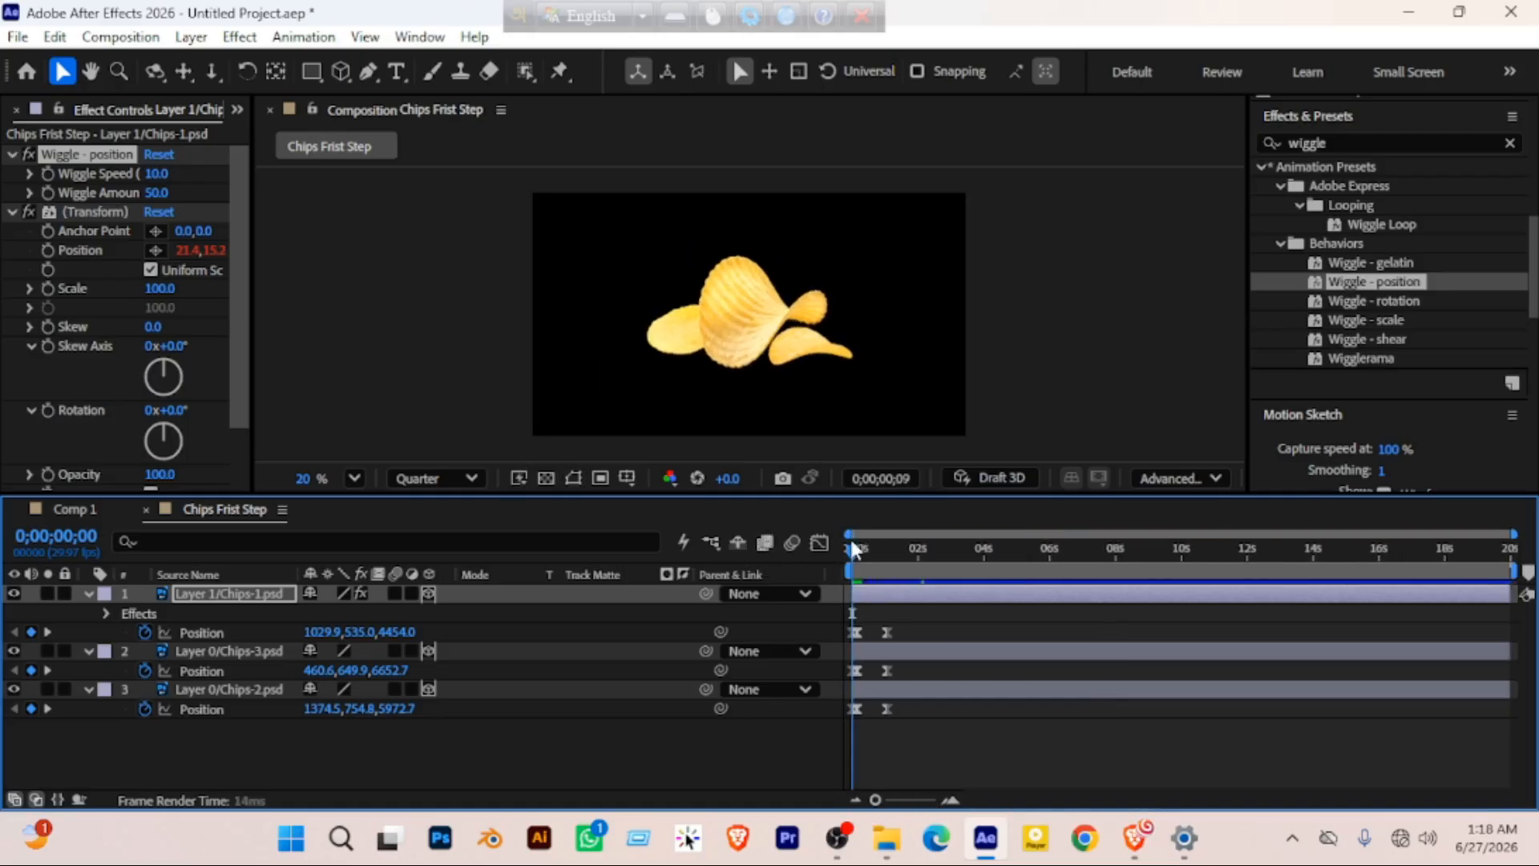
{"action": "left_click", "coordinate": [852, 548]}
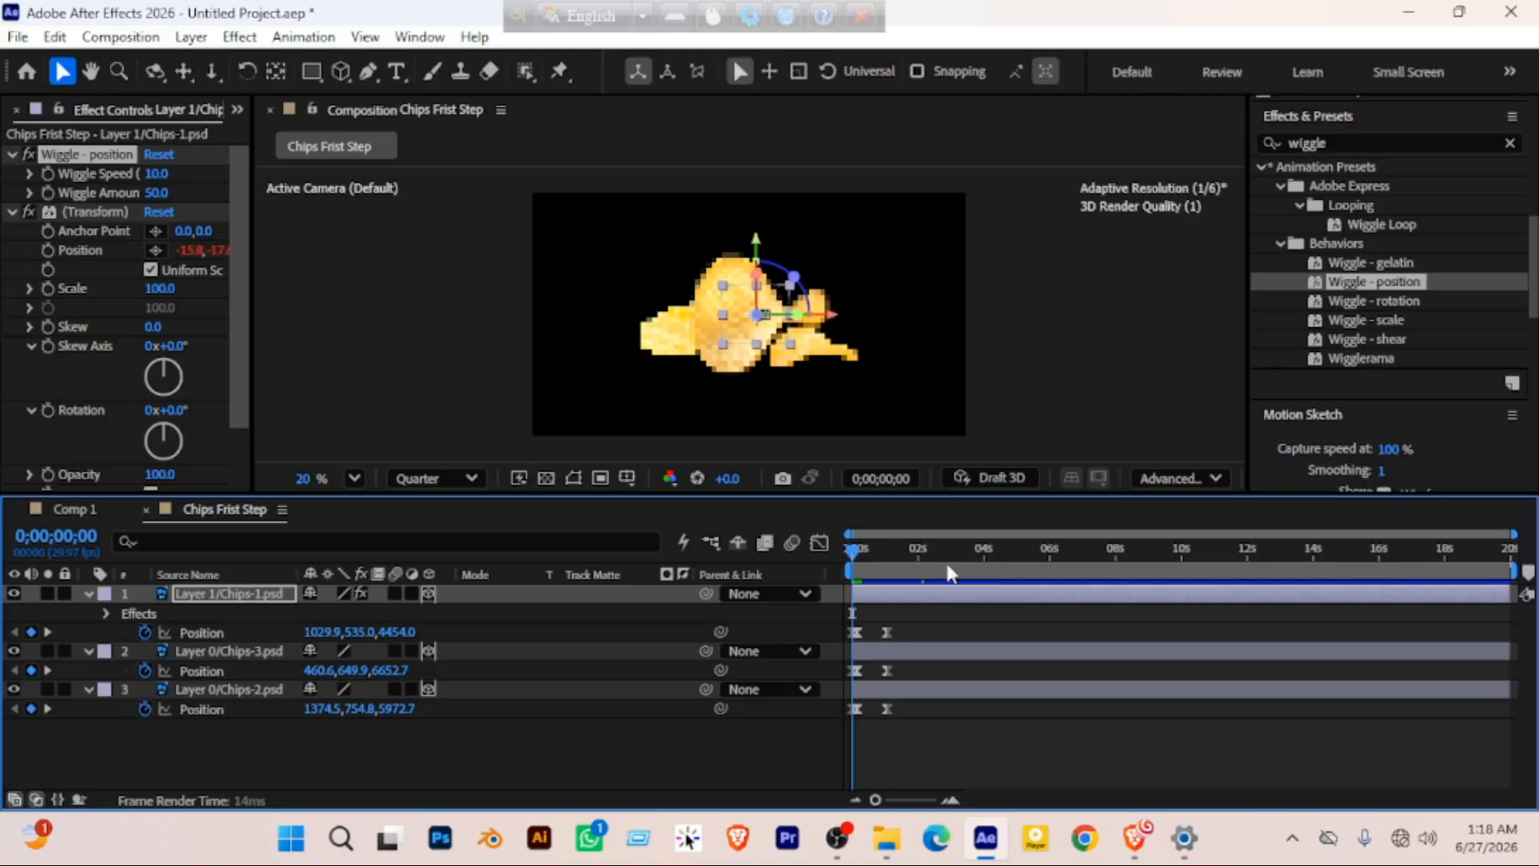
{"action": "mouse_move", "coordinate": [850, 548]}
{"action": "left_mouse_down"}
{"action": "mouse_move", "coordinate": [877, 555]}
{"action": "mouse_move", "coordinate": [839, 555]}
{"action": "left_mouse_up"}
{"action": "left_click", "coordinate": [794, 741]}
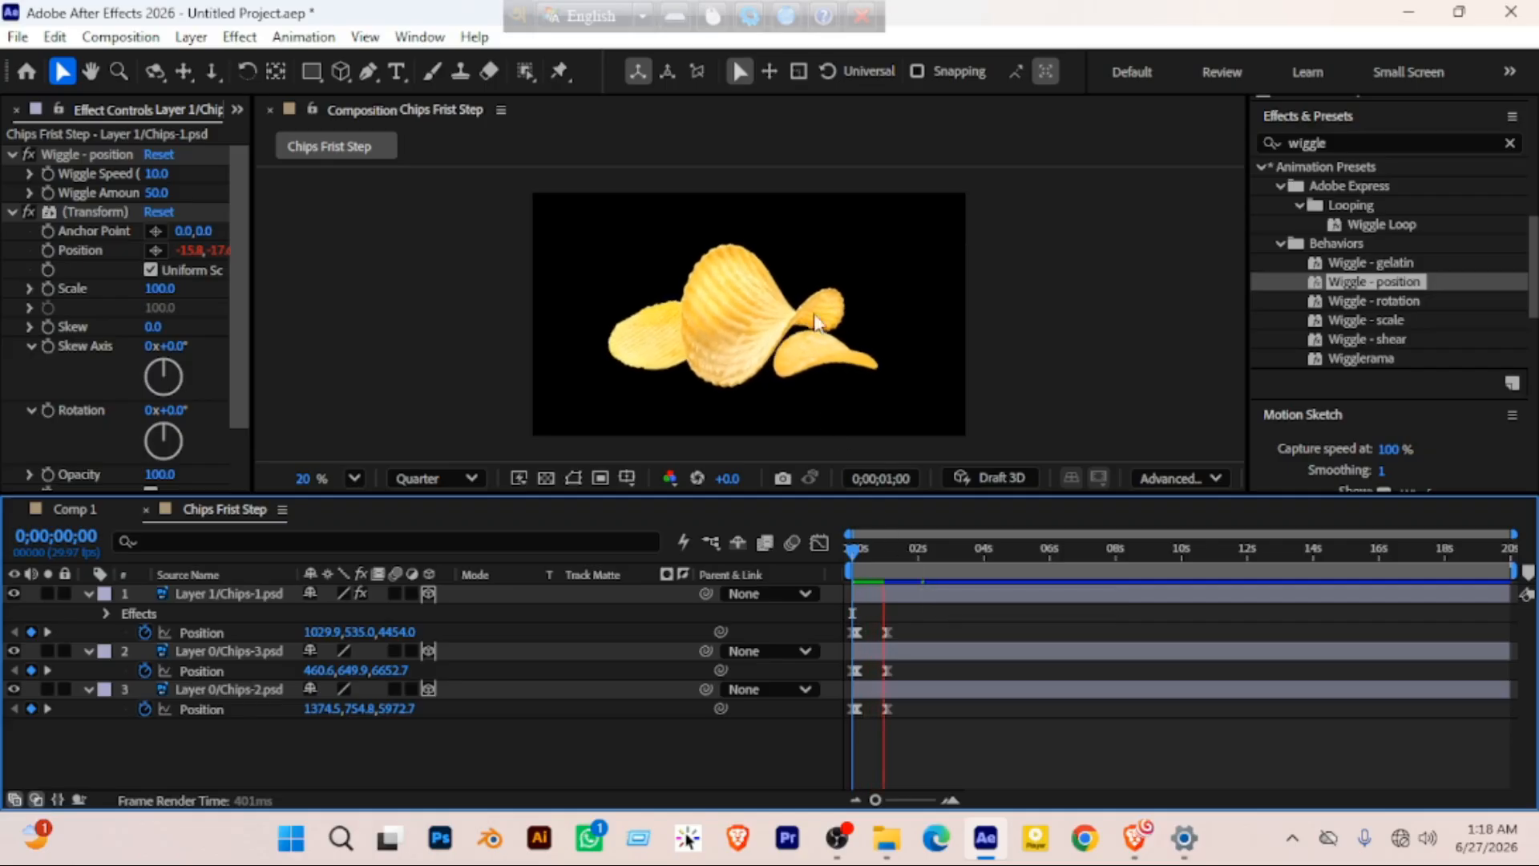
{"action": "key", "text": "space"}
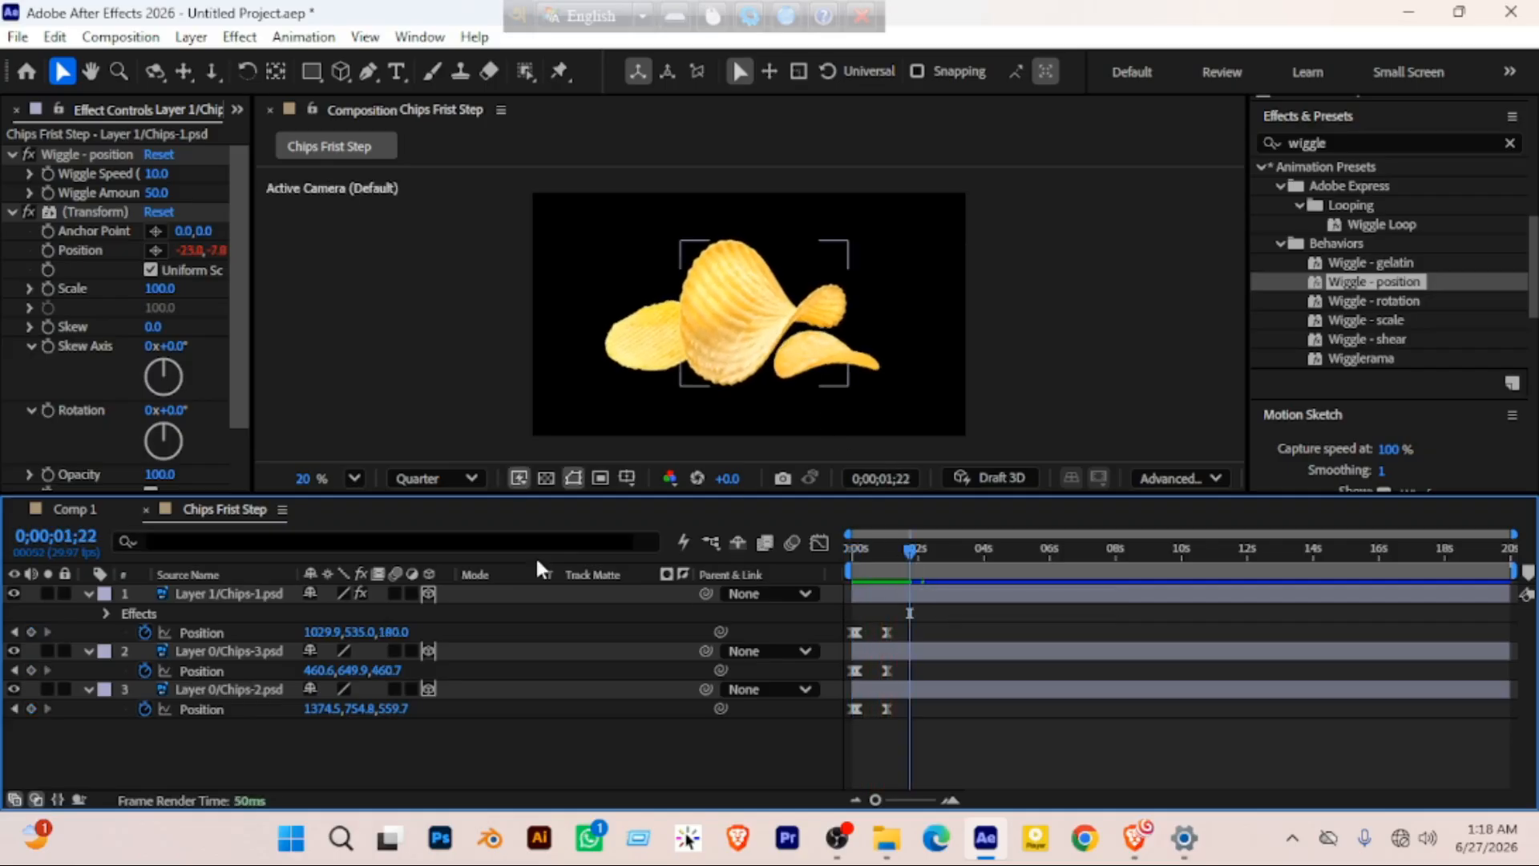
Copy the Wiggle - position and Transform effects from Chips-1 onto the Chips-3 and Chips-2 layers and preview from the start
{"action": "left_click", "coordinate": [257, 594]}
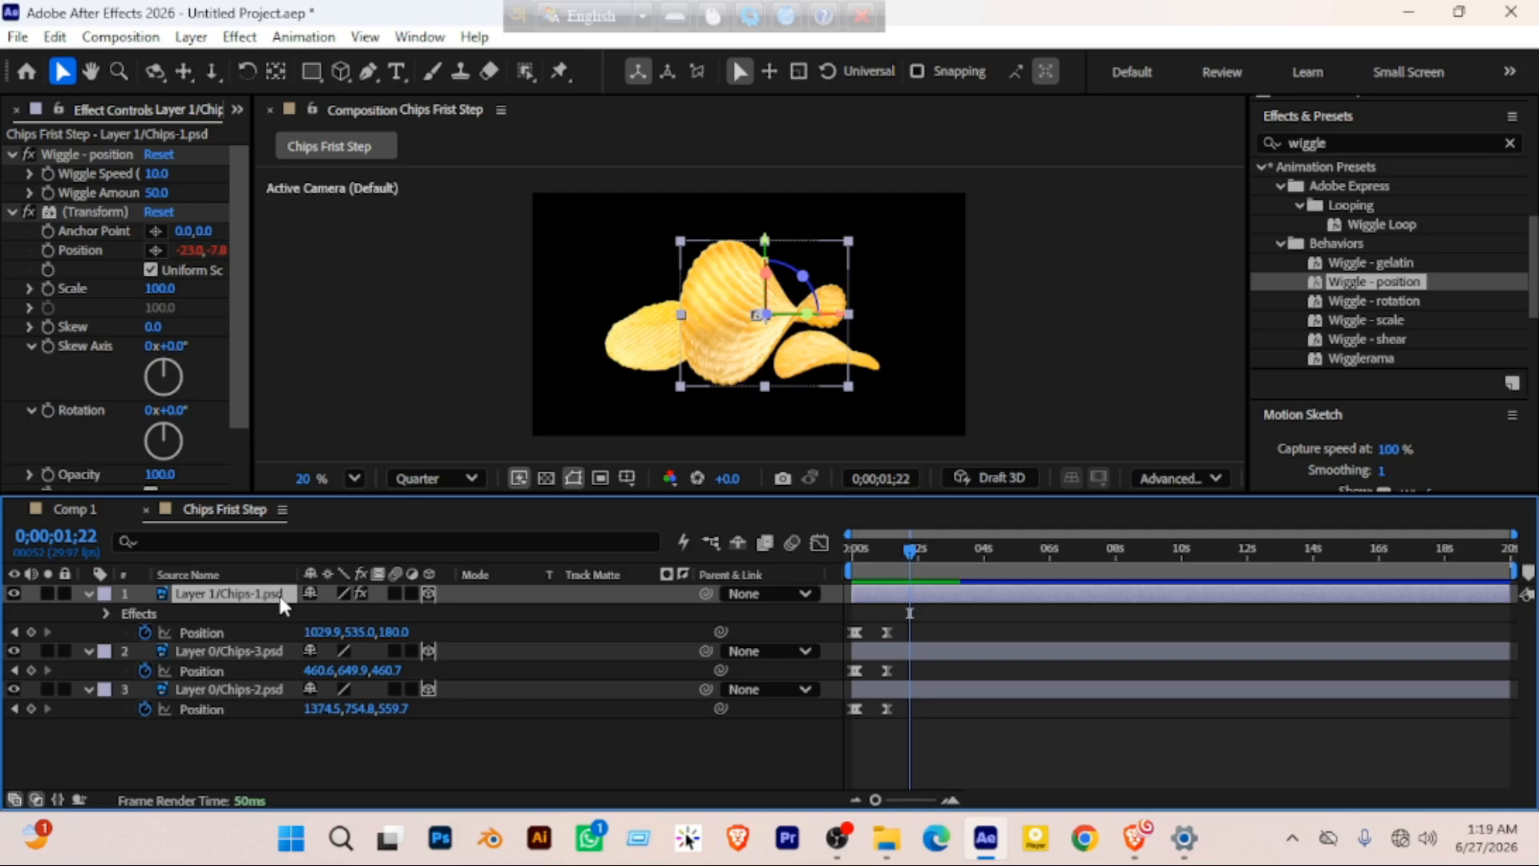
{"action": "left_click", "coordinate": [45, 155]}
{"action": "left_click", "coordinate": [67, 207]}
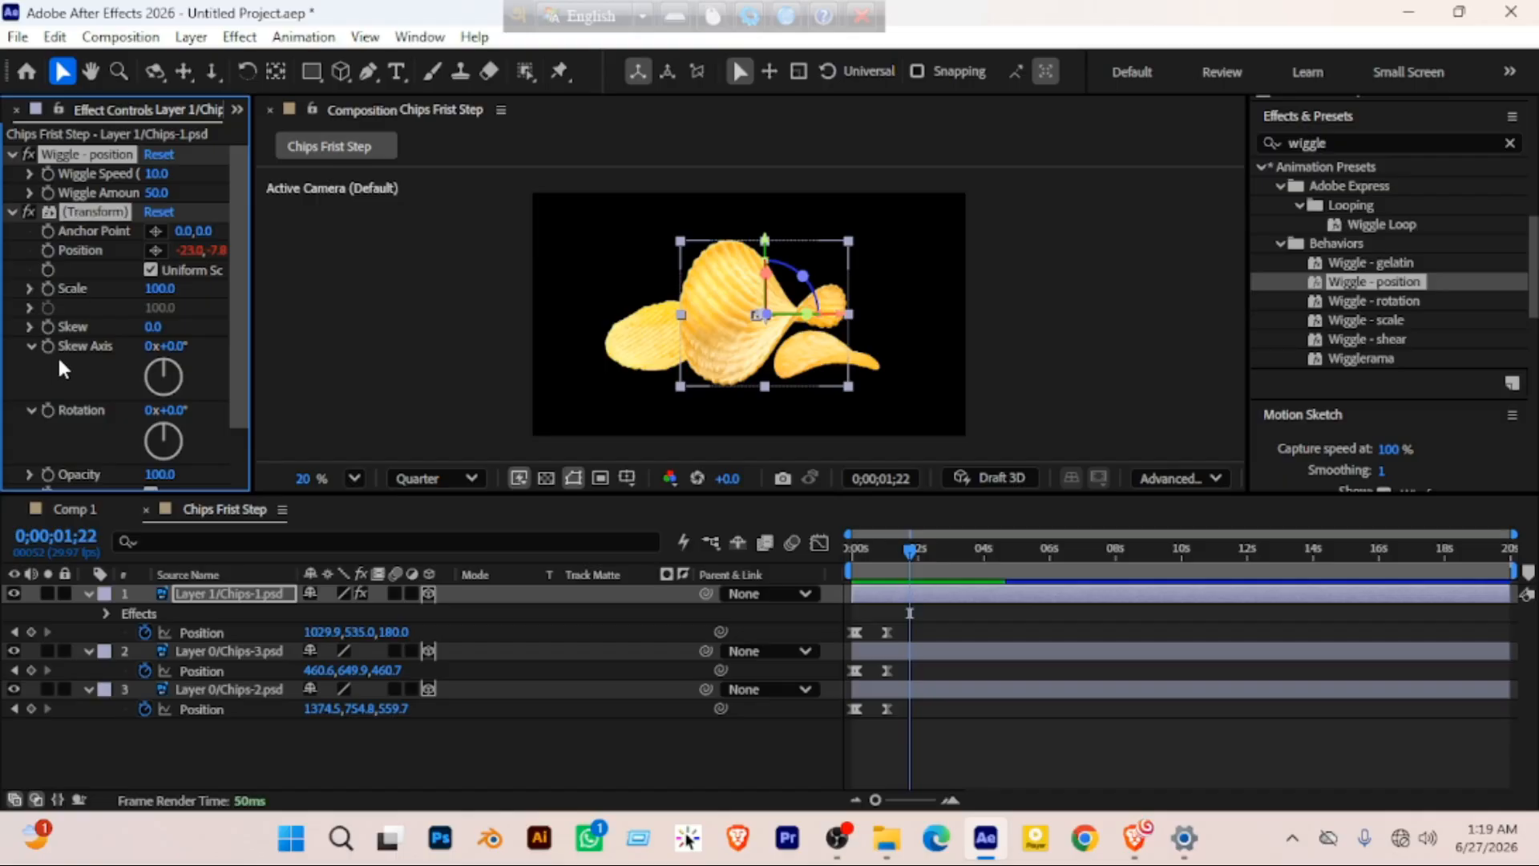
{"action": "left_click", "coordinate": [213, 651]}
{"action": "left_click", "coordinate": [208, 683], "text": "shift"}
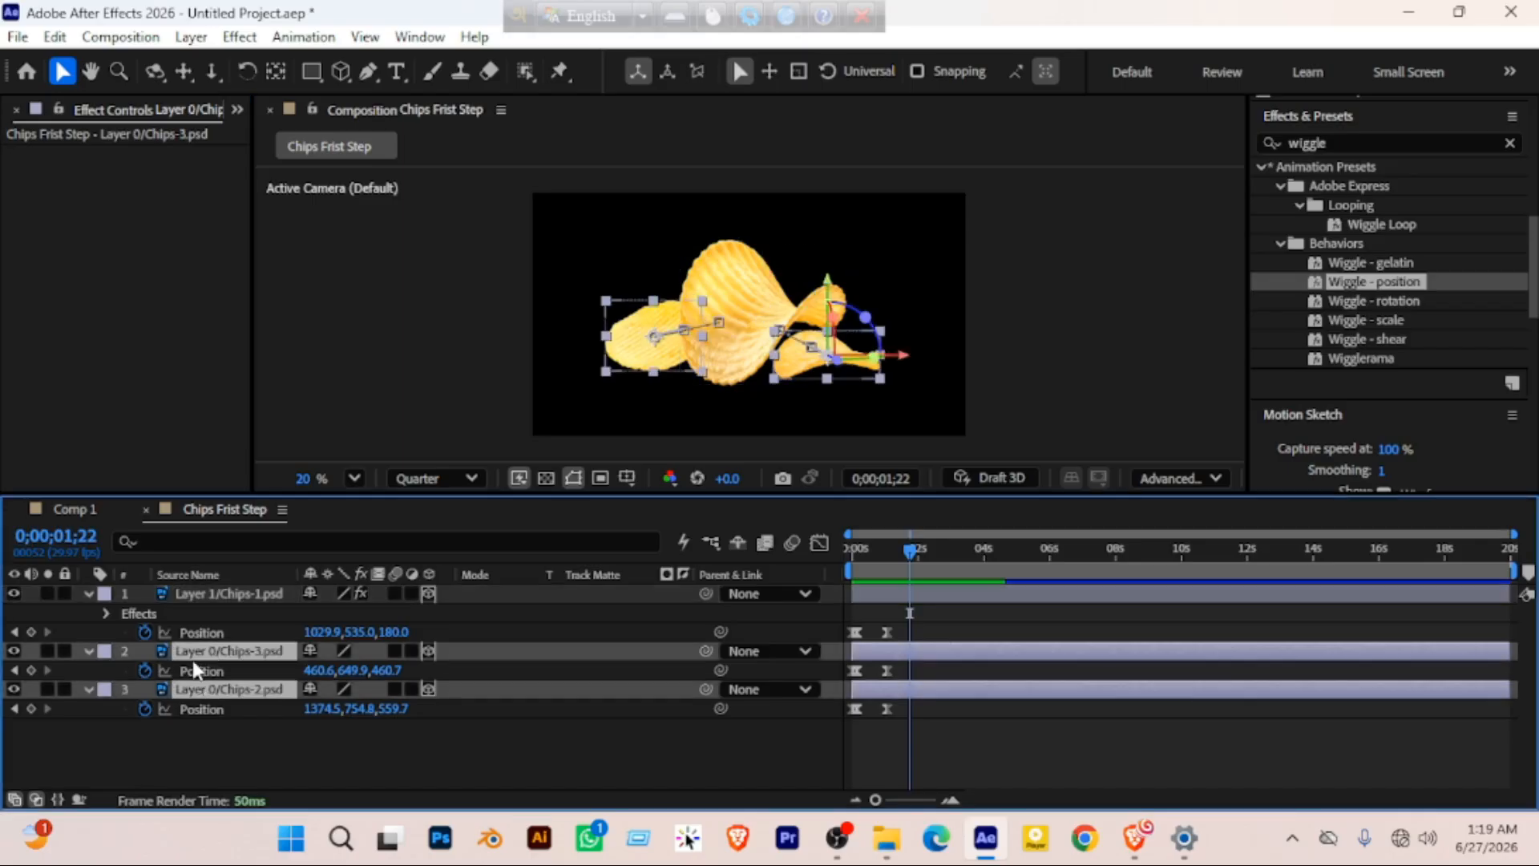
{"action": "left_click_drag", "start_coordinate": [124, 315], "coordinate": [123, 315]}
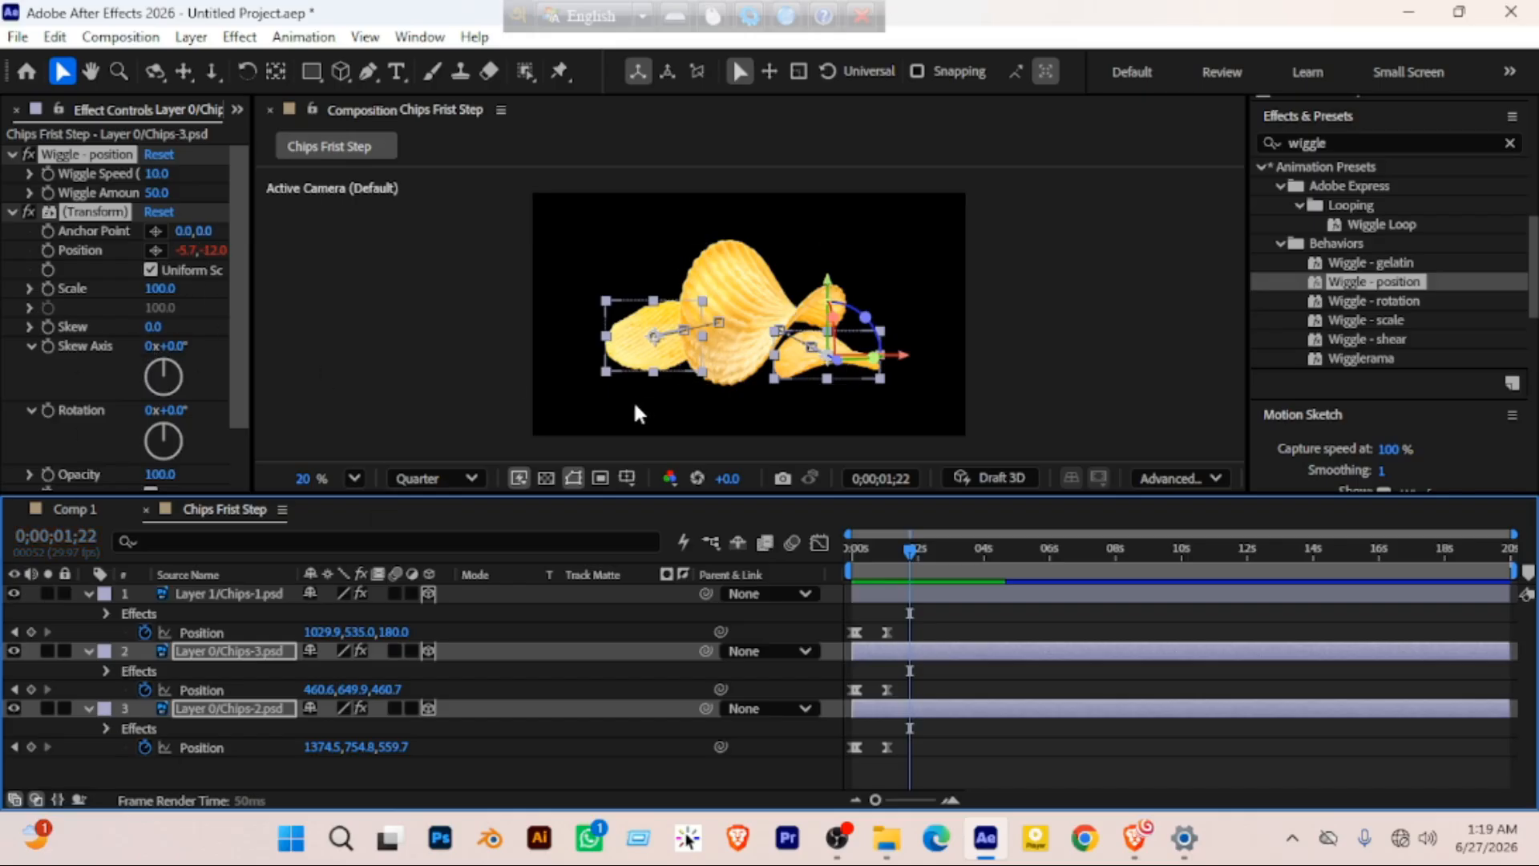
{"action": "left_click_drag", "start_coordinate": [906, 547], "coordinate": [840, 545]}
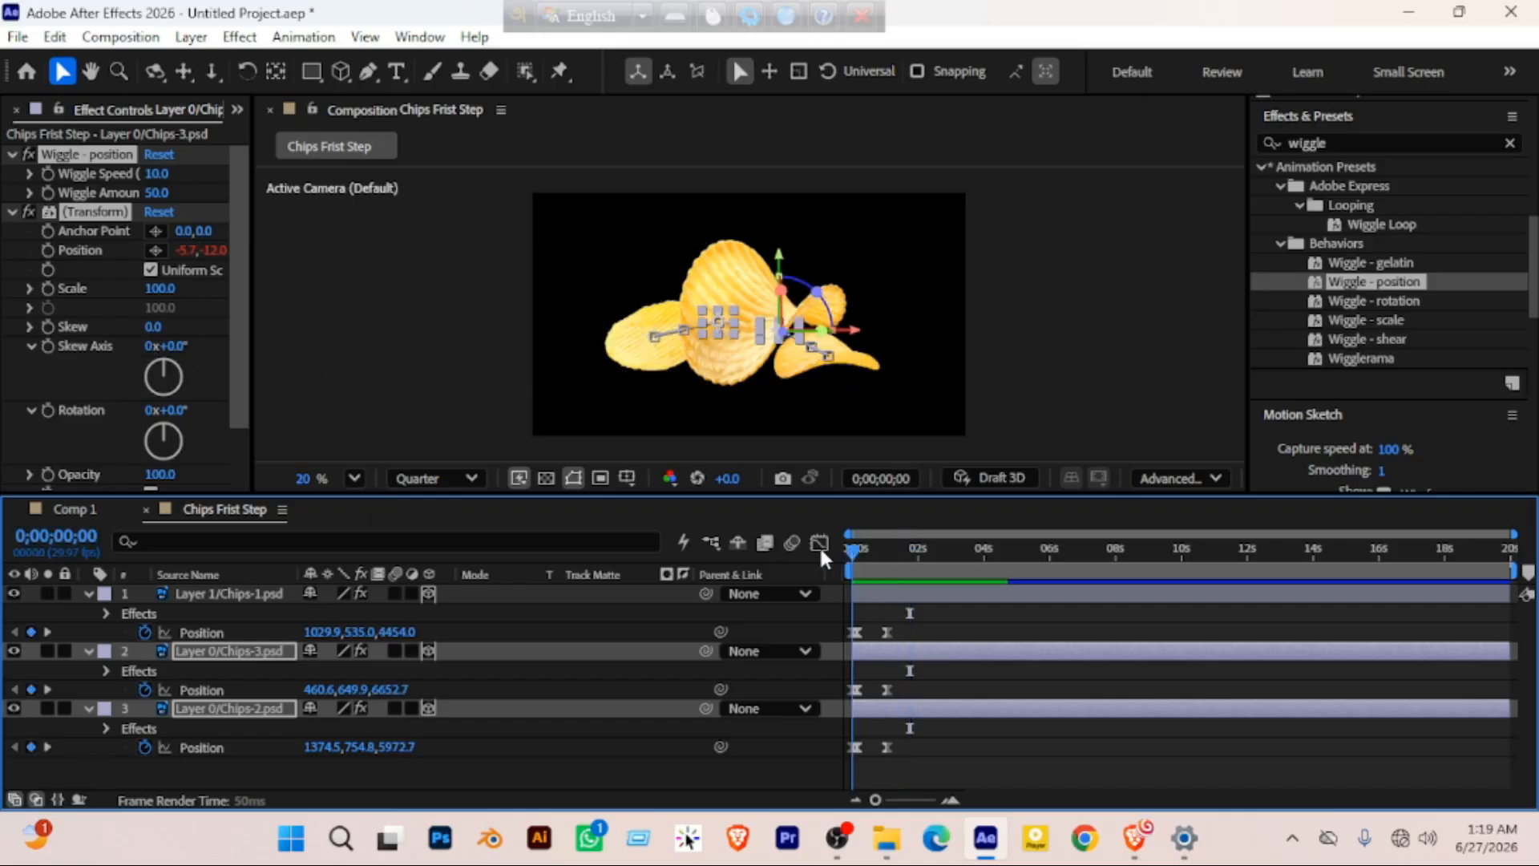
{"action": "key", "text": "space"}
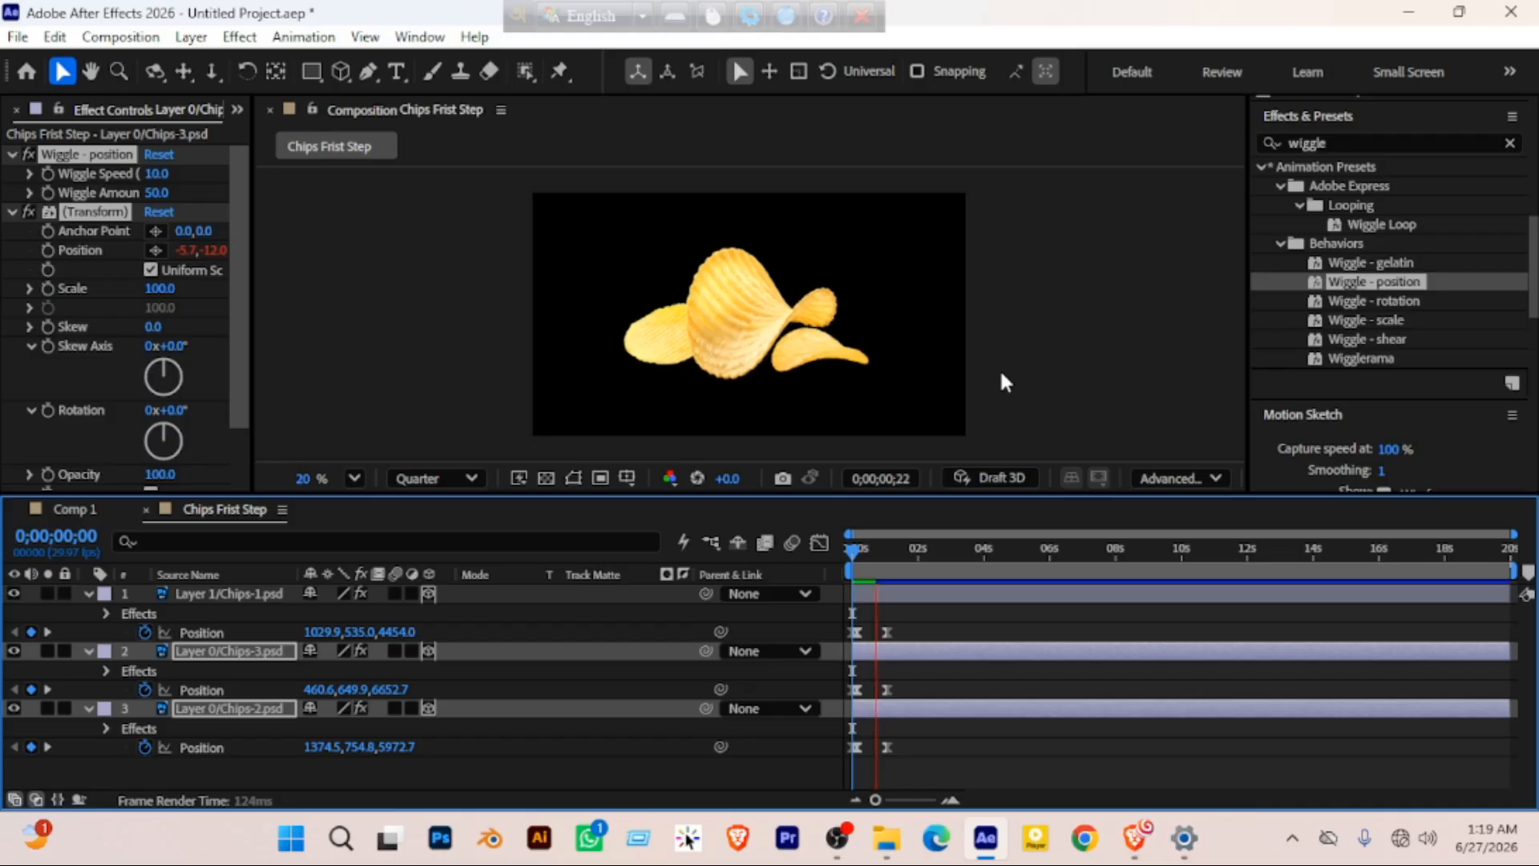
{"action": "left_click_drag", "start_coordinate": [874, 547], "coordinate": [810, 548]}
{"action": "key", "text": "space"}
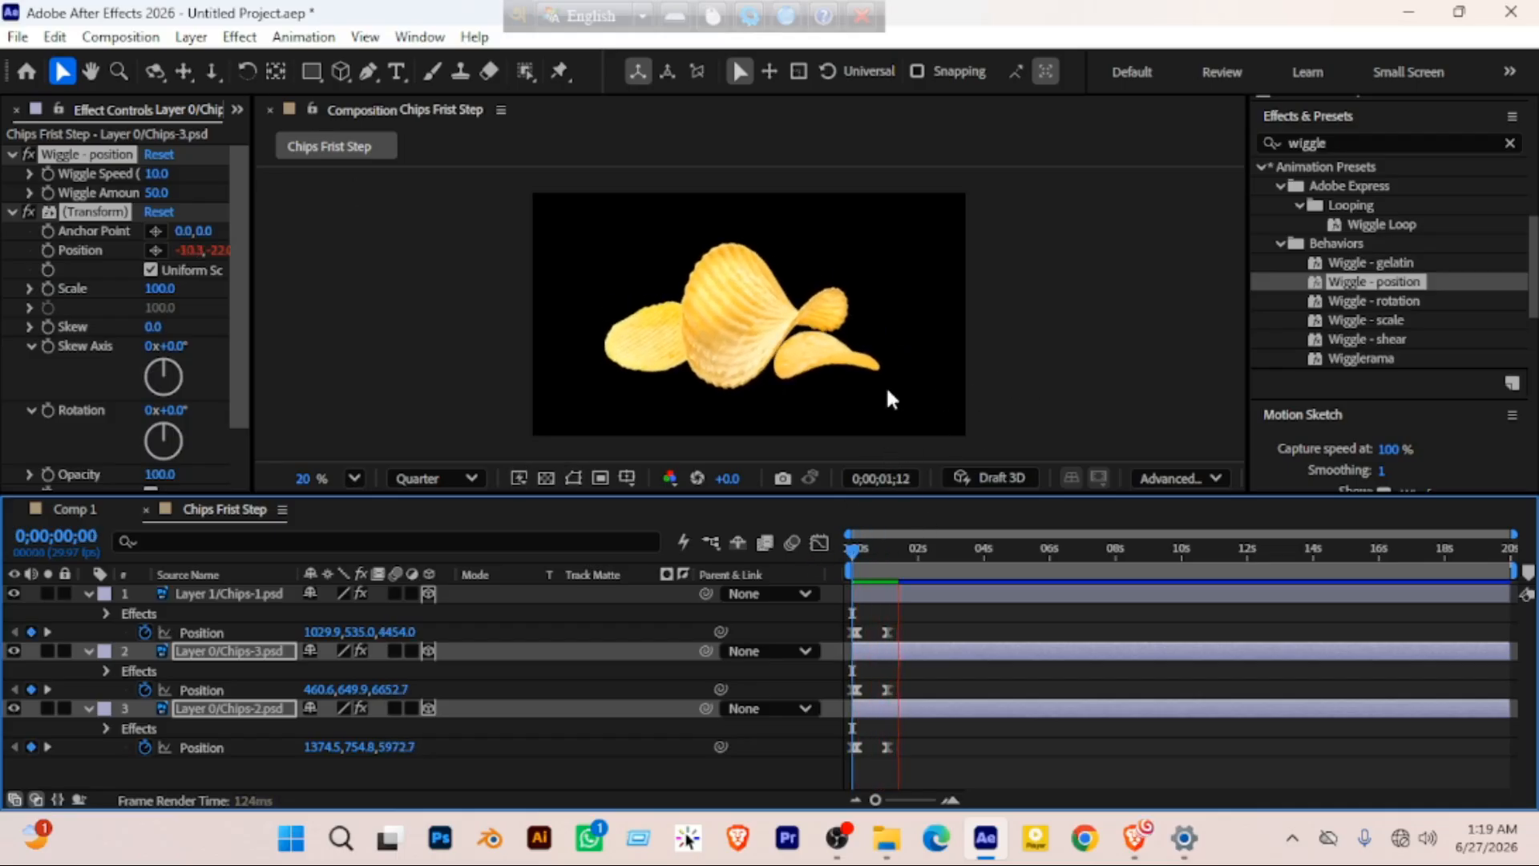
{"action": "left_click_drag", "start_coordinate": [874, 549], "coordinate": [796, 547]}
{"action": "key", "text": "space"}
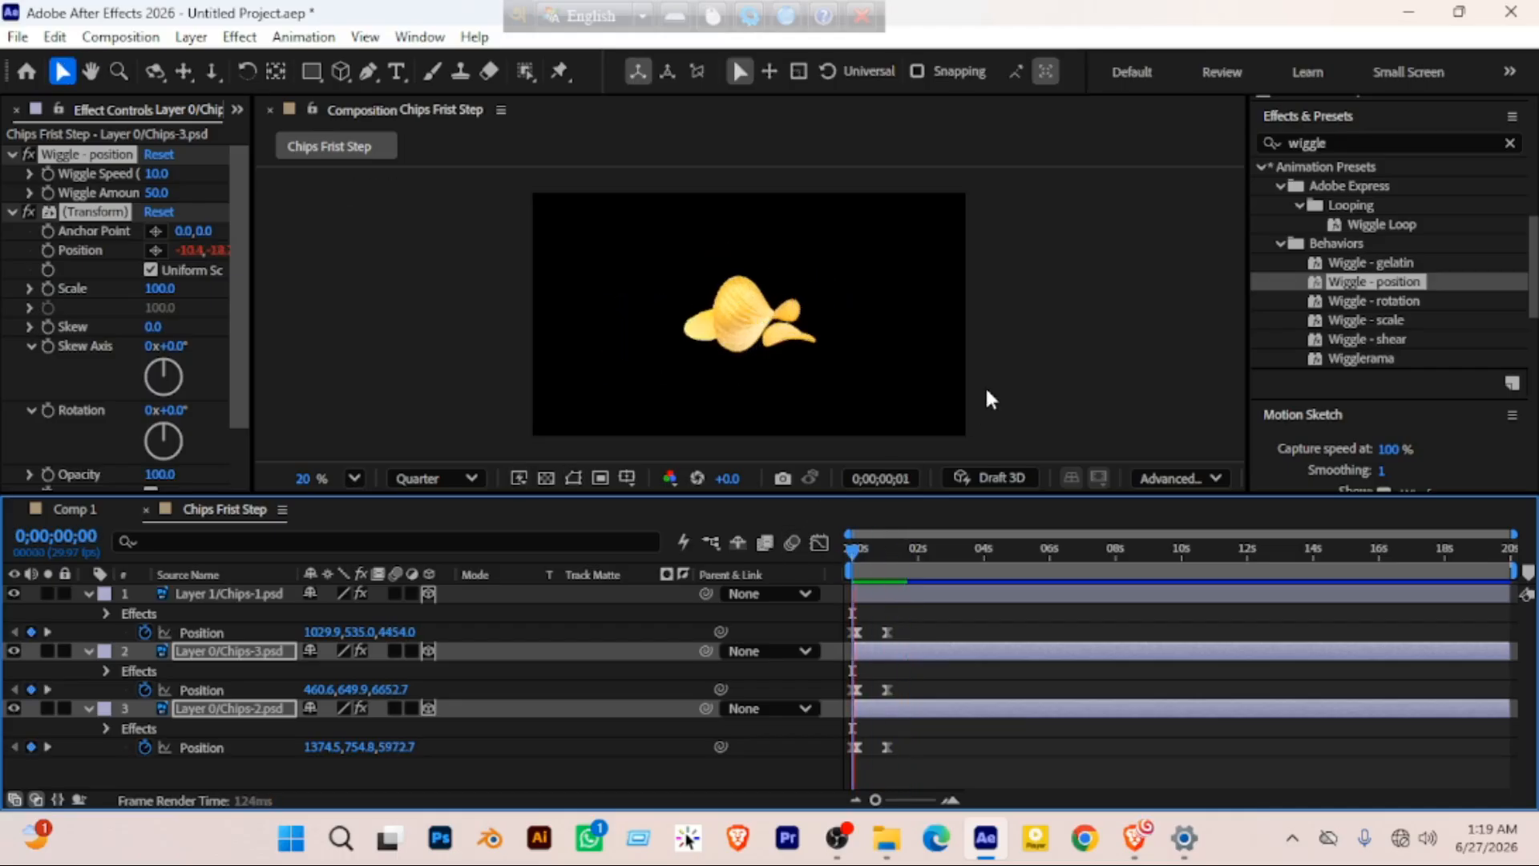
Stretch all Position keyframes of the three chip layers so the last ones fall just before 3 seconds, and preview the slower motion
{"action": "left_click_drag", "start_coordinate": [934, 620], "coordinate": [950, 749]}
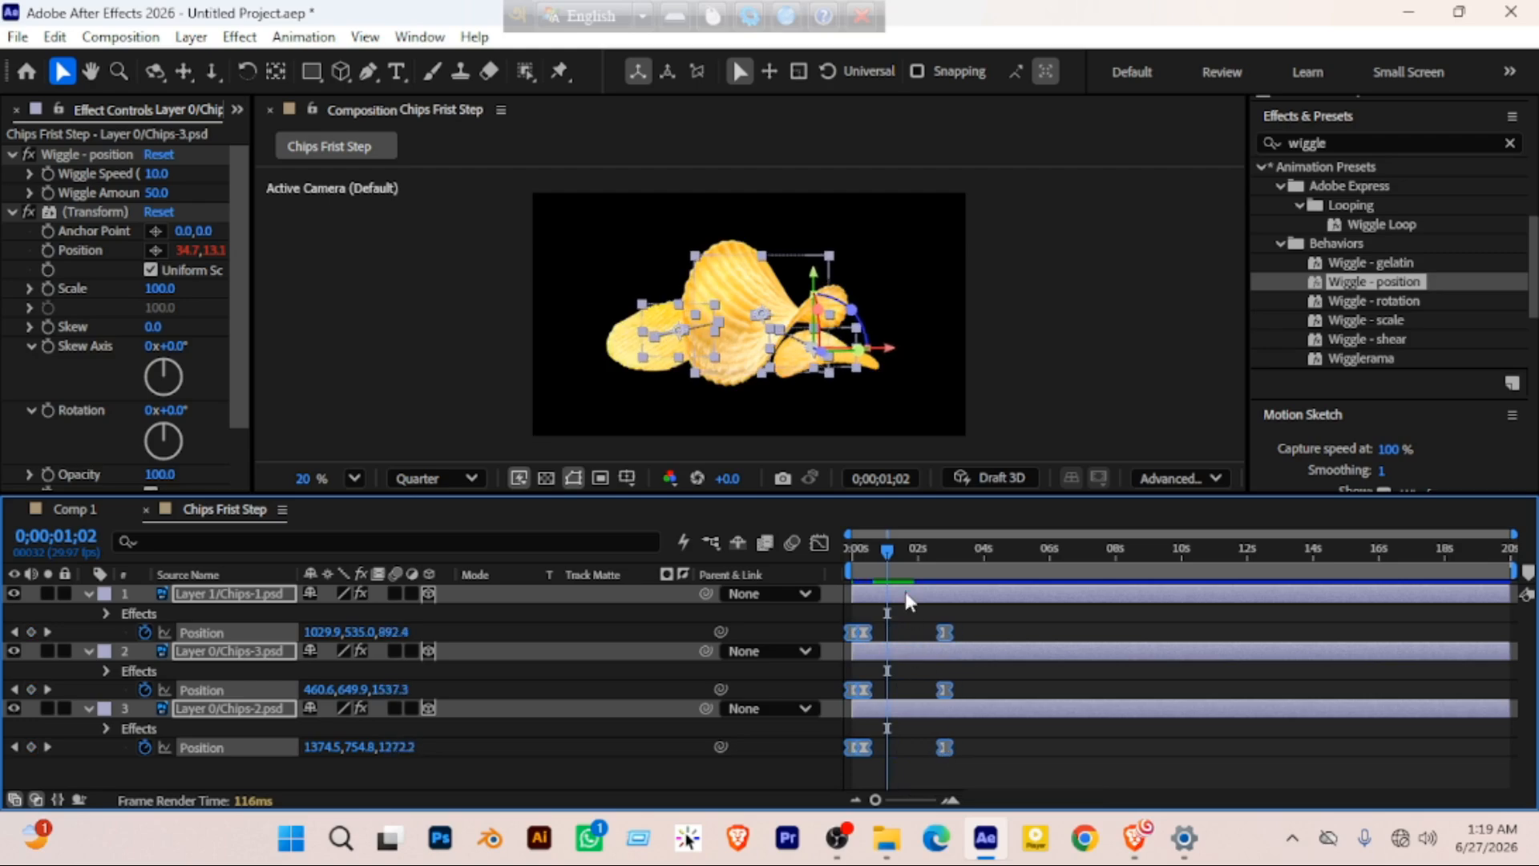
{"action": "left_click_drag", "start_coordinate": [888, 552], "coordinate": [825, 547]}
{"action": "key", "text": "space"}
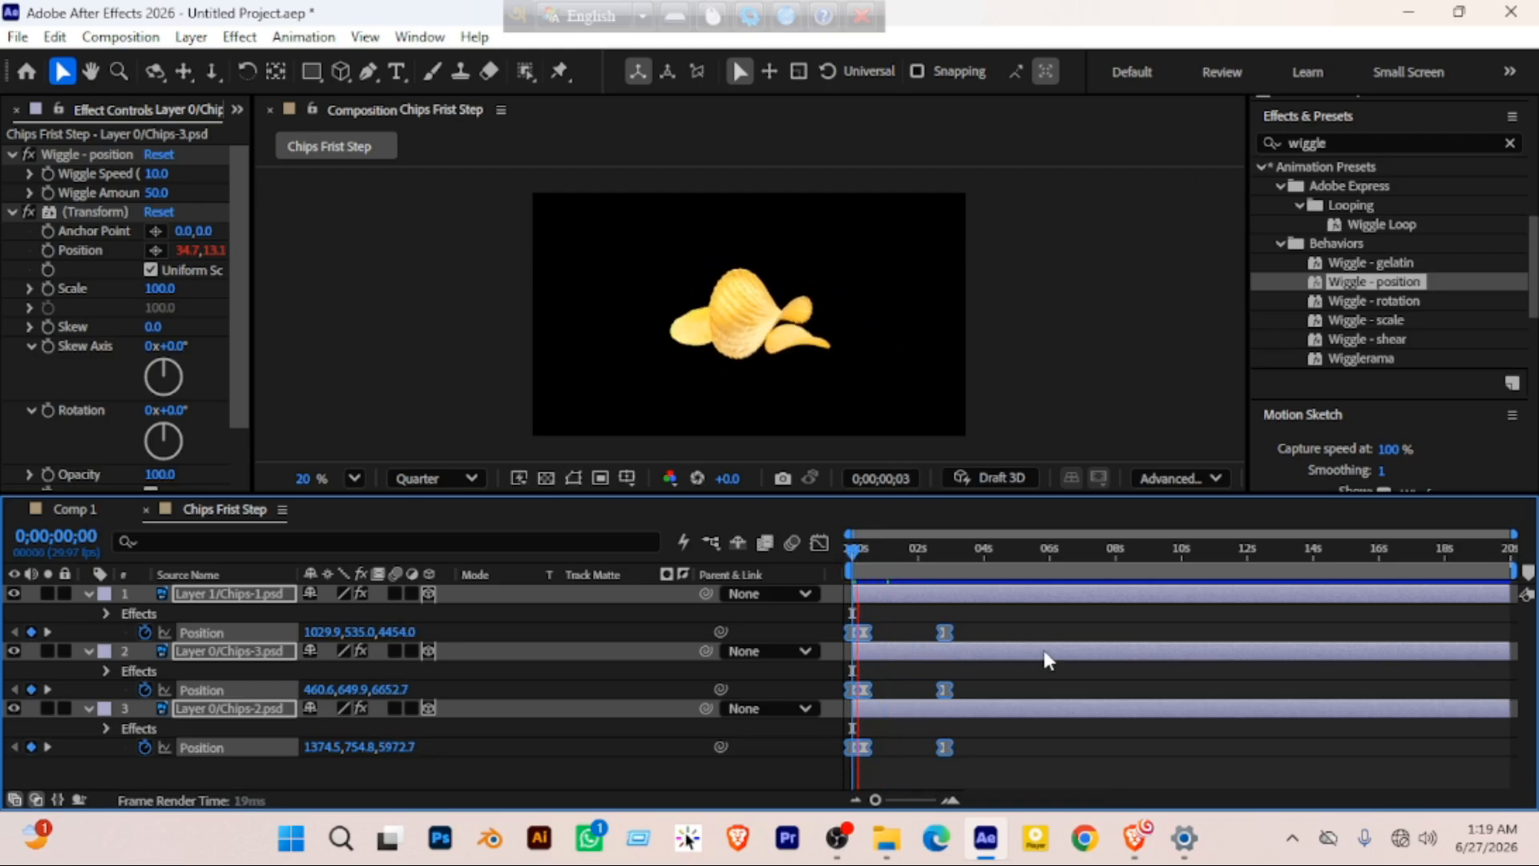
{"action": "key", "text": "space"}
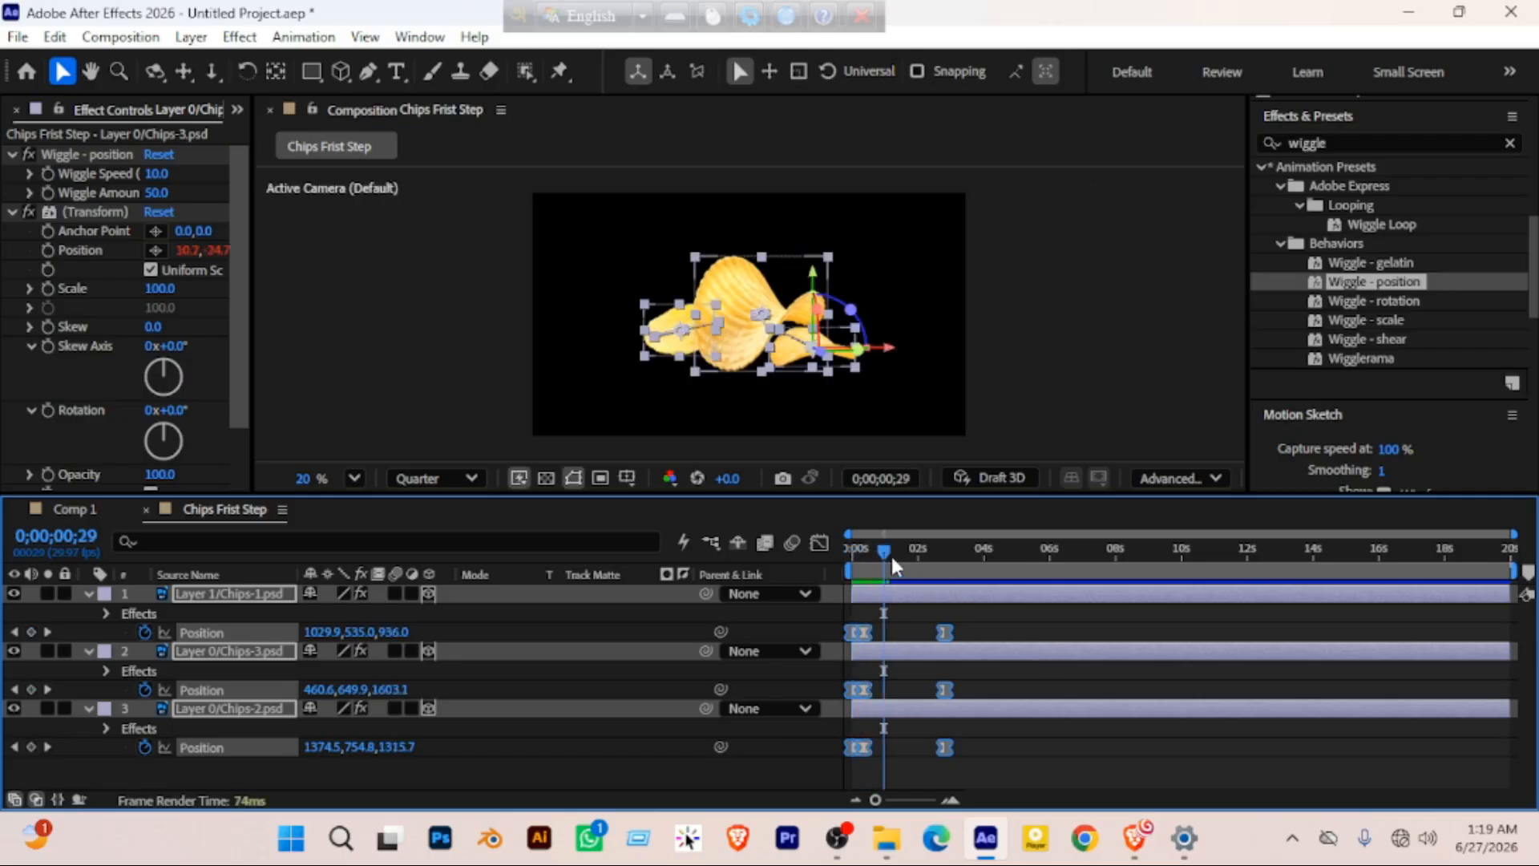
{"action": "key", "text": "space"}
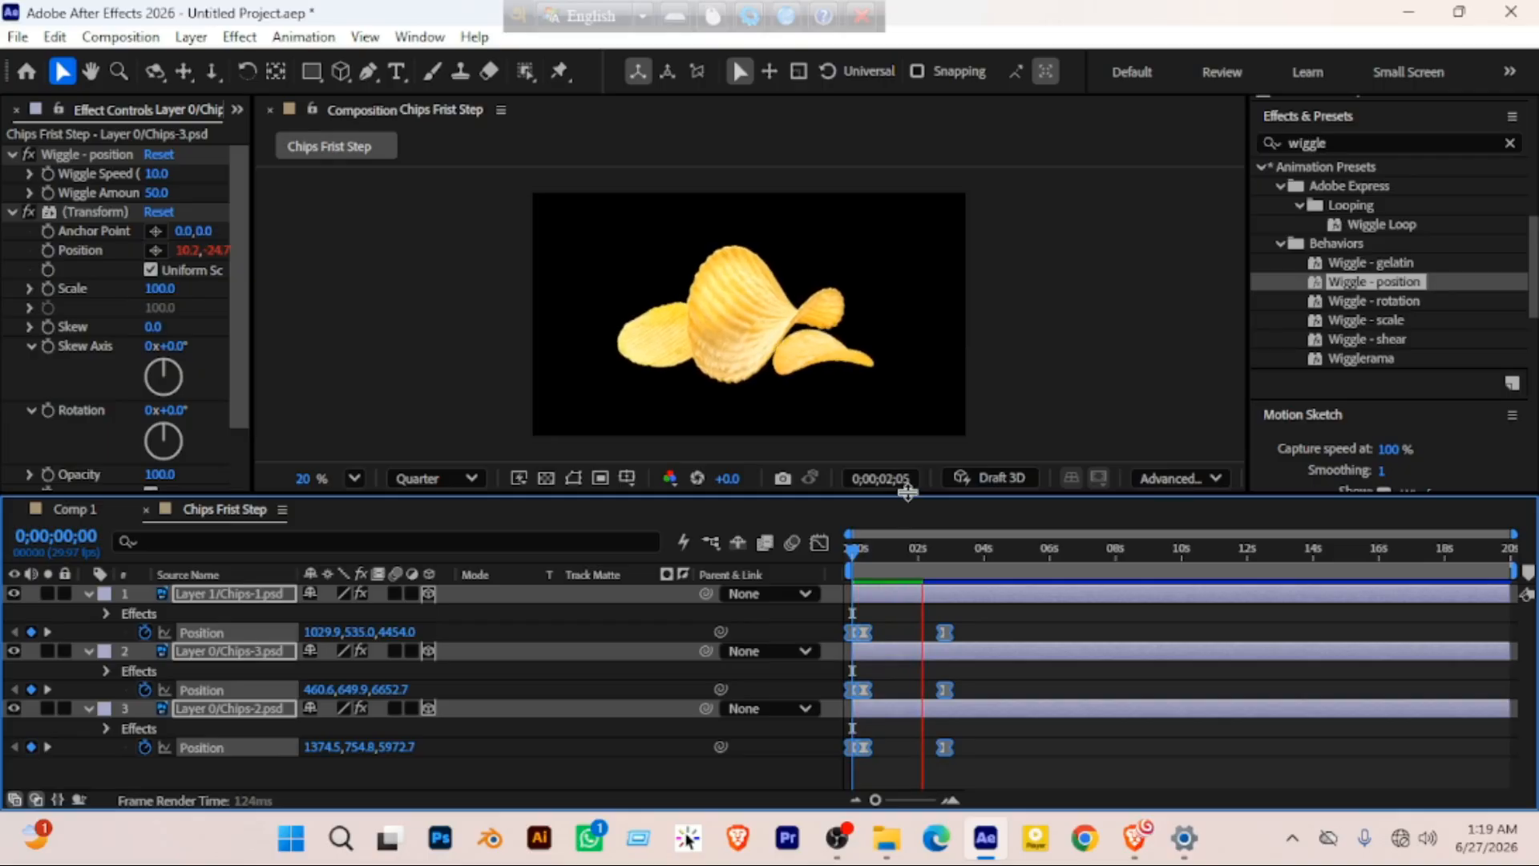
{"action": "key", "text": "space"}
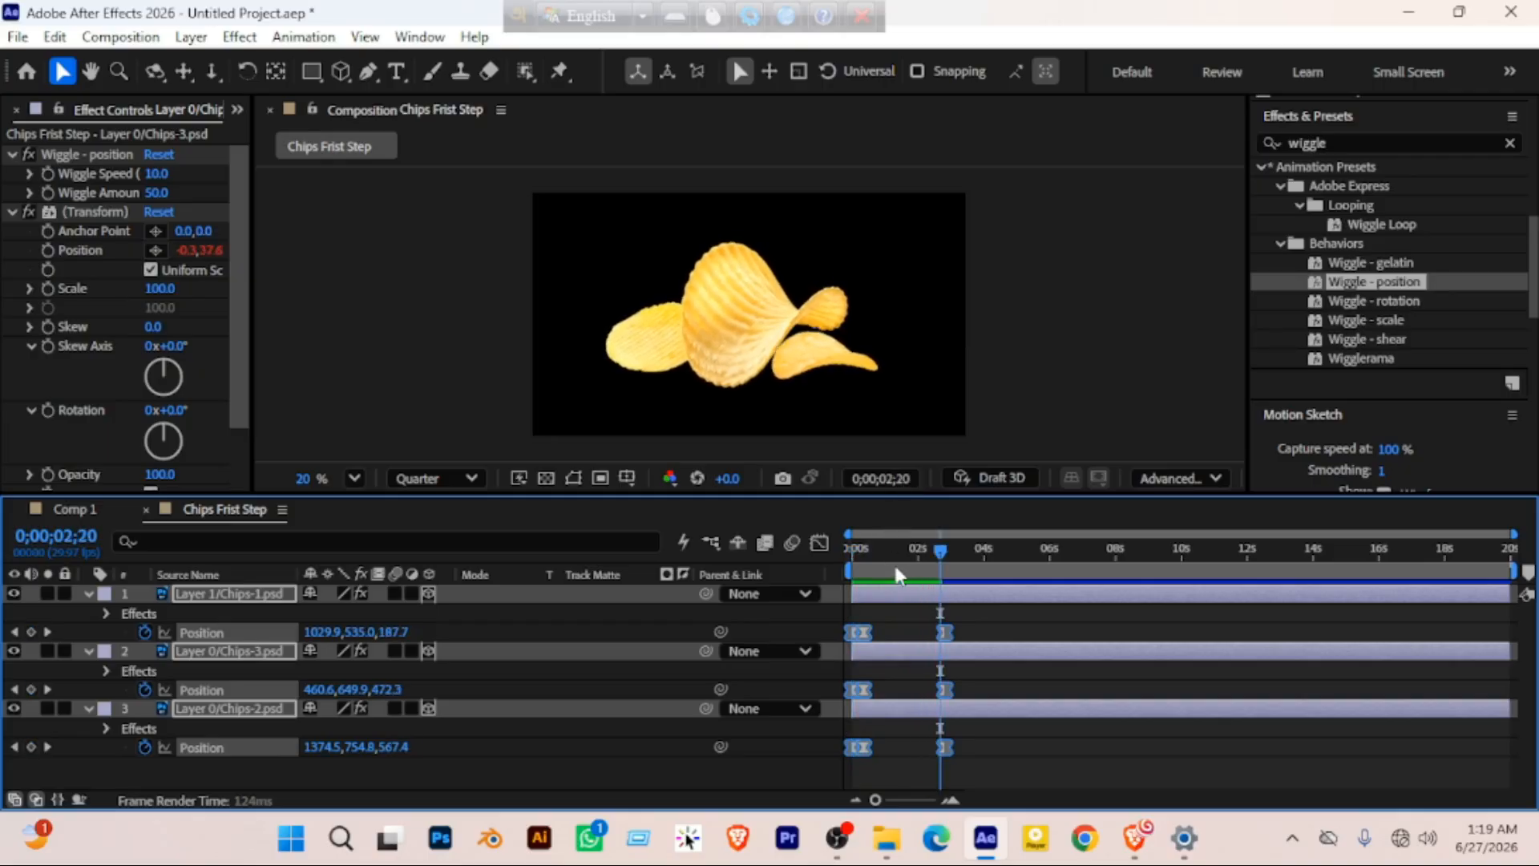
{"action": "left_click_drag", "start_coordinate": [893, 559], "coordinate": [841, 539]}
{"action": "key", "text": "space"}
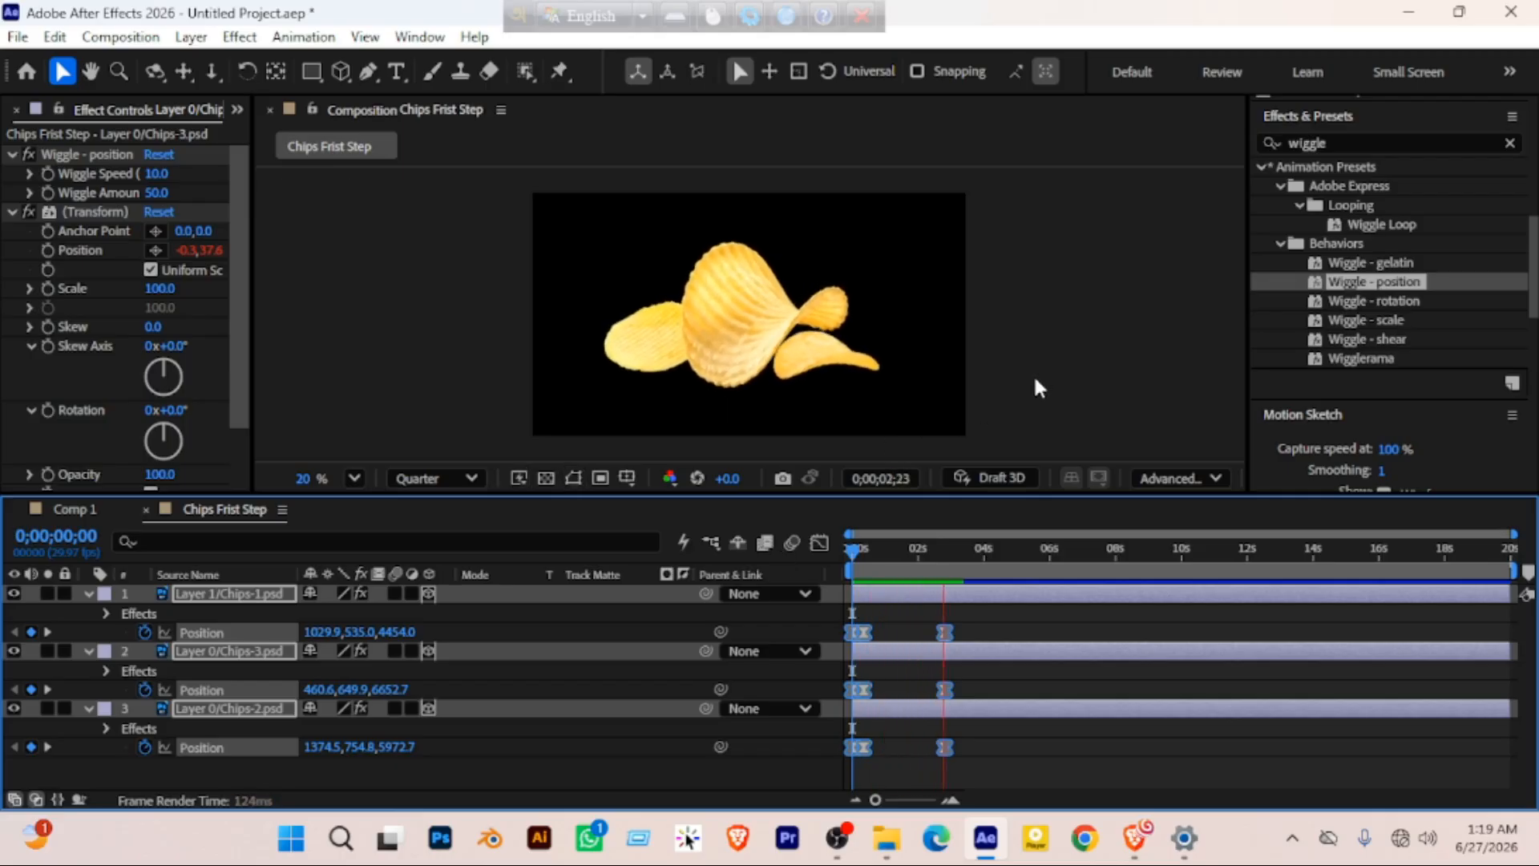
{"action": "key", "text": "space"}
Move only the last Position keyframes of all three chip layers back to about 1.5 seconds and preview from the start
{"action": "left_click_drag", "start_coordinate": [989, 614], "coordinate": [922, 775]}
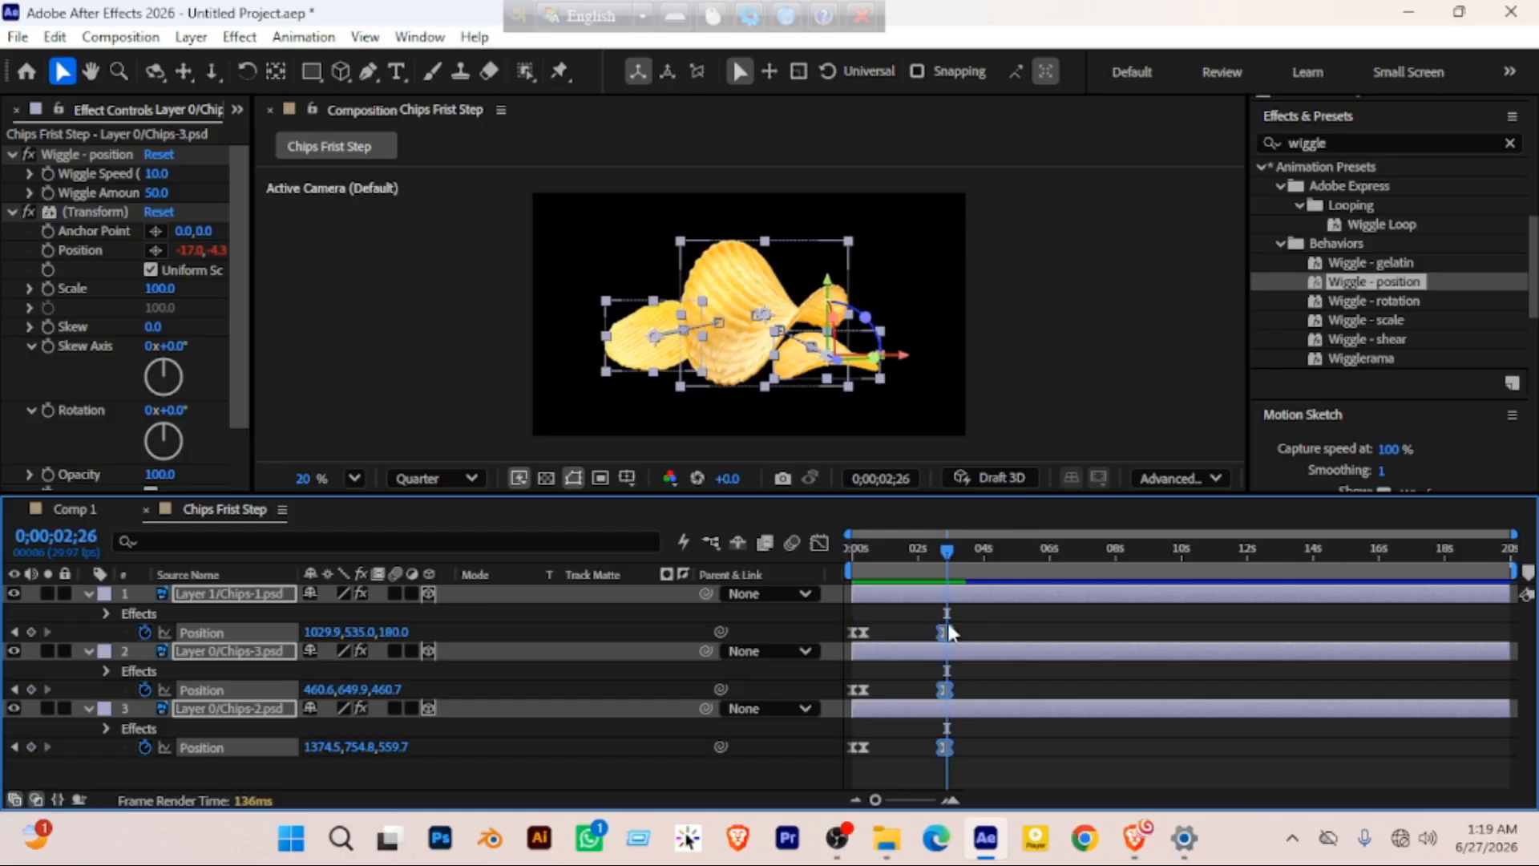
{"action": "left_click", "coordinate": [947, 632]}
{"action": "left_click_drag", "start_coordinate": [971, 626], "coordinate": [934, 756]}
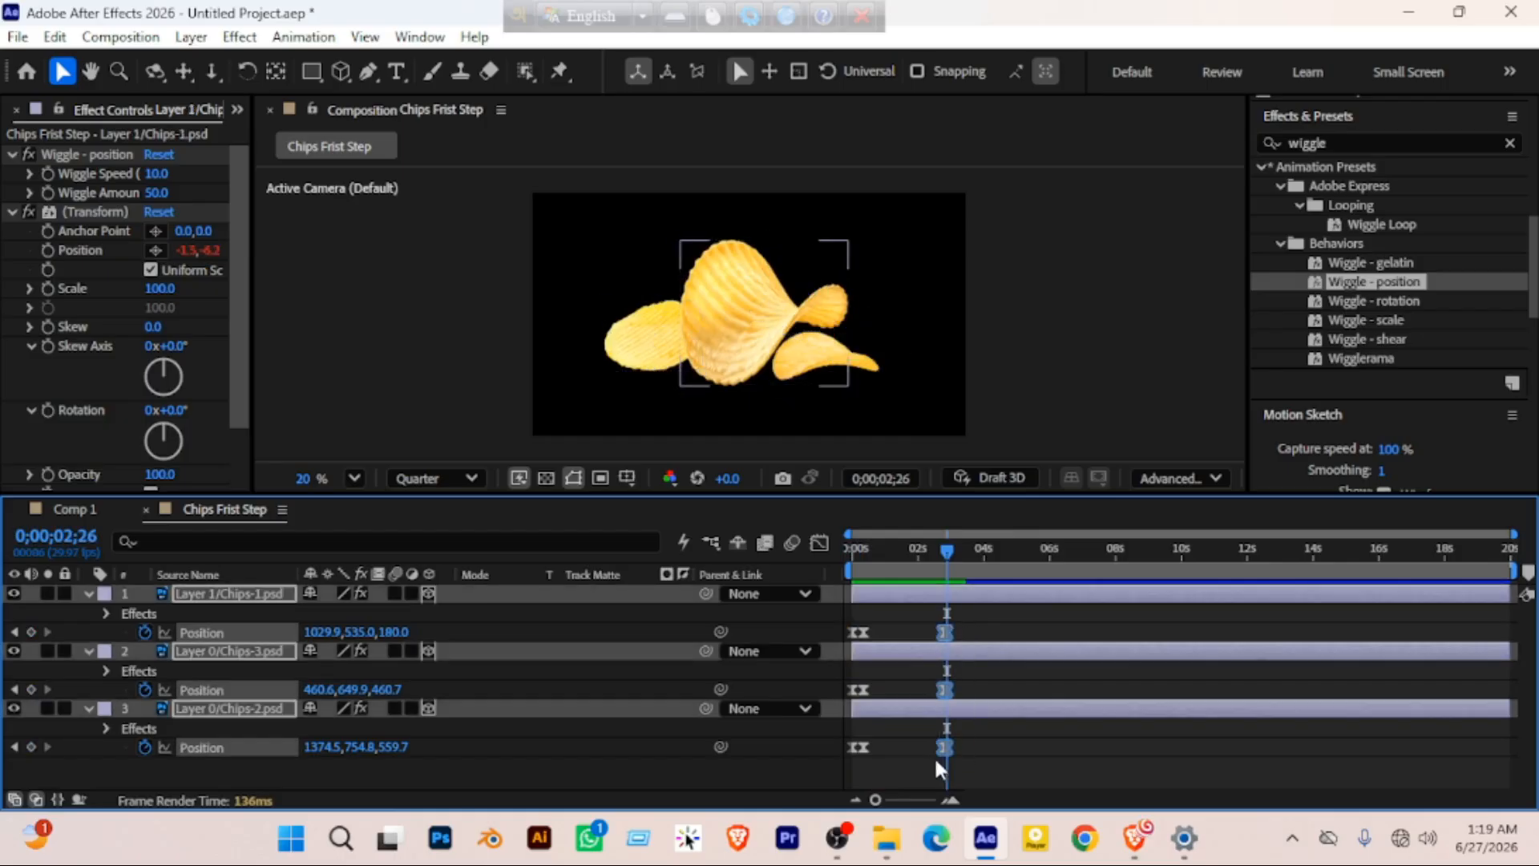
{"action": "left_click_drag", "start_coordinate": [942, 628], "coordinate": [898, 646]}
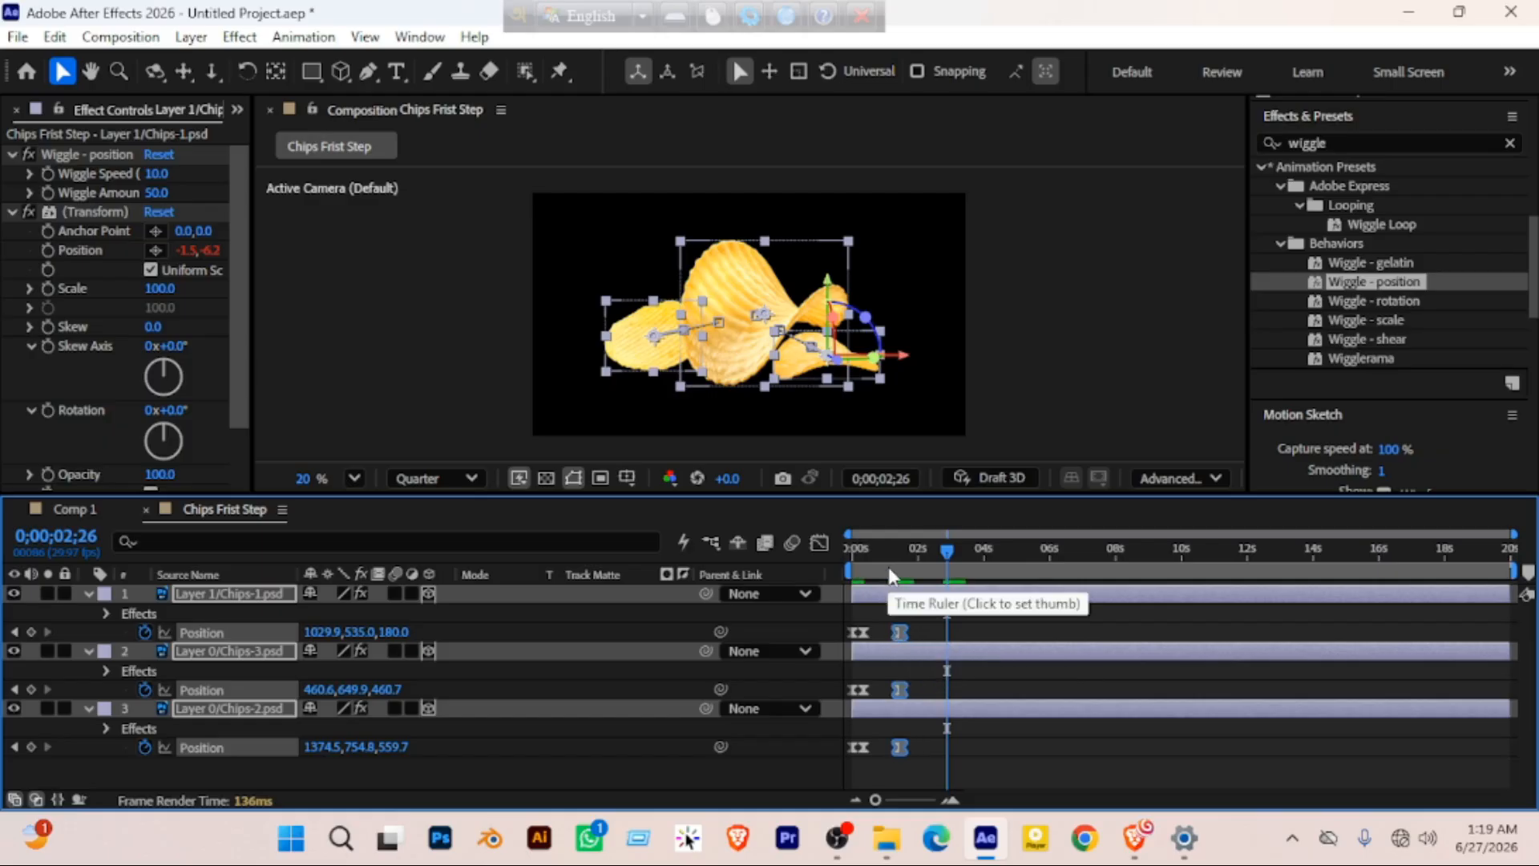
{"action": "key", "text": "space"}
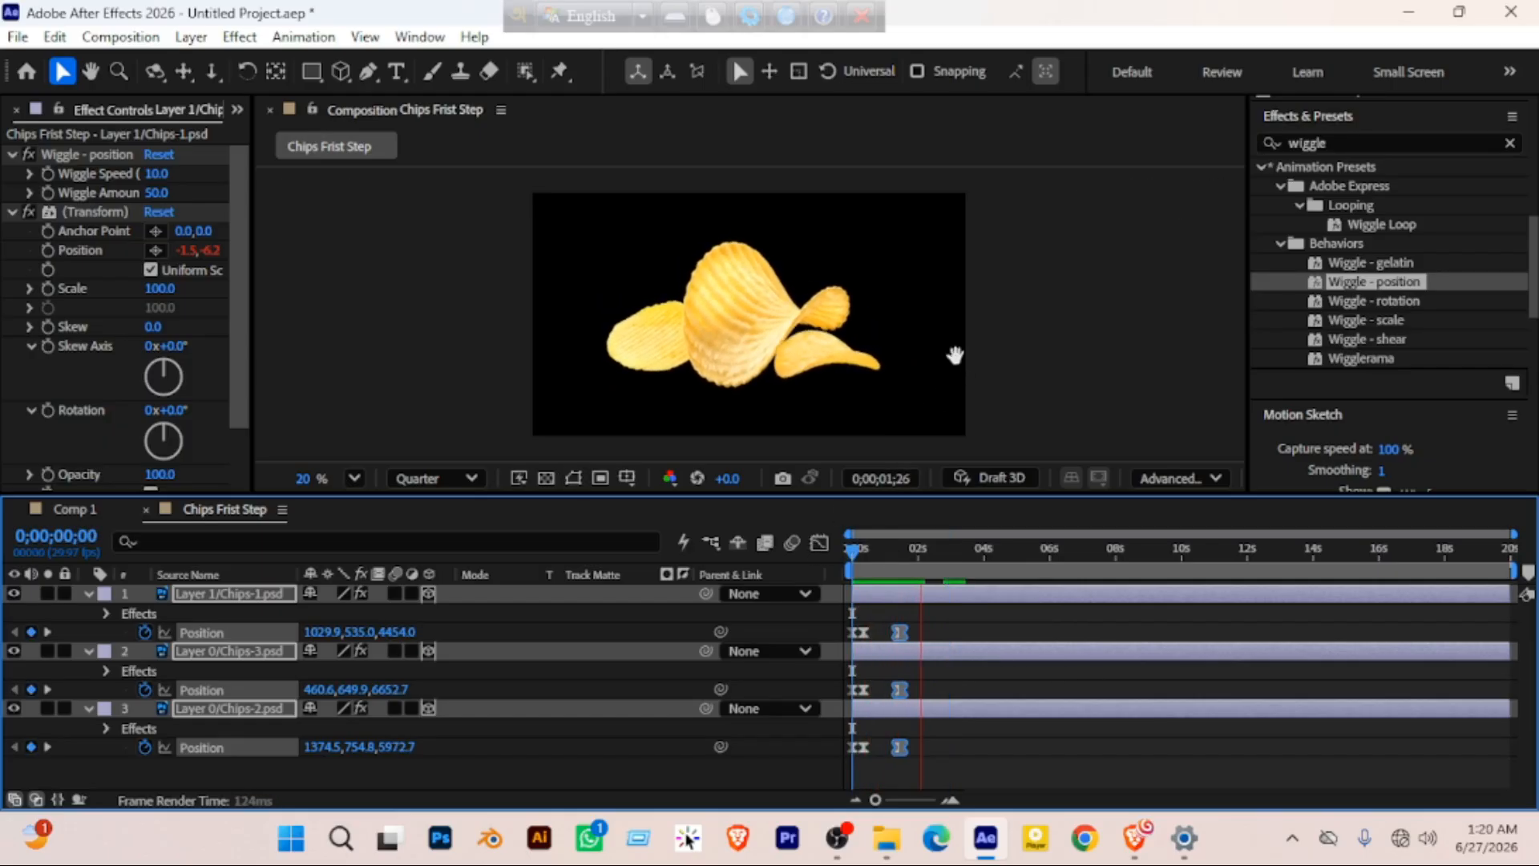
Stop the preview and collapse the expanded properties of all three chip layers in the Chips Frist Step timeline
{"action": "key", "text": "space"}
{"action": "mouse_move", "coordinate": [921, 545]}
{"action": "left_mouse_down"}
{"action": "mouse_move", "coordinate": [837, 555]}
{"action": "mouse_move", "coordinate": [904, 561]}
{"action": "left_mouse_up"}
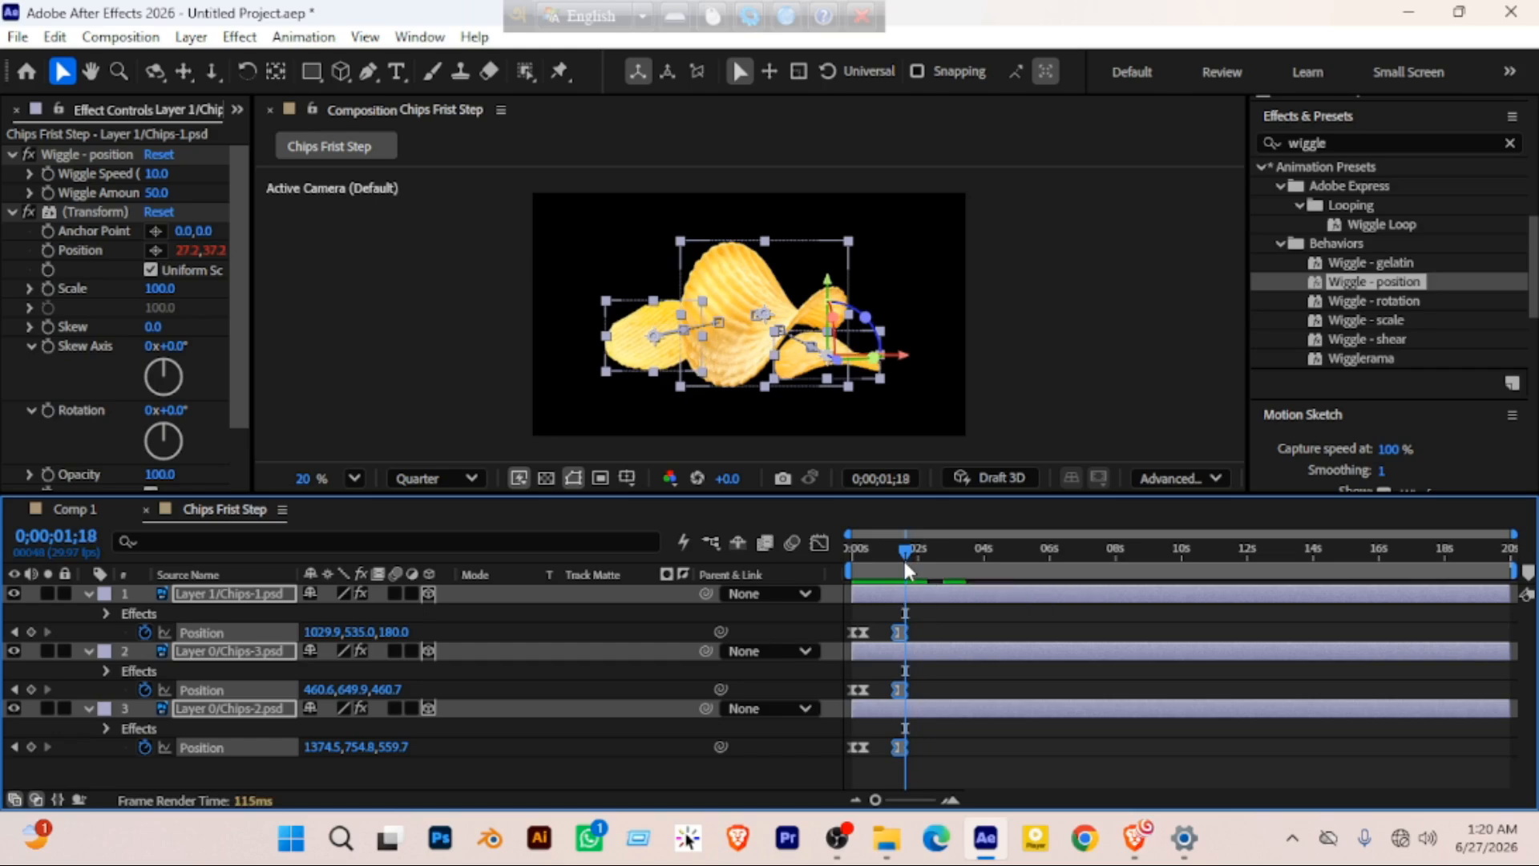
{"action": "left_click", "coordinate": [262, 760]}
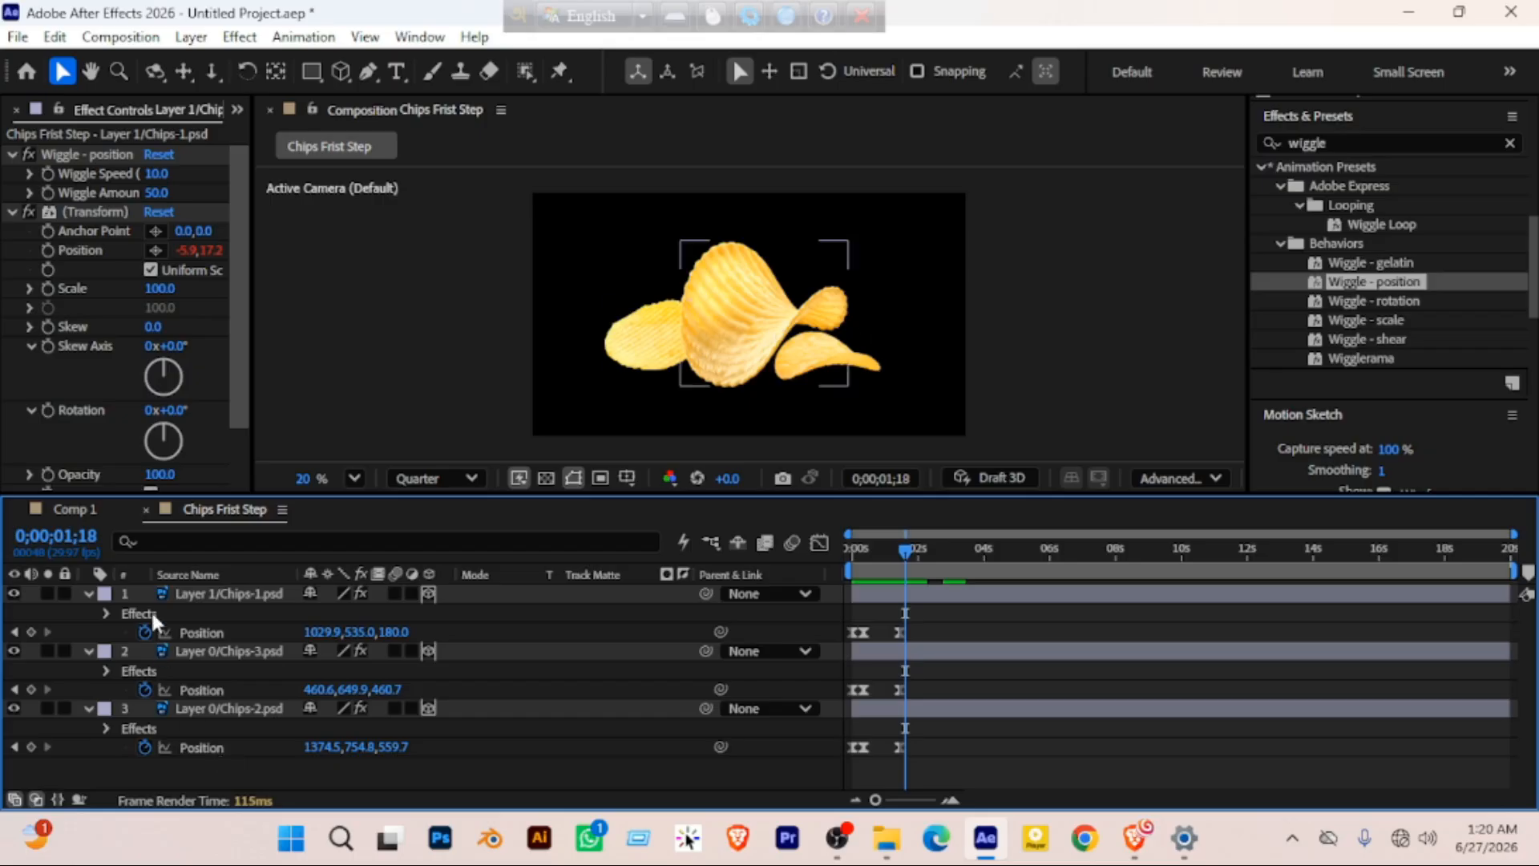
{"action": "left_click", "coordinate": [195, 595]}
{"action": "left_click", "coordinate": [205, 710], "text": "shift"}
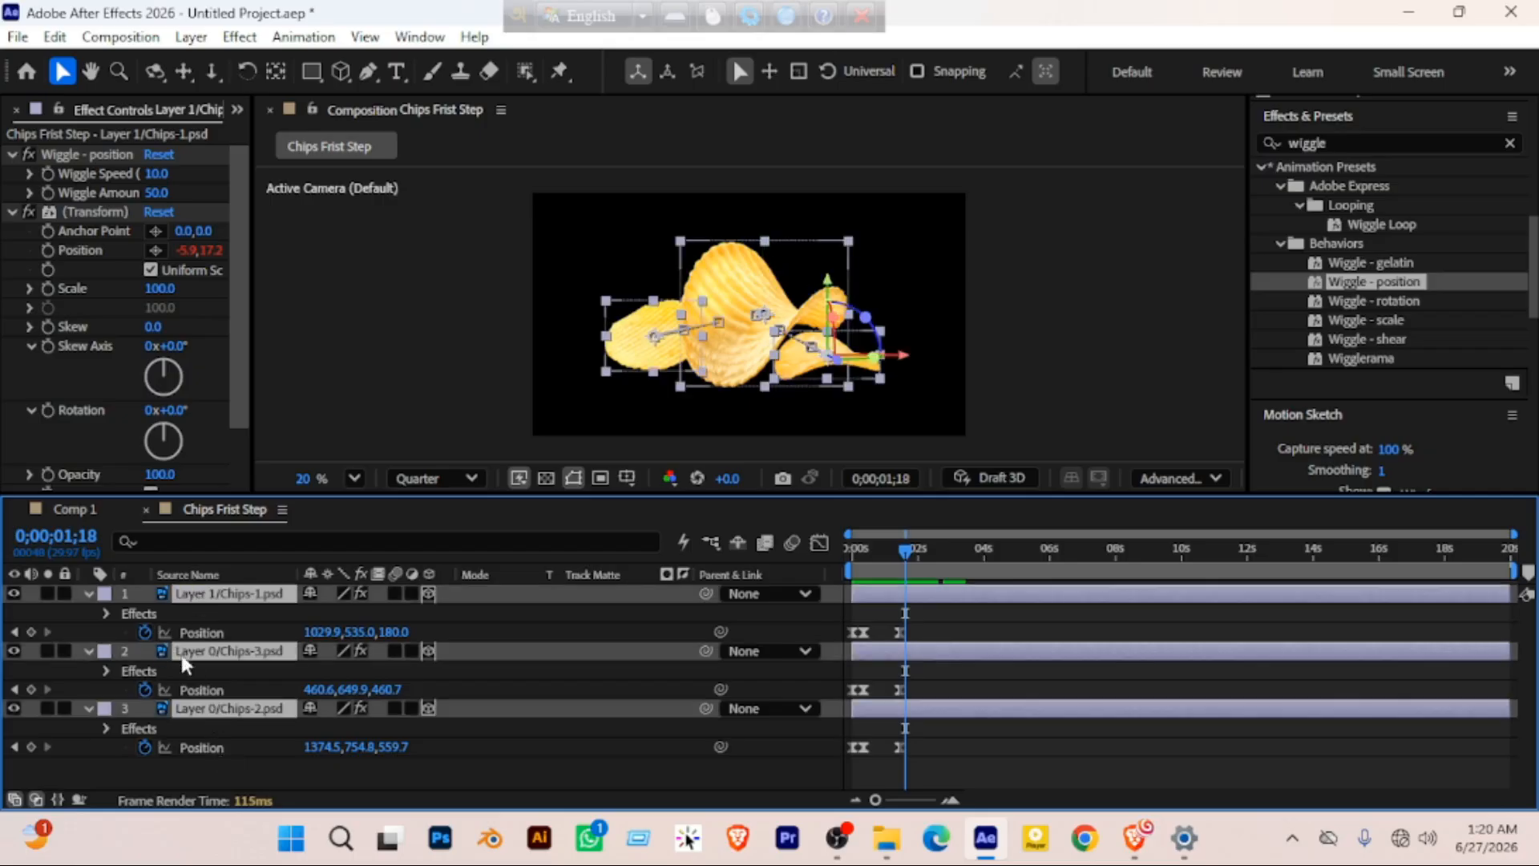
{"action": "left_click", "coordinate": [89, 592]}
{"action": "left_click", "coordinate": [255, 691]}
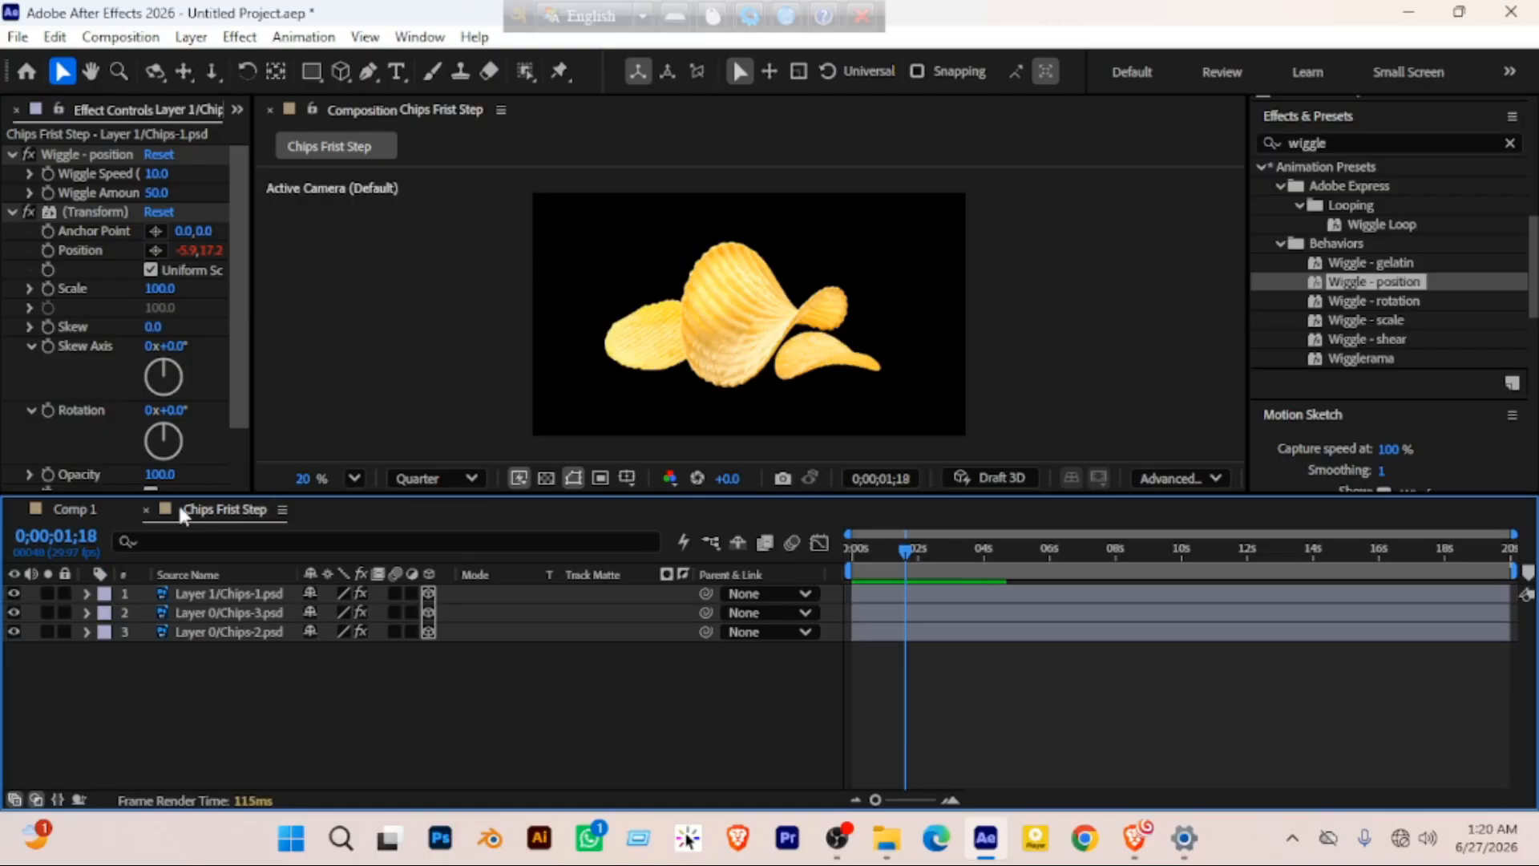
Switch to Comp 1 and rename that composition as Begain in the project
{"action": "left_click", "coordinate": [58, 507]}
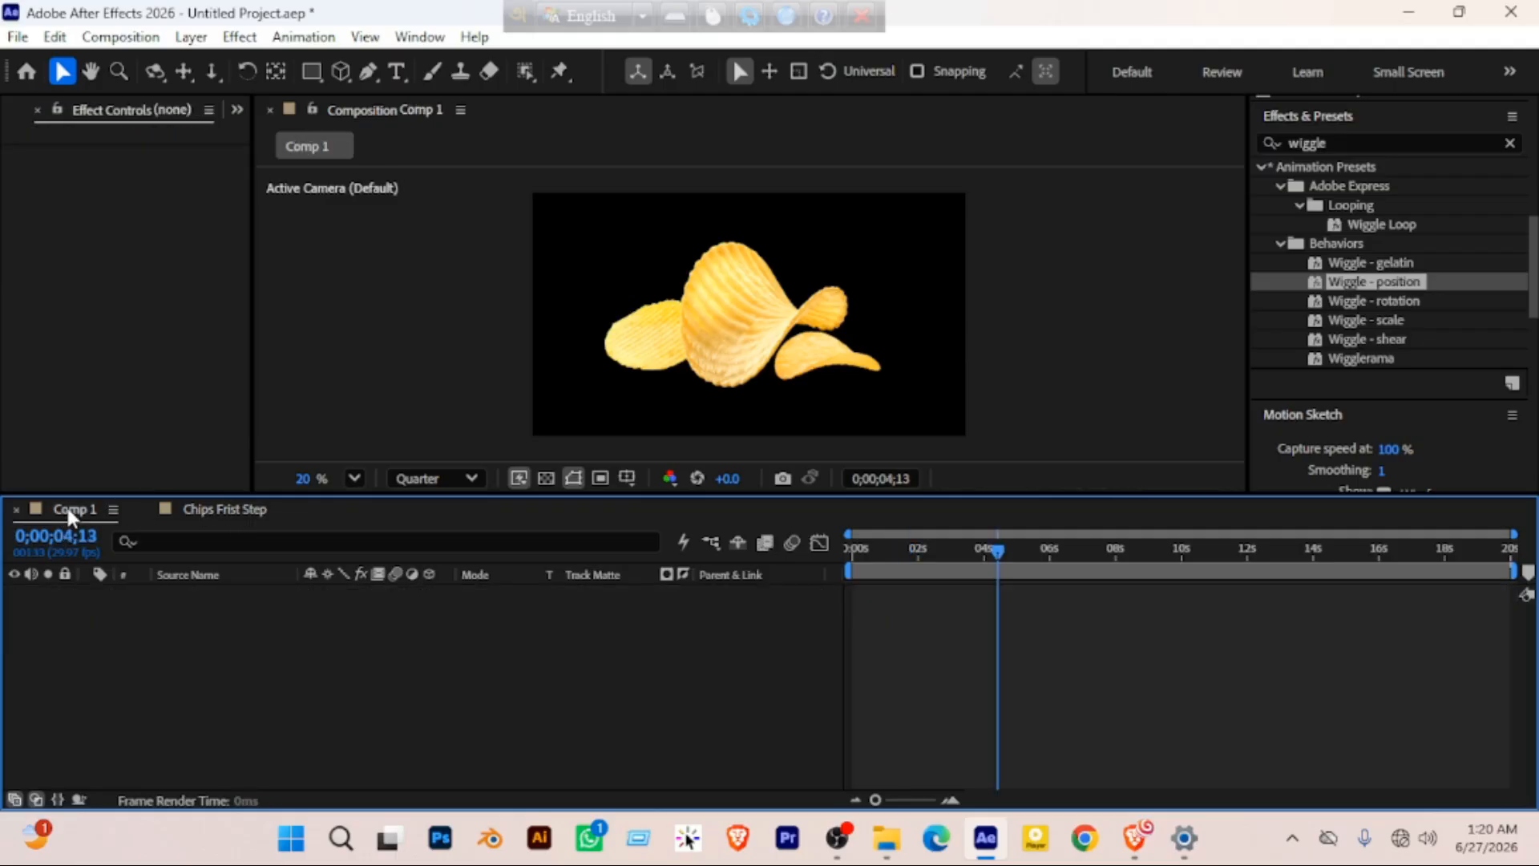
{"action": "left_click", "coordinate": [224, 508]}
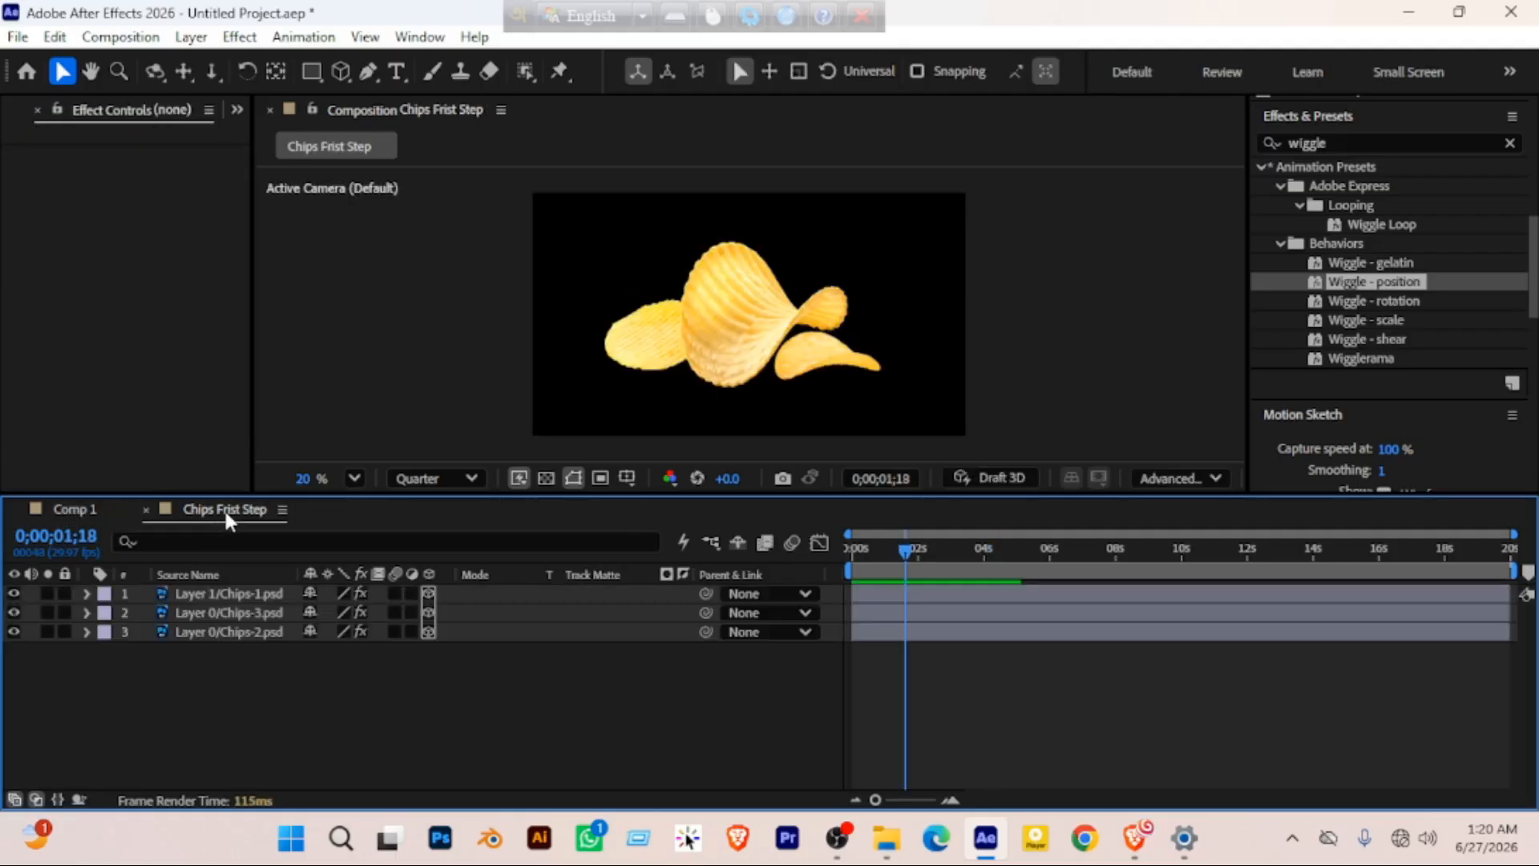
{"action": "left_click", "coordinate": [78, 509]}
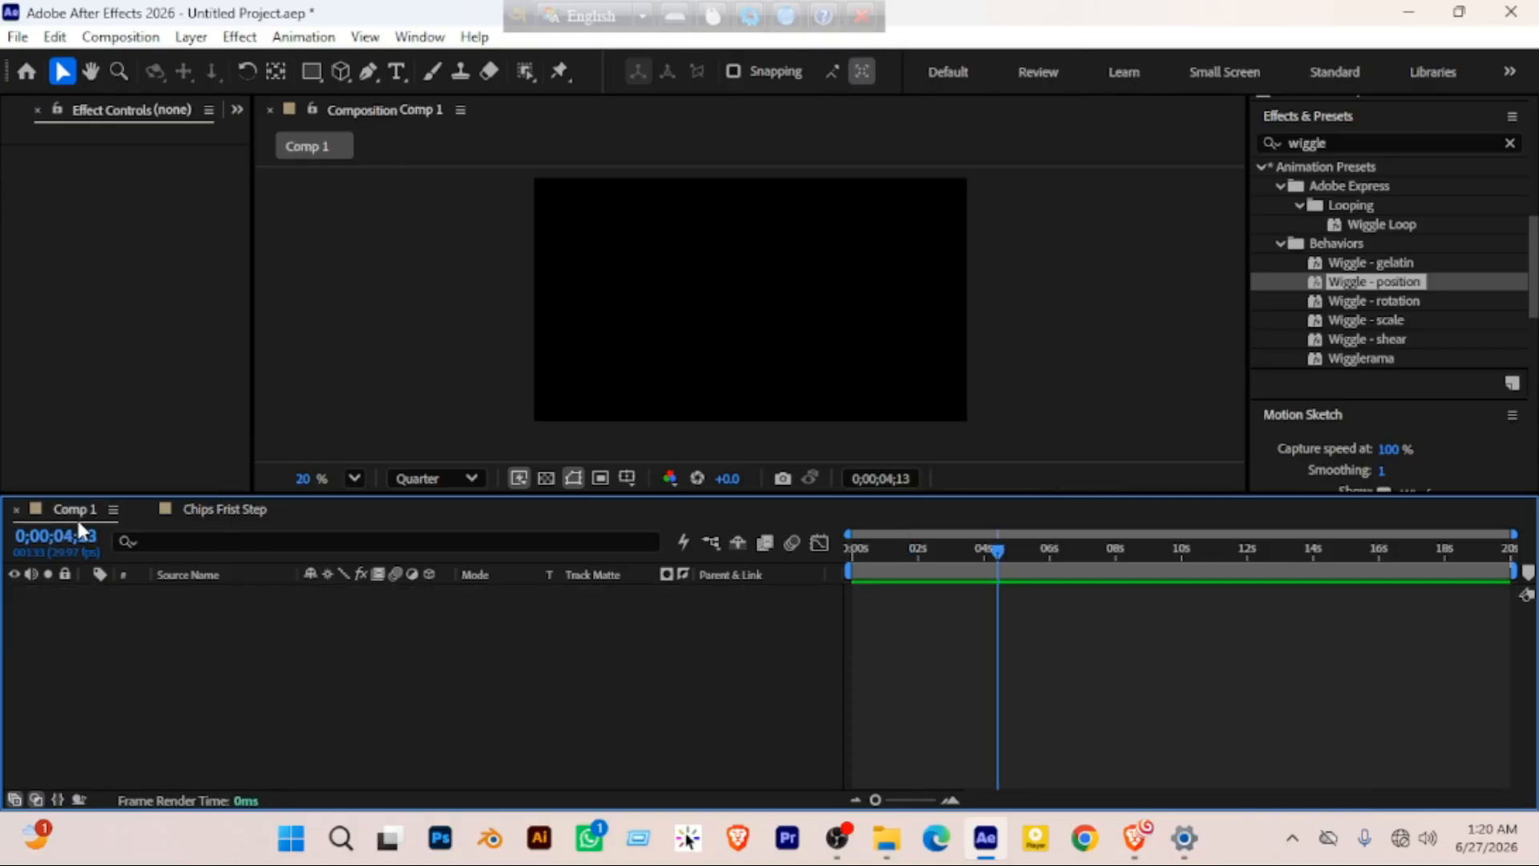
{"action": "left_click", "coordinate": [236, 109]}
{"action": "left_click", "coordinate": [261, 140]}
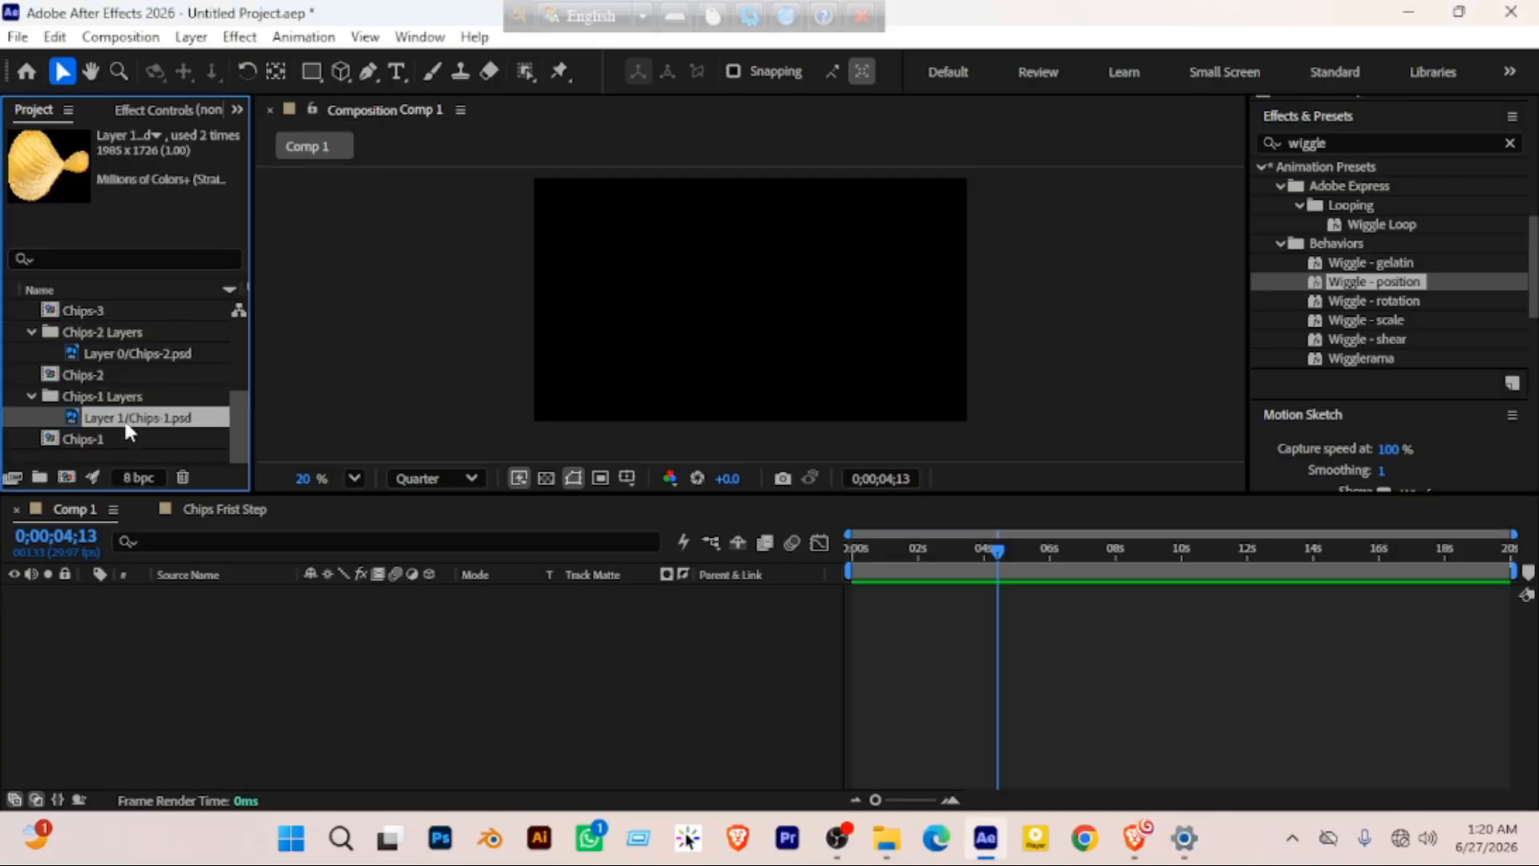
{"action": "left_click", "coordinate": [101, 441]}
{"action": "scroll", "coordinate": [180, 387], "scroll_direction": "up", "scroll_amount": 4}
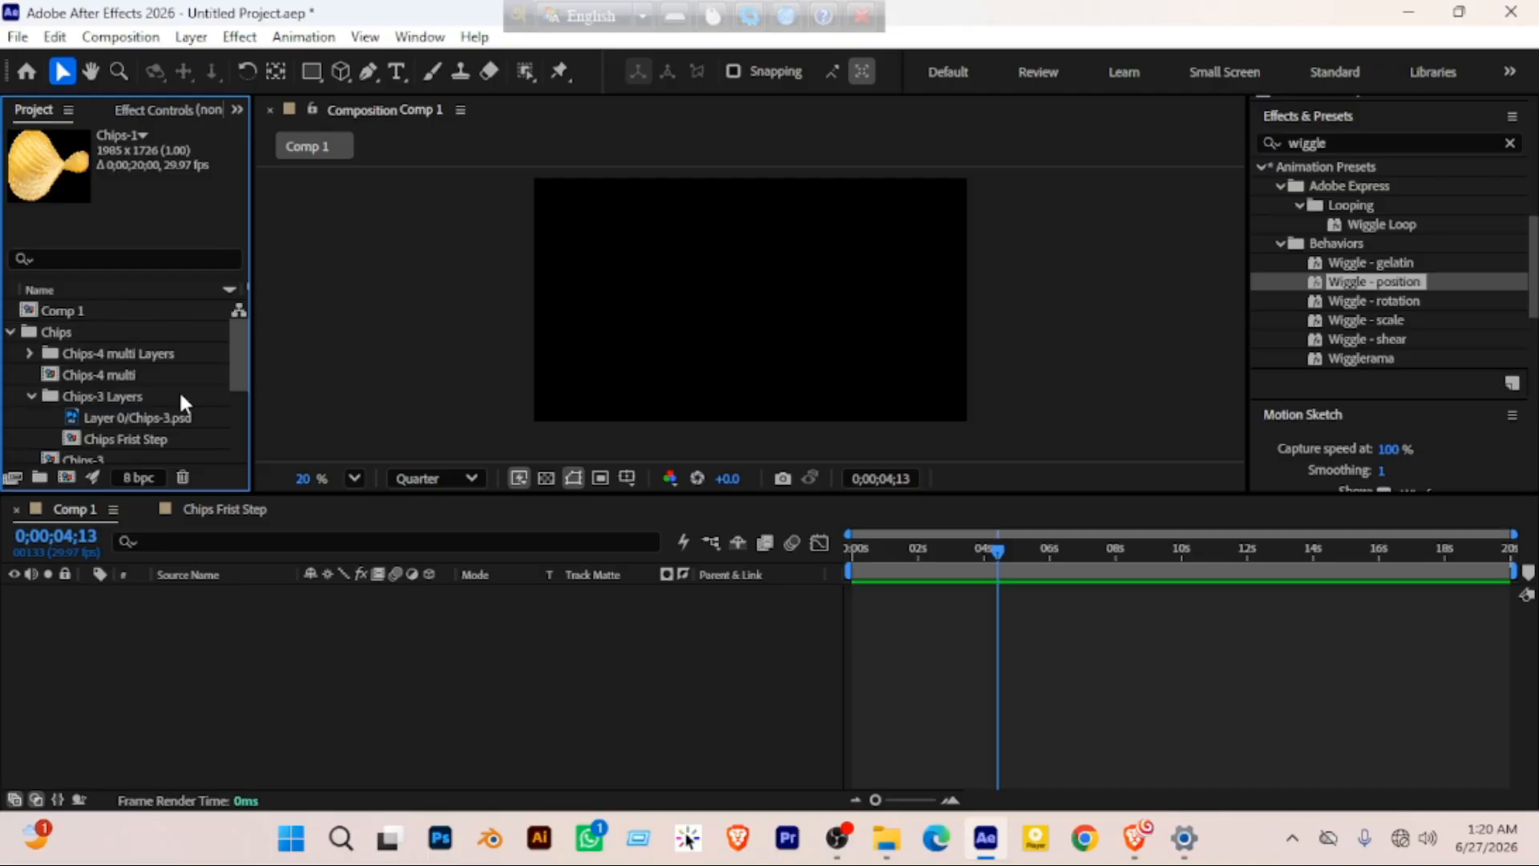
{"action": "left_click", "coordinate": [84, 311]}
{"action": "key", "text": "Return"}
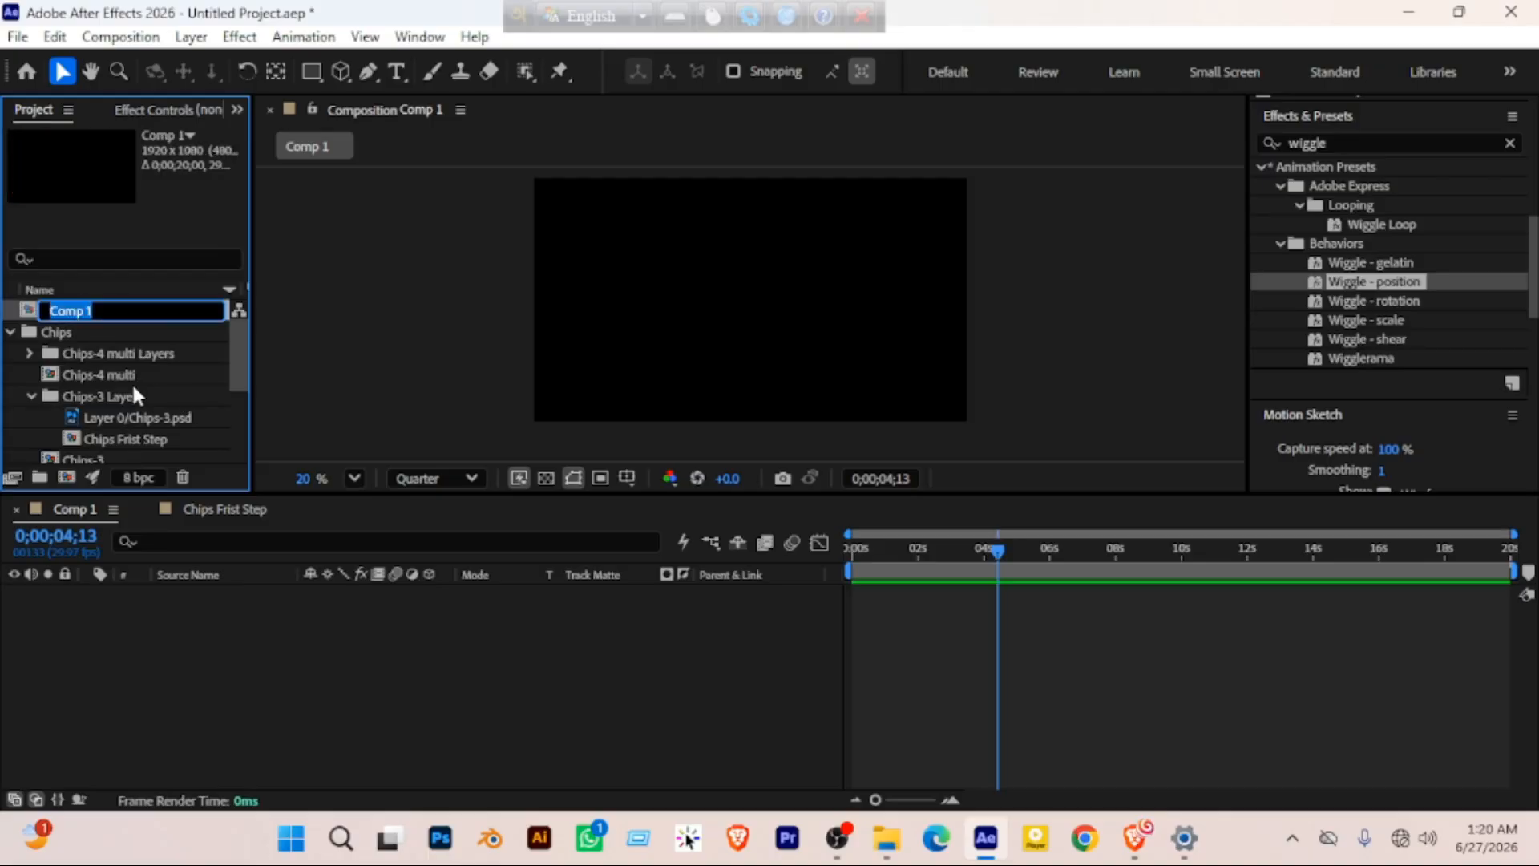
{"action": "type", "text": "Begain"}
{"action": "key", "text": "Return"}
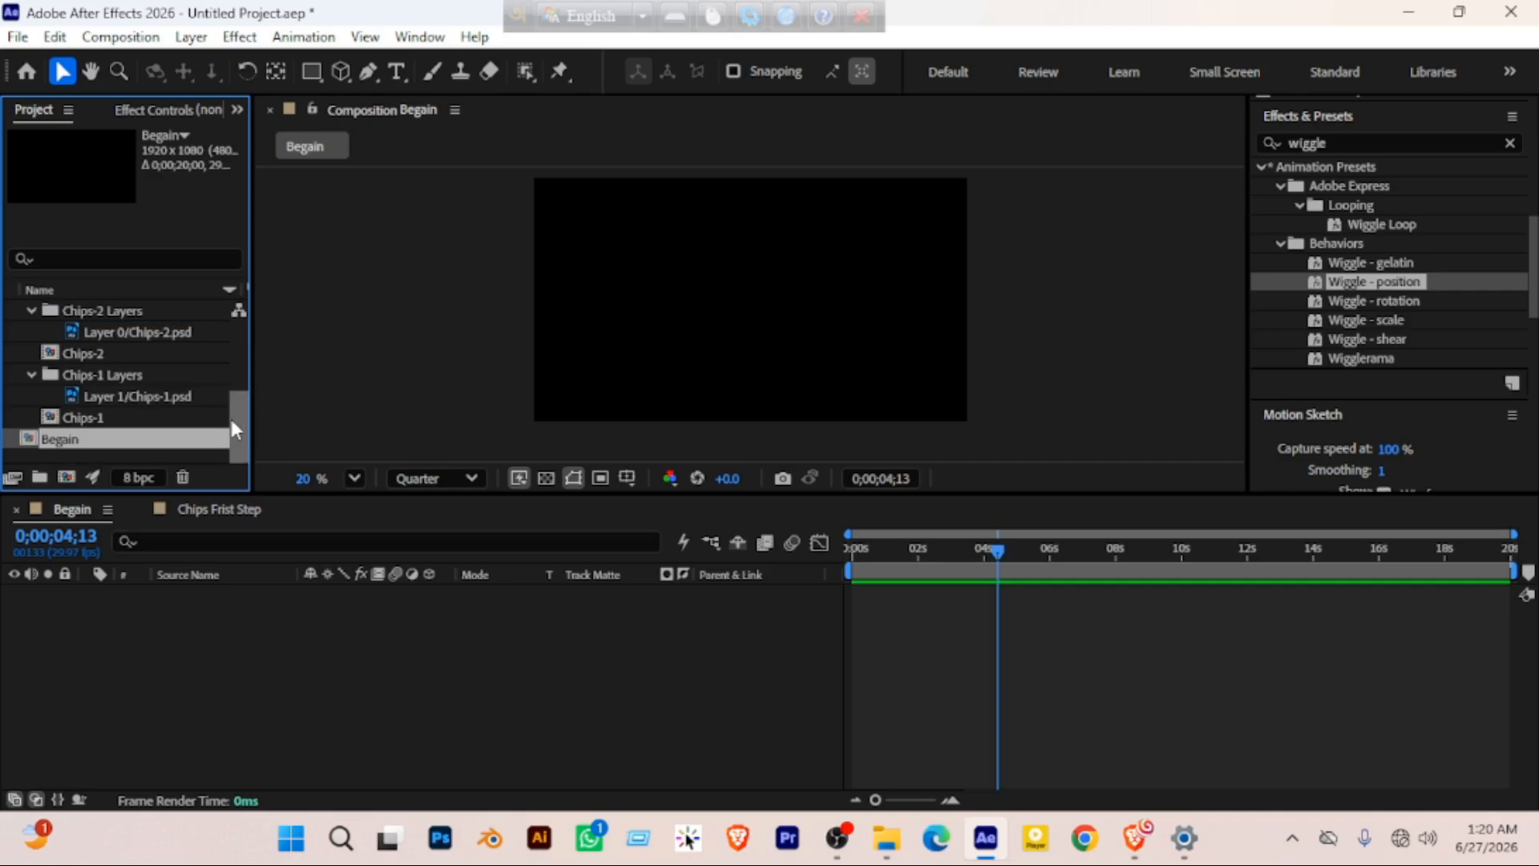
Add the Chips Frist Step composition from the project to the Begain timeline as a nested layer
{"action": "left_click_drag", "start_coordinate": [231, 422], "coordinate": [247, 323]}
{"action": "left_click", "coordinate": [61, 316]}
{"action": "scroll", "coordinate": [132, 356], "scroll_direction": "down", "scroll_amount": 5}
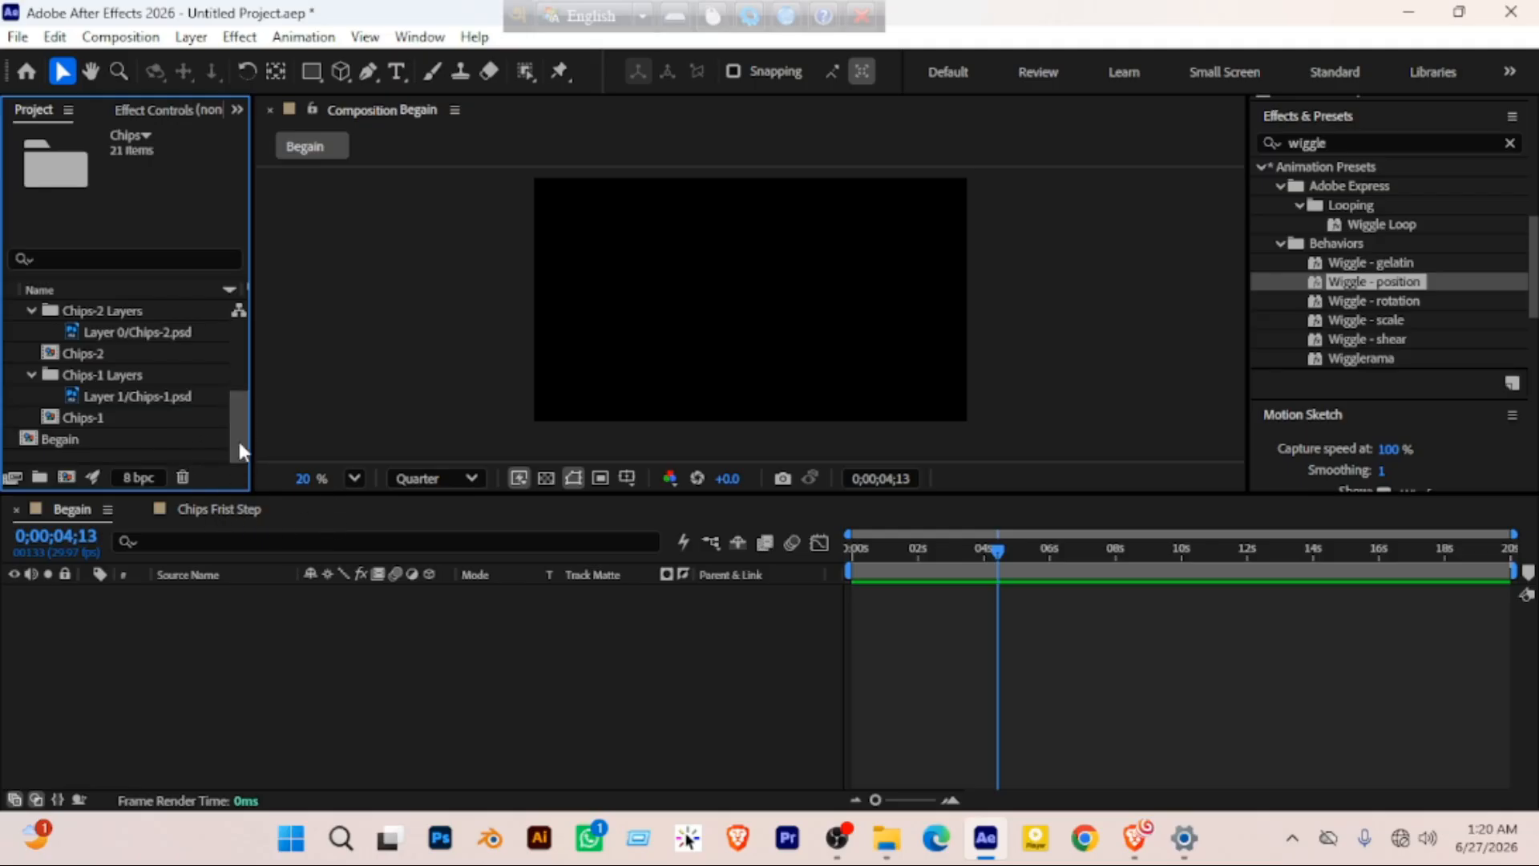
{"action": "left_click_drag", "start_coordinate": [239, 441], "coordinate": [253, 359]}
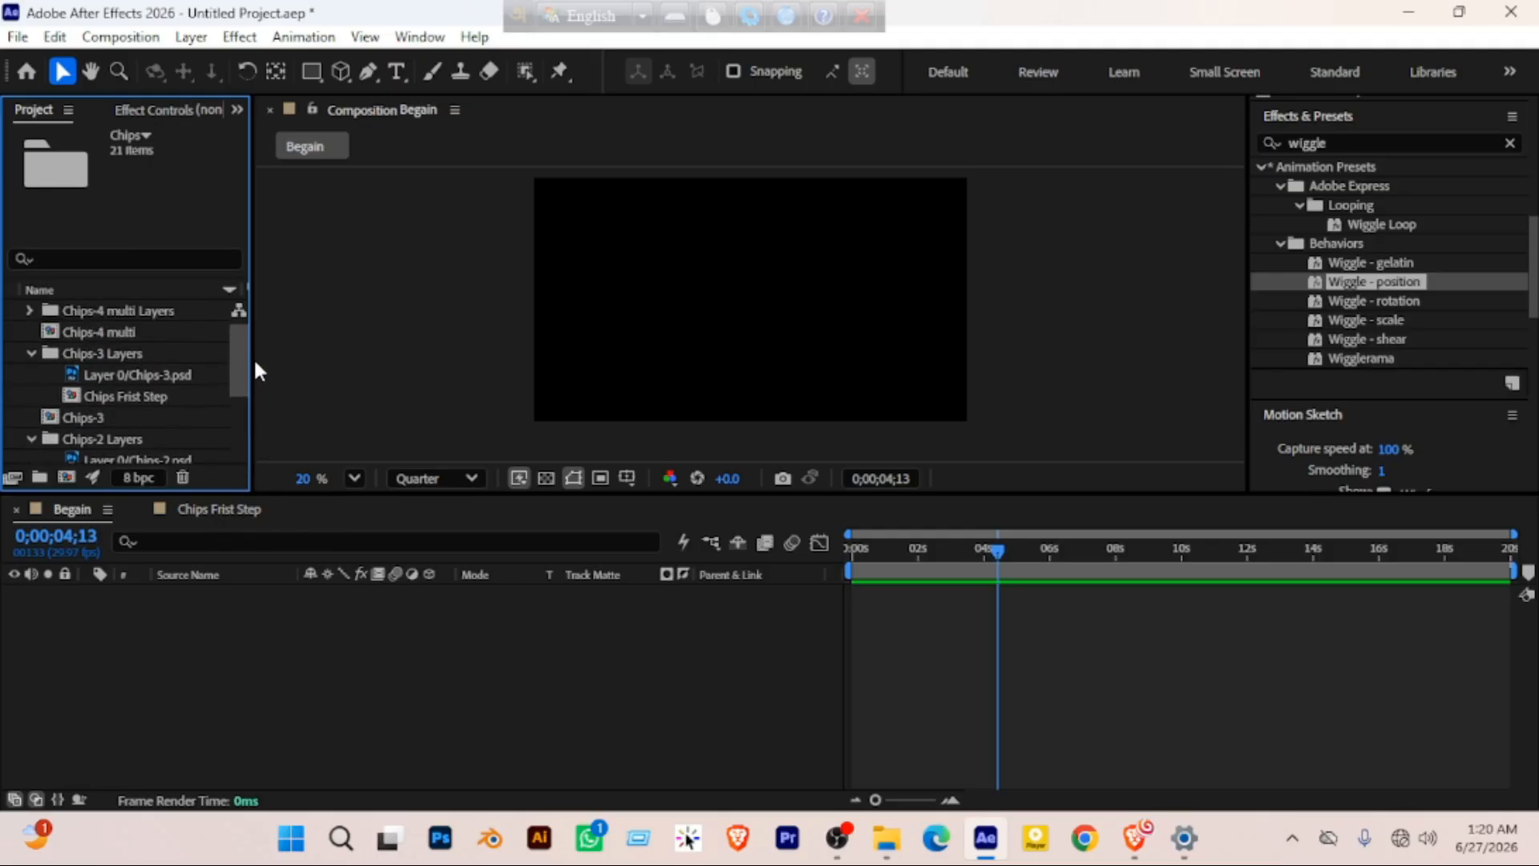
{"action": "left_click", "coordinate": [139, 397]}
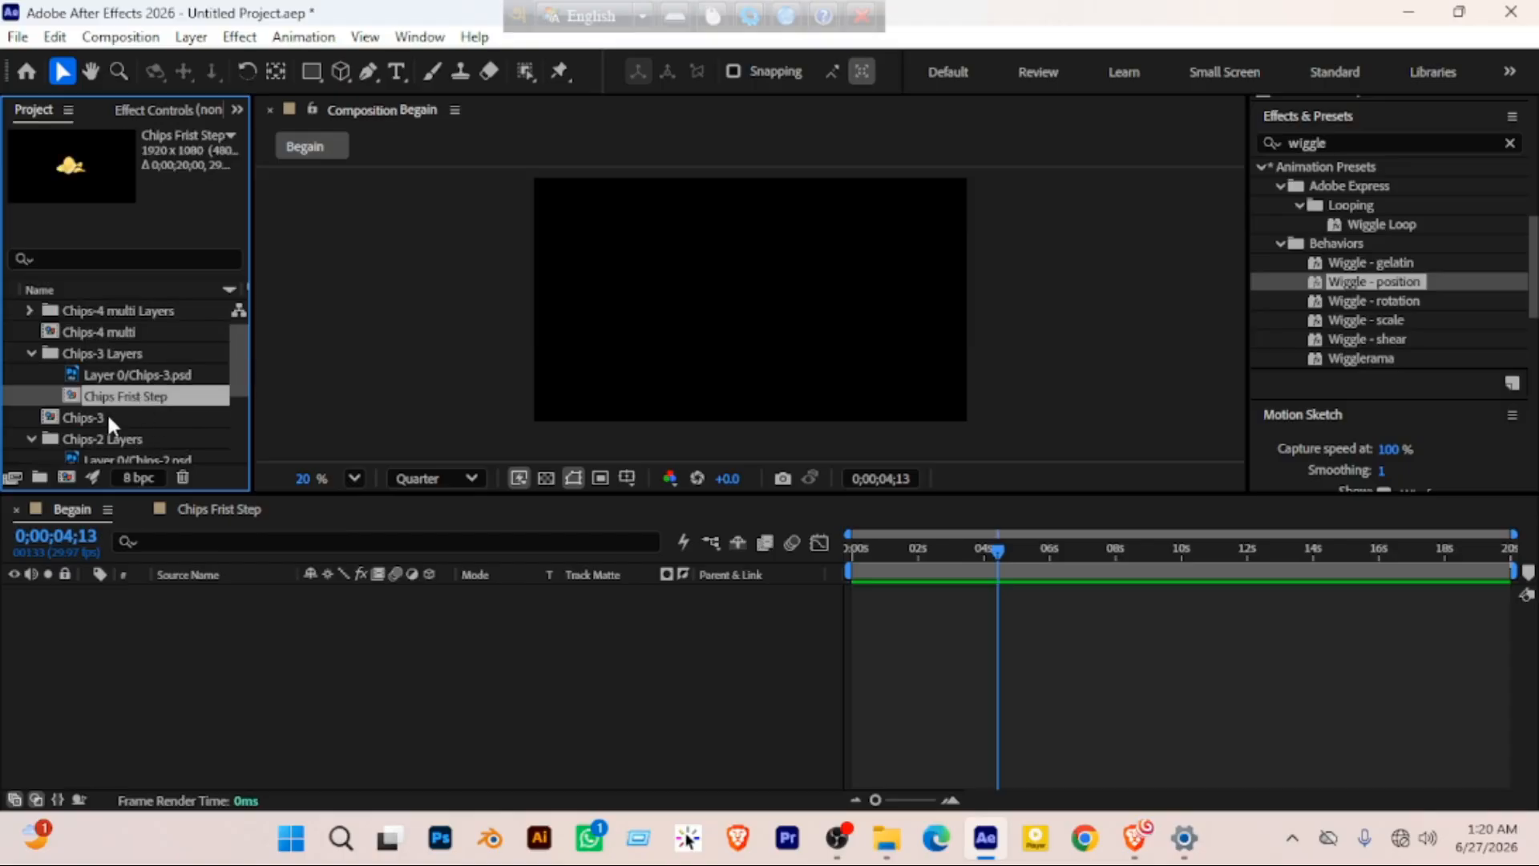
{"action": "left_click_drag", "start_coordinate": [126, 404], "coordinate": [101, 632]}
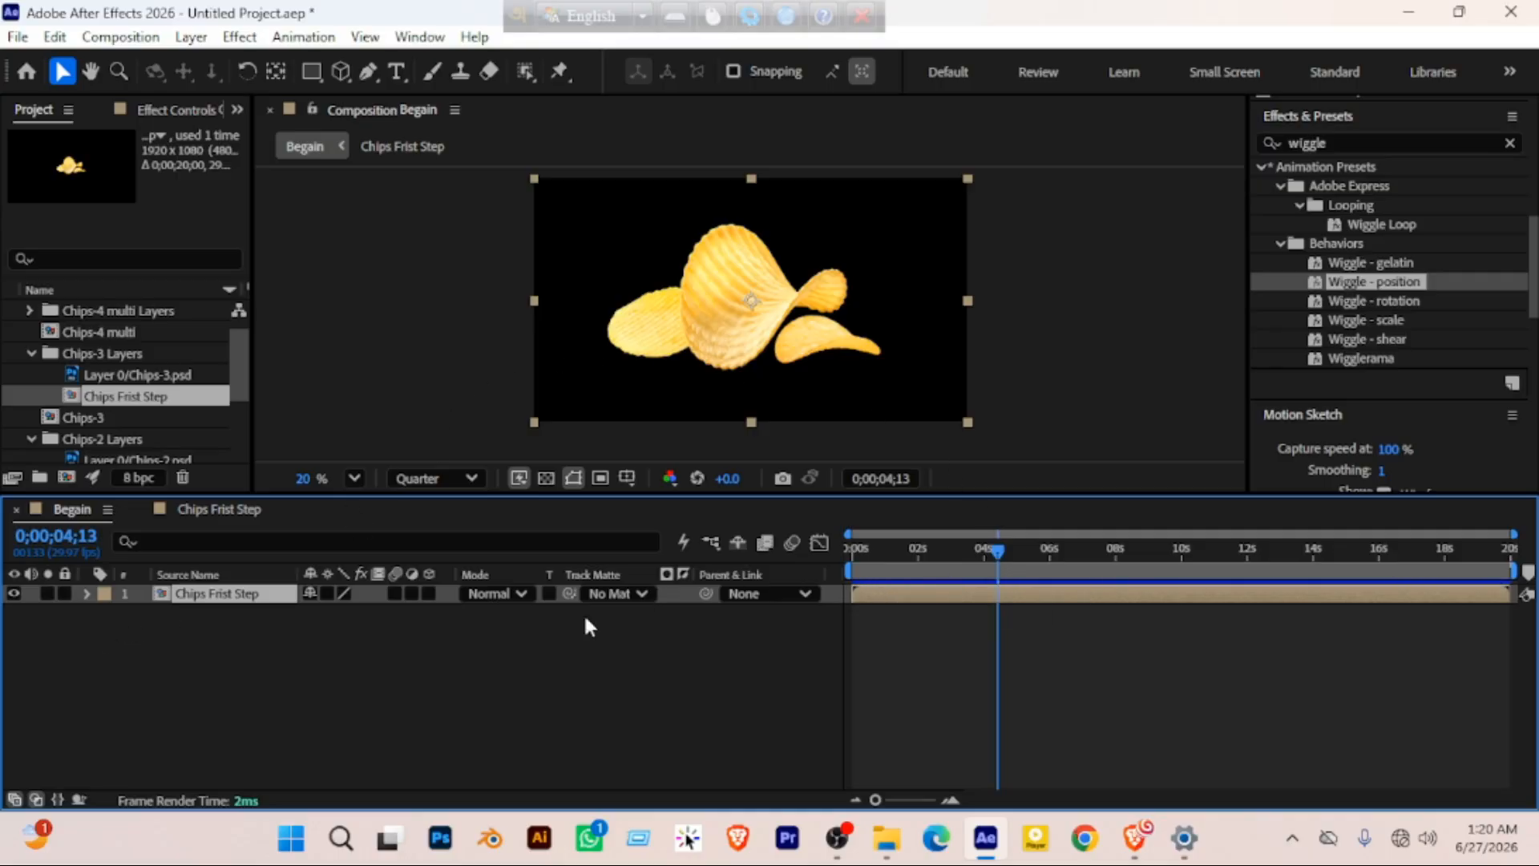
Preview the nested chips animation in the Begain composition several times from the first frame
{"action": "left_click_drag", "start_coordinate": [902, 549], "coordinate": [843, 542]}
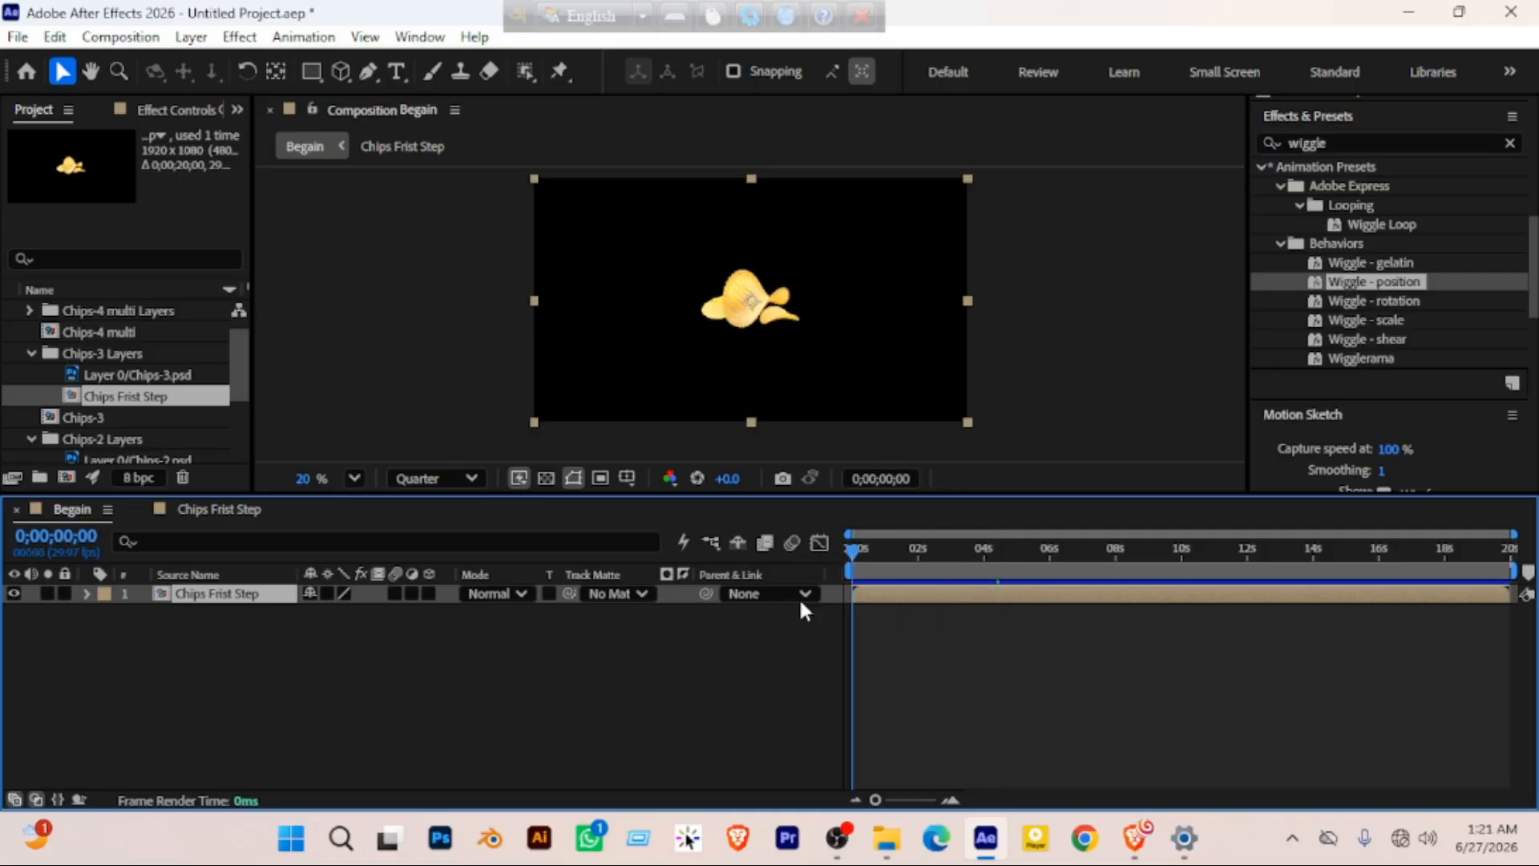
{"action": "key", "text": "space"}
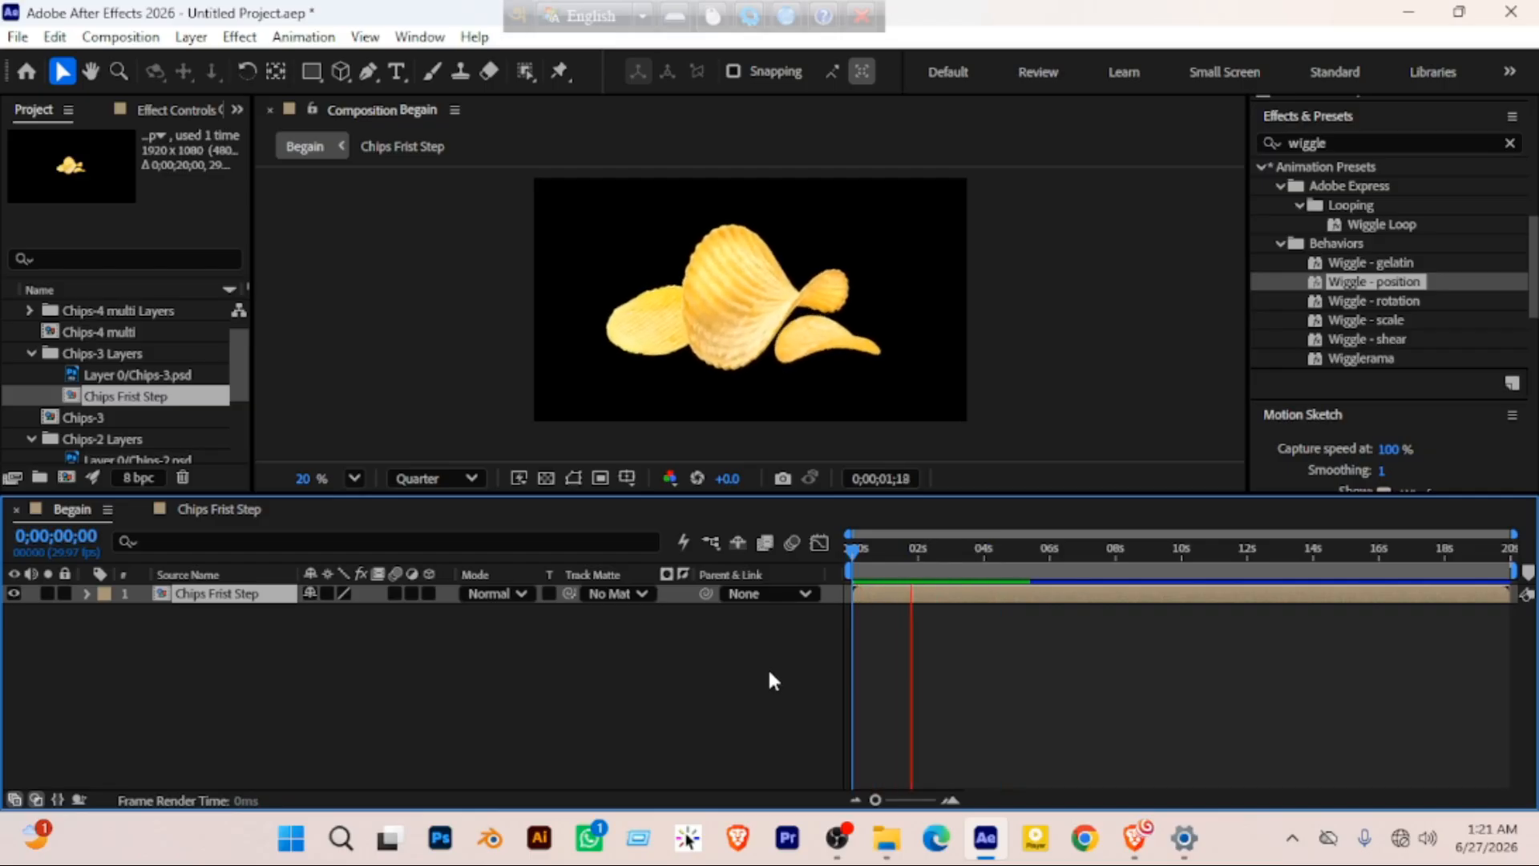
{"action": "key", "text": "space"}
{"action": "key", "text": "space"}
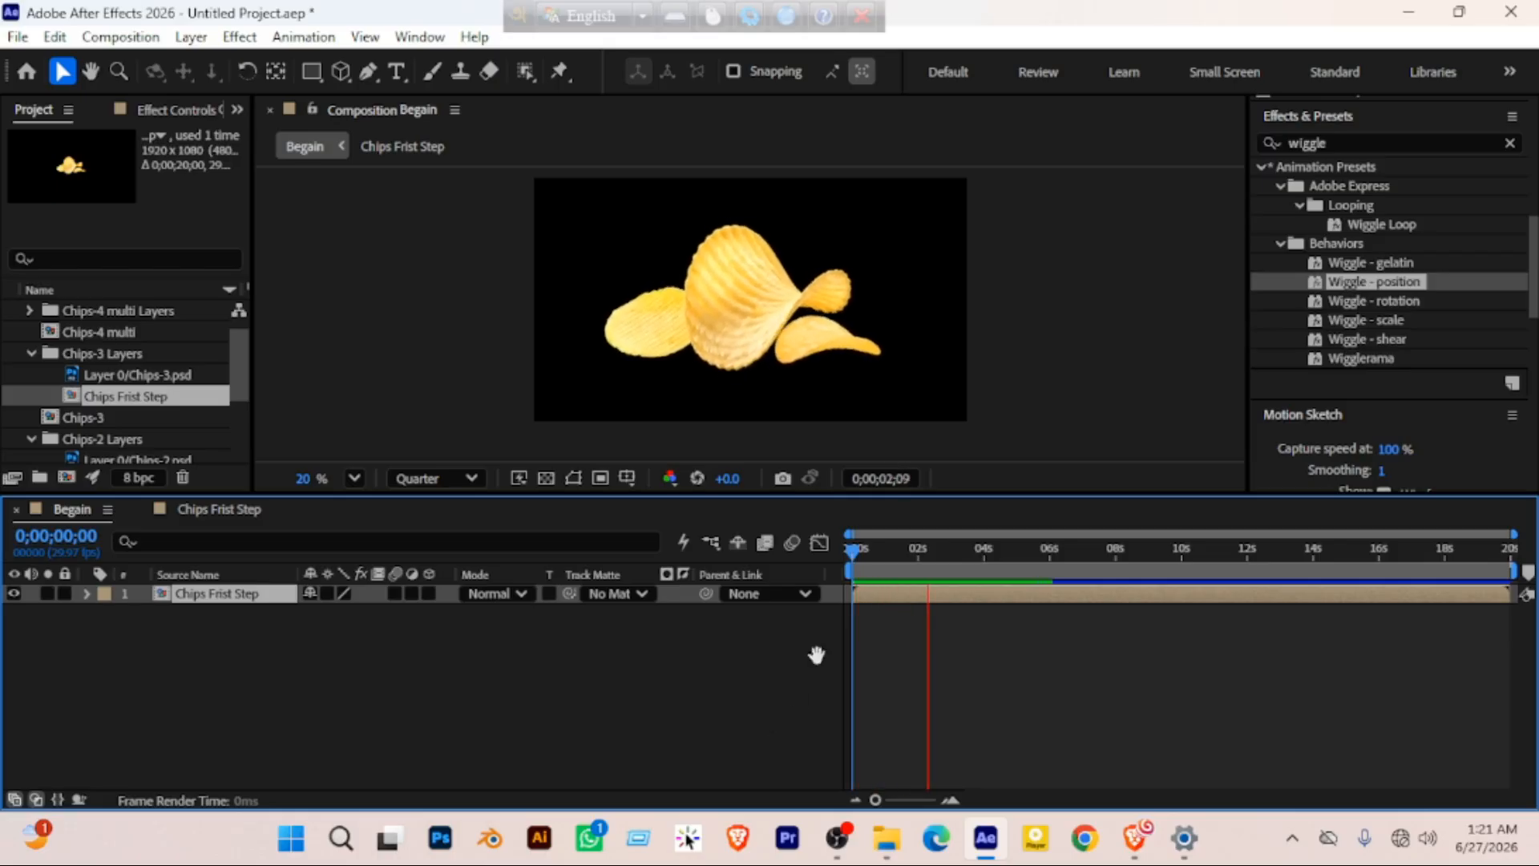
{"action": "key", "text": "space"}
{"action": "left_click_drag", "start_coordinate": [905, 550], "coordinate": [834, 540]}
{"action": "key", "text": "space"}
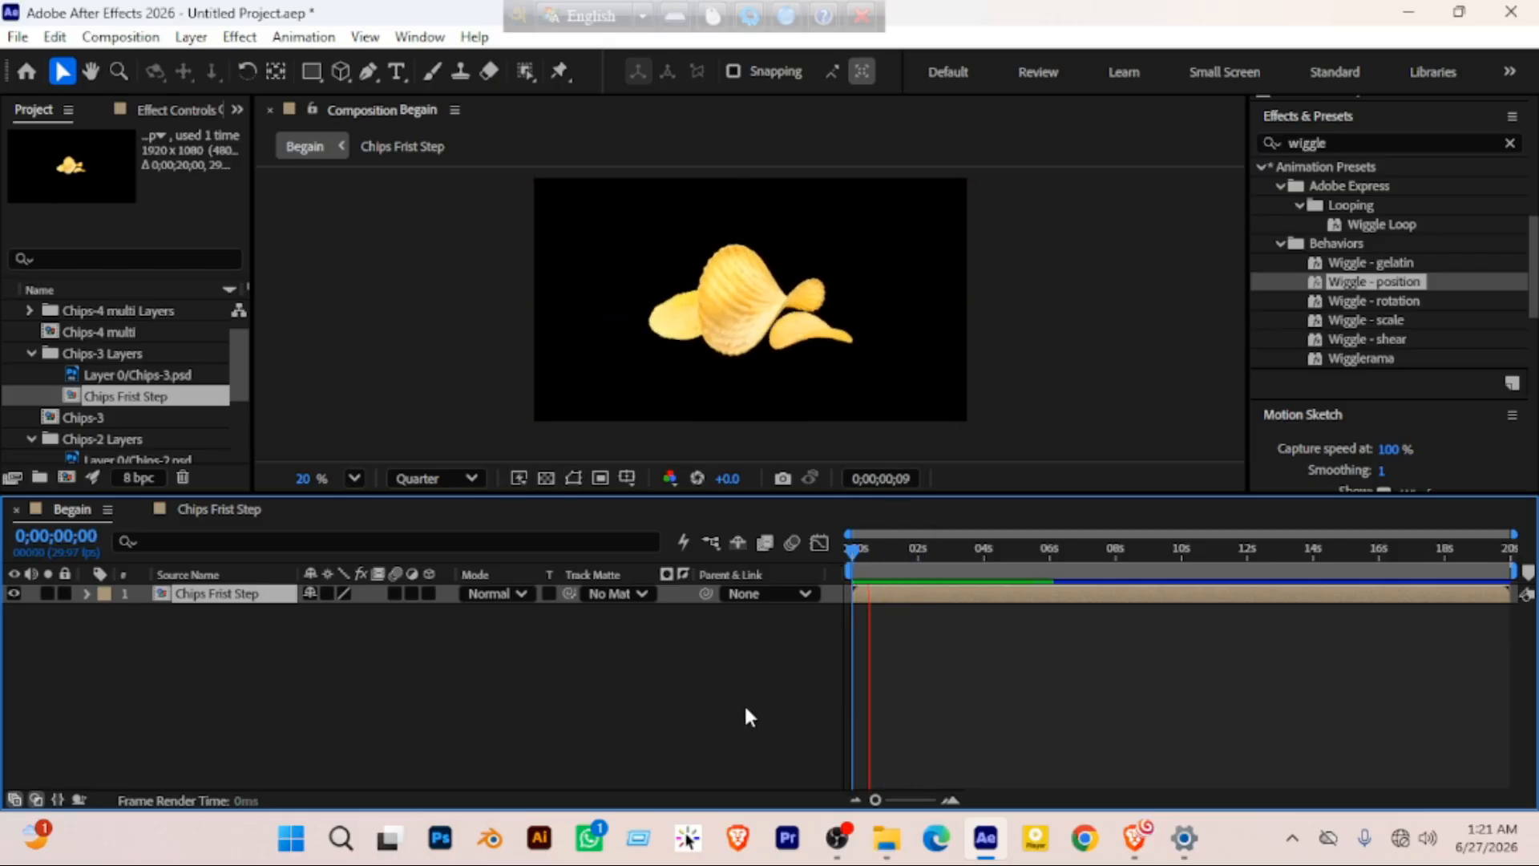
{"action": "key", "text": "space"}
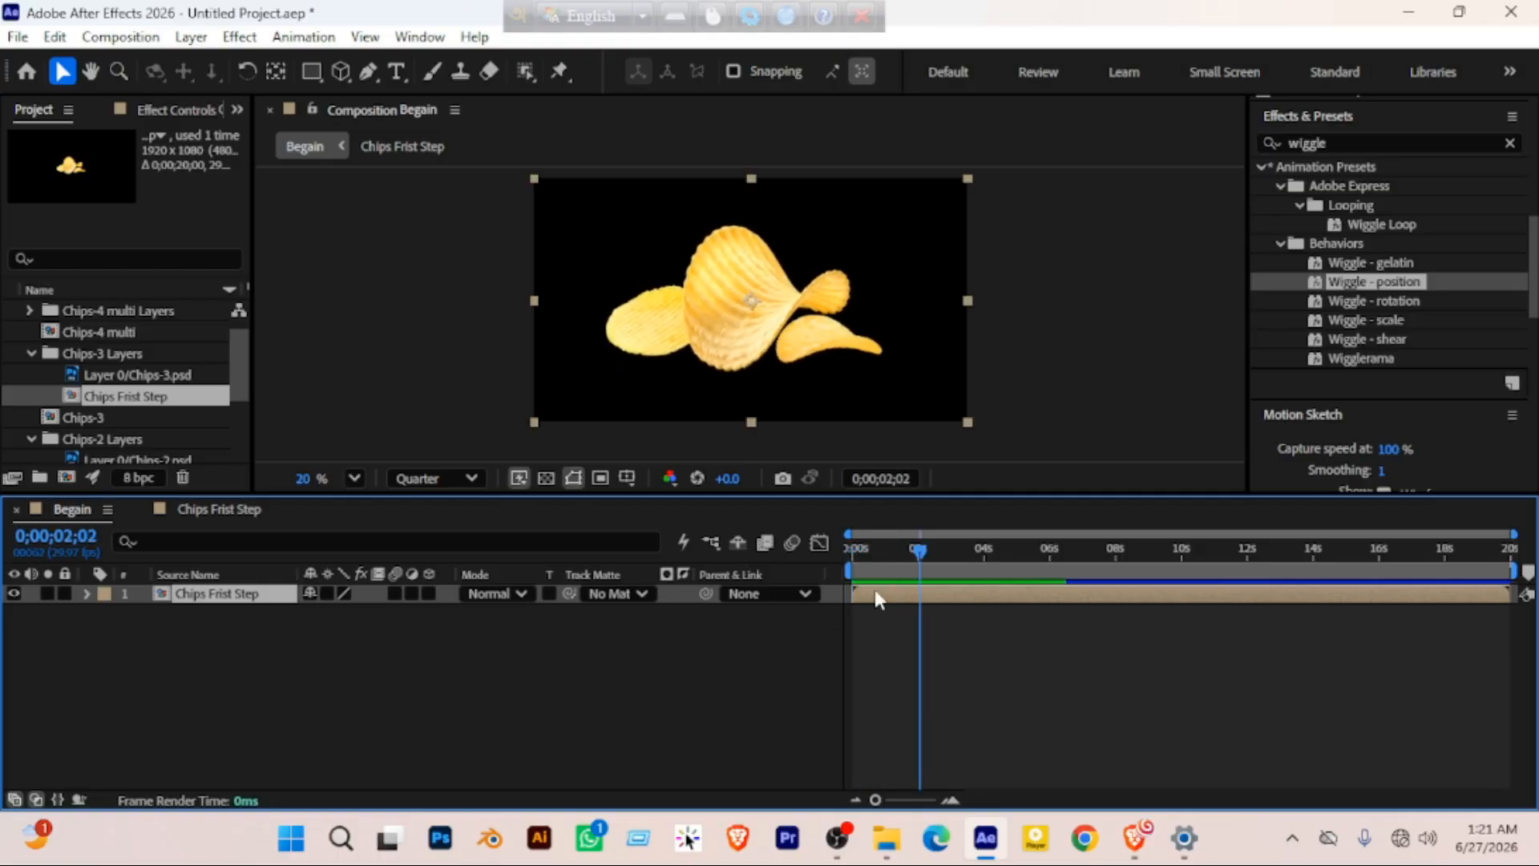
{"action": "left_click_drag", "start_coordinate": [910, 551], "coordinate": [829, 553]}
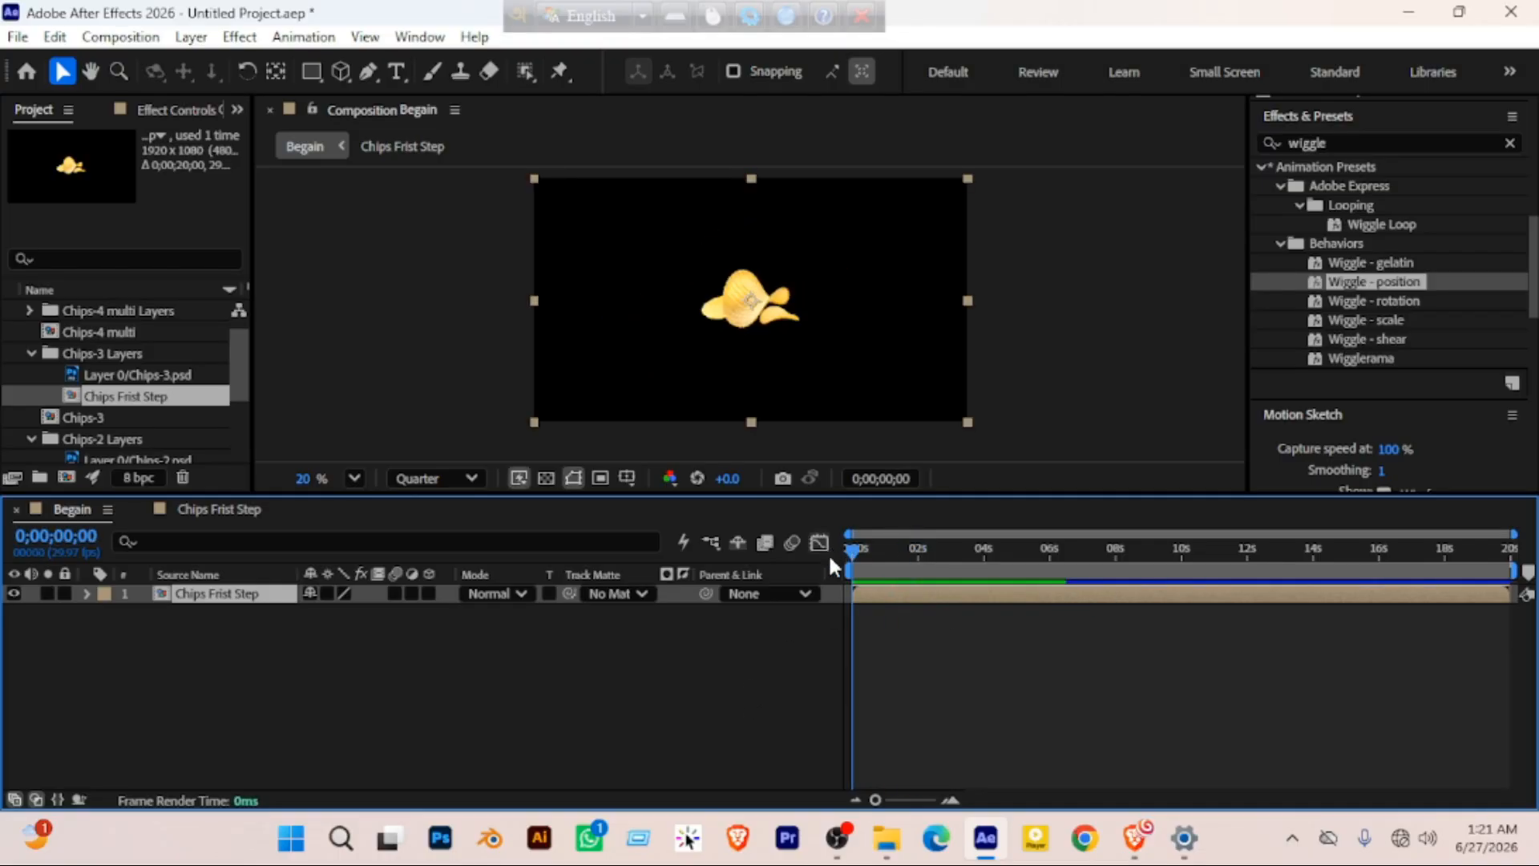
{"action": "key", "text": "space"}
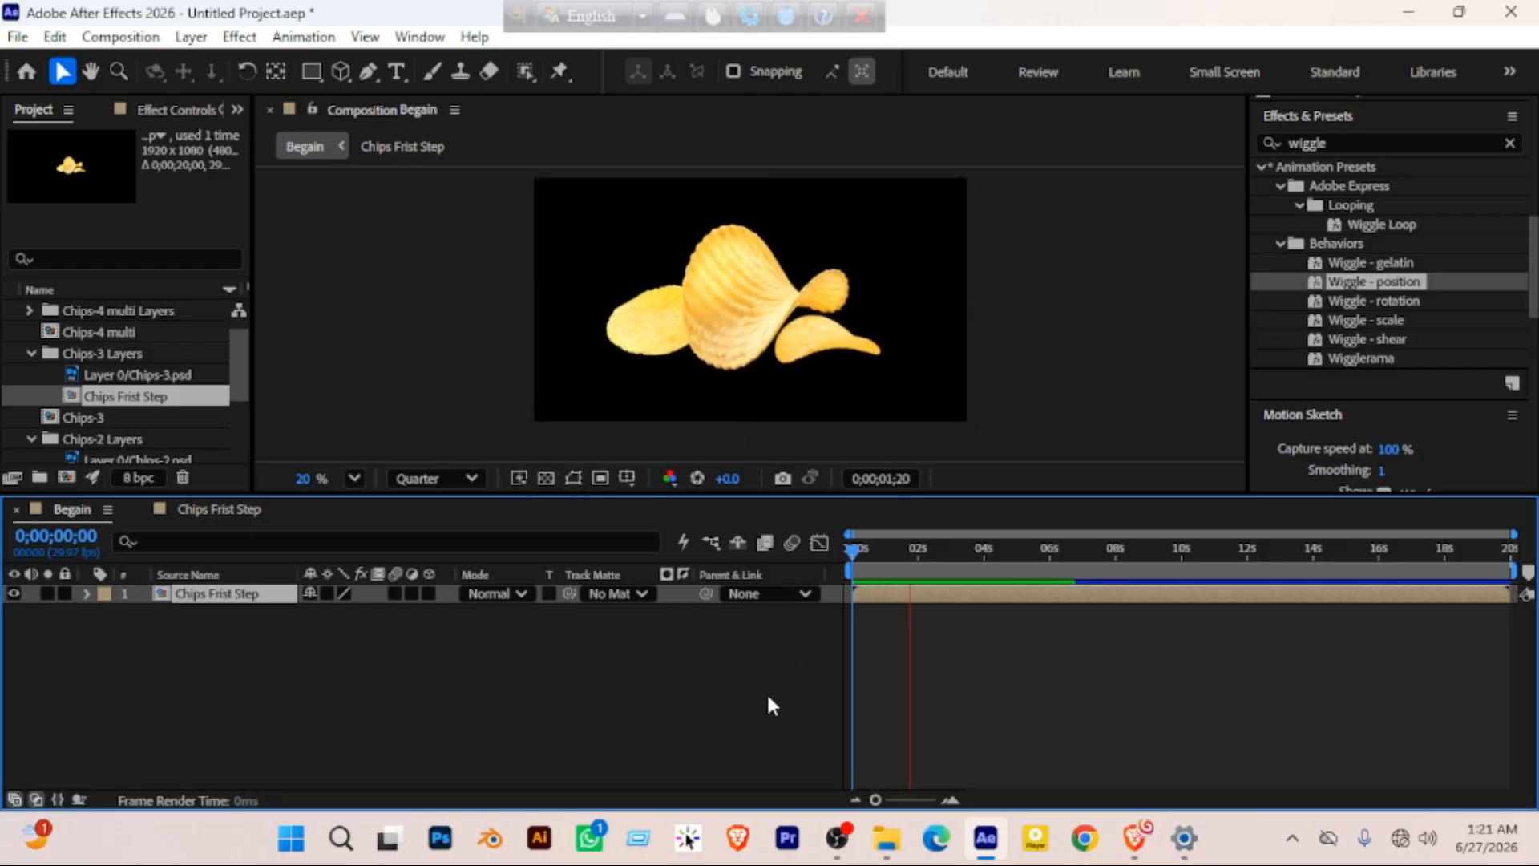
{"action": "key", "text": "space"}
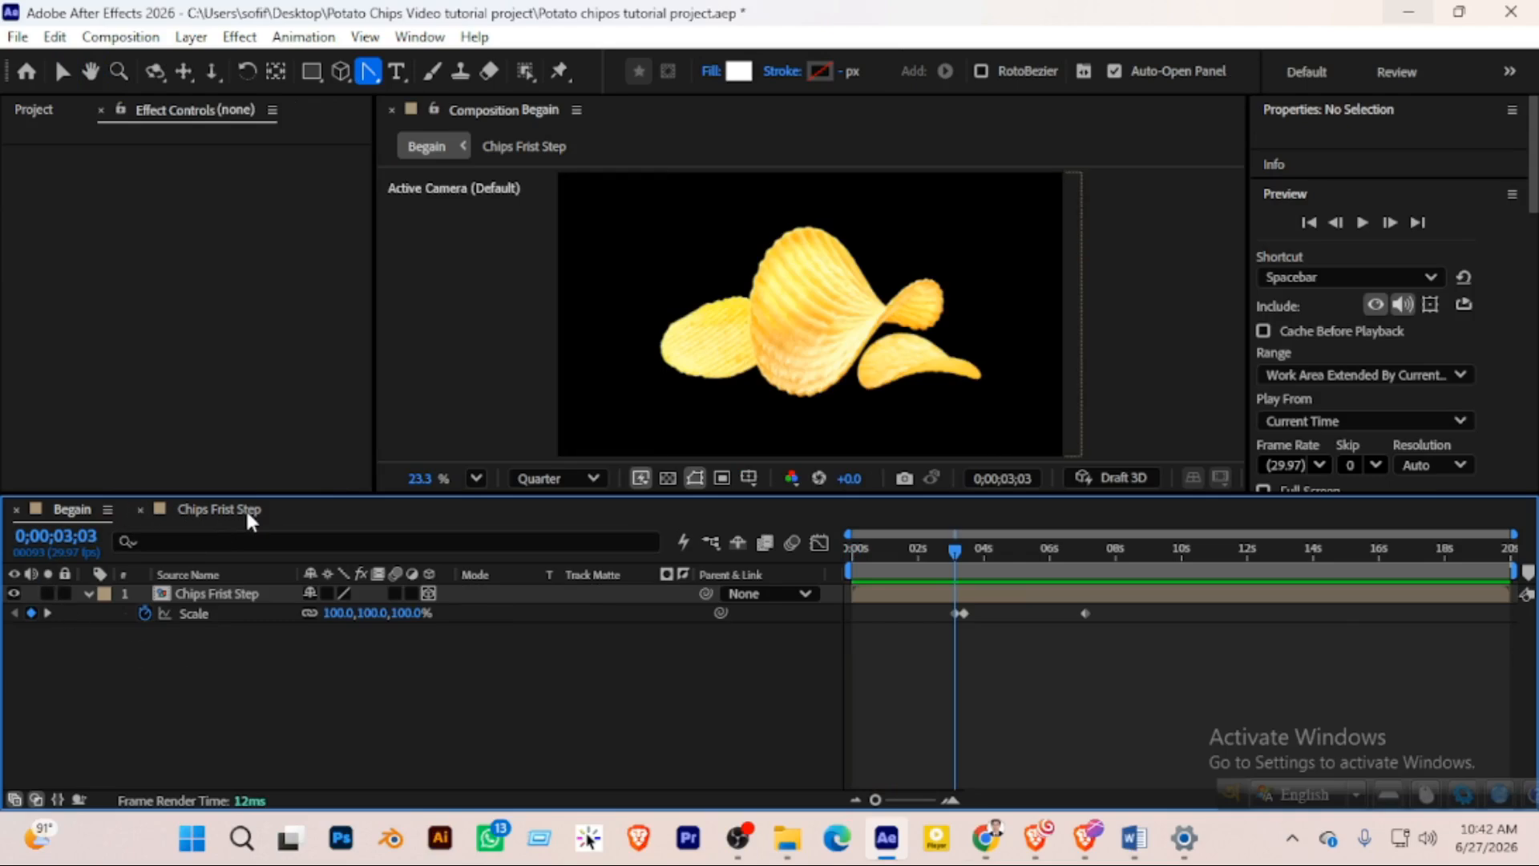
Delete the Chips Frist Step layer with its Scale keyframes from the Begain composition
{"action": "left_click_drag", "start_coordinate": [912, 552], "coordinate": [952, 559]}
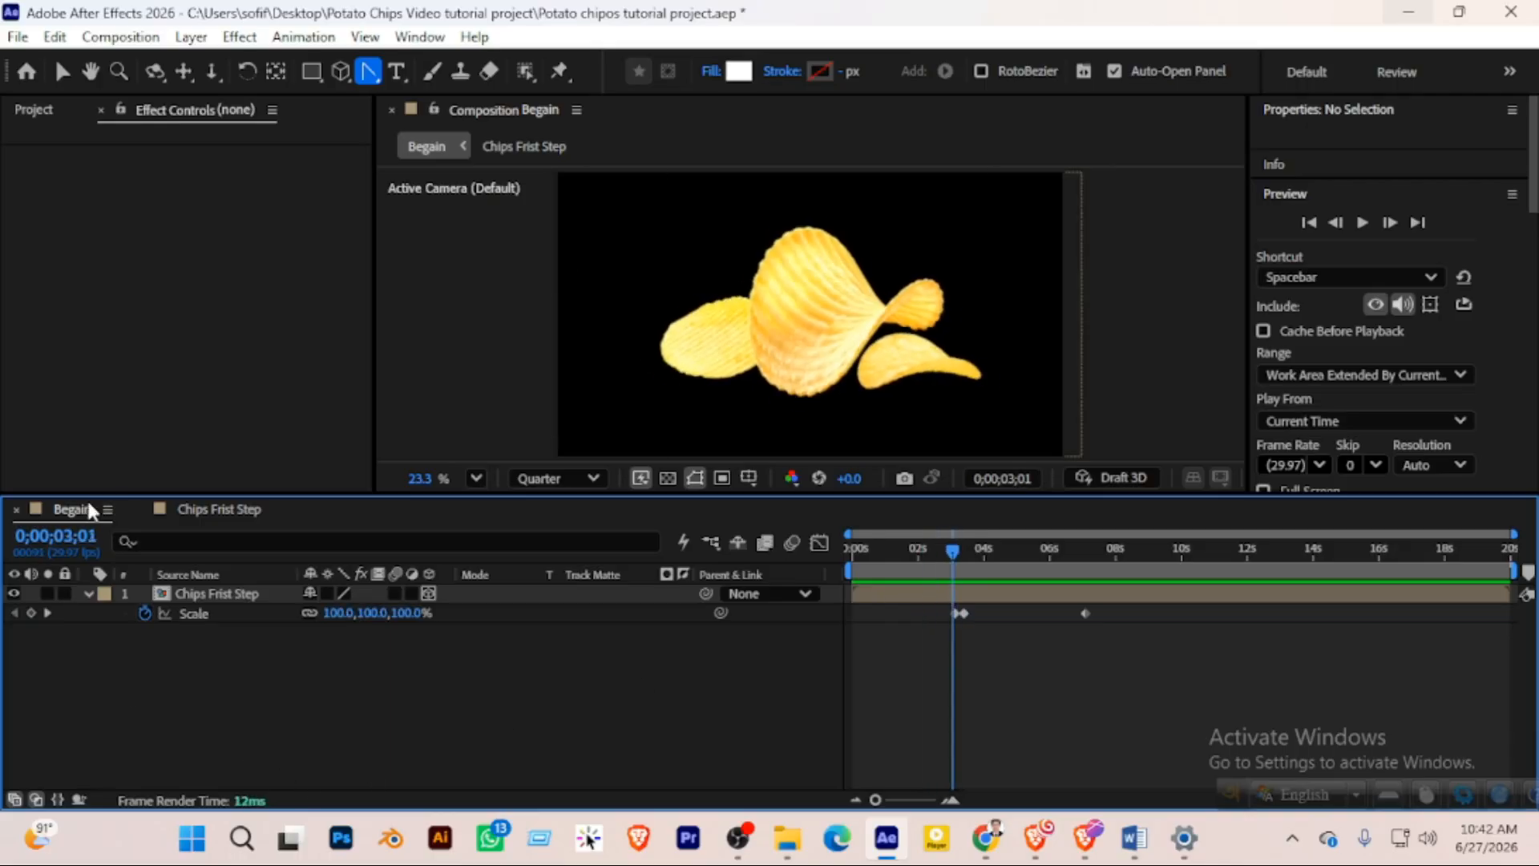
{"action": "left_click", "coordinate": [218, 517]}
{"action": "left_click", "coordinate": [74, 513]}
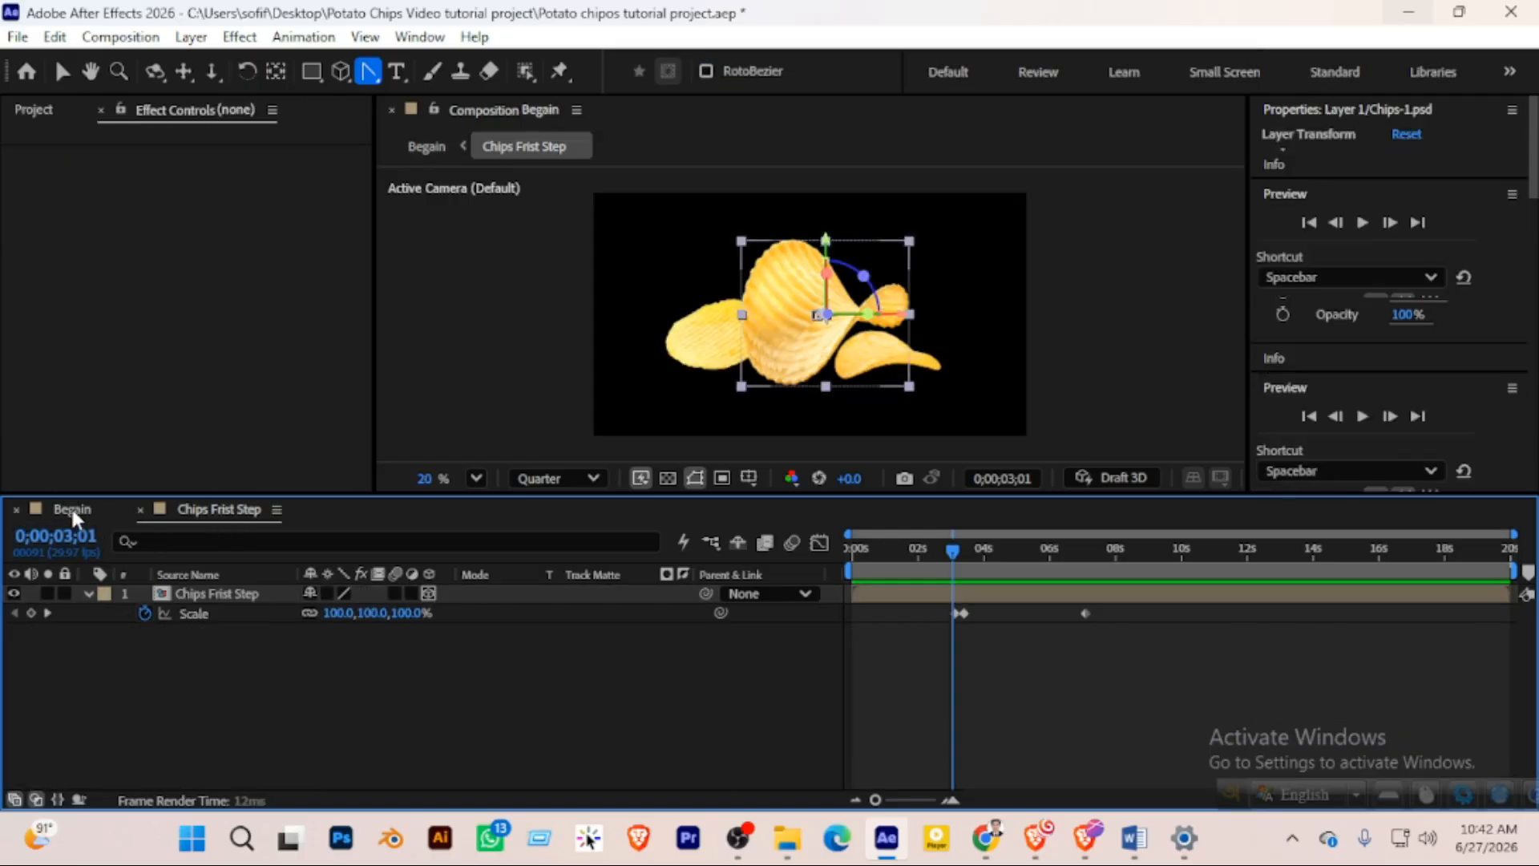
{"action": "left_click", "coordinate": [224, 595]}
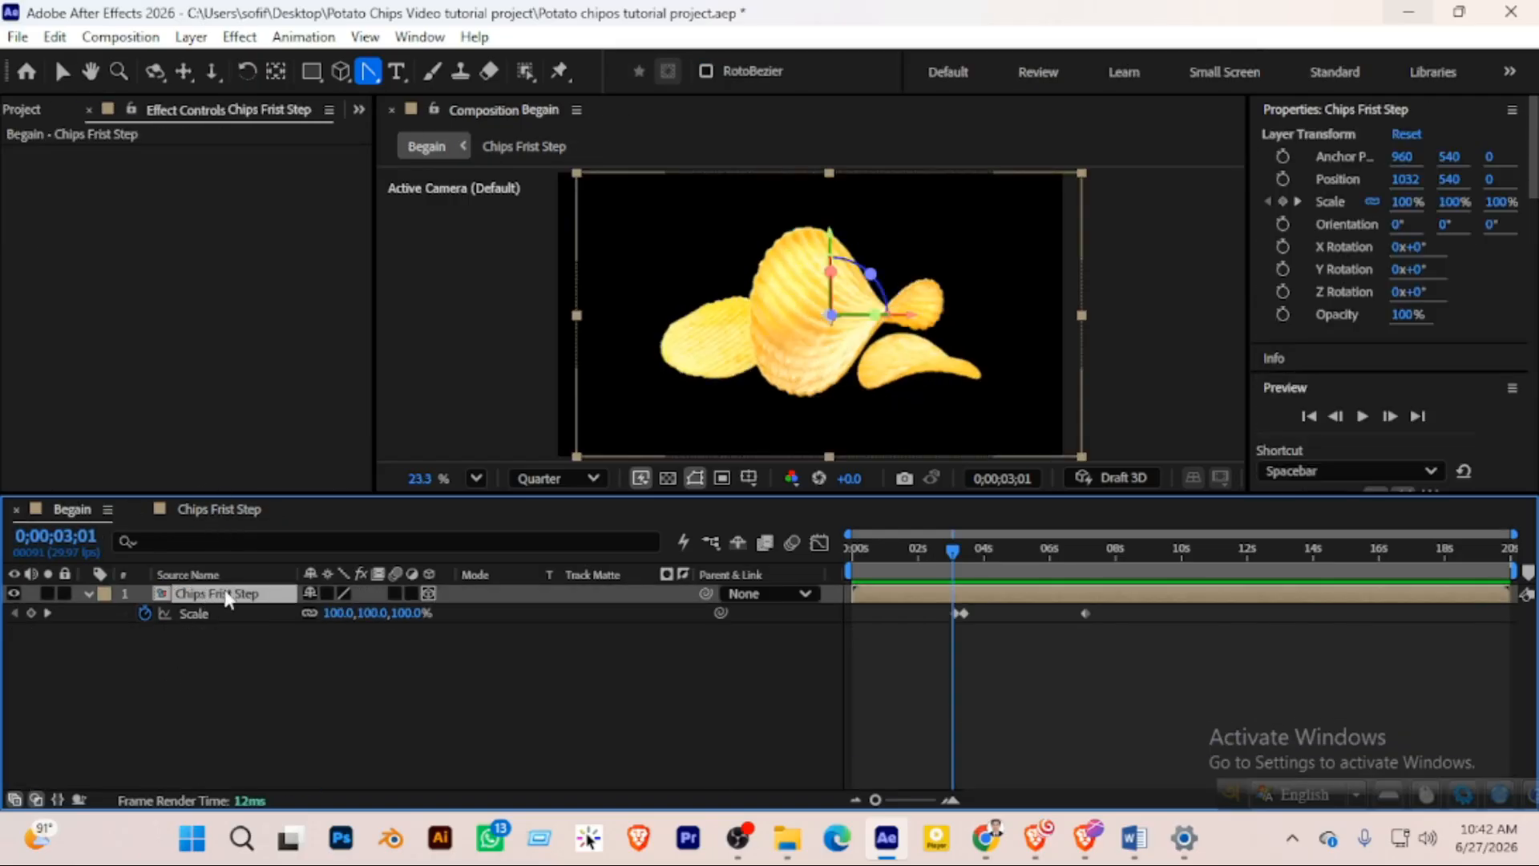
{"action": "double_click", "coordinate": [216, 595]}
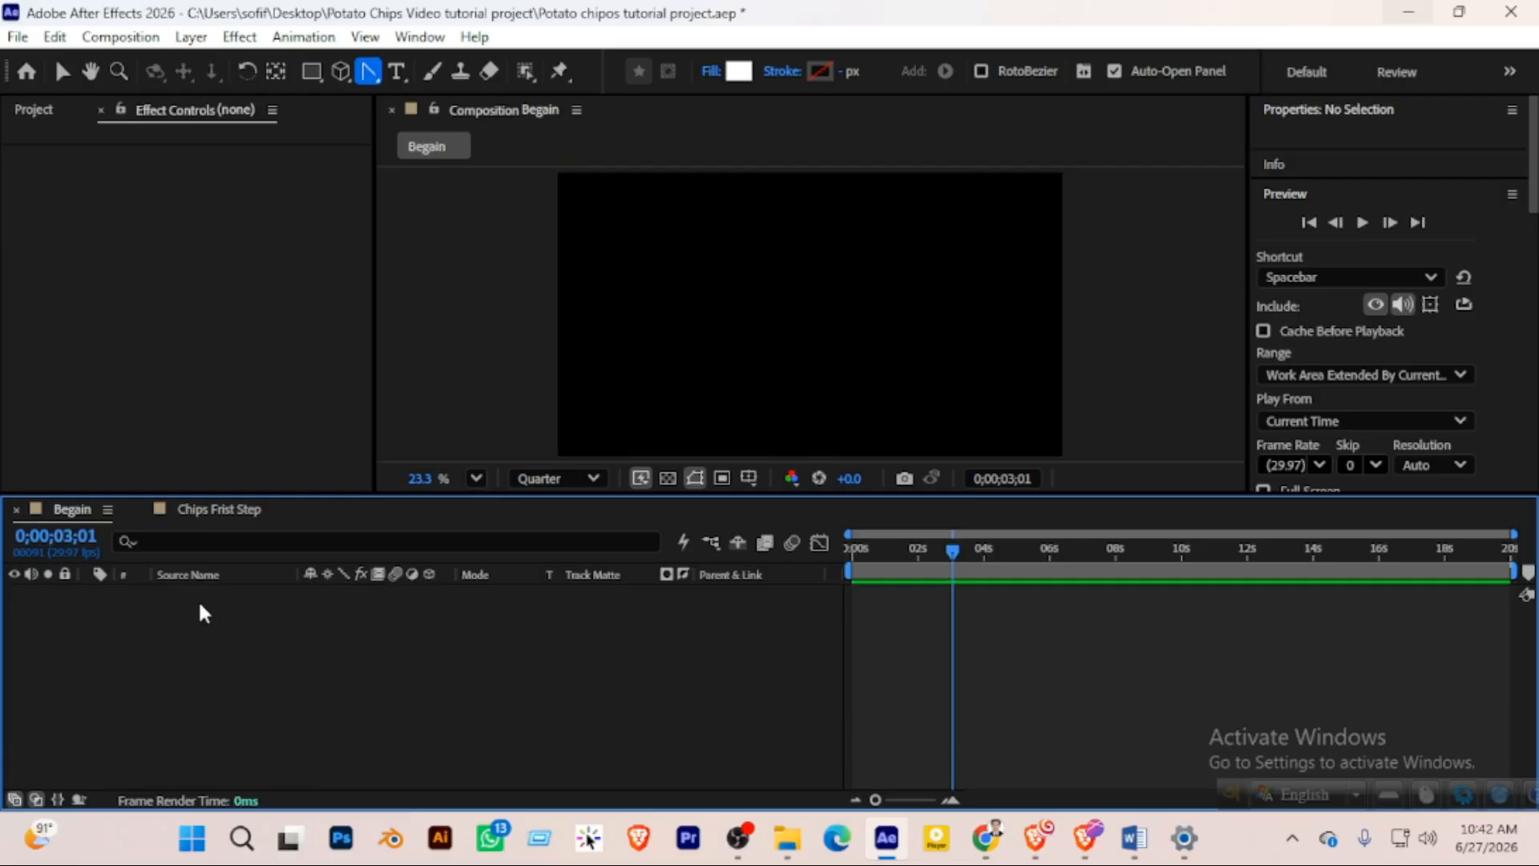
Search the project items for "chips fris" to locate the Chips Frist Step composition
{"action": "left_click", "coordinate": [74, 515]}
{"action": "left_click", "coordinate": [35, 117]}
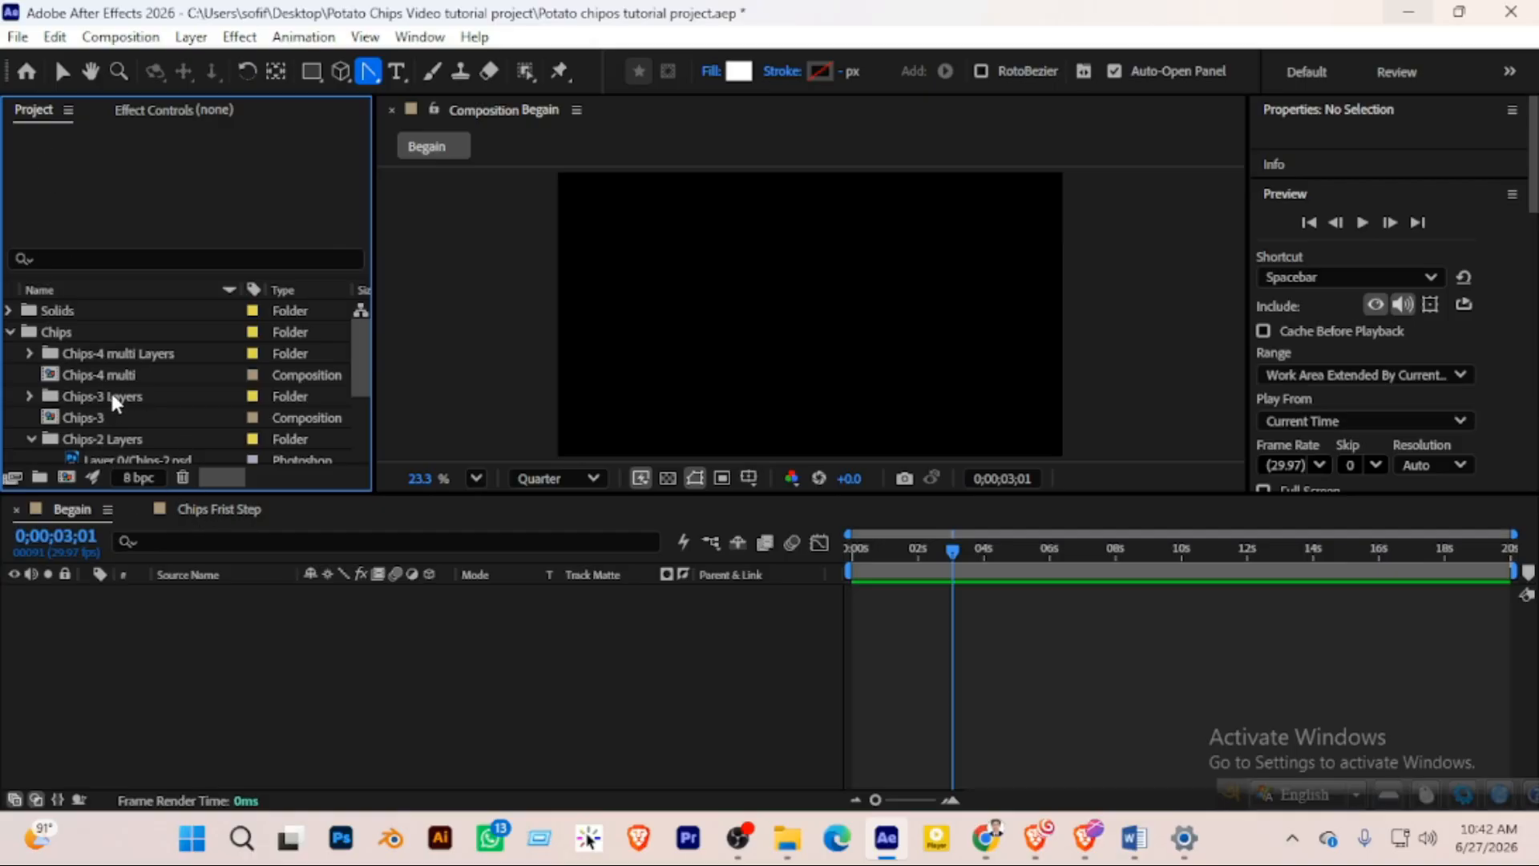
{"action": "scroll", "coordinate": [137, 391], "scroll_direction": "down", "scroll_amount": 1}
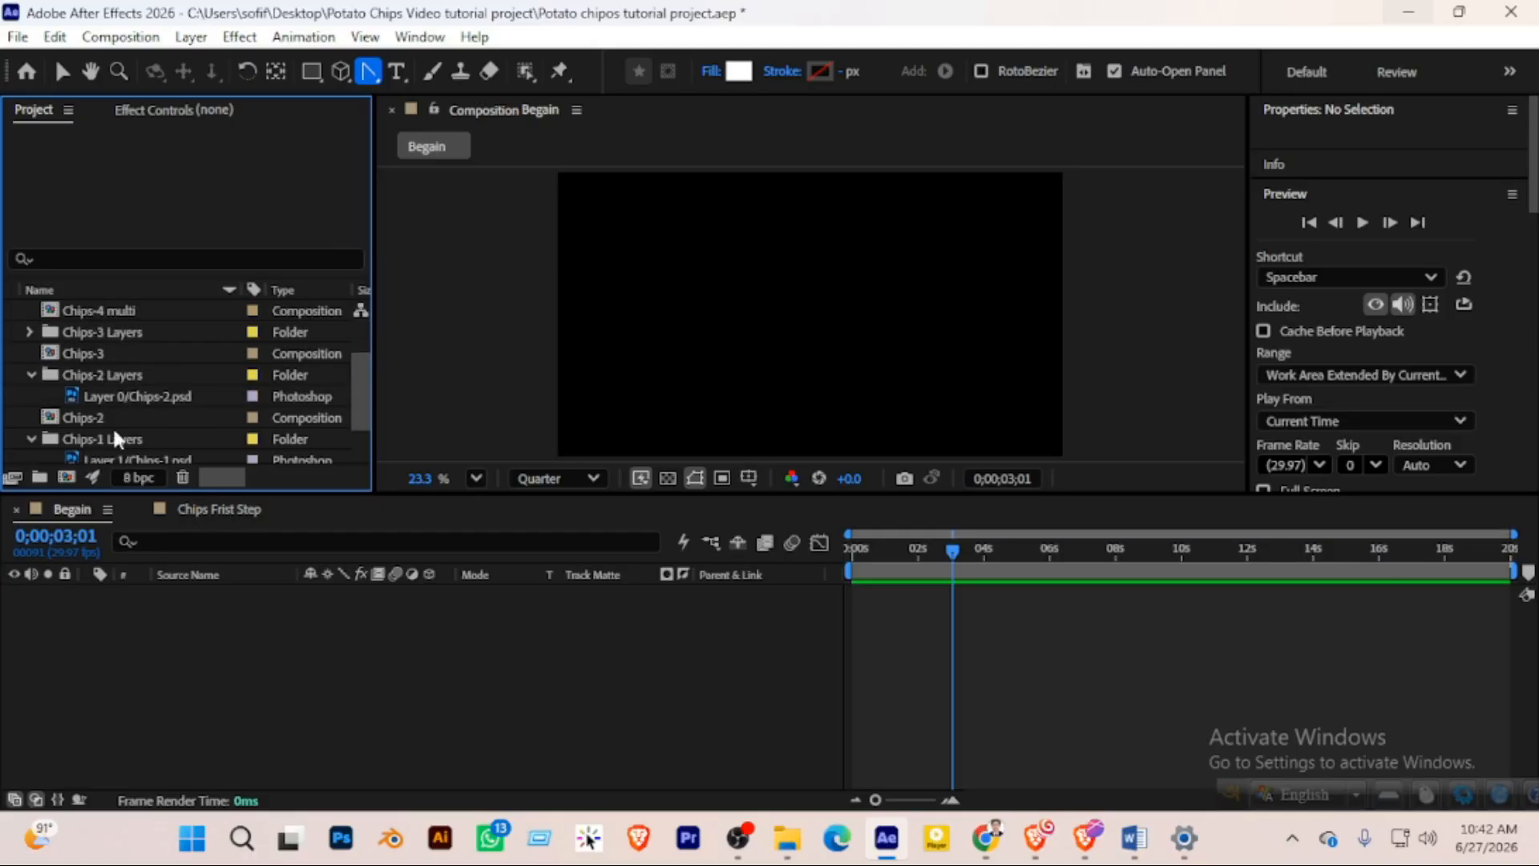
{"action": "scroll", "coordinate": [162, 404], "scroll_direction": "down", "scroll_amount": 1}
{"action": "scroll", "coordinate": [125, 447], "scroll_direction": "up", "scroll_amount": 2}
{"action": "scroll", "coordinate": [143, 437], "scroll_direction": "down", "scroll_amount": 1}
{"action": "scroll", "coordinate": [120, 374], "scroll_direction": "up", "scroll_amount": 1}
{"action": "scroll", "coordinate": [133, 380], "scroll_direction": "down", "scroll_amount": 1}
{"action": "left_click", "coordinate": [144, 259]}
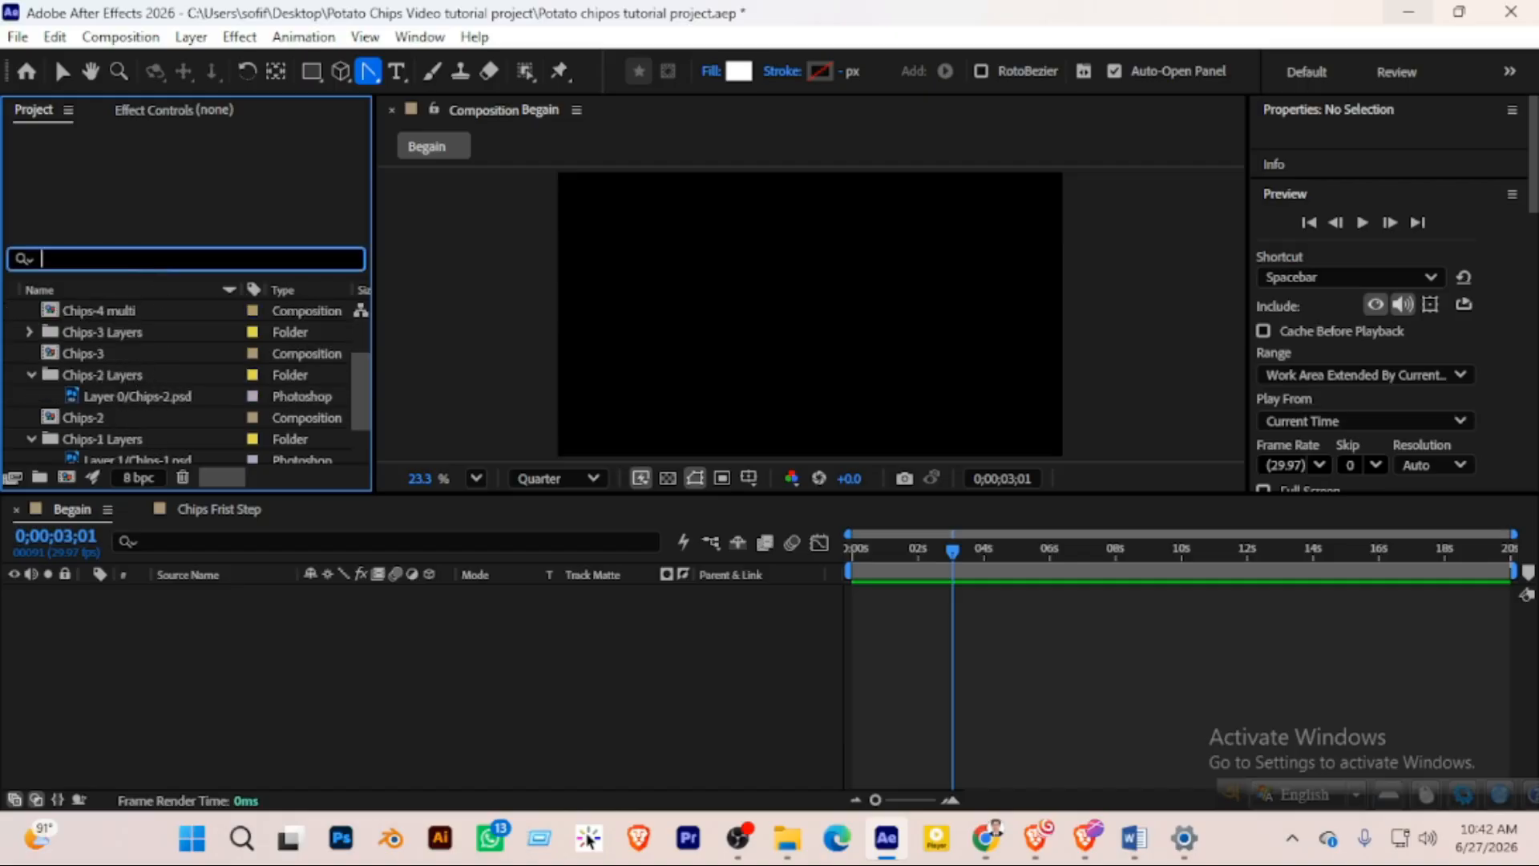
{"action": "type", "text": "chips"}
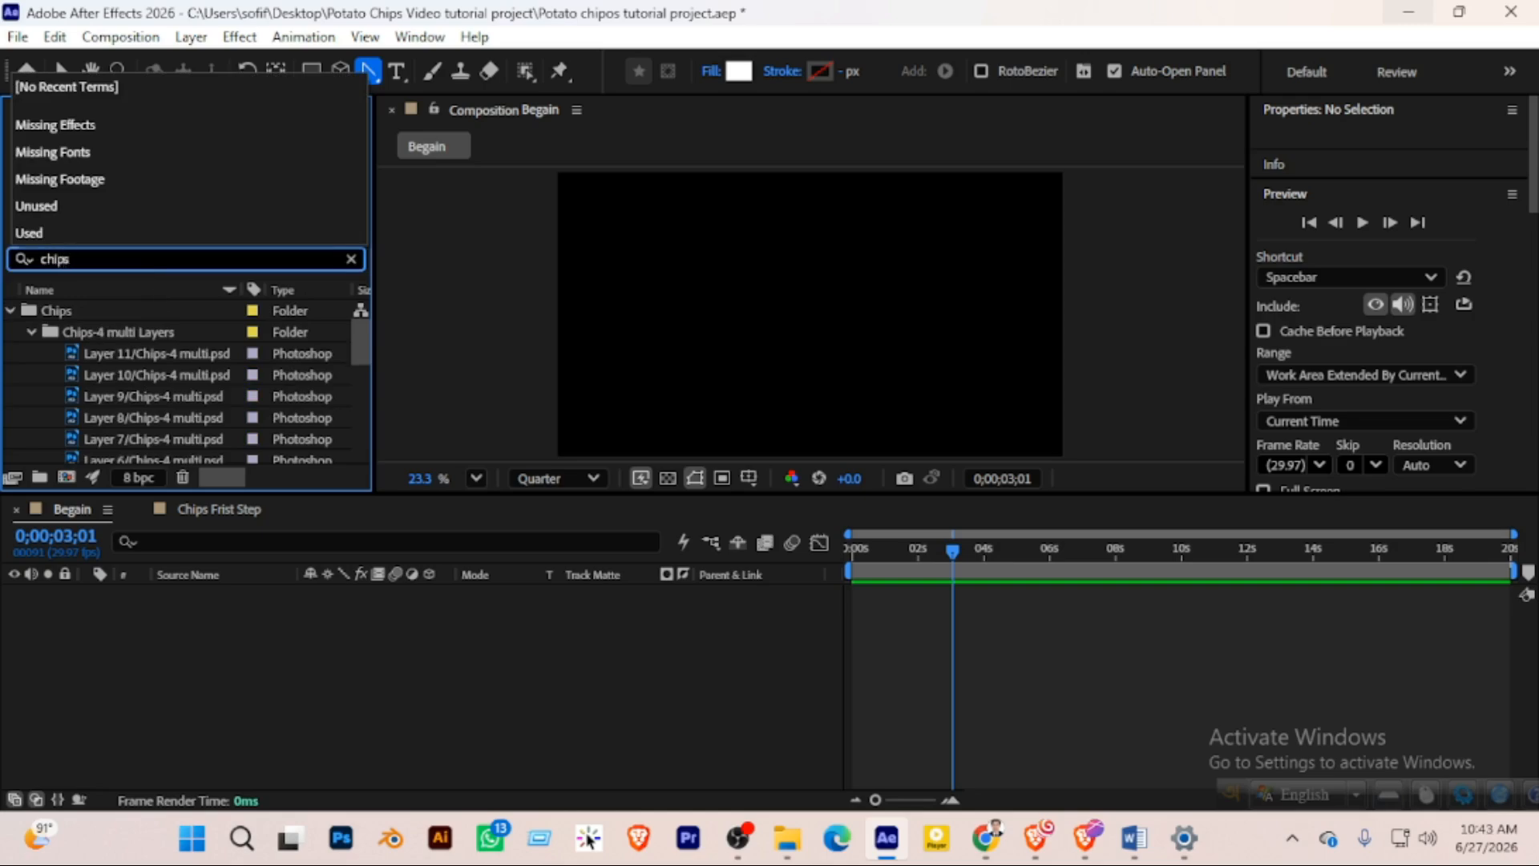
{"action": "type", "text": " fris"}
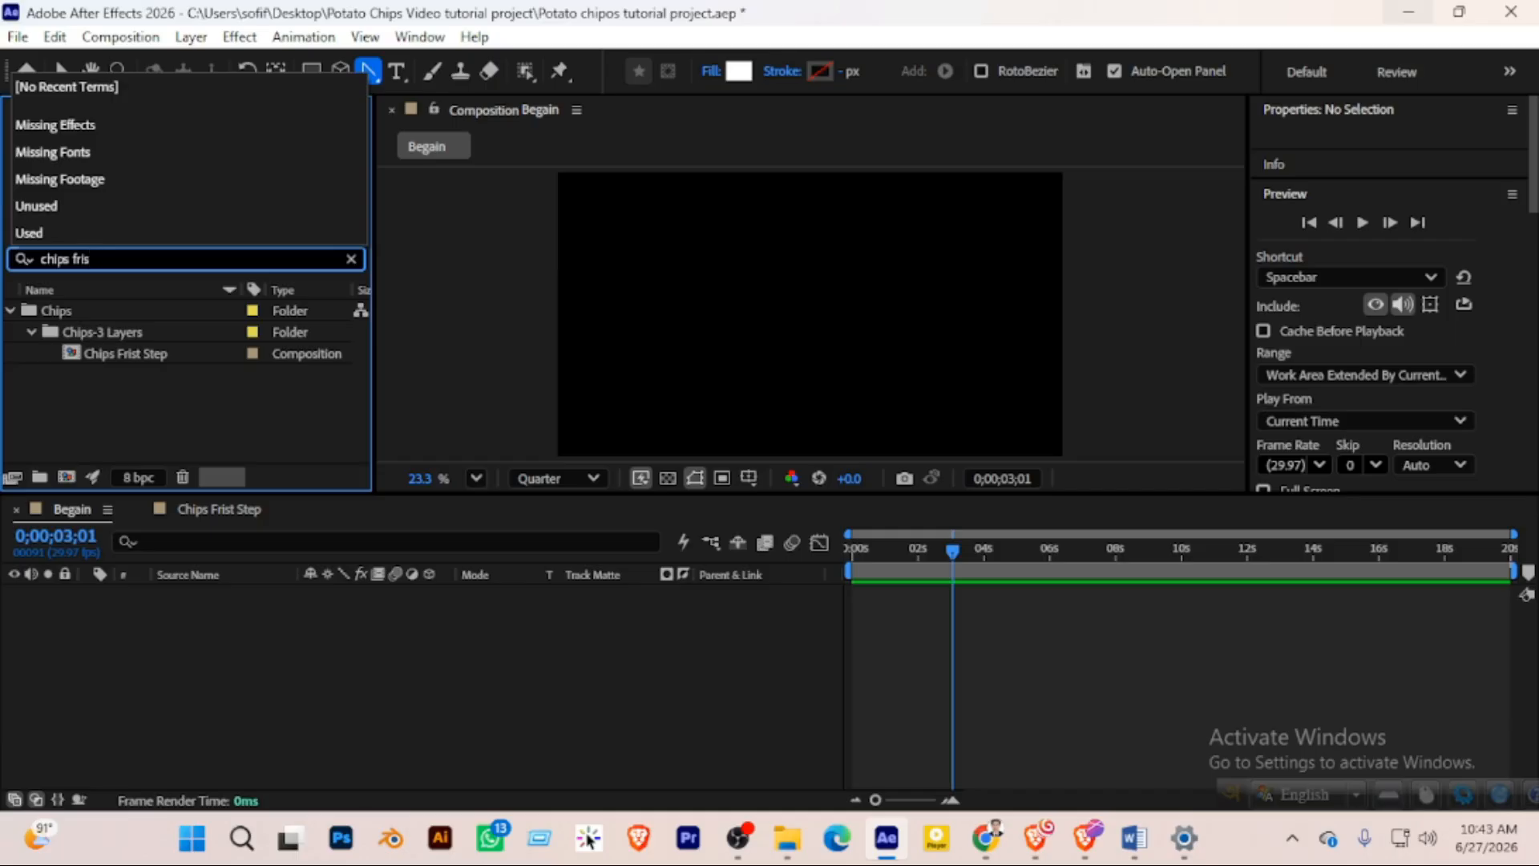
Place the Chips Frist Step composition in the empty Begain timeline and preview it from the first frame
{"action": "left_click_drag", "start_coordinate": [126, 362], "coordinate": [141, 622]}
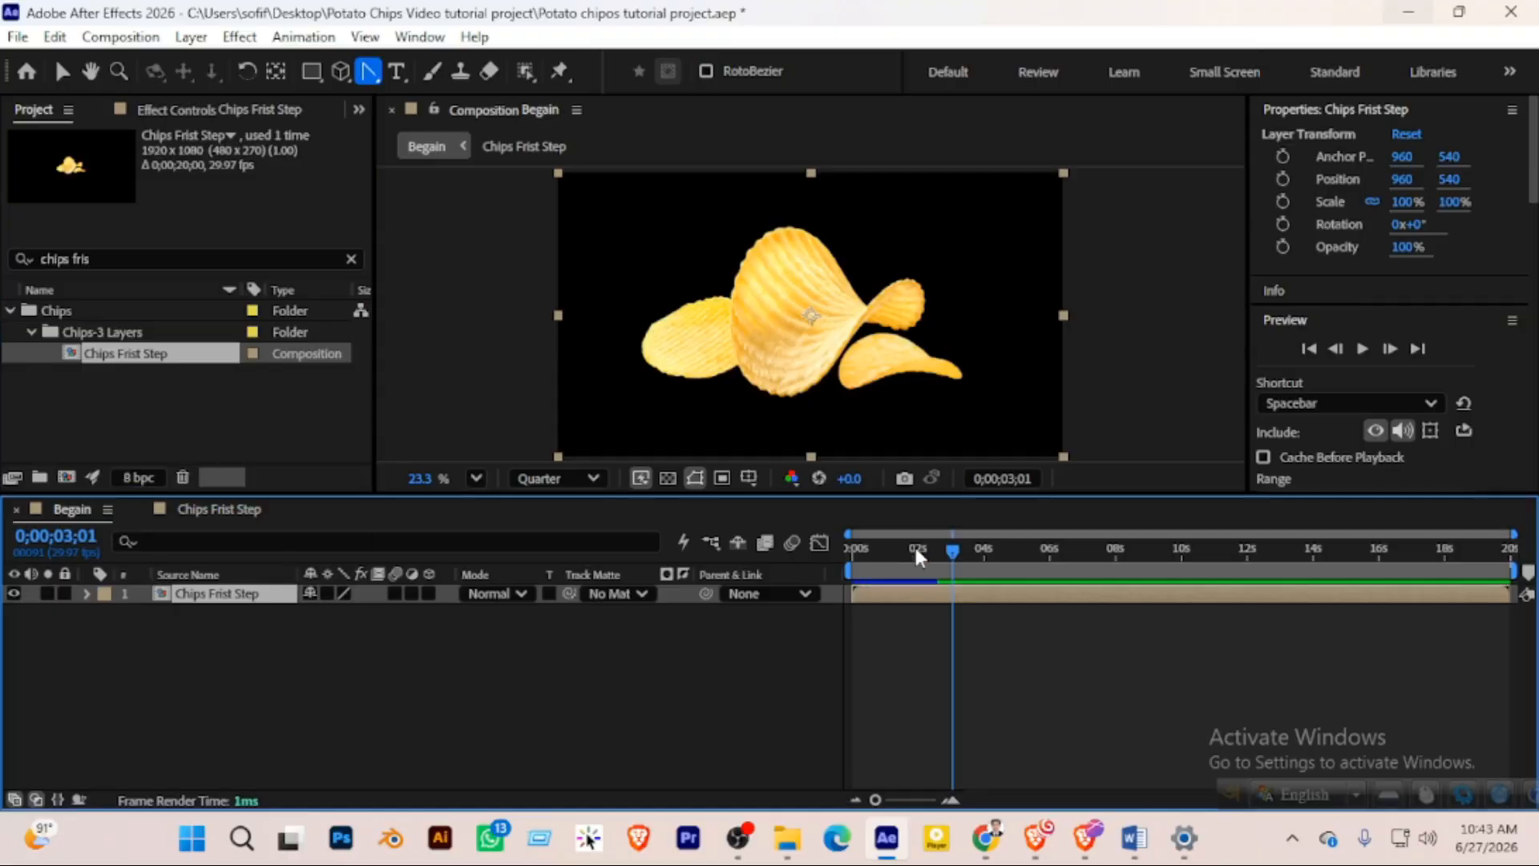
{"action": "left_click_drag", "start_coordinate": [951, 552], "coordinate": [851, 553]}
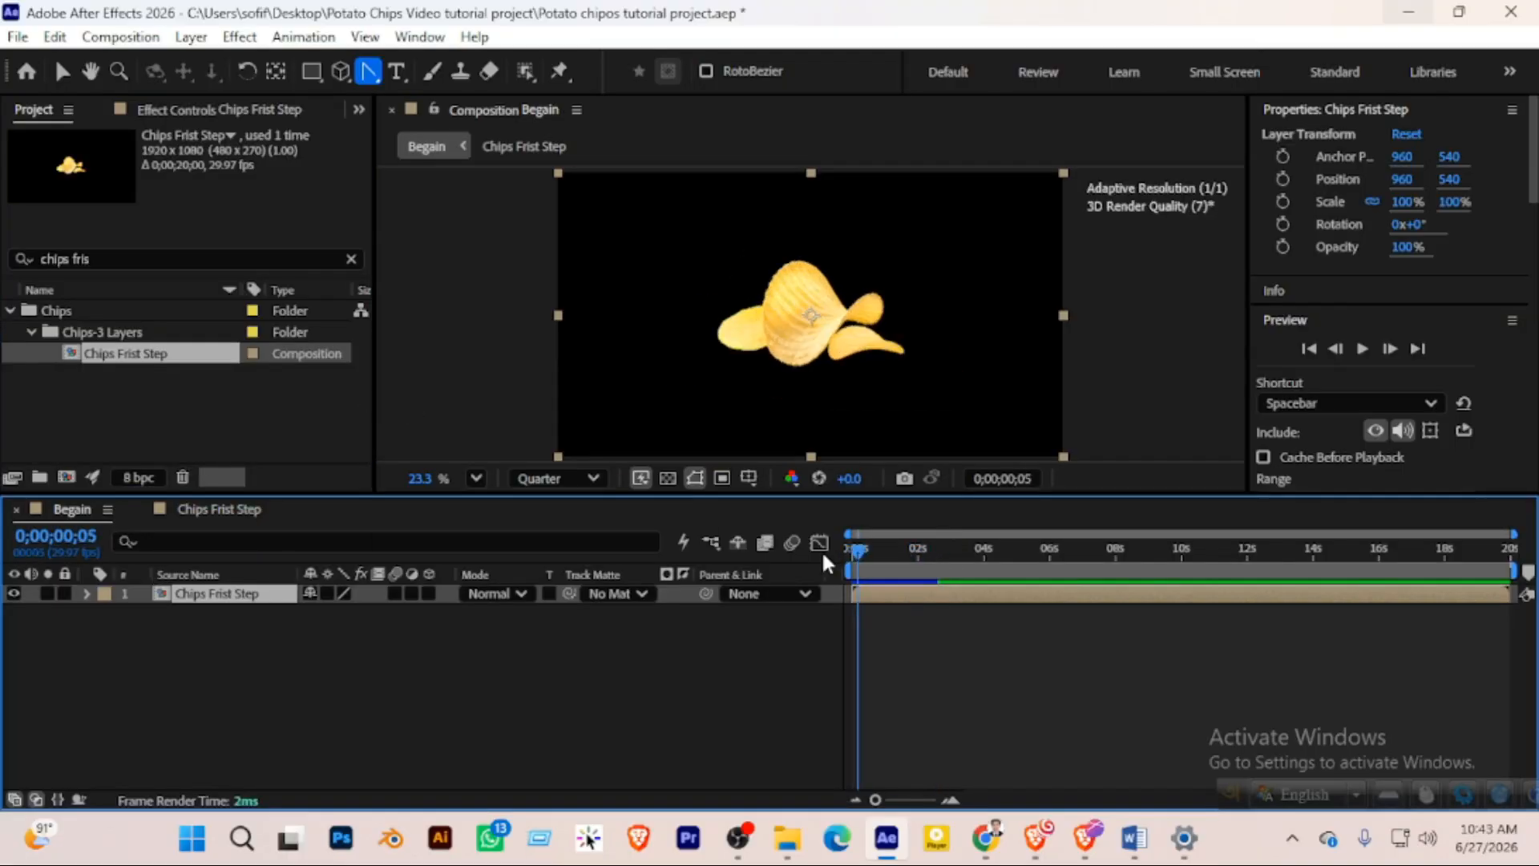
{"action": "key", "text": "space"}
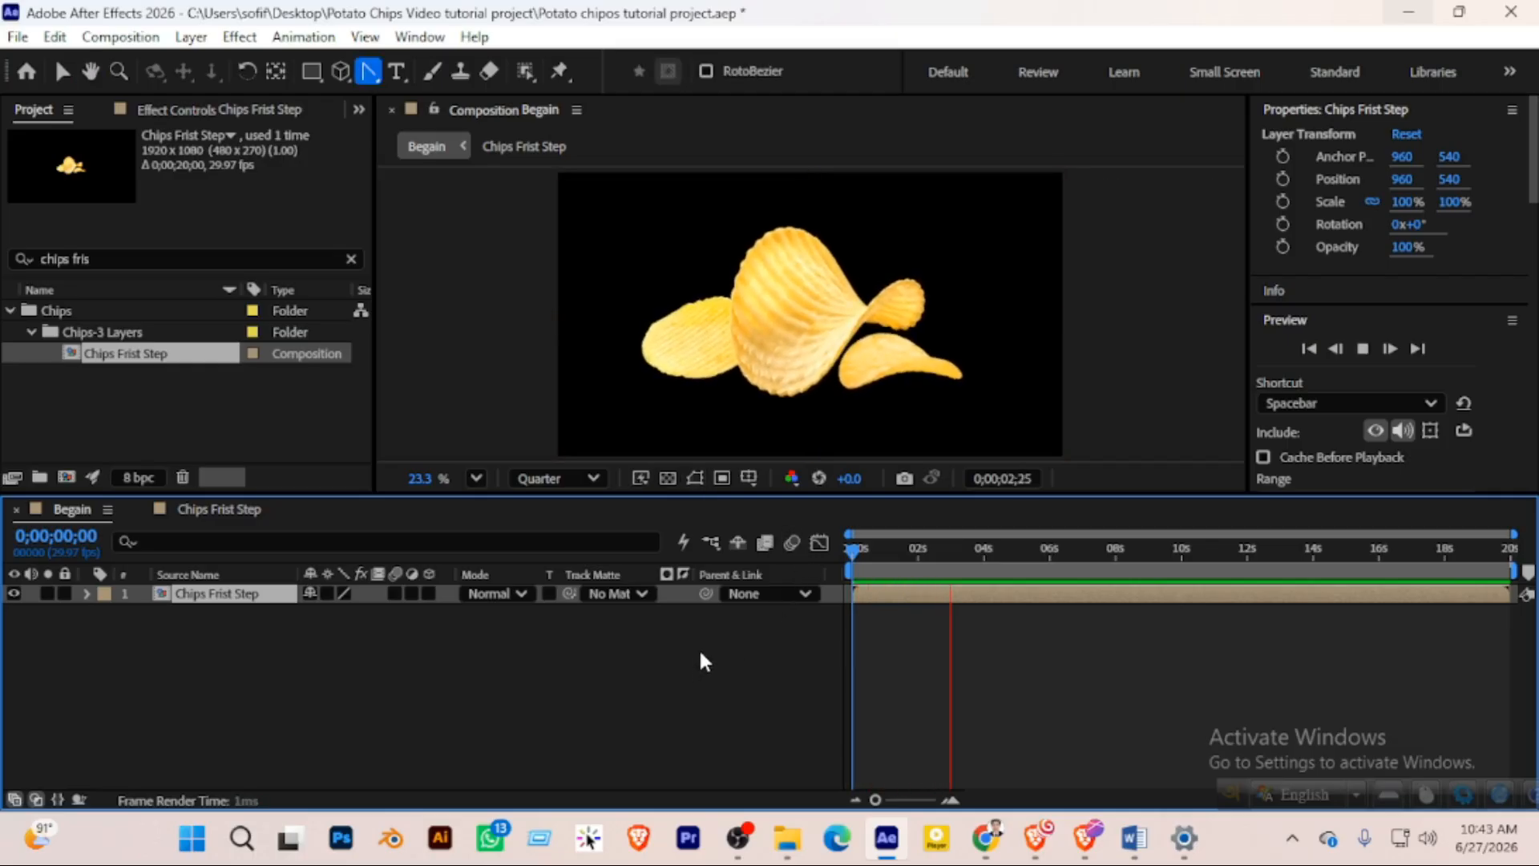
Stop the preview, set the current time to 0;00;01;20 and apply the Shatter effect to the Chips Frist Step layer
{"action": "key", "text": "space"}
{"action": "left_click_drag", "start_coordinate": [961, 559], "coordinate": [908, 553]}
{"action": "left_click", "coordinate": [319, 683]}
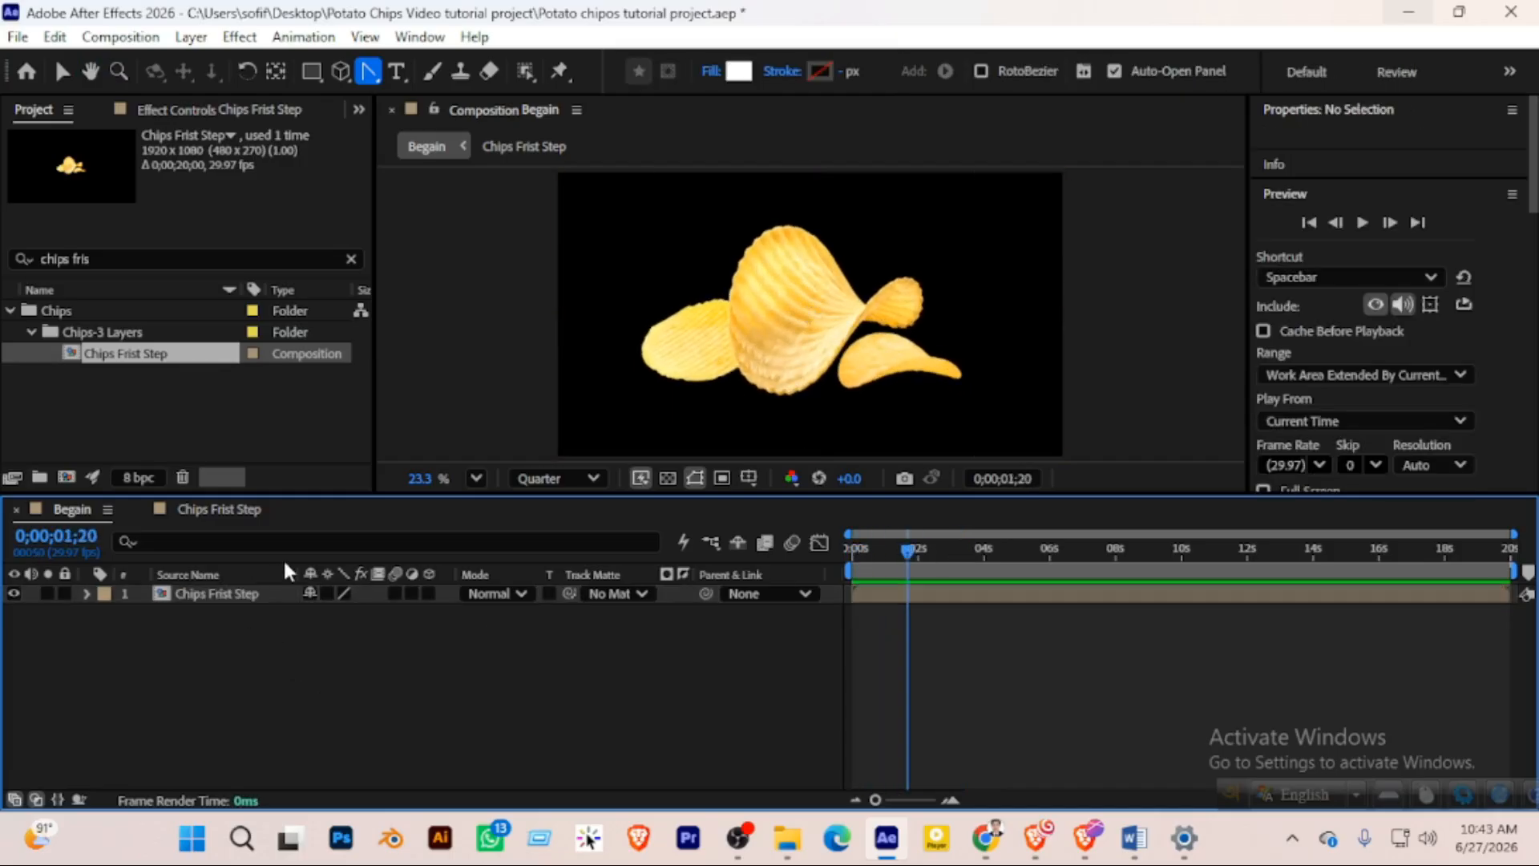
{"action": "left_click", "coordinate": [272, 593]}
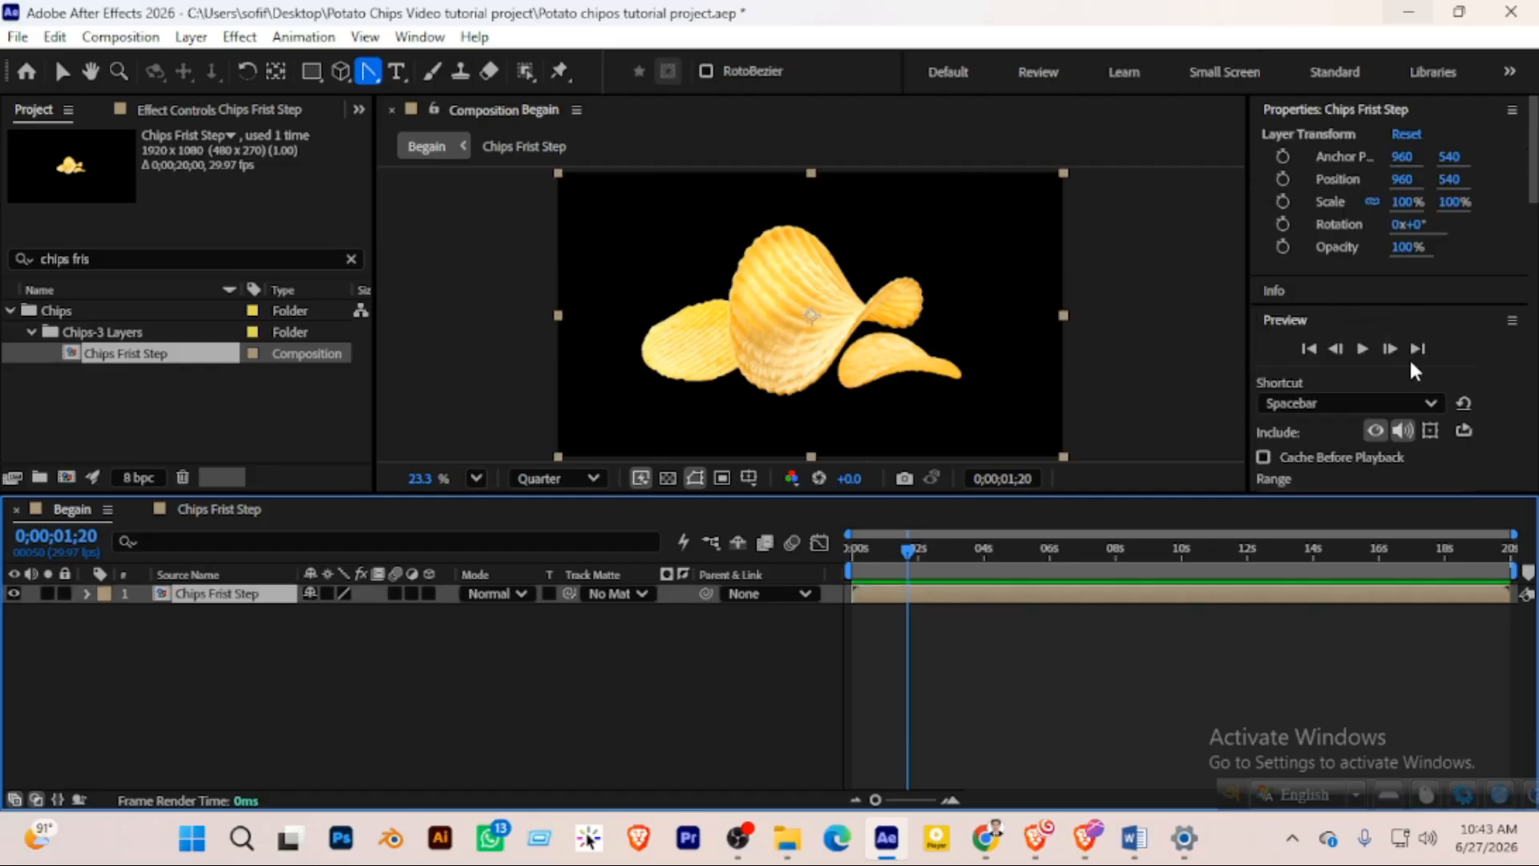
{"action": "scroll", "coordinate": [1385, 360], "scroll_direction": "down", "scroll_amount": 3}
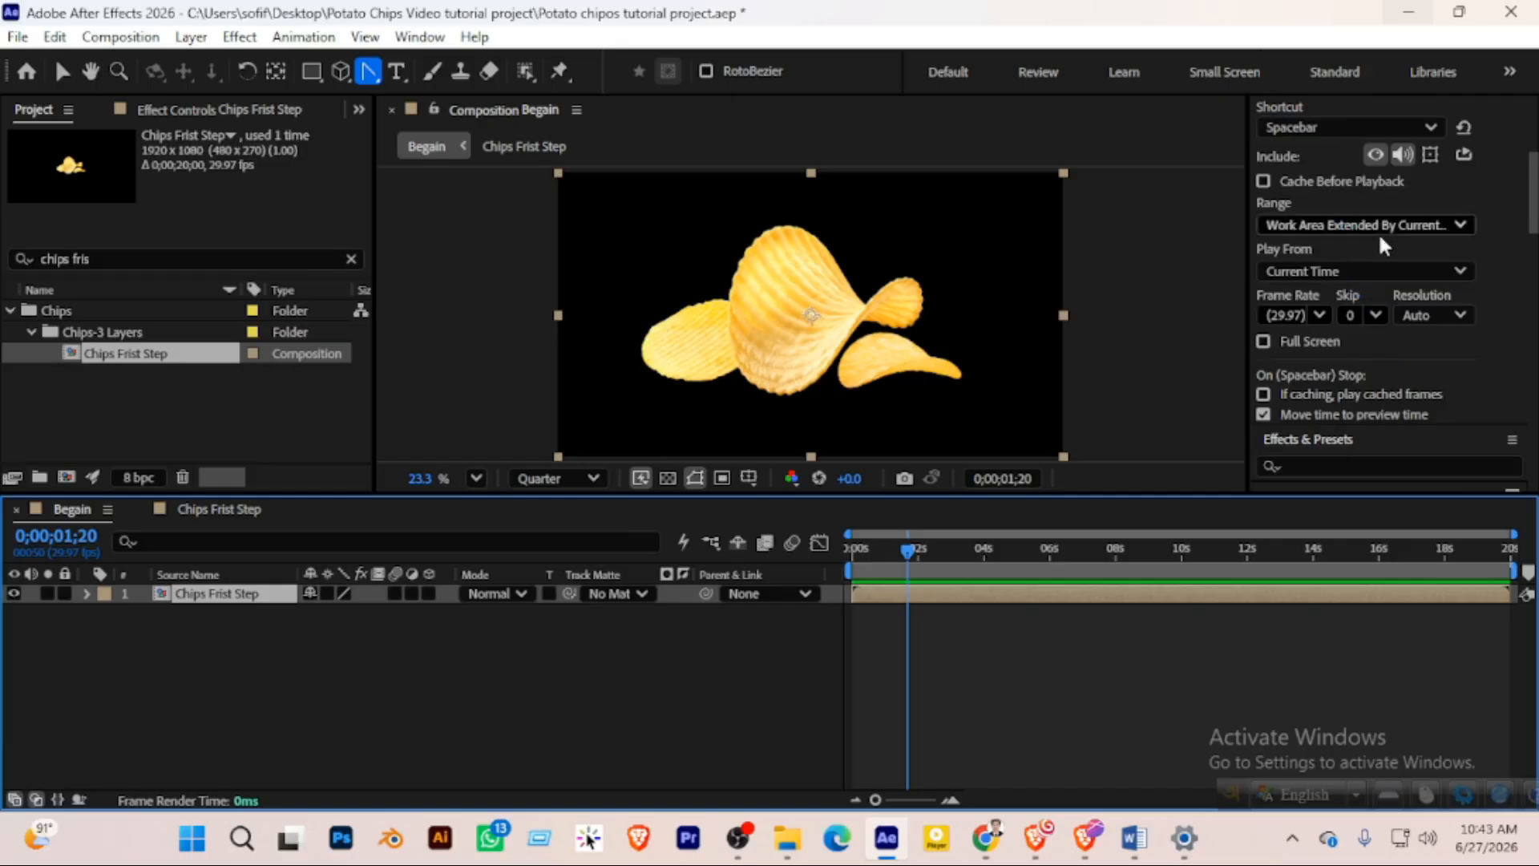
{"action": "scroll", "coordinate": [1398, 316], "scroll_direction": "down", "scroll_amount": 3}
{"action": "left_click", "coordinate": [1347, 271]}
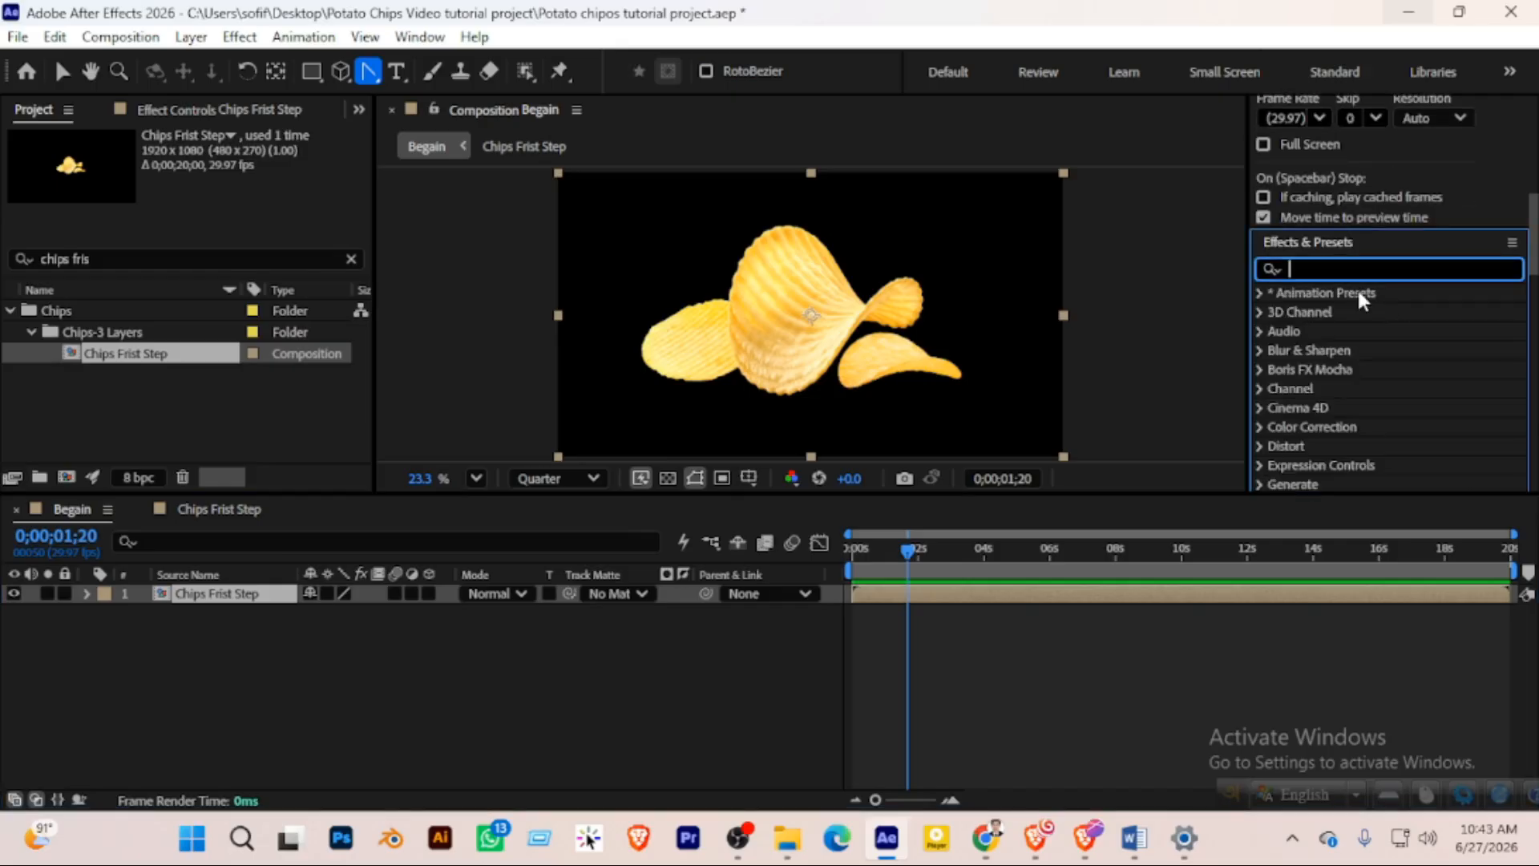
{"action": "type", "text": "shetter"}
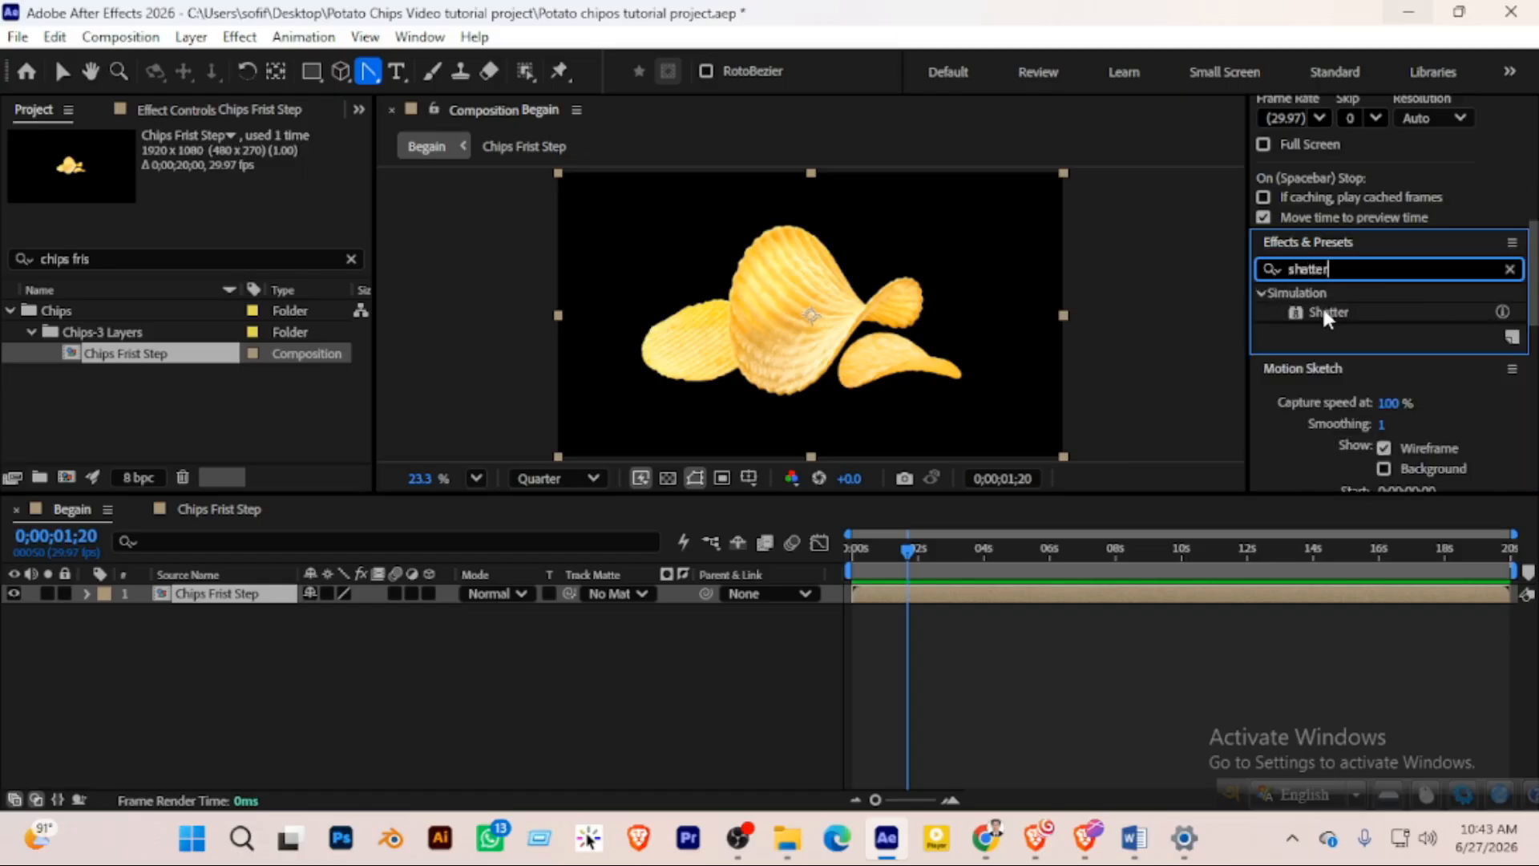
{"action": "left_click_drag", "start_coordinate": [1327, 315], "coordinate": [245, 602]}
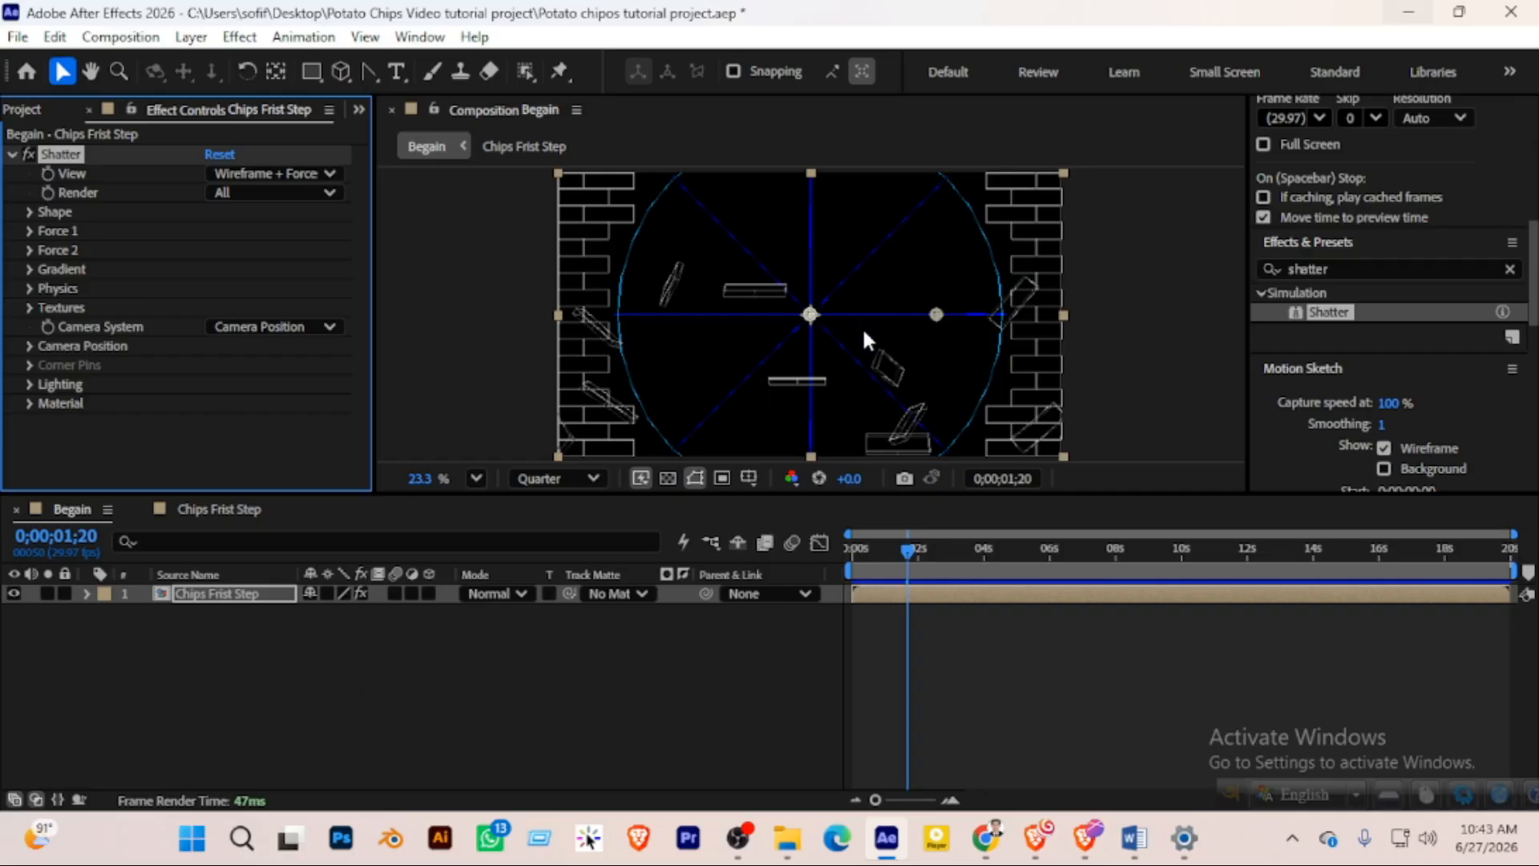
Set the Shatter view to Rendered and move the current time to 0;00;00;18 to check the flying pieces
{"action": "left_click", "coordinate": [320, 174]}
{"action": "left_click", "coordinate": [301, 203]}
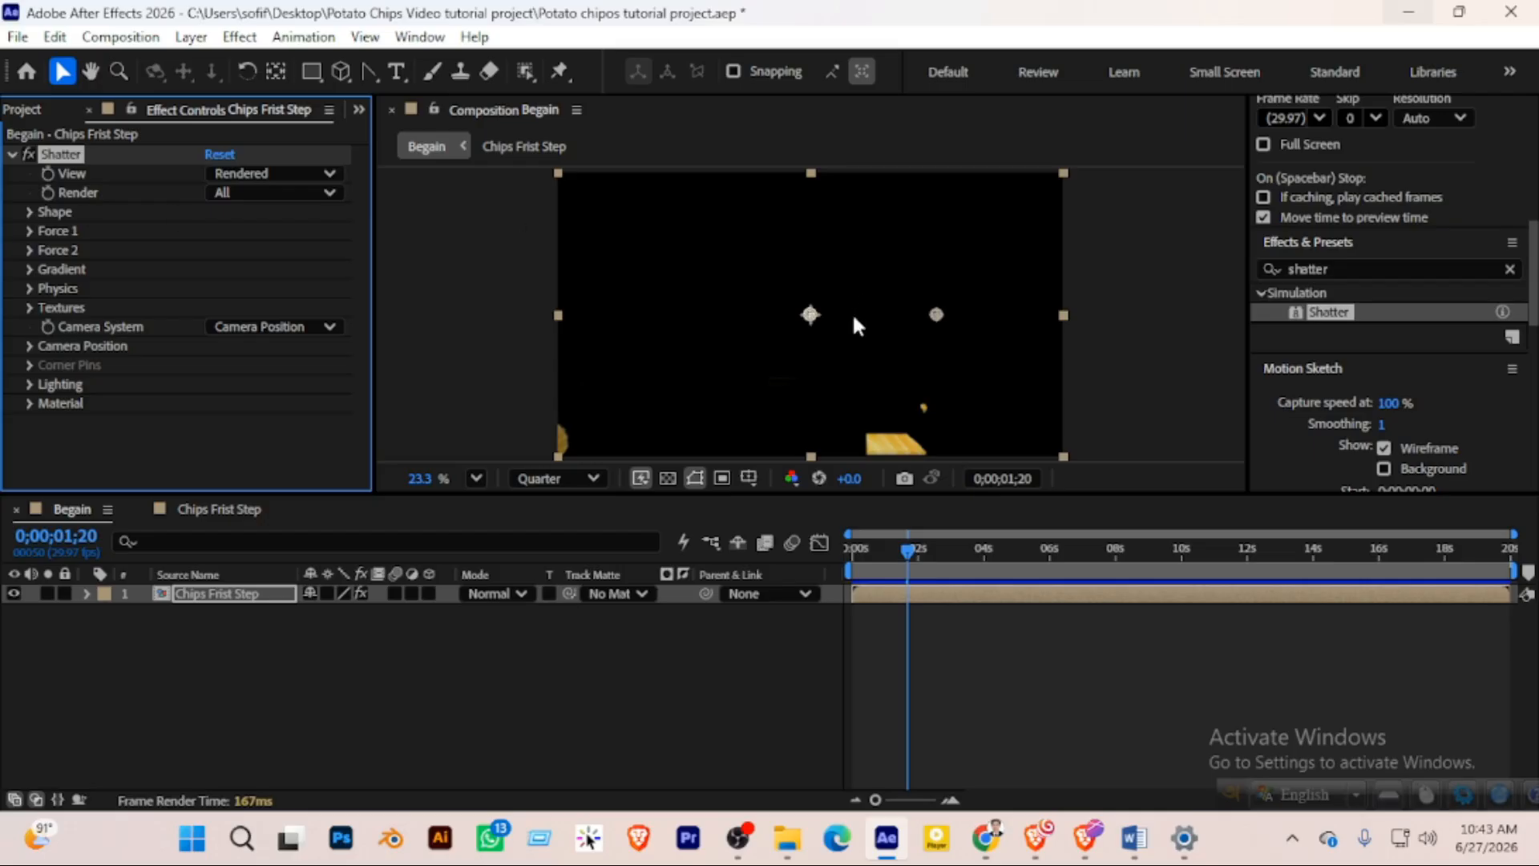
{"action": "left_click_drag", "start_coordinate": [906, 555], "coordinate": [873, 557]}
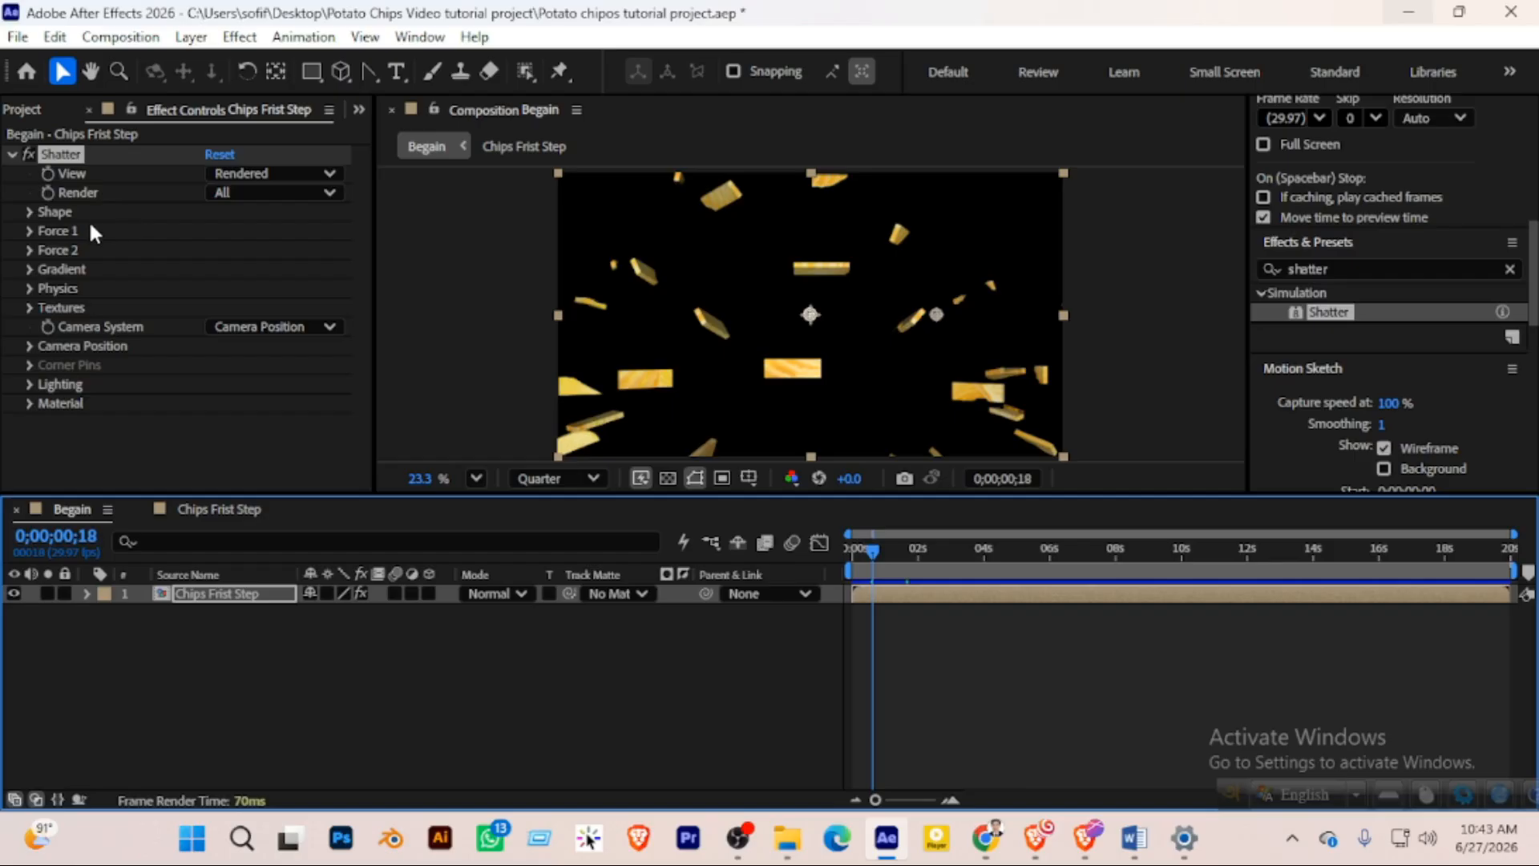
Set the Shatter effect's shape pattern to Glass
{"action": "left_click", "coordinate": [28, 210]}
{"action": "left_click", "coordinate": [27, 210]}
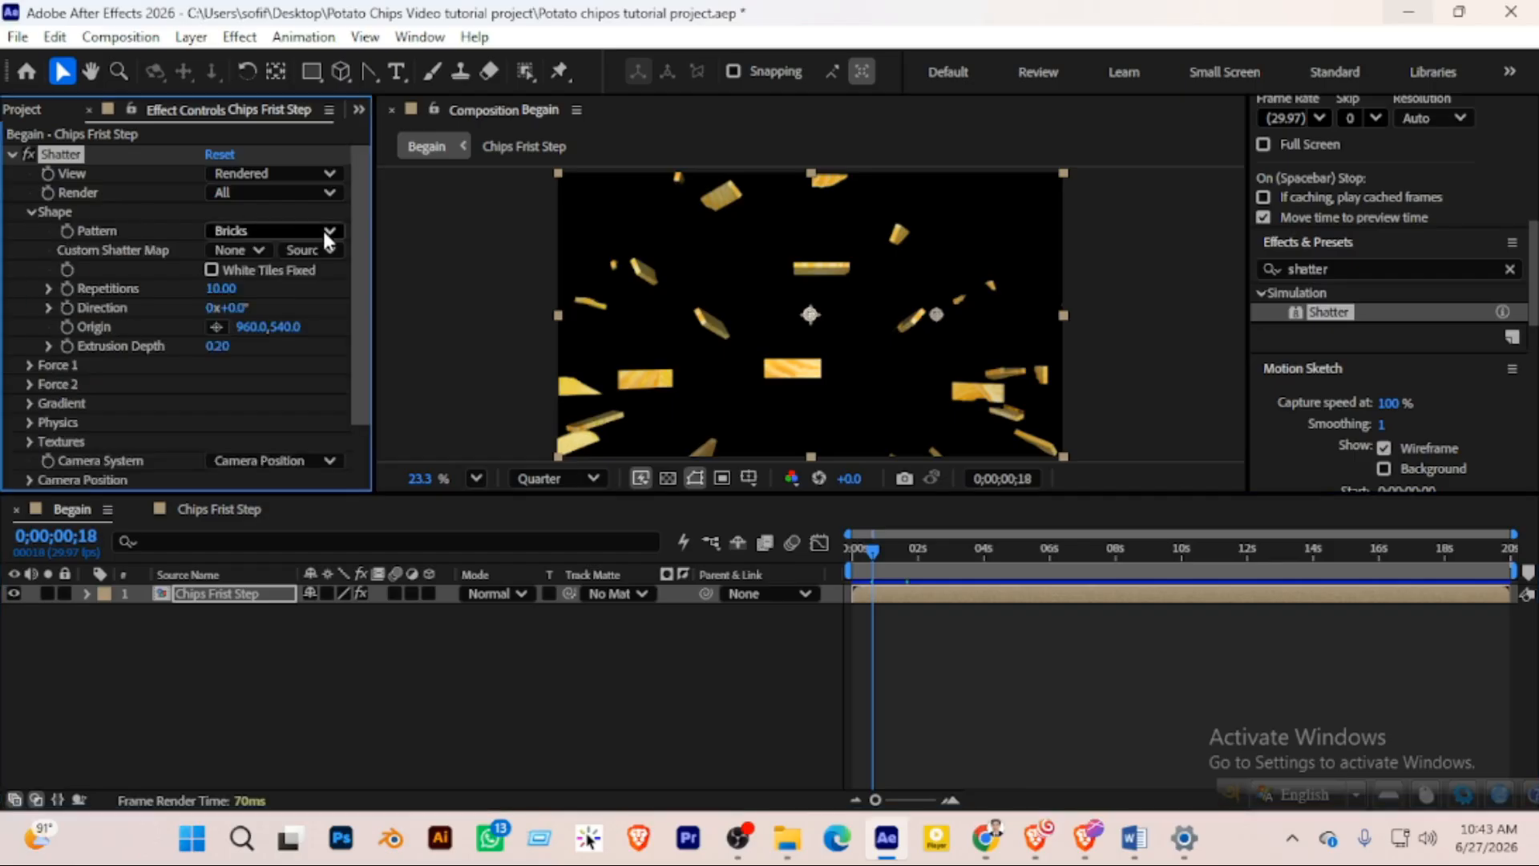
{"action": "left_click", "coordinate": [325, 231]}
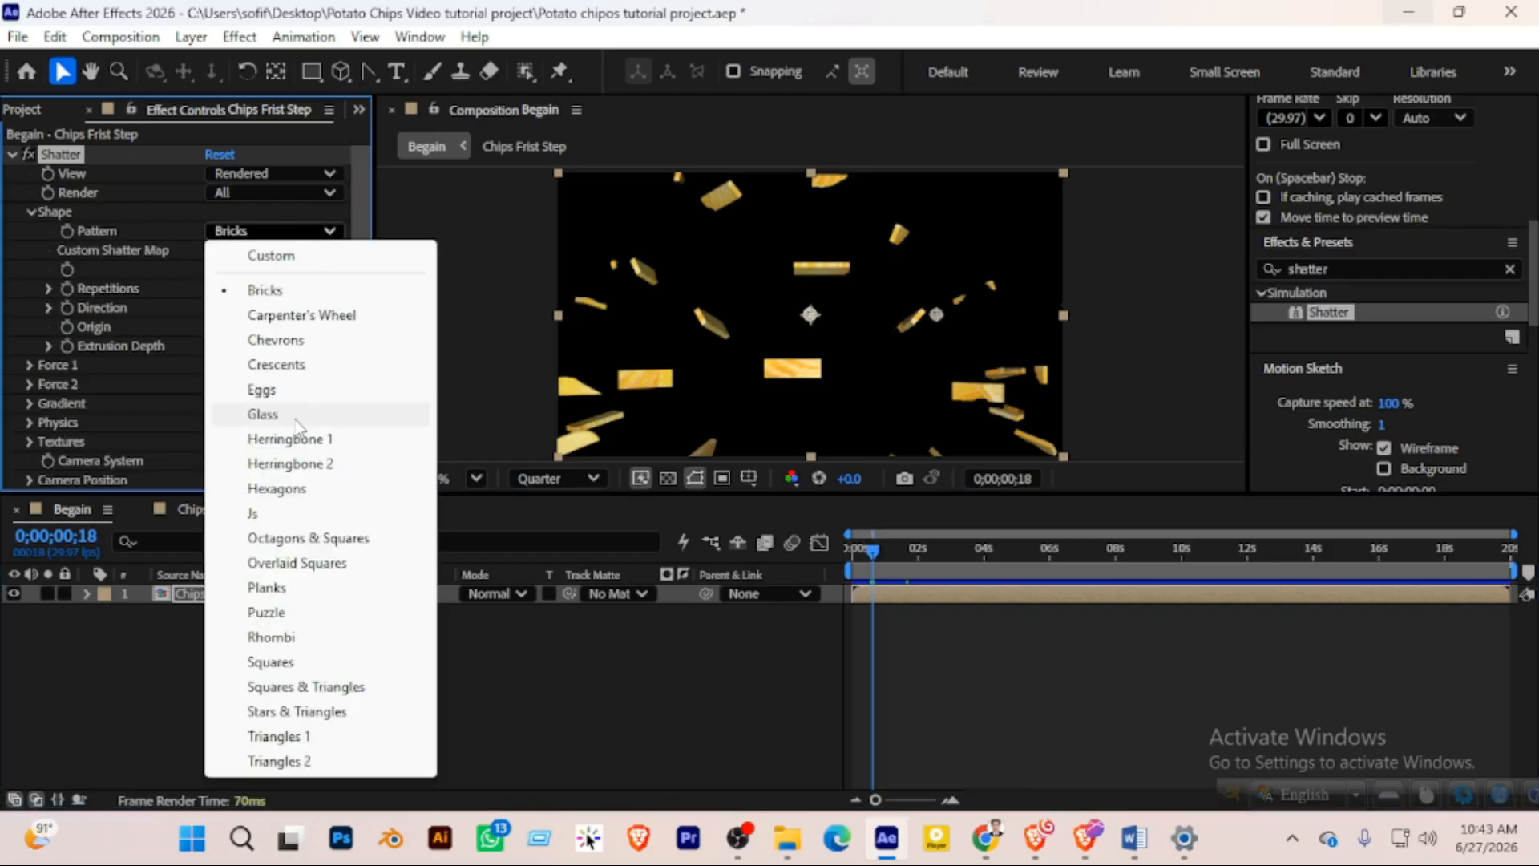
{"action": "left_click", "coordinate": [264, 414]}
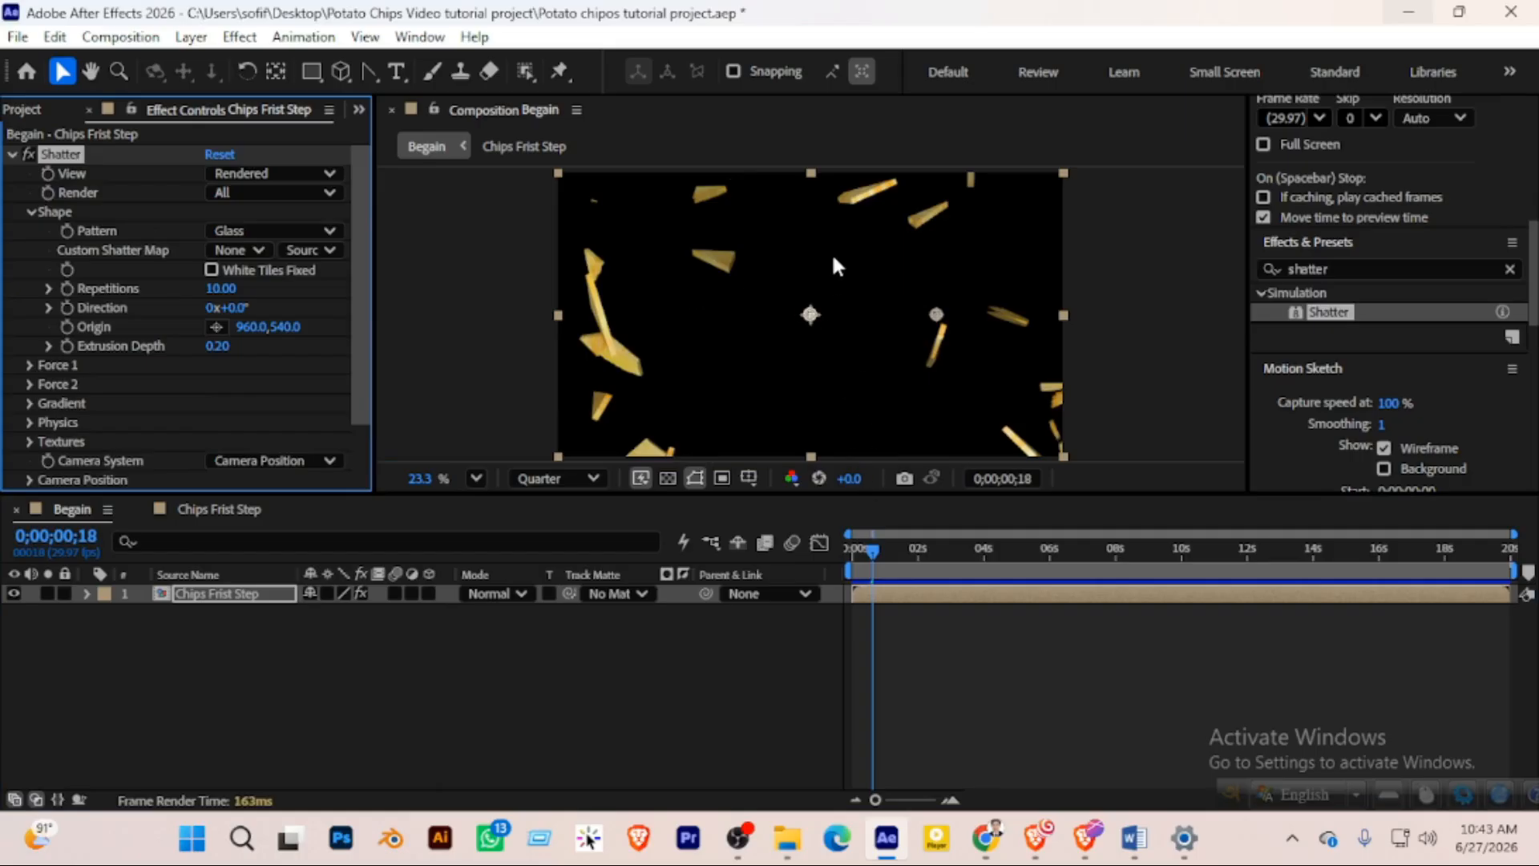
Reduce the Shatter shape's Extrusion Depth to 0.09 for thinner glass pieces
{"action": "scroll", "coordinate": [856, 207], "scroll_direction": "up", "scroll_amount": 4}
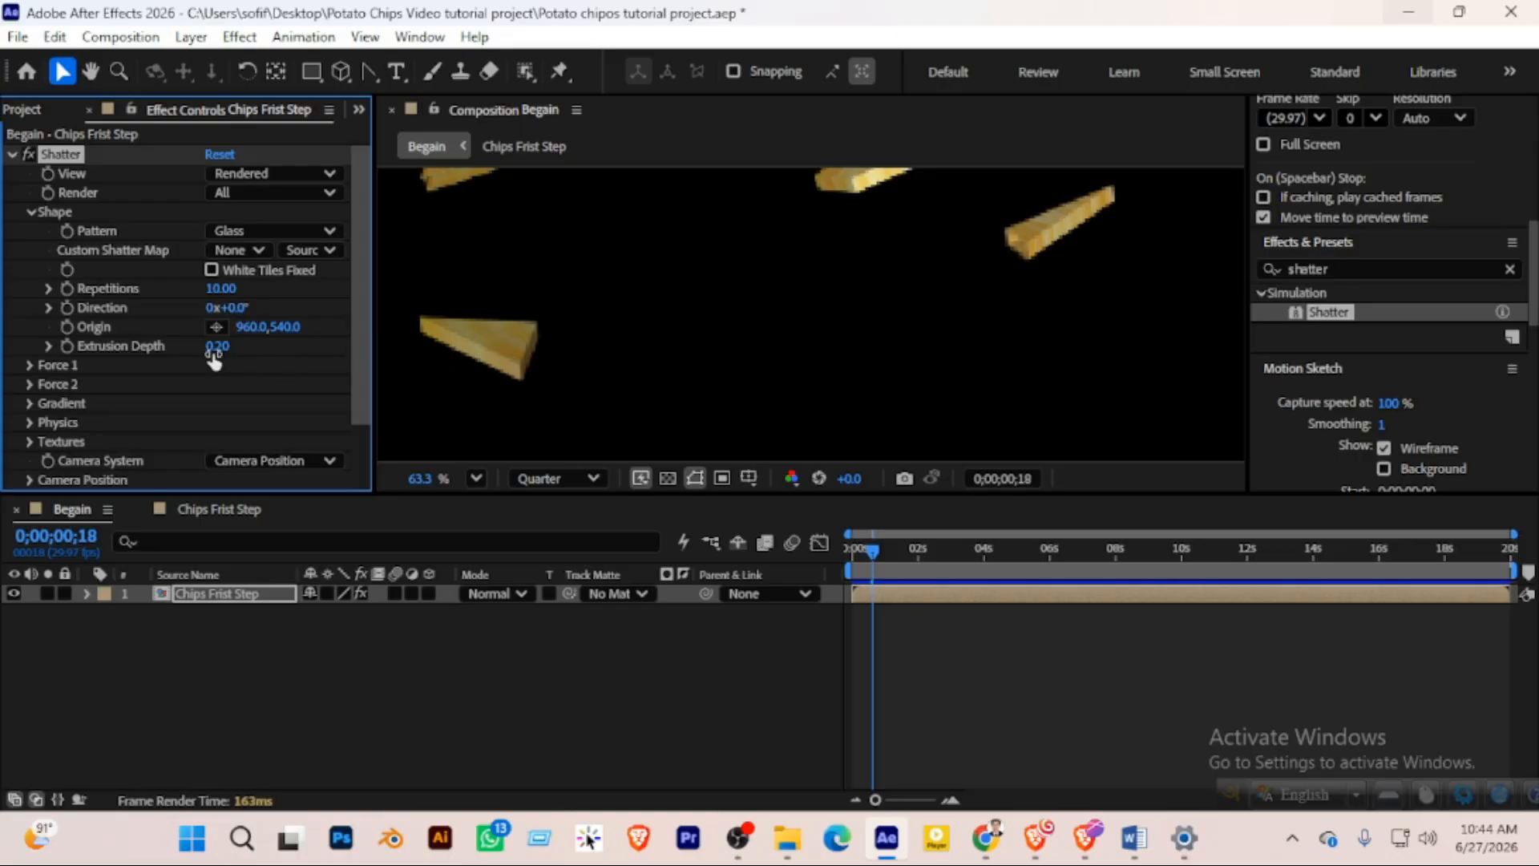
{"action": "left_click_drag", "start_coordinate": [214, 361], "coordinate": [210, 346]}
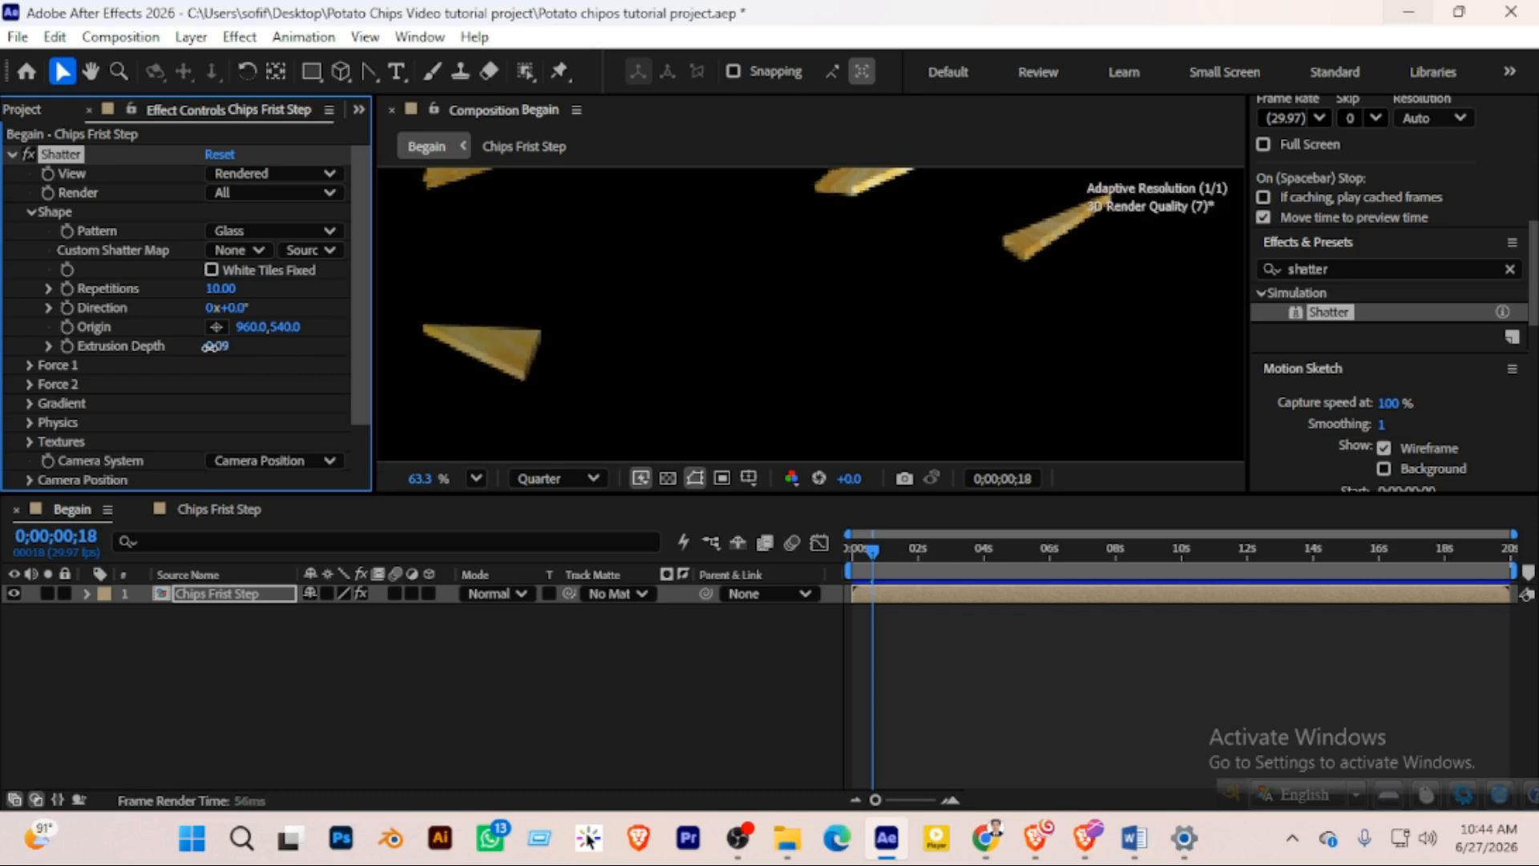
{"action": "scroll", "coordinate": [892, 271], "scroll_direction": "down", "scroll_amount": 3}
{"action": "scroll", "coordinate": [893, 271], "scroll_direction": "up", "scroll_amount": 2}
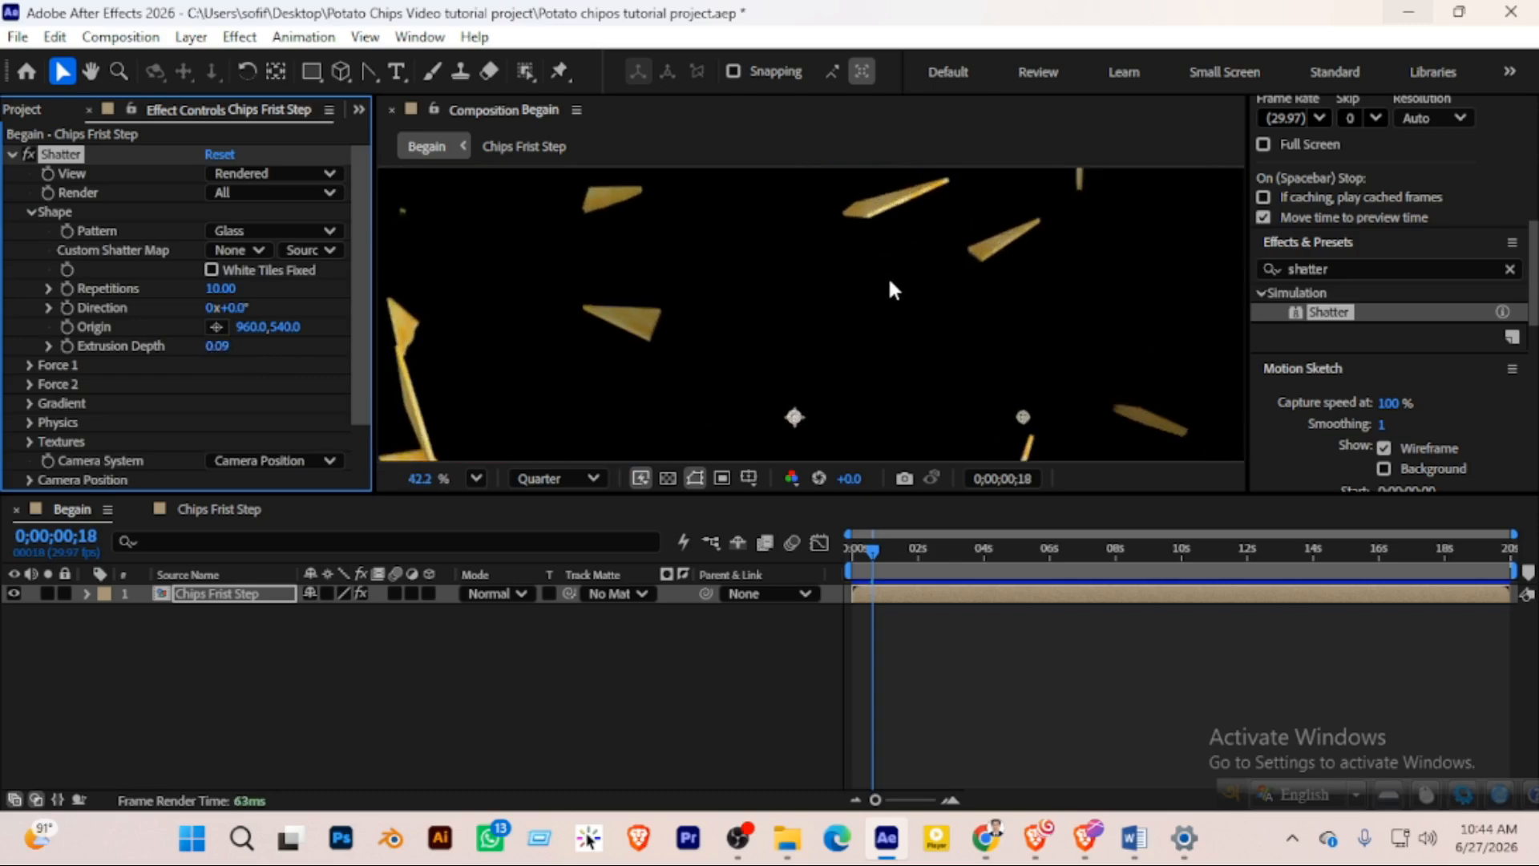
Check the chips animation from the first frame with Shatter temporarily disabled, and re-enable the effect at 0;00;00;29
{"action": "left_click_drag", "start_coordinate": [872, 555], "coordinate": [848, 551]}
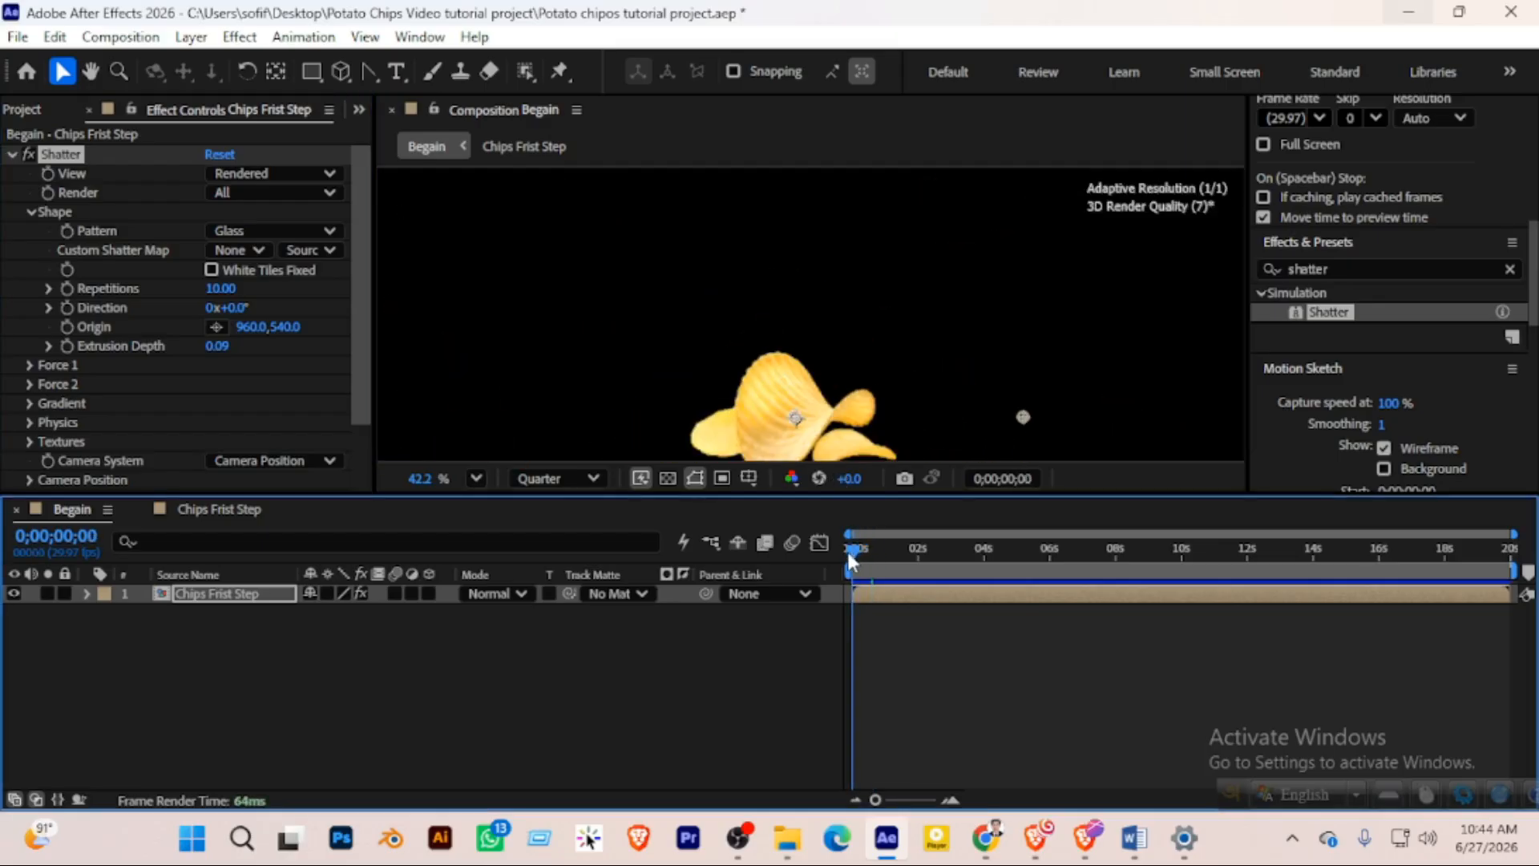
{"action": "left_click_drag", "start_coordinate": [800, 280], "coordinate": [800, 288]}
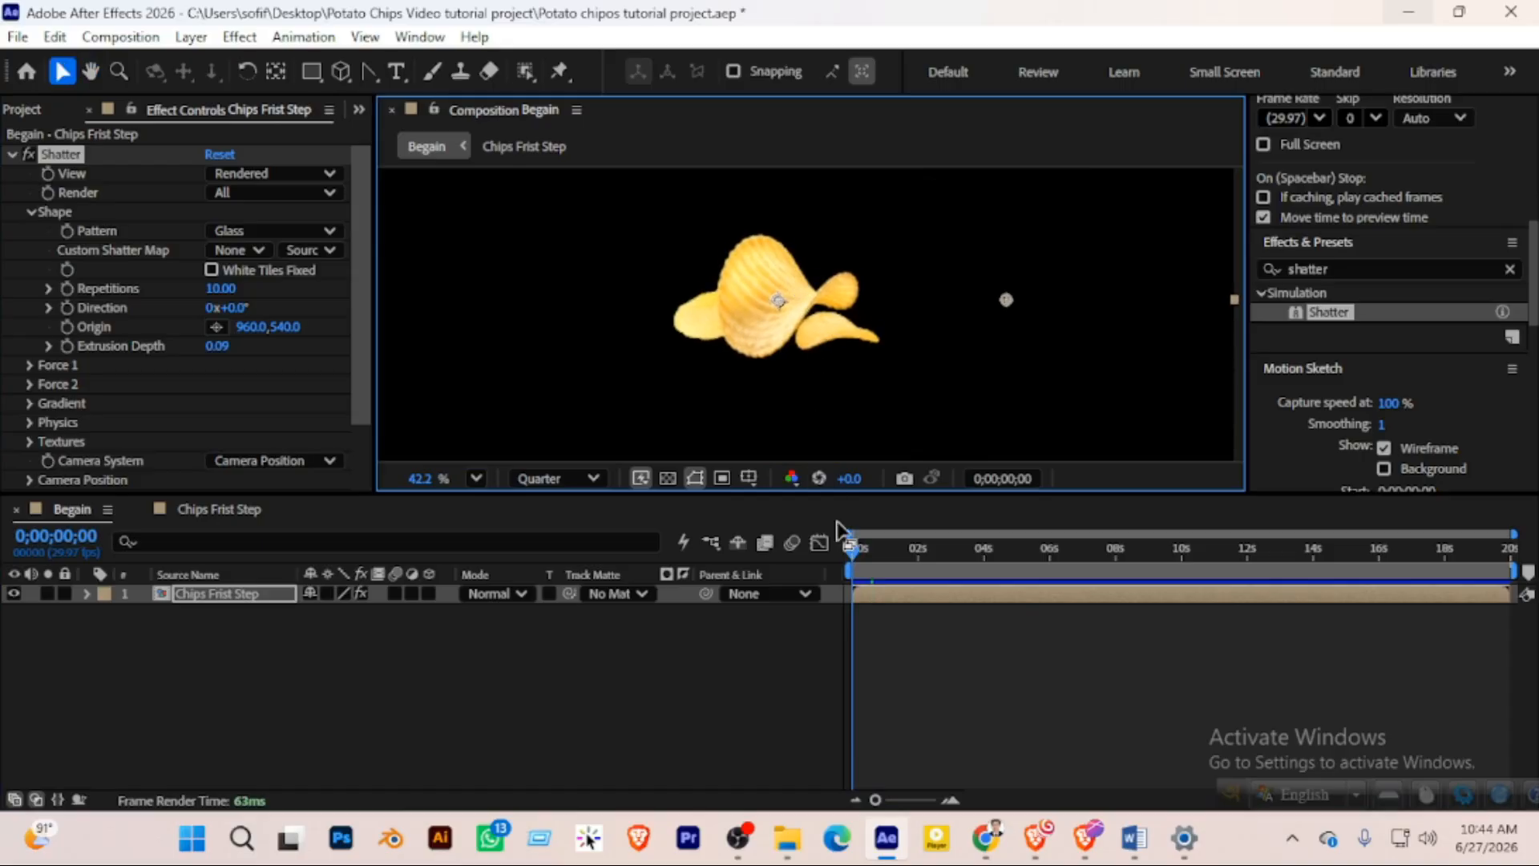
{"action": "left_click_drag", "start_coordinate": [850, 548], "coordinate": [850, 552]}
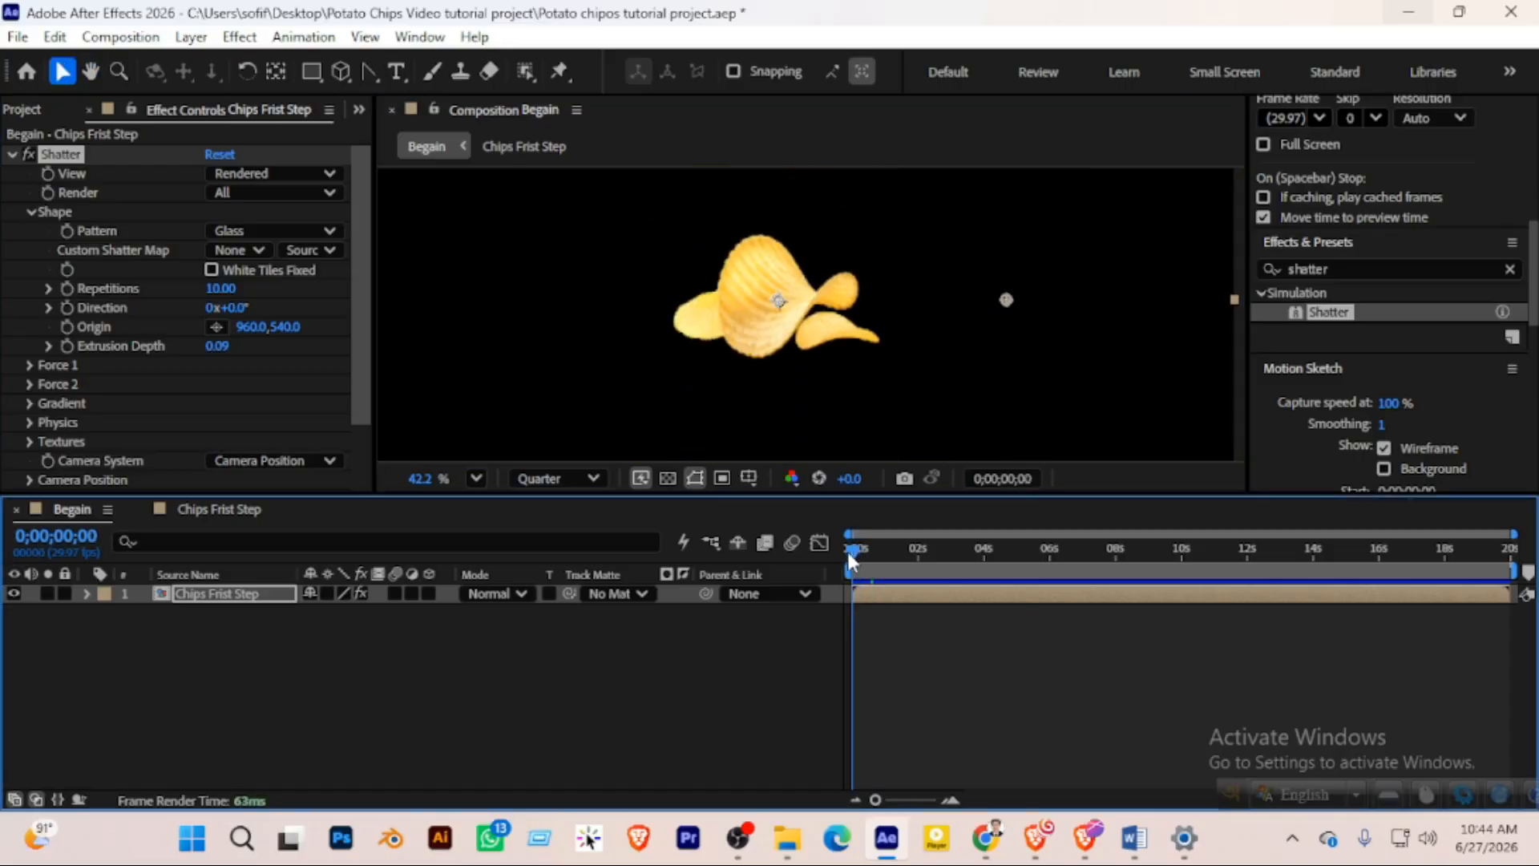
{"action": "left_click", "coordinate": [30, 154]}
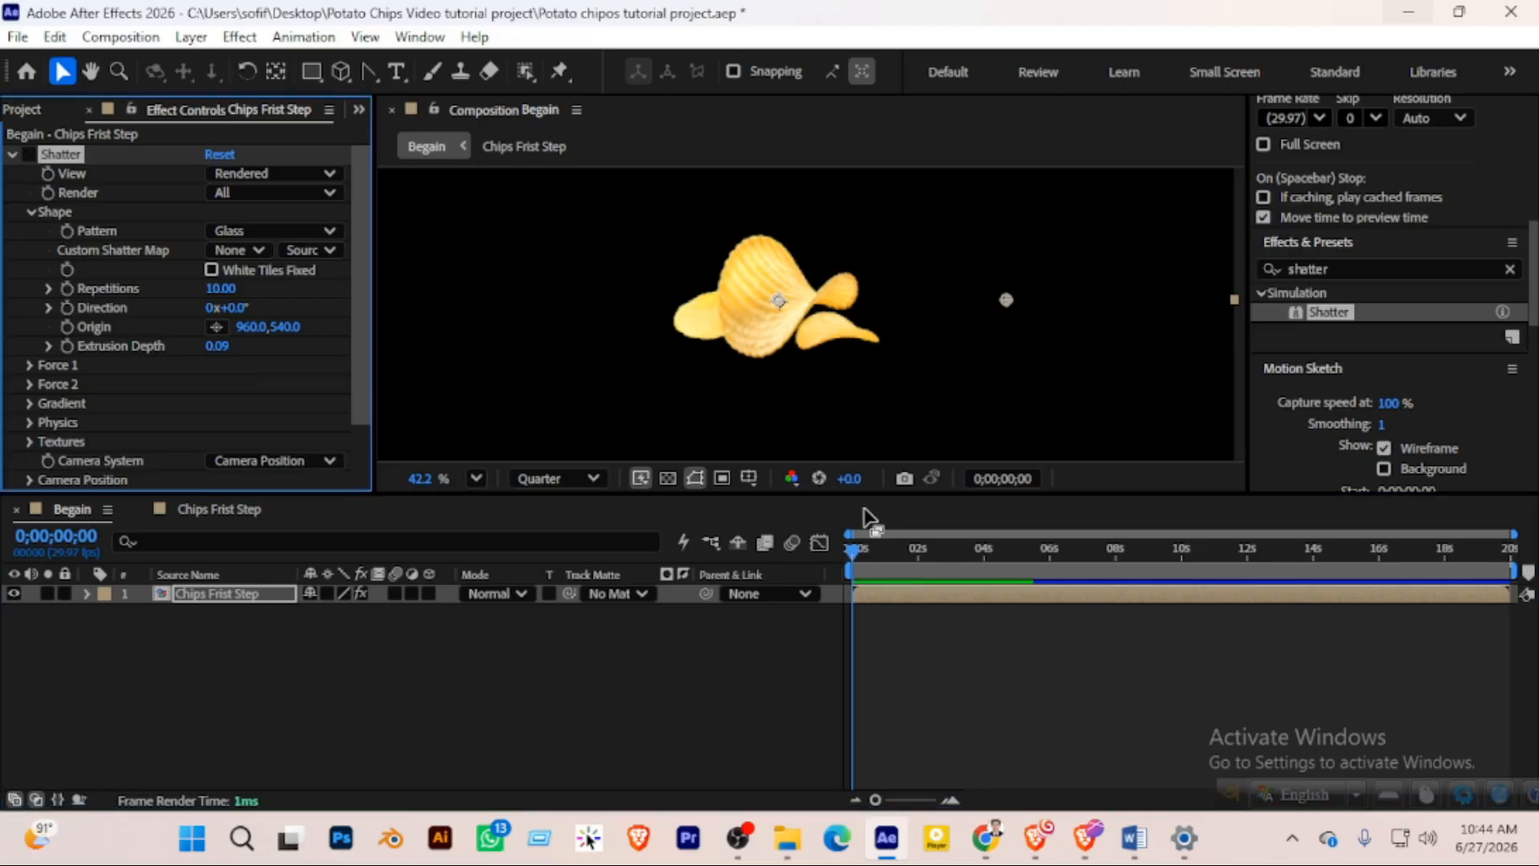
{"action": "left_click_drag", "start_coordinate": [852, 554], "coordinate": [949, 545]}
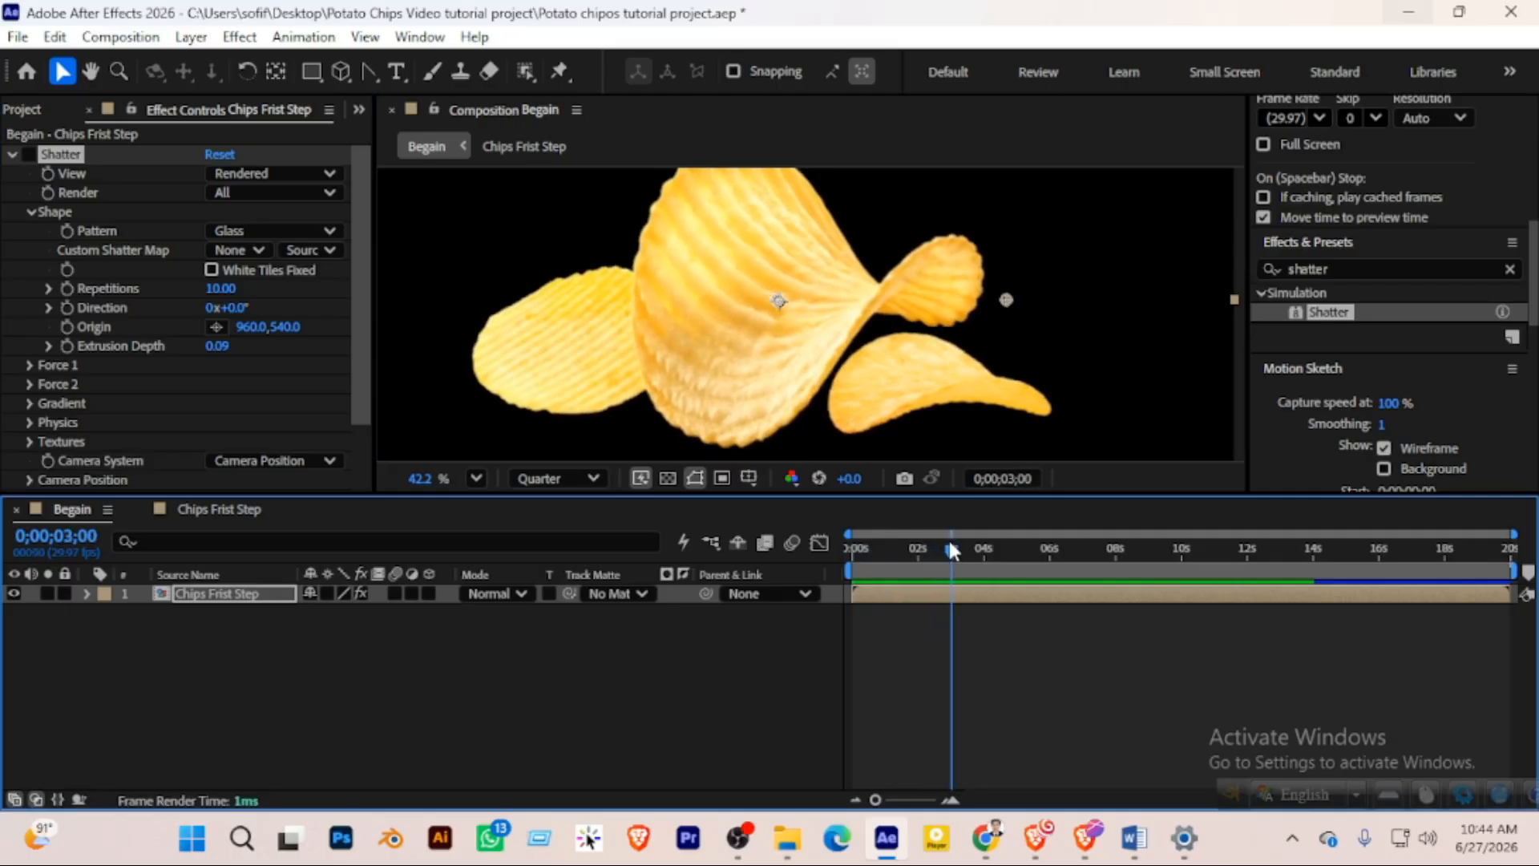
{"action": "left_click_drag", "start_coordinate": [953, 548], "coordinate": [884, 546]}
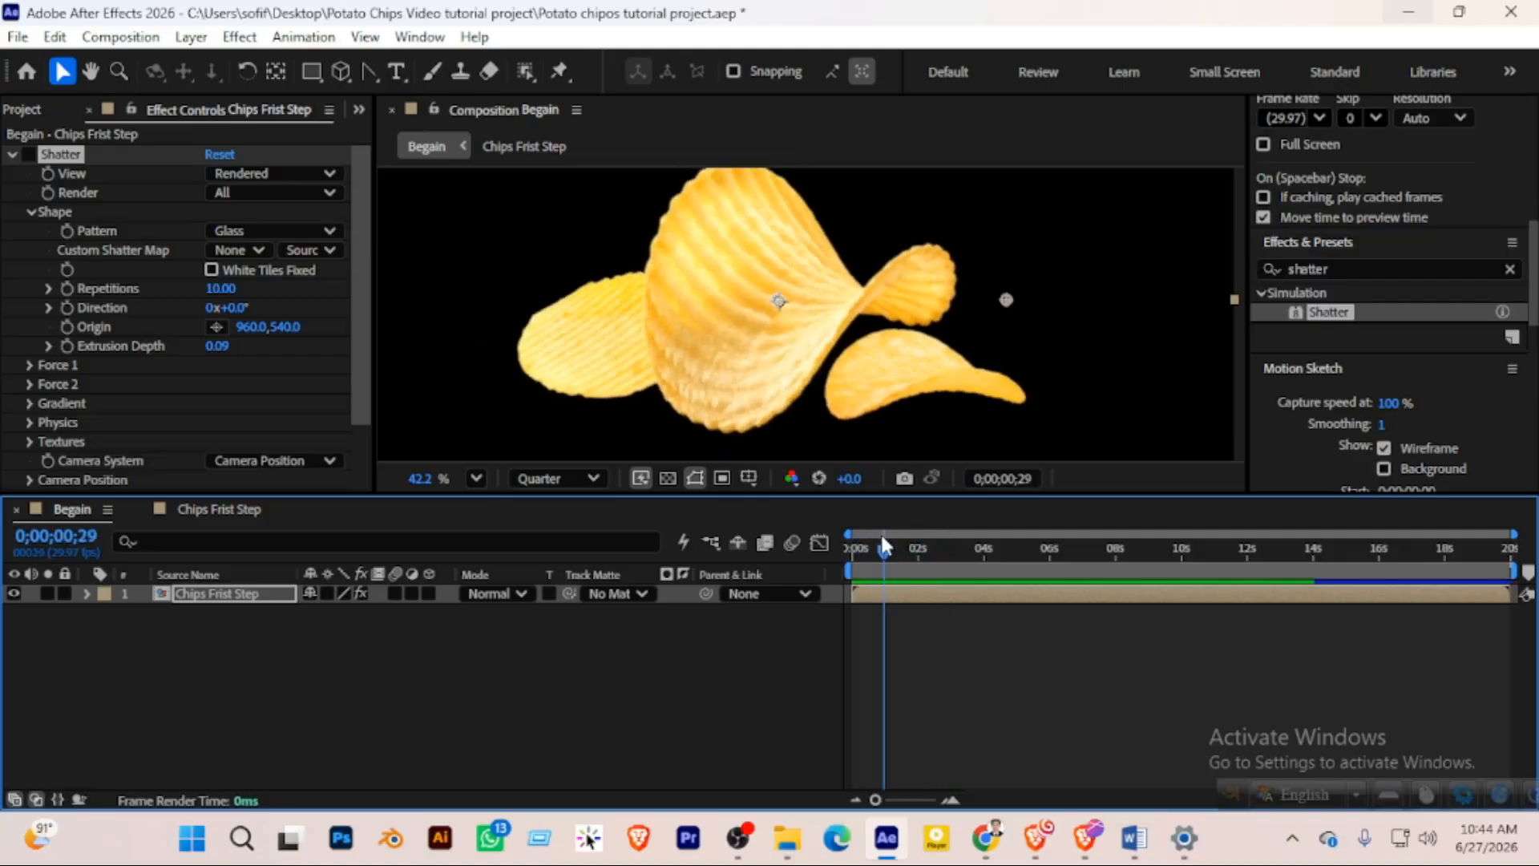
{"action": "left_click", "coordinate": [27, 154]}
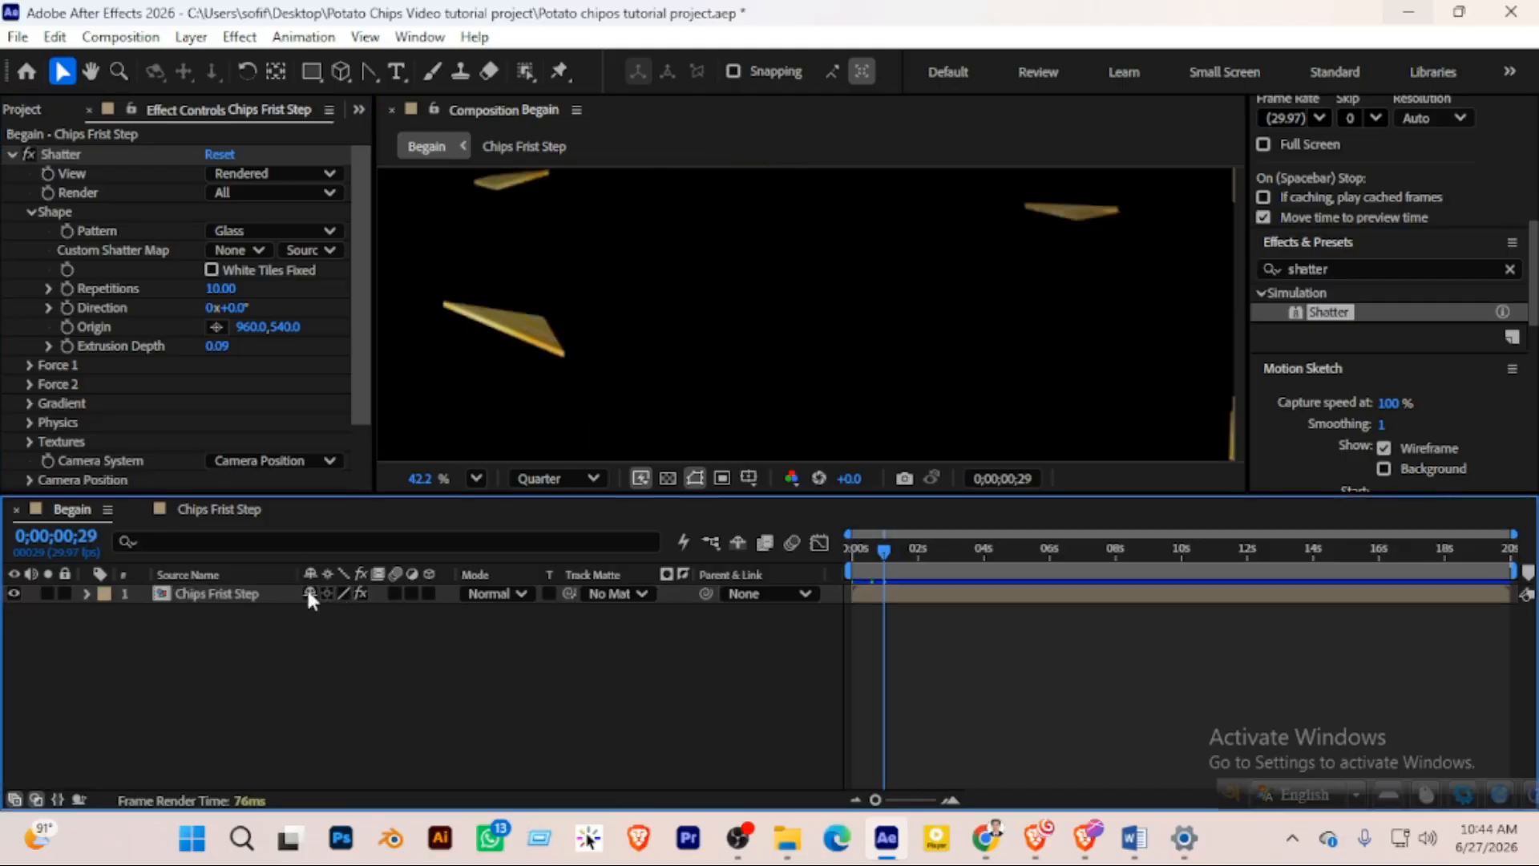
Create a white 1920 x 1080 px solid named Mask in the Begain composition and fit it in the viewer
{"action": "right_click", "coordinate": [235, 669]}
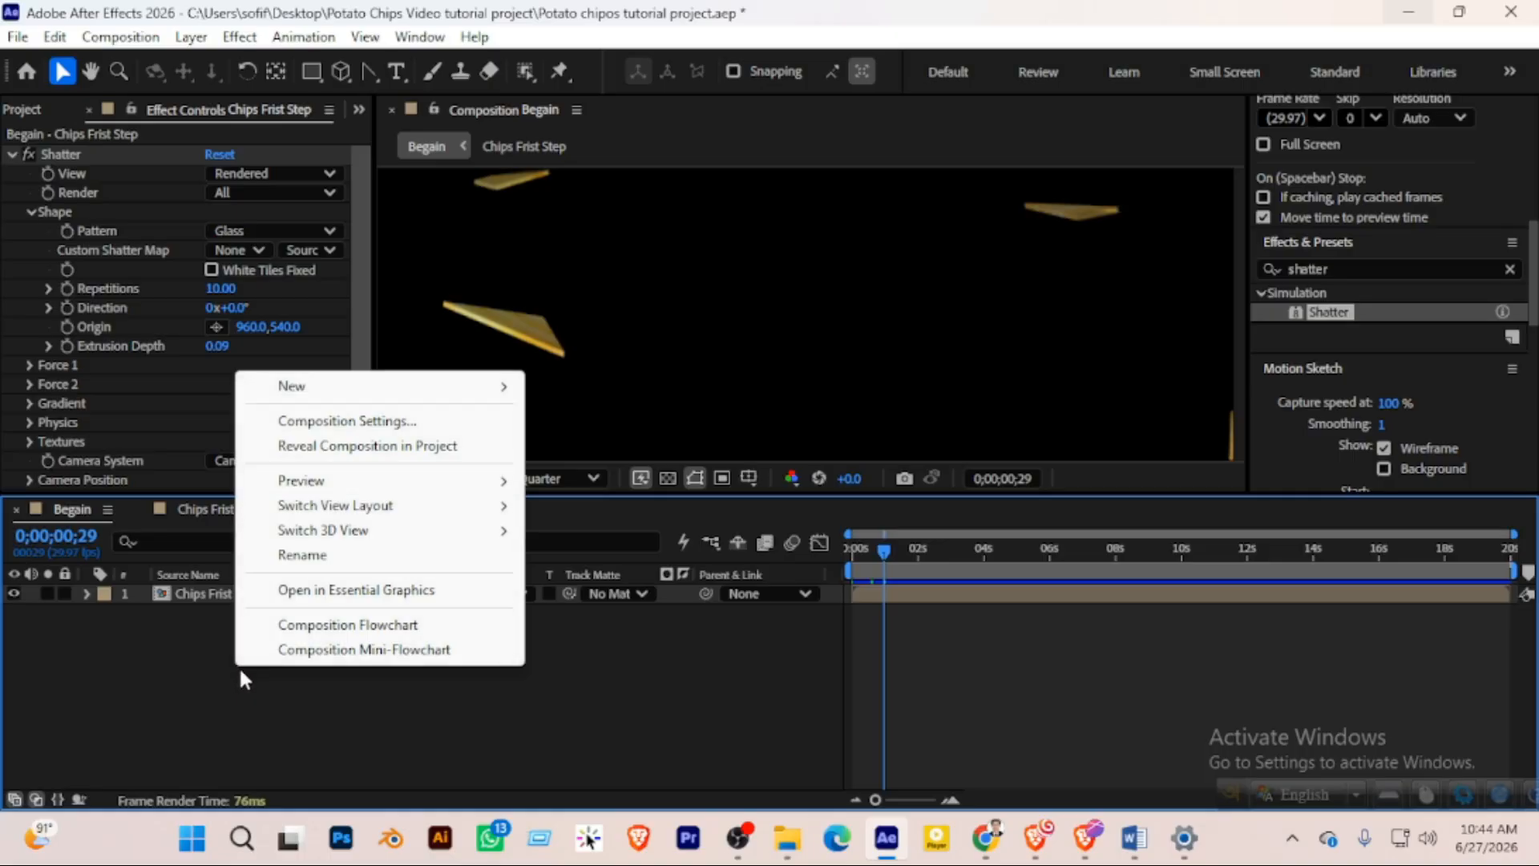
{"action": "right_click", "coordinate": [226, 671]}
{"action": "mouse_move", "coordinate": [334, 392]}
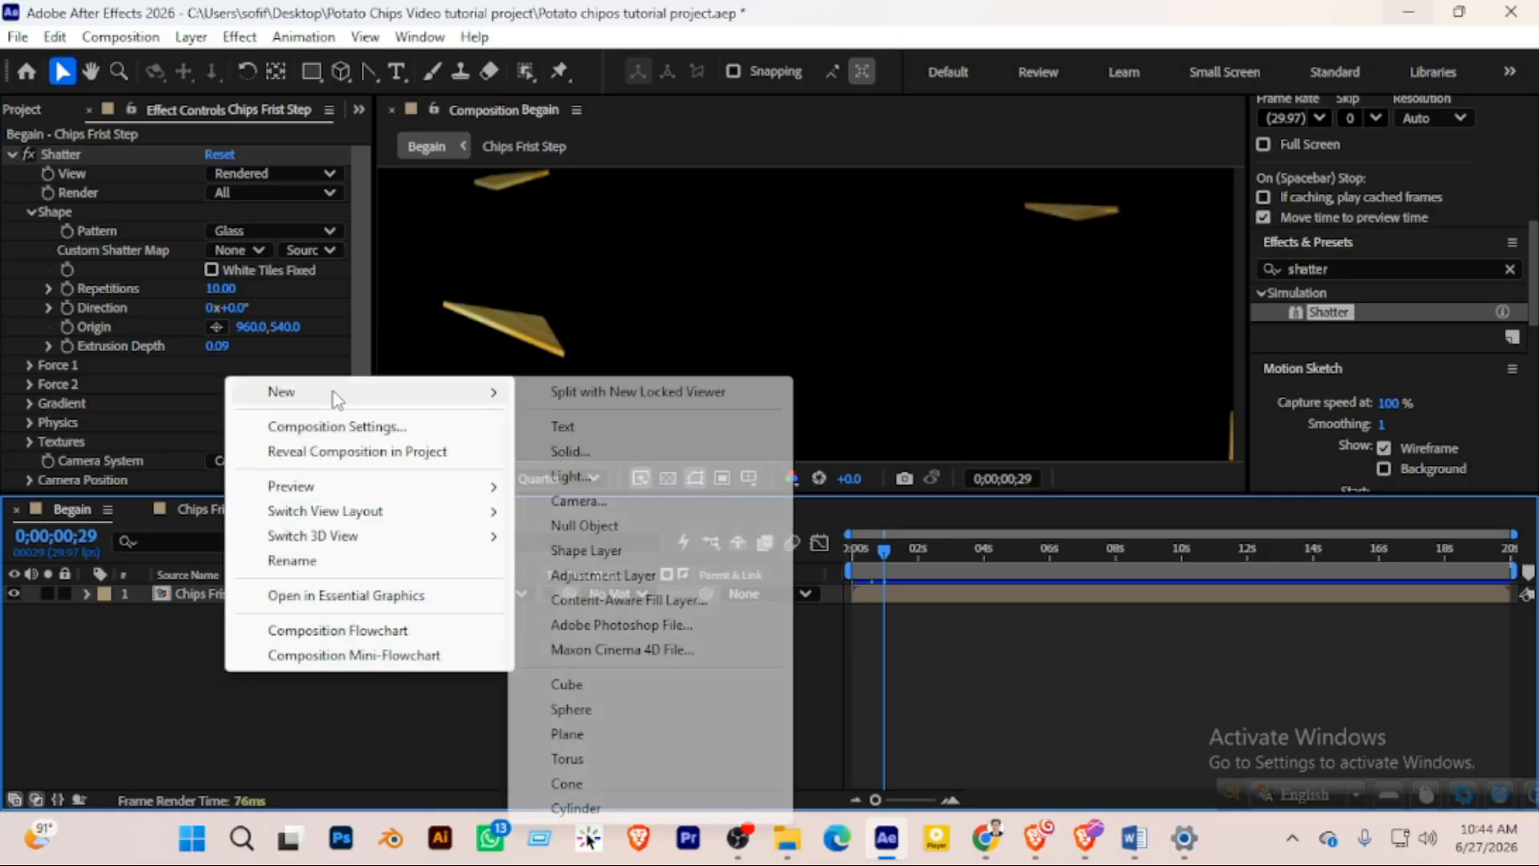
{"action": "left_click", "coordinate": [574, 451]}
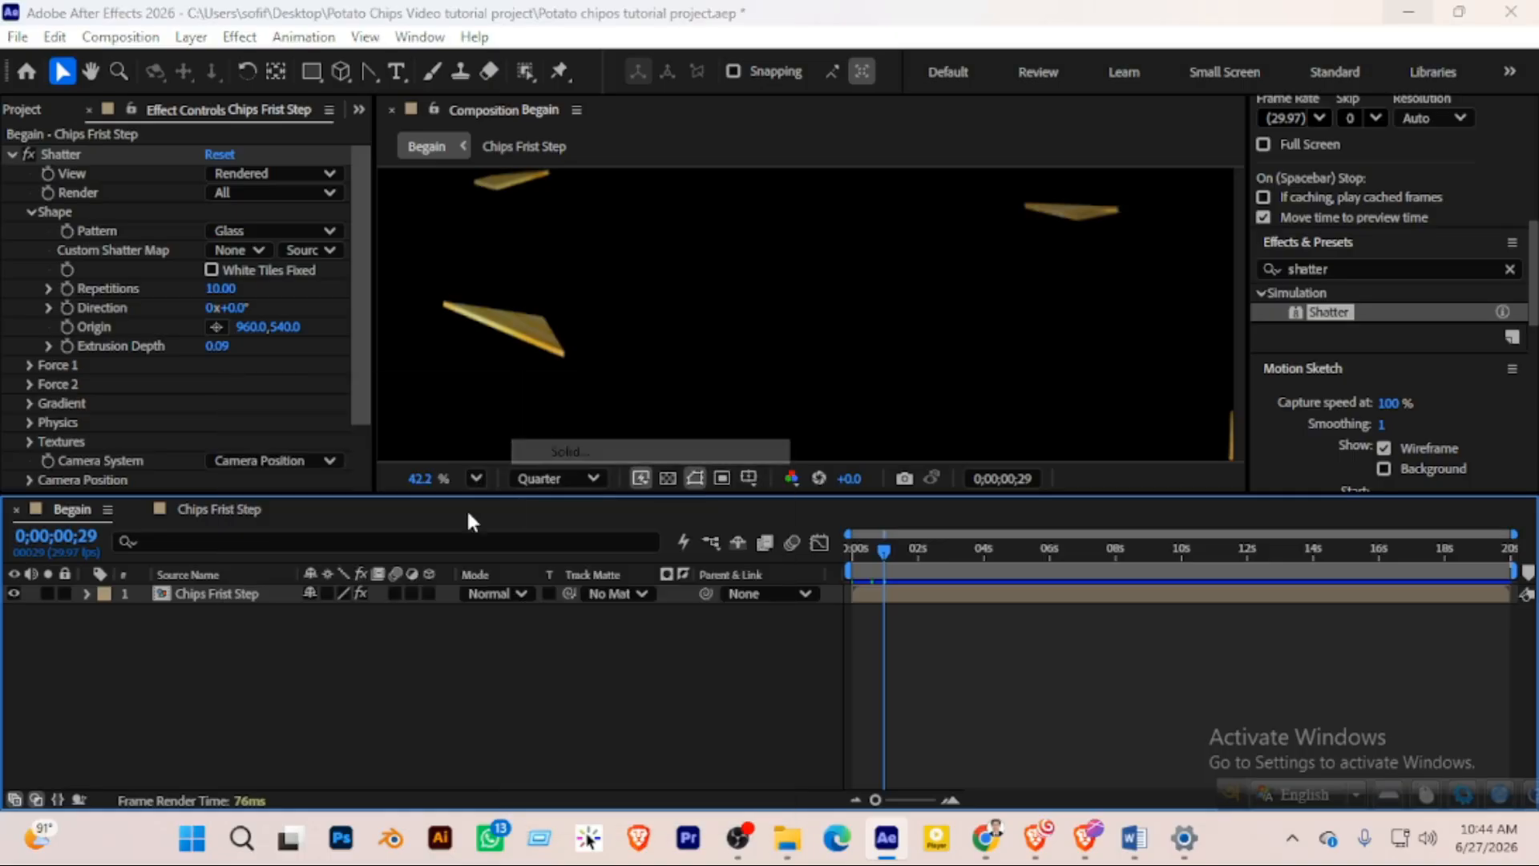
{"action": "left_click_drag", "start_coordinate": [746, 169], "coordinate": [716, 170]}
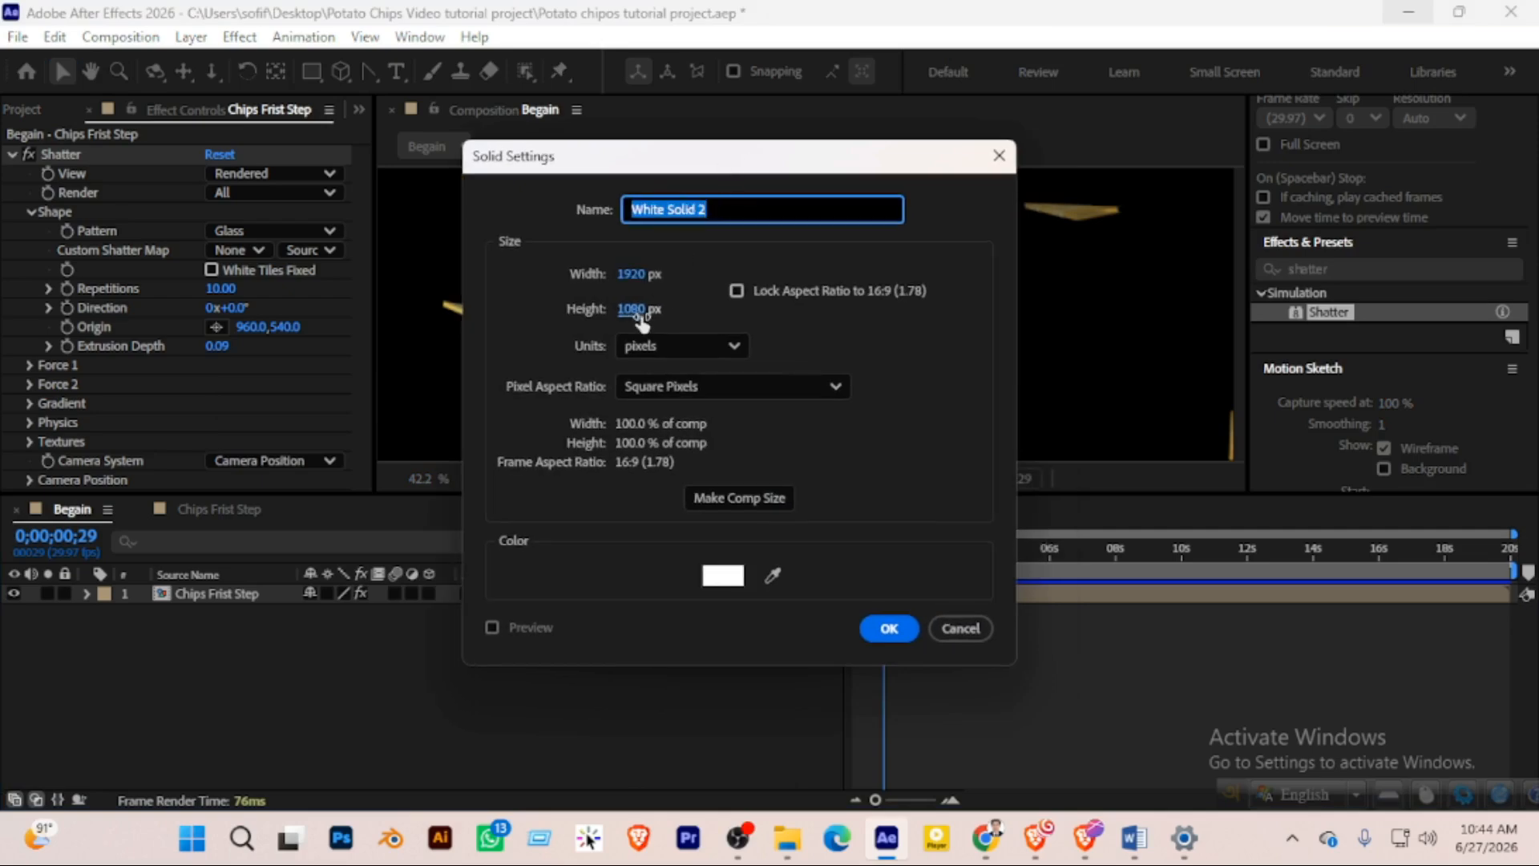
{"action": "type", "text": "Mask"}
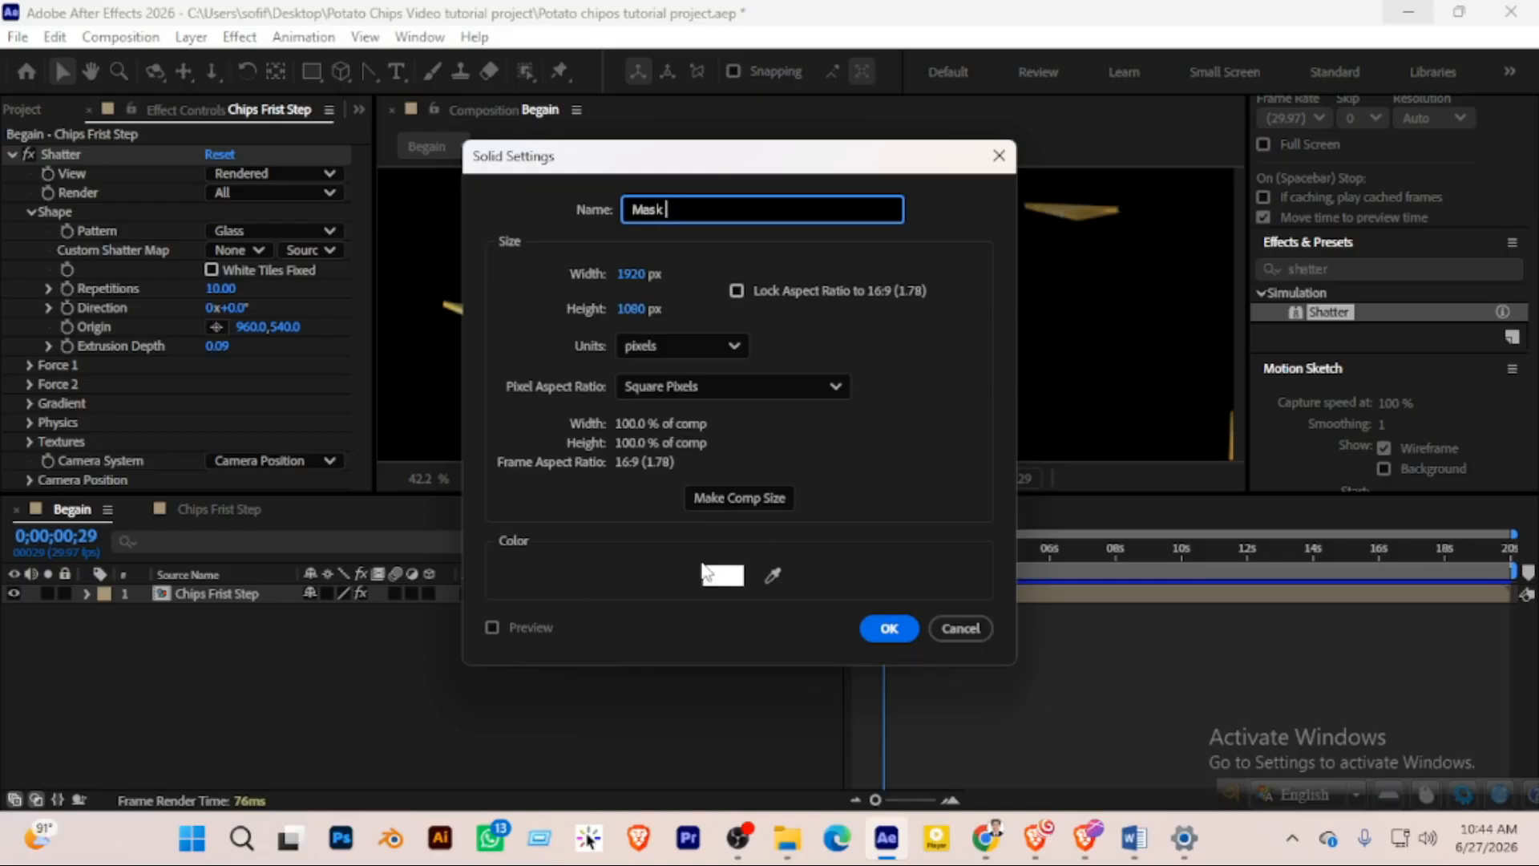
{"action": "left_click", "coordinate": [888, 628]}
{"action": "key", "text": "shift+slash"}
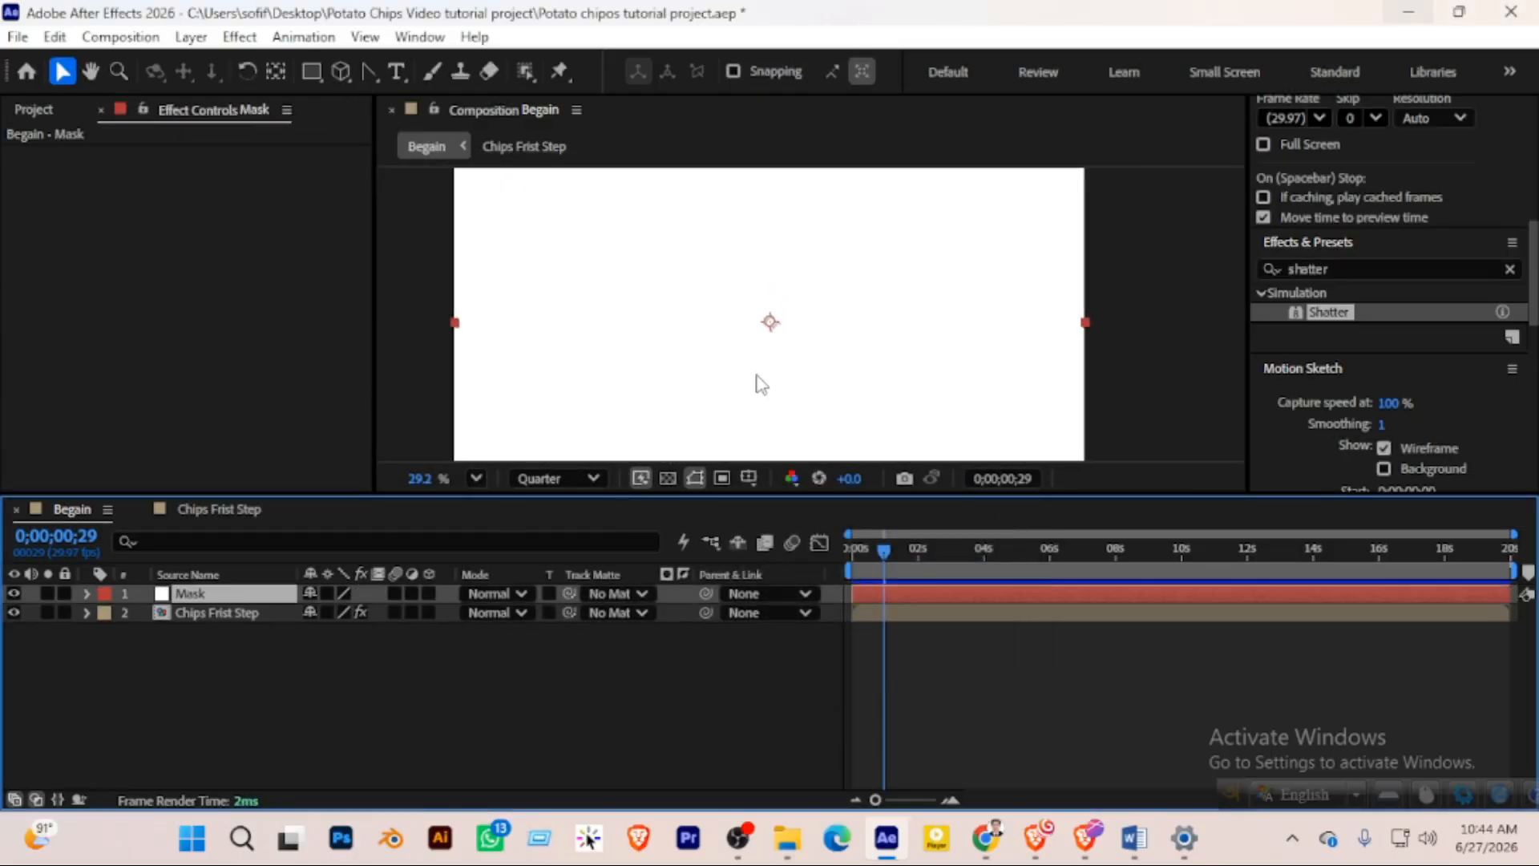
{"action": "scroll", "coordinate": [757, 377], "scroll_direction": "down", "scroll_amount": 1}
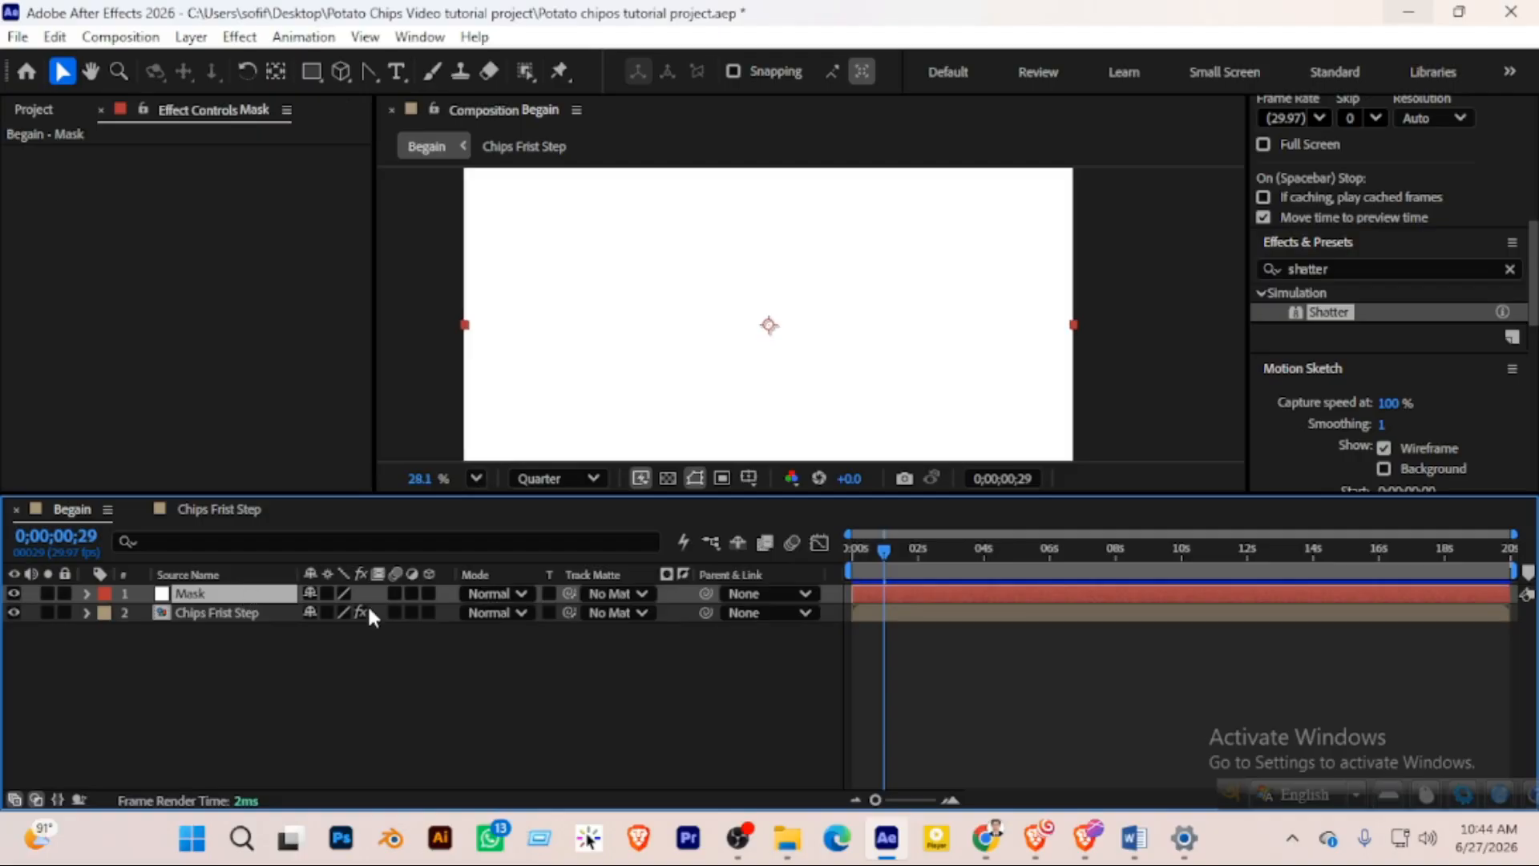
Set the Mask layer as the Gradient Layer of the Shatter effect on Chips Frist Step and hide the Mask layer
{"action": "left_click", "coordinate": [234, 612]}
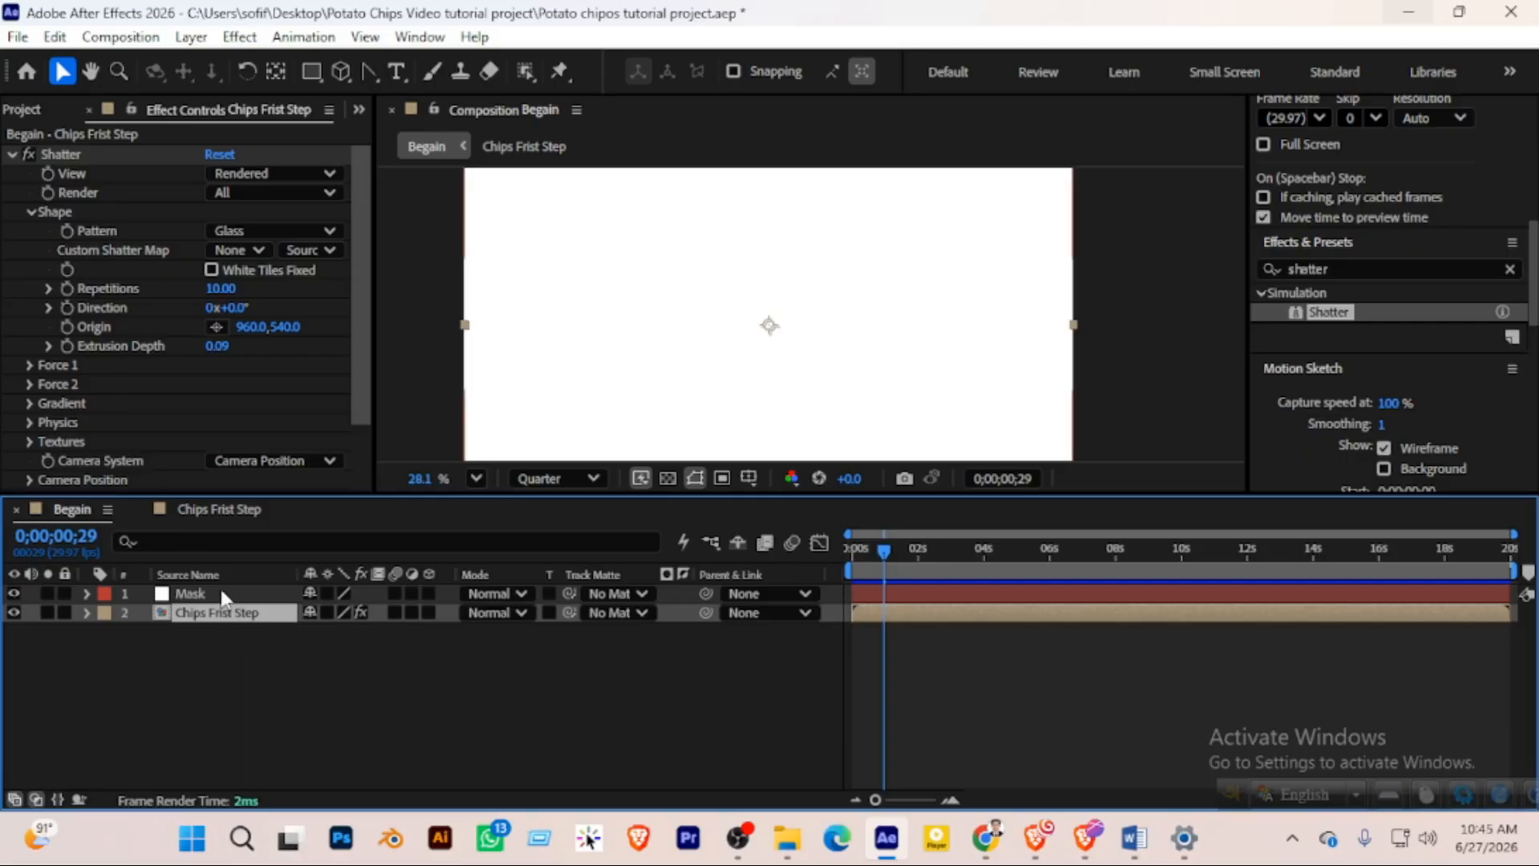
{"action": "left_click", "coordinate": [222, 600]}
{"action": "left_click", "coordinate": [218, 610]}
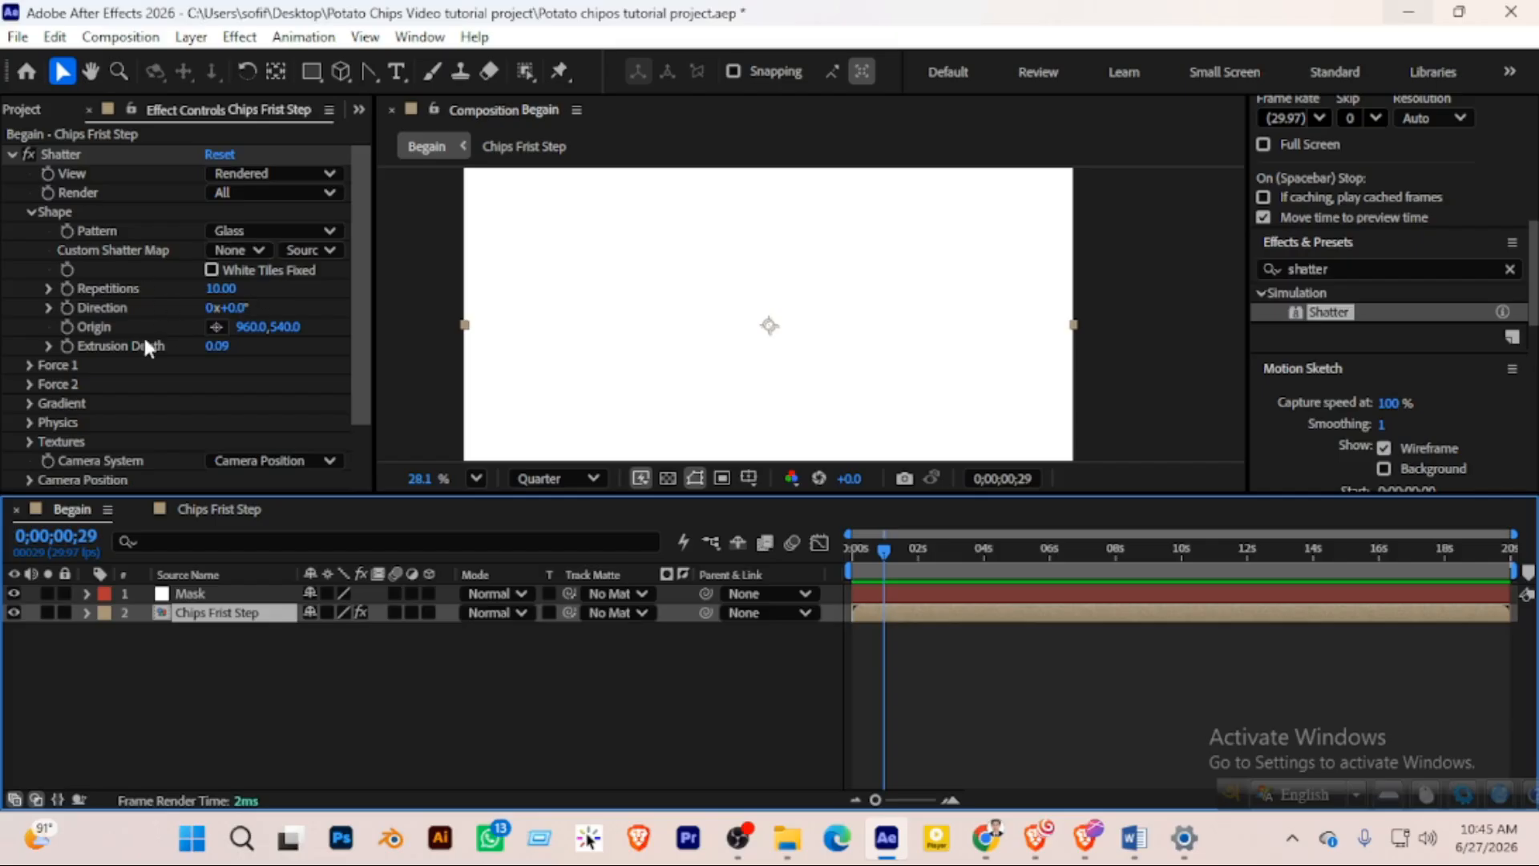
{"action": "scroll", "coordinate": [129, 397], "scroll_direction": "down", "scroll_amount": 1}
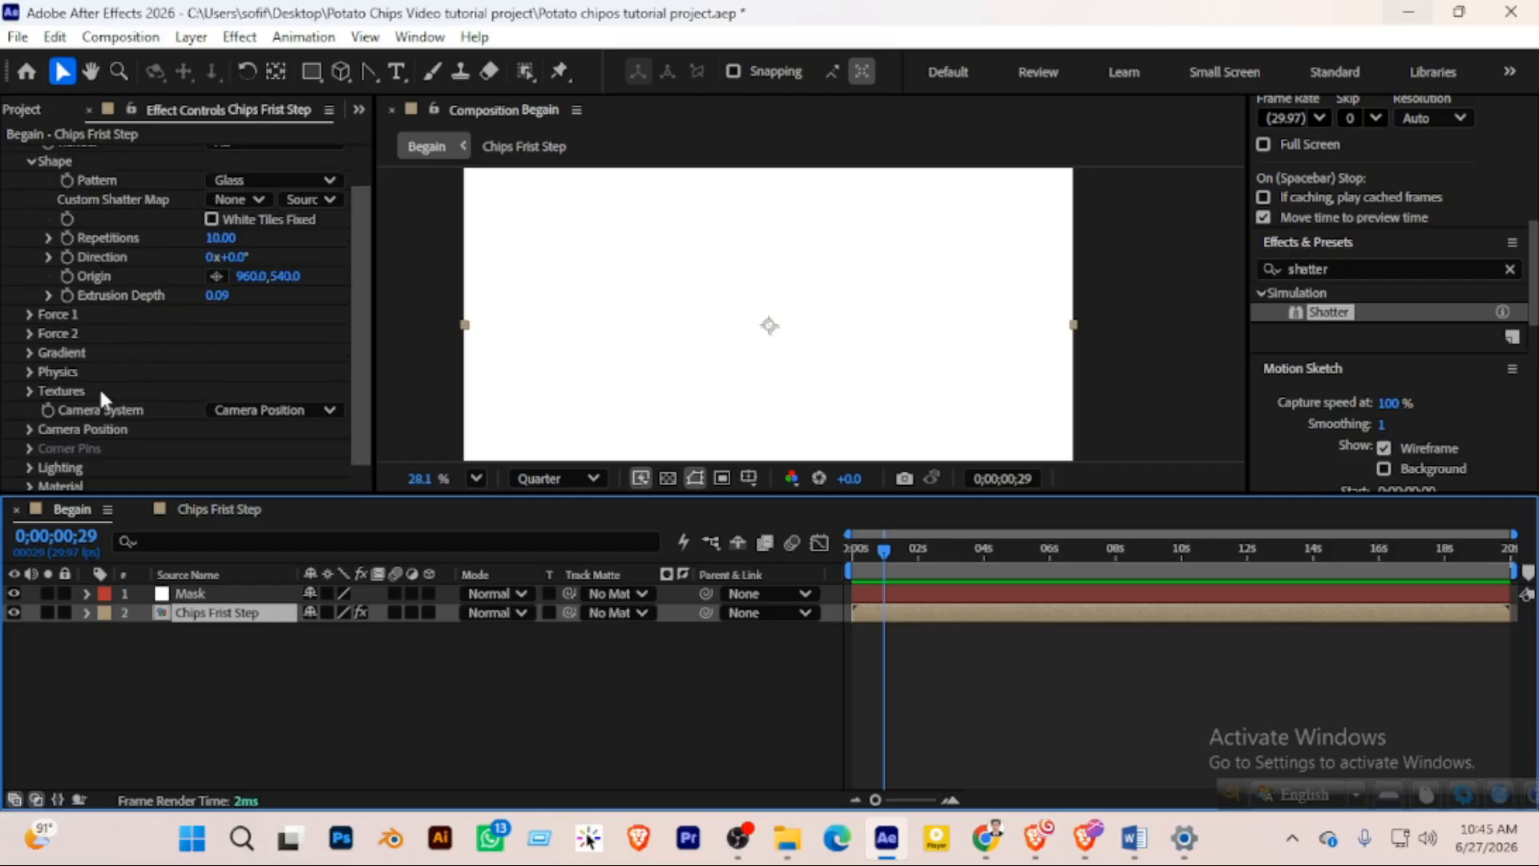
{"action": "left_click", "coordinate": [27, 352]}
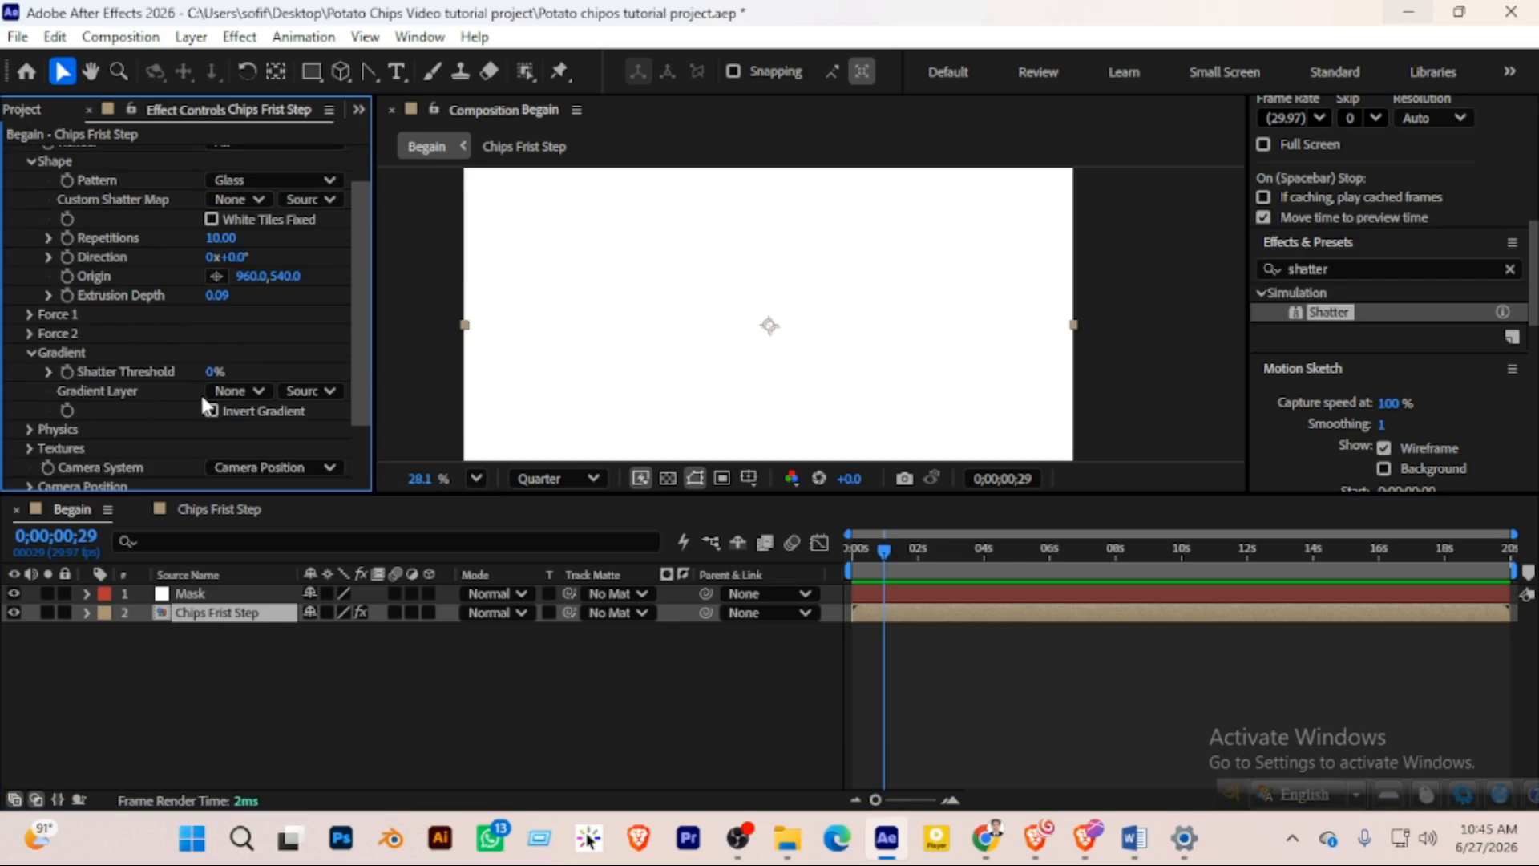
{"action": "left_click", "coordinate": [256, 392]}
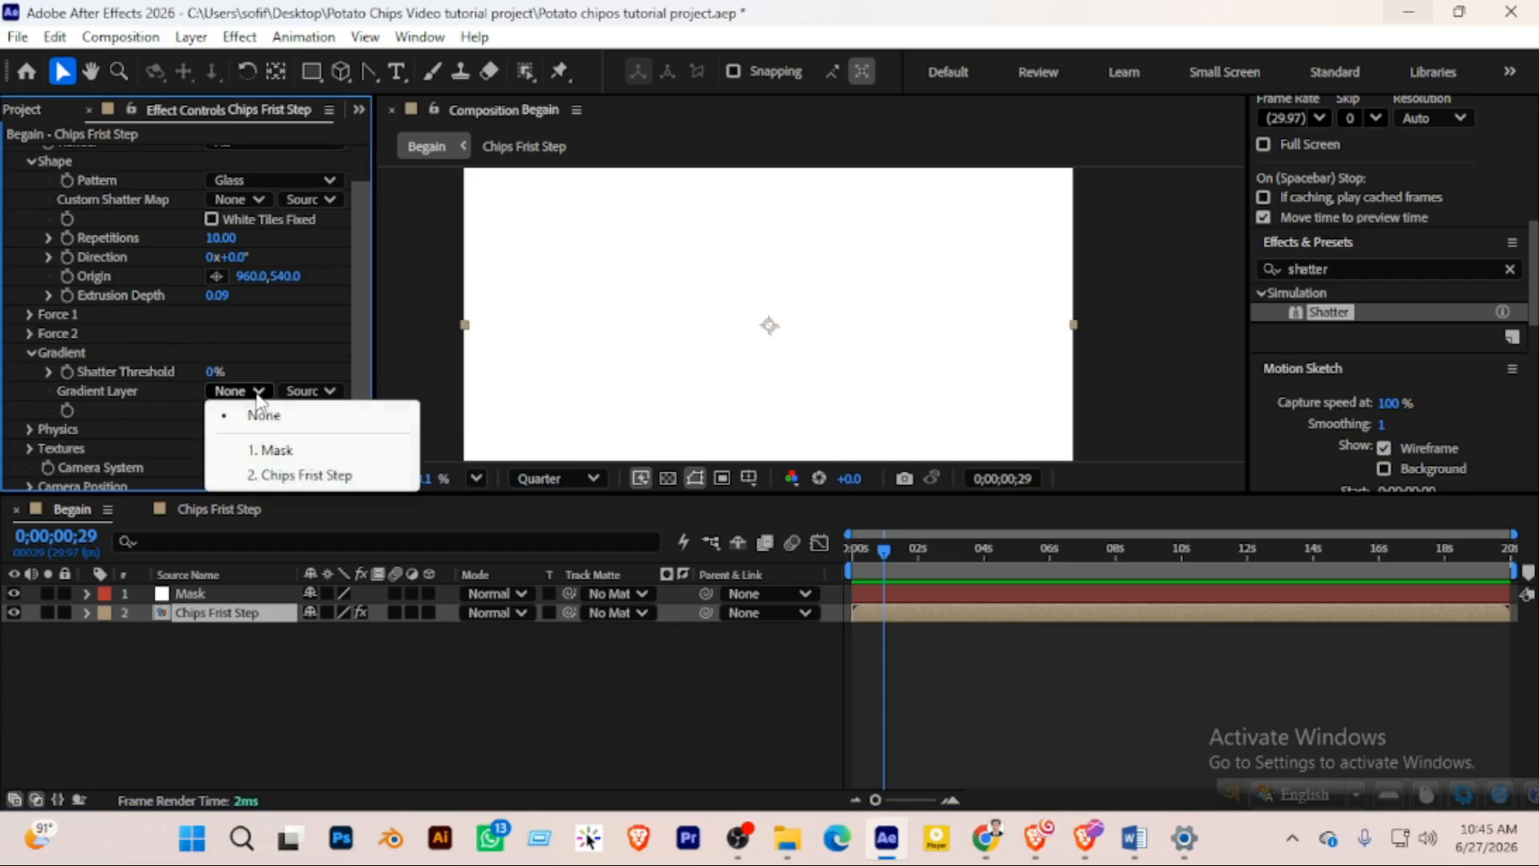
{"action": "left_click", "coordinate": [273, 450]}
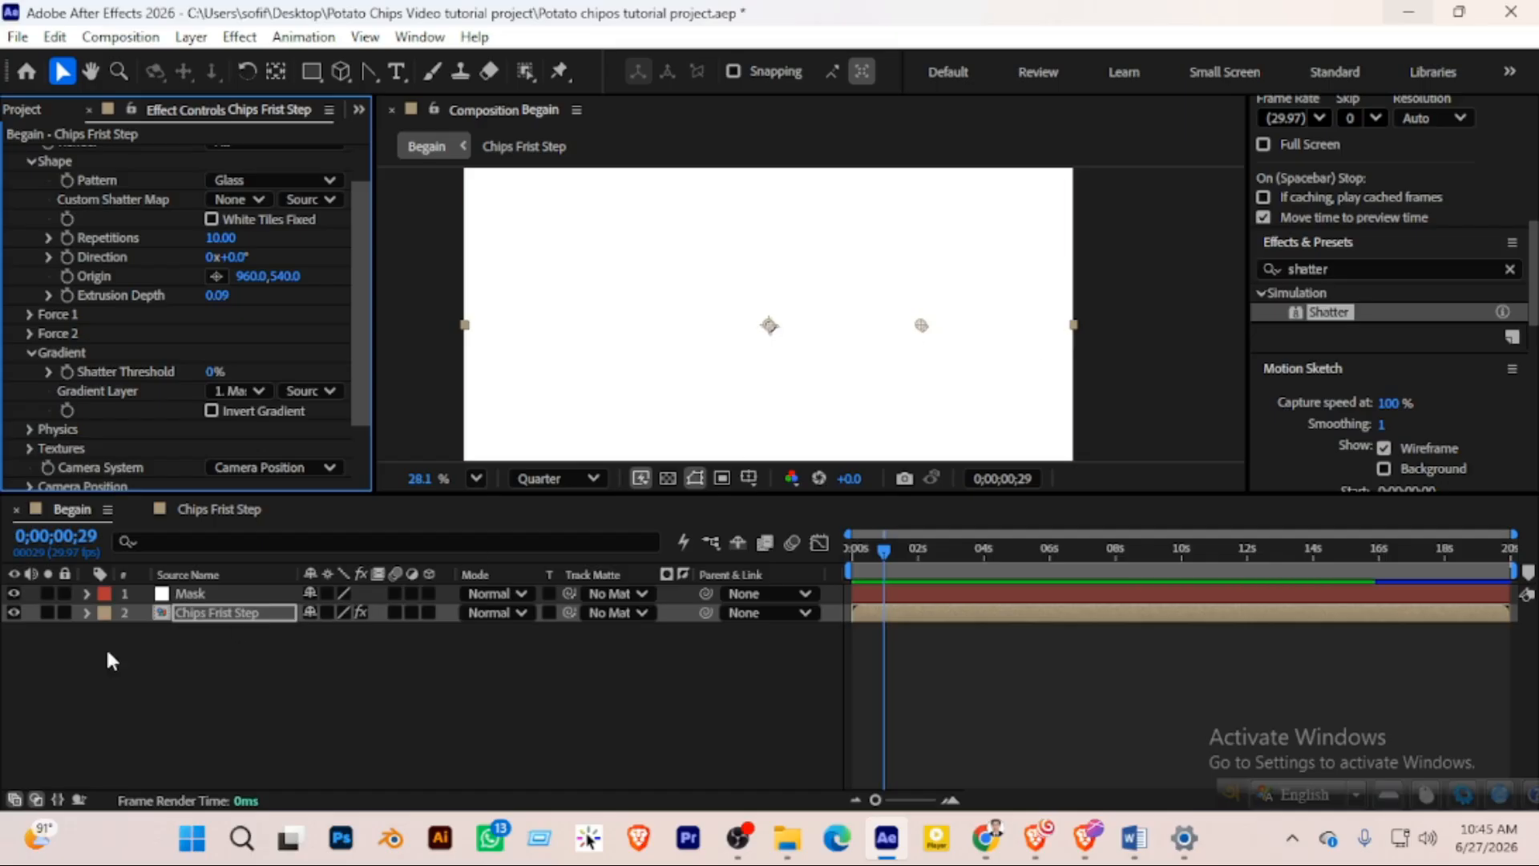
{"action": "left_click", "coordinate": [14, 593]}
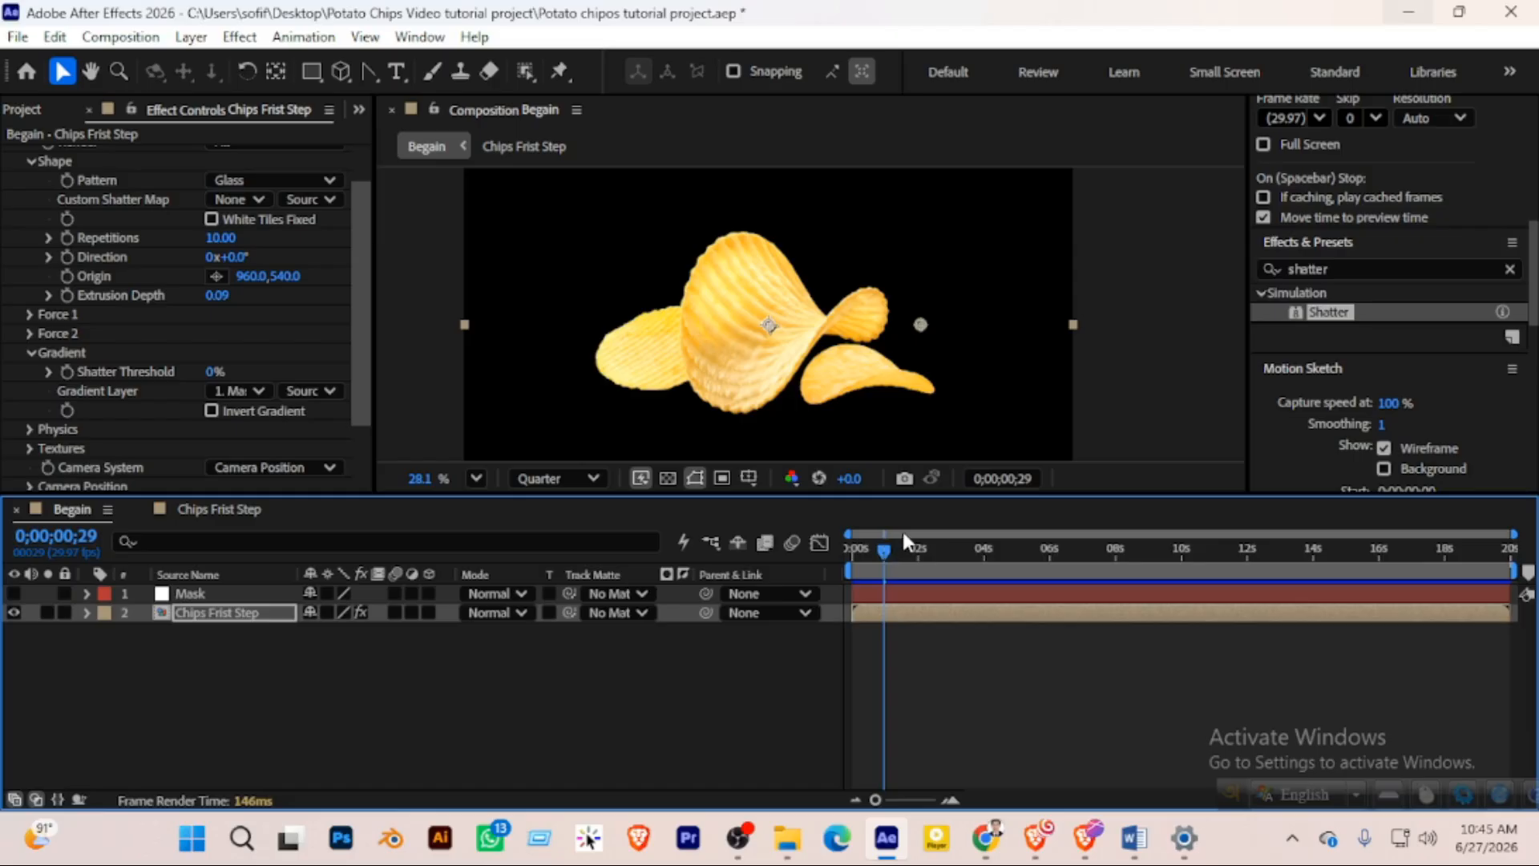
Play through the chips motion in Begain and in the nested Chips Frist Step composition, and stop at the last Wiggle Speed keyframe, 0;00;02;19
{"action": "mouse_move", "coordinate": [883, 550]}
{"action": "left_mouse_down"}
{"action": "mouse_move", "coordinate": [914, 555]}
{"action": "mouse_move", "coordinate": [834, 563]}
{"action": "mouse_move", "coordinate": [934, 551]}
{"action": "mouse_move", "coordinate": [826, 566]}
{"action": "mouse_move", "coordinate": [938, 542]}
{"action": "mouse_move", "coordinate": [883, 553]}
{"action": "left_mouse_up"}
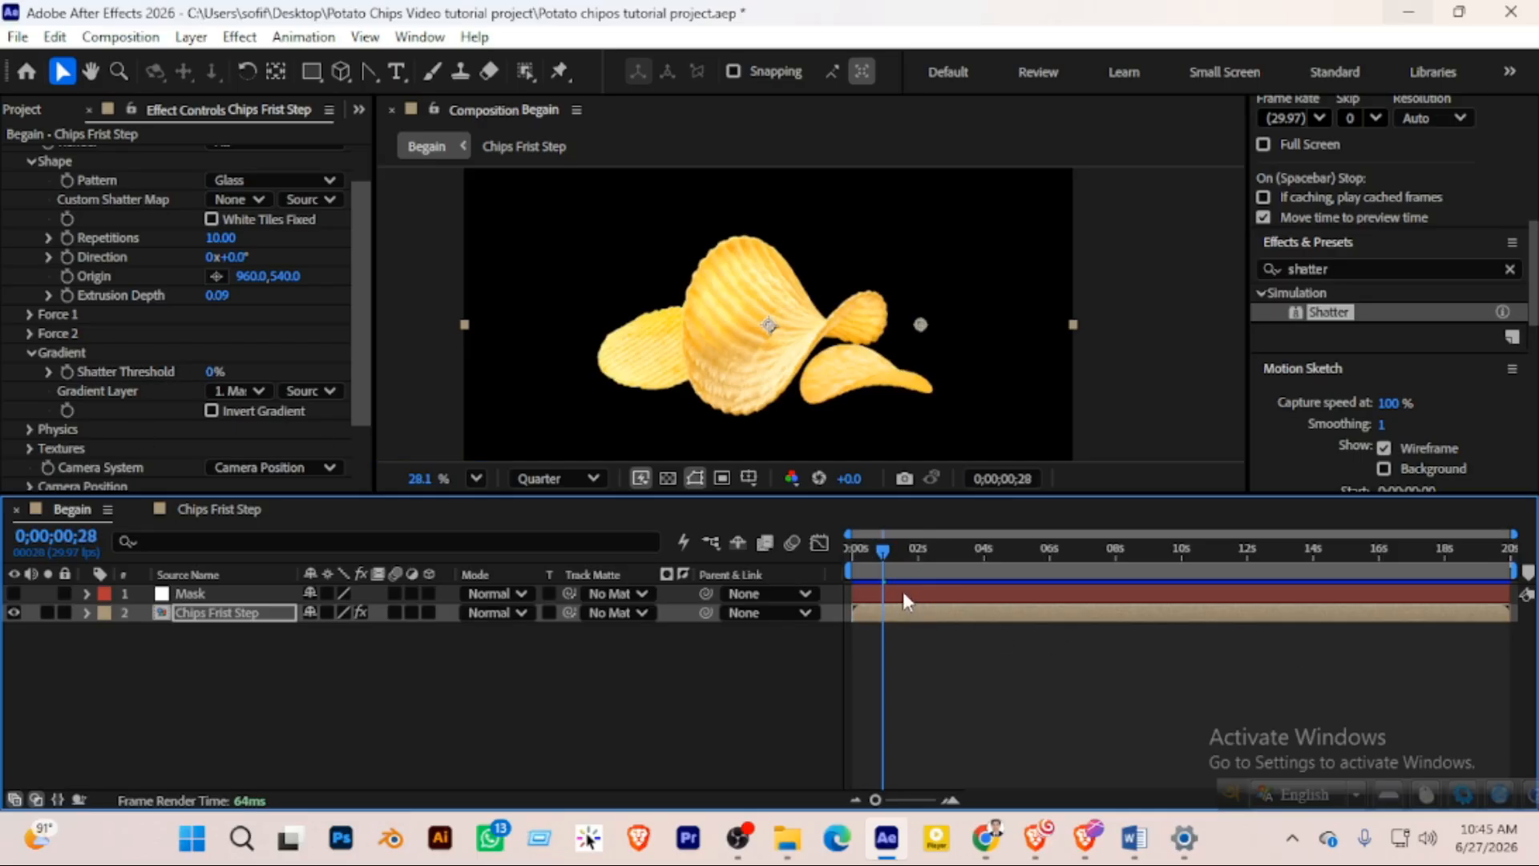
{"action": "mouse_move", "coordinate": [882, 546]}
{"action": "left_mouse_down"}
{"action": "mouse_move", "coordinate": [918, 552]}
{"action": "mouse_move", "coordinate": [903, 560]}
{"action": "left_mouse_up"}
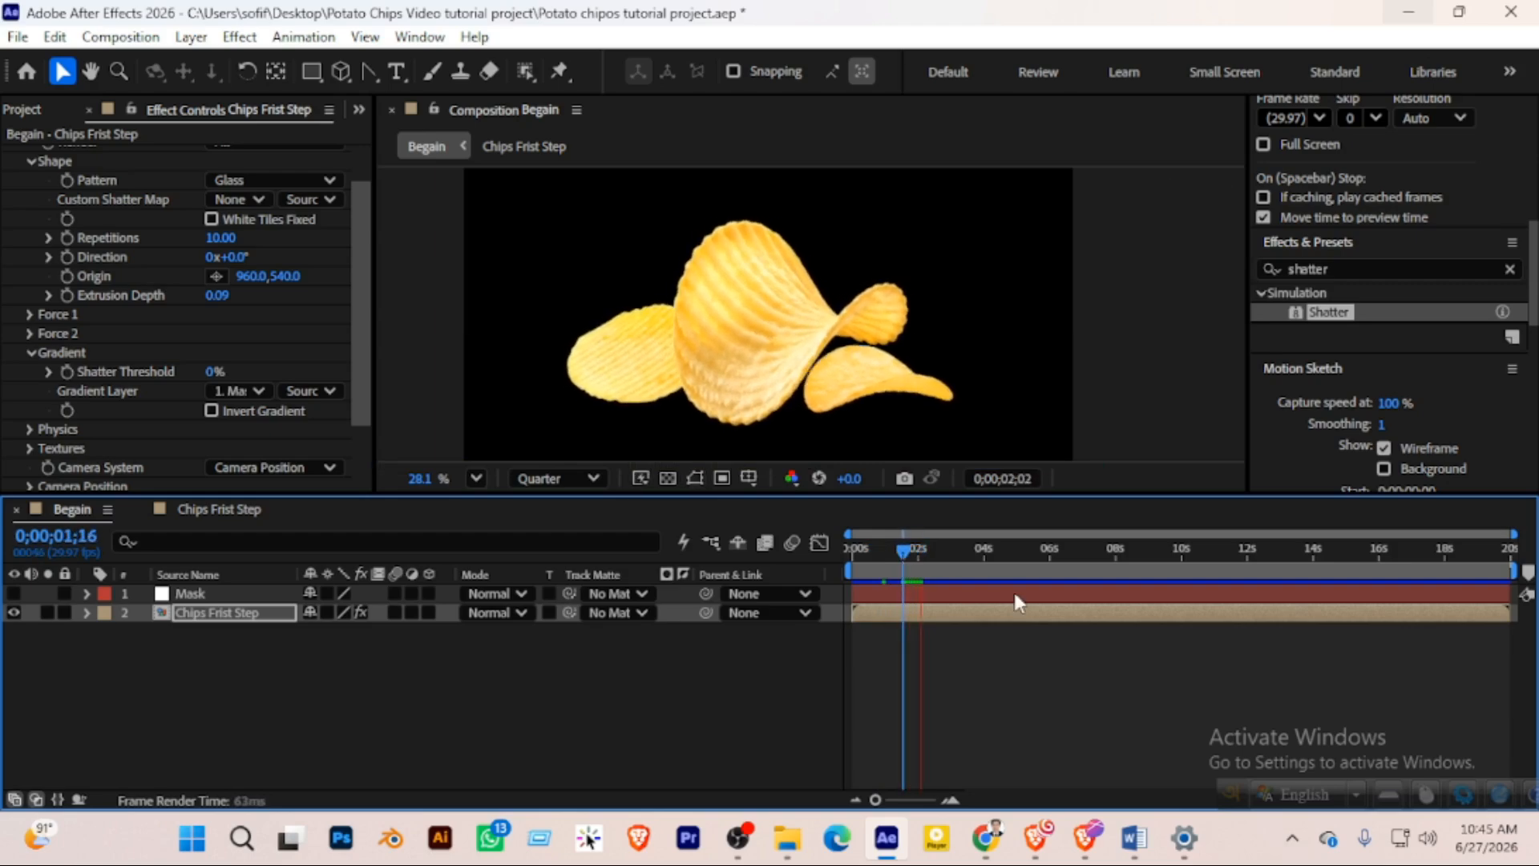
{"action": "left_click", "coordinate": [209, 509]}
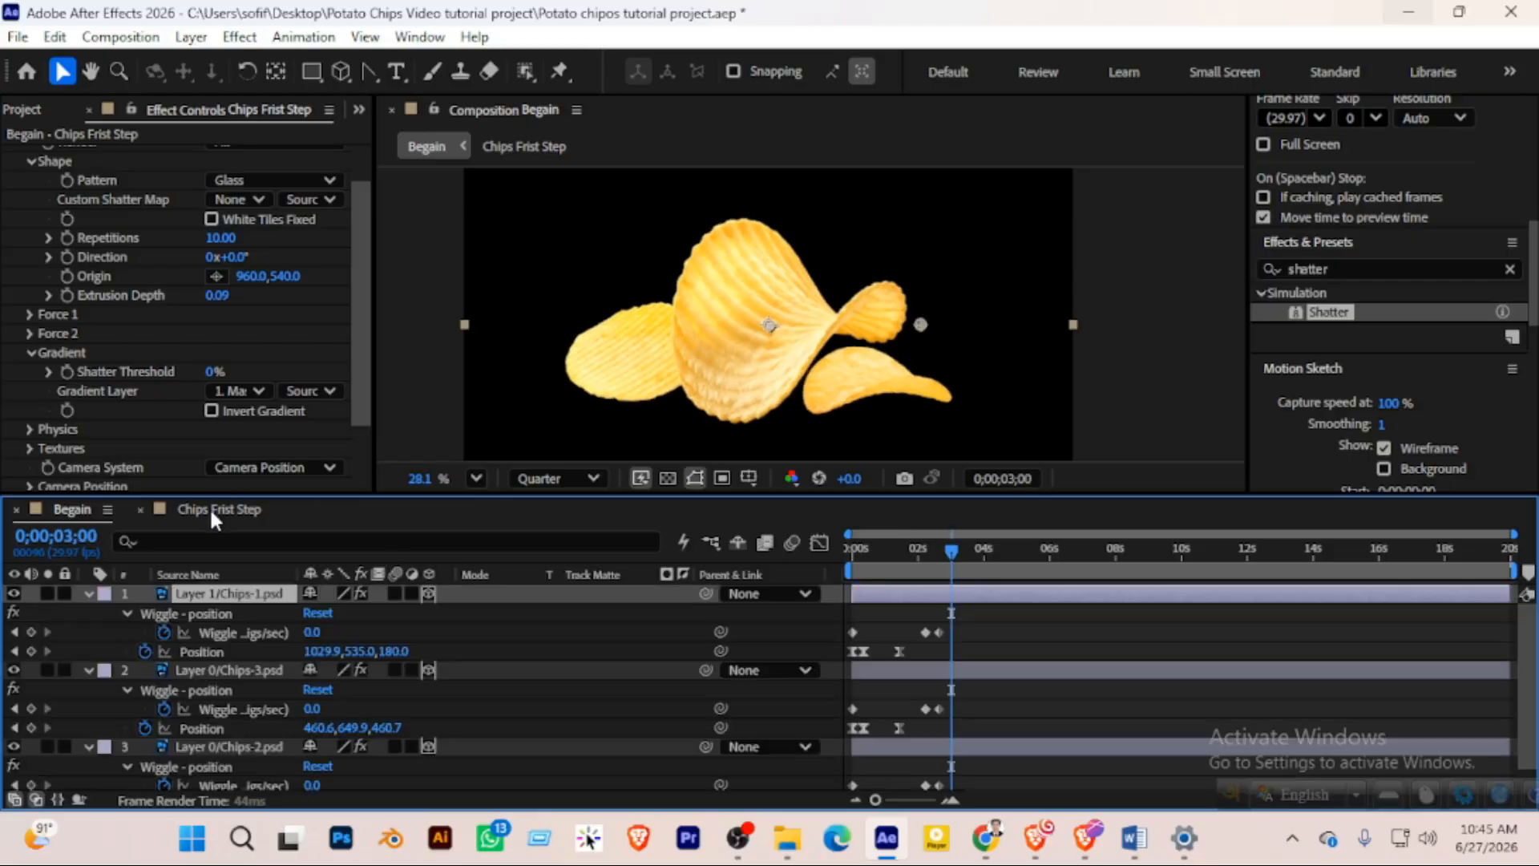
{"action": "mouse_move", "coordinate": [956, 551]}
{"action": "left_mouse_down"}
{"action": "mouse_move", "coordinate": [898, 551]}
{"action": "mouse_move", "coordinate": [940, 553]}
{"action": "left_mouse_up"}
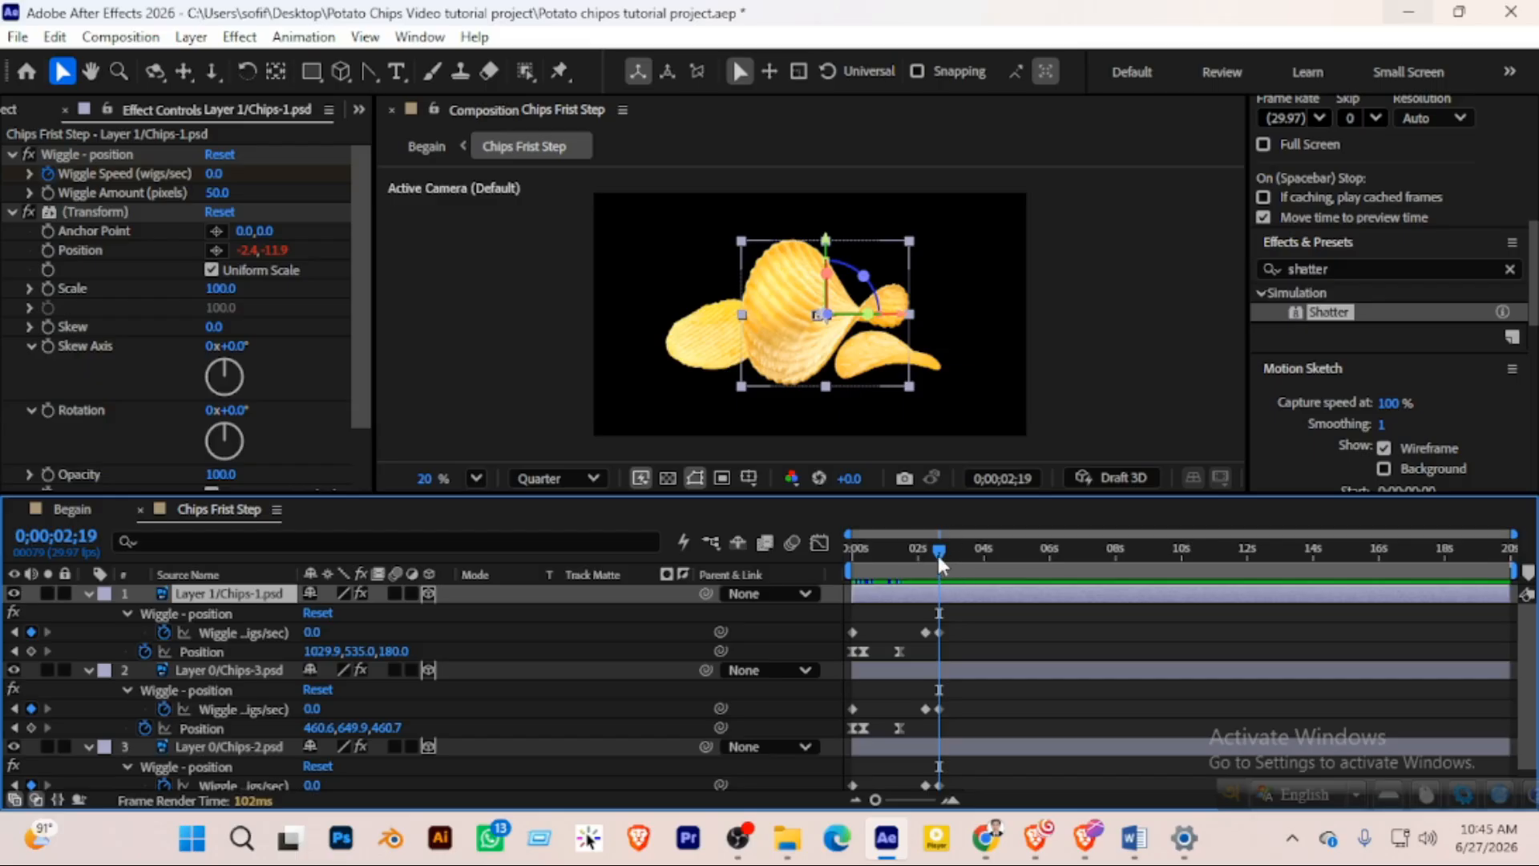
{"action": "left_click_drag", "start_coordinate": [939, 551], "coordinate": [910, 552]}
{"action": "key", "text": "space"}
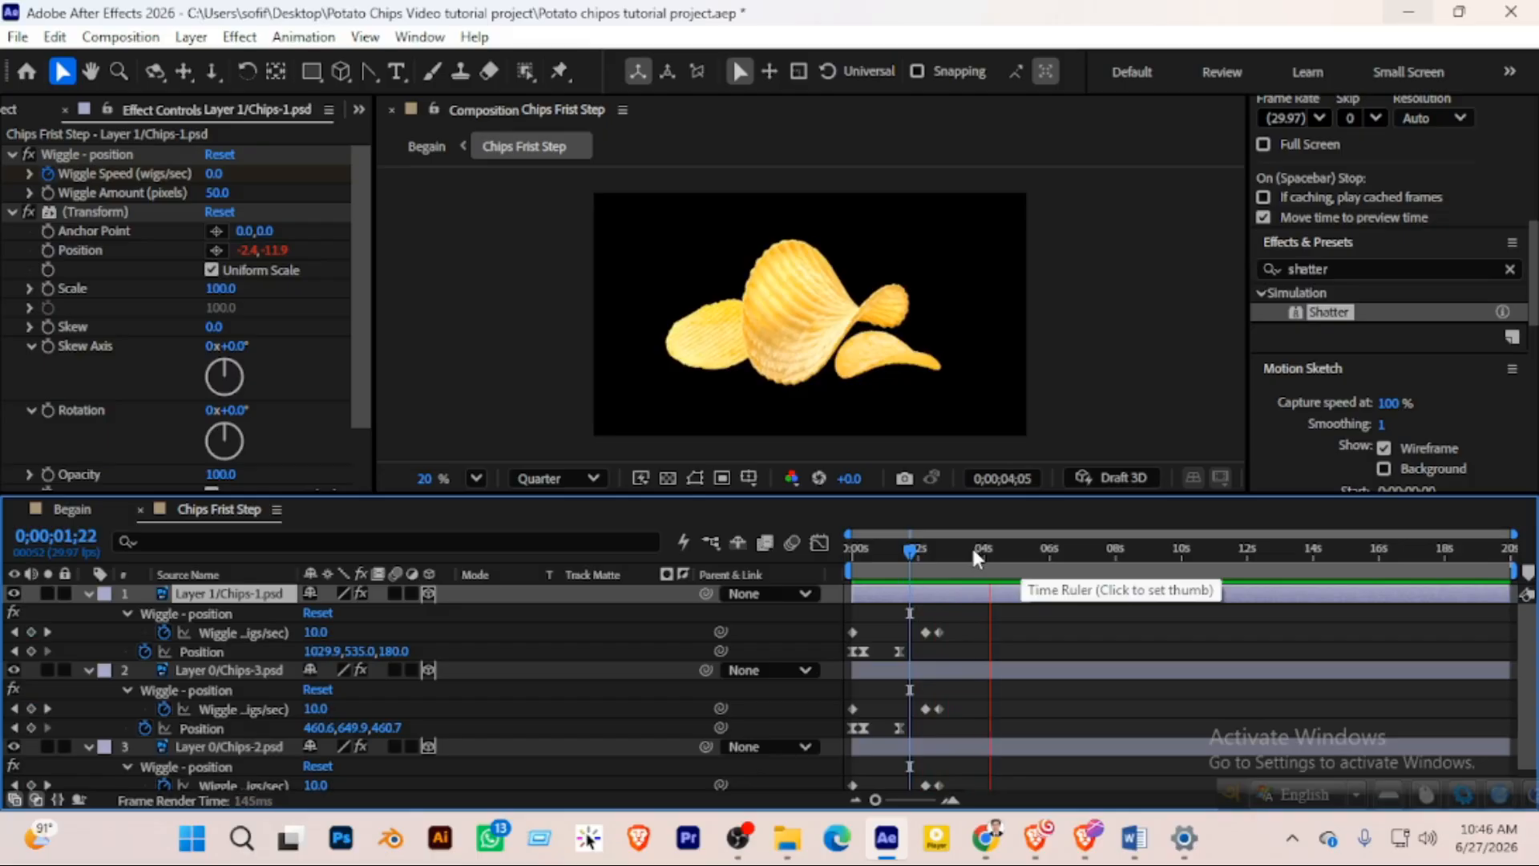
{"action": "key", "text": "space"}
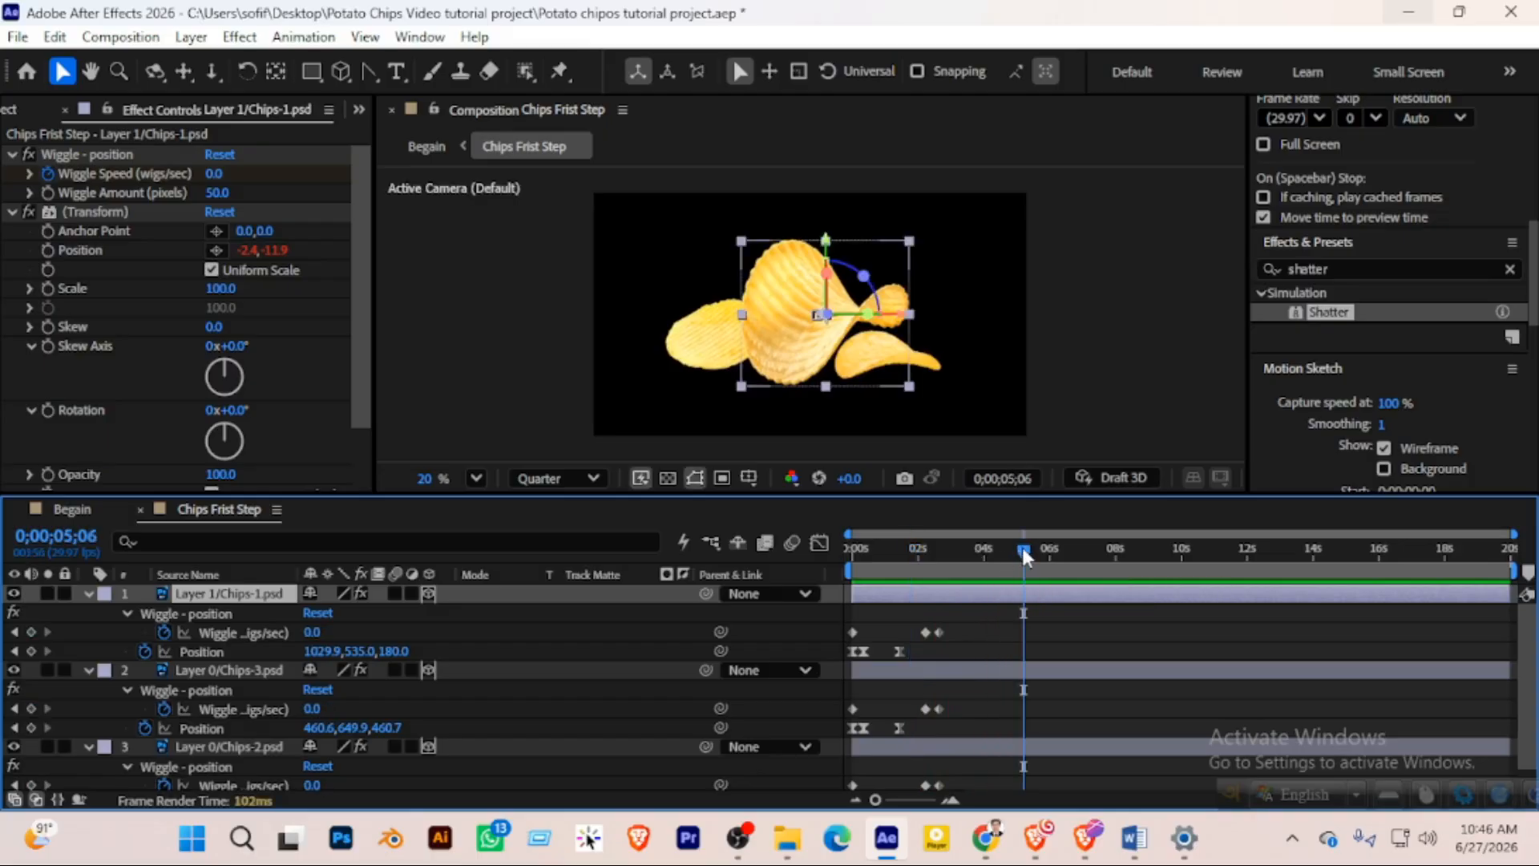
{"action": "left_click_drag", "start_coordinate": [1024, 553], "coordinate": [940, 555]}
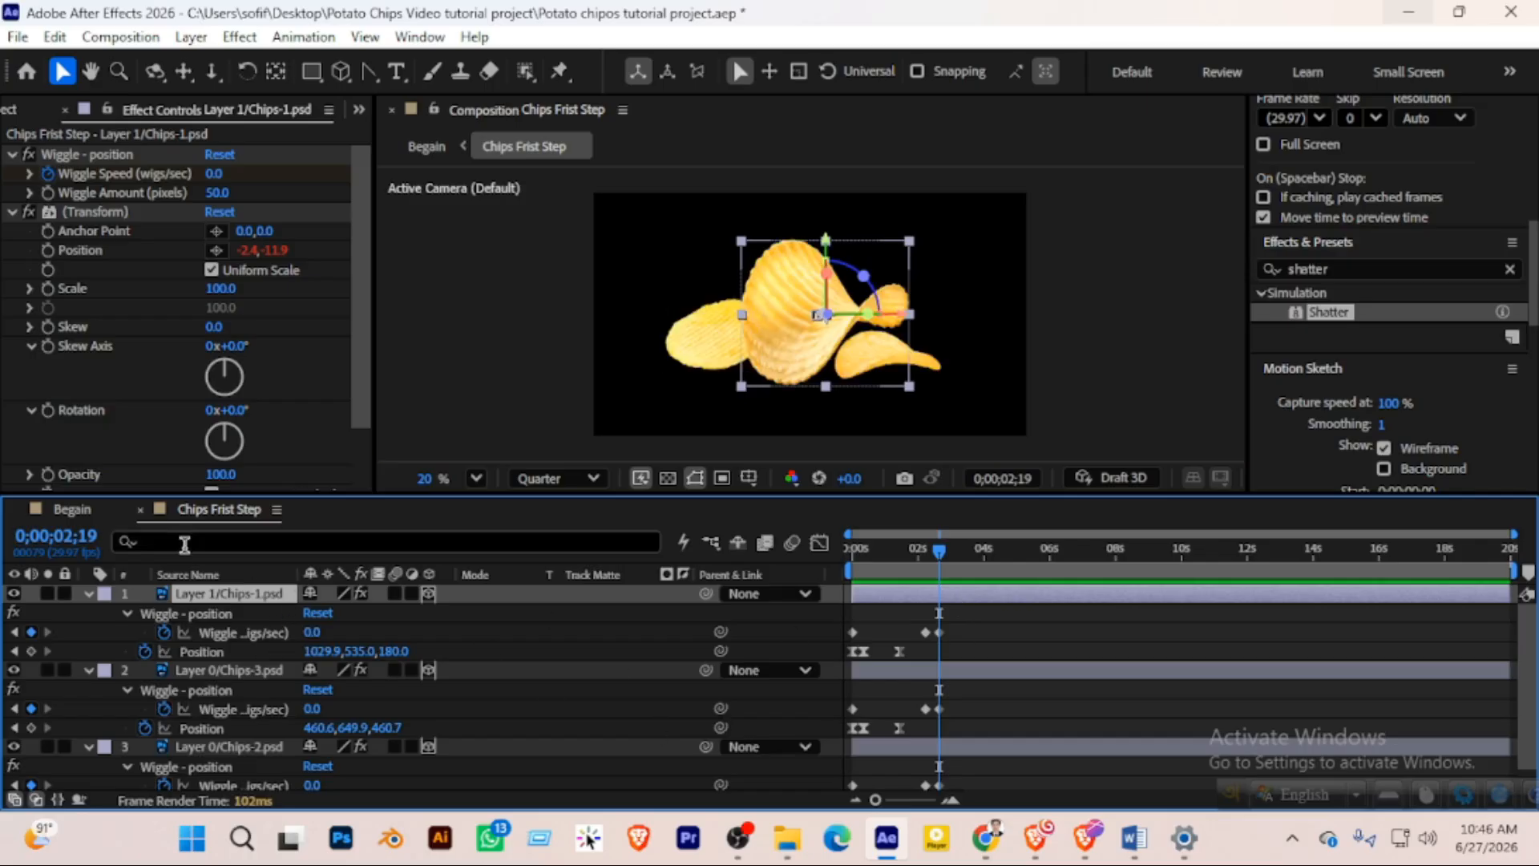
Return to the Begain composition, keyframe Chips Frist Step's Shatter Threshold at 0% at 0;00;02;19, and reveal the layer's keyframes
{"action": "left_click", "coordinate": [79, 508]}
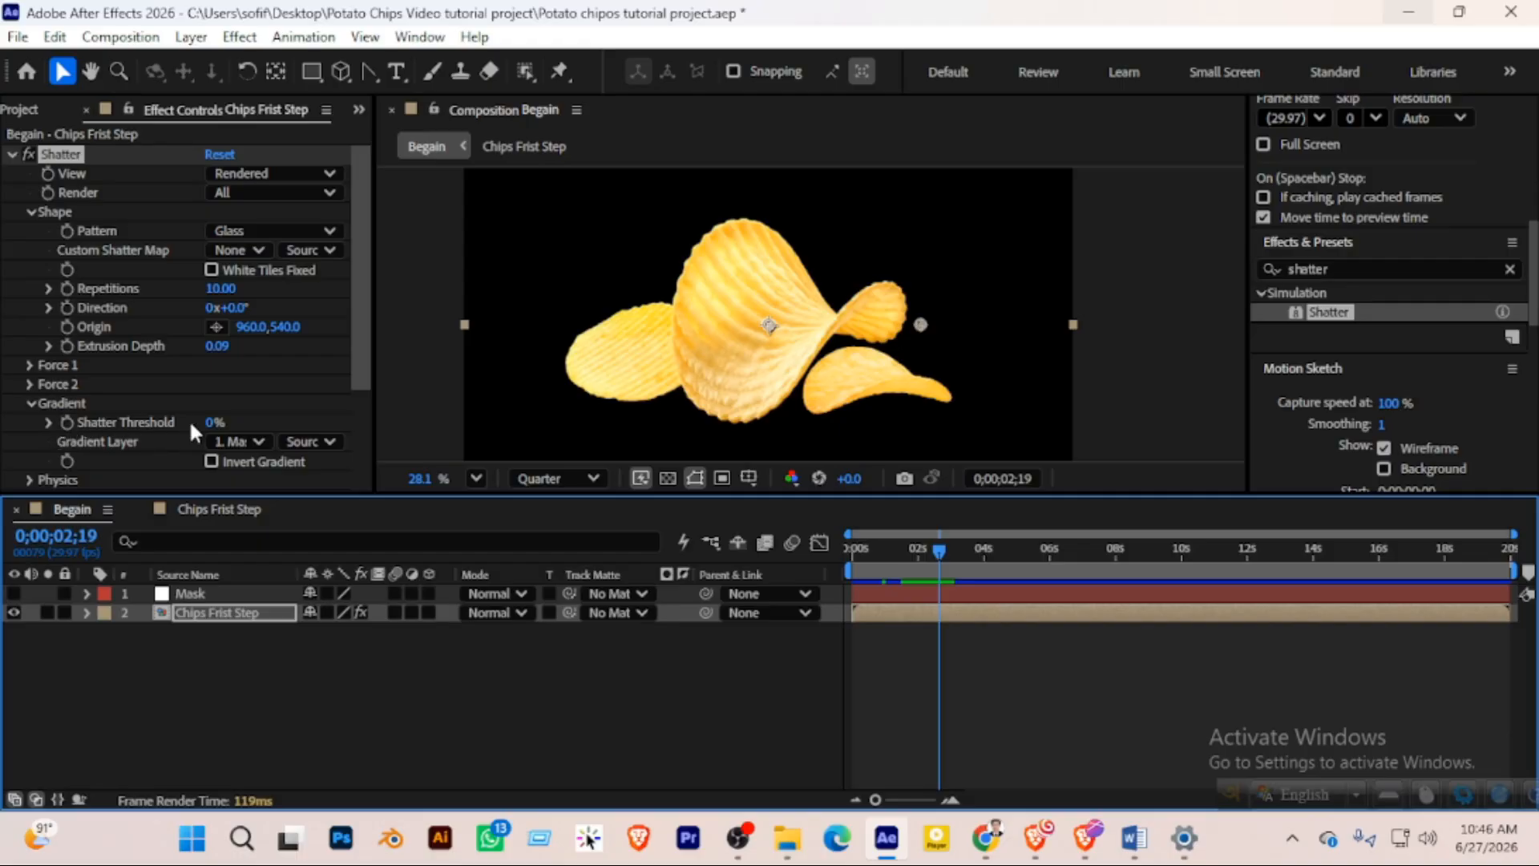
{"action": "left_click", "coordinate": [66, 422]}
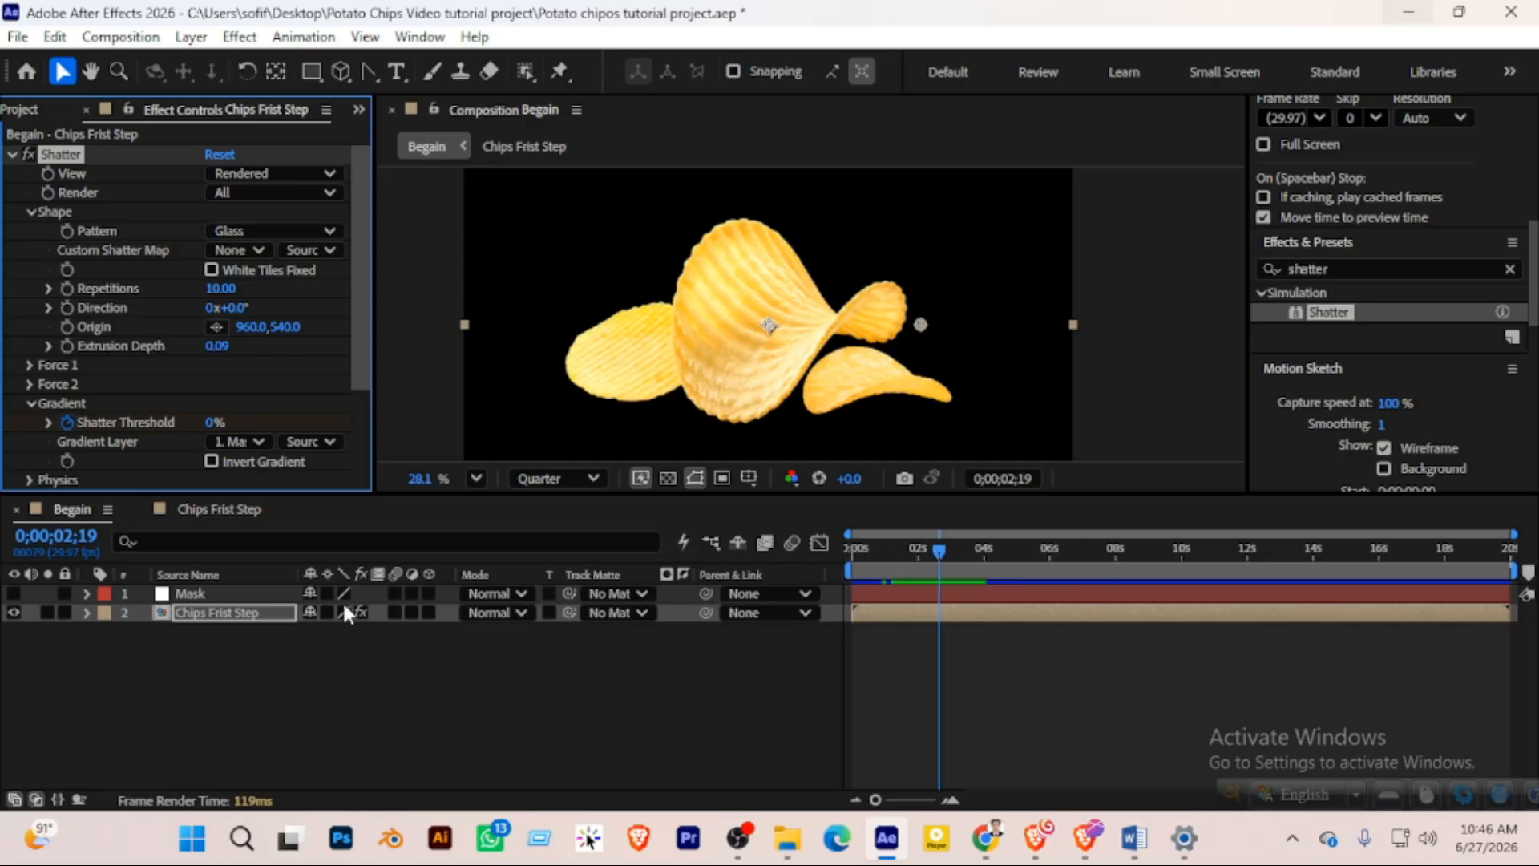
{"action": "left_click", "coordinate": [835, 597]}
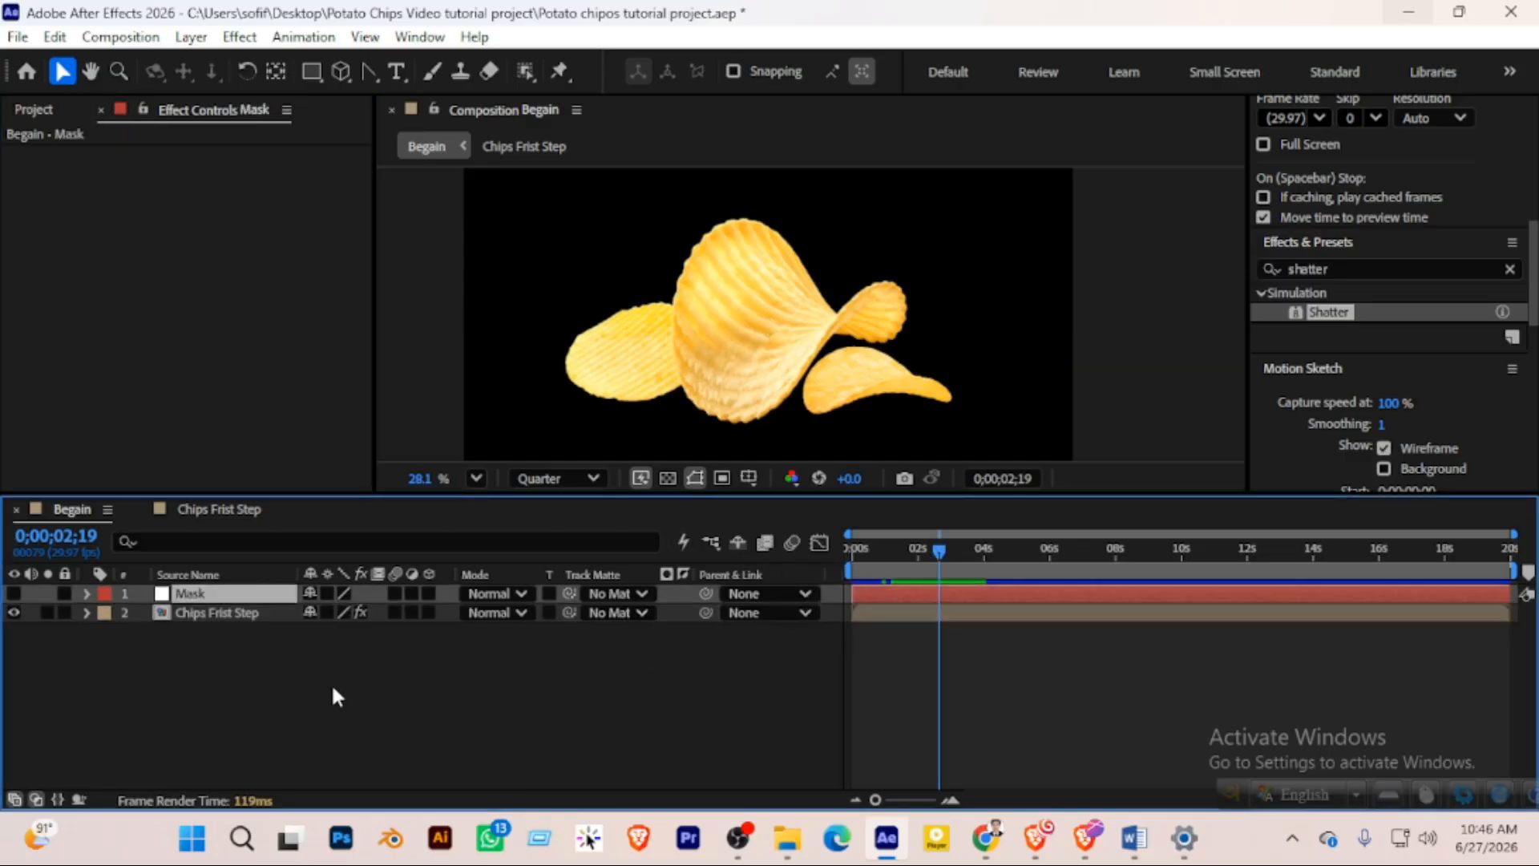
{"action": "left_click", "coordinate": [605, 719]}
{"action": "left_click", "coordinate": [890, 597]}
{"action": "left_click", "coordinate": [231, 614]}
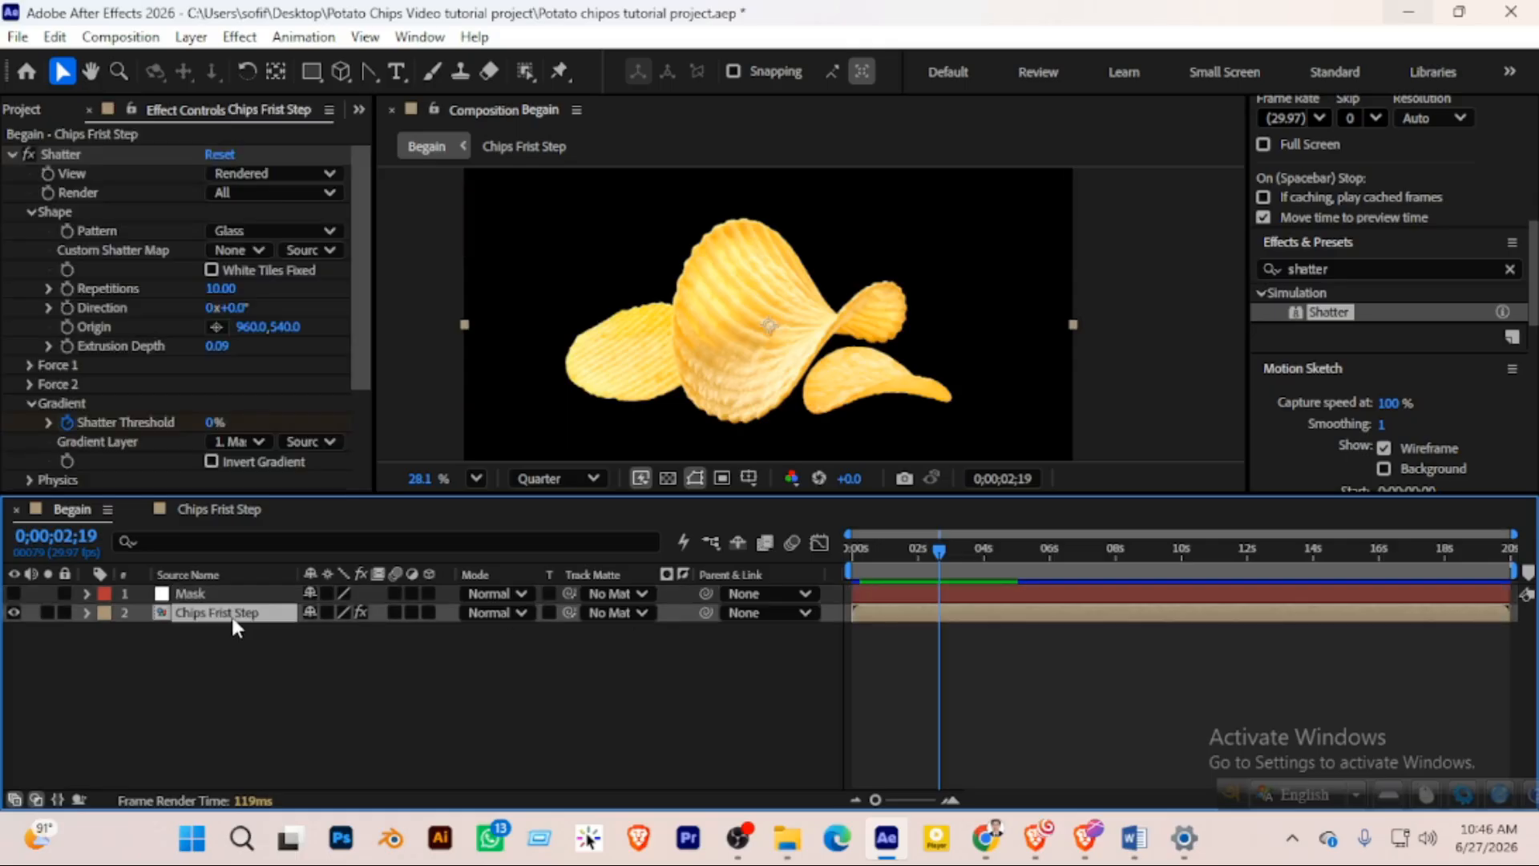
{"action": "key", "text": "u"}
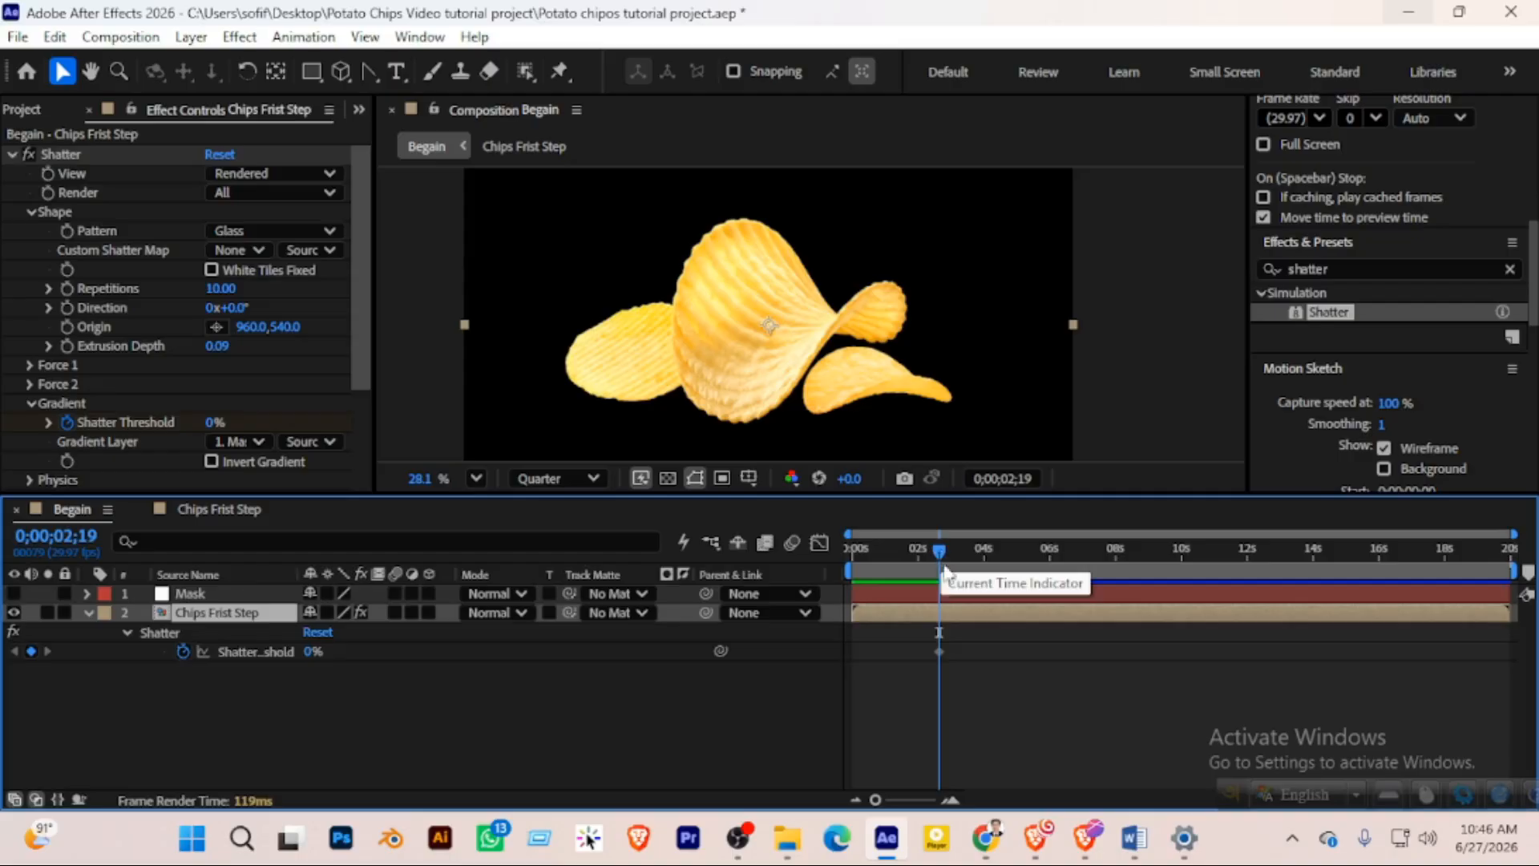
Add a Shatter Threshold keyframe of 1% at 0;00;03;03 on Chips Frist Step
{"action": "mouse_move", "coordinate": [940, 550]}
{"action": "left_mouse_down"}
{"action": "mouse_move", "coordinate": [854, 550]}
{"action": "mouse_move", "coordinate": [954, 552]}
{"action": "left_mouse_up"}
{"action": "key", "text": "Caps_Lock"}
{"action": "key", "text": "Caps_Lock"}
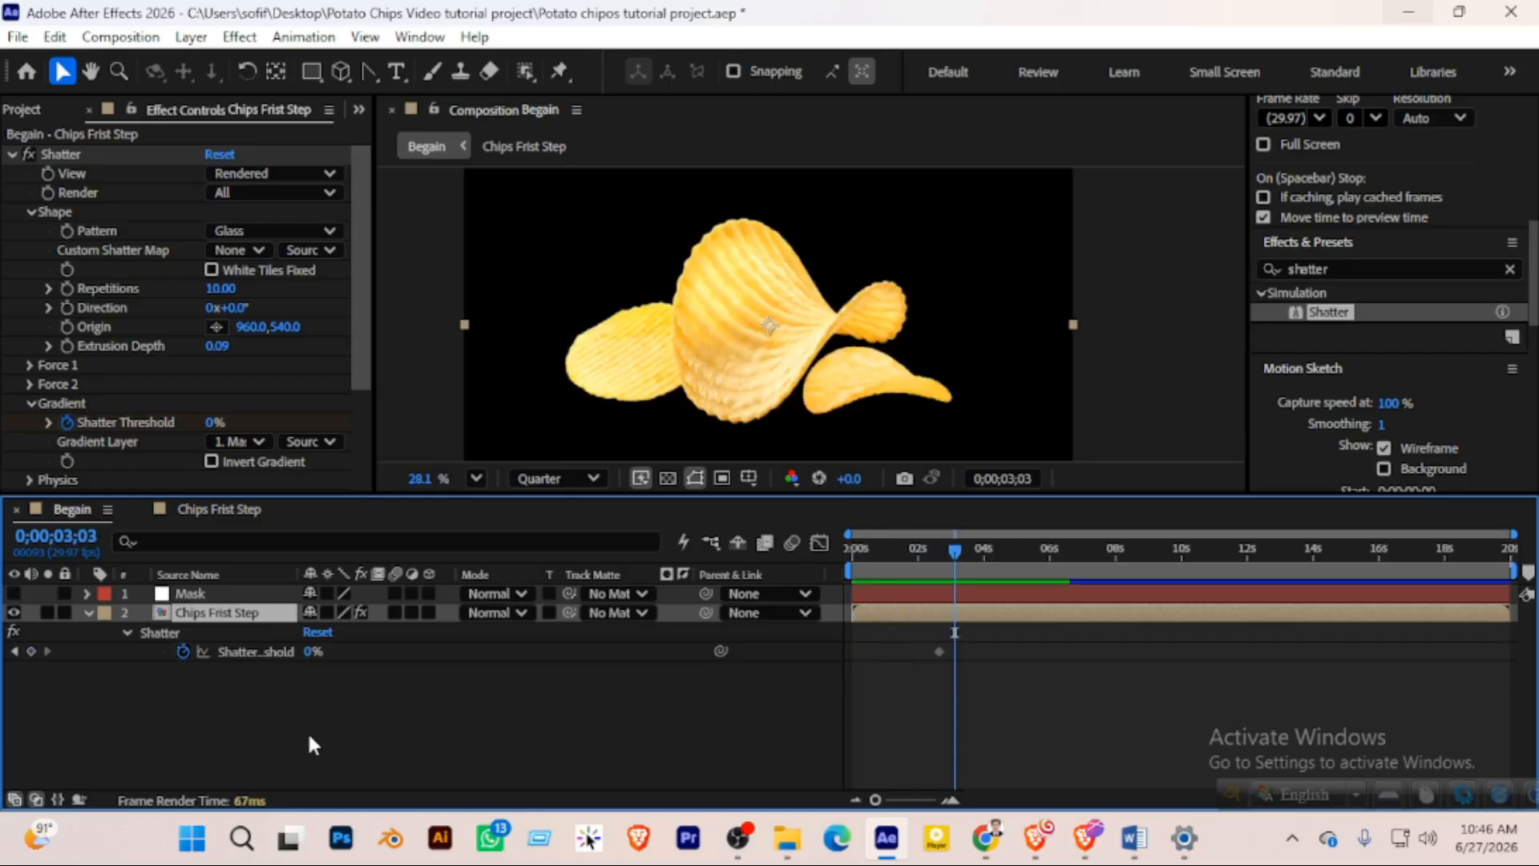
{"action": "left_click", "coordinate": [312, 651]}
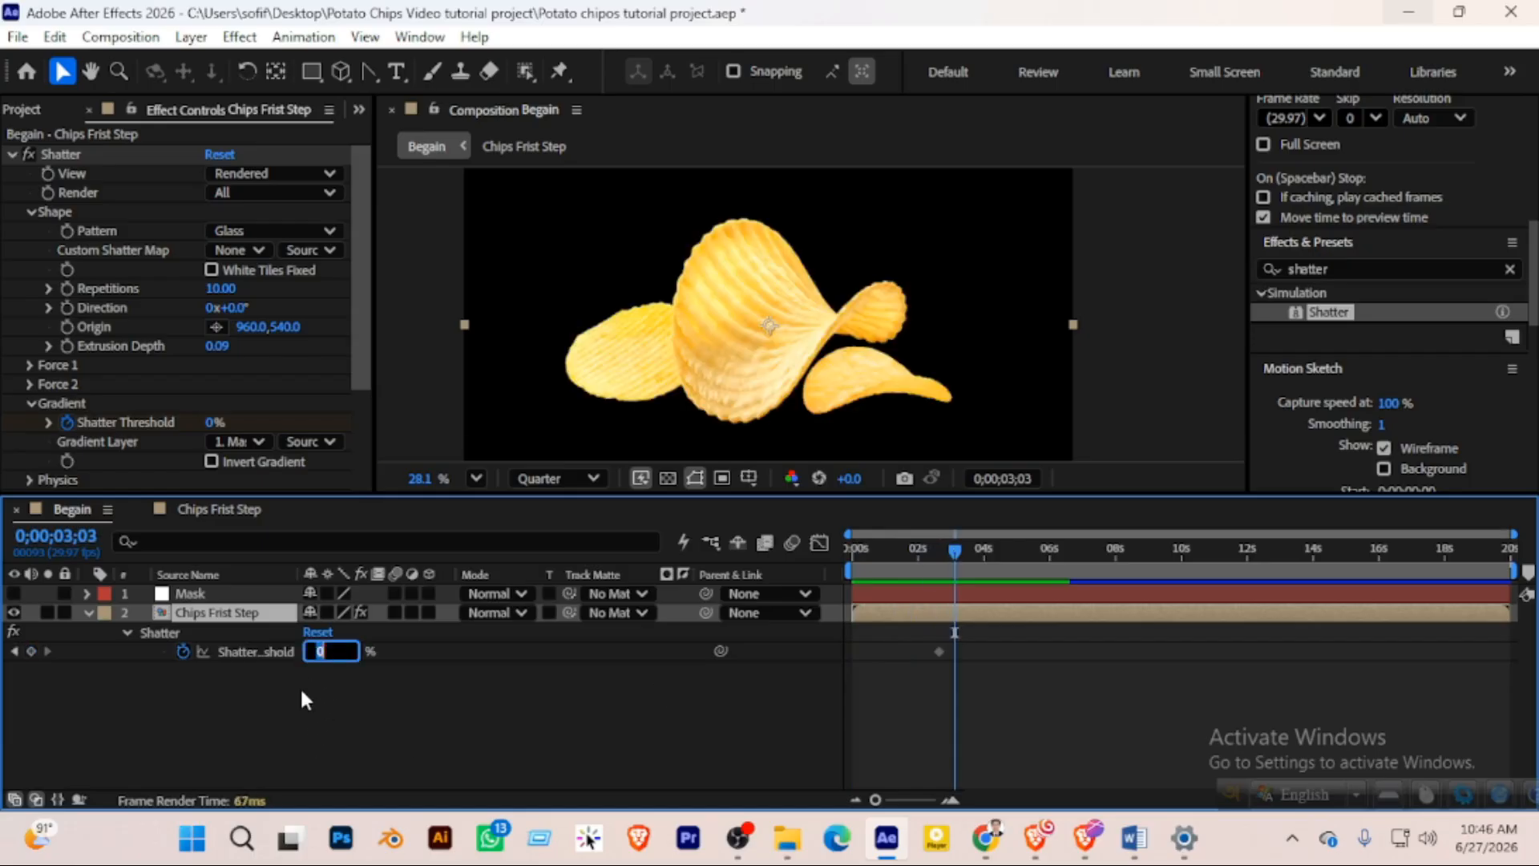
{"action": "type", "text": "1"}
{"action": "key", "text": "Return"}
{"action": "key", "text": "Caps_Lock"}
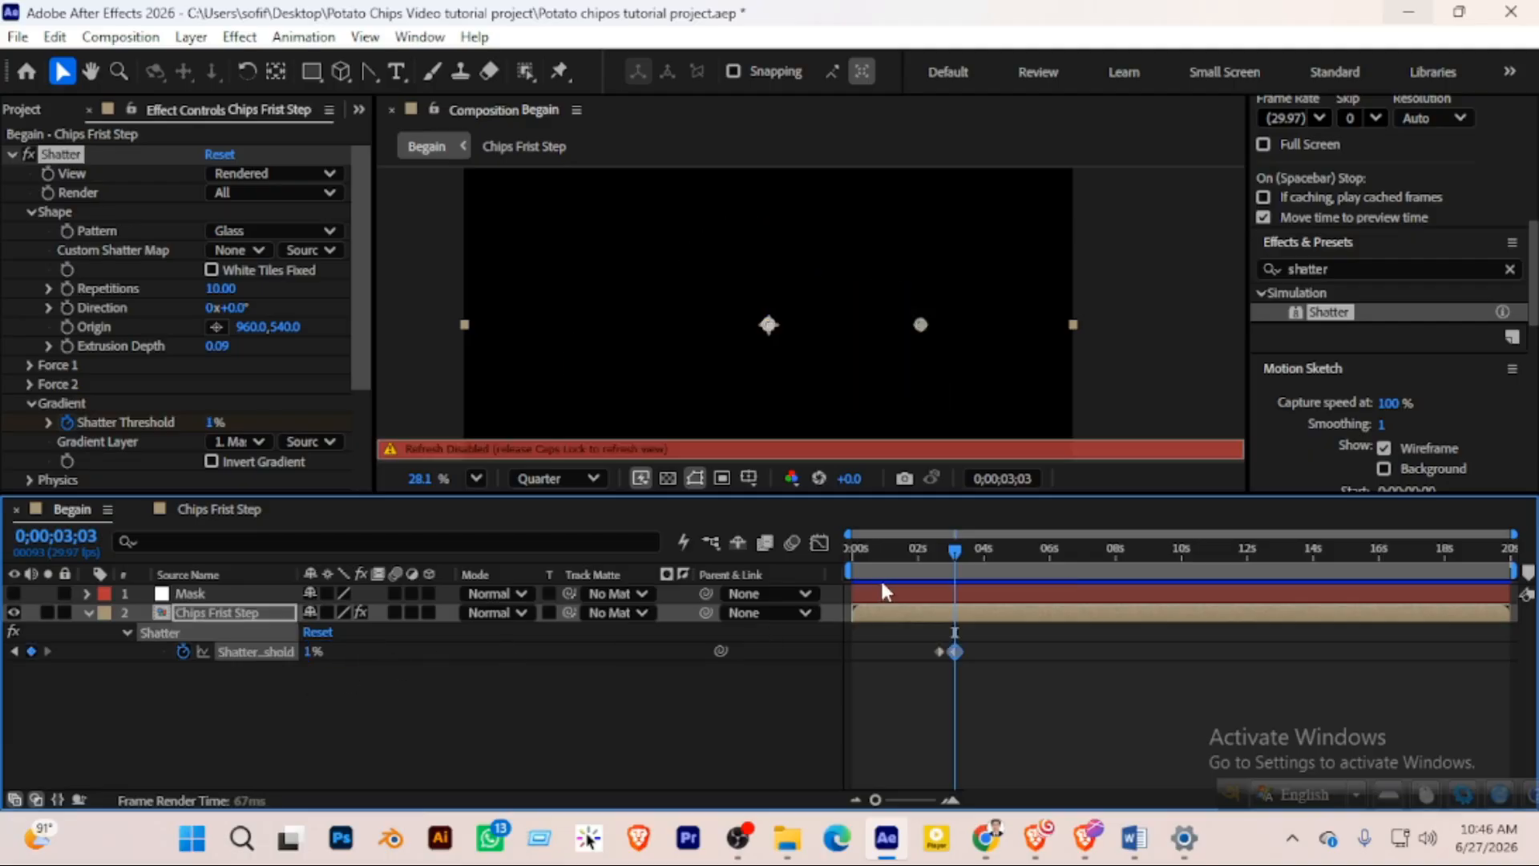
{"action": "key", "text": "Caps_Lock"}
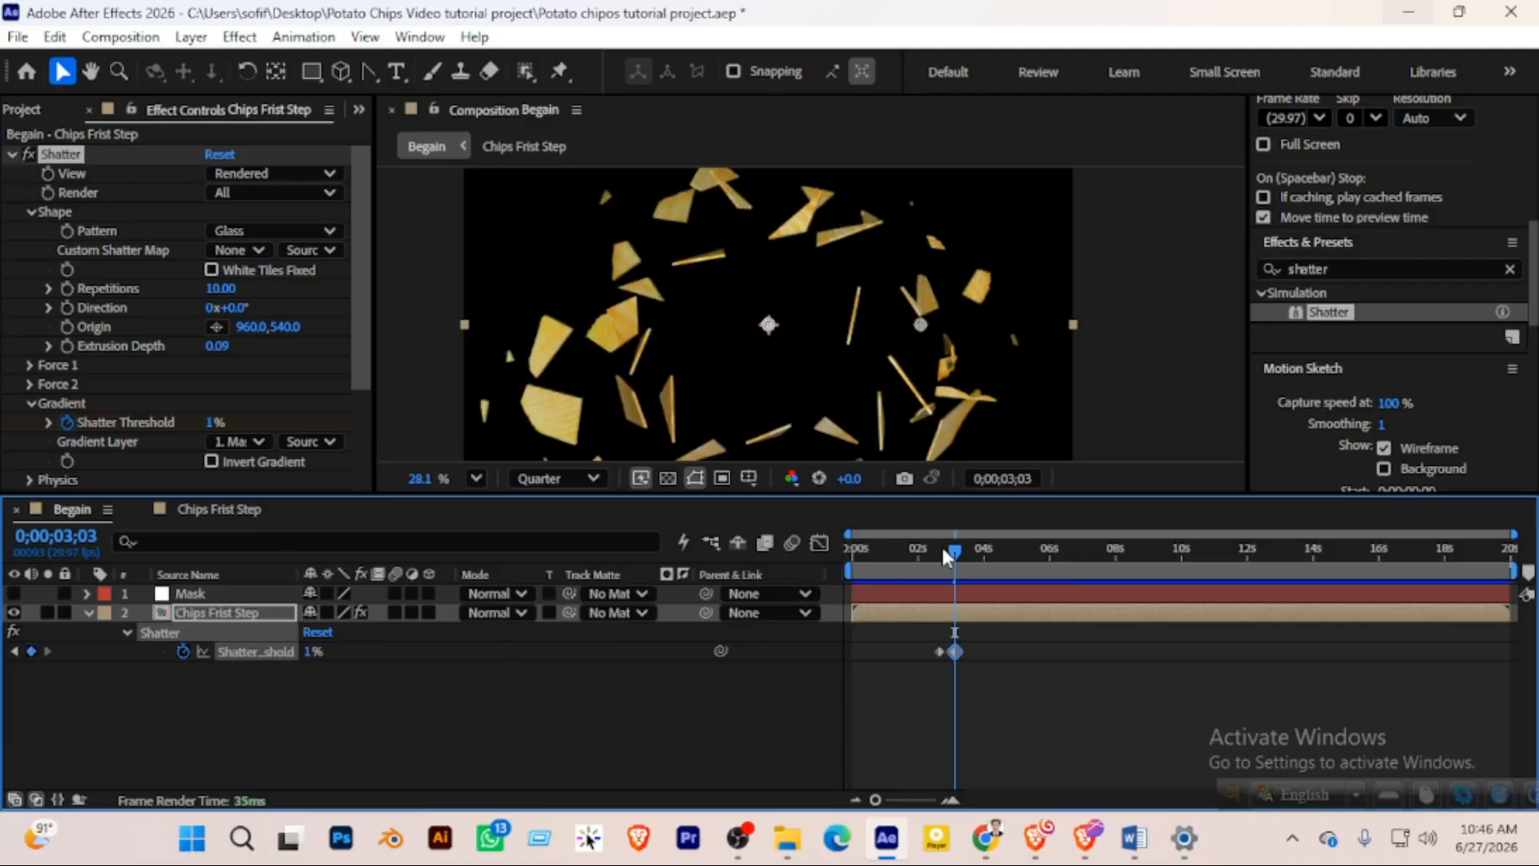
Preview the shatter animation from the first frame to past the second threshold keyframe
{"action": "left_click_drag", "start_coordinate": [943, 552], "coordinate": [760, 562]}
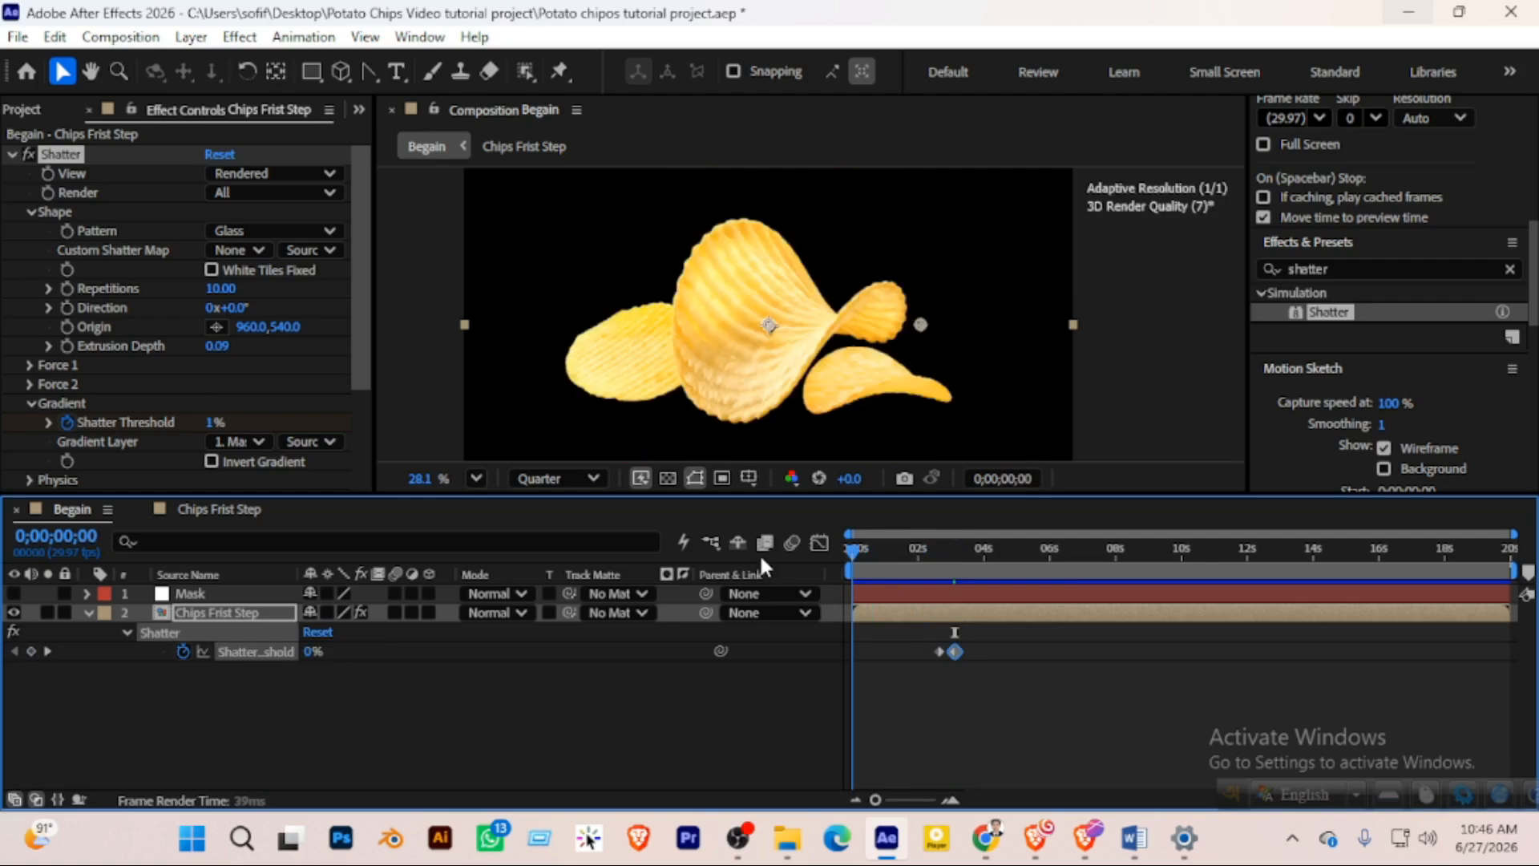
{"action": "key", "text": "space"}
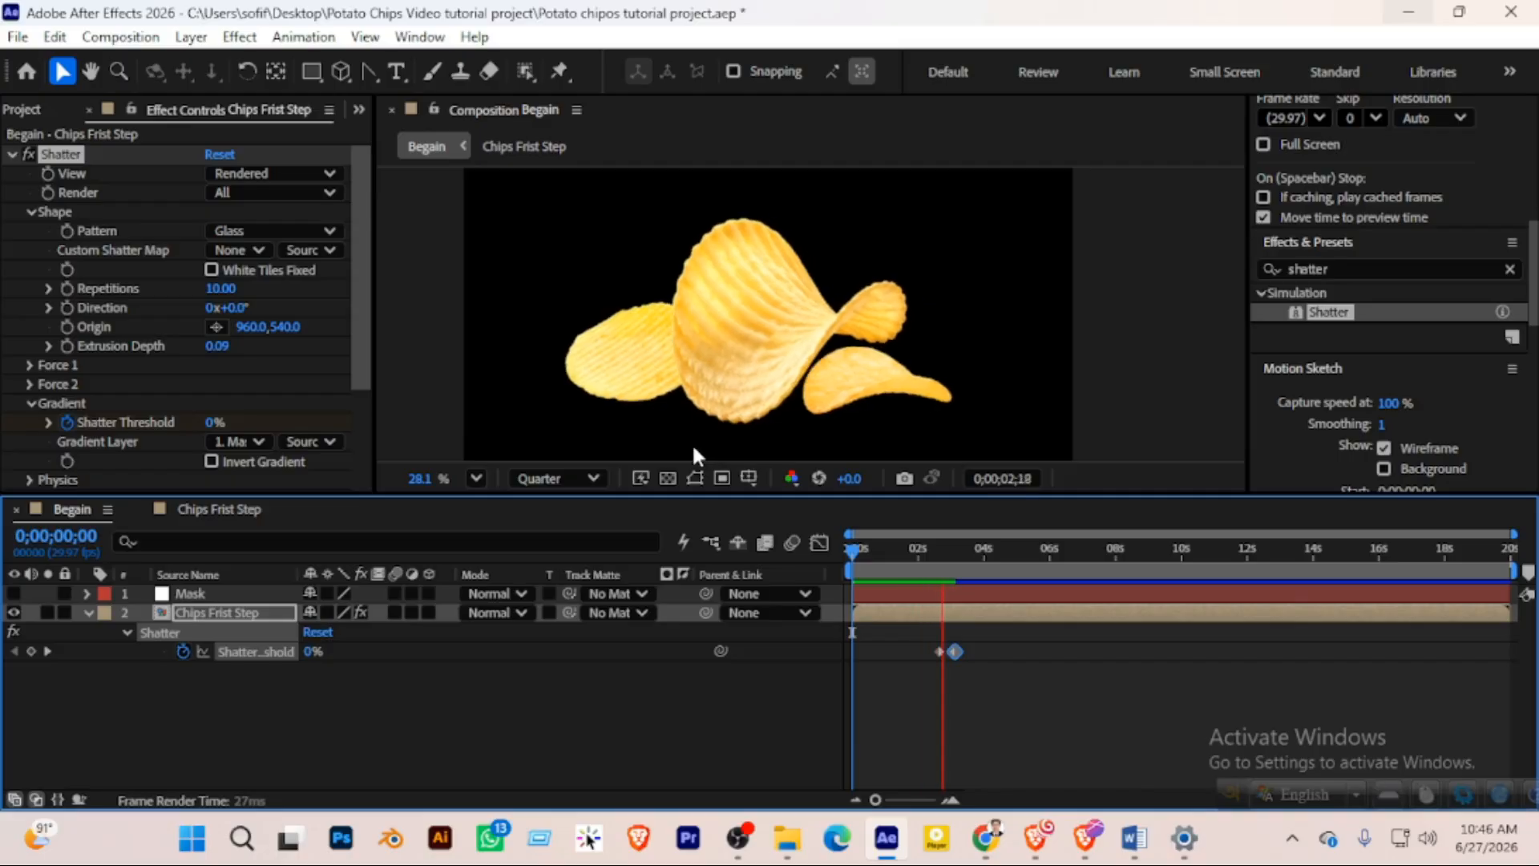
{"action": "key", "text": "space"}
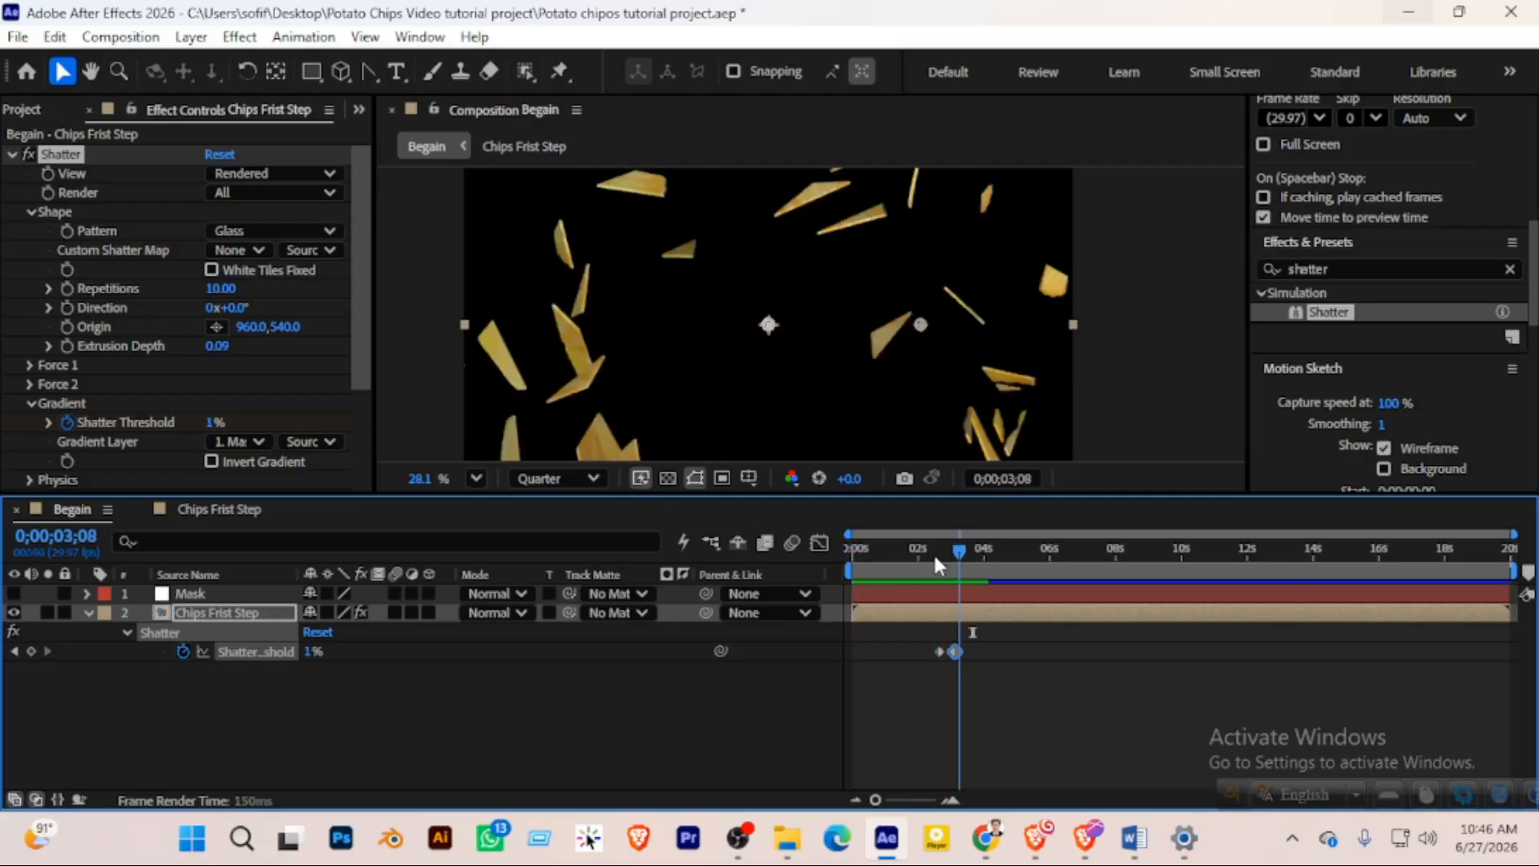
Shift both Shatter Threshold keyframes earlier so the first sits at 0;00;02;14, and replay the animation from the first frame
{"action": "left_click", "coordinate": [930, 553]}
{"action": "mouse_move", "coordinate": [976, 649]}
{"action": "left_mouse_down"}
{"action": "mouse_move", "coordinate": [936, 660]}
{"action": "mouse_move", "coordinate": [950, 651]}
{"action": "left_mouse_up"}
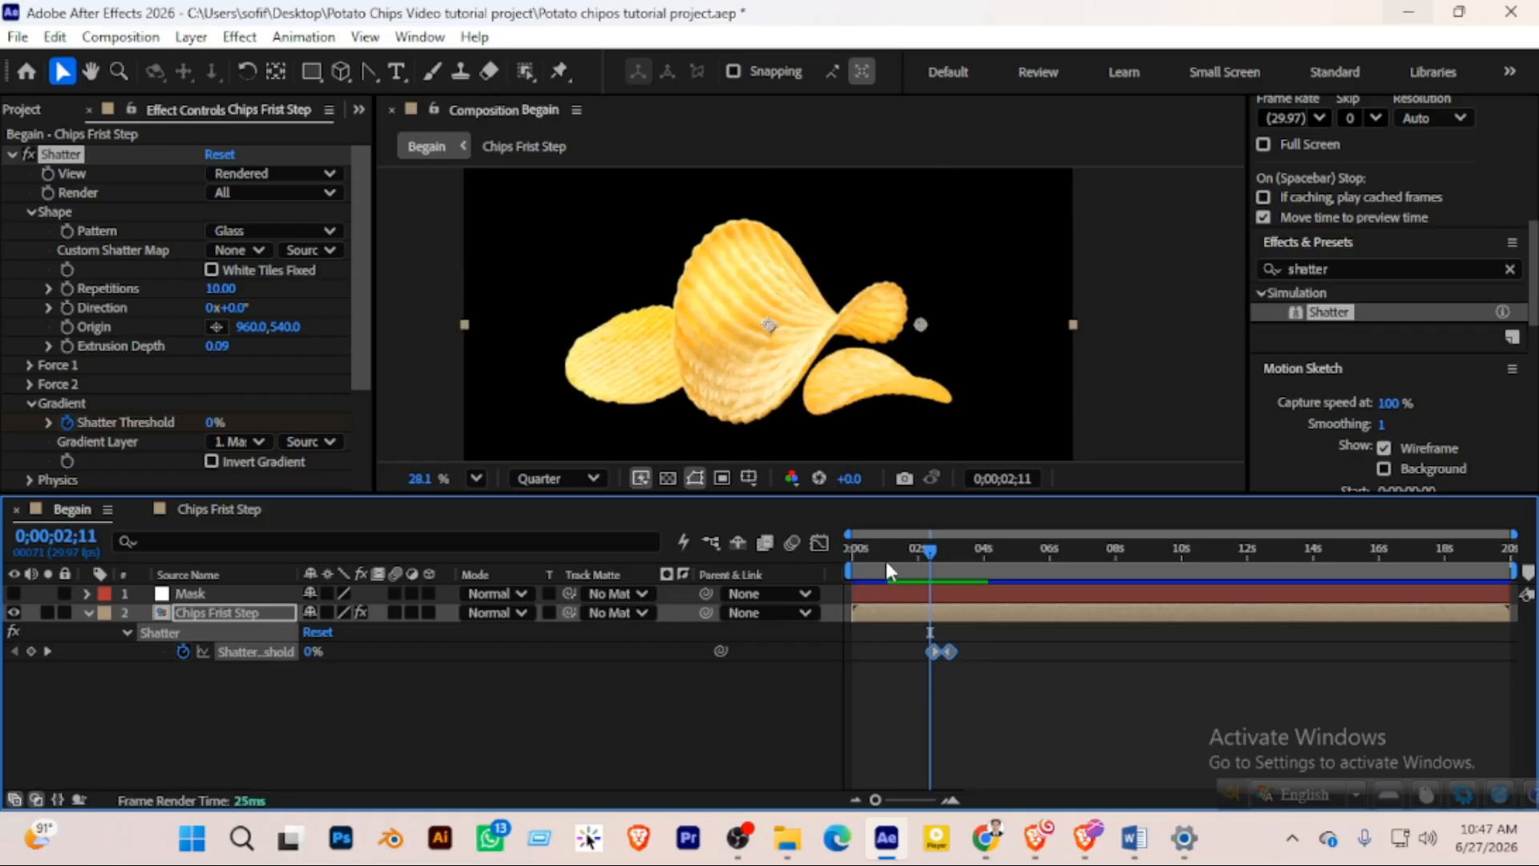
{"action": "left_click_drag", "start_coordinate": [885, 554], "coordinate": [831, 564]}
{"action": "key", "text": "space"}
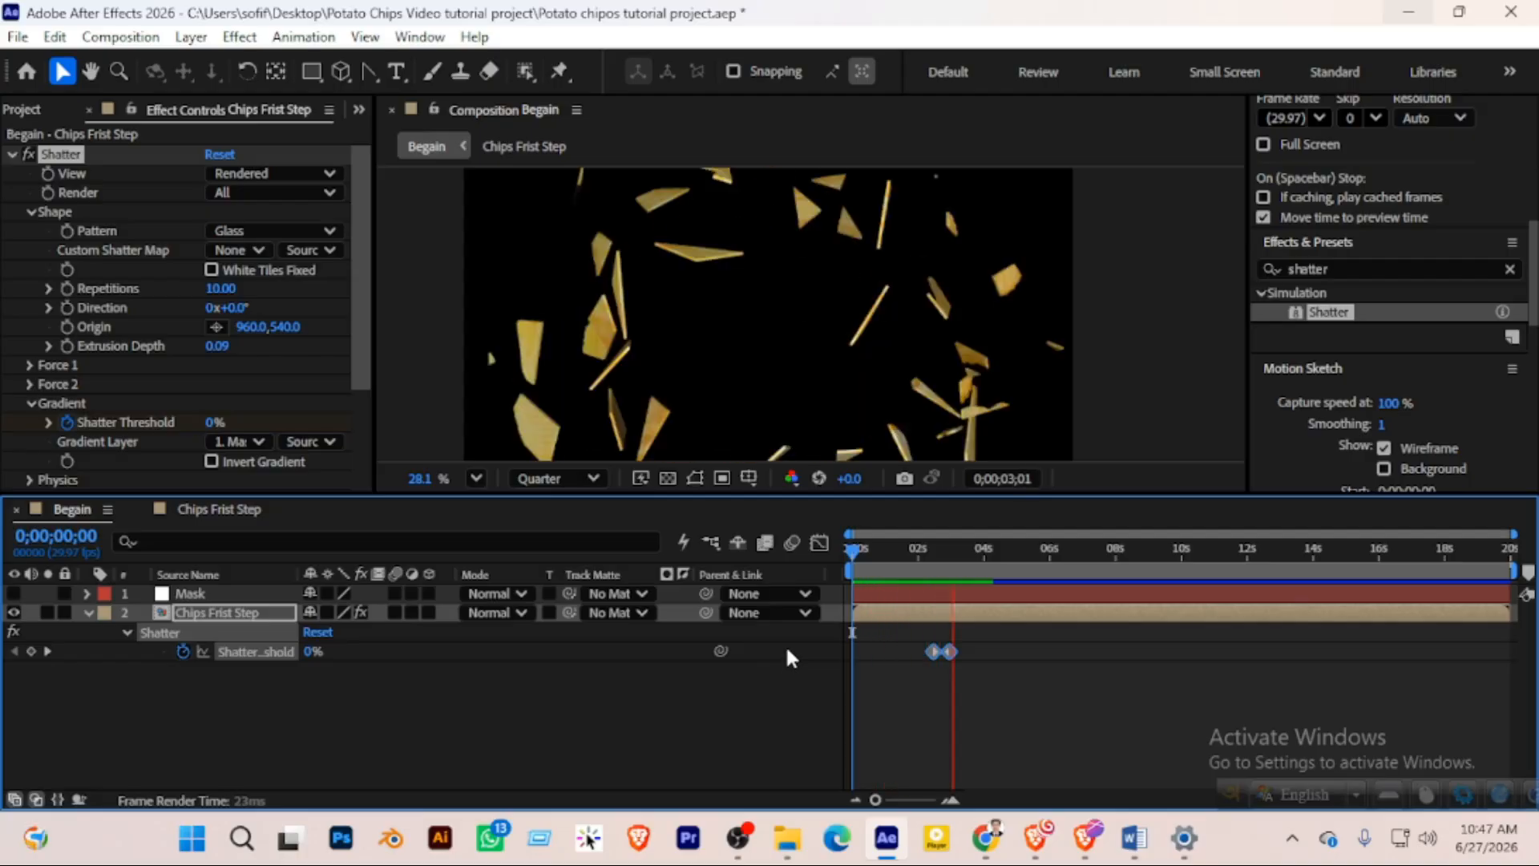
{"action": "key", "text": "space"}
{"action": "left_click_drag", "start_coordinate": [977, 553], "coordinate": [927, 557]}
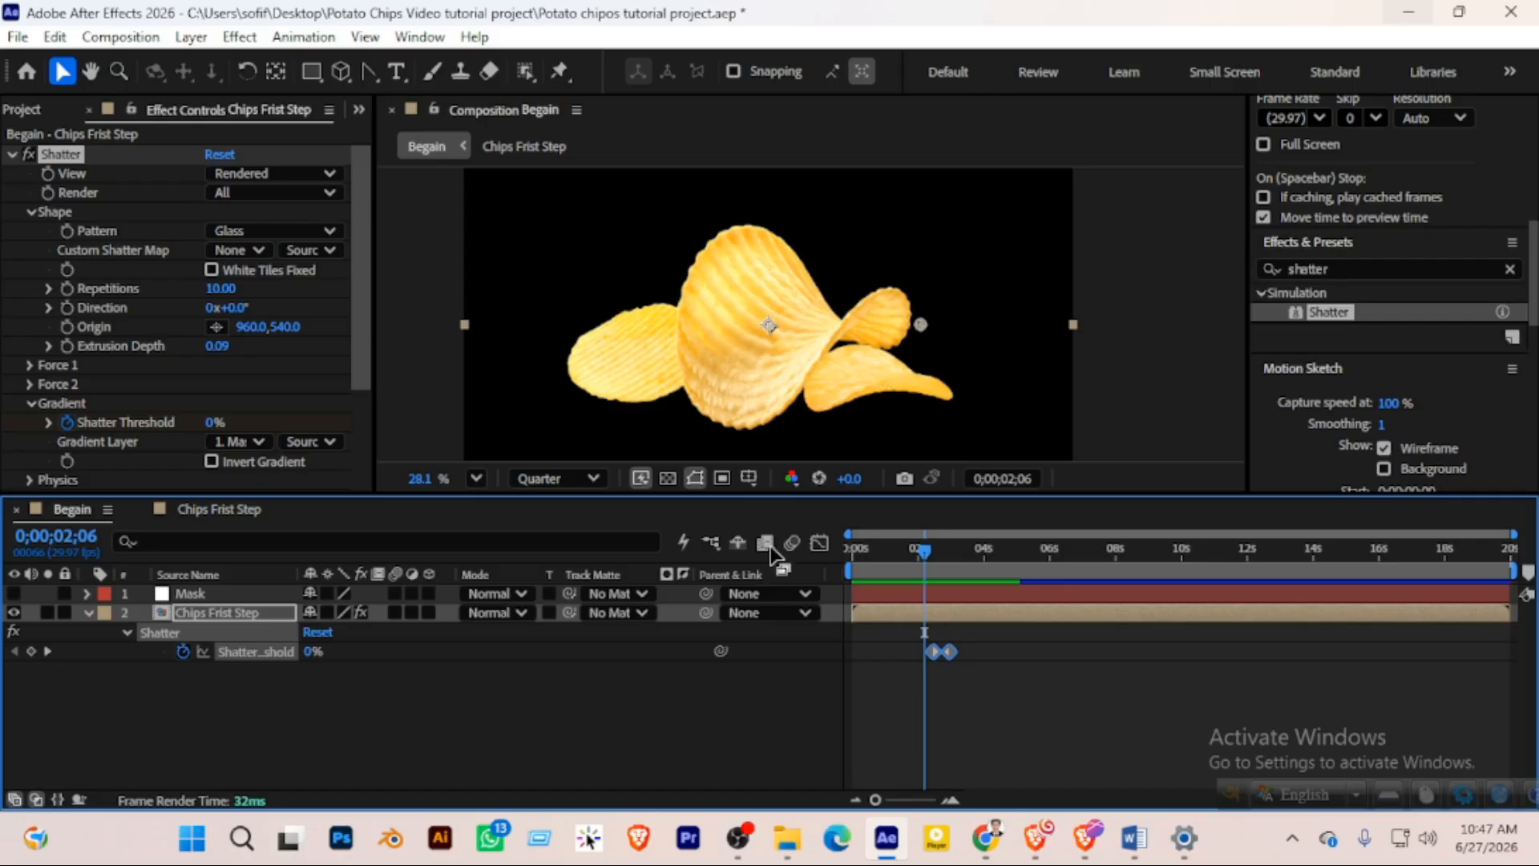
Try a closed, curved Pen mask on the Mask layer around the largest chip's upper half, check the break, and delete the mask
{"action": "left_click", "coordinate": [255, 702]}
{"action": "left_click", "coordinate": [190, 595]}
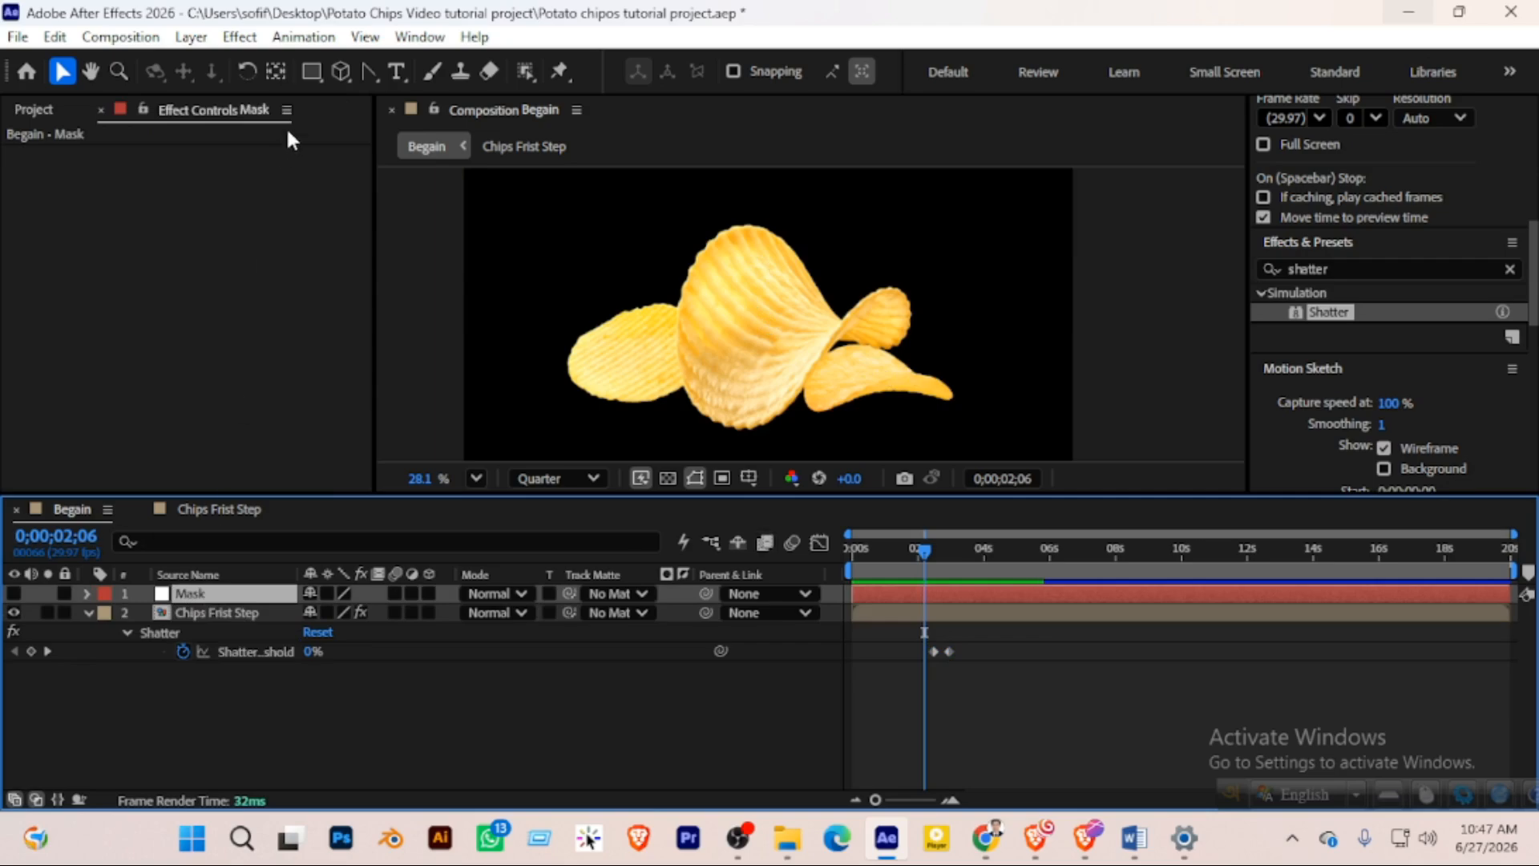
{"action": "left_click_drag", "start_coordinate": [366, 73], "coordinate": [425, 63]}
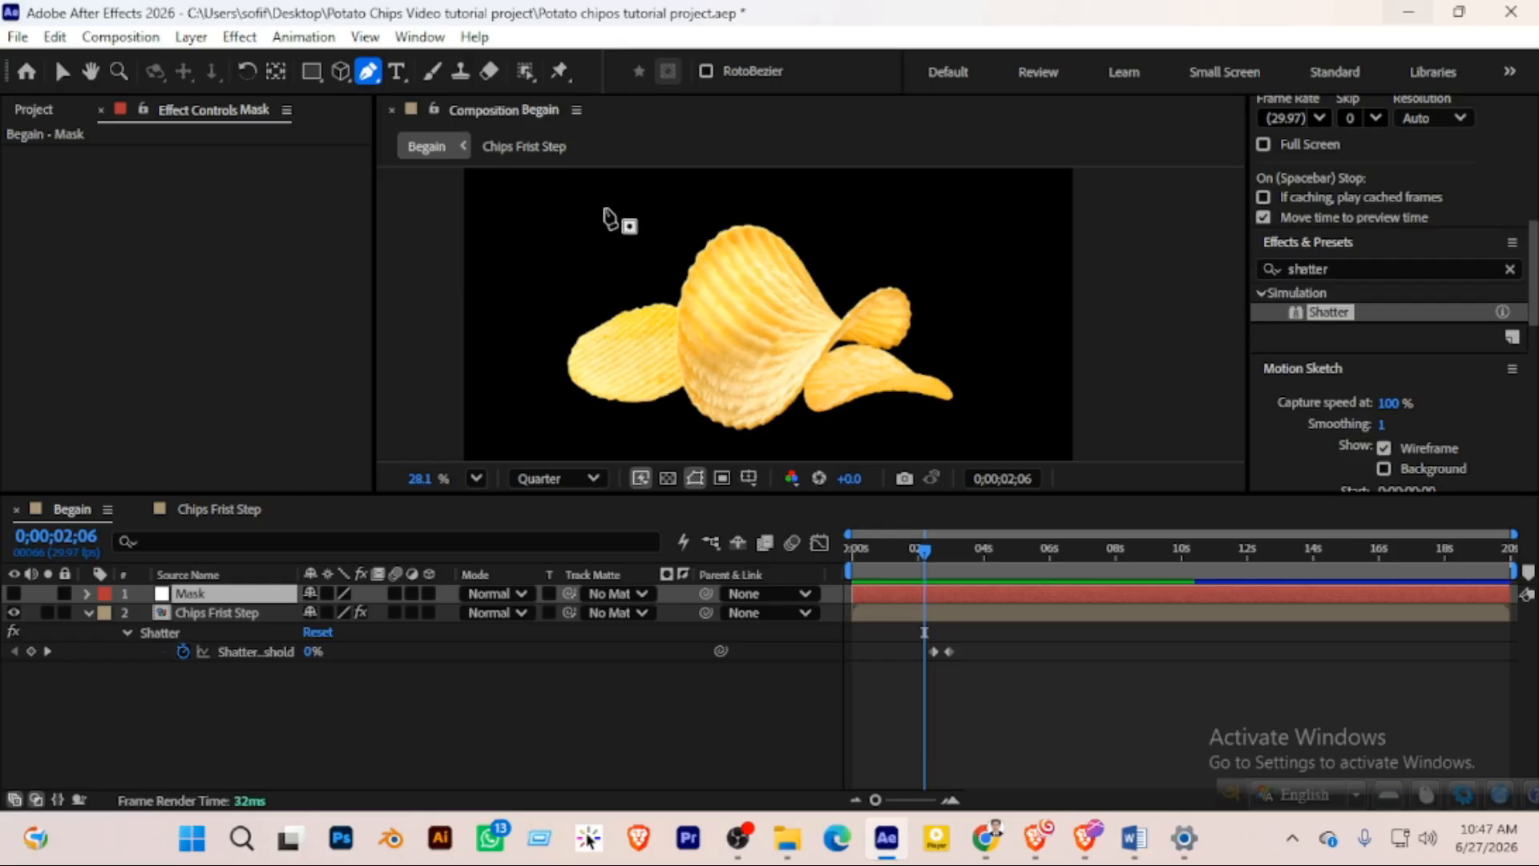
{"action": "left_click", "coordinate": [604, 207]}
{"action": "left_click_drag", "start_coordinate": [771, 324], "coordinate": [831, 315]}
{"action": "left_click_drag", "start_coordinate": [889, 237], "coordinate": [899, 219]}
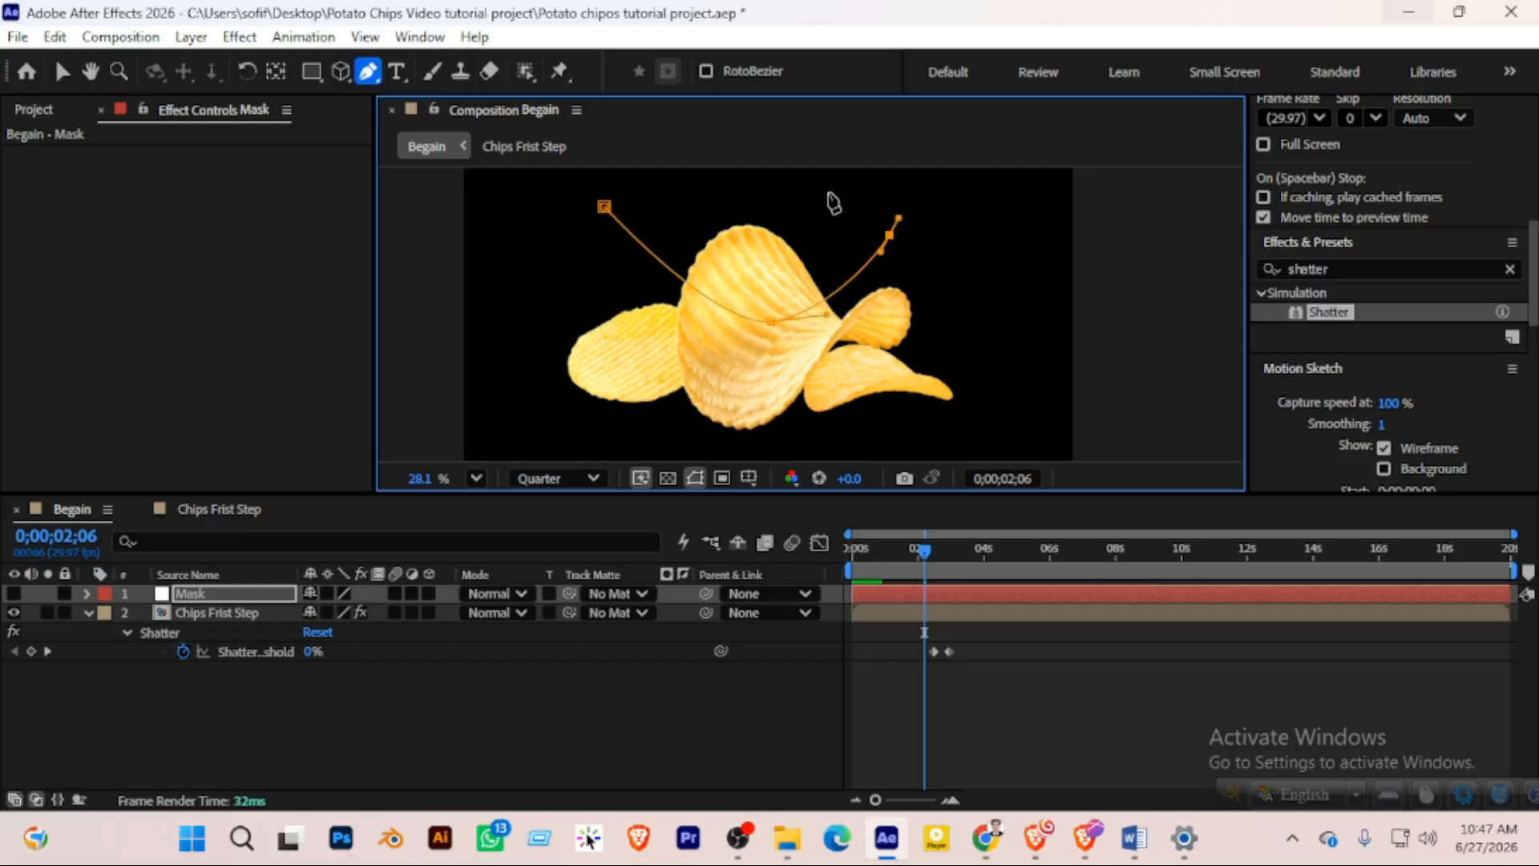
{"action": "left_click_drag", "start_coordinate": [817, 186], "coordinate": [767, 185]}
{"action": "left_click", "coordinate": [605, 207]}
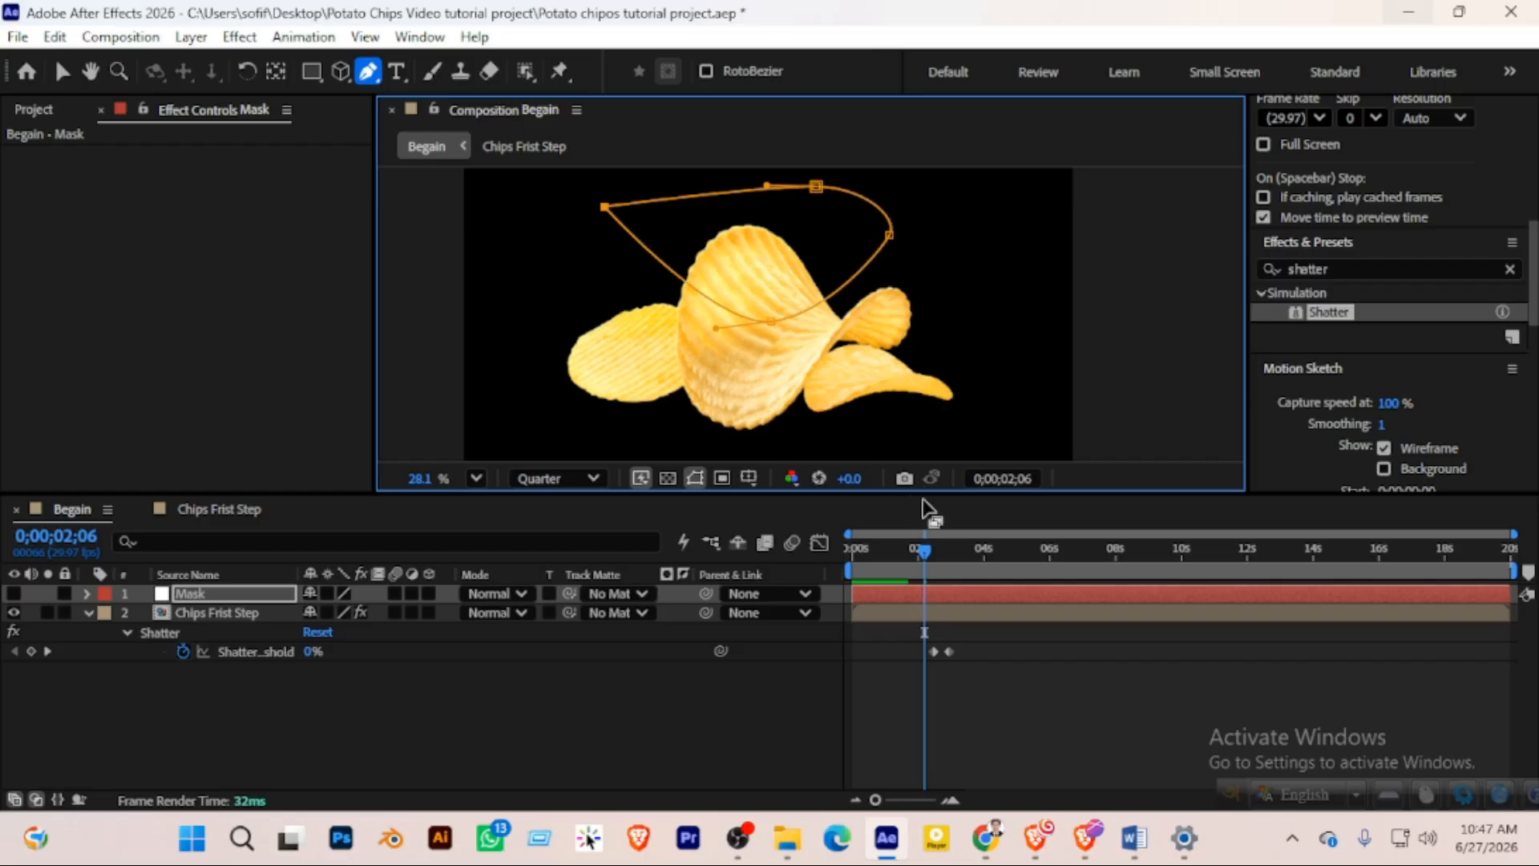
{"action": "left_click_drag", "start_coordinate": [924, 552], "coordinate": [944, 554]}
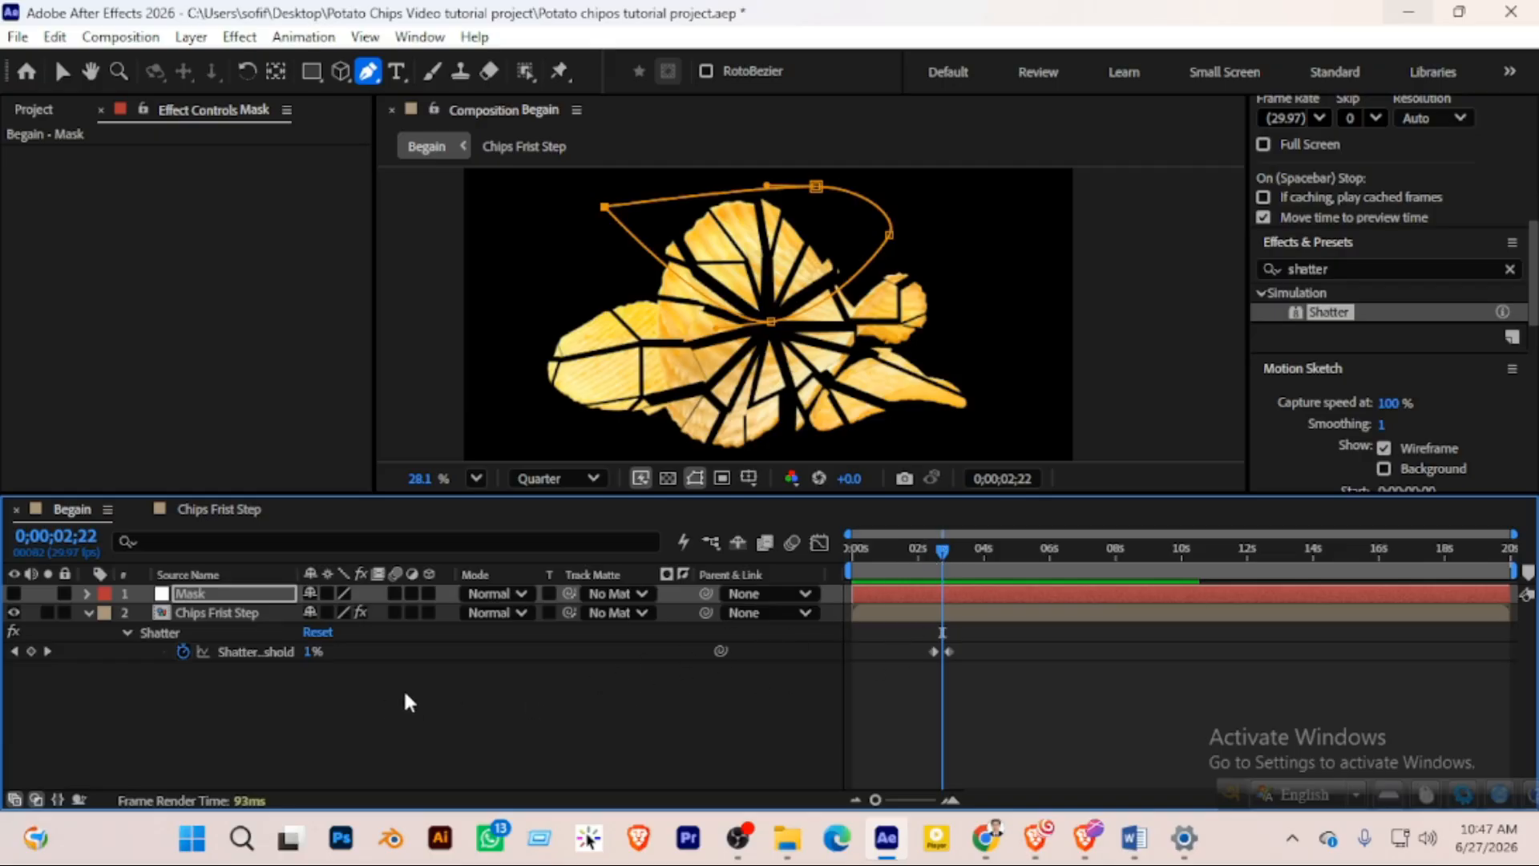
{"action": "key", "text": "Delete"}
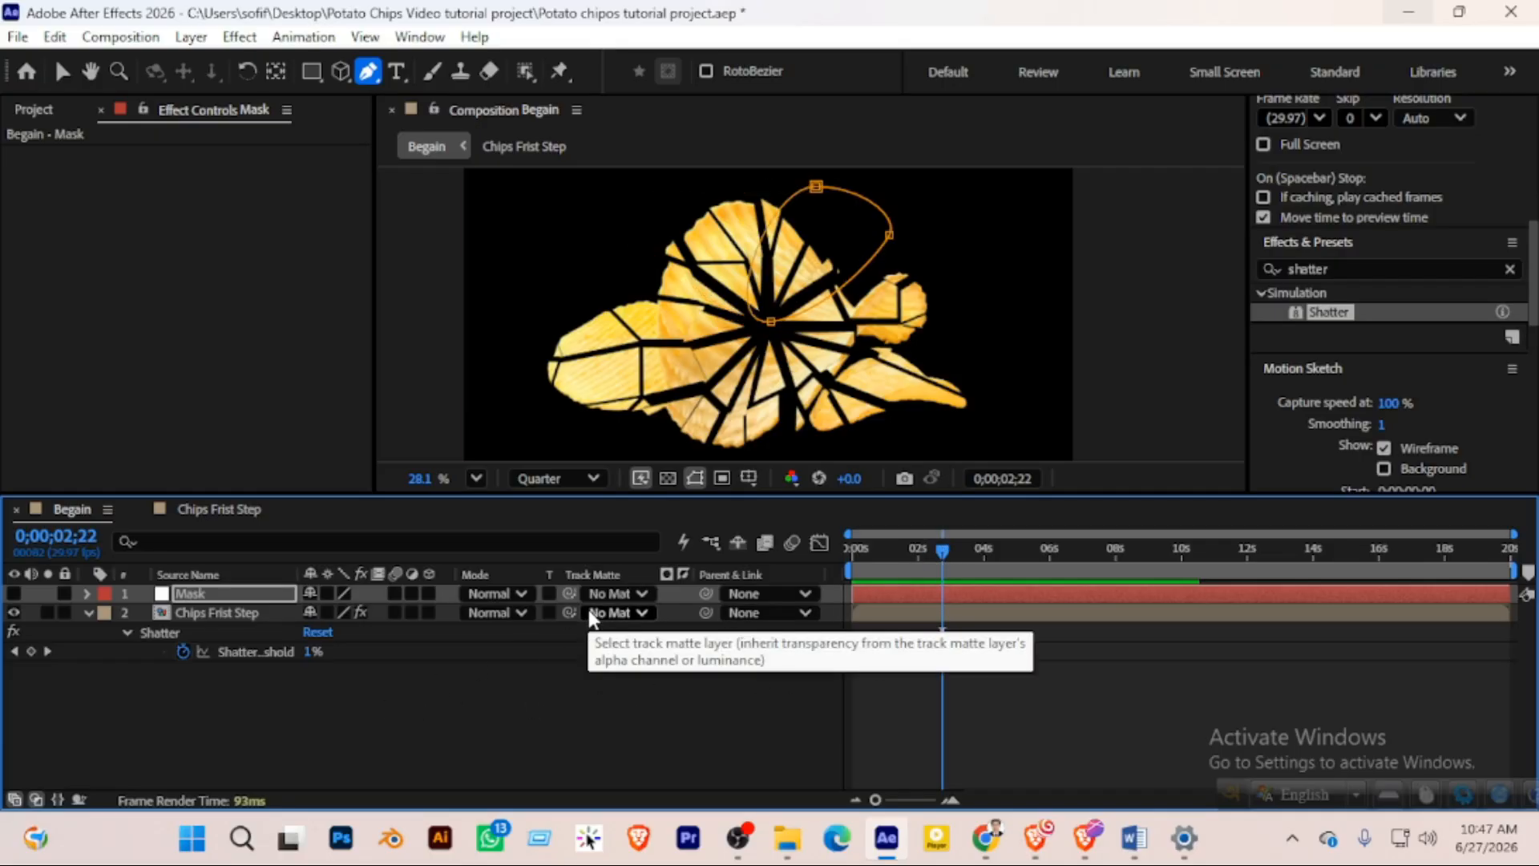
{"action": "key", "text": "Delete"}
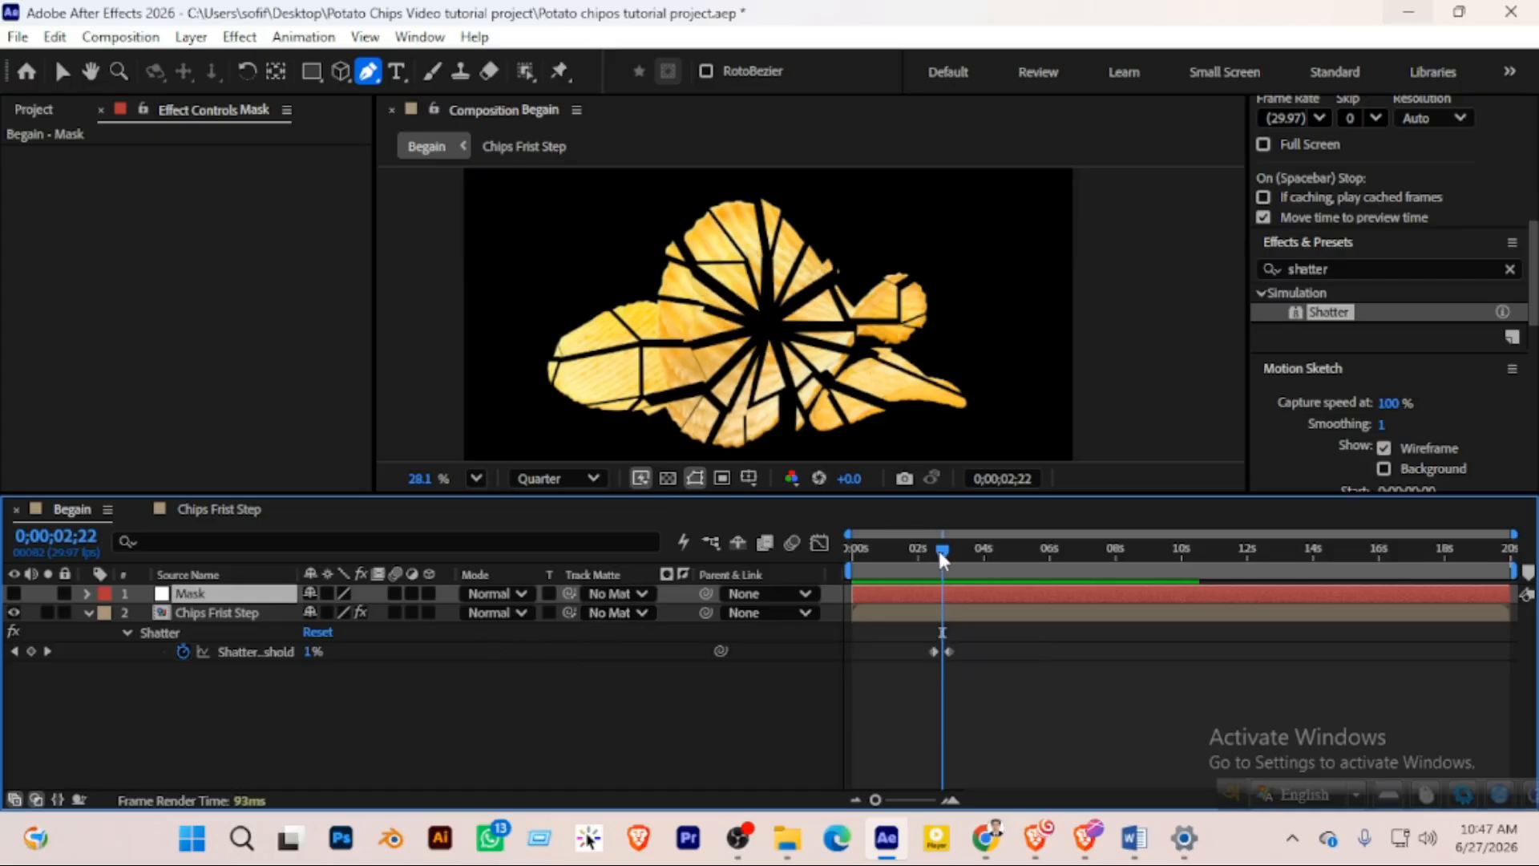
Try an elliptical mask on the Mask layer over the largest chip's upper-left area at 0;00;02;14, and delete it
{"action": "mouse_move", "coordinate": [940, 553]}
{"action": "left_mouse_down"}
{"action": "mouse_move", "coordinate": [915, 549]}
{"action": "mouse_move", "coordinate": [953, 553]}
{"action": "mouse_move", "coordinate": [936, 553]}
{"action": "left_mouse_up"}
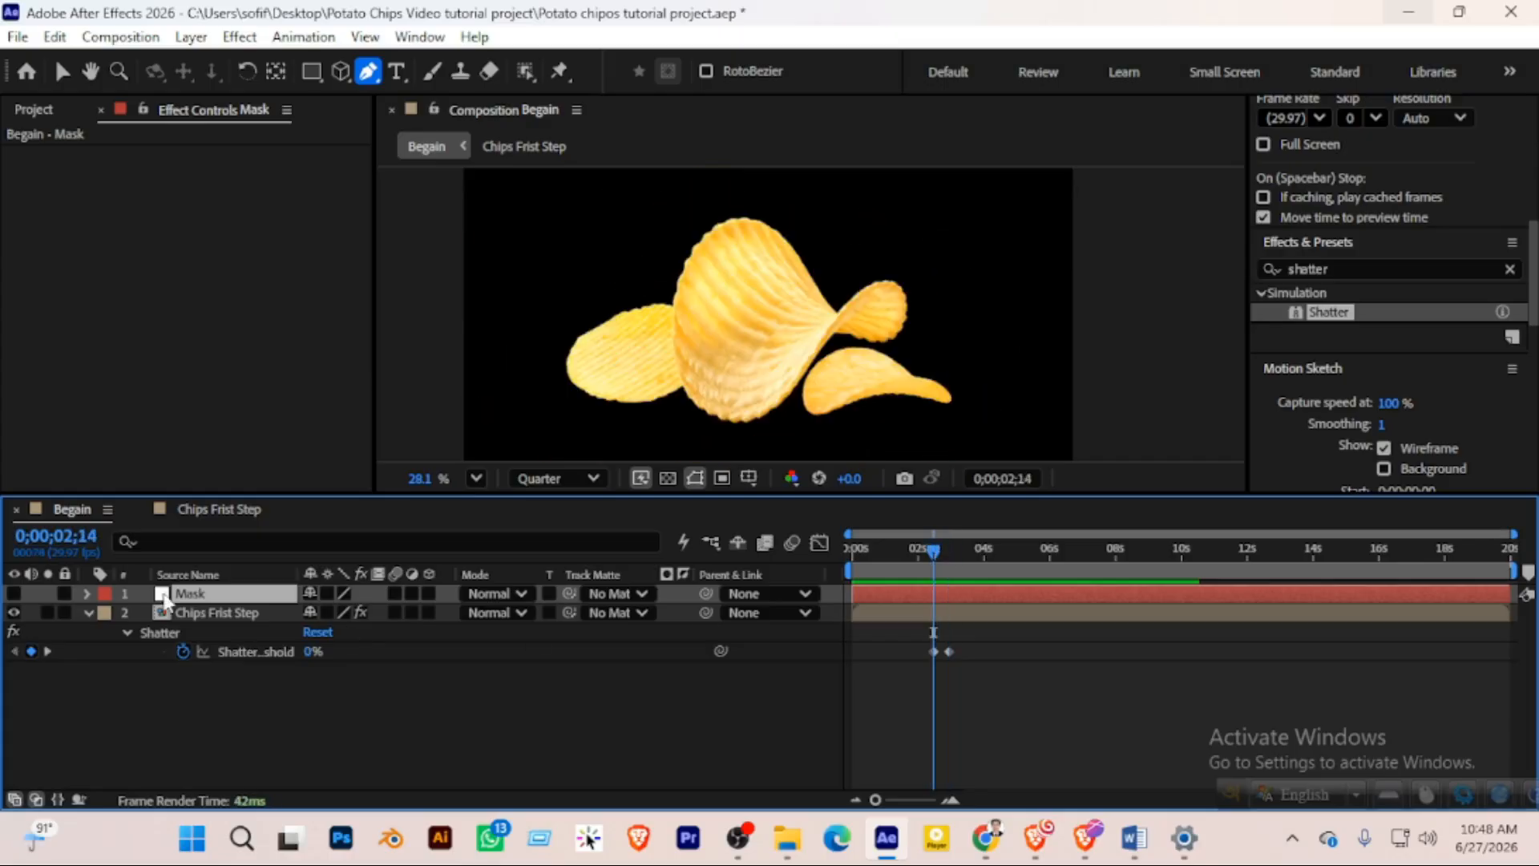
{"action": "left_click", "coordinate": [312, 72]}
{"action": "left_click", "coordinate": [369, 119]}
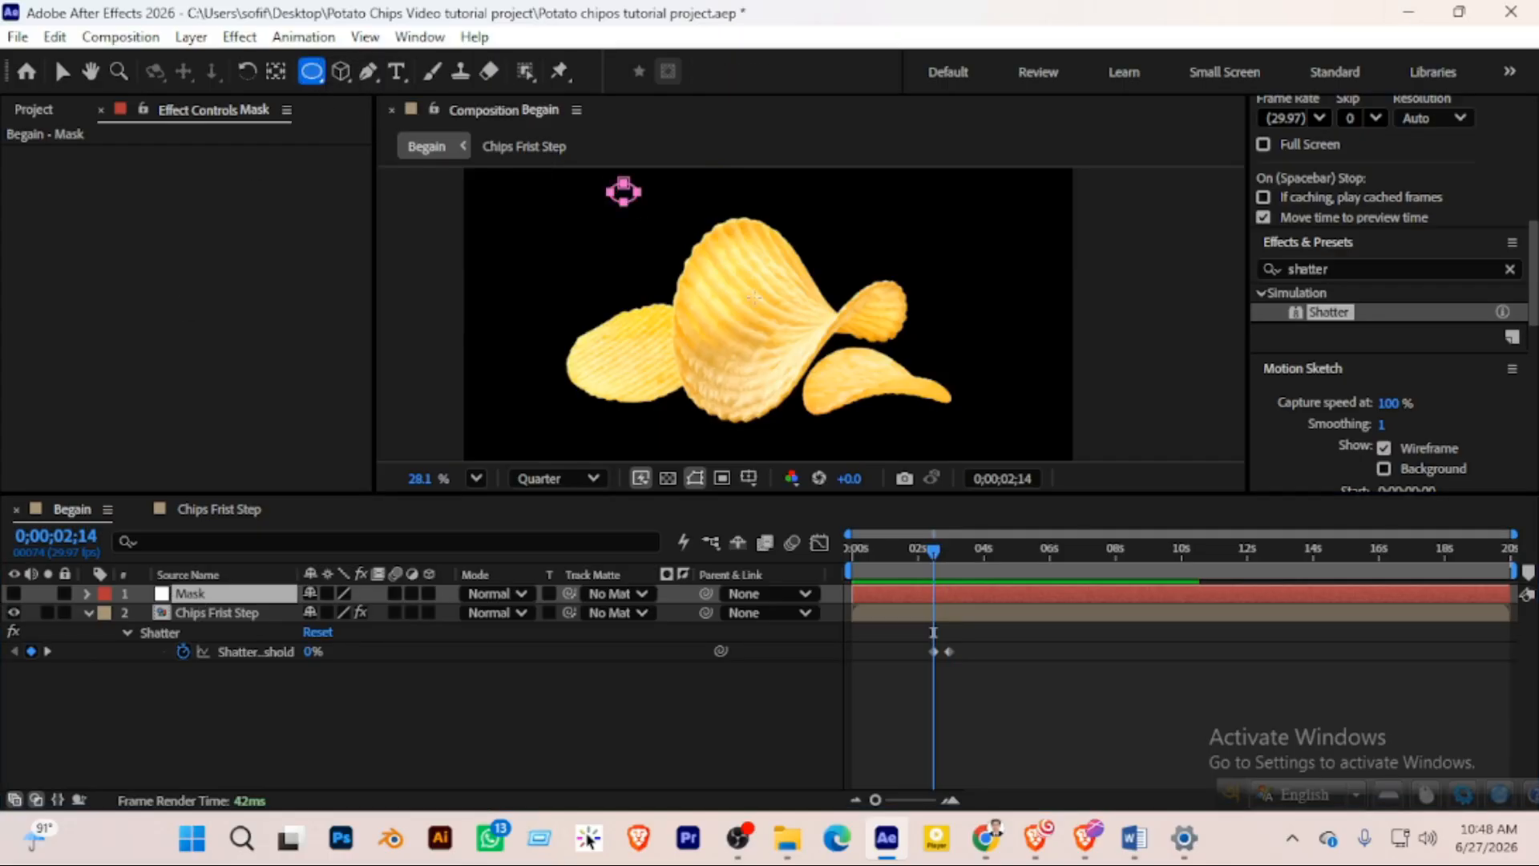
{"action": "left_click_drag", "start_coordinate": [611, 184], "coordinate": [766, 300]}
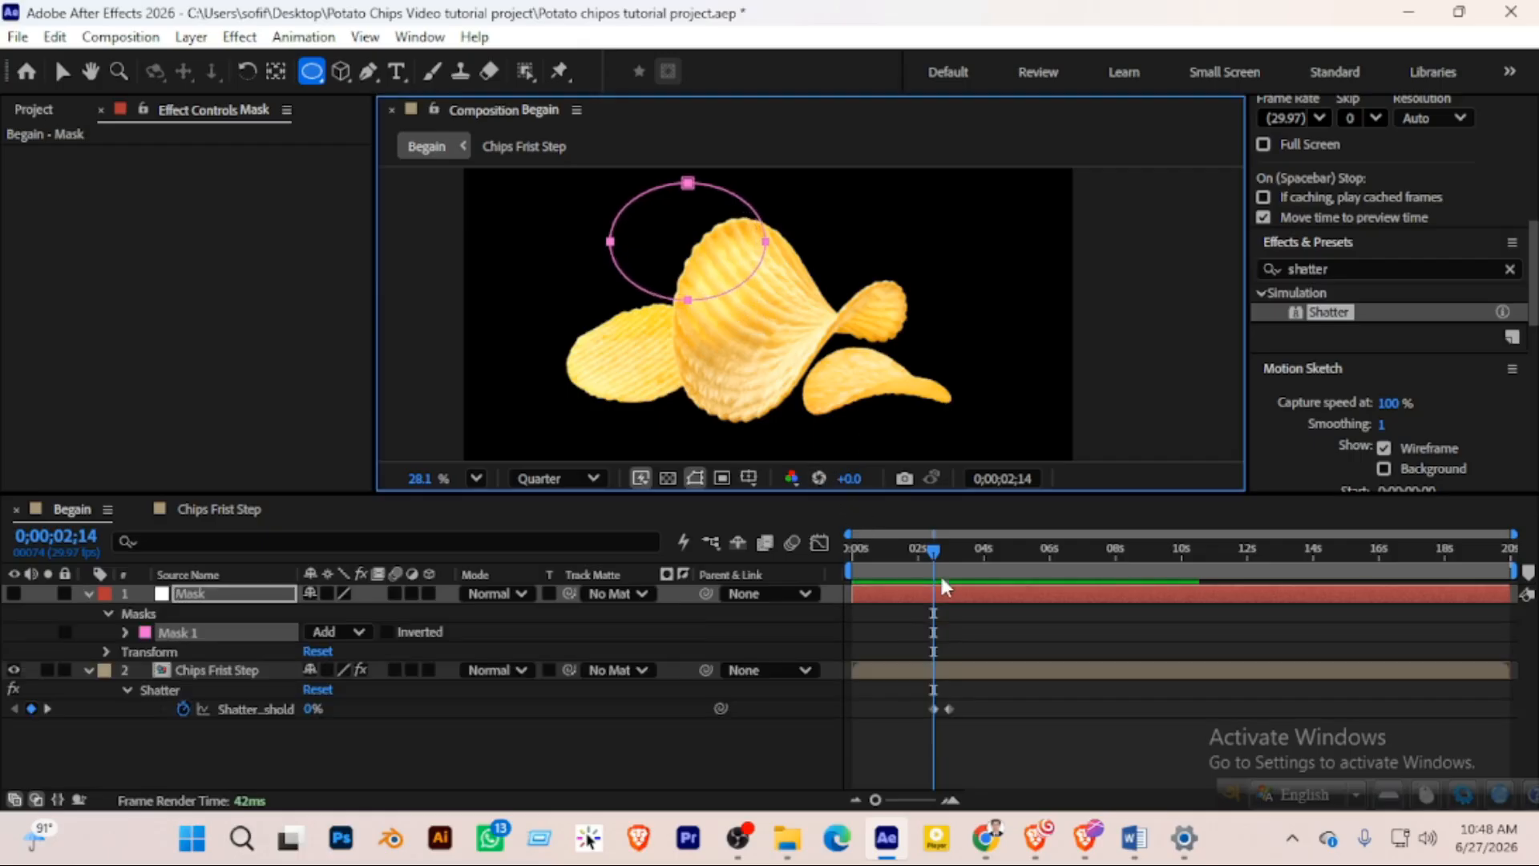
{"action": "left_click", "coordinate": [178, 632]}
{"action": "key", "text": "Delete"}
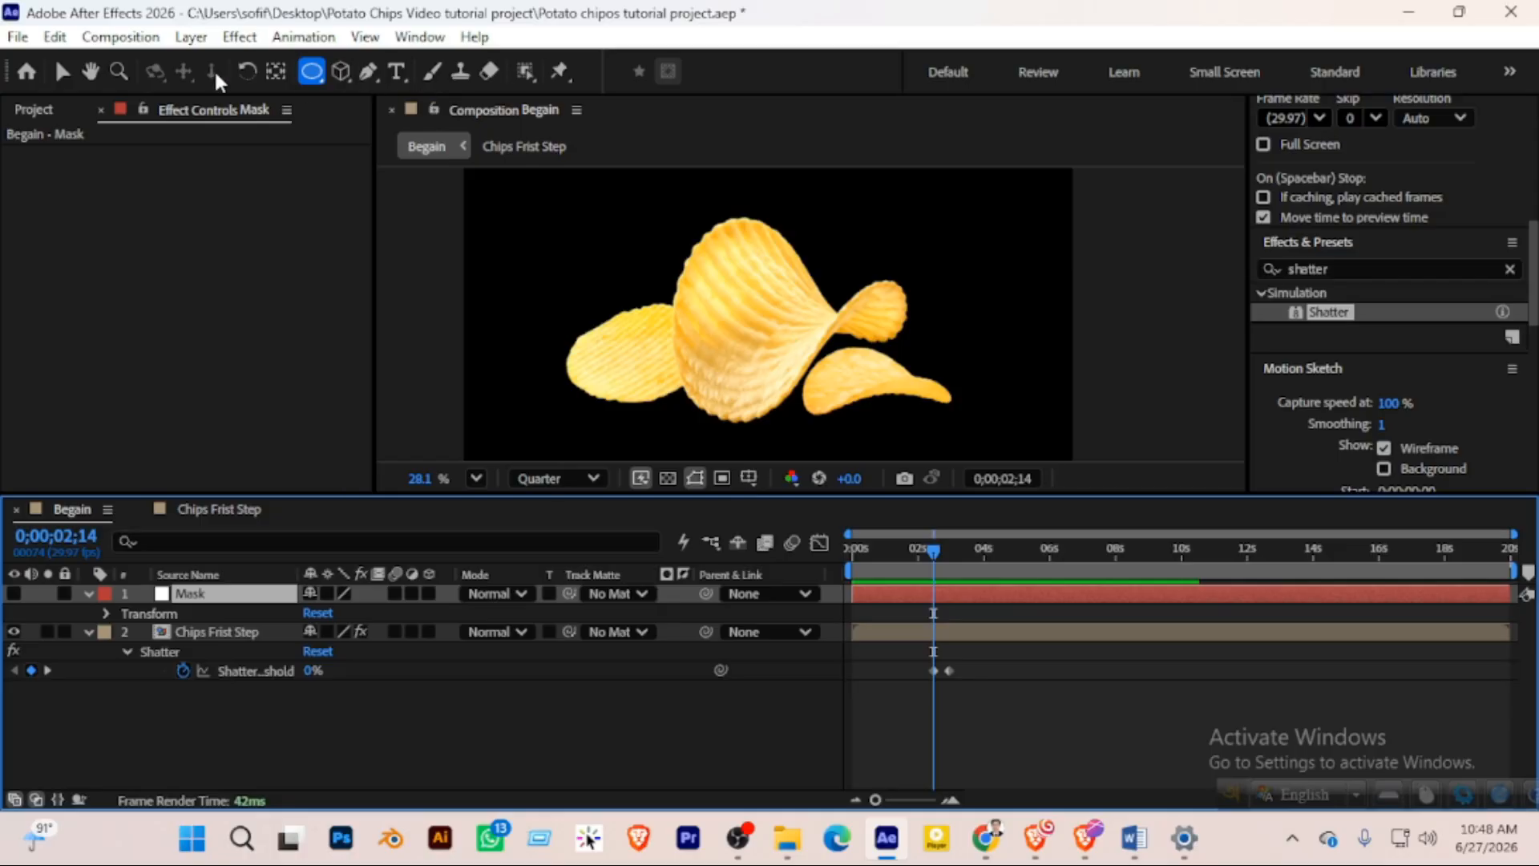
Try a closed, four-point curved Pen mask on the Mask layer around the largest chip's upper half at 0;00;02;14
{"action": "key", "text": "g"}
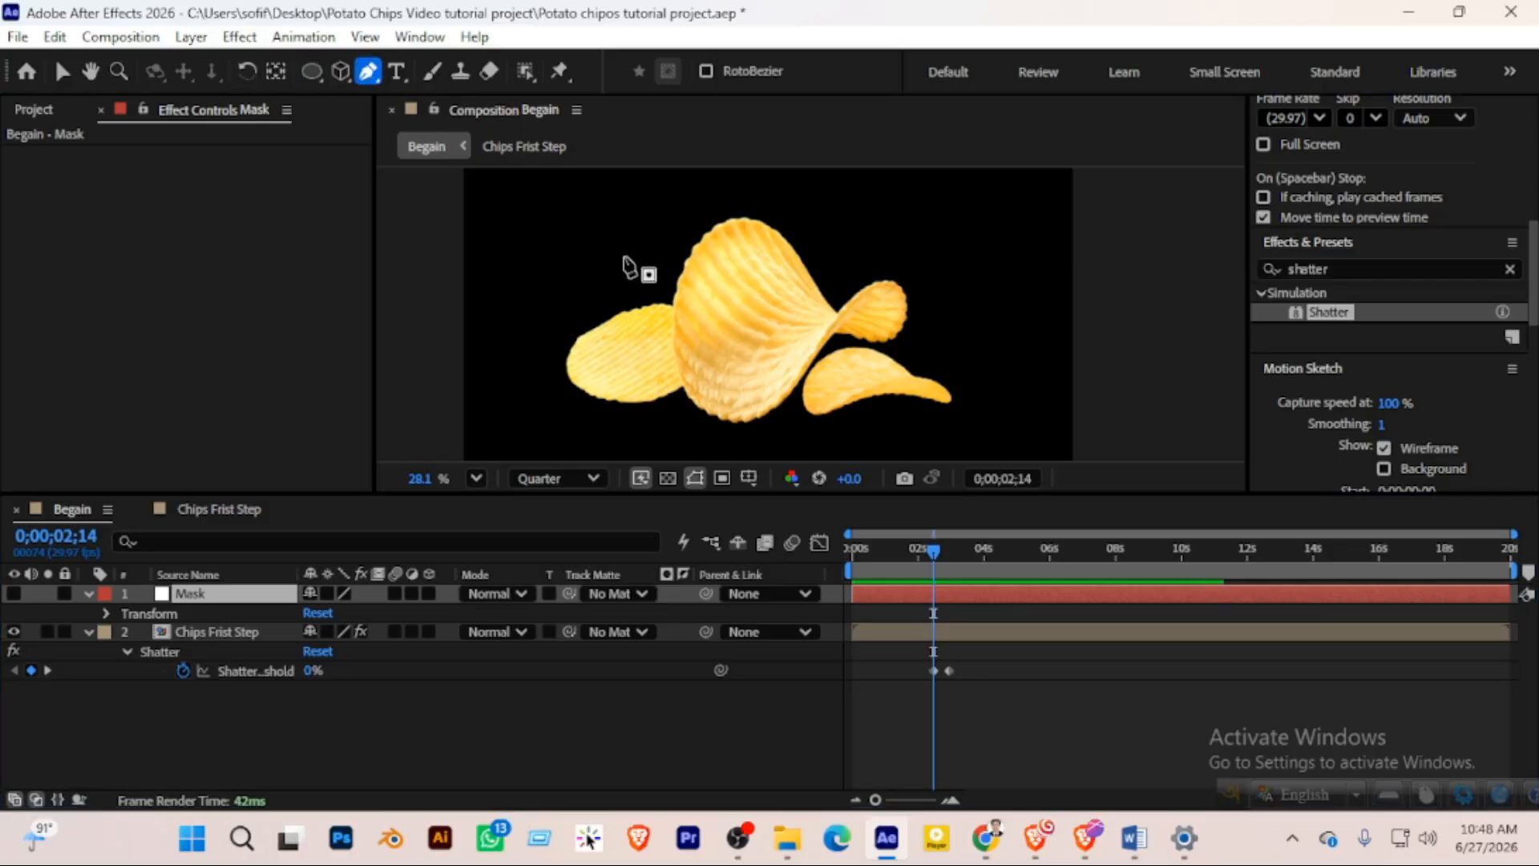
{"action": "left_click_drag", "start_coordinate": [619, 248], "coordinate": [642, 258]}
{"action": "left_click_drag", "start_coordinate": [813, 292], "coordinate": [901, 255]}
{"action": "left_click_drag", "start_coordinate": [859, 197], "coordinate": [704, 187]}
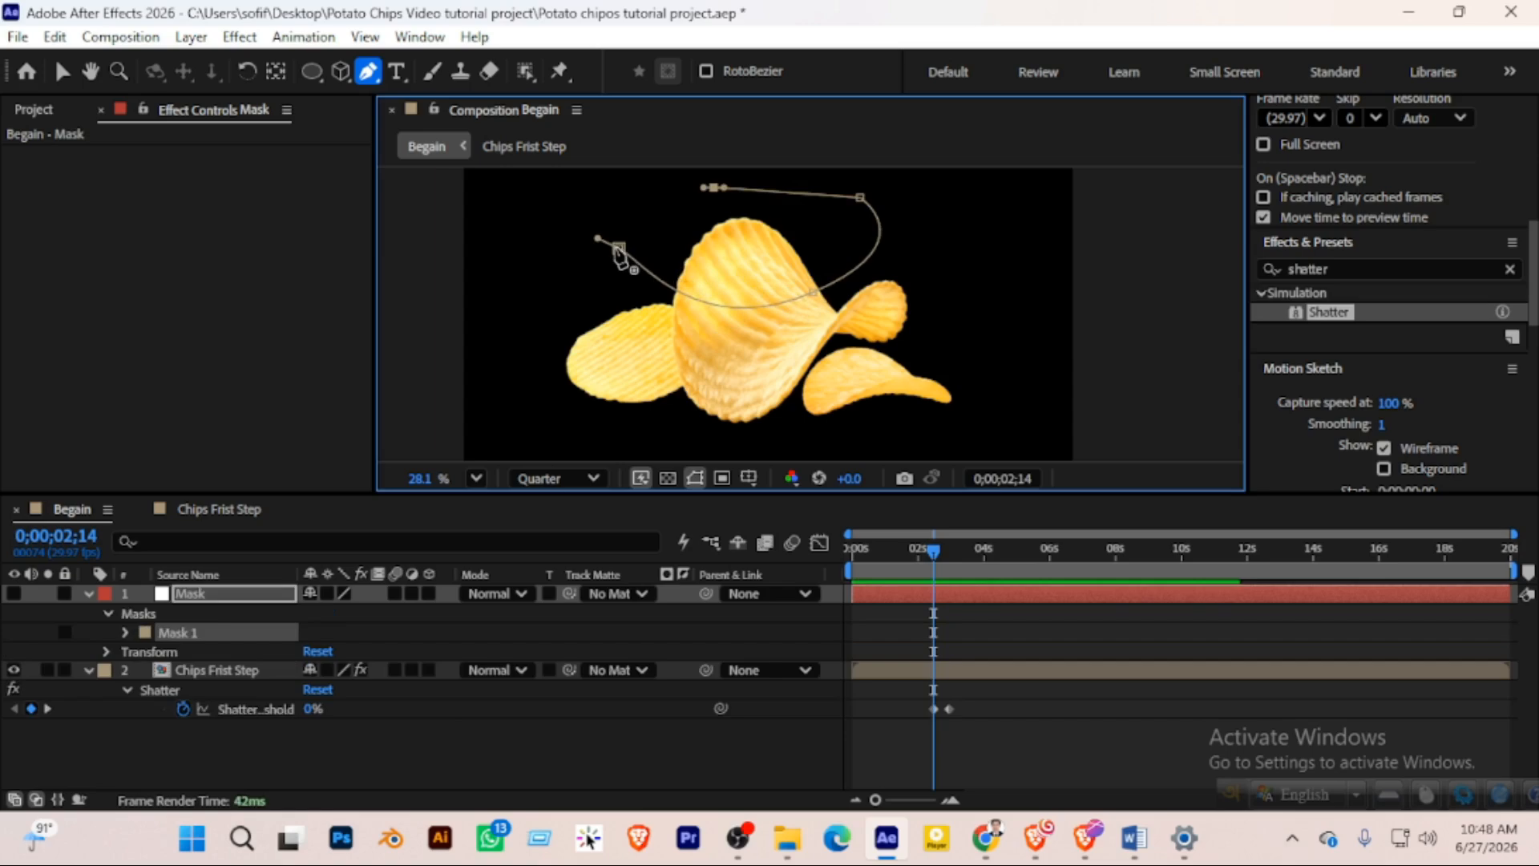
{"action": "left_click", "coordinate": [619, 249]}
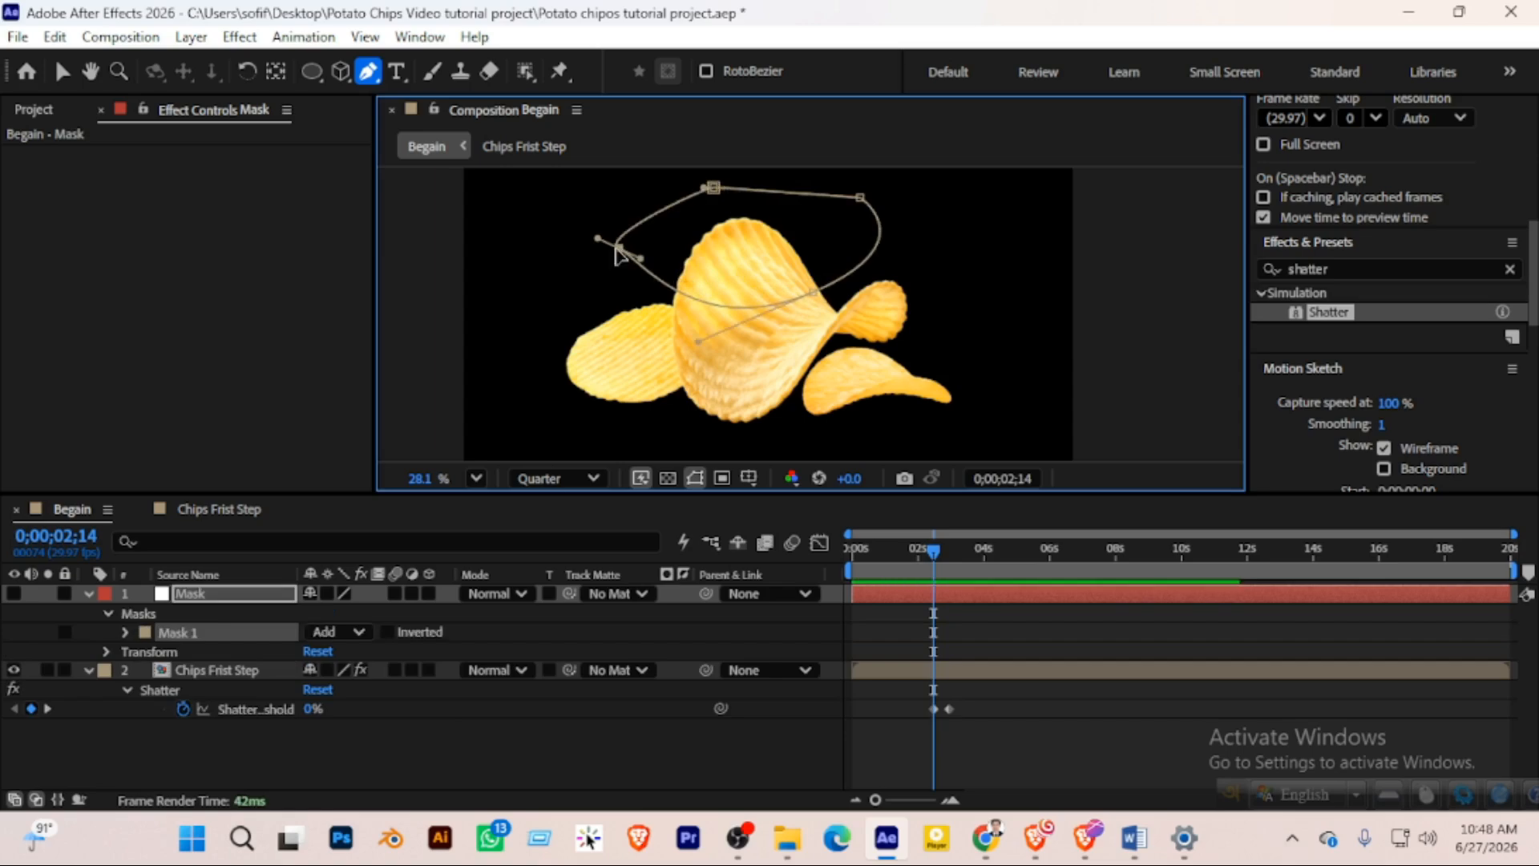
Check the break between 0;00;01;17 and 0;00;02;23, return to 0;00;02;14, and delete the mask from the Mask layer
{"action": "mouse_move", "coordinate": [934, 548]}
{"action": "left_mouse_down"}
{"action": "mouse_move", "coordinate": [955, 550]}
{"action": "mouse_move", "coordinate": [917, 549]}
{"action": "mouse_move", "coordinate": [951, 534]}
{"action": "mouse_move", "coordinate": [906, 534]}
{"action": "mouse_move", "coordinate": [962, 538]}
{"action": "mouse_move", "coordinate": [922, 531]}
{"action": "mouse_move", "coordinate": [944, 535]}
{"action": "left_mouse_up"}
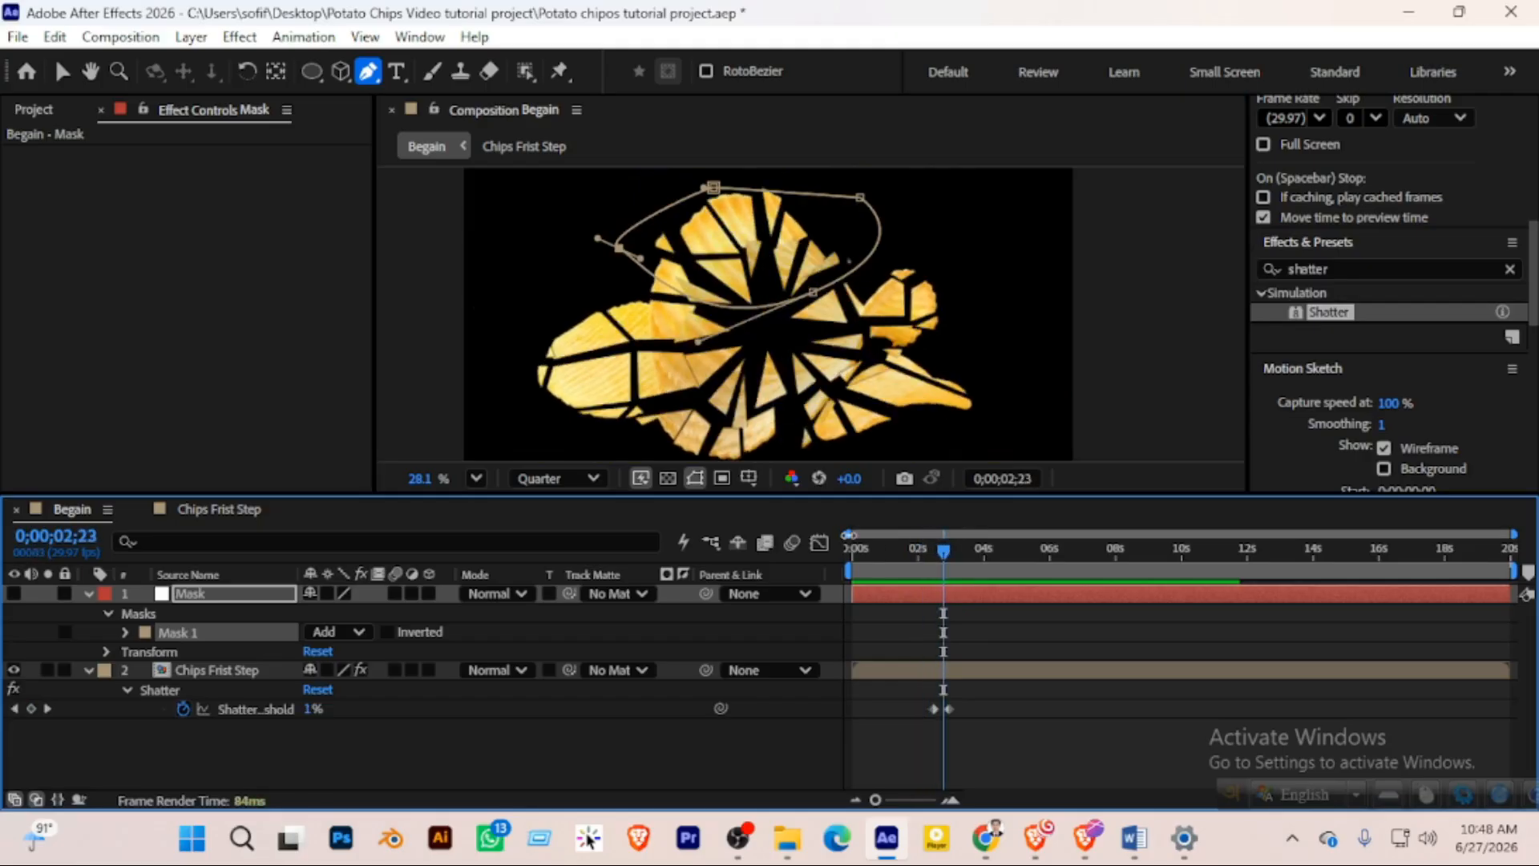
{"action": "left_click", "coordinate": [206, 672]}
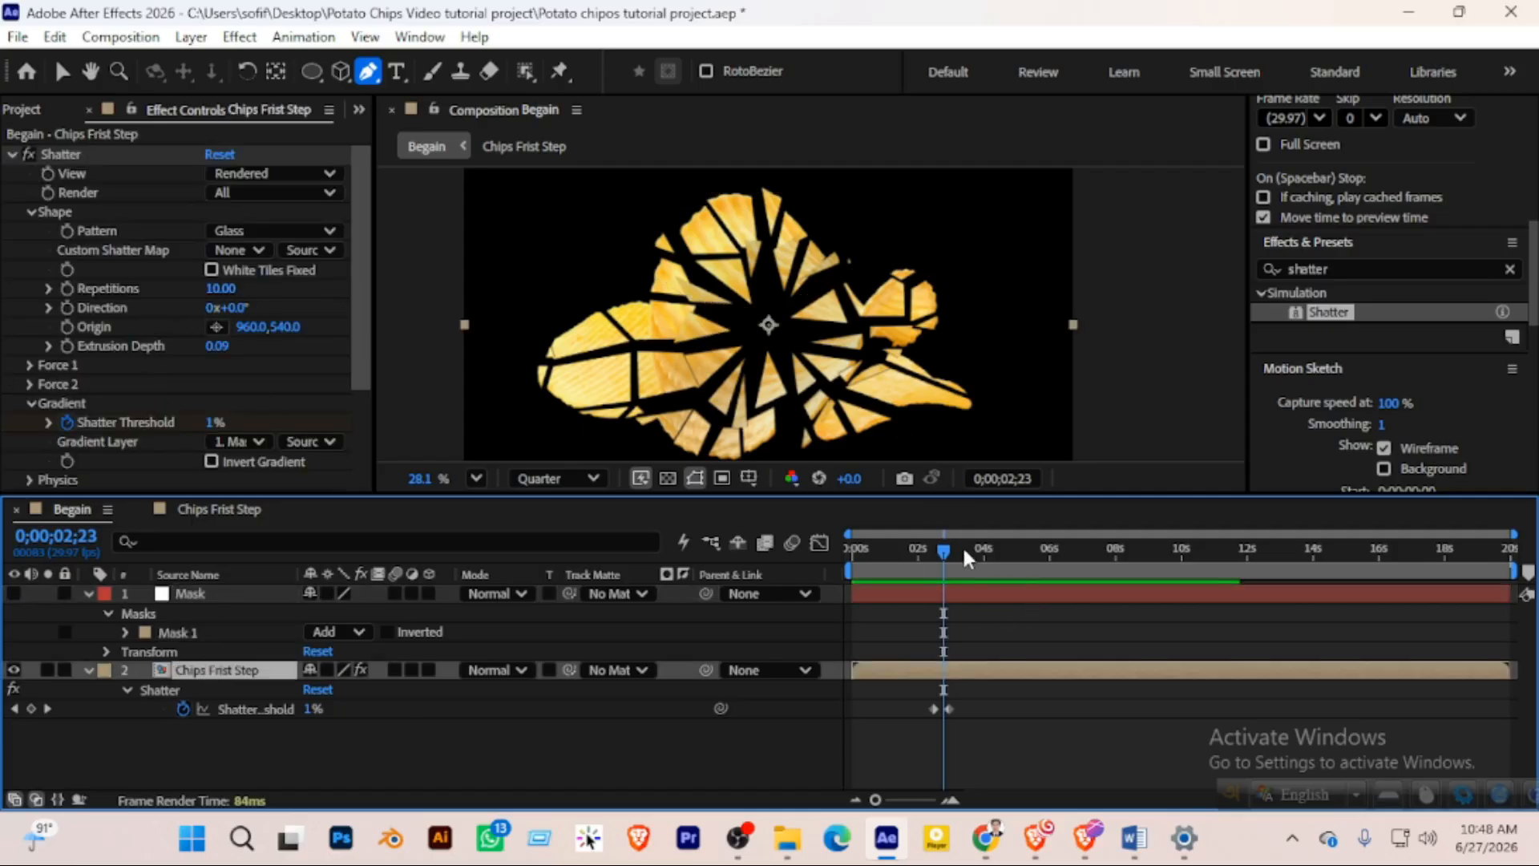
{"action": "left_click_drag", "start_coordinate": [951, 558], "coordinate": [908, 548]}
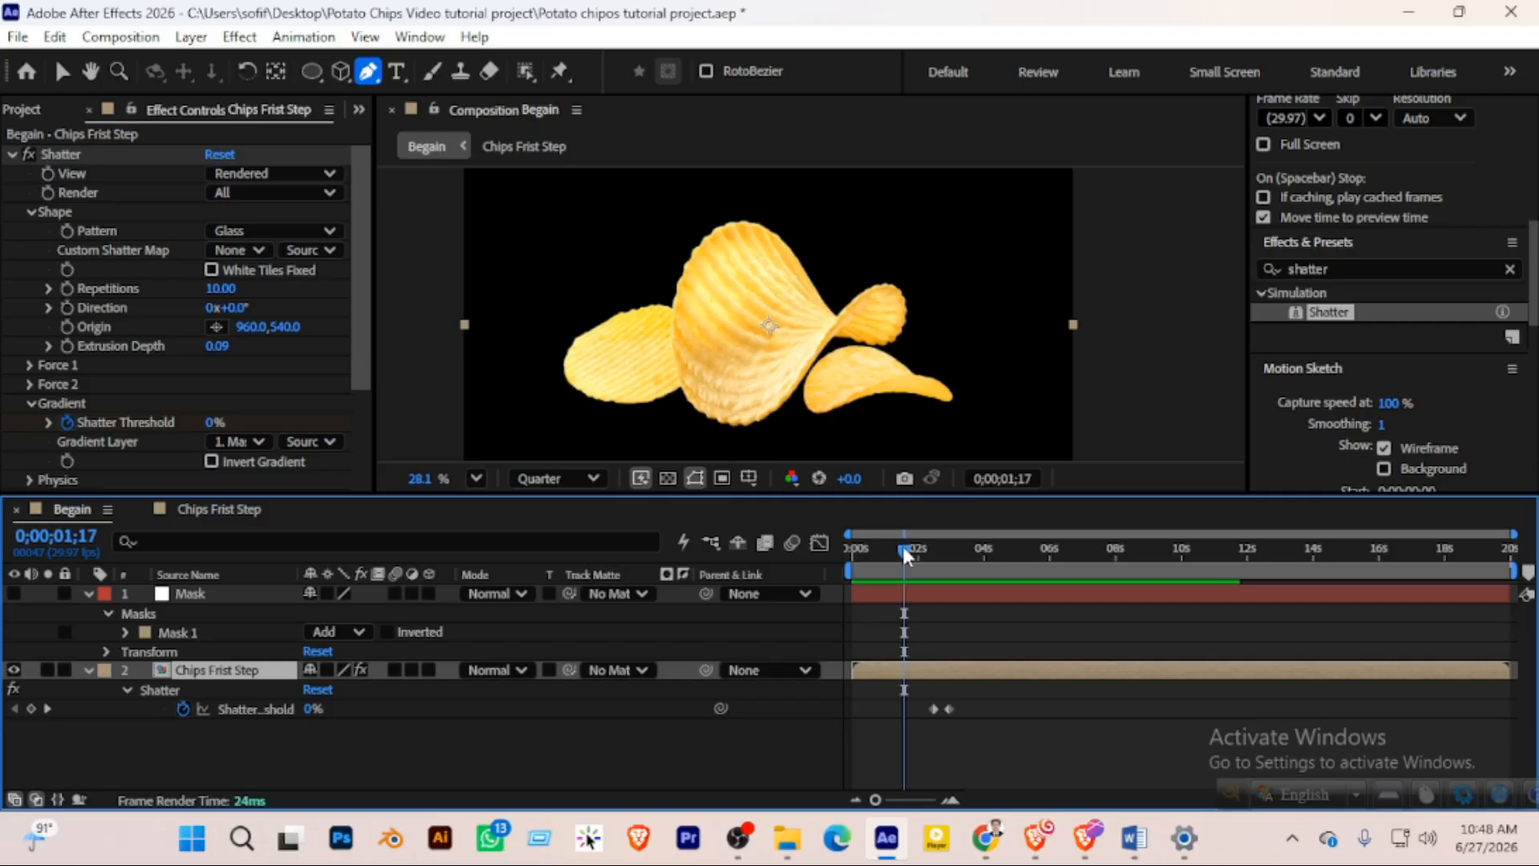
{"action": "left_click_drag", "start_coordinate": [906, 551], "coordinate": [908, 552]}
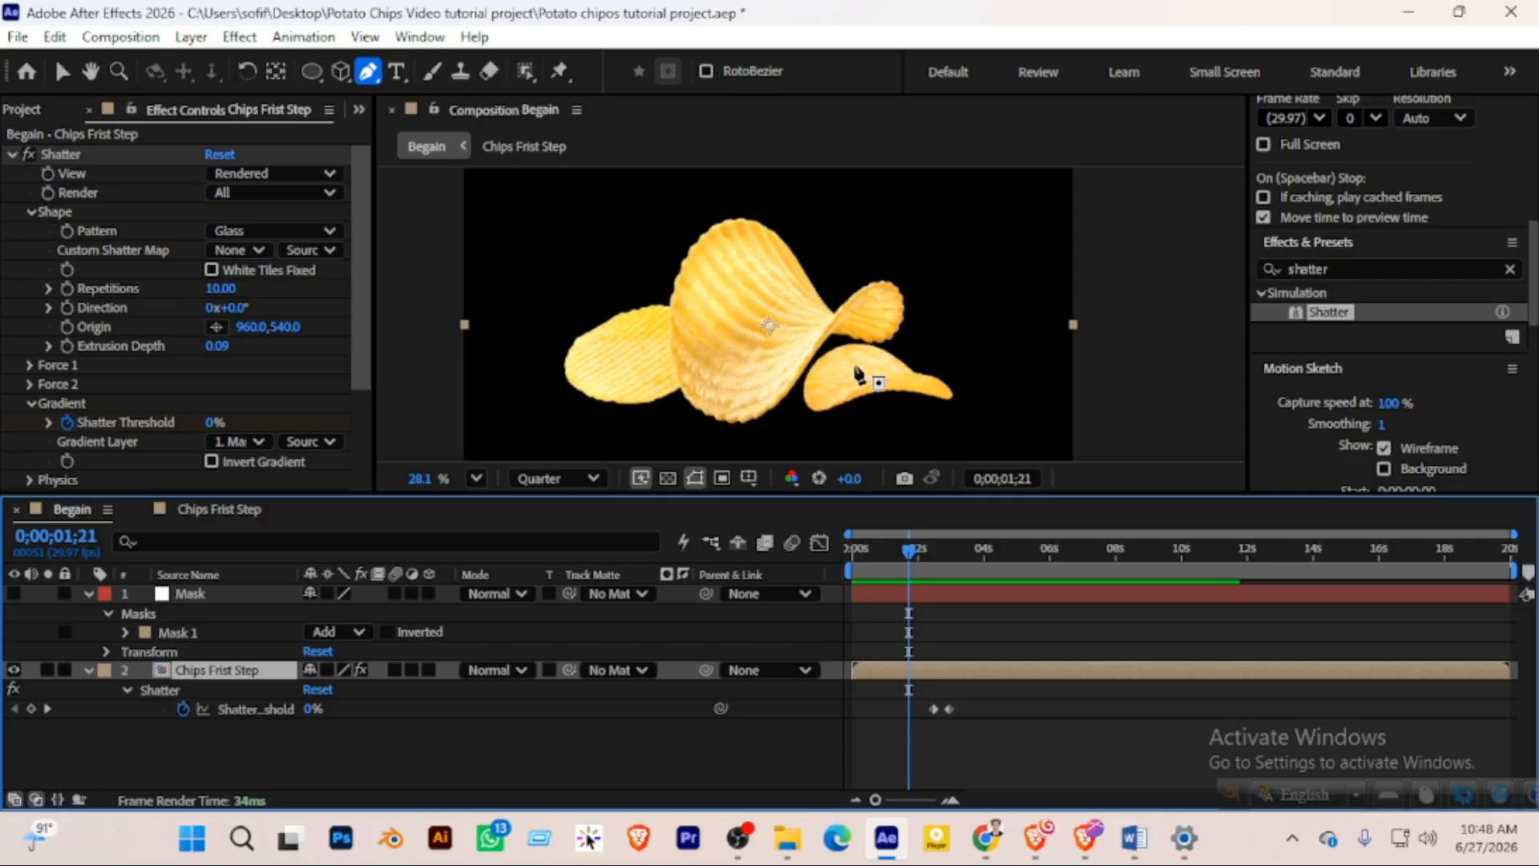
{"action": "left_click_drag", "start_coordinate": [907, 550], "coordinate": [916, 549]}
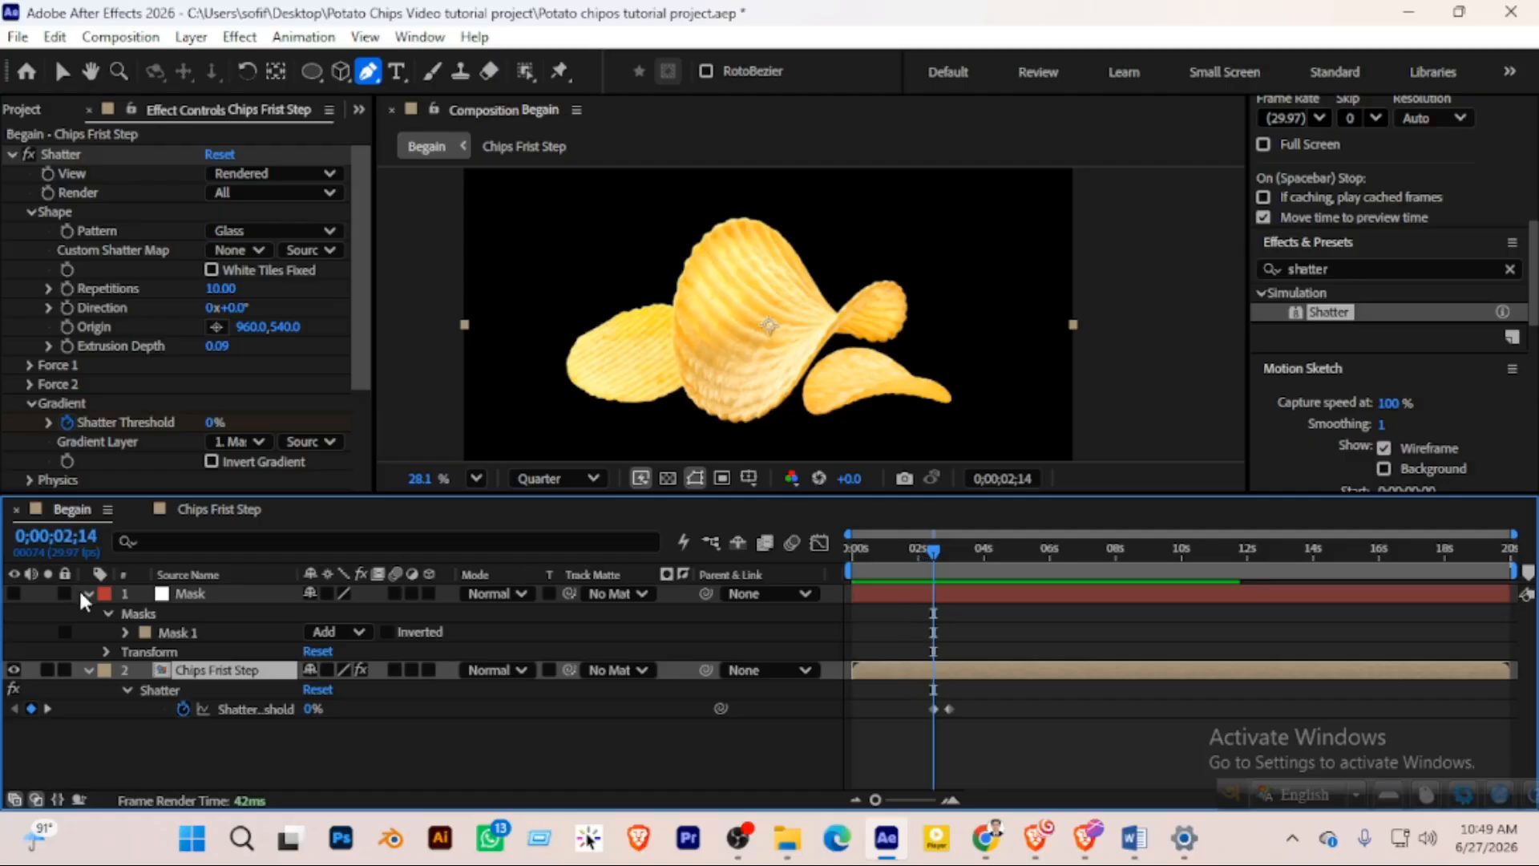
{"action": "left_click", "coordinate": [162, 614]}
{"action": "key", "text": "Delete"}
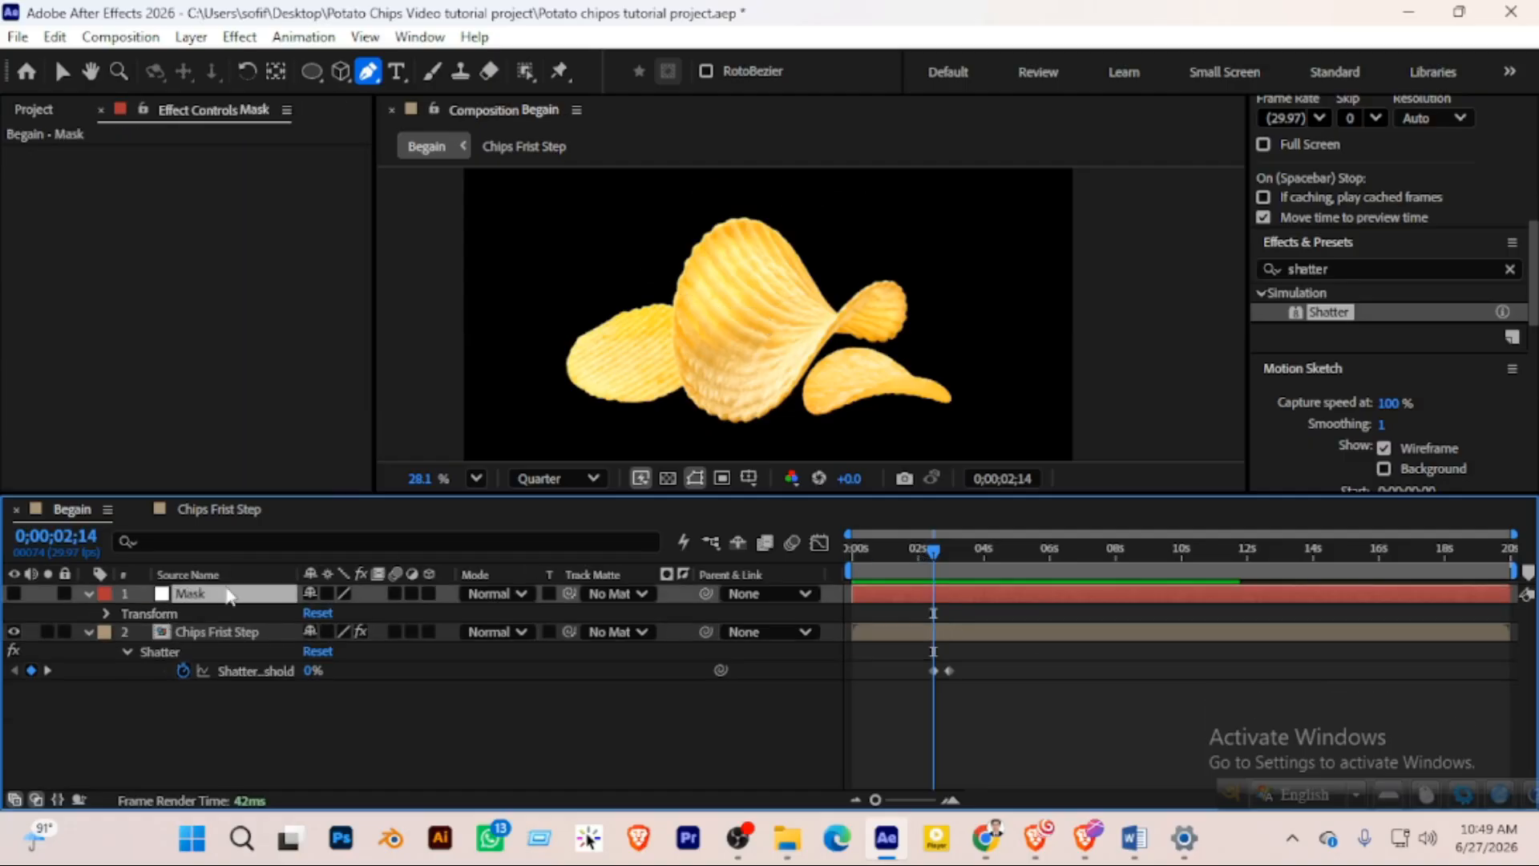
Draw a closed five-point Pen mask with a curved lower edge on the Mask layer around the largest chip's upper half
{"action": "left_click", "coordinate": [214, 686]}
{"action": "left_click", "coordinate": [238, 632]}
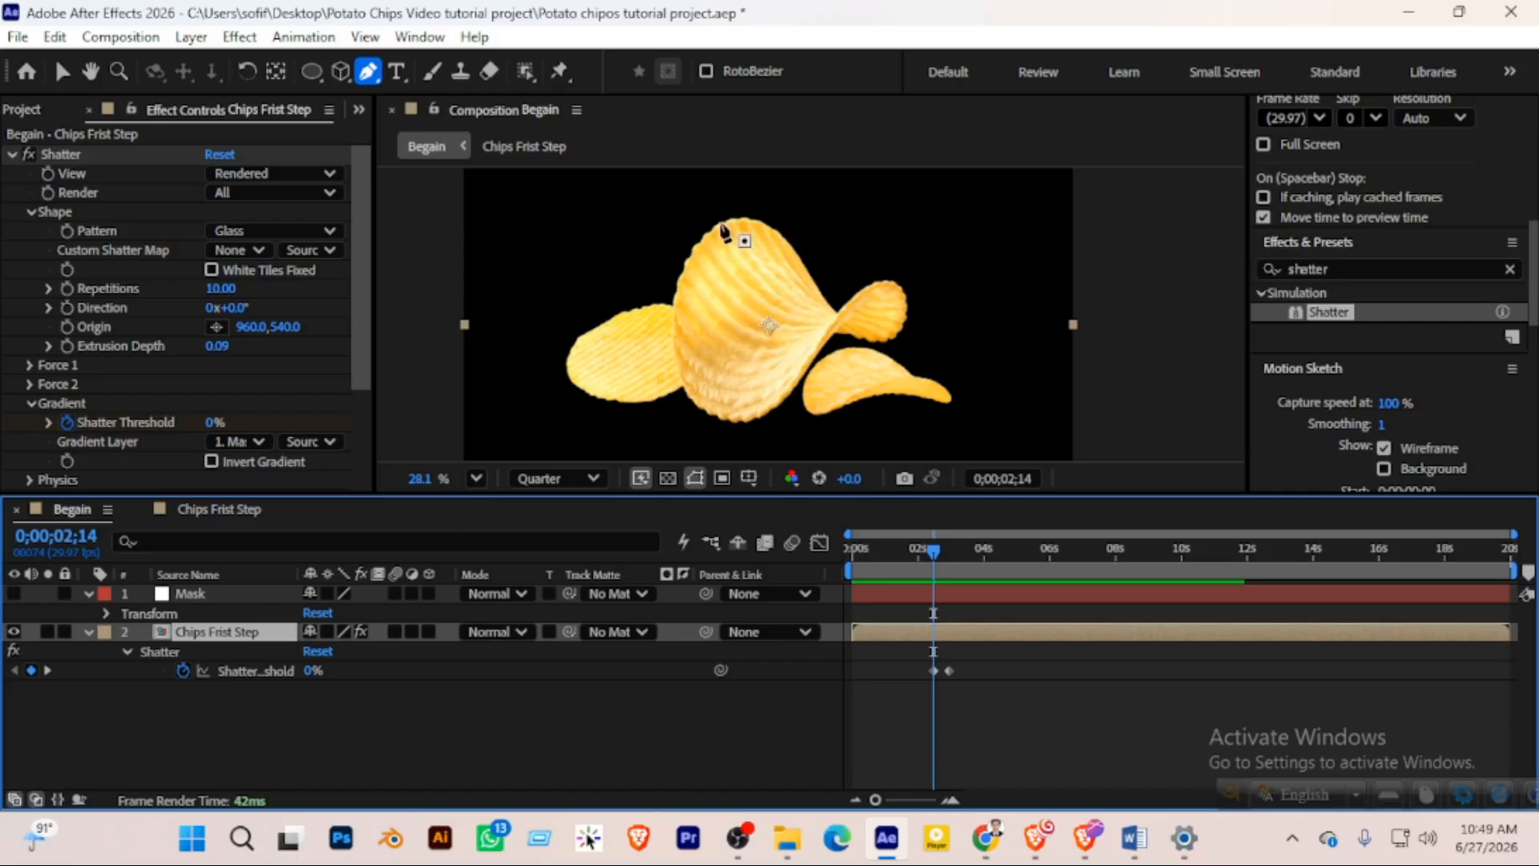
{"action": "left_click", "coordinate": [240, 593]}
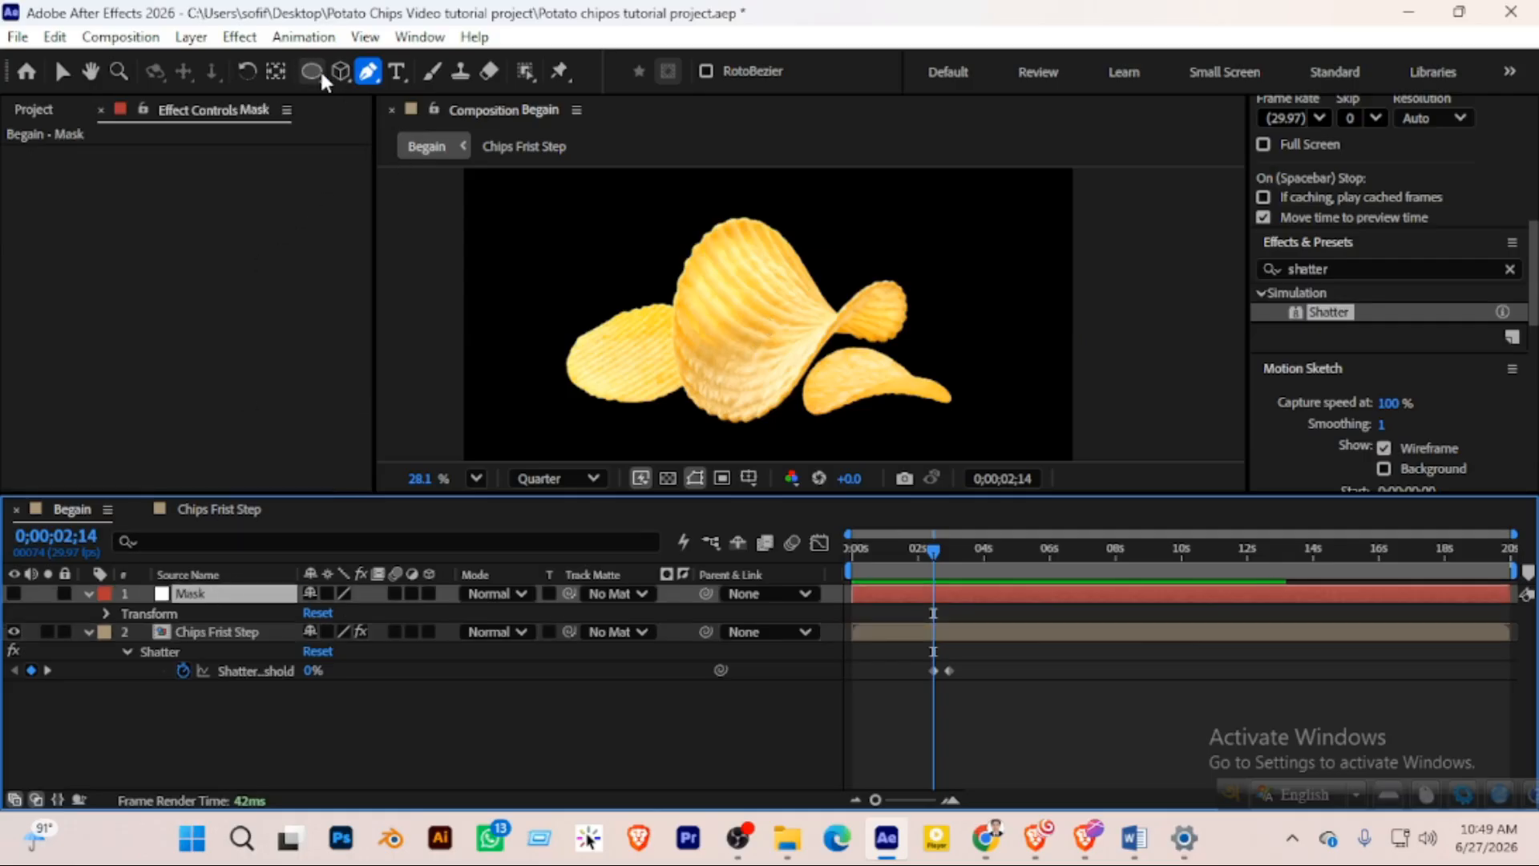
{"action": "left_click", "coordinate": [625, 248]}
{"action": "mouse_move", "coordinate": [787, 295]}
{"action": "left_mouse_down"}
{"action": "mouse_move", "coordinate": [882, 262]}
{"action": "mouse_move", "coordinate": [863, 232]}
{"action": "left_mouse_up"}
{"action": "left_click", "coordinate": [799, 186]}
{"action": "left_click", "coordinate": [703, 201]}
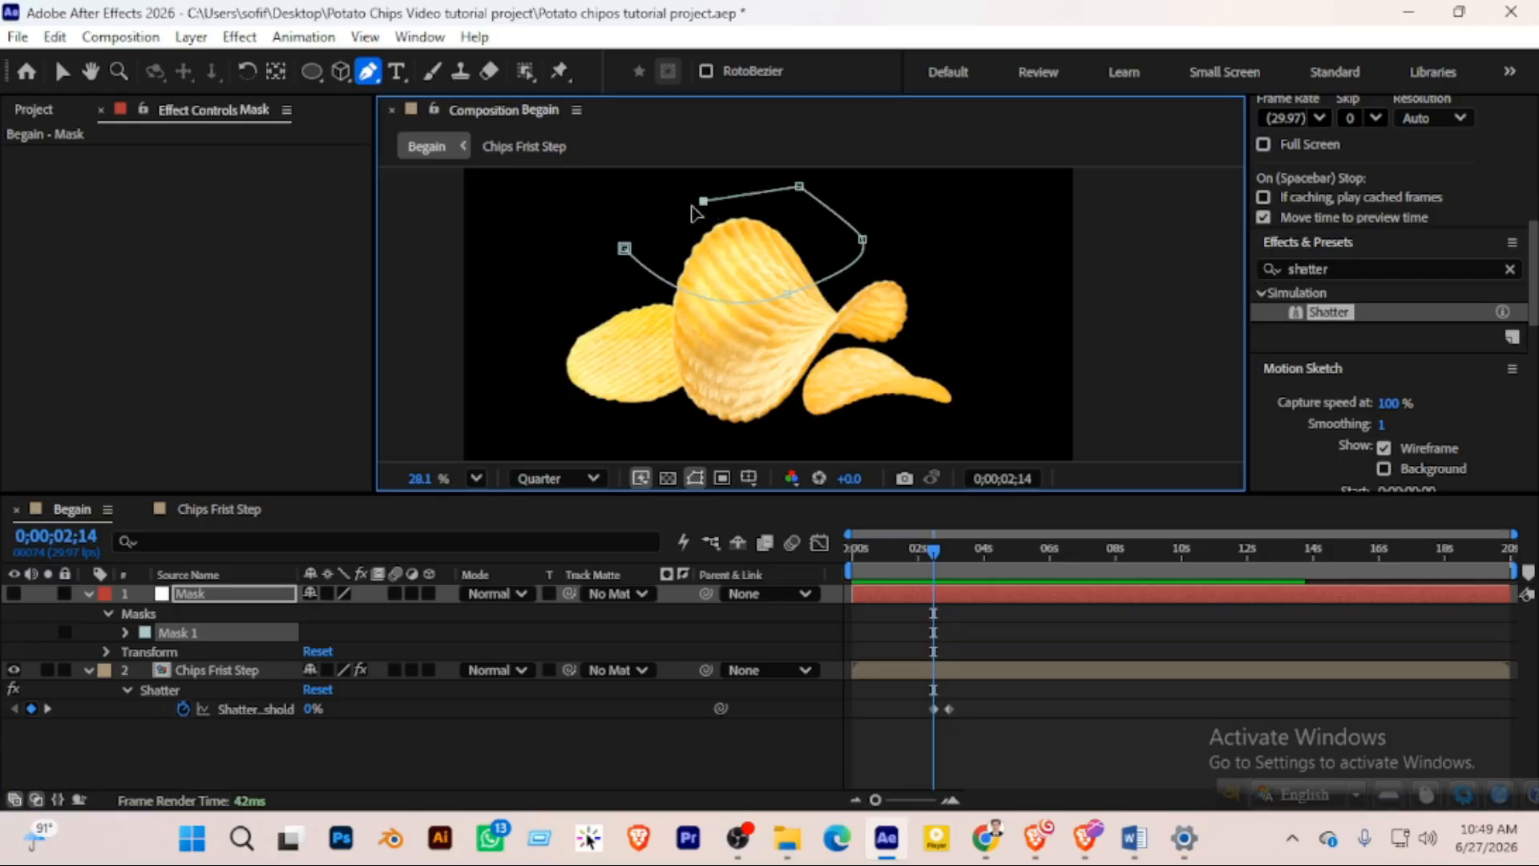
{"action": "left_click", "coordinate": [625, 247]}
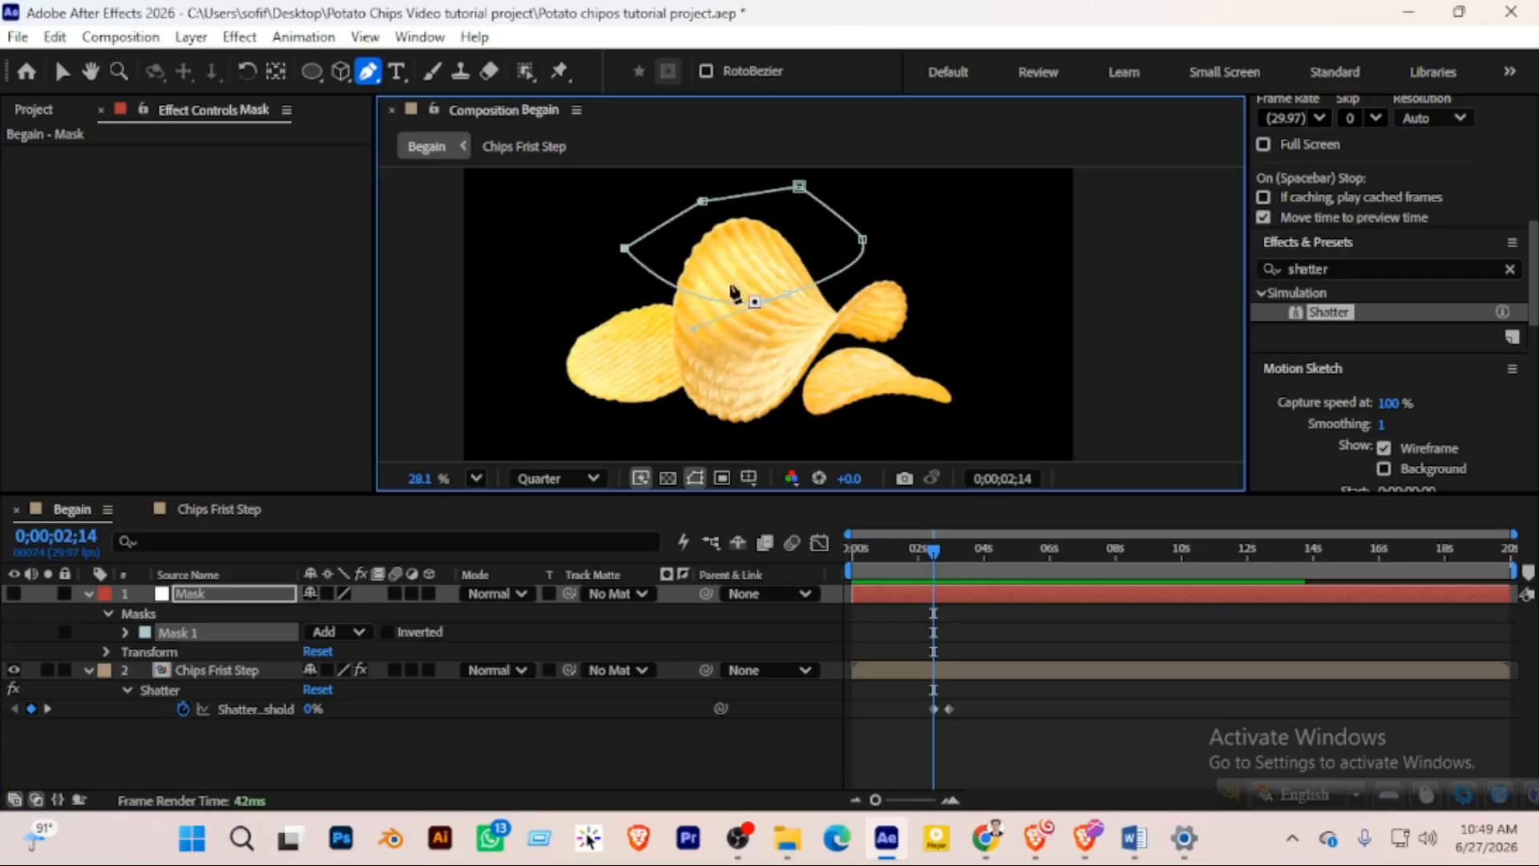
Draw a second closed, curved Pen mask on the Mask layer across the largest chip's lower half and the lower-right chip
{"action": "left_click", "coordinate": [598, 438]}
{"action": "left_click", "coordinate": [746, 339]}
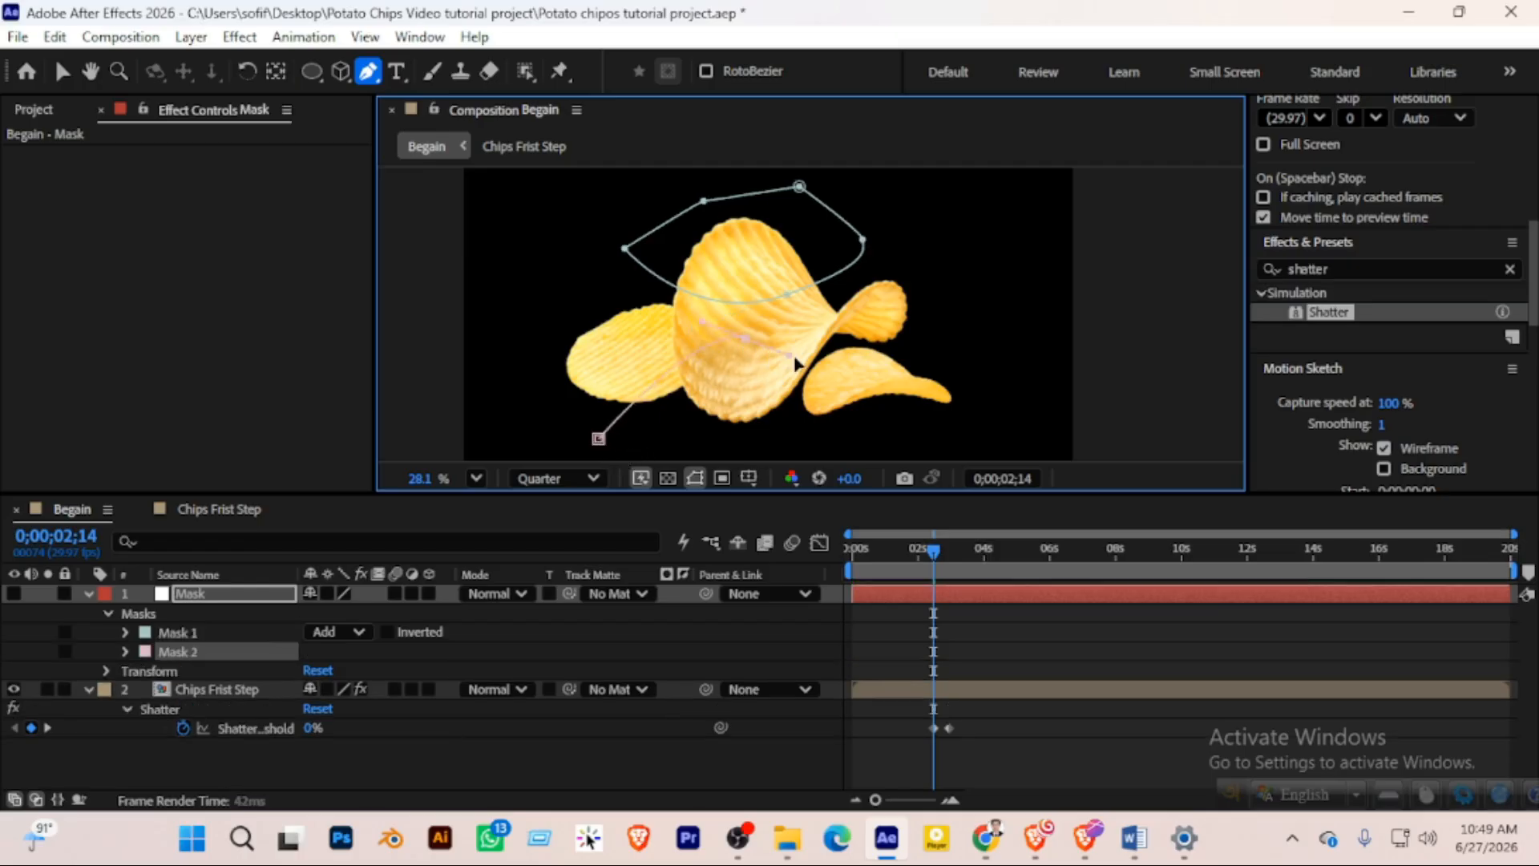
{"action": "left_click", "coordinate": [818, 361]}
{"action": "left_click", "coordinate": [882, 364]}
{"action": "left_click", "coordinate": [902, 407]}
{"action": "left_click", "coordinate": [826, 428]}
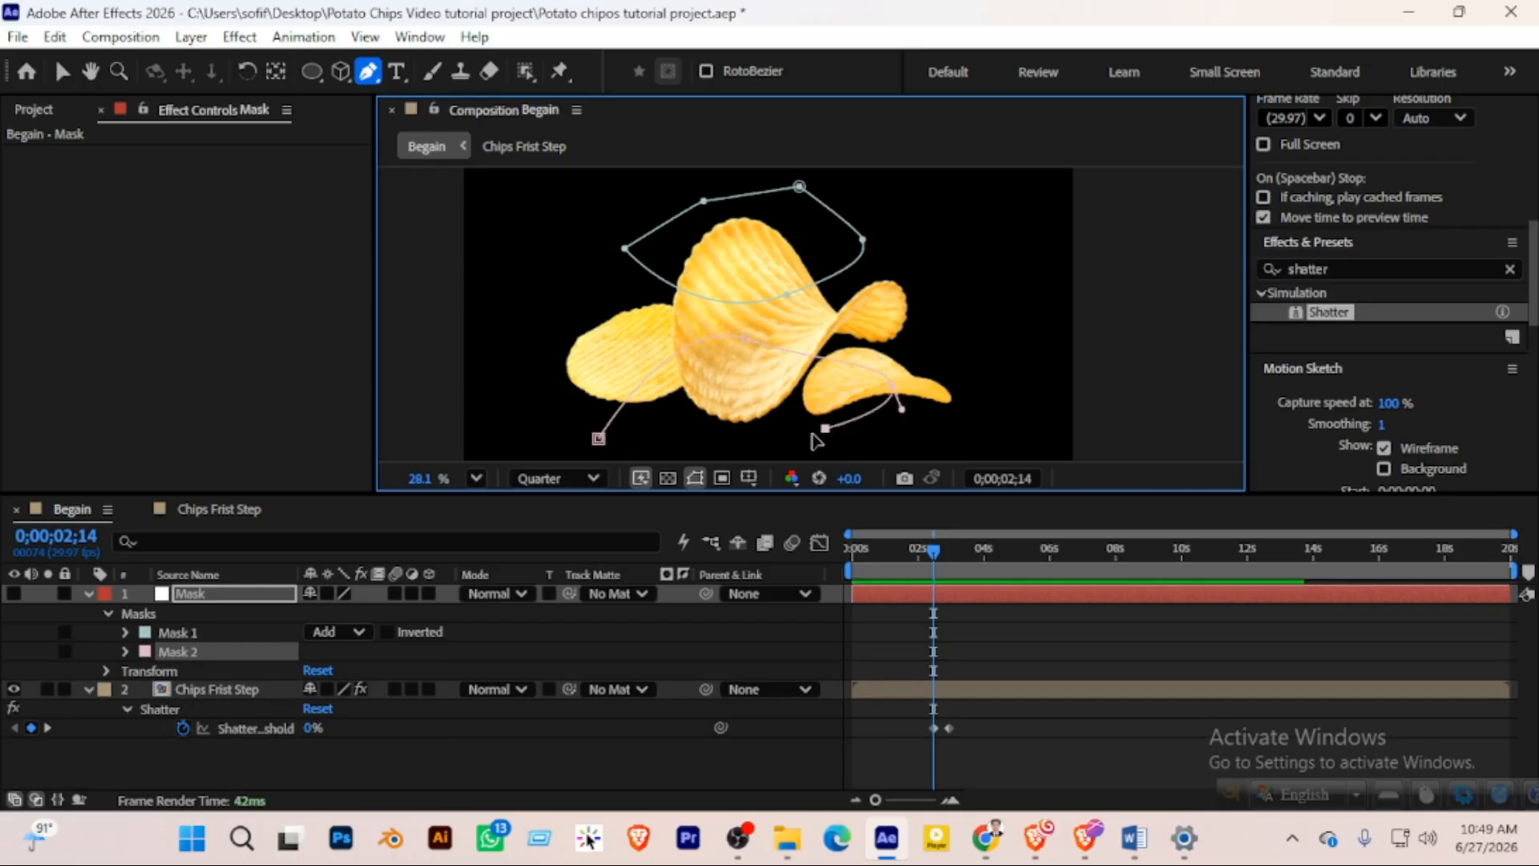
{"action": "left_click", "coordinate": [799, 437]}
{"action": "left_click", "coordinate": [766, 442]}
{"action": "left_click", "coordinate": [736, 443]}
{"action": "left_click", "coordinate": [706, 446]}
{"action": "left_click", "coordinate": [599, 438]}
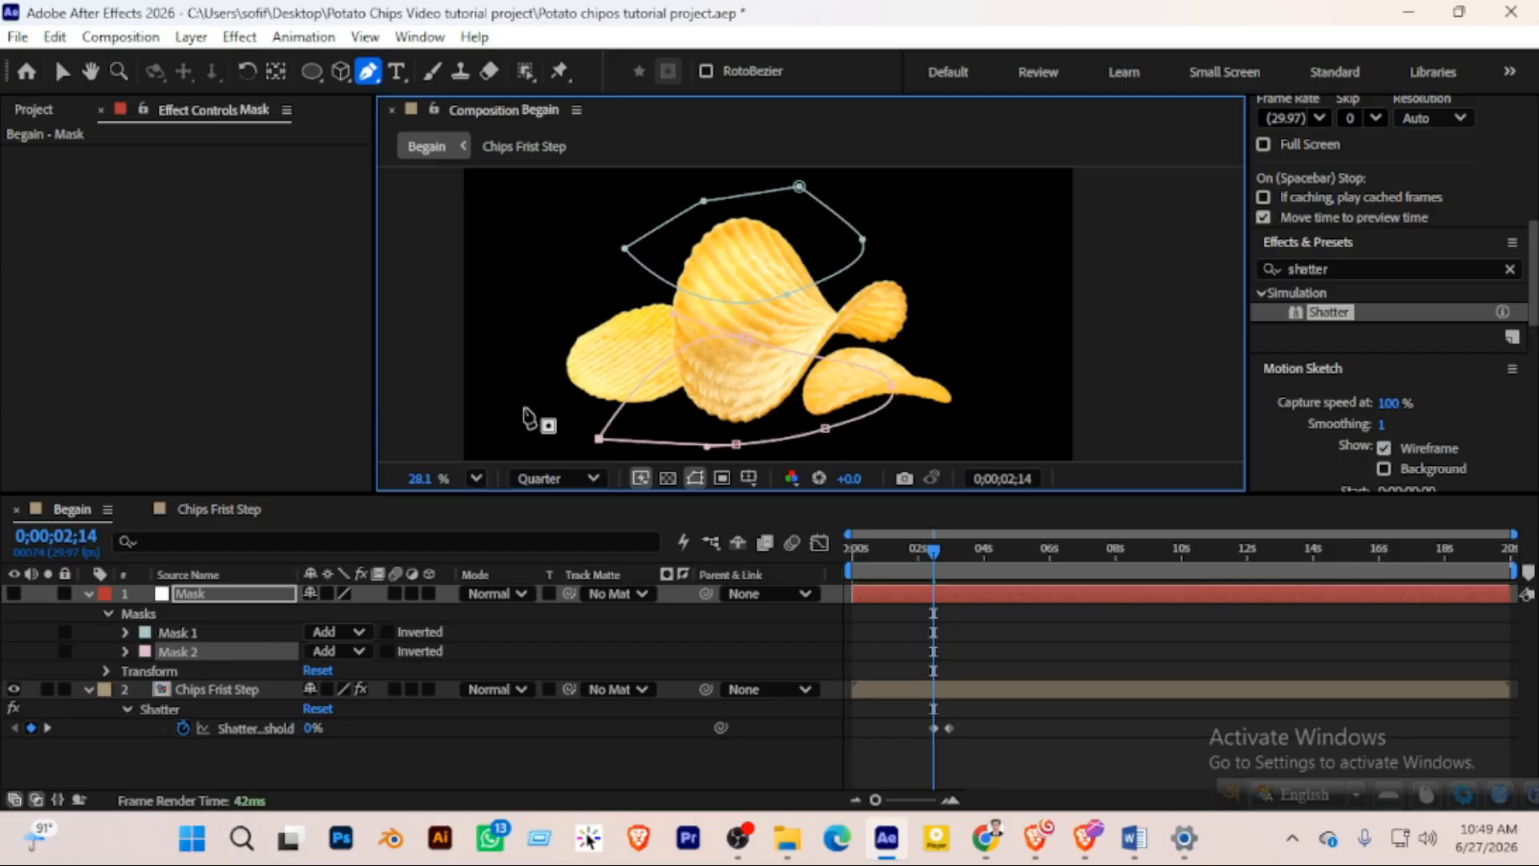
Draw a third closed, curved Pen mask on the Mask layer around the left chip
{"action": "left_click", "coordinate": [539, 242]}
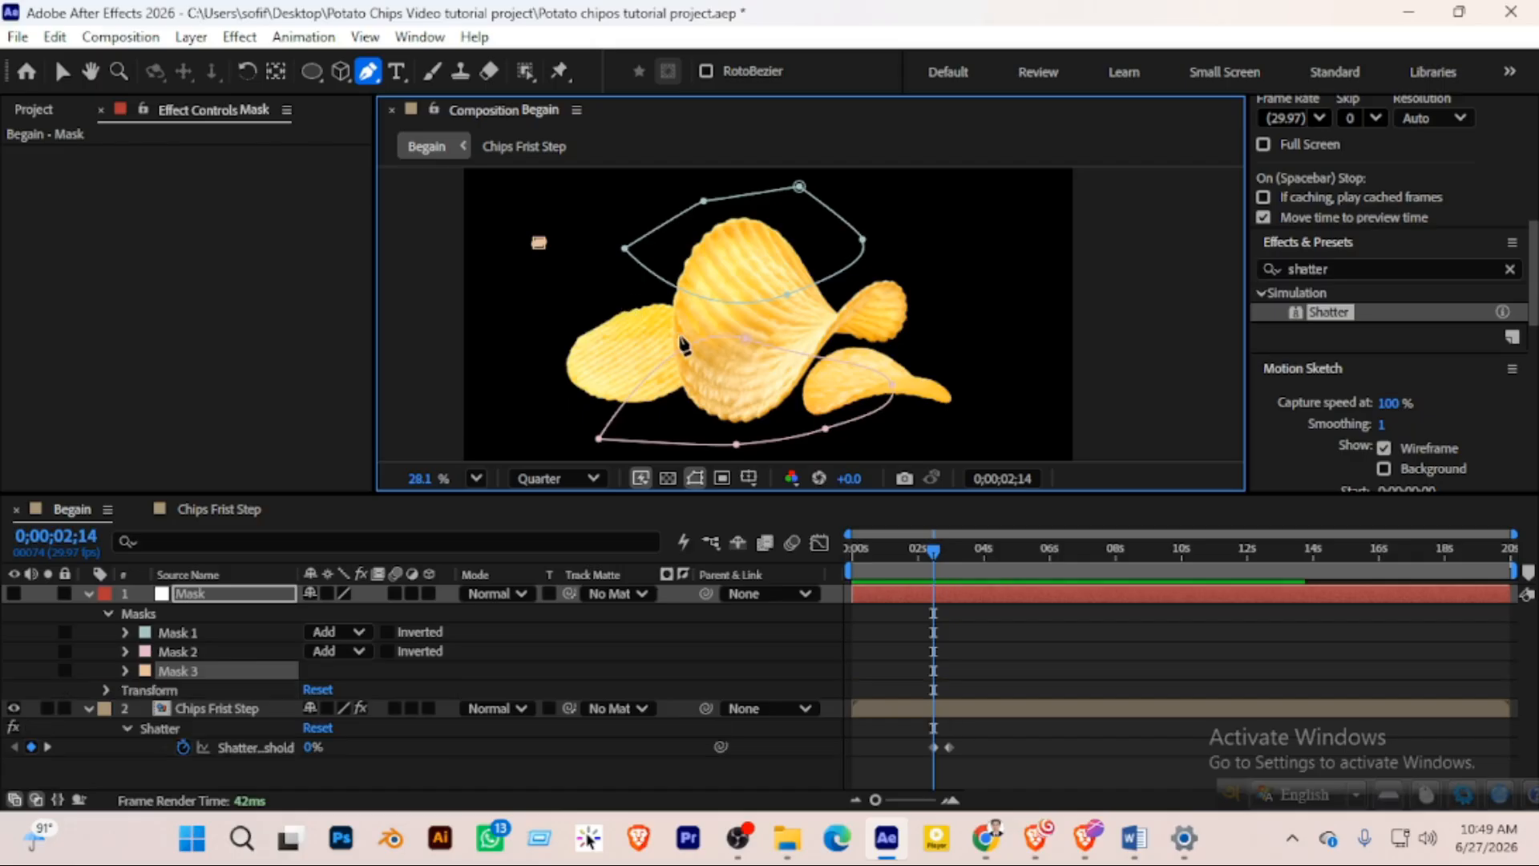
{"action": "left_click_drag", "start_coordinate": [567, 411], "coordinate": [566, 433]}
{"action": "left_click_drag", "start_coordinate": [517, 364], "coordinate": [516, 337]}
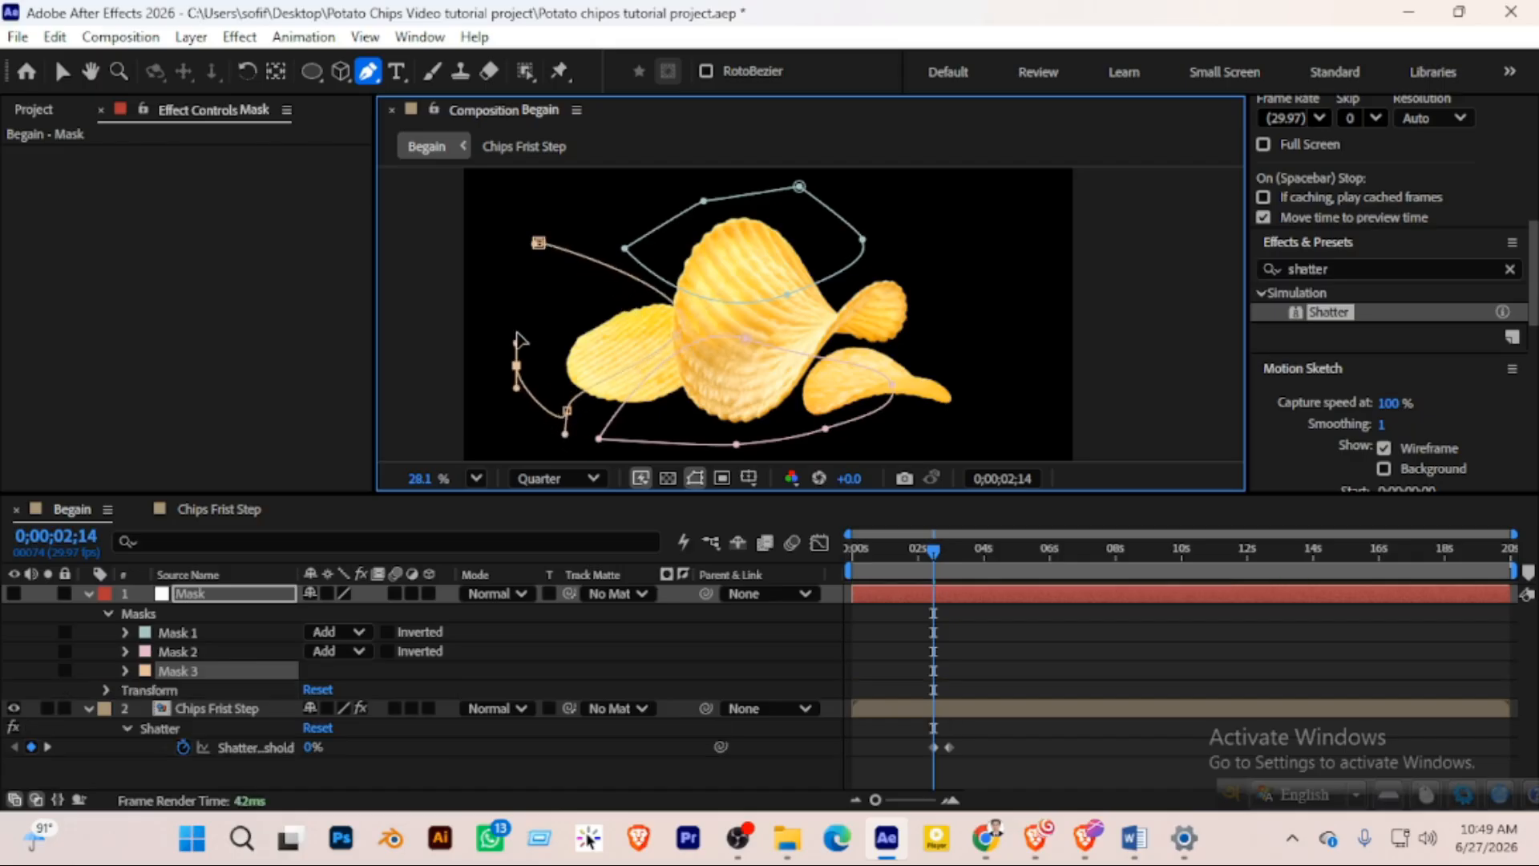
{"action": "left_click_drag", "start_coordinate": [539, 242], "coordinate": [550, 230]}
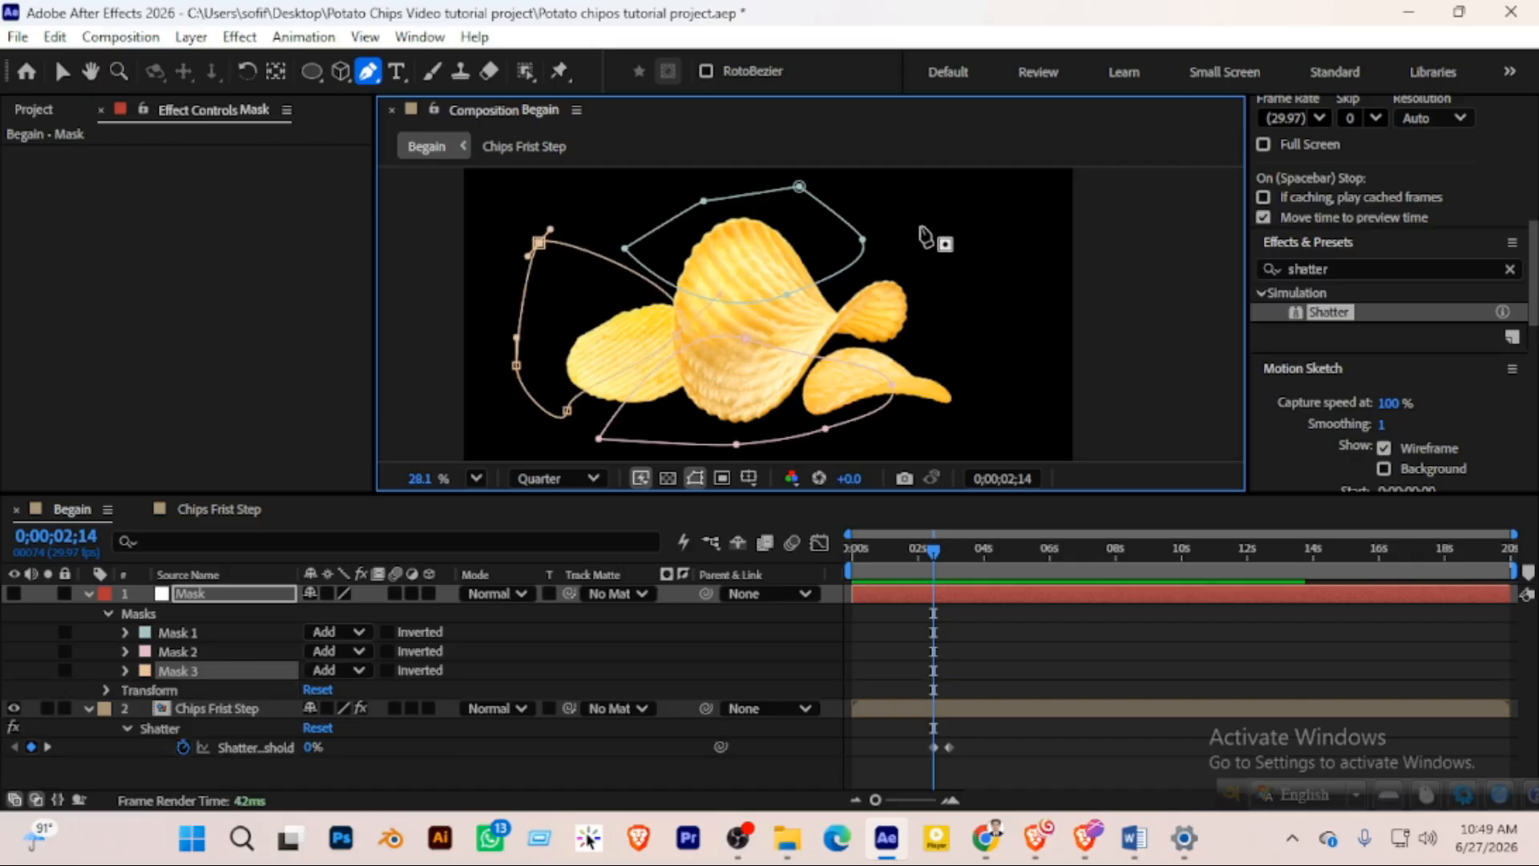
Draw a fourth closed, curved Pen mask on the Mask layer around the small upper-right chip
{"action": "left_click", "coordinate": [927, 215]}
{"action": "left_click_drag", "start_coordinate": [839, 293], "coordinate": [933, 366]}
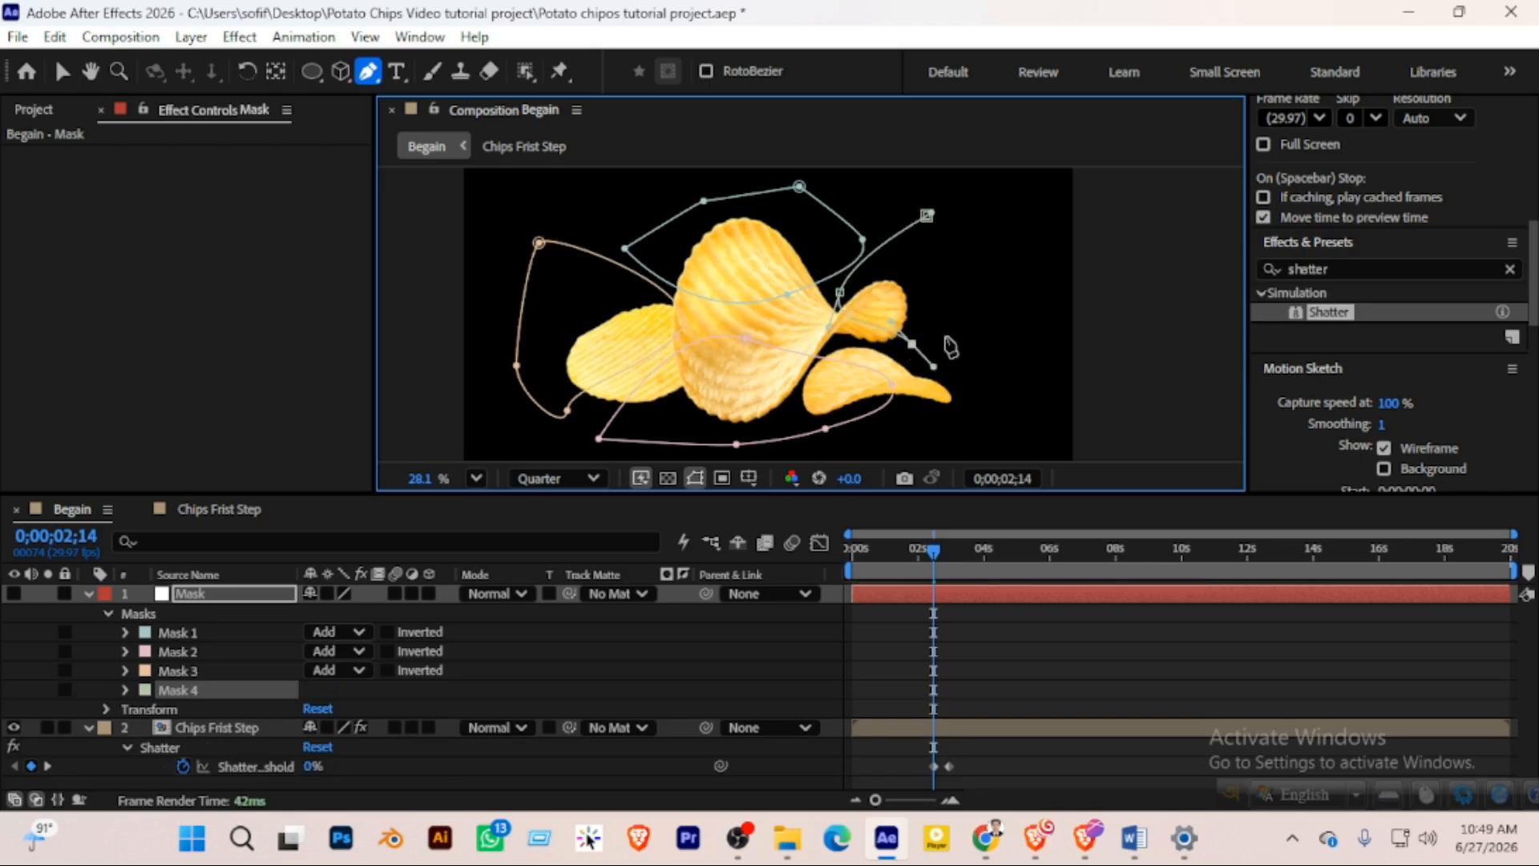
{"action": "left_click_drag", "start_coordinate": [956, 297], "coordinate": [958, 255]}
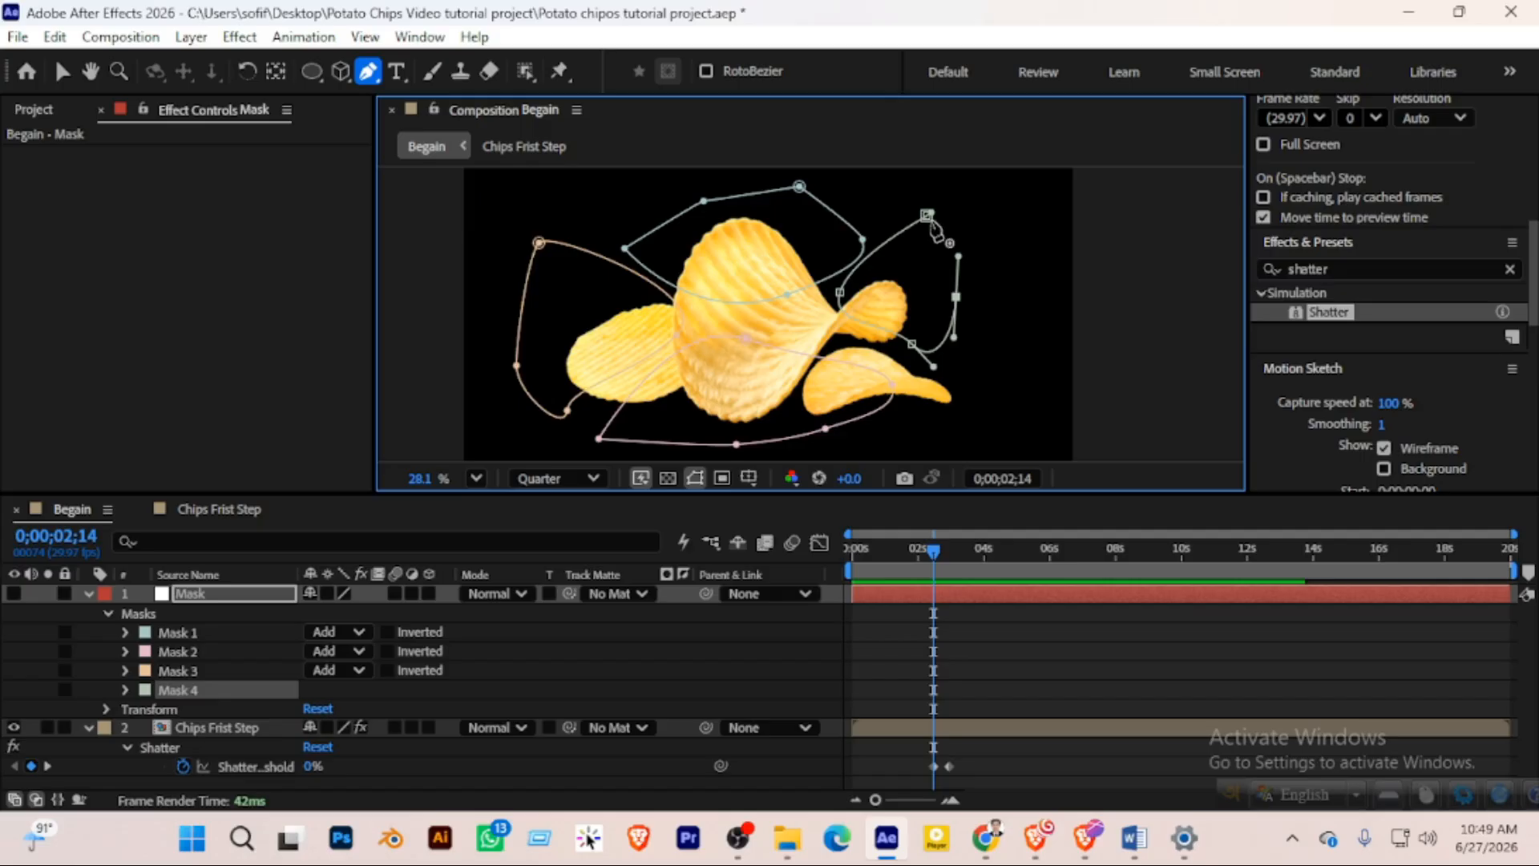
{"action": "left_click", "coordinate": [928, 216]}
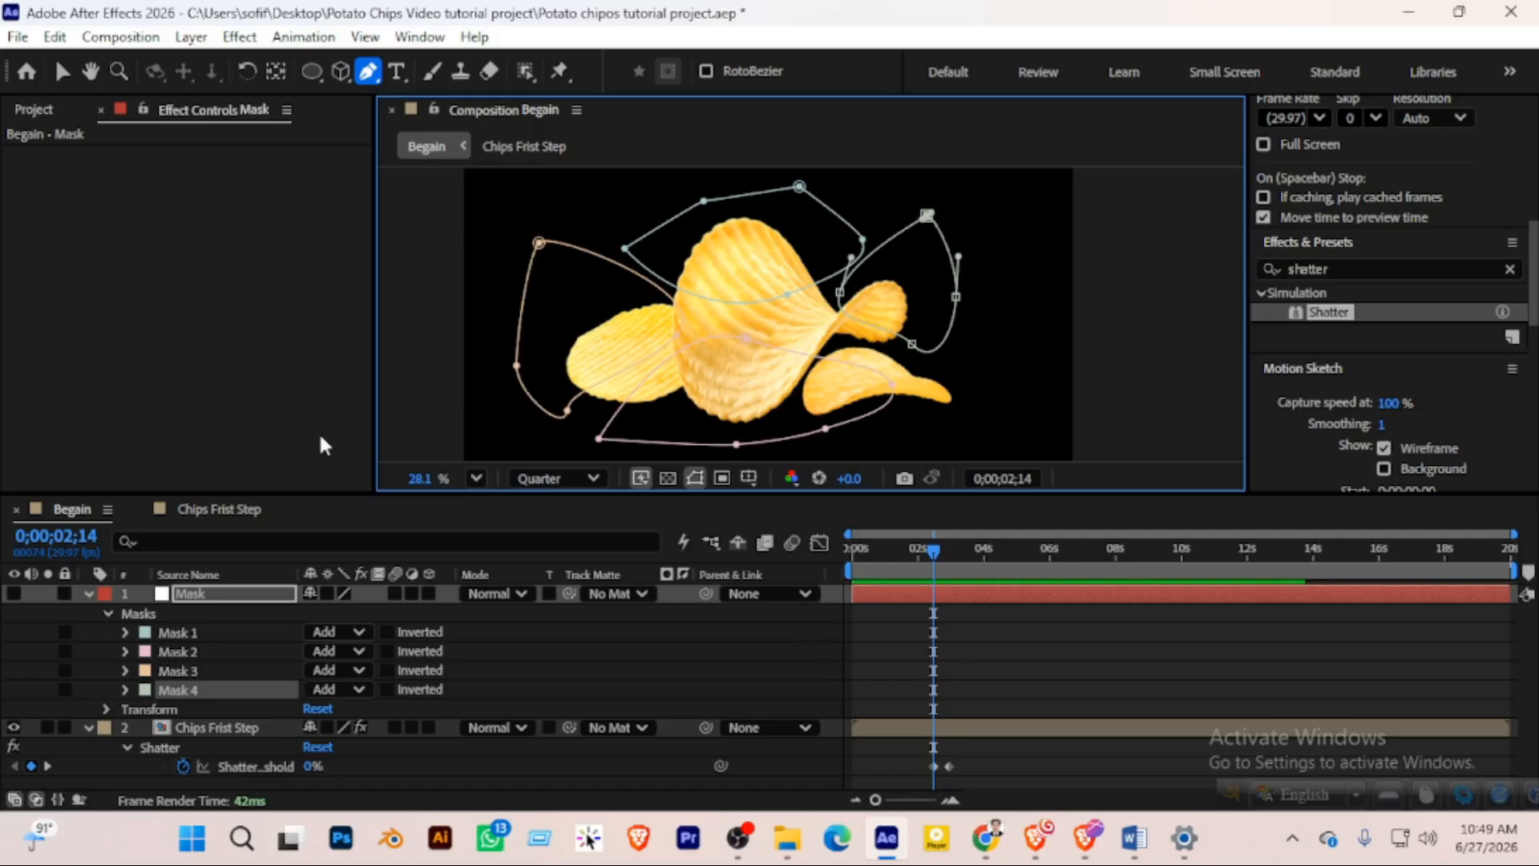
Set the Gradient Layer of the Shatter effect on Chips Frist Step to Mask, using Effects & Masks as its source
{"action": "left_click", "coordinate": [217, 729]}
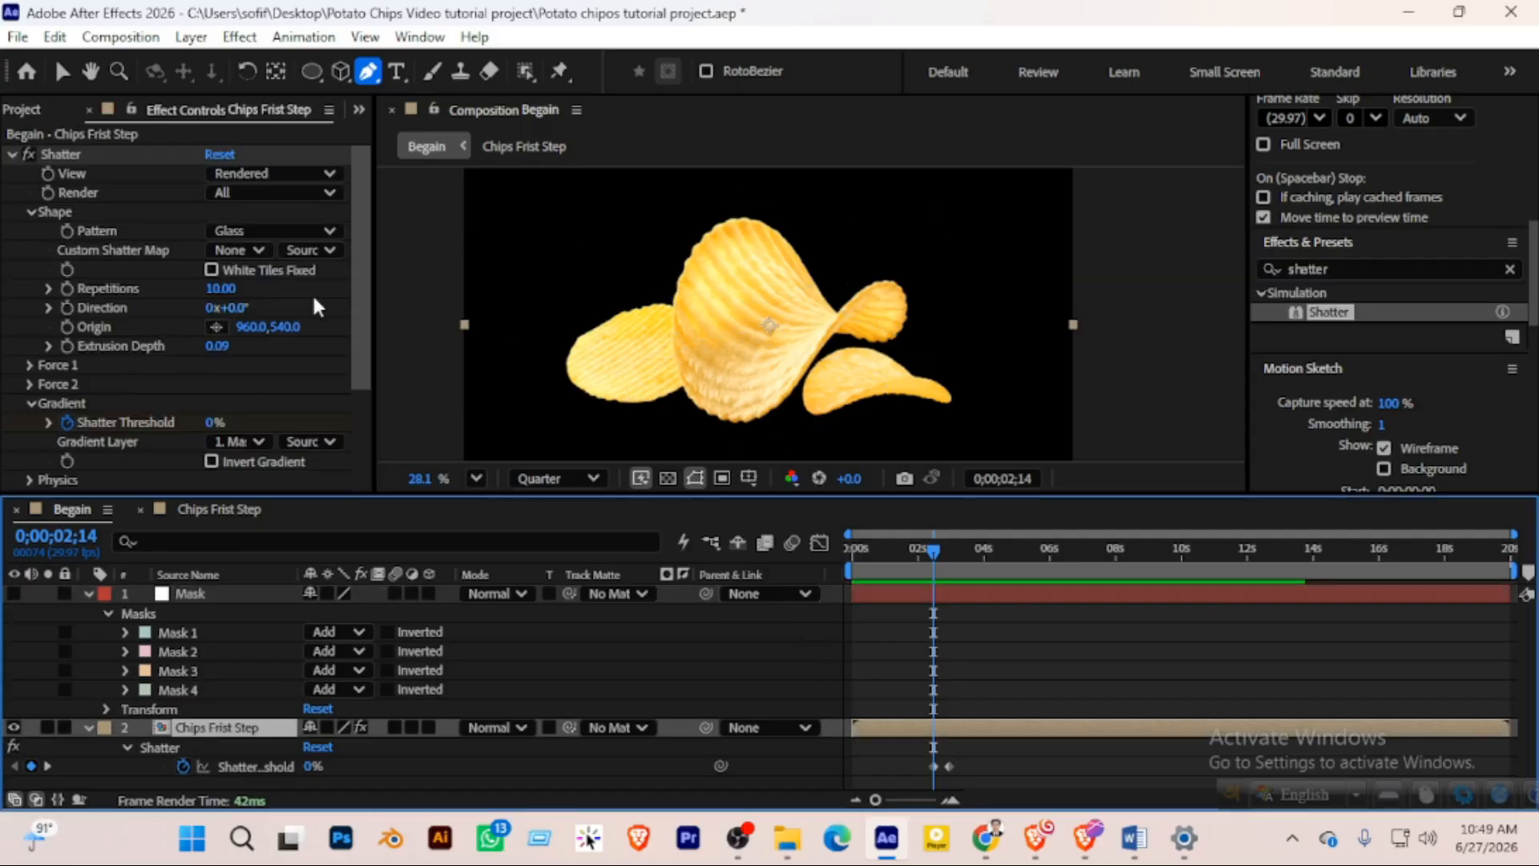
{"action": "scroll", "coordinate": [262, 433], "scroll_direction": "down", "scroll_amount": 1}
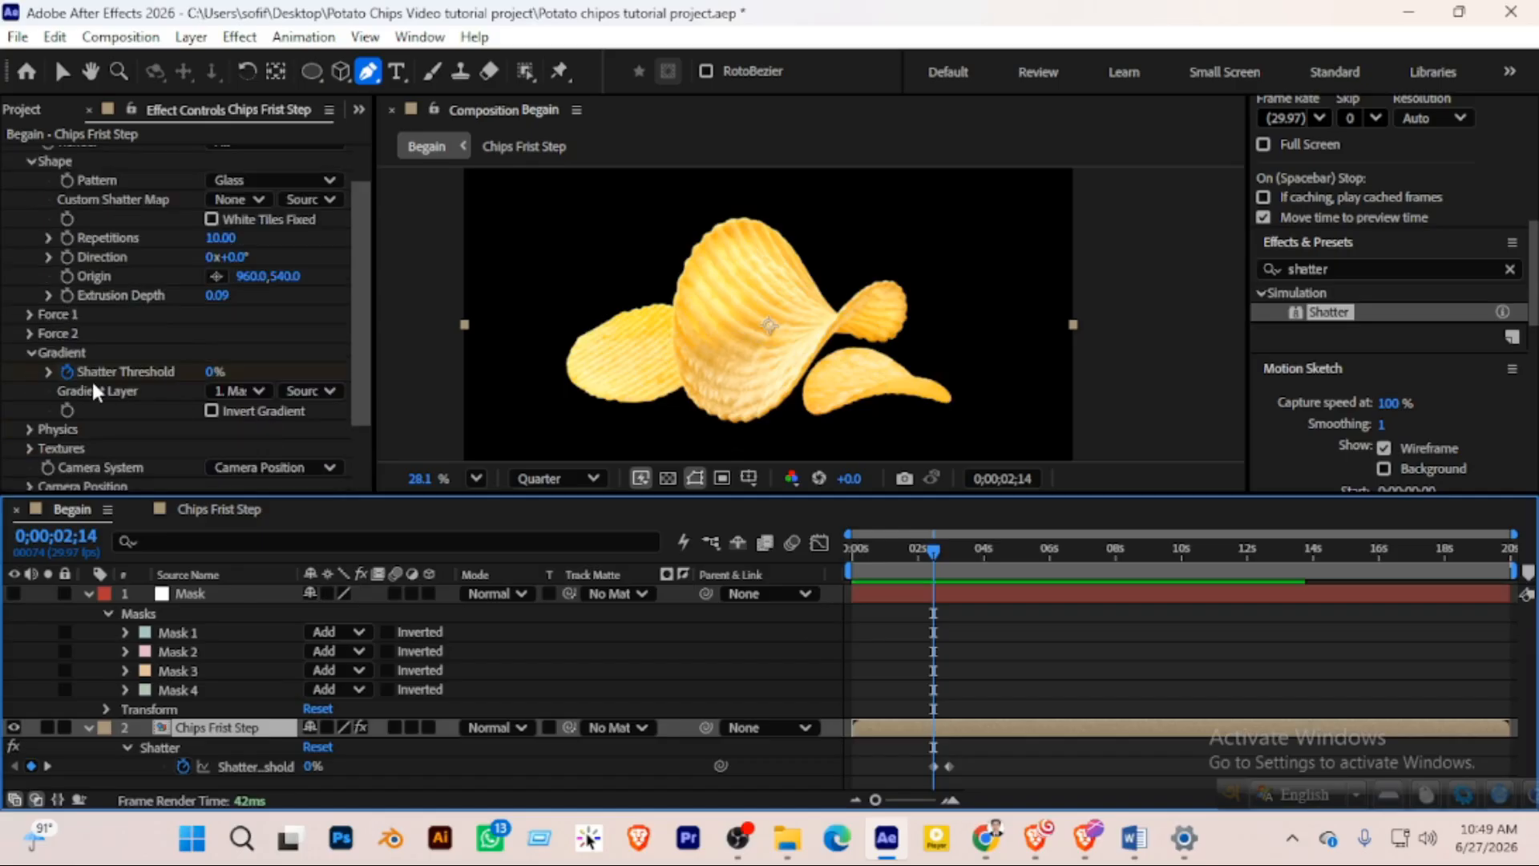
{"action": "left_click", "coordinate": [243, 390]}
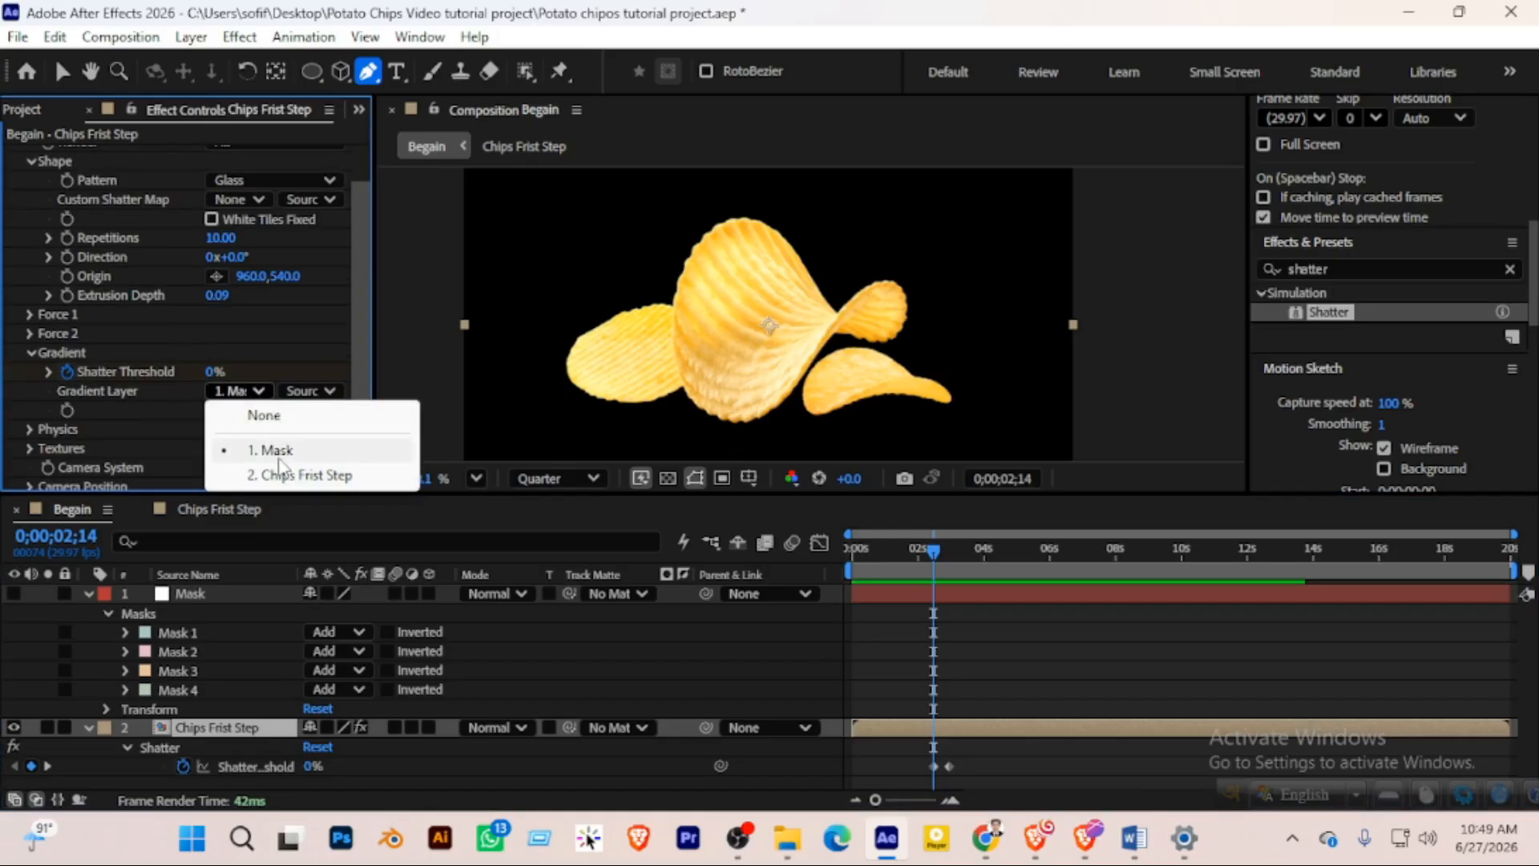
{"action": "left_click", "coordinate": [268, 448]}
{"action": "left_click", "coordinate": [328, 391]}
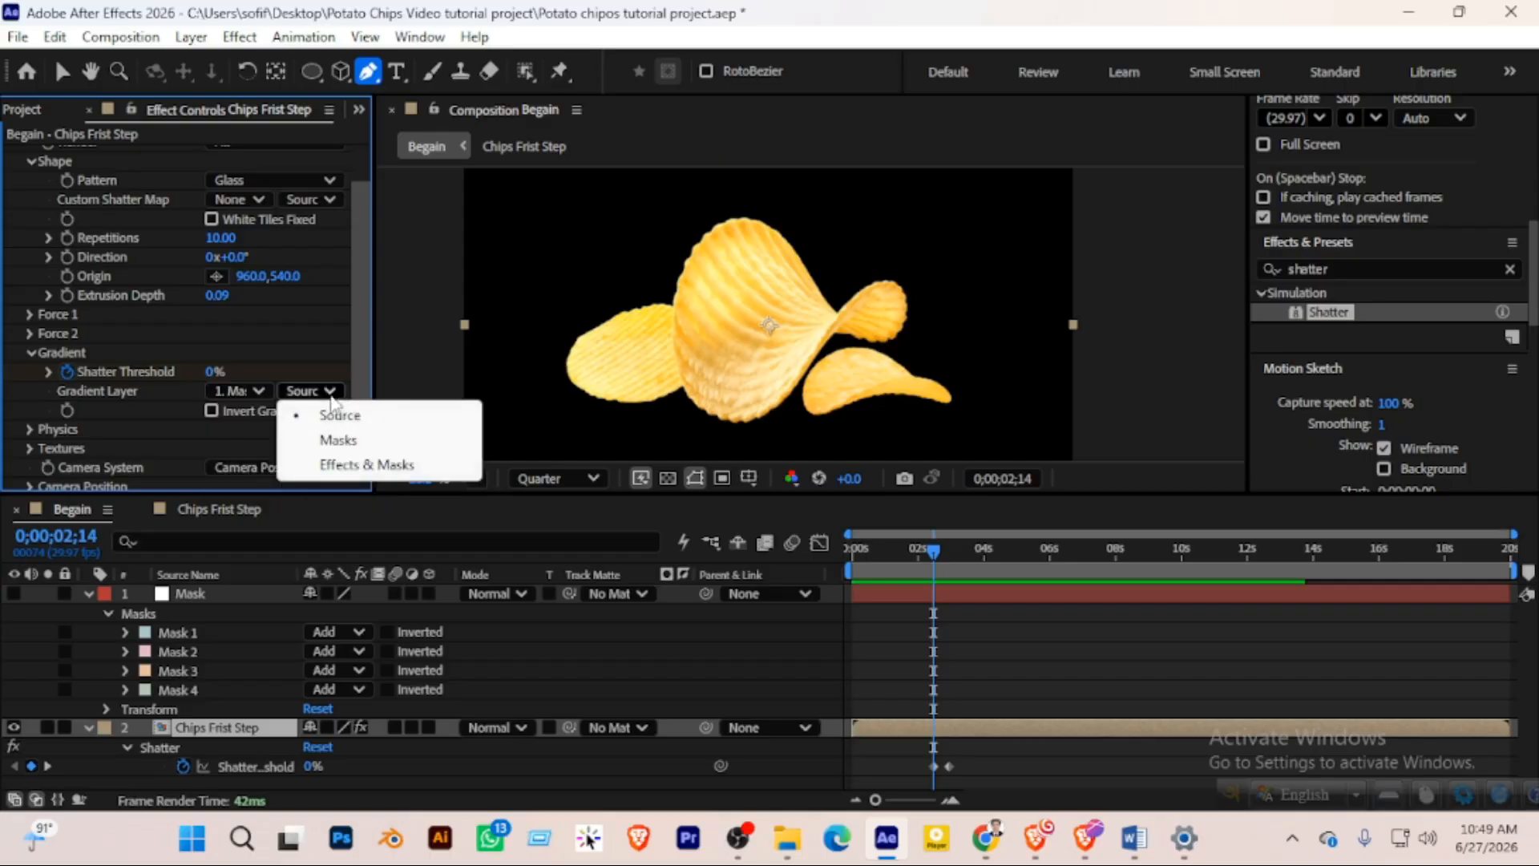
{"action": "left_click", "coordinate": [373, 470]}
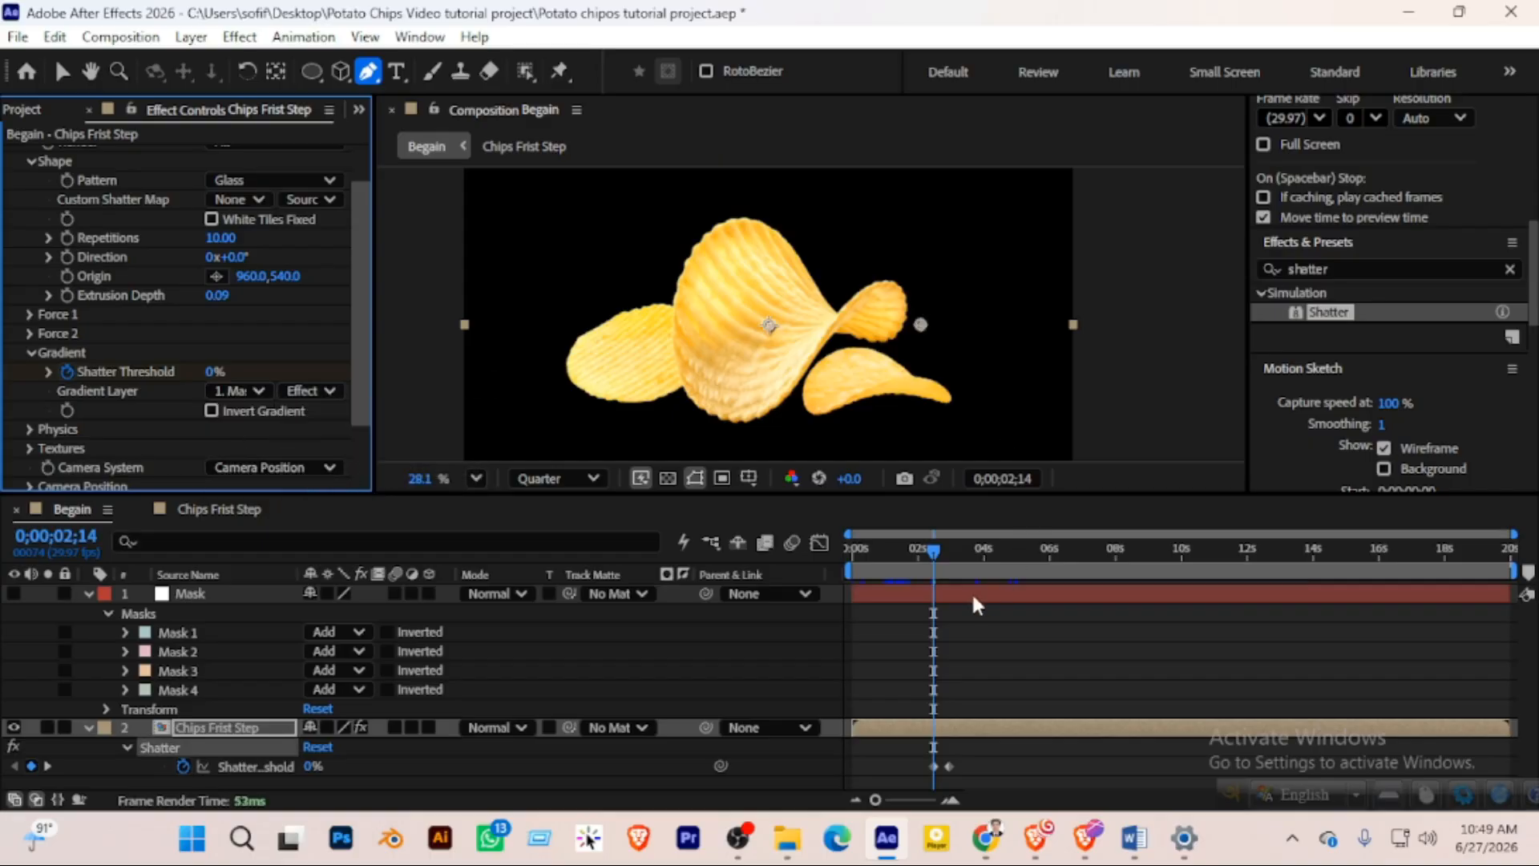
Check the break at 0;00;02;23 and set the Shatter effect's Repetitions to 20
{"action": "mouse_move", "coordinate": [933, 552]}
{"action": "left_mouse_down"}
{"action": "mouse_move", "coordinate": [962, 549]}
{"action": "mouse_move", "coordinate": [927, 550]}
{"action": "mouse_move", "coordinate": [945, 548]}
{"action": "left_mouse_up"}
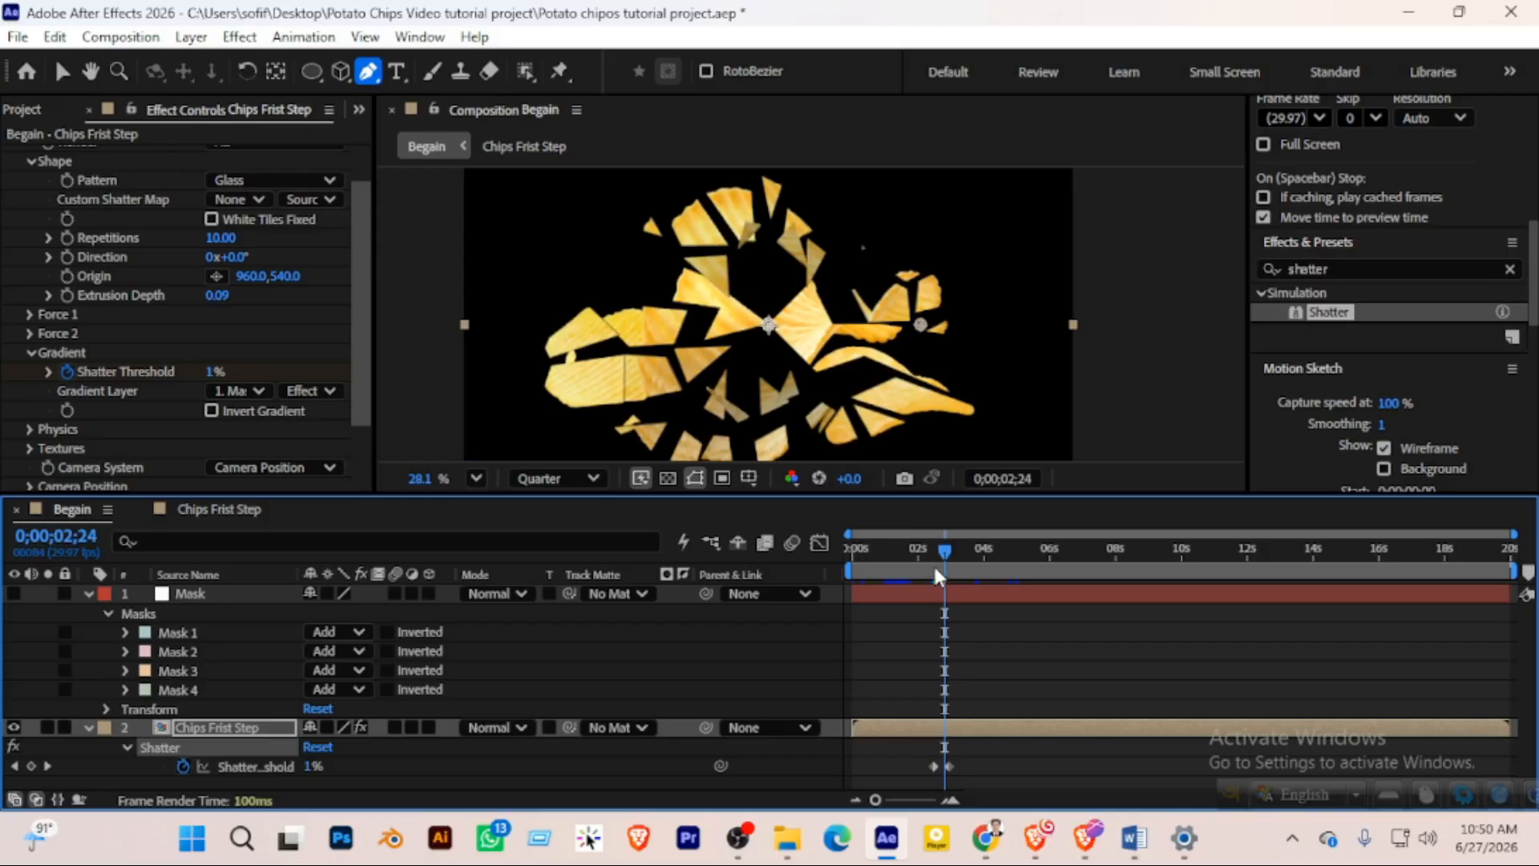
{"action": "mouse_move", "coordinate": [945, 553]}
{"action": "left_mouse_down"}
{"action": "mouse_move", "coordinate": [932, 550]}
{"action": "mouse_move", "coordinate": [945, 552]}
{"action": "left_mouse_up"}
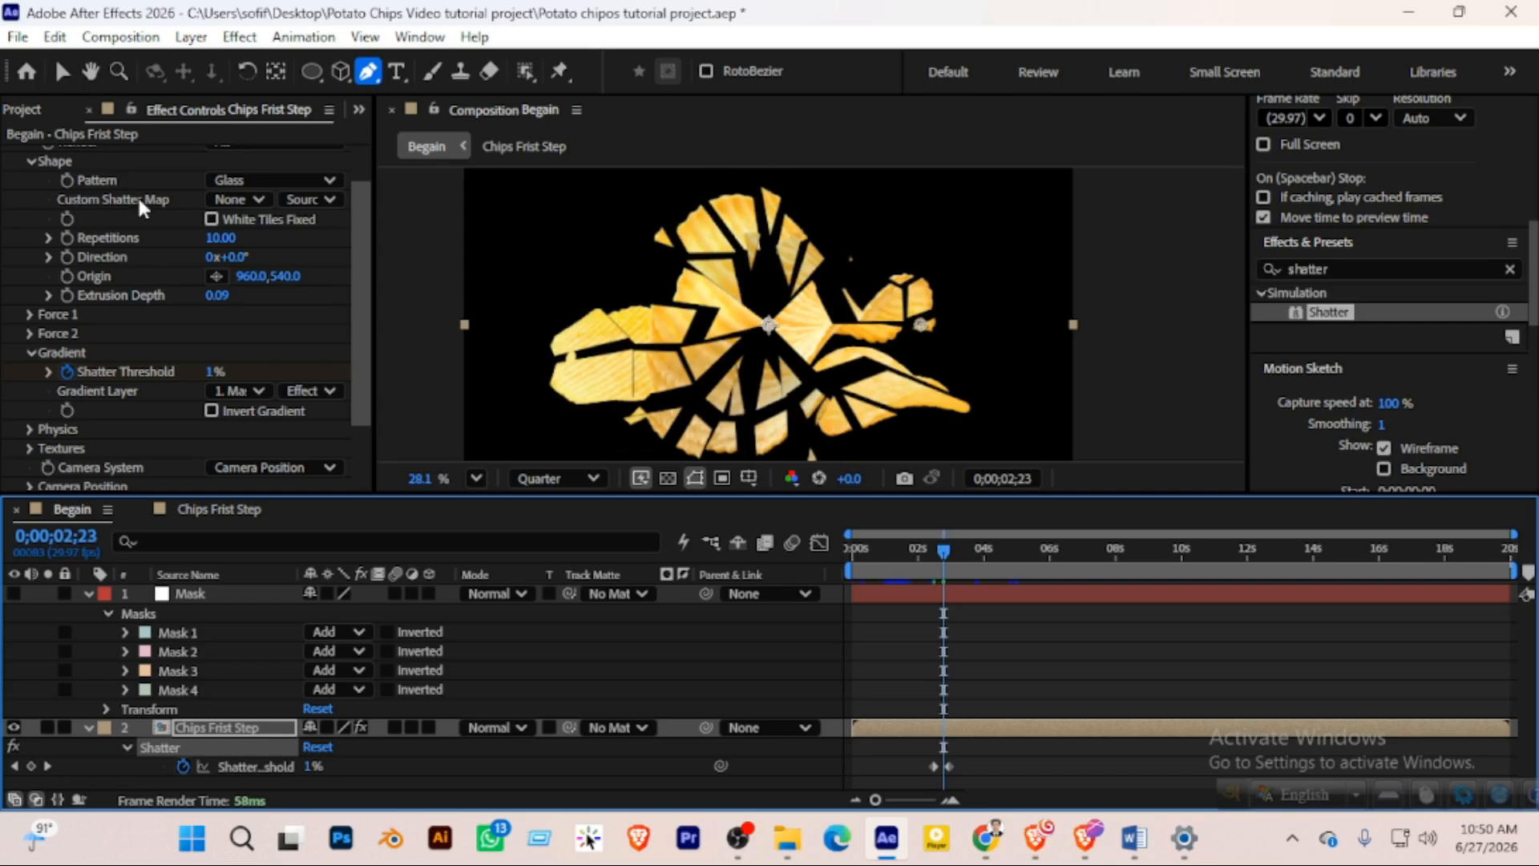
{"action": "left_click", "coordinate": [218, 239]}
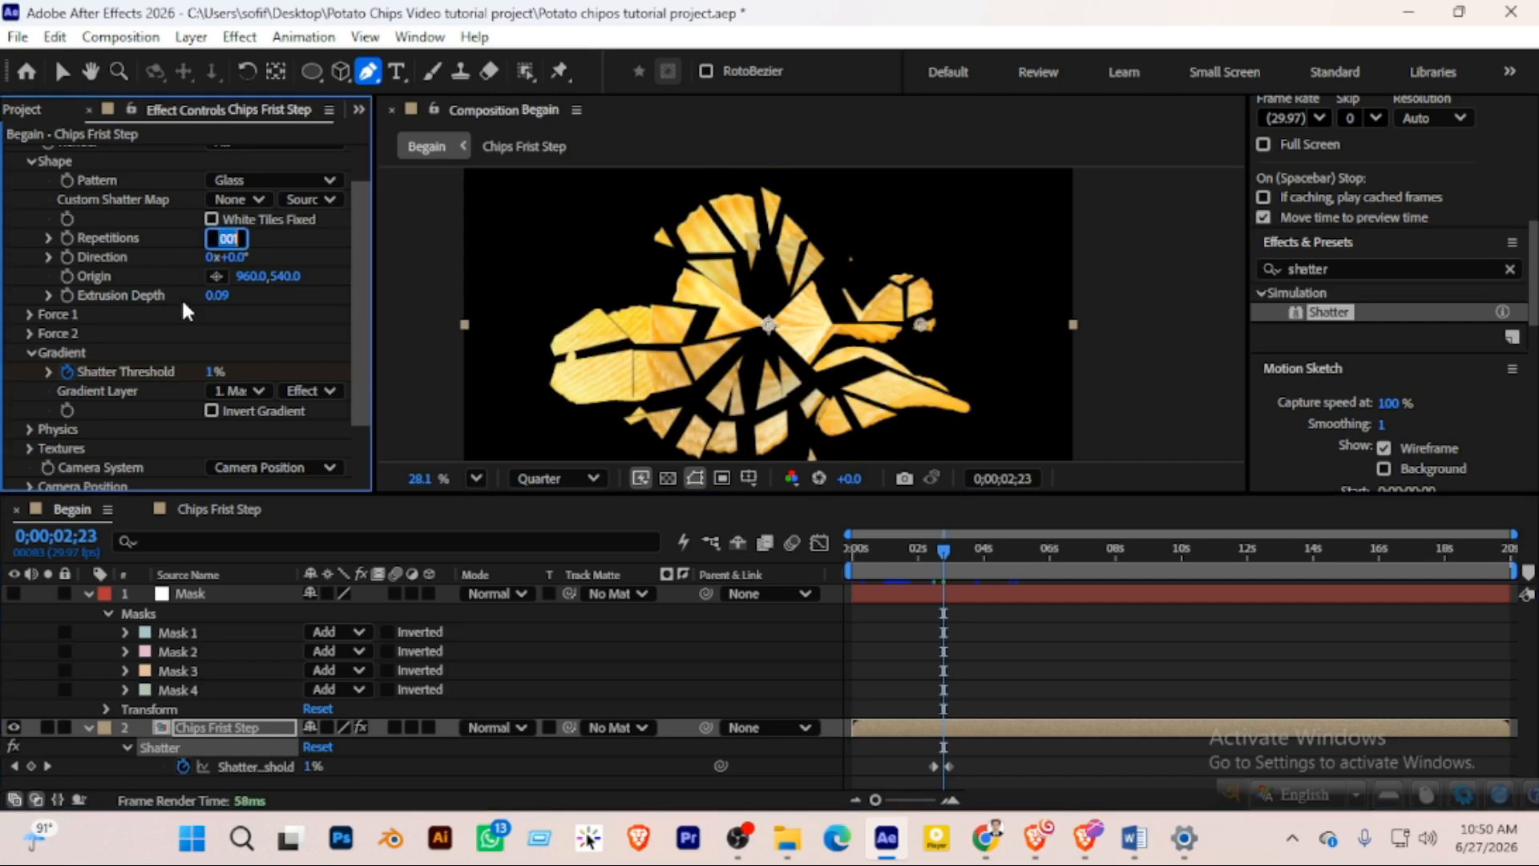
{"action": "type", "text": "20"}
{"action": "key", "text": "Return"}
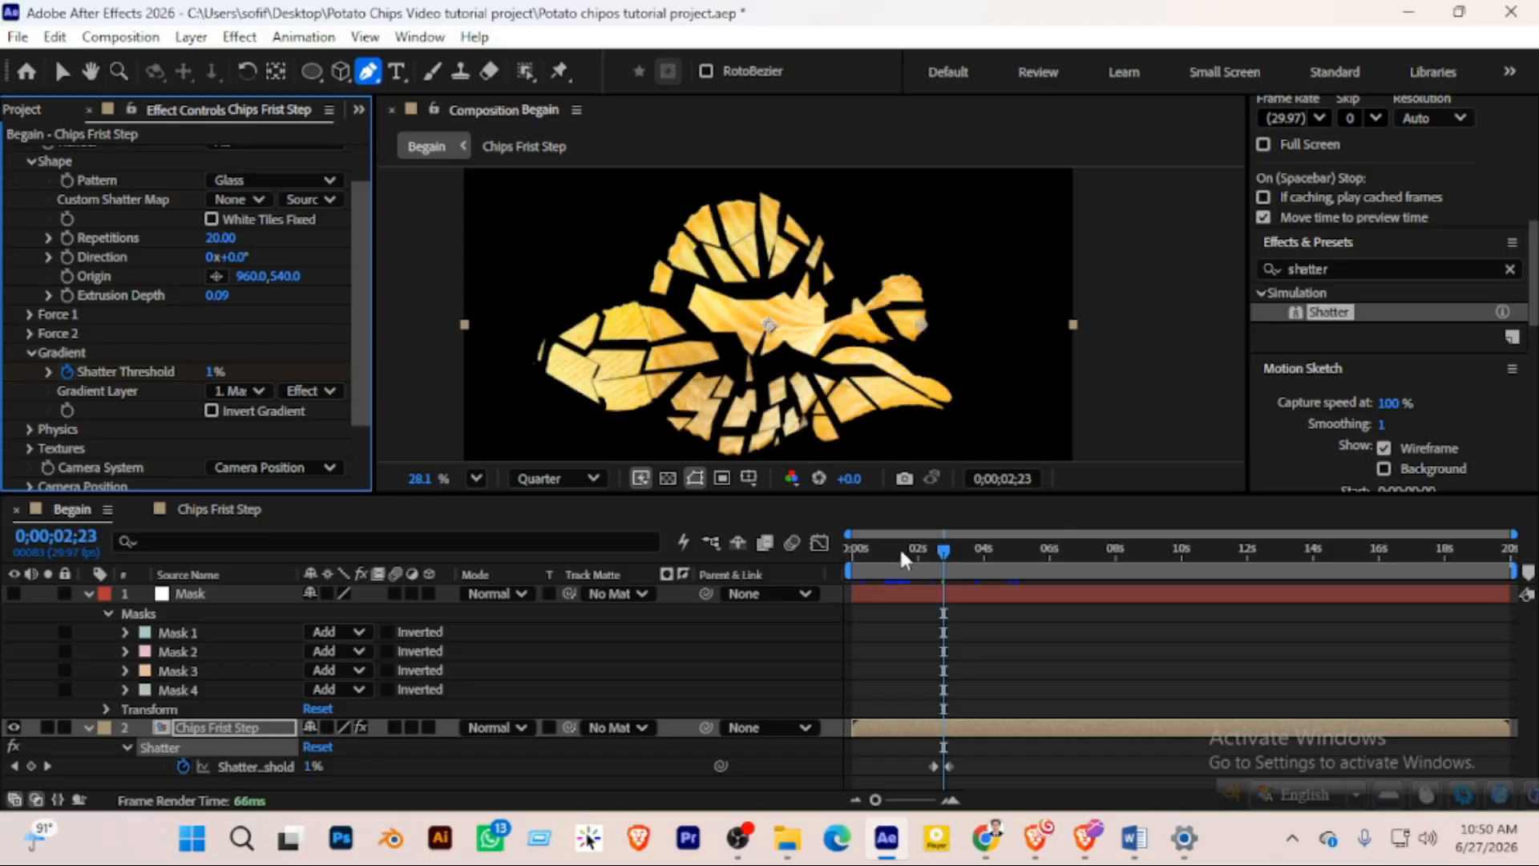
Preview the shatter animation from 0;00;01;28, and return the playhead to 0;00;02;09
{"action": "left_click_drag", "start_coordinate": [941, 550], "coordinate": [913, 546]}
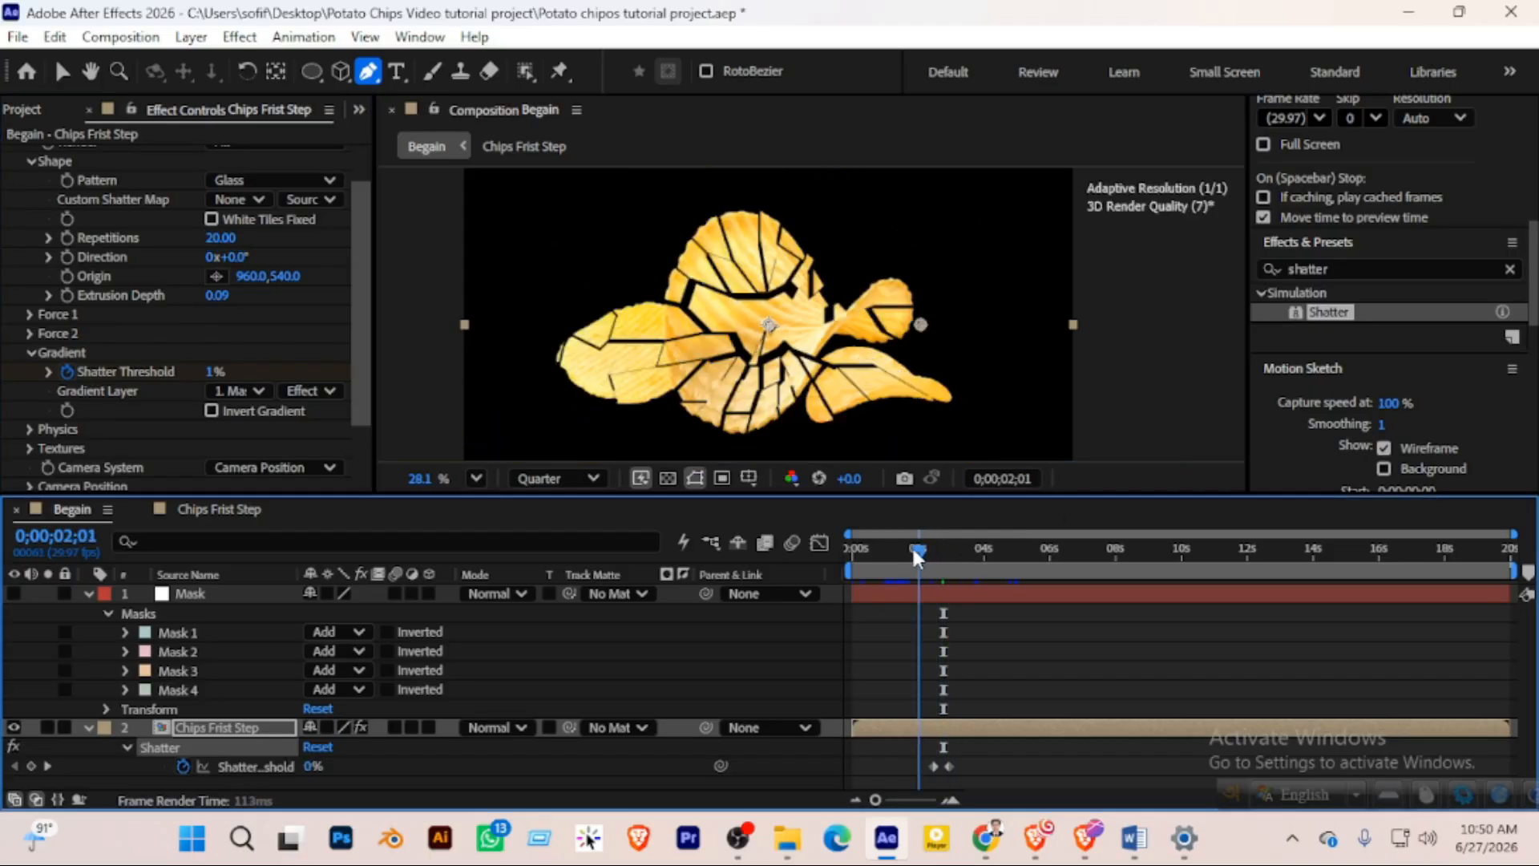
{"action": "key", "text": "space"}
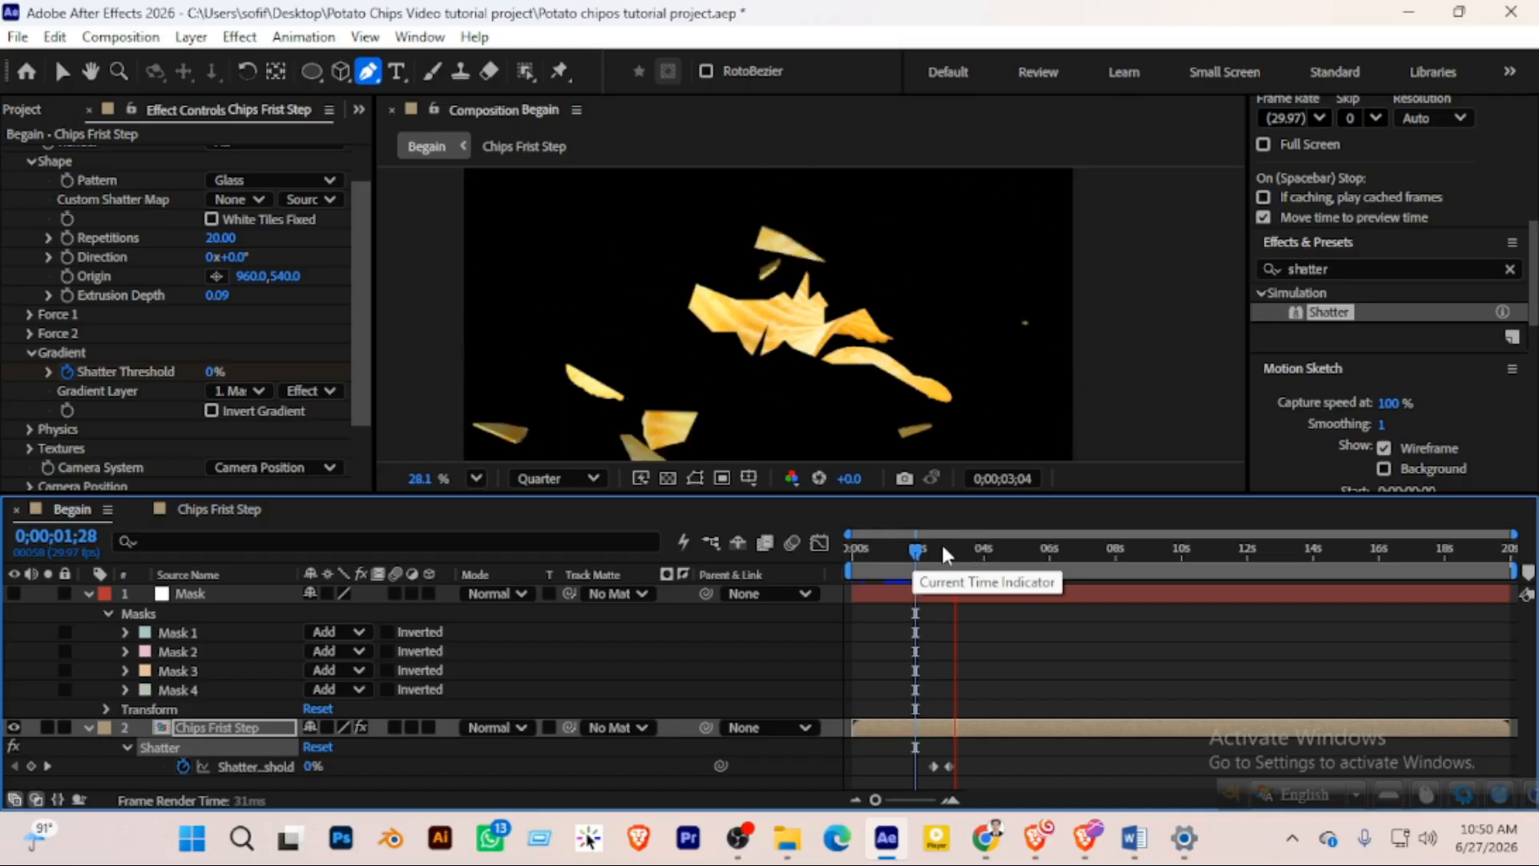
{"action": "left_click_drag", "start_coordinate": [918, 548], "coordinate": [927, 549]}
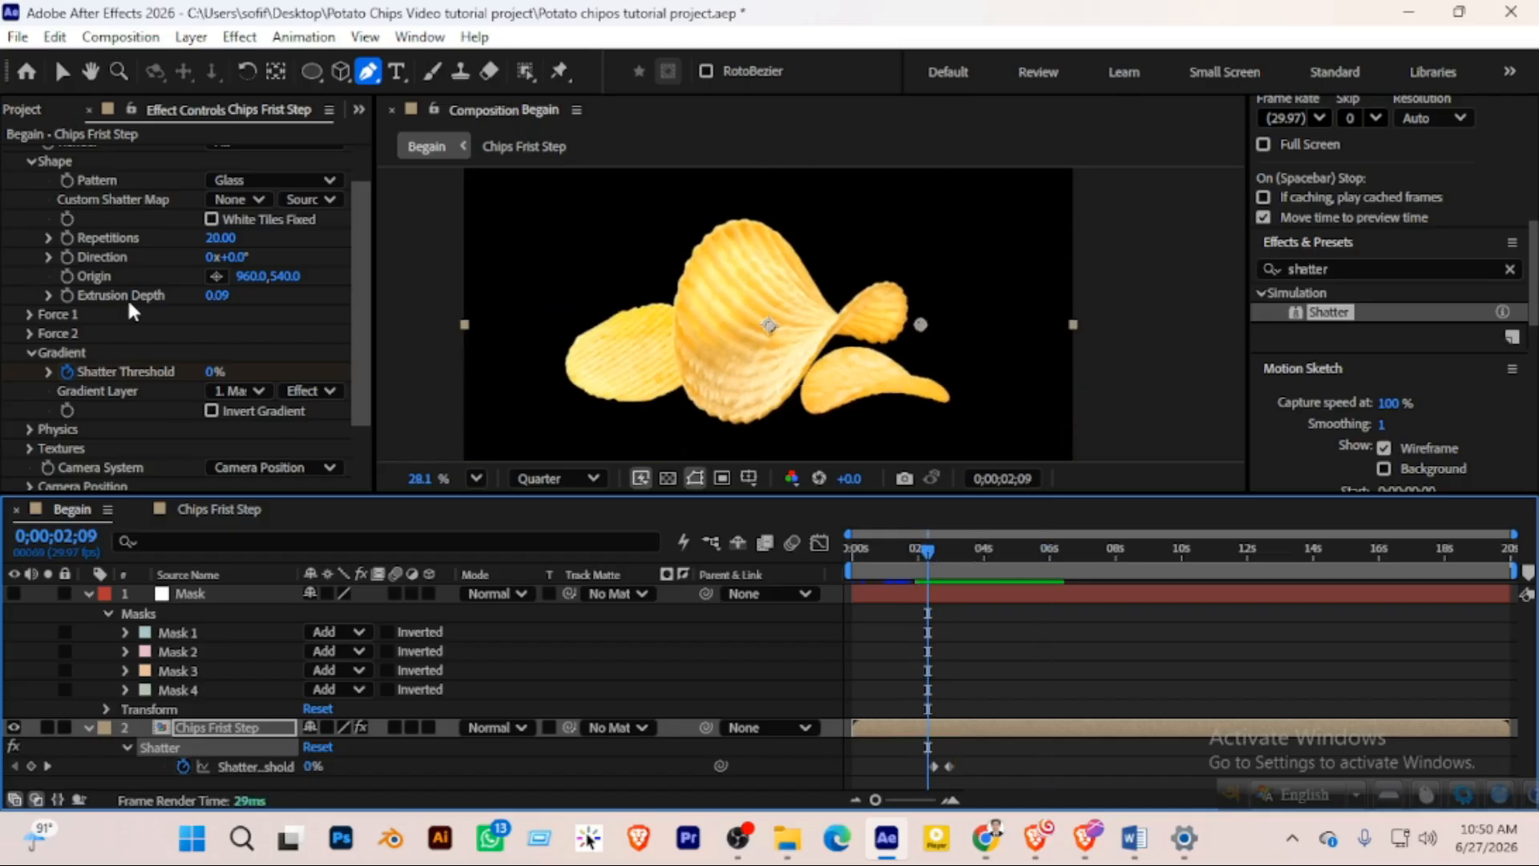
{"action": "scroll", "coordinate": [98, 361], "scroll_direction": "down", "scroll_amount": 1}
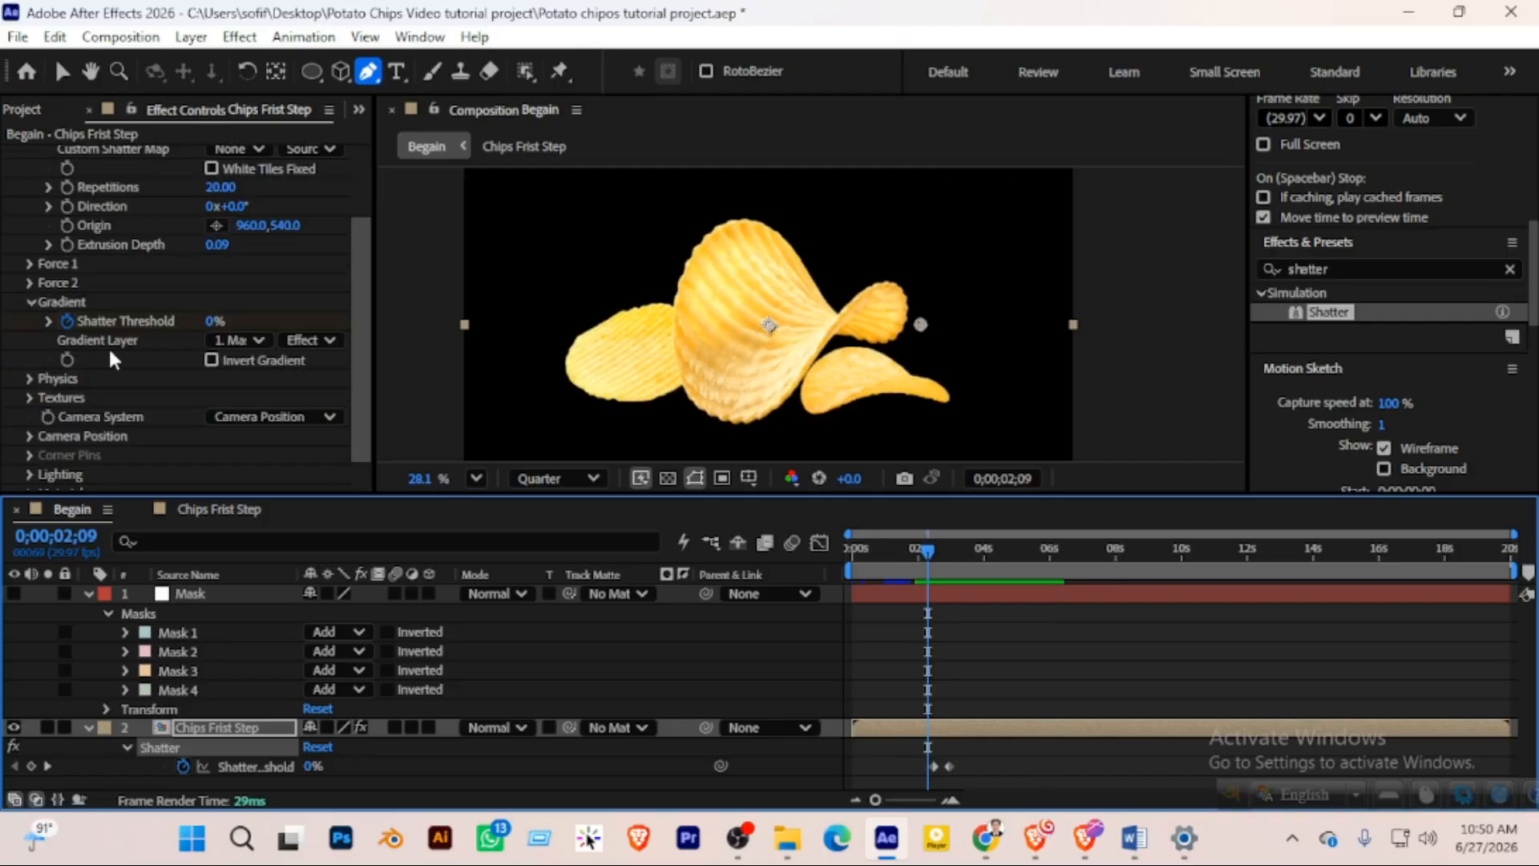
Move the playhead to 0;00;02;25 and set the Randomness in the Shatter effect's Physics to 0.55
{"action": "scroll", "coordinate": [212, 347], "scroll_direction": "down", "scroll_amount": 1}
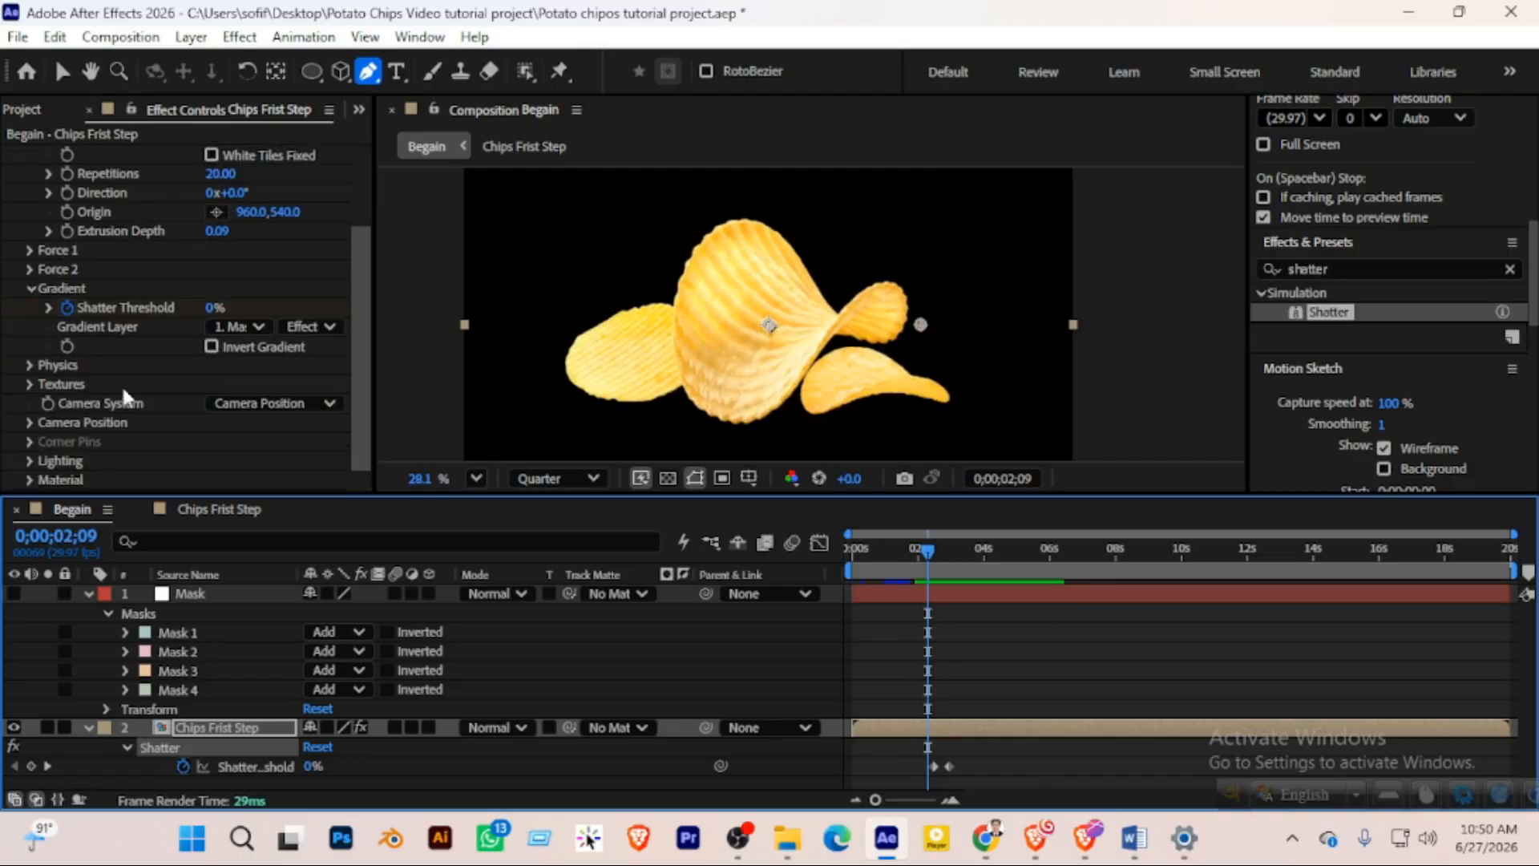
{"action": "left_click", "coordinate": [27, 363]}
{"action": "scroll", "coordinate": [159, 339], "scroll_direction": "down", "scroll_amount": 1}
{"action": "scroll", "coordinate": [160, 349], "scroll_direction": "down", "scroll_amount": 1}
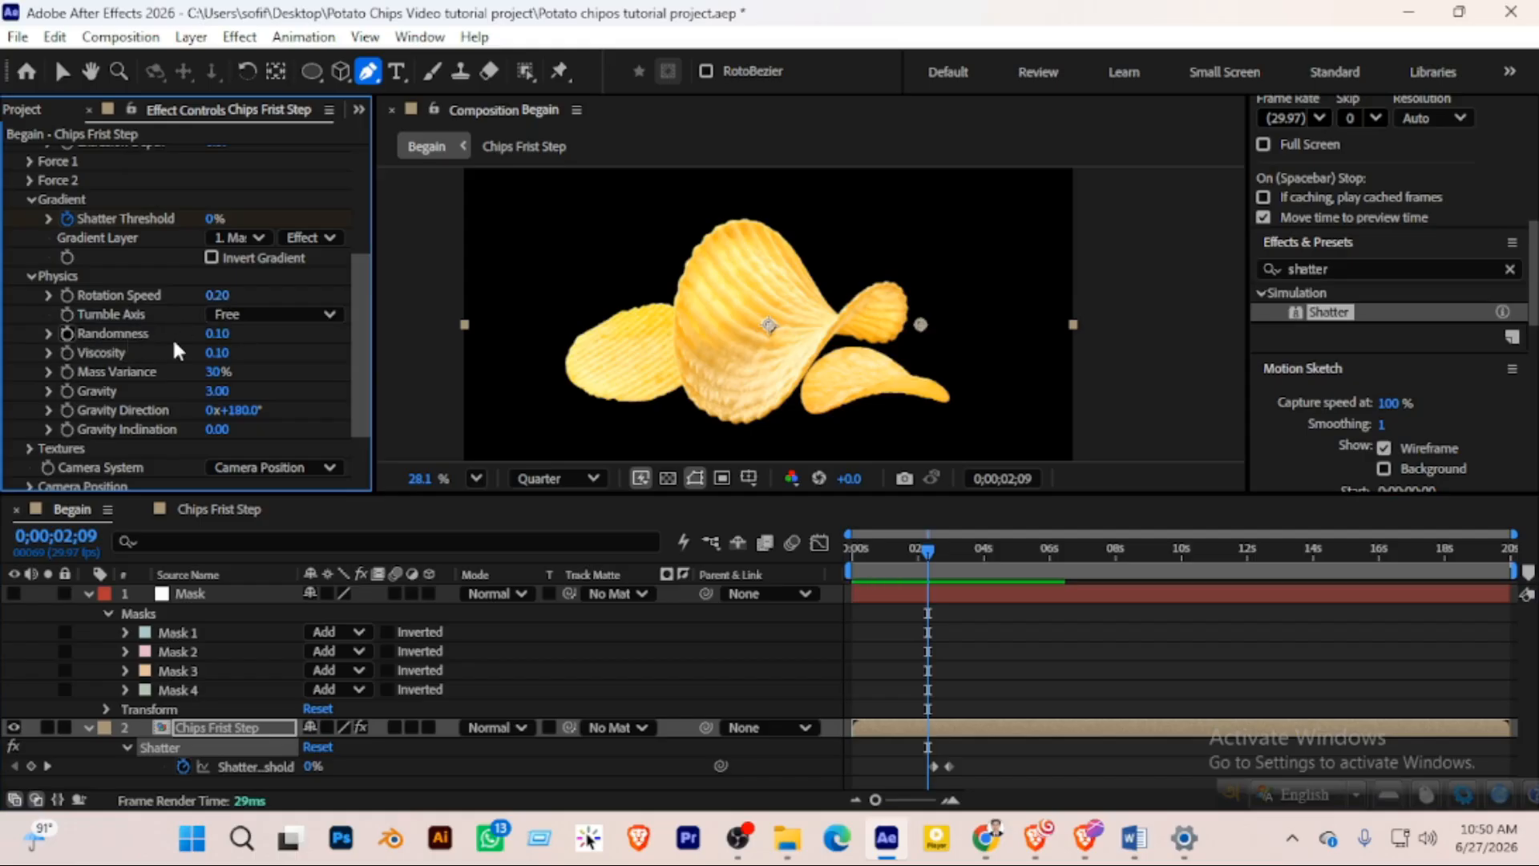
{"action": "left_click", "coordinate": [216, 334]}
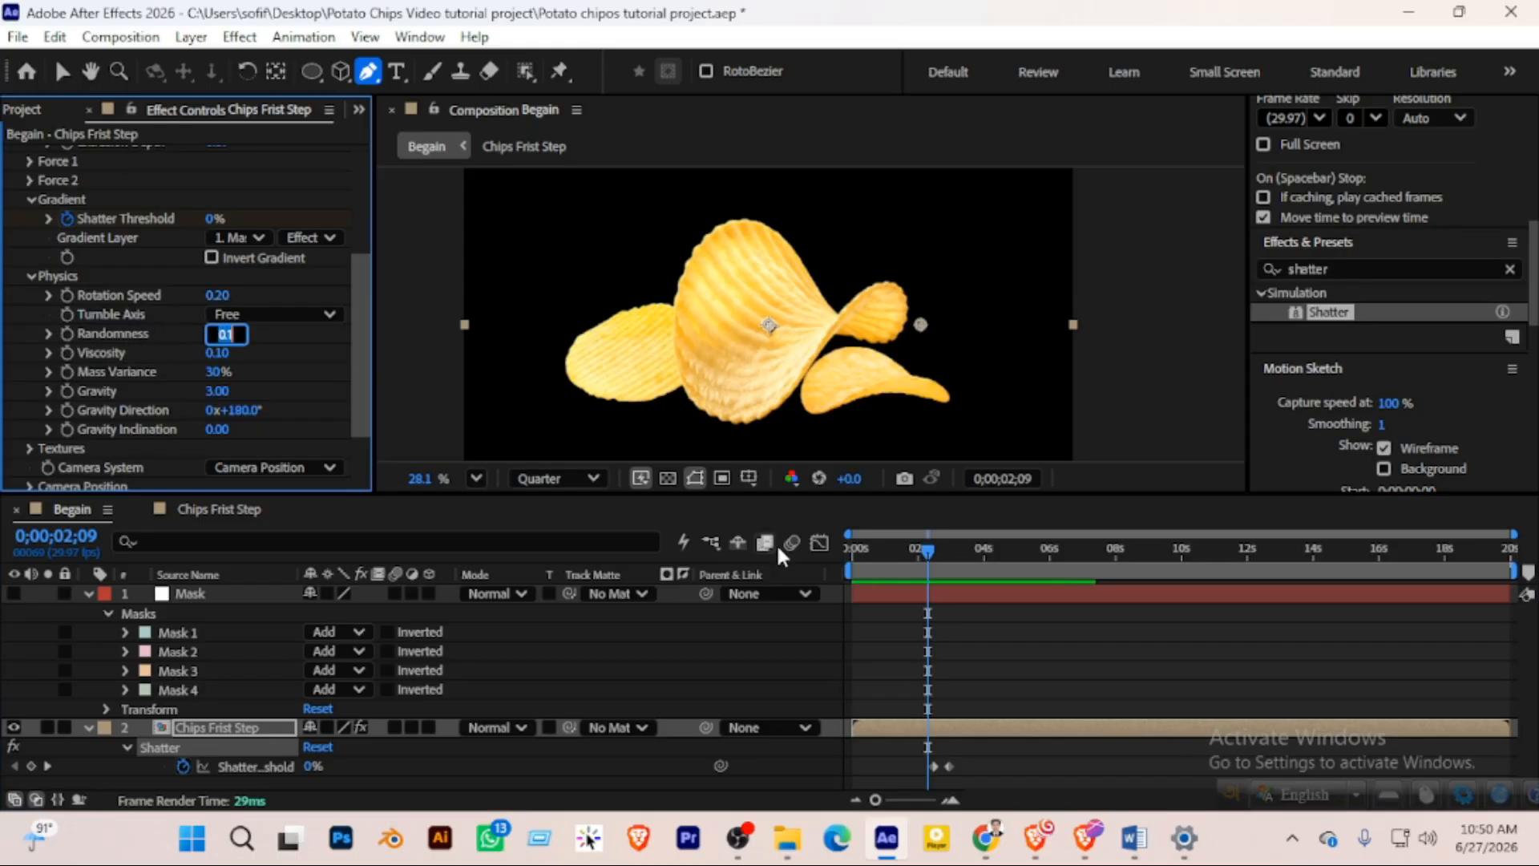
{"action": "left_click_drag", "start_coordinate": [927, 553], "coordinate": [946, 553]}
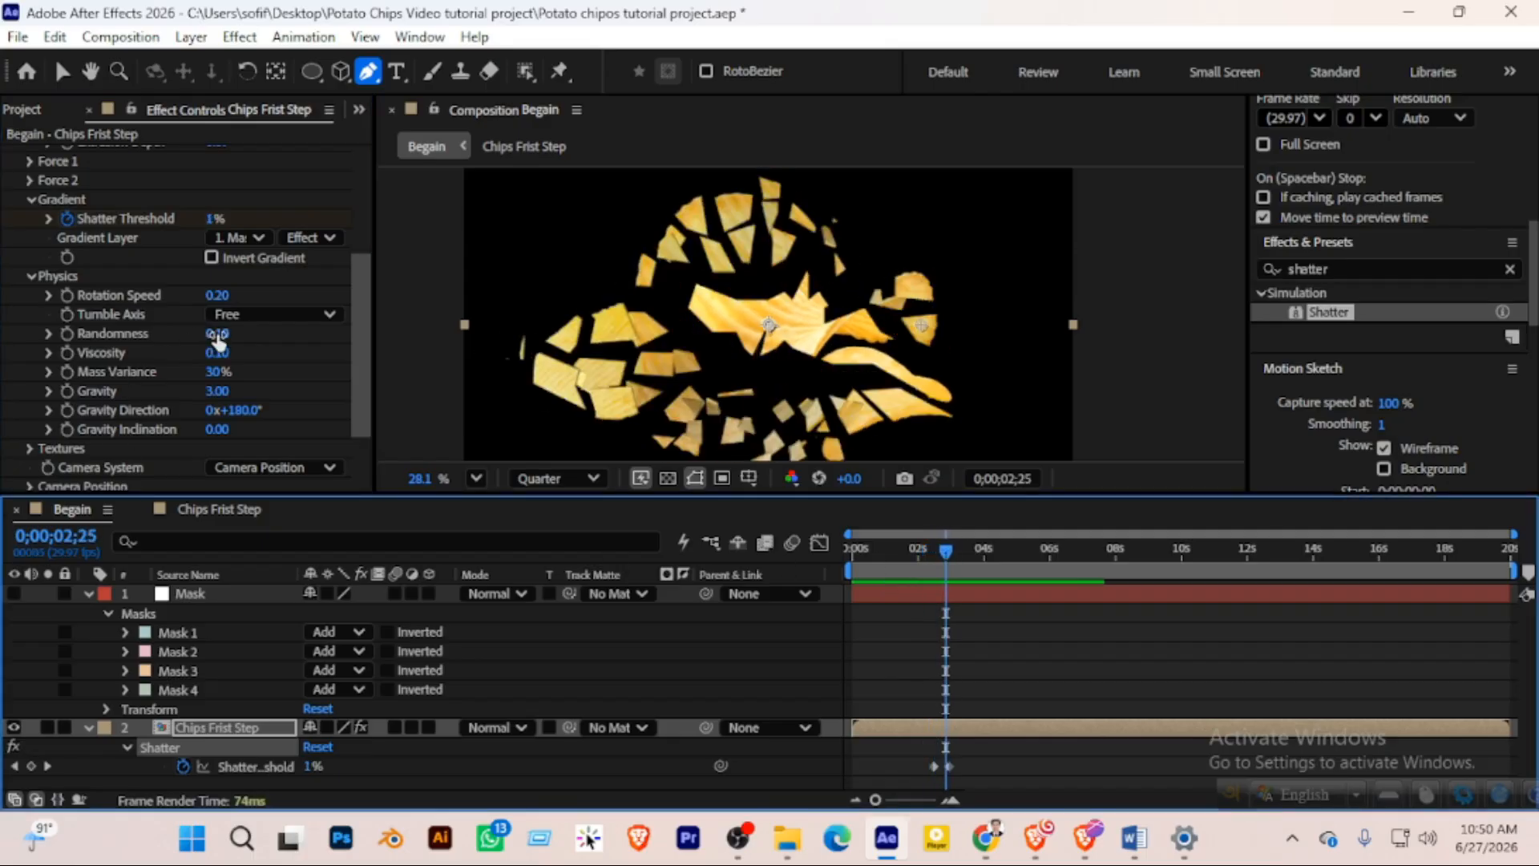
{"action": "left_click_drag", "start_coordinate": [216, 337], "coordinate": [276, 340]}
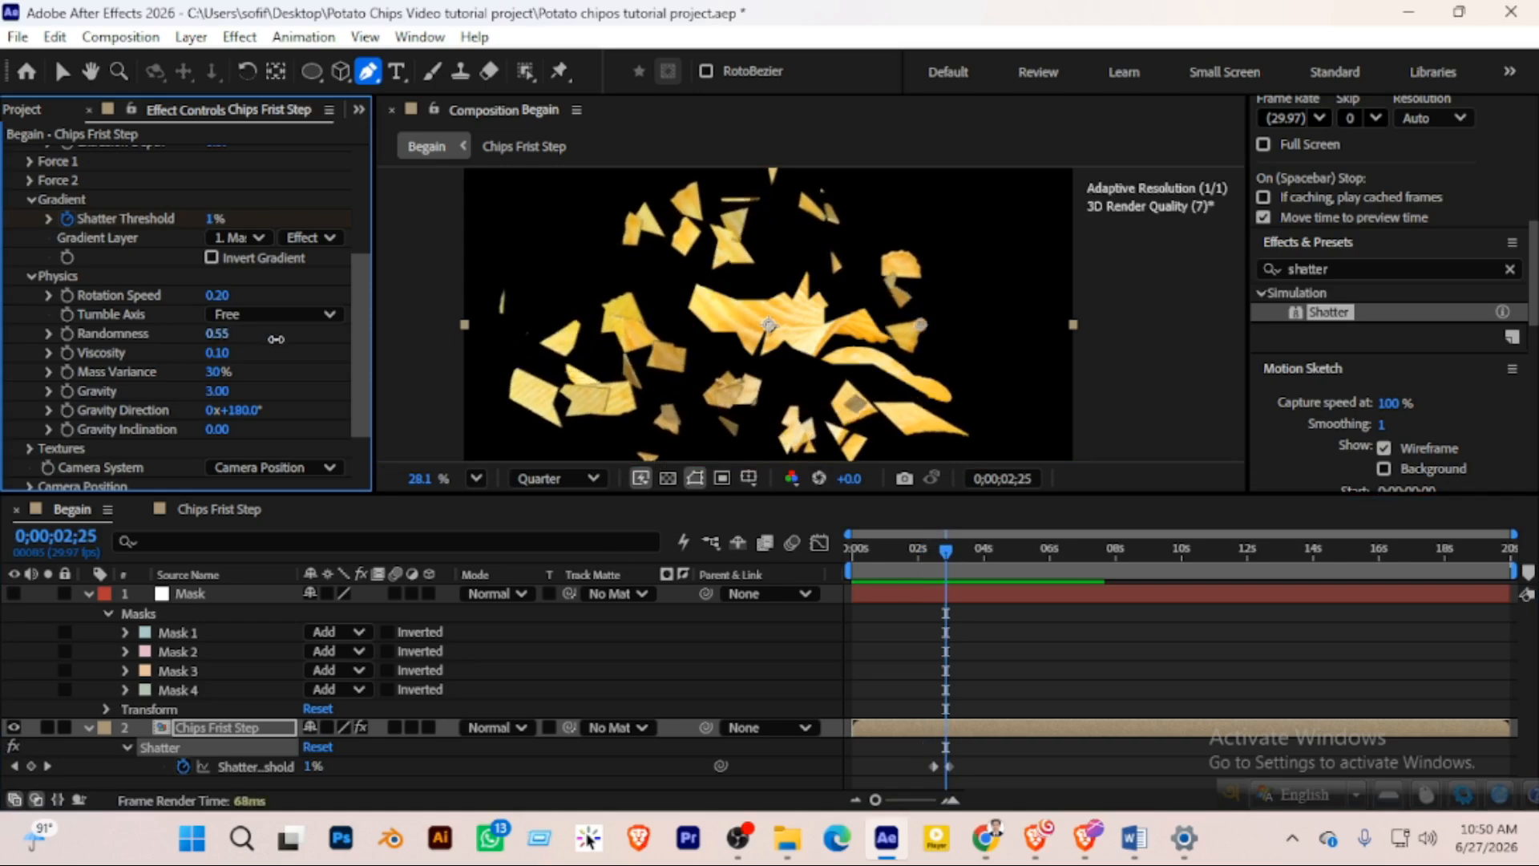
Preview the scattered pieces from about 0;00;02;10 and place the playhead at 0;00;02;27
{"action": "mouse_move", "coordinate": [950, 551]}
{"action": "left_mouse_down"}
{"action": "mouse_move", "coordinate": [911, 546]}
{"action": "mouse_move", "coordinate": [946, 555]}
{"action": "left_mouse_up"}
{"action": "mouse_move", "coordinate": [952, 552]}
{"action": "left_mouse_down"}
{"action": "mouse_move", "coordinate": [933, 552]}
{"action": "mouse_move", "coordinate": [947, 548]}
{"action": "left_mouse_up"}
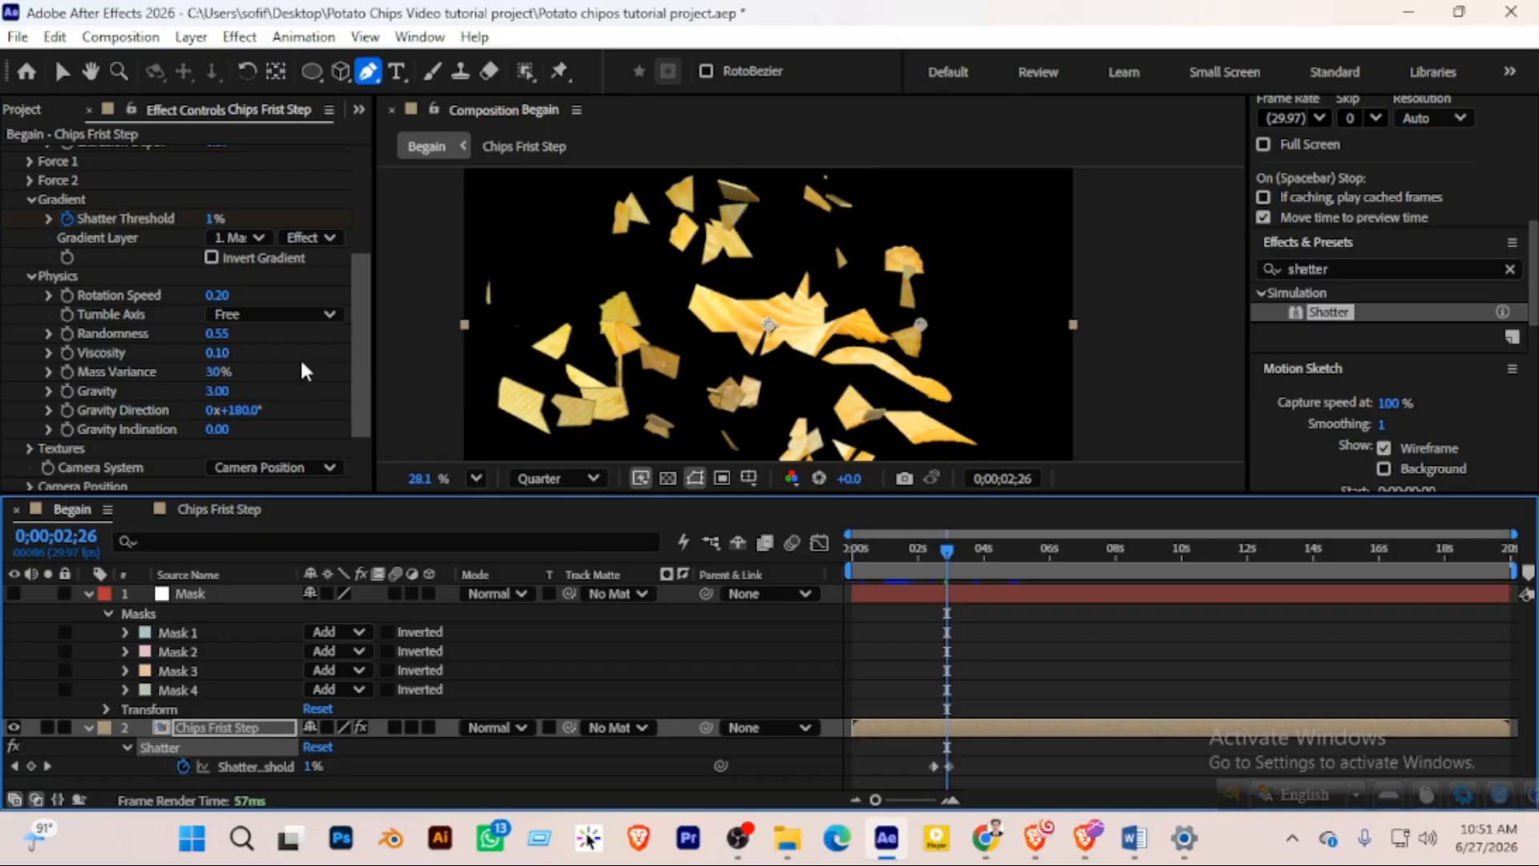
{"action": "left_click_drag", "start_coordinate": [945, 553], "coordinate": [922, 547]}
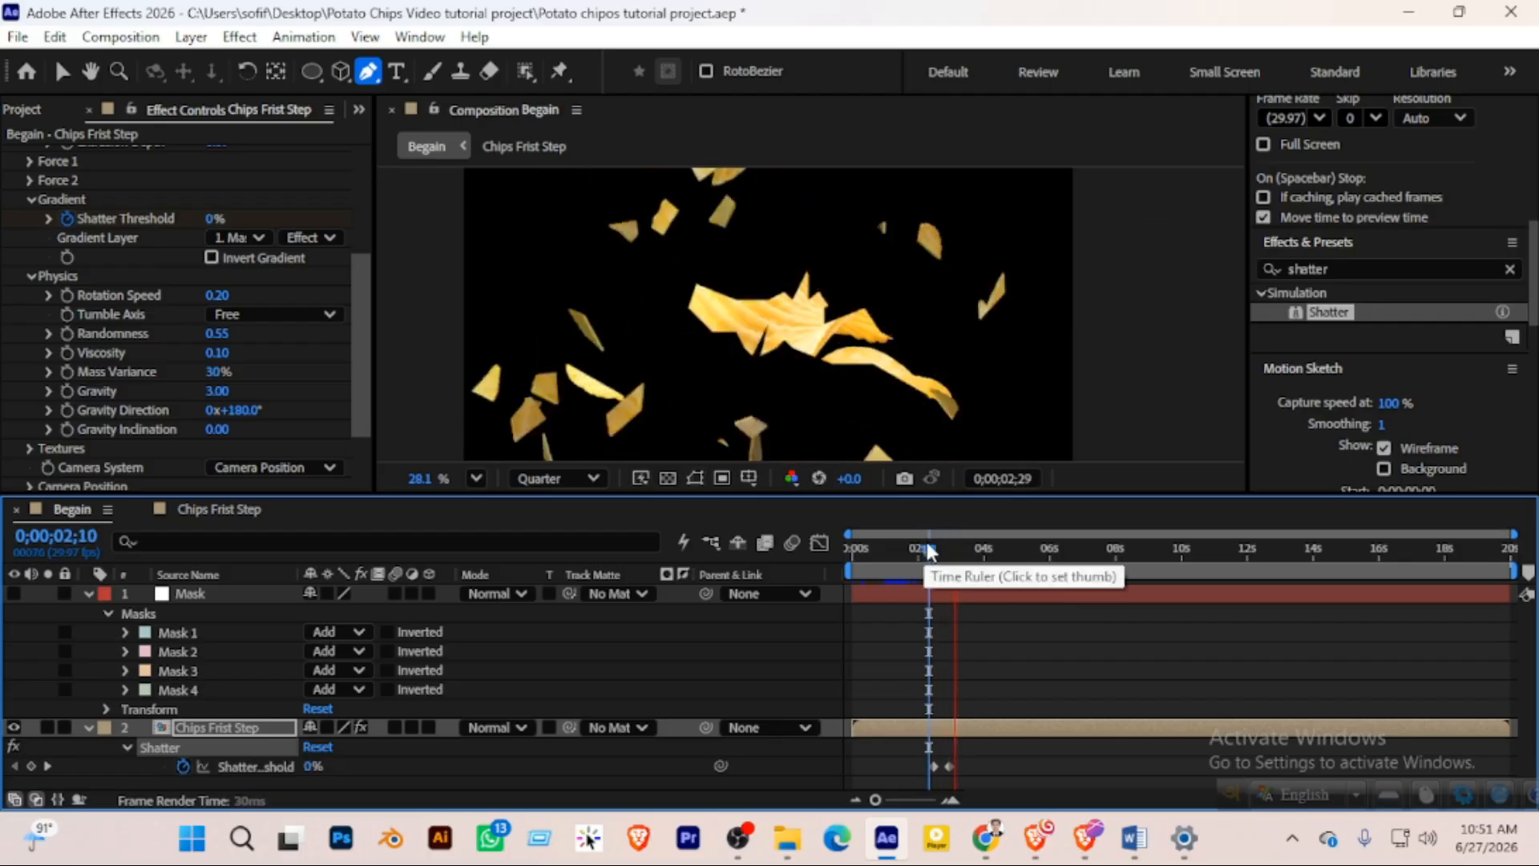
{"action": "left_click_drag", "start_coordinate": [921, 549], "coordinate": [948, 550]}
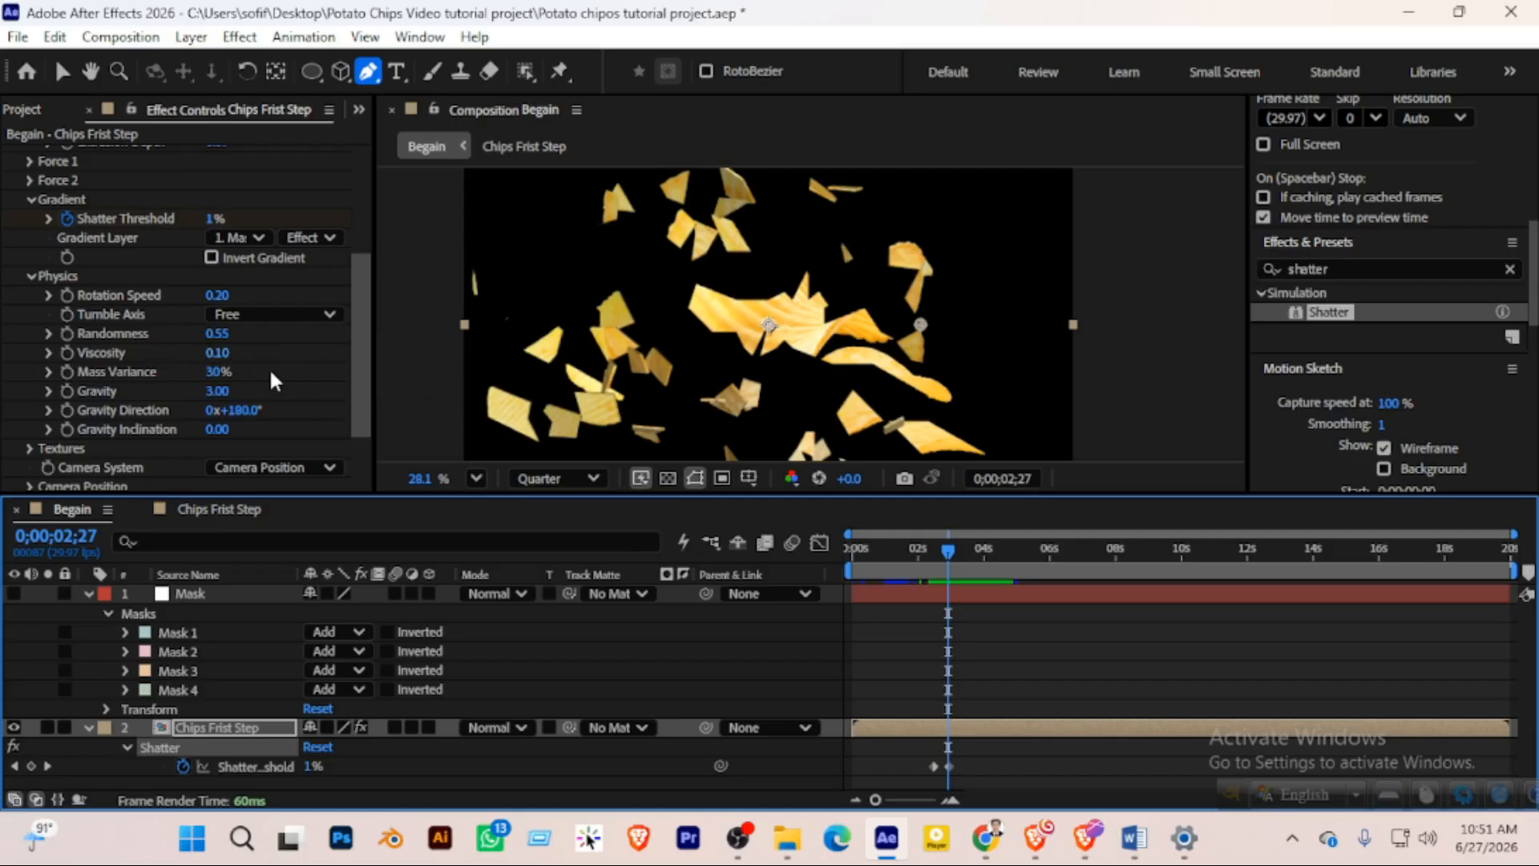
Set the Viscosity in the Shatter effect's Physics to 0.59
{"action": "left_click", "coordinate": [217, 352]}
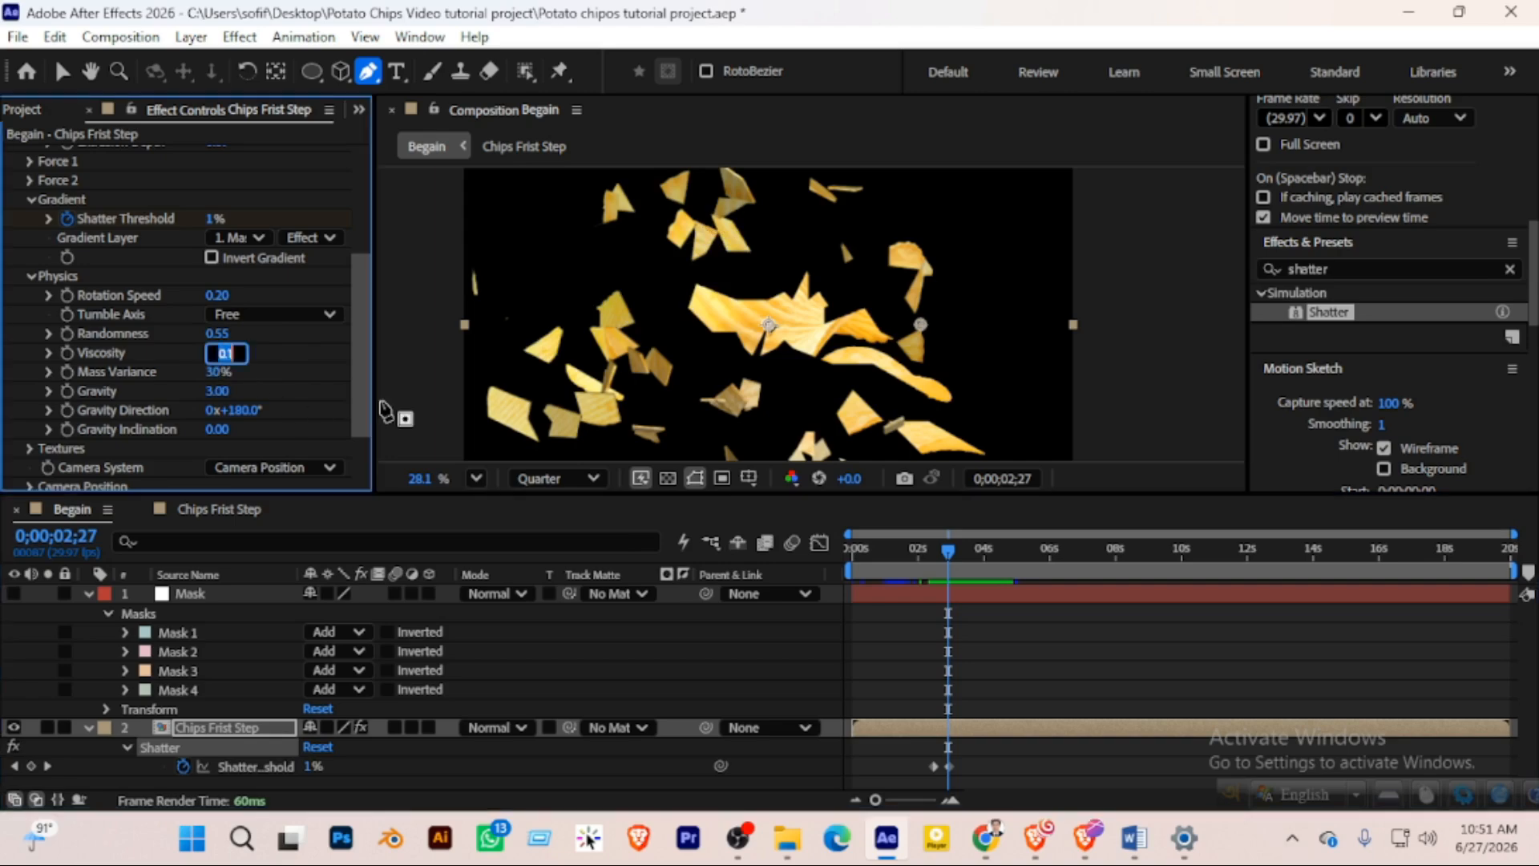
{"action": "type", "text": "0.18"}
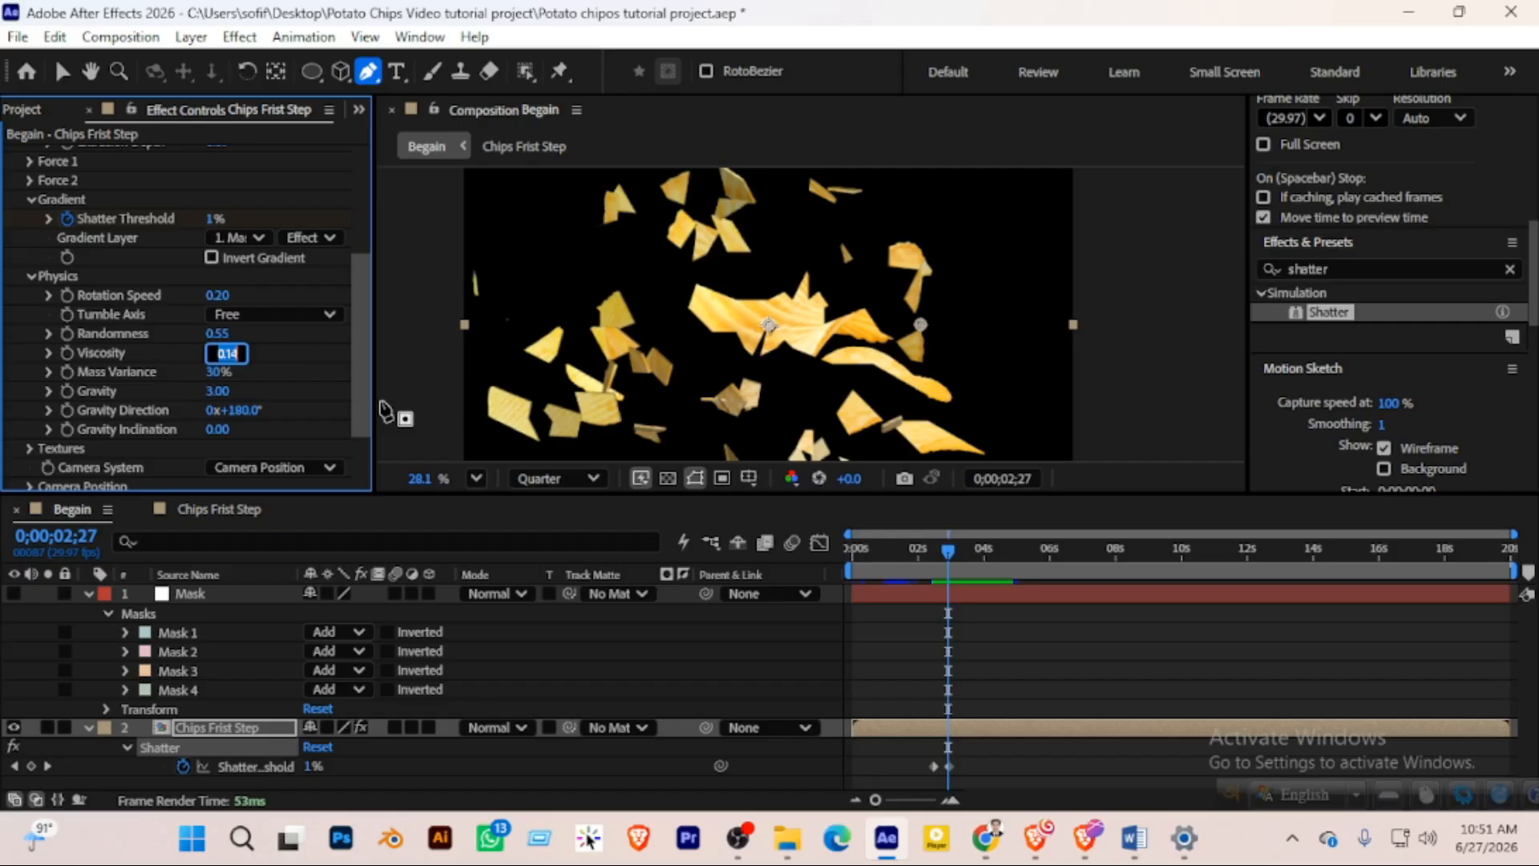
{"action": "key", "text": "Return"}
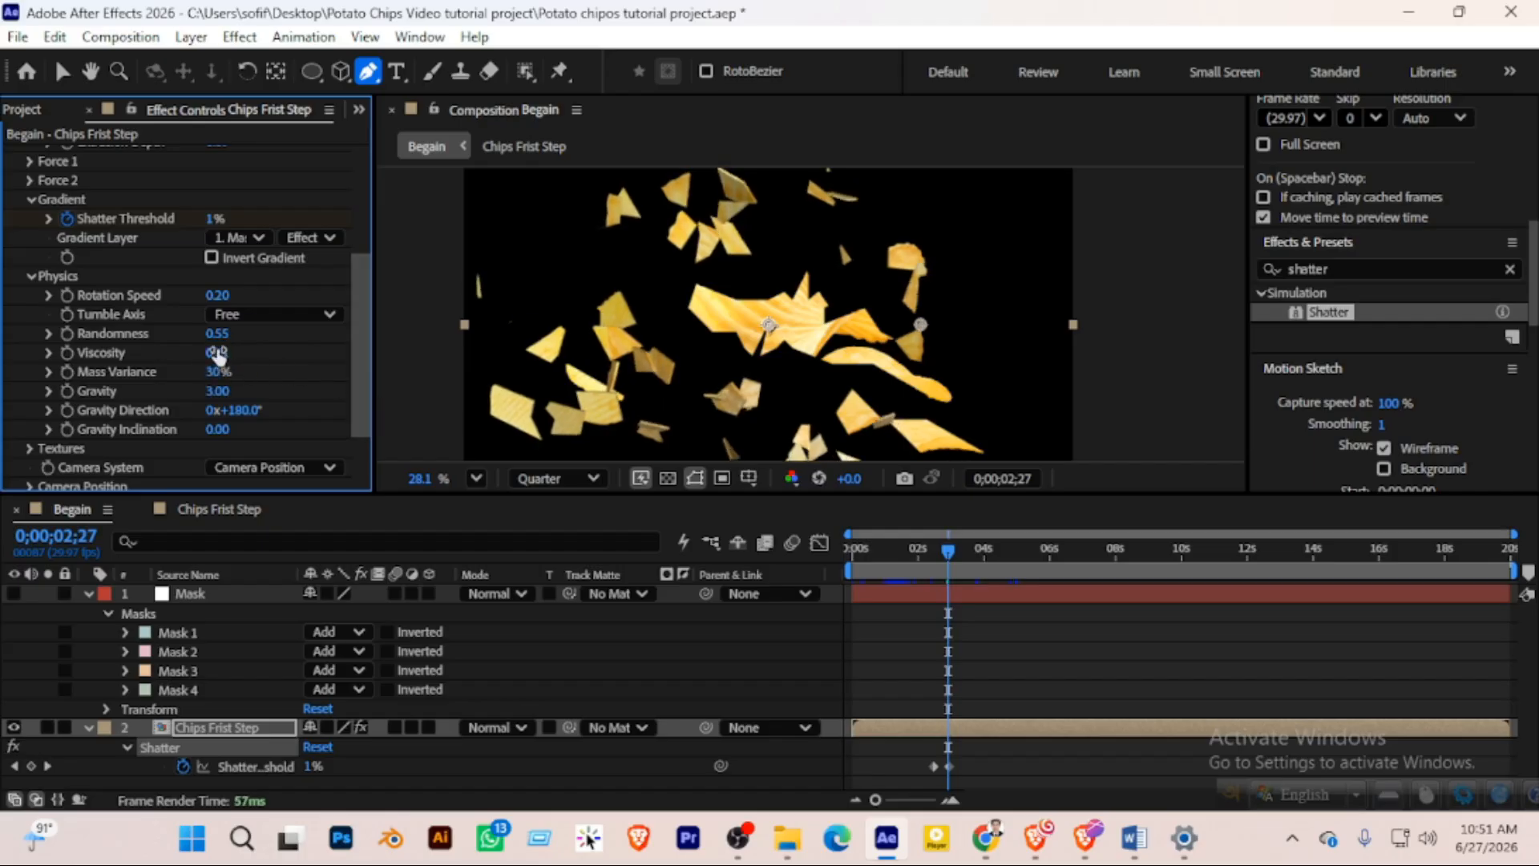
{"action": "left_click_drag", "start_coordinate": [217, 357], "coordinate": [267, 356]}
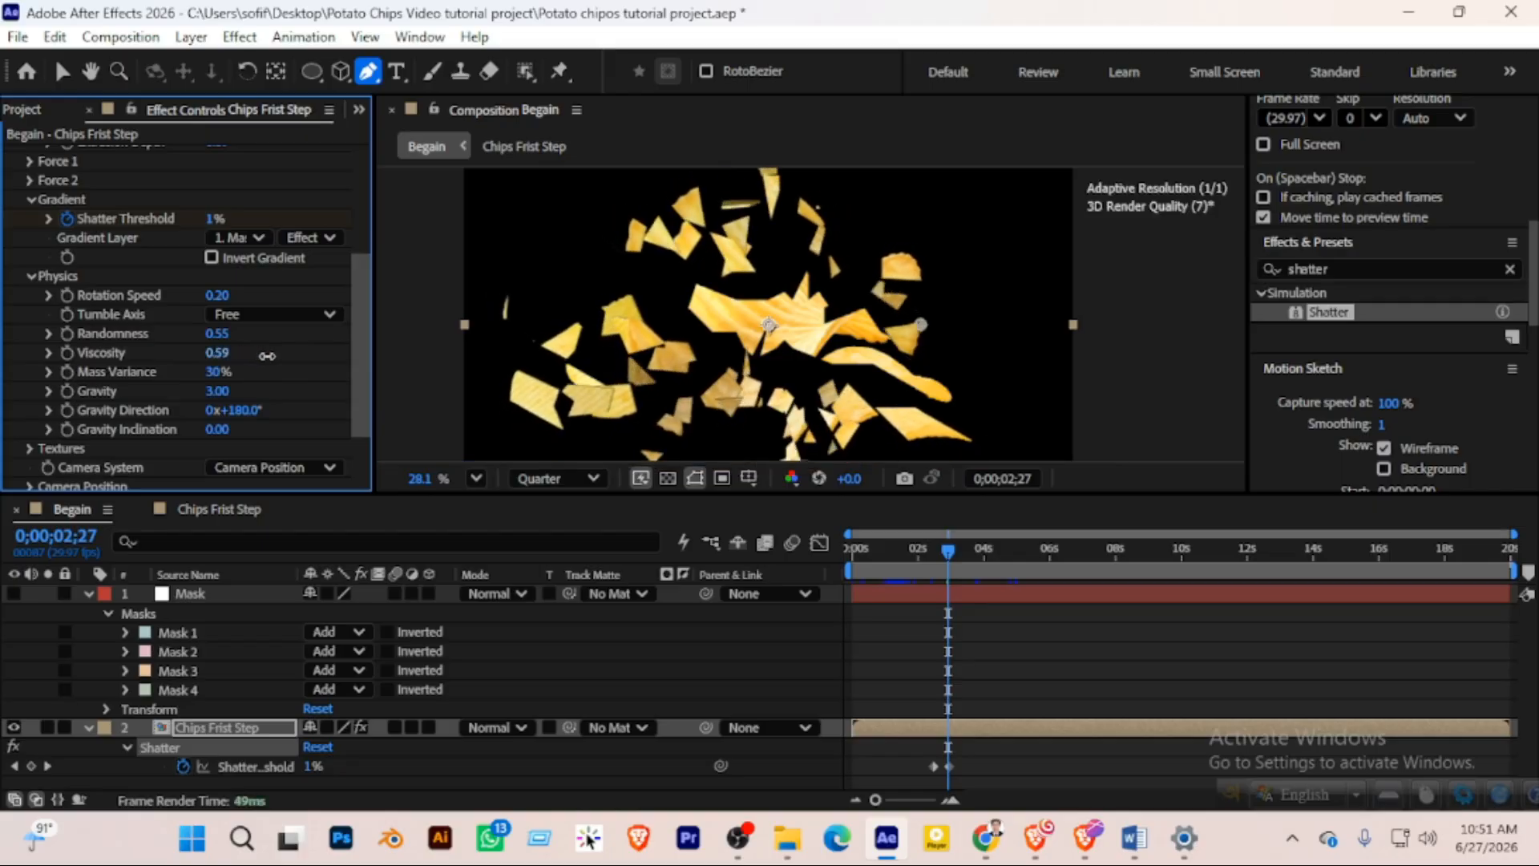
Preview the shatter animation from 0;00;01;20 and from 0;00;01;05, and return the playhead to 0;00;01;25
{"action": "left_click", "coordinate": [907, 555]}
{"action": "key", "text": "space"}
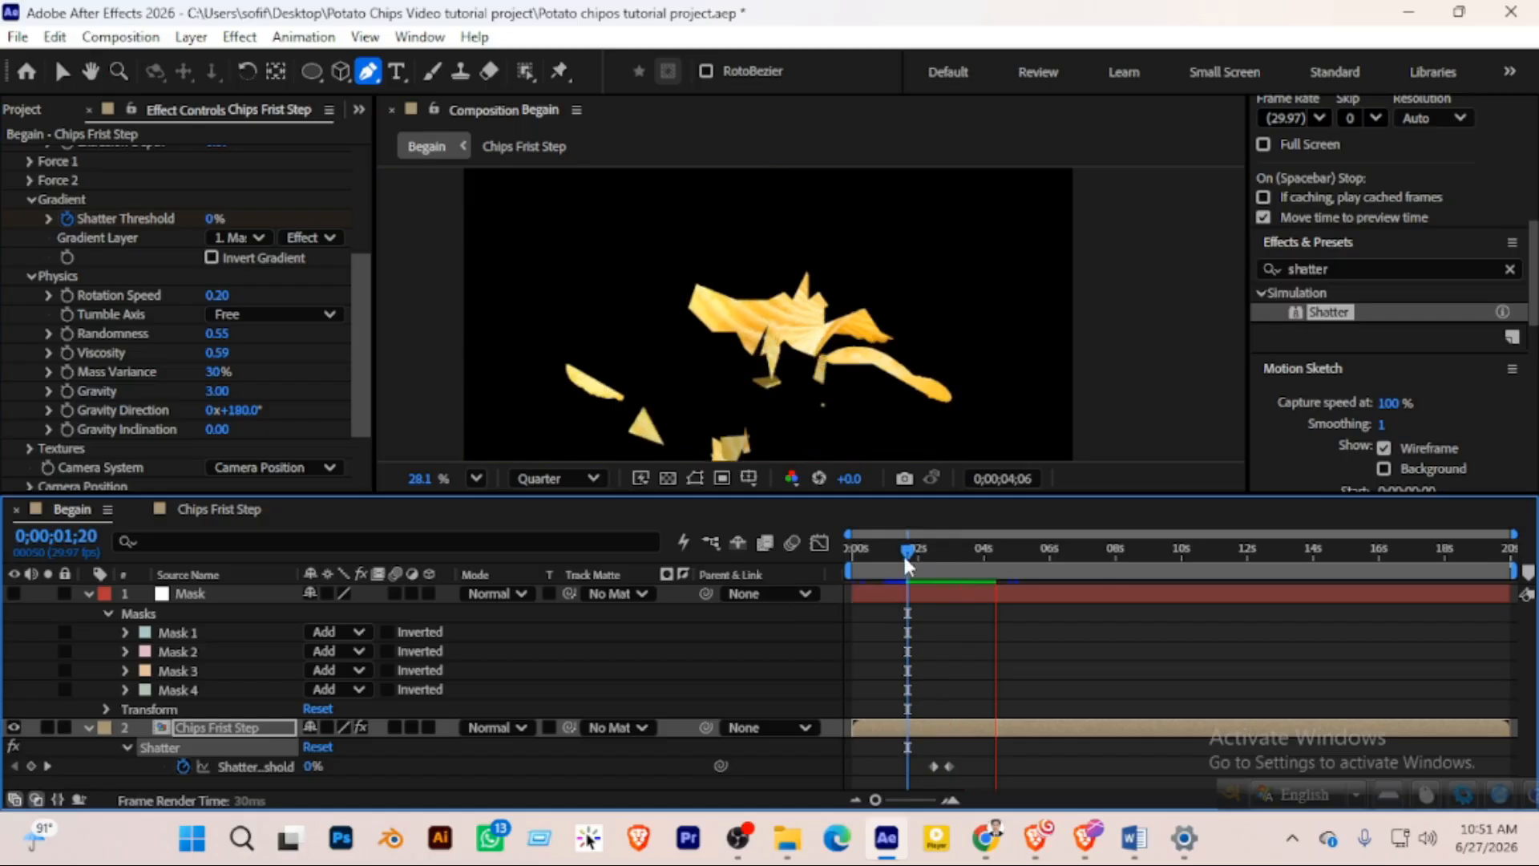
{"action": "mouse_move", "coordinate": [911, 552]}
{"action": "left_mouse_down"}
{"action": "mouse_move", "coordinate": [945, 550]}
{"action": "mouse_move", "coordinate": [895, 554]}
{"action": "left_mouse_up"}
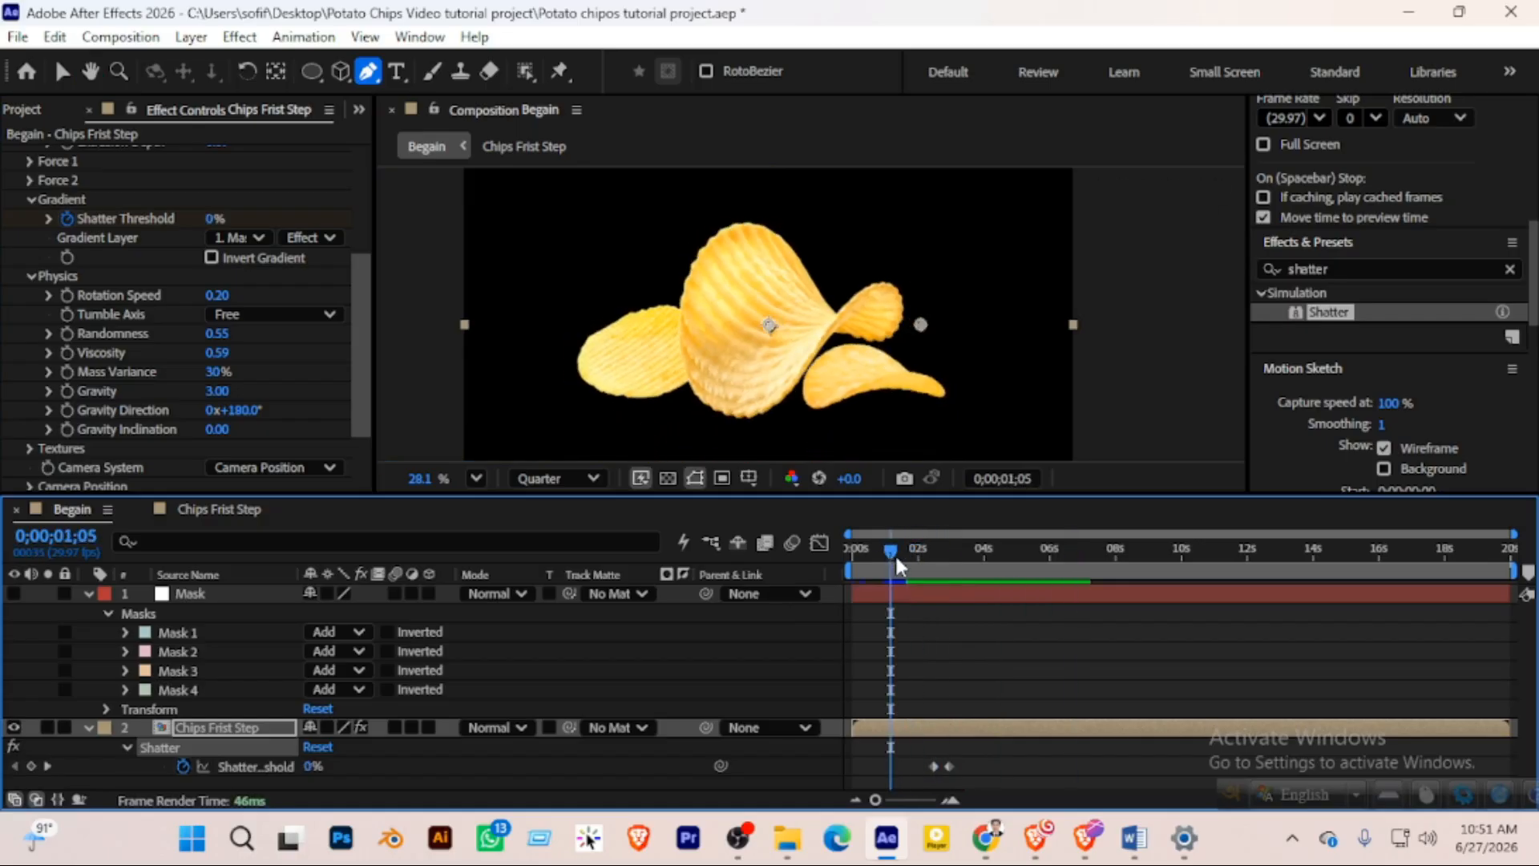
{"action": "key", "text": "space"}
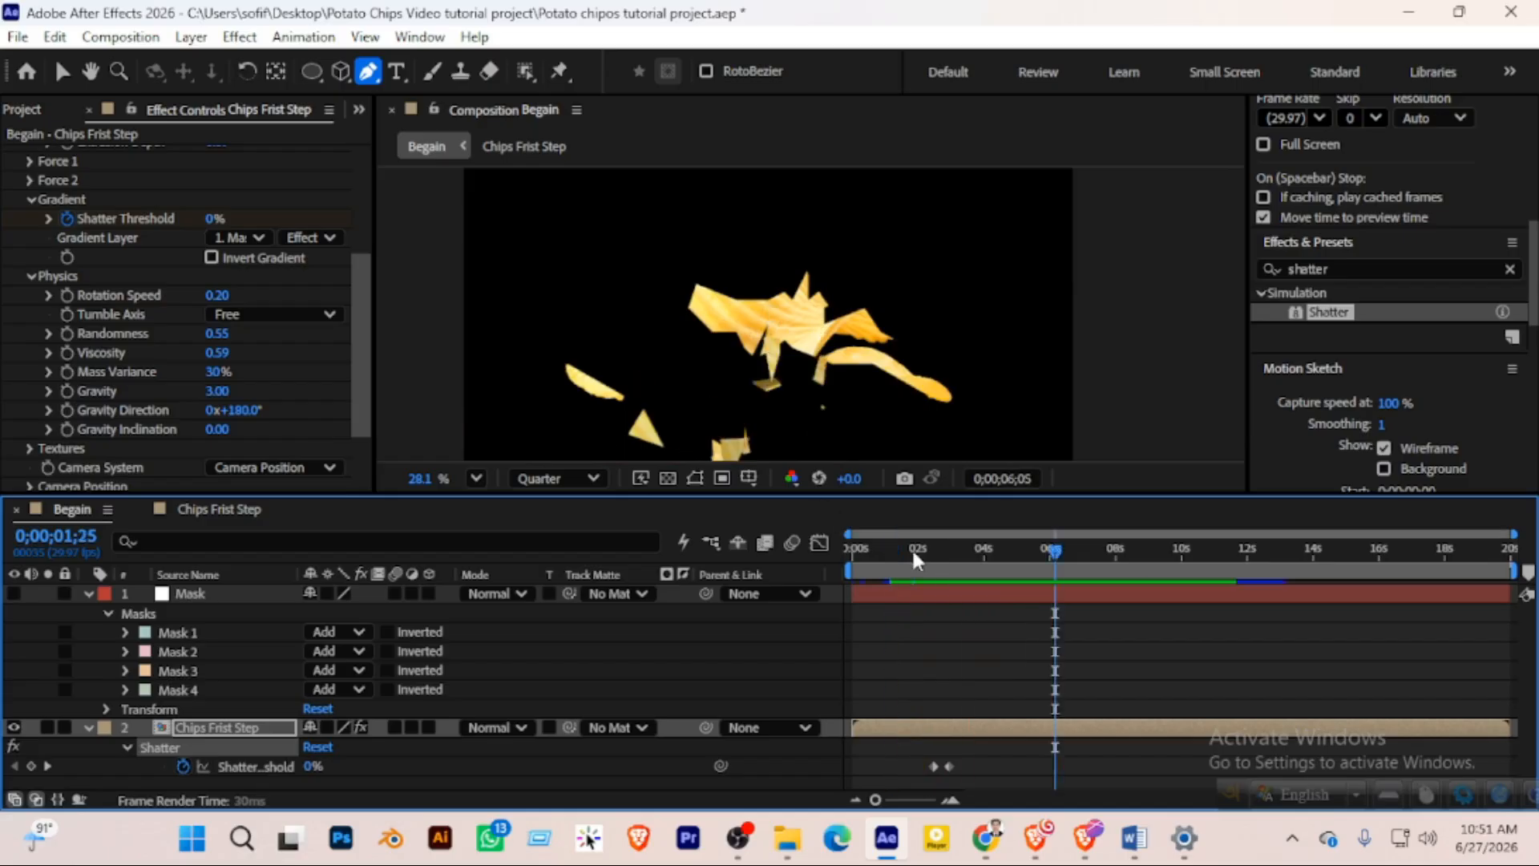
{"action": "left_click", "coordinate": [912, 549]}
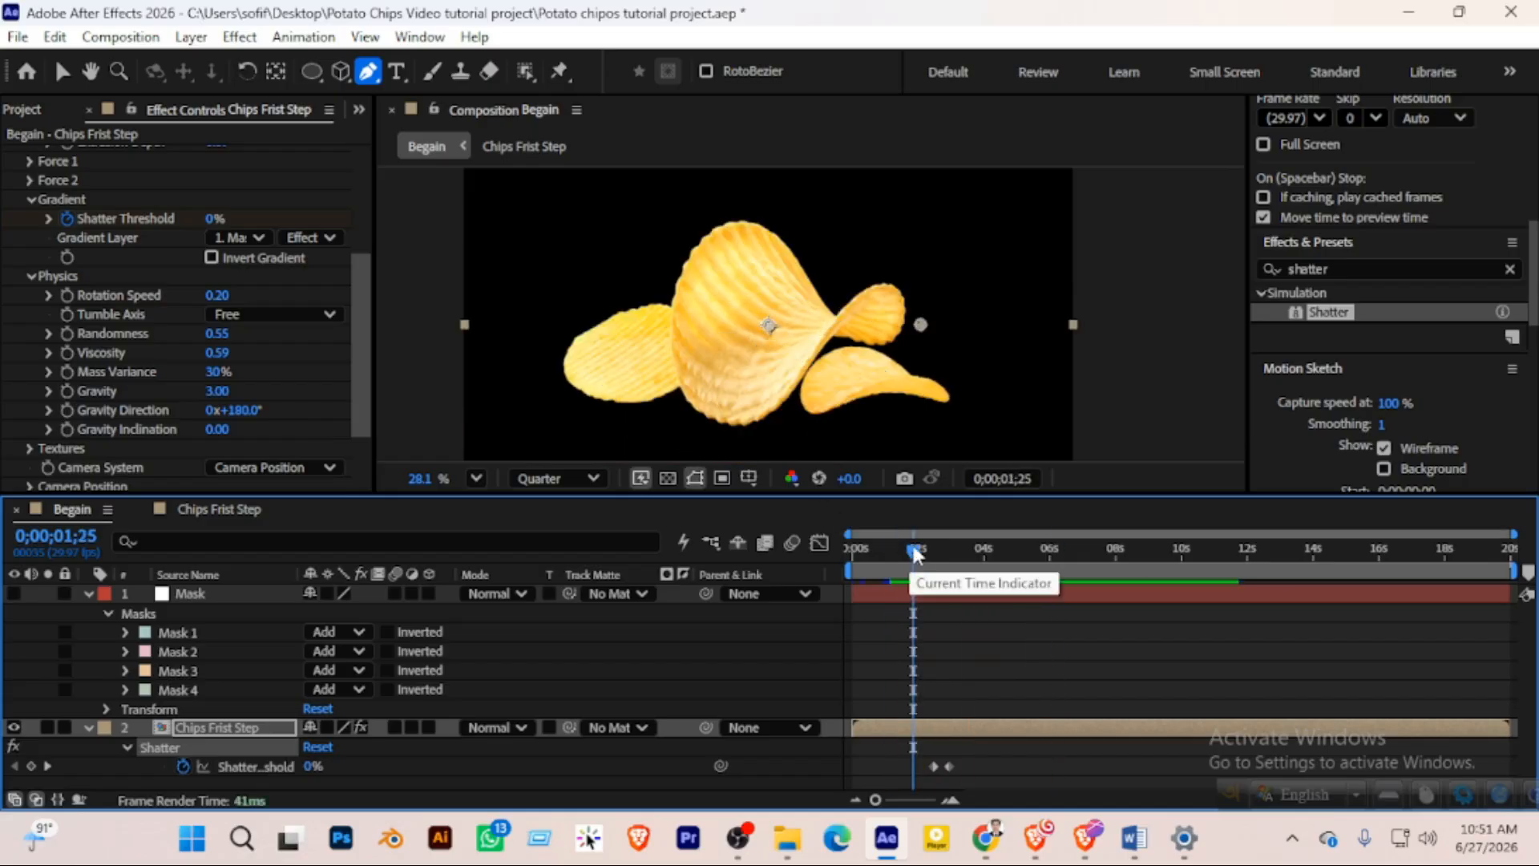
Set the Gravity in the Shatter effect's Physics to 0
{"action": "left_click", "coordinate": [217, 390]}
{"action": "type", "text": "0"}
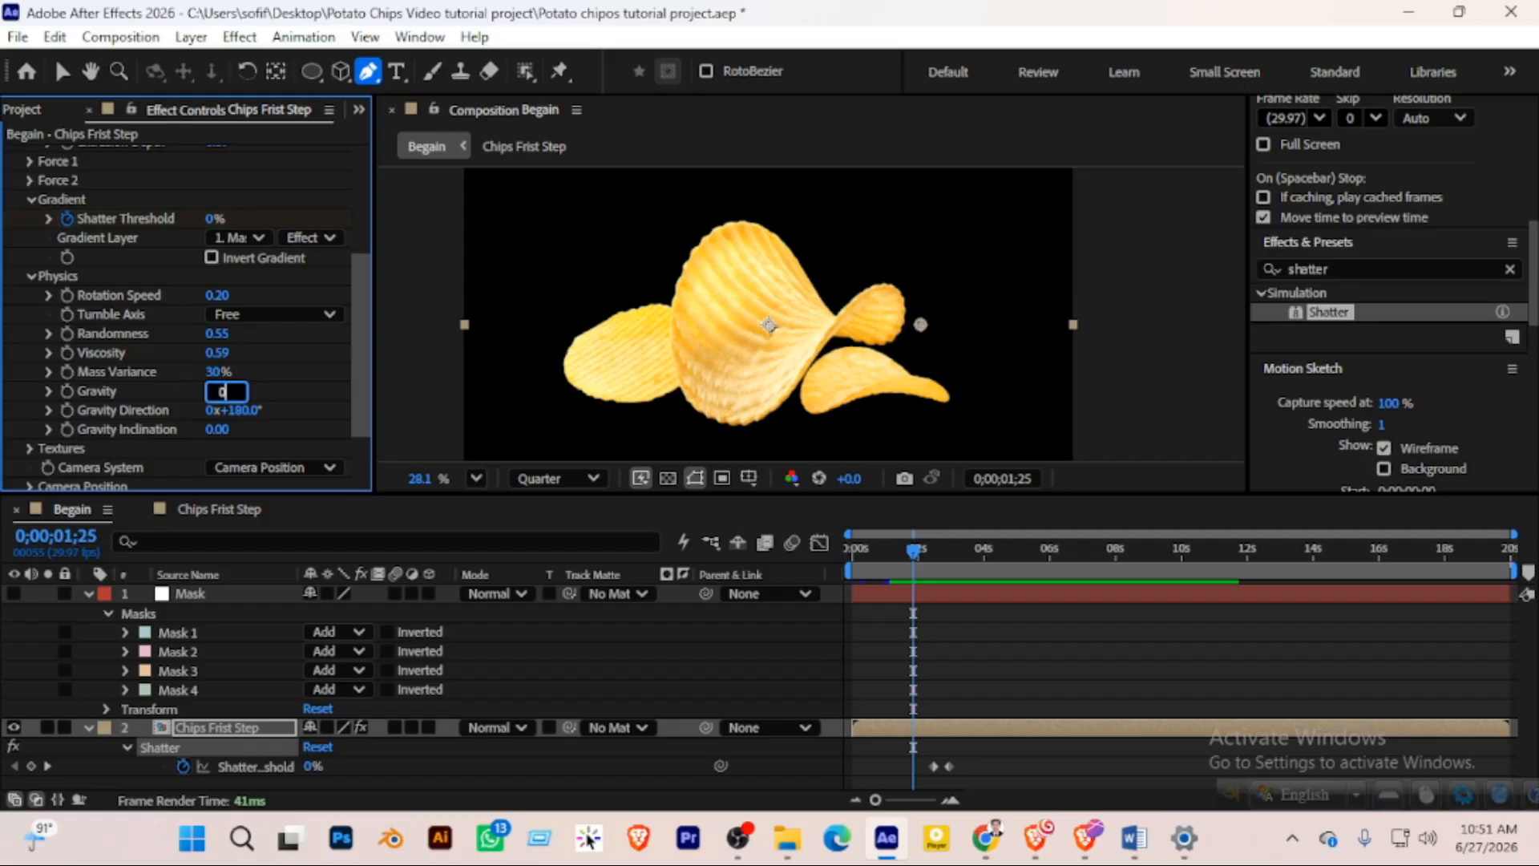
{"action": "key", "text": "Return"}
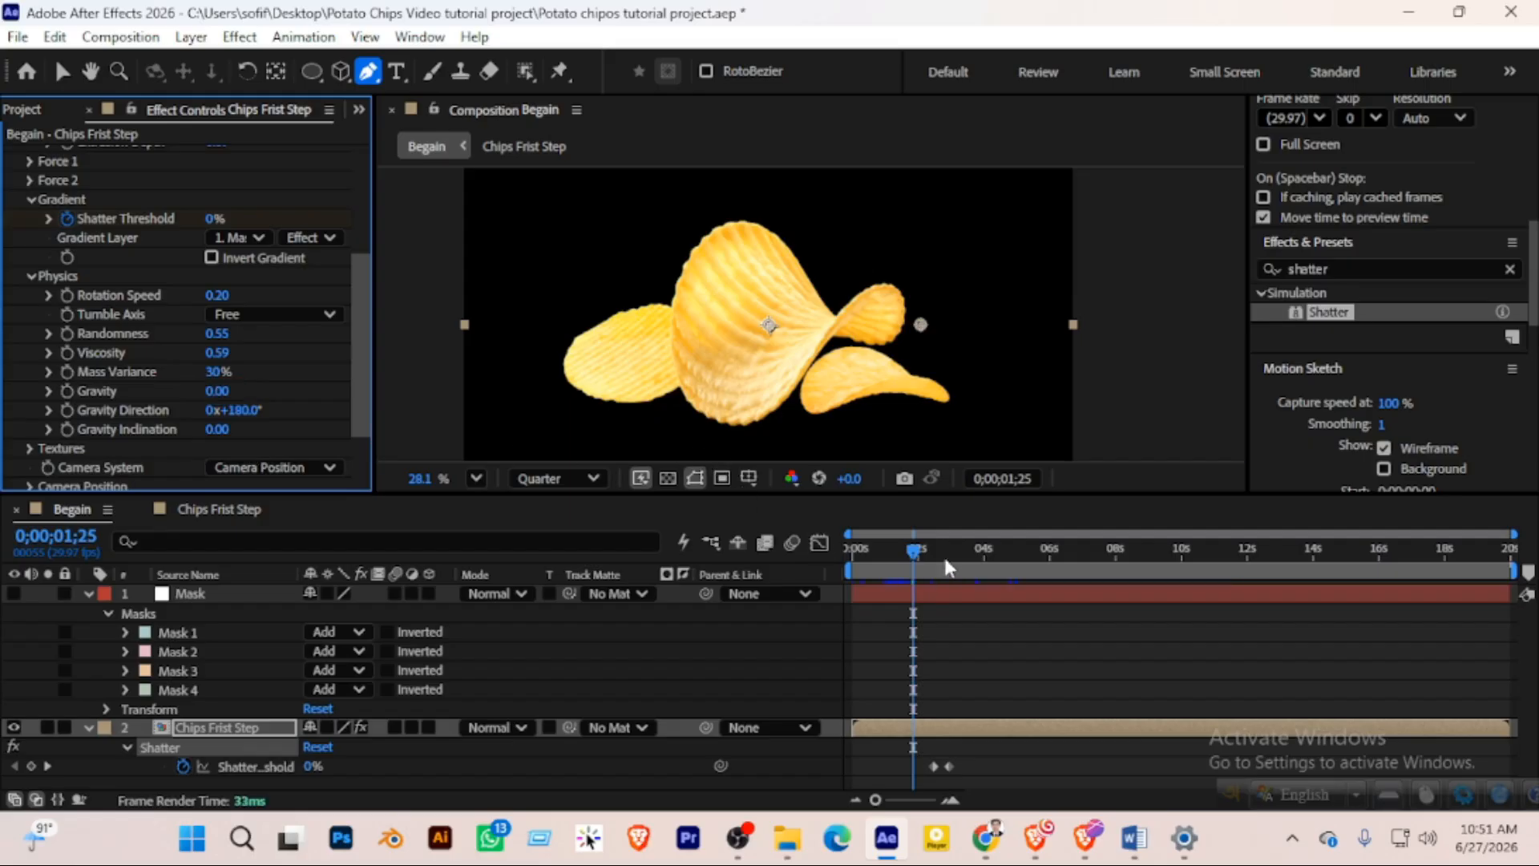
Preview the shatter animation from 0;00;02;00 and move the playhead to 0;00;02;25
{"action": "mouse_move", "coordinate": [912, 549]}
{"action": "left_mouse_down"}
{"action": "mouse_move", "coordinate": [893, 551]}
{"action": "mouse_move", "coordinate": [971, 551]}
{"action": "mouse_move", "coordinate": [916, 550]}
{"action": "left_mouse_up"}
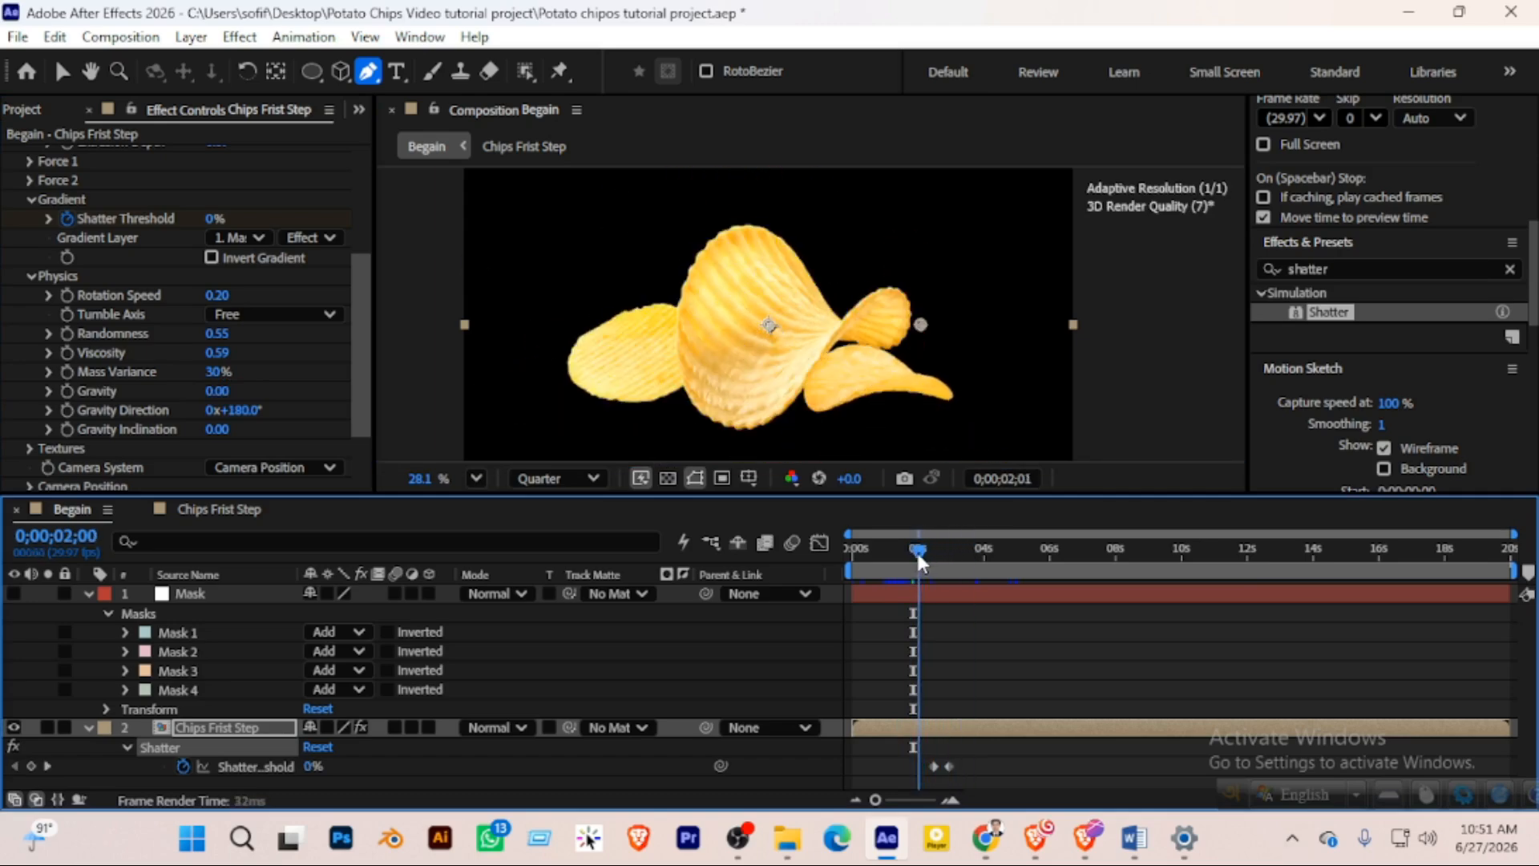
{"action": "key", "text": "space"}
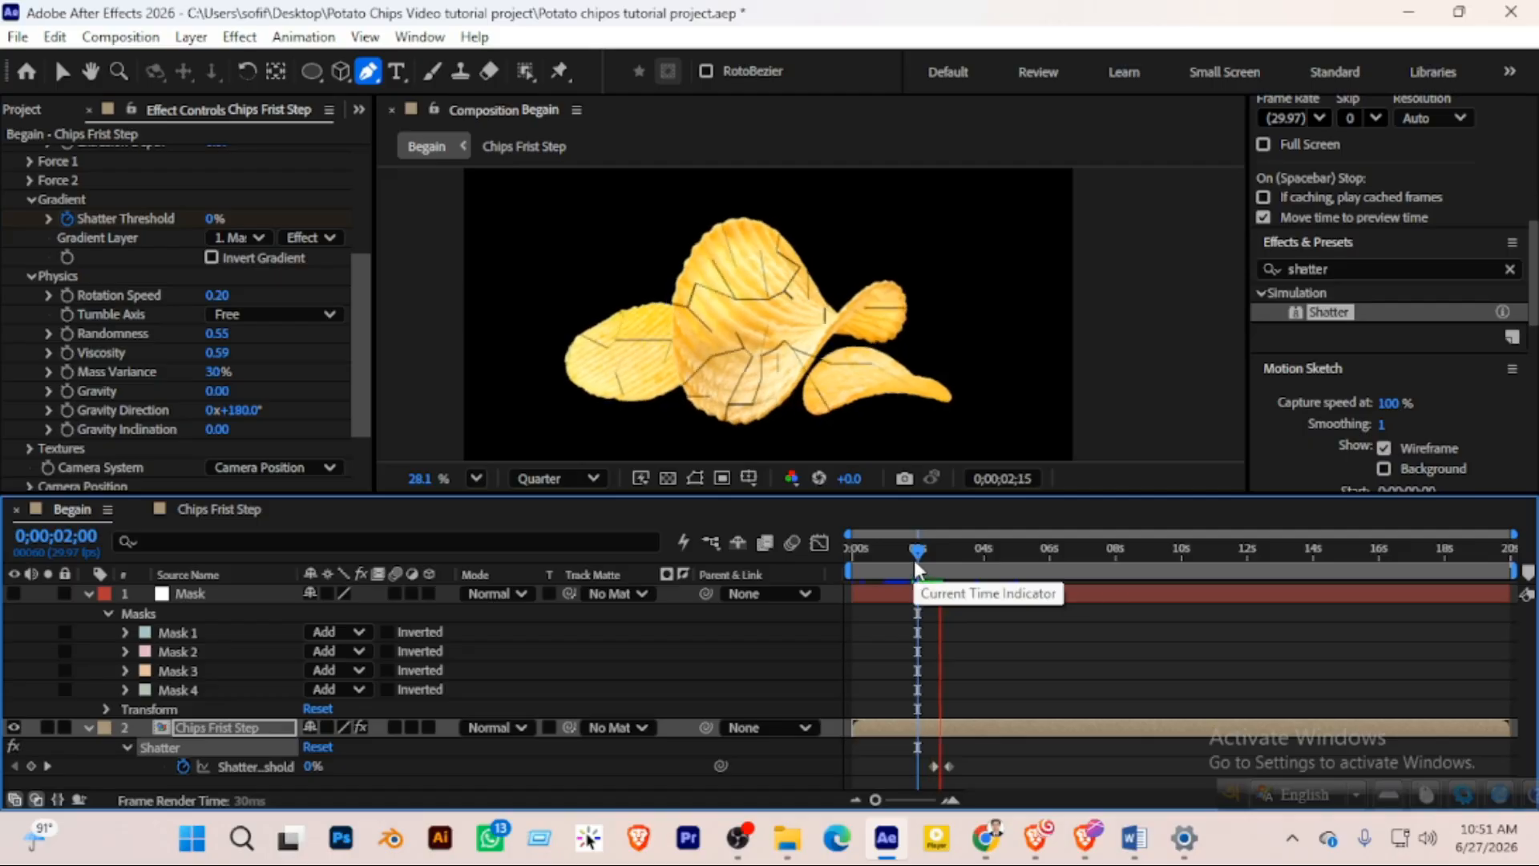
{"action": "key", "text": "space"}
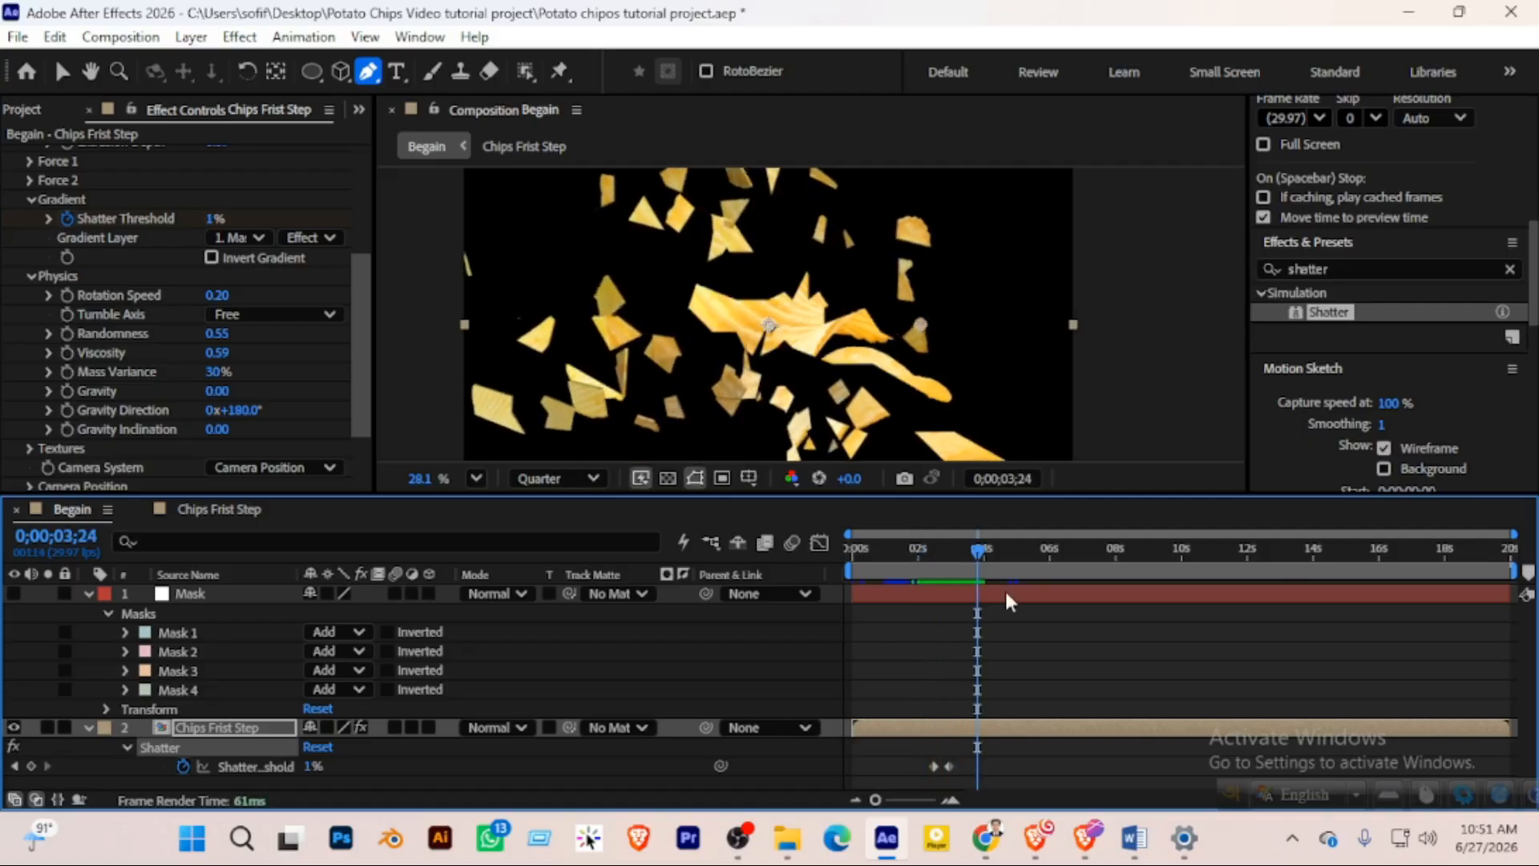
{"action": "left_click_drag", "start_coordinate": [978, 561], "coordinate": [944, 542]}
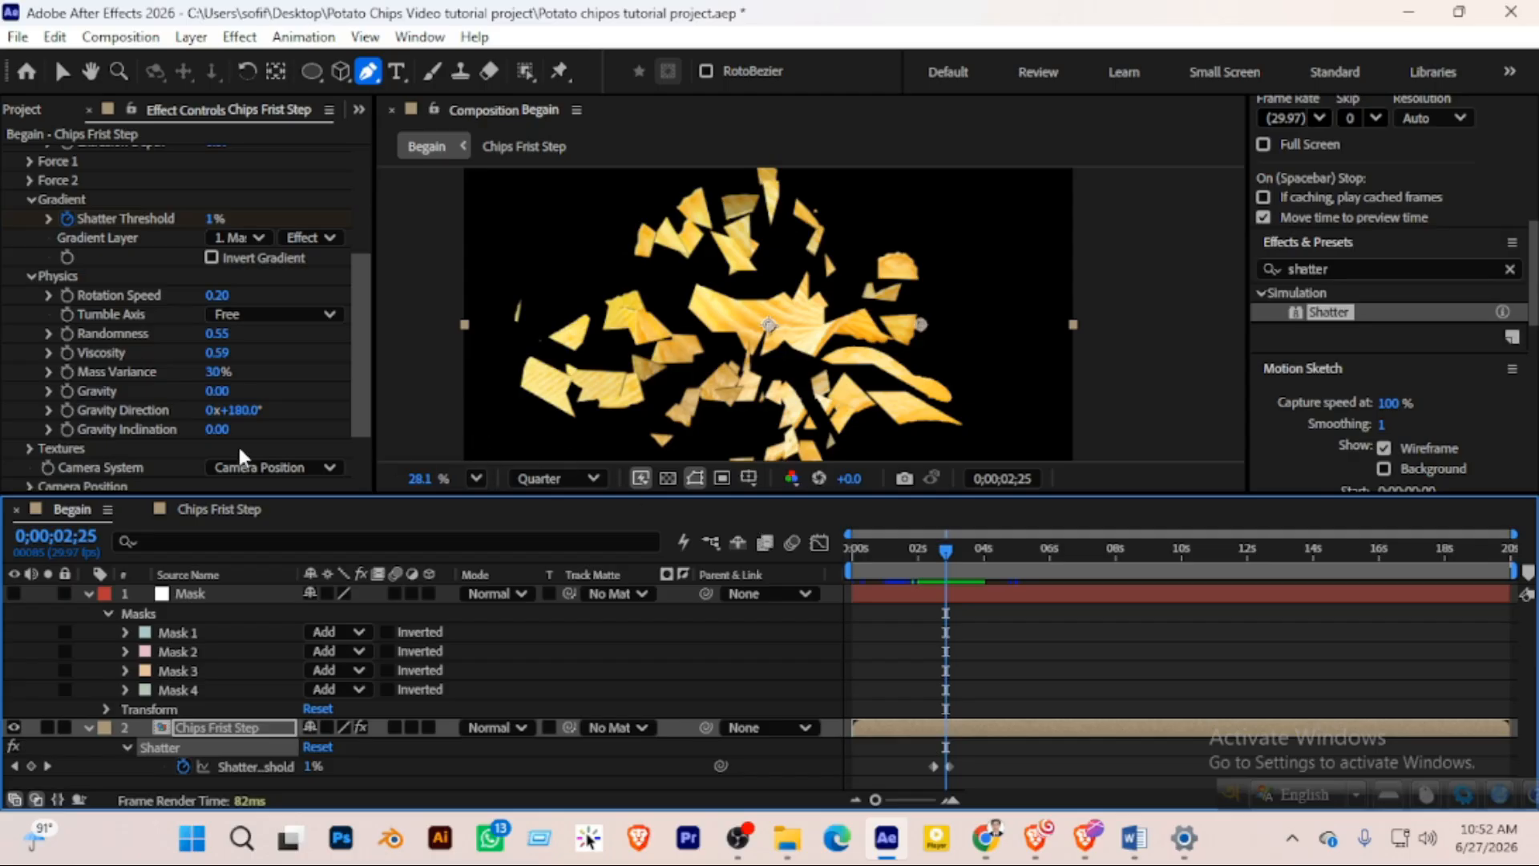
Collapse and duplicate the Shatter effect on Chips Frist Step, and set the copy's Repetitions to 60
{"action": "scroll", "coordinate": [148, 352], "scroll_direction": "down", "scroll_amount": 2}
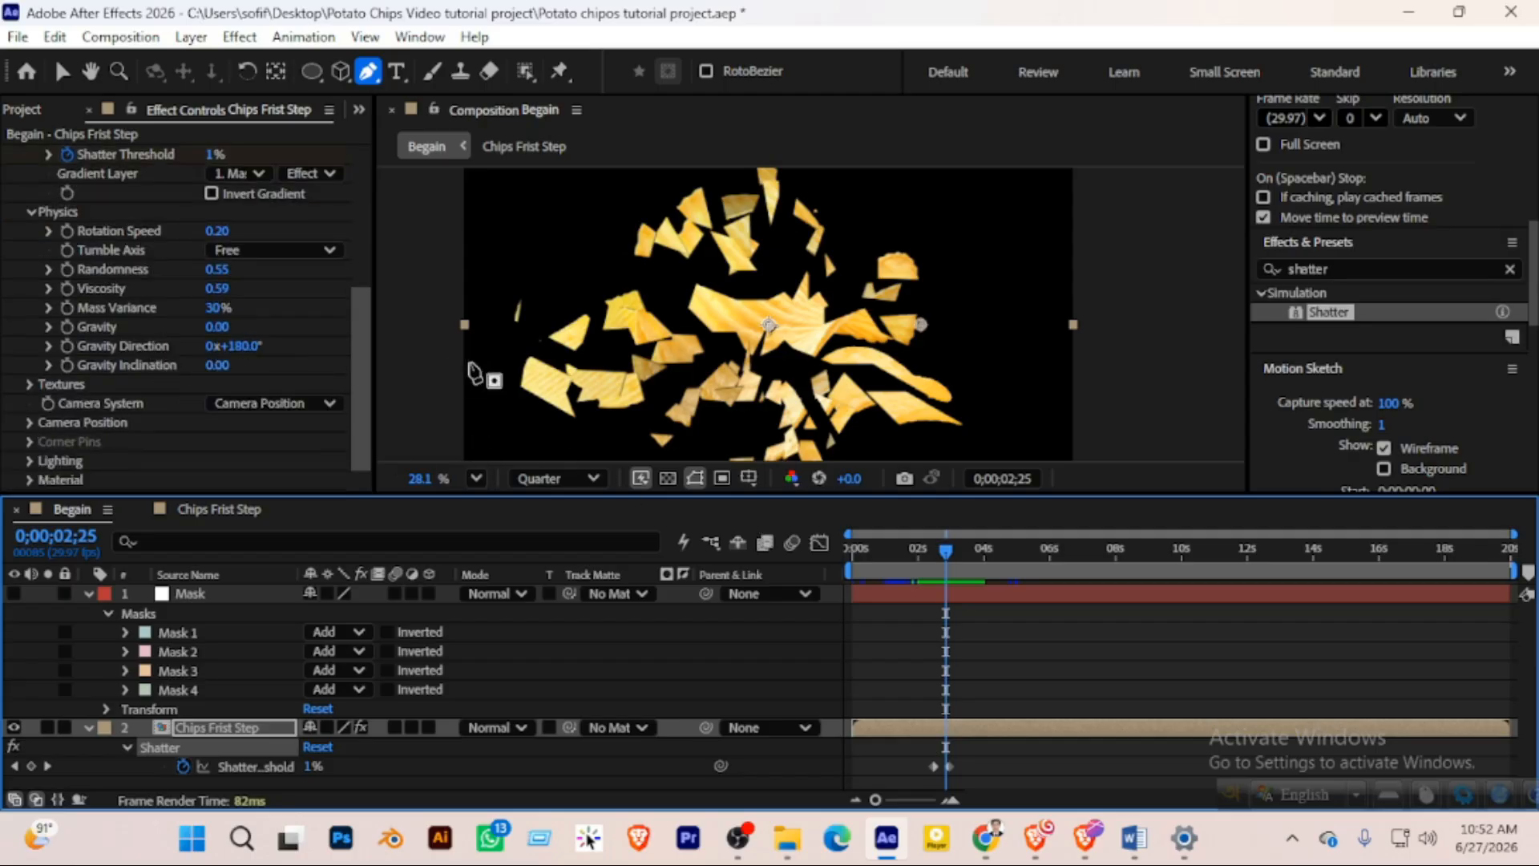
{"action": "scroll", "coordinate": [197, 365], "scroll_direction": "up", "scroll_amount": 8}
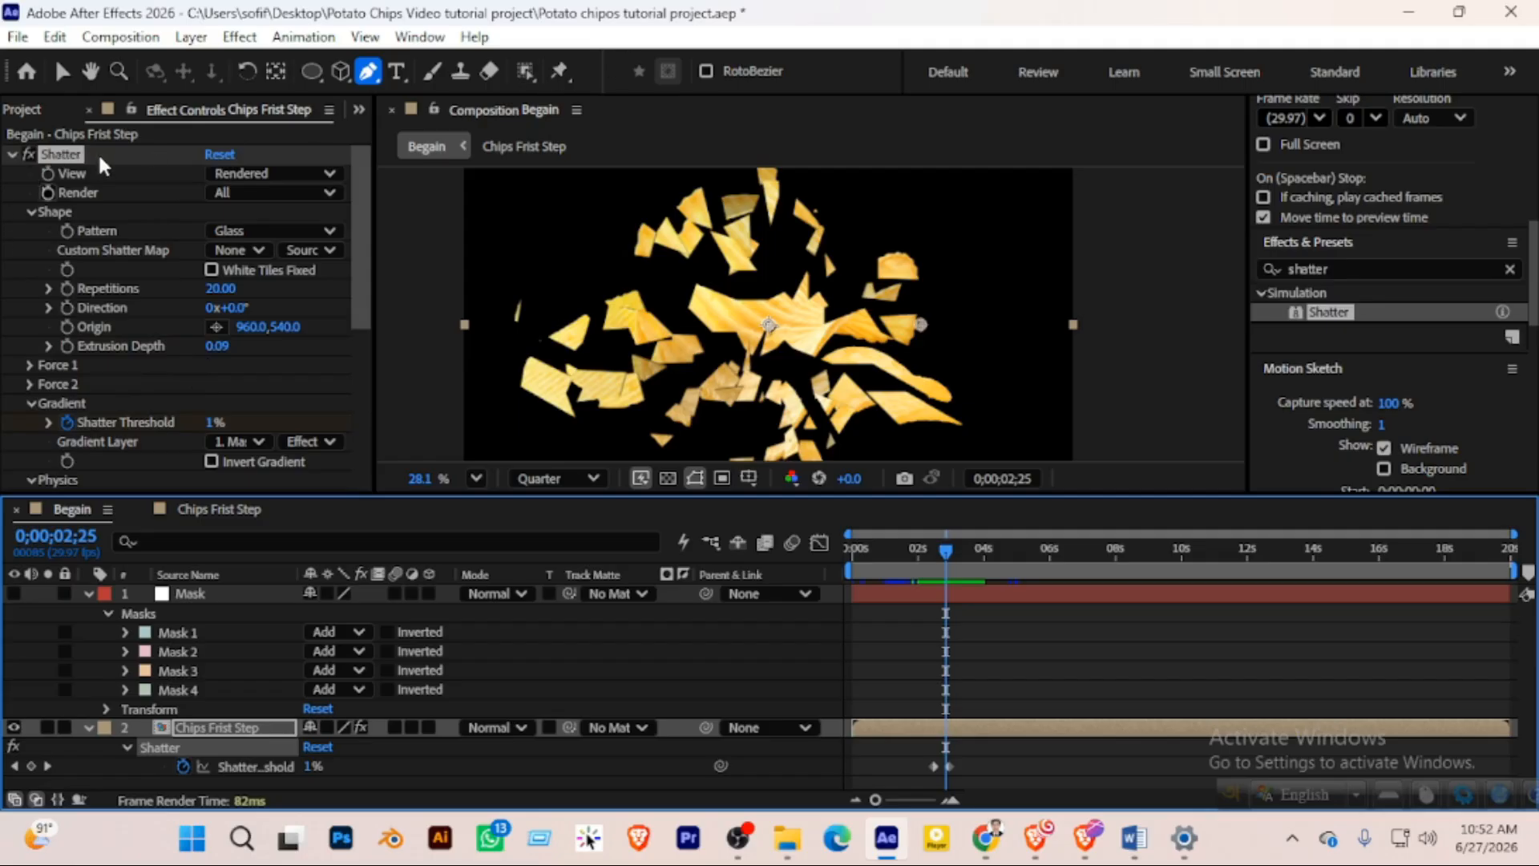
{"action": "left_click", "coordinate": [12, 172]}
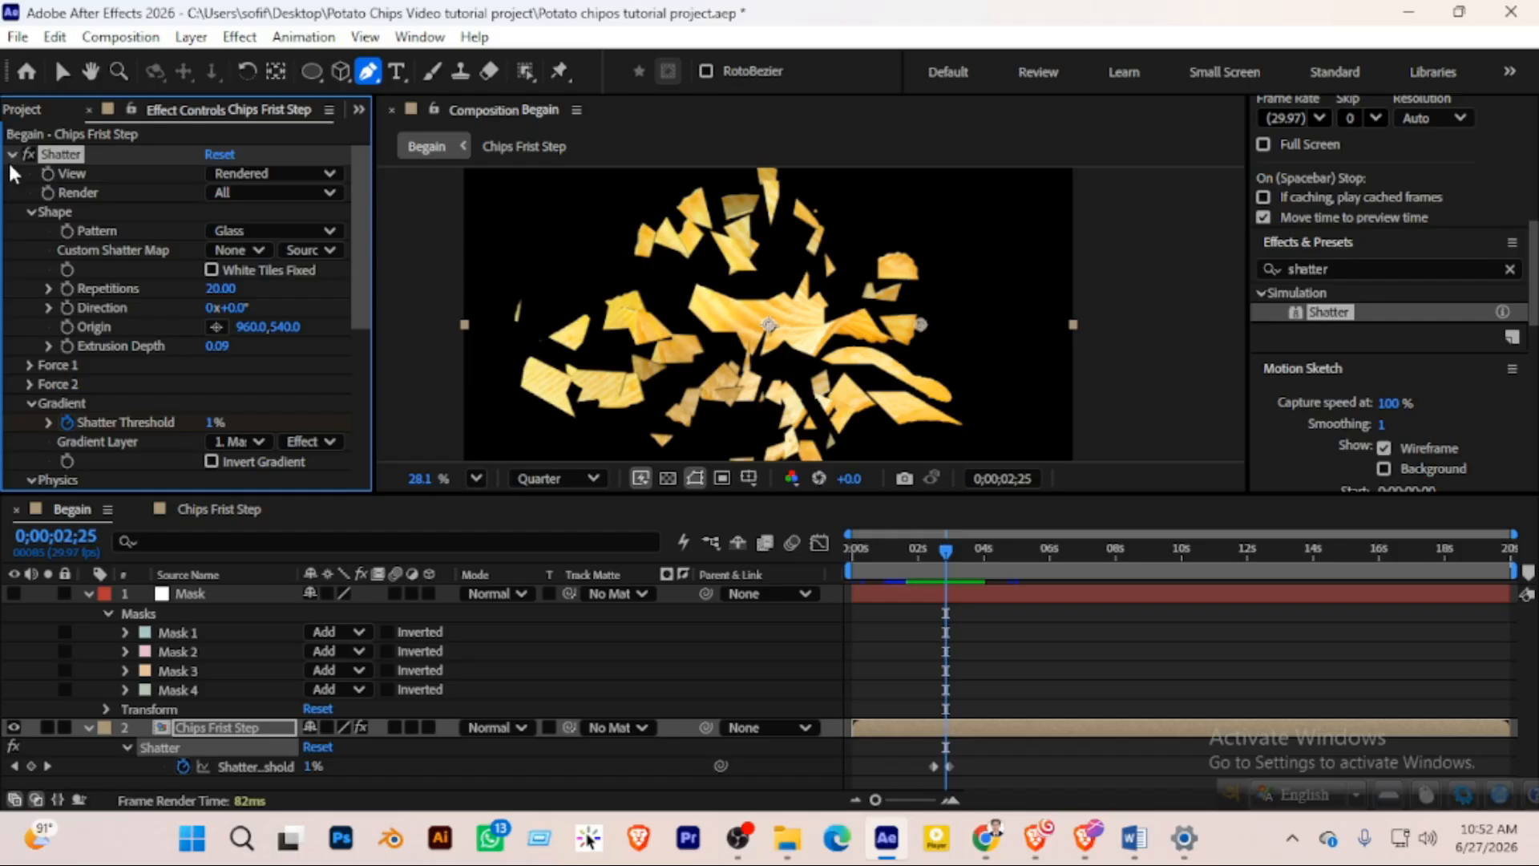
{"action": "left_click", "coordinate": [11, 155]}
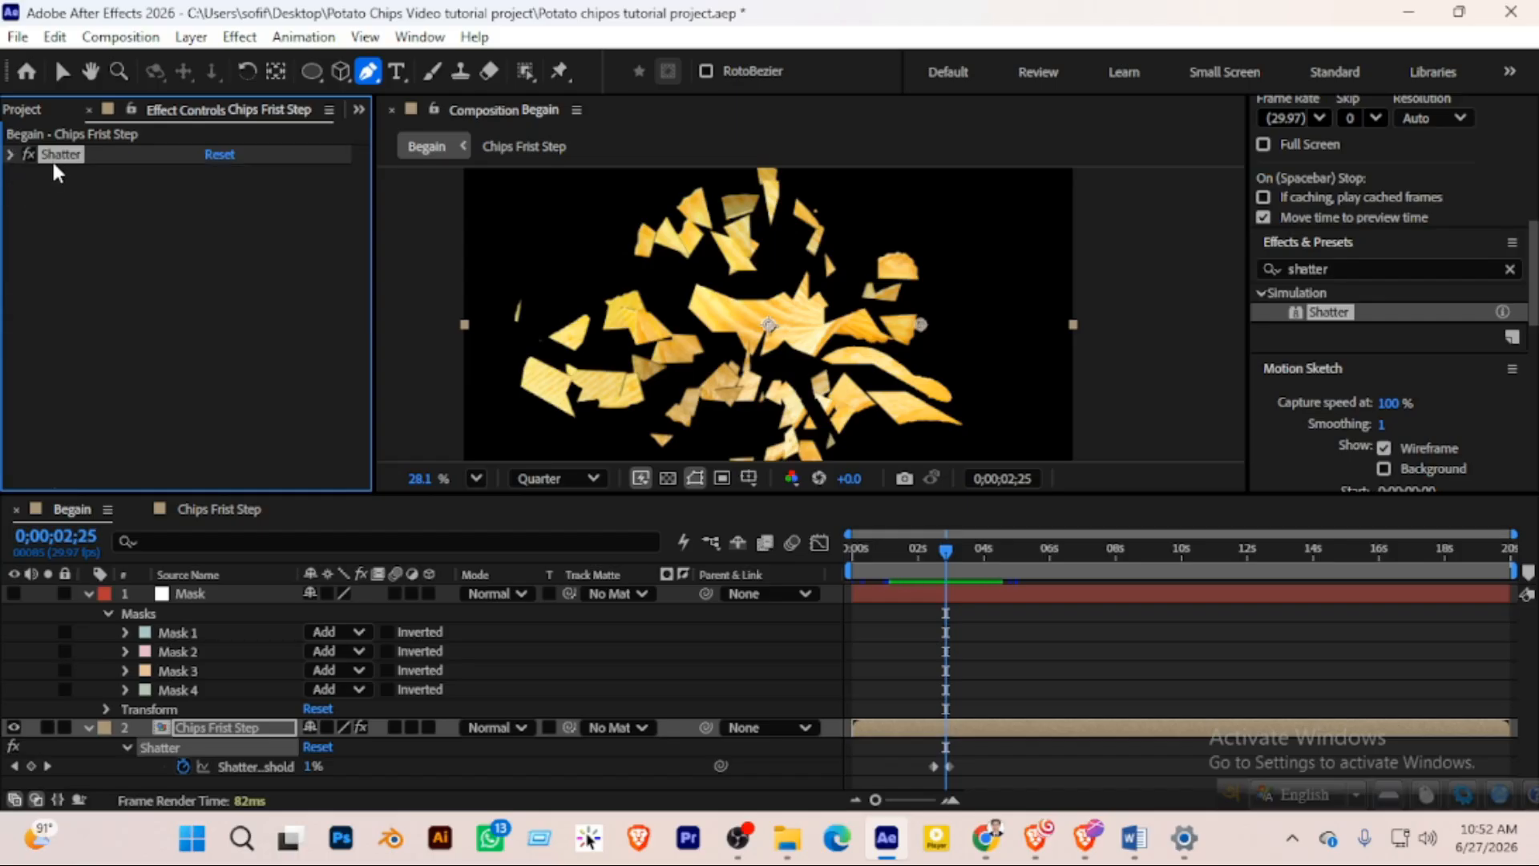
{"action": "key", "text": "ctrl+d"}
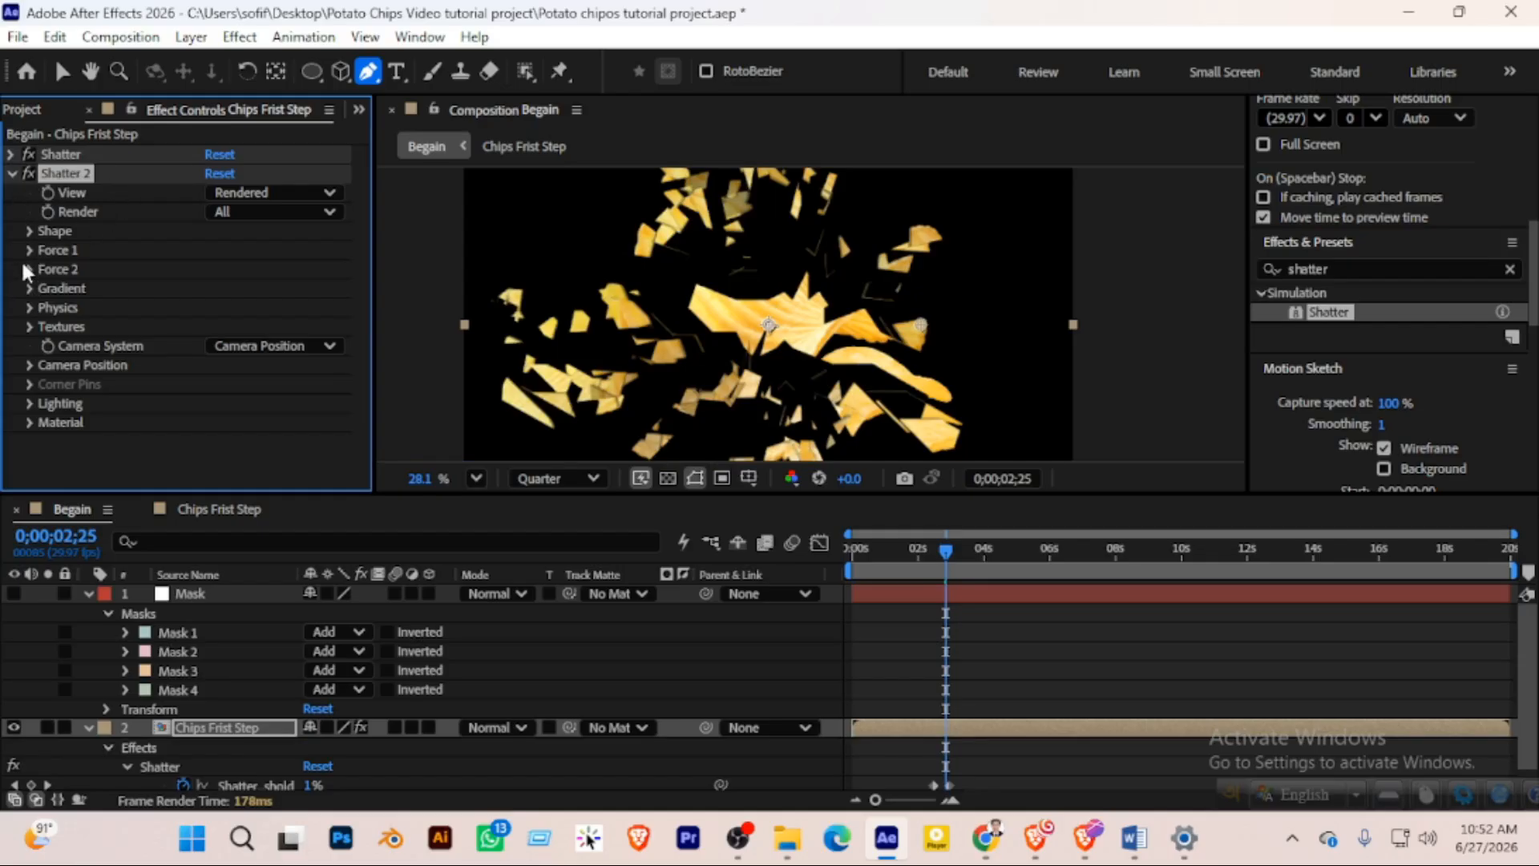
{"action": "left_click", "coordinate": [29, 231]}
{"action": "left_click", "coordinate": [222, 308]}
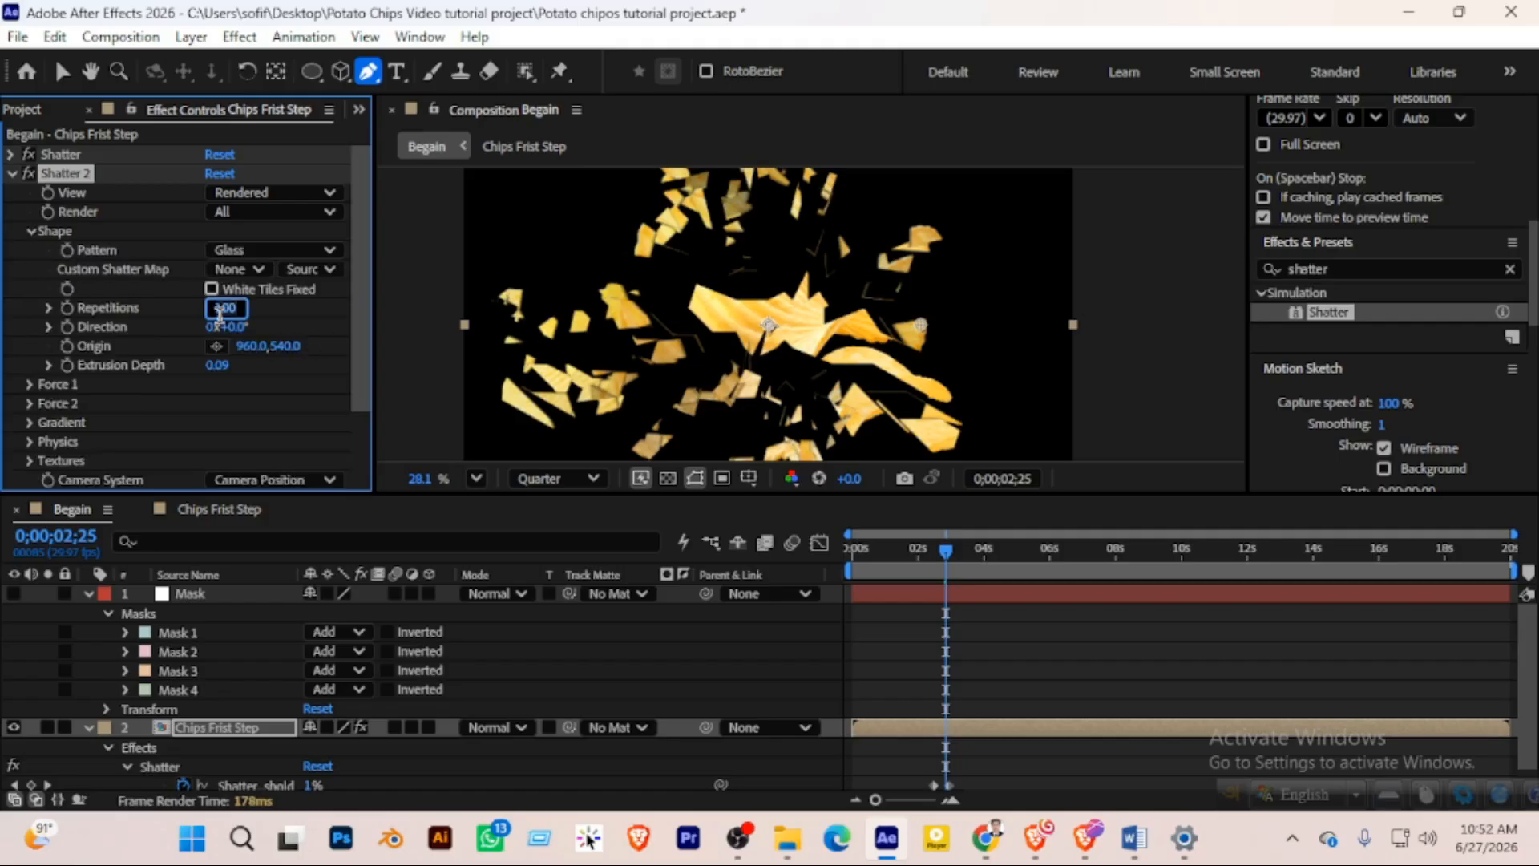
{"action": "type", "text": "2060"}
{"action": "key", "text": "Return"}
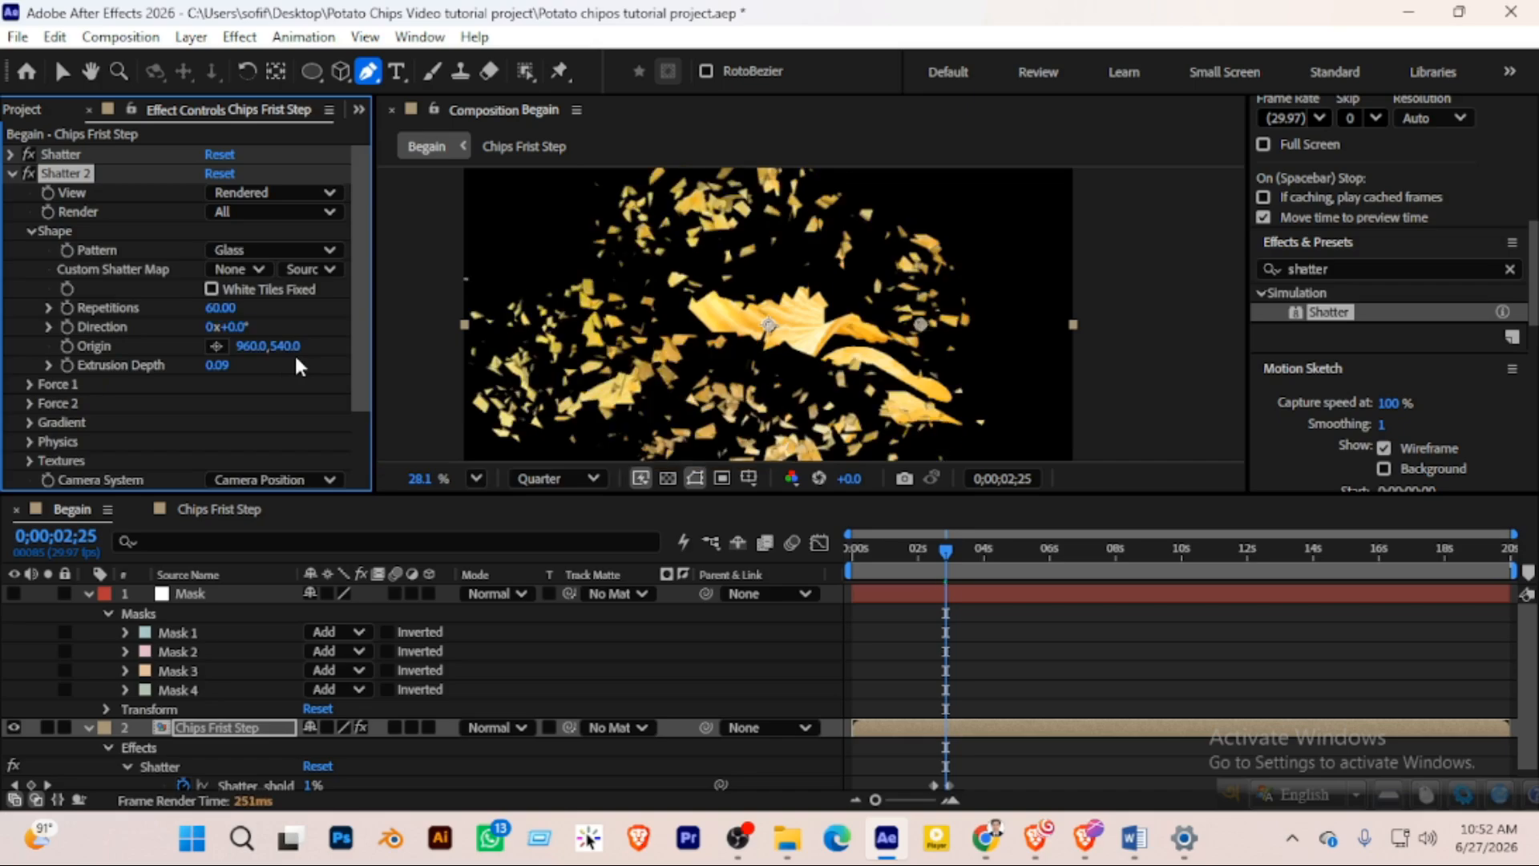
Duplicate Shatter 2 at 0;00;02;22 with the copy's Repetitions set to 150, and return the playhead to 0;00;01;00
{"action": "mouse_move", "coordinate": [946, 557]}
{"action": "left_mouse_down"}
{"action": "mouse_move", "coordinate": [905, 555]}
{"action": "mouse_move", "coordinate": [960, 557]}
{"action": "mouse_move", "coordinate": [941, 567]}
{"action": "left_mouse_up"}
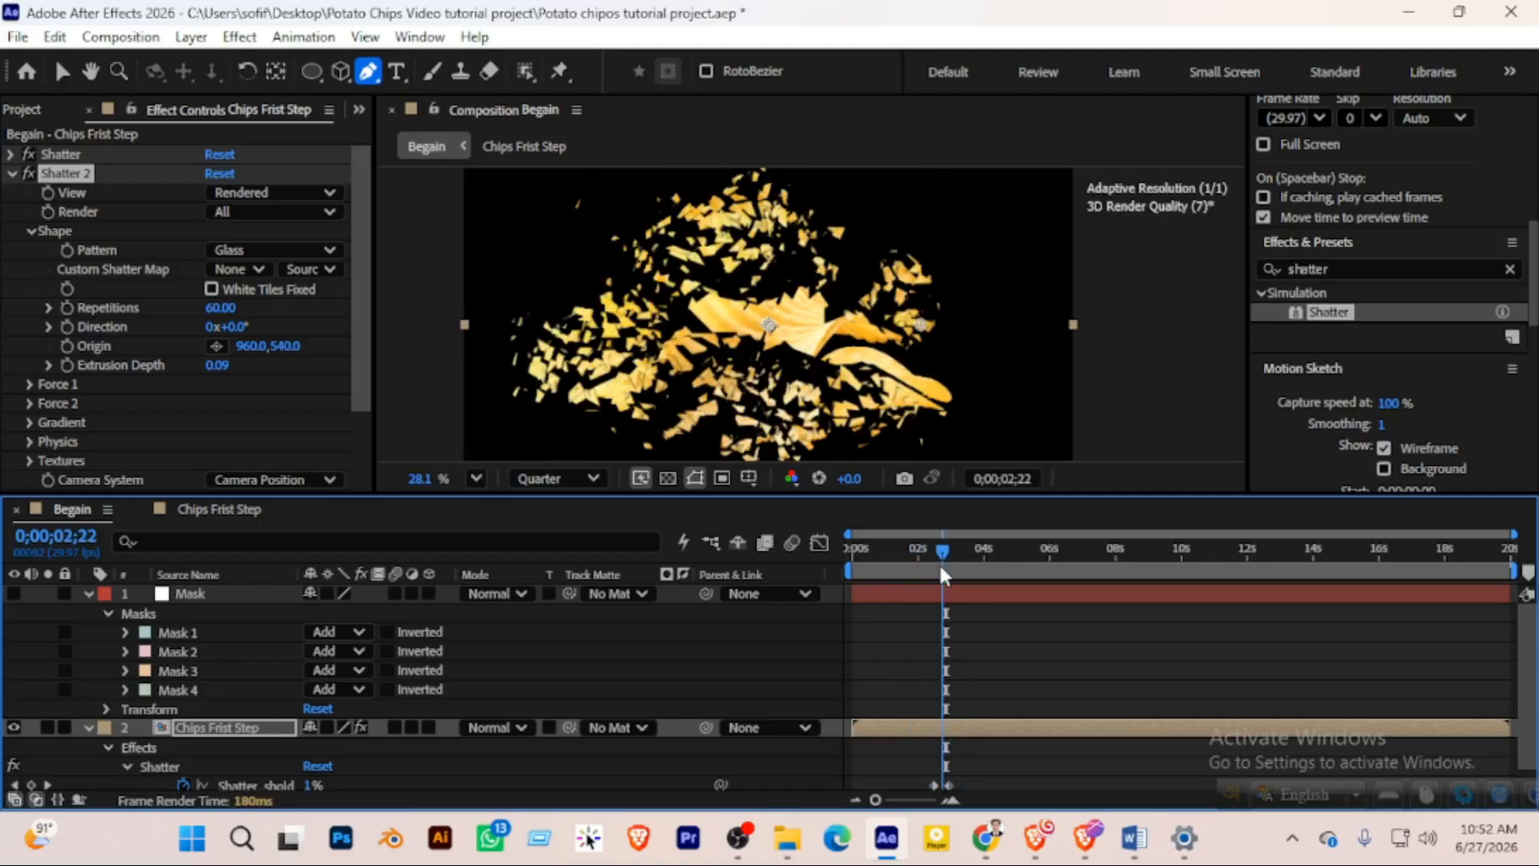
{"action": "left_click", "coordinate": [76, 178]}
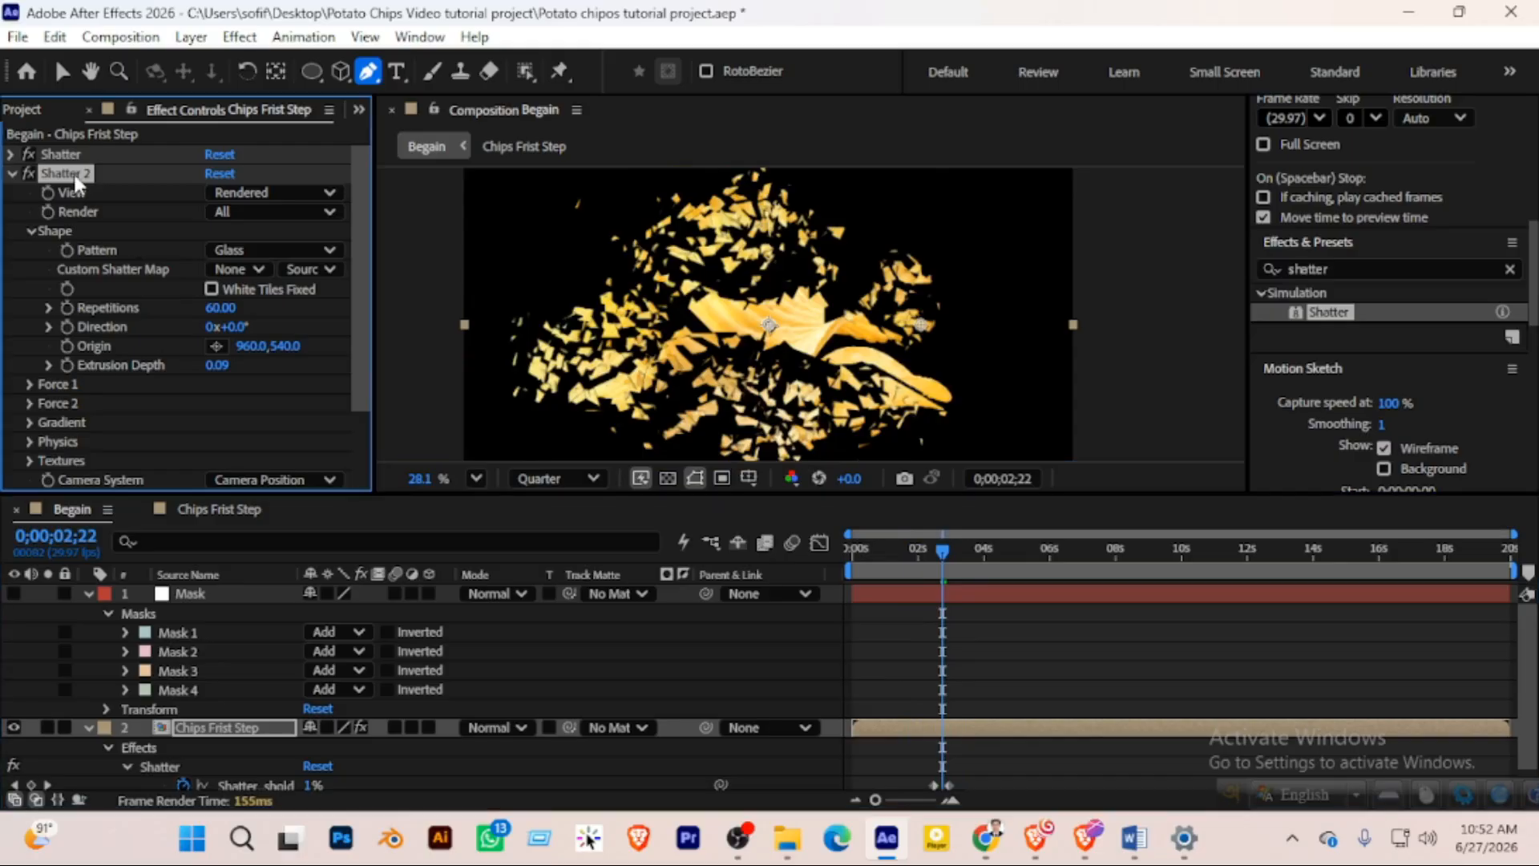
{"action": "key", "text": "ctrl+d"}
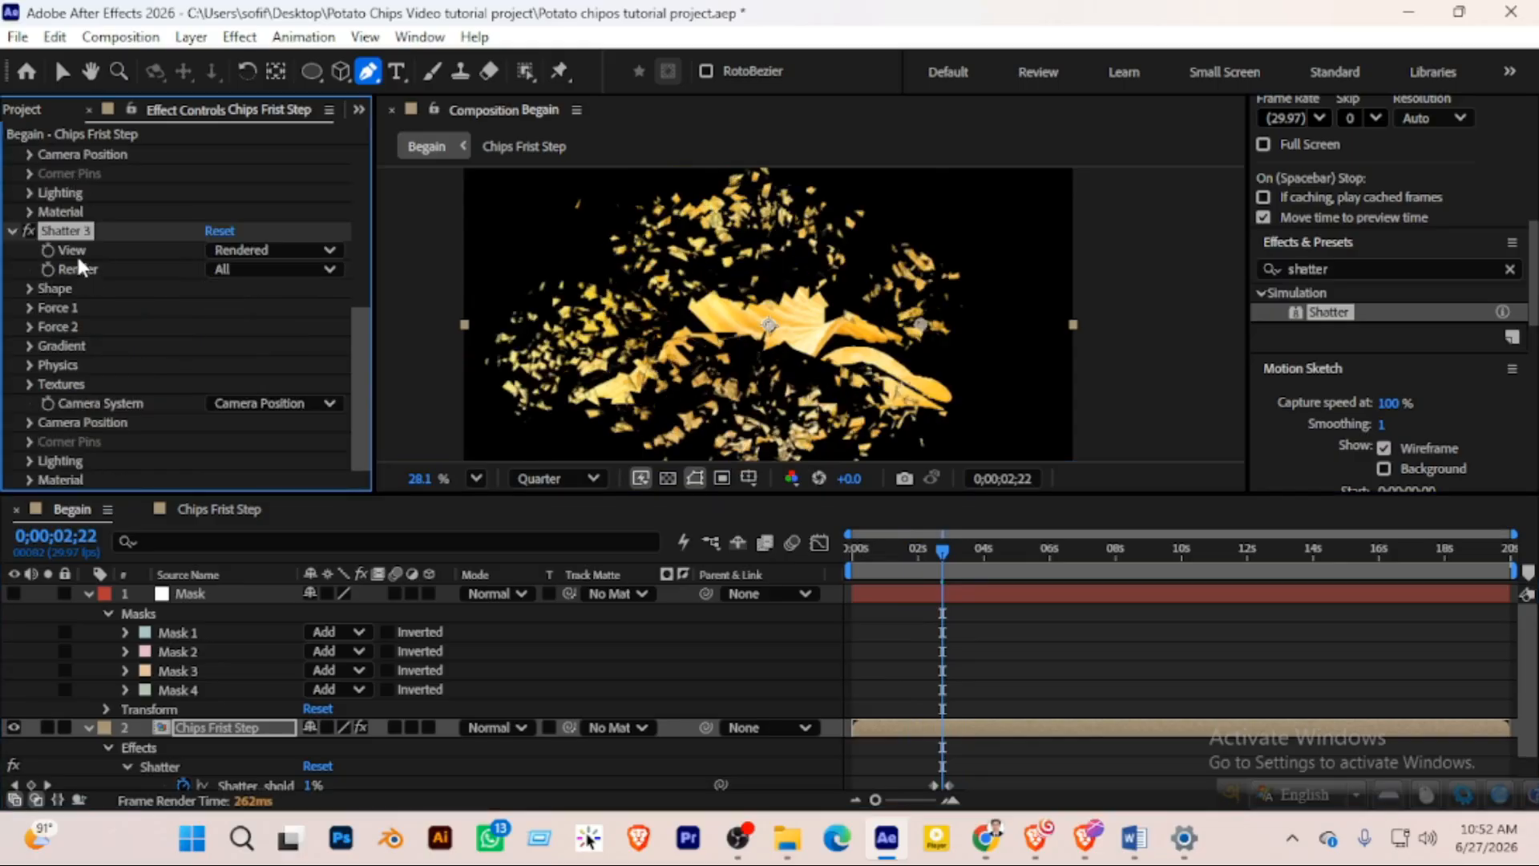
{"action": "left_click", "coordinate": [30, 289]}
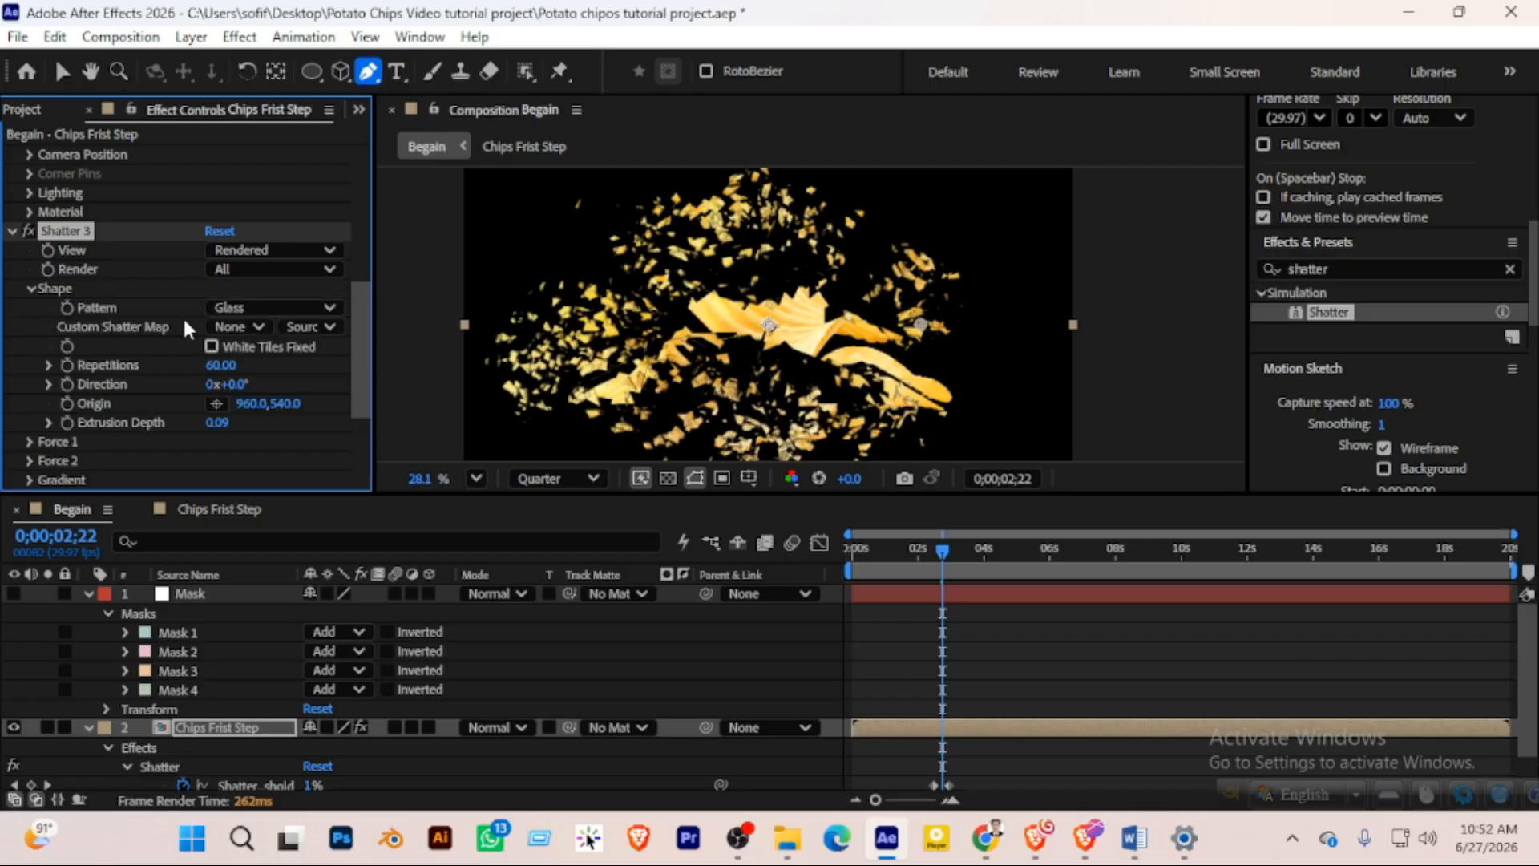
{"action": "left_click", "coordinate": [225, 365]}
{"action": "type", "text": "150"}
{"action": "key", "text": "Return"}
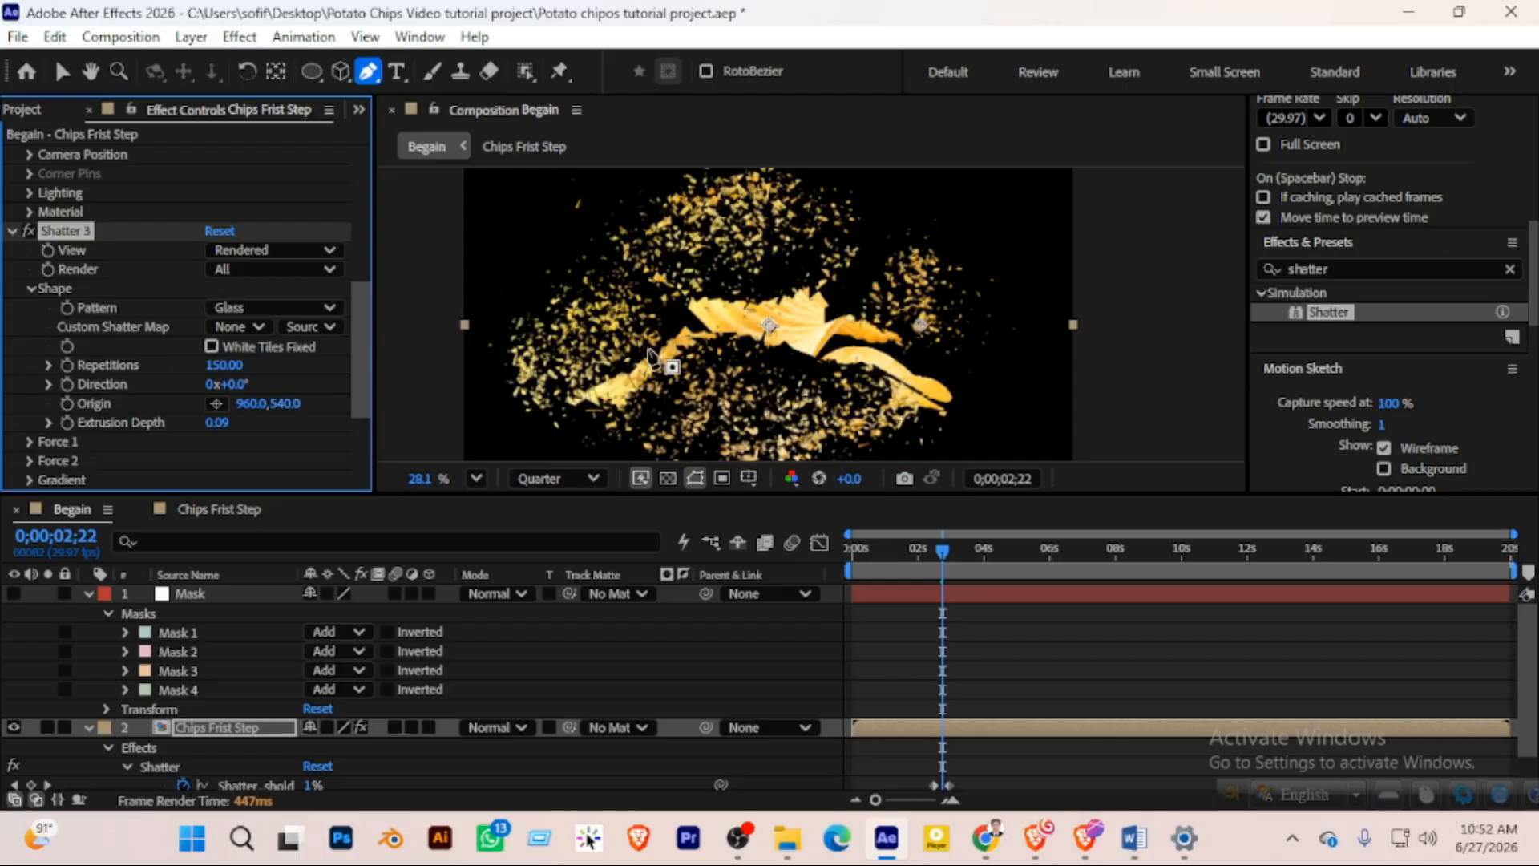
{"action": "left_click", "coordinate": [885, 549]}
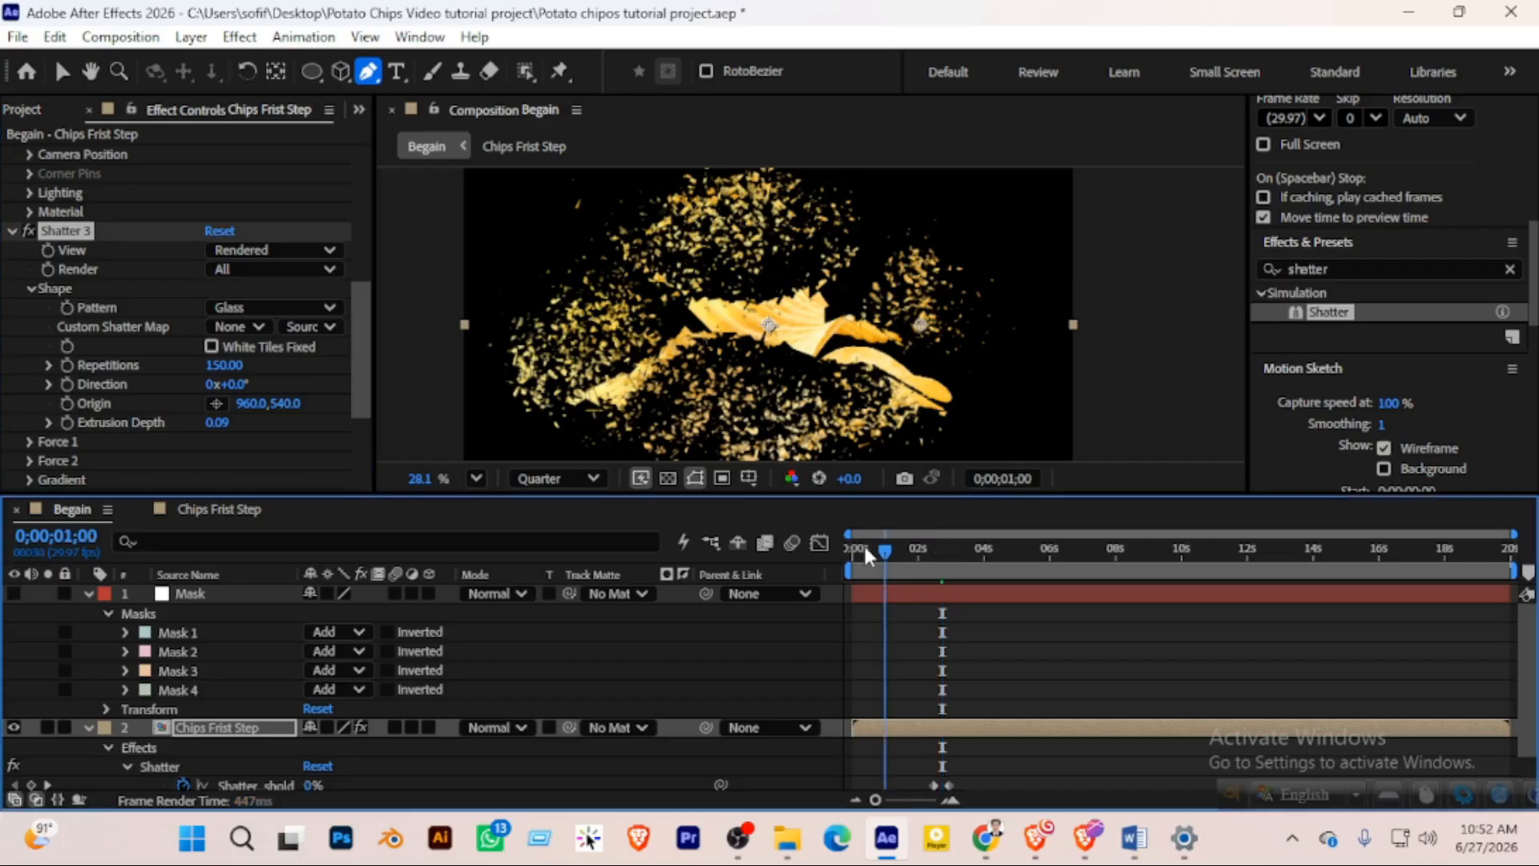
Preview the animation from near the start and compare the crumbs with Shatter 3 switched off and back on
{"action": "left_click", "coordinate": [856, 542]}
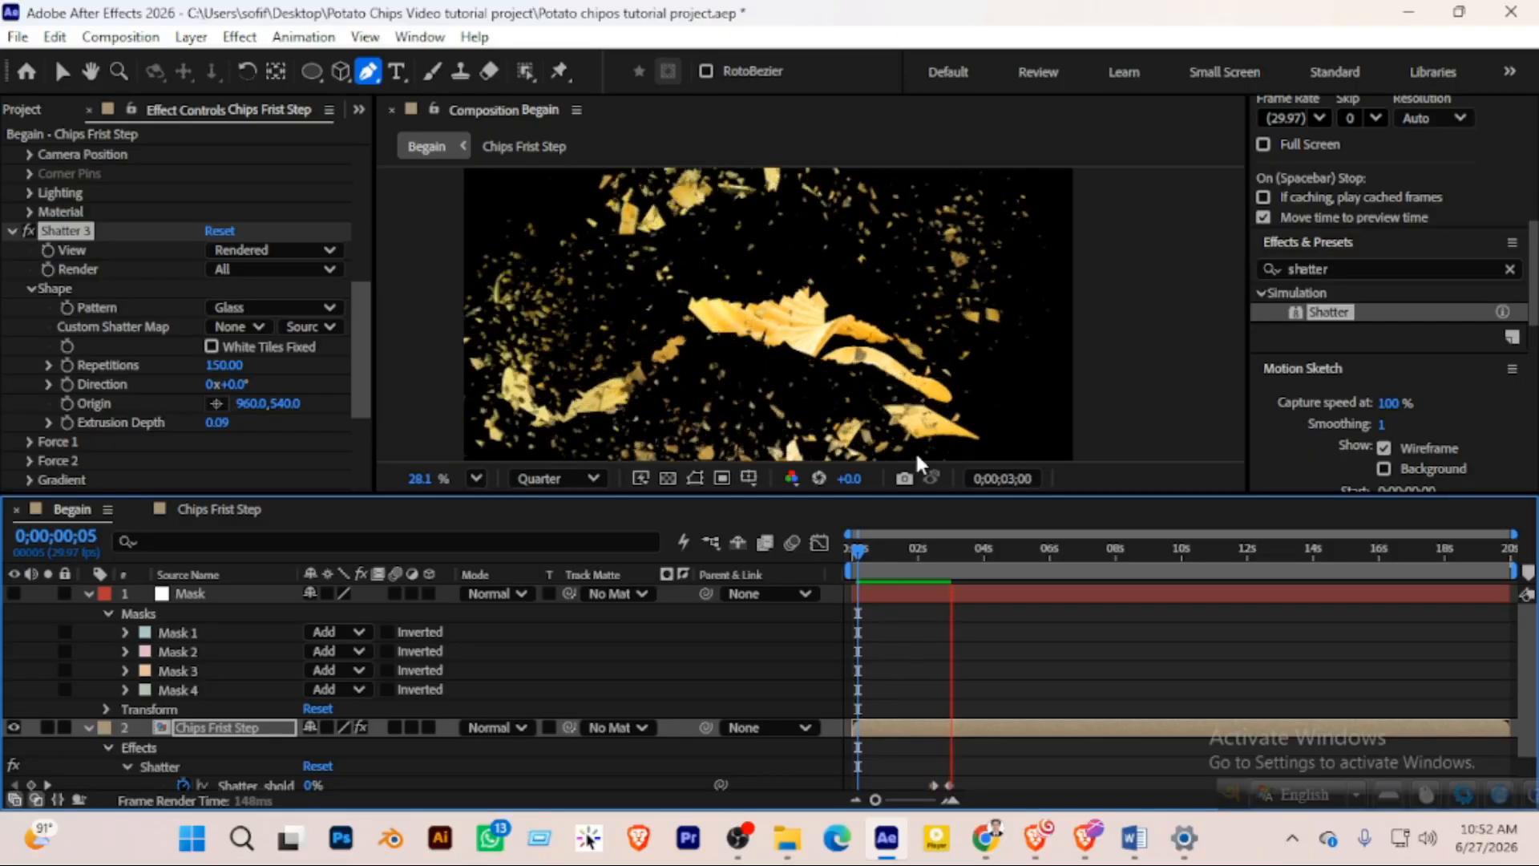
{"action": "key", "text": "space"}
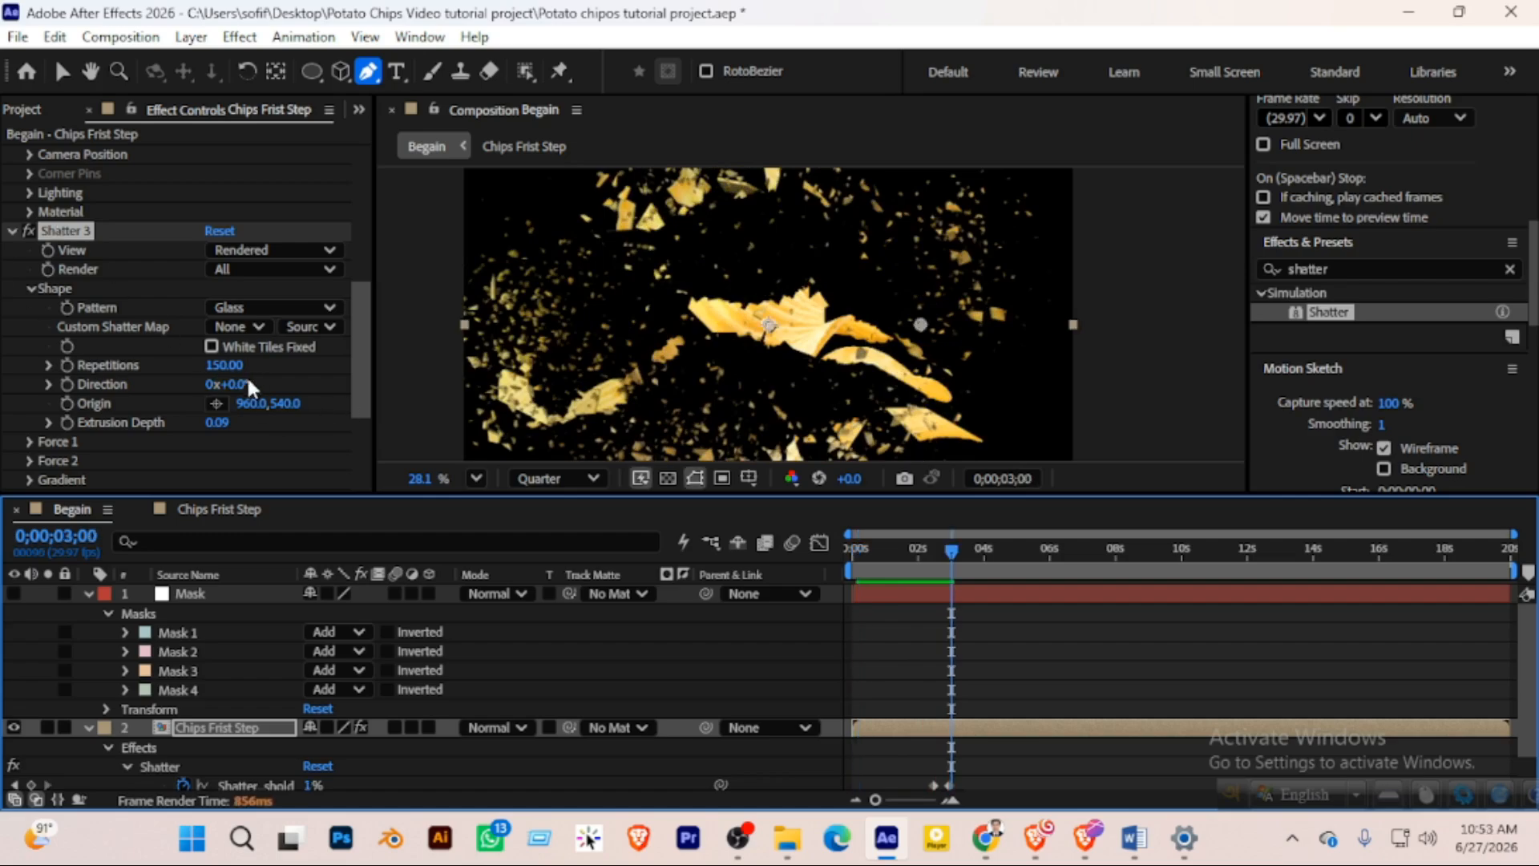
{"action": "left_click", "coordinate": [30, 231]}
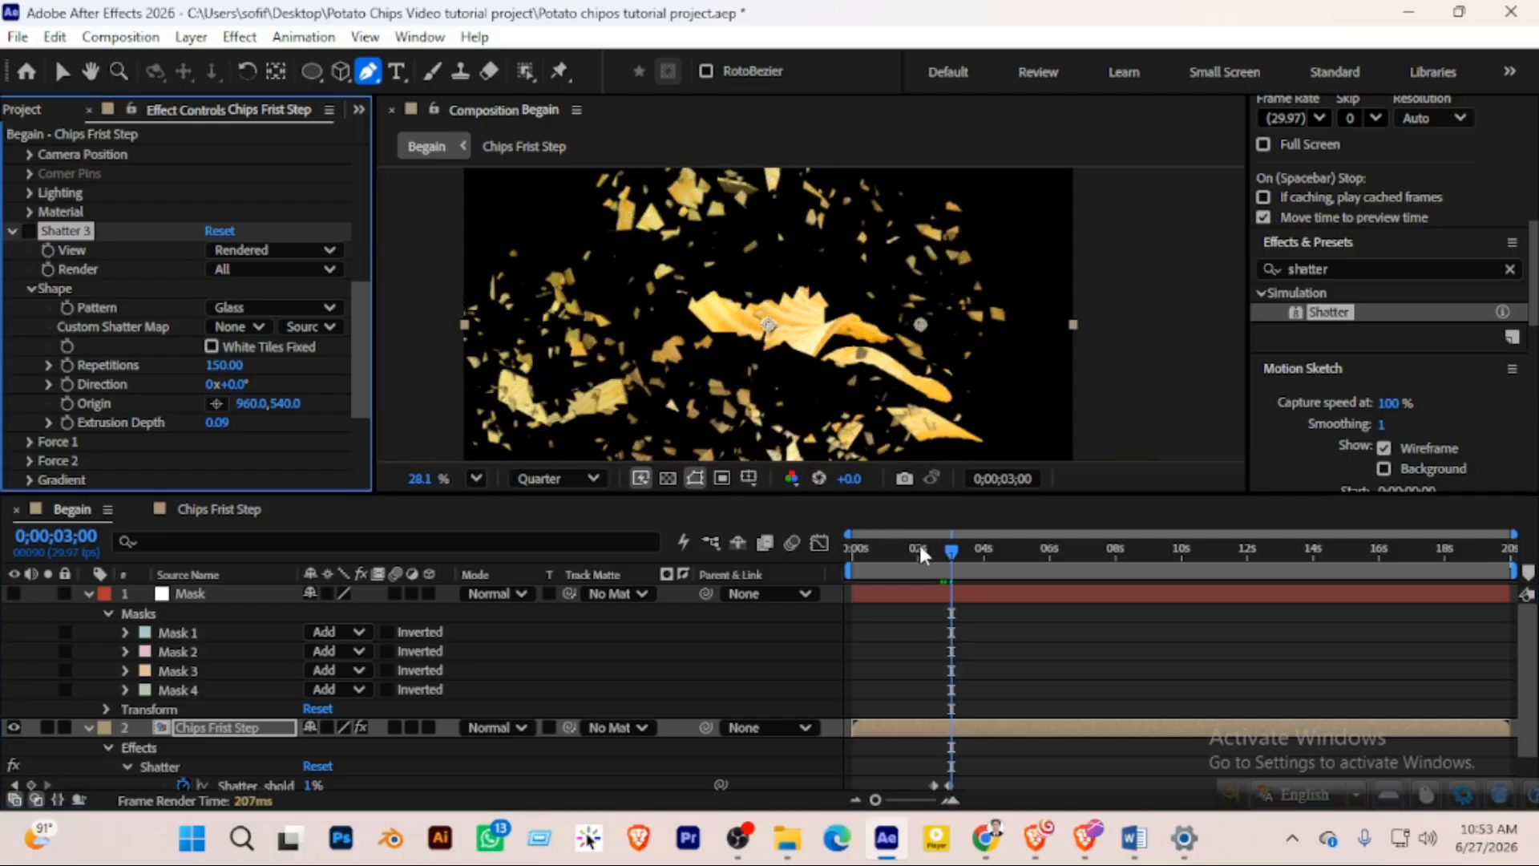
{"action": "left_click_drag", "start_coordinate": [919, 551], "coordinate": [968, 553]}
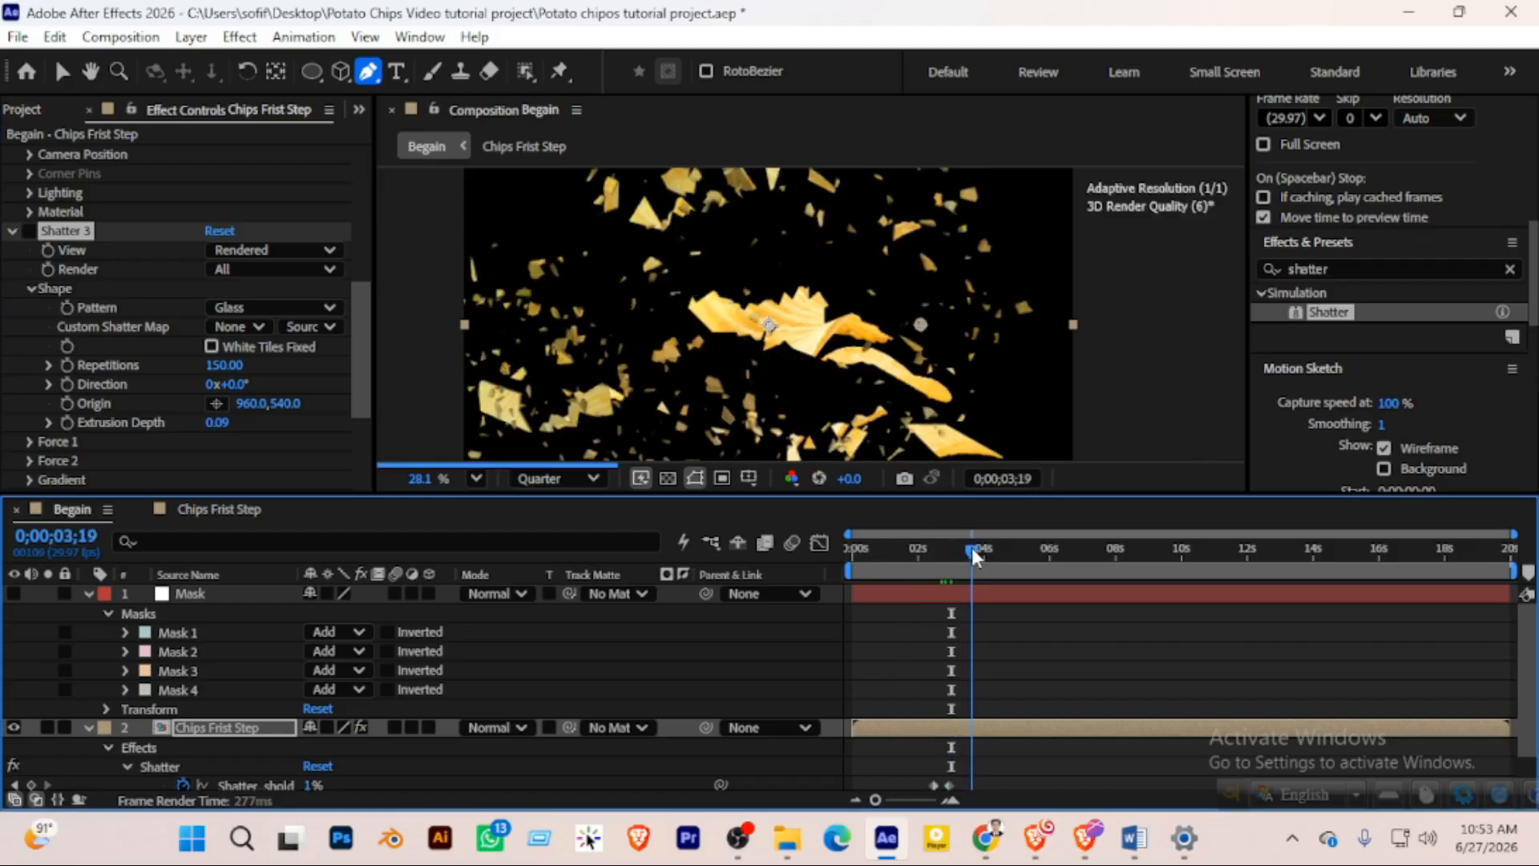
{"action": "left_click", "coordinate": [30, 231]}
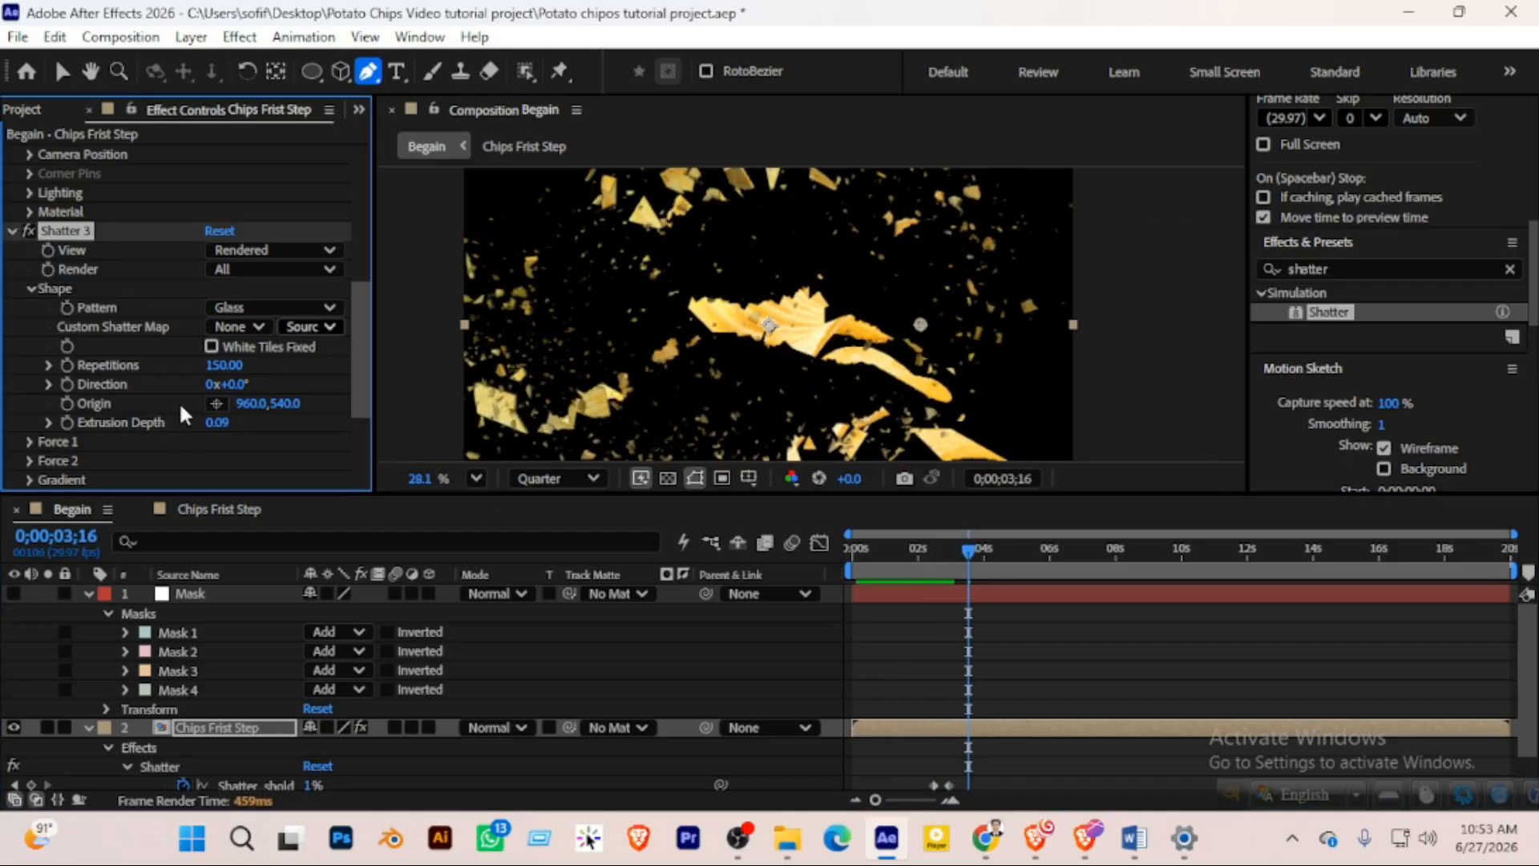
Set the Mass Variance in Shatter 3's Physics to 13%, with the playhead at 0;00;02;25
{"action": "scroll", "coordinate": [228, 378], "scroll_direction": "down", "scroll_amount": 4}
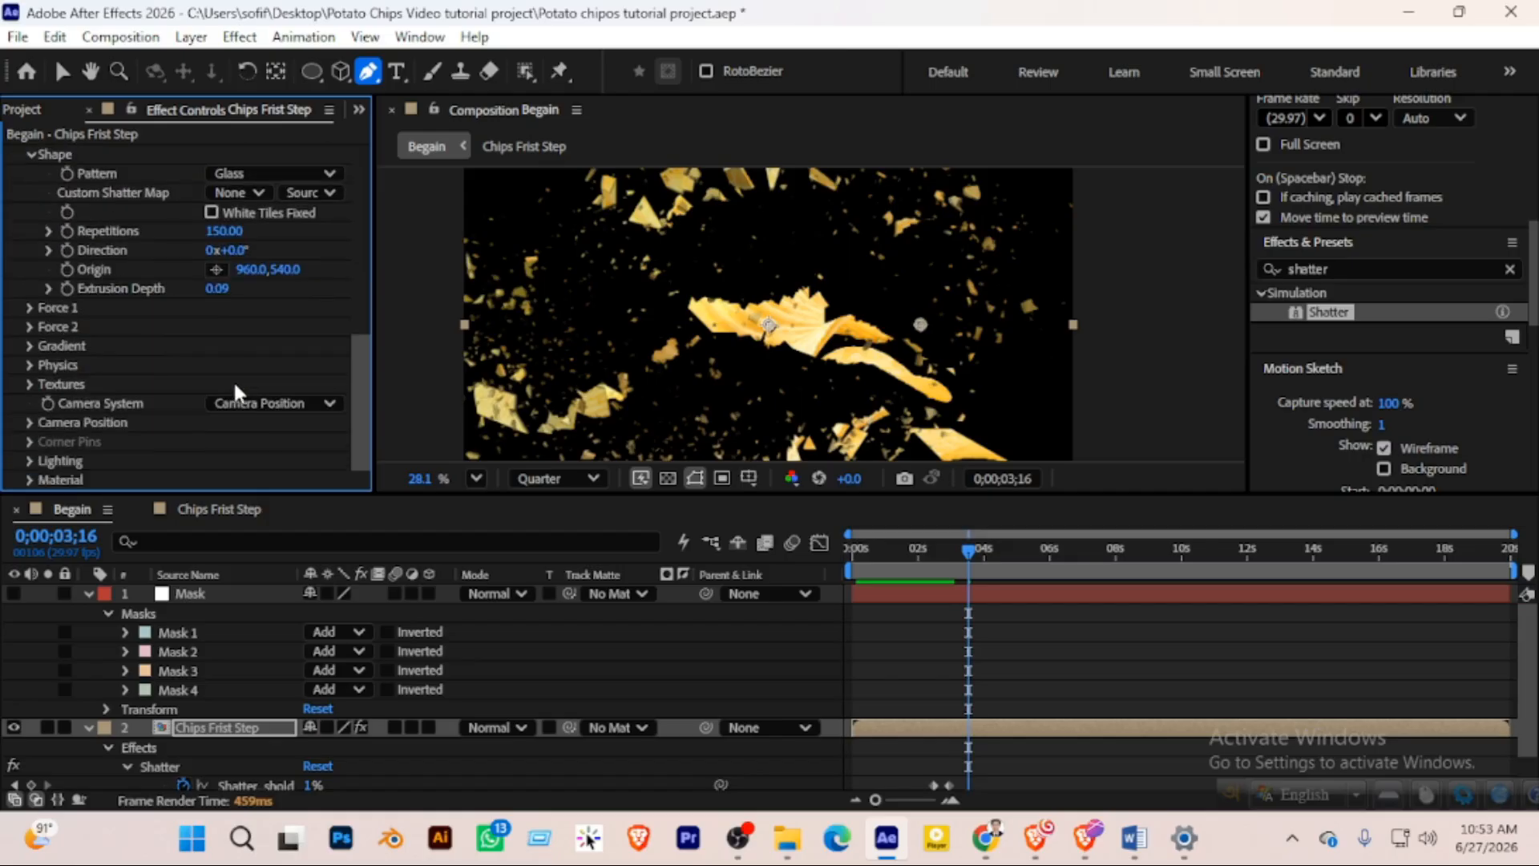
{"action": "scroll", "coordinate": [231, 378], "scroll_direction": "down", "scroll_amount": 6}
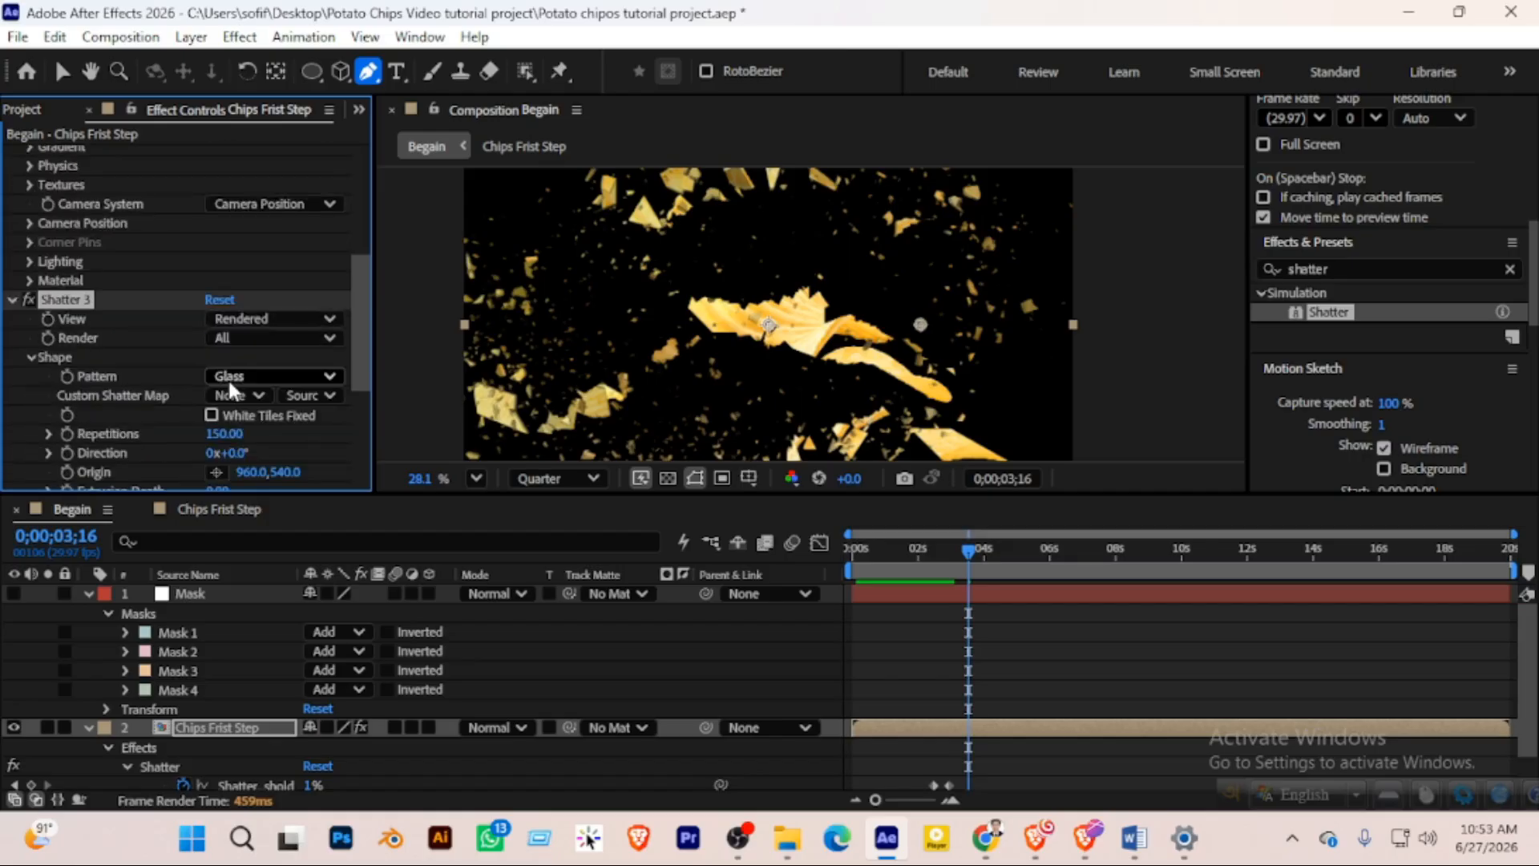
{"action": "scroll", "coordinate": [136, 397], "scroll_direction": "down", "scroll_amount": 4}
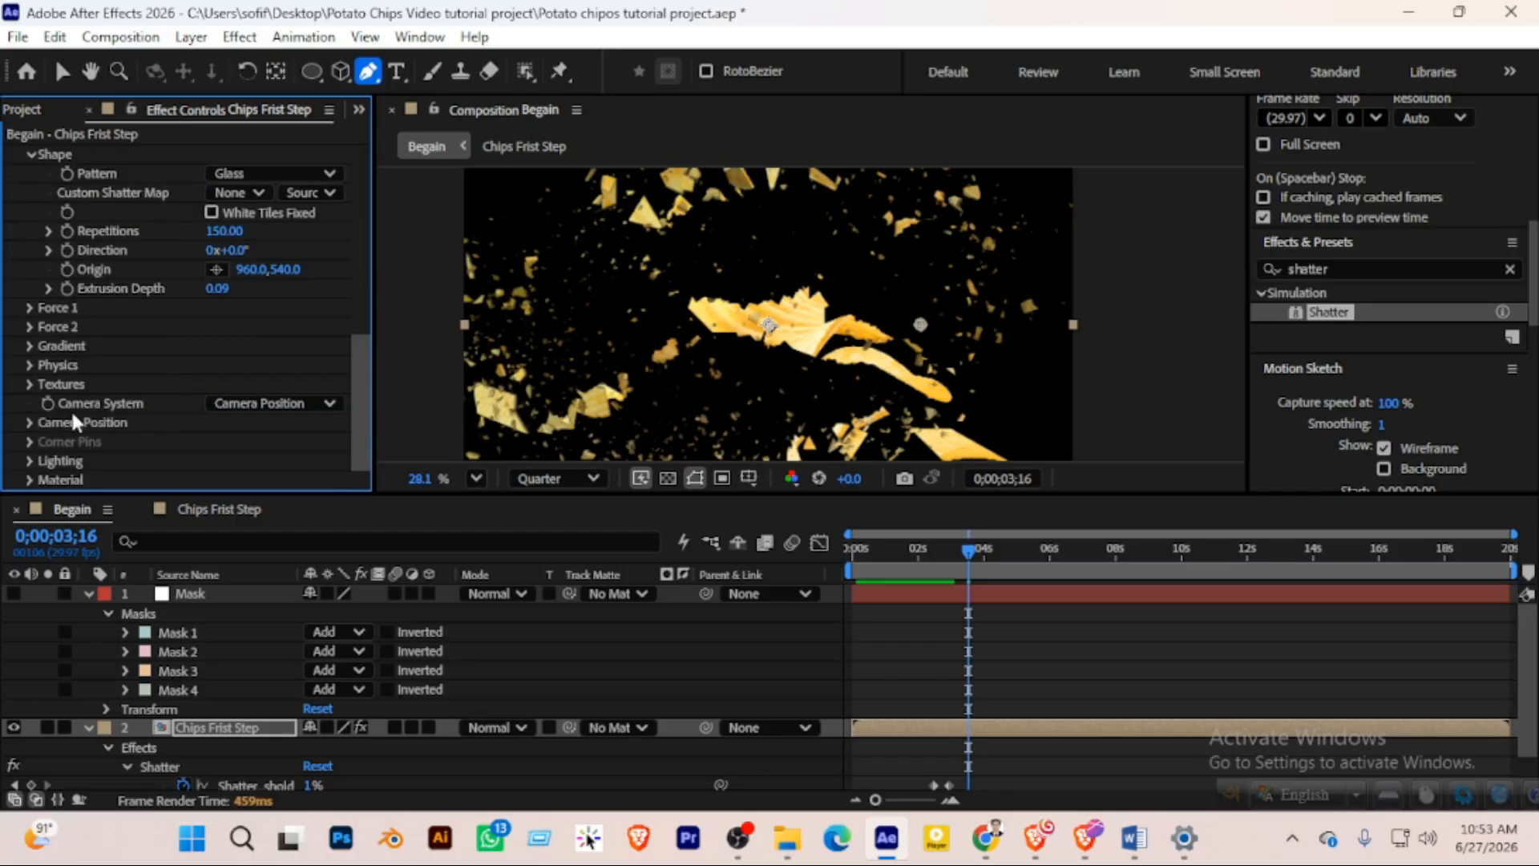
{"action": "scroll", "coordinate": [50, 310], "scroll_direction": "up", "scroll_amount": 2}
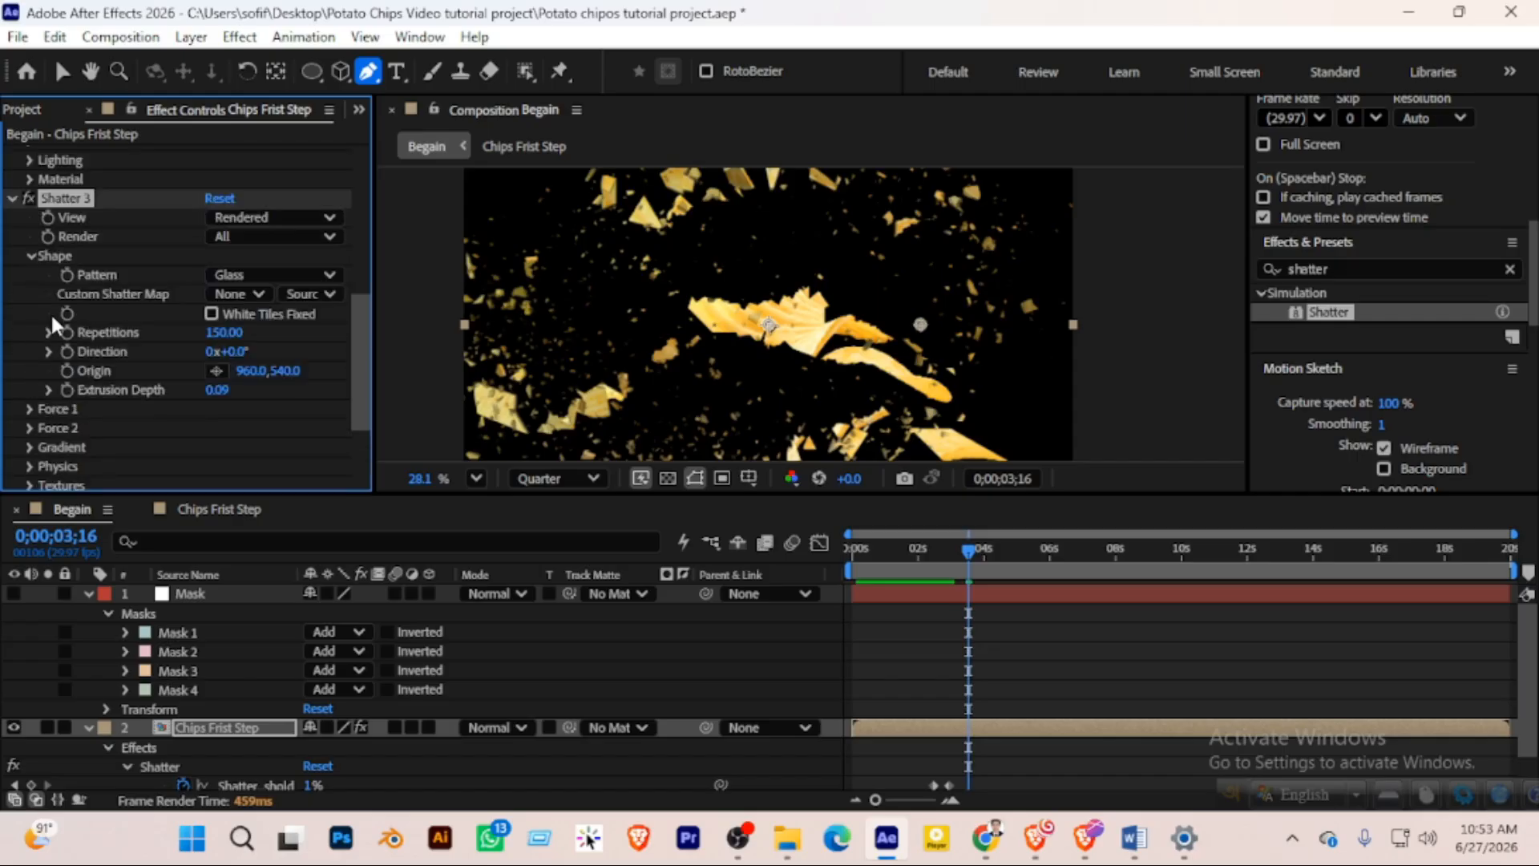
{"action": "scroll", "coordinate": [51, 311], "scroll_direction": "up", "scroll_amount": 10}
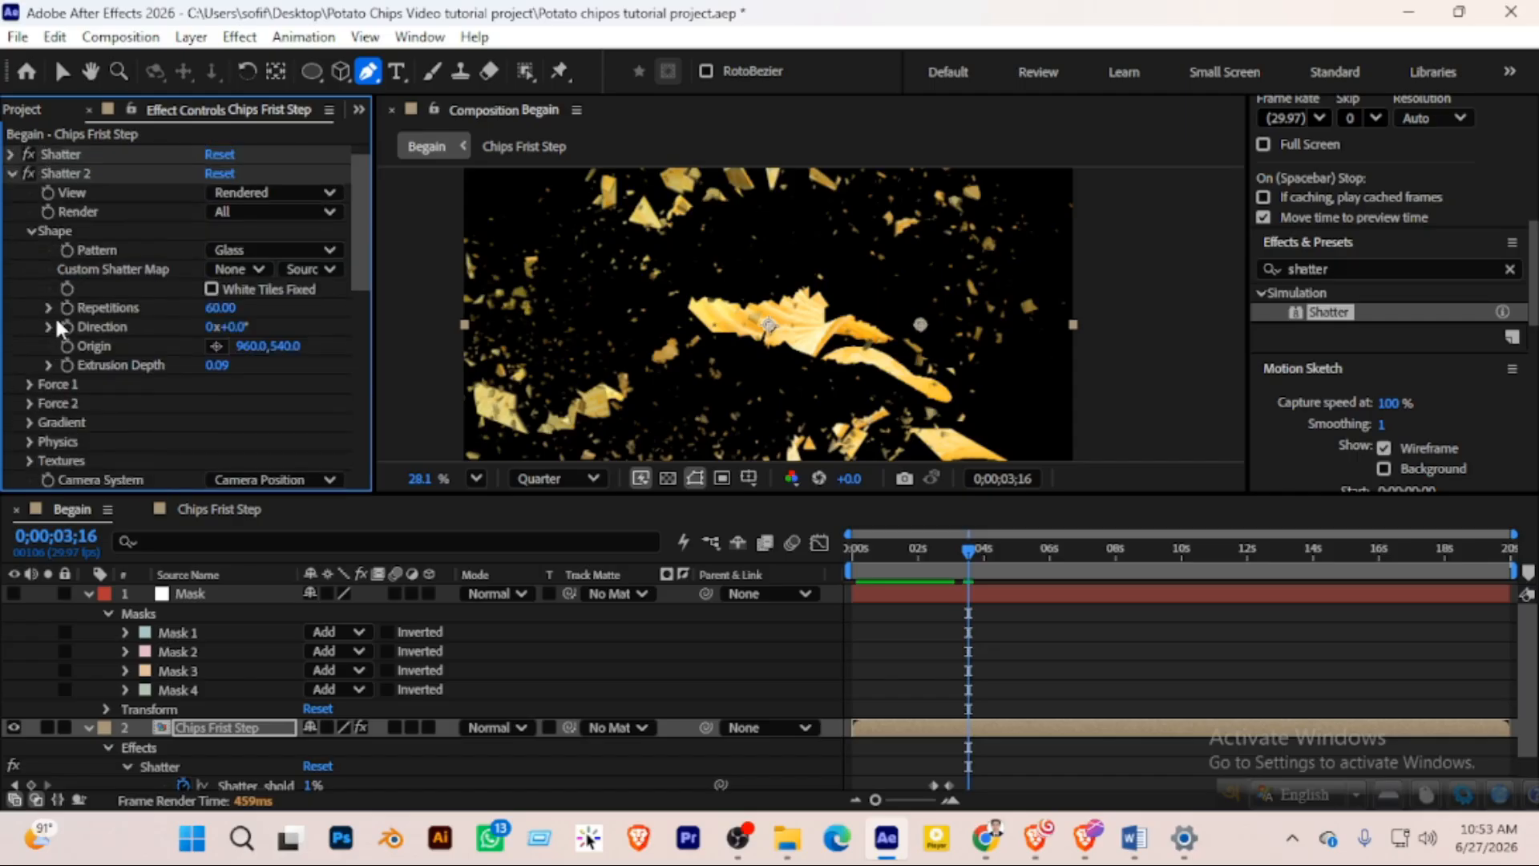
{"action": "scroll", "coordinate": [55, 315], "scroll_direction": "down", "scroll_amount": 5}
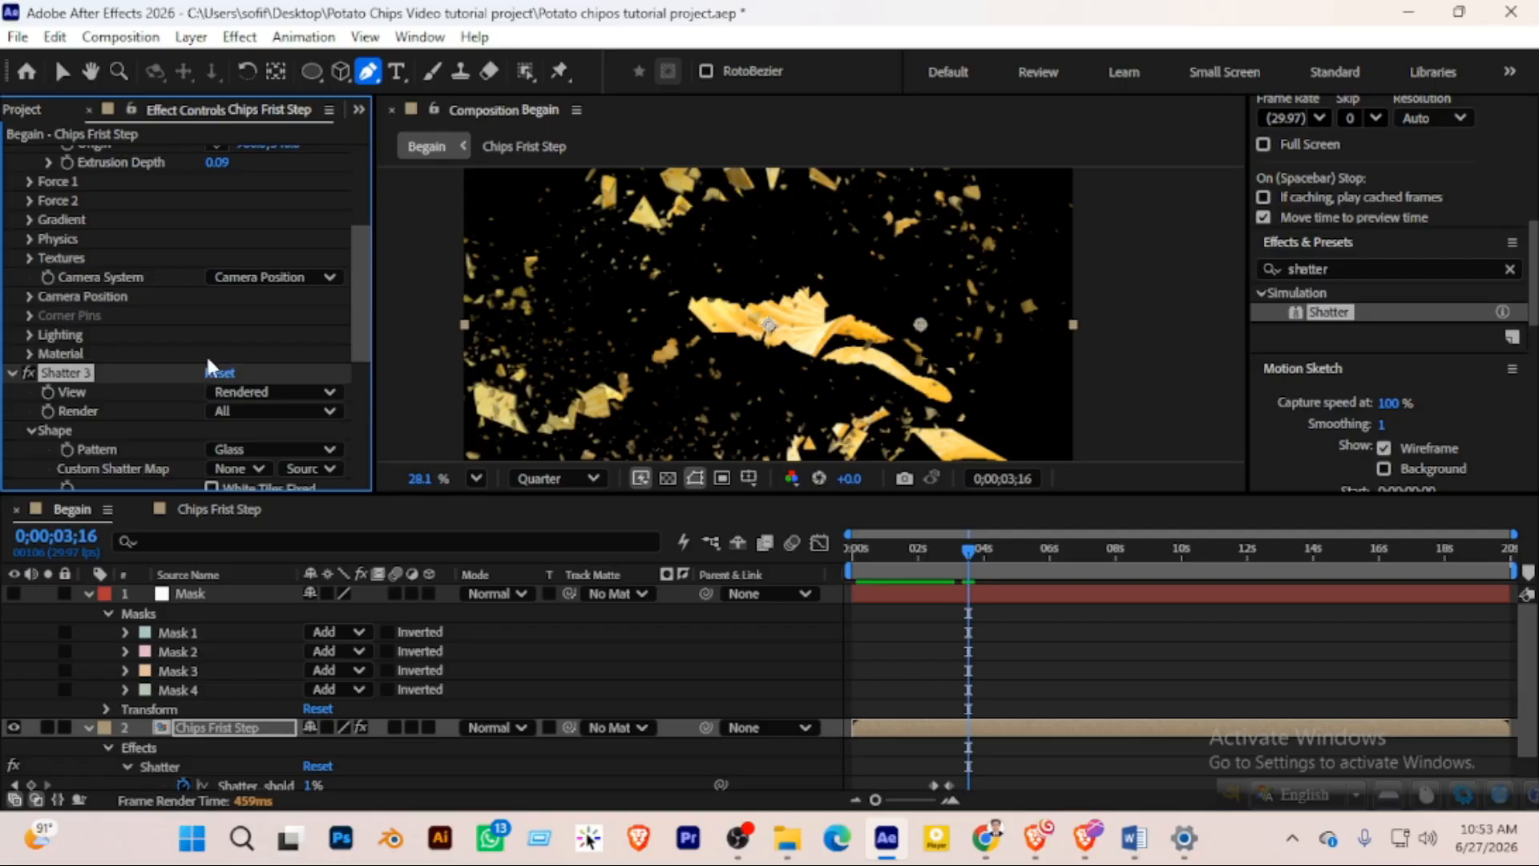
{"action": "scroll", "coordinate": [137, 348], "scroll_direction": "down", "scroll_amount": 5}
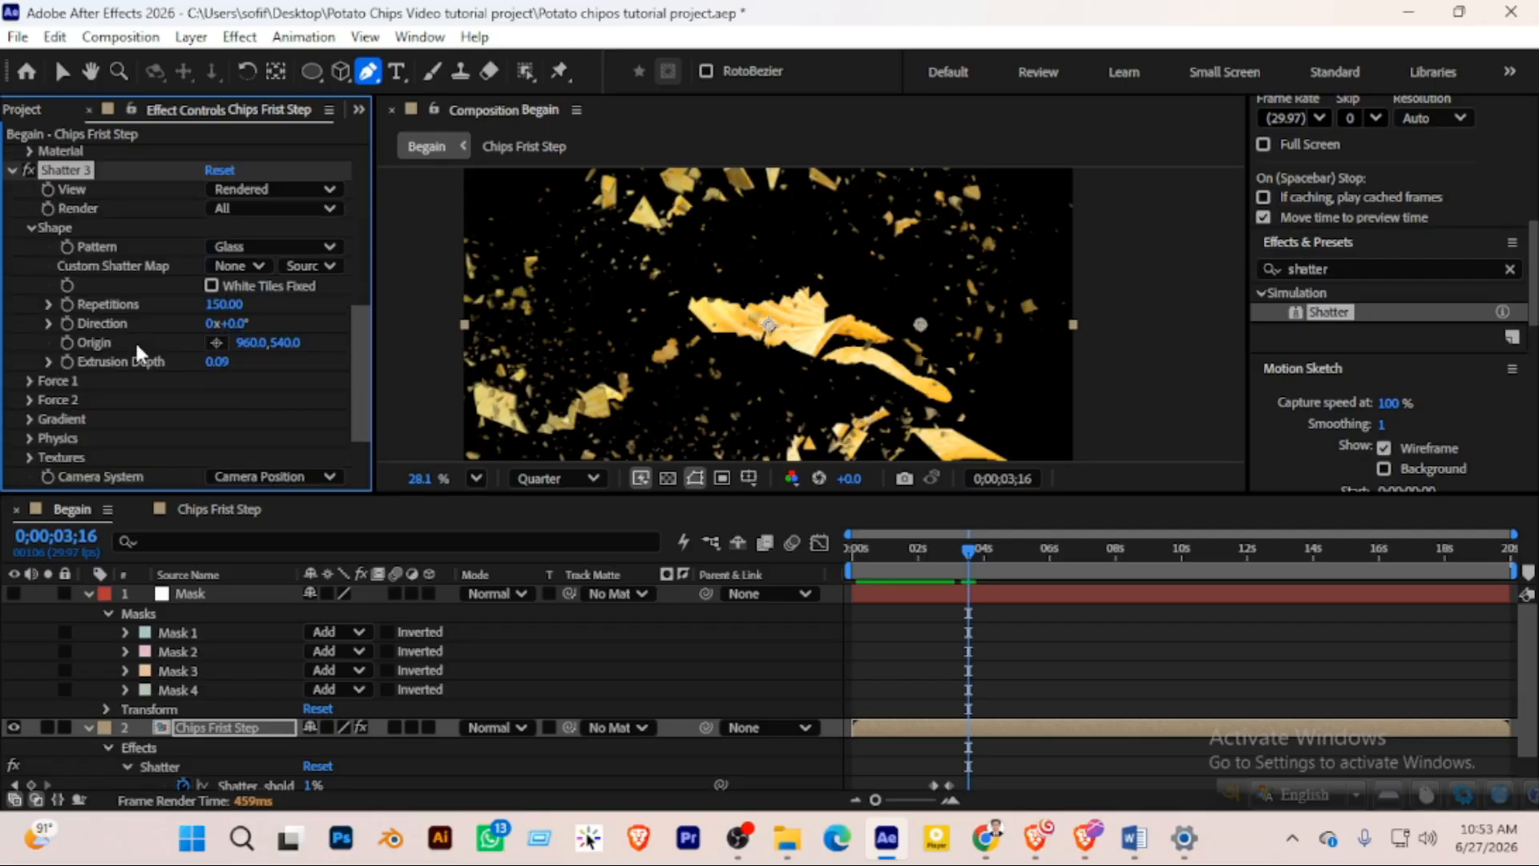
{"action": "left_click", "coordinate": [30, 438]}
{"action": "scroll", "coordinate": [104, 401], "scroll_direction": "down", "scroll_amount": 2}
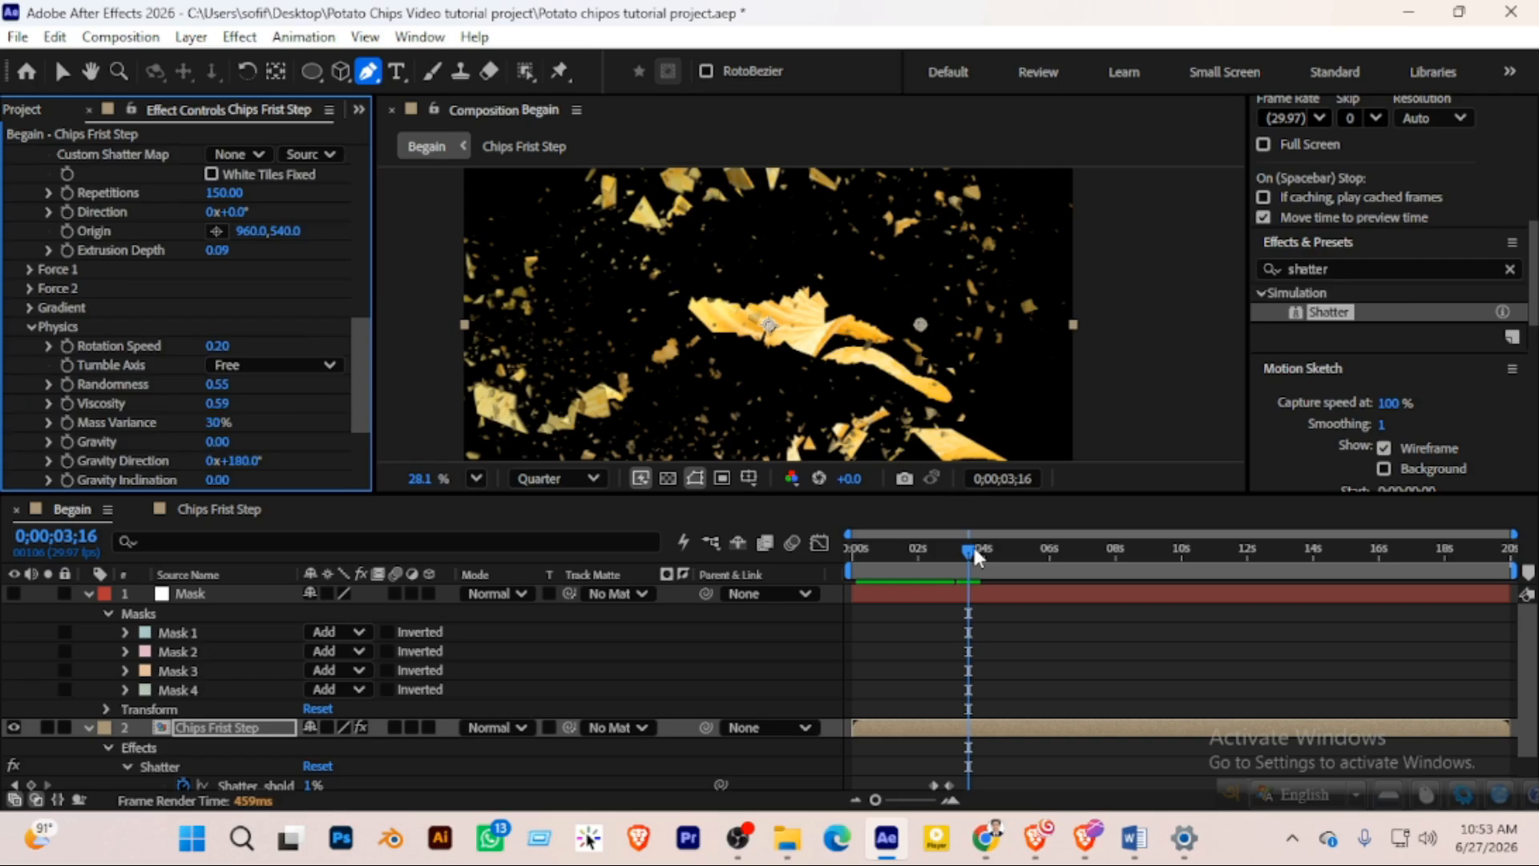
{"action": "mouse_move", "coordinate": [985, 553]}
{"action": "left_mouse_down"}
{"action": "mouse_move", "coordinate": [901, 553]}
{"action": "mouse_move", "coordinate": [955, 556]}
{"action": "left_mouse_up"}
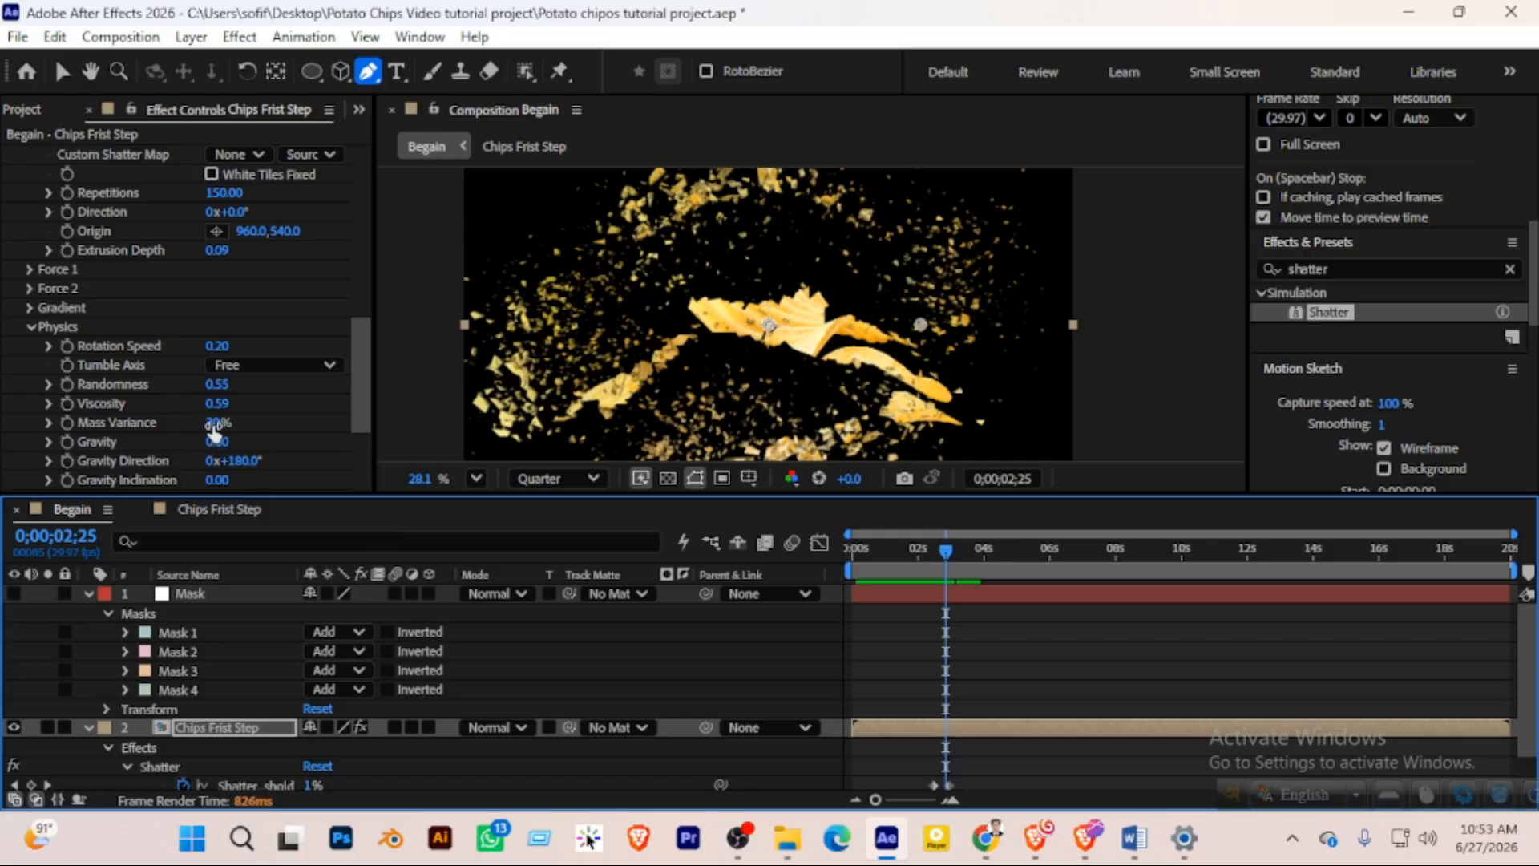
{"action": "left_click_drag", "start_coordinate": [212, 423], "coordinate": [189, 422]}
Preview the shatter from 0;00;01;18, then scrub through the burst and stop at 0;00;02;23
{"action": "left_click_drag", "start_coordinate": [882, 552], "coordinate": [902, 555]}
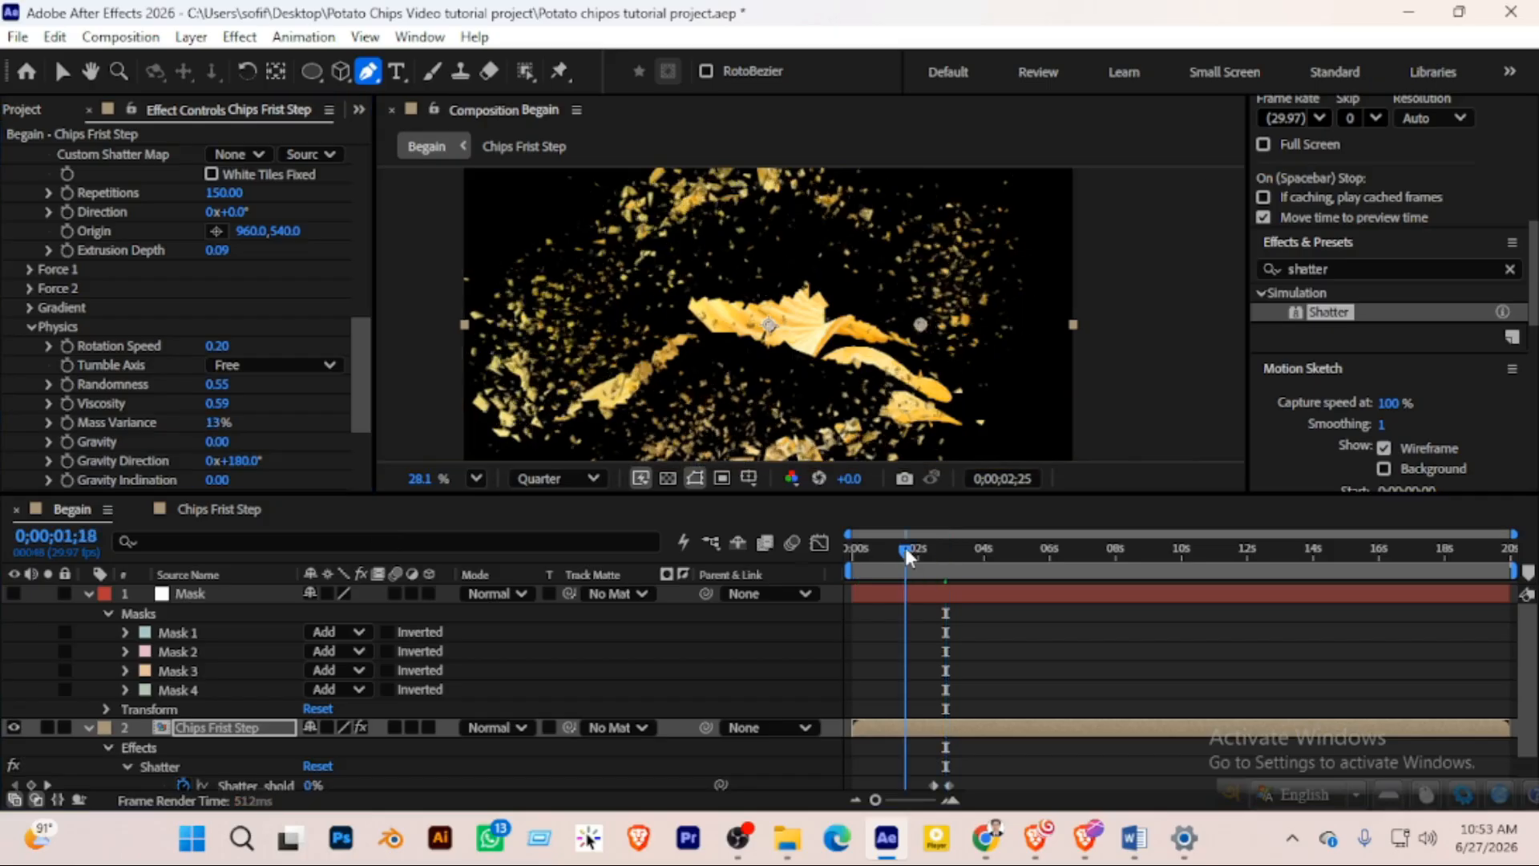
{"action": "key", "text": "space"}
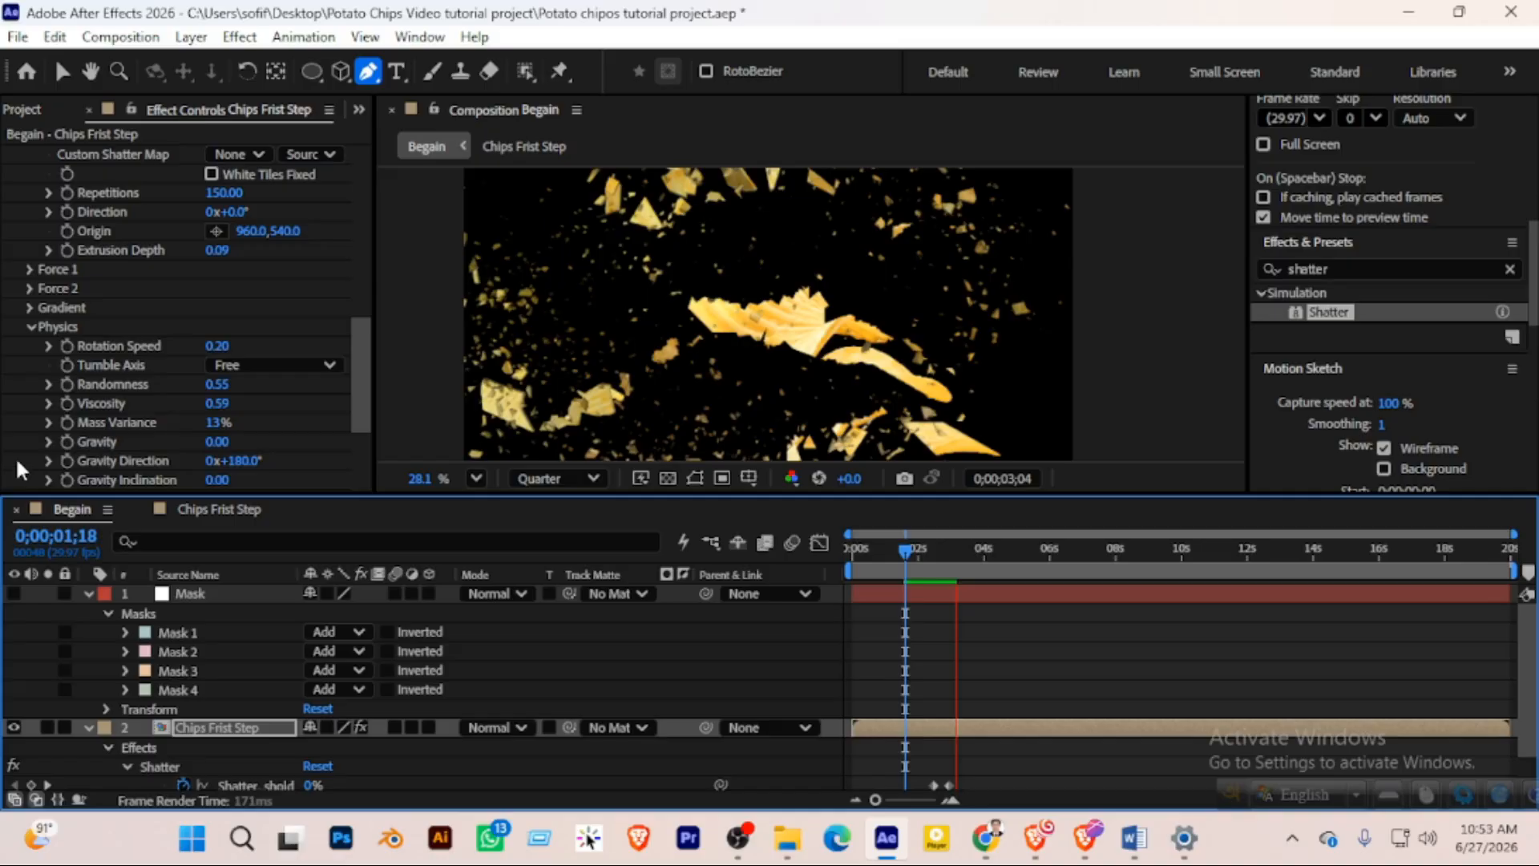
{"action": "key", "text": "space"}
{"action": "left_click_drag", "start_coordinate": [892, 545], "coordinate": [940, 551]}
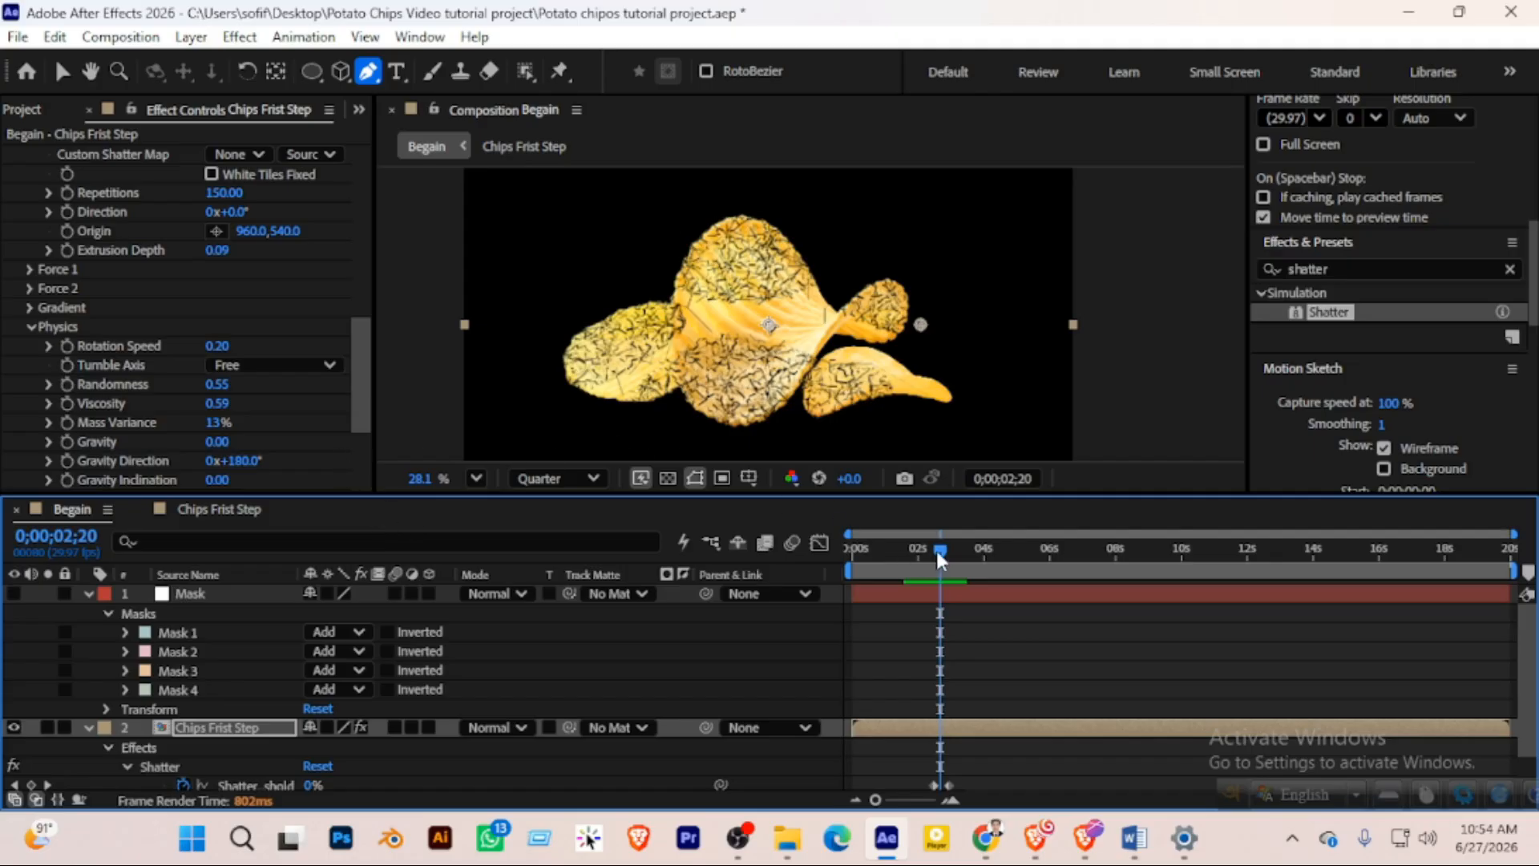
{"action": "mouse_move", "coordinate": [938, 553]}
{"action": "left_mouse_down"}
{"action": "mouse_move", "coordinate": [922, 550]}
{"action": "mouse_move", "coordinate": [947, 550]}
{"action": "left_mouse_up"}
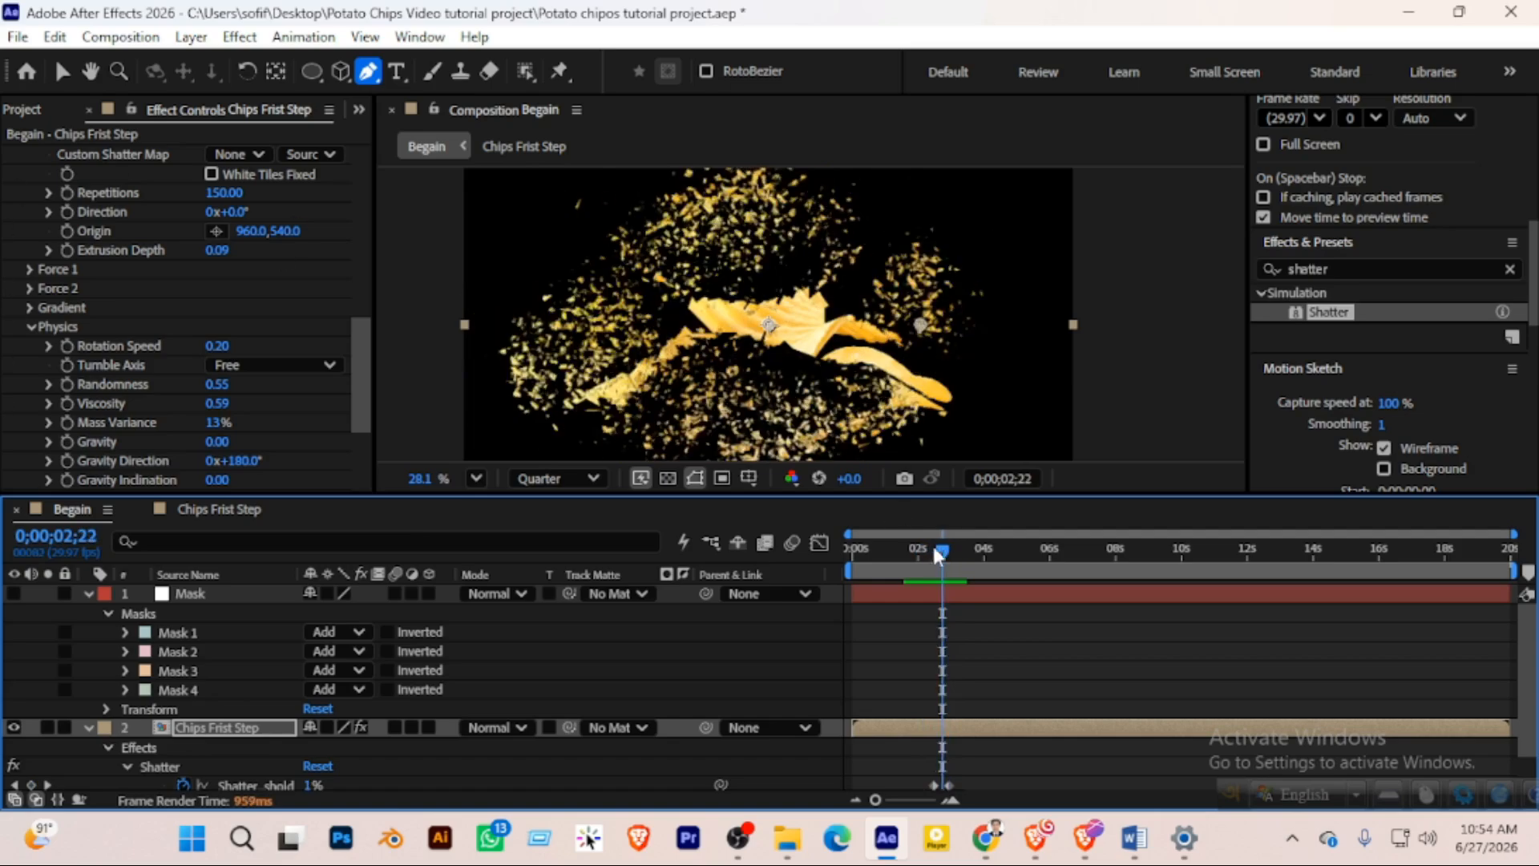
{"action": "mouse_move", "coordinate": [936, 553]}
{"action": "left_mouse_down"}
{"action": "mouse_move", "coordinate": [922, 548]}
{"action": "mouse_move", "coordinate": [943, 550]}
{"action": "left_mouse_up"}
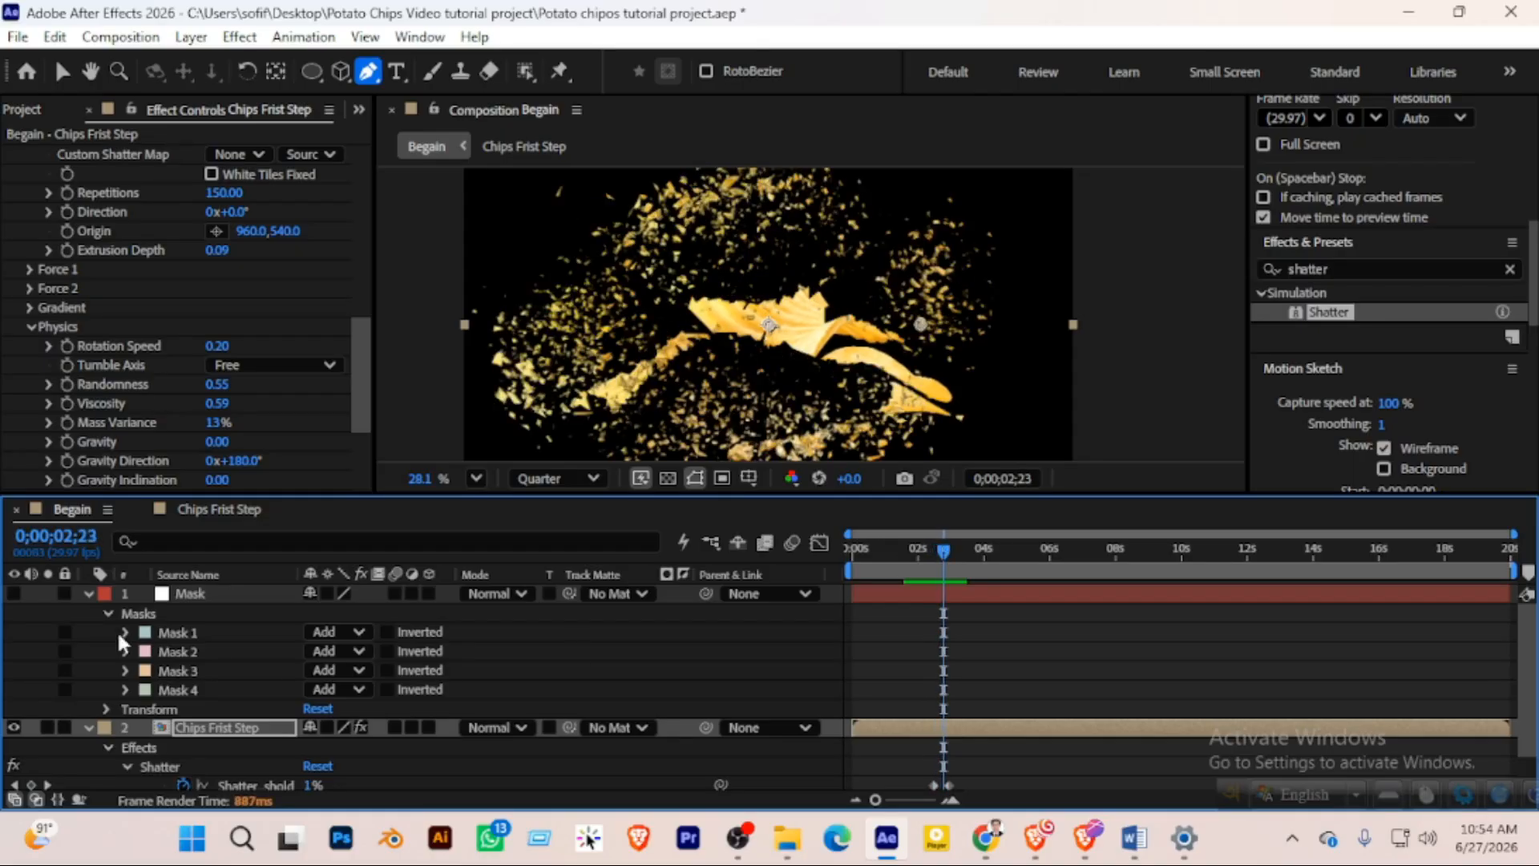
Widen Mask 2 on the Mask layer by moving its upper point up and right and its right-hand point outward
{"action": "left_click", "coordinate": [182, 594]}
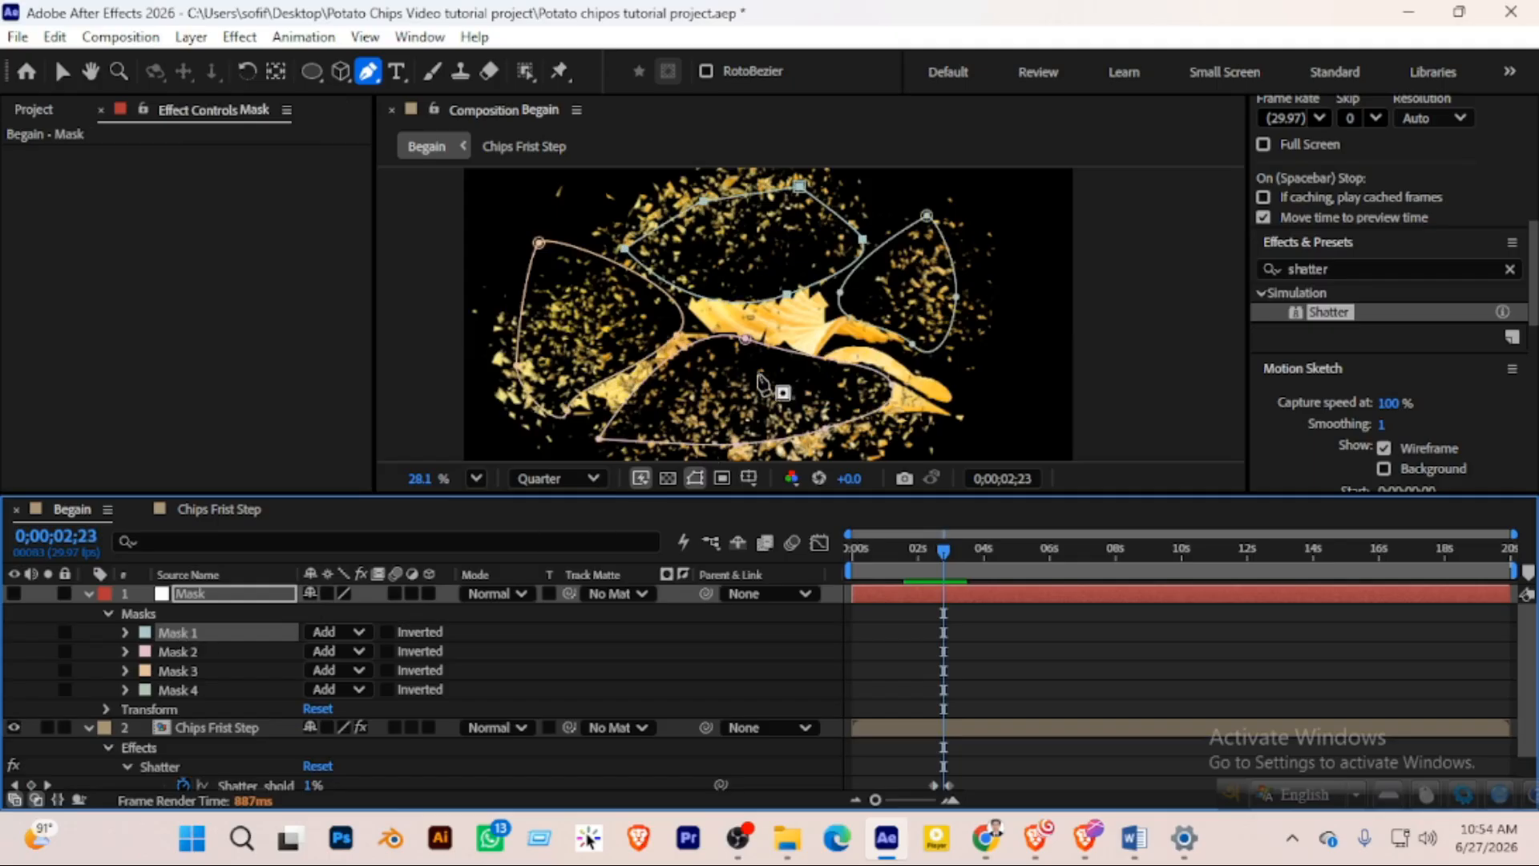
{"action": "left_click_drag", "start_coordinate": [743, 343], "coordinate": [777, 330]}
{"action": "left_click_drag", "start_coordinate": [891, 386], "coordinate": [928, 399]}
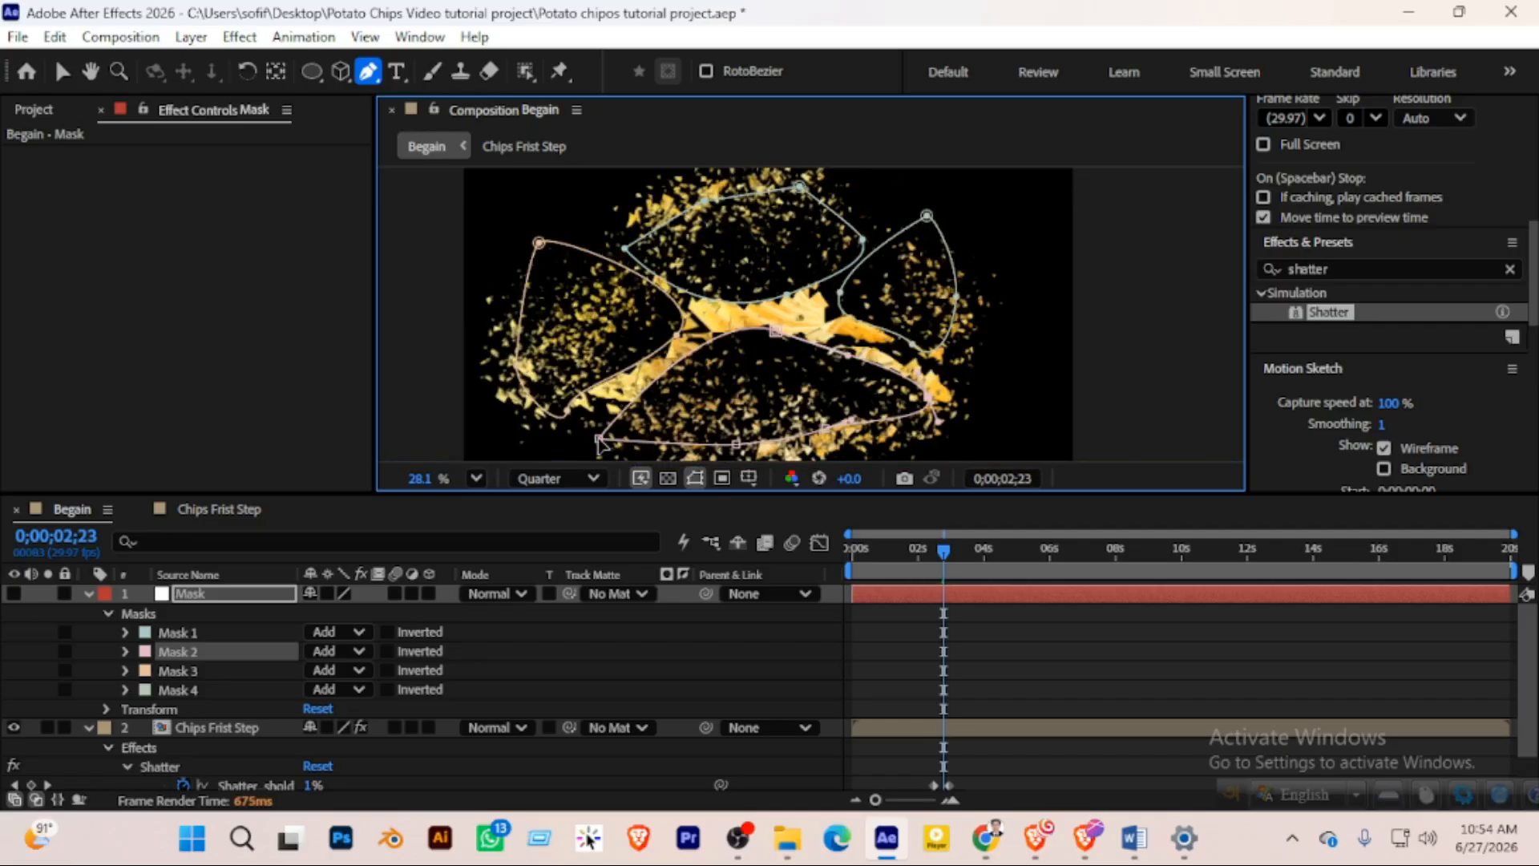
Smooth corner points of Masks 2, 3, 1 and 4 with the Convert Vertex tool, then return to the Selection tool
{"action": "left_click", "coordinate": [369, 72]}
{"action": "left_click", "coordinate": [428, 145]}
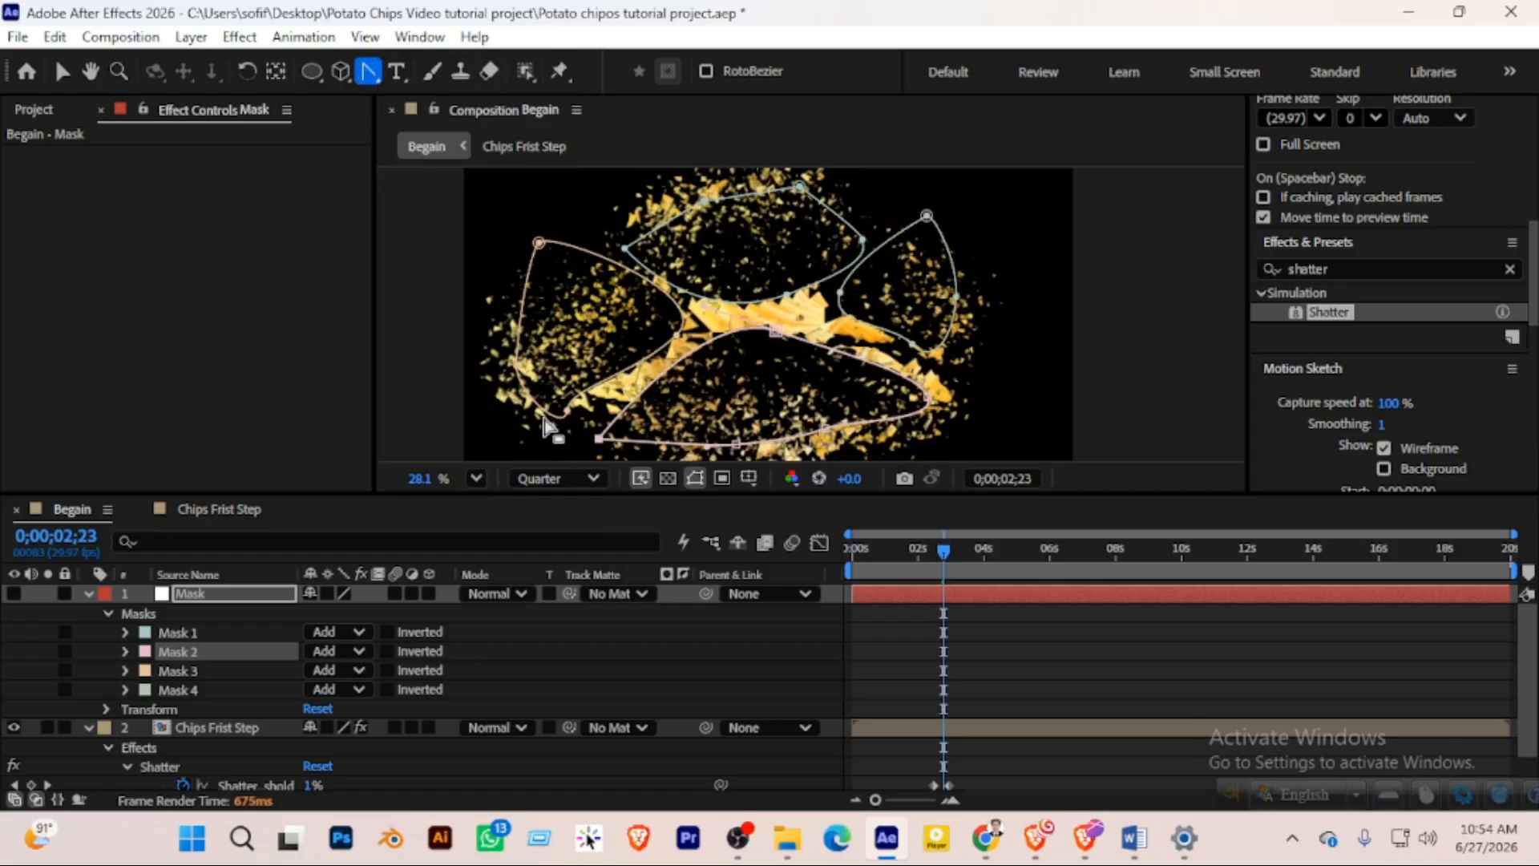
{"action": "left_click_drag", "start_coordinate": [598, 439], "coordinate": [611, 454]}
{"action": "left_click_drag", "start_coordinate": [683, 320], "coordinate": [686, 371]}
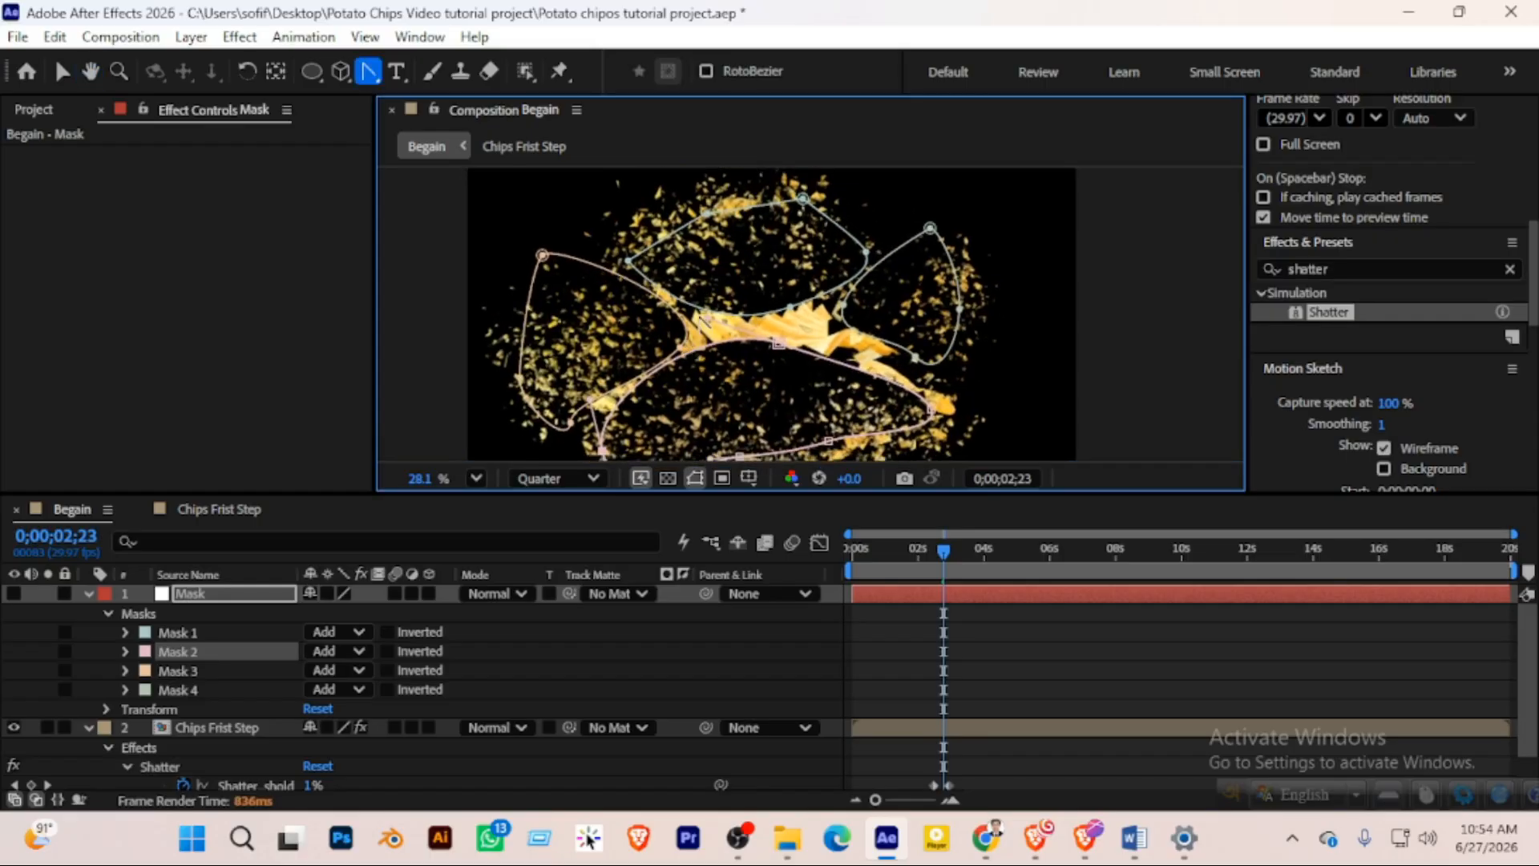
{"action": "left_click_drag", "start_coordinate": [803, 200], "coordinate": [732, 203]}
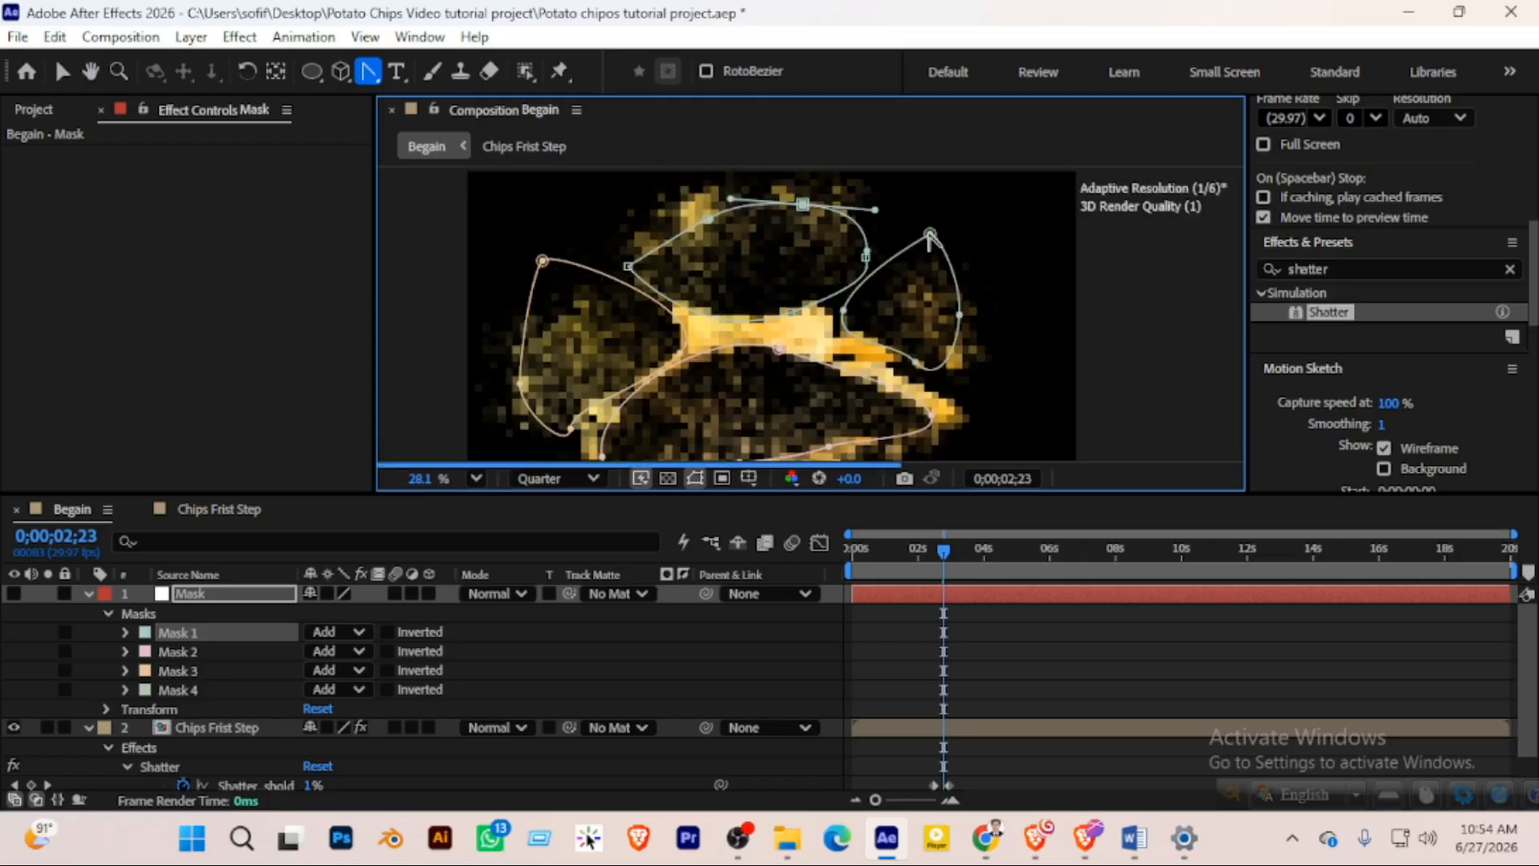
{"action": "left_click_drag", "start_coordinate": [930, 234], "coordinate": [882, 224]}
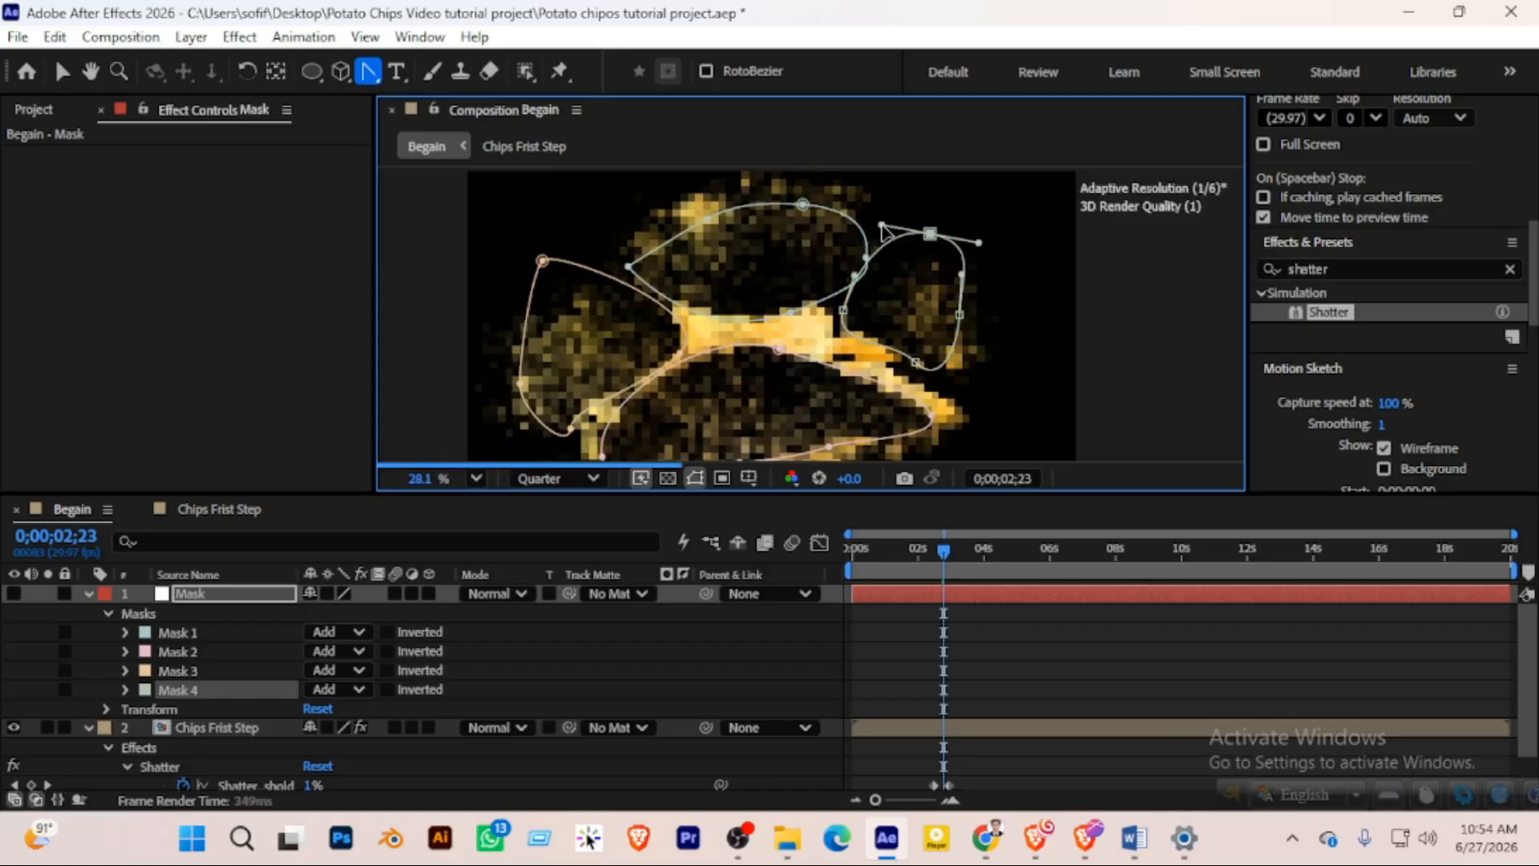
{"action": "key", "text": "v"}
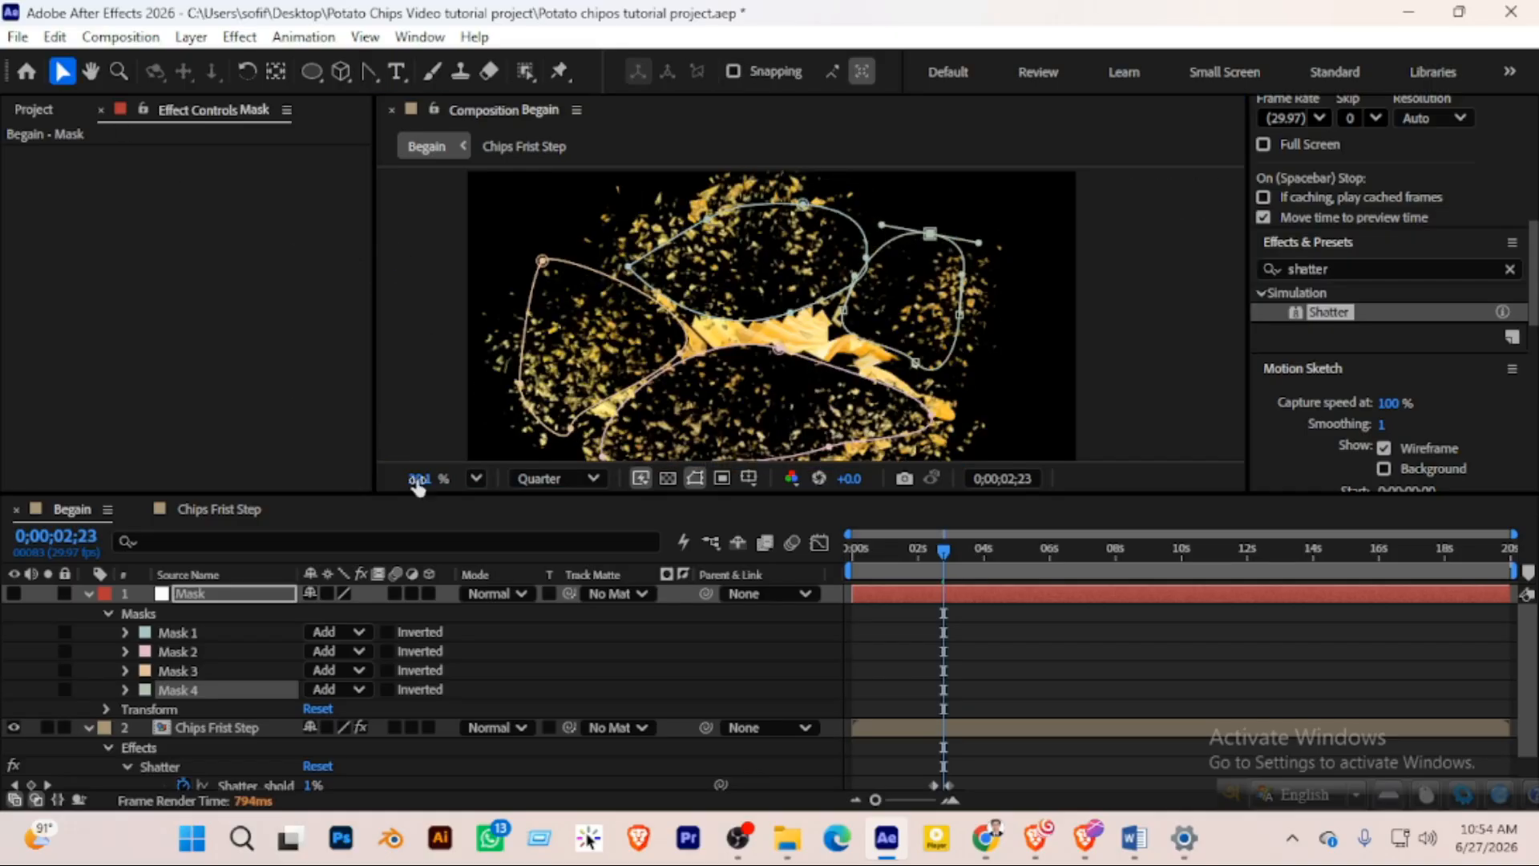
Preview the reshaped masks' shatter from 0;00;00;00 and move the playhead to 0;00;02;20
{"action": "left_click", "coordinate": [906, 547]}
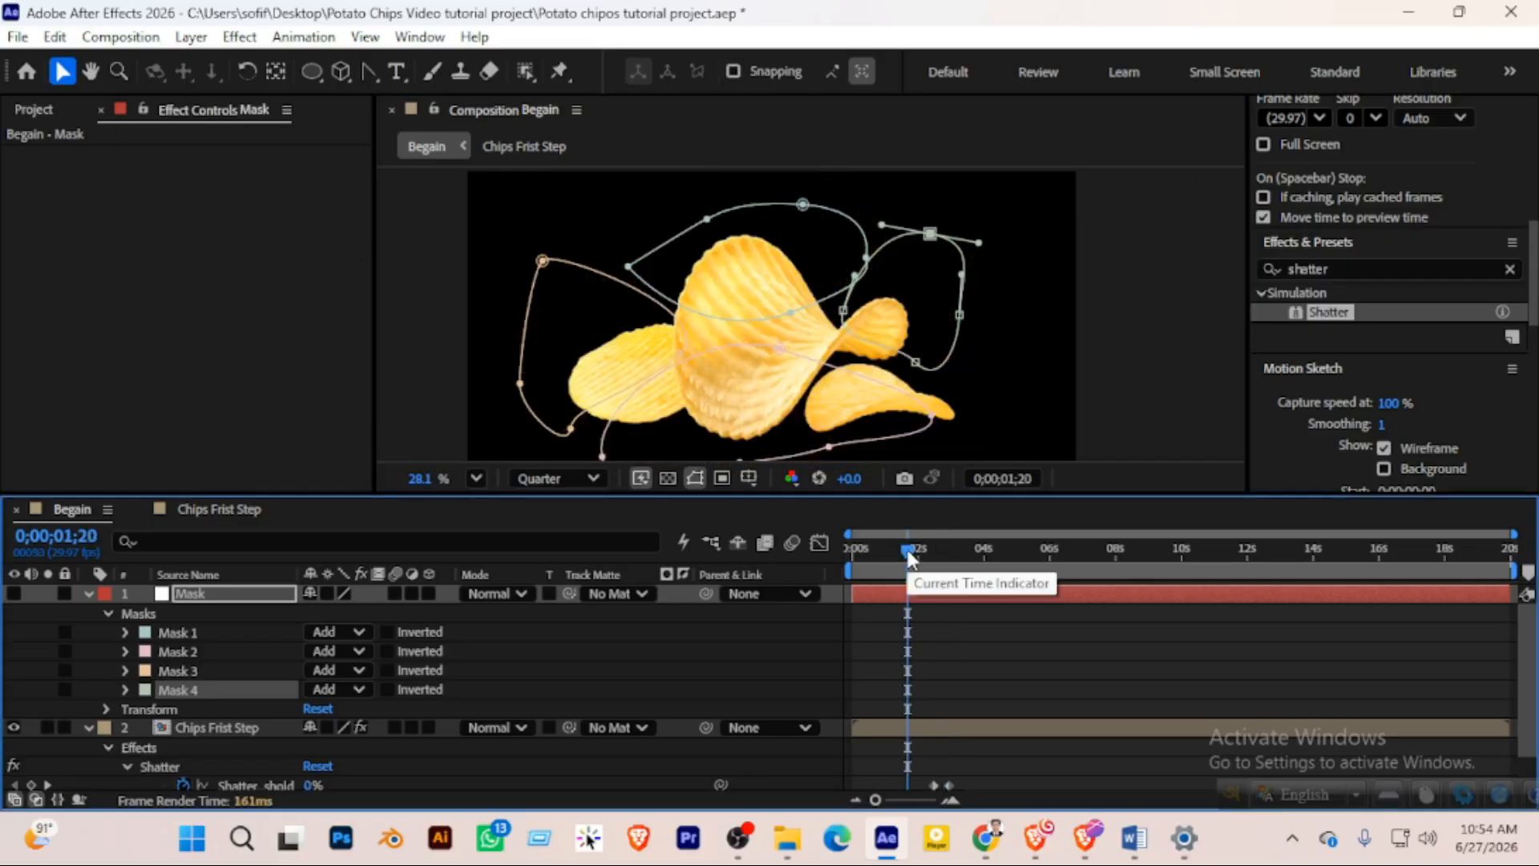
{"action": "left_click_drag", "start_coordinate": [906, 550], "coordinate": [825, 557]}
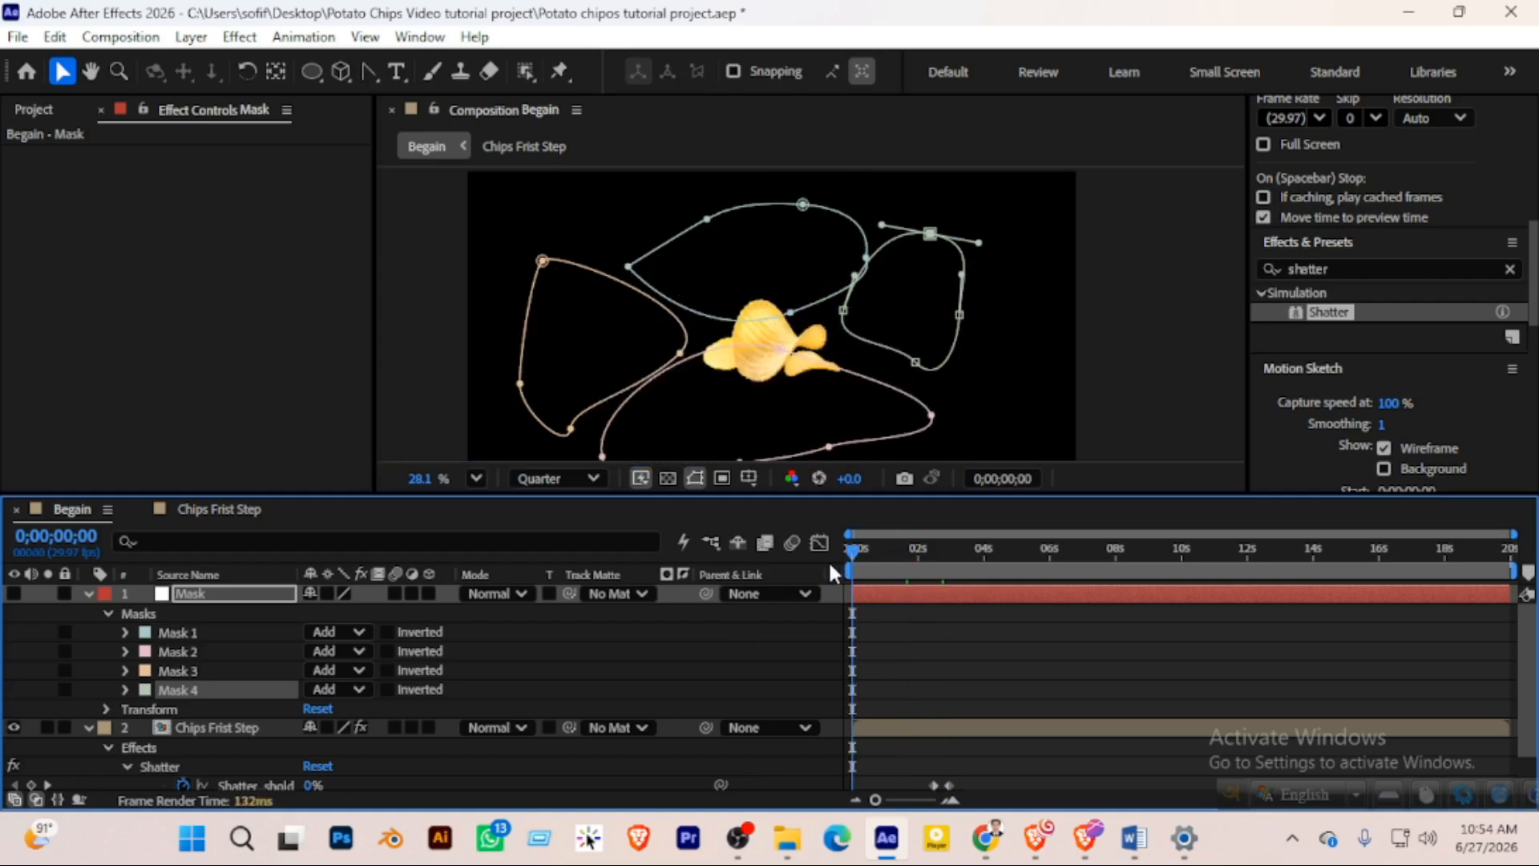
{"action": "key", "text": "space"}
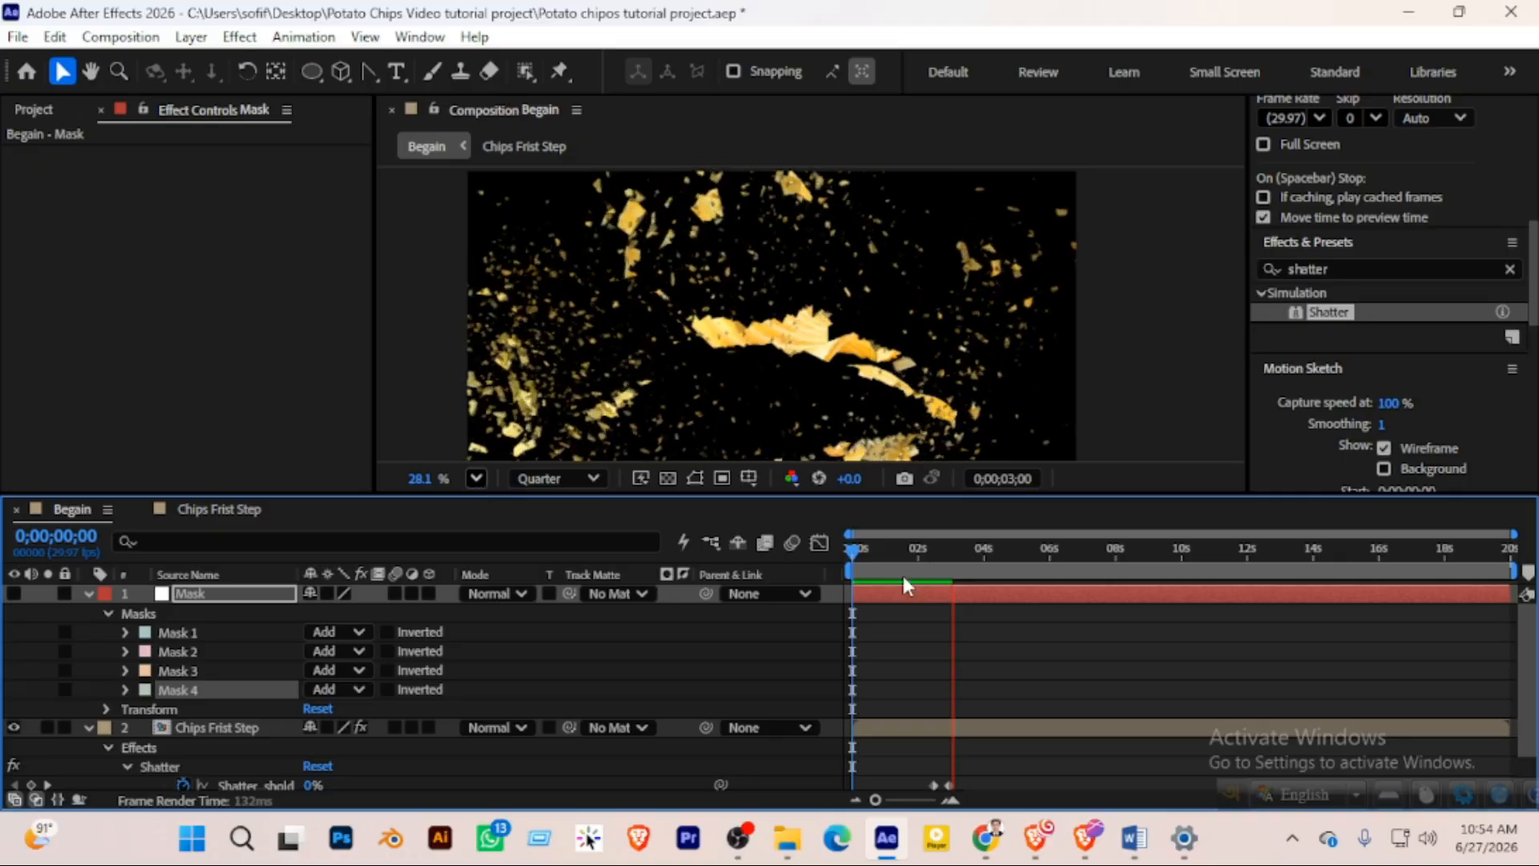
{"action": "left_click_drag", "start_coordinate": [903, 575], "coordinate": [940, 551]}
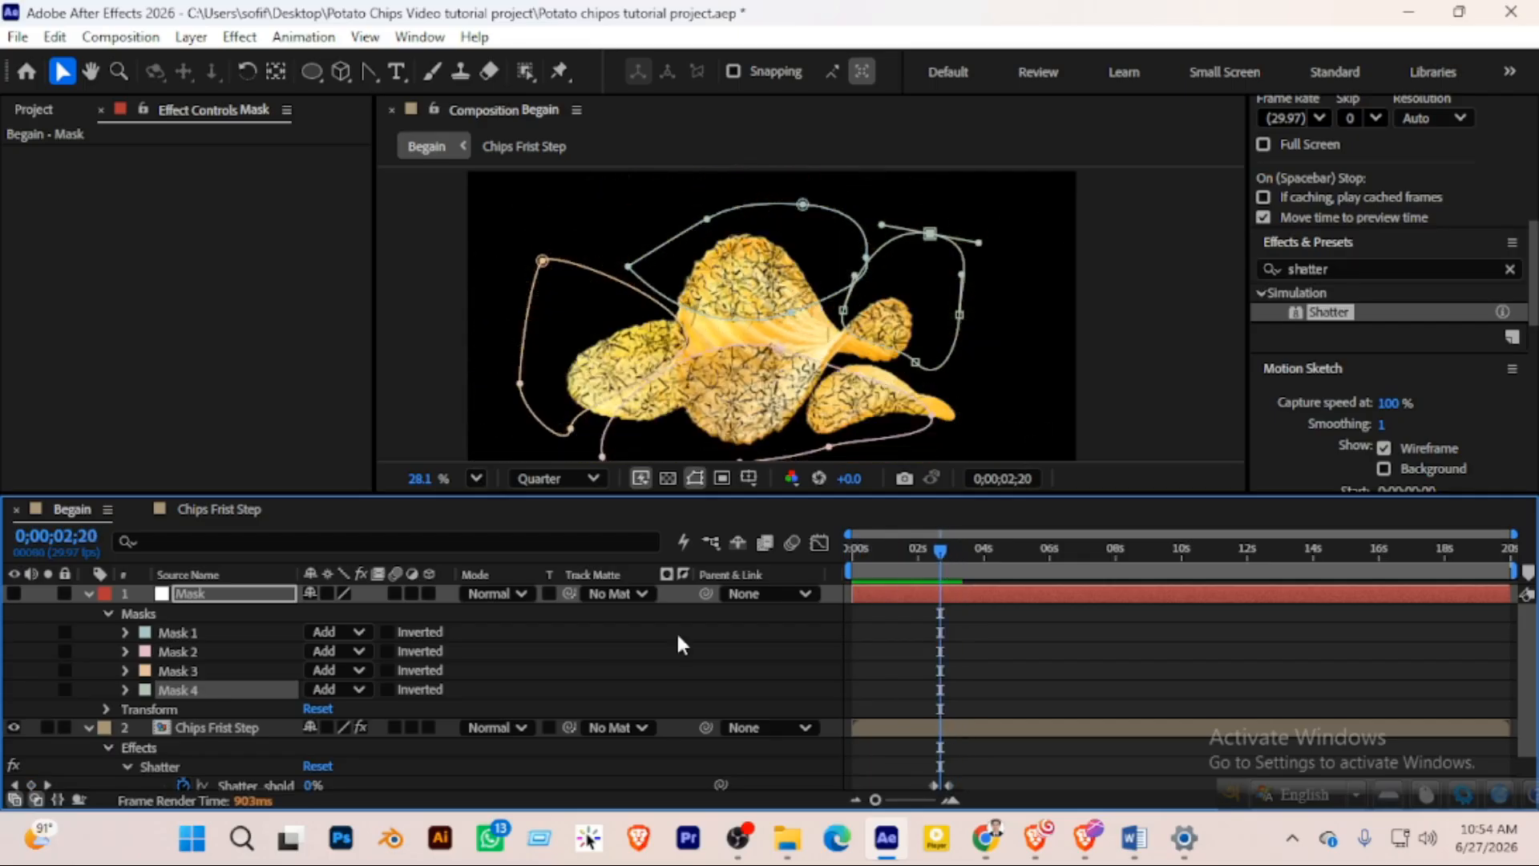
Collapse and deselect the Mask and Chips Frist Step layers, and show the whole composition frame at 21.9%
{"action": "left_click", "coordinate": [211, 600]}
{"action": "scroll", "coordinate": [209, 656], "scroll_direction": "down", "scroll_amount": 1}
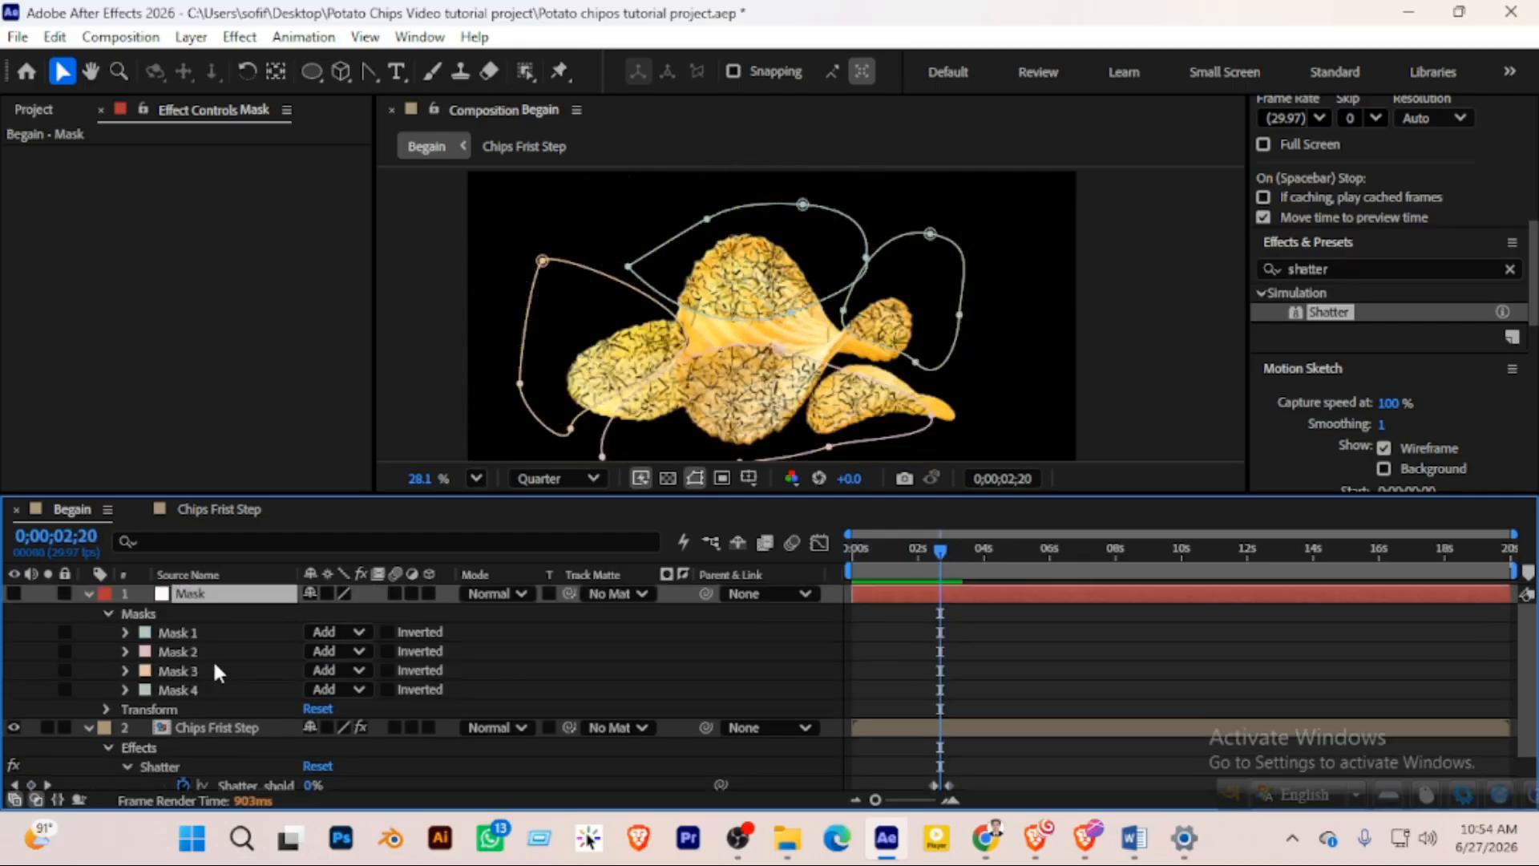
{"action": "scroll", "coordinate": [213, 659], "scroll_direction": "up", "scroll_amount": 1}
{"action": "left_click", "coordinate": [87, 595]}
{"action": "left_click", "coordinate": [87, 613]}
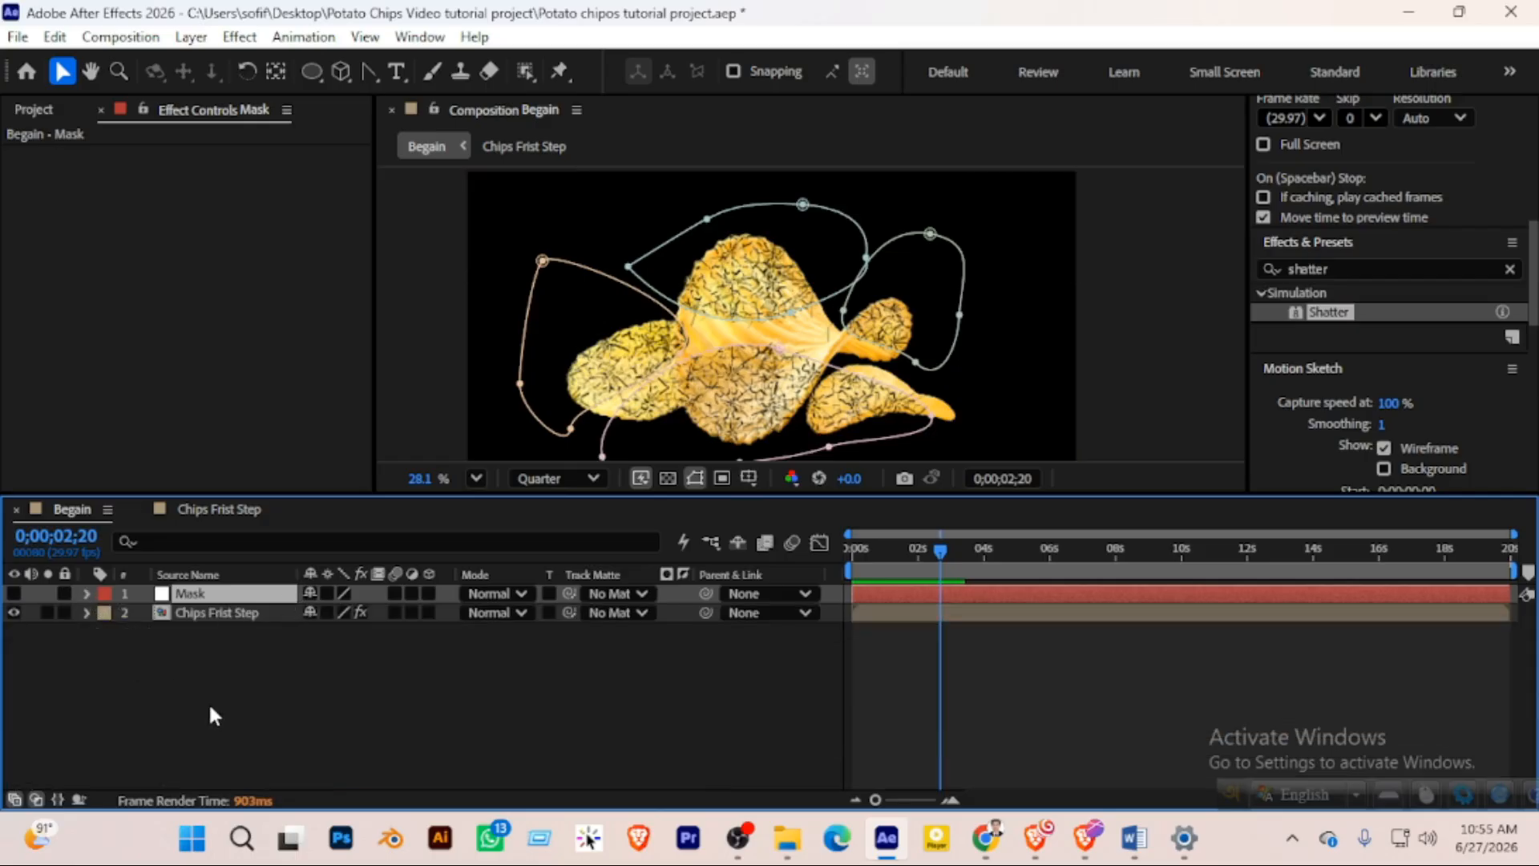
{"action": "left_click", "coordinate": [231, 648]}
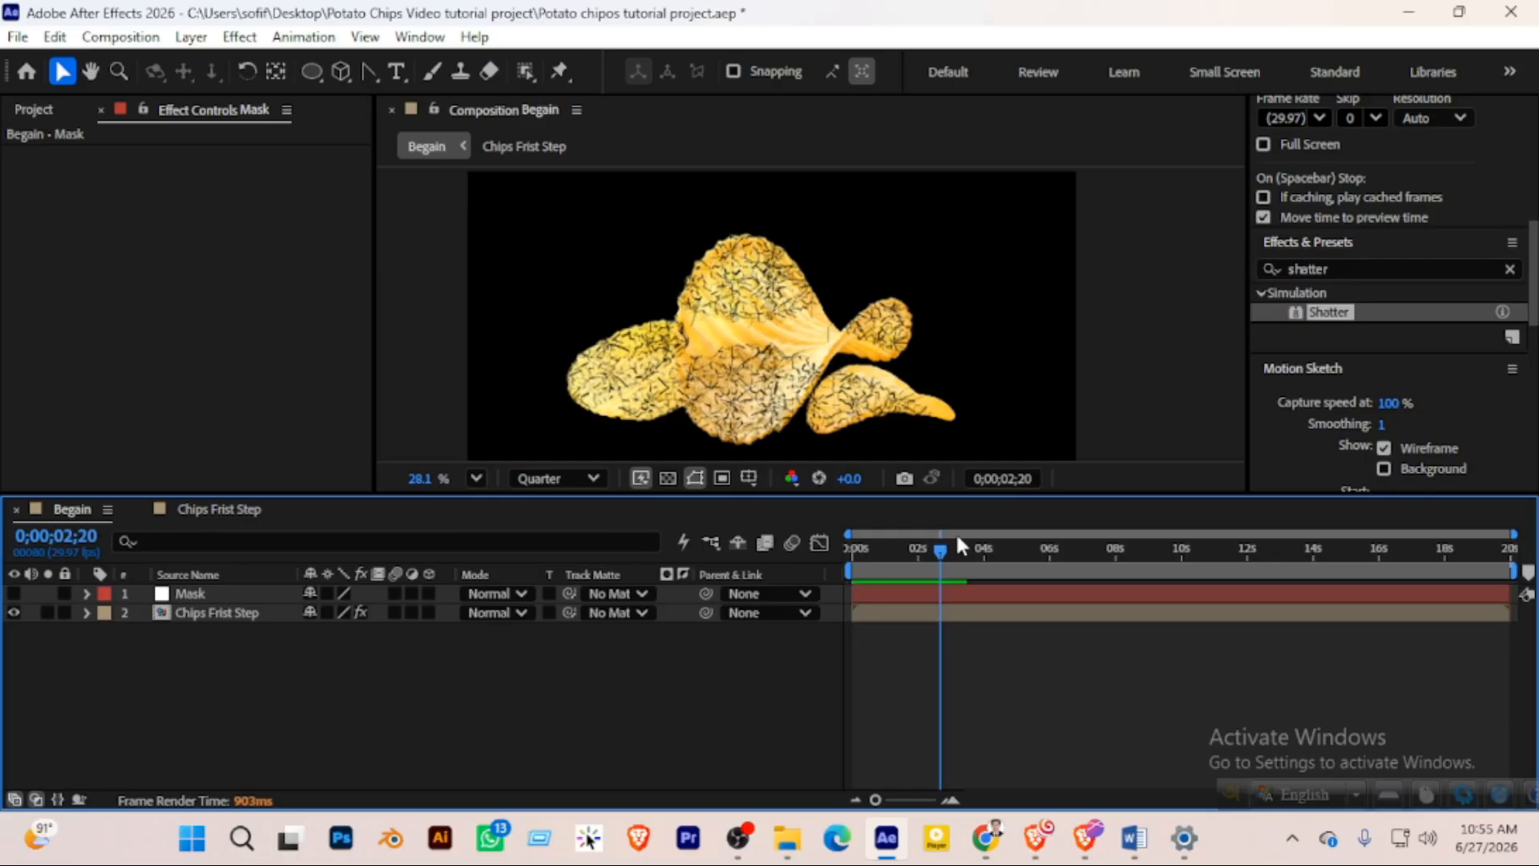
{"action": "scroll", "coordinate": [917, 440], "scroll_direction": "down", "scroll_amount": 2}
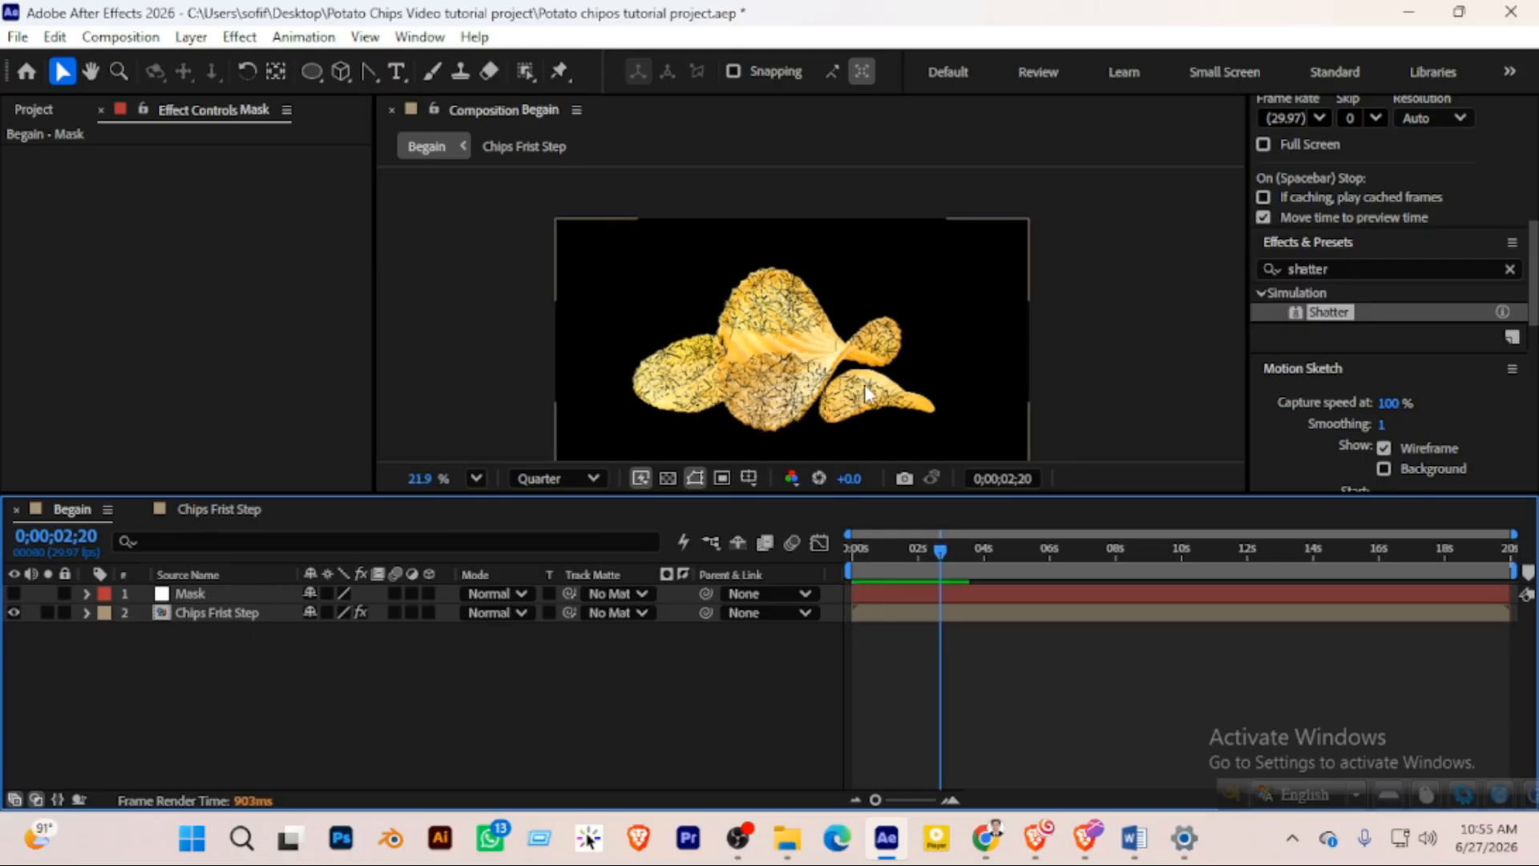
{"action": "left_click_drag", "start_coordinate": [866, 383], "coordinate": [837, 333]}
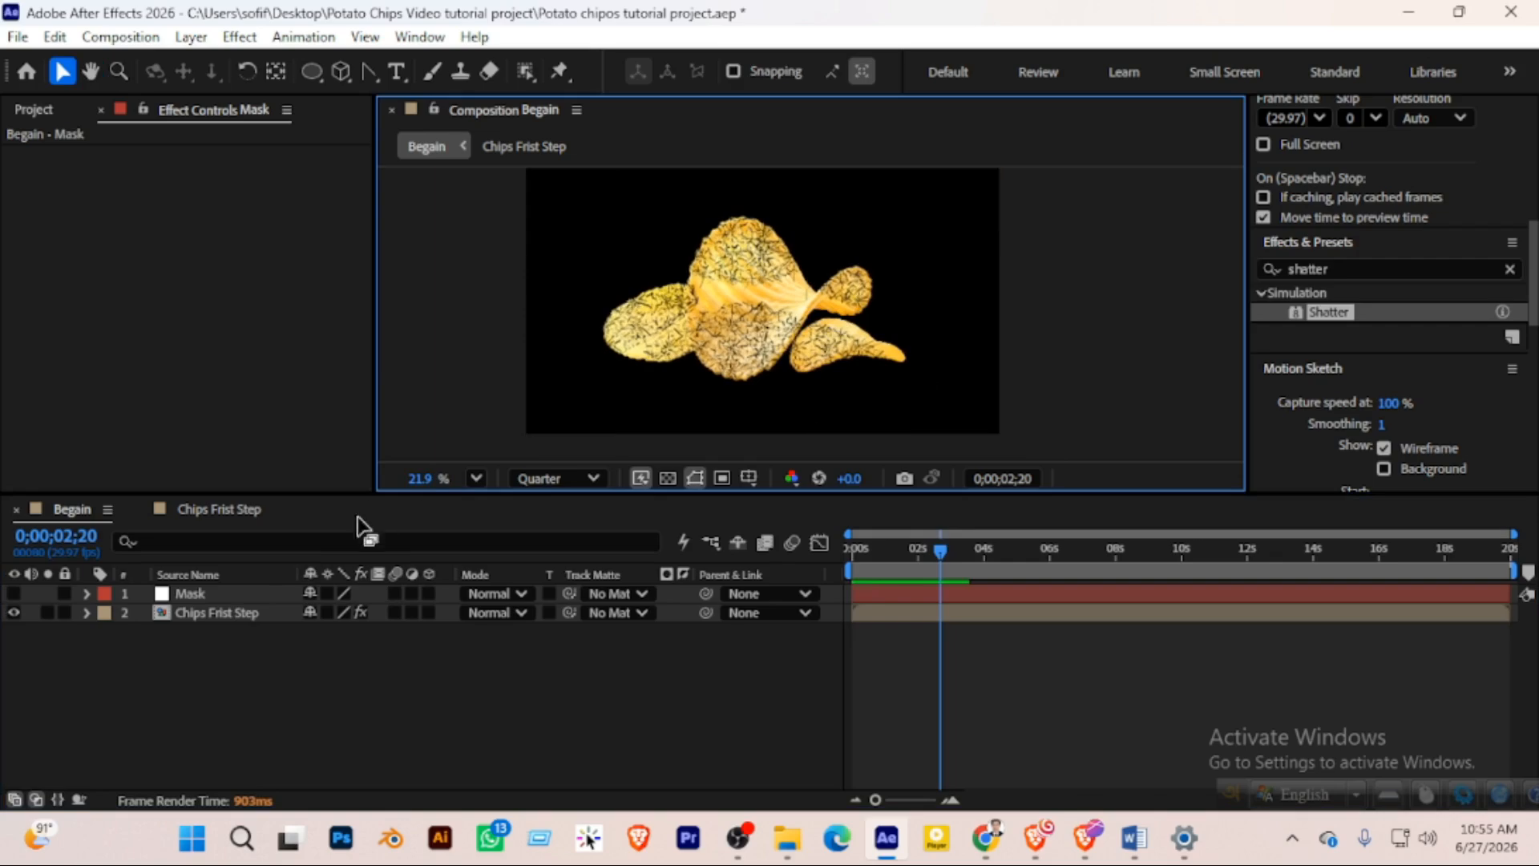
Shift the Chips Frist Step layer slightly to the right and down in the Begain composition, then deselect it
{"action": "left_click", "coordinate": [220, 614]}
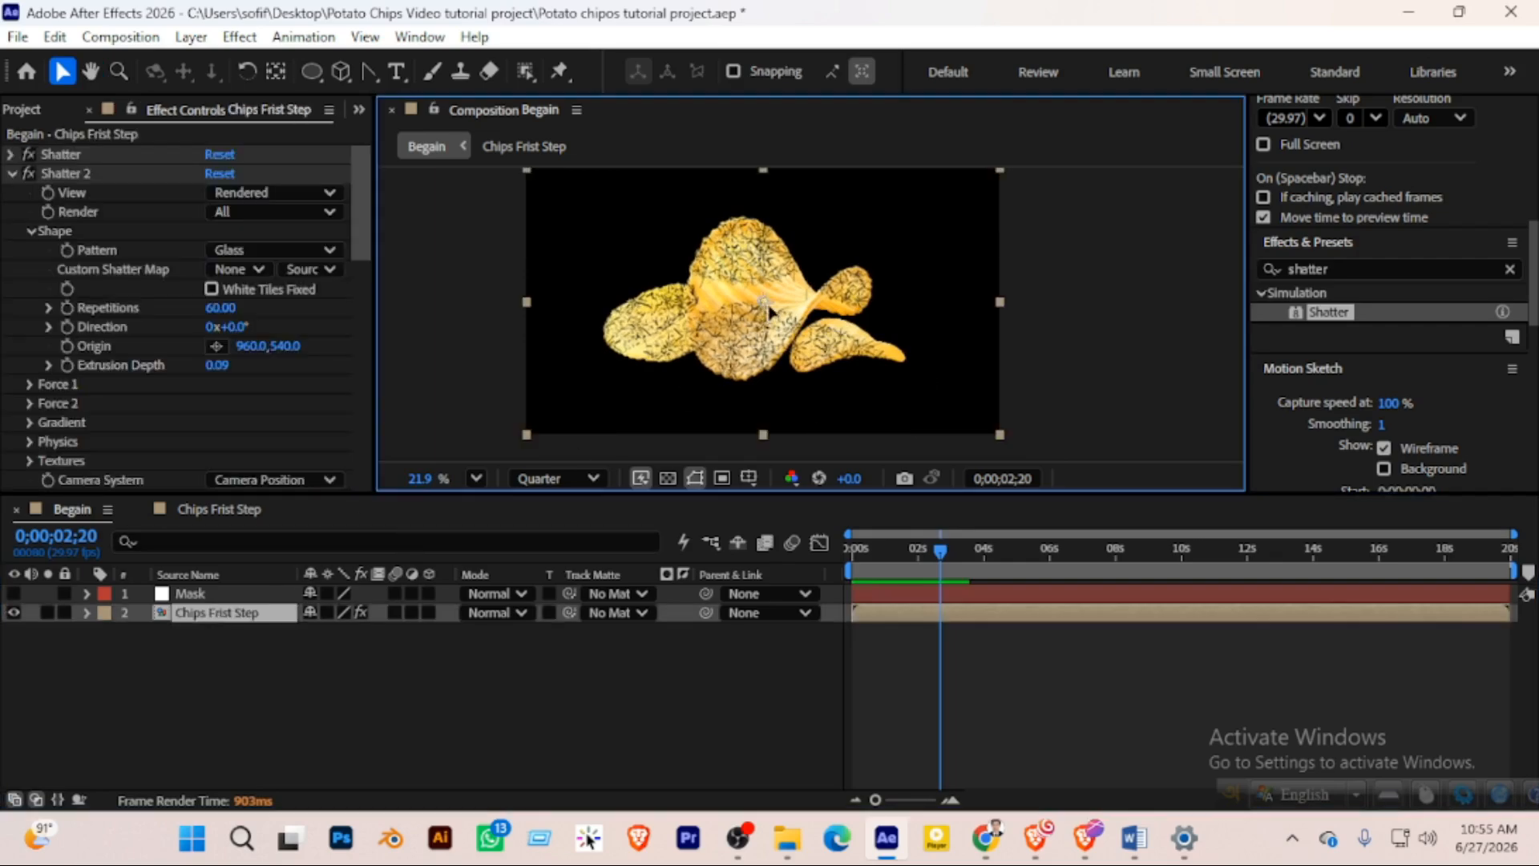
{"action": "left_click_drag", "start_coordinate": [773, 313], "coordinate": [779, 313]}
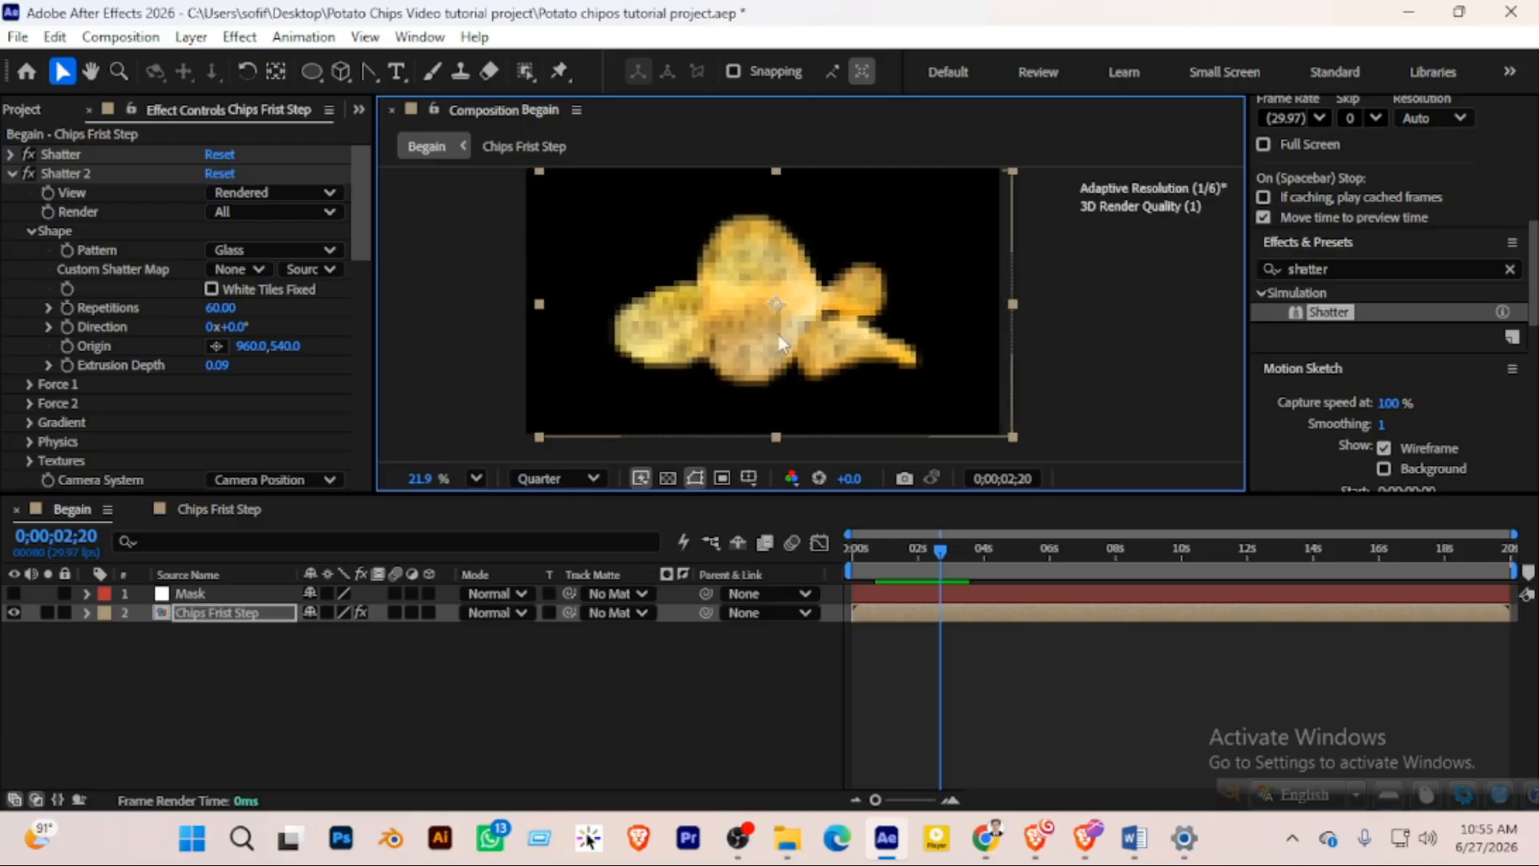
{"action": "left_click", "coordinate": [739, 648]}
Preview the chips' shatter from 0;00;01;14 and again from 0;00;02;25
{"action": "left_click_drag", "start_coordinate": [909, 549], "coordinate": [899, 547]}
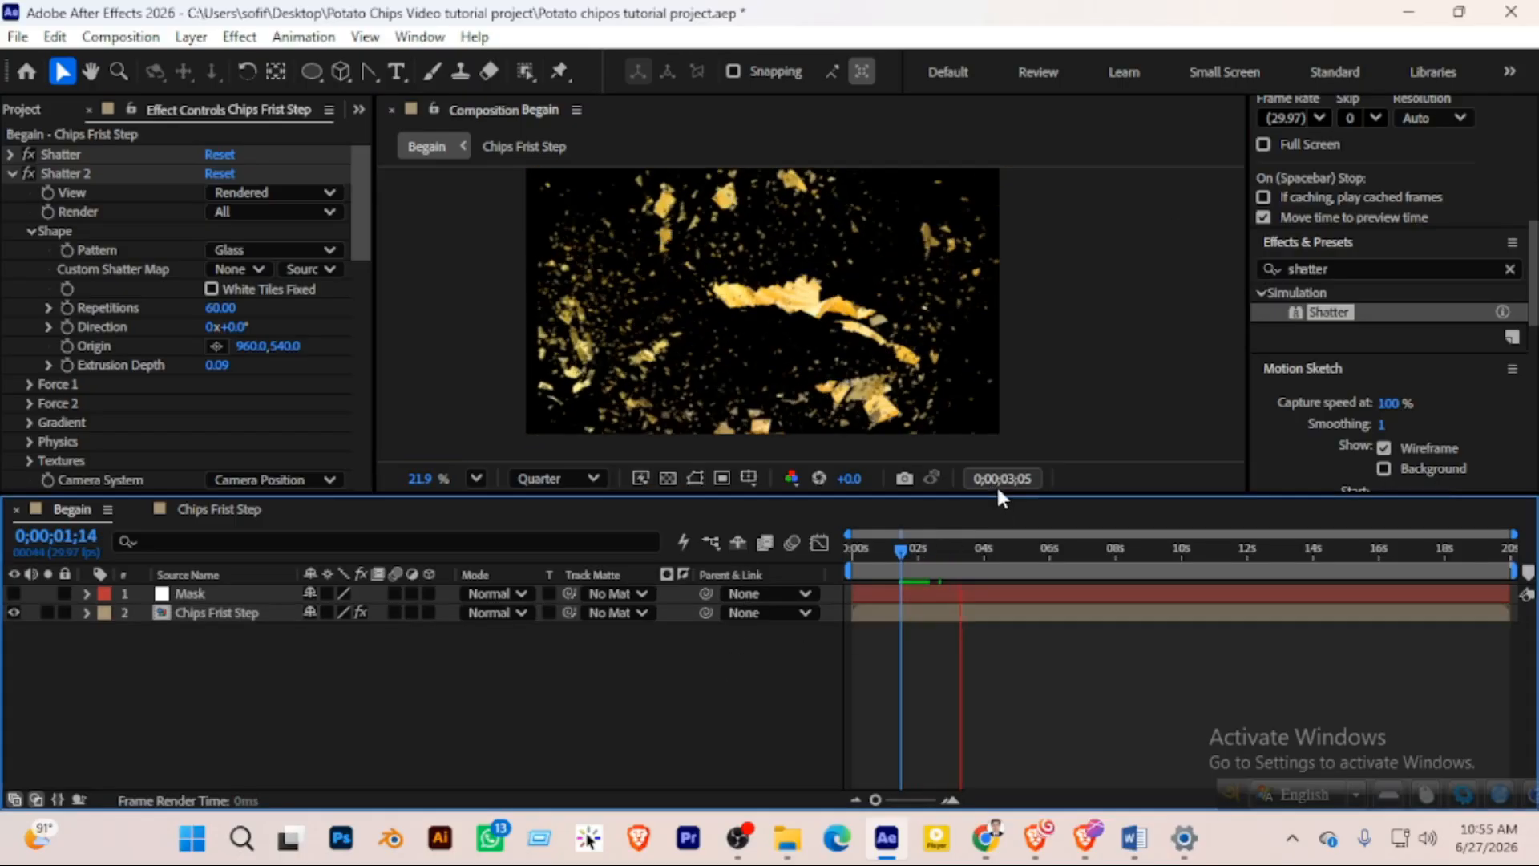
{"action": "key", "text": "space"}
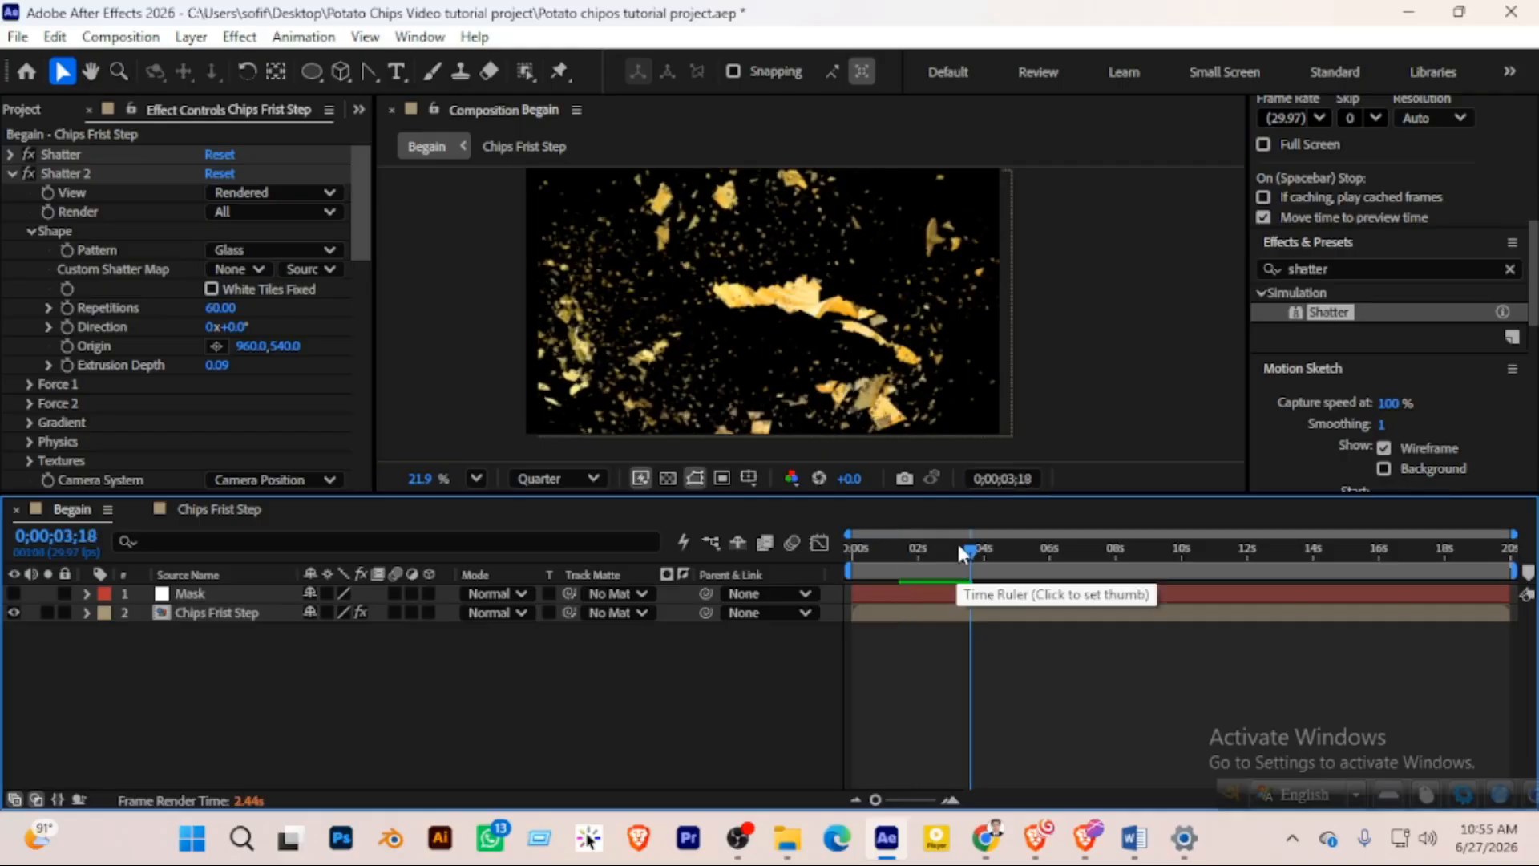
{"action": "mouse_move", "coordinate": [969, 545]}
{"action": "left_mouse_down"}
{"action": "mouse_move", "coordinate": [934, 545]}
{"action": "mouse_move", "coordinate": [1027, 559]}
{"action": "mouse_move", "coordinate": [944, 546]}
{"action": "left_mouse_up"}
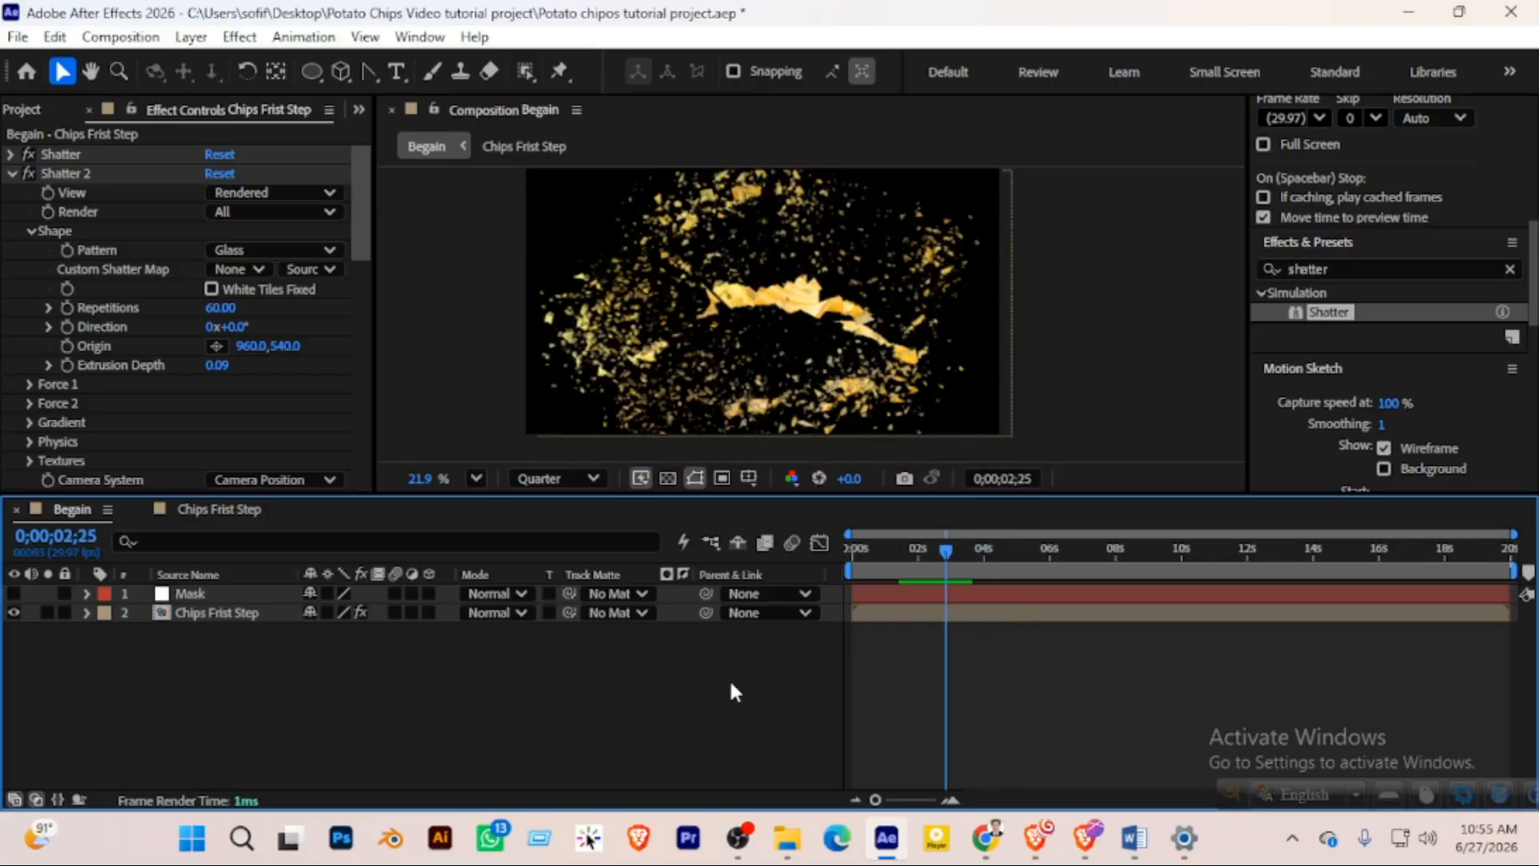
{"action": "key", "text": "space"}
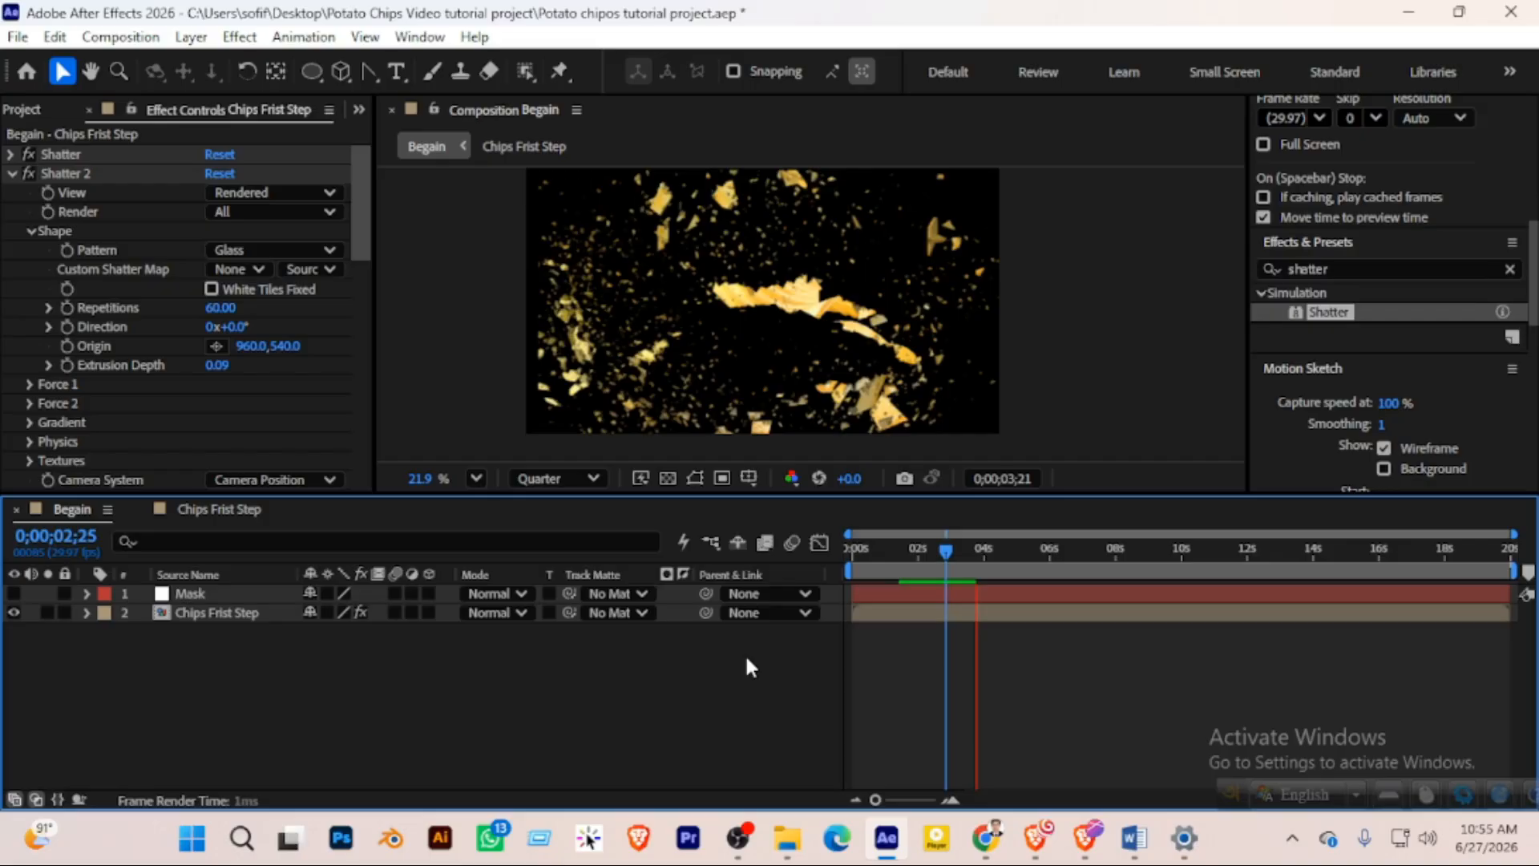
{"action": "key", "text": "space"}
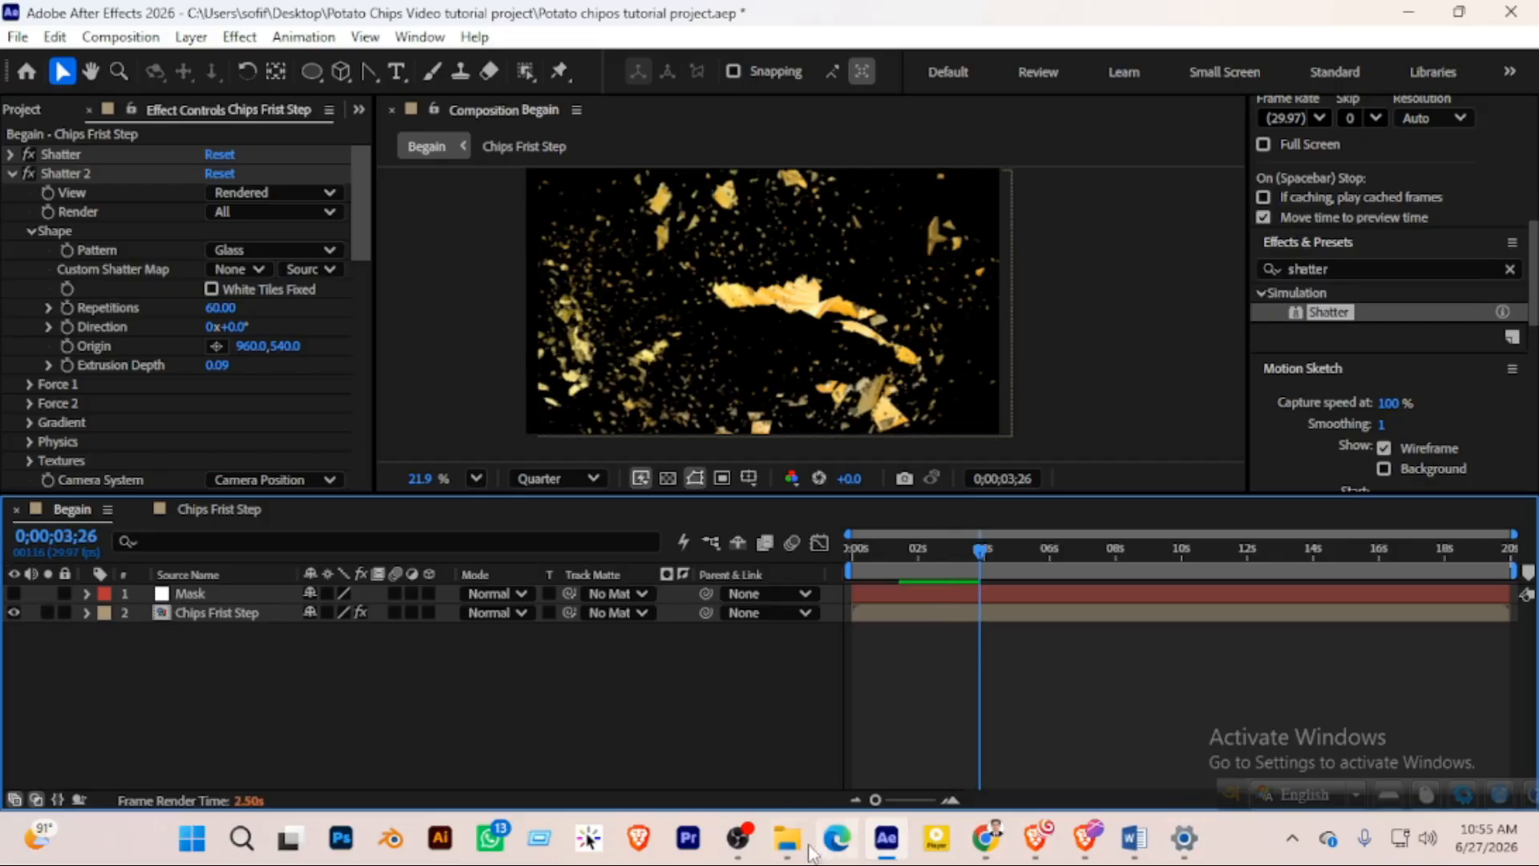
{"action": "left_click", "coordinate": [738, 838]}
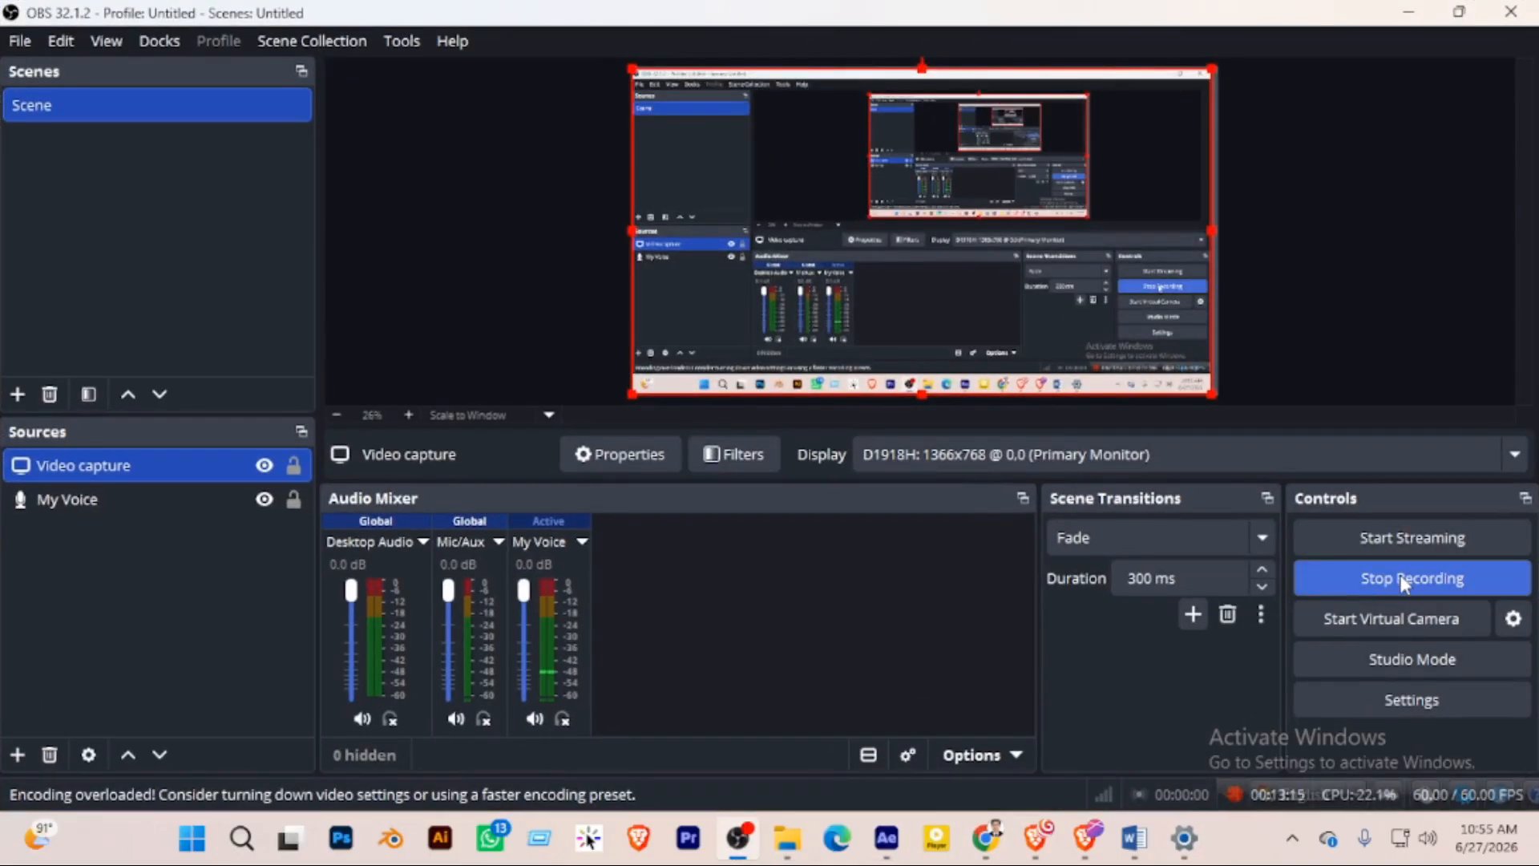
{"action": "left_click", "coordinate": [1367, 579]}
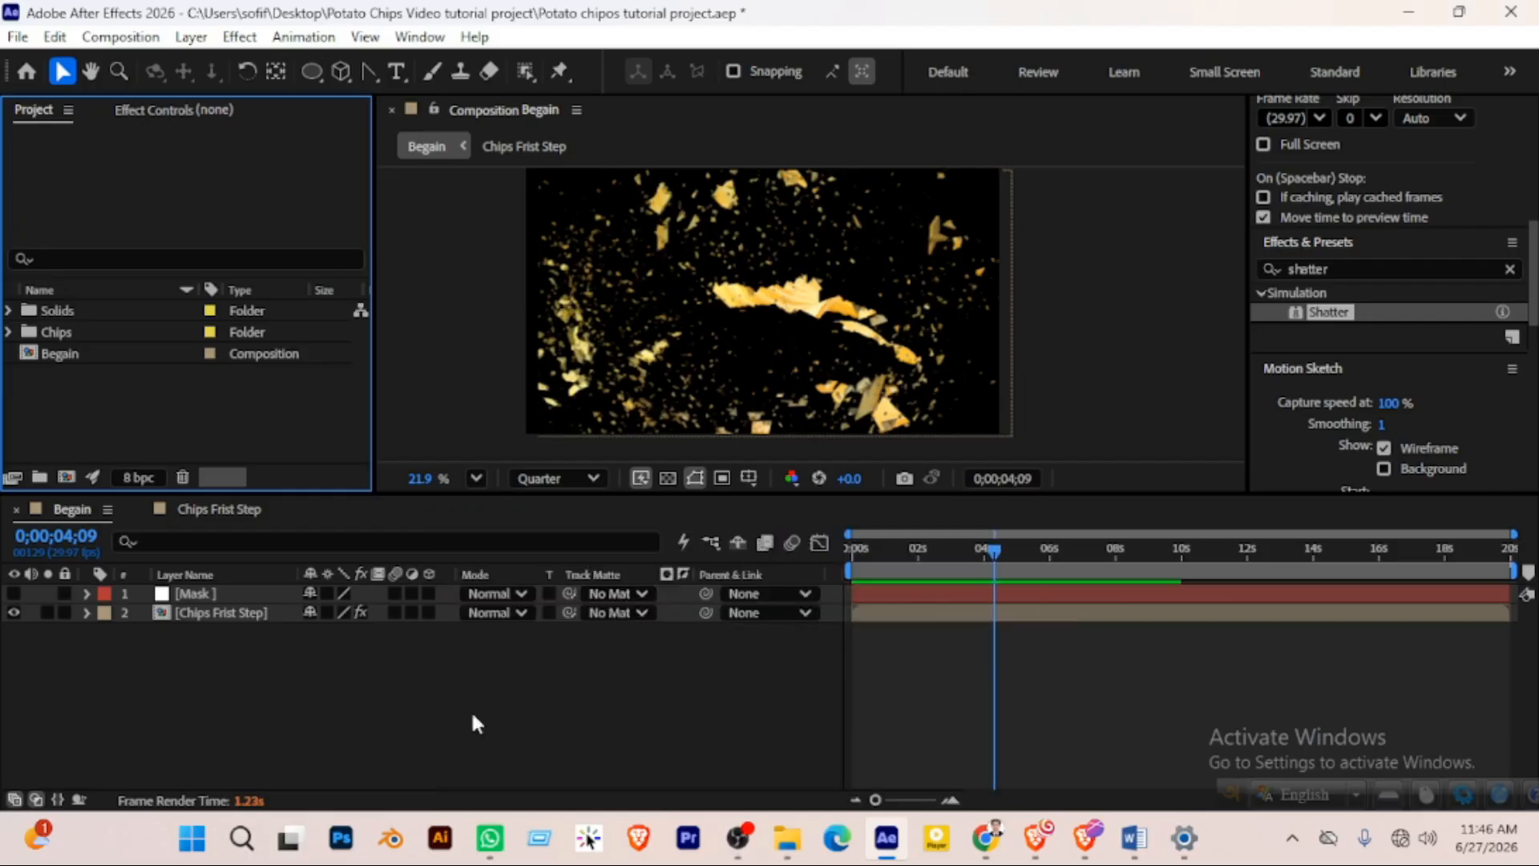
Import Packet.psd from the Chips folder as Composition - Retain Layer Sizes with editable layer styles
{"action": "double_click", "coordinate": [274, 415]}
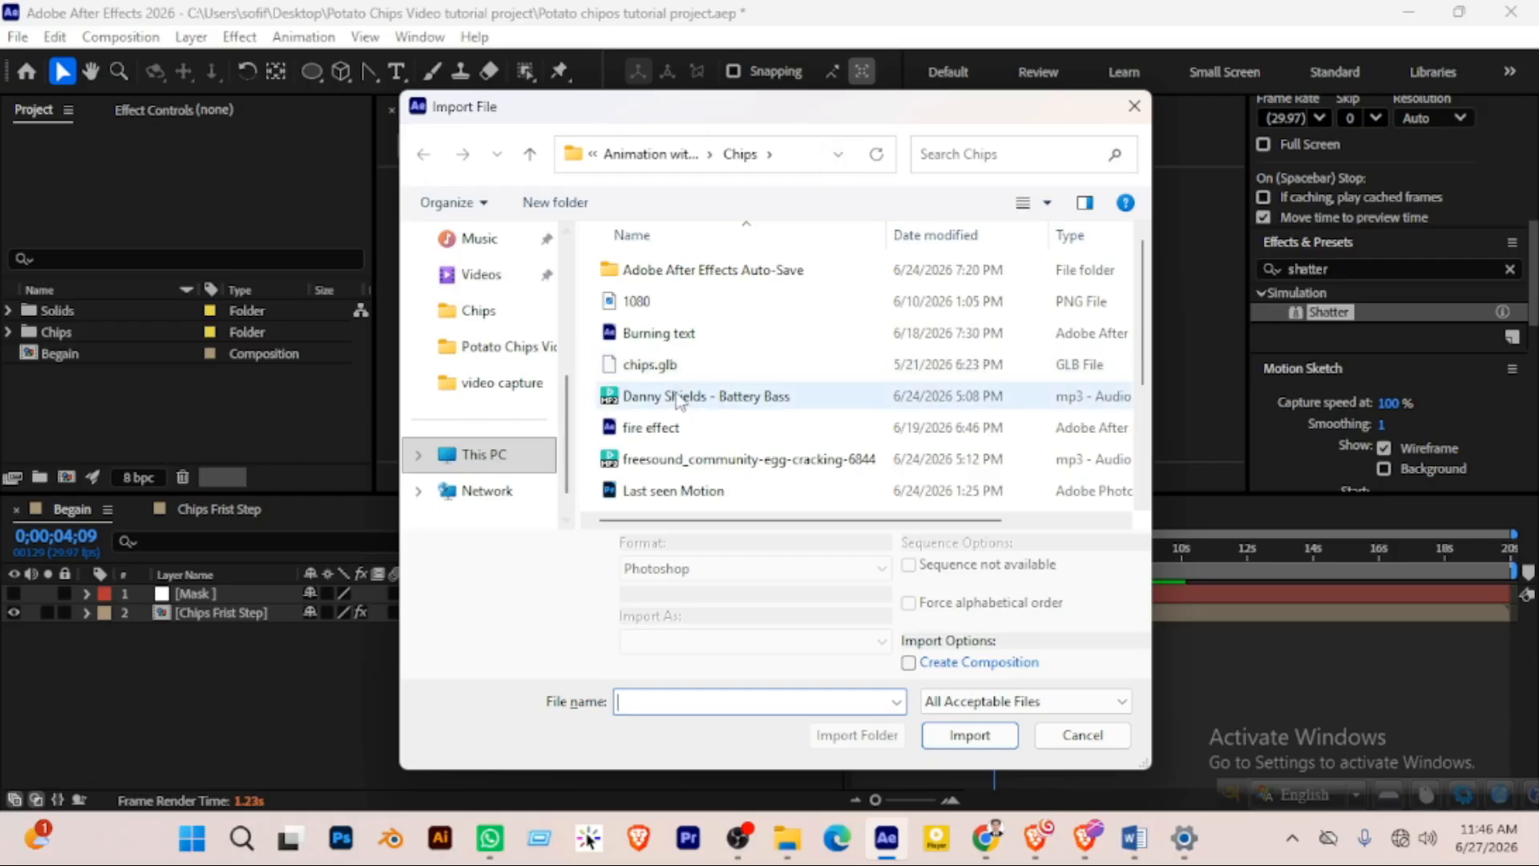
{"action": "scroll", "coordinate": [772, 396], "scroll_direction": "down", "scroll_amount": 2}
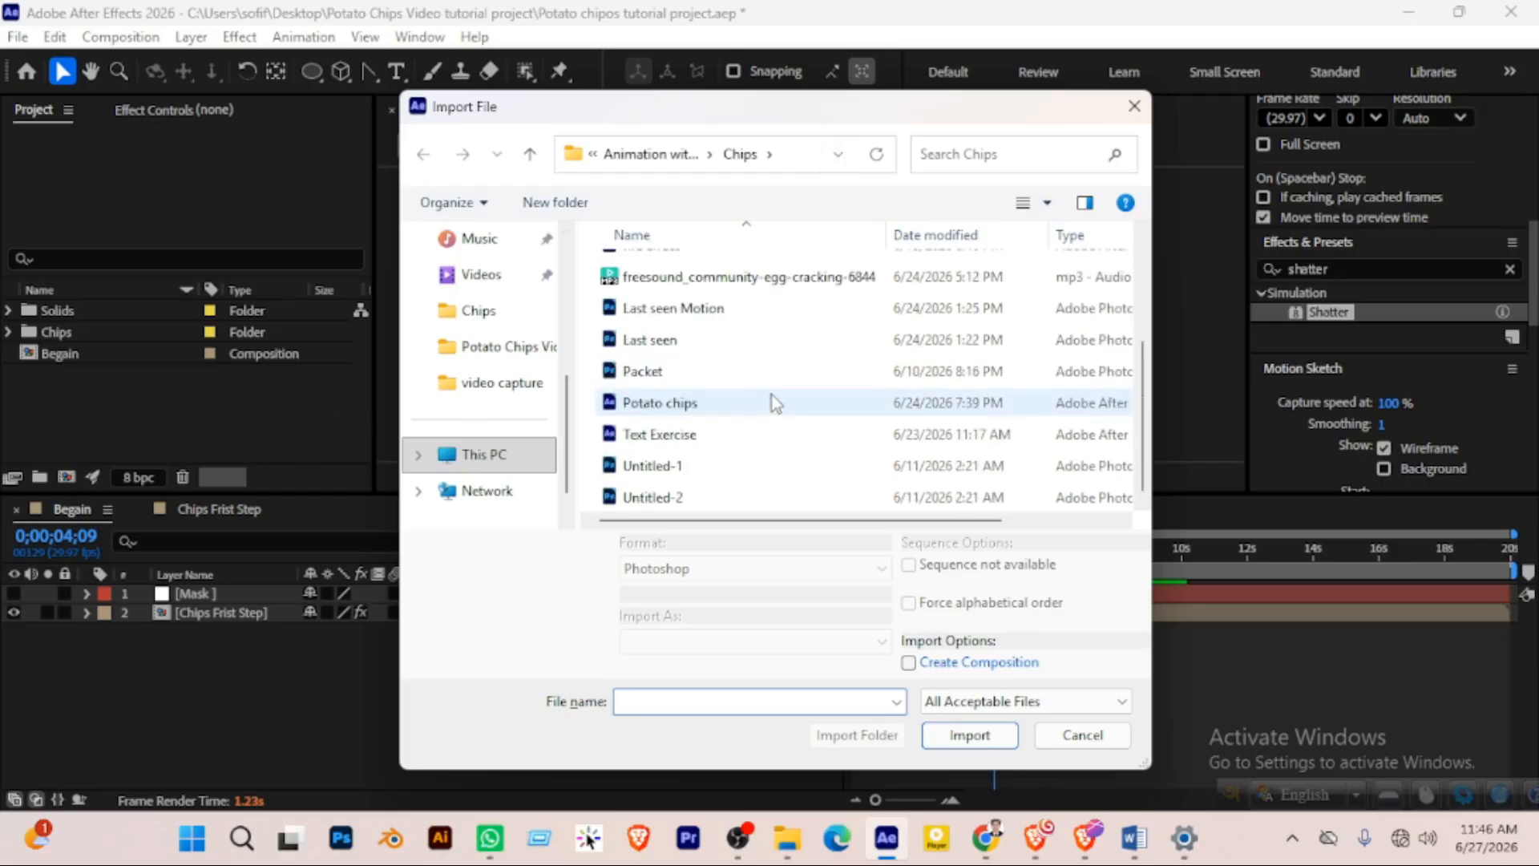
{"action": "left_click", "coordinate": [651, 372]}
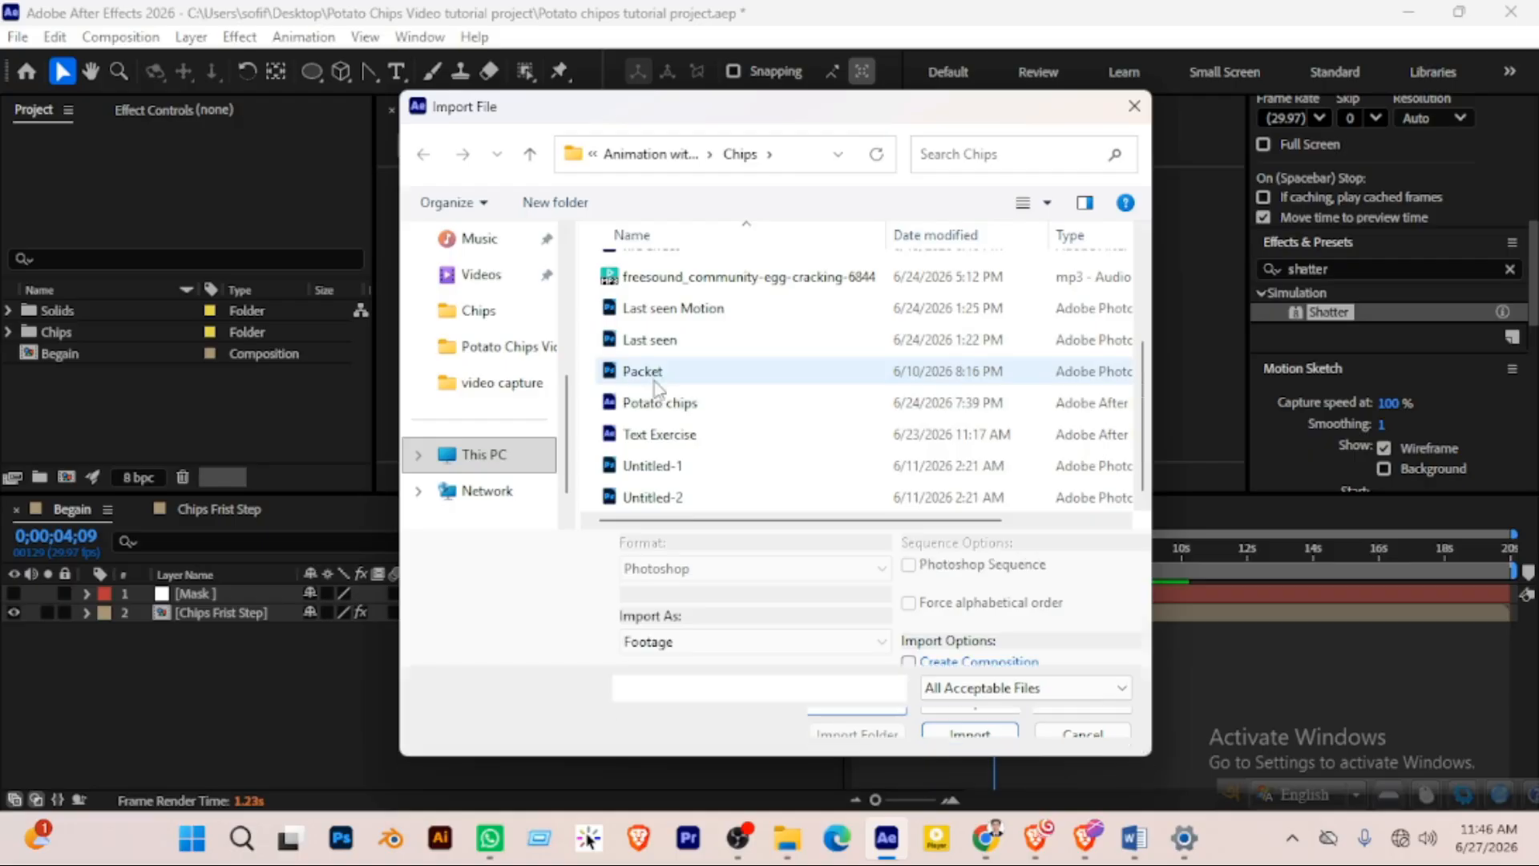
{"action": "left_click", "coordinate": [791, 650]}
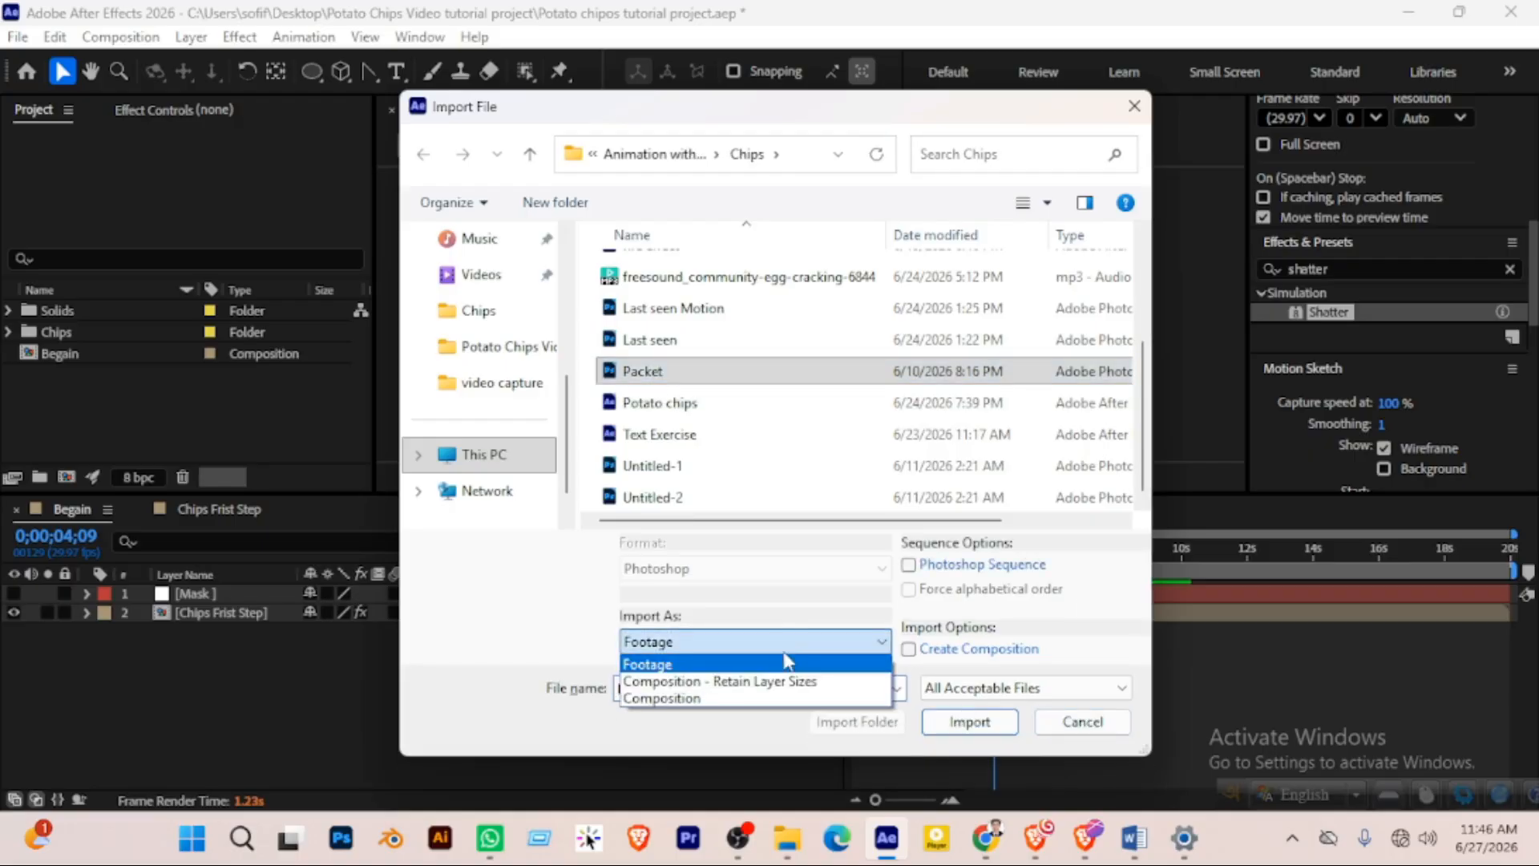
{"action": "left_click", "coordinate": [726, 678]}
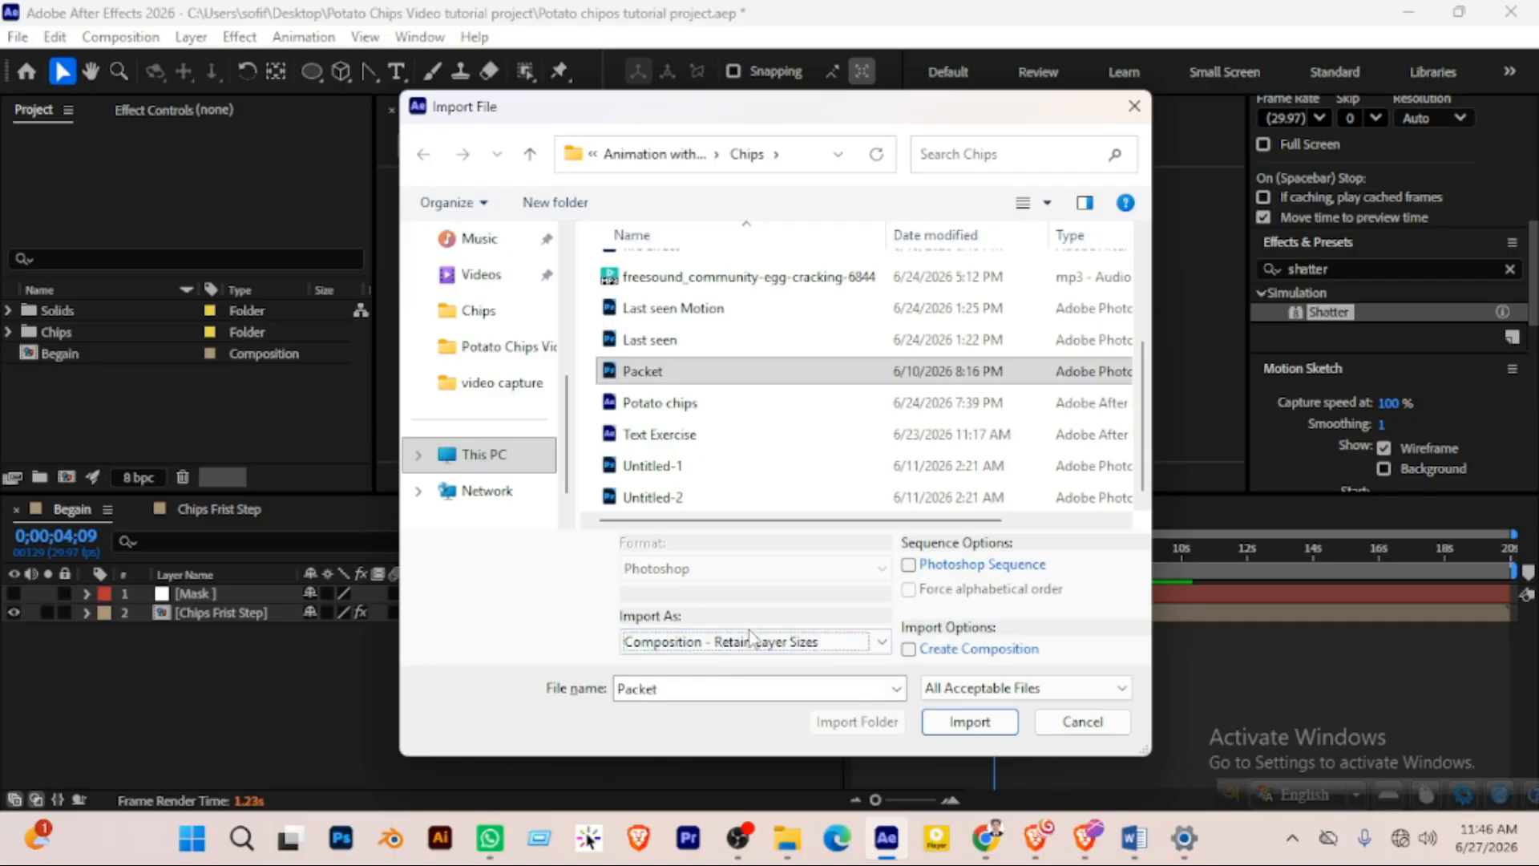
{"action": "left_click", "coordinate": [970, 722]}
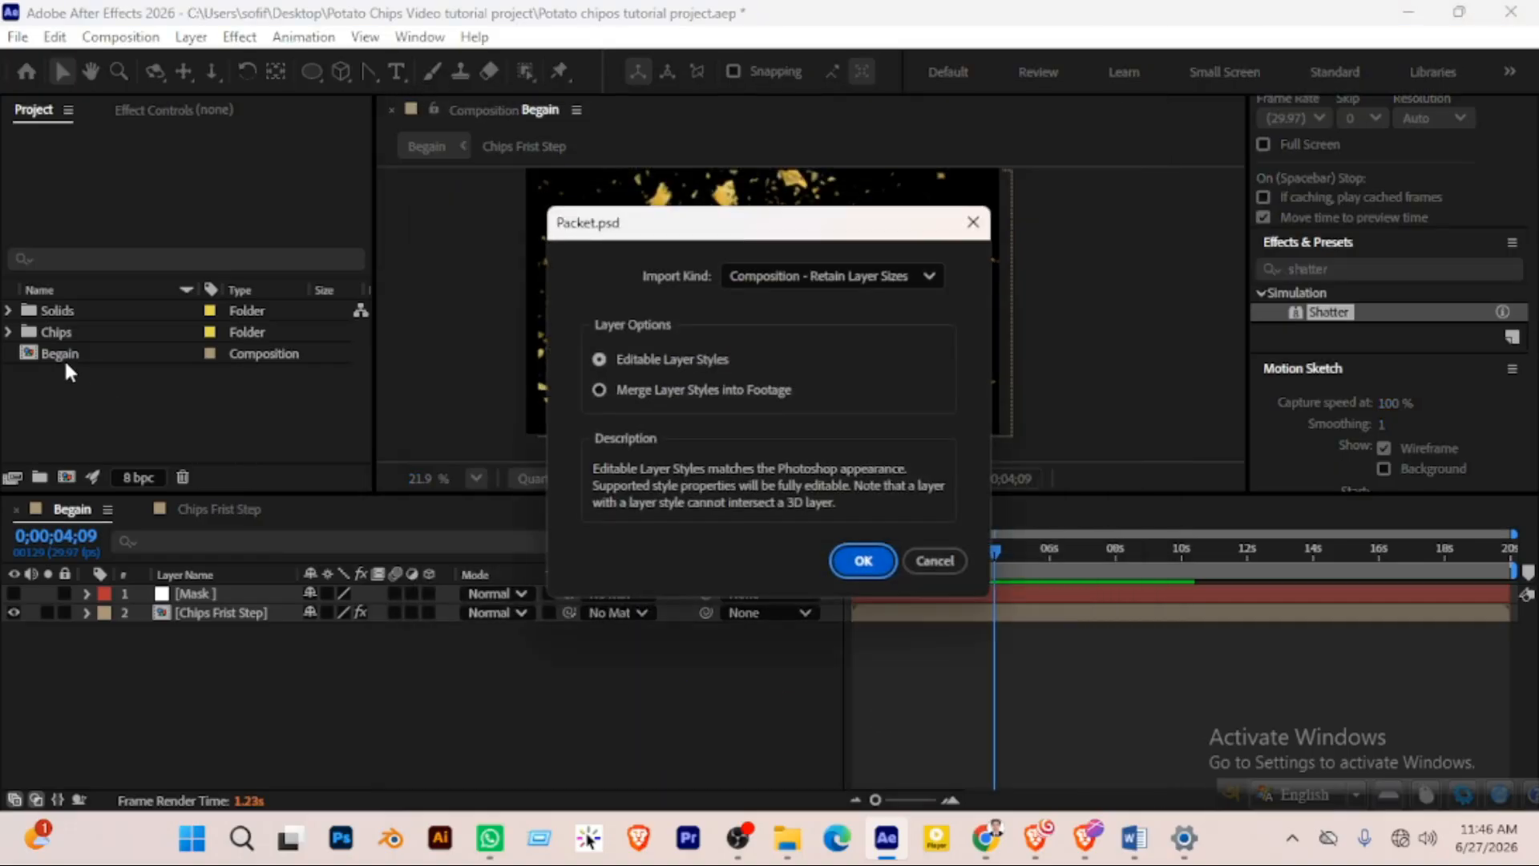
{"action": "left_click", "coordinate": [866, 561]}
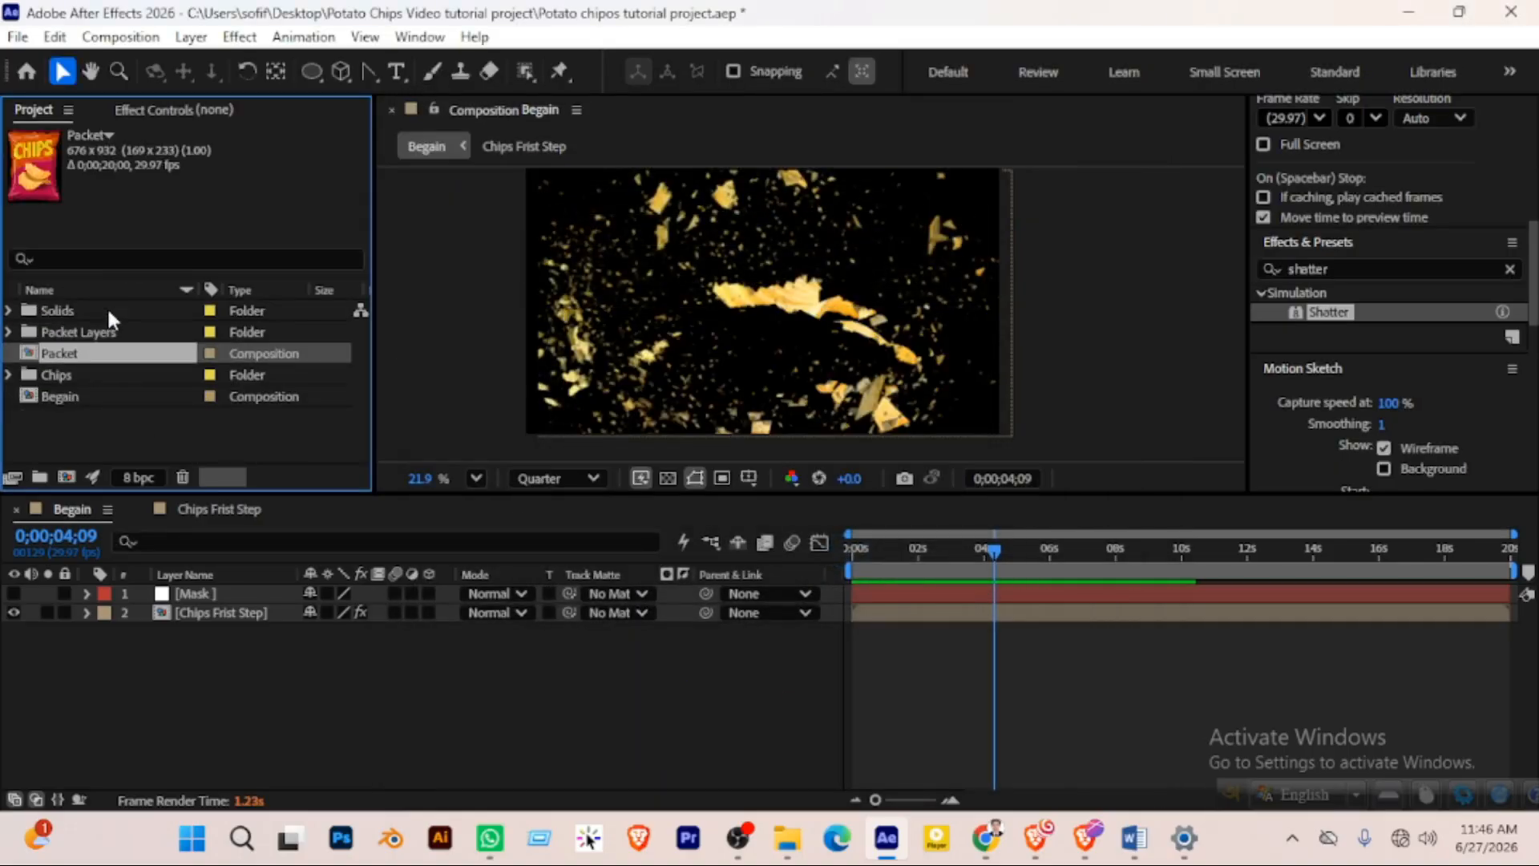
Expand the Packet Layers folder and rename the Layer 1/Packet.psd footage as Yellow
{"action": "left_click", "coordinate": [49, 332]}
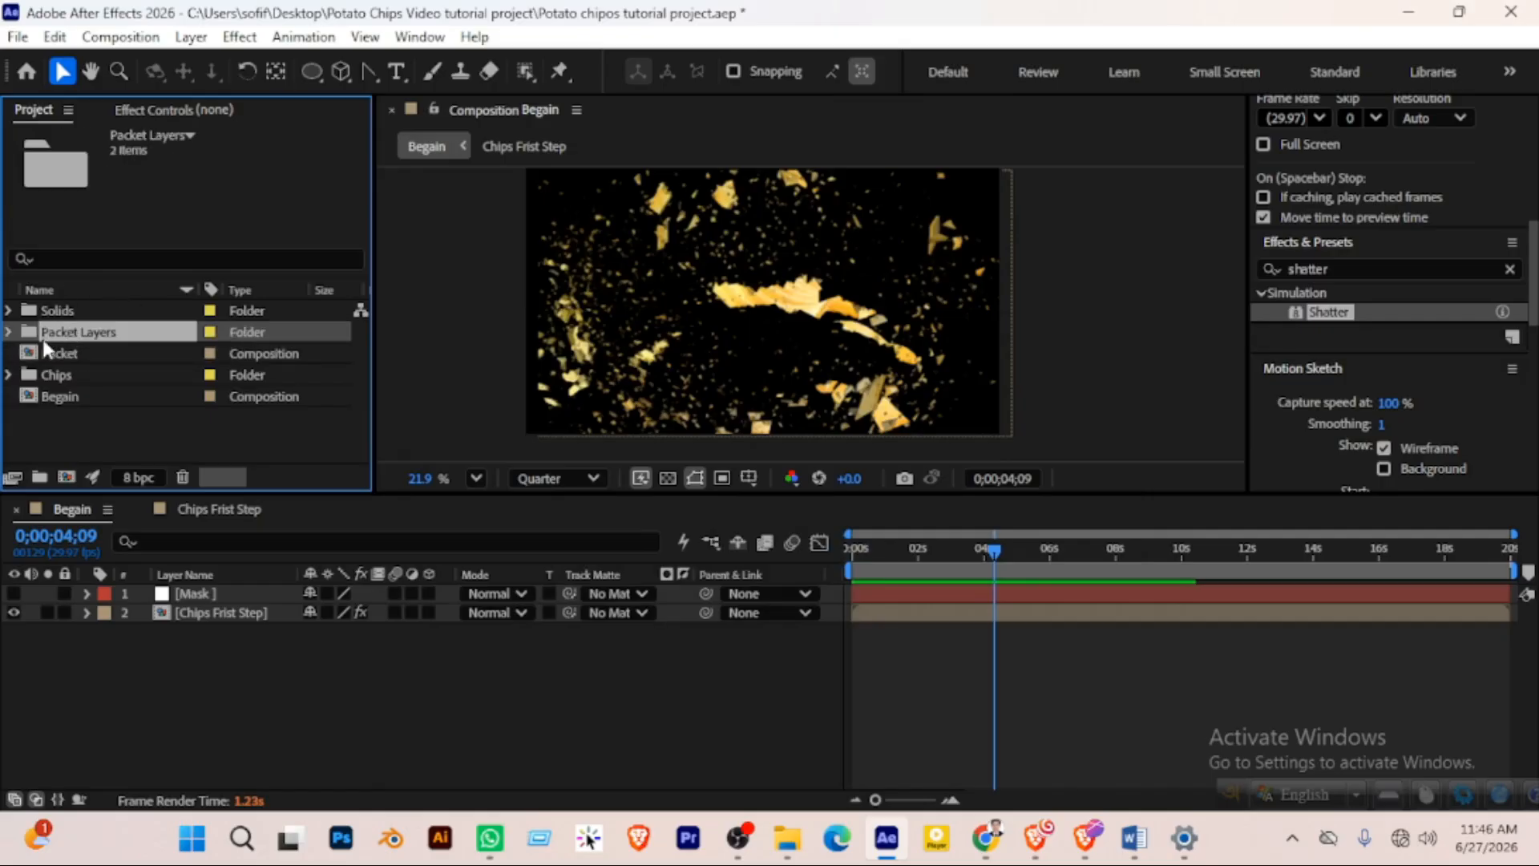
{"action": "left_click", "coordinate": [10, 331]}
{"action": "left_click", "coordinate": [104, 347]}
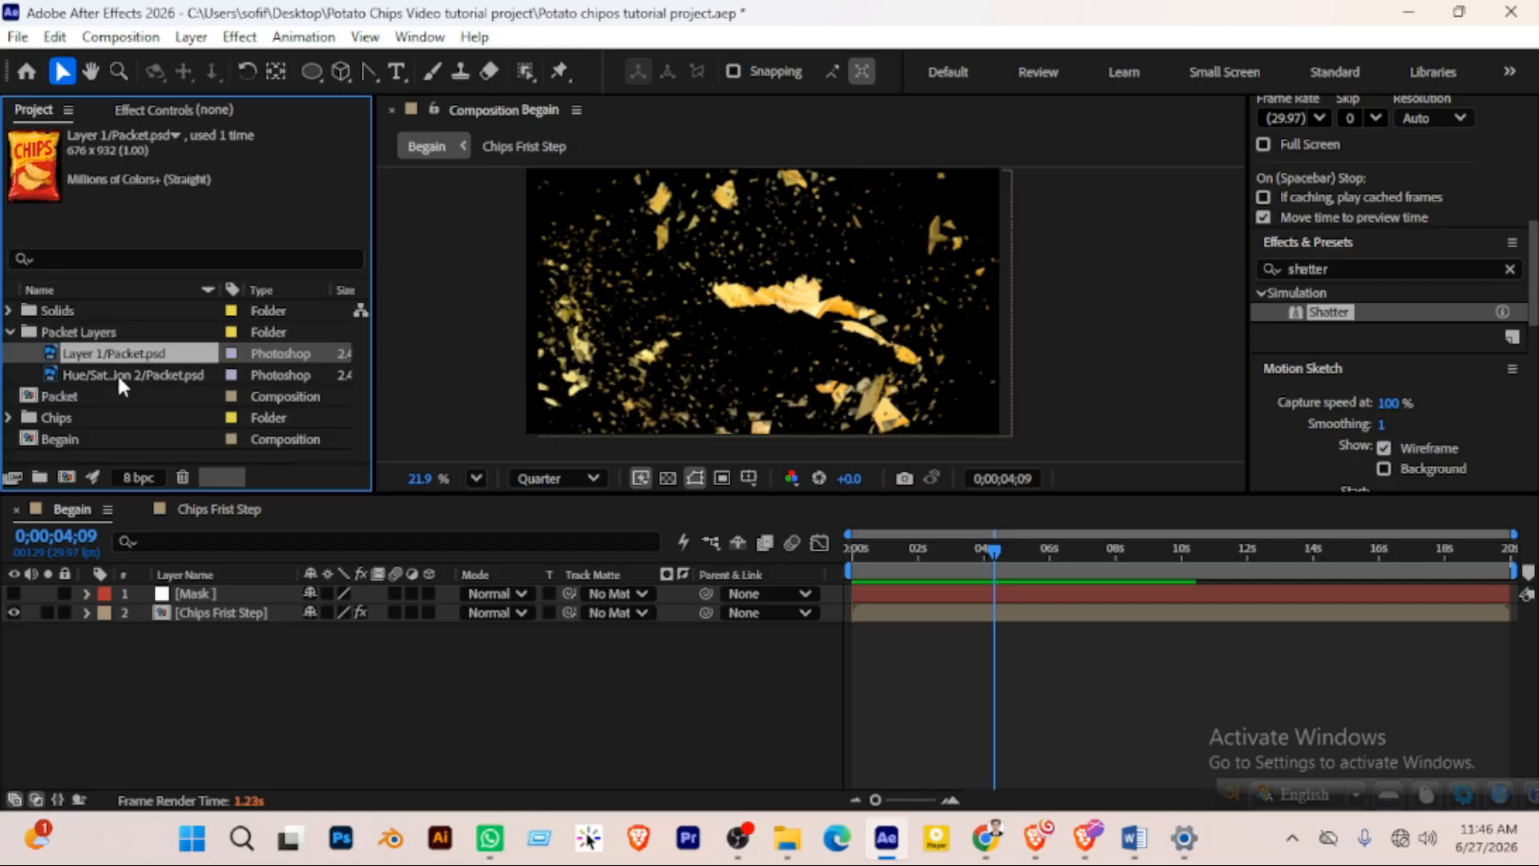
{"action": "key", "text": "Return"}
{"action": "type", "text": "Yell-Ow"}
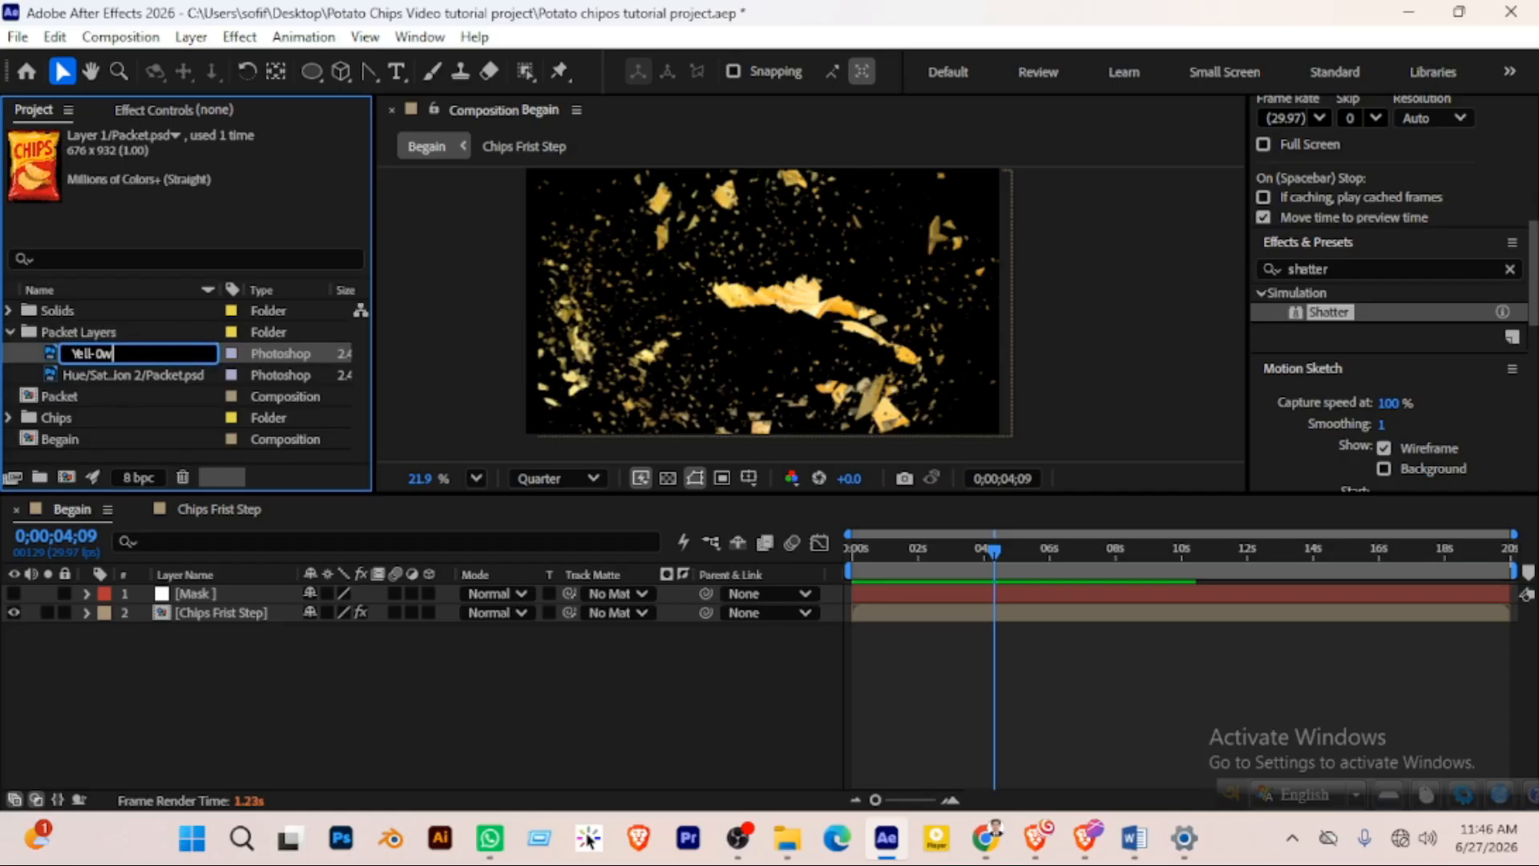
{"action": "key", "text": "BackSpace"}
{"action": "key", "text": "BackSpace"}
{"action": "key", "text": "BackSpace"}
{"action": "type", "text": "ow"}
Rename the Hue/Saturation 2/Packet.psd footage as Red
{"action": "left_click", "coordinate": [189, 368]}
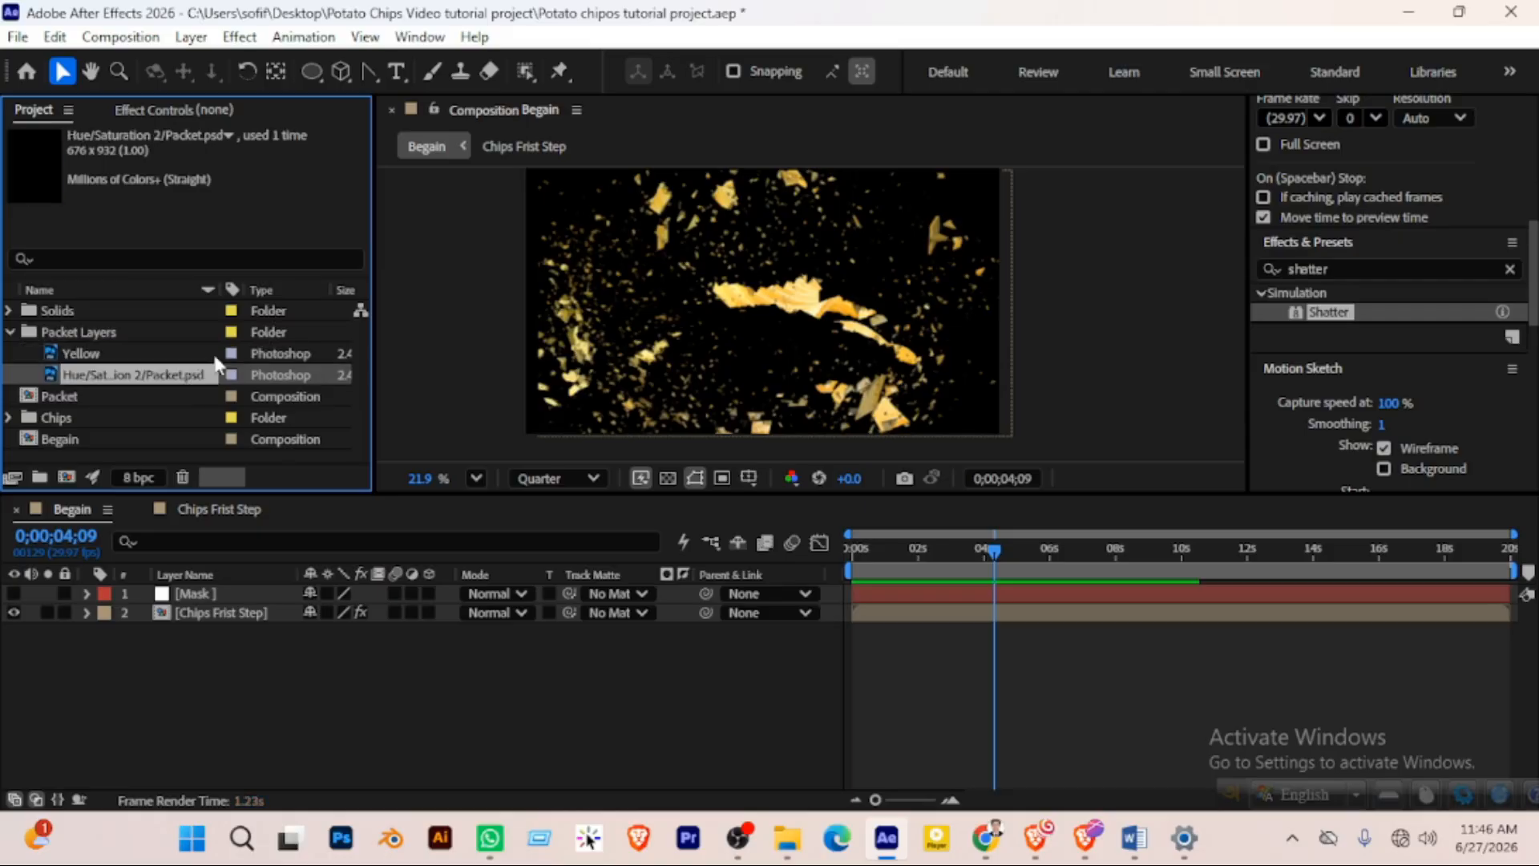
{"action": "key", "text": "Return"}
{"action": "type", "text": "Red"}
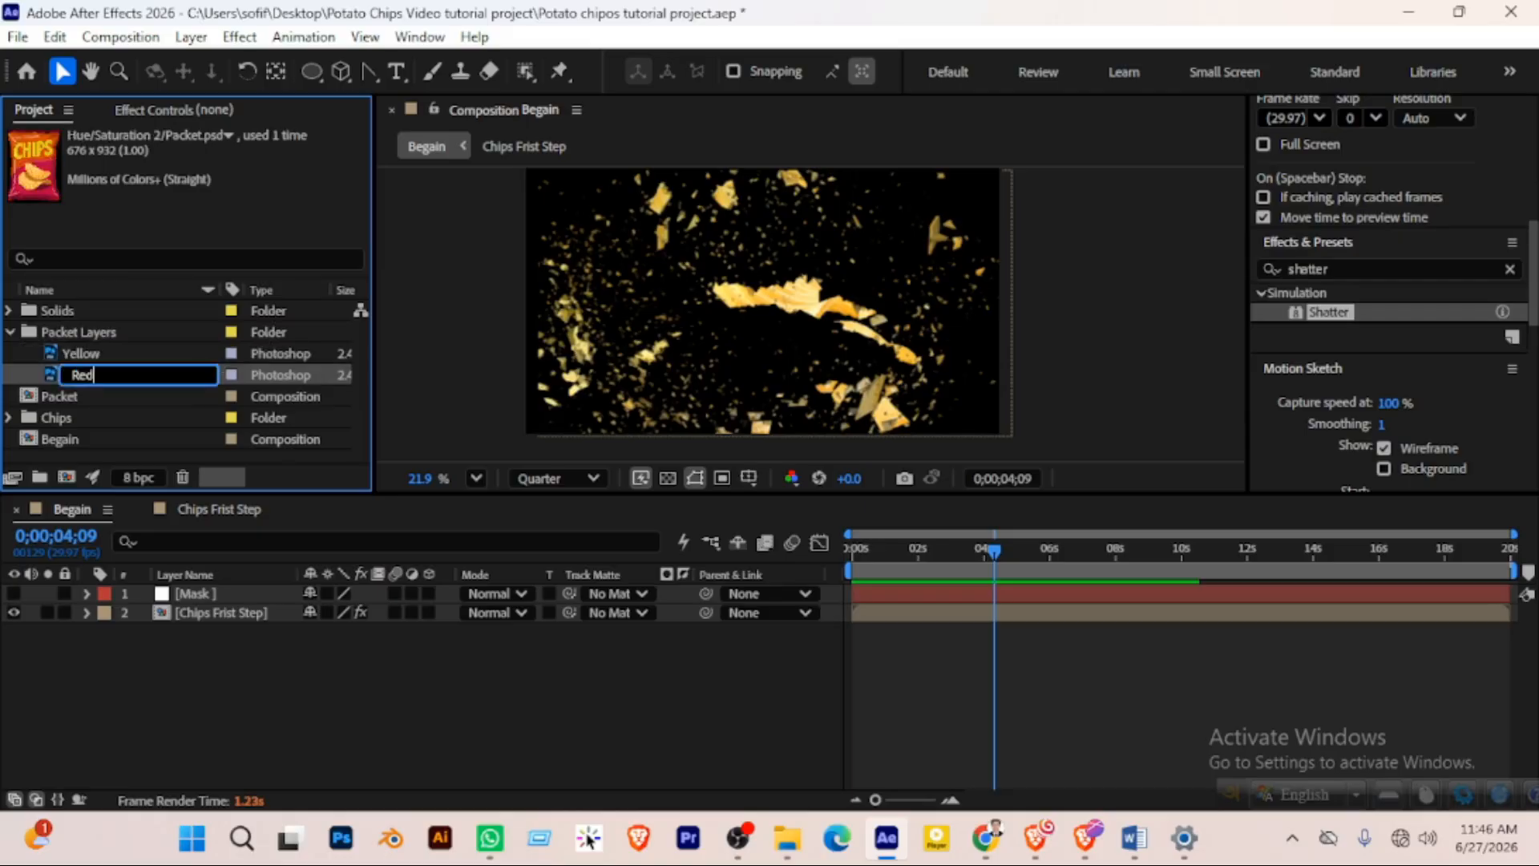
{"action": "key", "text": "Return"}
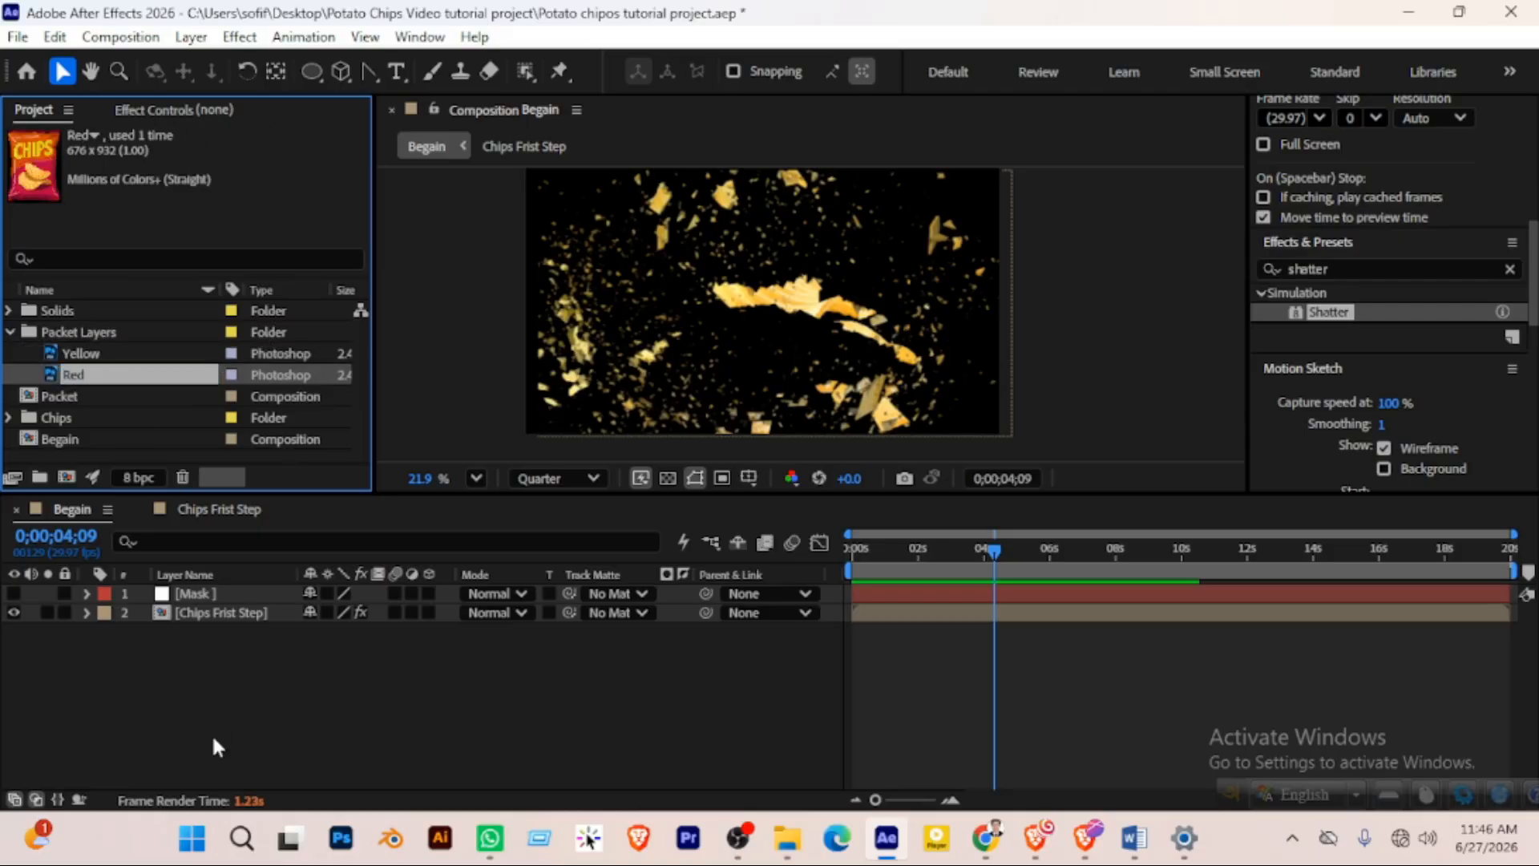
Create a 1920x1080, 29.97 fps composition named Packet Motion with a duration of 0;00;20;00
{"action": "left_click", "coordinate": [136, 362]}
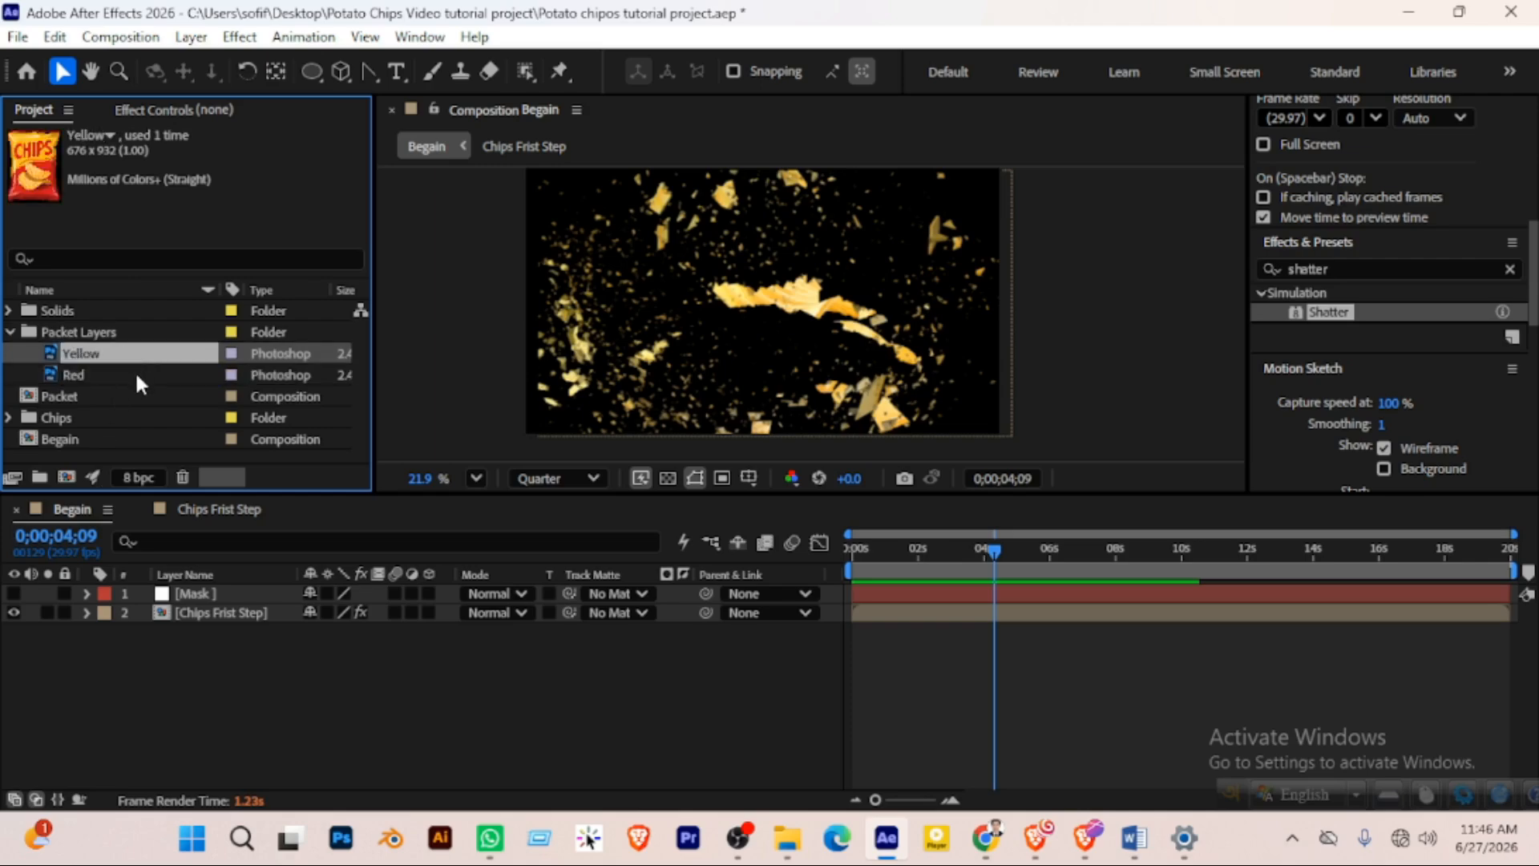
{"action": "left_click", "coordinate": [122, 380], "text": "shift"}
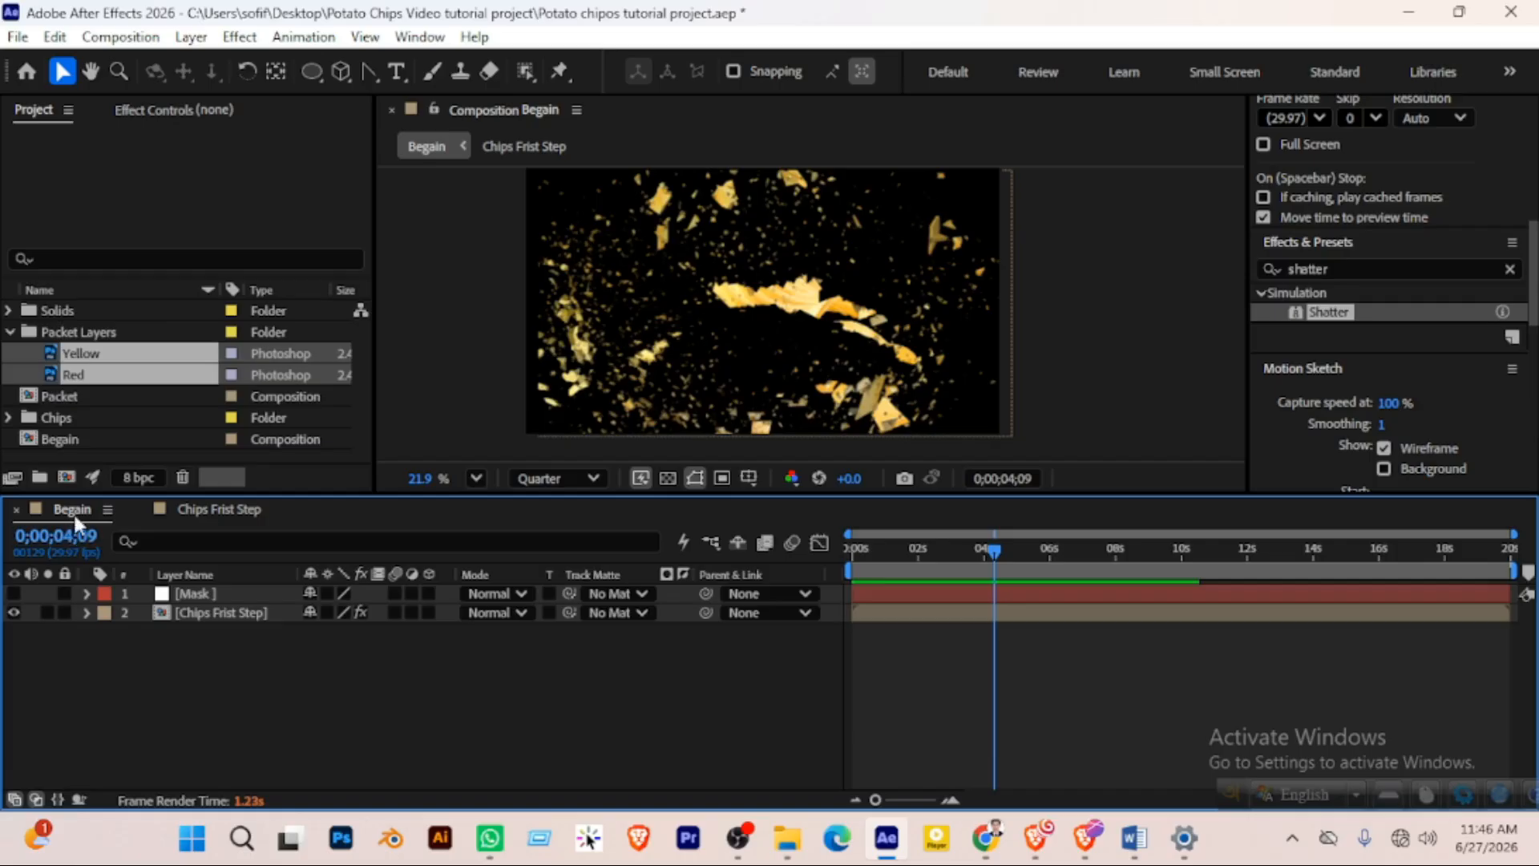
{"action": "left_click", "coordinate": [67, 478]}
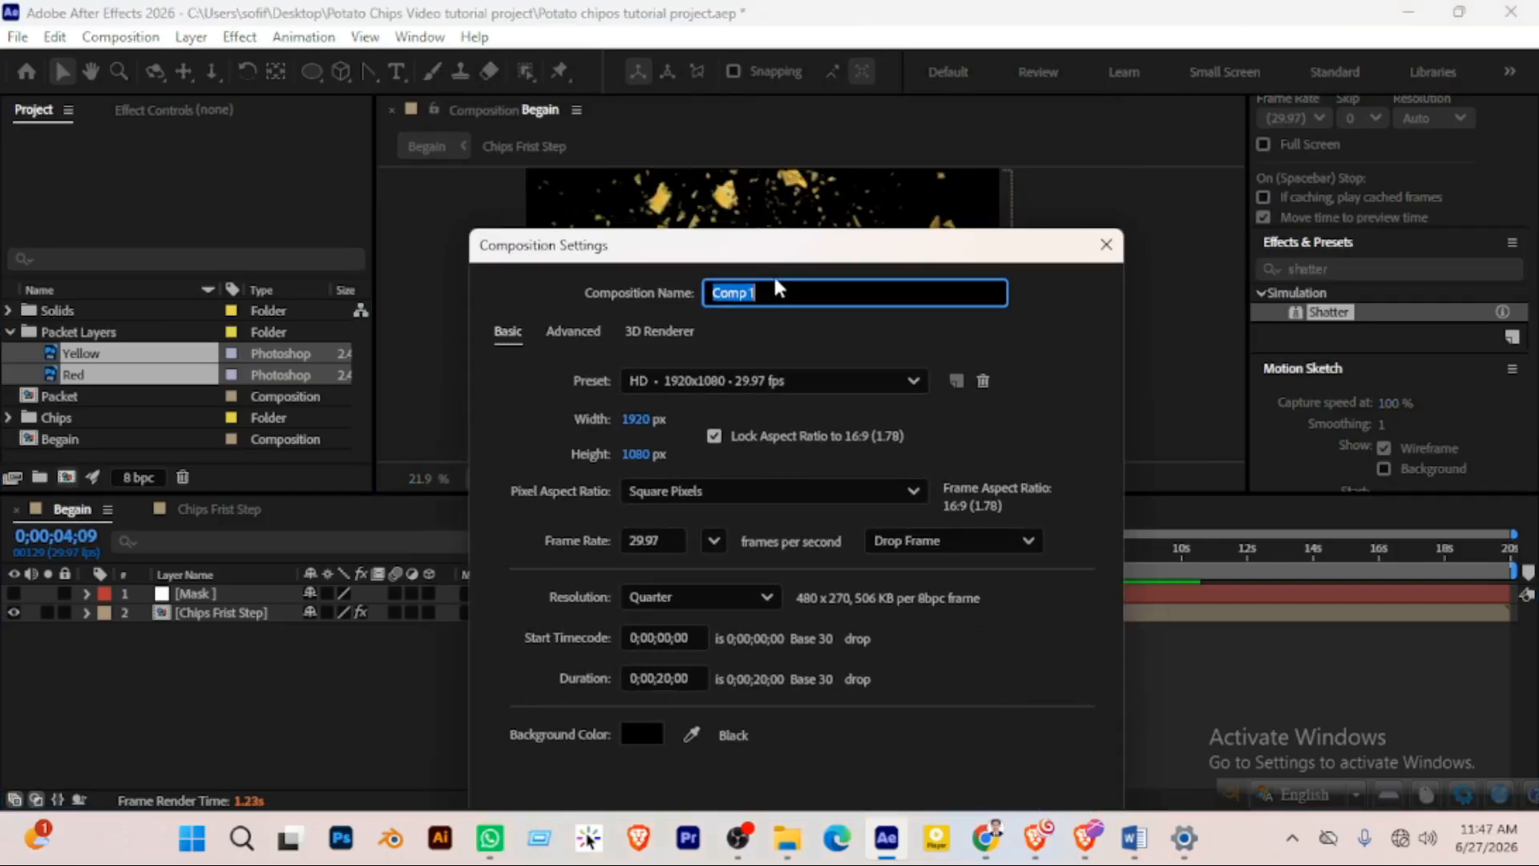
{"action": "type", "text": "Packet animation"}
{"action": "key", "text": "ctrl+shift+Left"}
{"action": "type", "text": "Motion"}
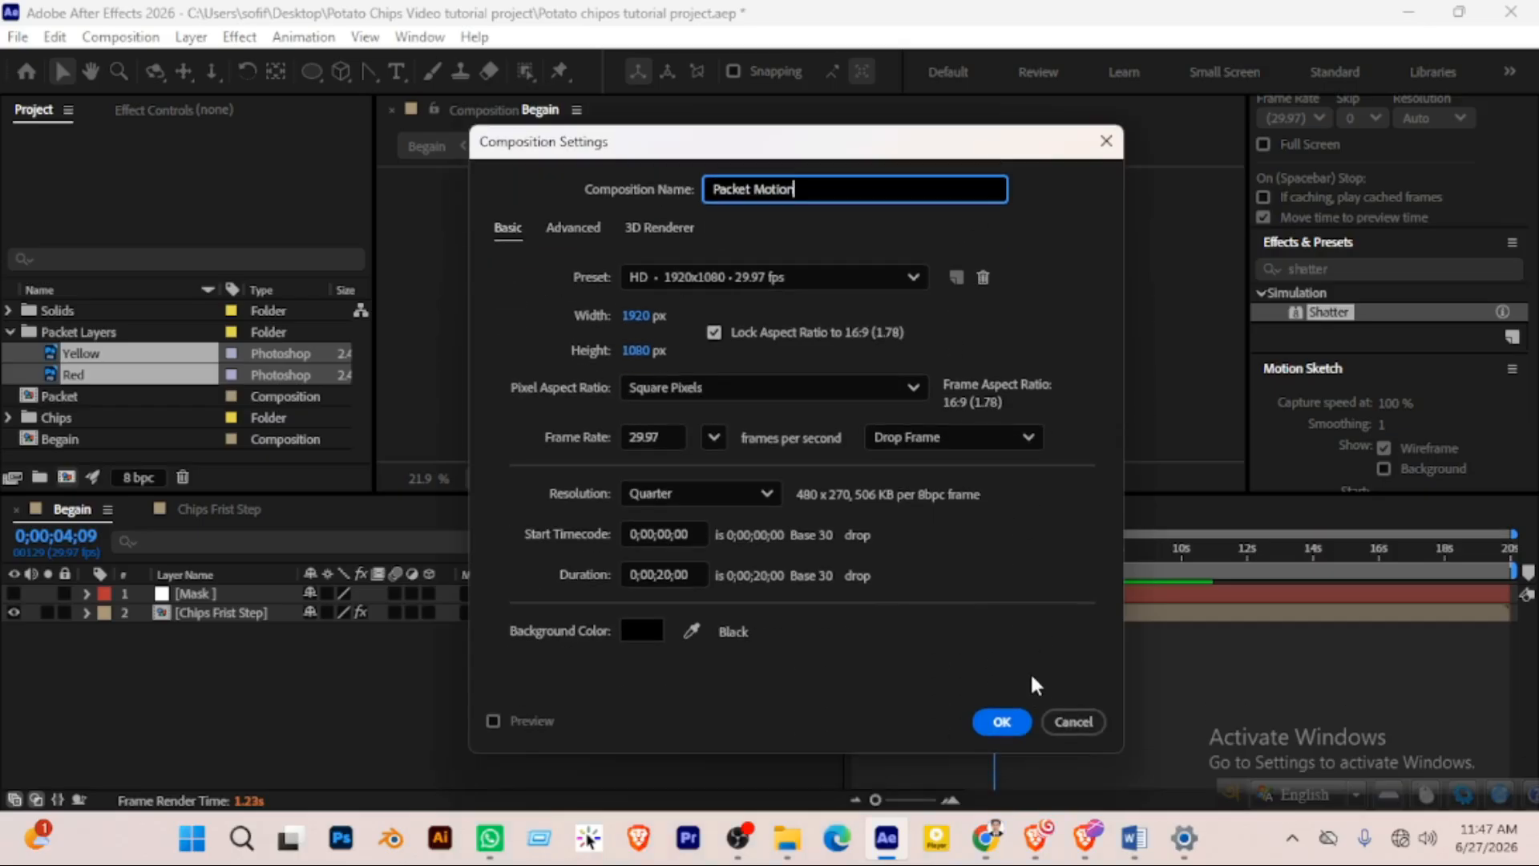
{"action": "left_click", "coordinate": [994, 731]}
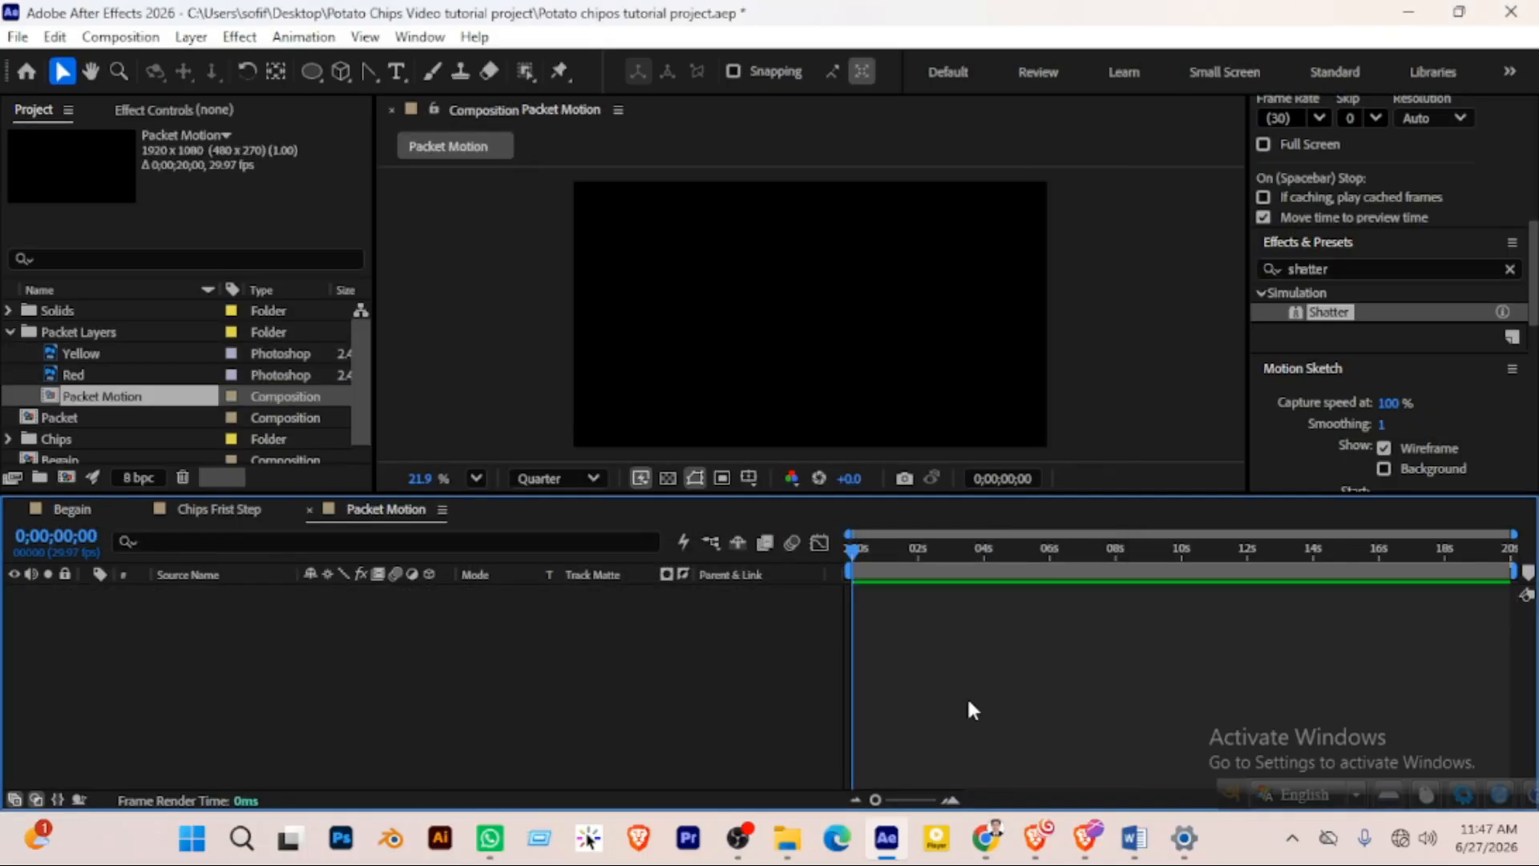
Add the Yellow and Red footage as layers to the Packet Motion composition, with Yellow above Red
{"action": "left_click", "coordinate": [75, 354]}
{"action": "left_click", "coordinate": [79, 374], "text": "shift"}
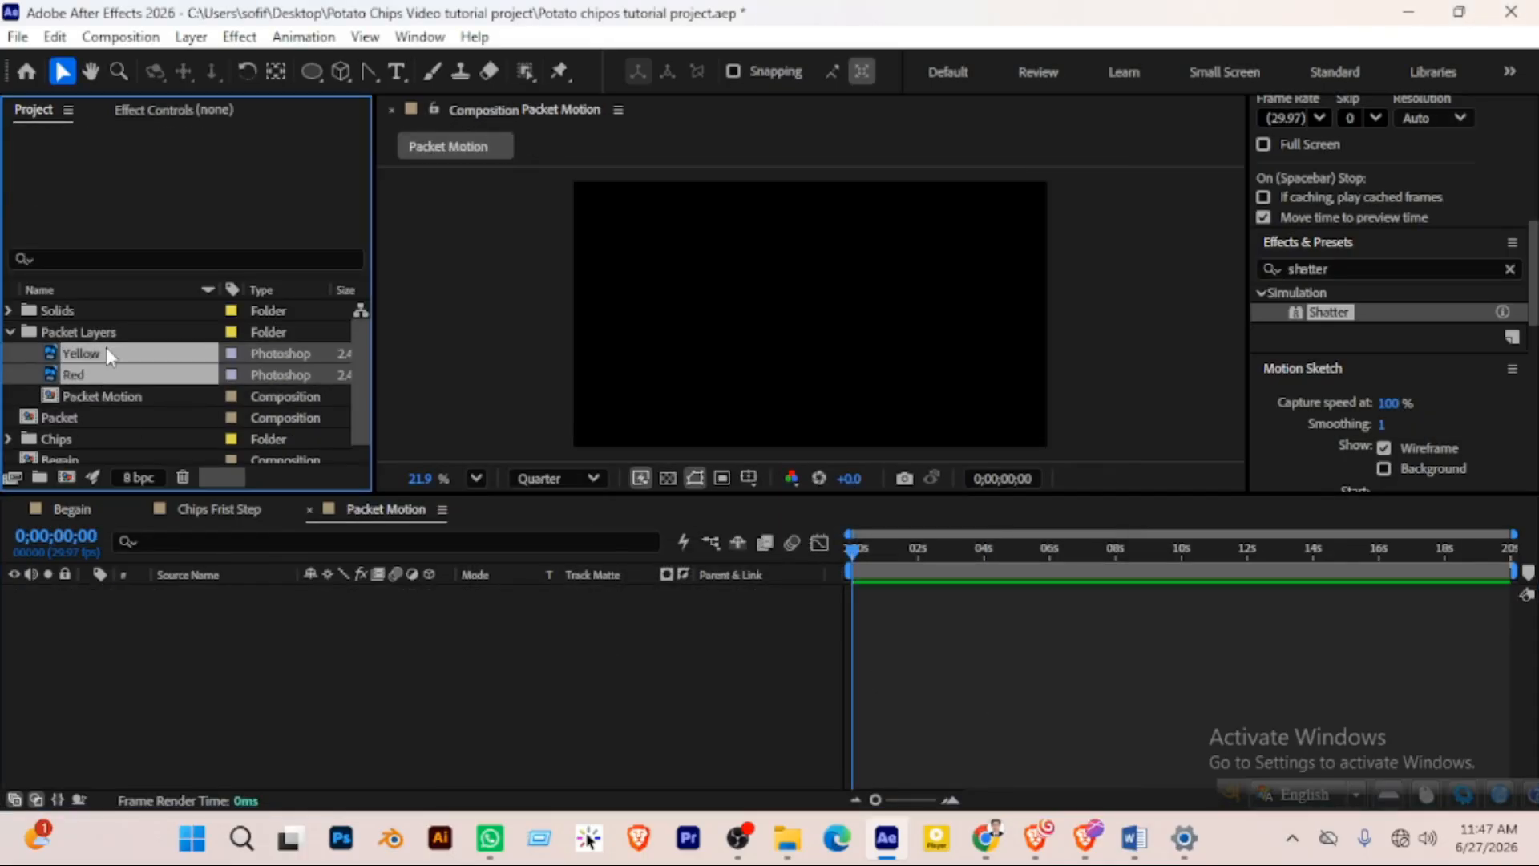
{"action": "left_click_drag", "start_coordinate": [107, 356], "coordinate": [178, 695]}
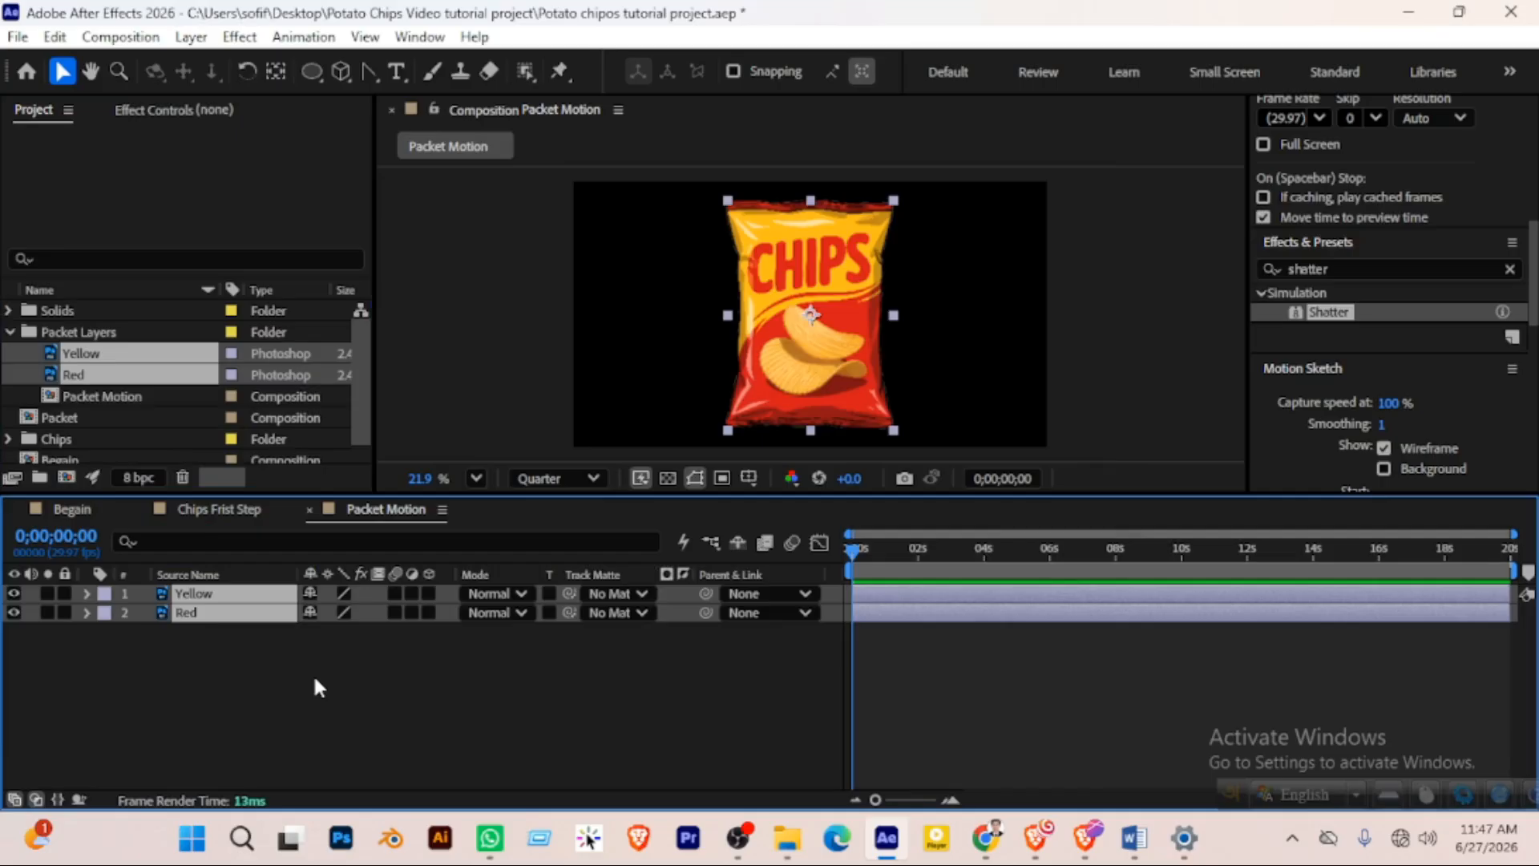
{"action": "left_click", "coordinate": [321, 680]}
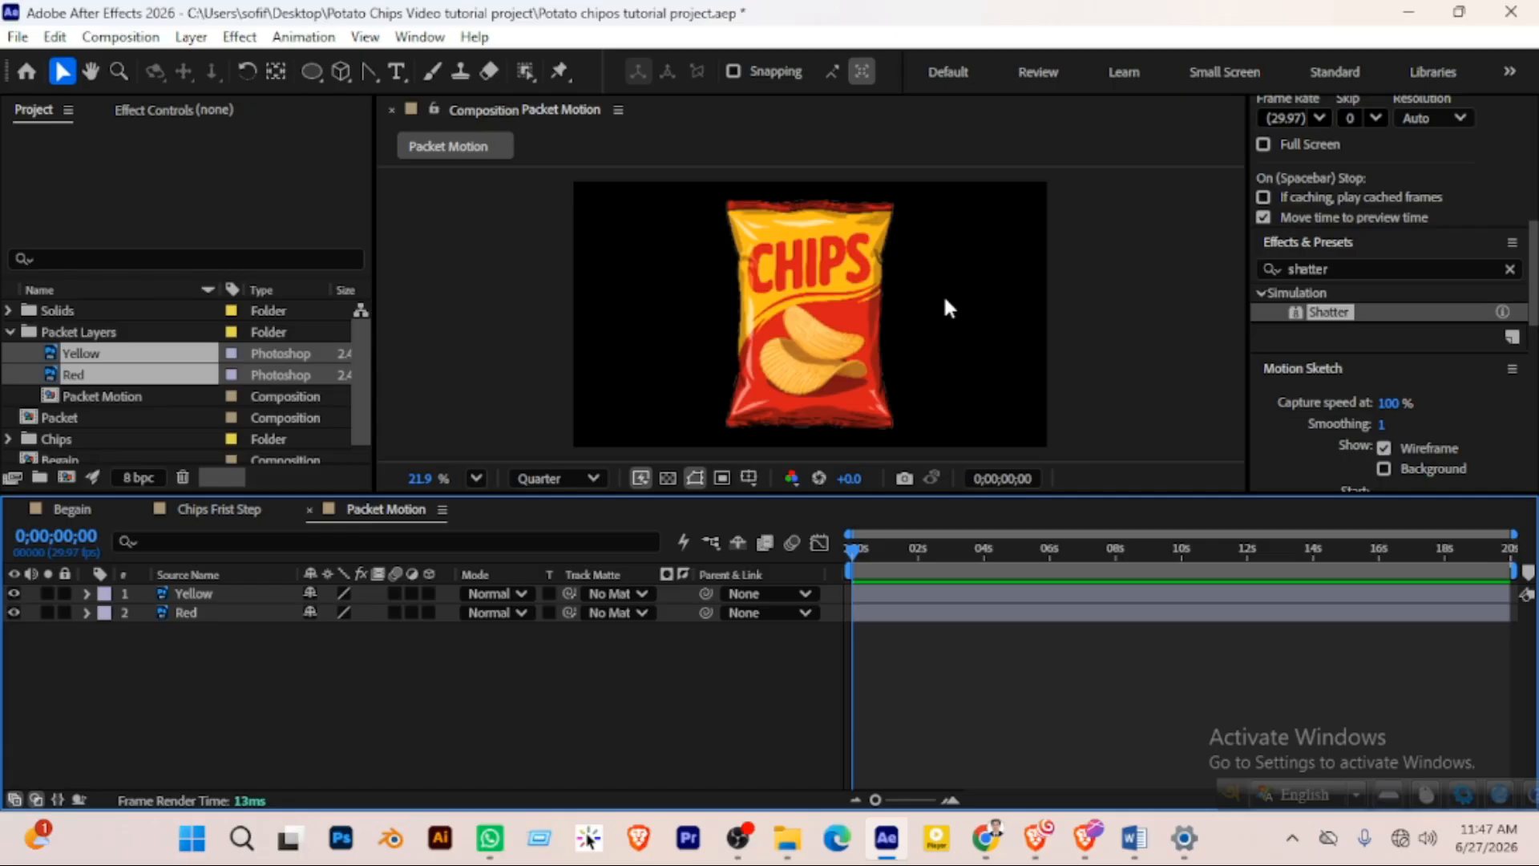
{"action": "scroll", "coordinate": [946, 295], "scroll_direction": "down", "scroll_amount": 1}
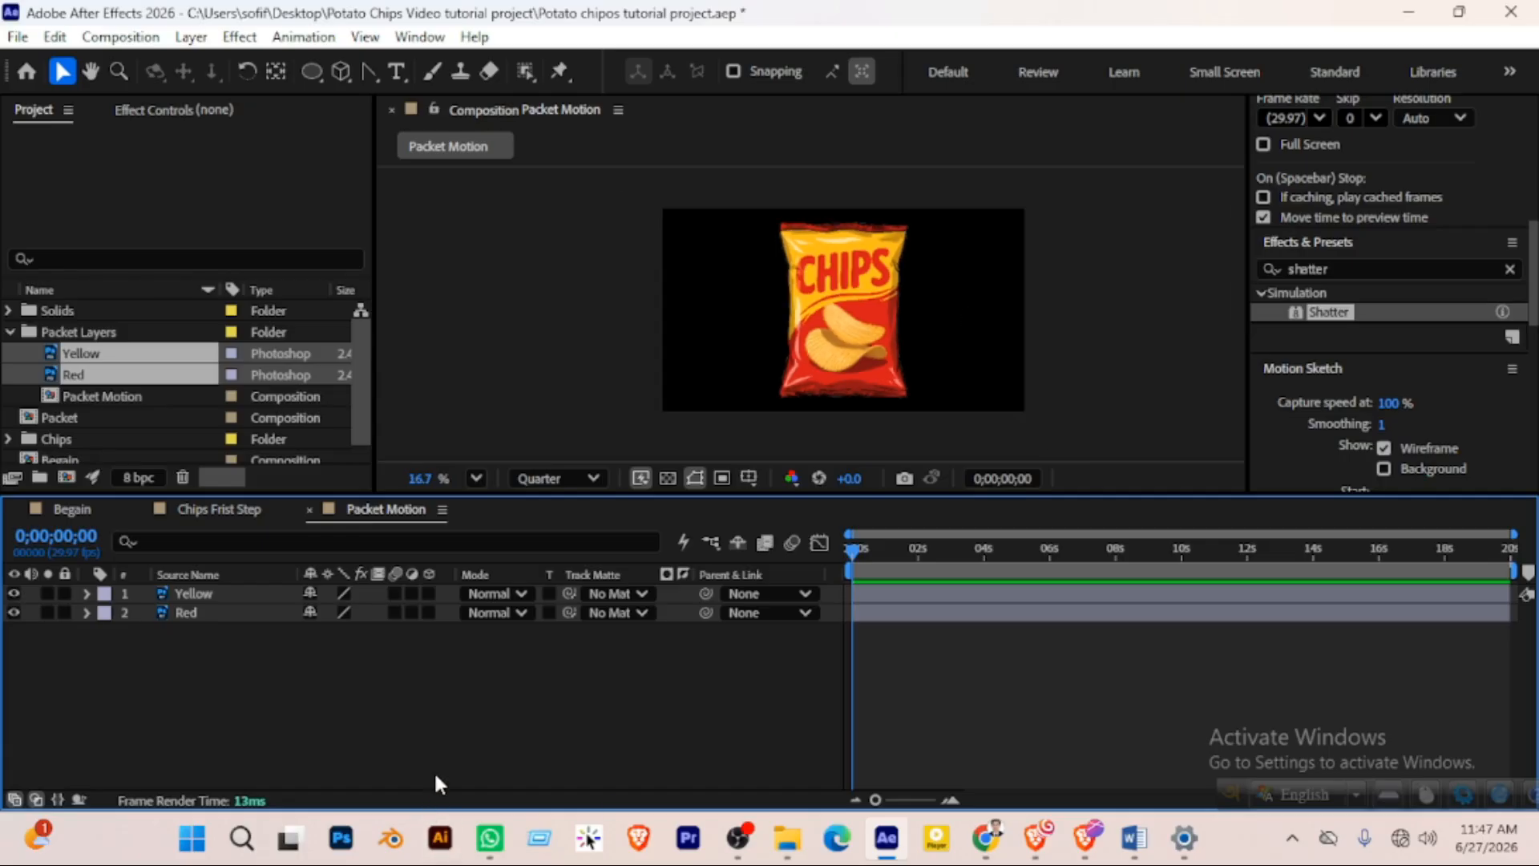
{"action": "left_click", "coordinate": [857, 337]}
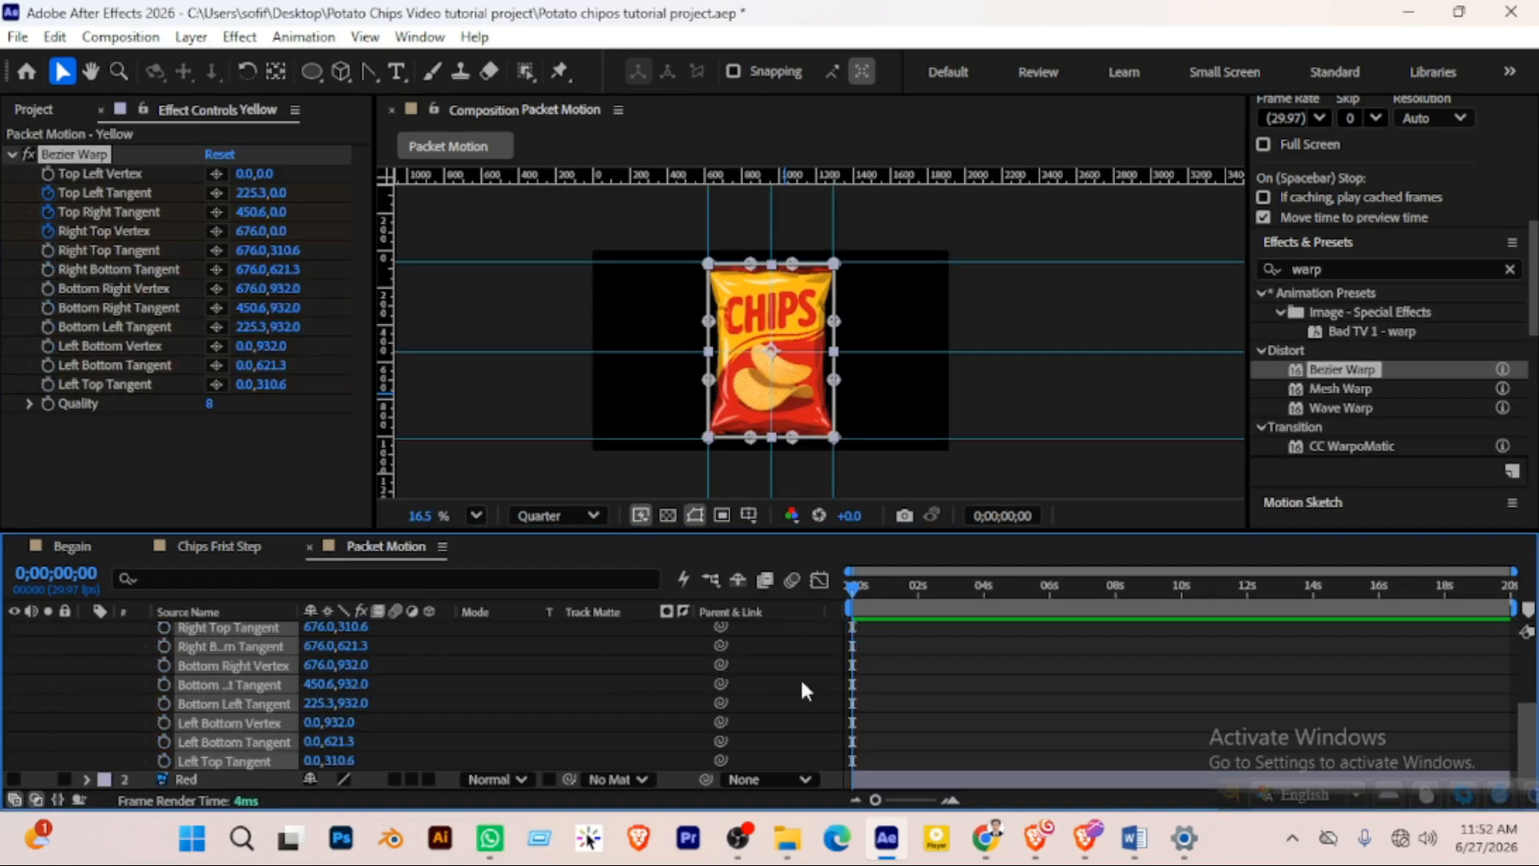
Delete the Bezier Warp effect from the Yellow layer
{"action": "left_click", "coordinate": [805, 691]}
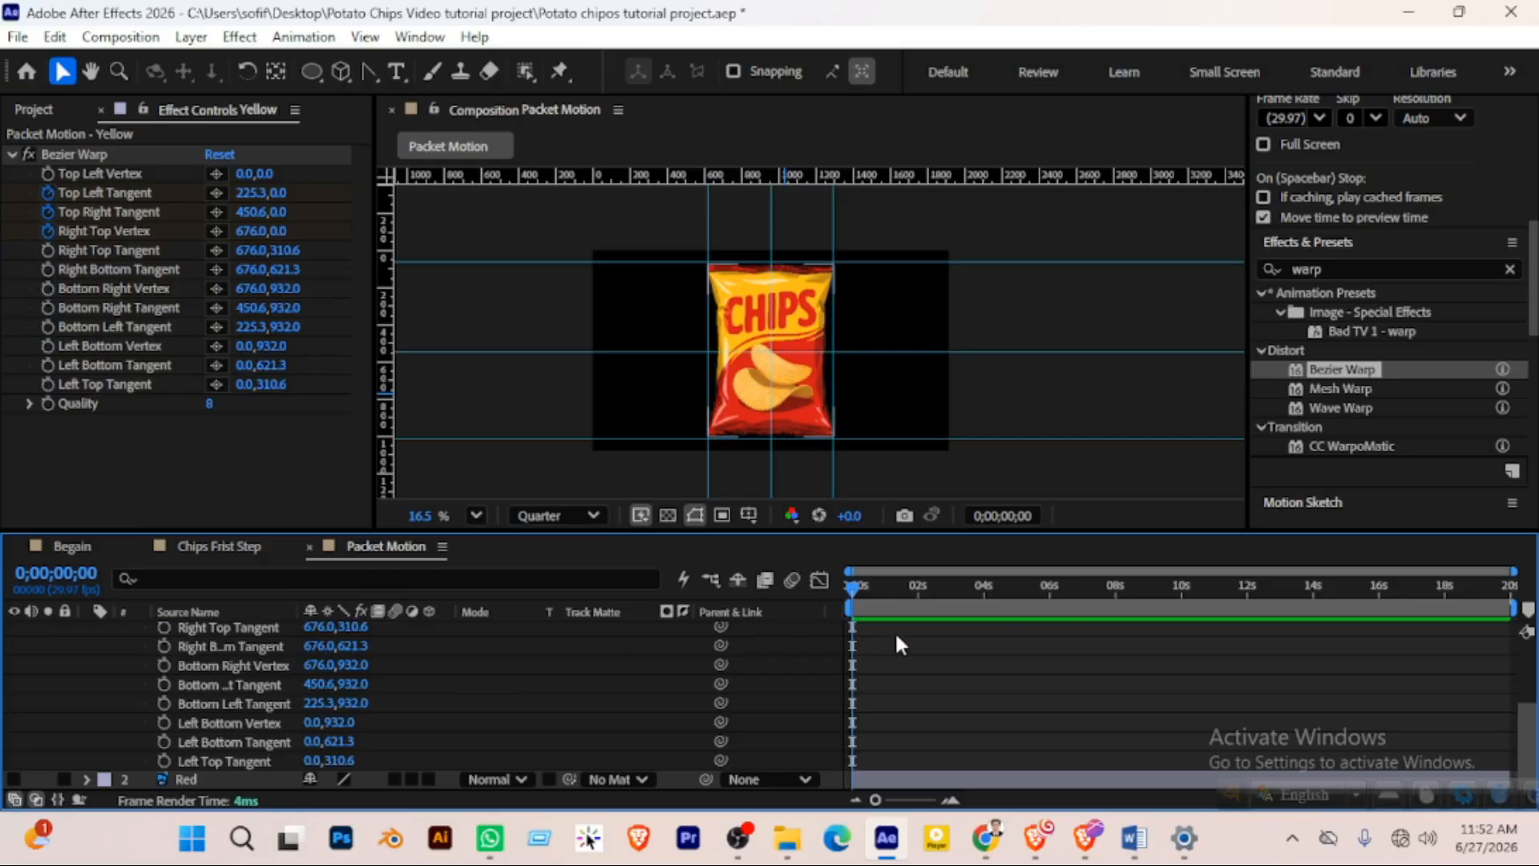
{"action": "left_click", "coordinate": [68, 155]}
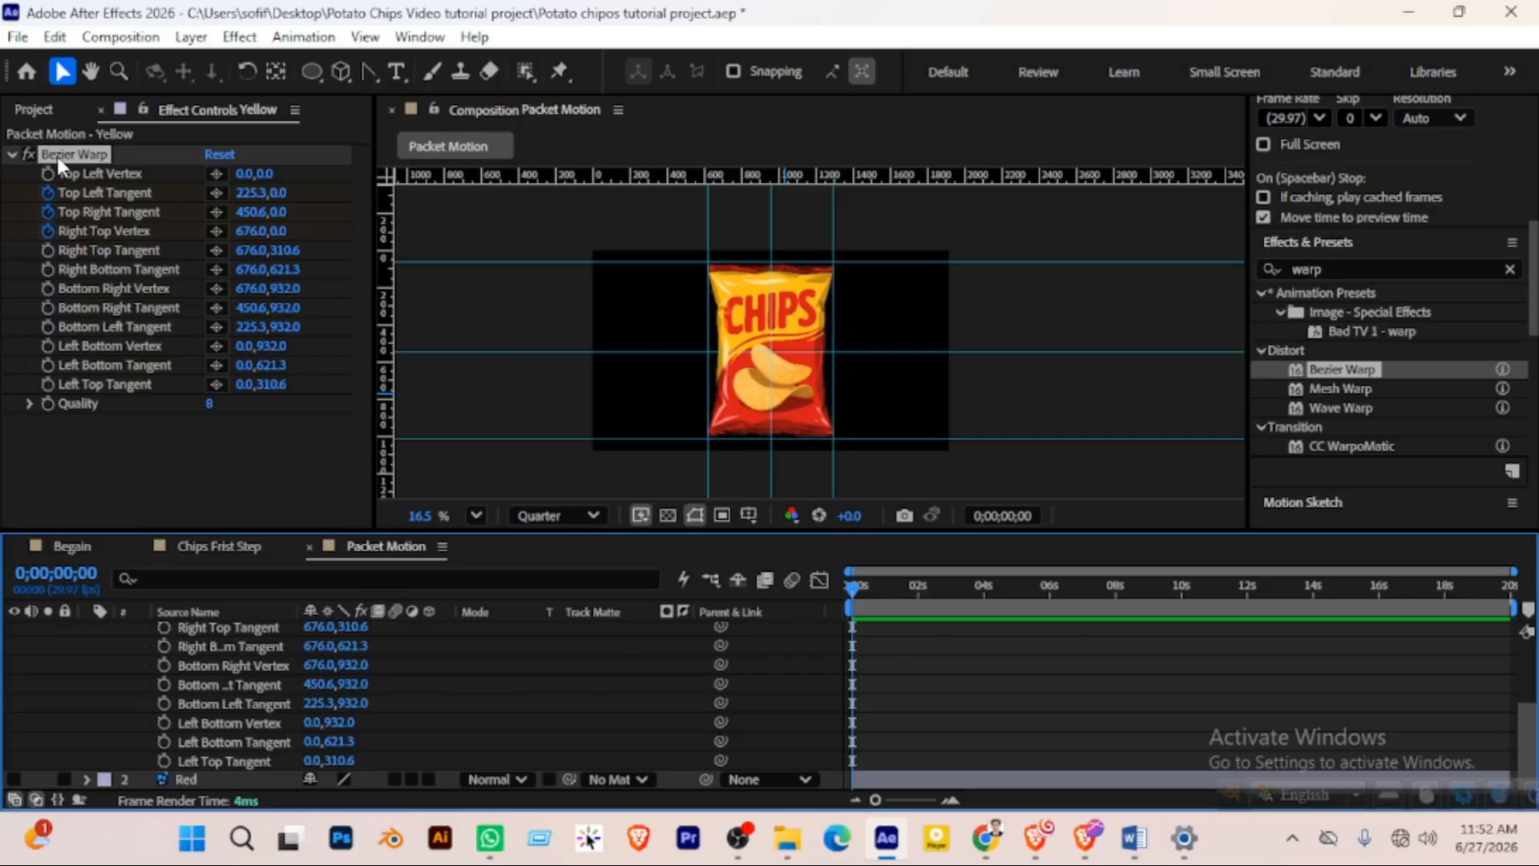
{"action": "key", "text": "Delete"}
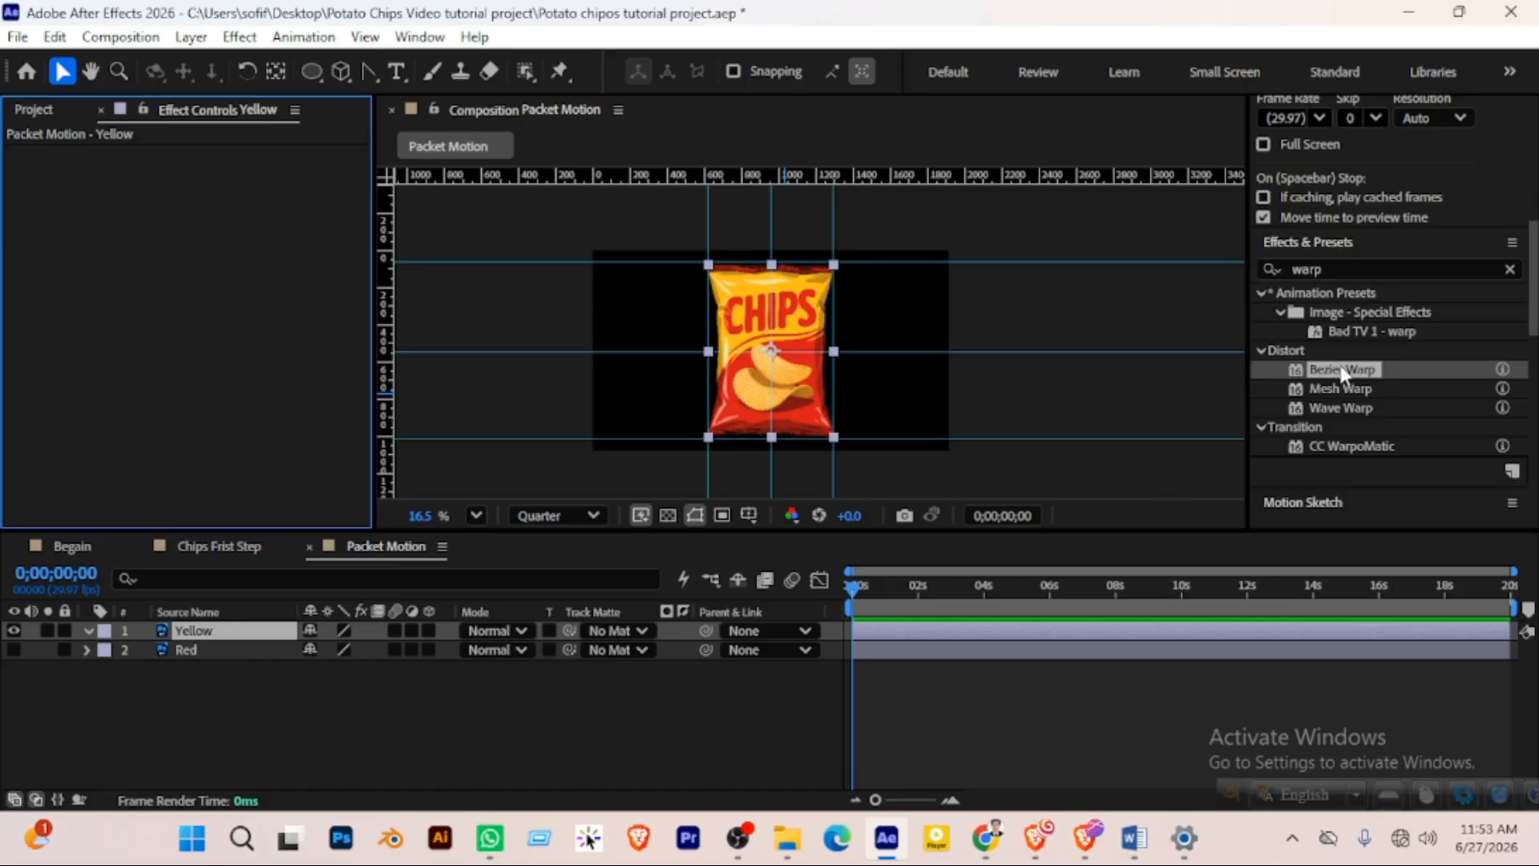
Apply the Bezier Warp effect to the Yellow layer and reveal the layer's keyframed warp properties in the timeline
{"action": "left_click_drag", "start_coordinate": [1343, 371], "coordinate": [230, 637]}
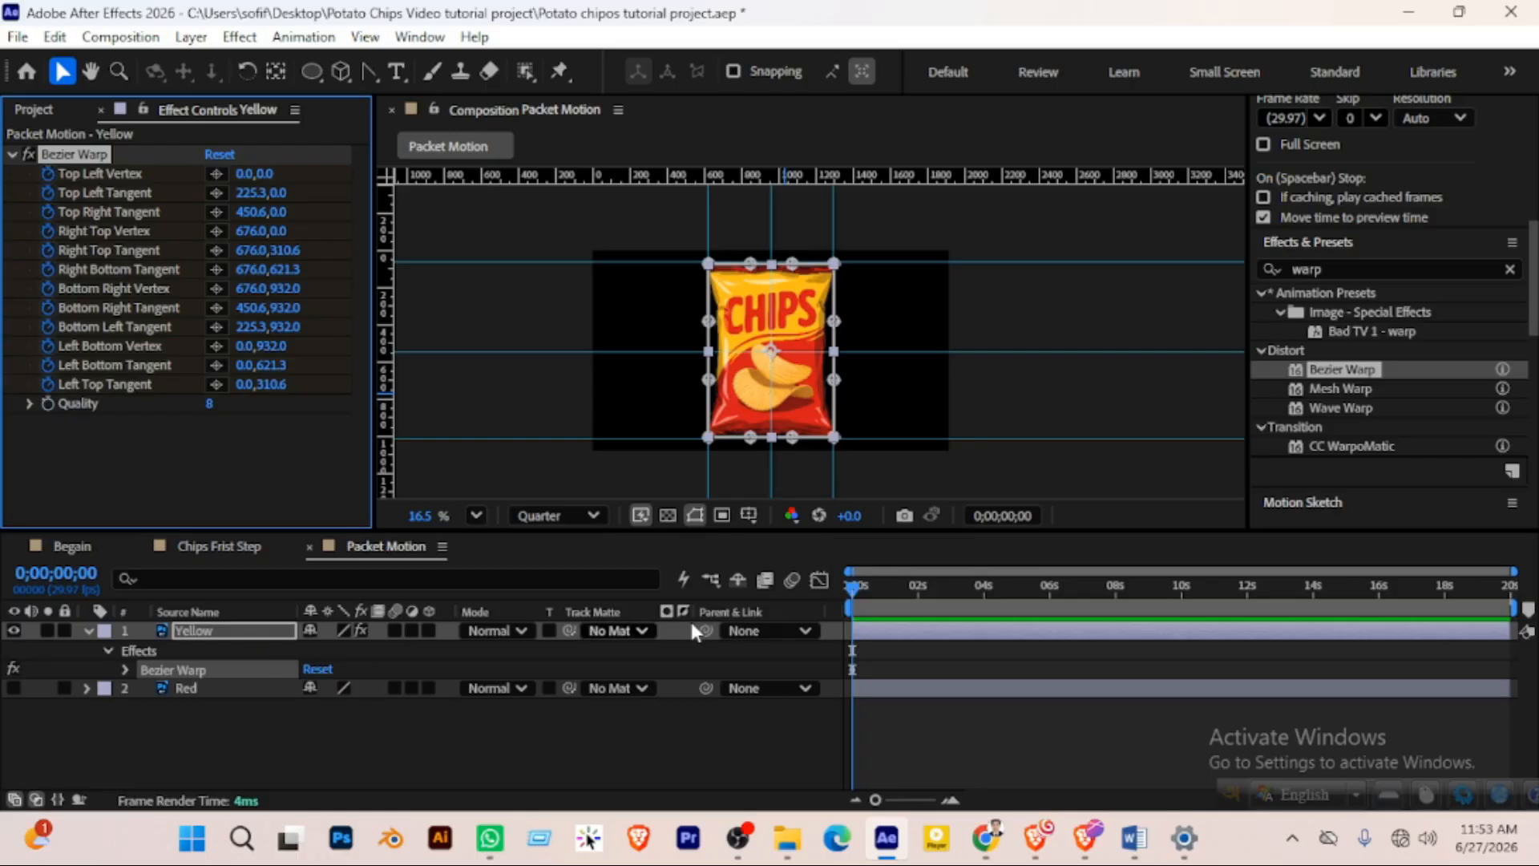
{"action": "left_click", "coordinate": [906, 635]}
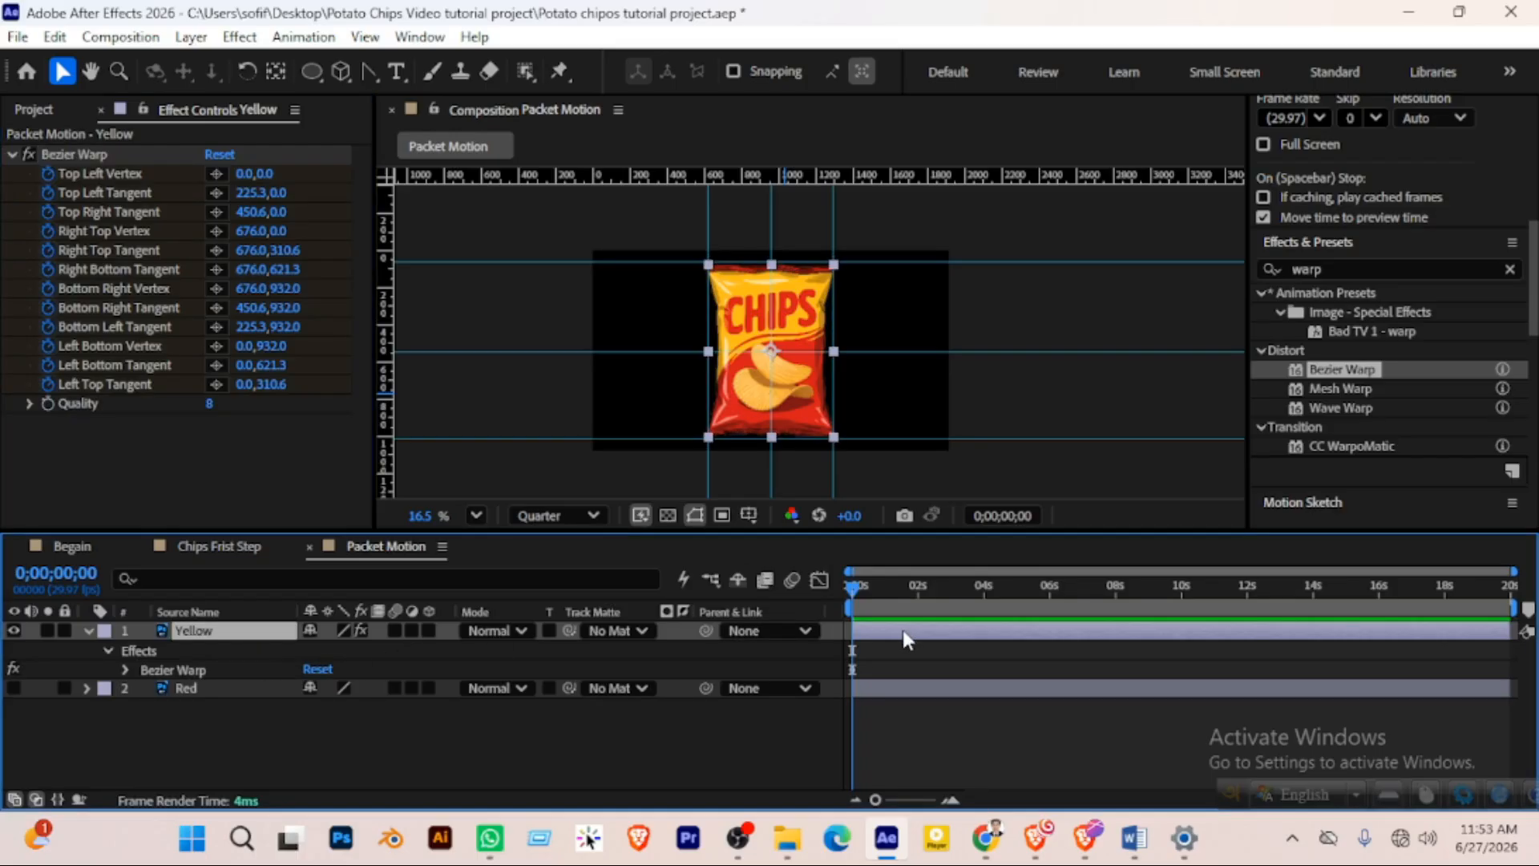
{"action": "key", "text": "u"}
{"action": "scroll", "coordinate": [934, 686], "scroll_direction": "down", "scroll_amount": 3}
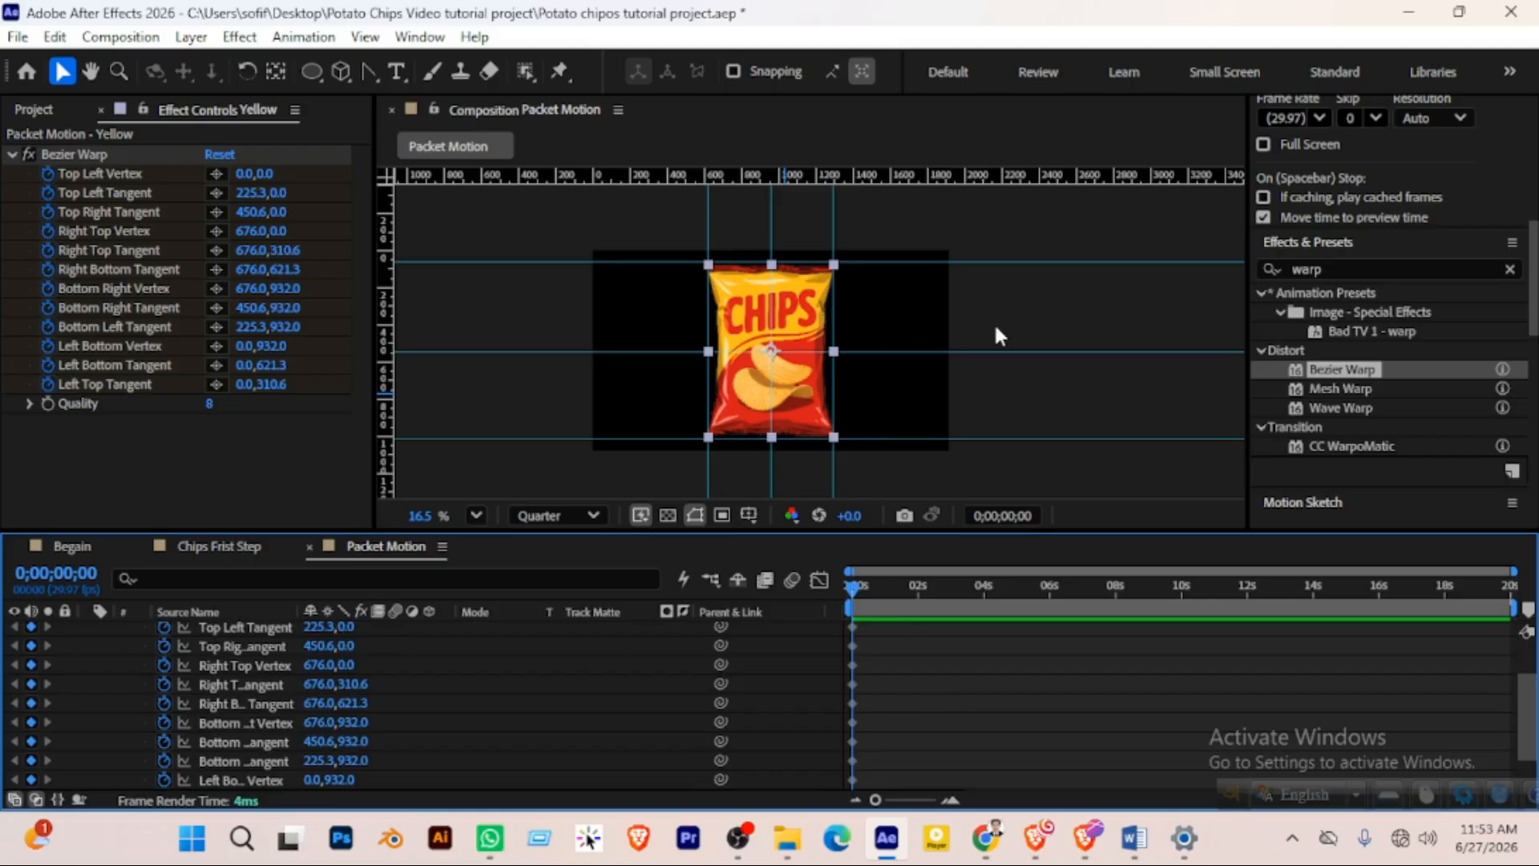
Pull the Bezier Warp's top-right, bottom-left and bottom-right vertices of the Yellow packet into its centre at about 339, 469
{"action": "left_click", "coordinate": [64, 156]}
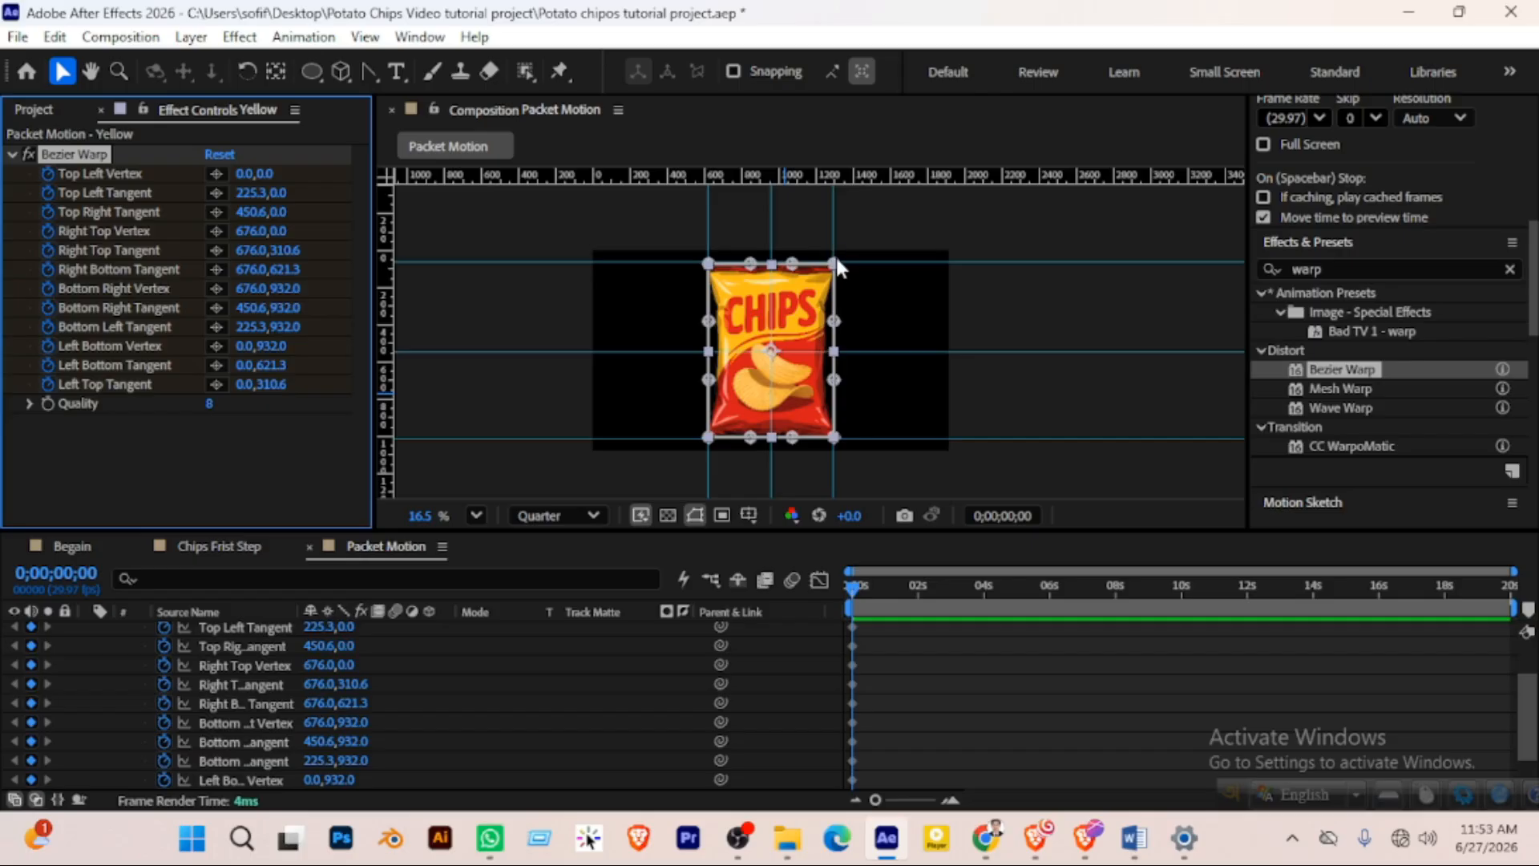
{"action": "left_click_drag", "start_coordinate": [834, 263], "coordinate": [776, 353]}
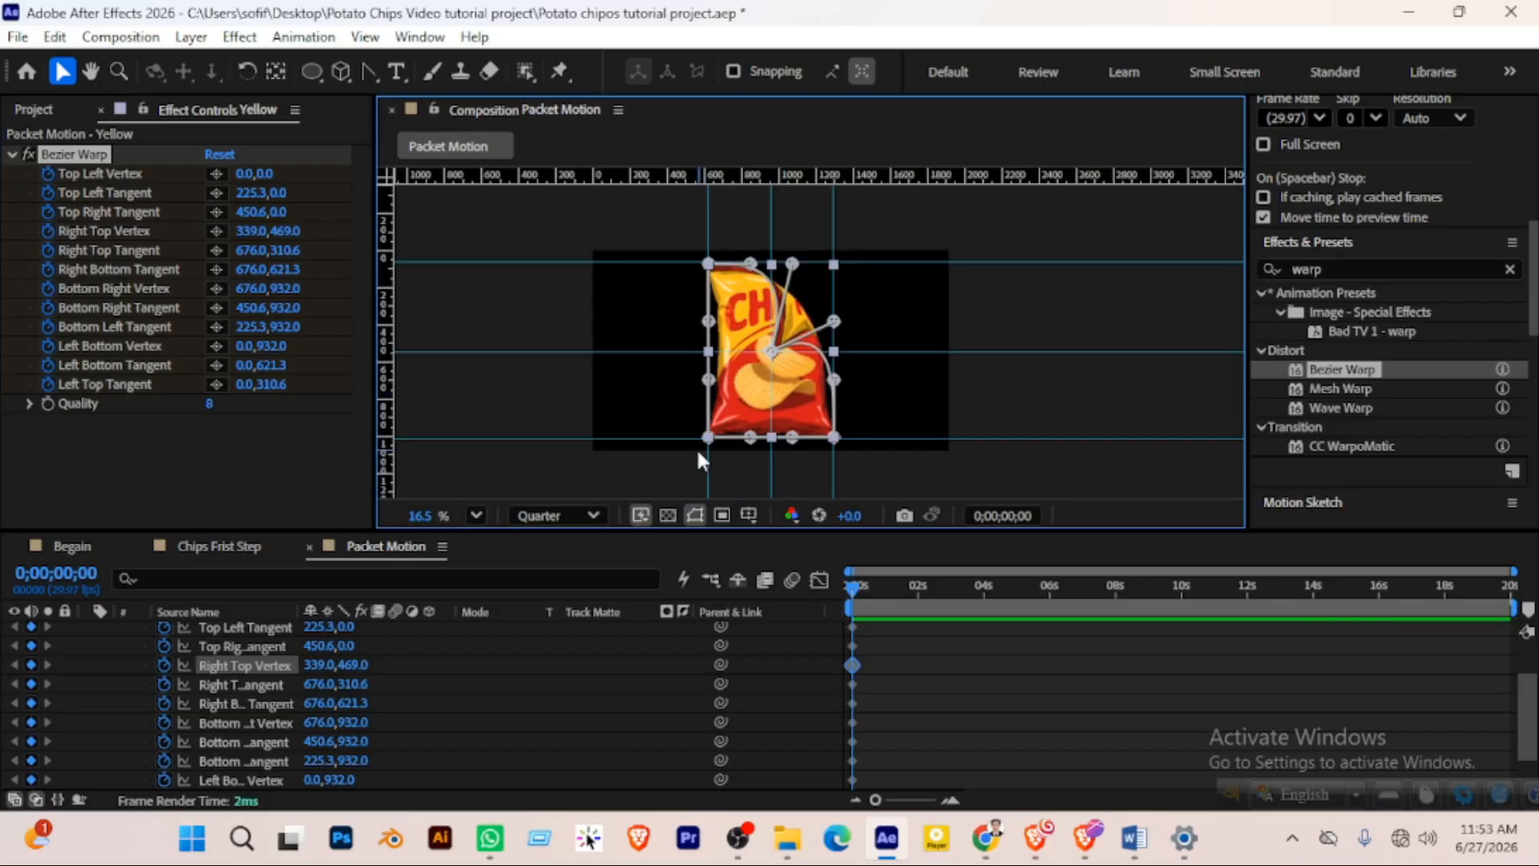
{"action": "left_click_drag", "start_coordinate": [709, 436], "coordinate": [771, 353]}
{"action": "left_click_drag", "start_coordinate": [835, 438], "coordinate": [776, 360]}
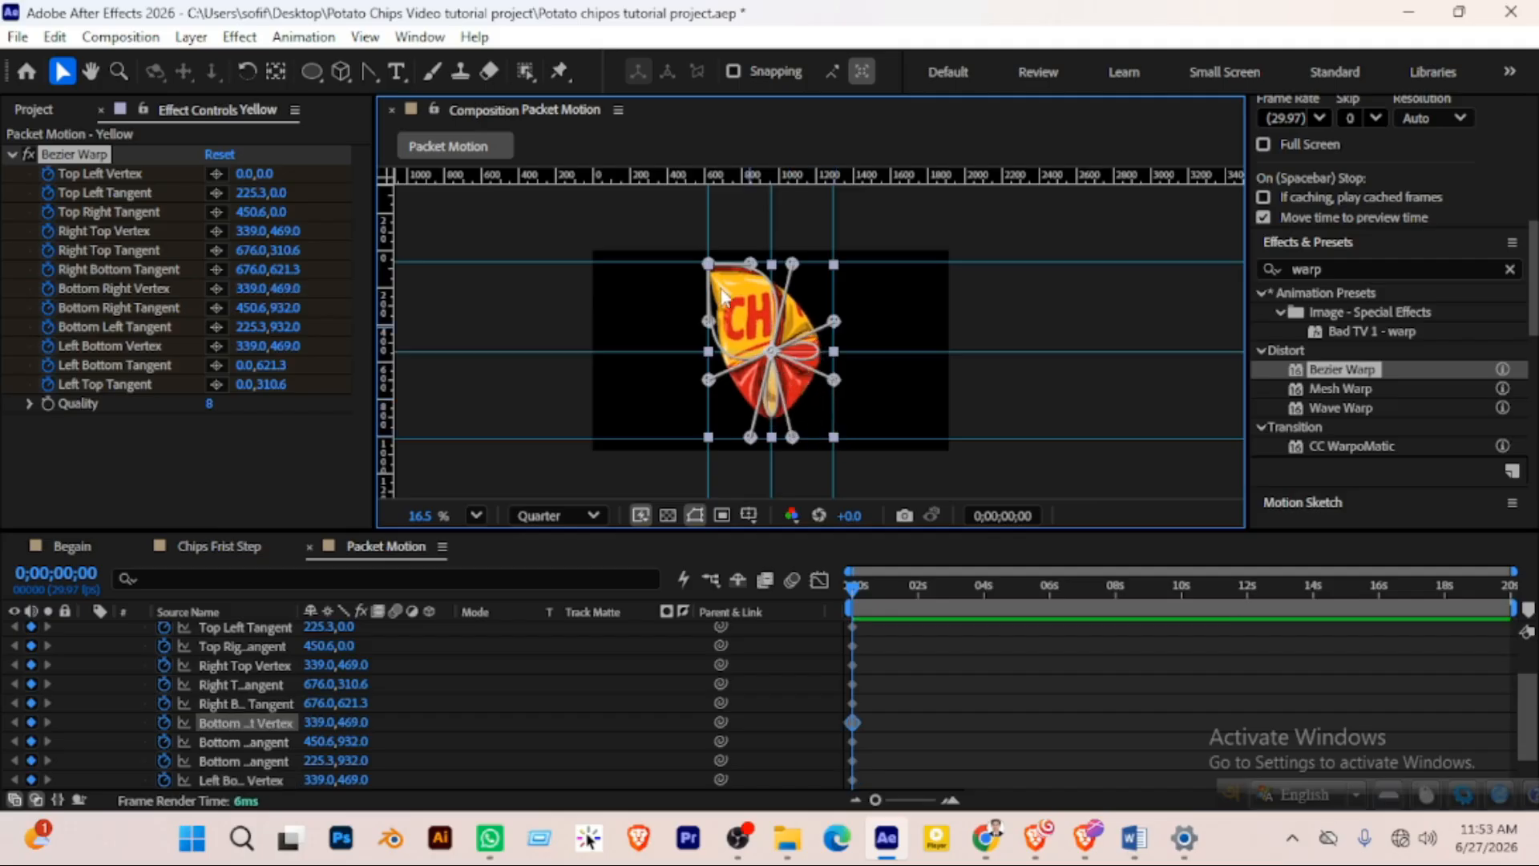
Crumple the packet at 0;00;00;00 by collapsing the Bezier Warp's Top Left Vertex to 339.0,469.0 and pulling all tangents inward around the centre
{"action": "left_click_drag", "start_coordinate": [709, 263], "coordinate": [770, 351]}
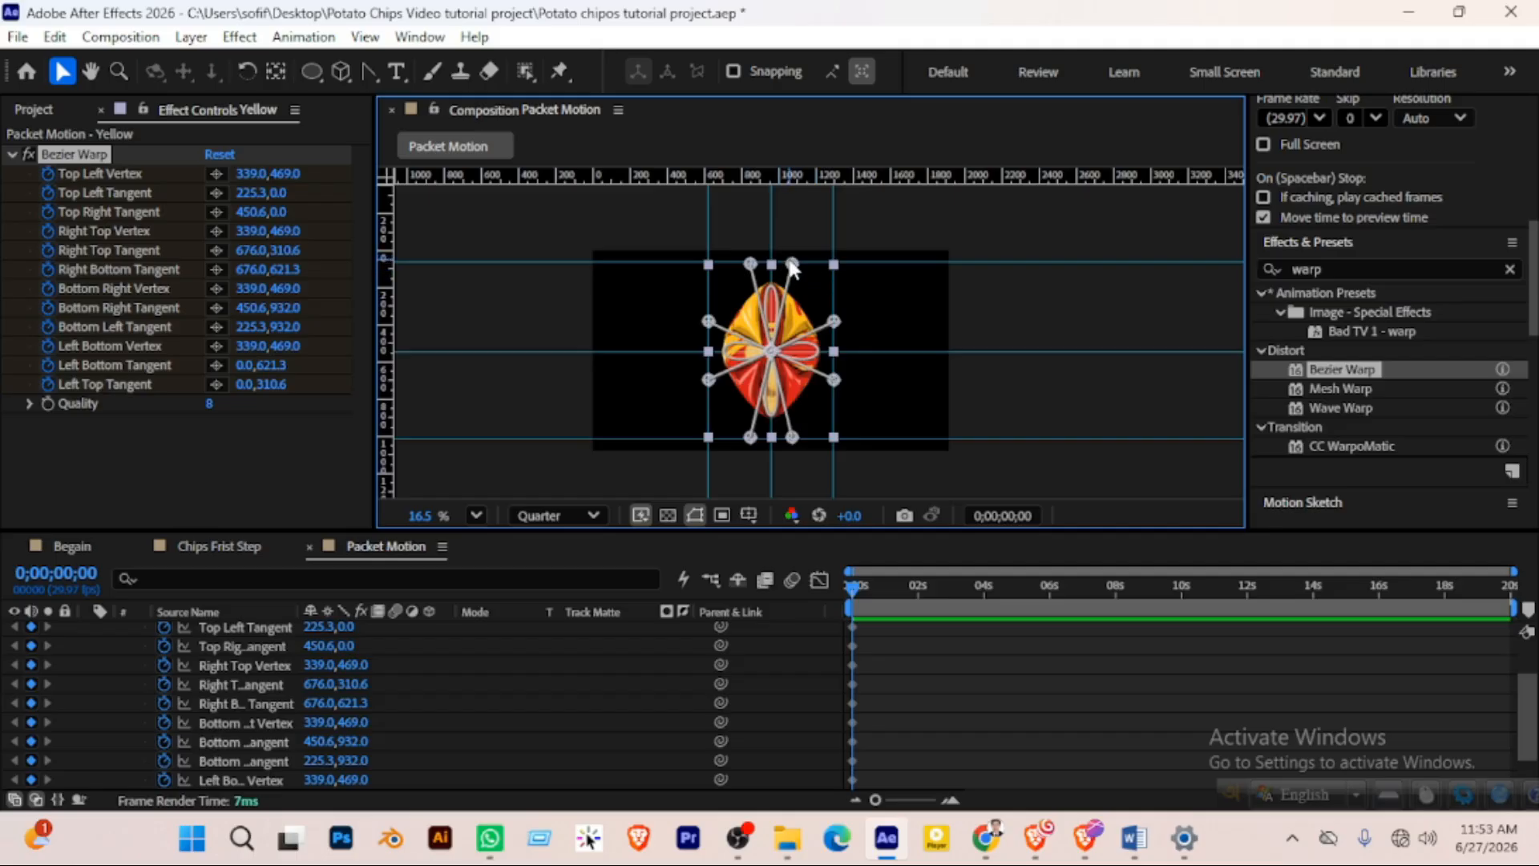
{"action": "left_click_drag", "start_coordinate": [792, 265], "coordinate": [786, 322]}
{"action": "left_click_drag", "start_coordinate": [750, 265], "coordinate": [752, 303]}
{"action": "left_click_drag", "start_coordinate": [710, 379], "coordinate": [738, 367]}
{"action": "left_click_drag", "start_coordinate": [752, 437], "coordinate": [809, 320]}
{"action": "left_click_drag", "start_coordinate": [709, 321], "coordinate": [736, 331]}
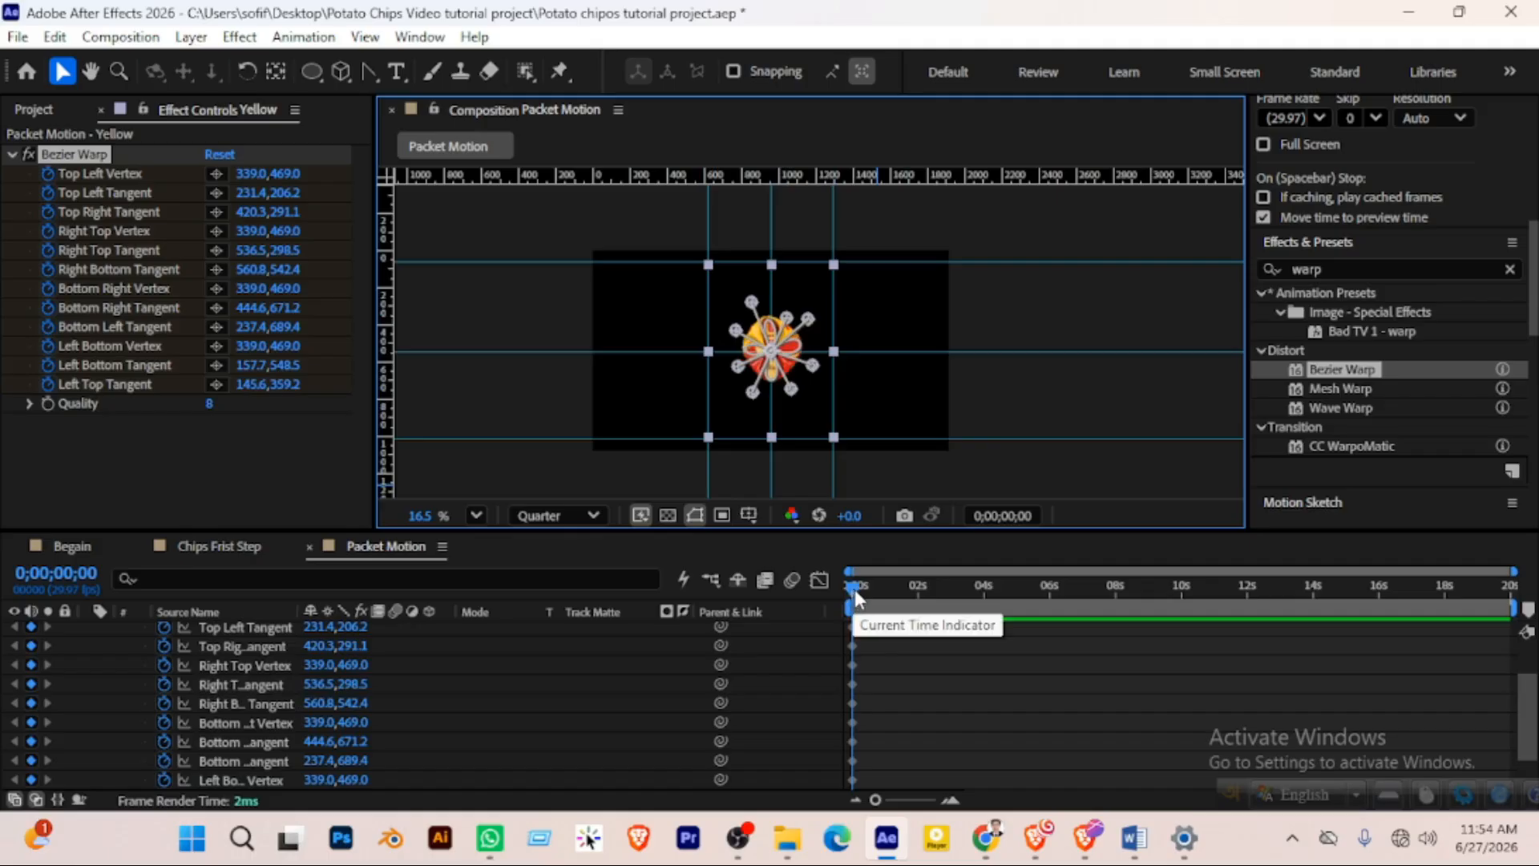
Keyframe the Top Left Vertex outward to about 99,157 at 0;00;00;18 and the Right Top Vertex to about 599,89 at 0;00;01;00
{"action": "left_click_drag", "start_coordinate": [856, 584], "coordinate": [877, 589]}
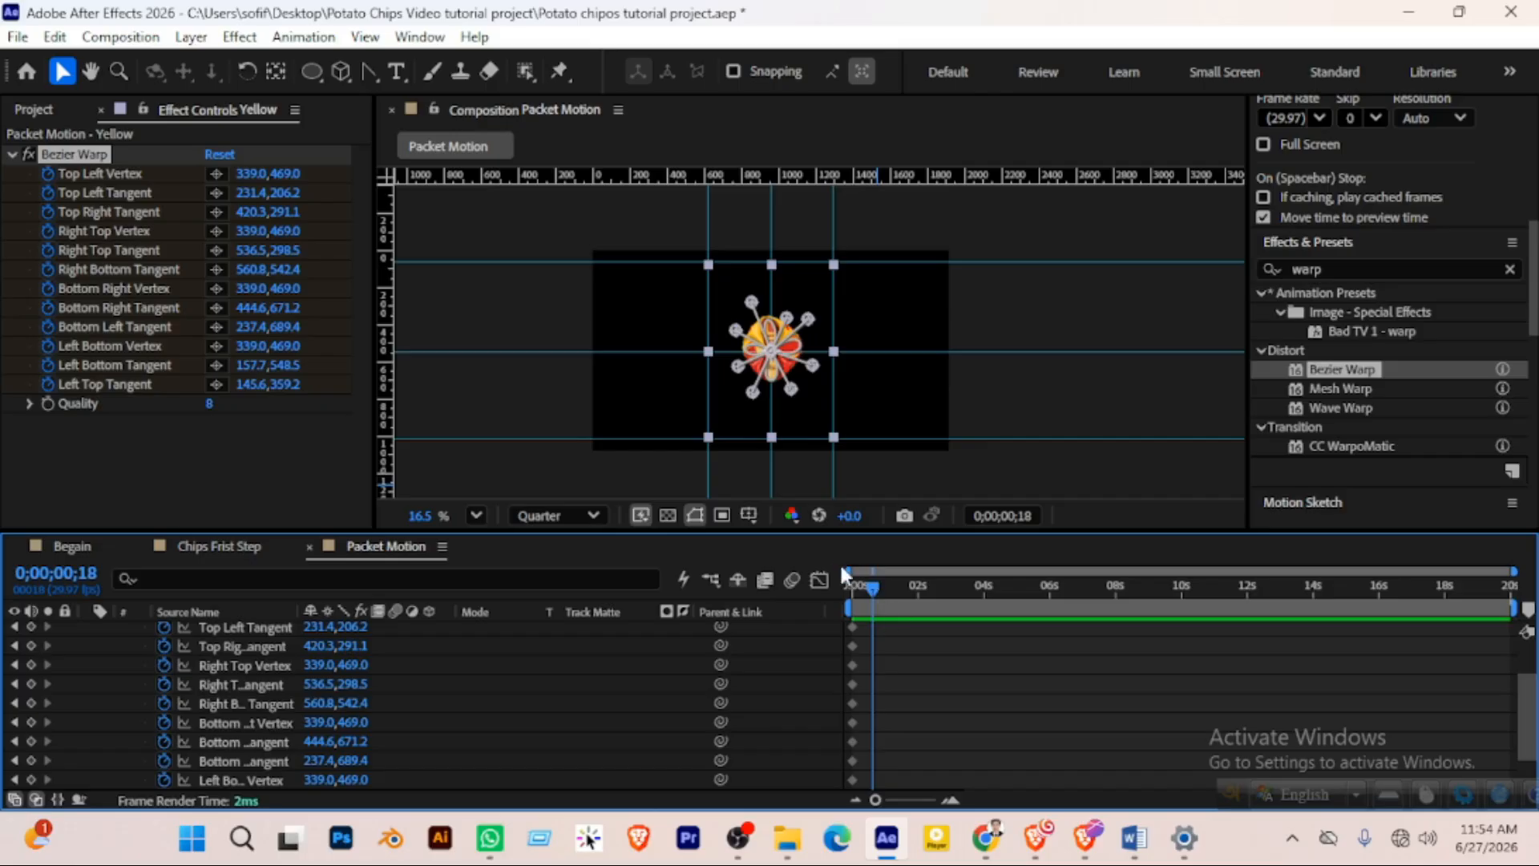
{"action": "scroll", "coordinate": [838, 353], "scroll_direction": "up", "scroll_amount": 1}
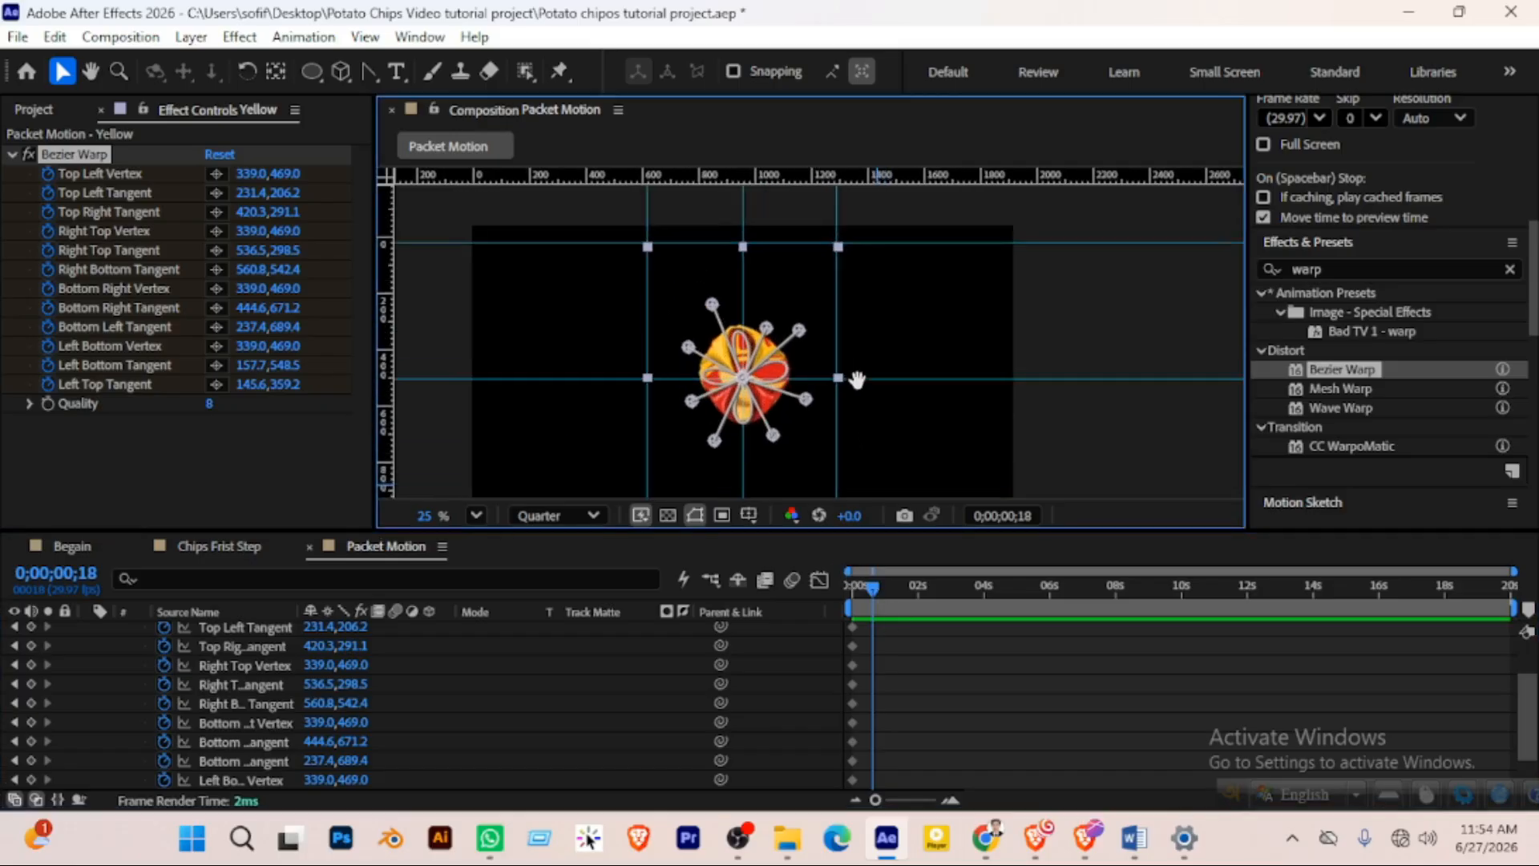
{"action": "left_click_drag", "start_coordinate": [882, 337], "coordinate": [890, 375]}
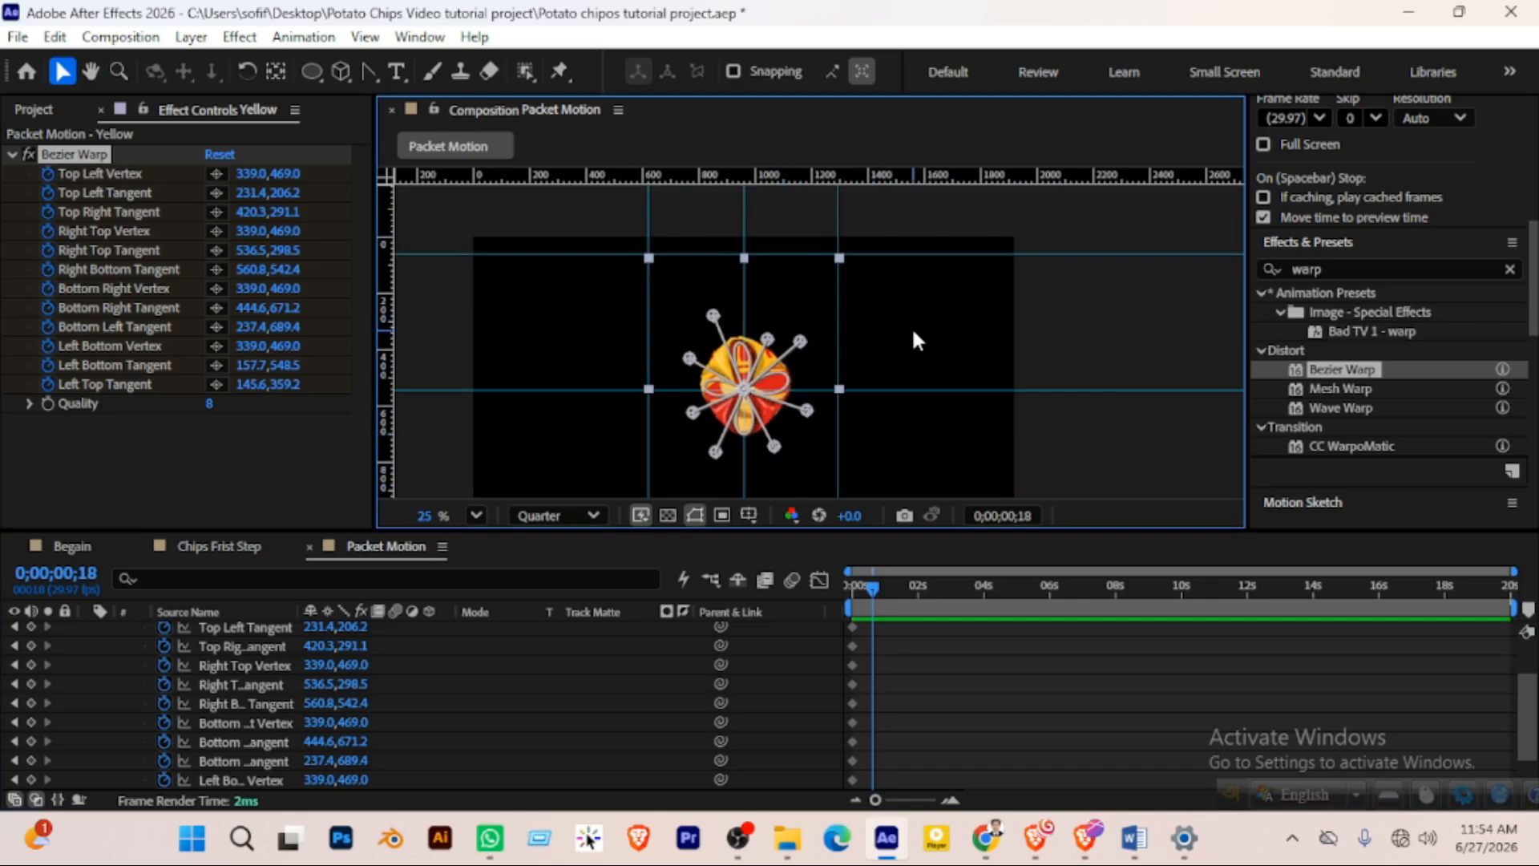
{"action": "left_click", "coordinate": [959, 341]}
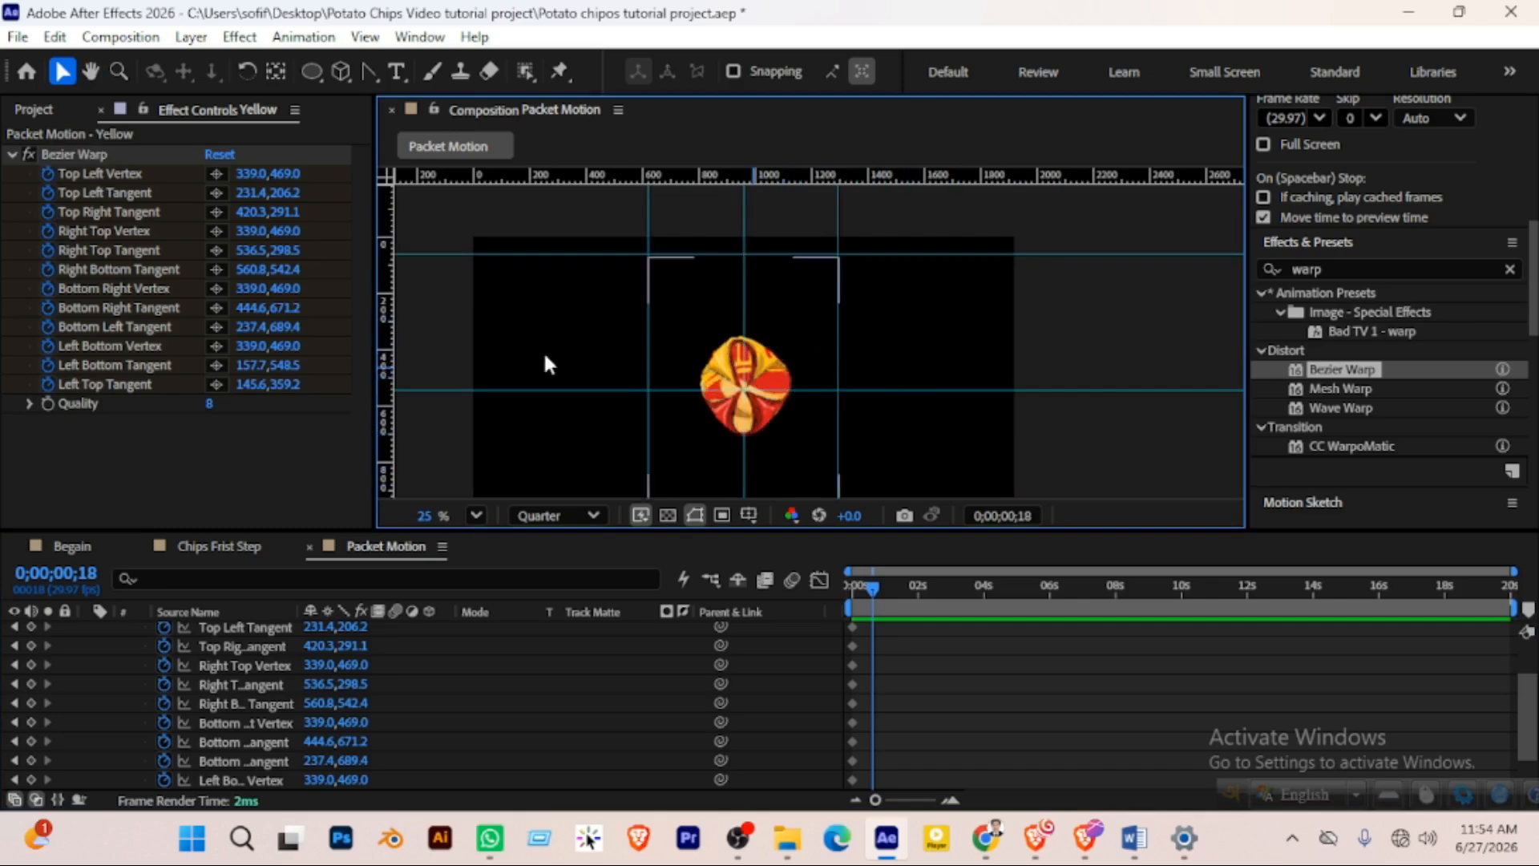
{"action": "left_click", "coordinate": [768, 384]}
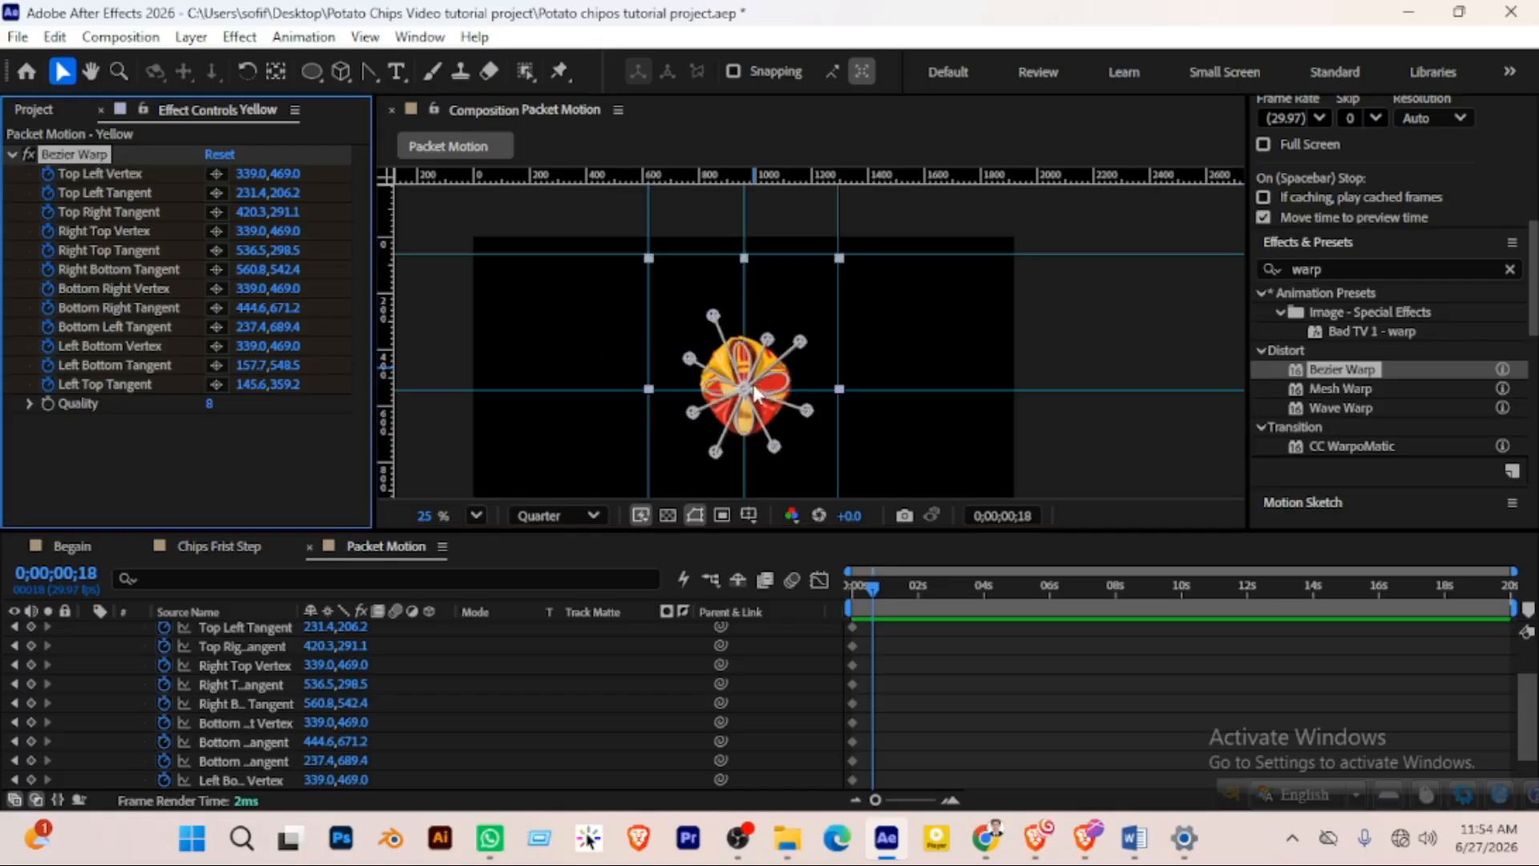
{"action": "left_click_drag", "start_coordinate": [744, 393], "coordinate": [677, 306]}
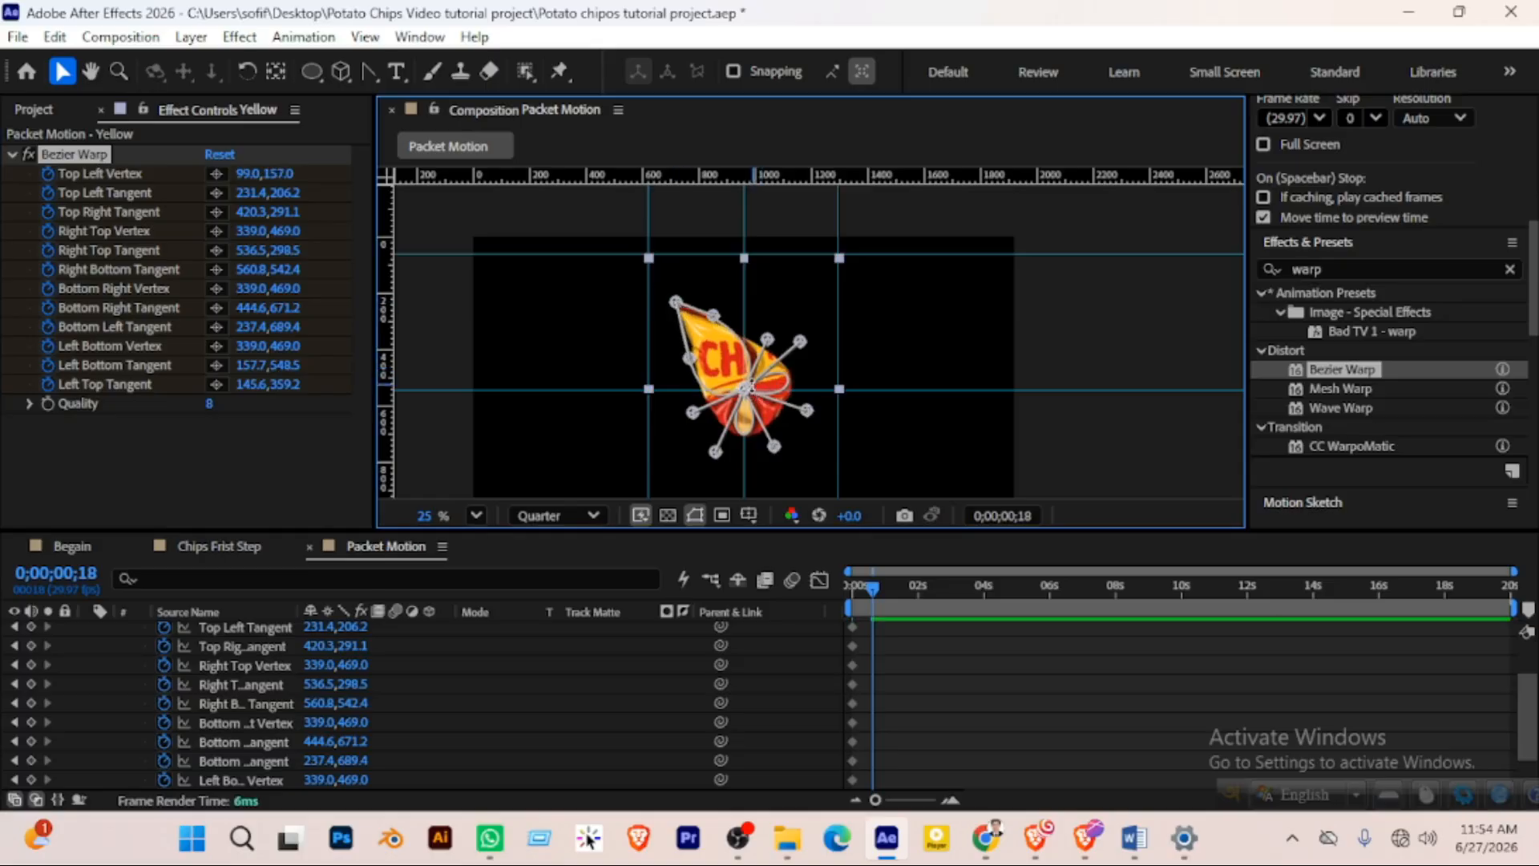
{"action": "left_click_drag", "start_coordinate": [870, 587], "coordinate": [883, 580]}
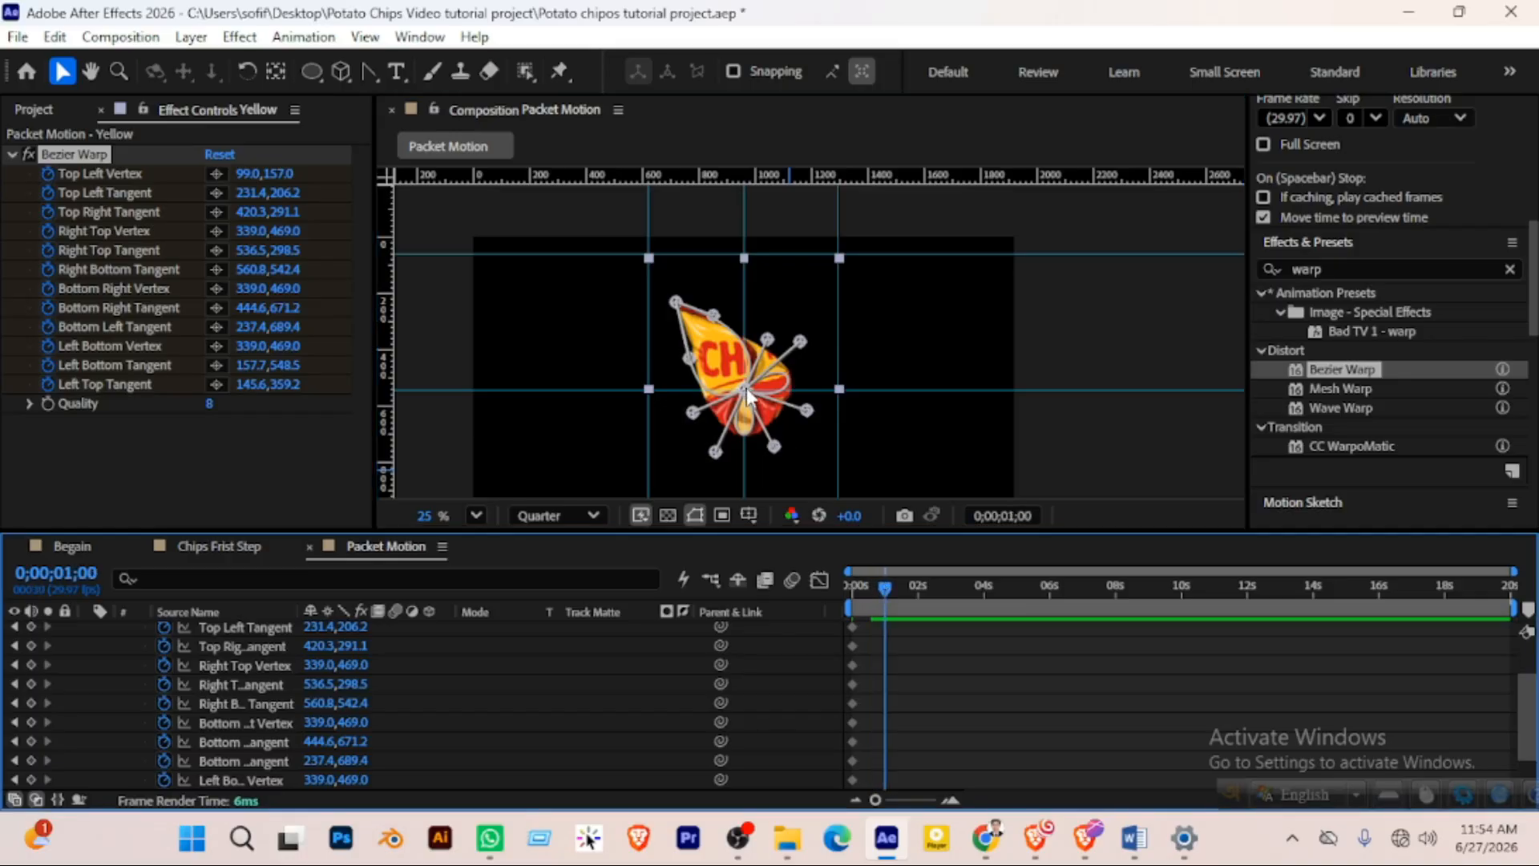
{"action": "left_click_drag", "start_coordinate": [747, 394], "coordinate": [819, 283]}
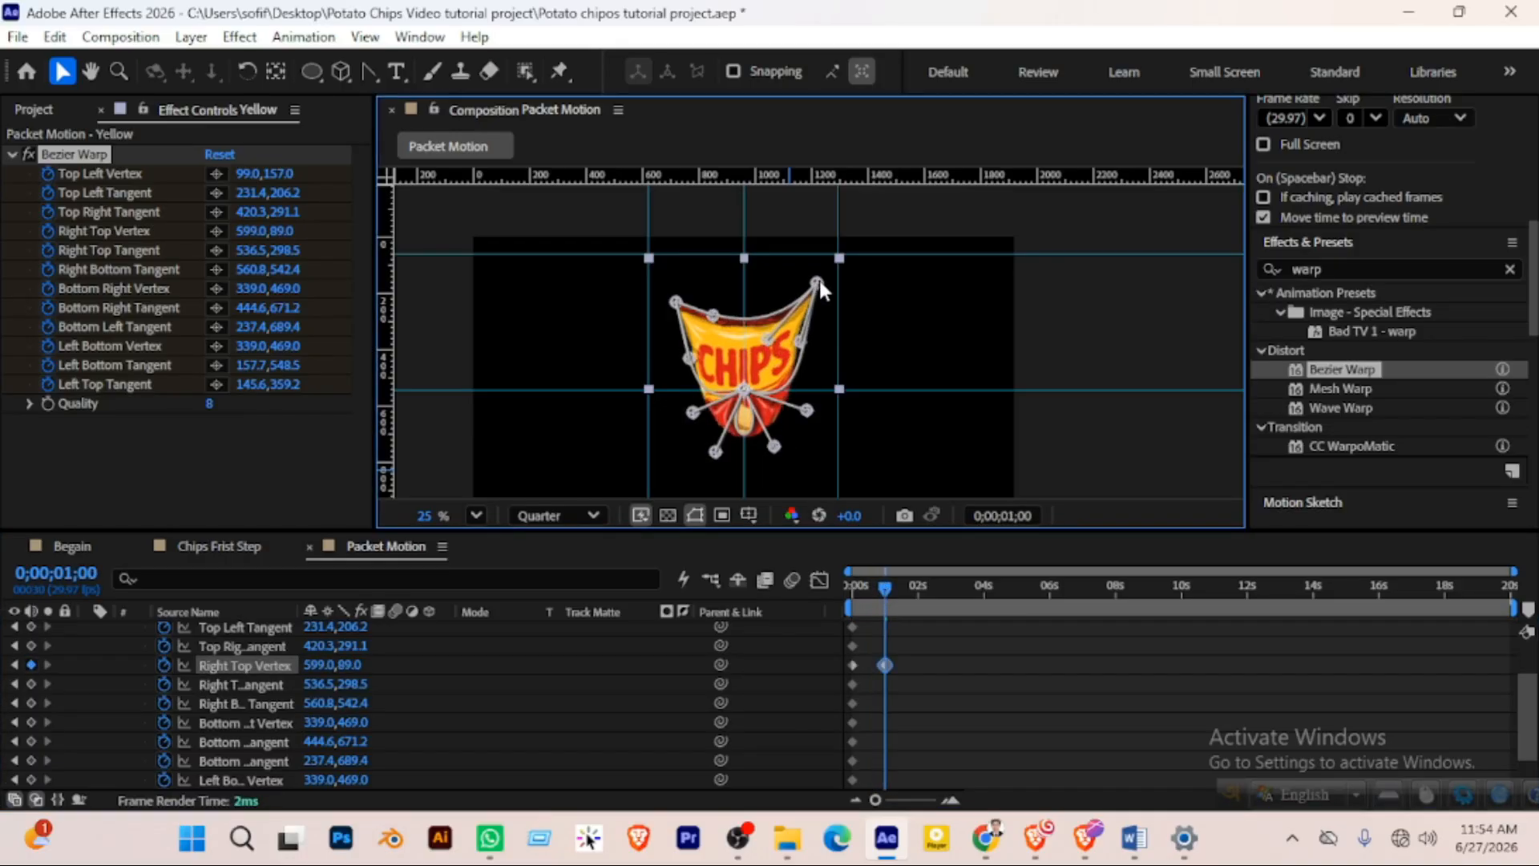
At 0;00;01;28, pull the Bottom Right Vertex out to about 669,936 and the Left Bottom Vertex to about -3,936
{"action": "left_click_drag", "start_coordinate": [888, 582], "coordinate": [915, 583]}
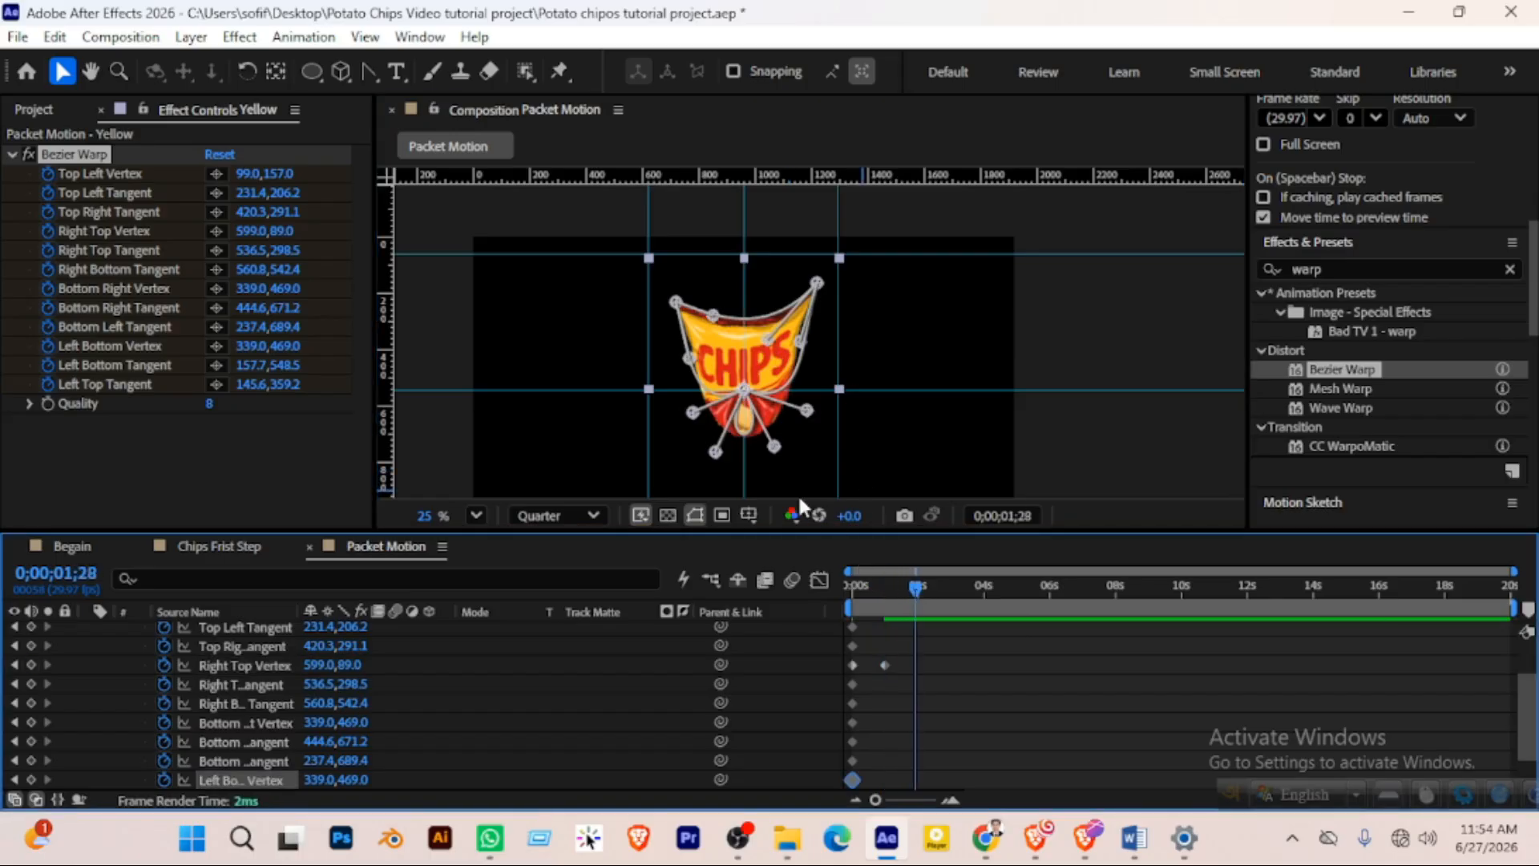
{"action": "left_click_drag", "start_coordinate": [746, 393], "coordinate": [831, 478]}
{"action": "scroll", "coordinate": [831, 480], "scroll_direction": "down", "scroll_amount": 3}
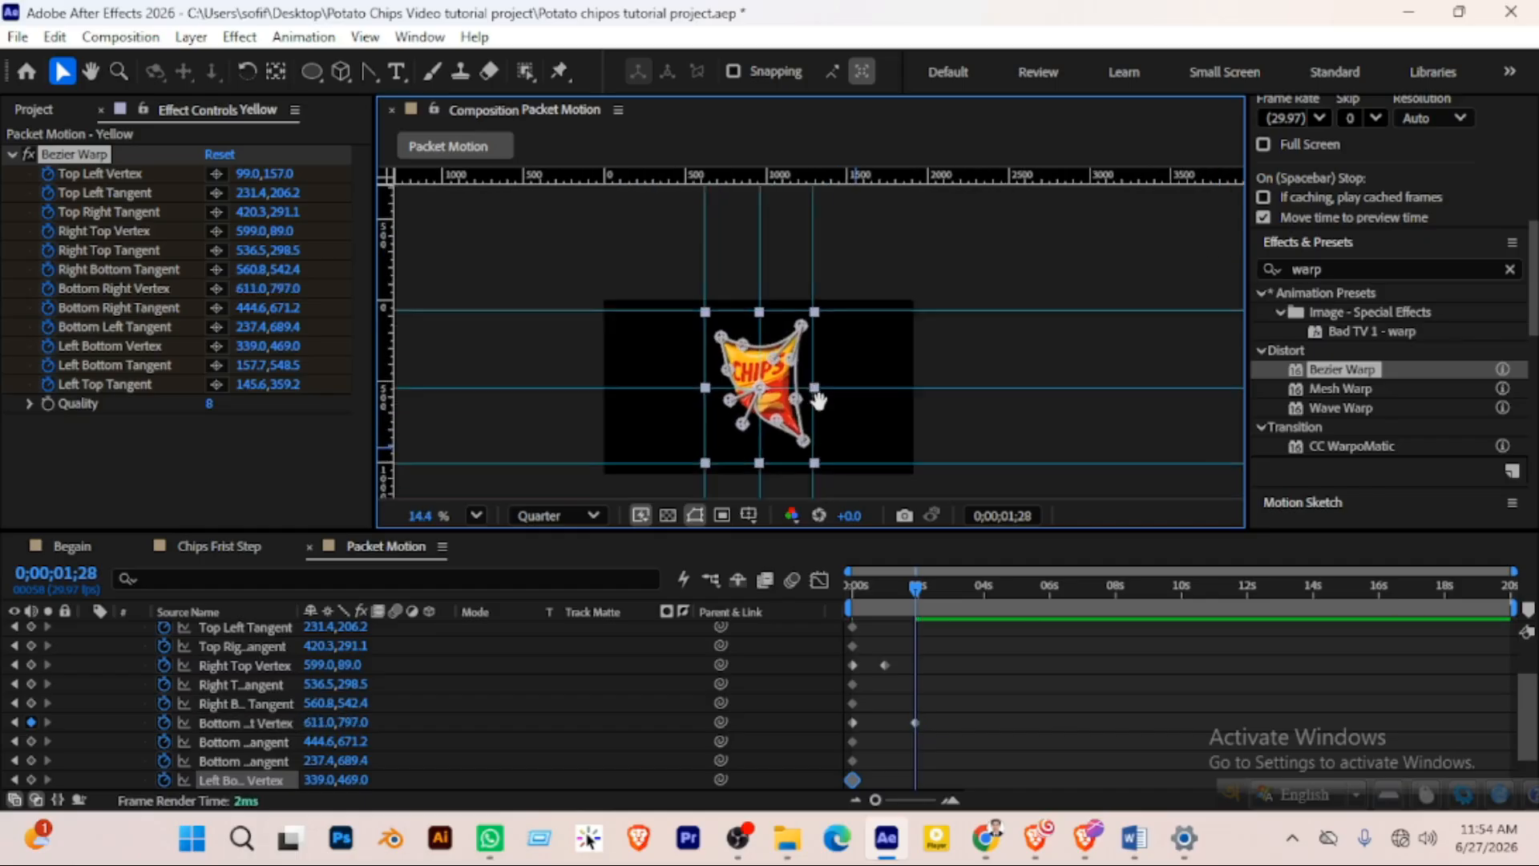
{"action": "left_click_drag", "start_coordinate": [783, 417], "coordinate": [789, 432]}
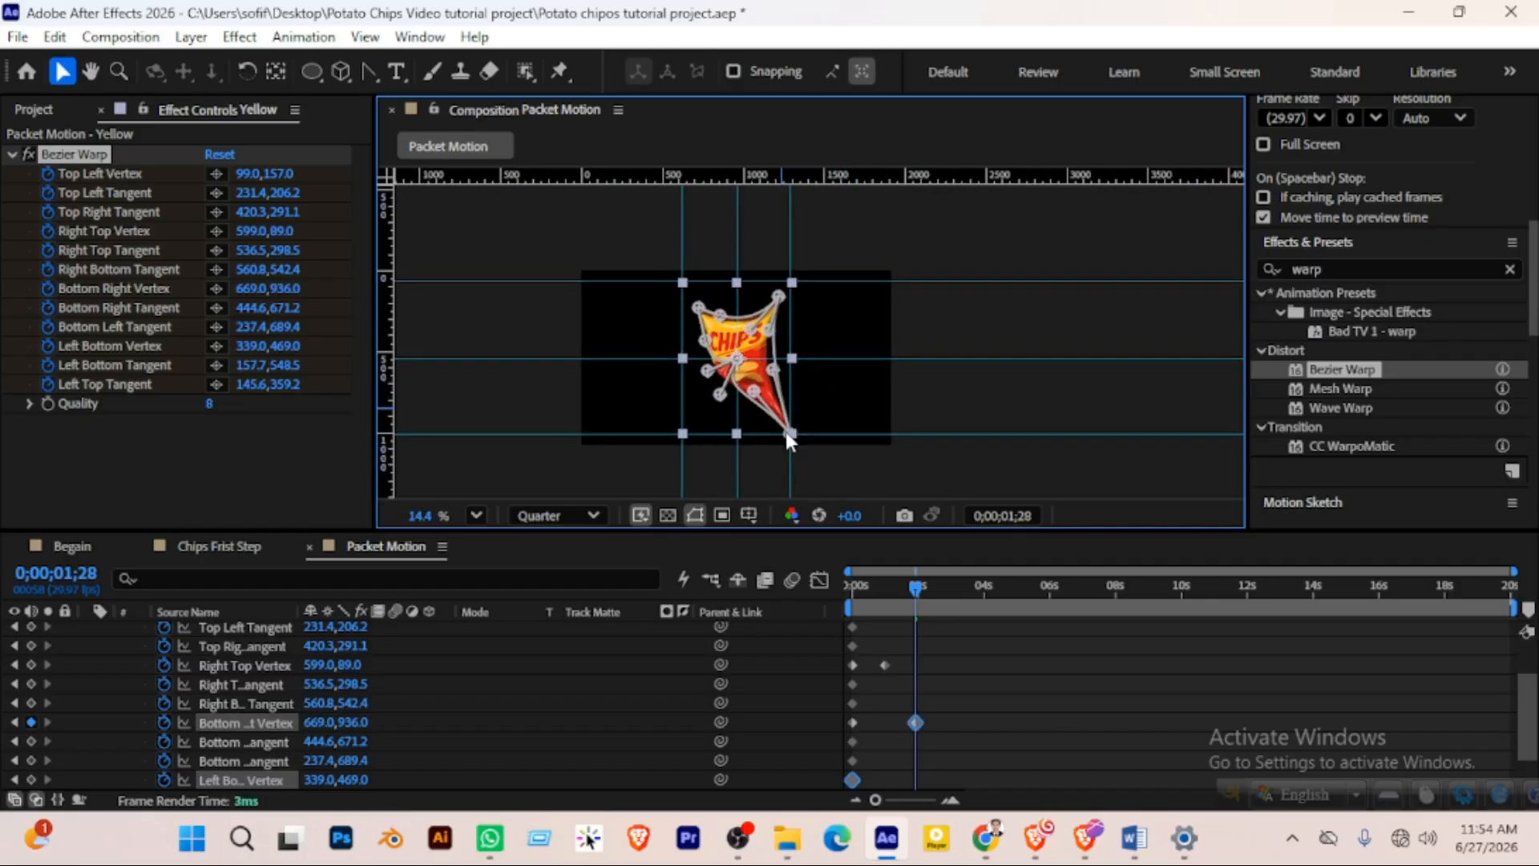
{"action": "scroll", "coordinate": [750, 341], "scroll_direction": "up", "scroll_amount": 1}
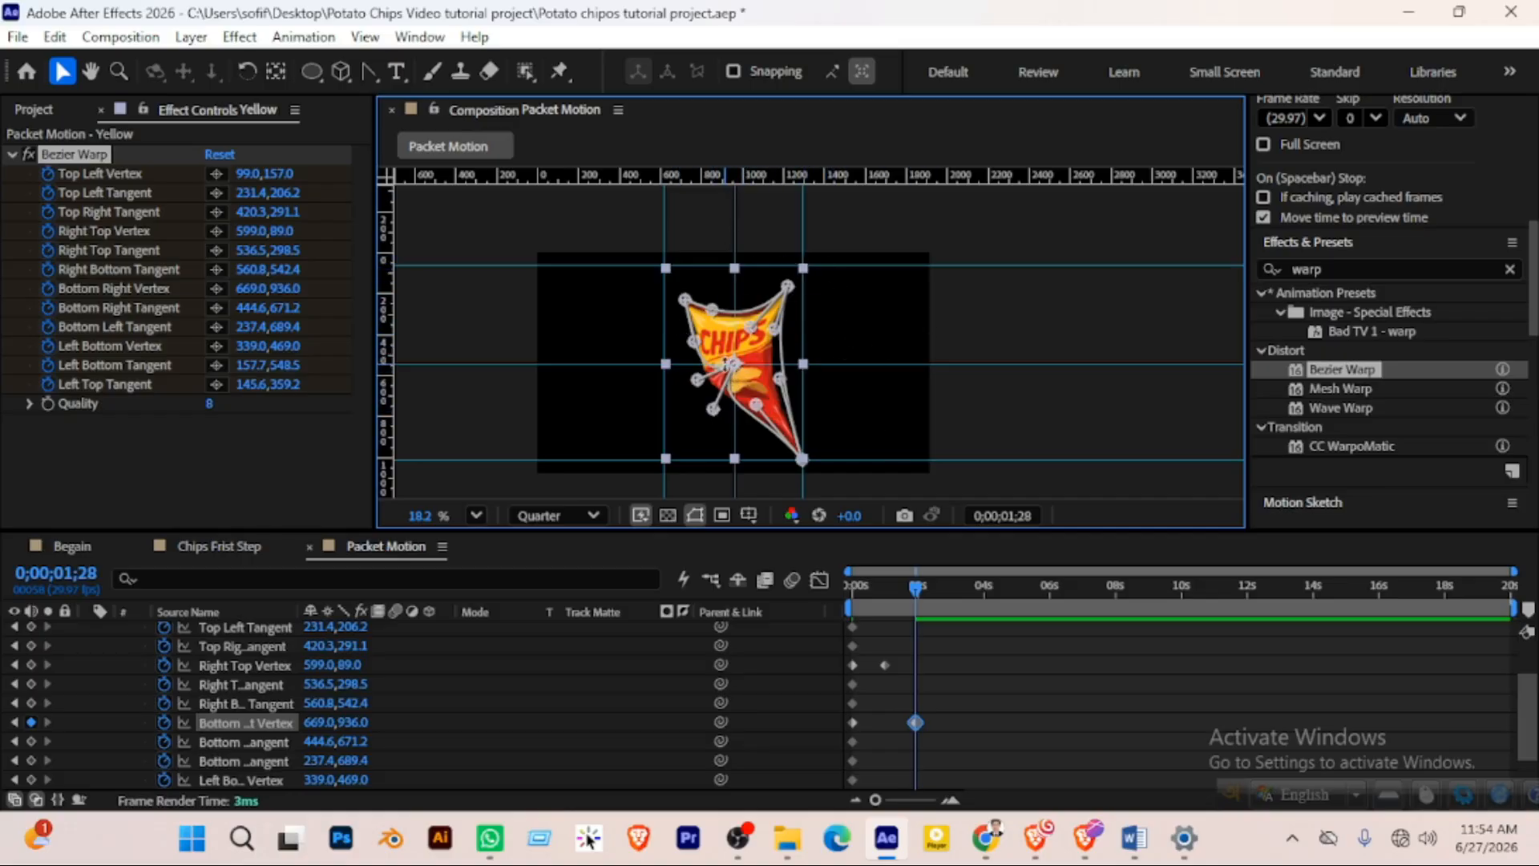
{"action": "left_click_drag", "start_coordinate": [735, 366], "coordinate": [676, 460]}
At 0;00;02;24, move the Right Top Vertex to about 669,-14 and the Top Left Vertex to about -3,-14
{"action": "left_click_drag", "start_coordinate": [924, 587], "coordinate": [945, 587]}
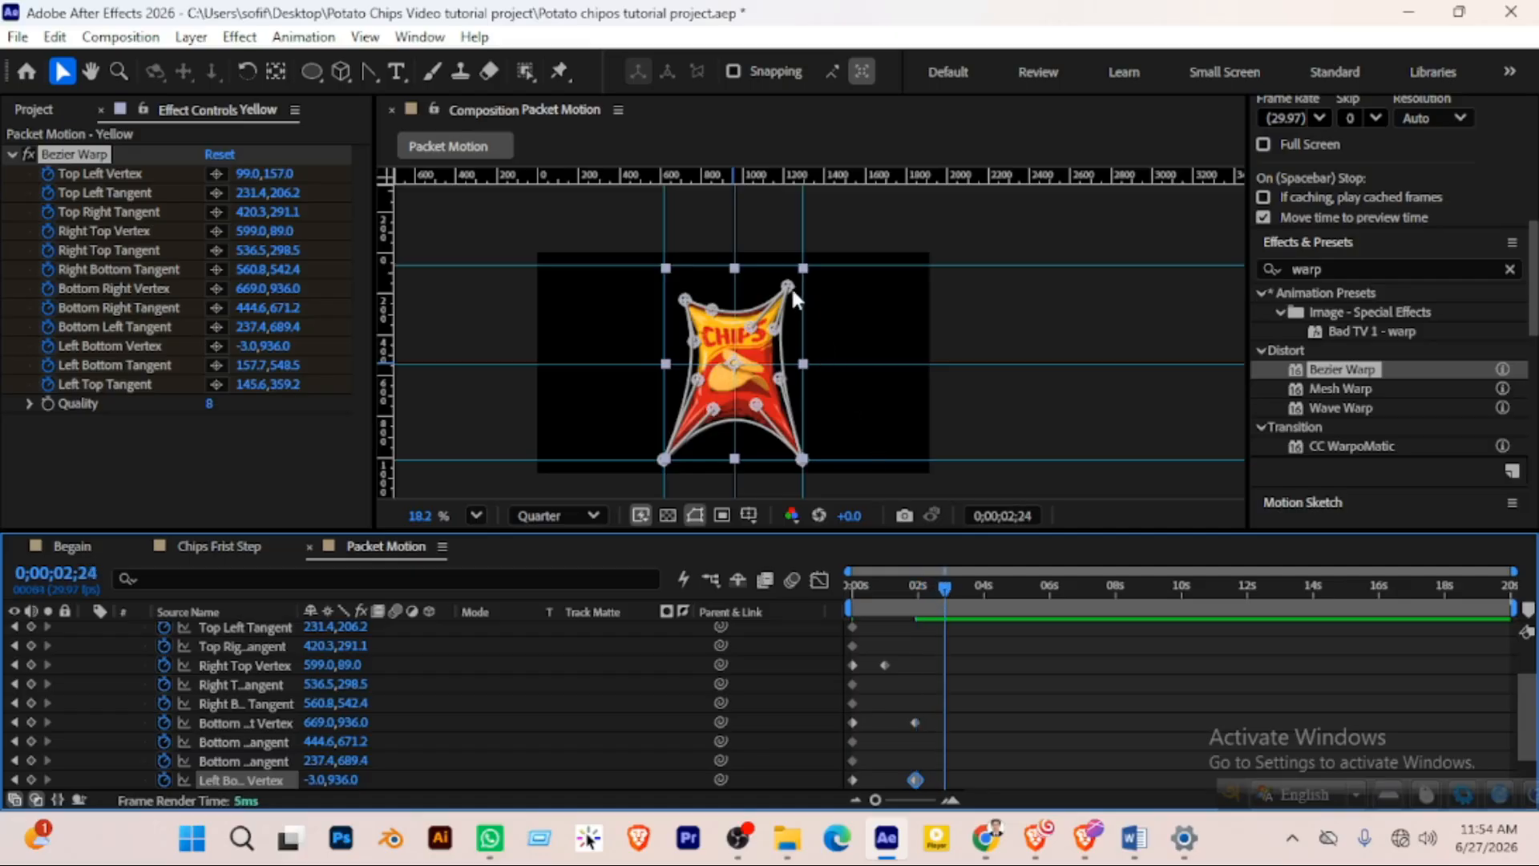
{"action": "left_click_drag", "start_coordinate": [790, 286], "coordinate": [803, 265]}
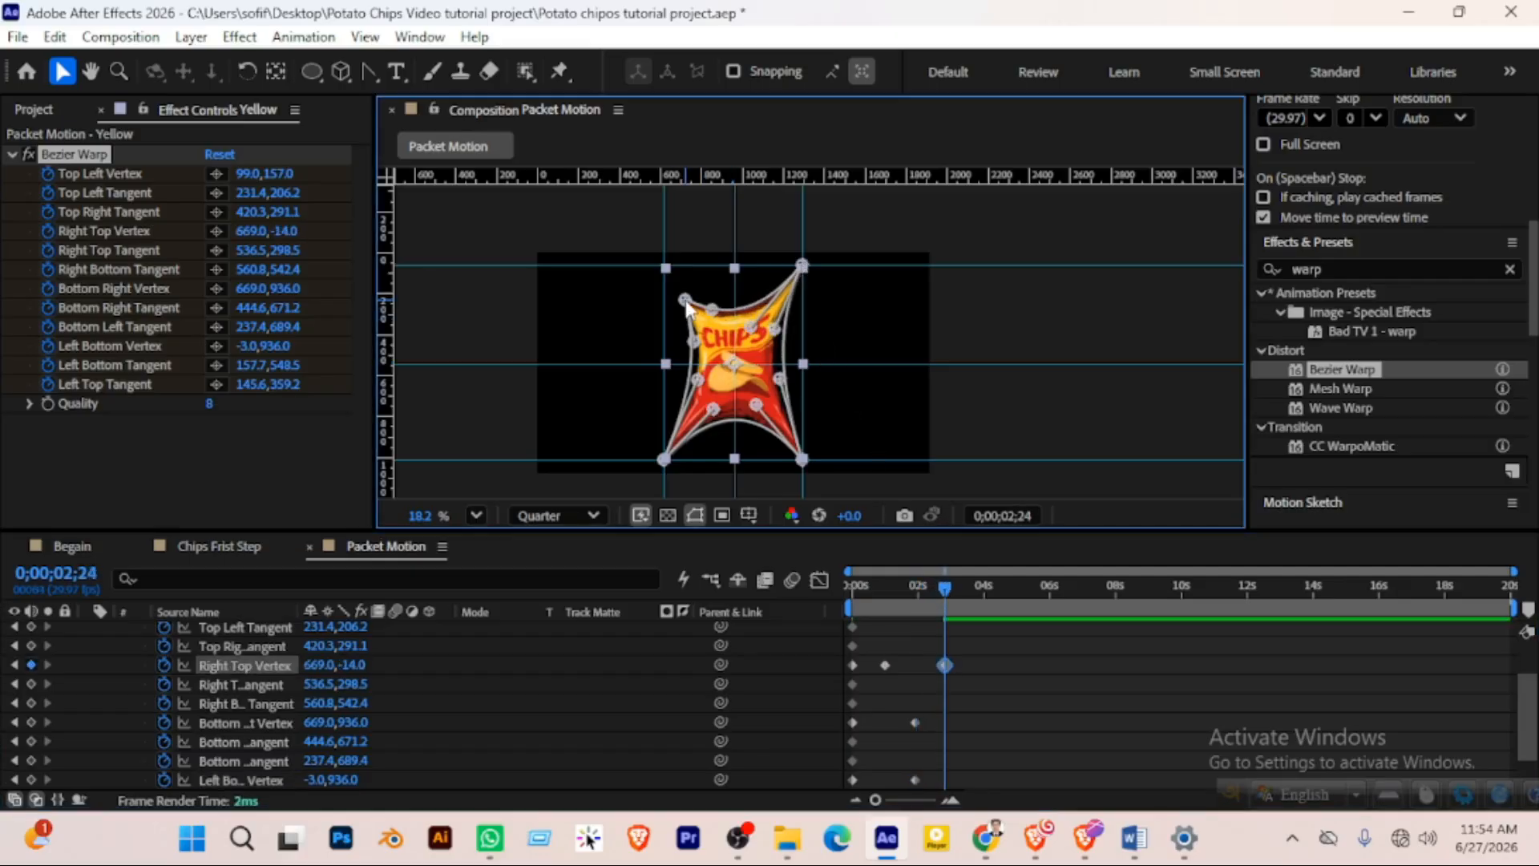
{"action": "left_click_drag", "start_coordinate": [686, 303], "coordinate": [664, 265]}
At 0;00;03;24, move the Right Bottom Tangent outward to the packet's edge, at about 669,538
{"action": "left_click_drag", "start_coordinate": [946, 586], "coordinate": [978, 589]}
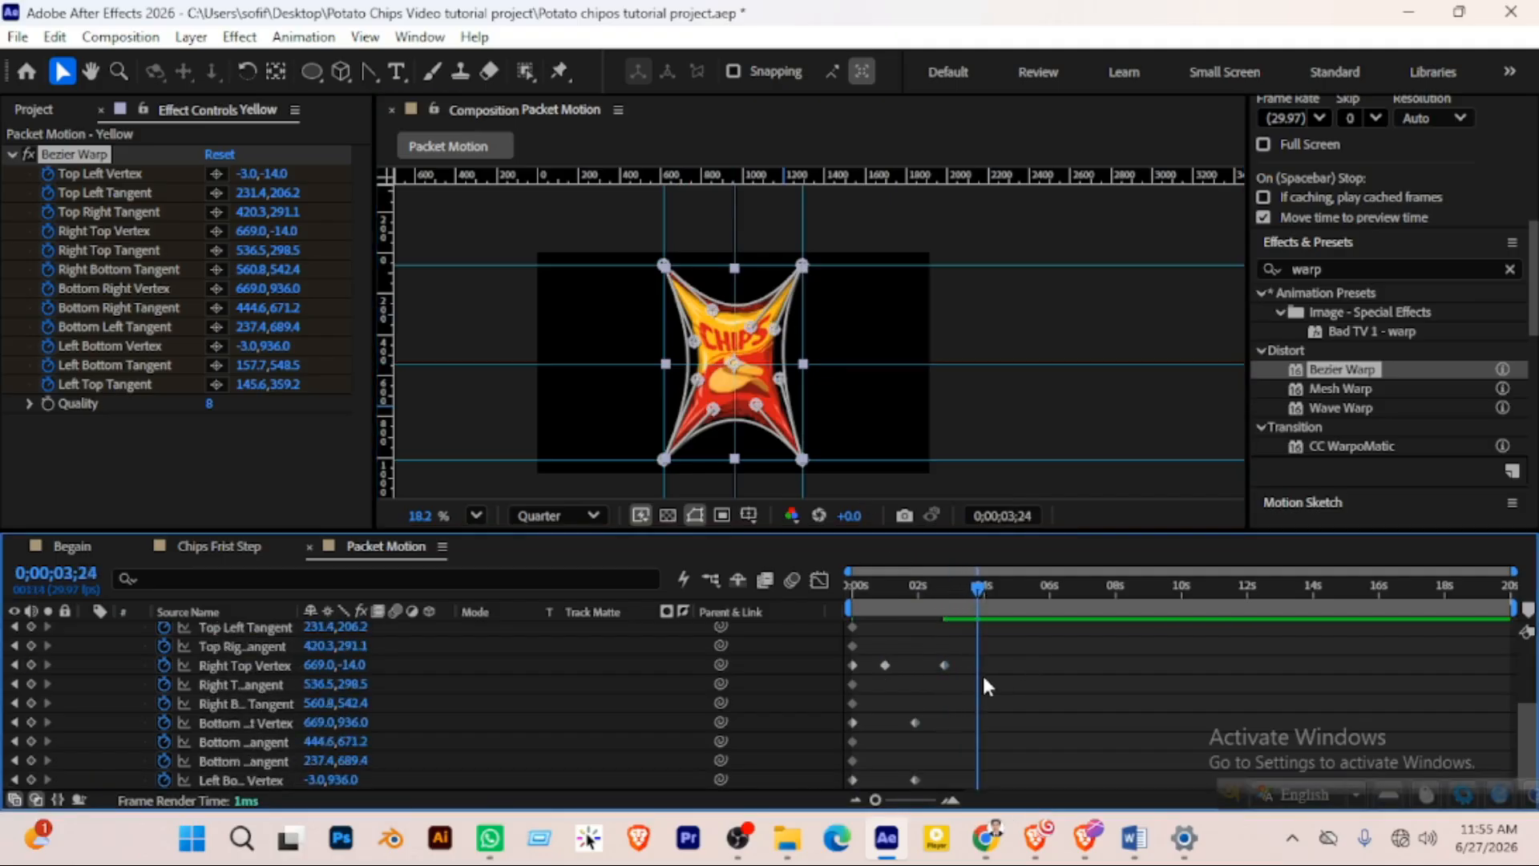
{"action": "scroll", "coordinate": [983, 672], "scroll_direction": "up", "scroll_amount": 3}
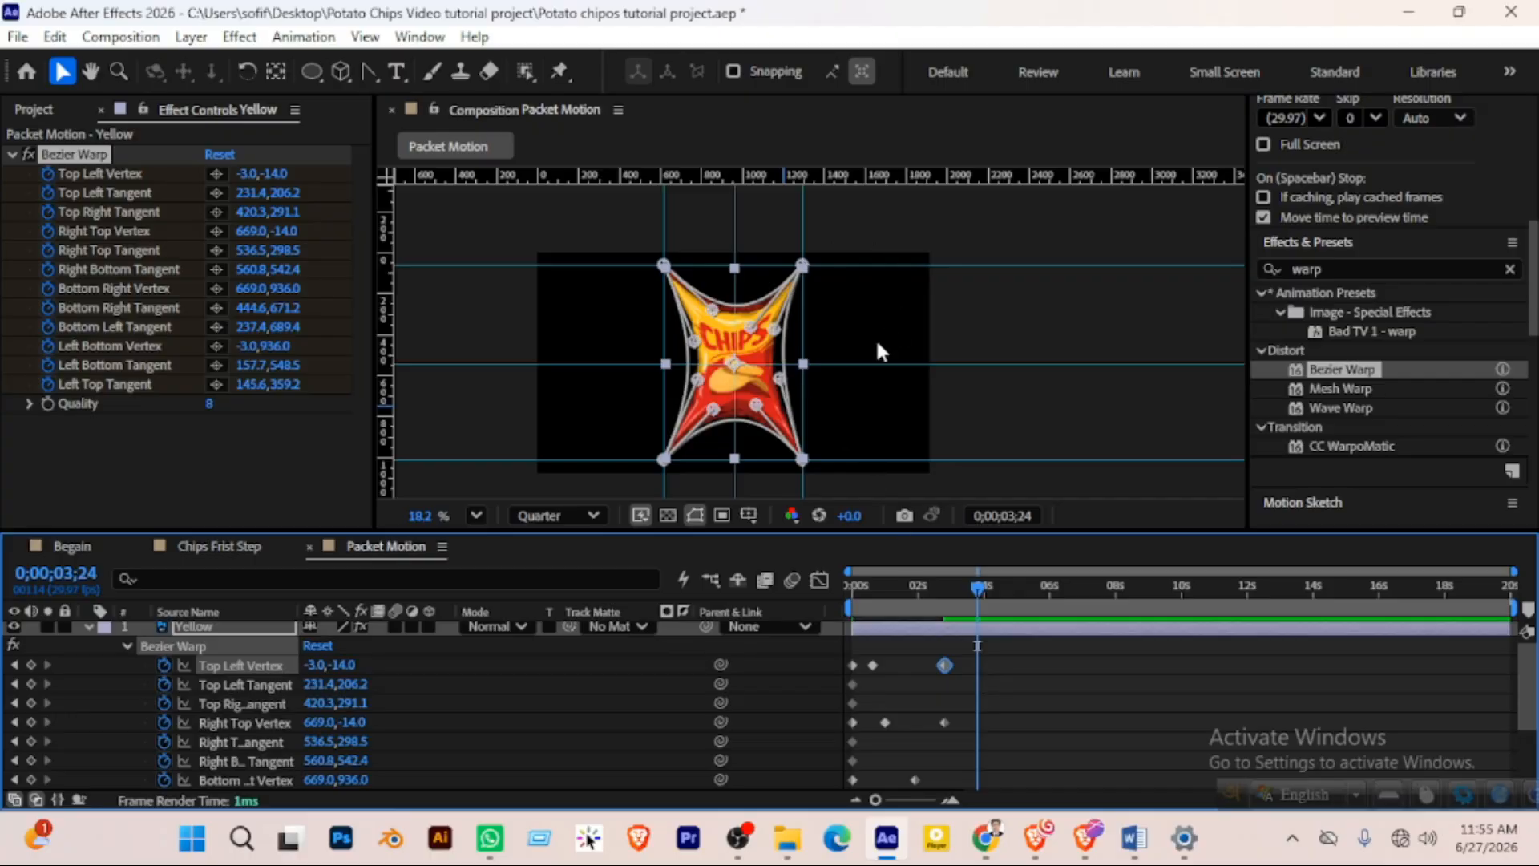
{"action": "scroll", "coordinate": [802, 353], "scroll_direction": "up", "scroll_amount": 5}
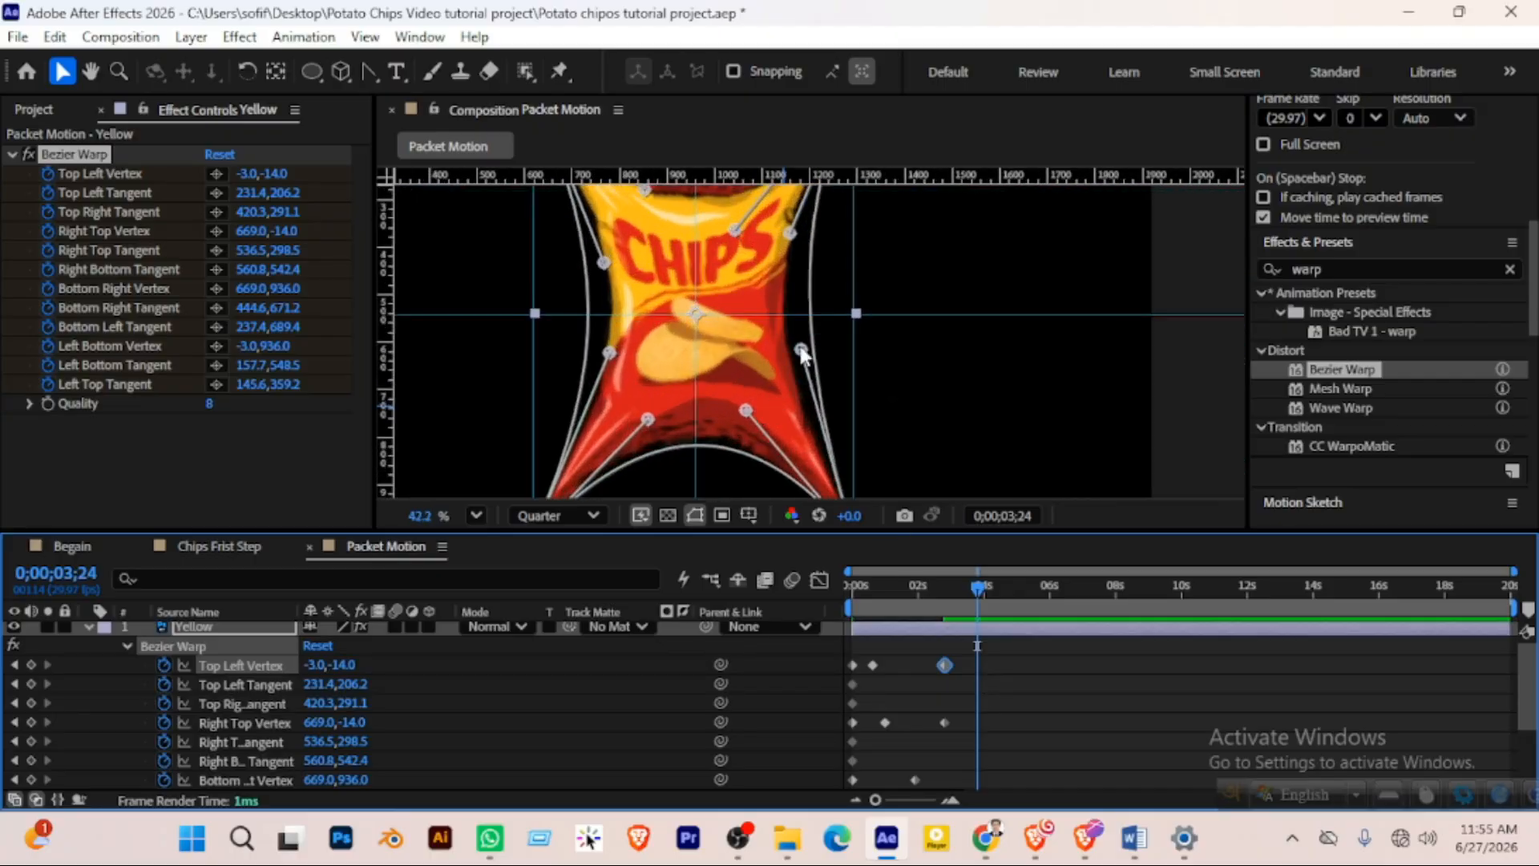
{"action": "left_click_drag", "start_coordinate": [801, 353], "coordinate": [853, 347]}
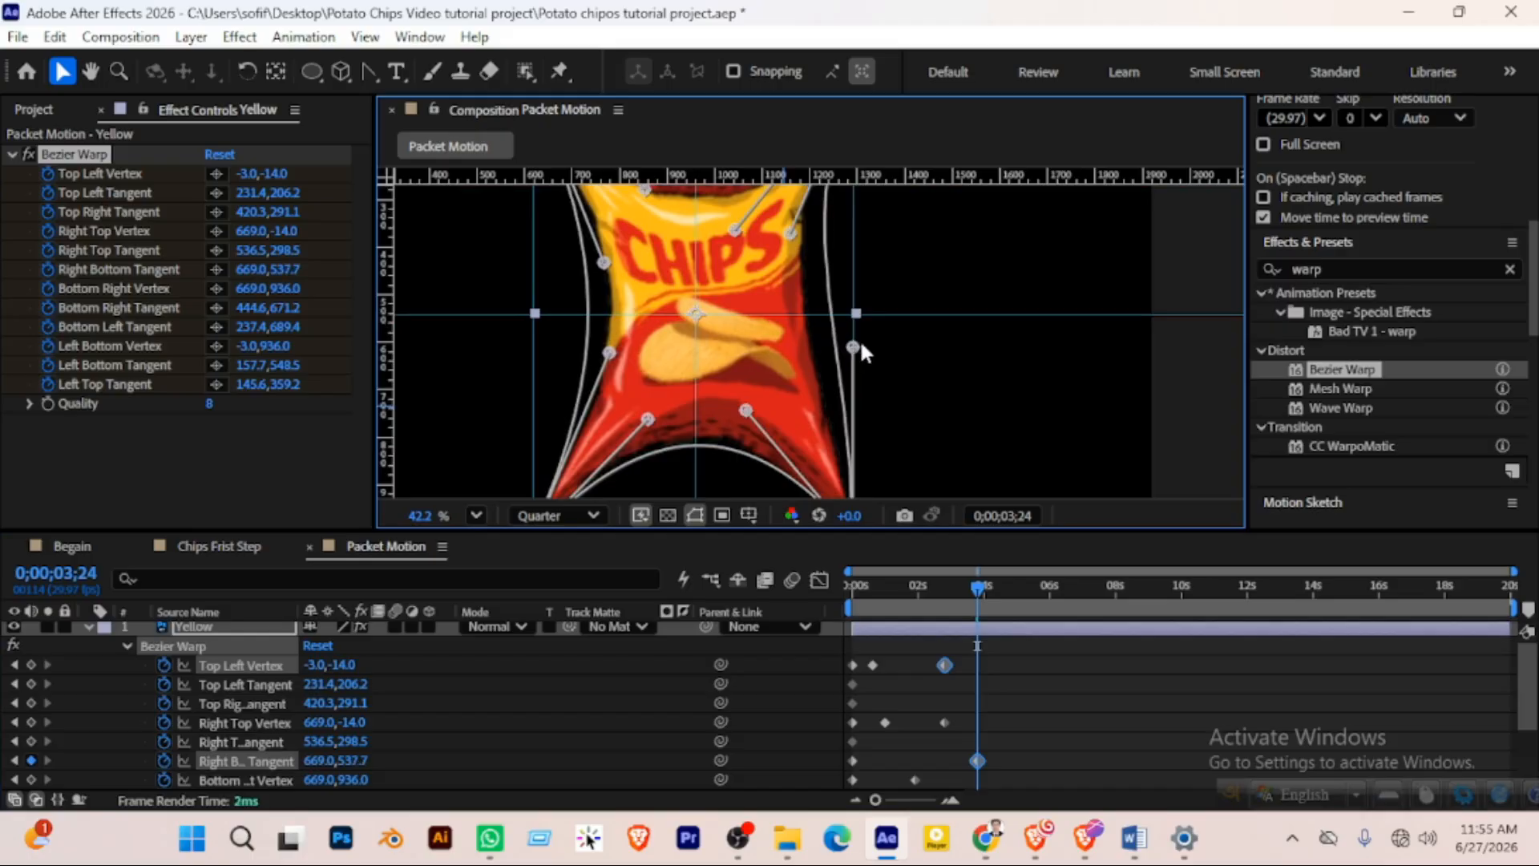
{"action": "scroll", "coordinate": [870, 332], "scroll_direction": "up", "scroll_amount": 1}
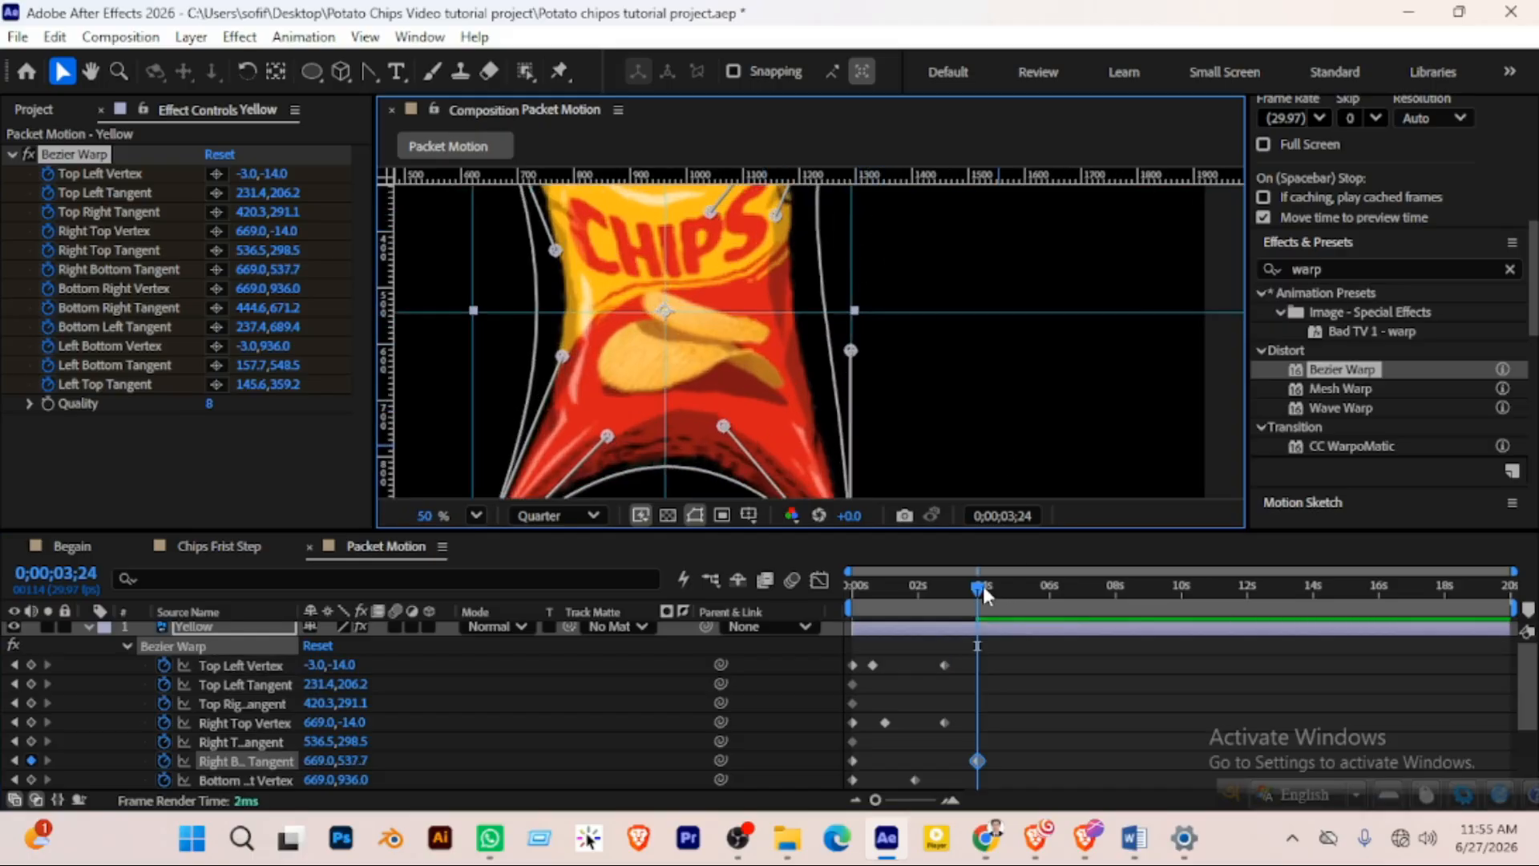
At 0;00;04;19, move the Left Top Tangent outward to the packet's edge, at about -3,388
{"action": "left_click_drag", "start_coordinate": [944, 327], "coordinate": [953, 417]}
{"action": "scroll", "coordinate": [953, 418], "scroll_direction": "up", "scroll_amount": 1}
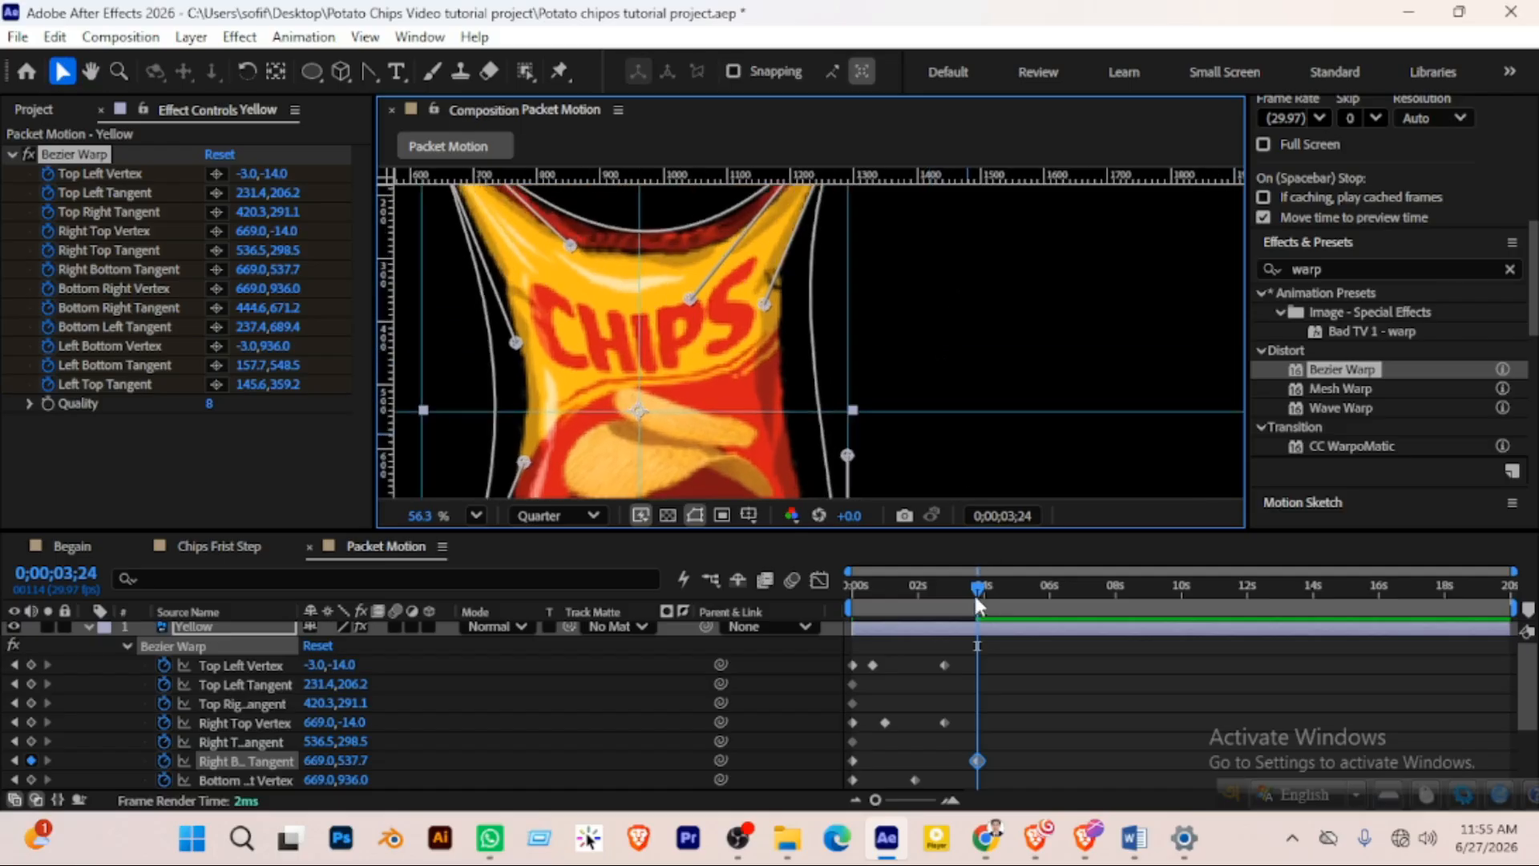
{"action": "left_click_drag", "start_coordinate": [974, 593], "coordinate": [1004, 588]}
{"action": "left_click_drag", "start_coordinate": [517, 346], "coordinate": [426, 368]}
{"action": "scroll", "coordinate": [899, 373], "scroll_direction": "down", "scroll_amount": 2}
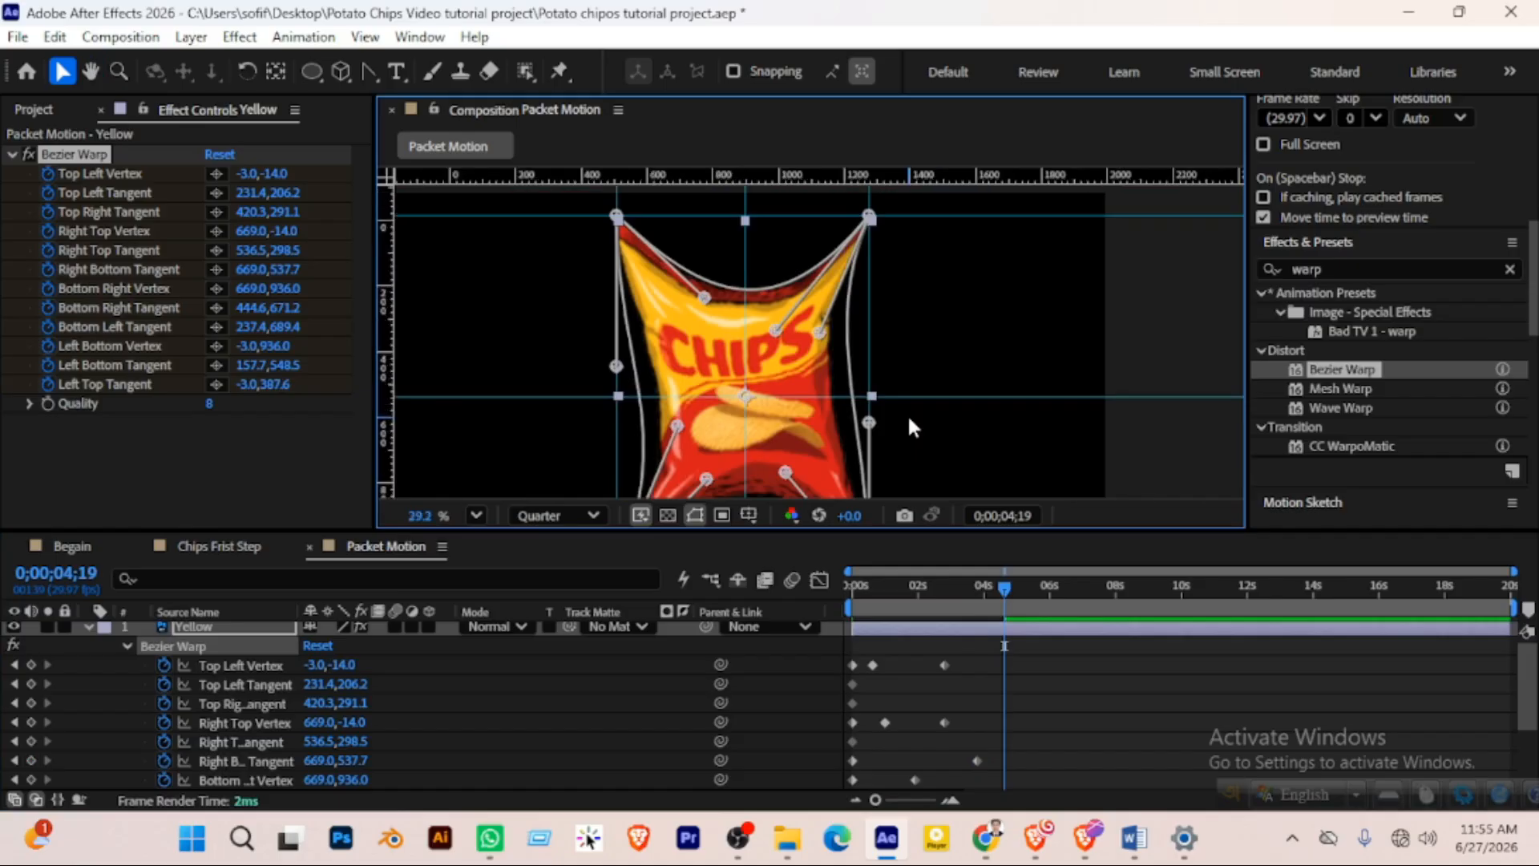
At 0;00;05;11, lower the Bottom Right Tangent to the packet's bottom edge, at about 445,936
{"action": "scroll", "coordinate": [907, 414], "scroll_direction": "down", "scroll_amount": 1}
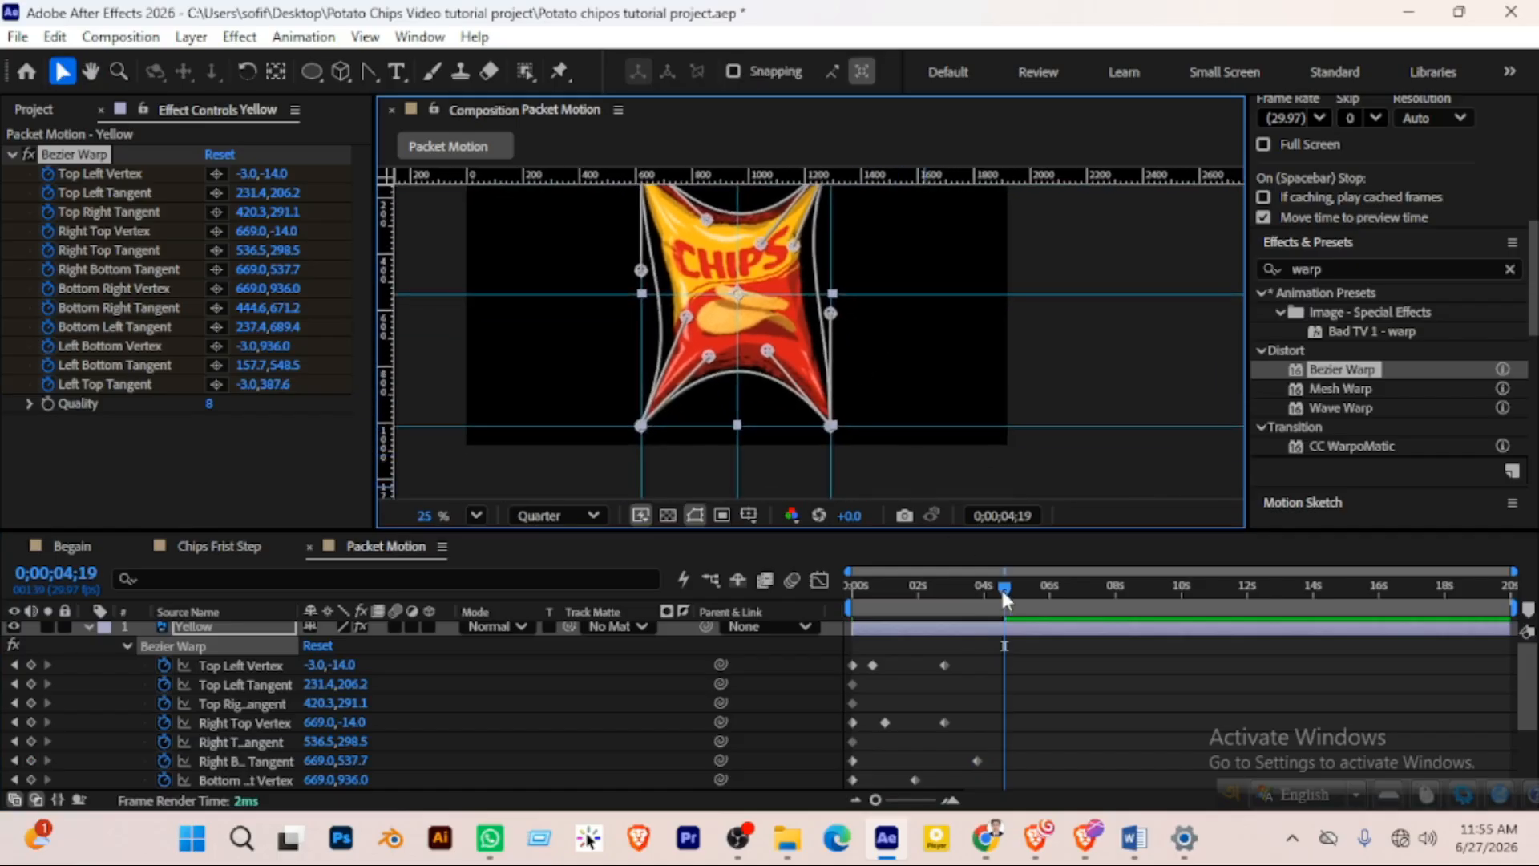
{"action": "left_click", "coordinate": [1005, 589]}
{"action": "key", "text": "space"}
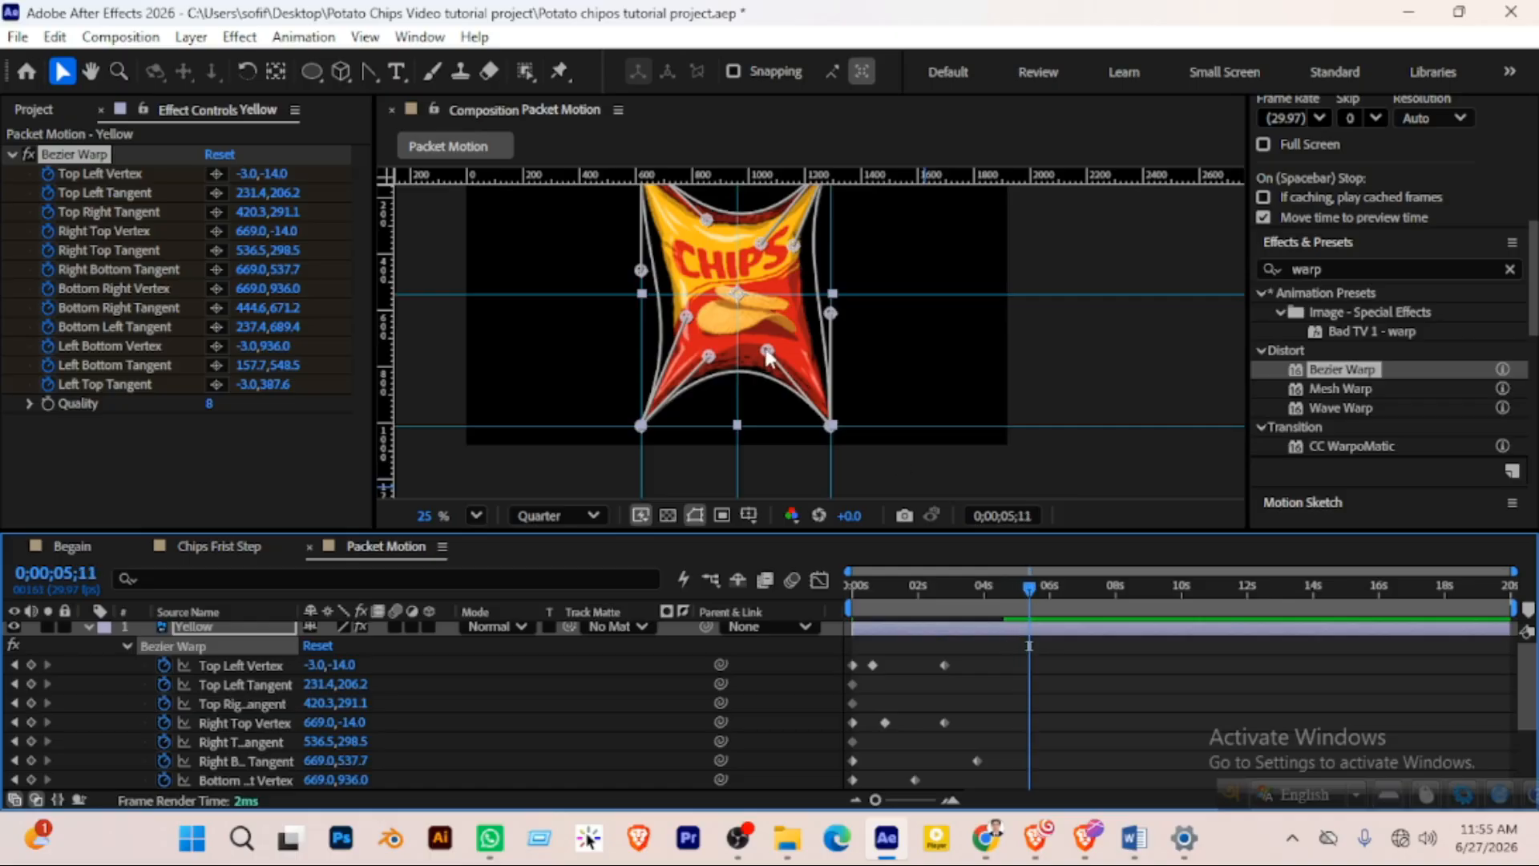
{"action": "left_click_drag", "start_coordinate": [767, 356], "coordinate": [767, 425]}
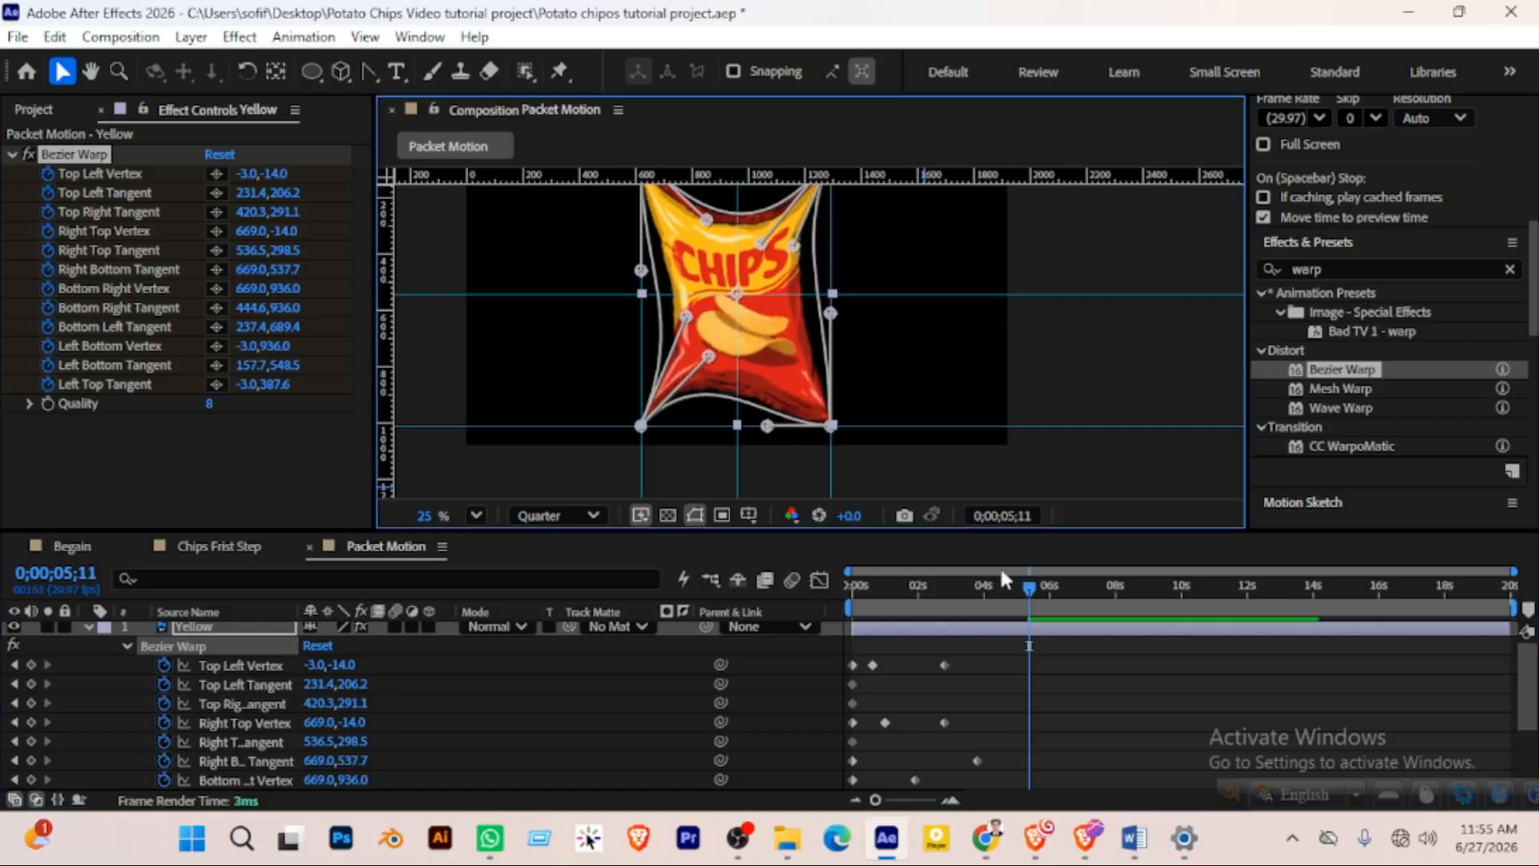
Lower the Bottom Left Tangent to about 209,936 at 0;00;06;23 and move the Left Bottom Tangent to about -3,569 at 0;00;08;11
{"action": "left_click_drag", "start_coordinate": [1033, 592], "coordinate": [1076, 579]}
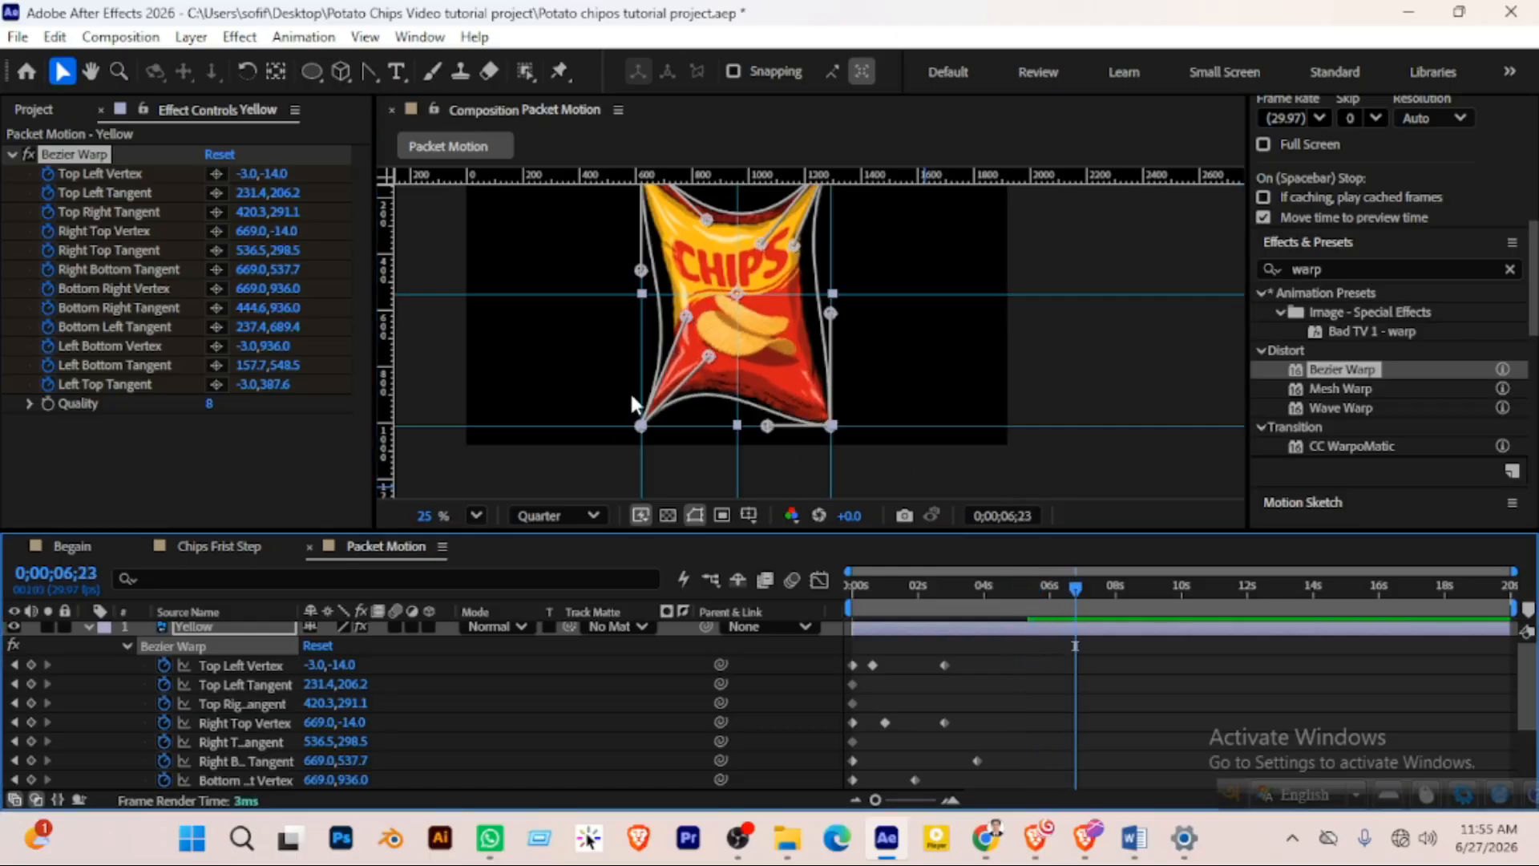
{"action": "left_click_drag", "start_coordinate": [712, 358], "coordinate": [704, 433]}
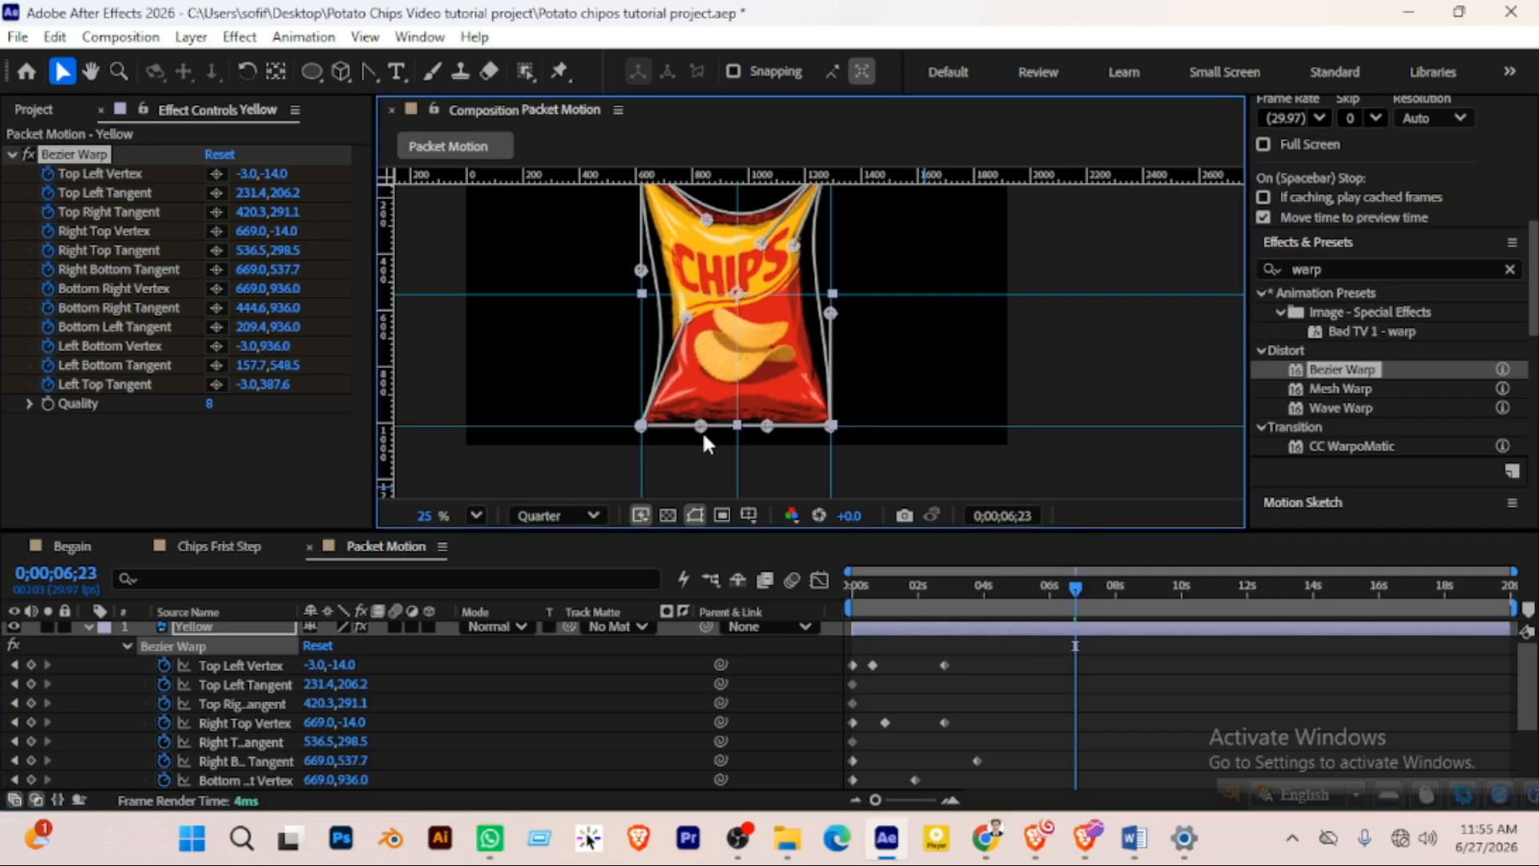
{"action": "left_click_drag", "start_coordinate": [1073, 589], "coordinate": [1128, 587]}
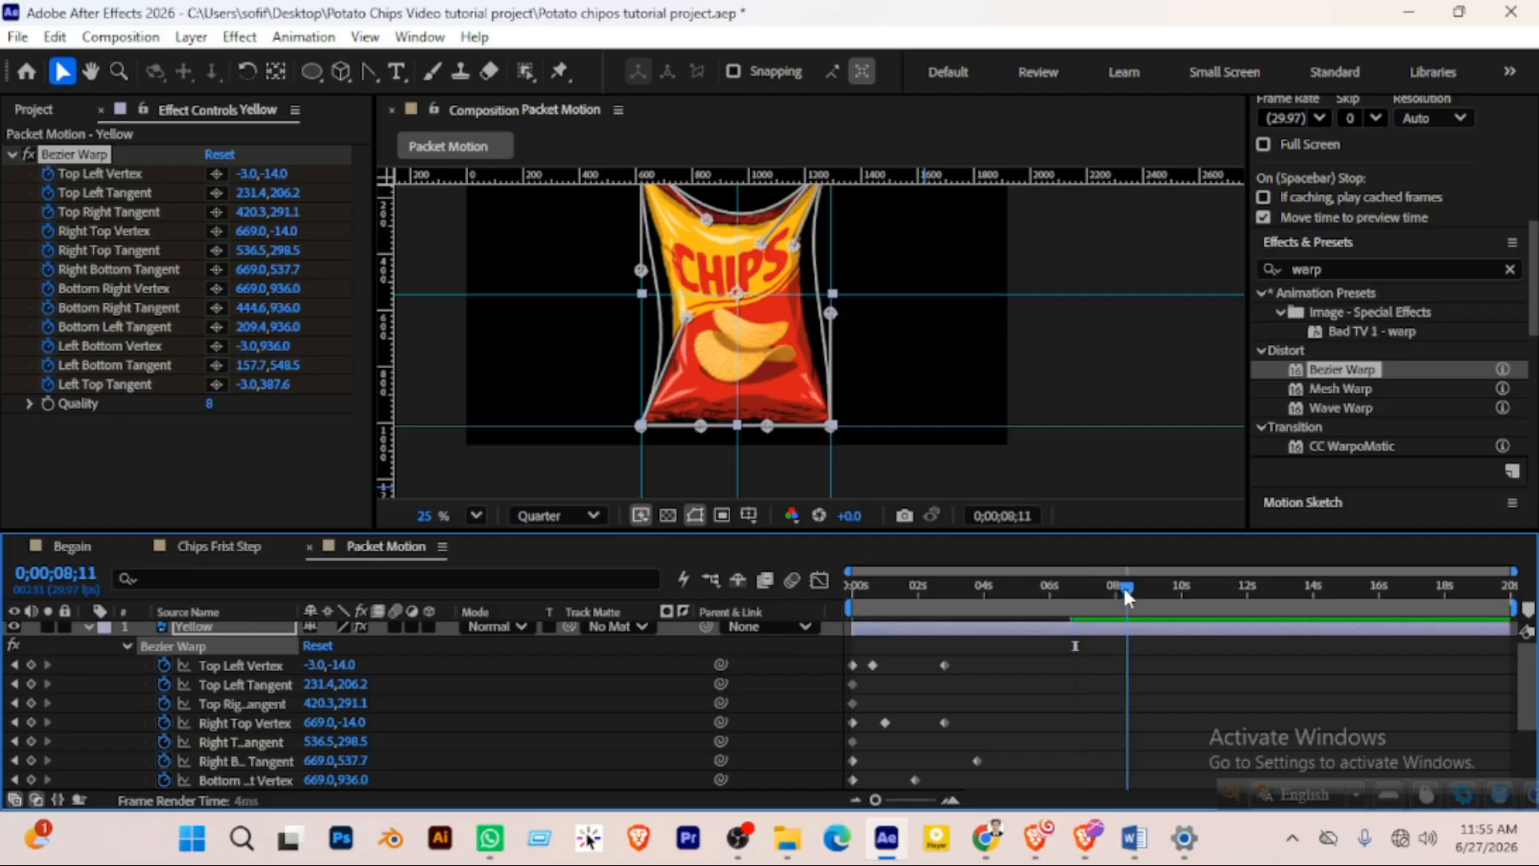
{"action": "left_click_drag", "start_coordinate": [685, 316], "coordinate": [642, 321]}
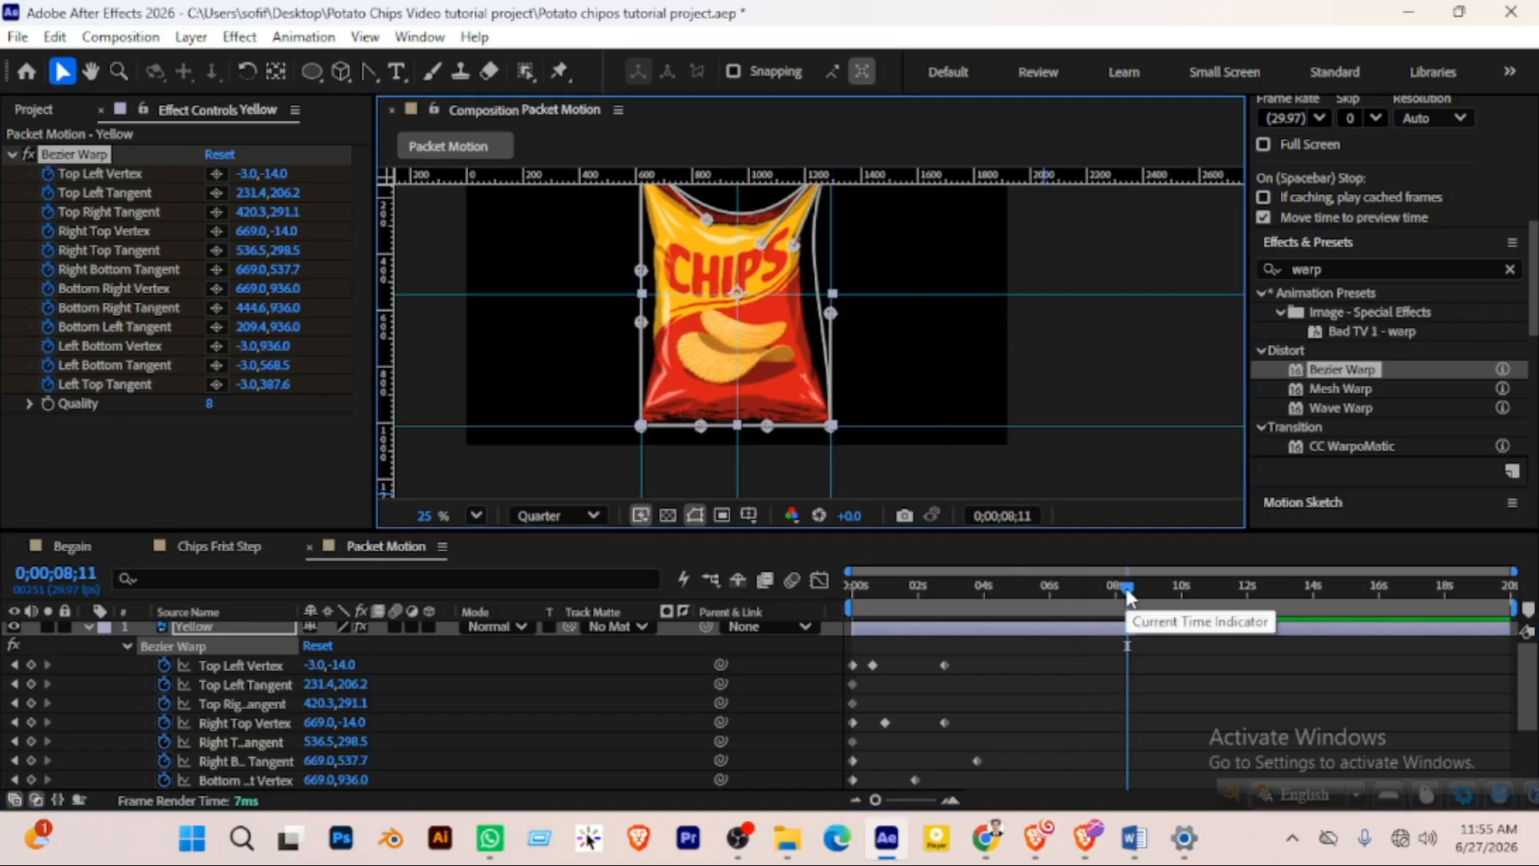
At 0;00;09;21, straighten the Top Right Tangent to about 417,-14, the Right Top Tangent to 669,305 and the Top Left Tangent to 258,-14
{"action": "left_click_drag", "start_coordinate": [1126, 588], "coordinate": [1172, 588]}
{"action": "scroll", "coordinate": [866, 344], "scroll_direction": "up", "scroll_amount": 1}
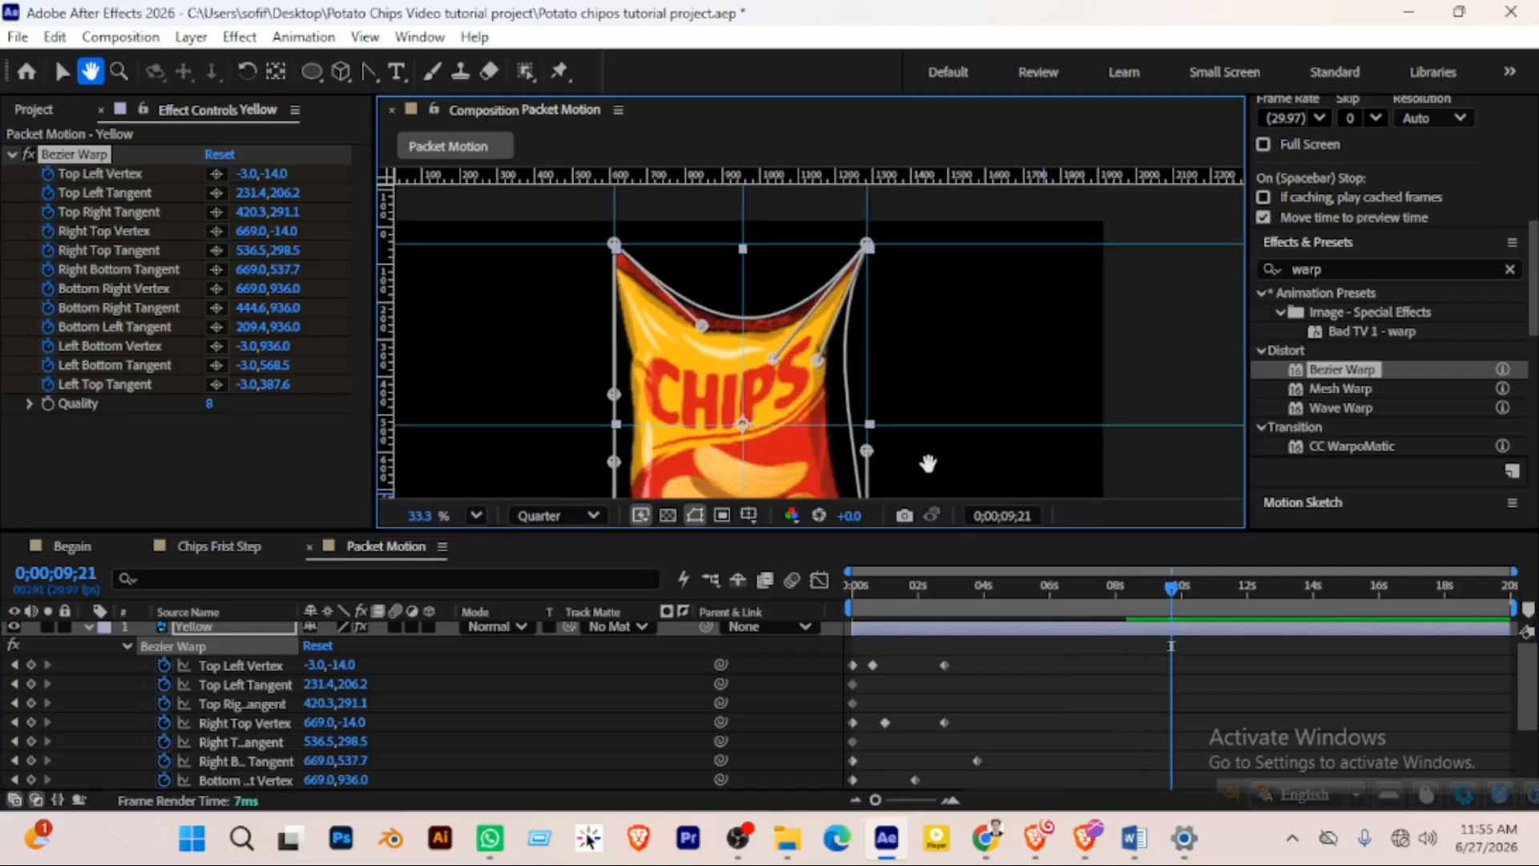
{"action": "left_click_drag", "start_coordinate": [777, 370], "coordinate": [775, 260]}
{"action": "left_click_drag", "start_coordinate": [821, 379], "coordinate": [869, 378]}
{"action": "left_click_drag", "start_coordinate": [704, 348], "coordinate": [717, 265]}
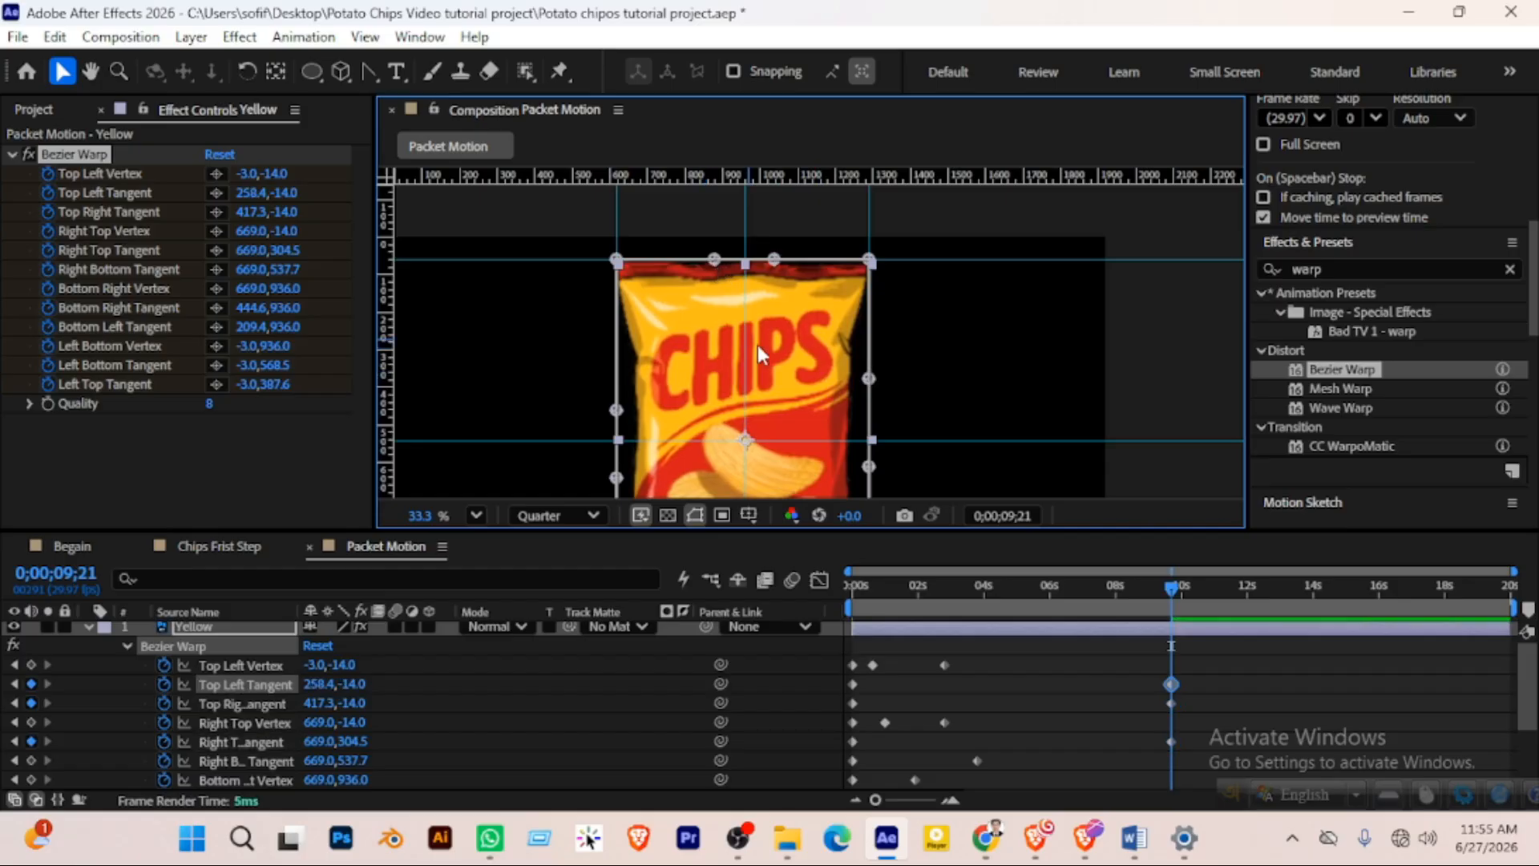
Preview the packet's unfolding animation from the start of the composition
{"action": "scroll", "coordinate": [757, 345], "scroll_direction": "down", "scroll_amount": 1}
{"action": "mouse_move", "coordinate": [764, 384]}
{"action": "left_mouse_down"}
{"action": "mouse_move", "coordinate": [759, 272]}
{"action": "mouse_move", "coordinate": [756, 385]}
{"action": "left_mouse_up"}
{"action": "key", "text": "v"}
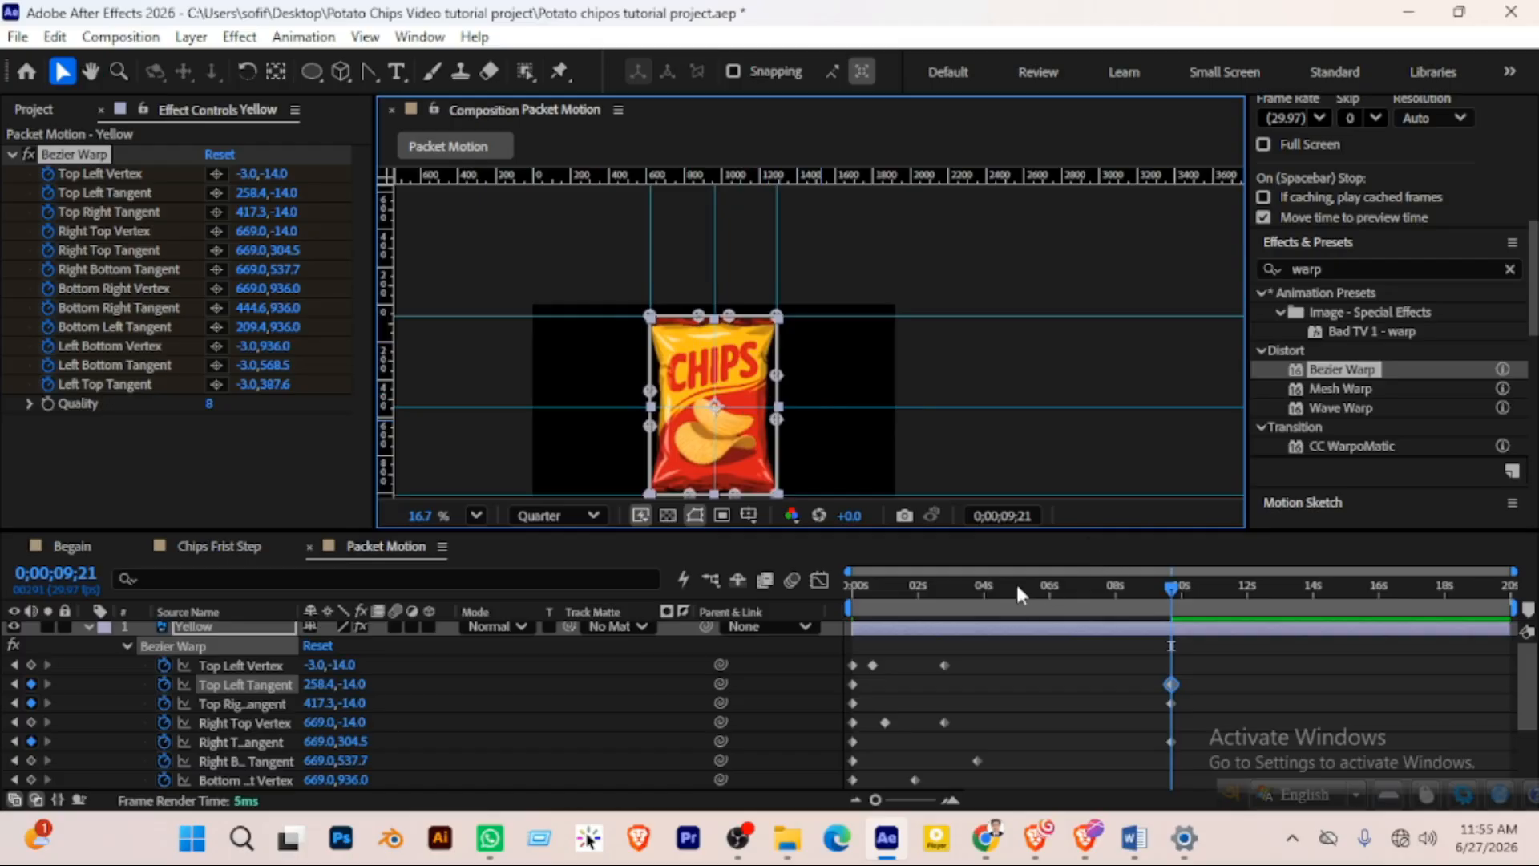
{"action": "left_click_drag", "start_coordinate": [1006, 581], "coordinate": [815, 570]}
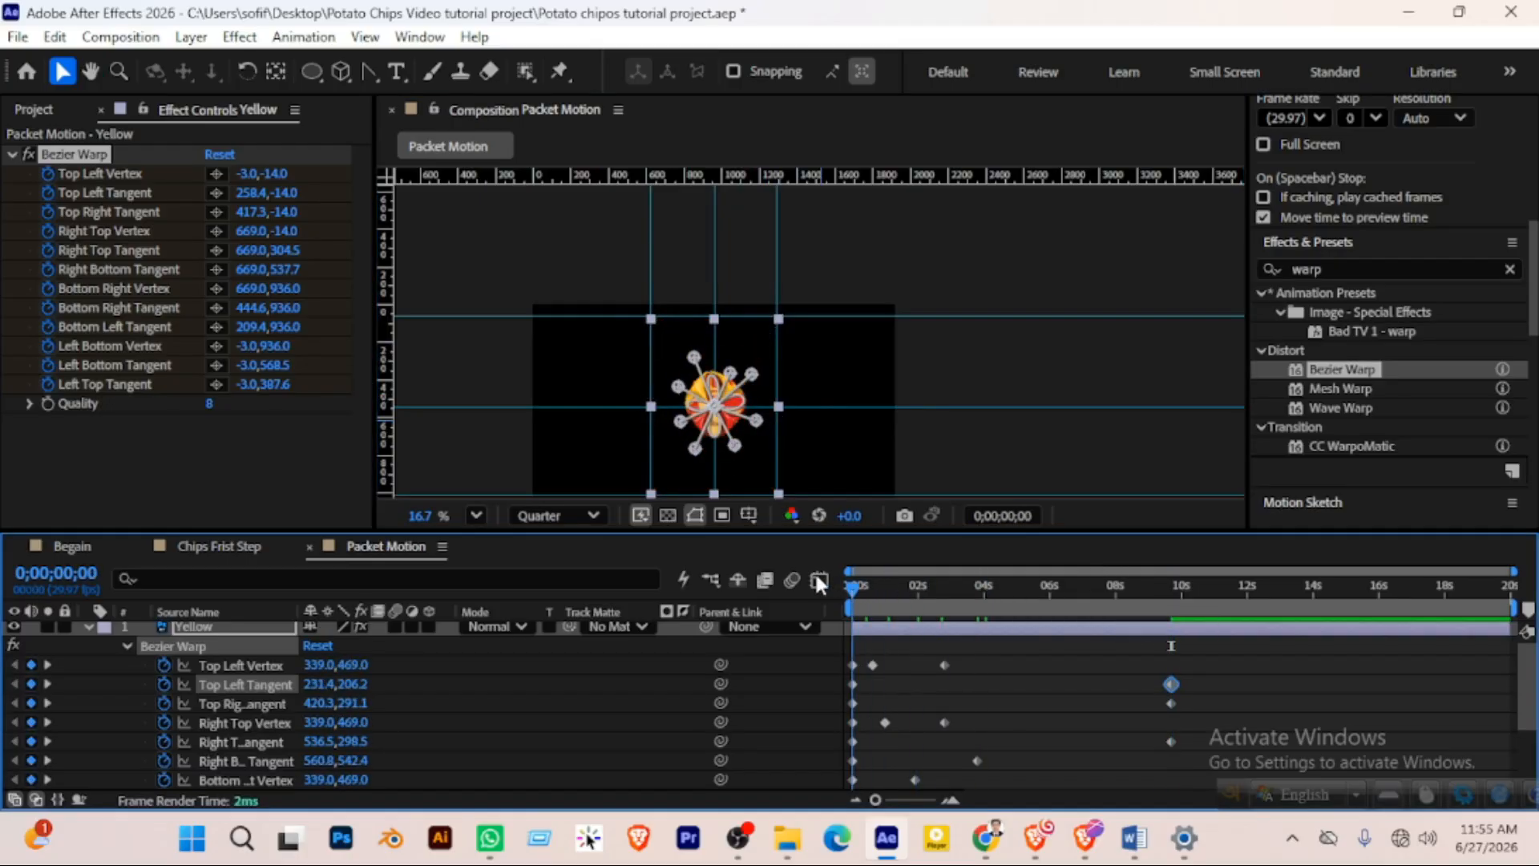
{"action": "key", "text": "space"}
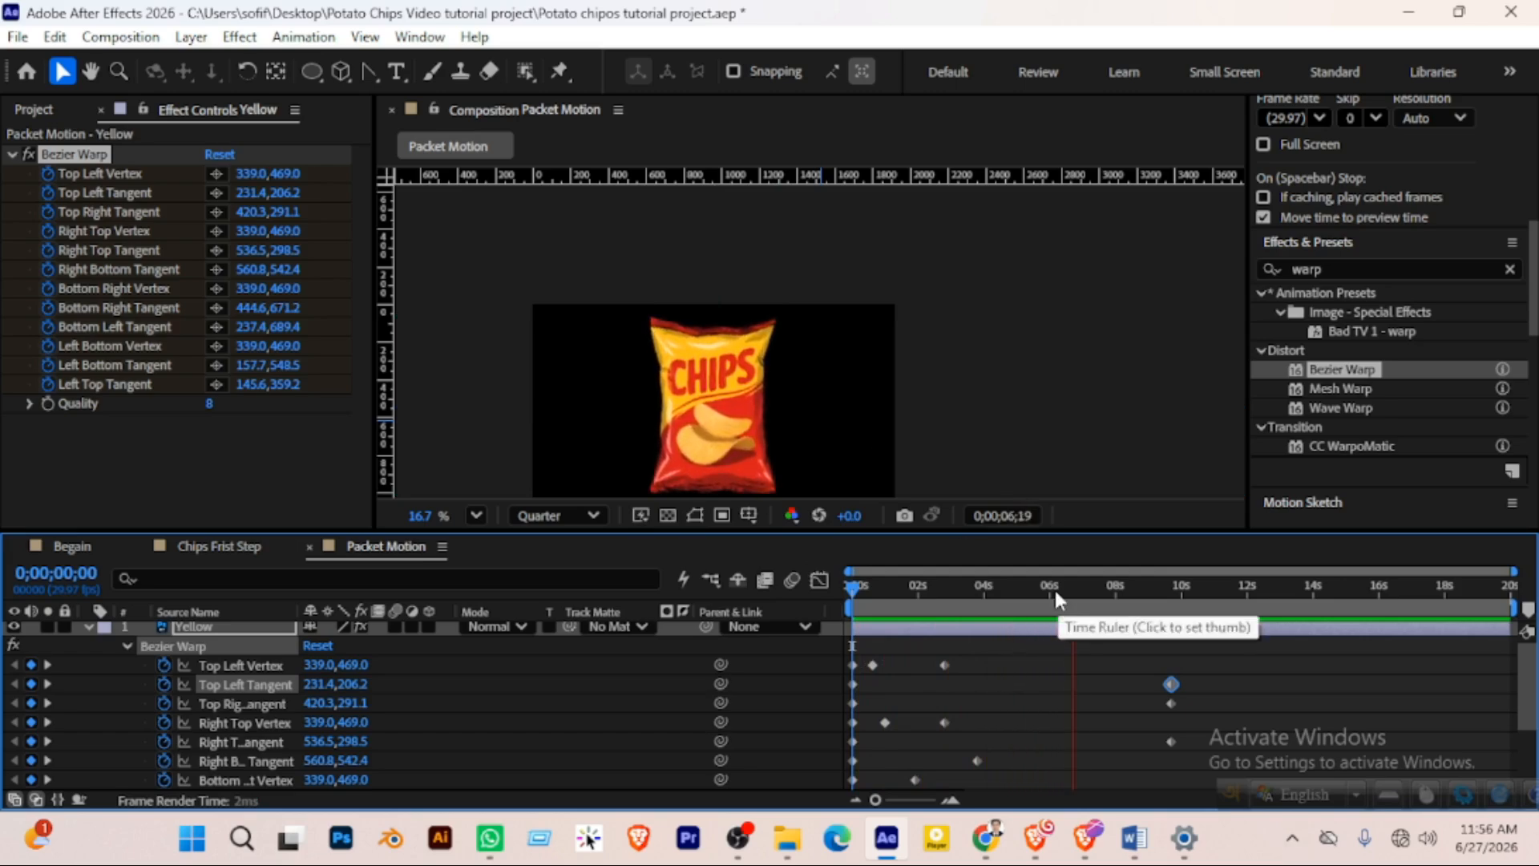
Replay the packet's unfolding several times from the start of the composition to judge its speed
{"action": "key", "text": "space"}
{"action": "left_click_drag", "start_coordinate": [1024, 591], "coordinate": [761, 586]}
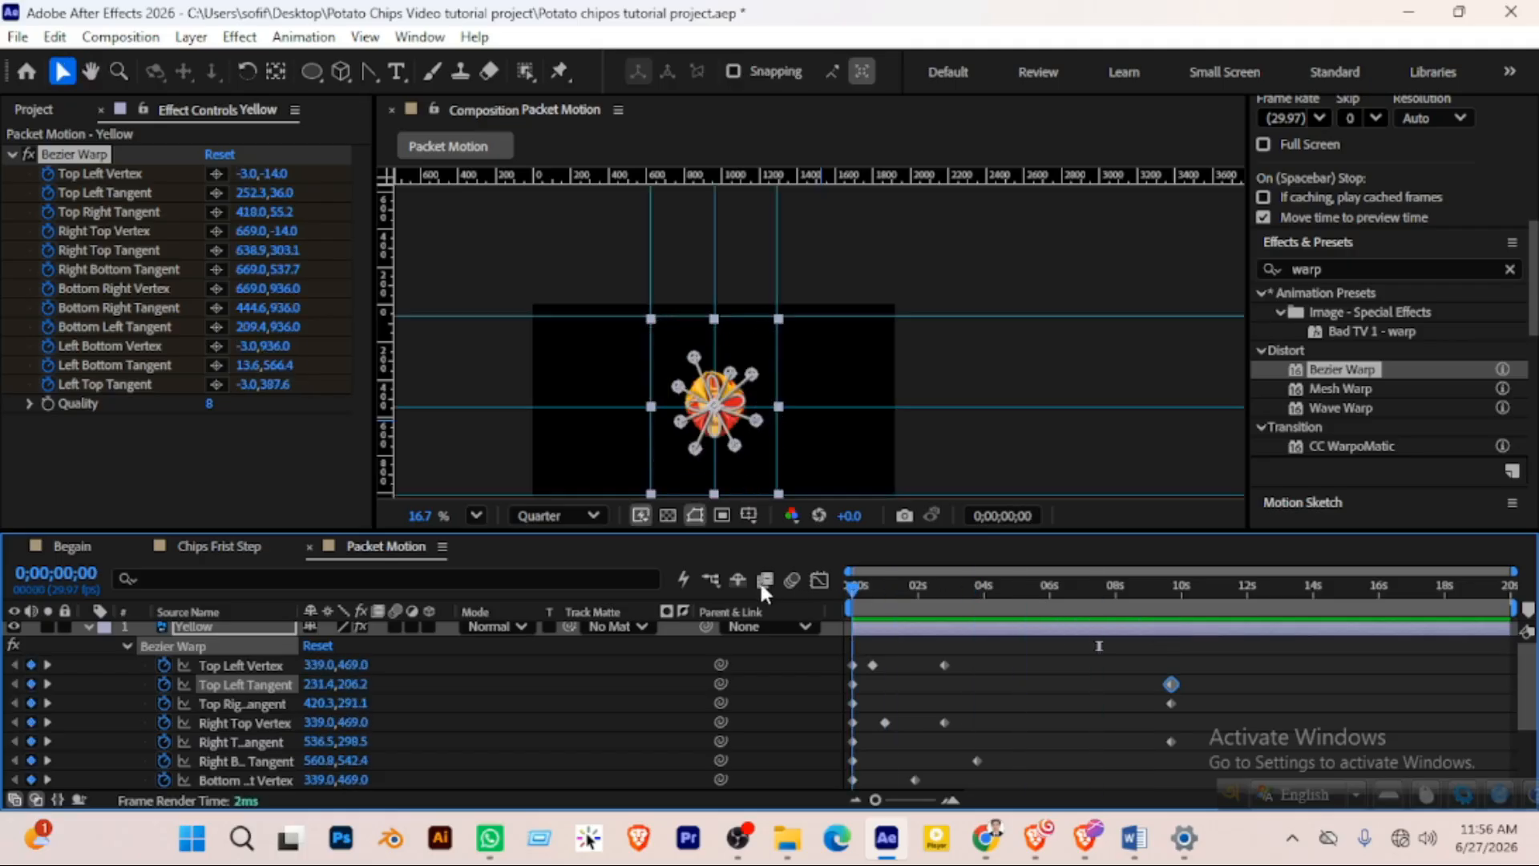
{"action": "key", "text": "space"}
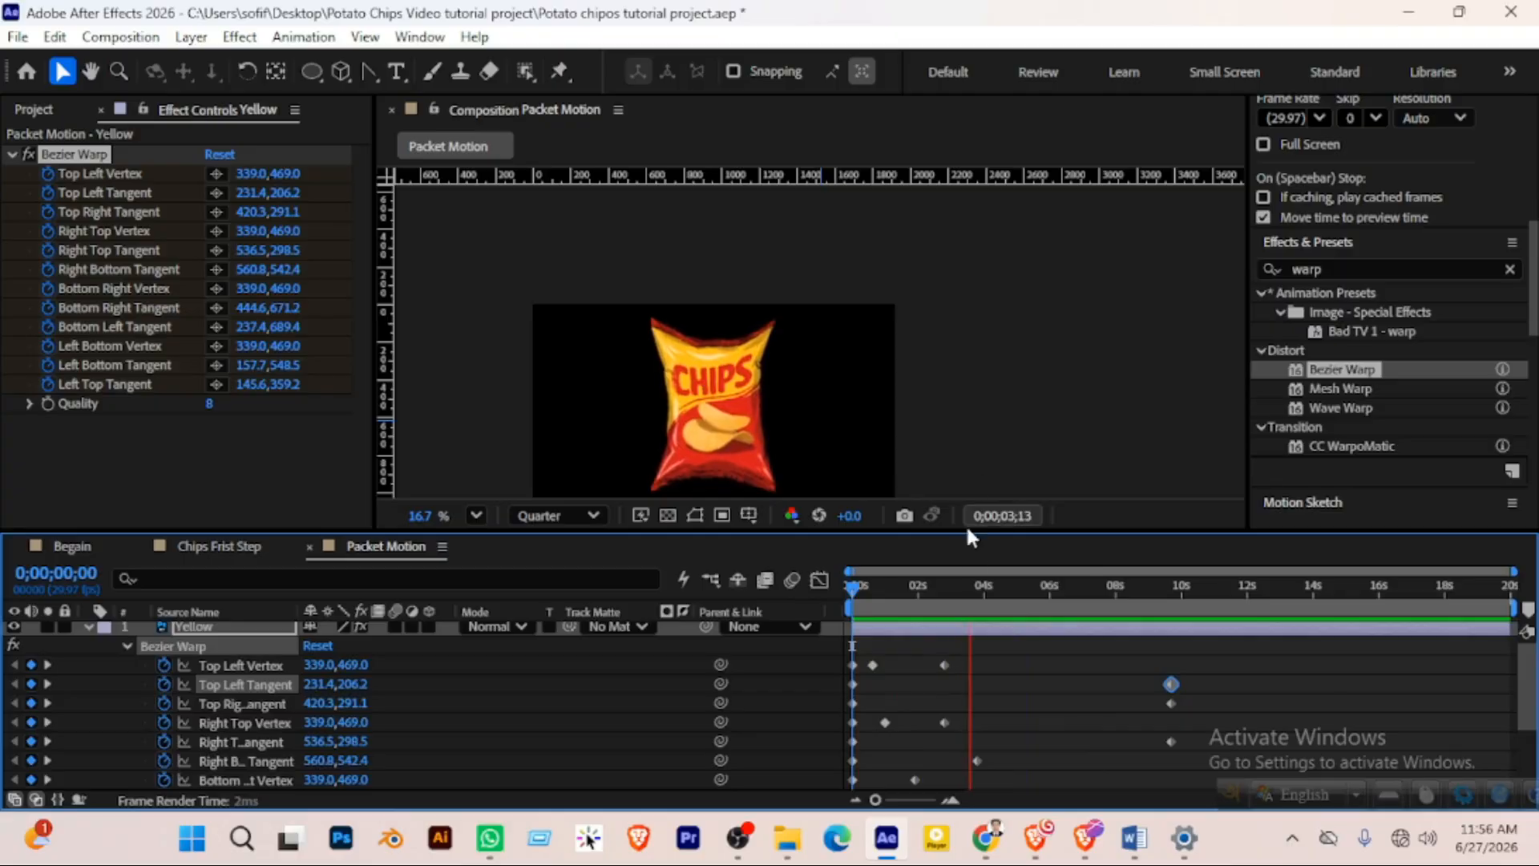
{"action": "key", "text": "space"}
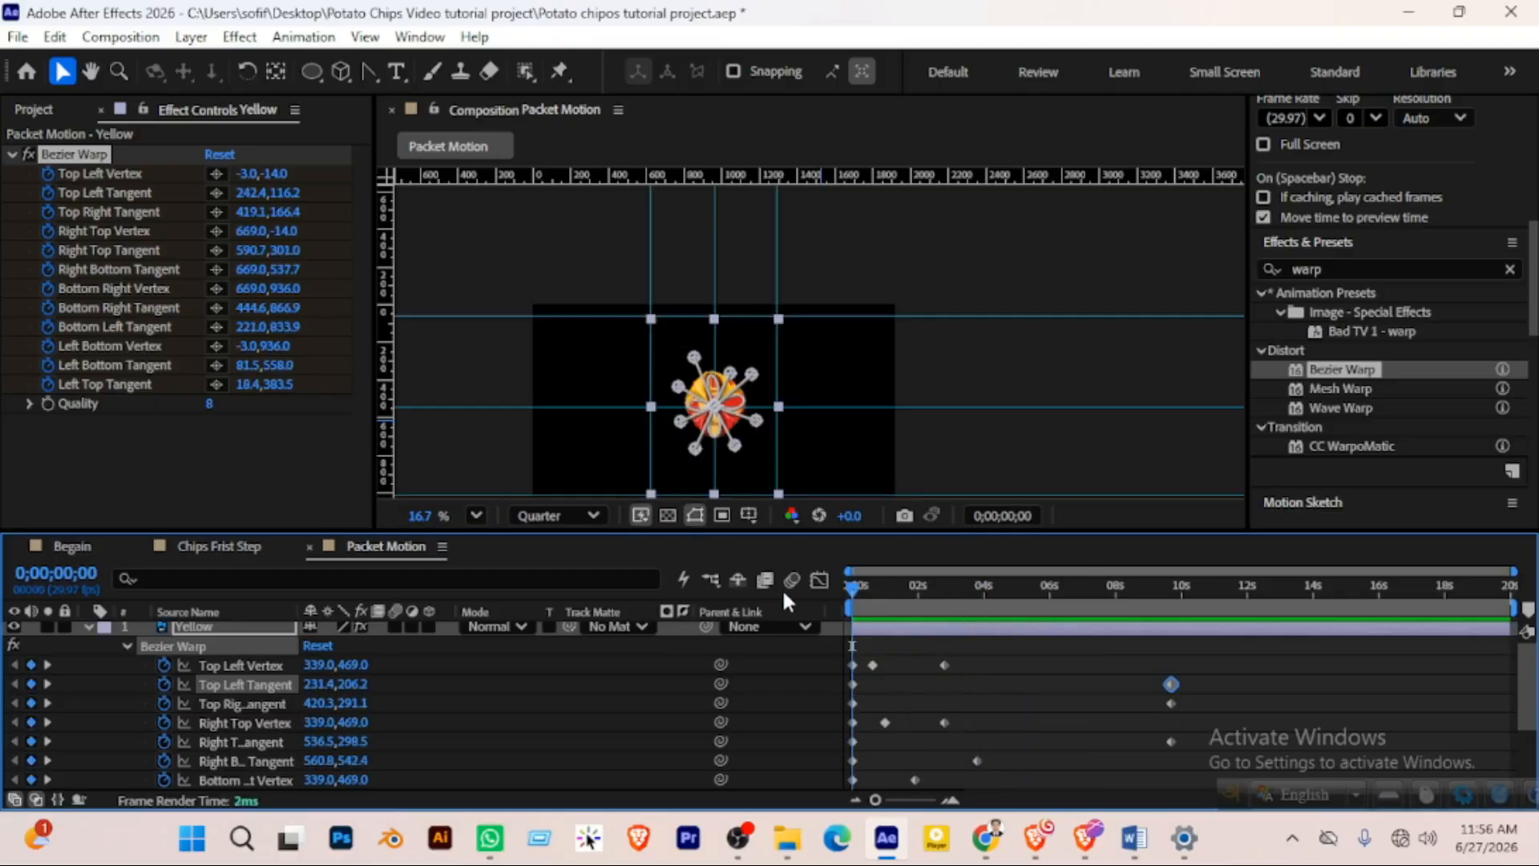
{"action": "key", "text": "space"}
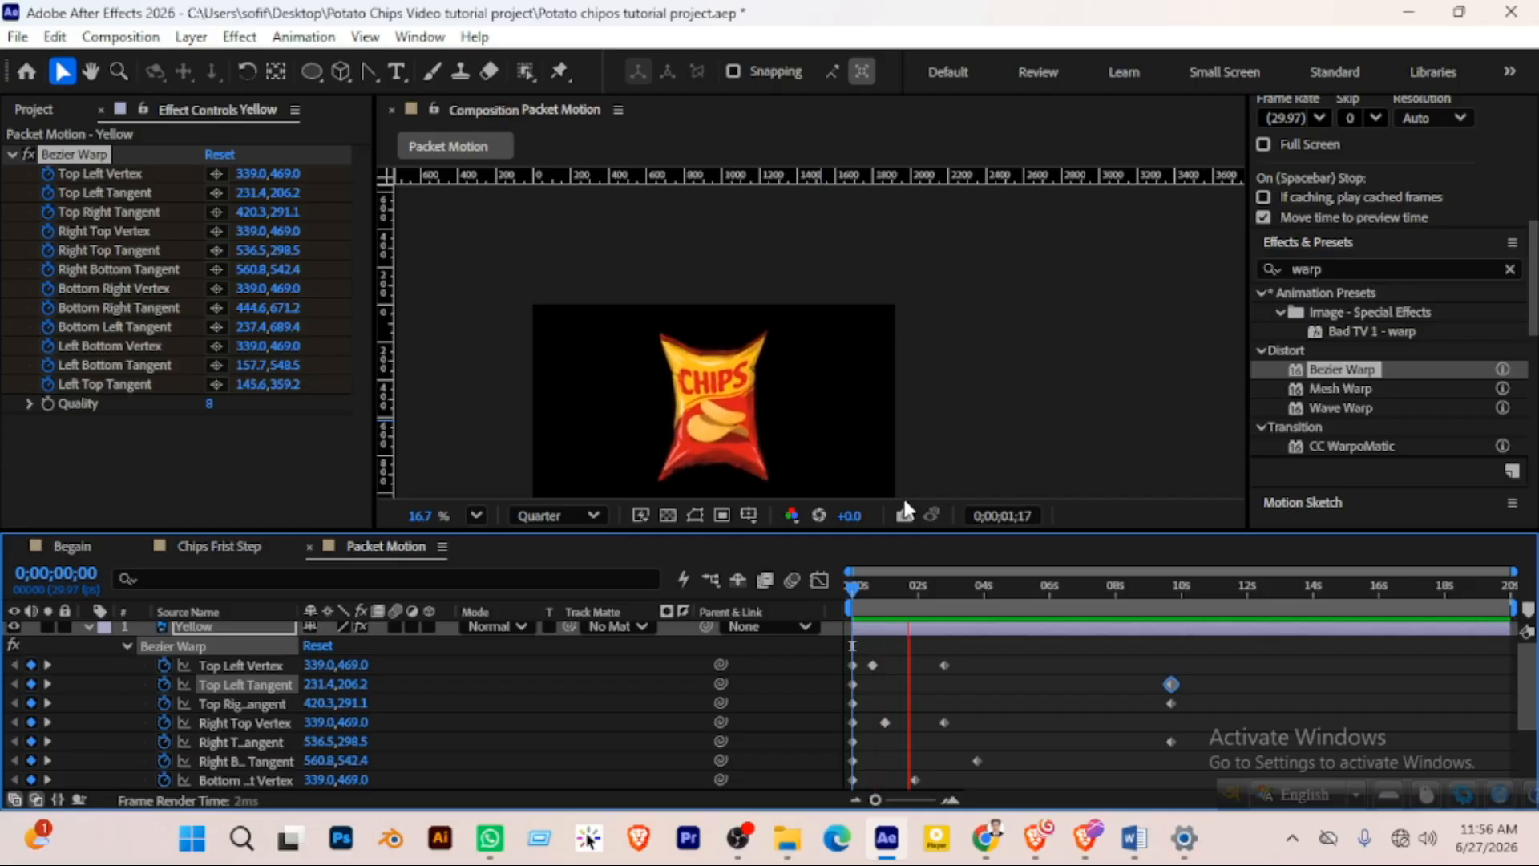
{"action": "key", "text": "space"}
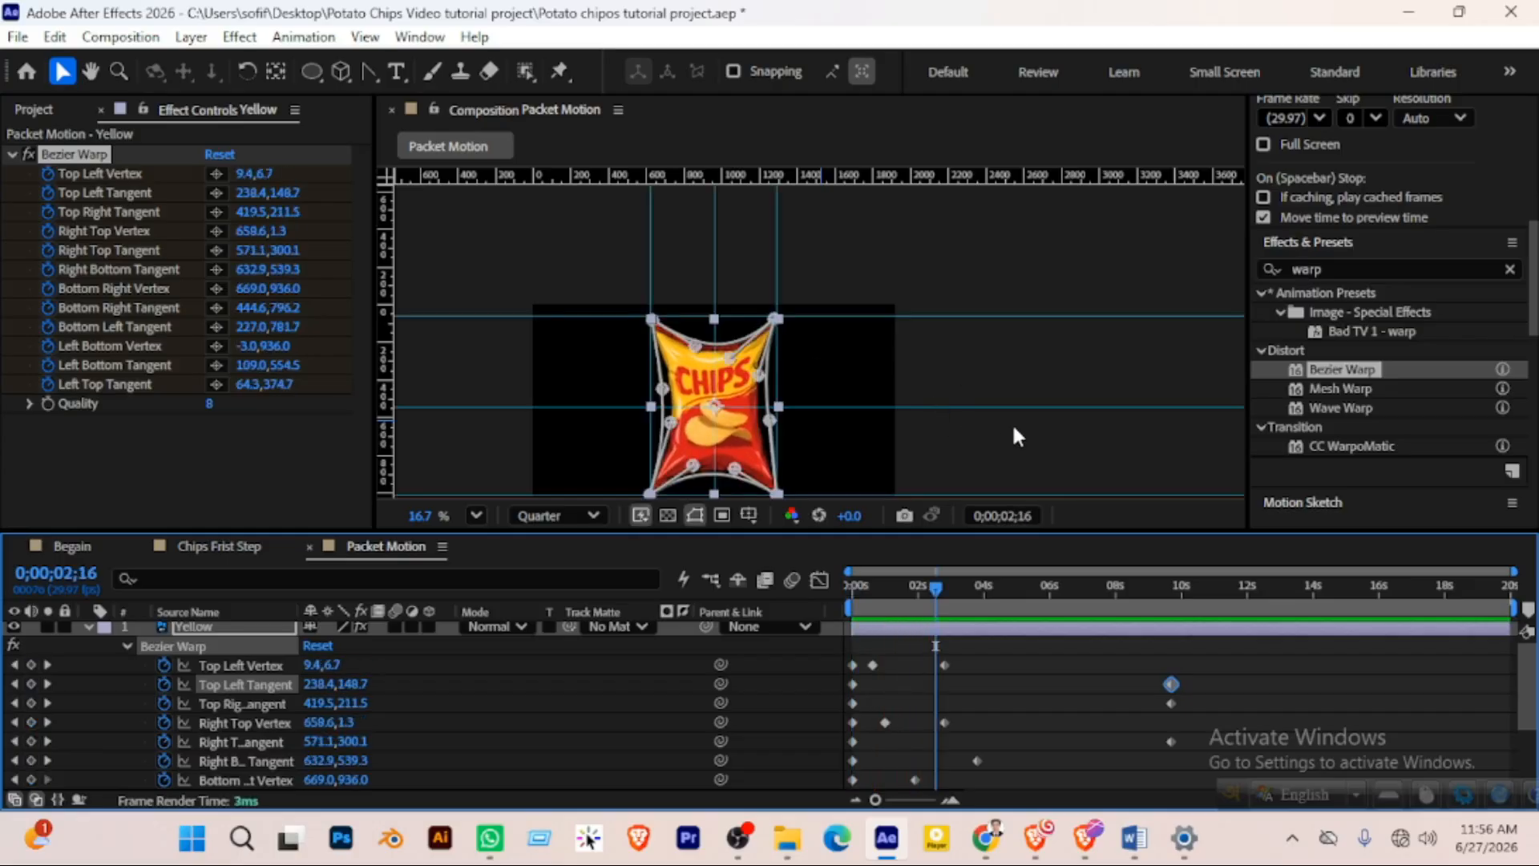
Select all Bezier Warp keyframes of the Yellow layer and compress them proportionally so the last ones fall at about 0;00;03;19
{"action": "scroll", "coordinate": [1012, 422], "scroll_direction": "down", "scroll_amount": 2}
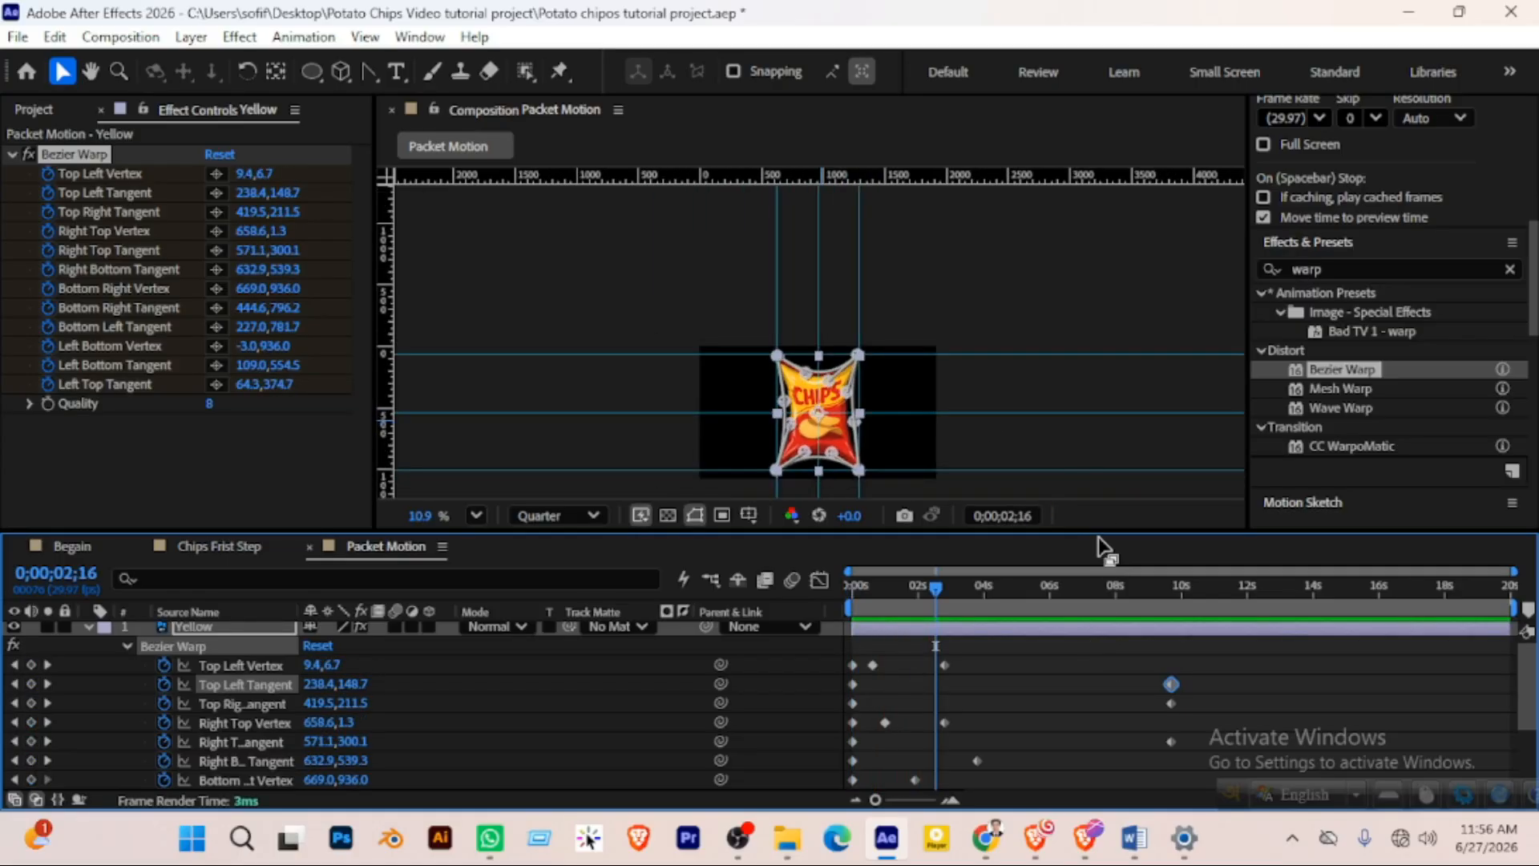
{"action": "left_click_drag", "start_coordinate": [1099, 523], "coordinate": [1071, 396]}
{"action": "left_click_drag", "start_coordinate": [1250, 529], "coordinate": [850, 766]}
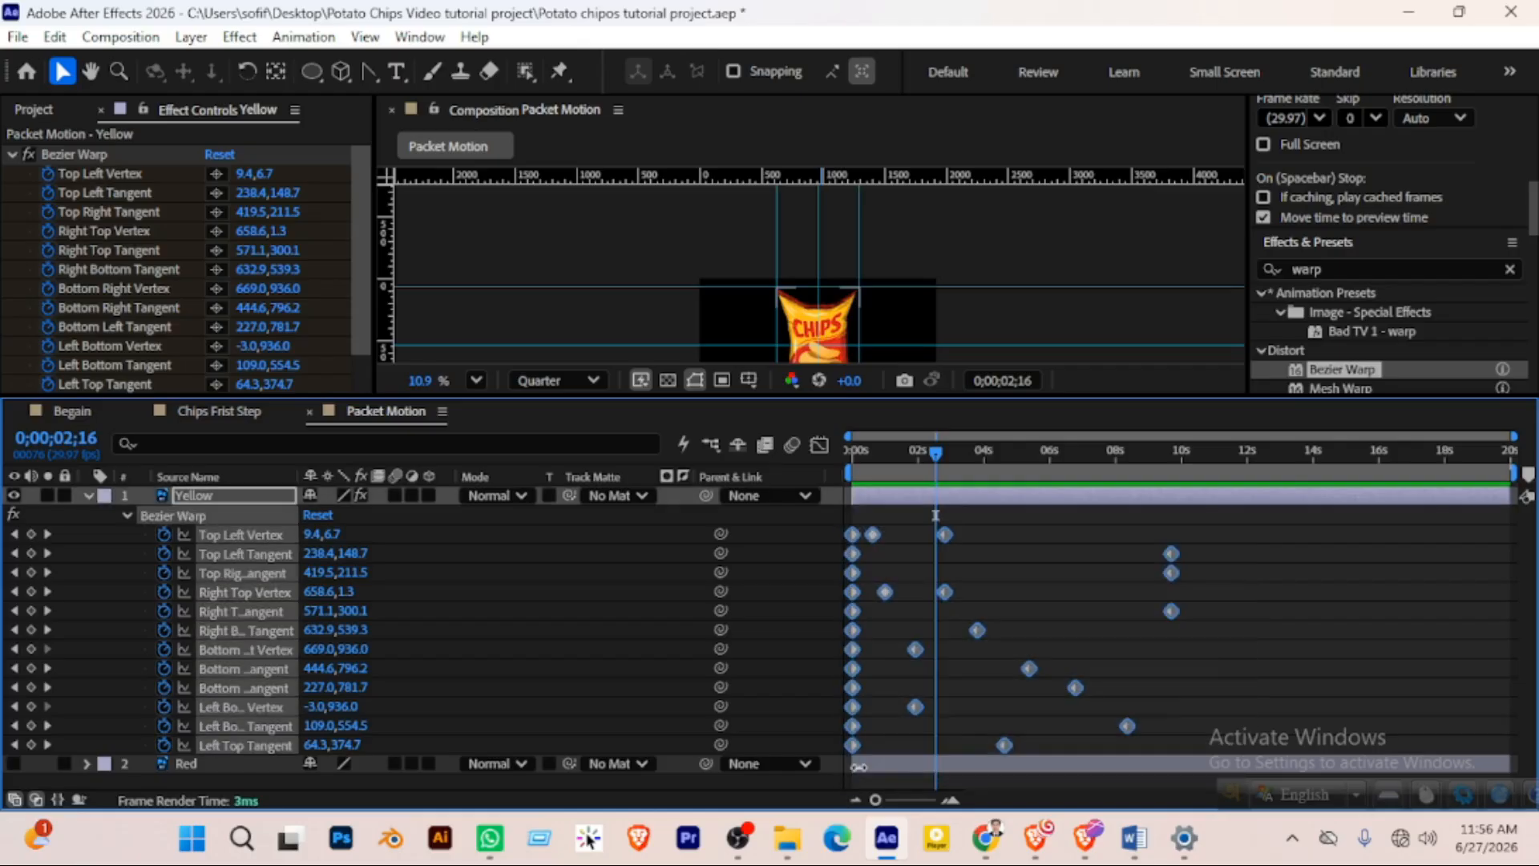
{"action": "left_click_drag", "start_coordinate": [1167, 605], "coordinate": [956, 604]}
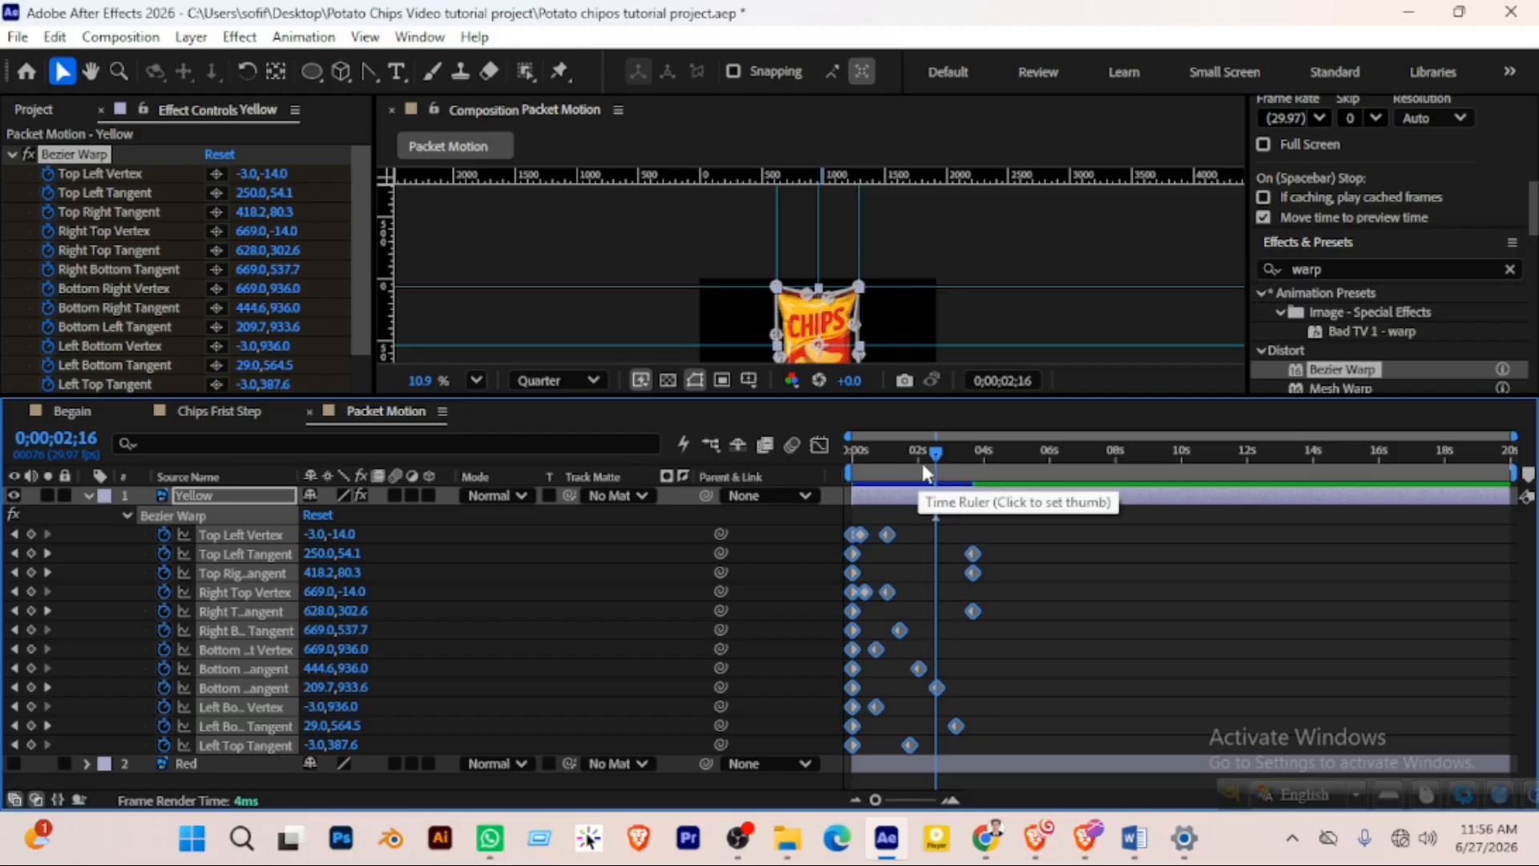
Preview the faster unfolding and compress all Bezier Warp keyframes further, so the last ones fall at about 0;00;01;19
{"action": "left_click_drag", "start_coordinate": [922, 463], "coordinate": [810, 451]}
{"action": "key", "text": "space"}
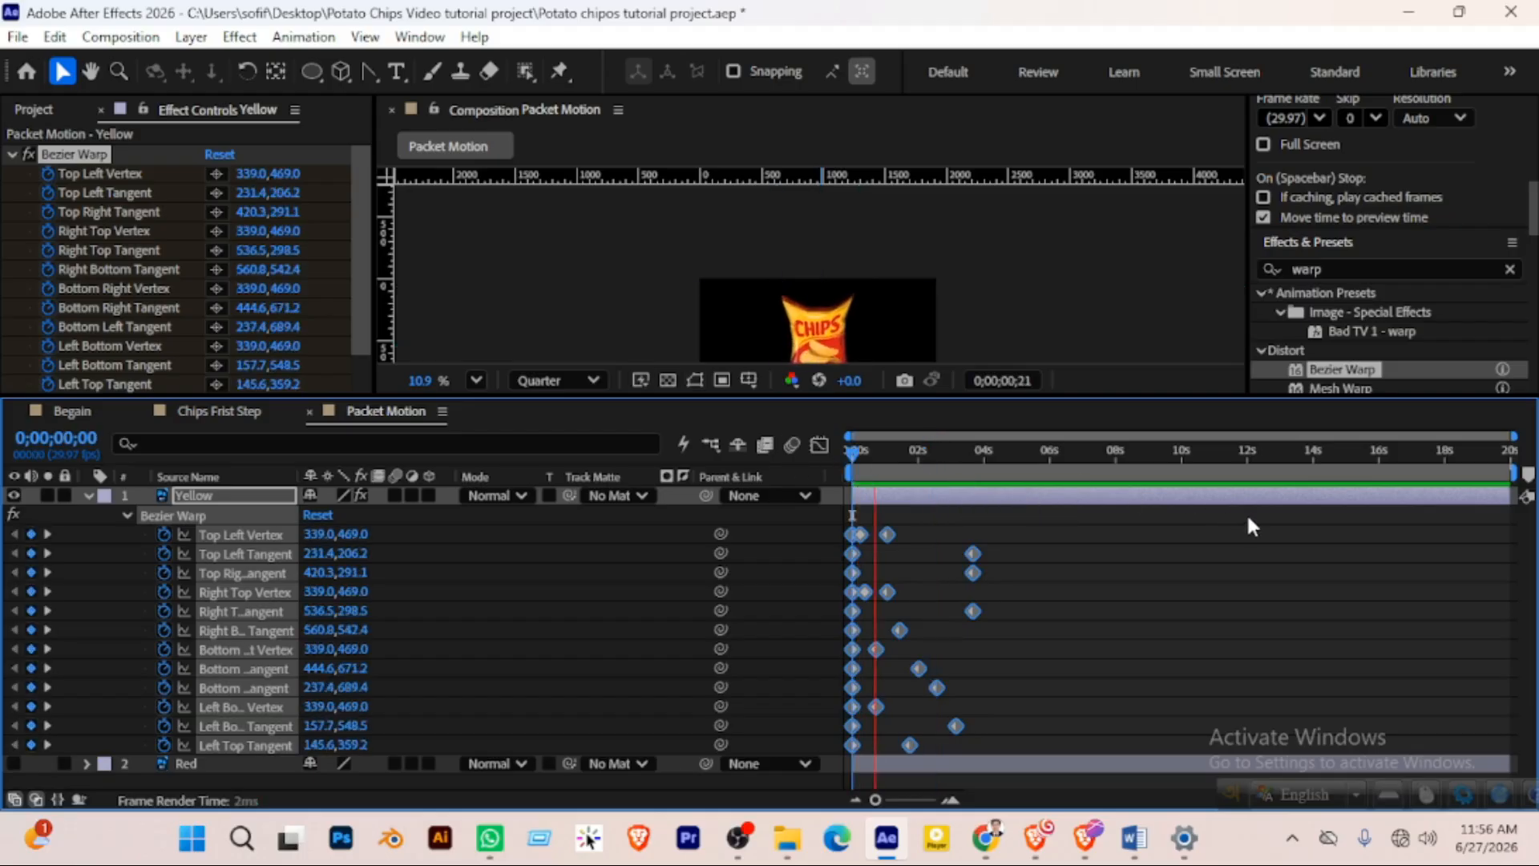
{"action": "key", "text": "space"}
{"action": "left_click_drag", "start_coordinate": [999, 295], "coordinate": [1003, 223]}
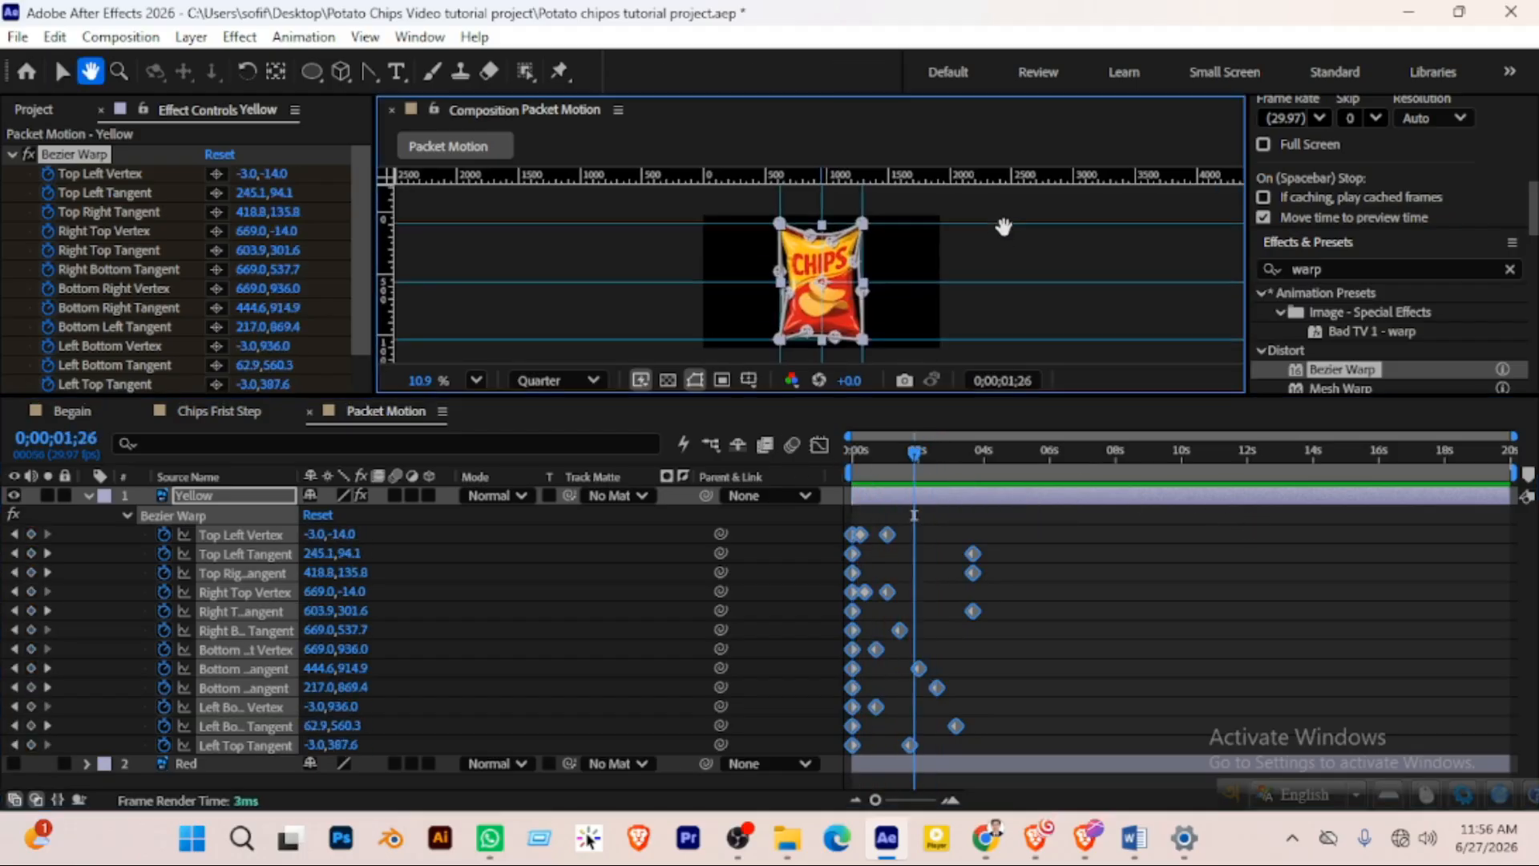
{"action": "left_click_drag", "start_coordinate": [973, 553], "coordinate": [906, 550]}
Move the final Top Left, Top Right and Right Top Tangent keyframes to about 0;00;01;16 and the Left Bottom Tangent's to about 0;00;01;09
{"action": "left_click_drag", "start_coordinate": [877, 801], "coordinate": [924, 801]}
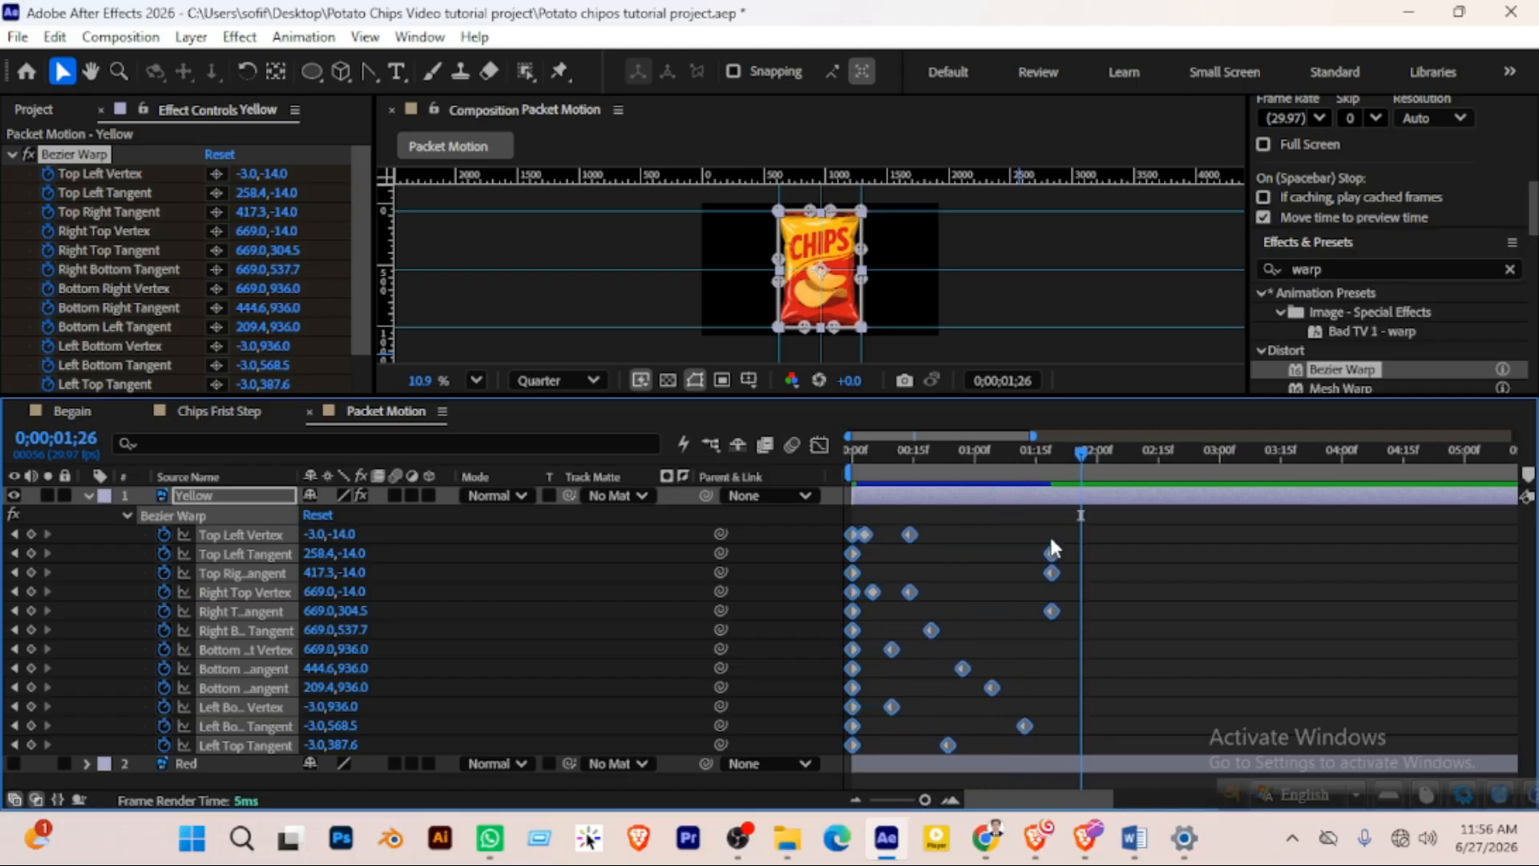
{"action": "left_click_drag", "start_coordinate": [1052, 541], "coordinate": [1080, 637]}
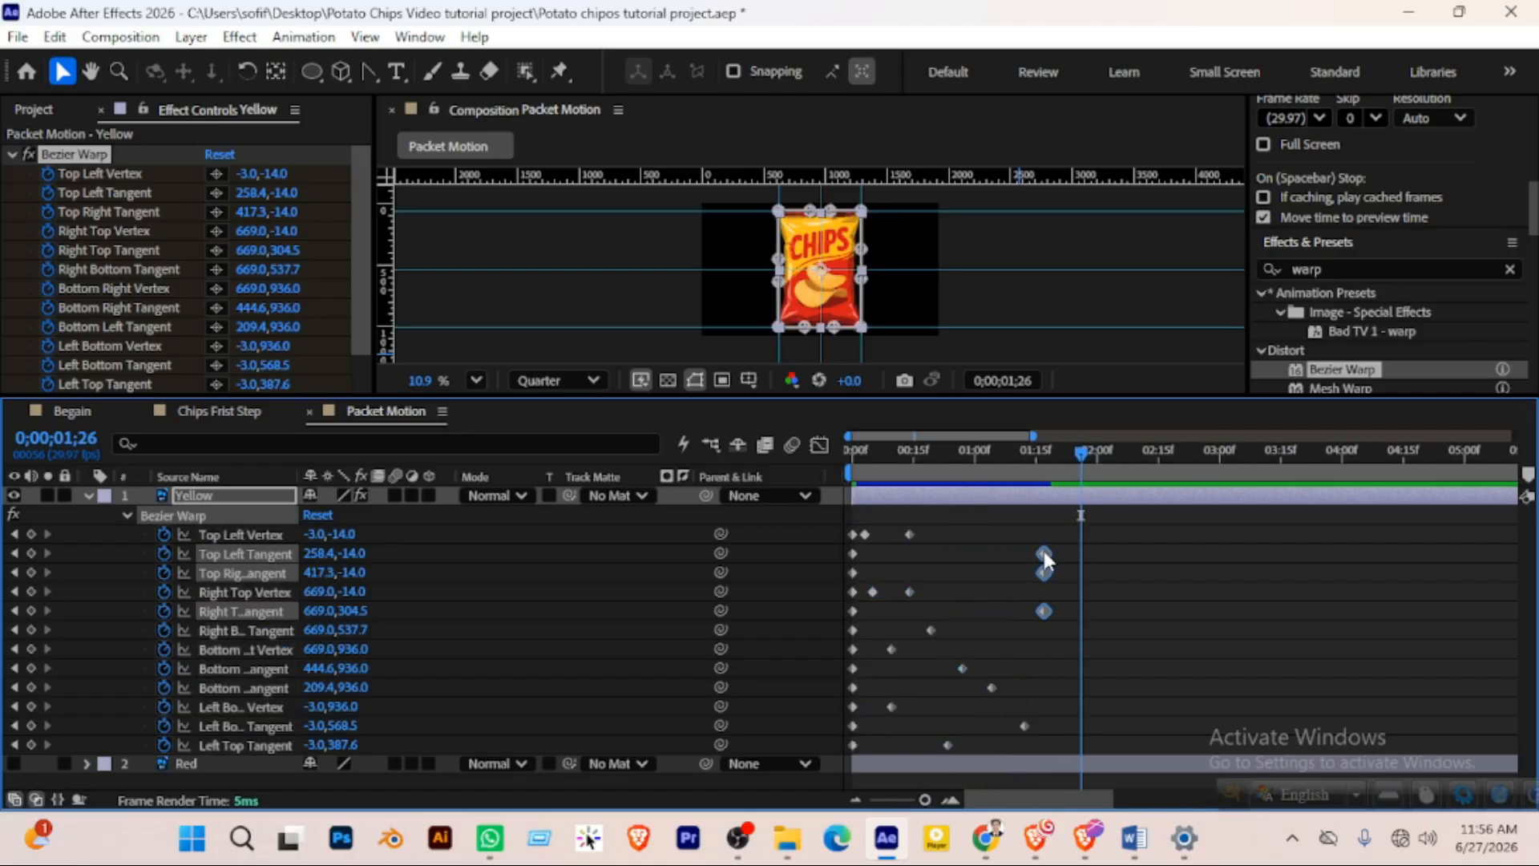
{"action": "left_click_drag", "start_coordinate": [1044, 553], "coordinate": [1040, 553]}
{"action": "left_click", "coordinate": [1025, 725]}
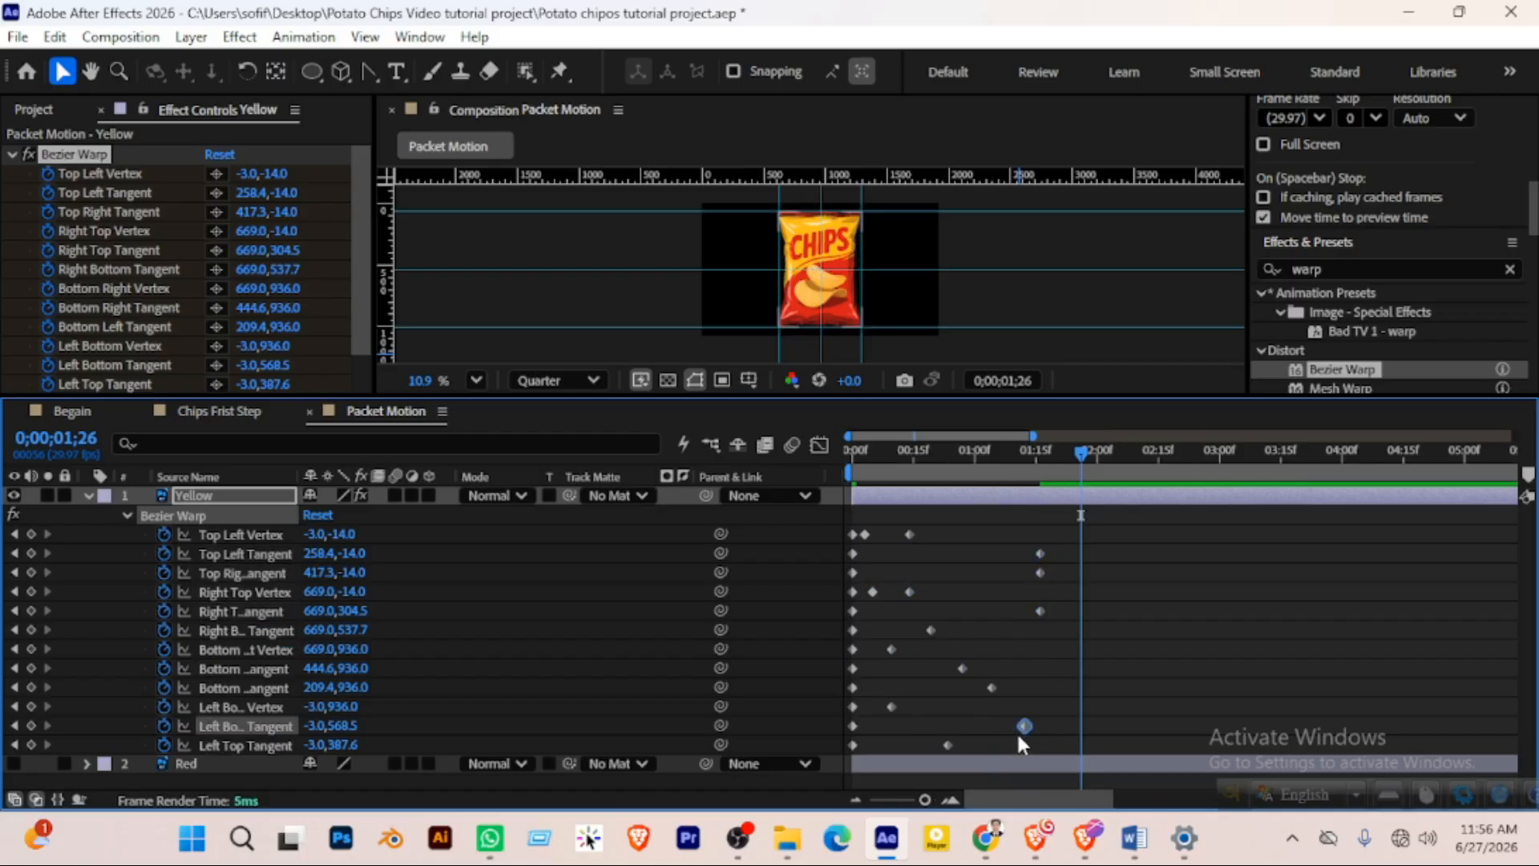
{"action": "left_click_drag", "start_coordinate": [1024, 725], "coordinate": [1017, 725]}
Move the final keyframes of the Bottom Left, Bottom Right, Left Top and Right Bottom Tangents and both top vertices earlier, between about 0;00;00;09 and 0;00;01;01
{"action": "left_click_drag", "start_coordinate": [987, 692], "coordinate": [939, 666]}
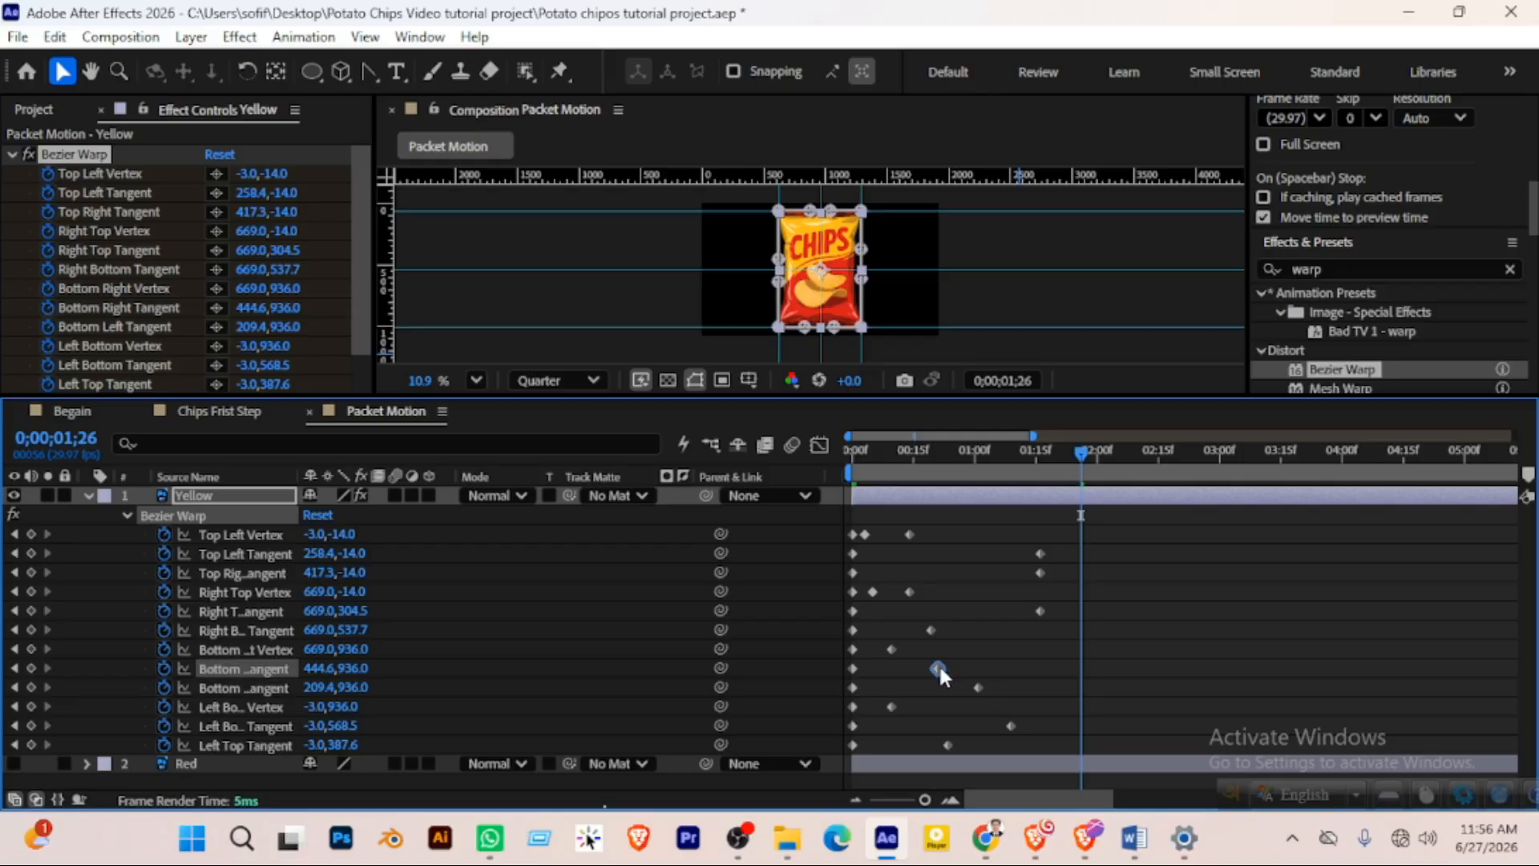
{"action": "left_click_drag", "start_coordinate": [948, 744], "coordinate": [924, 744]}
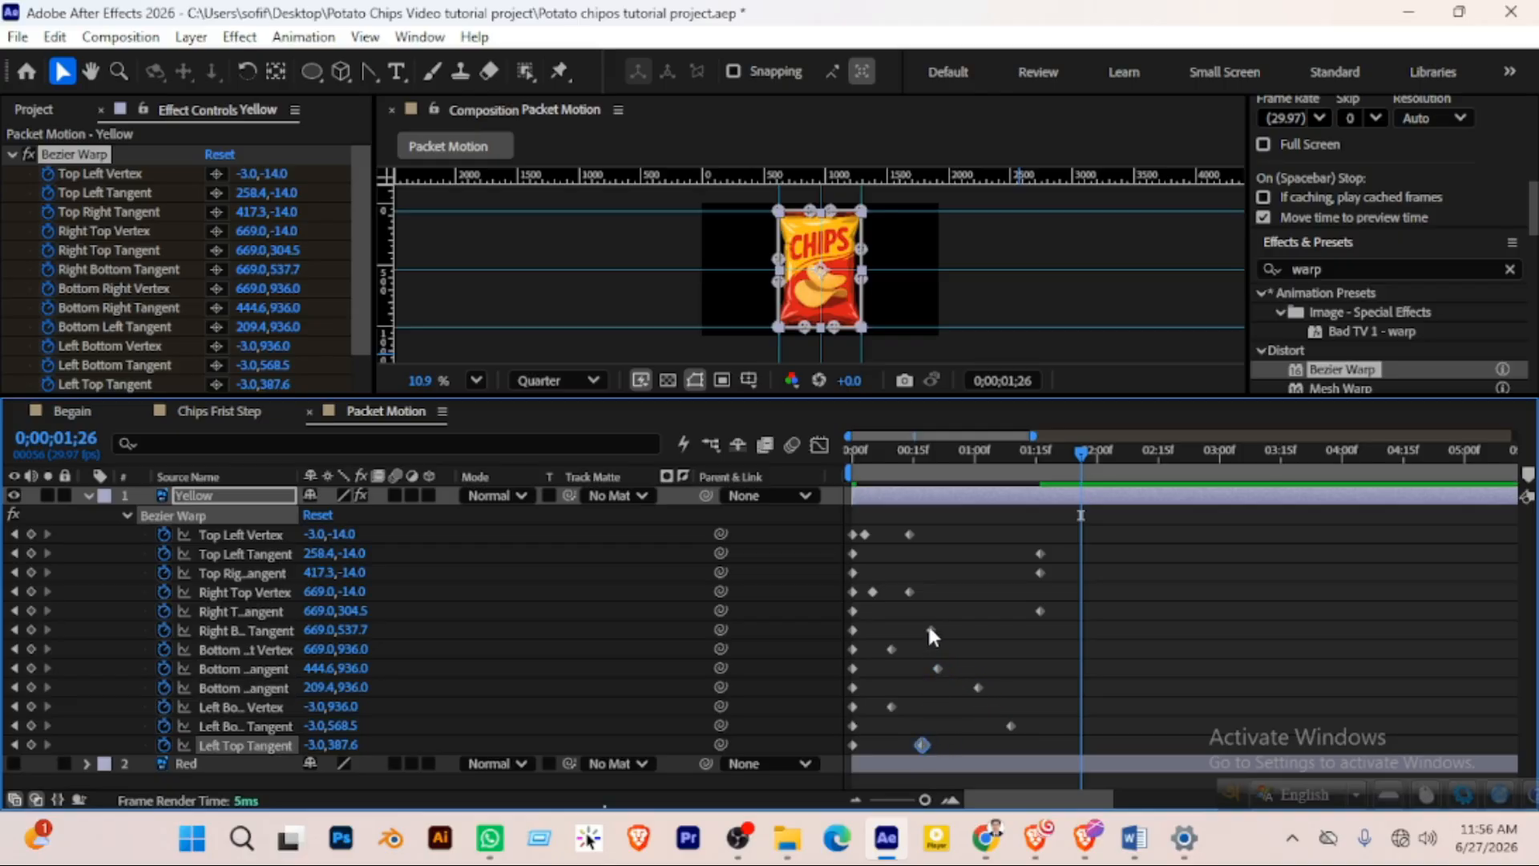
{"action": "left_click_drag", "start_coordinate": [930, 631], "coordinate": [892, 592]}
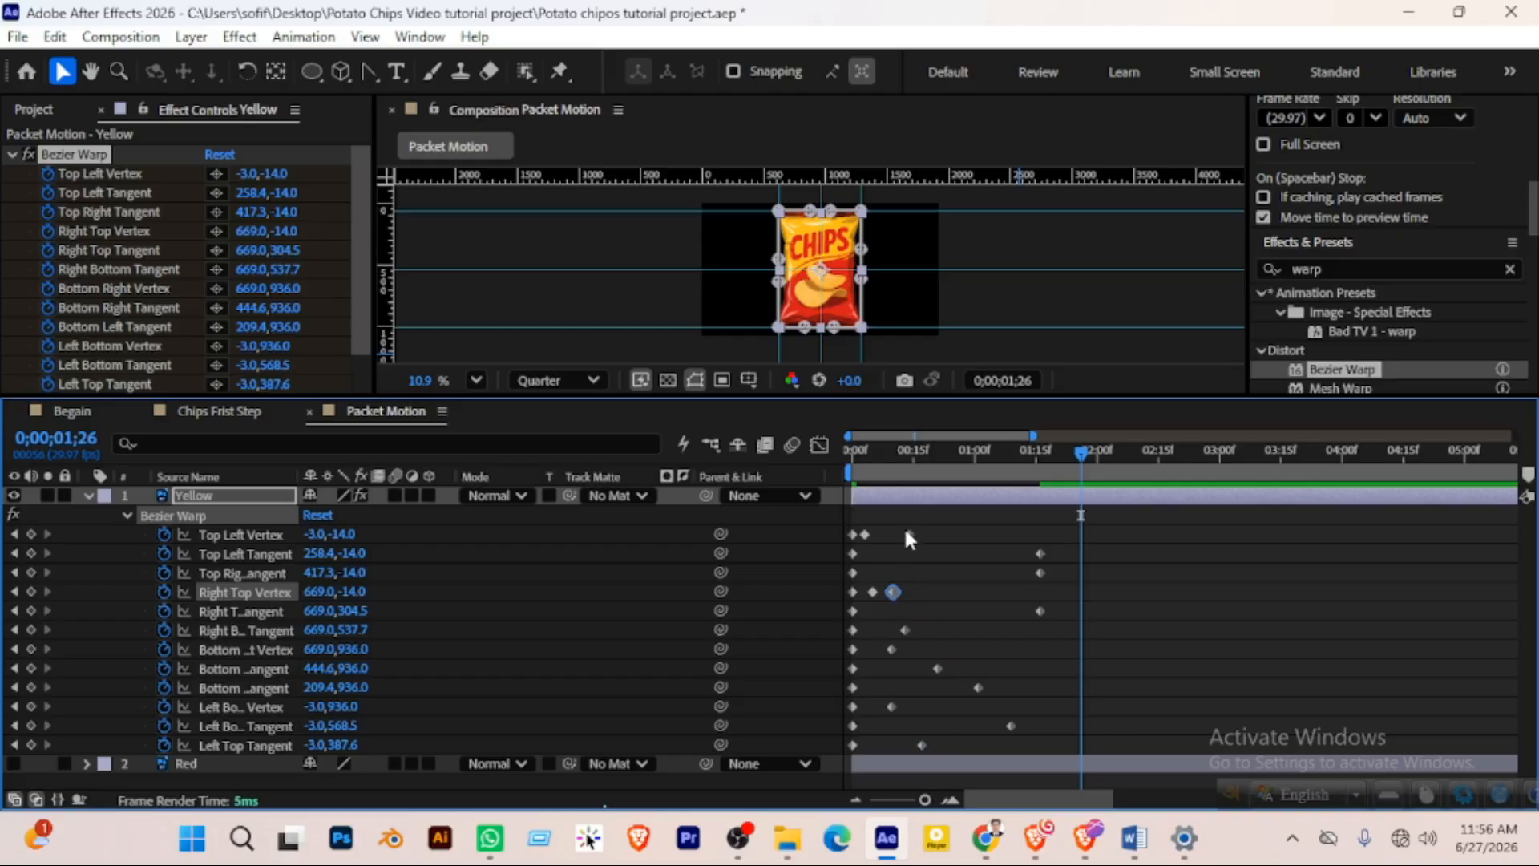
{"action": "left_click_drag", "start_coordinate": [908, 535], "coordinate": [889, 535]}
Move the final Top Left, Top Right and Right Top Tangent keyframes to about 0;00;00;29, and the Bottom Left and Left Bottom Tangents' to about 0;00;00;26
{"action": "left_click_drag", "start_coordinate": [1071, 536], "coordinate": [956, 653]}
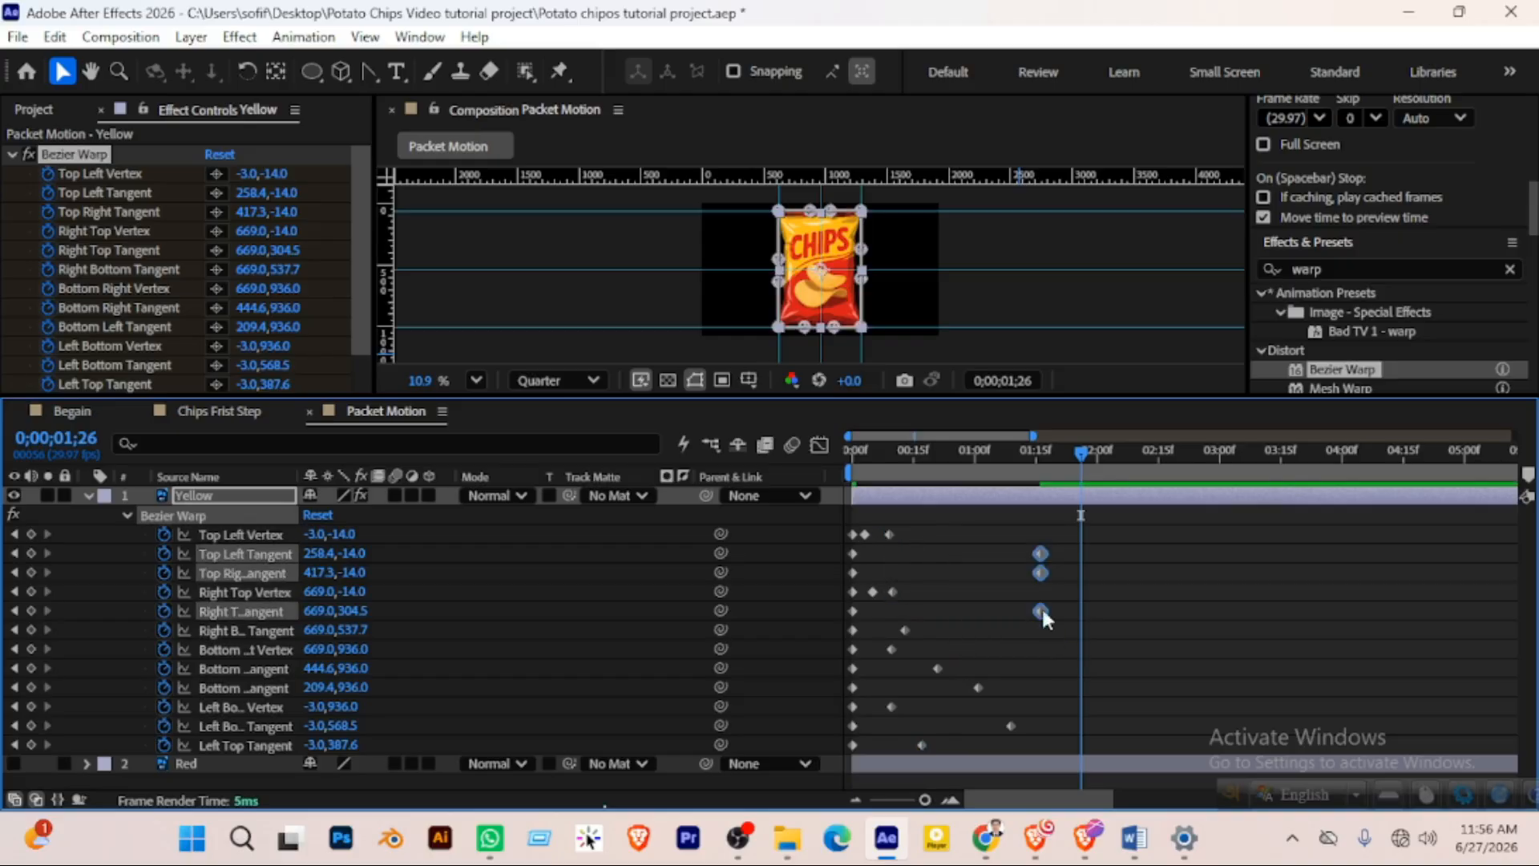
{"action": "left_click_drag", "start_coordinate": [1040, 567], "coordinate": [969, 565]}
{"action": "left_click_drag", "start_coordinate": [1060, 677], "coordinate": [946, 720]}
{"action": "left_click", "coordinate": [991, 725]}
Preview the retimed packet unfolding from the first frame
{"action": "key", "text": "Home"}
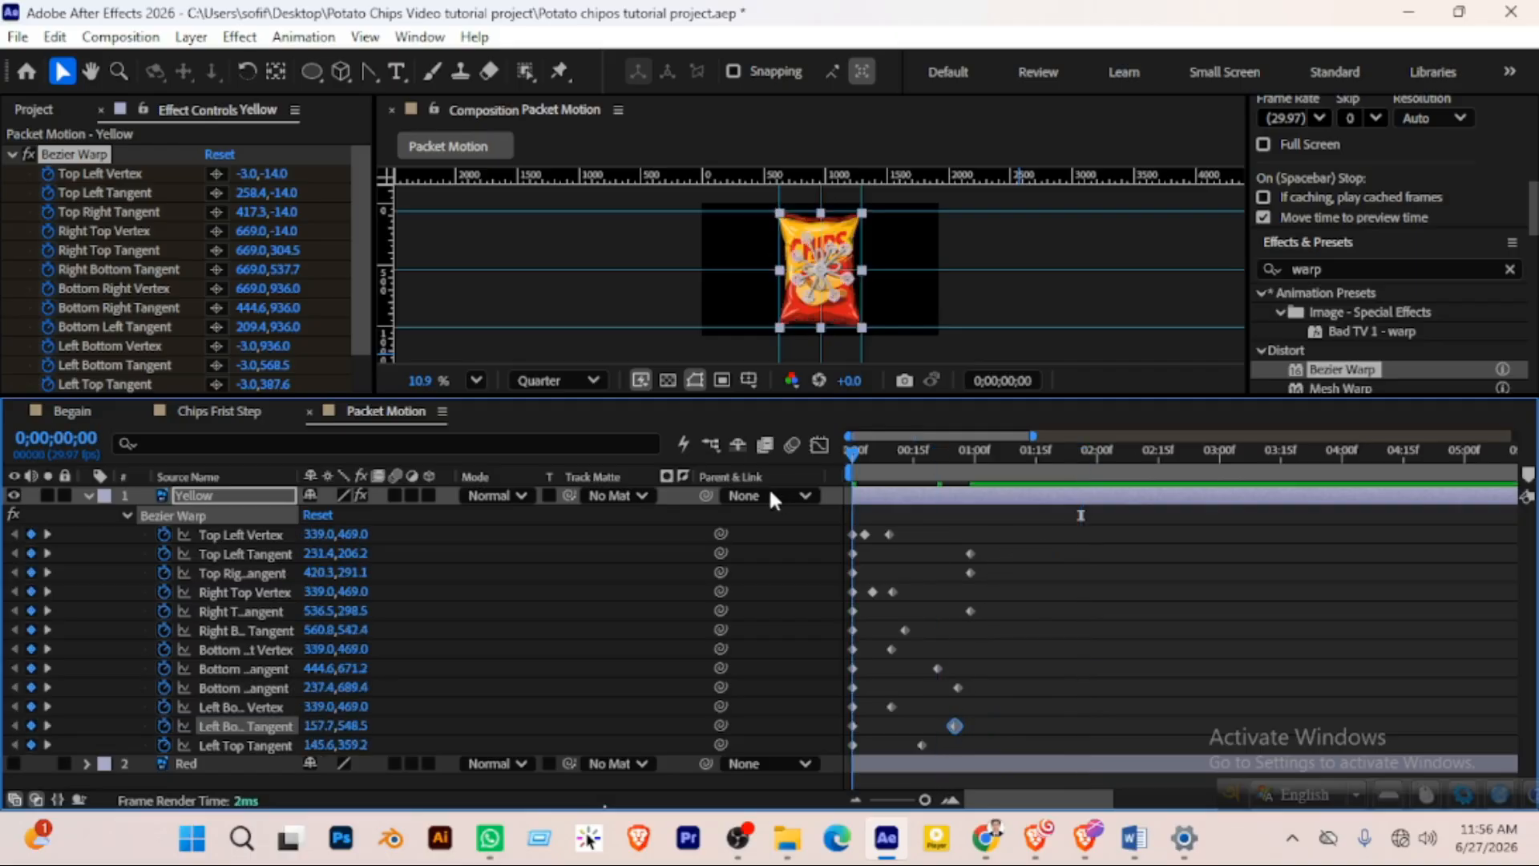
{"action": "key", "text": "space"}
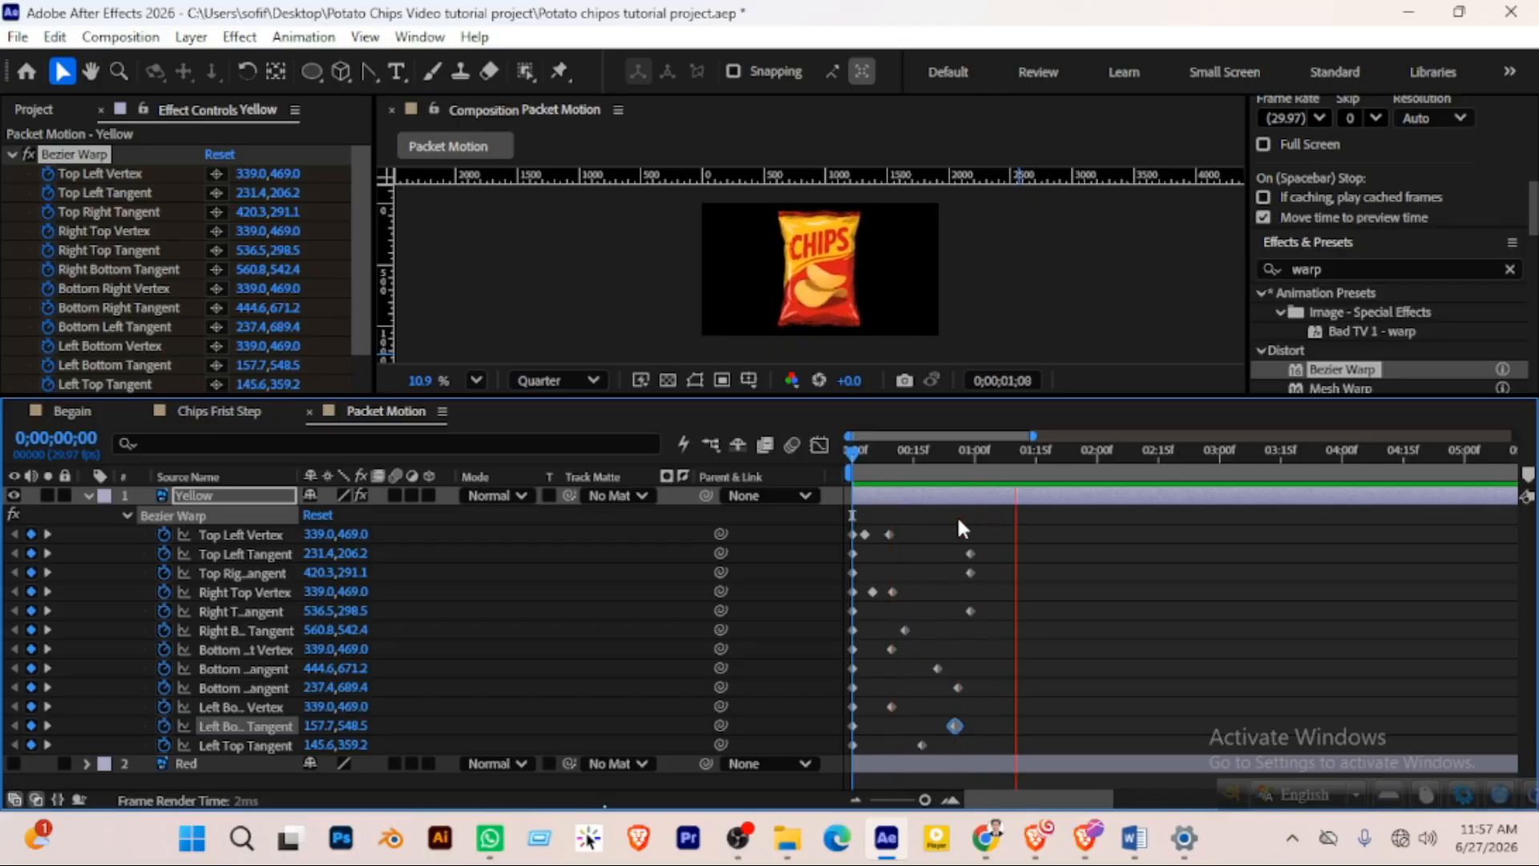
{"action": "key", "text": "space"}
Select all Bezier Warp keyframes again and compress them proportionally so the last ones fall at about 0;00;00;12
{"action": "left_click_drag", "start_coordinate": [994, 505], "coordinate": [839, 760]}
{"action": "left_click_drag", "start_coordinate": [951, 724], "coordinate": [924, 726]}
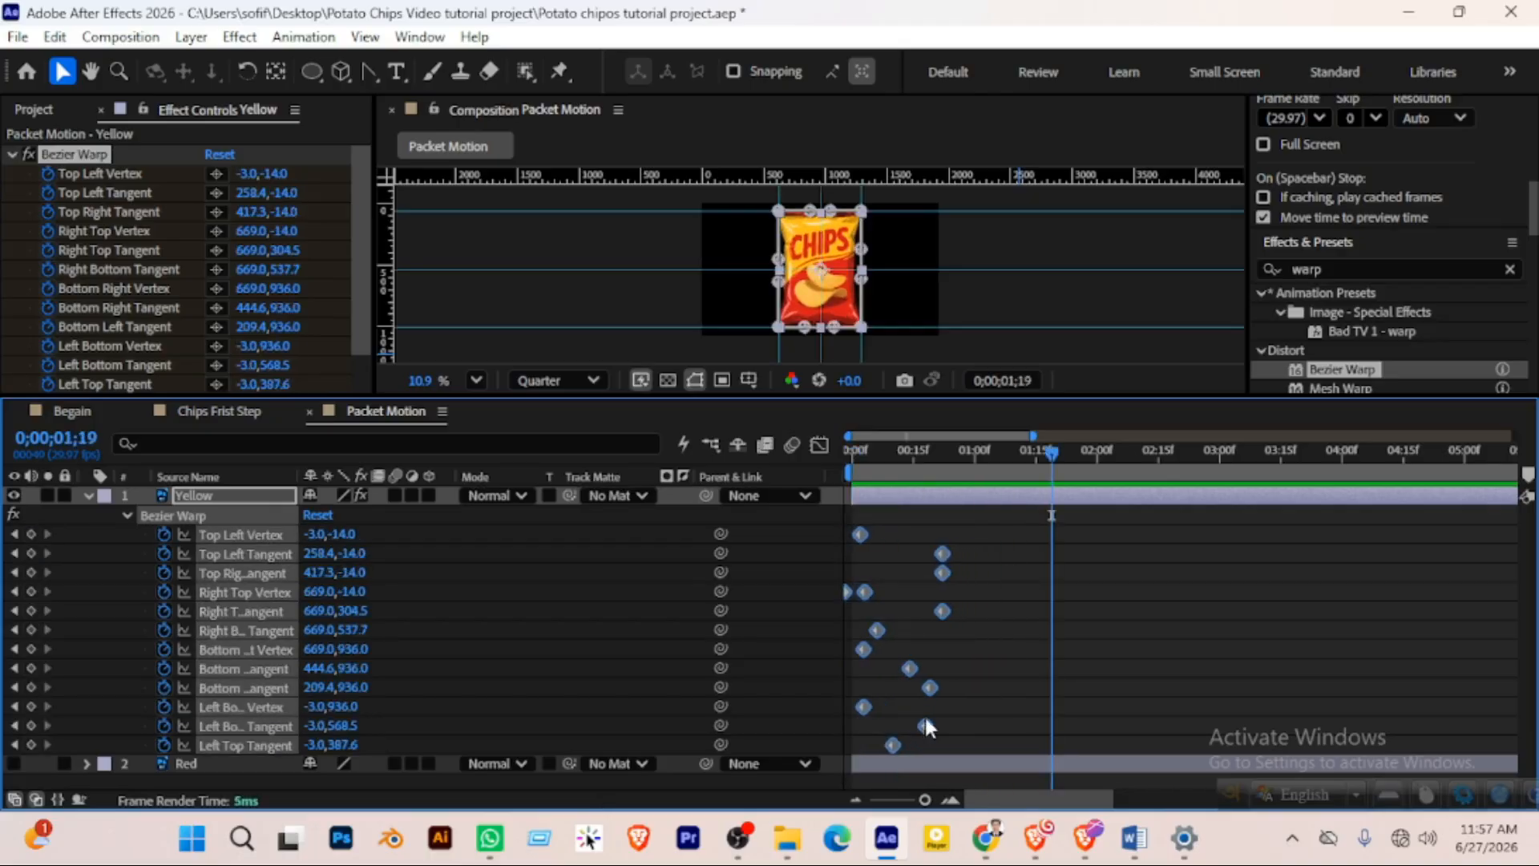
{"action": "key", "text": "ctrl+z"}
{"action": "left_click_drag", "start_coordinate": [963, 562], "coordinate": [904, 568]}
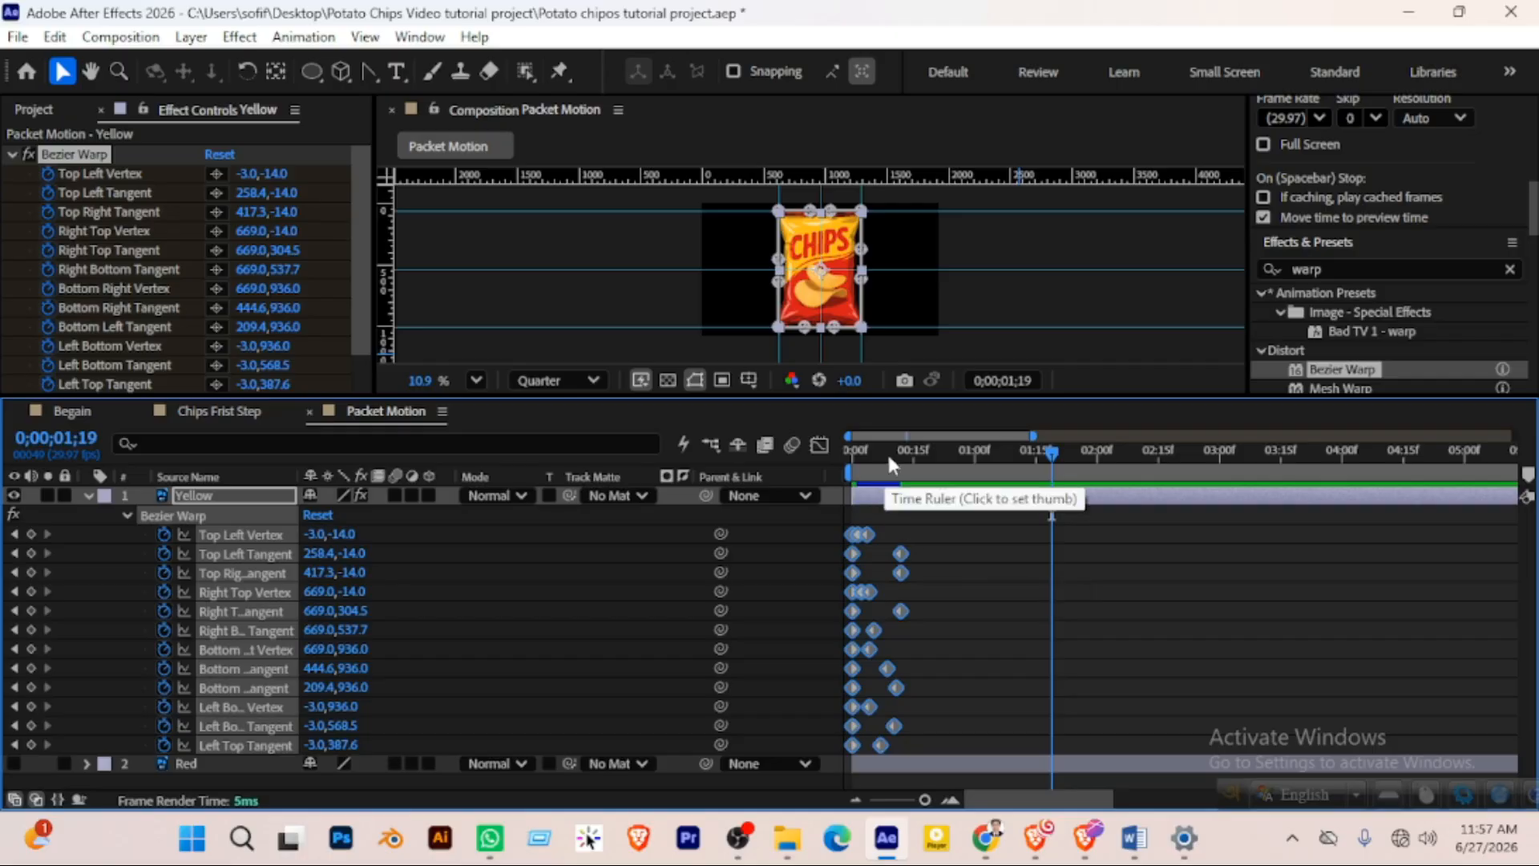
Enlarge the composition view and preview the roughly 12-frame unfolding from the start
{"action": "key", "text": "Home"}
{"action": "key", "text": "space"}
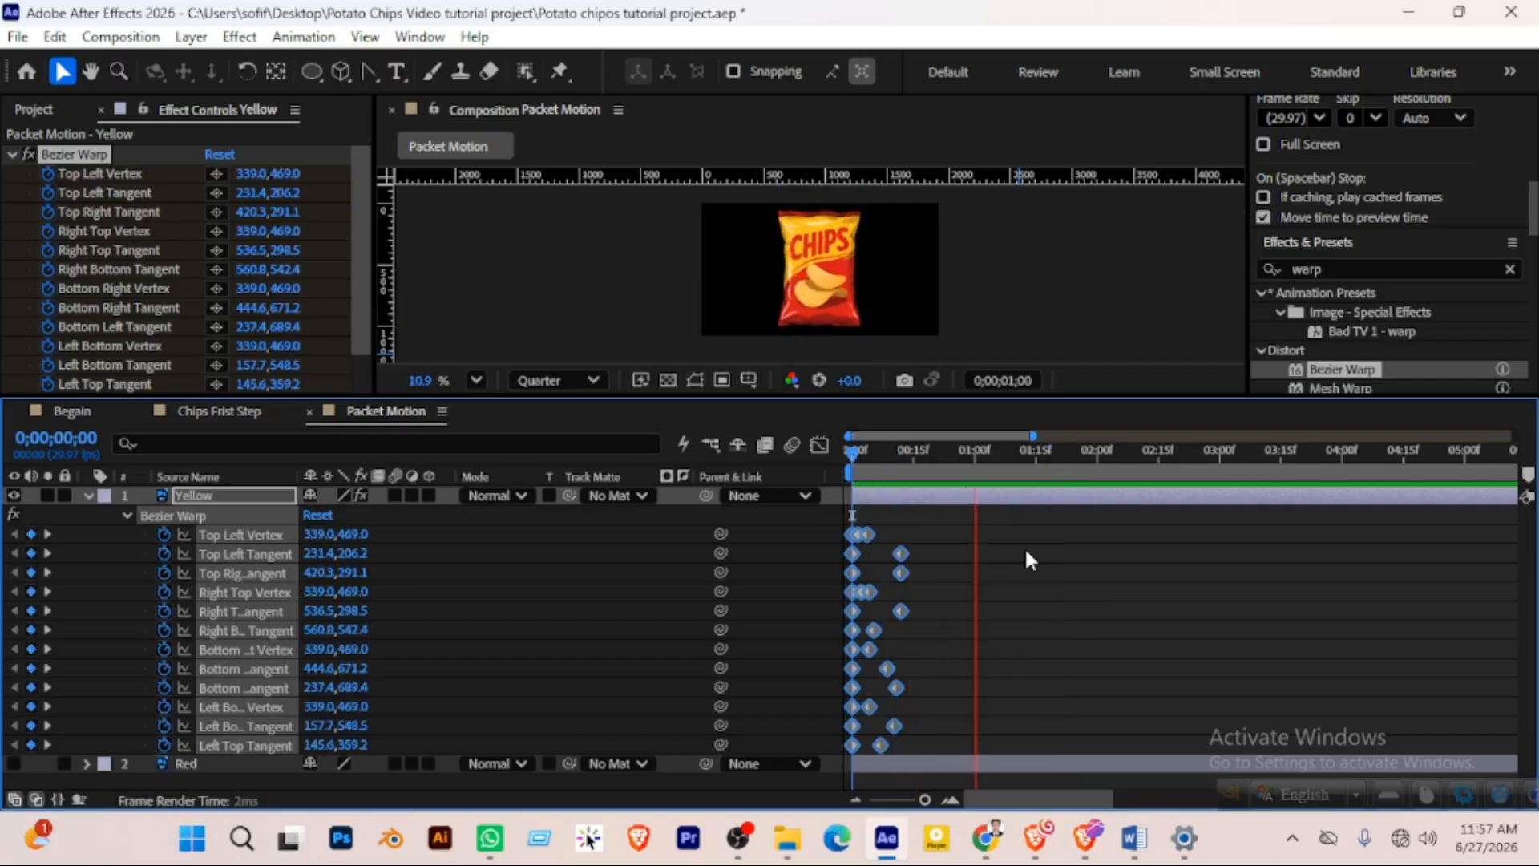
{"action": "key", "text": "space"}
{"action": "left_click_drag", "start_coordinate": [950, 395], "coordinate": [949, 491]}
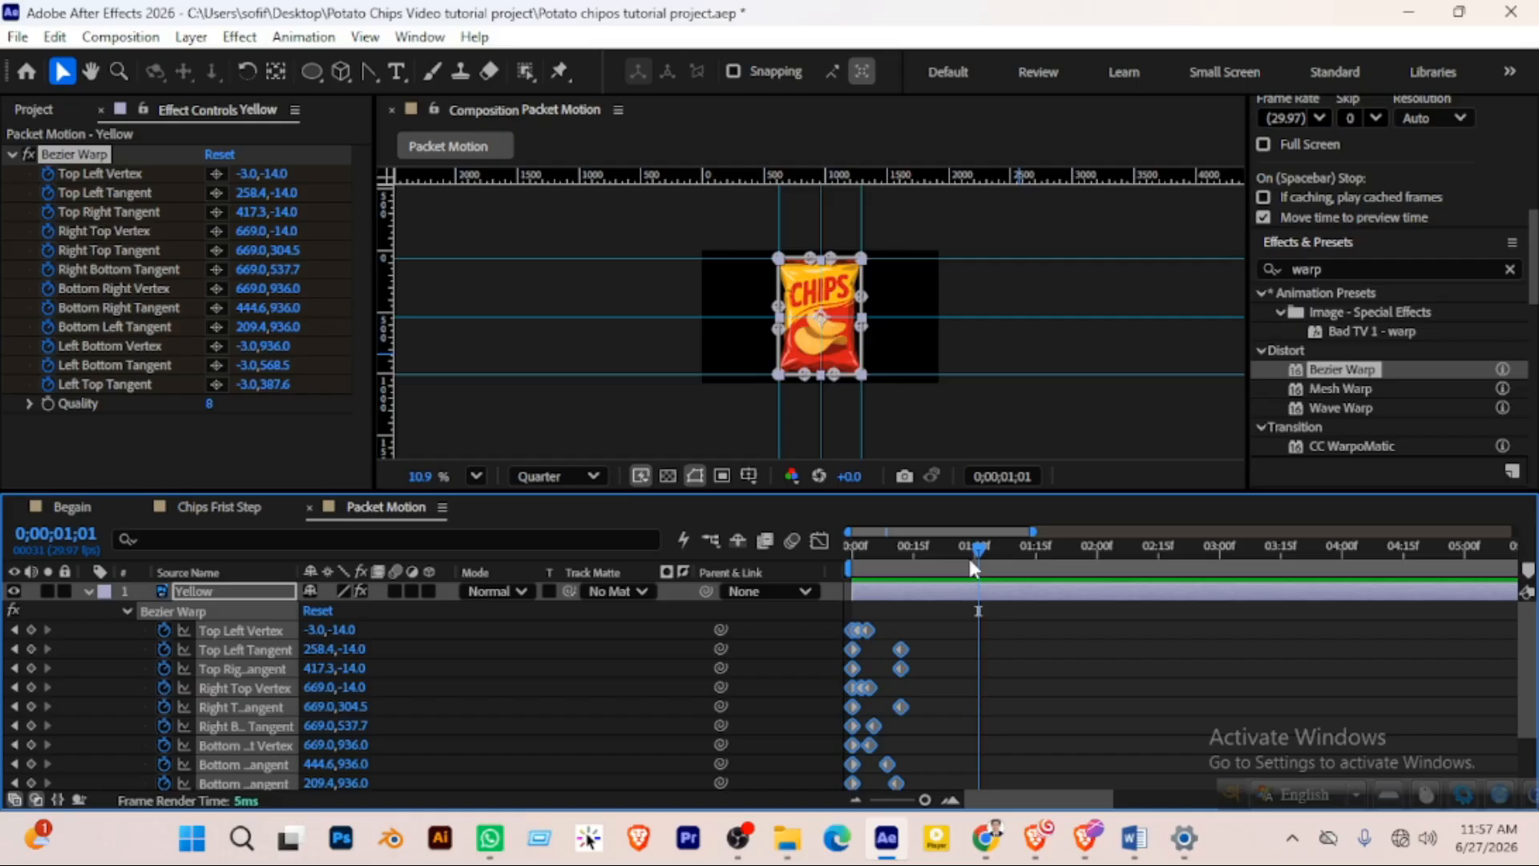
{"action": "left_click_drag", "start_coordinate": [974, 548], "coordinate": [856, 546]}
{"action": "key", "text": "space"}
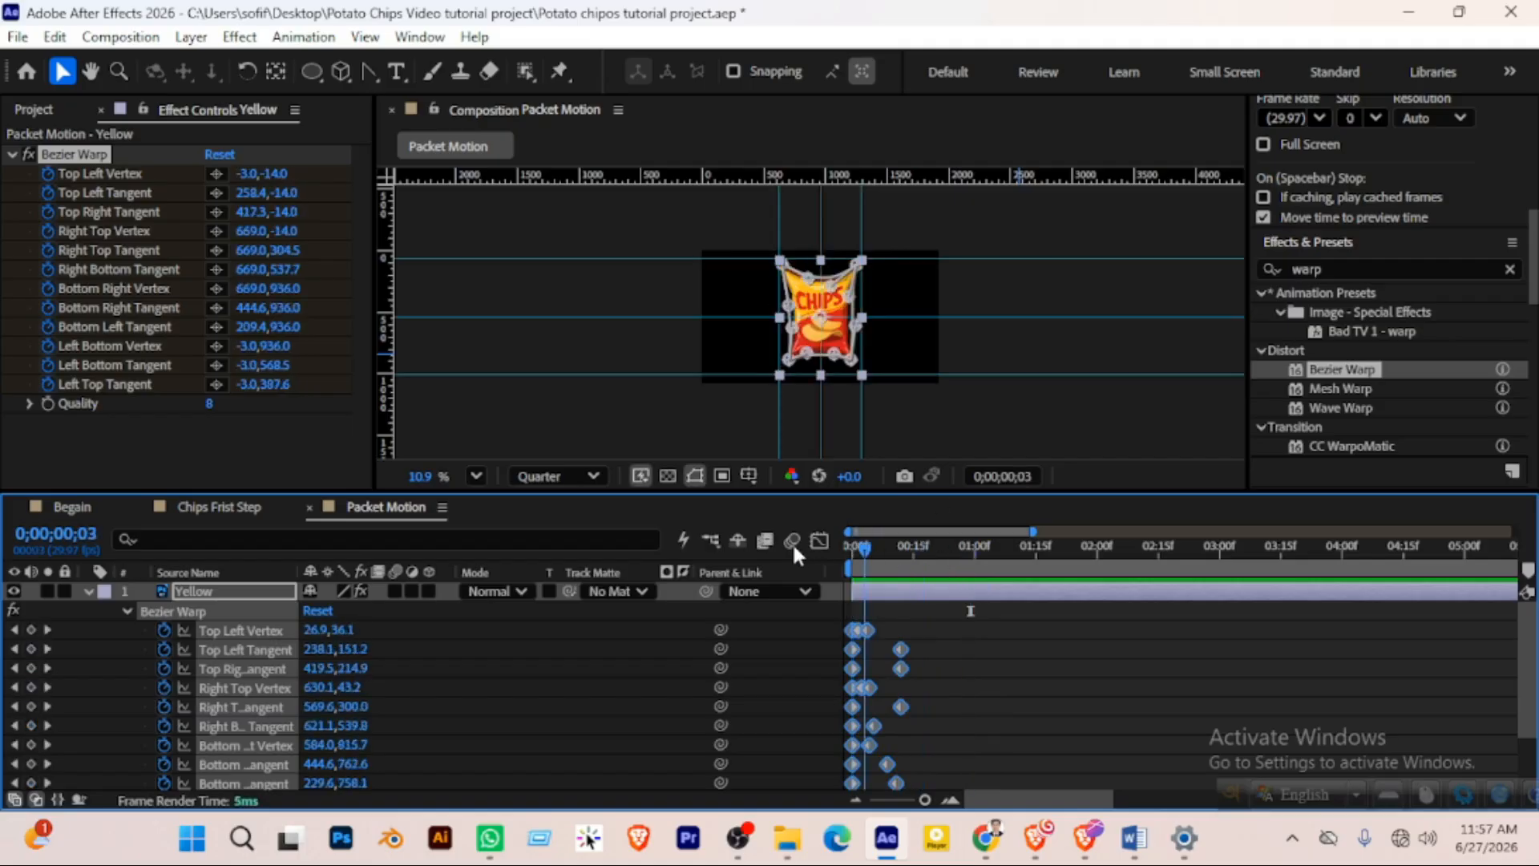
{"action": "key", "text": "space"}
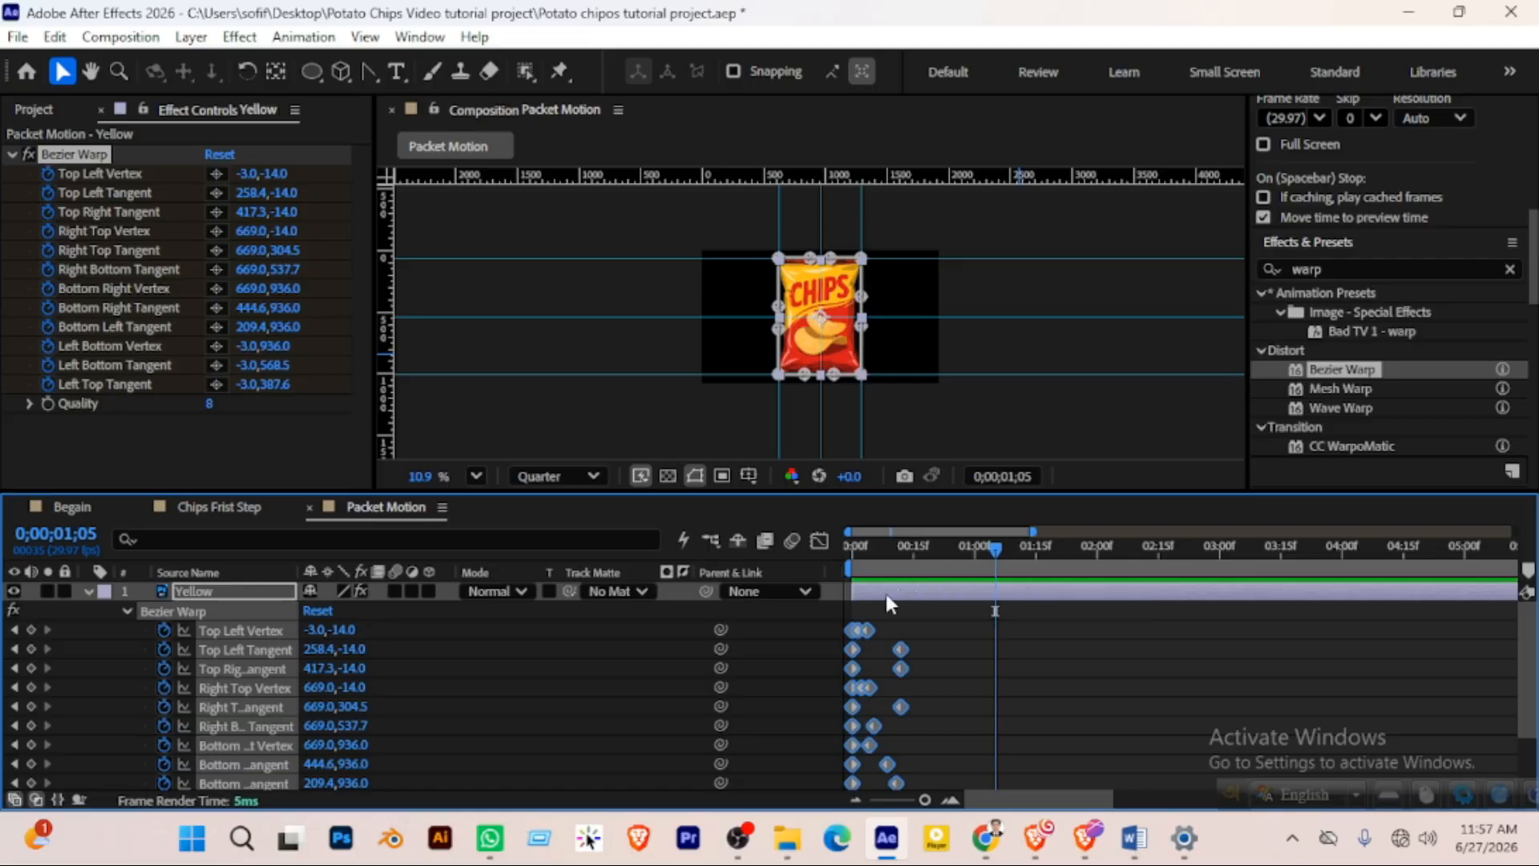
Make the timeline area slightly taller and replay the quick unfolding repeatedly to check how the packet pops open
{"action": "scroll", "coordinate": [941, 618], "scroll_direction": "down", "scroll_amount": 2}
{"action": "scroll", "coordinate": [946, 605], "scroll_direction": "up", "scroll_amount": 2}
{"action": "left_click_drag", "start_coordinate": [953, 492], "coordinate": [964, 467]}
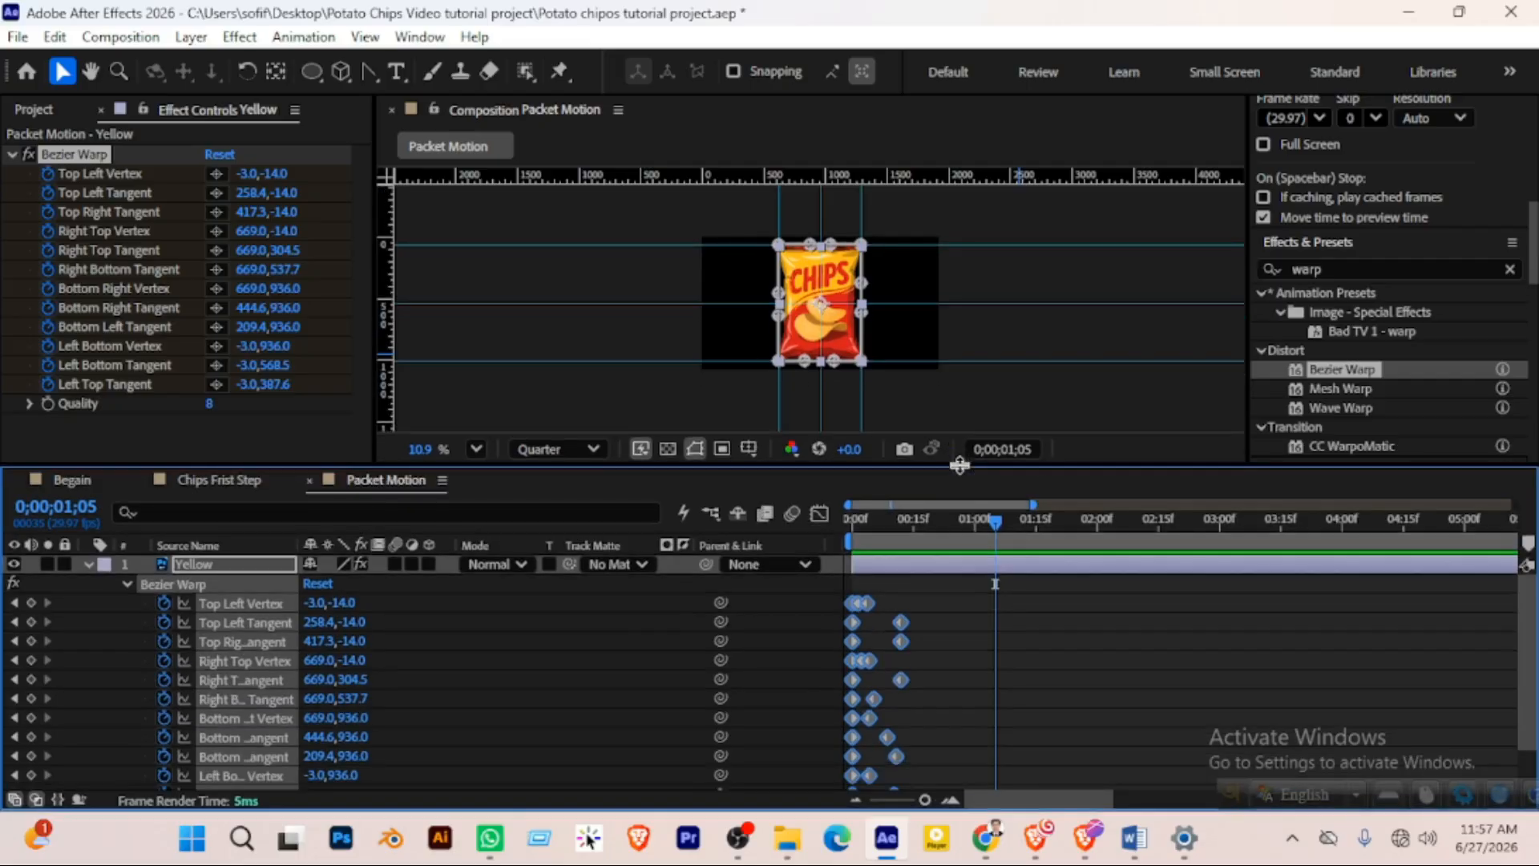
{"action": "left_click_drag", "start_coordinate": [994, 519], "coordinate": [835, 525]}
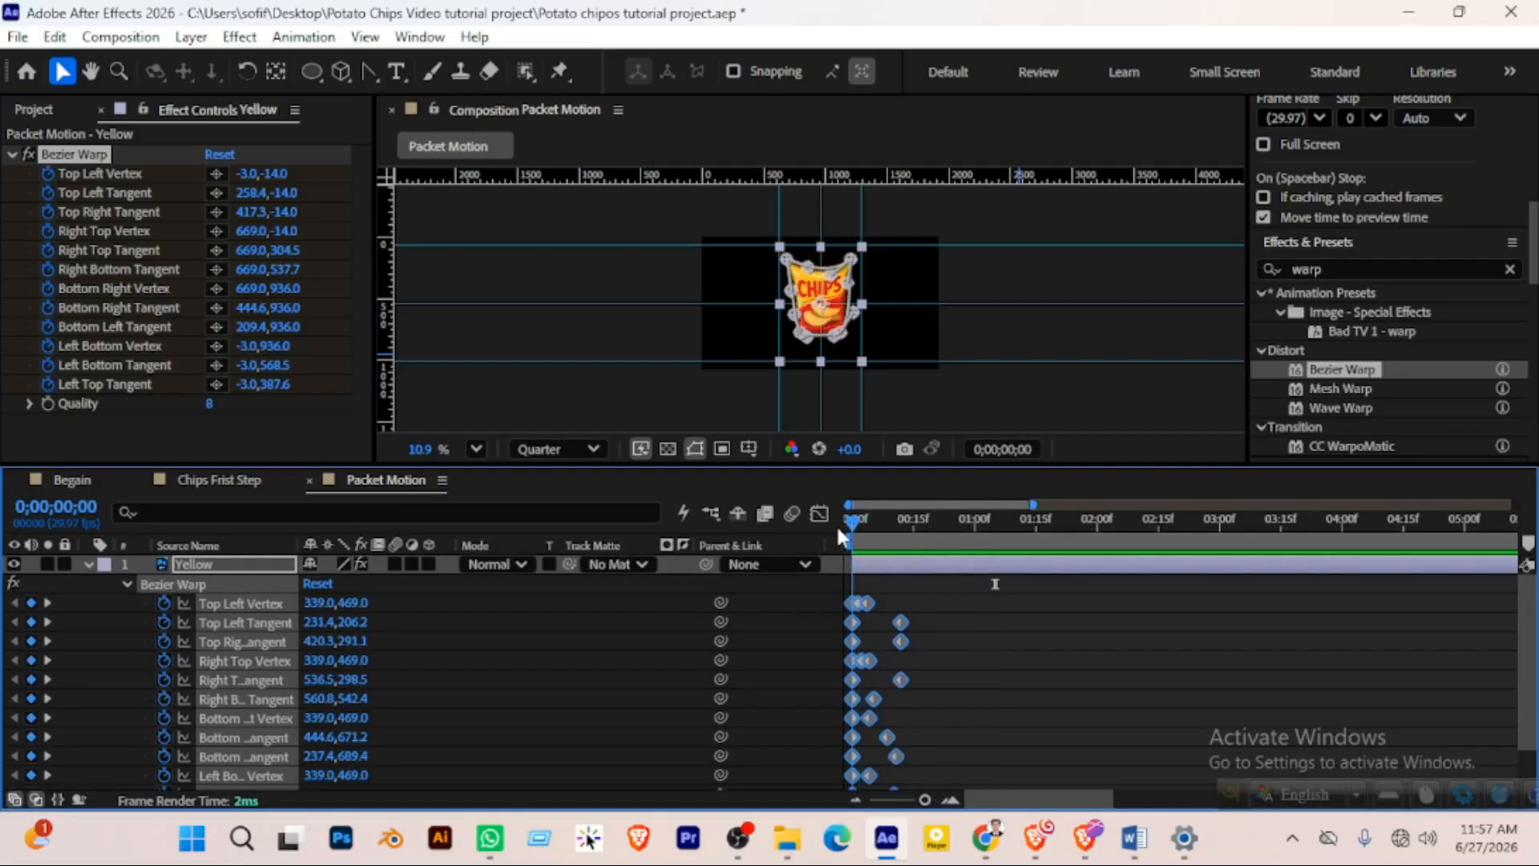
{"action": "key", "text": "space"}
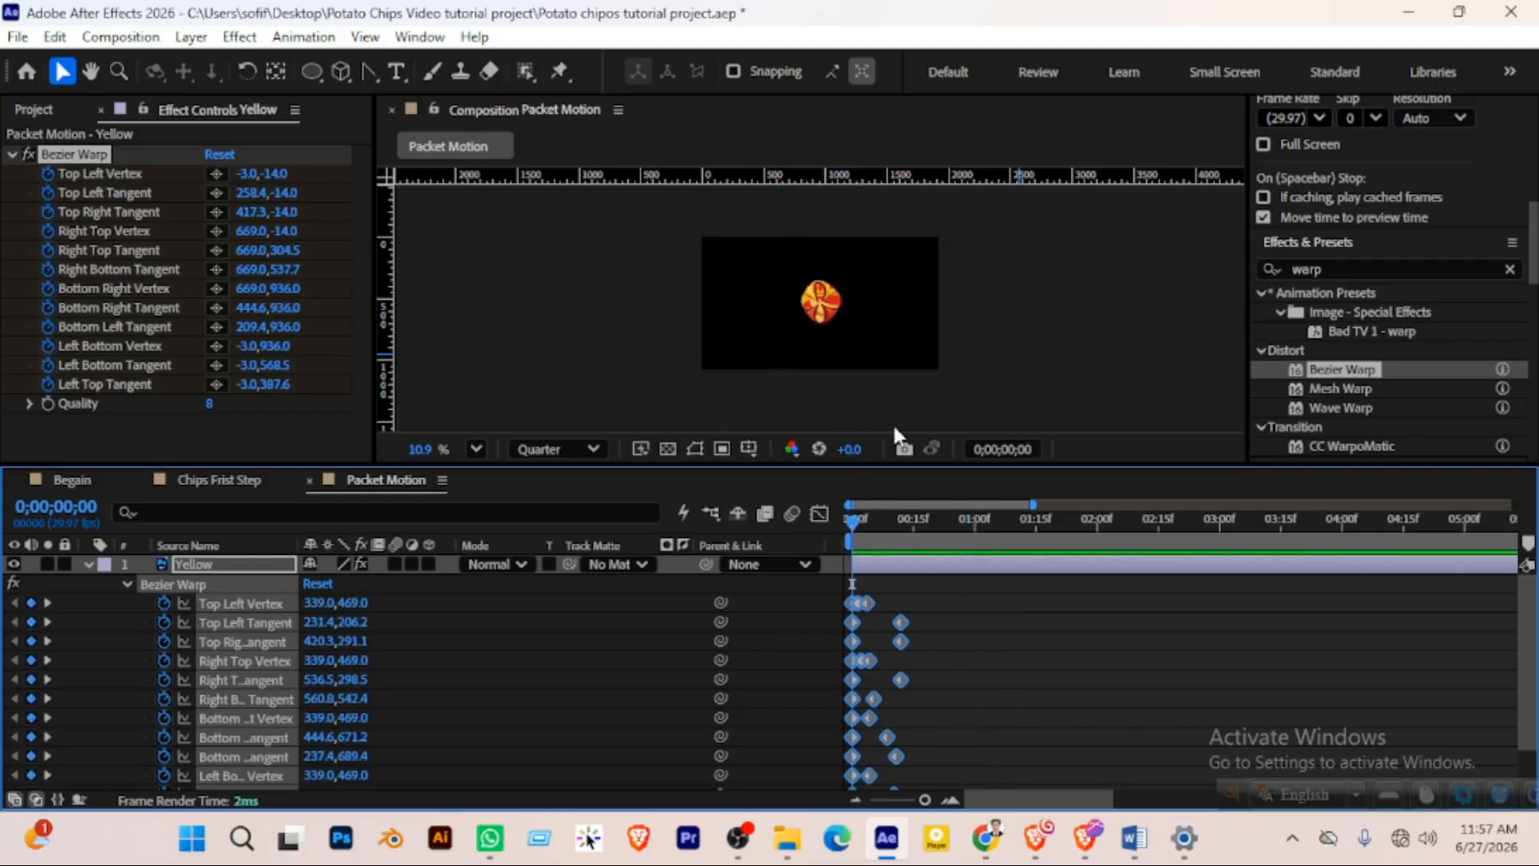
{"action": "key", "text": "space"}
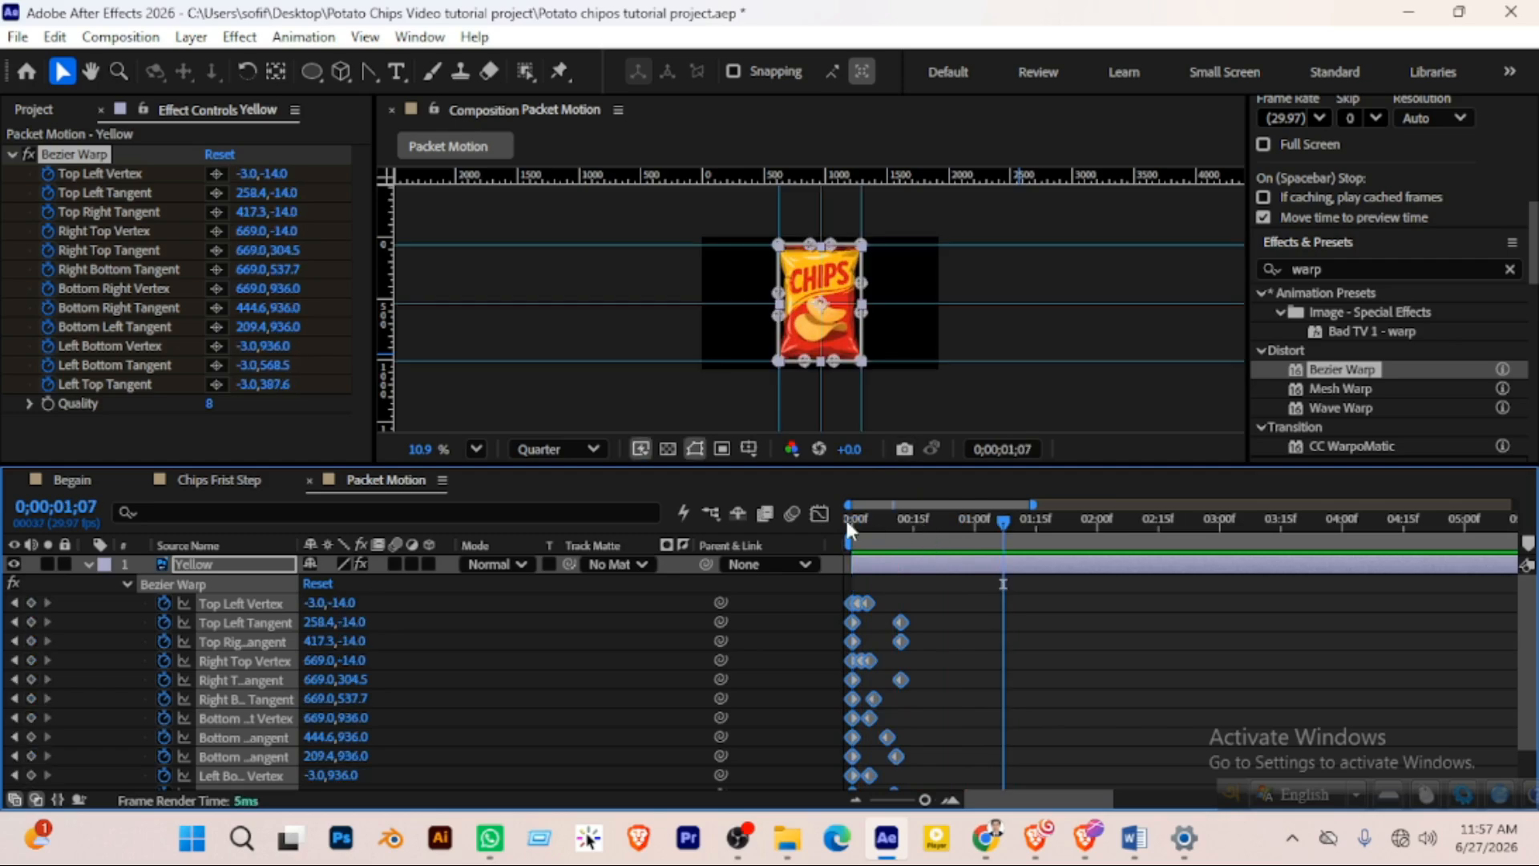
{"action": "key", "text": "space"}
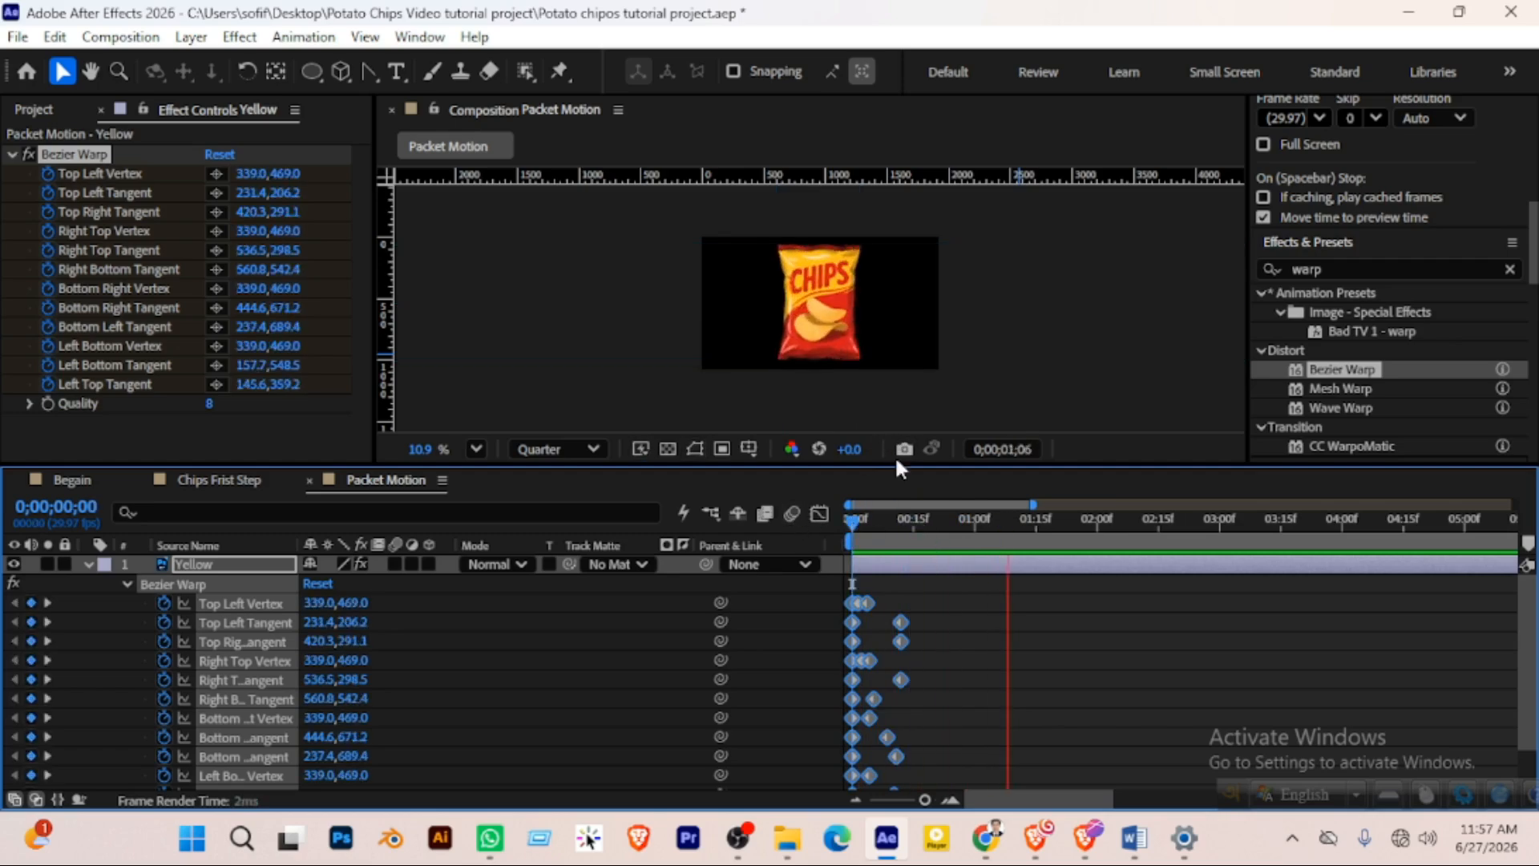
{"action": "key", "text": "space"}
{"action": "key", "text": "space"}
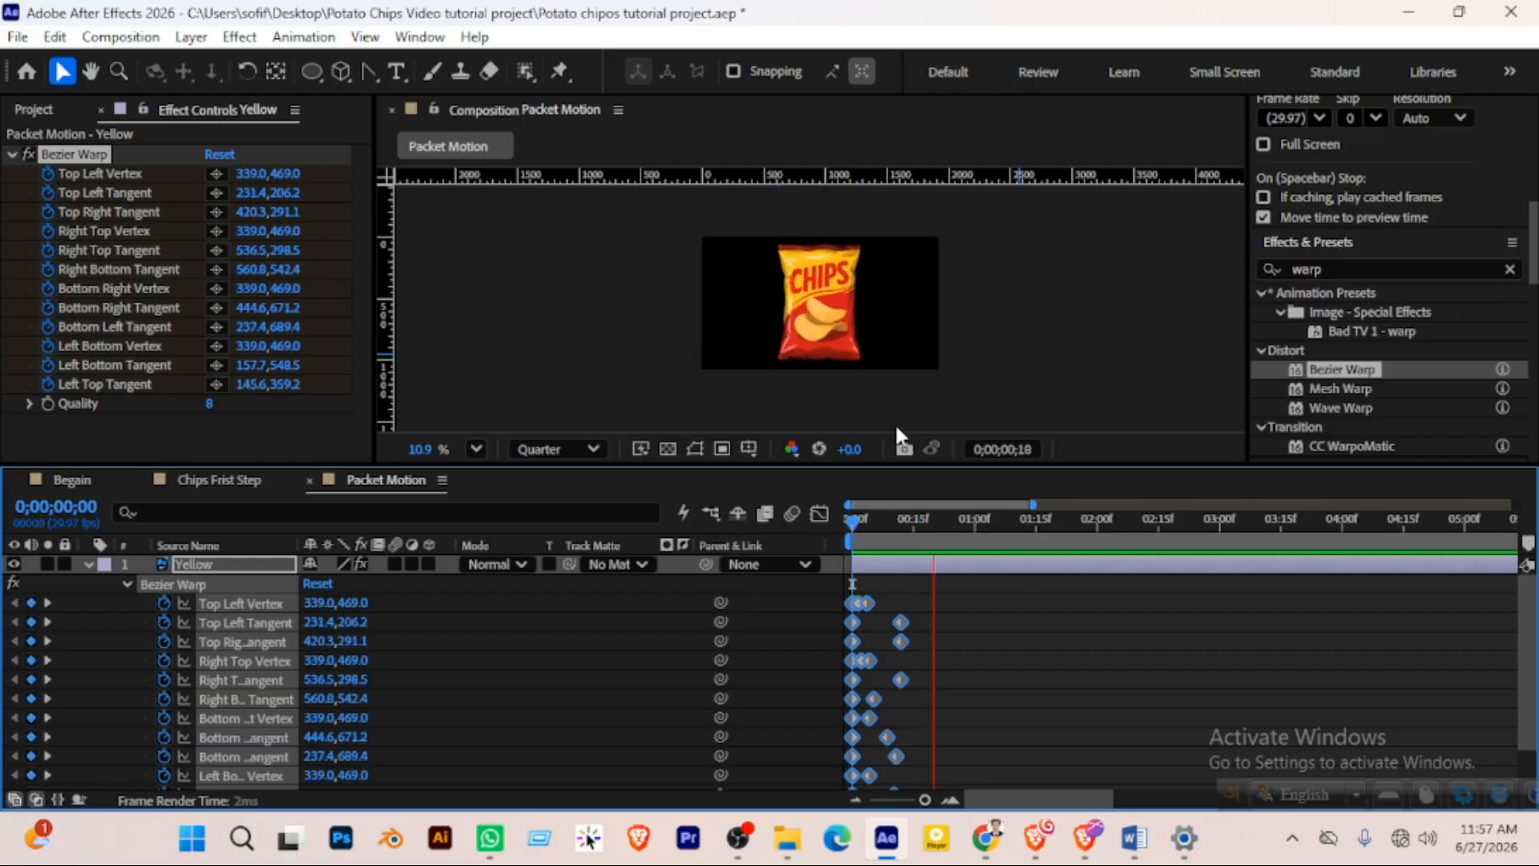
{"action": "key", "text": "space"}
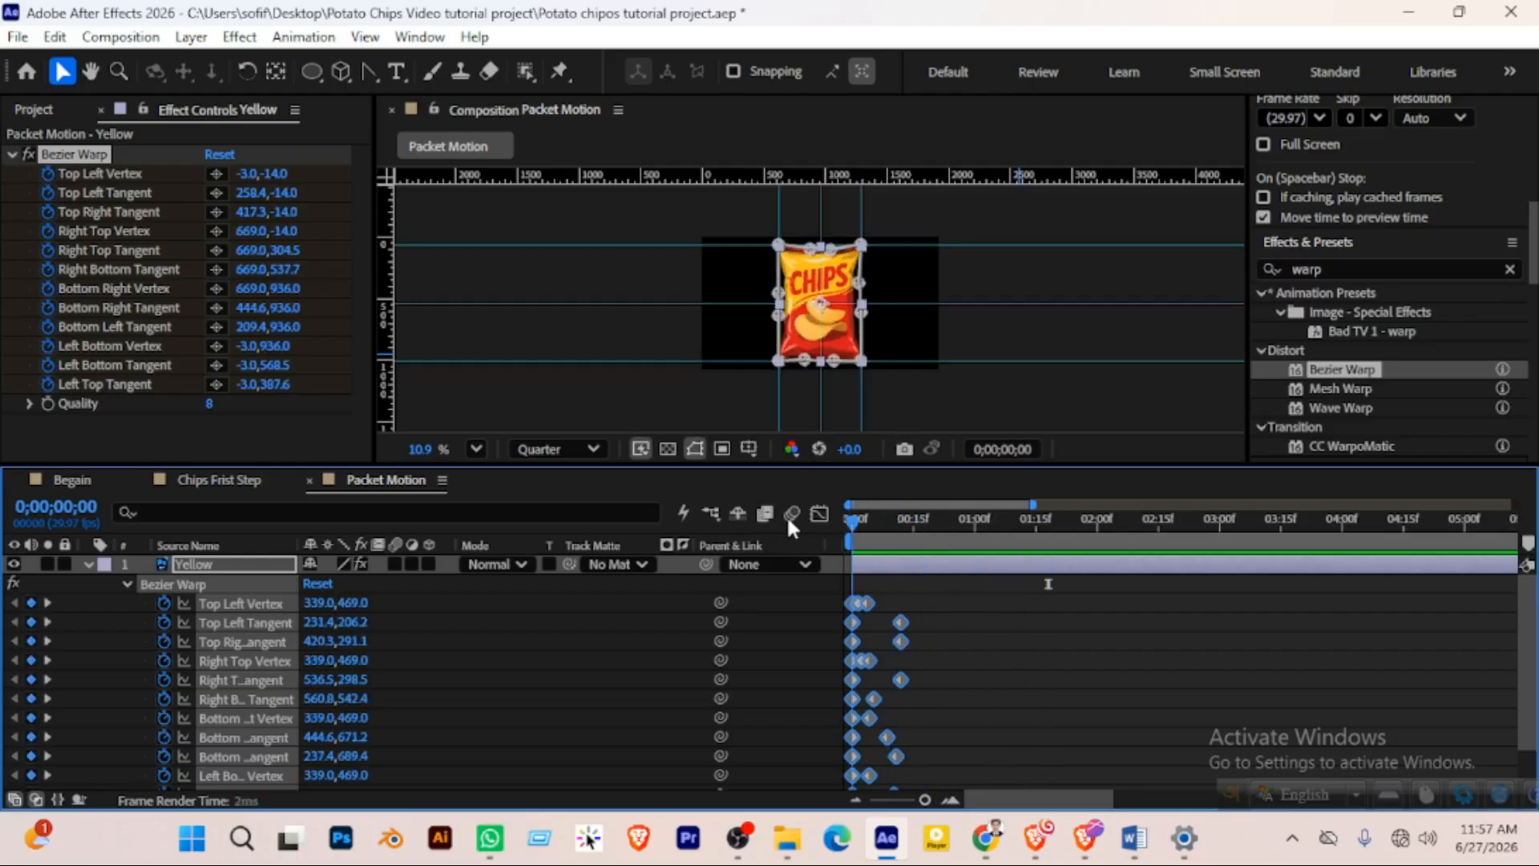
{"action": "key", "text": "space"}
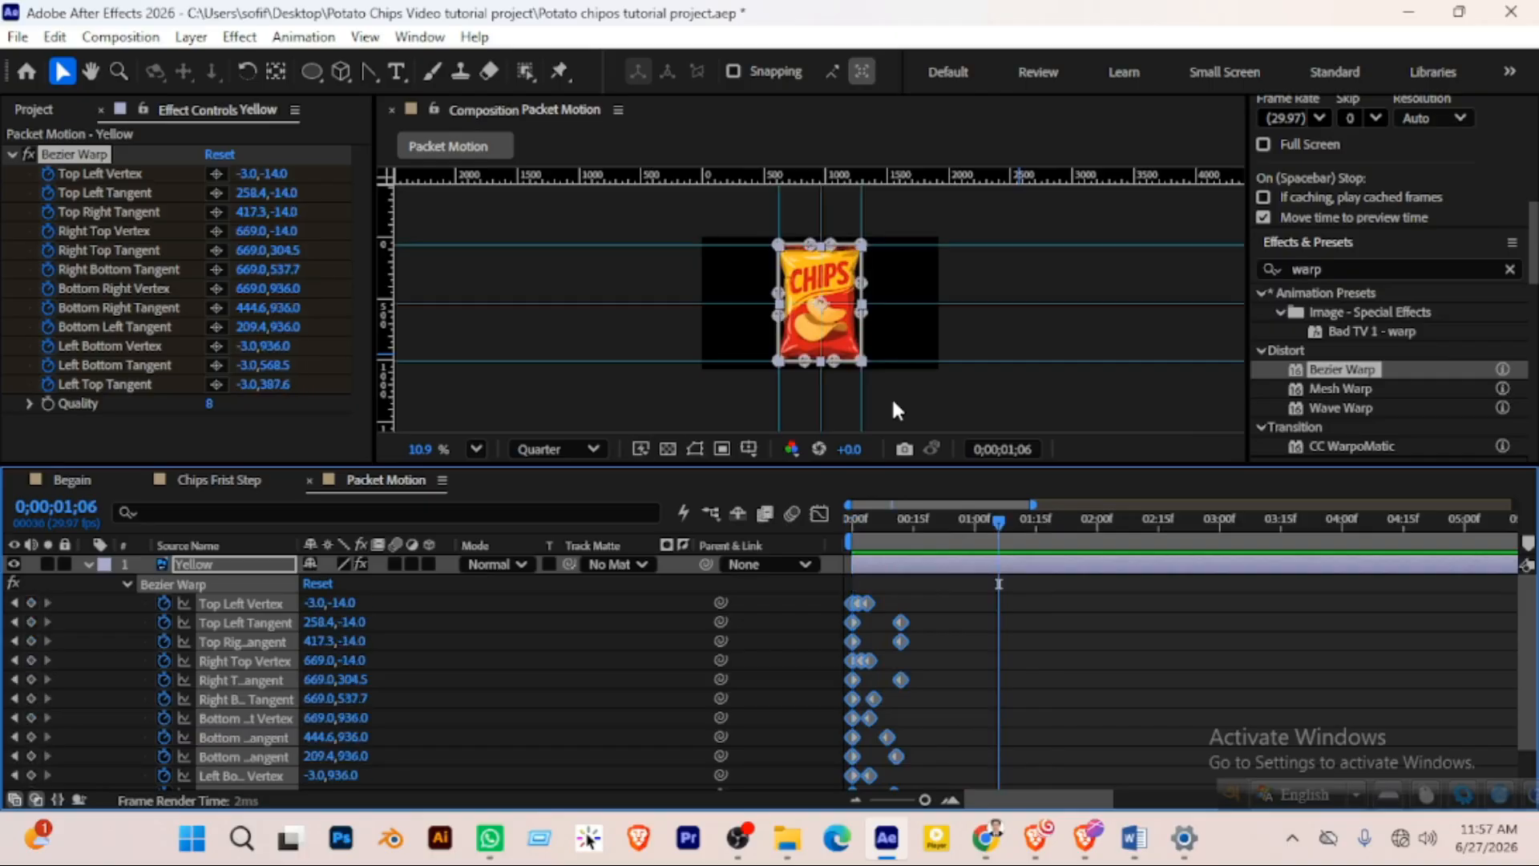
{"action": "key", "text": "space"}
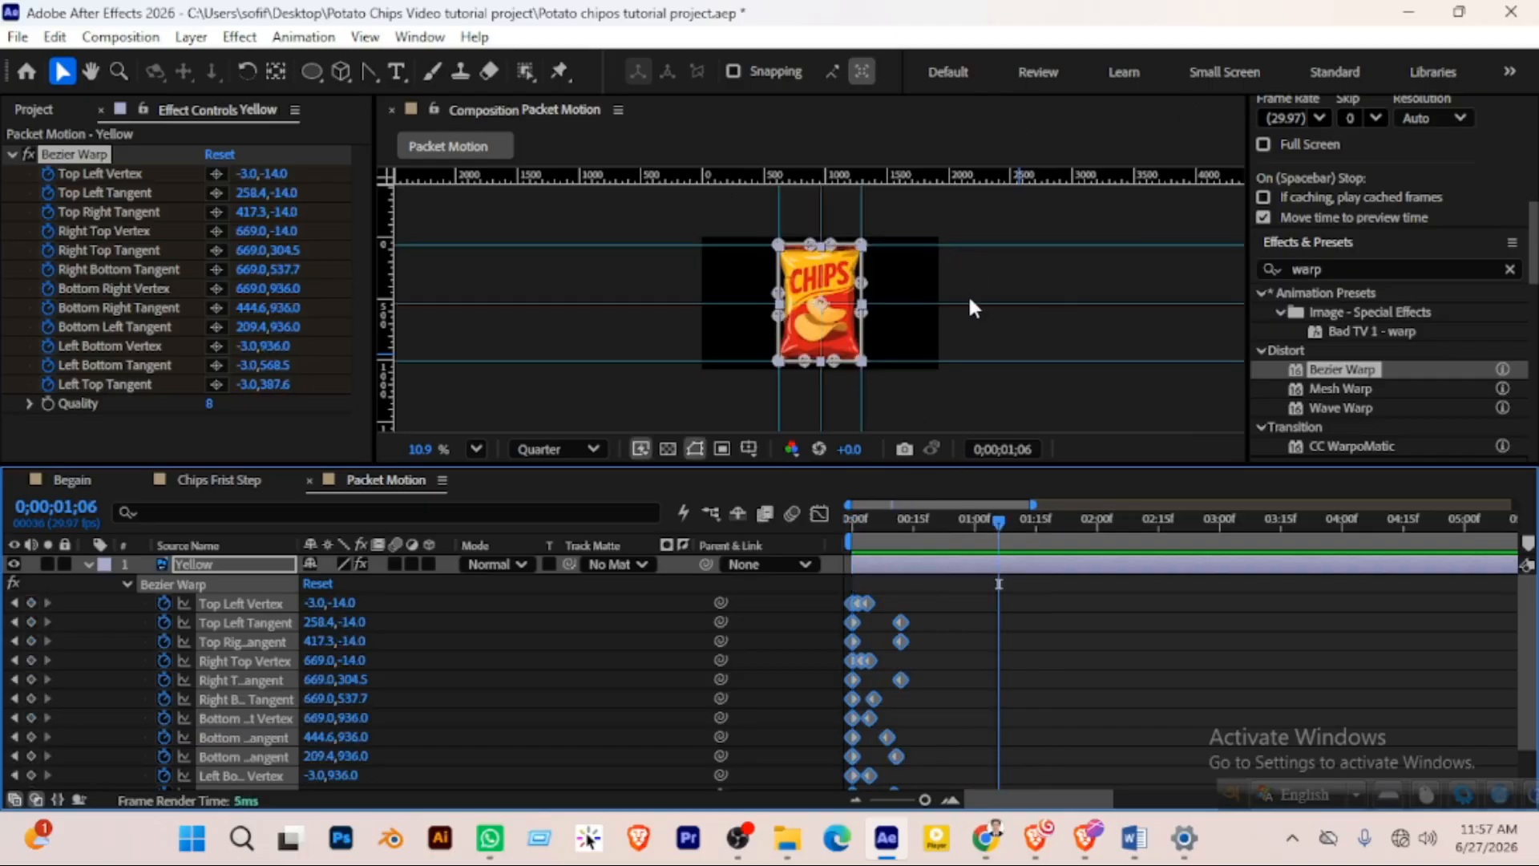
{"action": "scroll", "coordinate": [959, 306], "scroll_direction": "down", "scroll_amount": 3}
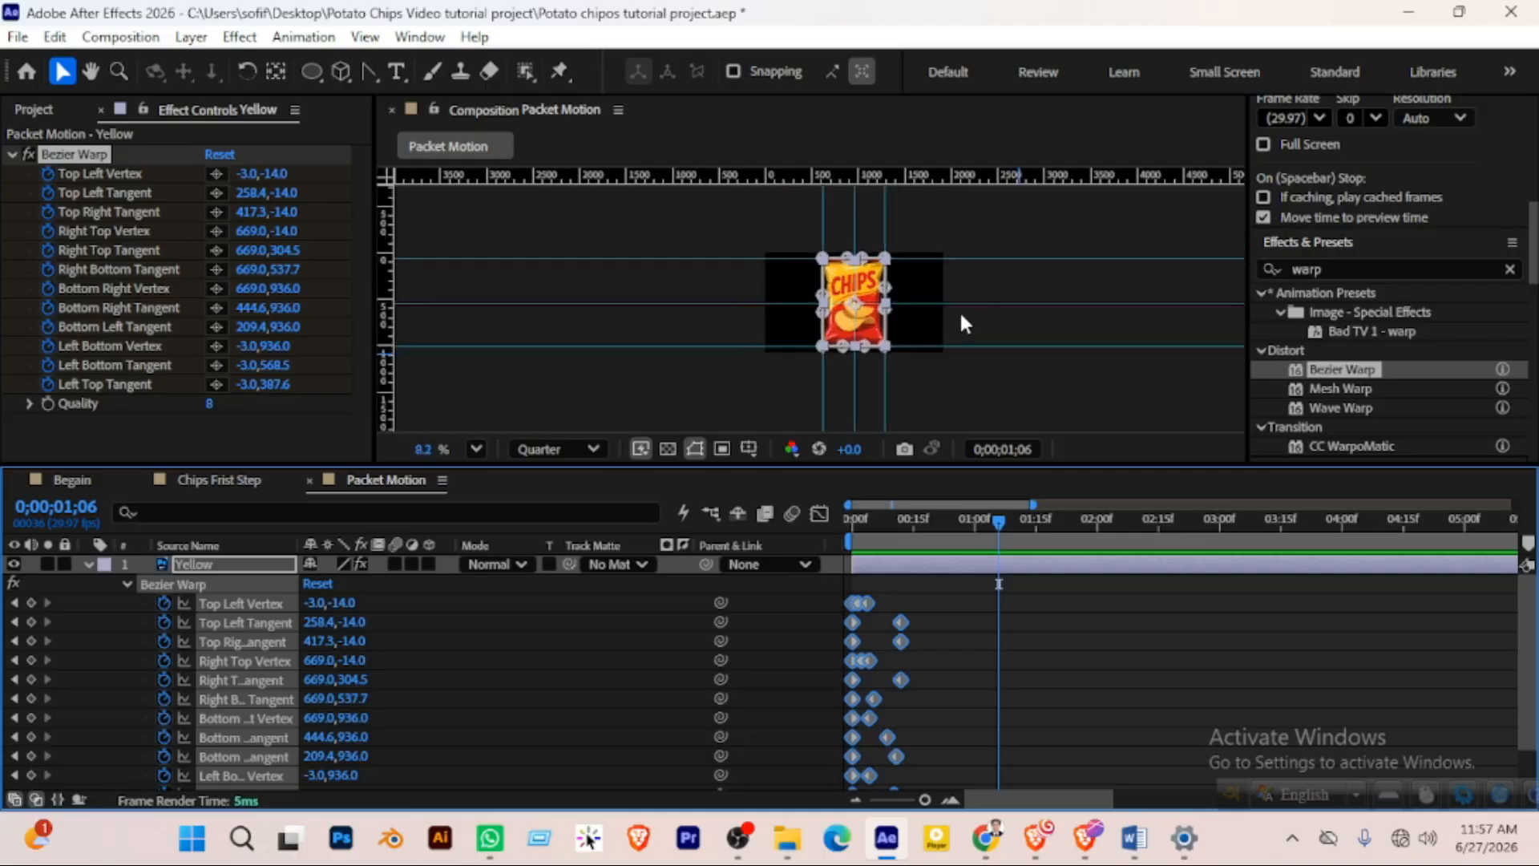
Move the playhead to 0;00;00;18 and enlarge and centre the unfolded packet in the composition view
{"action": "left_click_drag", "start_coordinate": [971, 519], "coordinate": [925, 513]}
{"action": "left_click", "coordinate": [1006, 315]}
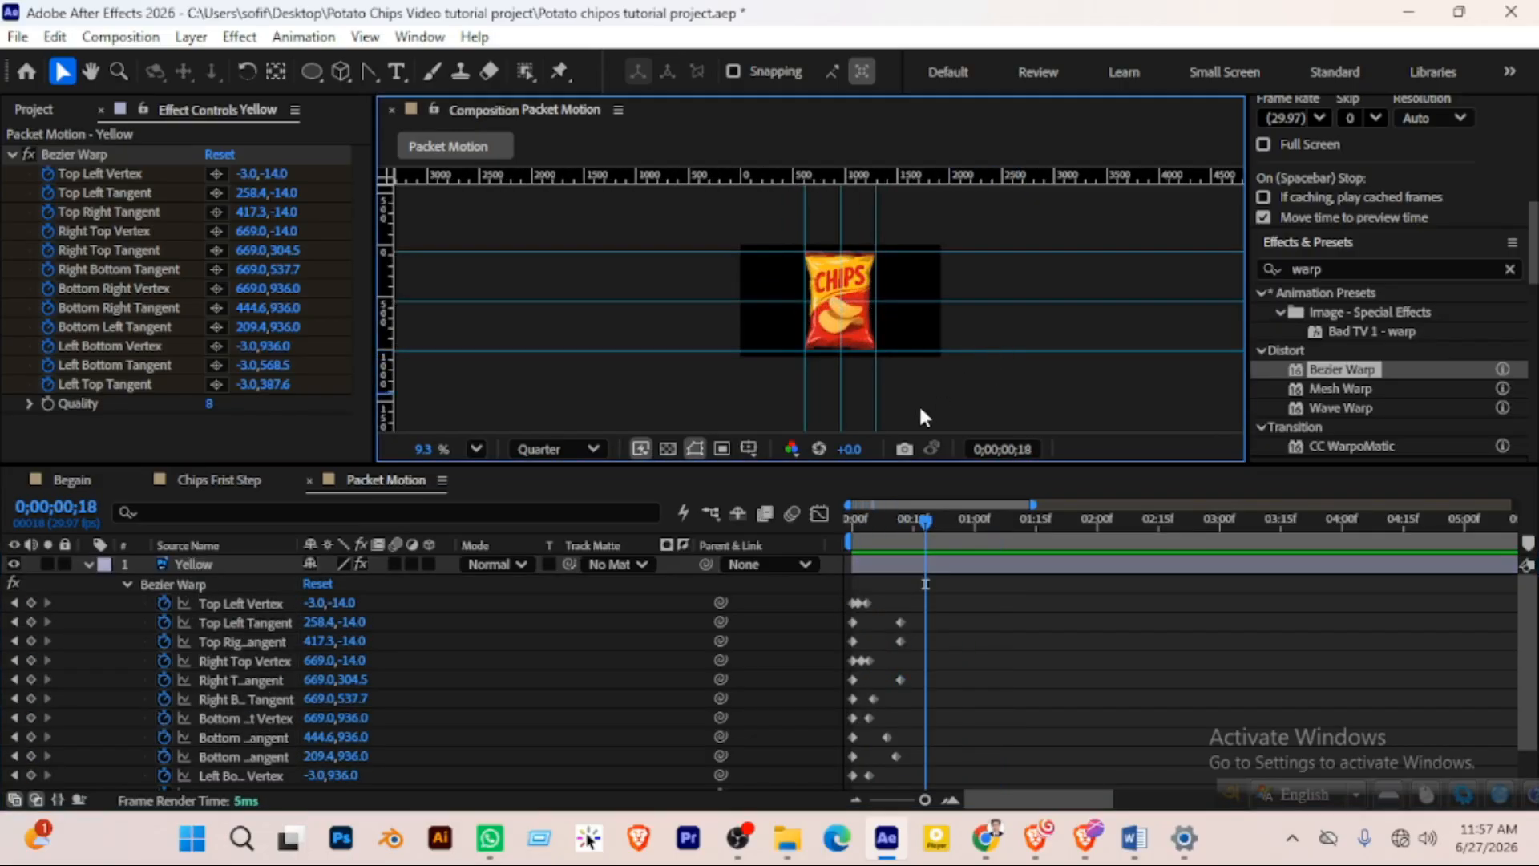
{"action": "scroll", "coordinate": [919, 405], "scroll_direction": "up", "scroll_amount": 4}
{"action": "key", "text": "h"}
{"action": "left_click_drag", "start_coordinate": [736, 296], "coordinate": [753, 375]}
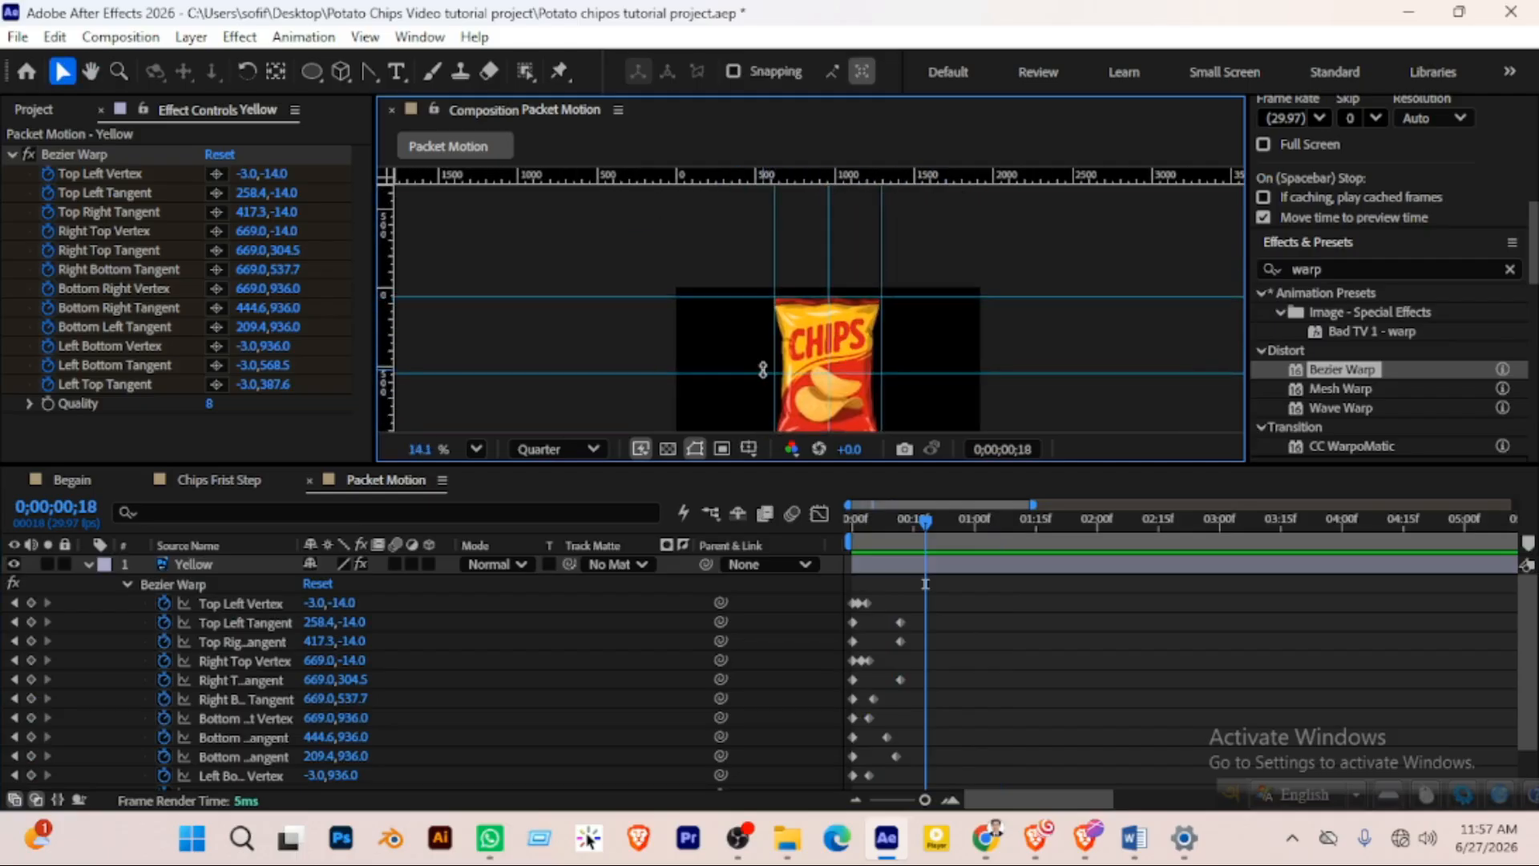
{"action": "left_click_drag", "start_coordinate": [772, 297], "coordinate": [769, 277]}
{"action": "key", "text": "v"}
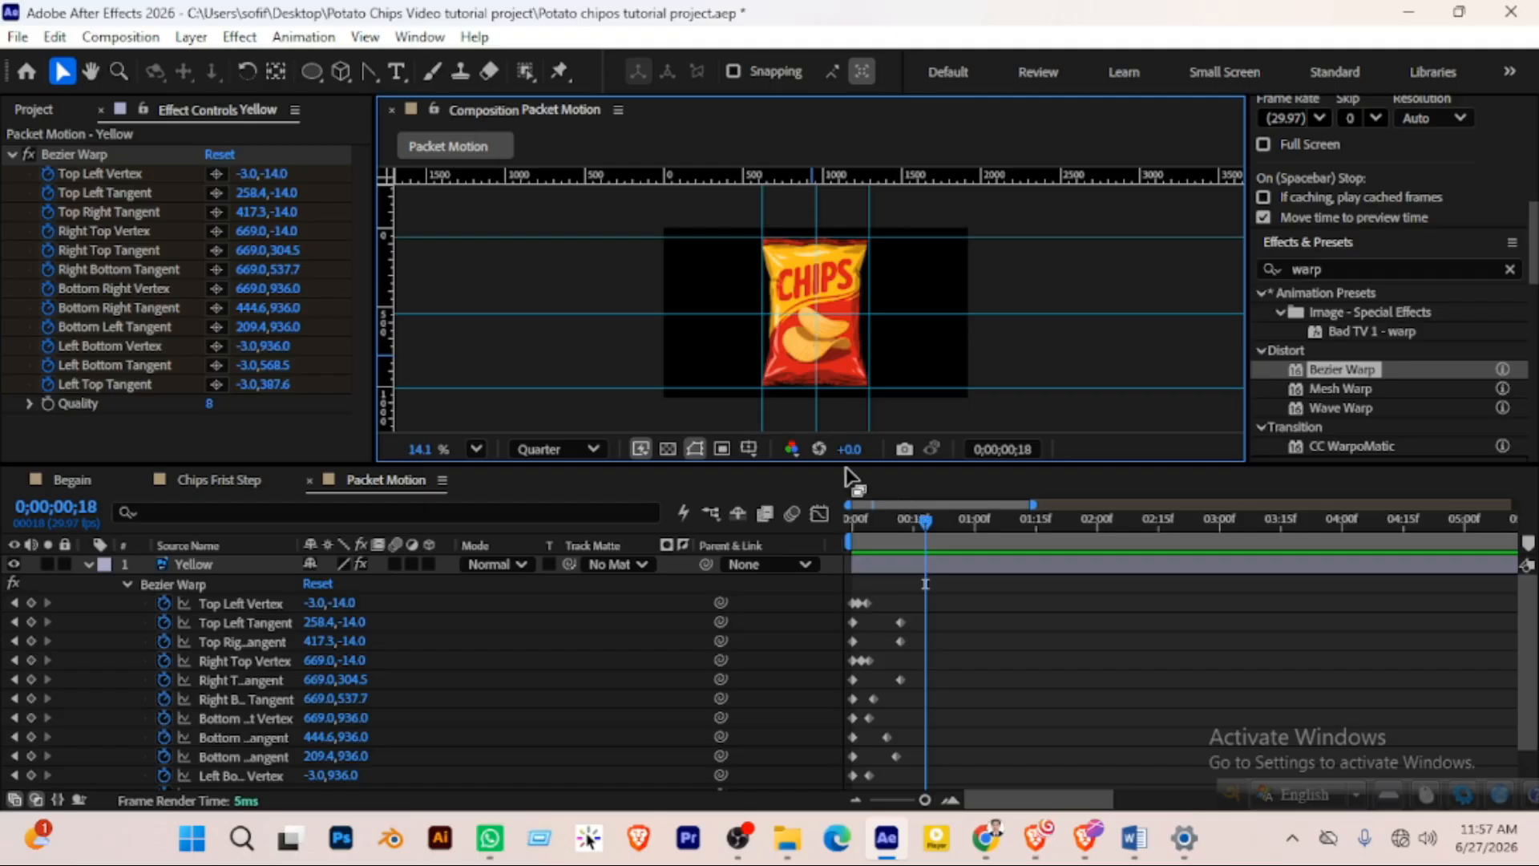
Collapse the Yellow layer's properties and its Bezier Warp controls, and list the layers by layer name instead of source name
{"action": "left_click", "coordinate": [88, 563]}
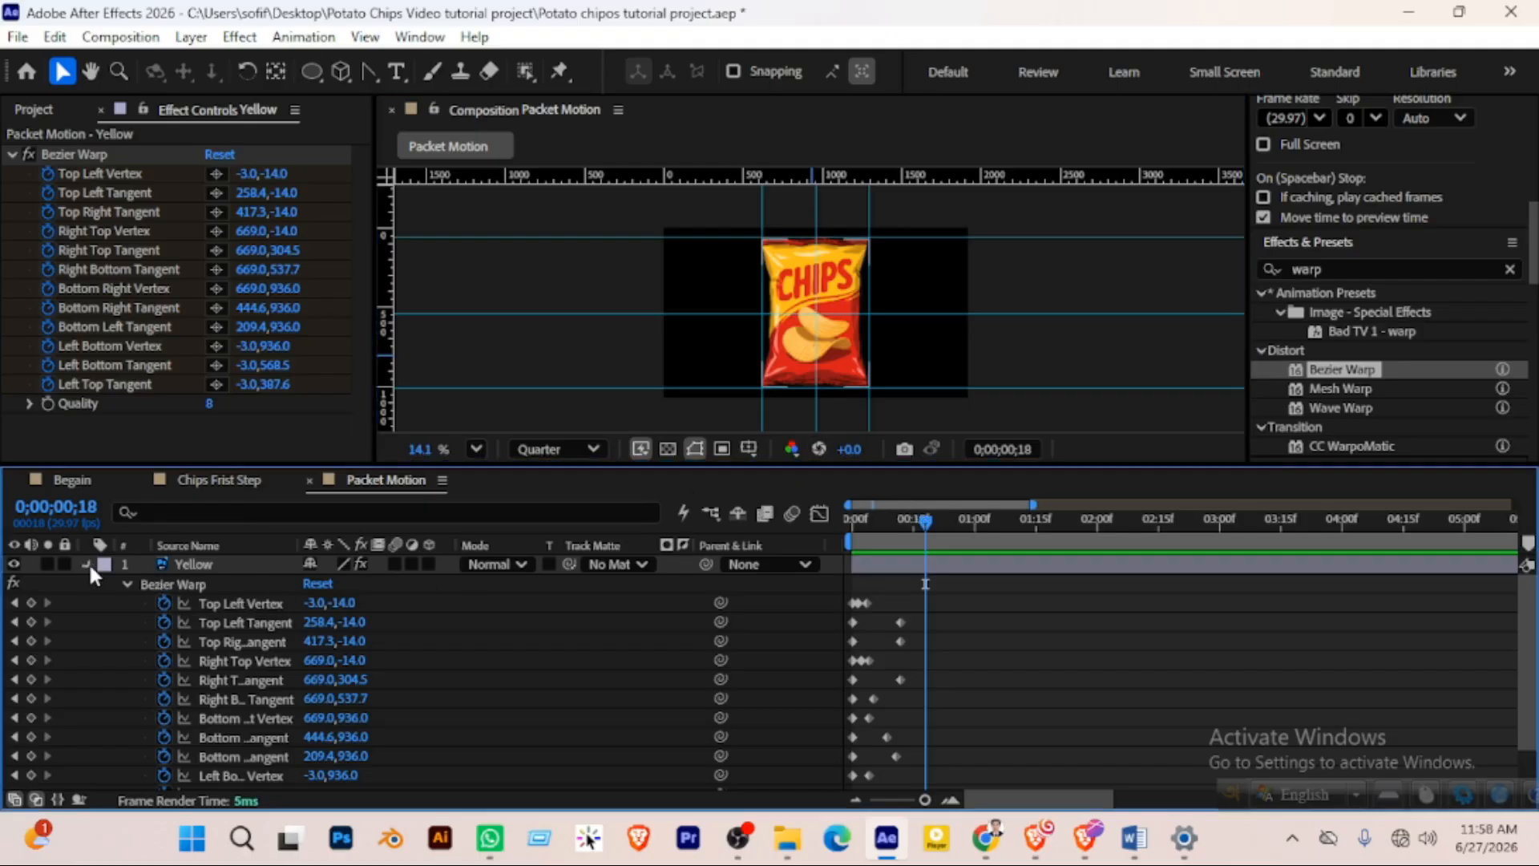
{"action": "left_click", "coordinate": [10, 153]}
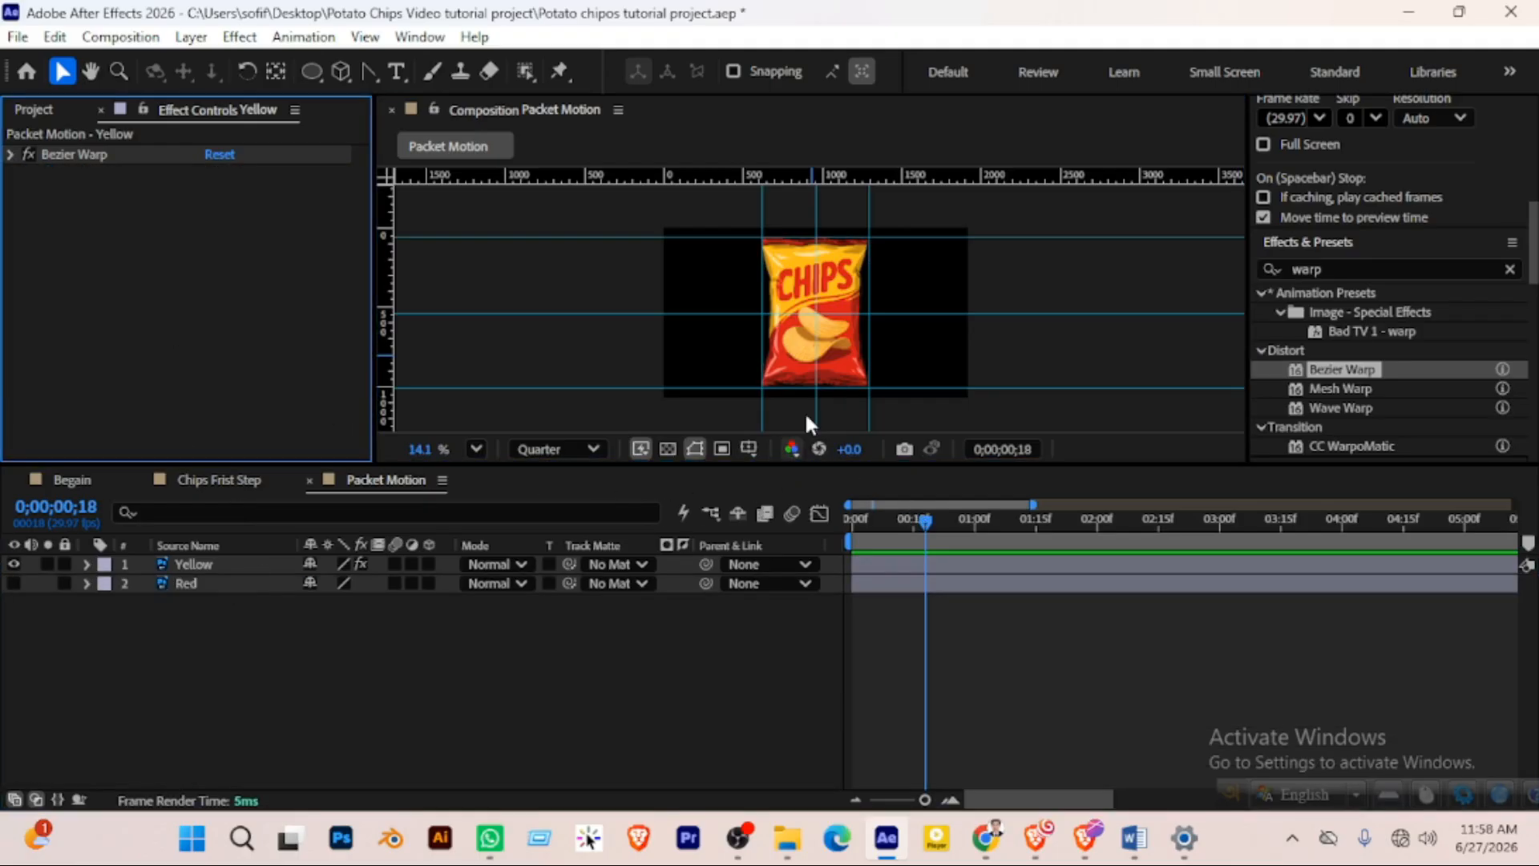
{"action": "left_click", "coordinate": [622, 656]}
{"action": "left_click", "coordinate": [187, 545]}
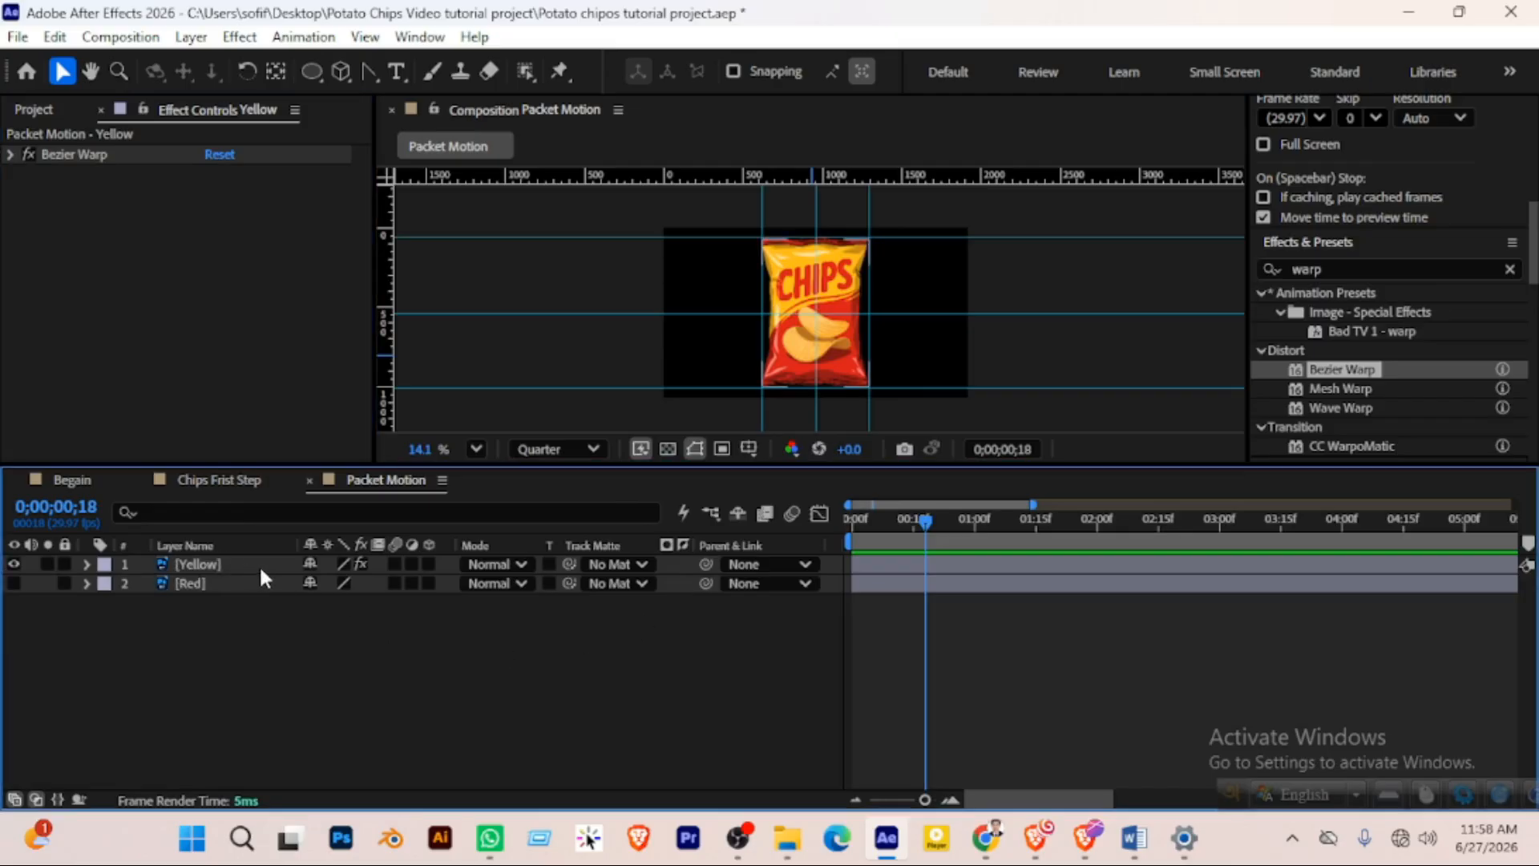
{"action": "left_click", "coordinate": [247, 564]}
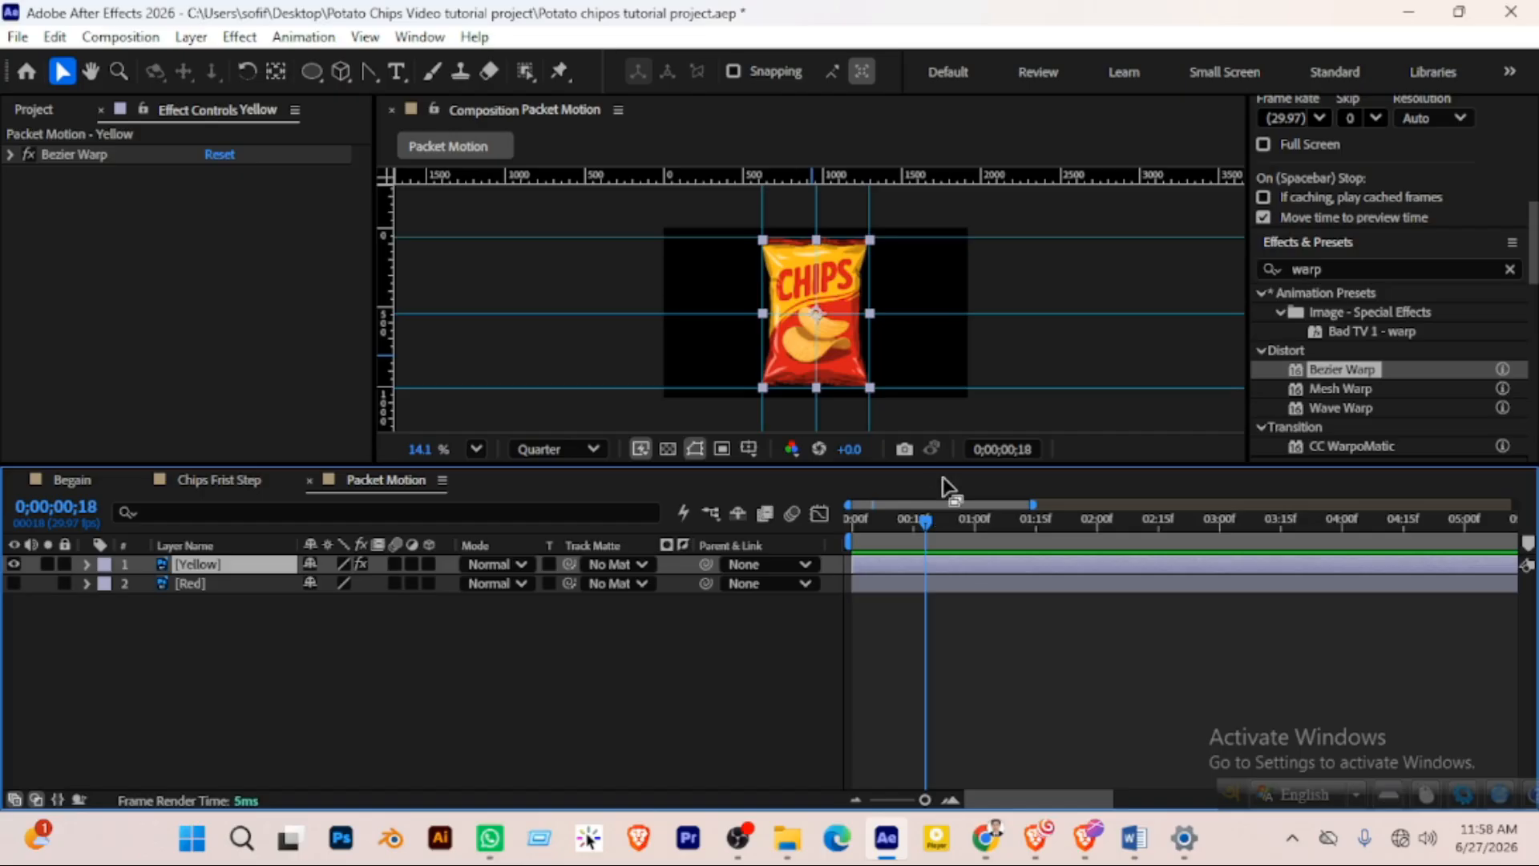
Make the composition view taller and clear the horizontal and vertical ruler guides from around the packet
{"action": "left_click_drag", "start_coordinate": [947, 467], "coordinate": [952, 515]}
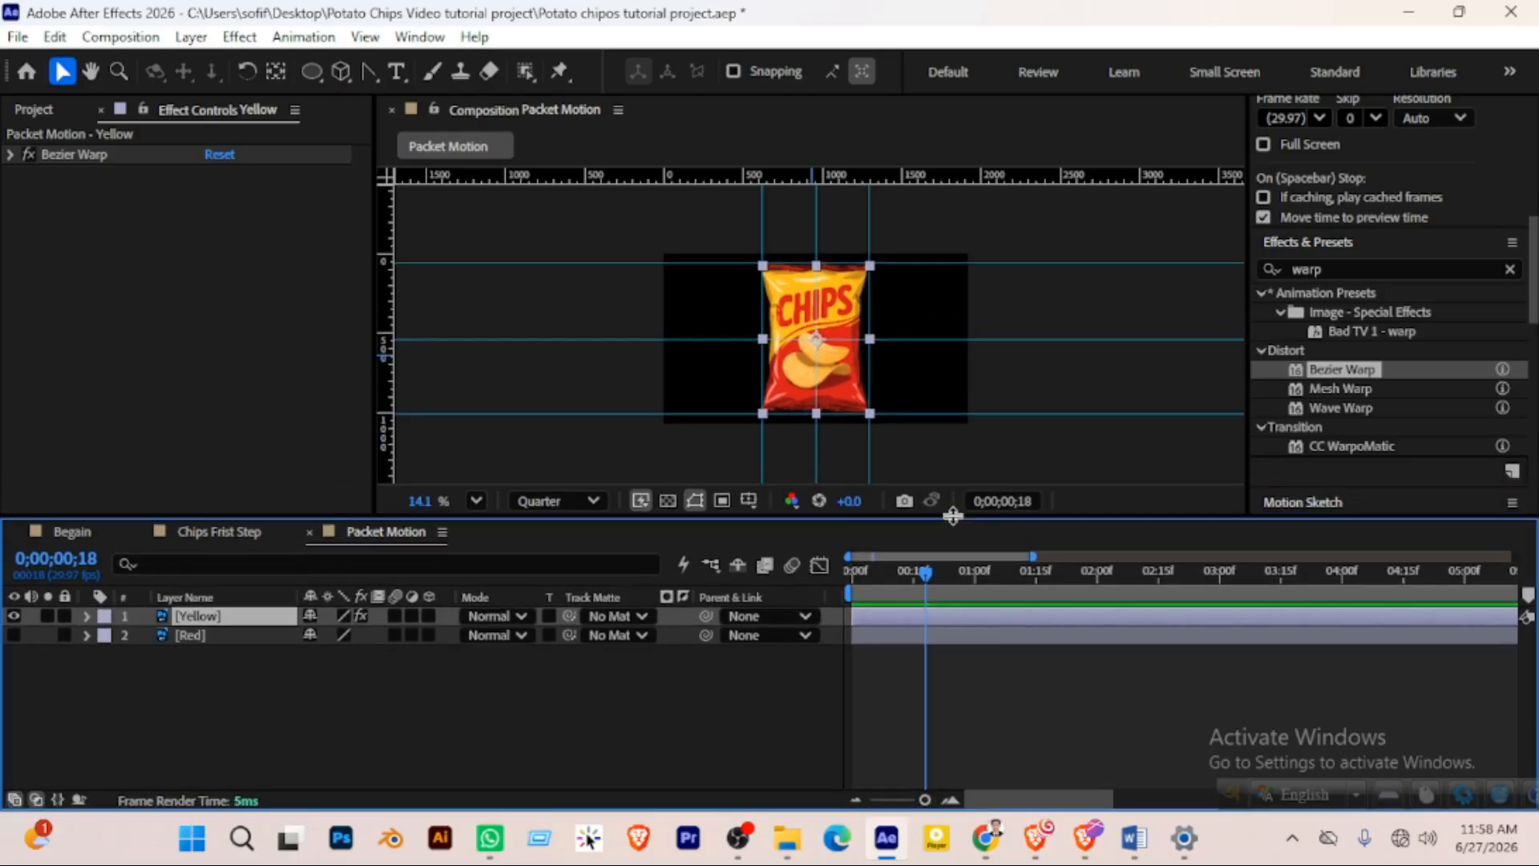
{"action": "left_click", "coordinate": [999, 454]}
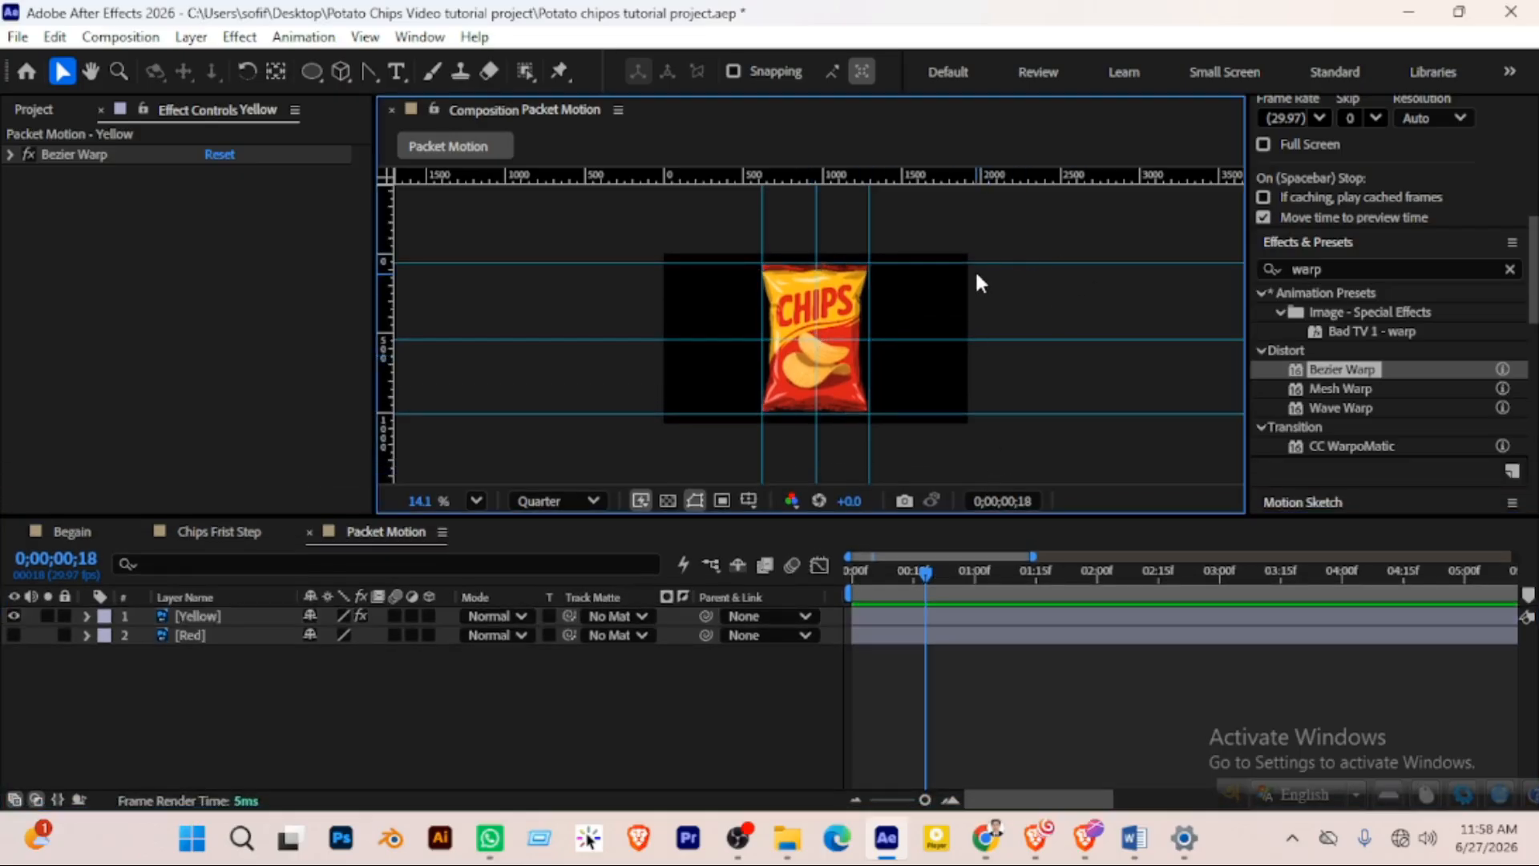
{"action": "left_click_drag", "start_coordinate": [985, 260], "coordinate": [1032, 105]}
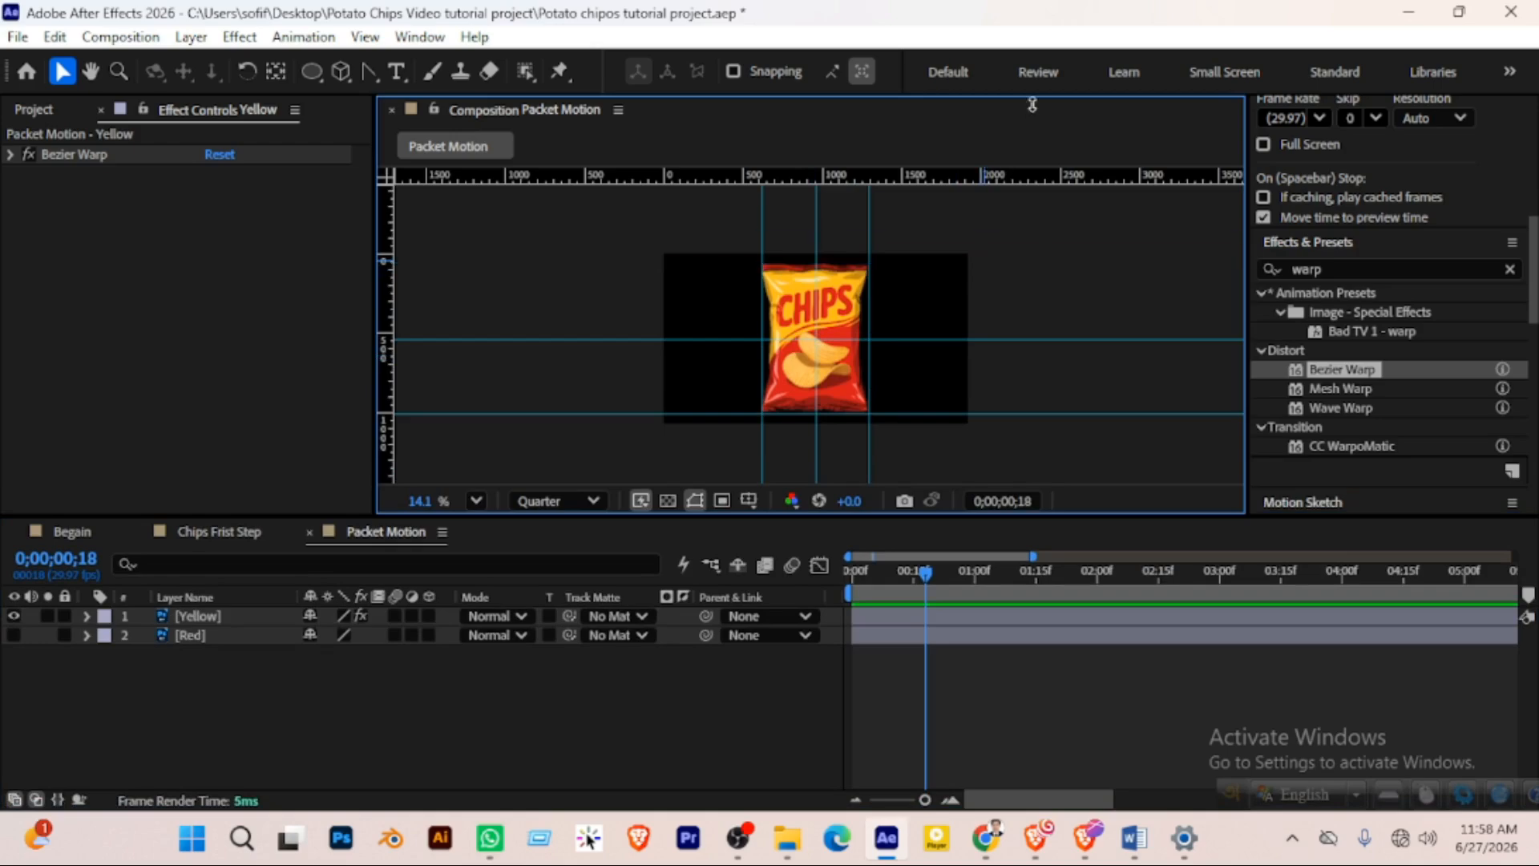
{"action": "left_click_drag", "start_coordinate": [872, 202], "coordinate": [1251, 264]}
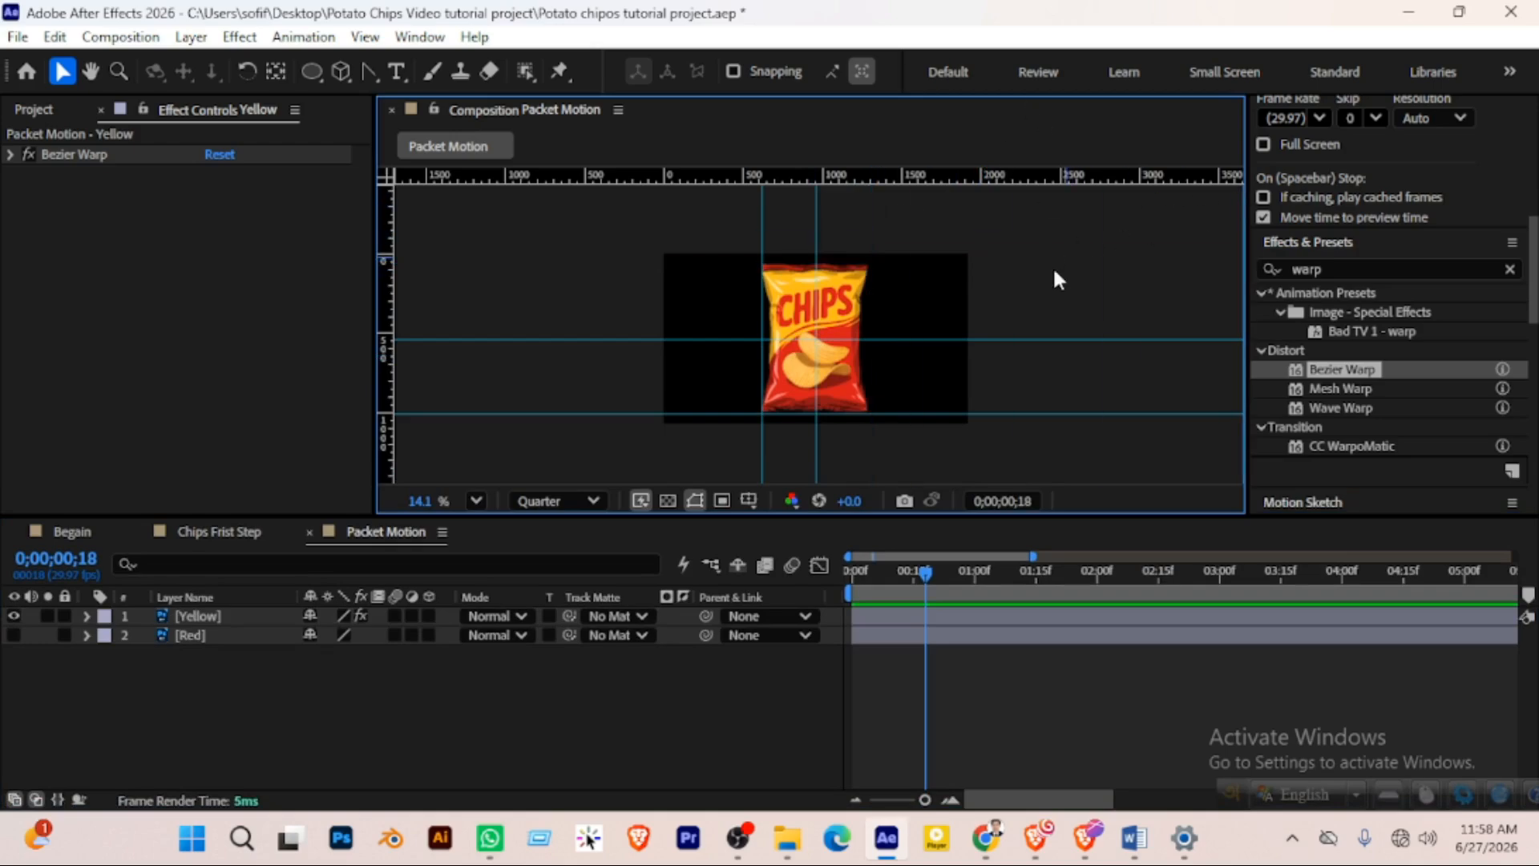
{"action": "left_click_drag", "start_coordinate": [1055, 338], "coordinate": [1107, 110]}
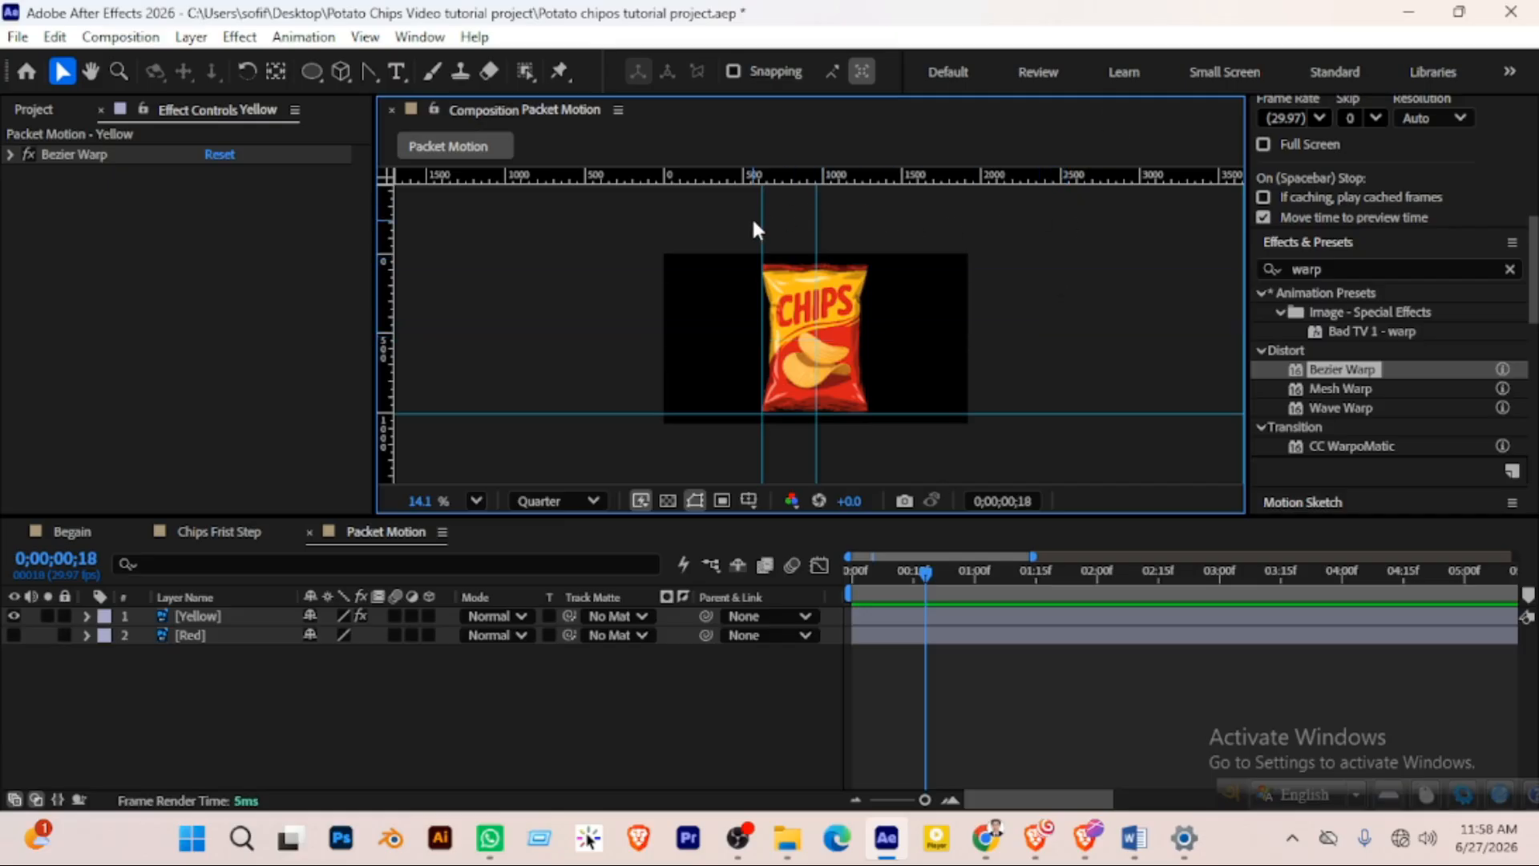
{"action": "left_click_drag", "start_coordinate": [762, 225], "coordinate": [274, 256]}
{"action": "left_click_drag", "start_coordinate": [813, 212], "coordinate": [294, 227]}
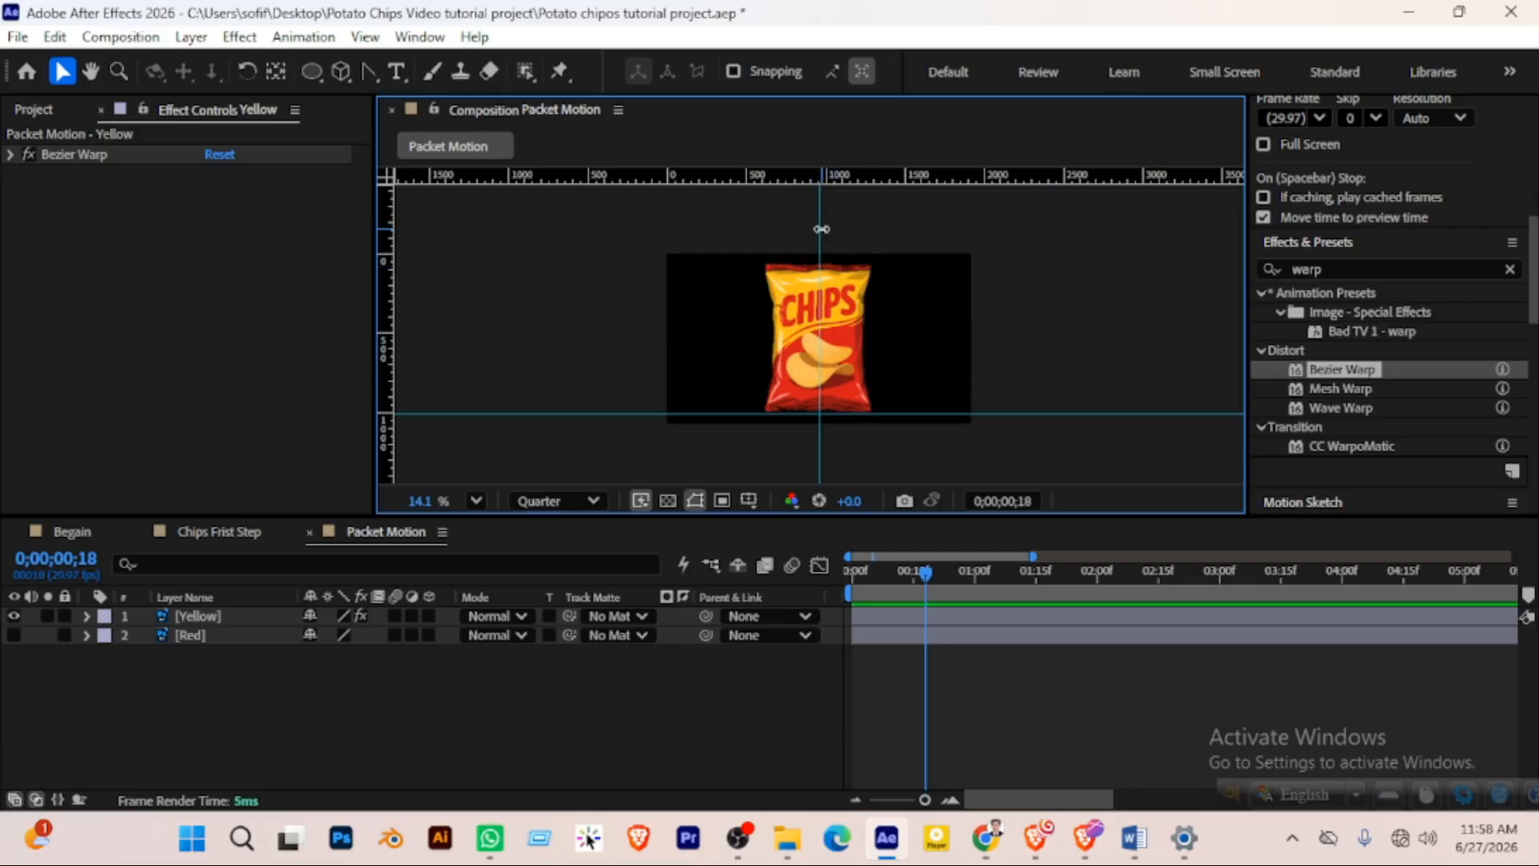
{"action": "left_click_drag", "start_coordinate": [821, 229], "coordinate": [399, 304]}
{"action": "left_click_drag", "start_coordinate": [506, 415], "coordinate": [601, 178]}
{"action": "left_click", "coordinate": [409, 715]}
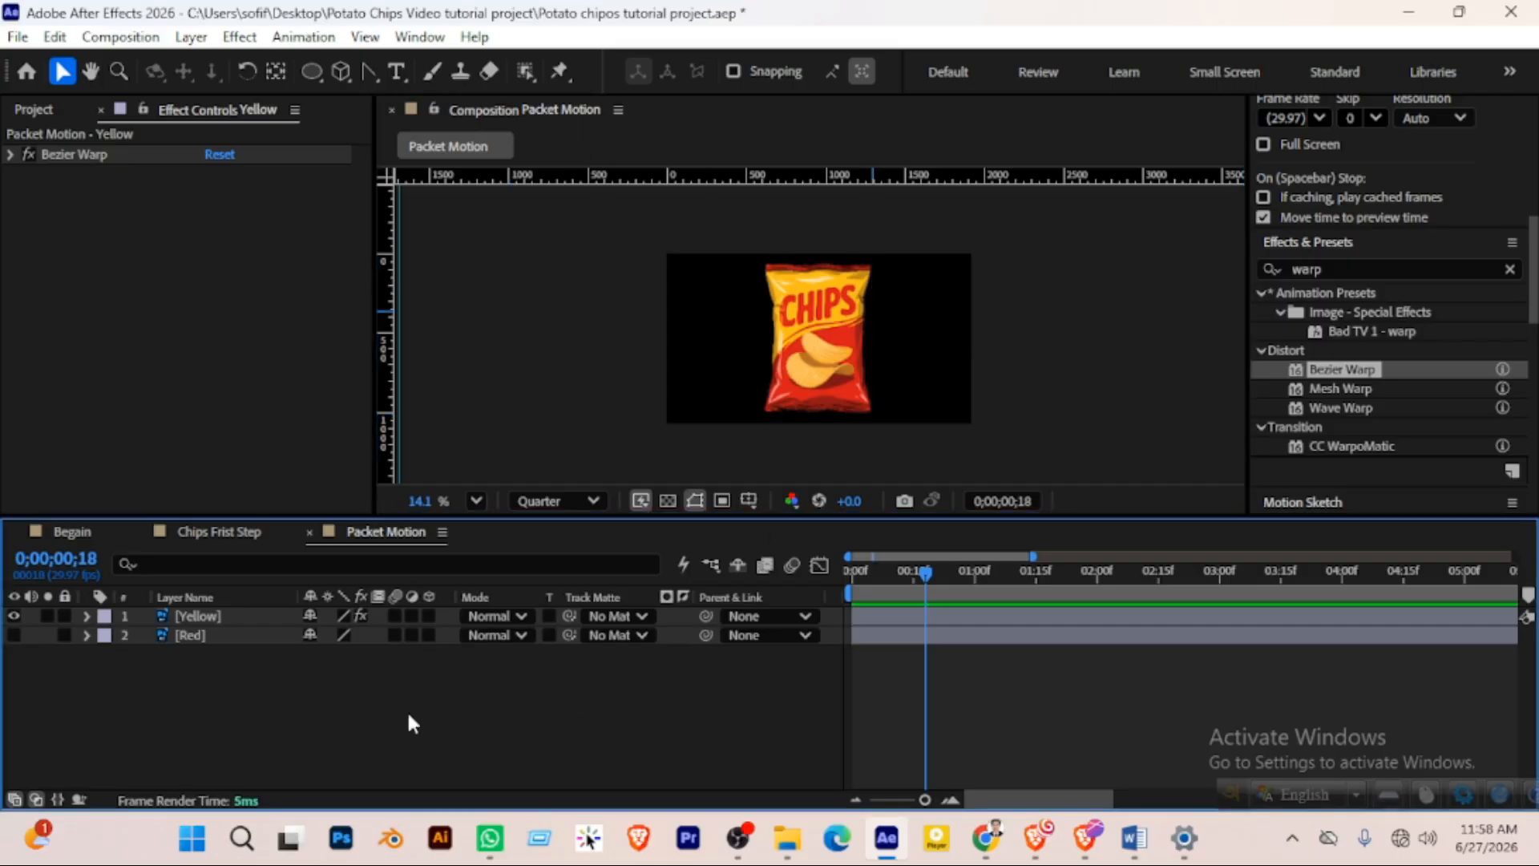
Turn on the Red layer's visibility, checking it with the Yellow layer briefly hidden, and keep both layers visible
{"action": "left_click", "coordinate": [14, 617]}
{"action": "left_click", "coordinate": [13, 636]}
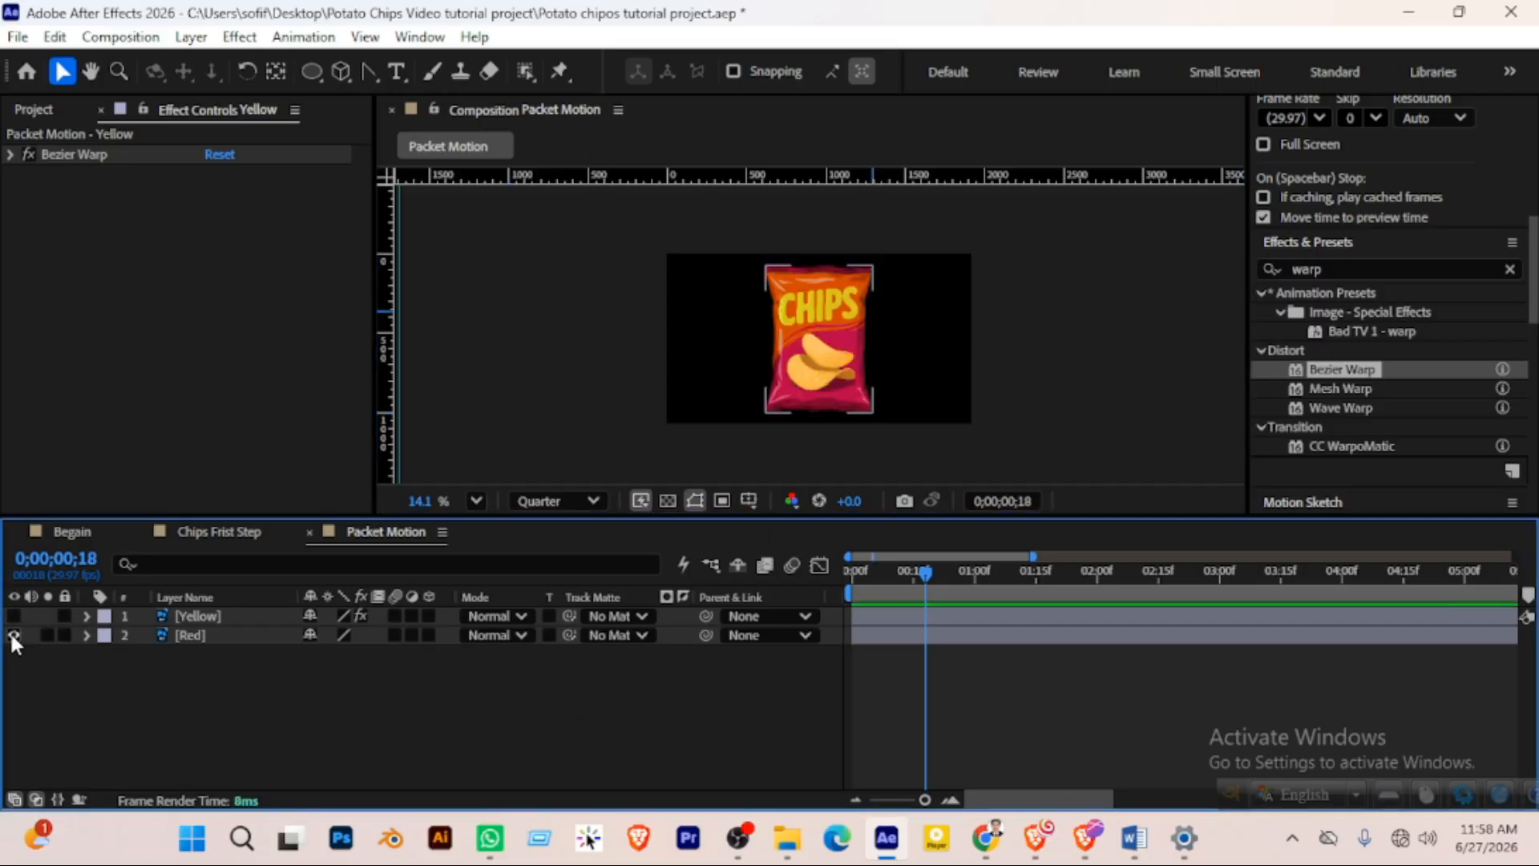
{"action": "left_click", "coordinate": [14, 617]}
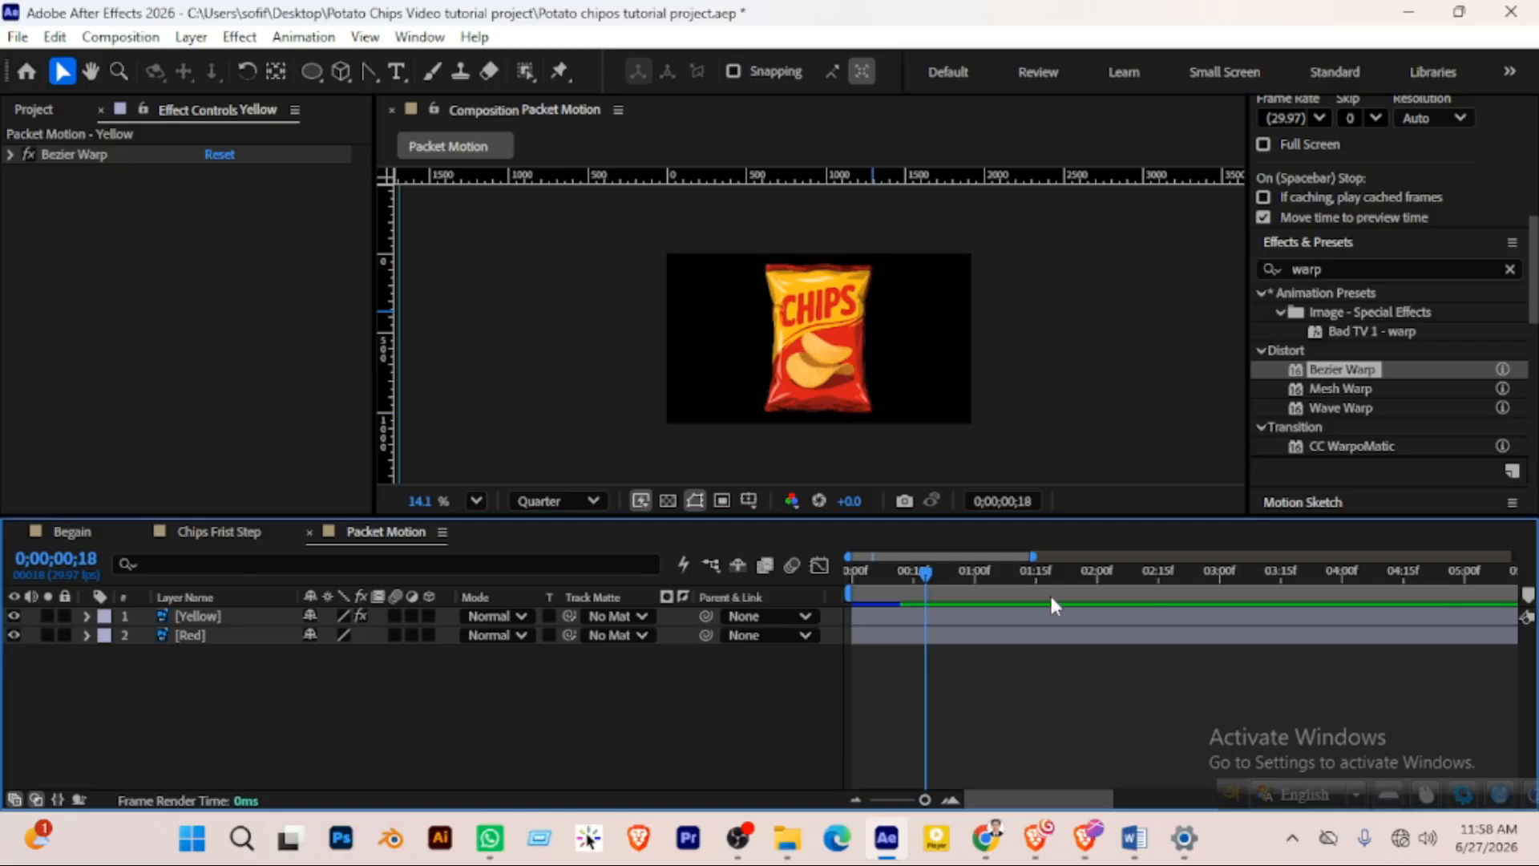
{"action": "left_click", "coordinate": [178, 617]}
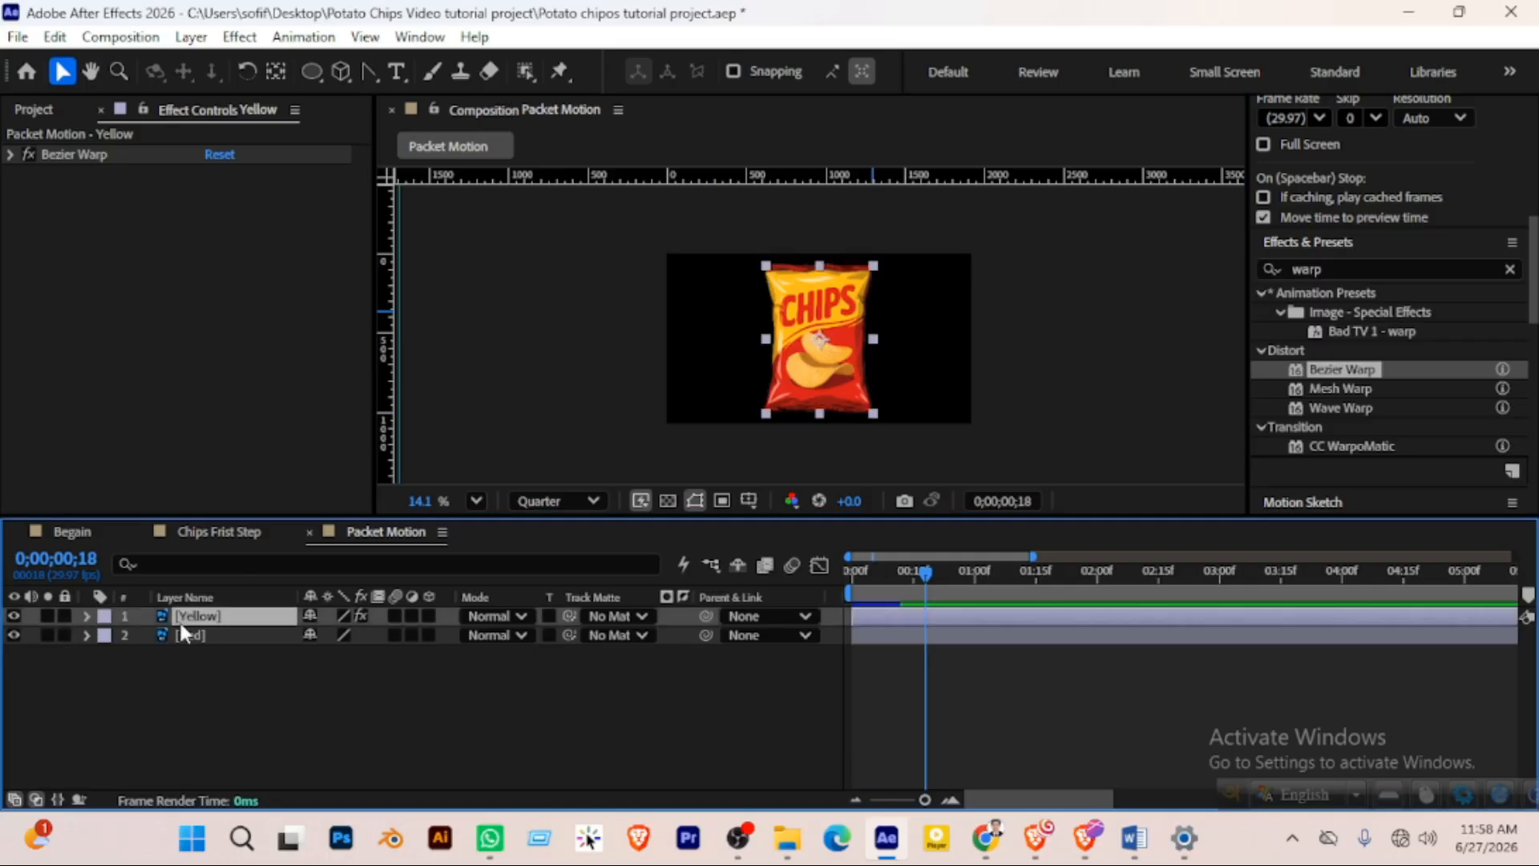
Draw a white rectangle shape layer just large enough to cover the whole packet
{"action": "left_click", "coordinate": [297, 666]}
{"action": "left_click_drag", "start_coordinate": [311, 78], "coordinate": [377, 68]}
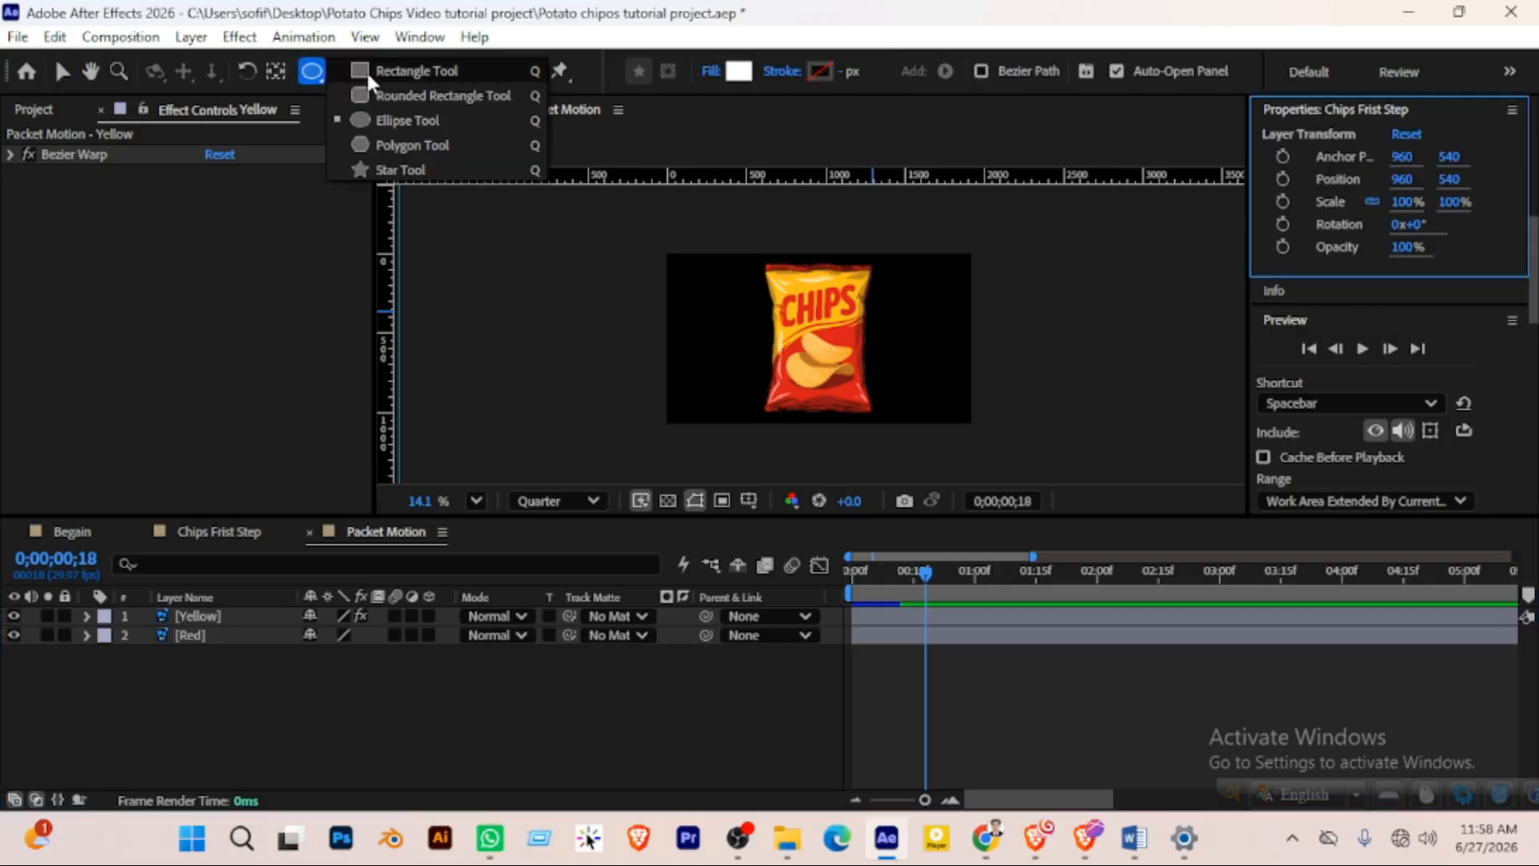
{"action": "left_click_drag", "start_coordinate": [755, 257], "coordinate": [880, 420]}
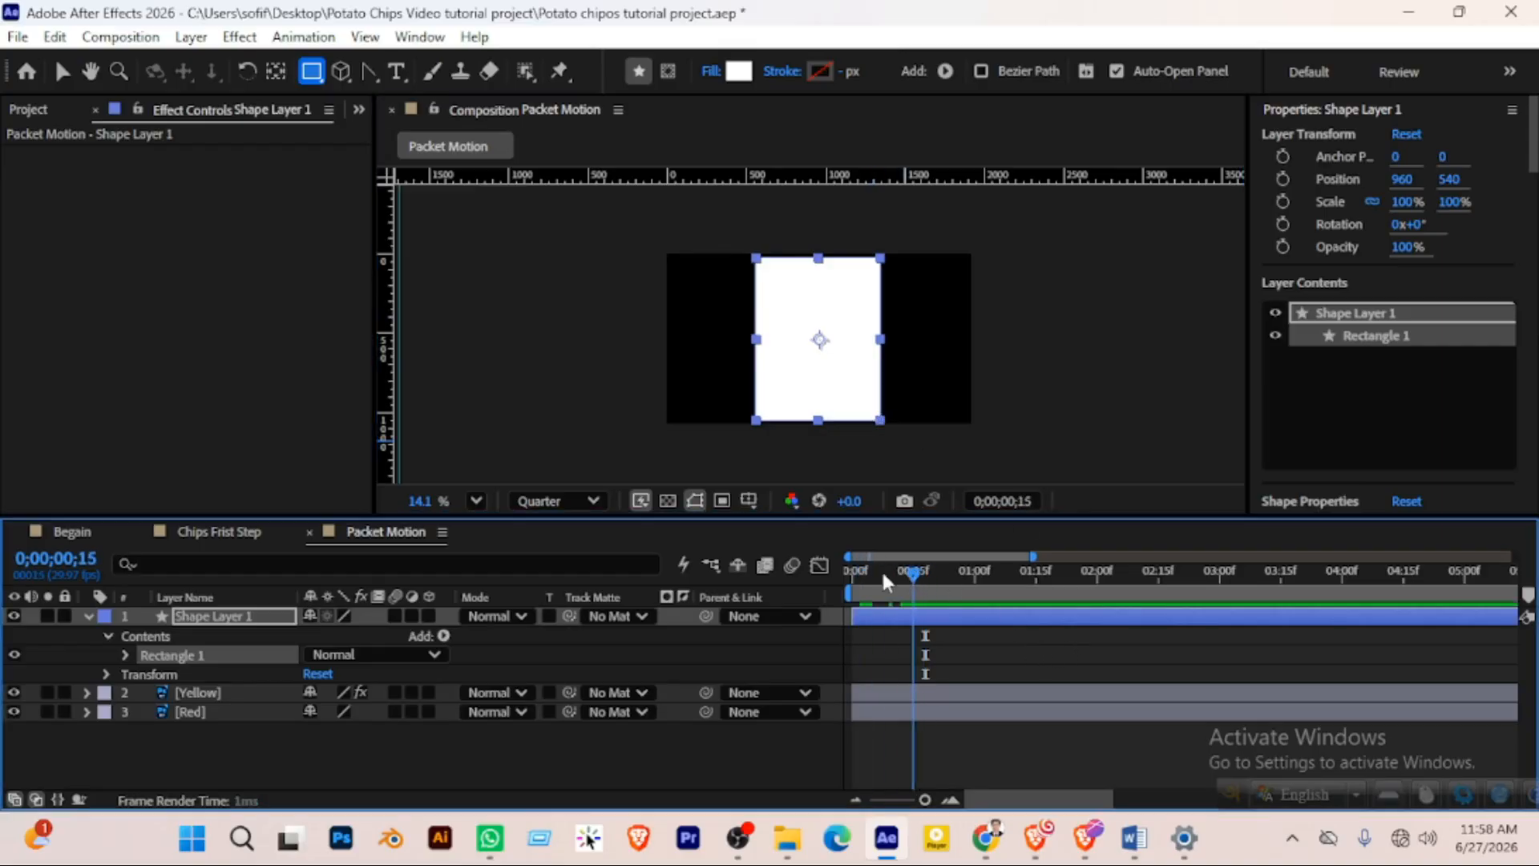
Hide the rectangle layer, preview the unfolding, and set a Position keyframe for the rectangle at 0;00;00;25
{"action": "key", "text": "space"}
{"action": "left_click", "coordinate": [215, 622]}
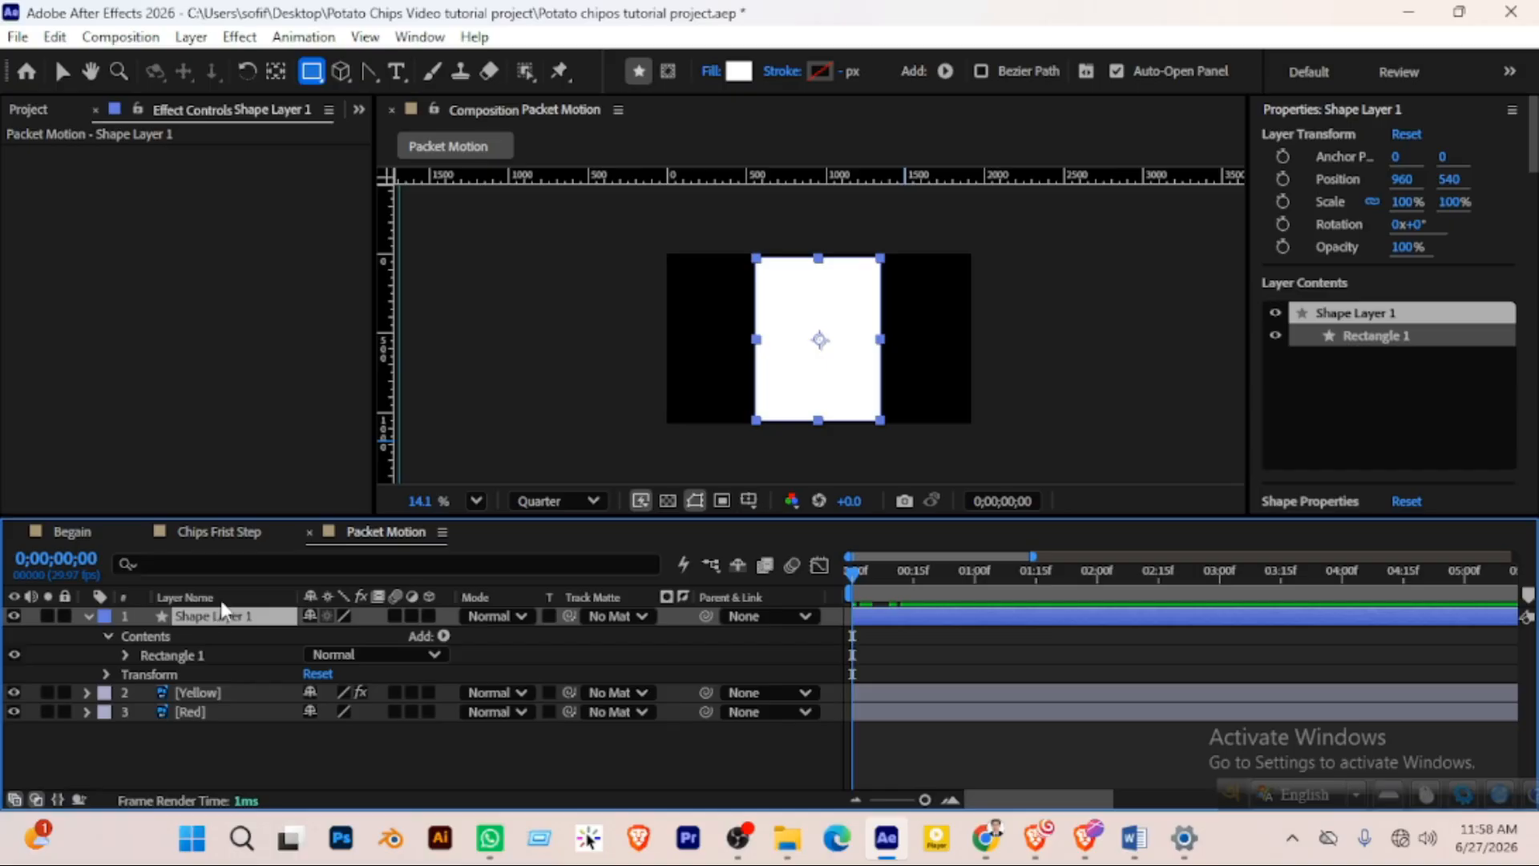
{"action": "key", "text": "p"}
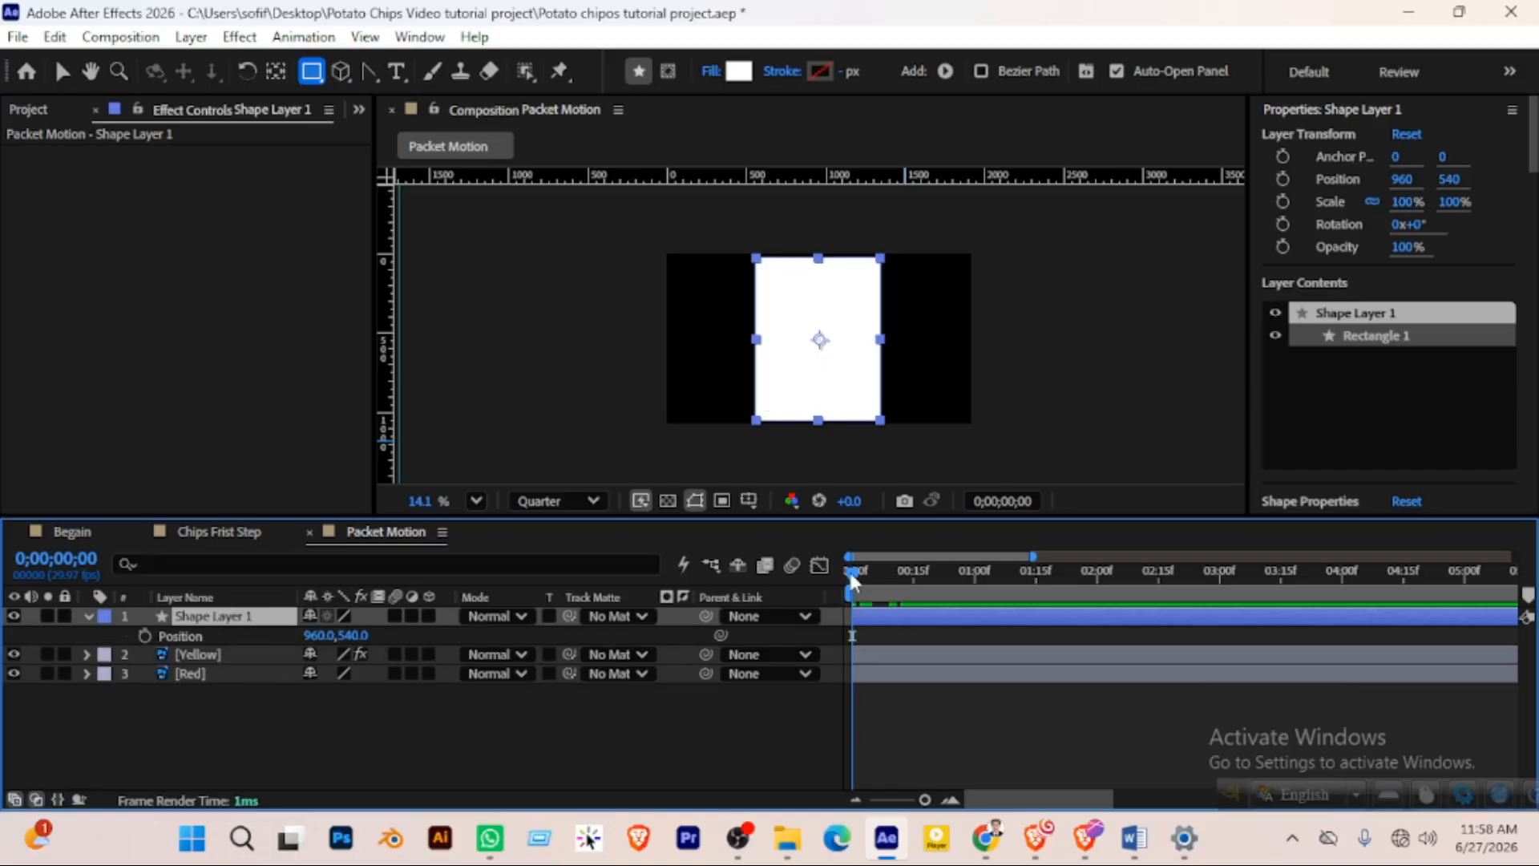
{"action": "left_click", "coordinate": [14, 616]}
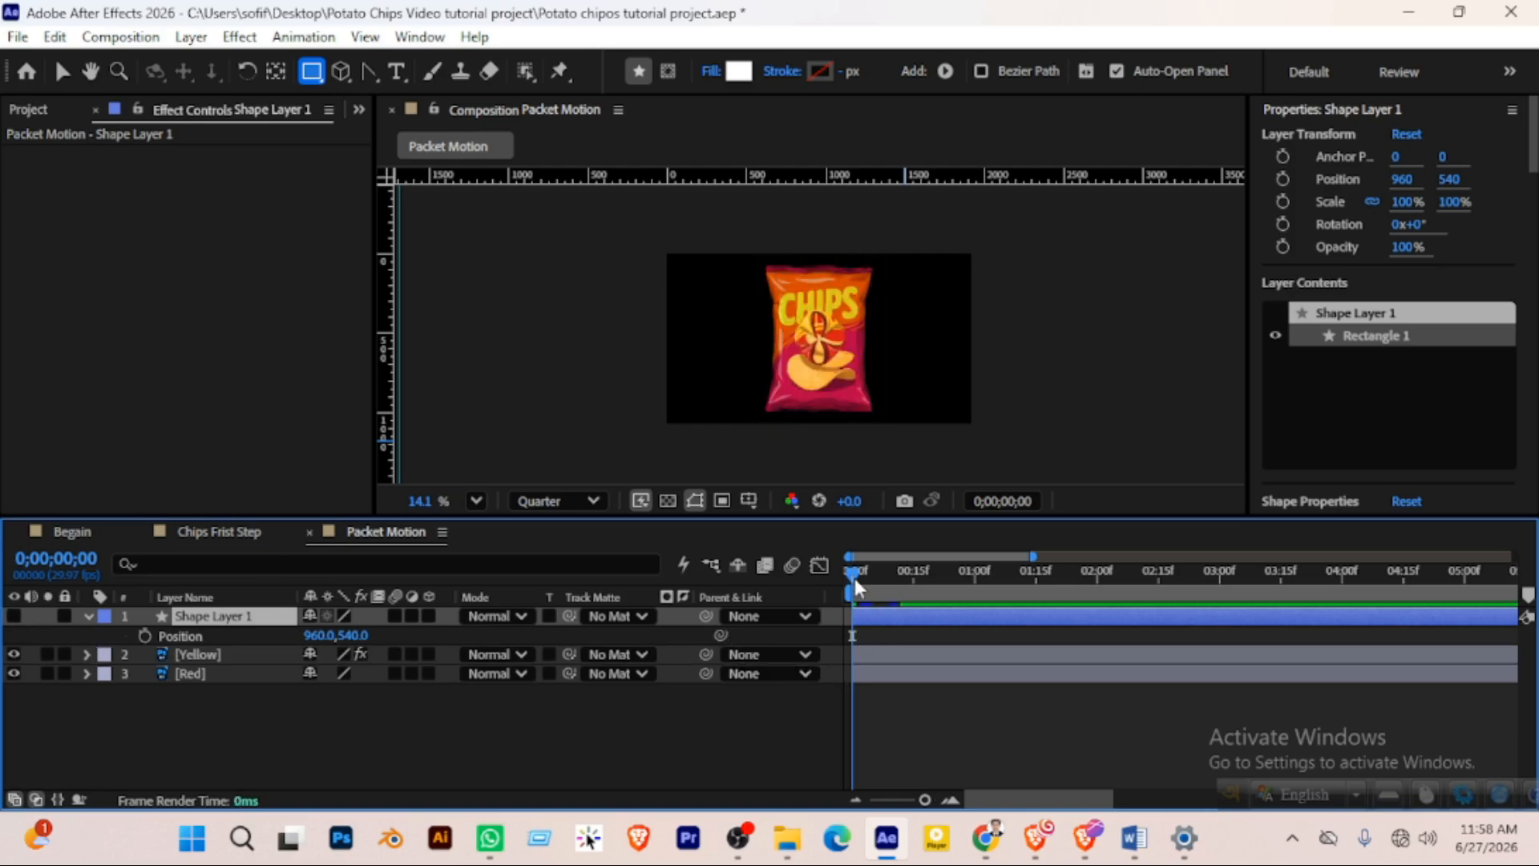
{"action": "left_click_drag", "start_coordinate": [854, 583], "coordinate": [956, 583]}
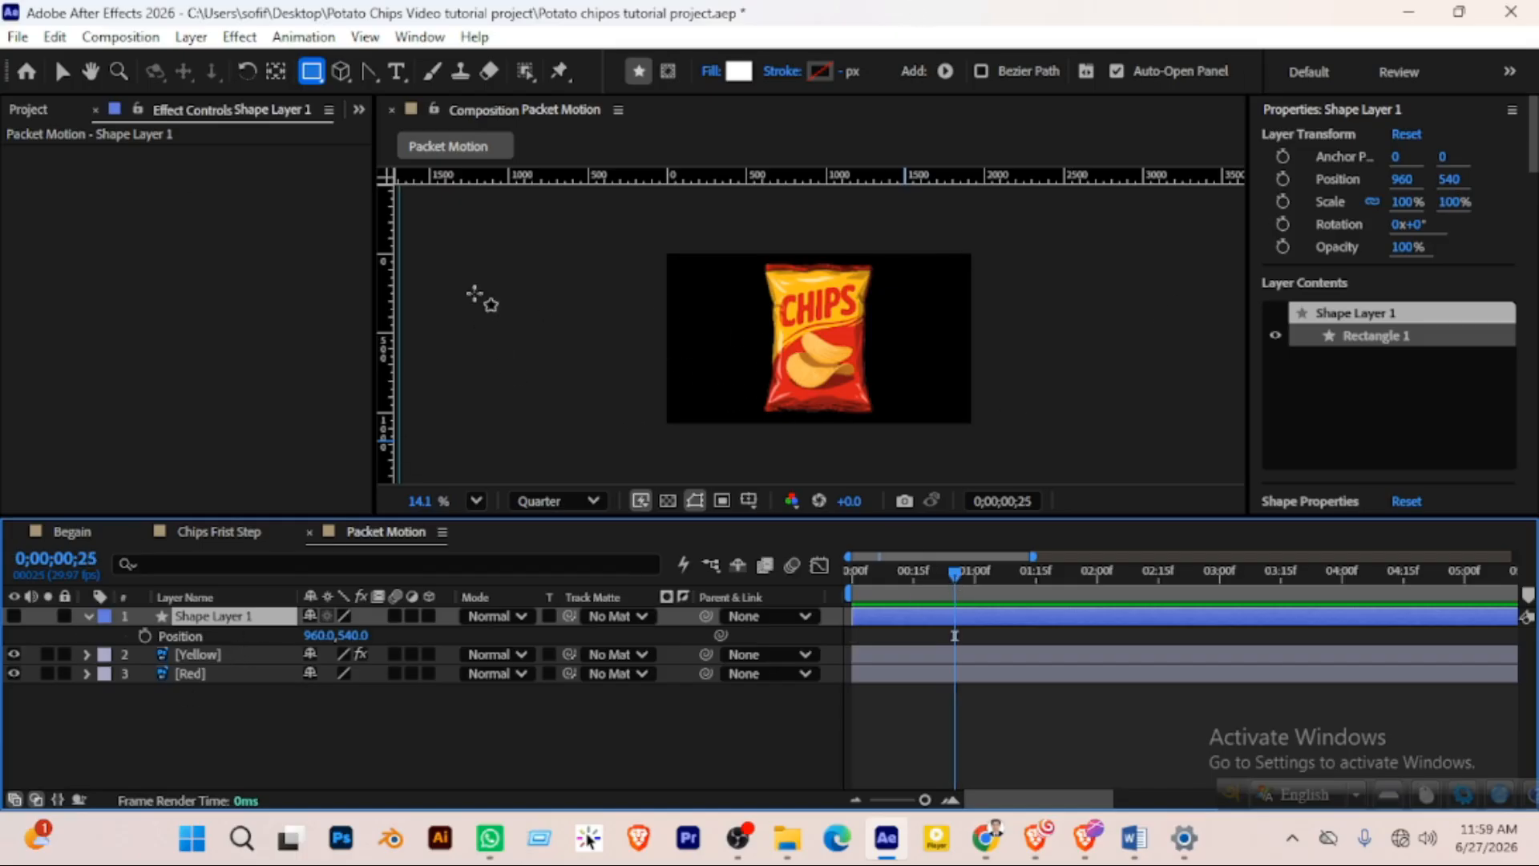
{"action": "left_click", "coordinate": [145, 636]}
Make the rectangle layer visible again and return the playhead to its Position keyframe at 0;00;00;25
{"action": "left_click_drag", "start_coordinate": [957, 575], "coordinate": [977, 576]}
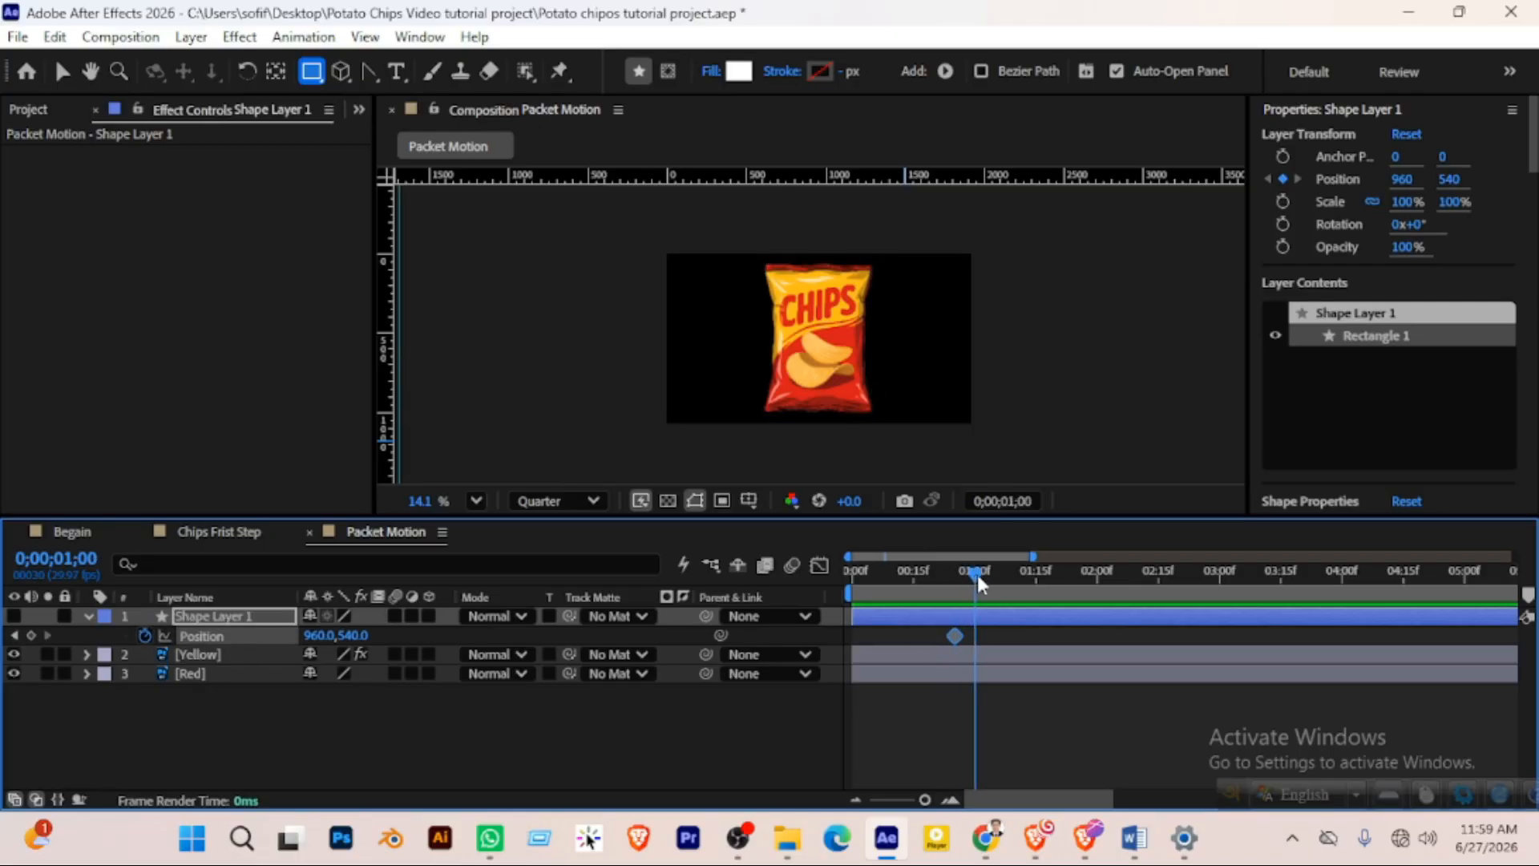
{"action": "left_click", "coordinate": [270, 619]}
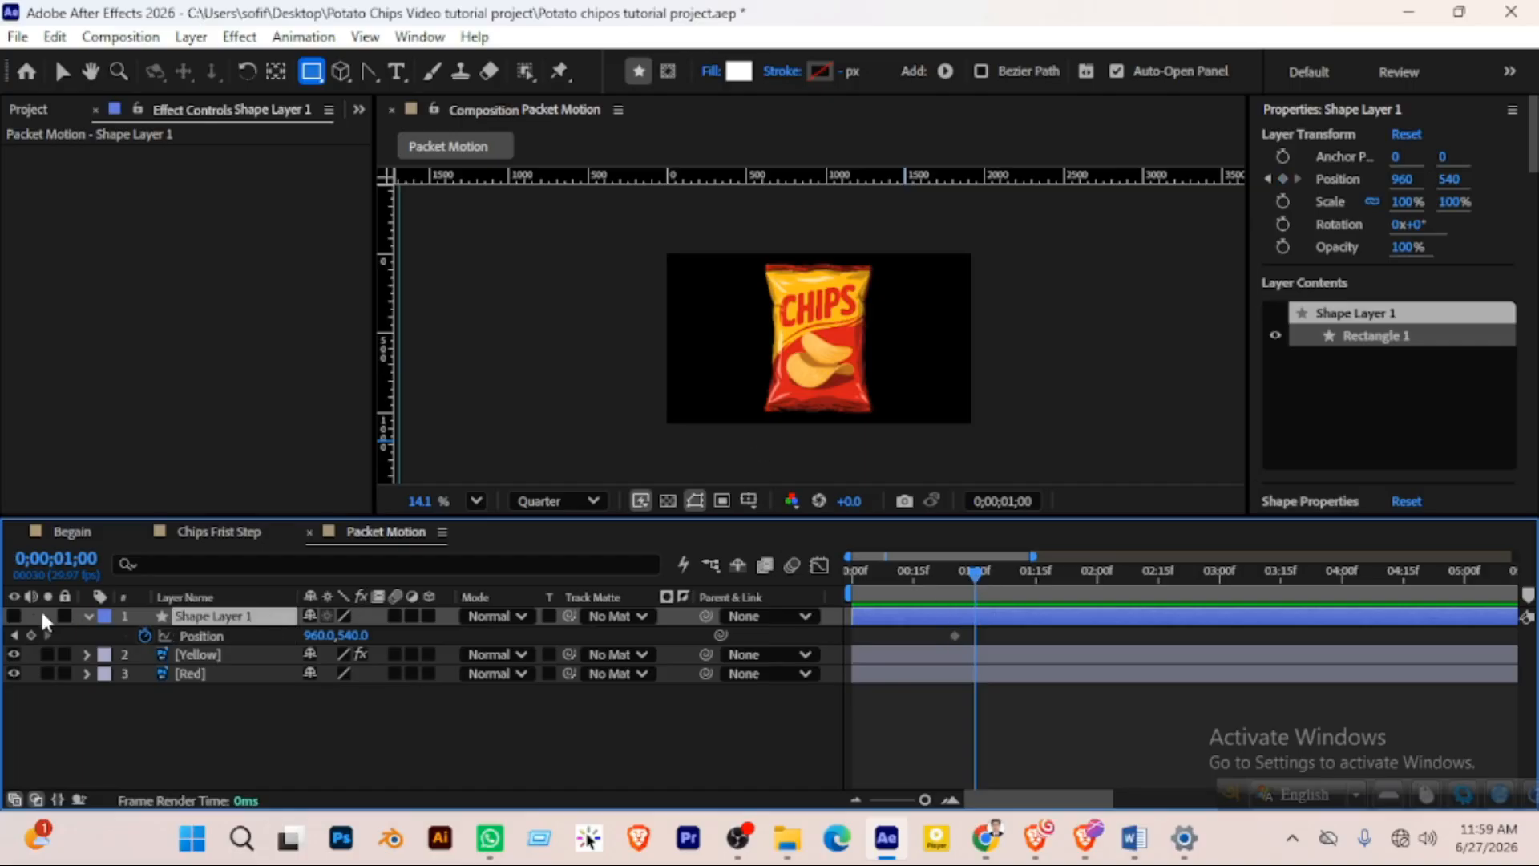
{"action": "left_click", "coordinate": [13, 616]}
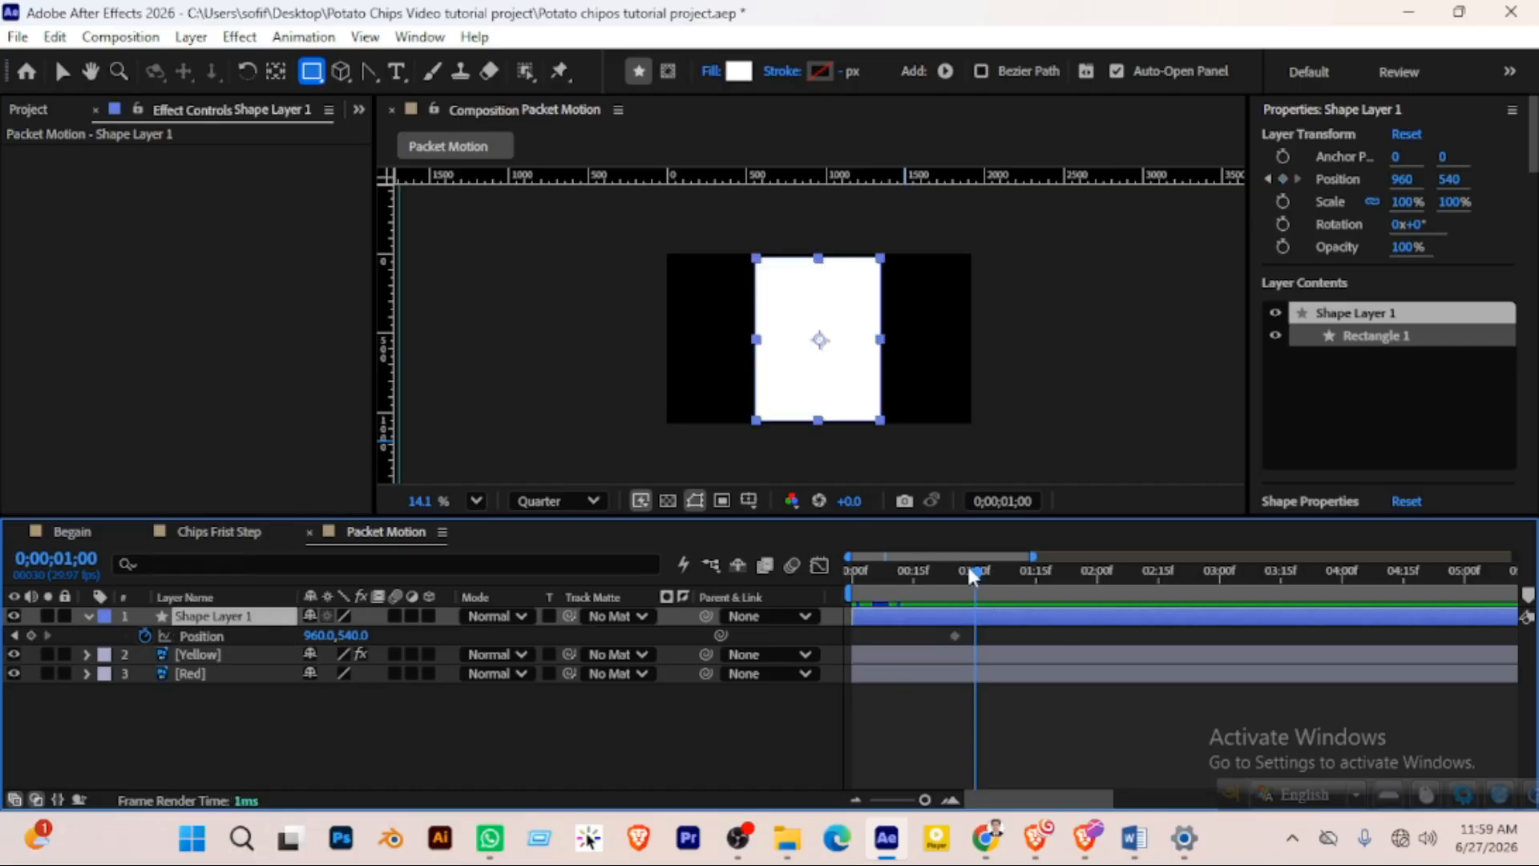
{"action": "left_click_drag", "start_coordinate": [973, 575], "coordinate": [962, 576]}
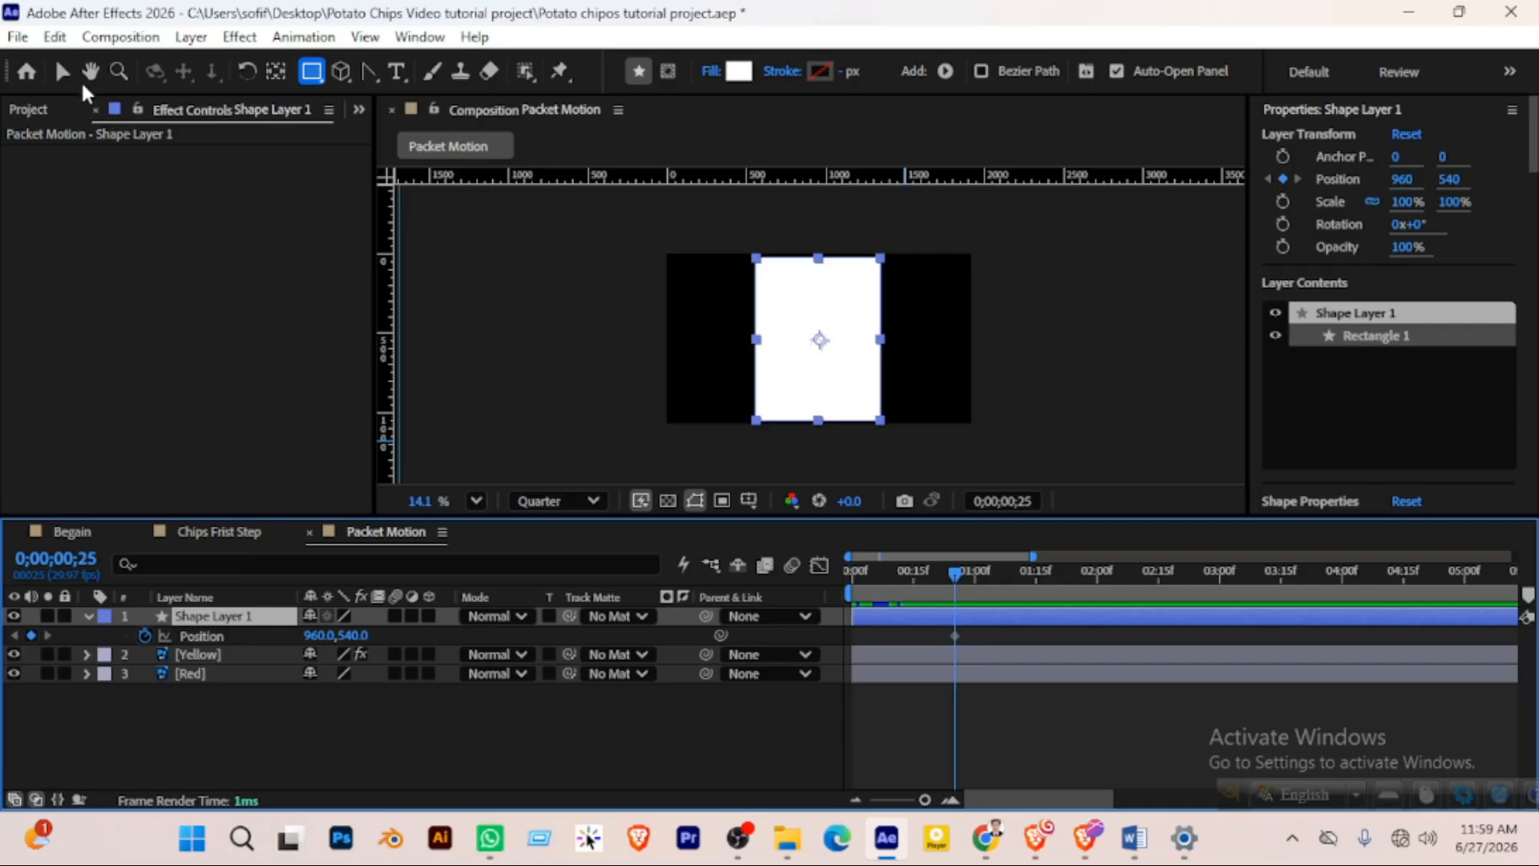
Place the rectangle's anchor point at its top centre with Animation Composer's Anchor Point Mover, and shift the floating window aside
{"action": "left_click", "coordinate": [62, 71]}
{"action": "left_click_drag", "start_coordinate": [823, 340], "coordinate": [823, 296]}
{"action": "key", "text": "ctrl+z"}
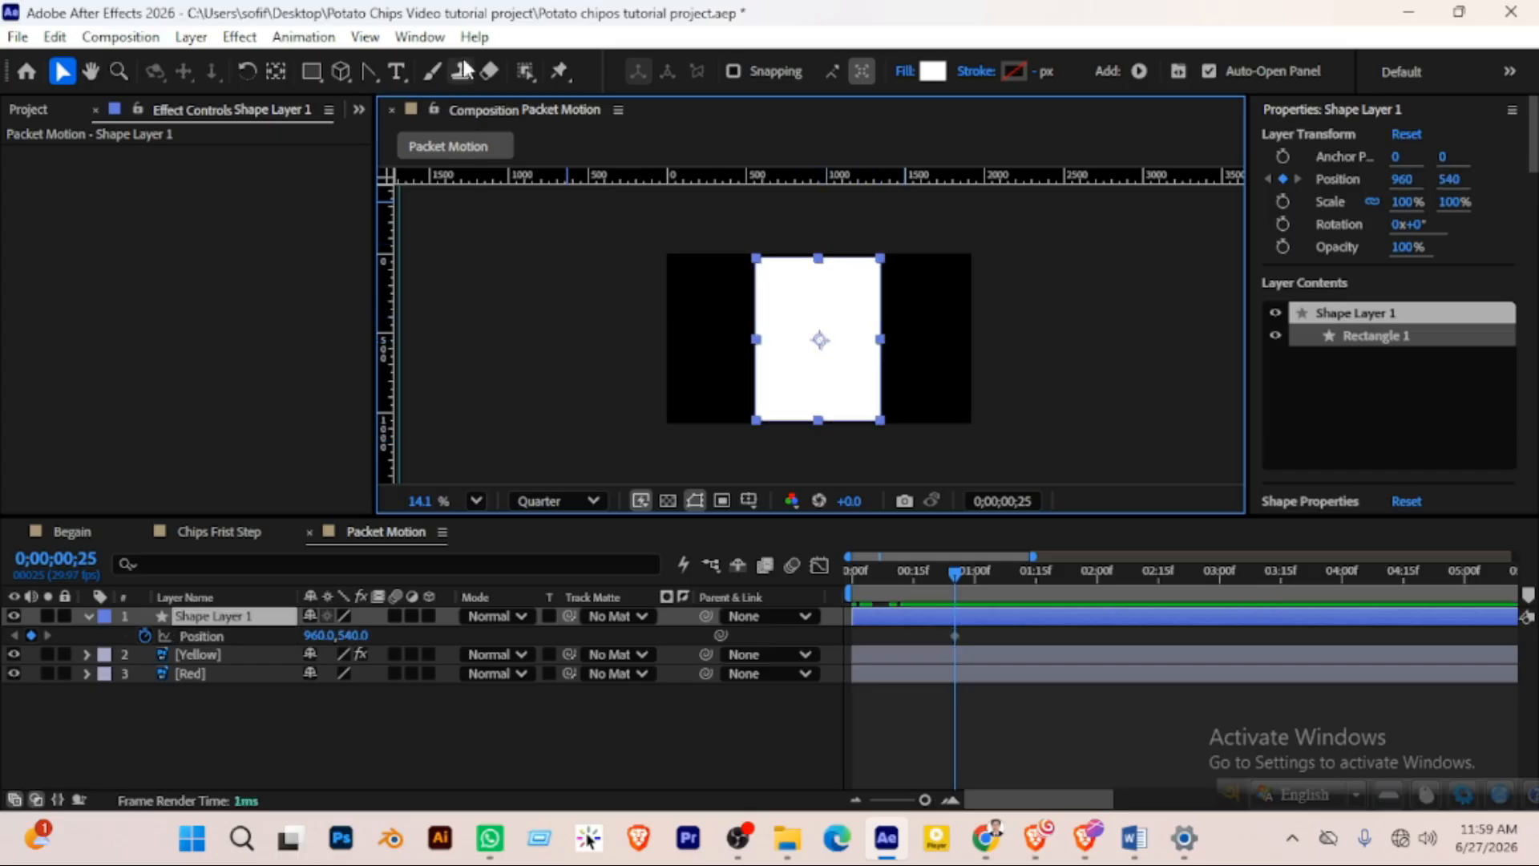
{"action": "left_click", "coordinate": [423, 37]}
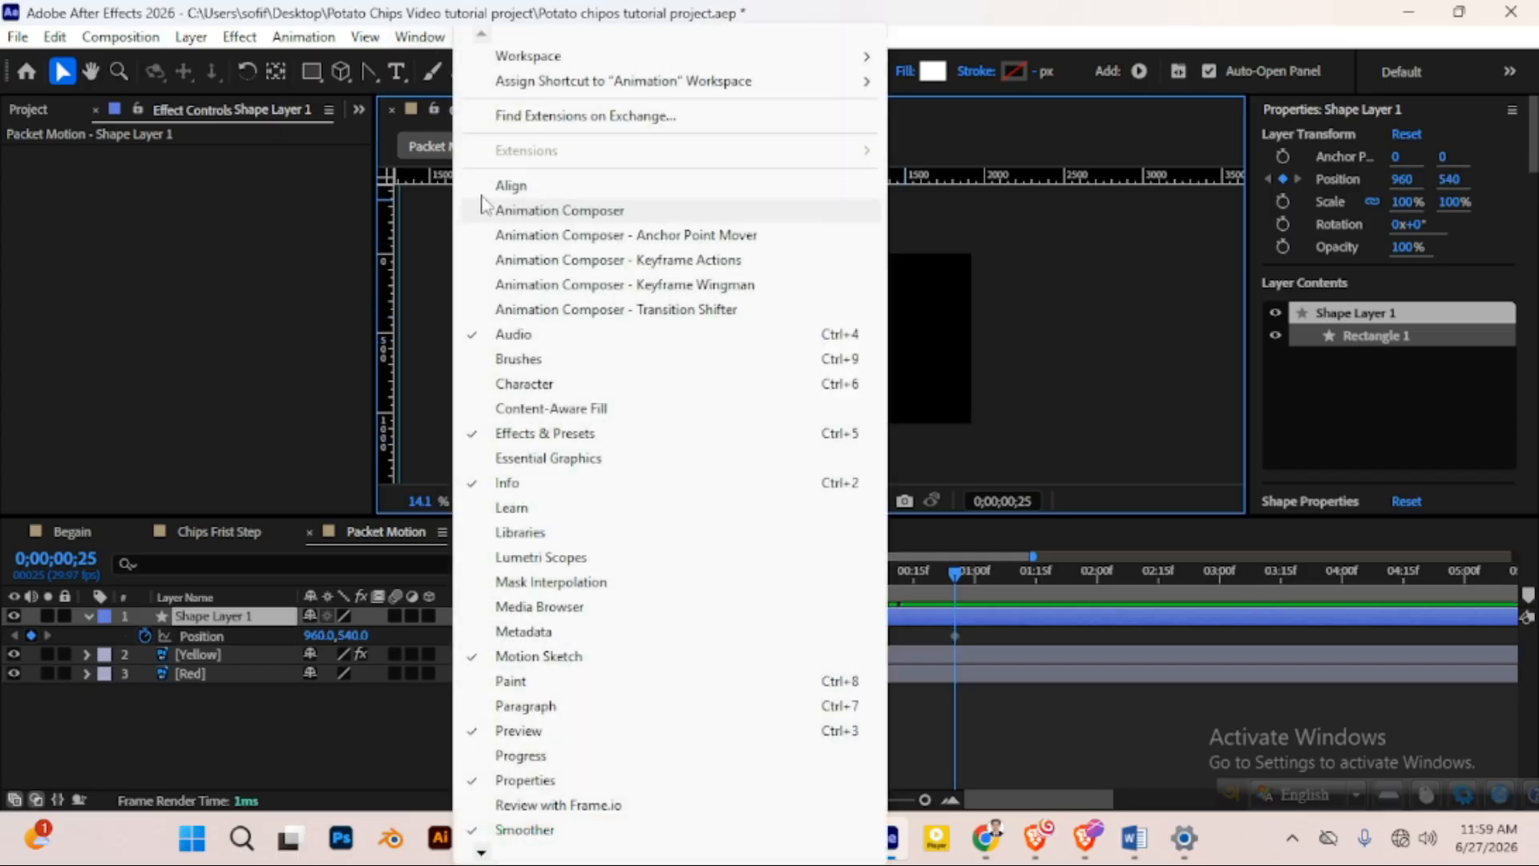
{"action": "left_click", "coordinate": [646, 235]}
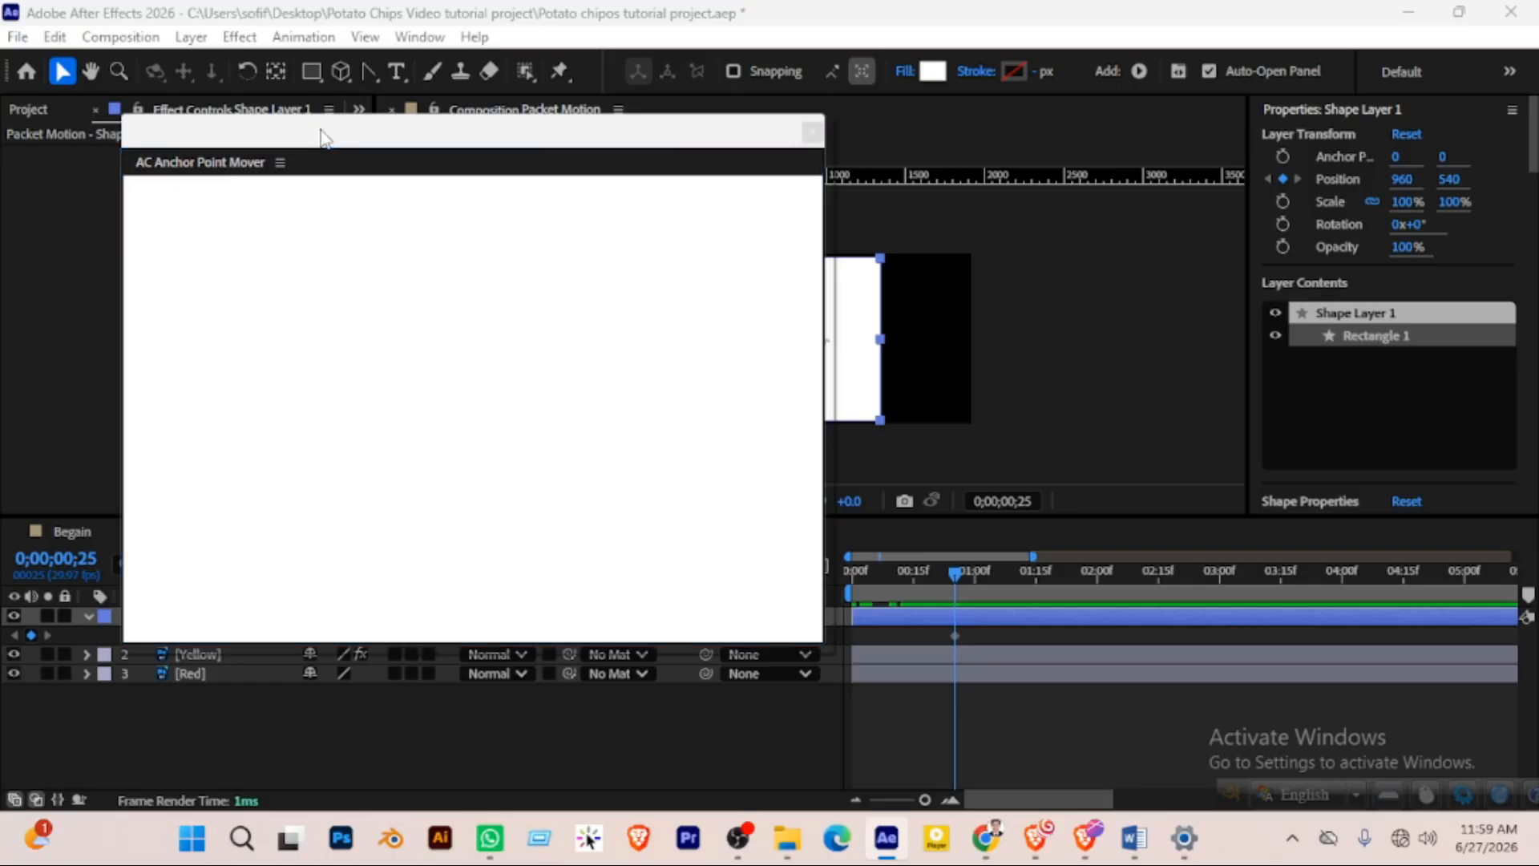
{"action": "left_click_drag", "start_coordinate": [325, 138], "coordinate": [235, 250]}
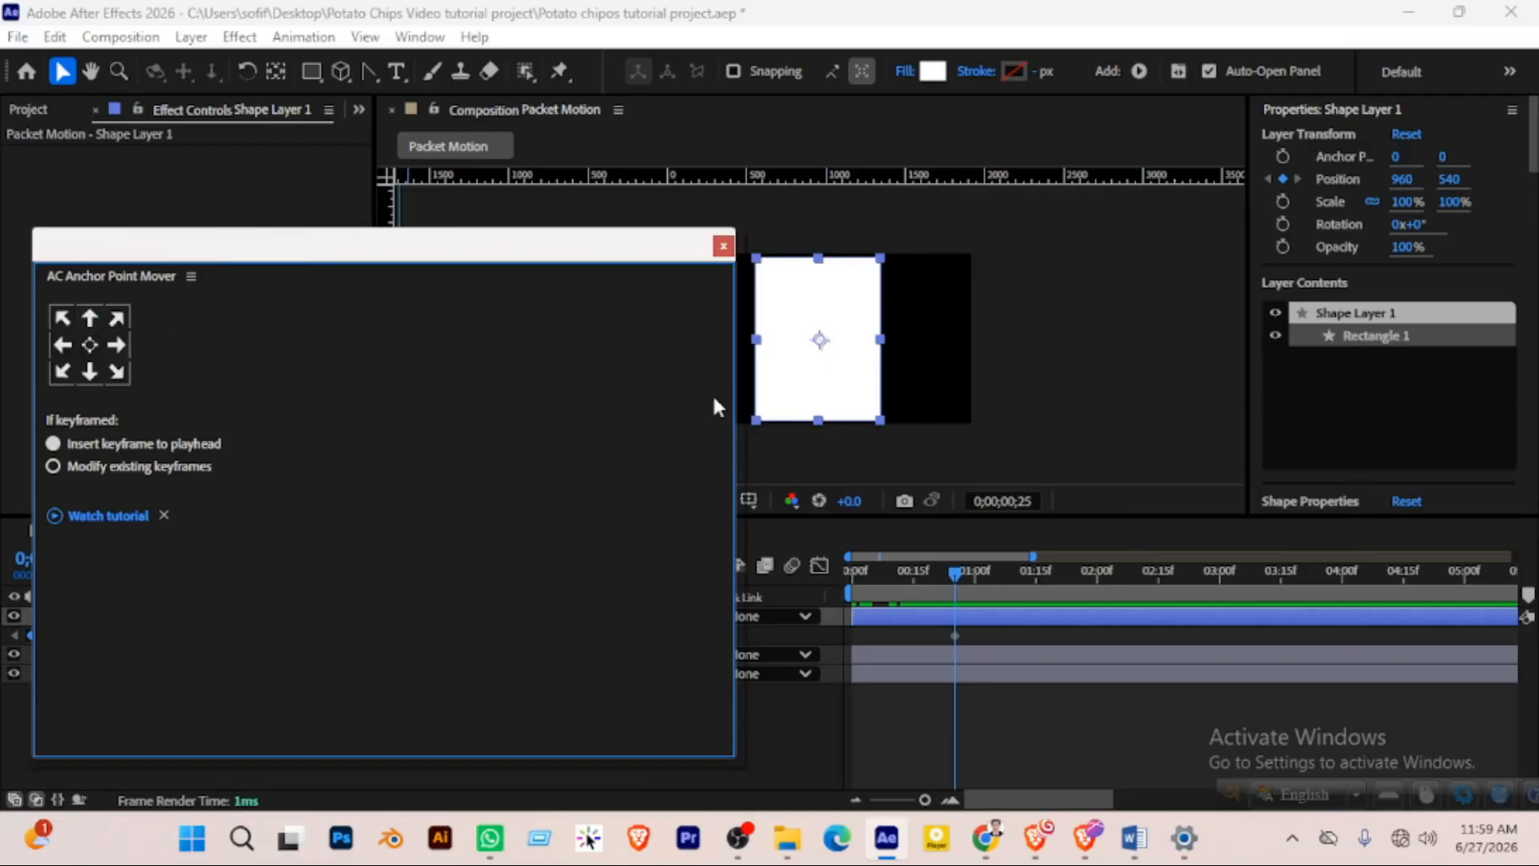
{"action": "left_click_drag", "start_coordinate": [820, 340], "coordinate": [818, 258]}
{"action": "left_click_drag", "start_coordinate": [565, 247], "coordinate": [1347, 658]}
{"action": "left_click_drag", "start_coordinate": [878, 672], "coordinate": [1170, 684]}
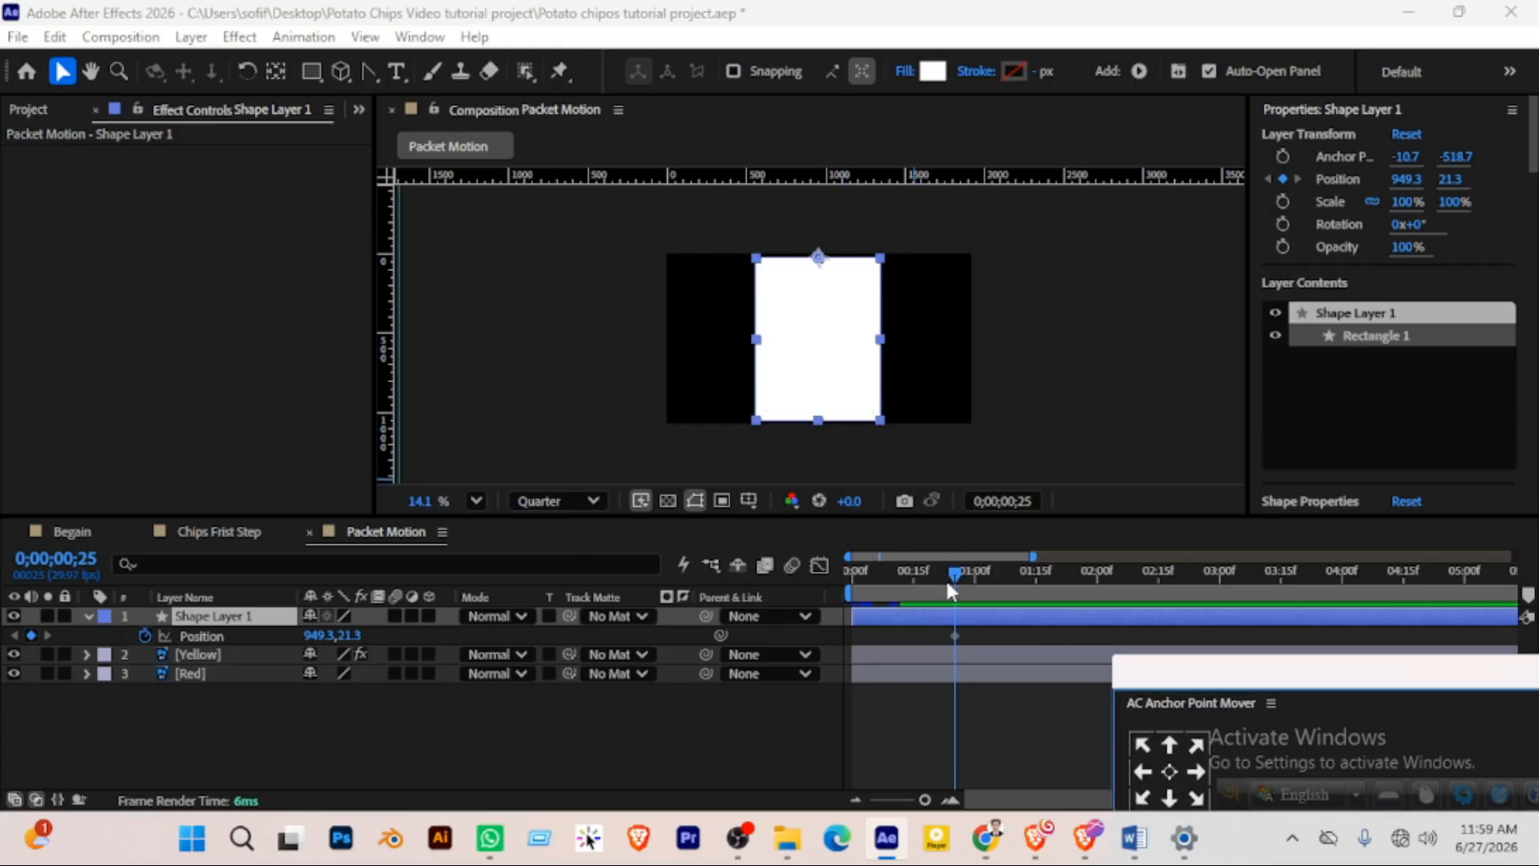
At 0;00;01;01, move the rectangle below the frame to Position 1596.4, 1550.2 and preview it sliding off the packet
{"action": "left_click_drag", "start_coordinate": [955, 571], "coordinate": [978, 569]}
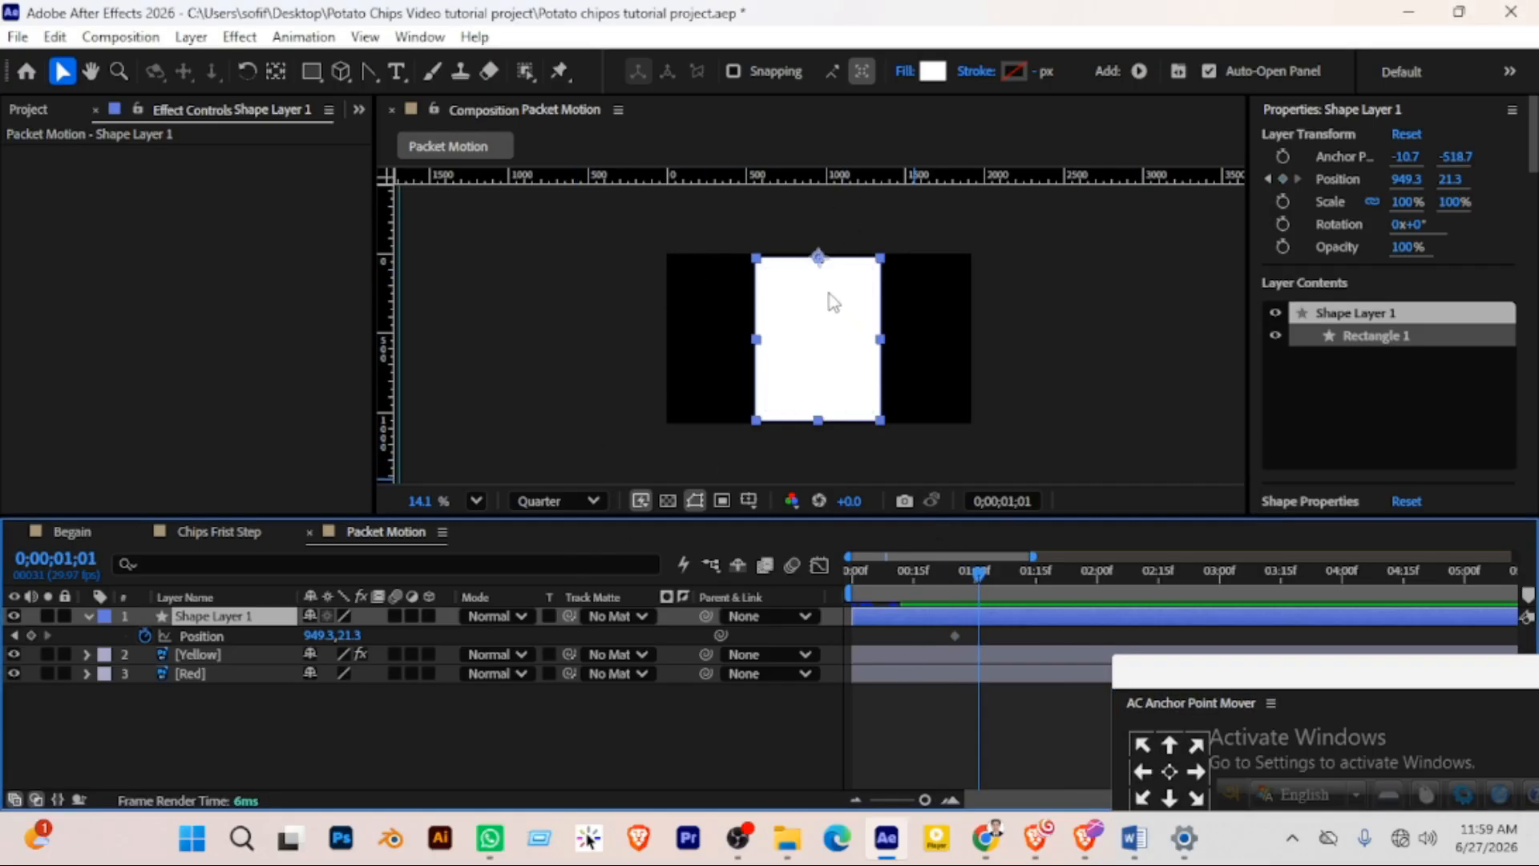
{"action": "left_click_drag", "start_coordinate": [818, 259], "coordinate": [906, 482]}
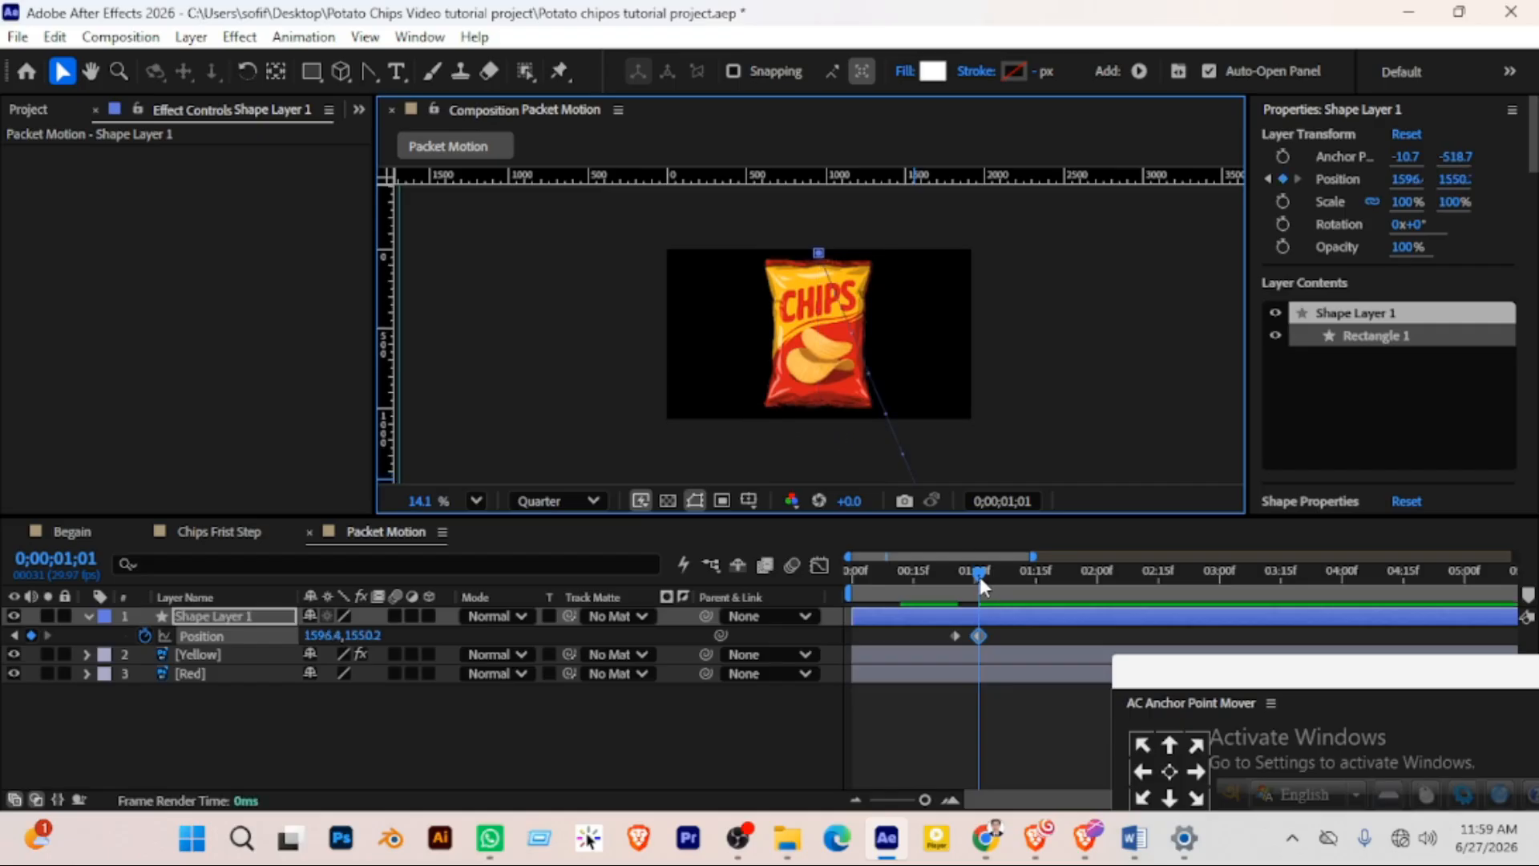
{"action": "left_click_drag", "start_coordinate": [979, 575], "coordinate": [936, 566]}
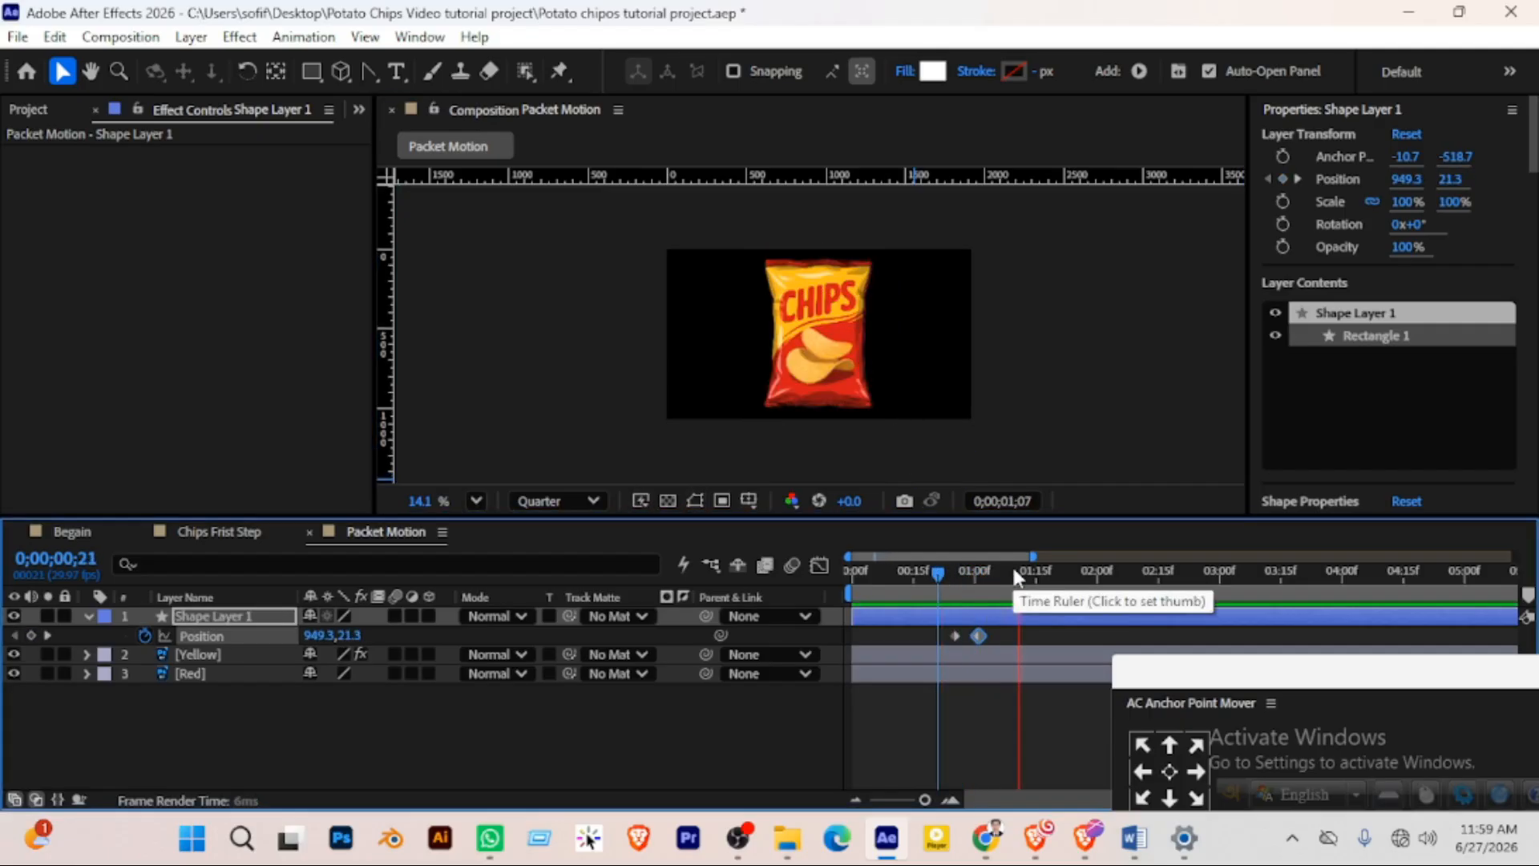
At 0;00;01;01, move the rectangle just below the frame to Position 956.4, 1088.0 and preview its slide off the packet
{"action": "left_click", "coordinate": [979, 570]}
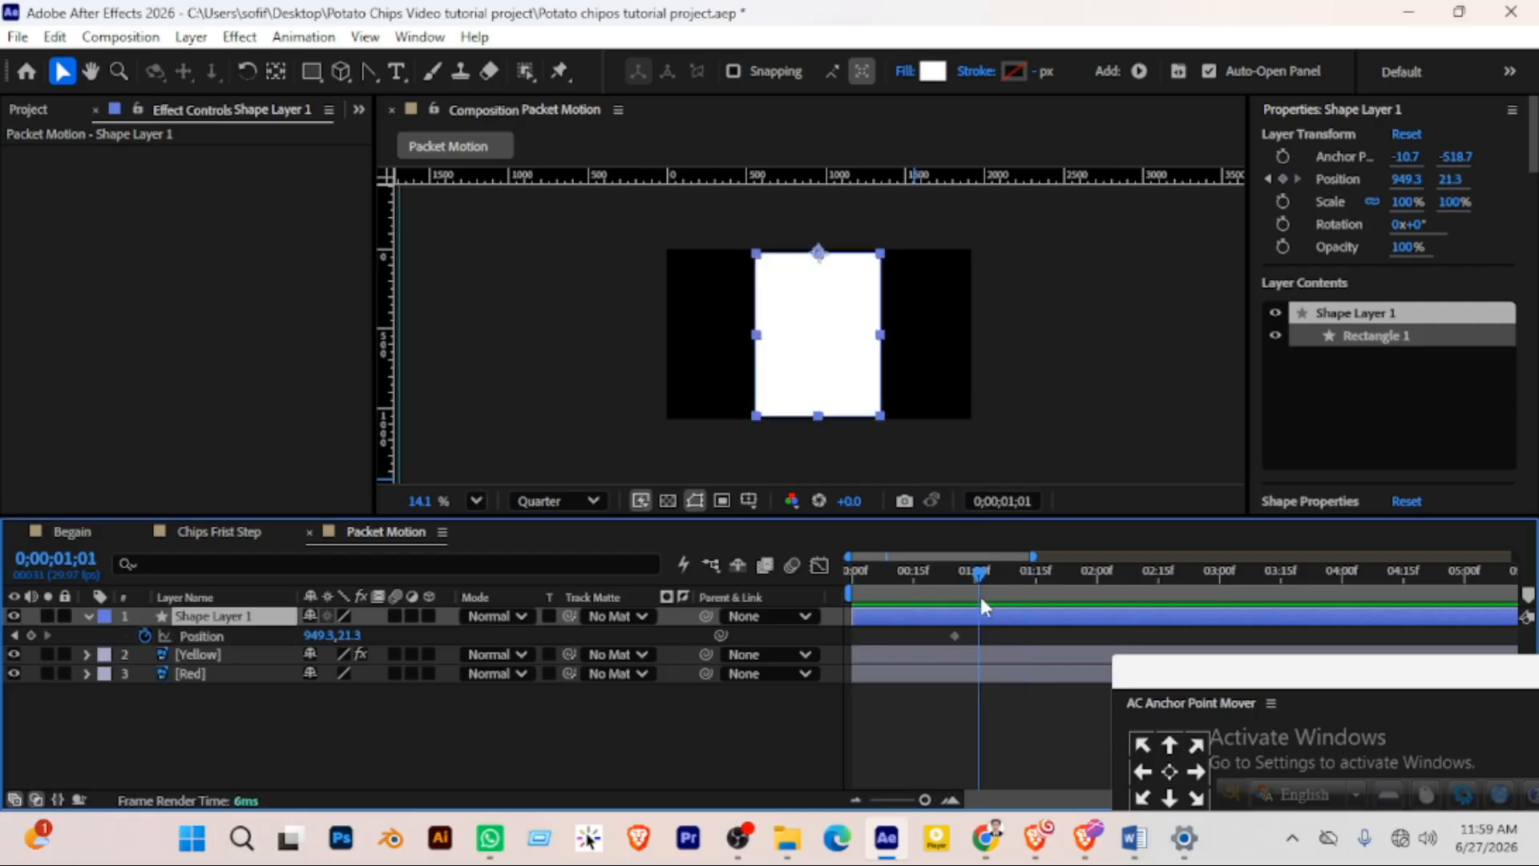
{"action": "left_click_drag", "start_coordinate": [819, 262], "coordinate": [818, 421]}
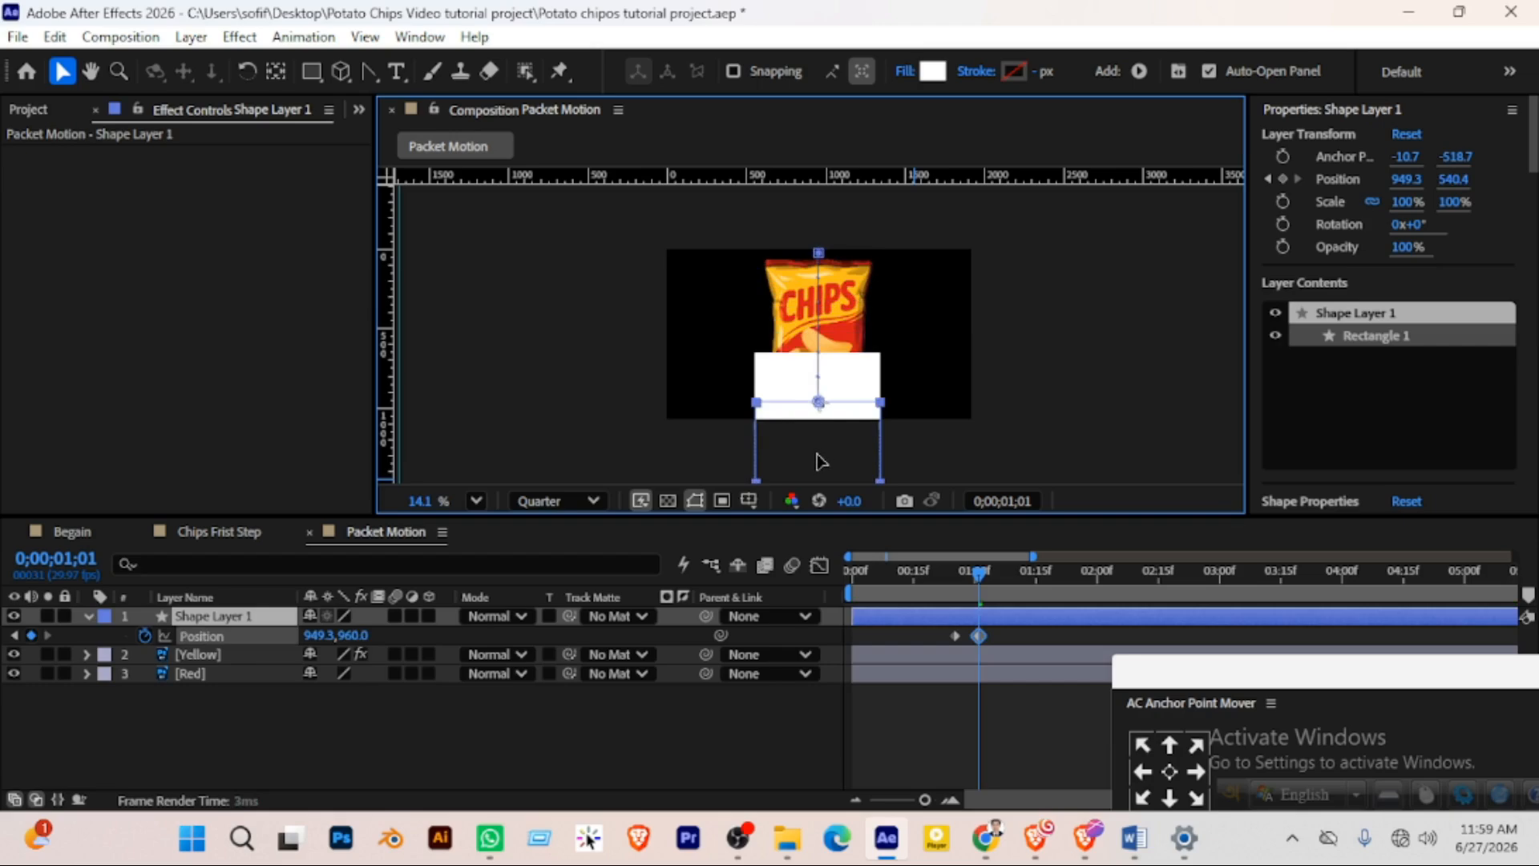
{"action": "mouse_move", "coordinate": [836, 446]}
{"action": "left_mouse_down"}
{"action": "mouse_move", "coordinate": [850, 453]}
{"action": "mouse_move", "coordinate": [820, 424]}
{"action": "left_mouse_up"}
{"action": "left_click_drag", "start_coordinate": [822, 425], "coordinate": [820, 425]}
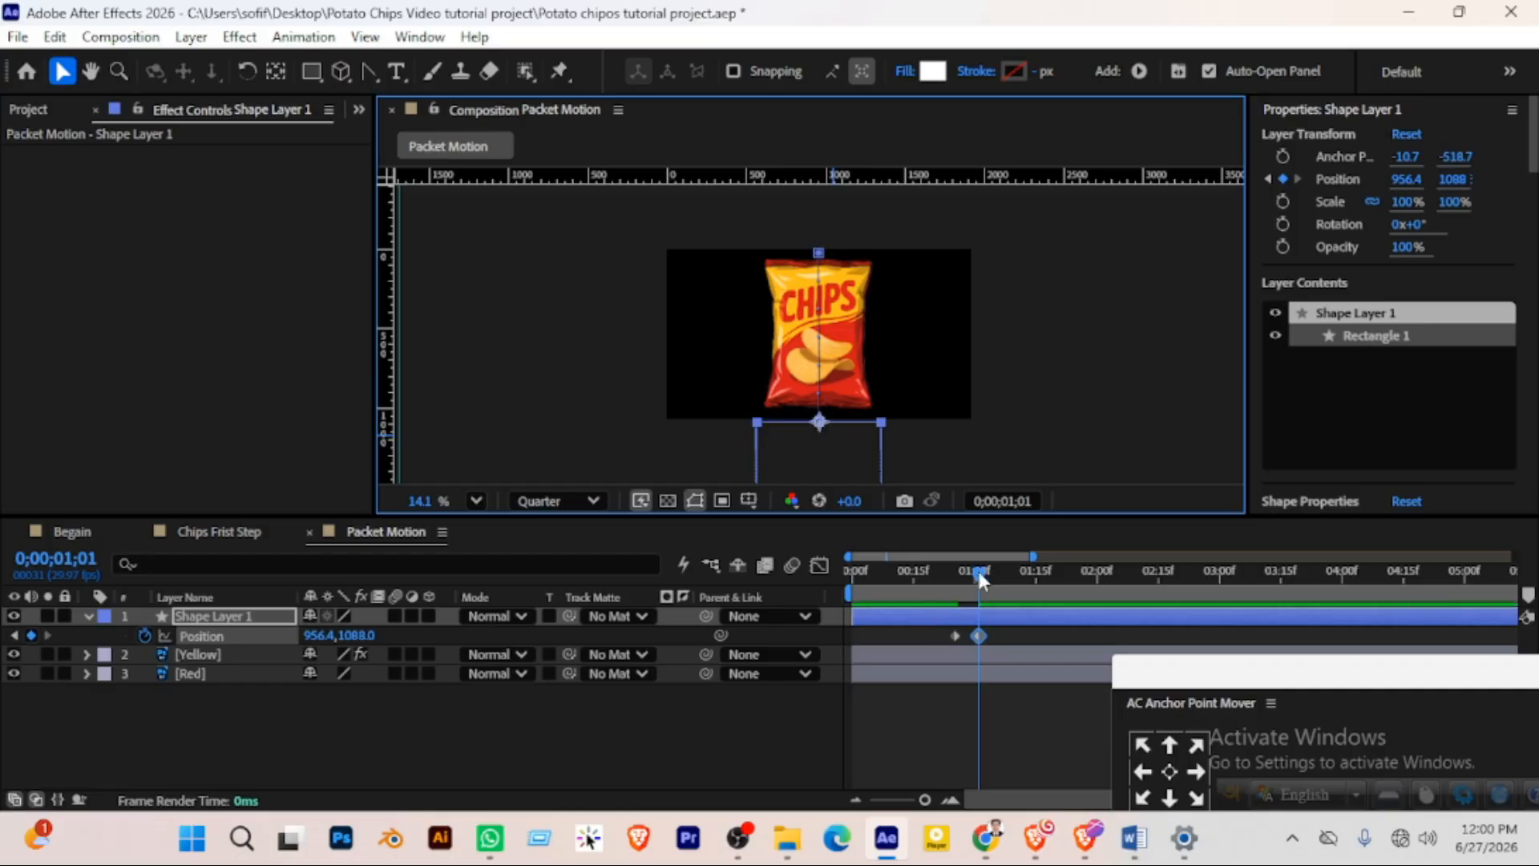
{"action": "left_click_drag", "start_coordinate": [979, 571], "coordinate": [1036, 571]}
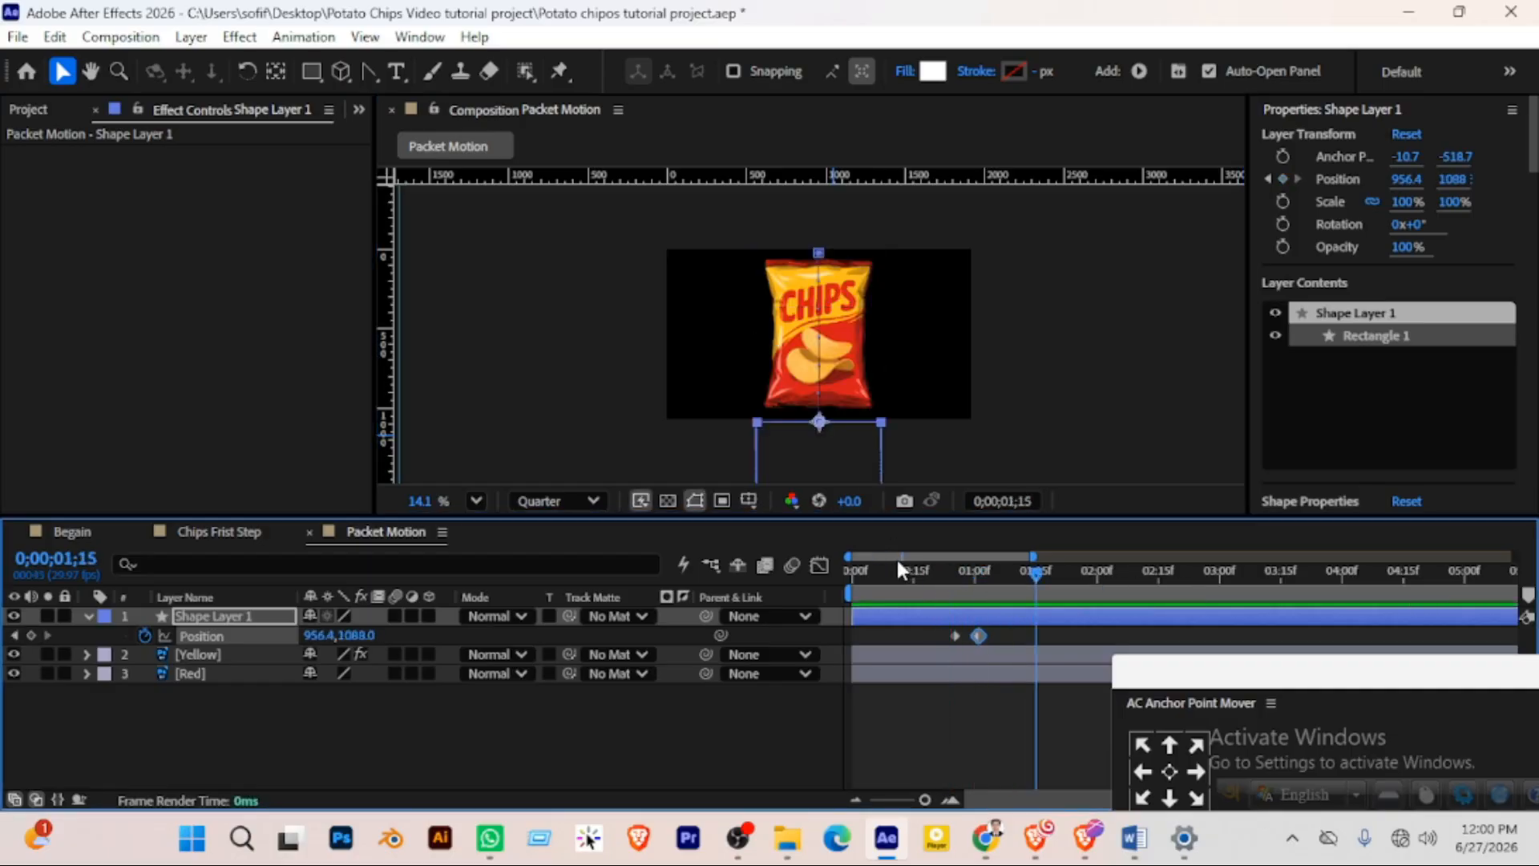
{"action": "left_click_drag", "start_coordinate": [897, 570], "coordinate": [816, 560]}
{"action": "key", "text": "space"}
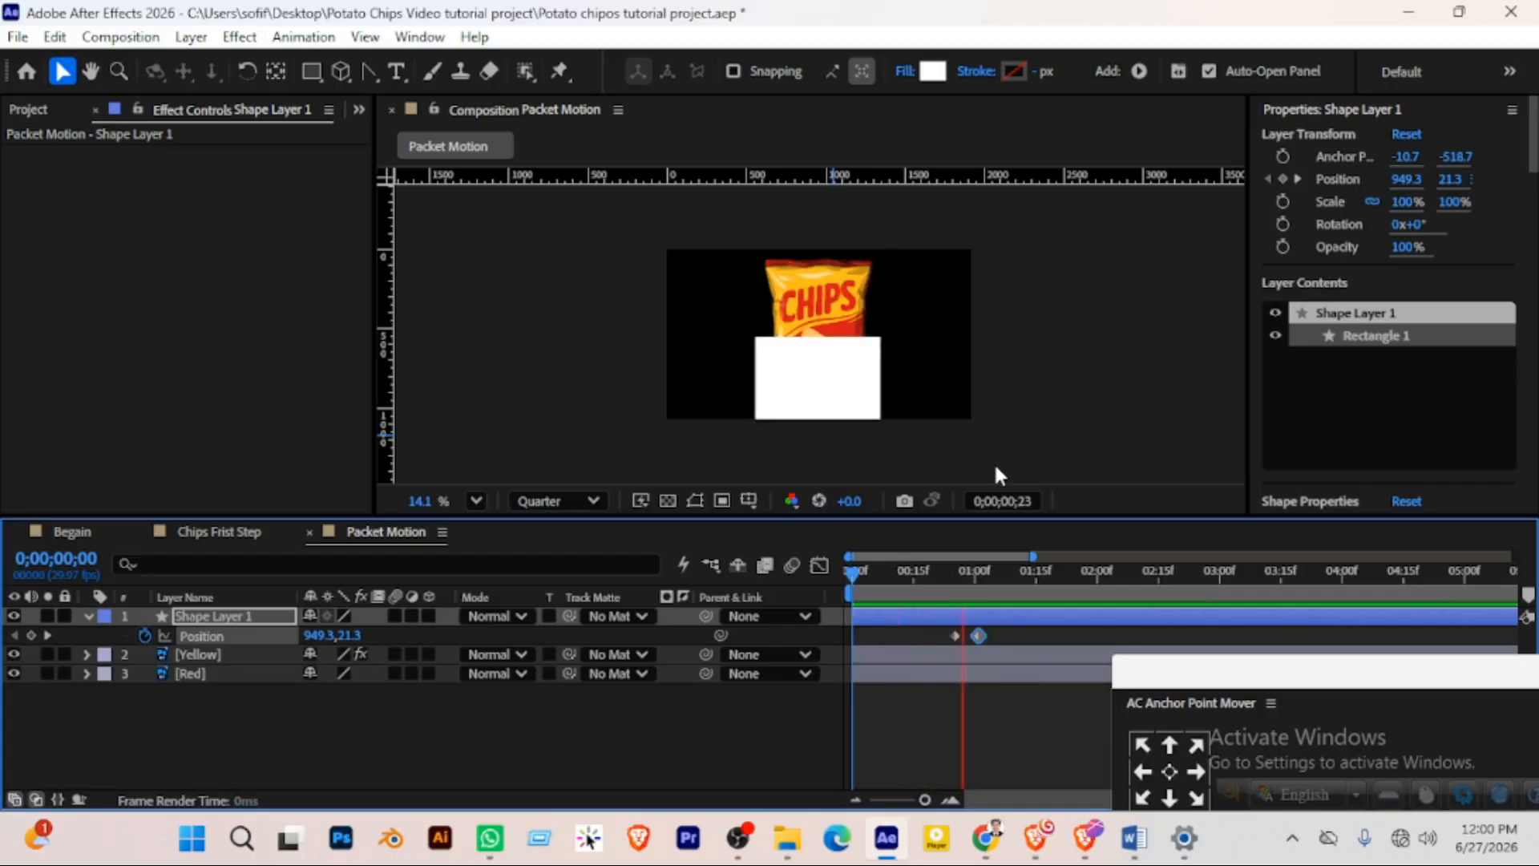
{"action": "key", "text": "space"}
Time-reverse the rectangle's two Position keyframes so it slides upward over the packet, and preview the motion
{"action": "left_click_drag", "start_coordinate": [998, 629], "coordinate": [932, 648]}
{"action": "right_click", "coordinate": [978, 638]}
{"action": "mouse_move", "coordinate": [1071, 626]}
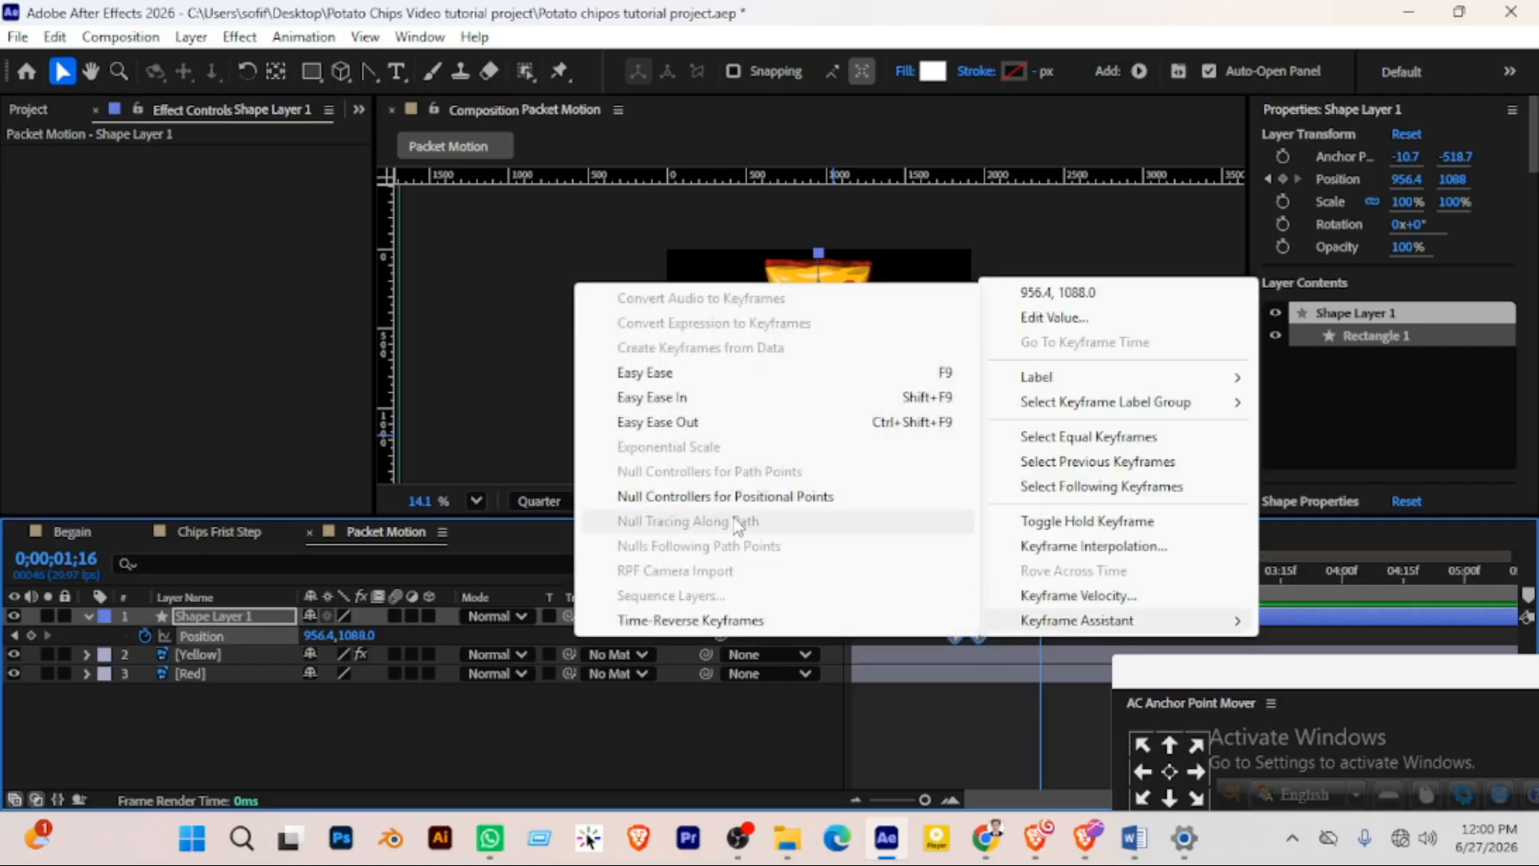
{"action": "left_click", "coordinate": [714, 623]}
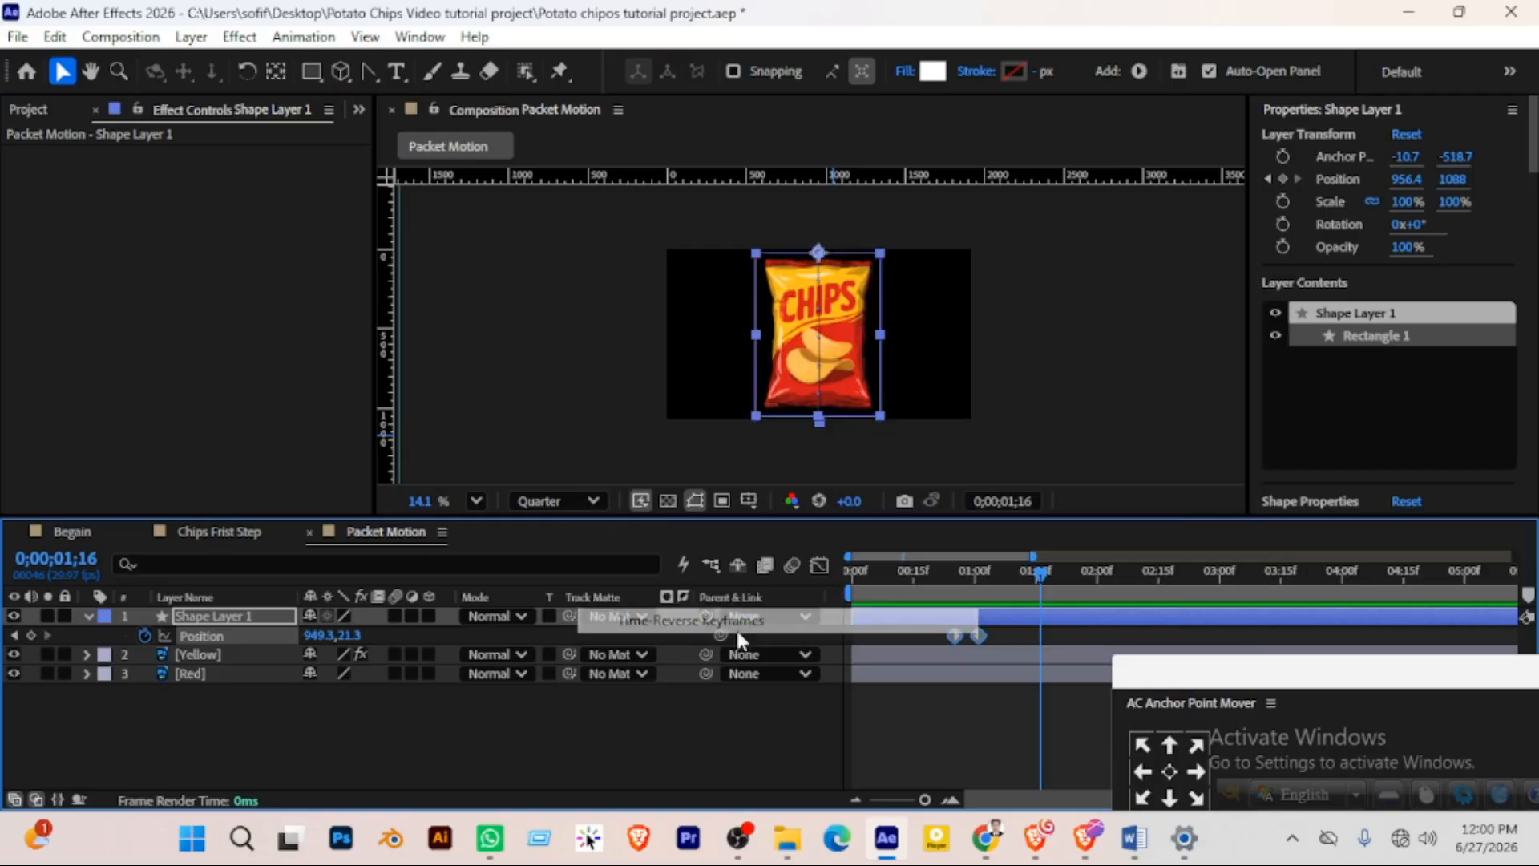
{"action": "left_click", "coordinate": [940, 569]}
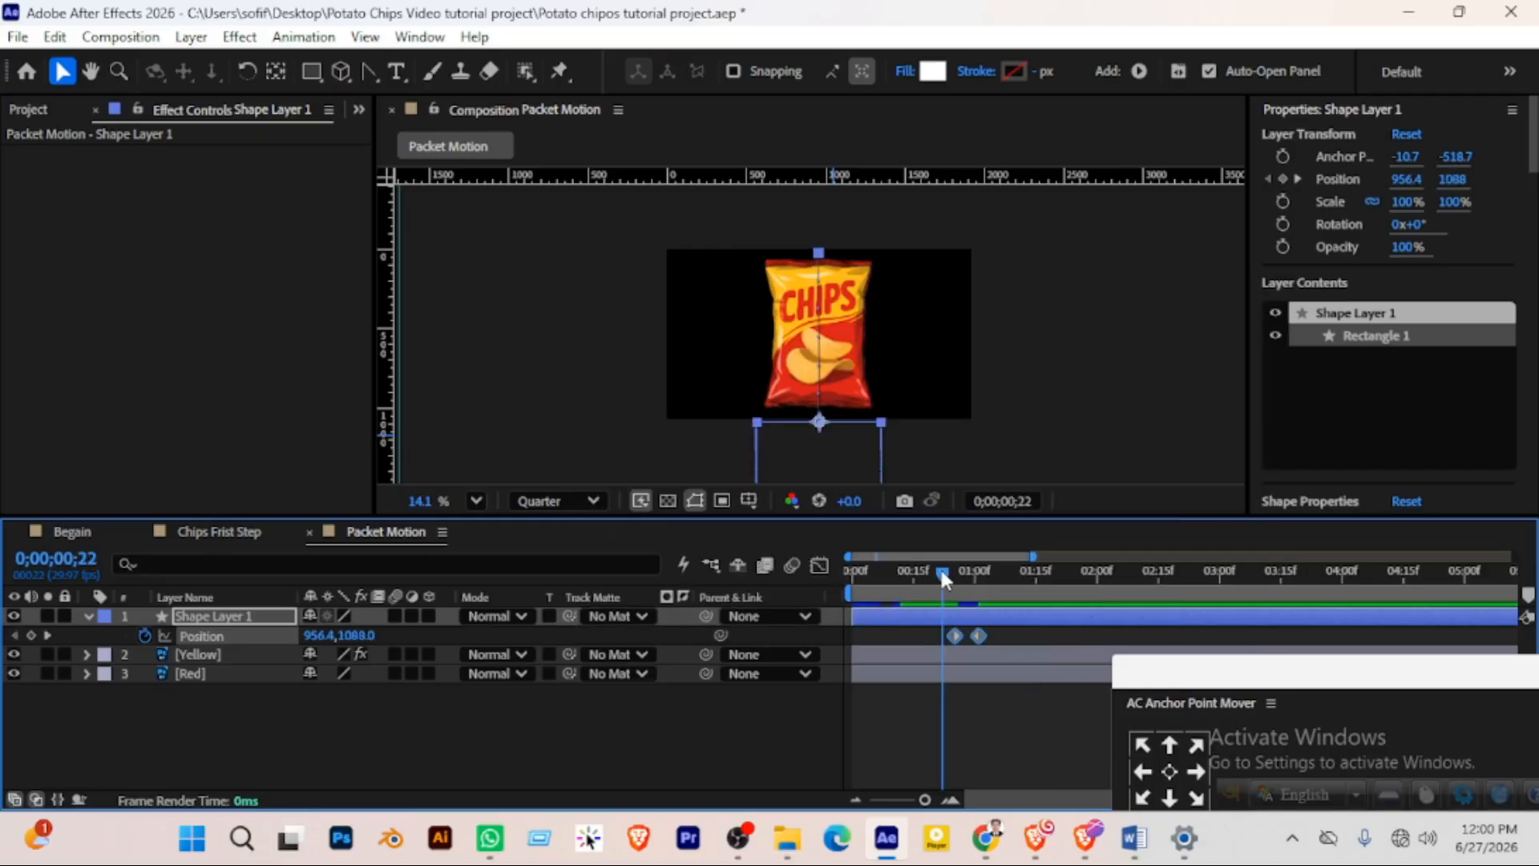
{"action": "key", "text": "space"}
Try moving the rectangle's second Position keyframe to about 0;00;01;08 and preview the slower upward slide
{"action": "left_click_drag", "start_coordinate": [977, 635], "coordinate": [1009, 636]}
{"action": "left_click", "coordinate": [996, 632]}
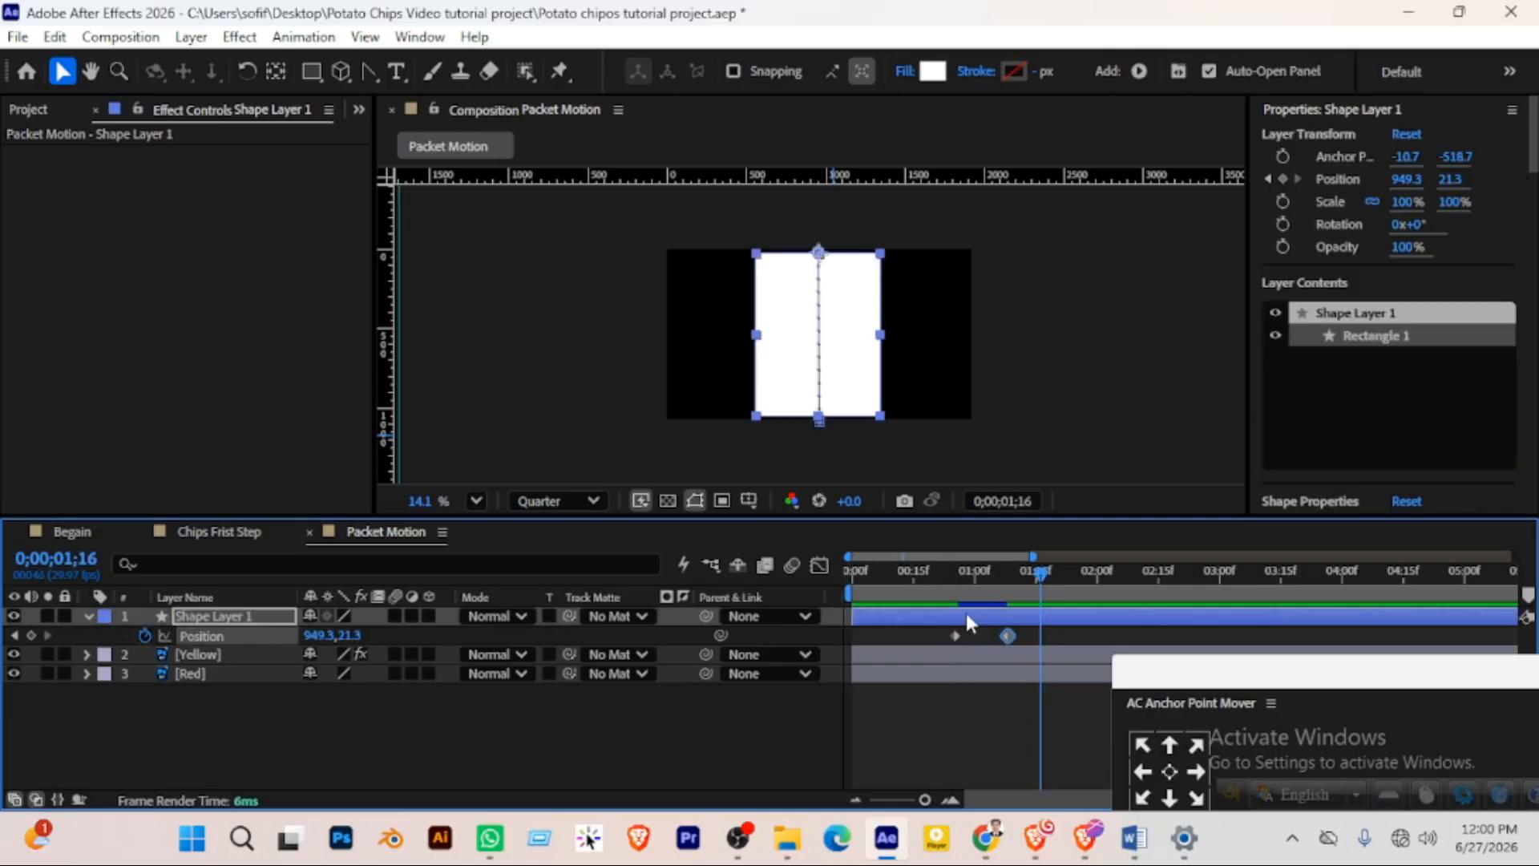
{"action": "left_click", "coordinate": [933, 570]}
{"action": "key", "text": "space"}
{"action": "key", "text": "space"}
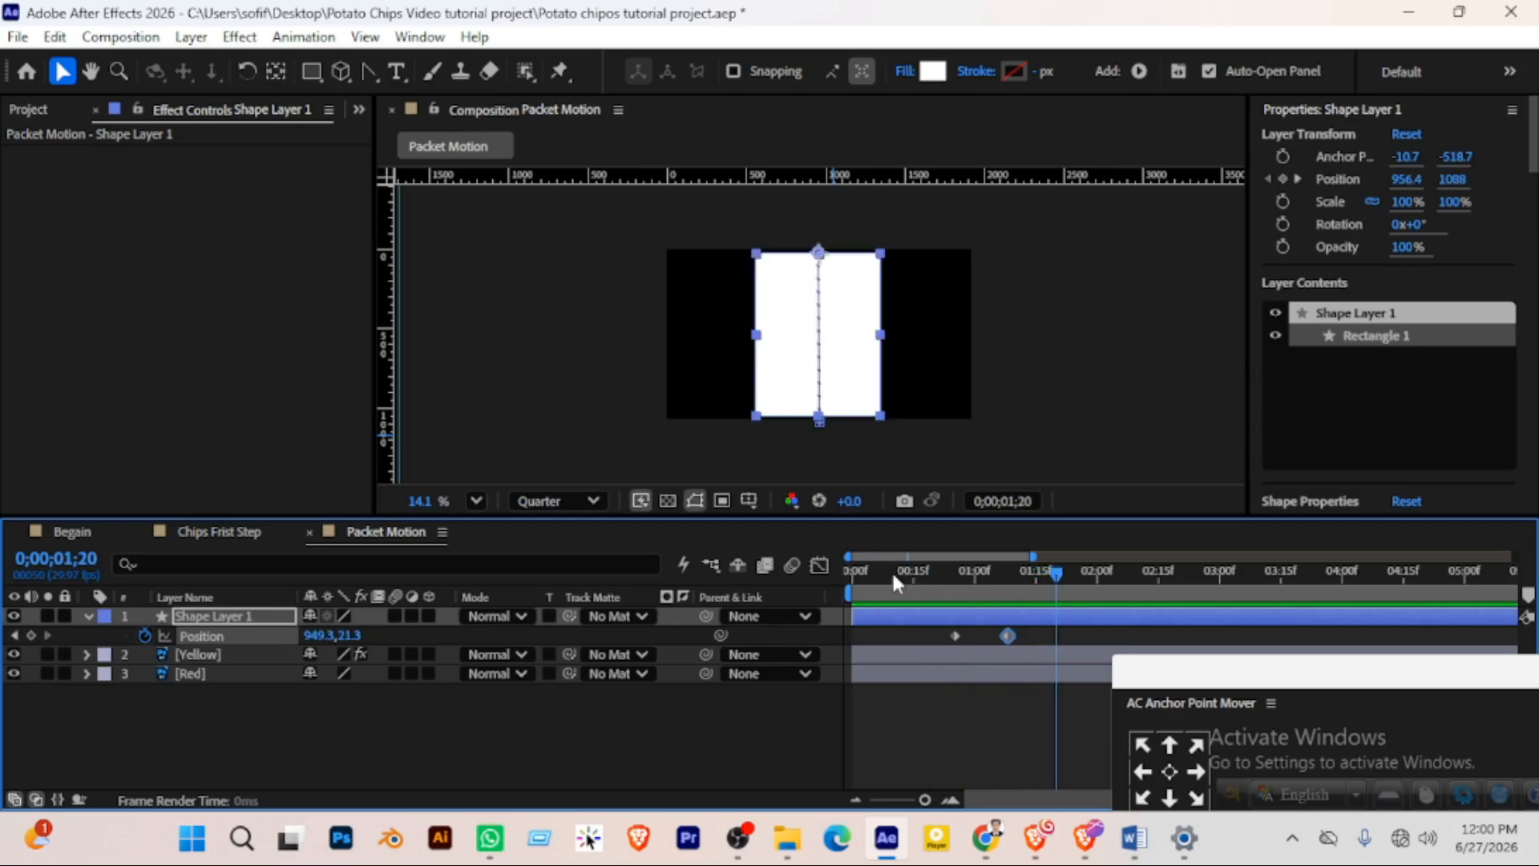
{"action": "key", "text": "space"}
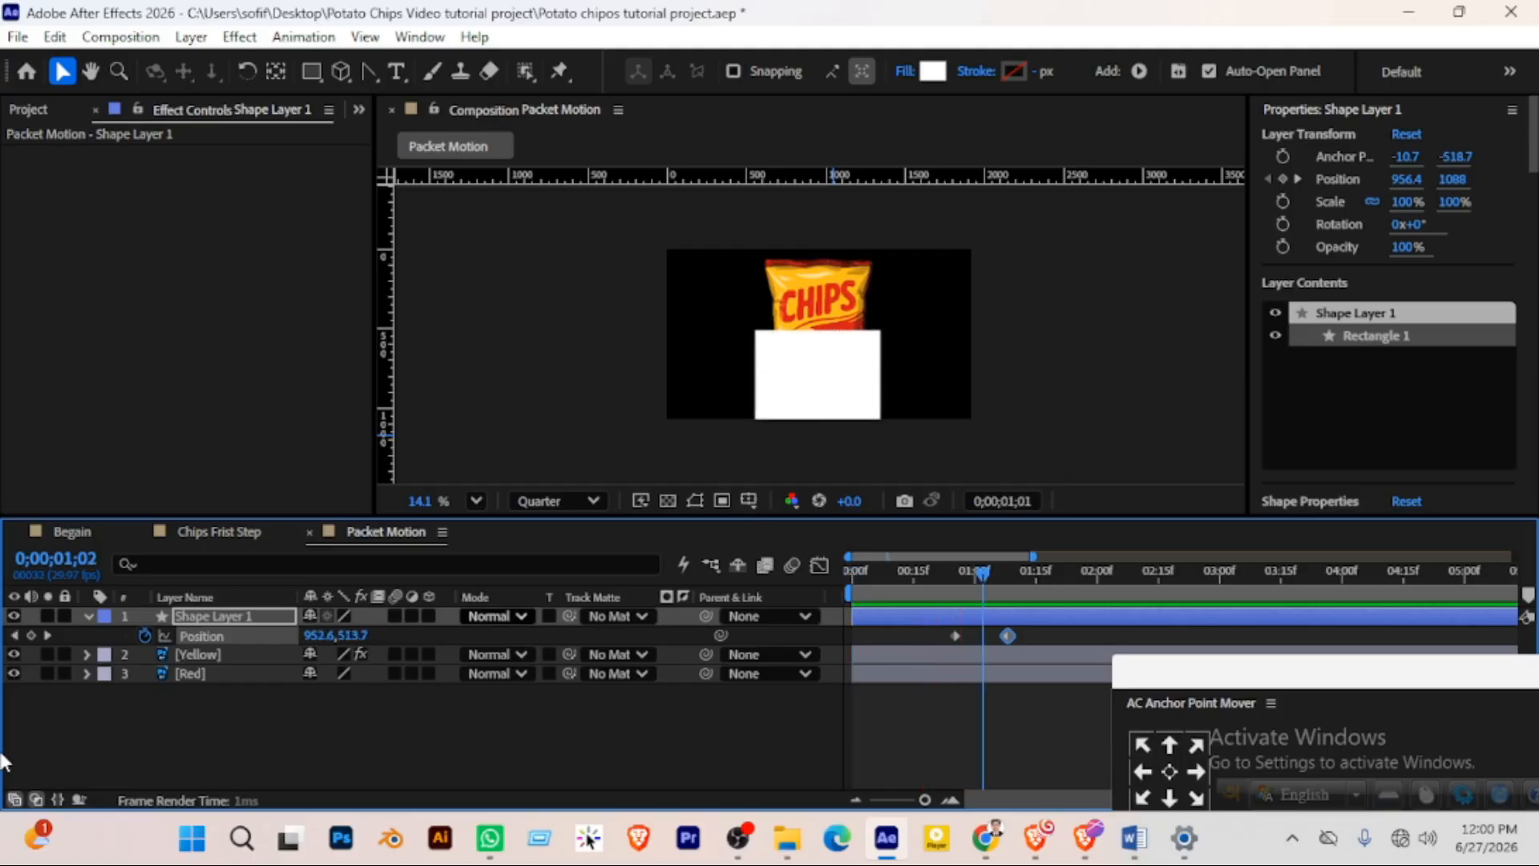
{"action": "key", "text": "space"}
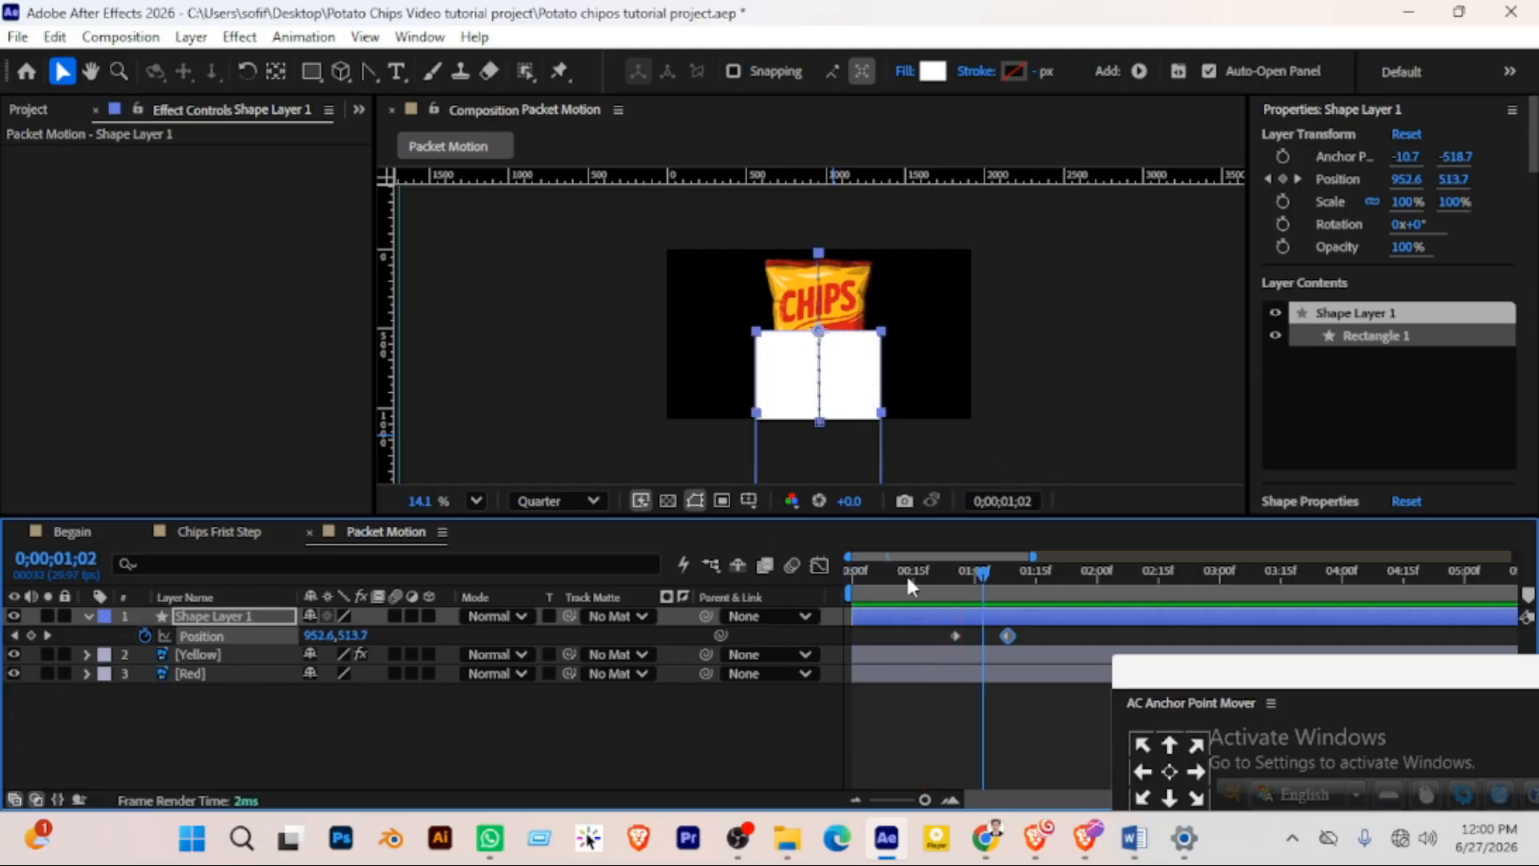
{"action": "left_click", "coordinate": [914, 570]}
{"action": "key", "text": "space"}
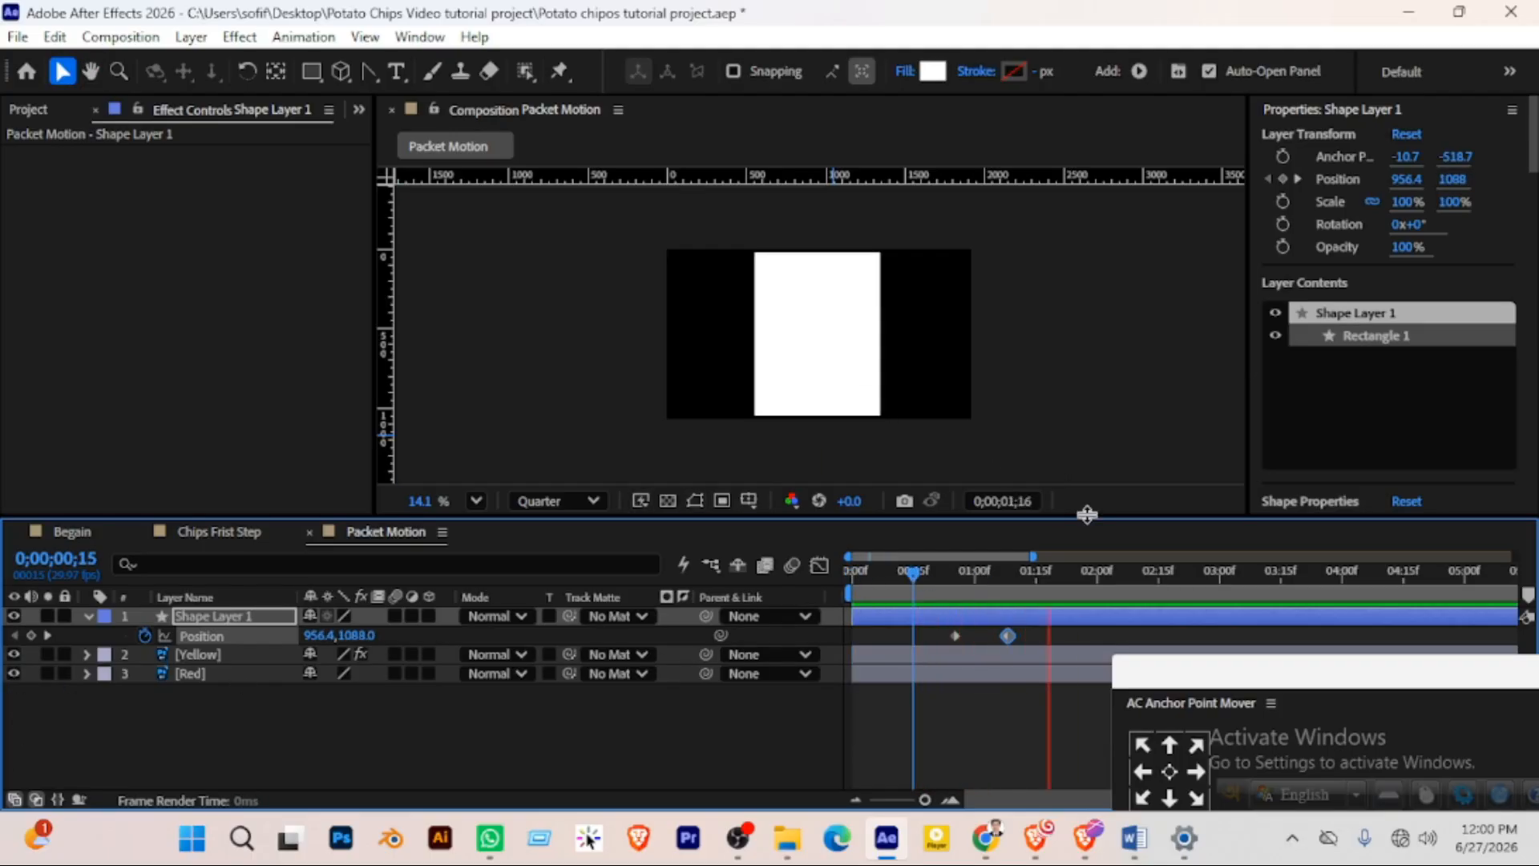
{"action": "key", "text": "space"}
{"action": "left_click", "coordinate": [927, 569]}
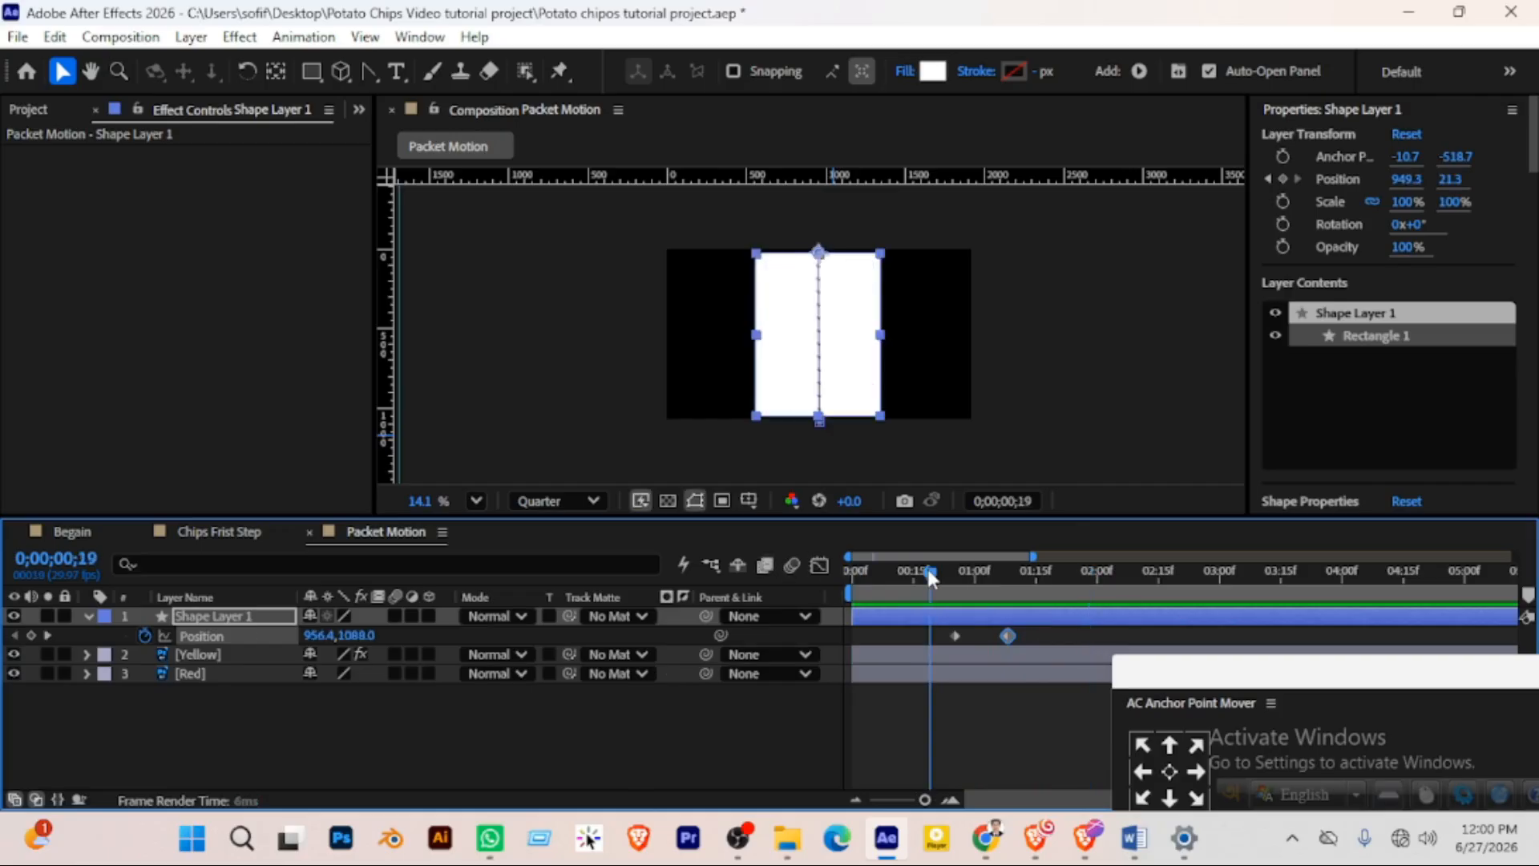
{"action": "key", "text": "space"}
{"action": "key", "text": "space"}
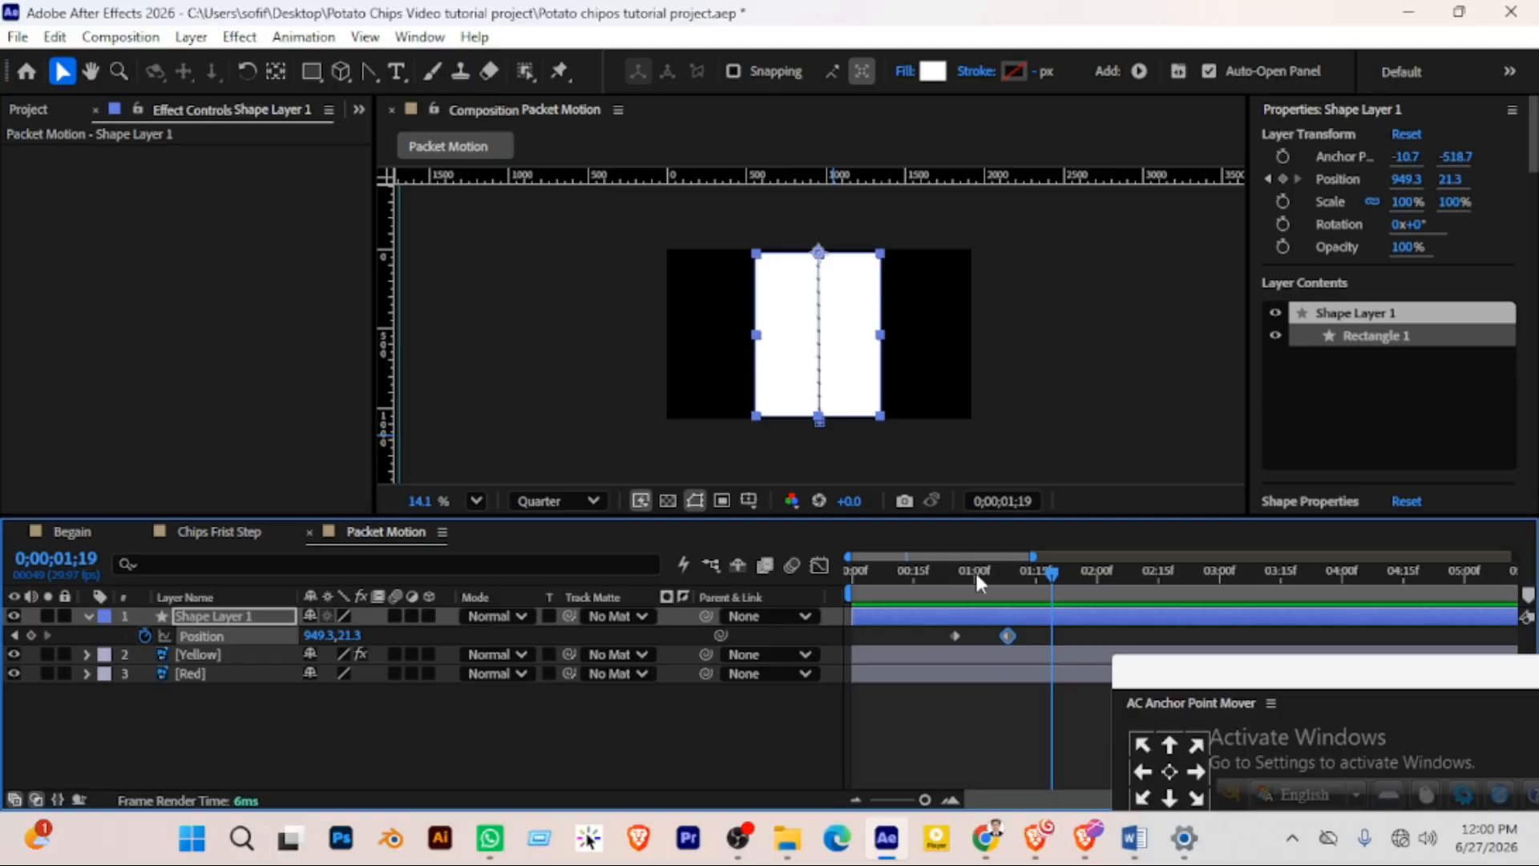
Move the rectangle's second Position keyframe to about 0;00;01;14 and preview the slide, including once from the composition's start
{"action": "left_click_drag", "start_coordinate": [1007, 635], "coordinate": [1032, 635]}
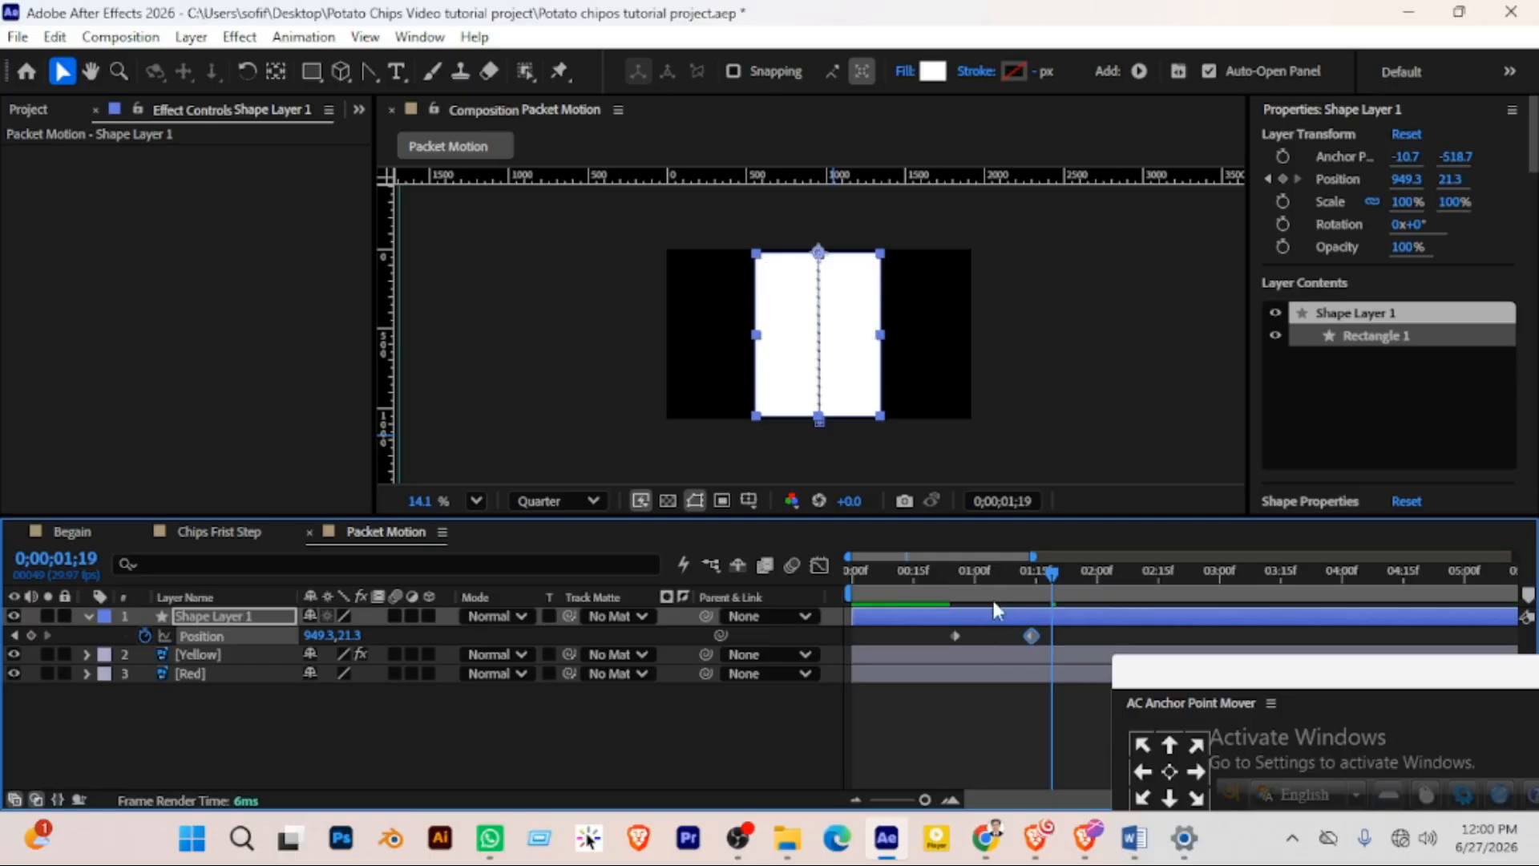
{"action": "key", "text": "space"}
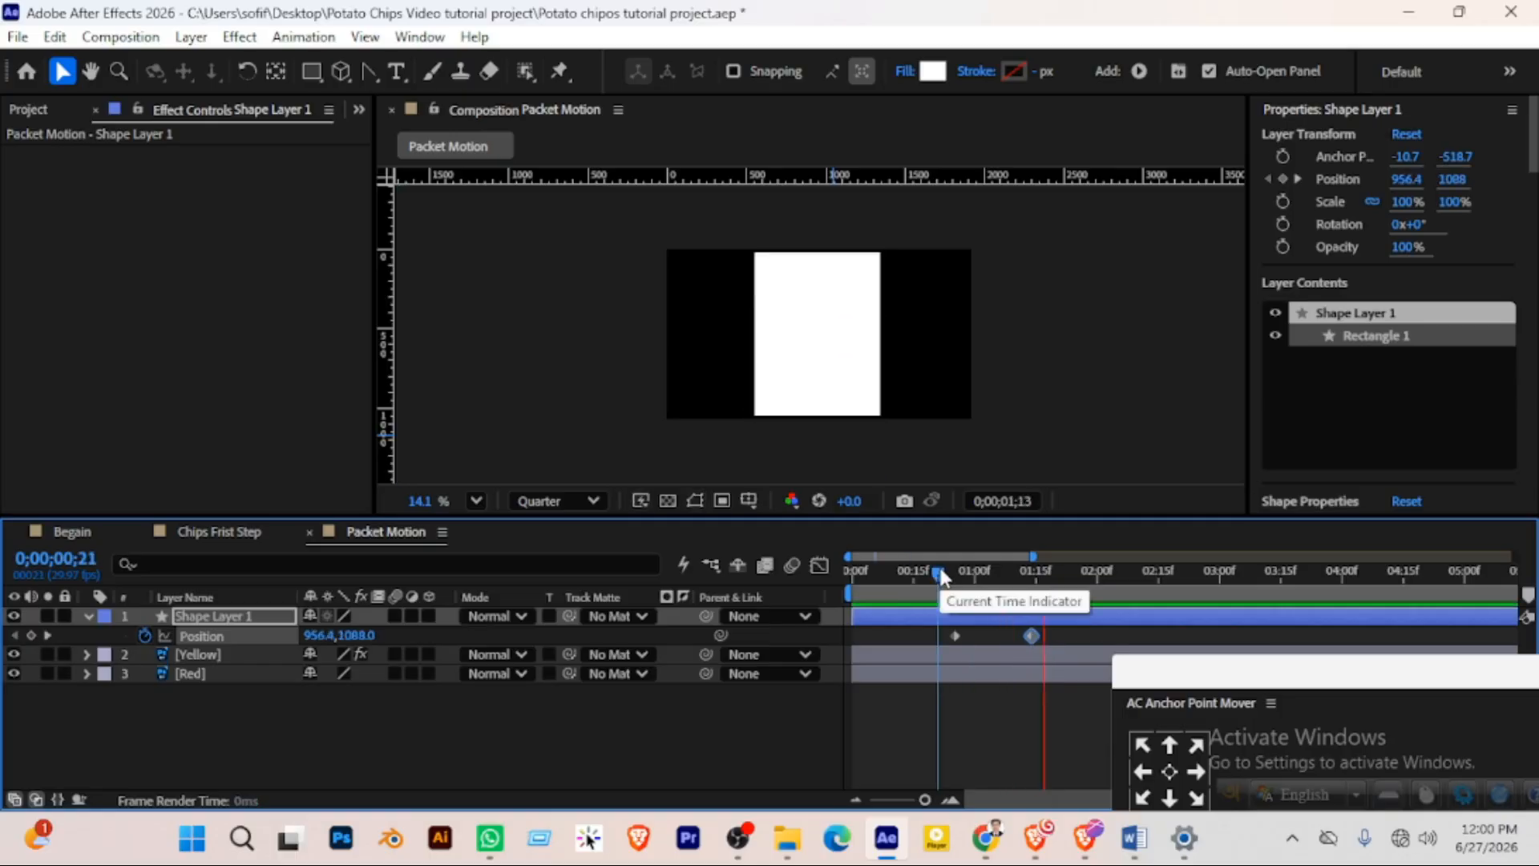
{"action": "key", "text": "space"}
{"action": "key", "text": "Home"}
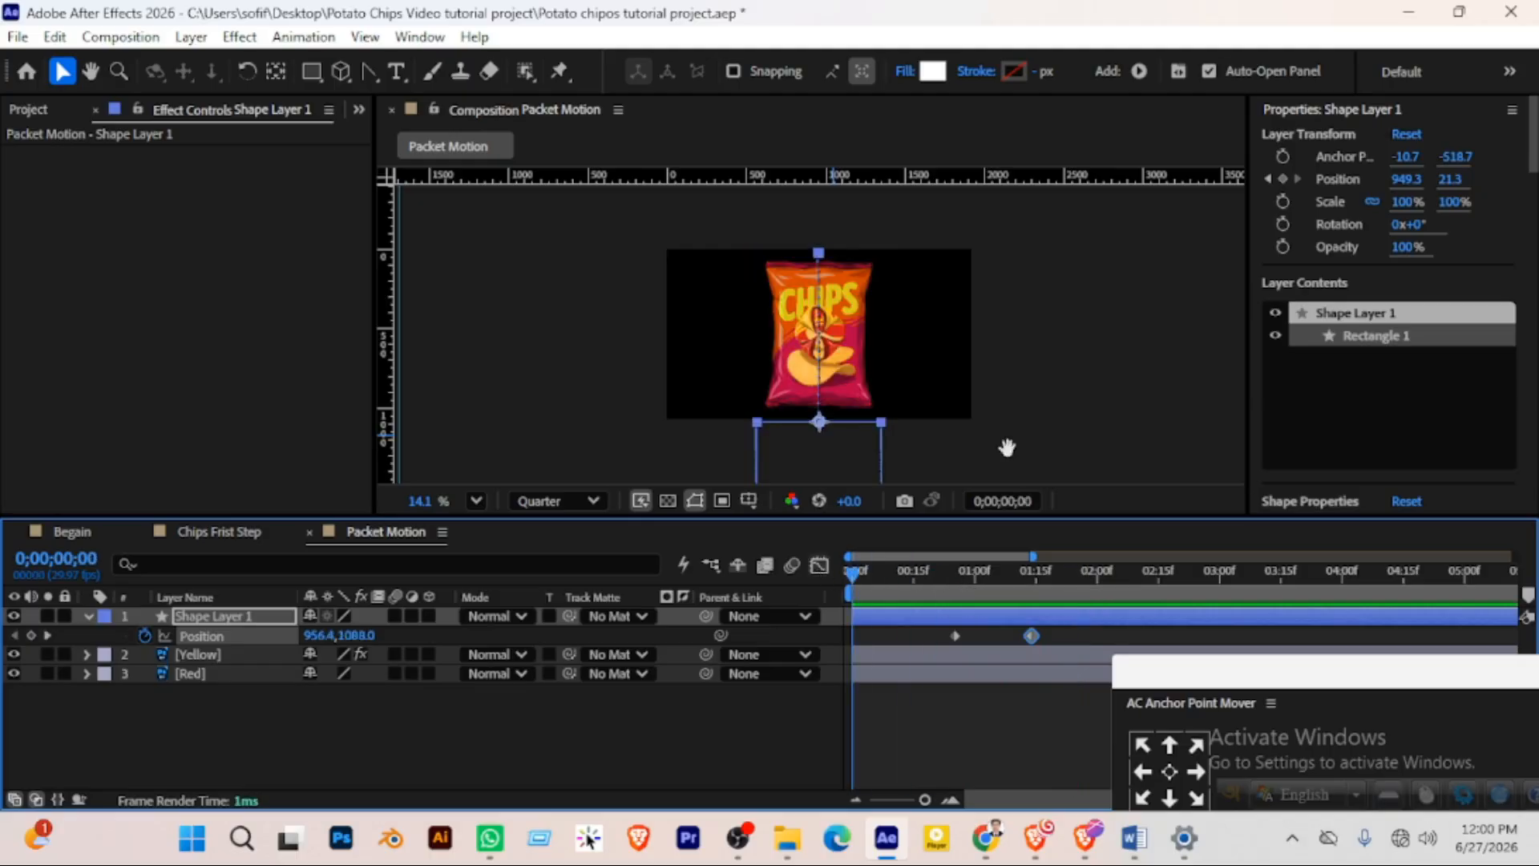
{"action": "key", "text": "space"}
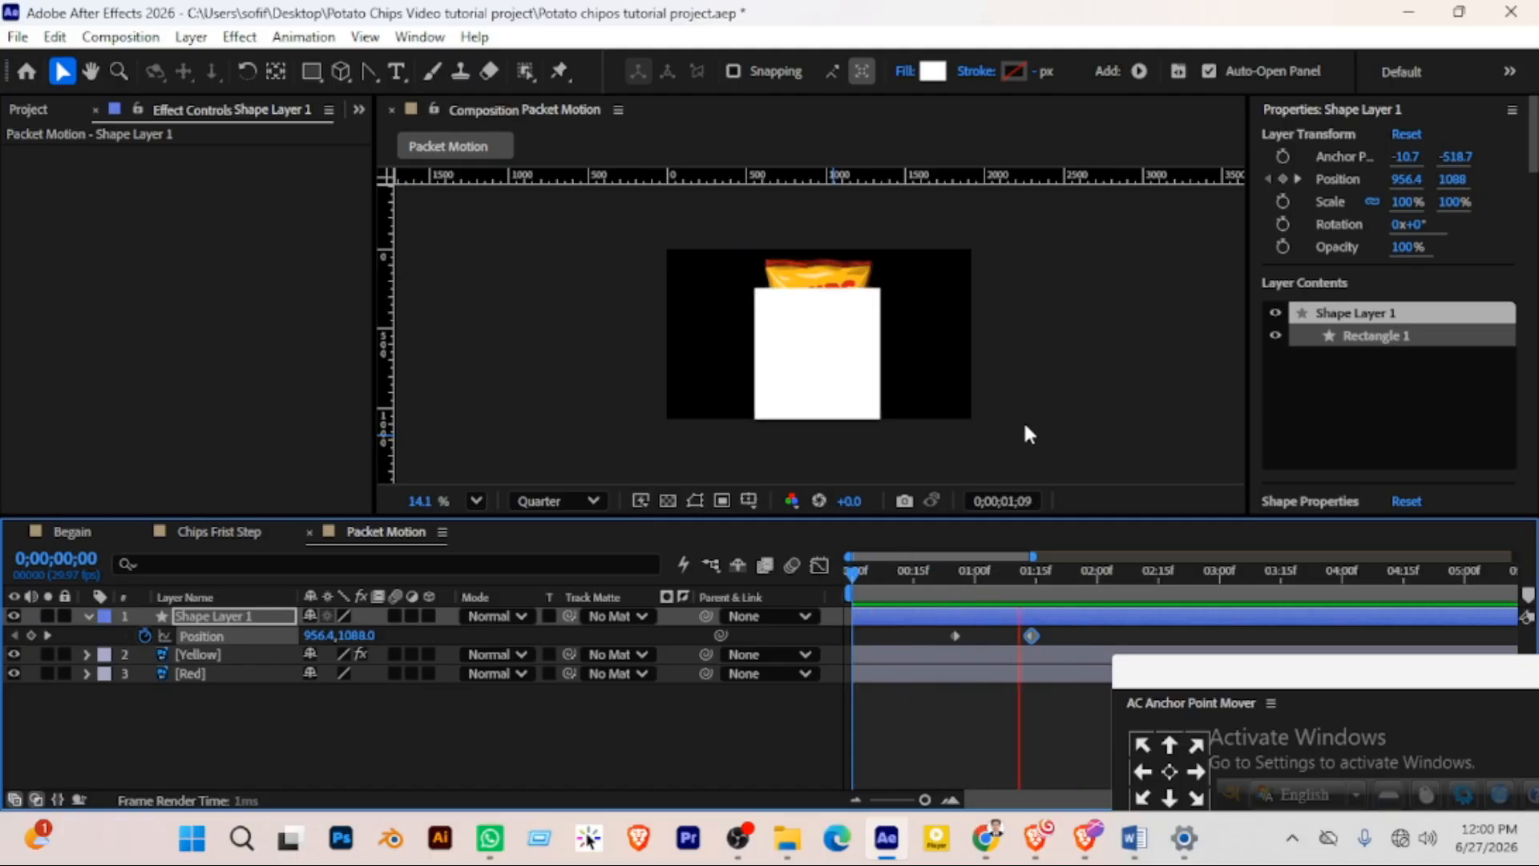
{"action": "key", "text": "space"}
At 0;00;00;25, set Shape Layer 1 as the track matte of the Red layer and check the frames just after it
{"action": "left_click_drag", "start_coordinate": [1055, 574], "coordinate": [958, 581]}
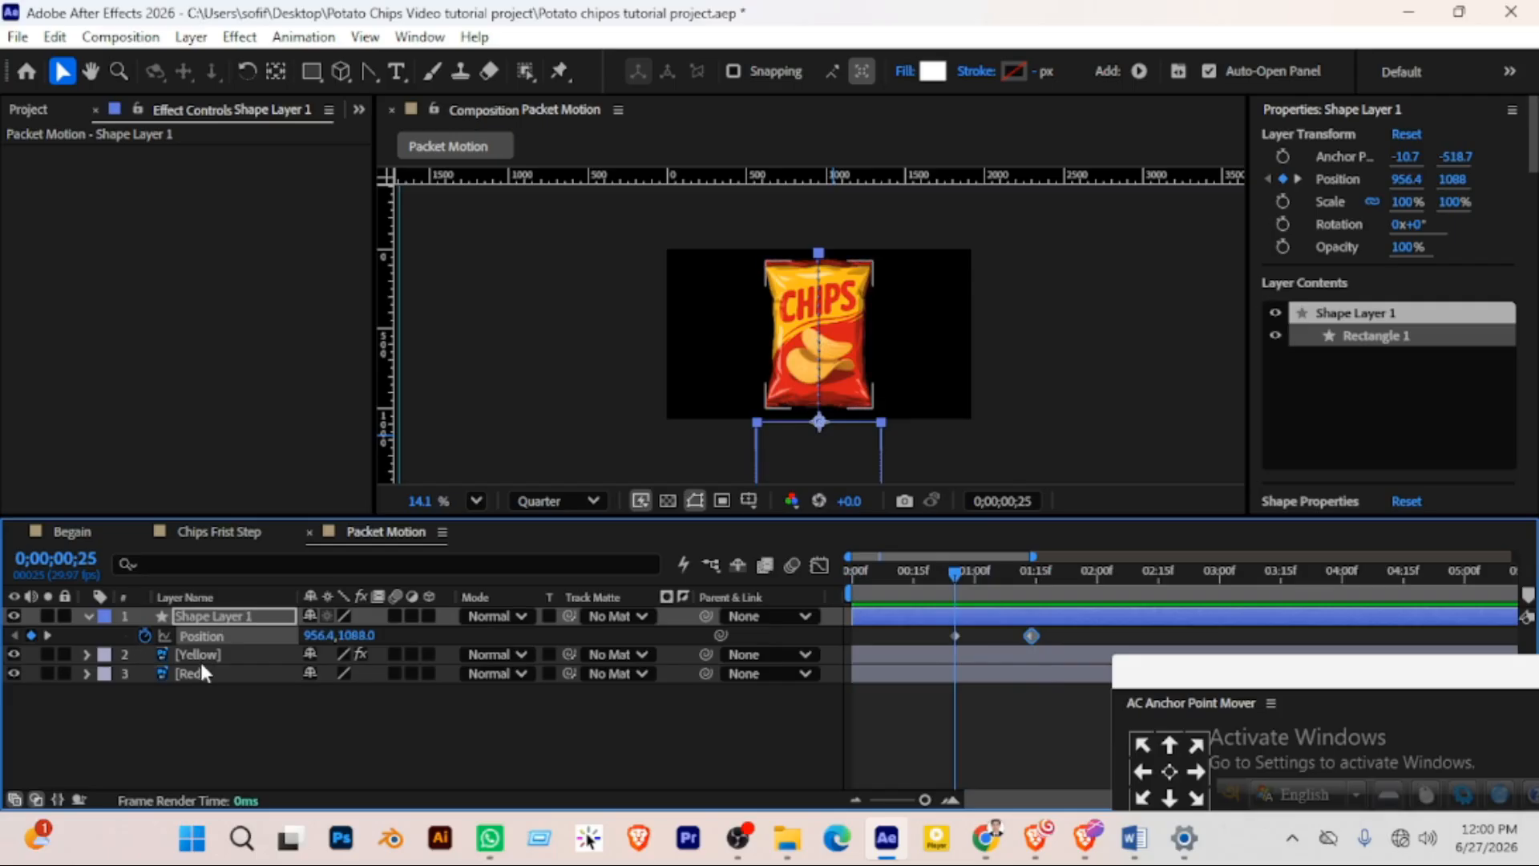
{"action": "left_click", "coordinate": [231, 616]}
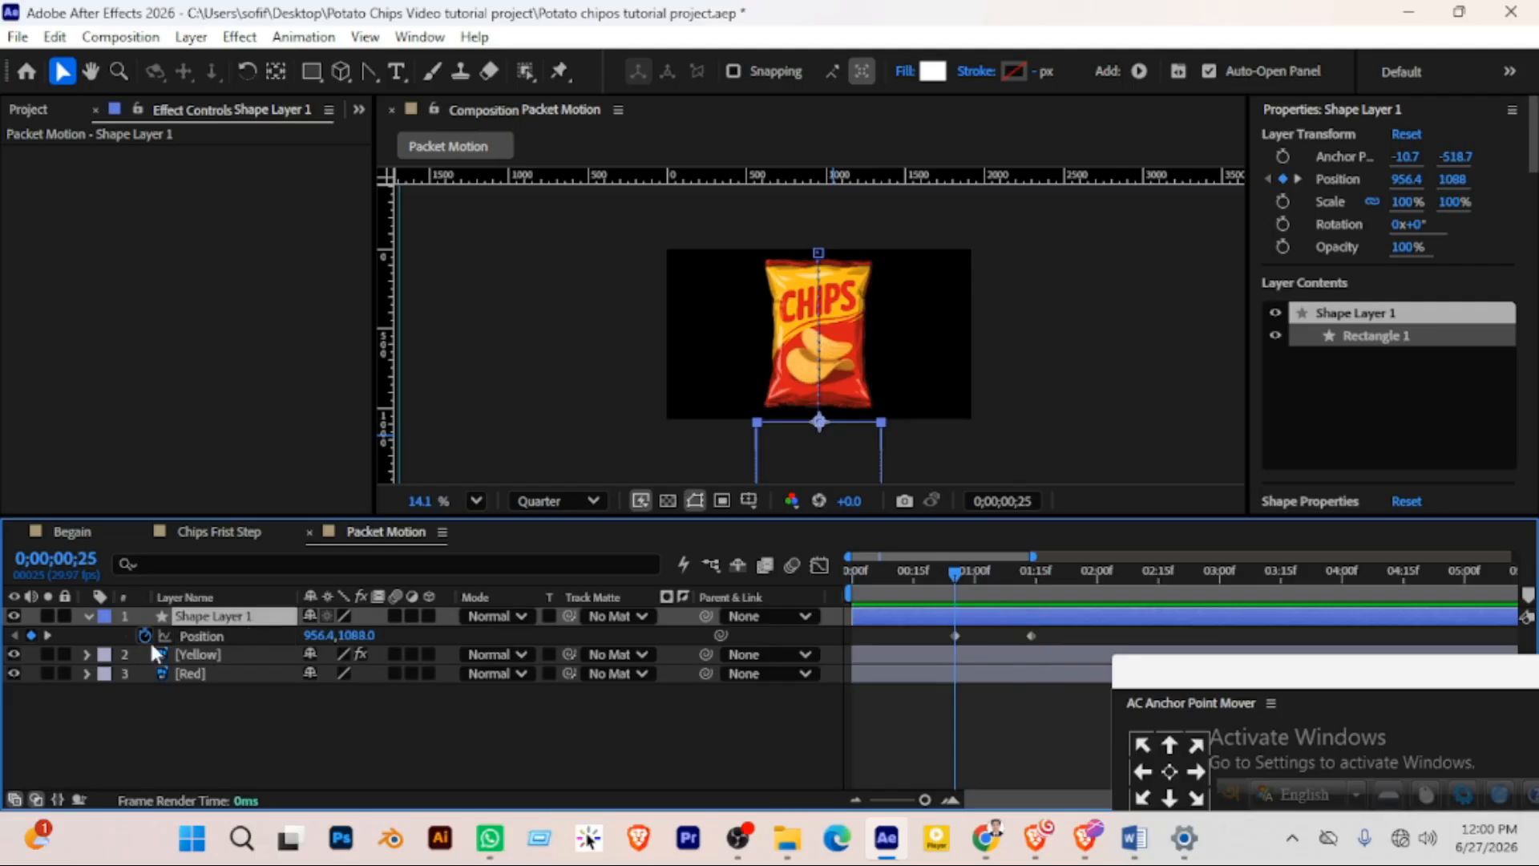
{"action": "left_click", "coordinate": [248, 654]}
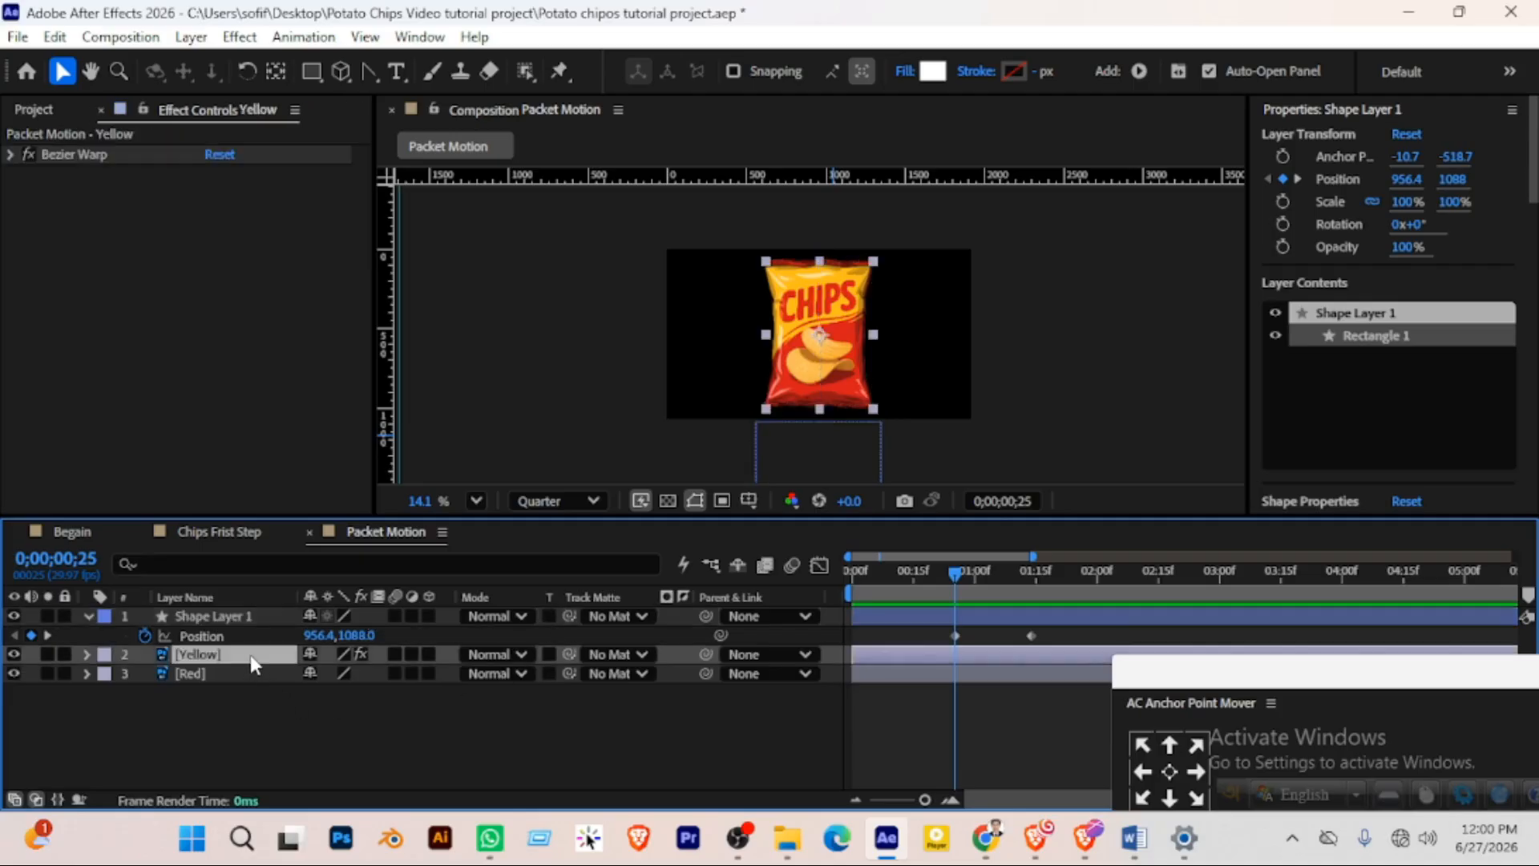
{"action": "left_click", "coordinate": [249, 673]}
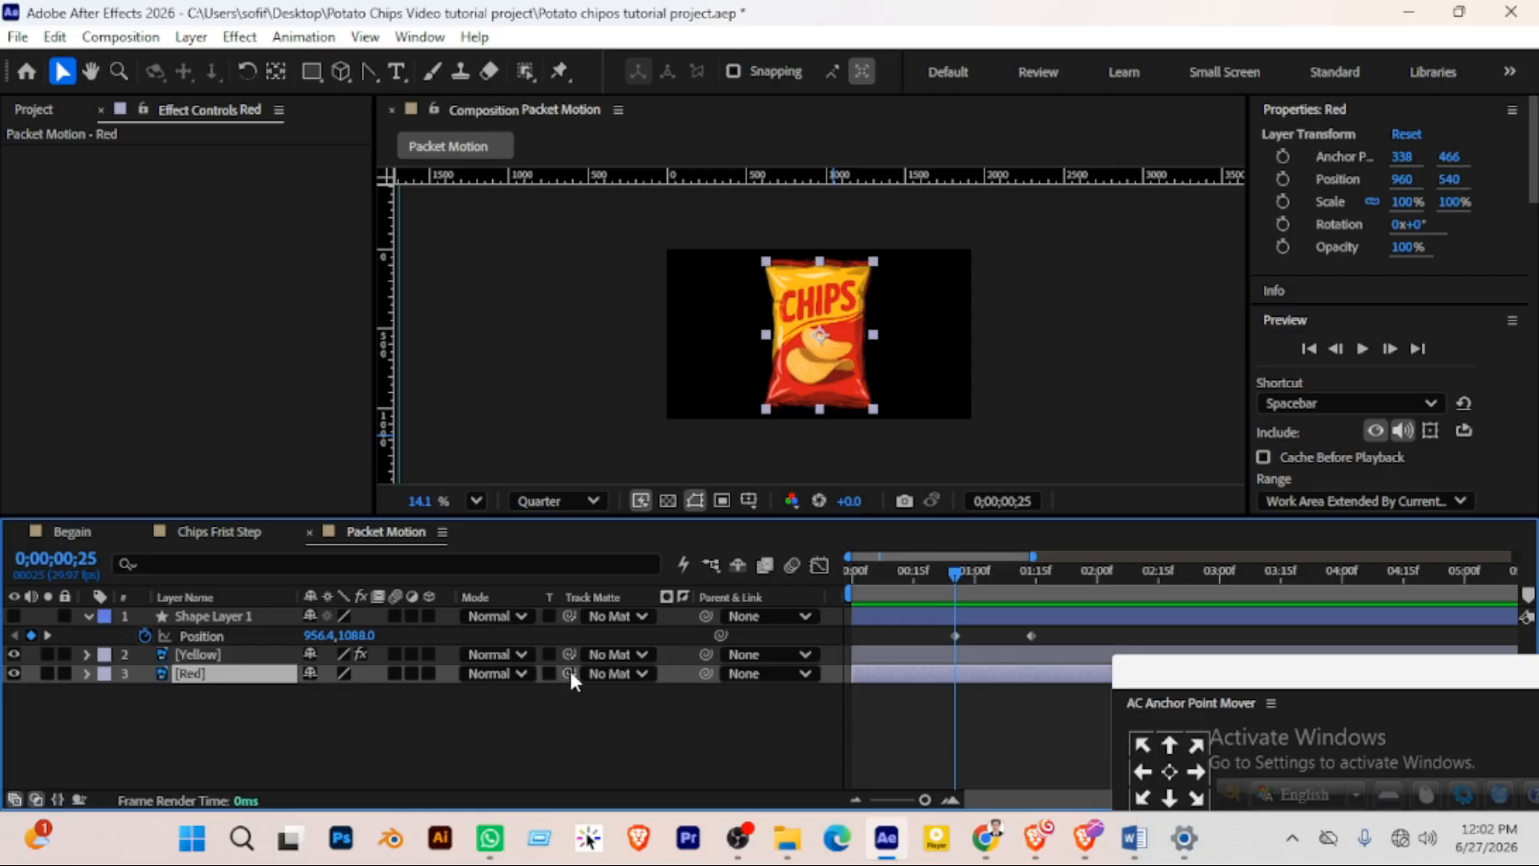
{"action": "left_click_drag", "start_coordinate": [569, 671], "coordinate": [222, 627]}
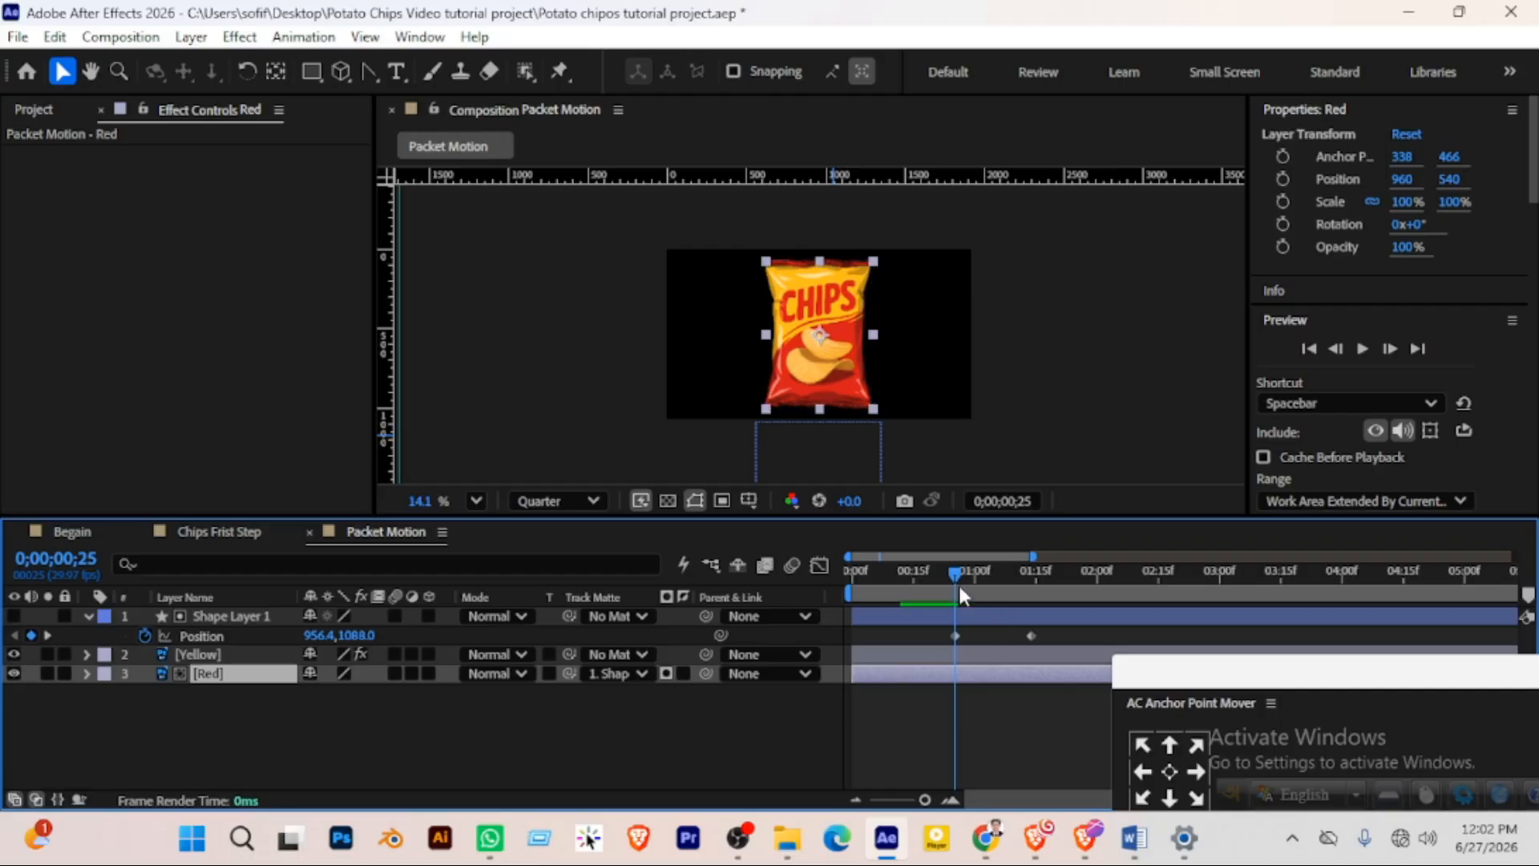
{"action": "mouse_move", "coordinate": [960, 571]}
{"action": "left_mouse_down"}
{"action": "mouse_move", "coordinate": [1006, 571]}
{"action": "mouse_move", "coordinate": [961, 571]}
{"action": "left_mouse_up"}
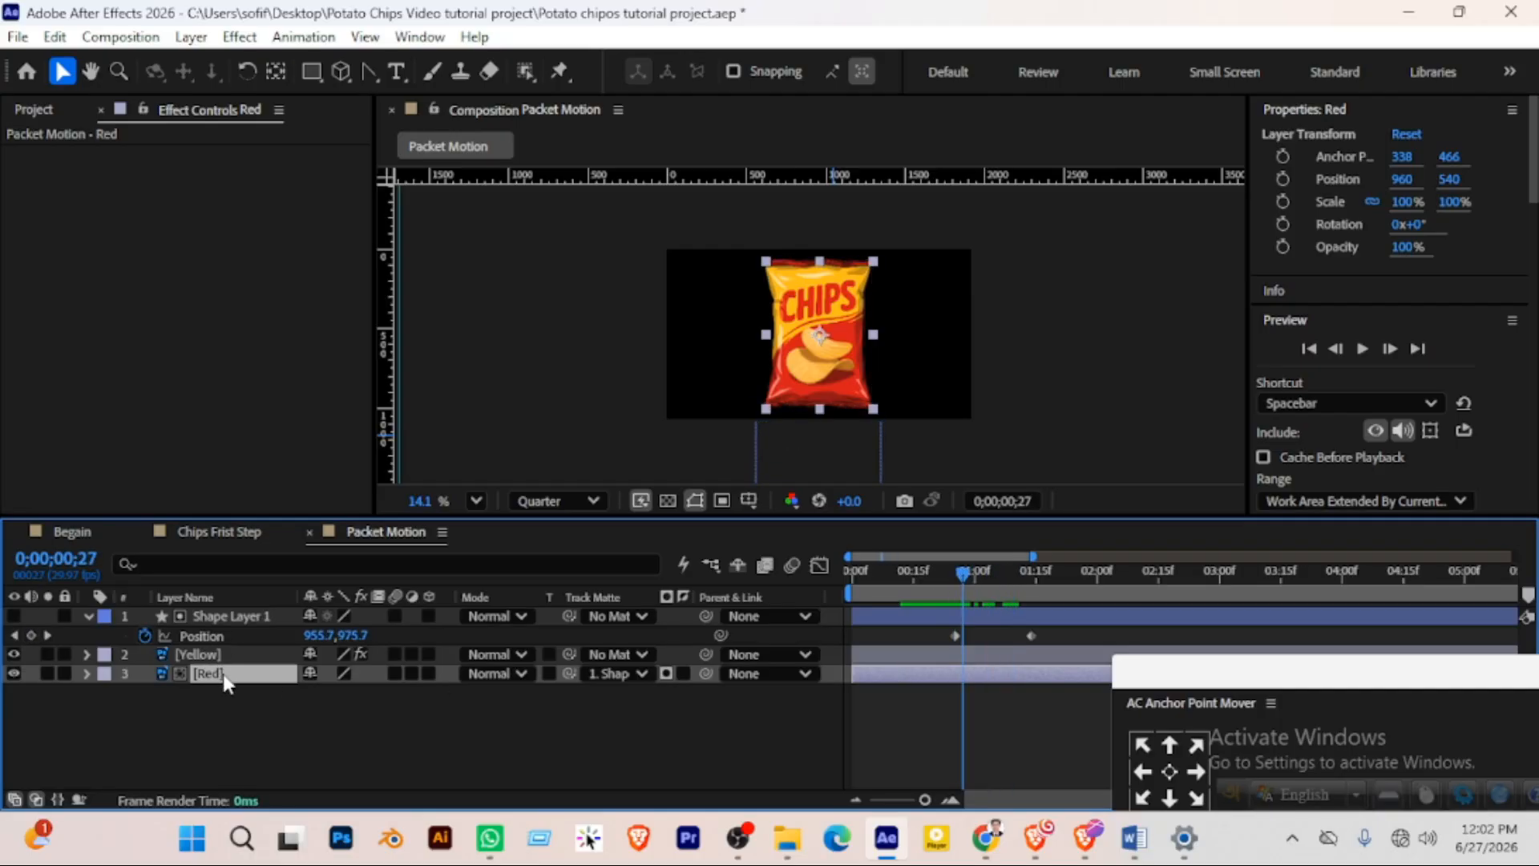
Place the Yellow layer beneath the Red layer and scrub around the first Position keyframe to inspect the matte reveal
{"action": "left_click_drag", "start_coordinate": [218, 654], "coordinate": [232, 685]}
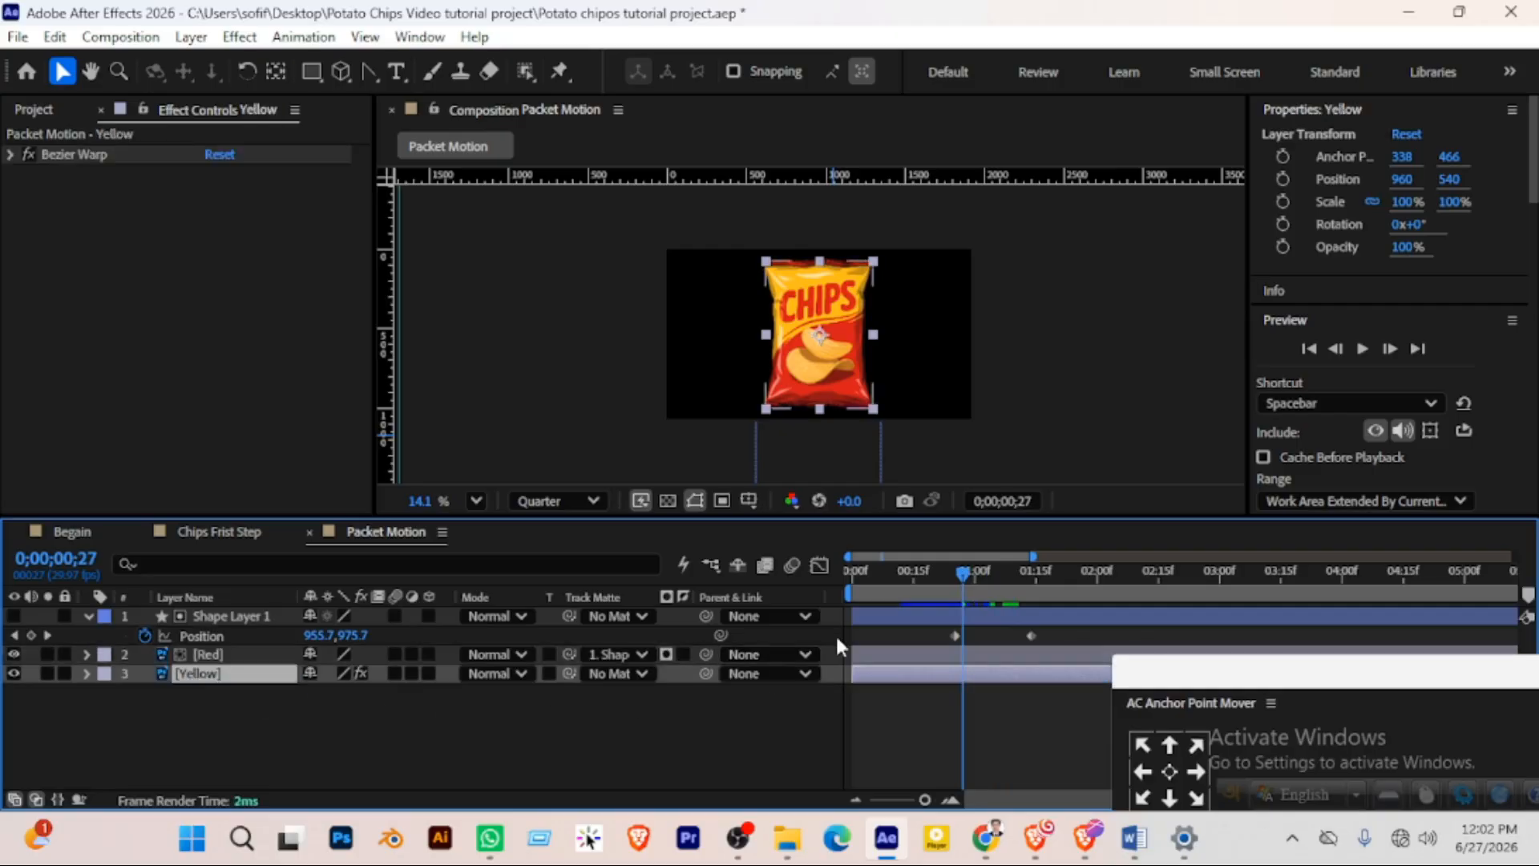
{"action": "left_click", "coordinate": [231, 655]}
{"action": "mouse_move", "coordinate": [944, 570]}
{"action": "left_mouse_down"}
{"action": "mouse_move", "coordinate": [1045, 587]}
{"action": "mouse_move", "coordinate": [914, 578]}
{"action": "mouse_move", "coordinate": [1033, 579]}
{"action": "mouse_move", "coordinate": [949, 579]}
{"action": "left_mouse_up"}
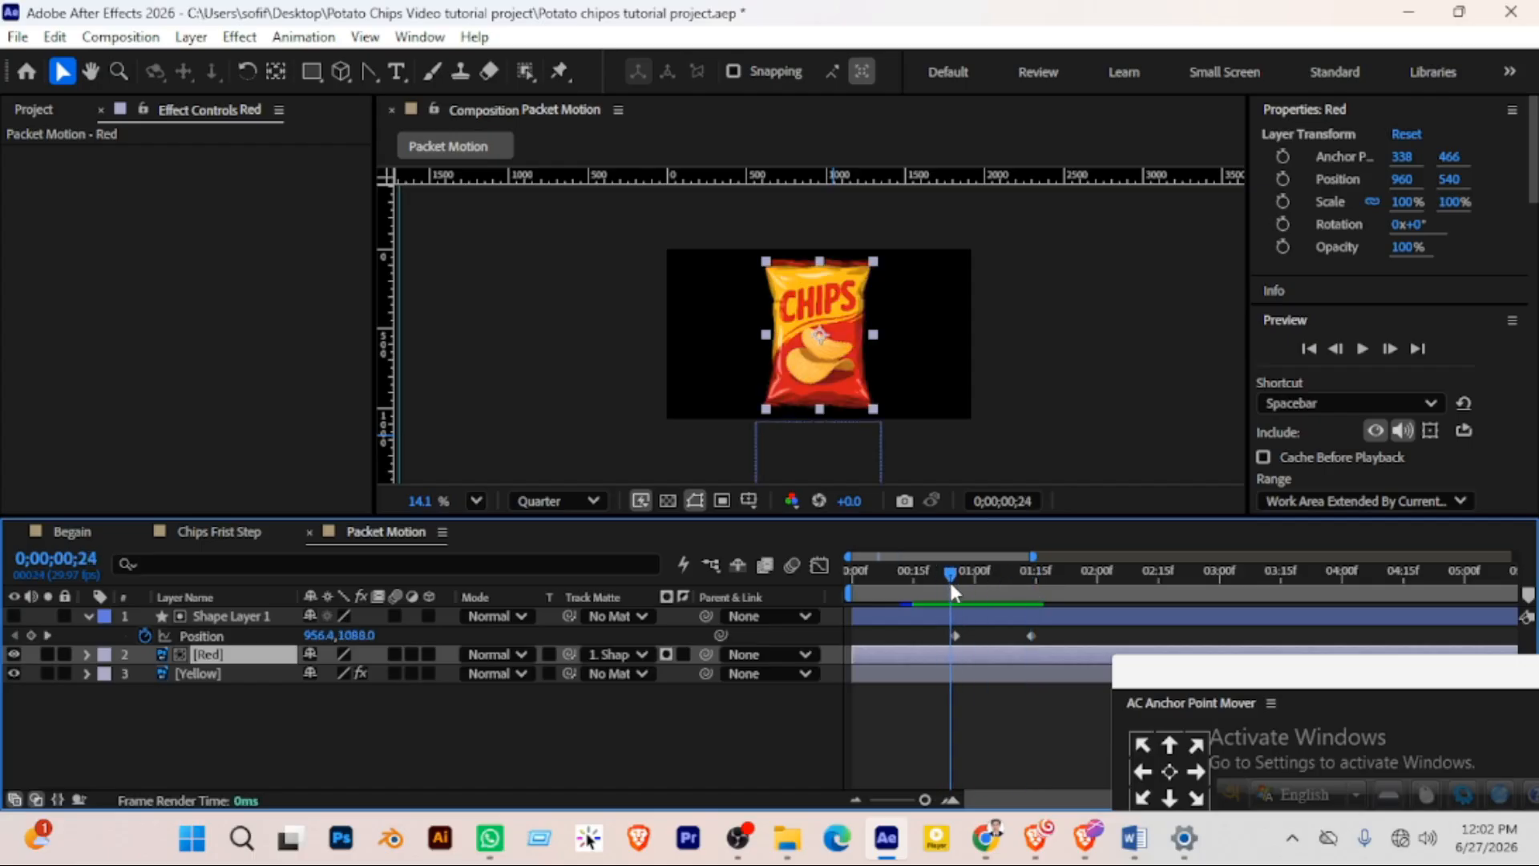
{"action": "left_click", "coordinate": [678, 750]}
{"action": "scroll", "coordinate": [830, 359], "scroll_direction": "up", "scroll_amount": 3}
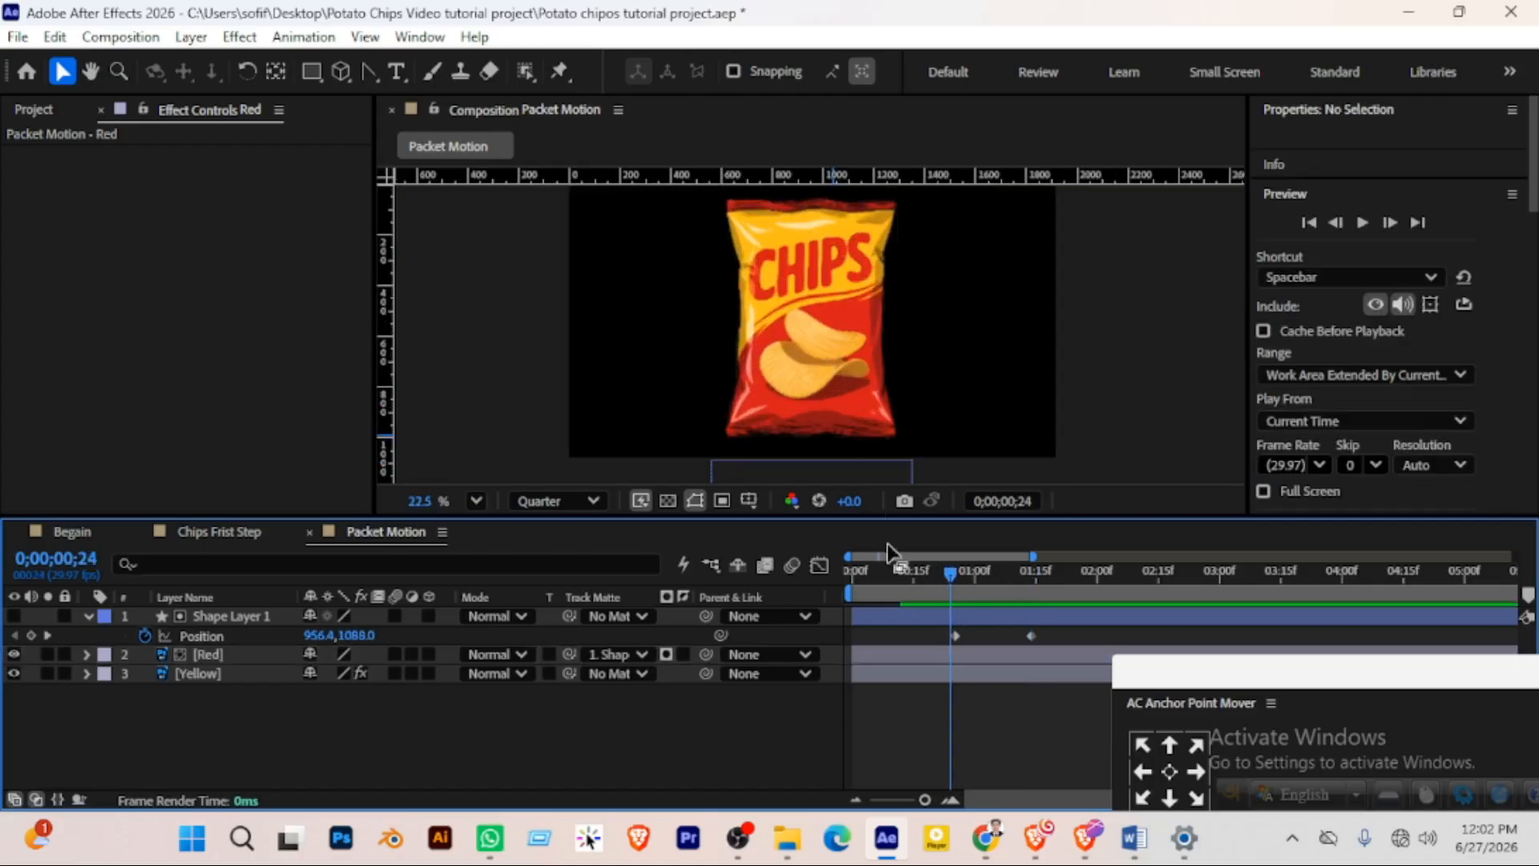
{"action": "left_click", "coordinate": [955, 575]}
{"action": "left_click_drag", "start_coordinate": [955, 574], "coordinate": [966, 574]}
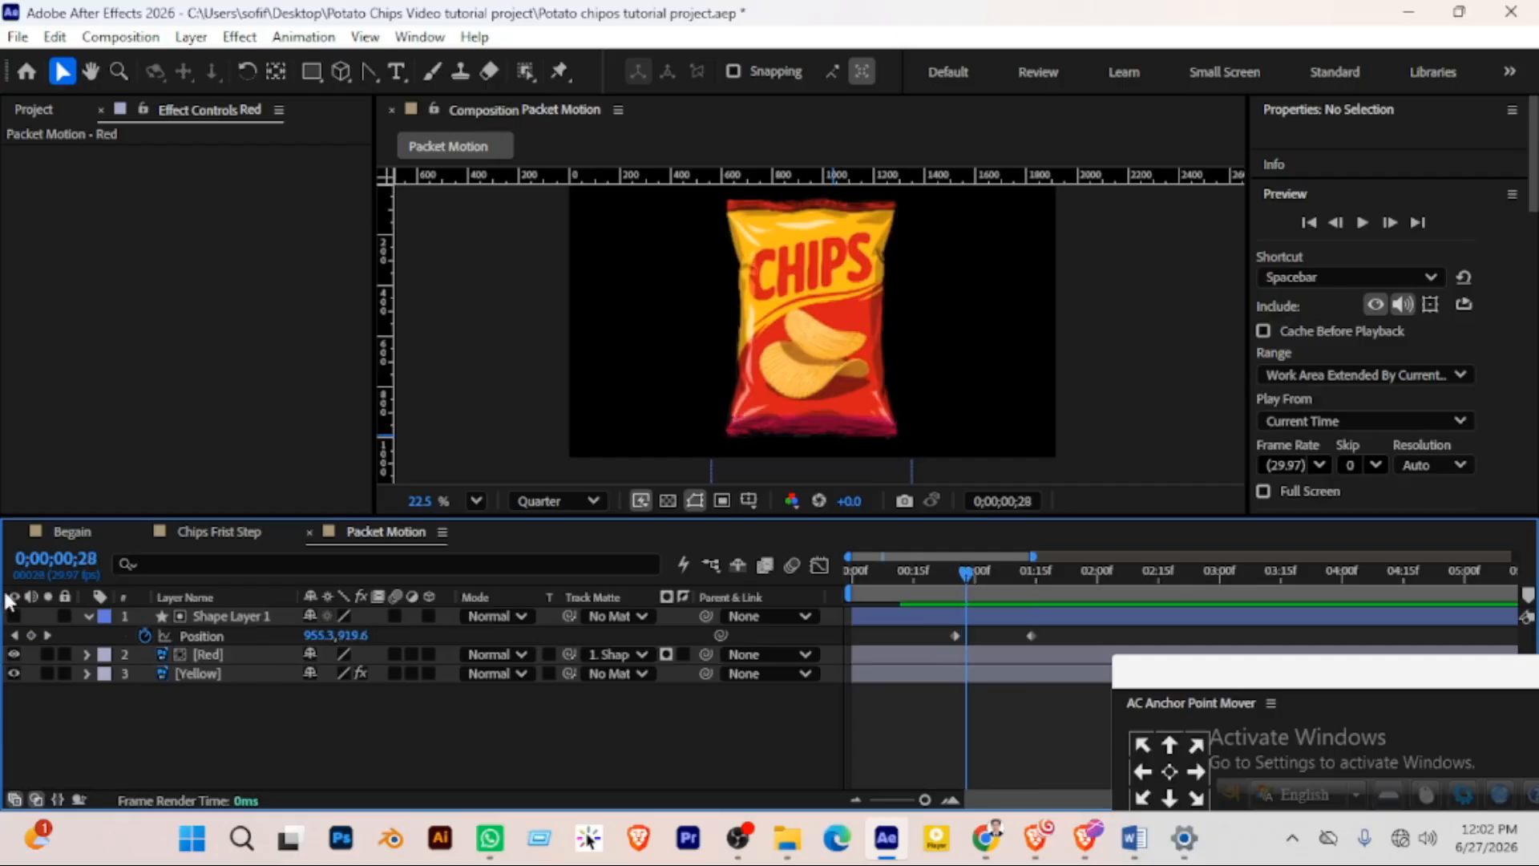
Make Shape Layer 1 visible at 0;00;00;28 and apply the Turbulent Displace effect to it
{"action": "left_click", "coordinate": [13, 616]}
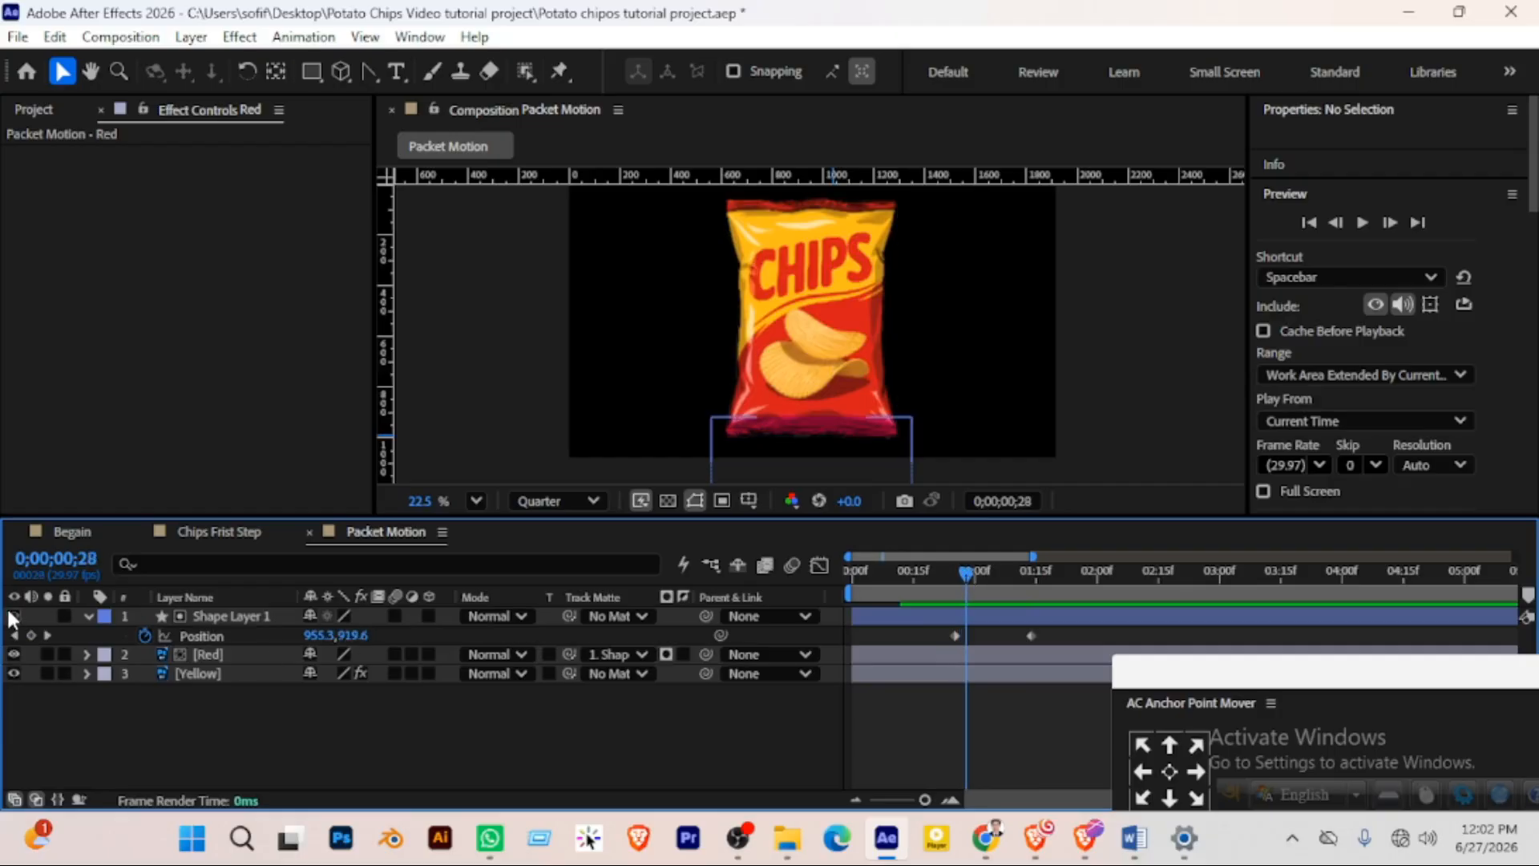
{"action": "left_click", "coordinate": [257, 612]}
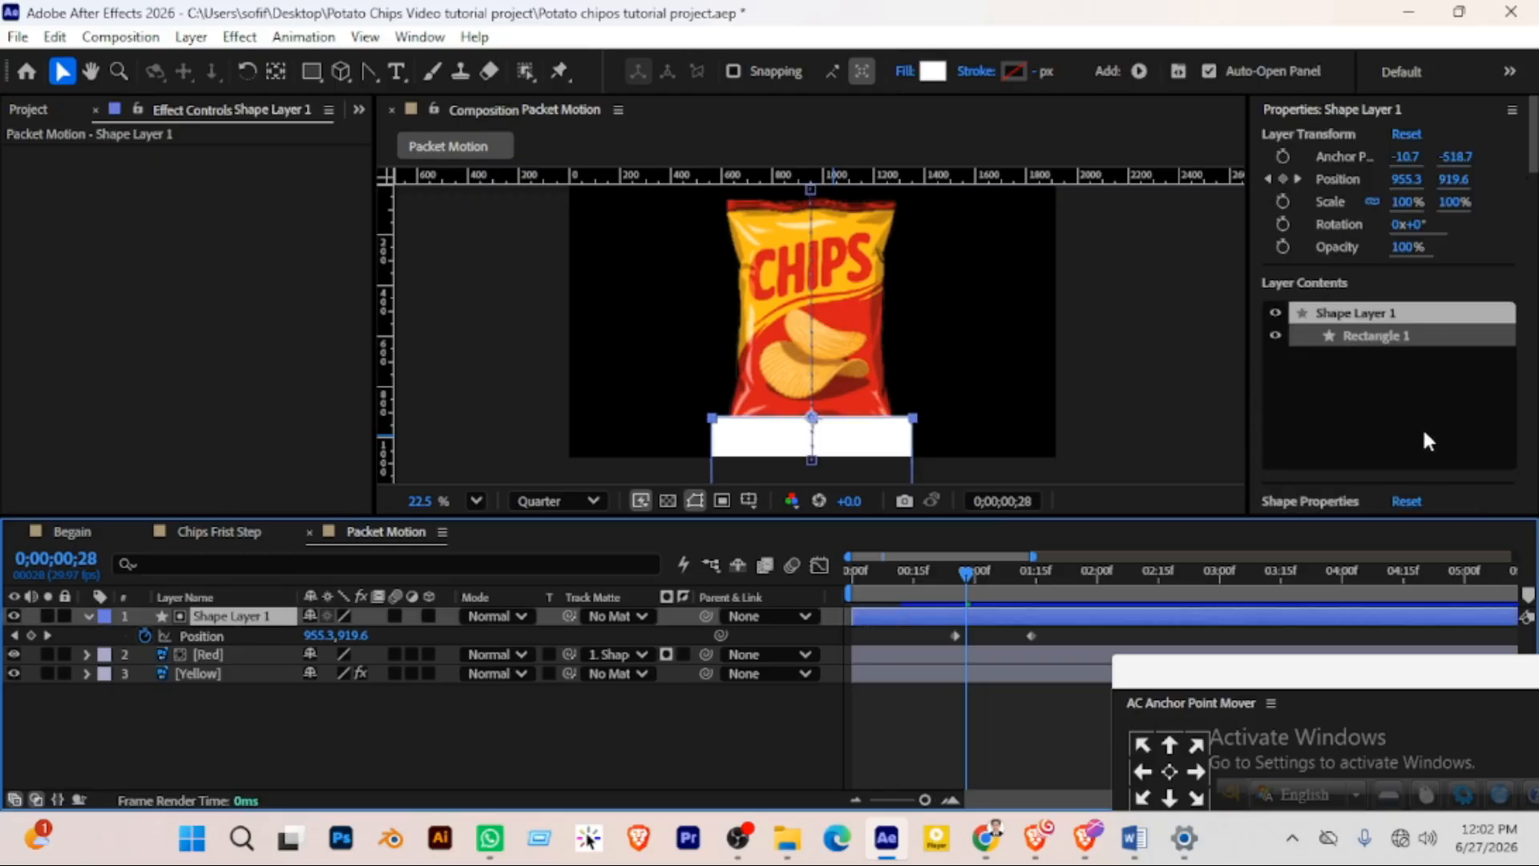
{"action": "scroll", "coordinate": [1424, 431], "scroll_direction": "down", "scroll_amount": 10}
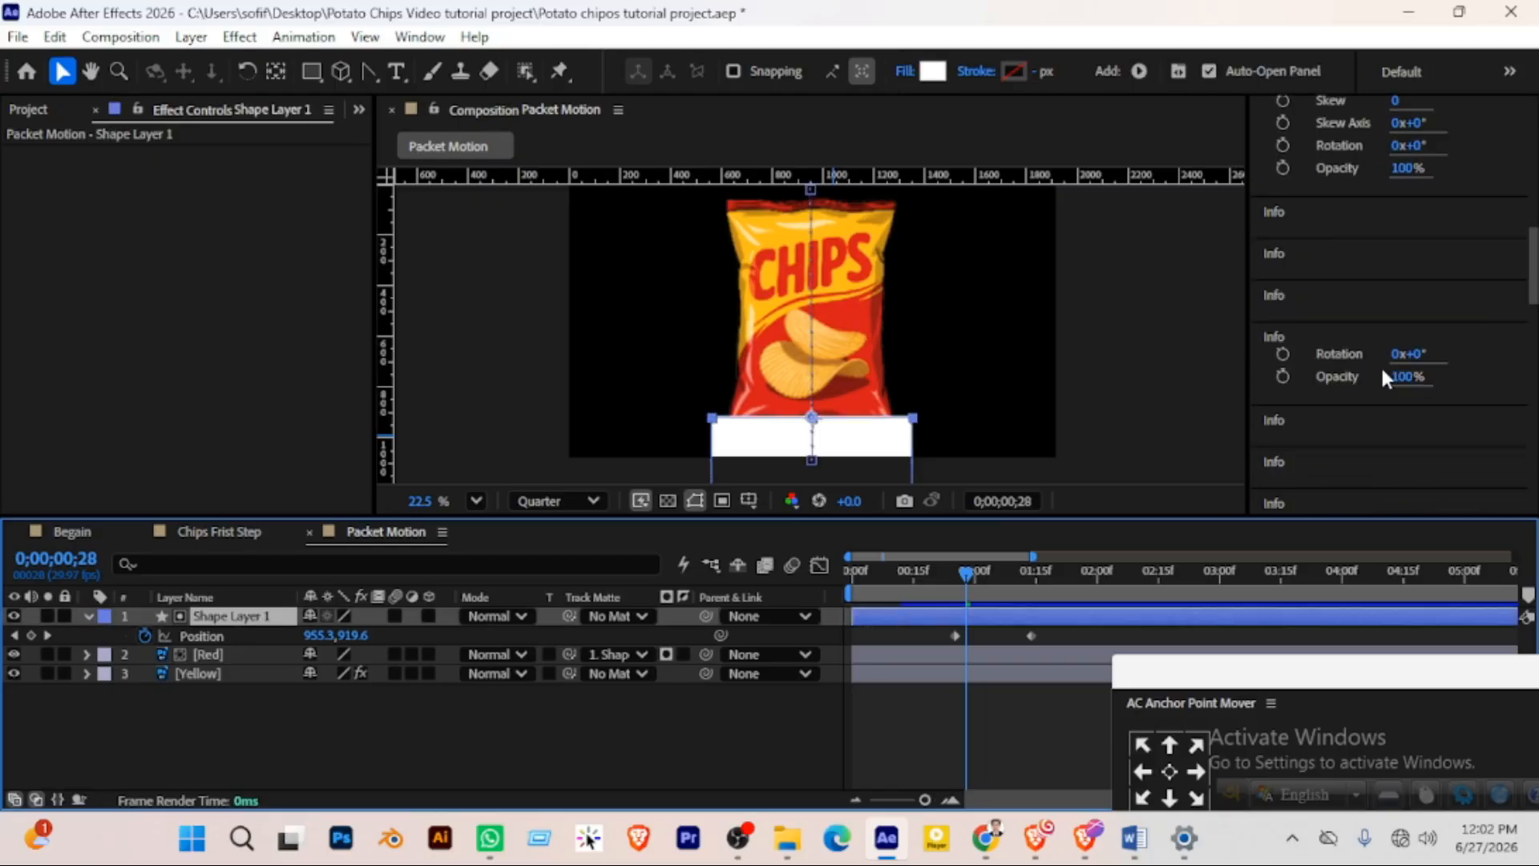
{"action": "scroll", "coordinate": [1385, 377], "scroll_direction": "down", "scroll_amount": 8}
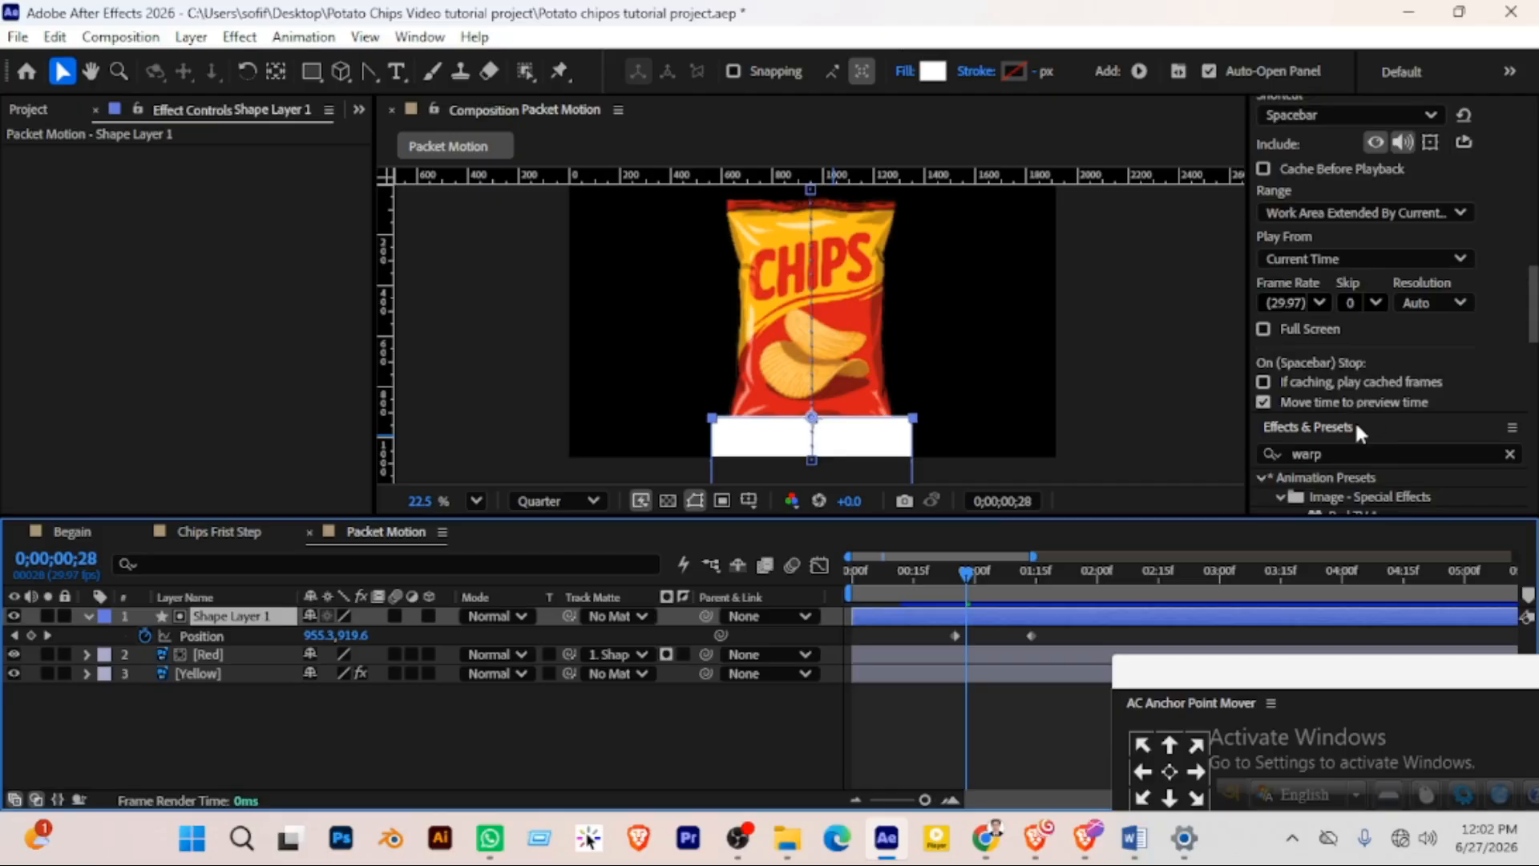
{"action": "left_click", "coordinate": [1347, 454]}
{"action": "type", "text": "t"}
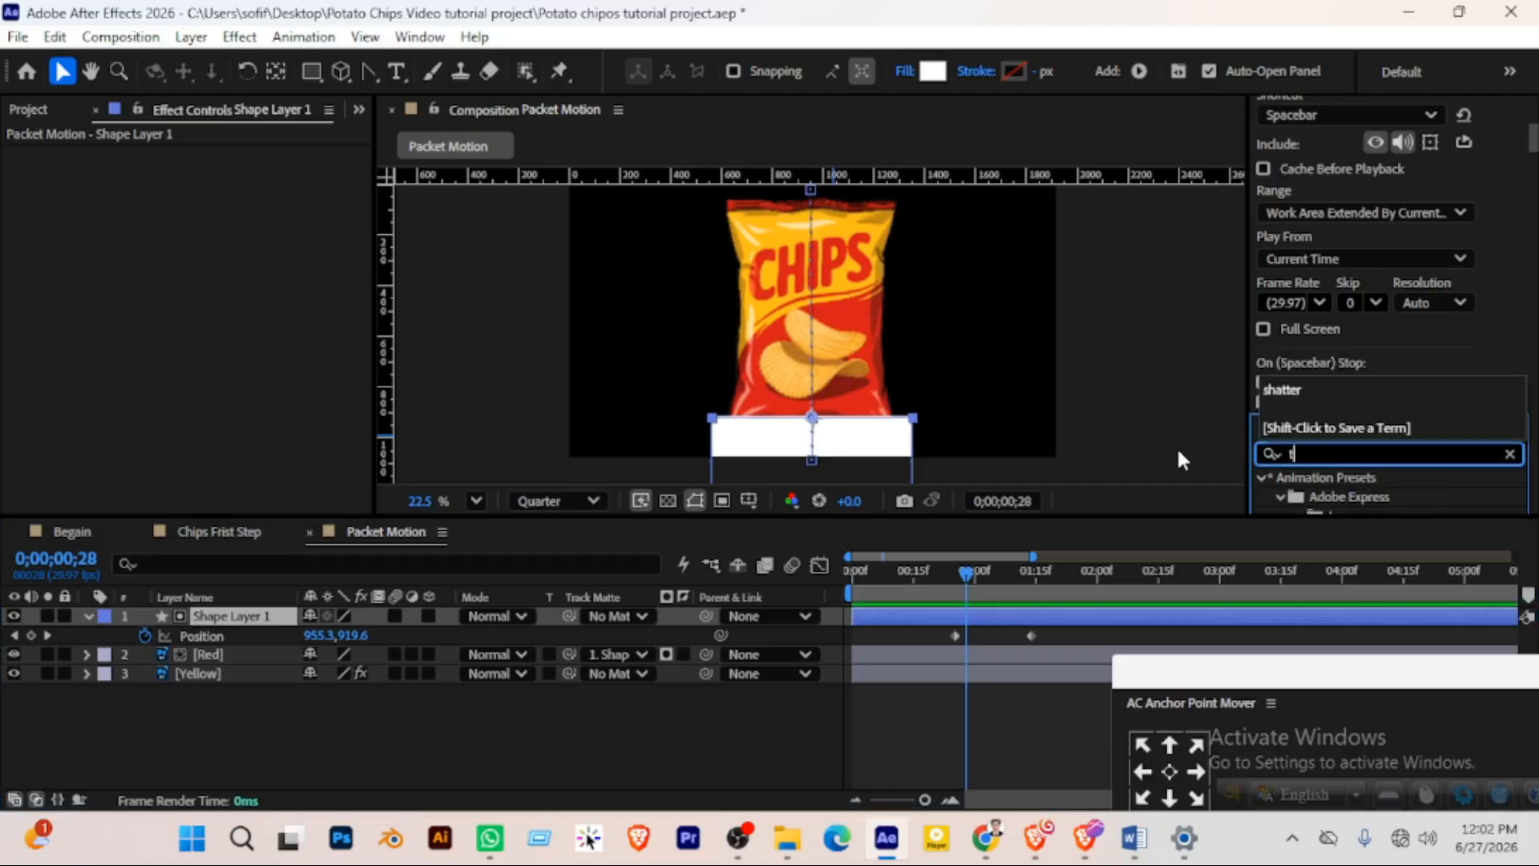
{"action": "type", "text": "urbuler"}
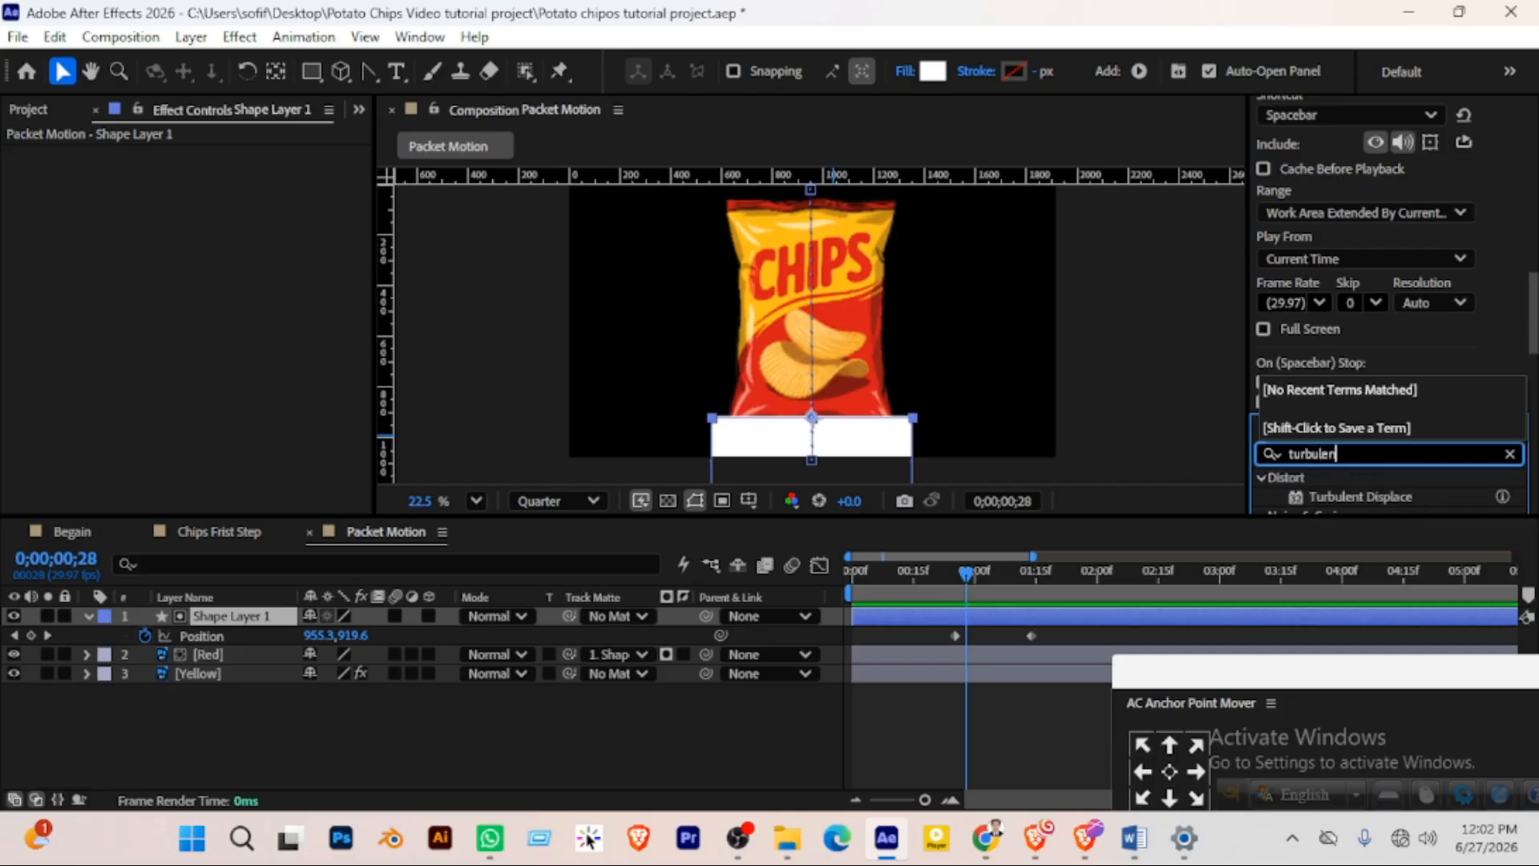
{"action": "type", "text": "t distor"}
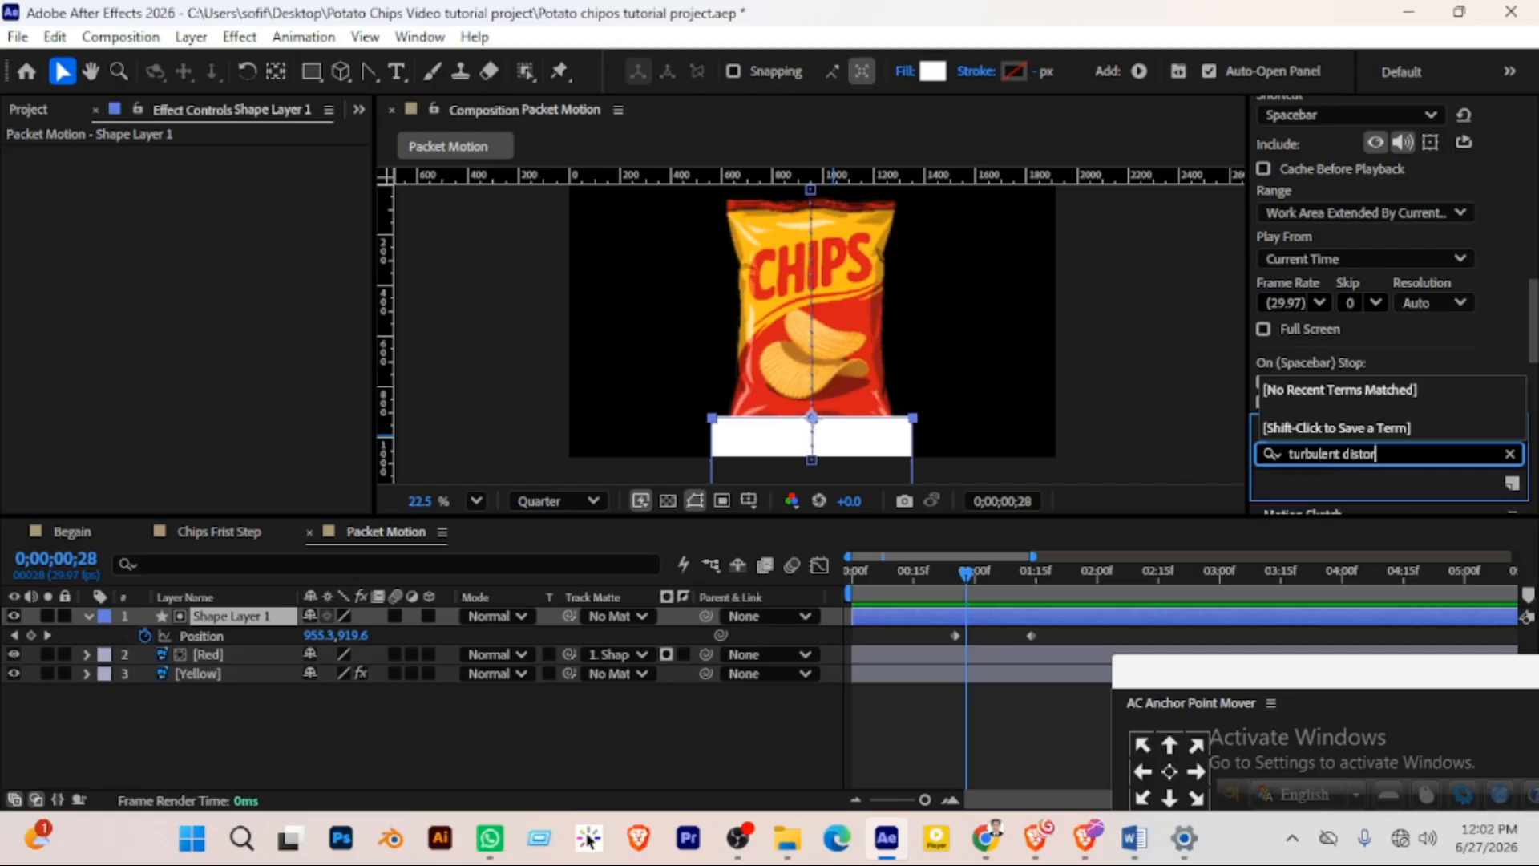
{"action": "key", "text": "BackSpace"}
{"action": "key", "text": "BackSpace"}
{"action": "key", "text": "BackSpace"}
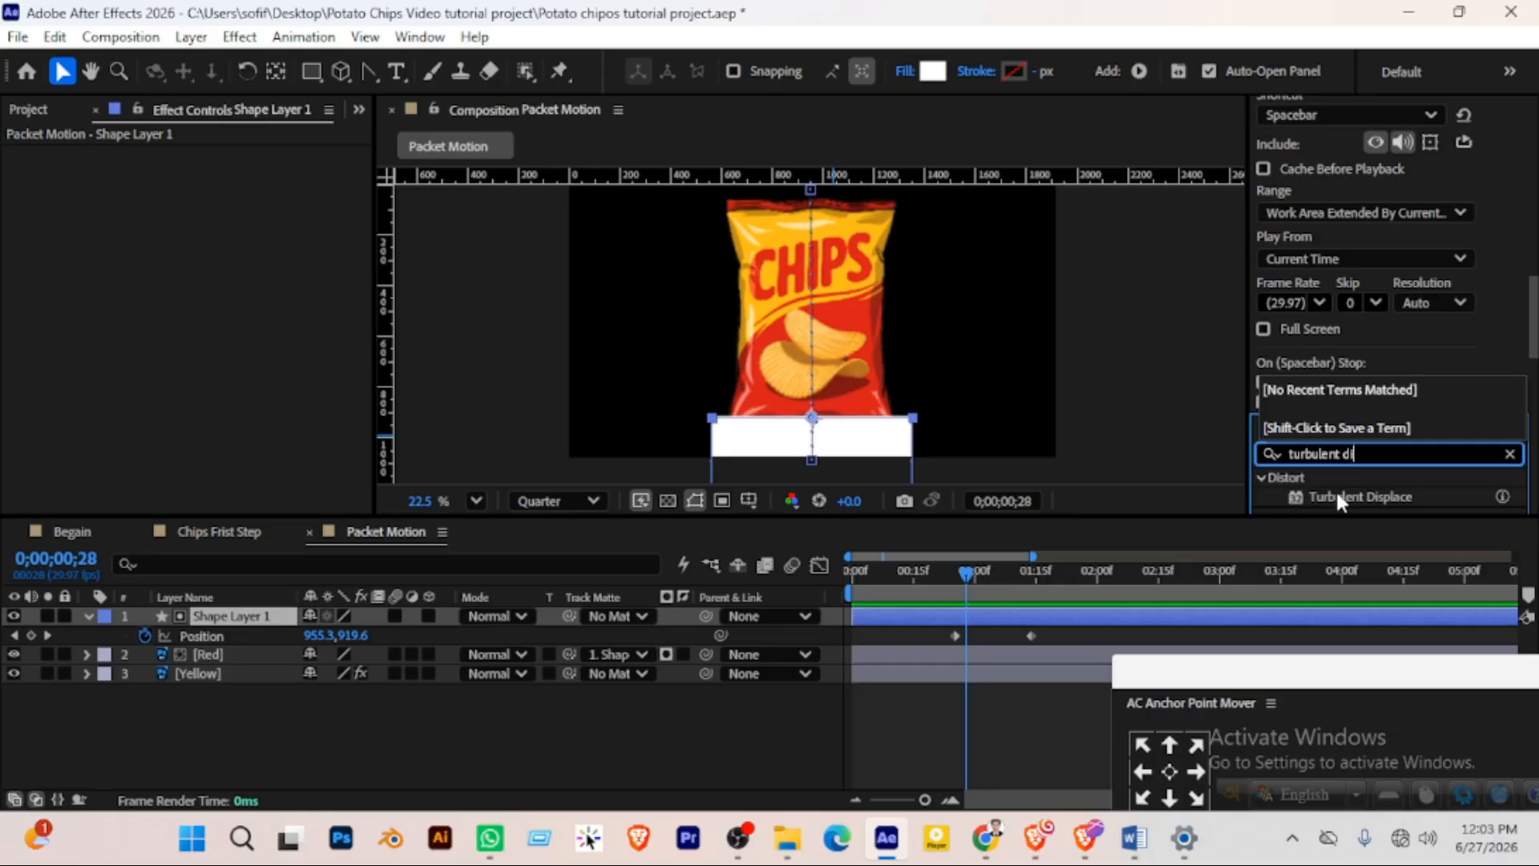
{"action": "left_click_drag", "start_coordinate": [1337, 495], "coordinate": [237, 616]}
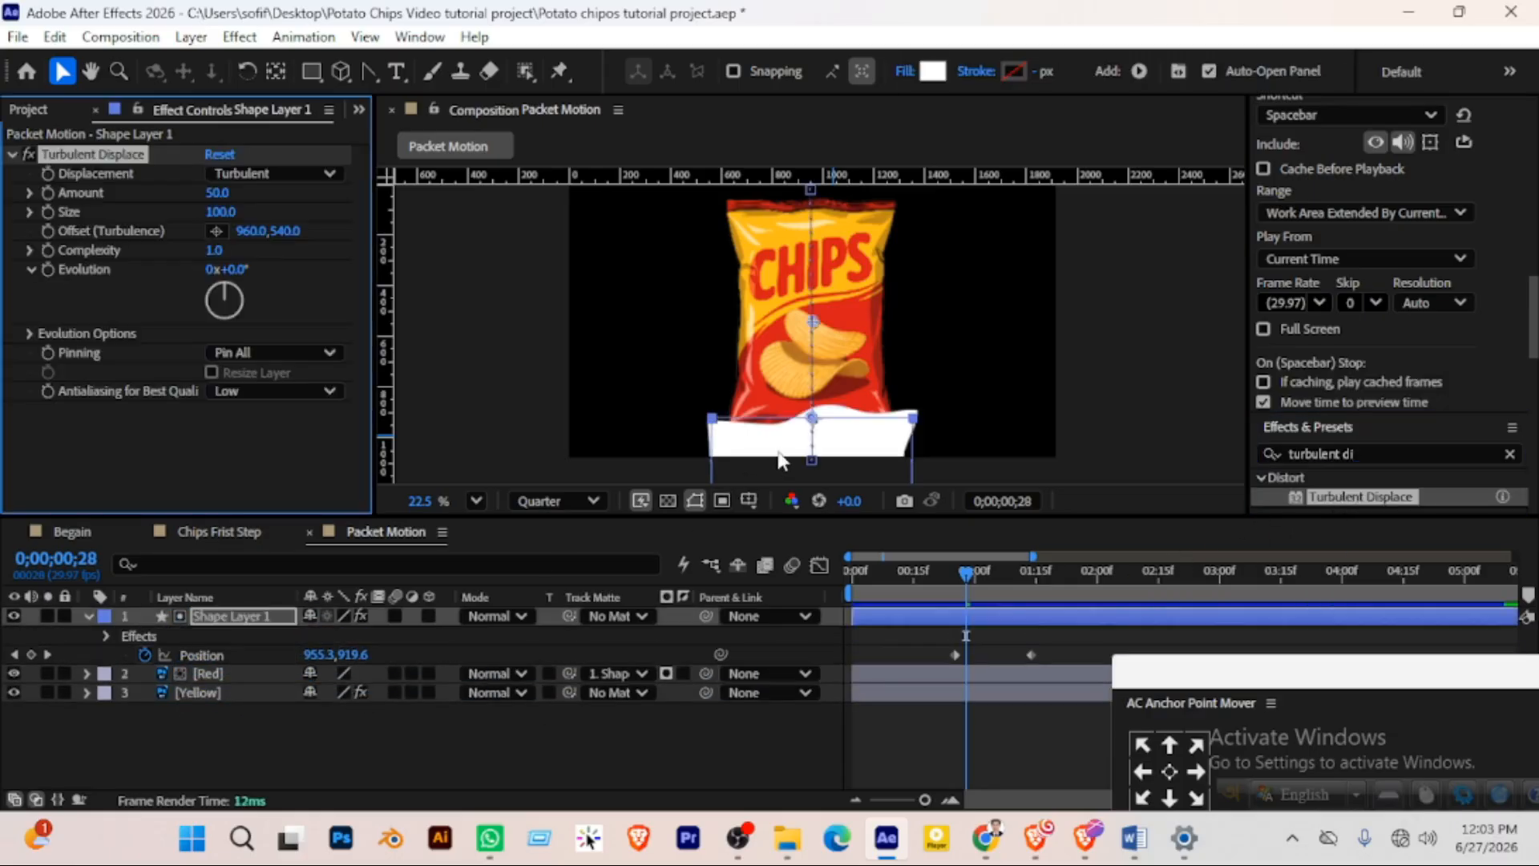
Set the rectangle's Turbulent Displace to Amount 67, Size 33 and Complexity 2.5 for a rough, torn edge
{"action": "scroll", "coordinate": [786, 393], "scroll_direction": "up", "scroll_amount": 2}
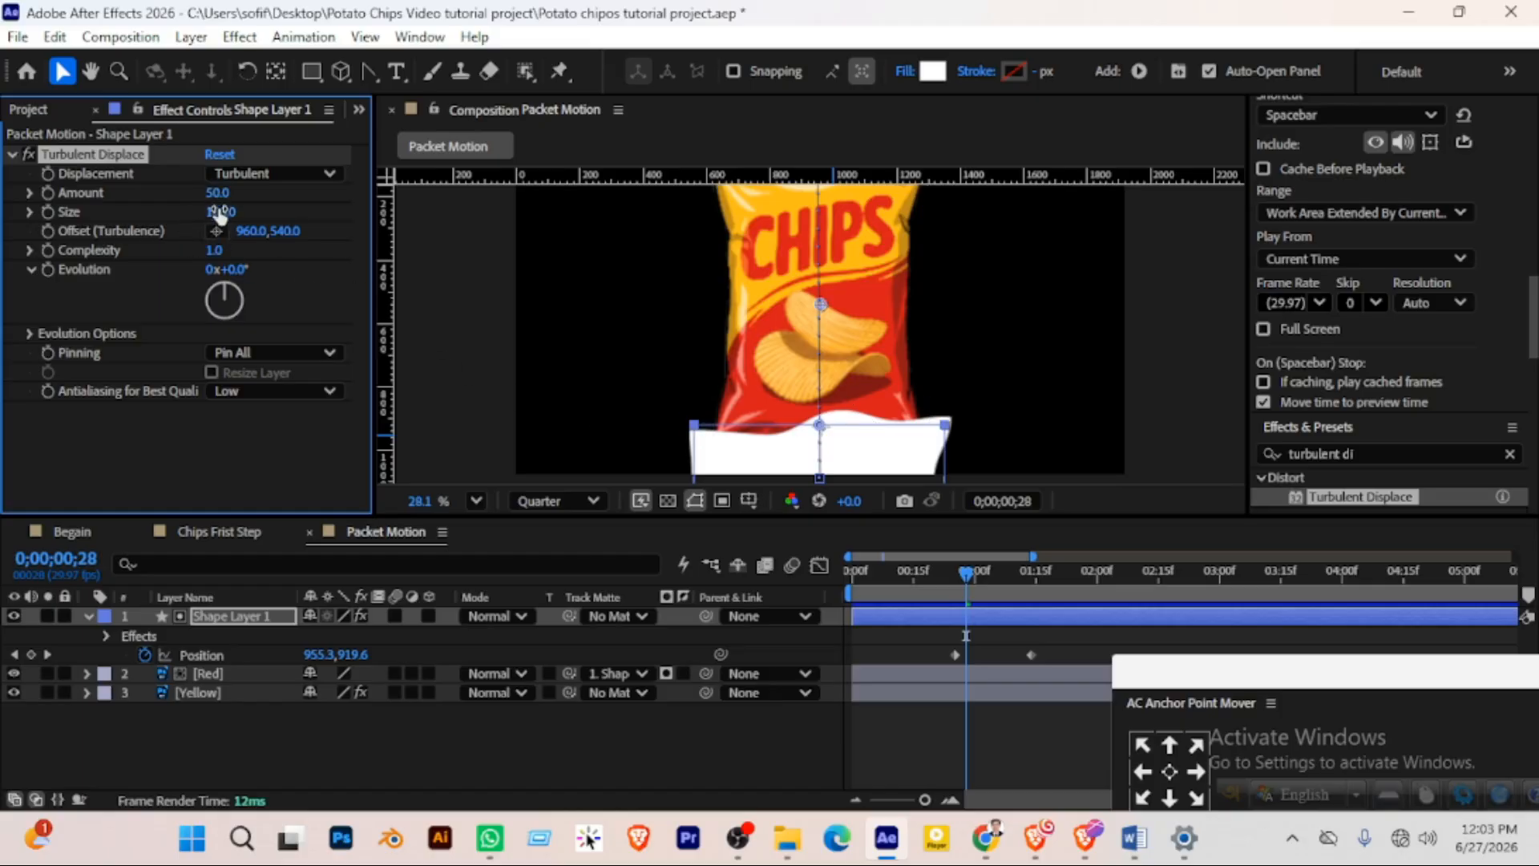
{"action": "mouse_move", "coordinate": [212, 212]}
{"action": "left_mouse_down"}
{"action": "mouse_move", "coordinate": [186, 214]}
{"action": "mouse_move", "coordinate": [240, 203]}
{"action": "left_mouse_up"}
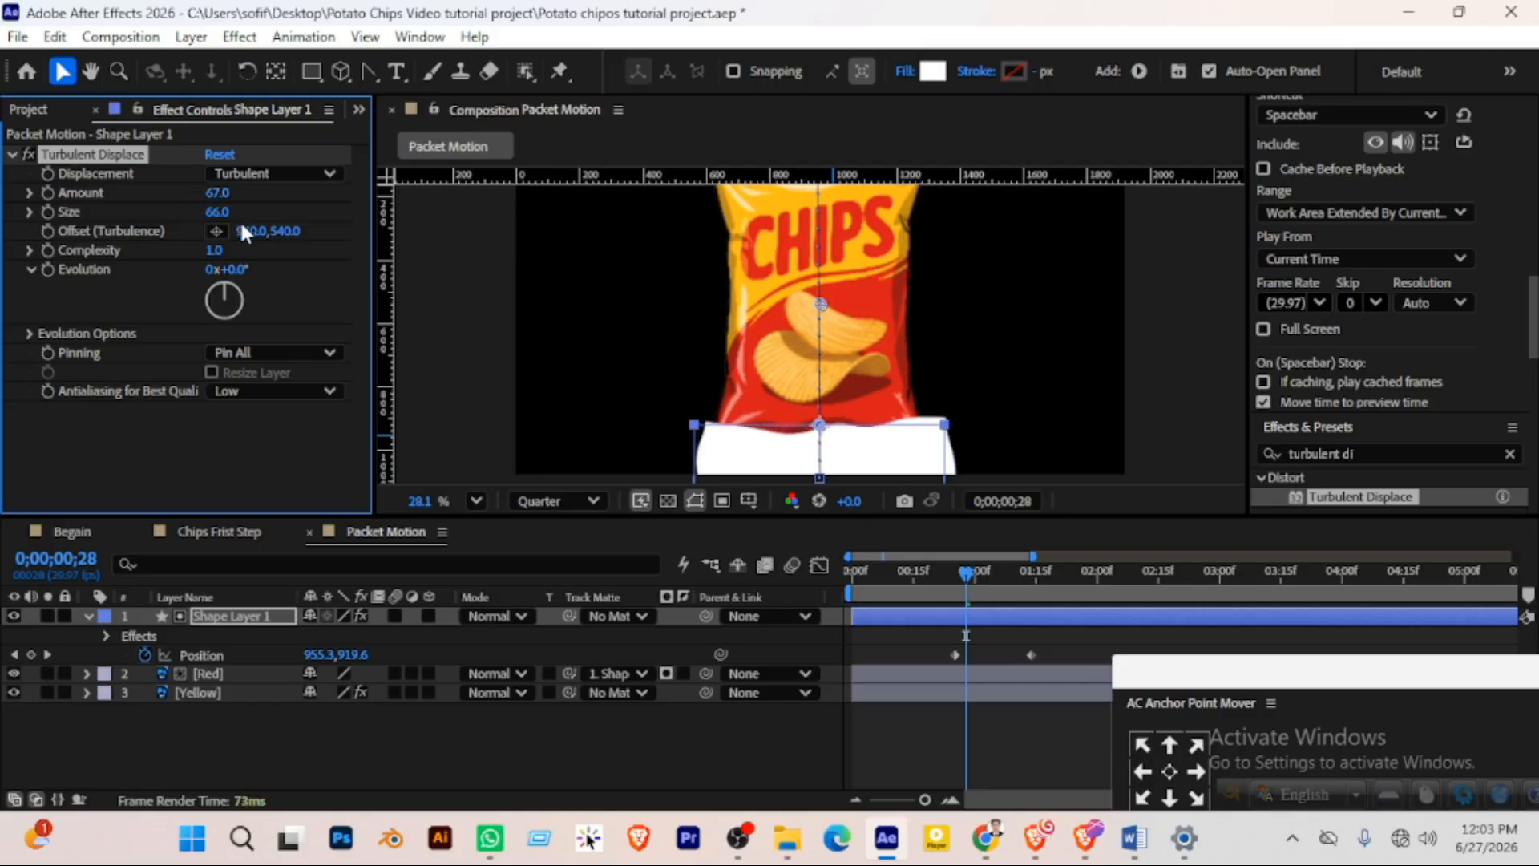
{"action": "left_click_drag", "start_coordinate": [209, 253], "coordinate": [383, 249]}
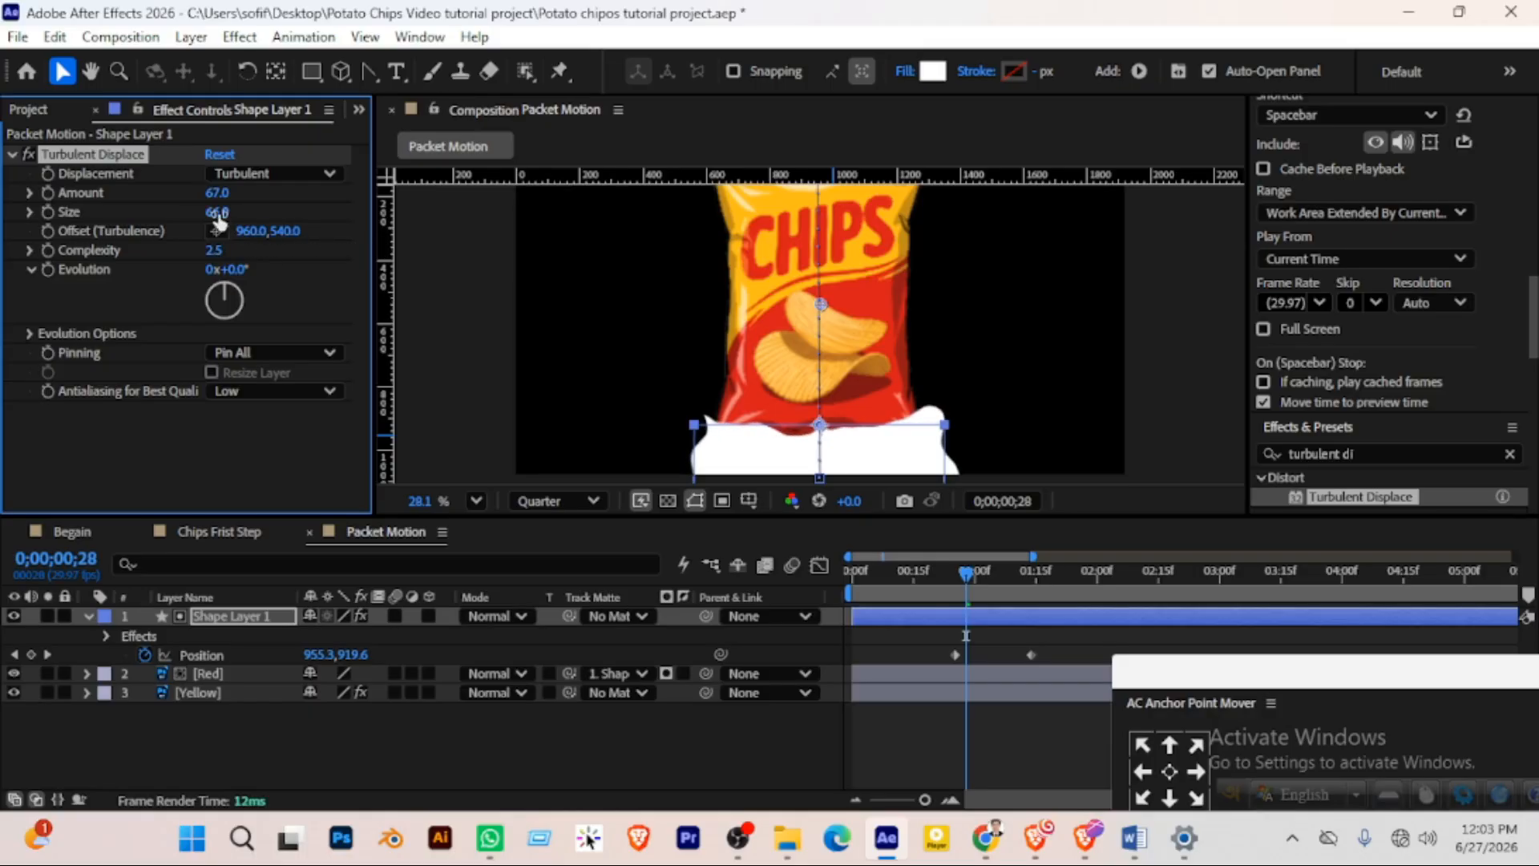
{"action": "left_click_drag", "start_coordinate": [216, 212], "coordinate": [182, 213]}
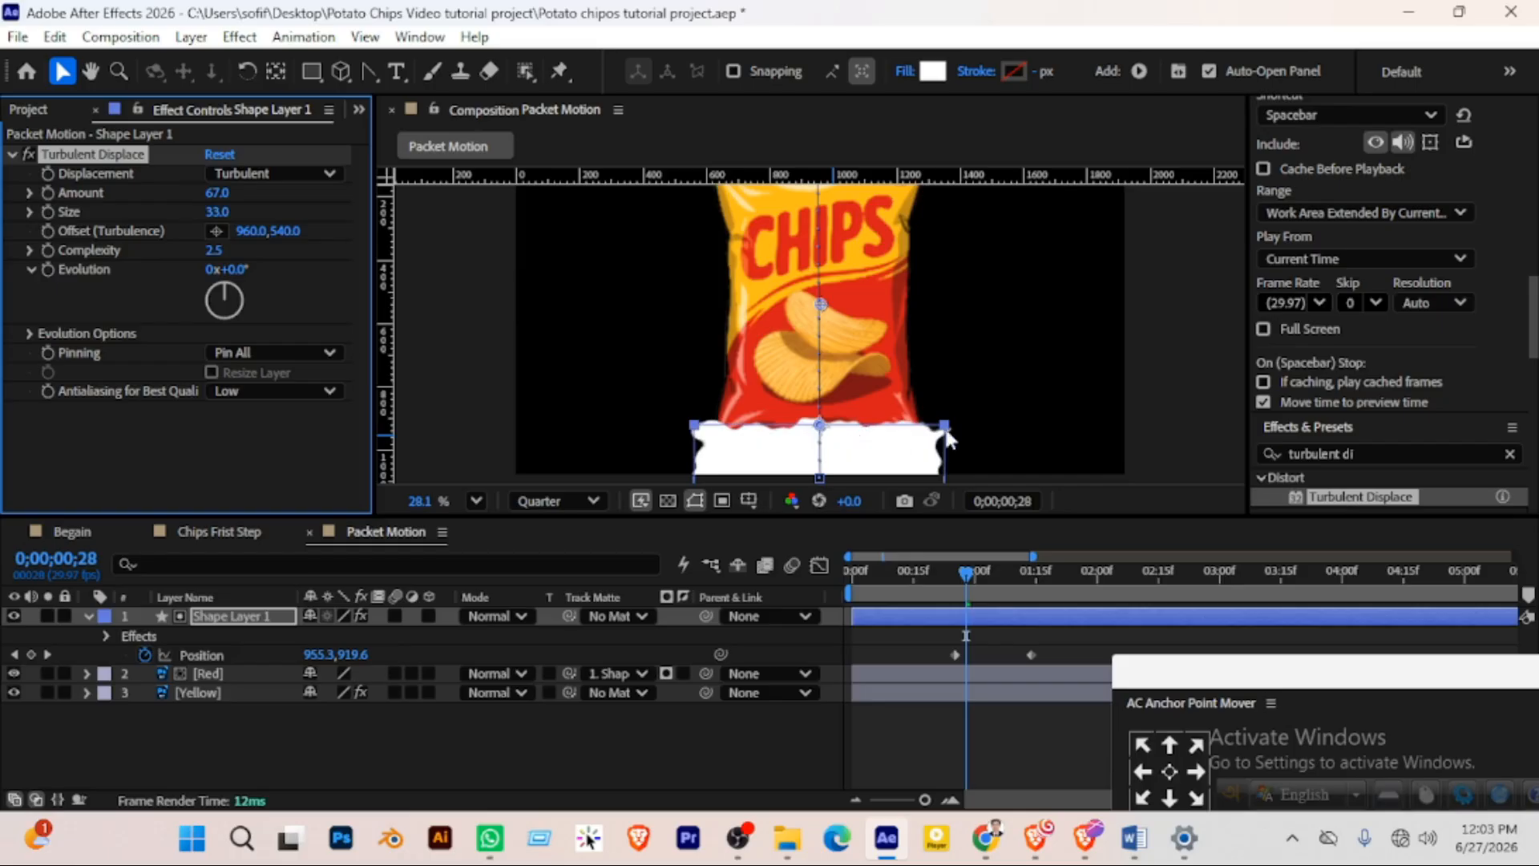
Hide Shape Layer 1 and scrub between about 0;00;00;21 and 0;00;01;03 to inspect the rough-edged matte reveal
{"action": "scroll", "coordinate": [991, 441], "scroll_direction": "down", "scroll_amount": 2}
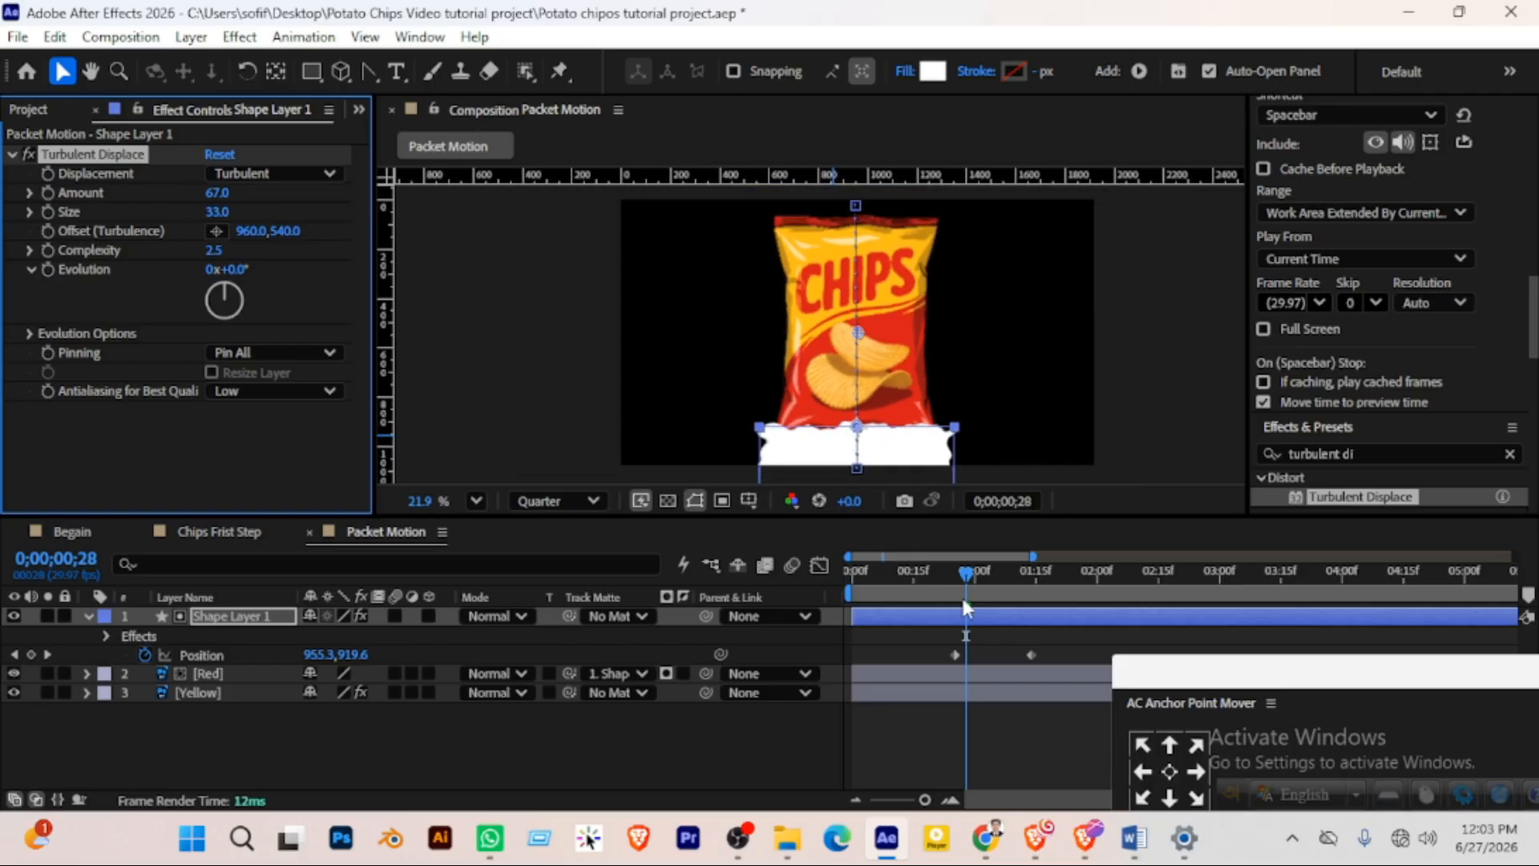
{"action": "mouse_move", "coordinate": [967, 571]}
{"action": "left_mouse_down"}
{"action": "mouse_move", "coordinate": [1012, 575]}
{"action": "mouse_move", "coordinate": [945, 575]}
{"action": "mouse_move", "coordinate": [991, 586]}
{"action": "left_mouse_up"}
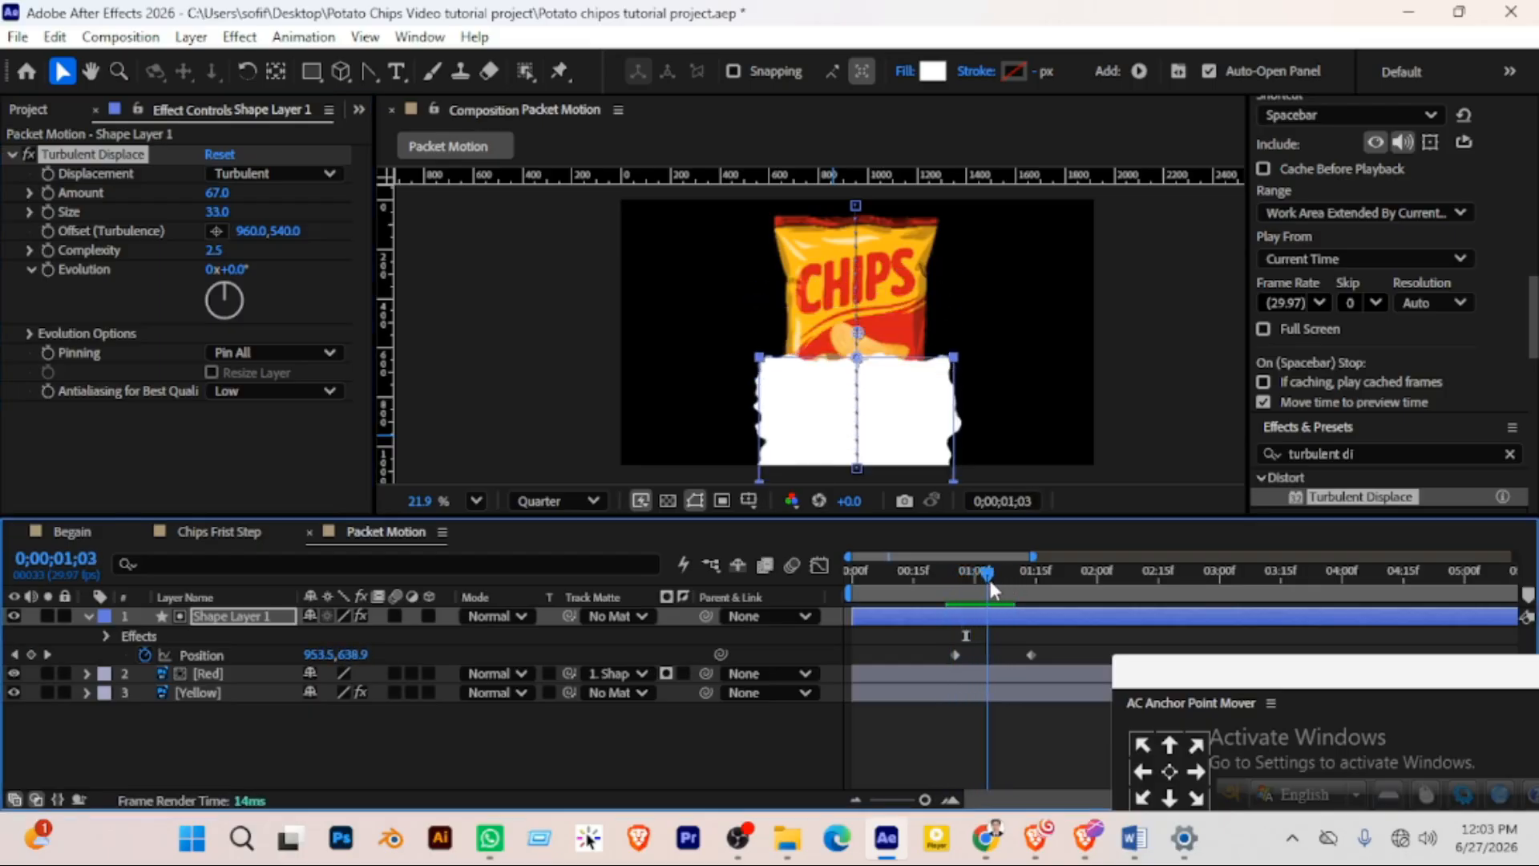
{"action": "left_click", "coordinate": [14, 616]}
{"action": "scroll", "coordinate": [902, 384], "scroll_direction": "up", "scroll_amount": 2}
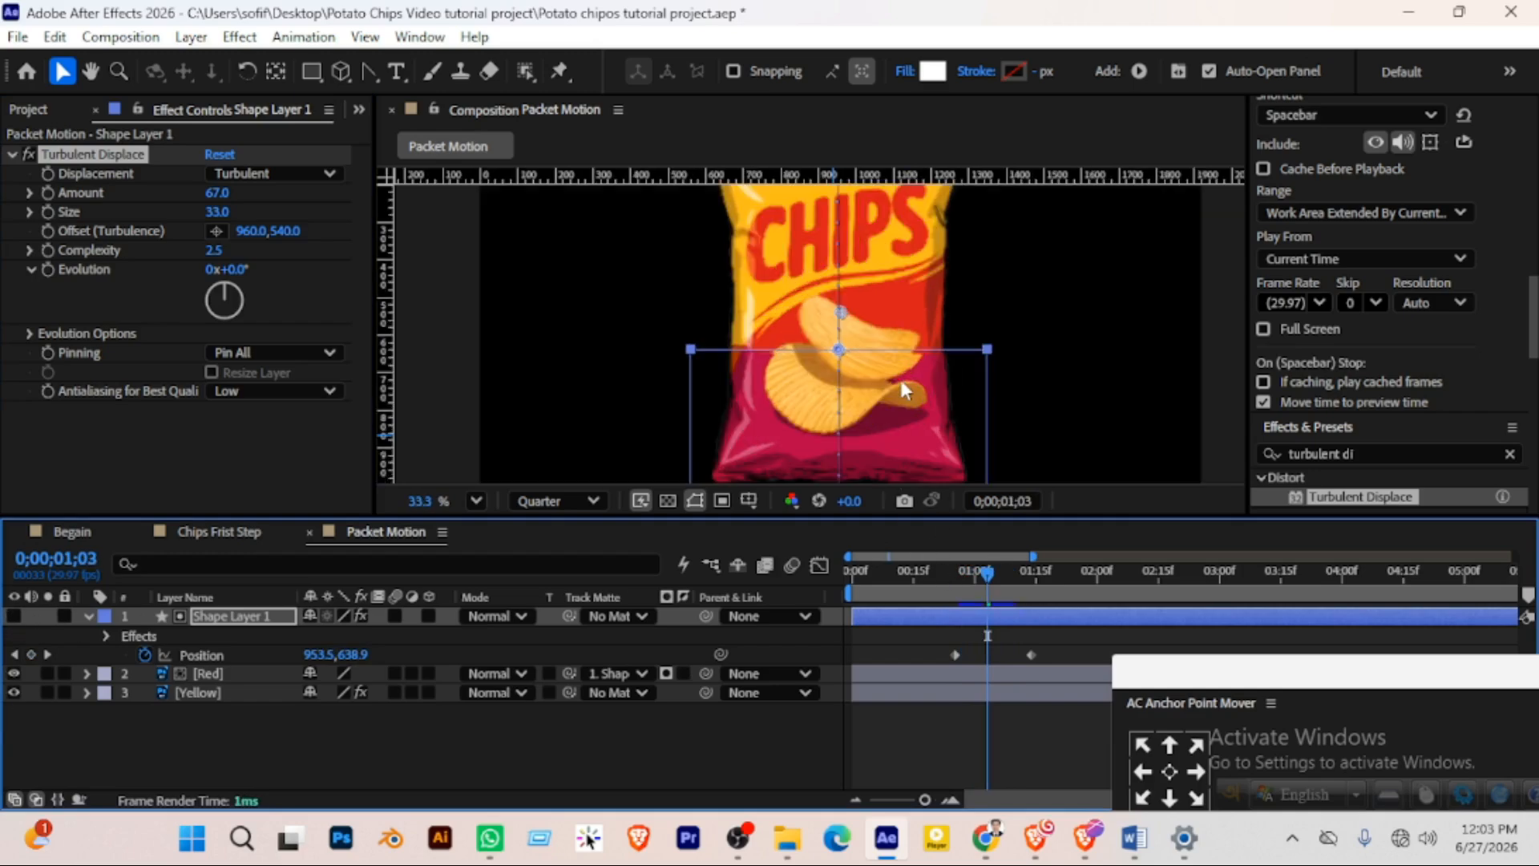
{"action": "left_click_drag", "start_coordinate": [993, 571], "coordinate": [943, 561]}
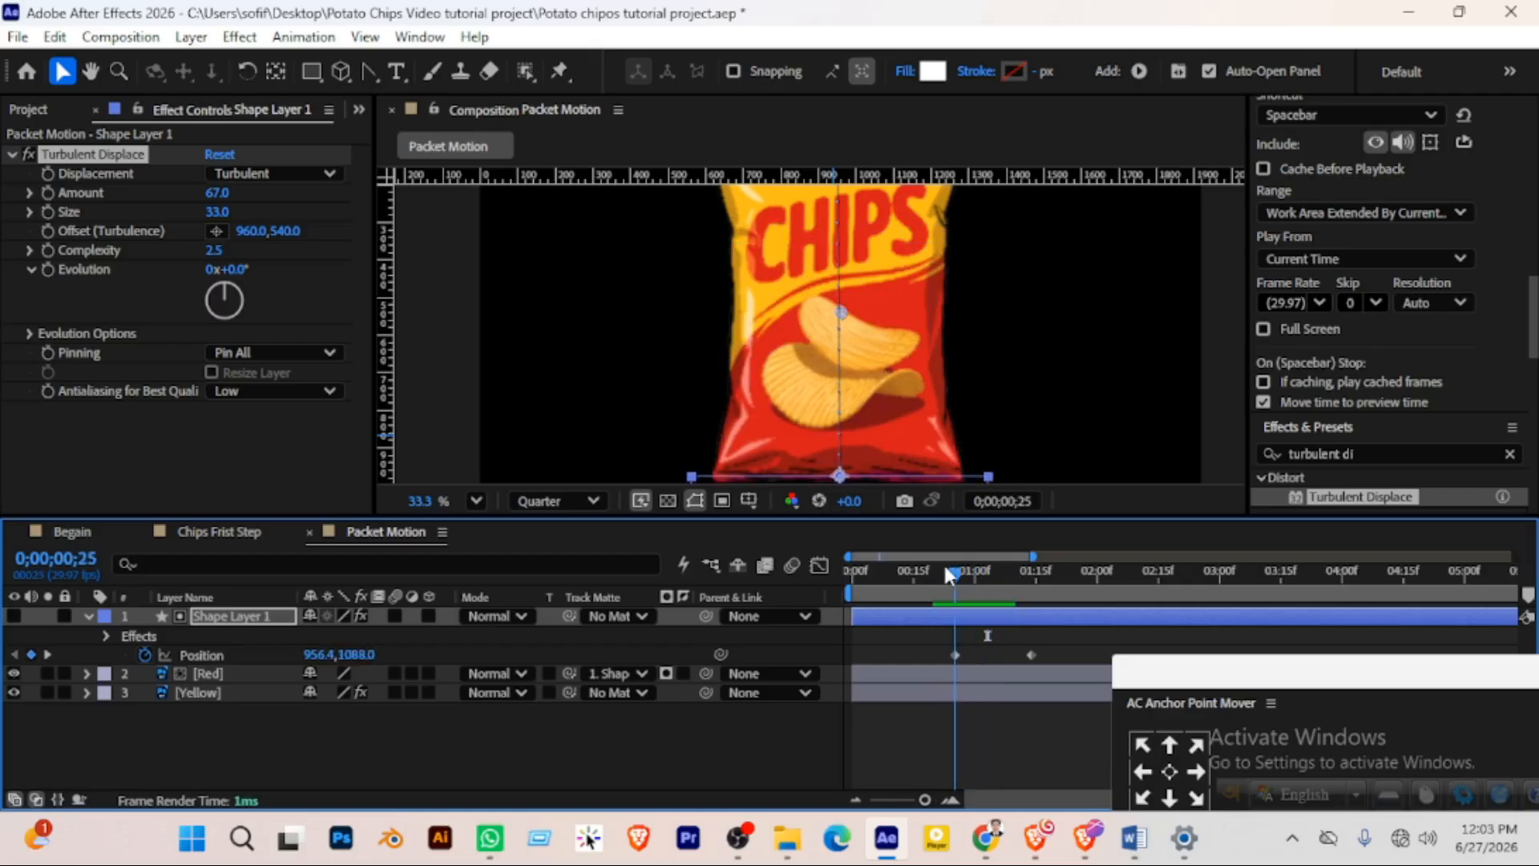
{"action": "left_click", "coordinate": [430, 744]}
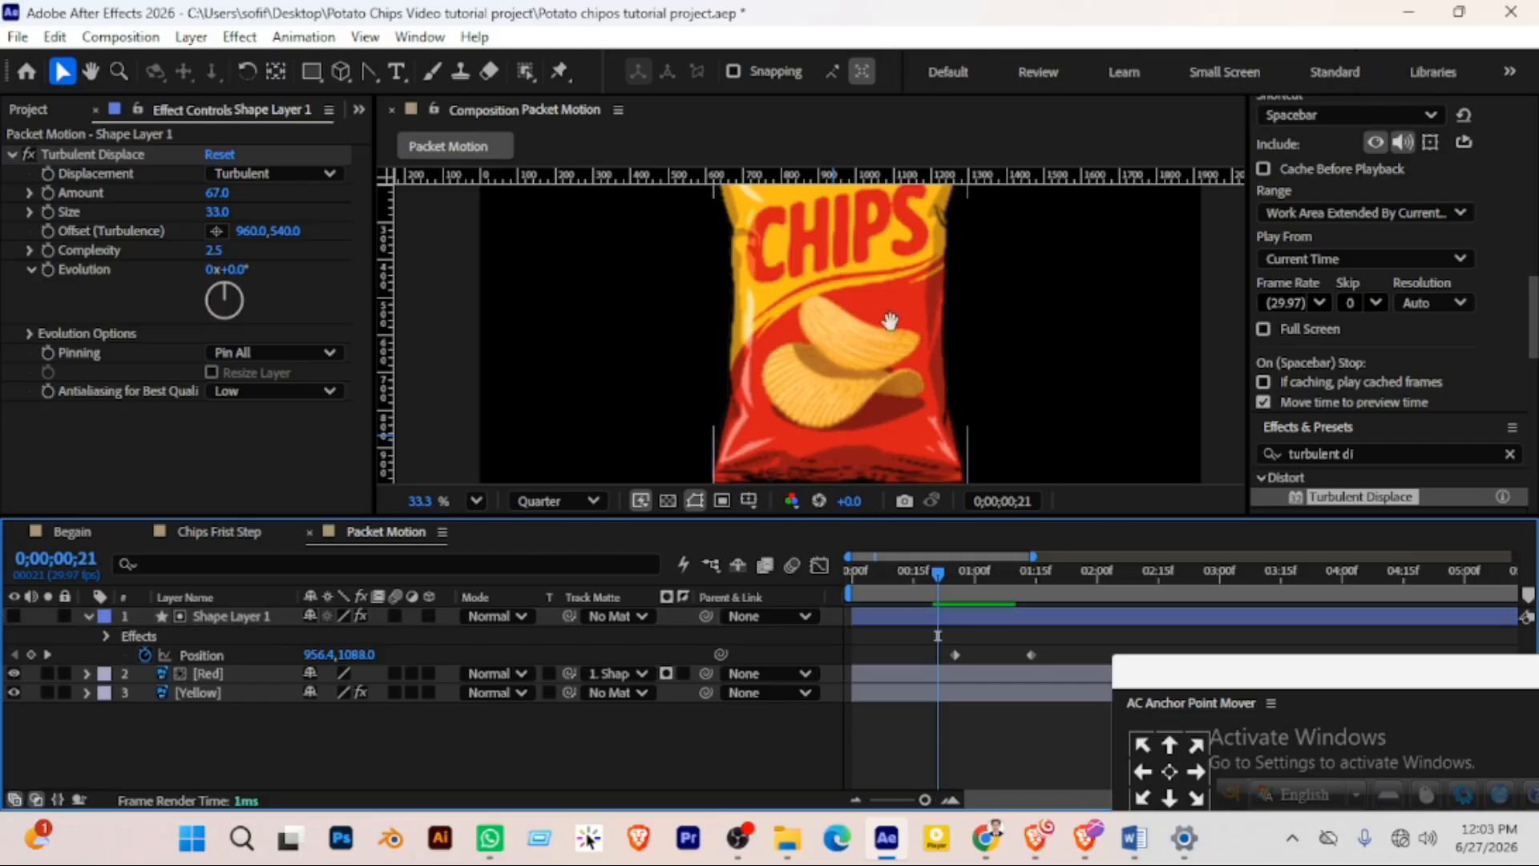
{"action": "left_click", "coordinate": [865, 334]}
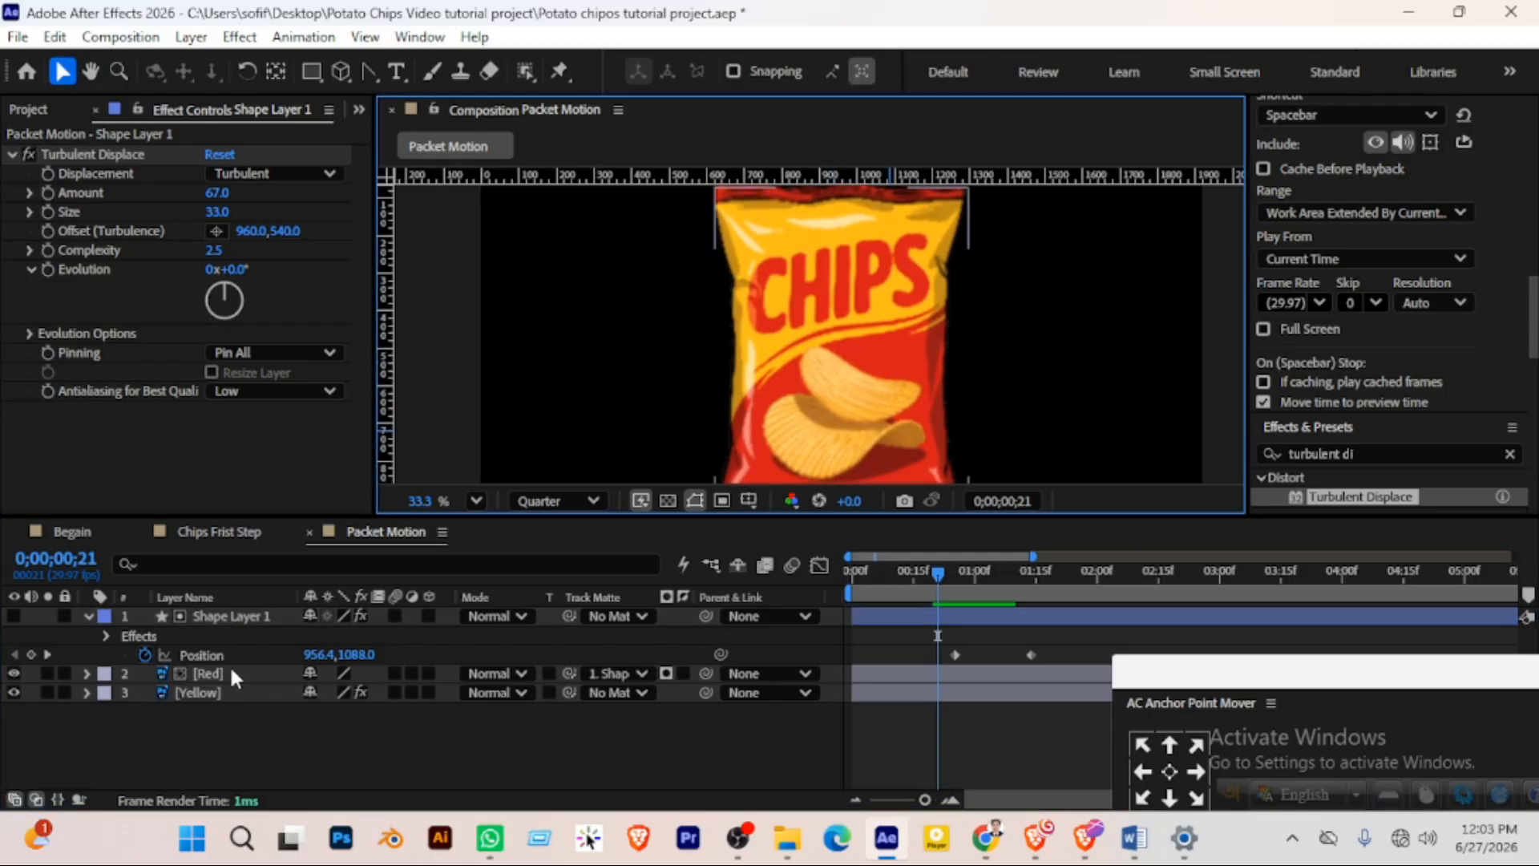
{"action": "scroll", "coordinate": [859, 451], "scroll_direction": "down", "scroll_amount": 1}
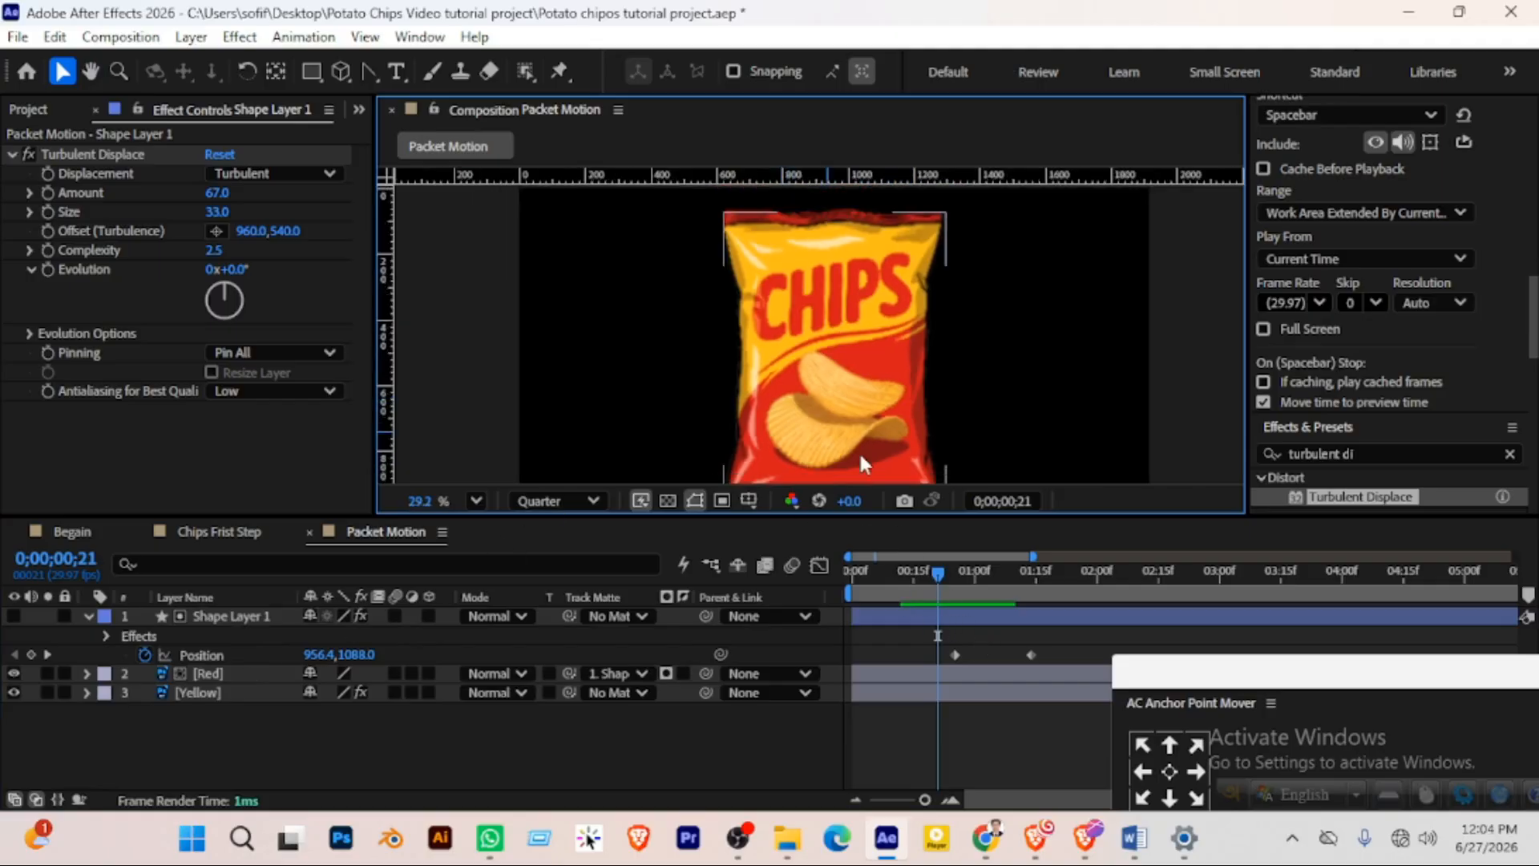
{"action": "left_click", "coordinate": [948, 572]}
{"action": "left_click_drag", "start_coordinate": [955, 573], "coordinate": [983, 571]}
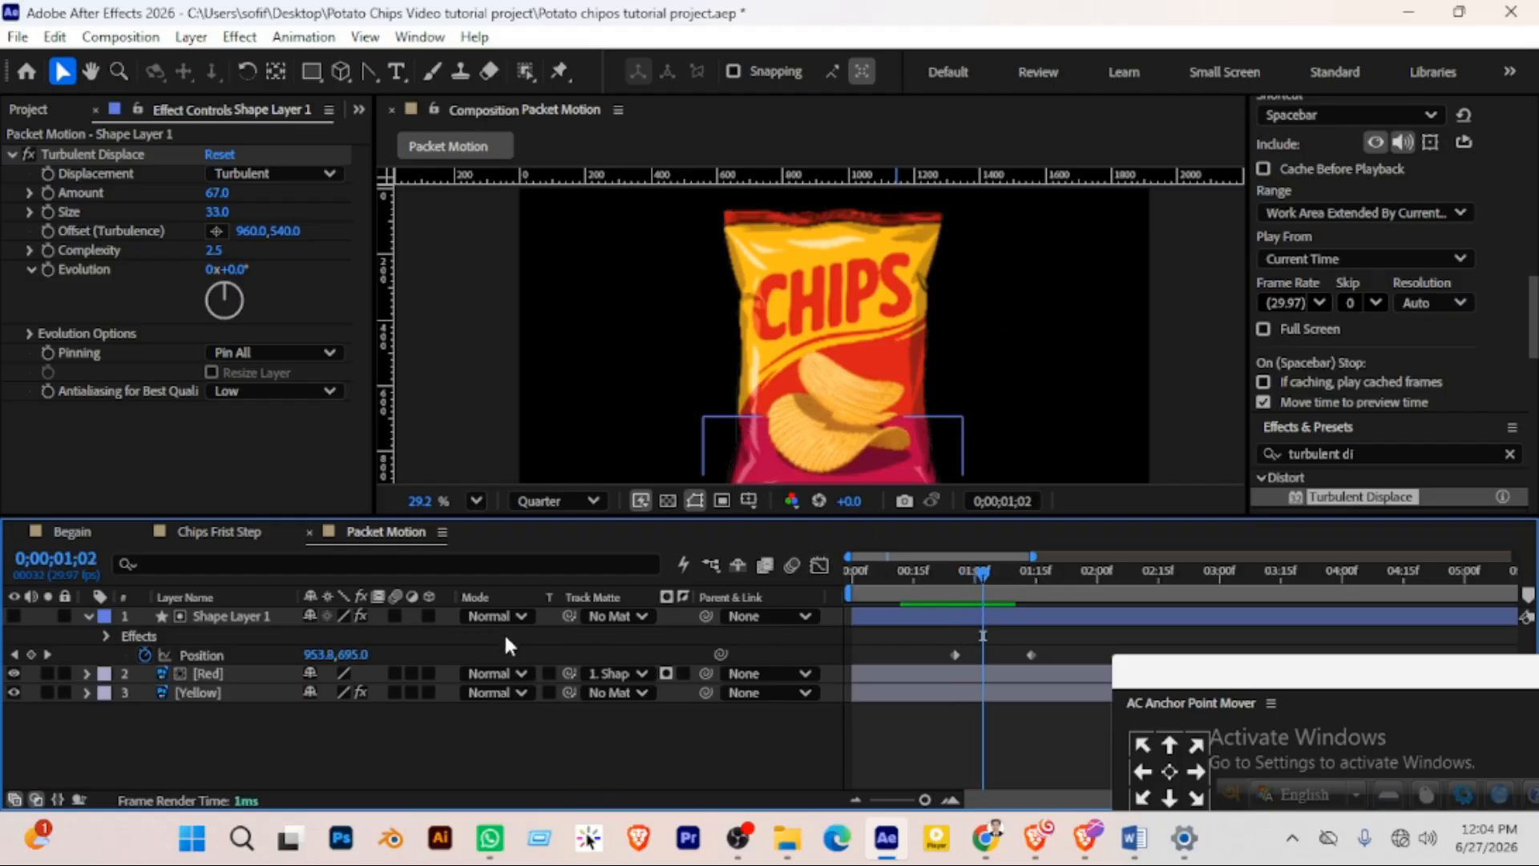
{"action": "left_click", "coordinate": [205, 615]}
{"action": "left_click", "coordinate": [350, 748]}
{"action": "left_click", "coordinate": [208, 619]}
{"action": "left_click", "coordinate": [263, 750]}
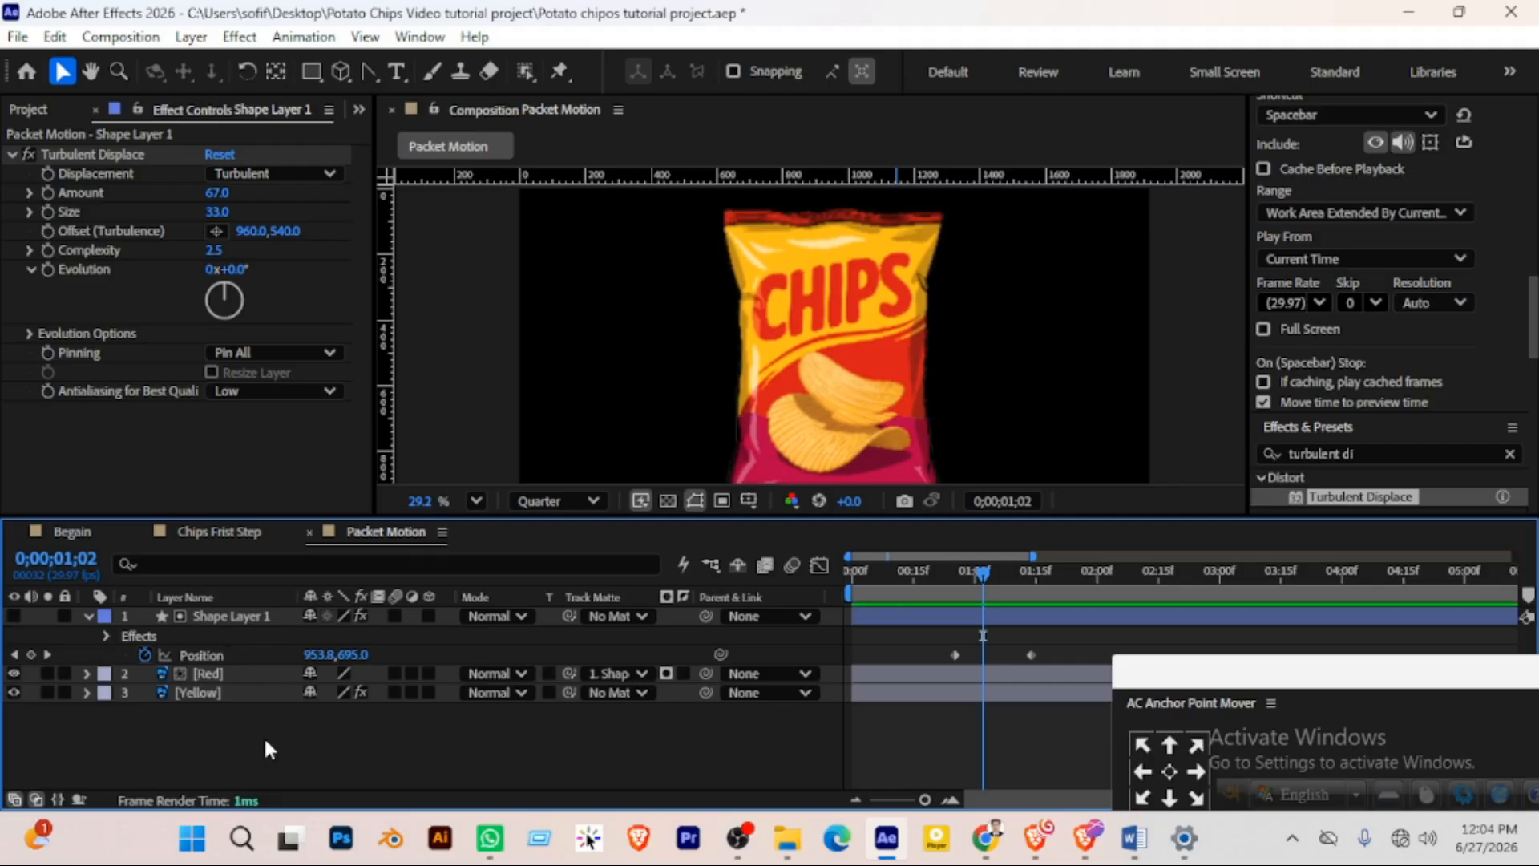
Create a new 1920 × 1080 px solid layer in black (000000) in the Packet Motion composition
{"action": "right_click", "coordinate": [265, 740]}
{"action": "mouse_move", "coordinate": [361, 457]}
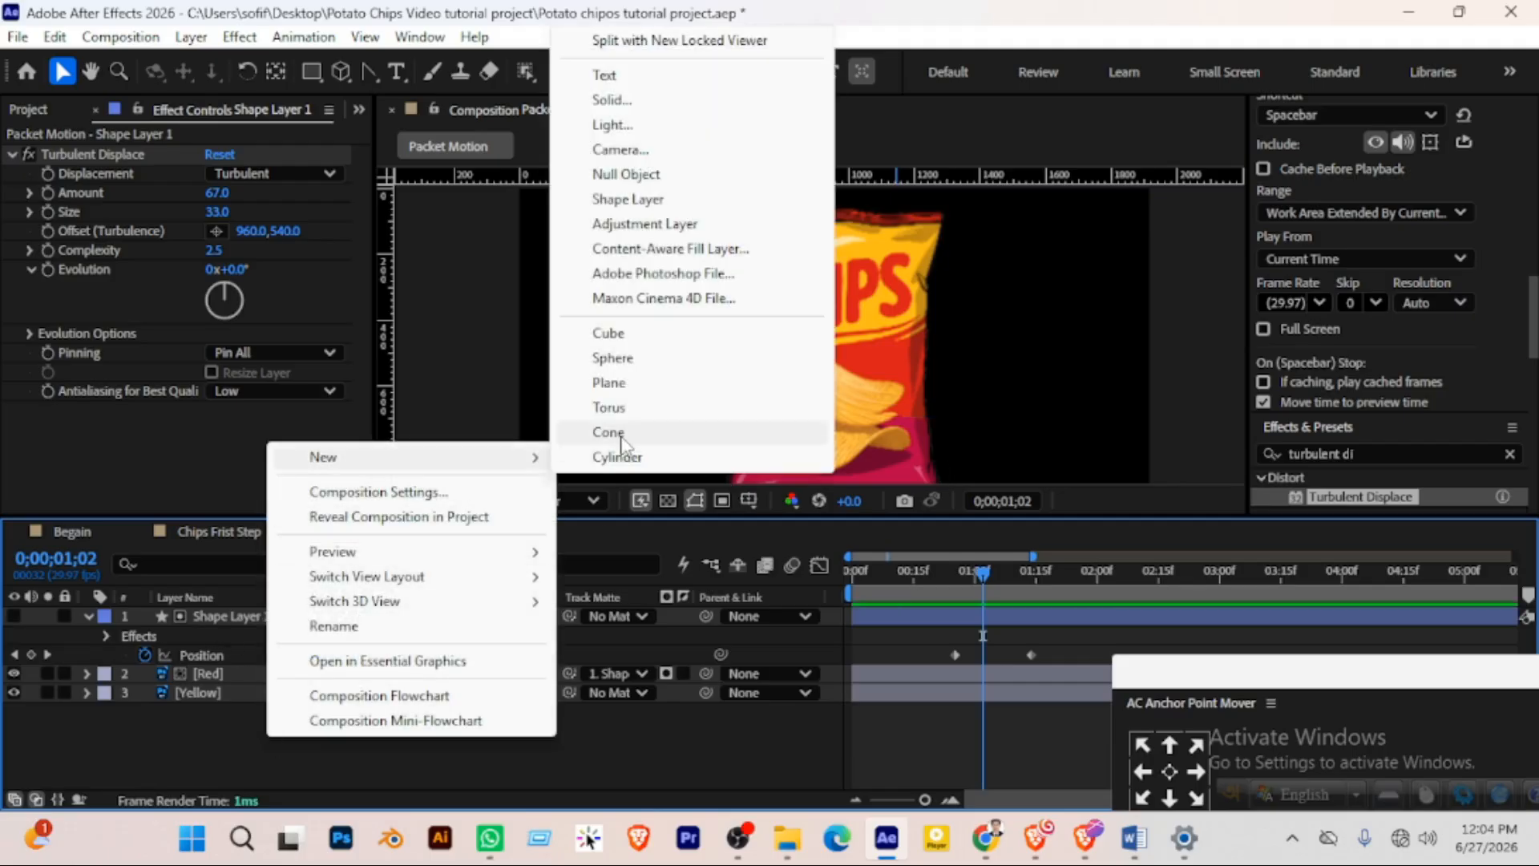
{"action": "left_click", "coordinate": [648, 102]}
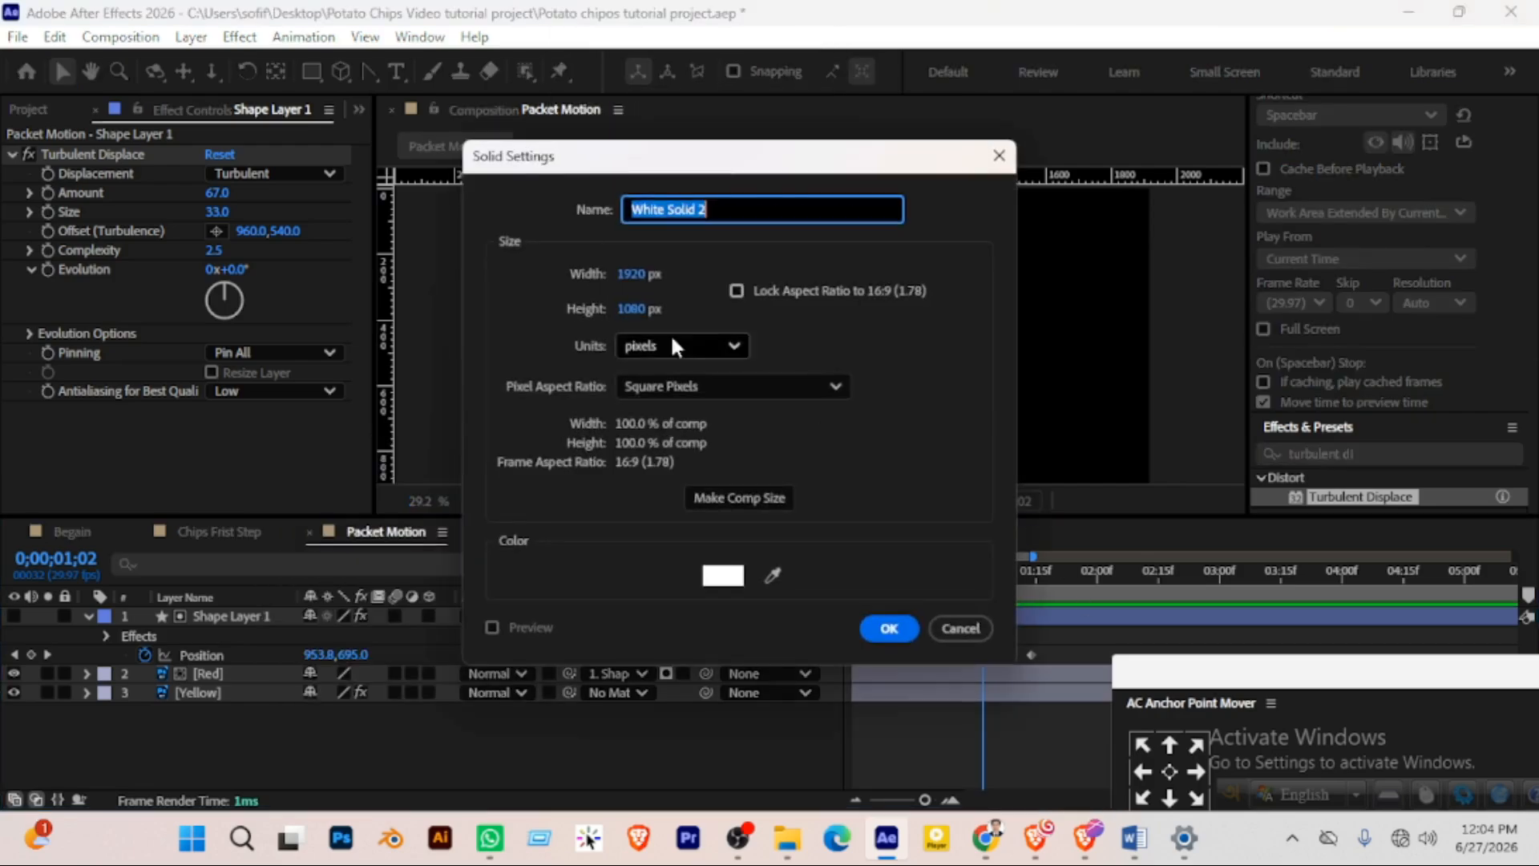
{"action": "left_click", "coordinate": [723, 576]}
{"action": "left_click_drag", "start_coordinate": [675, 494], "coordinate": [583, 579]}
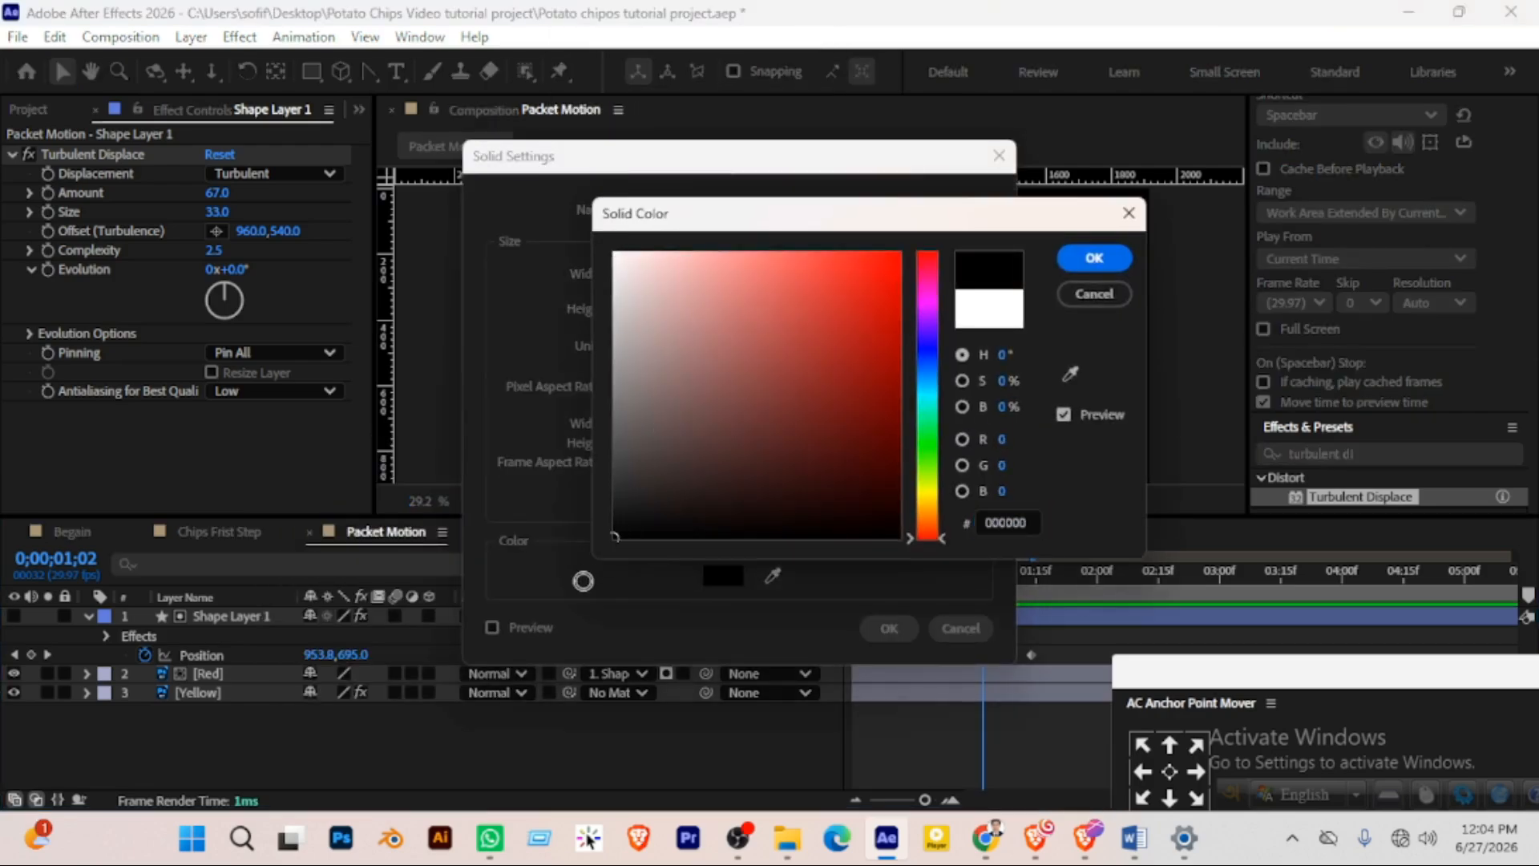
{"action": "left_click", "coordinate": [1095, 258]}
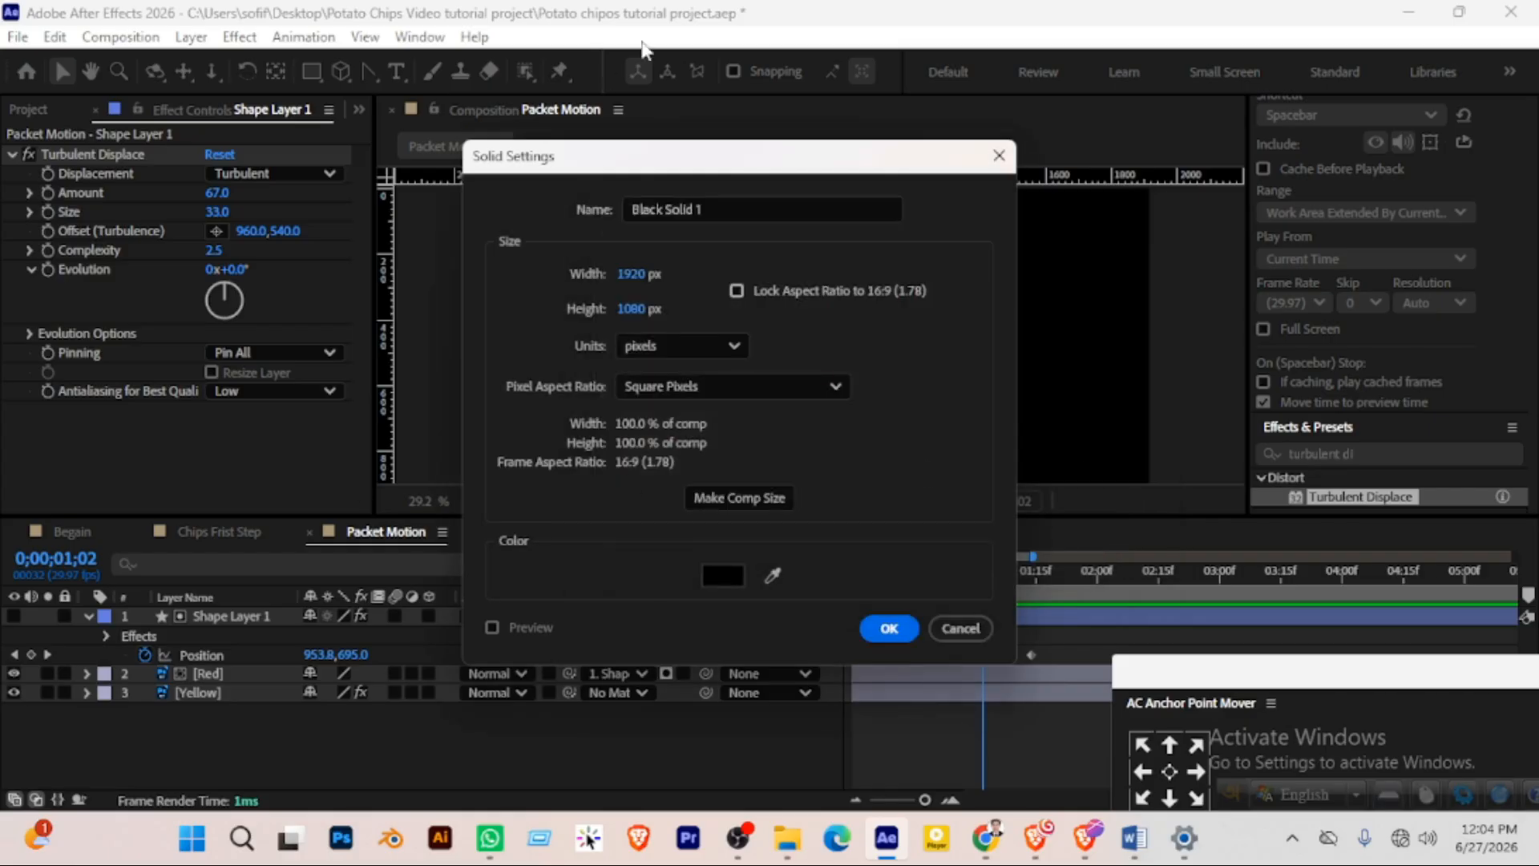
{"action": "left_click", "coordinate": [888, 627]}
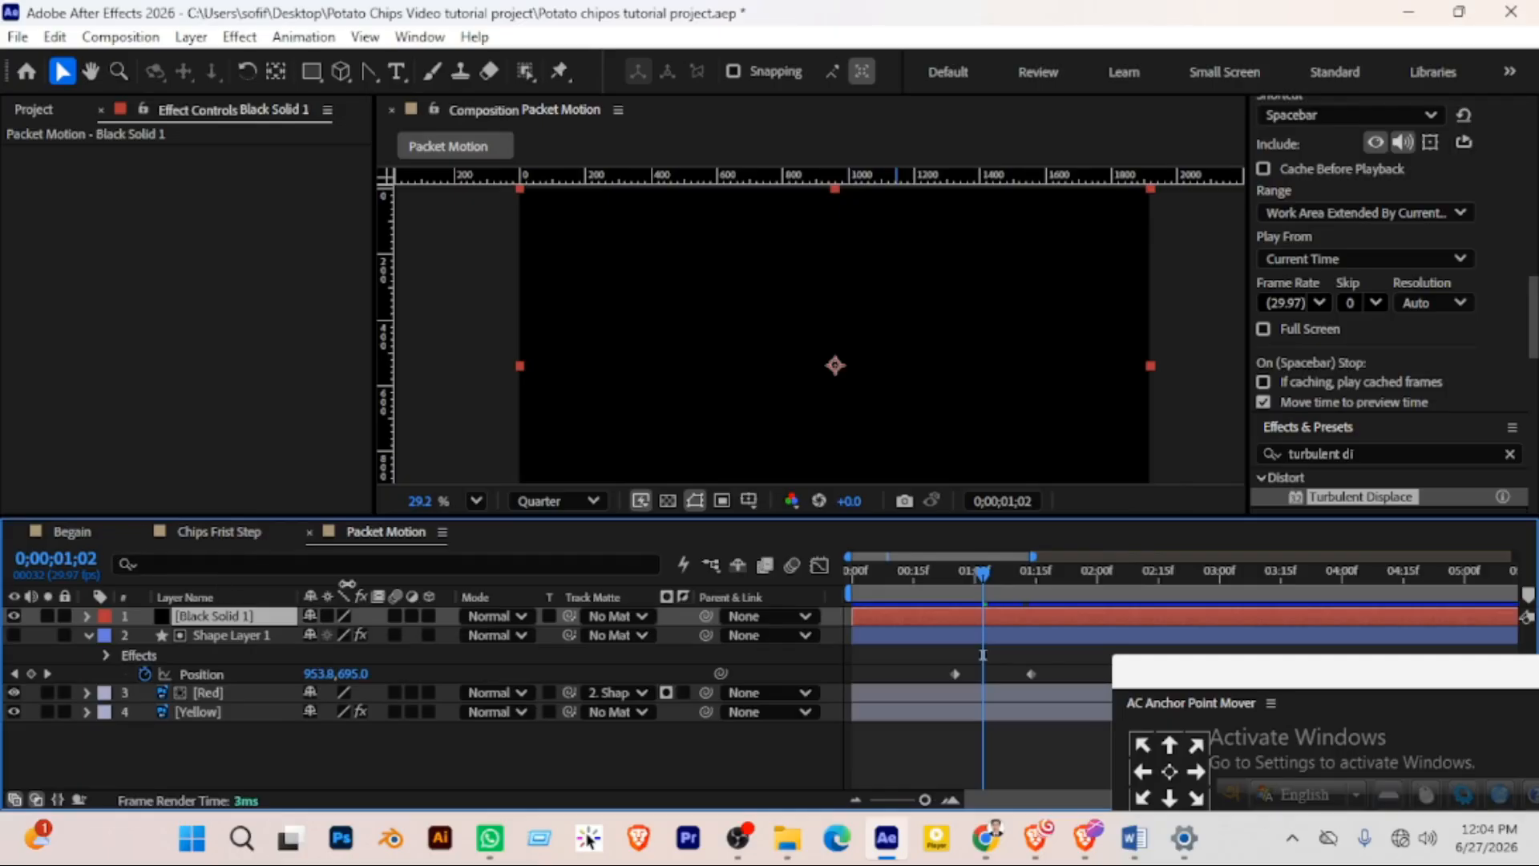
Find the Saber effect and apply it to the black solid layer
{"action": "scroll", "coordinate": [1511, 351], "scroll_direction": "down", "scroll_amount": 5}
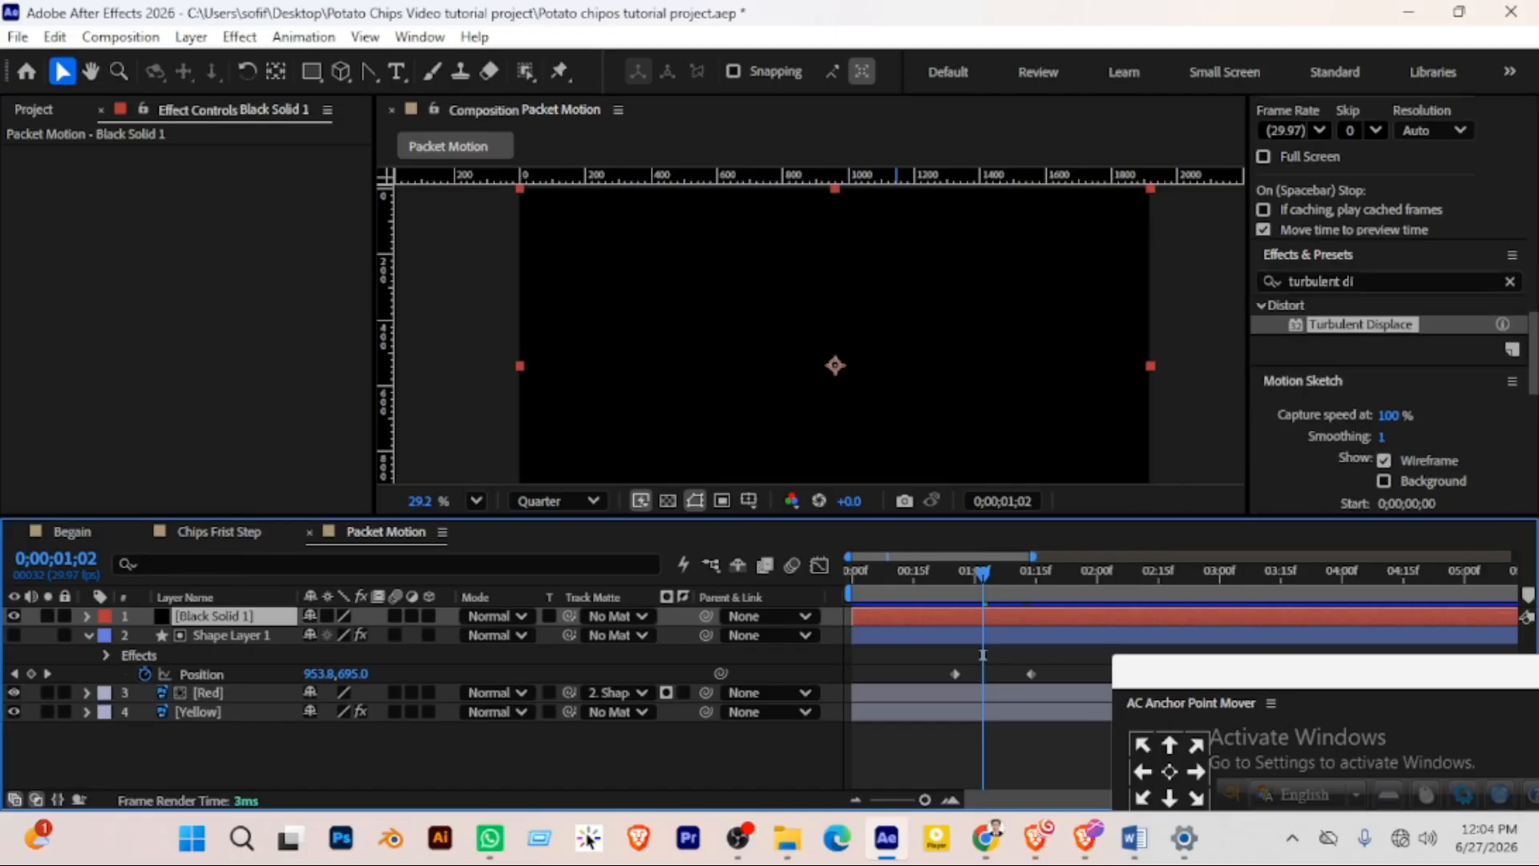
{"action": "left_click", "coordinate": [1373, 224]}
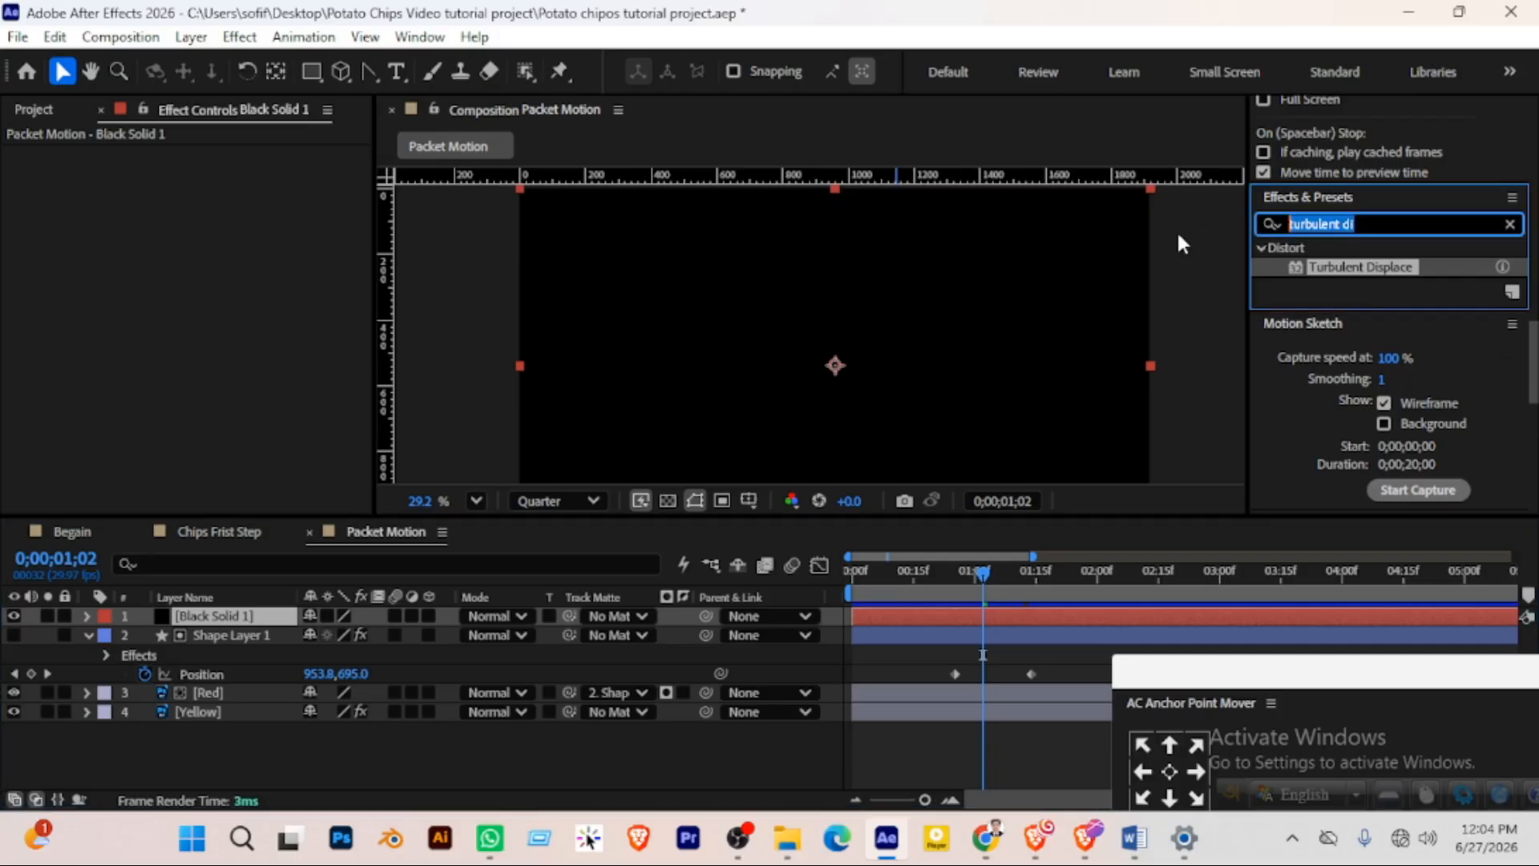
{"action": "type", "text": "saber"}
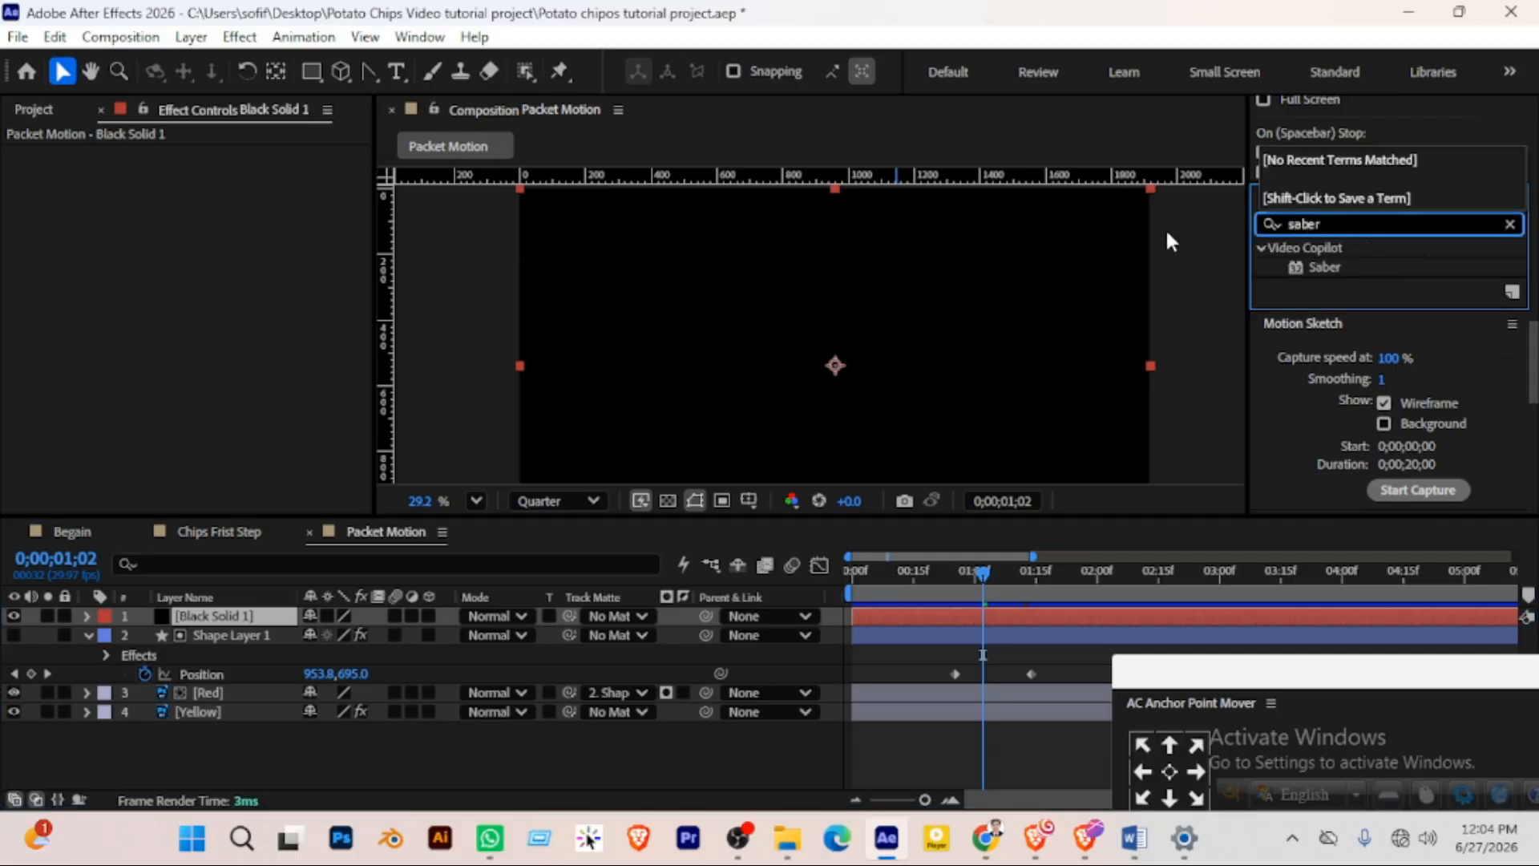
{"action": "left_click_drag", "start_coordinate": [1323, 267], "coordinate": [237, 614]}
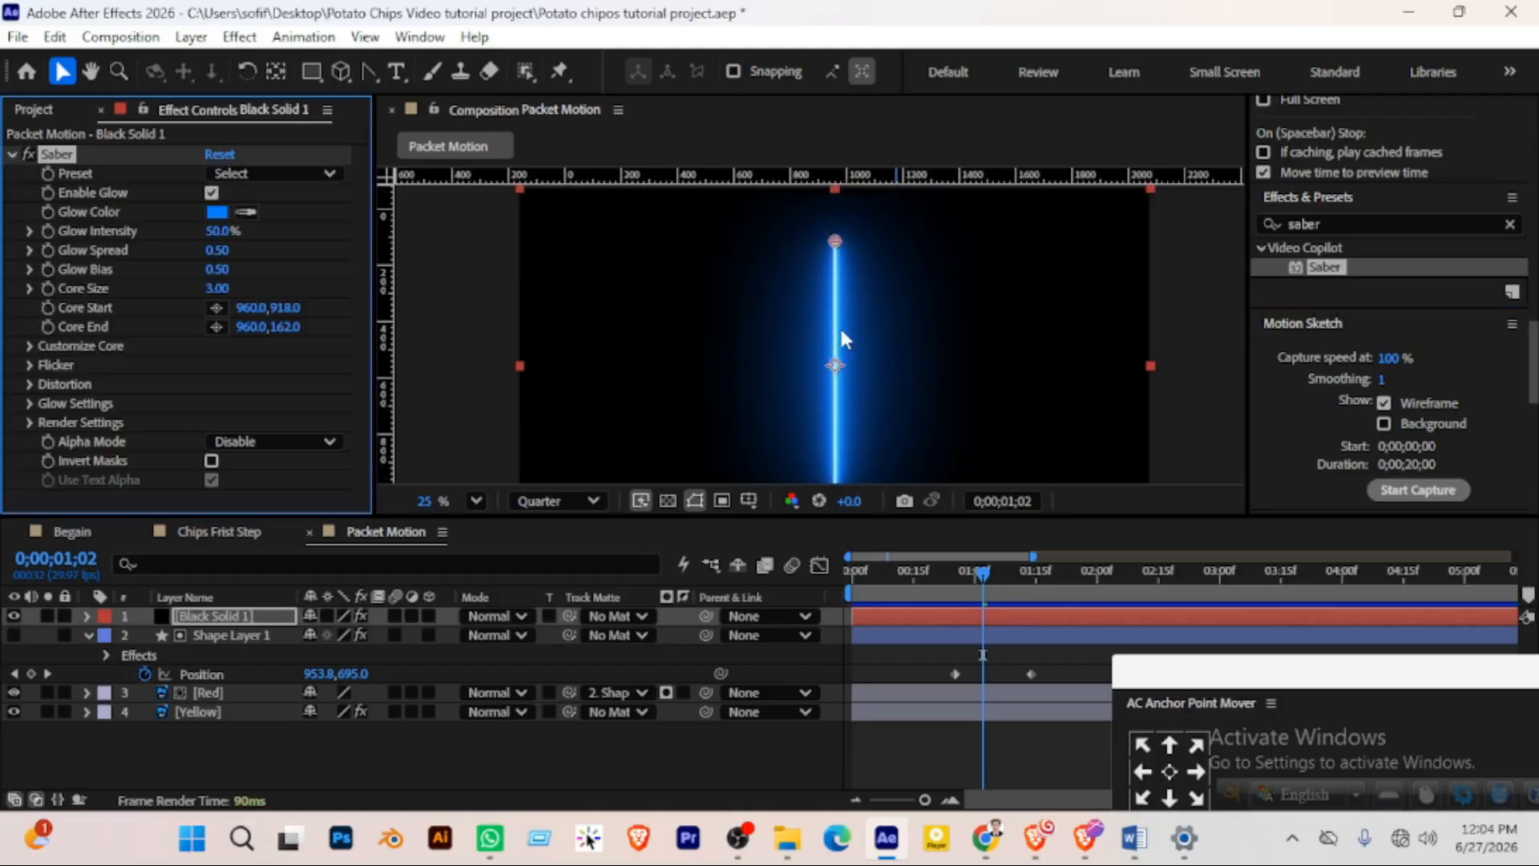
{"action": "scroll", "coordinate": [834, 333], "scroll_direction": "down", "scroll_amount": 1}
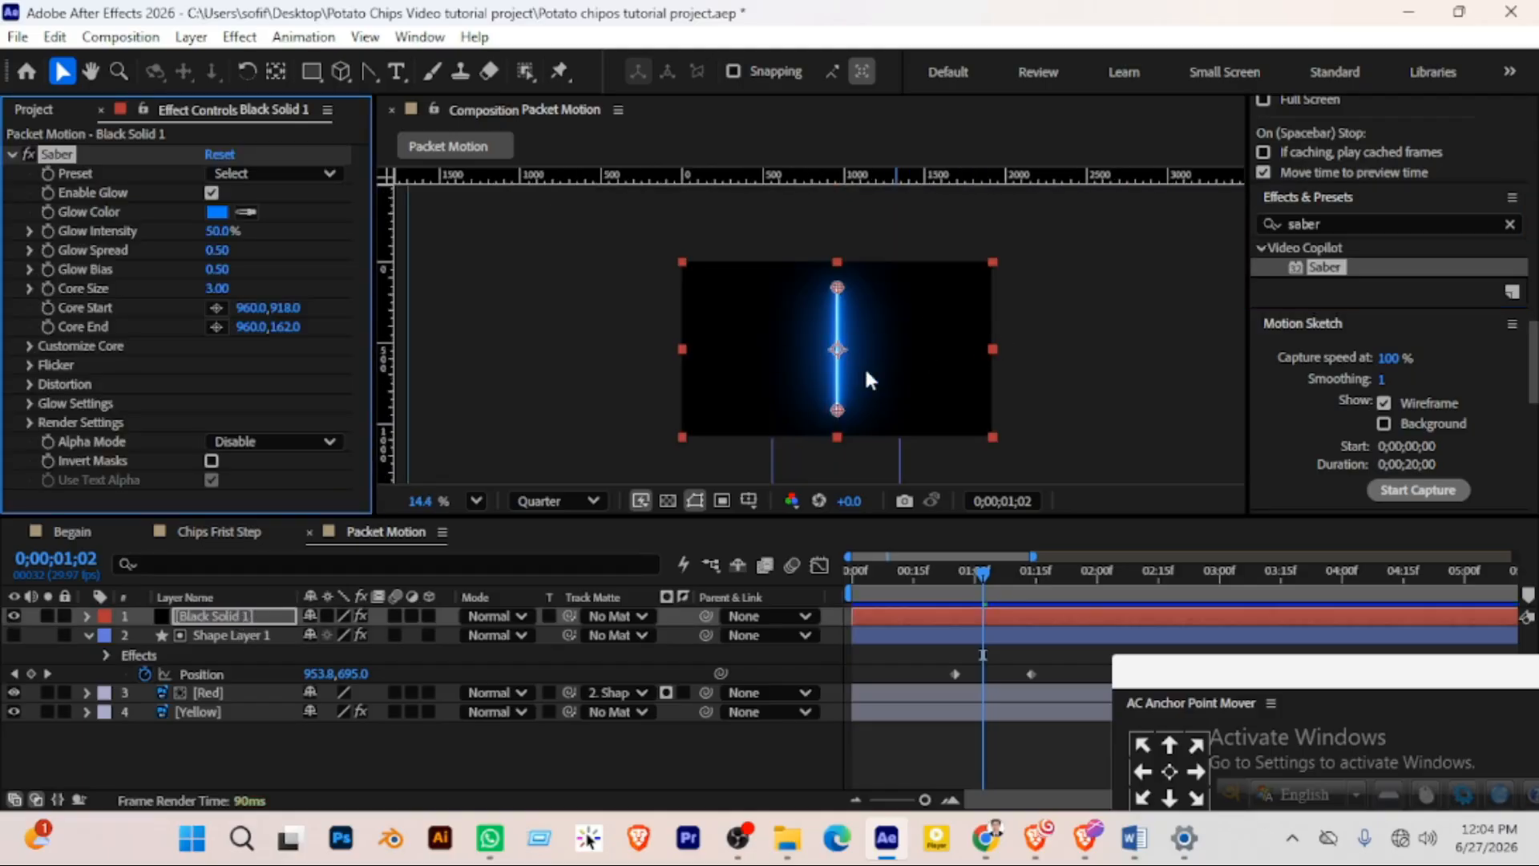
Hide Black Solid 1, show Shape Layer 1 and disable its Turbulent Displace effect to expose the rectangle's straight top edge
{"action": "left_click", "coordinate": [13, 616]}
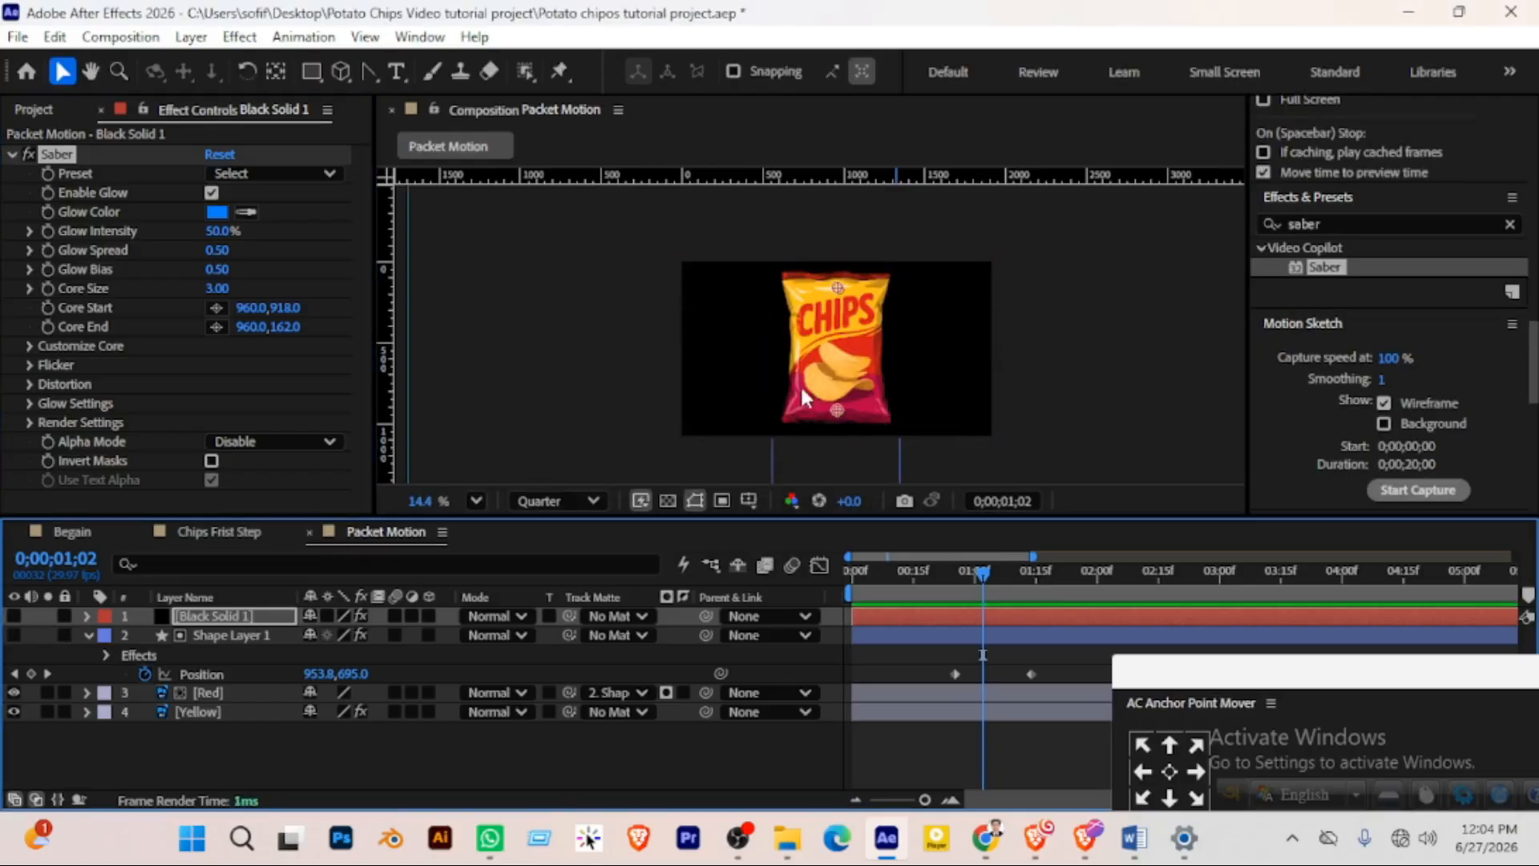
{"action": "left_click", "coordinate": [13, 635]}
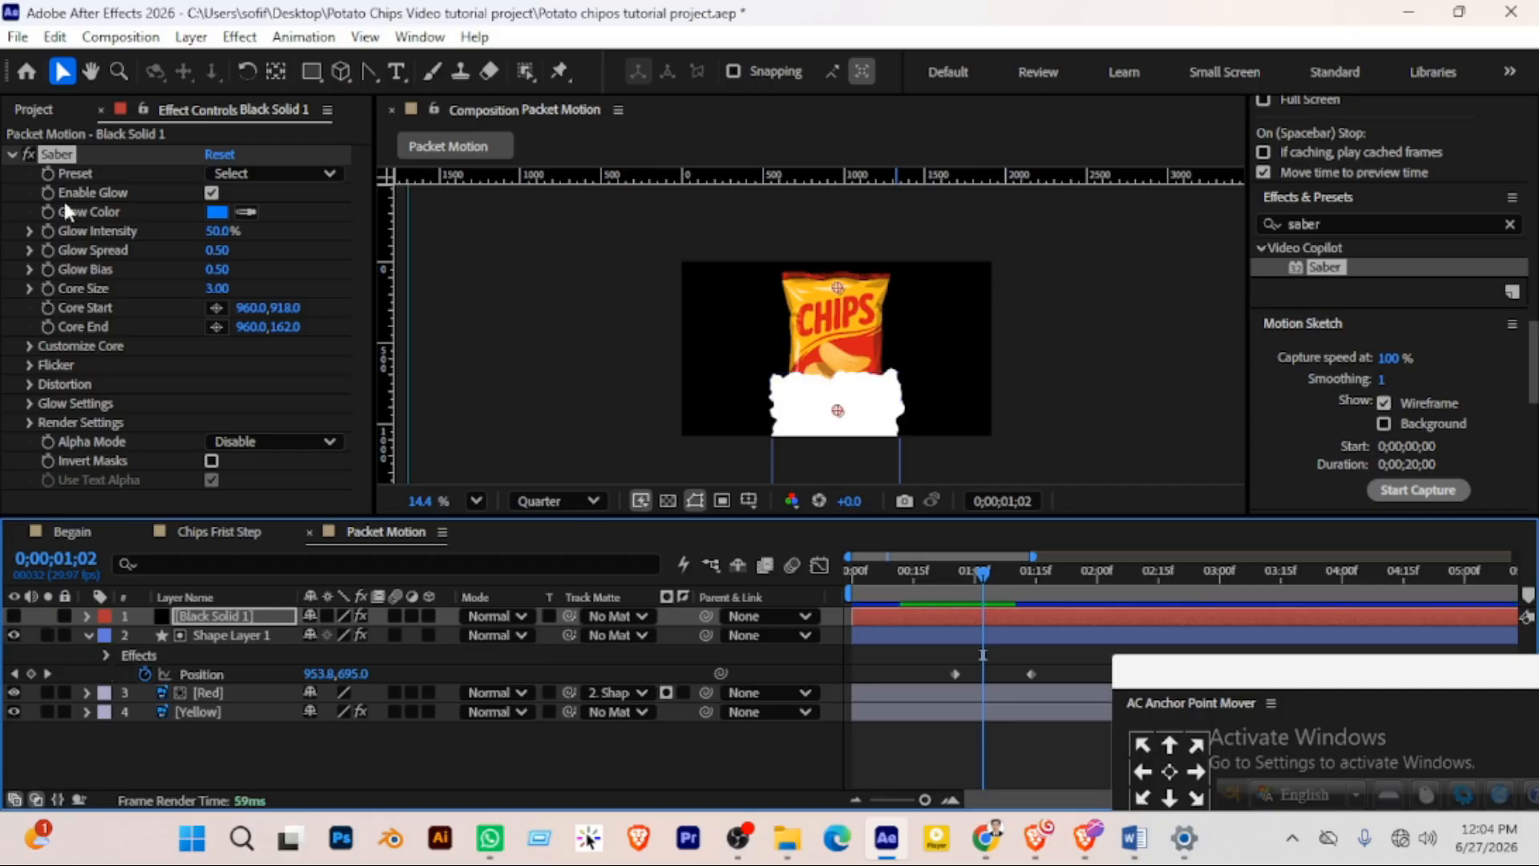
{"action": "left_click", "coordinate": [201, 675]}
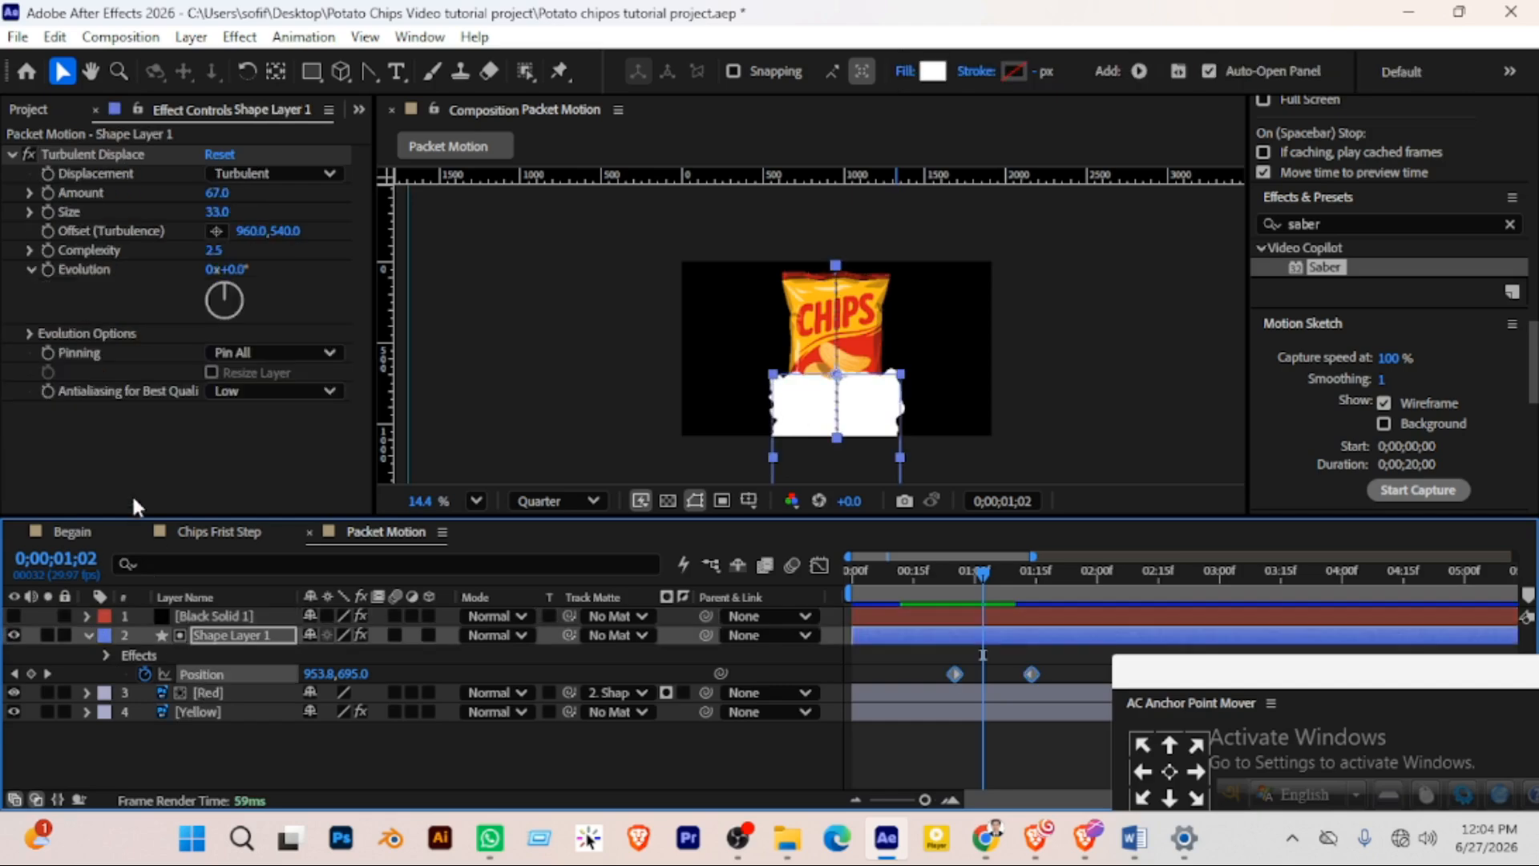
{"action": "left_click", "coordinate": [26, 151]}
{"action": "scroll", "coordinate": [858, 391], "scroll_direction": "up", "scroll_amount": 3}
{"action": "scroll", "coordinate": [857, 392], "scroll_direction": "up", "scroll_amount": 1}
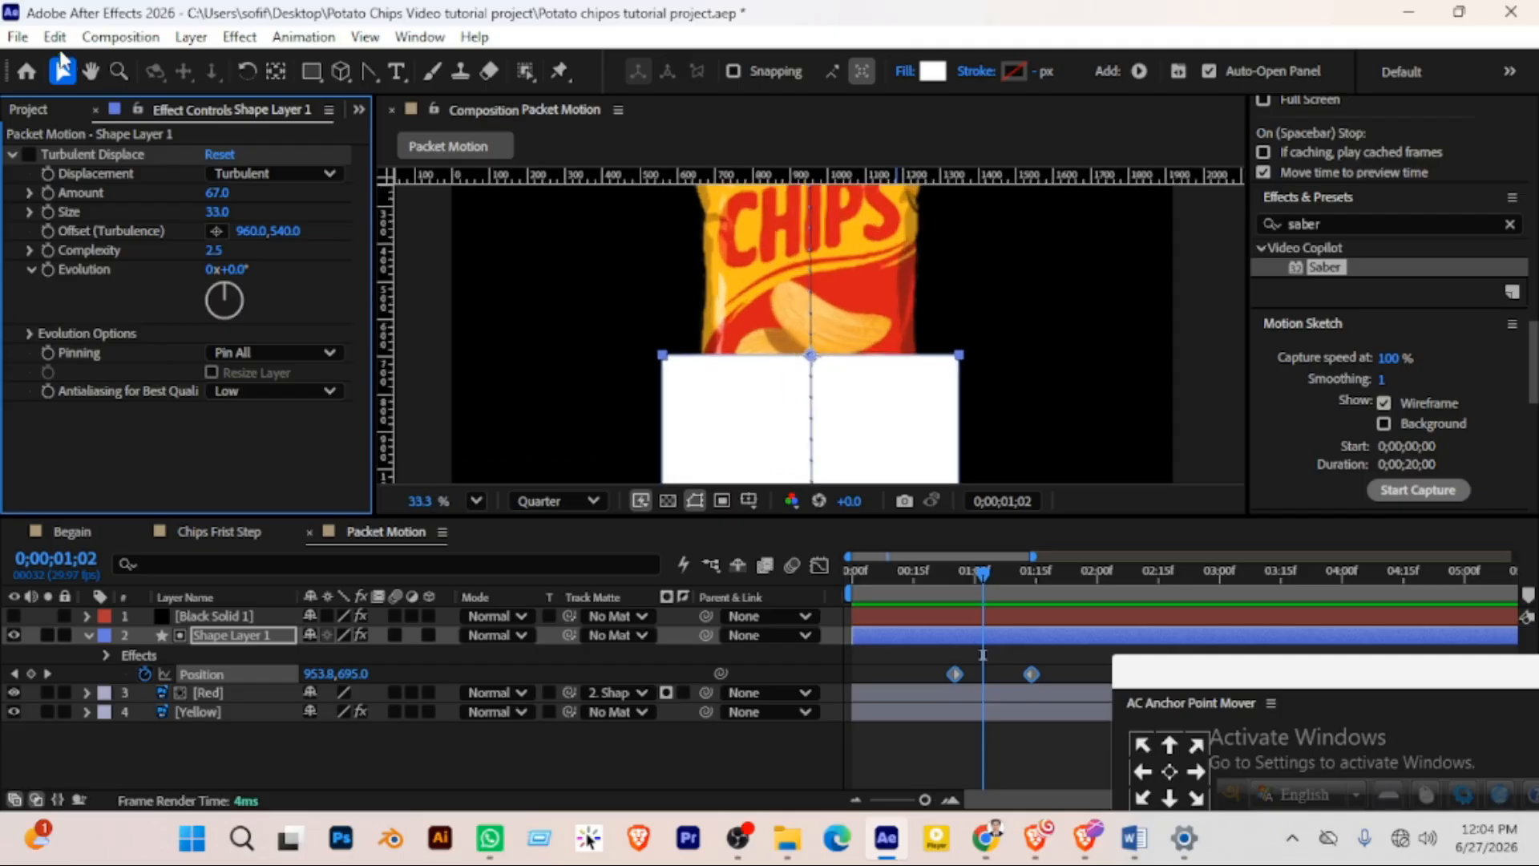
{"action": "left_click", "coordinate": [210, 784]}
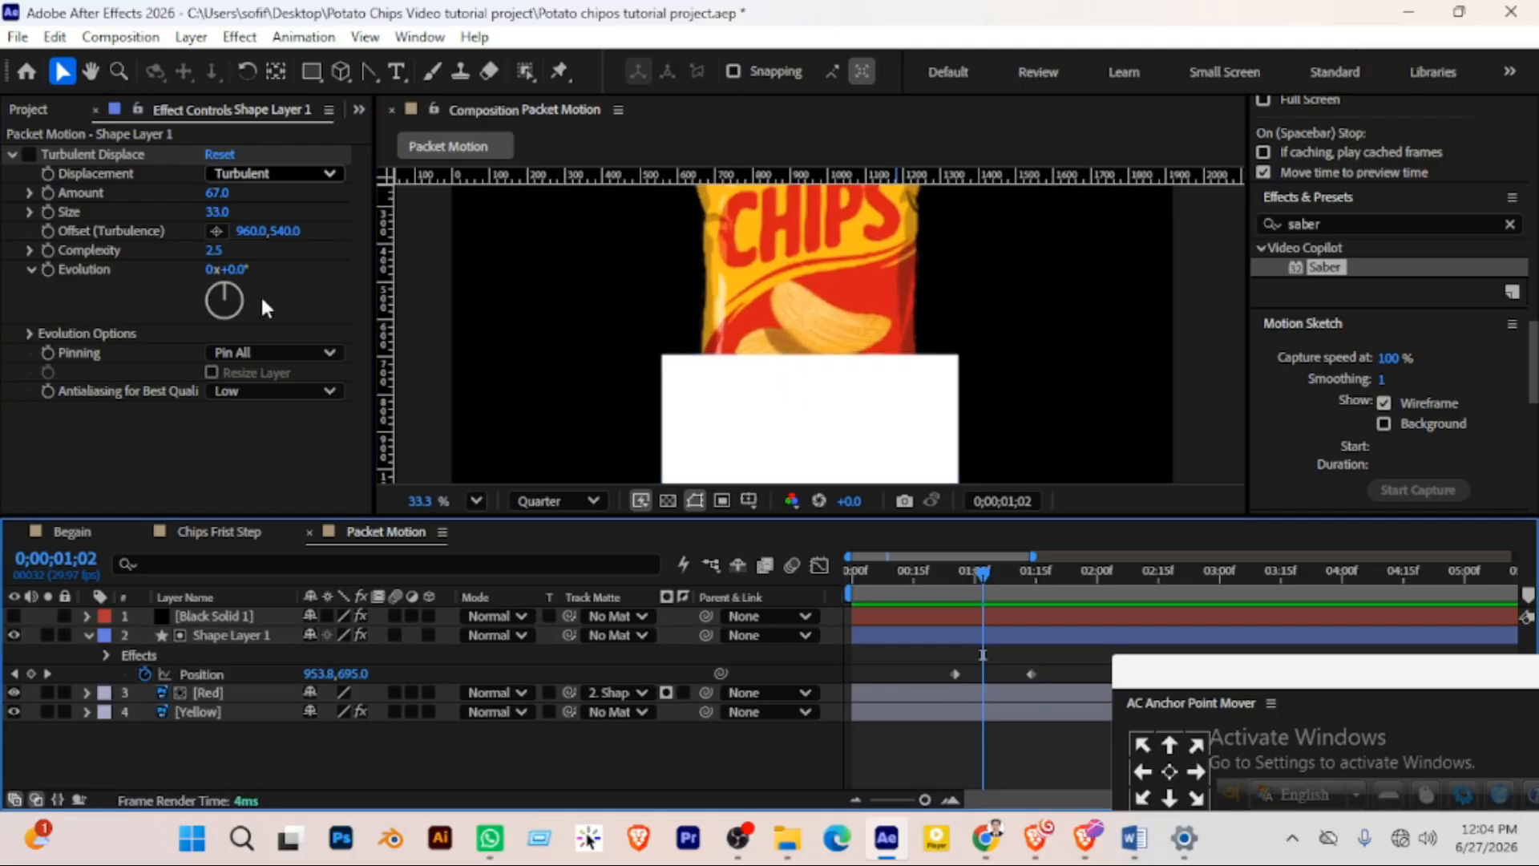
Draw a thin rectangular mask about 800 px wide on Black Solid 1 along the white rectangle's top edge
{"action": "left_click", "coordinate": [227, 612]}
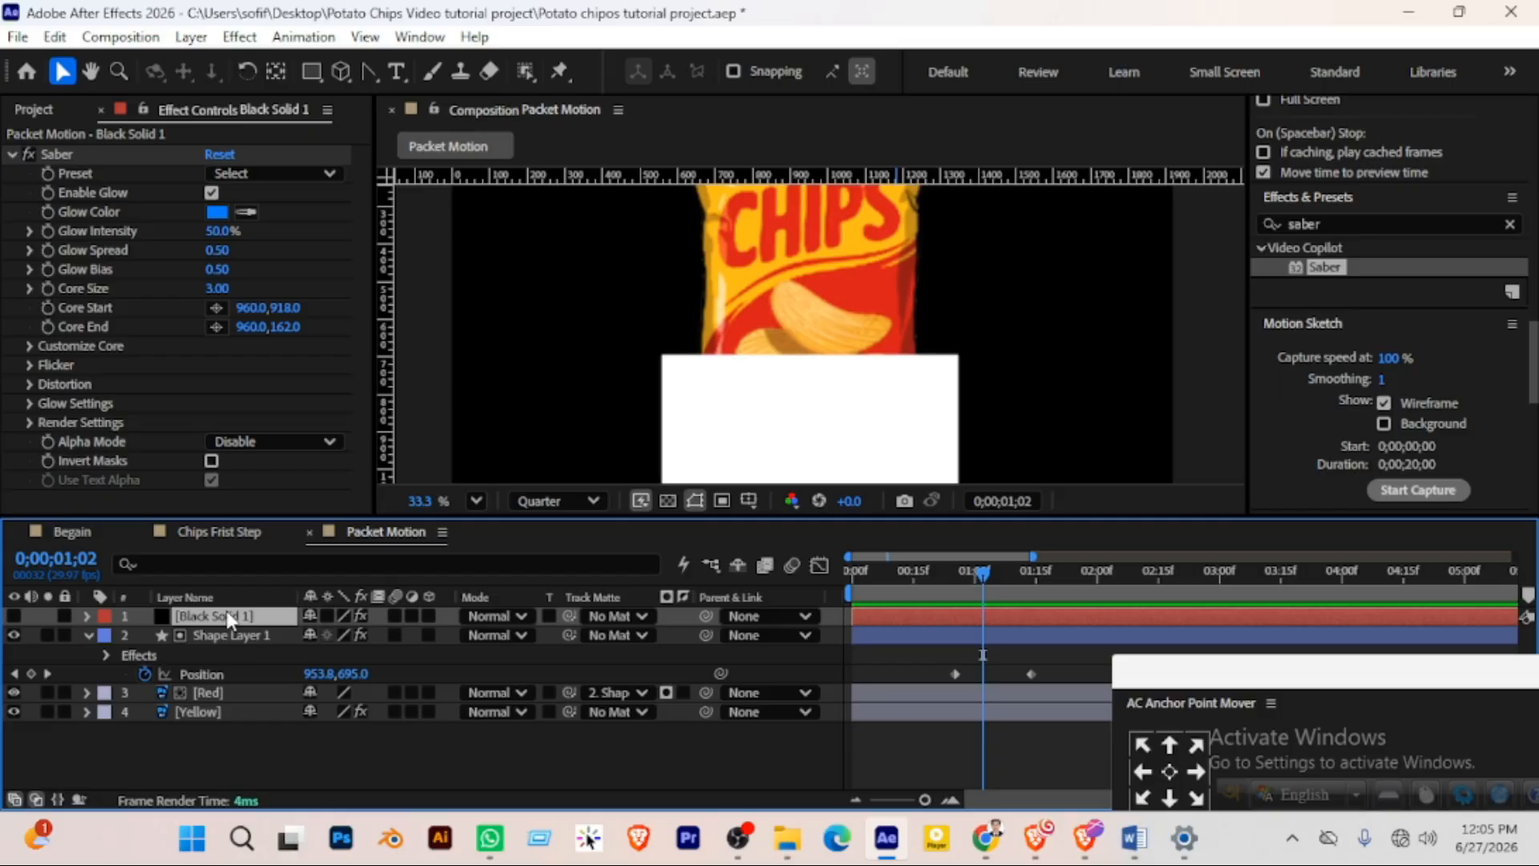
{"action": "left_click", "coordinate": [319, 67]}
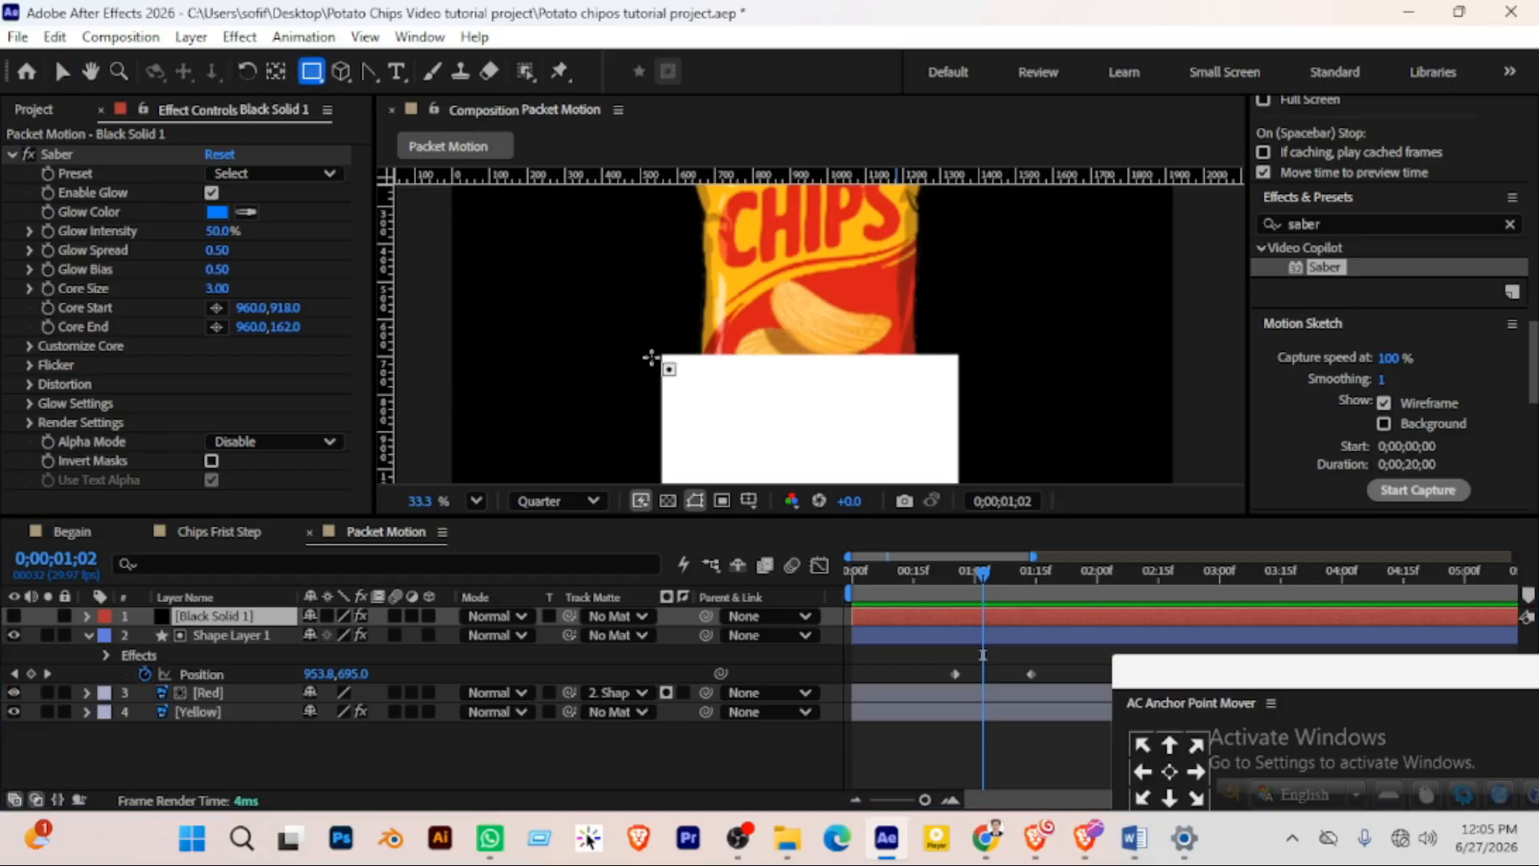
{"action": "mouse_move", "coordinate": [657, 351]}
{"action": "left_mouse_down"}
{"action": "mouse_move", "coordinate": [930, 383]}
{"action": "mouse_move", "coordinate": [956, 357]}
{"action": "left_mouse_up"}
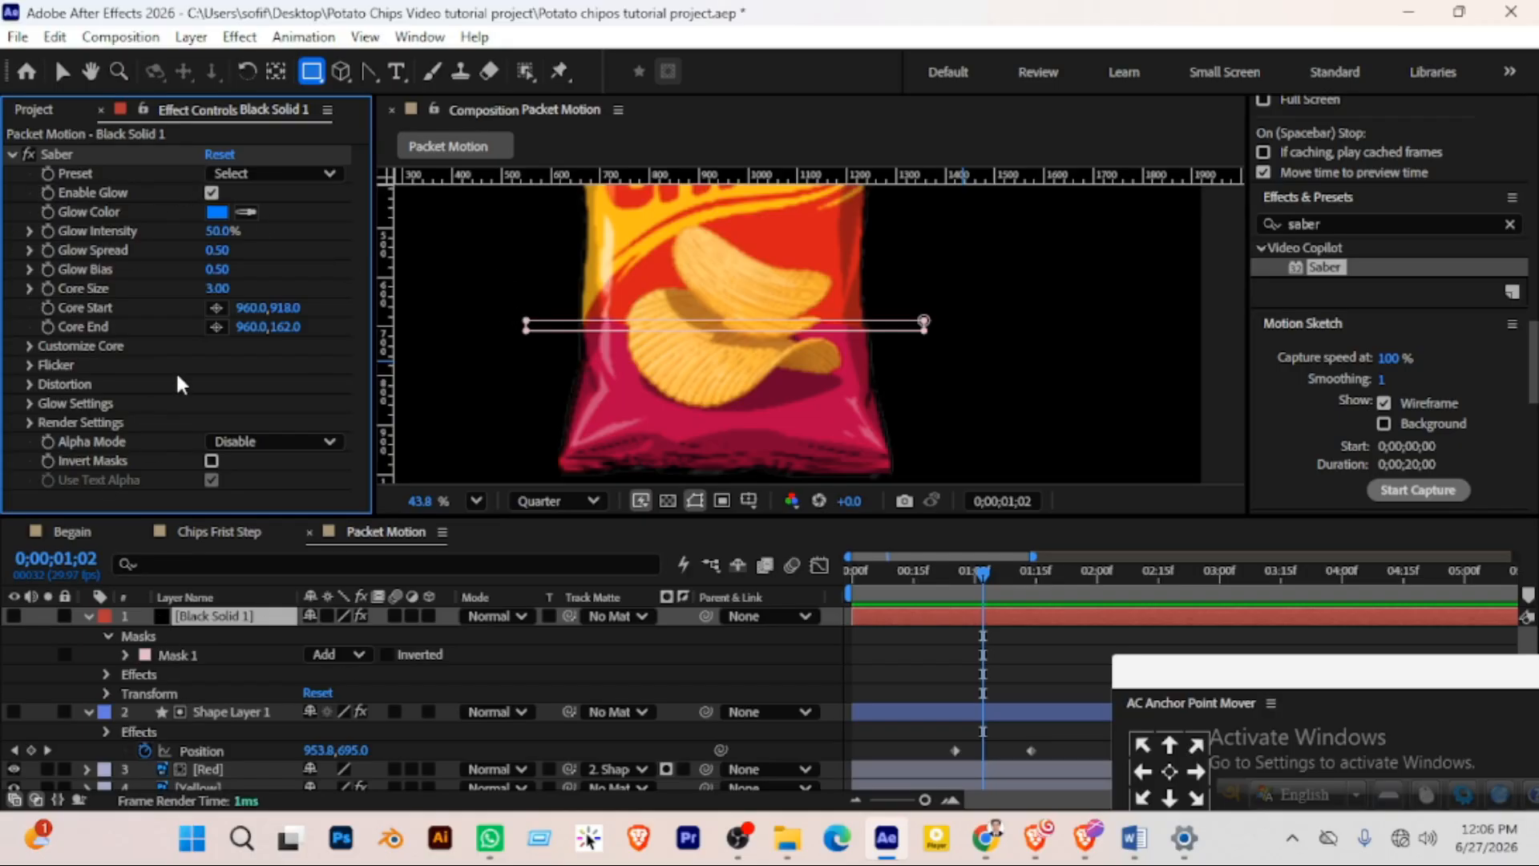
Set Saber's Core Type to Layer Masks and make Black Solid 1 visible again
{"action": "left_click", "coordinate": [29, 346]}
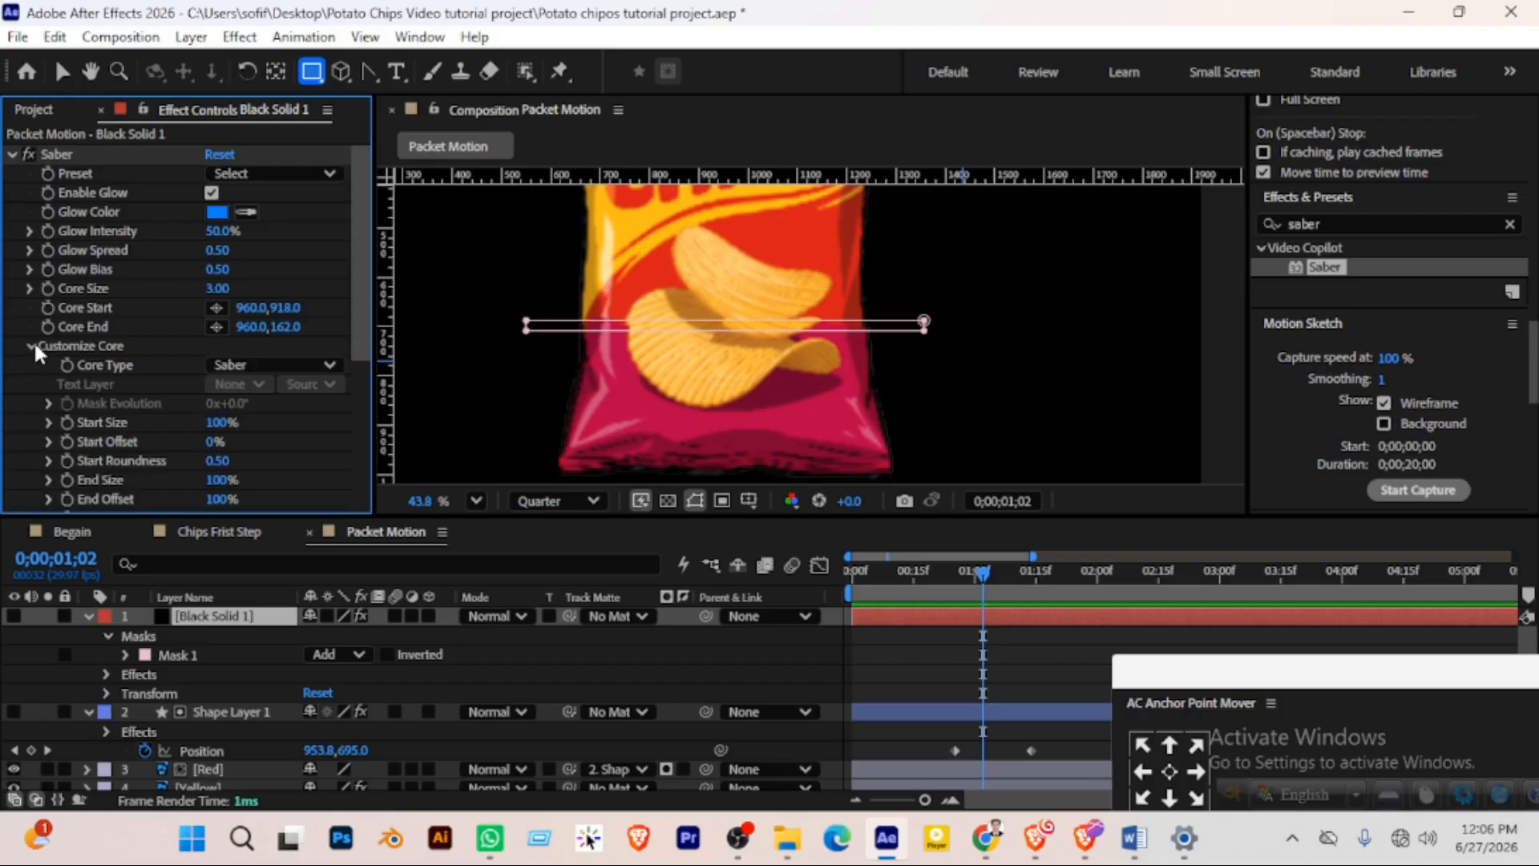
{"action": "left_click", "coordinate": [327, 365]}
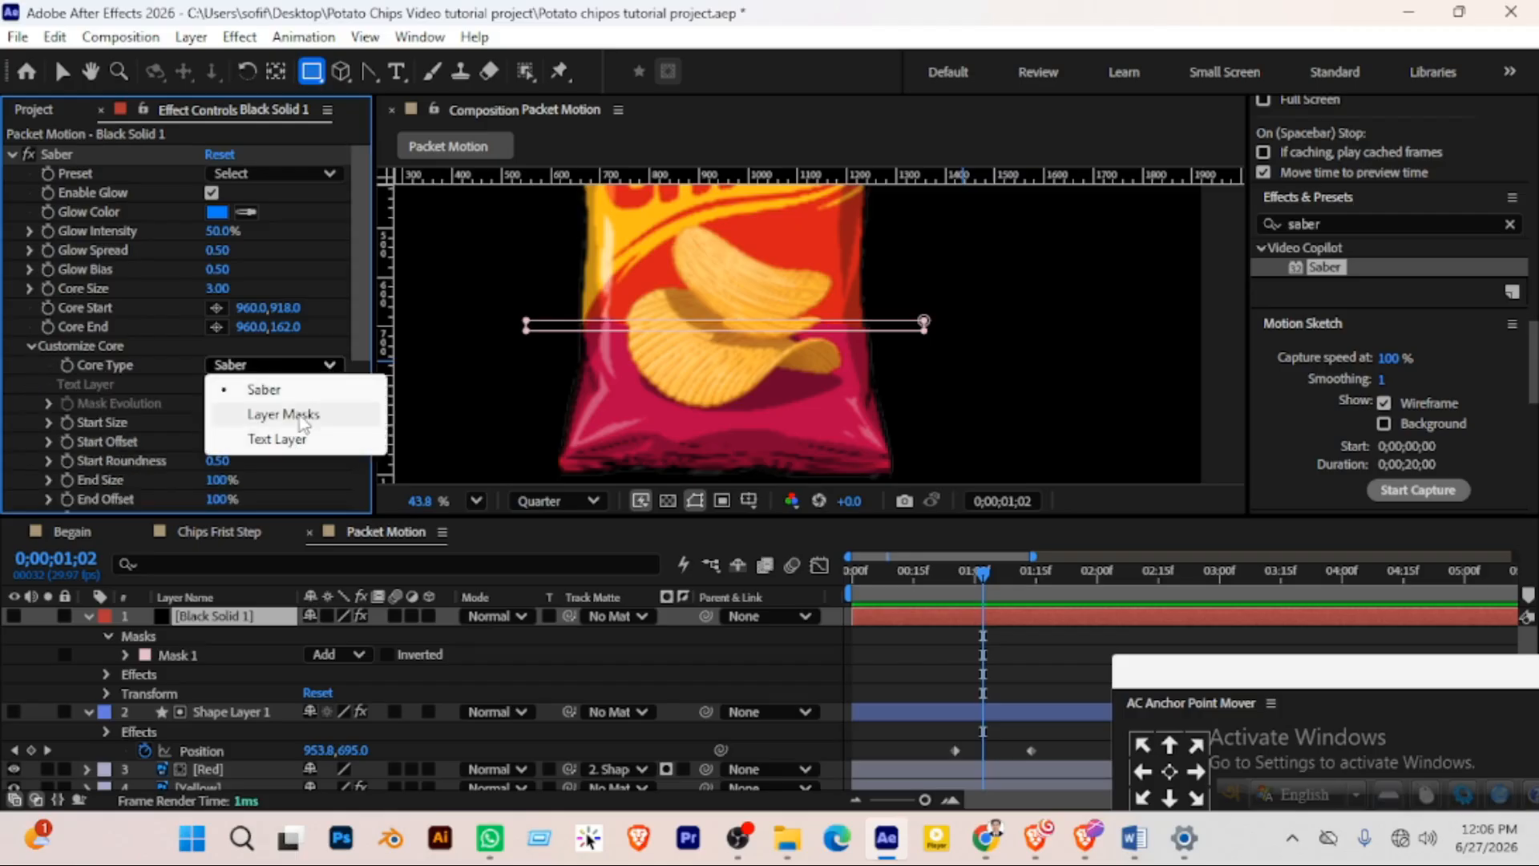
{"action": "left_click", "coordinate": [302, 417]}
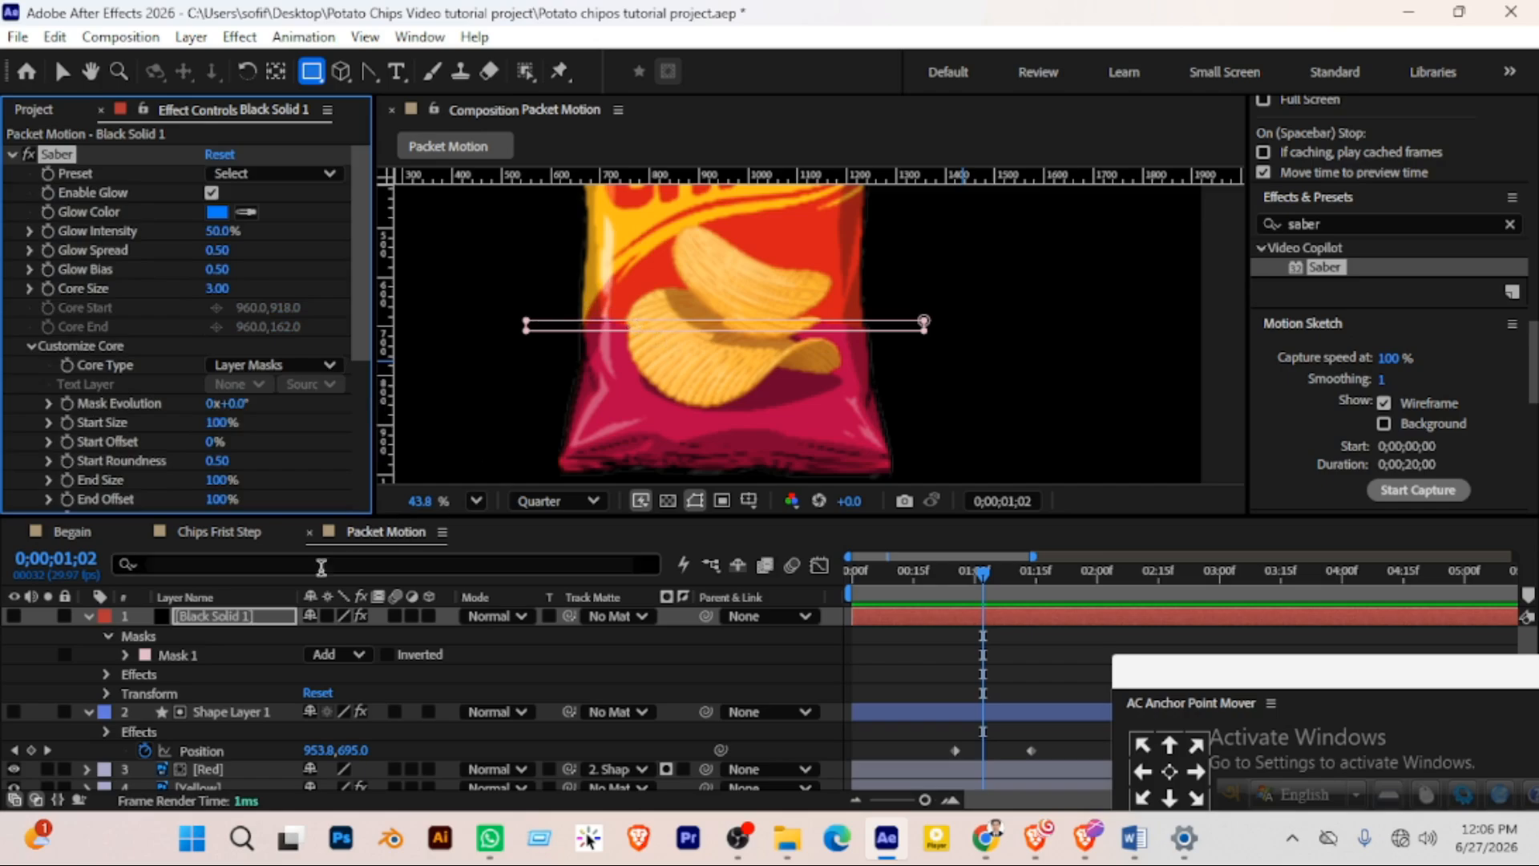
{"action": "left_click", "coordinate": [13, 616]}
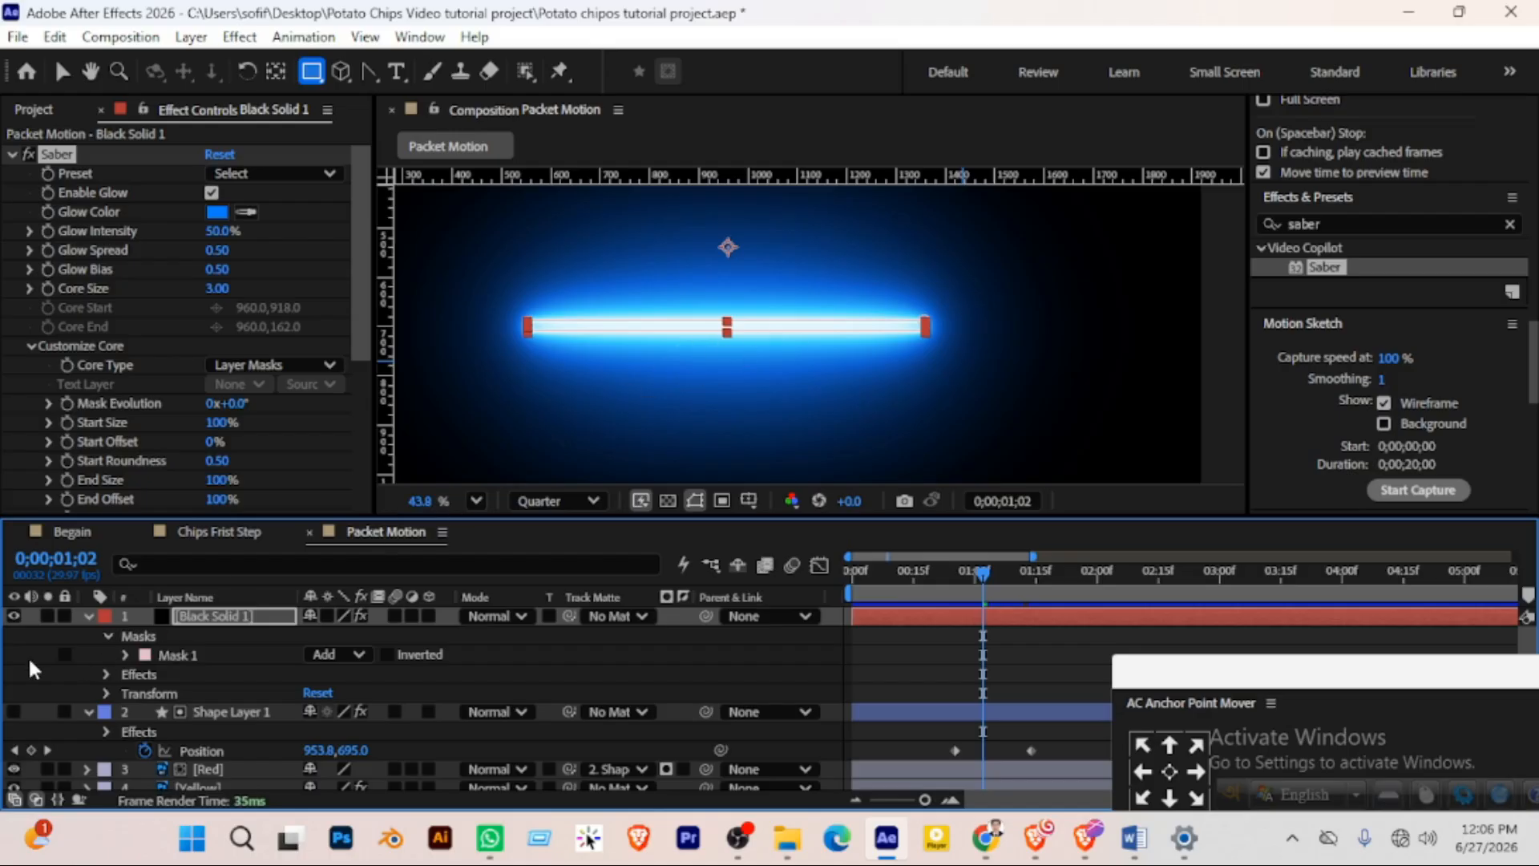
Compare Saber's Saber and Layer Masks core types on the black solid, returning to Layer Masks
{"action": "left_click", "coordinate": [14, 616]}
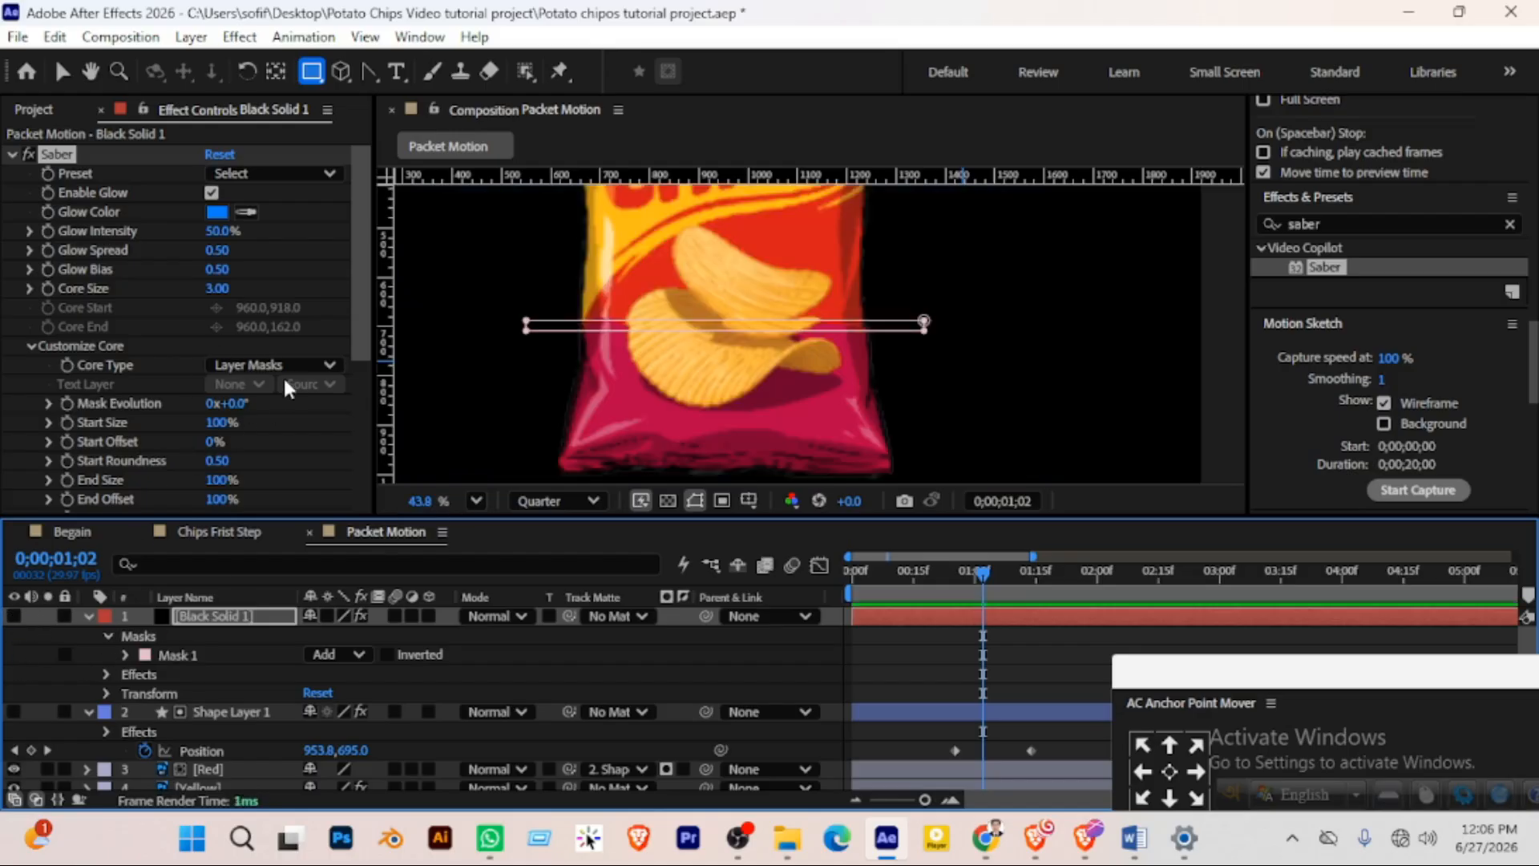
{"action": "left_click", "coordinate": [281, 365]}
{"action": "left_click", "coordinate": [287, 391]}
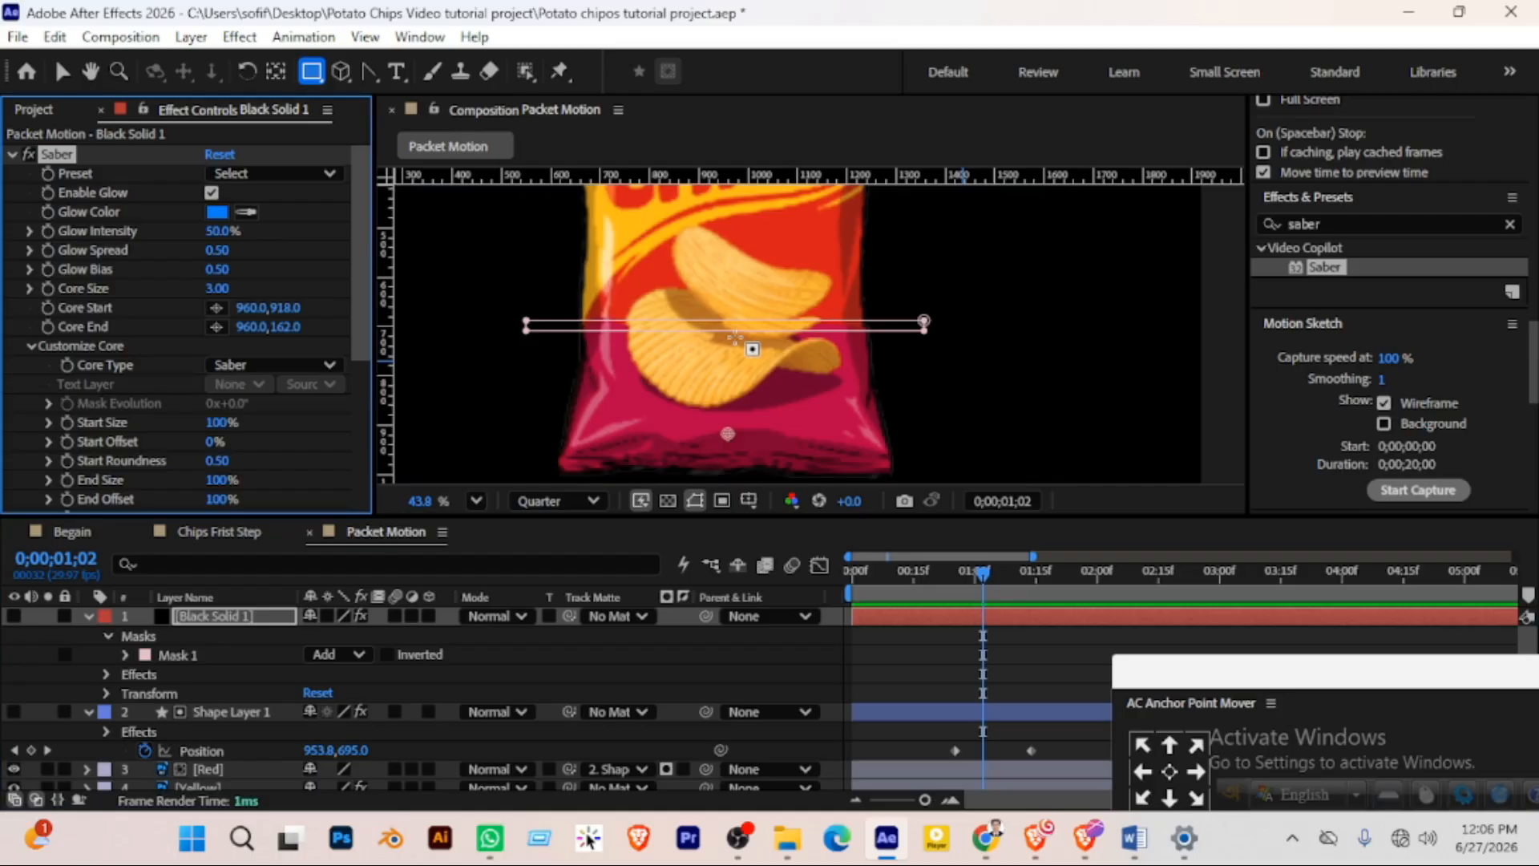
{"action": "scroll", "coordinate": [736, 337], "scroll_direction": "down", "scroll_amount": 2}
{"action": "left_click", "coordinate": [14, 616]}
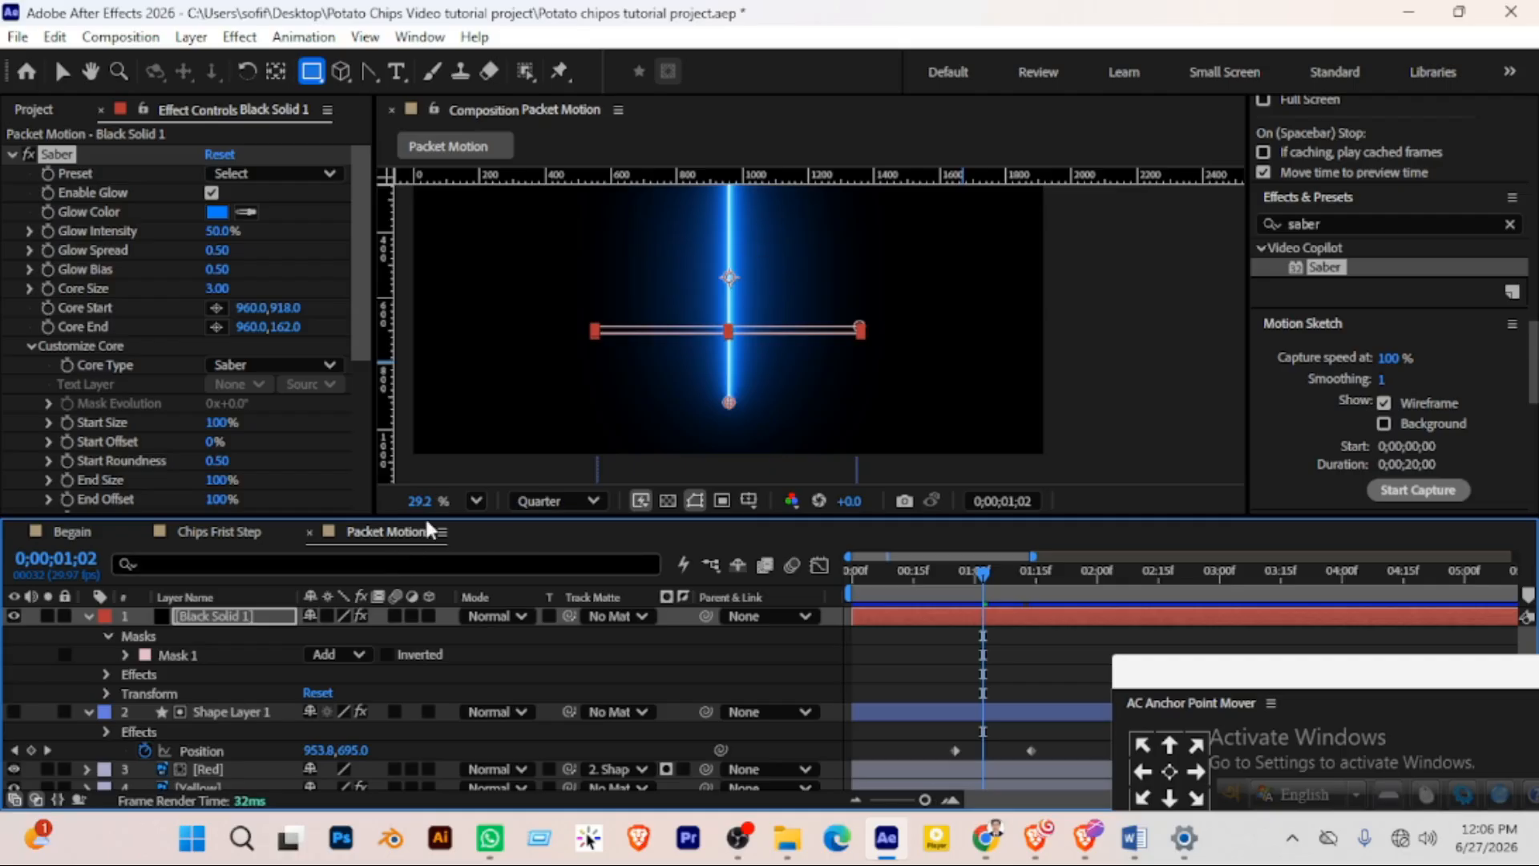
{"action": "scroll", "coordinate": [178, 388], "scroll_direction": "down", "scroll_amount": 3}
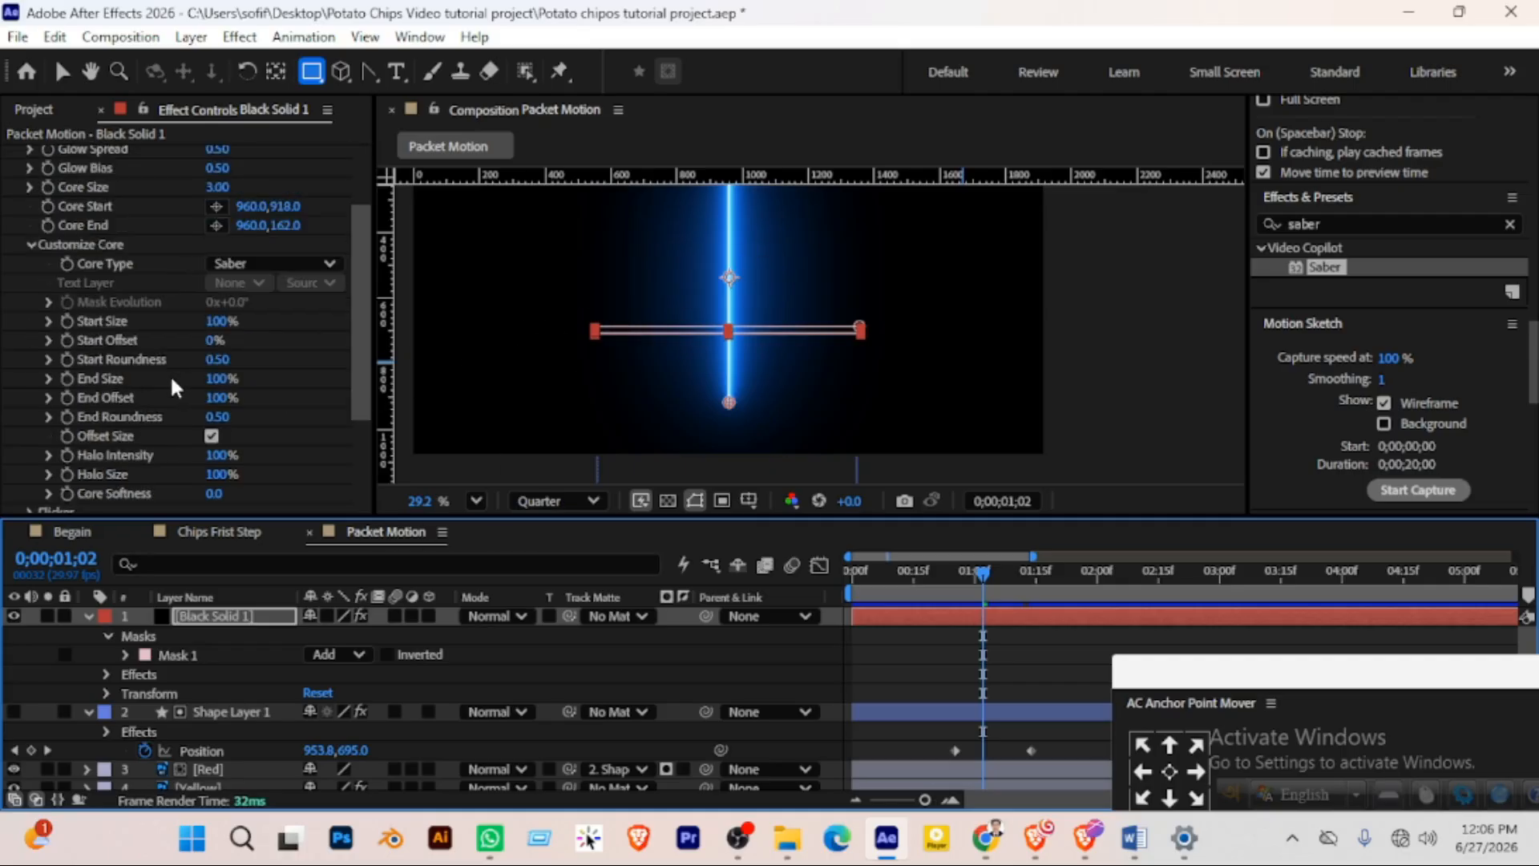
{"action": "left_click", "coordinate": [317, 314]}
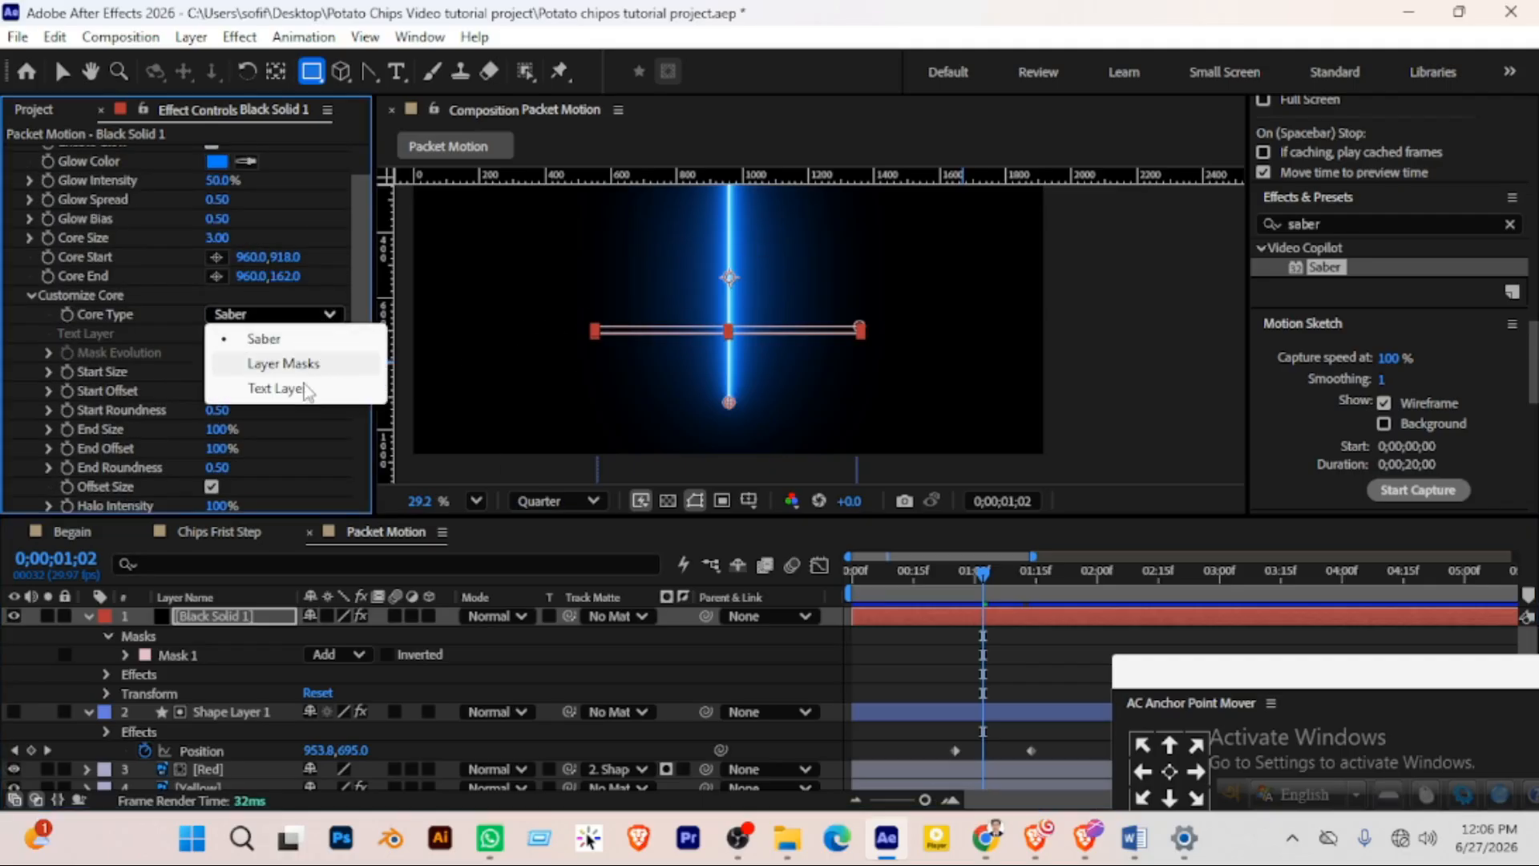
{"action": "left_click", "coordinate": [285, 365]}
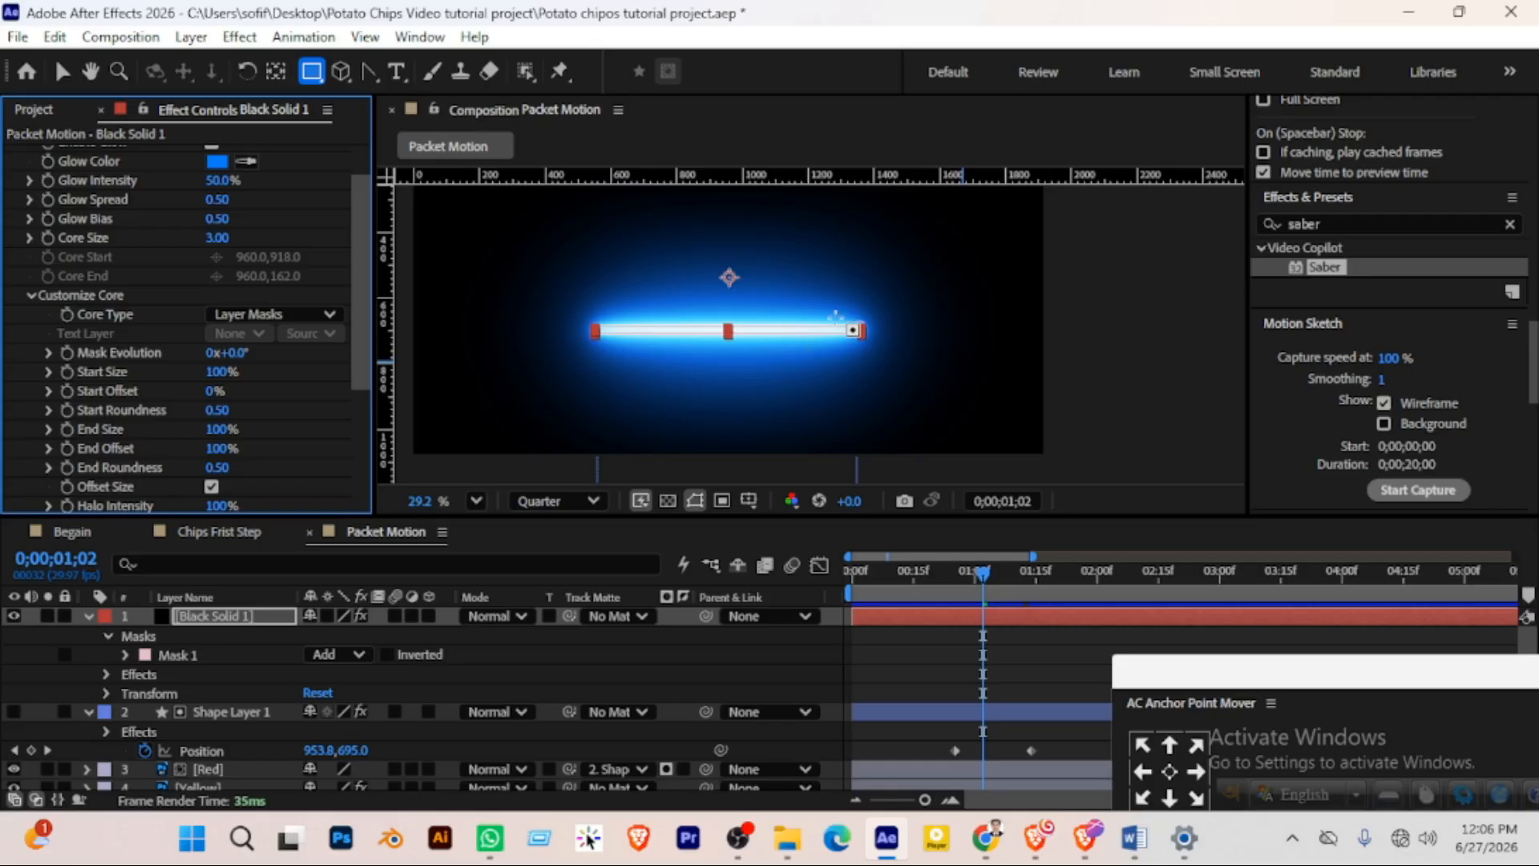
Try Saber's Electric and Core presets on the masked line and settle on the Fire preset
{"action": "scroll", "coordinate": [160, 297], "scroll_direction": "up", "scroll_amount": 1}
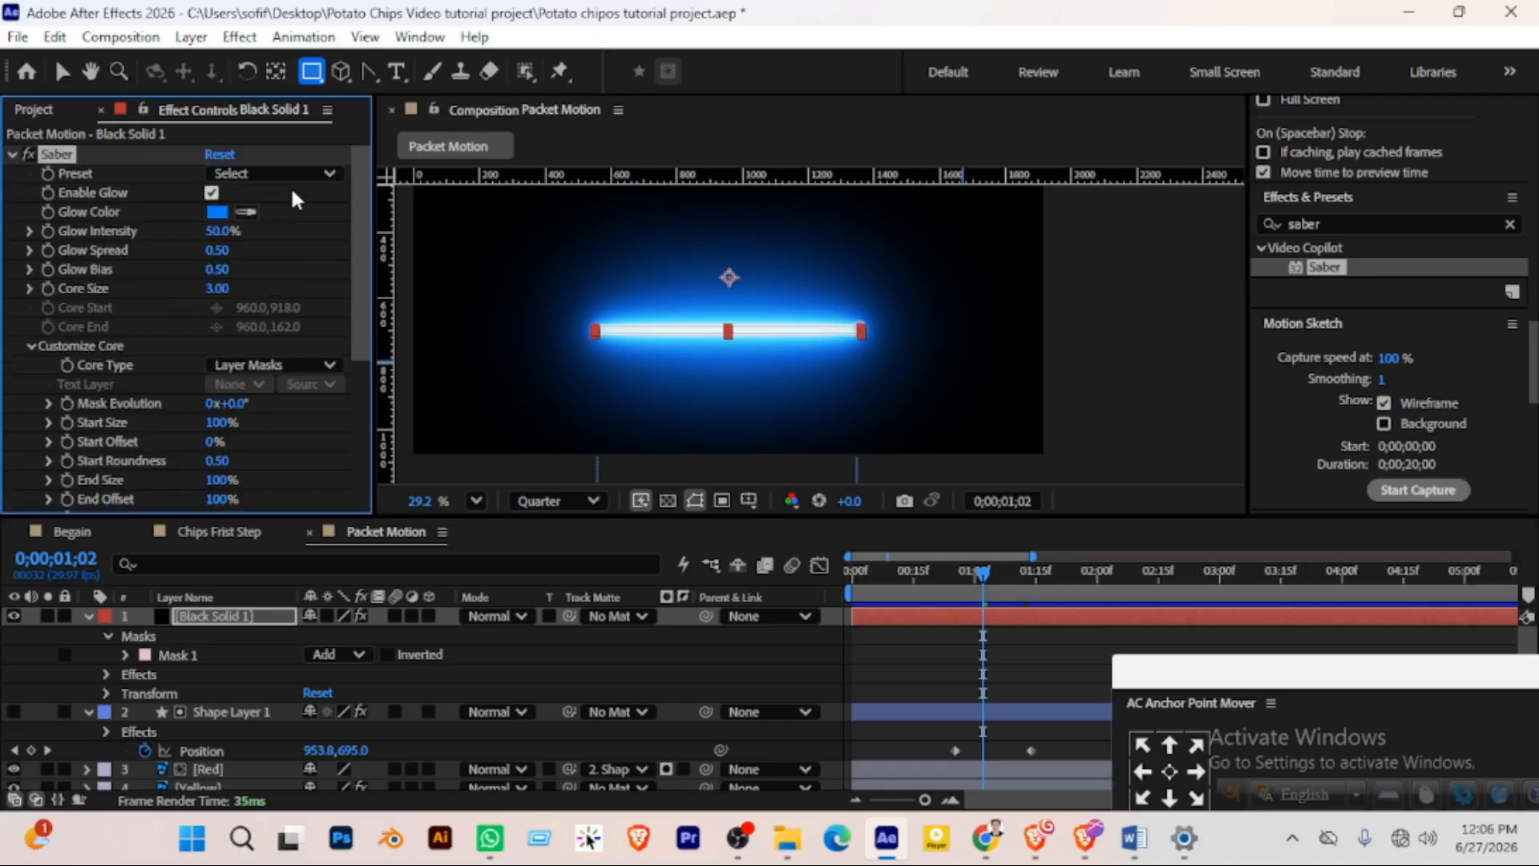
{"action": "left_click", "coordinate": [329, 172]}
{"action": "left_click", "coordinate": [310, 339]}
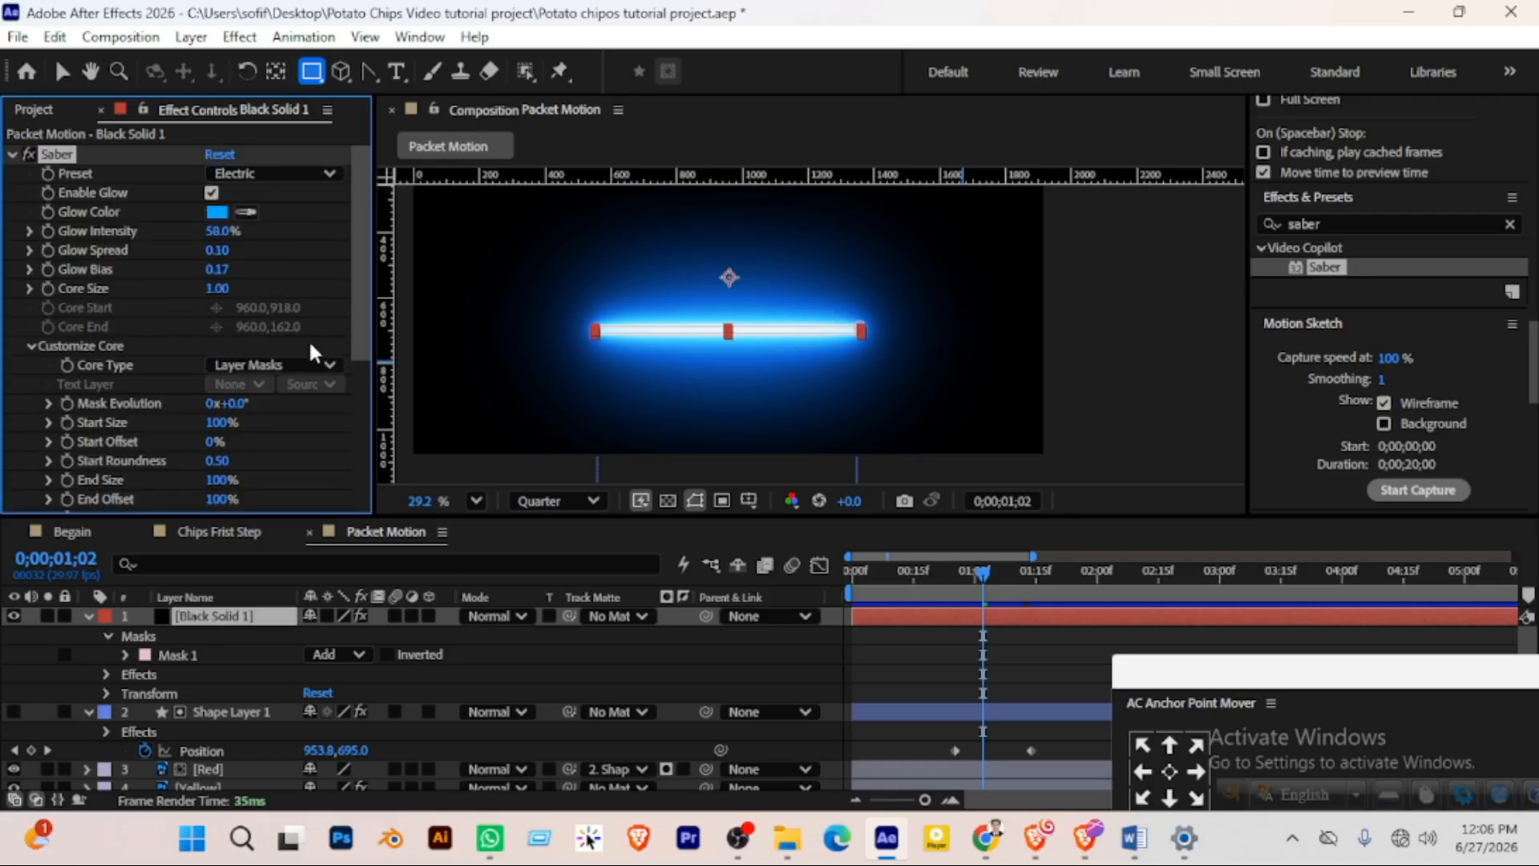
{"action": "left_click", "coordinate": [329, 171]}
{"action": "left_click", "coordinate": [326, 268]}
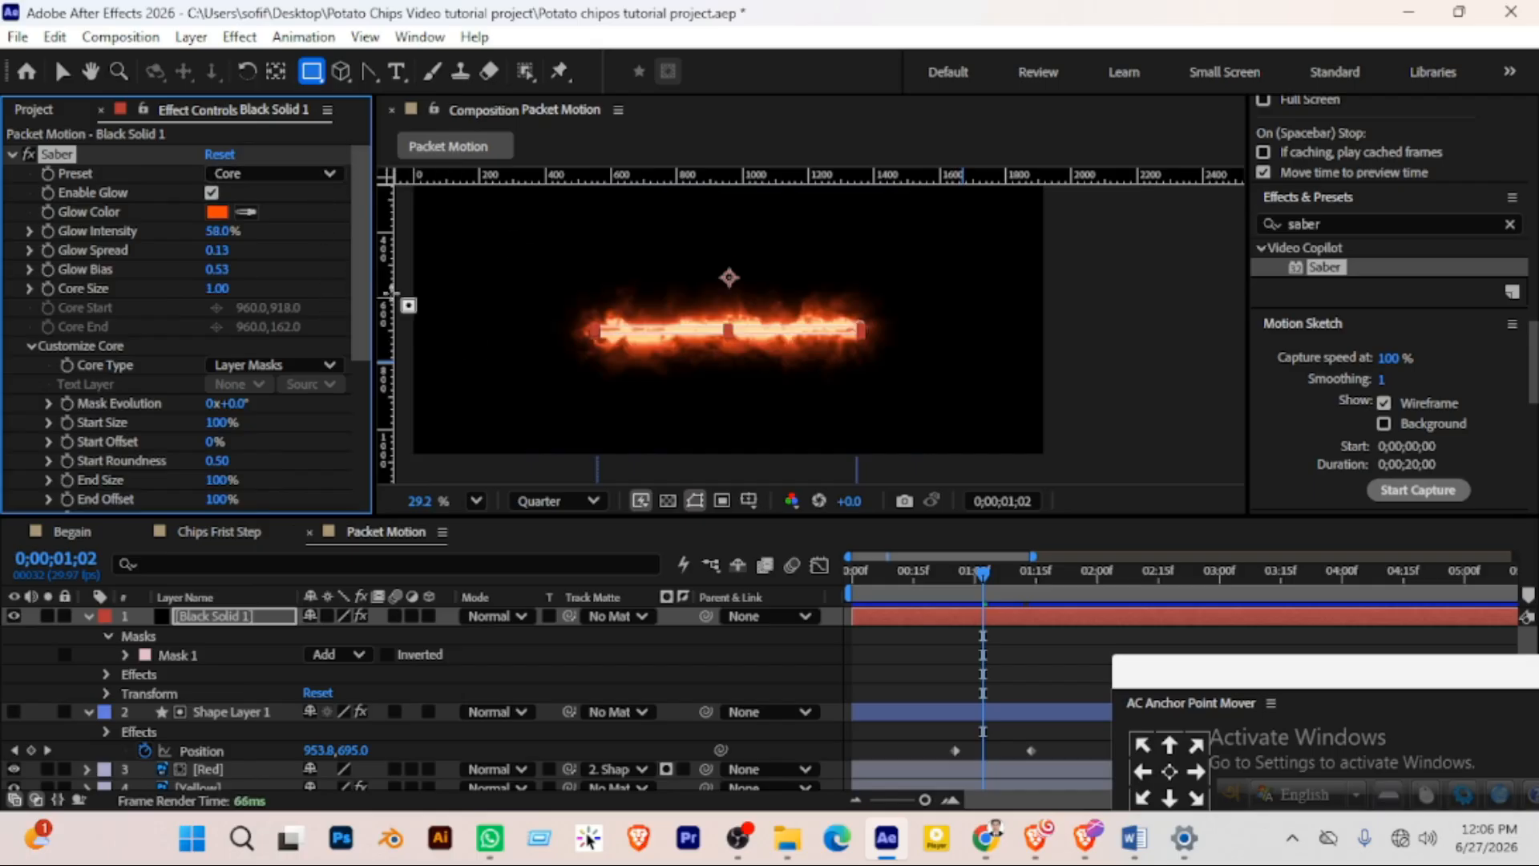
{"action": "left_click", "coordinate": [329, 173]}
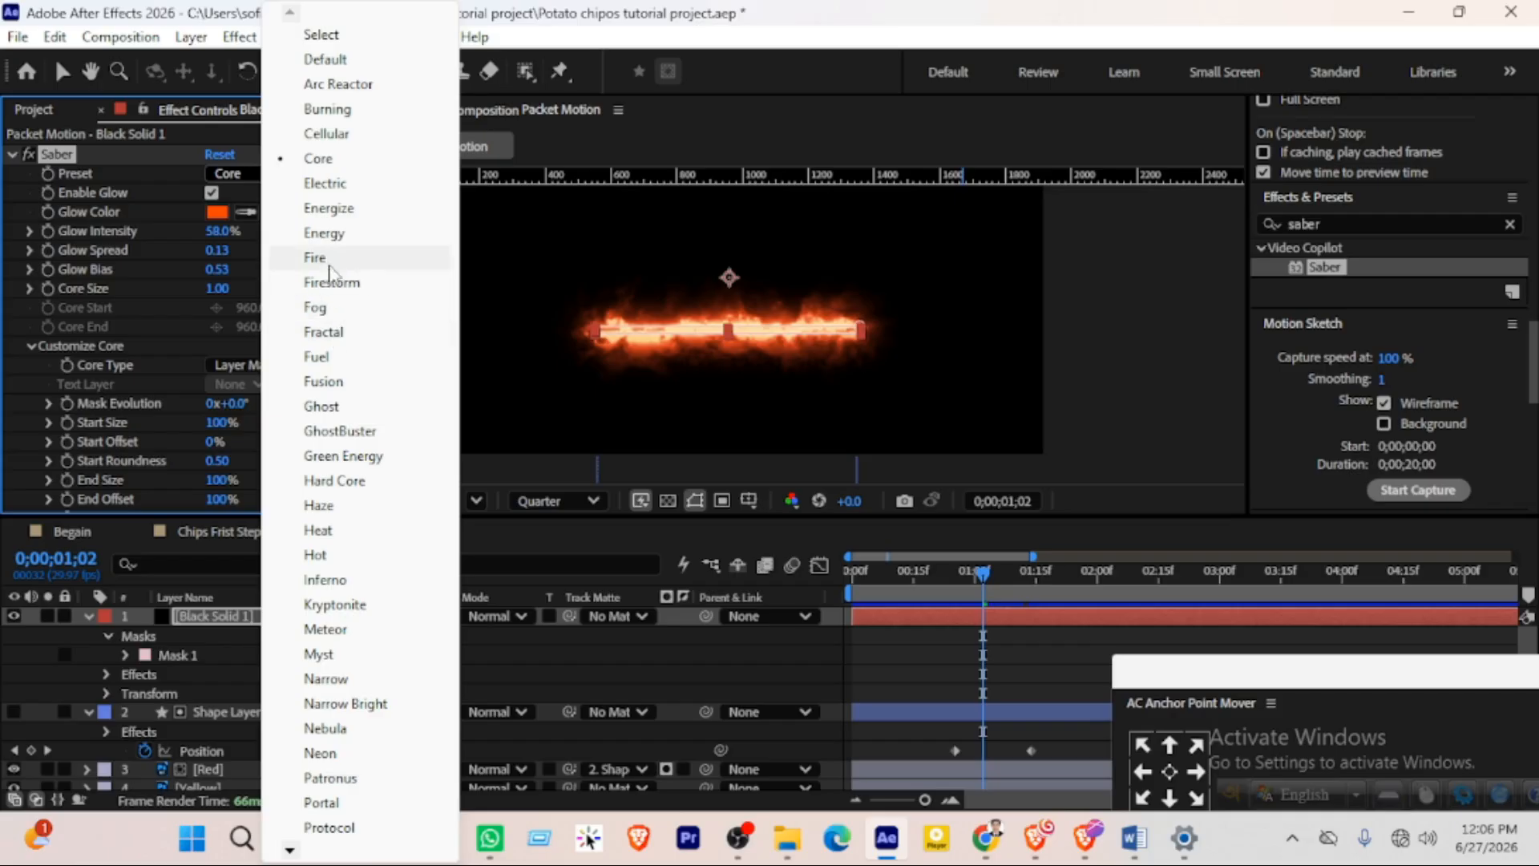
{"action": "left_click", "coordinate": [320, 258]}
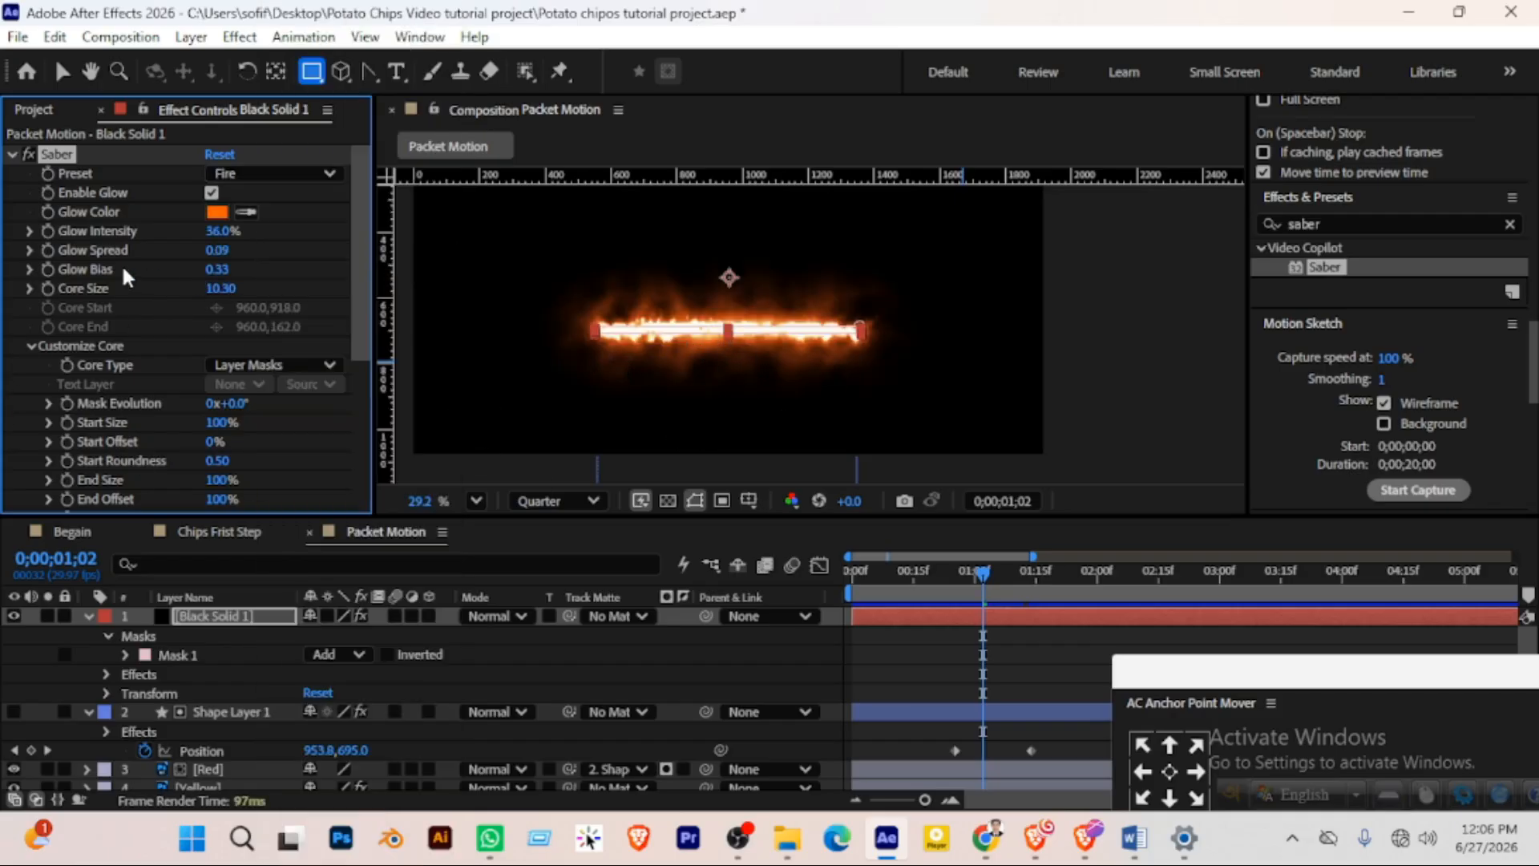
Set Saber's Glow Intensity to 59%, Glow Spread to 0.08, Glow Bias to 0.06 and Core Size to 14.80
{"action": "mouse_move", "coordinate": [222, 296]}
{"action": "left_mouse_down"}
{"action": "mouse_move", "coordinate": [202, 290]}
{"action": "mouse_move", "coordinate": [222, 288]}
{"action": "left_mouse_up"}
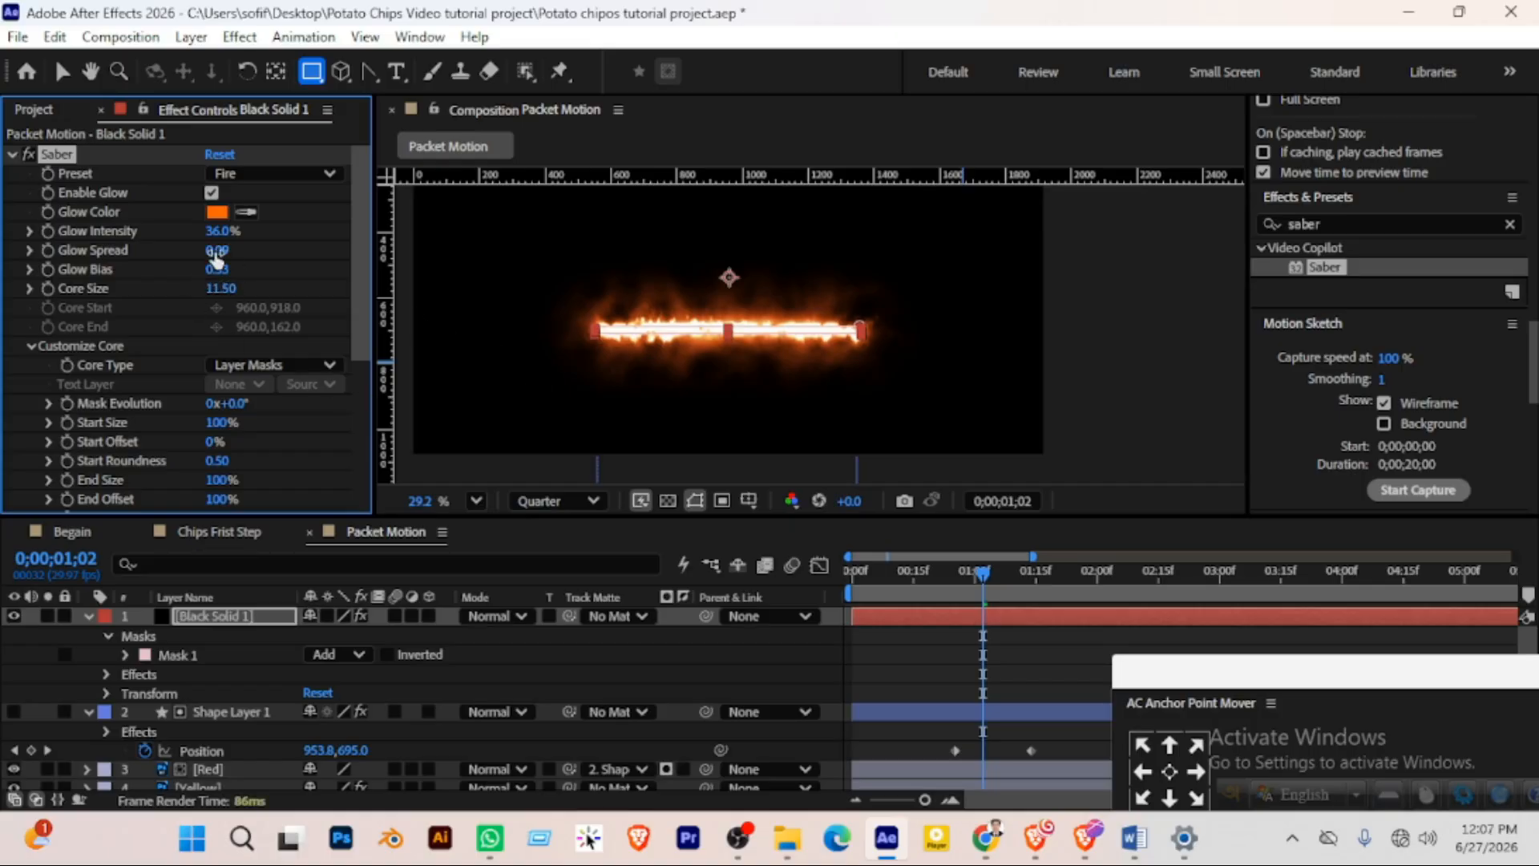
{"action": "left_click_drag", "start_coordinate": [215, 250], "coordinate": [178, 250]}
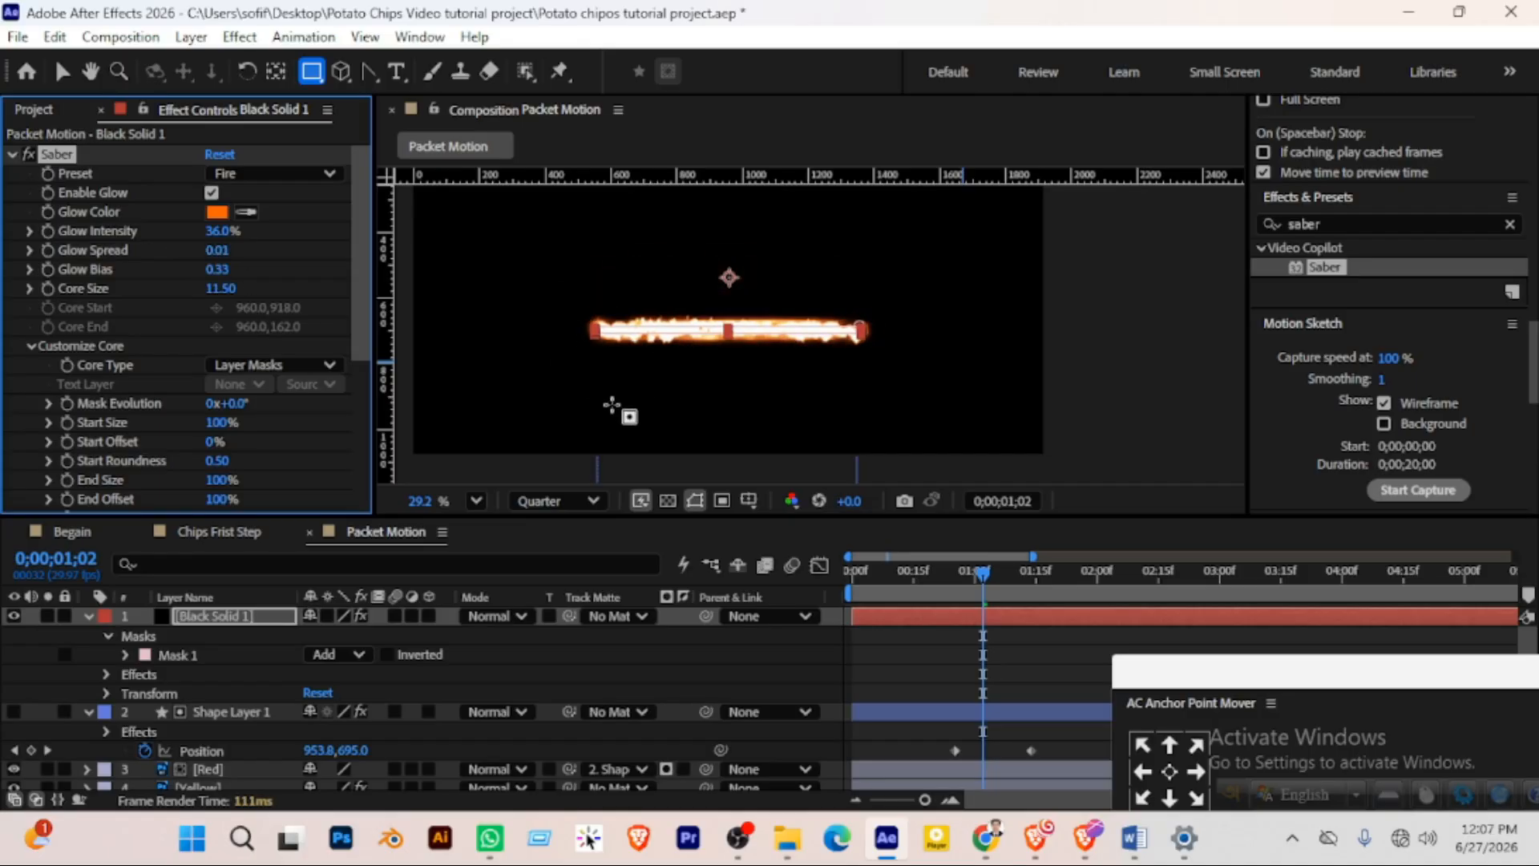
{"action": "left_click_drag", "start_coordinate": [208, 233], "coordinate": [241, 232]}
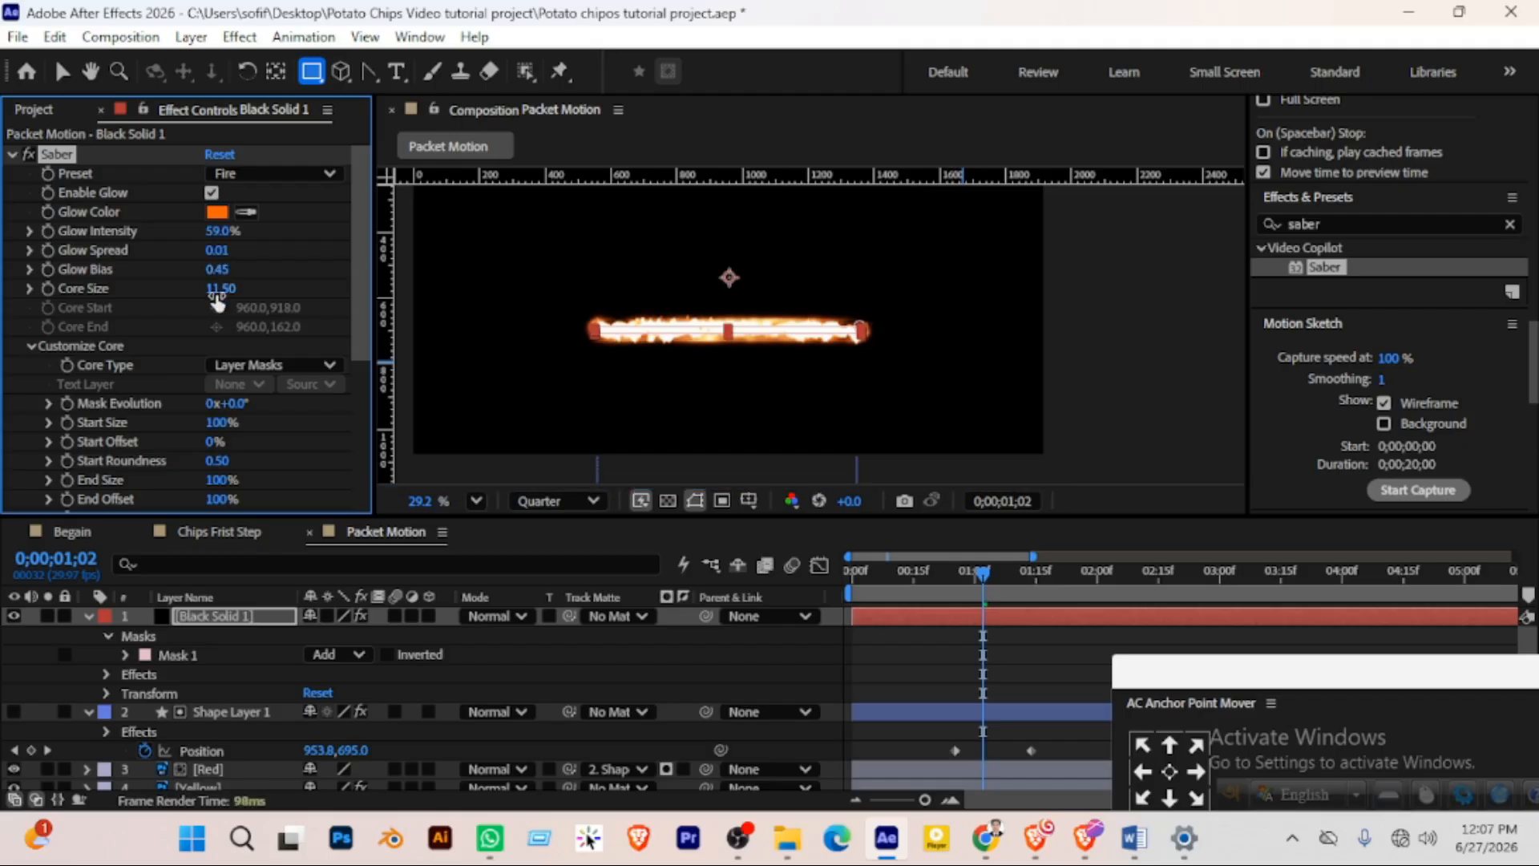
{"action": "left_click_drag", "start_coordinate": [221, 288], "coordinate": [195, 260]}
{"action": "right_click", "coordinate": [195, 260]}
{"action": "left_click", "coordinate": [849, 21]}
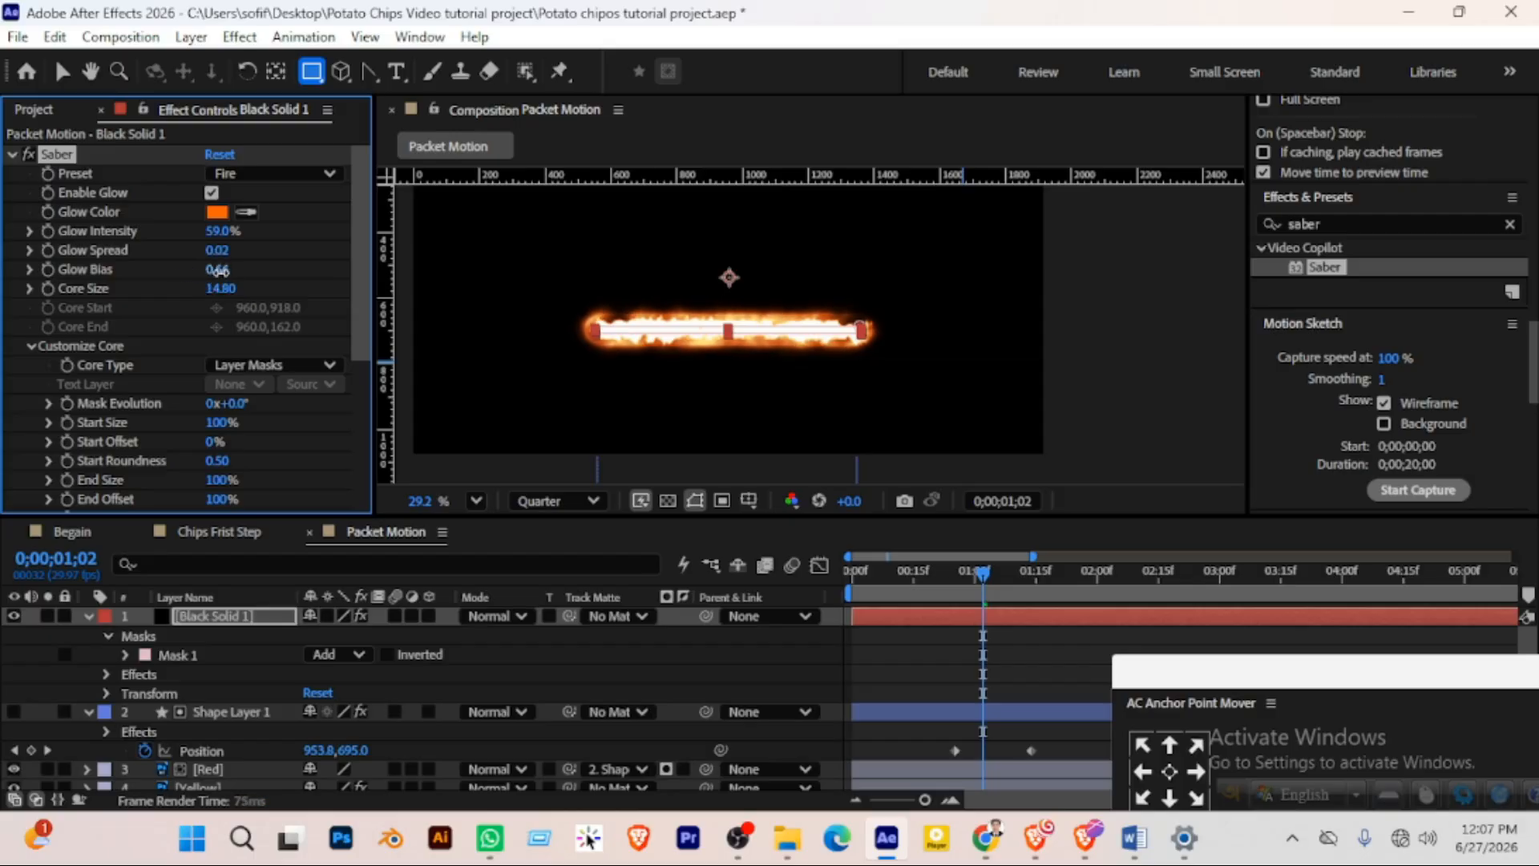
{"action": "left_click_drag", "start_coordinate": [185, 269], "coordinate": [124, 269]}
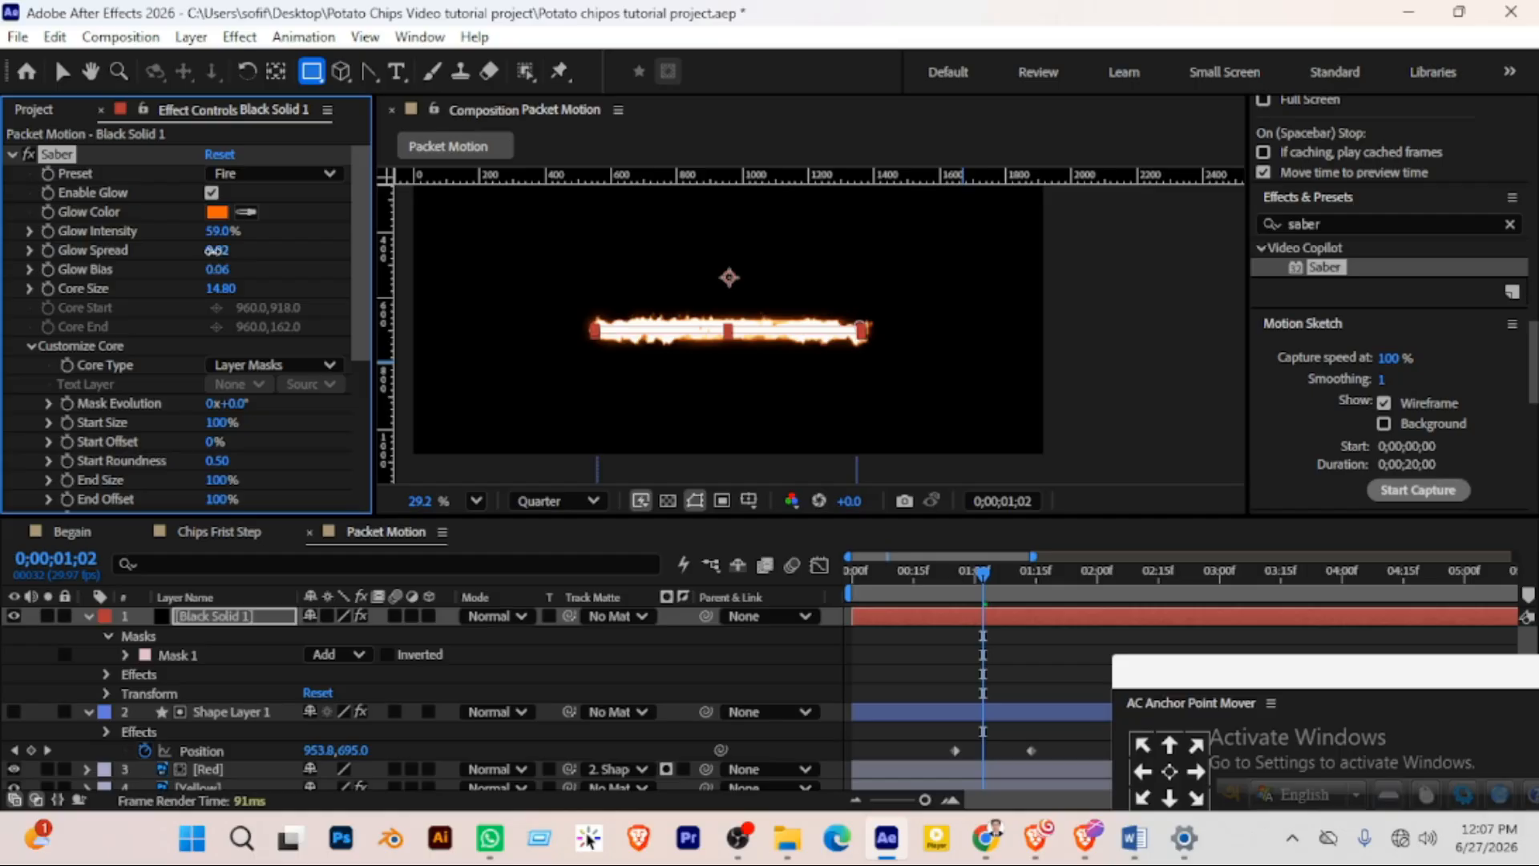
{"action": "left_click_drag", "start_coordinate": [216, 250], "coordinate": [227, 250]}
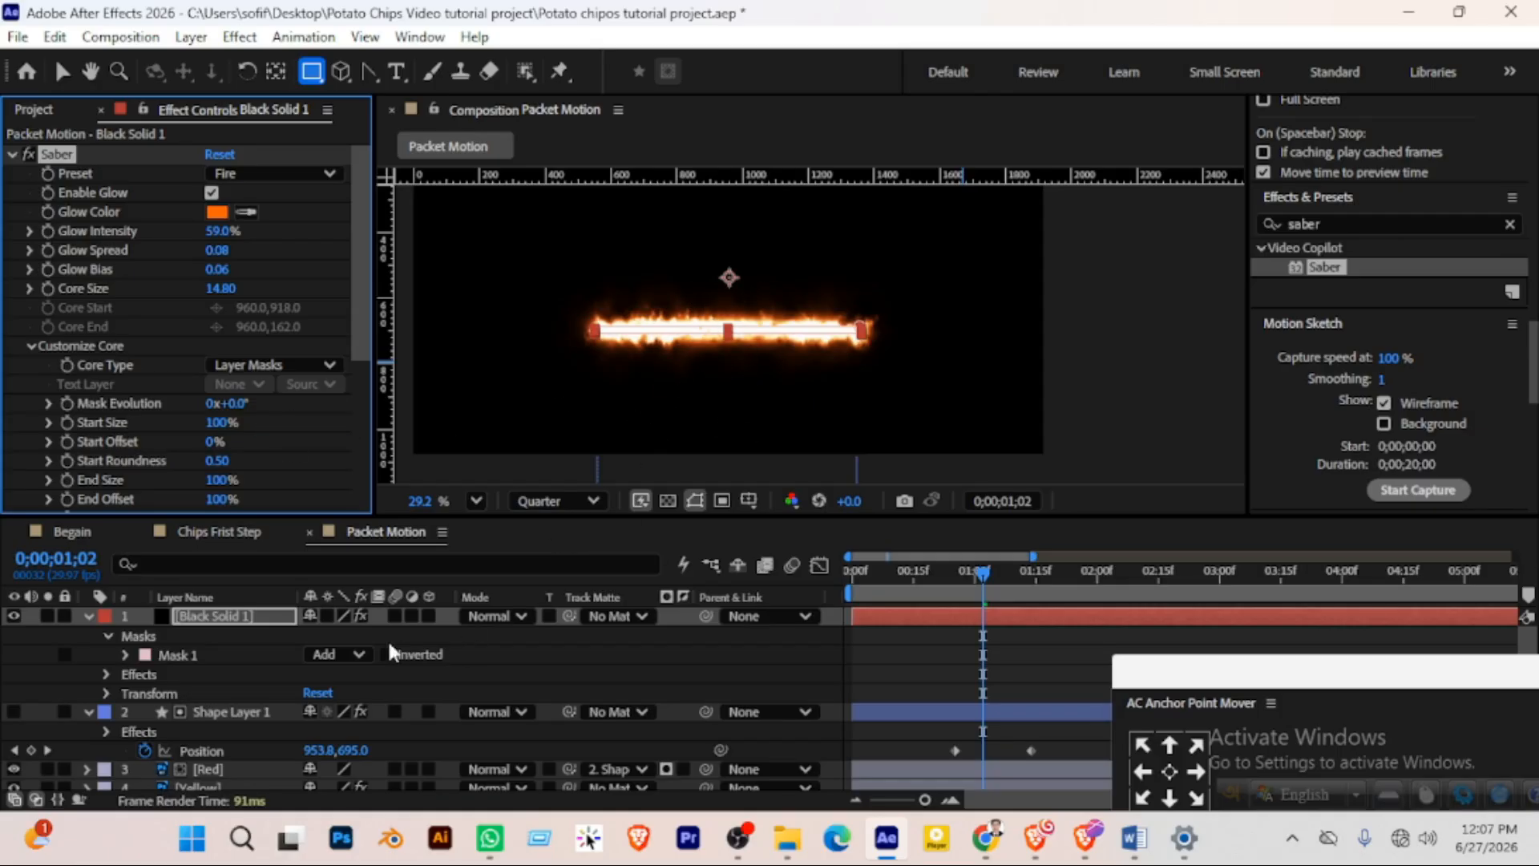
Move the anchor point of Black Solid 1 onto the middle of the fire line with the Pan Behind tool
{"action": "left_click", "coordinate": [230, 655]}
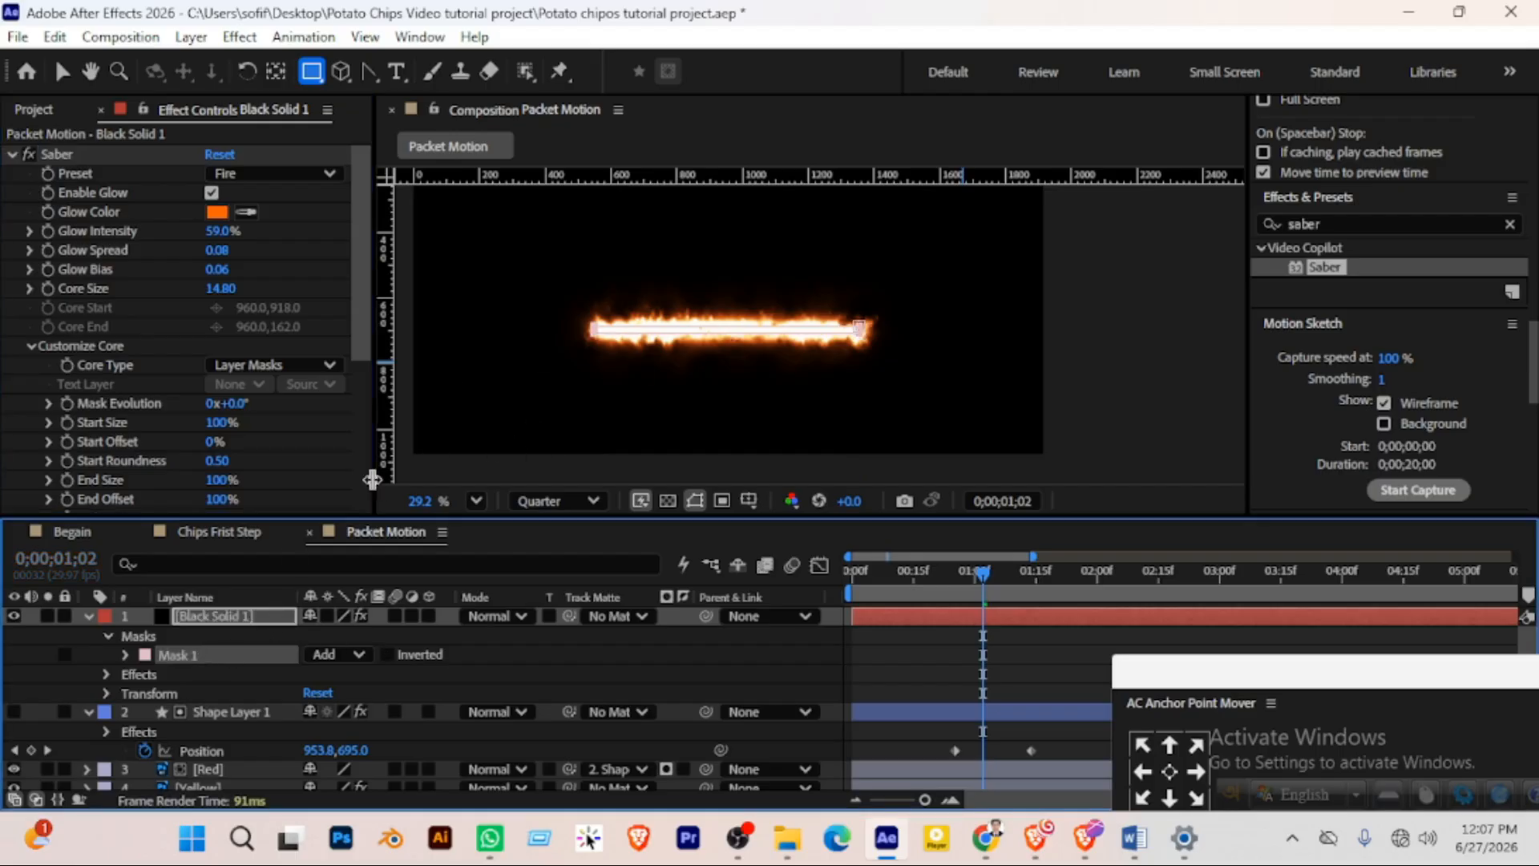
{"action": "left_click", "coordinate": [236, 623]}
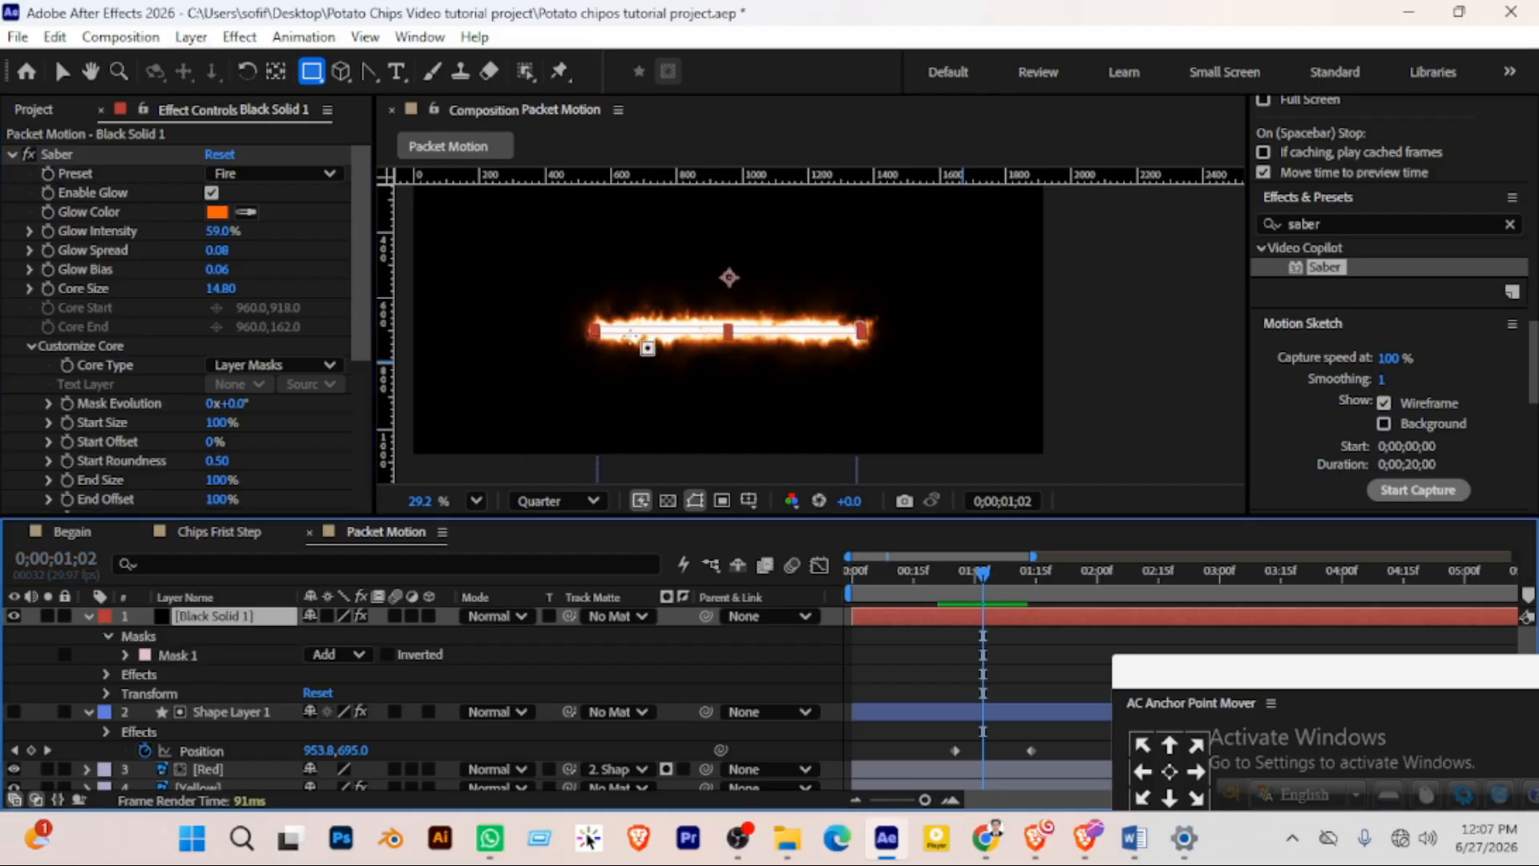
{"action": "left_click", "coordinate": [275, 71]}
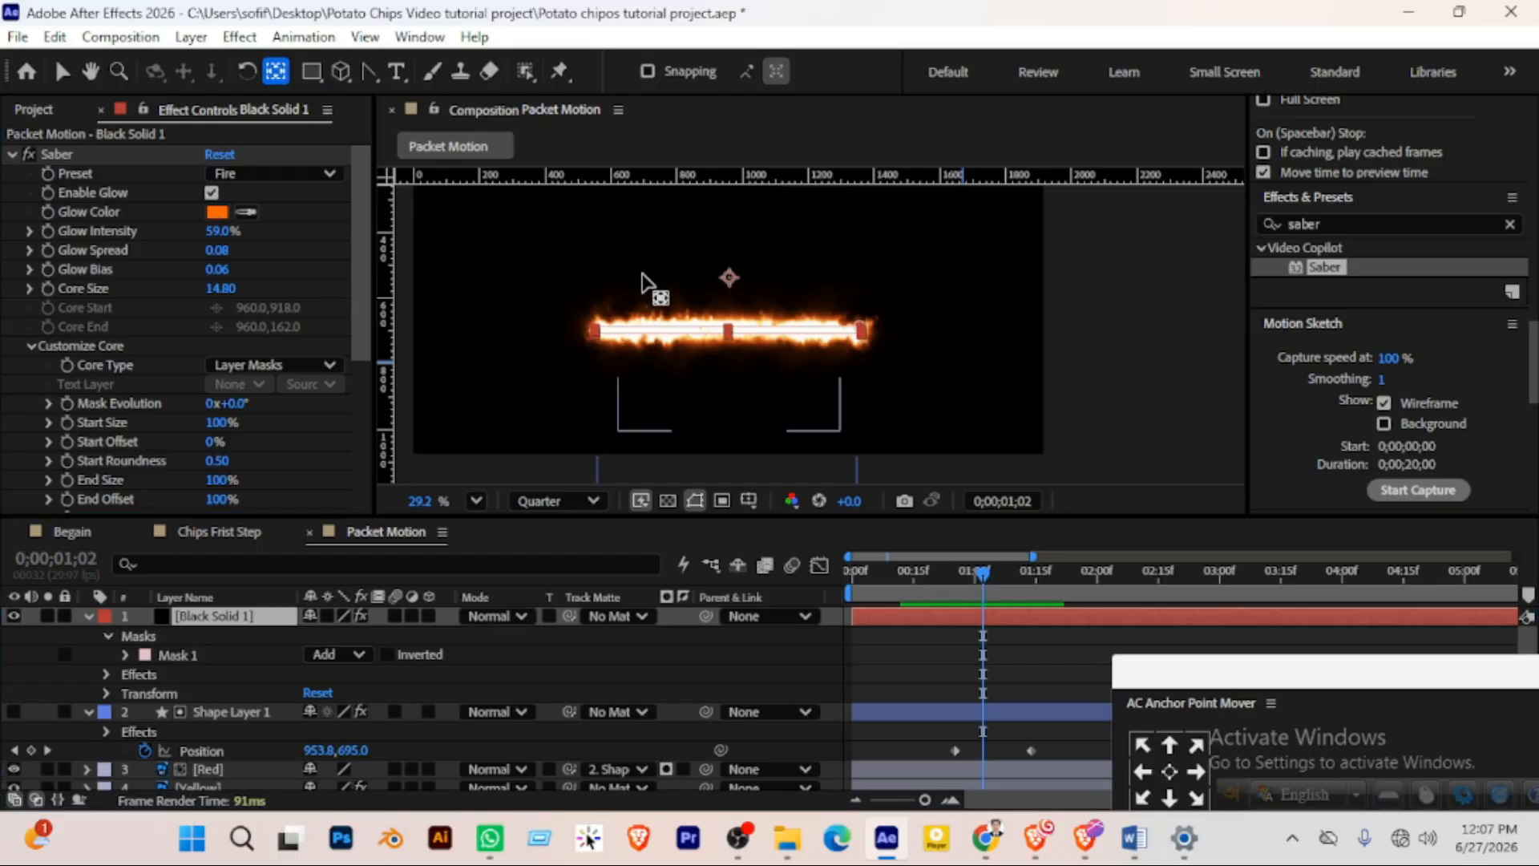
{"action": "left_click_drag", "start_coordinate": [730, 281], "coordinate": [733, 326]}
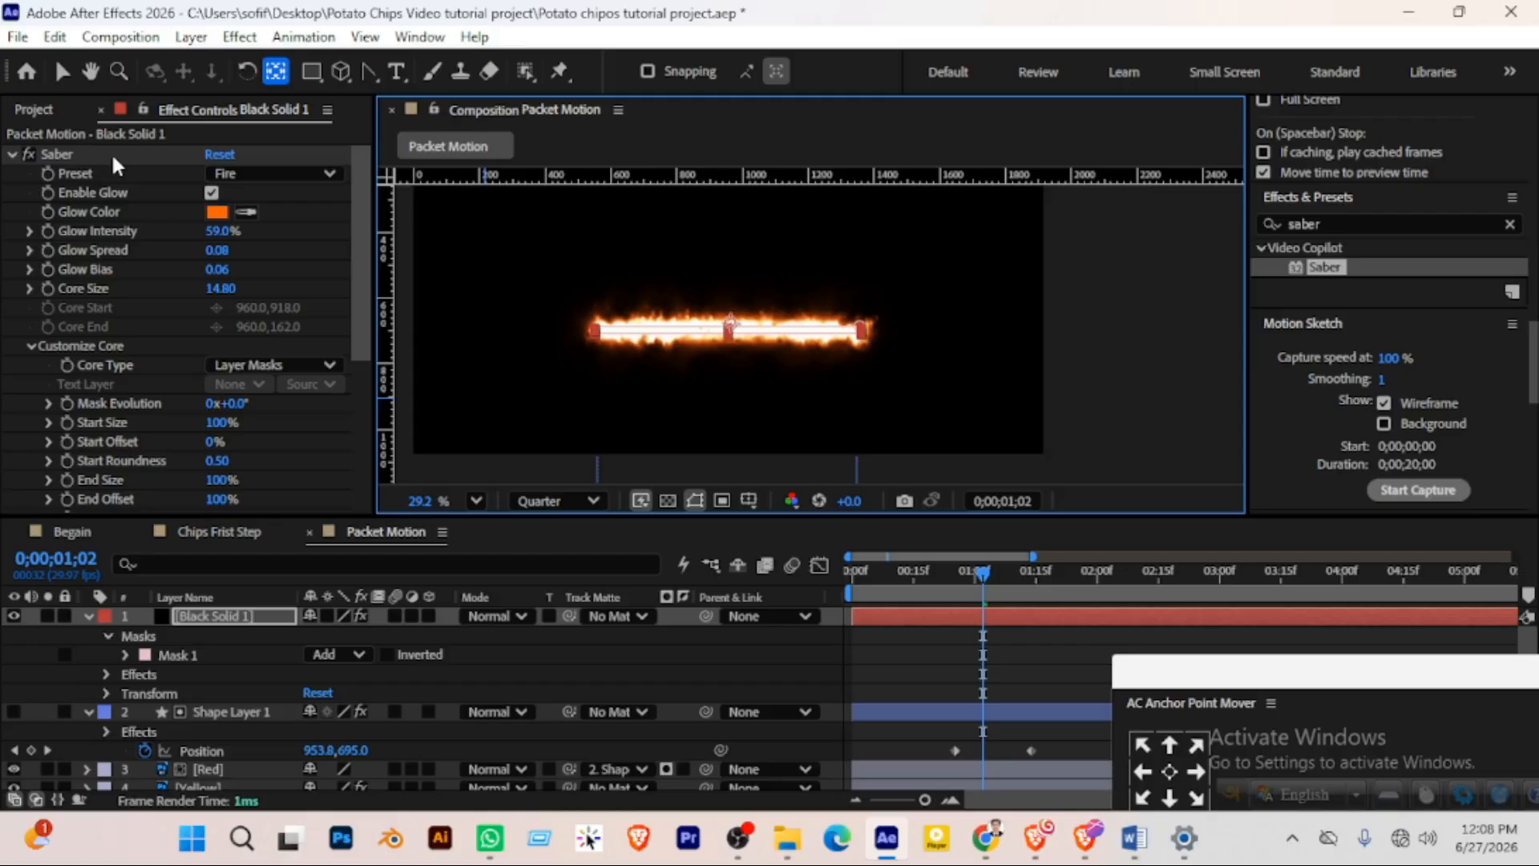
Copy the Turbulent Displace effect from Shape Layer 1 onto Black Solid 1
{"action": "left_click", "coordinate": [200, 787]}
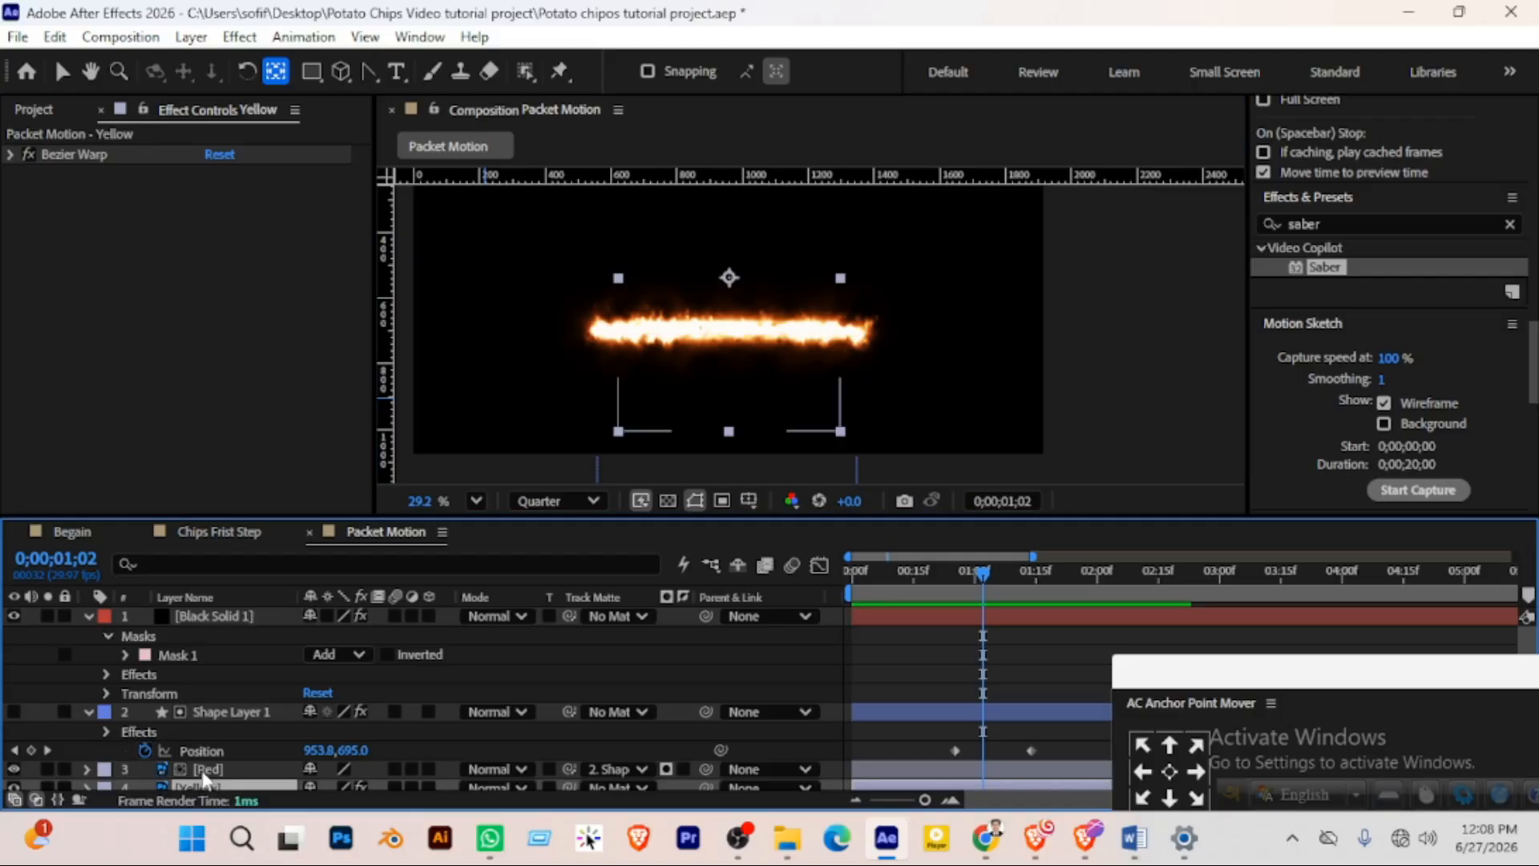
{"action": "left_click", "coordinate": [207, 769]}
{"action": "left_click", "coordinate": [217, 714]}
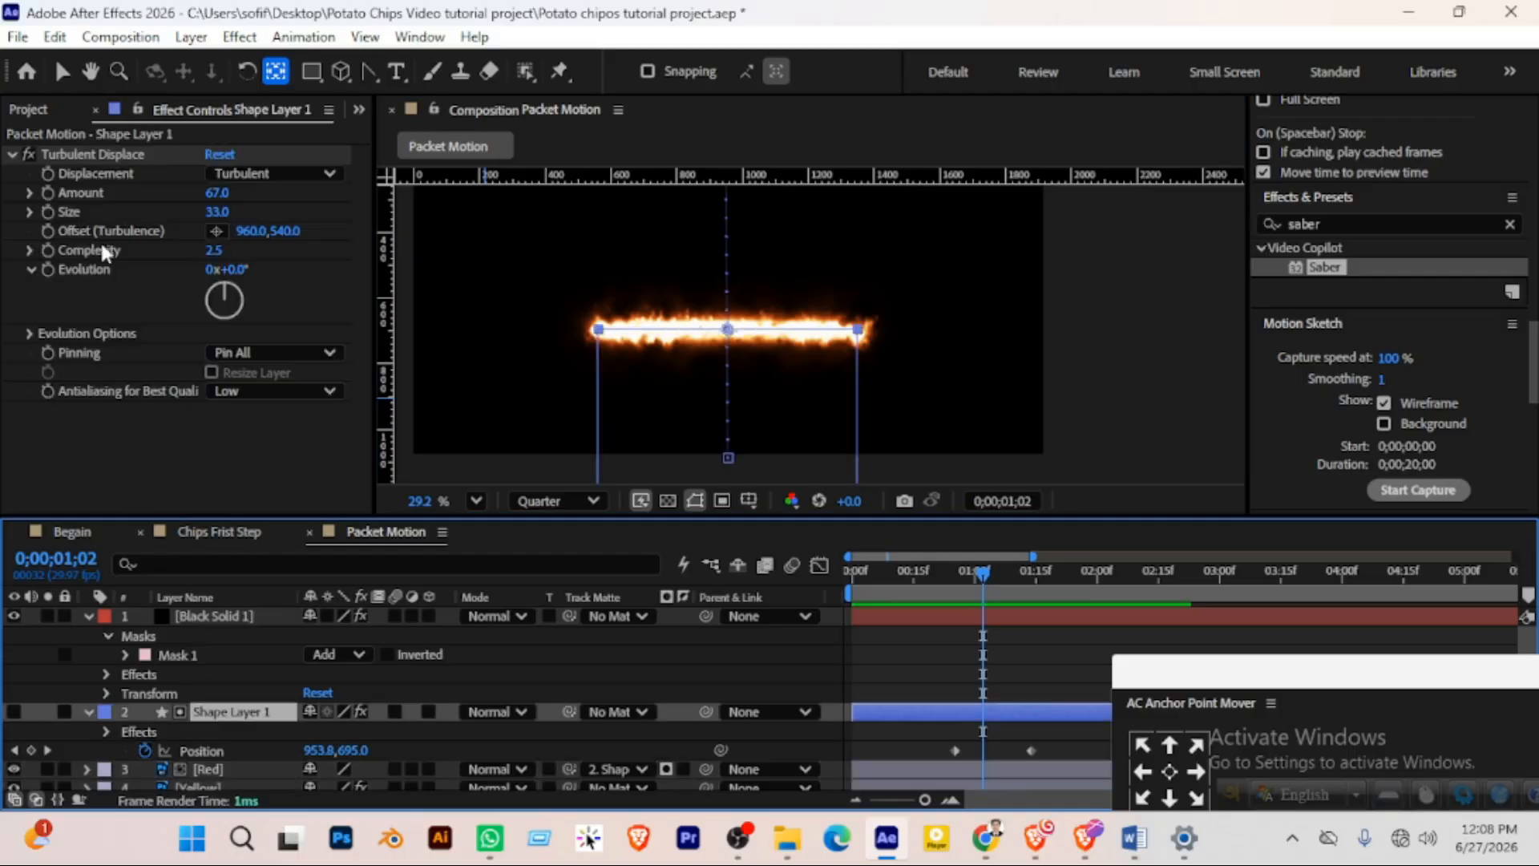
{"action": "left_click", "coordinate": [68, 153]}
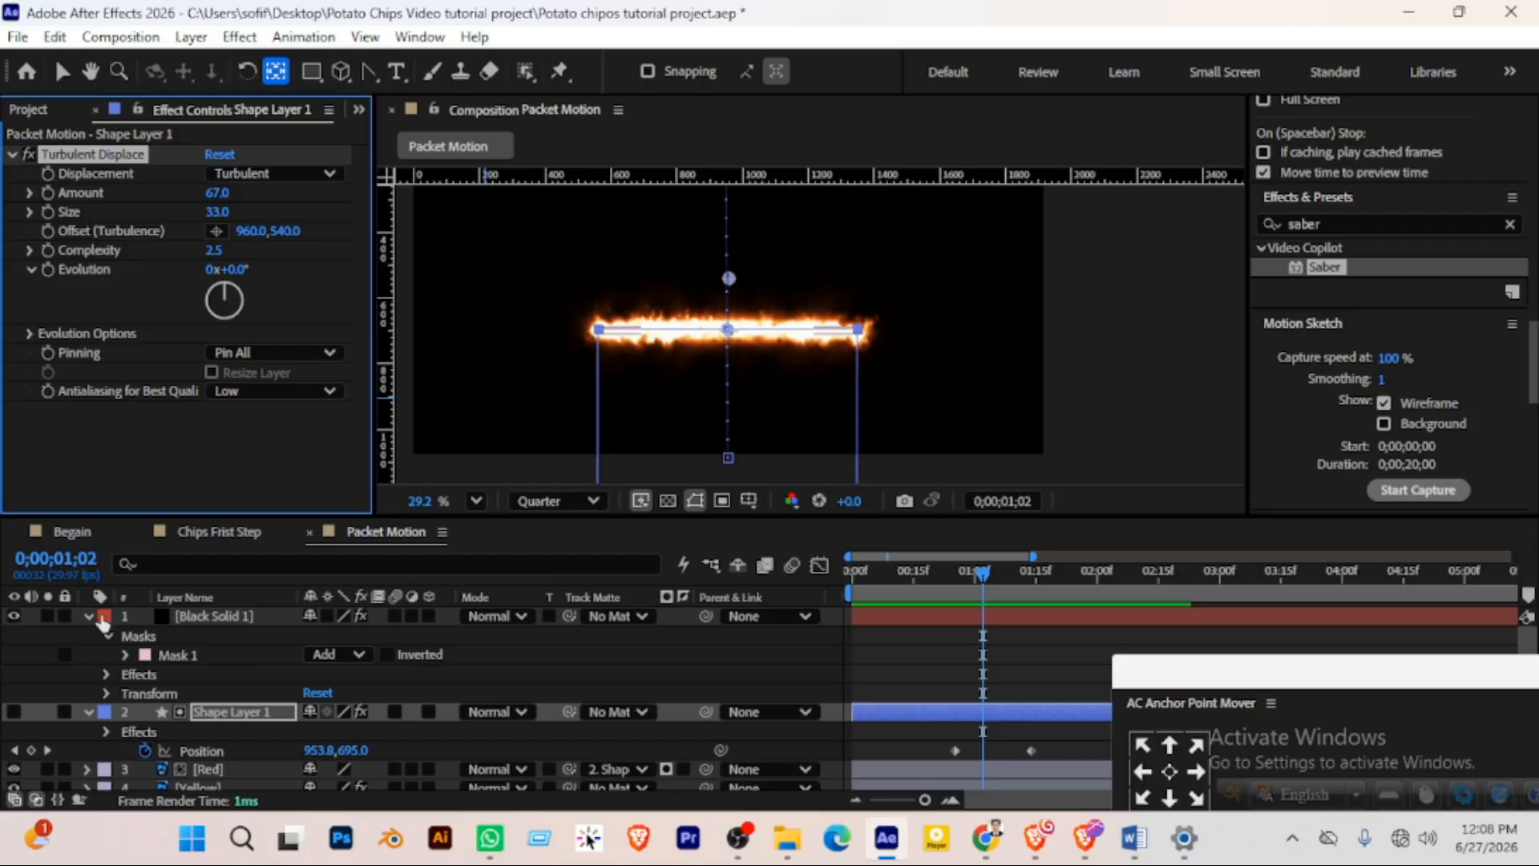
{"action": "left_click", "coordinate": [200, 618]}
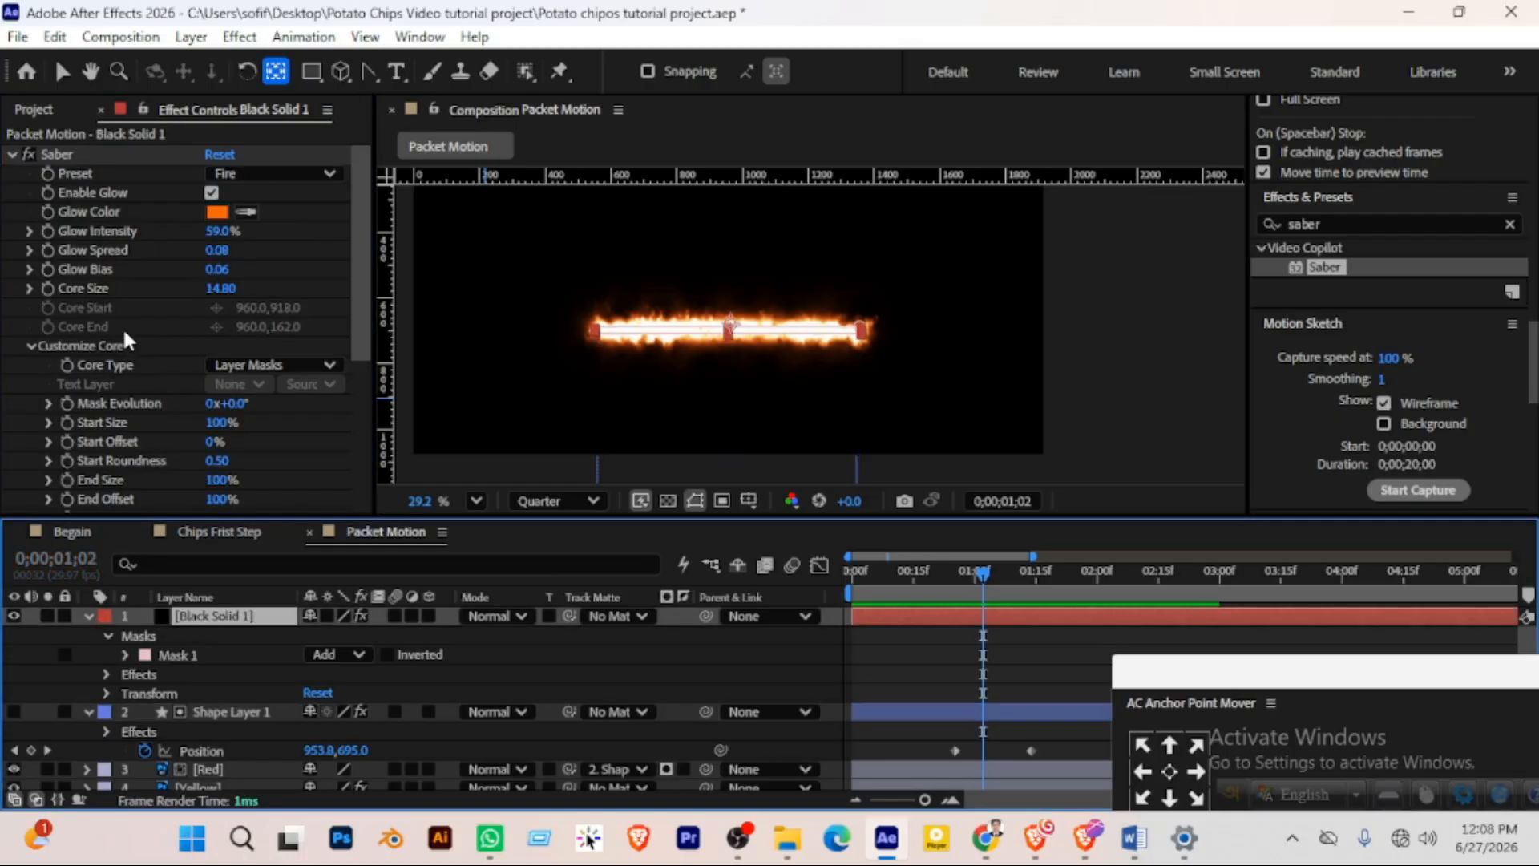
{"action": "left_click", "coordinate": [12, 153]}
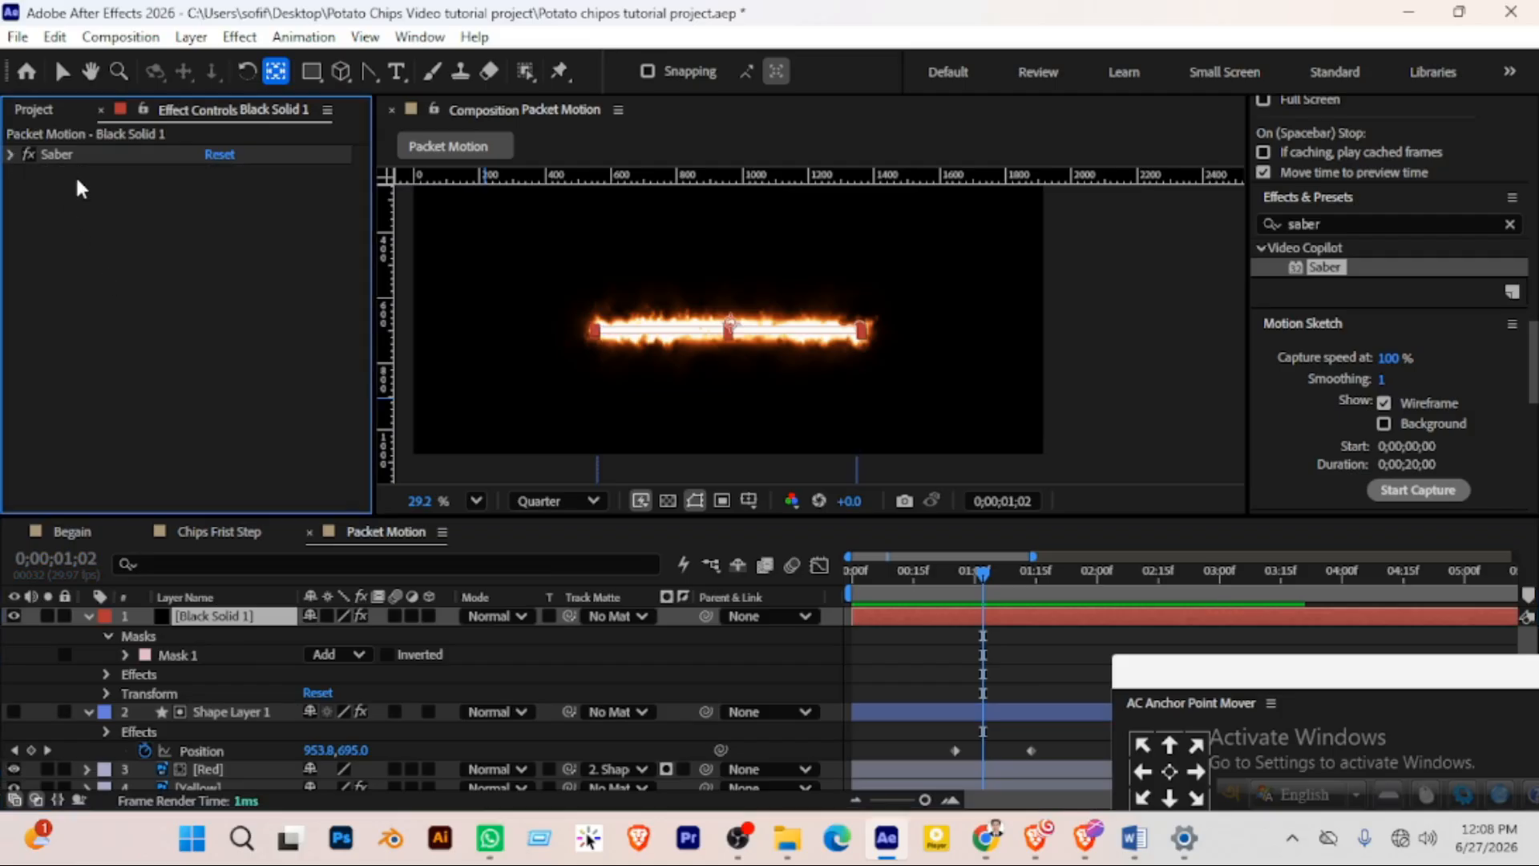
{"action": "key", "text": "ctrl+v"}
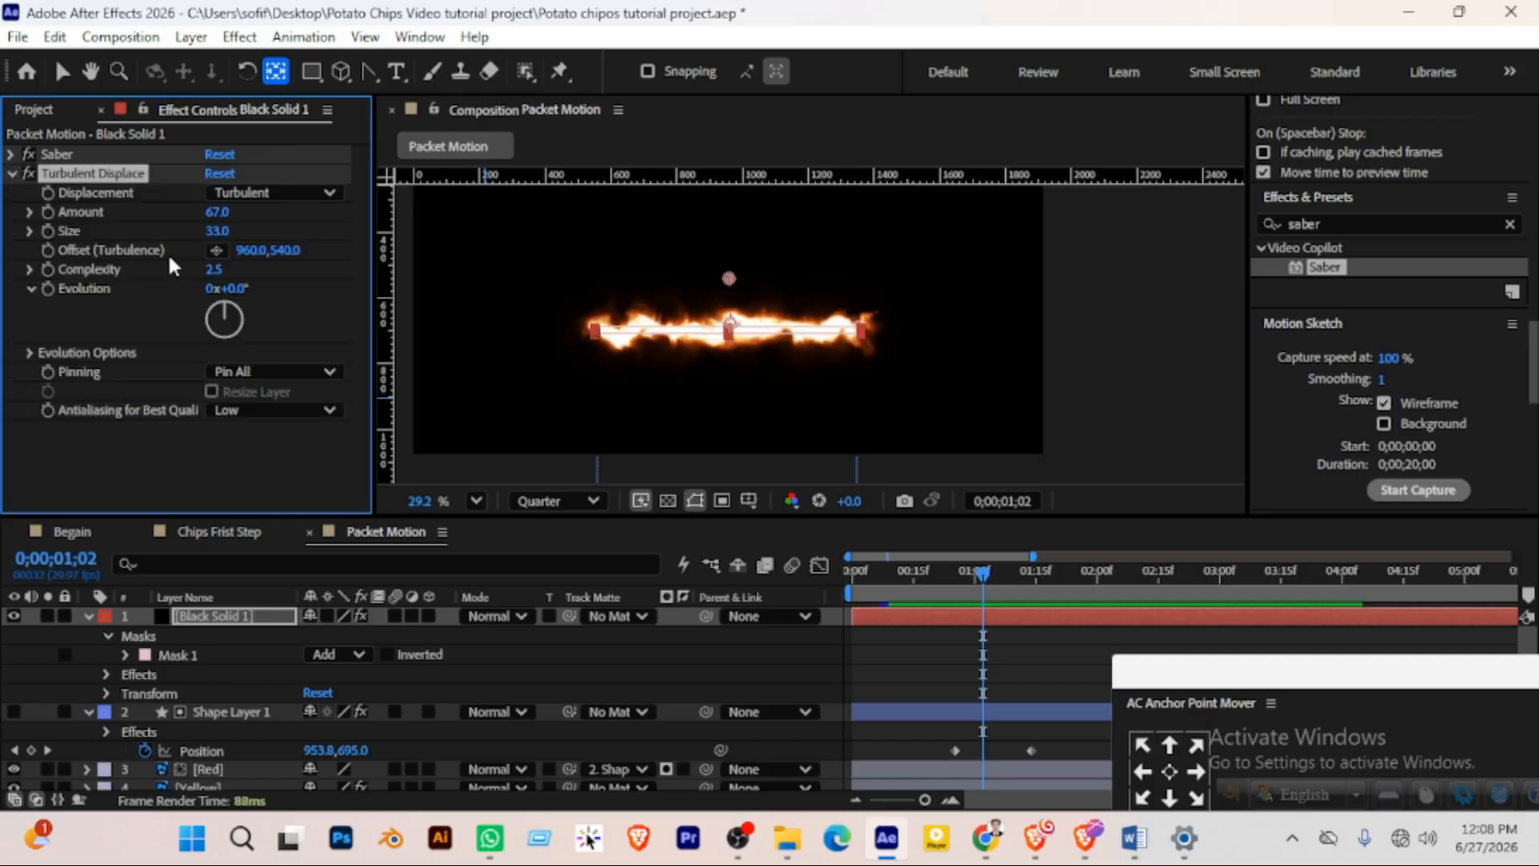
Try reordering Turbulent Displace above Saber on Black Solid 1, and undo the reordering
{"action": "left_click_drag", "start_coordinate": [142, 171], "coordinate": [138, 148]}
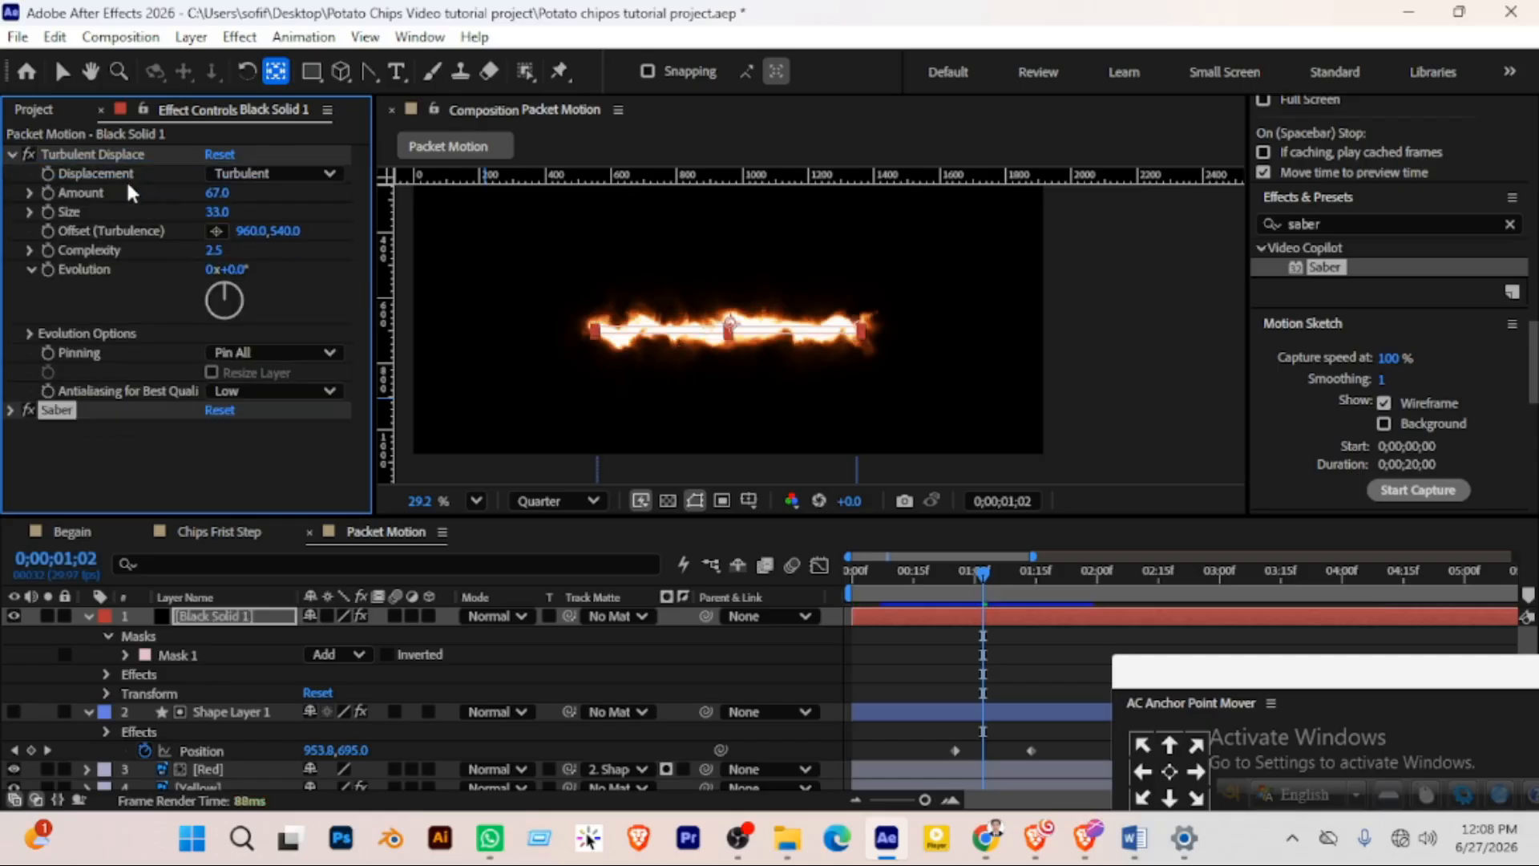
{"action": "key", "text": "ctrl+z"}
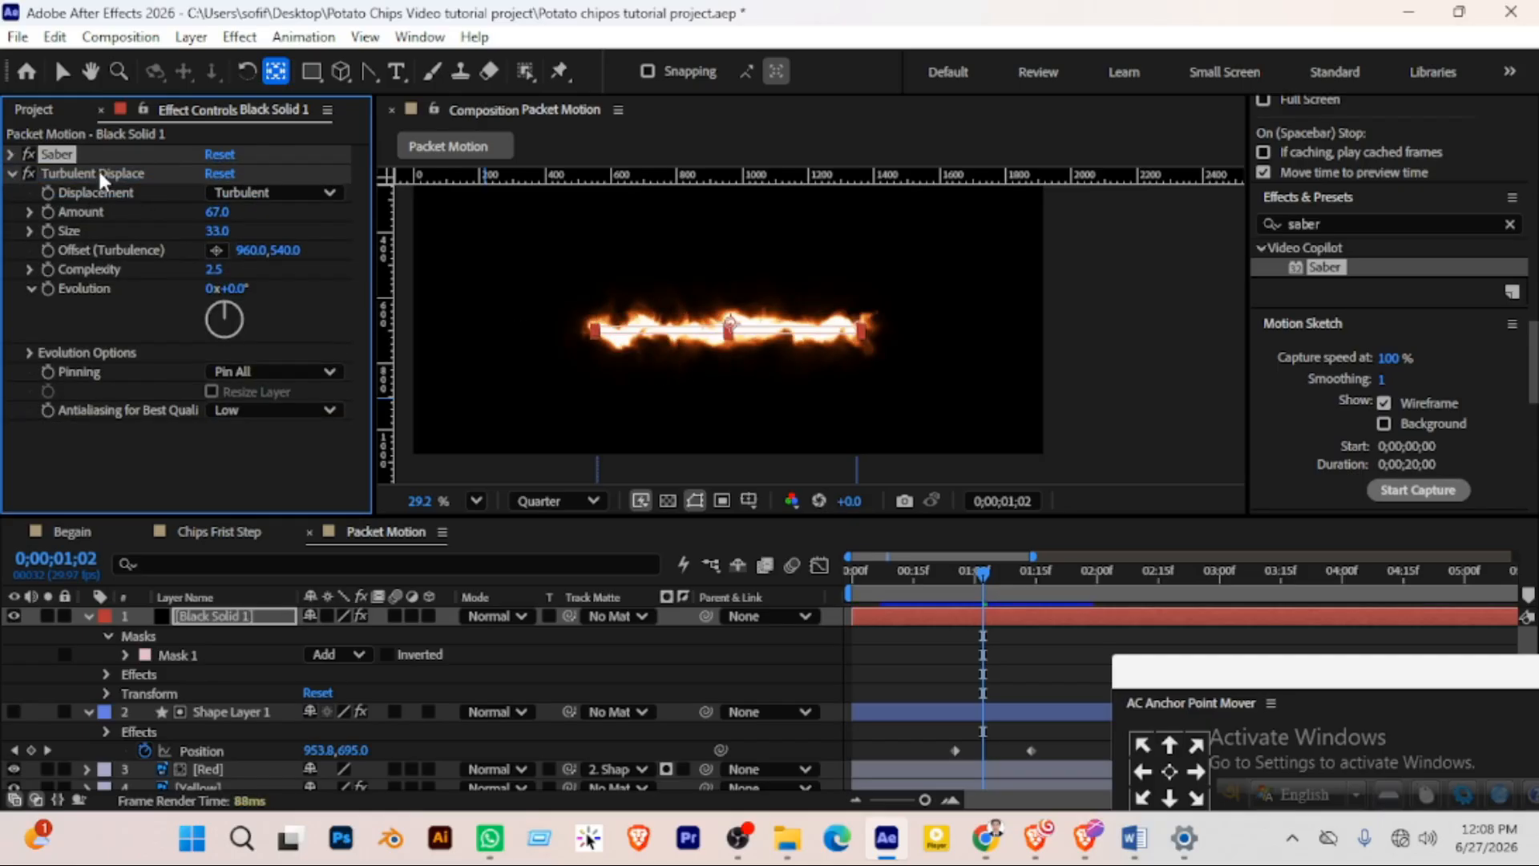
{"action": "left_click", "coordinate": [280, 478]}
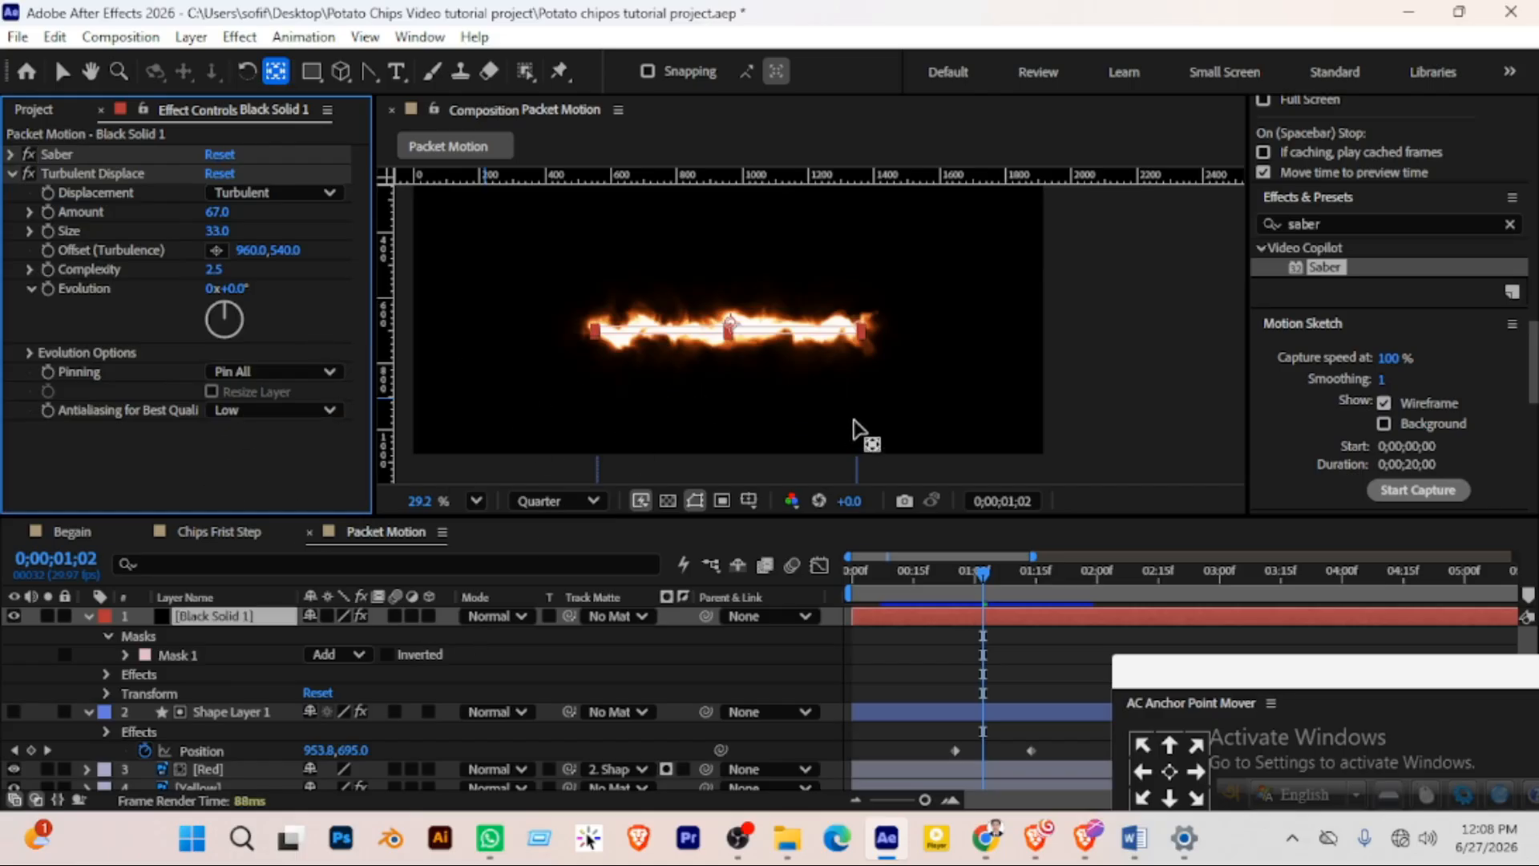
{"action": "left_click", "coordinate": [74, 158]}
{"action": "scroll", "coordinate": [849, 420], "scroll_direction": "down", "scroll_amount": 2}
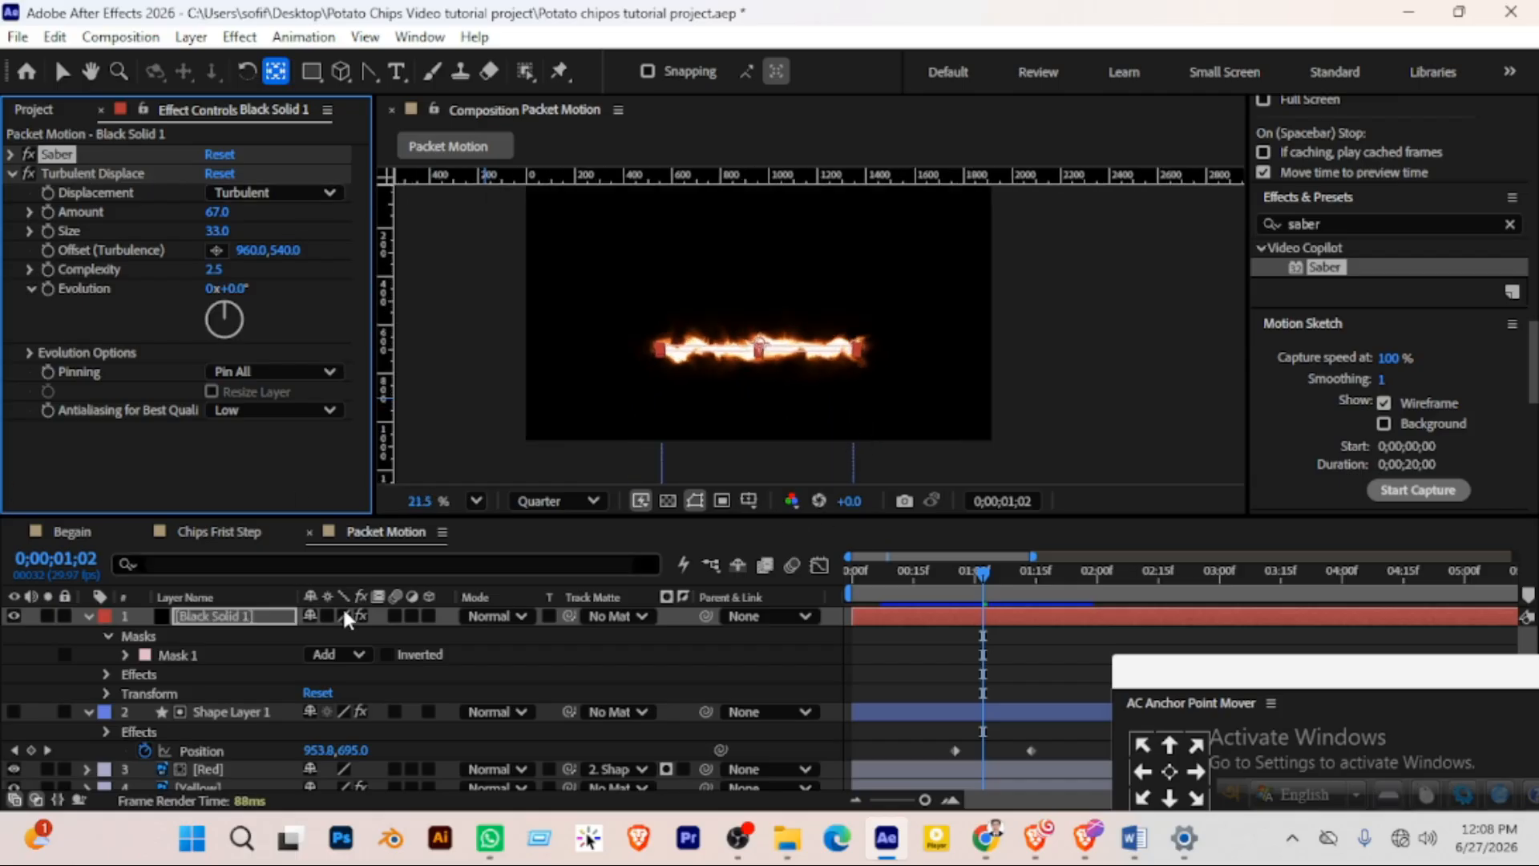
Look through the Chips Frist Step and Begain compositions, including the Mask layer, and return to Packet Motion
{"action": "left_click", "coordinate": [58, 634]}
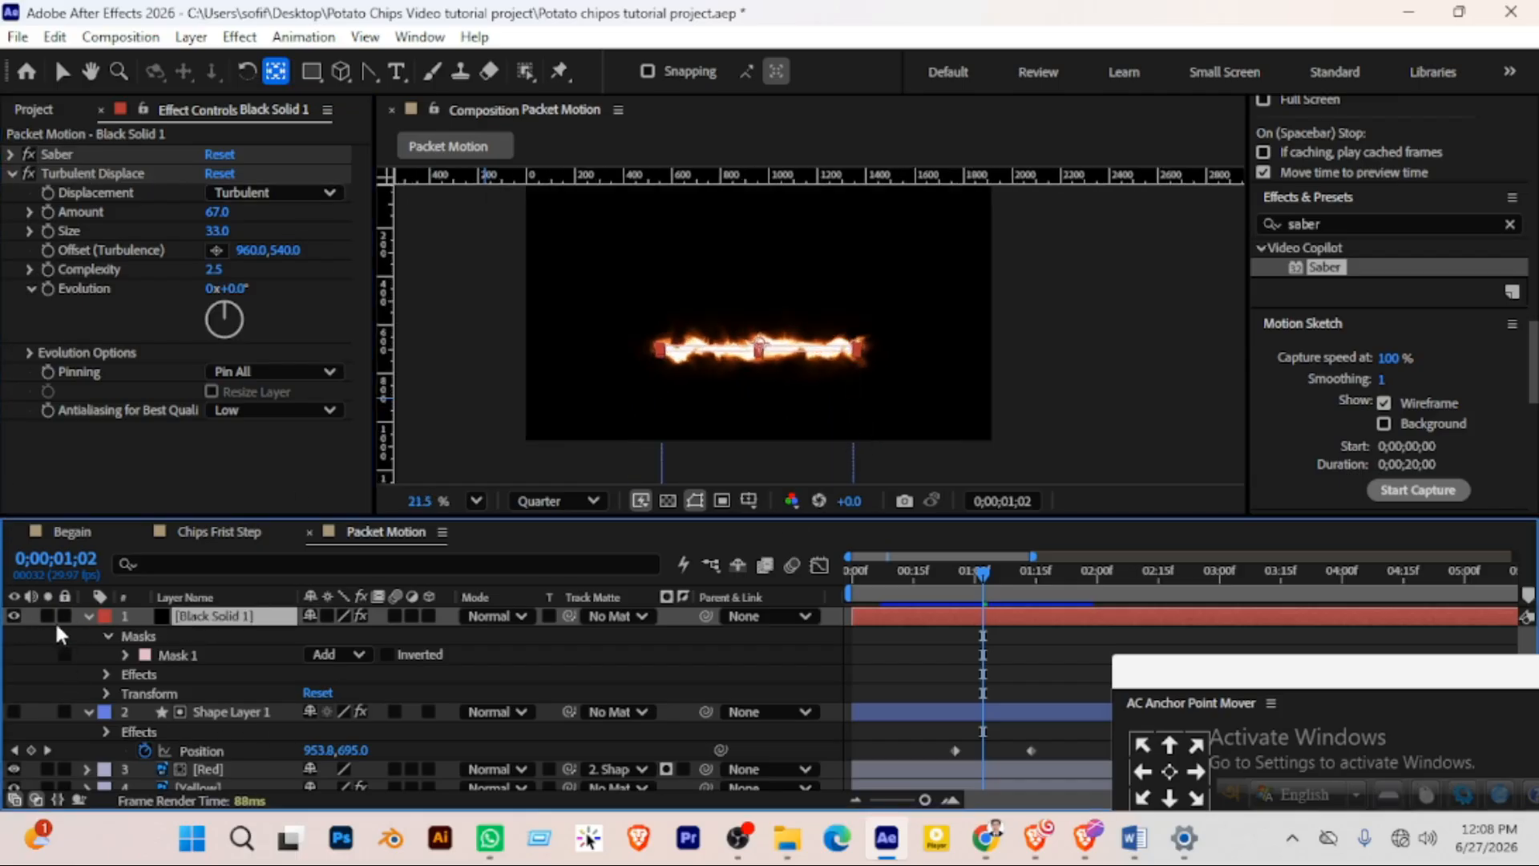
{"action": "scroll", "coordinate": [244, 652], "scroll_direction": "down", "scroll_amount": 1}
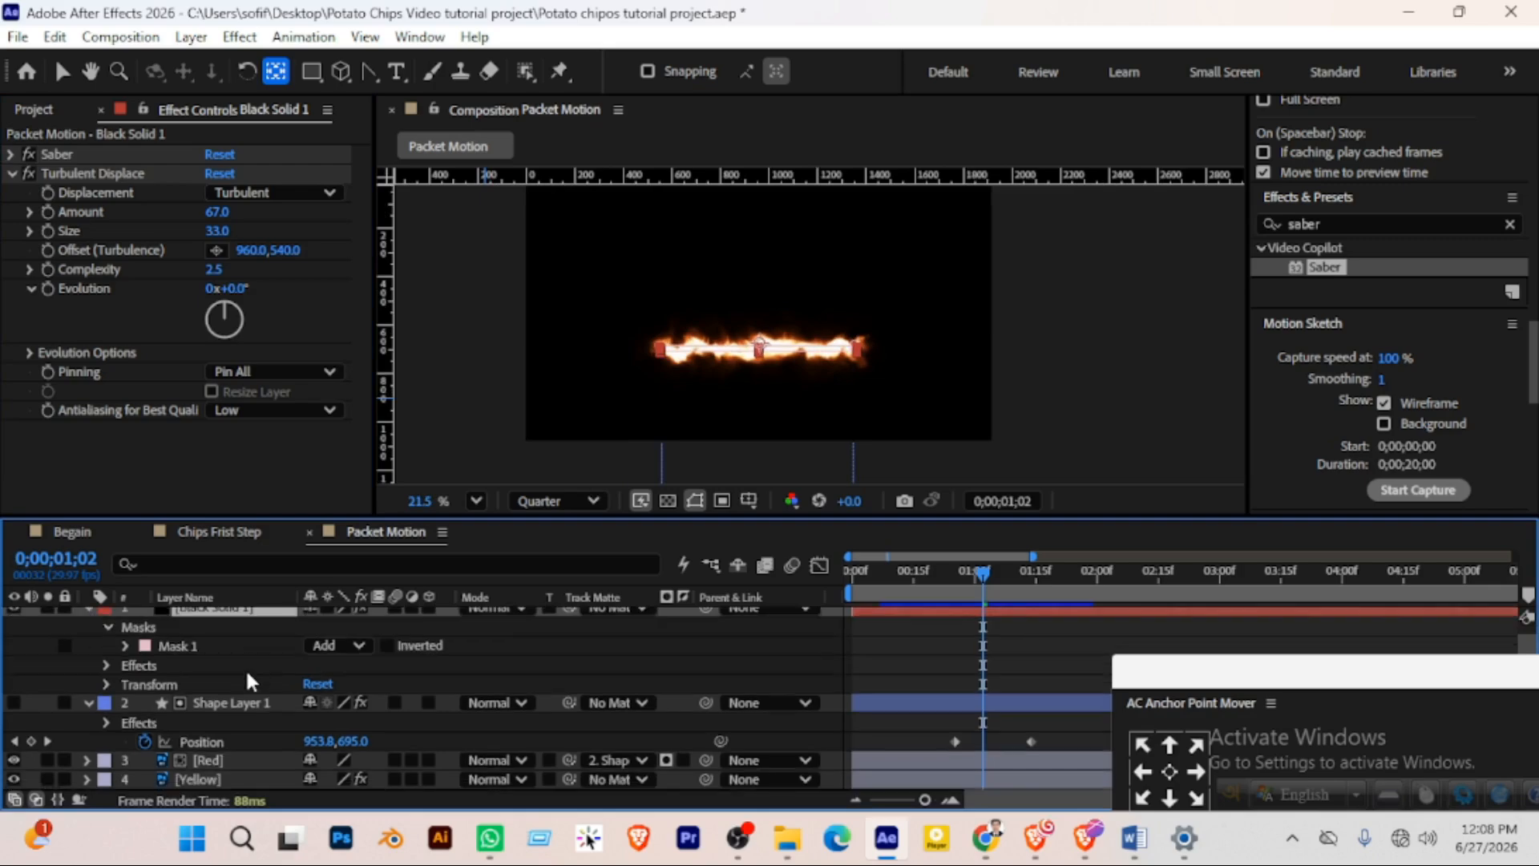
{"action": "left_click", "coordinate": [213, 777]}
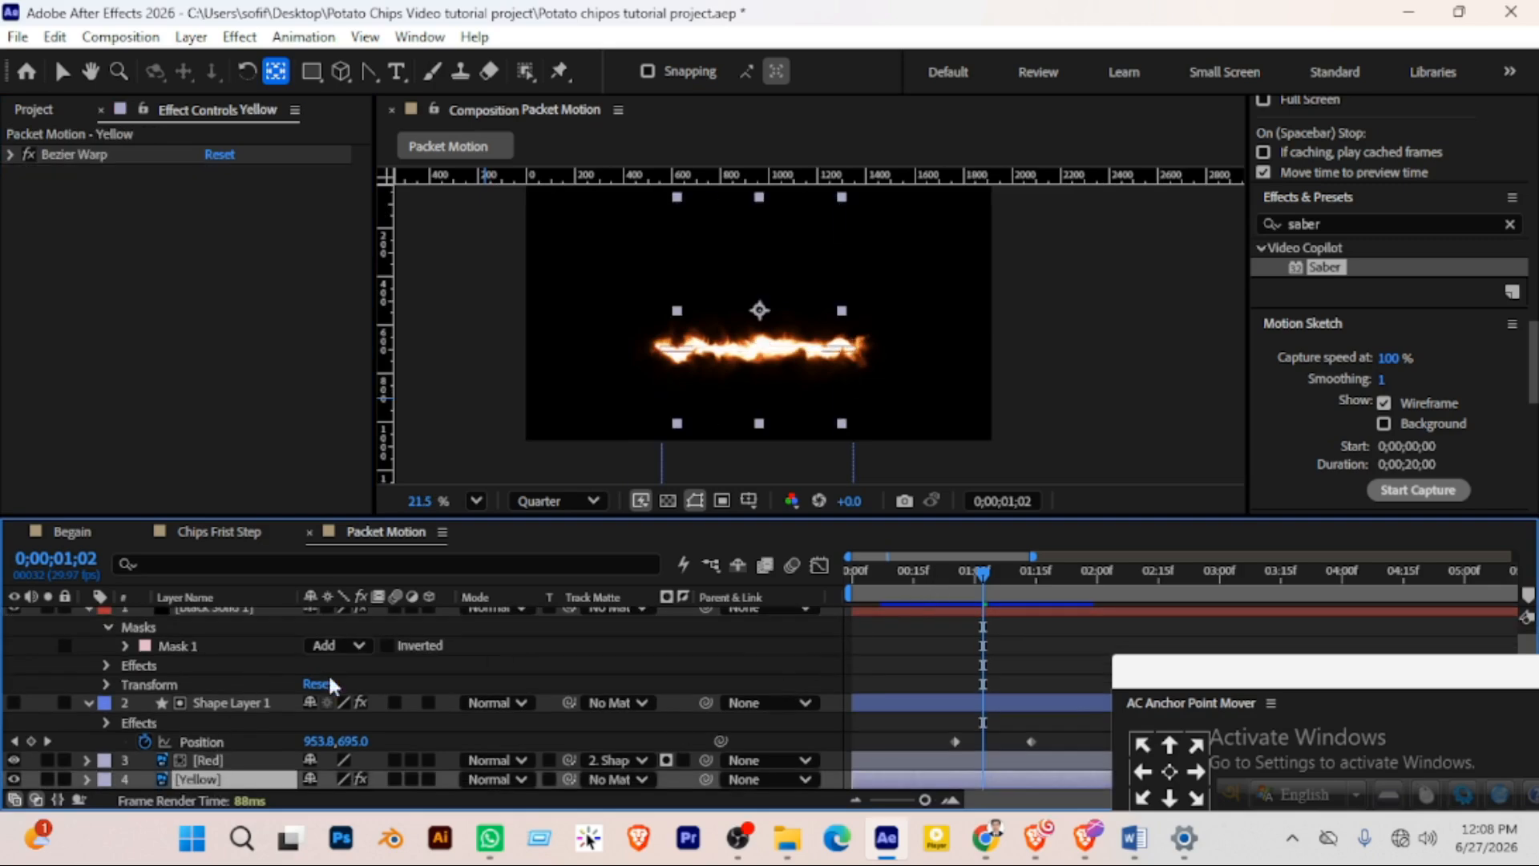
{"action": "left_click", "coordinate": [186, 532]}
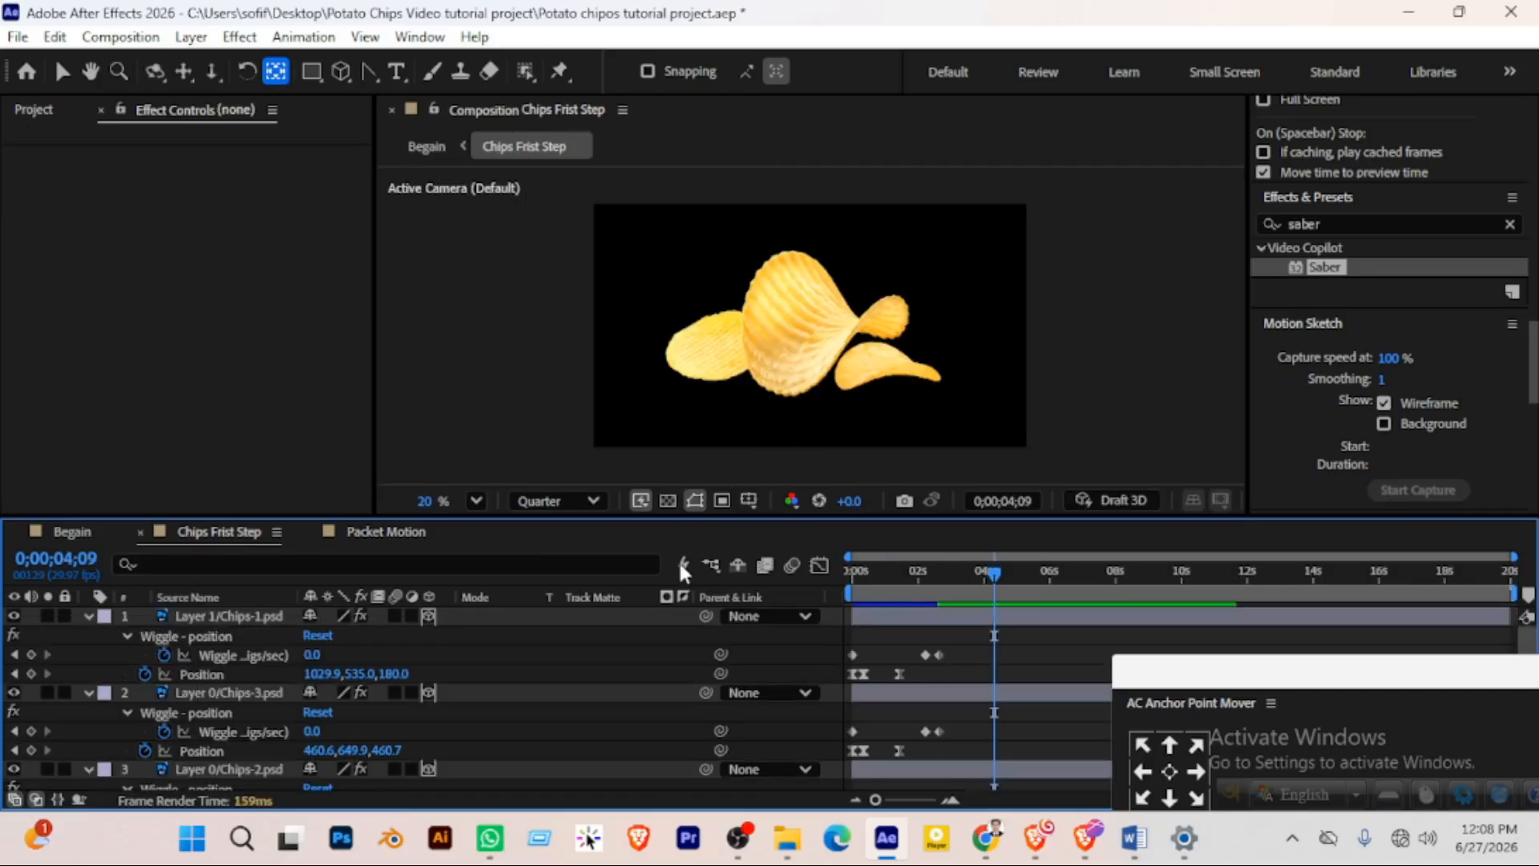
{"action": "left_click", "coordinate": [72, 531]}
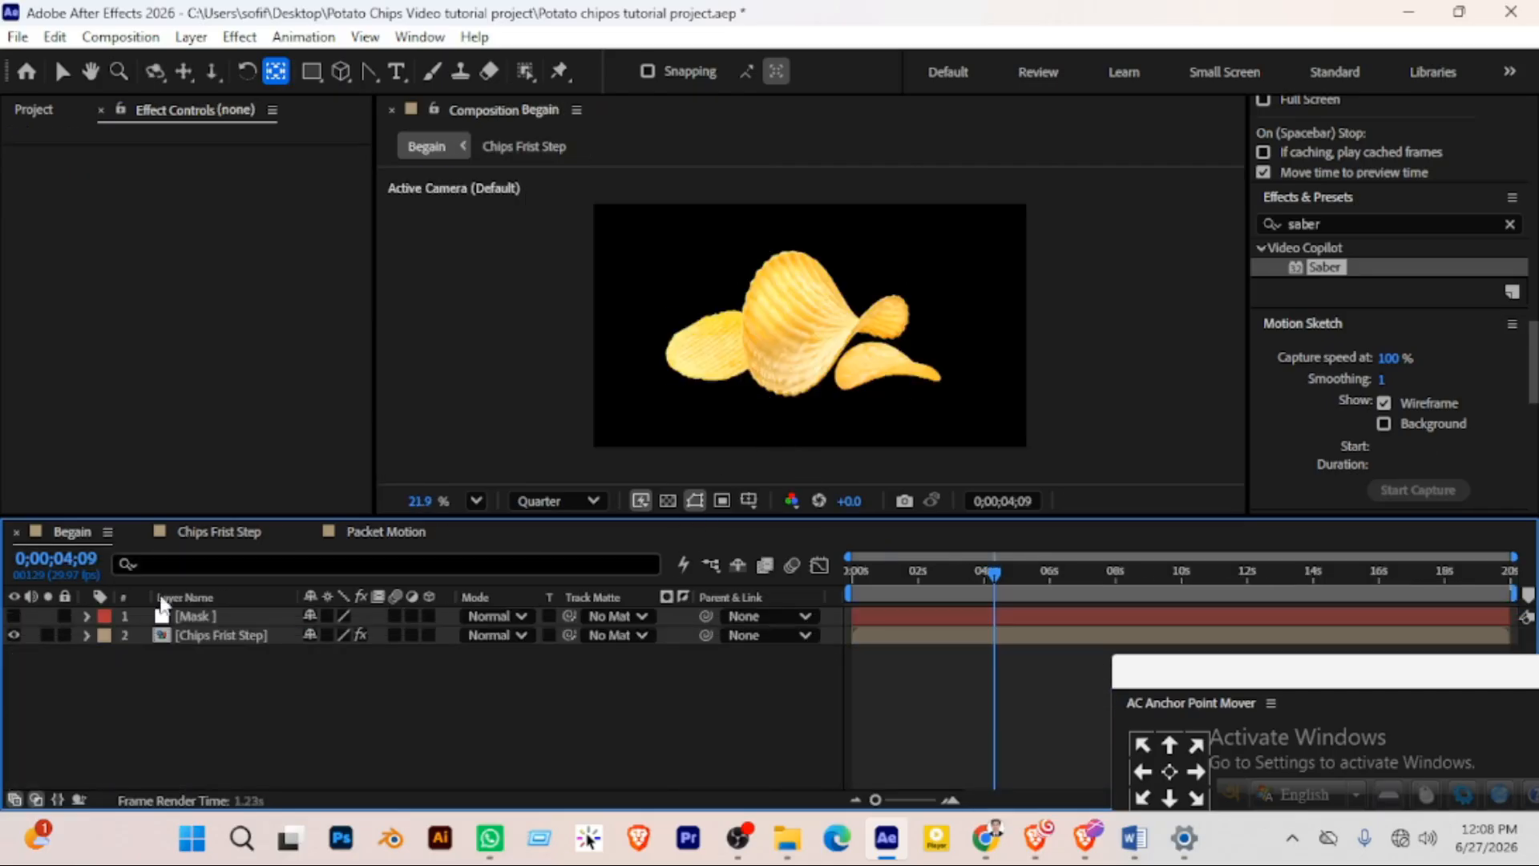
{"action": "left_click", "coordinate": [186, 614]}
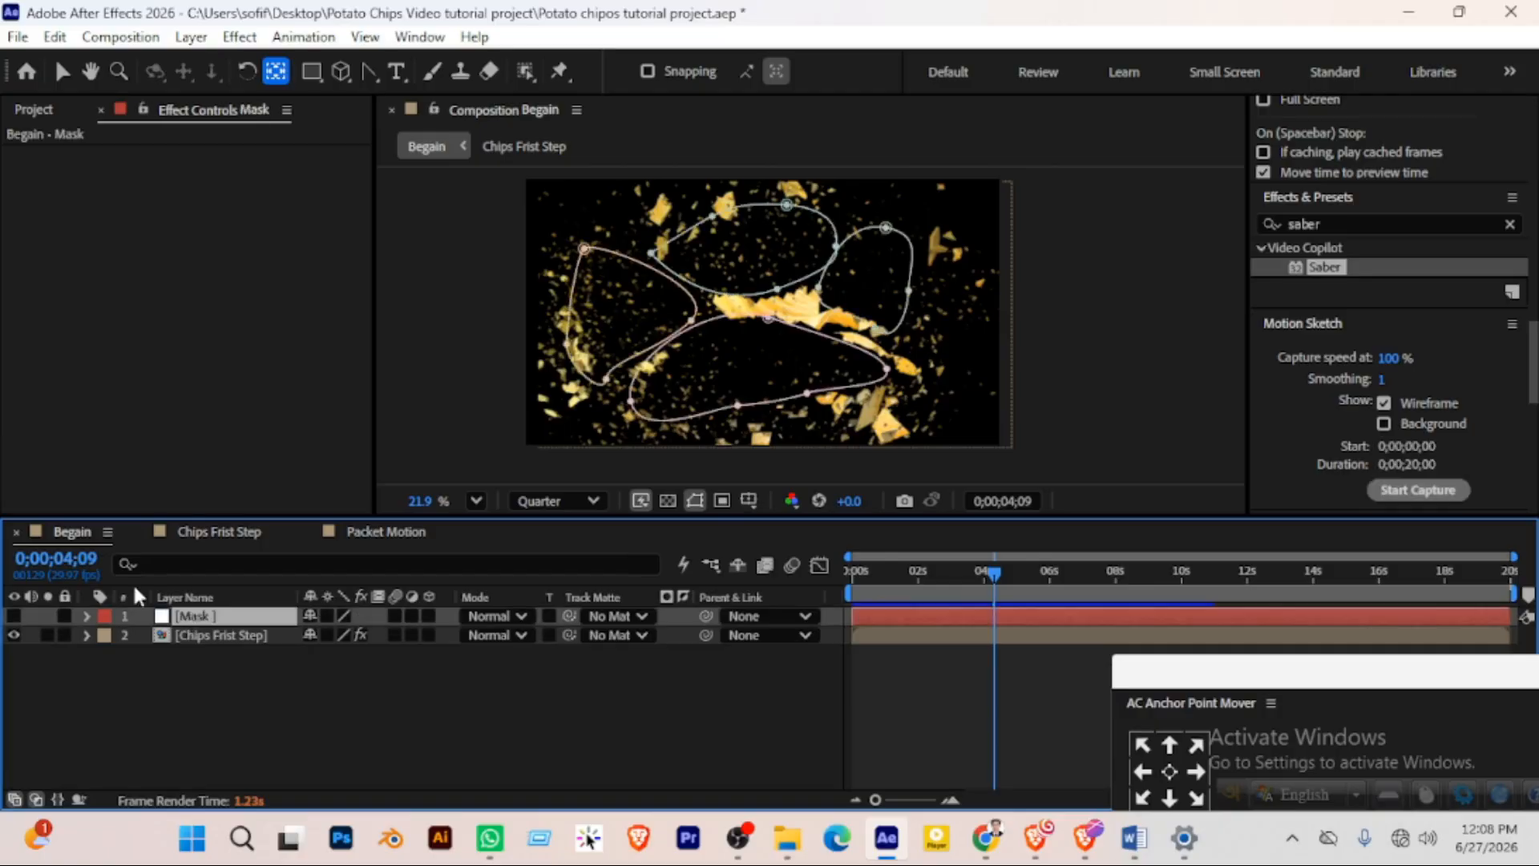
{"action": "left_click", "coordinate": [358, 534]}
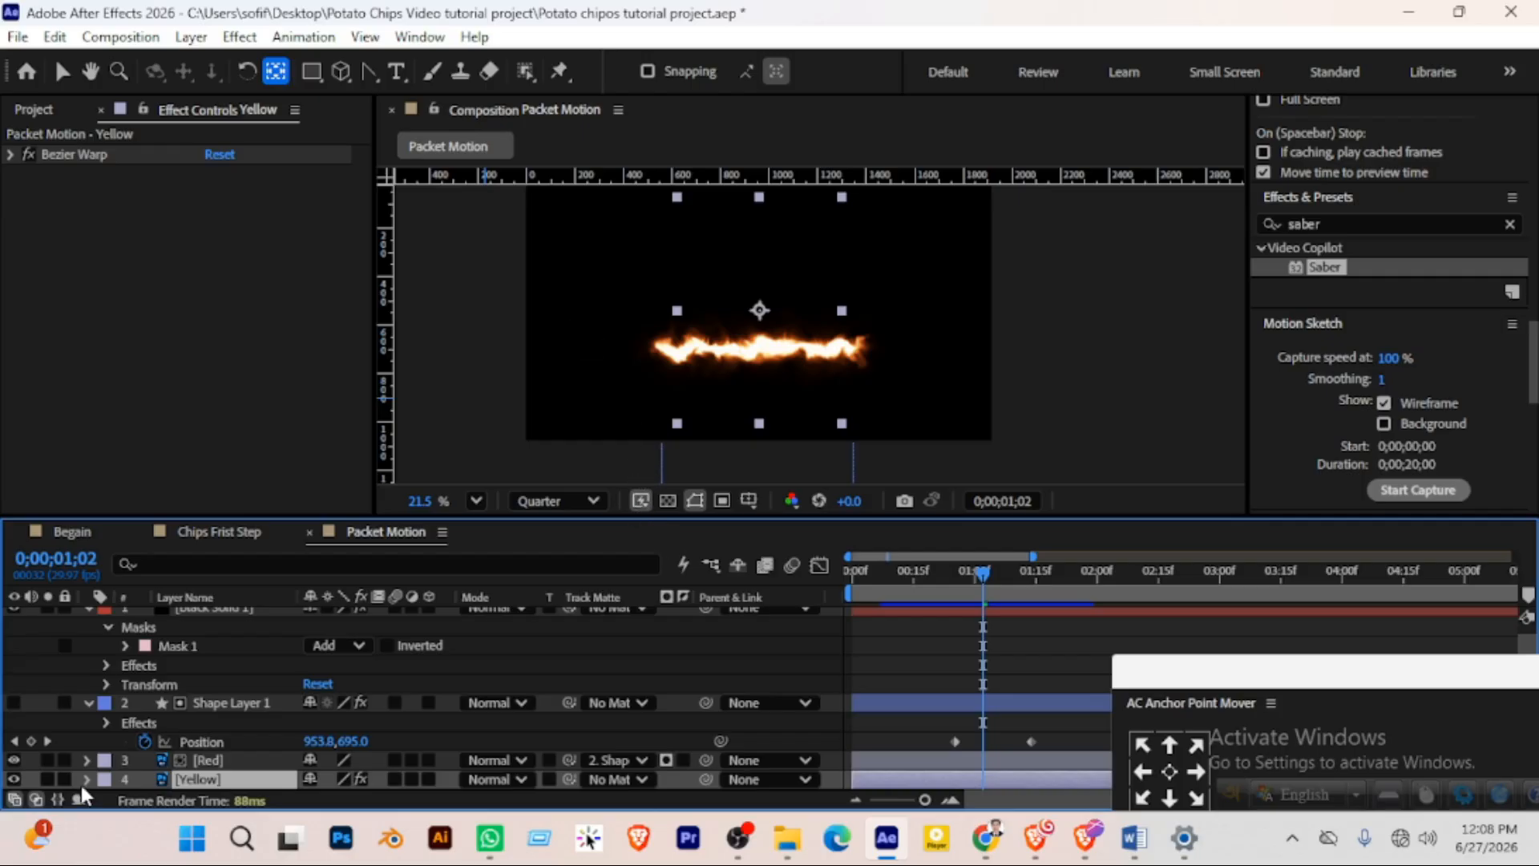
Set the Composite Settings in Saber's Render Settings on Black Solid 1 to Transparent
{"action": "scroll", "coordinate": [172, 704], "scroll_direction": "up", "scroll_amount": 1}
{"action": "left_click", "coordinate": [197, 616]}
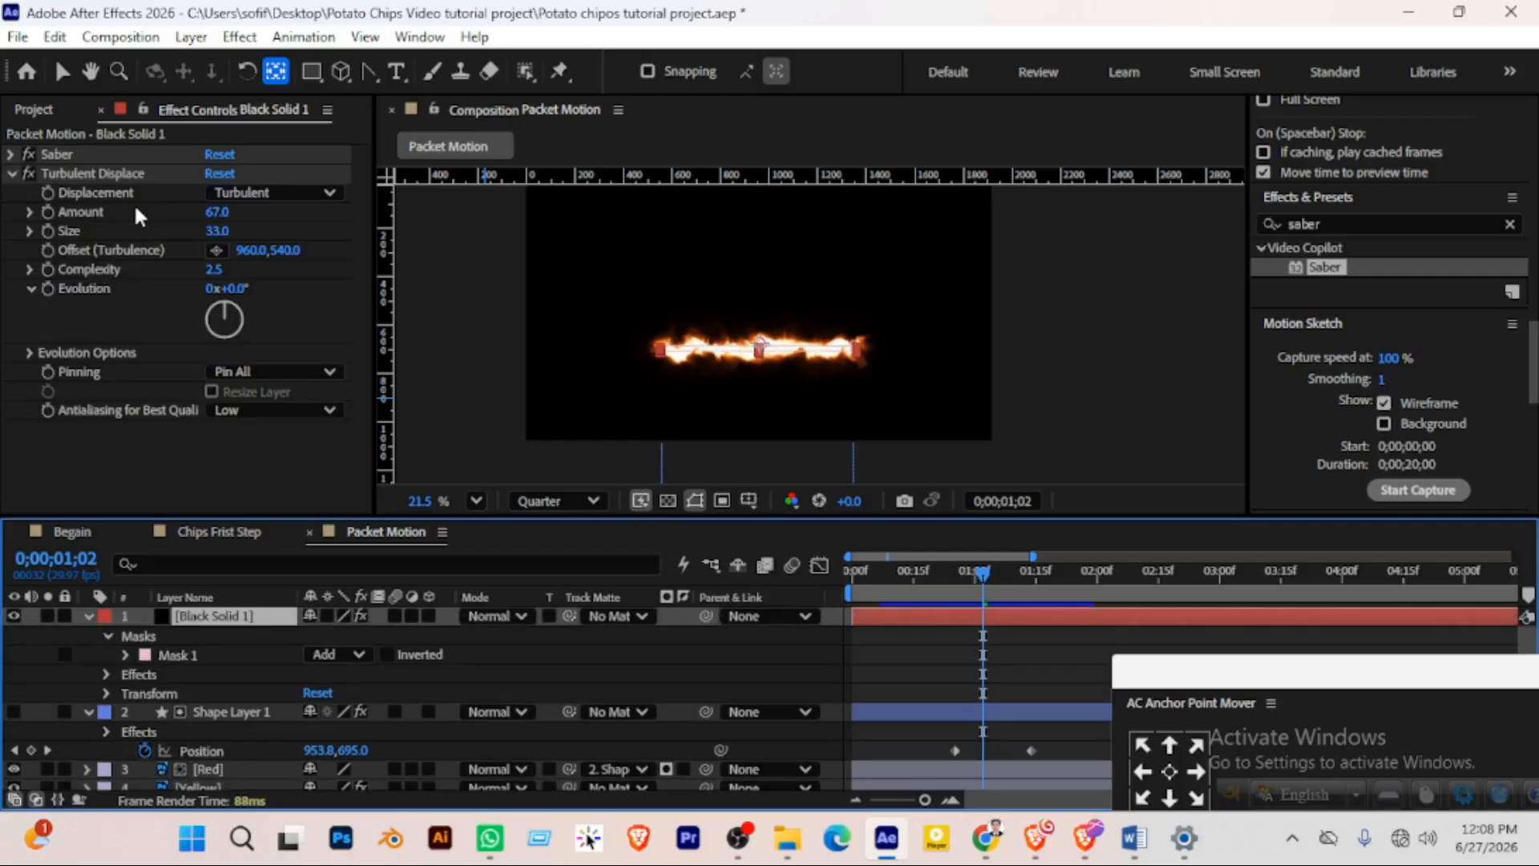
{"action": "left_click", "coordinate": [11, 154]}
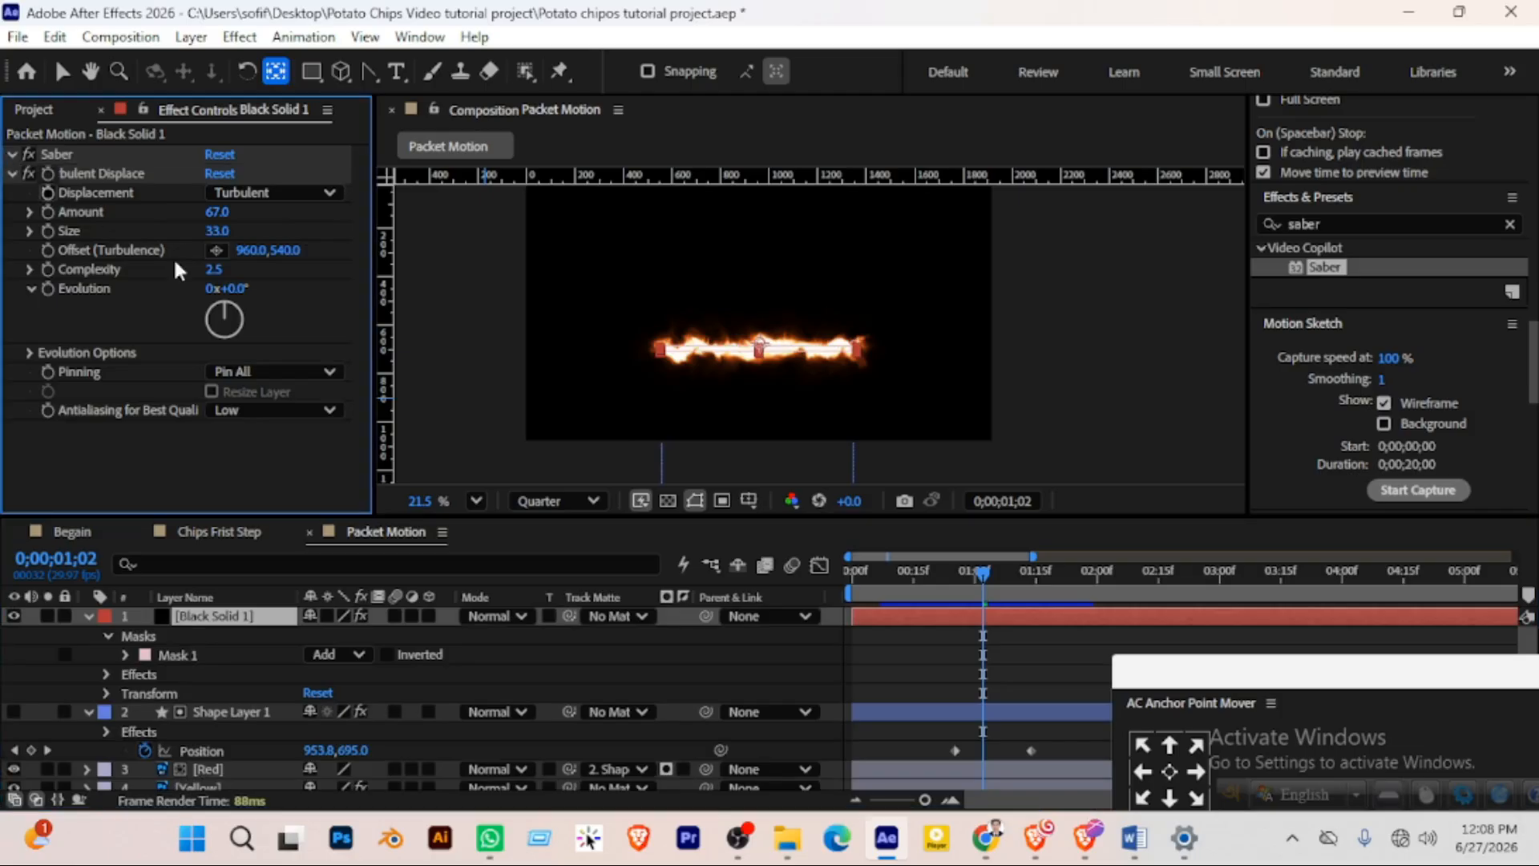
{"action": "scroll", "coordinate": [204, 366], "scroll_direction": "down", "scroll_amount": 3}
{"action": "scroll", "coordinate": [204, 369], "scroll_direction": "down", "scroll_amount": 2}
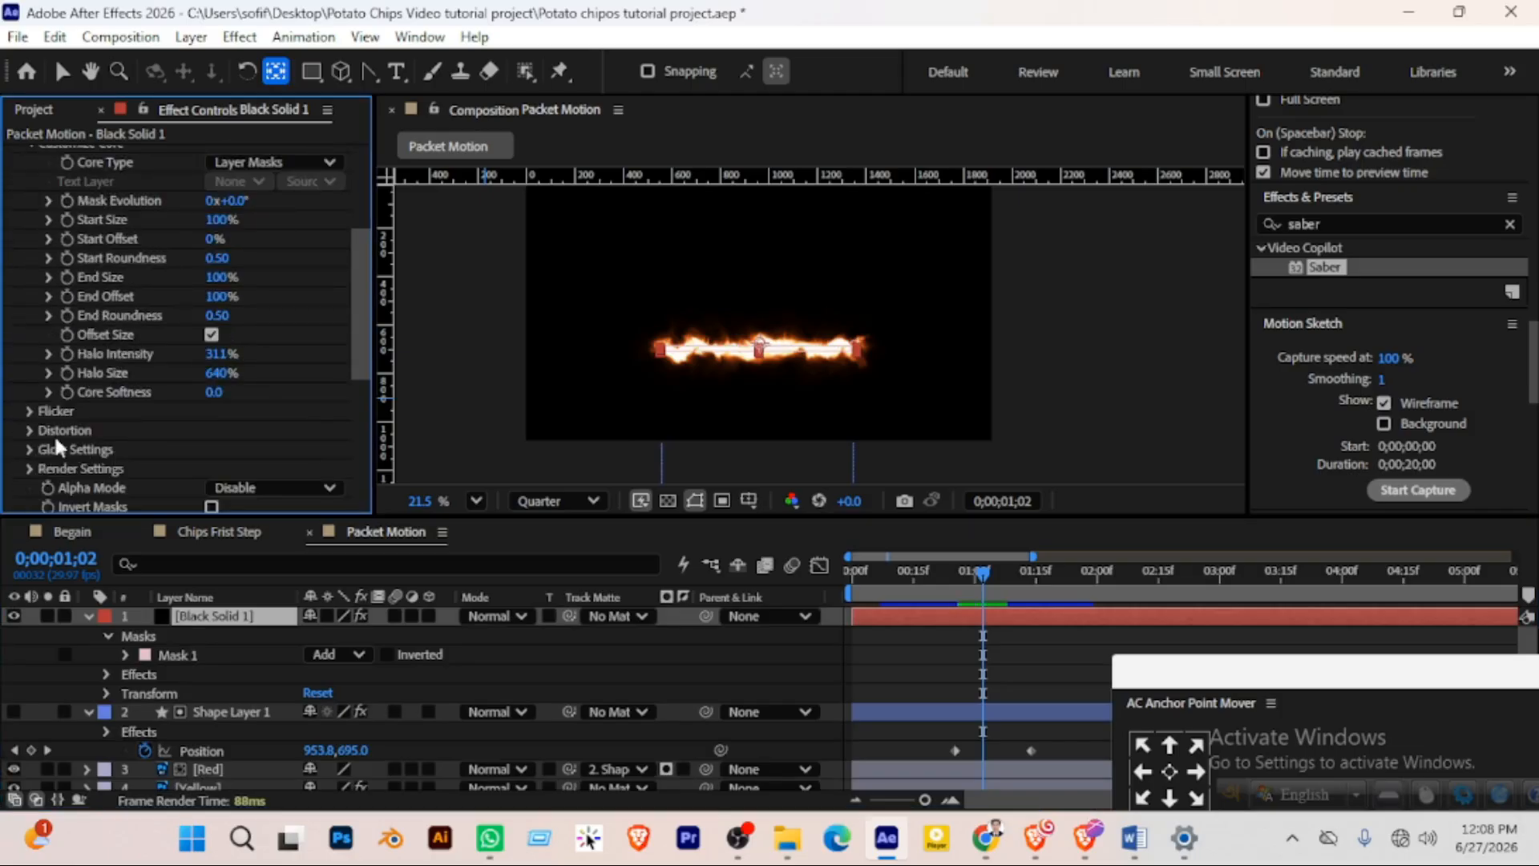
{"action": "left_click", "coordinate": [28, 450]}
{"action": "left_click", "coordinate": [31, 293]}
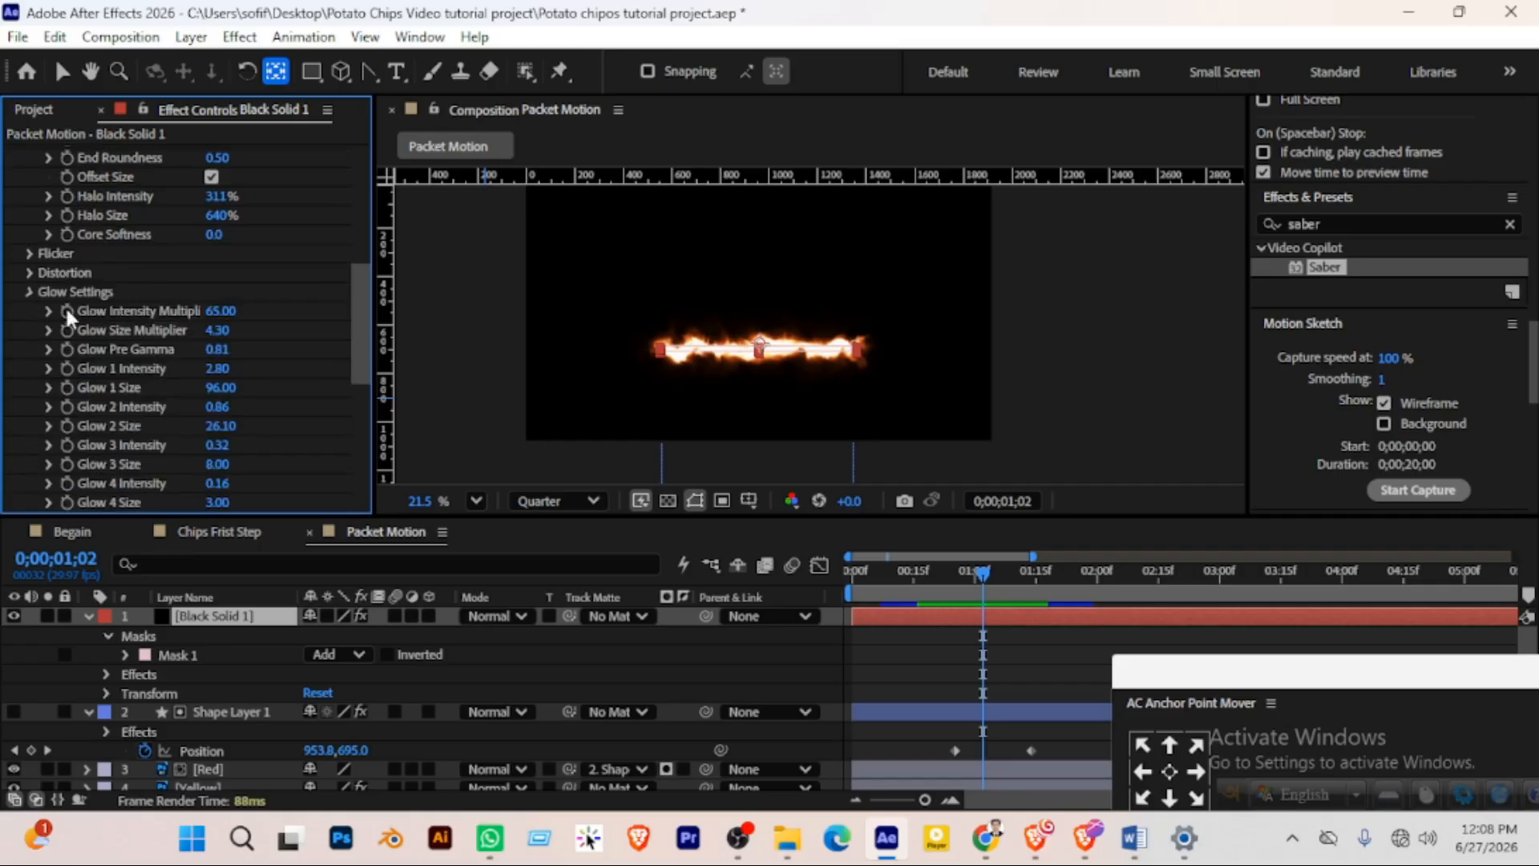
{"action": "scroll", "coordinate": [137, 334], "scroll_direction": "down", "scroll_amount": 2}
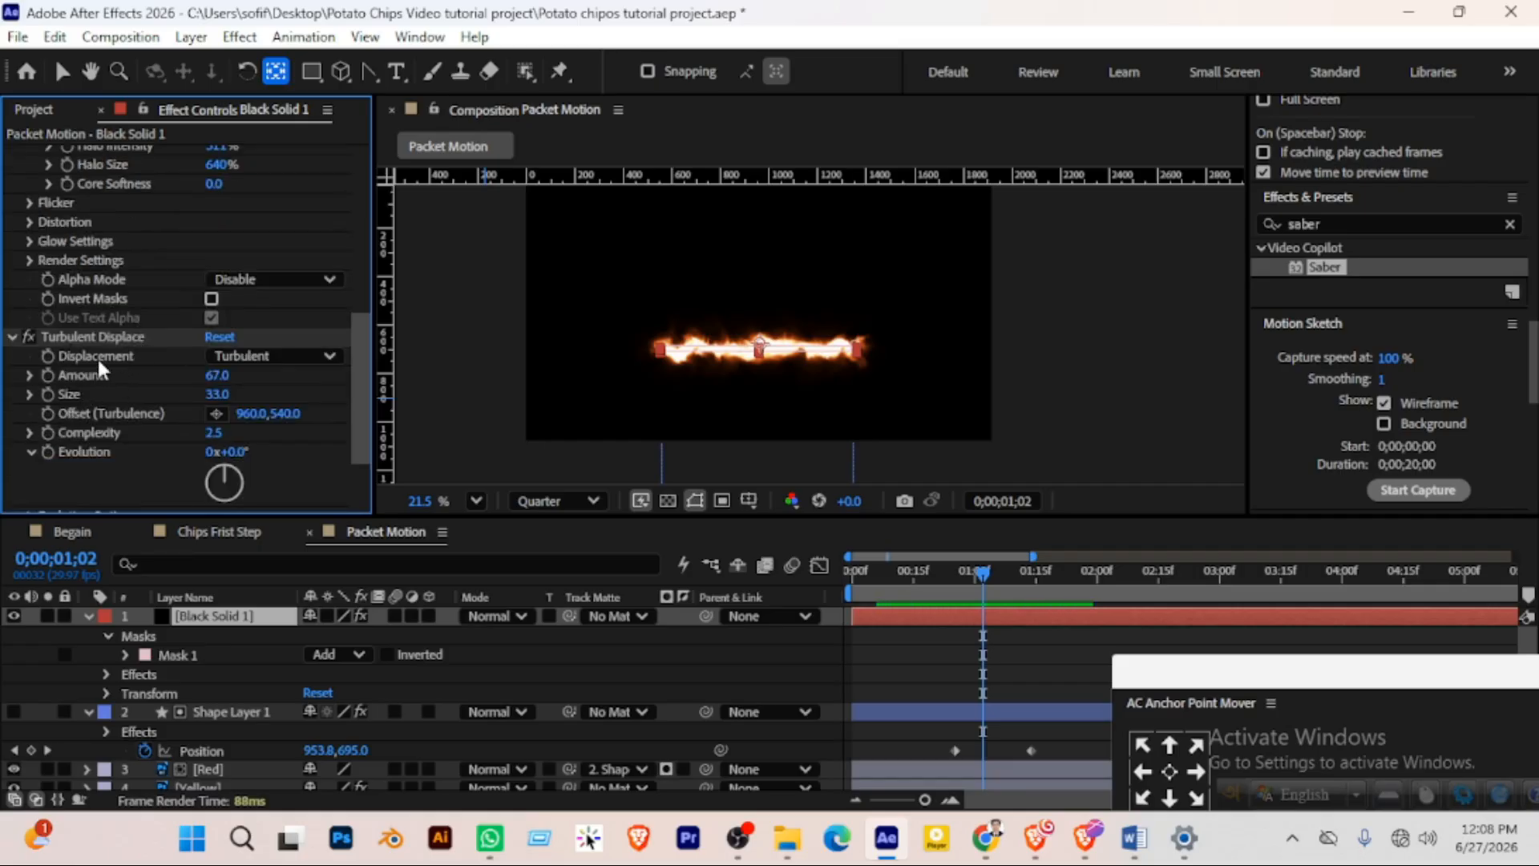
{"action": "scroll", "coordinate": [100, 370], "scroll_direction": "up", "scroll_amount": 5}
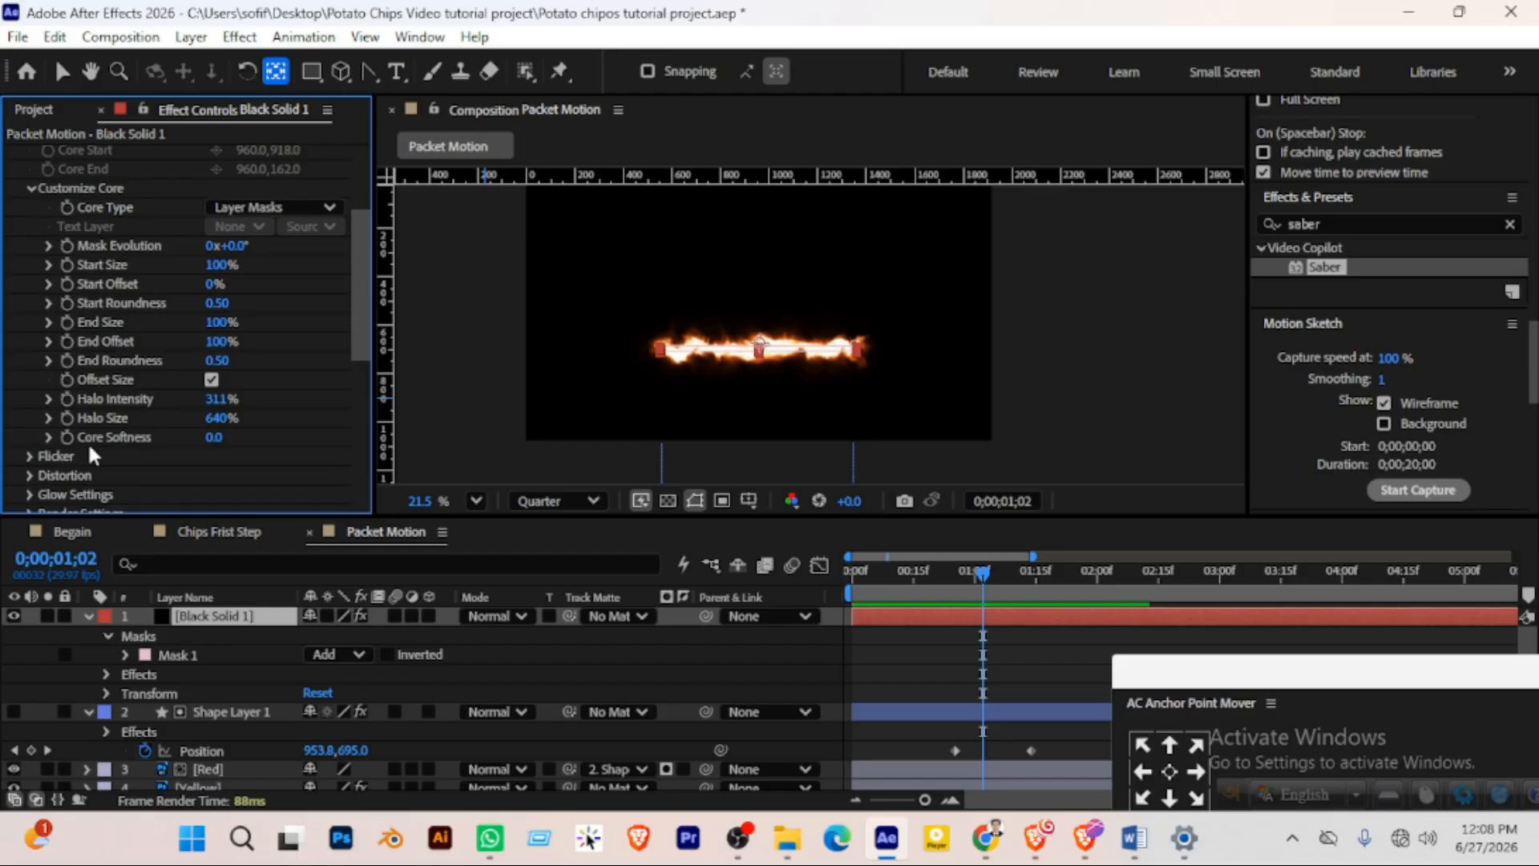
{"action": "scroll", "coordinate": [90, 449], "scroll_direction": "up", "scroll_amount": 3}
{"action": "scroll", "coordinate": [93, 445], "scroll_direction": "down", "scroll_amount": 4}
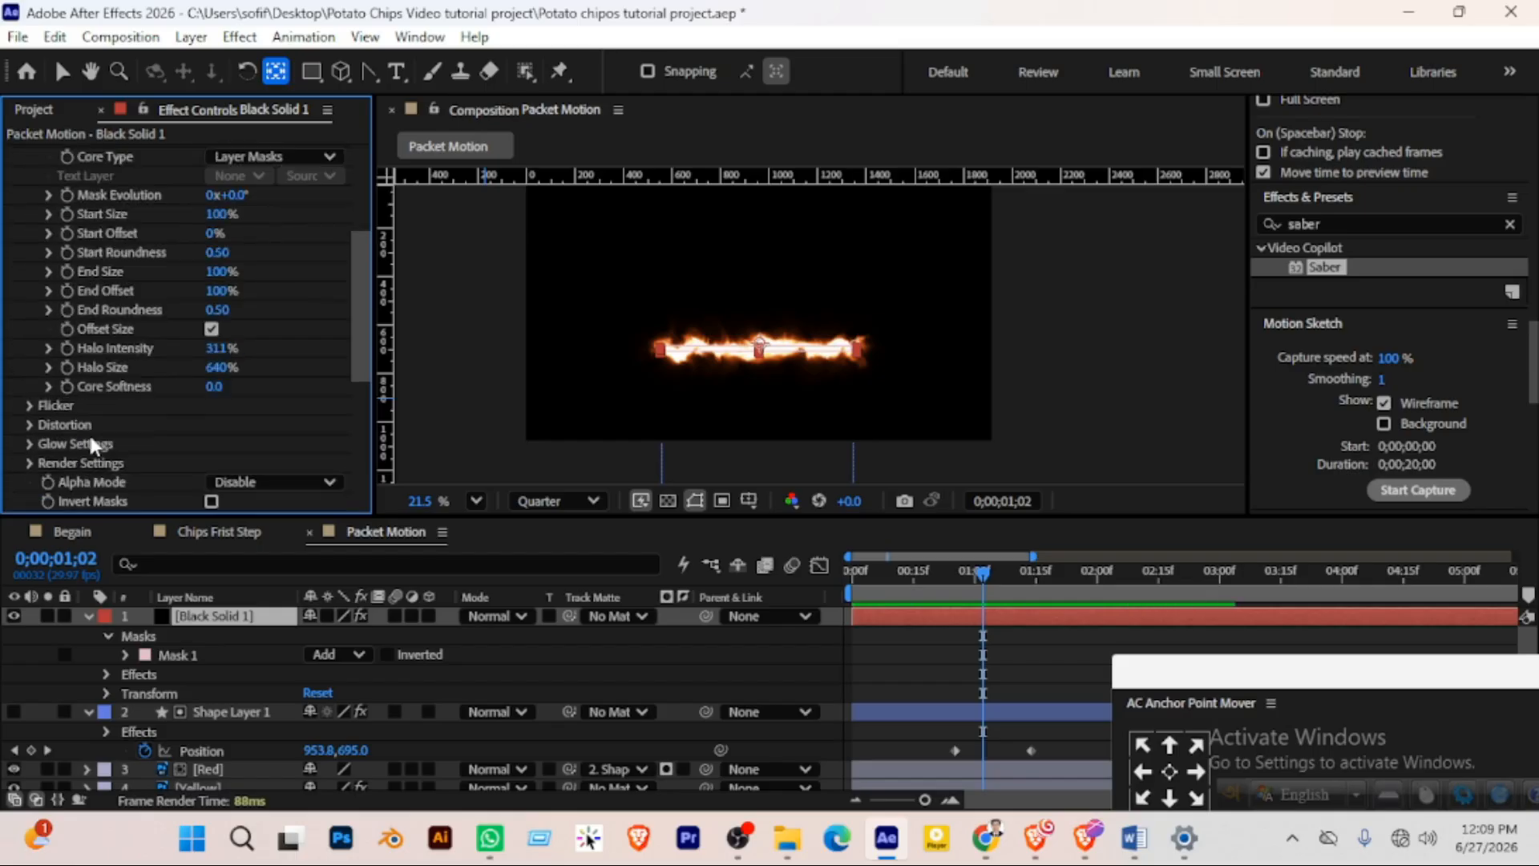
{"action": "left_click", "coordinate": [30, 463]}
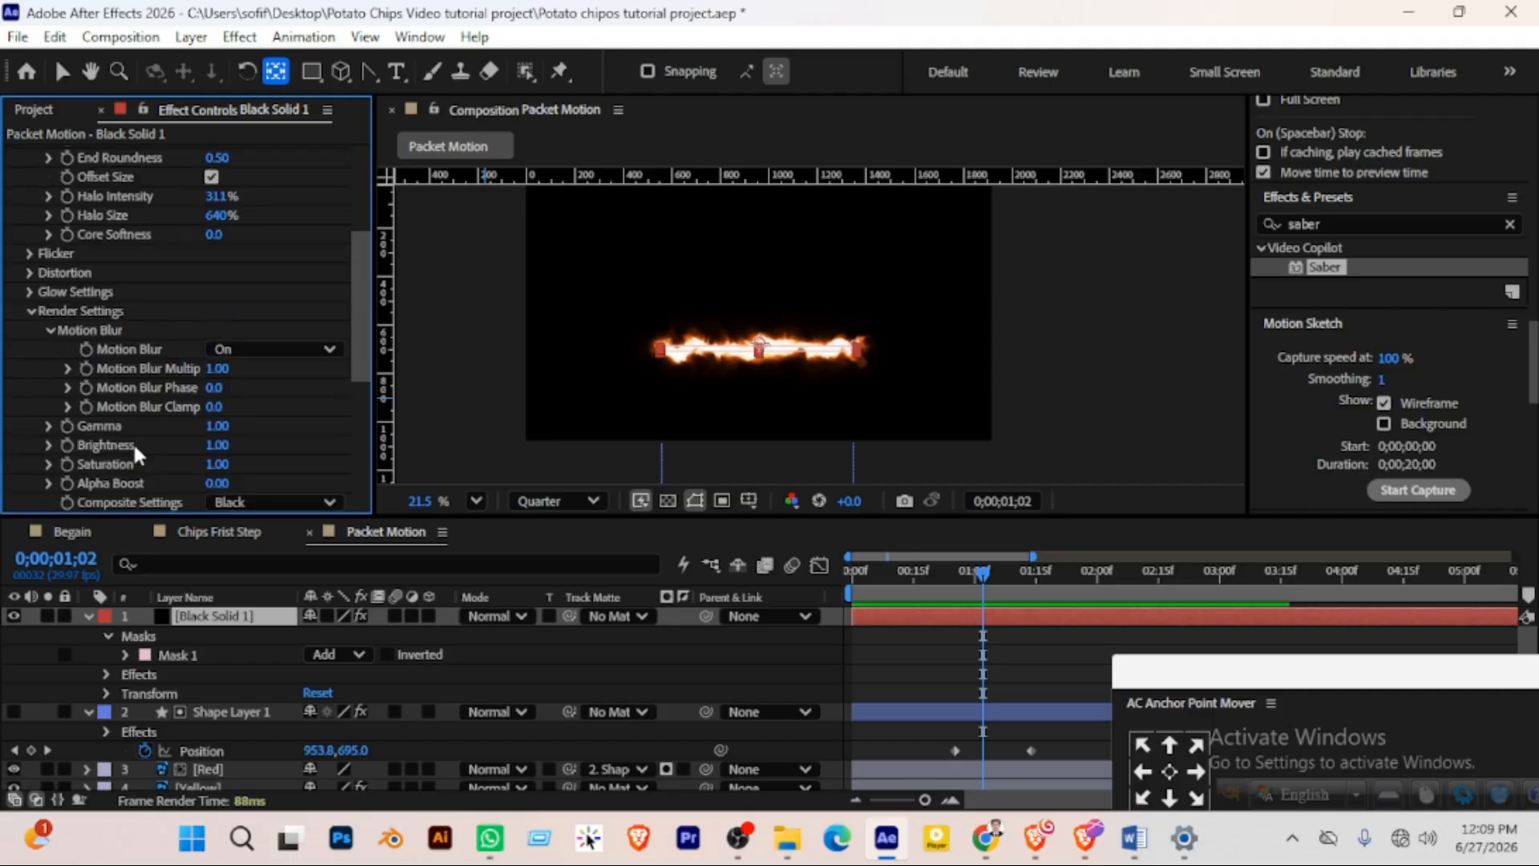
{"action": "scroll", "coordinate": [160, 401], "scroll_direction": "down", "scroll_amount": 4}
{"action": "left_click", "coordinate": [316, 452]}
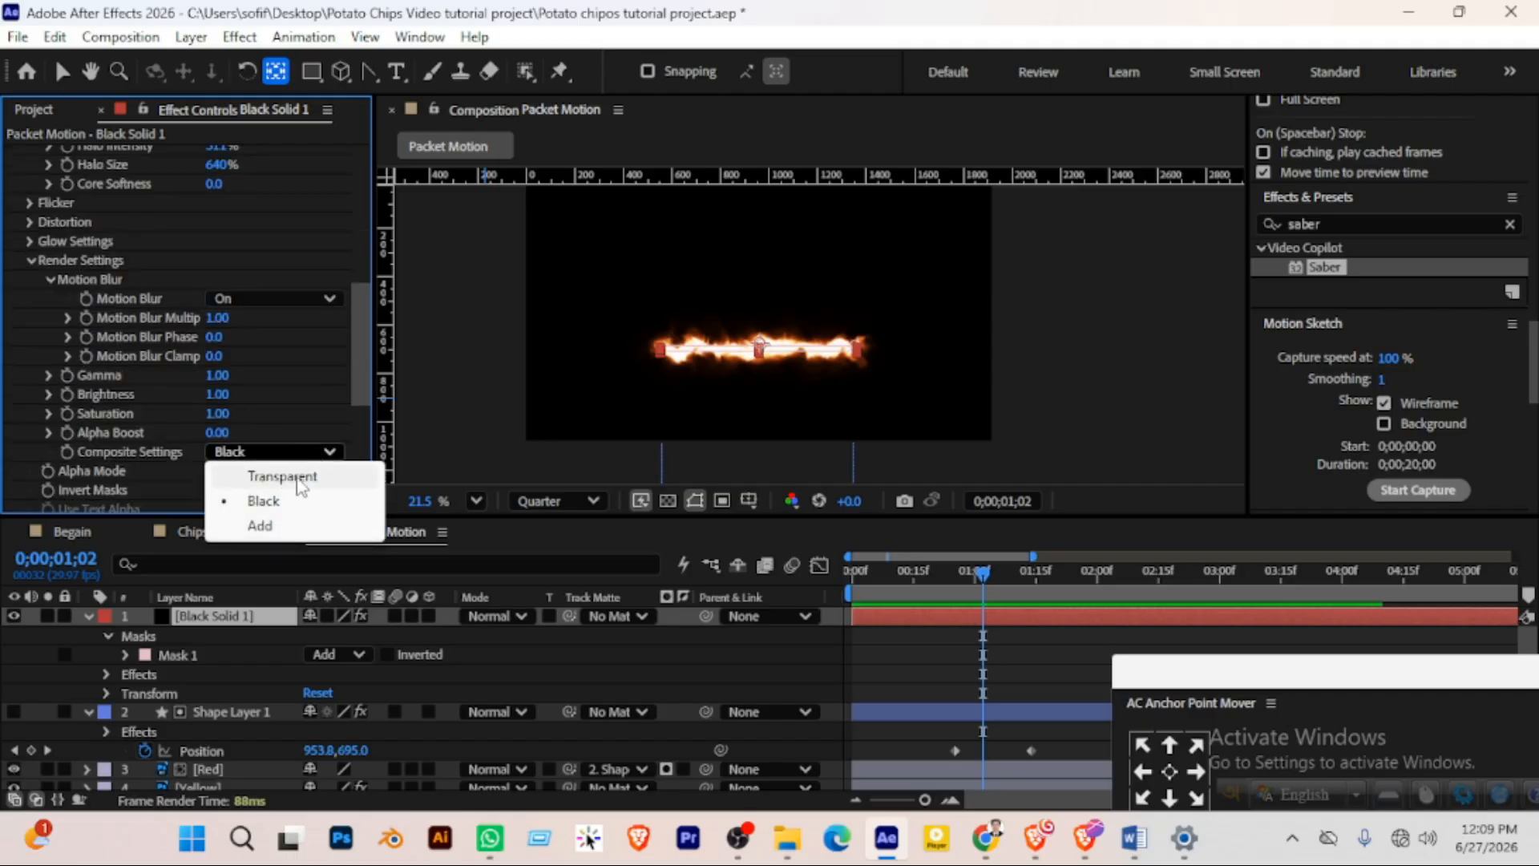
{"action": "left_click", "coordinate": [297, 477]}
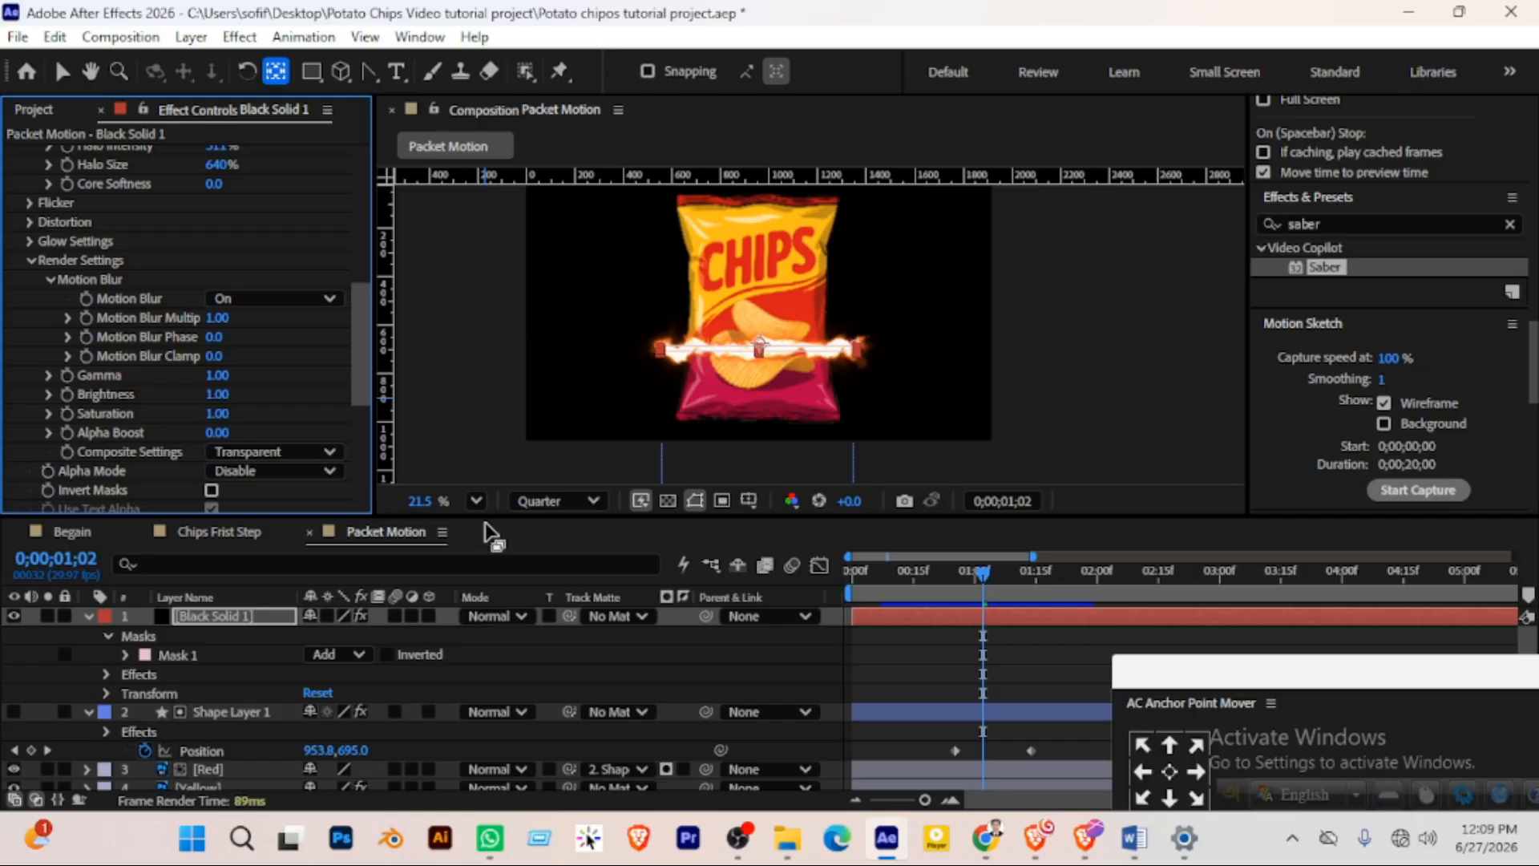
Duplicate the Yellow layer and delete the Bezier Warp effect from the upper copy
{"action": "scroll", "coordinate": [258, 728], "scroll_direction": "down", "scroll_amount": 1}
{"action": "left_click", "coordinate": [235, 781]}
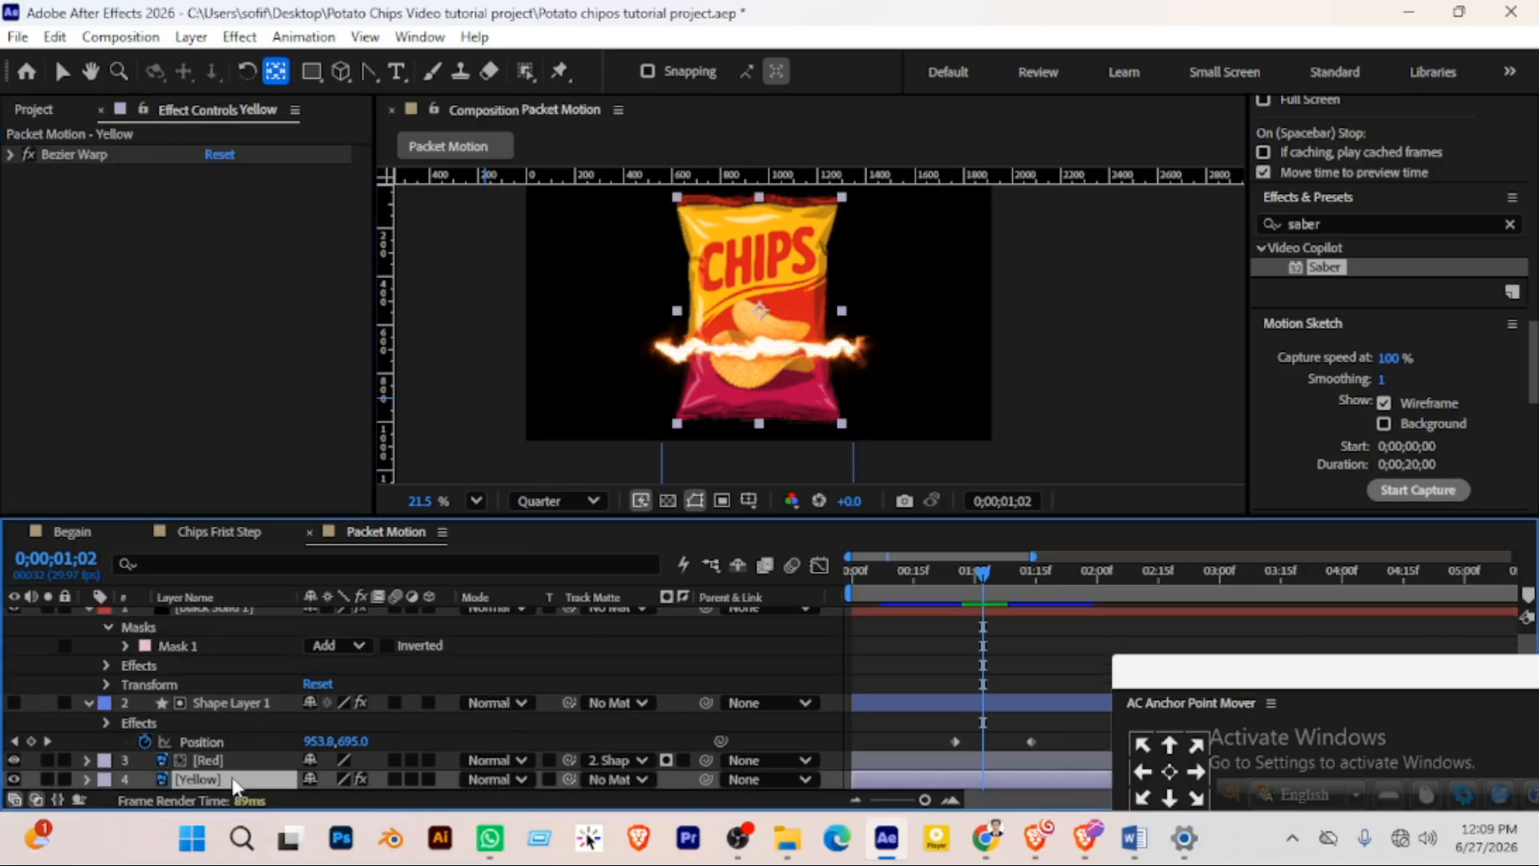
{"action": "key", "text": "ctrl+grave"}
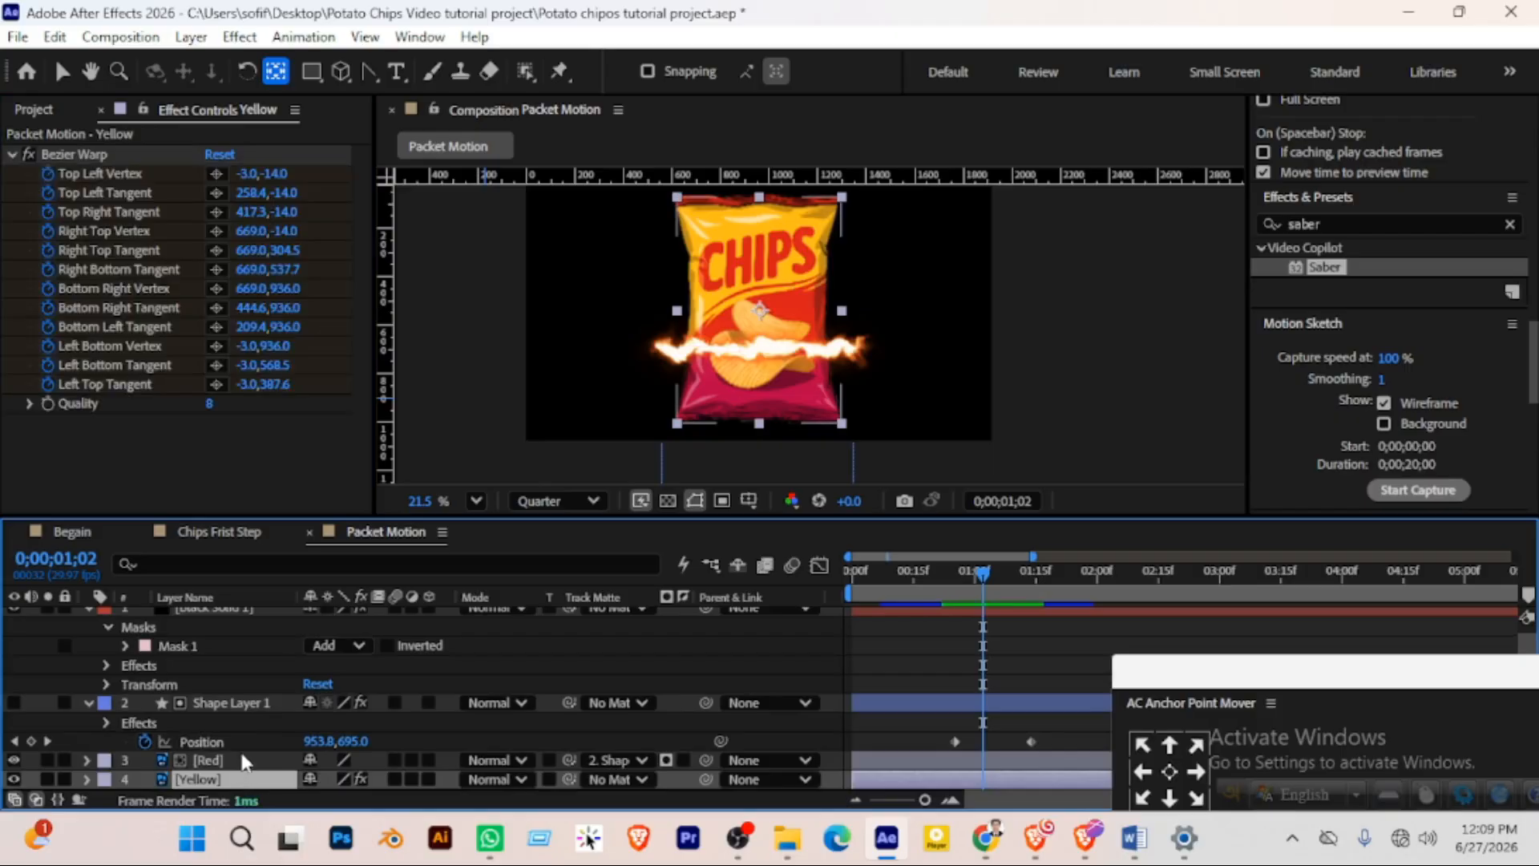
{"action": "key", "text": "ctrl+d"}
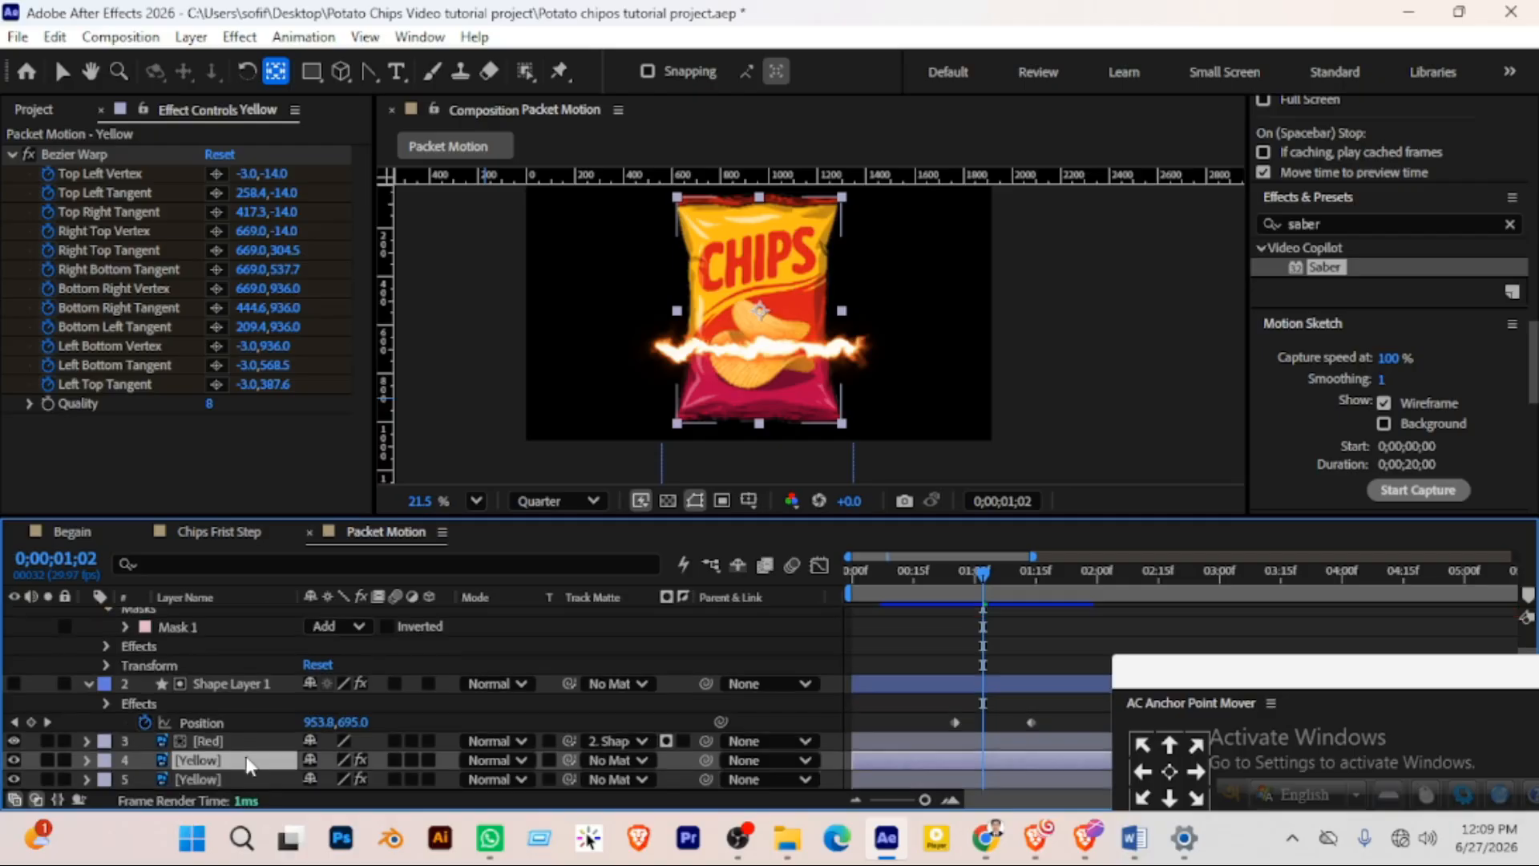
{"action": "left_click", "coordinate": [78, 155]}
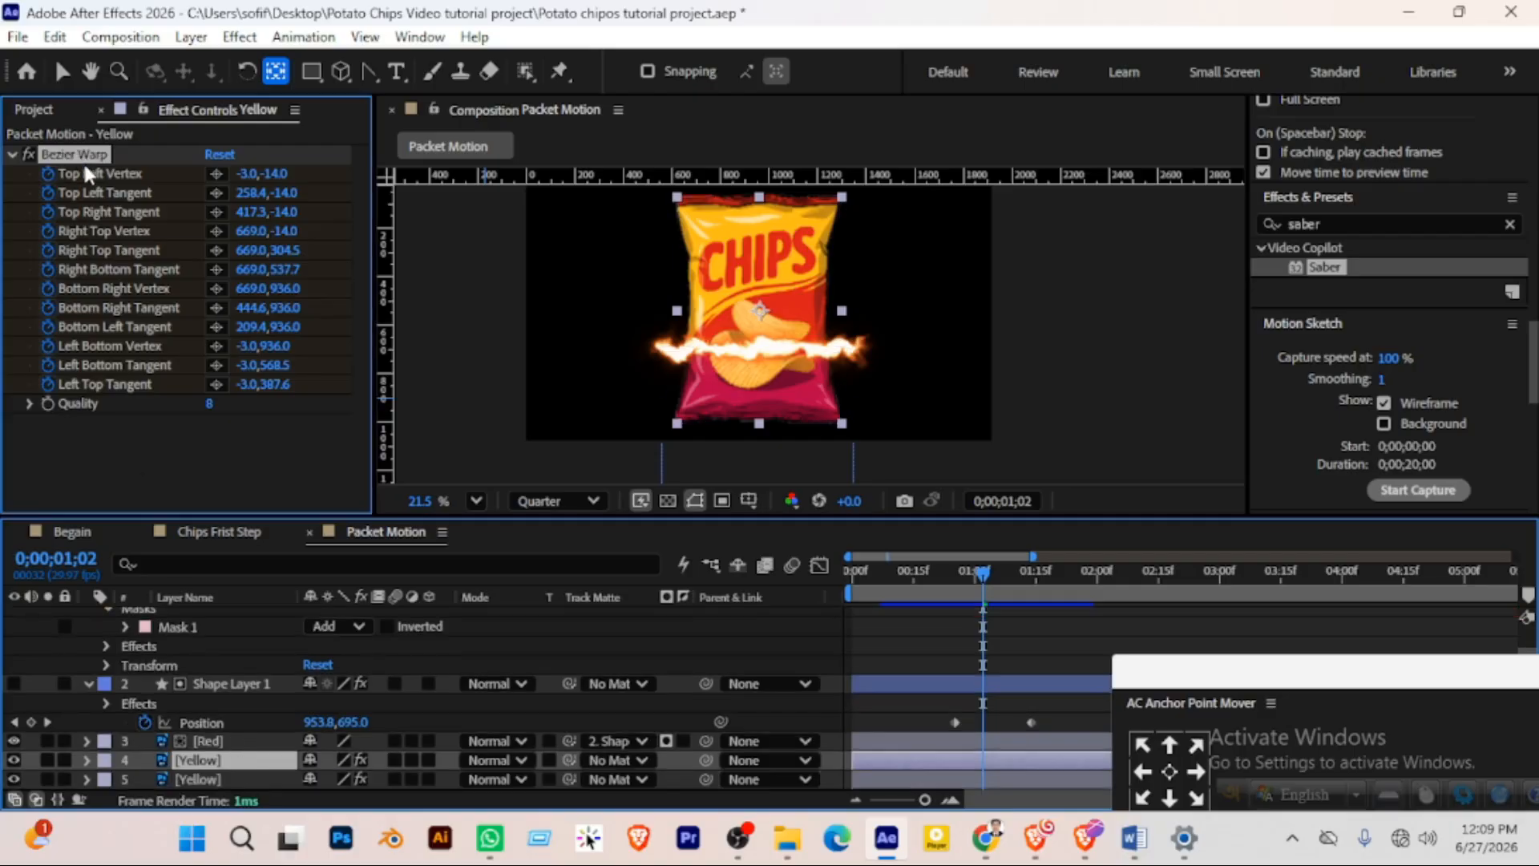
{"action": "key", "text": "Delete"}
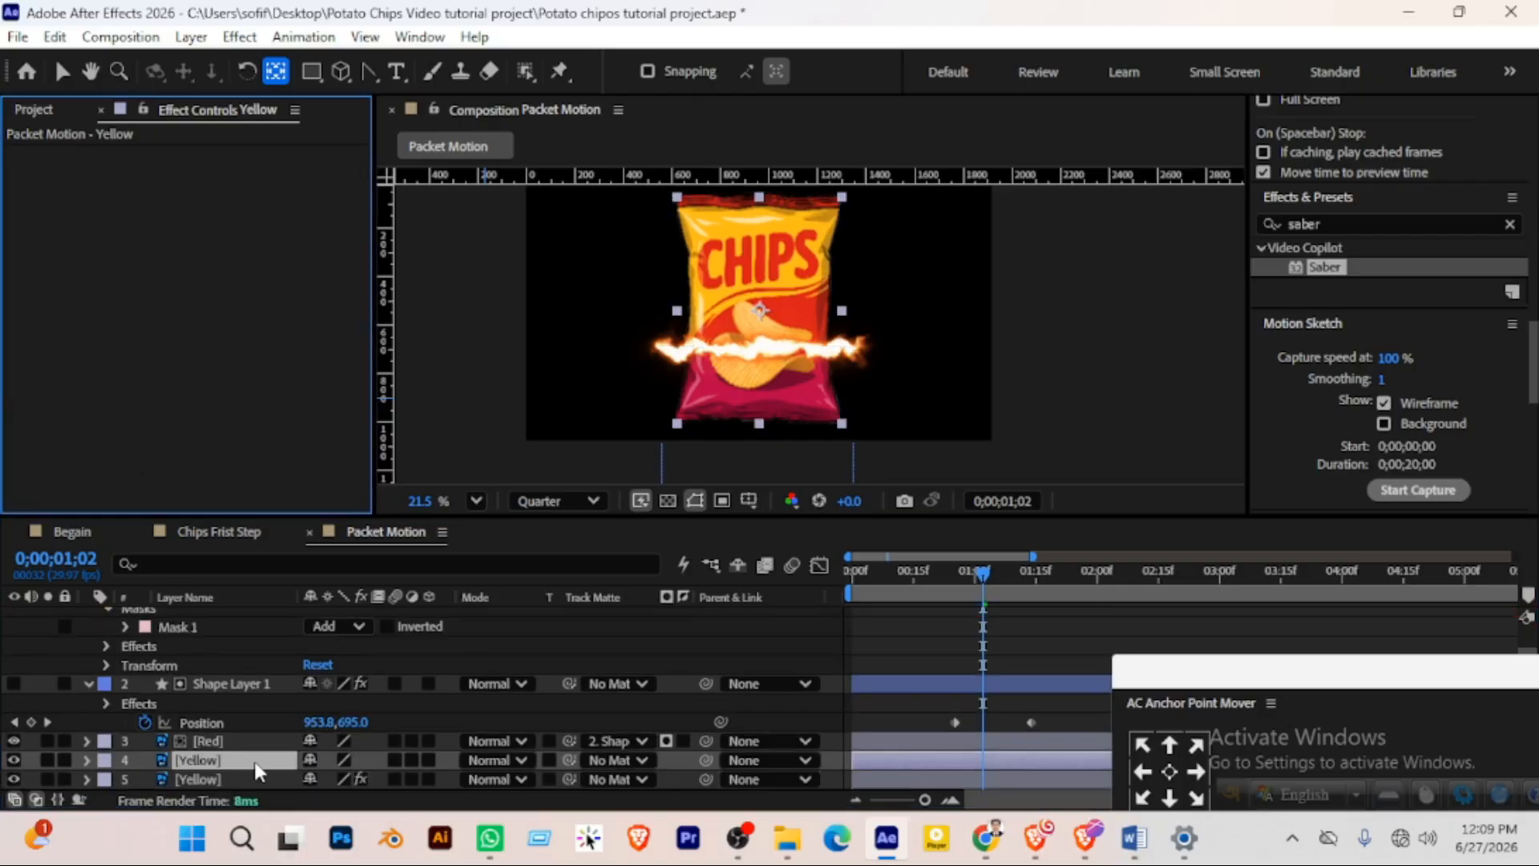
Enlarge the timeline area so that all five layers fit in view
{"action": "left_click", "coordinate": [272, 774]}
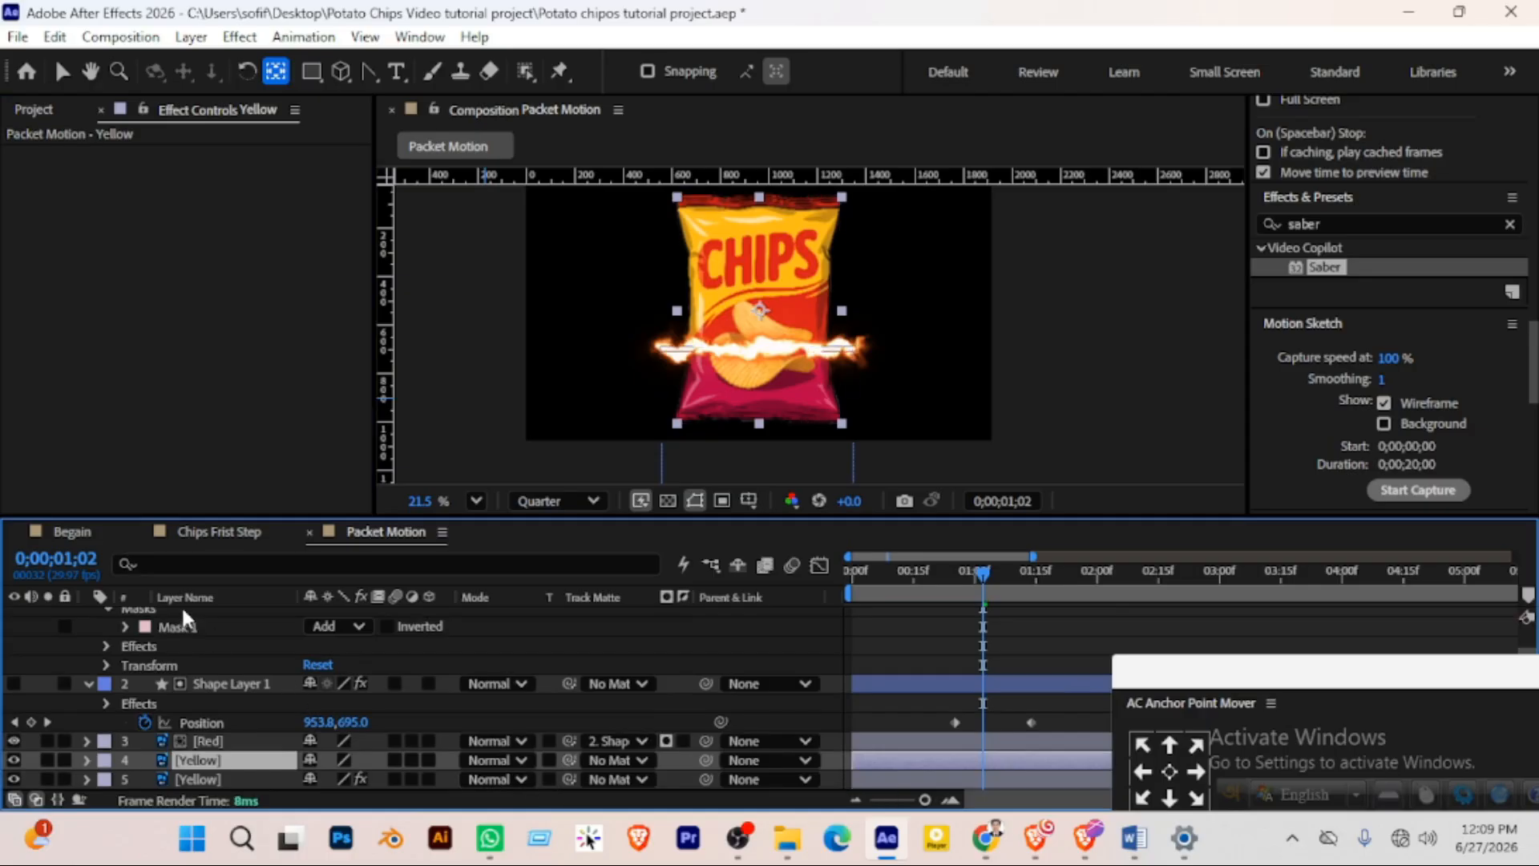
{"action": "scroll", "coordinate": [191, 619], "scroll_direction": "up", "scroll_amount": 1}
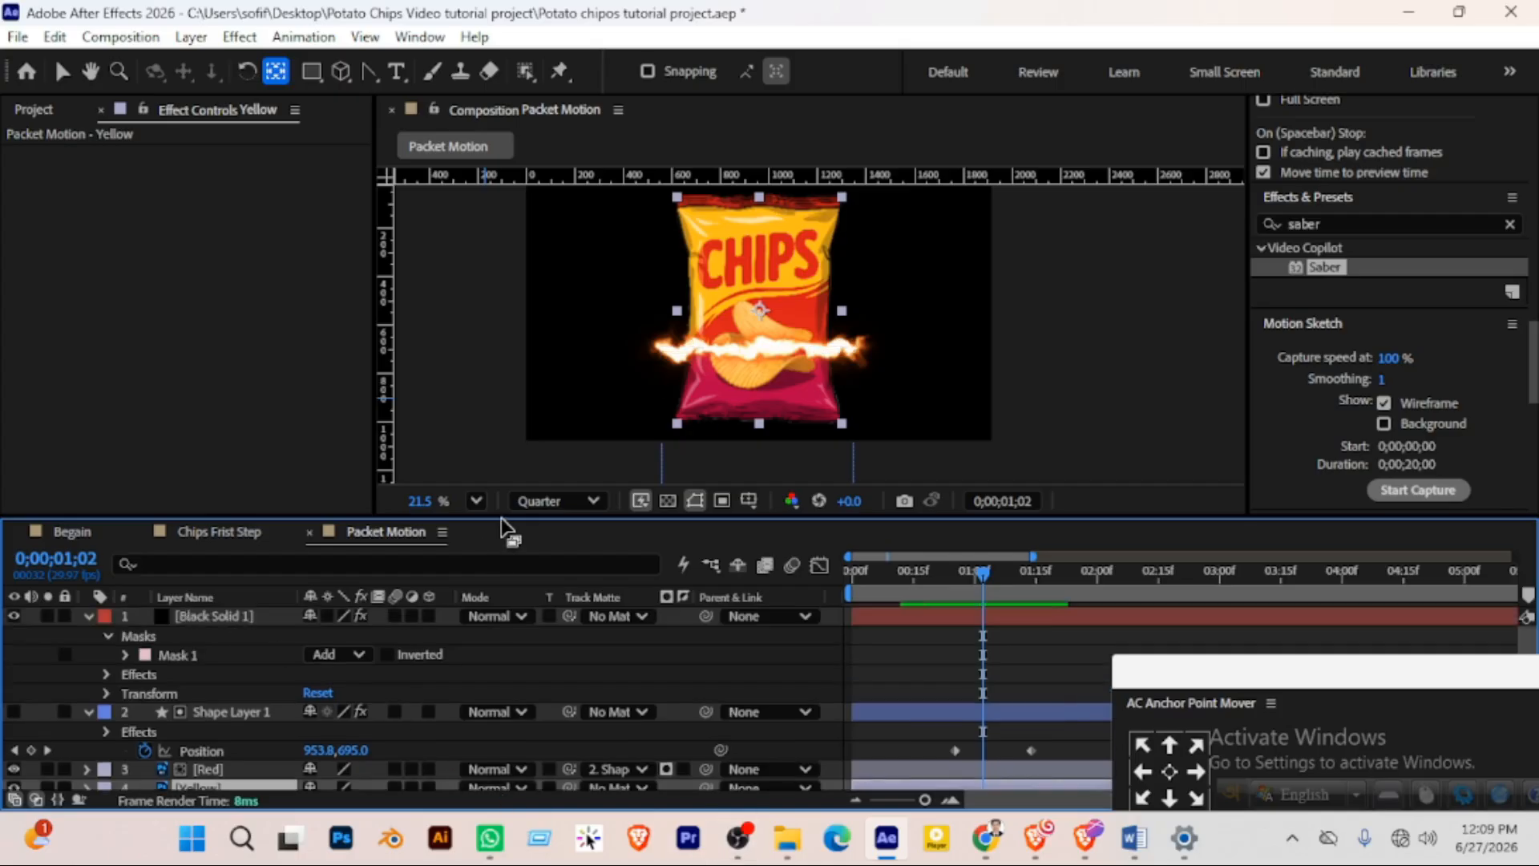
{"action": "left_click_drag", "start_coordinate": [503, 516], "coordinate": [507, 469]}
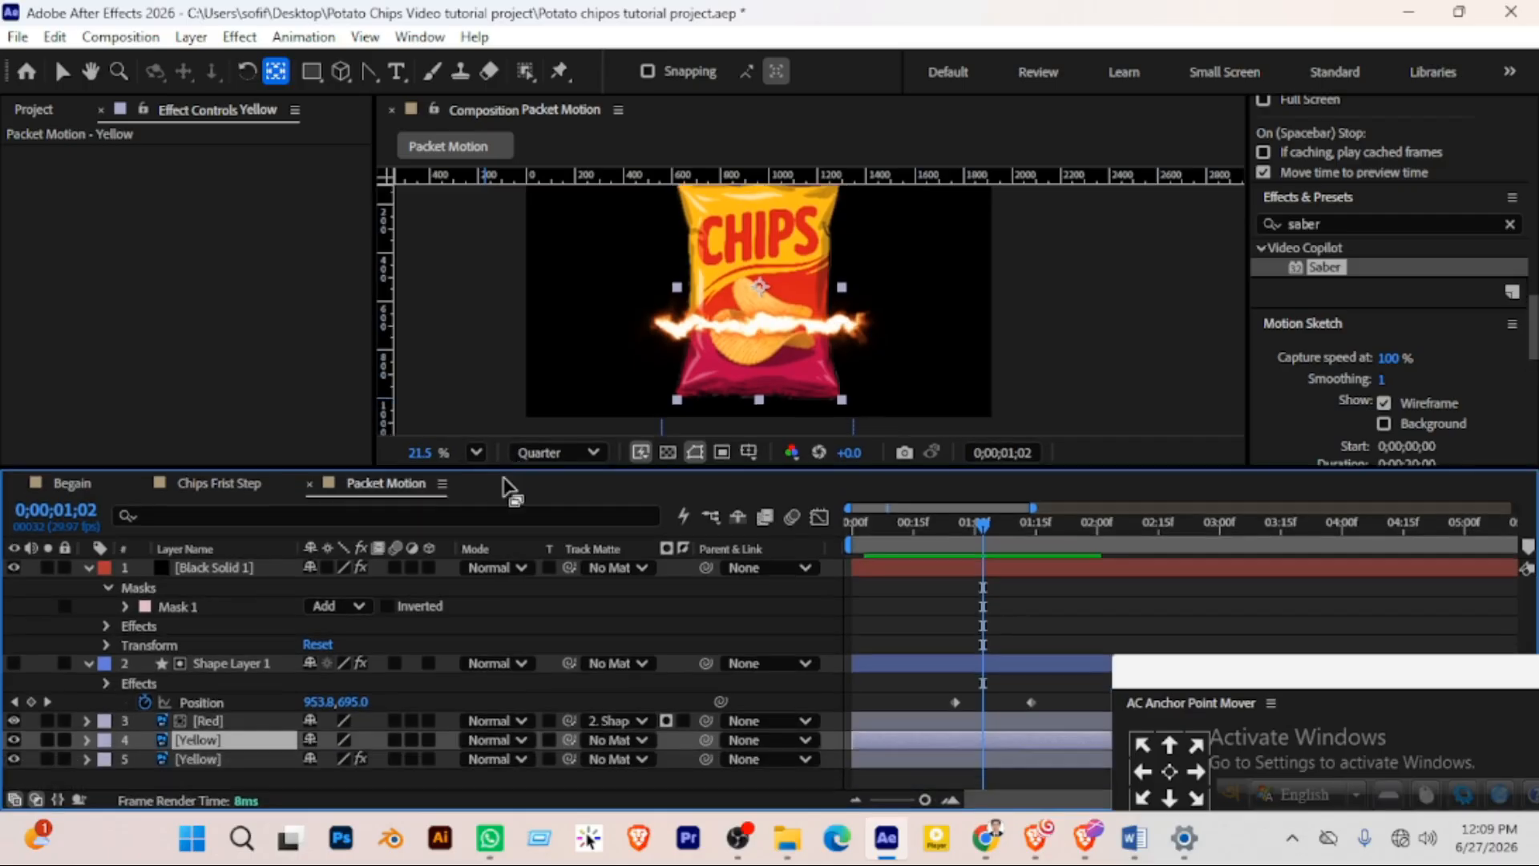
Set the upper Yellow layer, layer 4, as the track matte of Black Solid 1
{"action": "left_click", "coordinate": [238, 570]}
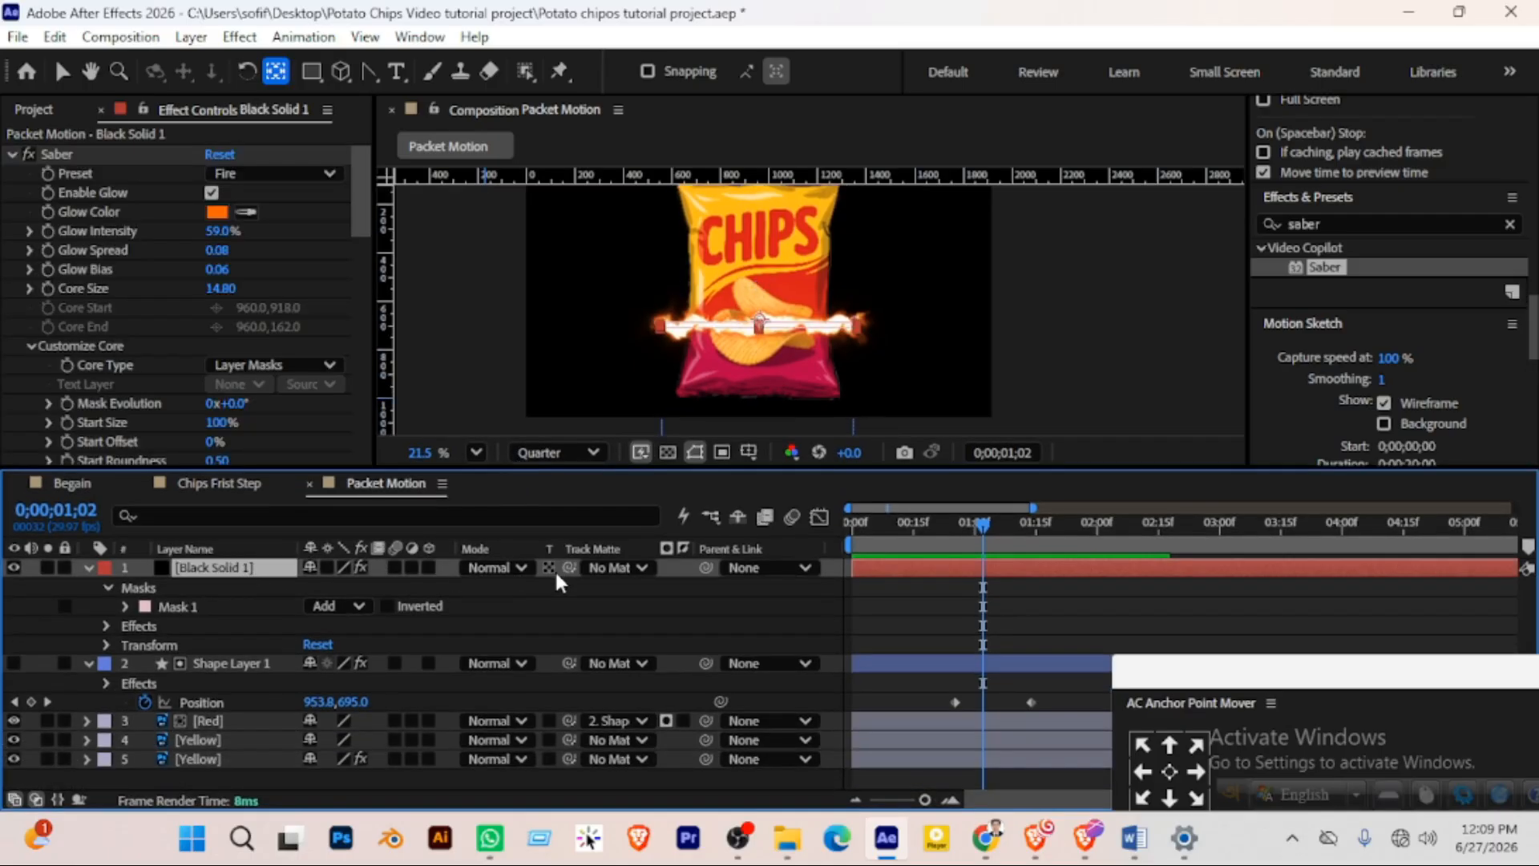
{"action": "left_click_drag", "start_coordinate": [569, 569], "coordinate": [213, 749]}
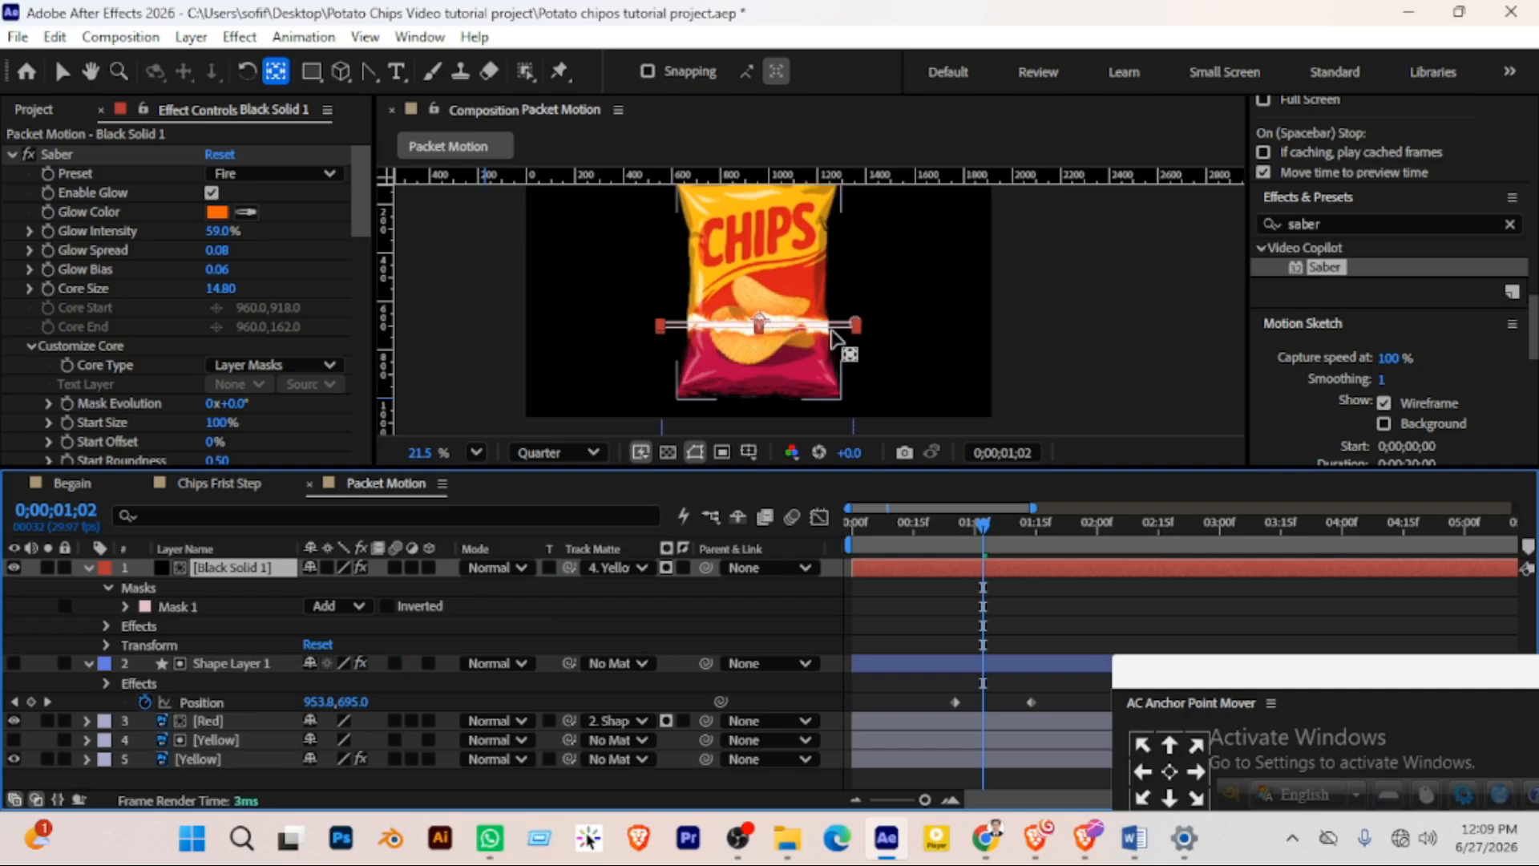
{"action": "key", "text": "v"}
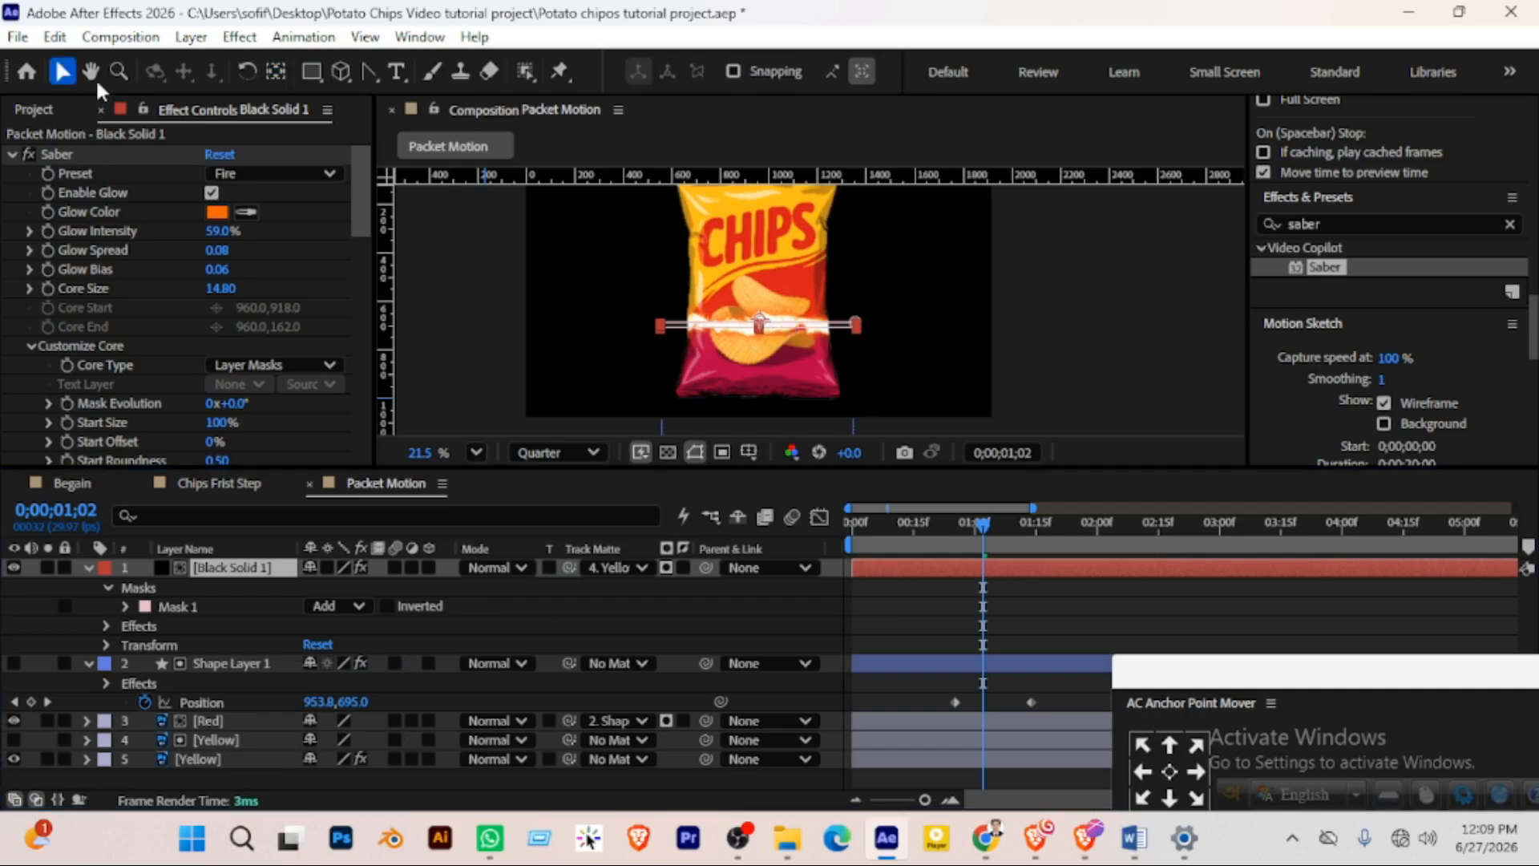
{"action": "left_click", "coordinate": [483, 310]}
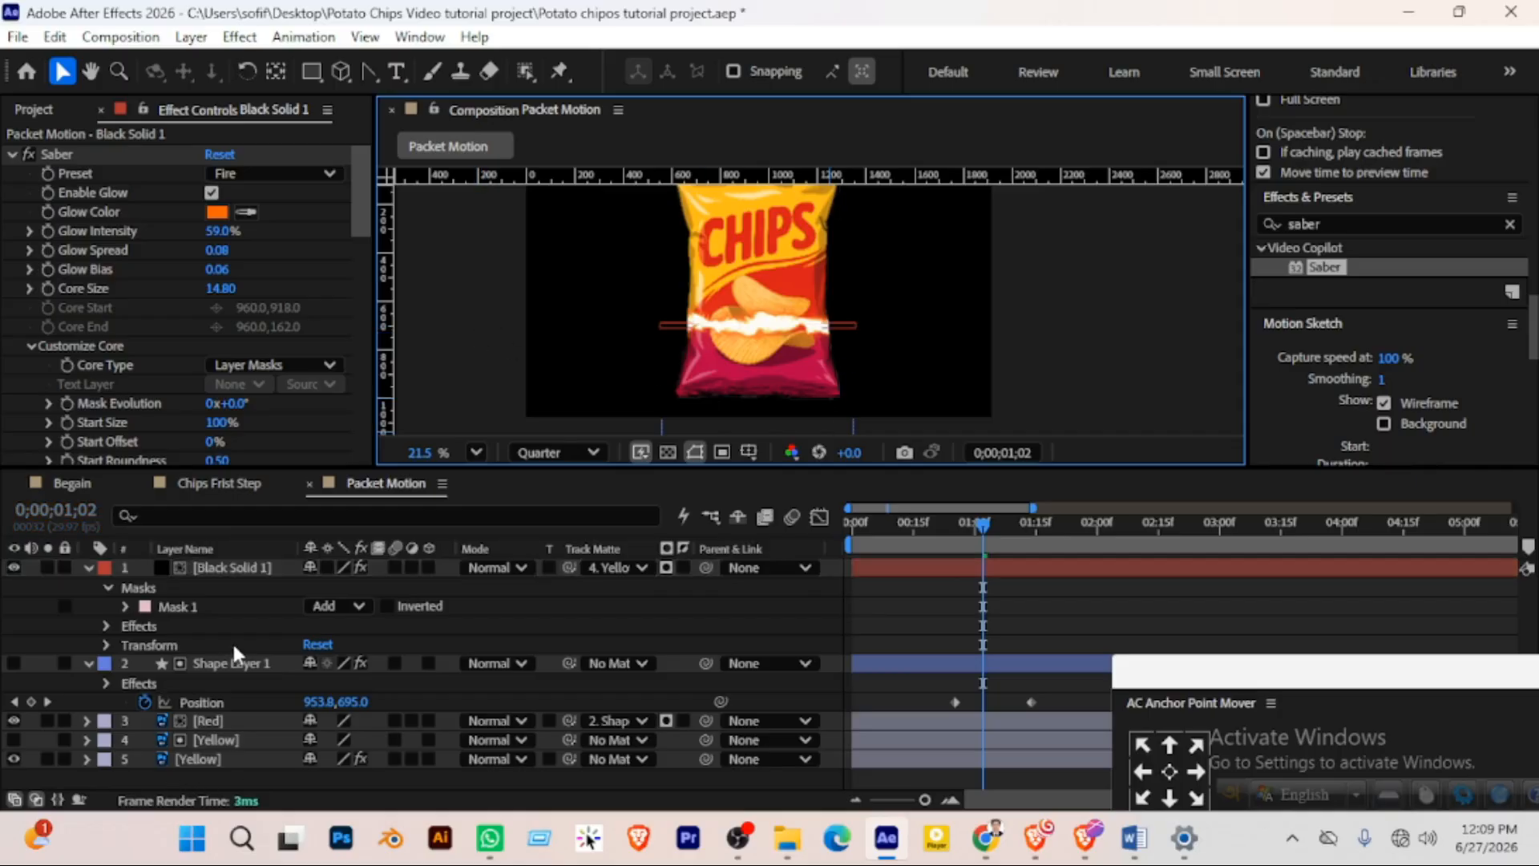
Copy Shape Layer 1's two Position keyframes onto Black Solid 1's Position, starting at 0;00;00;25
{"action": "left_click", "coordinate": [211, 571]}
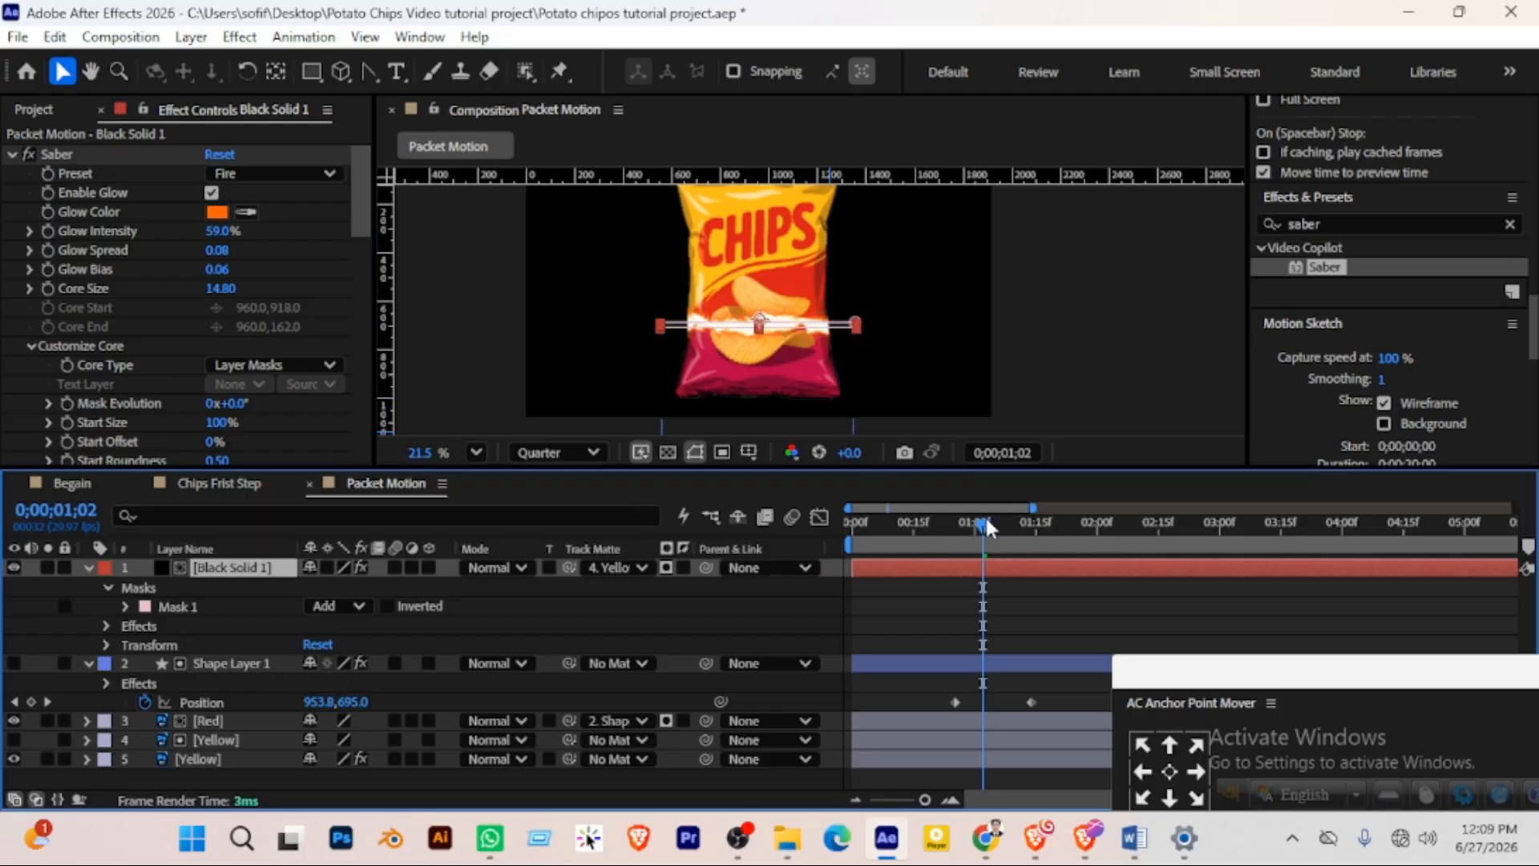
{"action": "mouse_move", "coordinate": [988, 526]}
{"action": "left_mouse_down"}
{"action": "mouse_move", "coordinate": [922, 528]}
{"action": "mouse_move", "coordinate": [987, 533]}
{"action": "mouse_move", "coordinate": [968, 532]}
{"action": "left_mouse_up"}
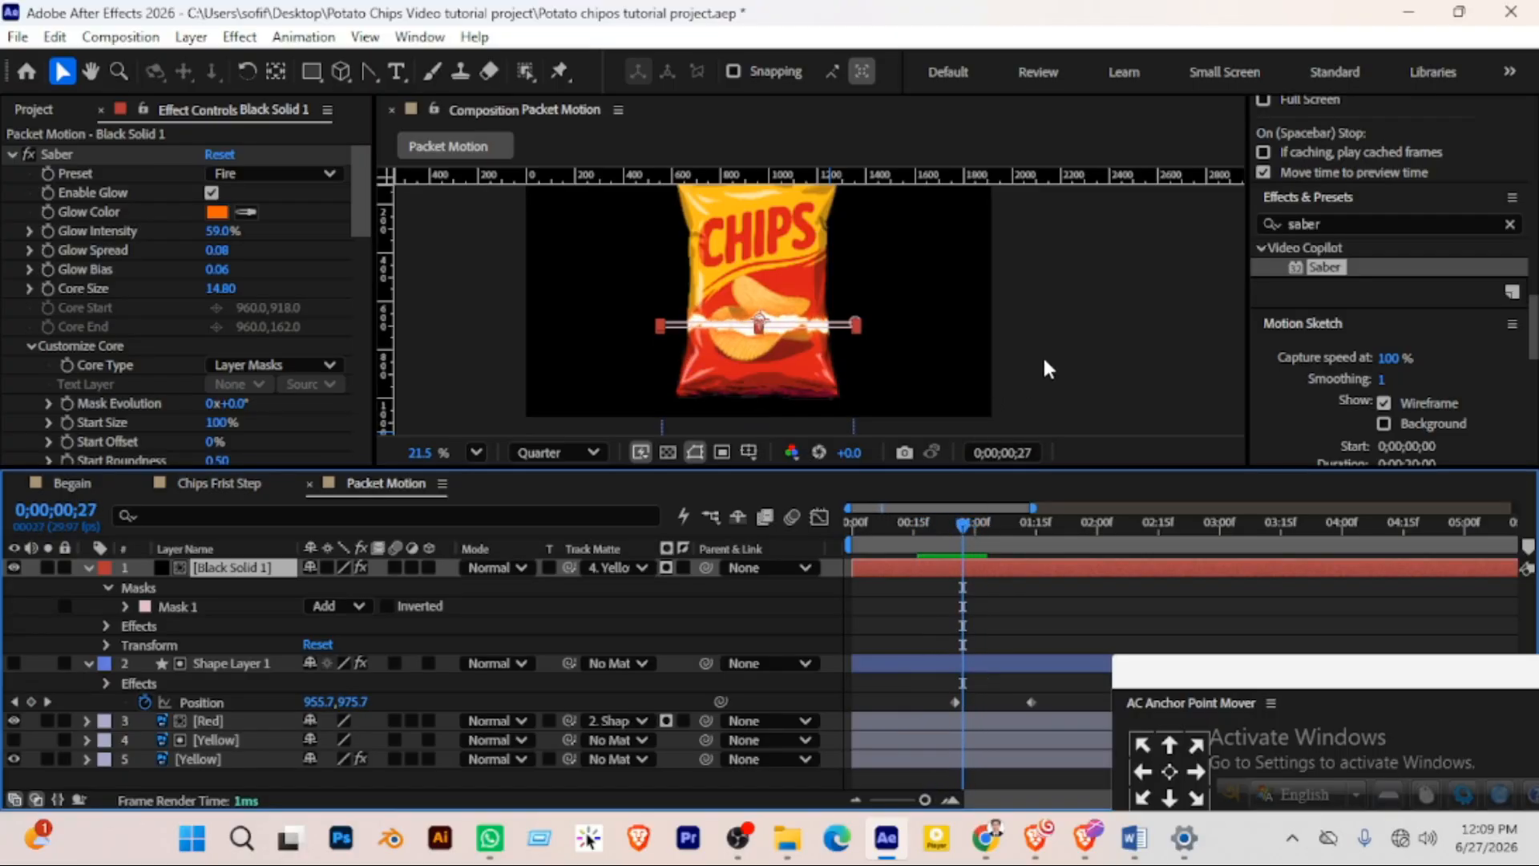
{"action": "left_click_drag", "start_coordinate": [1046, 369], "coordinate": [1076, 286]}
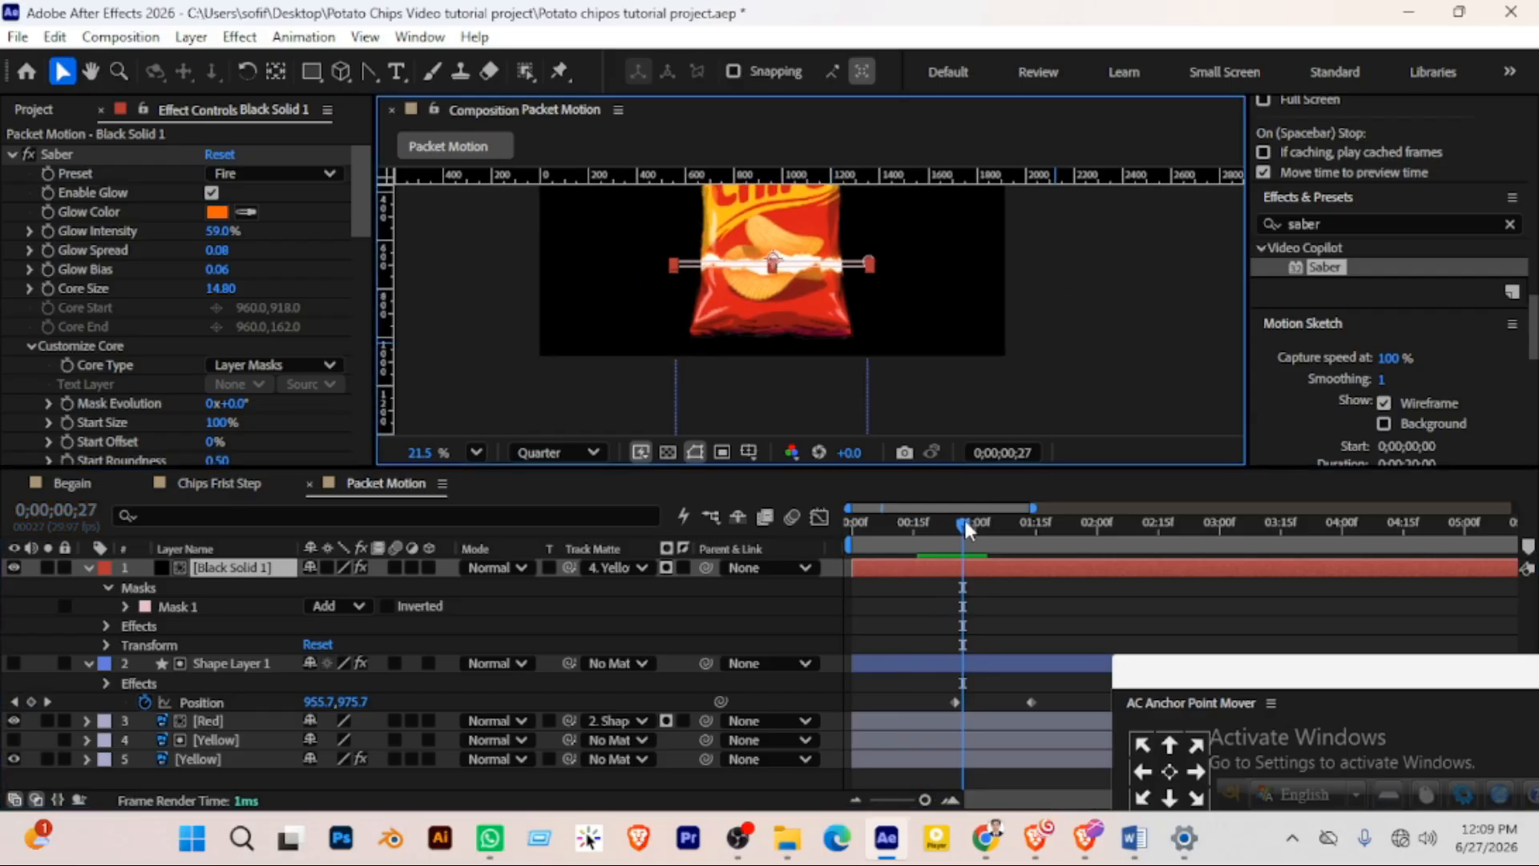
{"action": "left_click_drag", "start_coordinate": [967, 529], "coordinate": [955, 531]}
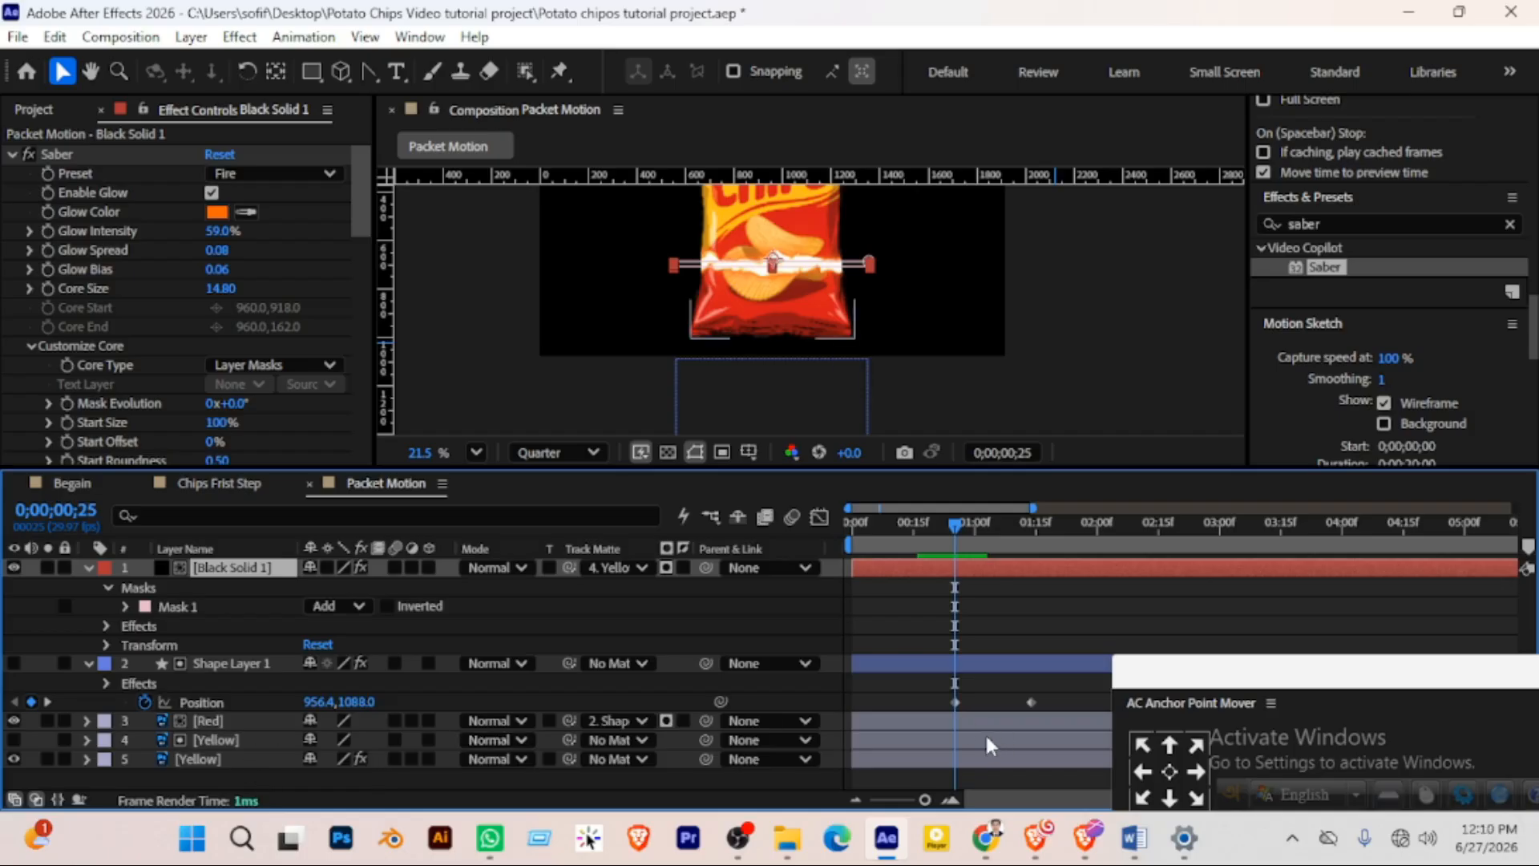
{"action": "left_click_drag", "start_coordinate": [1039, 715], "coordinate": [945, 694]}
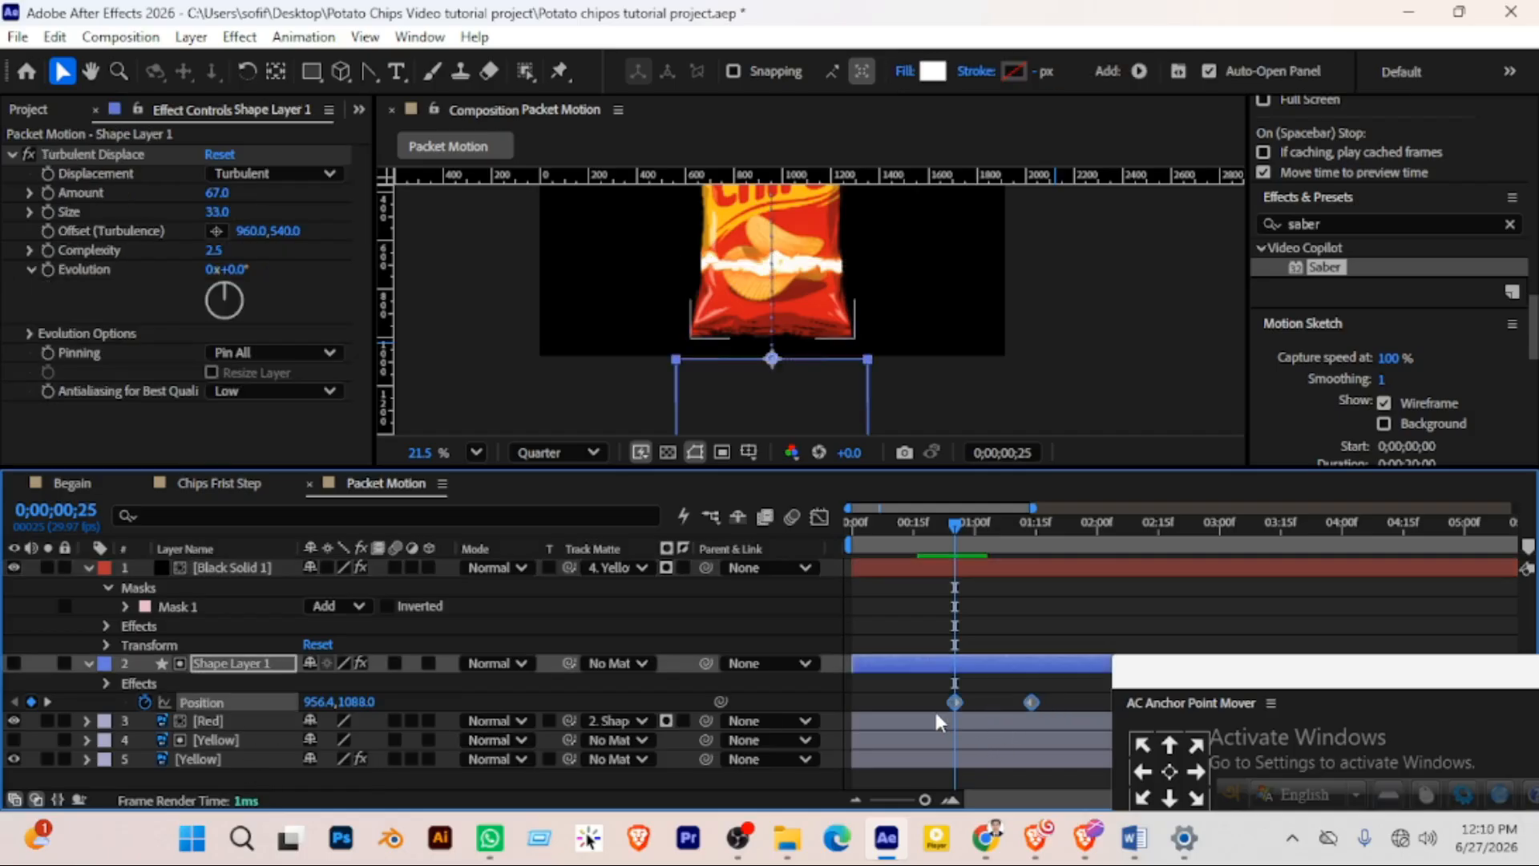
{"action": "left_click", "coordinate": [213, 569]}
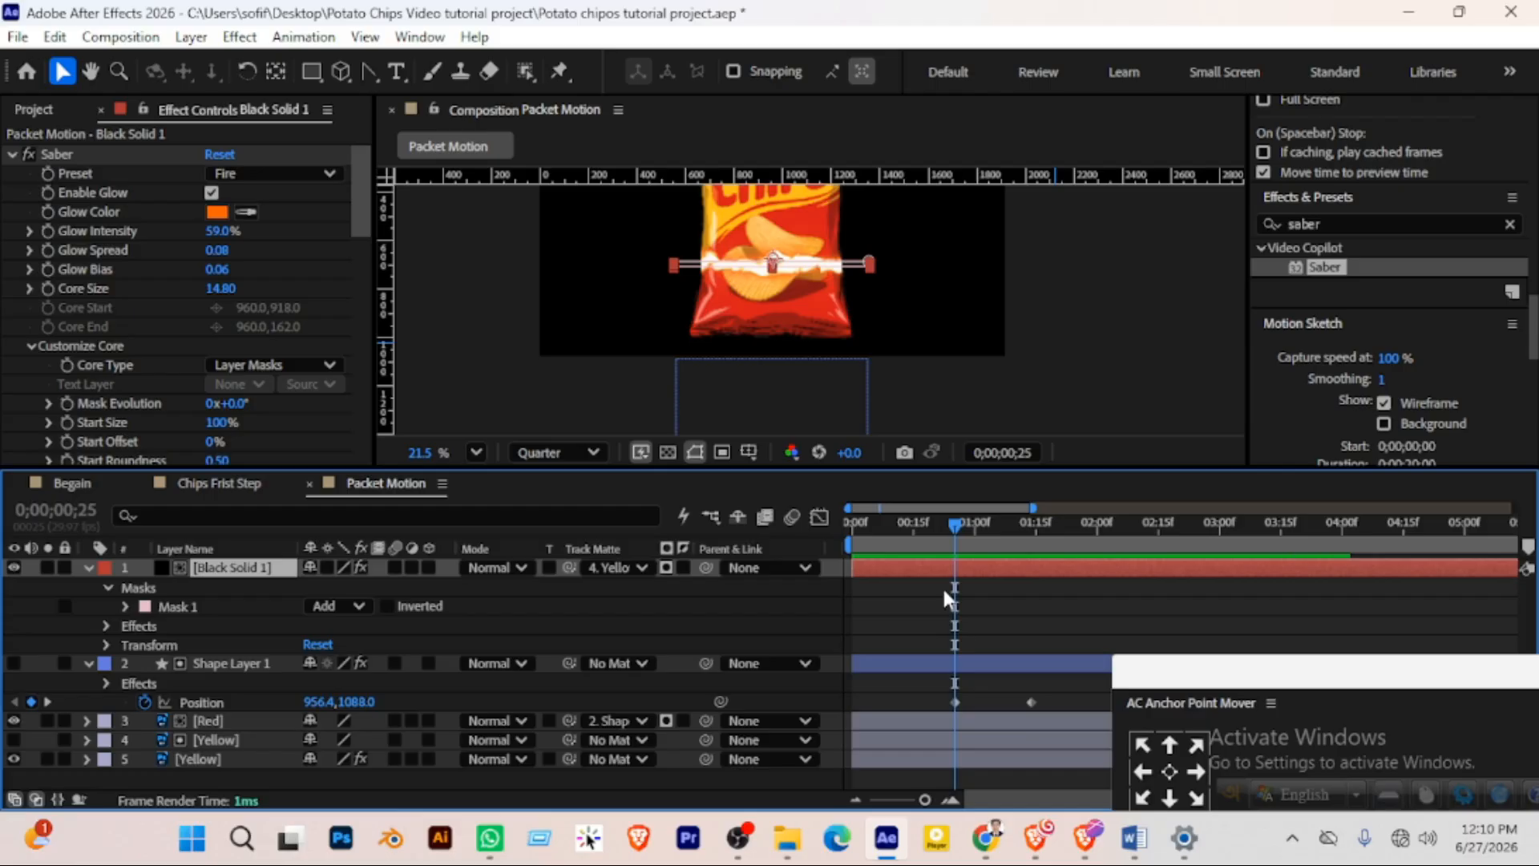
{"action": "key", "text": "p"}
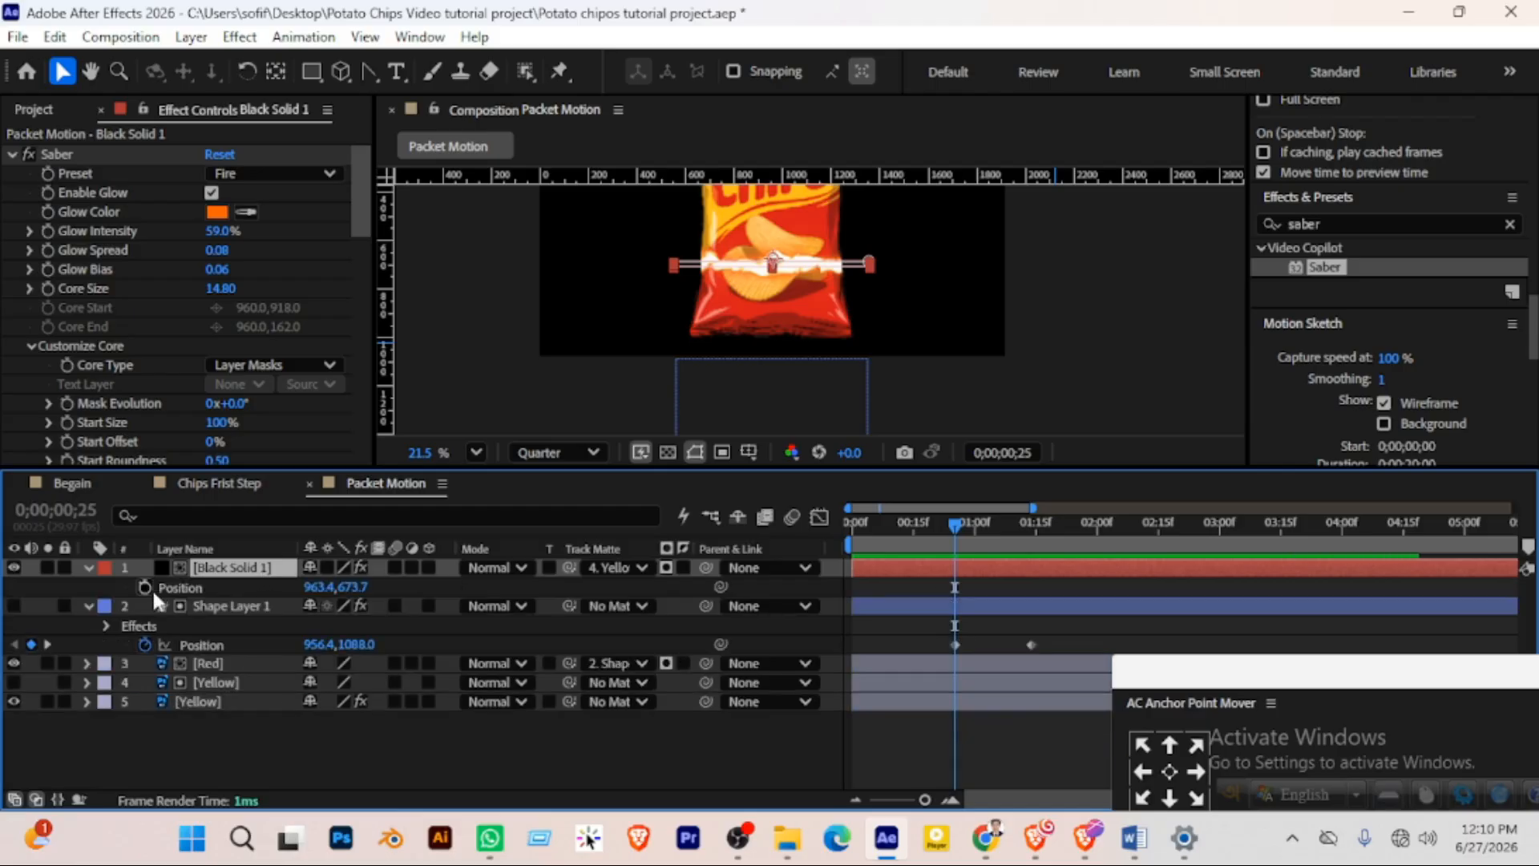
{"action": "key", "text": "ctrl+v"}
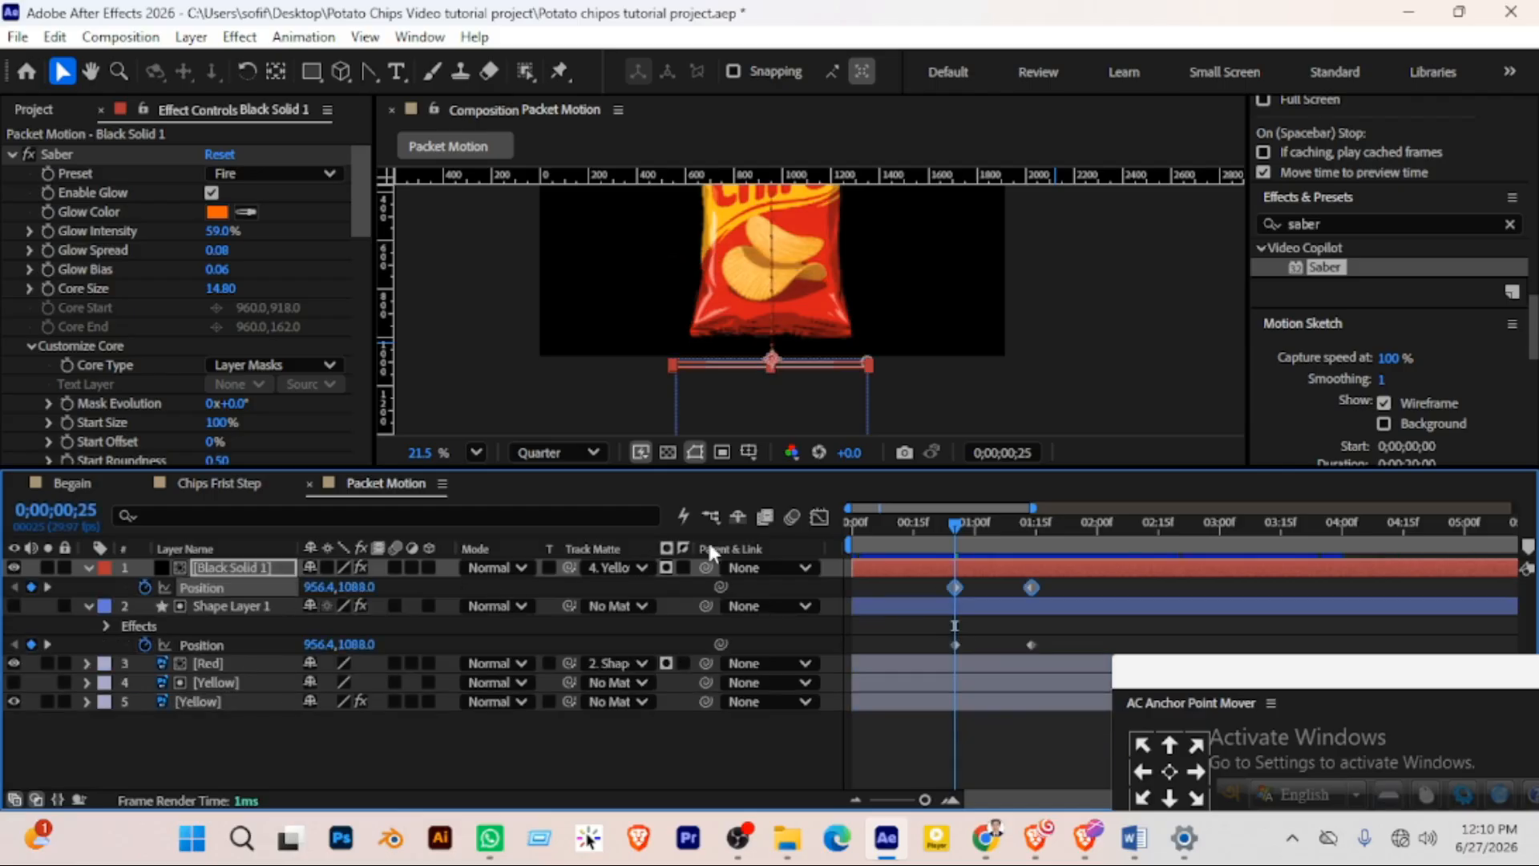
Examine the Saber line's movement over the packet up close and preview the whole reveal from the start
{"action": "left_click_drag", "start_coordinate": [956, 529], "coordinate": [988, 529]}
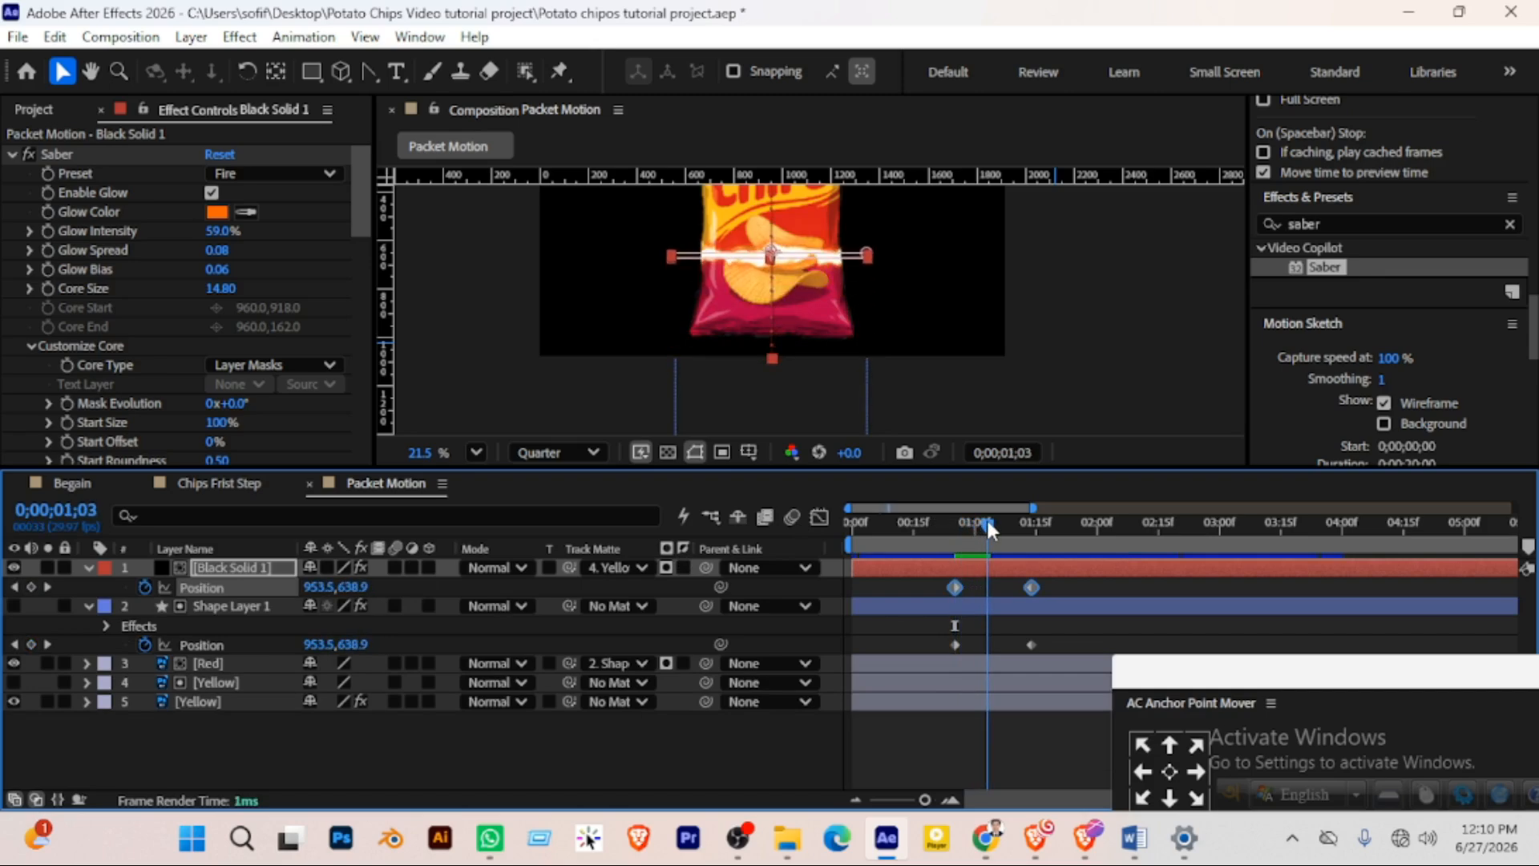
{"action": "scroll", "coordinate": [817, 319], "scroll_direction": "up", "scroll_amount": 3}
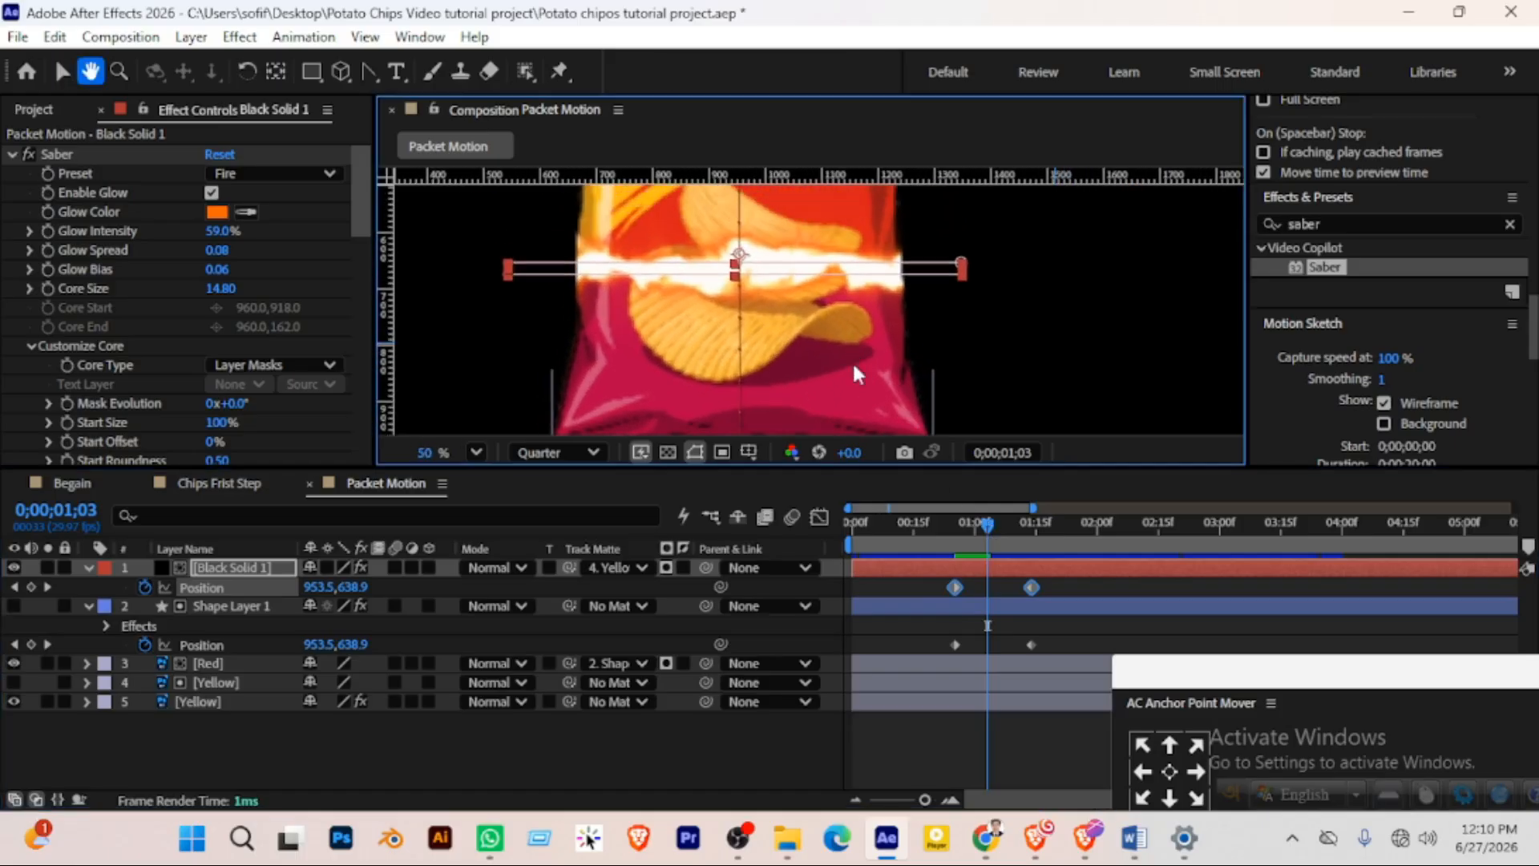
{"action": "mouse_move", "coordinate": [987, 523]}
{"action": "left_mouse_down"}
{"action": "mouse_move", "coordinate": [969, 521]}
{"action": "mouse_move", "coordinate": [989, 518]}
{"action": "left_mouse_up"}
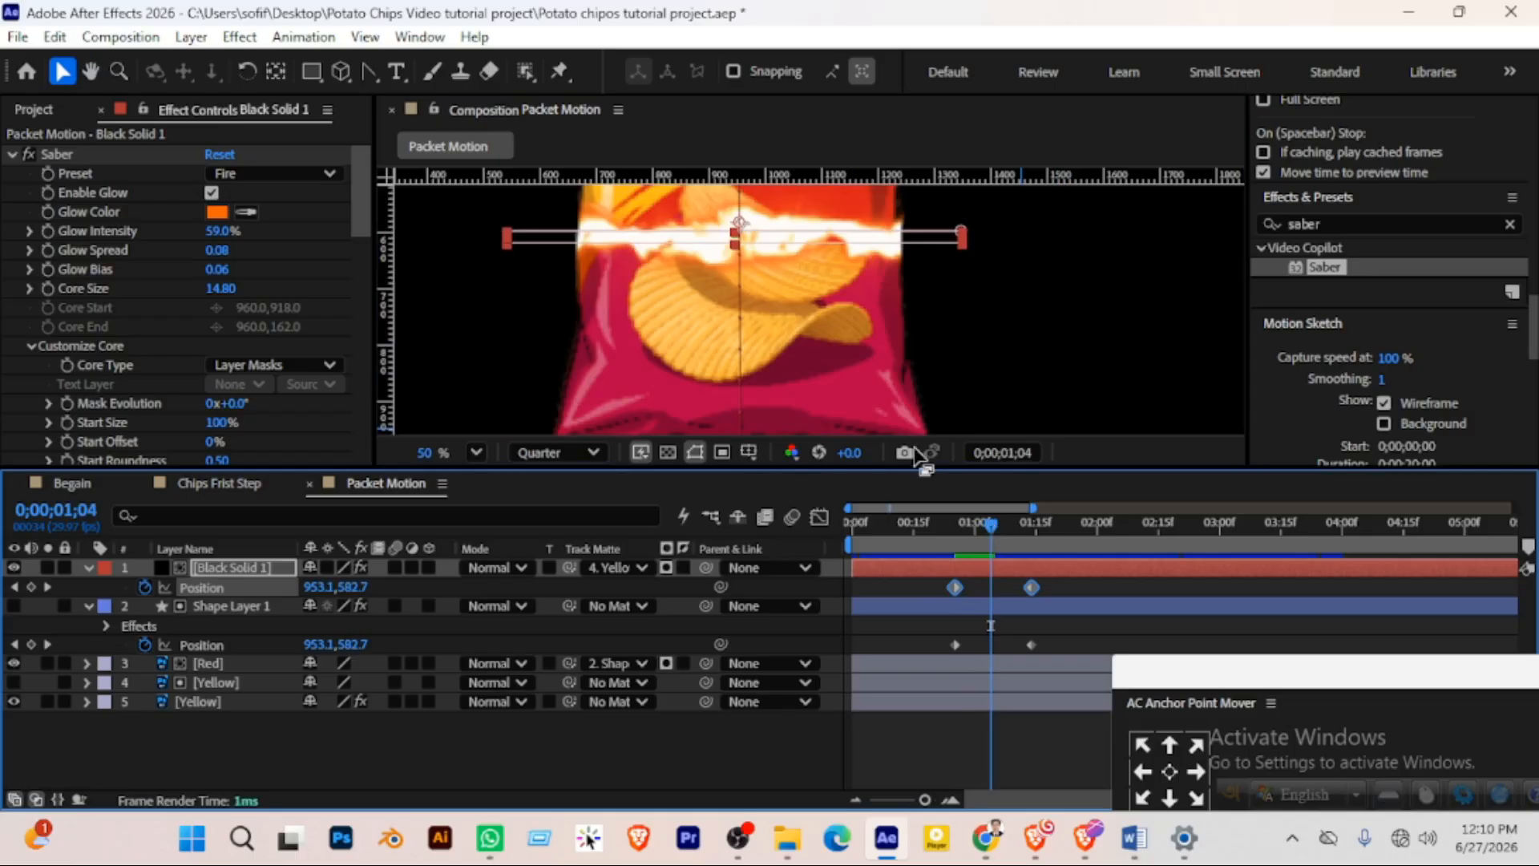
{"action": "scroll", "coordinate": [844, 314], "scroll_direction": "up", "scroll_amount": 2}
{"action": "scroll", "coordinate": [827, 304], "scroll_direction": "down", "scroll_amount": 4}
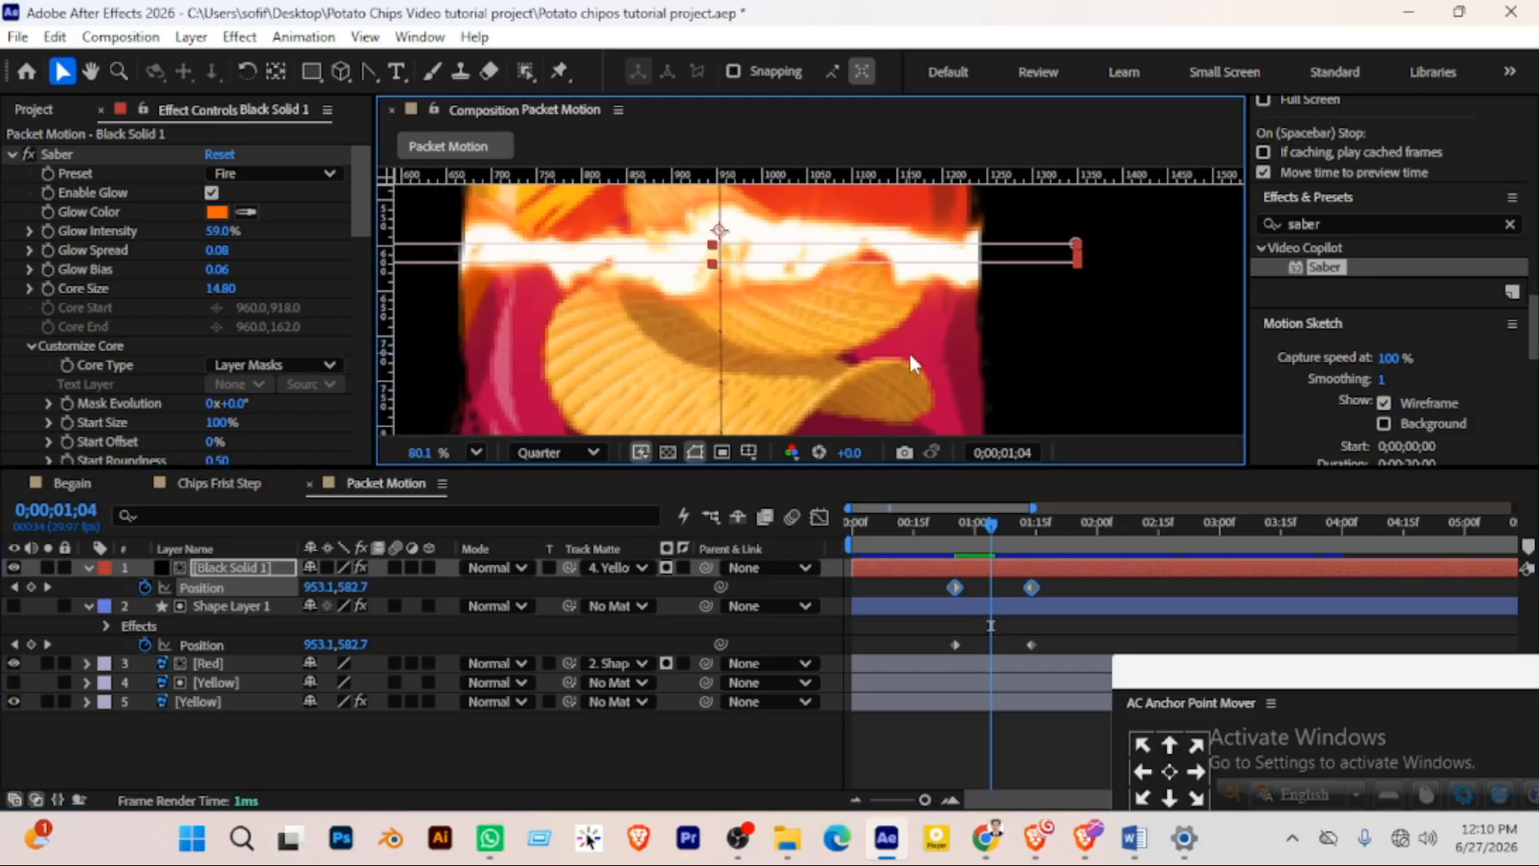
{"action": "scroll", "coordinate": [820, 315], "scroll_direction": "down", "scroll_amount": 1}
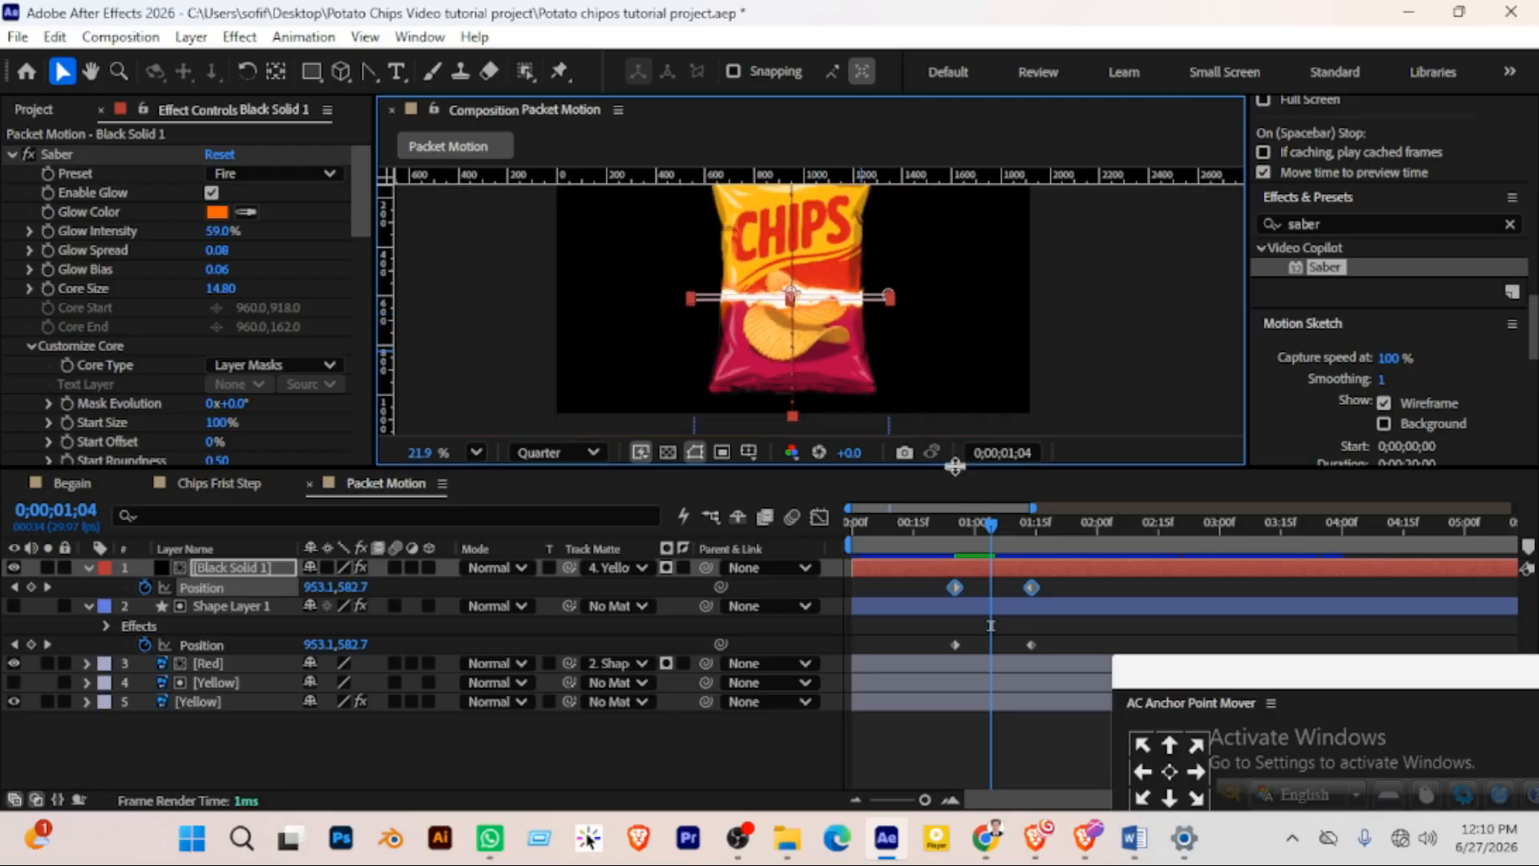
{"action": "left_click_drag", "start_coordinate": [973, 518], "coordinate": [819, 527]}
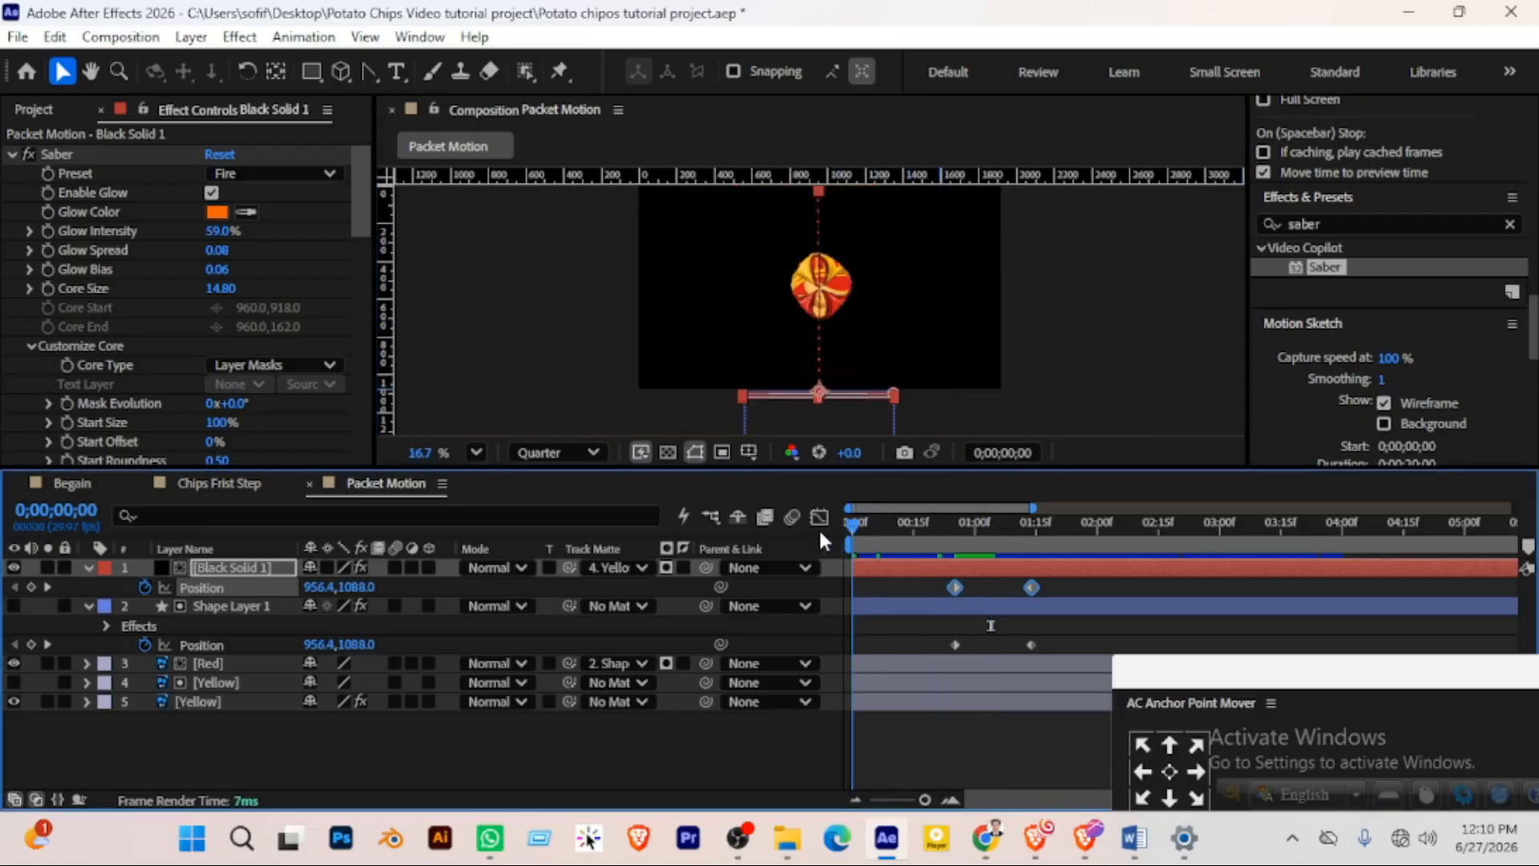
{"action": "key", "text": "space"}
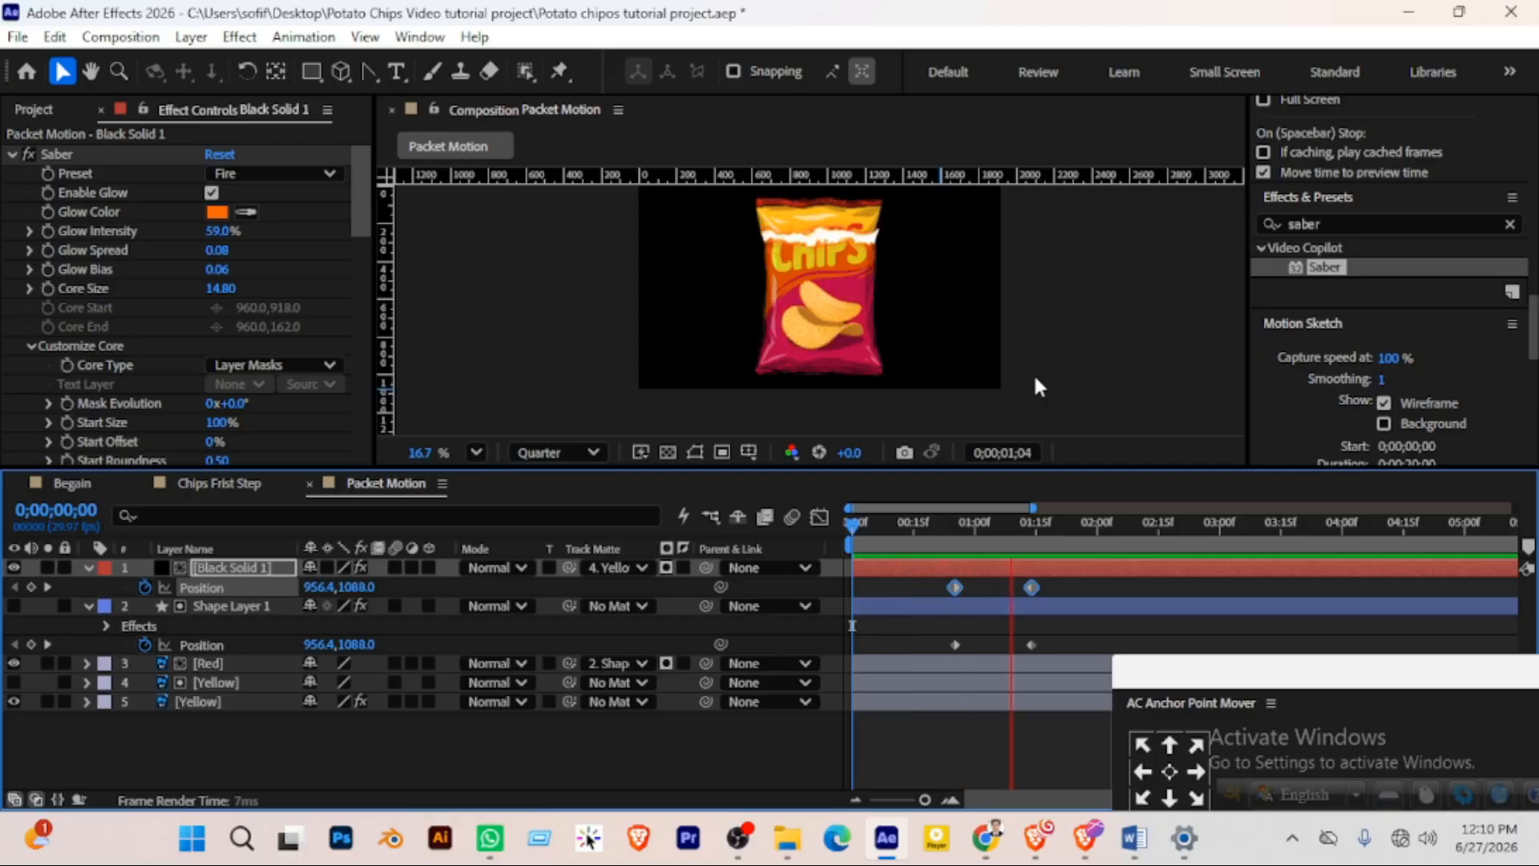
{"action": "key", "text": "space"}
{"action": "key", "text": "Home"}
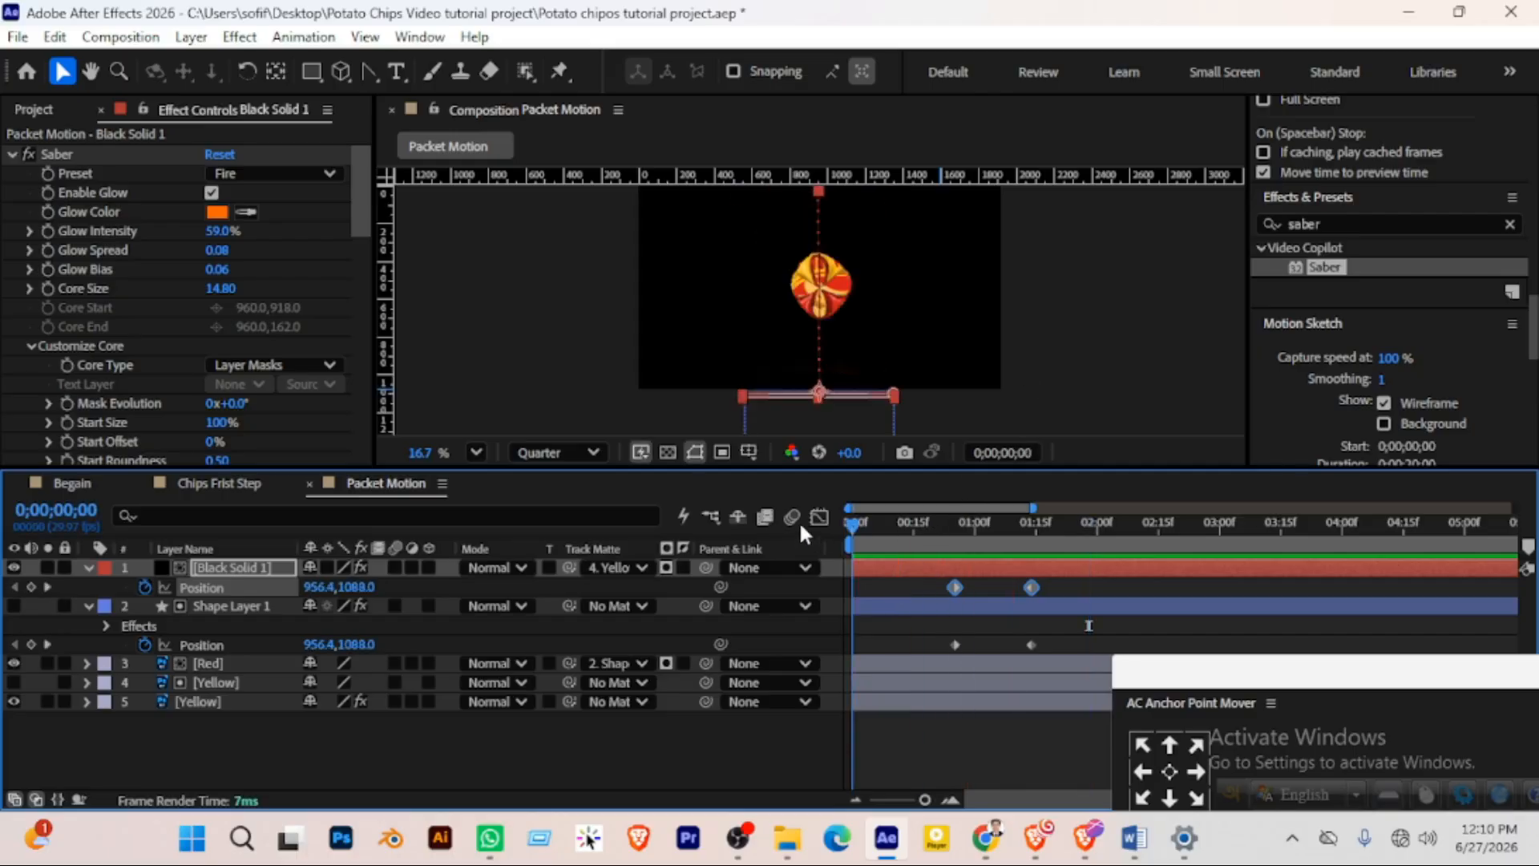
{"action": "key", "text": "space"}
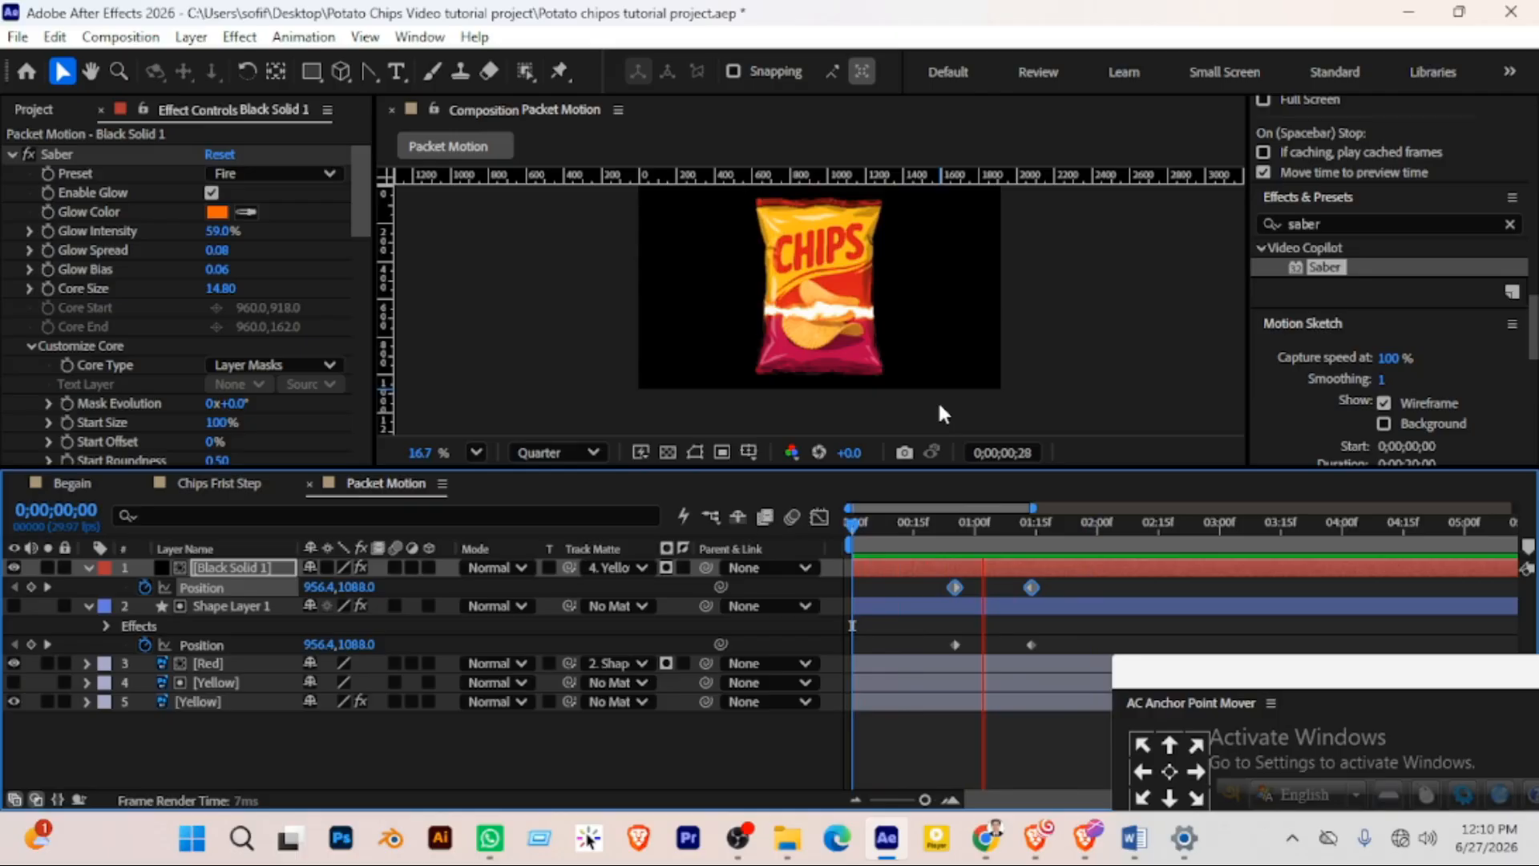
{"action": "key", "text": "space"}
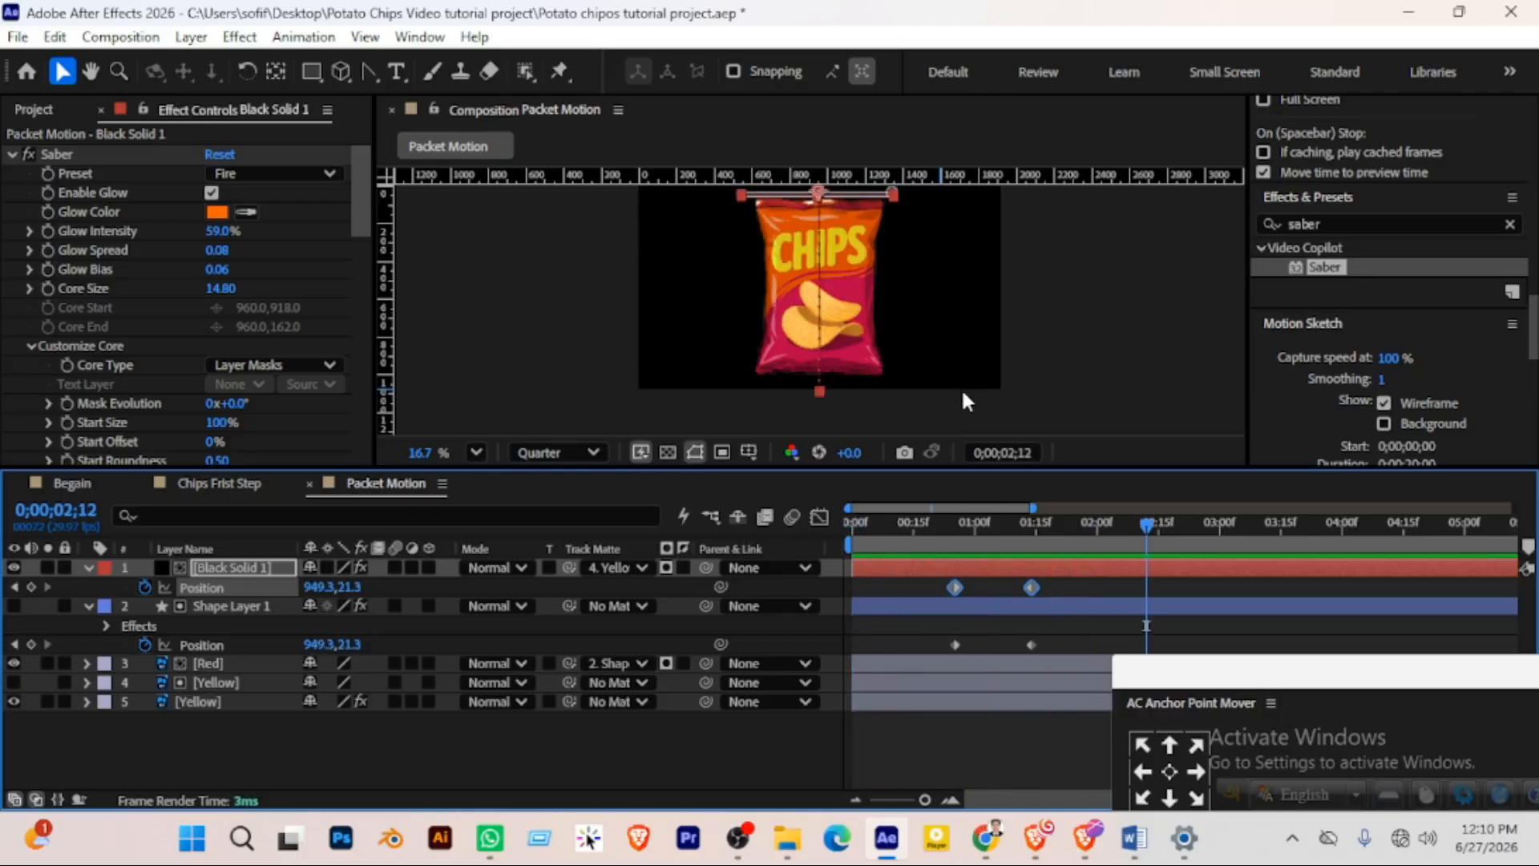
At 0;00;01;14, move Black Solid 1 with both Position keyframes selected up to about 949.3, -14.7, above the packet, and preview it
{"action": "scroll", "coordinate": [855, 295], "scroll_direction": "up", "scroll_amount": 1}
{"action": "left_click_drag", "start_coordinate": [856, 278], "coordinate": [856, 367]}
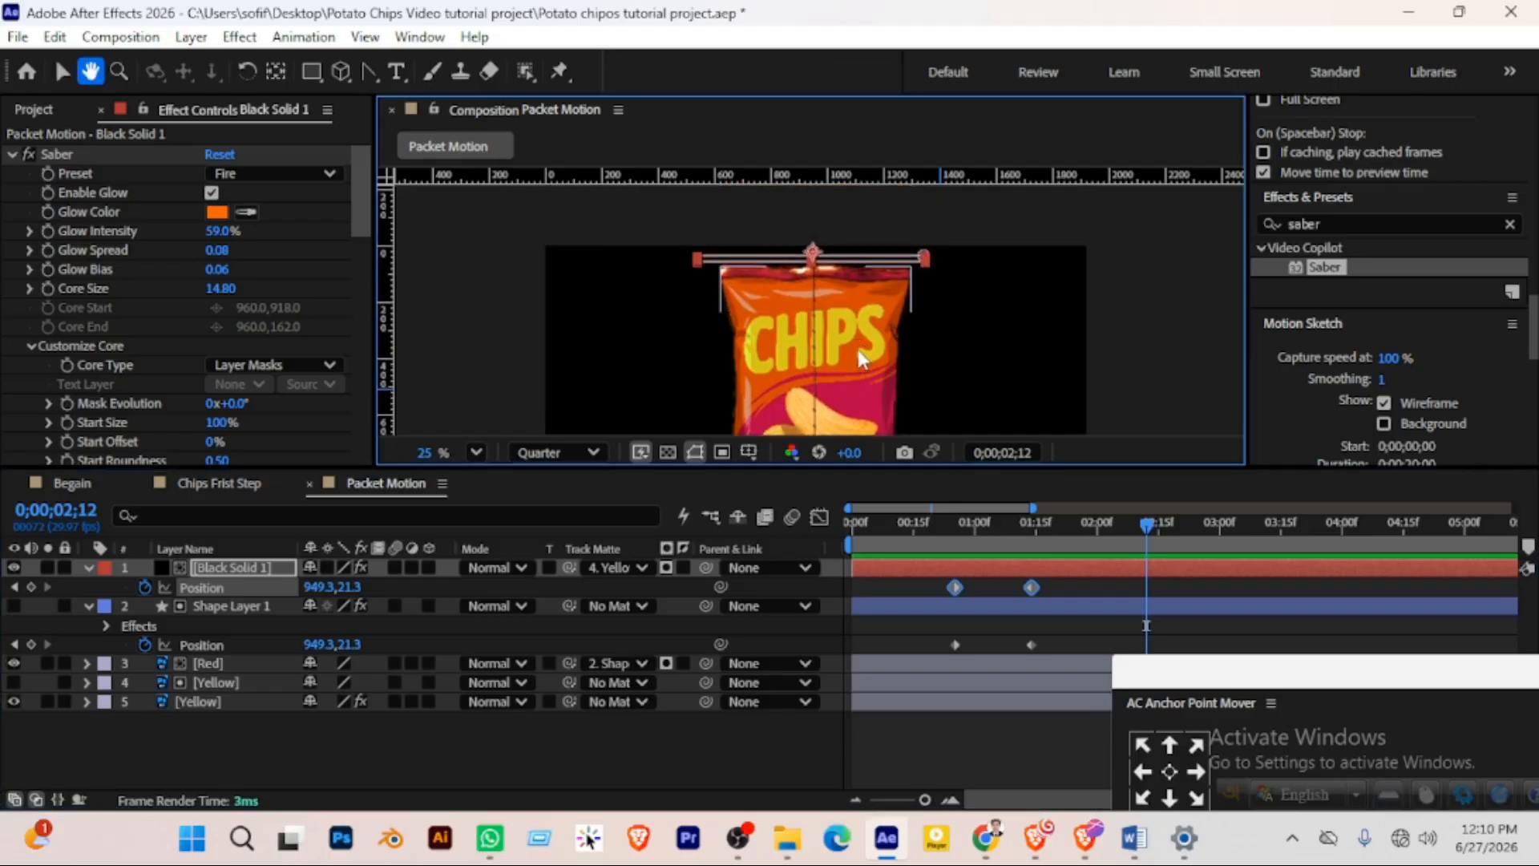
{"action": "left_click_drag", "start_coordinate": [1144, 527], "coordinate": [1031, 536]}
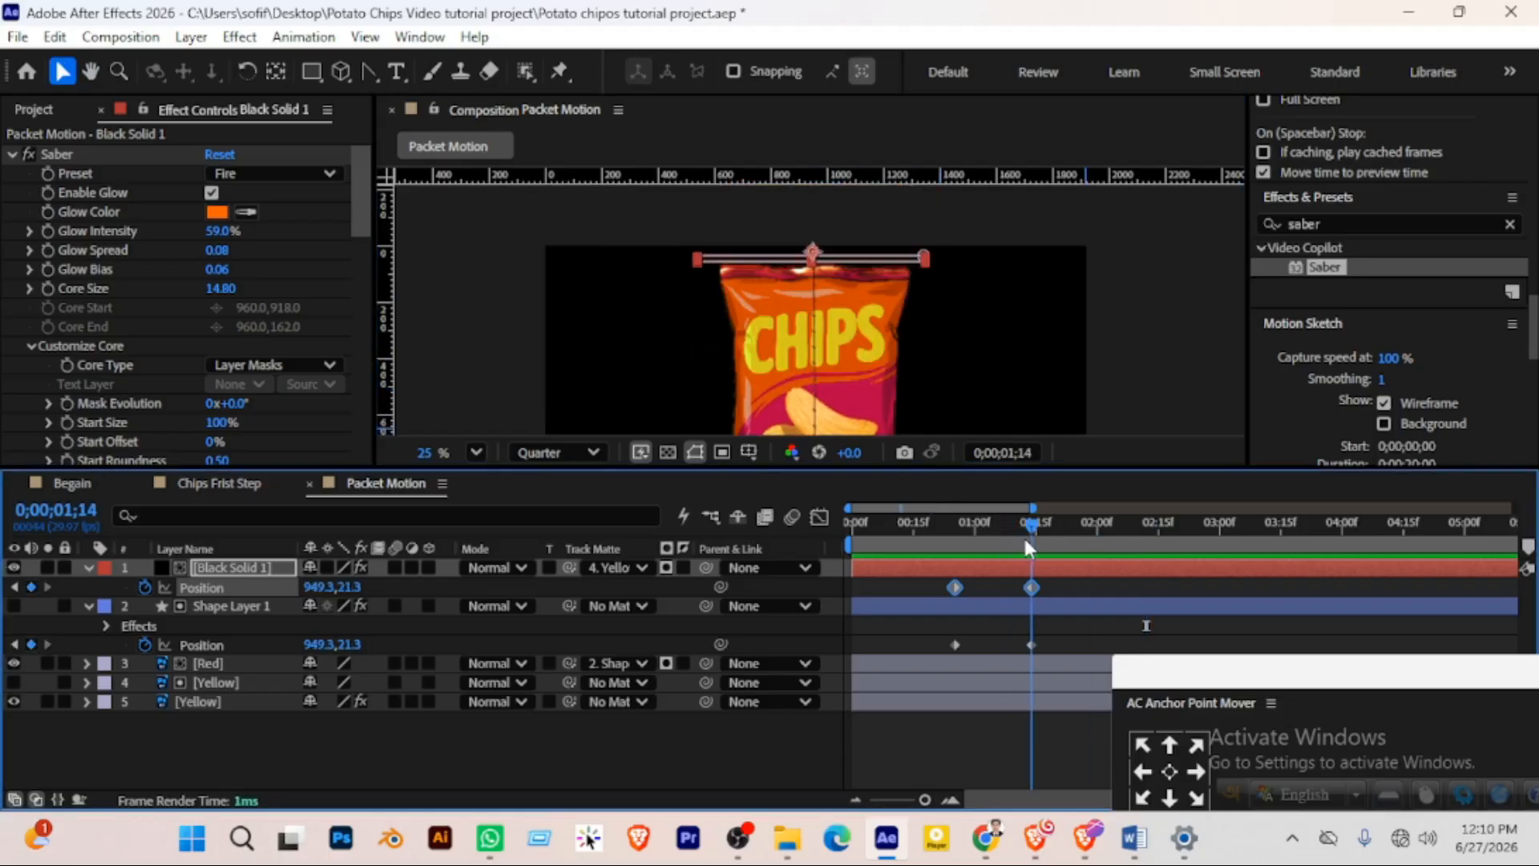
{"action": "left_click", "coordinate": [810, 252]}
{"action": "left_click_drag", "start_coordinate": [812, 254], "coordinate": [812, 242]}
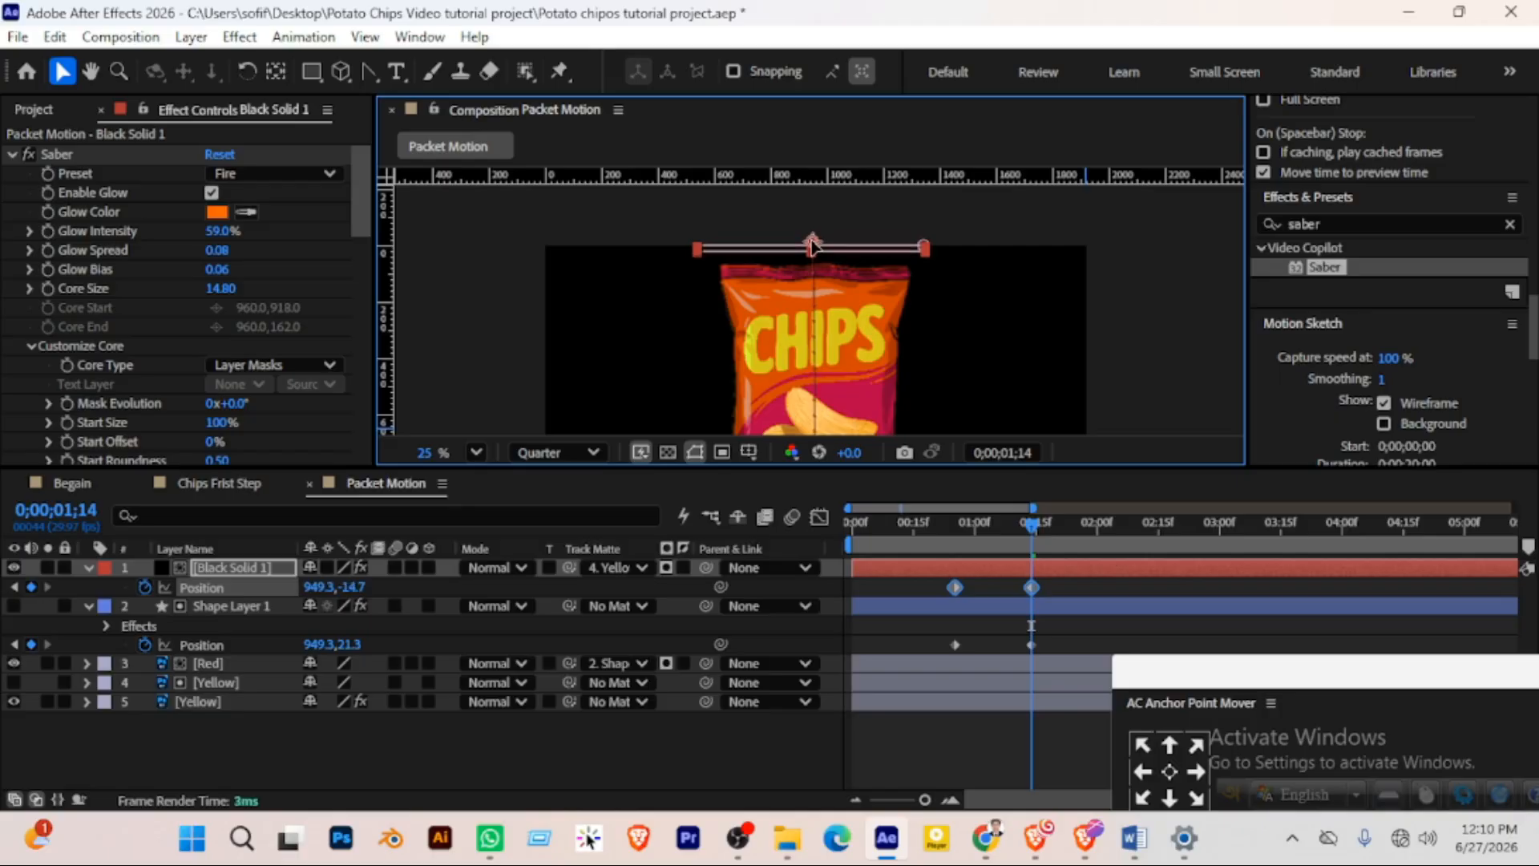
{"action": "left_click", "coordinate": [922, 521]}
{"action": "key", "text": "space"}
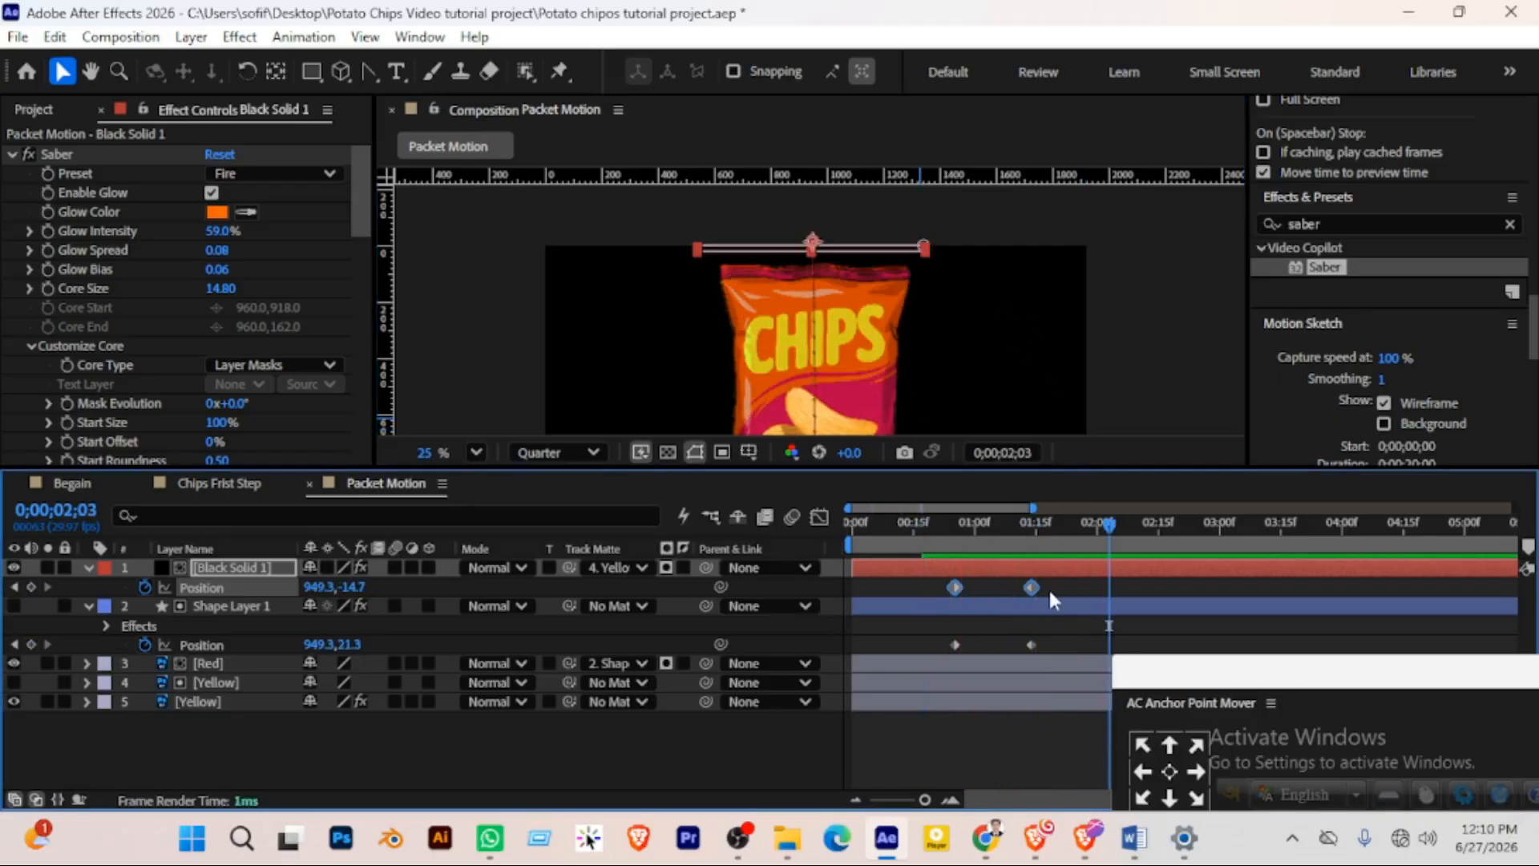
Move the end Position keyframes of Black Solid 1 and Shape Layer 1 together to about 0;00;01;23 and preview the slower reveal
{"action": "left_click_drag", "start_coordinate": [1049, 579], "coordinate": [1014, 648]}
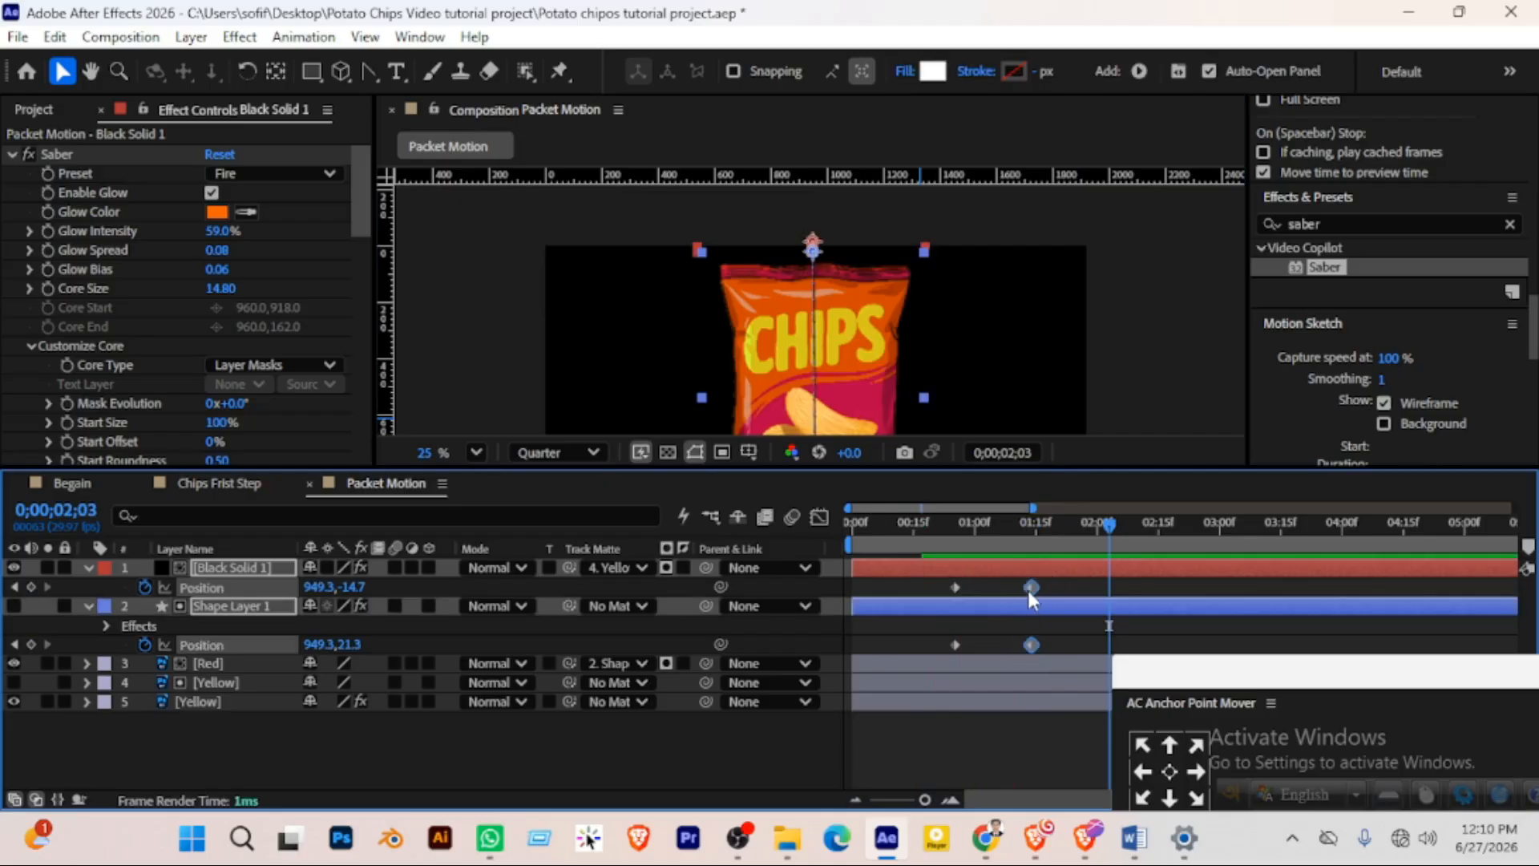
{"action": "mouse_move", "coordinate": [1029, 591]}
{"action": "left_click_drag", "start_coordinate": [1029, 594], "coordinate": [1066, 595]}
{"action": "left_click", "coordinate": [921, 522]}
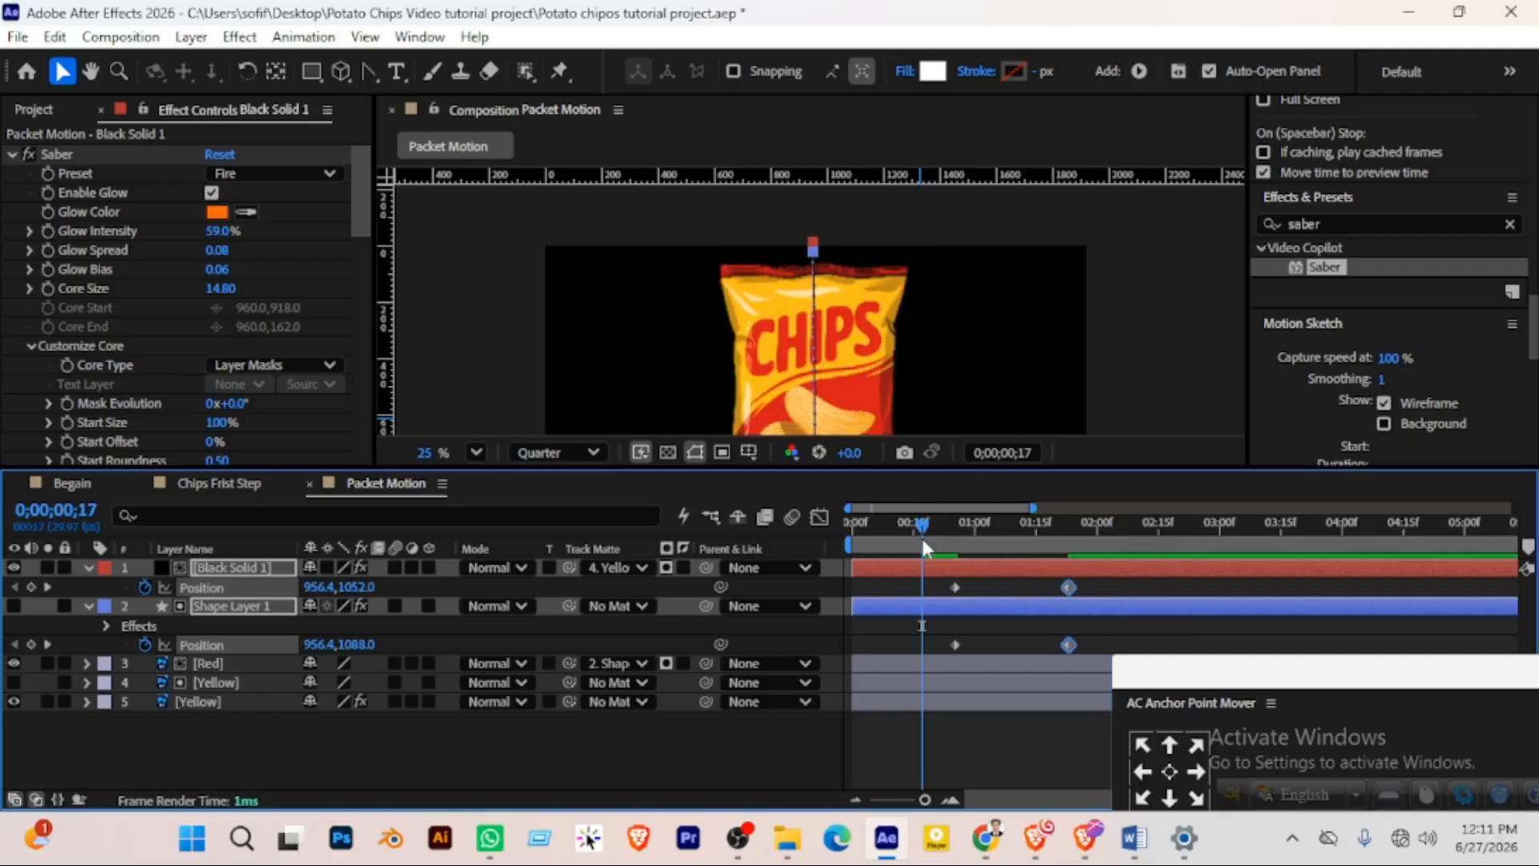
{"action": "key", "text": "space"}
{"action": "key", "text": "space"}
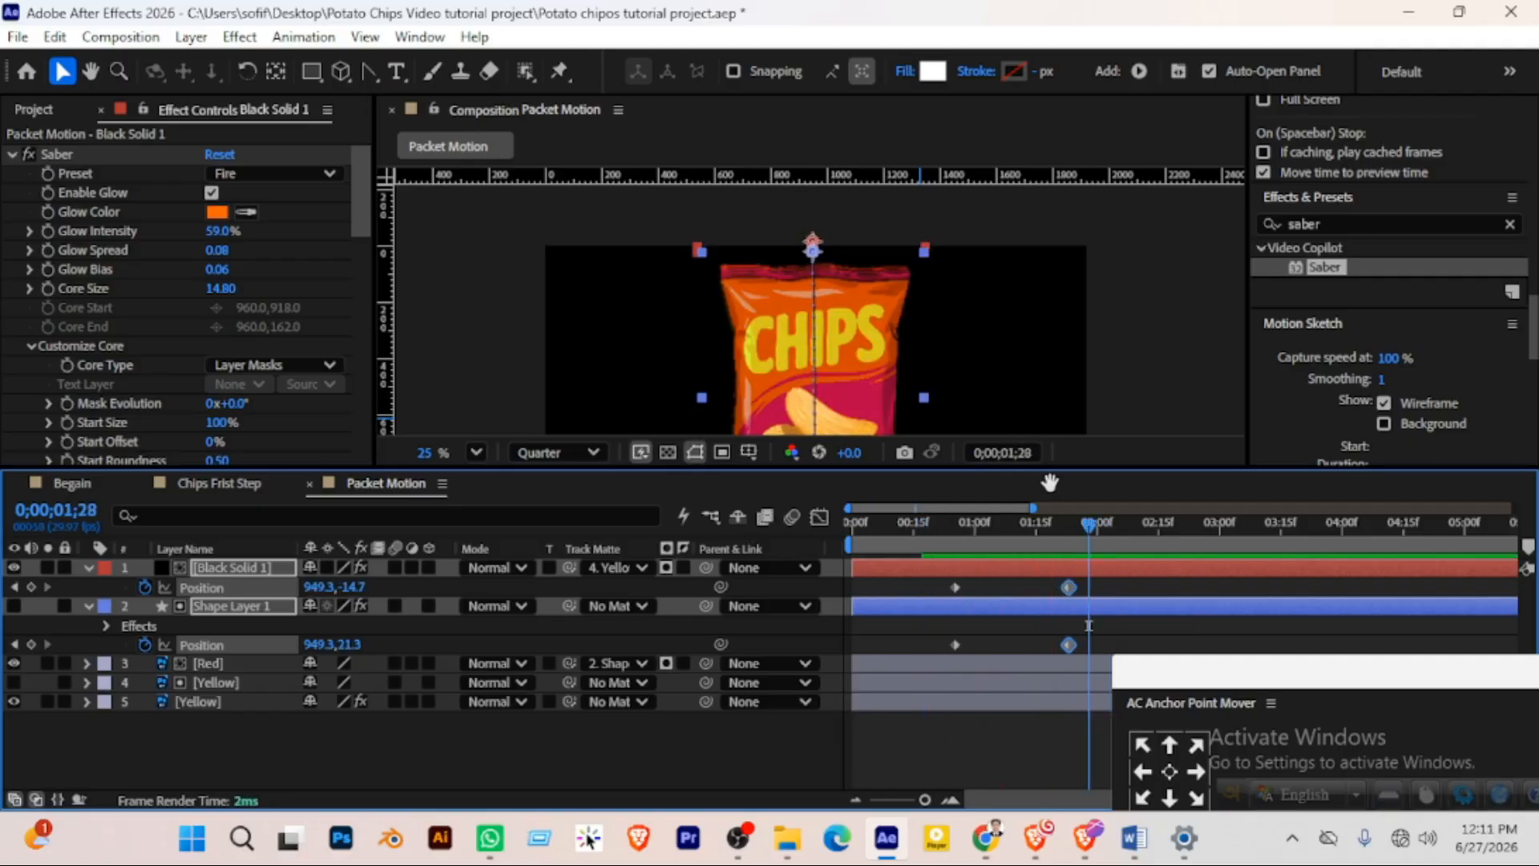
{"action": "scroll", "coordinate": [1066, 391], "scroll_direction": "down", "scroll_amount": 2}
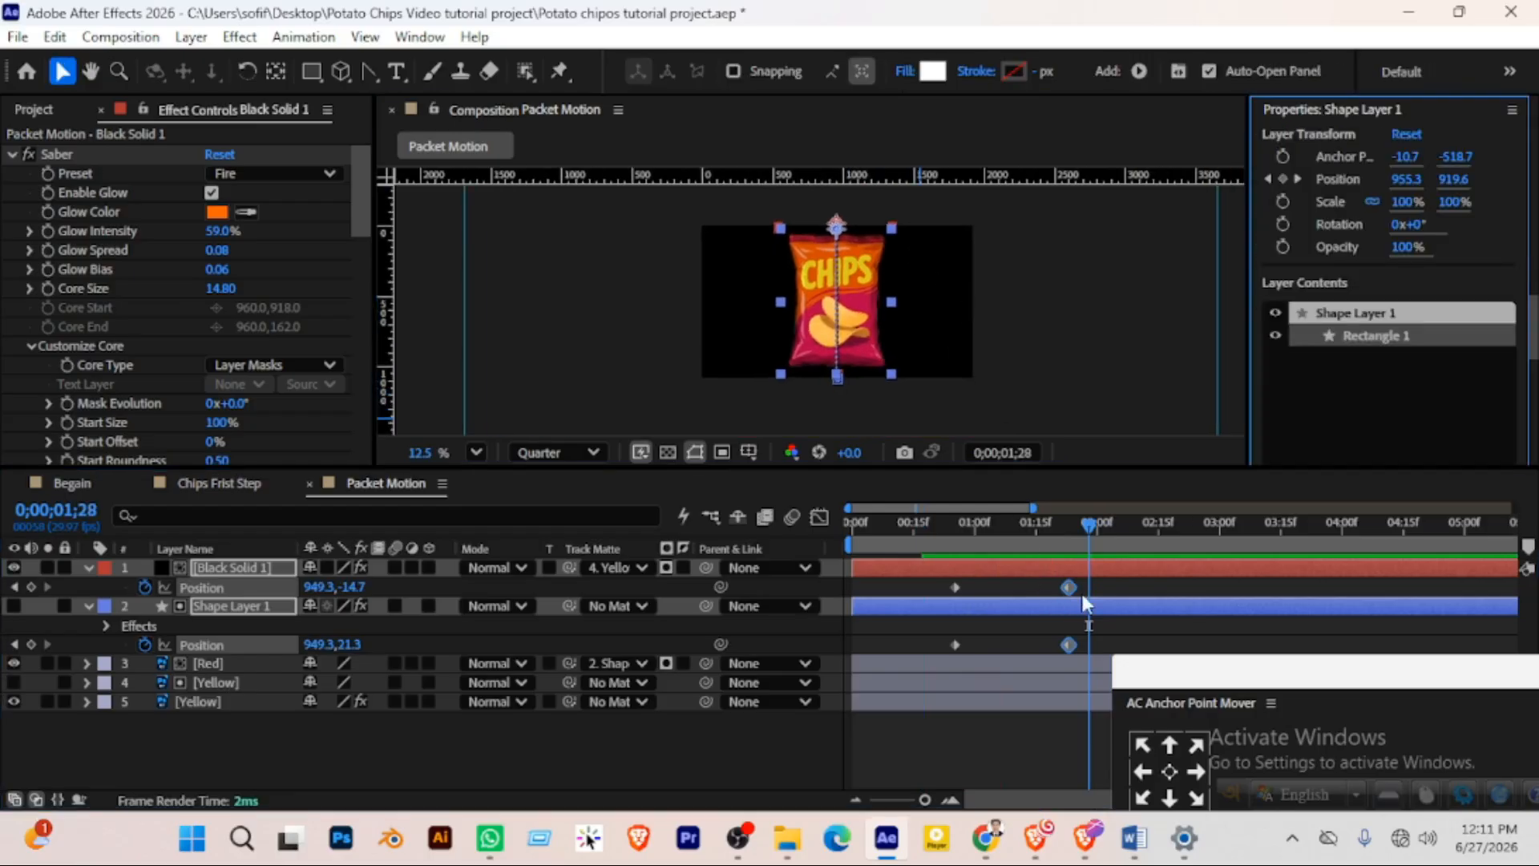
Apply Easy Ease to all four Position keyframes of Black Solid 1 and Shape Layer 1, and preview the reveal
{"action": "left_click_drag", "start_coordinate": [1100, 581], "coordinate": [937, 647]}
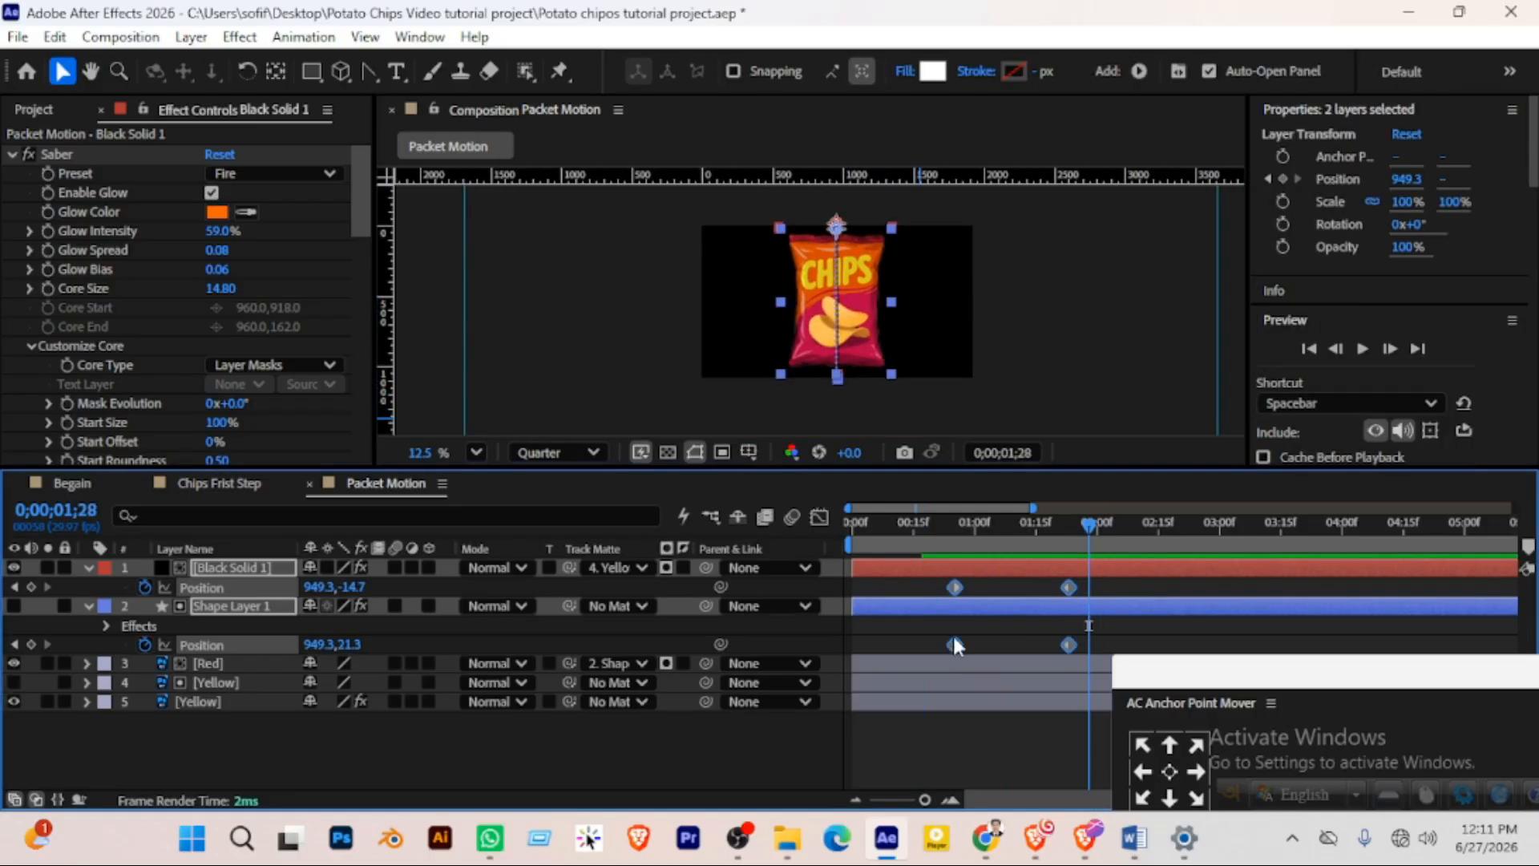
{"action": "left_click", "coordinate": [918, 533]}
{"action": "key", "text": "space"}
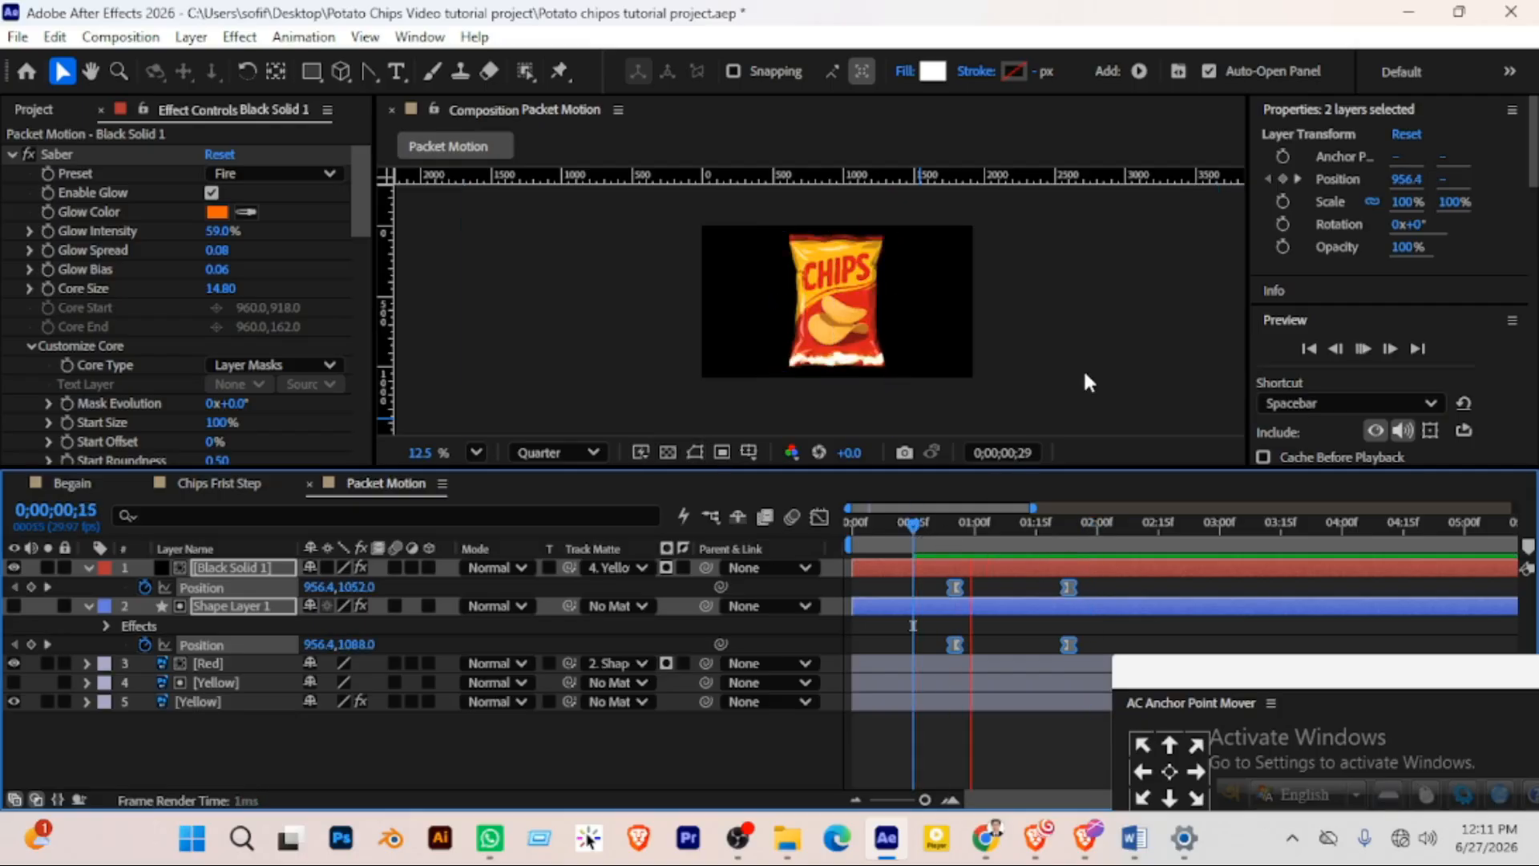
{"action": "key", "text": "space"}
Move the end Position keyframes of Black Solid 1 and Shape Layer 1 together to about the 2-second mark
{"action": "left_click", "coordinate": [1069, 586]}
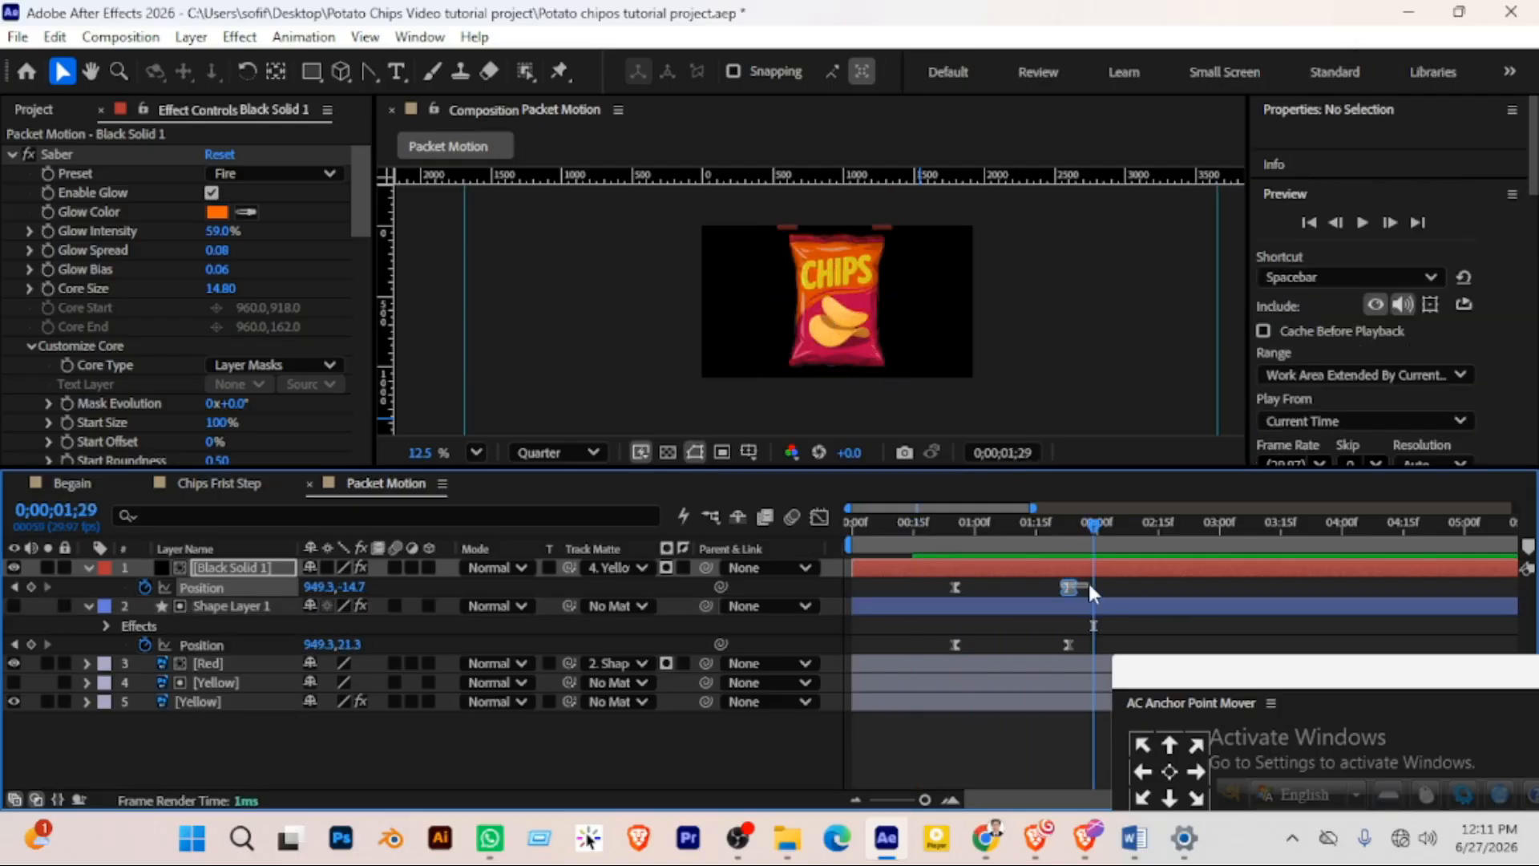
{"action": "left_click_drag", "start_coordinate": [924, 801], "coordinate": [879, 800]}
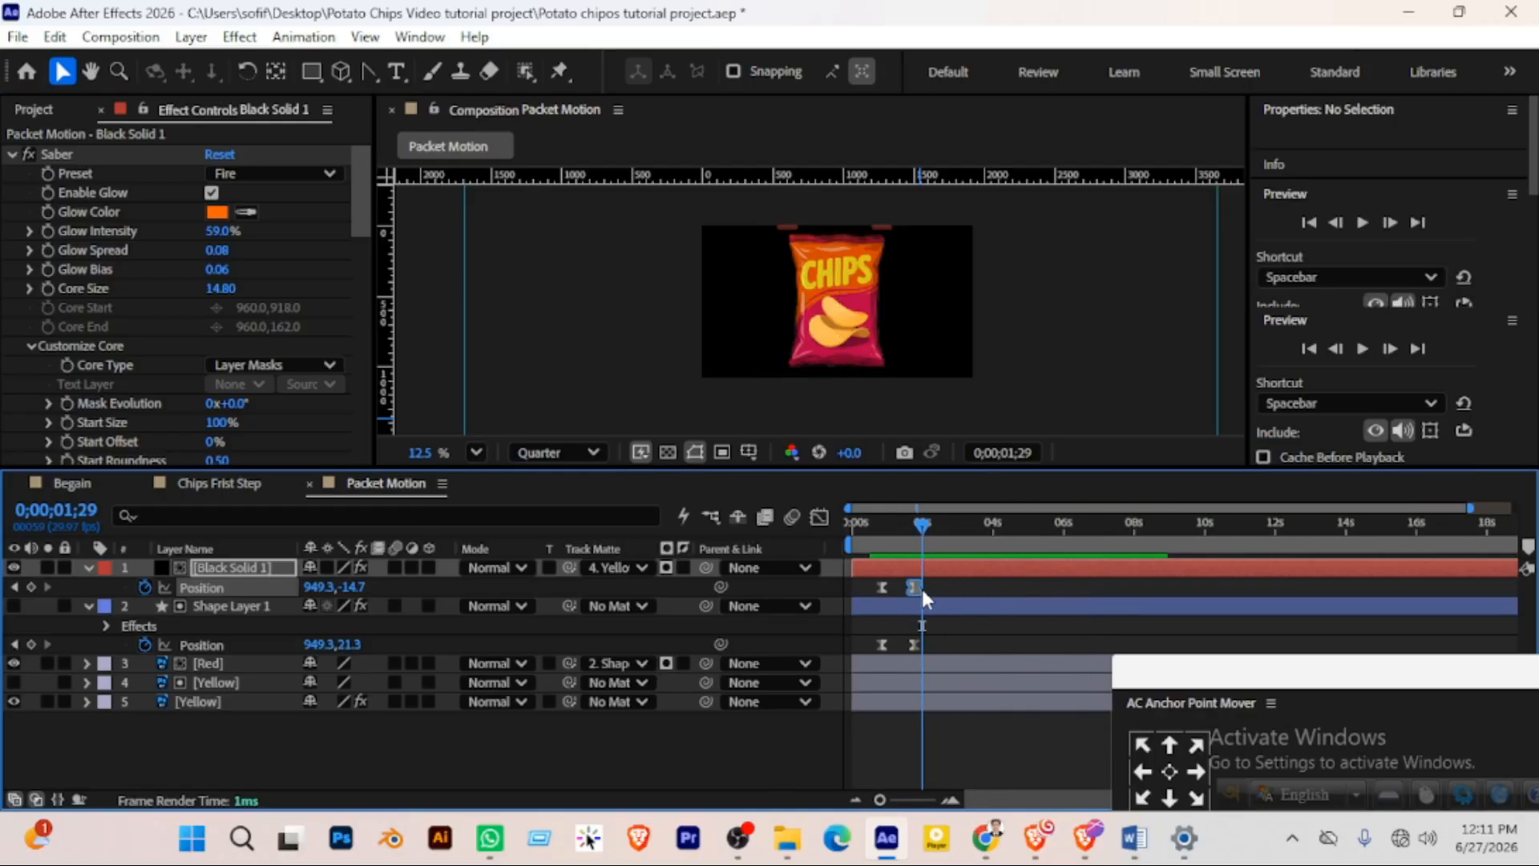
{"action": "left_click_drag", "start_coordinate": [924, 591], "coordinate": [902, 644]}
{"action": "left_click_drag", "start_coordinate": [914, 590], "coordinate": [922, 585]}
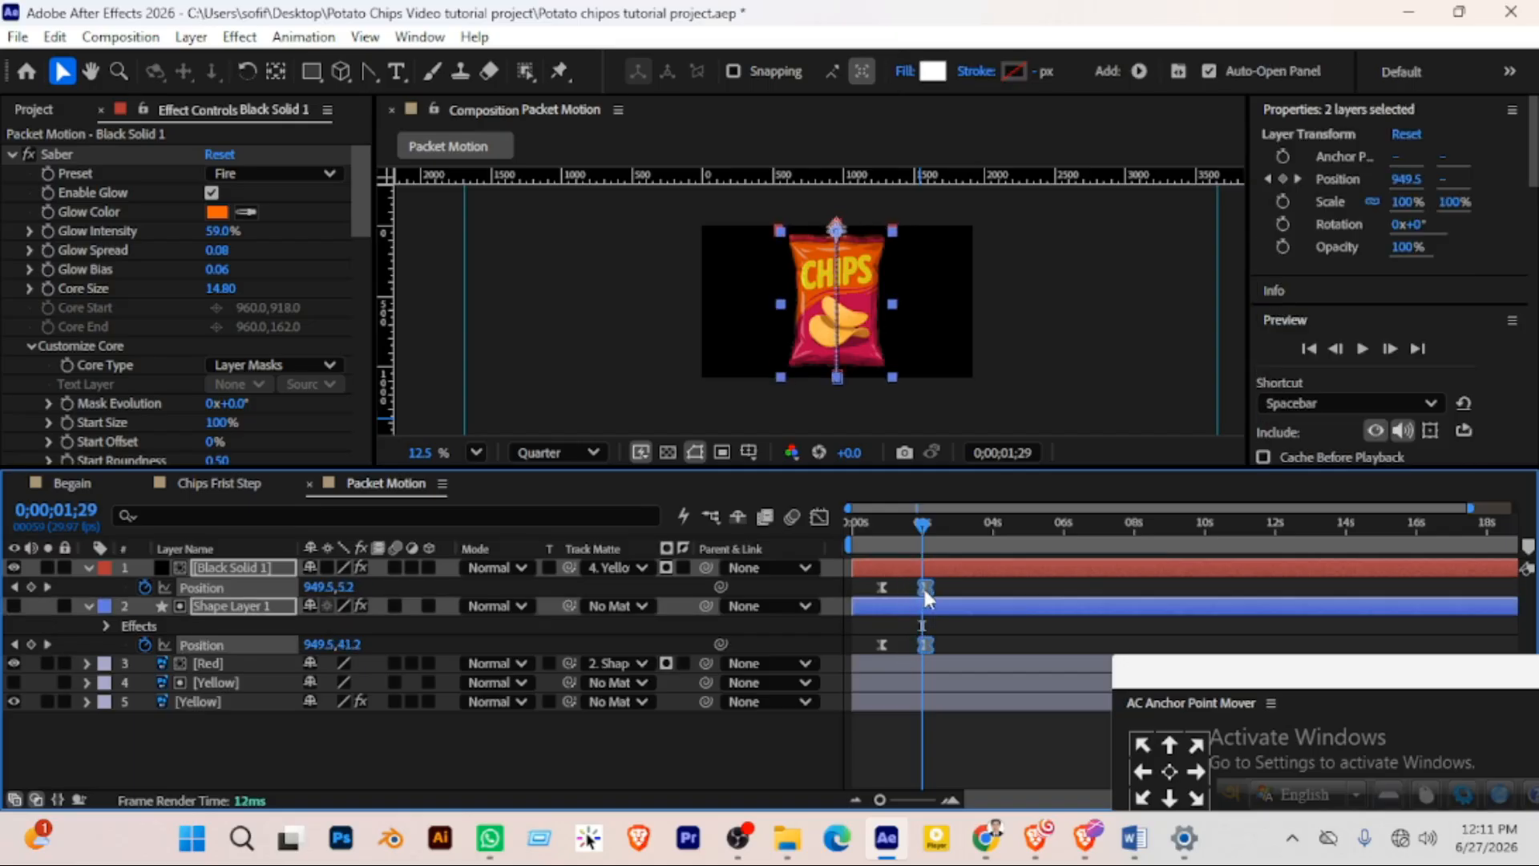
Preview the retimed packet reveal from the start and again from 0;00;00;13, then clear the layer selection
{"action": "left_click_drag", "start_coordinate": [874, 523], "coordinate": [806, 508]}
{"action": "key", "text": "space"}
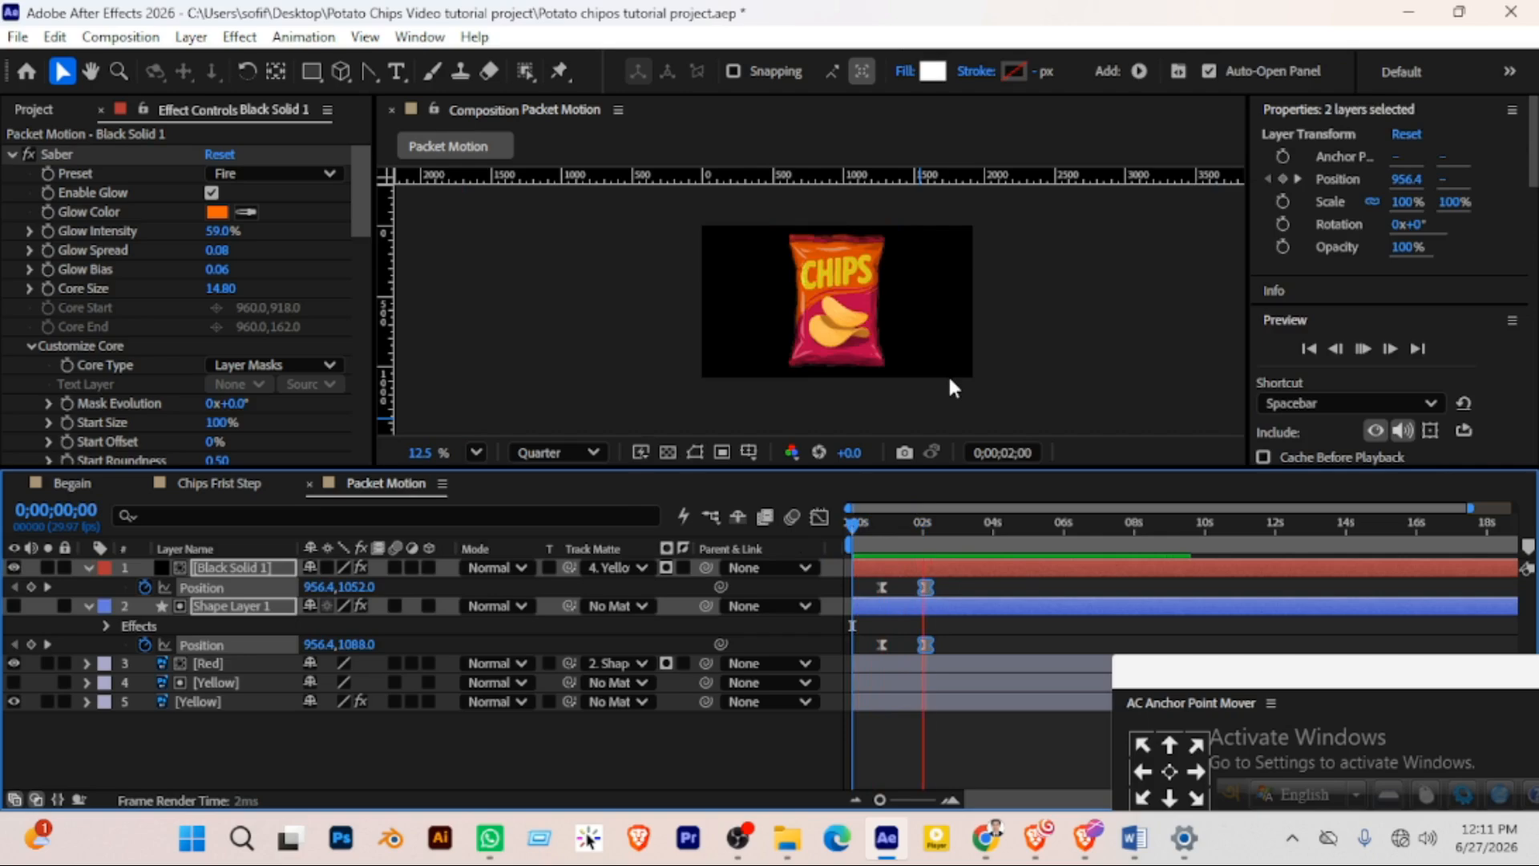
{"action": "key", "text": "space"}
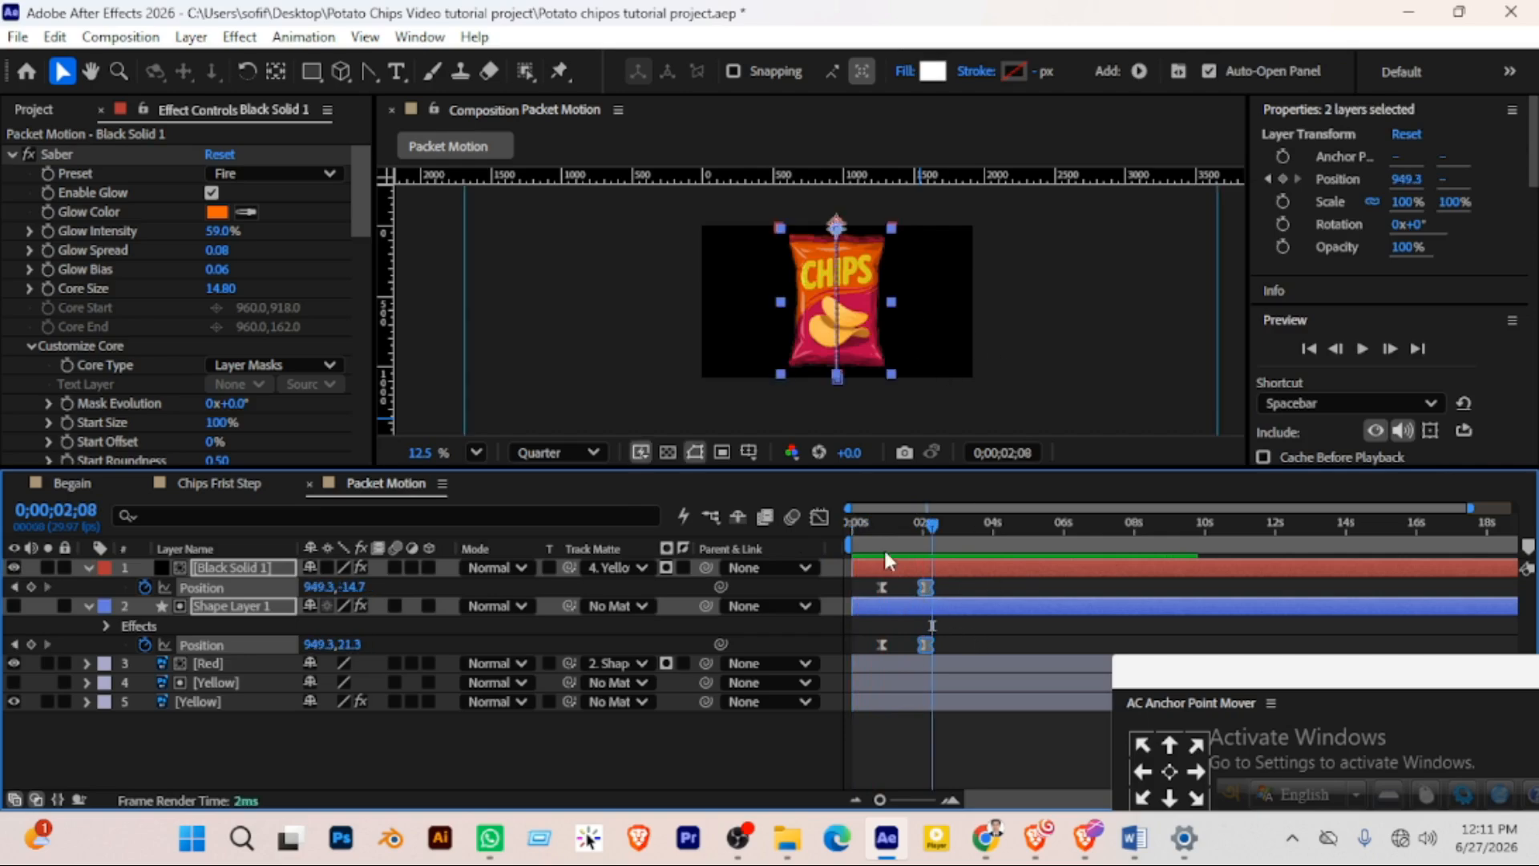
{"action": "left_click", "coordinate": [869, 523]}
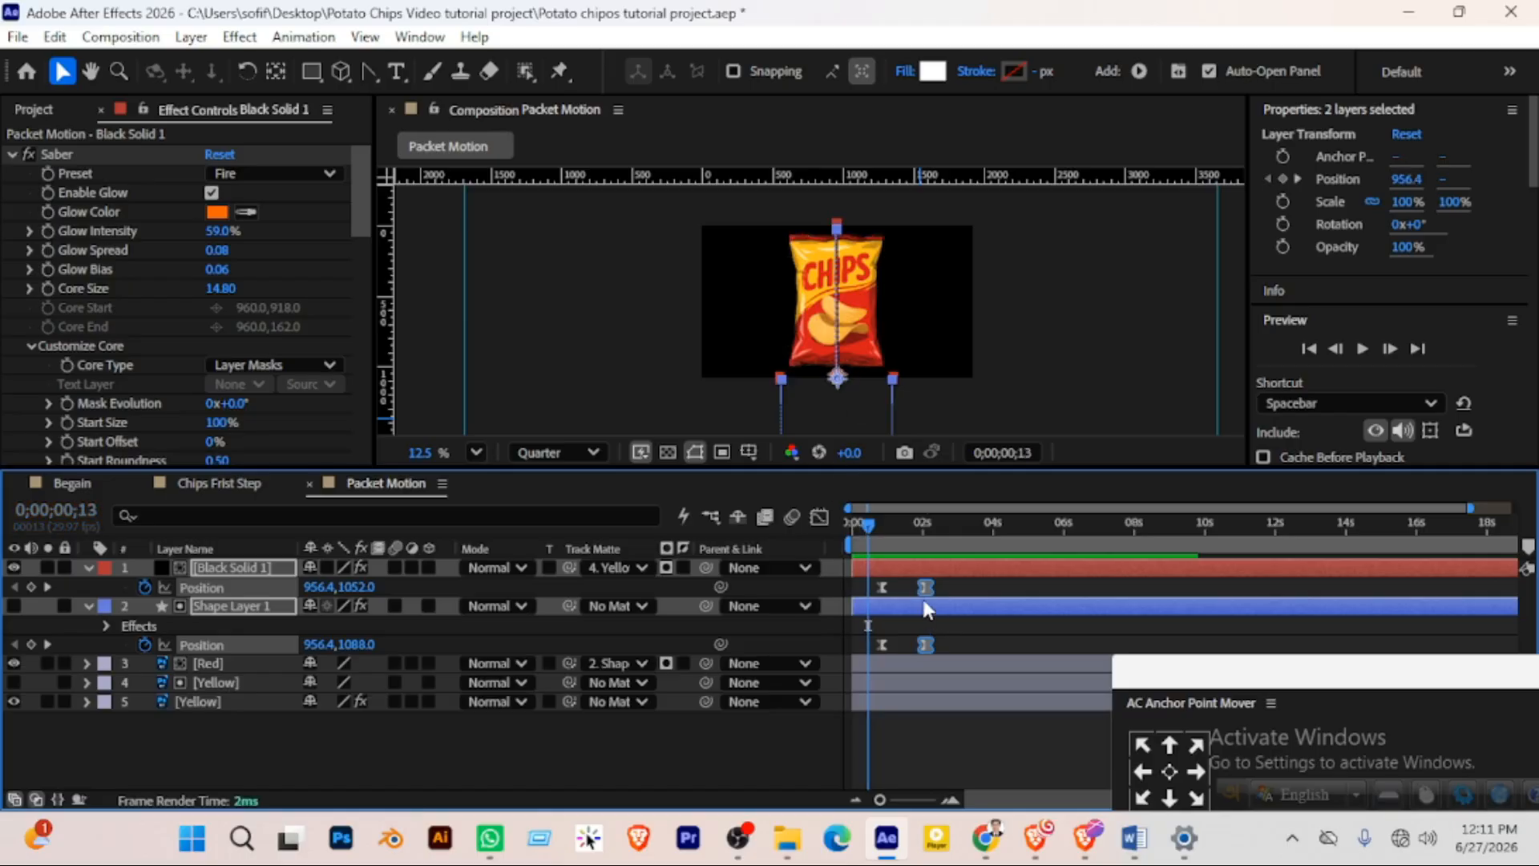
{"action": "key", "text": "space"}
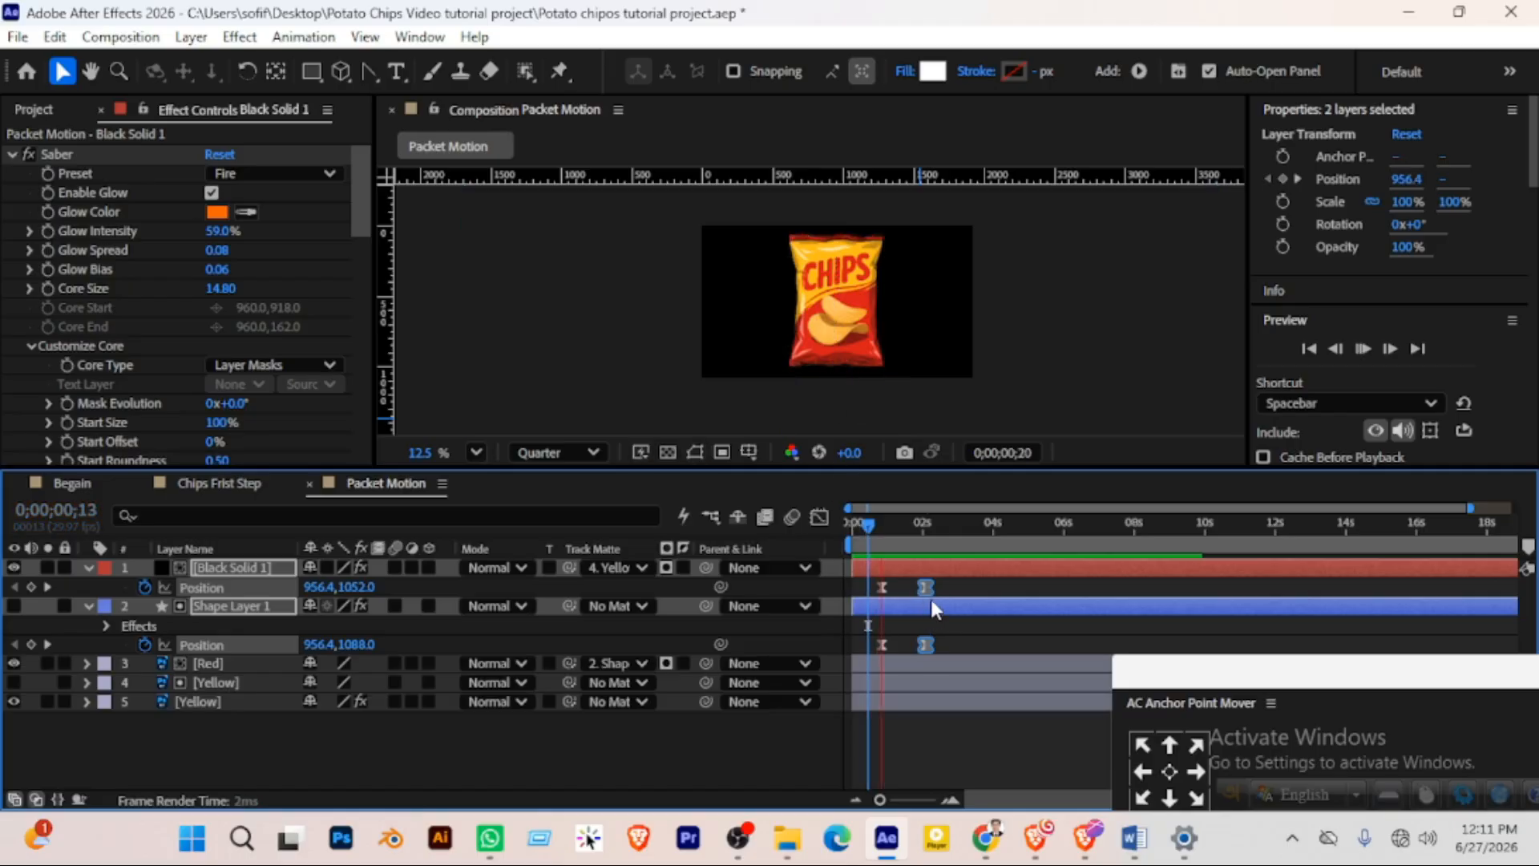
{"action": "key", "text": "space"}
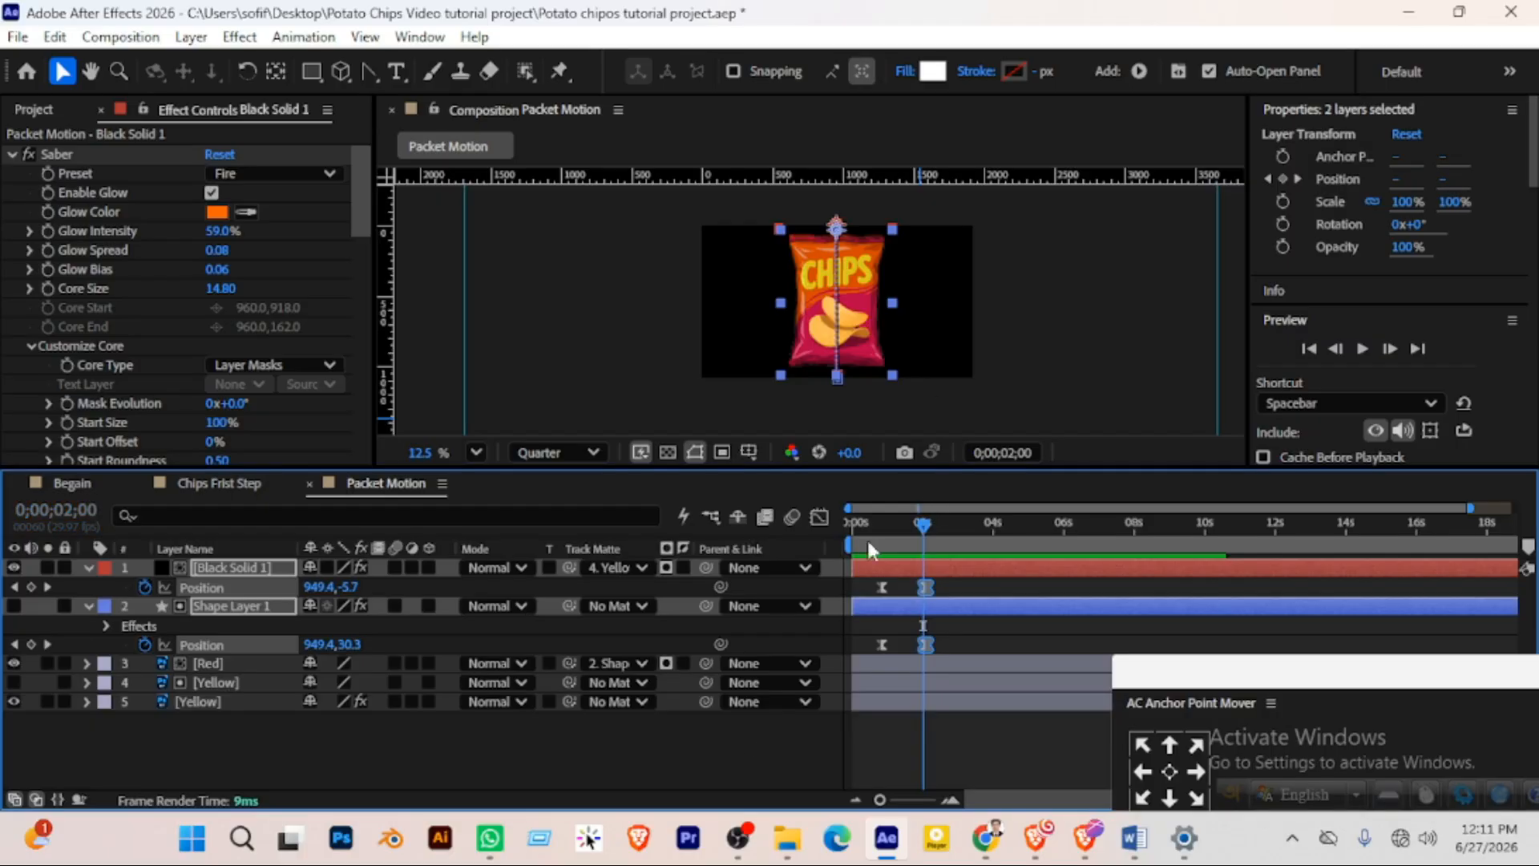
{"action": "left_click", "coordinate": [1290, 487]}
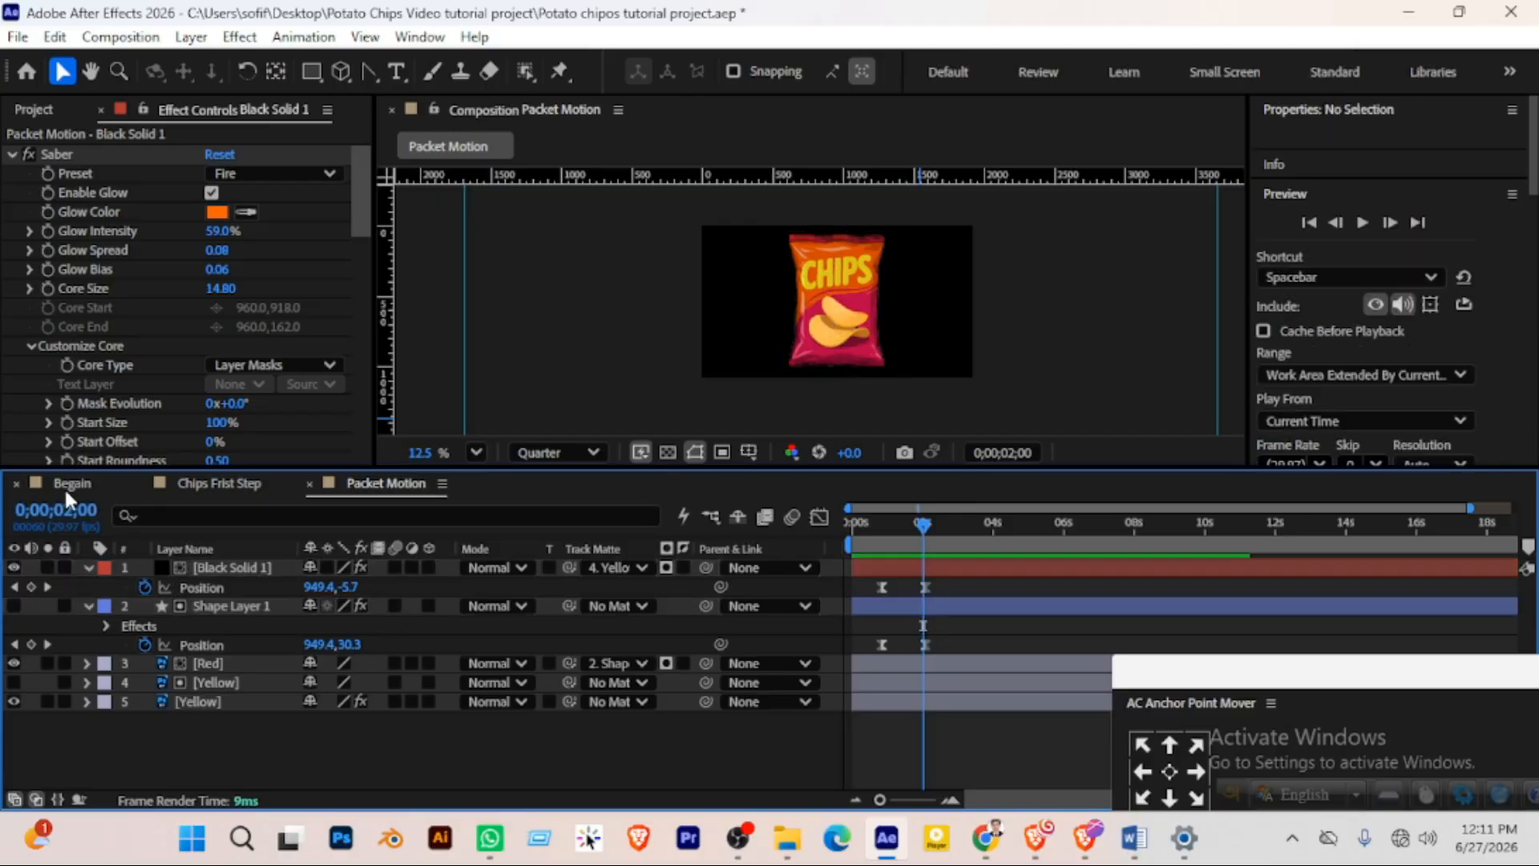
Open the Begain composition and preview the chips explosion from the start and again from 0;00;02;27
{"action": "left_click", "coordinate": [69, 483]}
{"action": "left_click", "coordinate": [432, 659]}
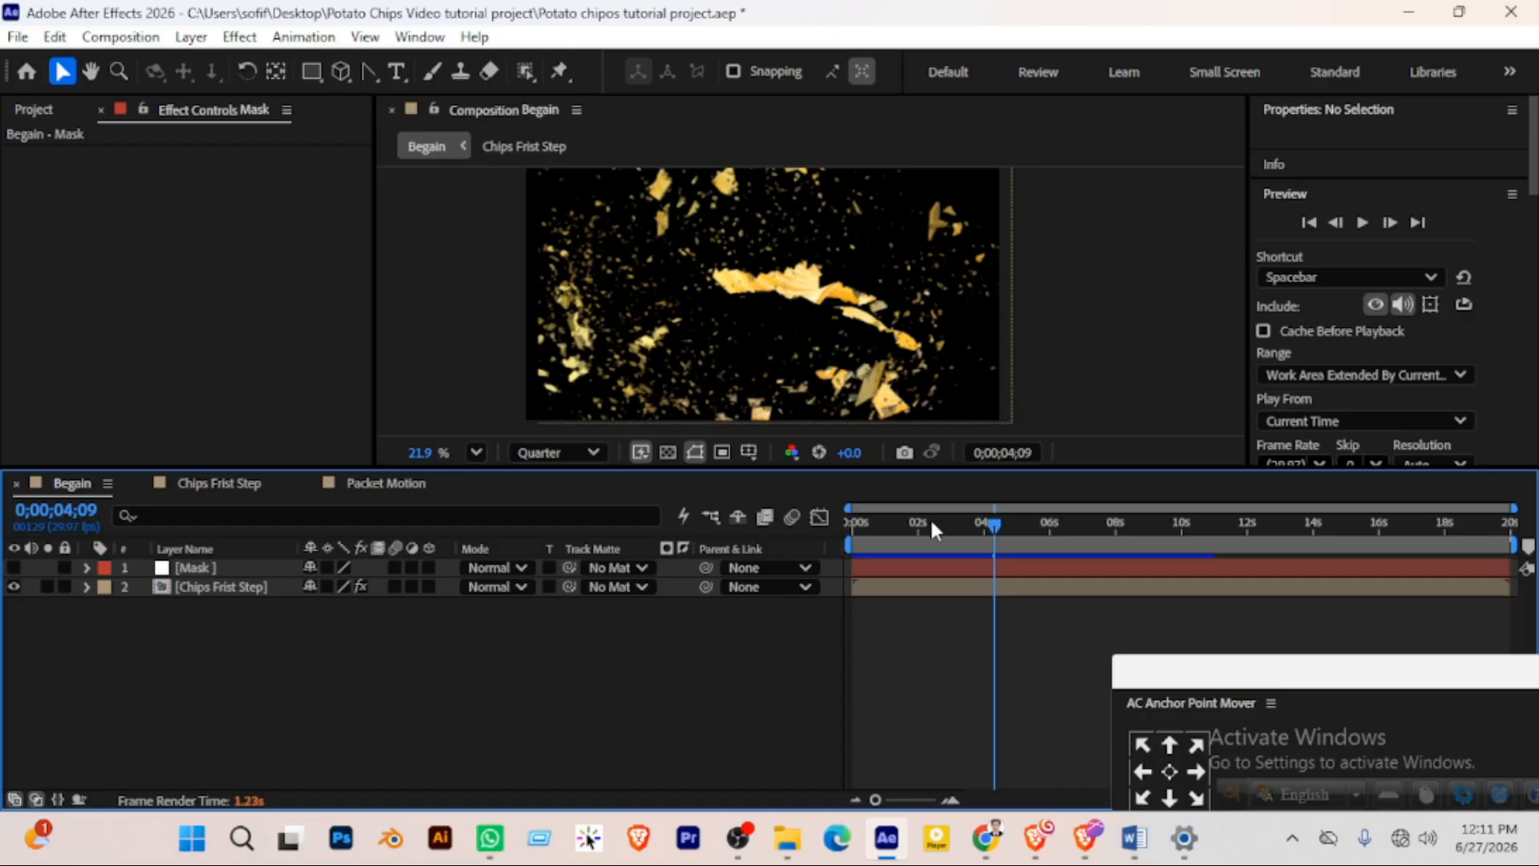
{"action": "left_click_drag", "start_coordinate": [924, 531], "coordinate": [816, 536]}
{"action": "key", "text": "space"}
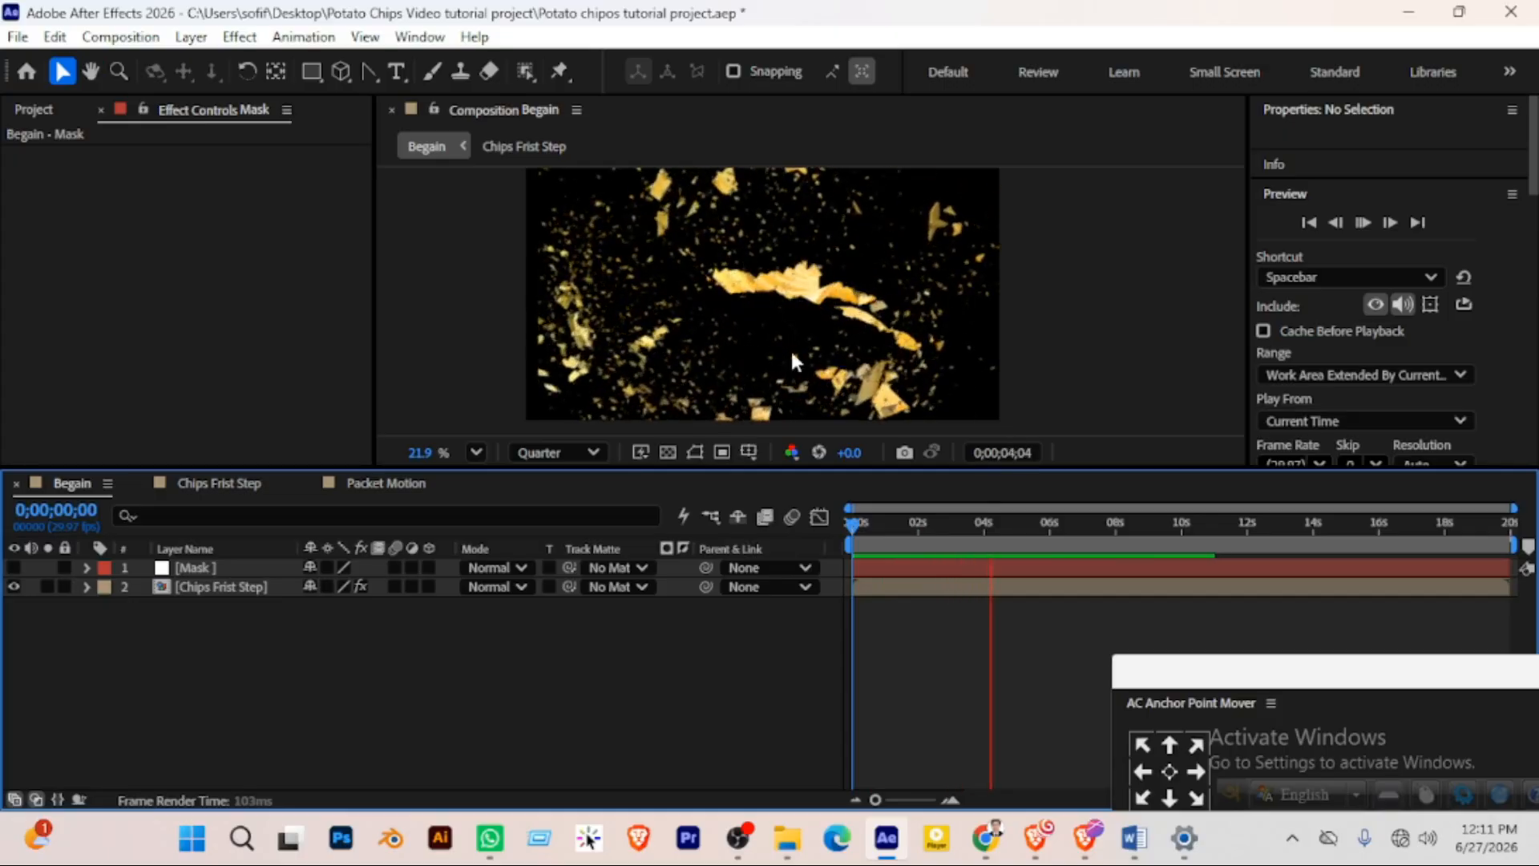
{"action": "key", "text": "space"}
{"action": "left_click_drag", "start_coordinate": [988, 529], "coordinate": [948, 526]}
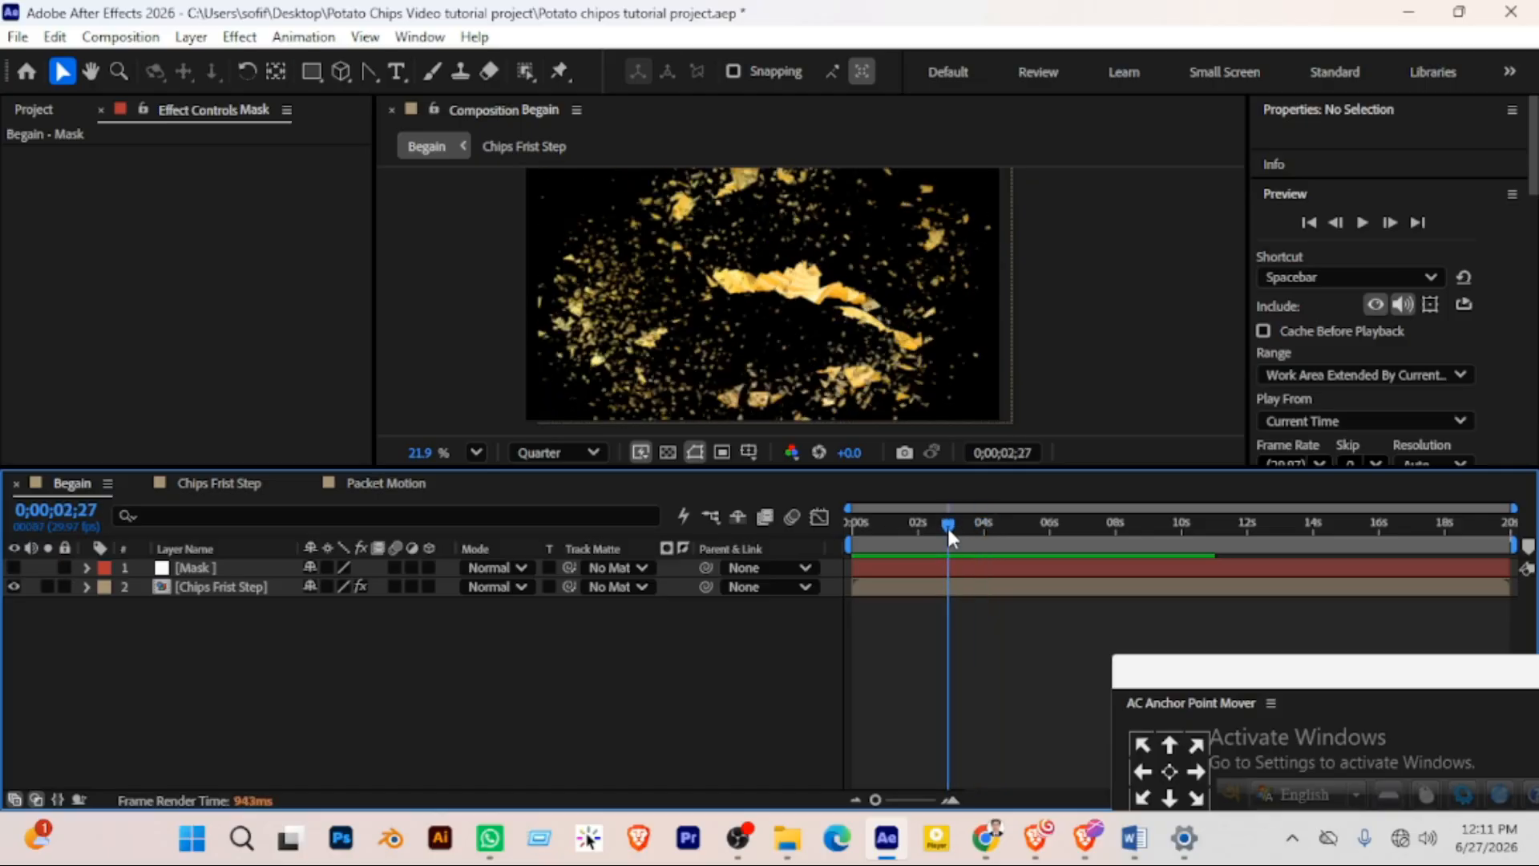
{"action": "key", "text": "space"}
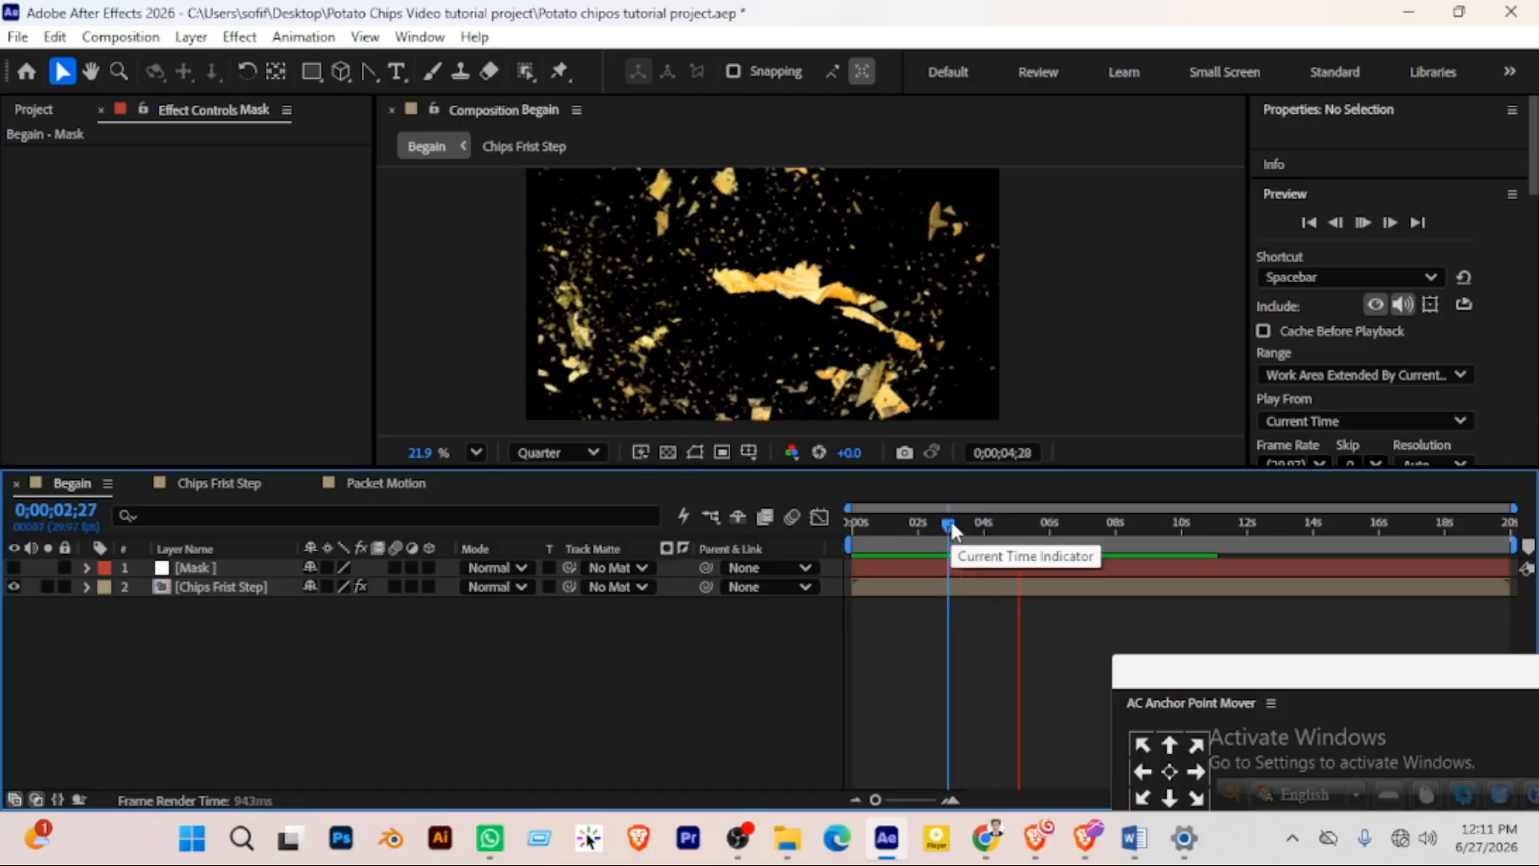
{"action": "key", "text": "space"}
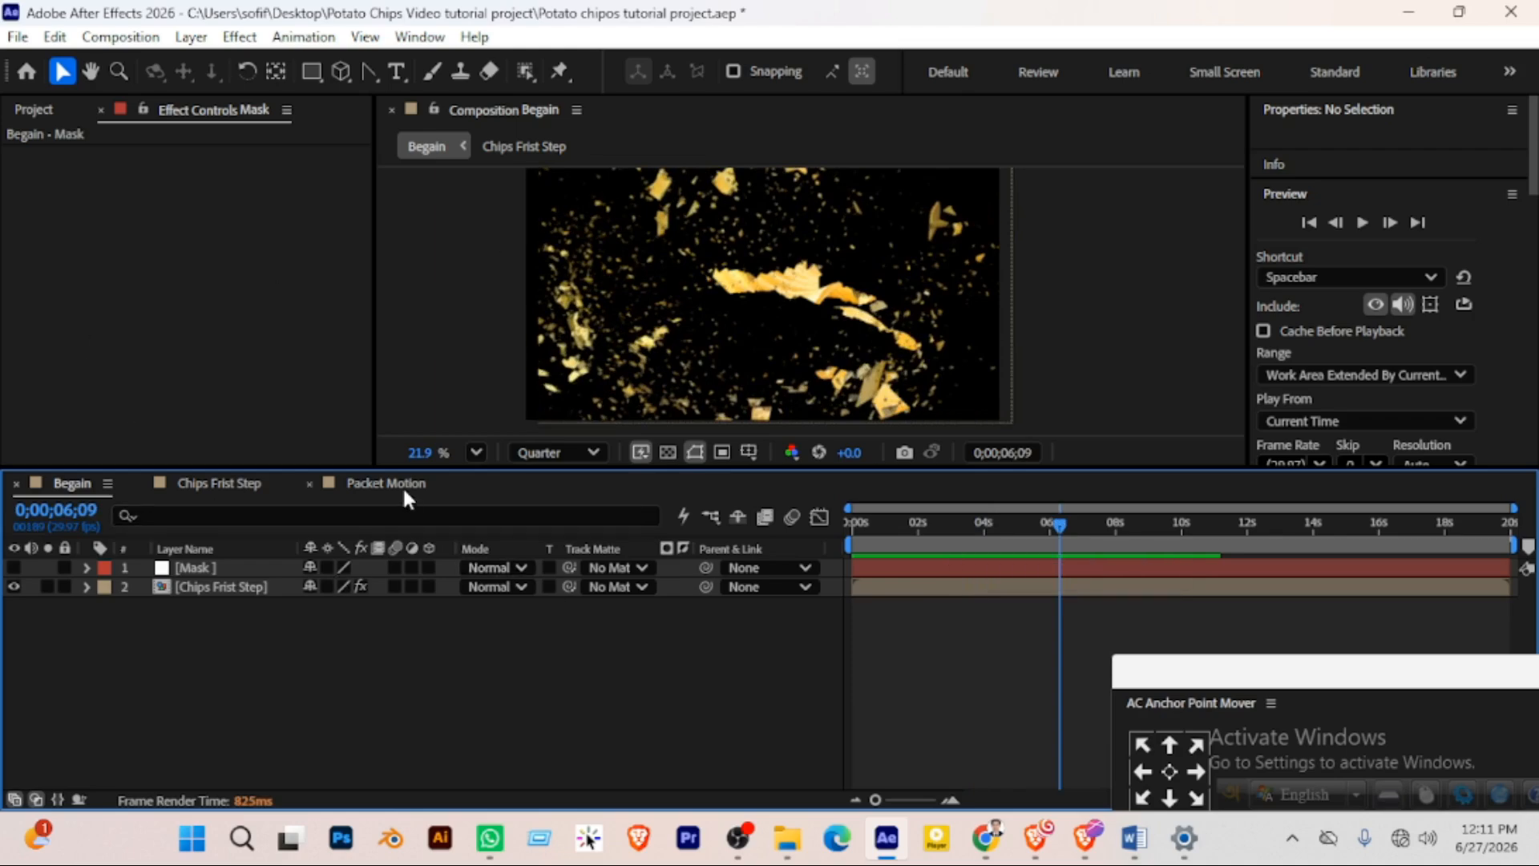
Search the project items for "packet" and add the Packet Motion composition as the top layer of Begain
{"action": "left_click", "coordinate": [40, 108]}
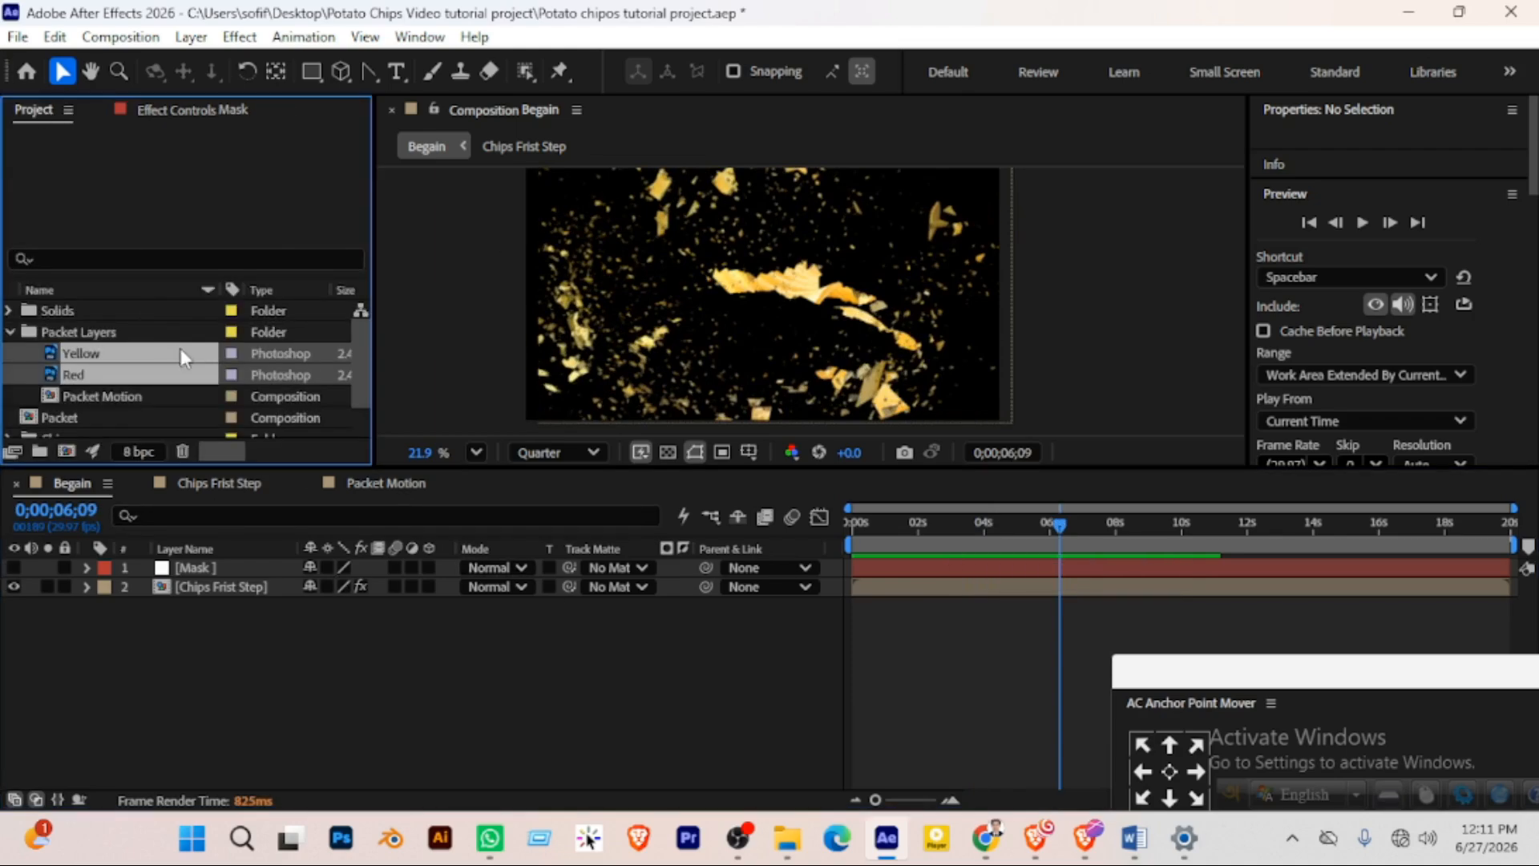
{"action": "left_click", "coordinate": [123, 259]}
{"action": "type", "text": "packet"}
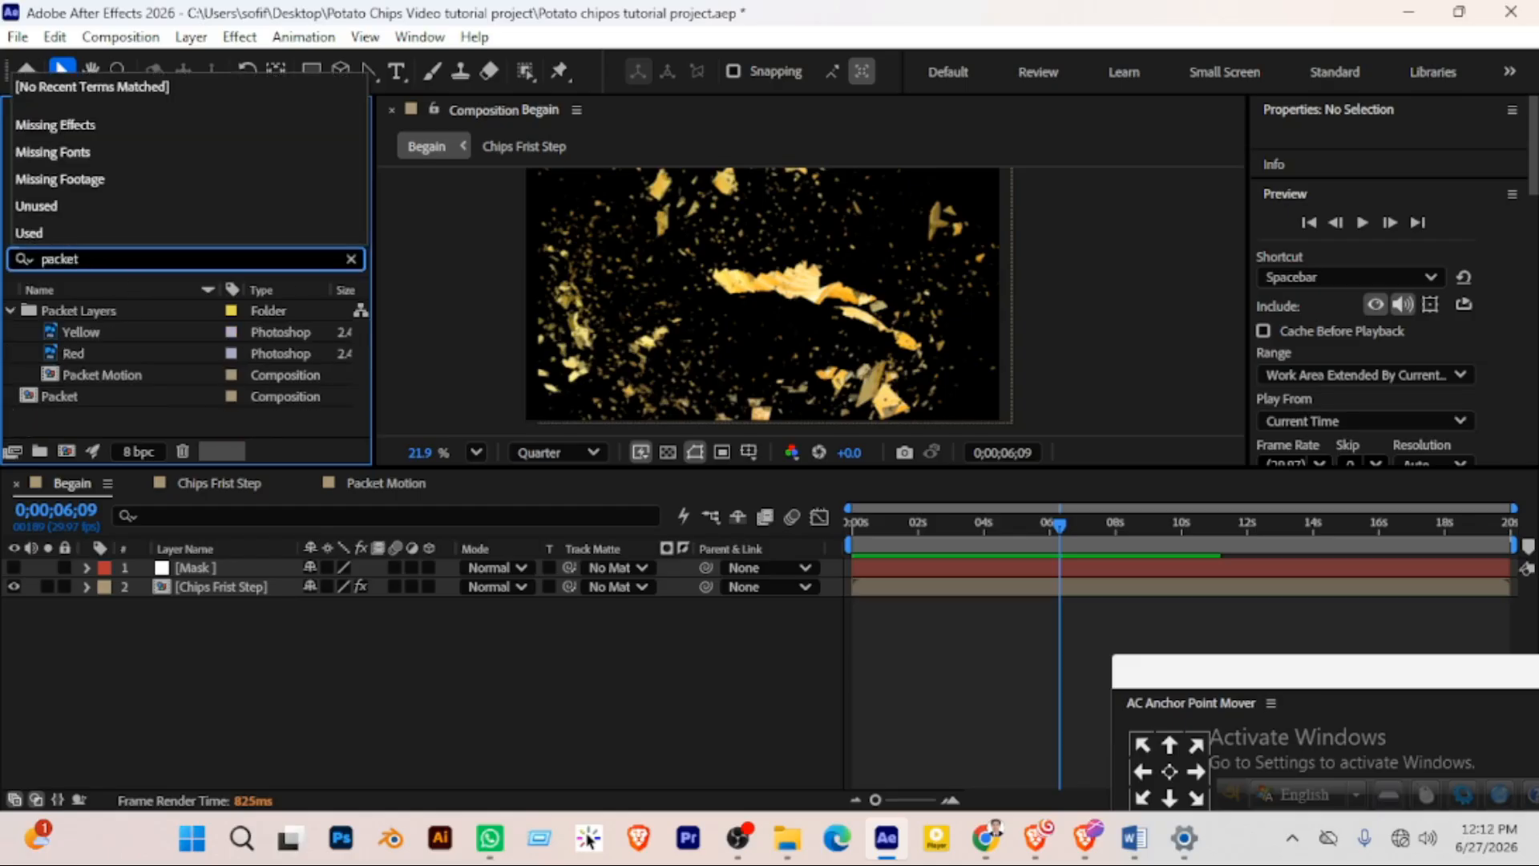
{"action": "left_click_drag", "start_coordinate": [108, 377], "coordinate": [633, 413]}
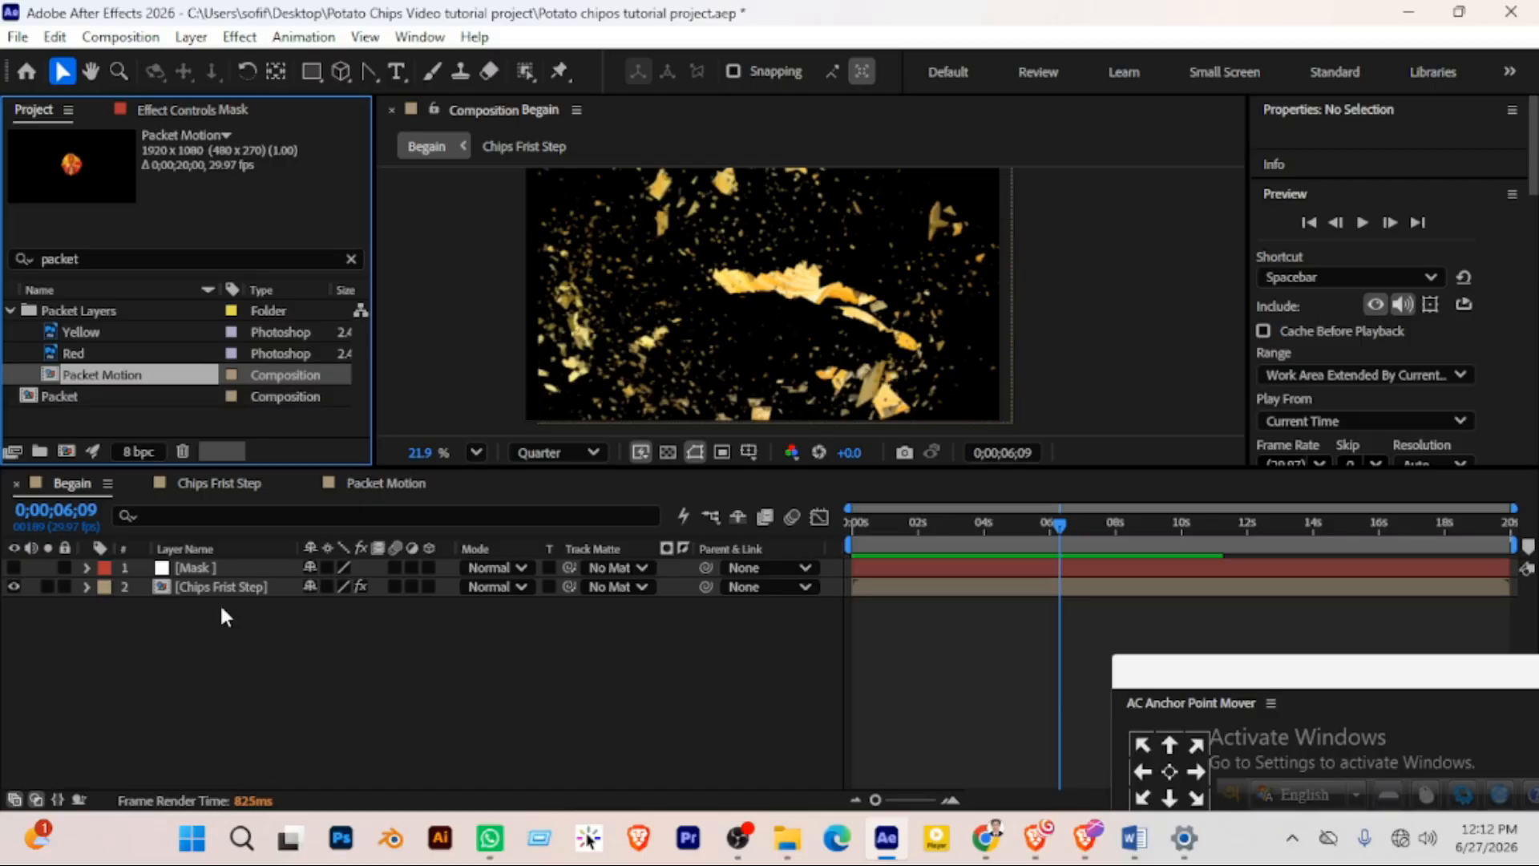
{"action": "left_click_drag", "start_coordinate": [108, 371], "coordinate": [180, 561]}
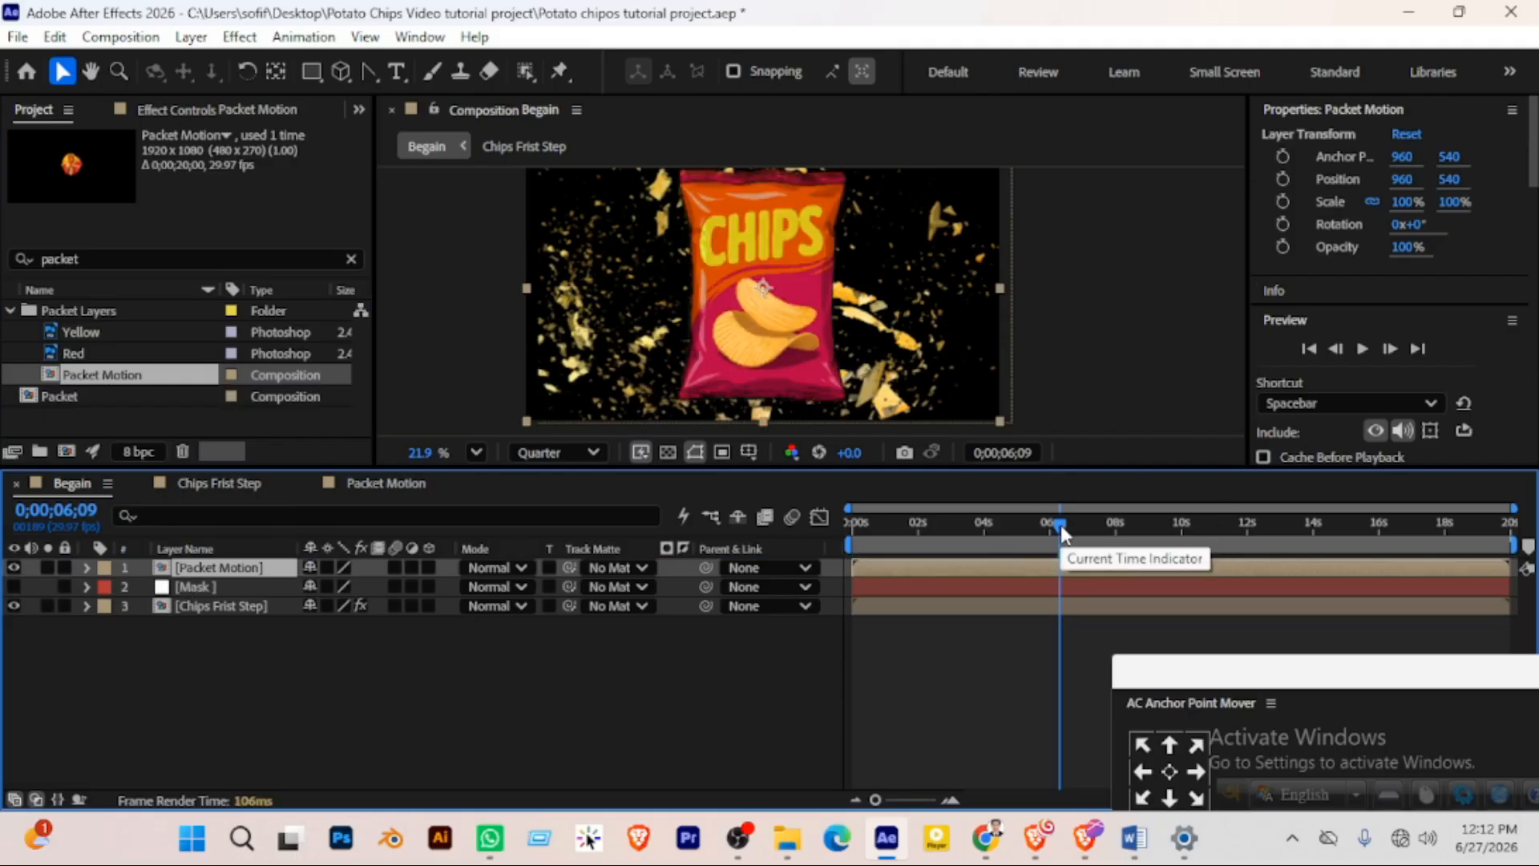
Preview Begain with the Packet Motion layer from the start and again from 0;00;01;05
{"action": "left_click_drag", "start_coordinate": [1060, 526], "coordinate": [831, 533]}
{"action": "key", "text": "space"}
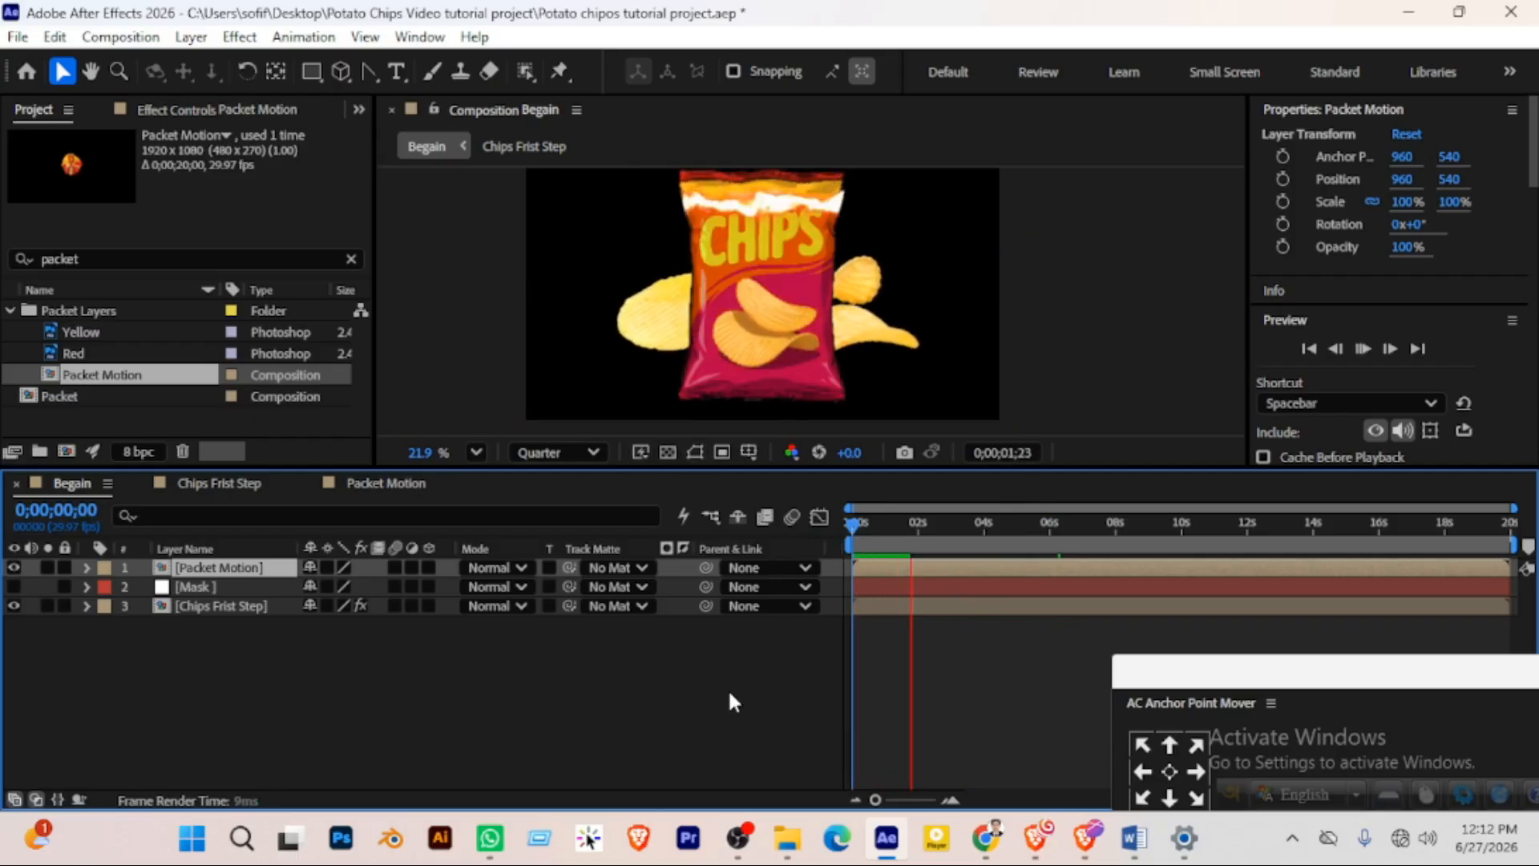
{"action": "key", "text": "space"}
{"action": "left_click_drag", "start_coordinate": [928, 522], "coordinate": [890, 525]}
{"action": "key", "text": "space"}
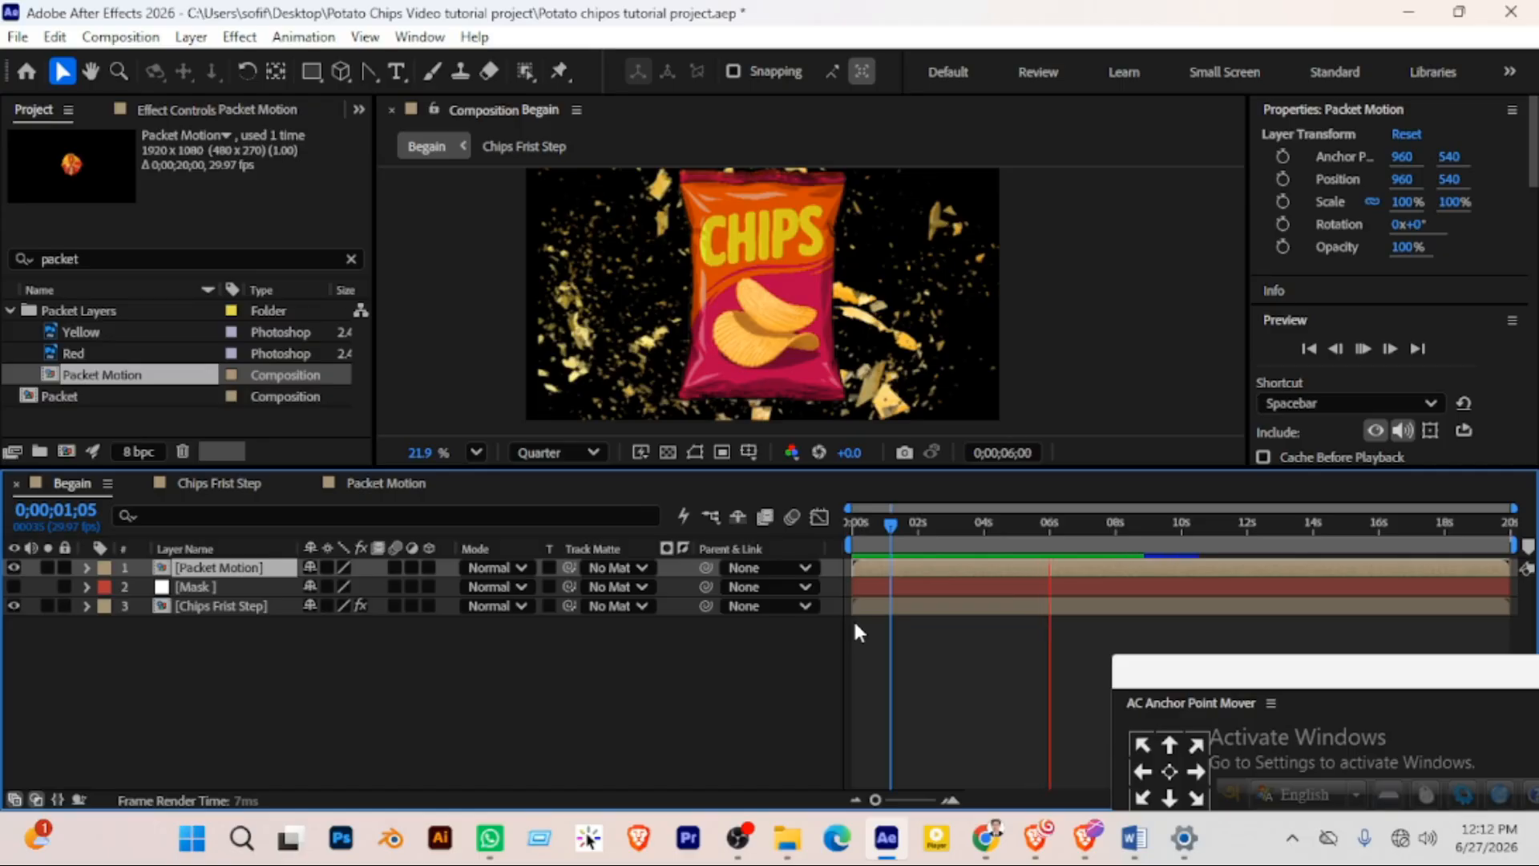
{"action": "key", "text": "space"}
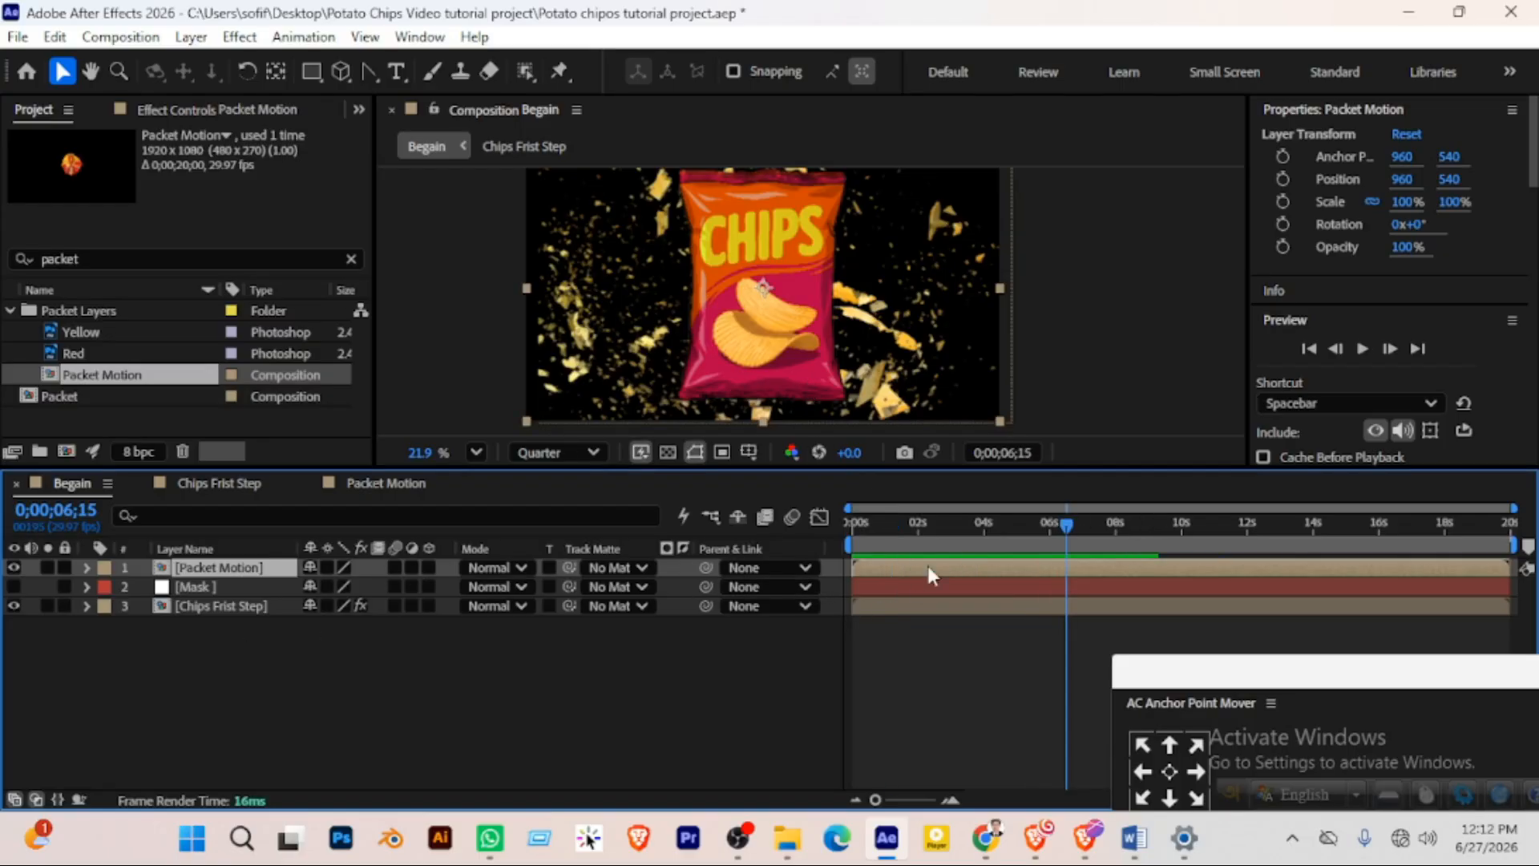
Shift the Packet Motion layer in time to start at about 0;00;06;15, after the chips explosion, and preview it
{"action": "left_click_drag", "start_coordinate": [930, 575], "coordinate": [1118, 570]}
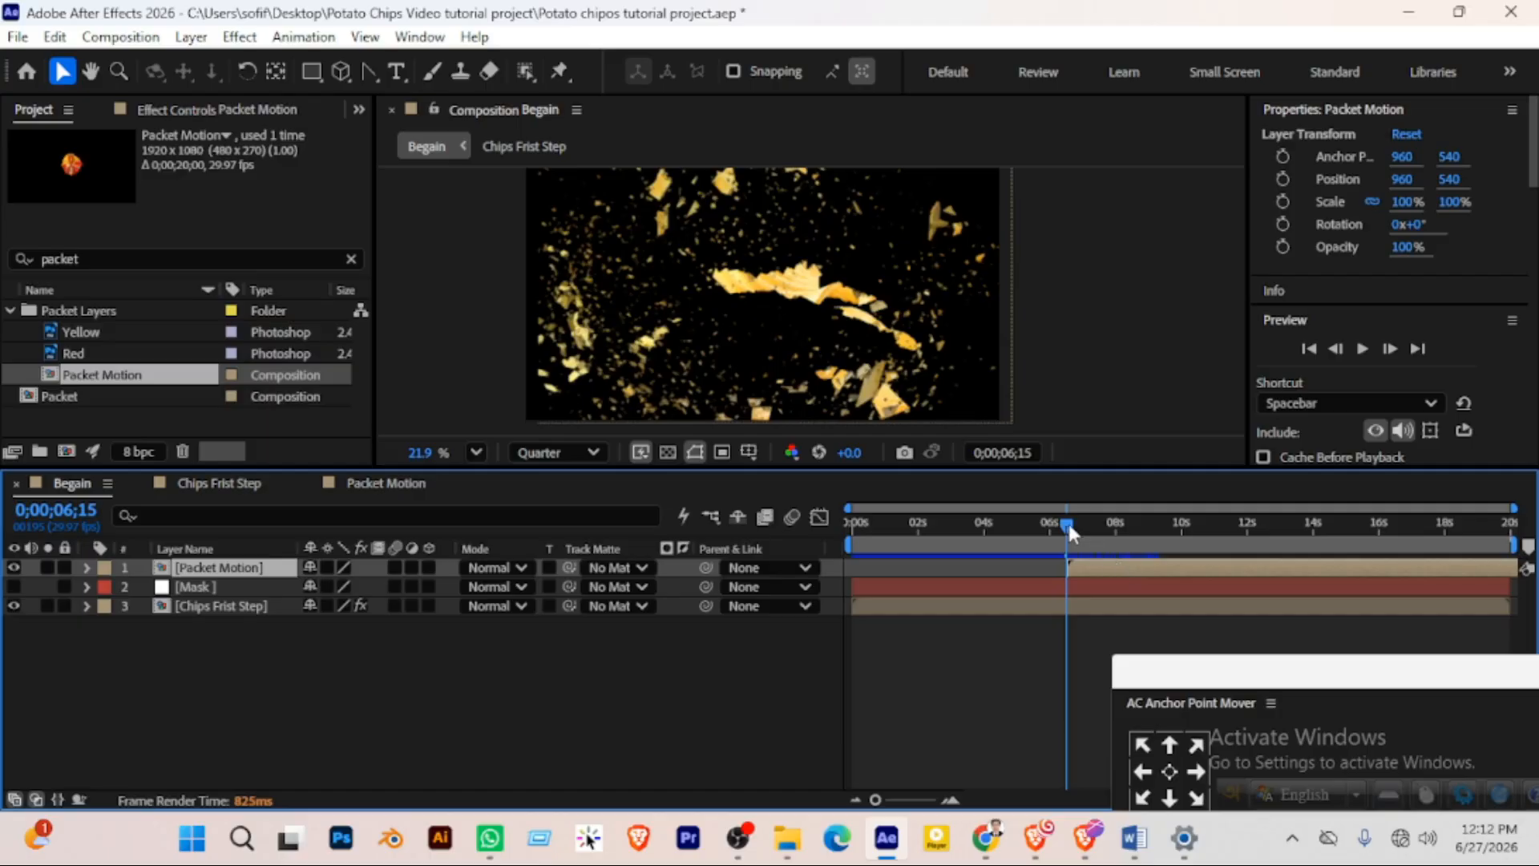
{"action": "mouse_move", "coordinate": [1070, 522]}
{"action": "left_mouse_down"}
{"action": "mouse_move", "coordinate": [1041, 521]}
{"action": "mouse_move", "coordinate": [1095, 525]}
{"action": "left_mouse_up"}
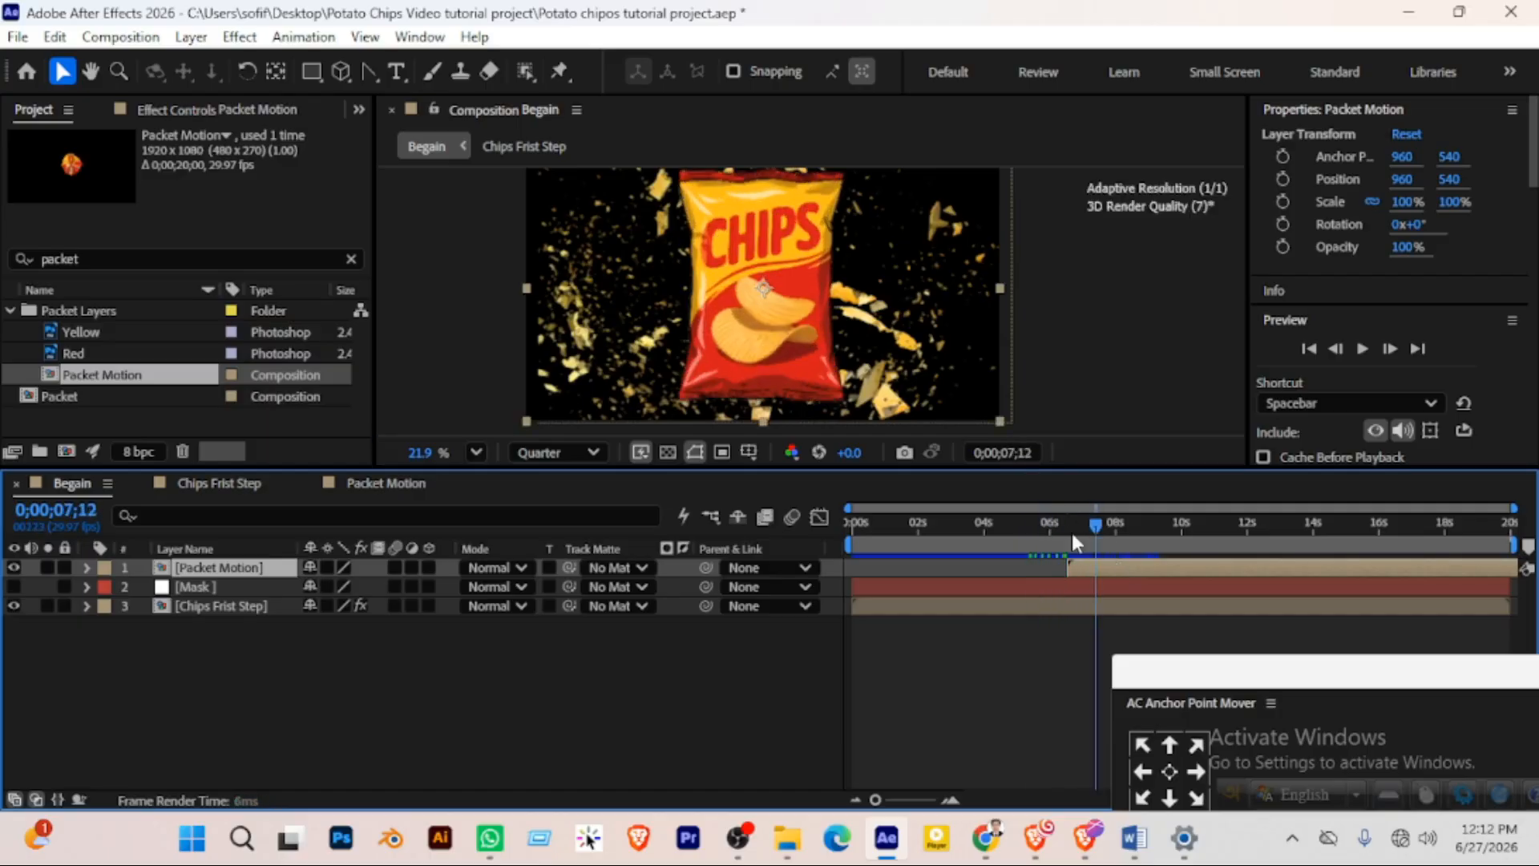
{"action": "key", "text": "space"}
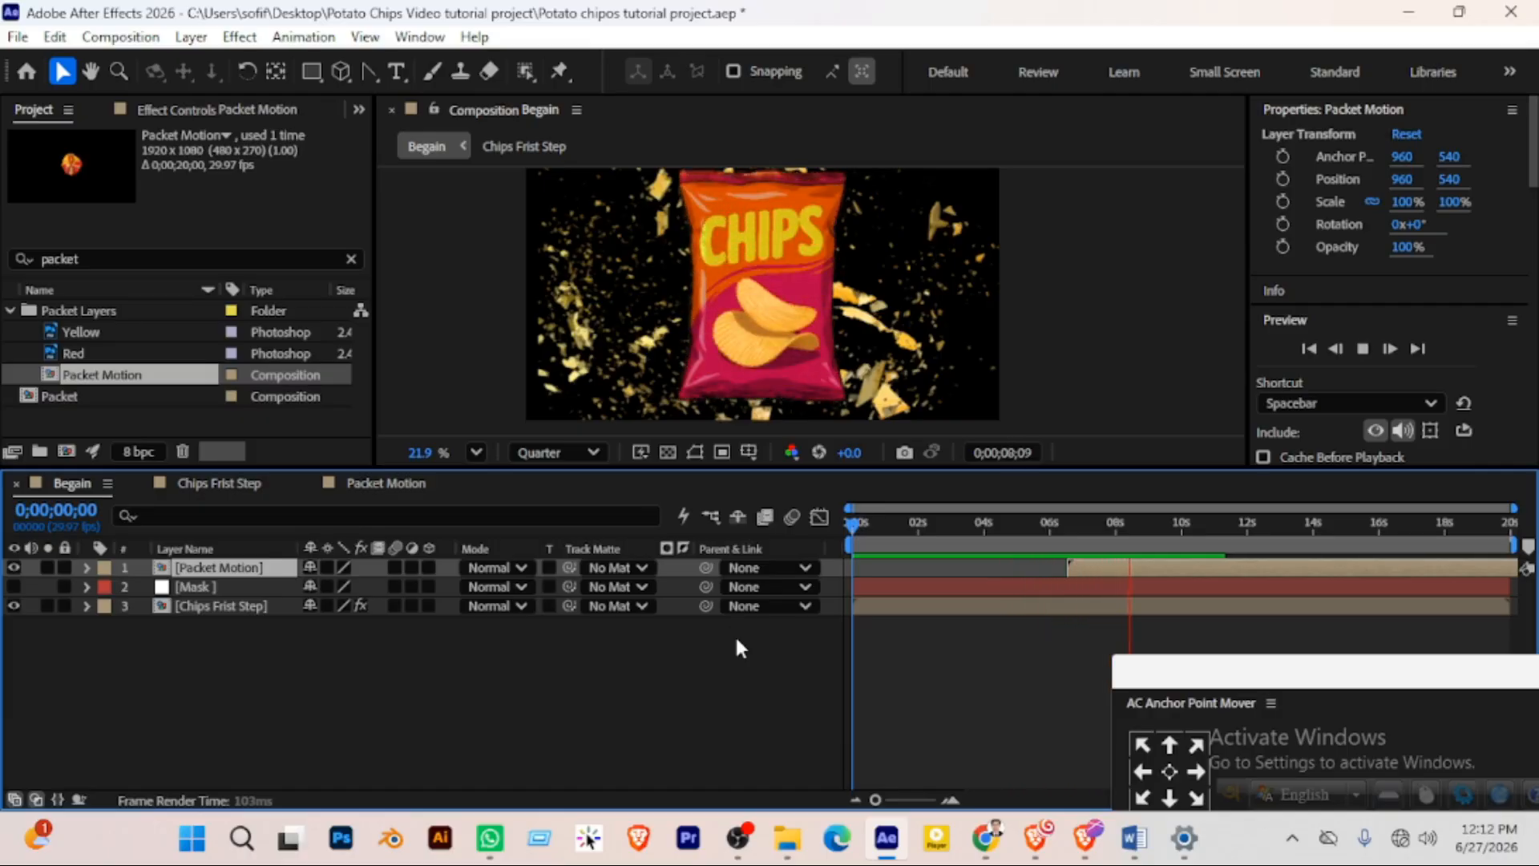
{"action": "key", "text": "space"}
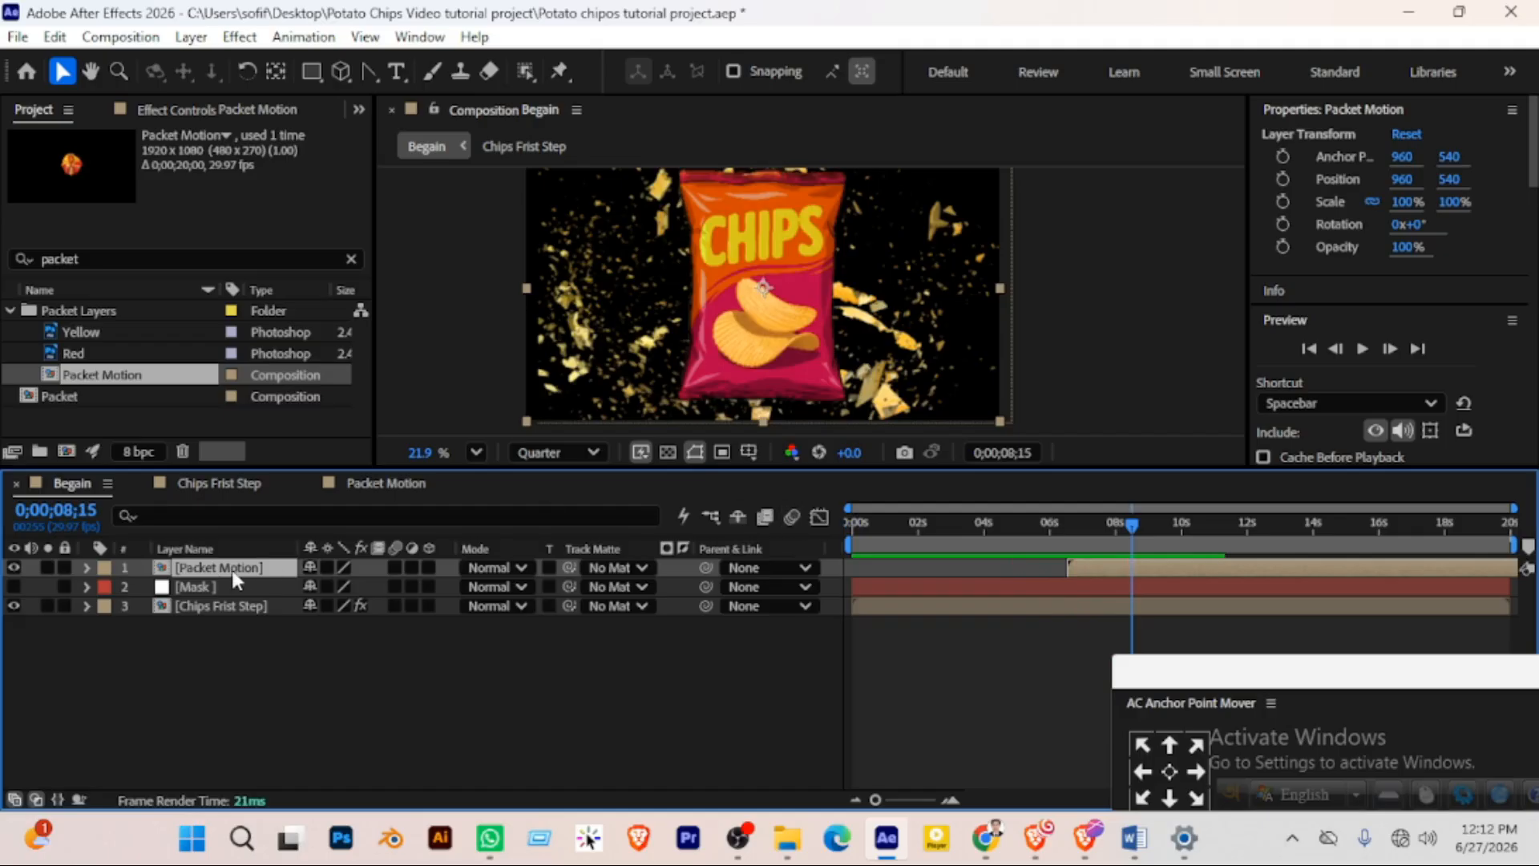
Scale the Packet Motion layer to 77% and preview the smaller packet from 0;00;04;10
{"action": "key", "text": "s"}
{"action": "left_click_drag", "start_coordinate": [362, 587], "coordinate": [349, 587]}
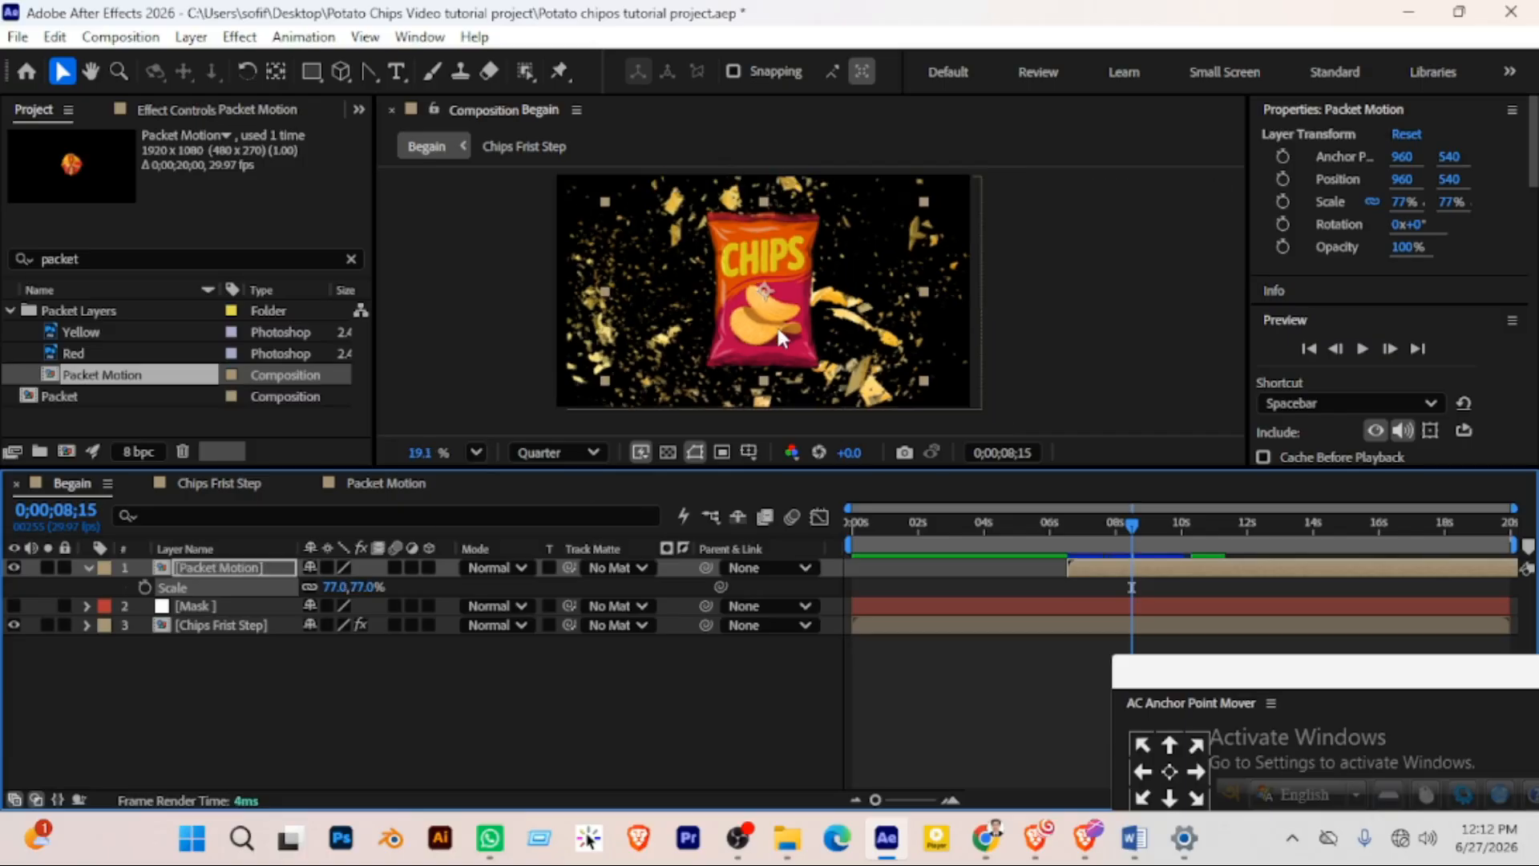
{"action": "scroll", "coordinate": [779, 324], "scroll_direction": "down", "scroll_amount": 1}
{"action": "left_click", "coordinate": [995, 521]}
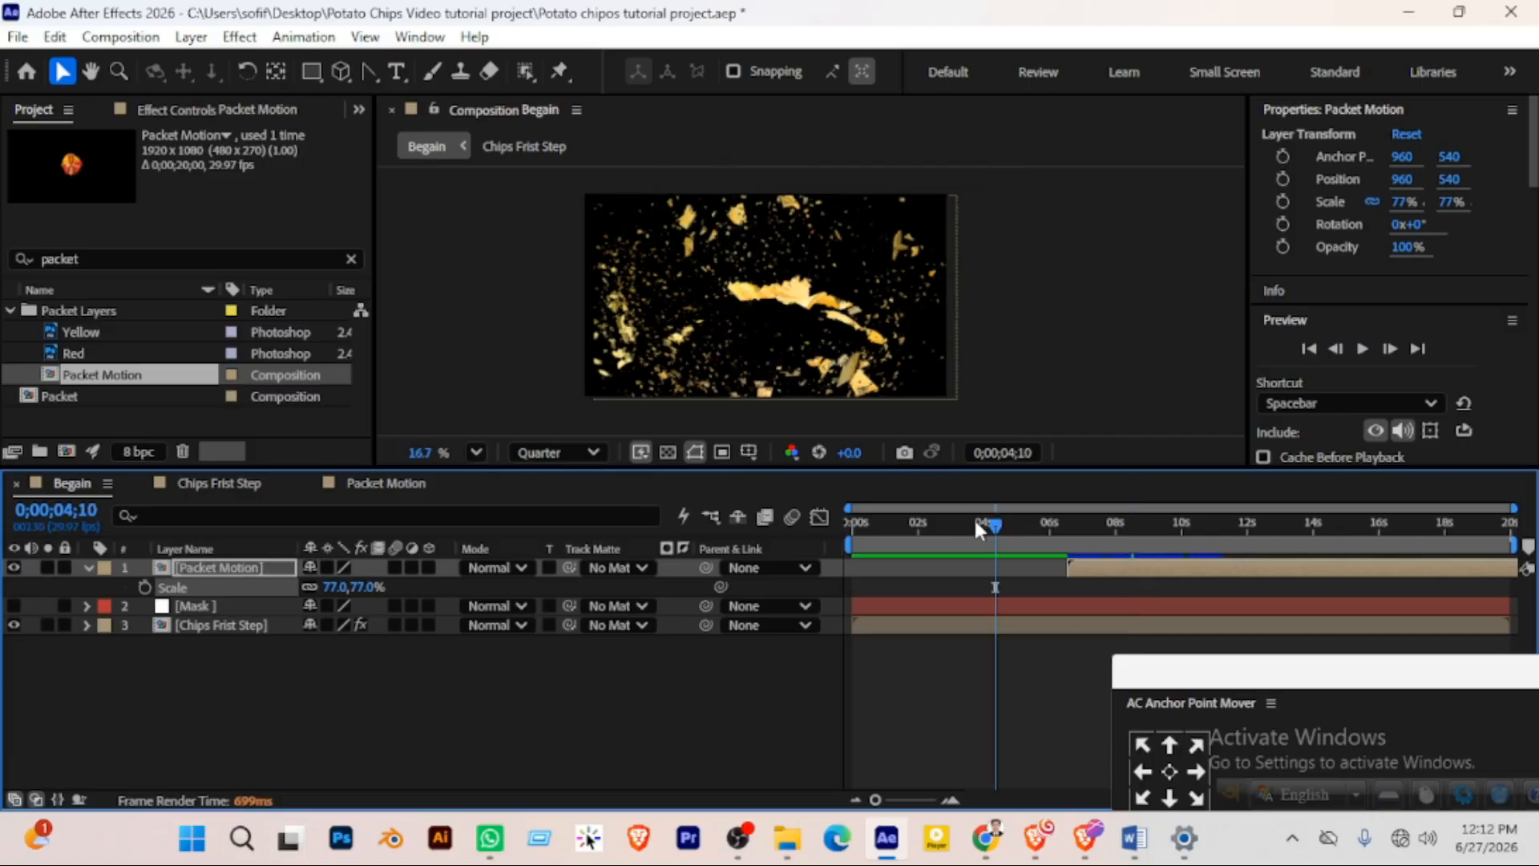
{"action": "key", "text": "space"}
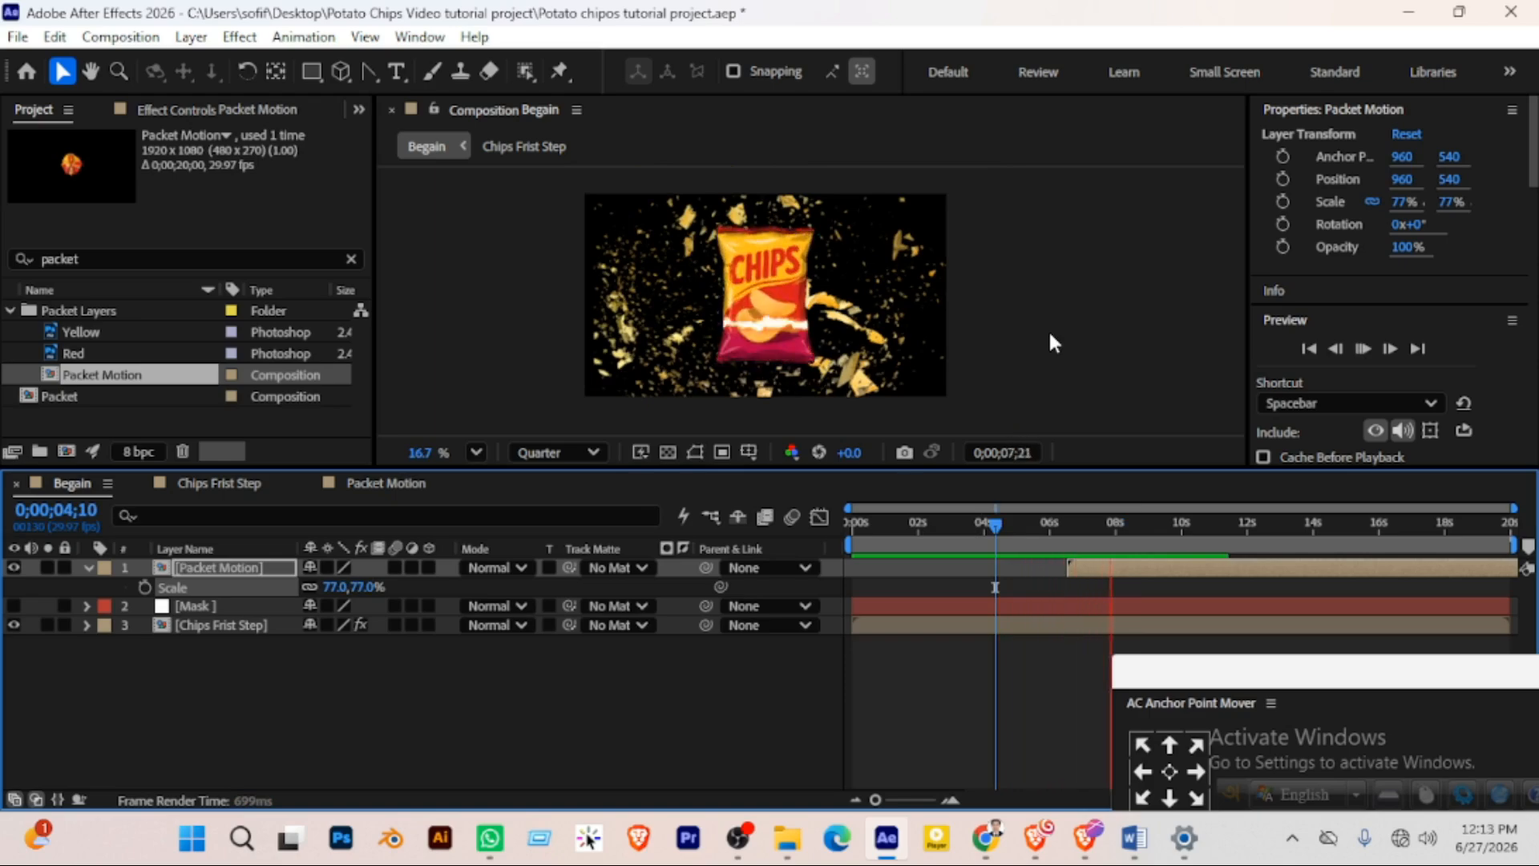
{"action": "key", "text": "space"}
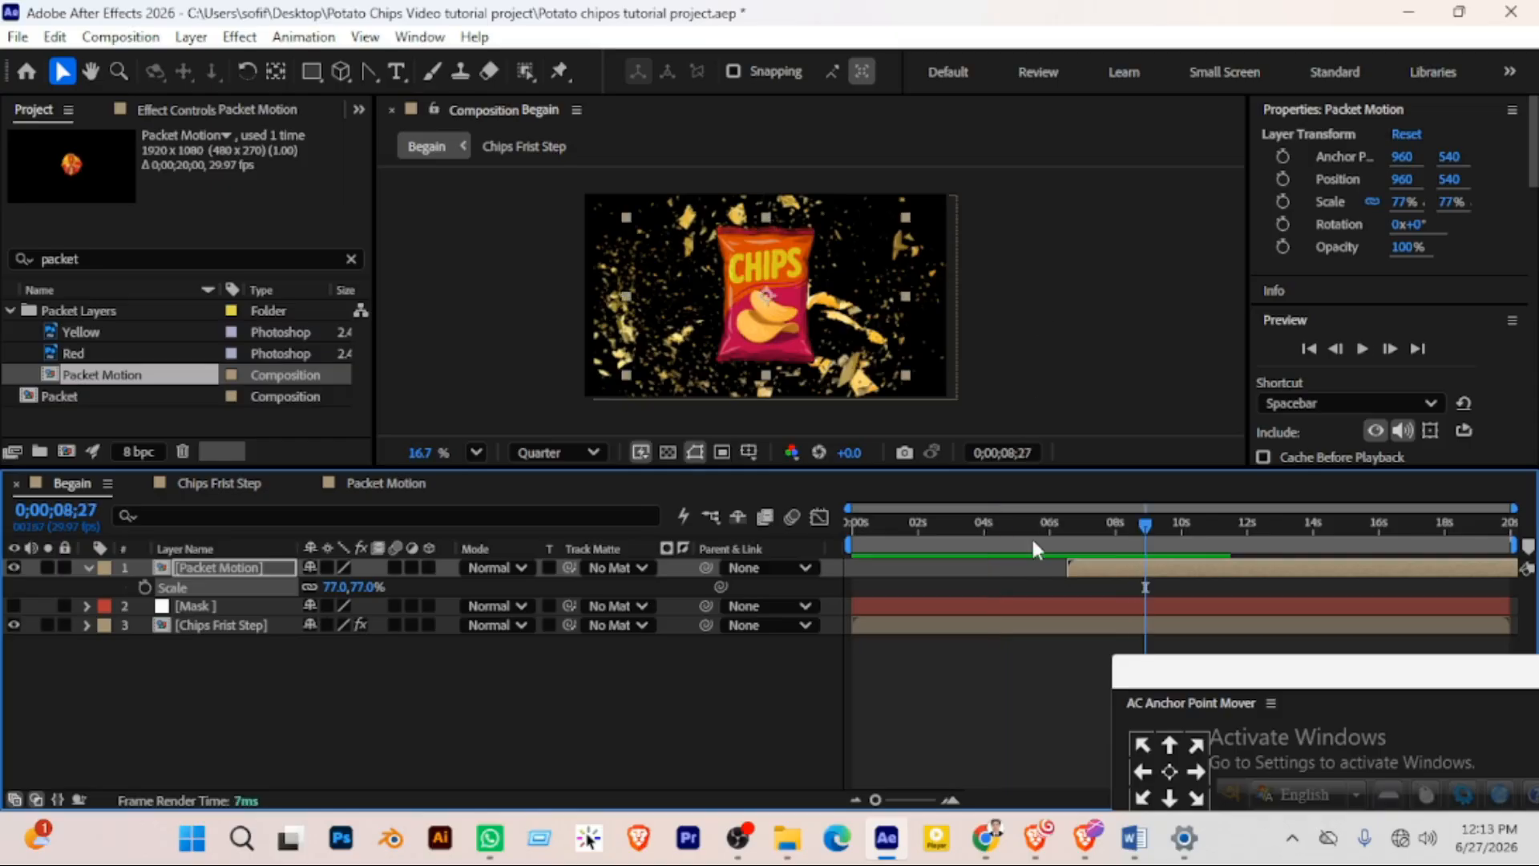
In Packet Motion, move all four Position keyframes together to begin at about 2 seconds, and preview the delayed reveal in Begain
{"action": "left_click", "coordinate": [398, 485]}
{"action": "left_click_drag", "start_coordinate": [960, 576], "coordinate": [874, 648]}
{"action": "left_click_drag", "start_coordinate": [884, 589], "coordinate": [925, 593]}
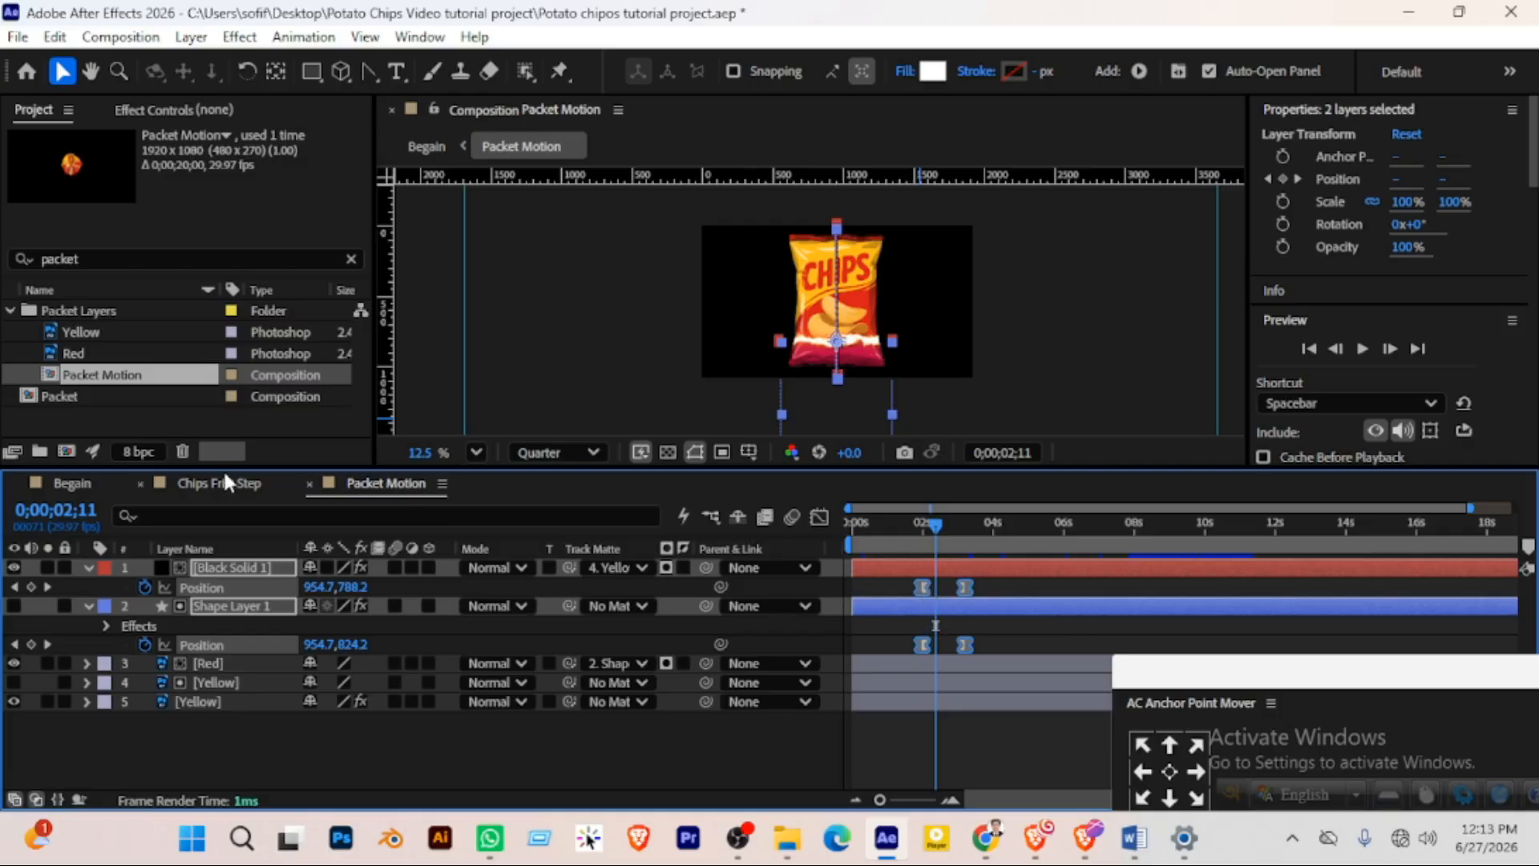
{"action": "left_click", "coordinate": [80, 481]}
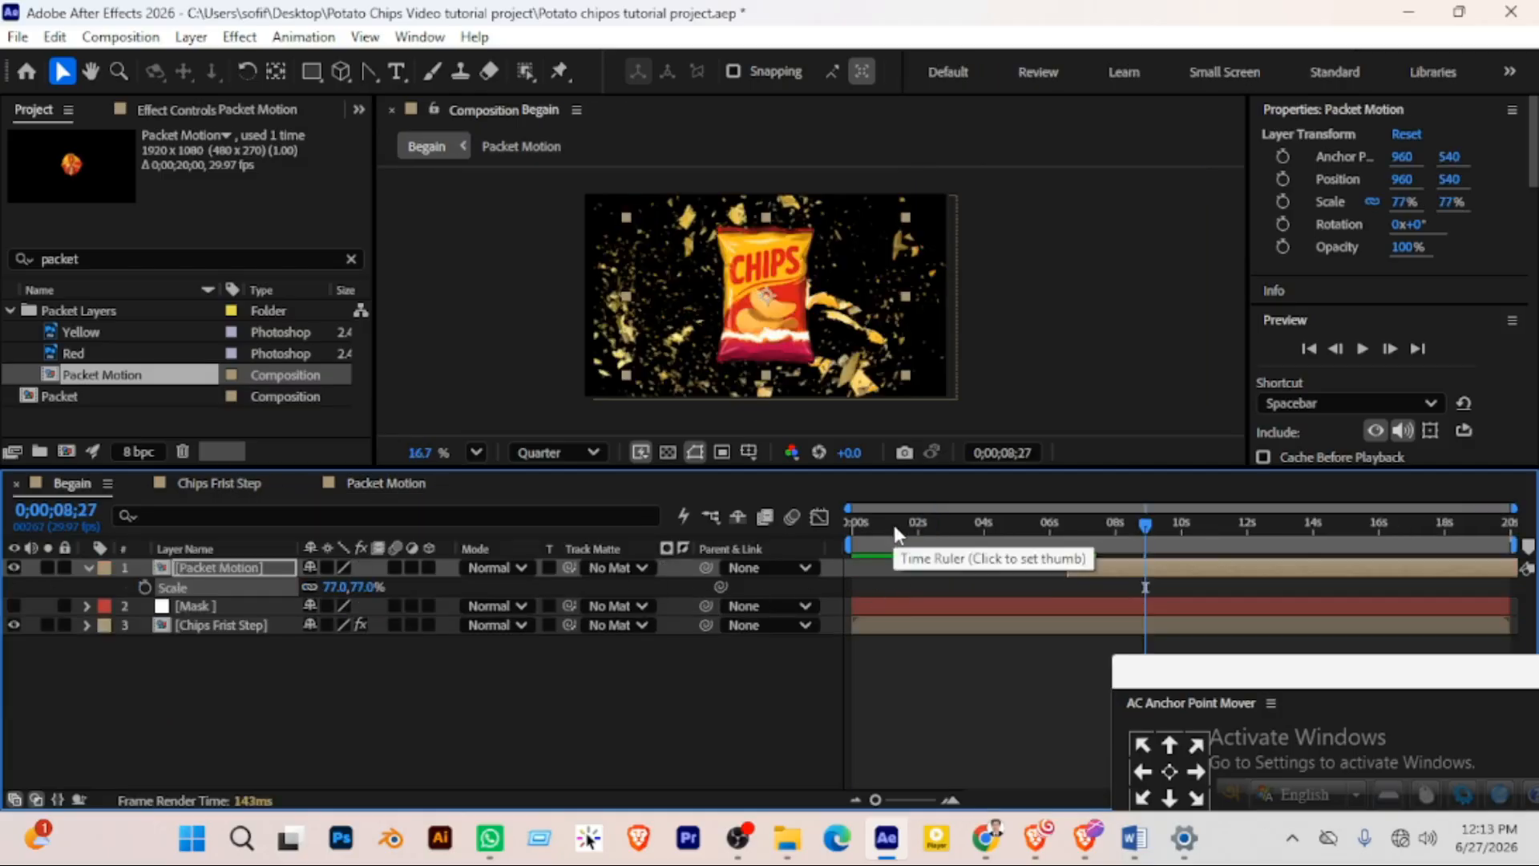
{"action": "left_click", "coordinate": [845, 522]}
{"action": "key", "text": "space"}
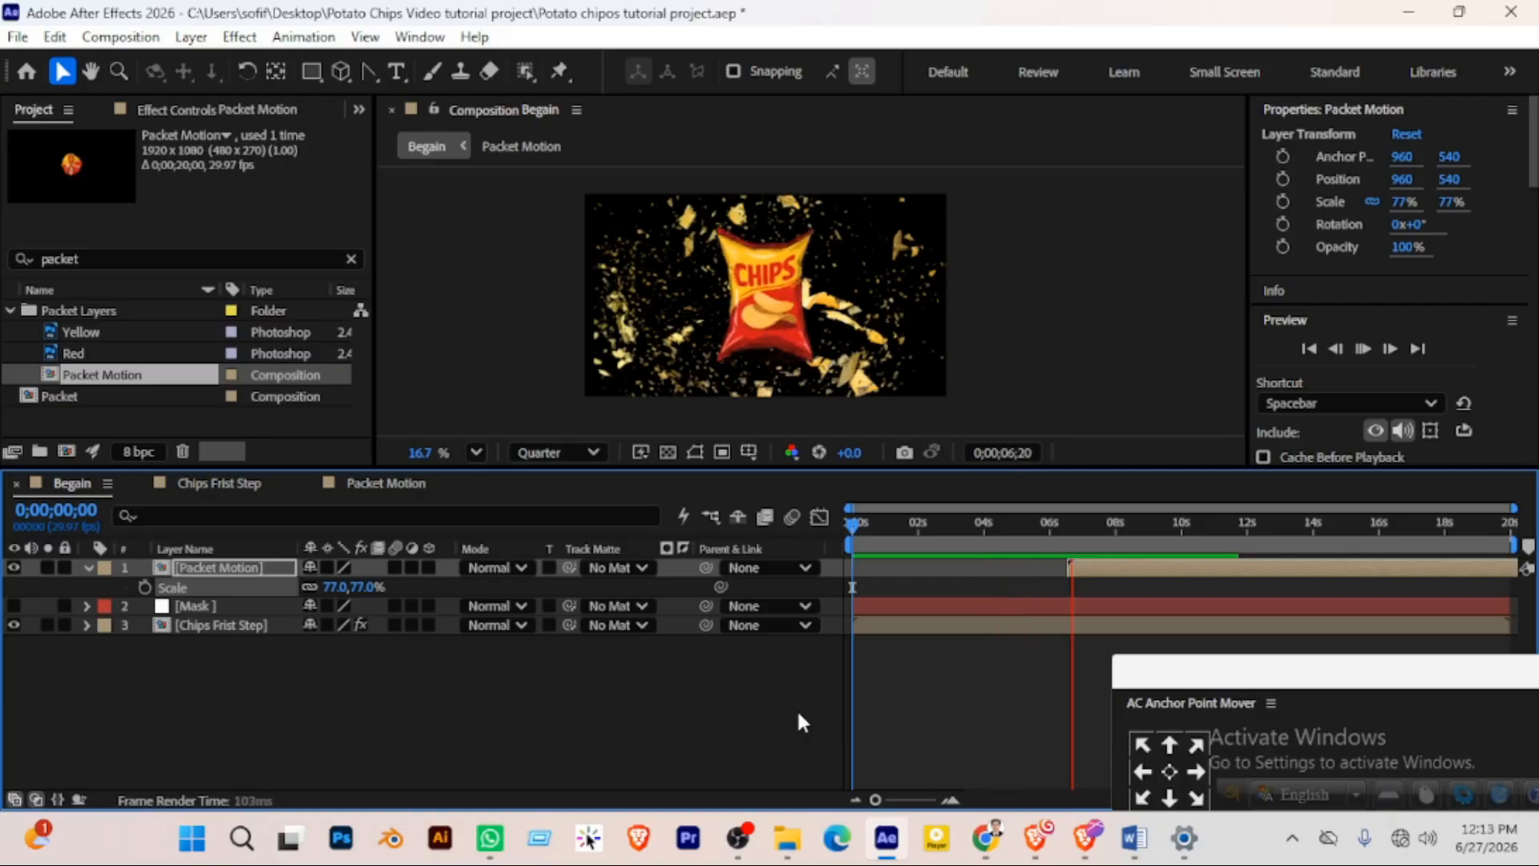
Shift the Packet Motion layer in Begain earlier to start at about 5.5 seconds, and preview the new timing
{"action": "left_click", "coordinate": [1095, 571]}
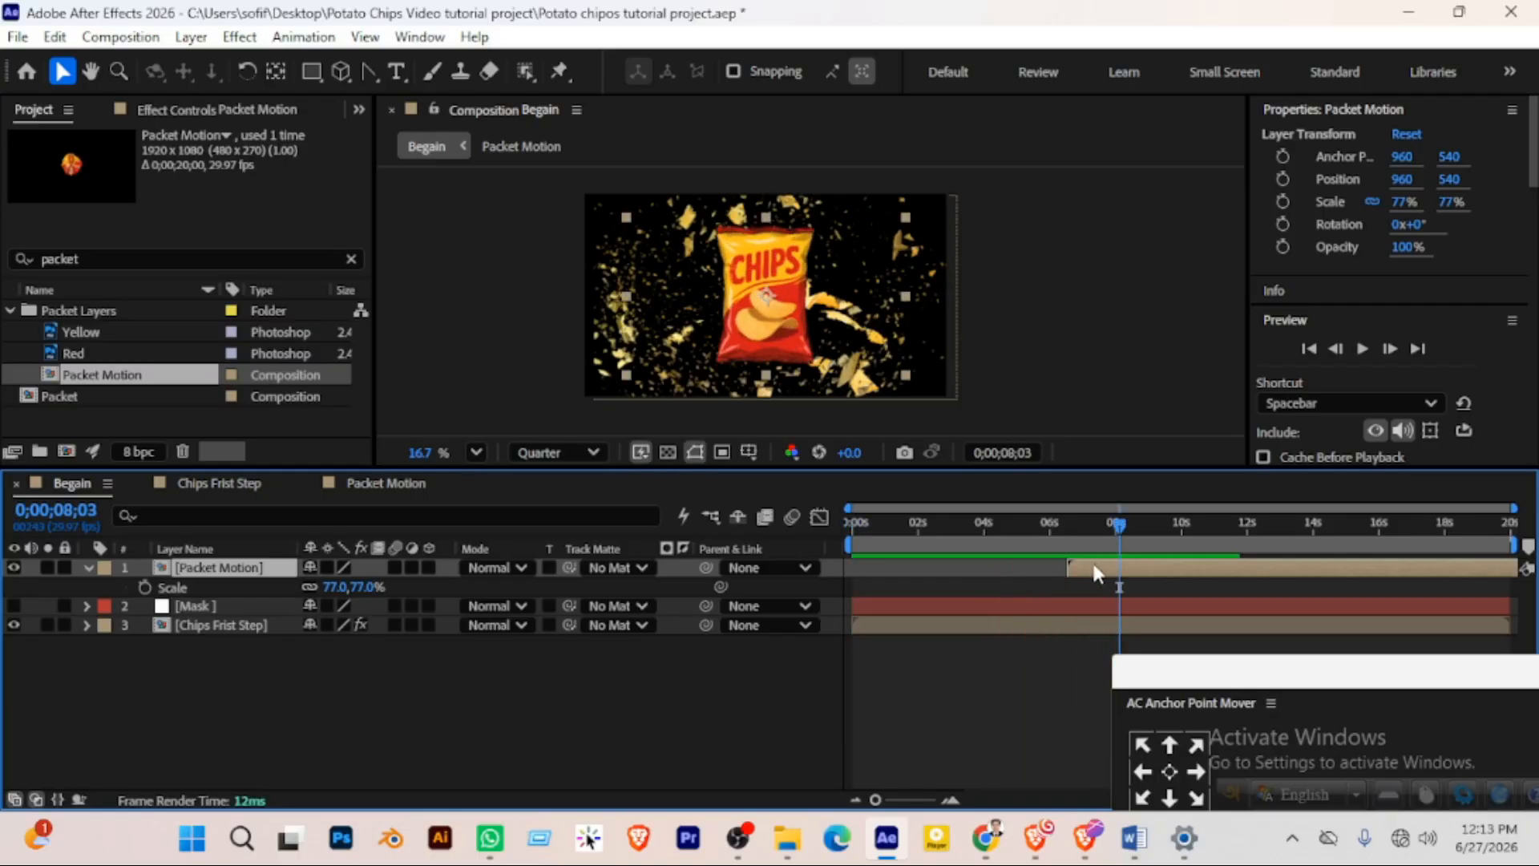
{"action": "left_click_drag", "start_coordinate": [1095, 570], "coordinate": [1059, 566]}
{"action": "left_click", "coordinate": [962, 522]}
{"action": "key", "text": "space"}
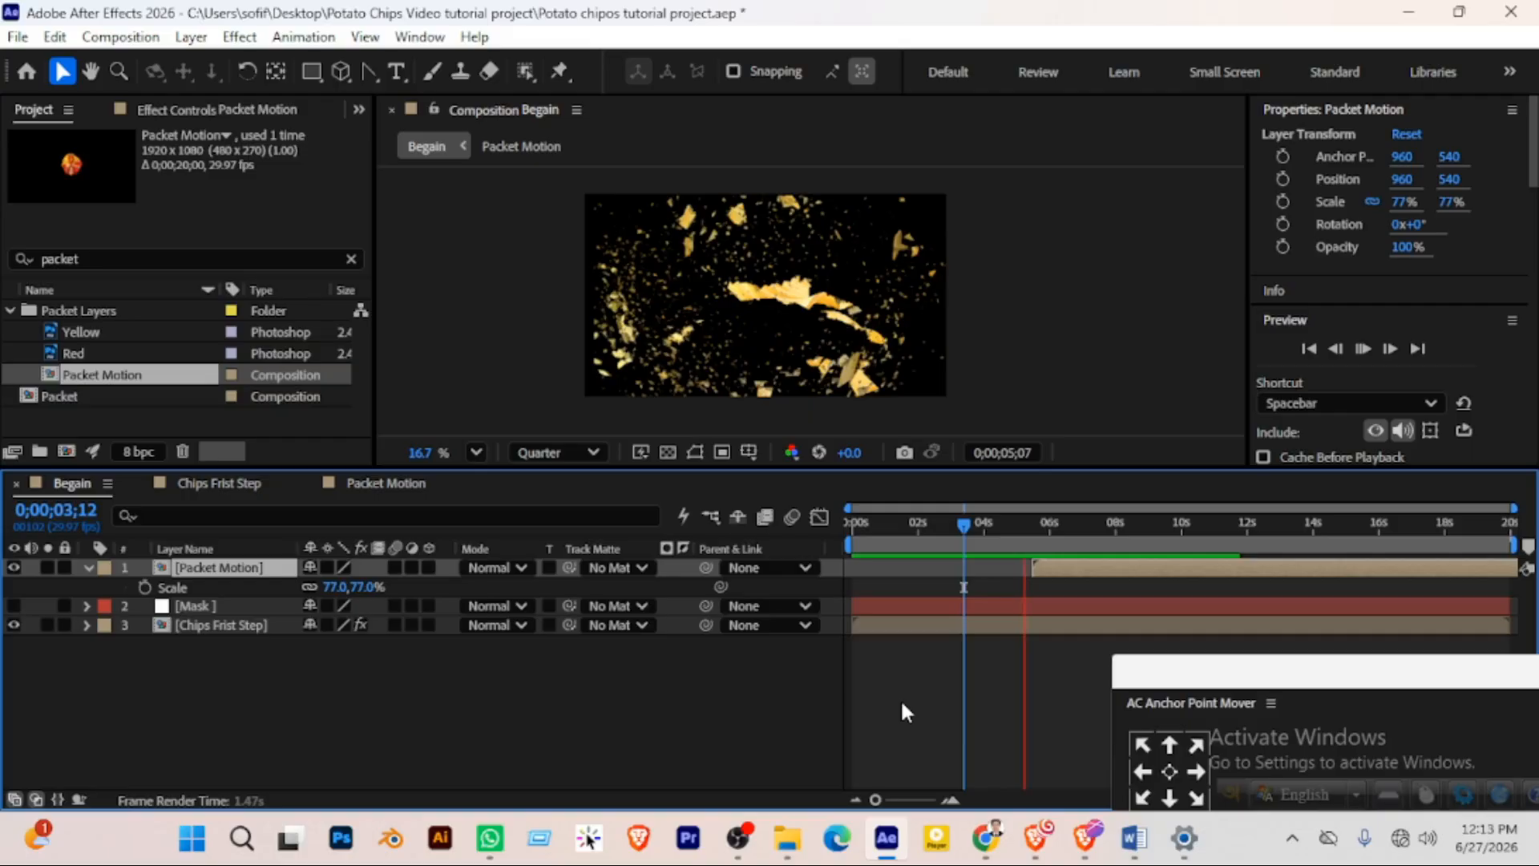
{"action": "left_click", "coordinate": [928, 523]}
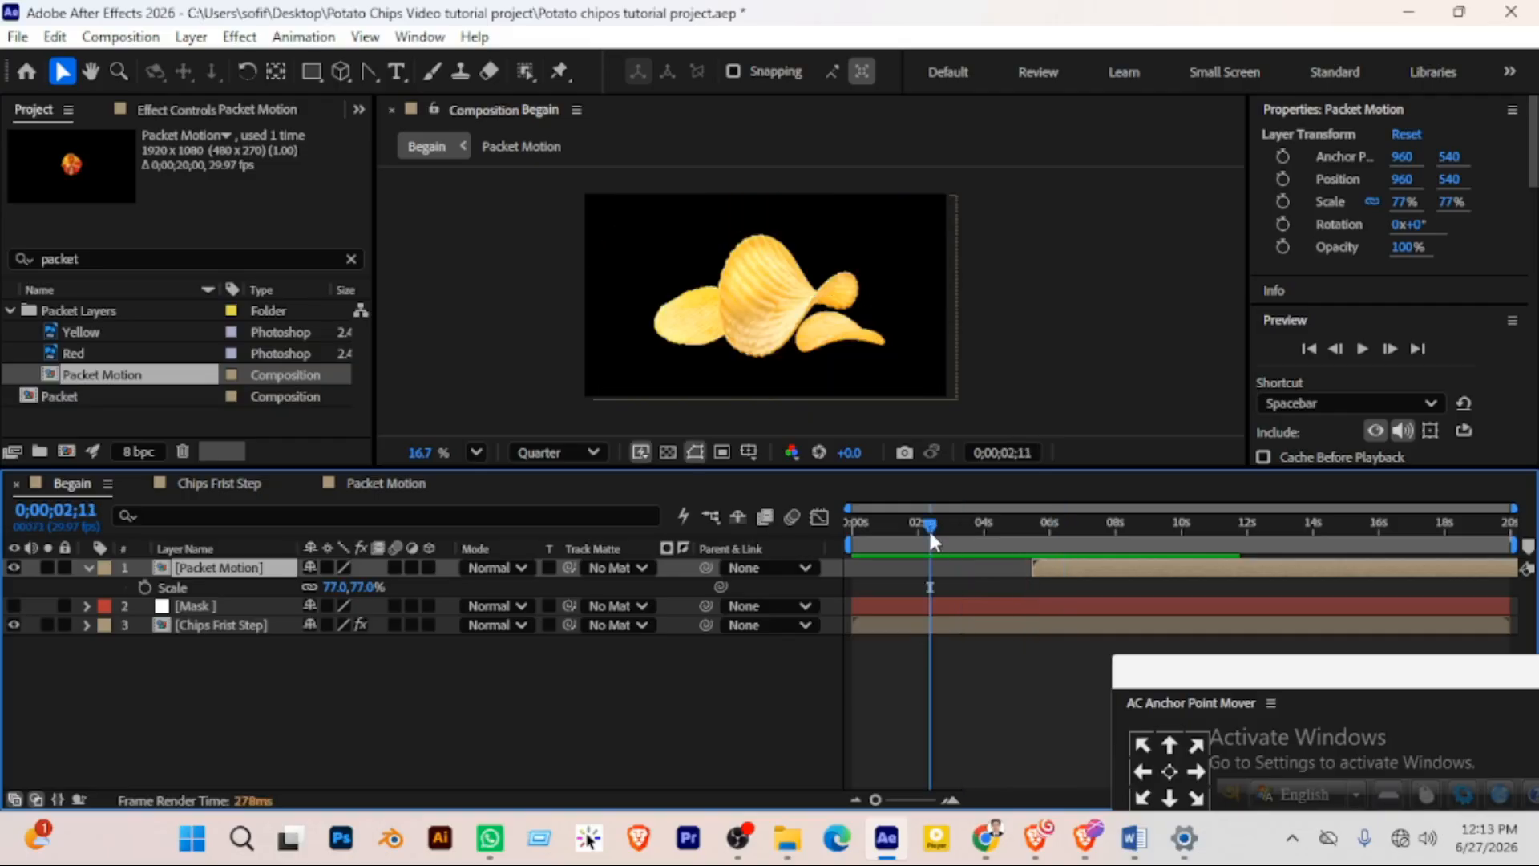
{"action": "key", "text": "space"}
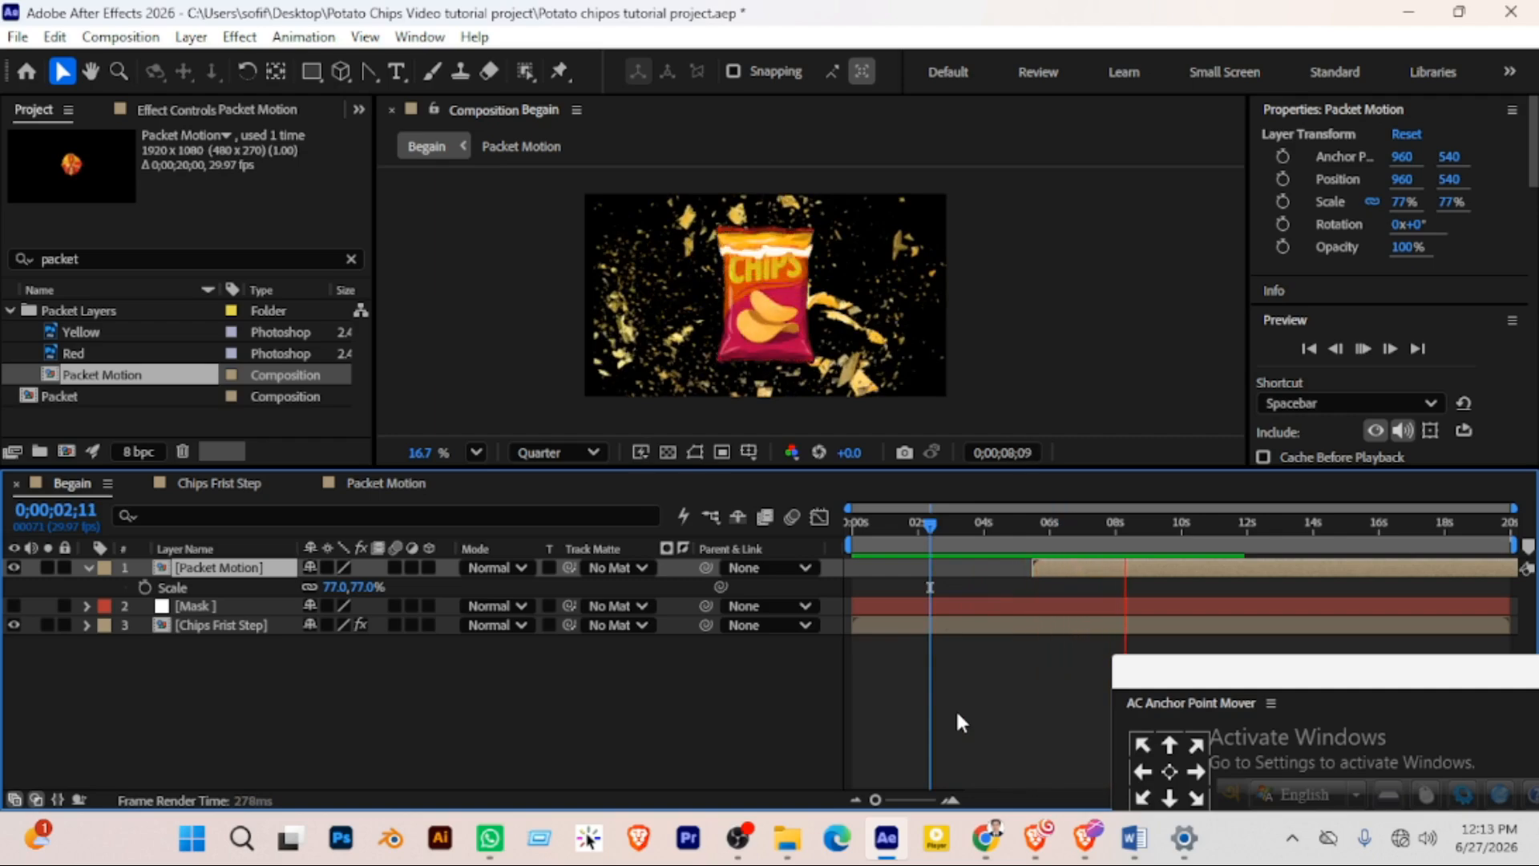
{"action": "key", "text": "space"}
In Packet Motion, move all four Position keyframes together slightly earlier to begin at about 1.6 seconds
{"action": "left_click", "coordinate": [362, 485]}
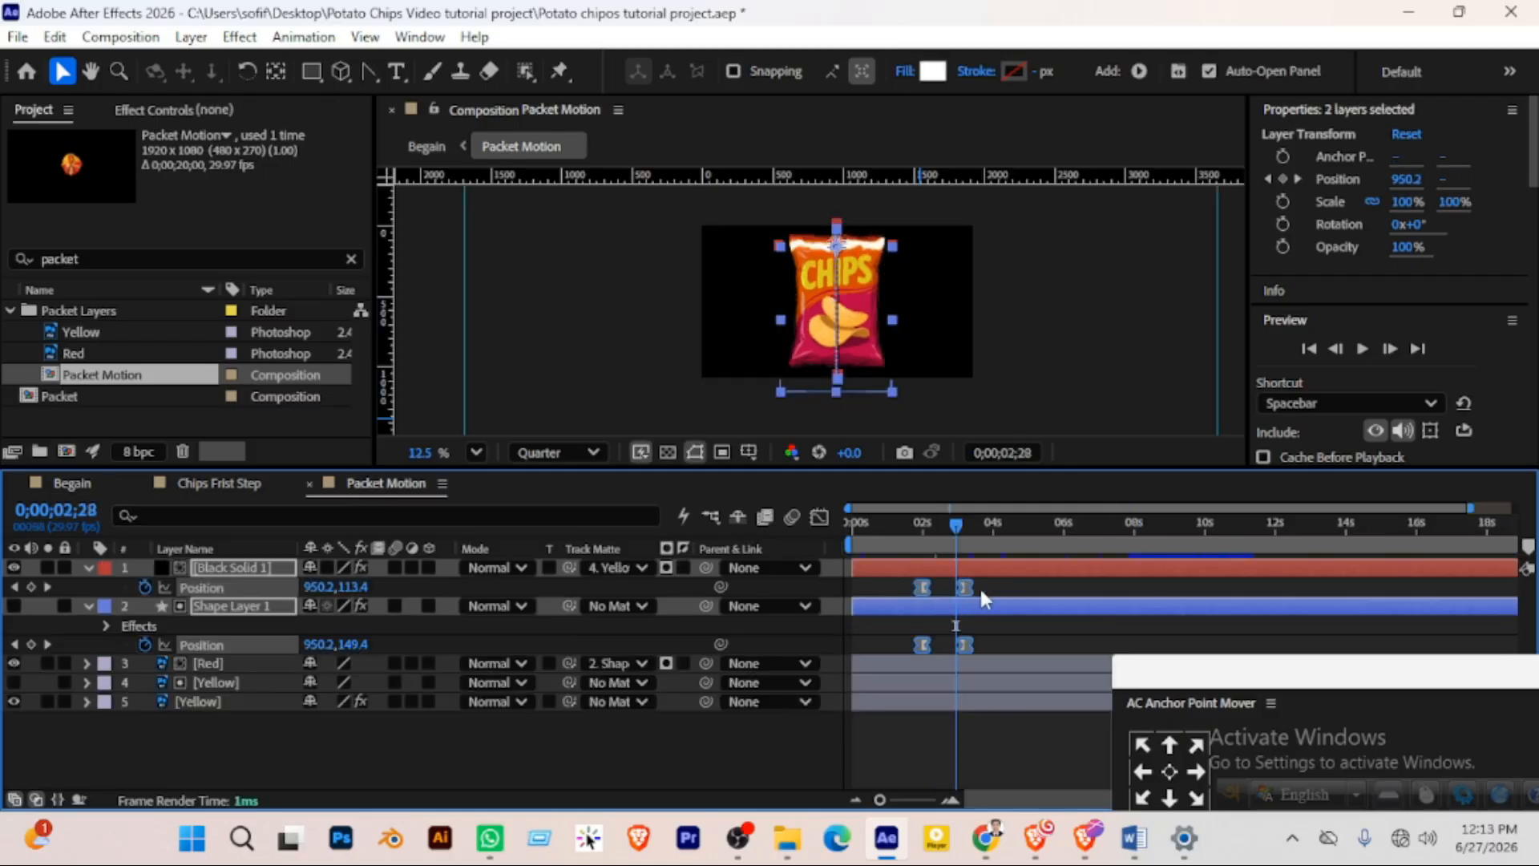
{"action": "left_click_drag", "start_coordinate": [968, 593], "coordinate": [956, 594]}
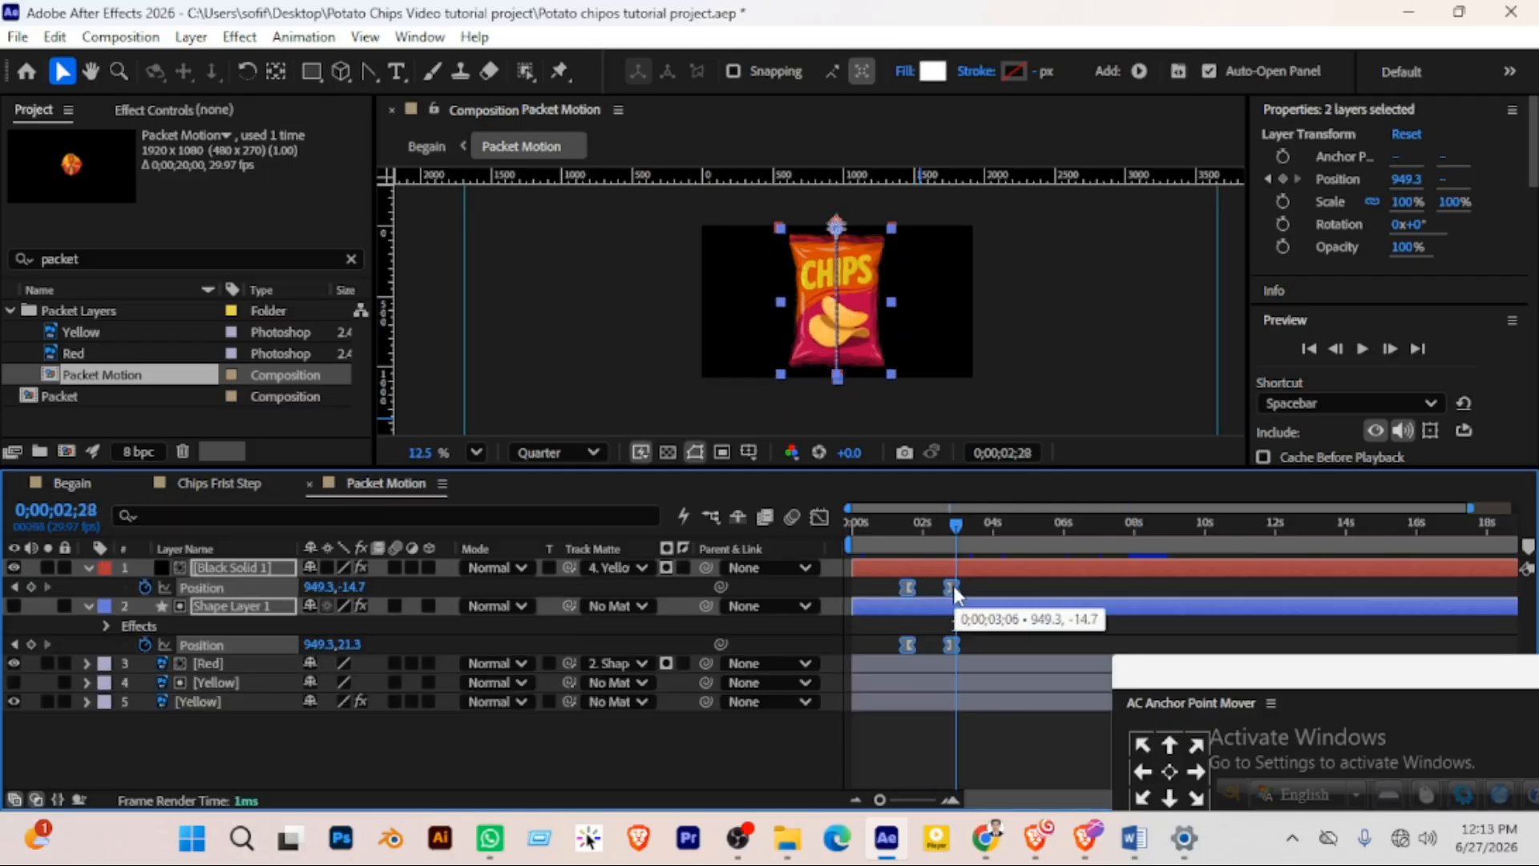
Switch to Begain and preview the retimed packet reveal from 0;00;03;07
{"action": "left_click", "coordinate": [228, 485]}
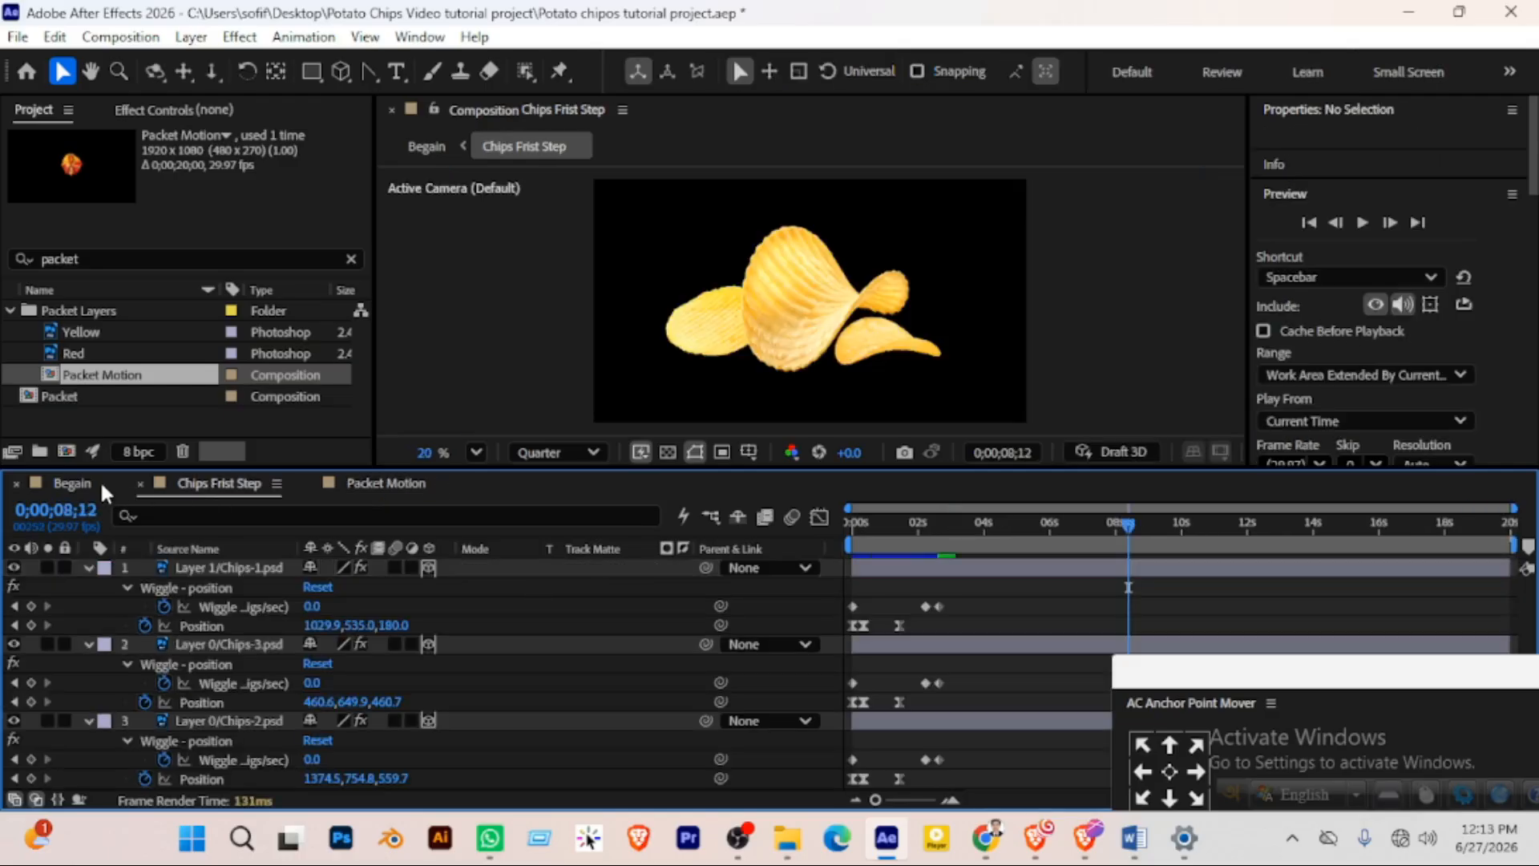
{"action": "left_click", "coordinate": [99, 481]}
{"action": "left_click", "coordinate": [957, 523]}
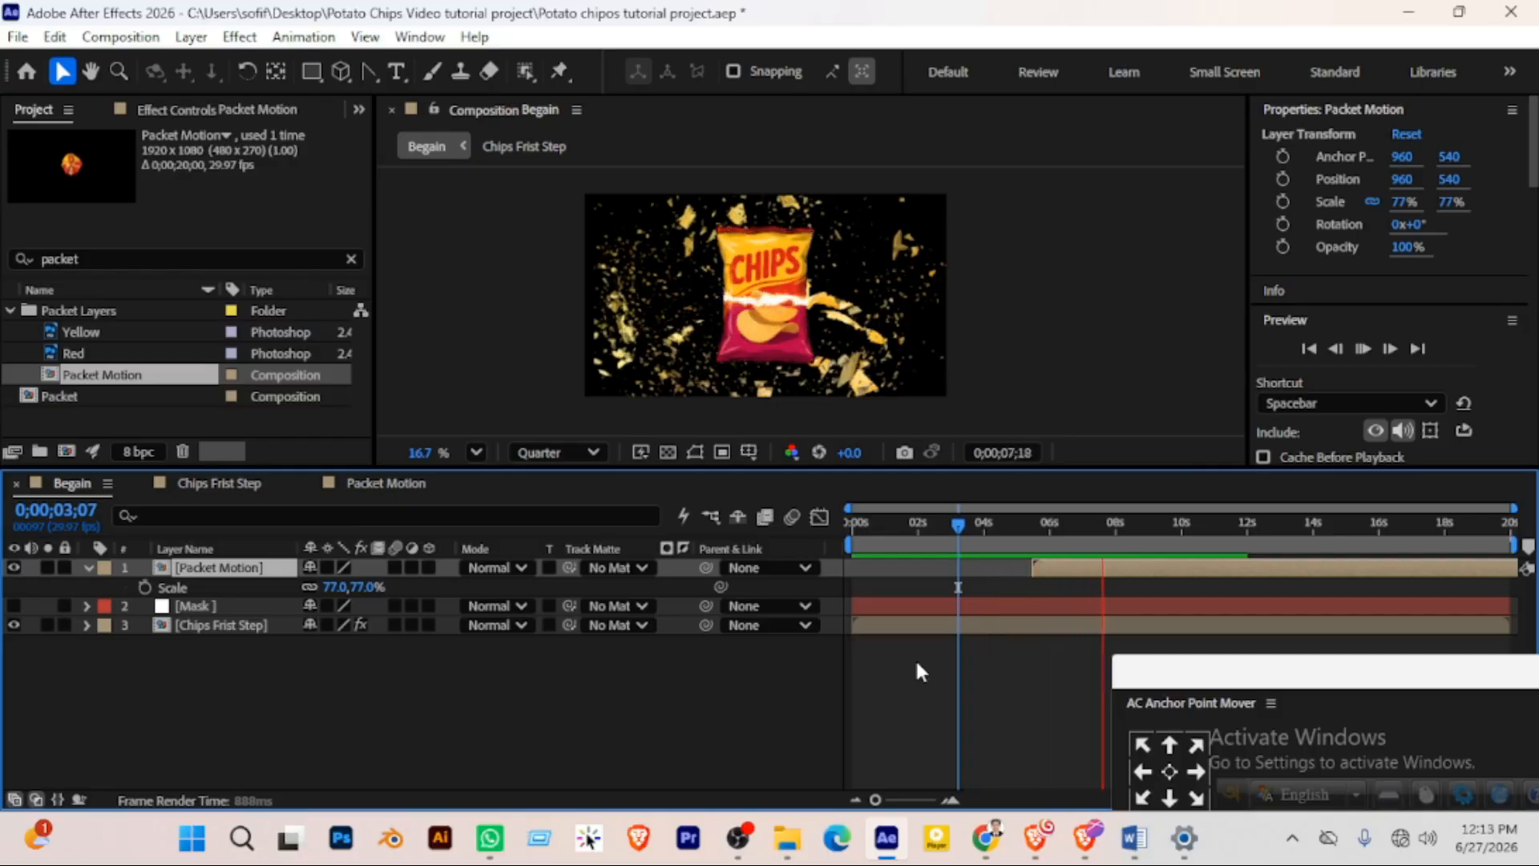
{"action": "key", "text": "space"}
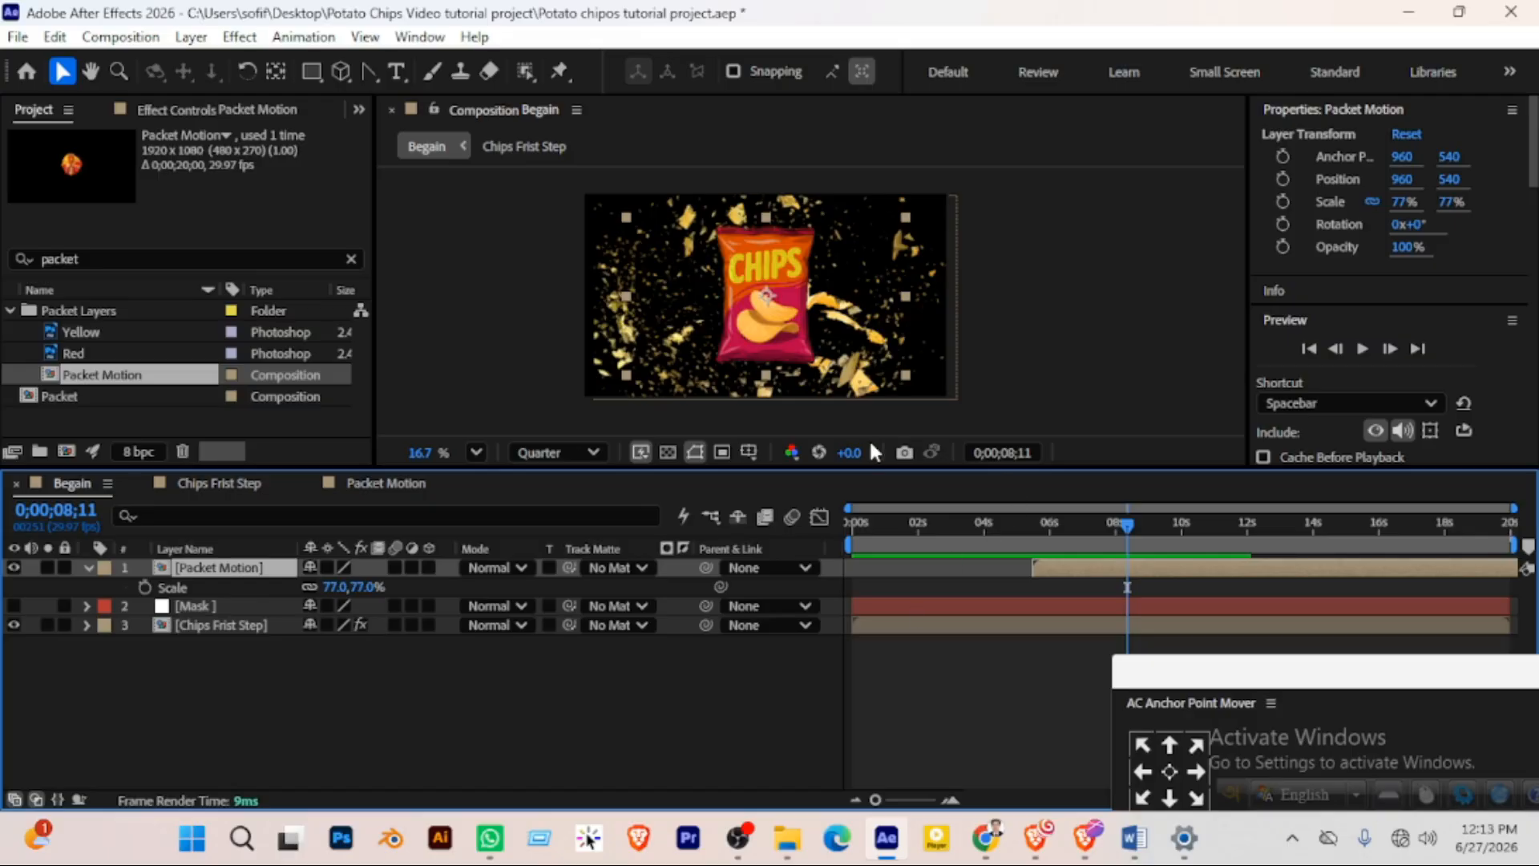
Enlarge the Packet Motion layer in Begain, trying 80% scale and settling on 90%
{"action": "left_click", "coordinate": [769, 675]}
{"action": "scroll", "coordinate": [851, 327], "scroll_direction": "up", "scroll_amount": 3}
{"action": "scroll", "coordinate": [856, 333], "scroll_direction": "down", "scroll_amount": 2}
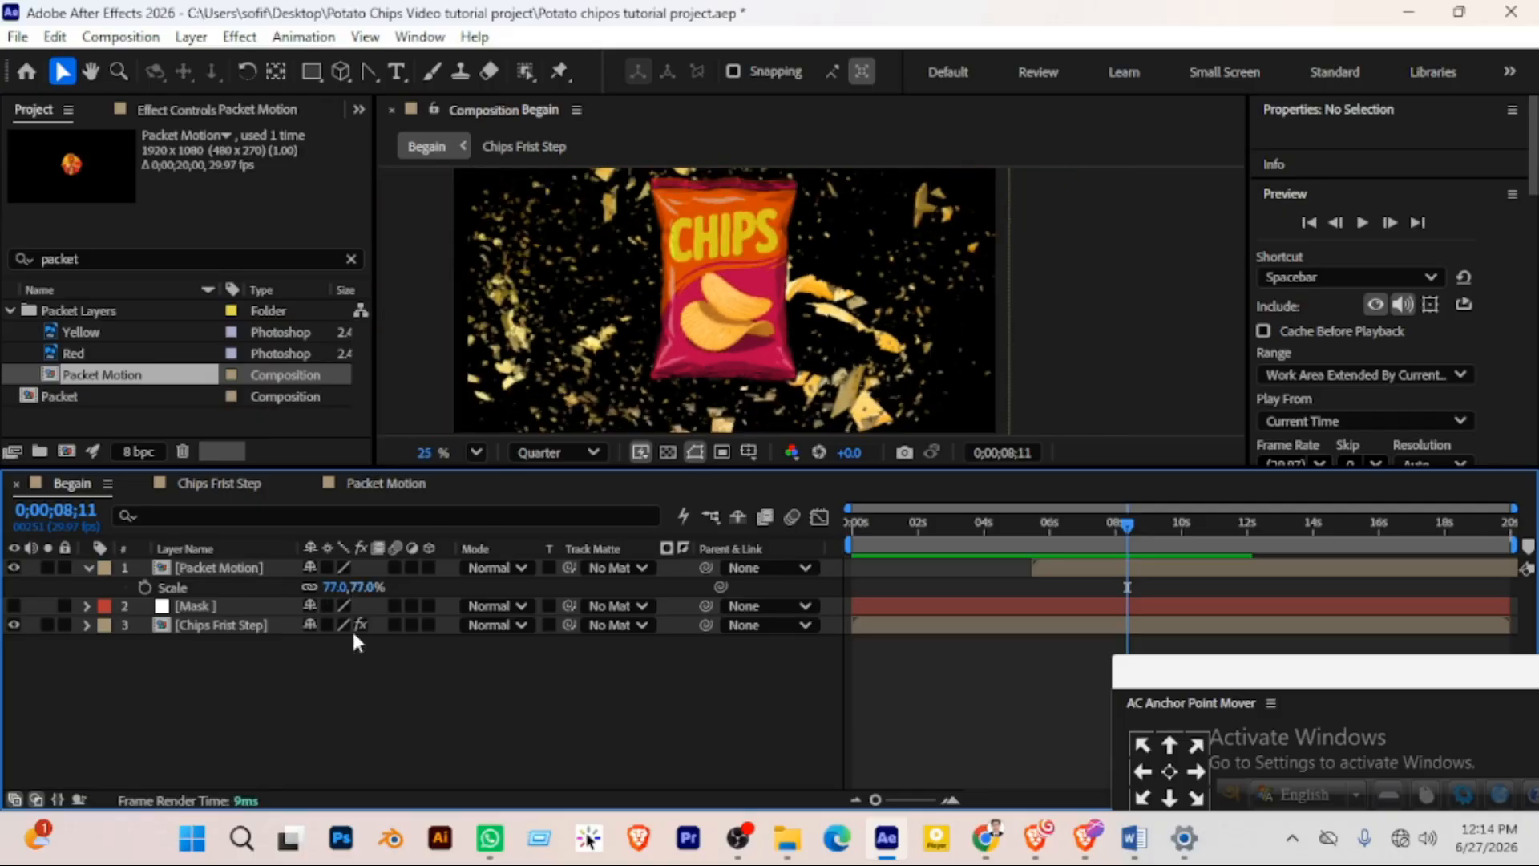
{"action": "left_click", "coordinate": [362, 586]}
{"action": "type", "text": "80"}
{"action": "key", "text": "Return"}
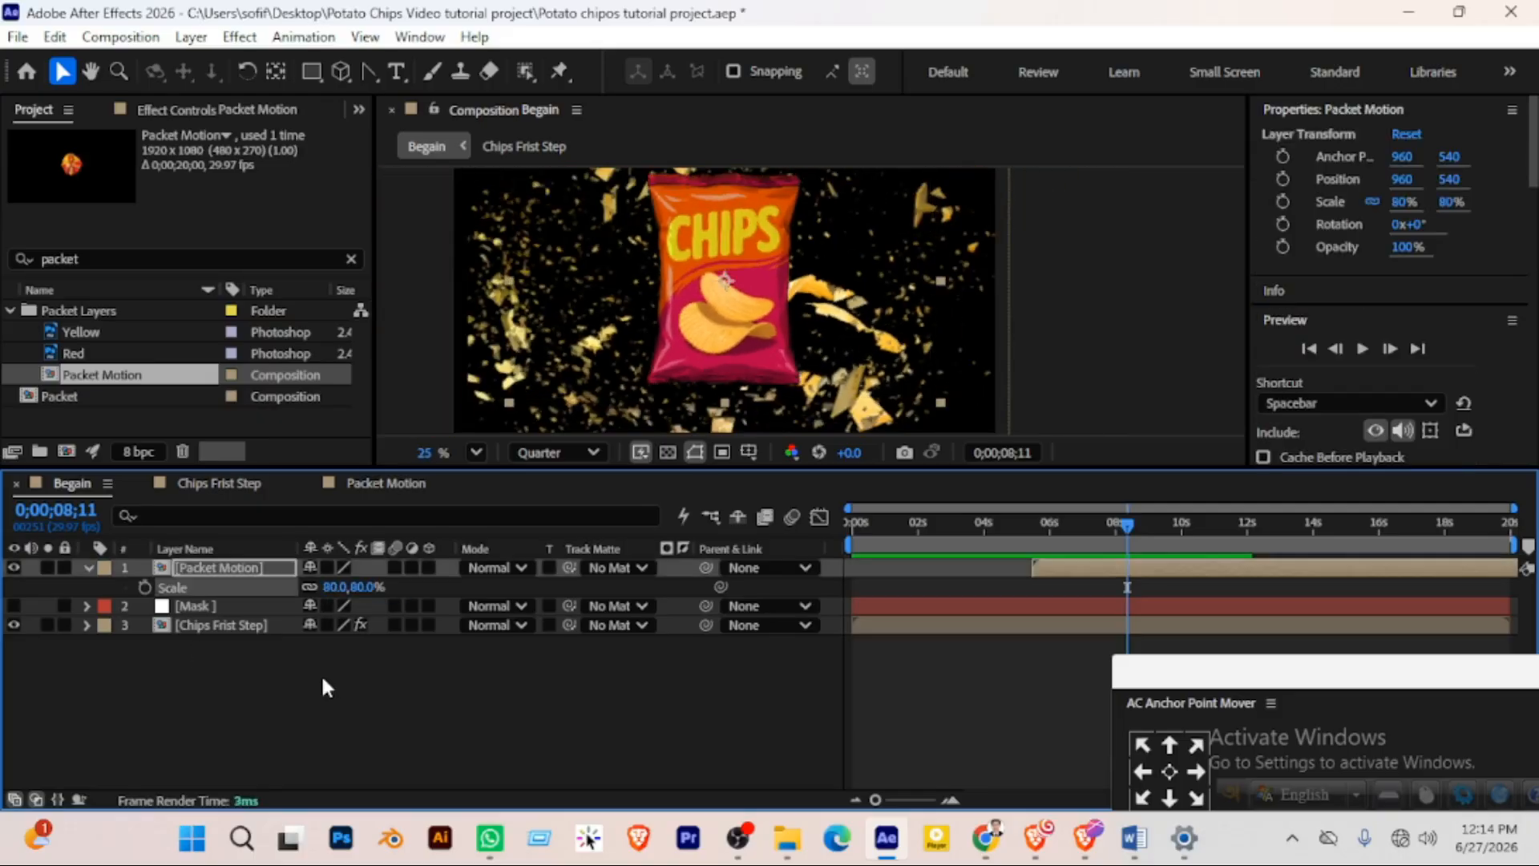
{"action": "left_click", "coordinate": [370, 587]}
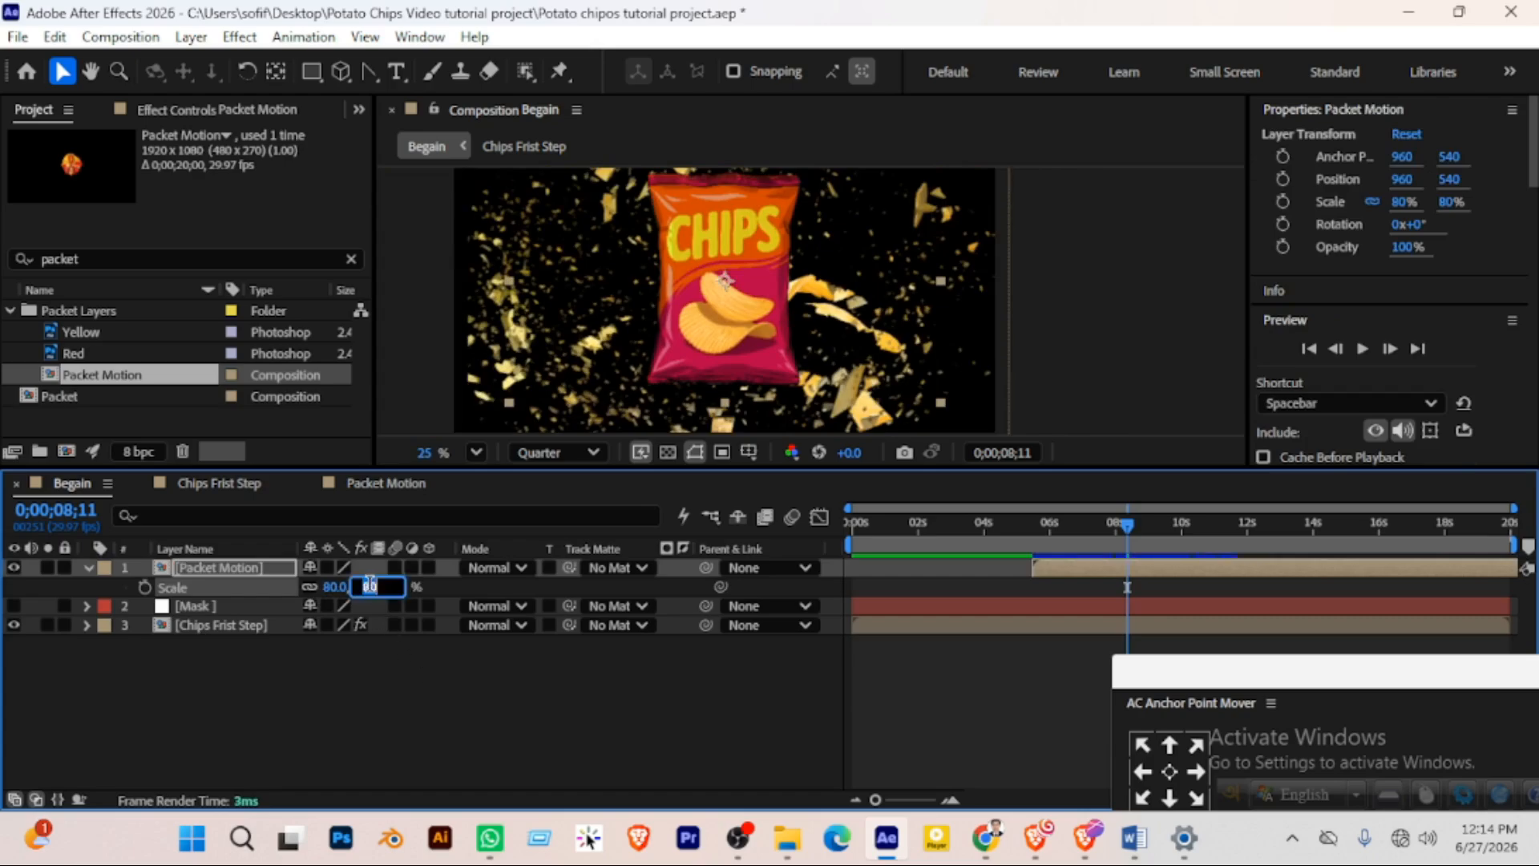
{"action": "type", "text": "90"}
{"action": "key", "text": "Return"}
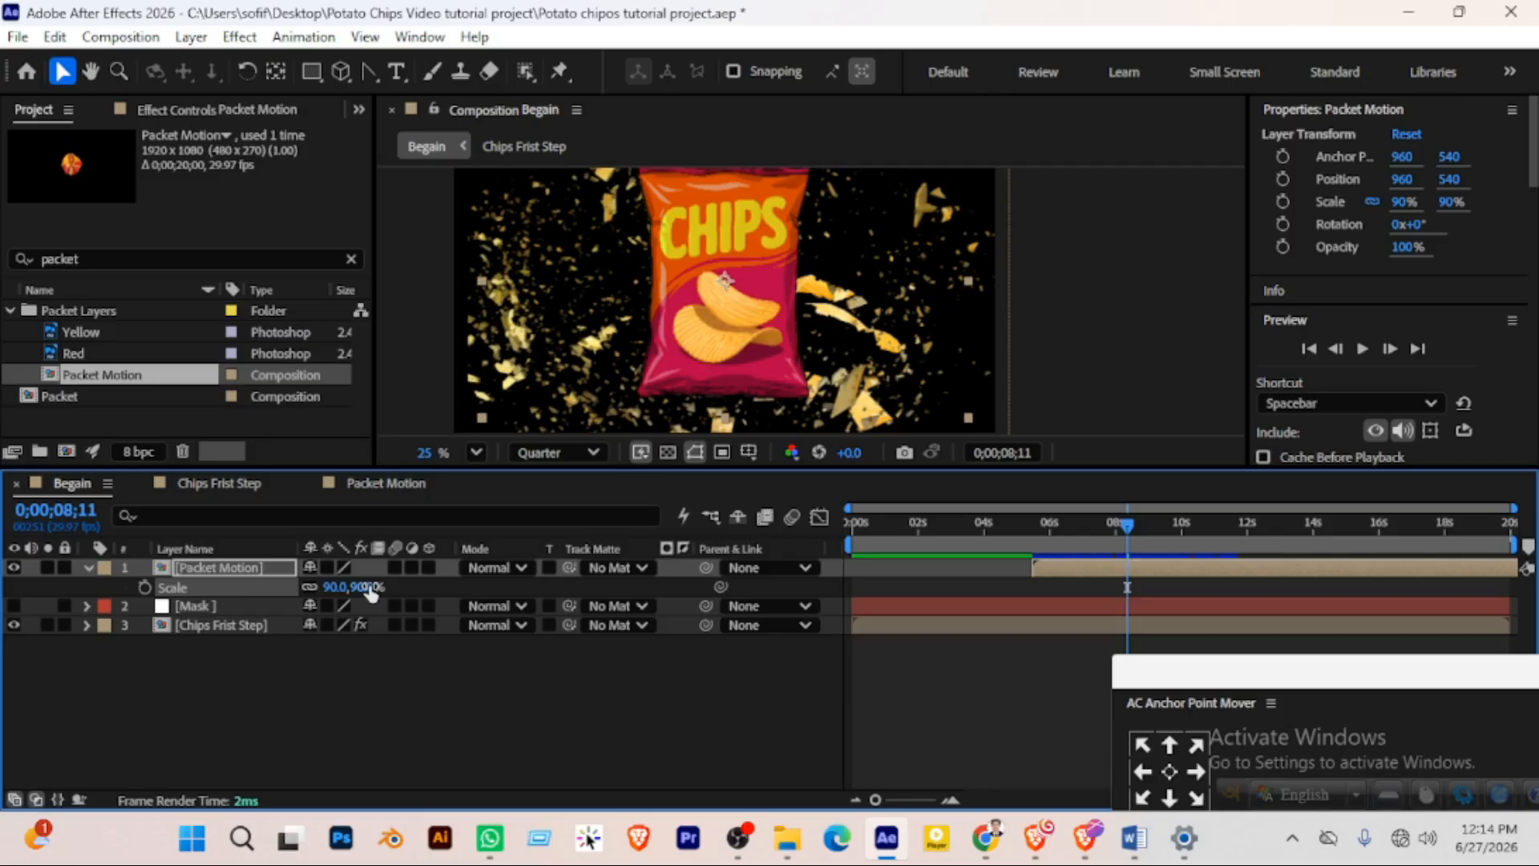
{"action": "scroll", "coordinate": [618, 332], "scroll_direction": "down", "scroll_amount": 2}
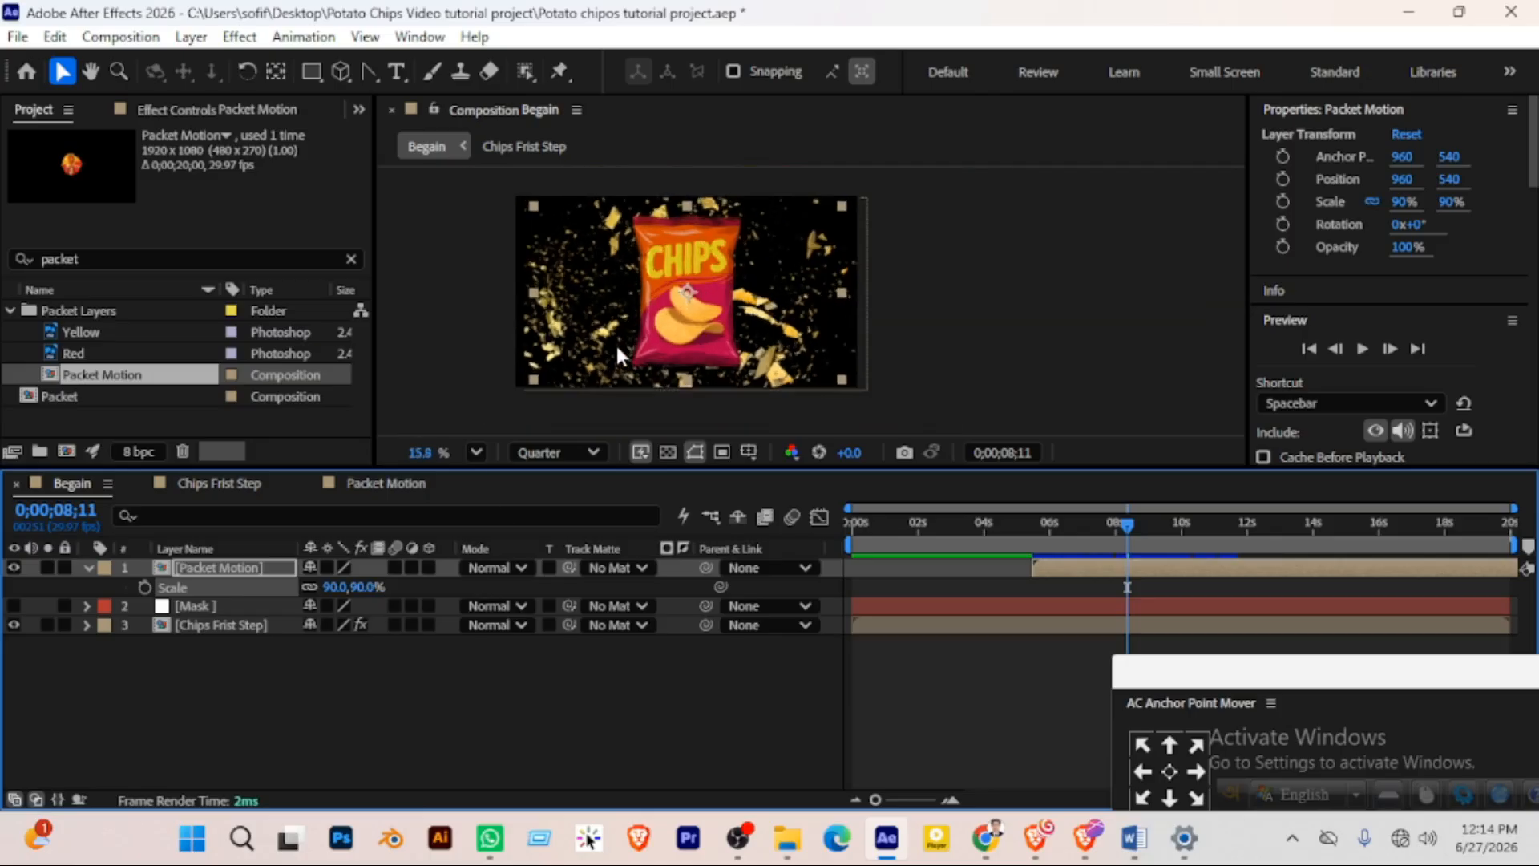
Scrub Begain from 0;00;04;08 onward to check the enlarged packet's reveal against the chips explosion
{"action": "left_click", "coordinate": [593, 703]}
{"action": "left_click_drag", "start_coordinate": [1045, 525], "coordinate": [993, 522]}
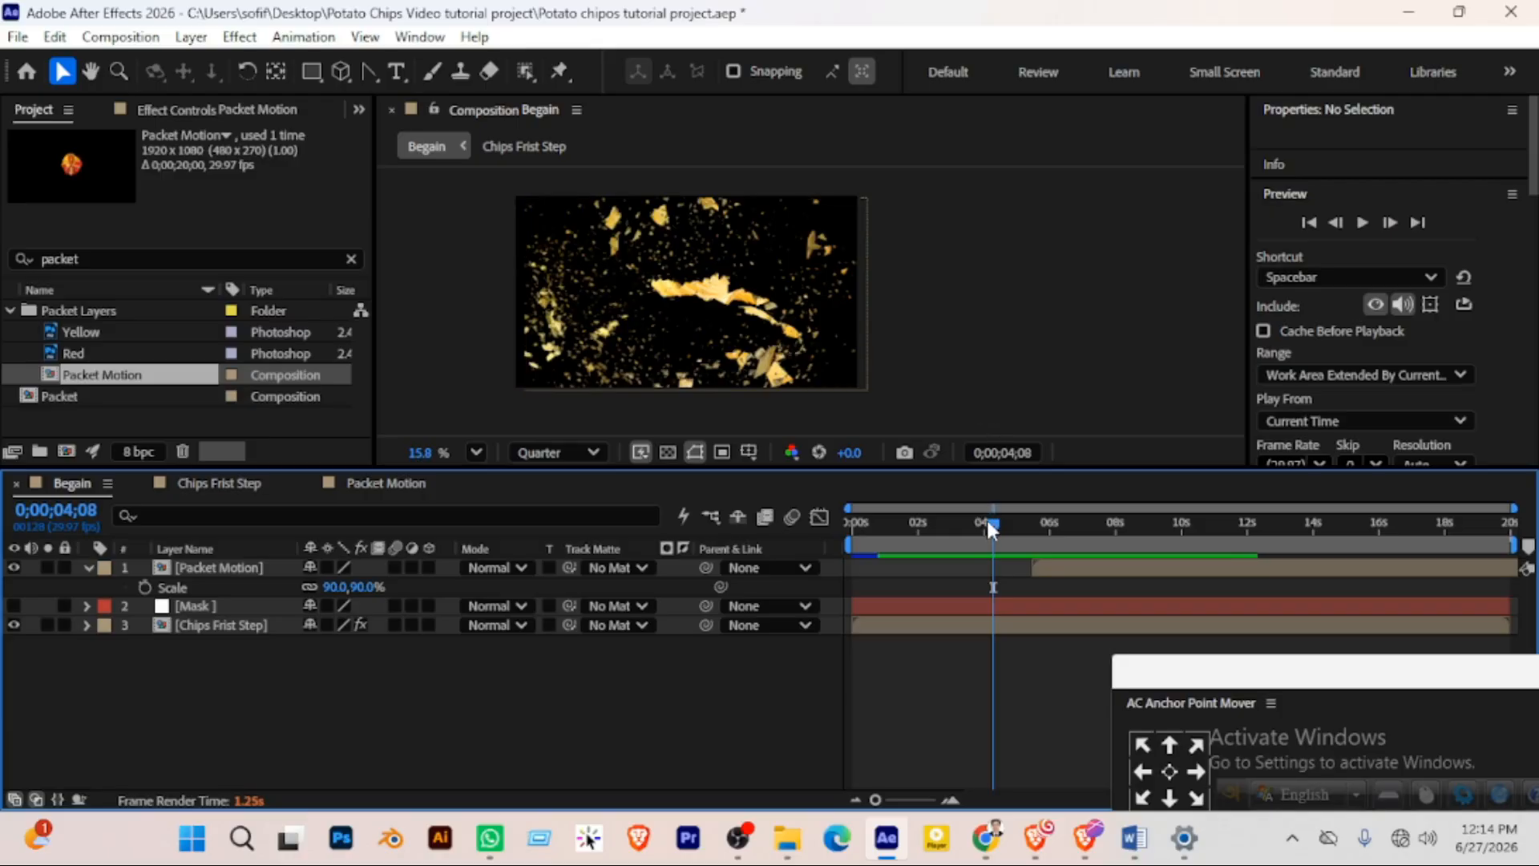
{"action": "left_click_drag", "start_coordinate": [992, 529], "coordinate": [1117, 522]}
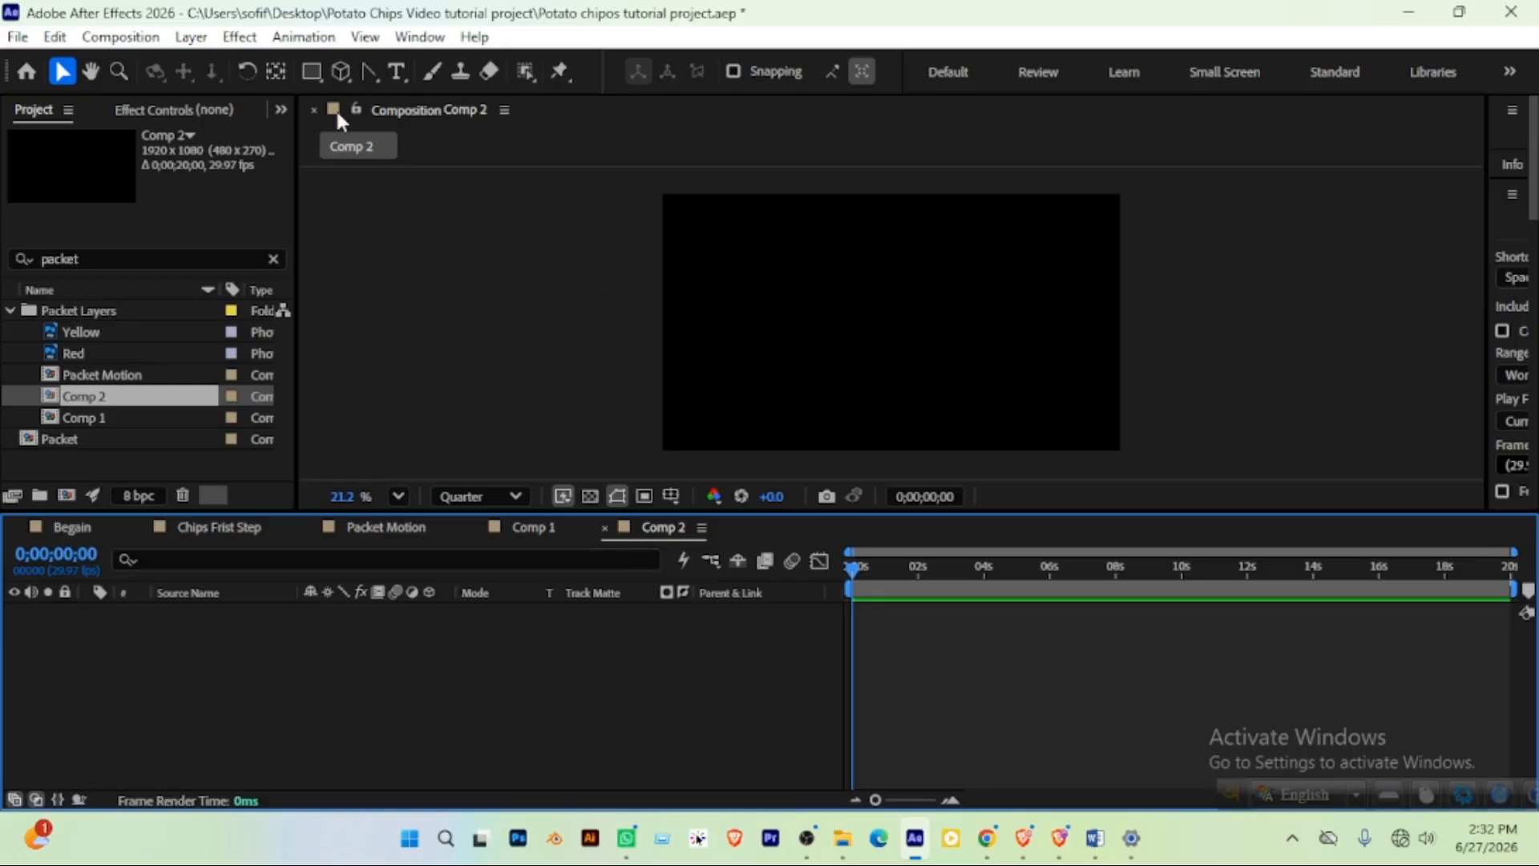
Add a text layer reading "Classic Hot" in the upper part of Comp 2
{"action": "key", "text": "ctrl+t"}
{"action": "left_click", "coordinate": [733, 321]}
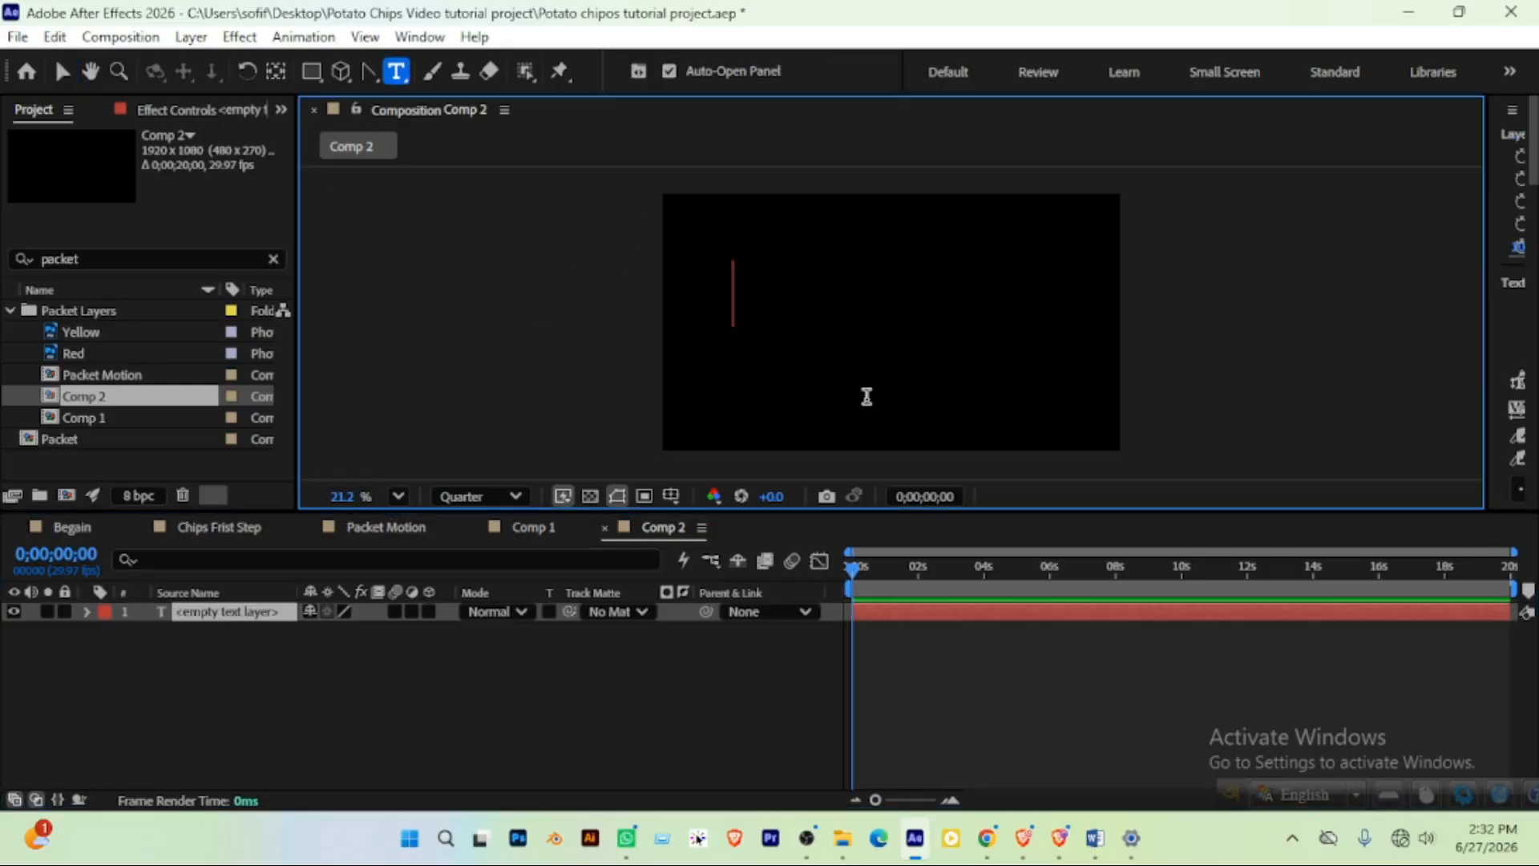
{"action": "type", "text": "Classic"}
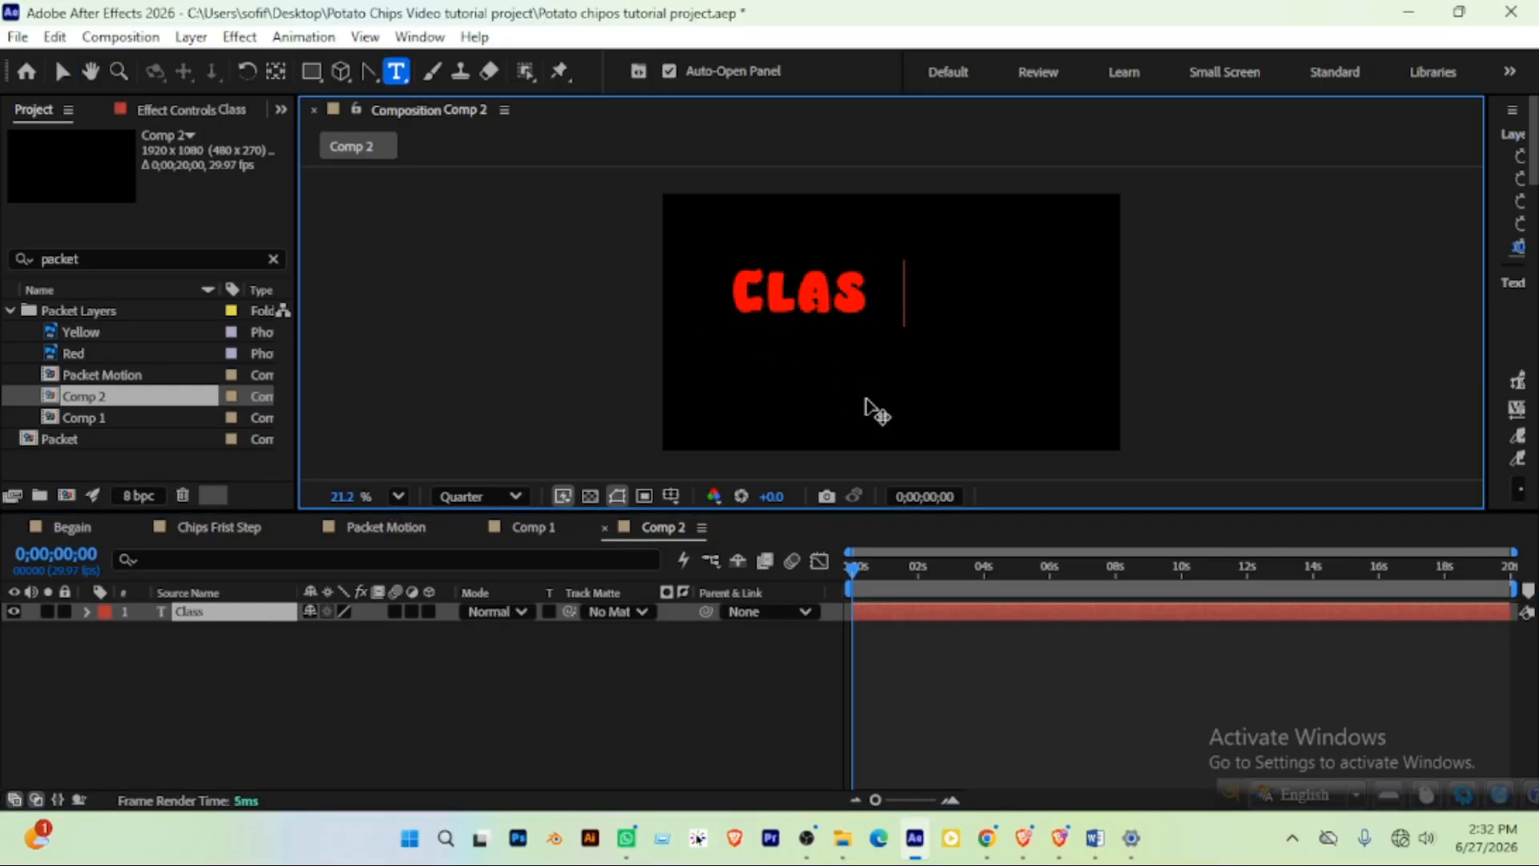
{"action": "type", "text": " Hot"}
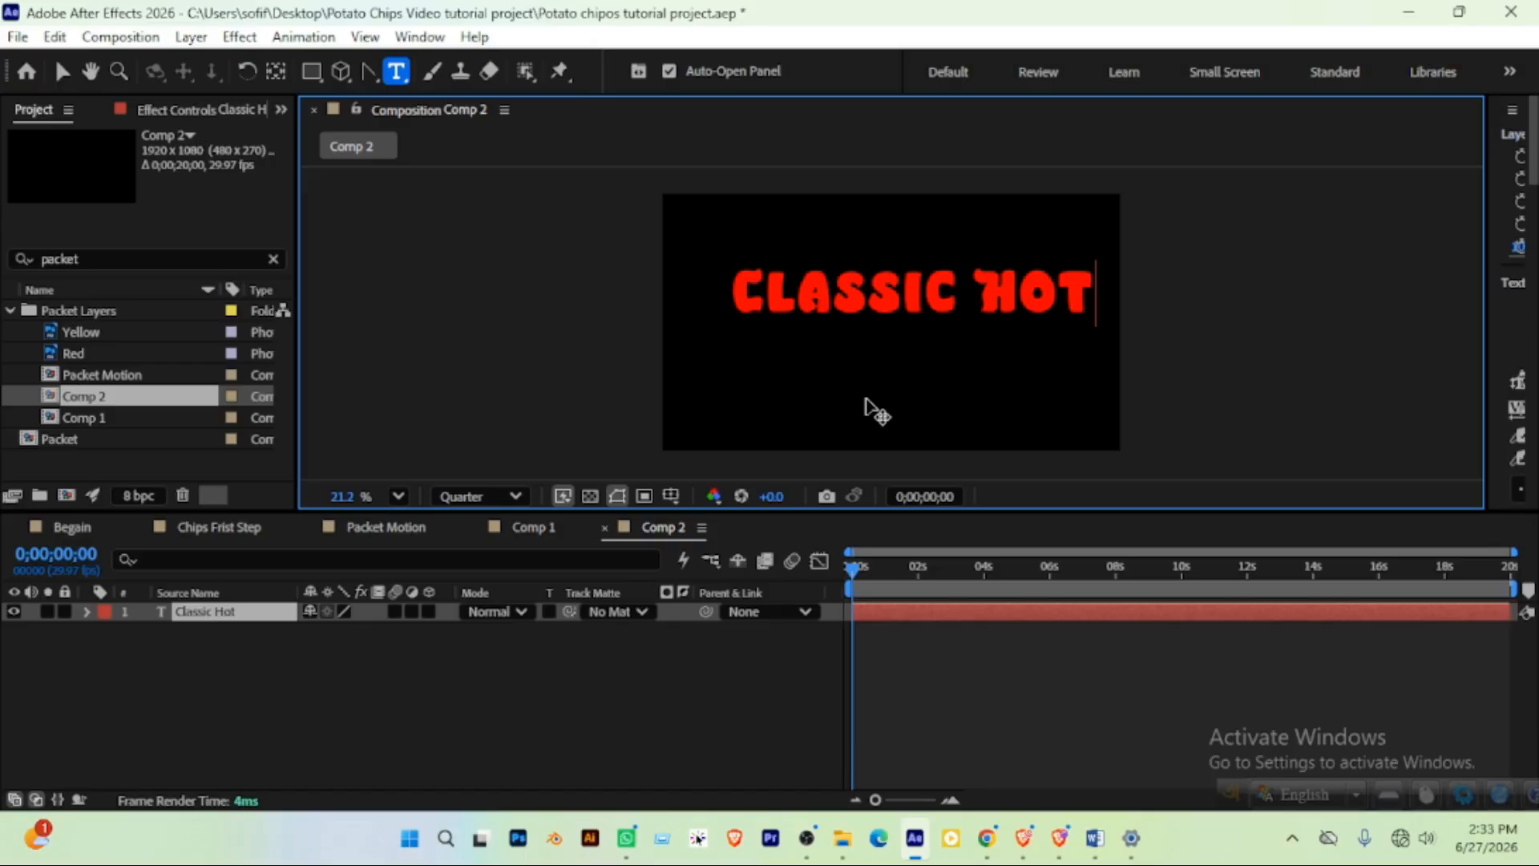
{"action": "left_click", "coordinate": [350, 711]}
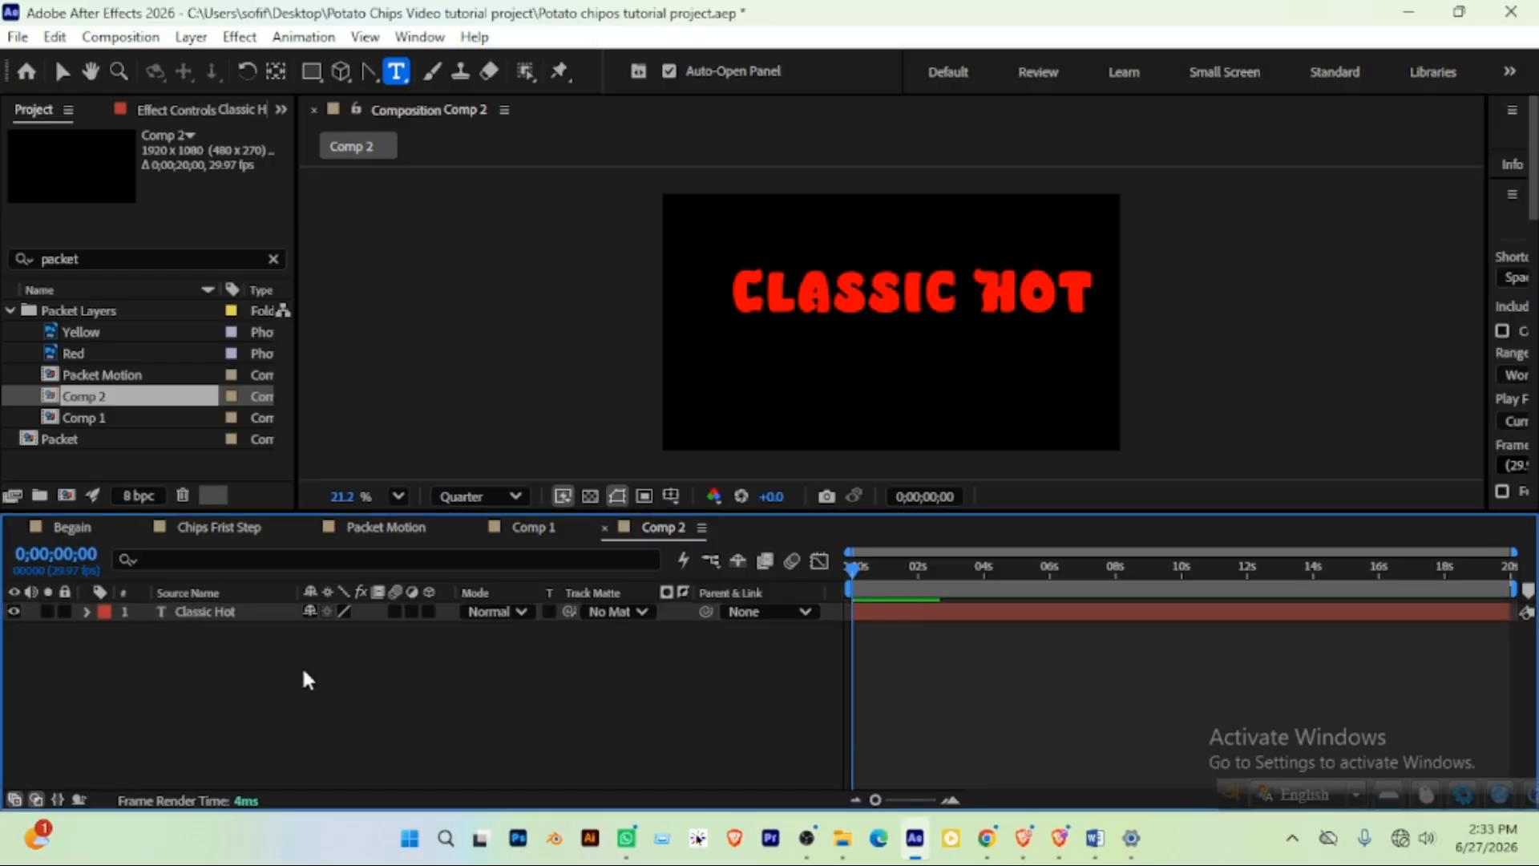
Duplicate the Classic Hot text layer and move the copy directly below the original line
{"action": "left_click", "coordinate": [211, 616]}
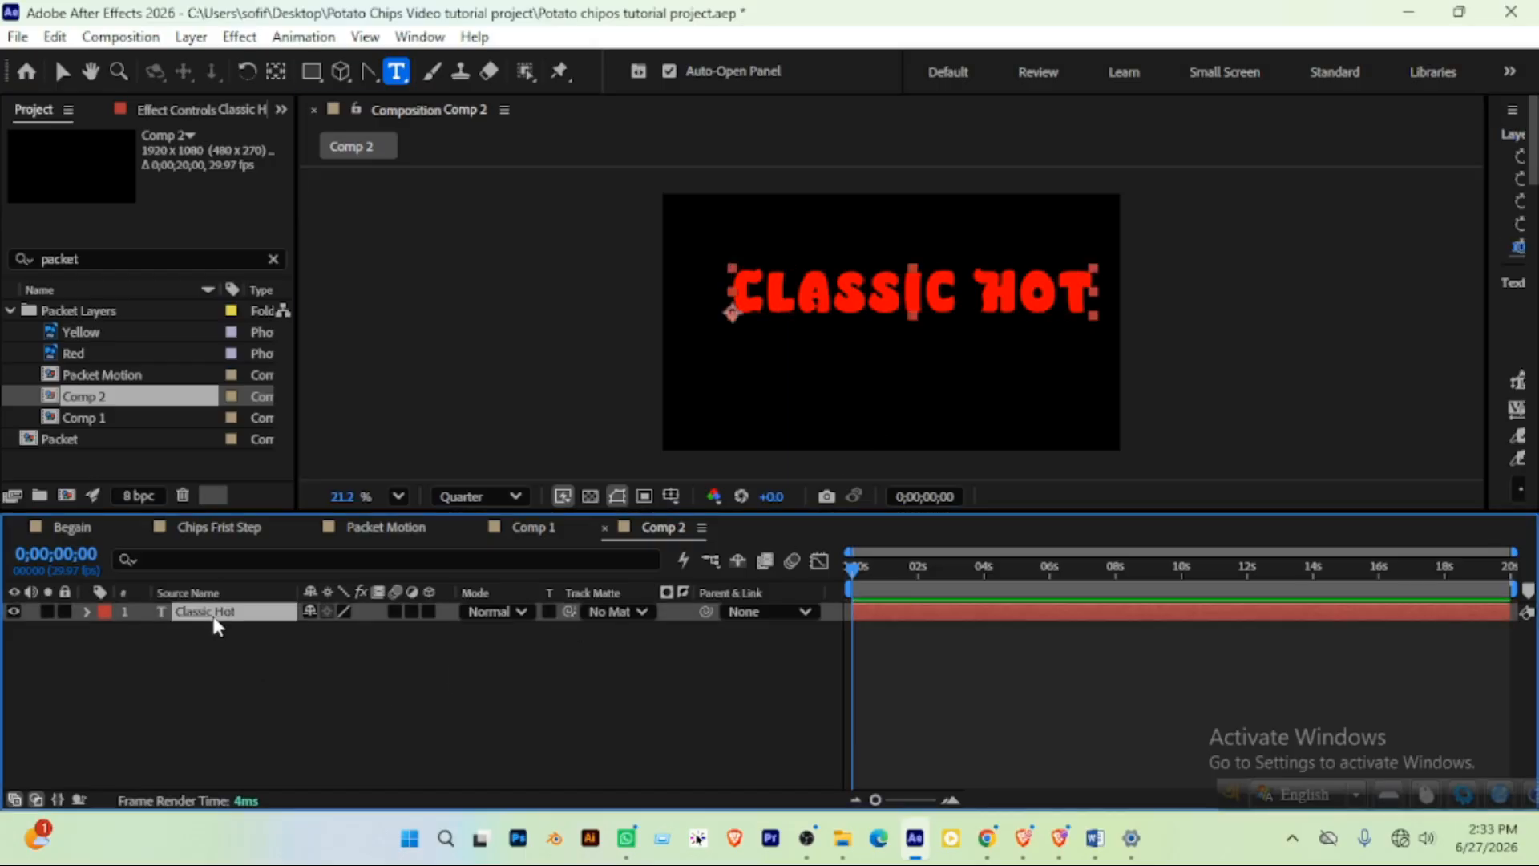
{"action": "key", "text": "ctrl+d"}
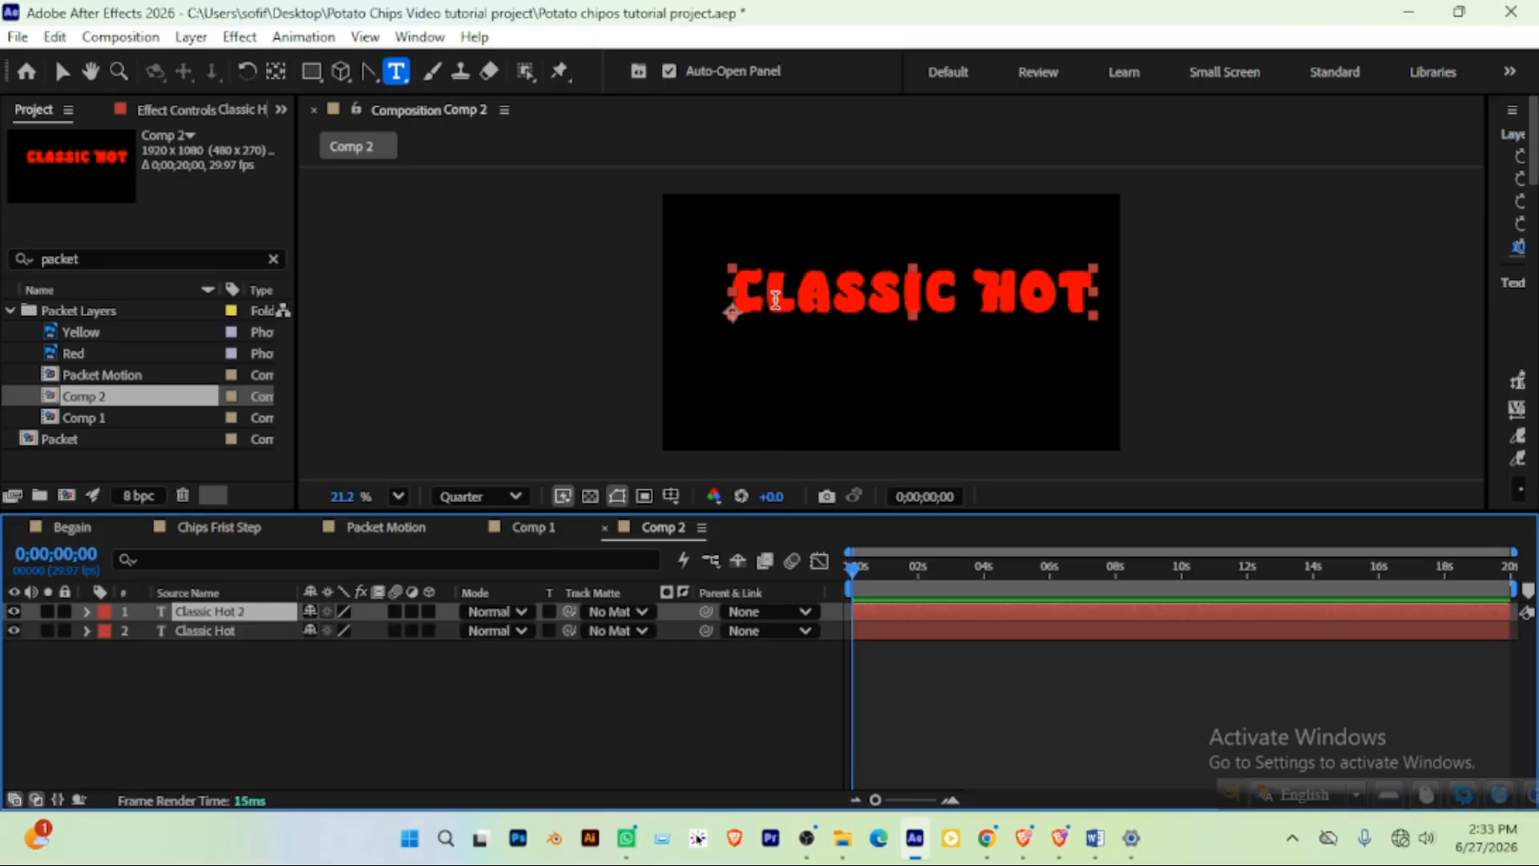
{"action": "key", "text": "v"}
{"action": "left_click_drag", "start_coordinate": [806, 305], "coordinate": [835, 361]}
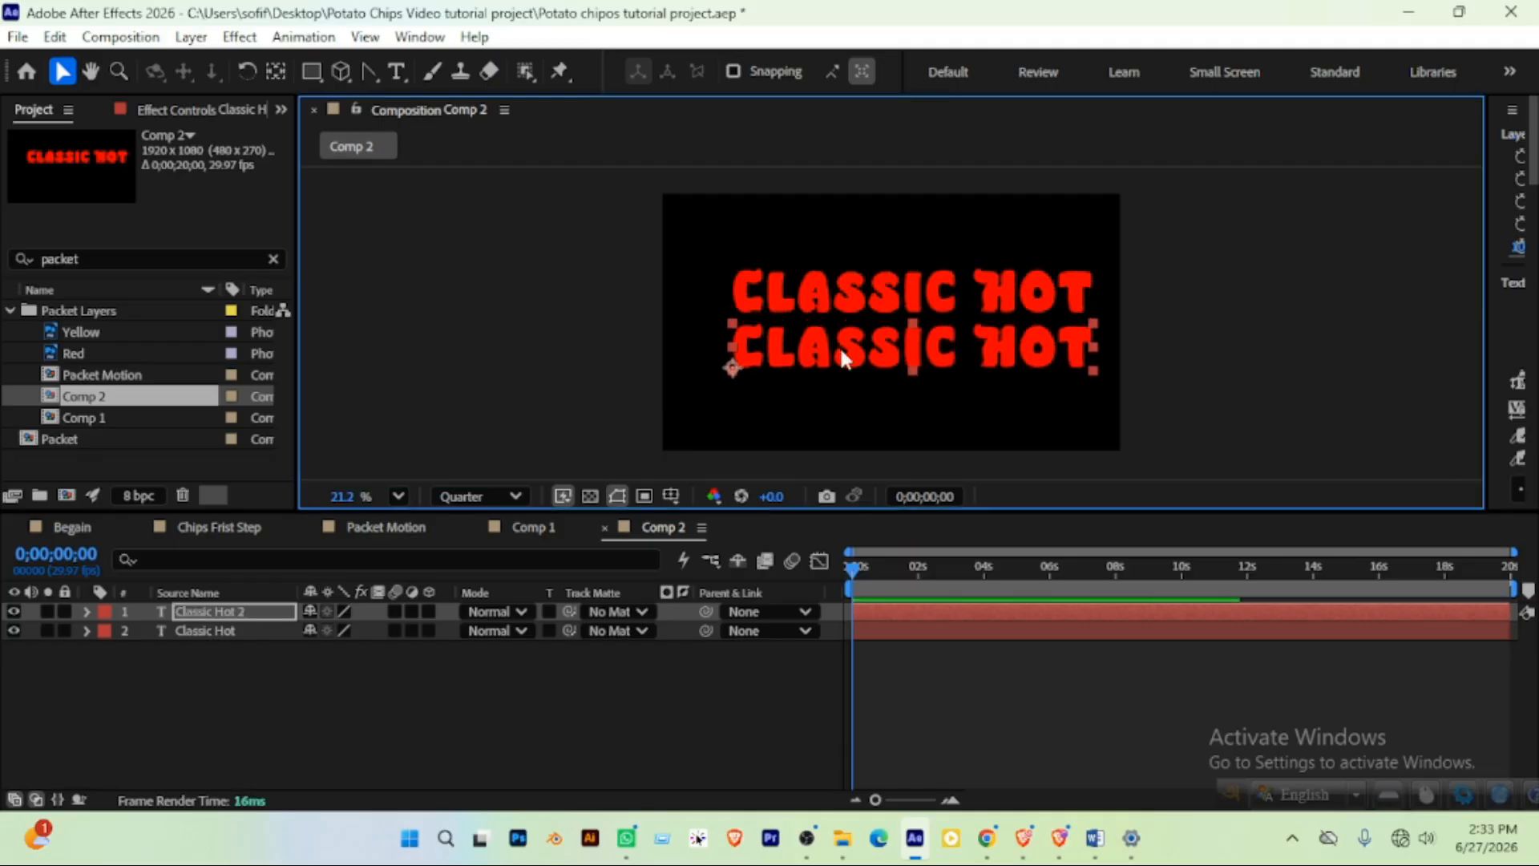
Replace "Classic" with "Super" in the duplicated text so it reads "Super Hot"
{"action": "double_click", "coordinate": [932, 349]}
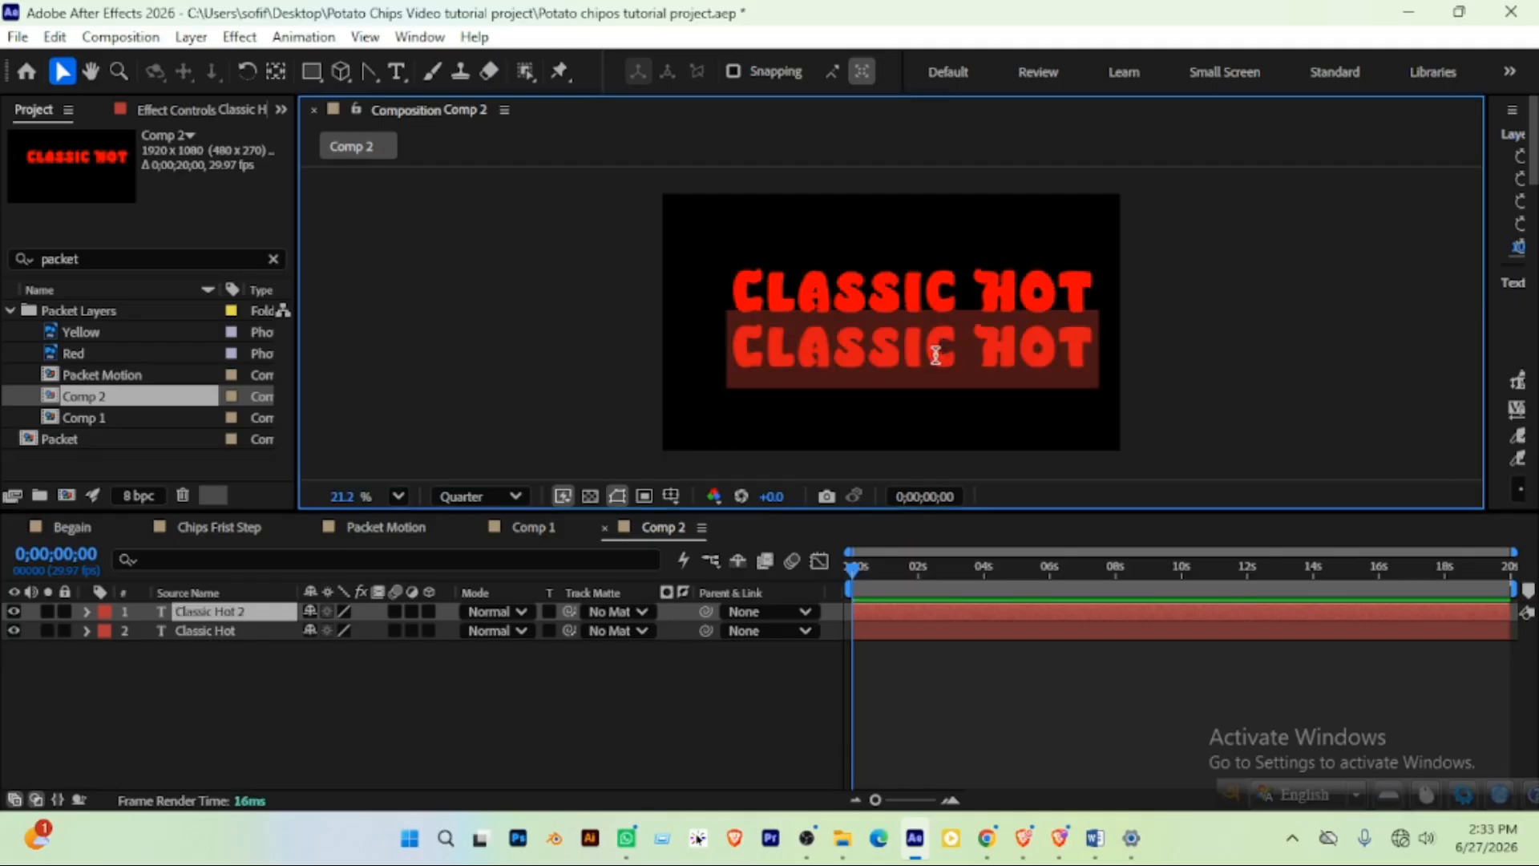
{"action": "left_click_drag", "start_coordinate": [959, 353], "coordinate": [743, 355]}
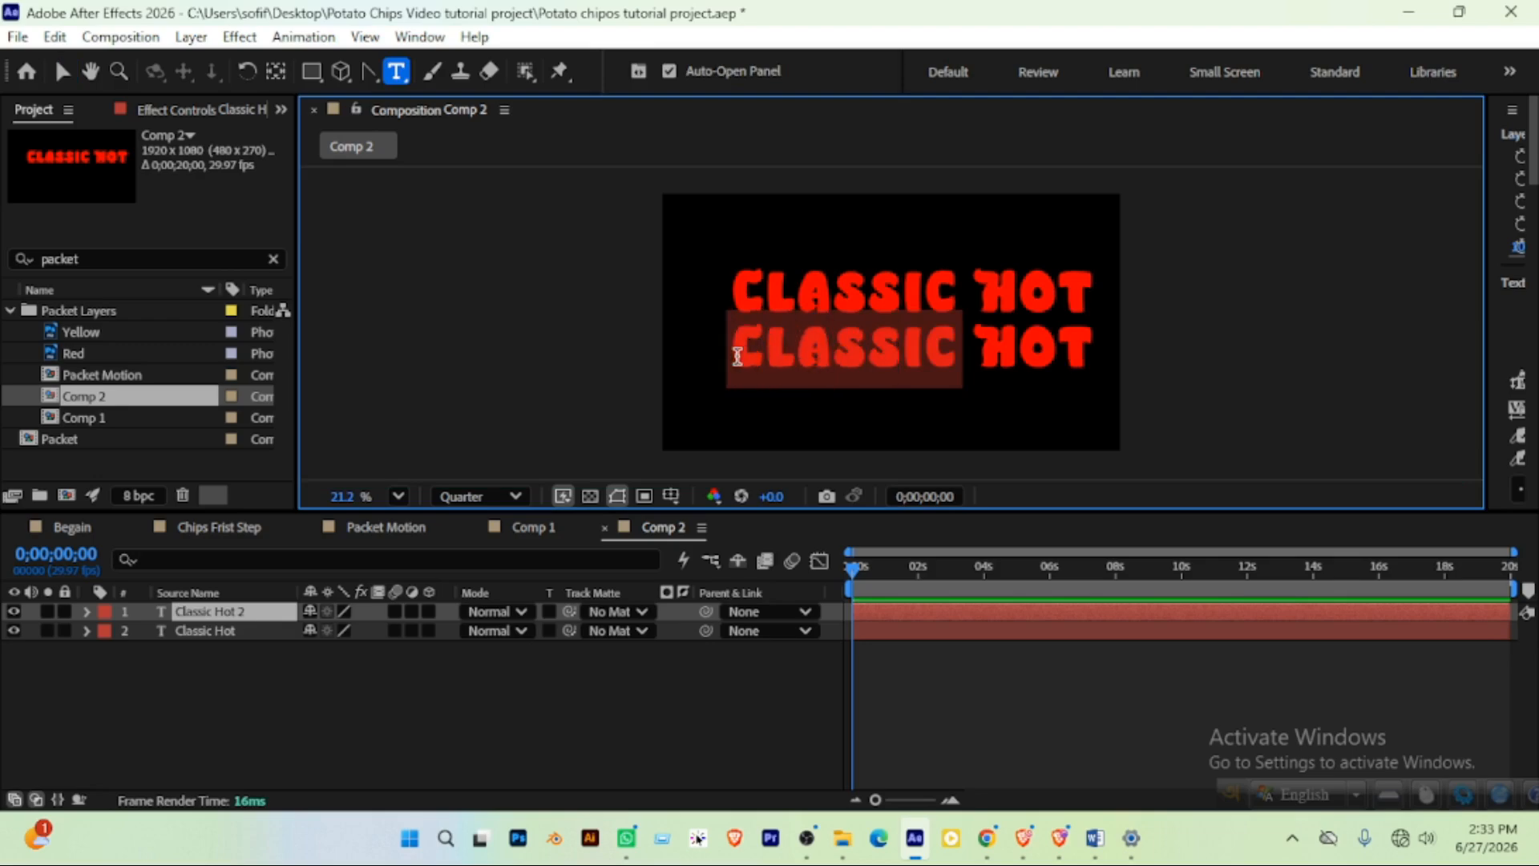
{"action": "type", "text": "Super"}
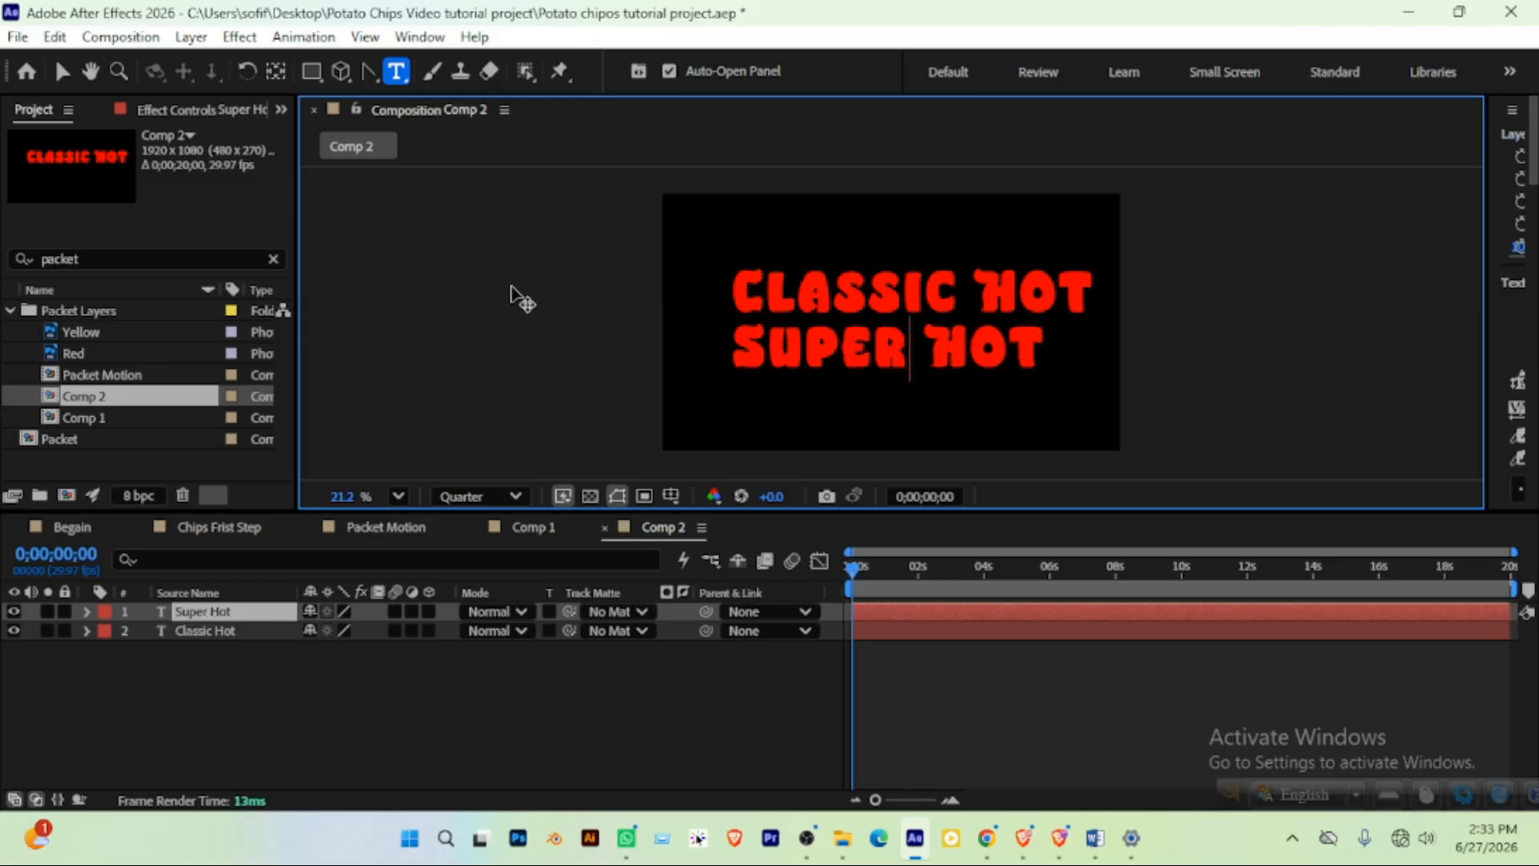
Enlarge the Super Hot text to about 298 px so its width matches the Classic Hot line
{"action": "key", "text": "ctrl+a"}
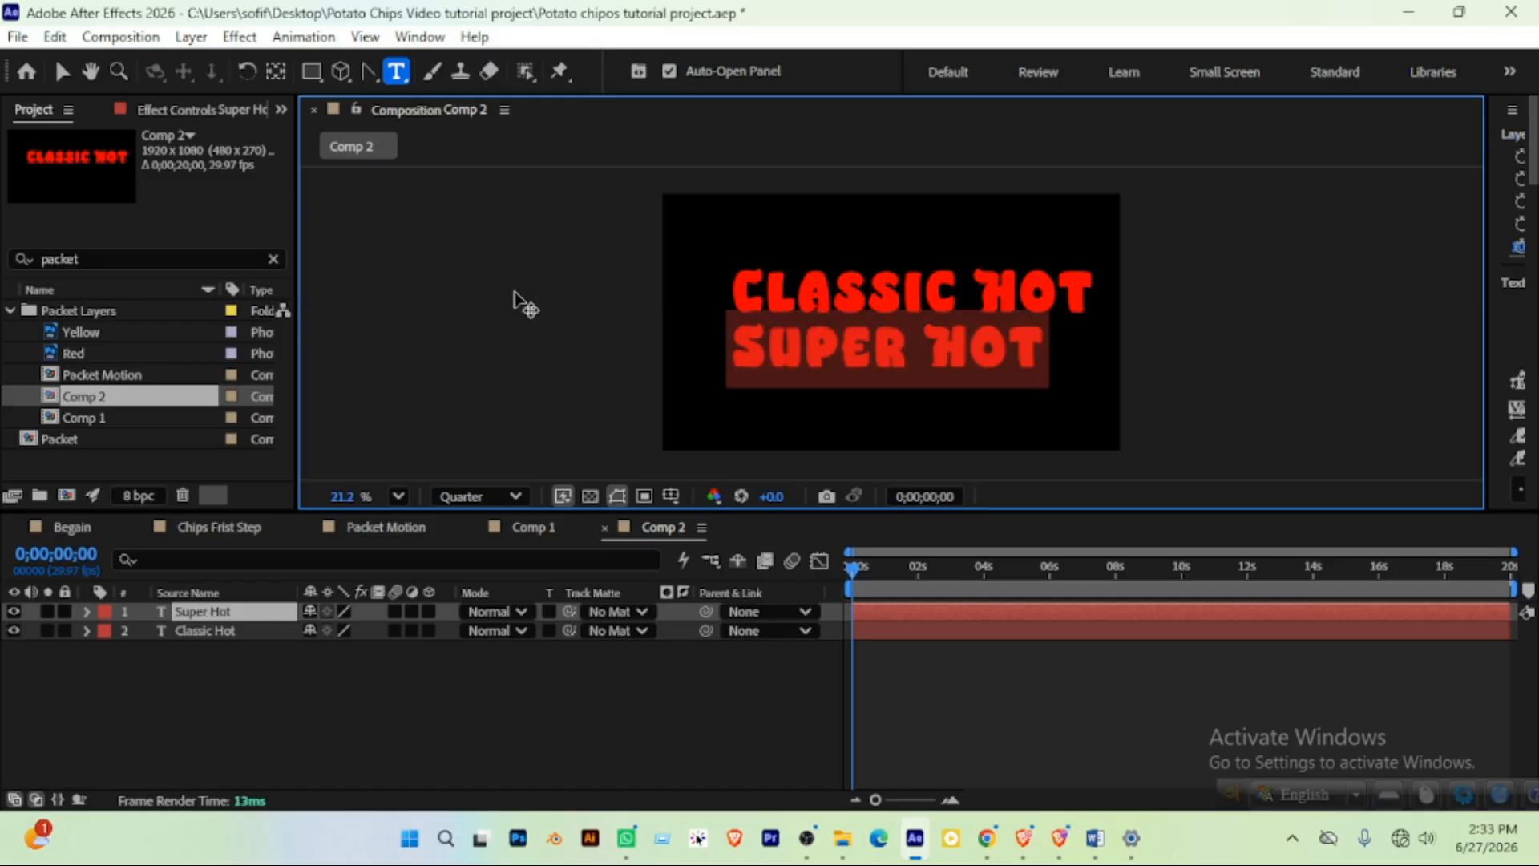
{"action": "key", "text": "alt+Right"}
{"action": "key", "text": "alt+Right"}
{"action": "key", "text": "alt+Right"}
{"action": "key", "text": "alt+Right"}
{"action": "key", "text": "alt+Right"}
{"action": "key", "text": "alt+Right"}
{"action": "key", "text": "alt+Right"}
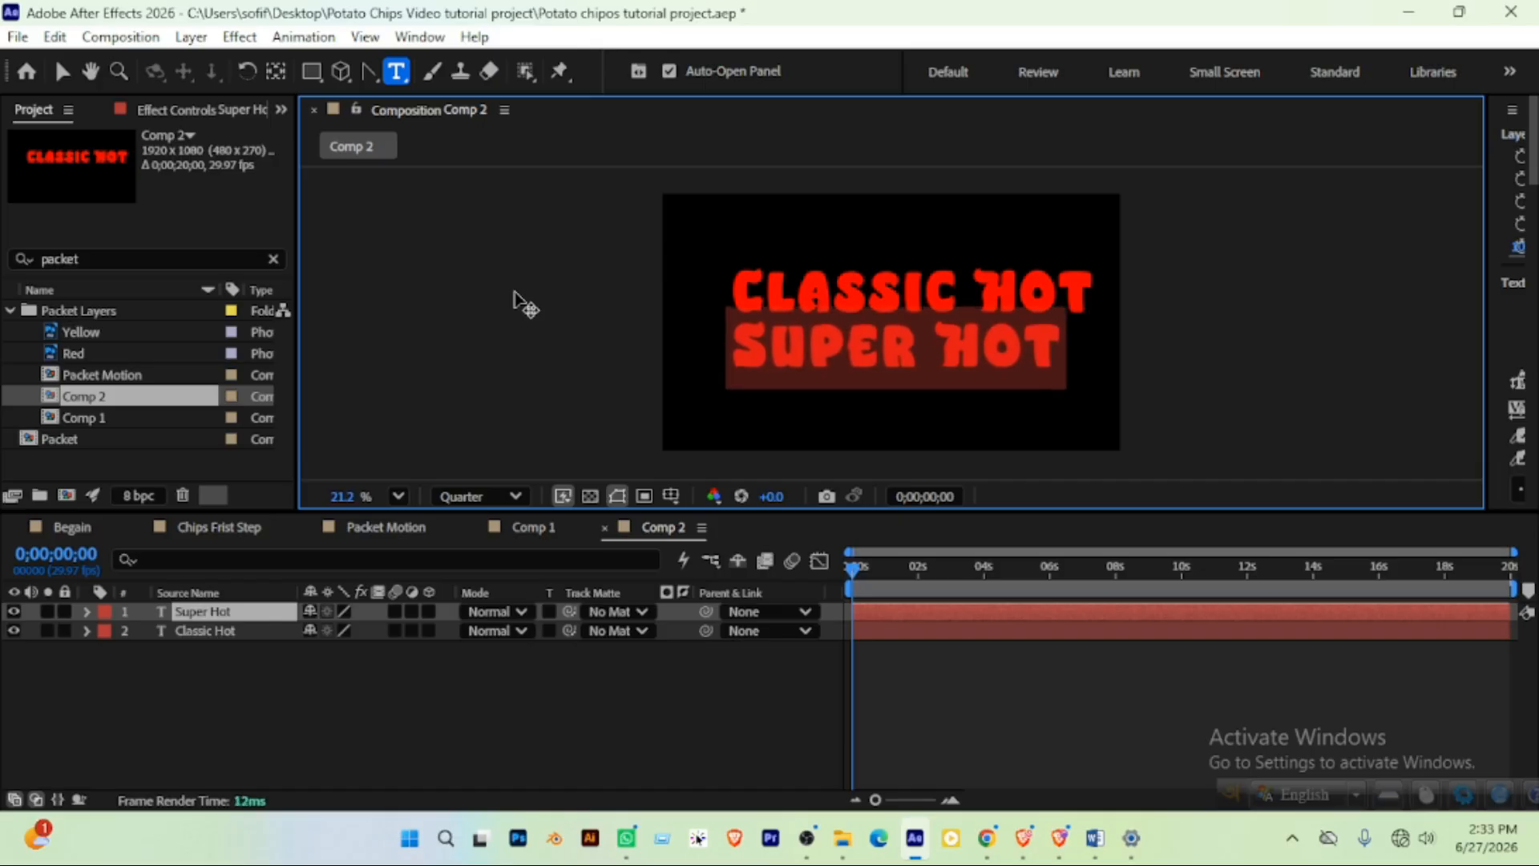
{"action": "key", "text": "alt+Right"}
{"action": "key", "text": "alt+Right"}
{"action": "key", "text": "ctrl+shift+period"}
{"action": "key", "text": "ctrl+shift+period"}
{"action": "key", "text": "ctrl+shift+period"}
{"action": "key", "text": "ctrl+shift+period"}
{"action": "key", "text": "ctrl+shift+period"}
{"action": "key", "text": "ctrl+shift+period"}
{"action": "key", "text": "ctrl+shift+period"}
{"action": "key", "text": "ctrl+shift+period"}
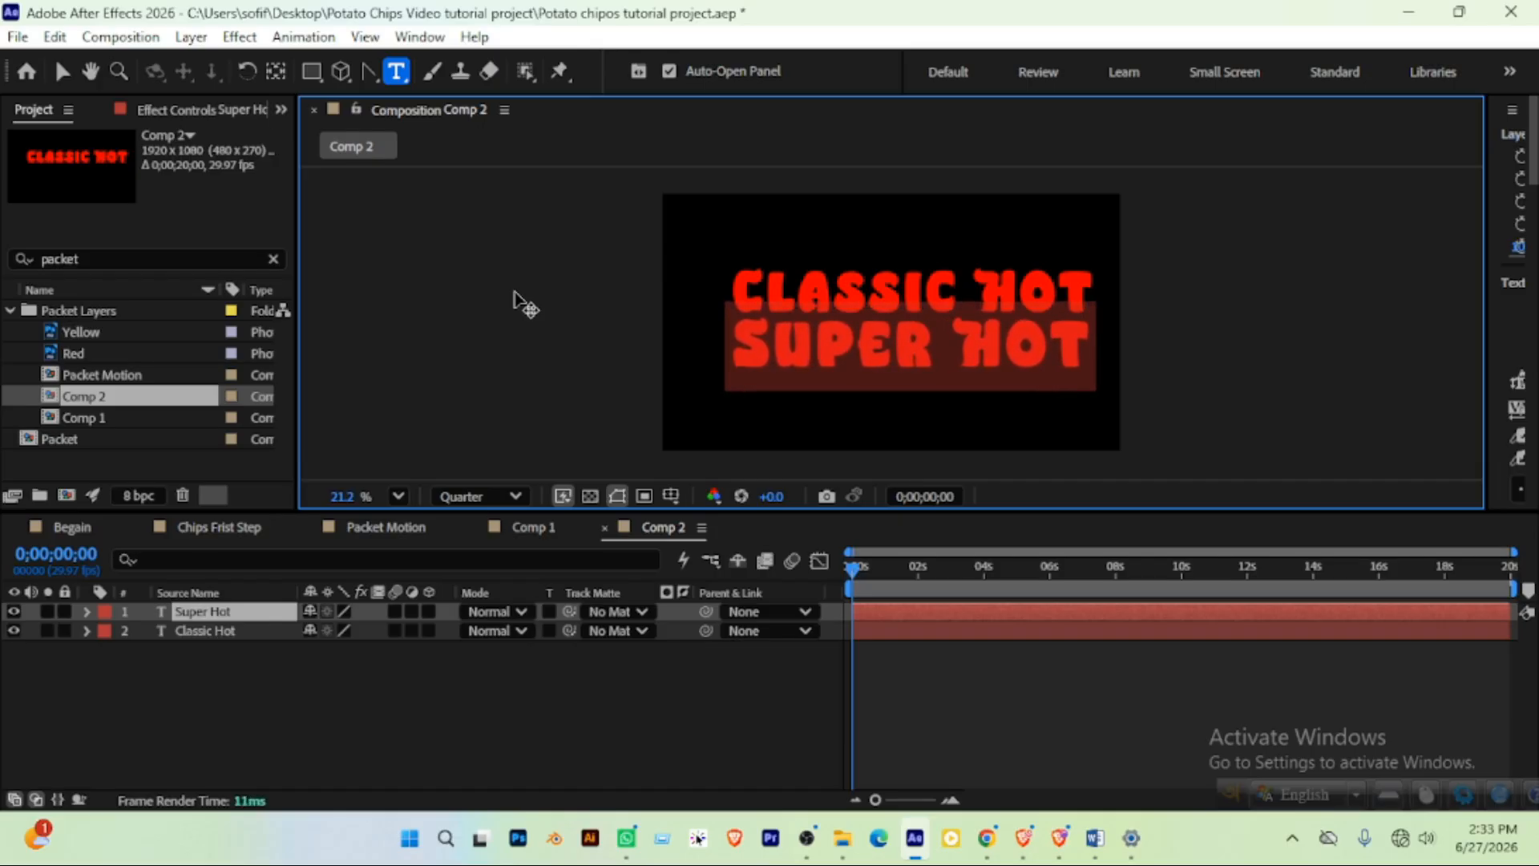
{"action": "left_click", "coordinate": [858, 305]}
{"action": "left_click", "coordinate": [937, 293]}
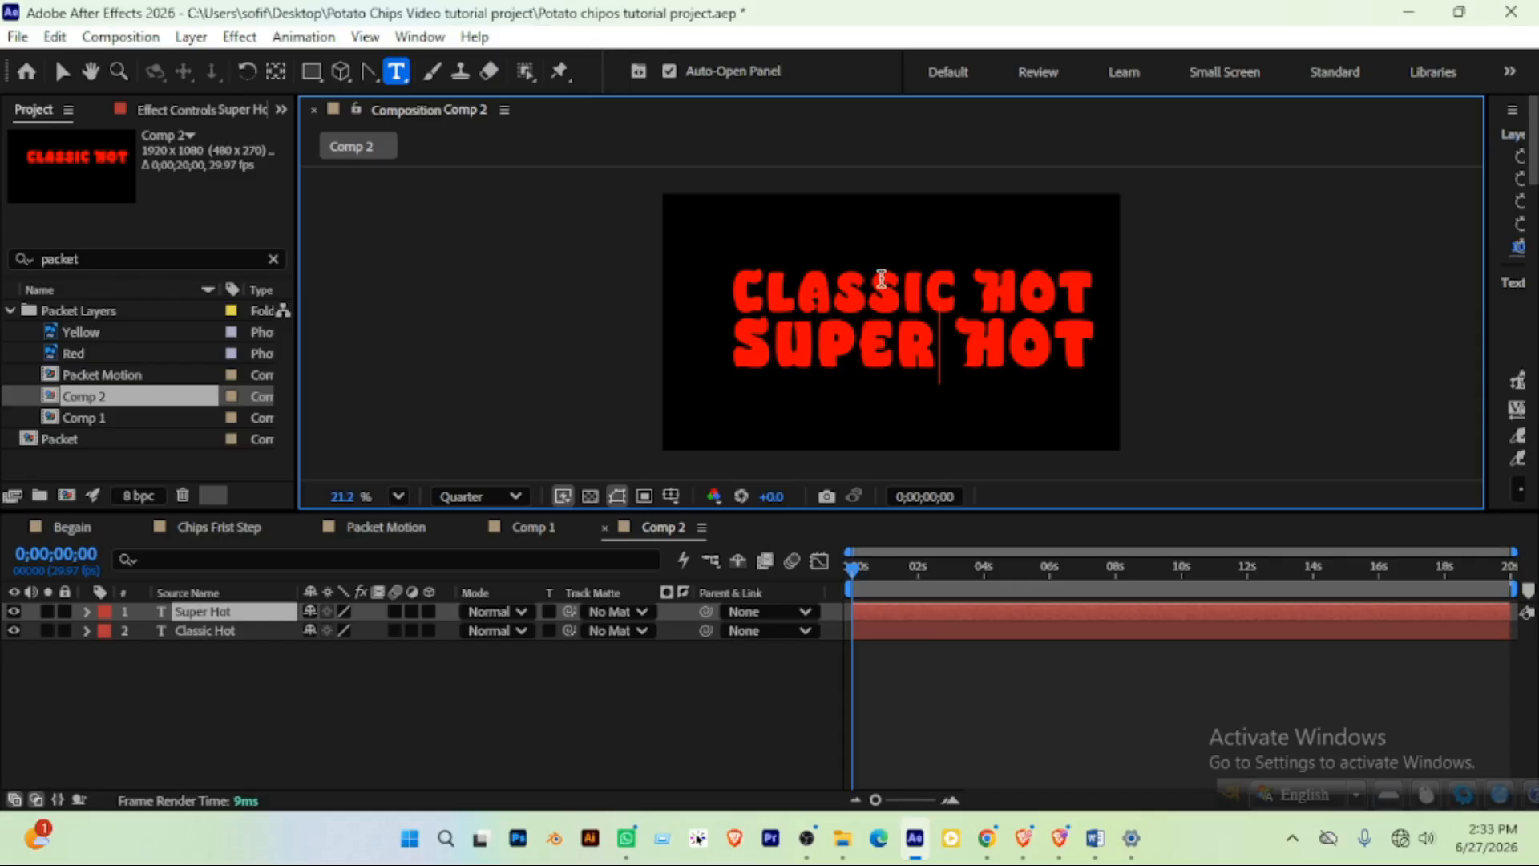
{"action": "key", "text": "Left"}
{"action": "key", "text": "Left"}
{"action": "key", "text": "Left"}
{"action": "left_click", "coordinate": [62, 72]}
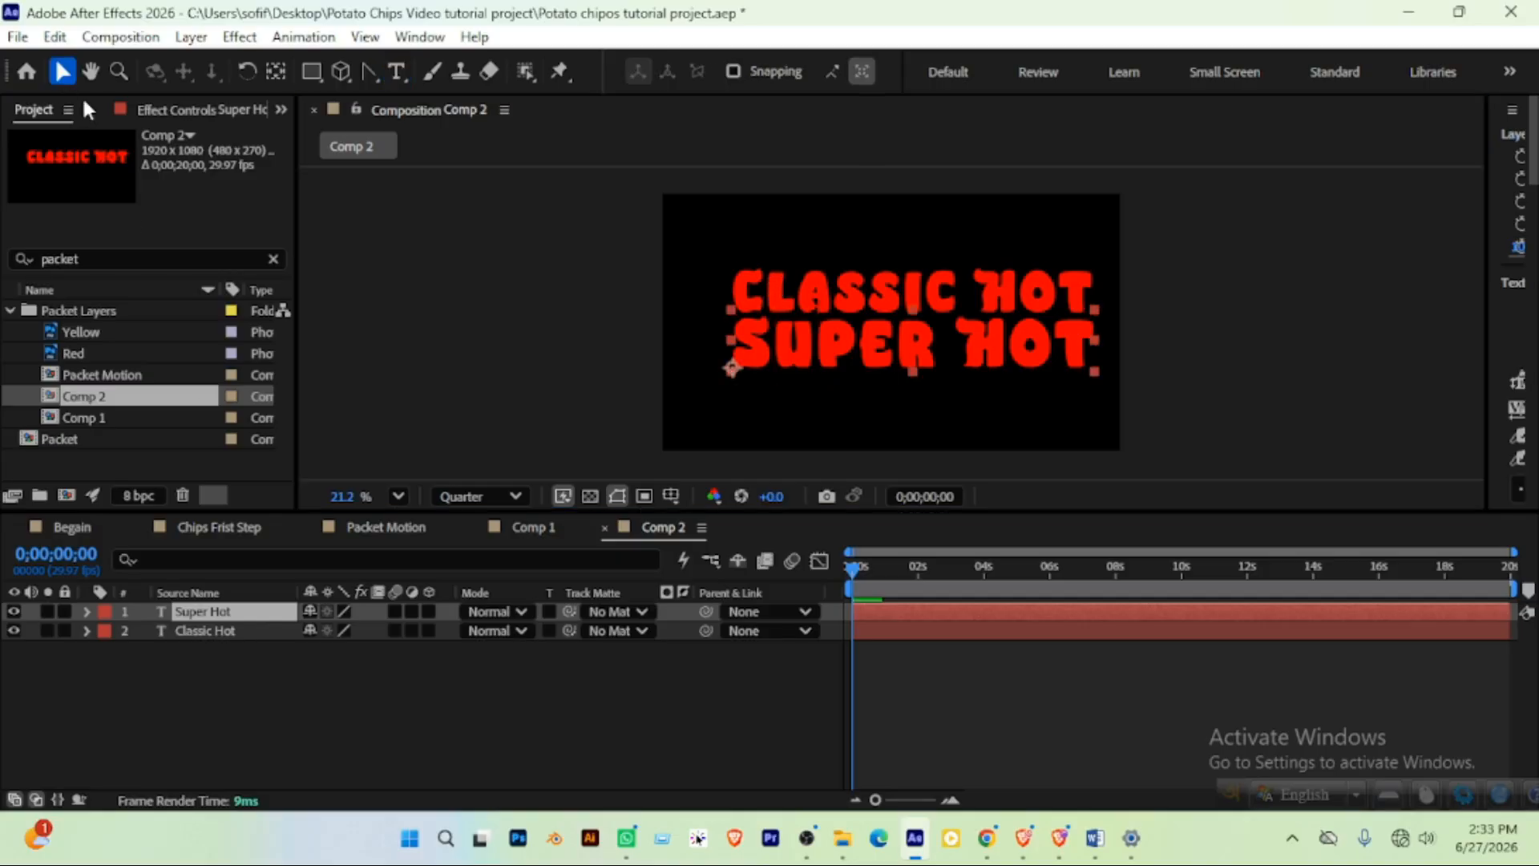
Change the fill of the Classic Hot text to yellow, RGB 255, 240, 0
{"action": "left_click", "coordinate": [193, 617]}
{"action": "left_click", "coordinate": [202, 631]}
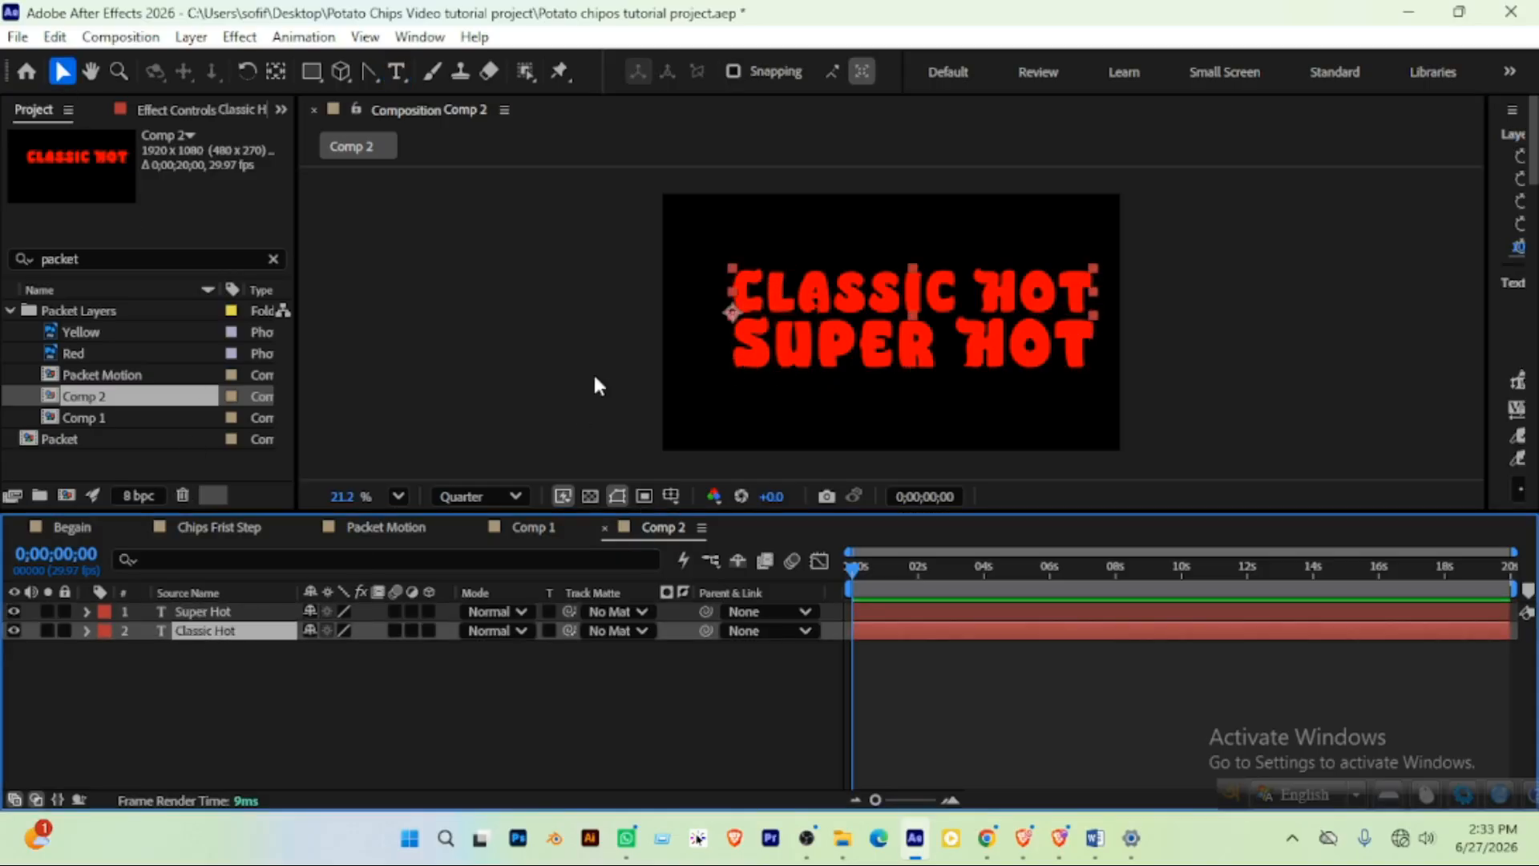
{"action": "double_click", "coordinate": [765, 291]}
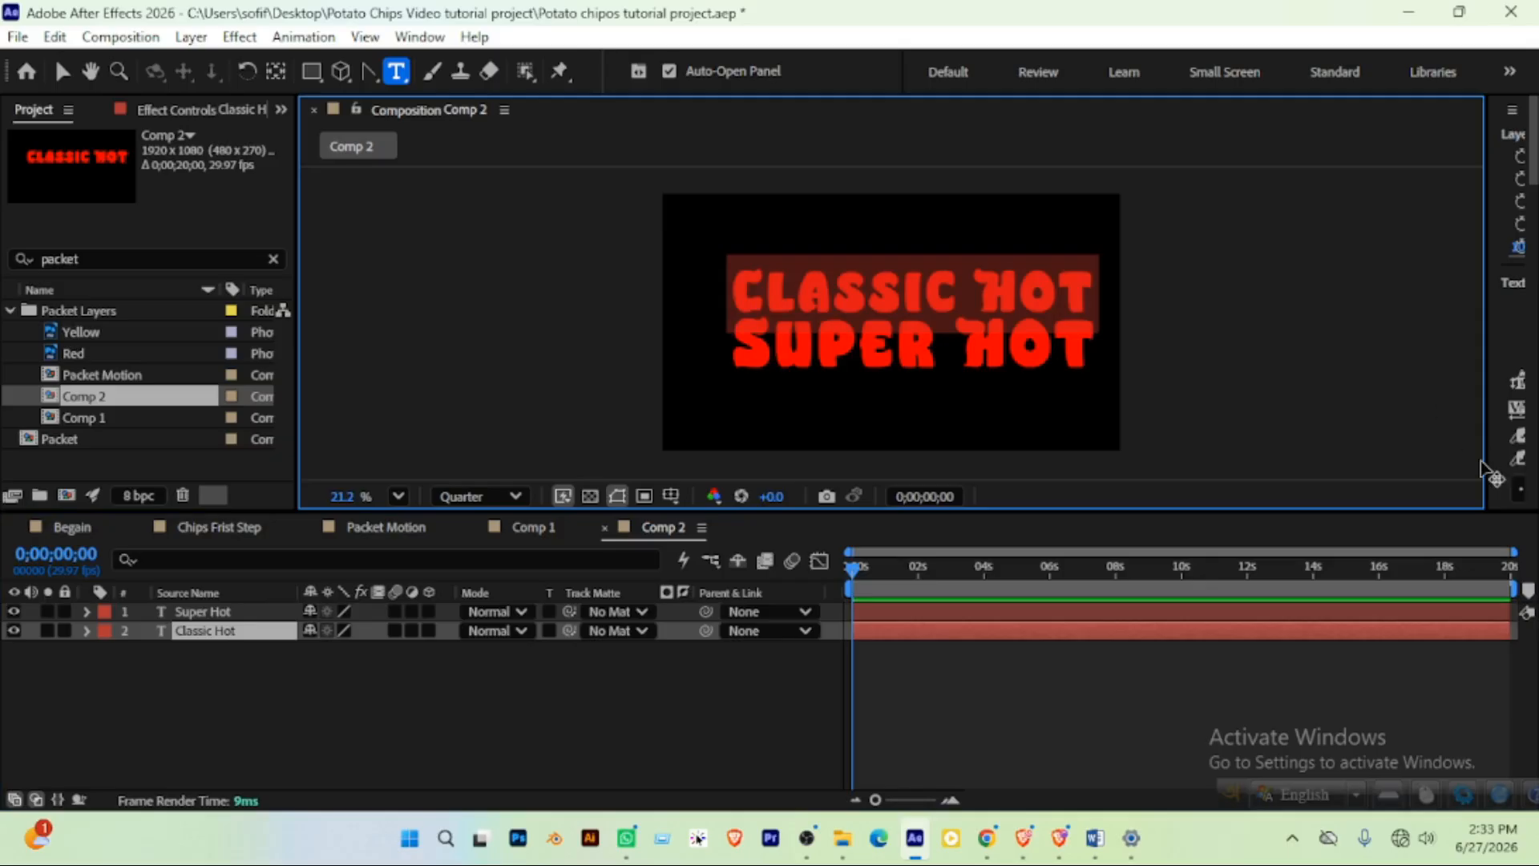
{"action": "left_click_drag", "start_coordinate": [1487, 368], "coordinate": [1257, 377]}
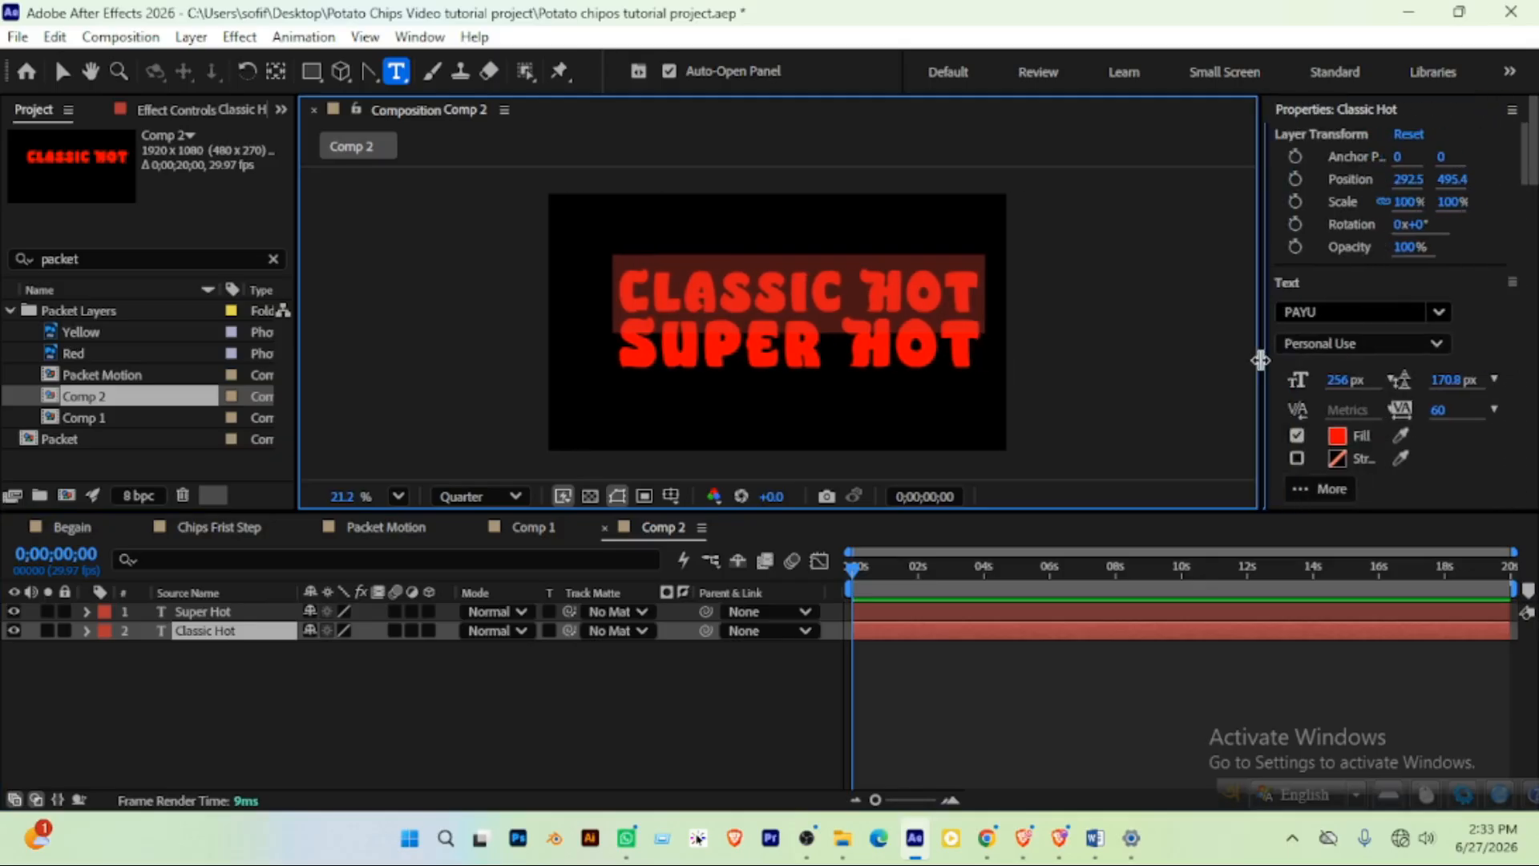
{"action": "left_click", "coordinate": [1336, 435]}
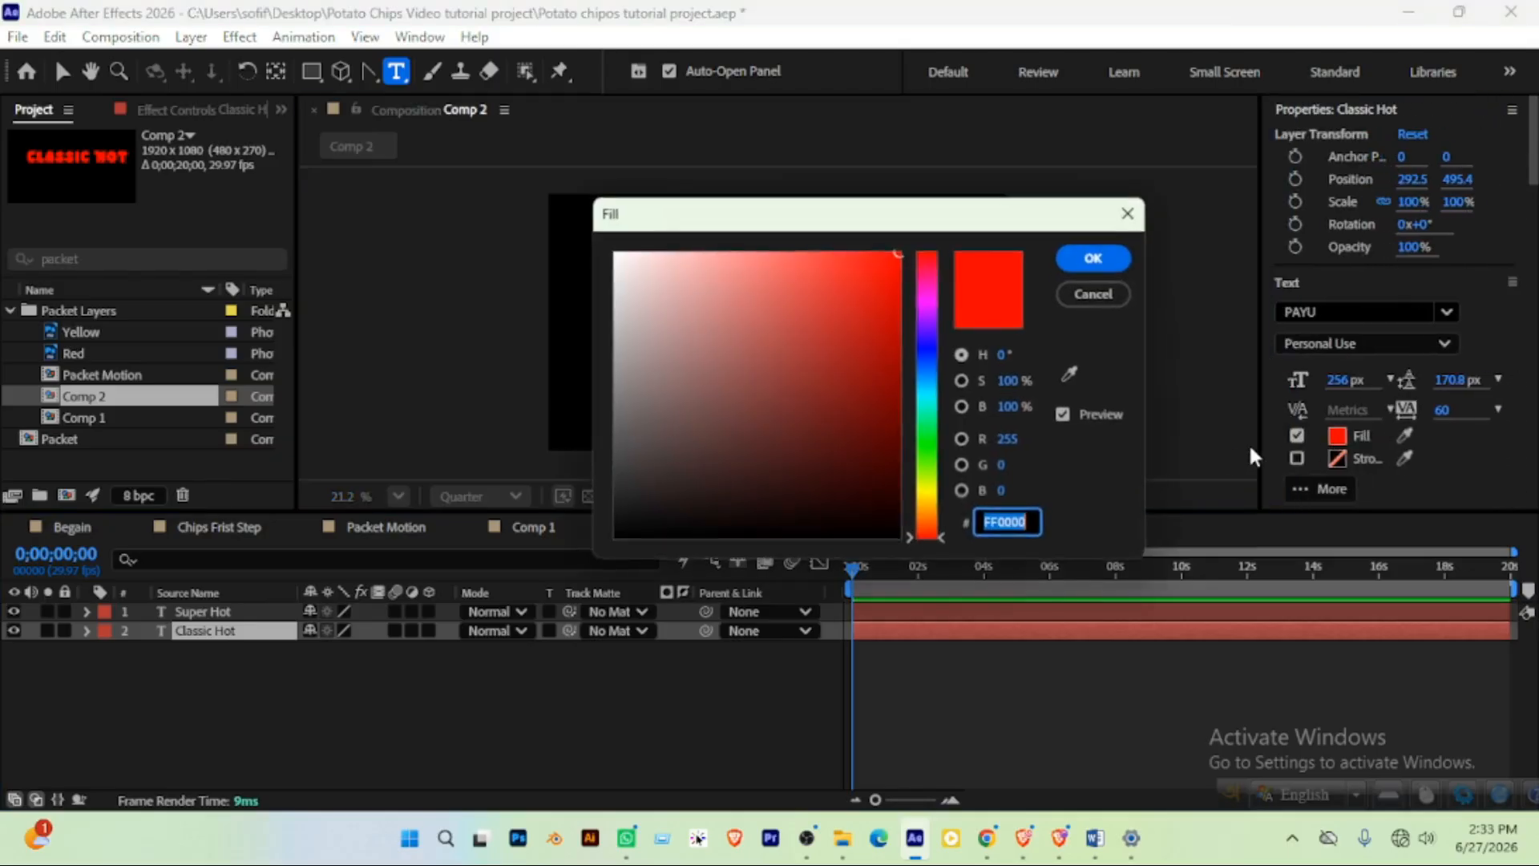
{"action": "left_click", "coordinate": [931, 493]}
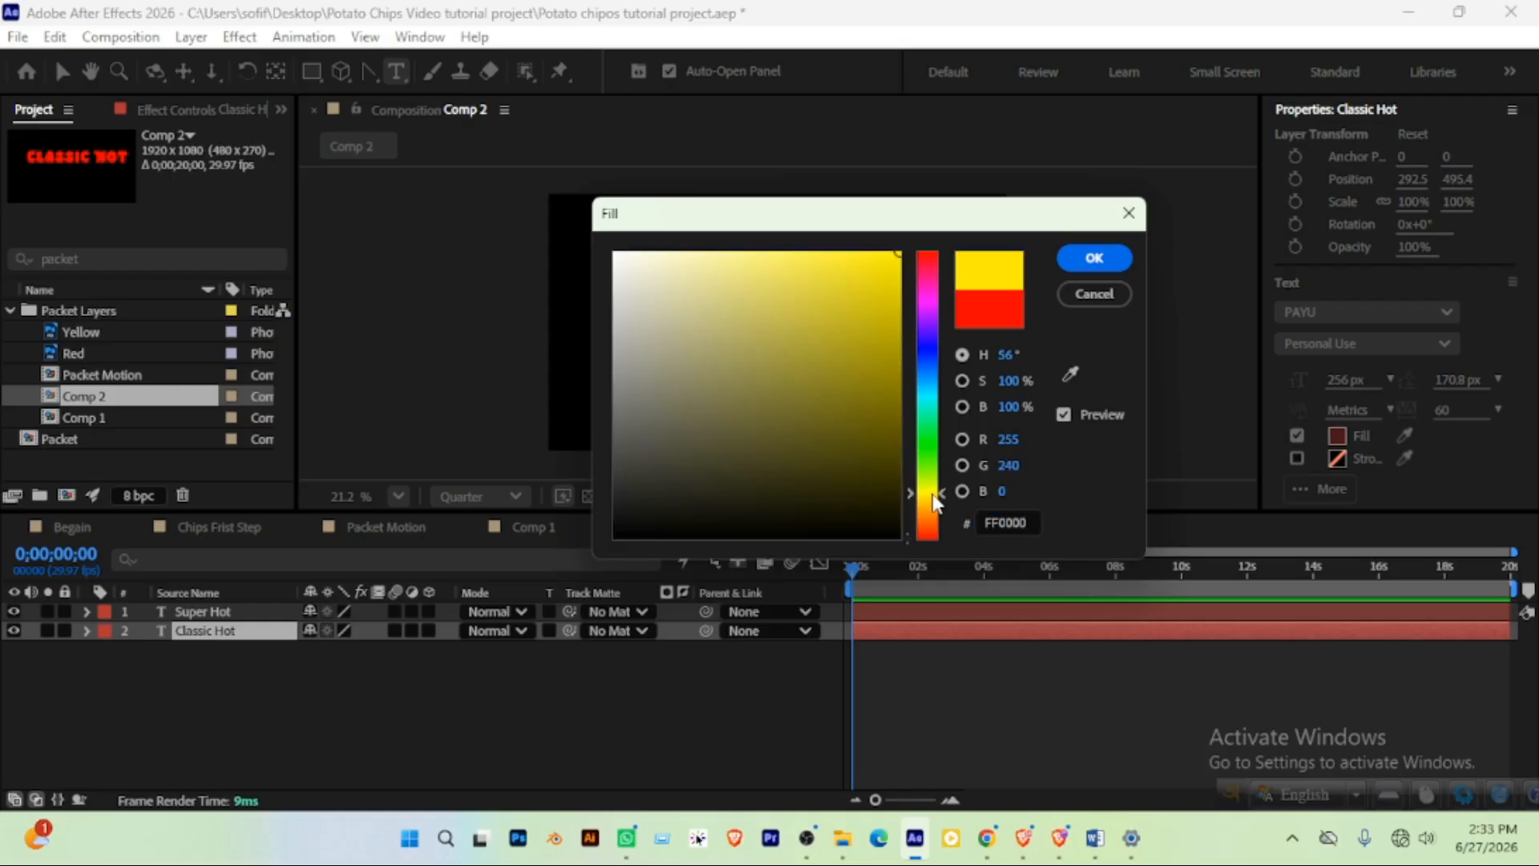
{"action": "left_click", "coordinate": [1093, 258]}
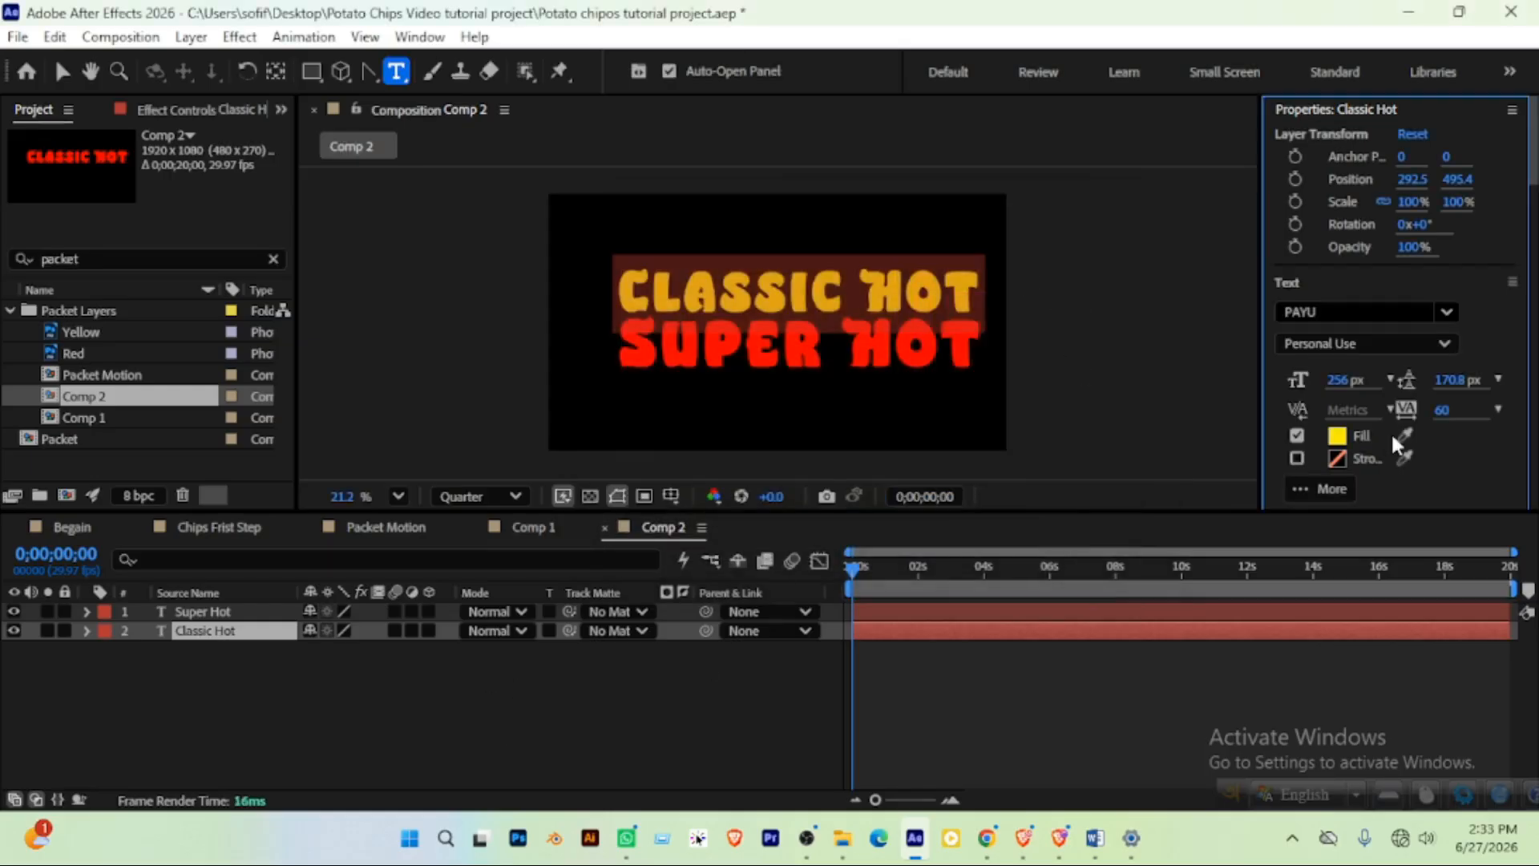
{"action": "left_click", "coordinate": [388, 734]}
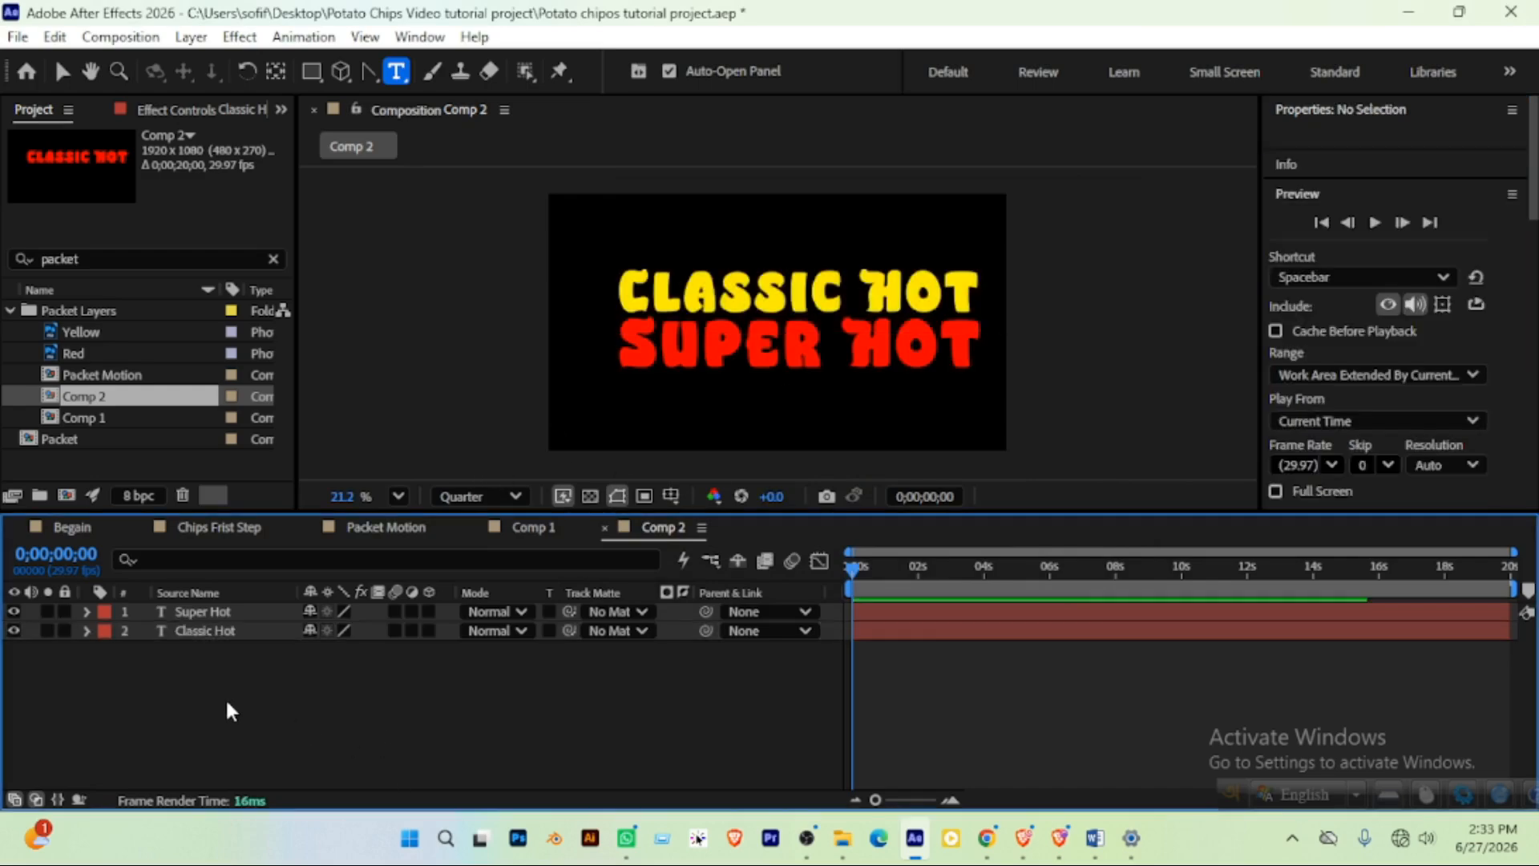
Center the Super Hot layer's anchor point on its text and center the layer in Comp 2
{"action": "left_click_drag", "start_coordinate": [224, 698], "coordinate": [257, 617]}
{"action": "left_click", "coordinate": [257, 699]}
{"action": "left_click", "coordinate": [205, 613]}
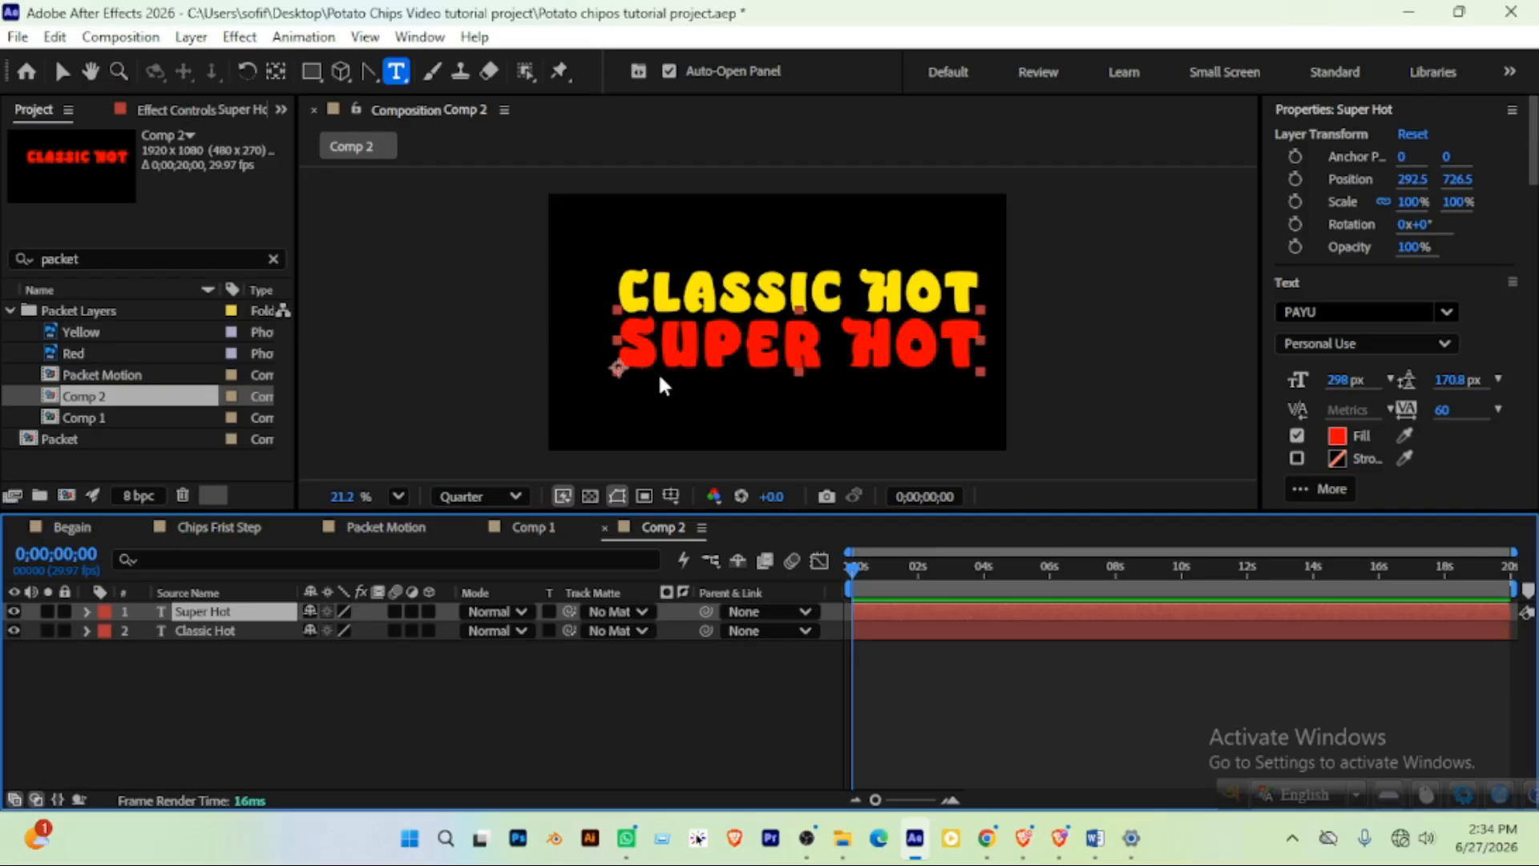
{"action": "key", "text": "ctrl+alt+Home"}
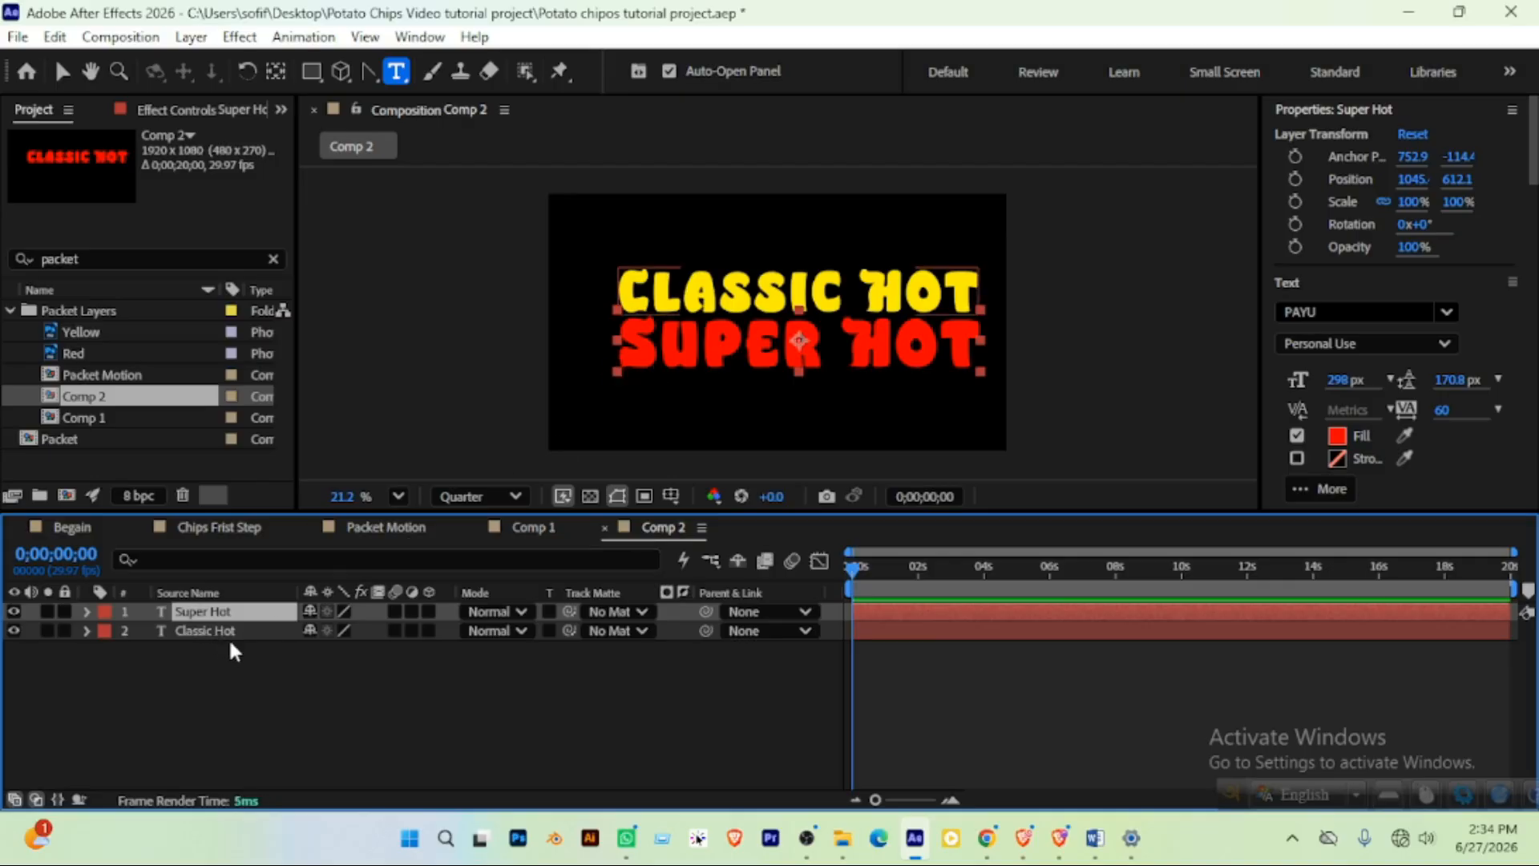
{"action": "key", "text": "ctrl+Home"}
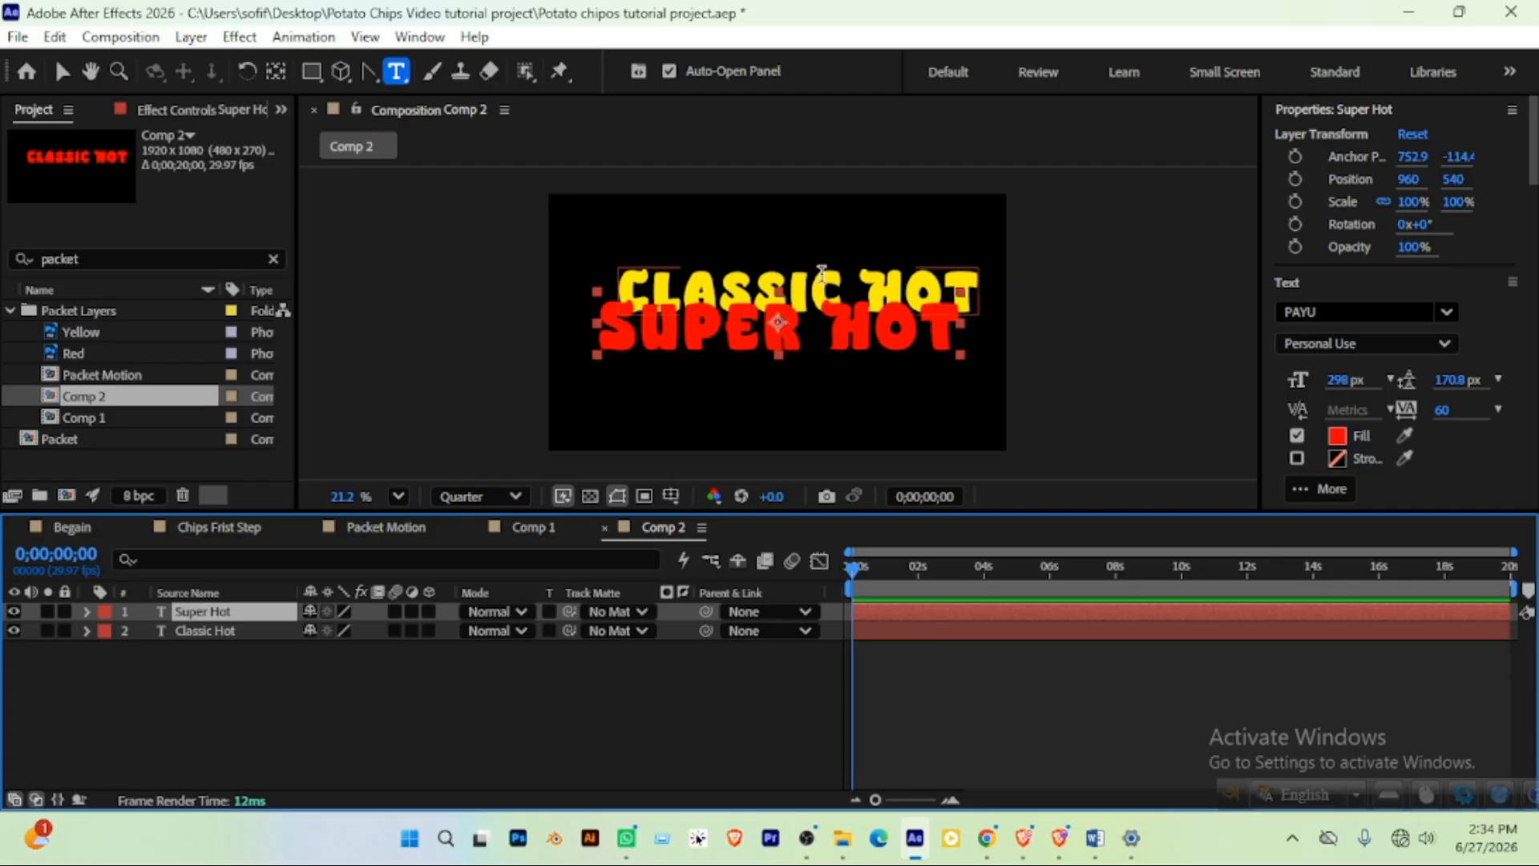
Center the Classic Hot layer's anchor point on its text, center the layer in Comp 2, and bring it above Super Hot
{"action": "left_click", "coordinate": [205, 634]}
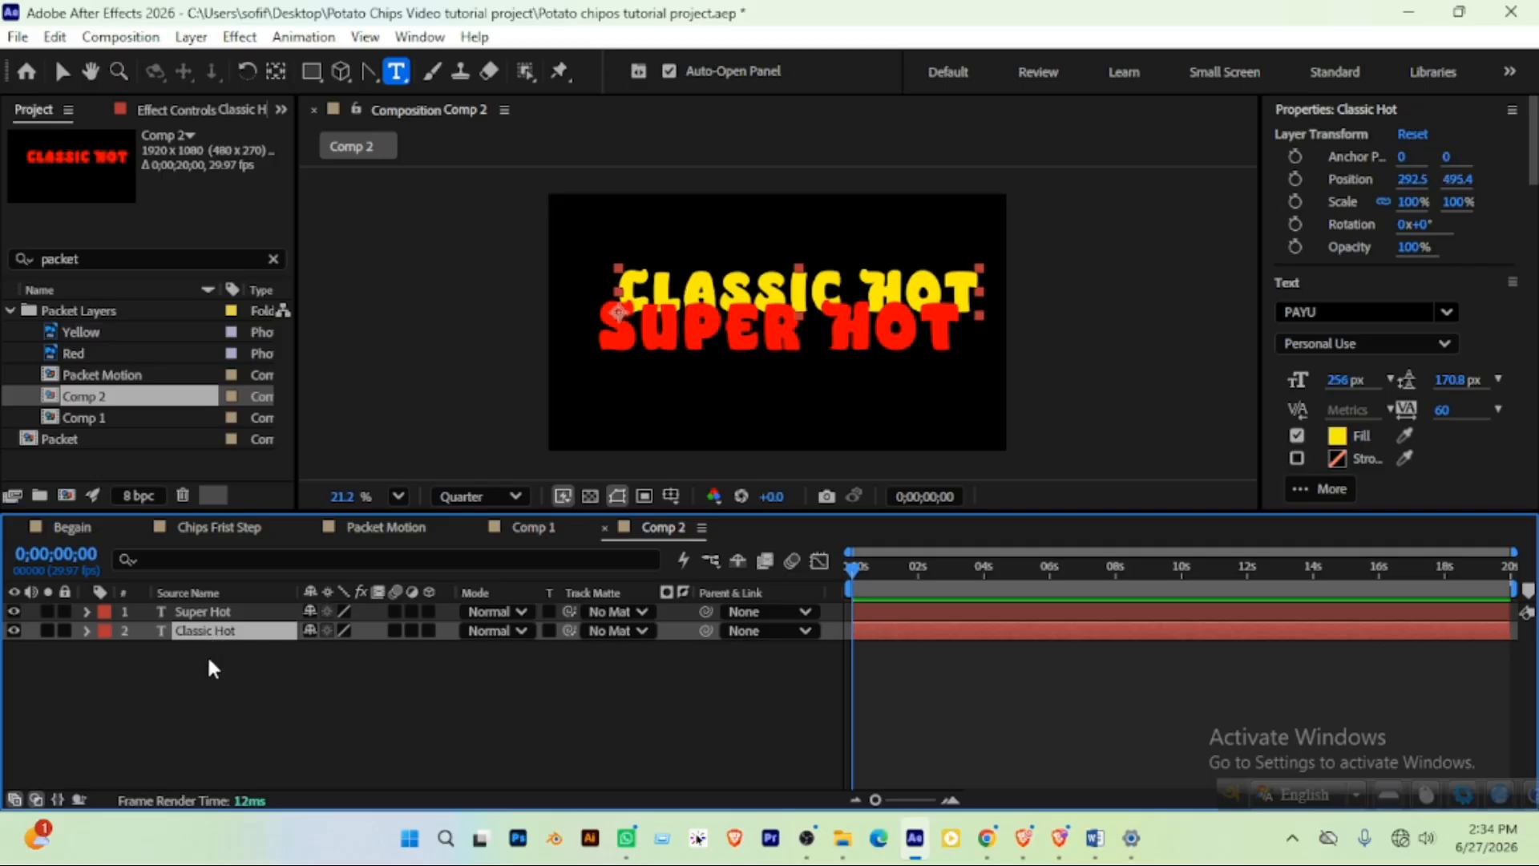
{"action": "key", "text": "ctrl+alt+Home"}
{"action": "key", "text": "ctrl+Home"}
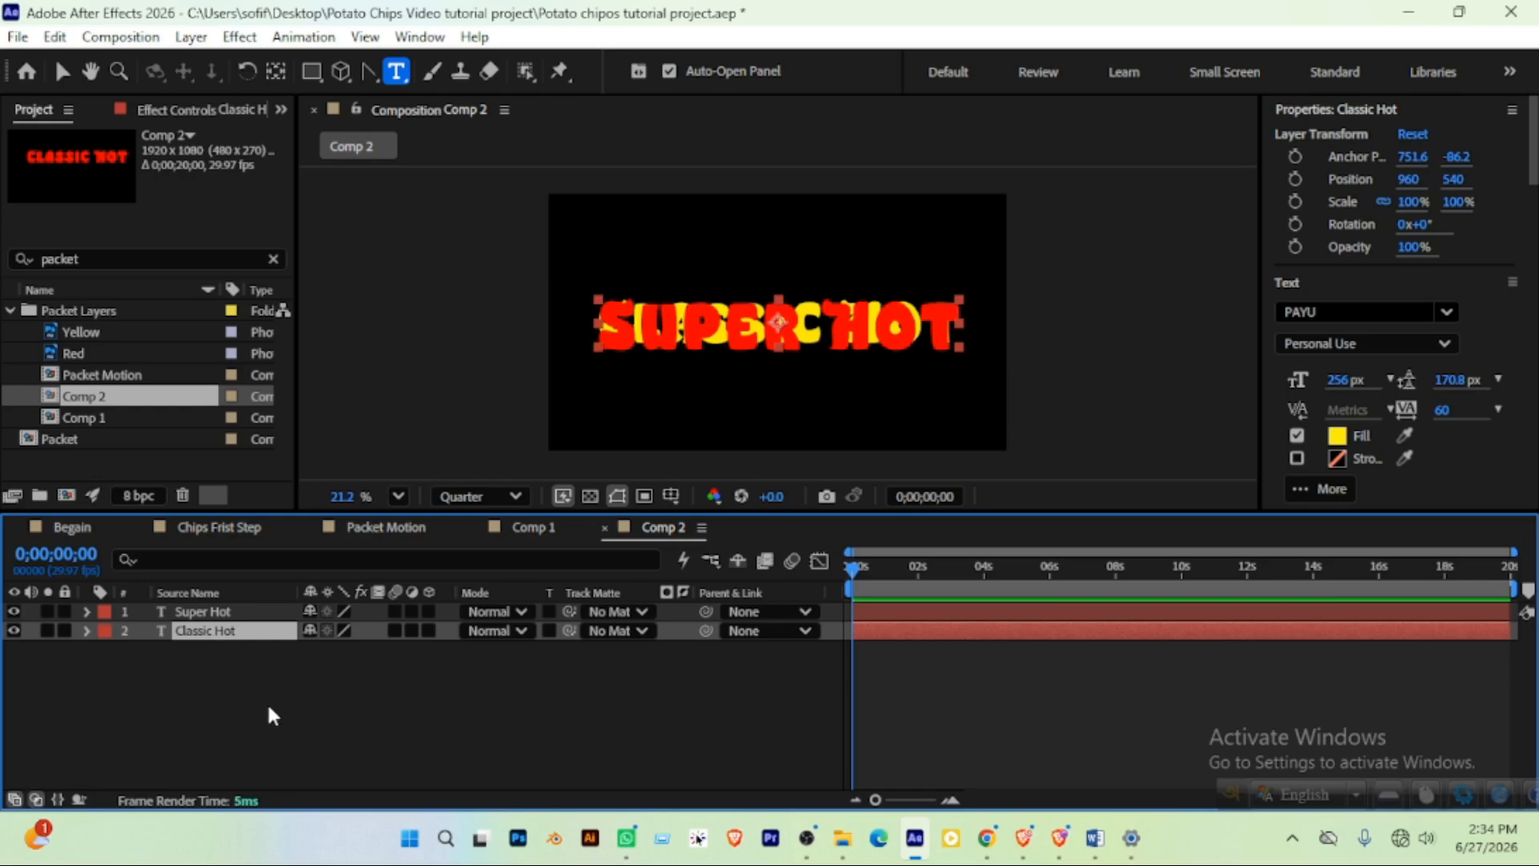
{"action": "key", "text": "ctrl+bracketright"}
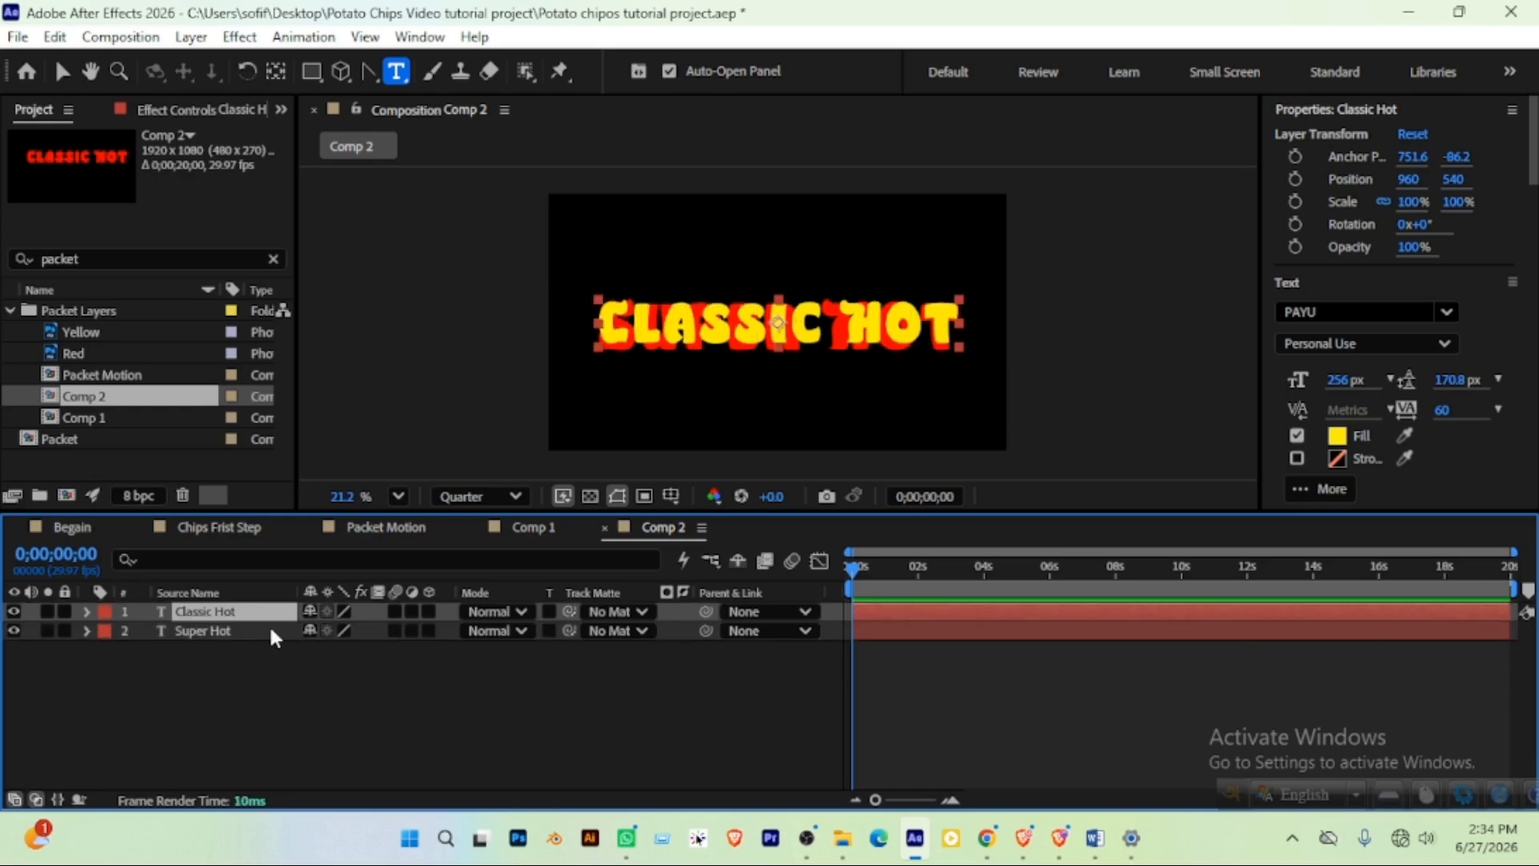
{"action": "left_click", "coordinate": [600, 710]}
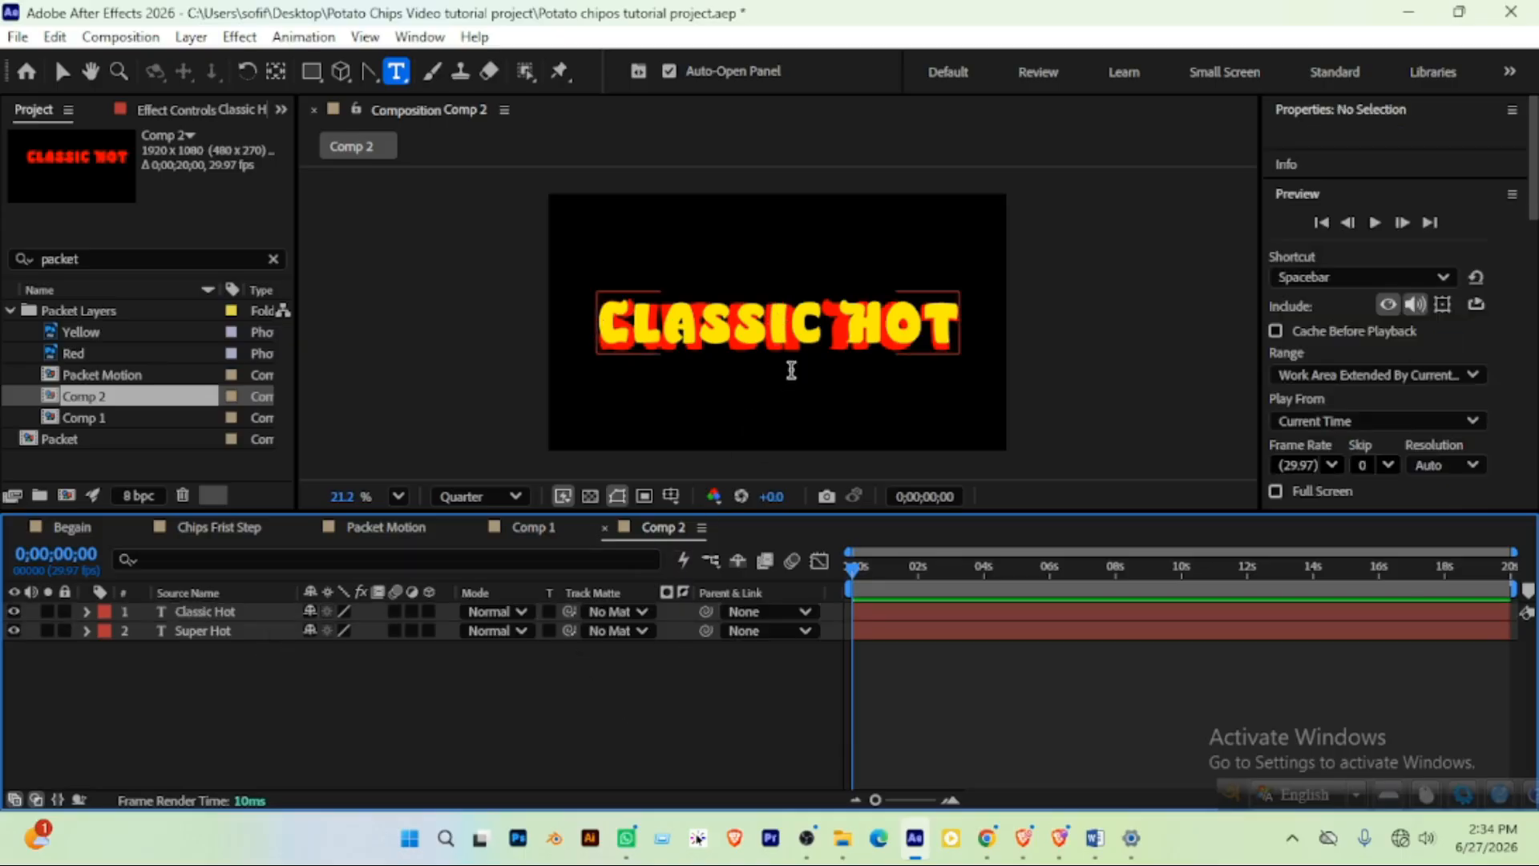
Make both the Classic Hot and Super Hot text layers 3D layers
{"action": "left_click", "coordinate": [61, 73]}
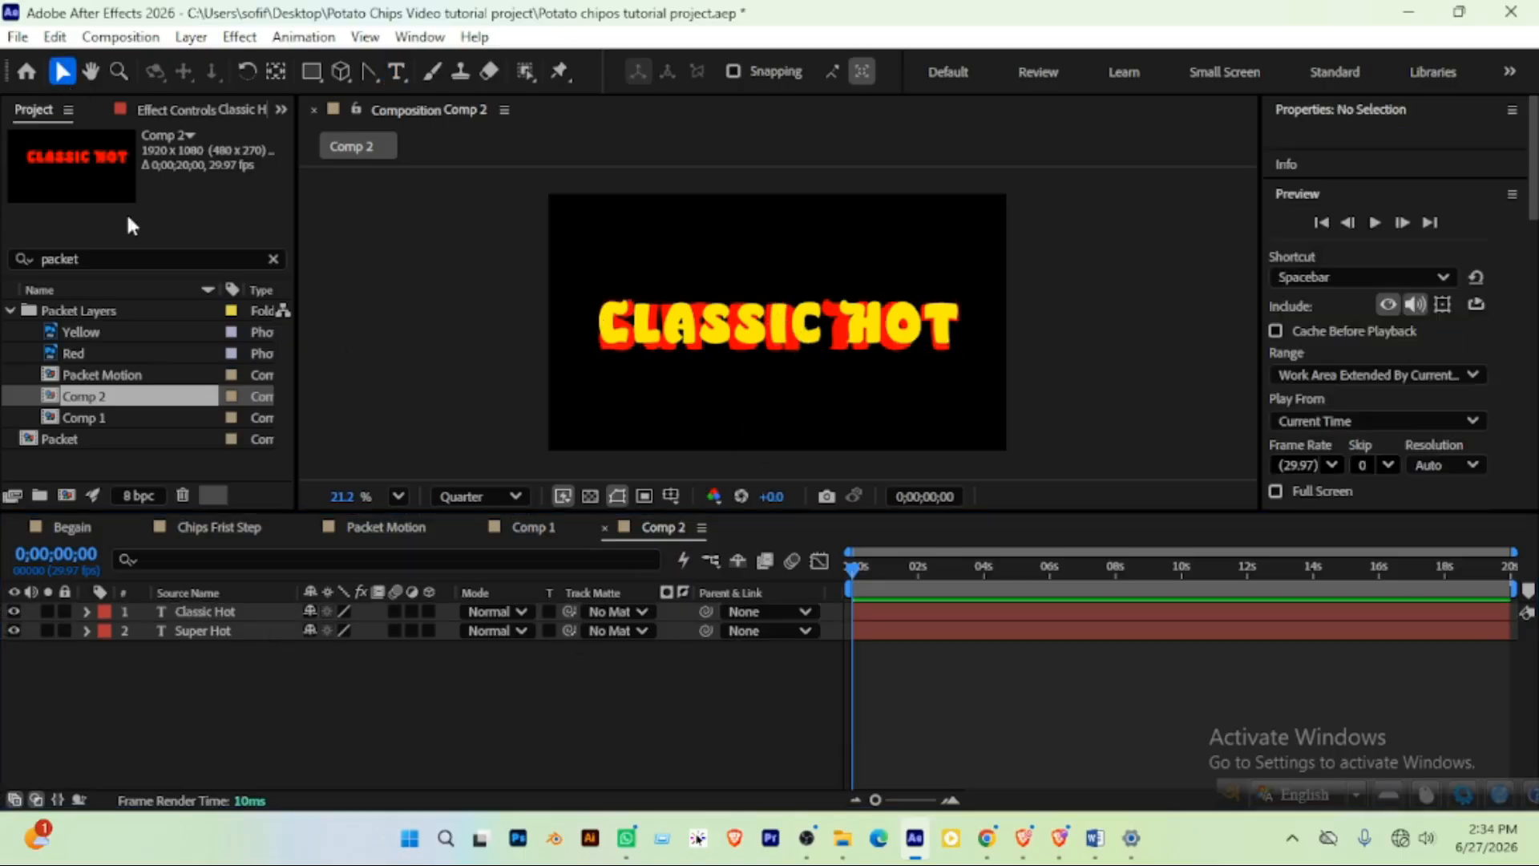
{"action": "left_click", "coordinate": [391, 759]}
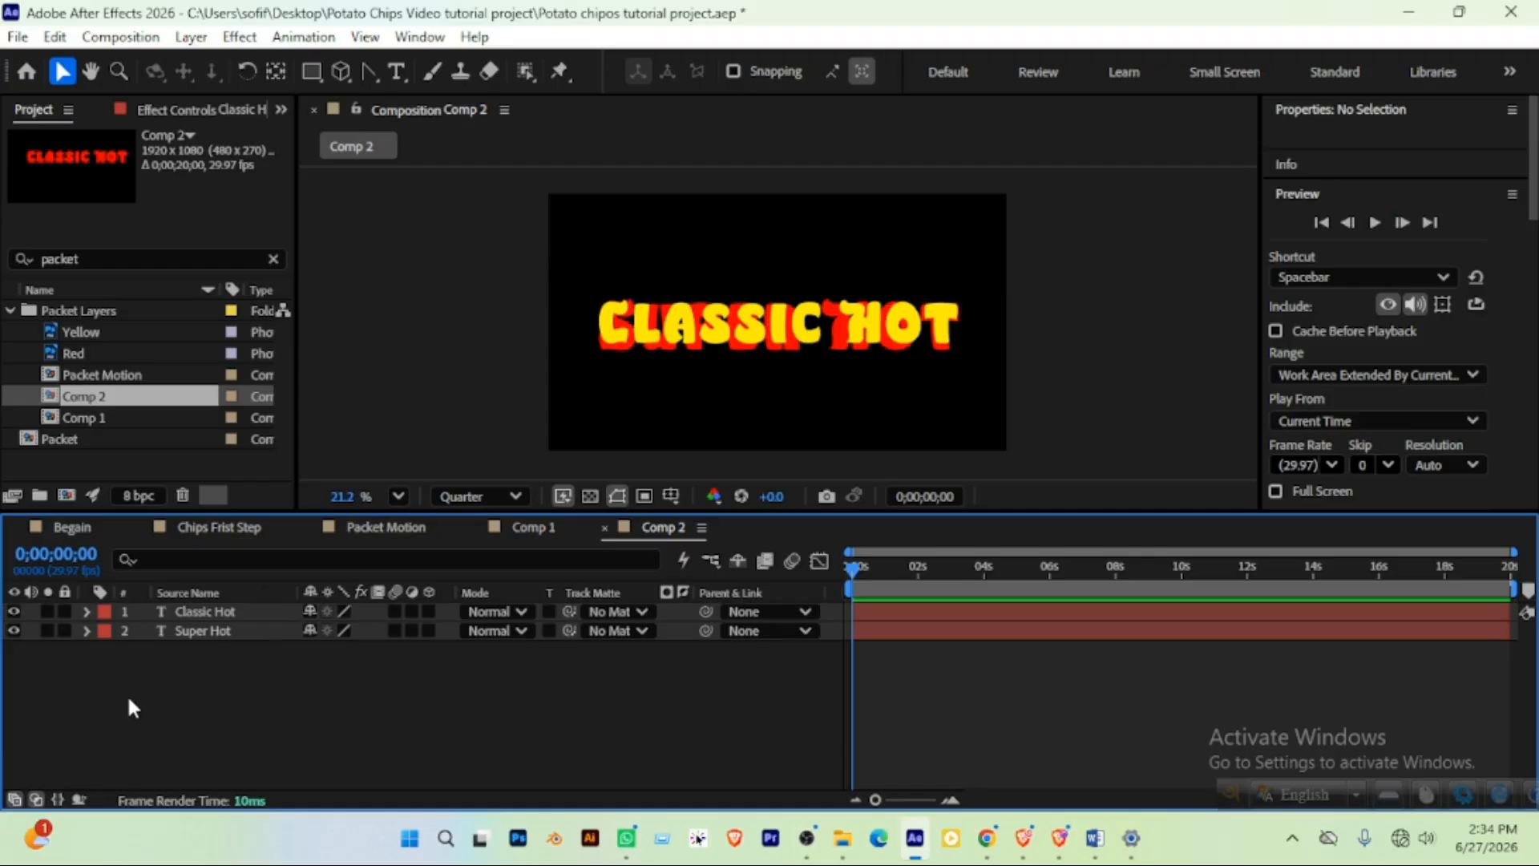
{"action": "left_click_drag", "start_coordinate": [127, 696], "coordinate": [244, 611]}
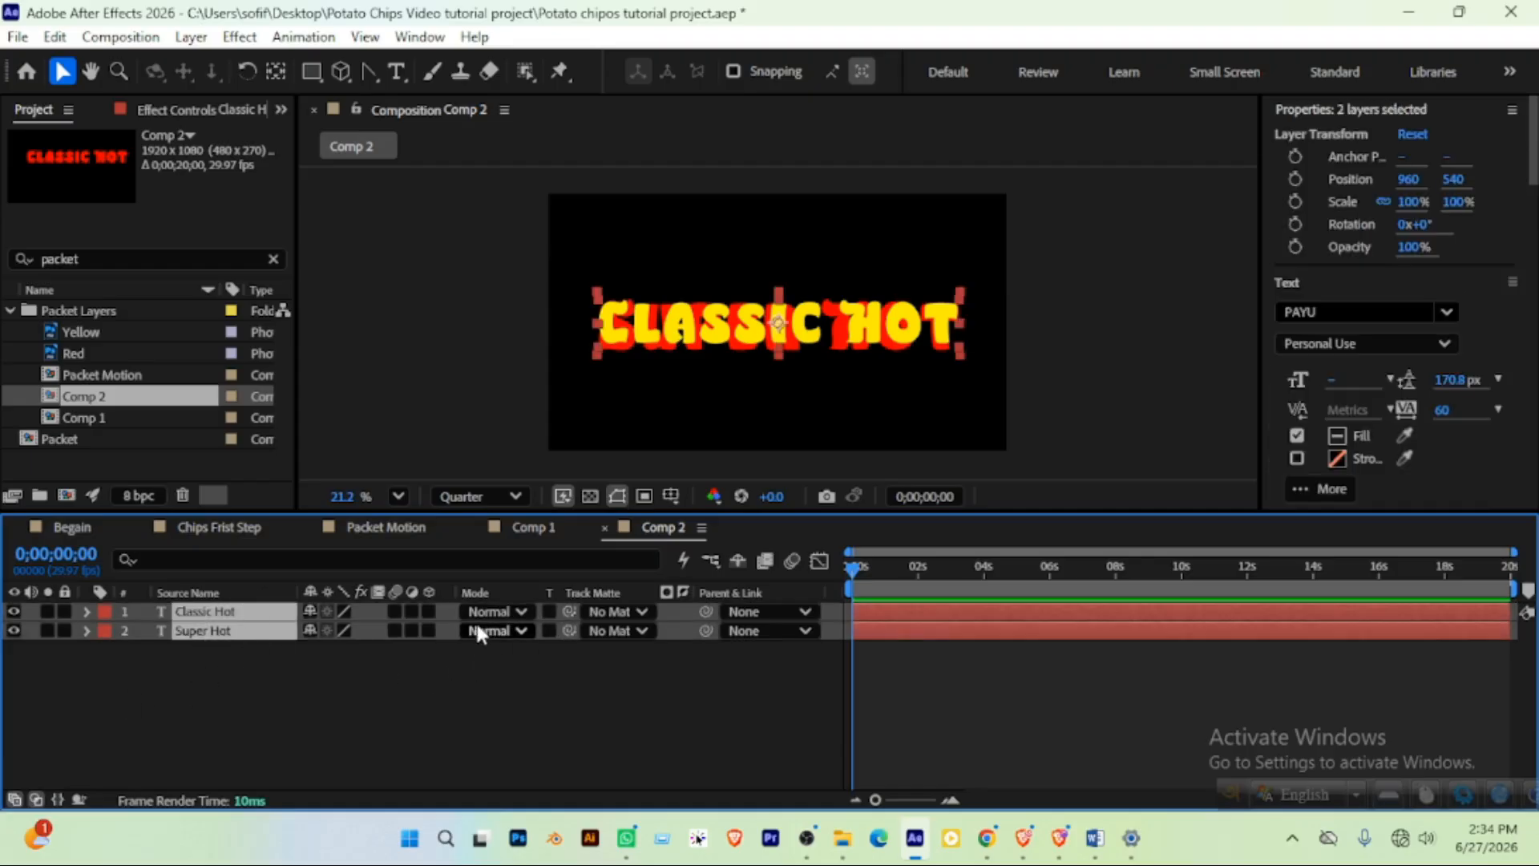
{"action": "left_click", "coordinate": [428, 612]}
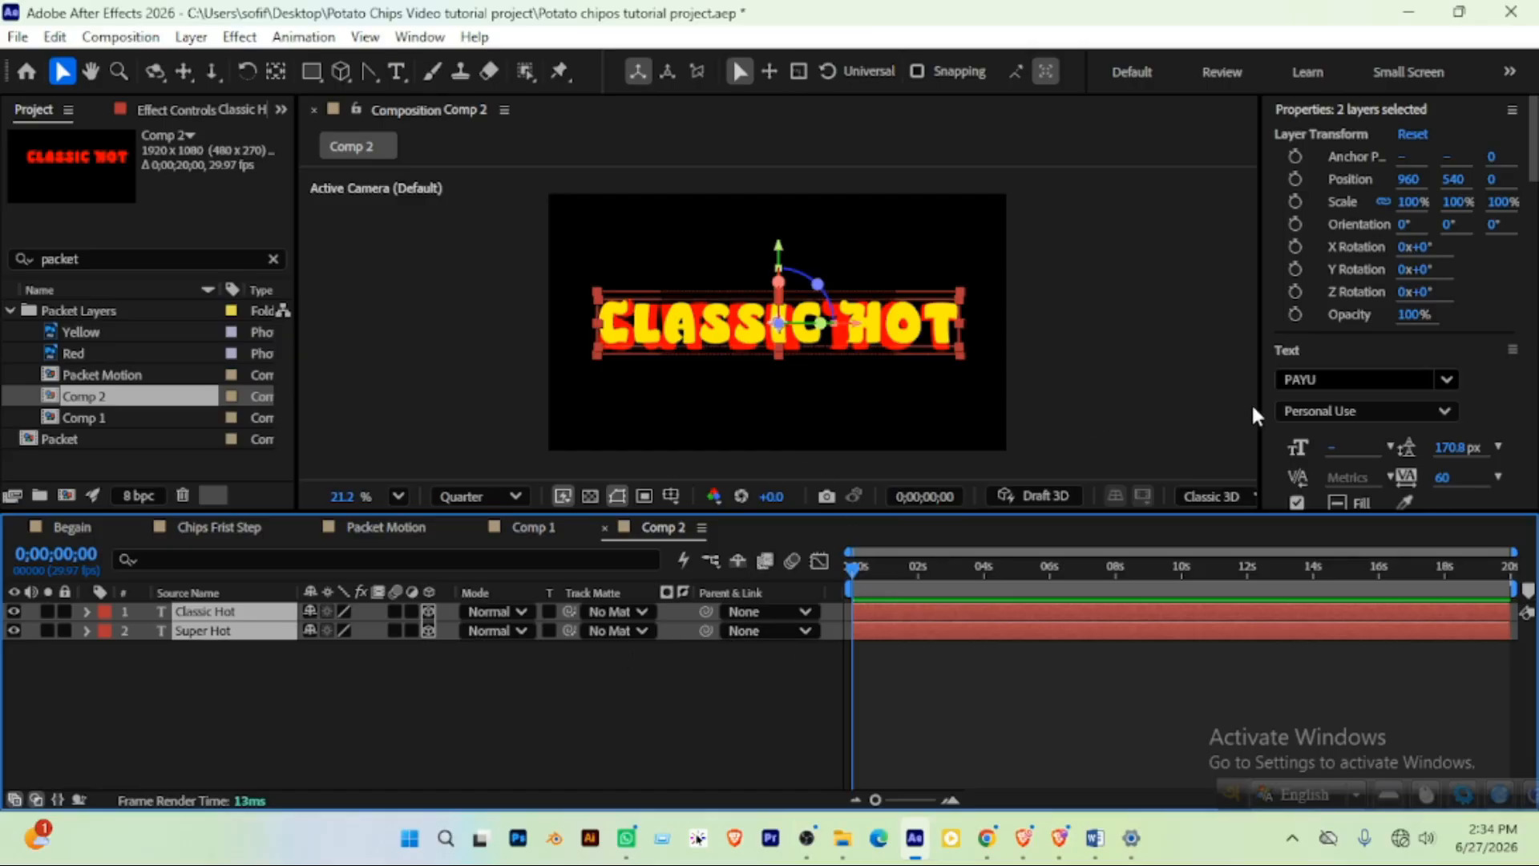
Widen the composition viewer and split it into 2 Views, showing the Left view beside the Default view
{"action": "left_click_drag", "start_coordinate": [1254, 407], "coordinate": [1533, 399]}
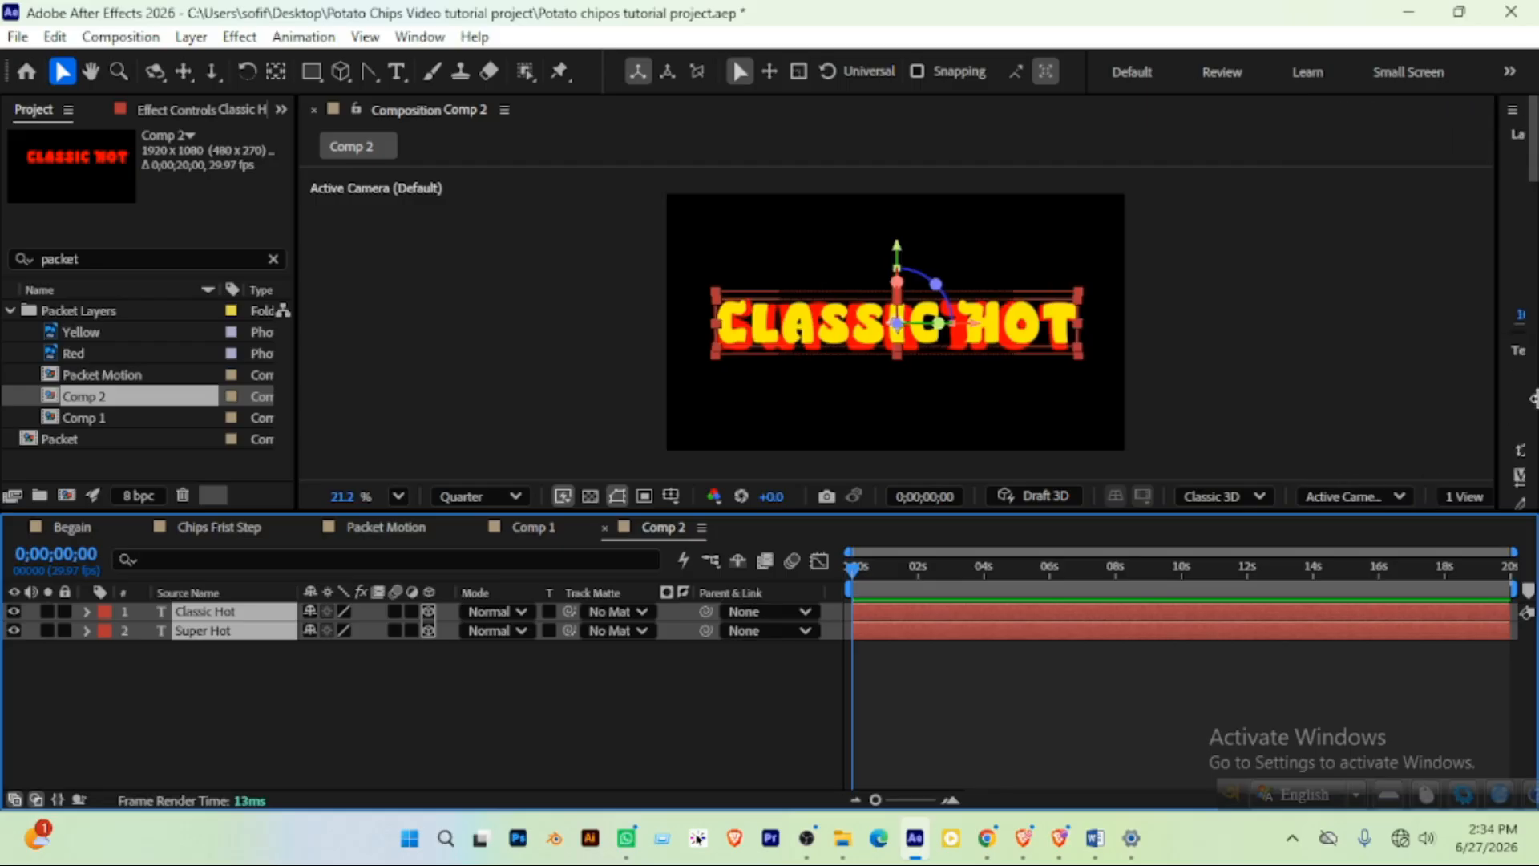
{"action": "left_click", "coordinate": [1466, 496]}
{"action": "left_click", "coordinate": [1447, 559]}
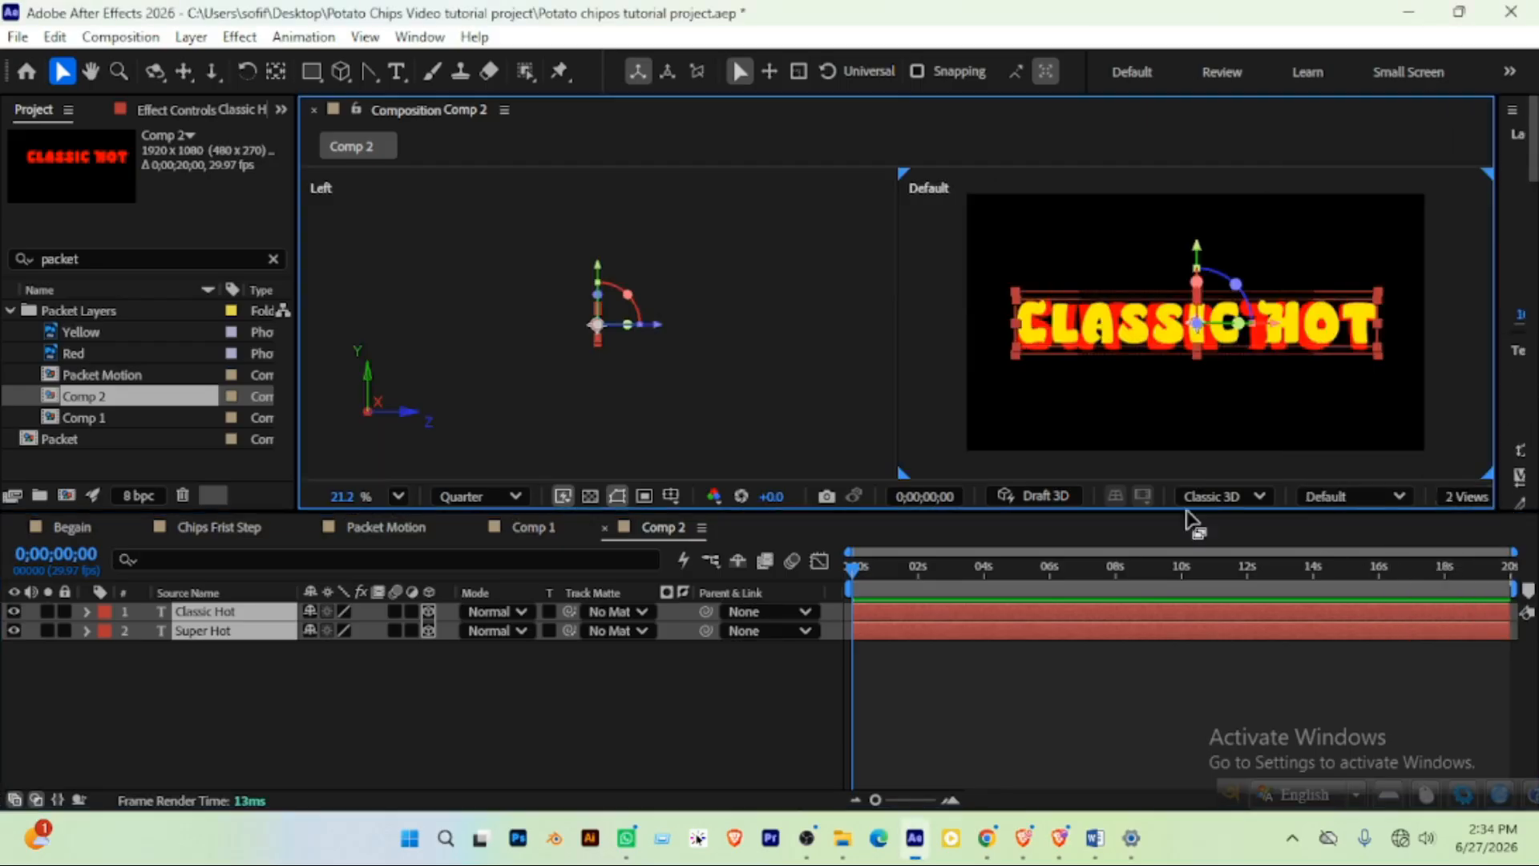
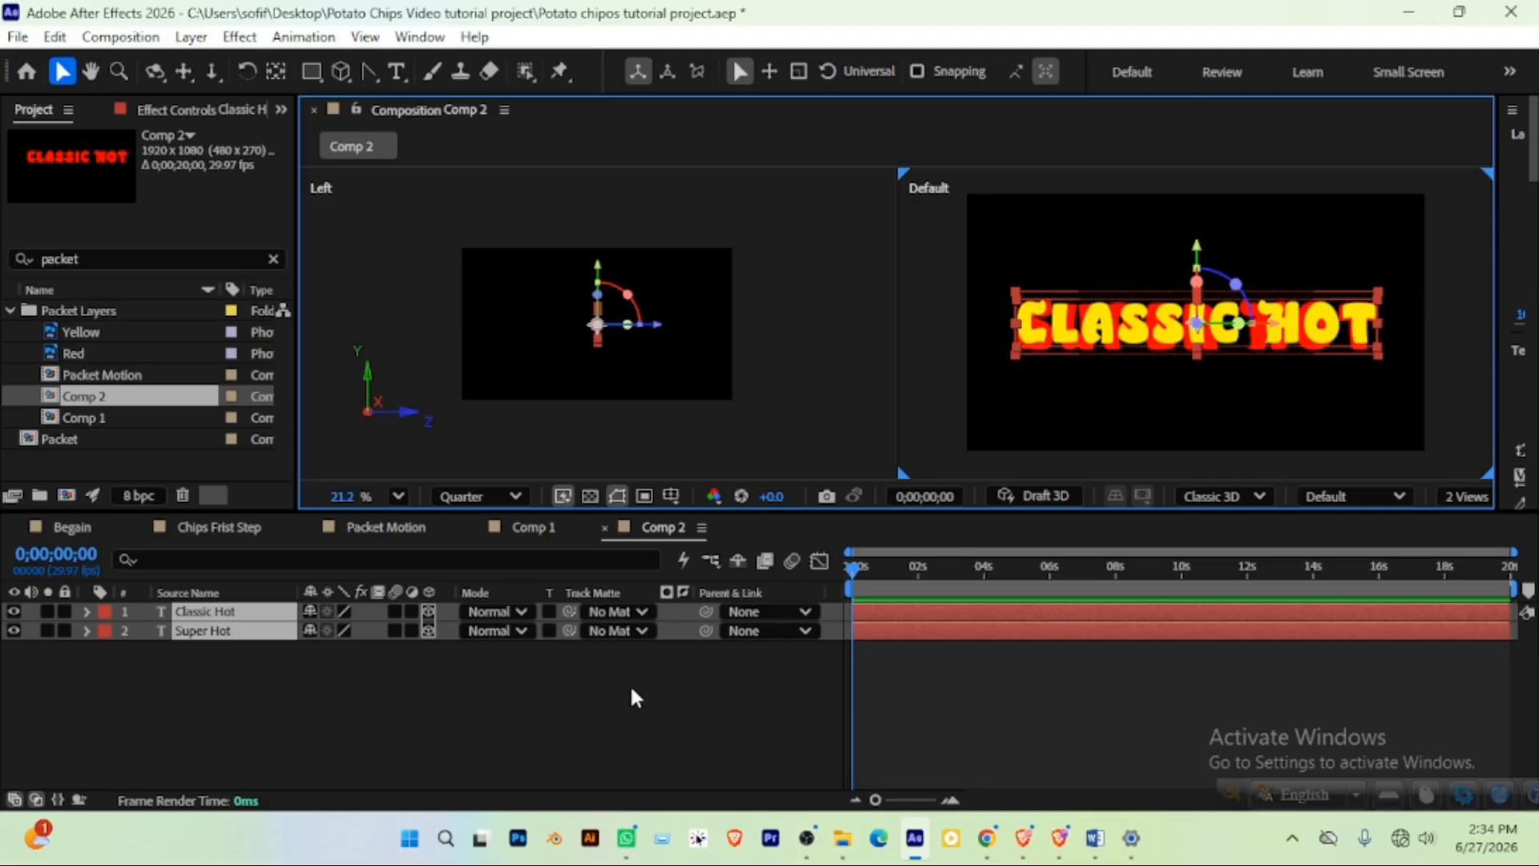
{"action": "left_click", "coordinate": [460, 655]}
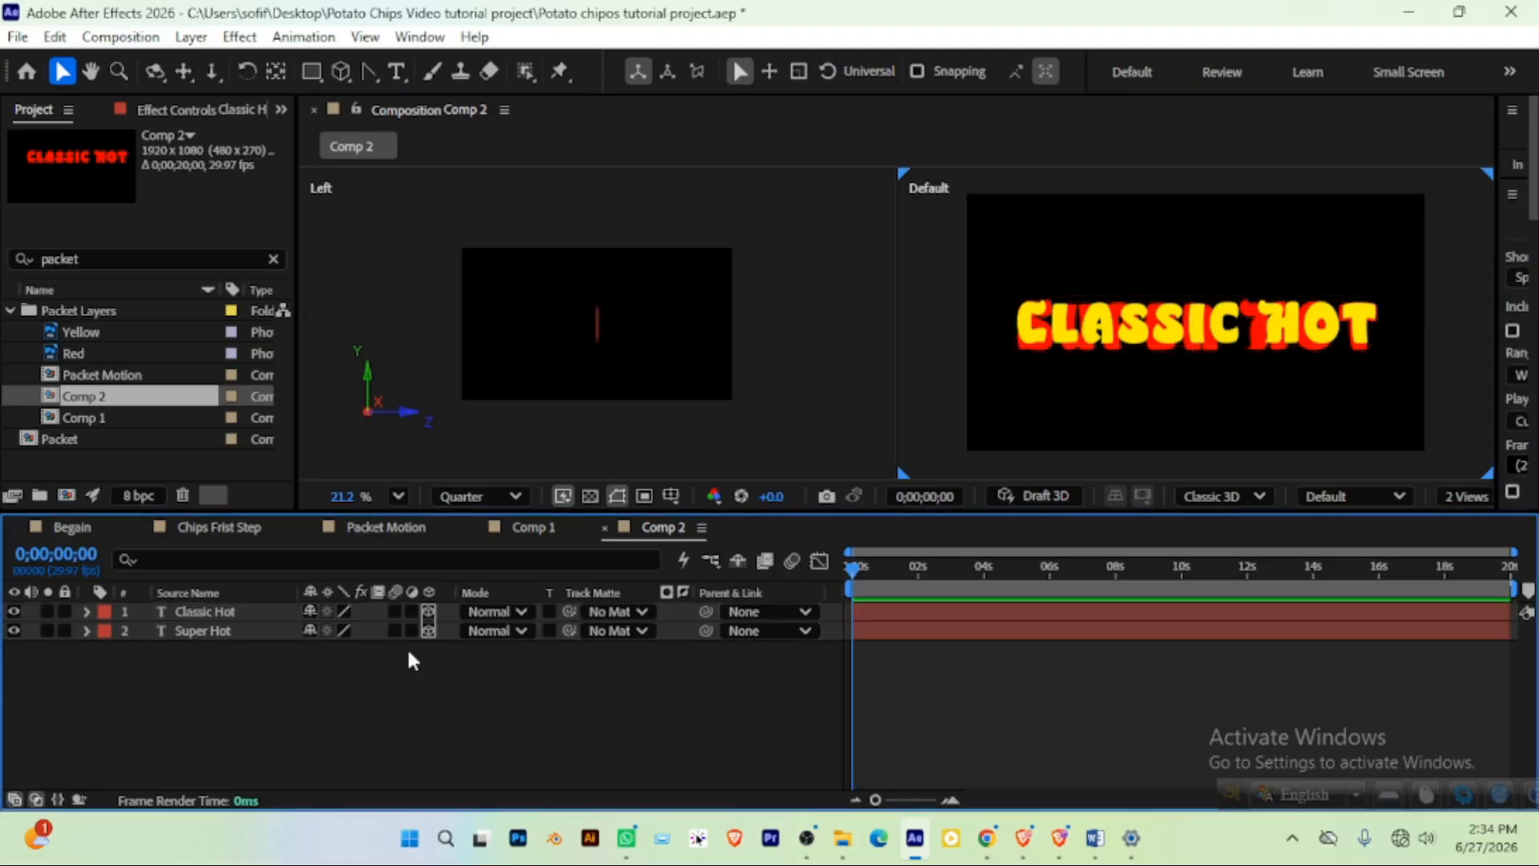
Move the Super Hot layer back along its Z axis so it sits behind Classic Hot
{"action": "left_click", "coordinate": [241, 631]}
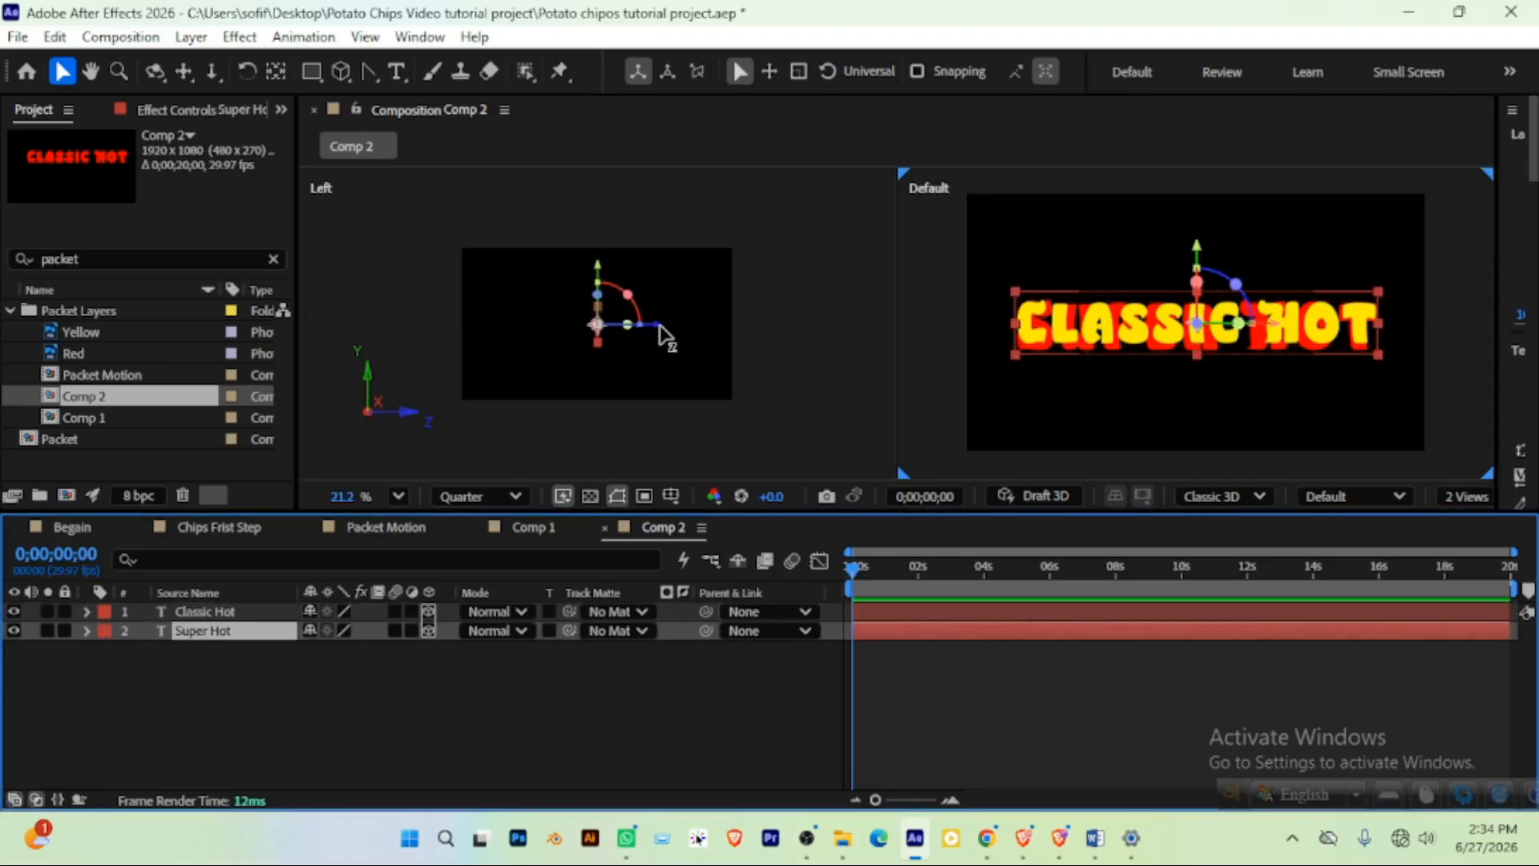
{"action": "left_click_drag", "start_coordinate": [656, 325], "coordinate": [638, 329]}
{"action": "left_click", "coordinate": [545, 712]}
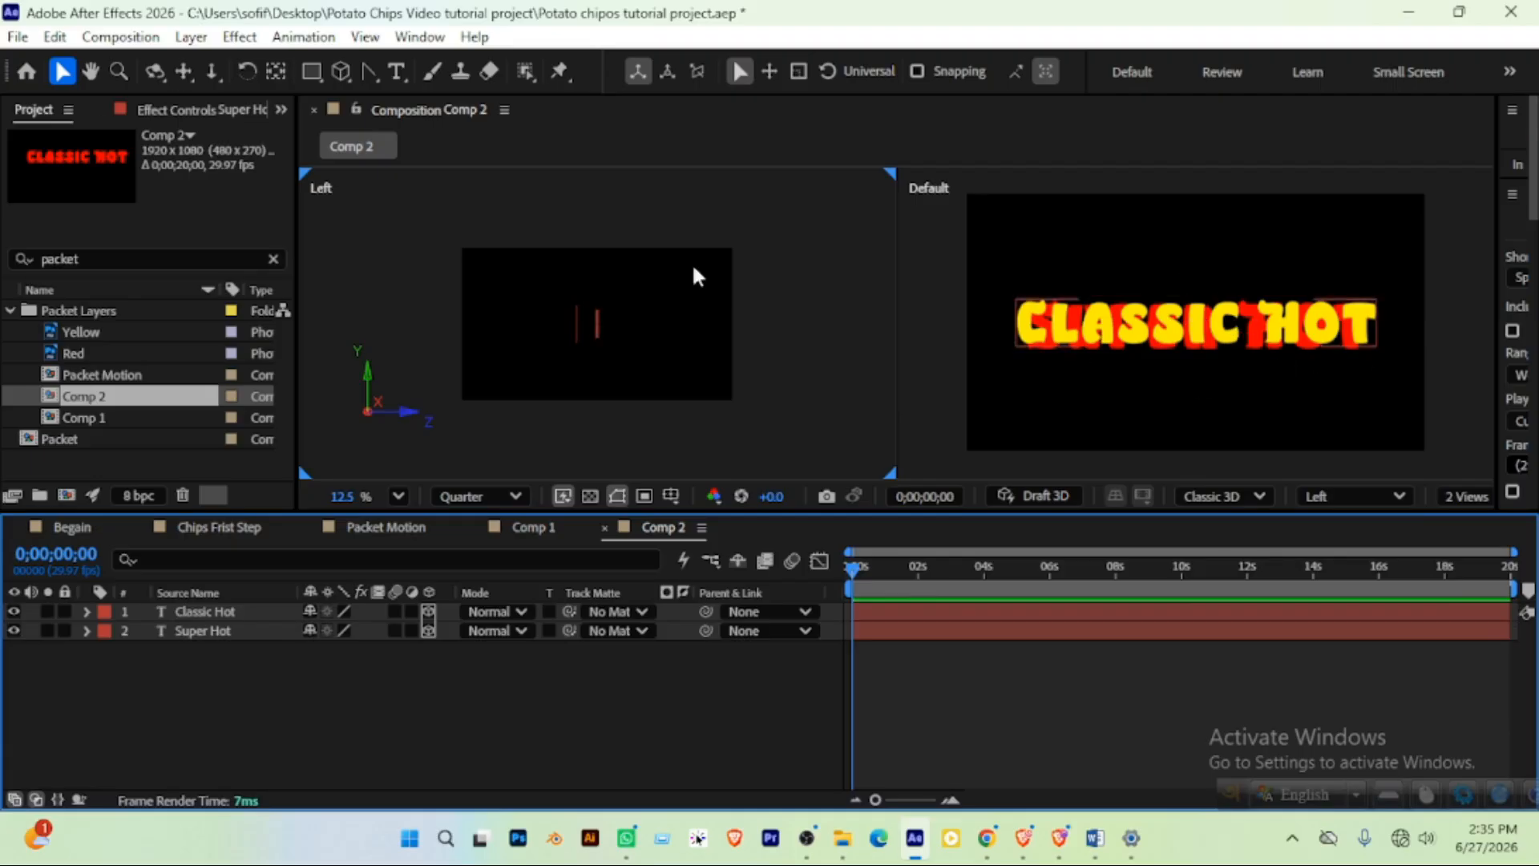
Move the Super Hot layer slightly farther back along its Z axis to widen its gap from Classic Hot
{"action": "left_click", "coordinate": [159, 74]}
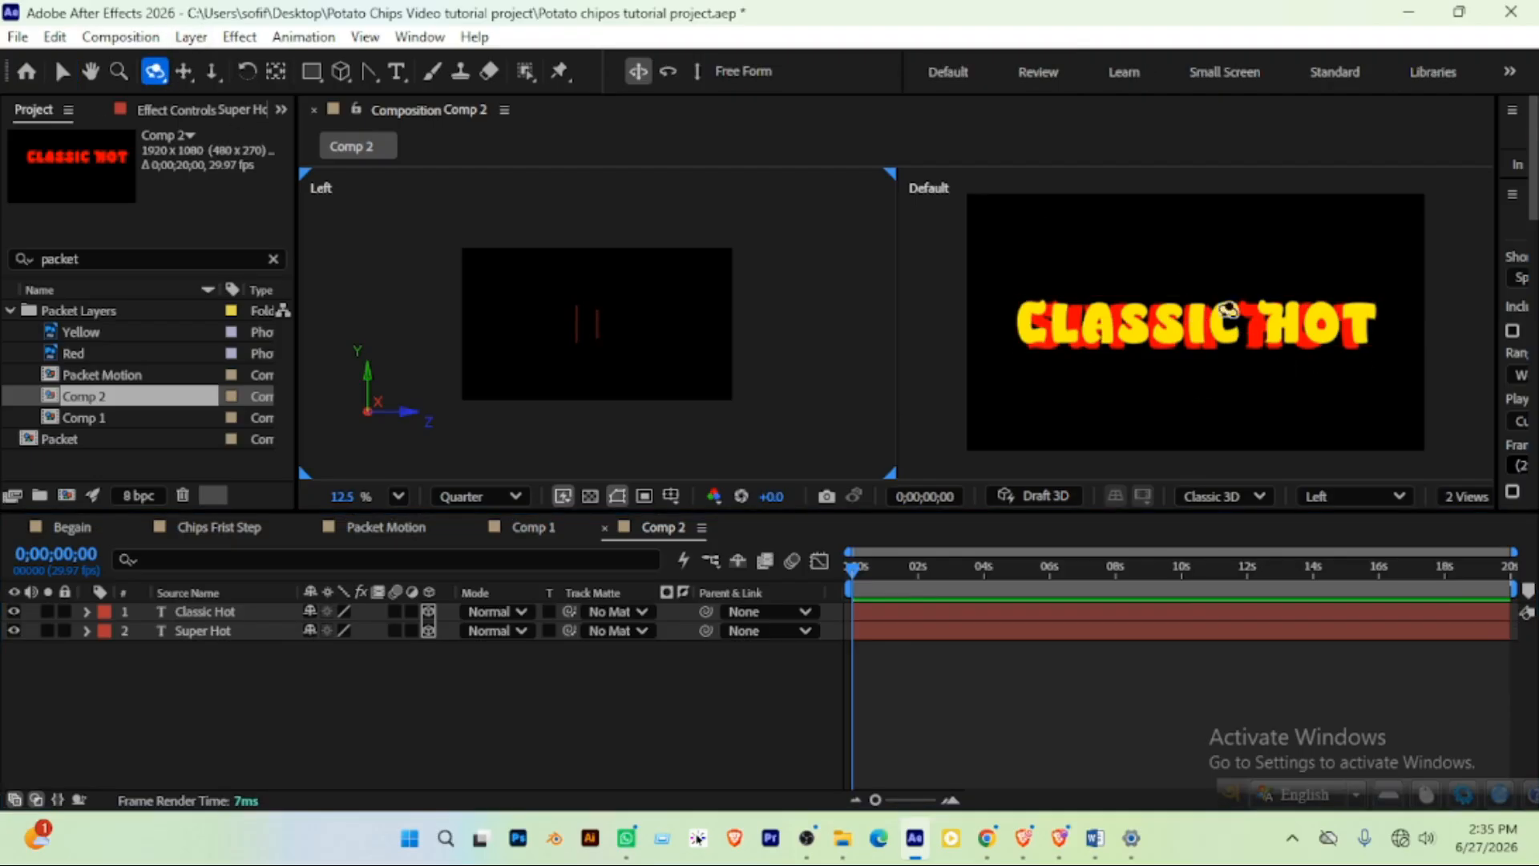
{"action": "mouse_move", "coordinate": [1192, 313]}
{"action": "left_mouse_down"}
{"action": "mouse_move", "coordinate": [1288, 322]}
{"action": "mouse_move", "coordinate": [1189, 312]}
{"action": "left_mouse_up"}
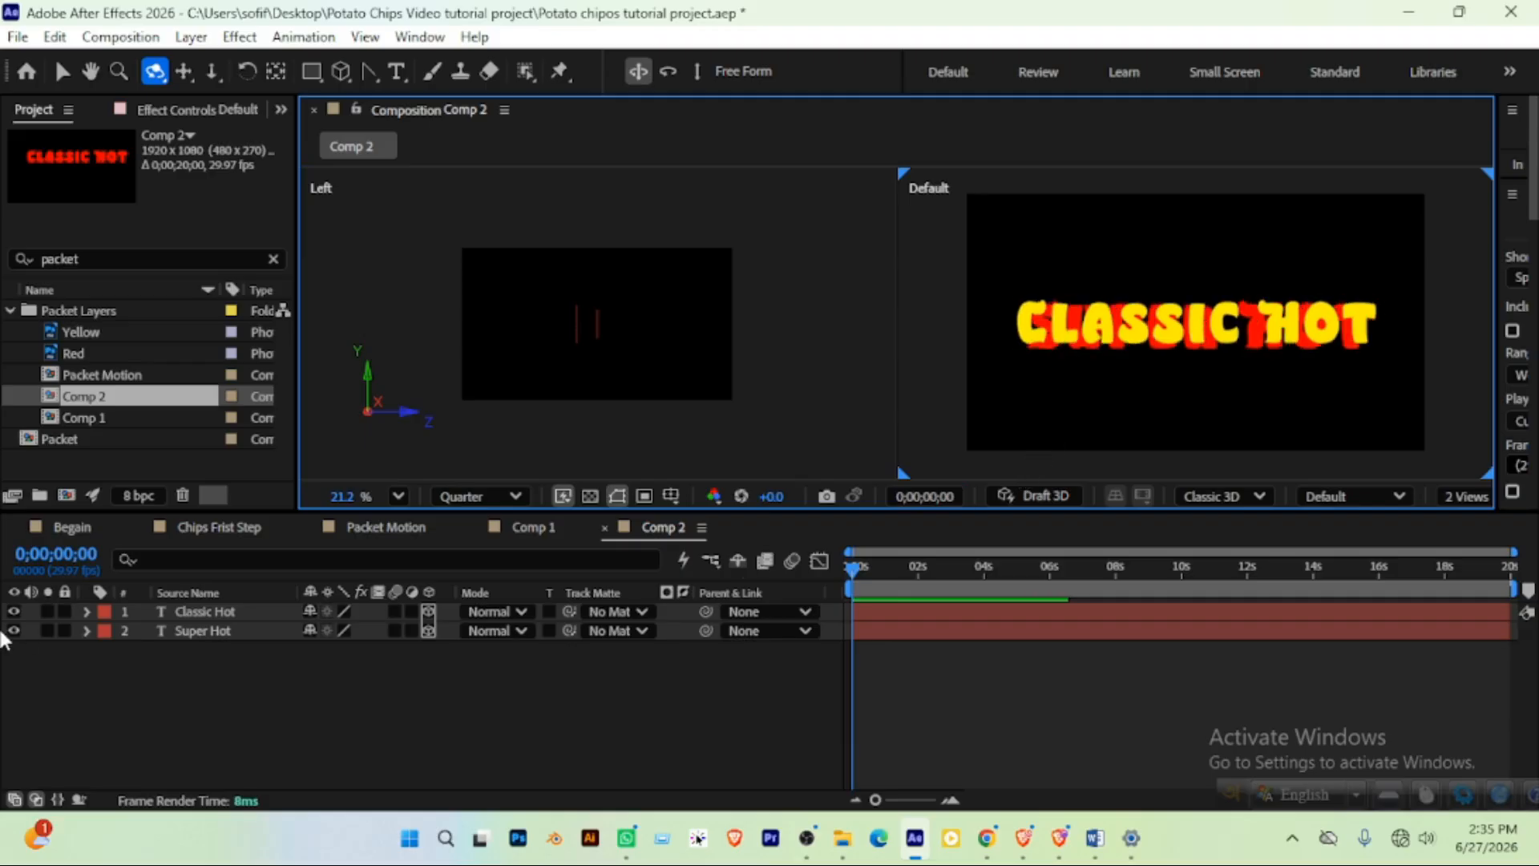
{"action": "left_click", "coordinate": [215, 614]}
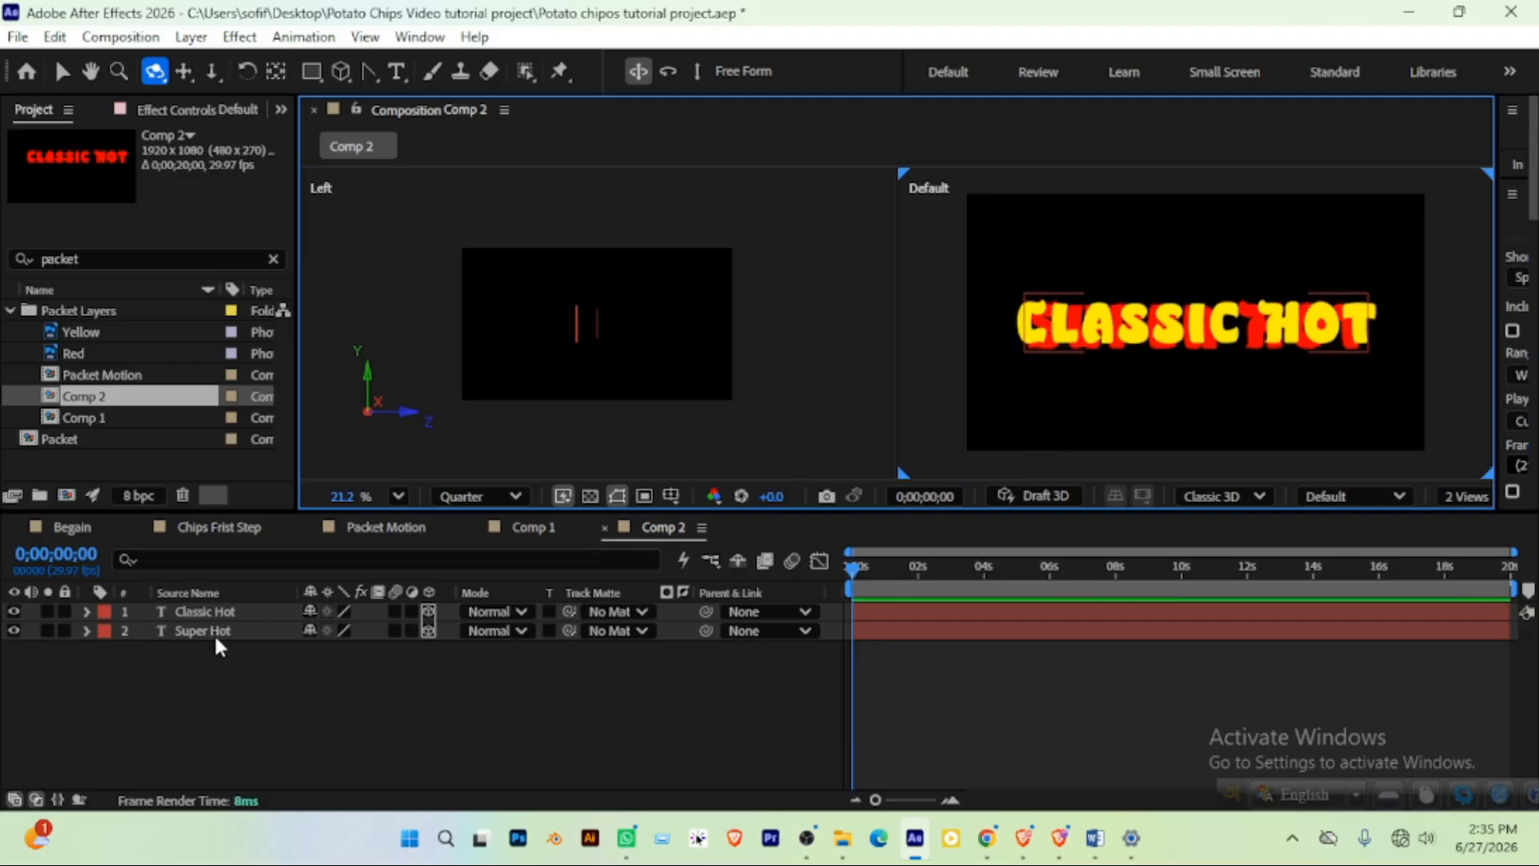
{"action": "left_click", "coordinate": [213, 631]}
{"action": "key", "text": "v"}
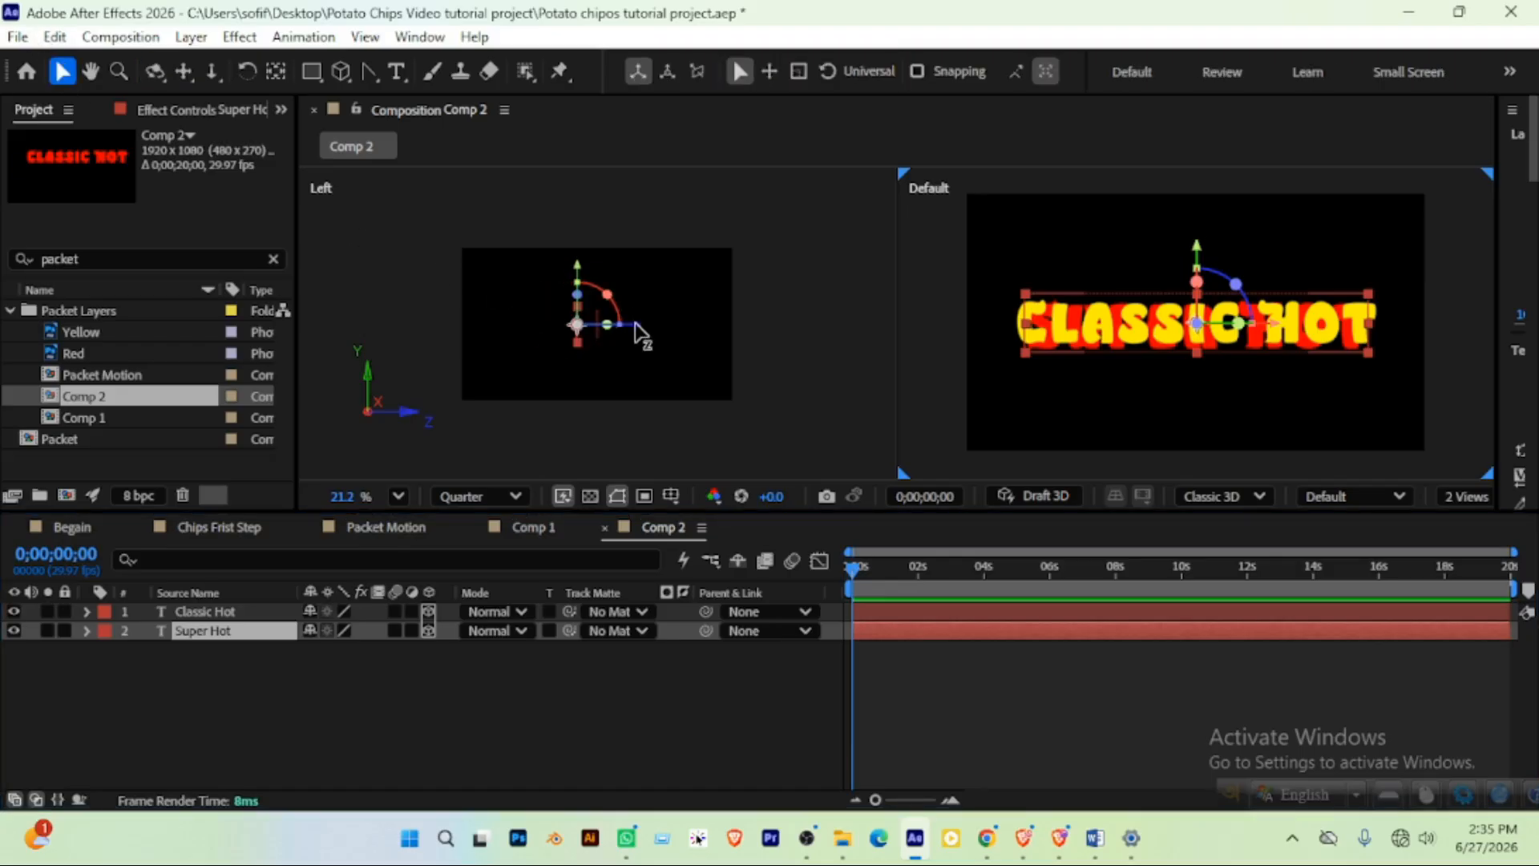
{"action": "left_click_drag", "start_coordinate": [642, 333], "coordinate": [636, 327]}
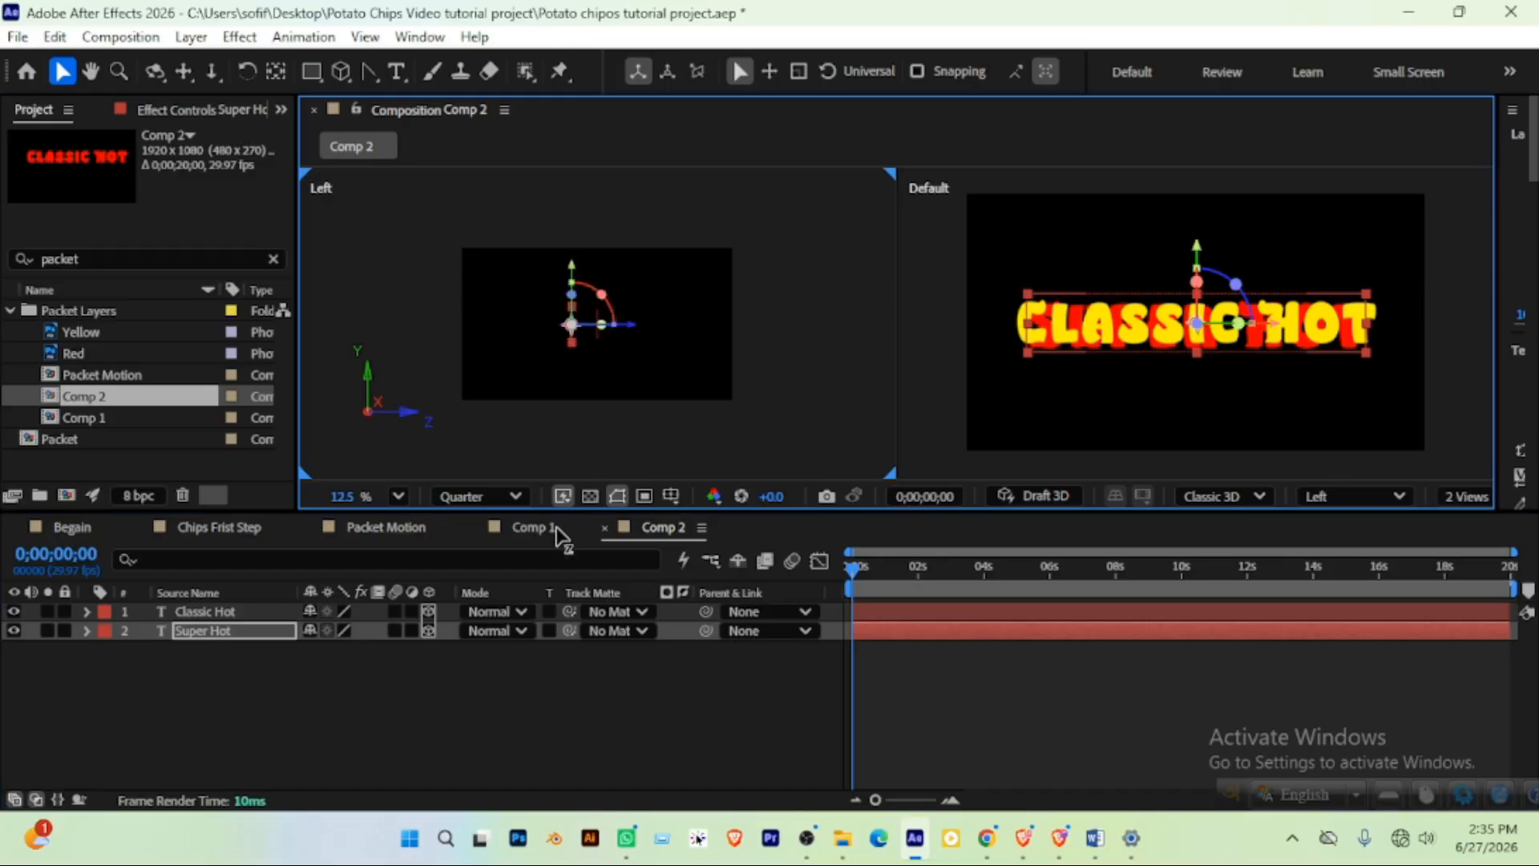
{"action": "left_click", "coordinate": [506, 713]}
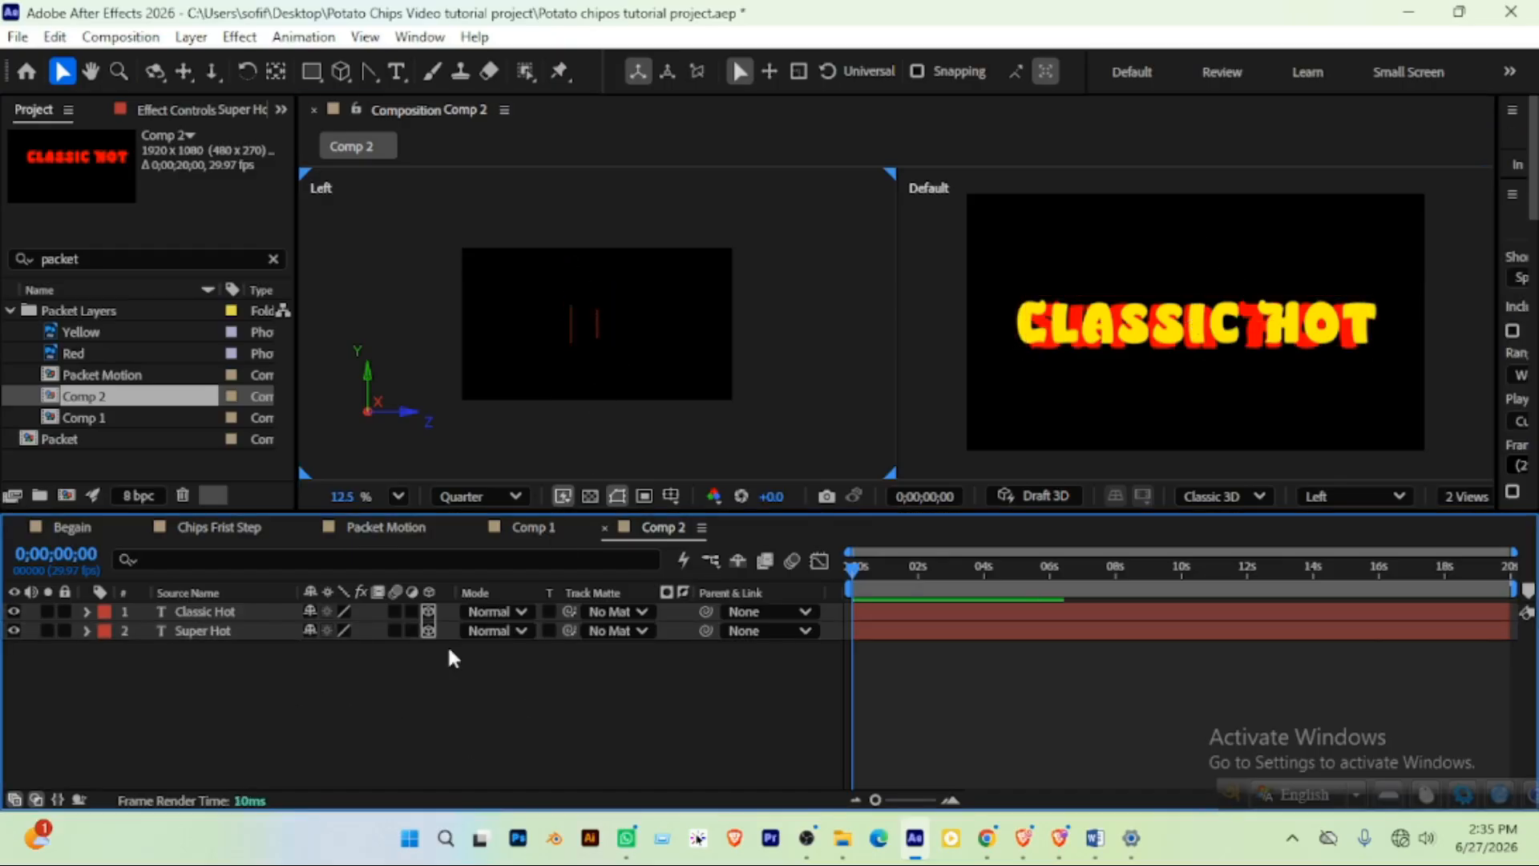
{"action": "left_click", "coordinate": [157, 73]}
{"action": "left_click_drag", "start_coordinate": [1093, 377], "coordinate": [1158, 362]}
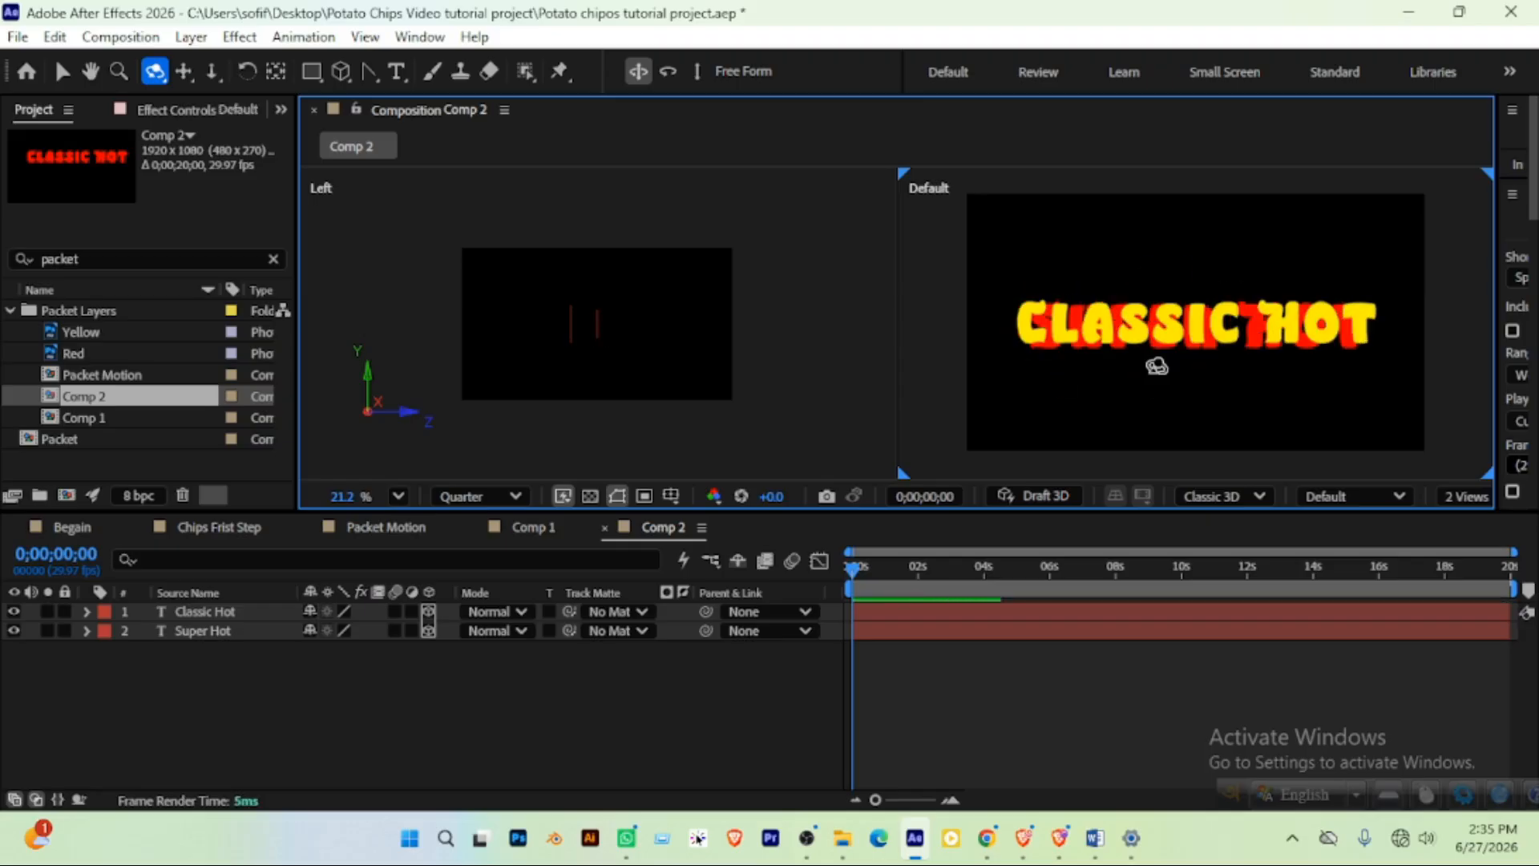
{"action": "left_click", "coordinate": [59, 74]}
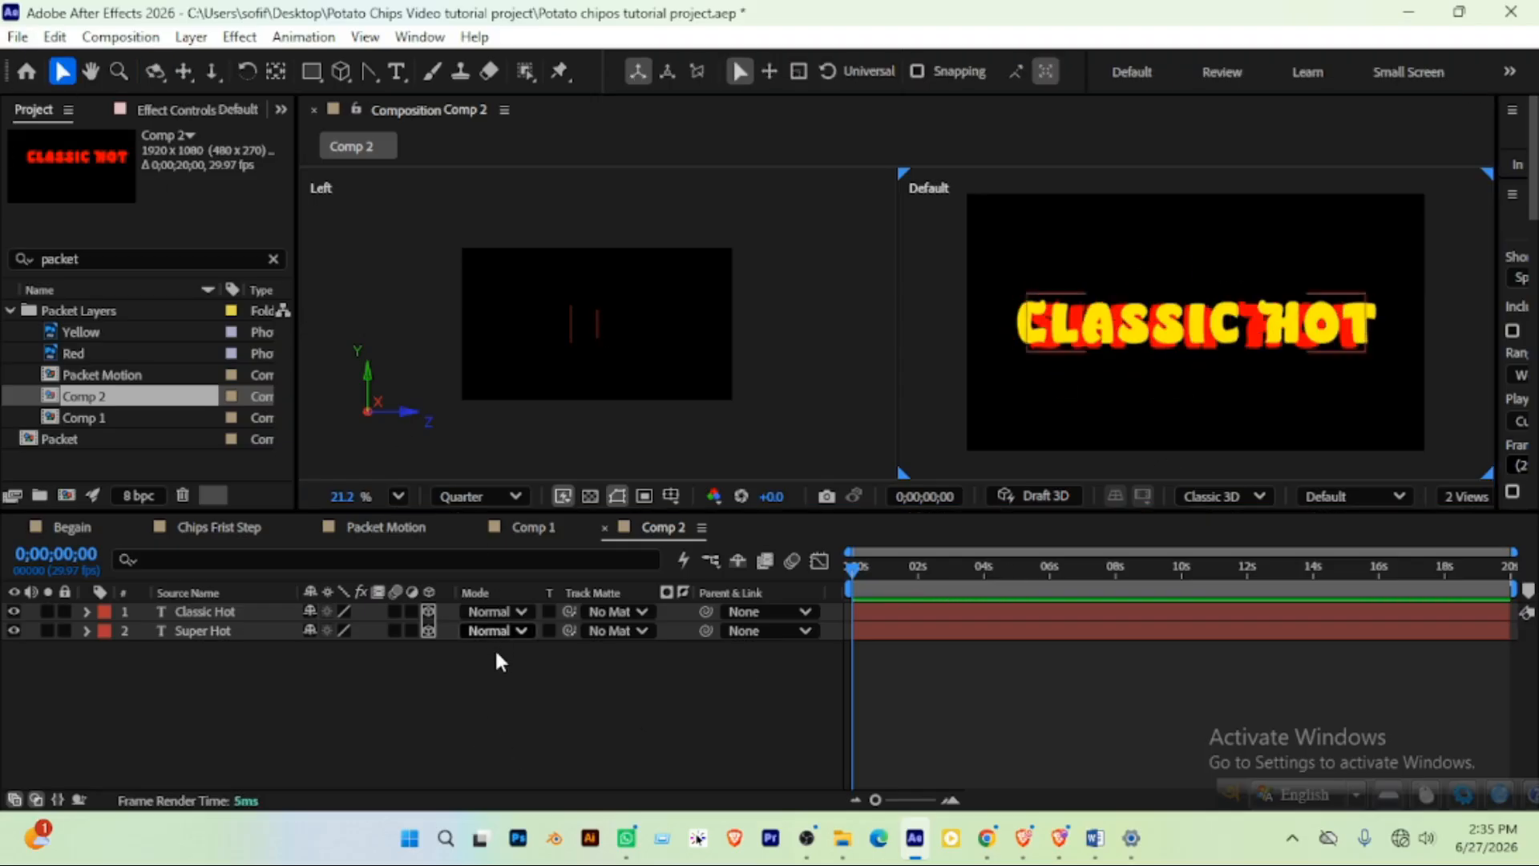
{"action": "left_click", "coordinate": [494, 648]}
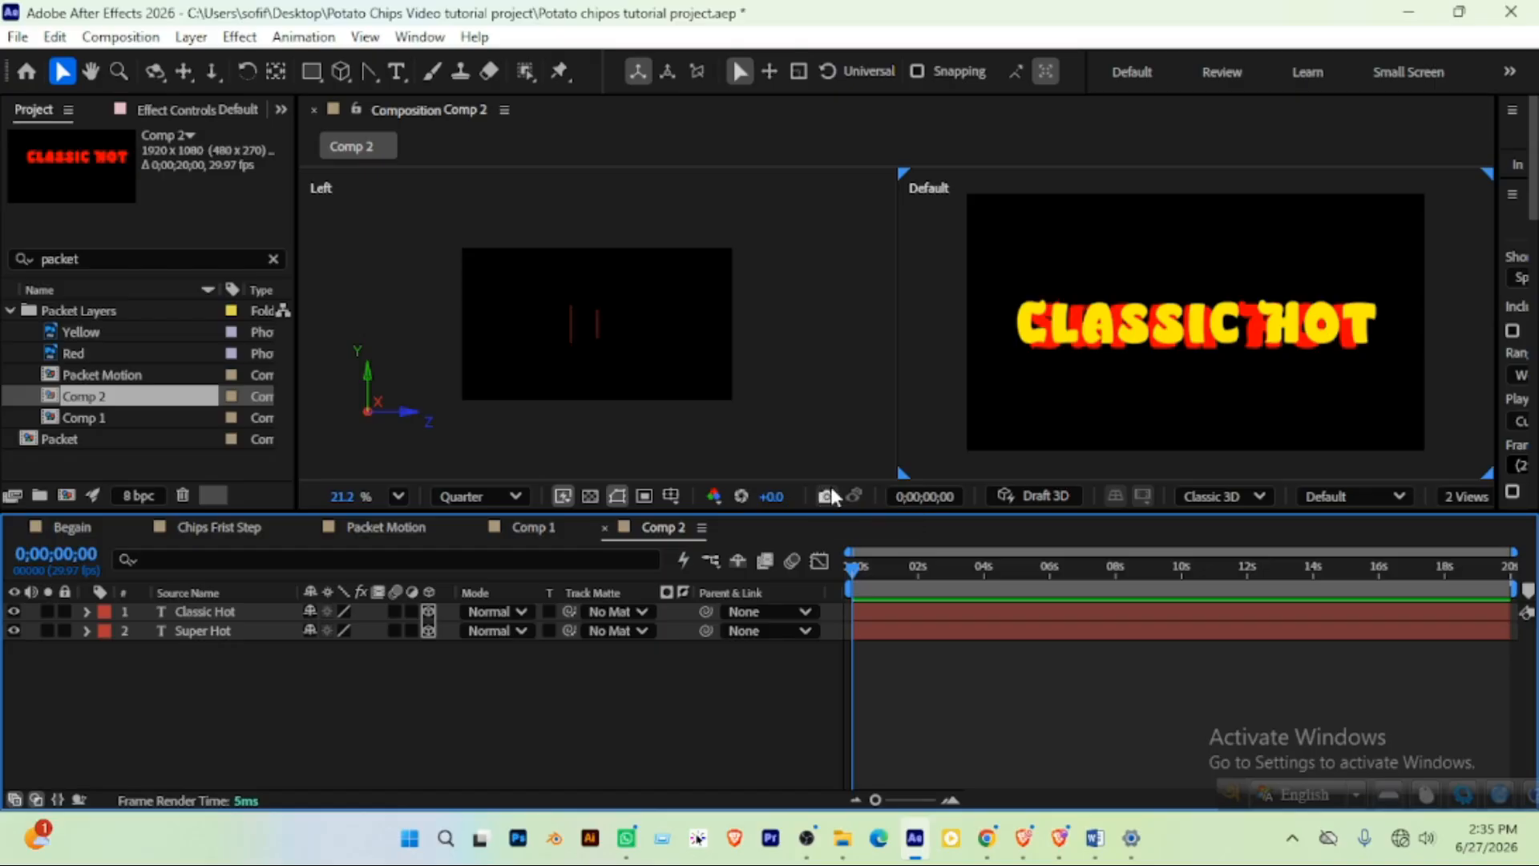
Try tilting the Classic Hot layer about its X axis, and undo the rotation
{"action": "left_click", "coordinate": [212, 611]}
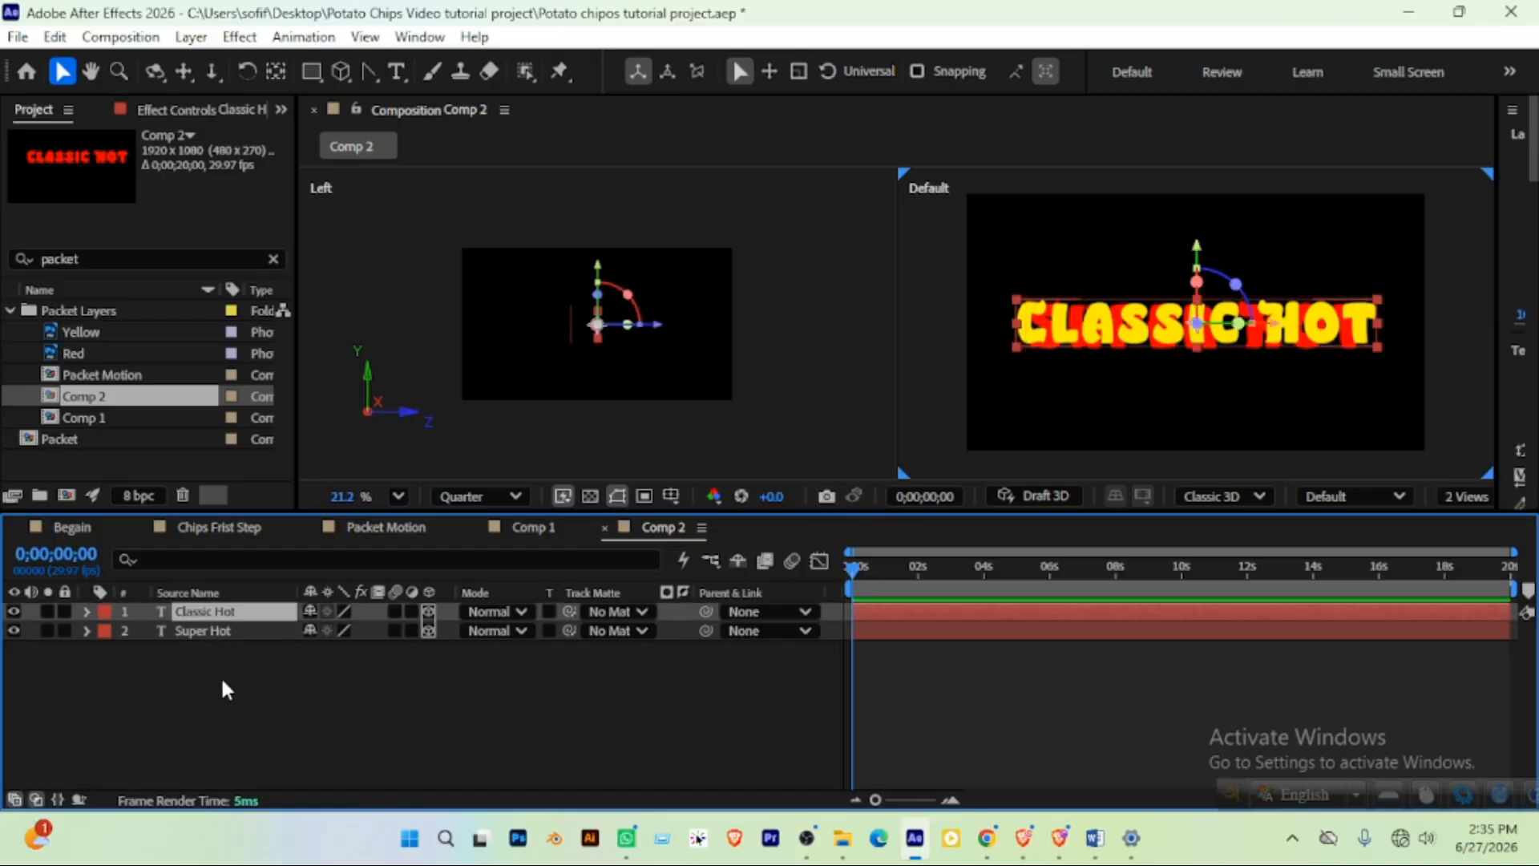
{"action": "key", "text": "r"}
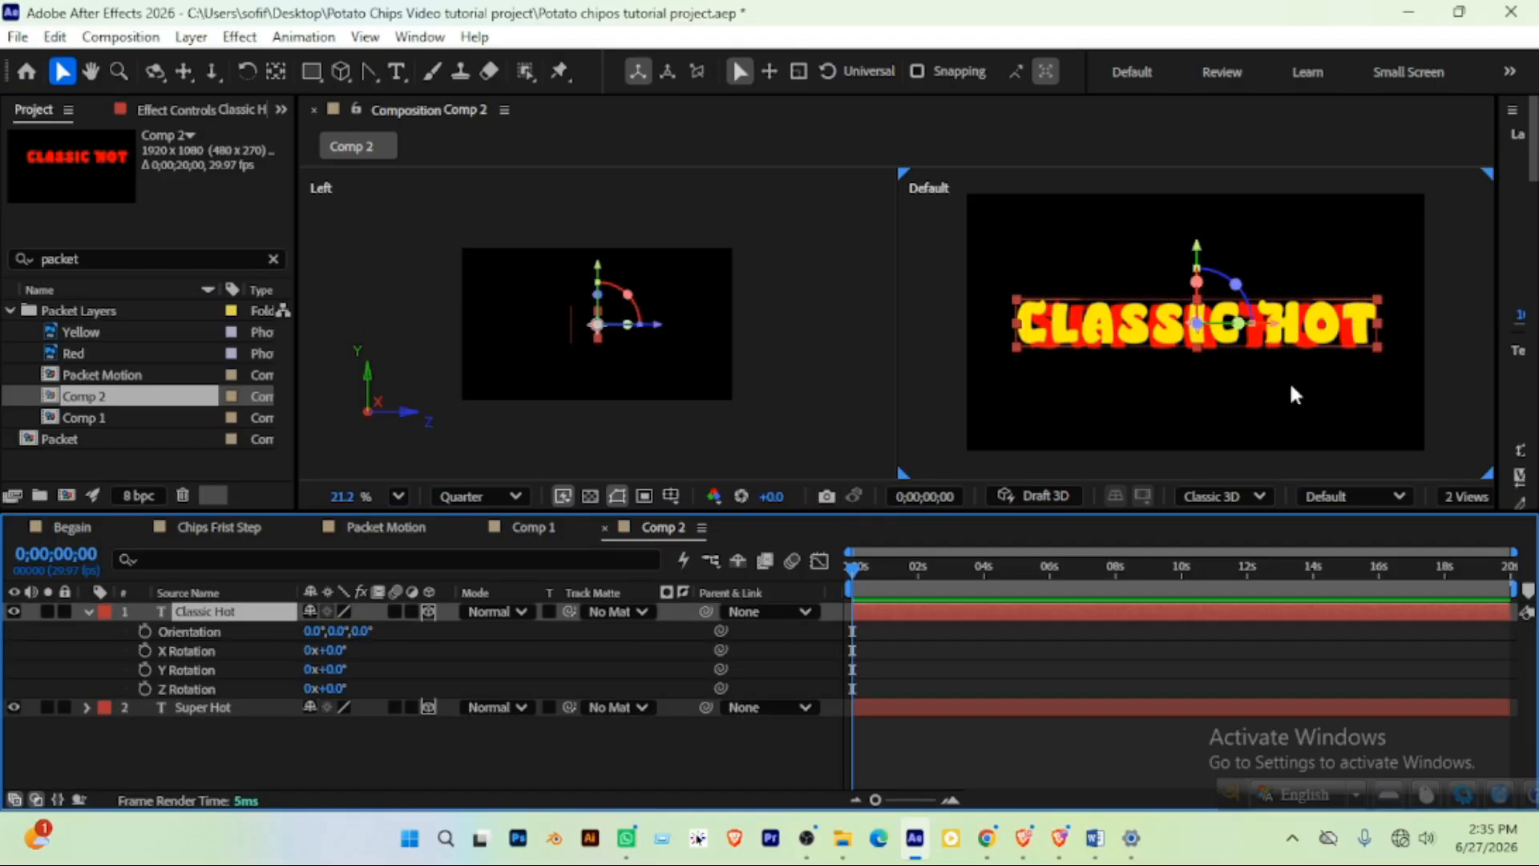
{"action": "left_click_drag", "start_coordinate": [336, 649], "coordinate": [344, 635]}
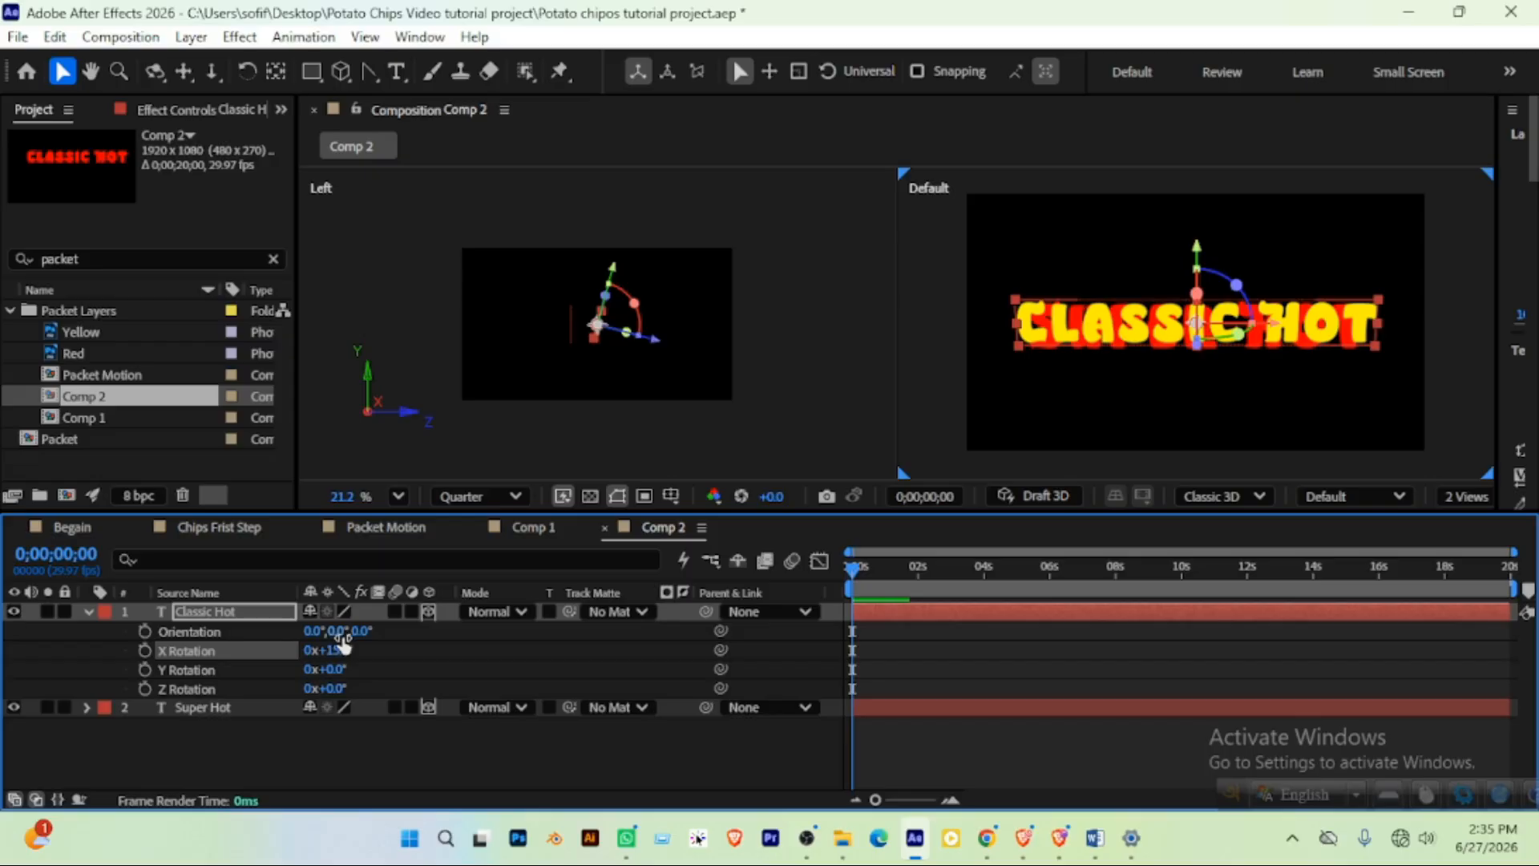
{"action": "key", "text": "ctrl+z"}
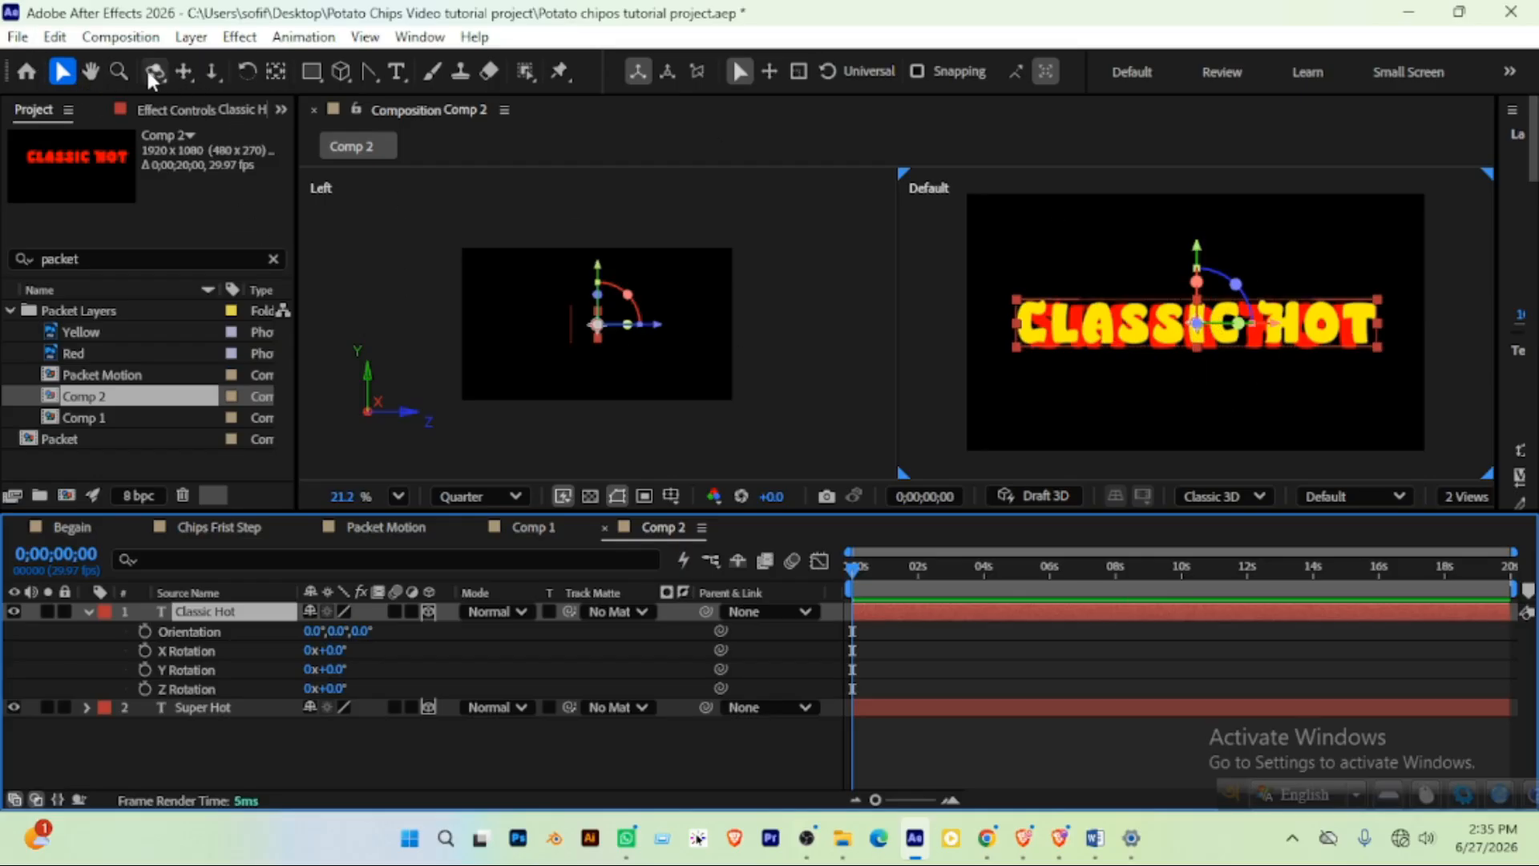
Move the Classic Hot layer slightly down along its Y axis in the Default view
{"action": "left_click", "coordinate": [276, 71]}
{"action": "scroll", "coordinate": [1219, 332], "scroll_direction": "up", "scroll_amount": 1}
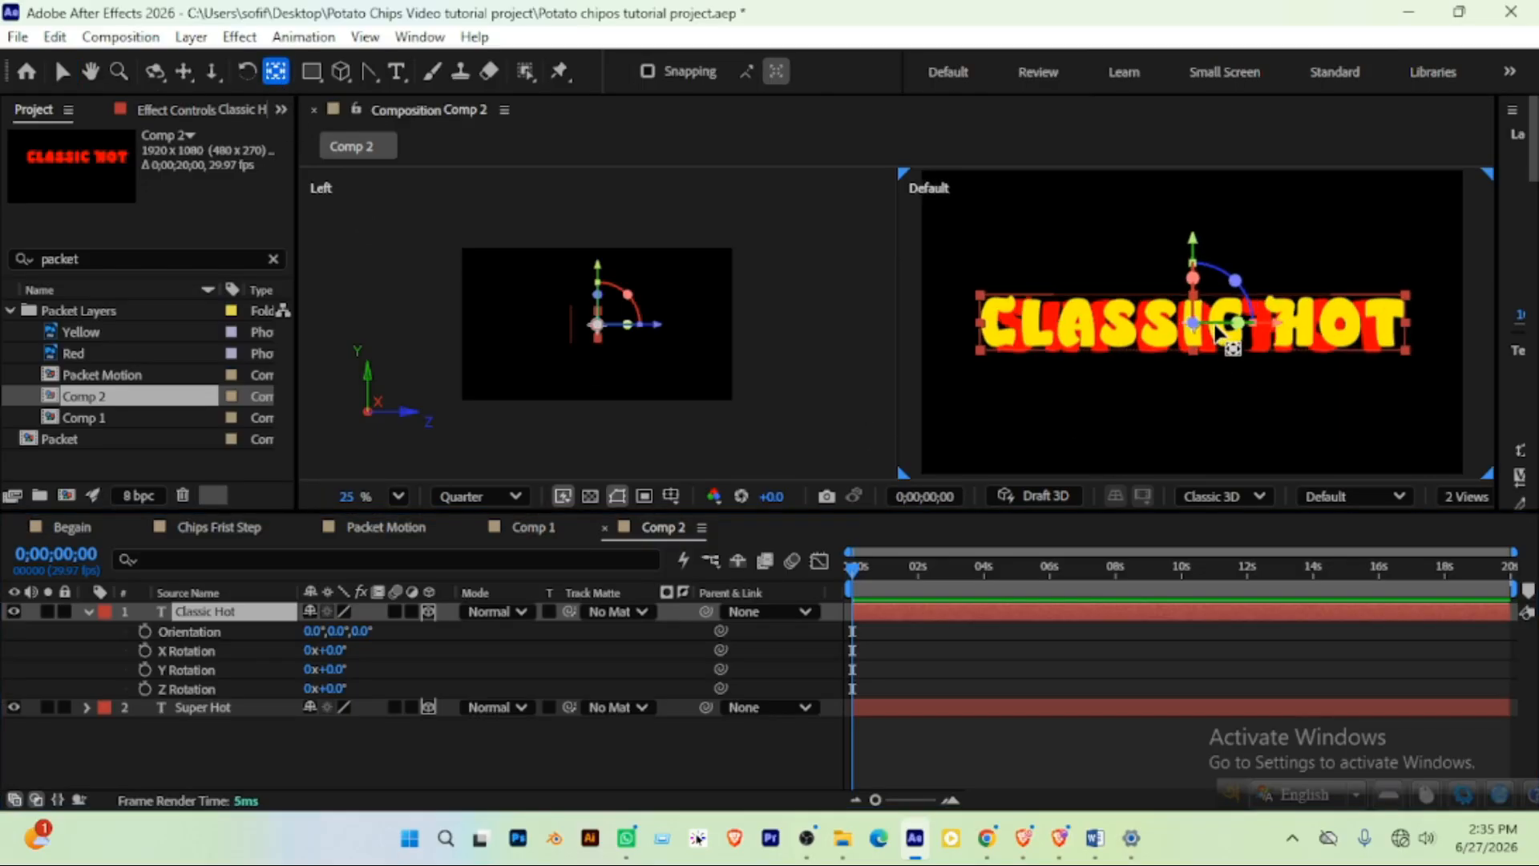
{"action": "scroll", "coordinate": [1219, 333], "scroll_direction": "up", "scroll_amount": 2}
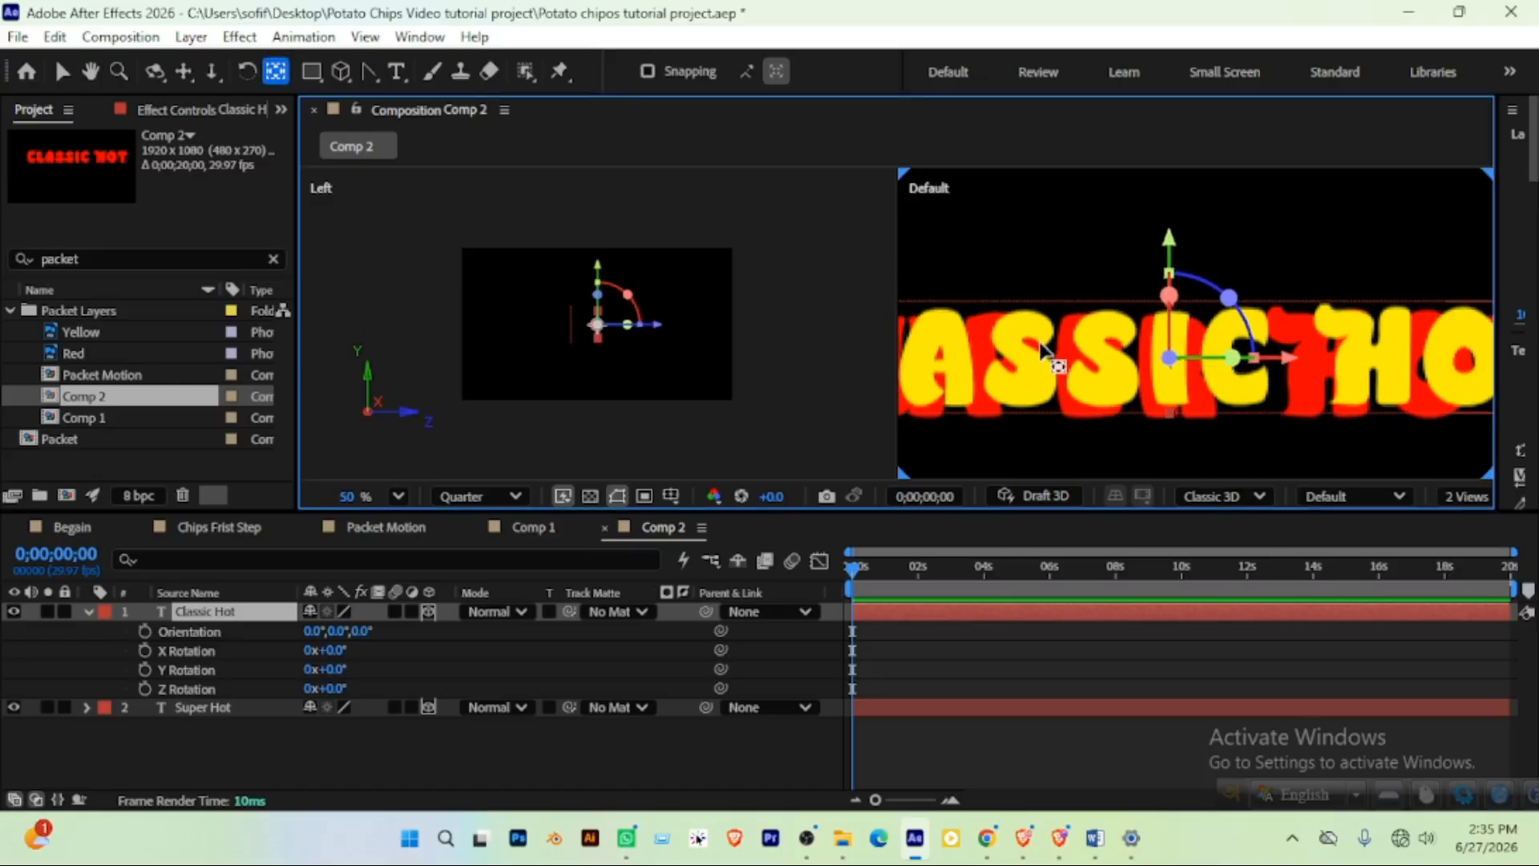
{"action": "scroll", "coordinate": [1117, 357], "scroll_direction": "down", "scroll_amount": 1}
{"action": "left_click_drag", "start_coordinate": [1043, 370], "coordinate": [1224, 365]}
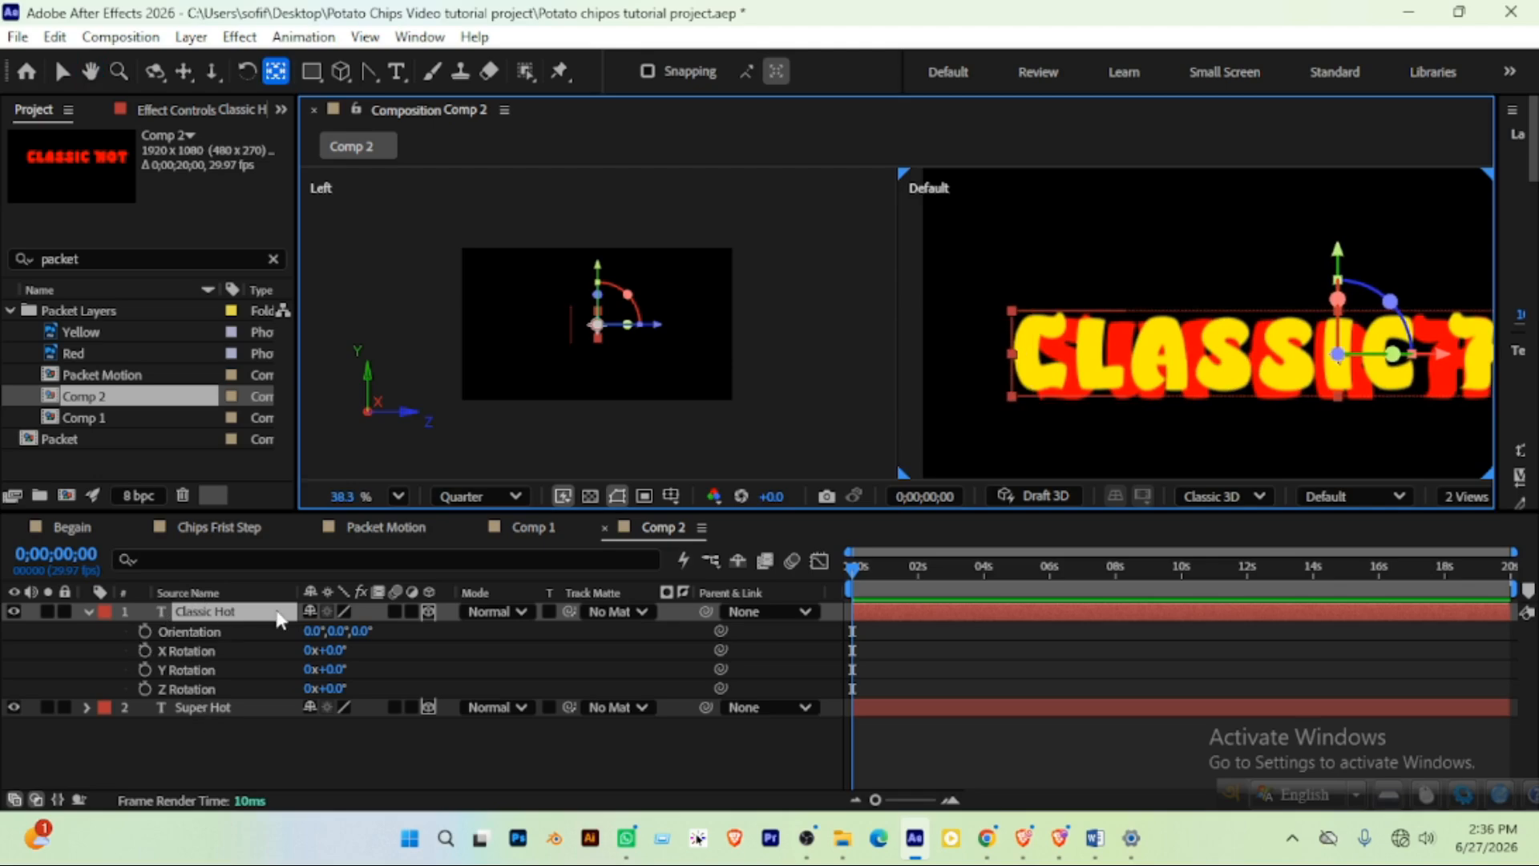
{"action": "left_click", "coordinate": [218, 612]}
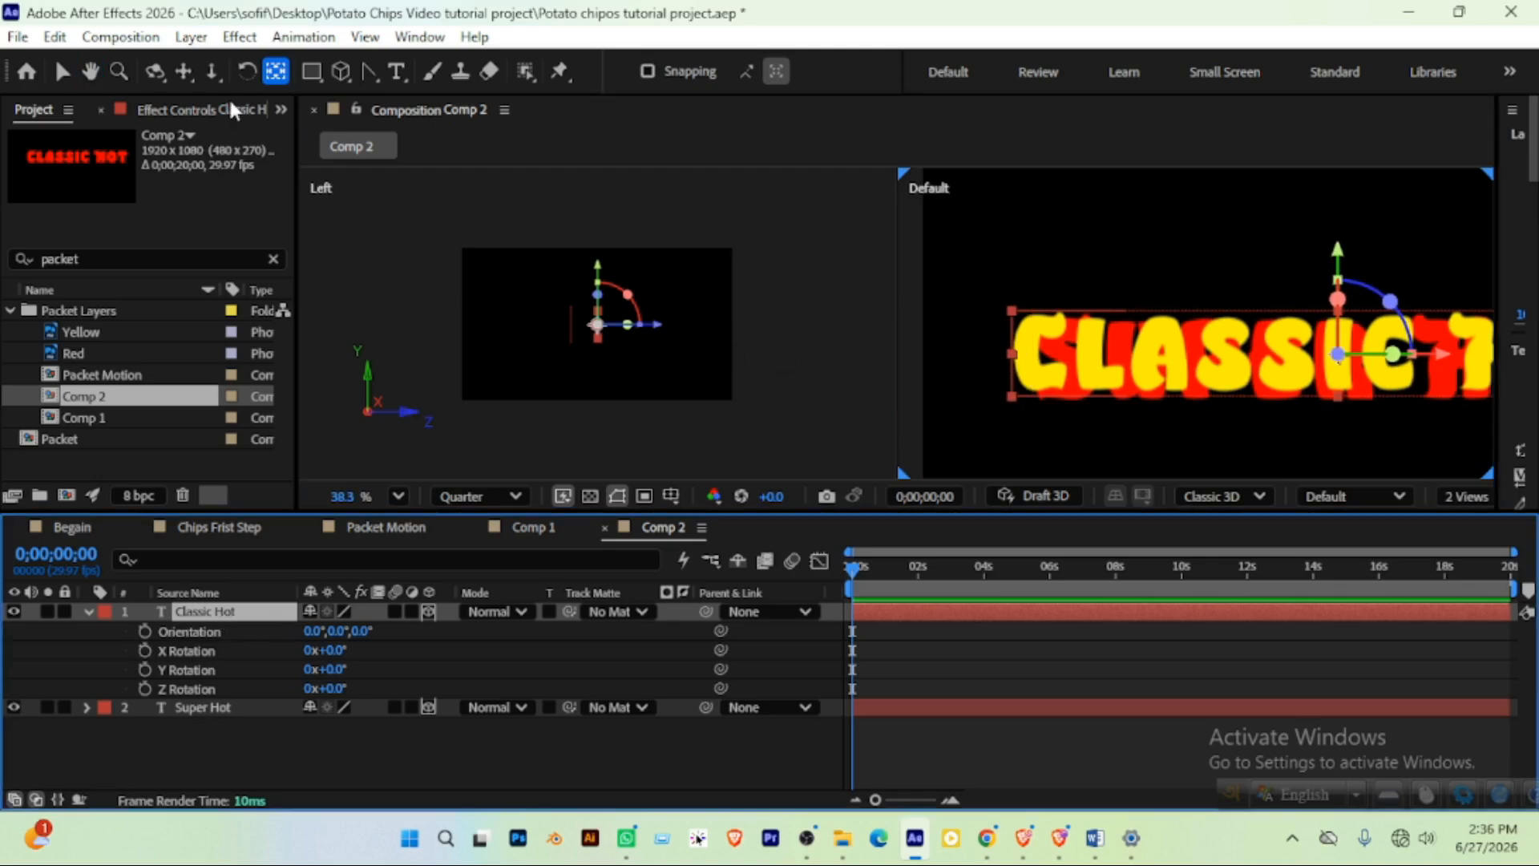
{"action": "left_click", "coordinate": [58, 73]}
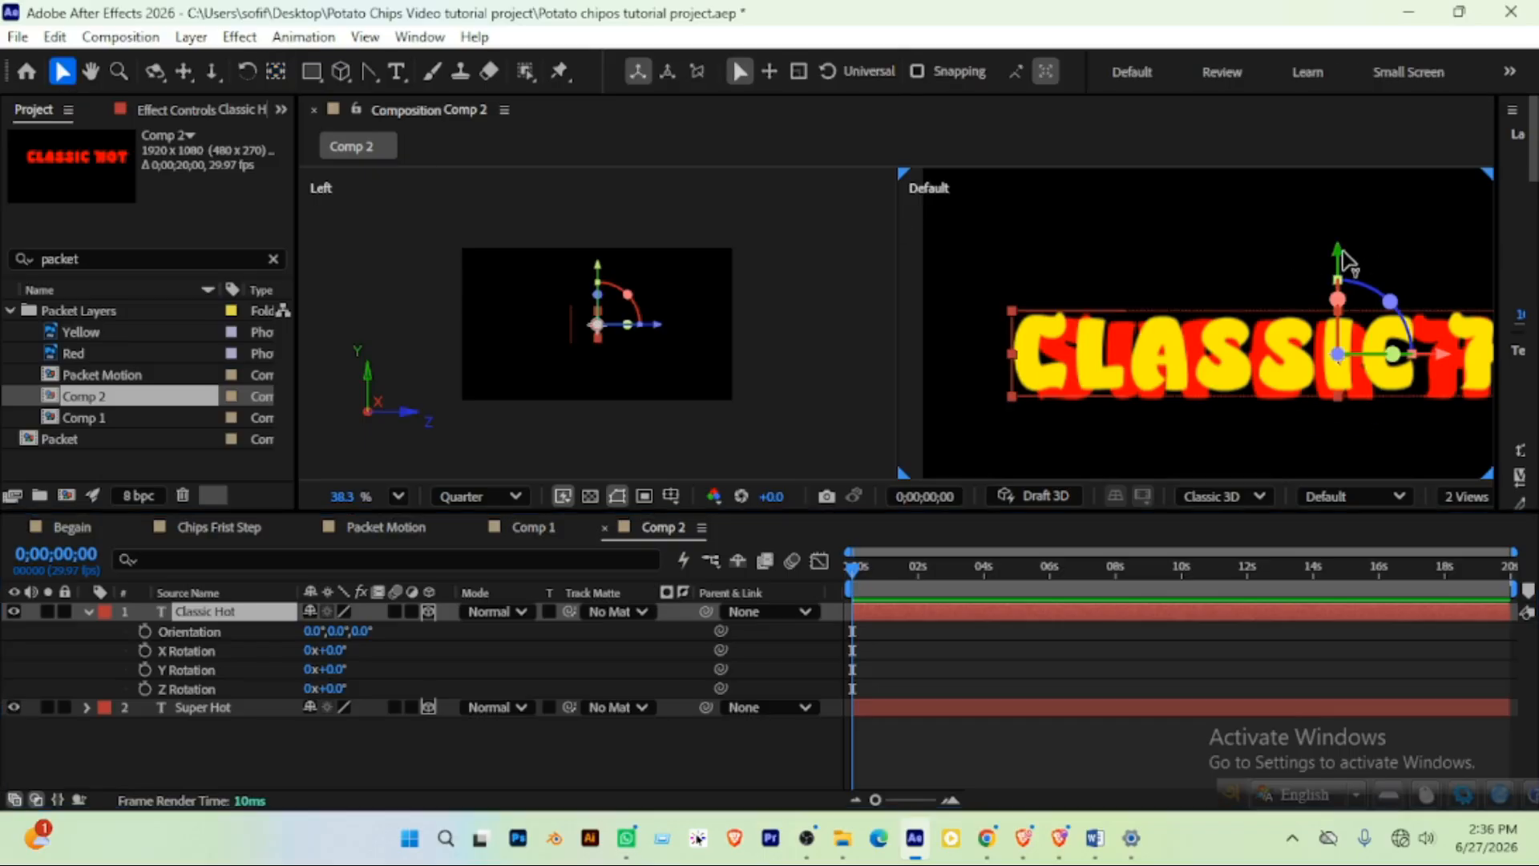
{"action": "left_click_drag", "start_coordinate": [1339, 258], "coordinate": [1355, 284]}
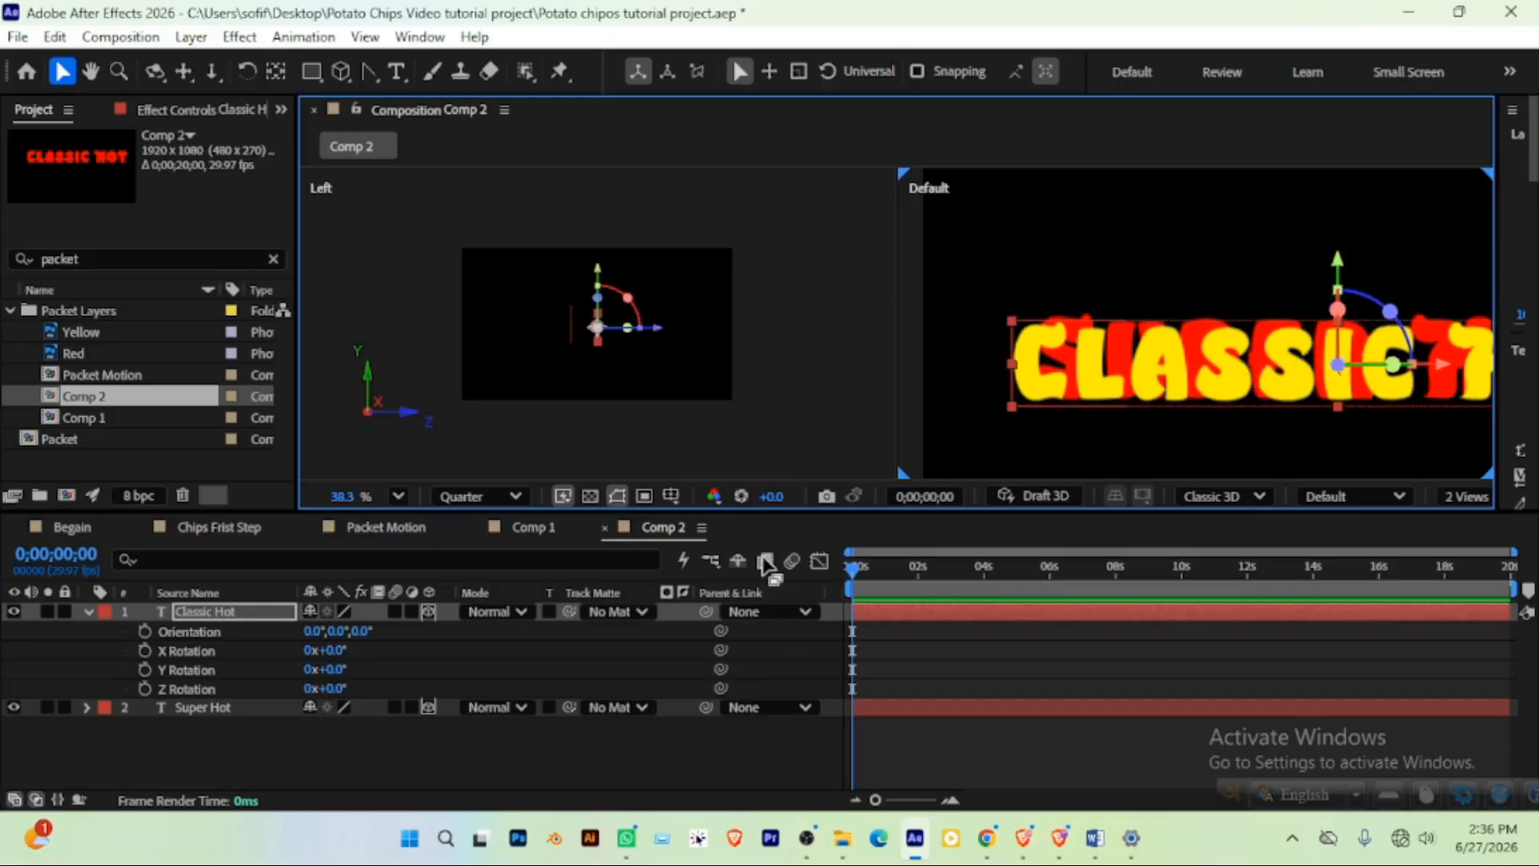
Unlink the Classic Hot layer's scale proportions and set only its Z scale to 110%
{"action": "left_click", "coordinate": [215, 618]}
{"action": "key", "text": "s"}
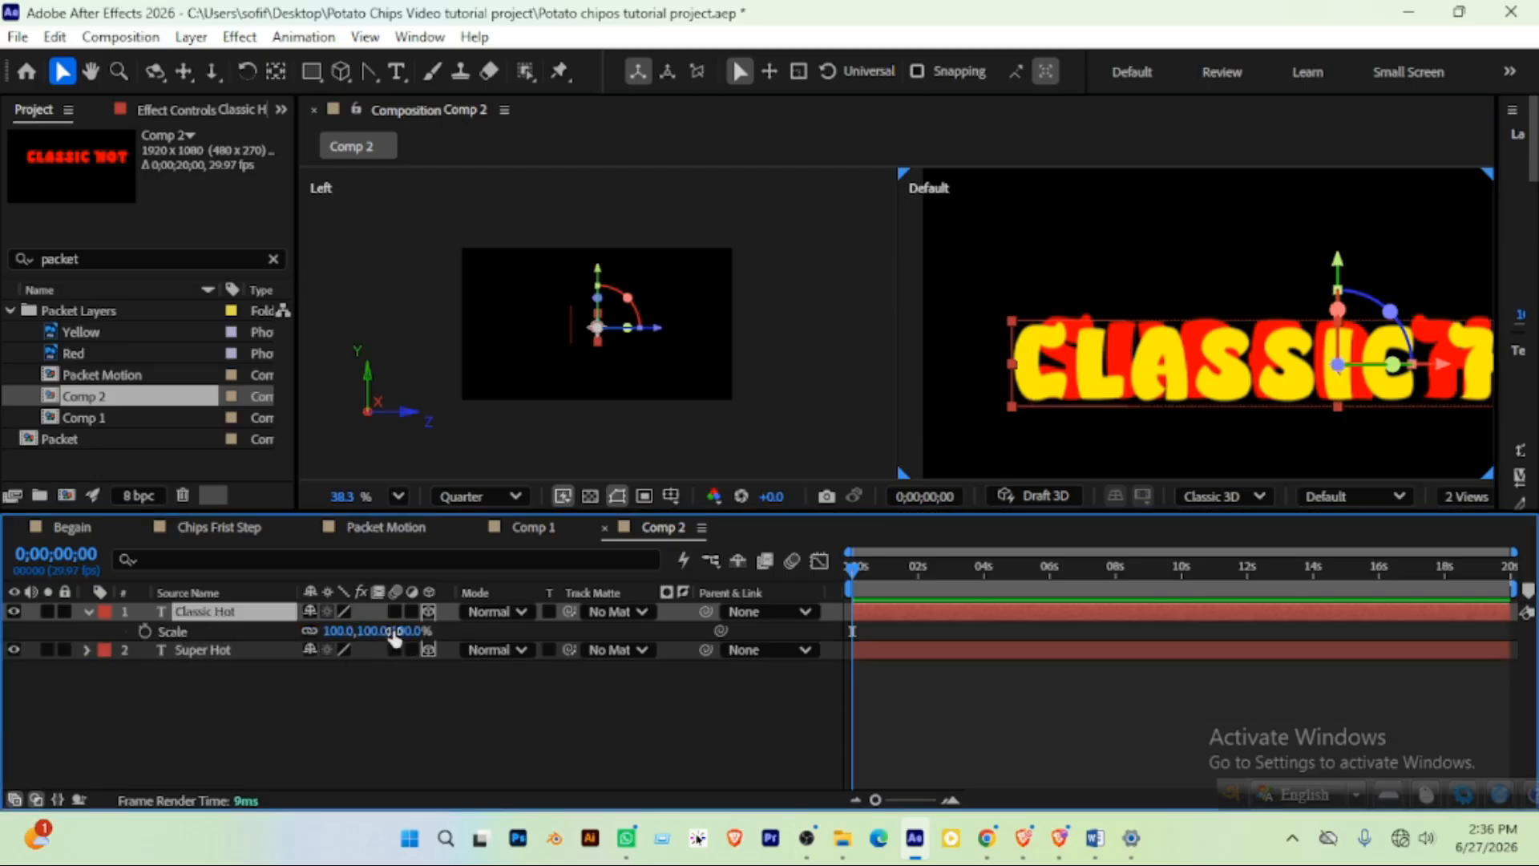
{"action": "left_click", "coordinate": [309, 631]}
{"action": "left_click_drag", "start_coordinate": [409, 631], "coordinate": [417, 631]}
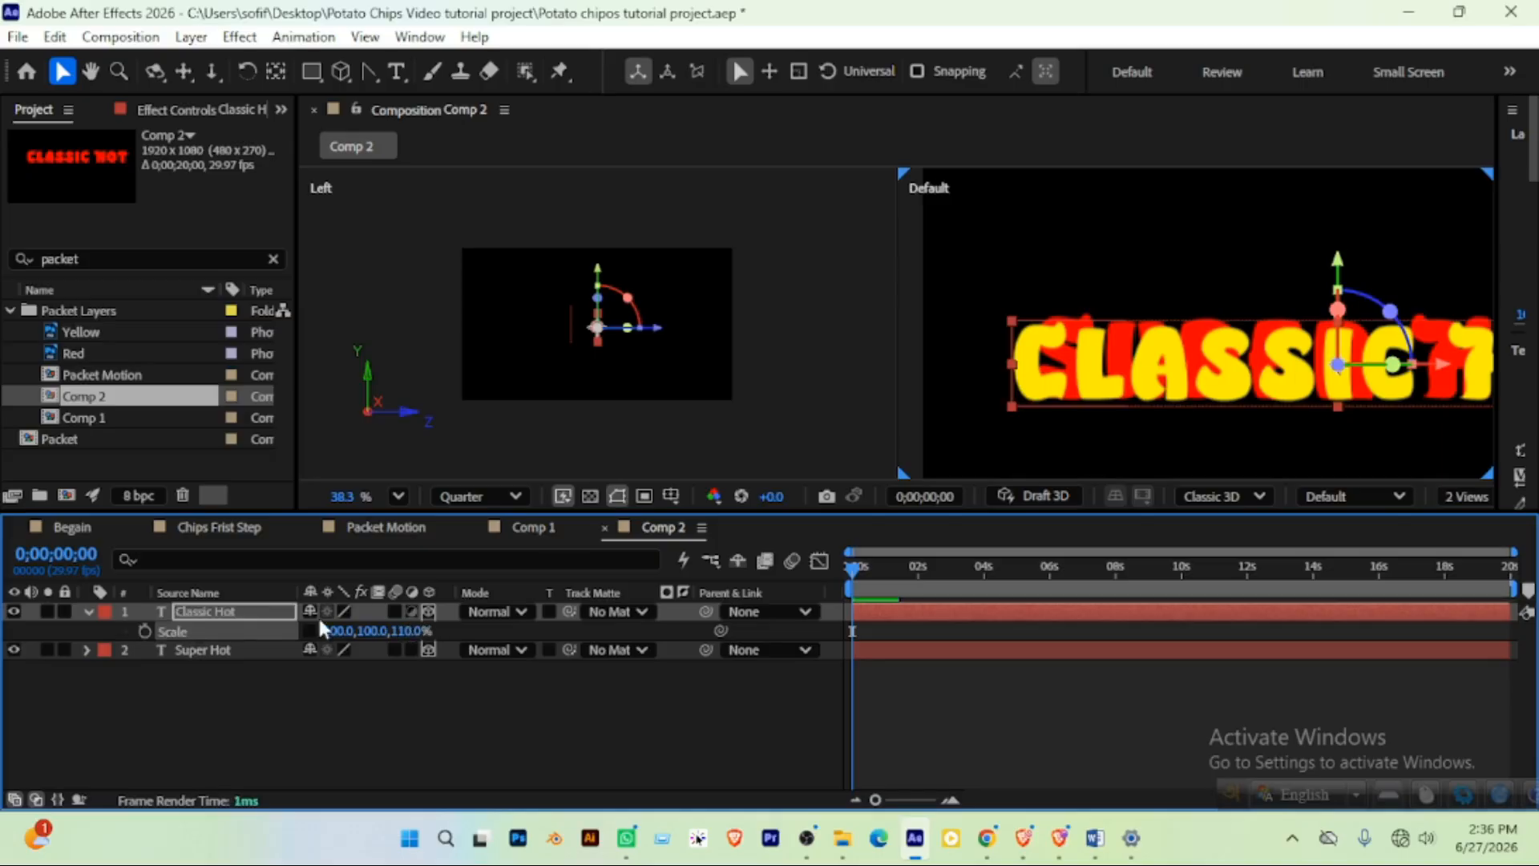
Move the Classic Hot layer's anchor point down to the bottom edge of its text, and set its scale to 100, 111, 118%
{"action": "left_click", "coordinate": [276, 70]}
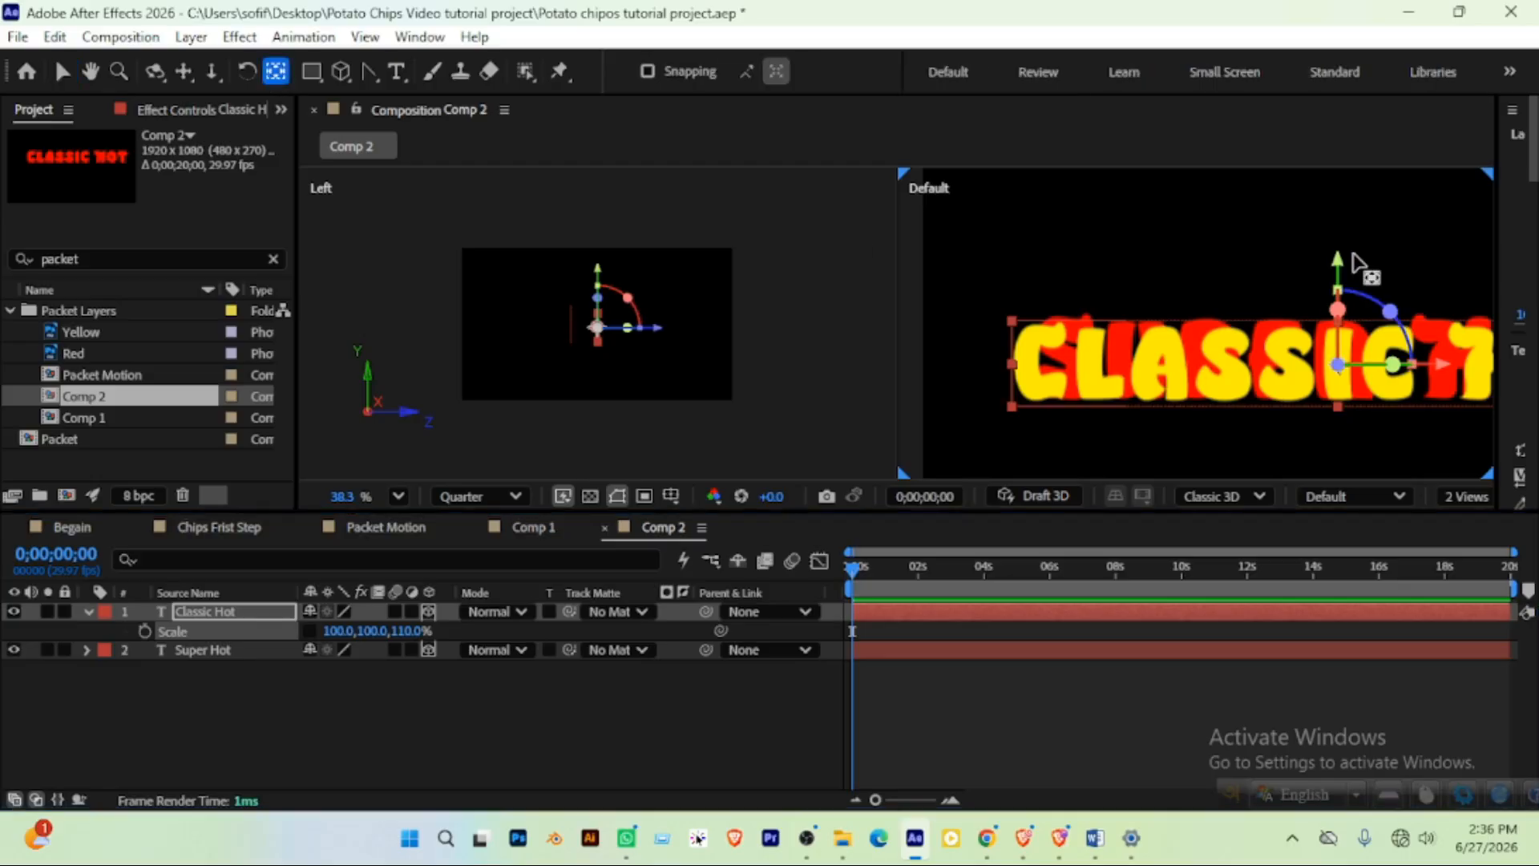
{"action": "left_click_drag", "start_coordinate": [1341, 268], "coordinate": [1339, 304]}
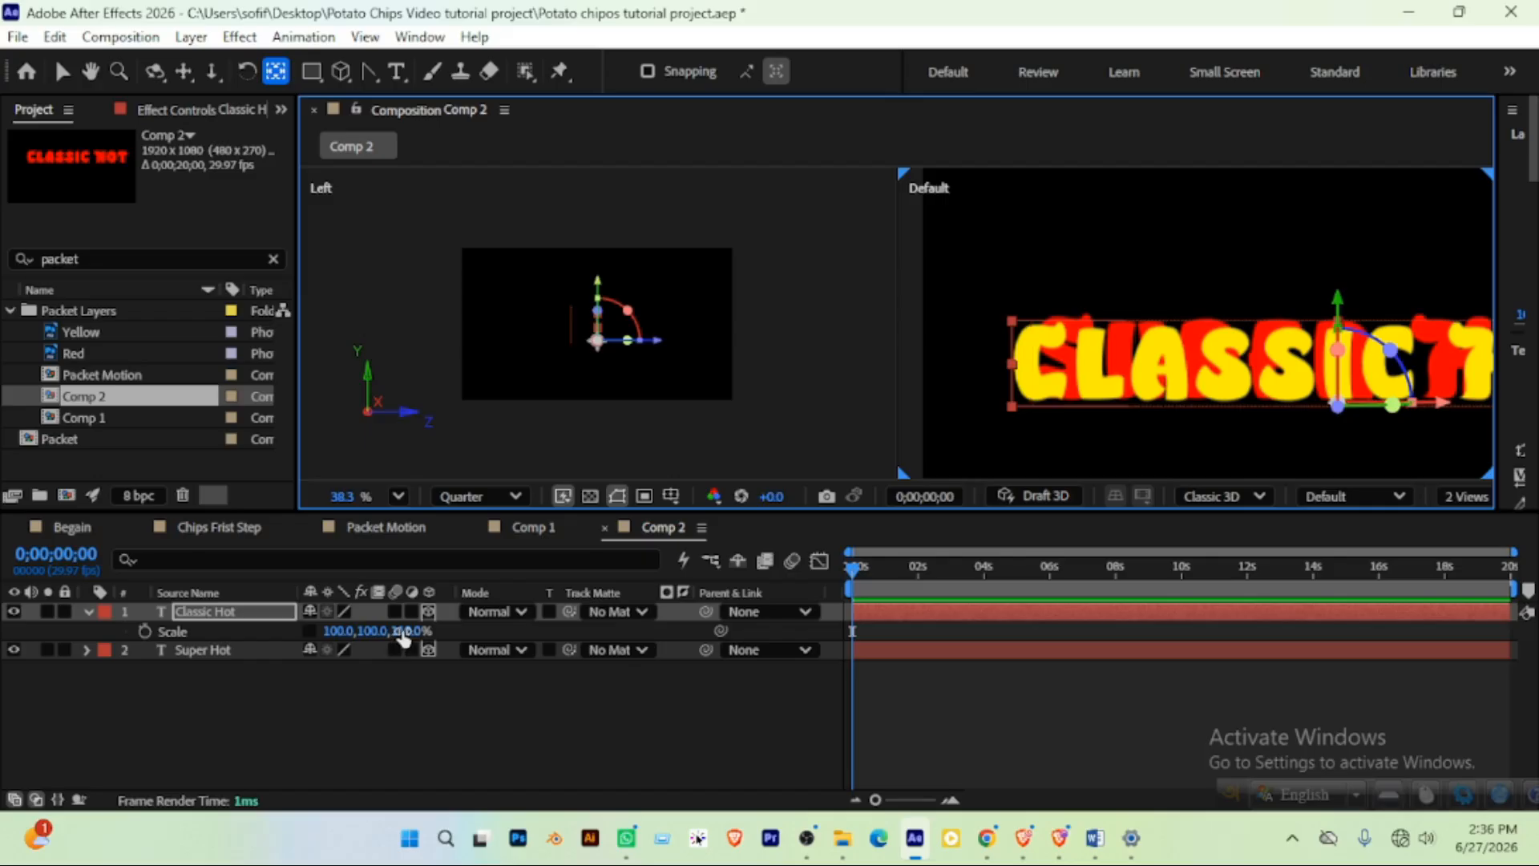
{"action": "mouse_move", "coordinate": [412, 635]}
{"action": "left_mouse_down"}
{"action": "mouse_move", "coordinate": [427, 630]}
{"action": "mouse_move", "coordinate": [388, 631]}
{"action": "left_mouse_up"}
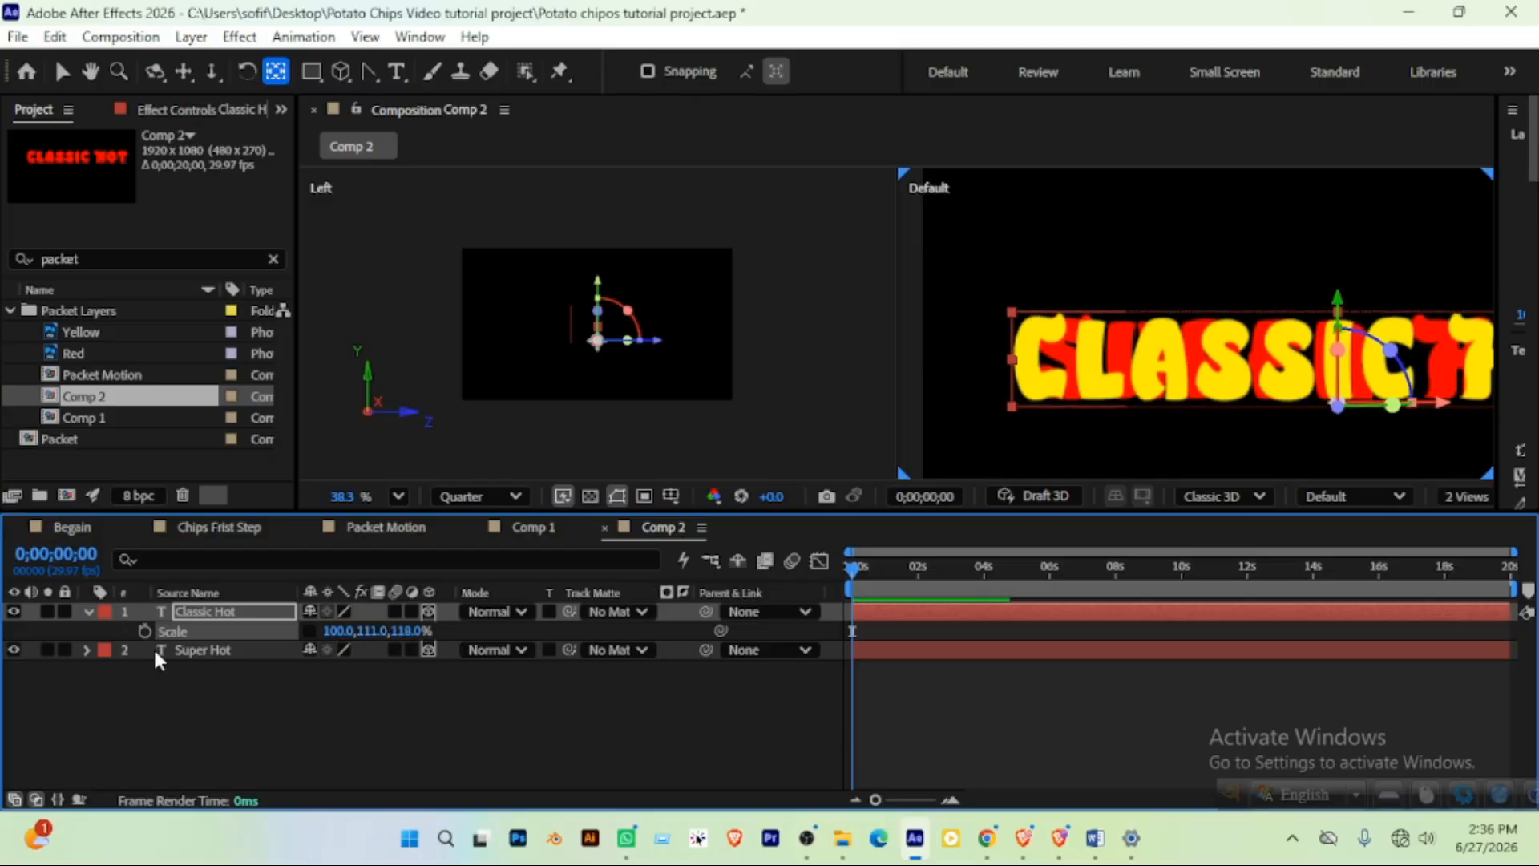
{"action": "left_click", "coordinate": [61, 71]}
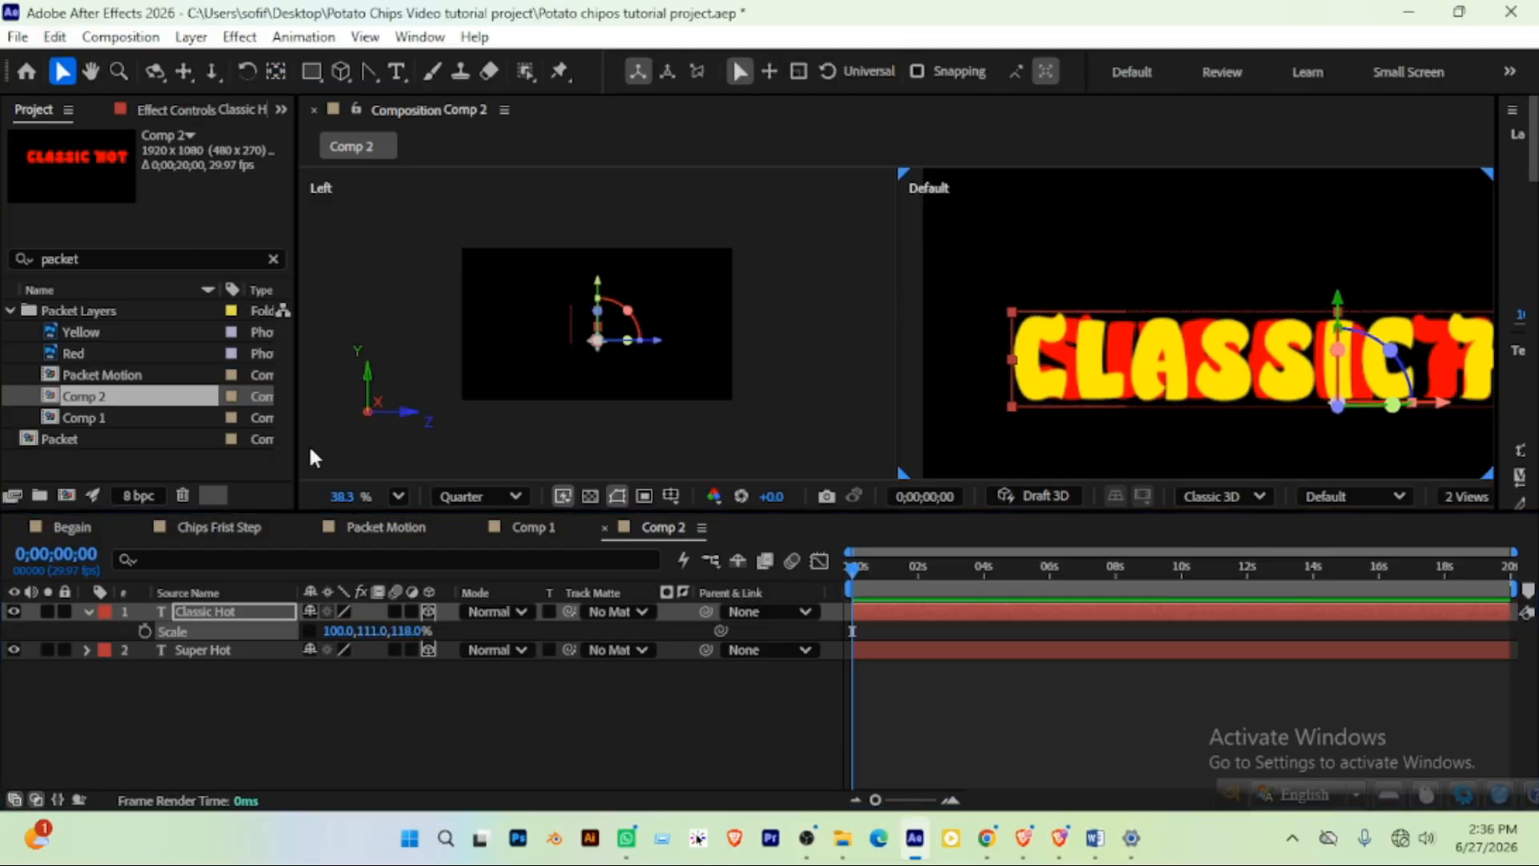
{"action": "left_click", "coordinate": [485, 720]}
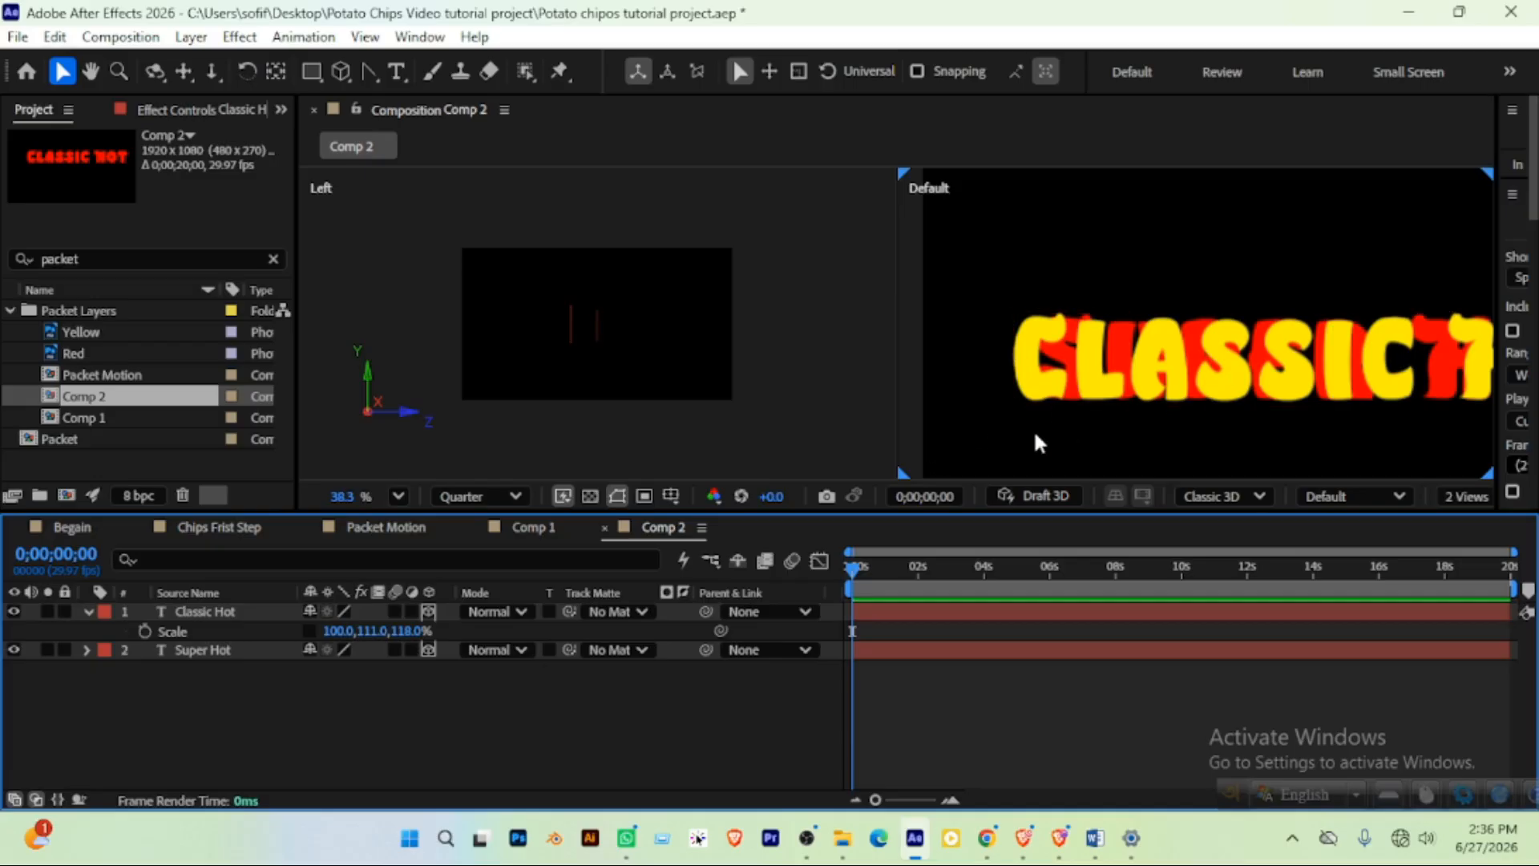
Switch the composition to 1 View, tilt the Classic Hot layer to about -67° X Rotation, and open that value for editing
{"action": "left_click", "coordinate": [1468, 496]}
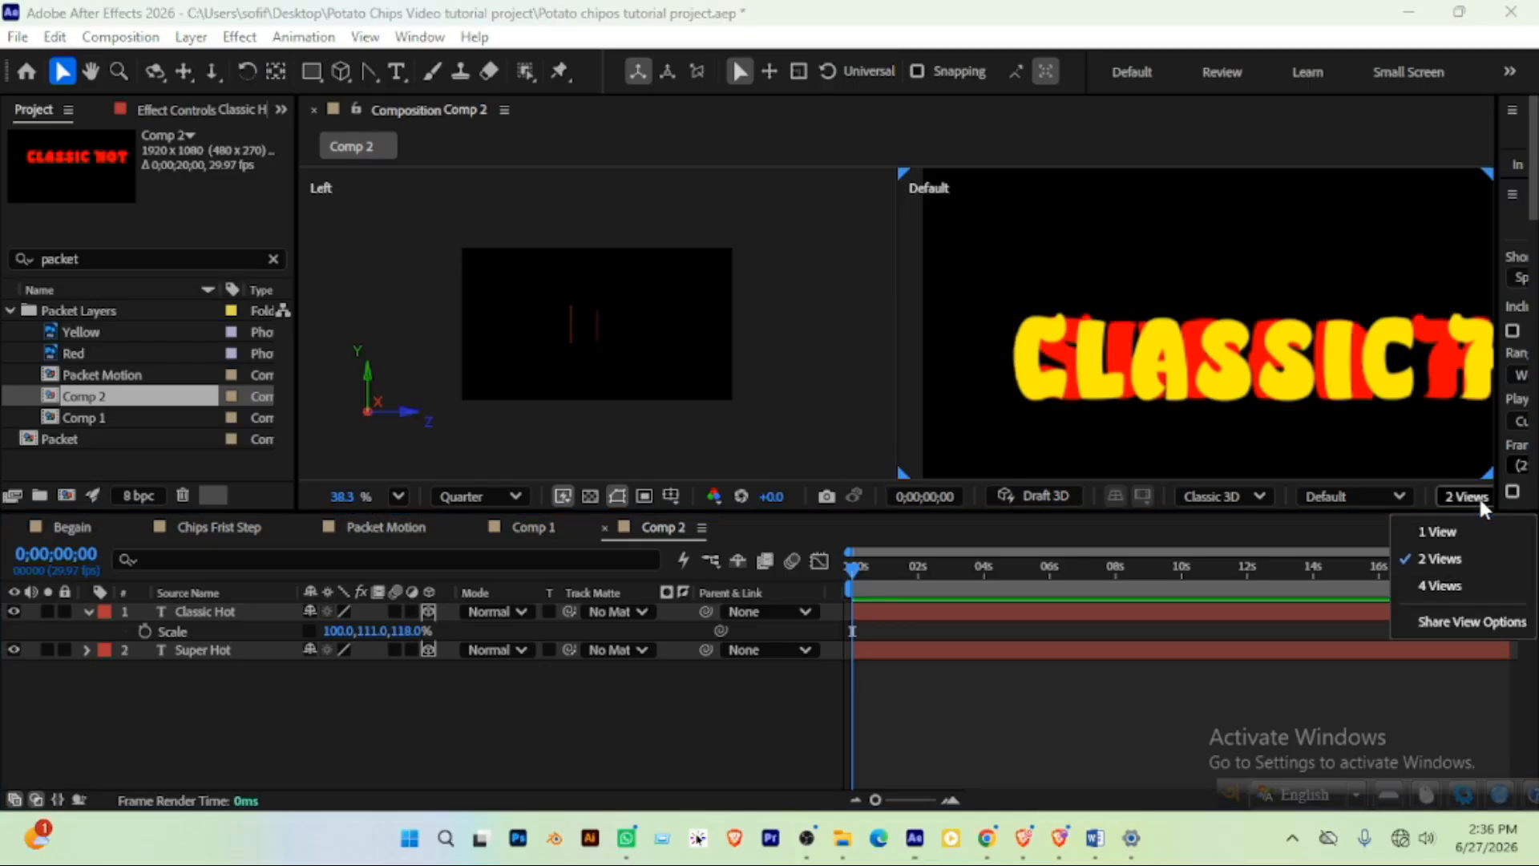
{"action": "left_click", "coordinate": [1438, 533]}
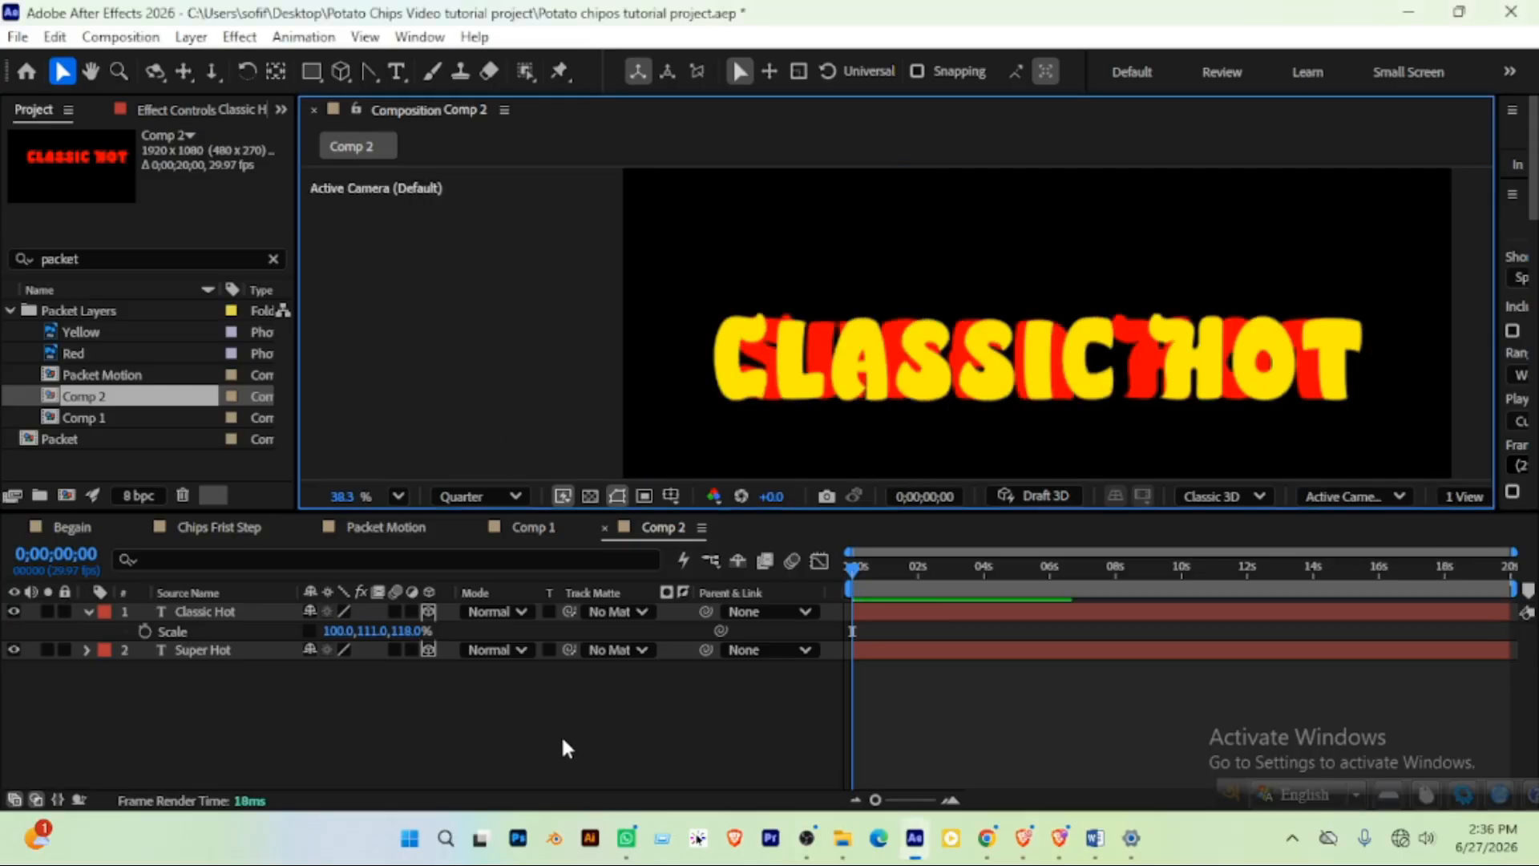
{"action": "left_click", "coordinate": [241, 612]}
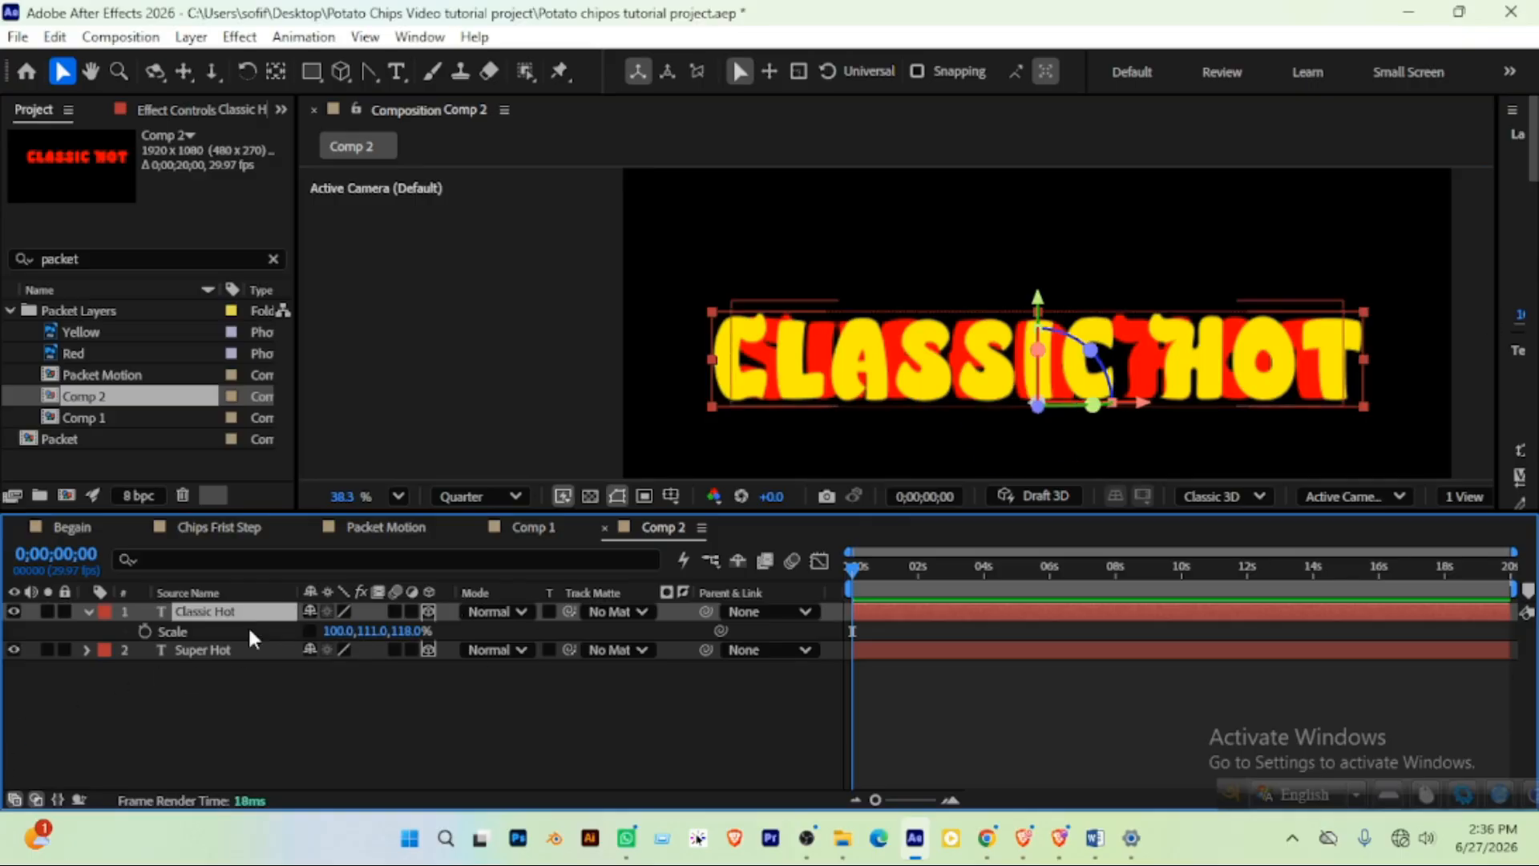
{"action": "key", "text": "r"}
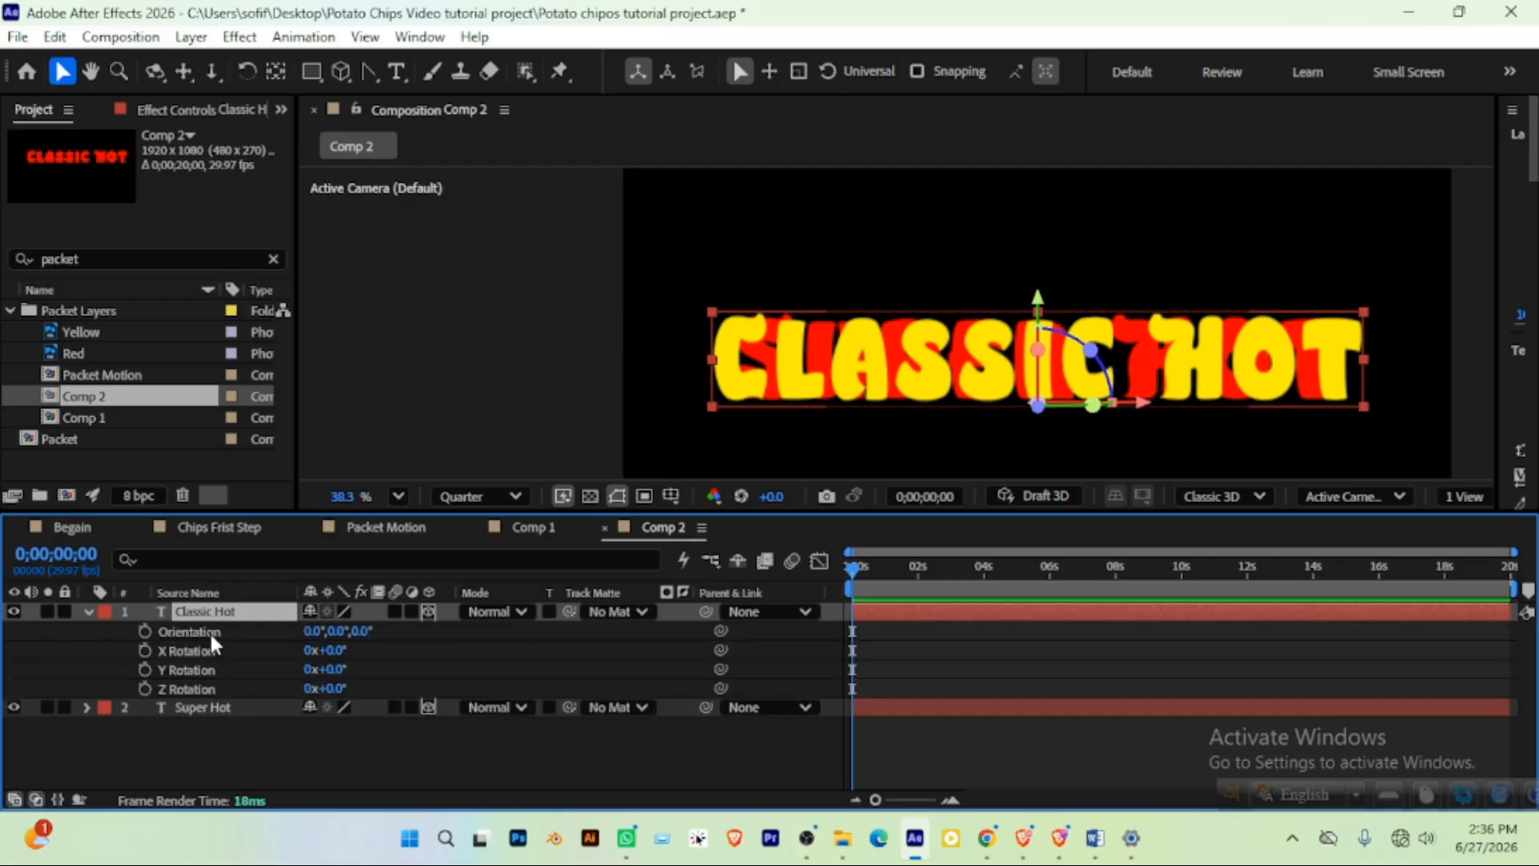
{"action": "left_click_drag", "start_coordinate": [329, 651], "coordinate": [267, 660]}
{"action": "left_click", "coordinate": [339, 651]}
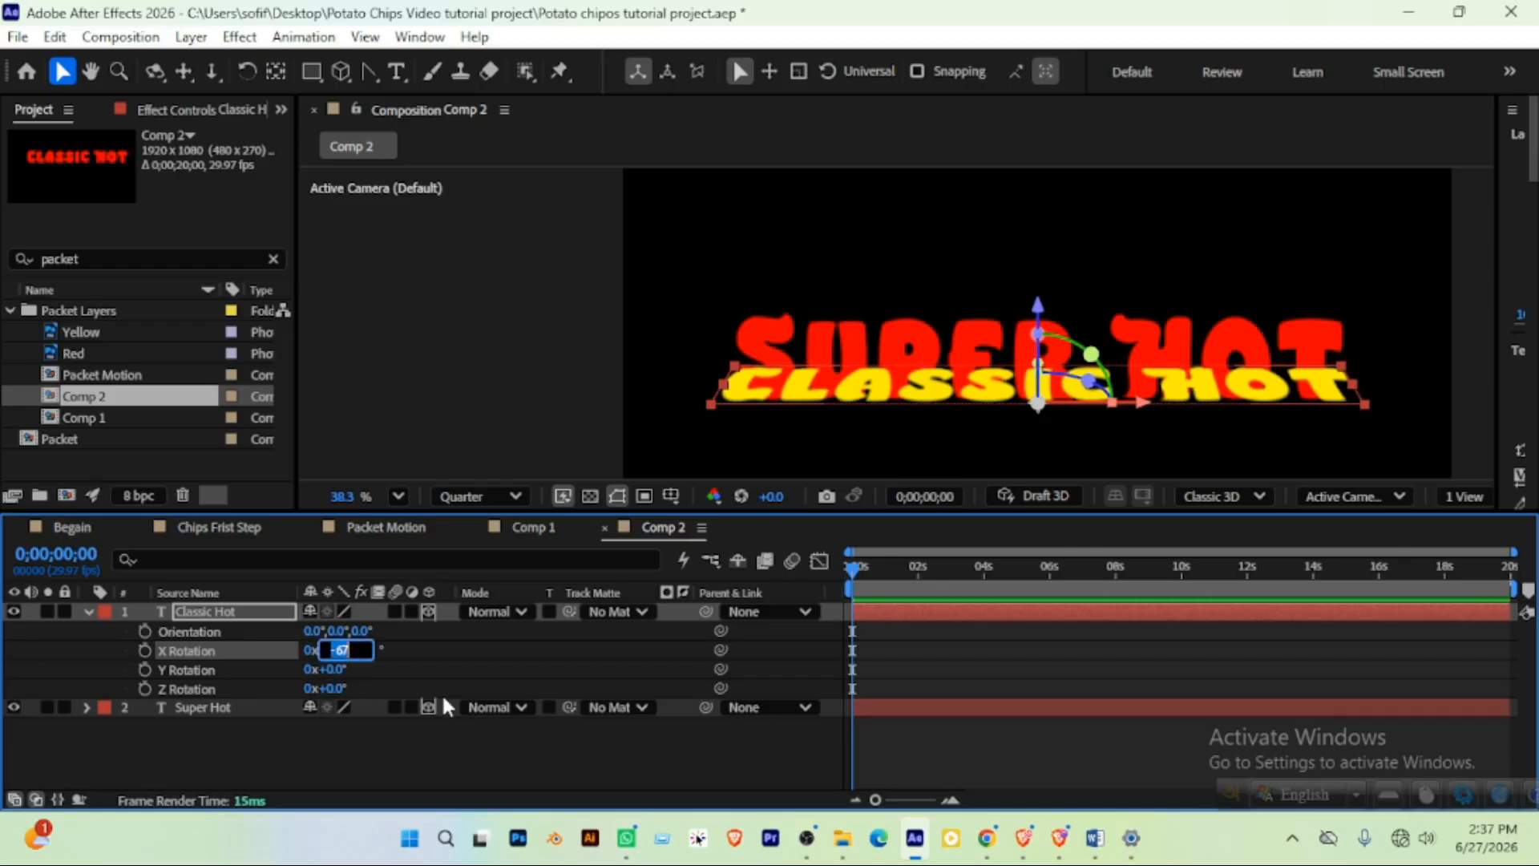
Set Classic Hot's X Rotation to -90° and keyframe it at the start of the composition
{"action": "type", "text": "-90"}
{"action": "key", "text": "Return"}
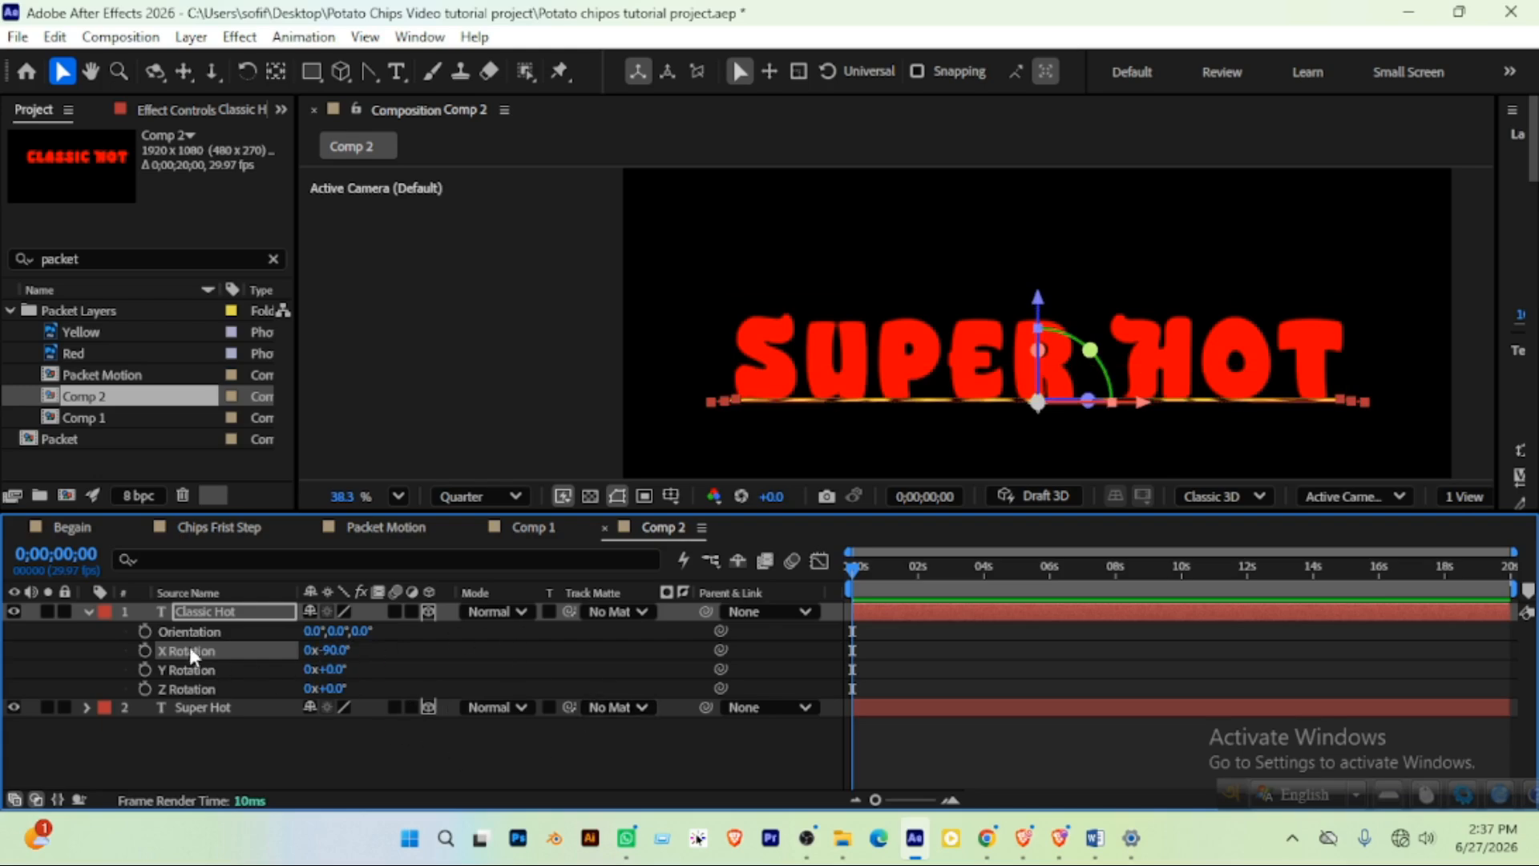
{"action": "left_click", "coordinate": [145, 650]}
Keyframe Classic Hot's X Rotation at 0° at 0;00;00;22 and preview the flip-up from the start
{"action": "left_click_drag", "start_coordinate": [853, 570], "coordinate": [884, 574]}
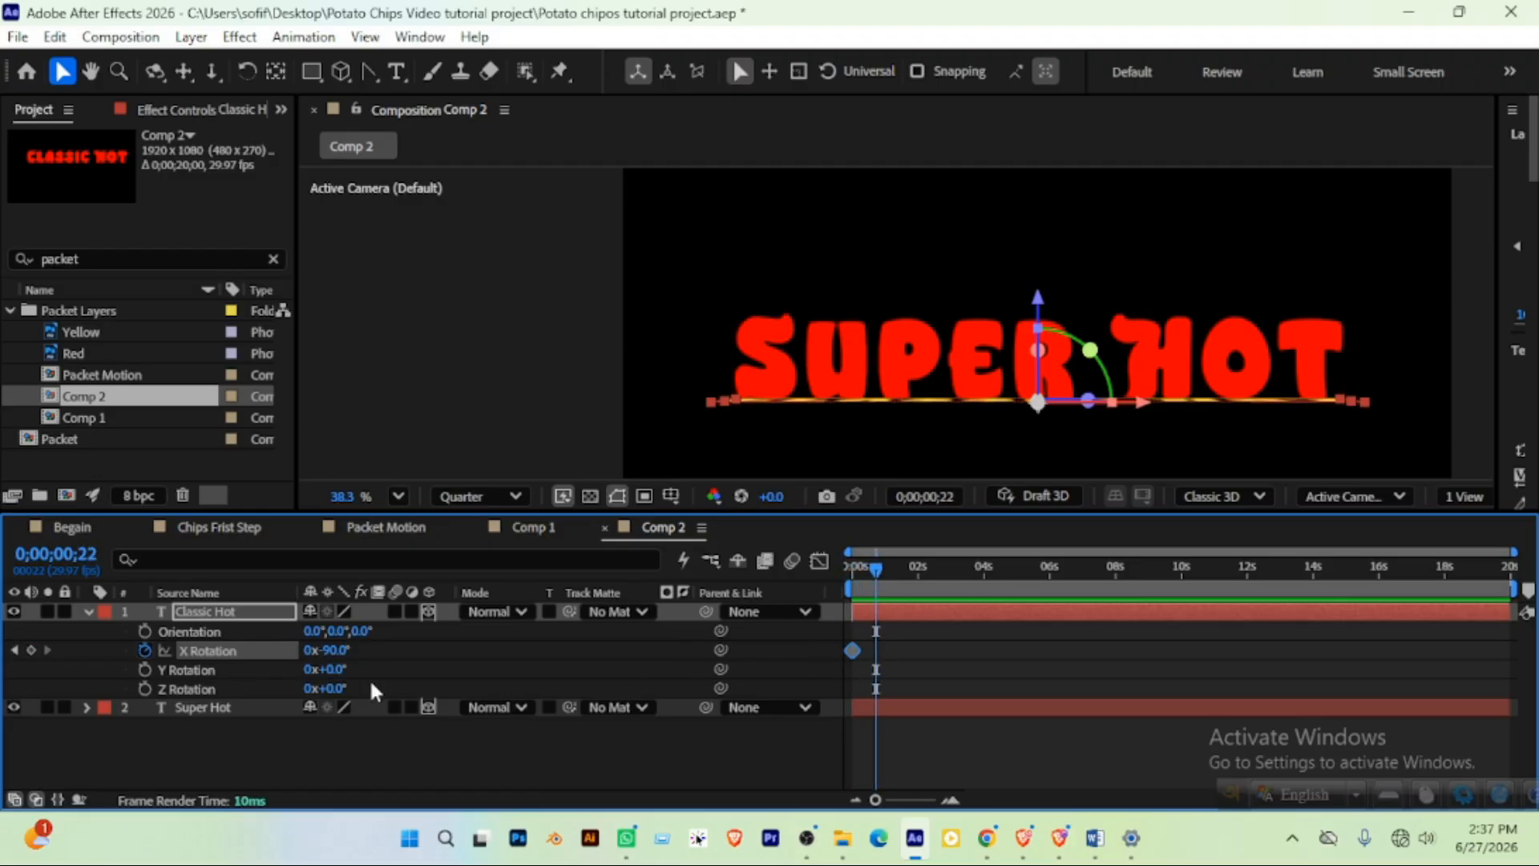
{"action": "left_click", "coordinate": [333, 651]}
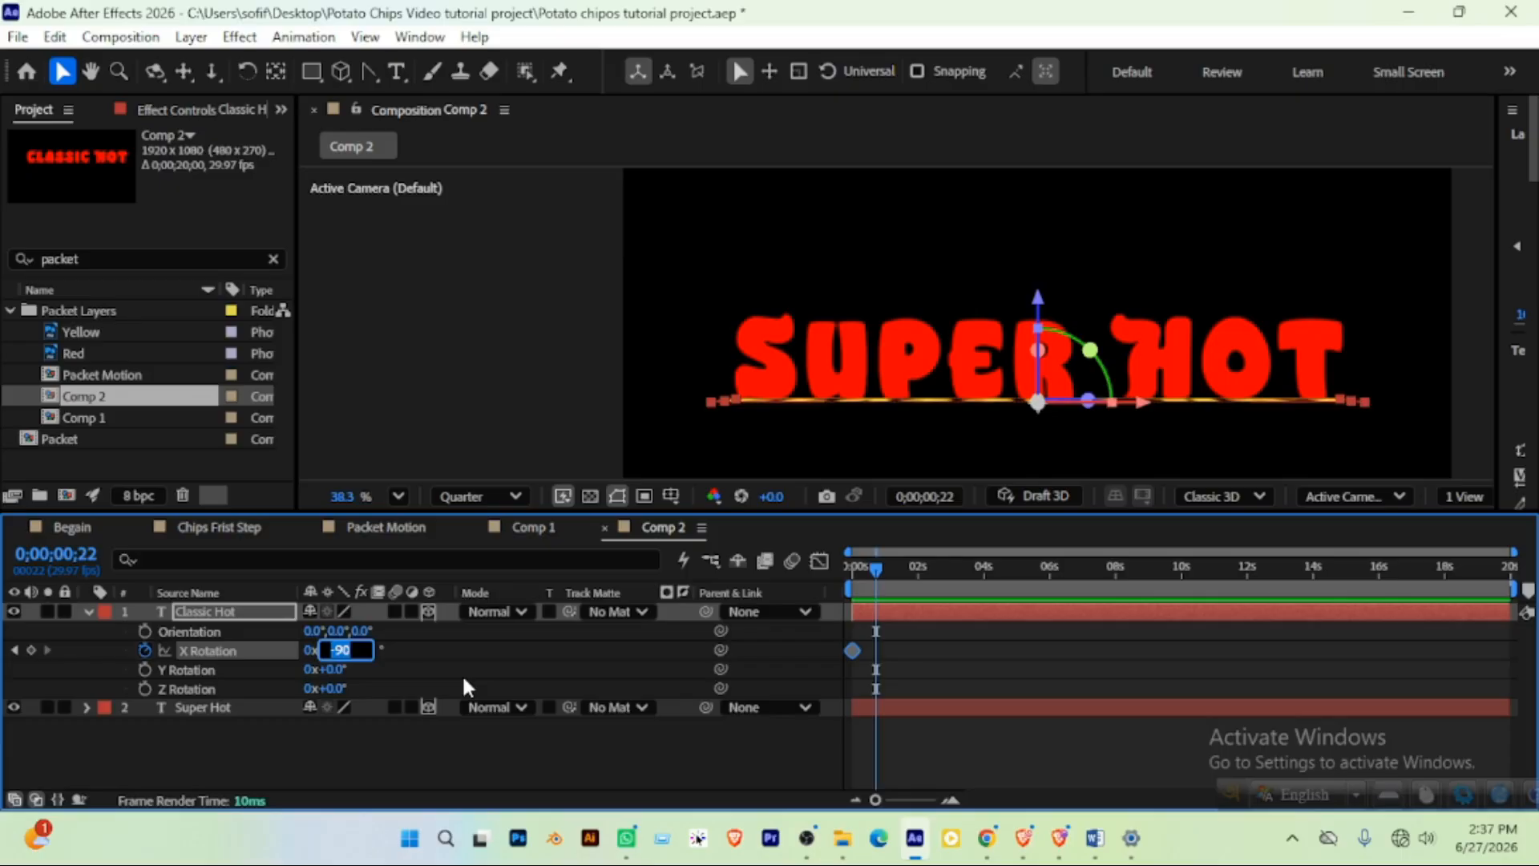
{"action": "type", "text": "0"}
{"action": "key", "text": "Return"}
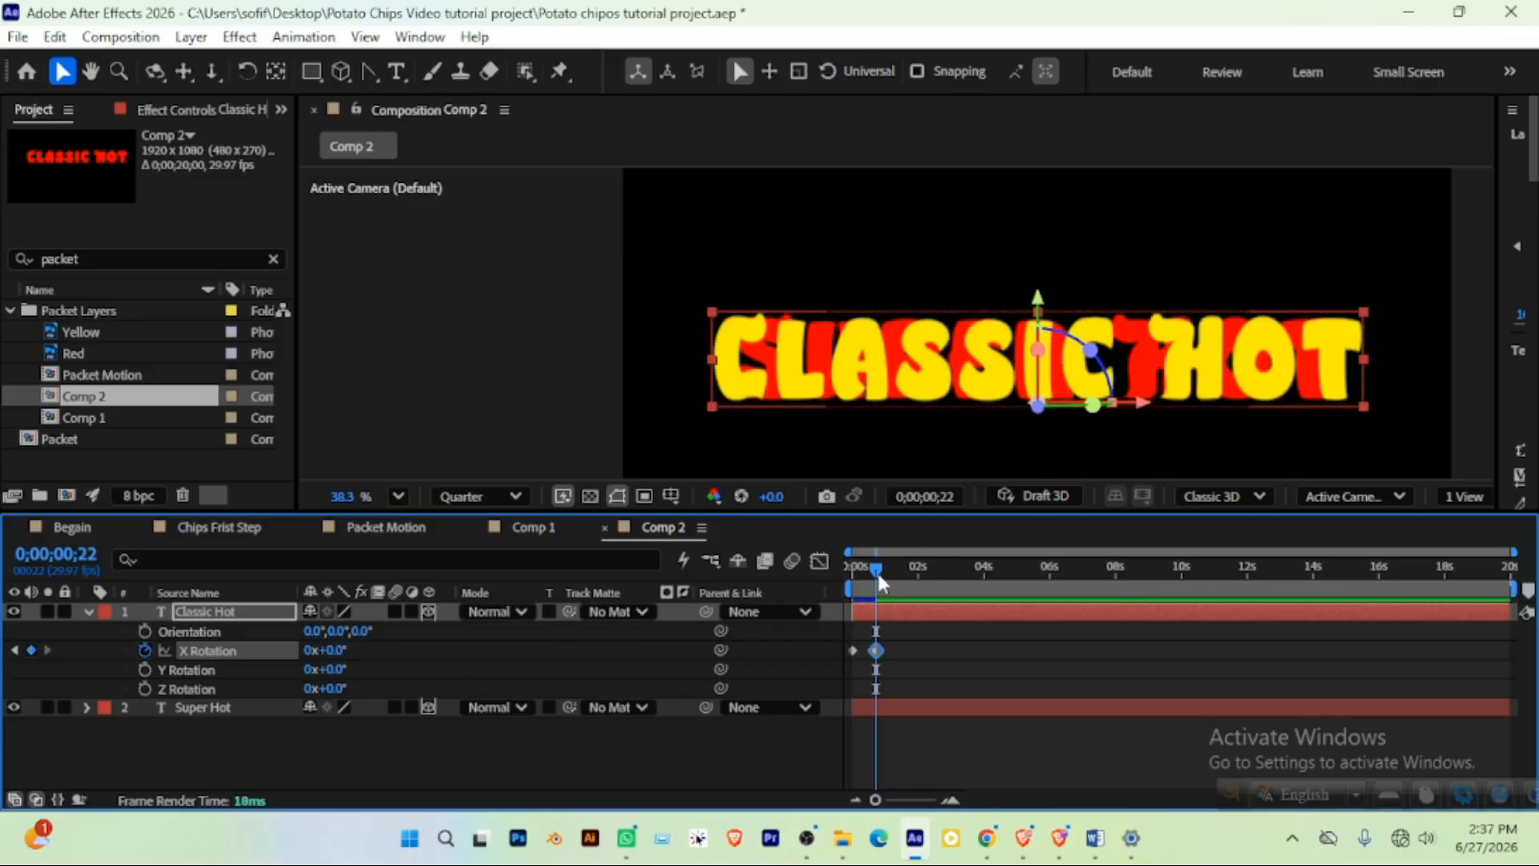
{"action": "left_click_drag", "start_coordinate": [877, 570], "coordinate": [834, 571]}
{"action": "key", "text": "space"}
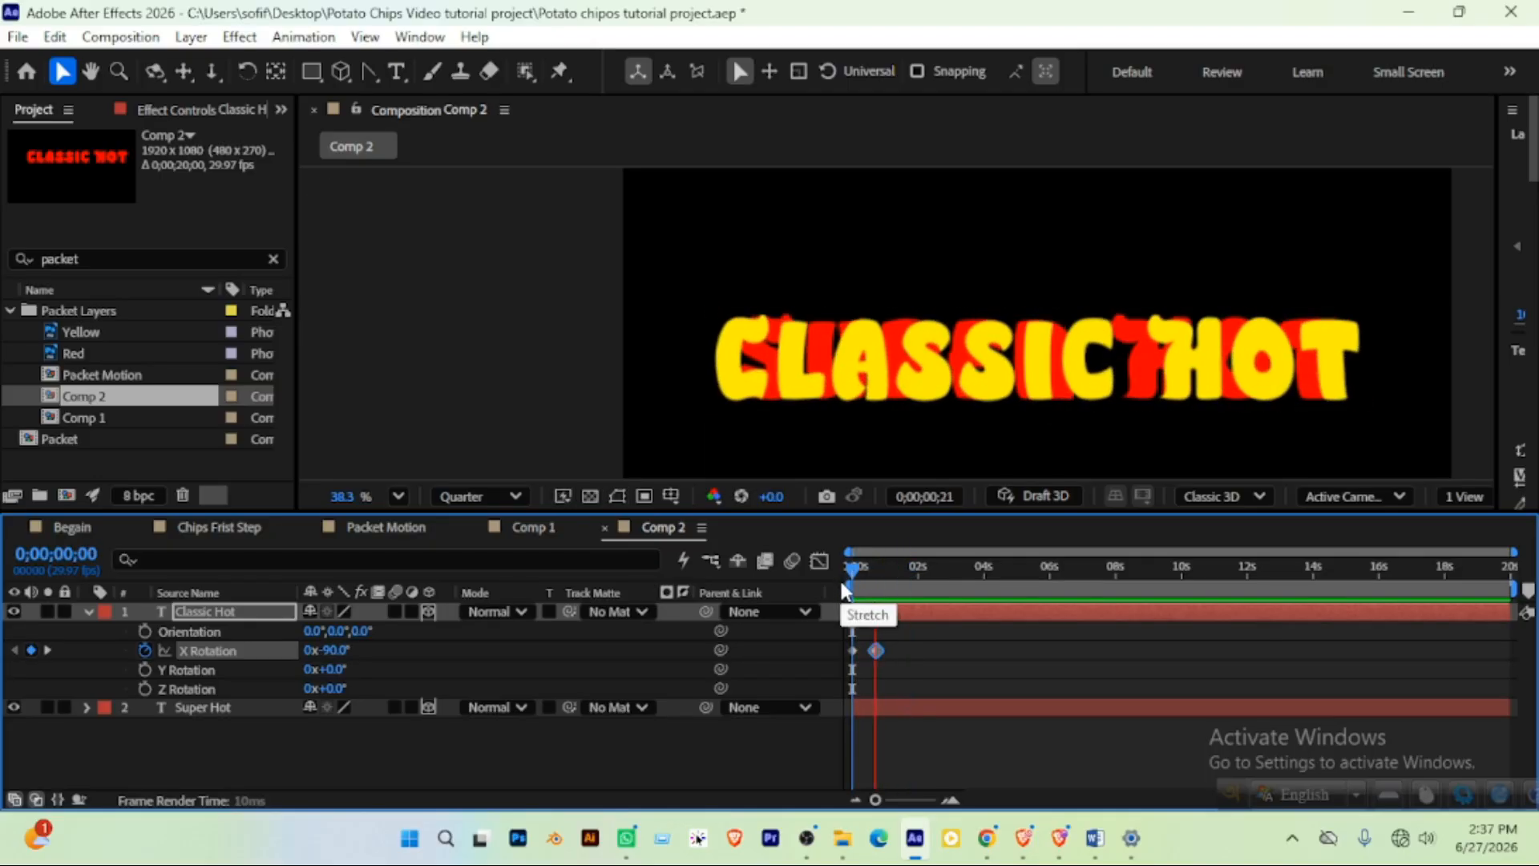
{"action": "key", "text": "space"}
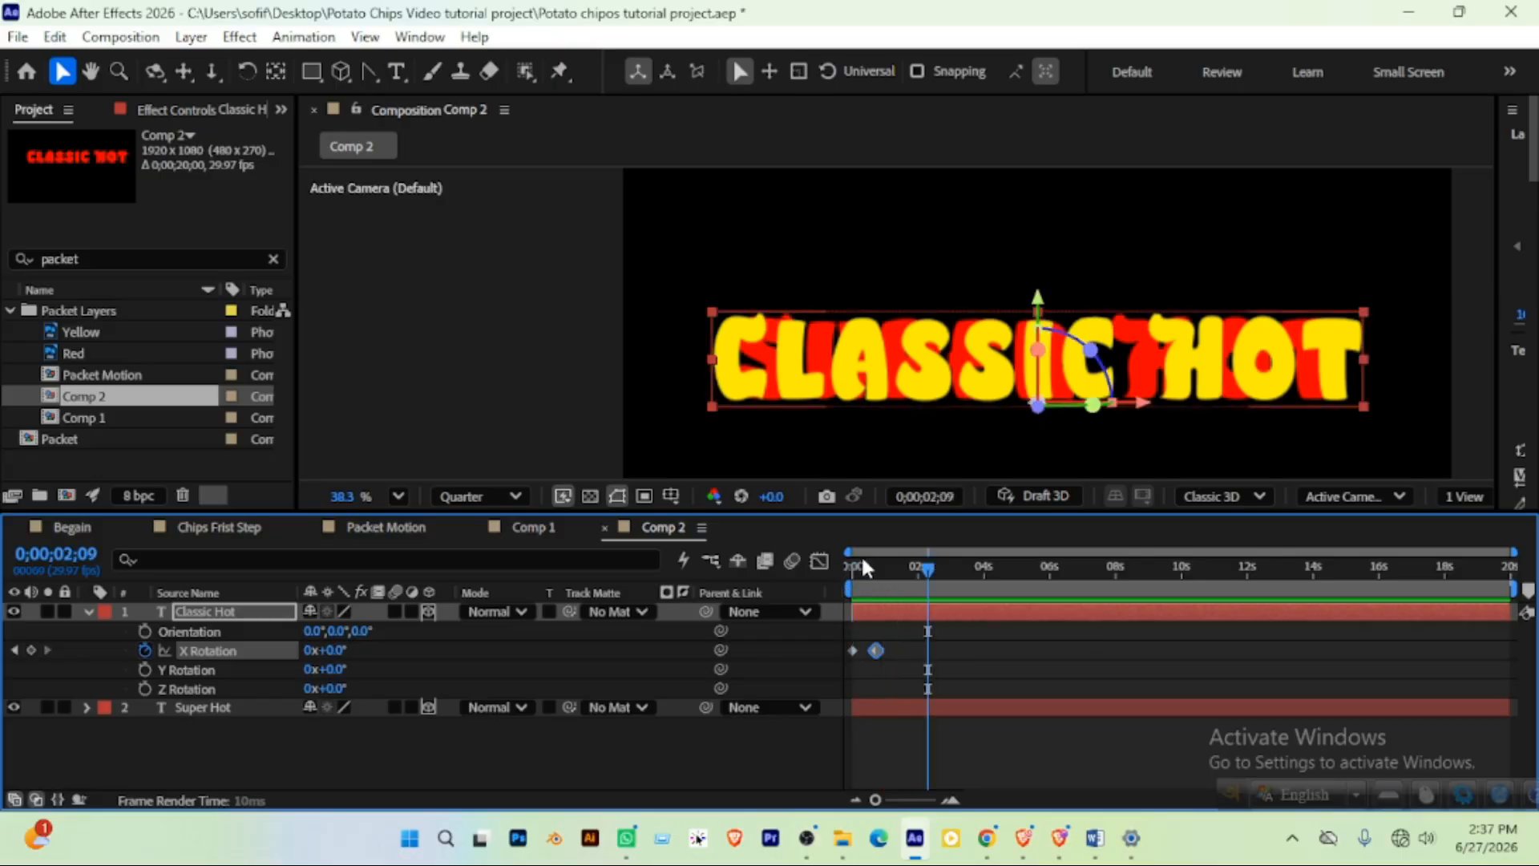
Set Classic Hot's X Rotation to 31° at 0;00;00;22 and add a 0° keyframe at 0;00;01;06
{"action": "mouse_move", "coordinate": [850, 566]}
{"action": "left_mouse_down"}
{"action": "mouse_move", "coordinate": [836, 566]}
{"action": "mouse_move", "coordinate": [877, 566]}
{"action": "left_mouse_up"}
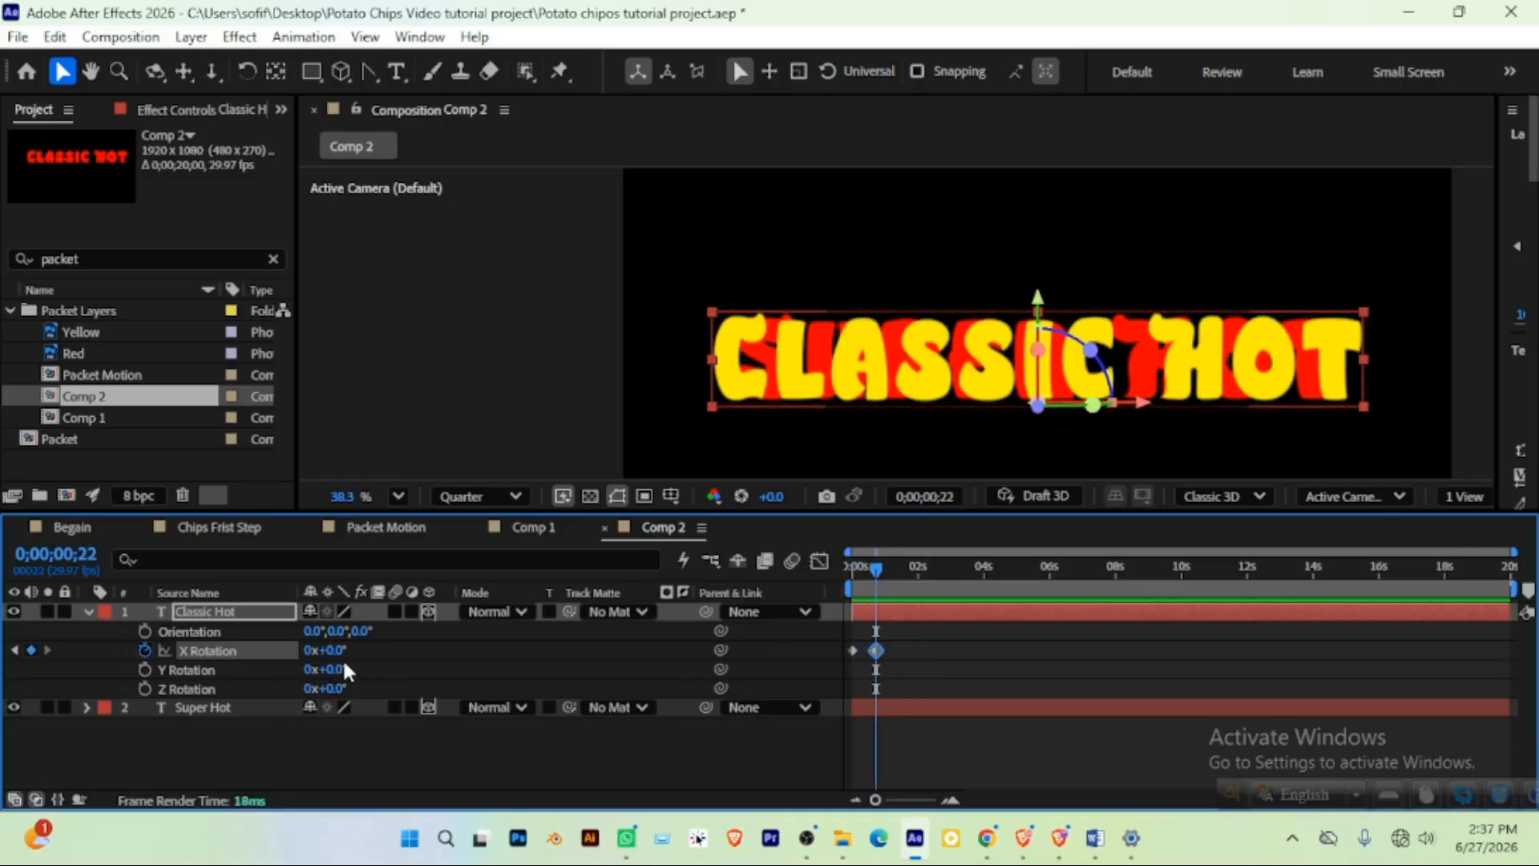
{"action": "left_click_drag", "start_coordinate": [341, 650], "coordinate": [371, 649]}
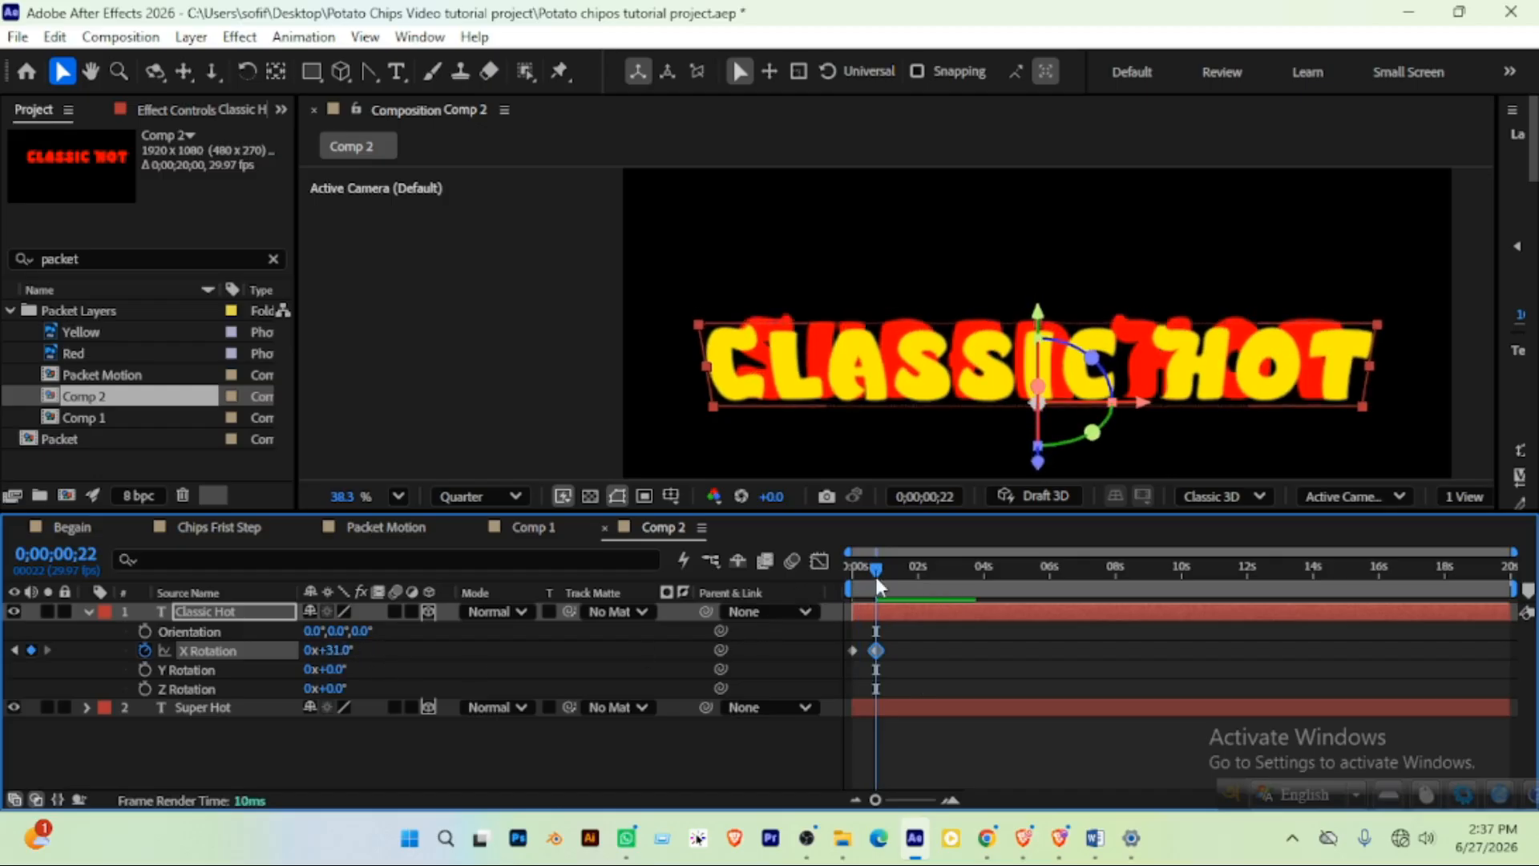
{"action": "left_click_drag", "start_coordinate": [875, 566], "coordinate": [892, 568]}
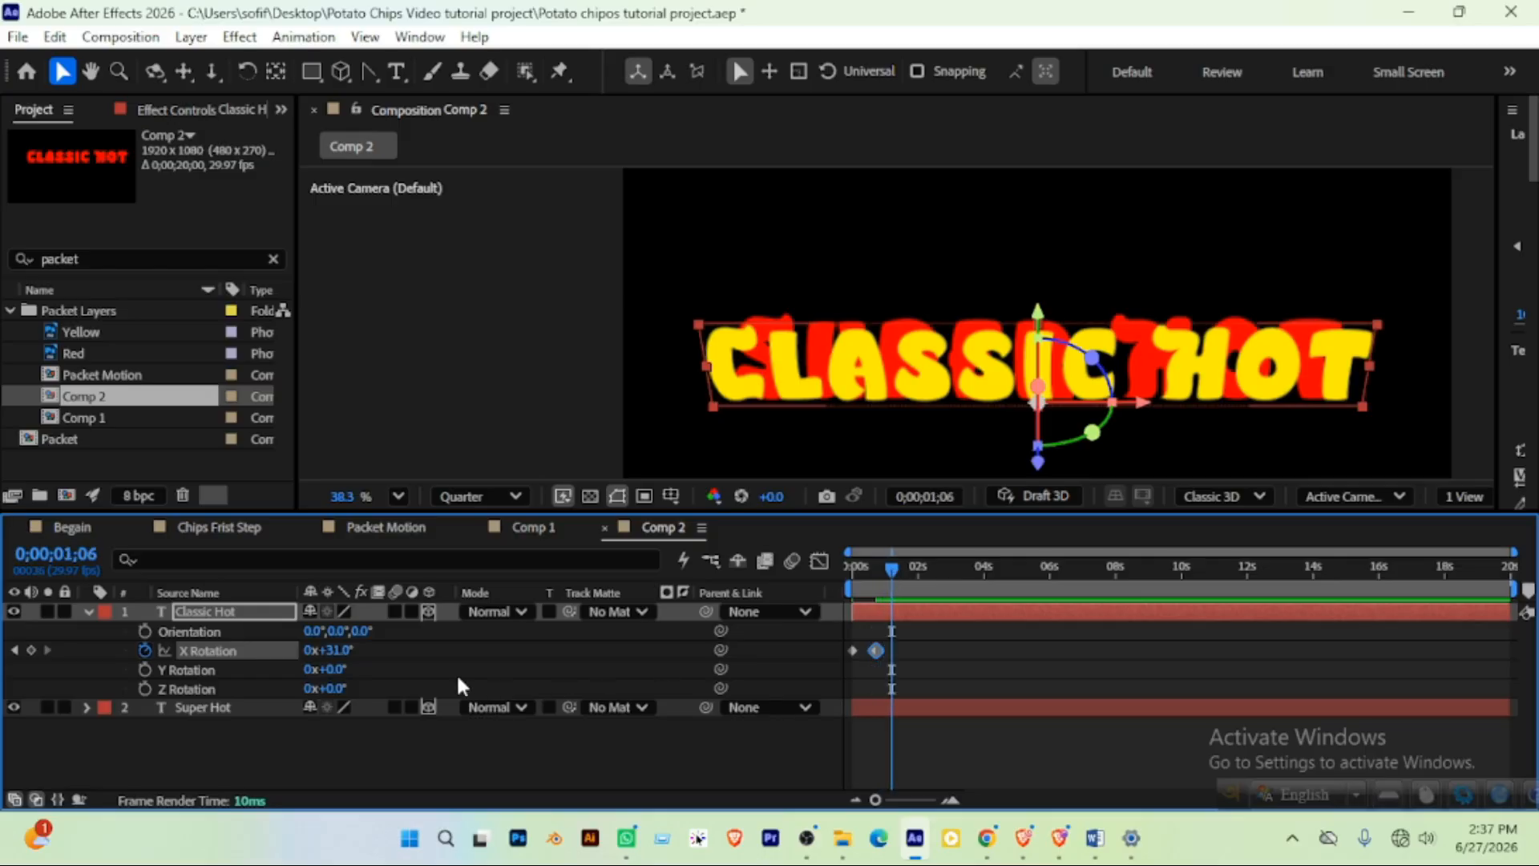
{"action": "left_click", "coordinate": [345, 649]}
{"action": "type", "text": "0"}
{"action": "key", "text": "Return"}
Apply Easy Ease to all three X Rotation keyframes of Classic Hot and preview the eased flip
{"action": "left_click_drag", "start_coordinate": [911, 644], "coordinate": [829, 665]}
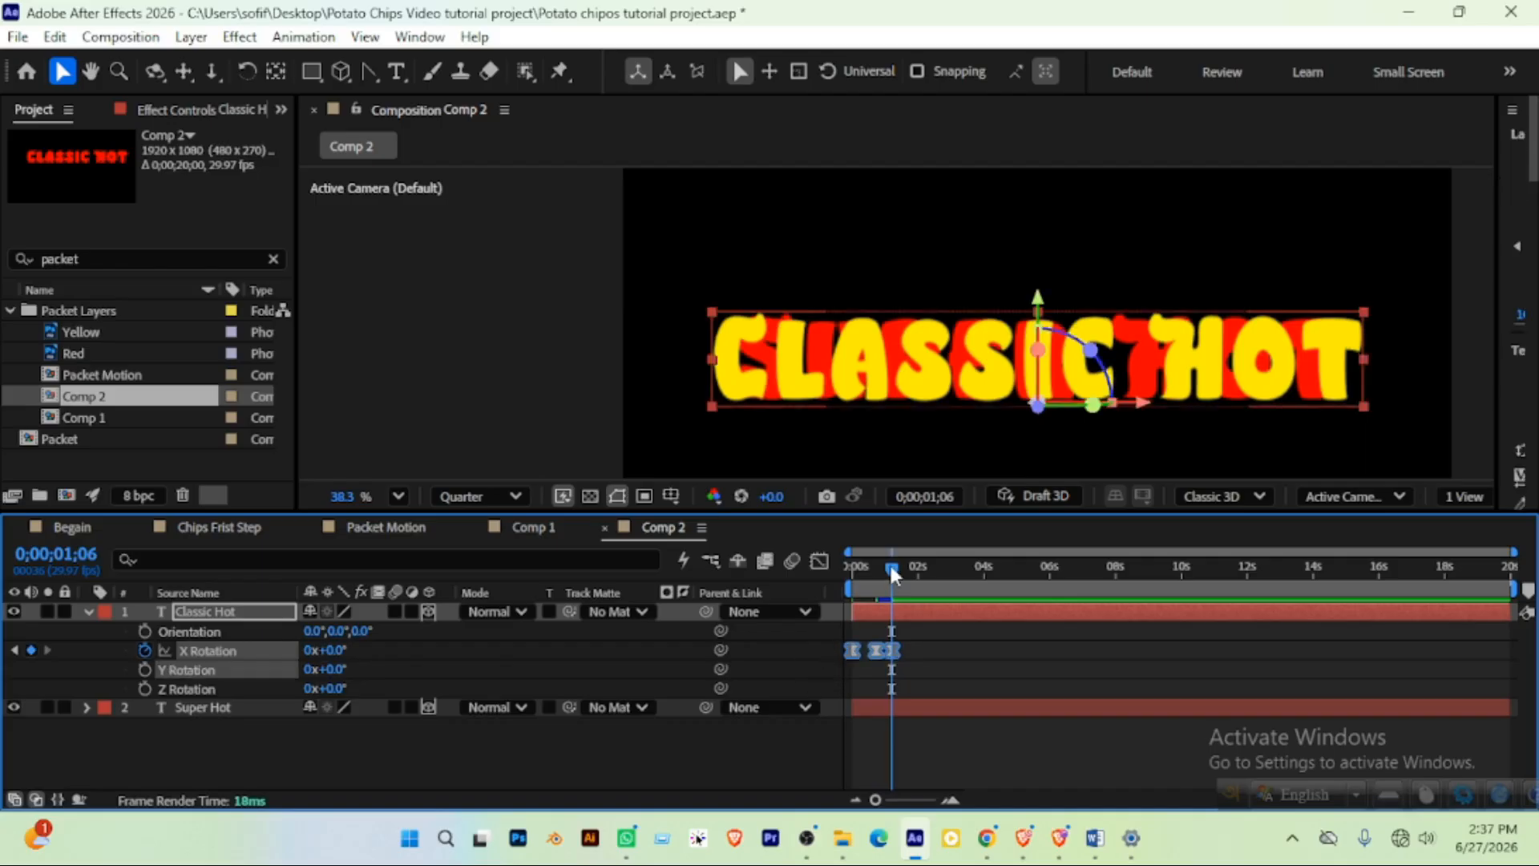
{"action": "left_click_drag", "start_coordinate": [890, 570], "coordinate": [801, 571]}
{"action": "key", "text": "space"}
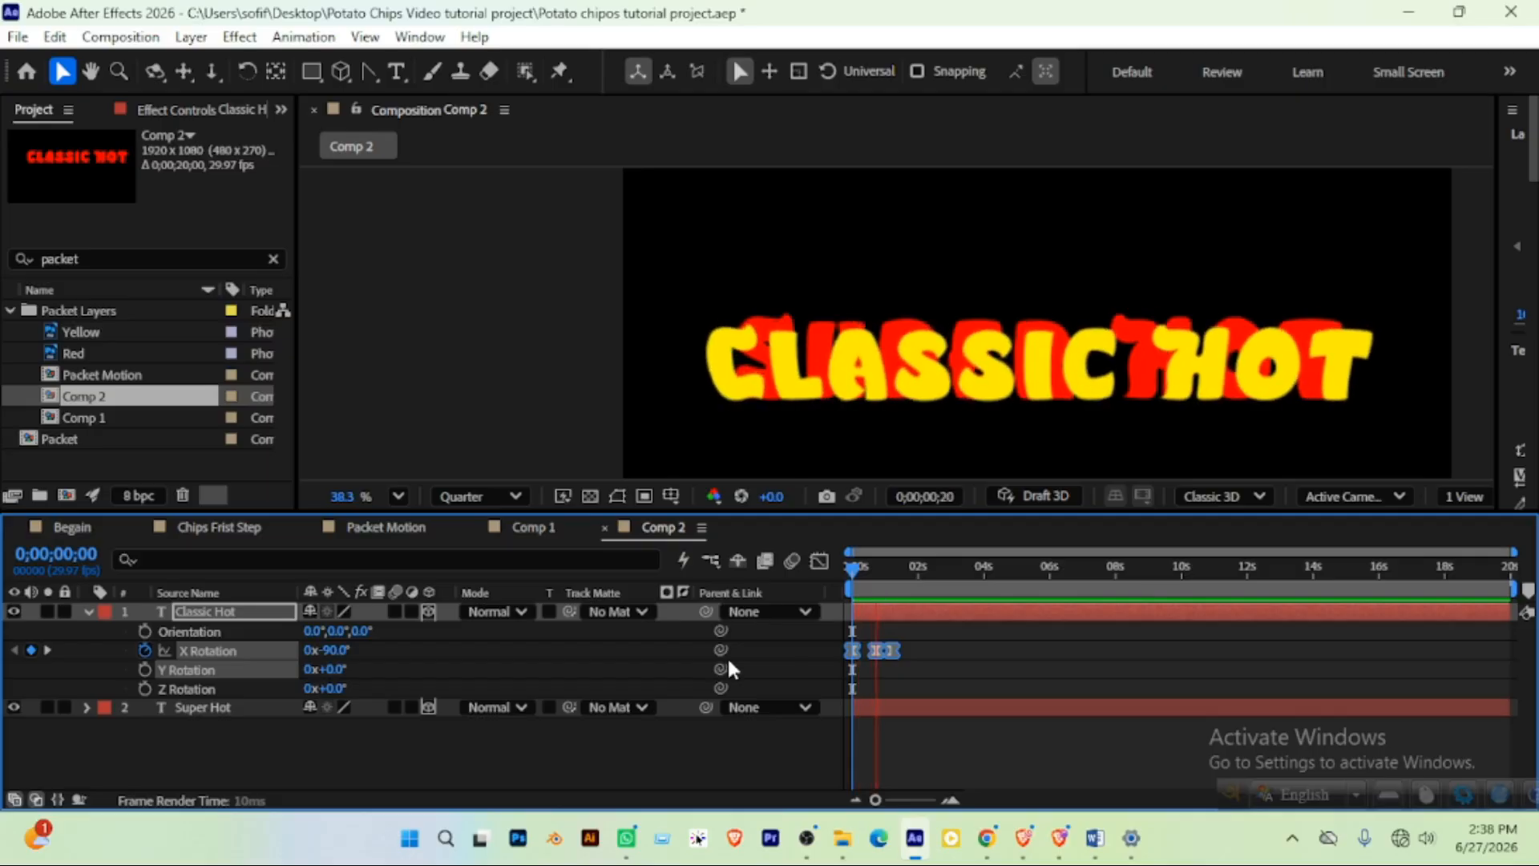
{"action": "key", "text": "space"}
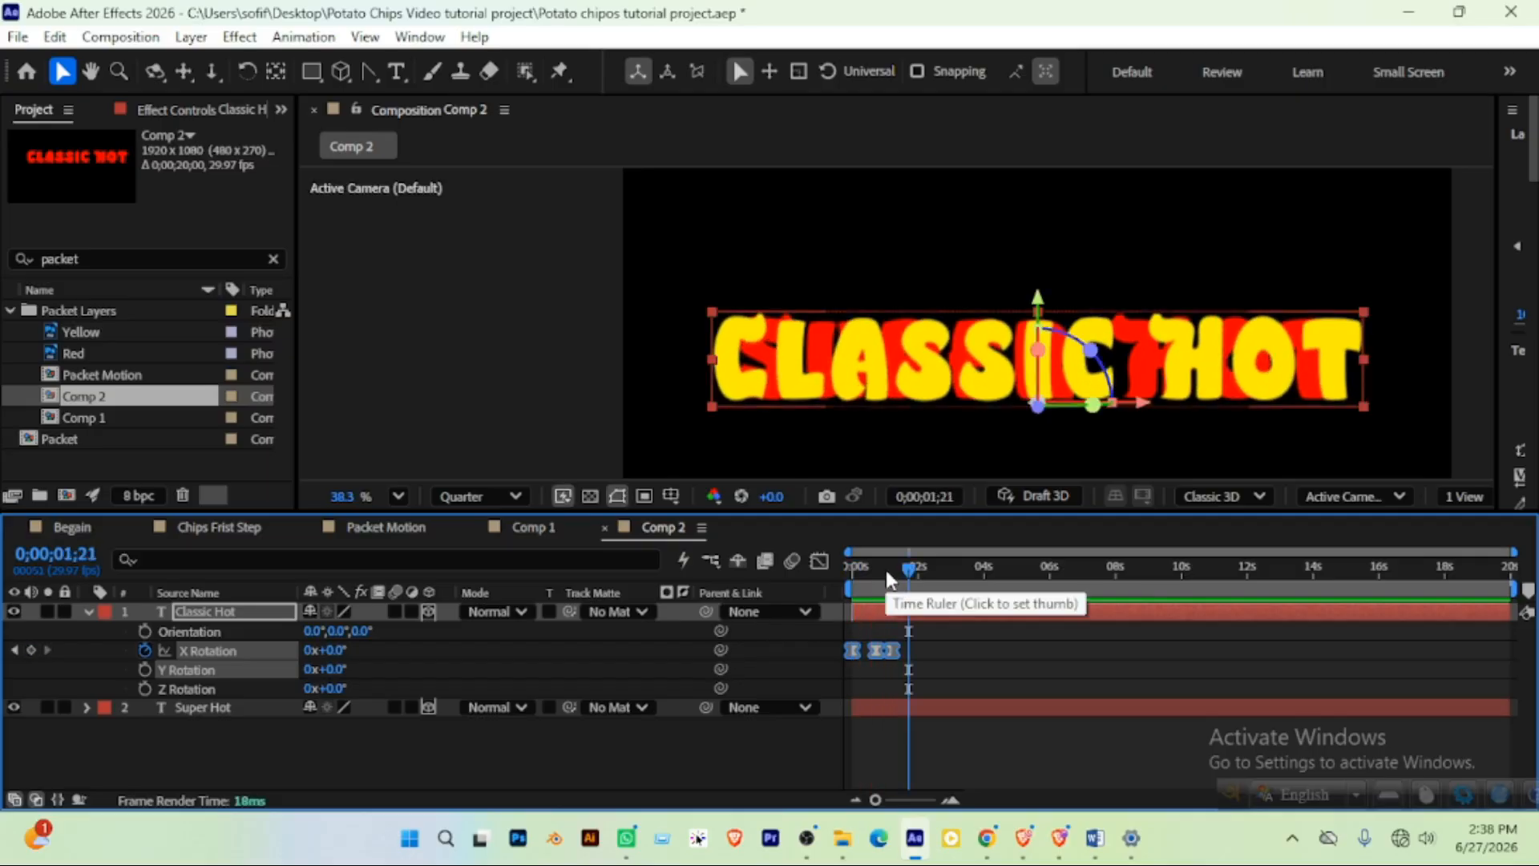
{"action": "left_click", "coordinate": [721, 754]}
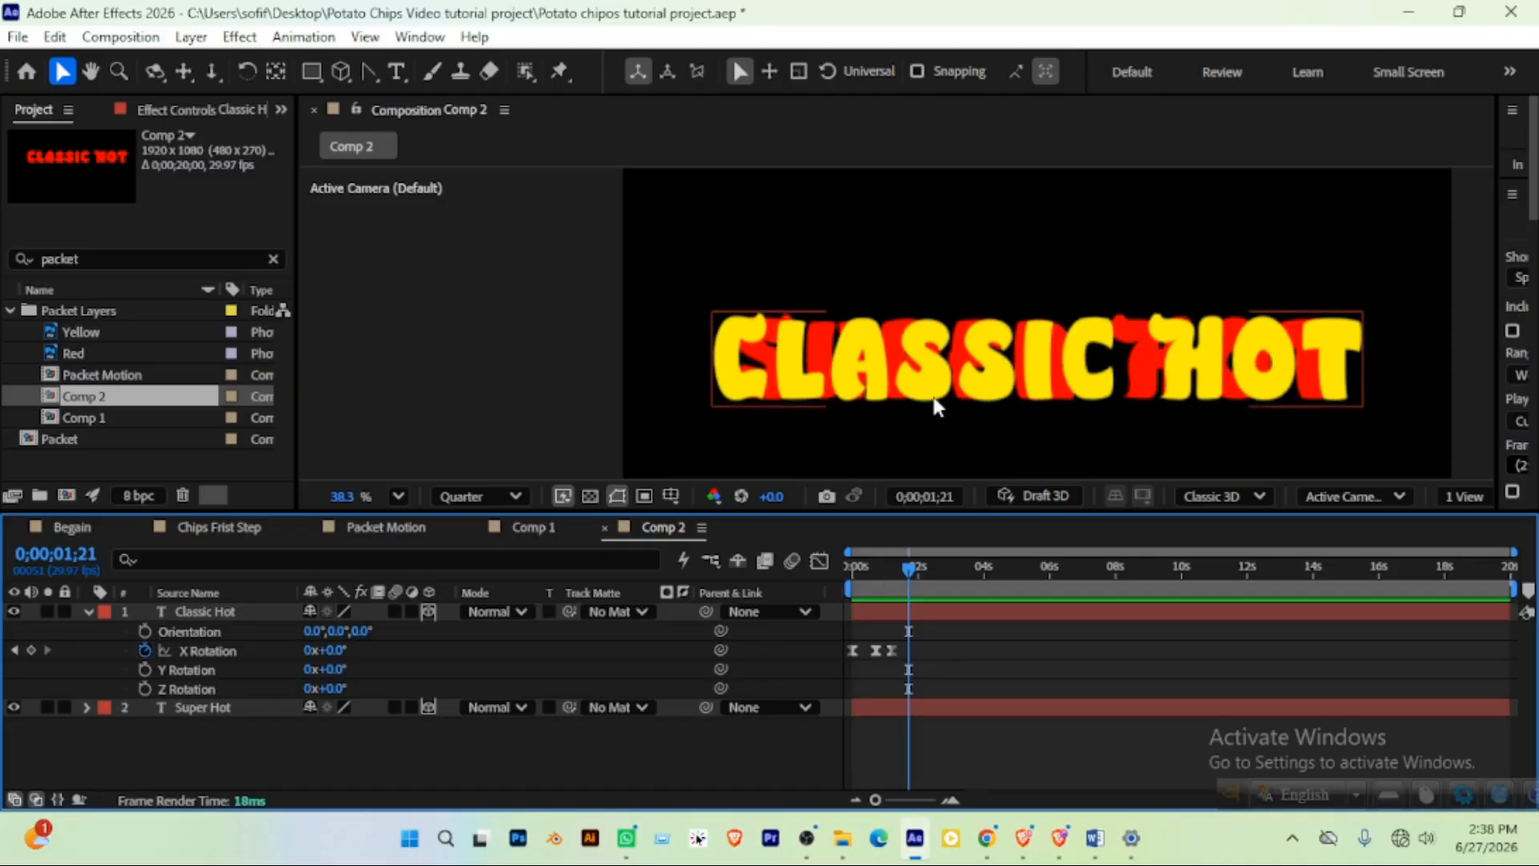
{"action": "mouse_move", "coordinate": [911, 566]}
{"action": "left_mouse_down"}
{"action": "mouse_move", "coordinate": [855, 566]}
{"action": "mouse_move", "coordinate": [897, 563]}
{"action": "mouse_move", "coordinate": [883, 566]}
{"action": "left_mouse_up"}
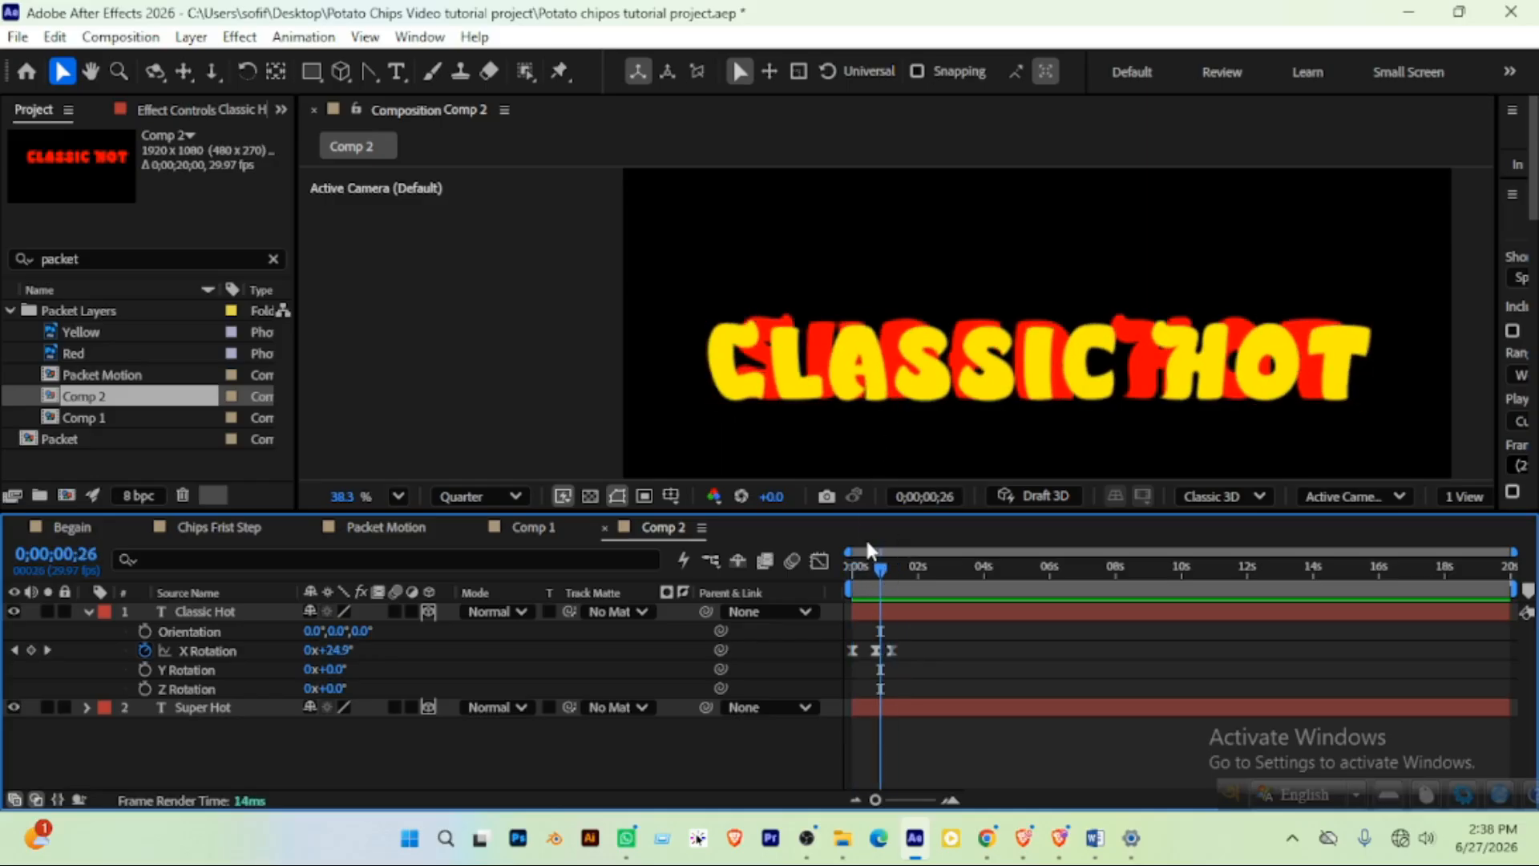
{"action": "mouse_move", "coordinate": [877, 571]}
{"action": "left_mouse_down"}
{"action": "mouse_move", "coordinate": [902, 565]}
{"action": "mouse_move", "coordinate": [845, 567]}
{"action": "mouse_move", "coordinate": [890, 564]}
{"action": "left_mouse_up"}
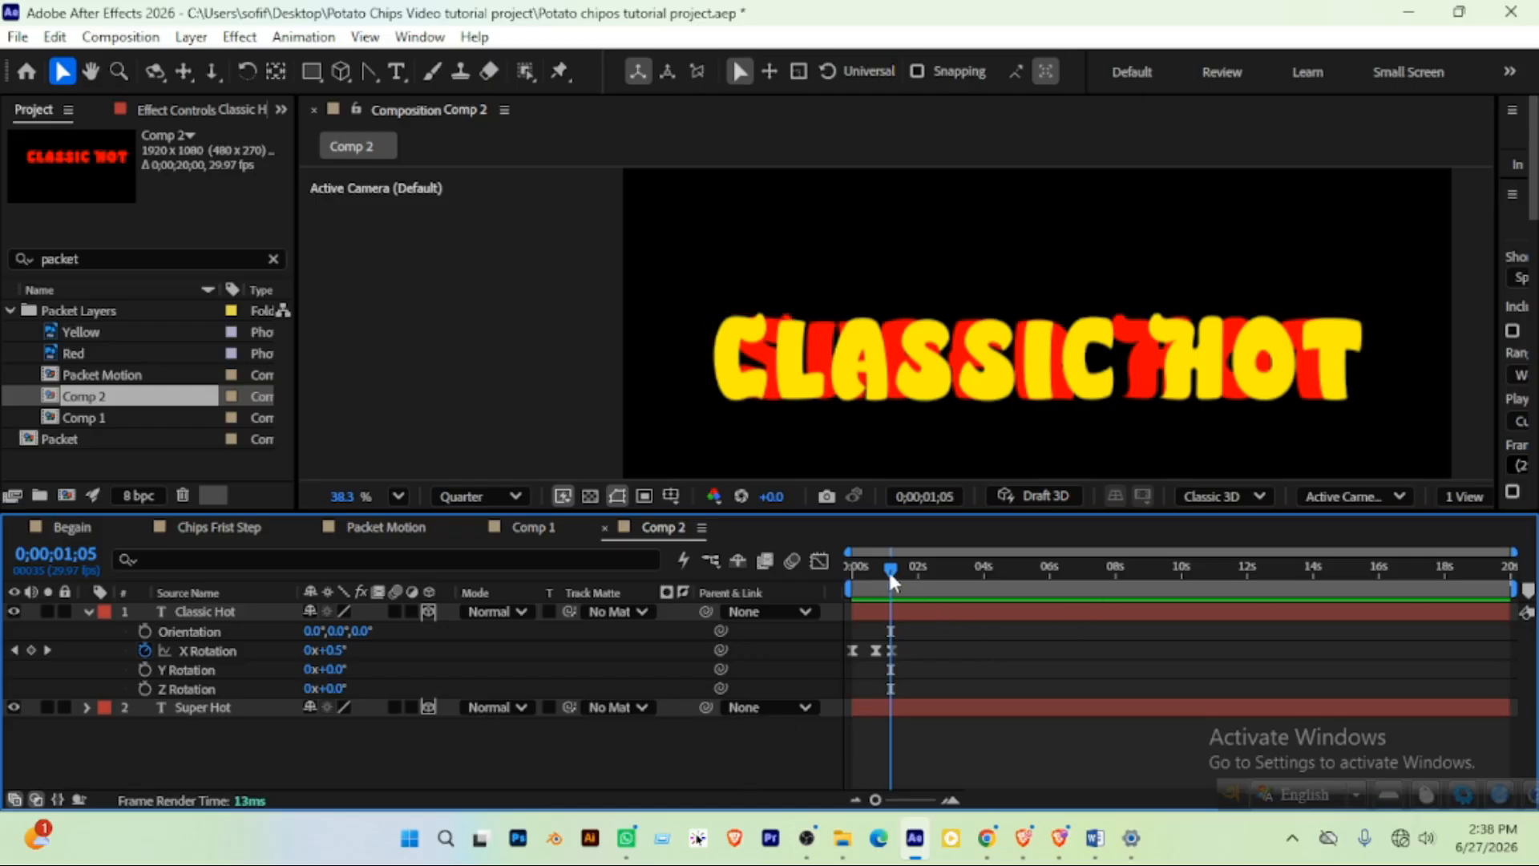
{"action": "left_click_drag", "start_coordinate": [888, 570], "coordinate": [825, 565]}
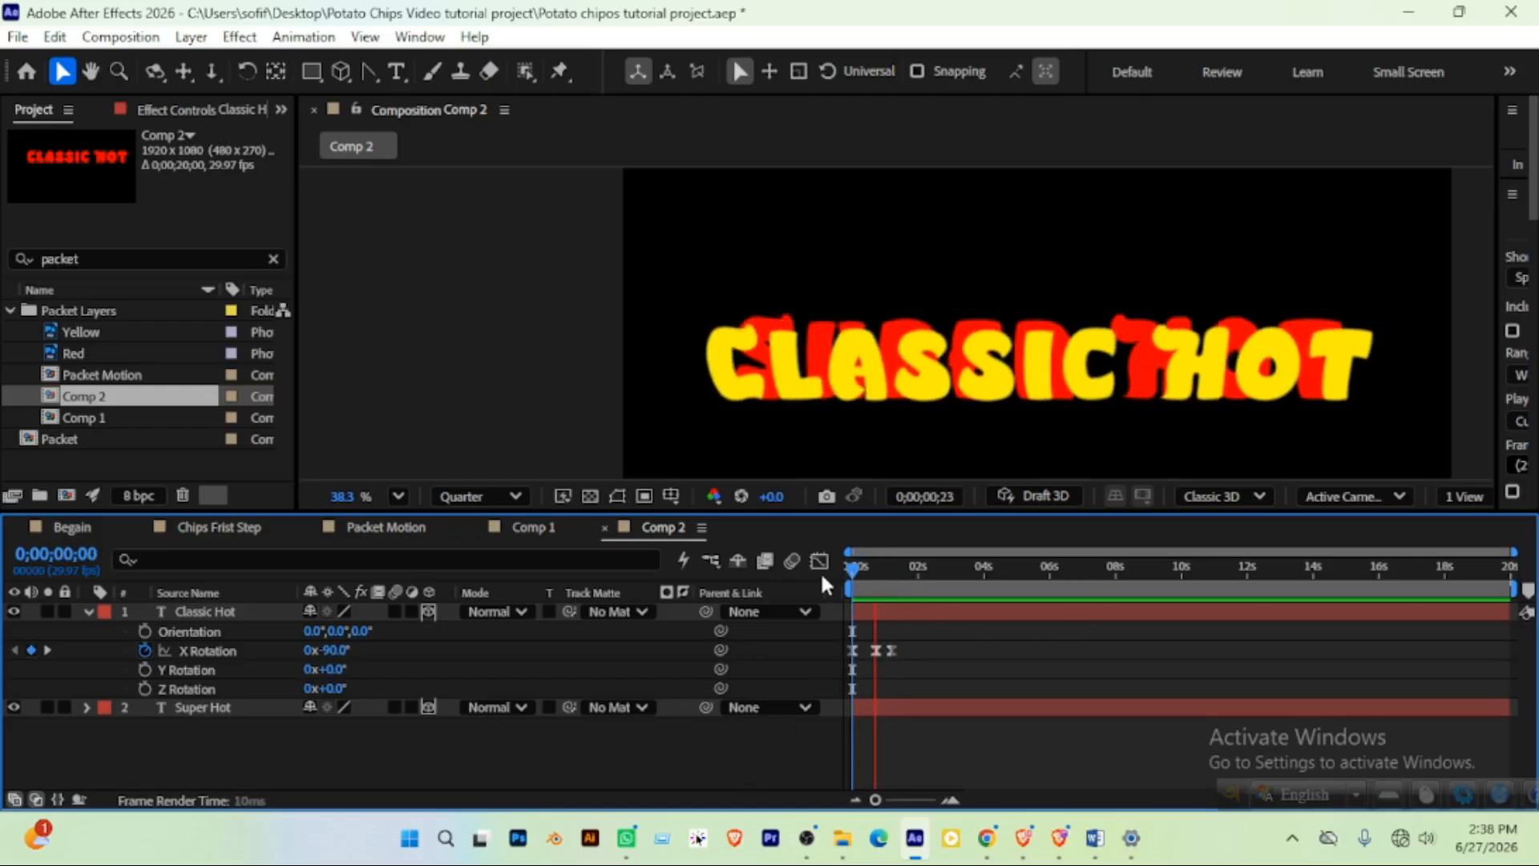
{"action": "key", "text": "space"}
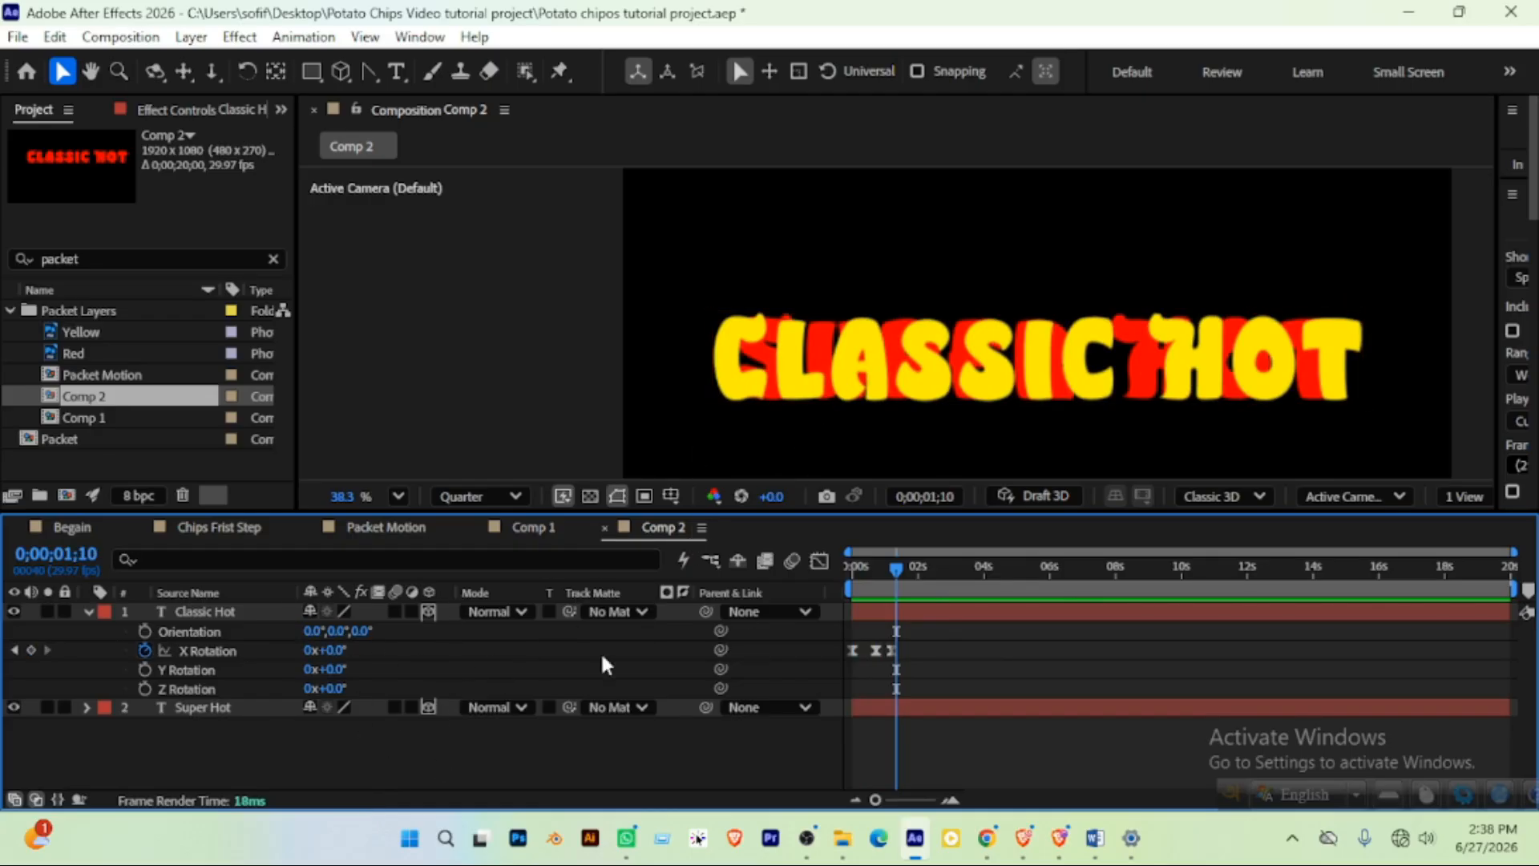
Add a null object to Comp 2
{"action": "right_click", "coordinate": [532, 733]}
{"action": "mouse_move", "coordinate": [681, 457]}
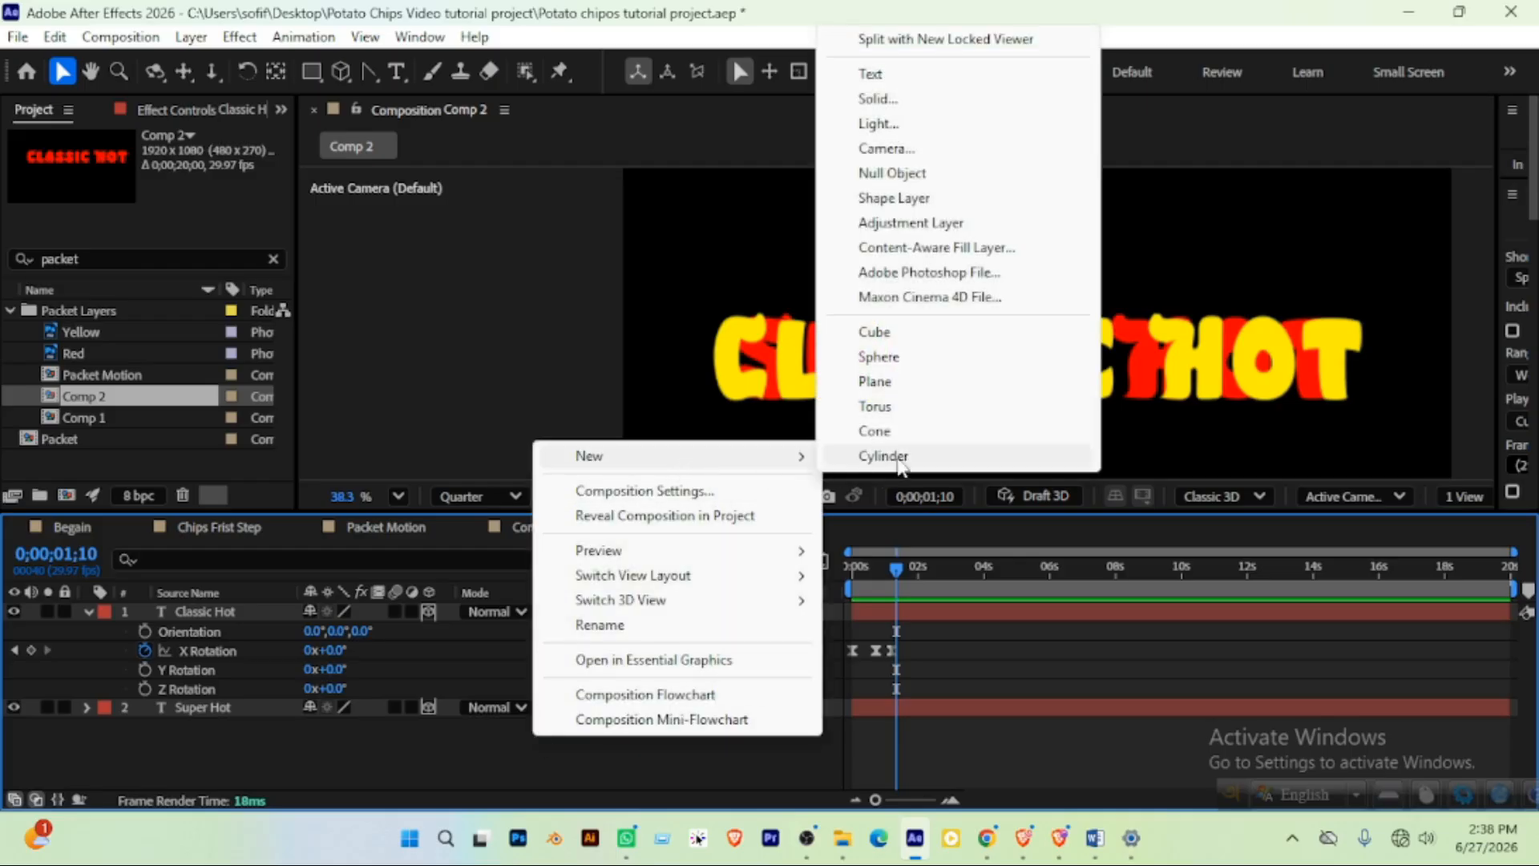
{"action": "left_click", "coordinate": [905, 173]}
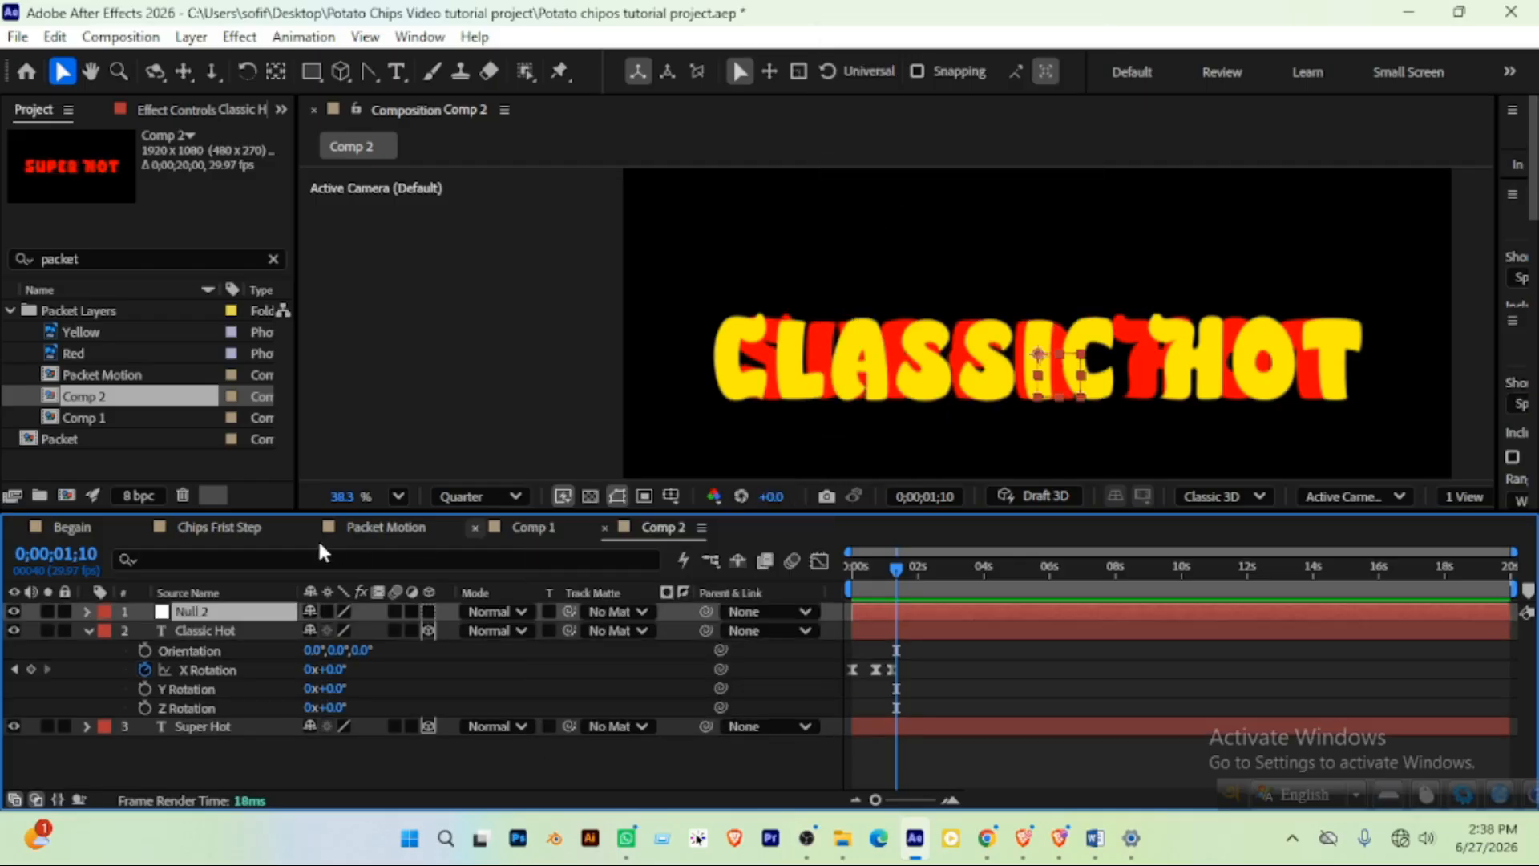
Parent the Super Hot and Classic Hot text layers to the null and show layer names in the timeline
{"action": "left_click", "coordinate": [223, 723]}
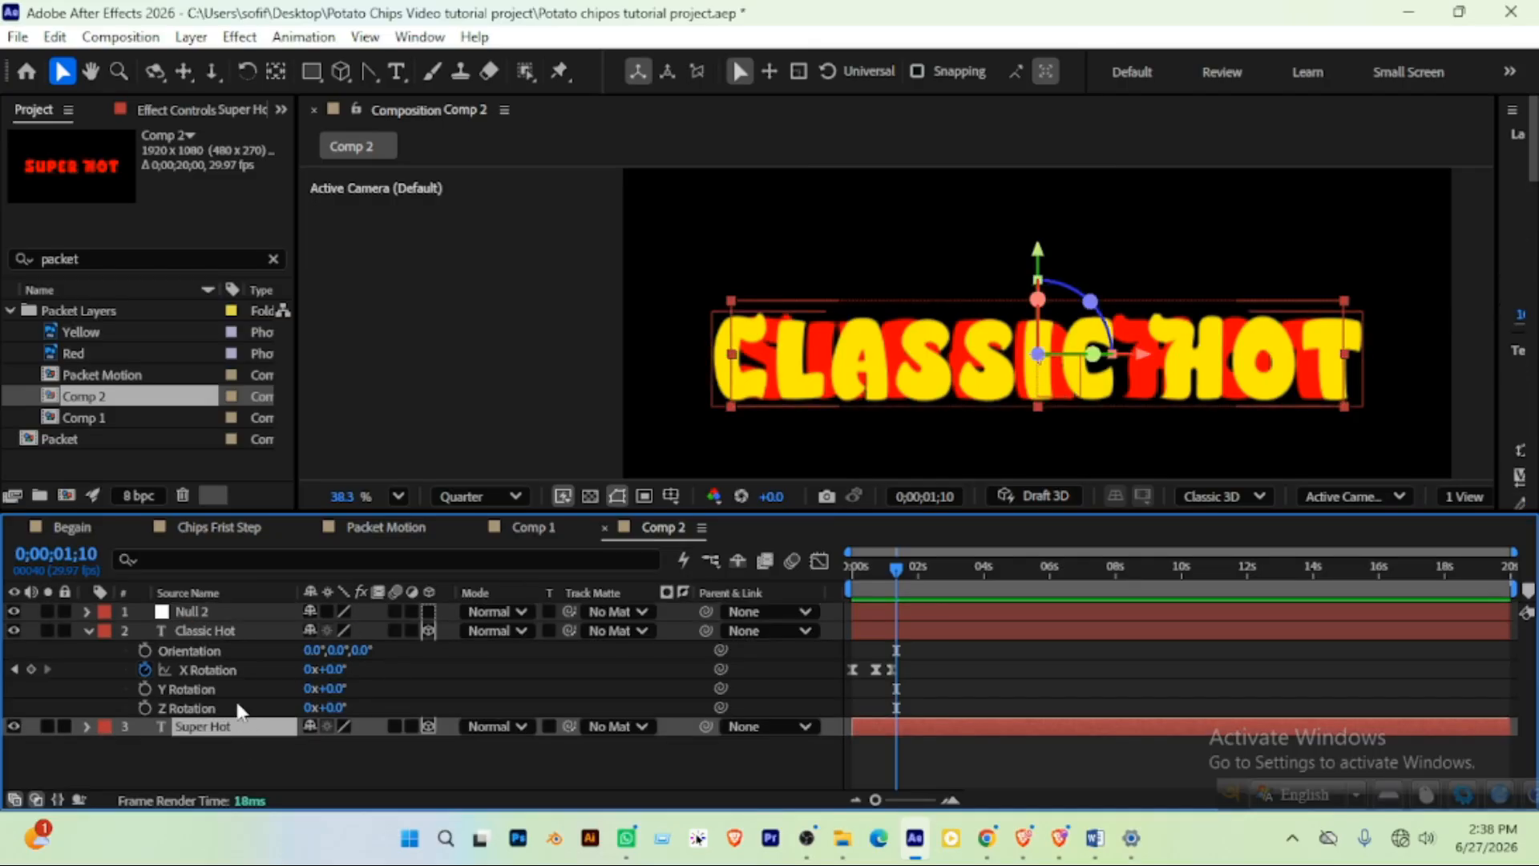
{"action": "left_click", "coordinate": [243, 629], "text": "ctrl"}
{"action": "left_click_drag", "start_coordinate": [706, 630], "coordinate": [238, 621]}
{"action": "left_click", "coordinate": [188, 592]}
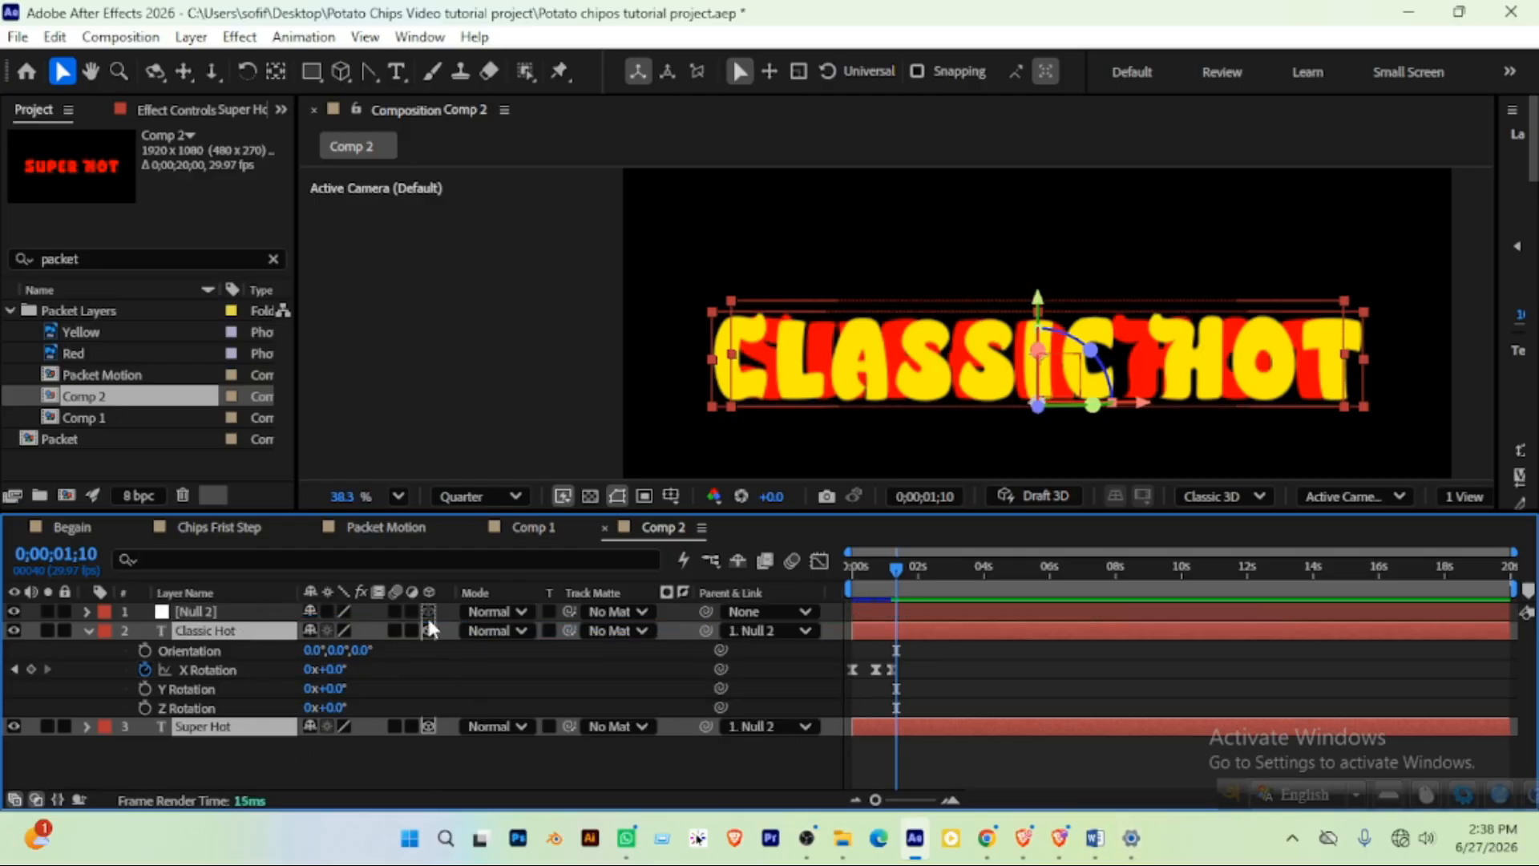
Make the null a 3D layer and try turning both titles with its X Rotation, undoing the test rotation
{"action": "left_click", "coordinate": [429, 611]}
{"action": "key", "text": "r"}
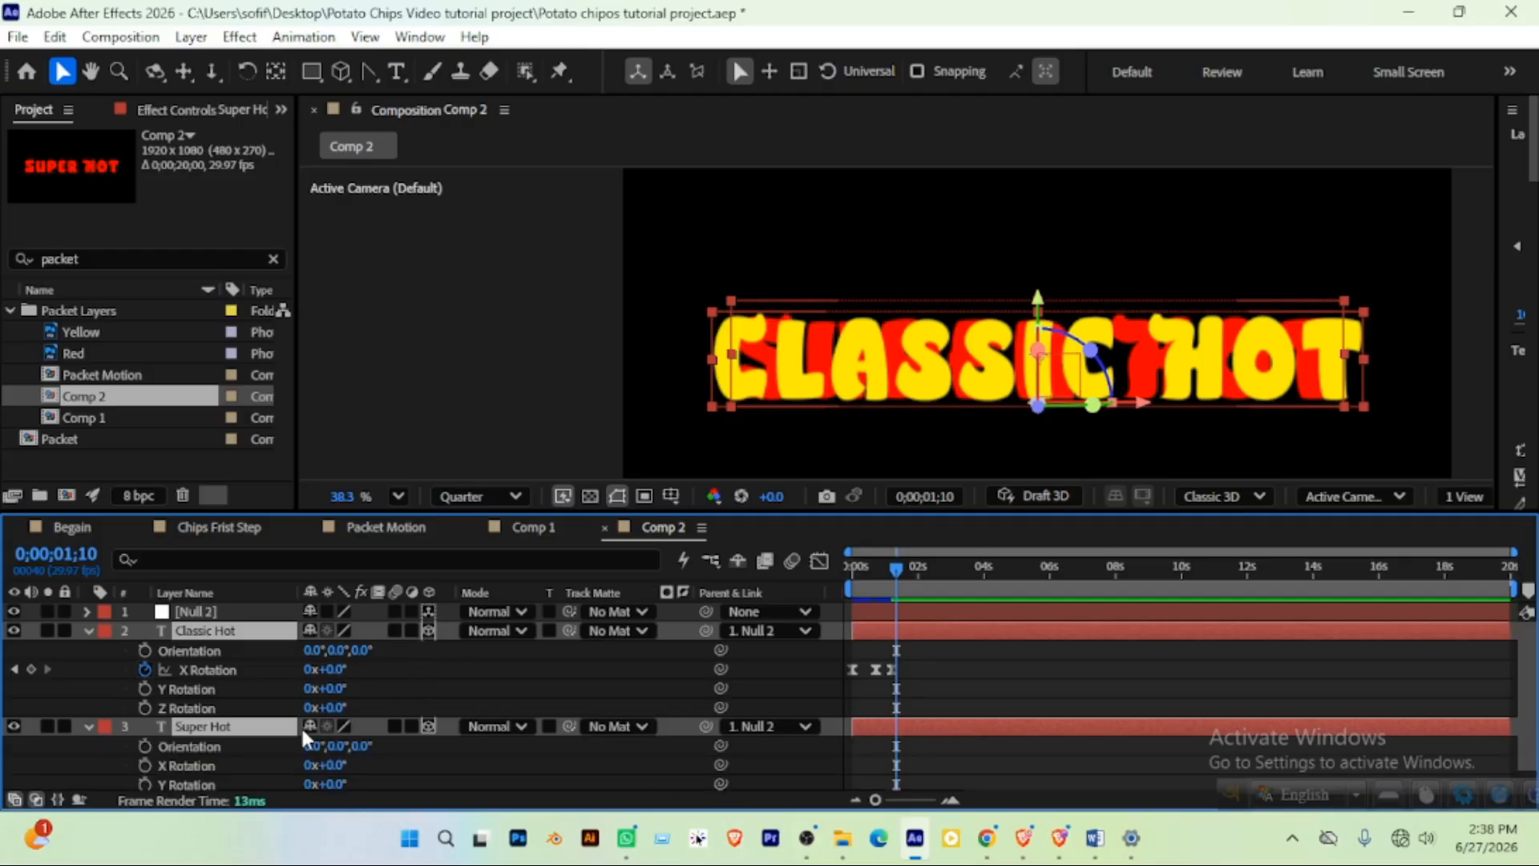
{"action": "key", "text": "ctrl+z"}
{"action": "left_click", "coordinate": [96, 725]}
{"action": "key", "text": "Escape"}
{"action": "key", "text": "r"}
{"action": "left_click", "coordinate": [188, 614]}
{"action": "key", "text": "r"}
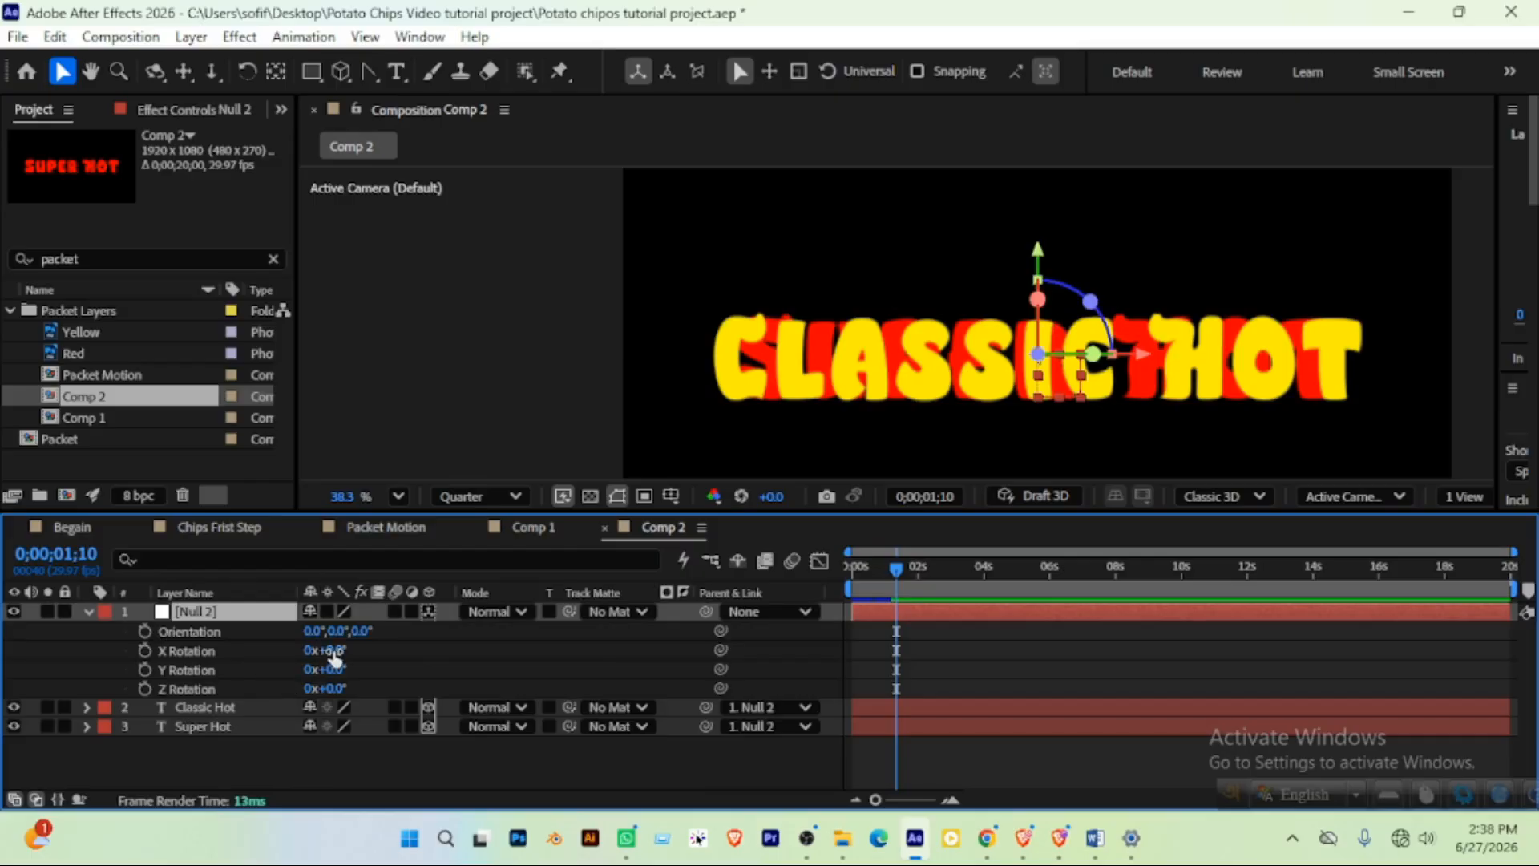
{"action": "left_click_drag", "start_coordinate": [333, 650], "coordinate": [399, 664]}
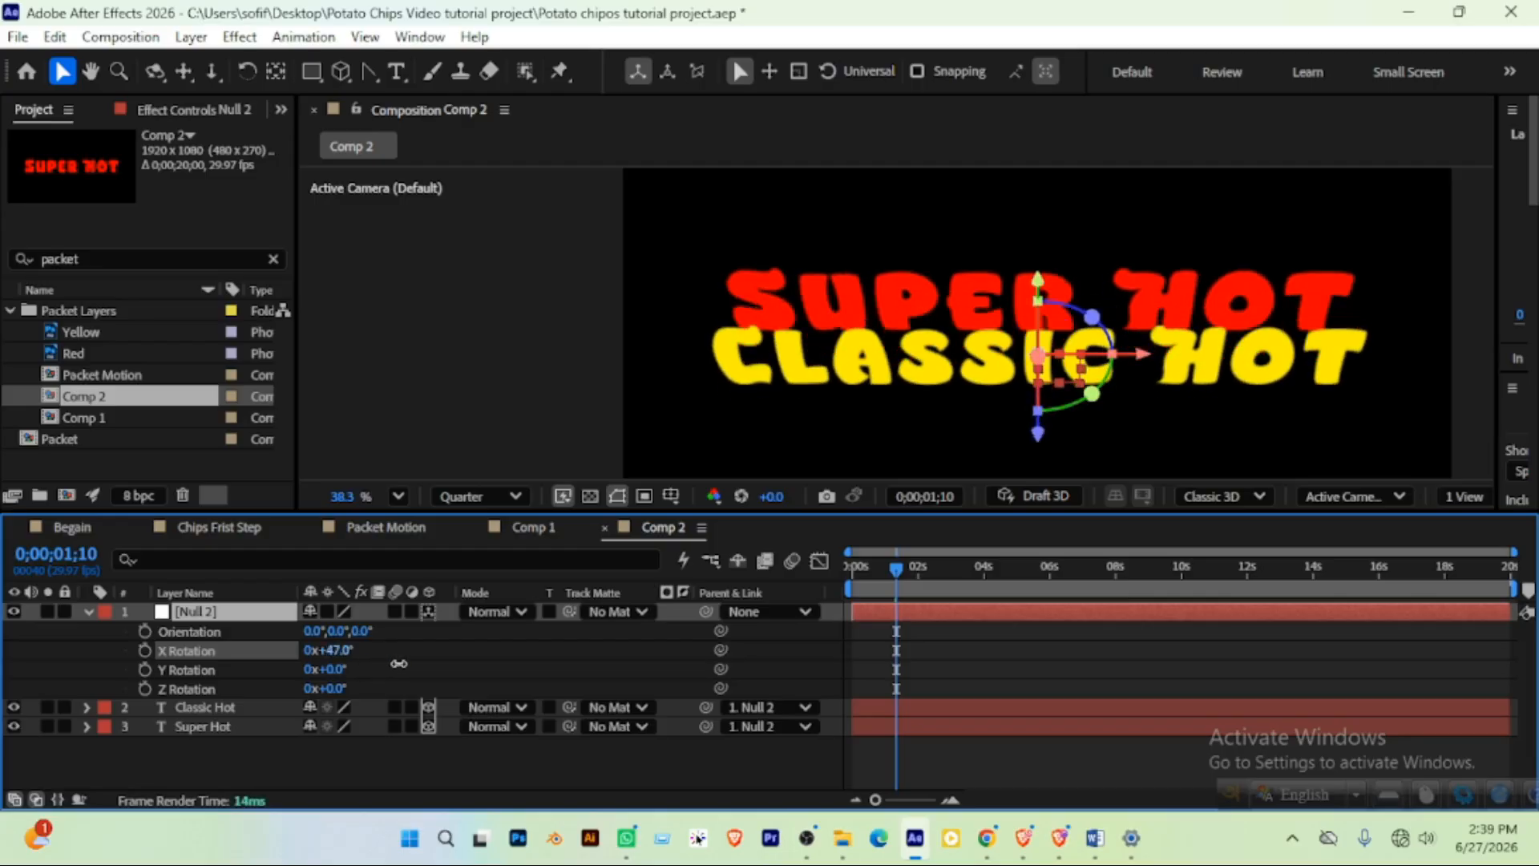
{"action": "key", "text": "ctrl+z"}
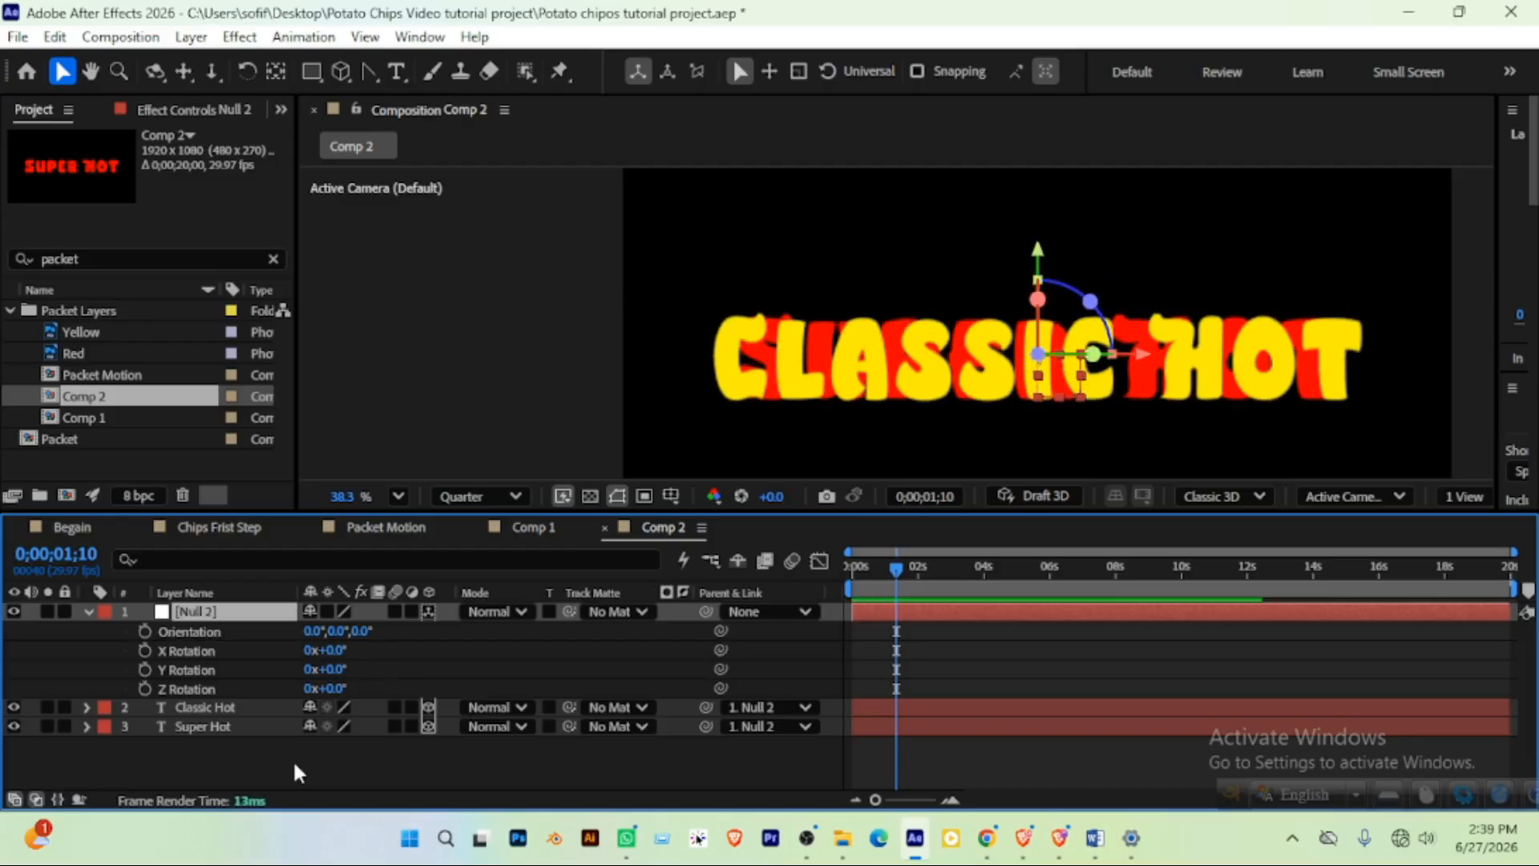
Flip the Super Hot layer vertically and move it down slightly to line up with Classic Hot
{"action": "left_click", "coordinate": [233, 728]}
{"action": "right_click", "coordinate": [238, 730]}
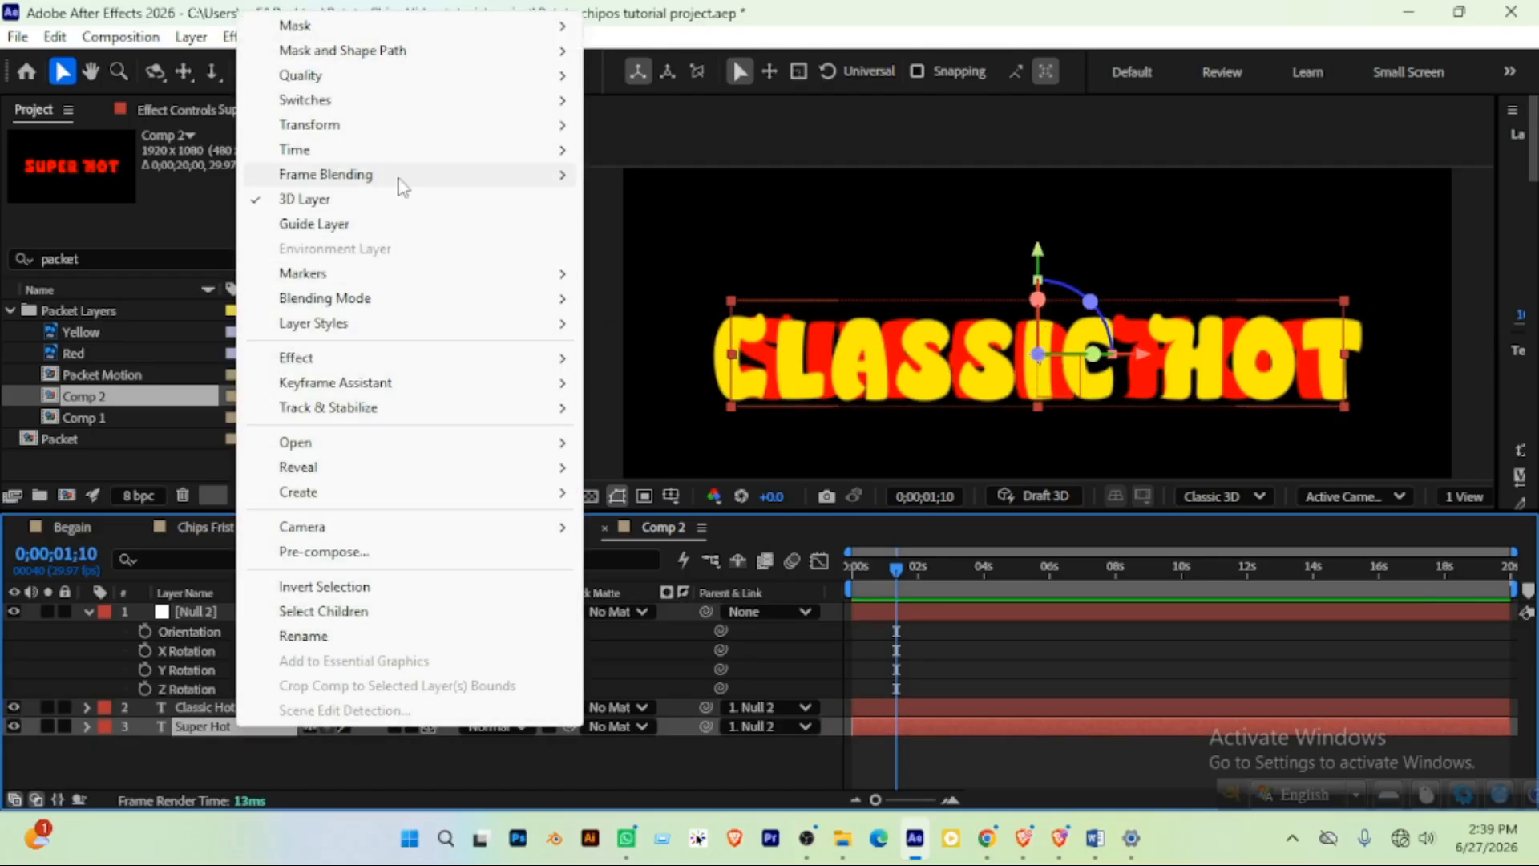
{"action": "mouse_move", "coordinate": [432, 128]}
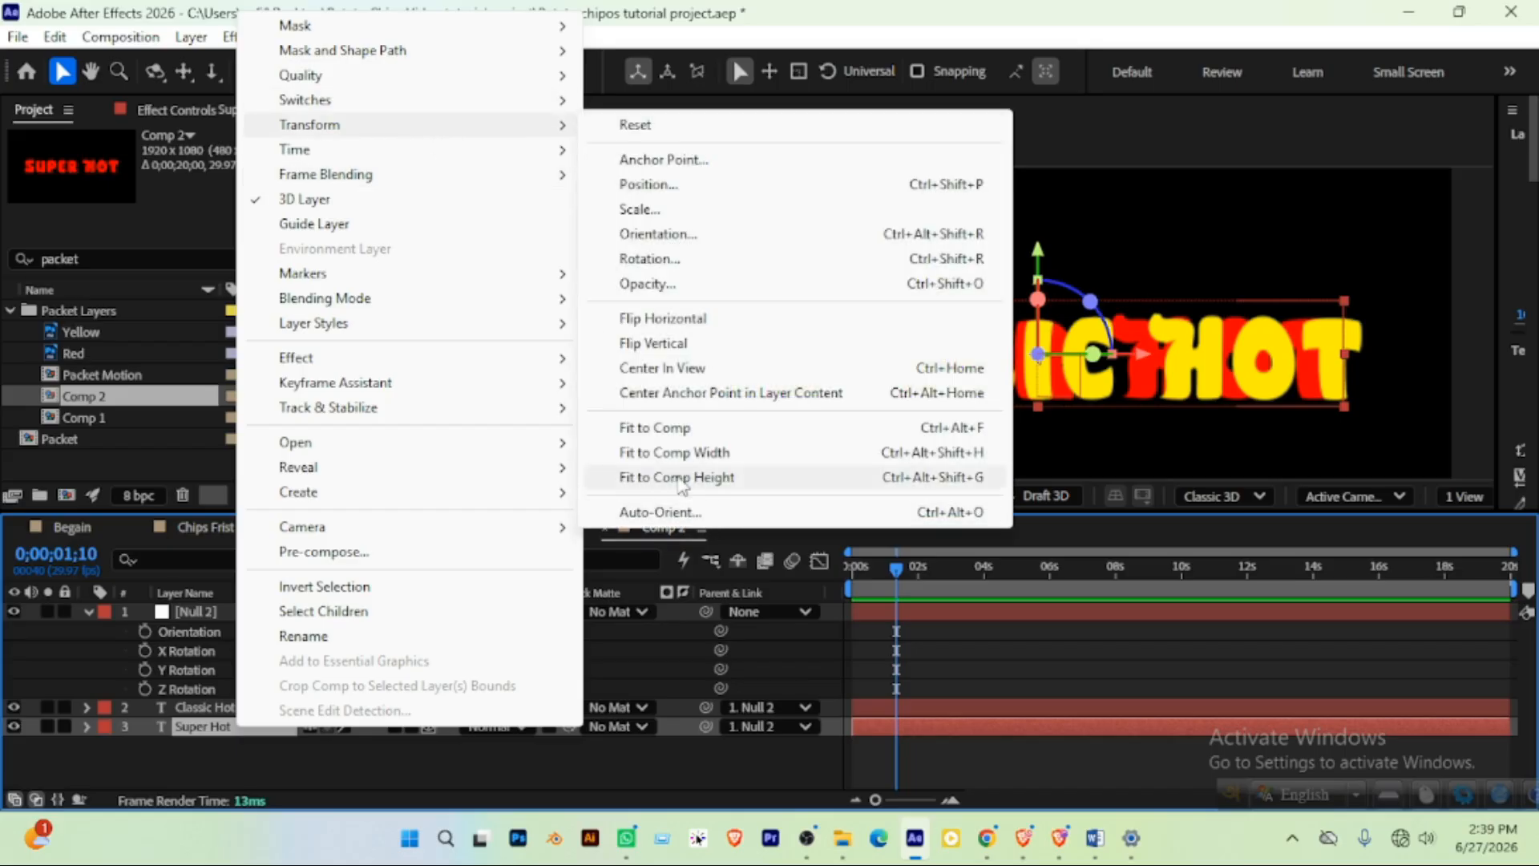
{"action": "left_click", "coordinate": [672, 352]}
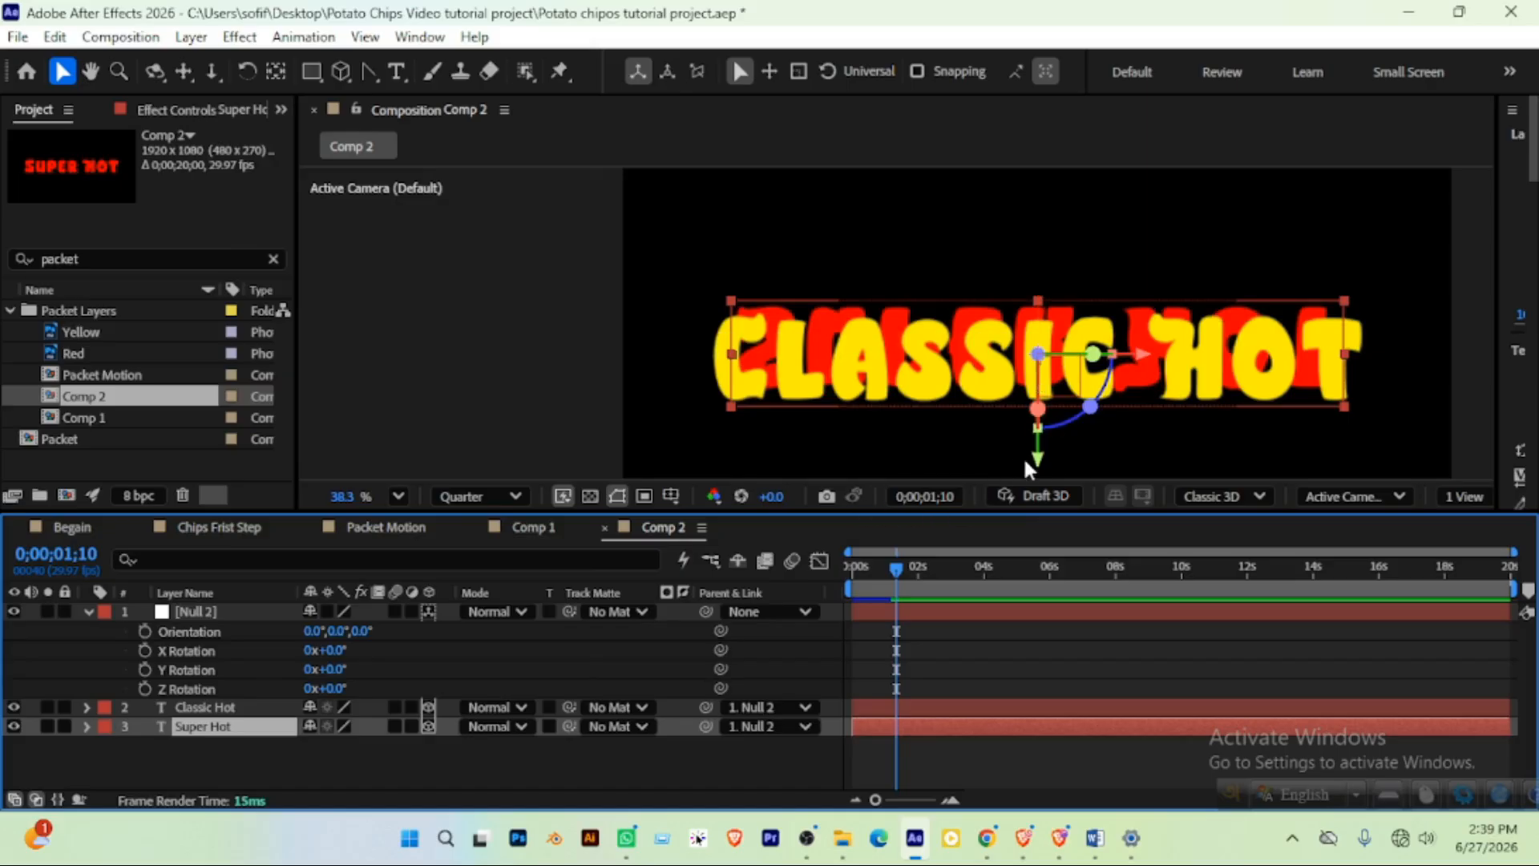
{"action": "left_click_drag", "start_coordinate": [1039, 473], "coordinate": [1038, 484]}
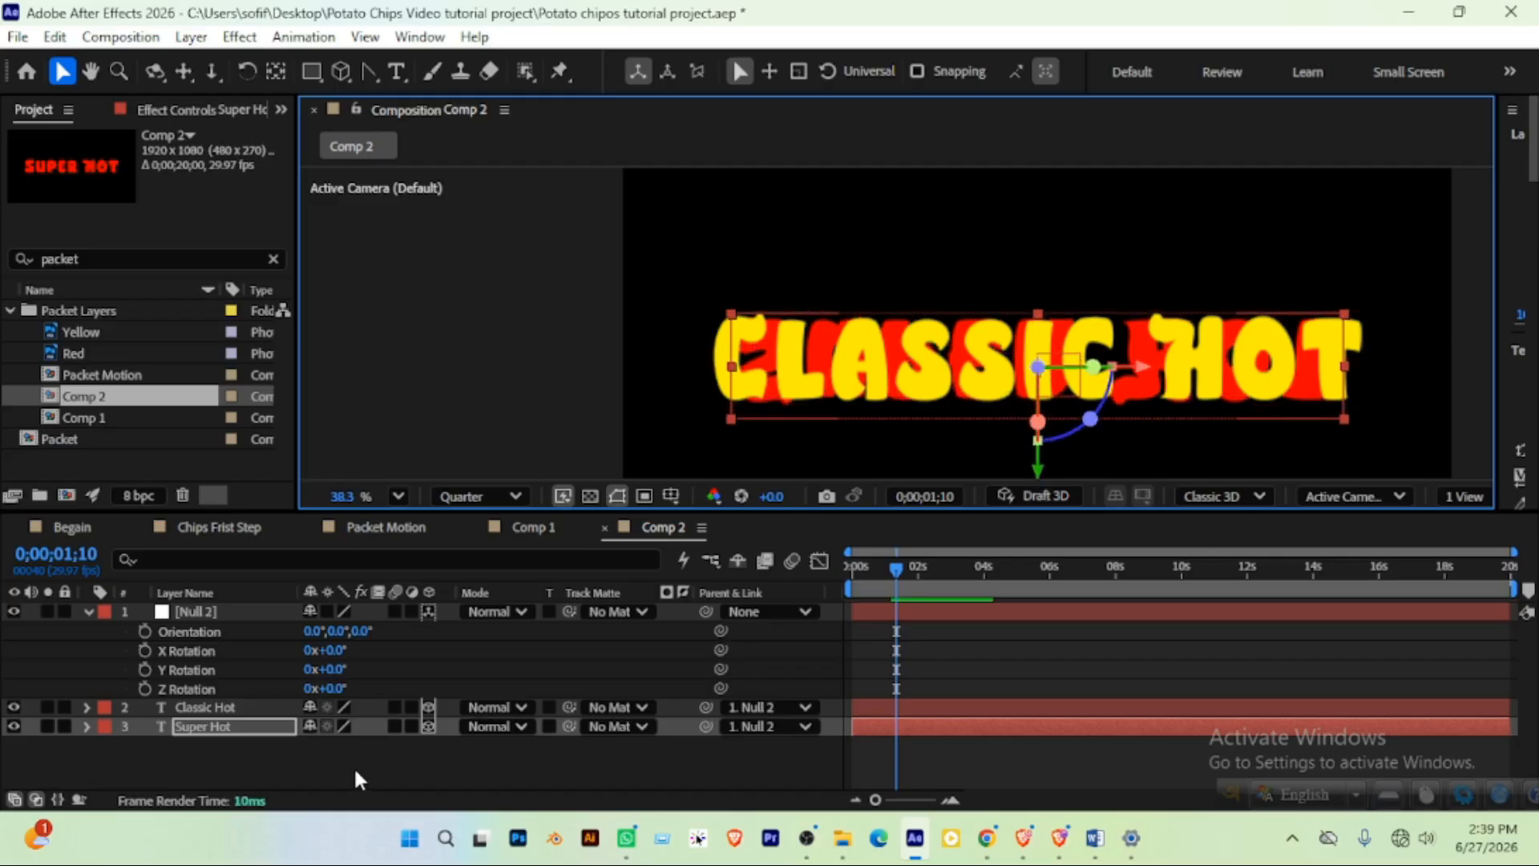
Try turning the null's X Rotation to about 176° to test the title swap, and undo it
{"action": "left_click", "coordinate": [200, 612]}
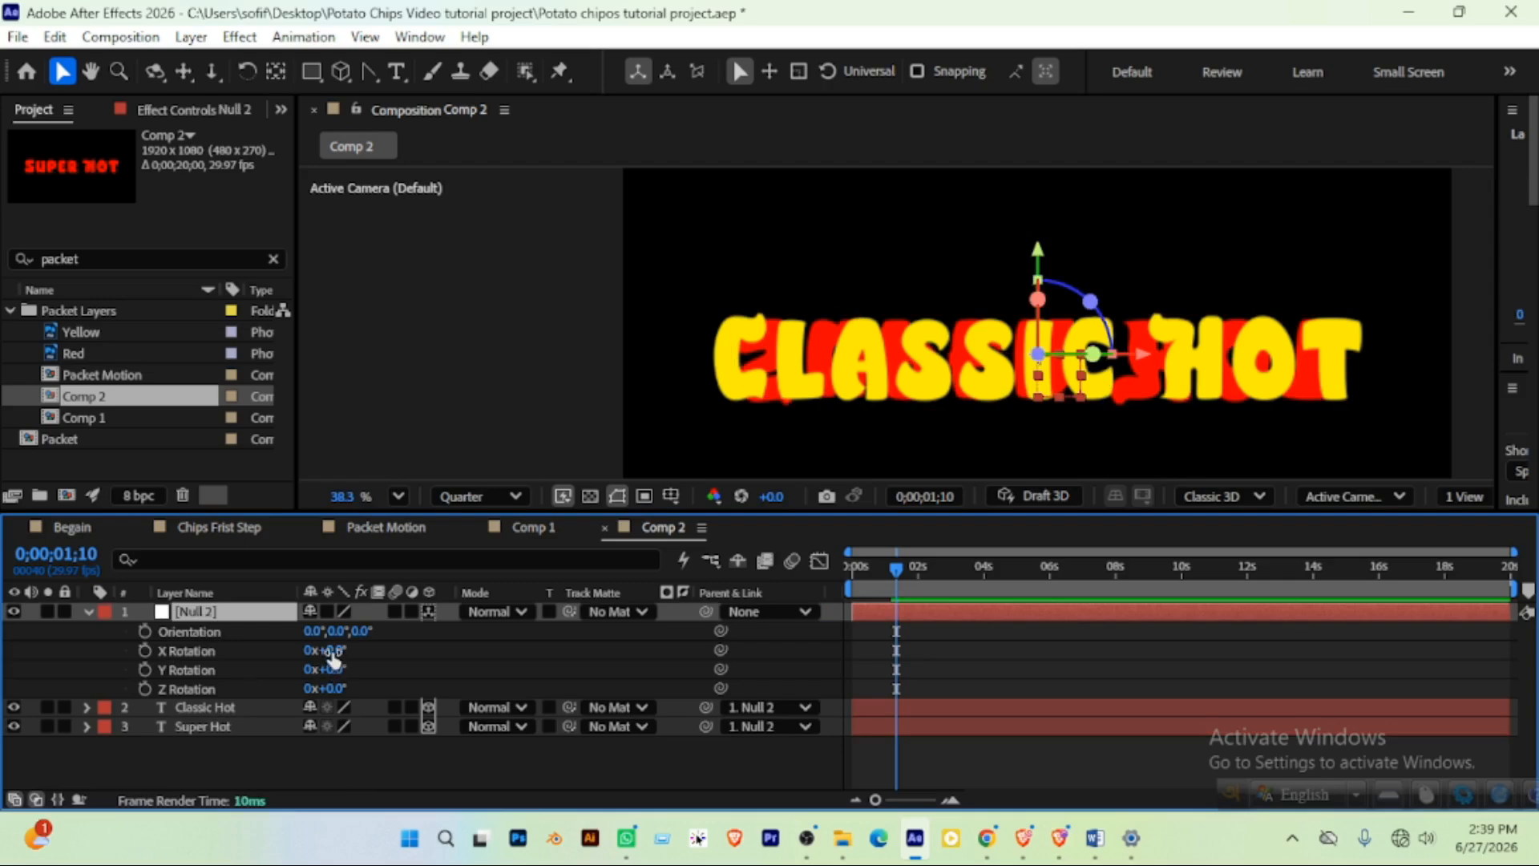
{"action": "left_click_drag", "start_coordinate": [325, 650], "coordinate": [540, 662]}
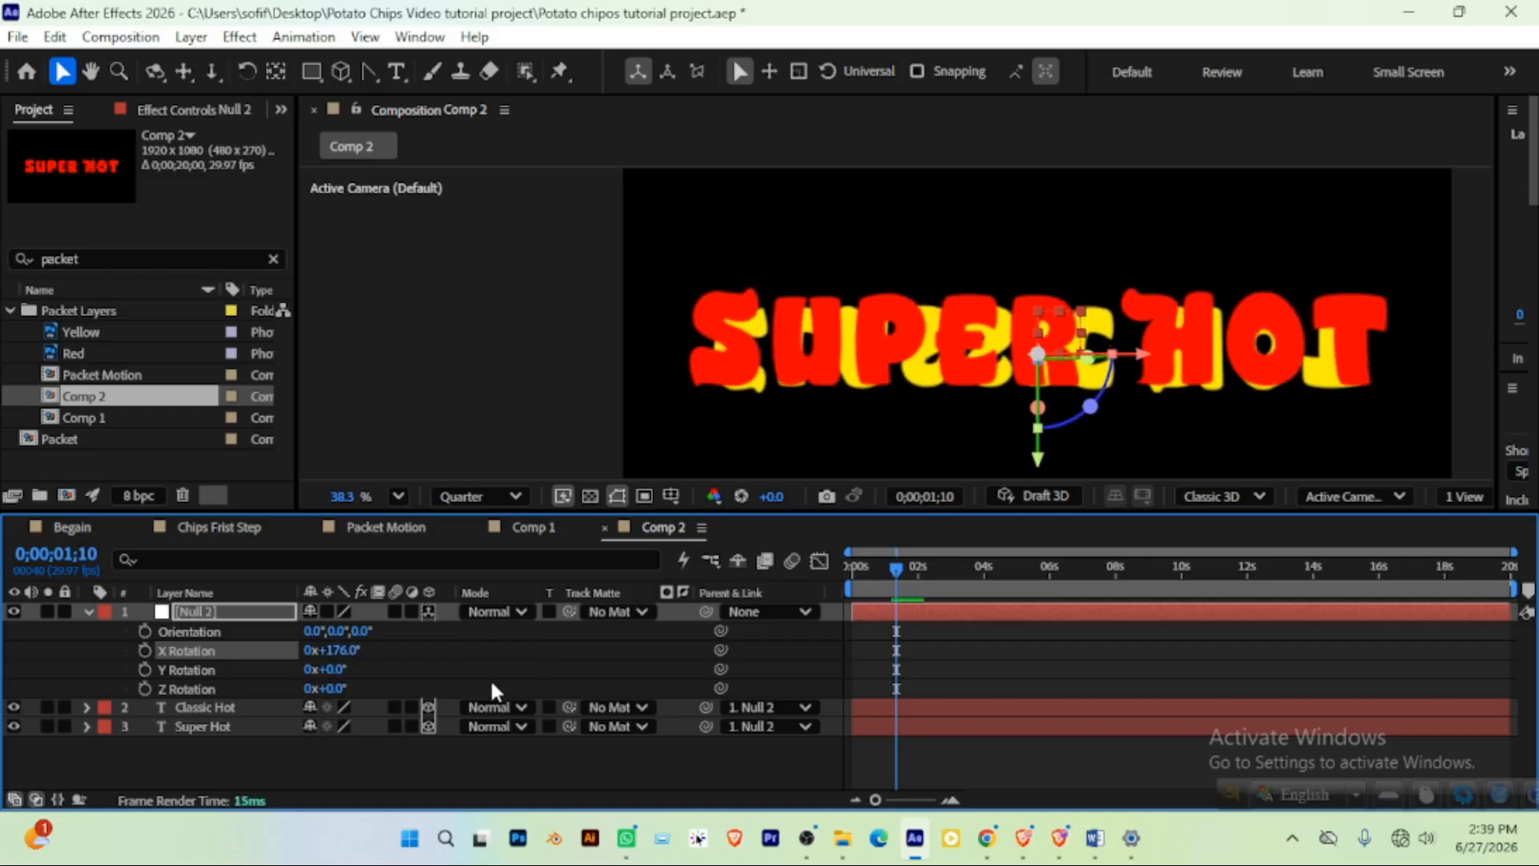
{"action": "key", "text": "ctrl+z"}
Preview the composition from the start and add a 0° X Rotation keyframe to the null at 0;00;02;29
{"action": "left_click_drag", "start_coordinate": [898, 567], "coordinate": [837, 565]}
{"action": "key", "text": "space"}
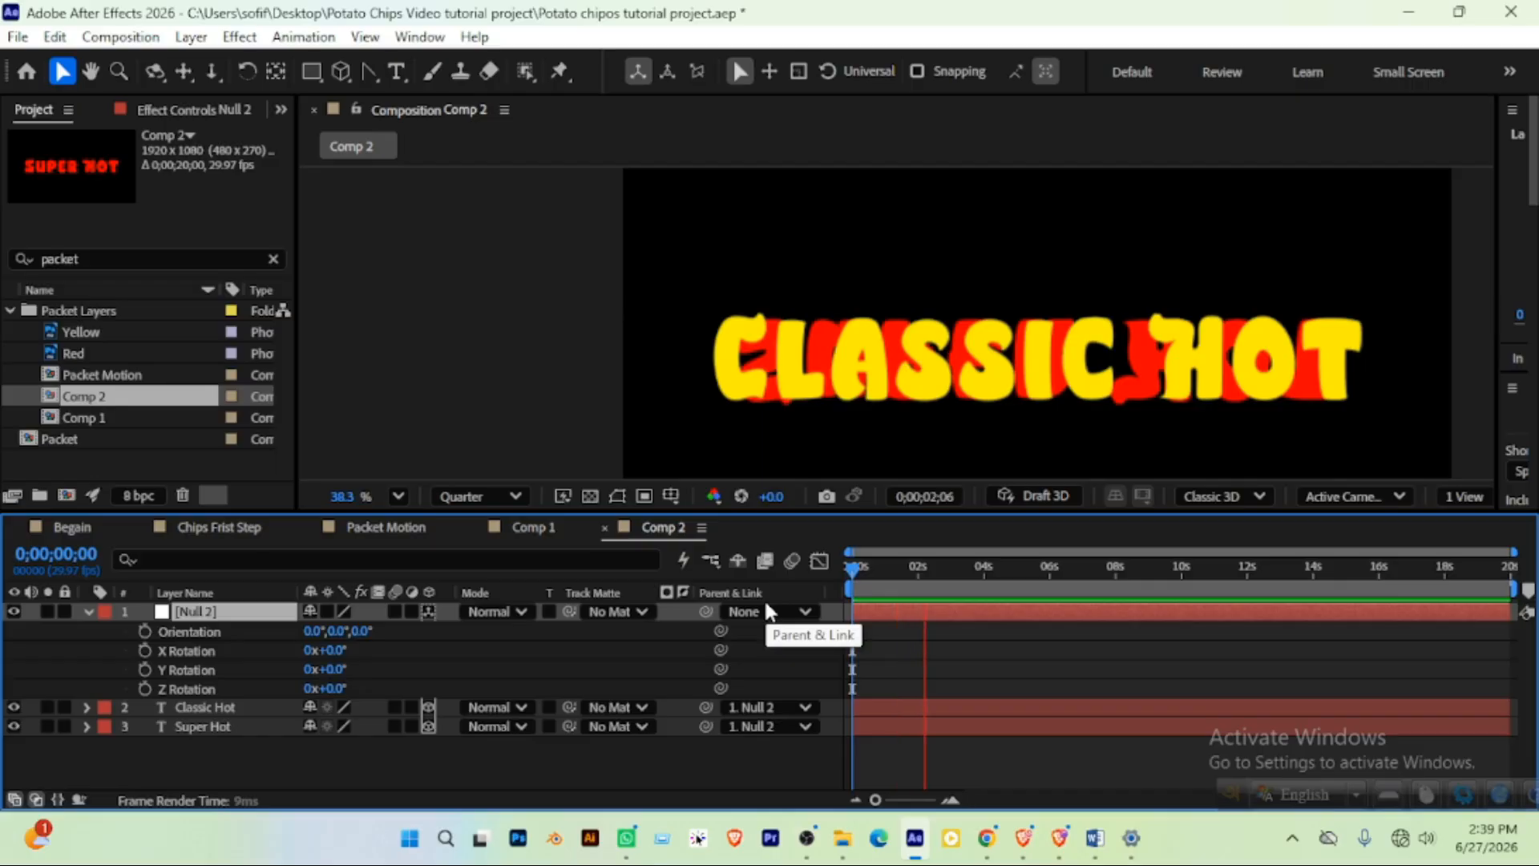
{"action": "key", "text": "space"}
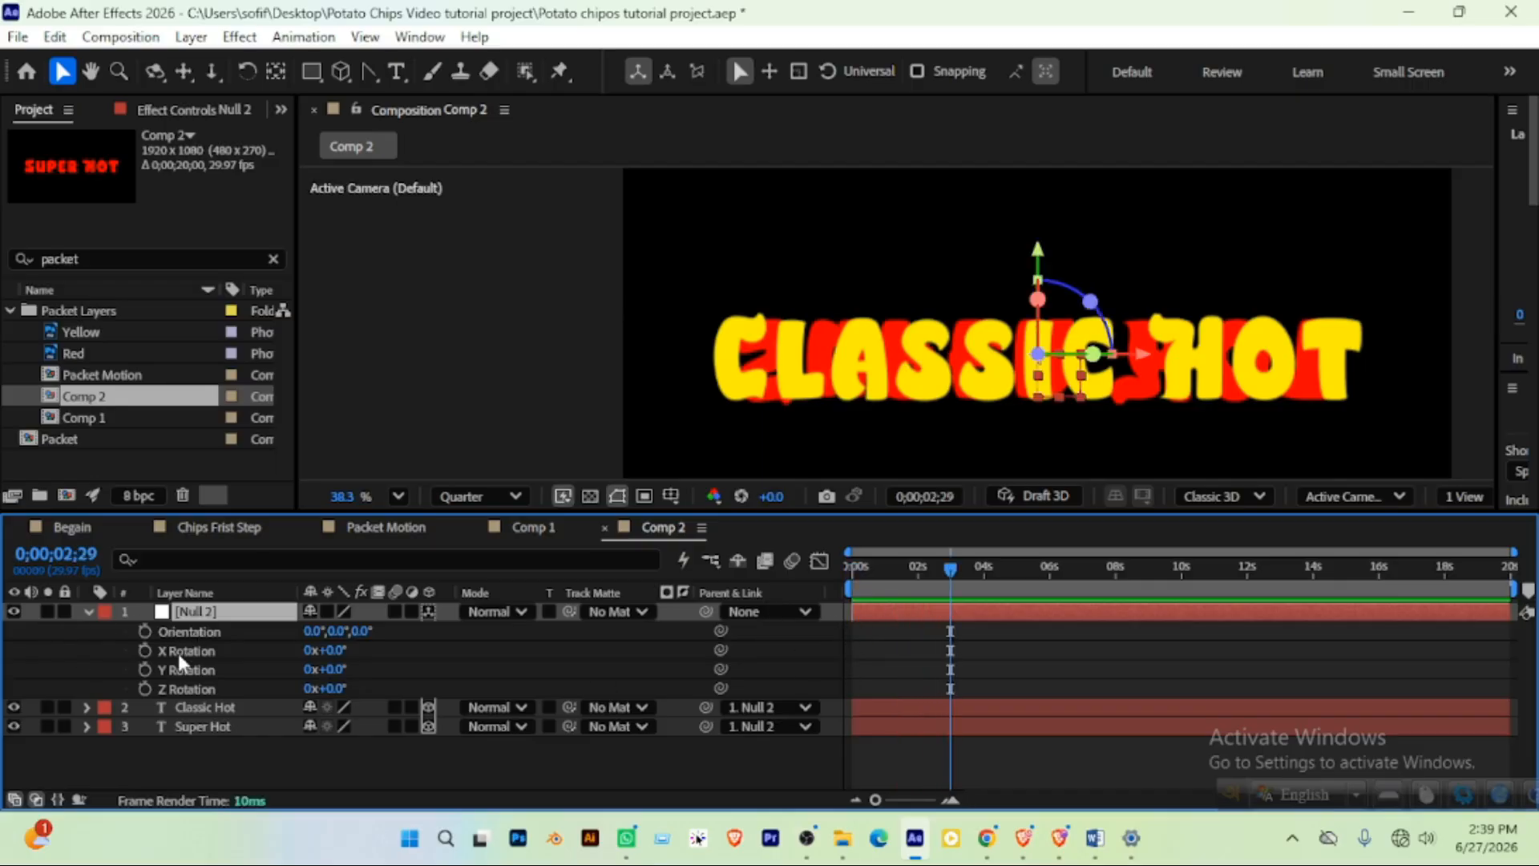
{"action": "left_click", "coordinate": [145, 651]}
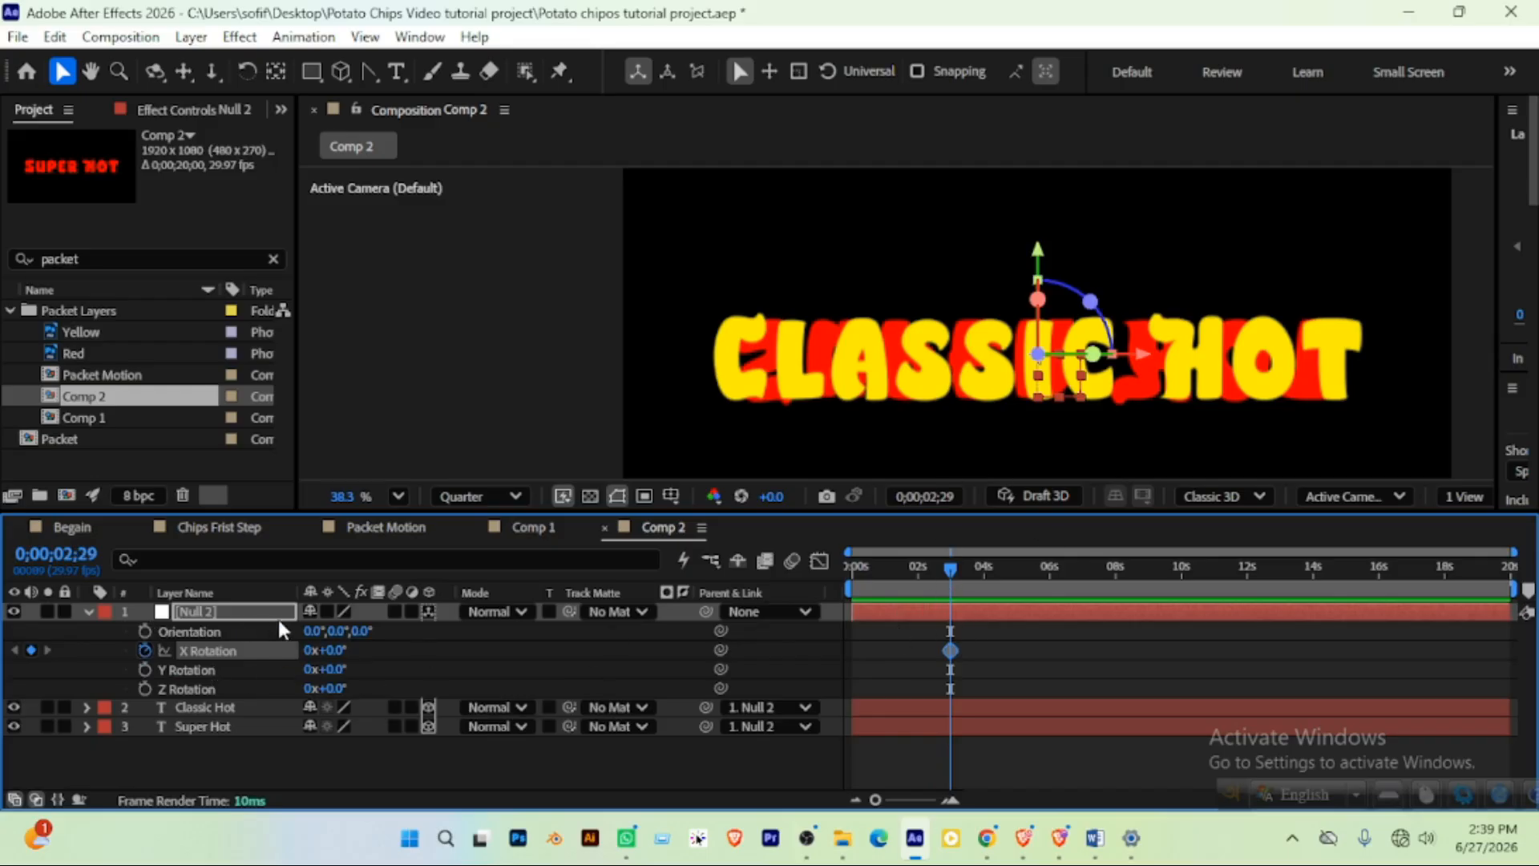
Add an X Rotation keyframe of 190° to the null at 0;00;04;12 so the flip overshoots
{"action": "left_click_drag", "start_coordinate": [952, 571], "coordinate": [998, 568]}
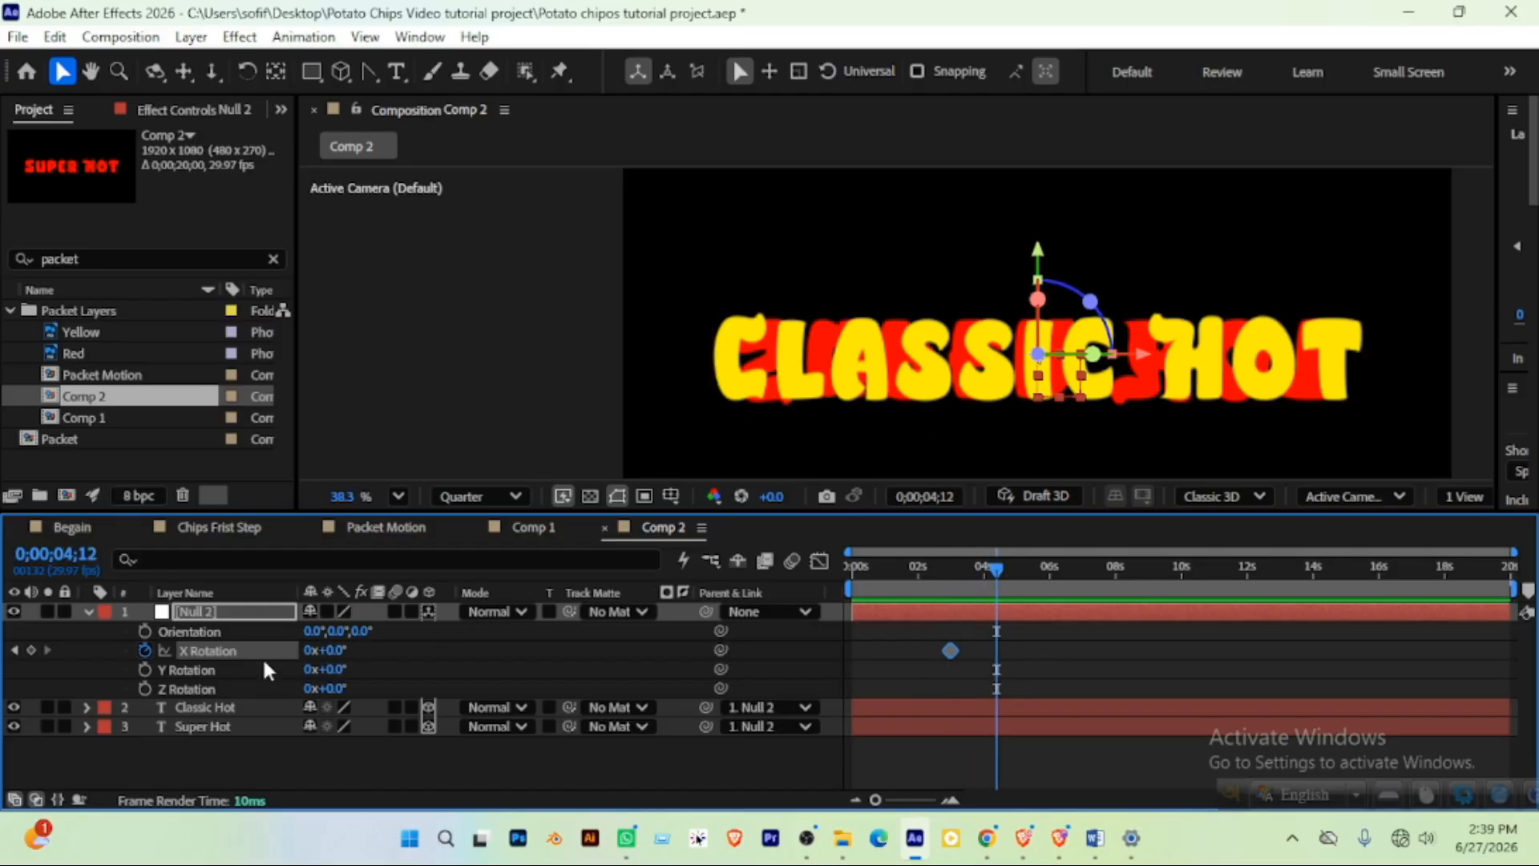
{"action": "left_click_drag", "start_coordinate": [336, 661], "coordinate": [551, 661]}
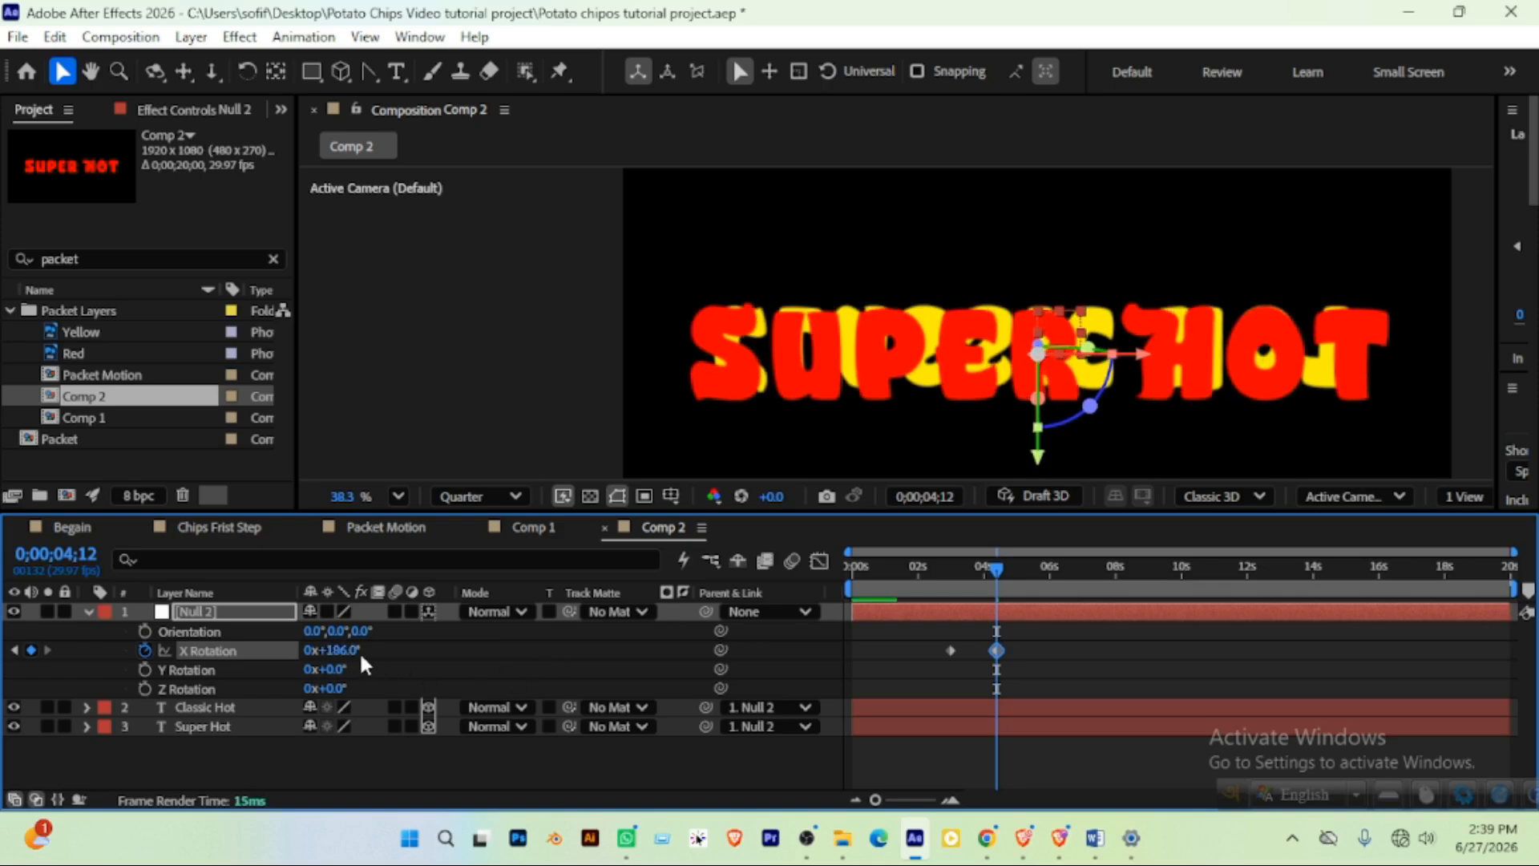
{"action": "left_click", "coordinate": [337, 650]}
{"action": "type", "text": "18"}
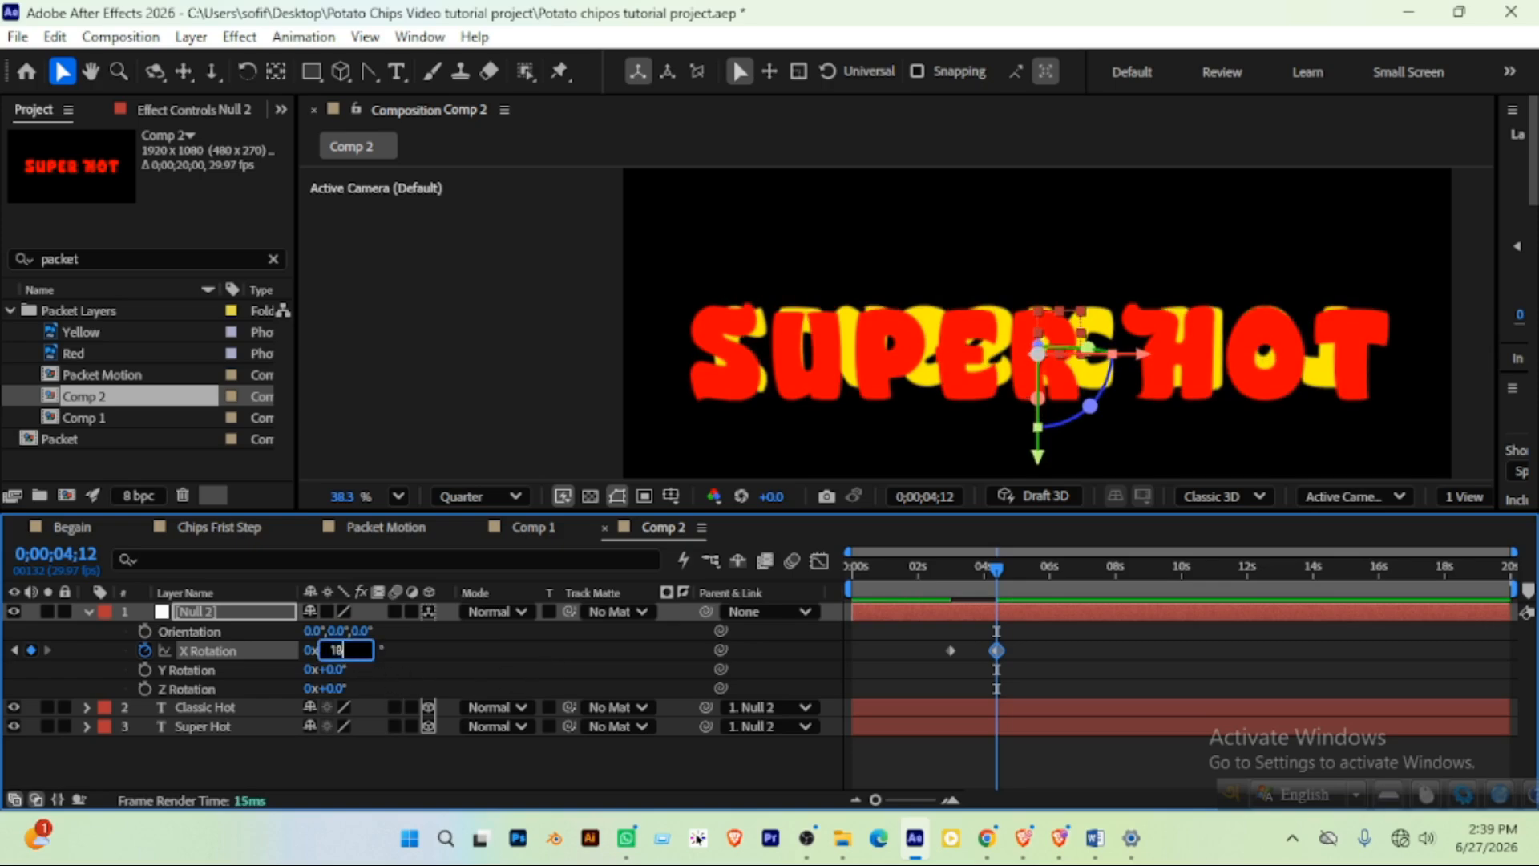
{"action": "type", "text": "0"}
{"action": "key", "text": "Return"}
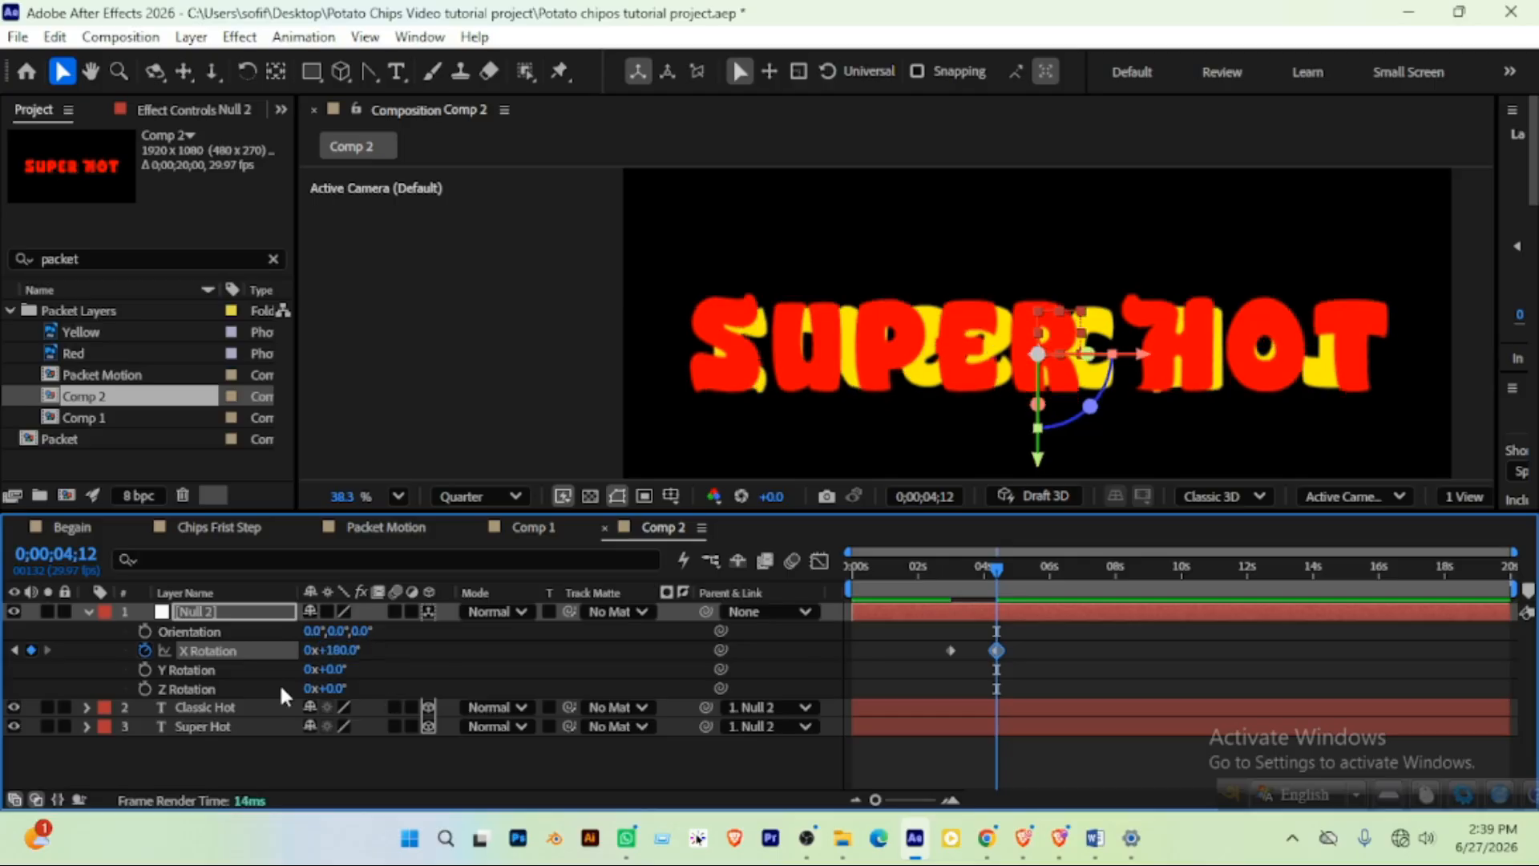
{"action": "left_click", "coordinate": [337, 650]}
{"action": "type", "text": "190"}
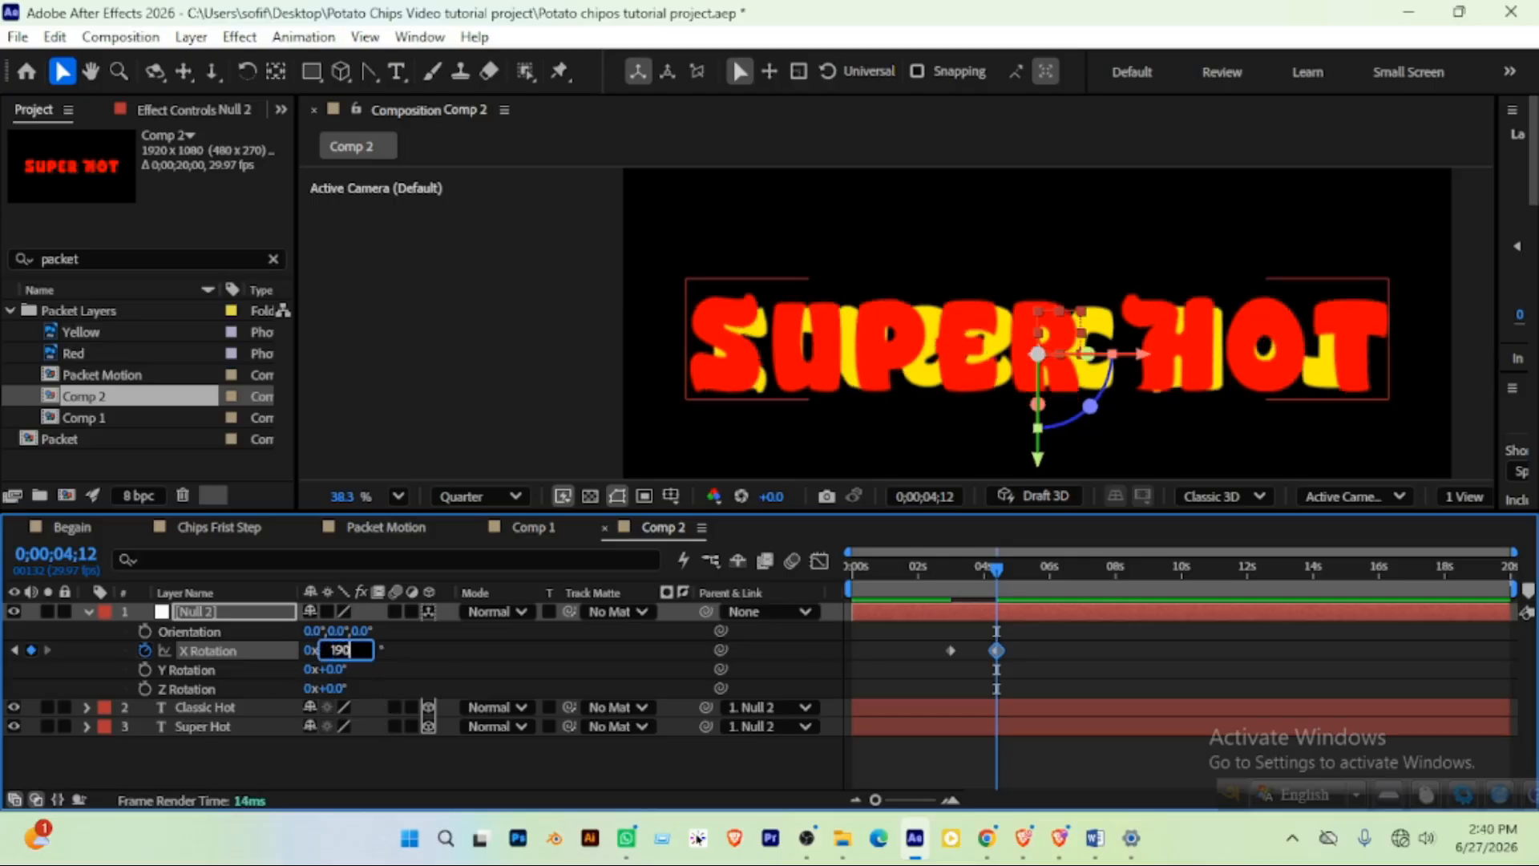
{"action": "key", "text": "Return"}
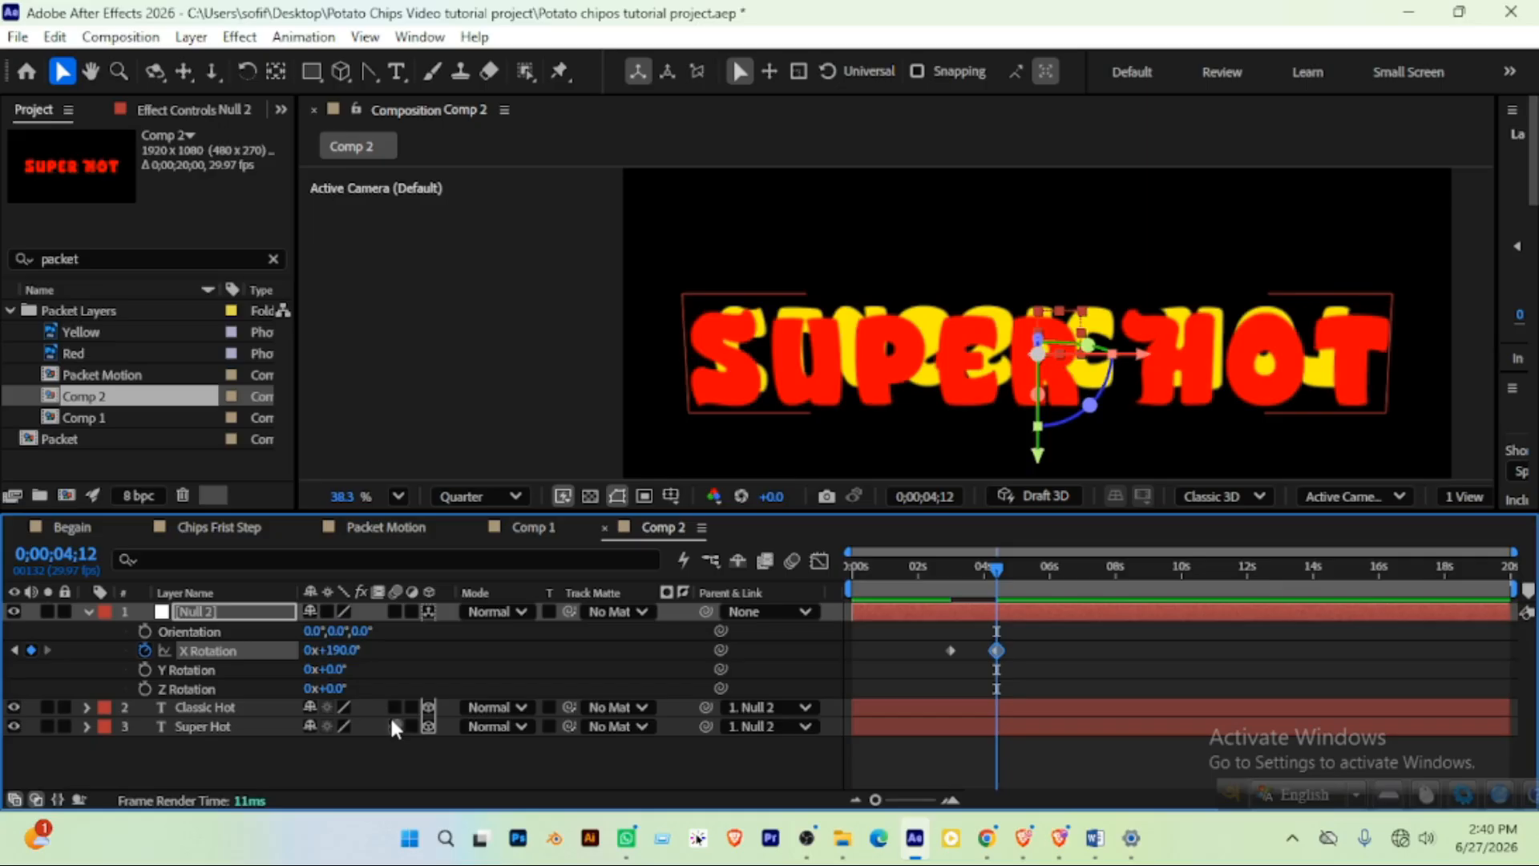
Settle the flip with a 180° X Rotation keyframe on the null at 0;00;04;28
{"action": "left_click_drag", "start_coordinate": [1003, 566], "coordinate": [1014, 568]}
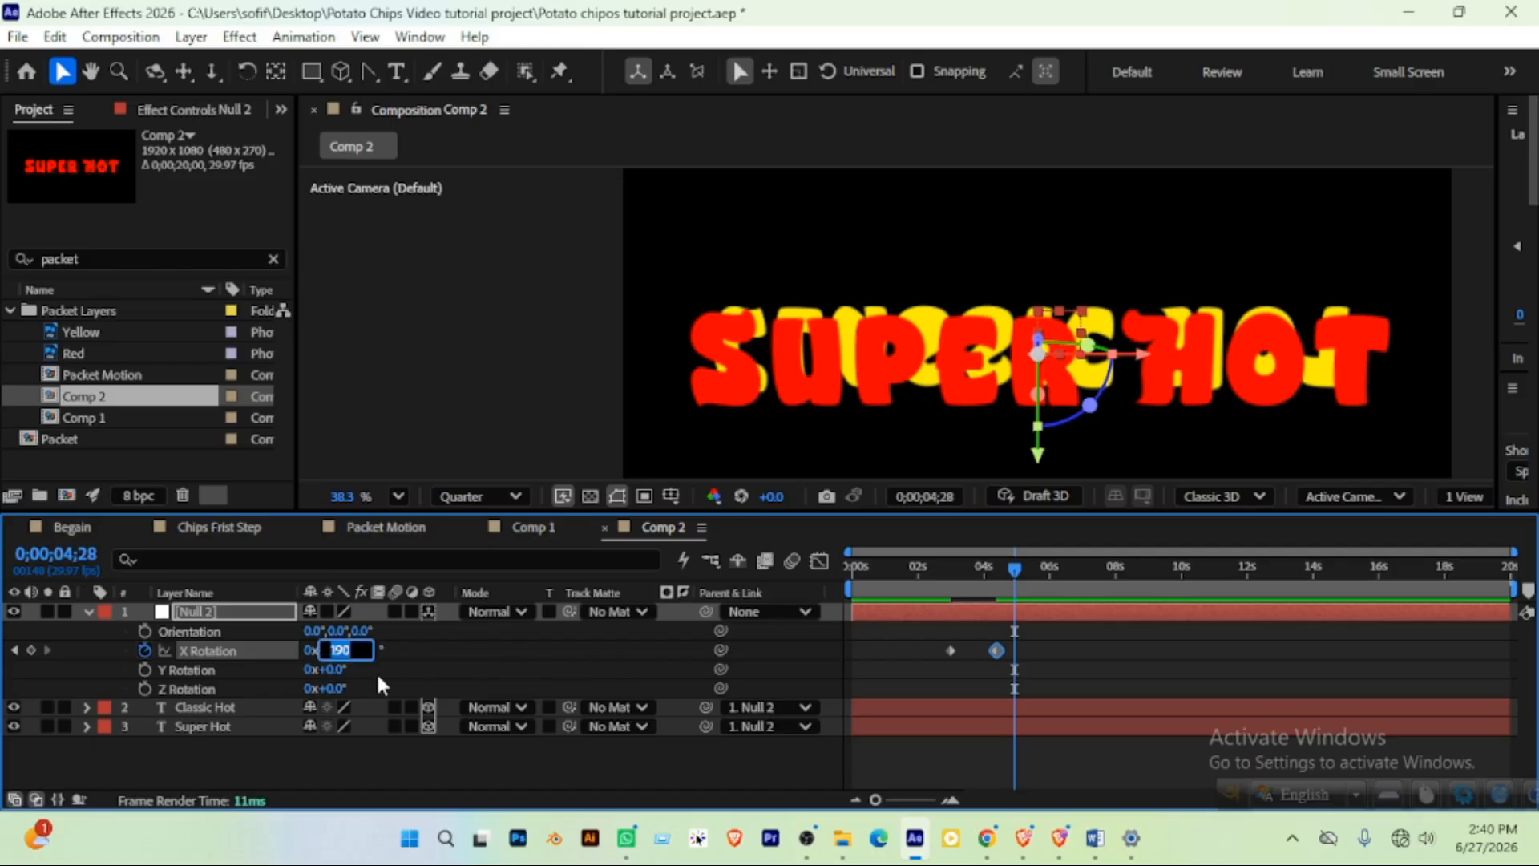
{"action": "type", "text": "180"}
{"action": "key", "text": "Return"}
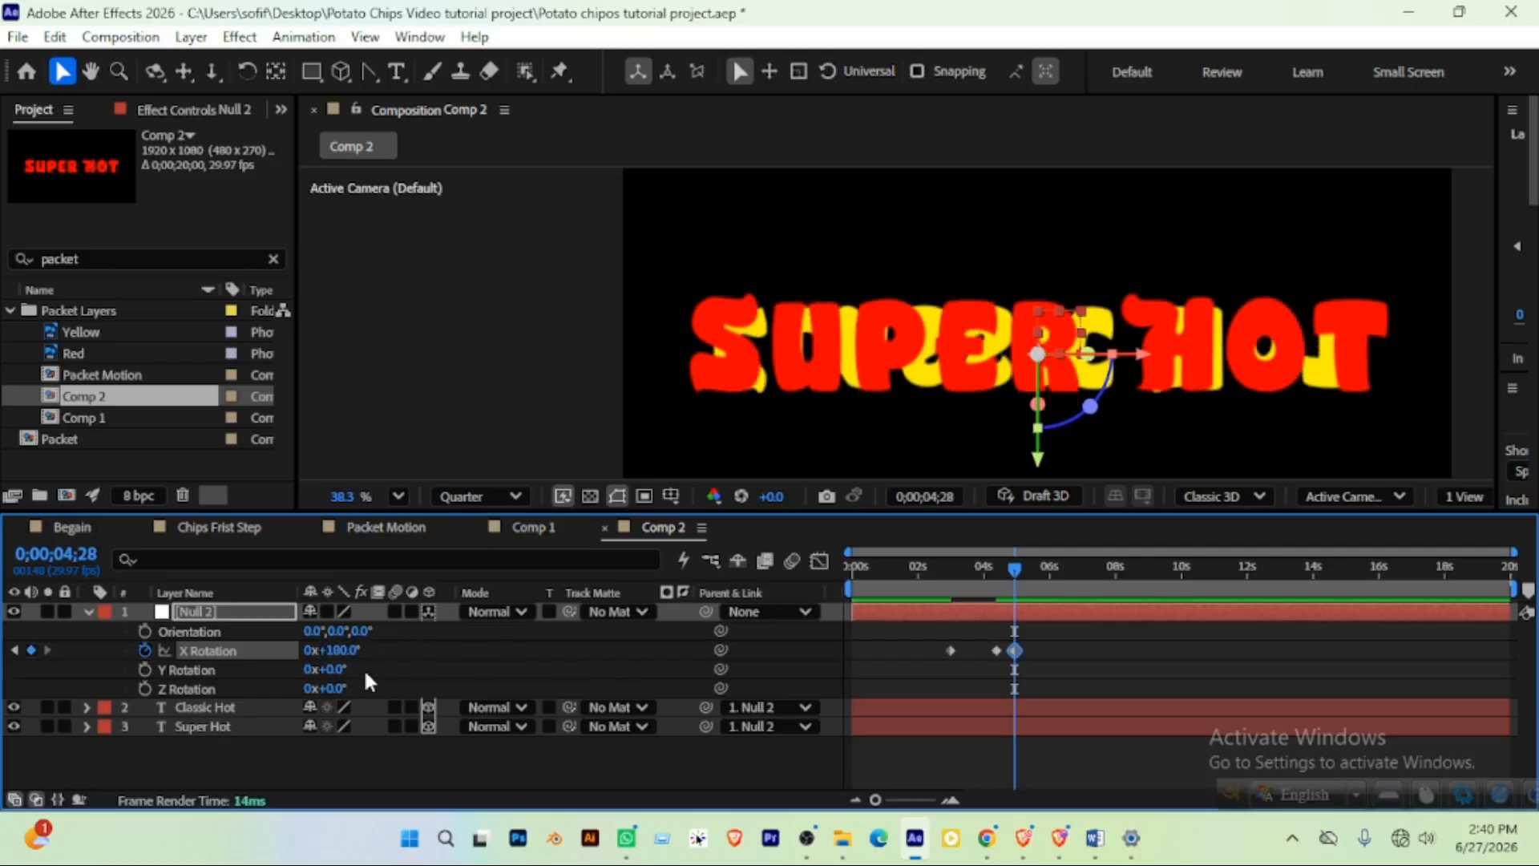
Apply Easy Ease to all the null's X Rotation keyframes and preview the flip from the start
{"action": "left_click_drag", "start_coordinate": [1065, 641], "coordinate": [915, 659]}
{"action": "key", "text": "F9"}
{"action": "left_click_drag", "start_coordinate": [1003, 566], "coordinate": [813, 571]}
{"action": "key", "text": "space"}
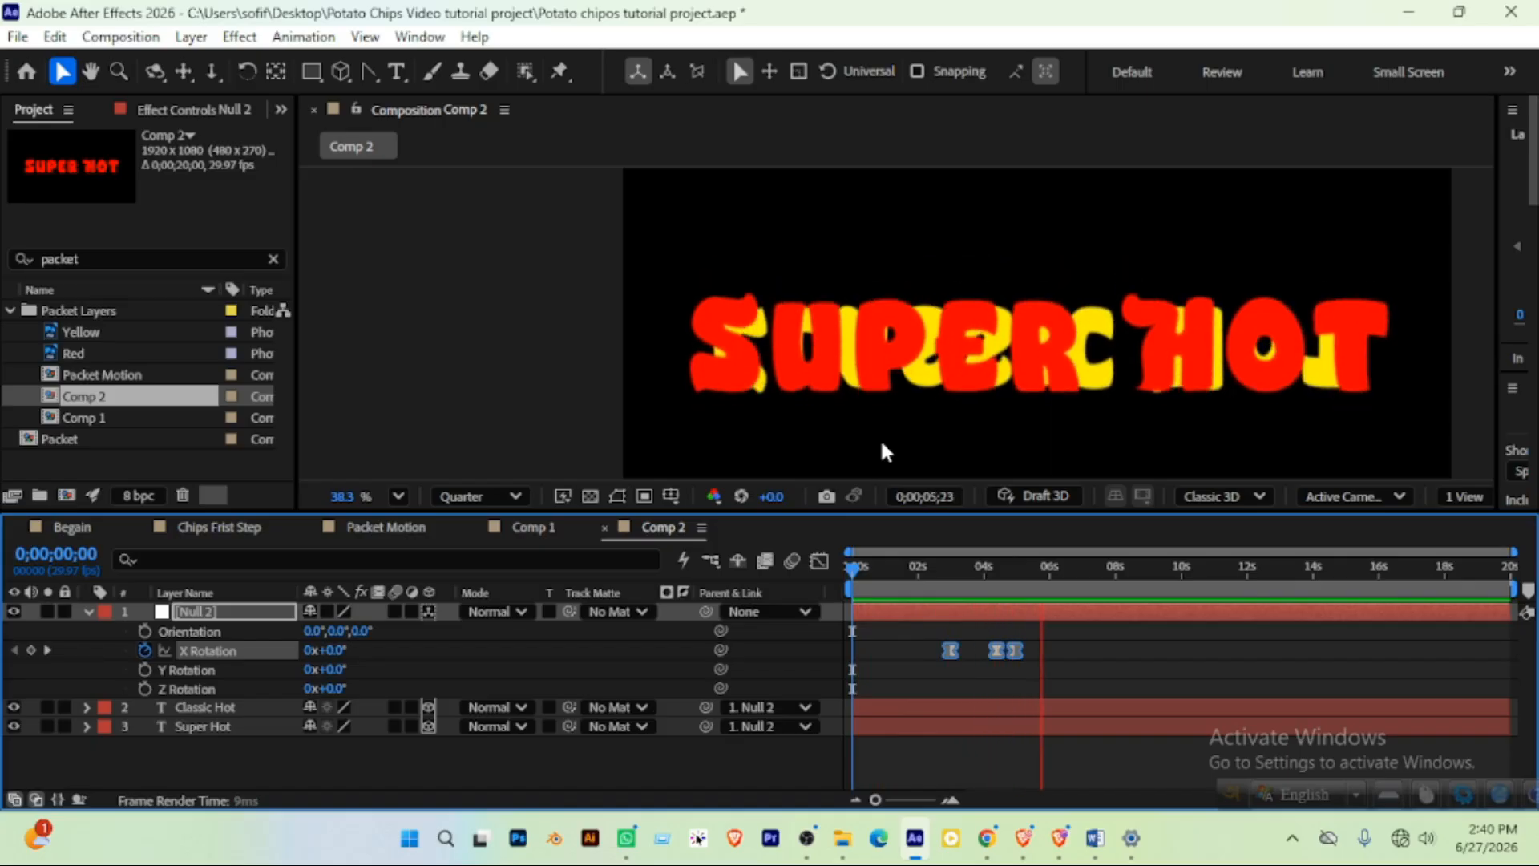
{"action": "key", "text": "space"}
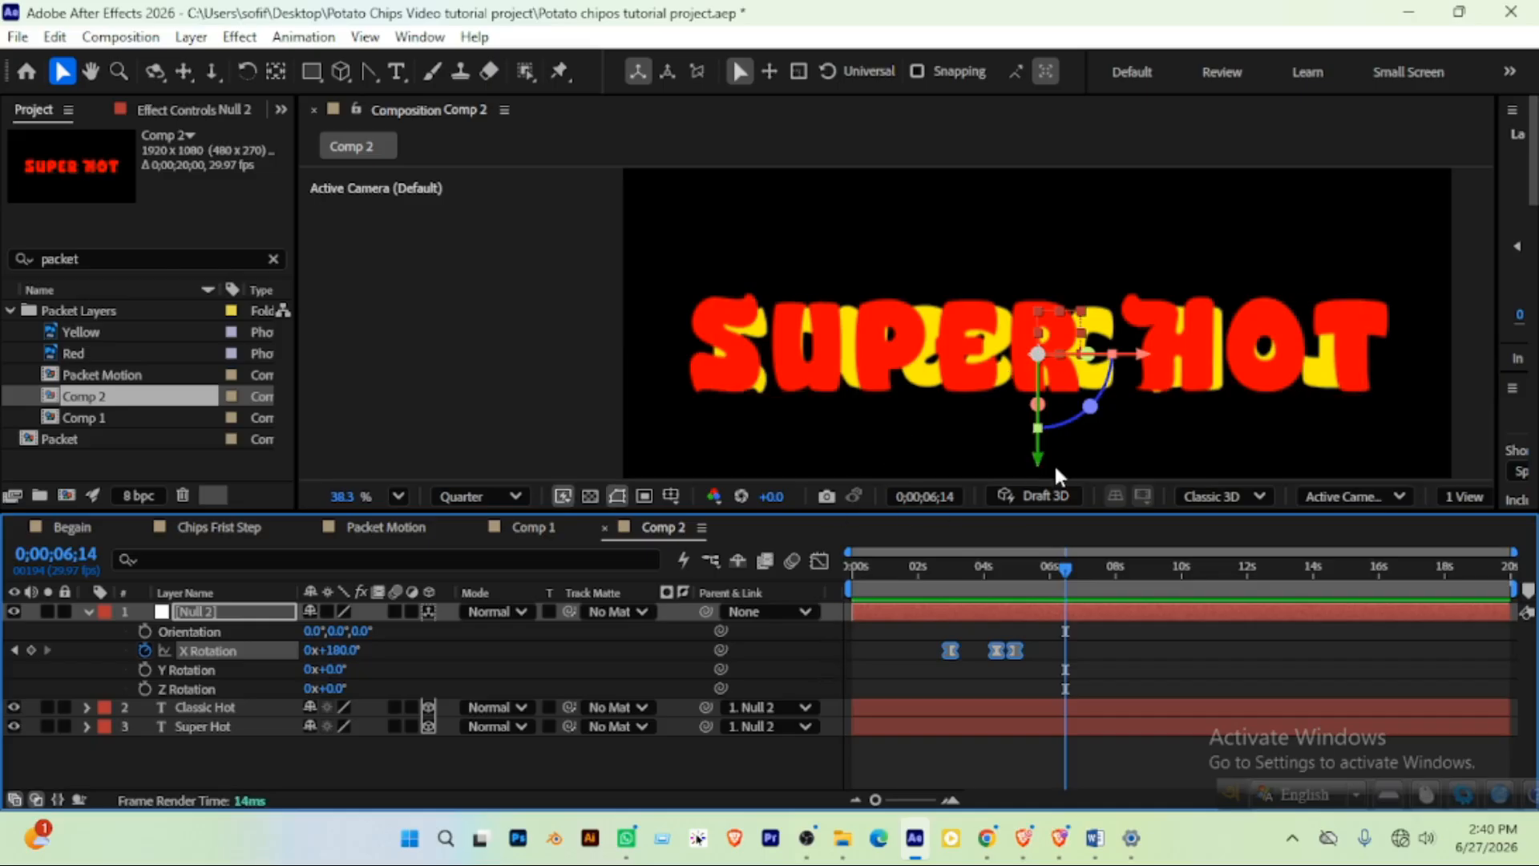
Trim the start of the Super Hot layer to 0;00;02;29 and preview the flip
{"action": "left_click_drag", "start_coordinate": [1007, 566], "coordinate": [938, 580]}
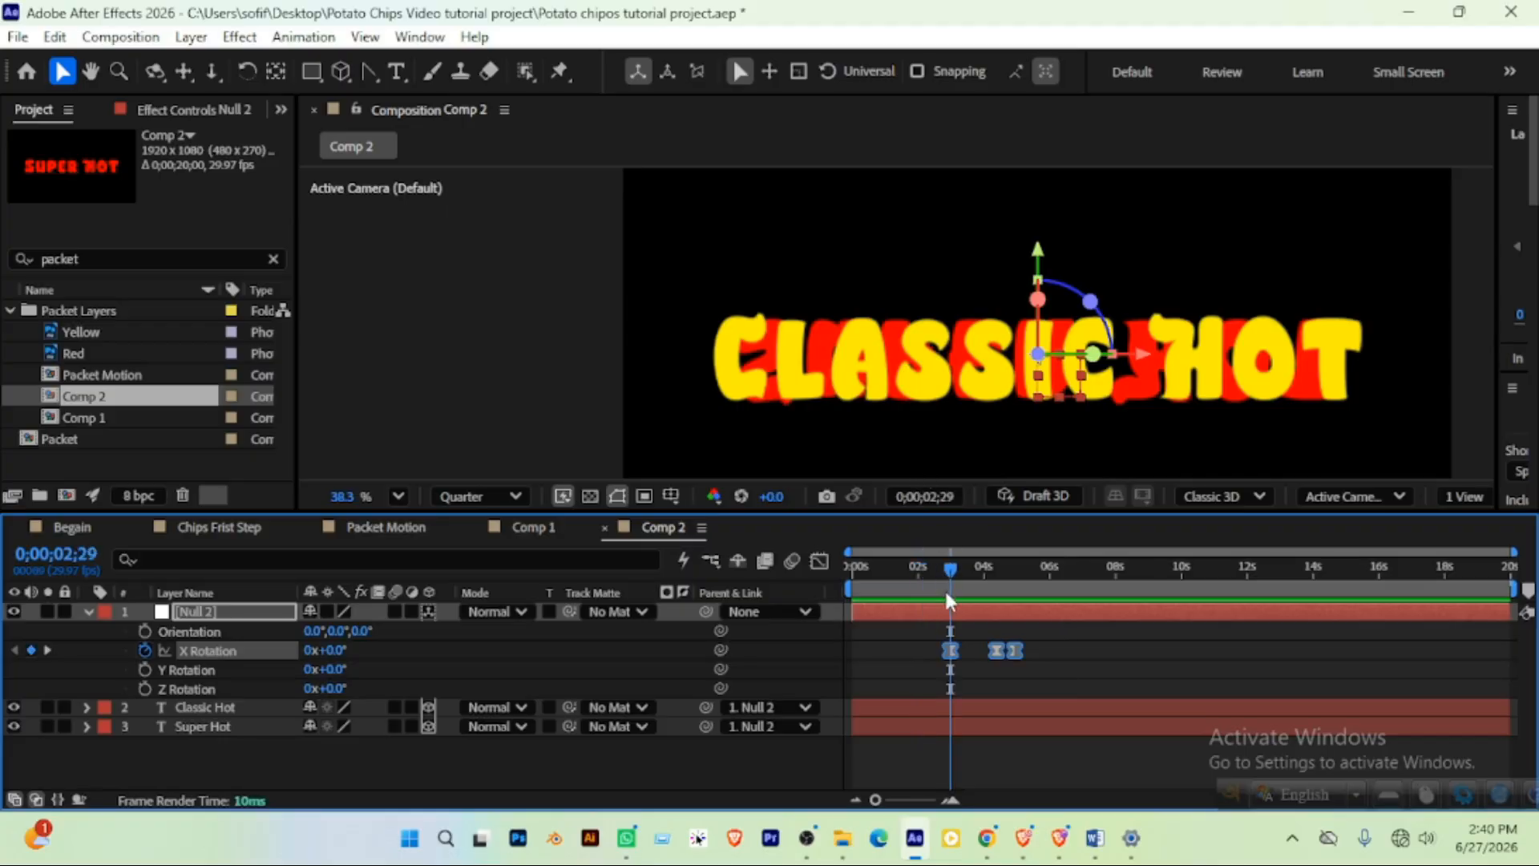
{"action": "left_click", "coordinate": [244, 726]}
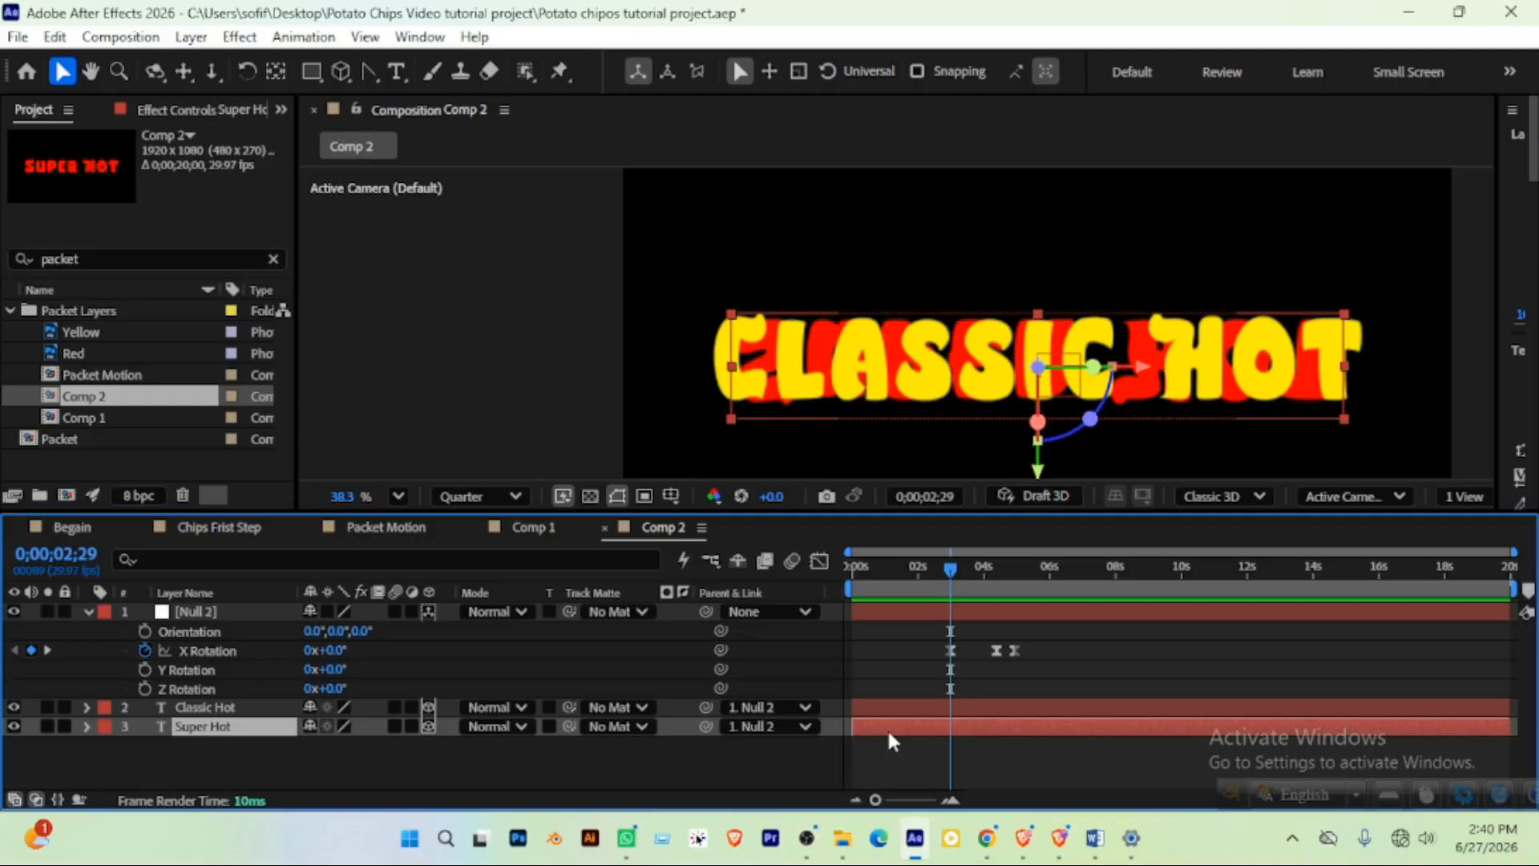
{"action": "key", "text": "alt+bracketleft"}
{"action": "key", "text": "space"}
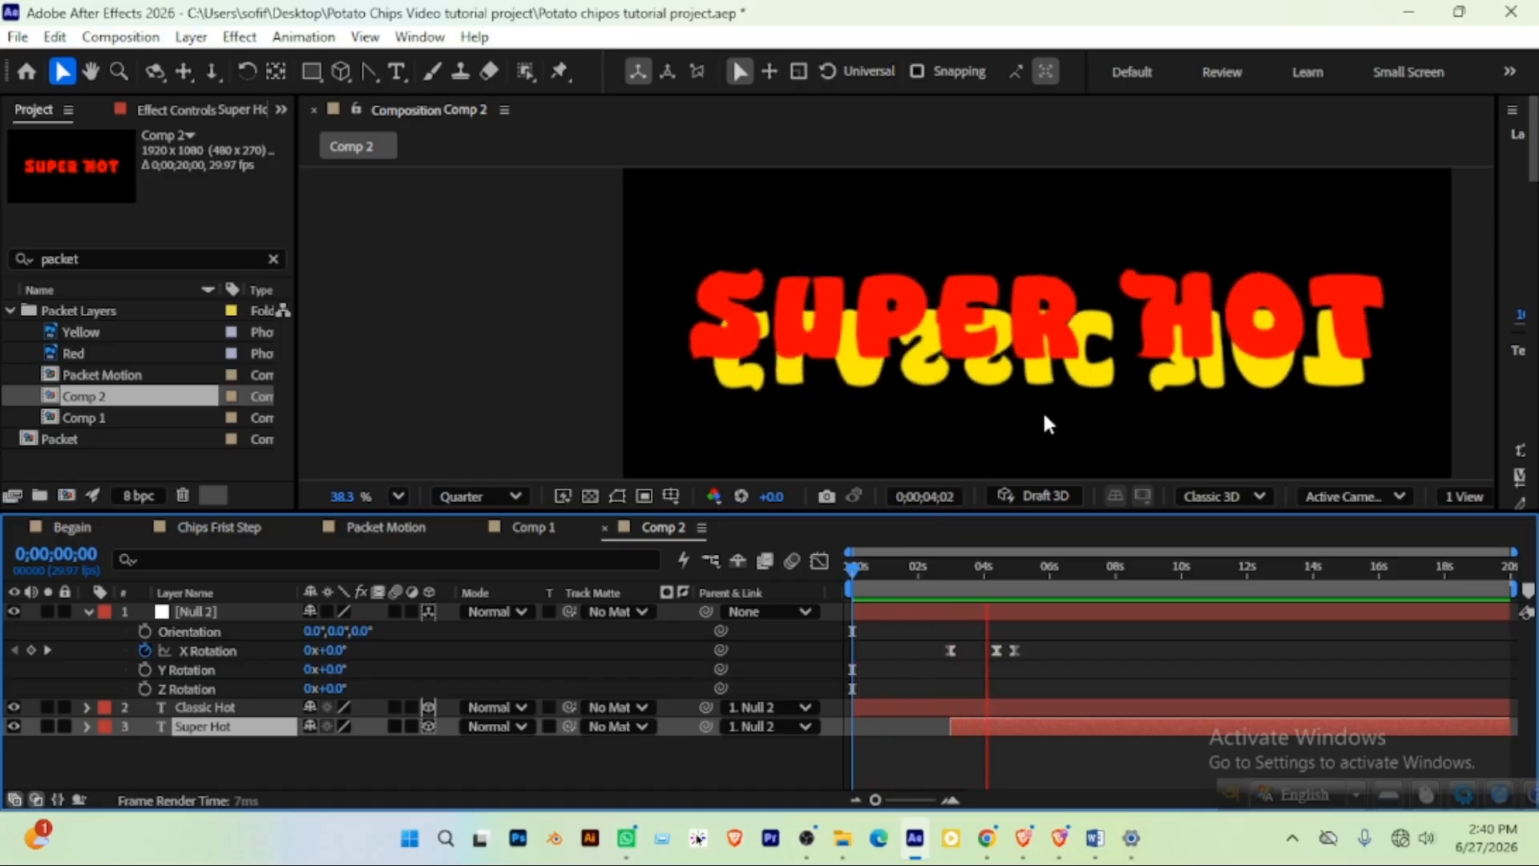
Set the null's X Rotation to 90° at 0;00;03;20, where both titles are edge-on
{"action": "left_click_drag", "start_coordinate": [1009, 571], "coordinate": [970, 574]}
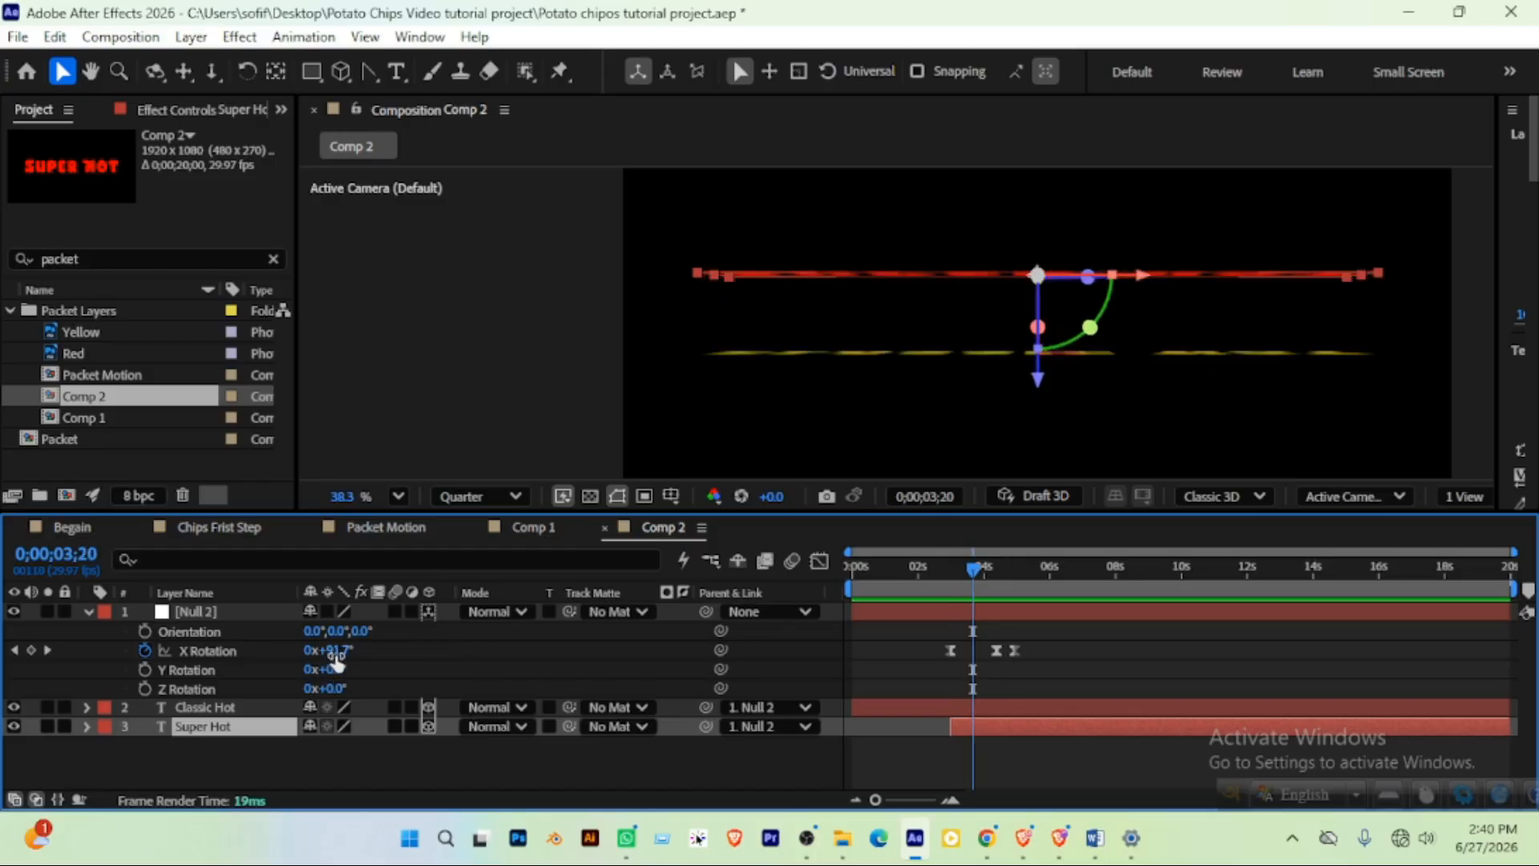
{"action": "left_click", "coordinate": [332, 652]}
{"action": "type", "text": "90"}
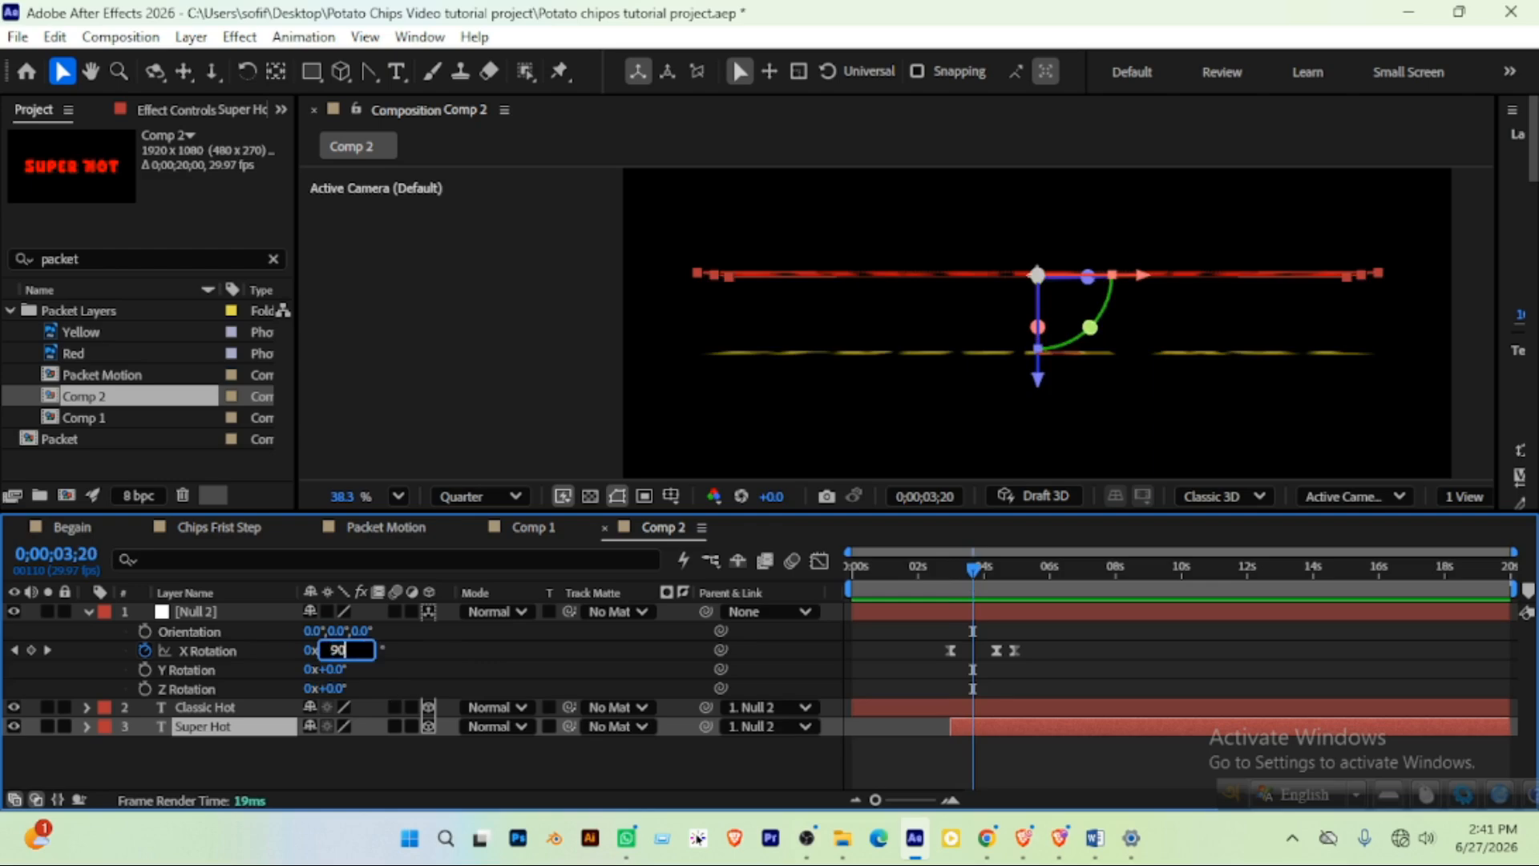
{"action": "key", "text": "Return"}
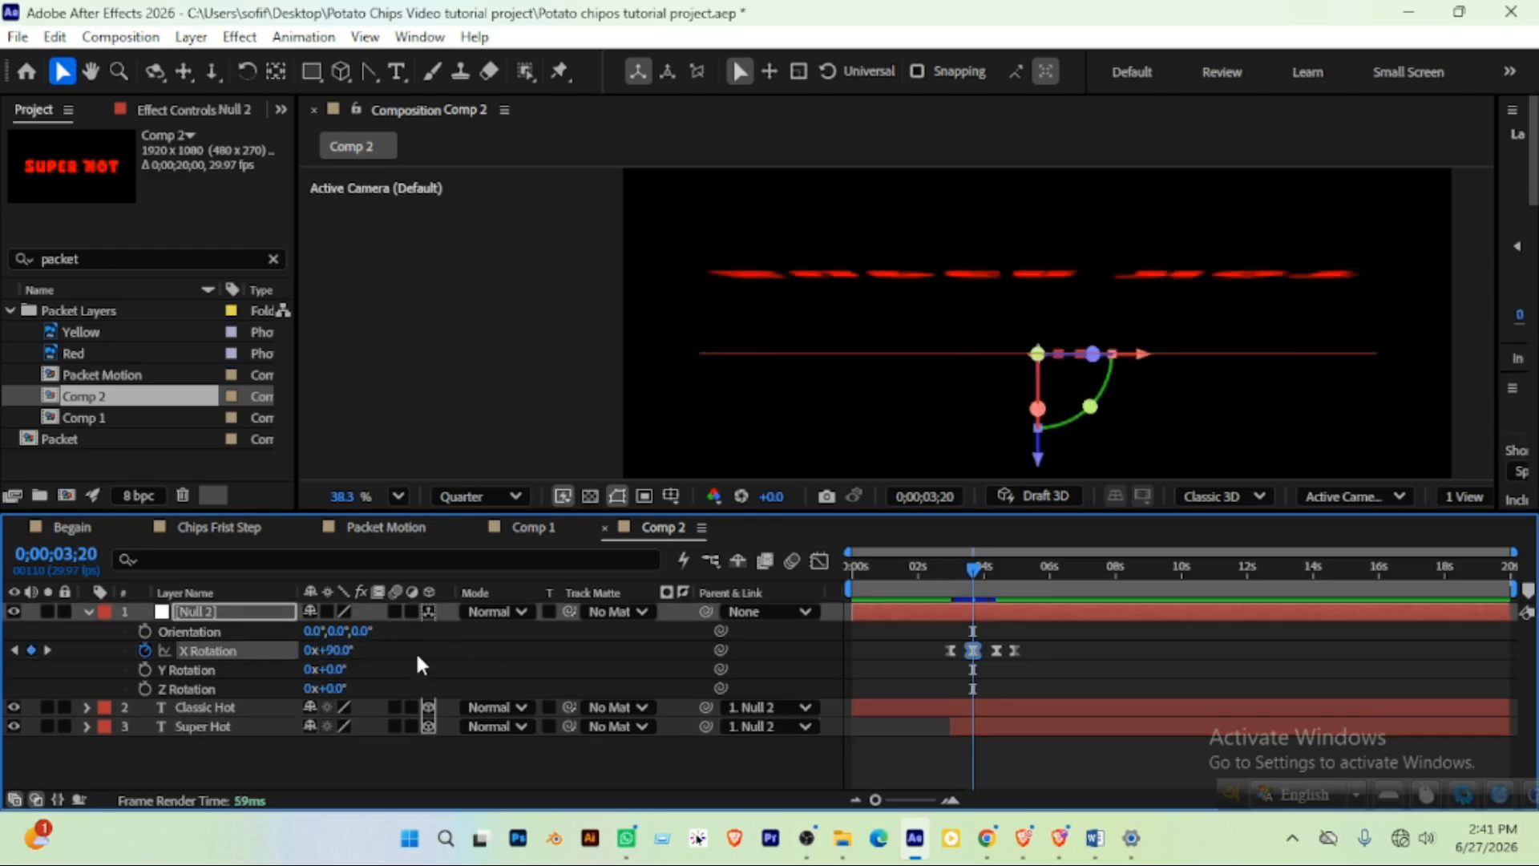
Trim the end of the Classic Hot layer to 0;00;03;20, preview the title swap and save the project
{"action": "left_click", "coordinate": [239, 706]}
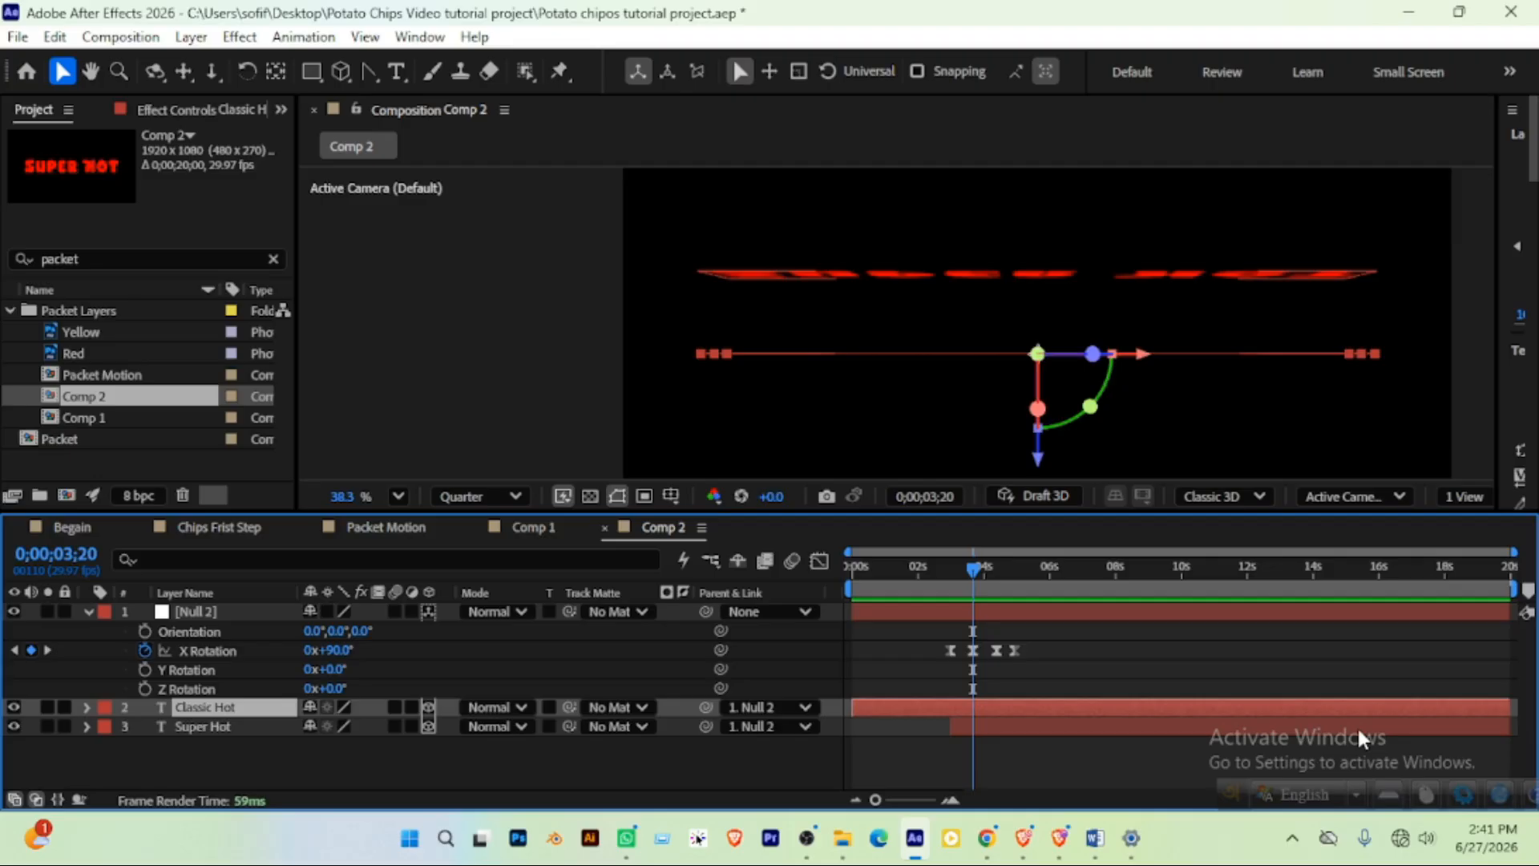
{"action": "key", "text": "alt+bracketright"}
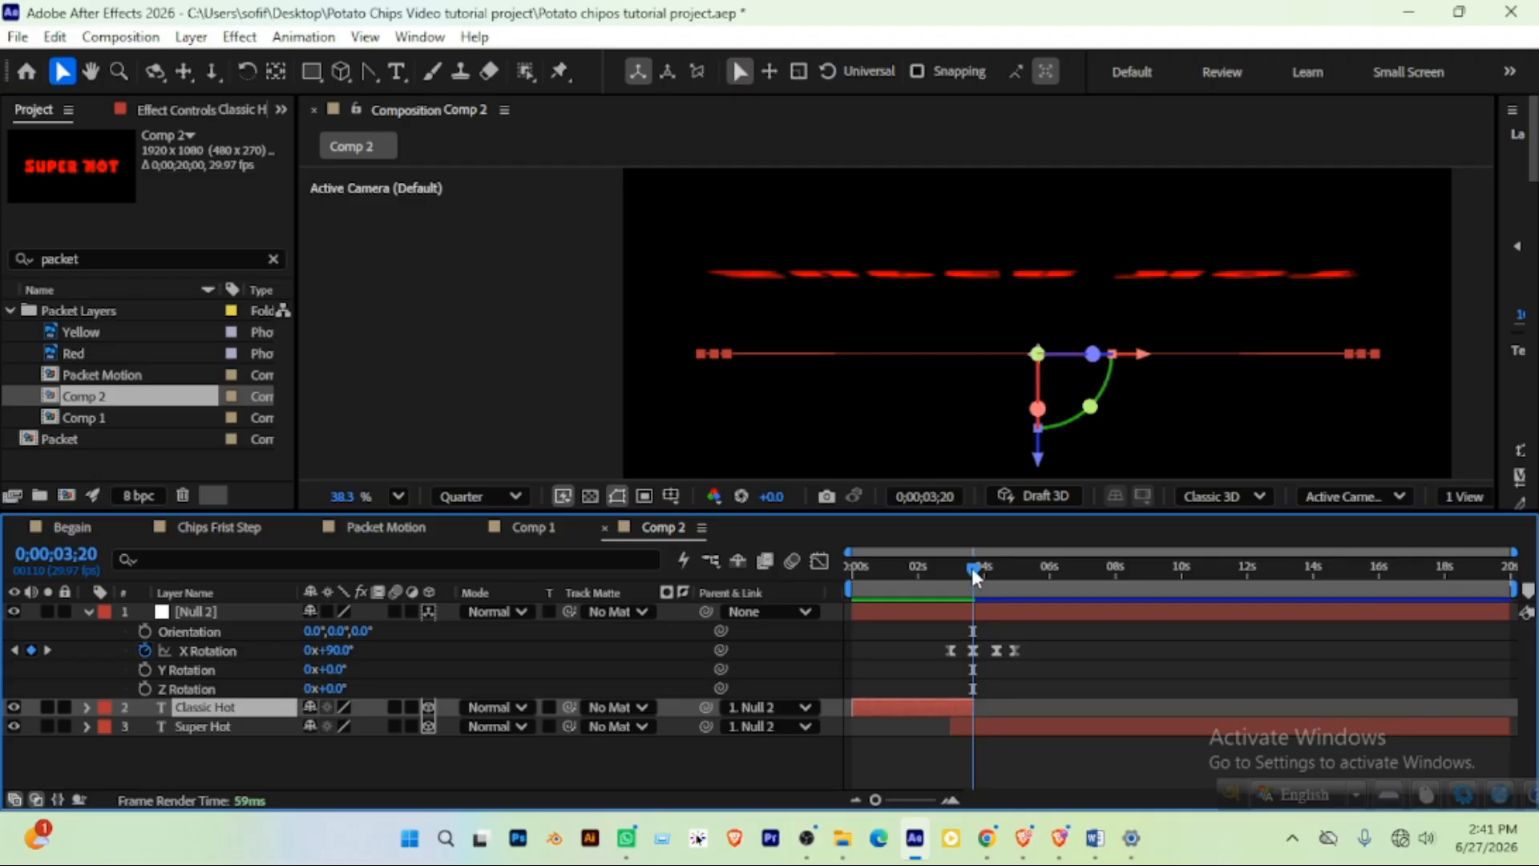
{"action": "left_click_drag", "start_coordinate": [975, 575], "coordinate": [773, 565]}
{"action": "key", "text": "space"}
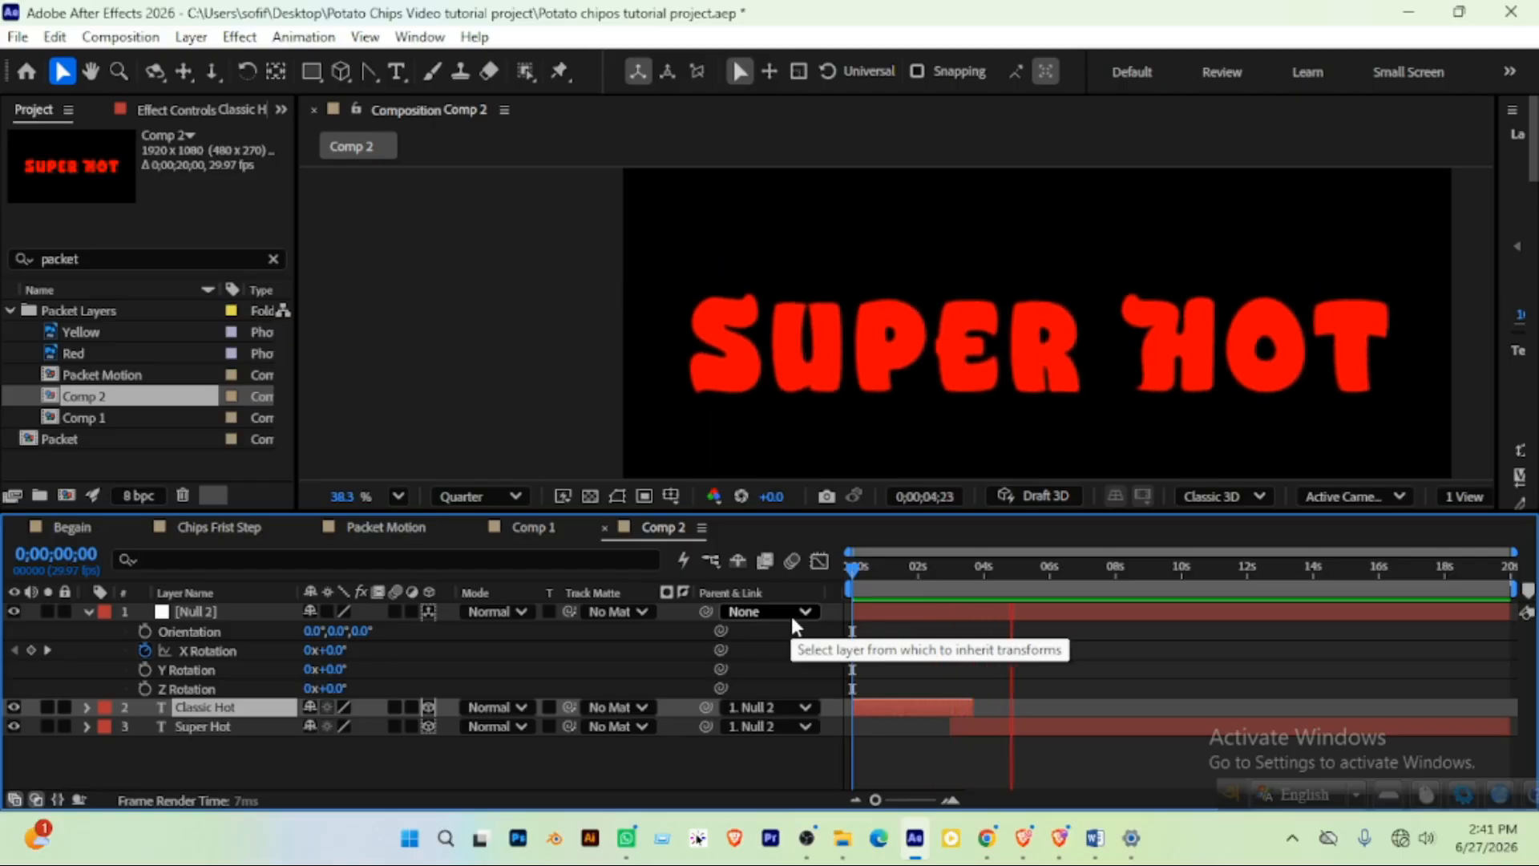
{"action": "key", "text": "space"}
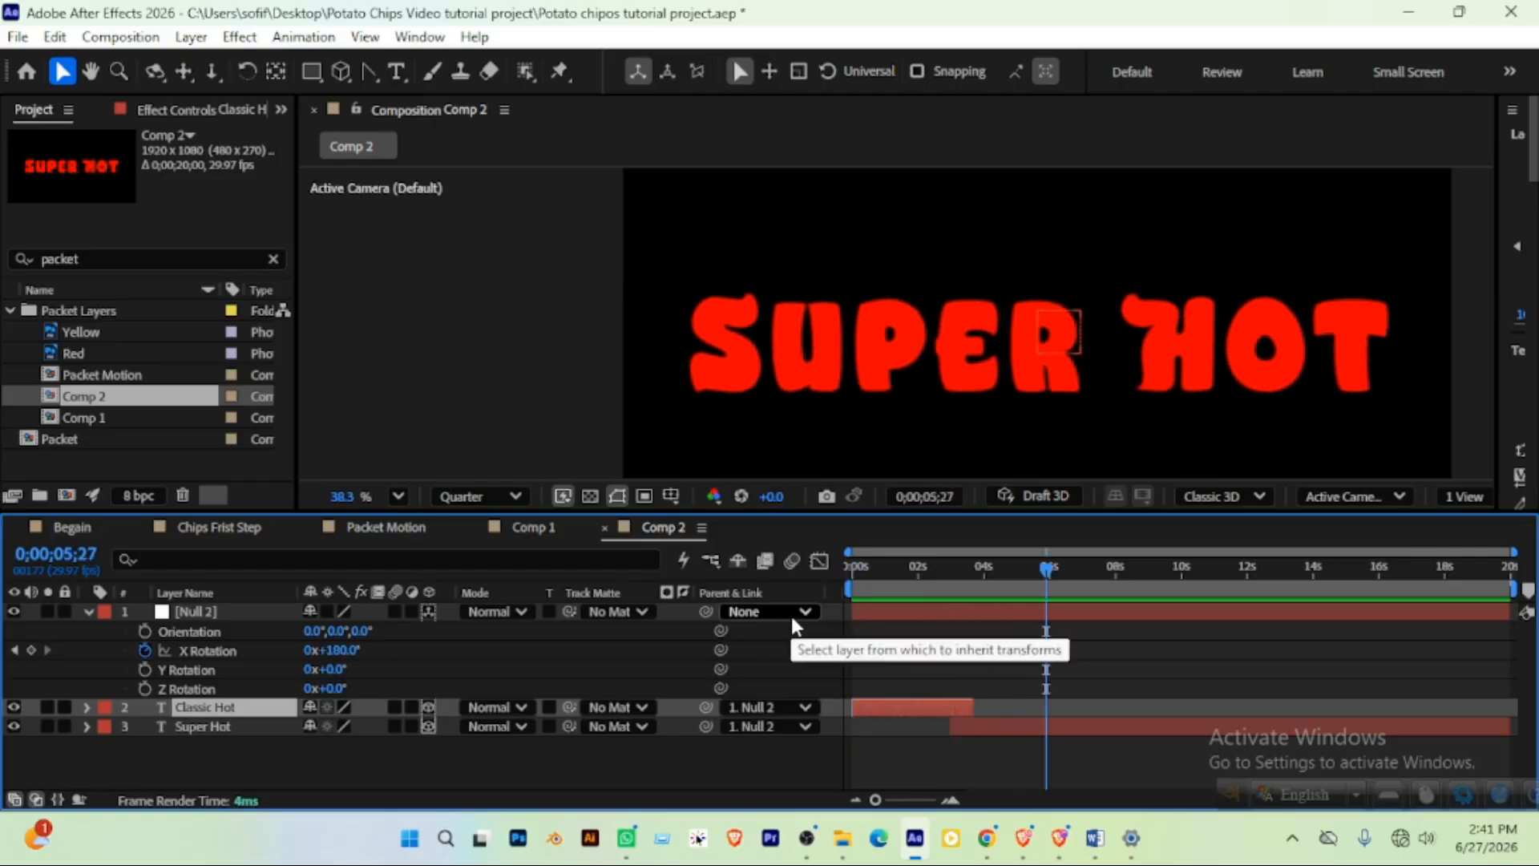
{"action": "left_click", "coordinate": [1130, 674]}
{"action": "key", "text": "ctrl+s"}
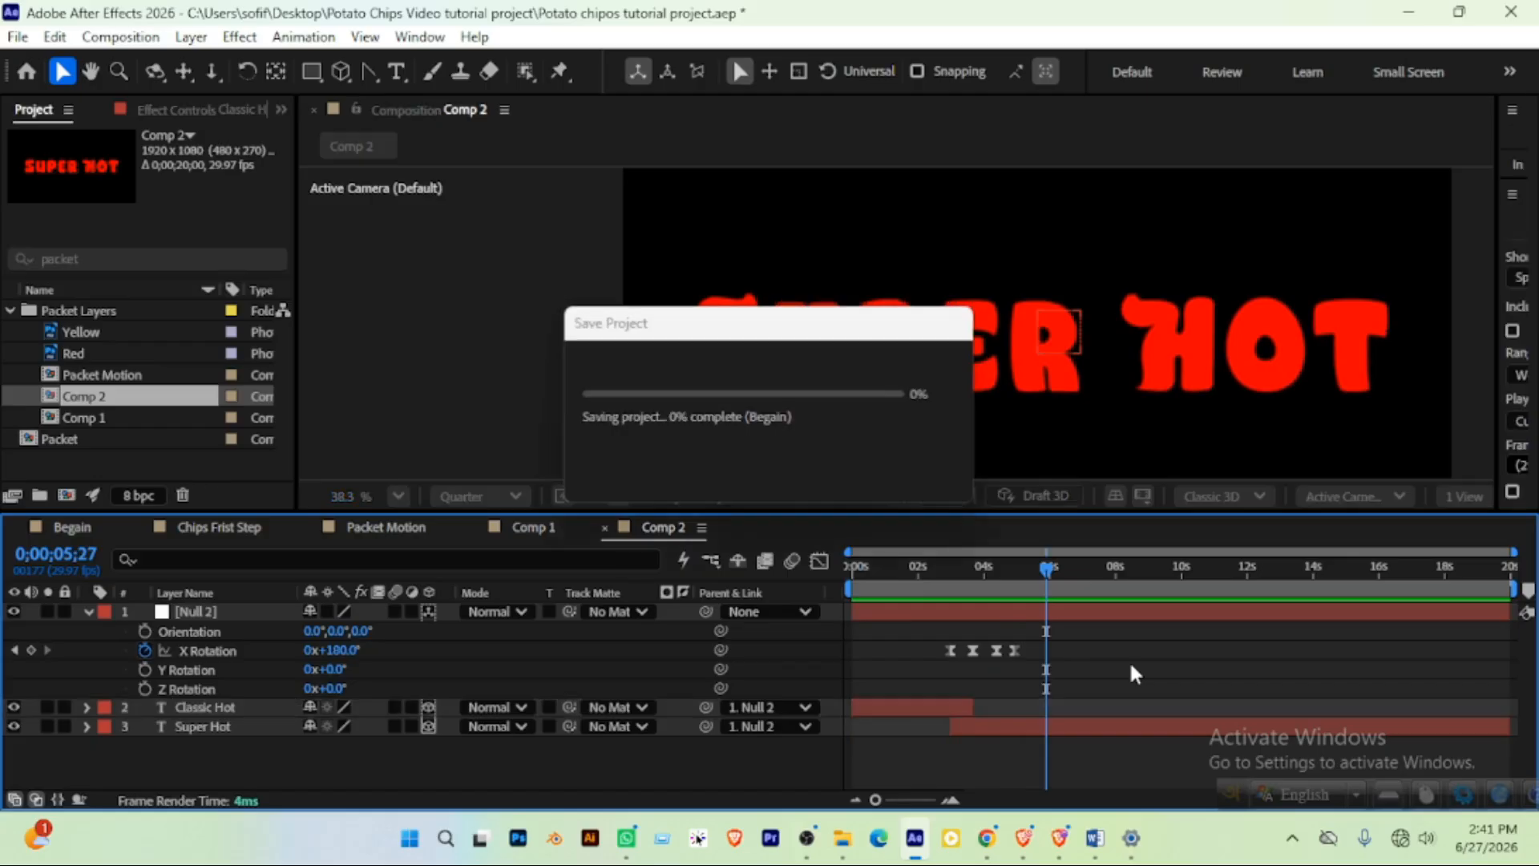
Play the Begain composition and scrub to 0;00;06;01 to check when the chips packet appears
{"action": "left_click", "coordinate": [74, 527]}
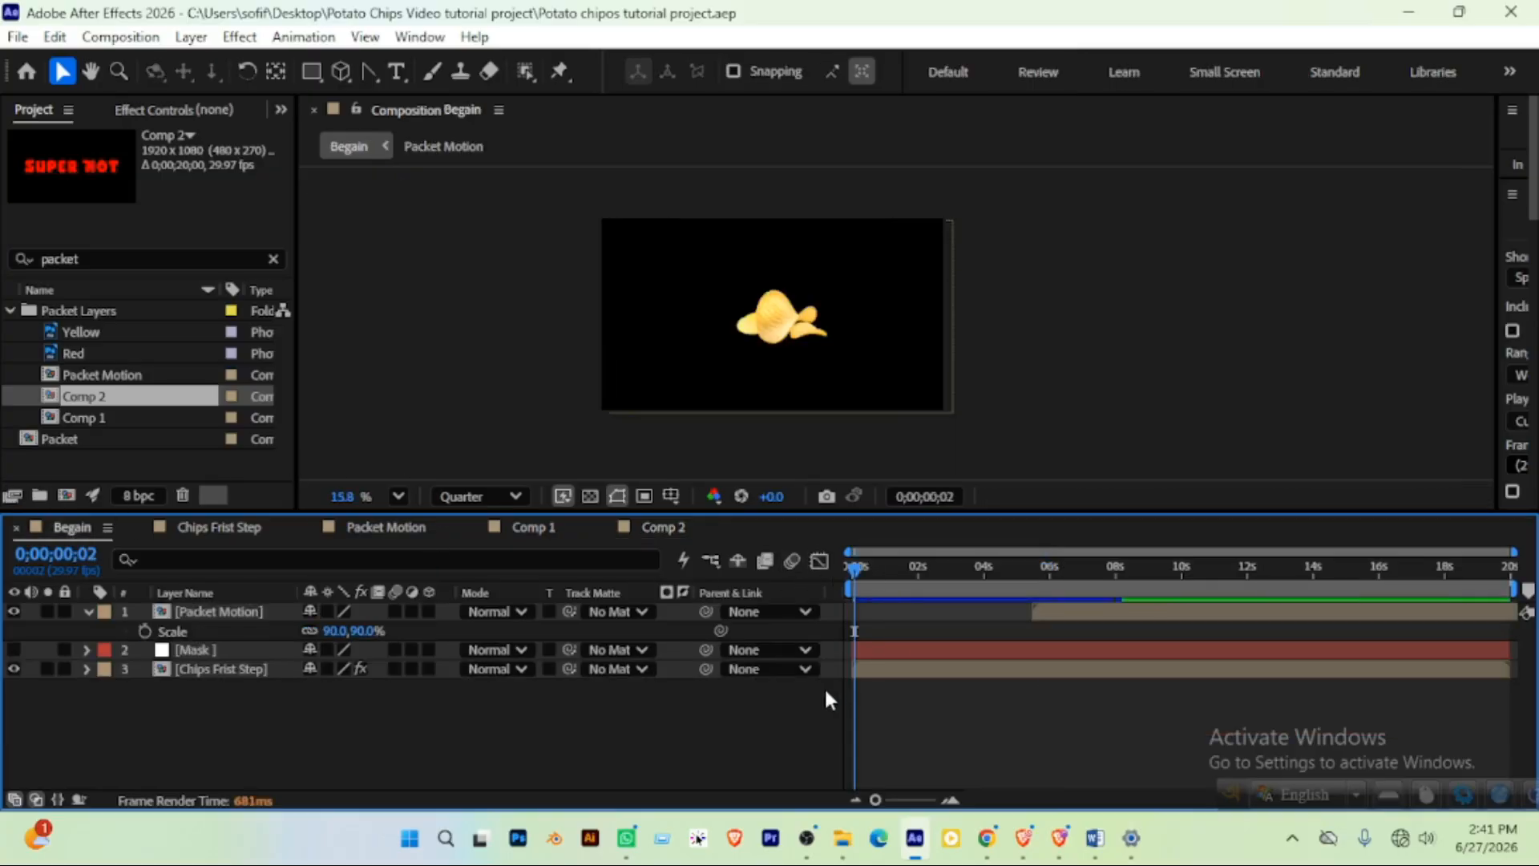
{"action": "key", "text": "space"}
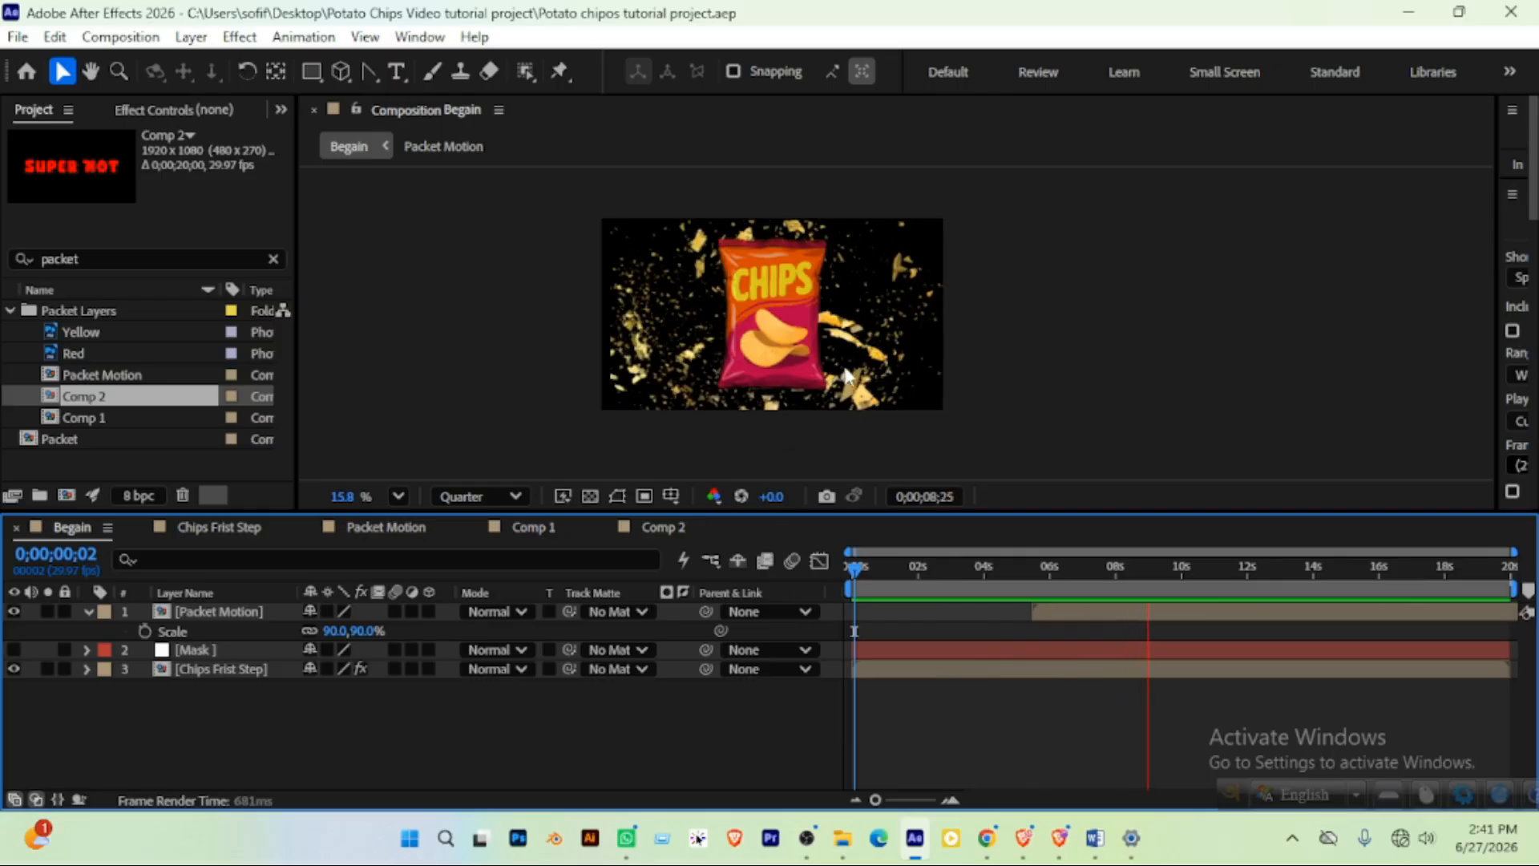
{"action": "key", "text": "space"}
{"action": "left_click", "coordinate": [954, 565]}
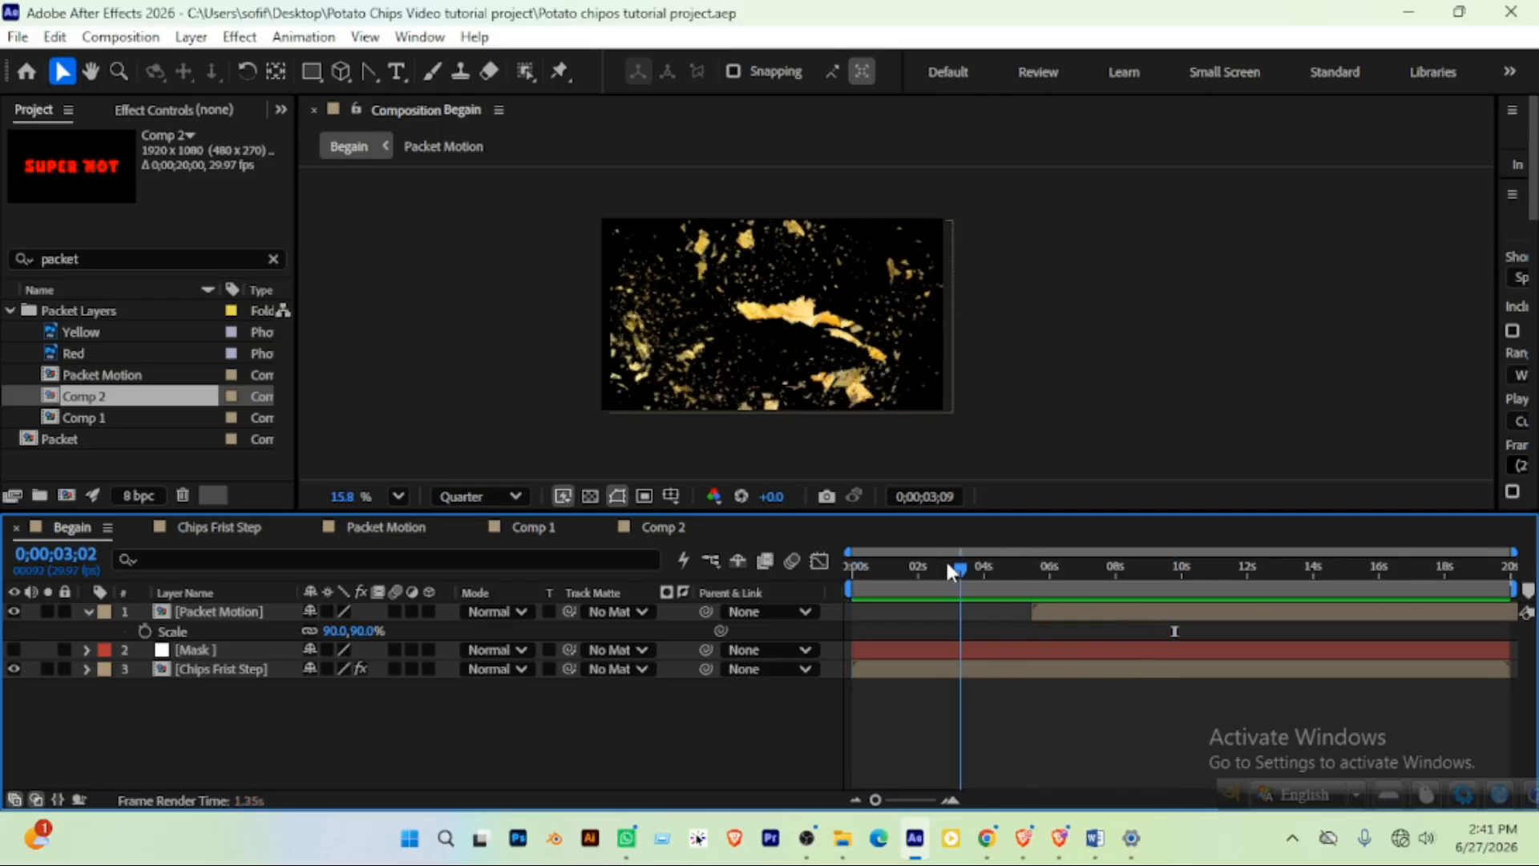
{"action": "left_click_drag", "start_coordinate": [947, 566], "coordinate": [1052, 571]}
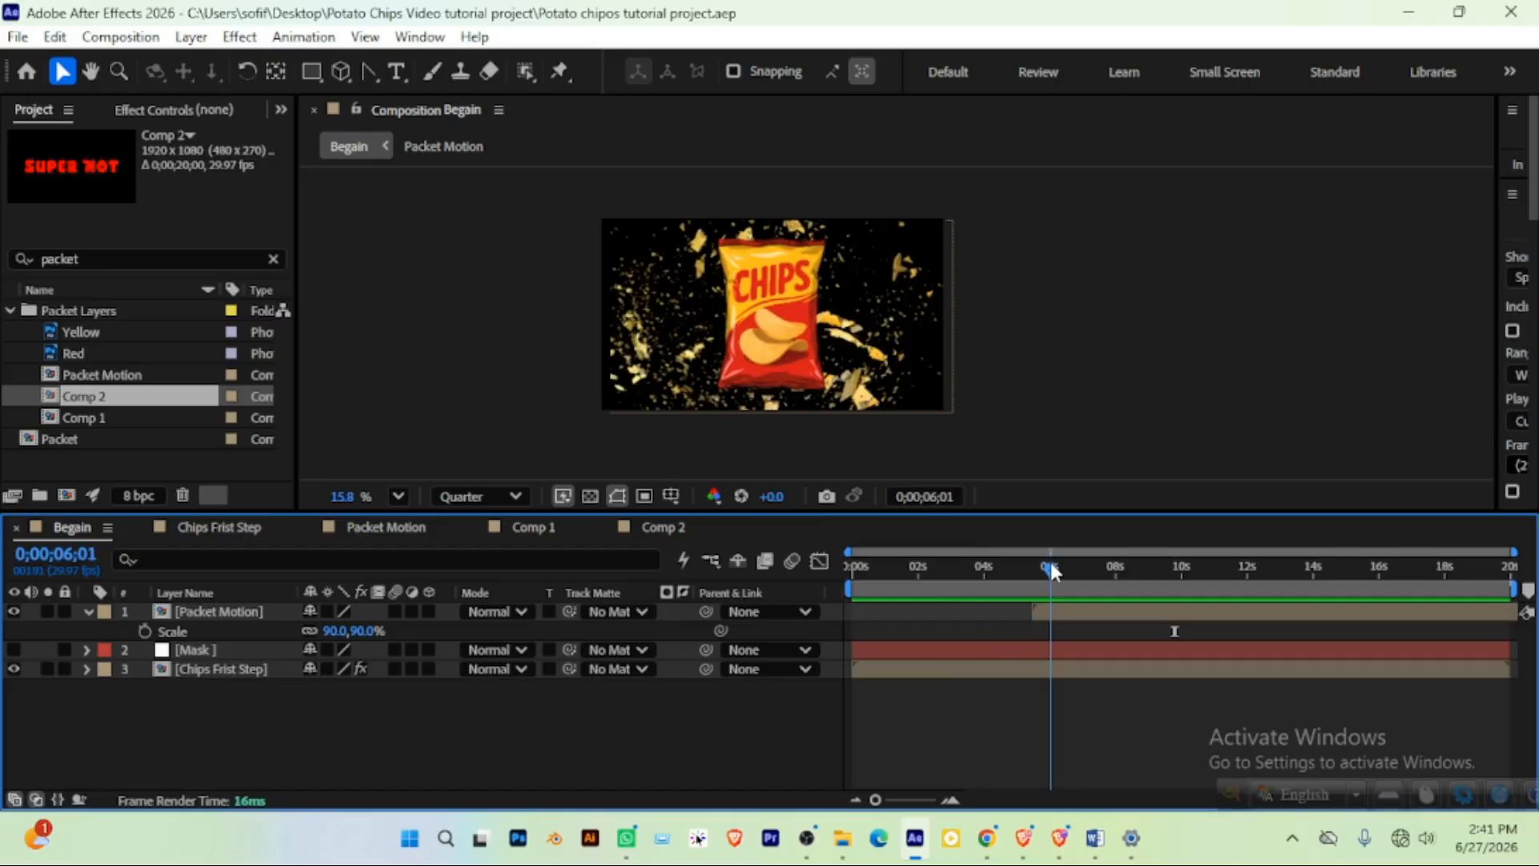
{"action": "left_click", "coordinate": [508, 564]}
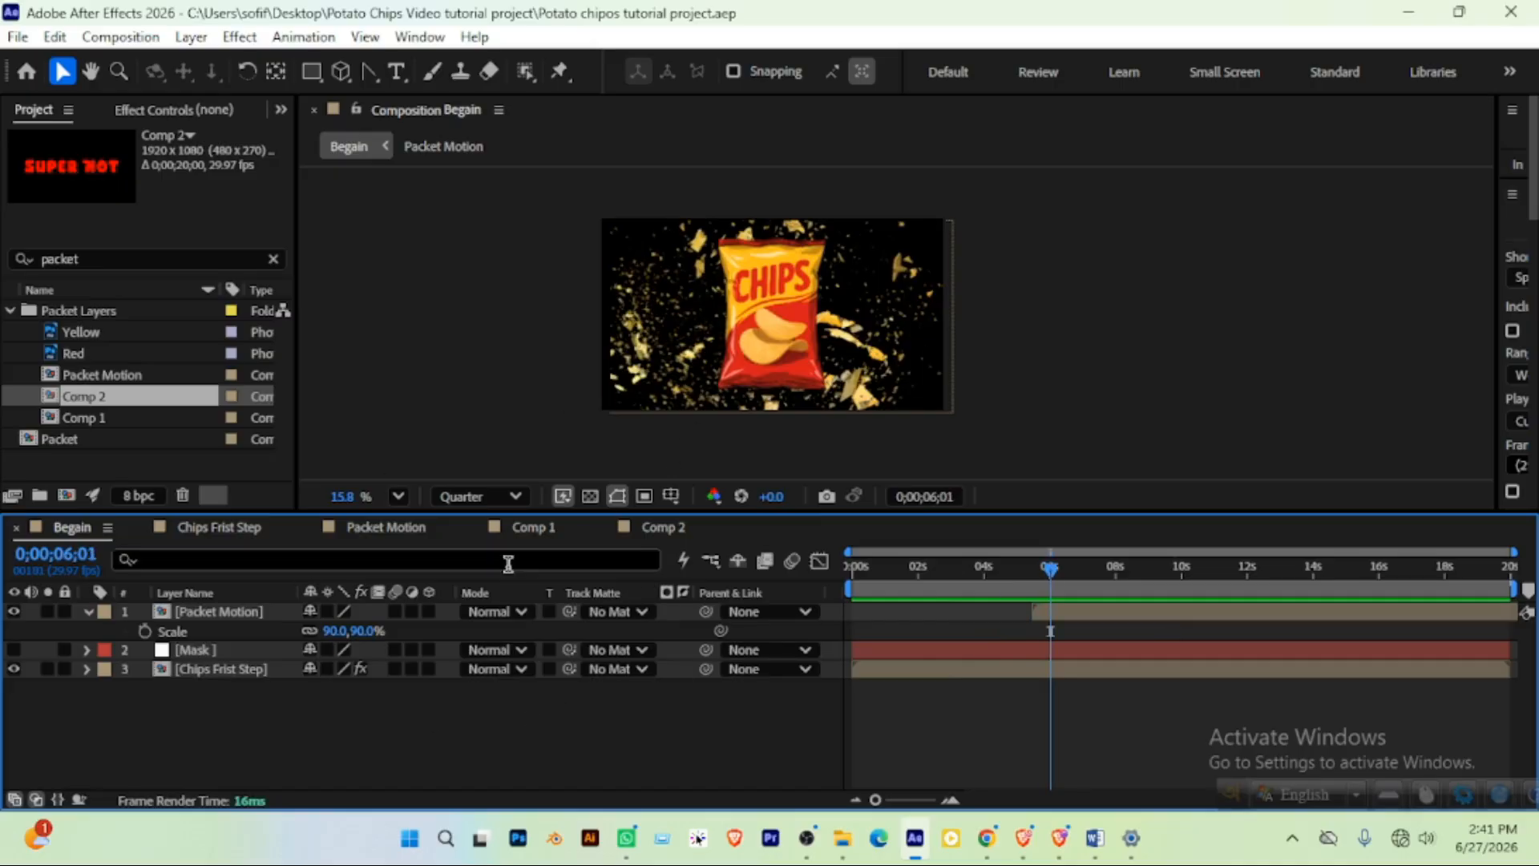
Rename Comp 2 as "Red Yellow text animation"
{"action": "left_click", "coordinate": [671, 525]}
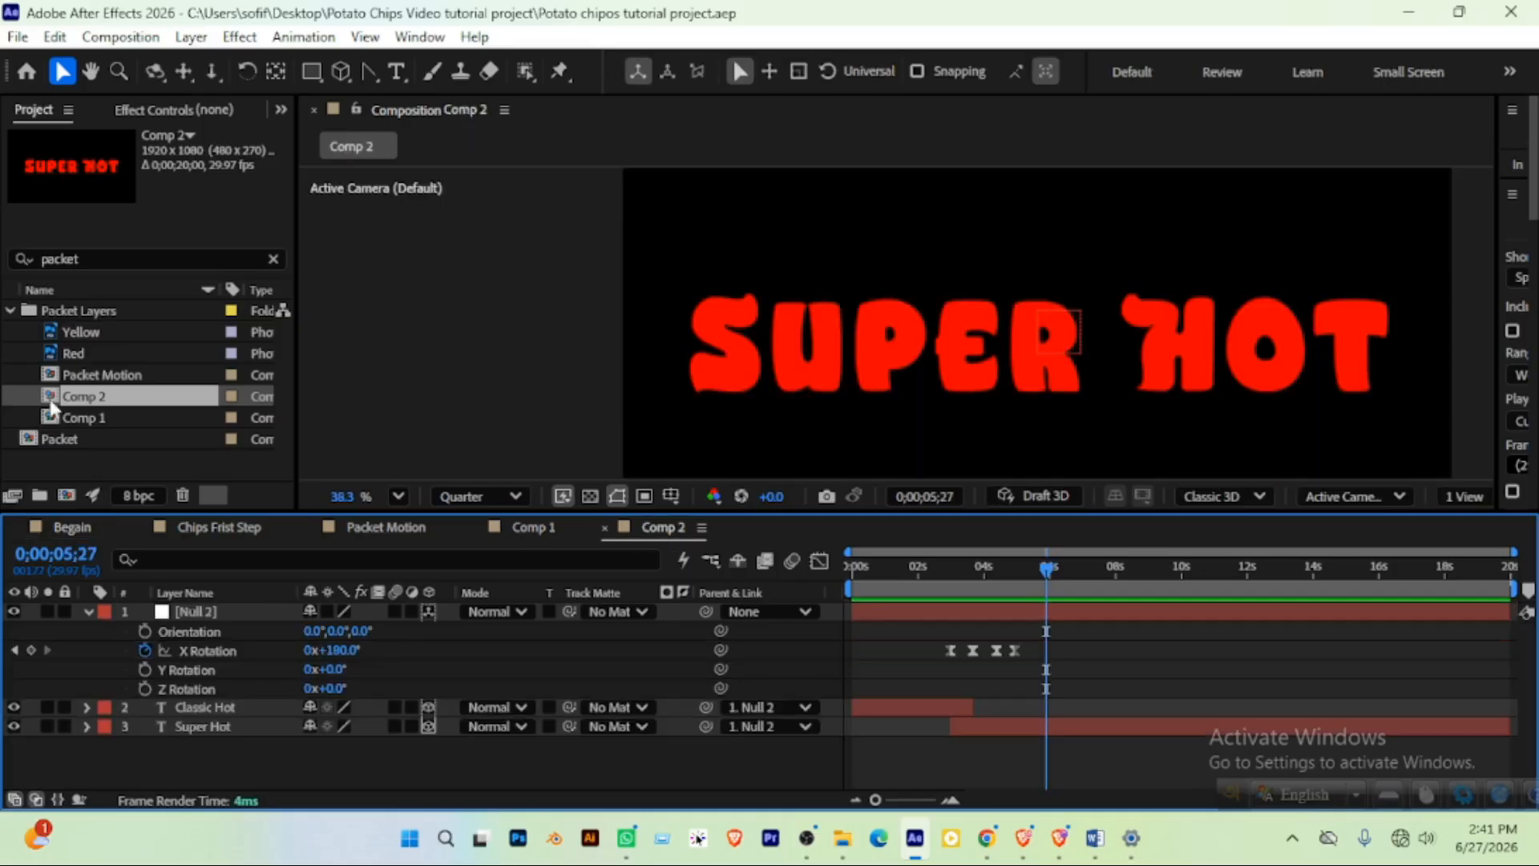
{"action": "left_click", "coordinate": [108, 397]}
{"action": "key", "text": "Return"}
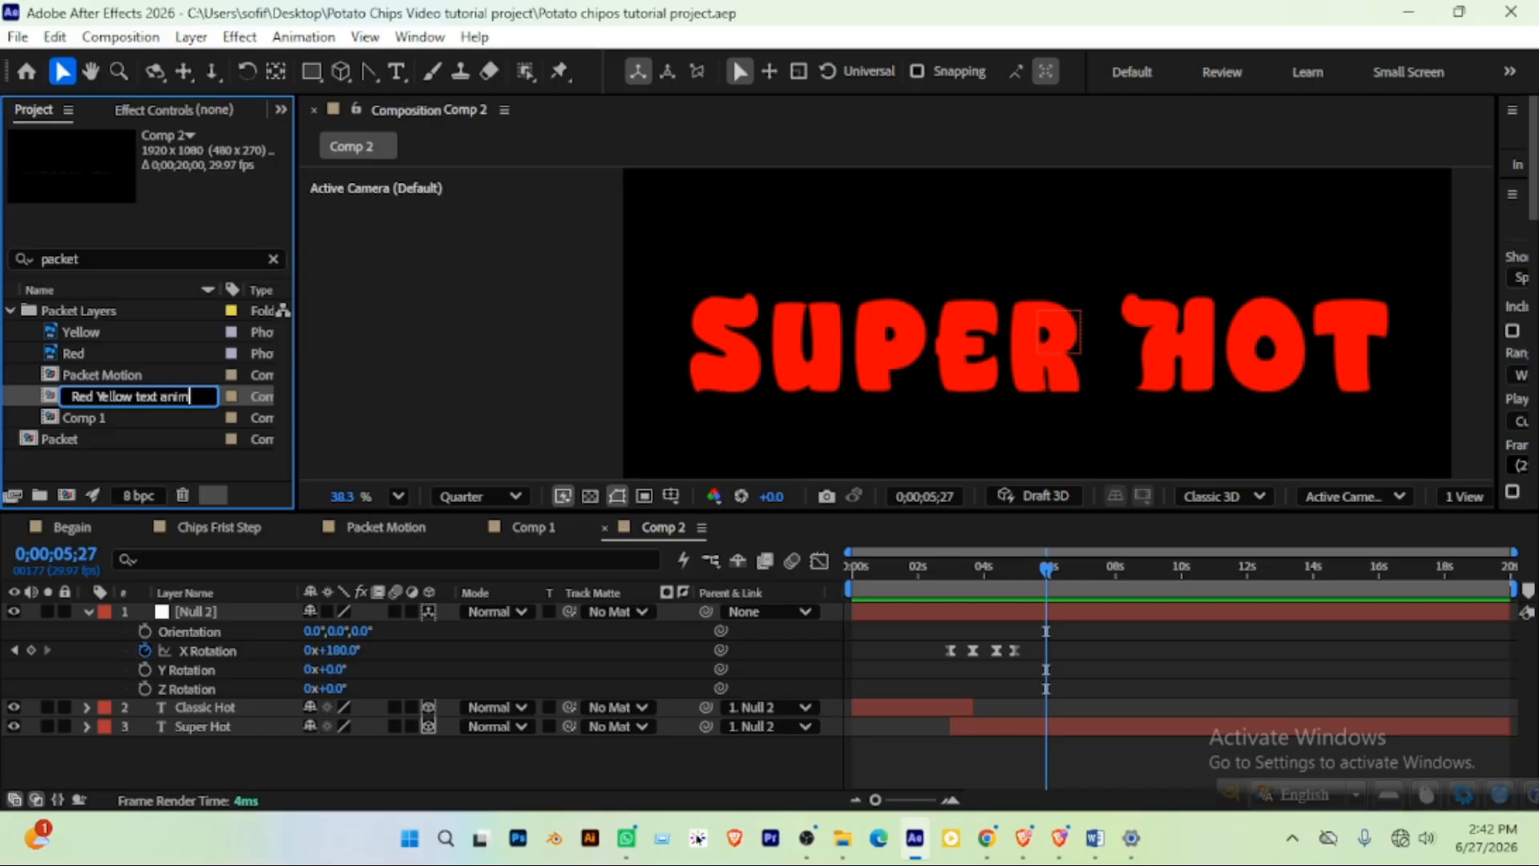
{"action": "type", "text": "Red Yellow text animation"}
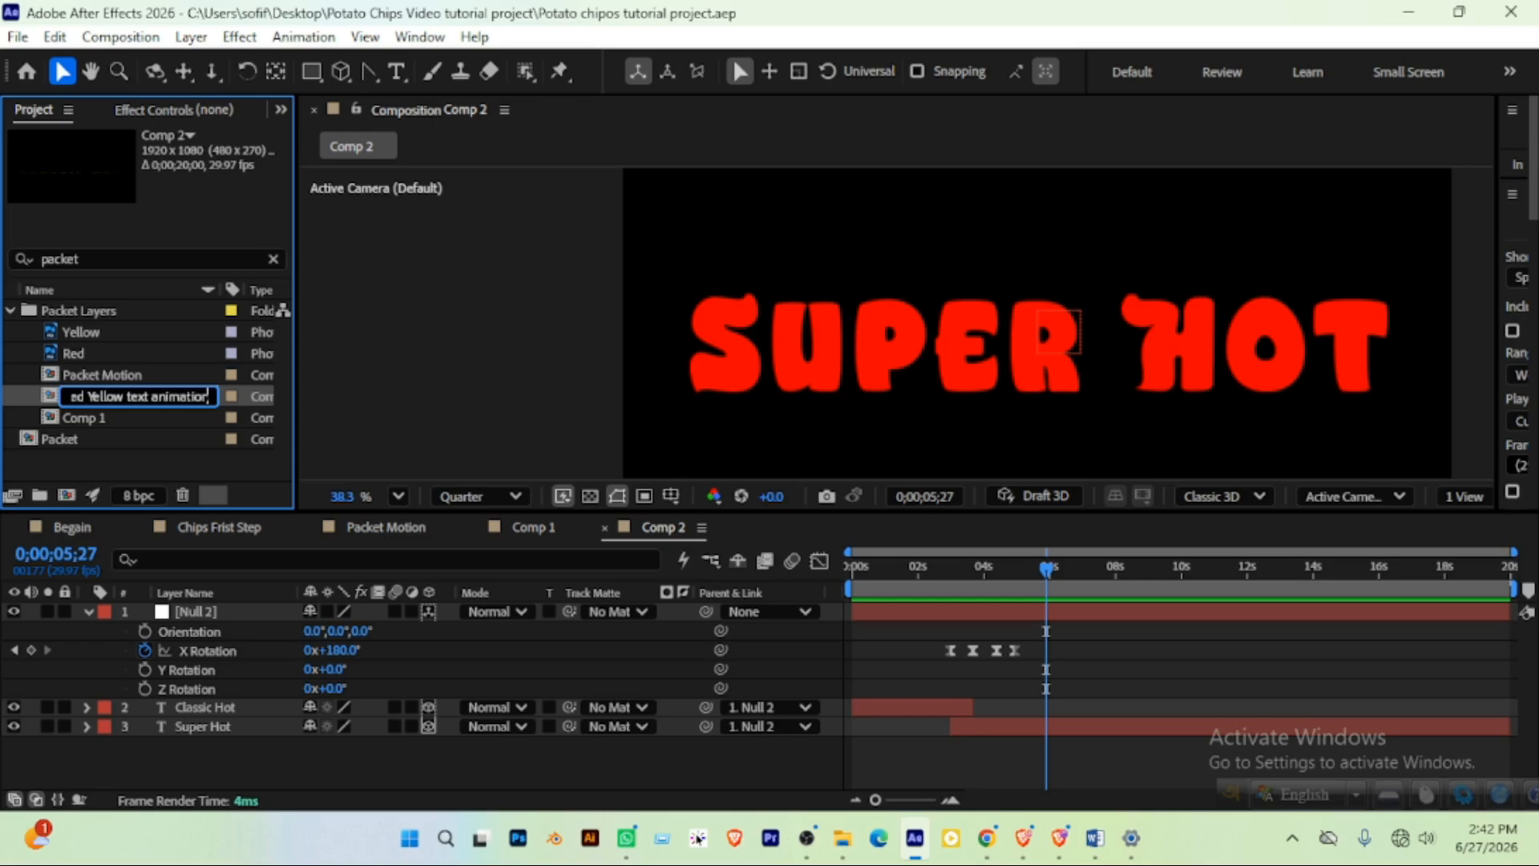
{"action": "key", "text": "Return"}
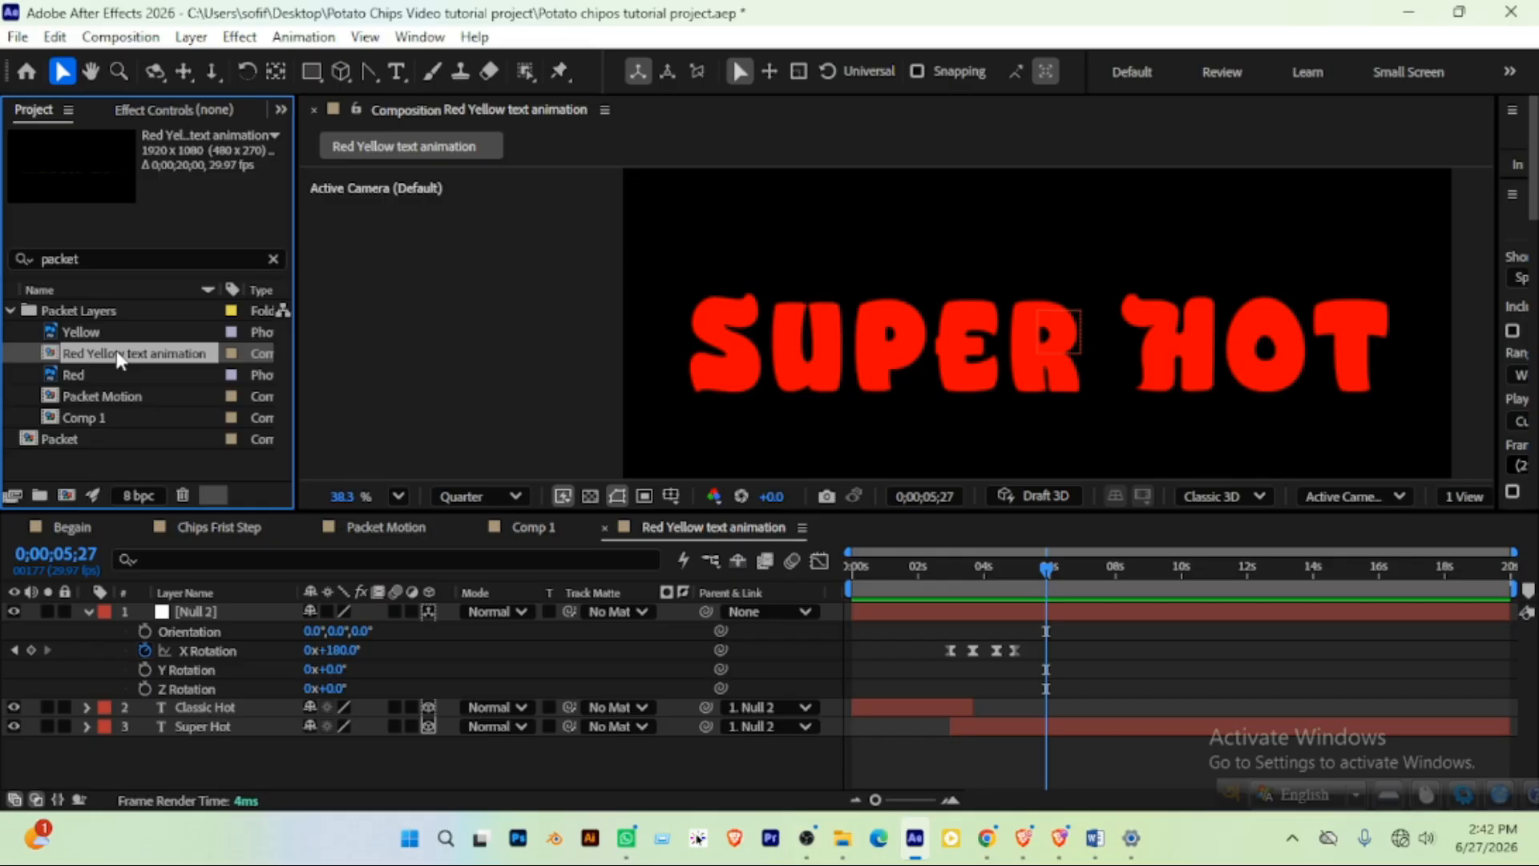
Add the Red Yellow text animation comp above Packet Motion in the Begain composition and align its start with the Packet Motion layer
{"action": "left_click_drag", "start_coordinate": [117, 350], "coordinate": [234, 611]}
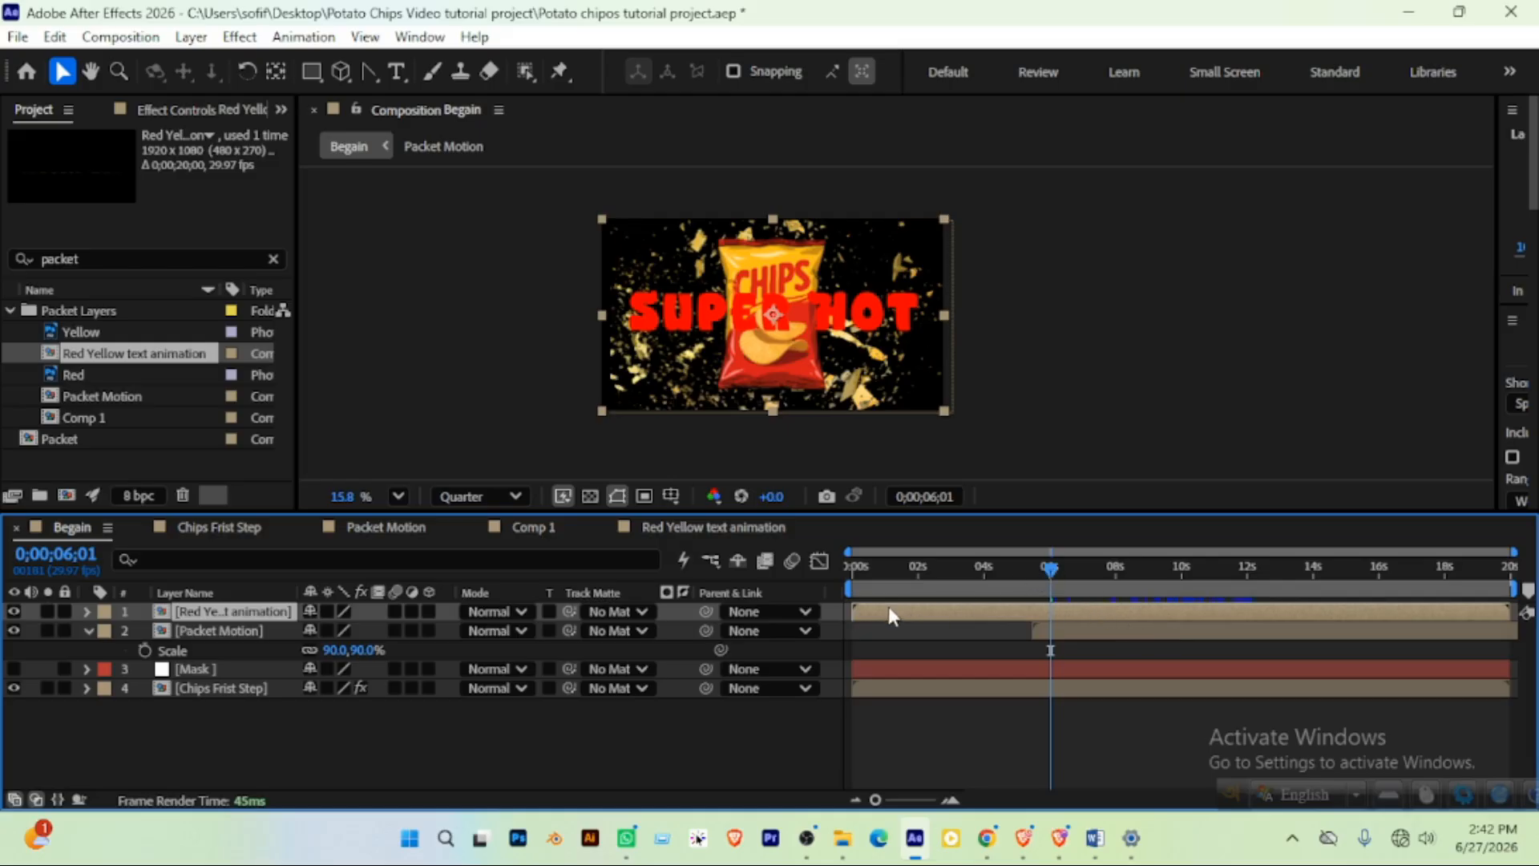
{"action": "left_click_drag", "start_coordinate": [938, 608], "coordinate": [1050, 611]}
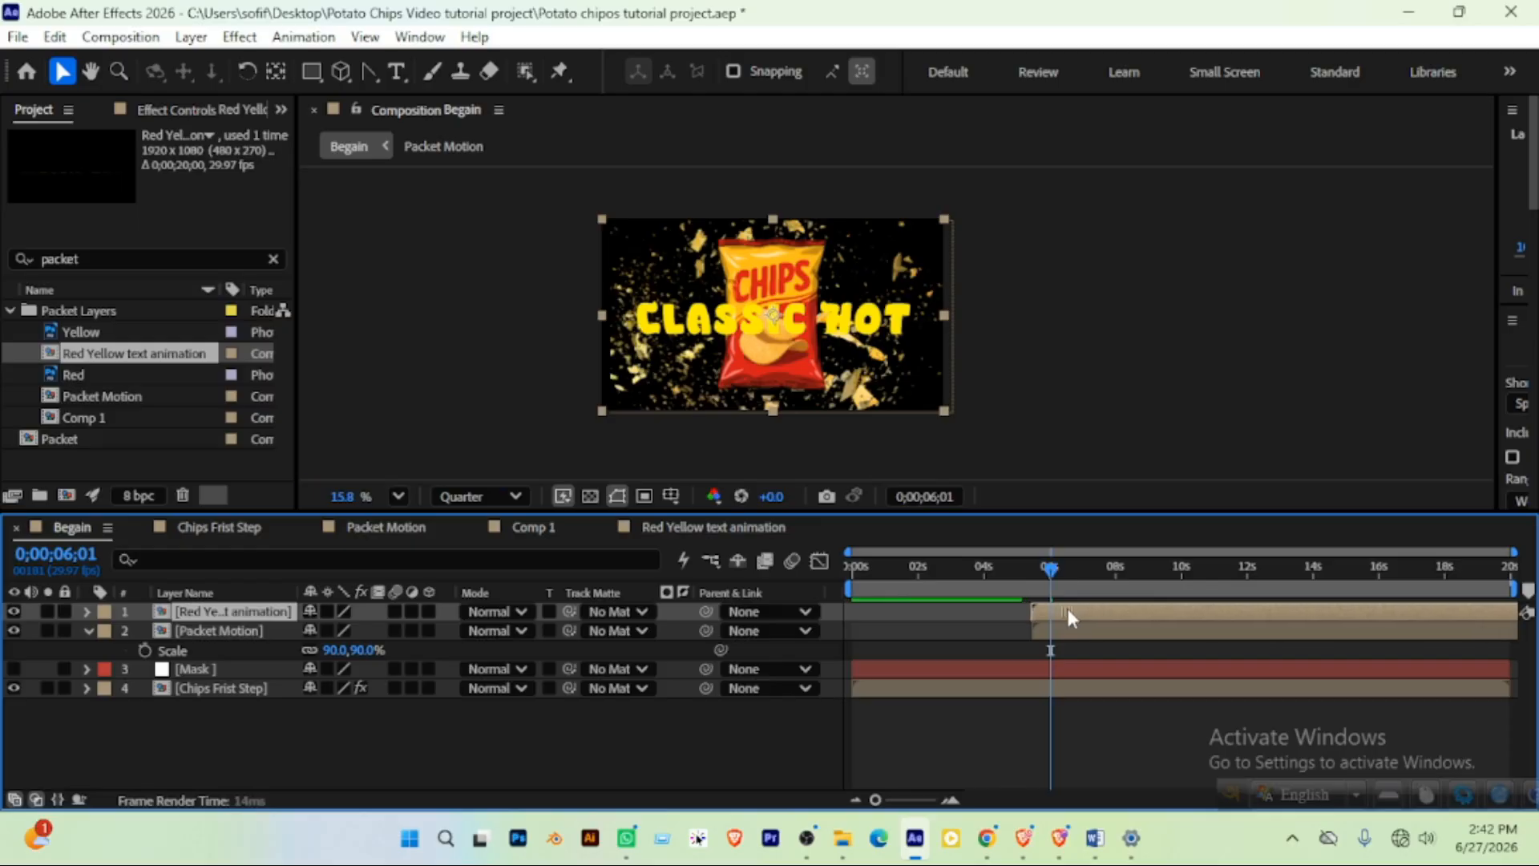
Preview the Begain composition from 0;00;05;04 and 0;00;04;18 to check how the Classic Hot title appears over the packet
{"action": "left_click_drag", "start_coordinate": [1068, 609], "coordinate": [1022, 576]}
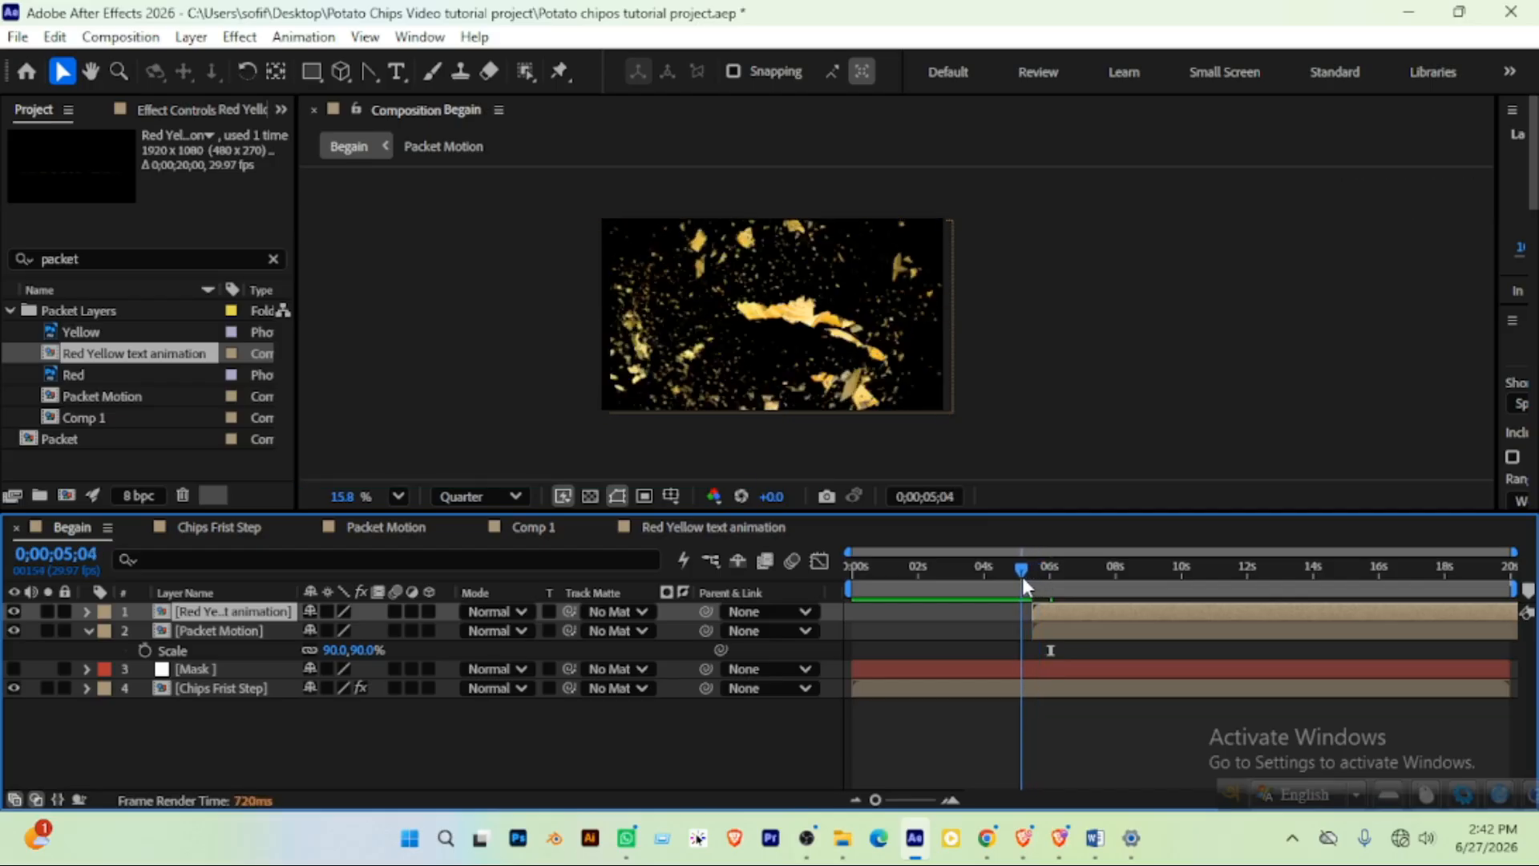
{"action": "key", "text": "space"}
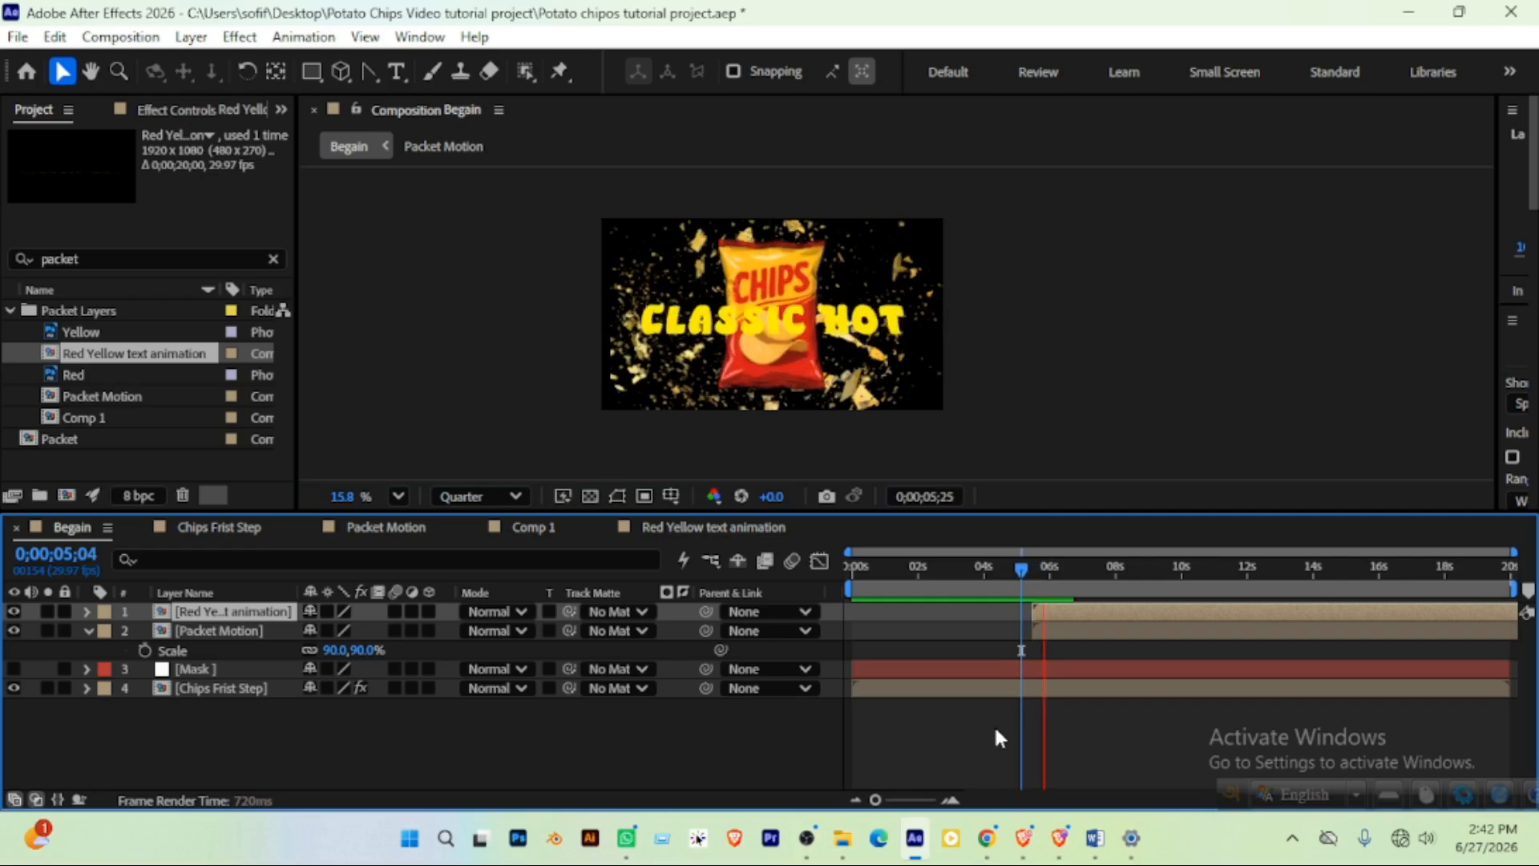
{"action": "key", "text": "space"}
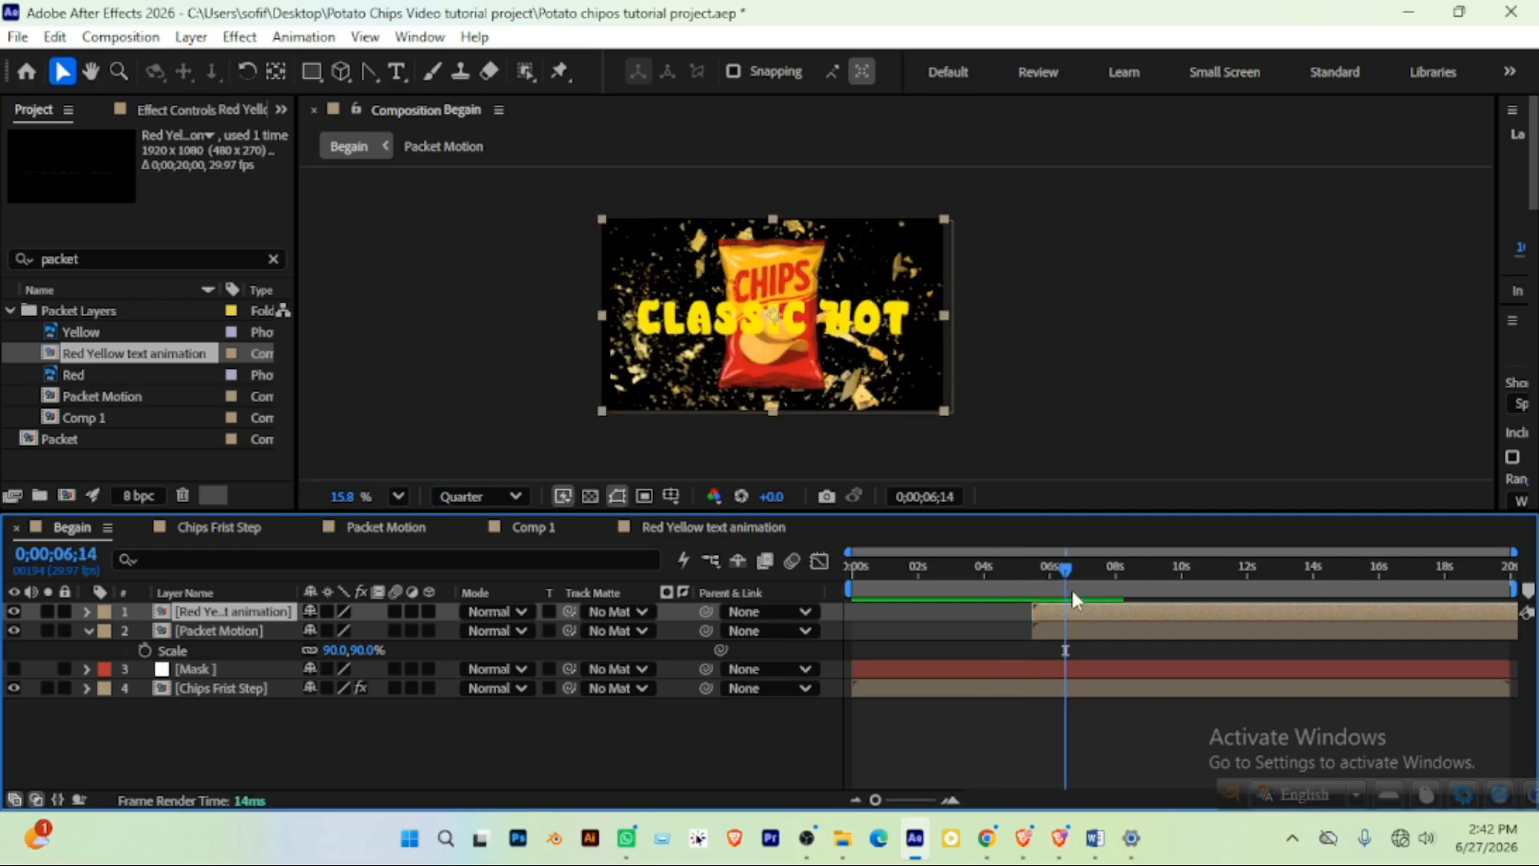
{"action": "left_click", "coordinate": [1005, 579]}
{"action": "key", "text": "space"}
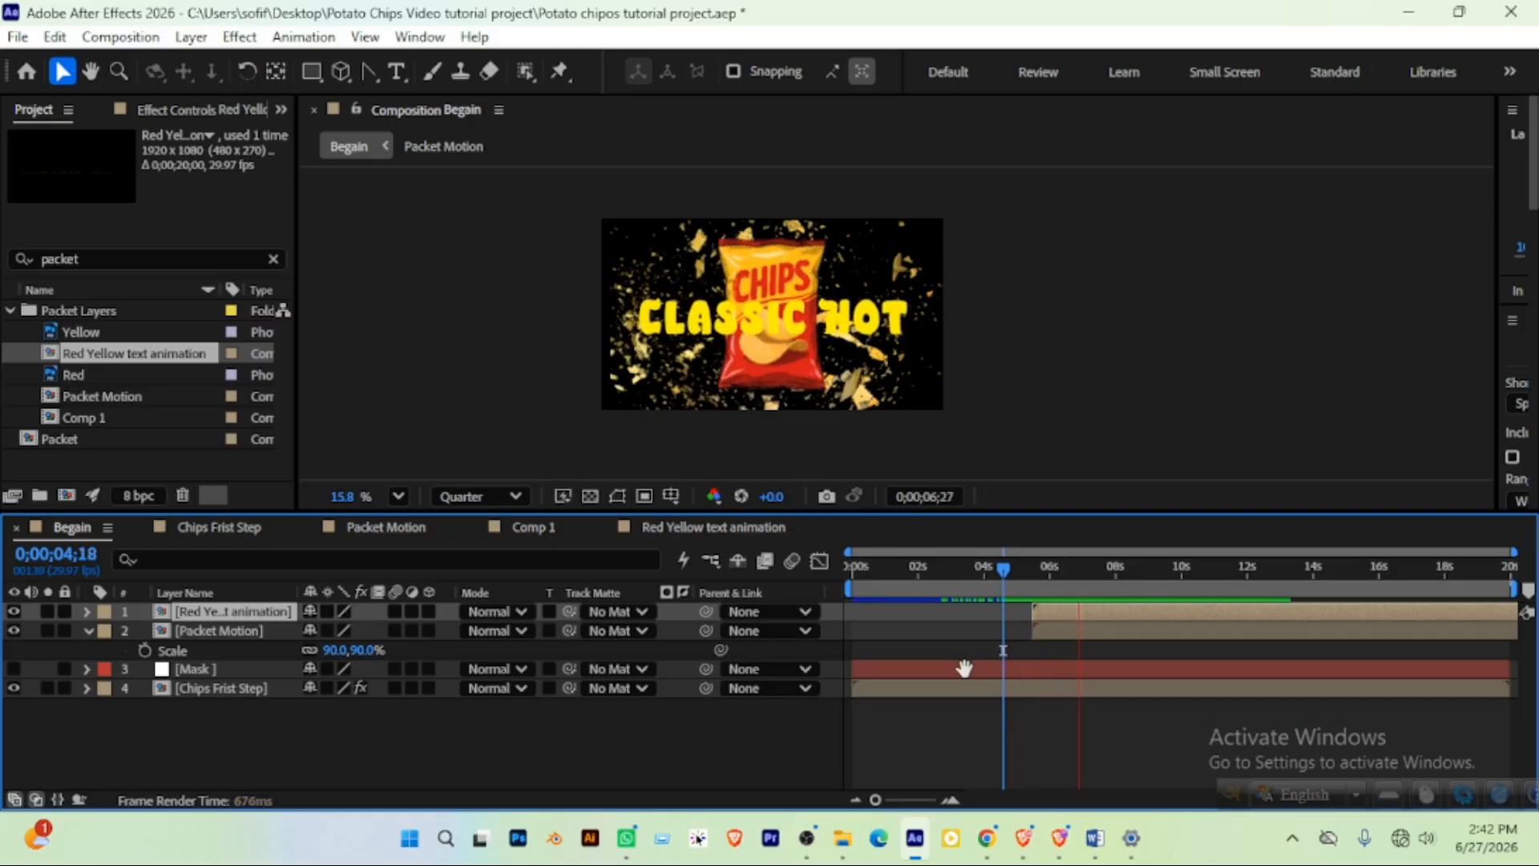
{"action": "key", "text": "space"}
{"action": "scroll", "coordinate": [856, 340], "scroll_direction": "up", "scroll_amount": 2}
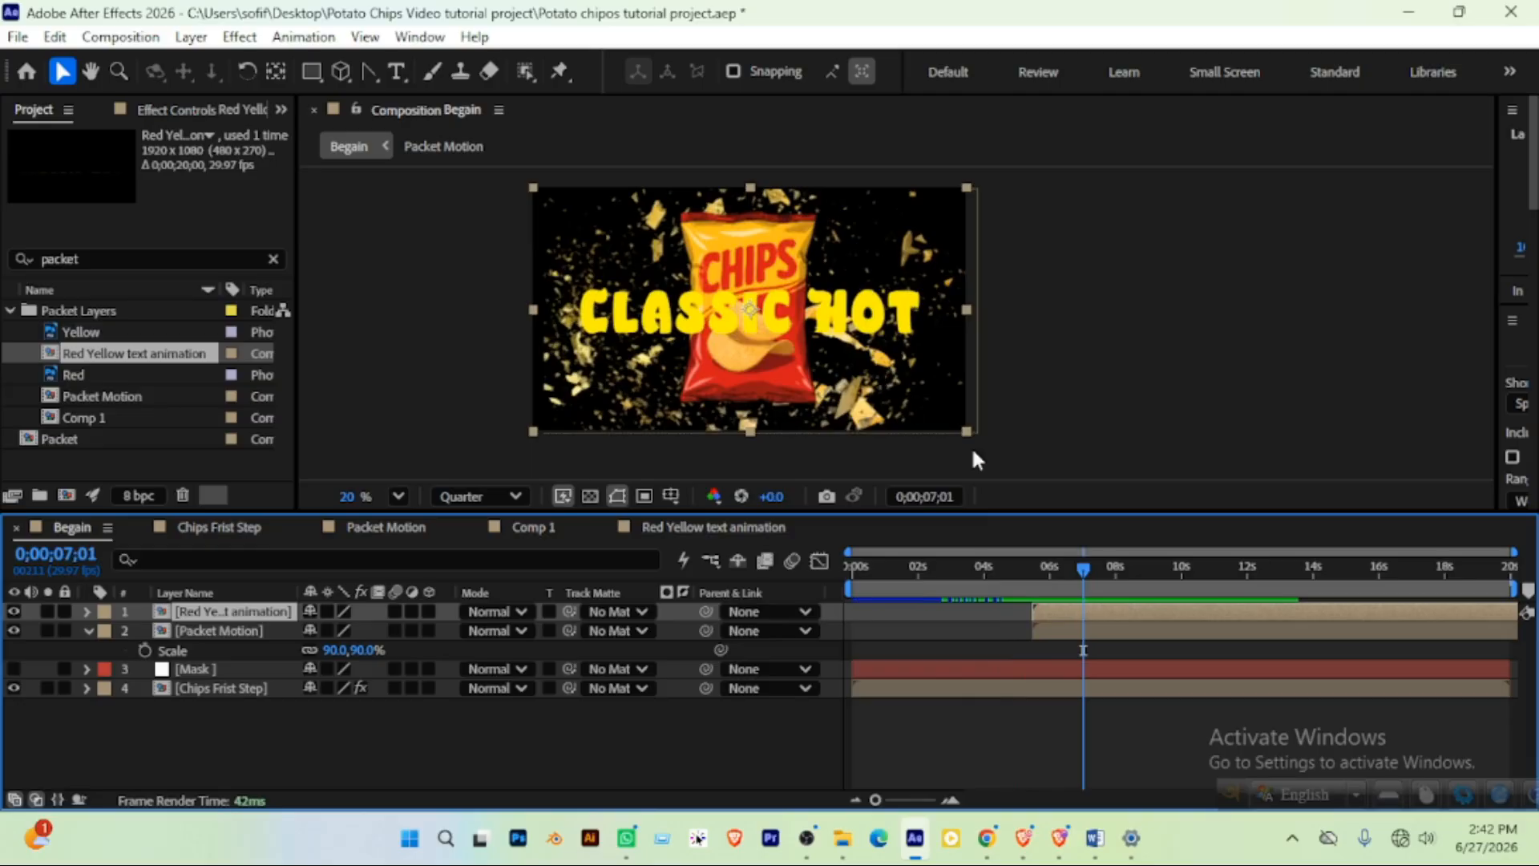
Play Begain from 0;00;04;09 through the title flip, then scrub to 0;00;07;15 to compare the packet and title change timing
{"action": "left_click_drag", "start_coordinate": [1073, 578], "coordinate": [994, 571]}
{"action": "key", "text": "space"}
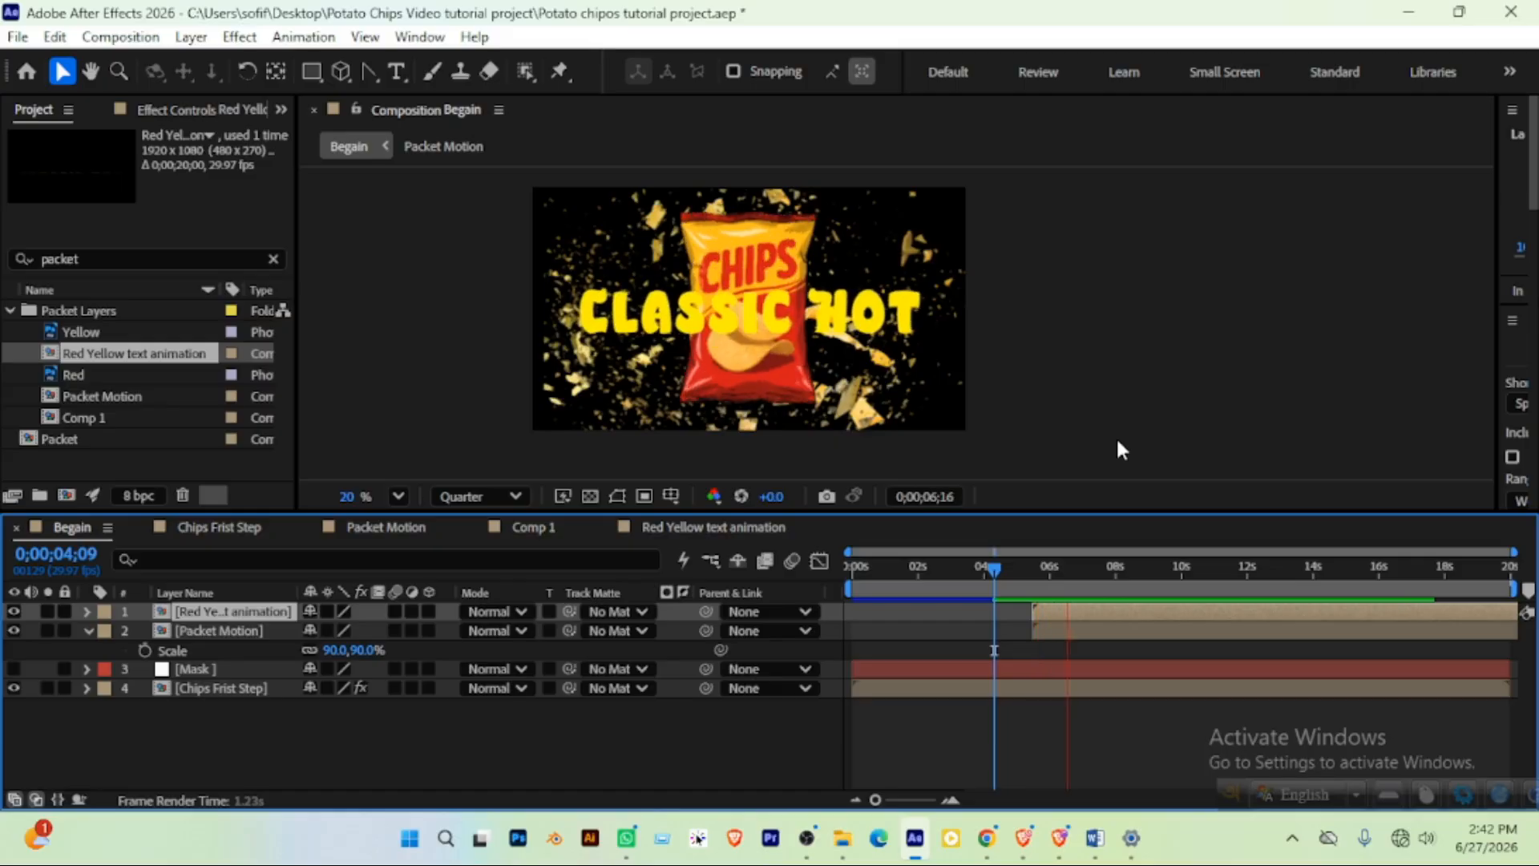
{"action": "key", "text": "space"}
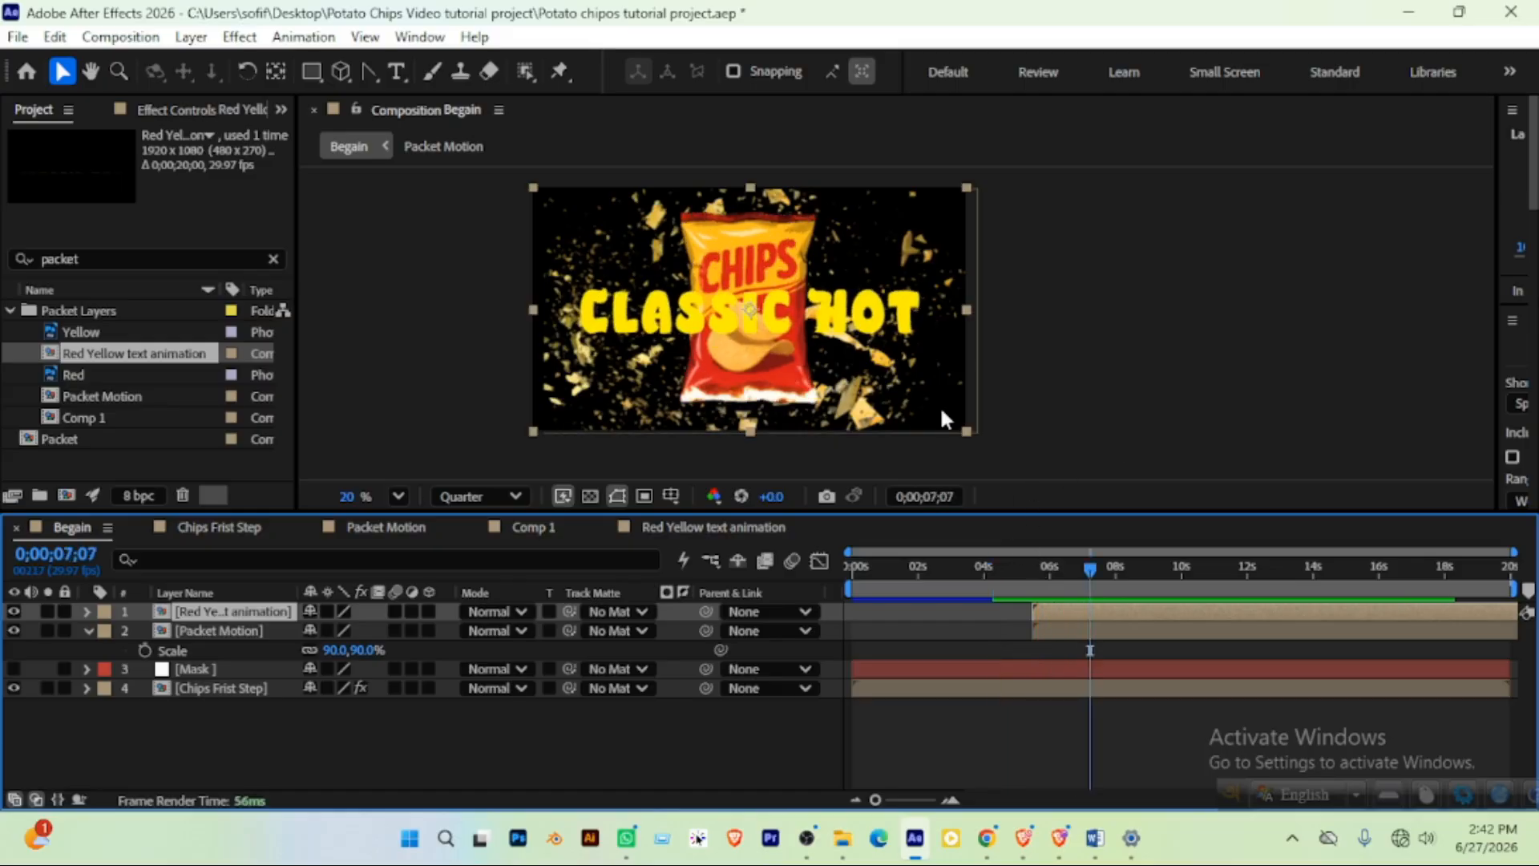
{"action": "key", "text": "space"}
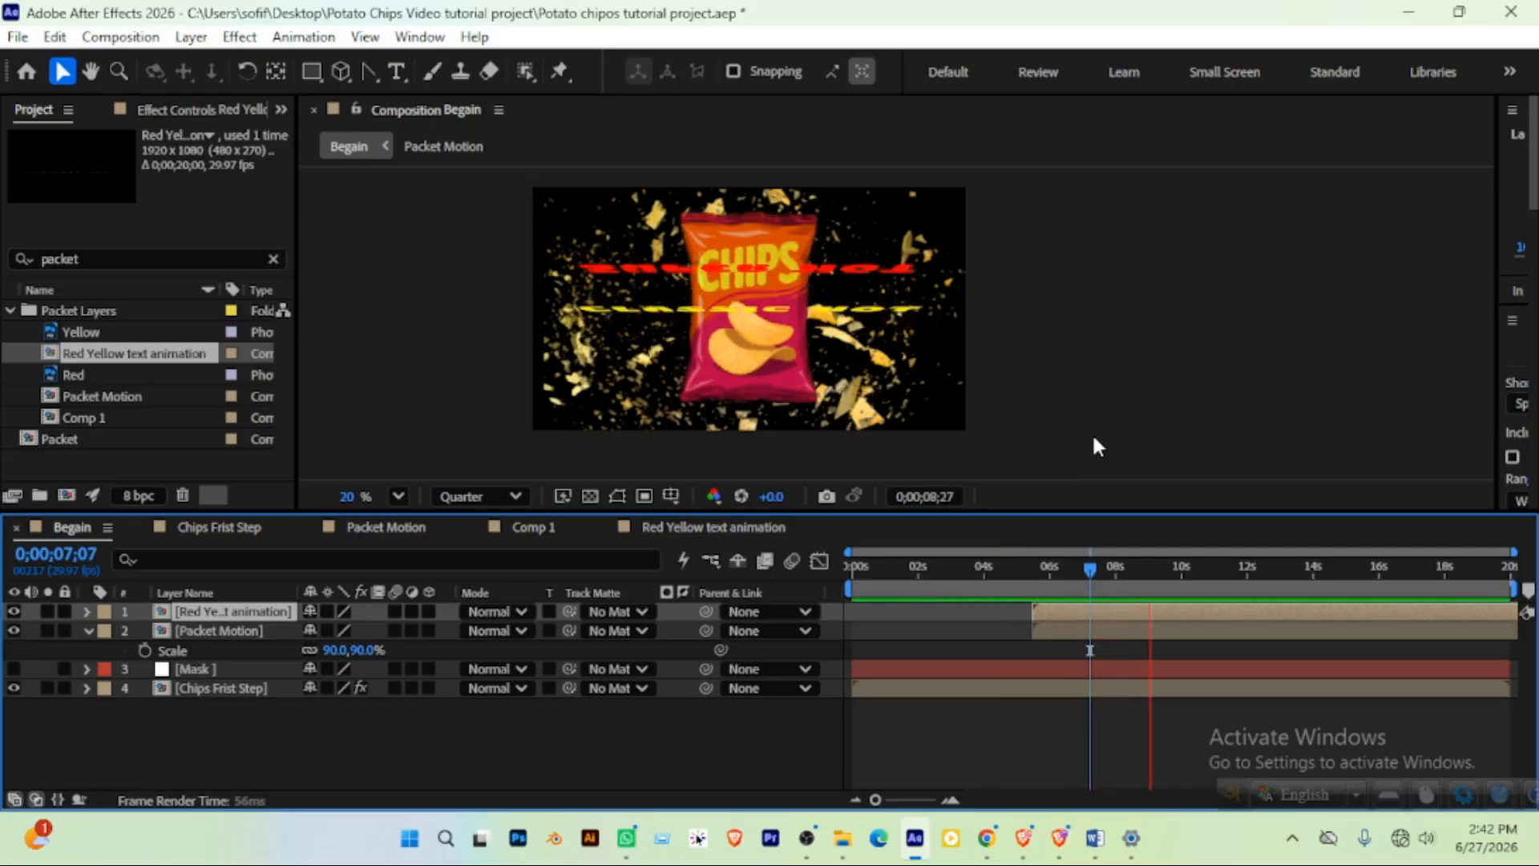
{"action": "key", "text": "space"}
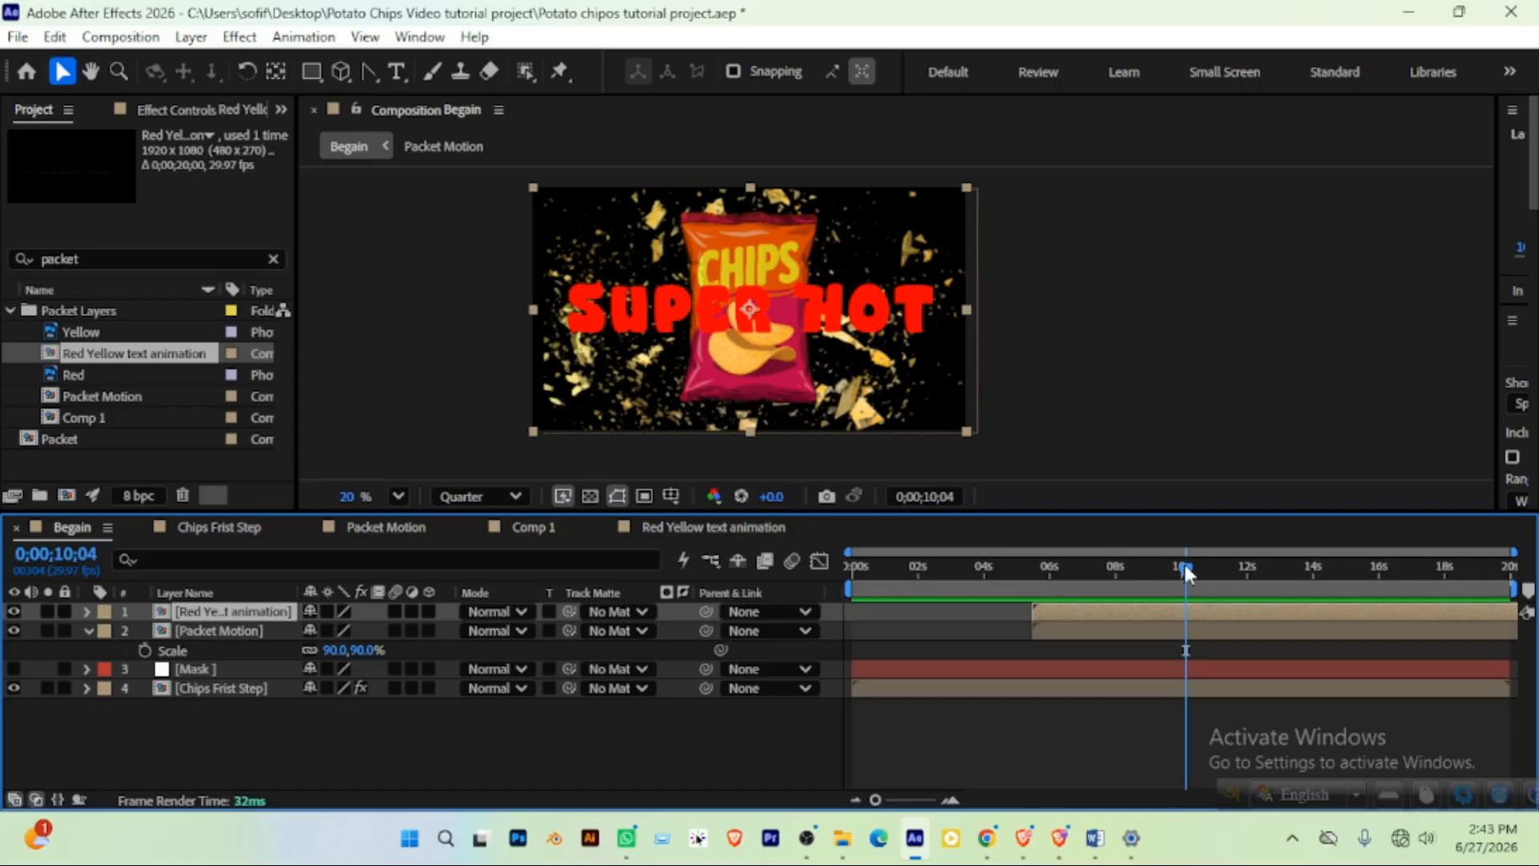
{"action": "left_click_drag", "start_coordinate": [1185, 565], "coordinate": [1097, 570]}
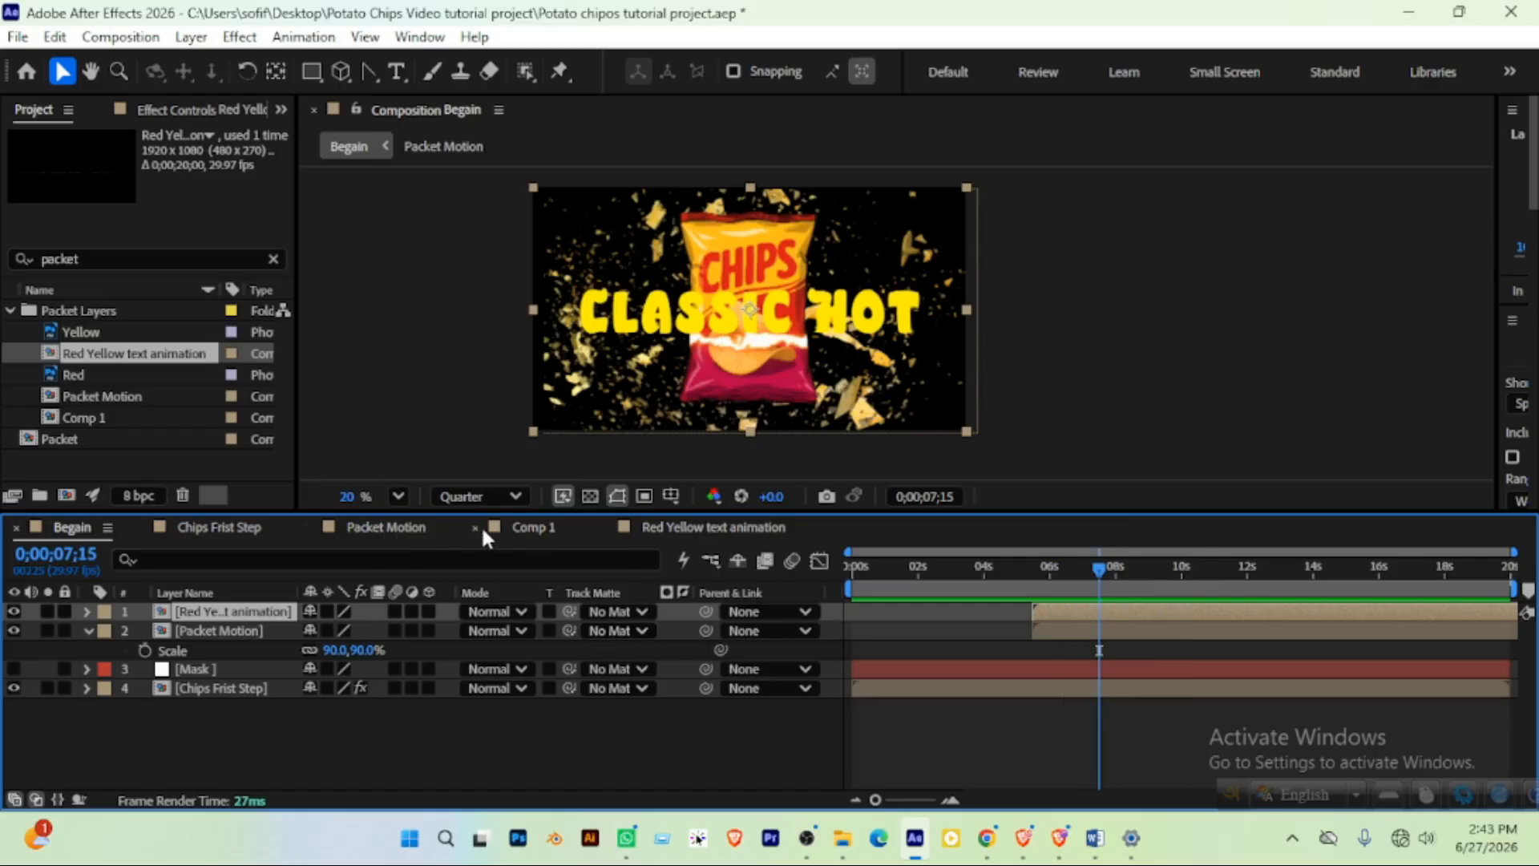
In Packet Motion, move the Position keyframes of Black Solid 1 and Shape Layer 1 later, to about 2.3 and 4.8 seconds
{"action": "left_click", "coordinate": [412, 526]}
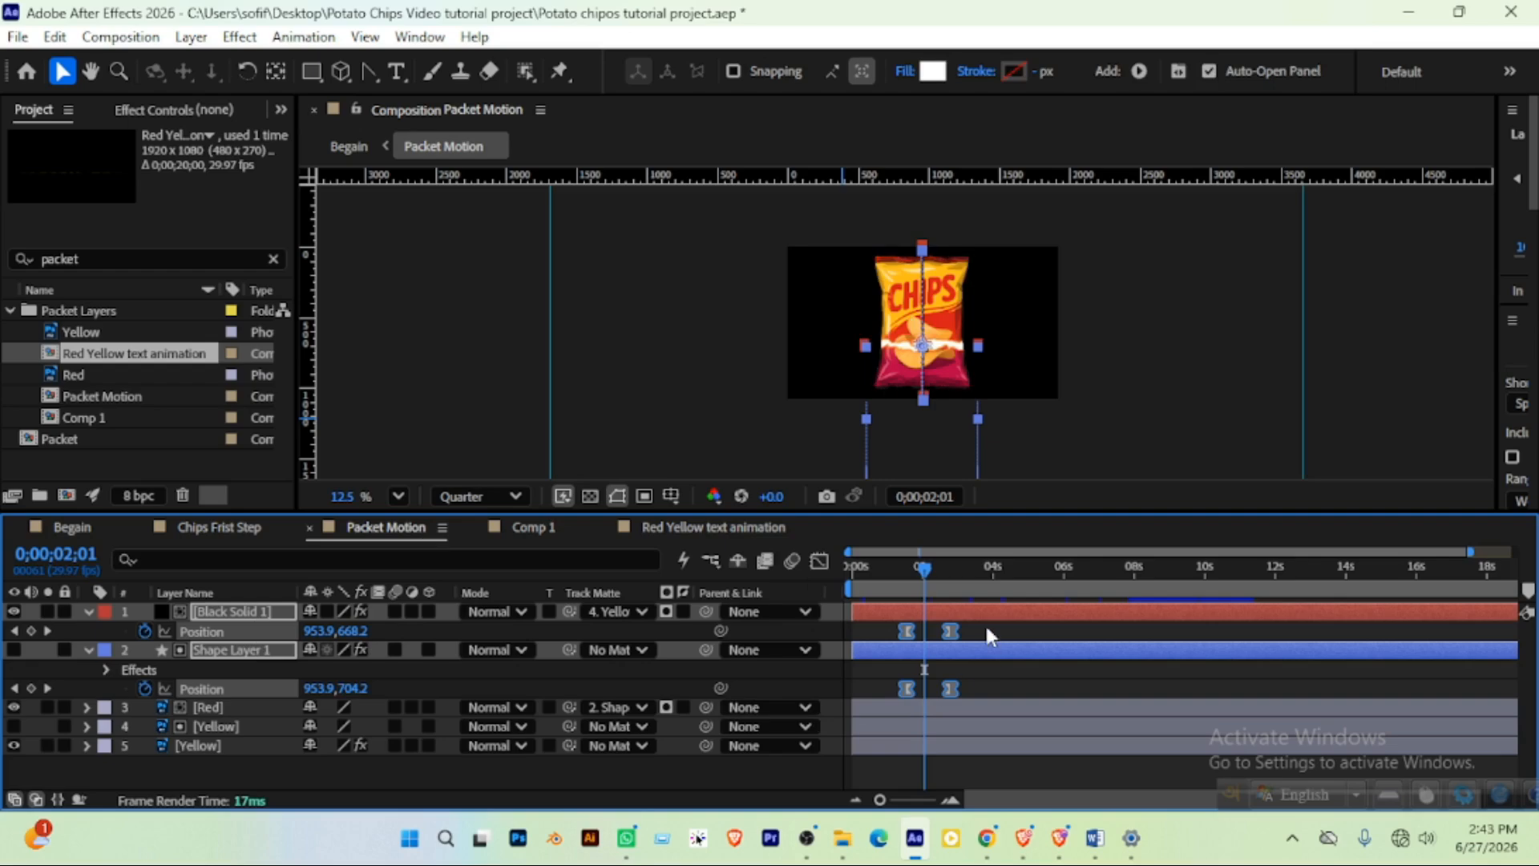
{"action": "left_click_drag", "start_coordinate": [985, 624], "coordinate": [911, 682]}
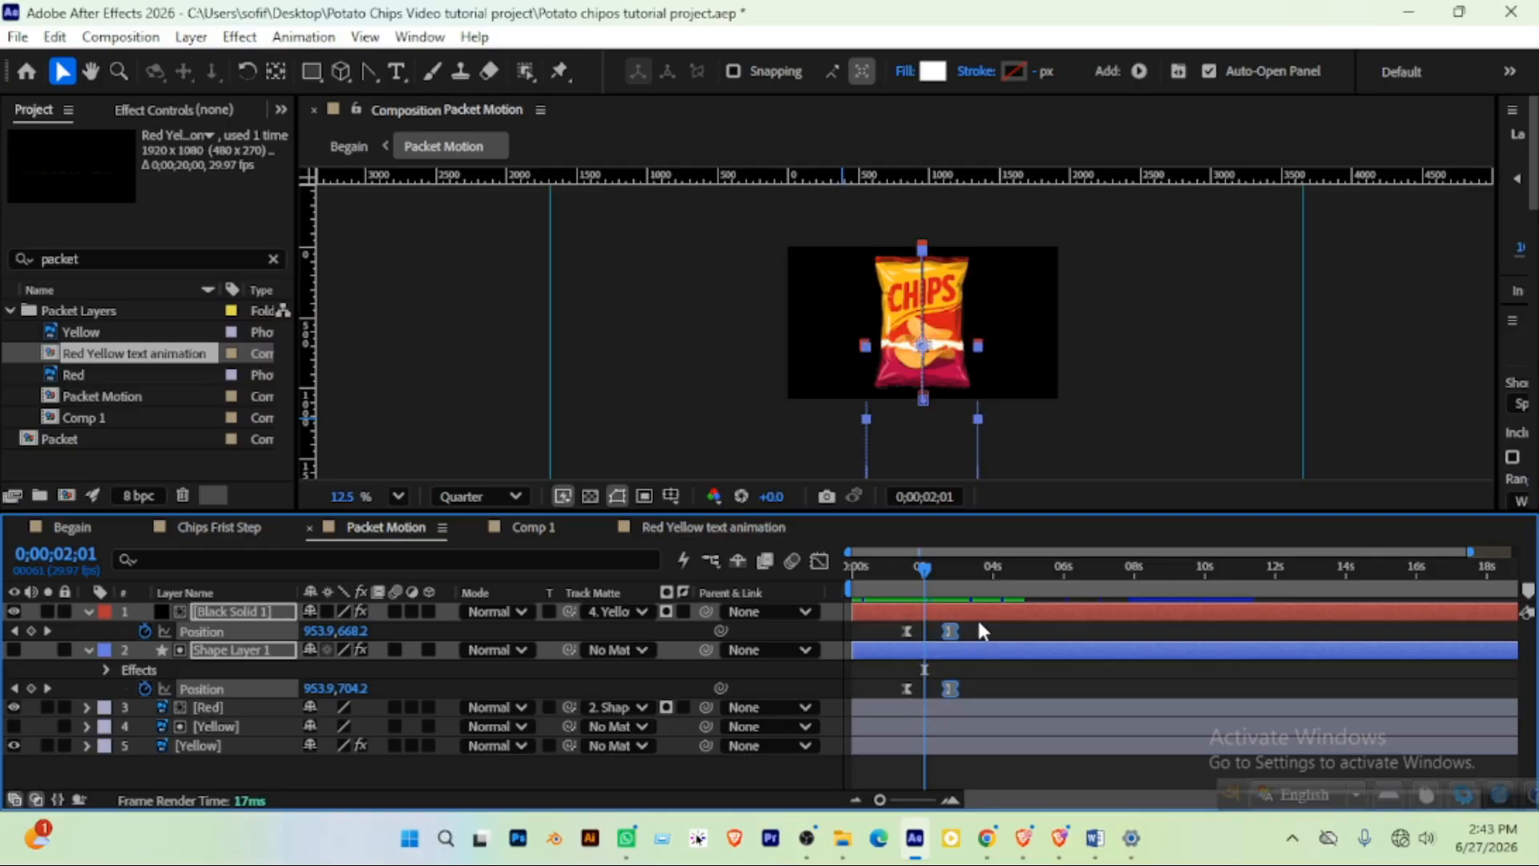
{"action": "left_click_drag", "start_coordinate": [983, 631], "coordinate": [969, 686]}
{"action": "left_click", "coordinate": [975, 685]}
{"action": "left_click_drag", "start_coordinate": [986, 630], "coordinate": [1024, 630]}
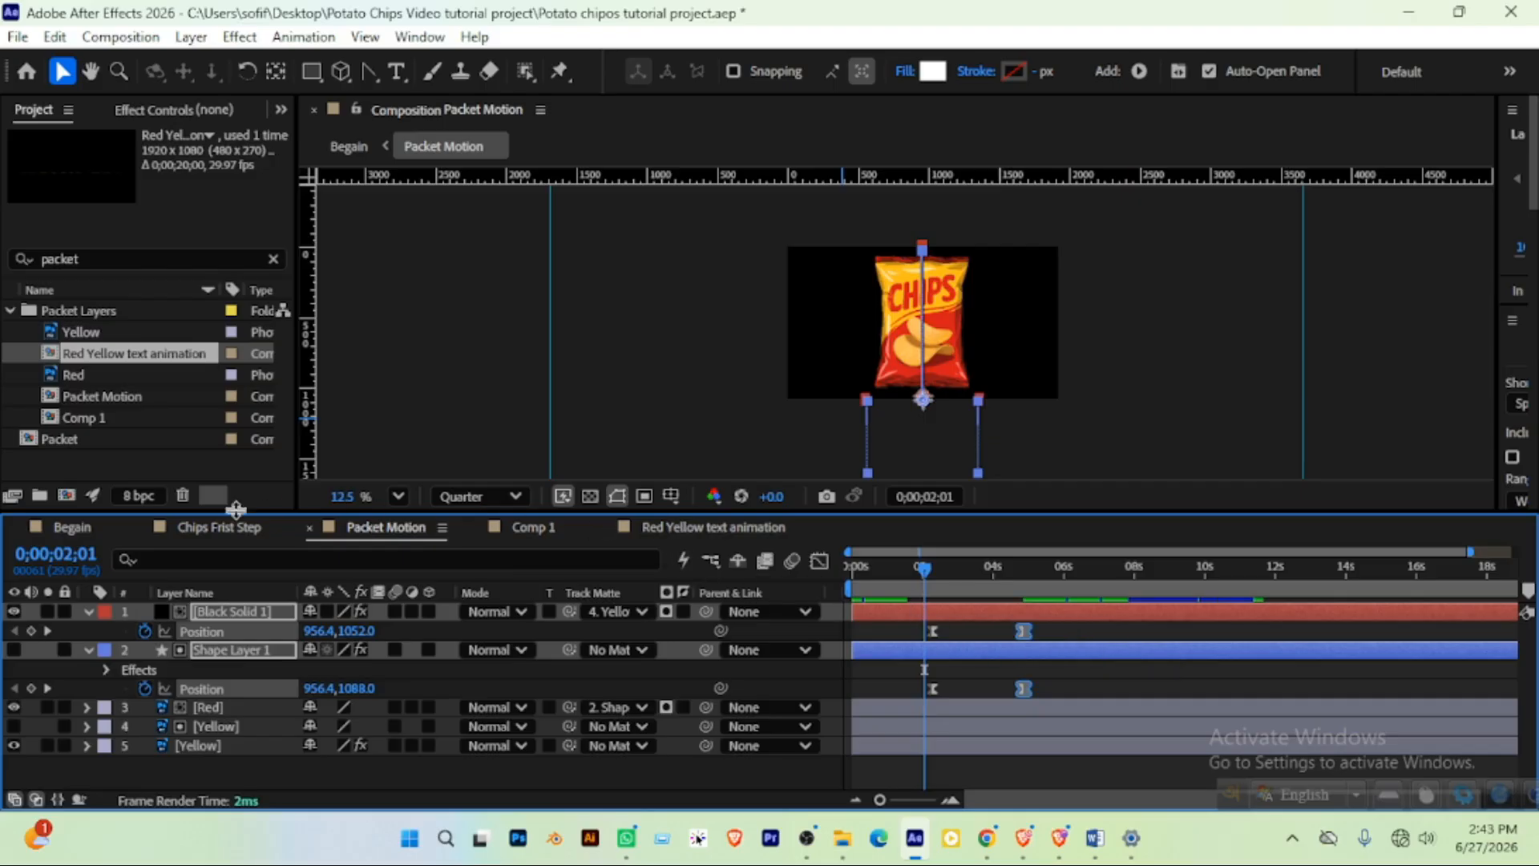
Preview Begain from 0;00;03;11 and again from 0;00;03;00 to check that the packet wipe matches the title flip
{"action": "left_click", "coordinate": [76, 527]}
{"action": "left_click", "coordinate": [962, 566]}
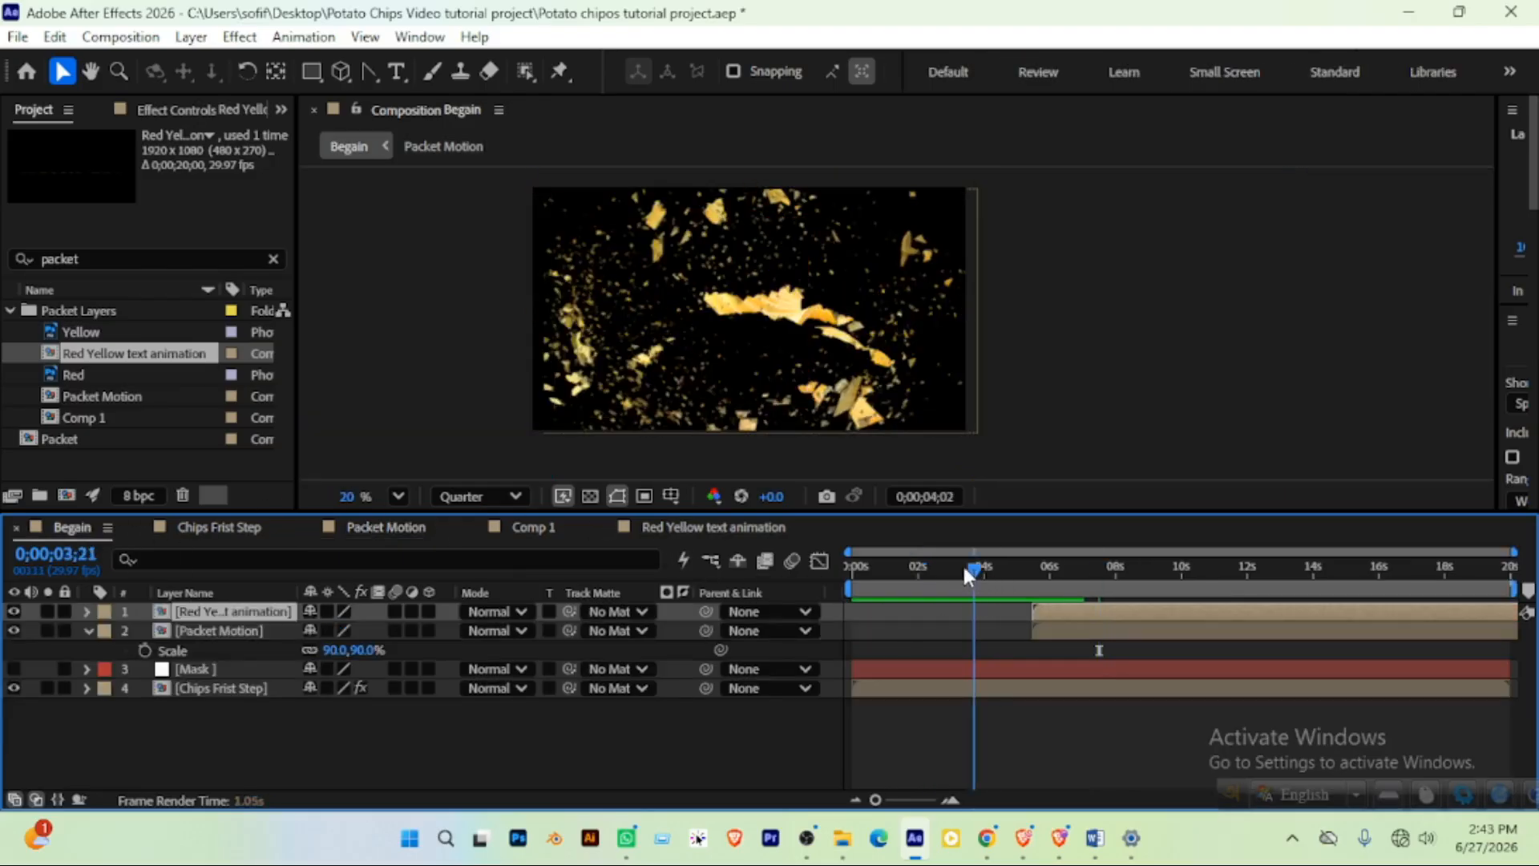
{"action": "key", "text": "space"}
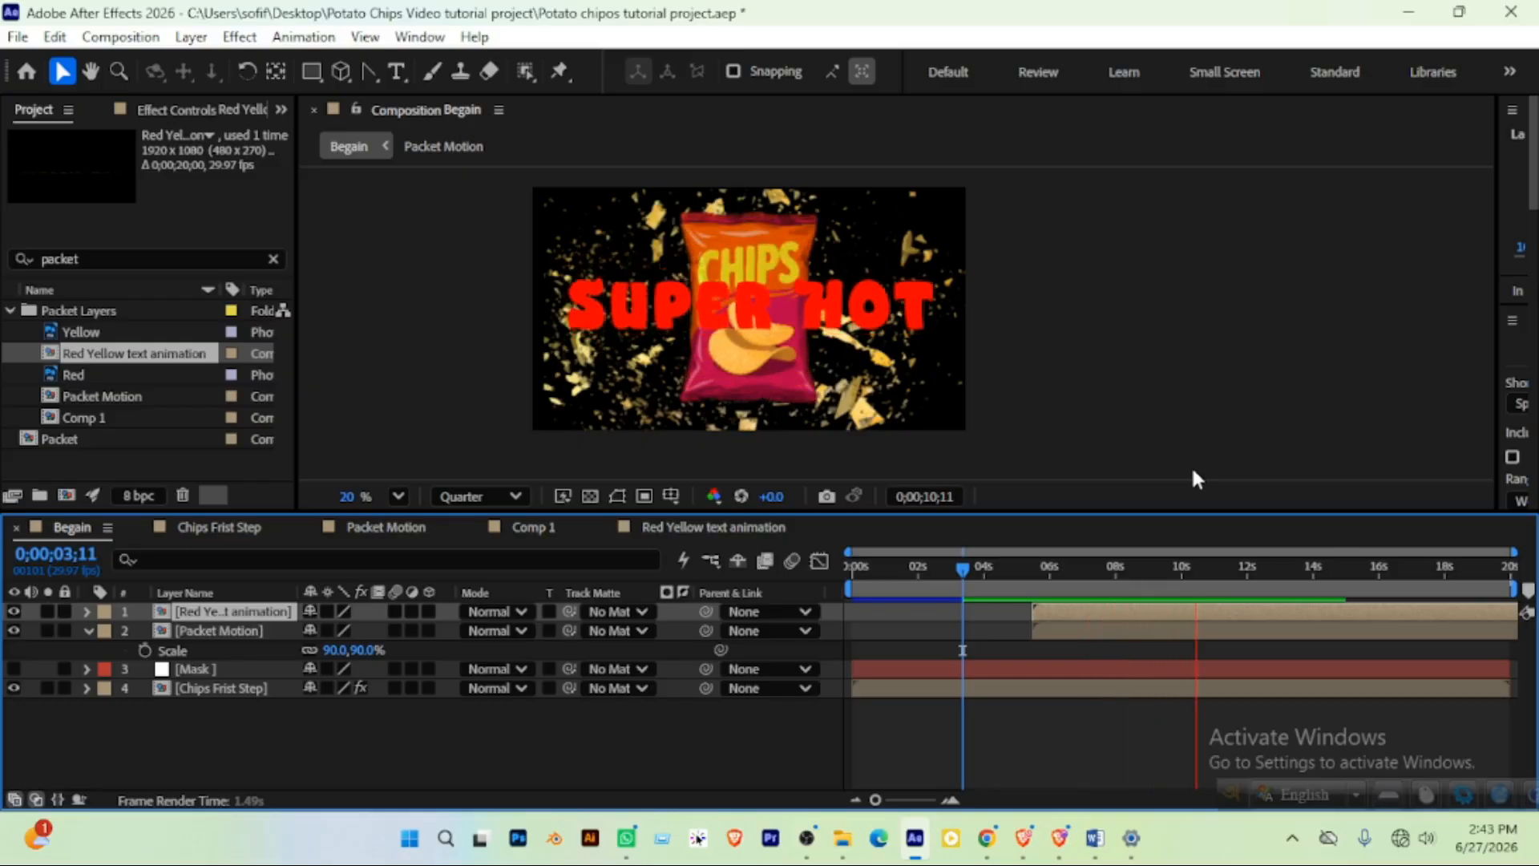
{"action": "left_click", "coordinate": [951, 564]}
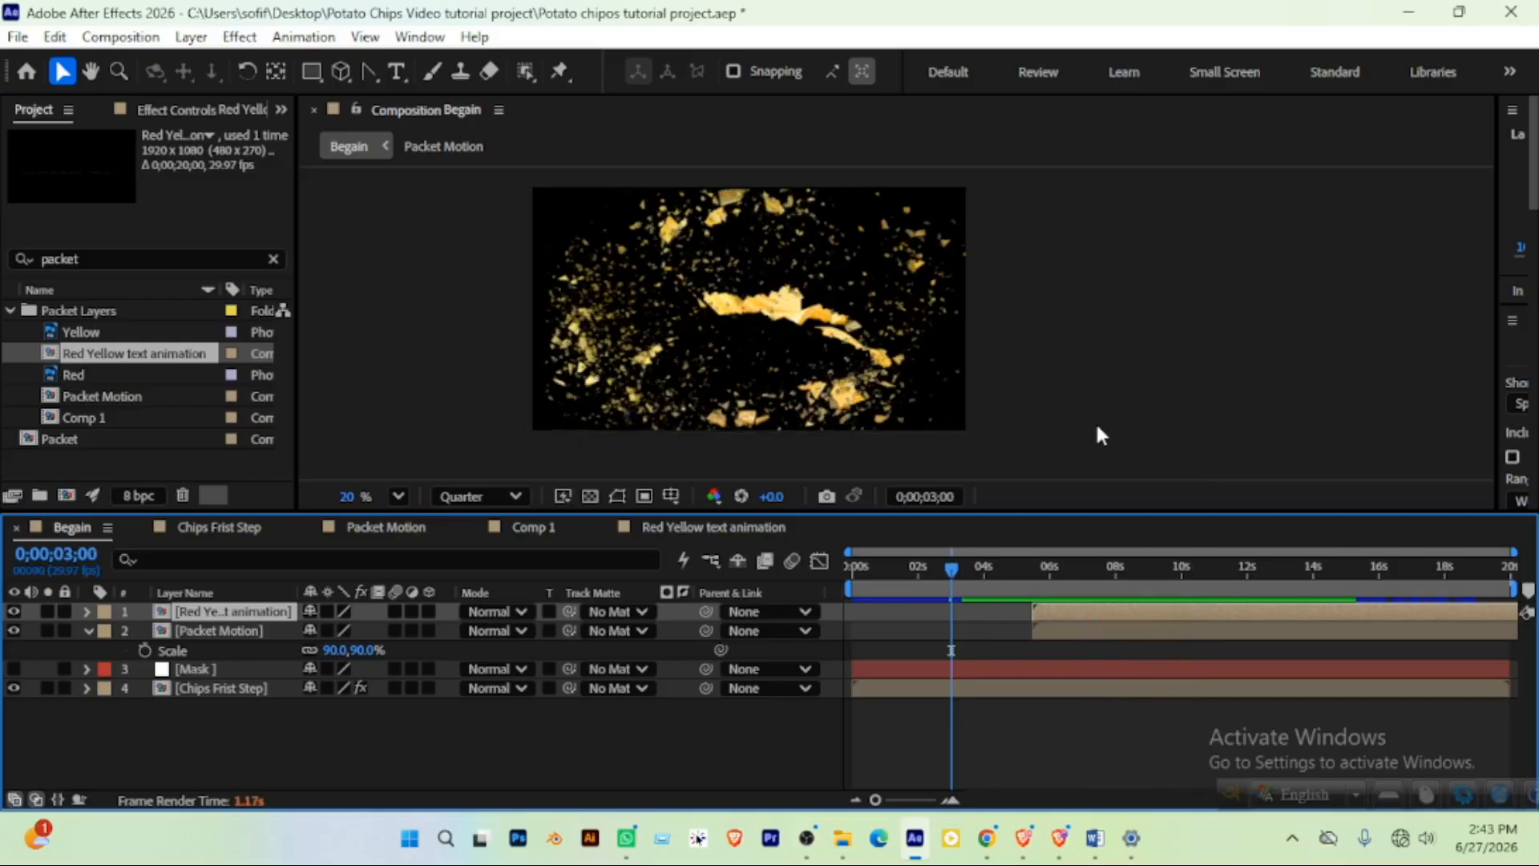
{"action": "key", "text": "space"}
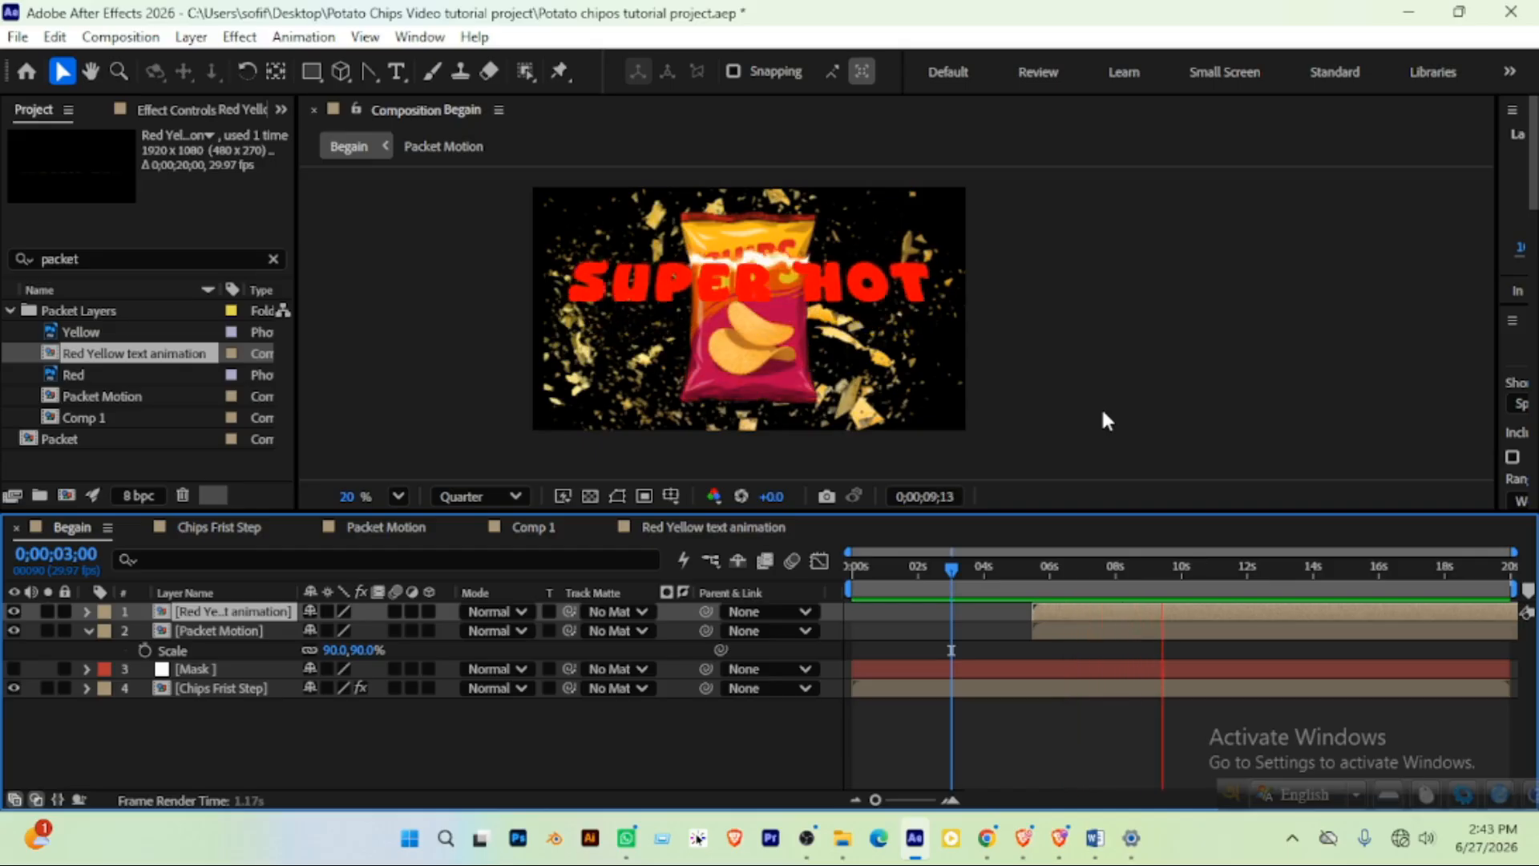
{"action": "key", "text": "space"}
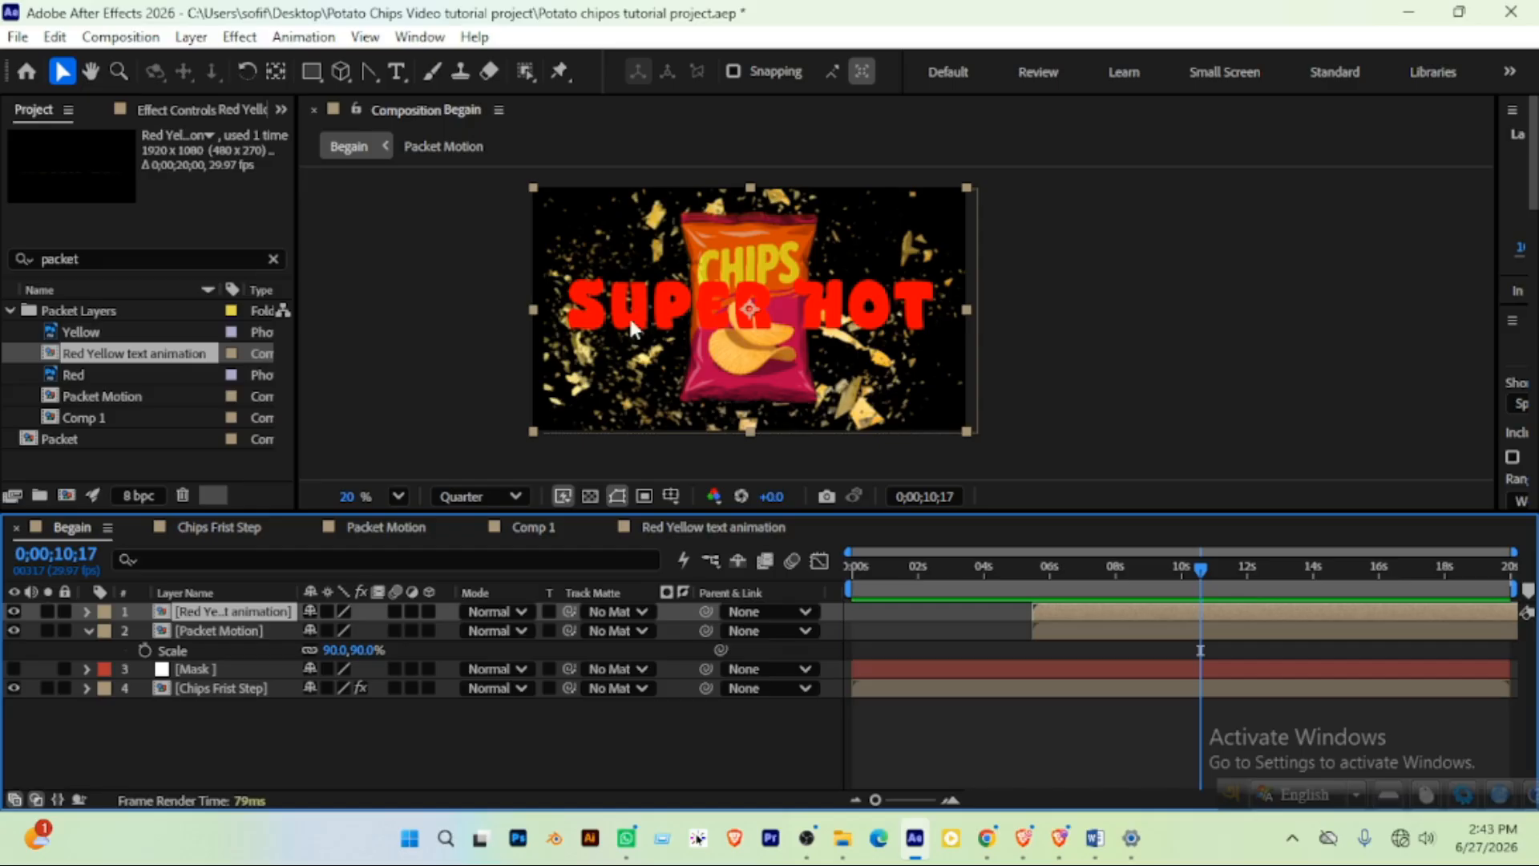
In the Red Yellow text animation comp, add a yellow F1FA00 stroke to the Super Hot text
{"action": "left_click", "coordinate": [369, 744]}
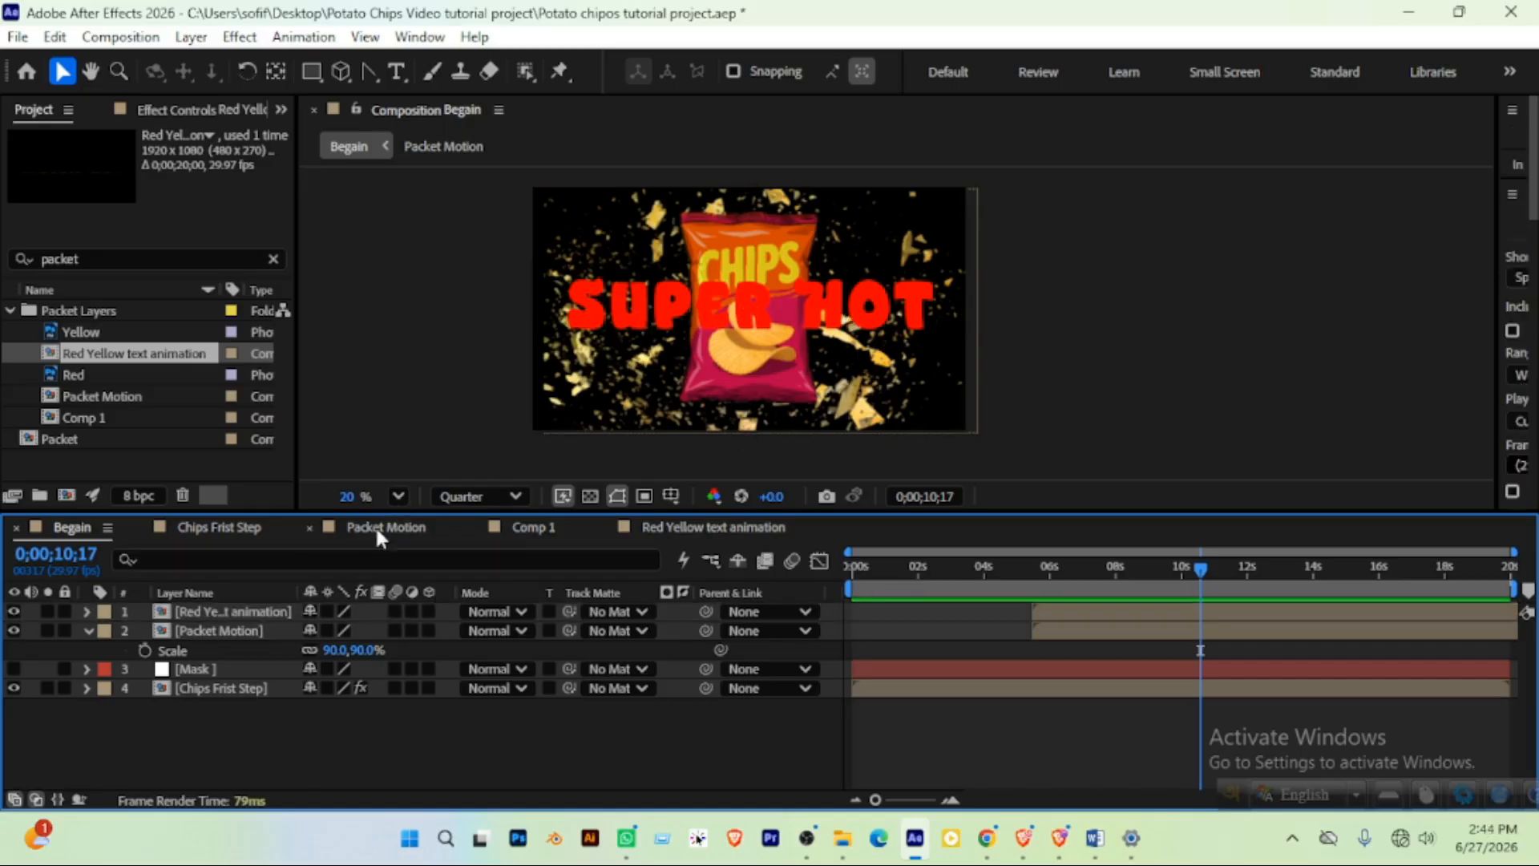
{"action": "left_click", "coordinate": [670, 530]}
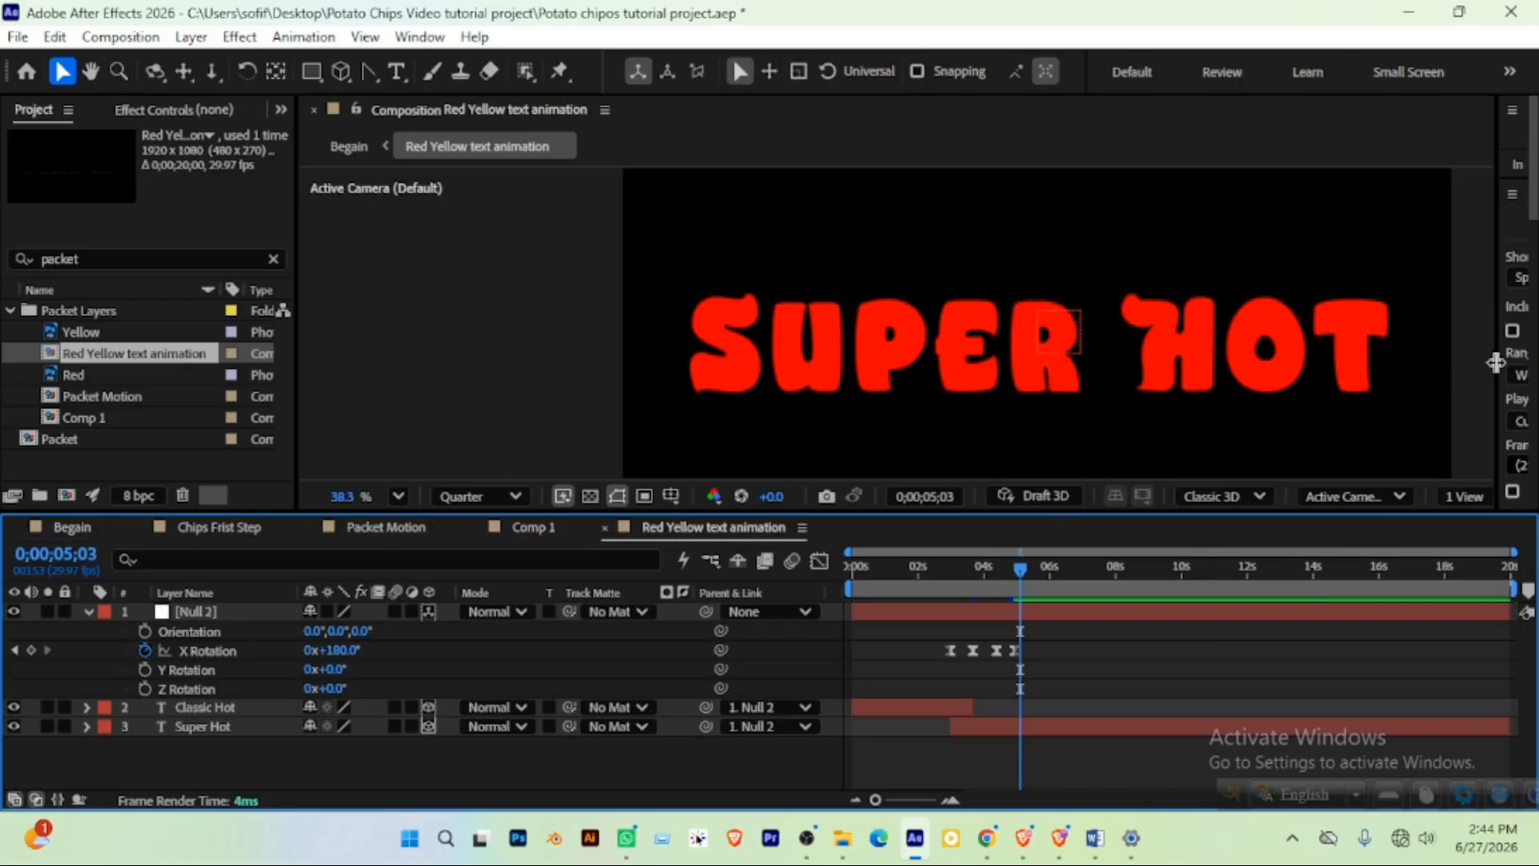
{"action": "left_click_drag", "start_coordinate": [1488, 368], "coordinate": [1320, 361]}
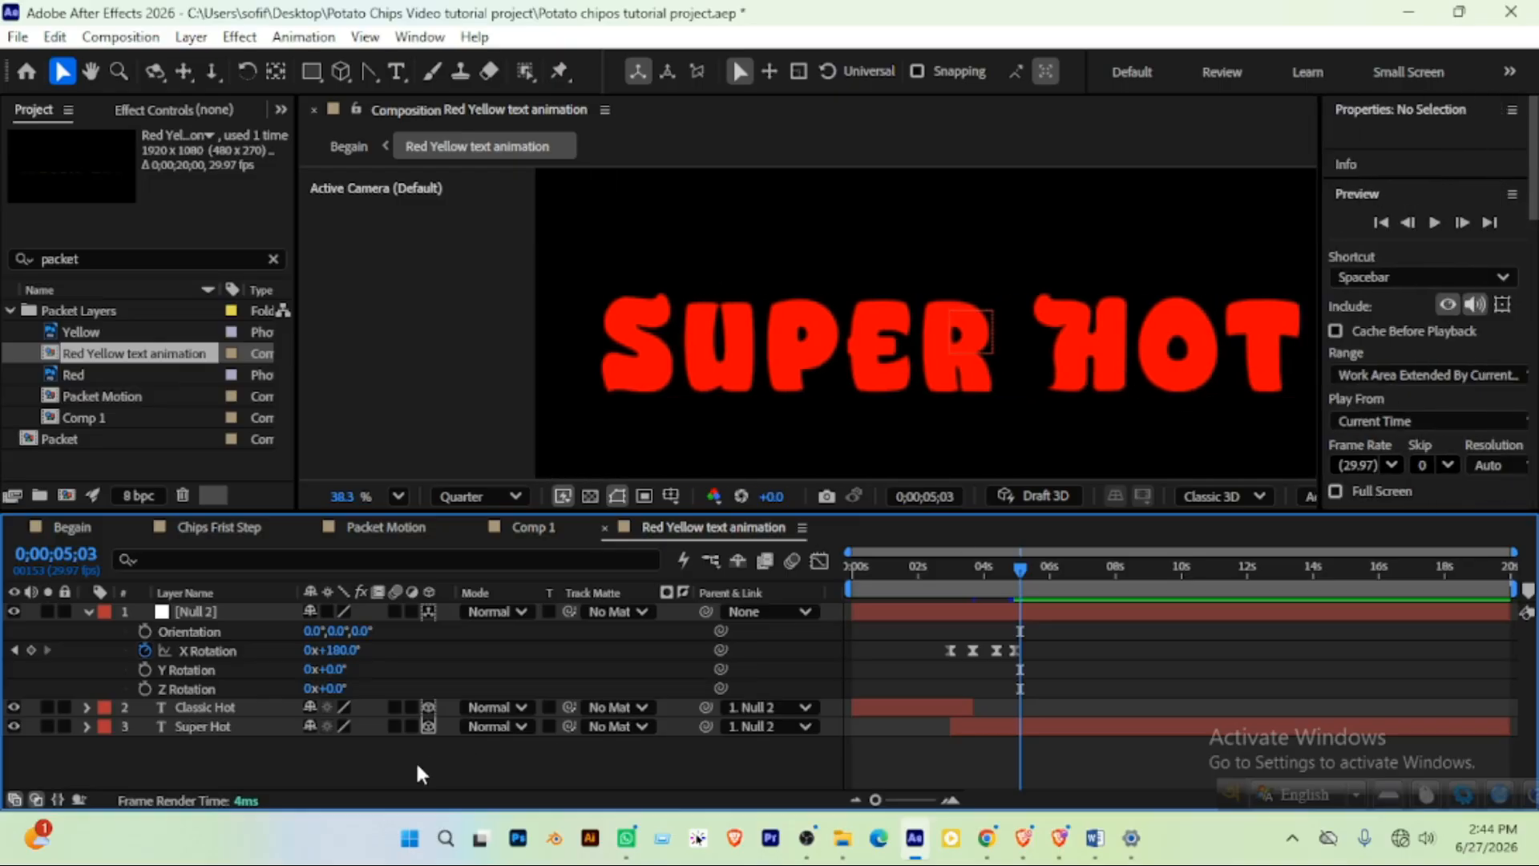
{"action": "left_click", "coordinate": [251, 705]}
{"action": "left_click", "coordinate": [247, 726]}
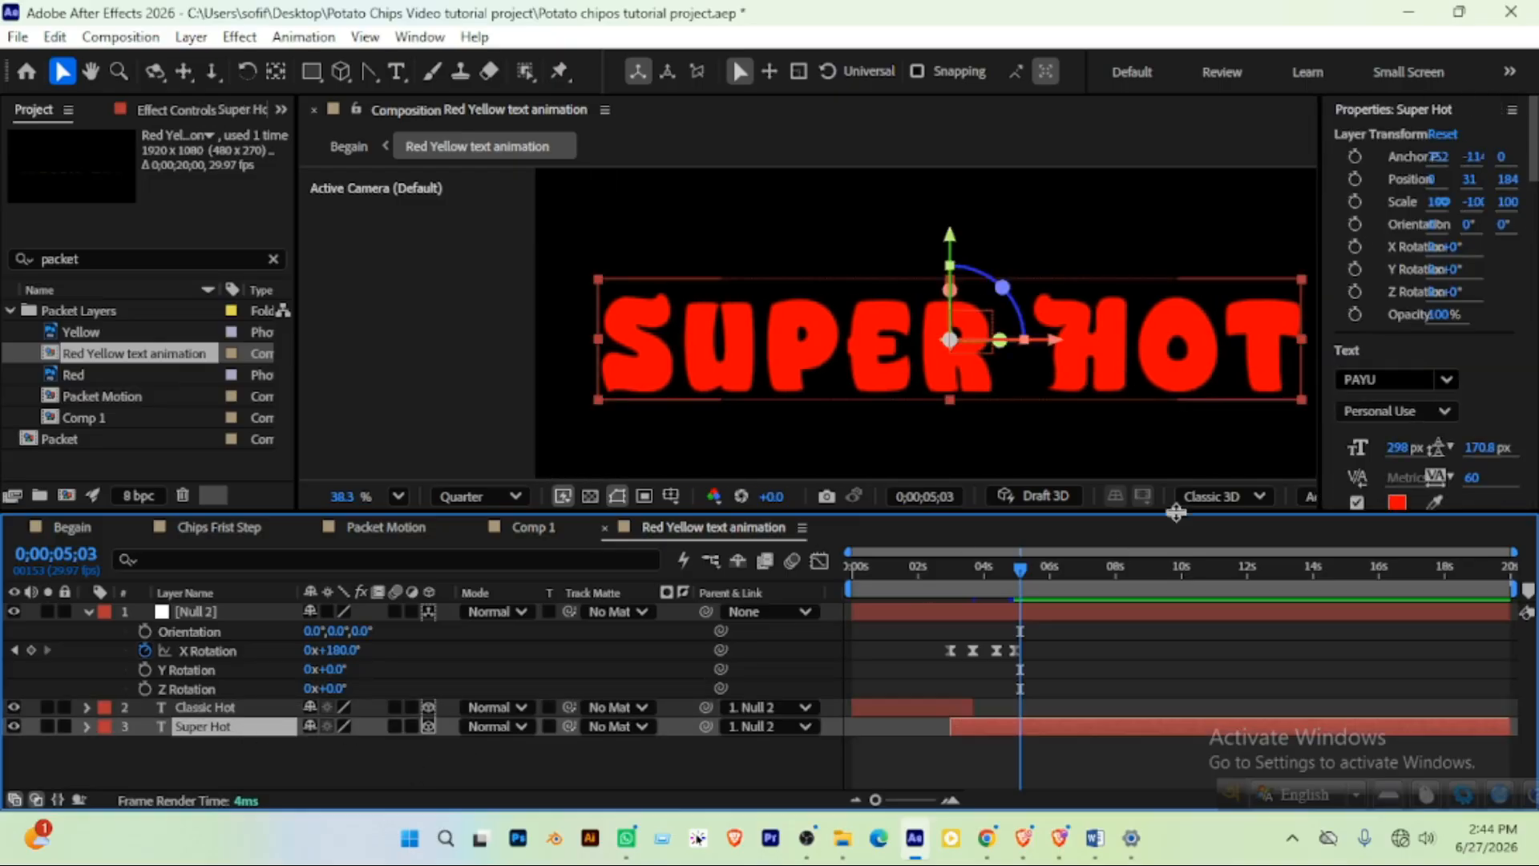
{"action": "scroll", "coordinate": [1461, 453], "scroll_direction": "down", "scroll_amount": 2}
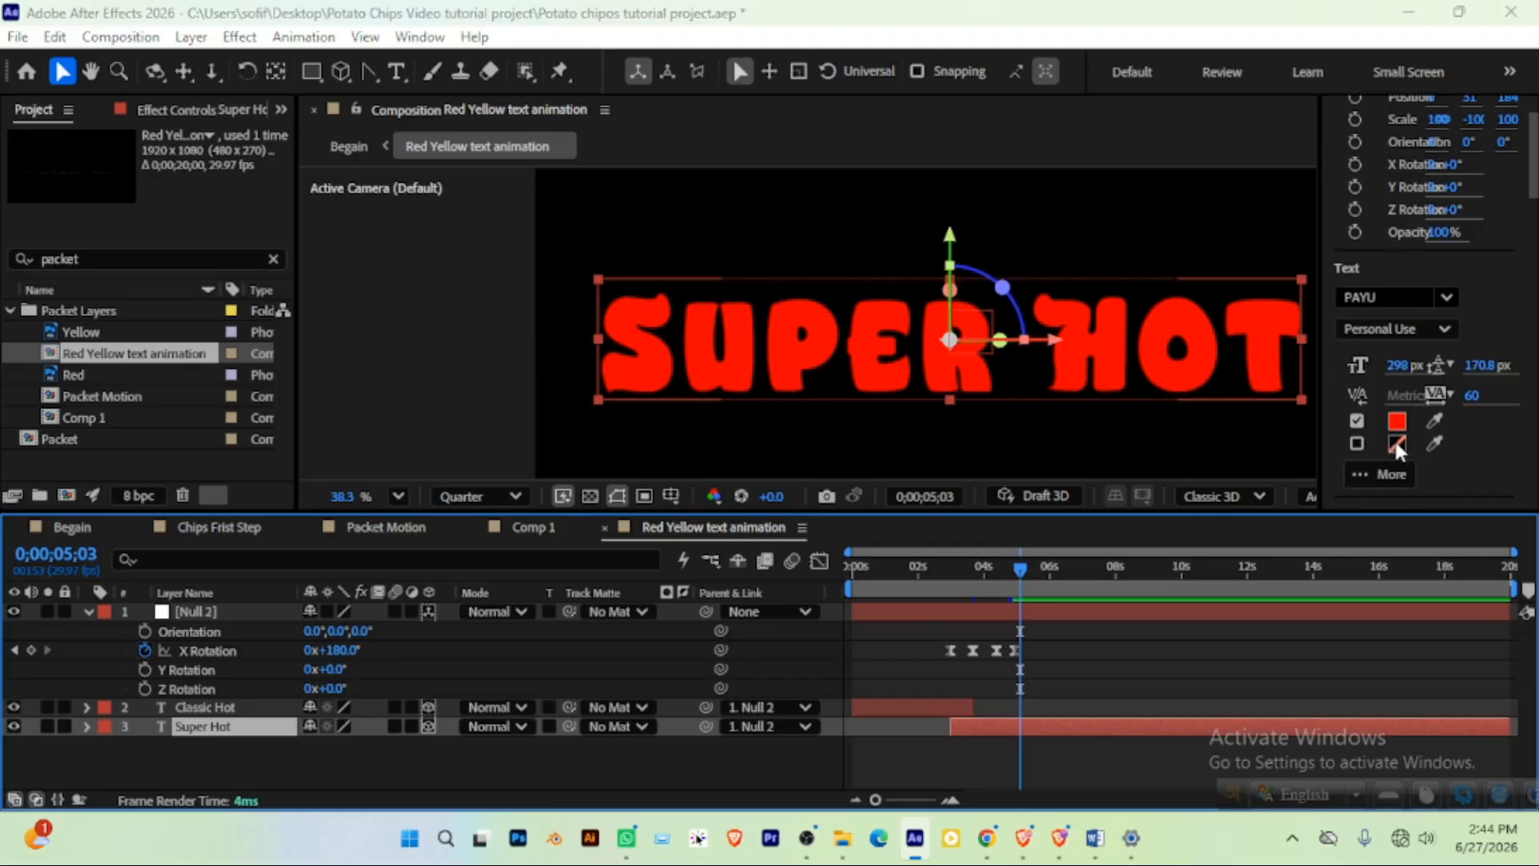
{"action": "left_click", "coordinate": [1398, 444]}
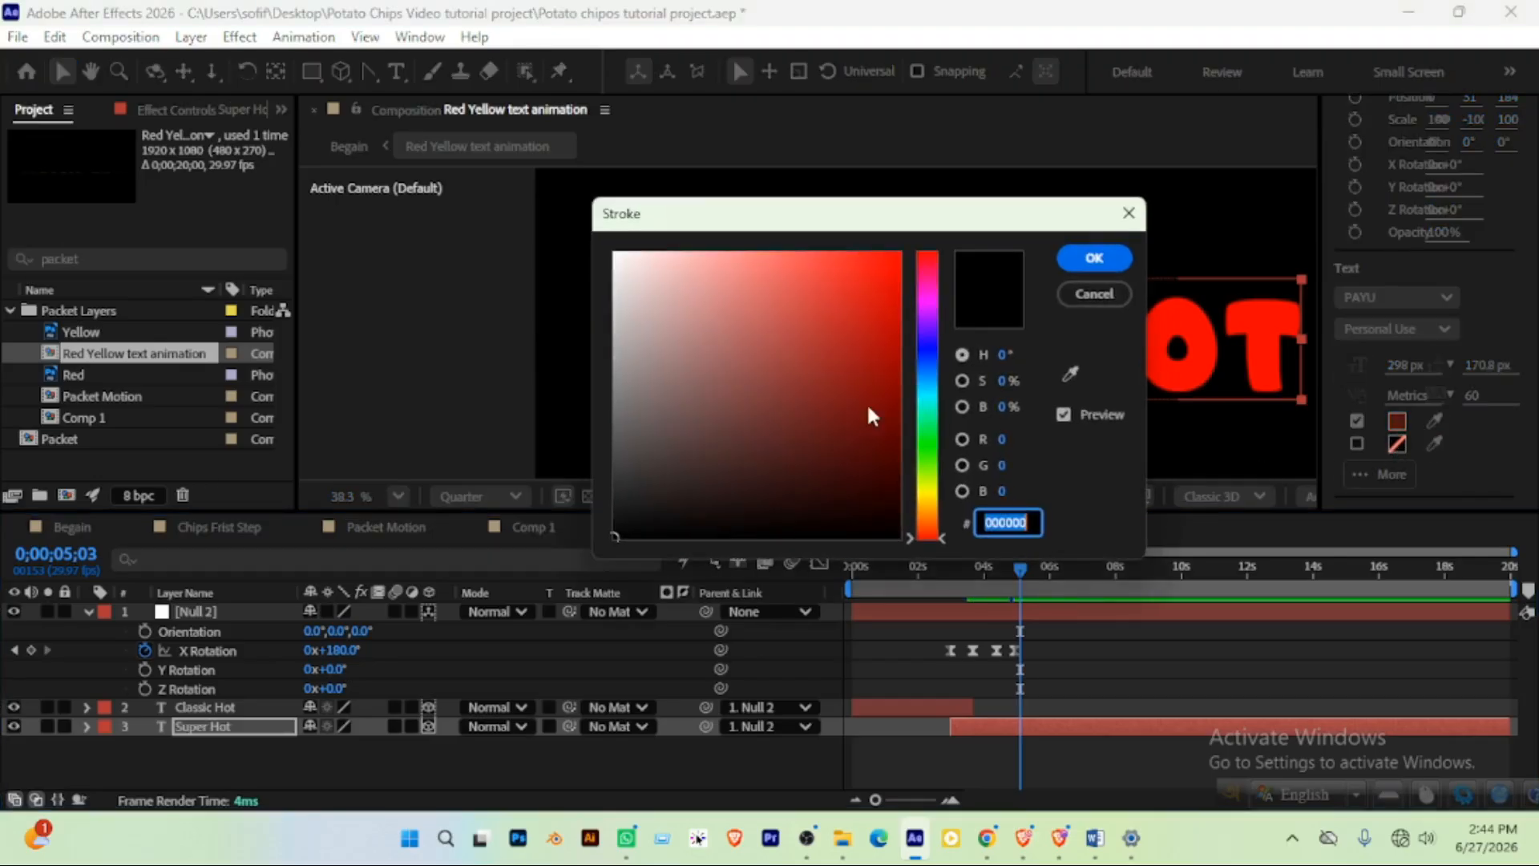
{"action": "left_click", "coordinate": [929, 490]}
{"action": "left_click", "coordinate": [898, 253]}
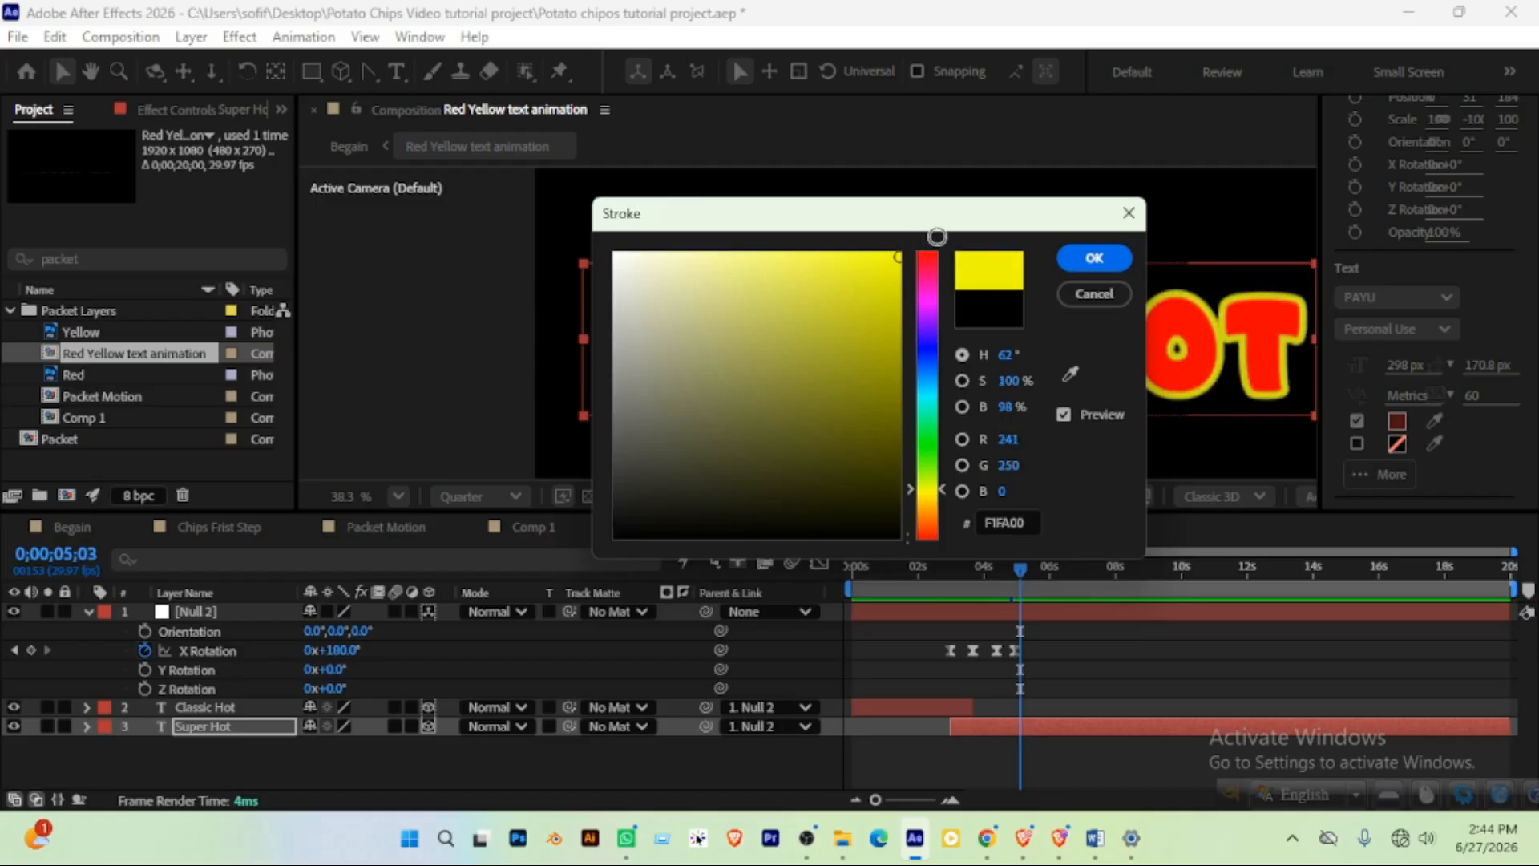
{"action": "left_click", "coordinate": [1092, 261]}
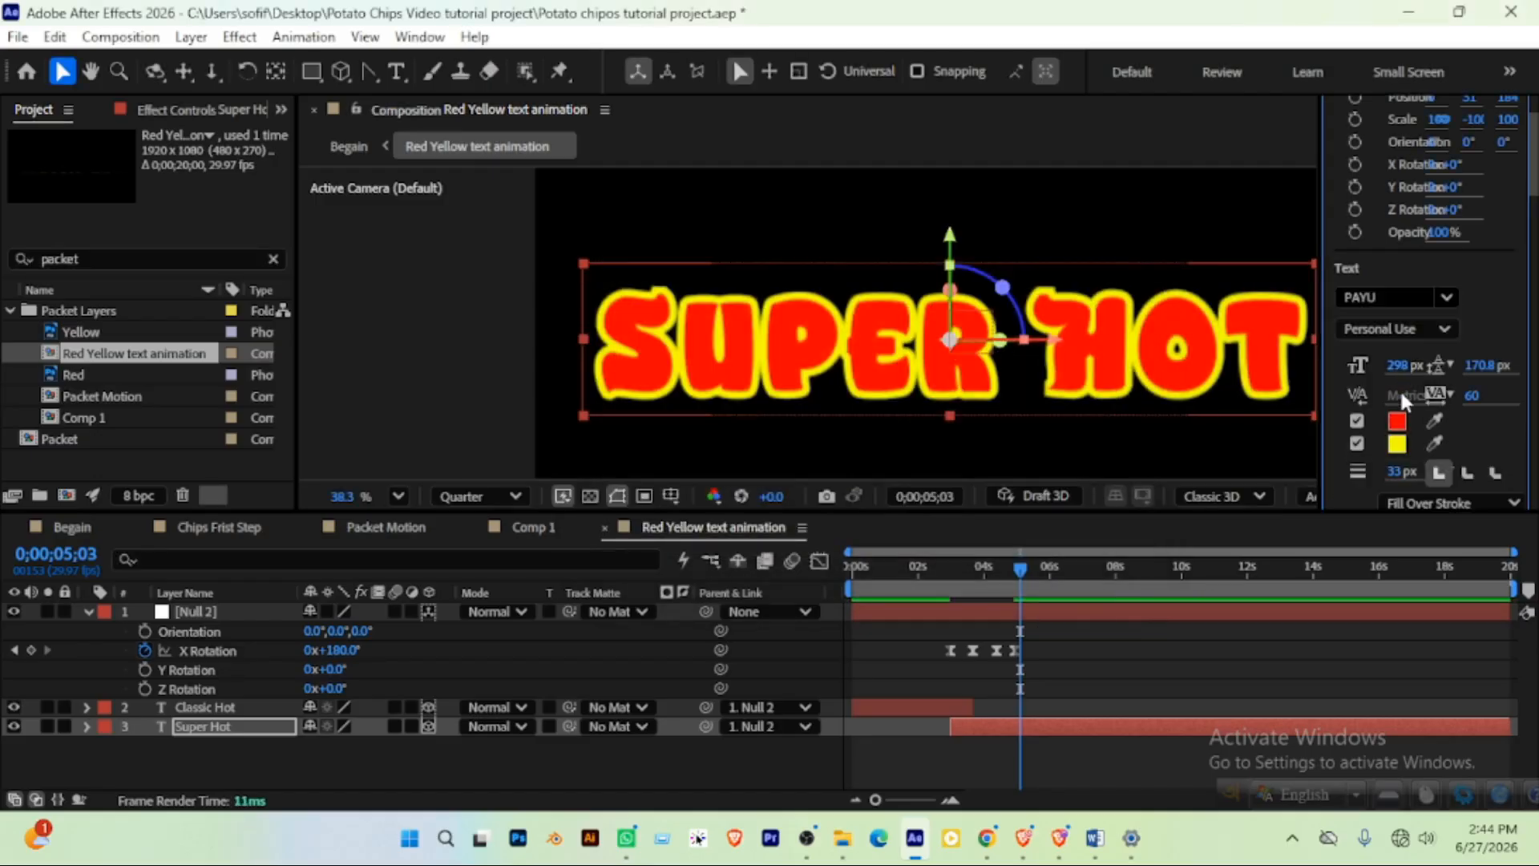
Set the Super Hot stroke to Stroke Over Fill with a width of 13 px
{"action": "scroll", "coordinate": [1436, 427], "scroll_direction": "down", "scroll_amount": 1}
{"action": "left_click", "coordinate": [1436, 425]}
{"action": "left_click", "coordinate": [1423, 441]}
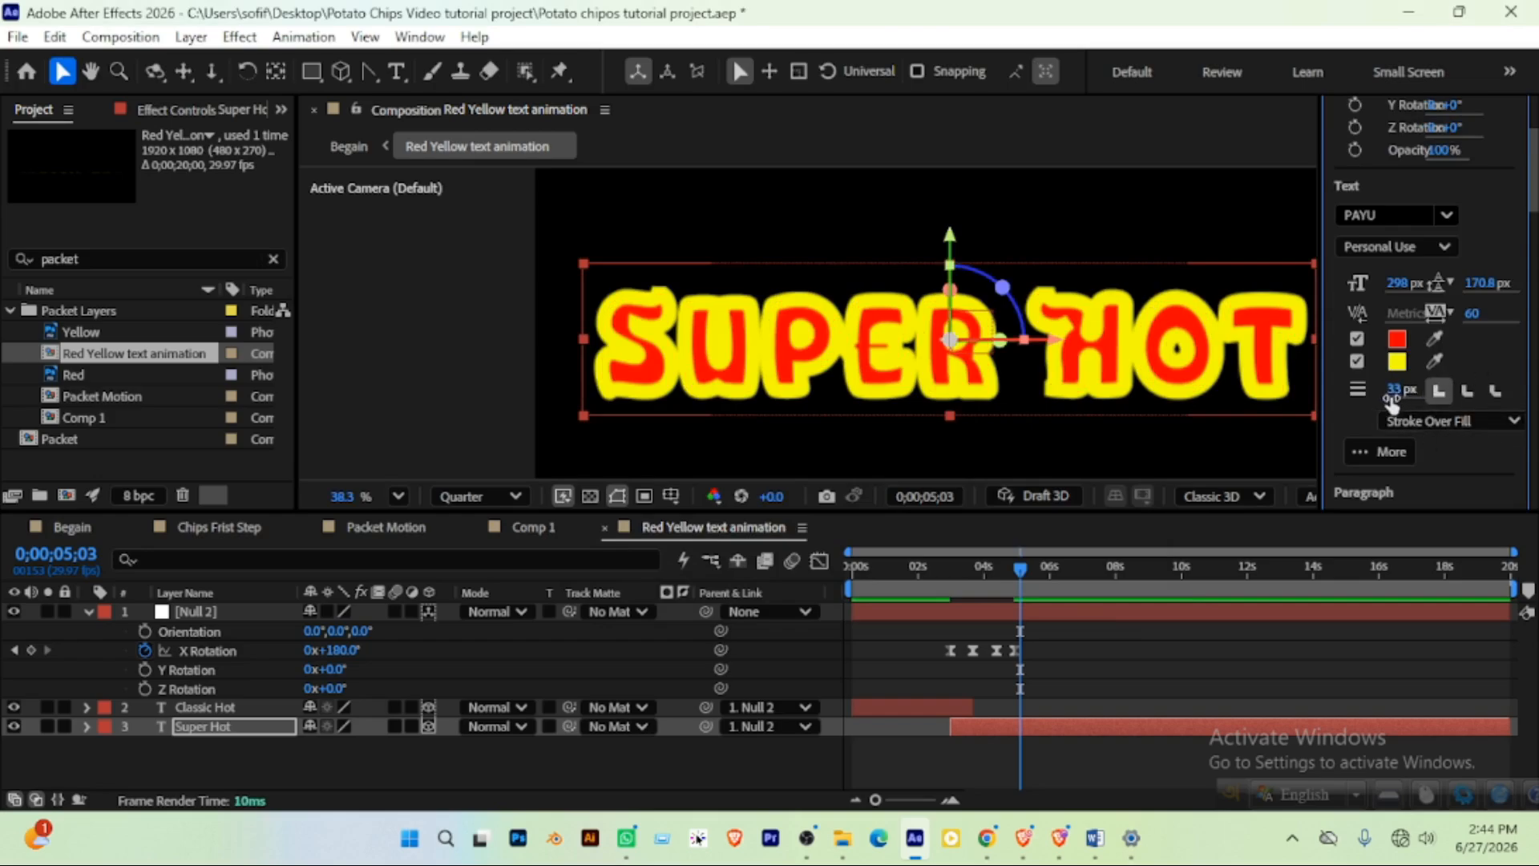
{"action": "left_click_drag", "start_coordinate": [1386, 388], "coordinate": [1376, 389]}
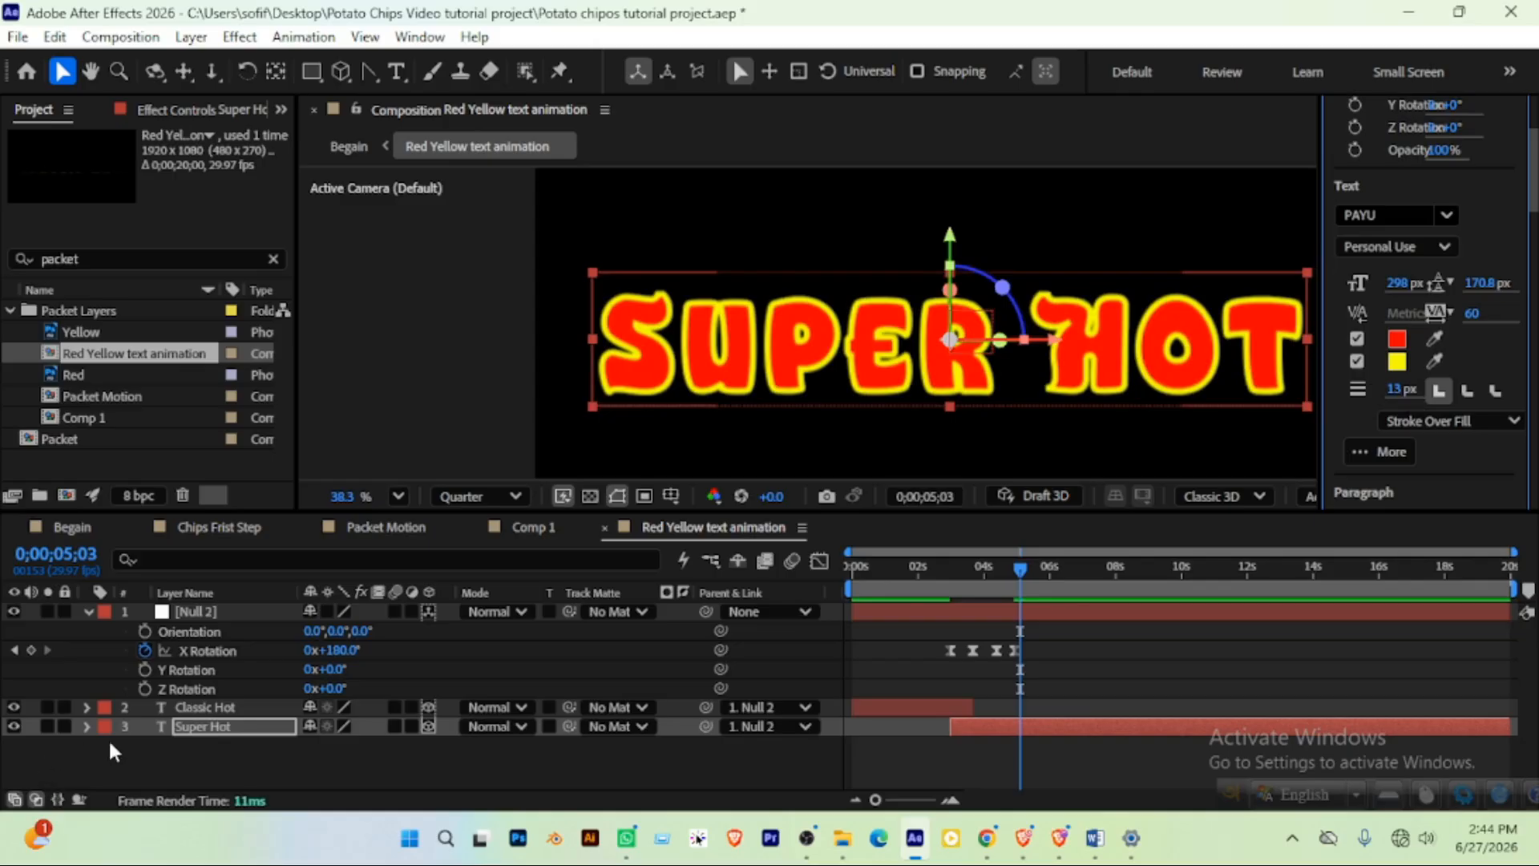
Select all the Classic Hot text at 0;00;02;23 and add a red FF0000 stroke to it
{"action": "left_click", "coordinate": [210, 709]}
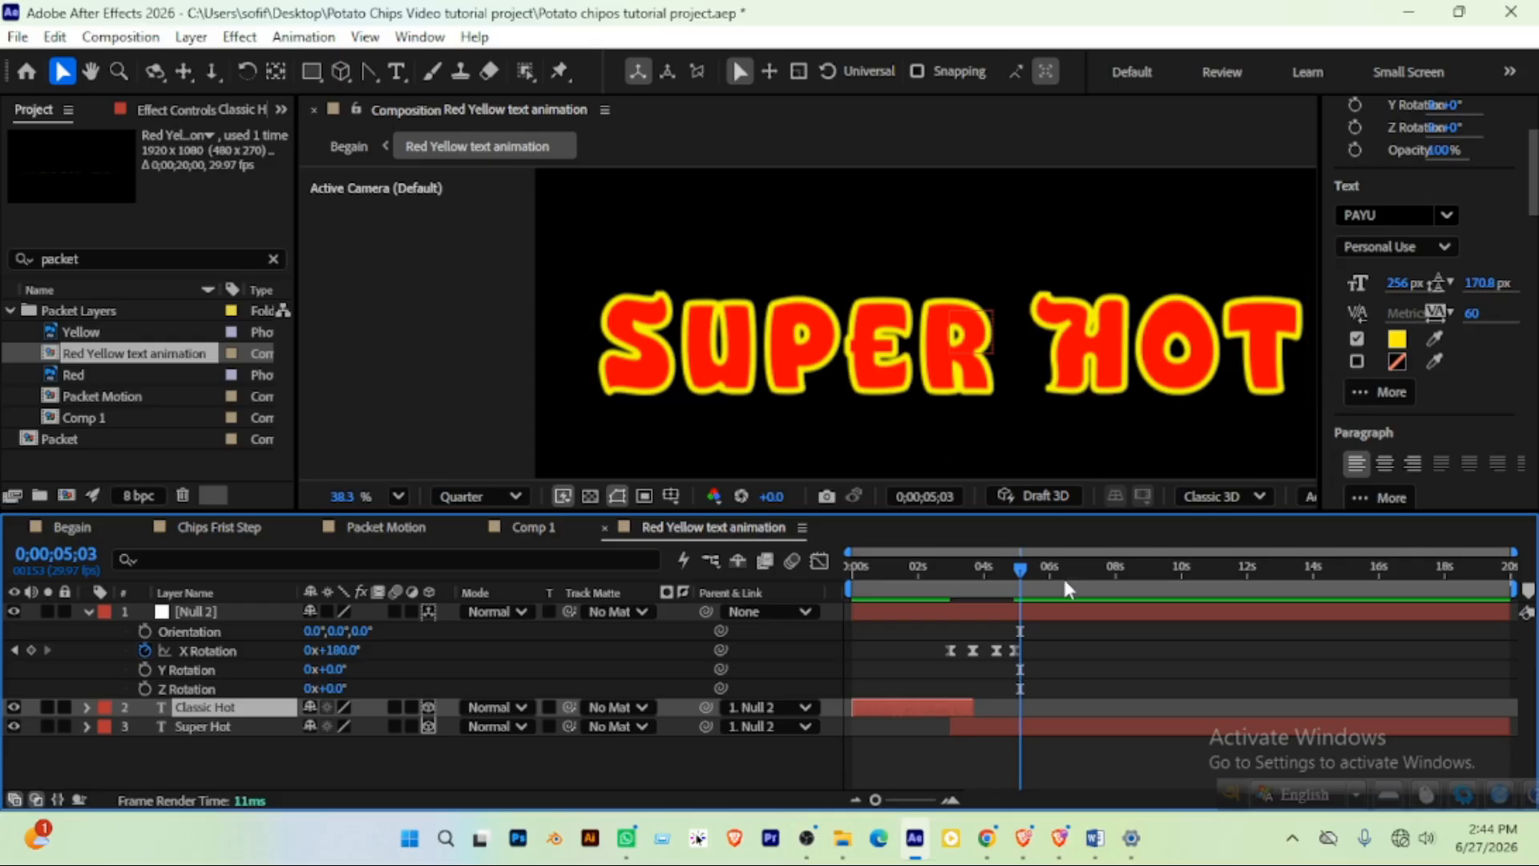
{"action": "left_click_drag", "start_coordinate": [1007, 582], "coordinate": [942, 580]}
{"action": "double_click", "coordinate": [844, 368]}
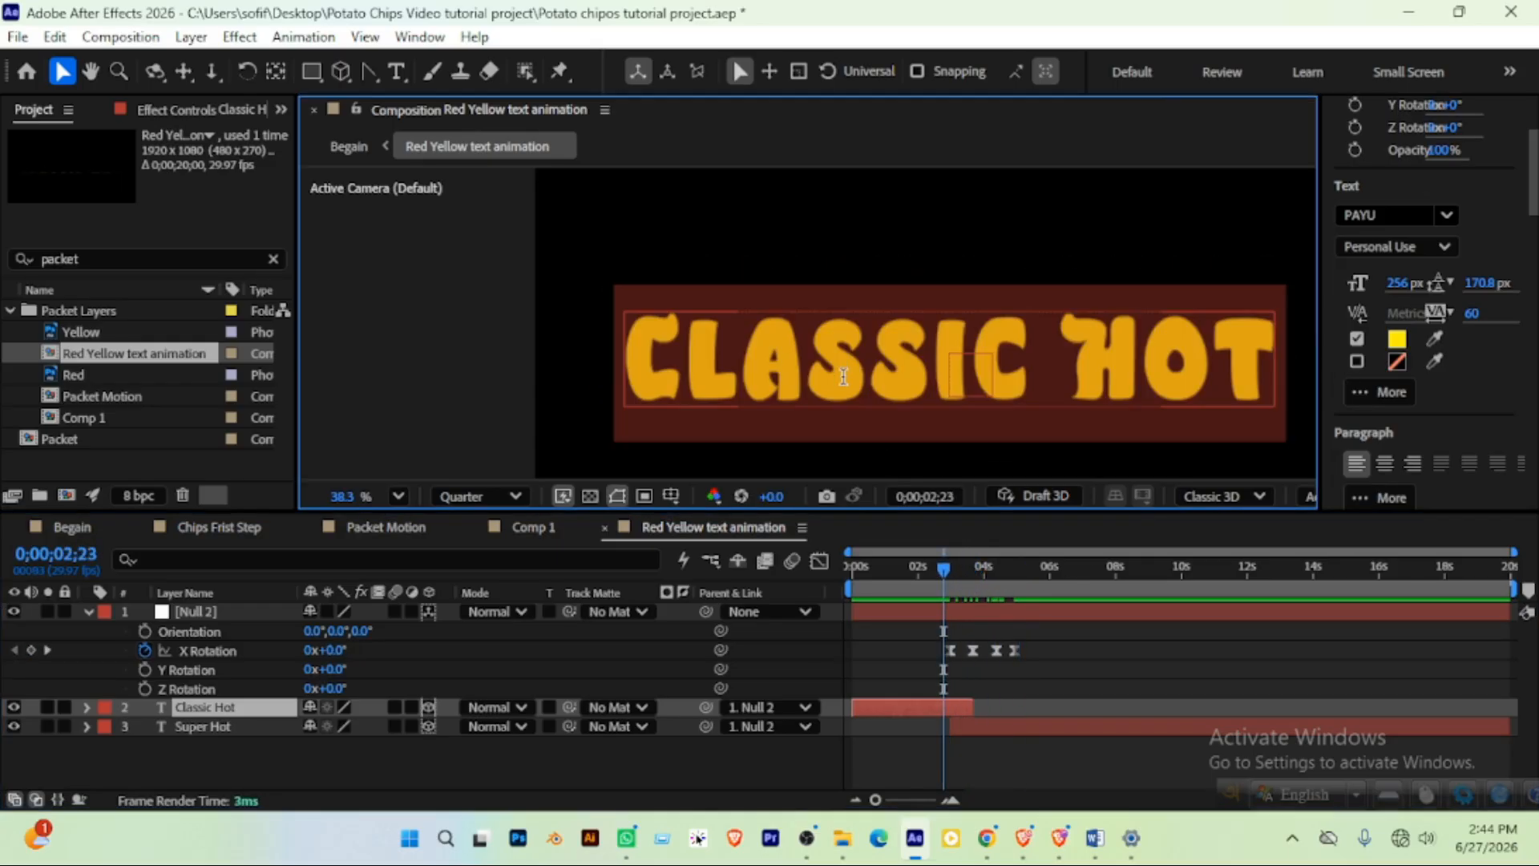
{"action": "left_click", "coordinate": [1397, 361]}
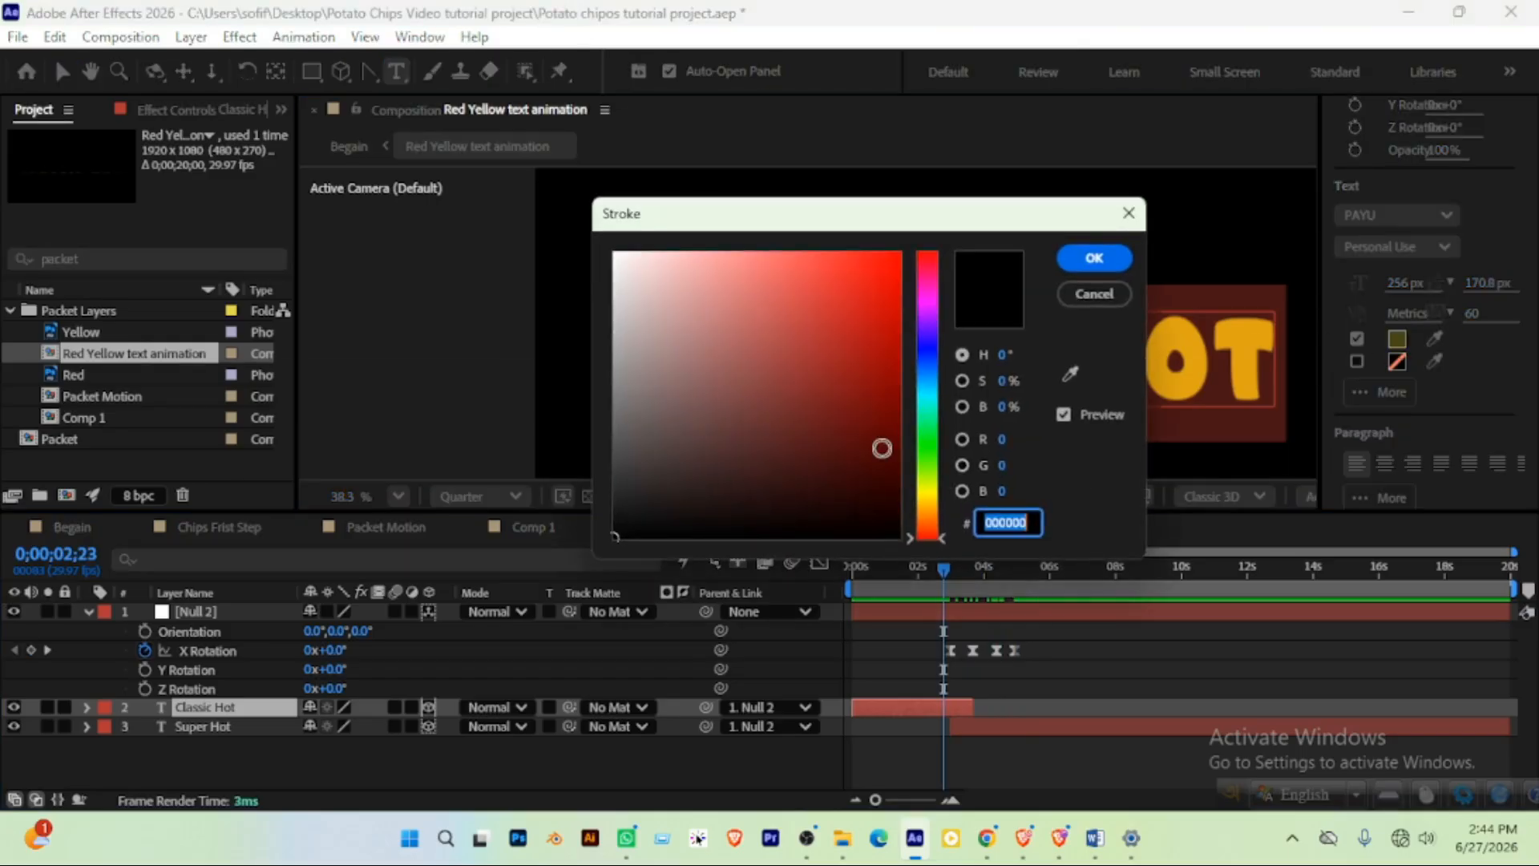
{"action": "left_click", "coordinate": [875, 297]}
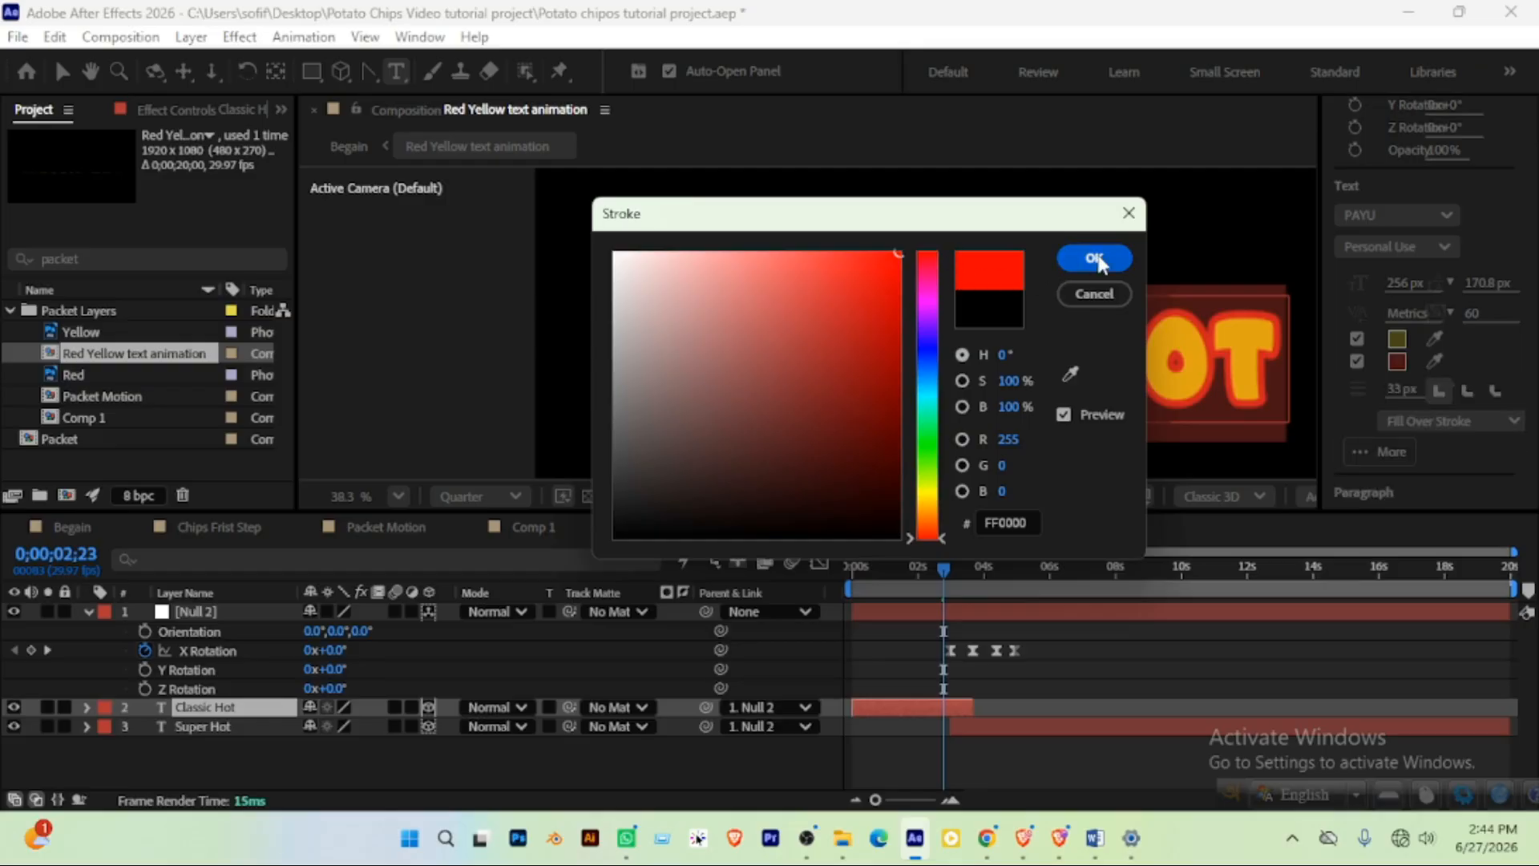
{"action": "left_click", "coordinate": [1095, 257]}
Try a stroke width of 13 px on the Classic Hot text
{"action": "left_click", "coordinate": [1396, 390]}
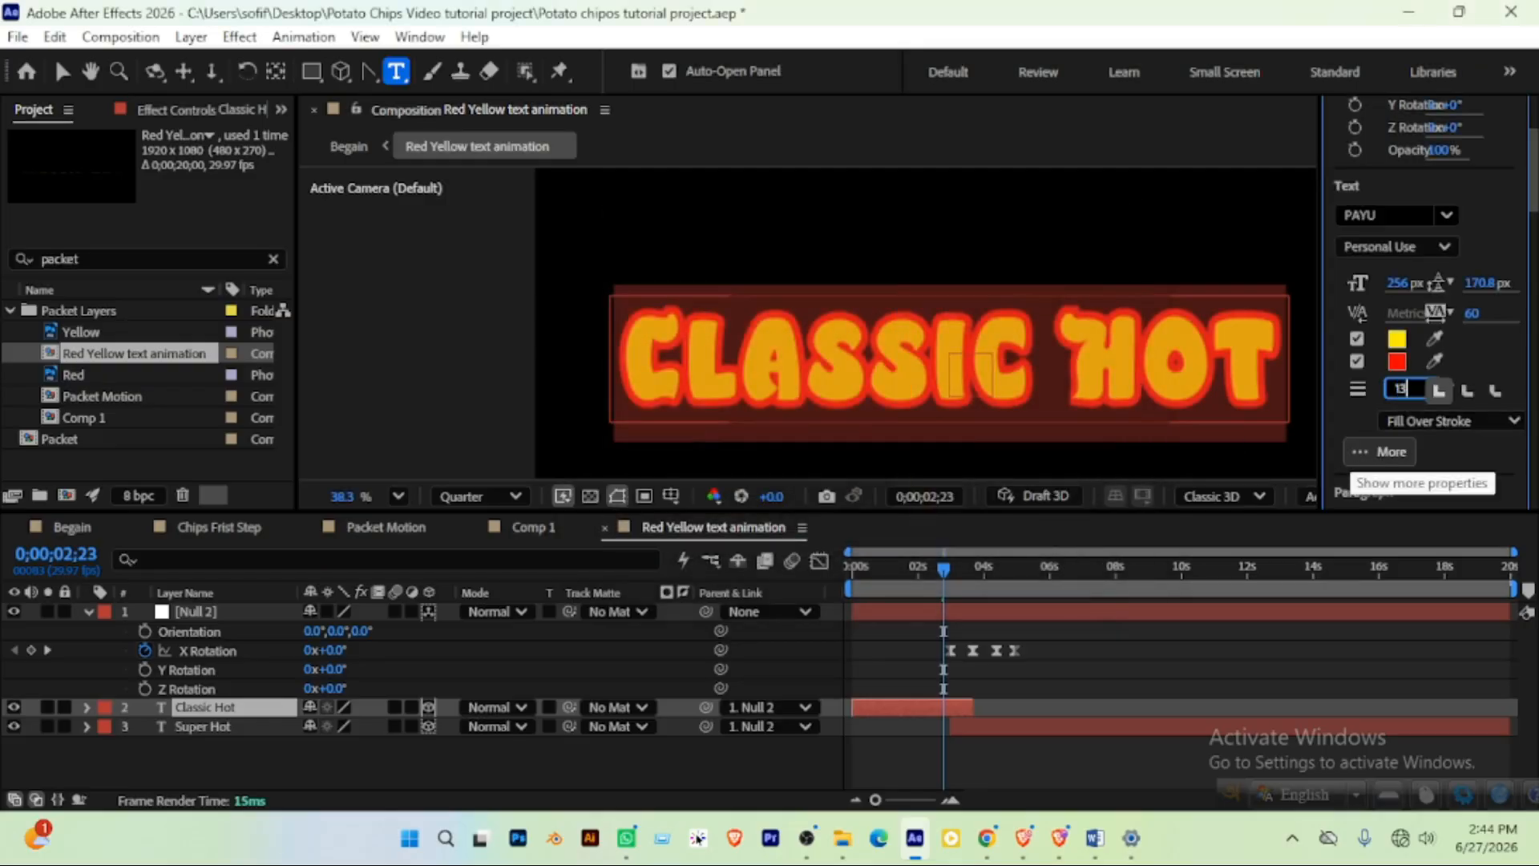
{"action": "type", "text": "13"}
{"action": "key", "text": "Return"}
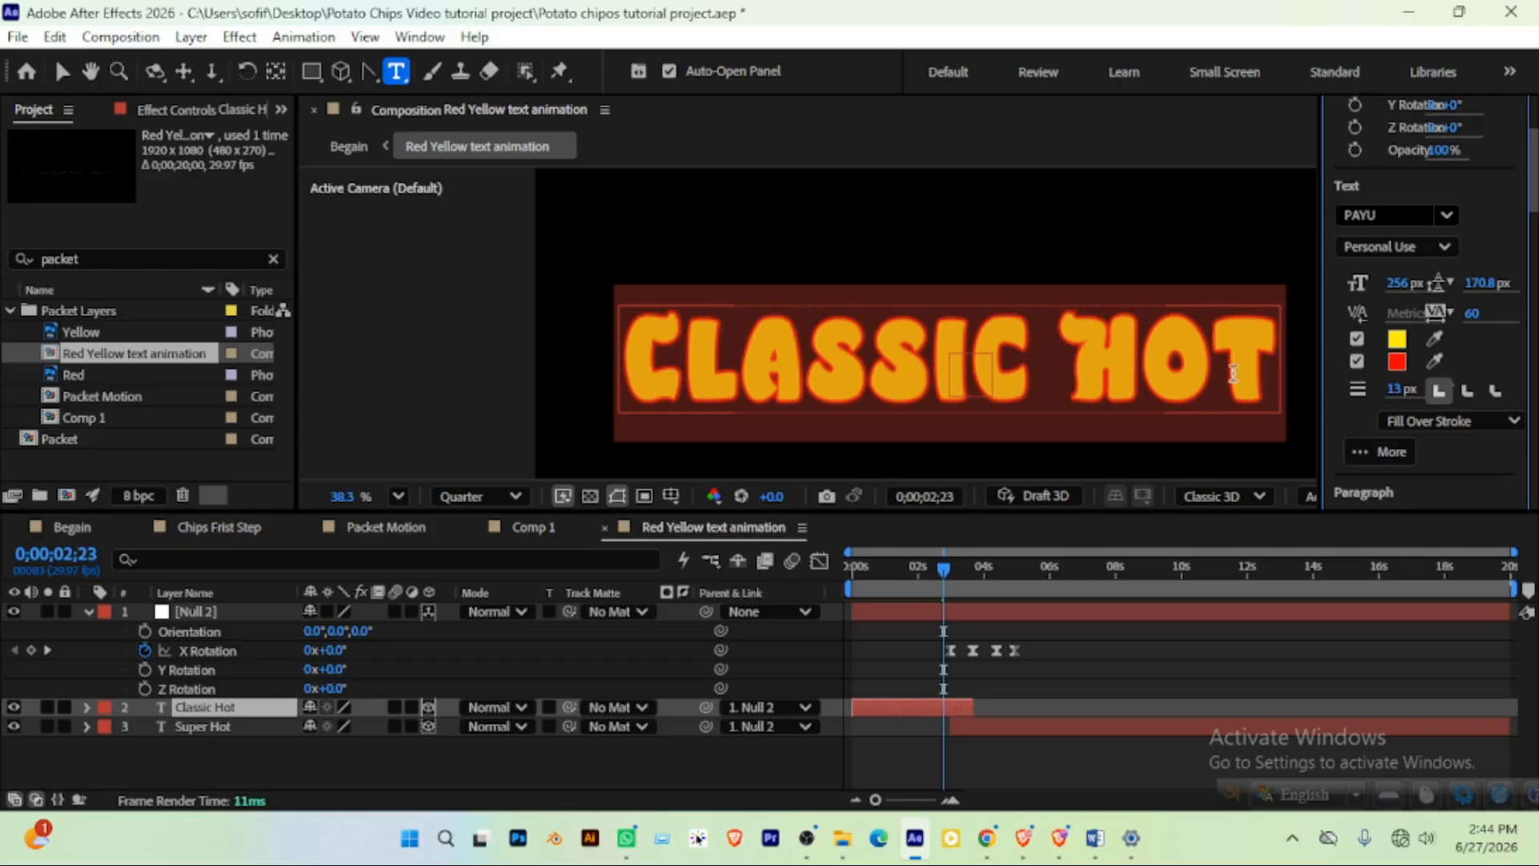
Set the Classic Hot stroke width to 33 px and deselect the text layer
{"action": "left_click", "coordinate": [1399, 389]}
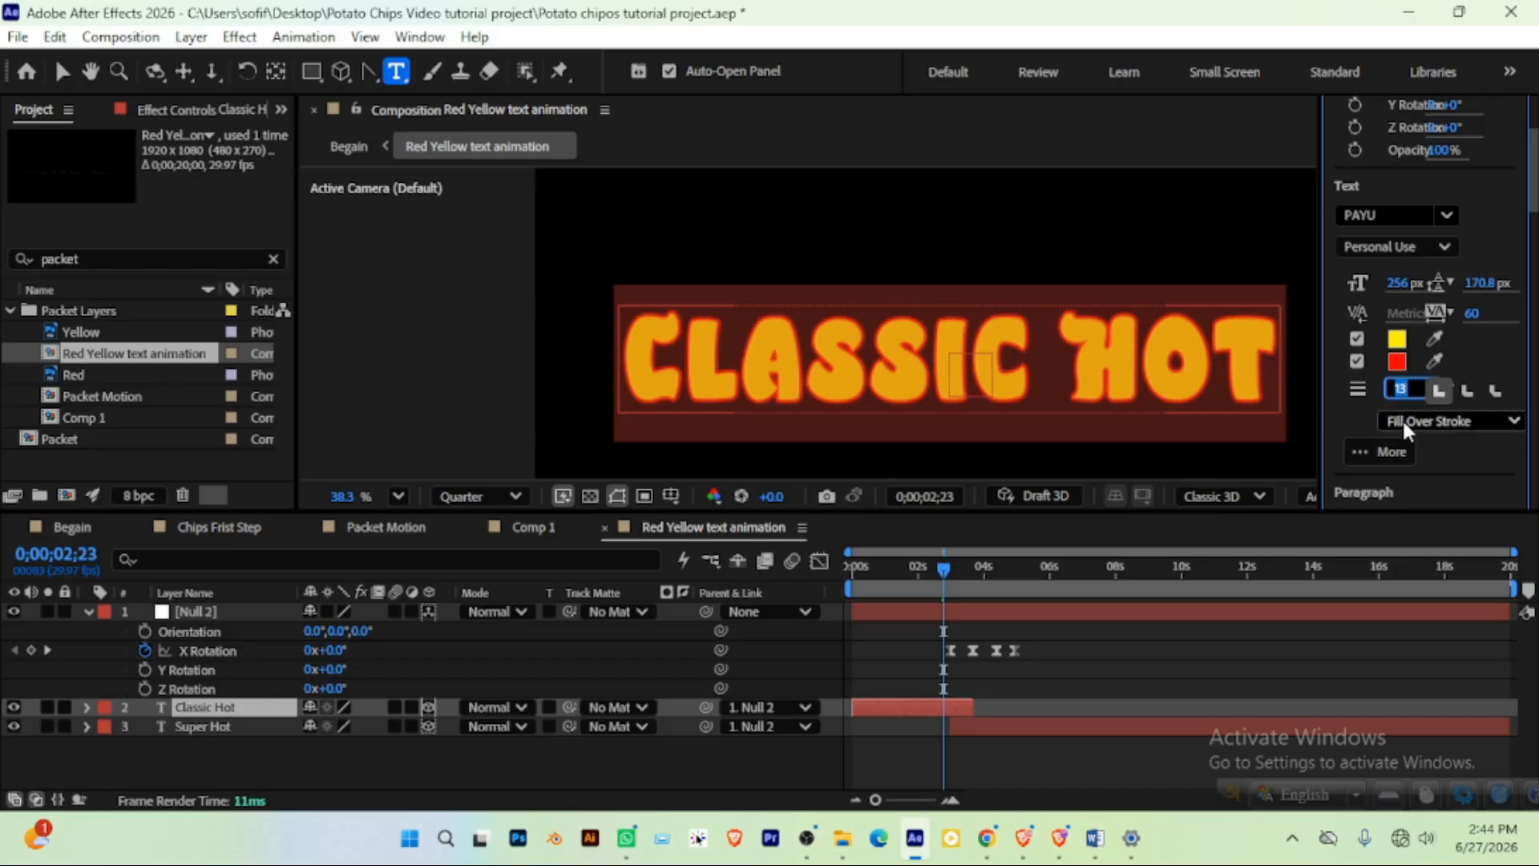
{"action": "type", "text": "33"}
{"action": "key", "text": "Return"}
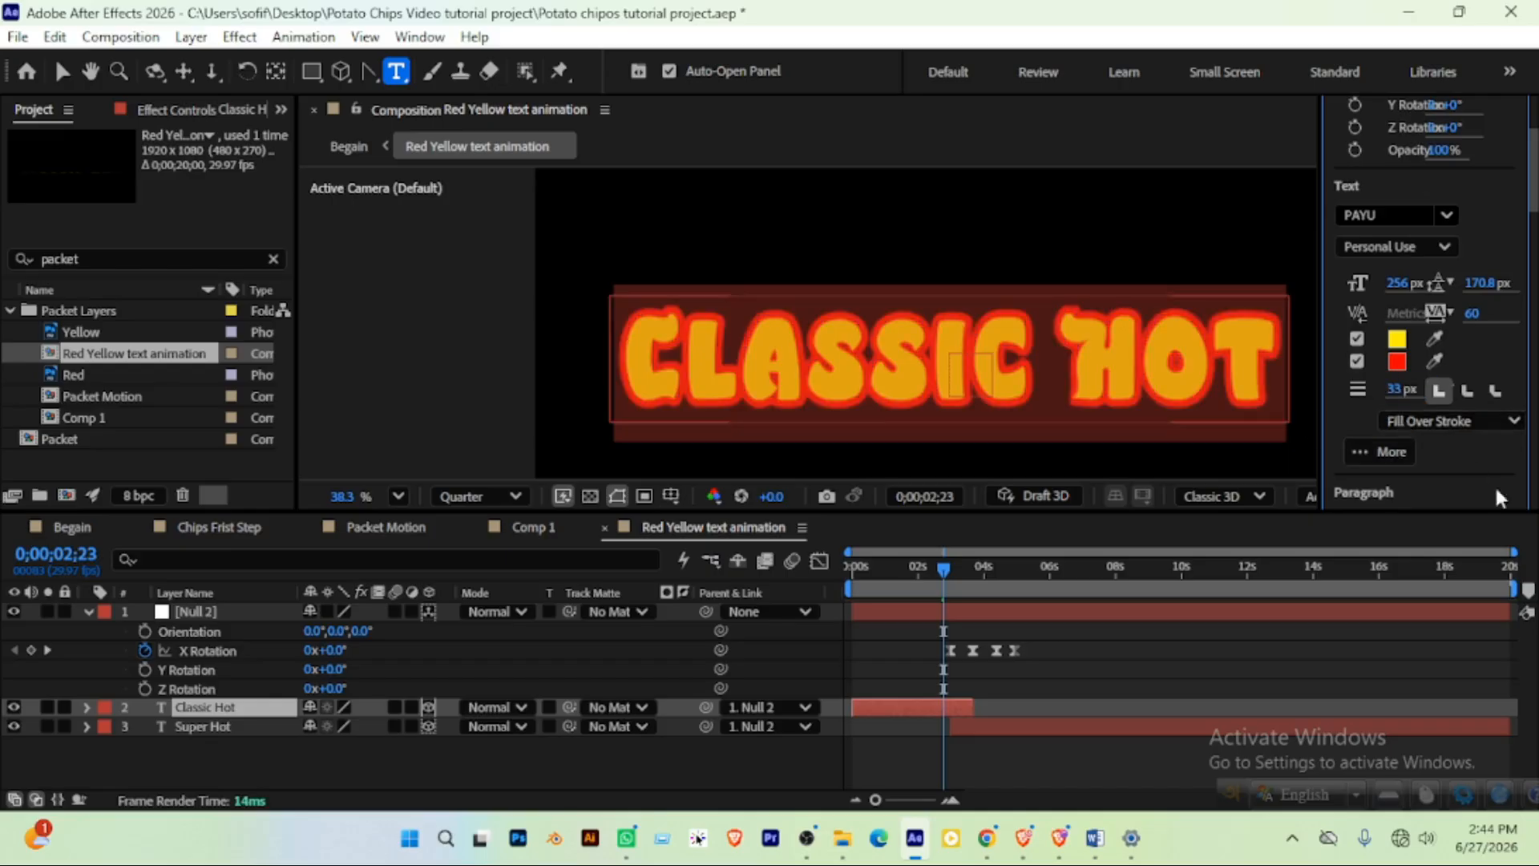
{"action": "left_click", "coordinate": [646, 776]}
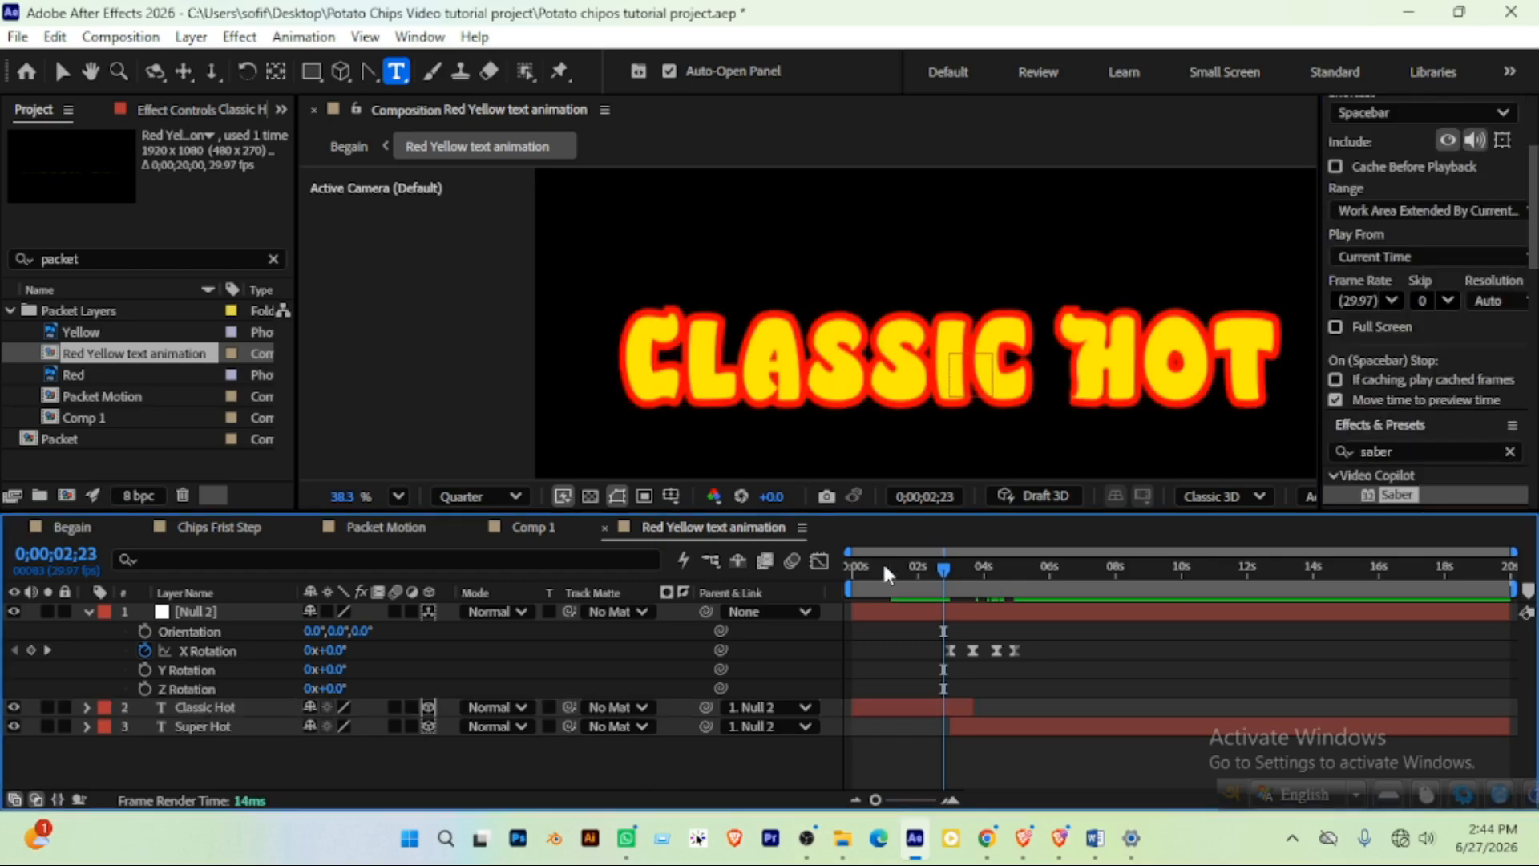
Save the project and preview the Begain comp from its first frame
{"action": "key", "text": "ctrl+s"}
{"action": "key", "text": "shift+Escape"}
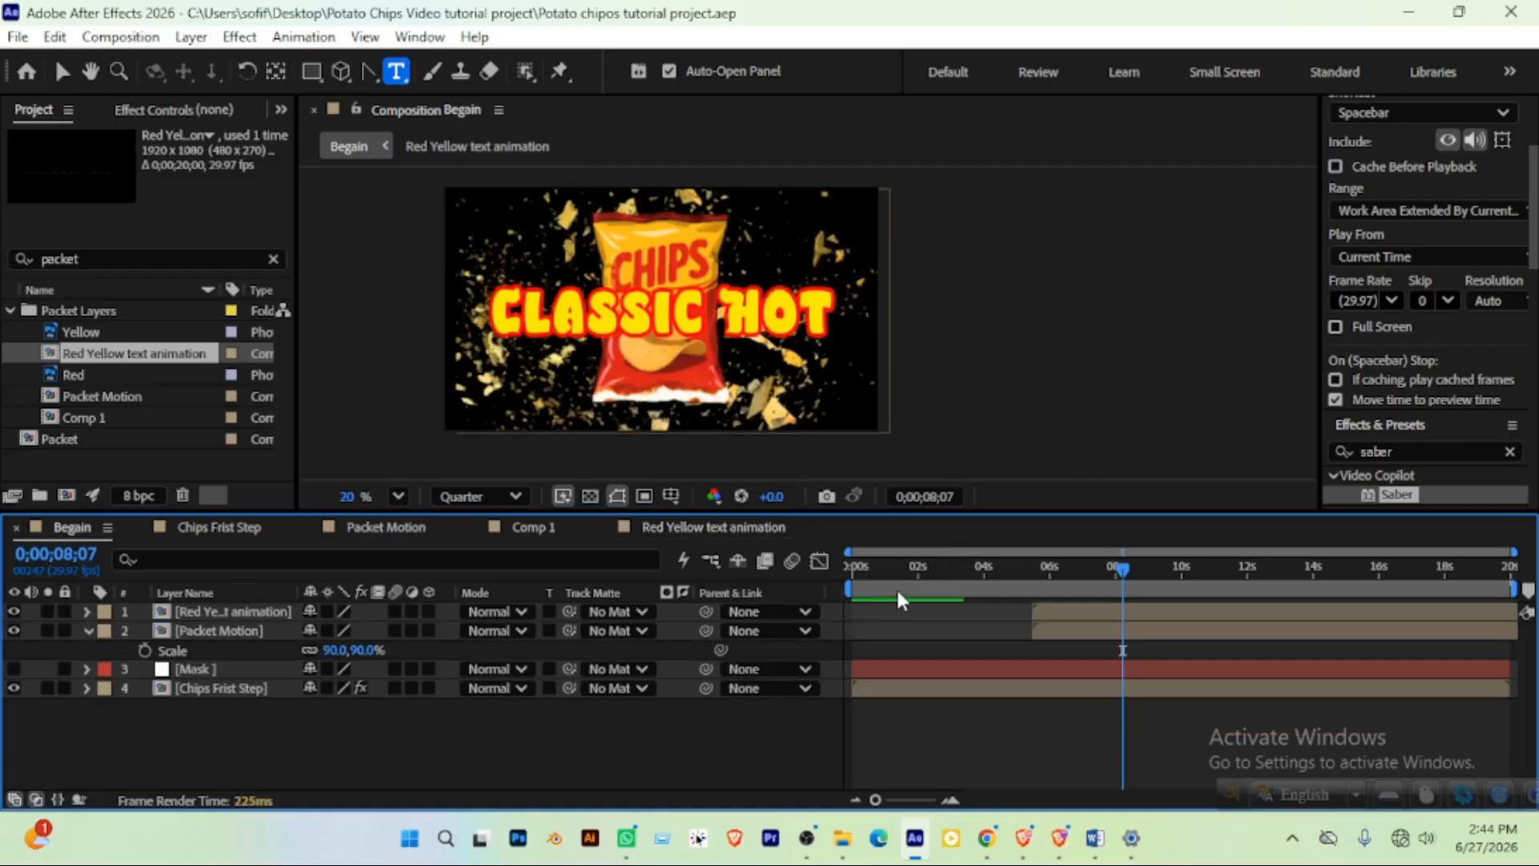
{"action": "key", "text": "Home"}
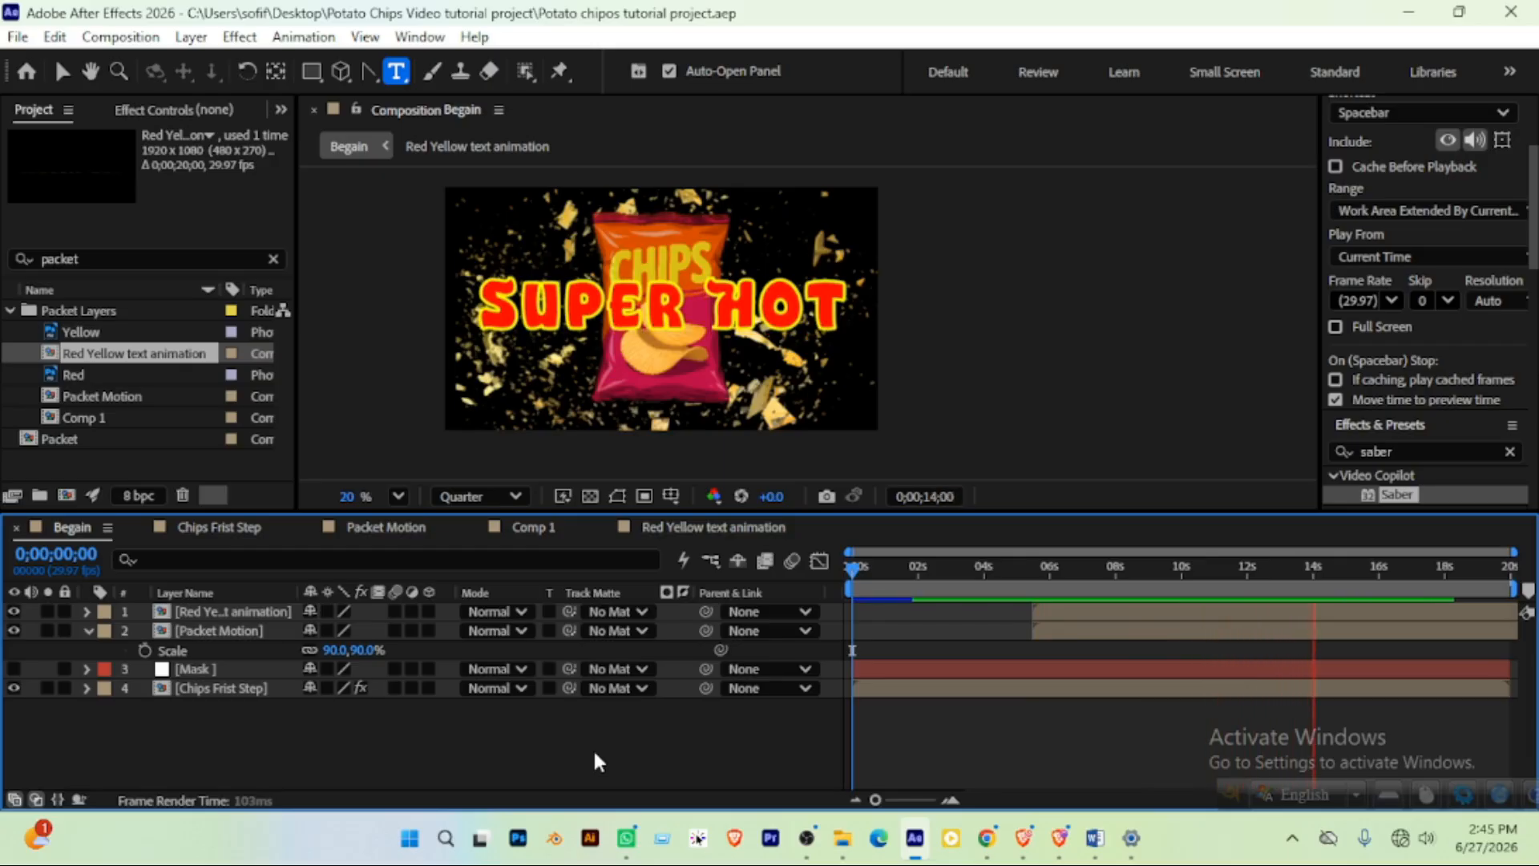
{"action": "key", "text": "space"}
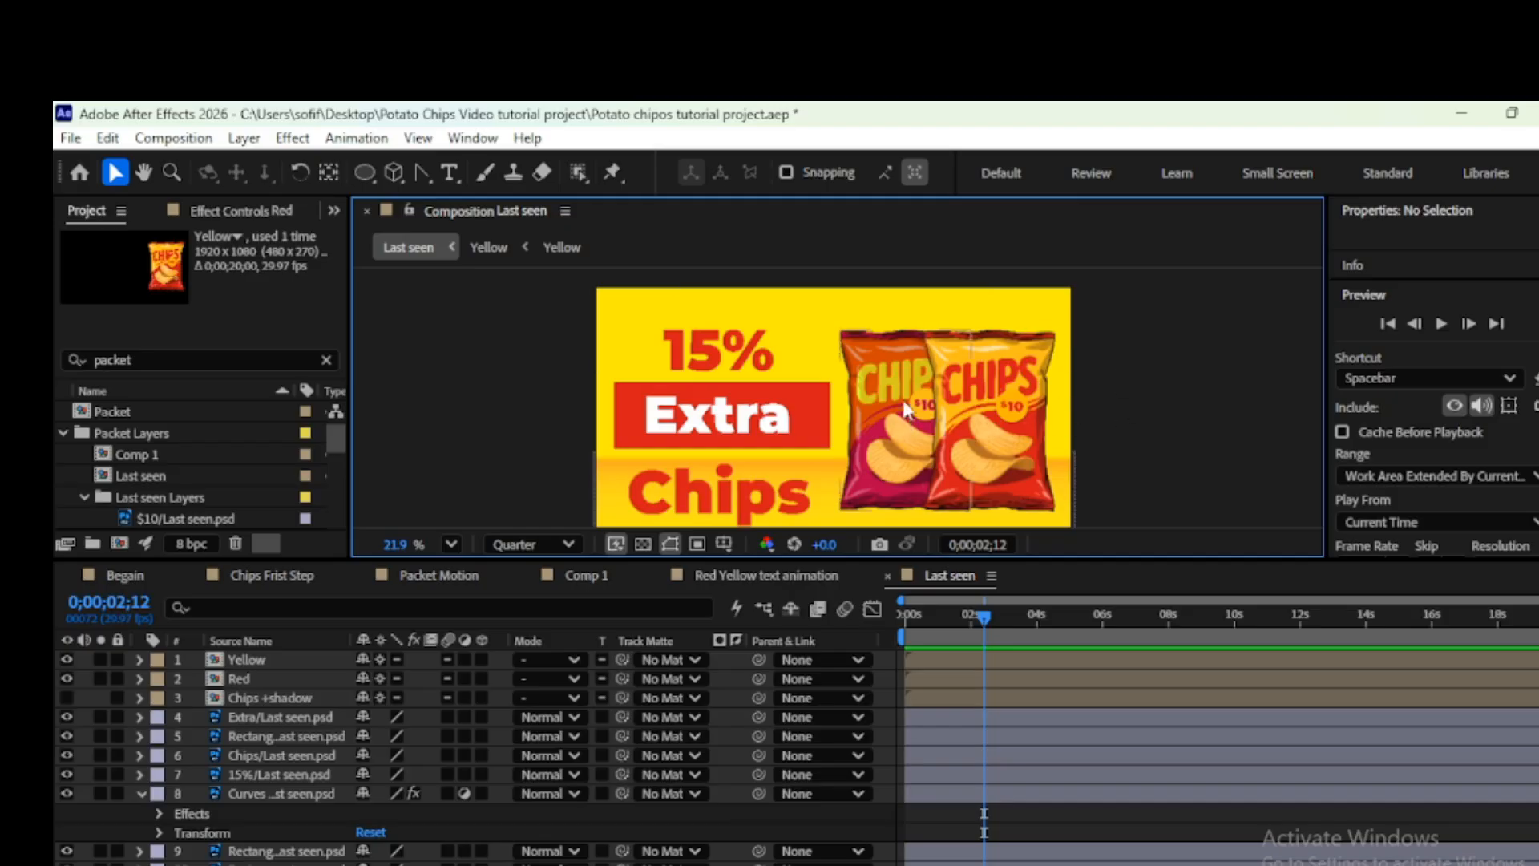
In the Last seen comp, hide the Yellow and Red precomp layers and send them to the bottom of the layer stack
{"action": "left_click", "coordinate": [250, 658]}
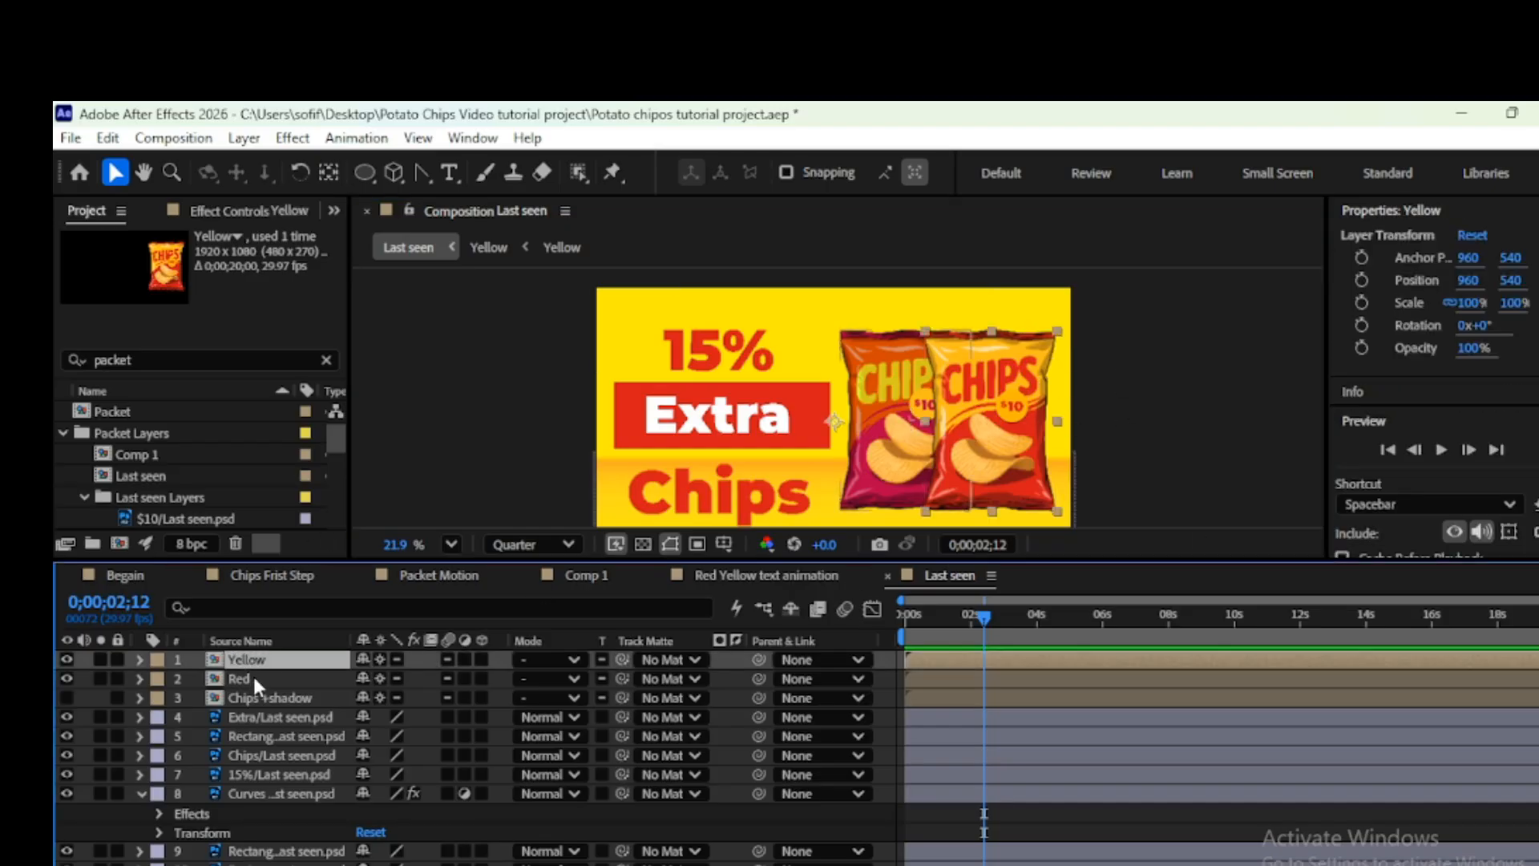
{"action": "left_click", "coordinate": [254, 677], "text": "shift"}
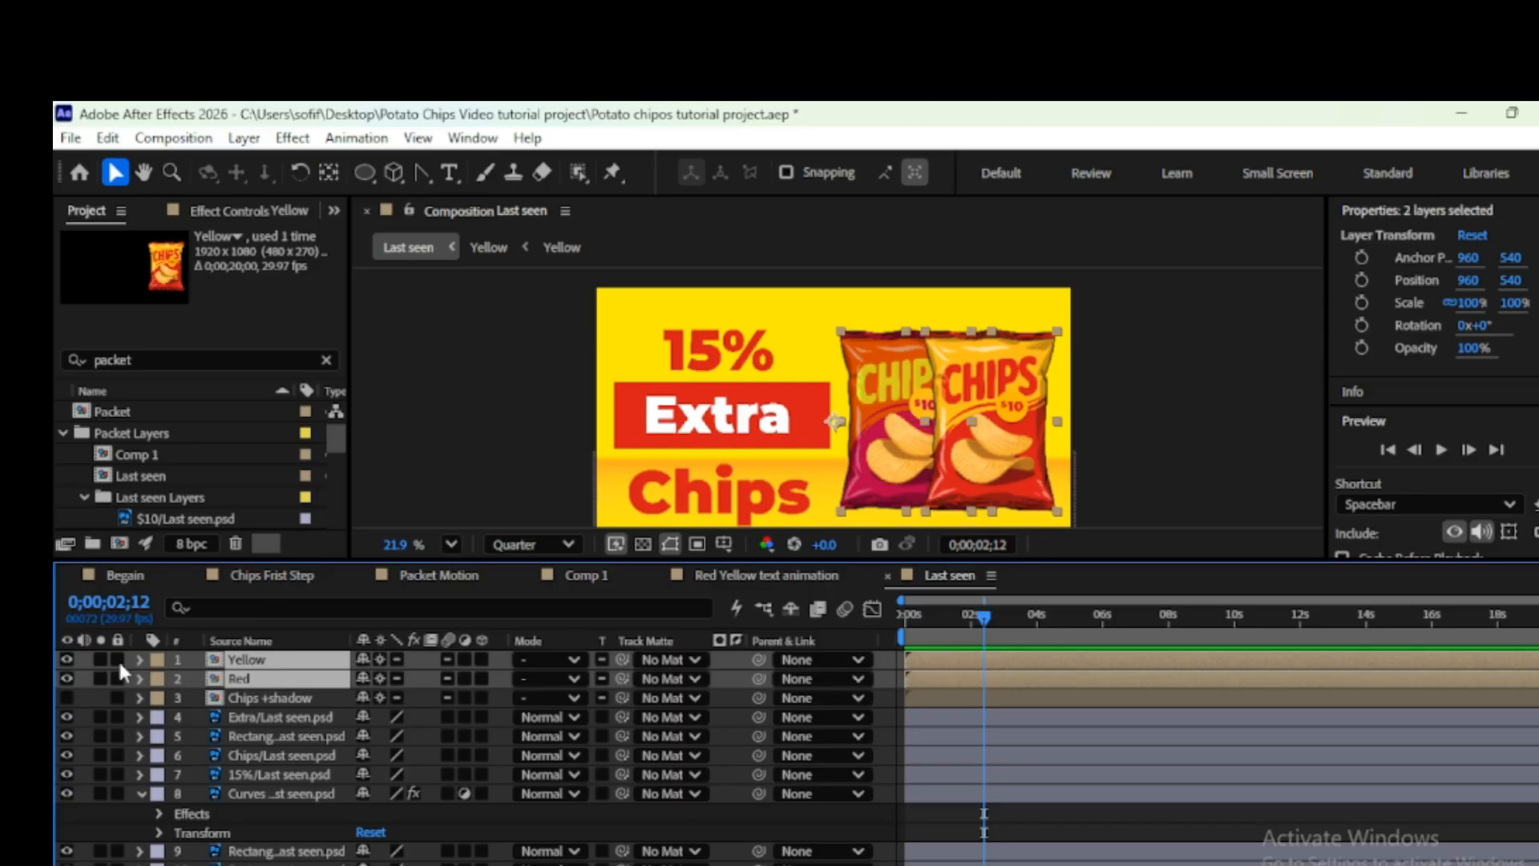
{"action": "left_click", "coordinate": [67, 658]}
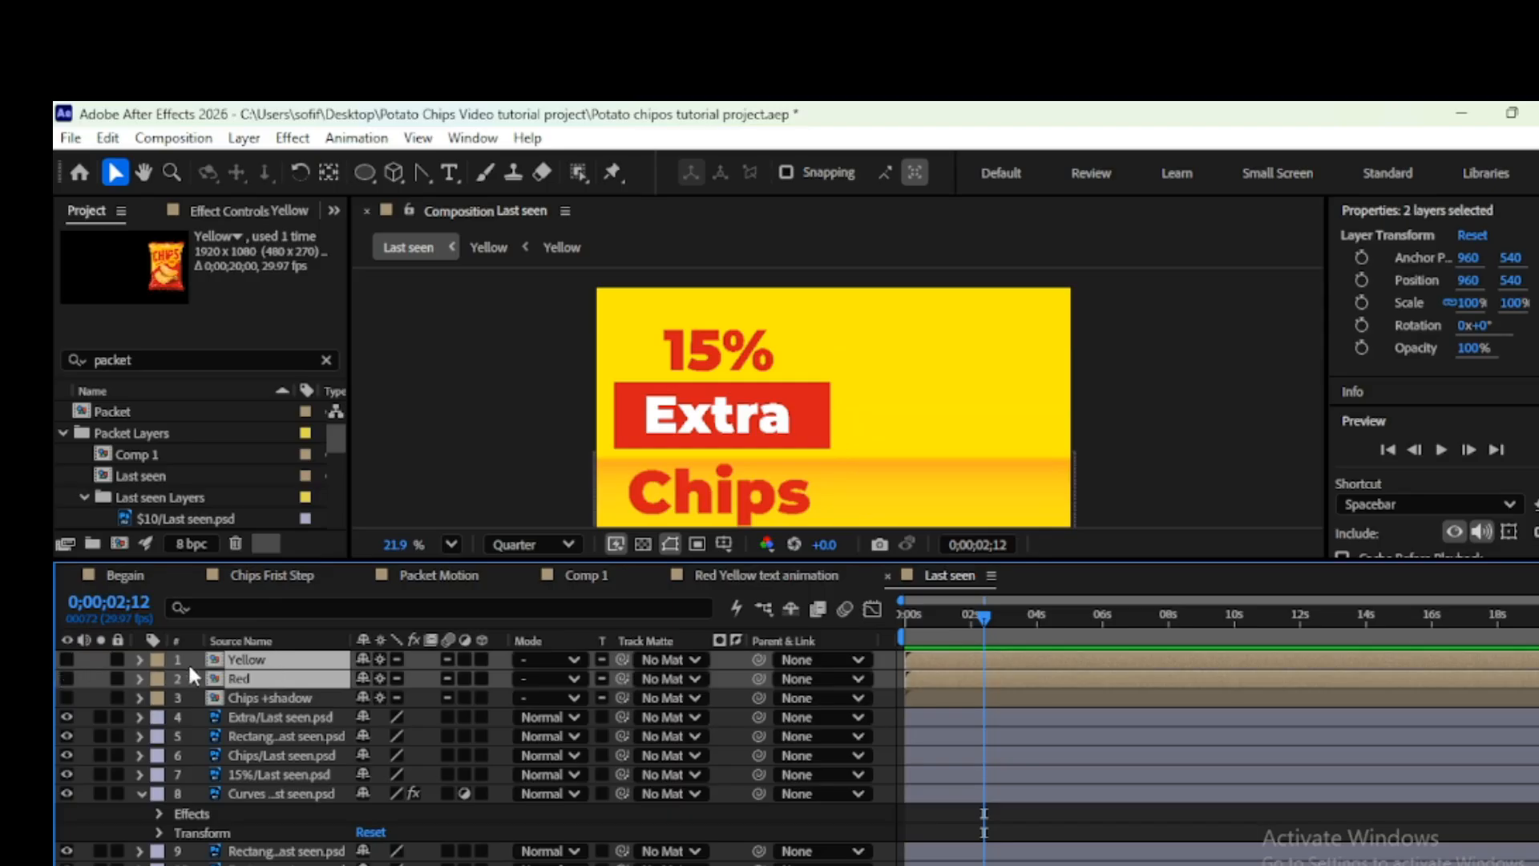
{"action": "key", "text": "ctrl+shift+bracketleft"}
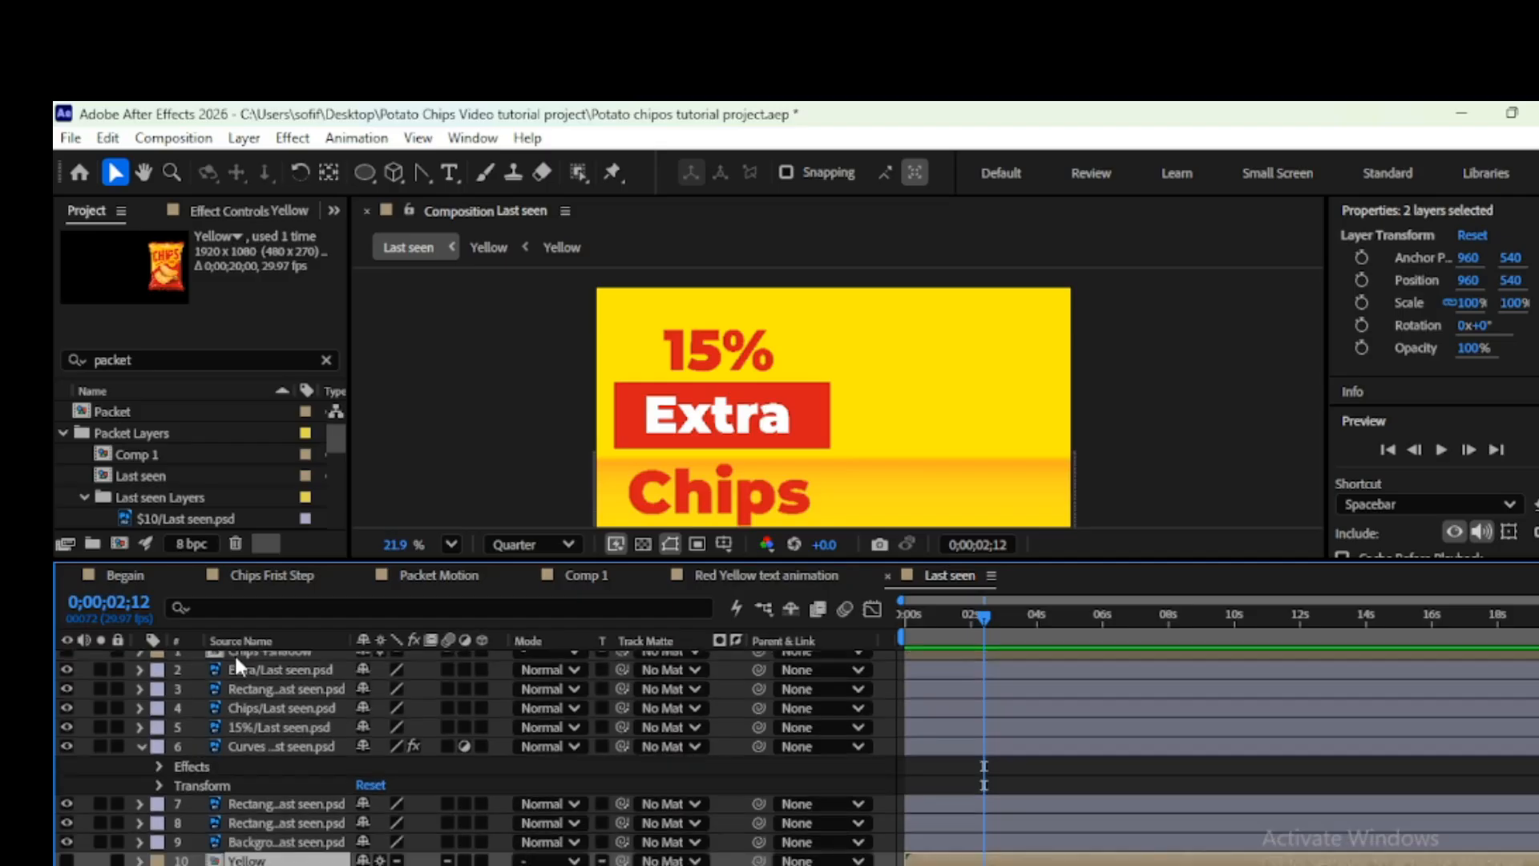
{"action": "scroll", "coordinate": [269, 699], "scroll_direction": "up", "scroll_amount": 1}
Add Red/Last seen.psd and Yellow/Last seen.psd from the Last seen Layers folder above the Chips +shadow layer
{"action": "left_click", "coordinate": [292, 666]}
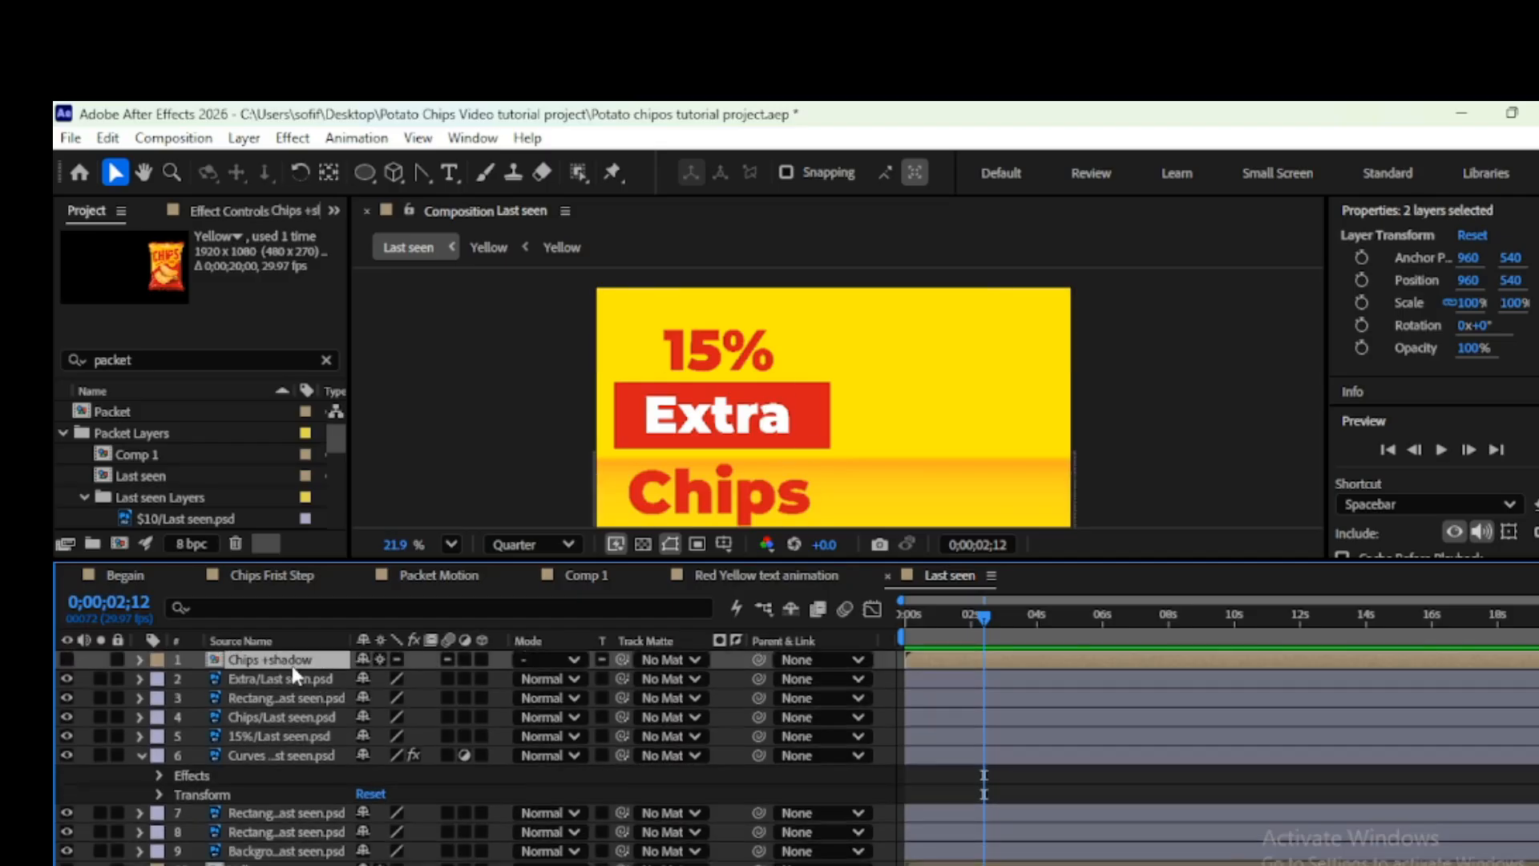
{"action": "scroll", "coordinate": [160, 484], "scroll_direction": "up", "scroll_amount": 1}
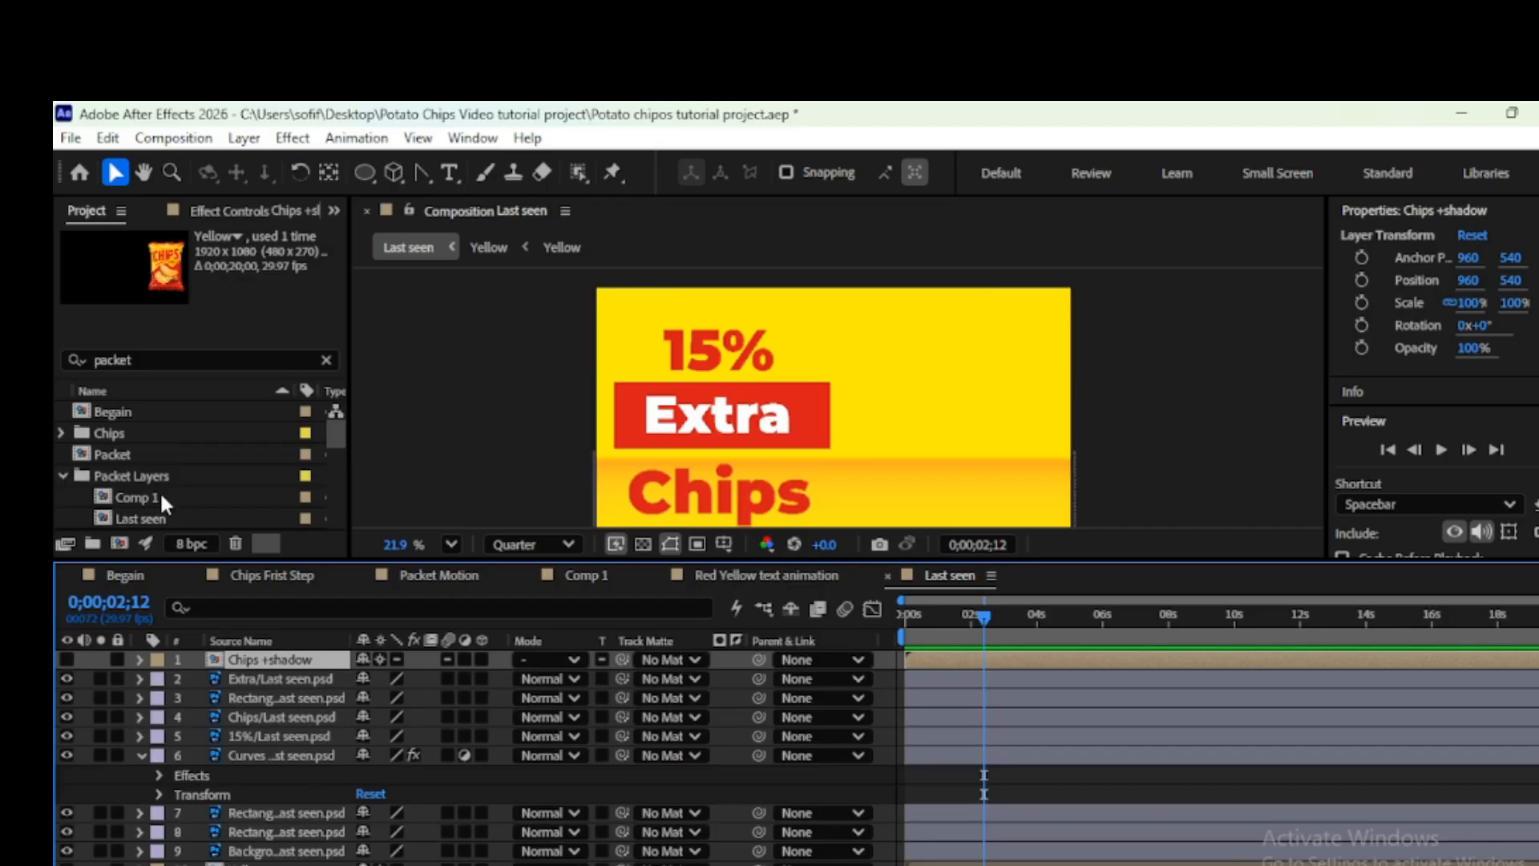
{"action": "scroll", "coordinate": [160, 491], "scroll_direction": "down", "scroll_amount": 2}
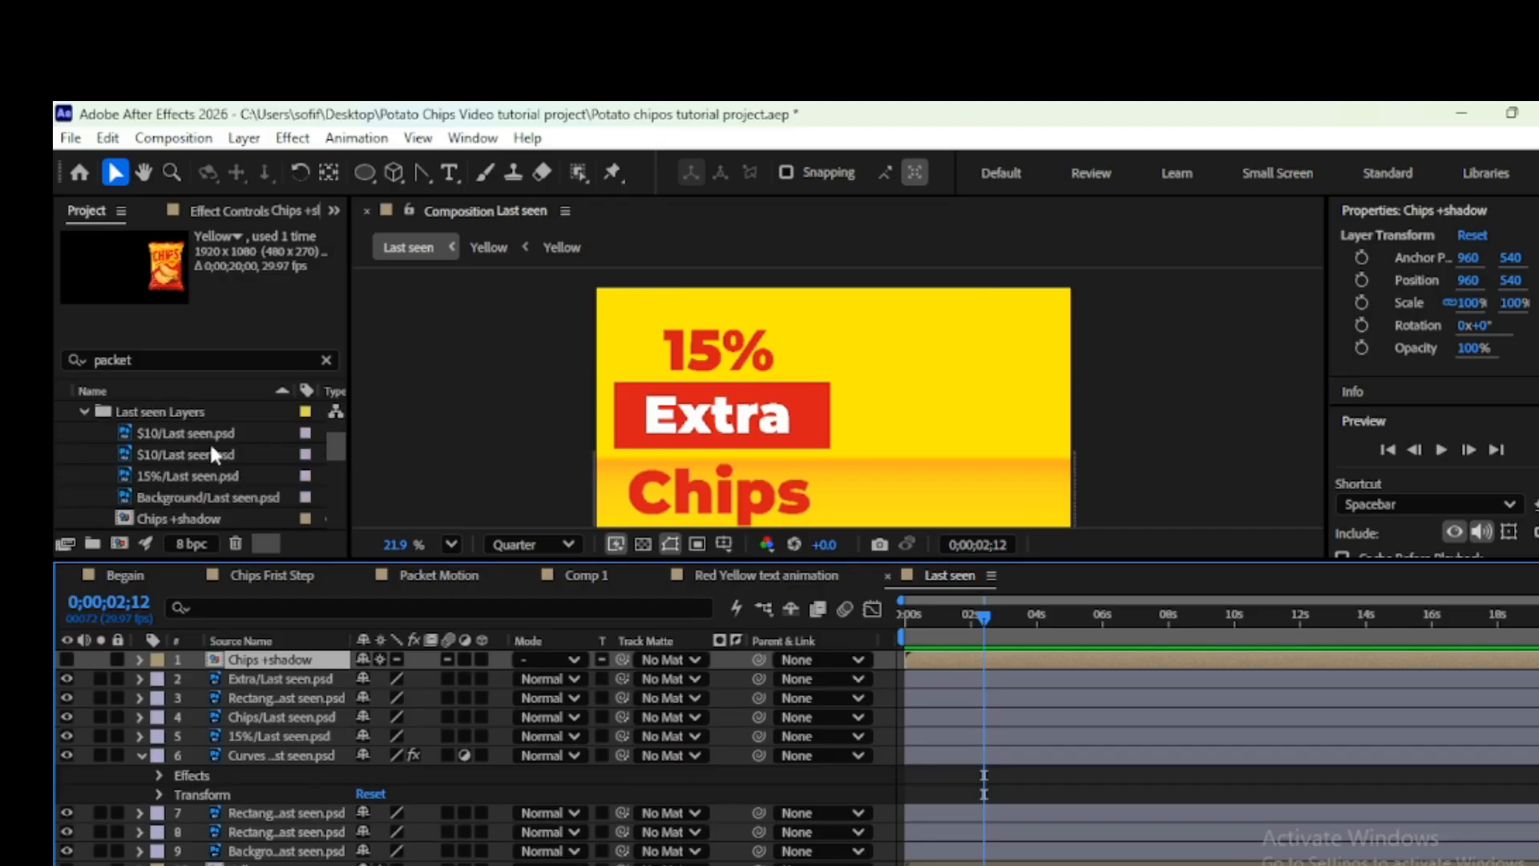
{"action": "scroll", "coordinate": [211, 480], "scroll_direction": "down", "scroll_amount": 4}
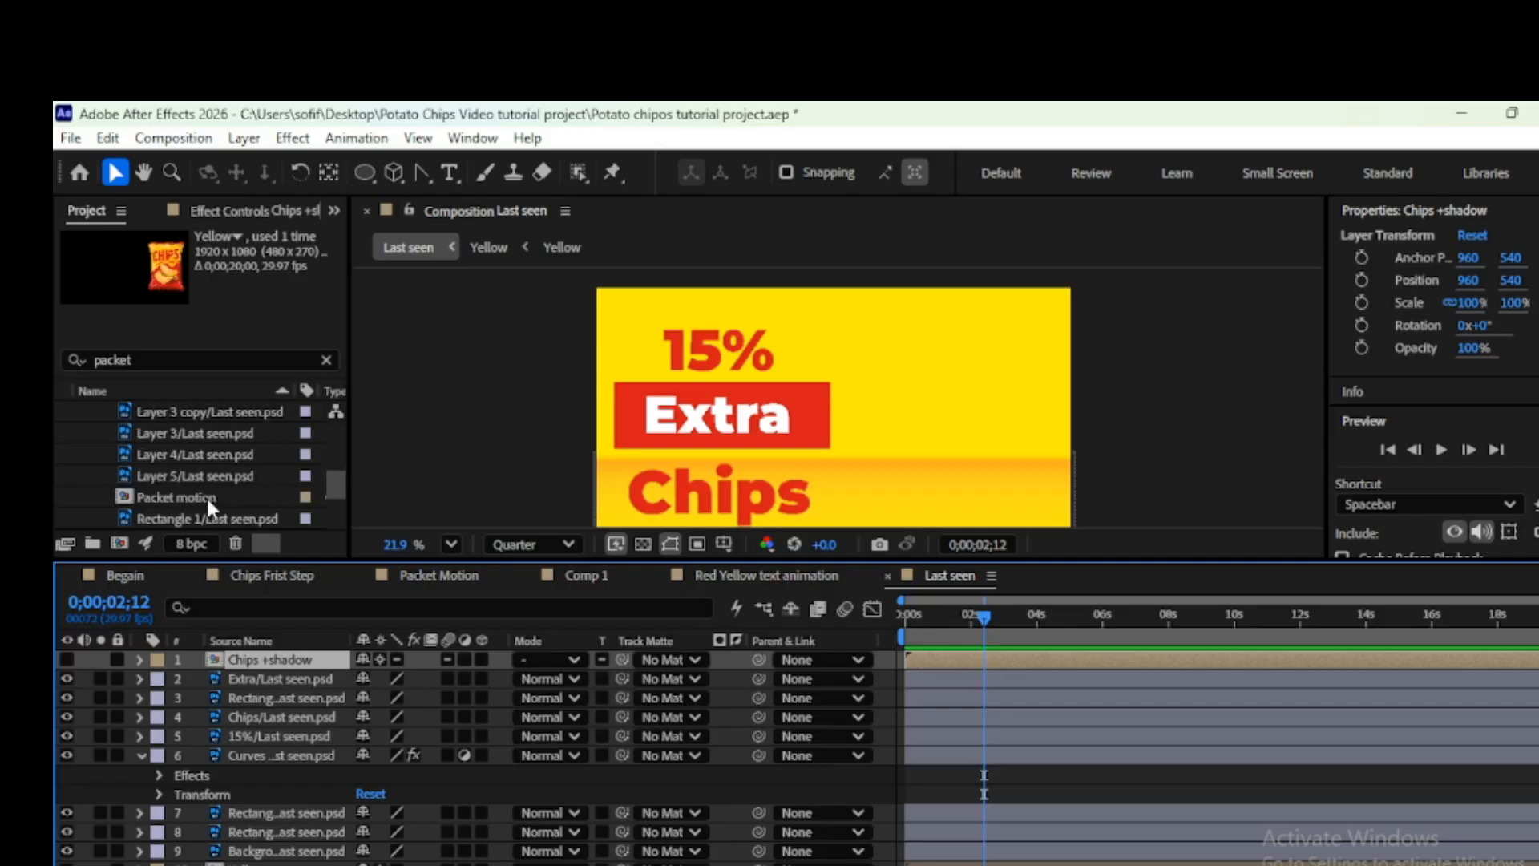
{"action": "scroll", "coordinate": [205, 495], "scroll_direction": "down", "scroll_amount": 2}
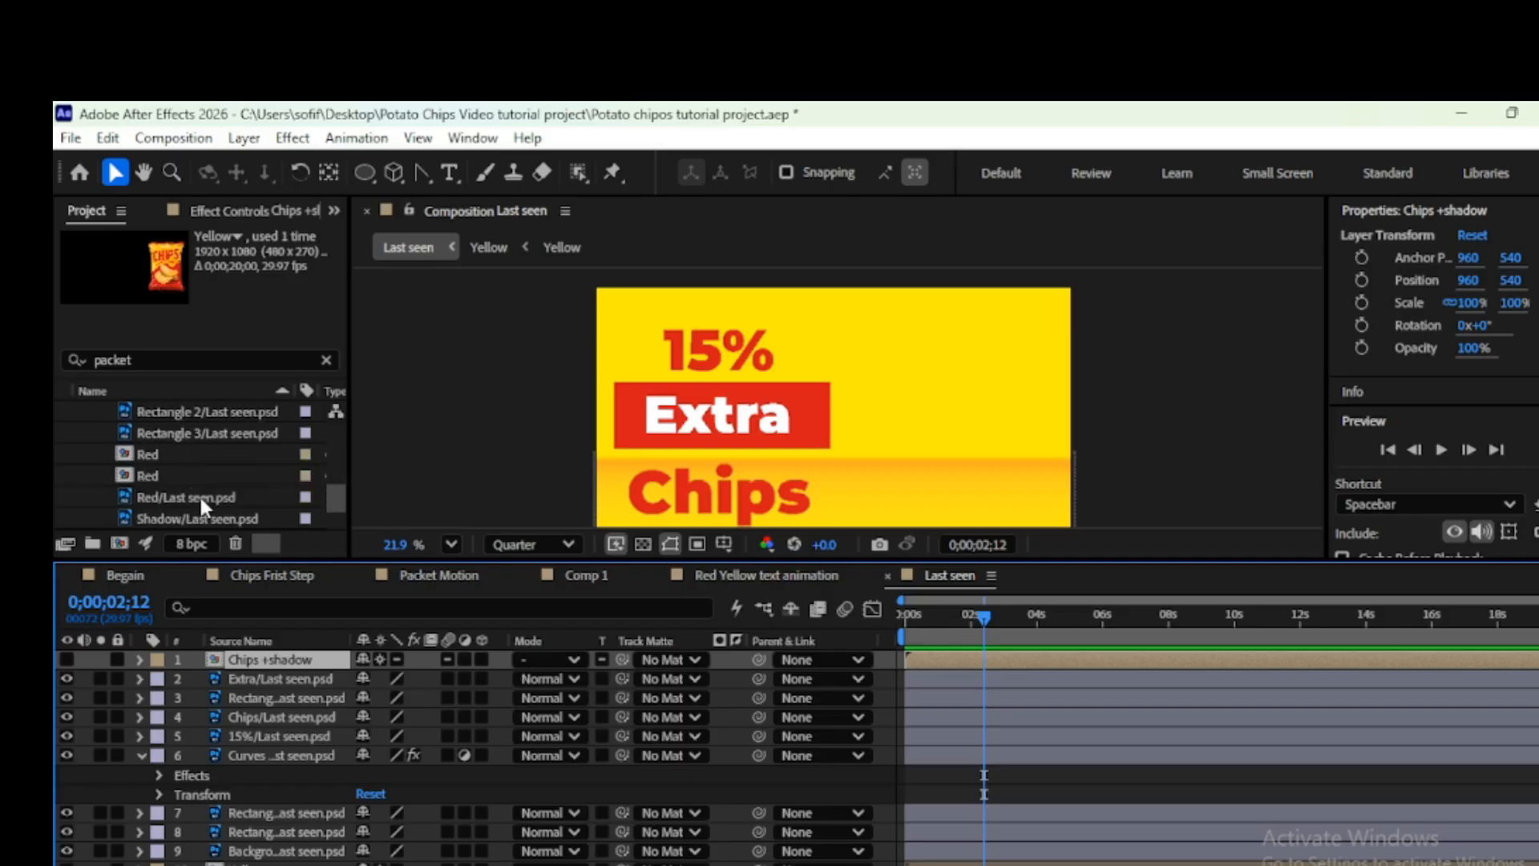
{"action": "left_click", "coordinate": [200, 497]}
{"action": "scroll", "coordinate": [210, 503], "scroll_direction": "down", "scroll_amount": 1}
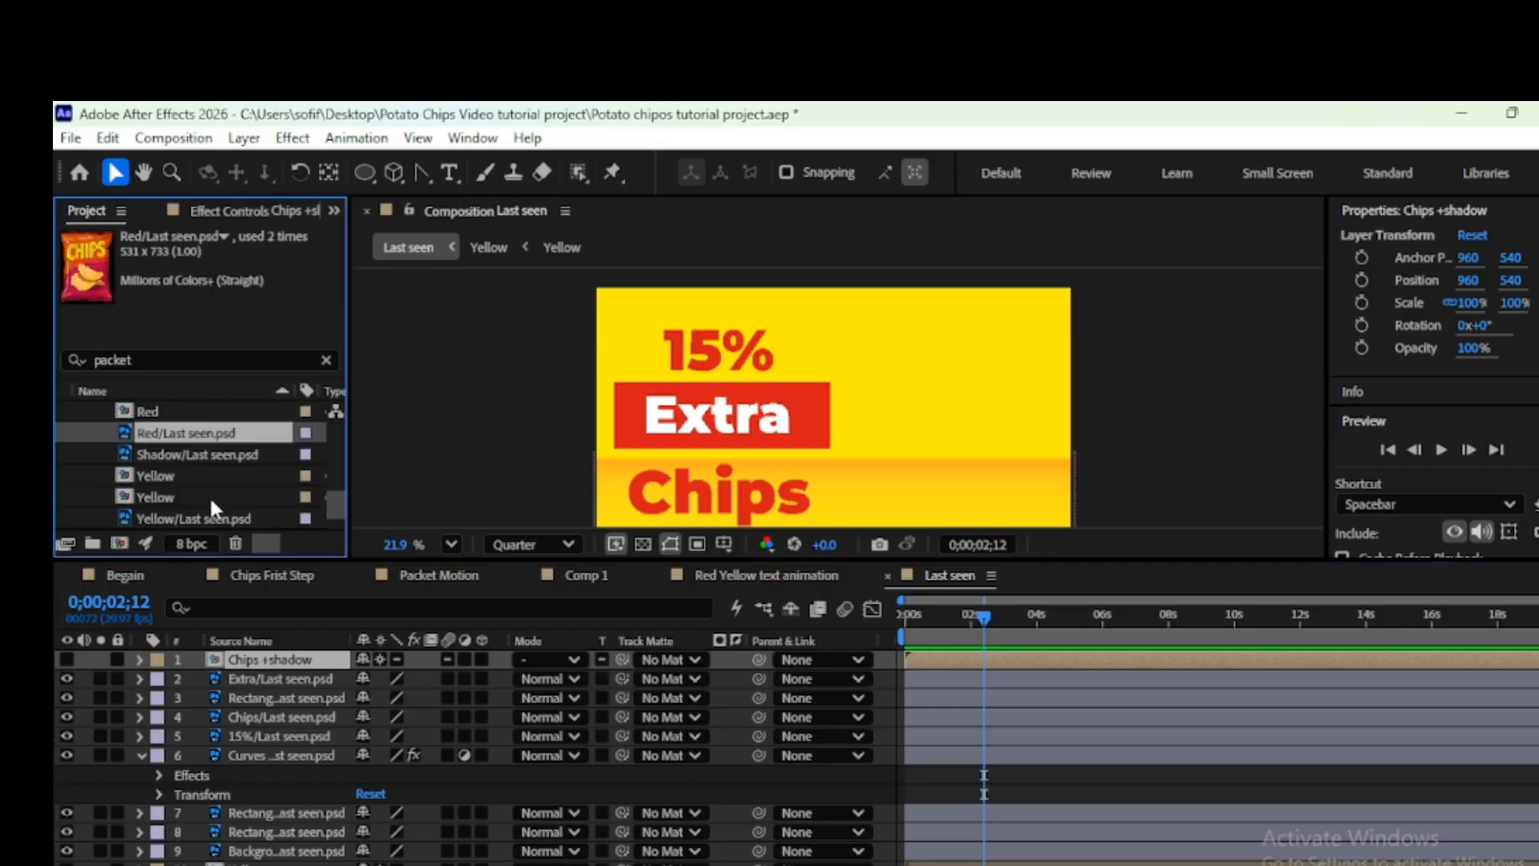
{"action": "left_click", "coordinate": [175, 517], "text": "ctrl"}
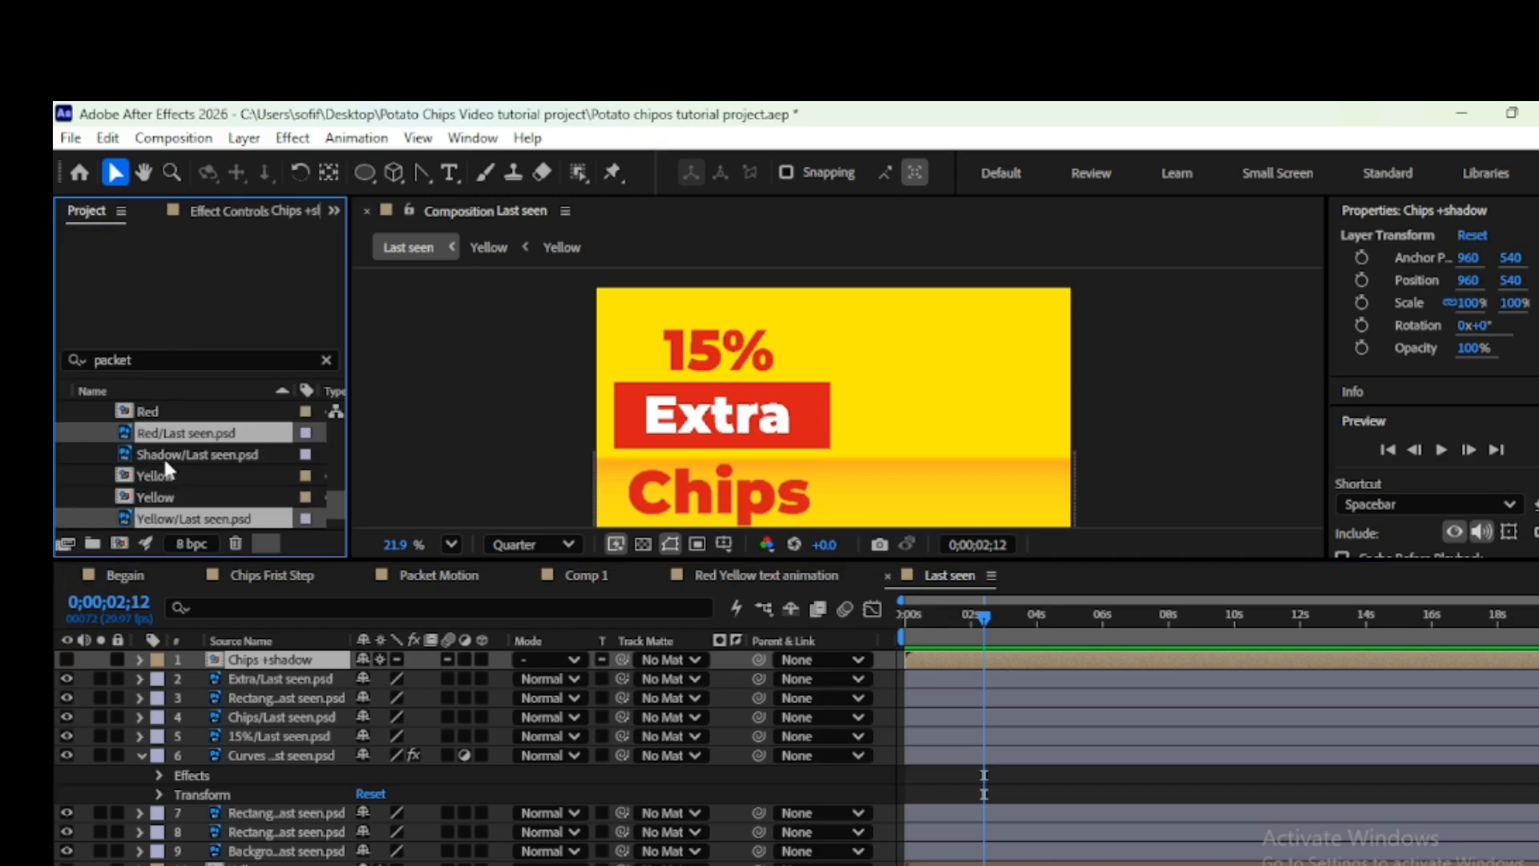
{"action": "left_click_drag", "start_coordinate": [157, 440], "coordinate": [257, 659]}
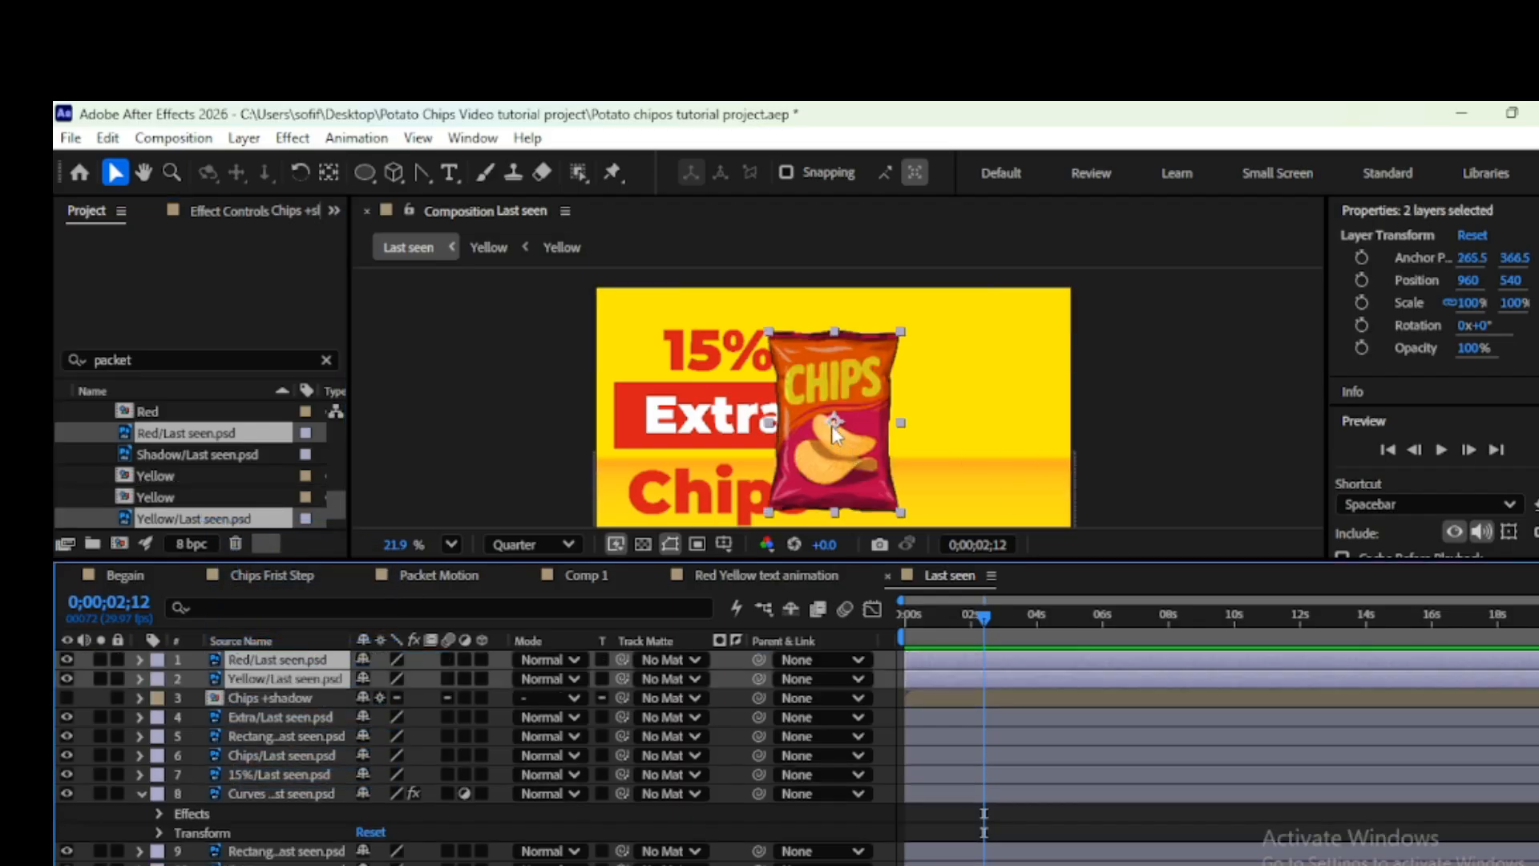
Move both new packet layers together clear of the 15% Extra Chips text, to about 1517, 522, and deselect them
{"action": "left_click_drag", "start_coordinate": [834, 433], "coordinate": [972, 421]}
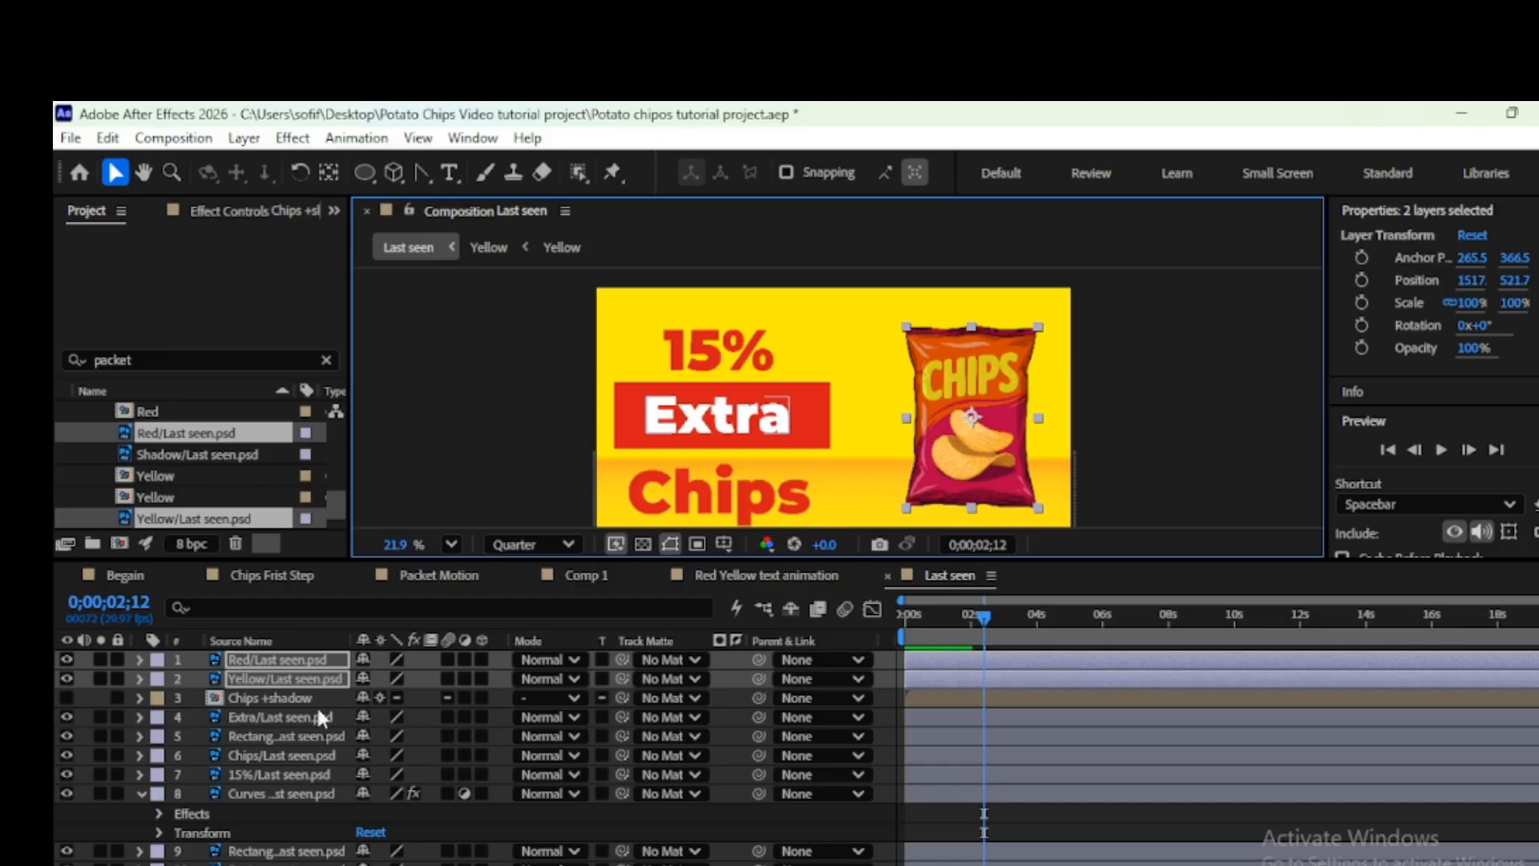
{"action": "left_click", "coordinate": [338, 662]}
{"action": "left_click", "coordinate": [309, 679]}
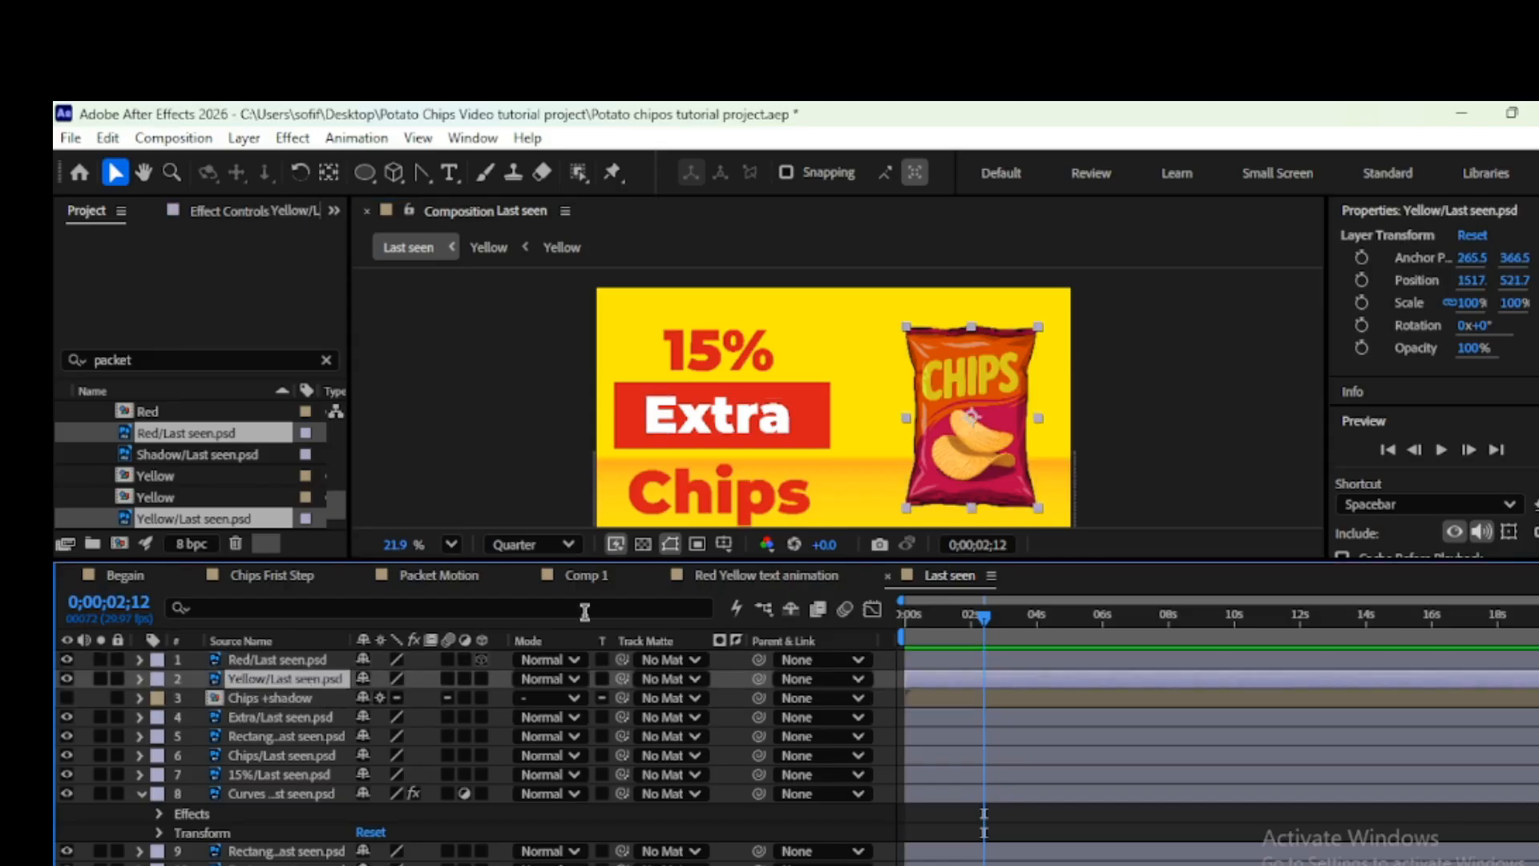
{"action": "left_click", "coordinate": [1126, 440]}
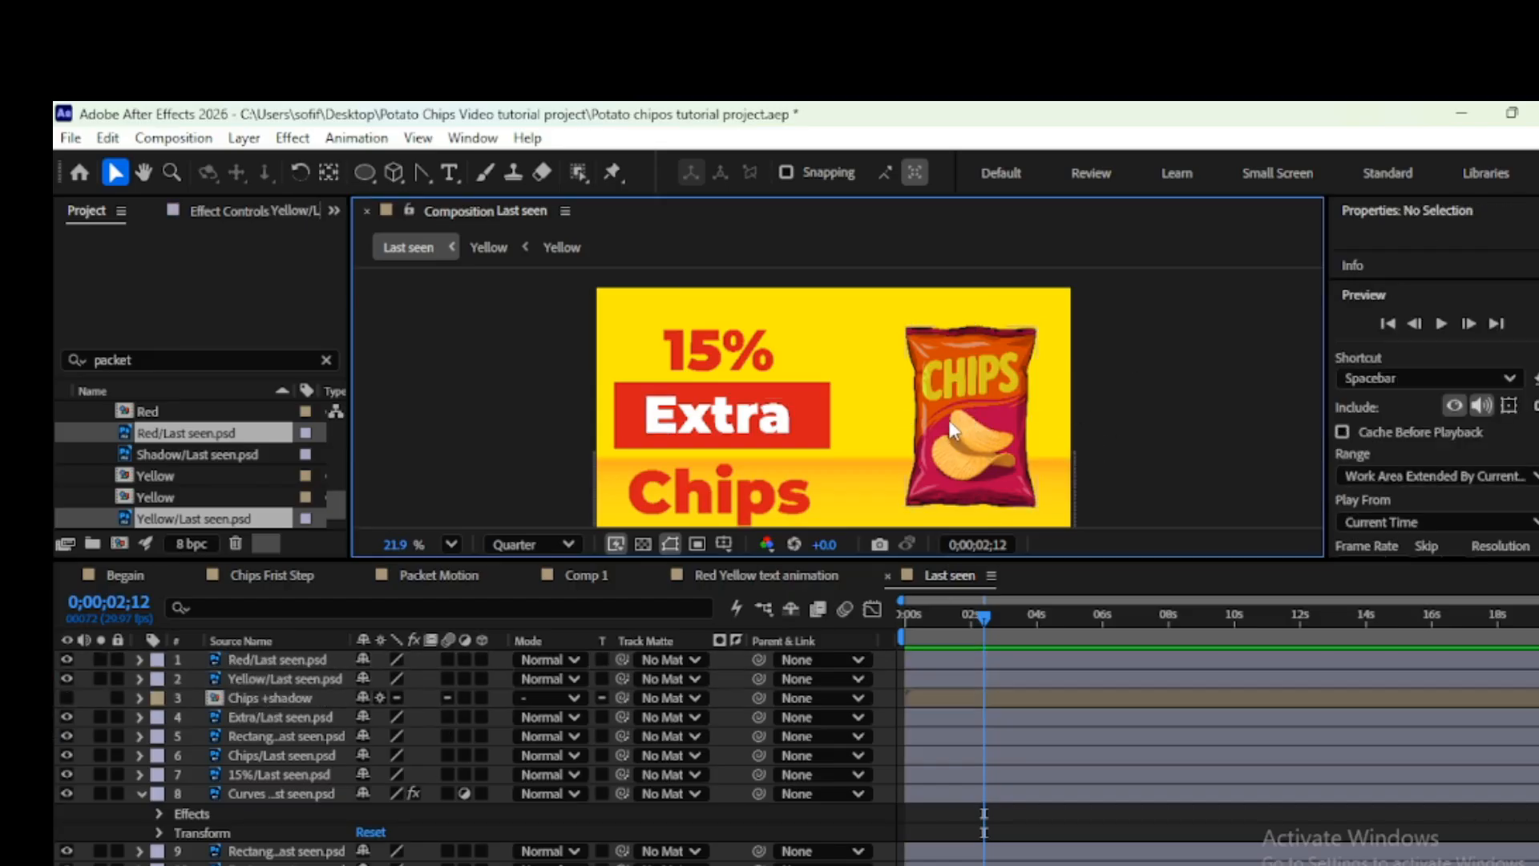
Try shifting the red packet sideways to separate it from the yellow one
{"action": "left_click", "coordinate": [958, 416]}
{"action": "left_click_drag", "start_coordinate": [967, 416], "coordinate": [1016, 416]}
{"action": "key", "text": "ctrl+z"}
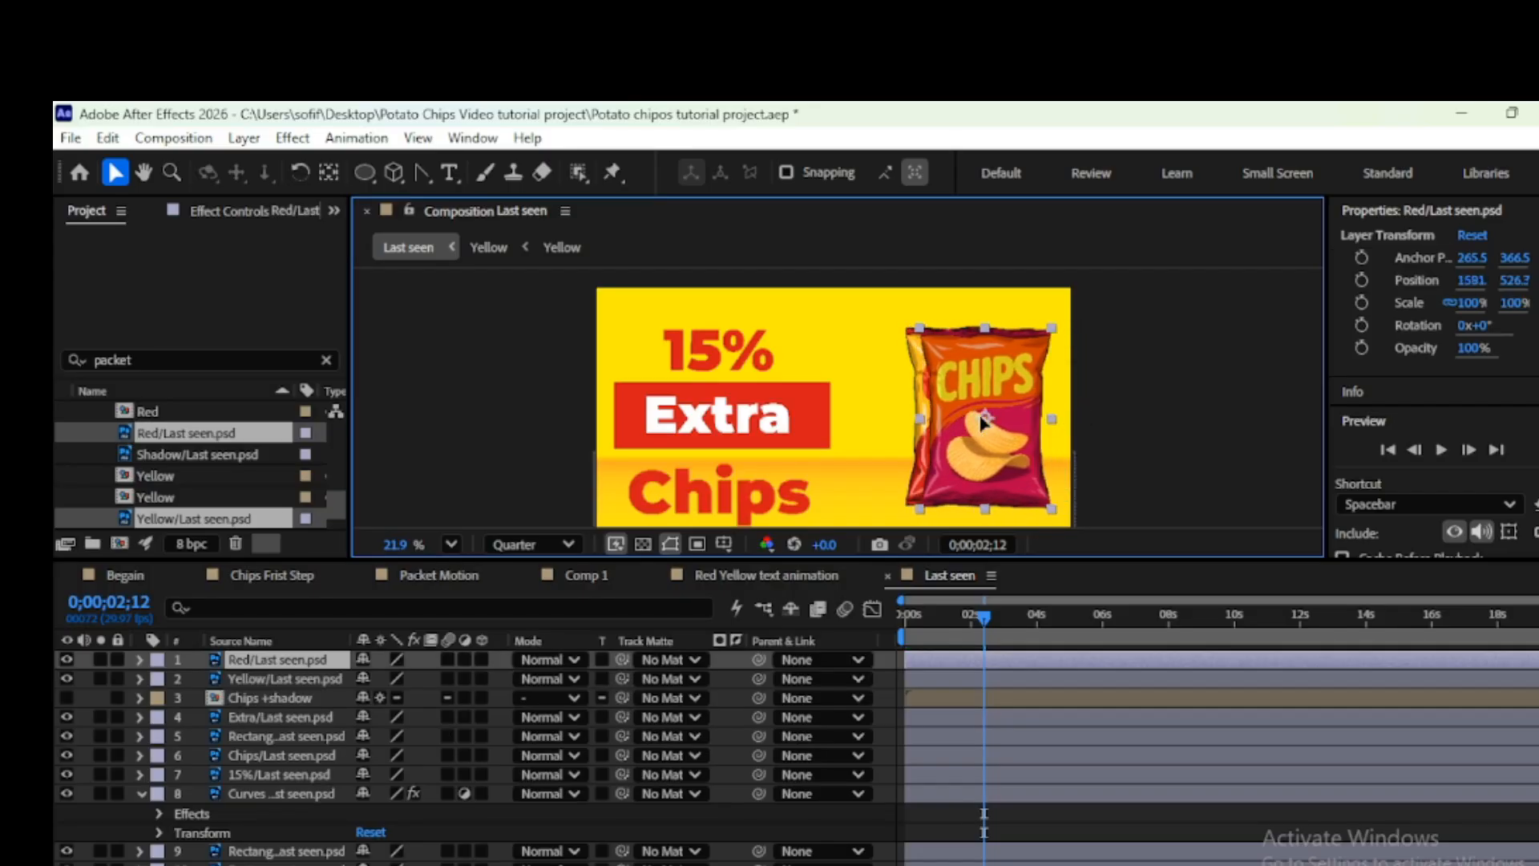
Stack the Yellow/Last seen.psd layer above the red packet layer and move the yellow packet to about 1618, 503
{"action": "left_click", "coordinate": [288, 678]}
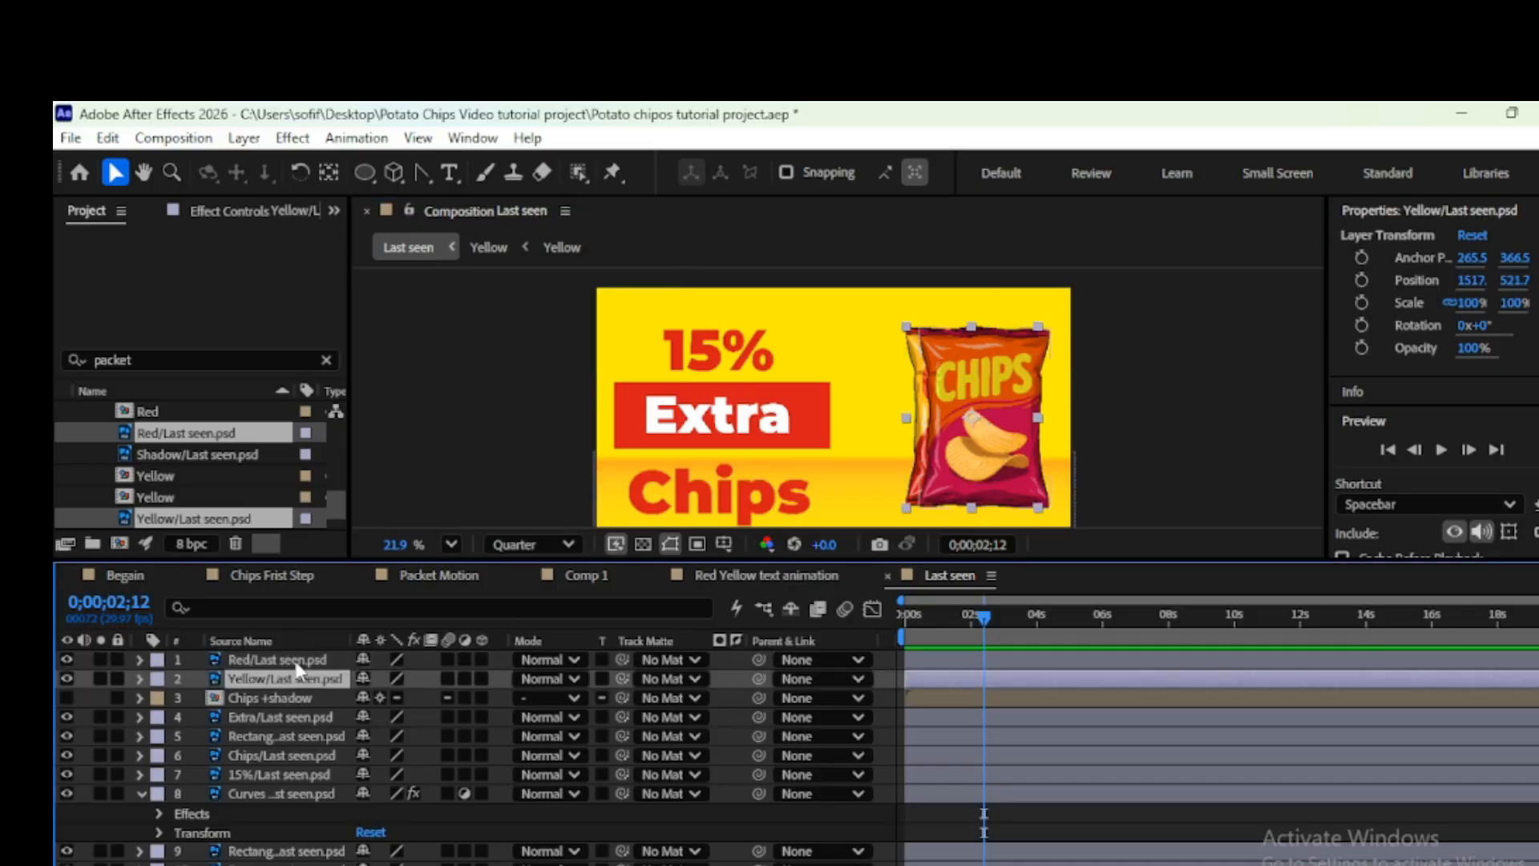
{"action": "left_click_drag", "start_coordinate": [295, 678], "coordinate": [299, 671]}
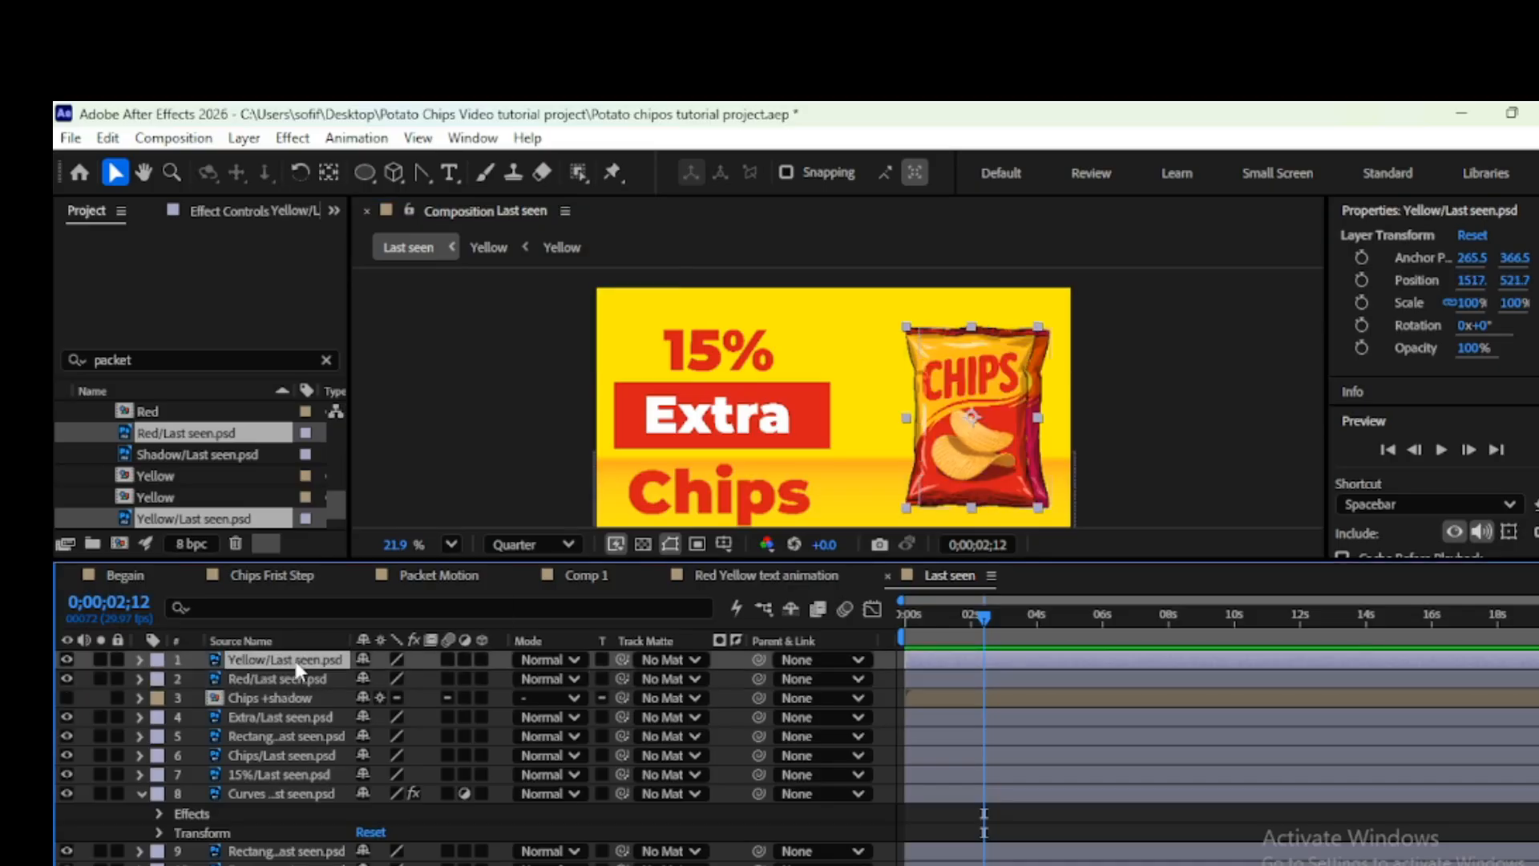
{"action": "left_click_drag", "start_coordinate": [970, 392], "coordinate": [1000, 388]}
Move the red packet to about 1398, 503 so it sits partly behind the yellow packet, and deselect it
{"action": "key", "text": "ctrl+Down"}
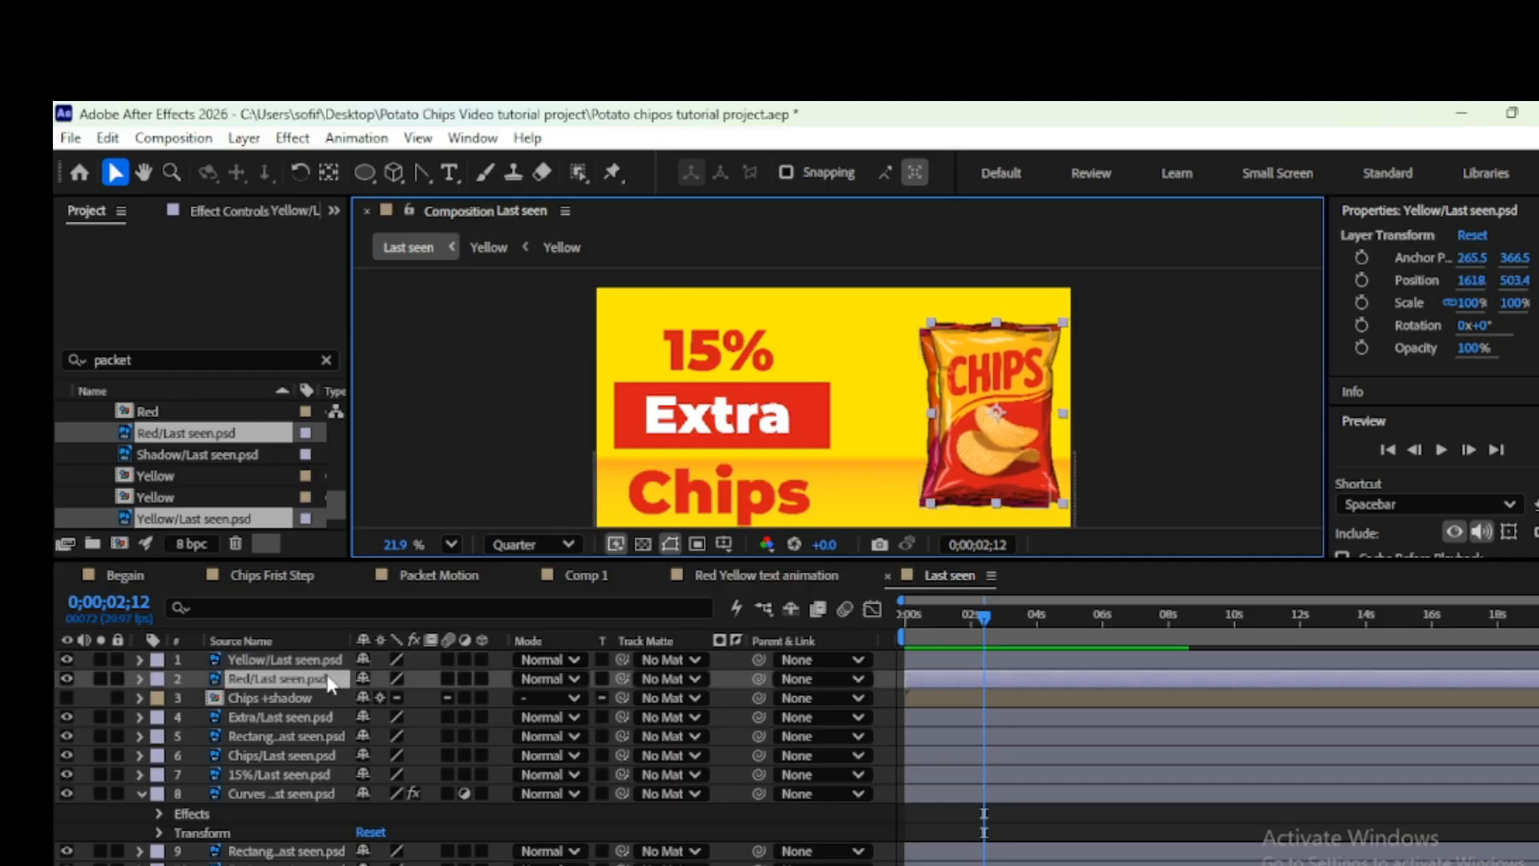
{"action": "left_click_drag", "start_coordinate": [937, 396], "coordinate": [893, 390]}
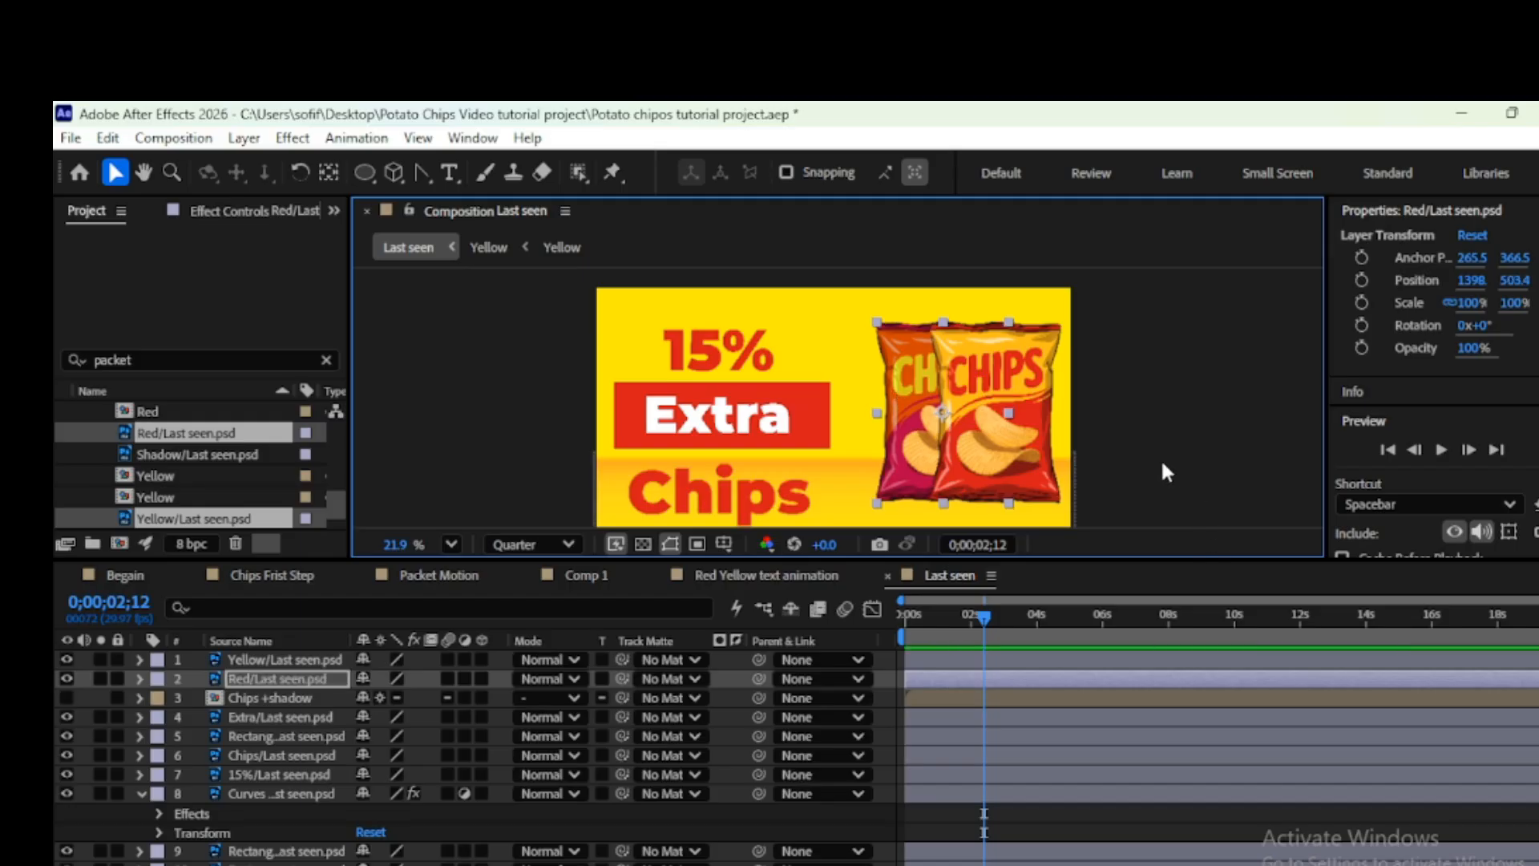
{"action": "left_click", "coordinate": [1168, 431]}
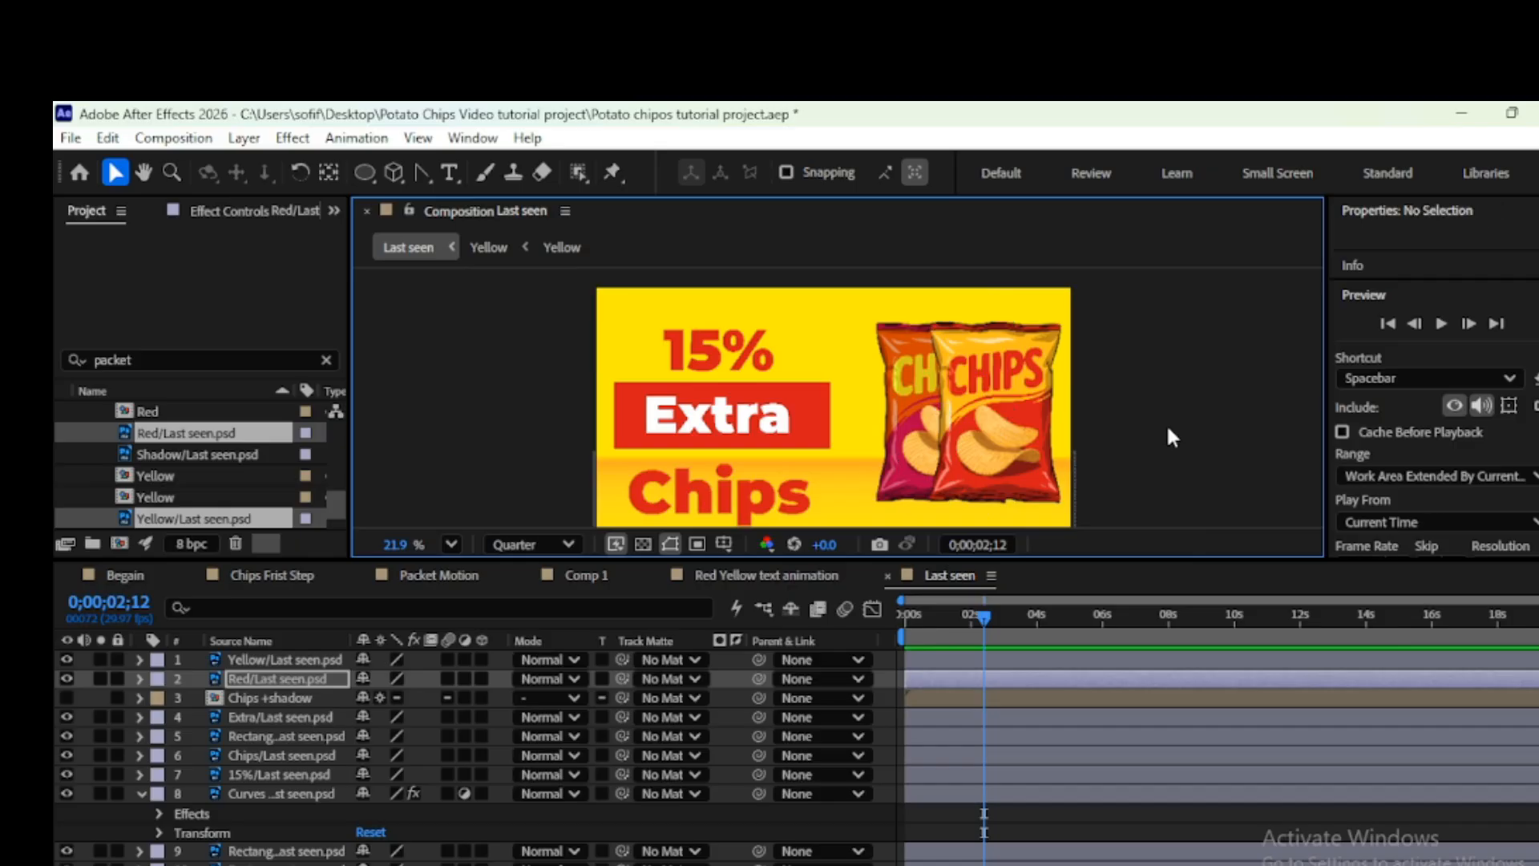
Try splitting the Yellow/Last seen.psd layer at 0;00;02;12 and adding an elliptical mask to it
{"action": "left_click", "coordinate": [222, 666]}
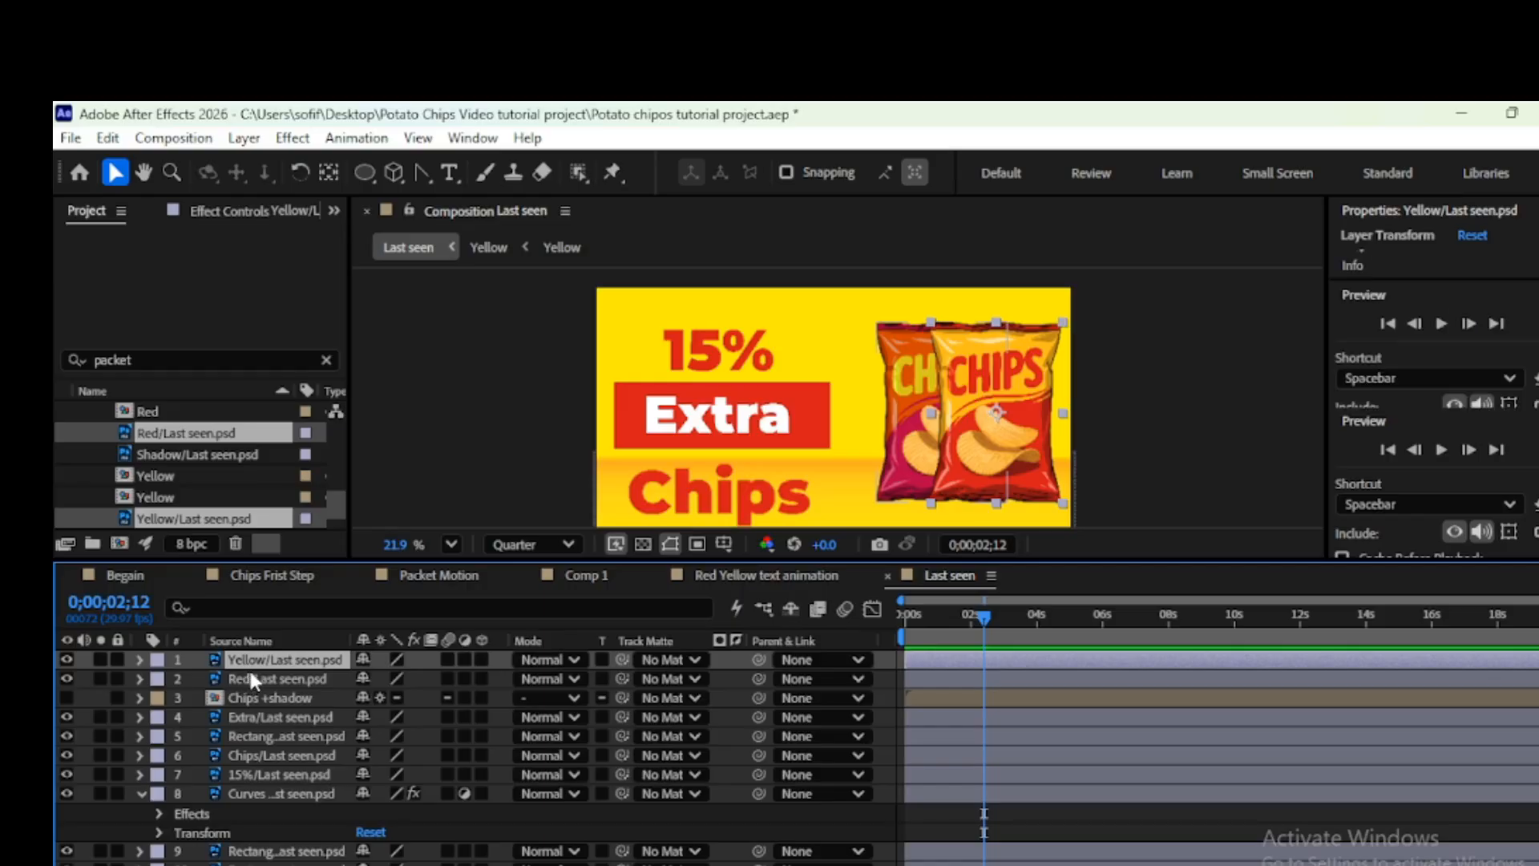
{"action": "key", "text": "ctrl+d"}
{"action": "left_click", "coordinate": [367, 171]}
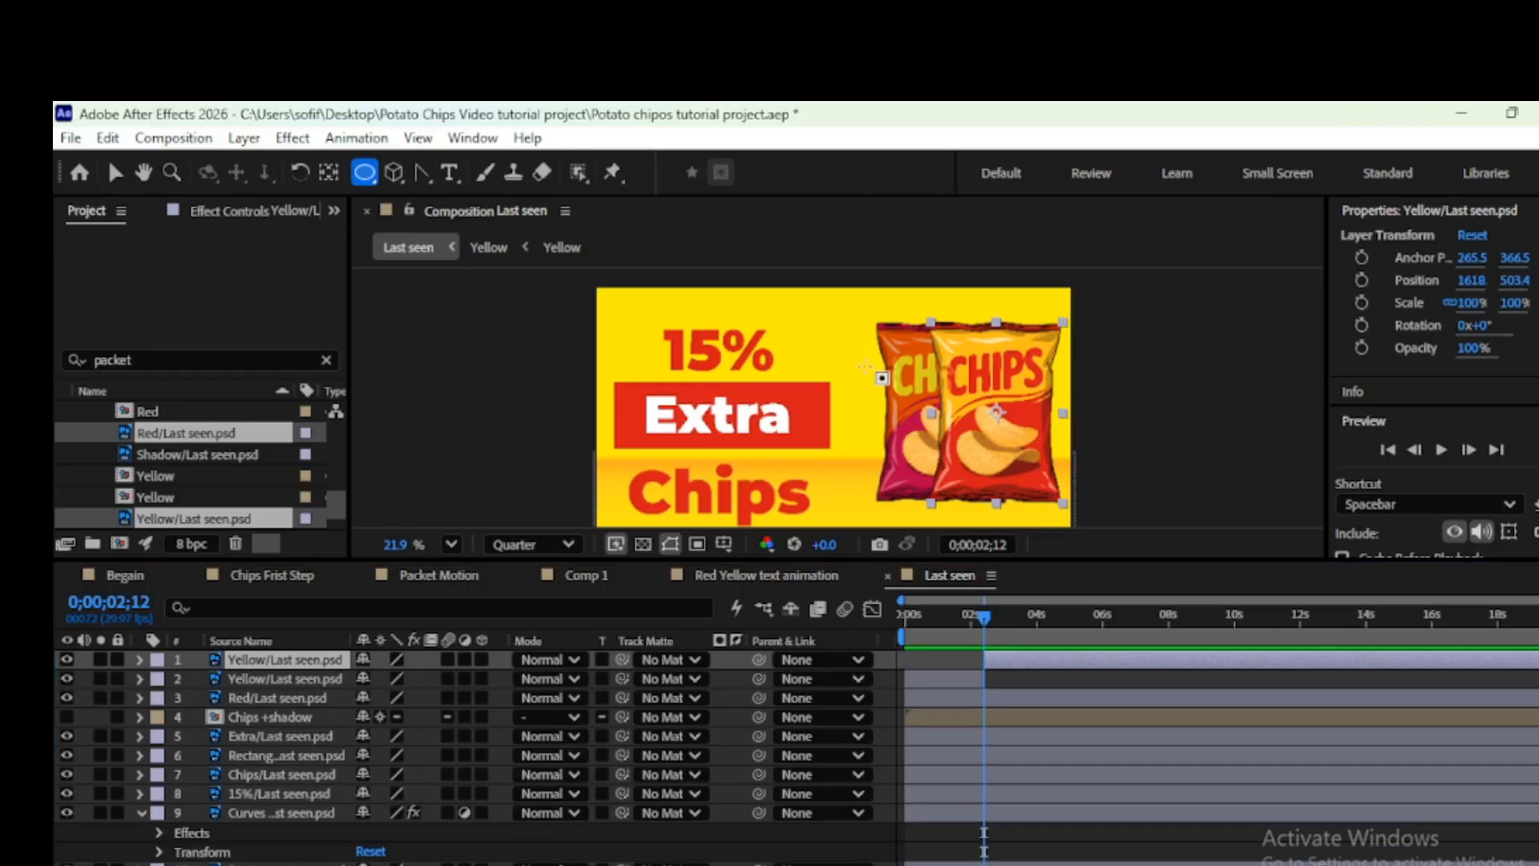
{"action": "scroll", "coordinate": [954, 449], "scroll_direction": "up", "scroll_amount": 4}
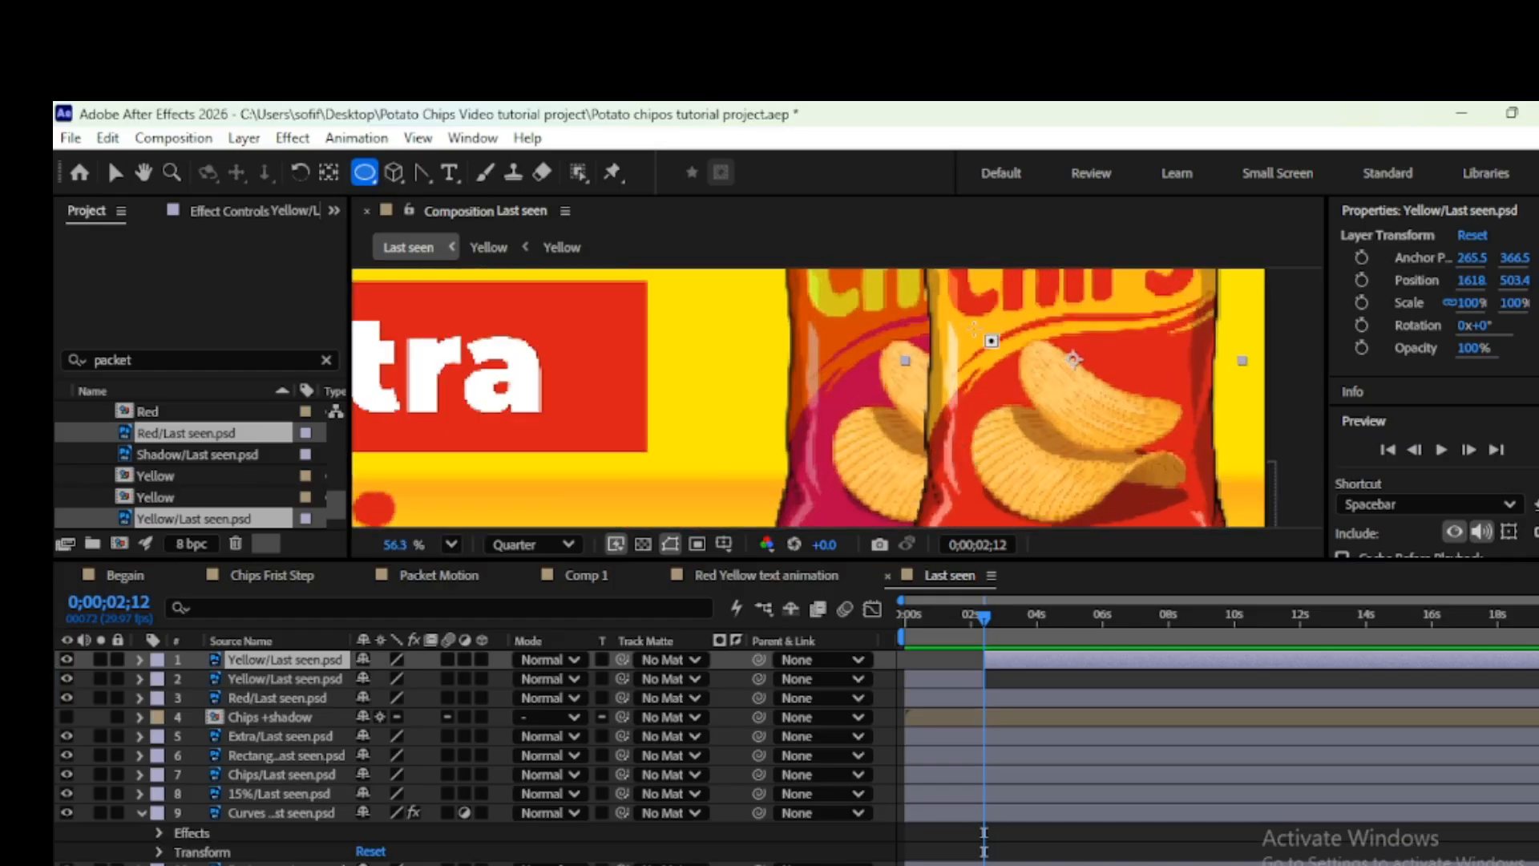
{"action": "left_click", "coordinate": [980, 324]}
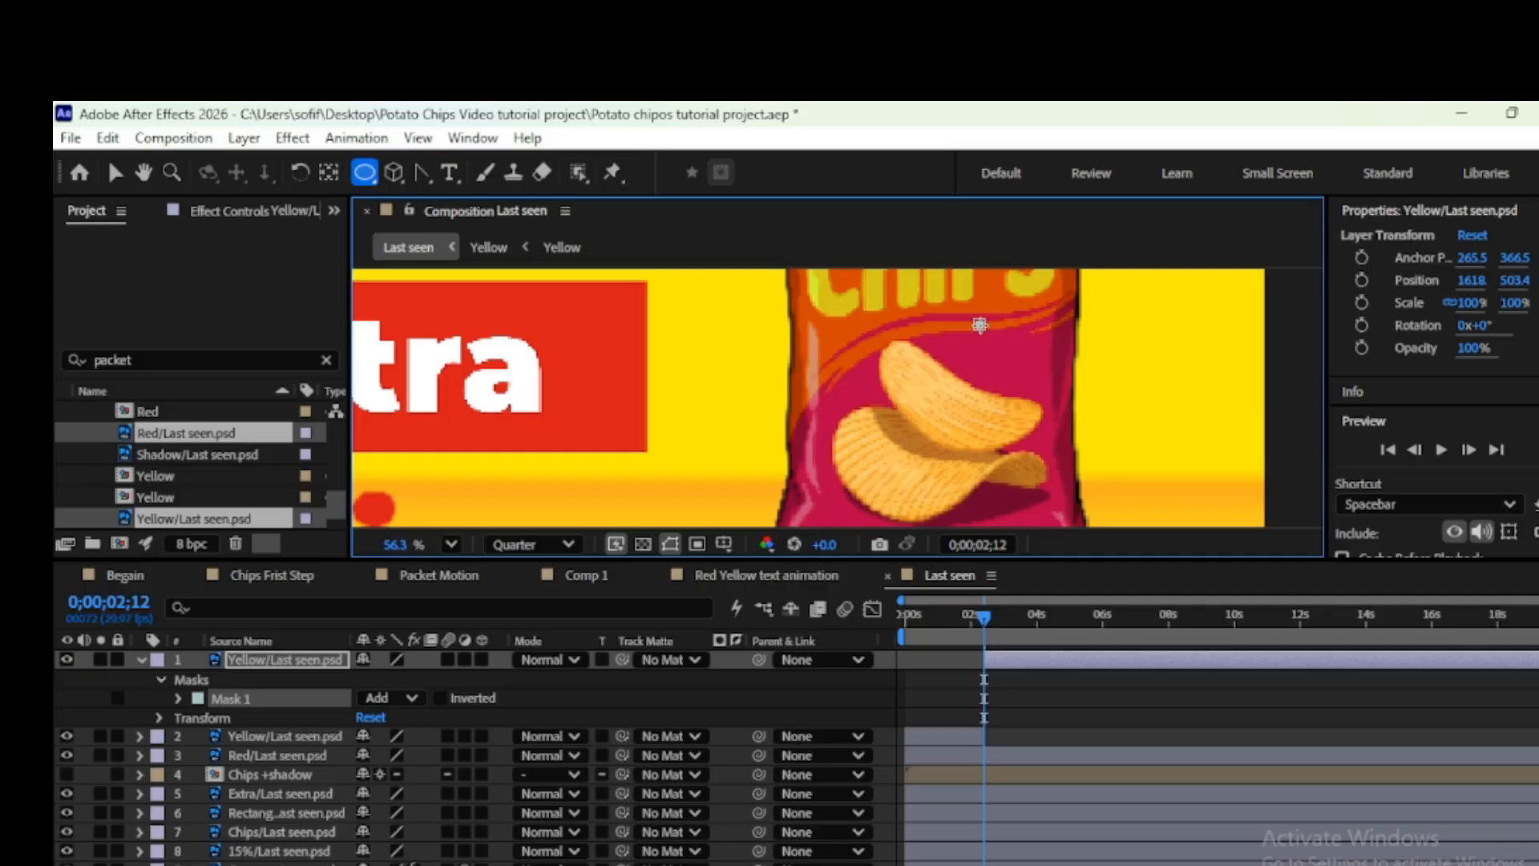
{"action": "key", "text": "ctrl+z"}
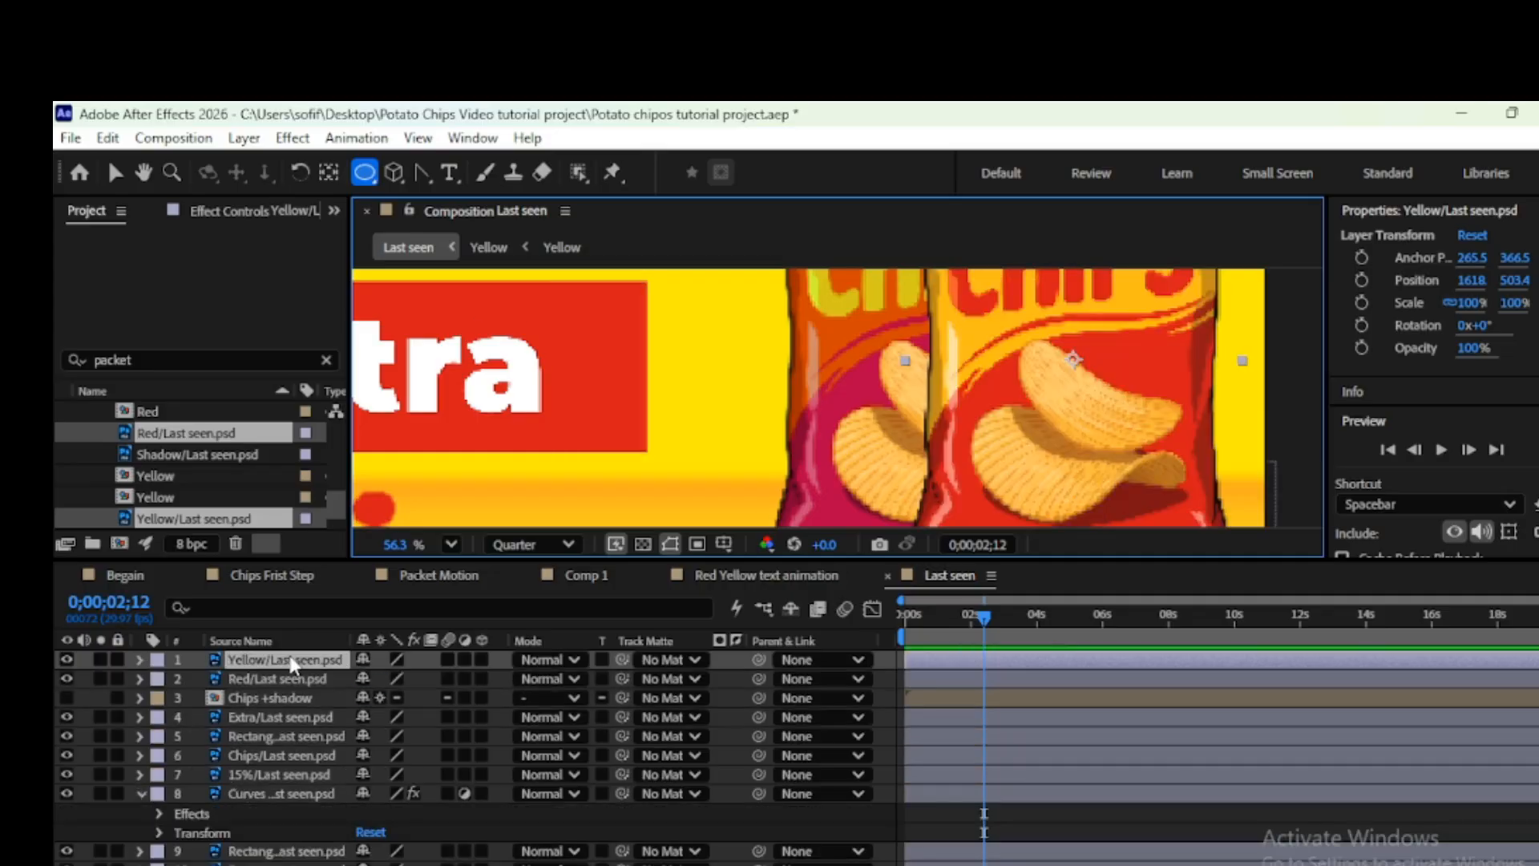
Deselect all layers and draw a white circle on the yellow packet, below its CHIPS lettering
{"action": "key", "text": "ctrl+shift+a"}
{"action": "scroll", "coordinate": [1039, 420], "scroll_direction": "up", "scroll_amount": 1}
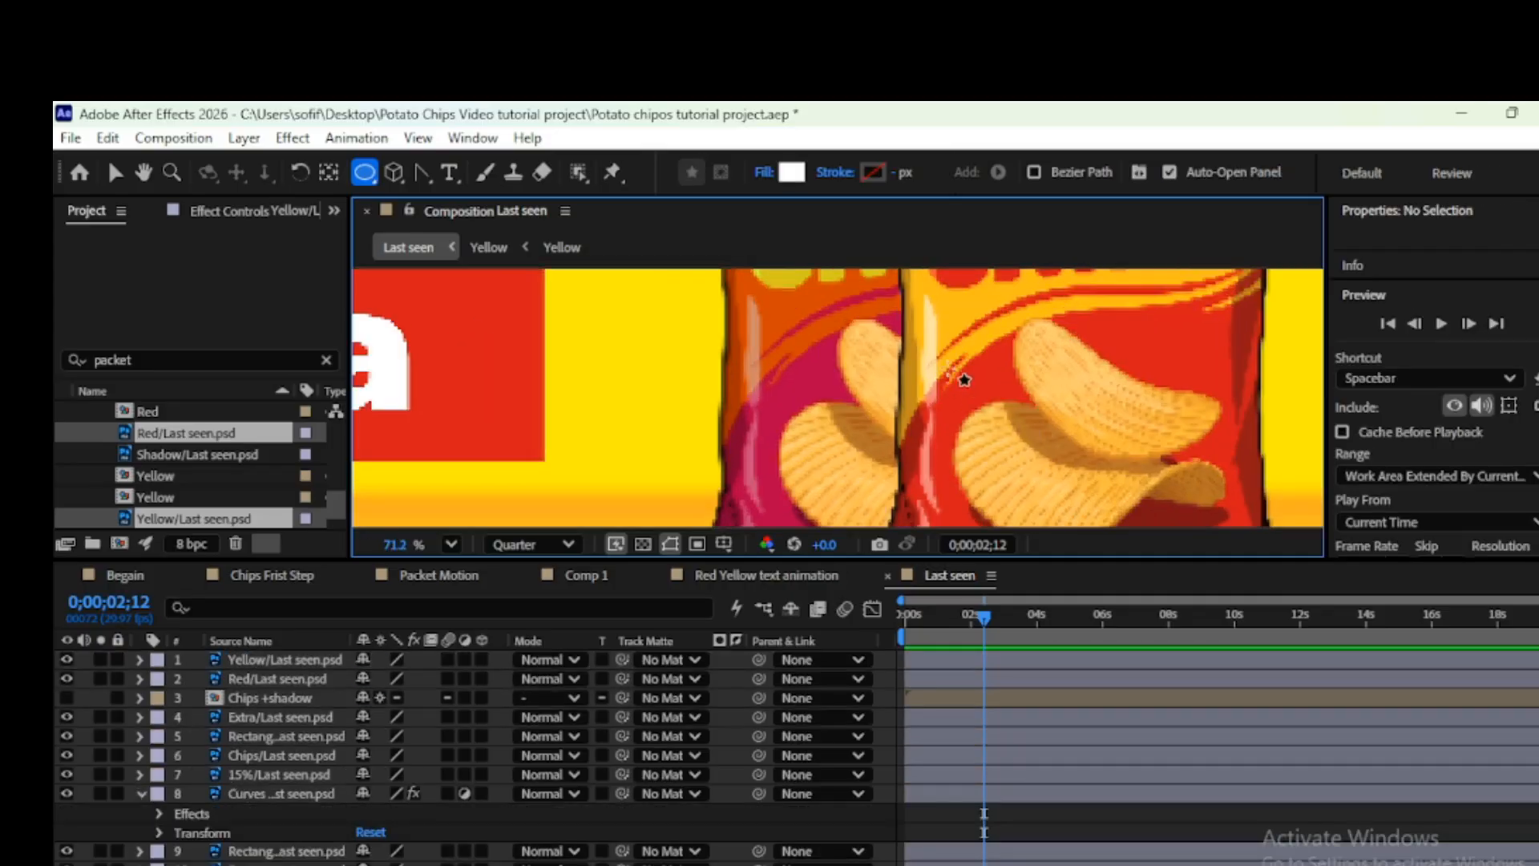
{"action": "left_click_drag", "start_coordinate": [959, 319], "coordinate": [1049, 473]}
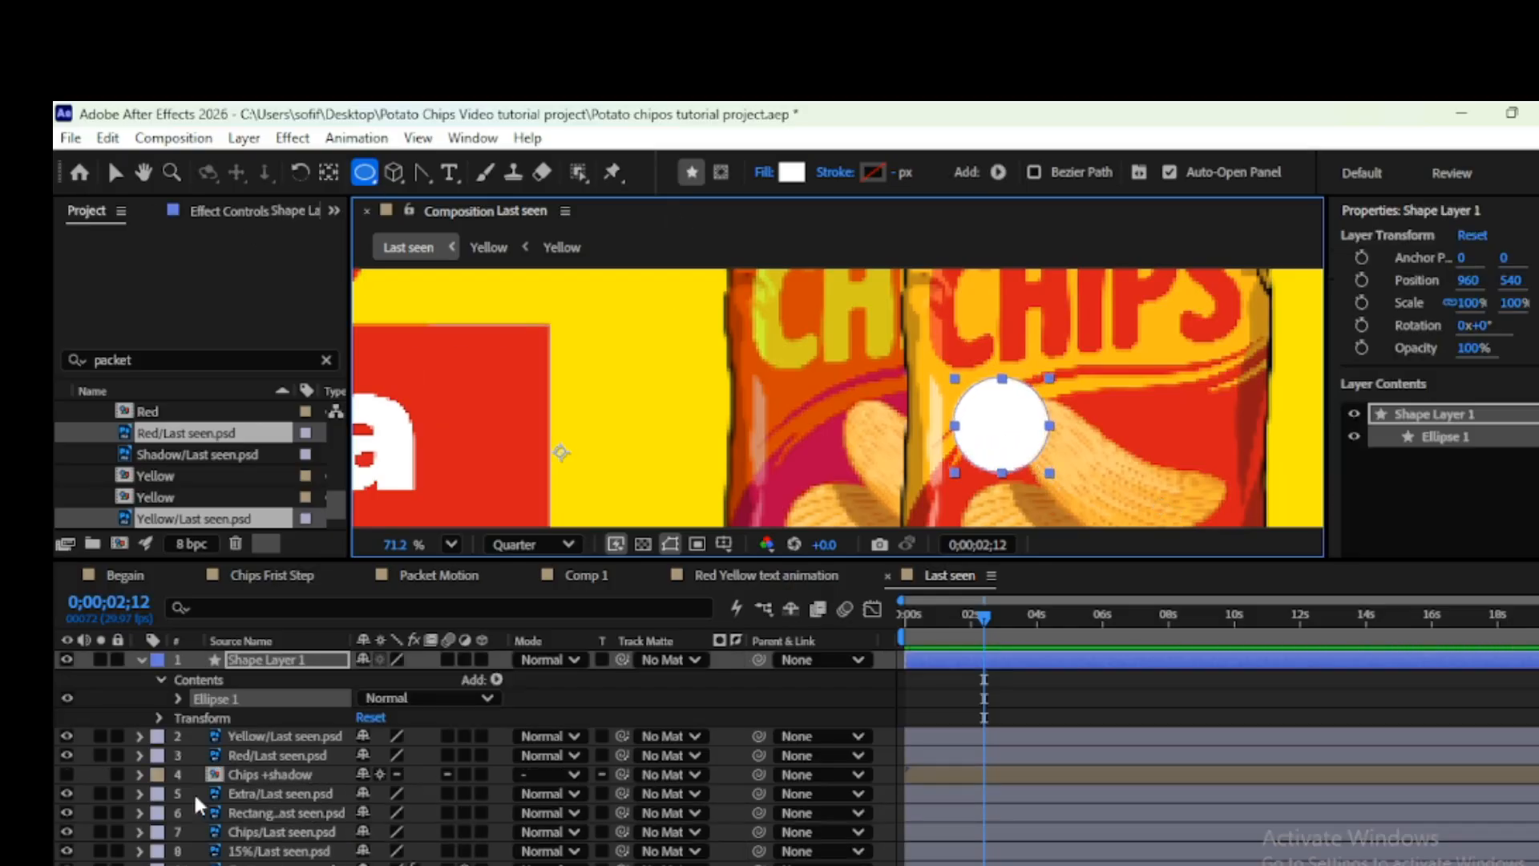
Rename the circle's shape layer to Shape 10% and collapse its properties
{"action": "left_click", "coordinate": [281, 736]}
{"action": "left_click", "coordinate": [285, 667]}
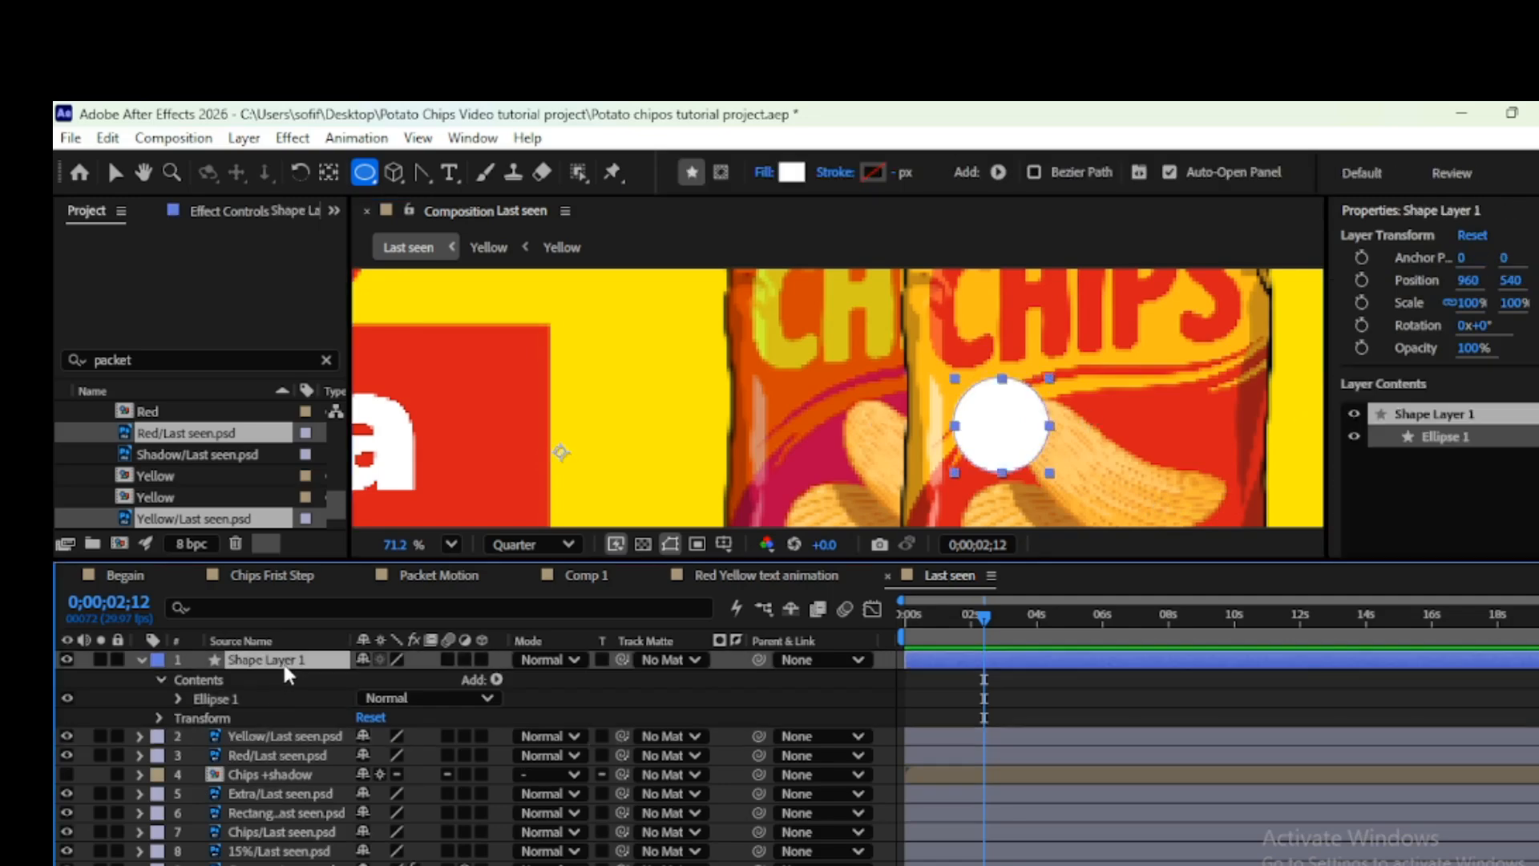
{"action": "key", "text": "Return"}
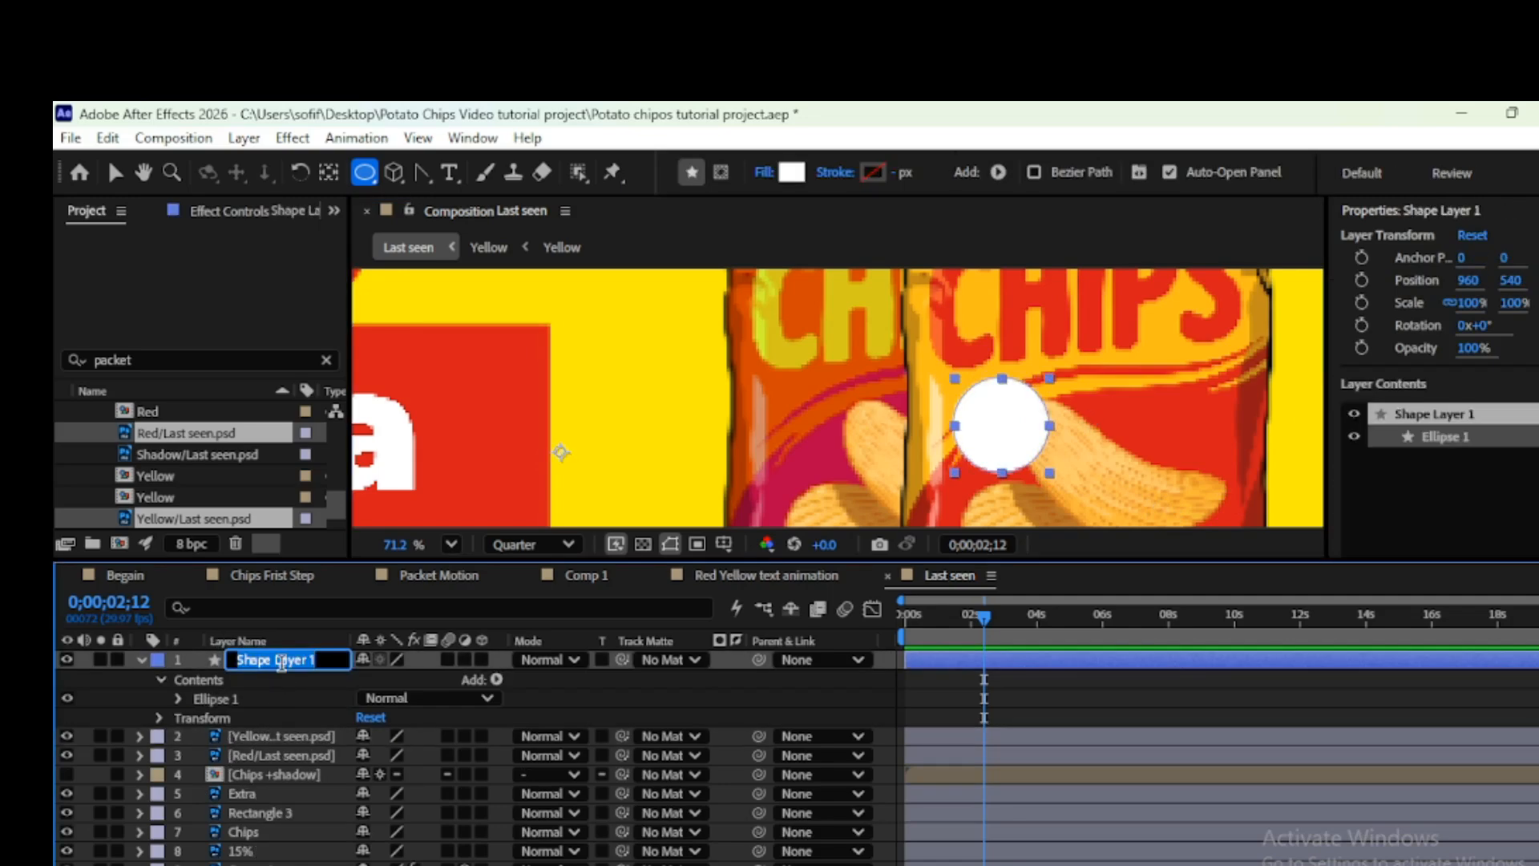
{"action": "type", "text": "She"}
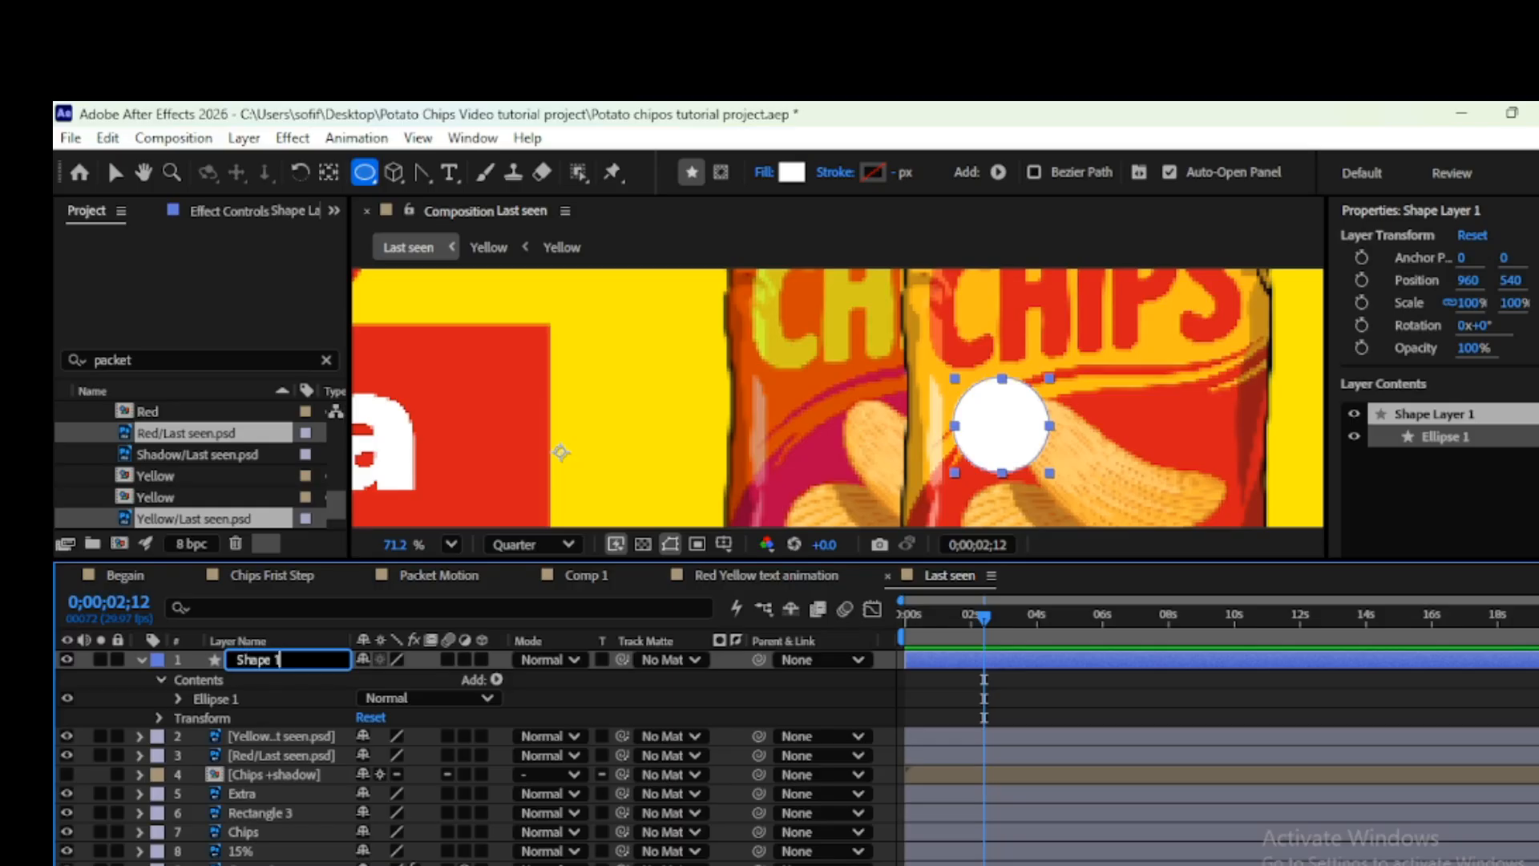
{"action": "type", "text": "pe 10%"}
{"action": "key", "text": "Return"}
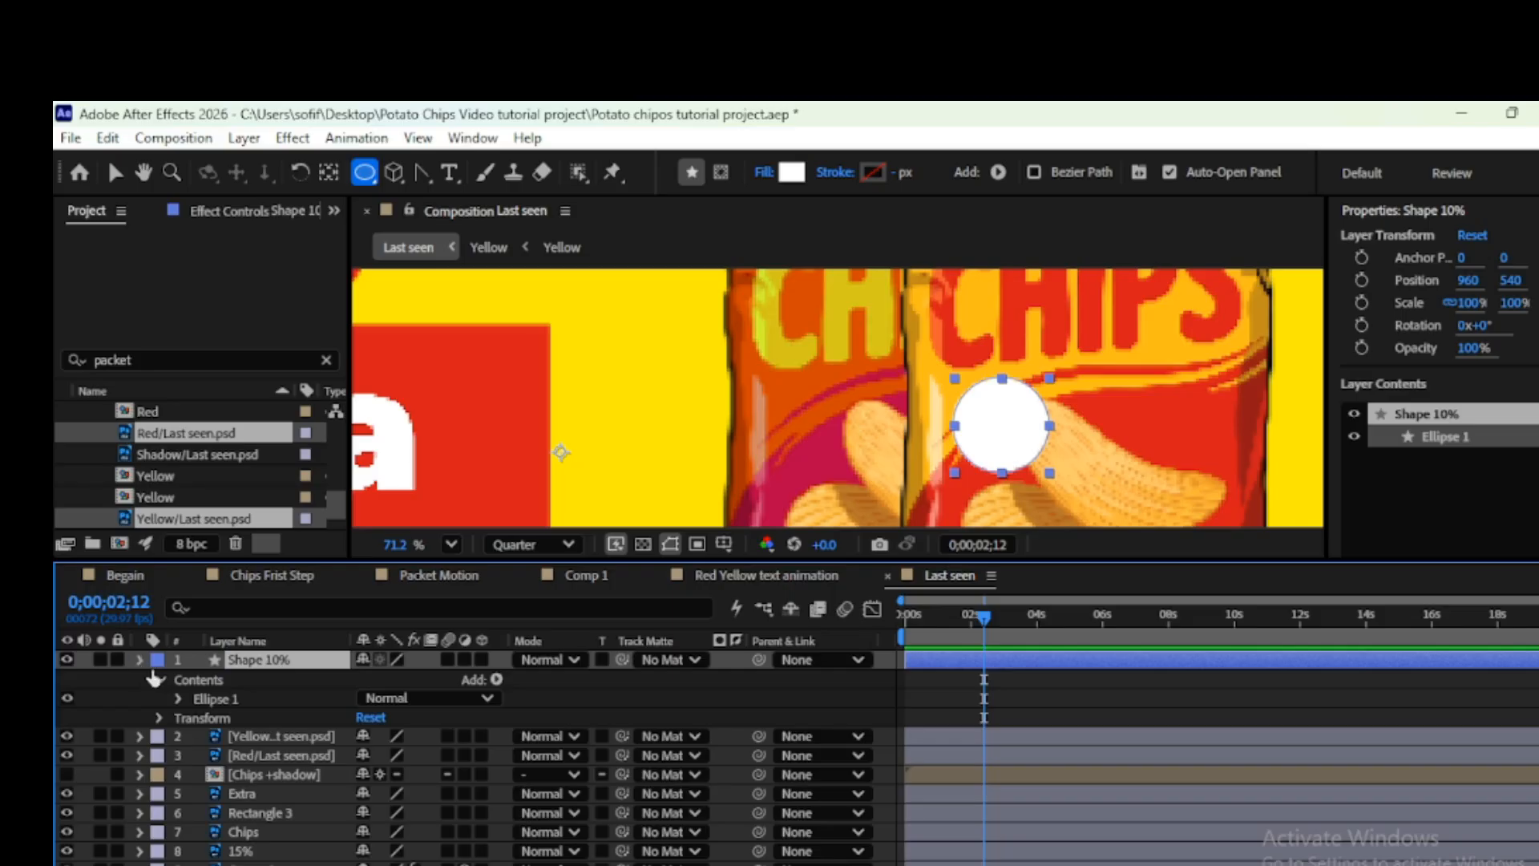
{"action": "left_click", "coordinate": [141, 659]}
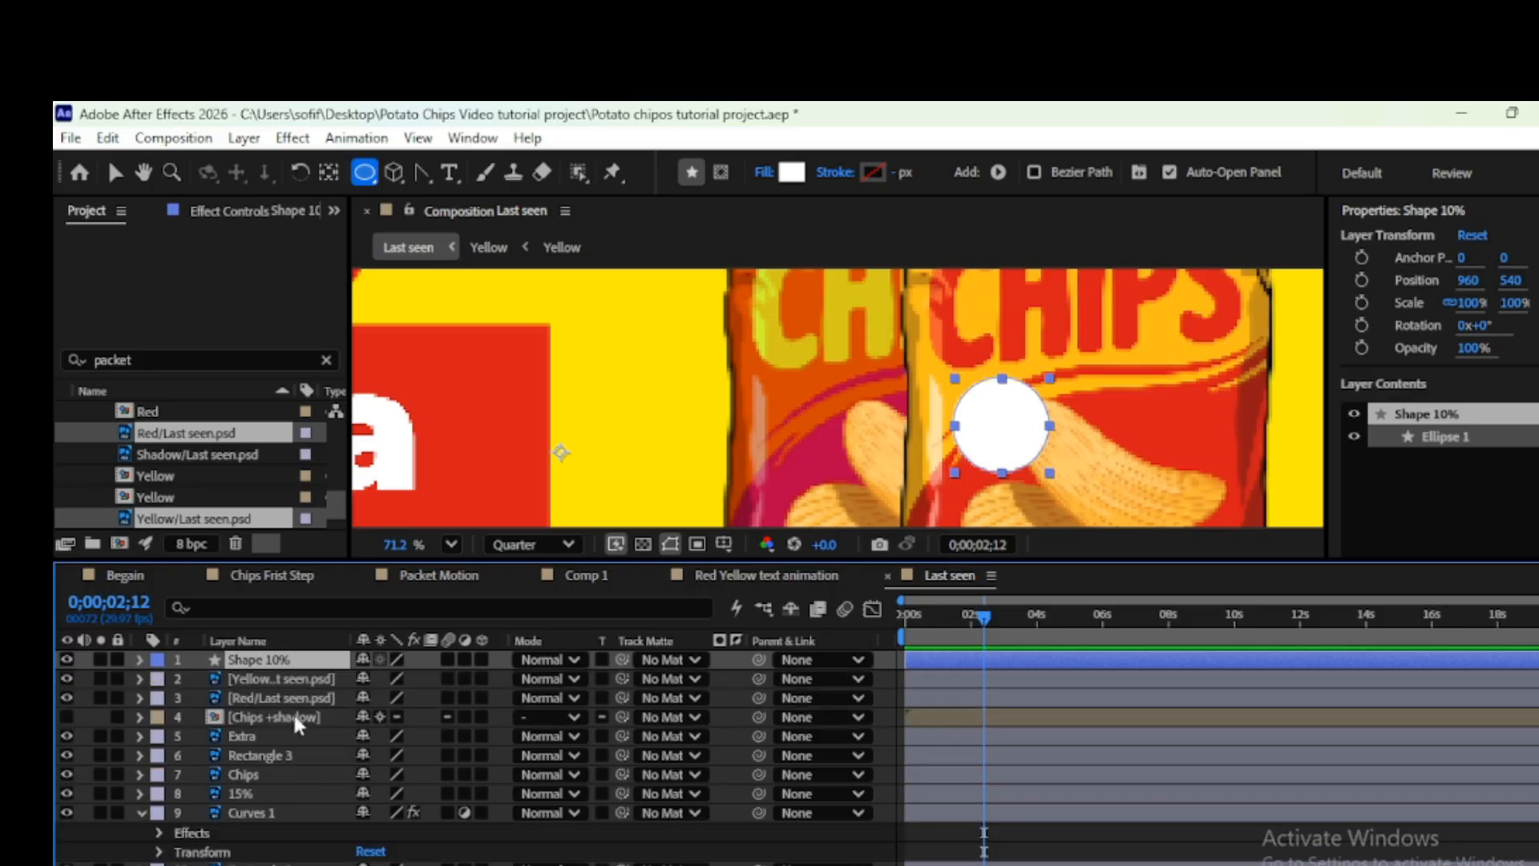
Add a text layer reading 10$ near the white circle and set its font to Montserrat Bold
{"action": "left_click", "coordinate": [450, 173]}
{"action": "left_click", "coordinate": [1070, 441]}
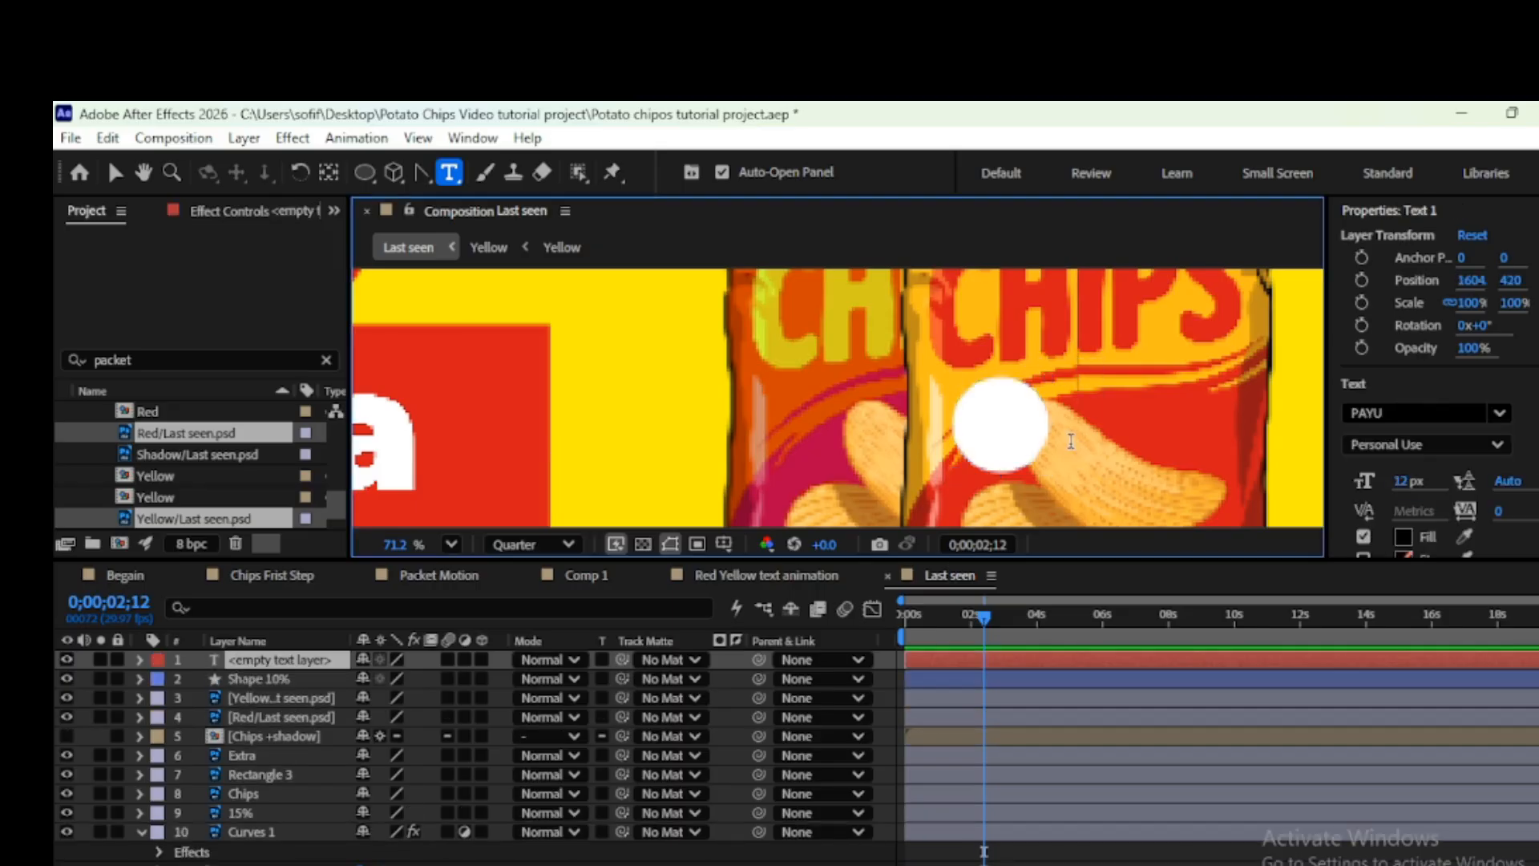
{"action": "type", "text": "10$"}
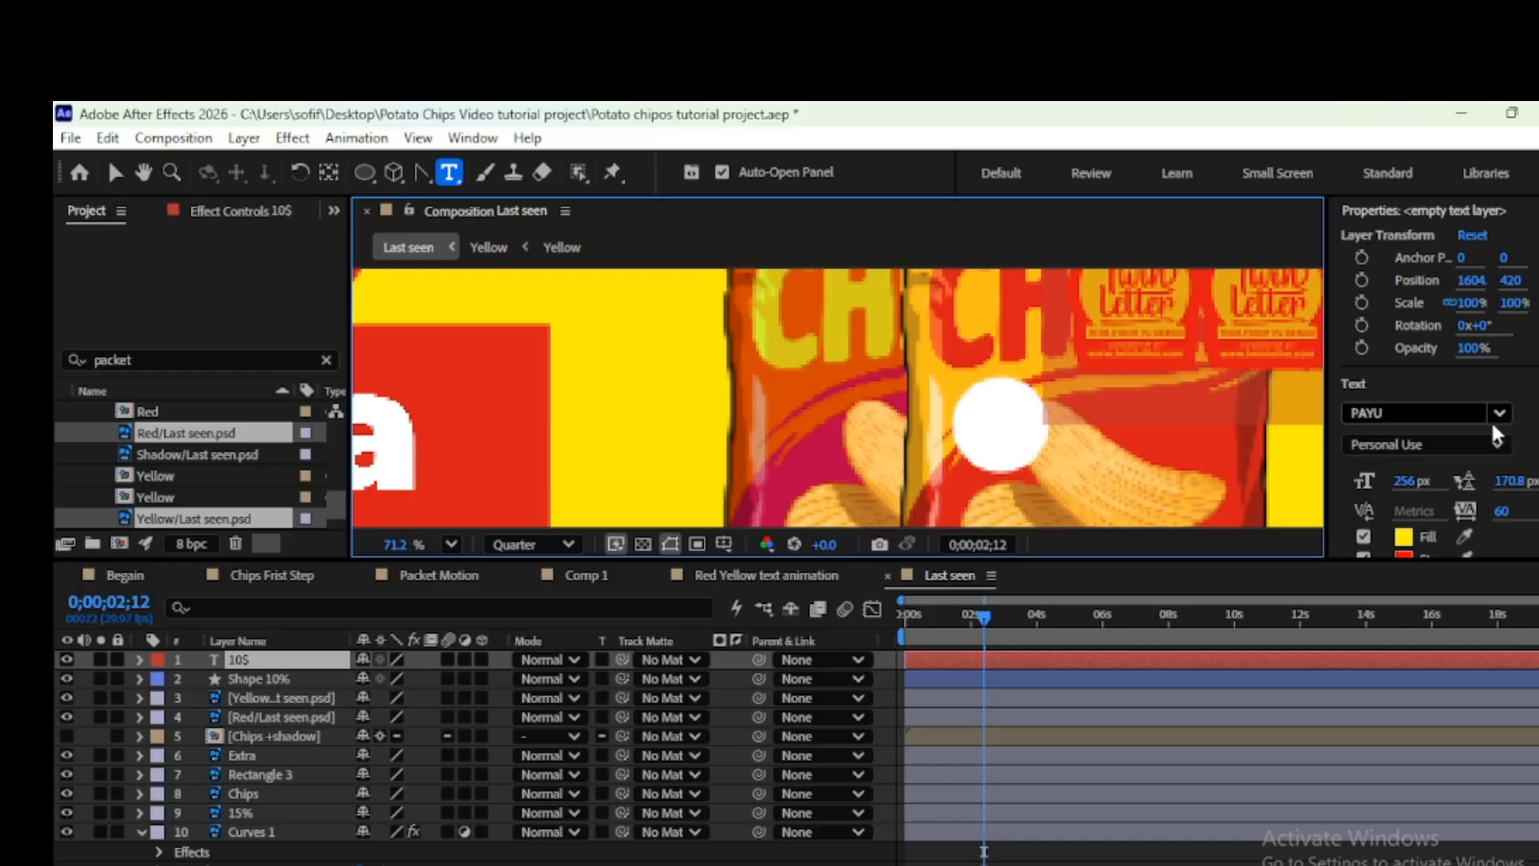
{"action": "left_click", "coordinate": [1452, 412]}
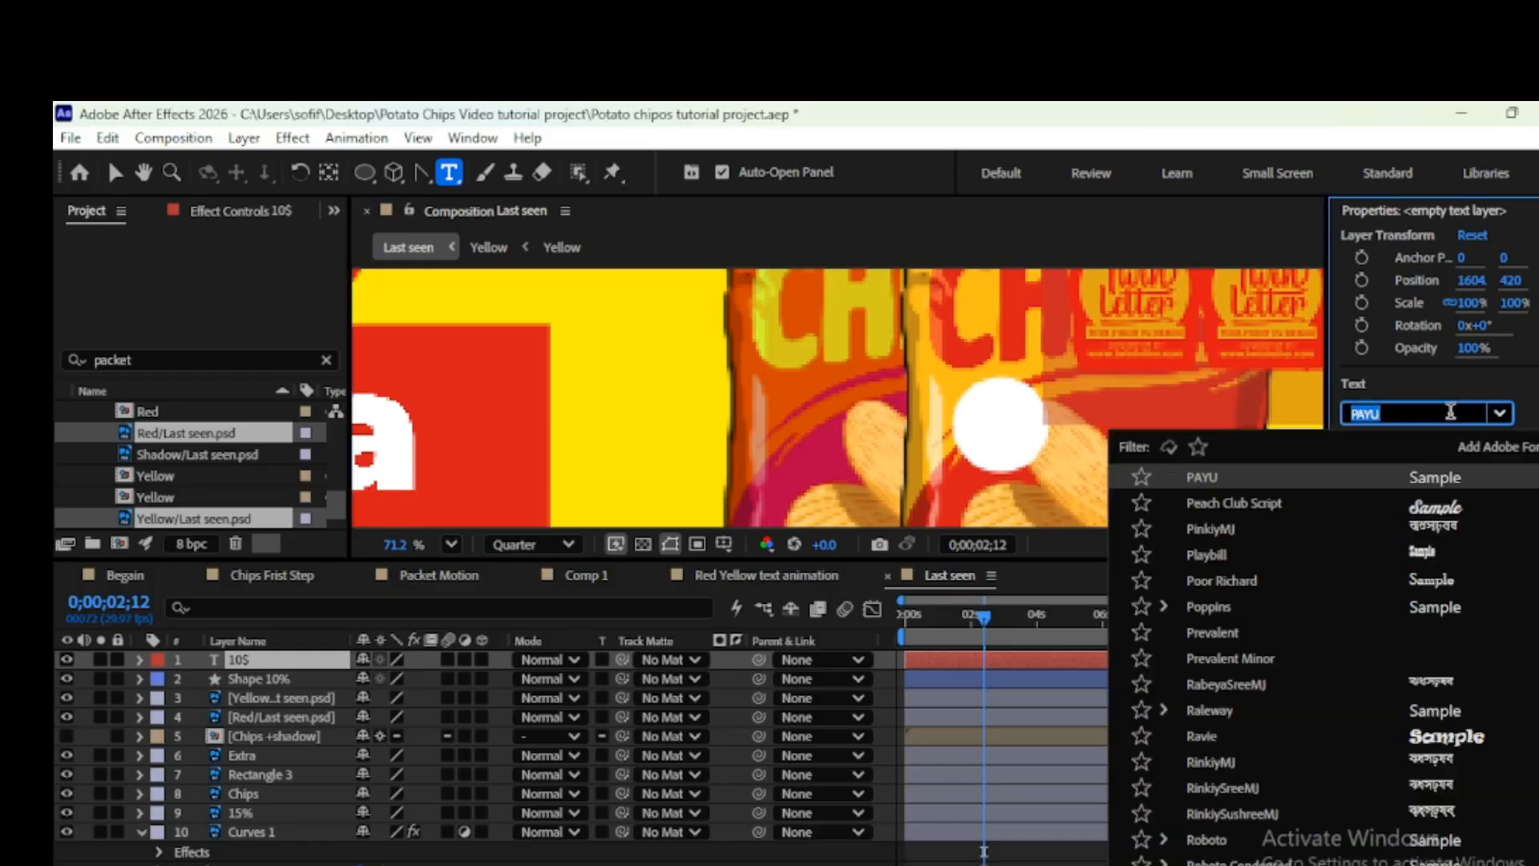
{"action": "type", "text": "mont"}
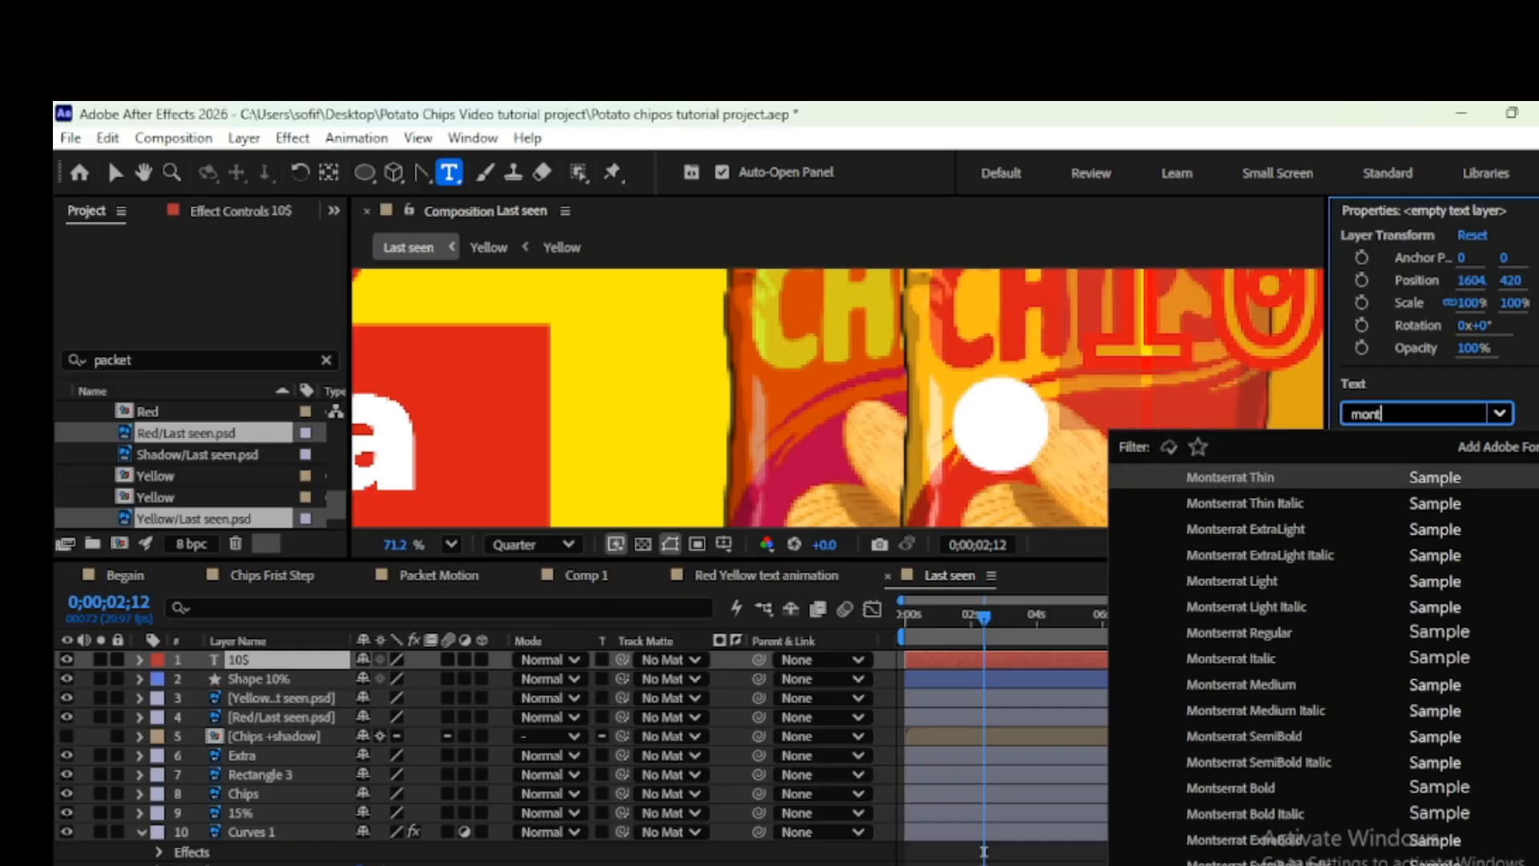
{"action": "left_click", "coordinate": [1261, 789]}
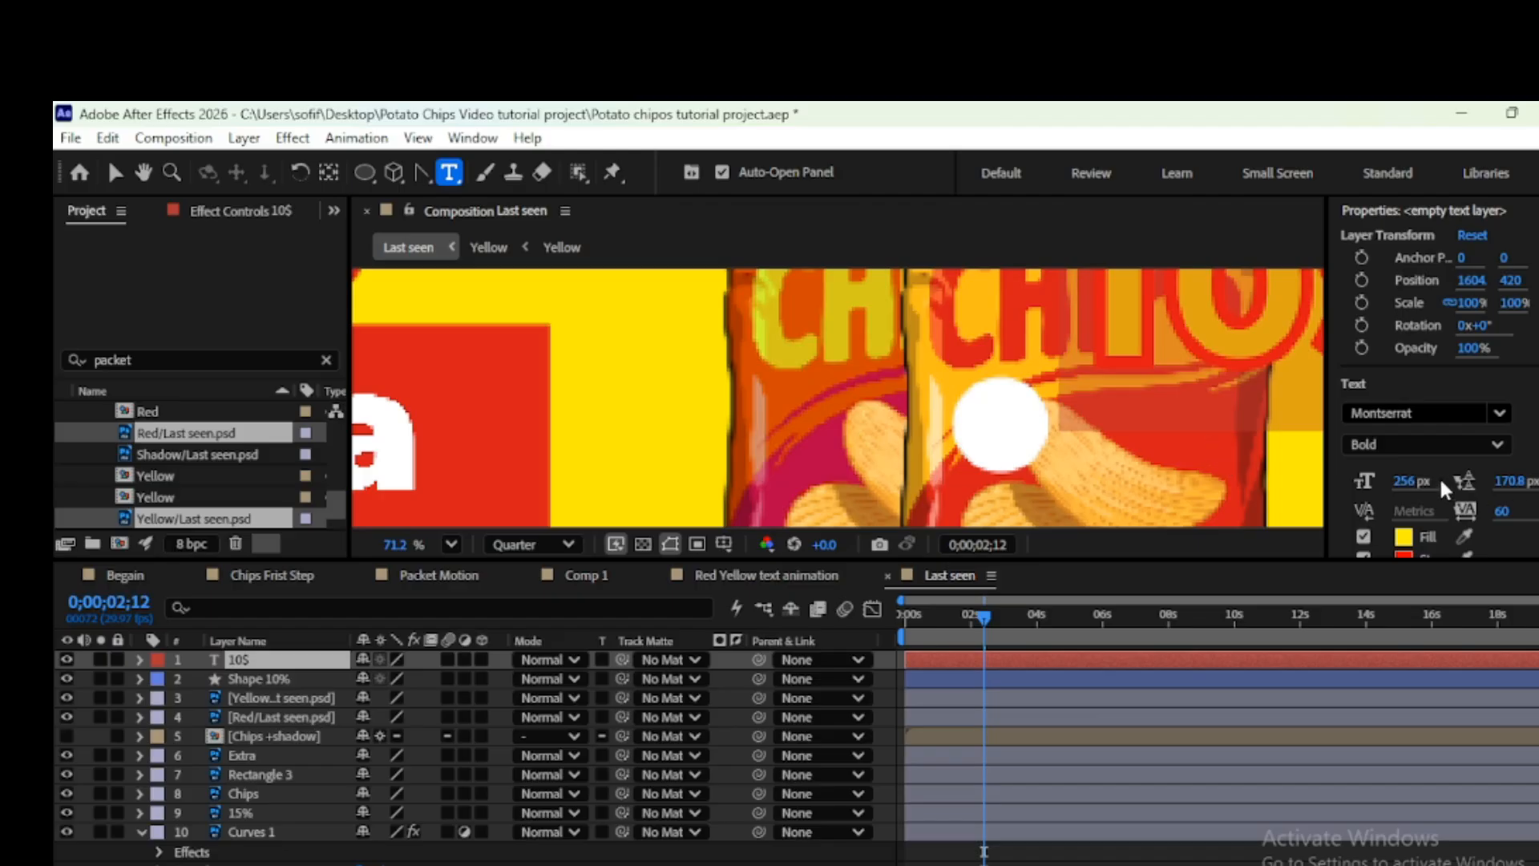
Set the 10$ text size to 20 px and move it onto the white circle at about 1497, 517
{"action": "left_click", "coordinate": [1412, 481]}
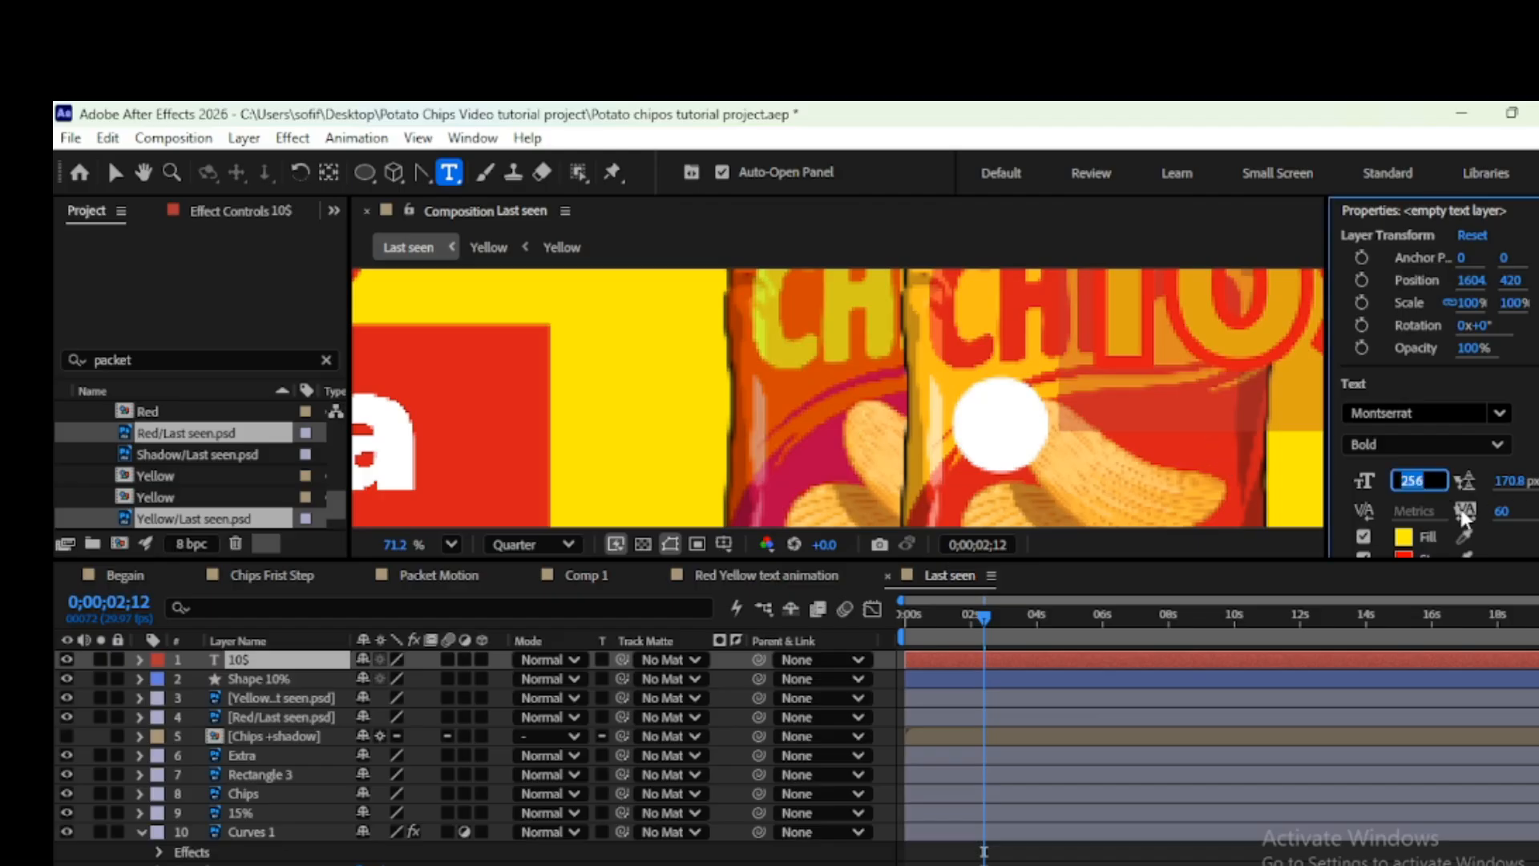
{"action": "type", "text": "20"}
{"action": "key", "text": "Return"}
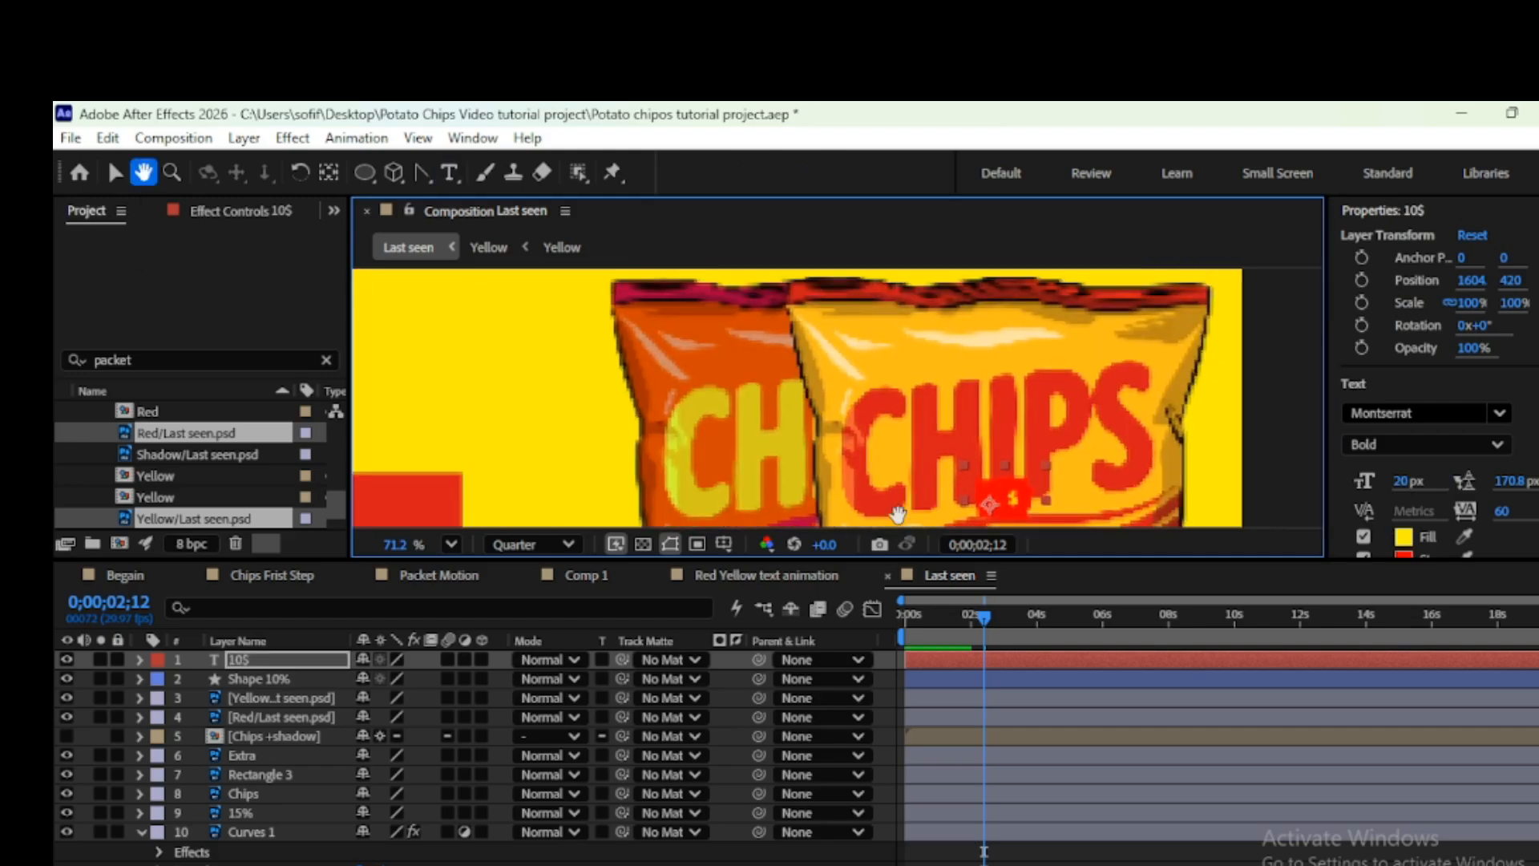
{"action": "left_click", "coordinate": [113, 171]}
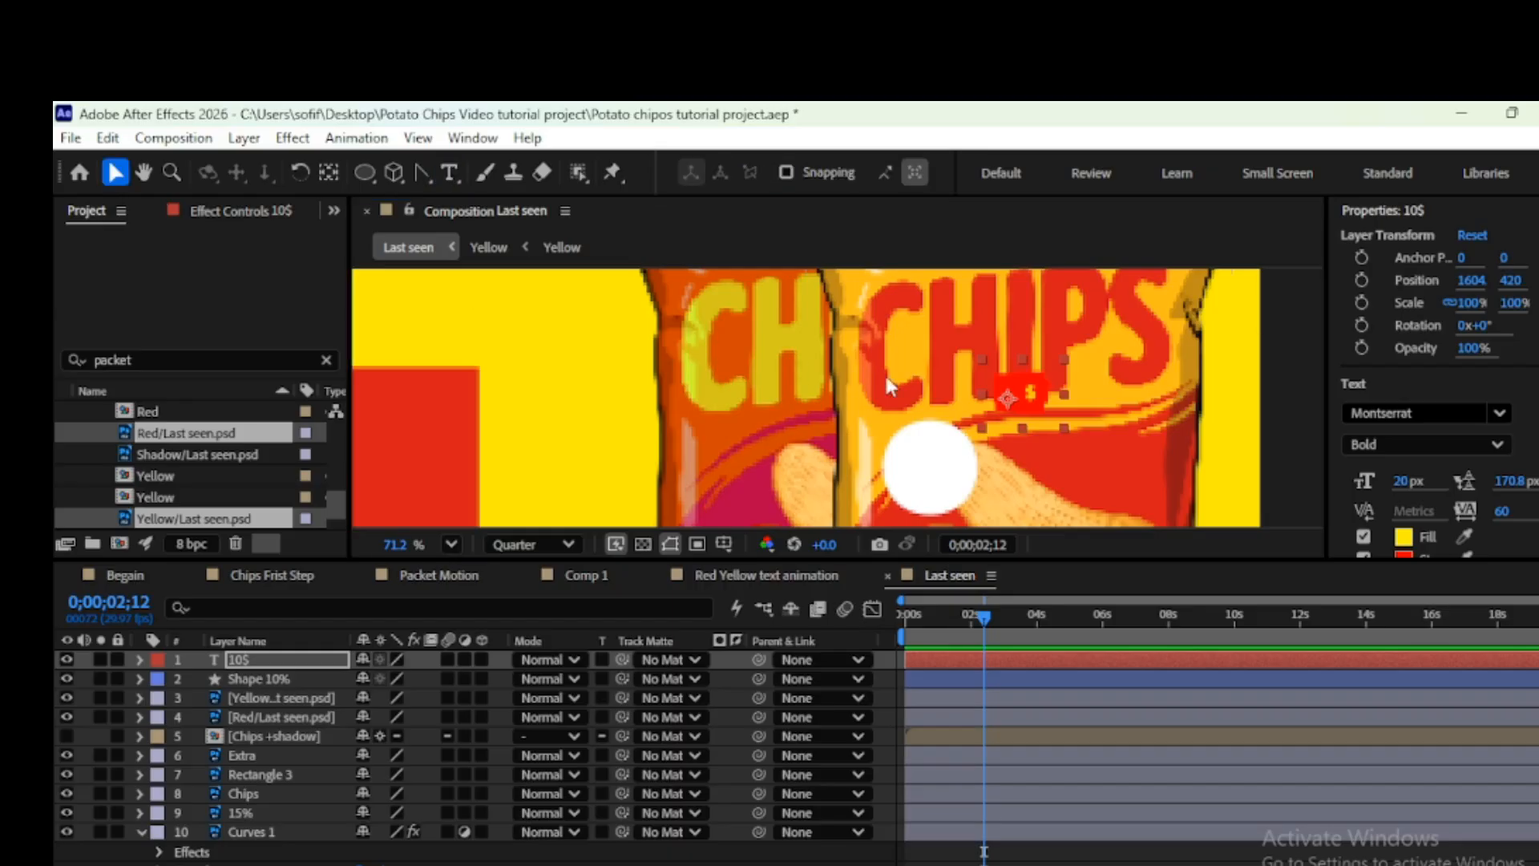
{"action": "left_click_drag", "start_coordinate": [1009, 378], "coordinate": [923, 455]}
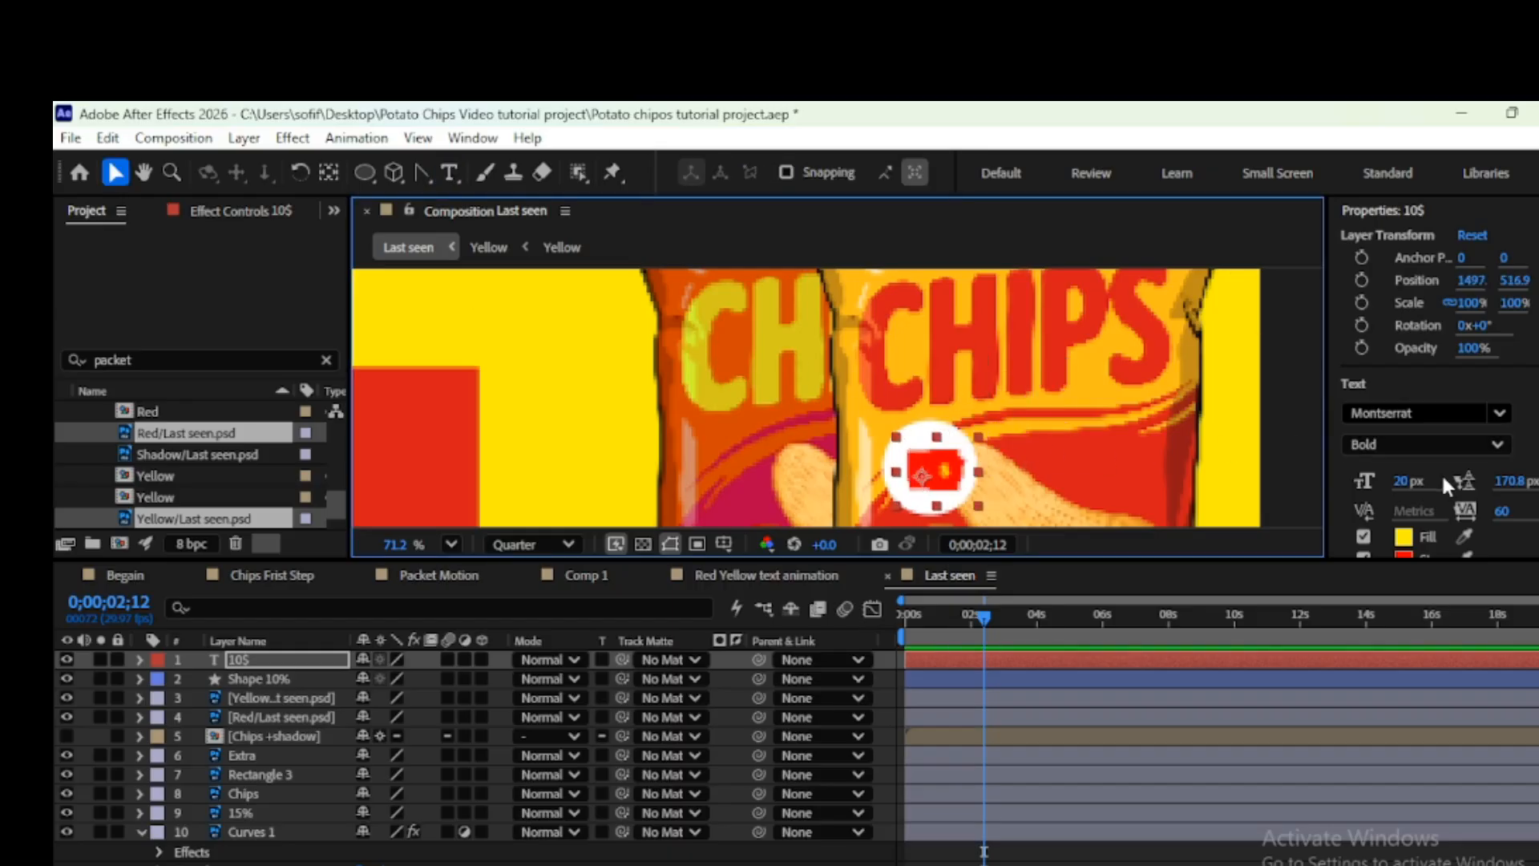
Turn off the 10$ text's stroke, change its fill to red and centre its anchor point
{"action": "scroll", "coordinate": [1412, 493], "scroll_direction": "down", "scroll_amount": 2}
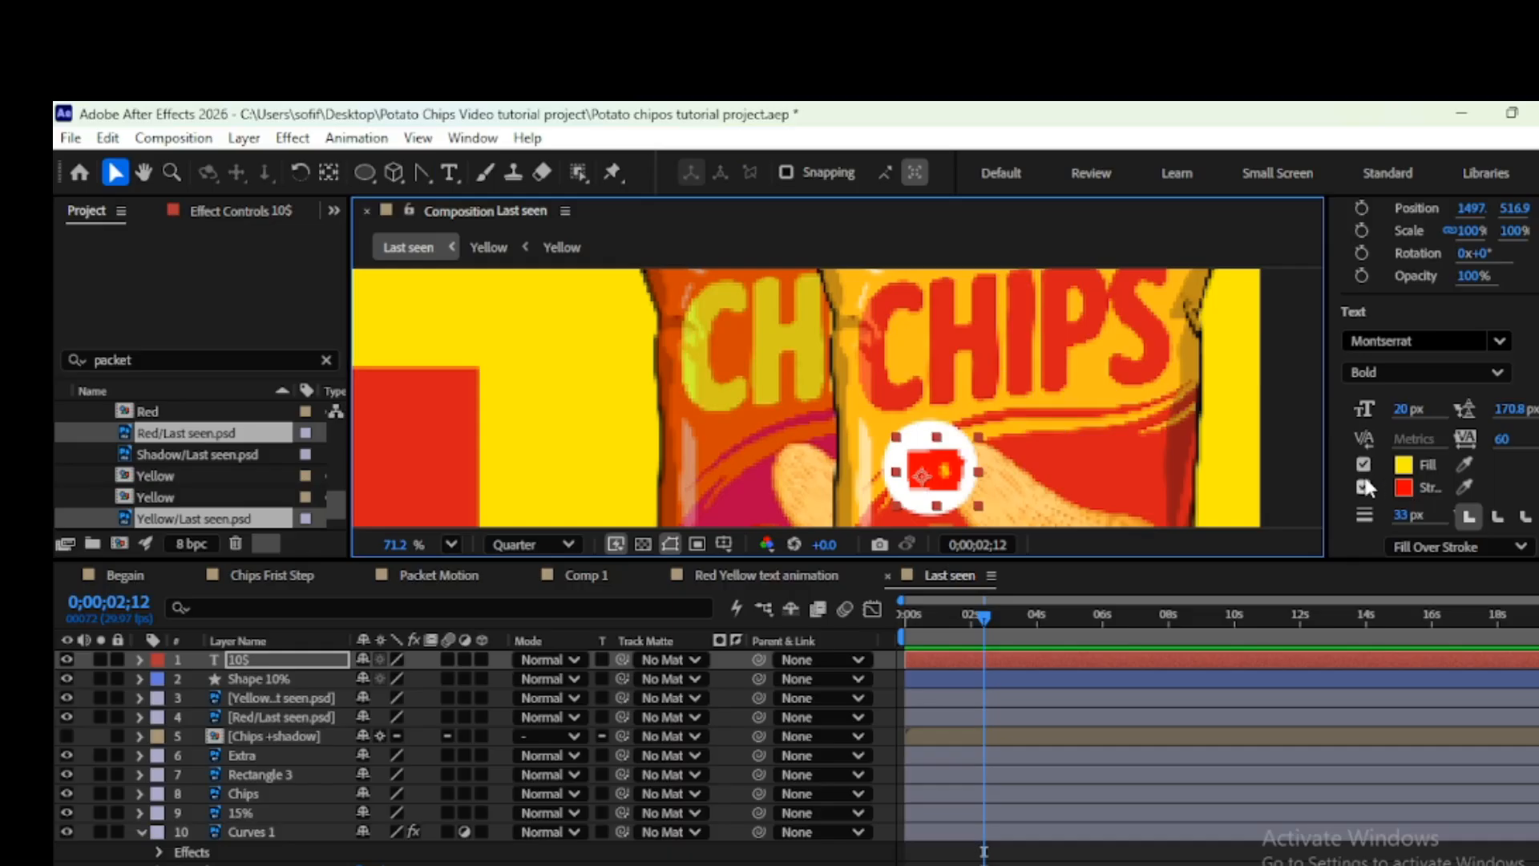
{"action": "left_click", "coordinate": [1363, 486]}
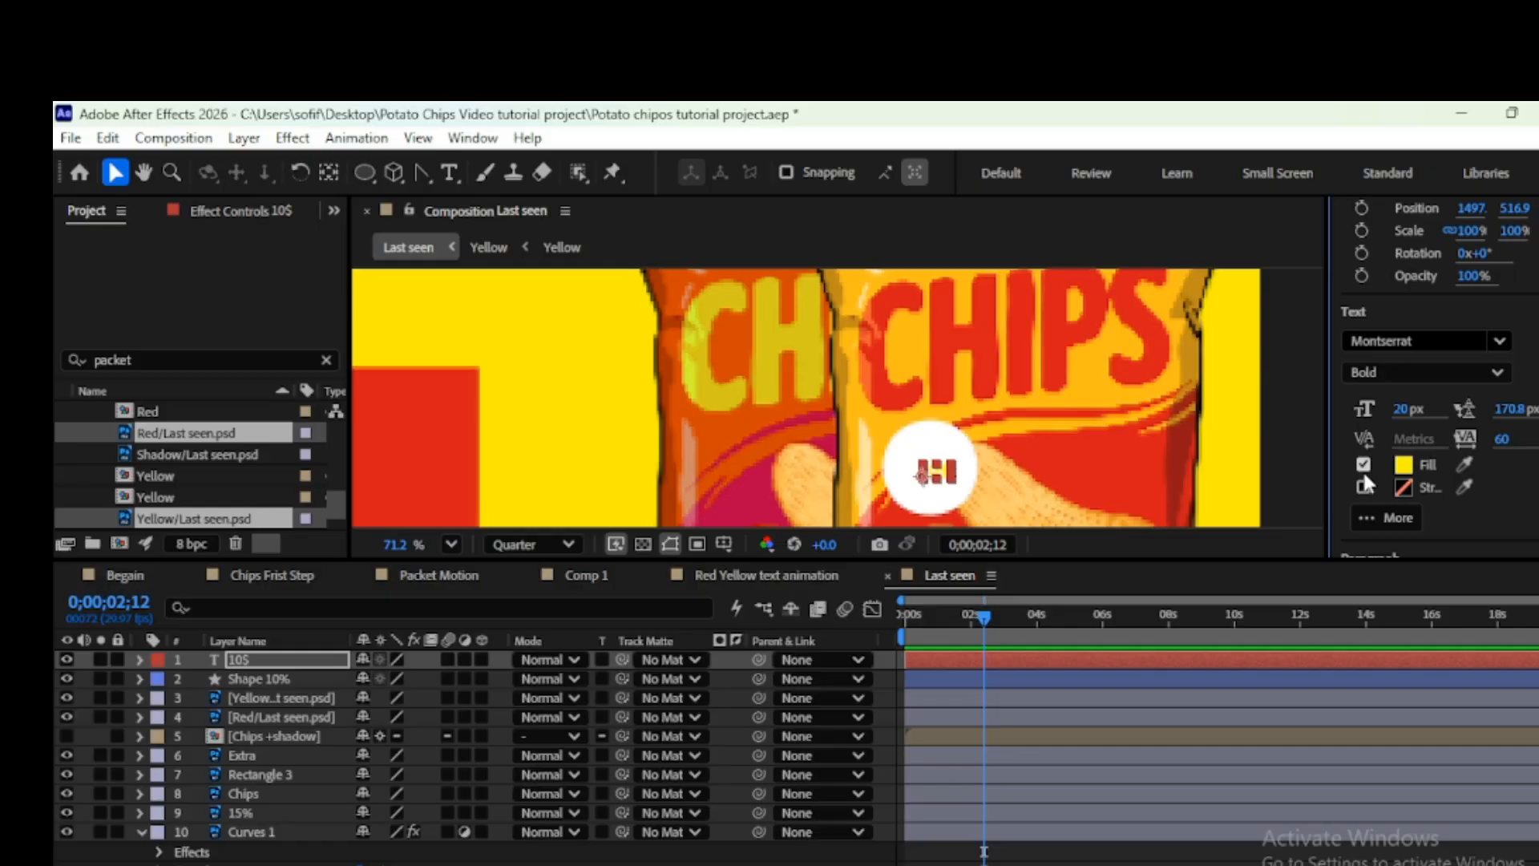
{"action": "left_click", "coordinate": [1403, 465]}
{"action": "left_click_drag", "start_coordinate": [981, 393], "coordinate": [961, 351]}
{"action": "left_click", "coordinate": [1116, 357]}
{"action": "key", "text": "ctrl+alt+Home"}
Try a 50 px size on the 10$ text, settle on 40 px, and move it to about 1513, 502
{"action": "left_click", "coordinate": [1409, 409]}
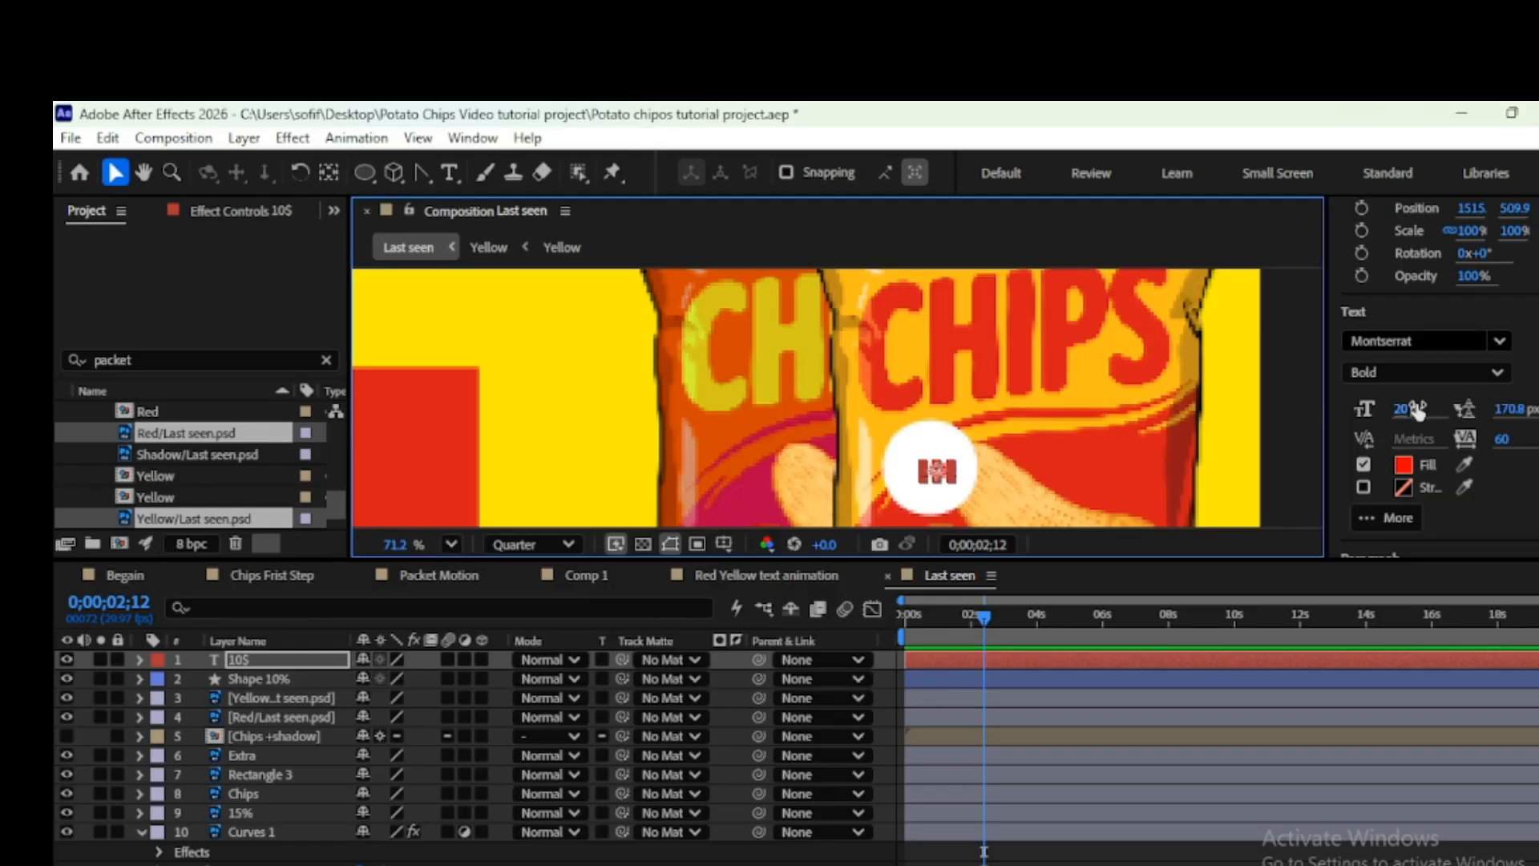
{"action": "type", "text": "50"}
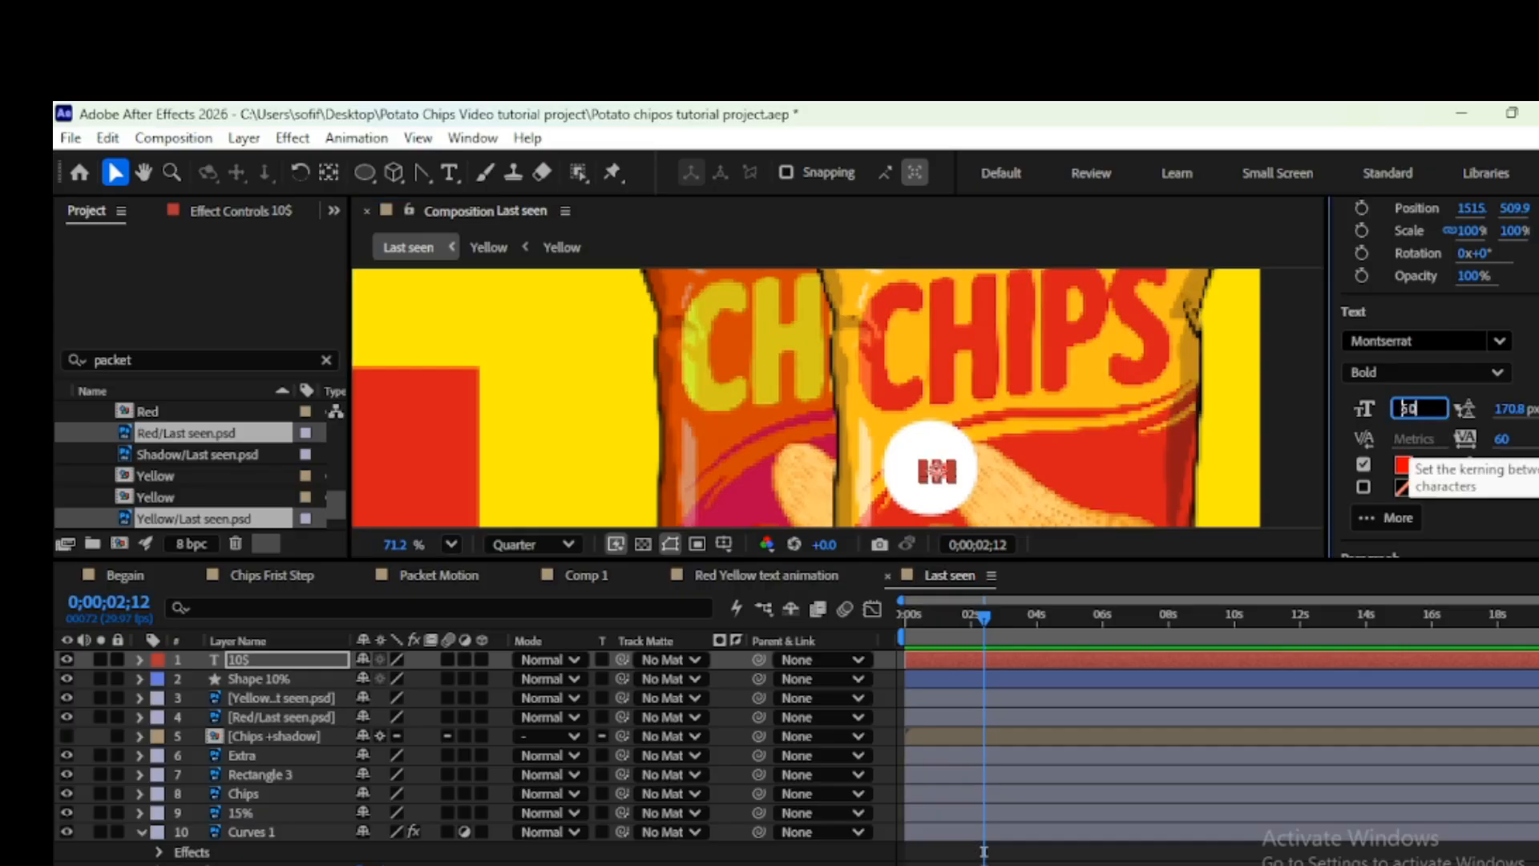
{"action": "key", "text": "Return"}
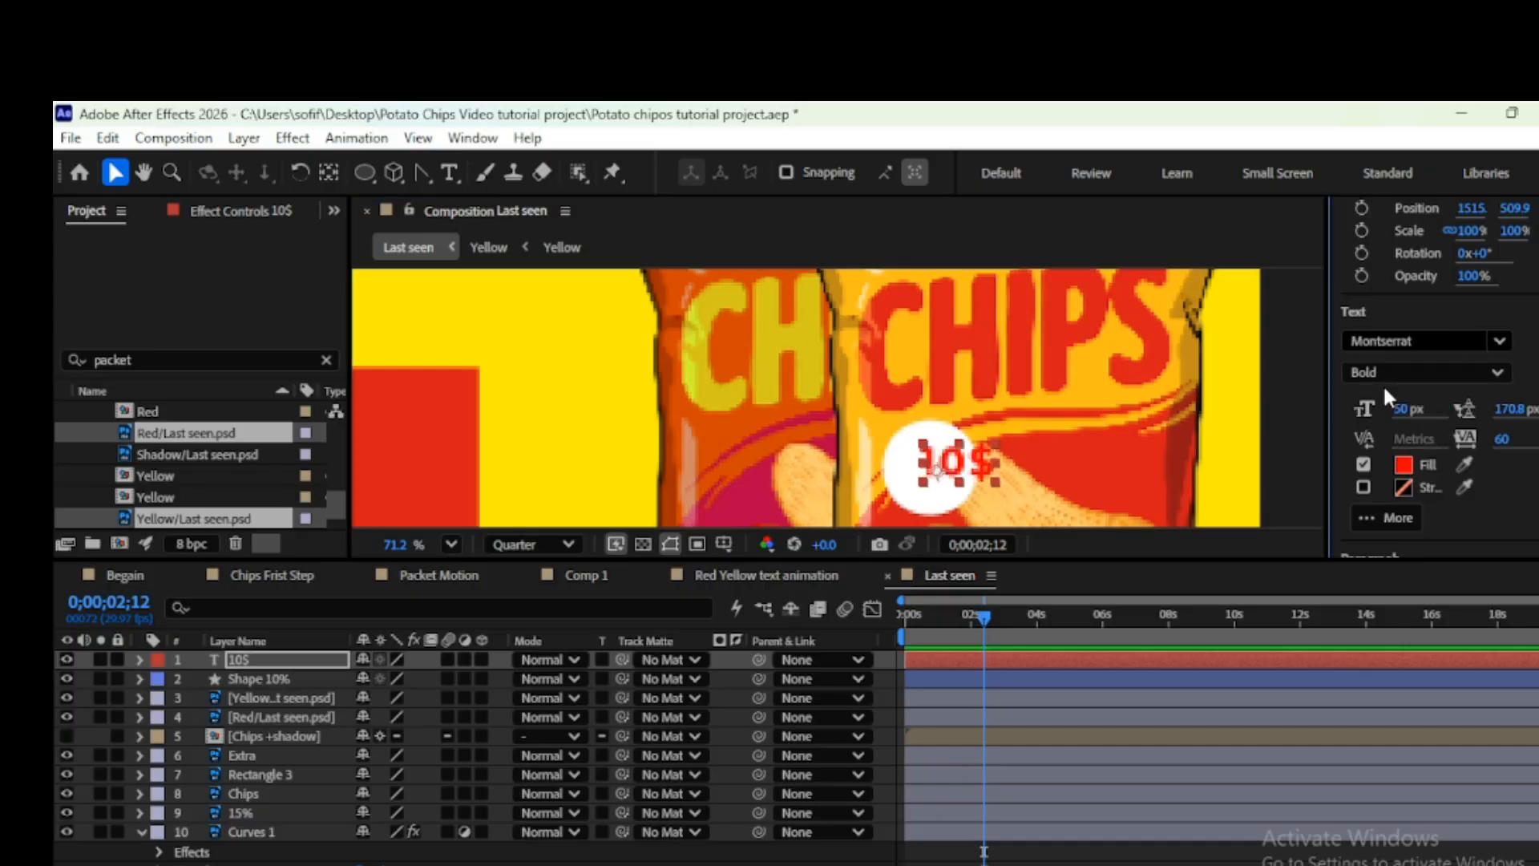
{"action": "left_click", "coordinate": [1411, 409]}
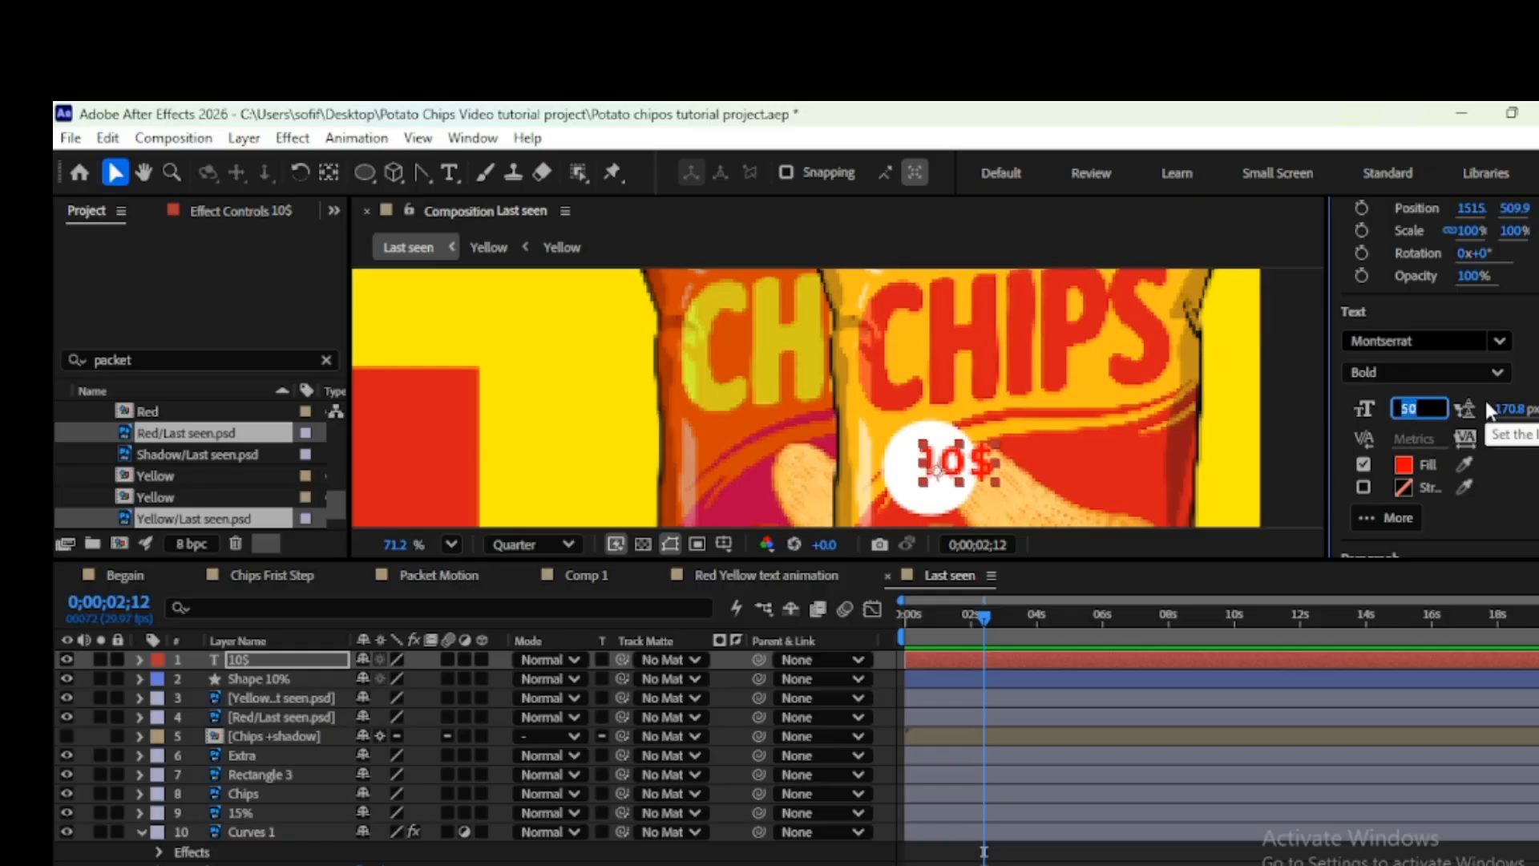
{"action": "type", "text": "40"}
{"action": "key", "text": "Return"}
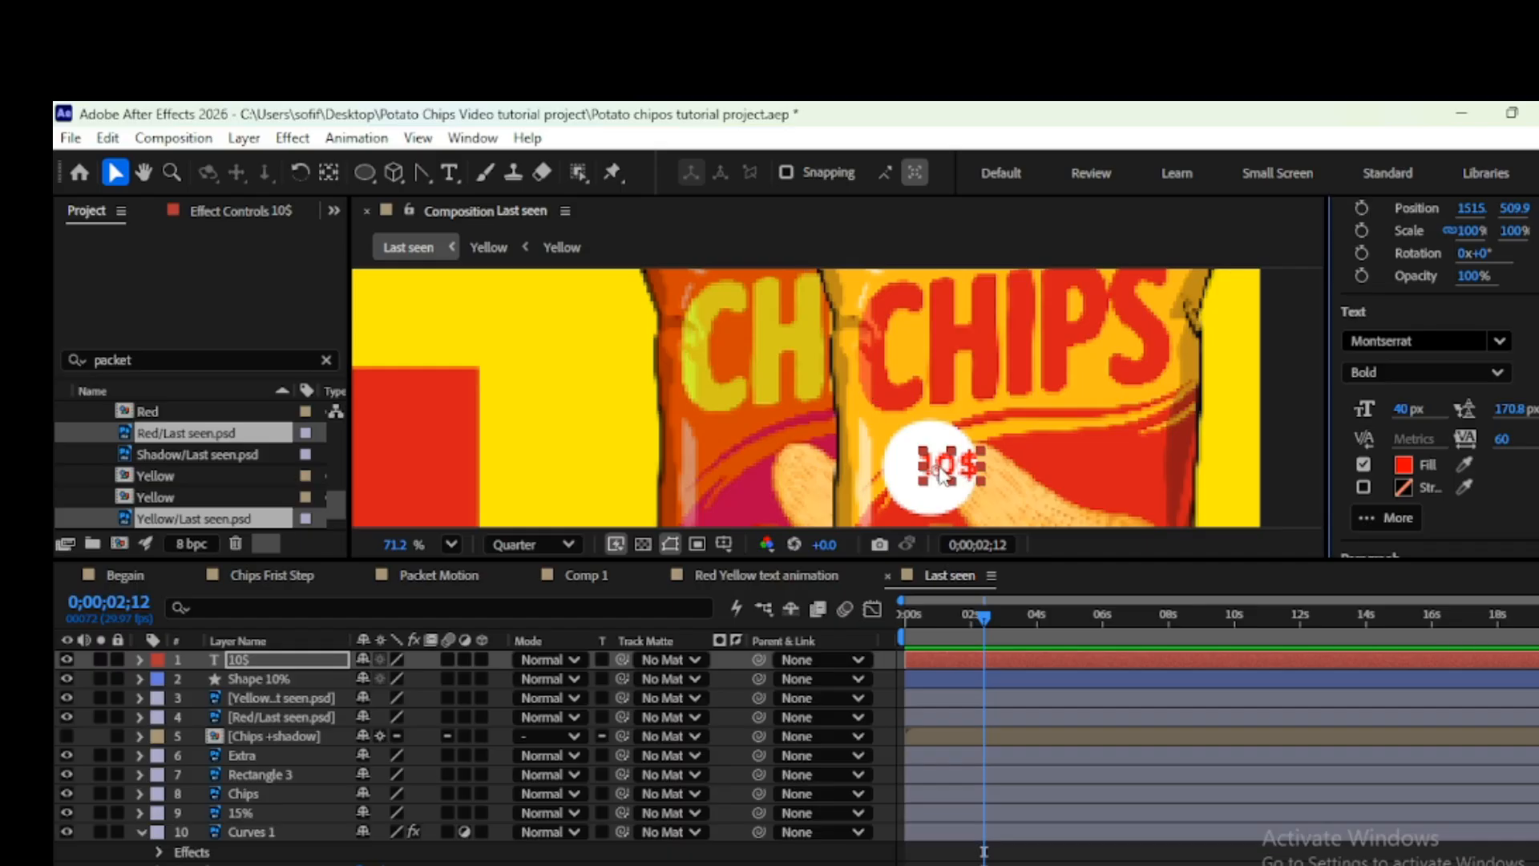
{"action": "left_click_drag", "start_coordinate": [940, 471], "coordinate": [937, 465]}
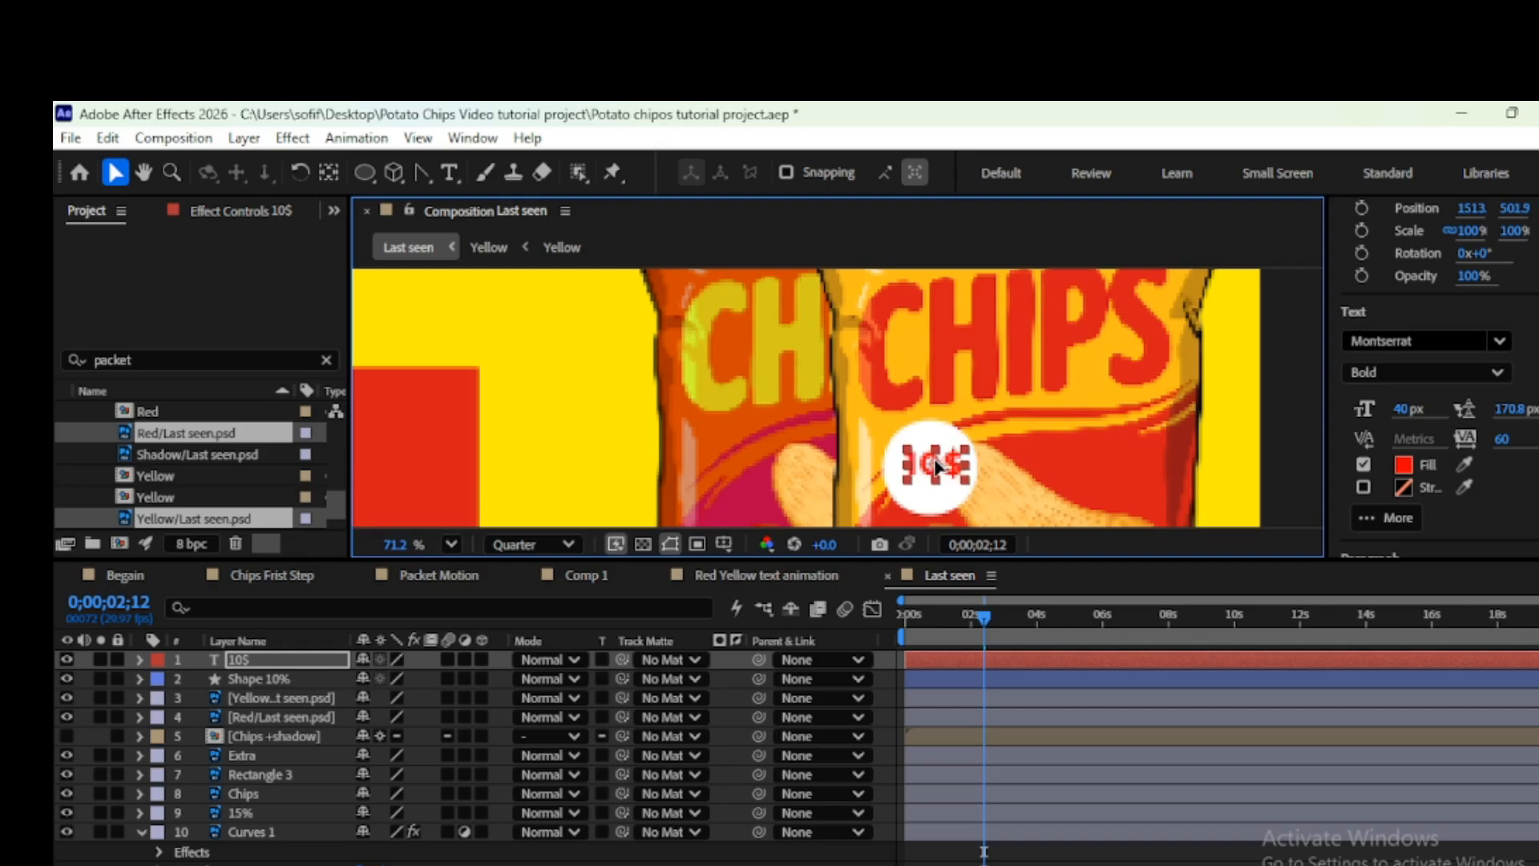
Undo the stray nudge and centre the 10$ text in the white circle at about 1511, 506
{"action": "left_click", "coordinate": [1114, 457]}
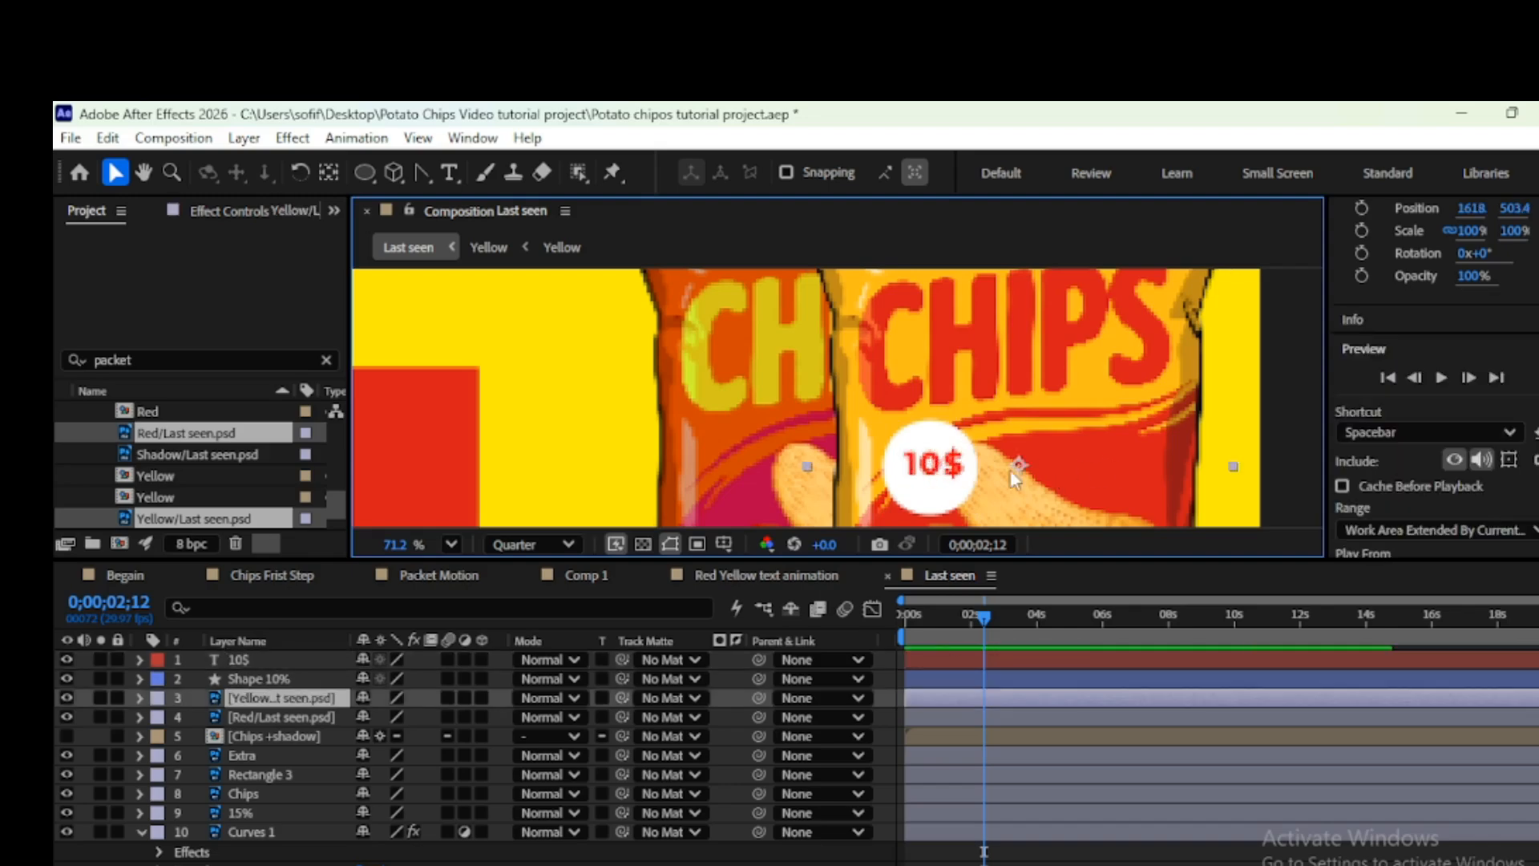
{"action": "left_click_drag", "start_coordinate": [930, 473], "coordinate": [924, 474]}
{"action": "key", "text": "ctrl+z"}
{"action": "left_click", "coordinate": [277, 659]}
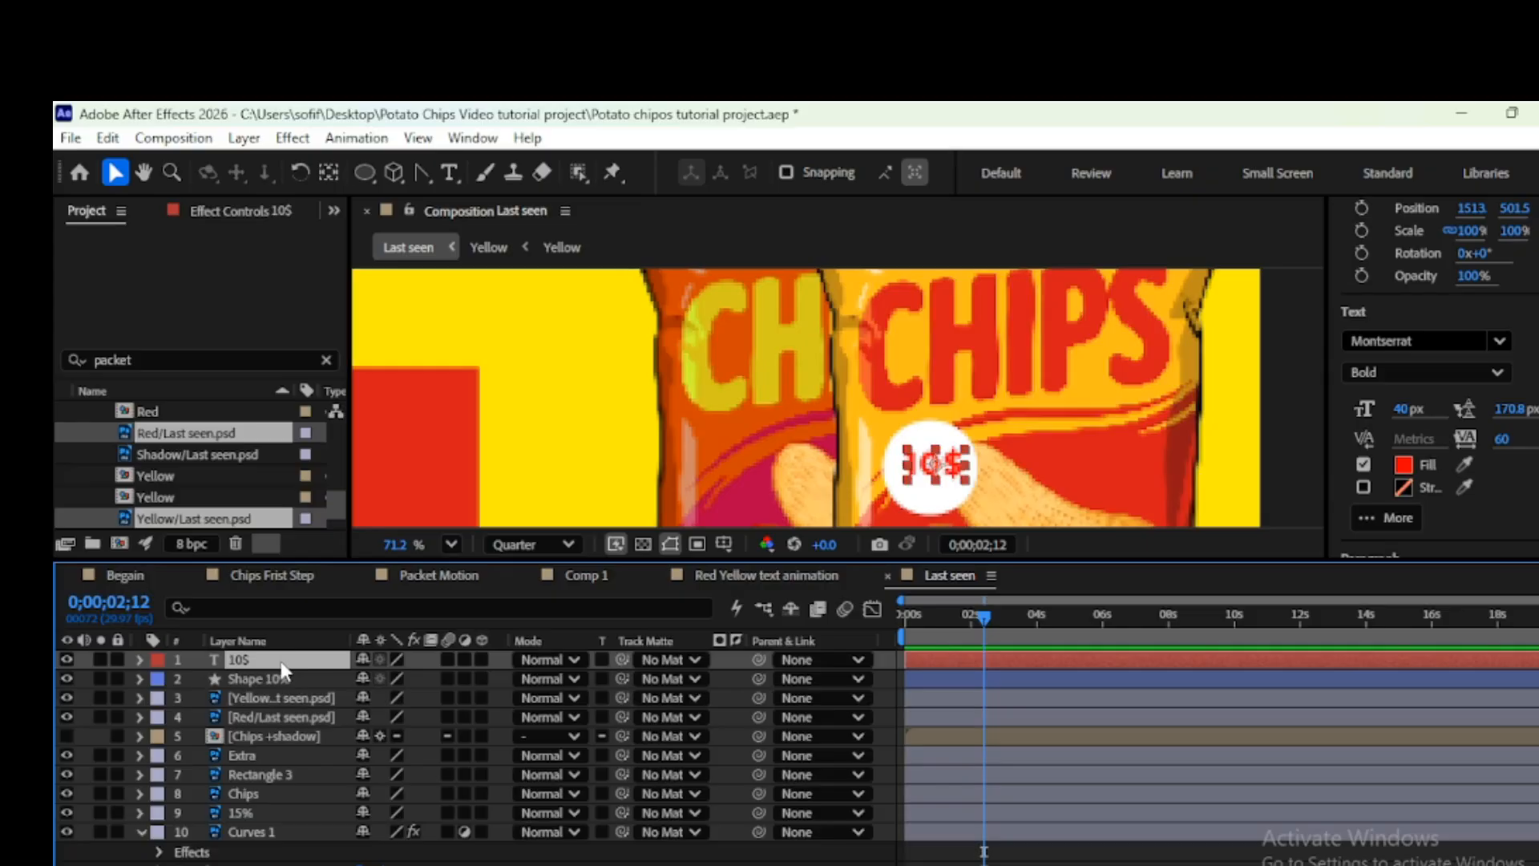
{"action": "scroll", "coordinate": [880, 468], "scroll_direction": "up", "scroll_amount": 2}
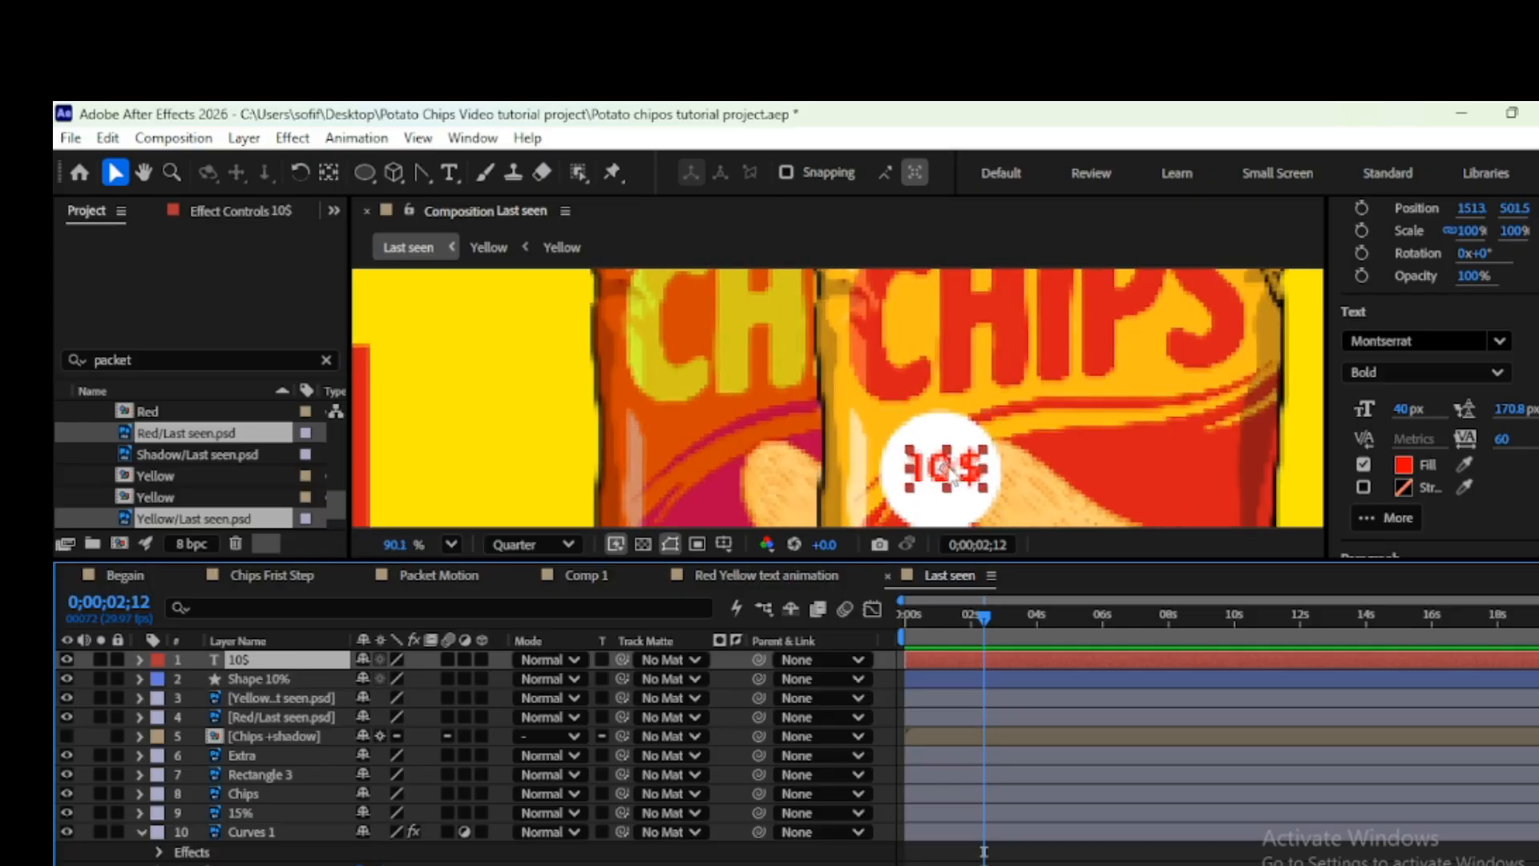
{"action": "left_click_drag", "start_coordinate": [947, 469], "coordinate": [946, 475]}
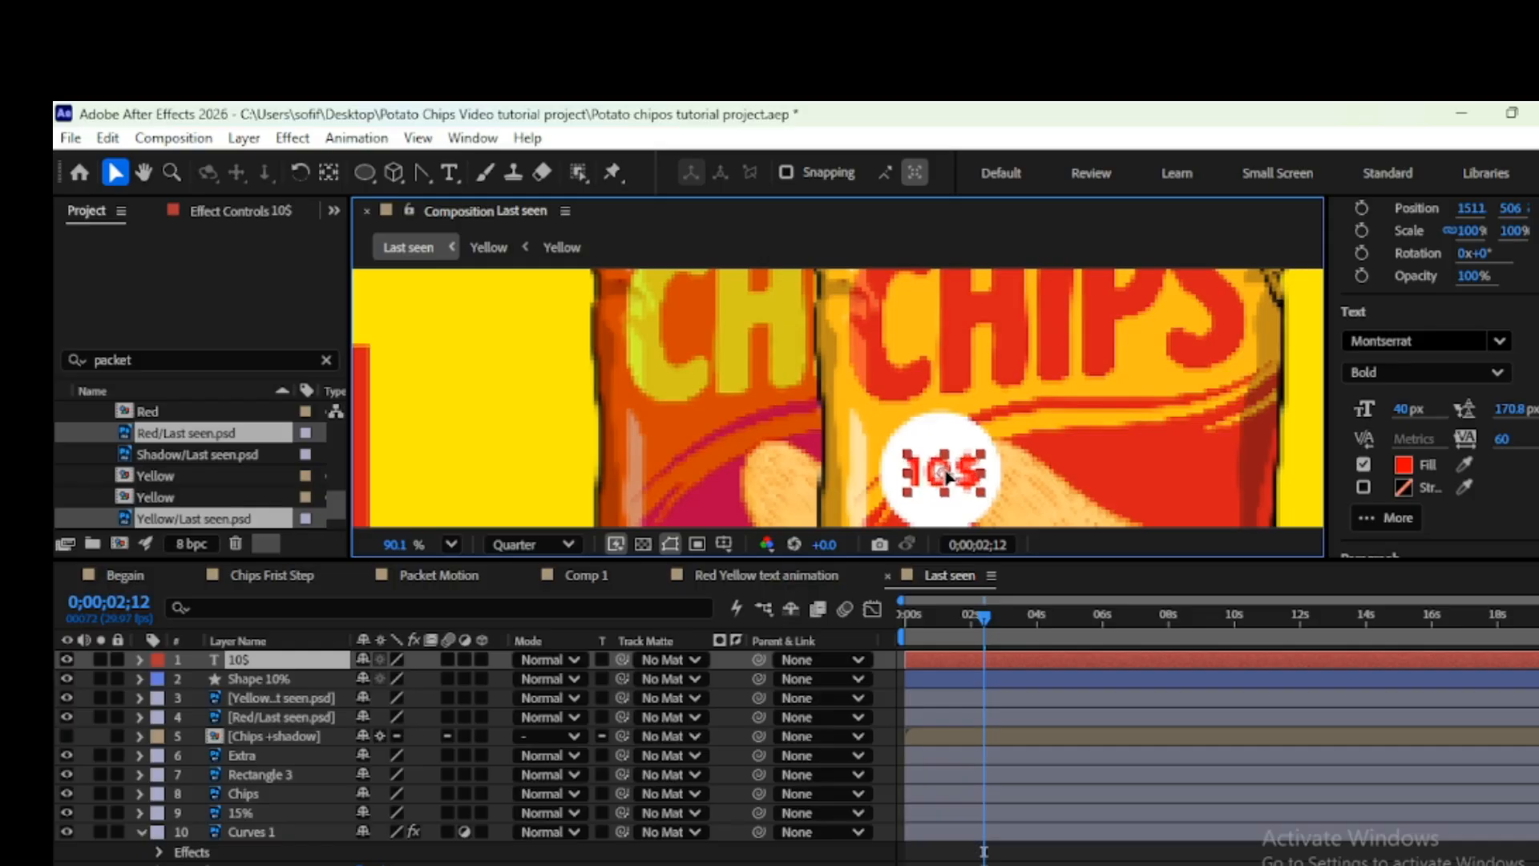
{"action": "key", "text": "Return"}
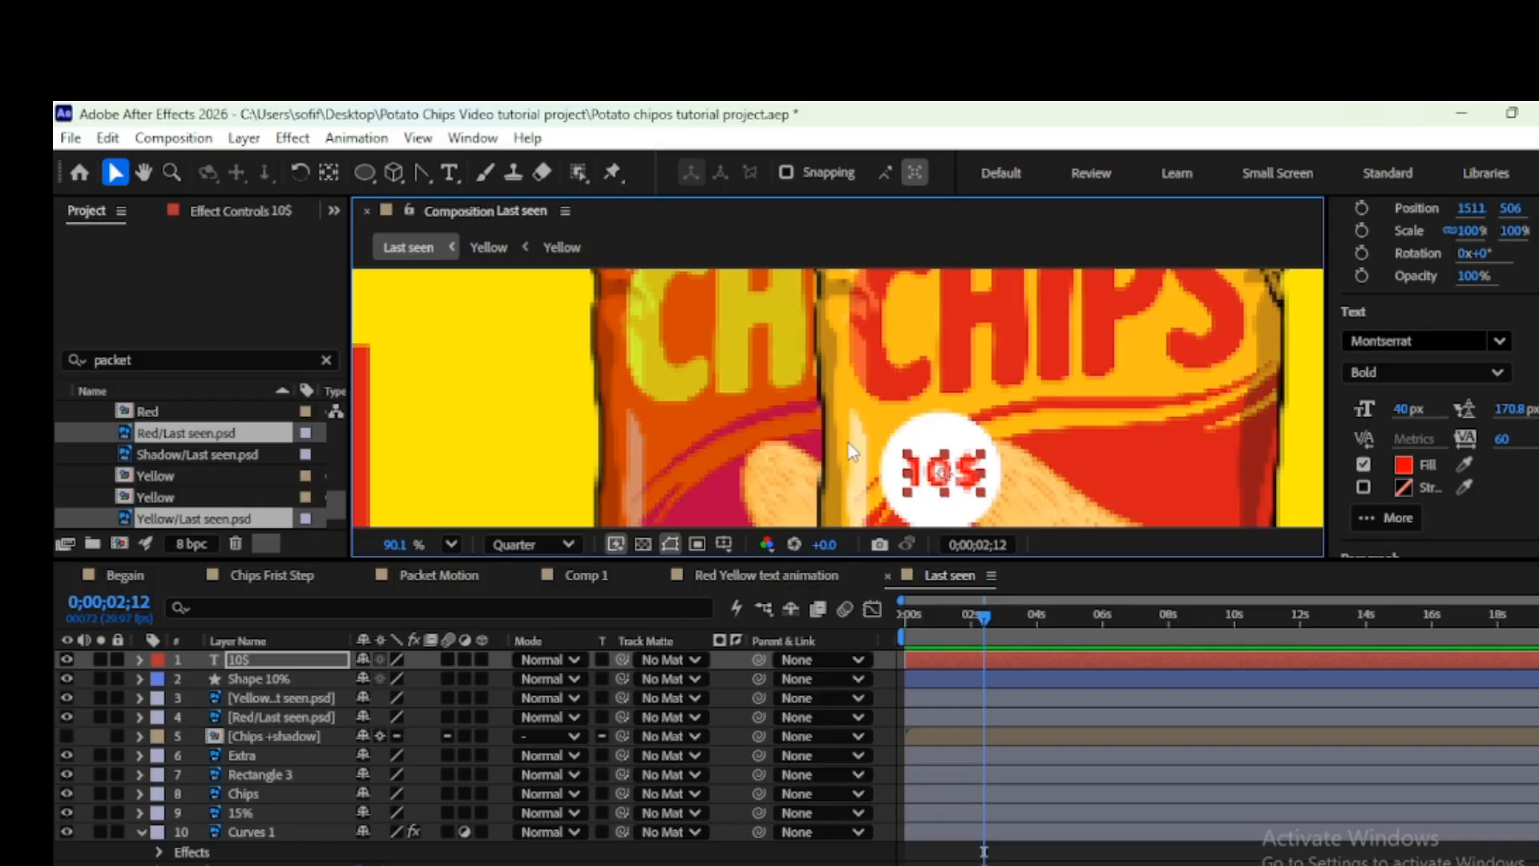
Parent the 10$ text and Shape 10% layers to the Yellow/Last seen.psd layer
{"action": "left_click", "coordinate": [259, 678], "text": "shift"}
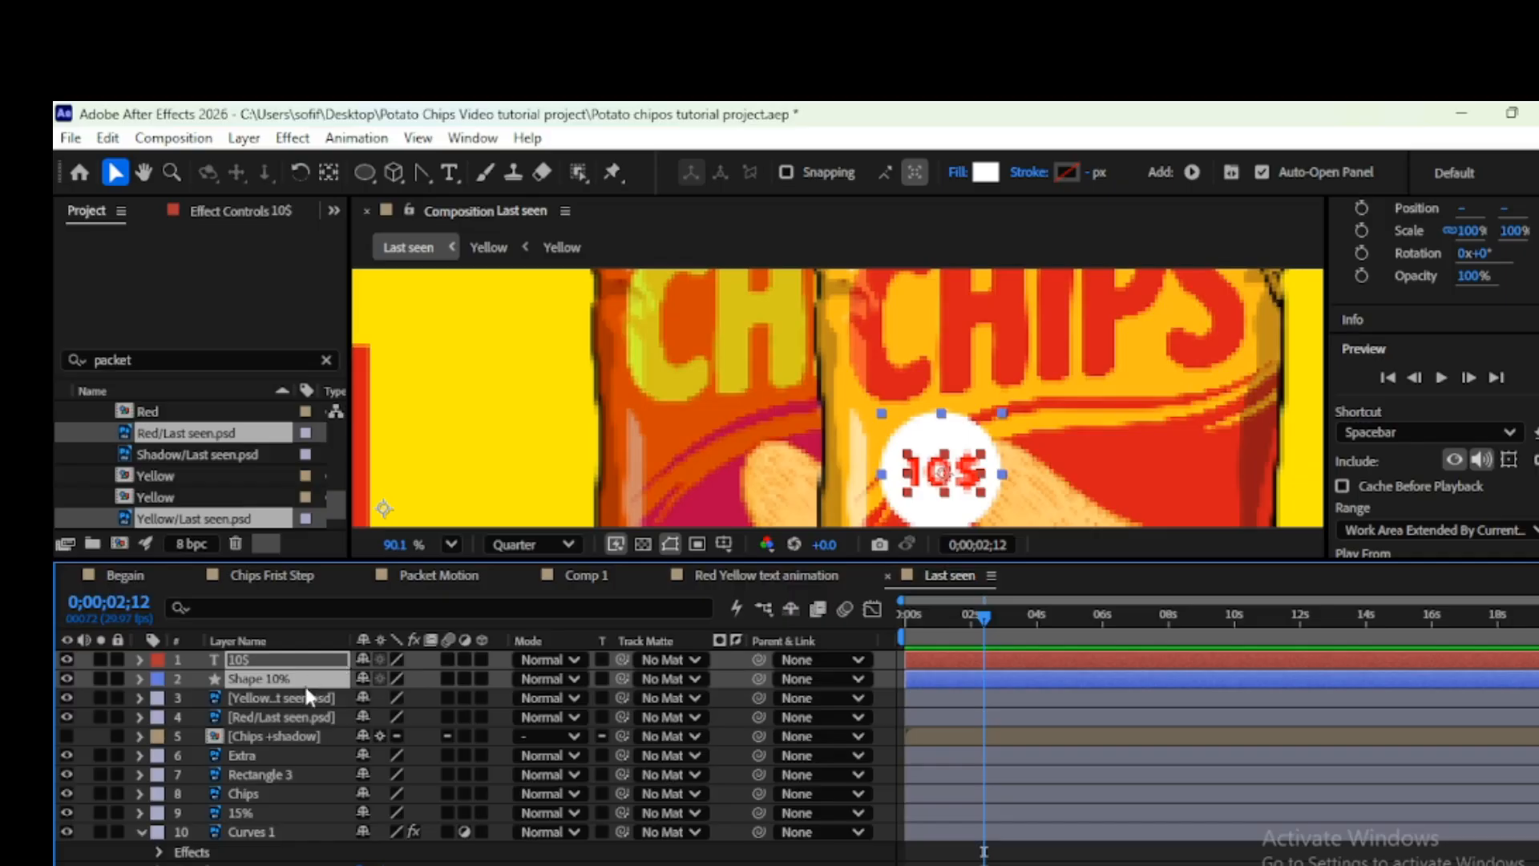
{"action": "left_click_drag", "start_coordinate": [758, 658], "coordinate": [293, 704]}
{"action": "left_click", "coordinate": [271, 700]}
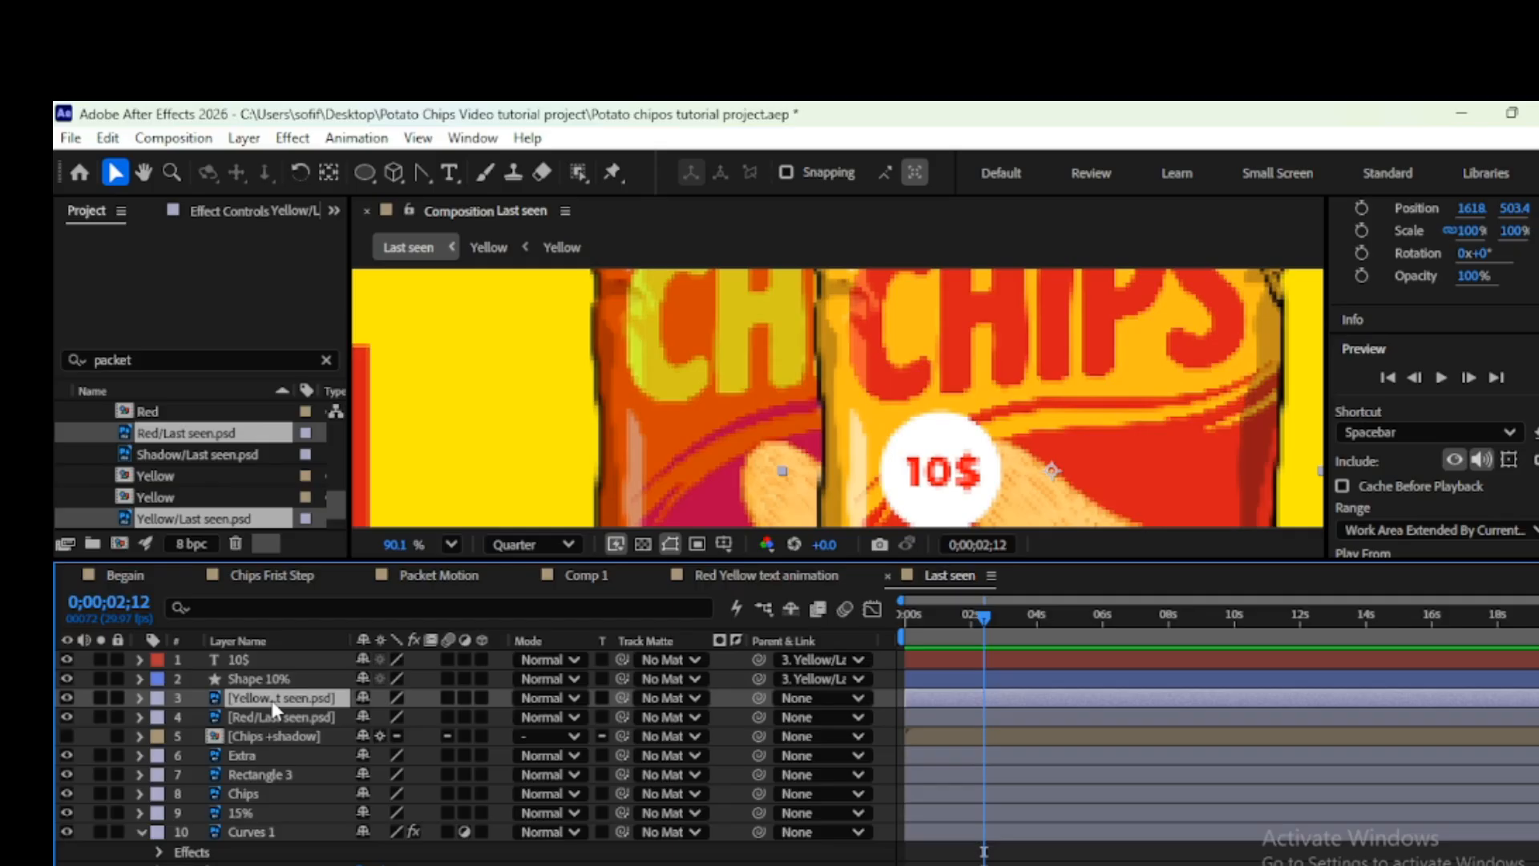
{"action": "left_click", "coordinate": [271, 717]}
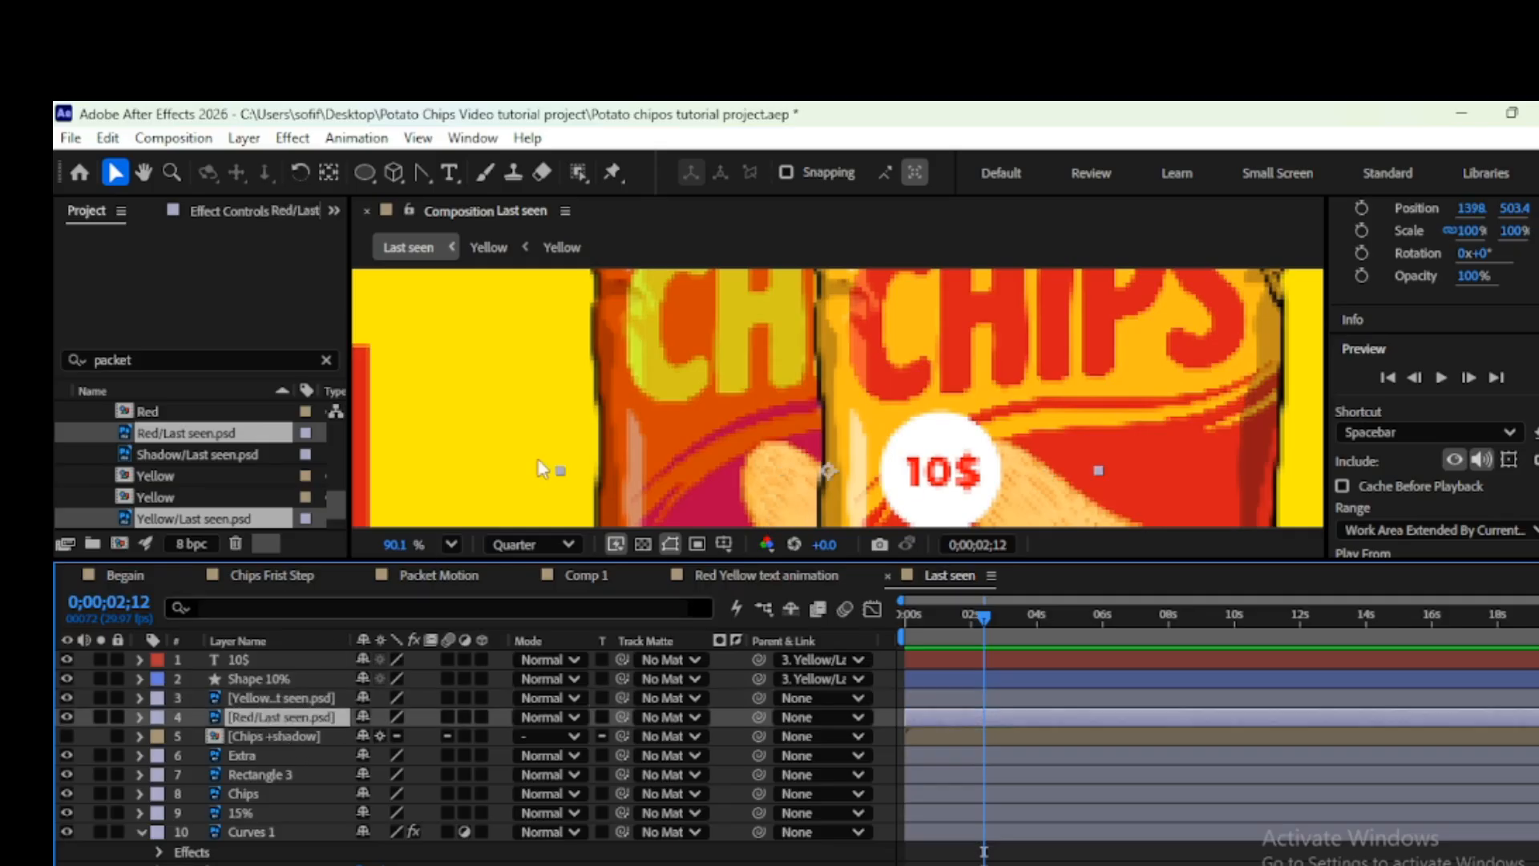
{"action": "left_click", "coordinate": [480, 418]}
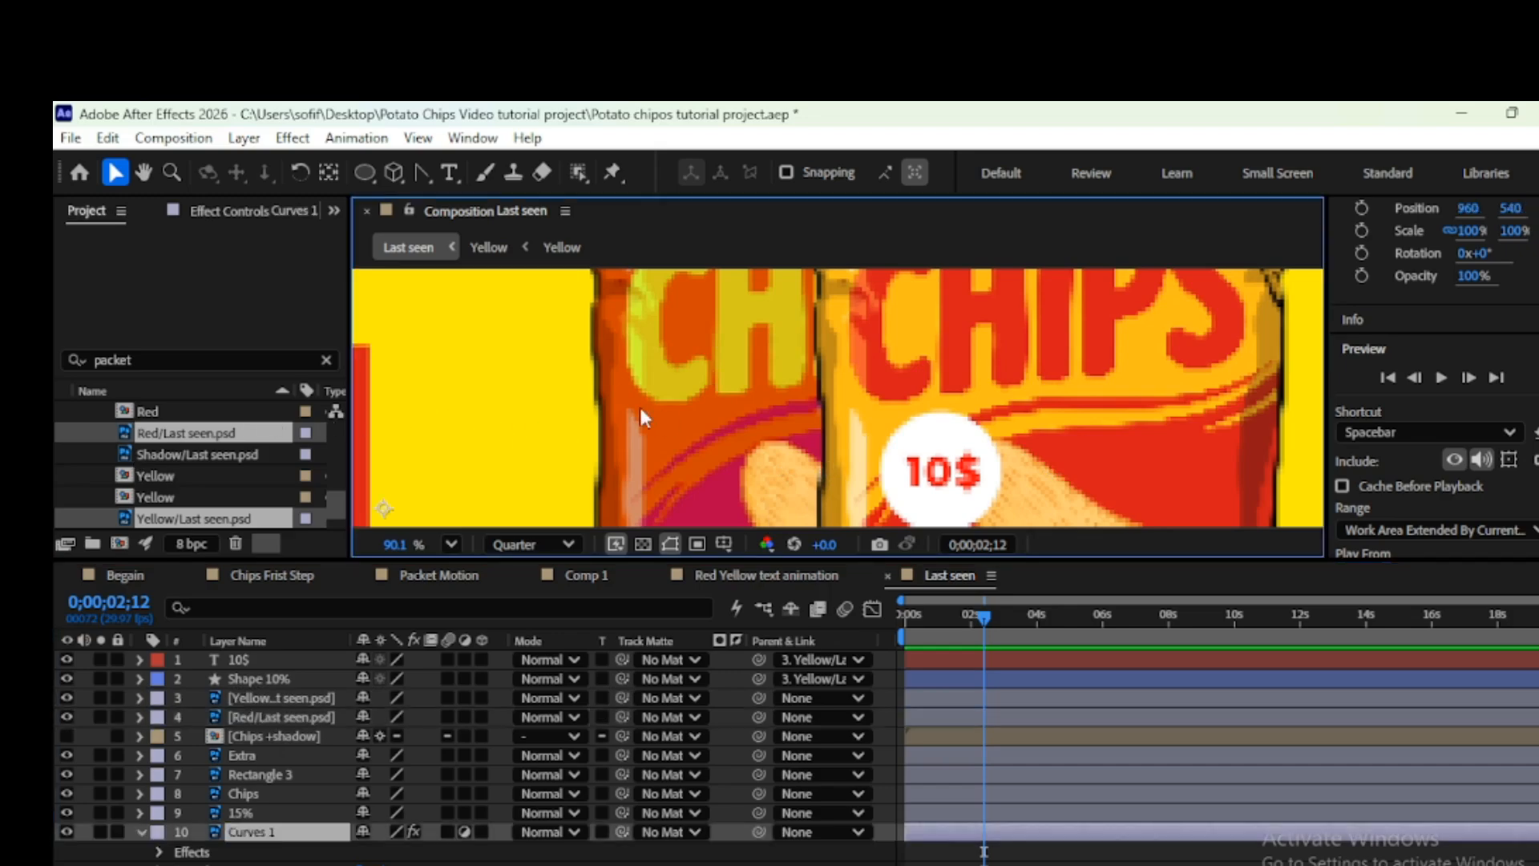
Duplicate the 10$ and Shape 10% layers and place the copies directly above the Red/Last seen.psd layer
{"action": "left_click", "coordinate": [252, 660]}
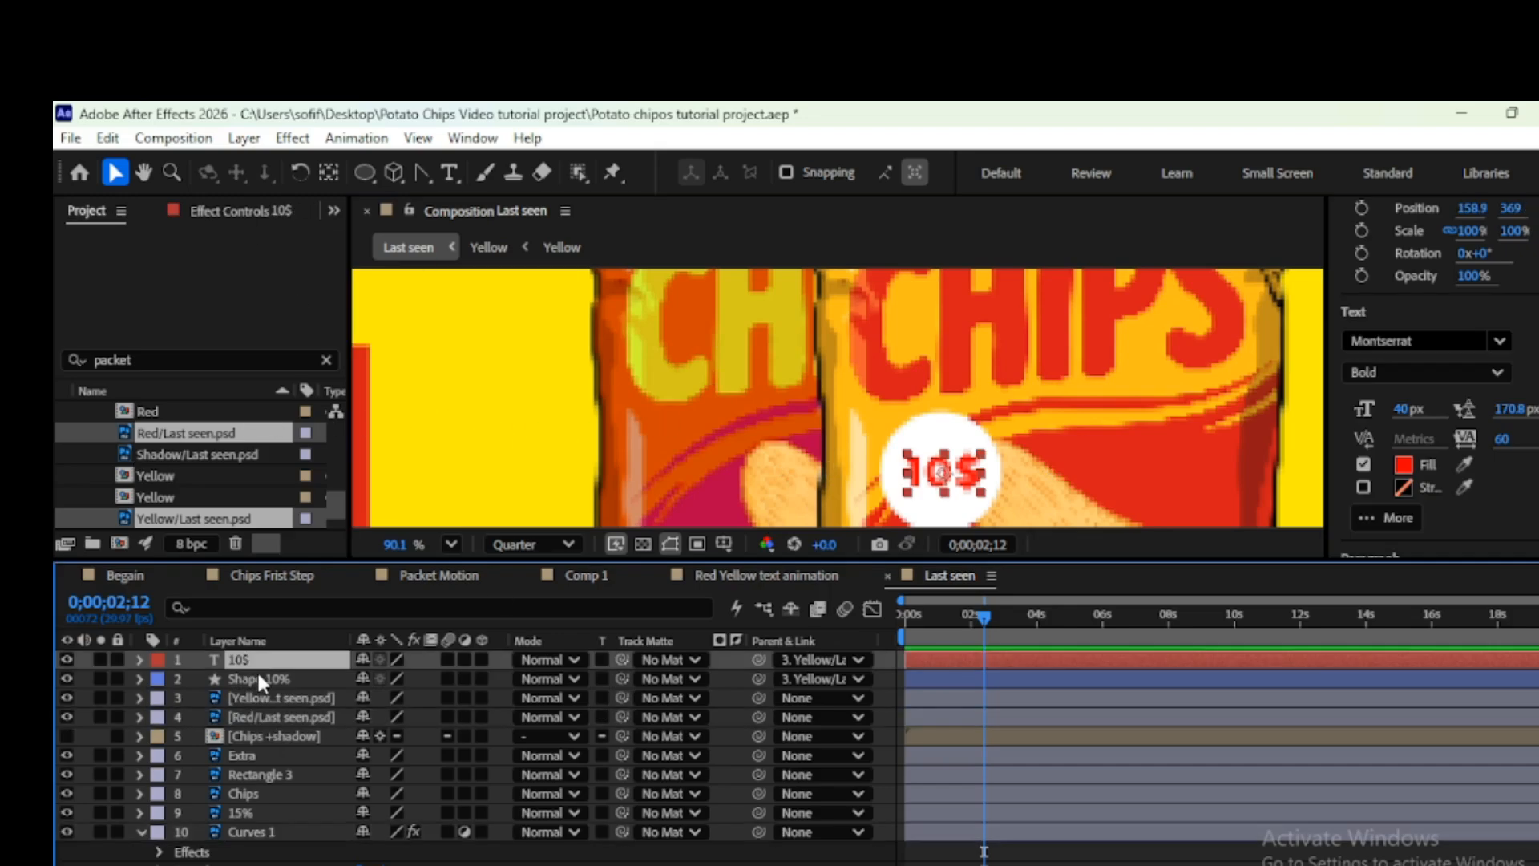
{"action": "left_click", "coordinate": [257, 682], "text": "shift"}
{"action": "key", "text": "ctrl+f"}
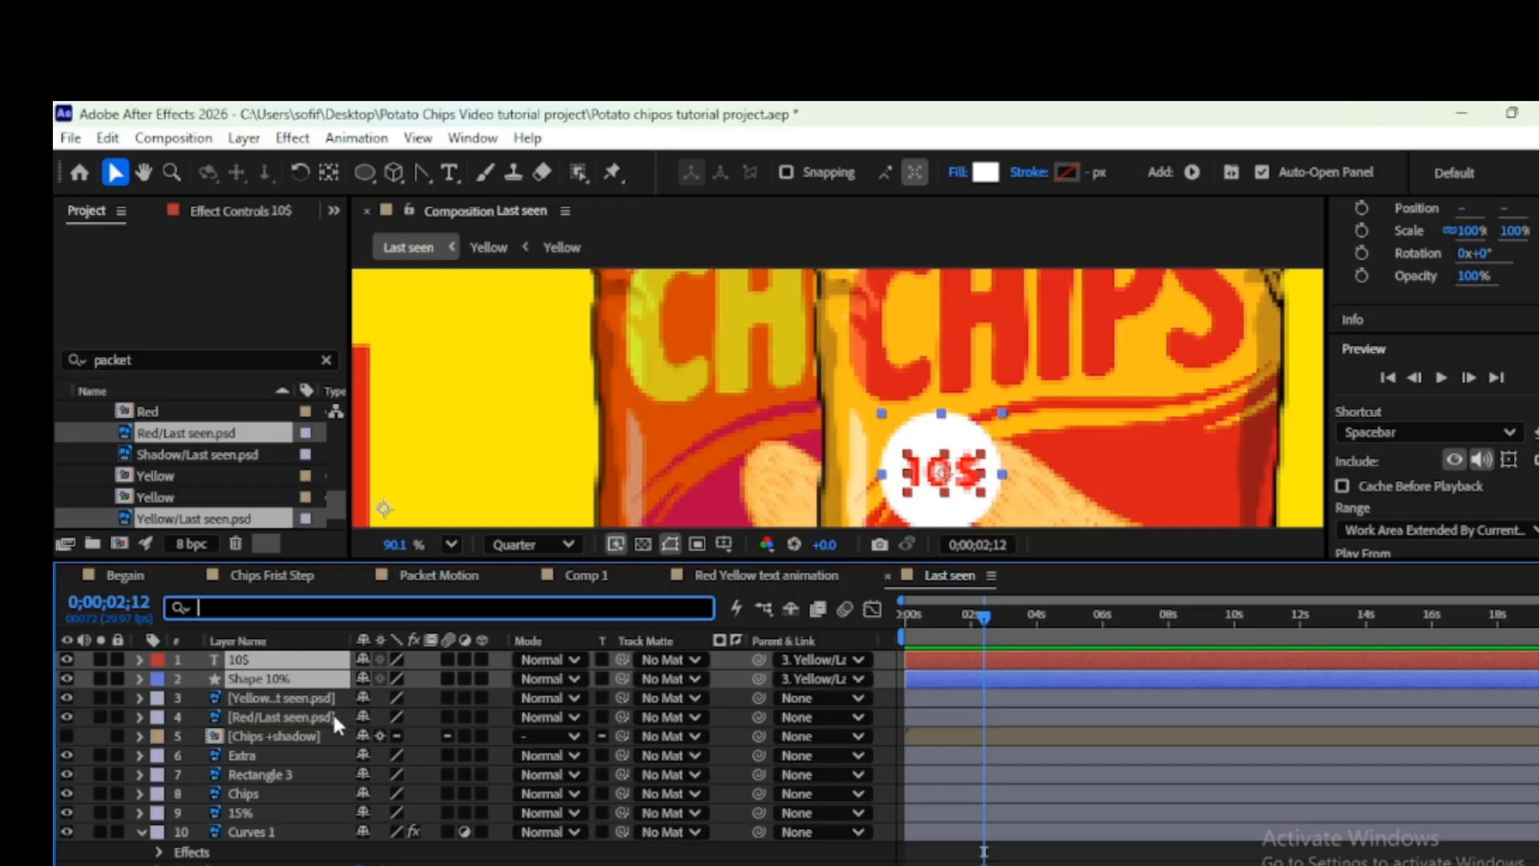
{"action": "left_click", "coordinate": [332, 714]}
{"action": "left_click", "coordinate": [268, 678]}
{"action": "left_click", "coordinate": [267, 662], "text": "shift"}
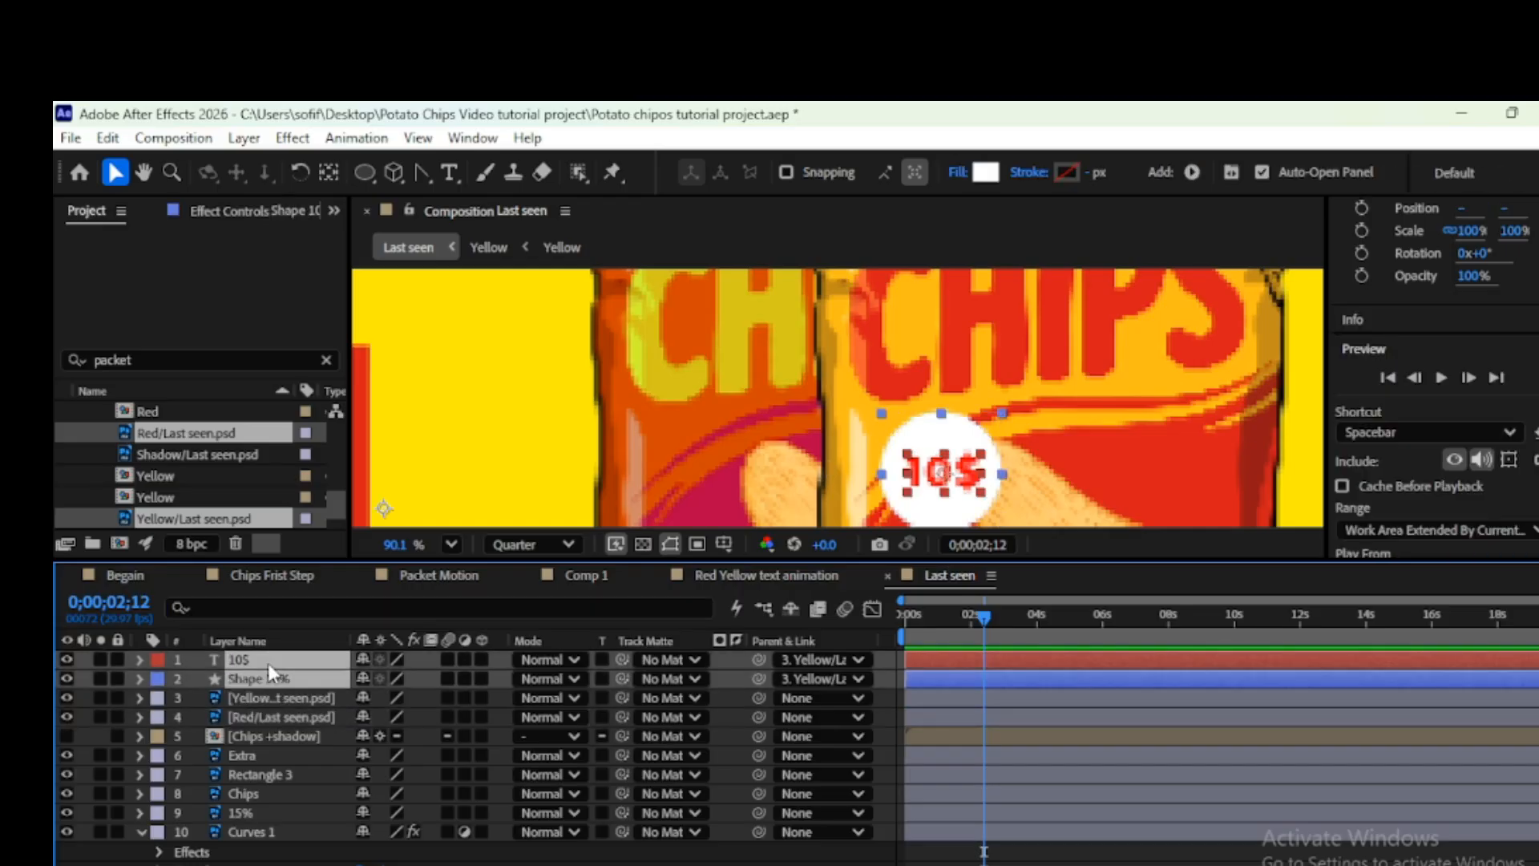
{"action": "key", "text": "ctrl+d"}
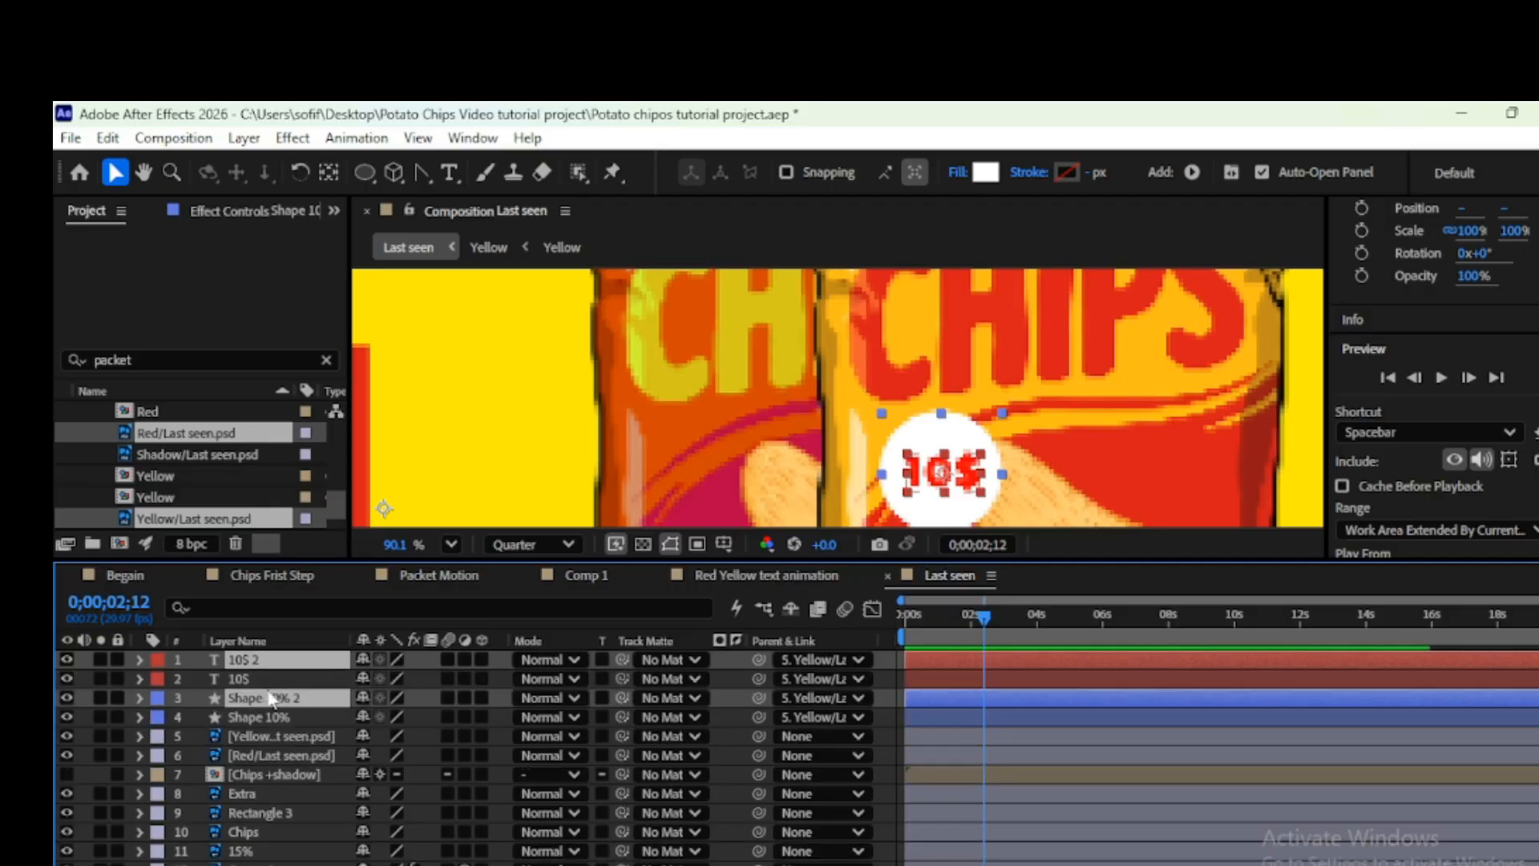
{"action": "left_click", "coordinate": [259, 715]}
{"action": "left_click_drag", "start_coordinate": [260, 656], "coordinate": [285, 762]}
{"action": "left_click", "coordinate": [273, 694], "text": "shift"}
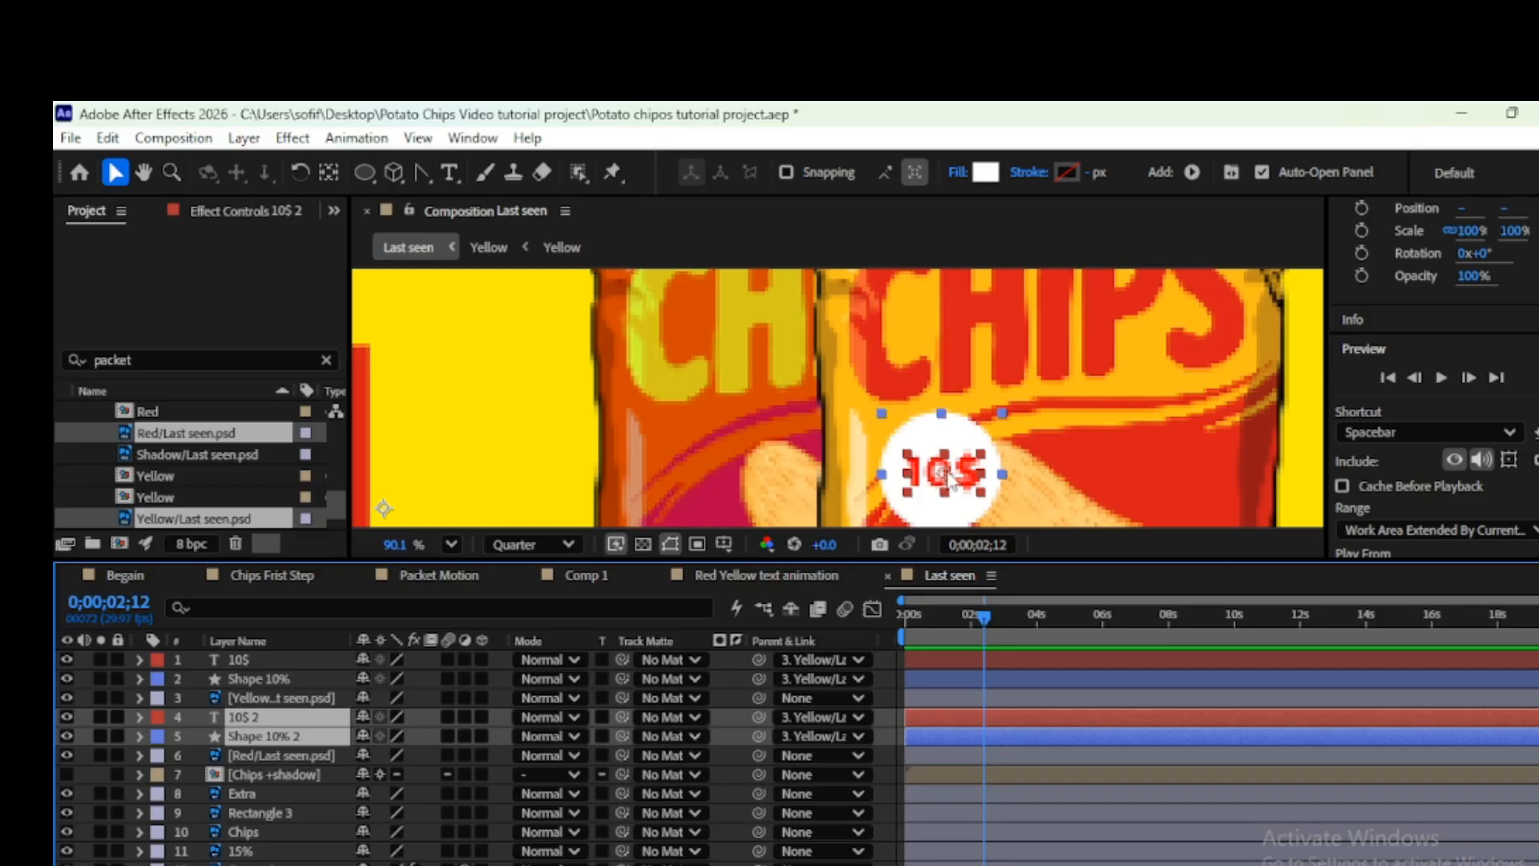
Move the duplicated 10$ badge onto the red packet and parent both its layers to Red/Last seen.psd
{"action": "left_click_drag", "start_coordinate": [947, 479], "coordinate": [743, 472]}
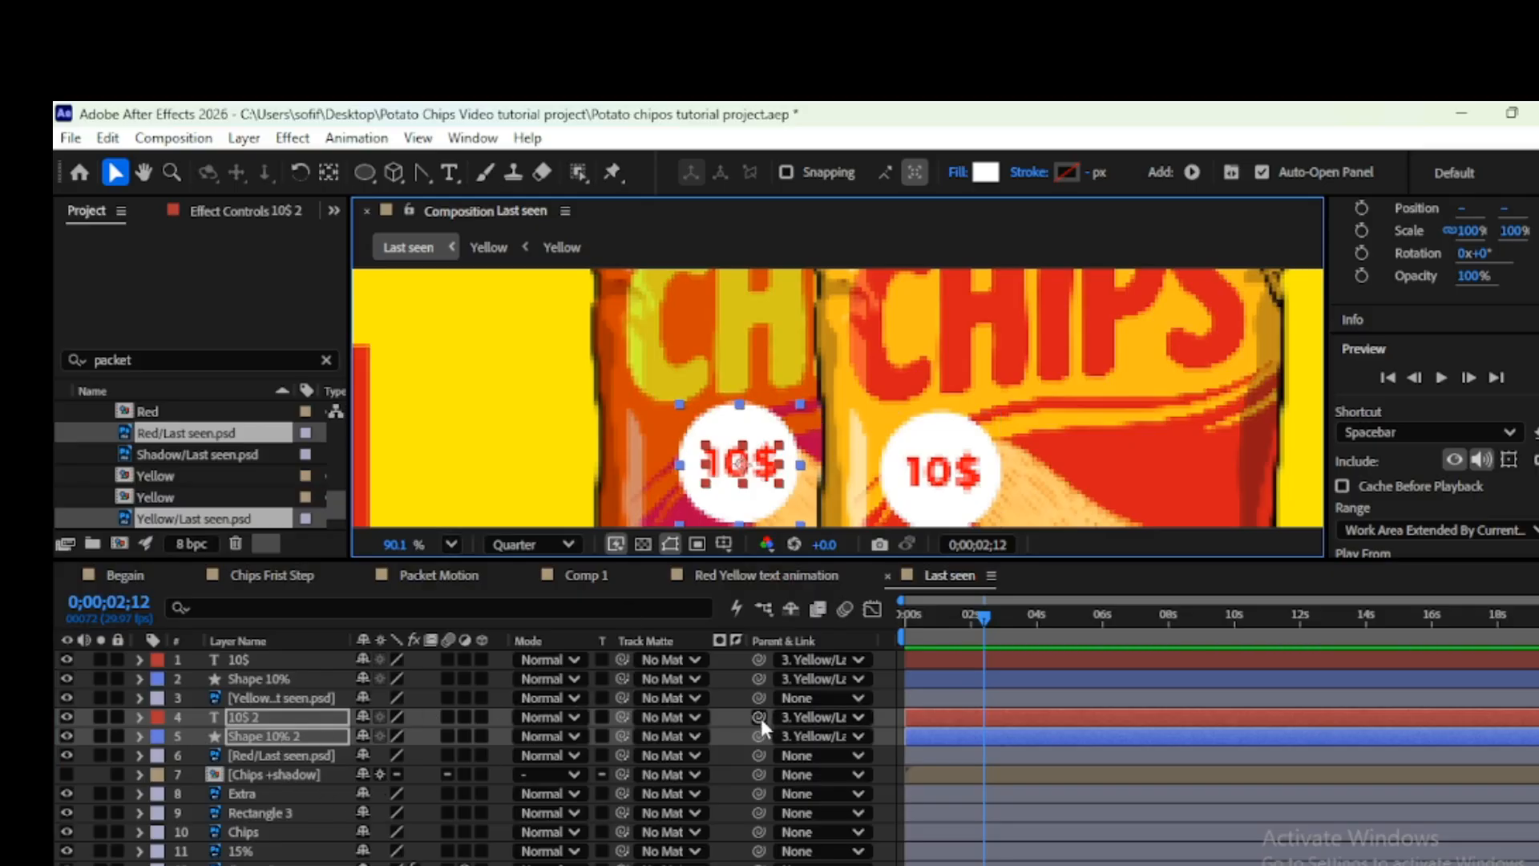
{"action": "left_click_drag", "start_coordinate": [759, 718], "coordinate": [305, 758]}
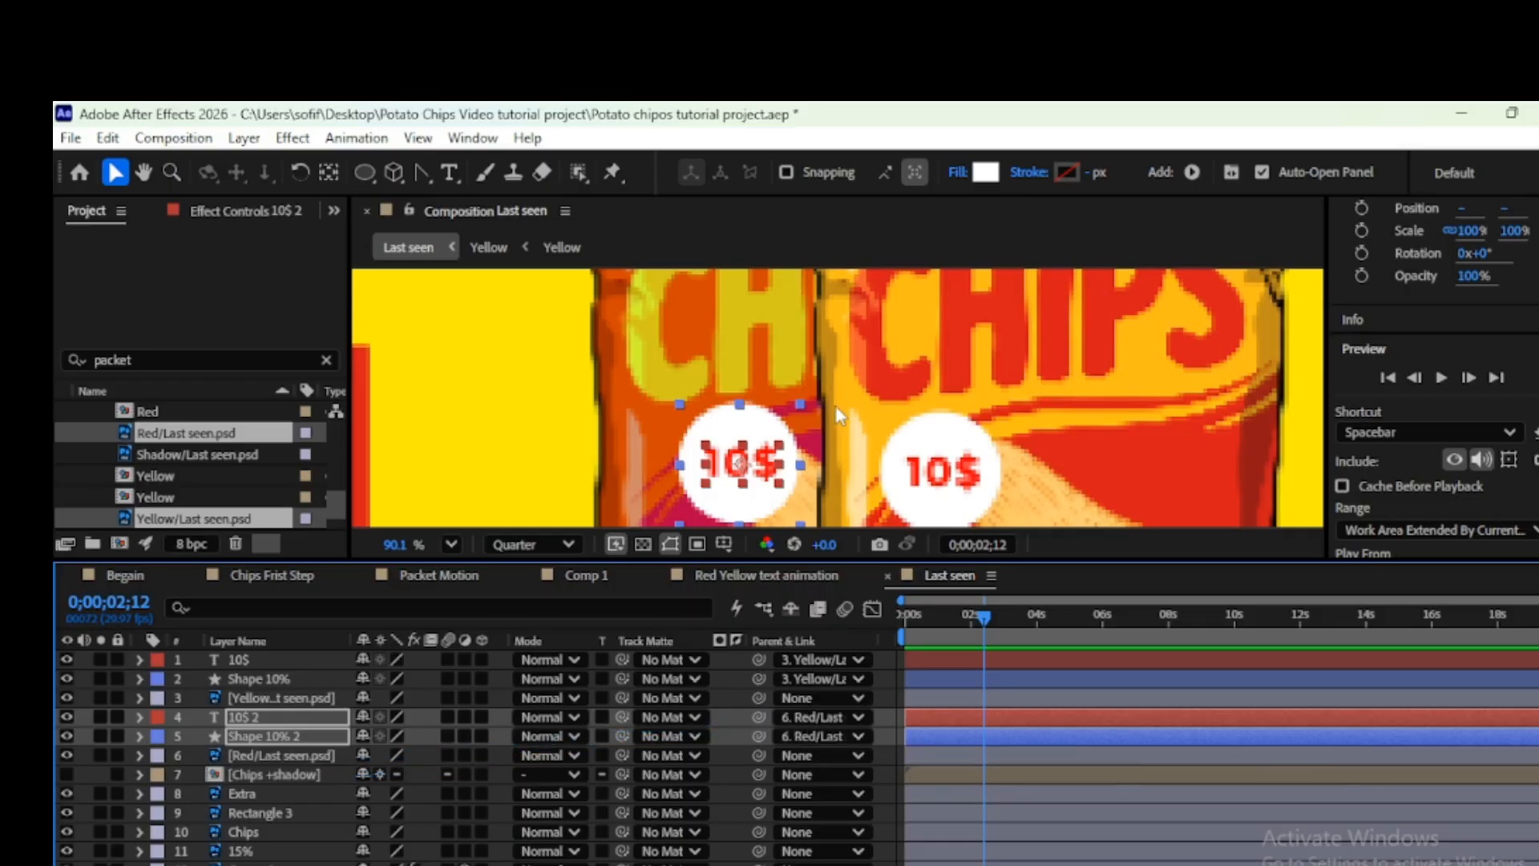
{"action": "scroll", "coordinate": [933, 388], "scroll_direction": "down", "scroll_amount": 4}
Make the yellow and red packet layers and all four of their badge layers 3D
{"action": "left_click", "coordinate": [372, 749]}
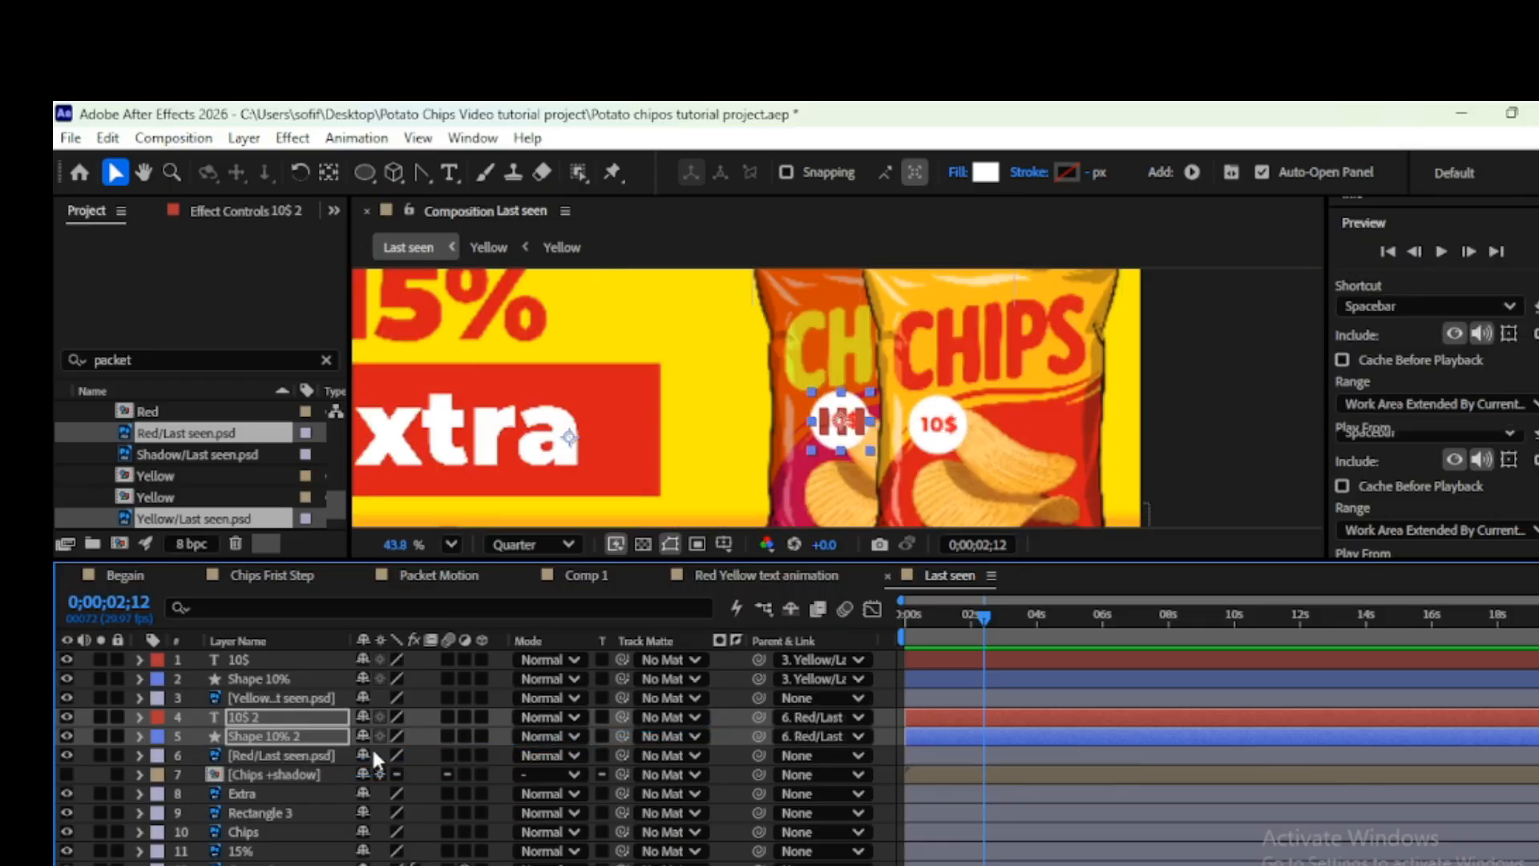
{"action": "left_click", "coordinate": [327, 697]}
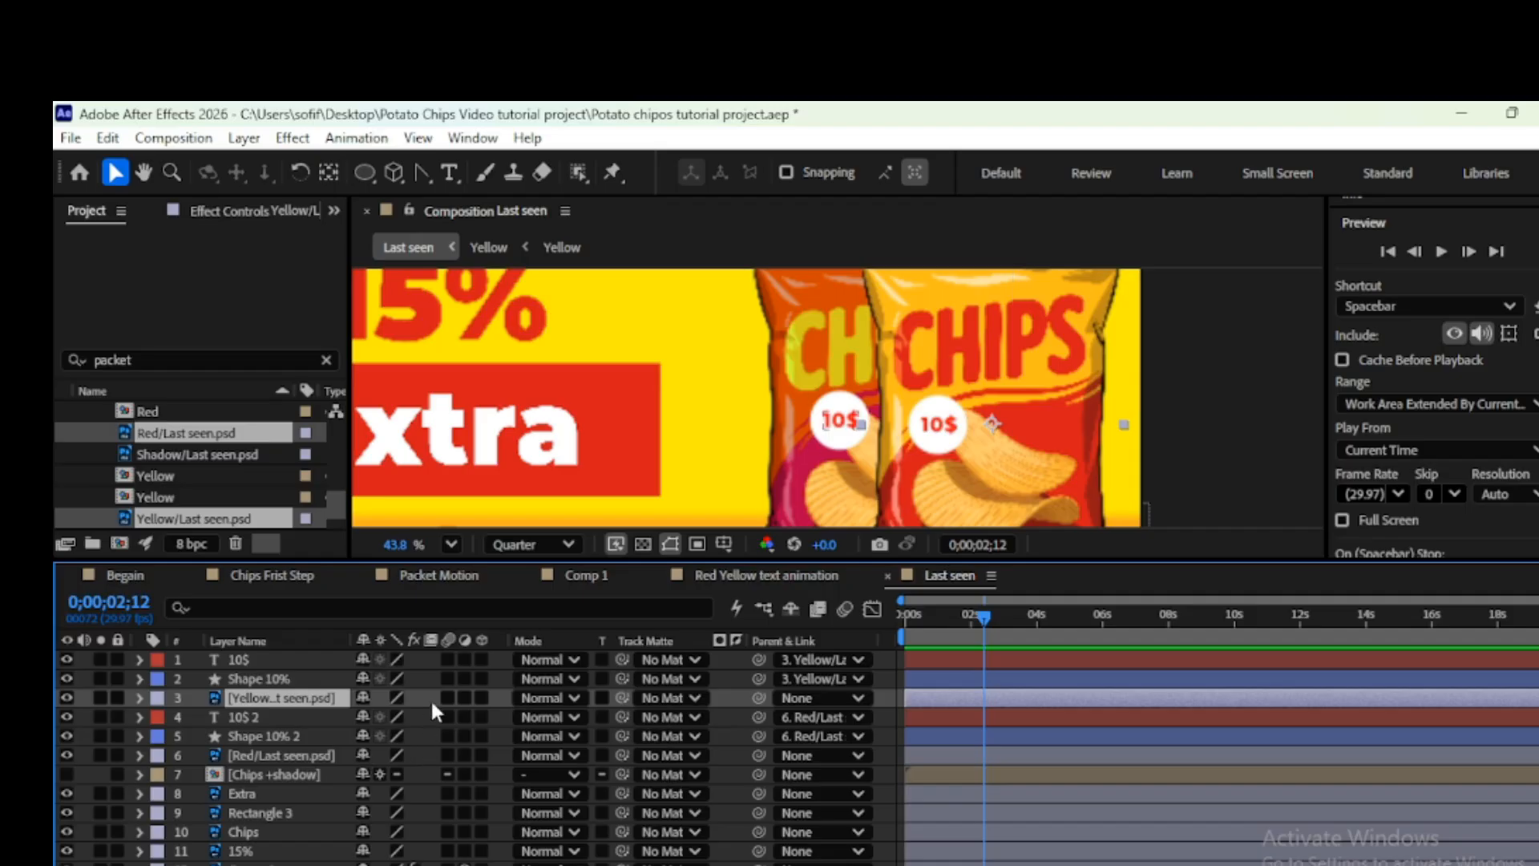
{"action": "left_click_drag", "start_coordinate": [478, 672], "coordinate": [489, 760]}
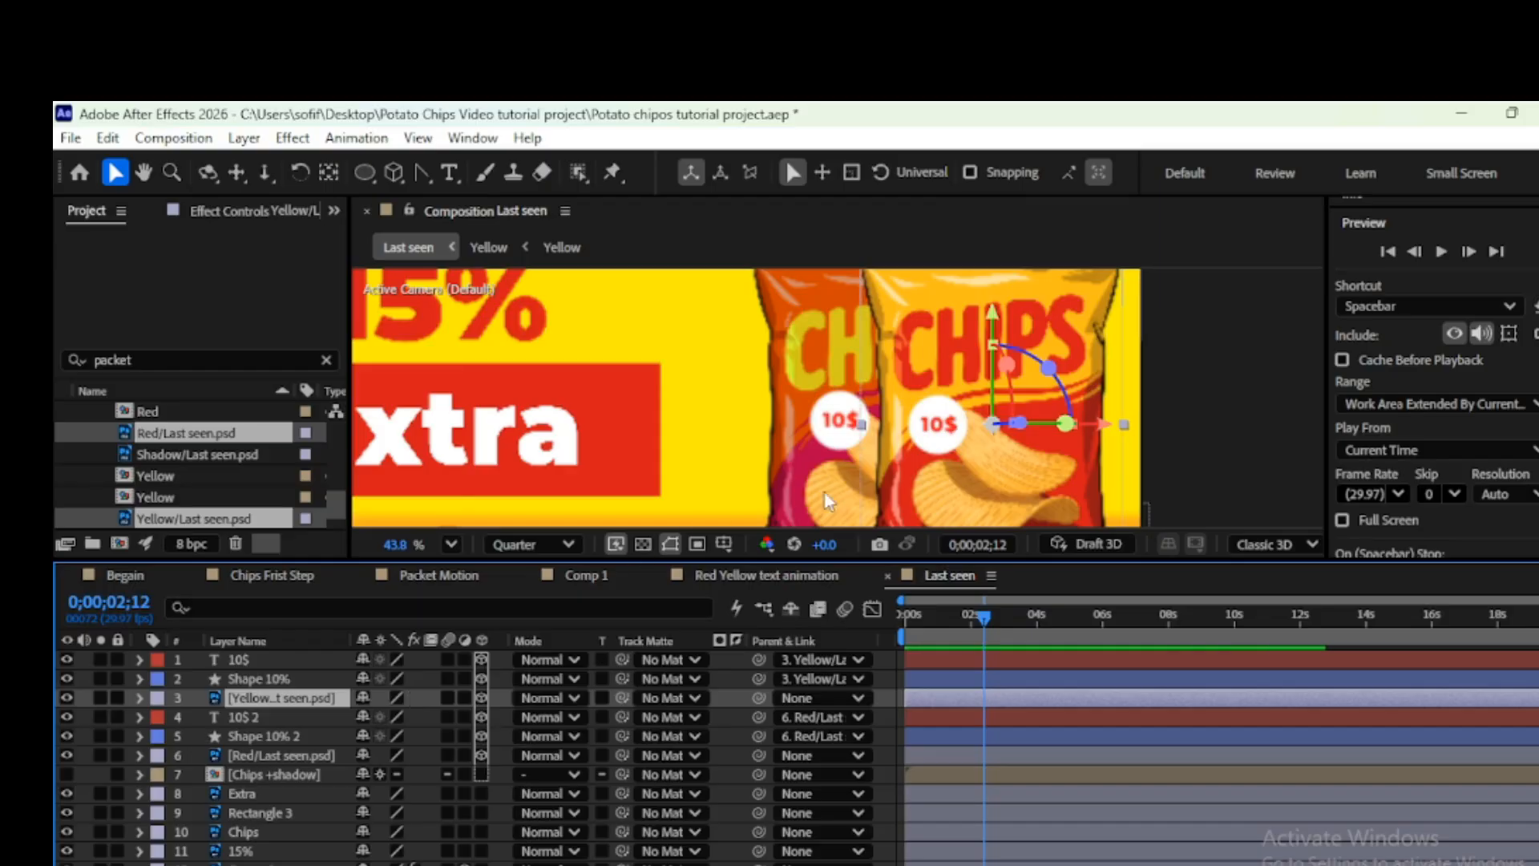
{"action": "scroll", "coordinate": [1089, 473], "scroll_direction": "down", "scroll_amount": 2}
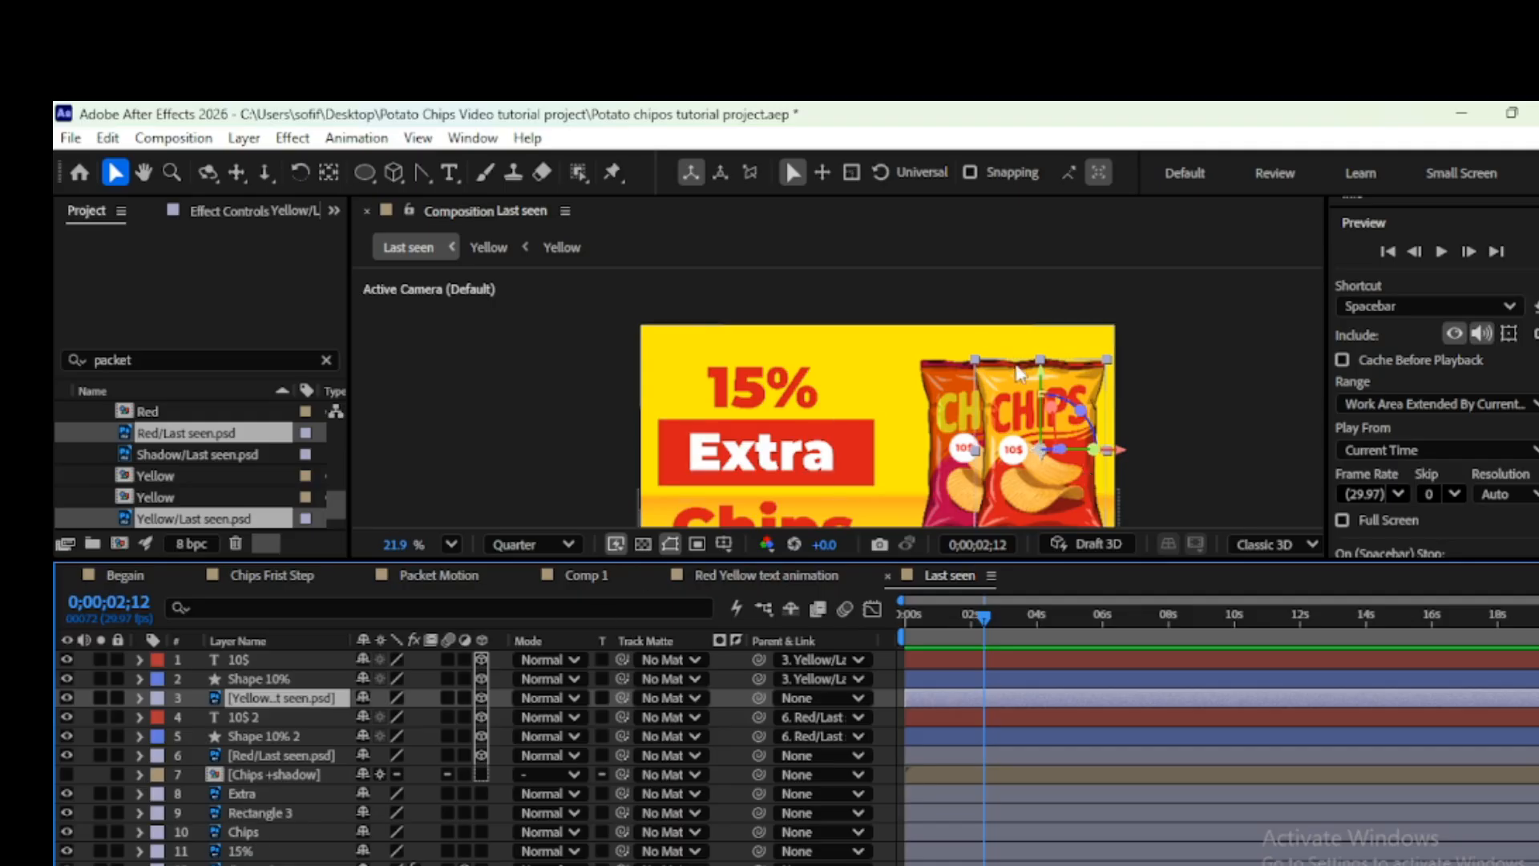
{"action": "scroll", "coordinate": [1019, 373], "scroll_direction": "down", "scroll_amount": 1}
{"action": "left_click", "coordinate": [257, 793]}
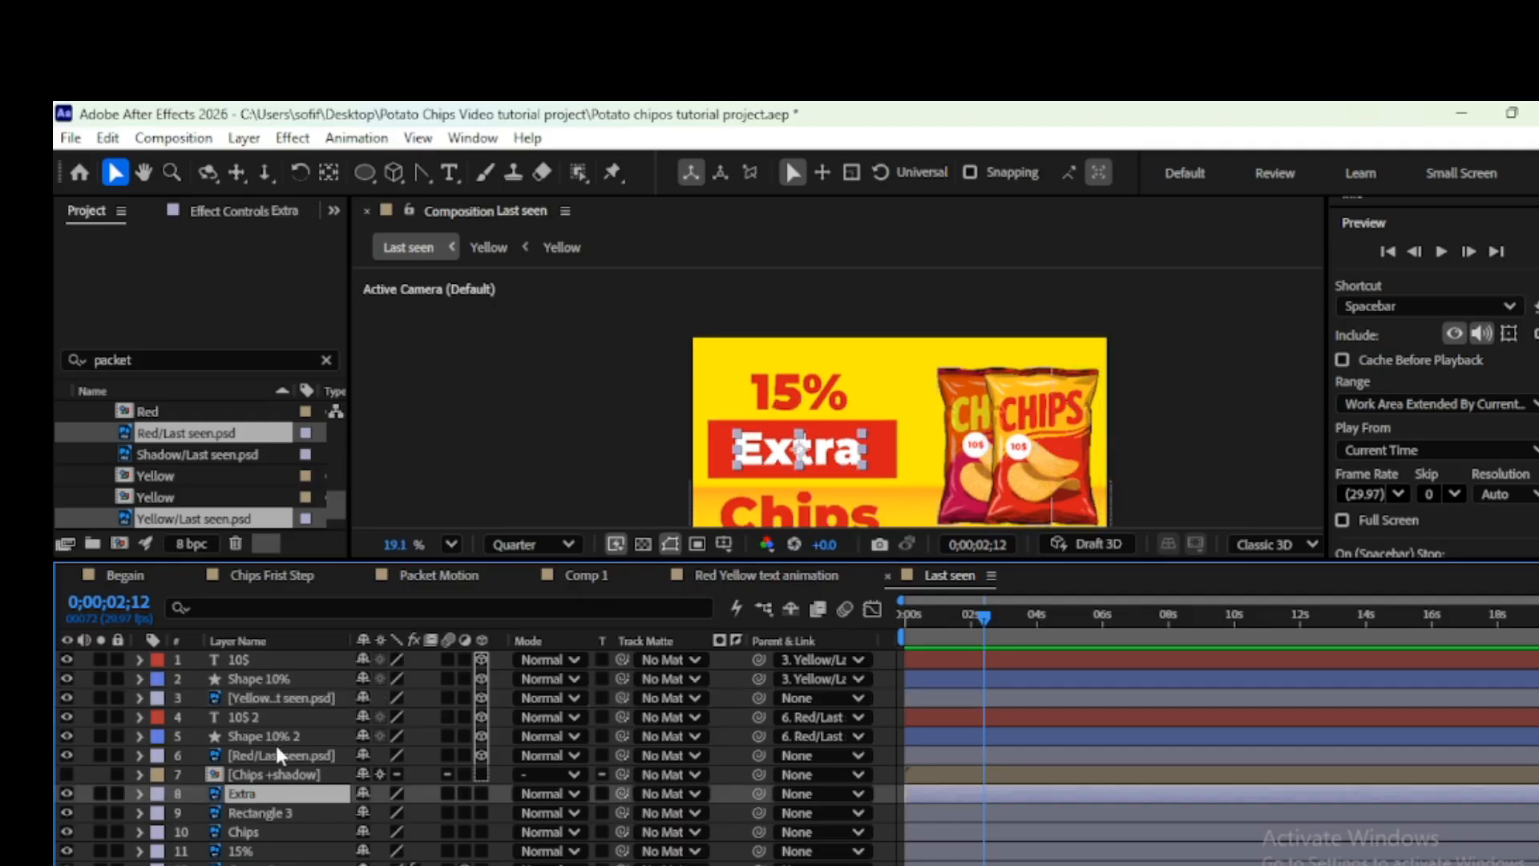
{"action": "left_click", "coordinate": [313, 699]}
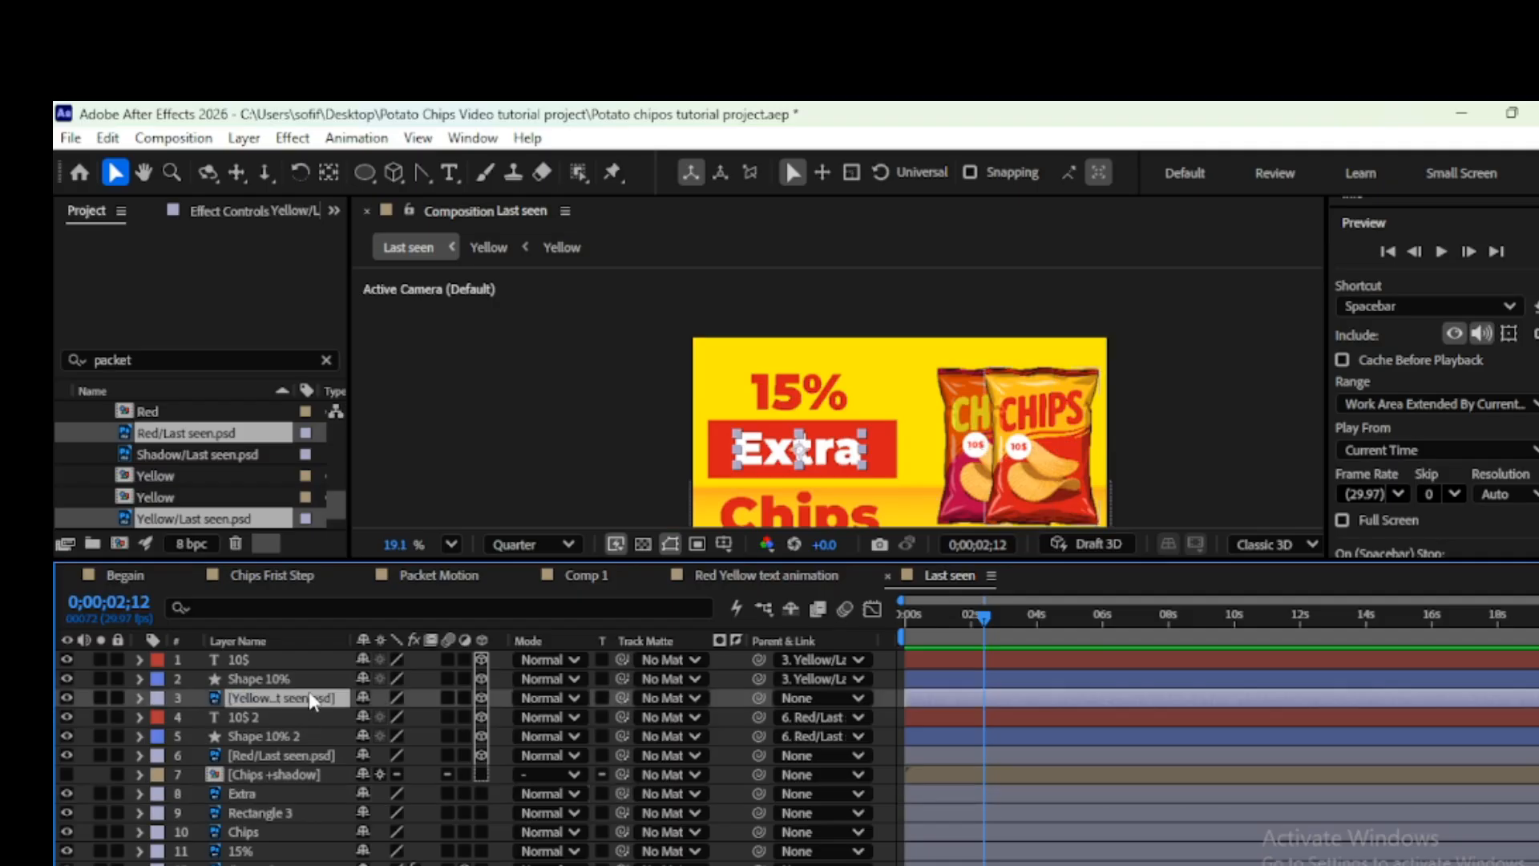
{"action": "left_click", "coordinate": [310, 758]}
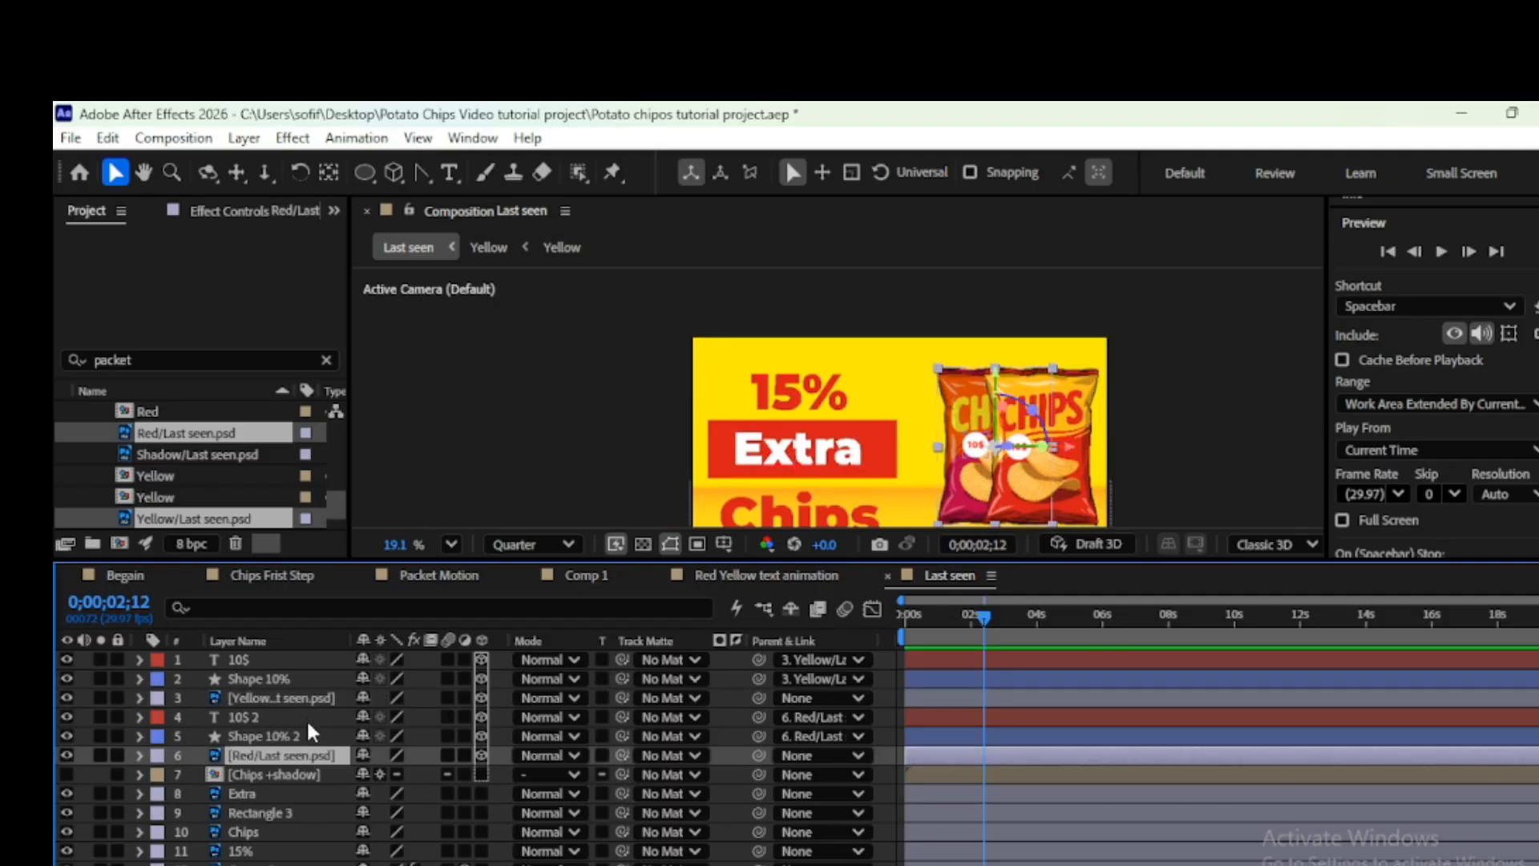
{"action": "left_click", "coordinate": [312, 699]}
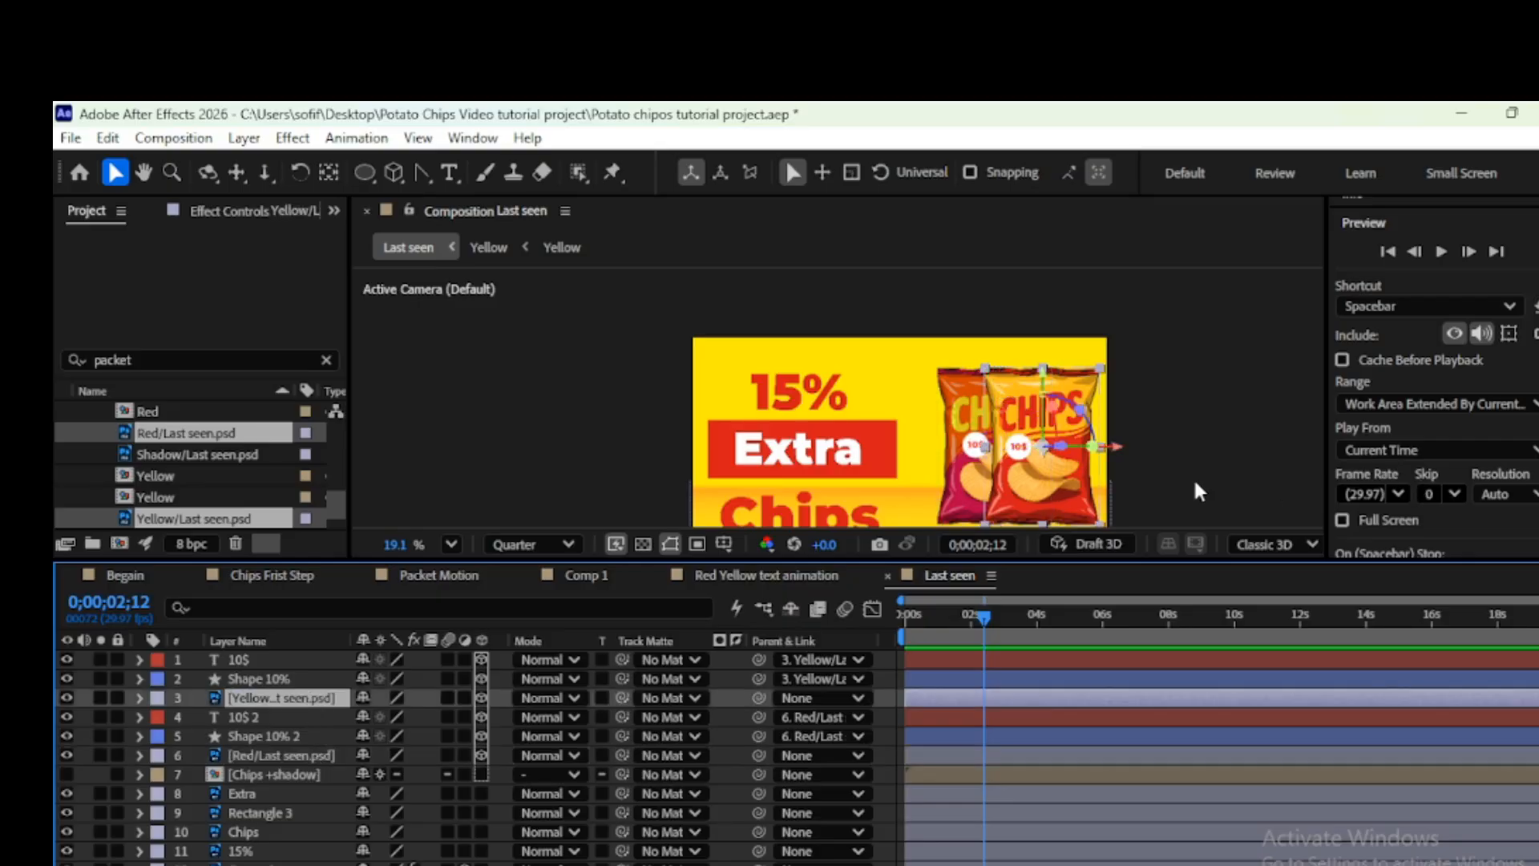
Move both packets with their badges down together, placing the yellow packet at a vertical position of about 568
{"action": "scroll", "coordinate": [971, 465], "scroll_direction": "down", "scroll_amount": 1}
{"action": "key", "text": "h"}
{"action": "left_click_drag", "start_coordinate": [1124, 401], "coordinate": [974, 359]}
{"action": "key", "text": "v"}
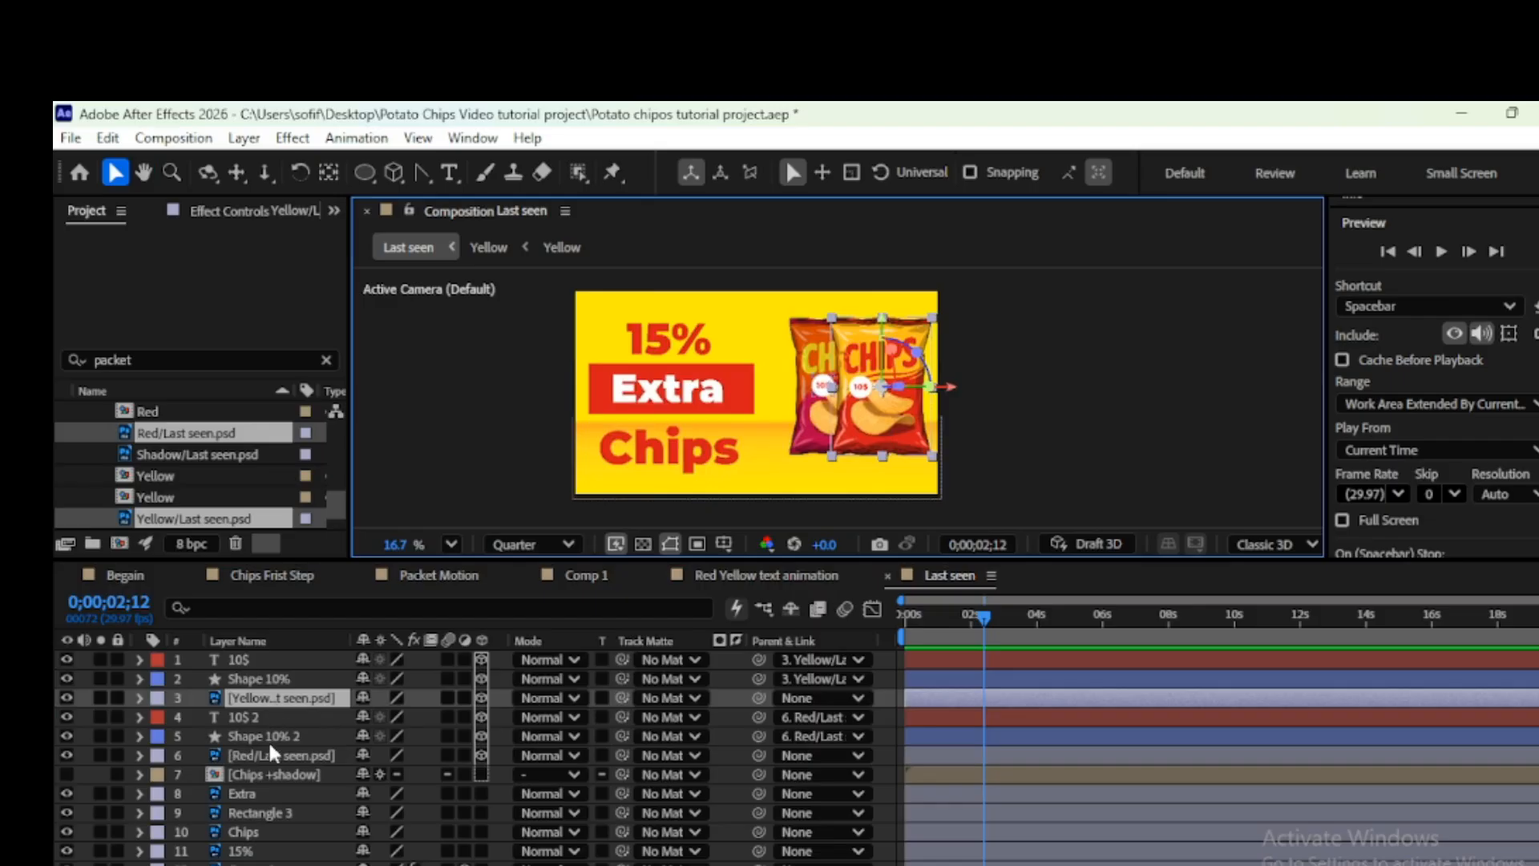
{"action": "left_click", "coordinate": [269, 660]}
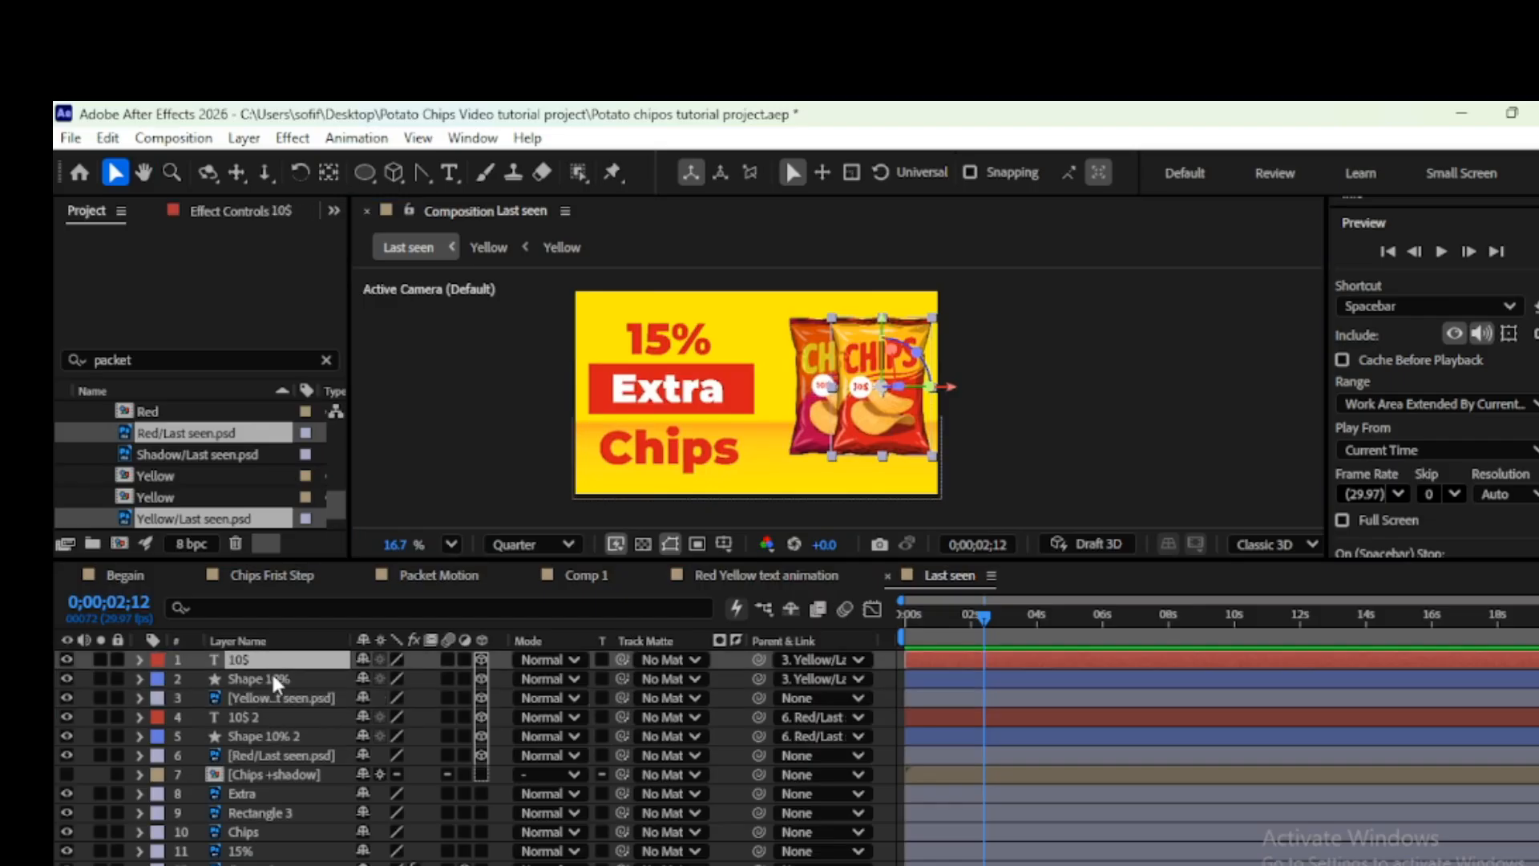
{"action": "left_click", "coordinate": [271, 757], "text": "shift"}
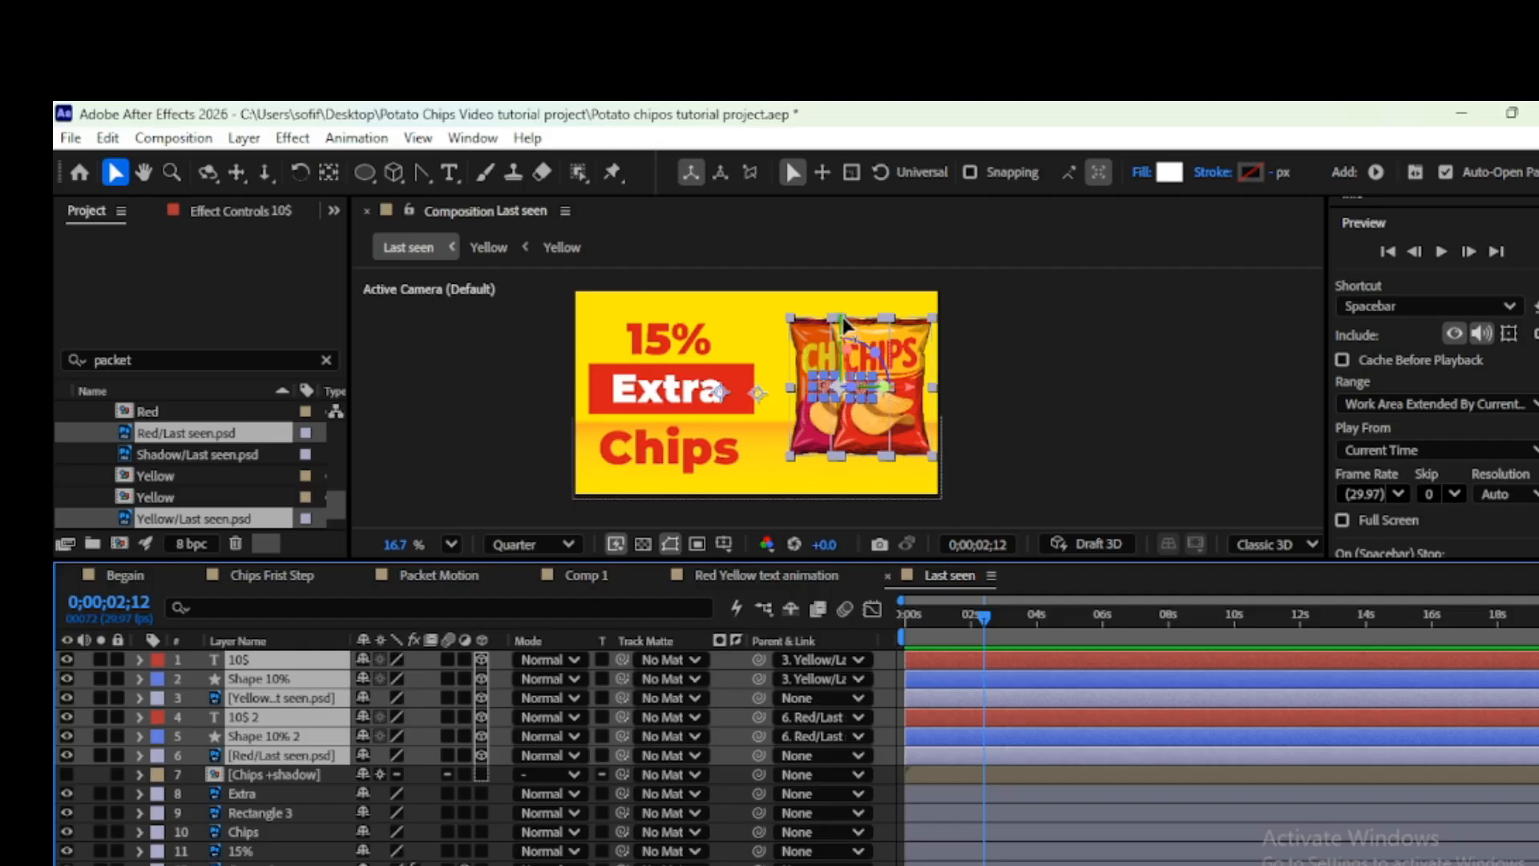
{"action": "left_click_drag", "start_coordinate": [847, 329], "coordinate": [849, 341]}
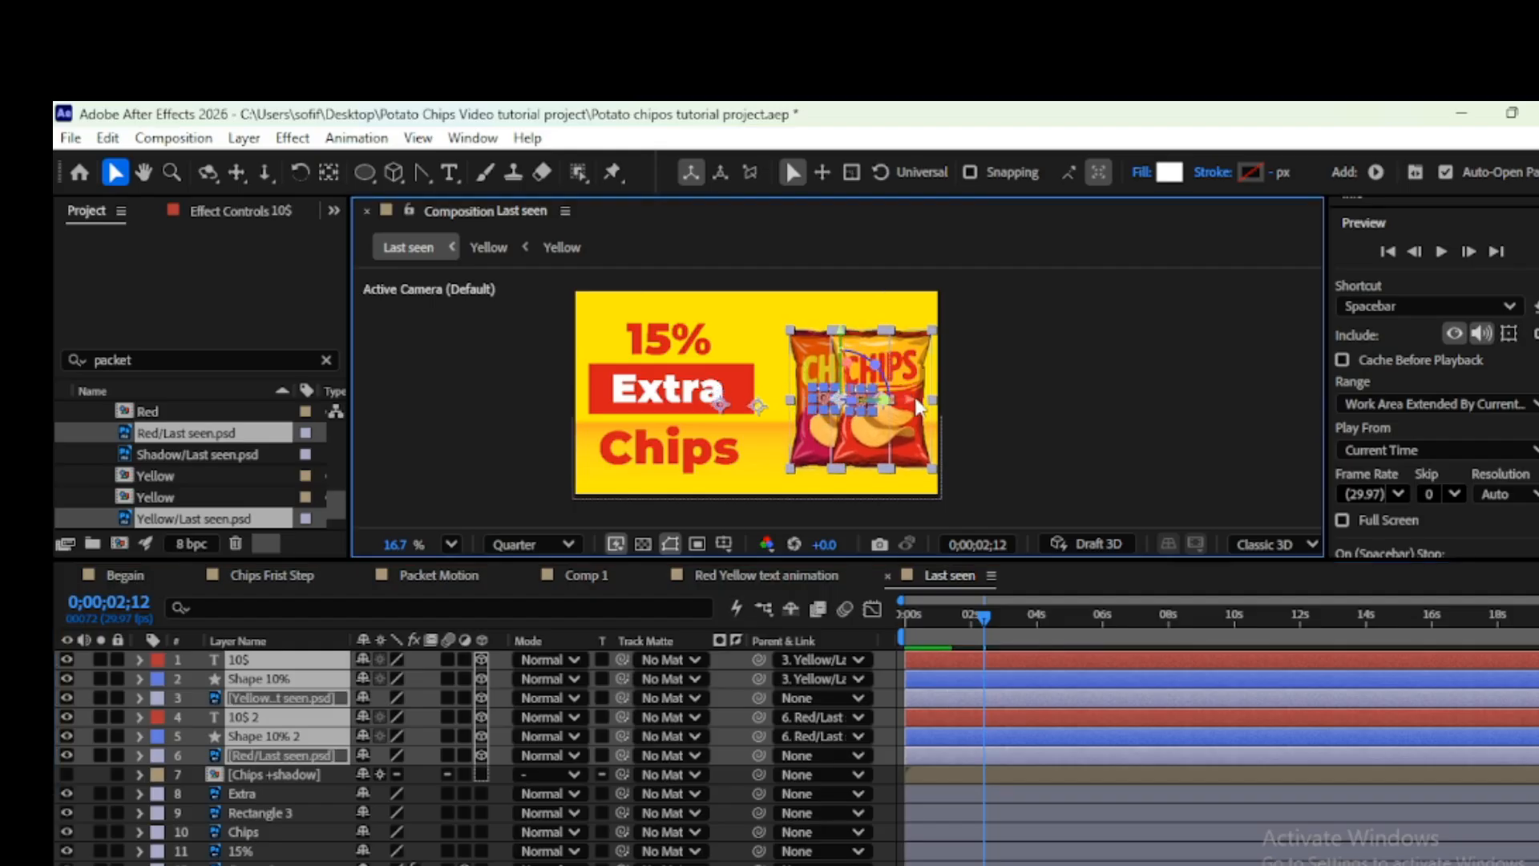
{"action": "scroll", "coordinate": [846, 410], "scroll_direction": "up", "scroll_amount": 1}
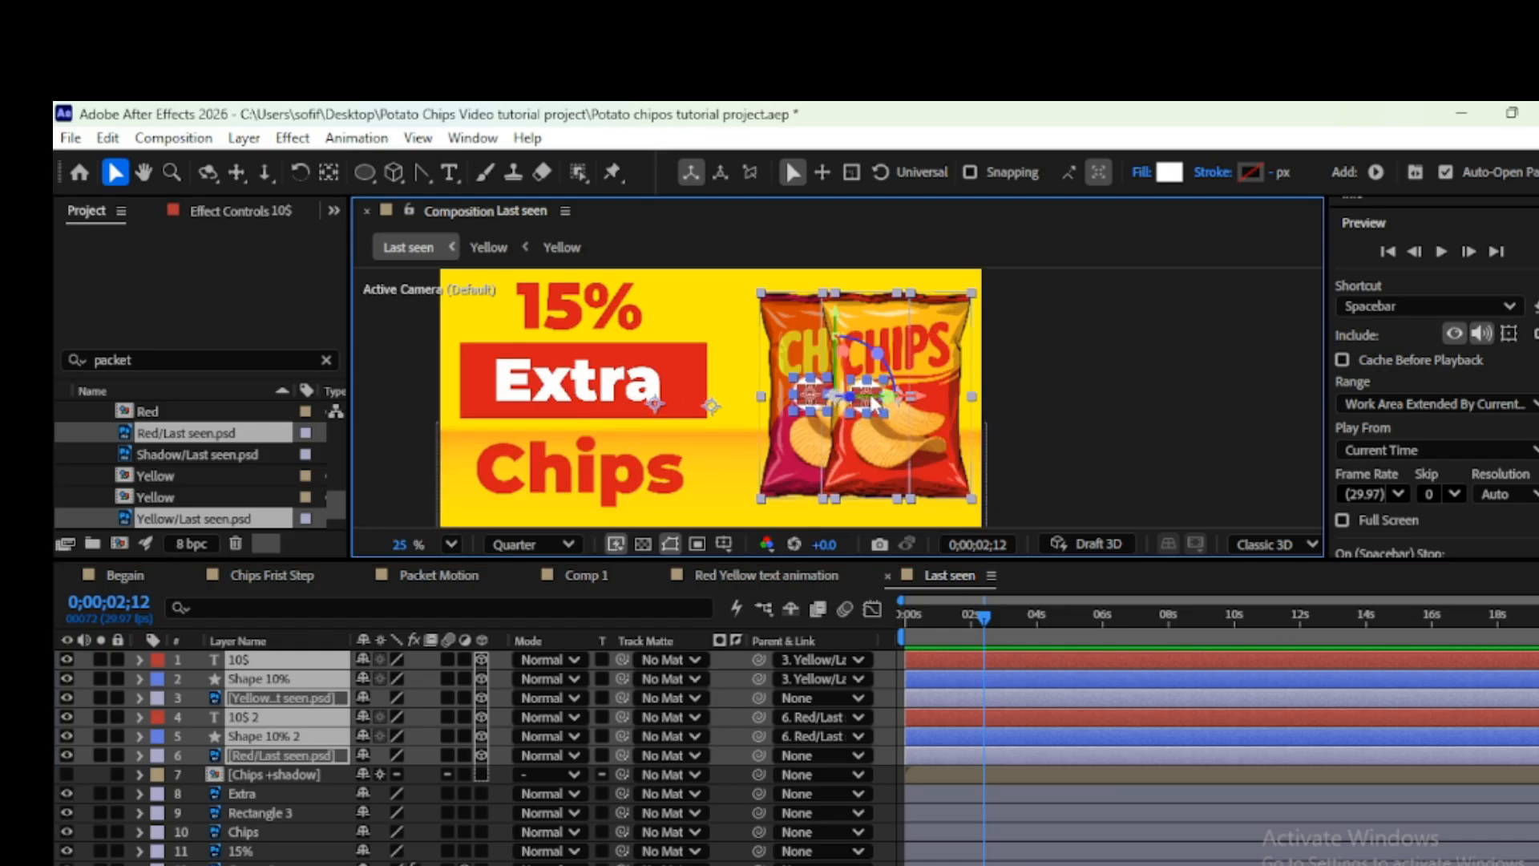
{"action": "scroll", "coordinate": [847, 409], "scroll_direction": "up", "scroll_amount": 3}
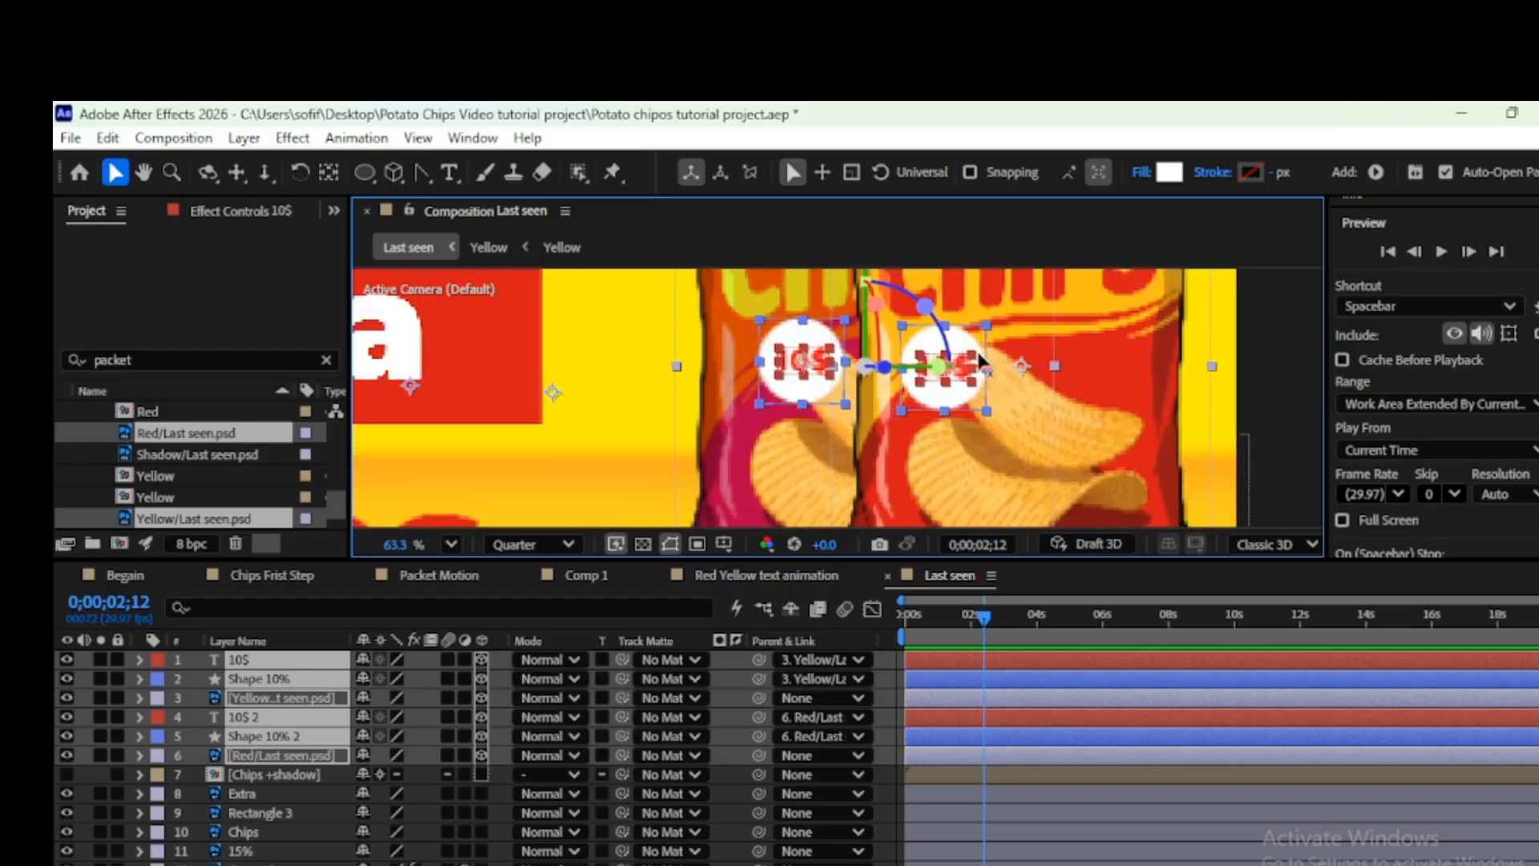
{"action": "left_click_drag", "start_coordinate": [1074, 377], "coordinate": [1035, 376]}
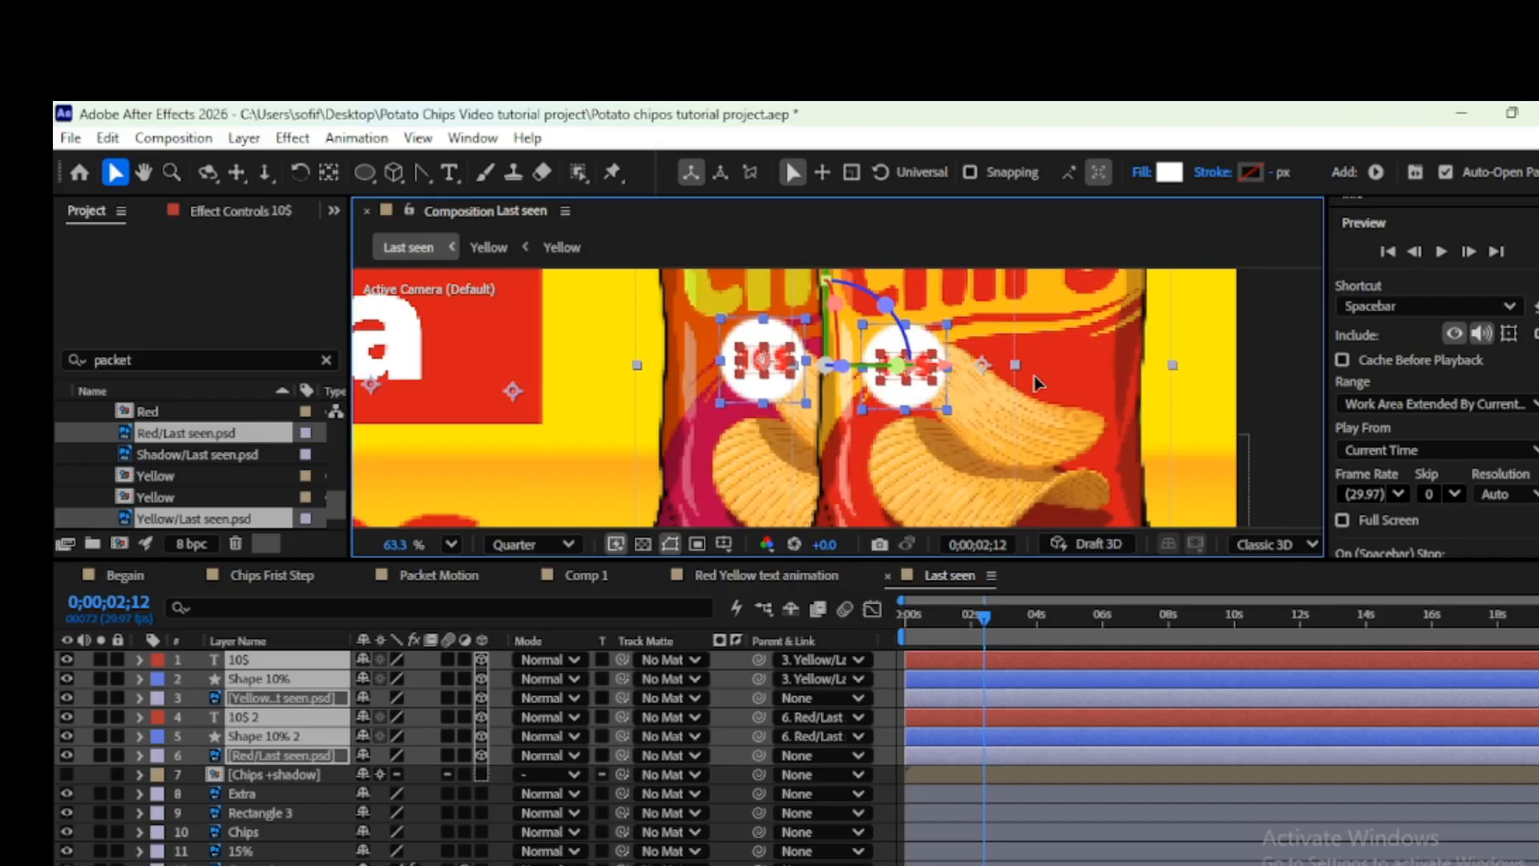
{"action": "key", "text": "ctrl+z"}
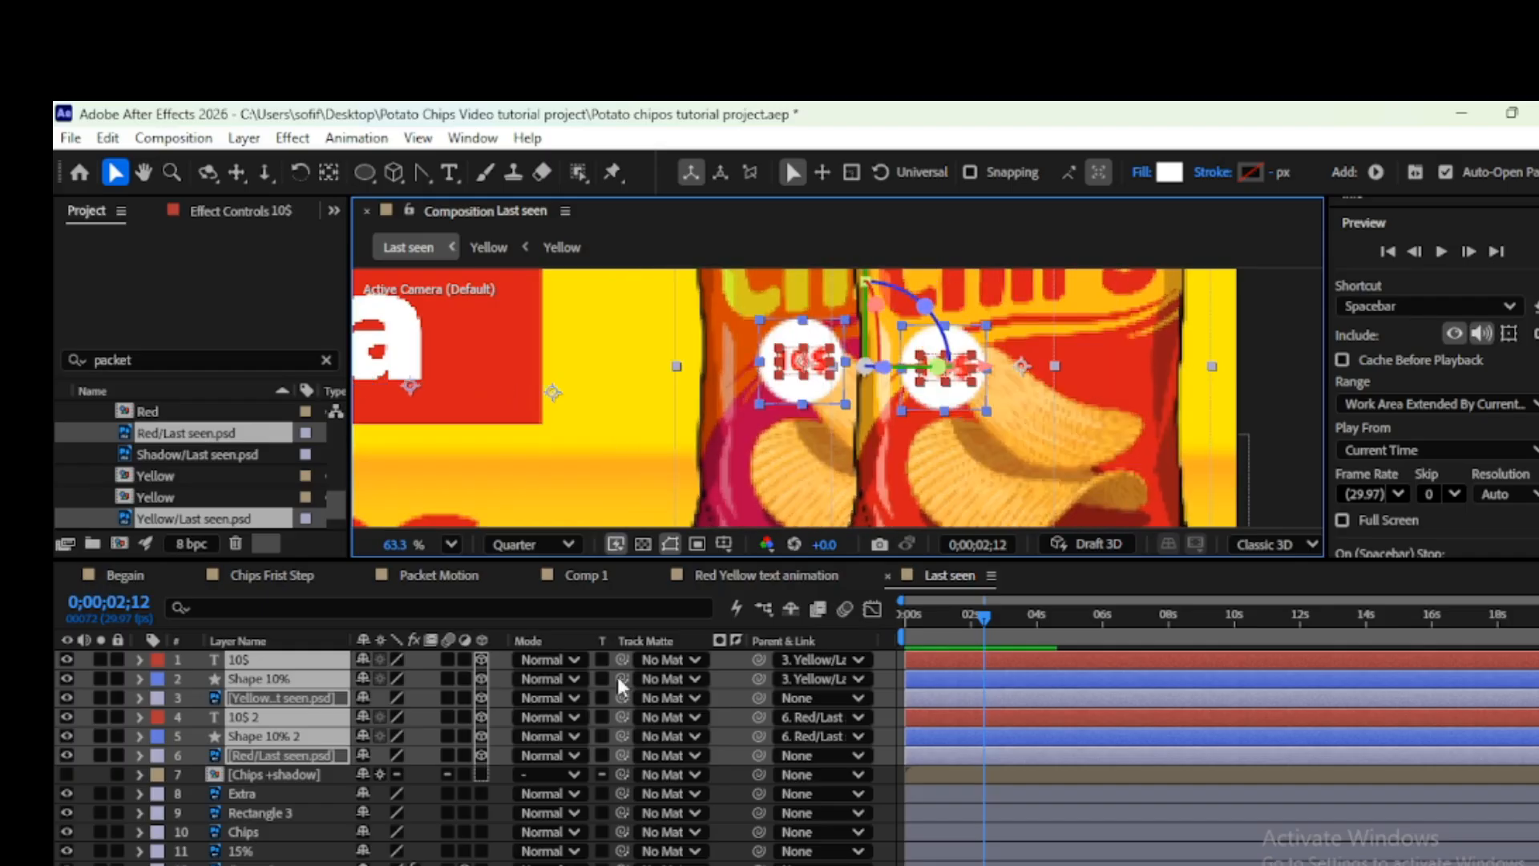
Nudge both packets with their badges left until the yellow packet's horizontal position is about 1602
{"action": "key", "text": "Left"}
{"action": "key", "text": "Left"}
{"action": "key", "text": "Left"}
{"action": "key", "text": "Left"}
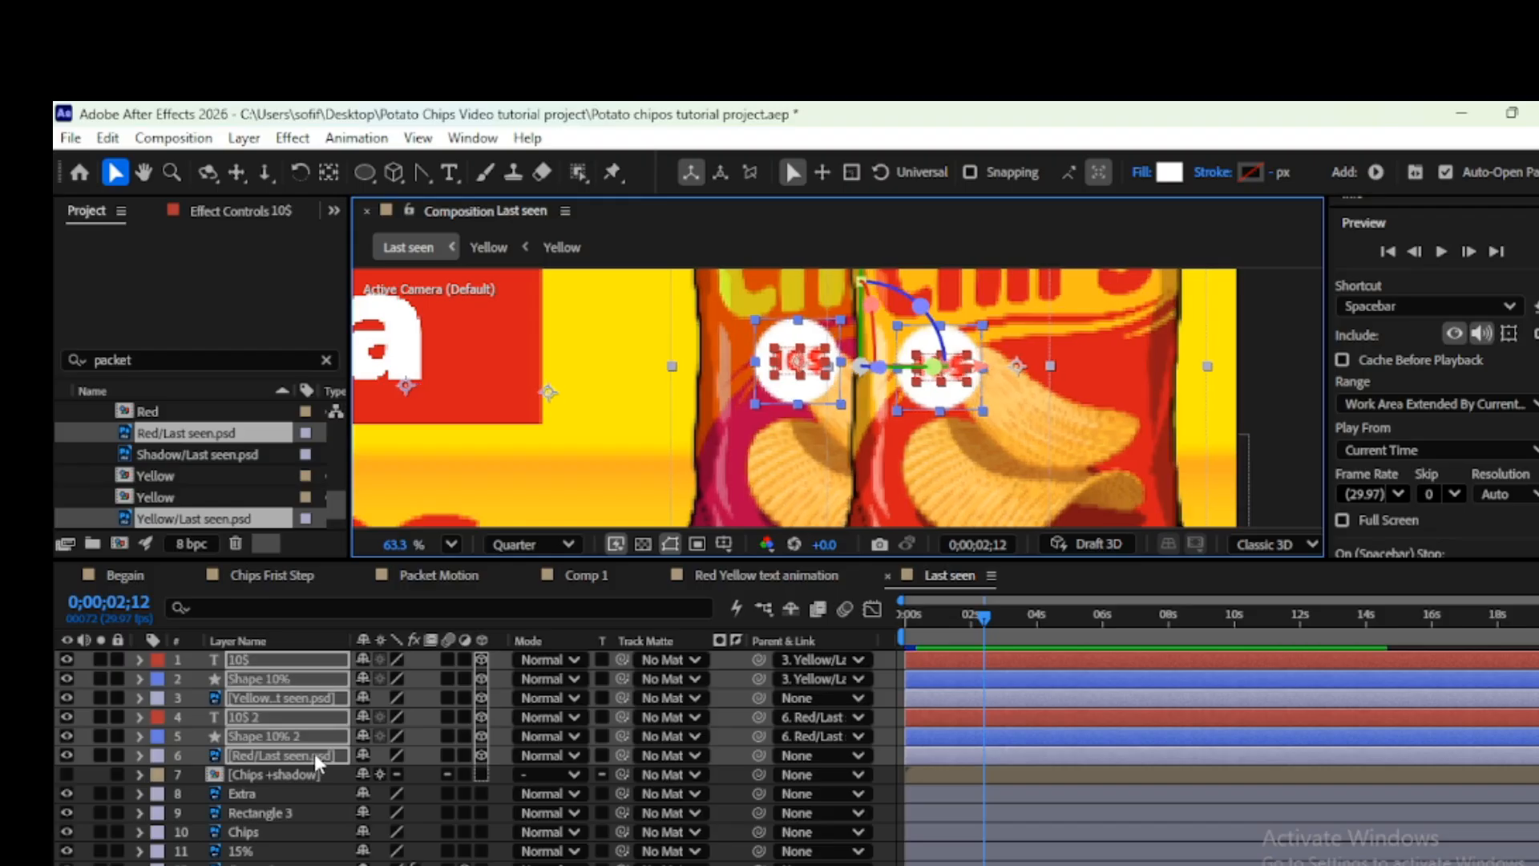
{"action": "key", "text": "shift+Left"}
{"action": "key", "text": "shift+Left"}
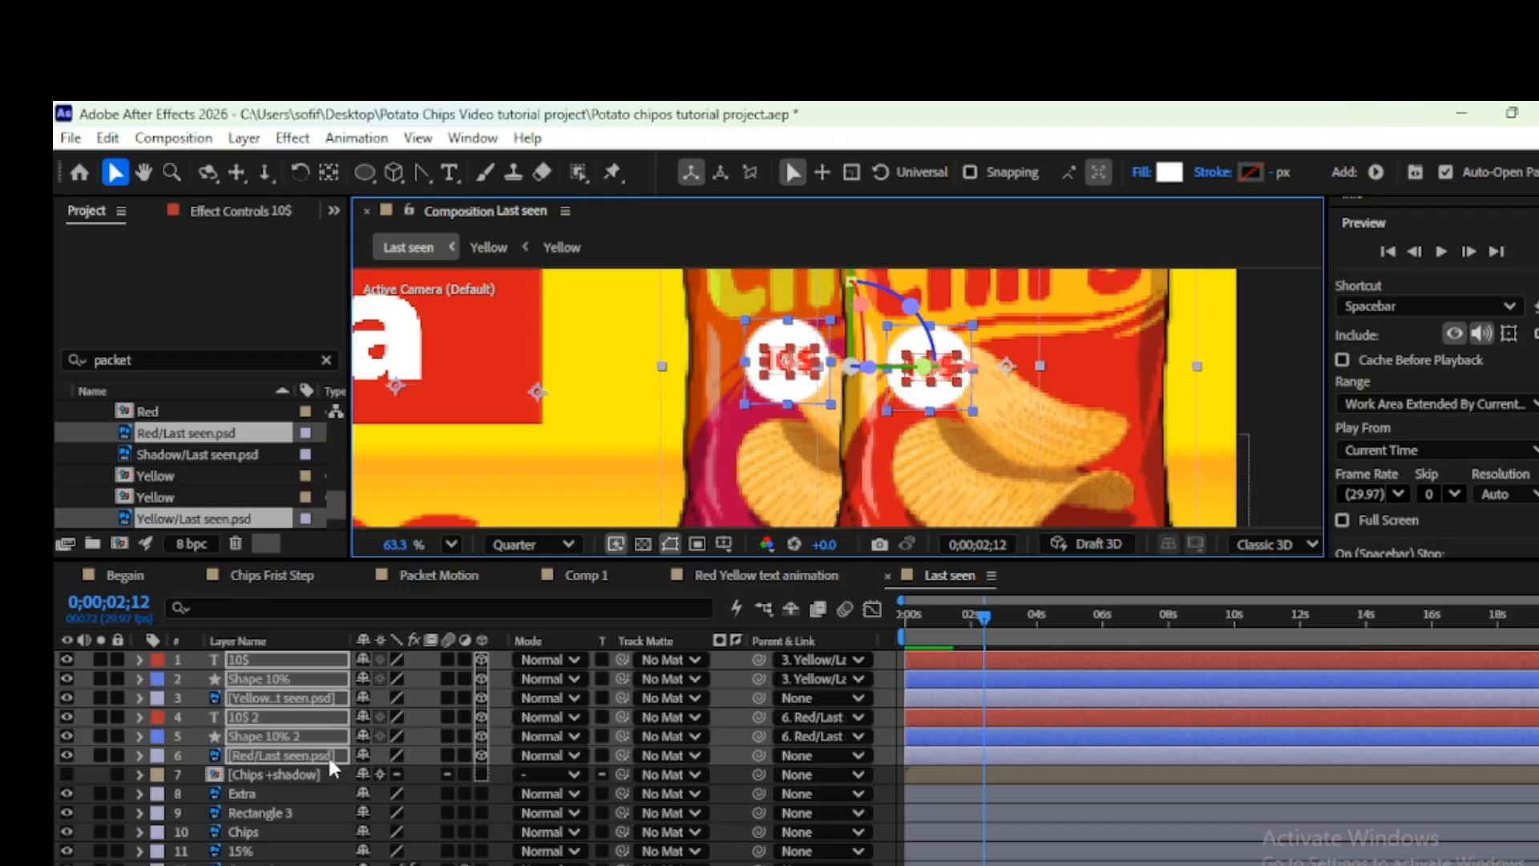
{"action": "key", "text": "Right"}
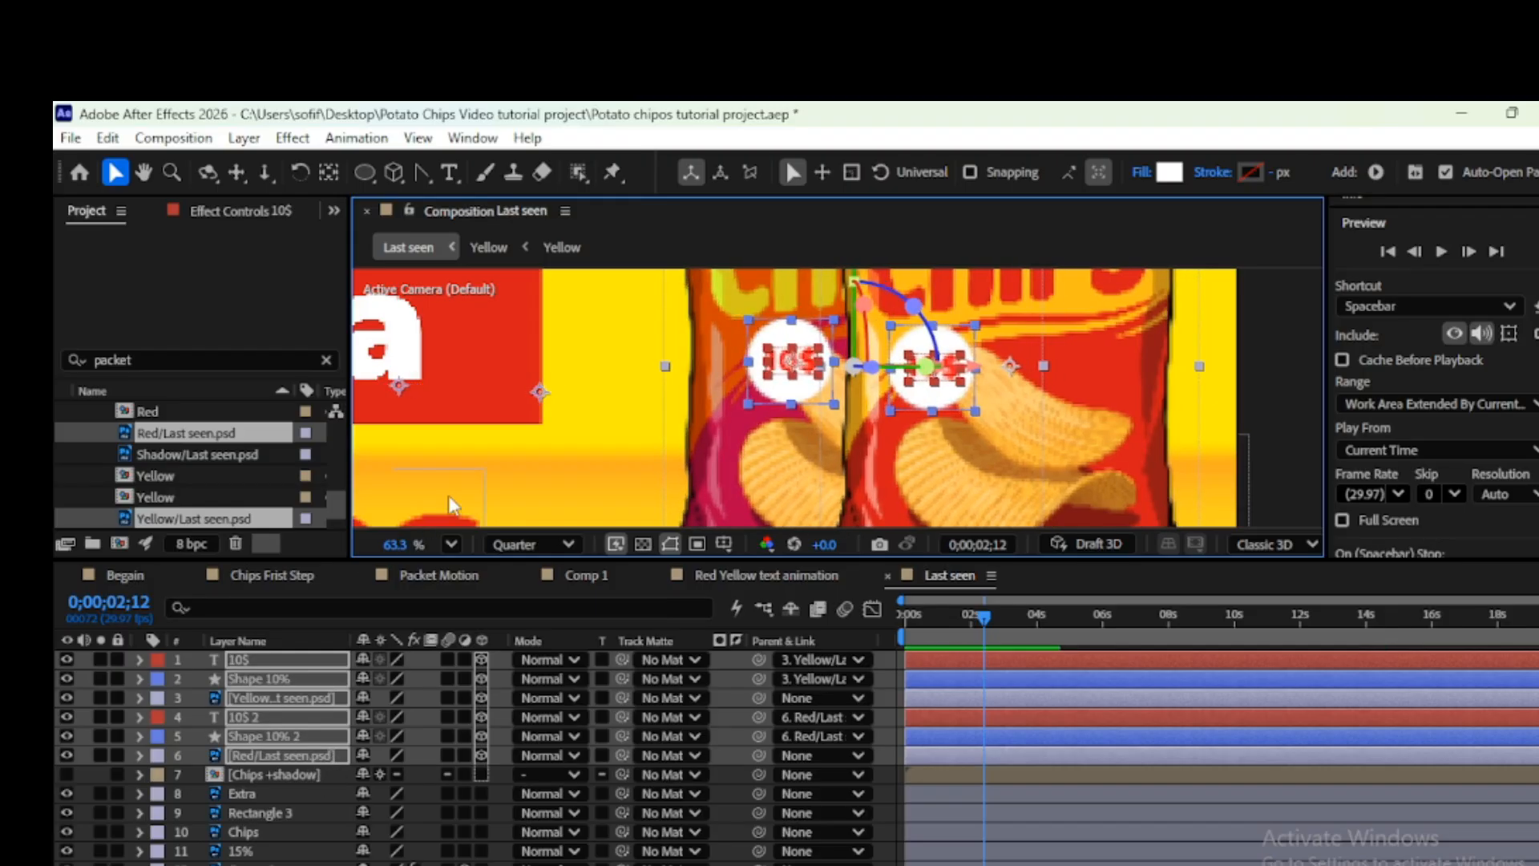
Shift the horizontal position of all six packet and badge layers left together, placing the yellow packet at about 1546
{"action": "scroll", "coordinate": [609, 393], "scroll_direction": "down", "scroll_amount": 5}
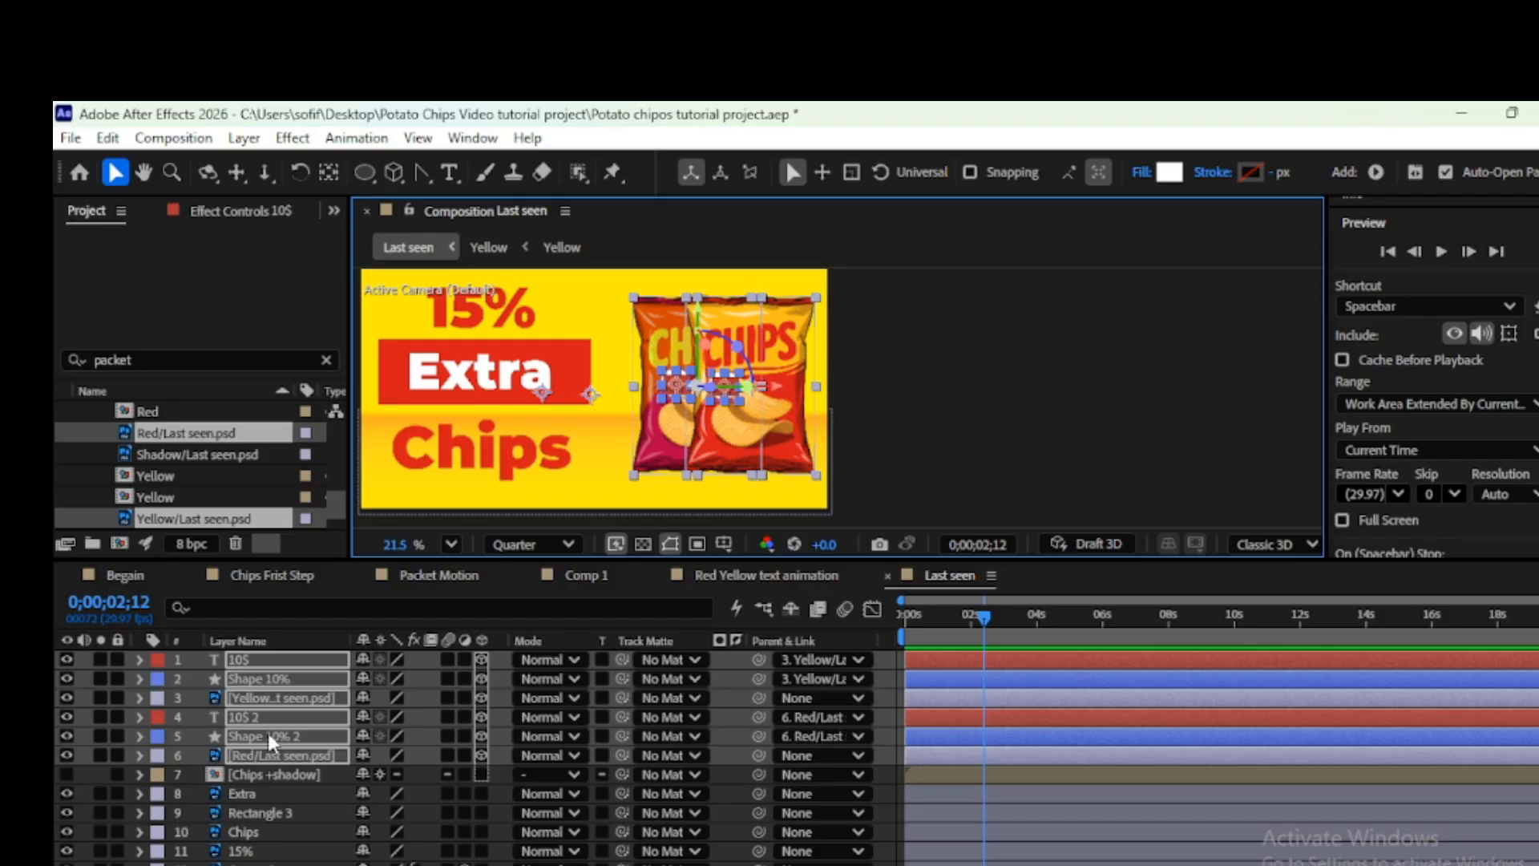
{"action": "key", "text": "p"}
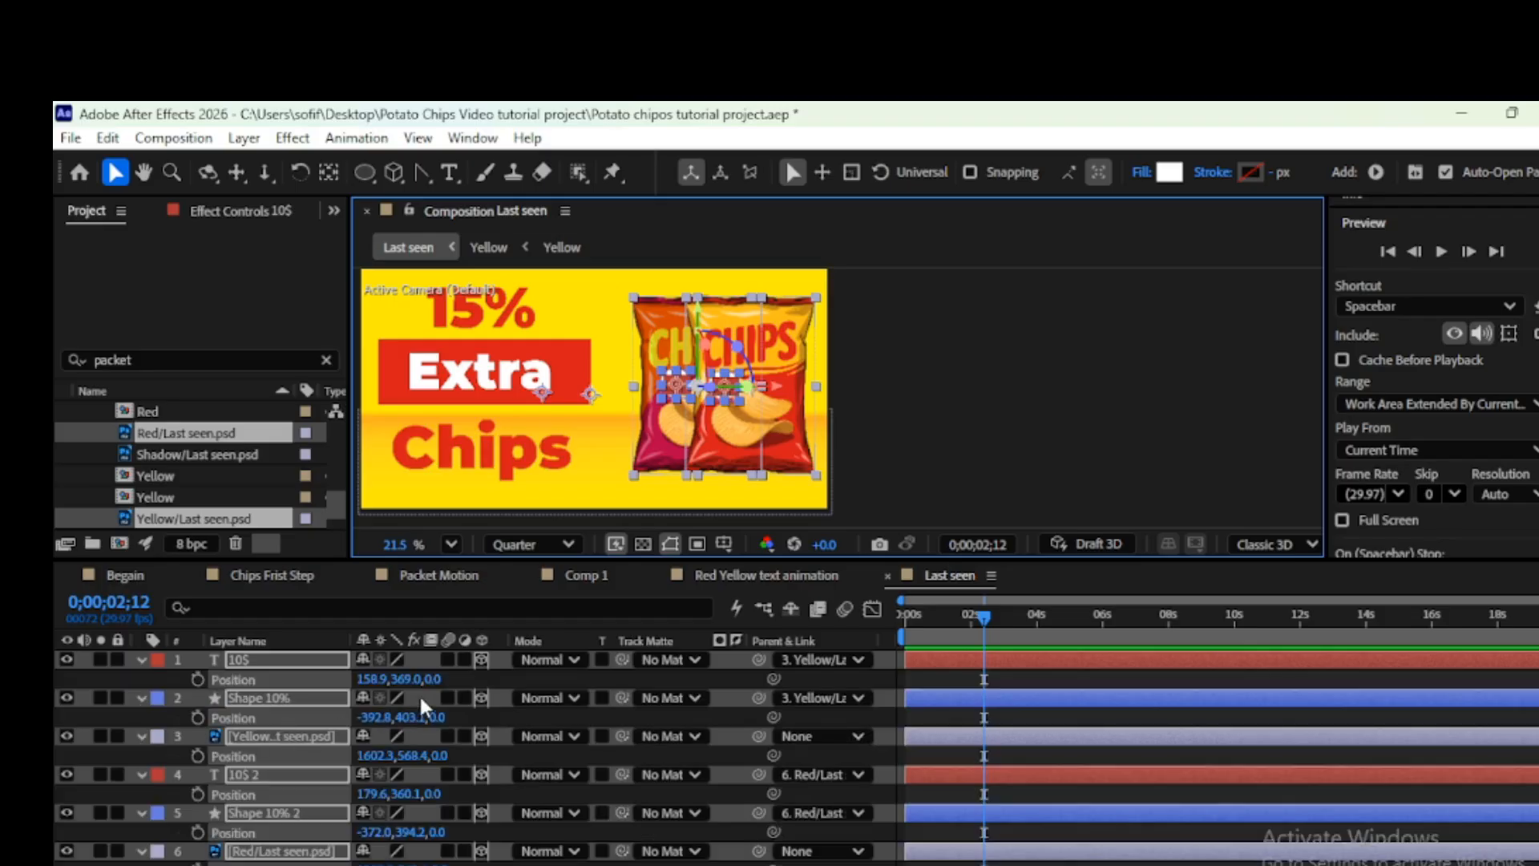
{"action": "left_click_drag", "start_coordinate": [375, 680], "coordinate": [330, 679]}
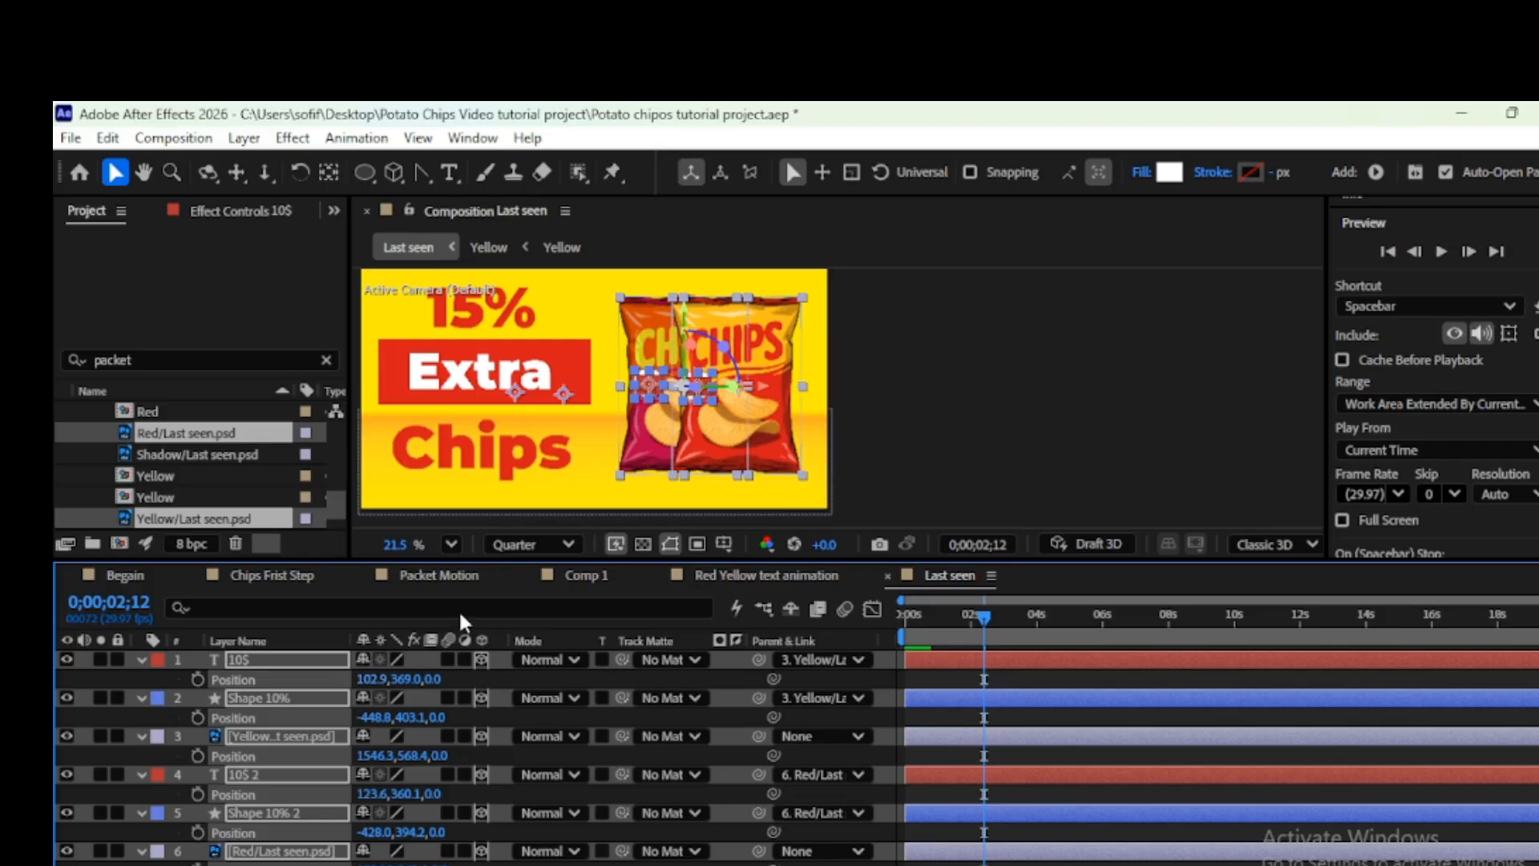
{"action": "left_click", "coordinate": [590, 435]}
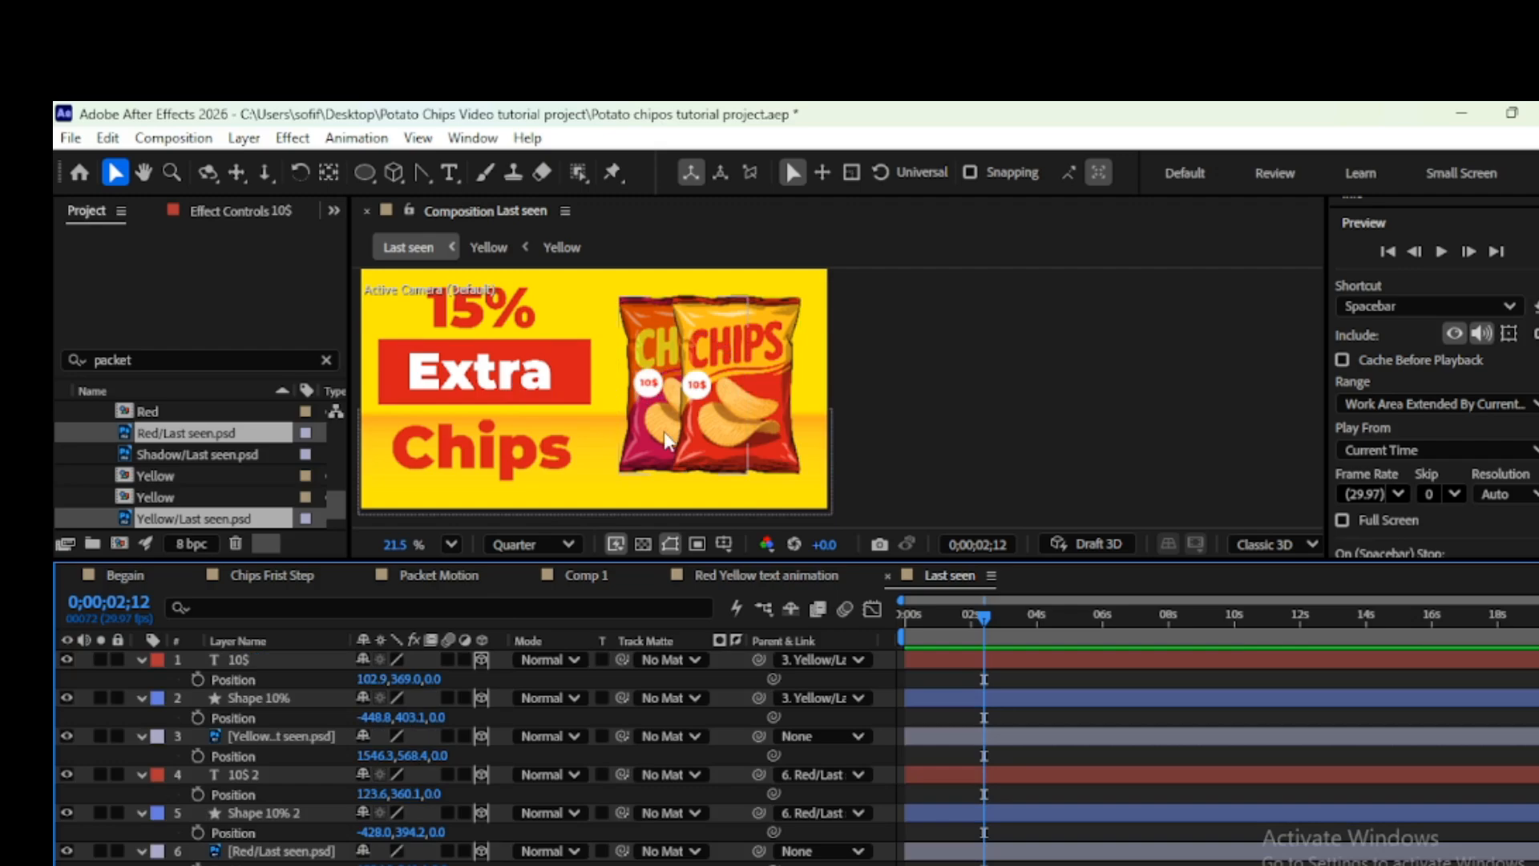
Move the yellow packet's badge back onto its lower front, with 10$ at about 158.9, 389 and Shape 10% at about -392.8, 423.1
{"action": "left_click", "coordinate": [238, 661]}
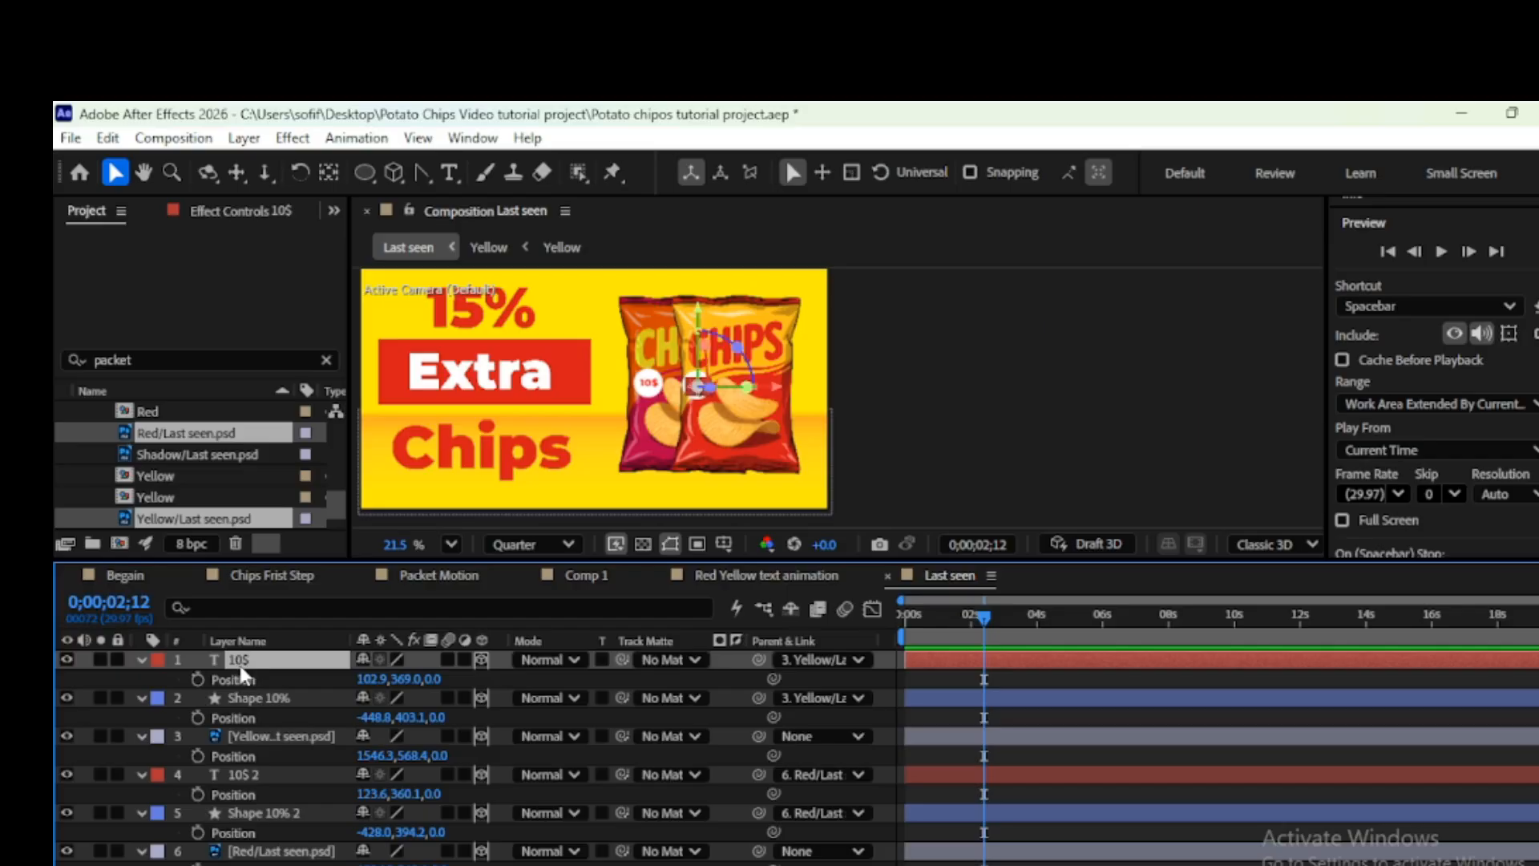
{"action": "left_click", "coordinate": [273, 699]}
{"action": "scroll", "coordinate": [668, 390], "scroll_direction": "up", "scroll_amount": 5}
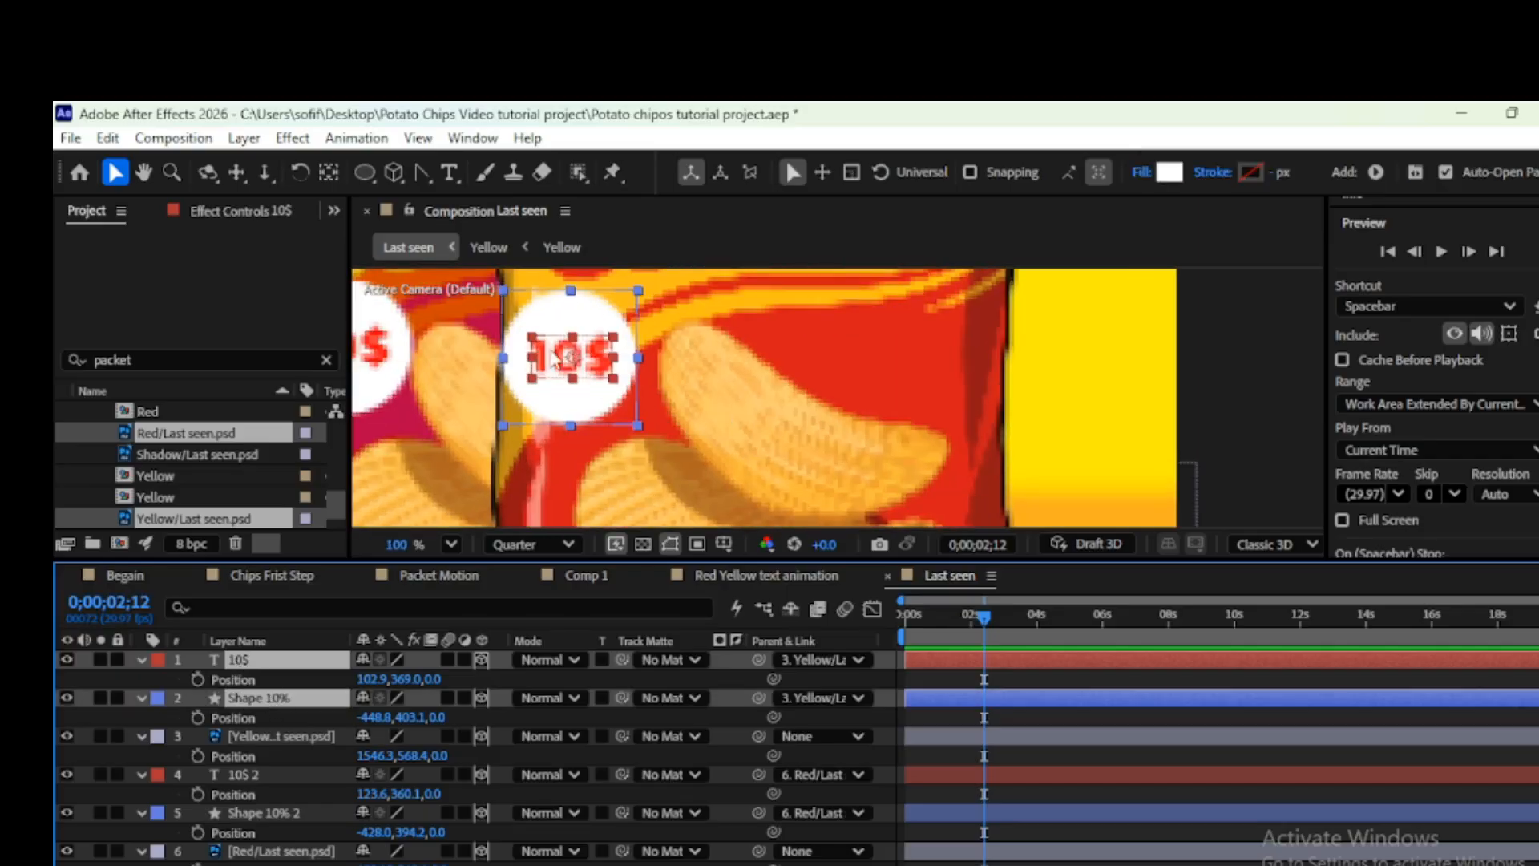
{"action": "left_click_drag", "start_coordinate": [573, 356], "coordinate": [643, 384]}
Move the red packet's badge right and down, with 10$ 2 at about 177.6, 376.1 and Shape 10% 2 at about -374, 410.2
{"action": "left_click", "coordinate": [267, 776]}
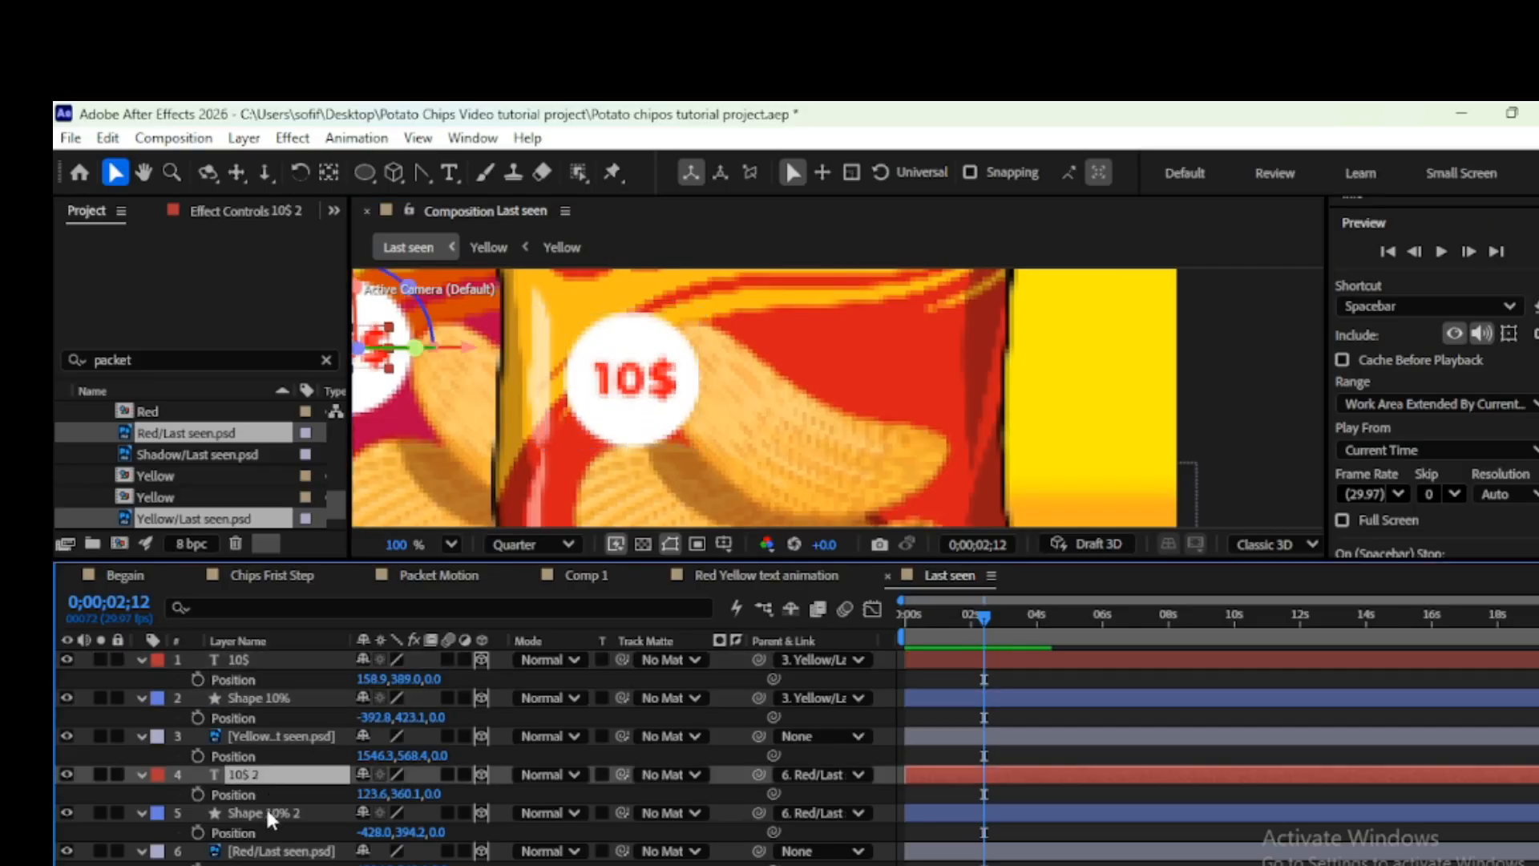
{"action": "left_click", "coordinate": [273, 817], "text": "shift"}
{"action": "left_click_drag", "start_coordinate": [447, 454], "coordinate": [656, 466]}
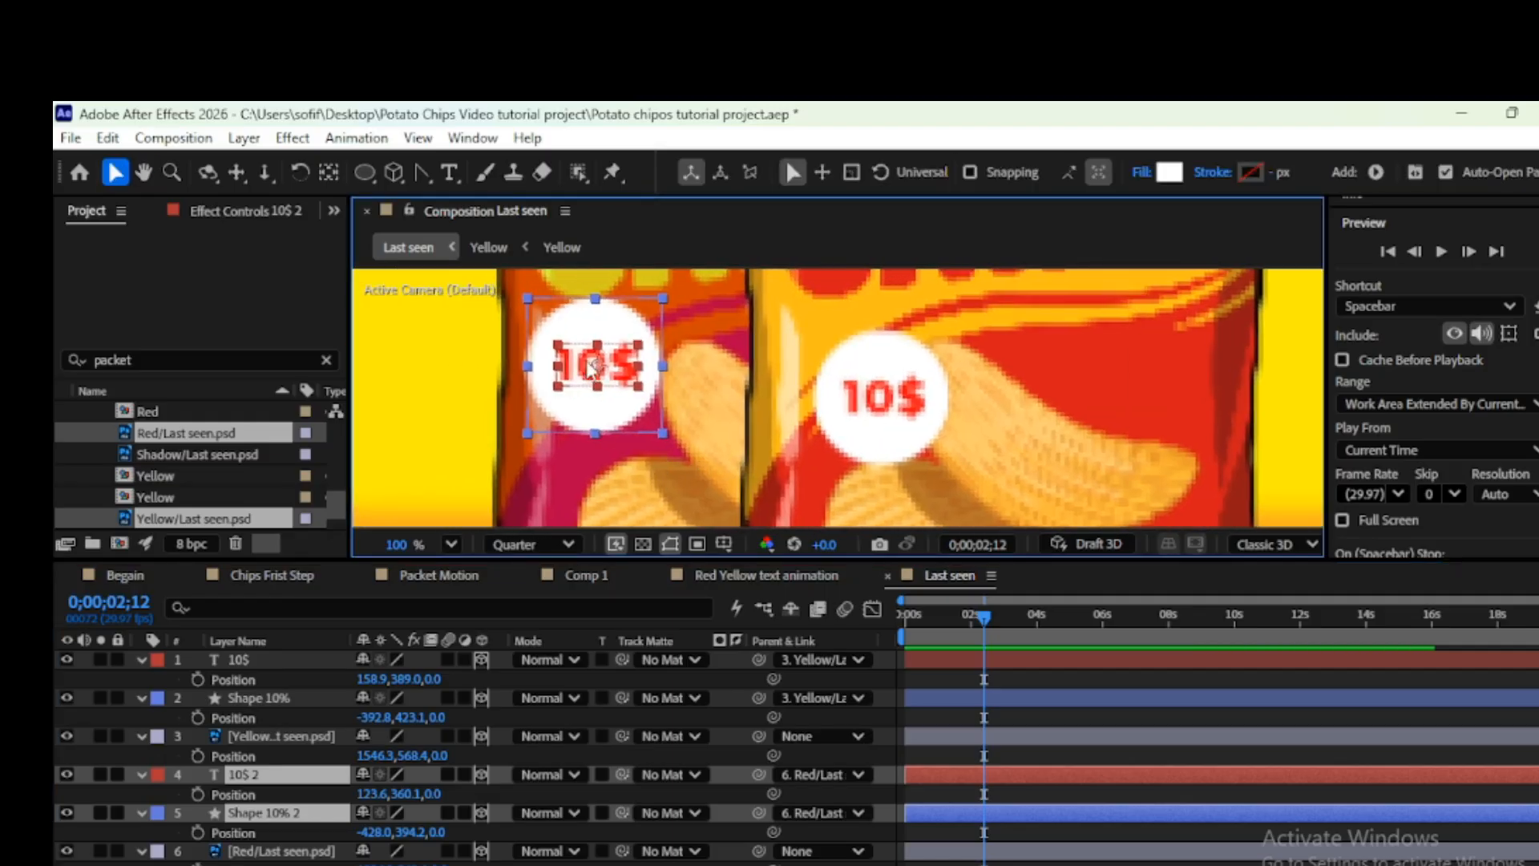
{"action": "left_click_drag", "start_coordinate": [589, 368], "coordinate": [657, 390]}
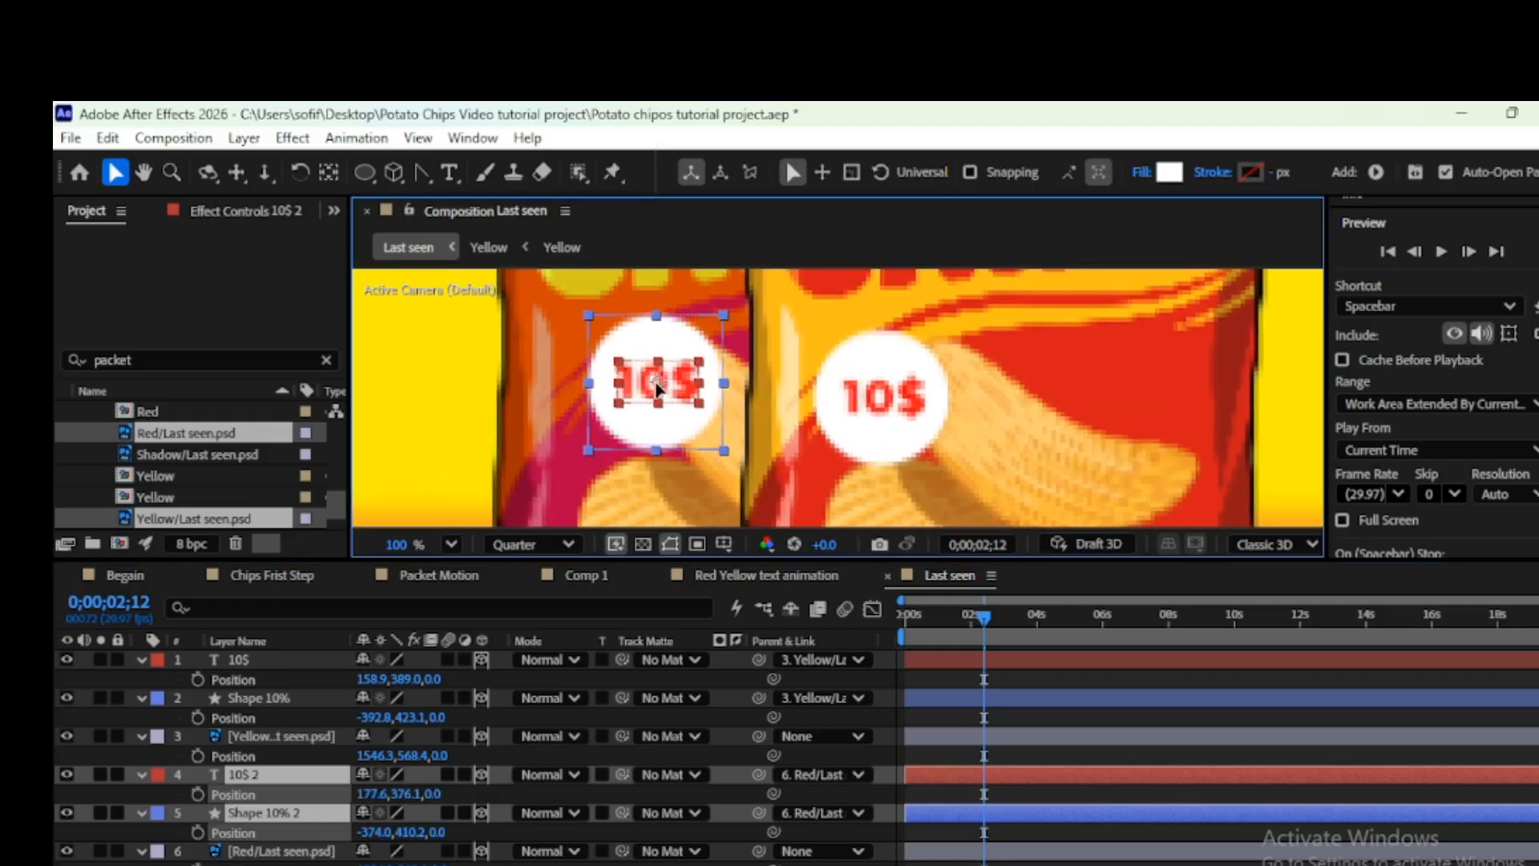
Widen the composition viewer, split it into 2 Views, and keep only the yellow packet layer selected
{"action": "scroll", "coordinate": [876, 378], "scroll_direction": "down", "scroll_amount": 5}
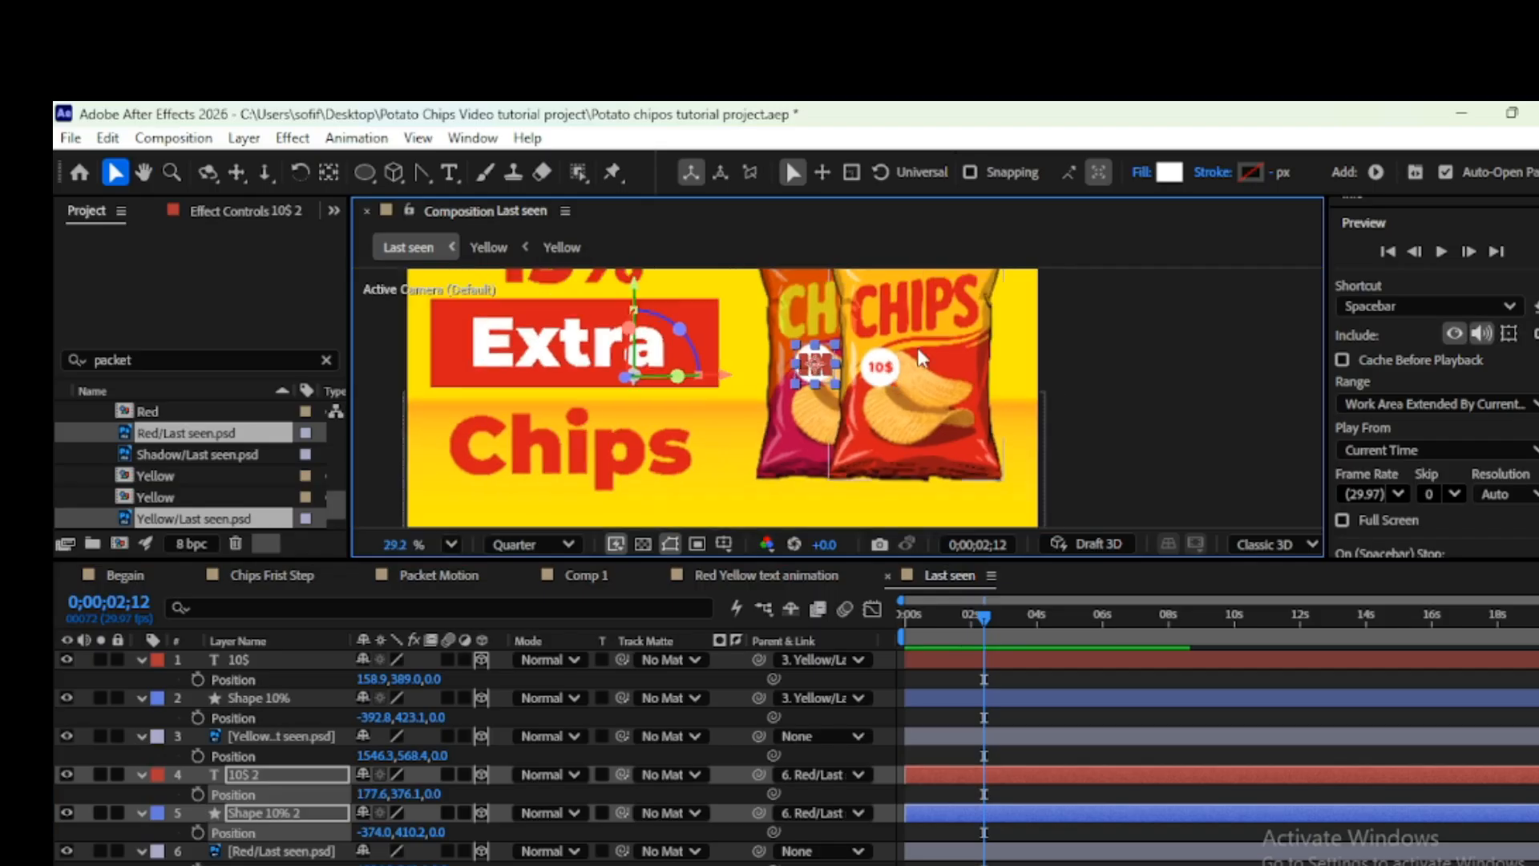
{"action": "scroll", "coordinate": [921, 359], "scroll_direction": "down", "scroll_amount": 2}
{"action": "left_click", "coordinate": [1020, 406]}
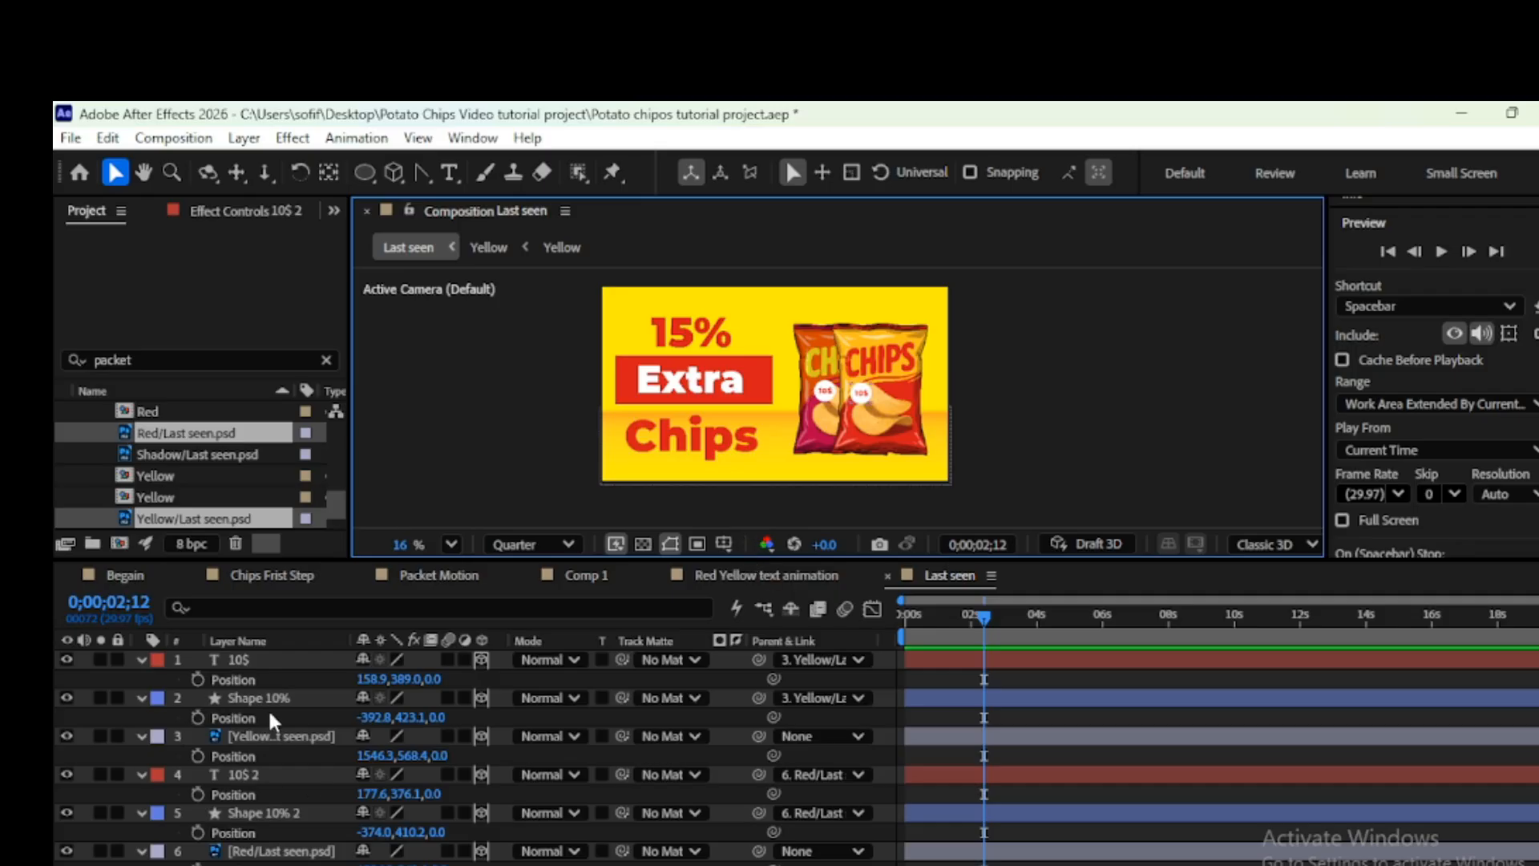
{"action": "left_click", "coordinate": [275, 742]}
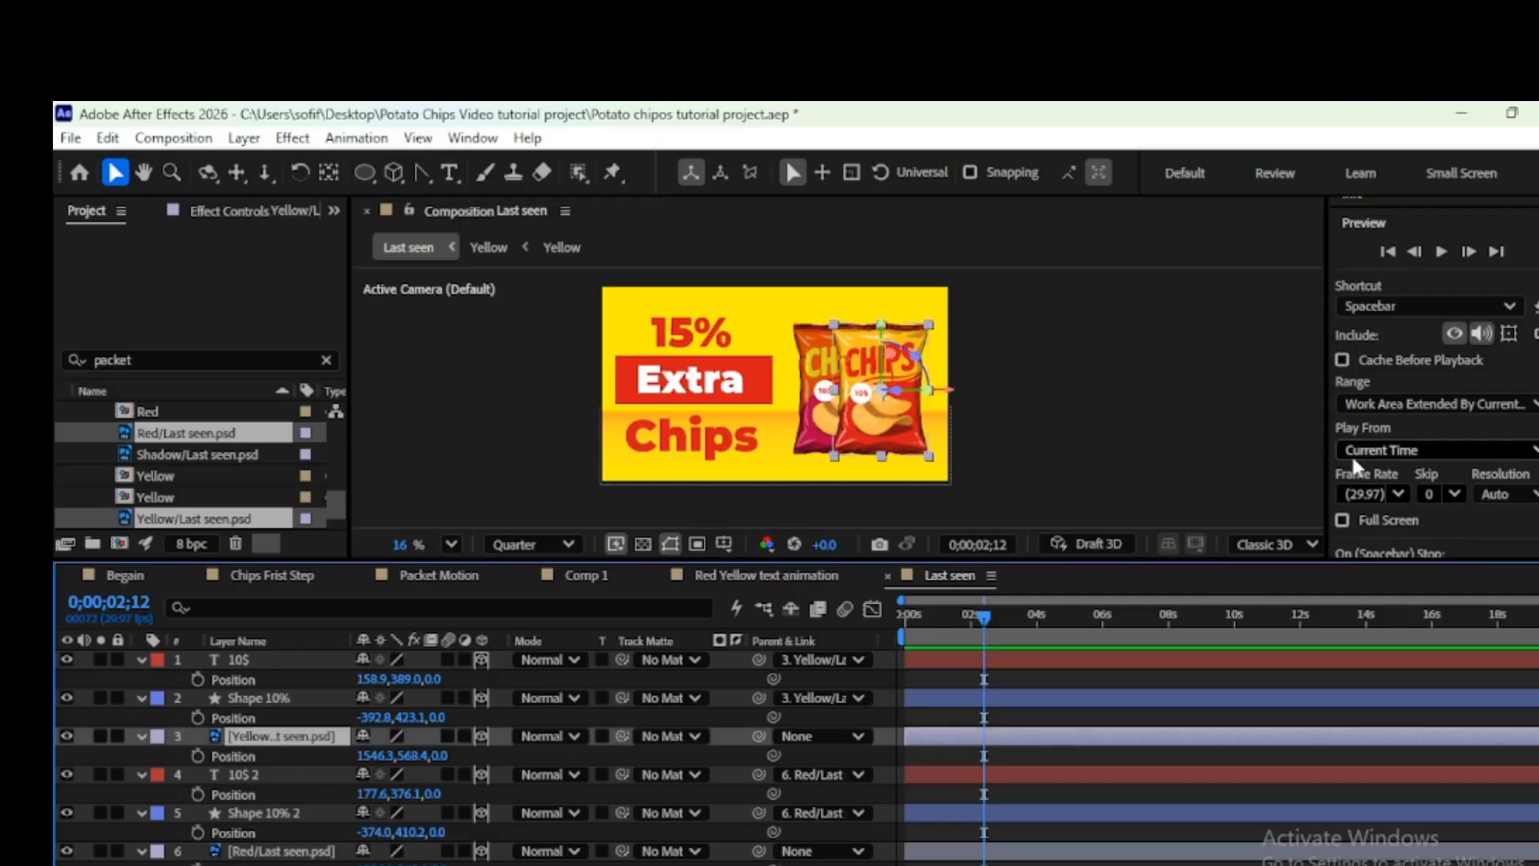
{"action": "left_click_drag", "start_coordinate": [1384, 465], "coordinate": [1488, 589]}
{"action": "left_click", "coordinate": [1507, 544]}
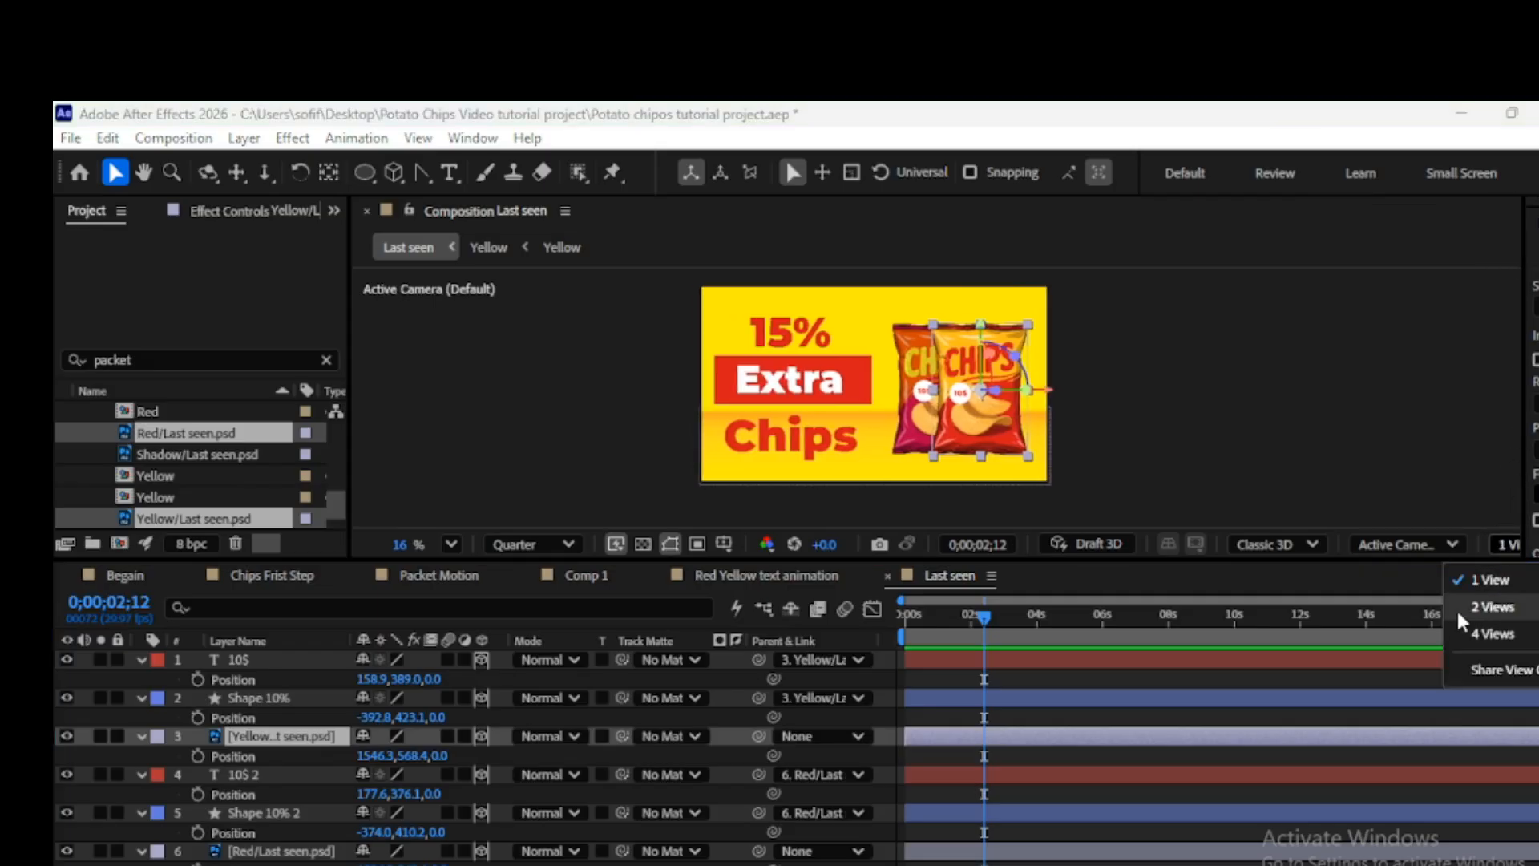
{"action": "left_click", "coordinate": [1485, 601]}
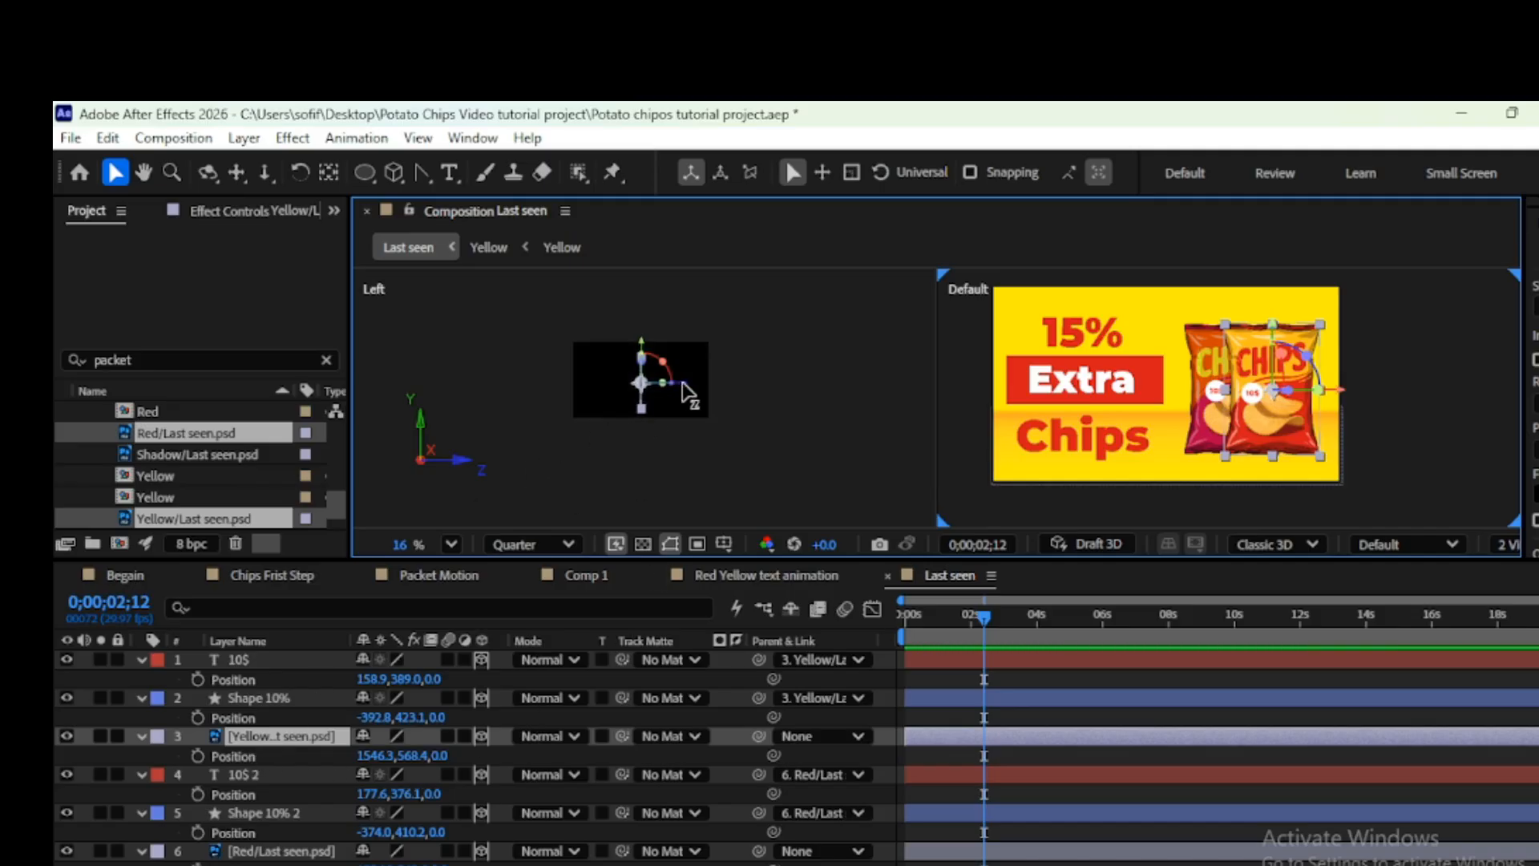
Push the yellow packet back in depth to Z about 864 and set its position keyframe at 0;00;00;00
{"action": "left_click_drag", "start_coordinate": [685, 393], "coordinate": [618, 386]}
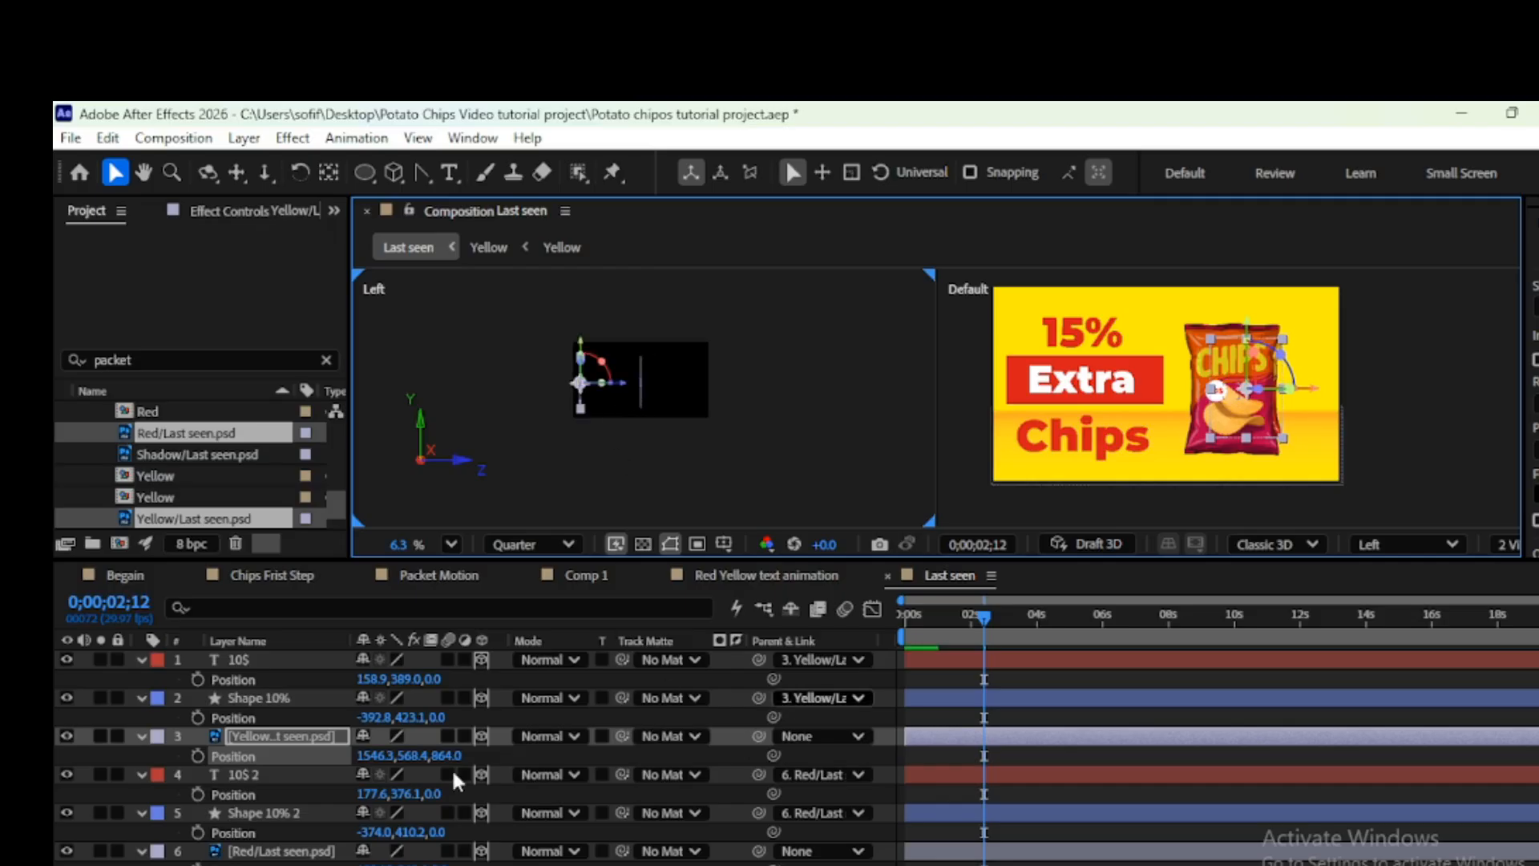
{"action": "left_click", "coordinate": [197, 756]}
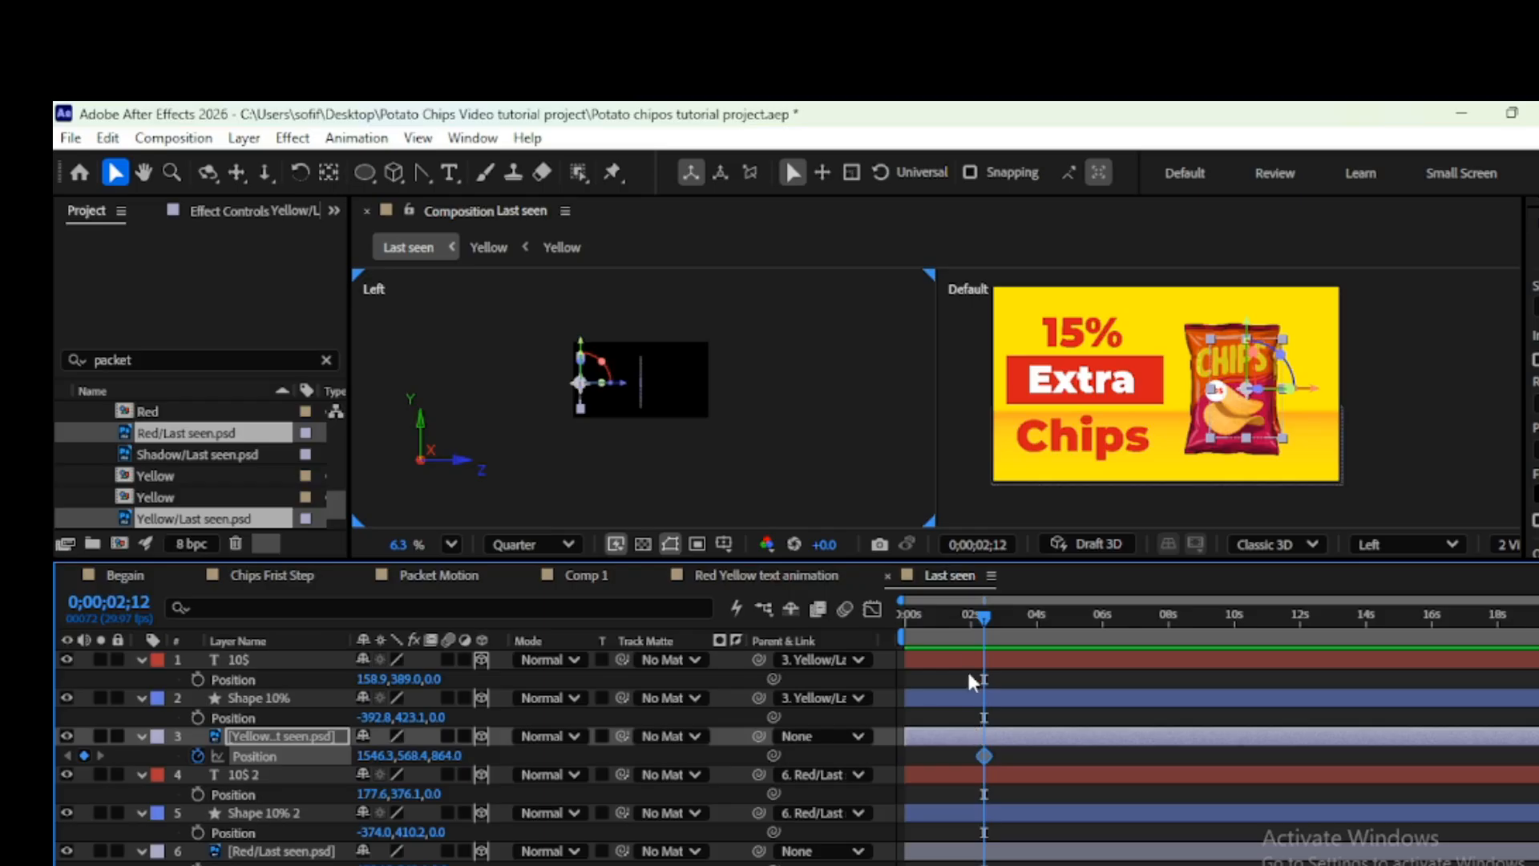
{"action": "left_click_drag", "start_coordinate": [980, 624], "coordinate": [888, 637]}
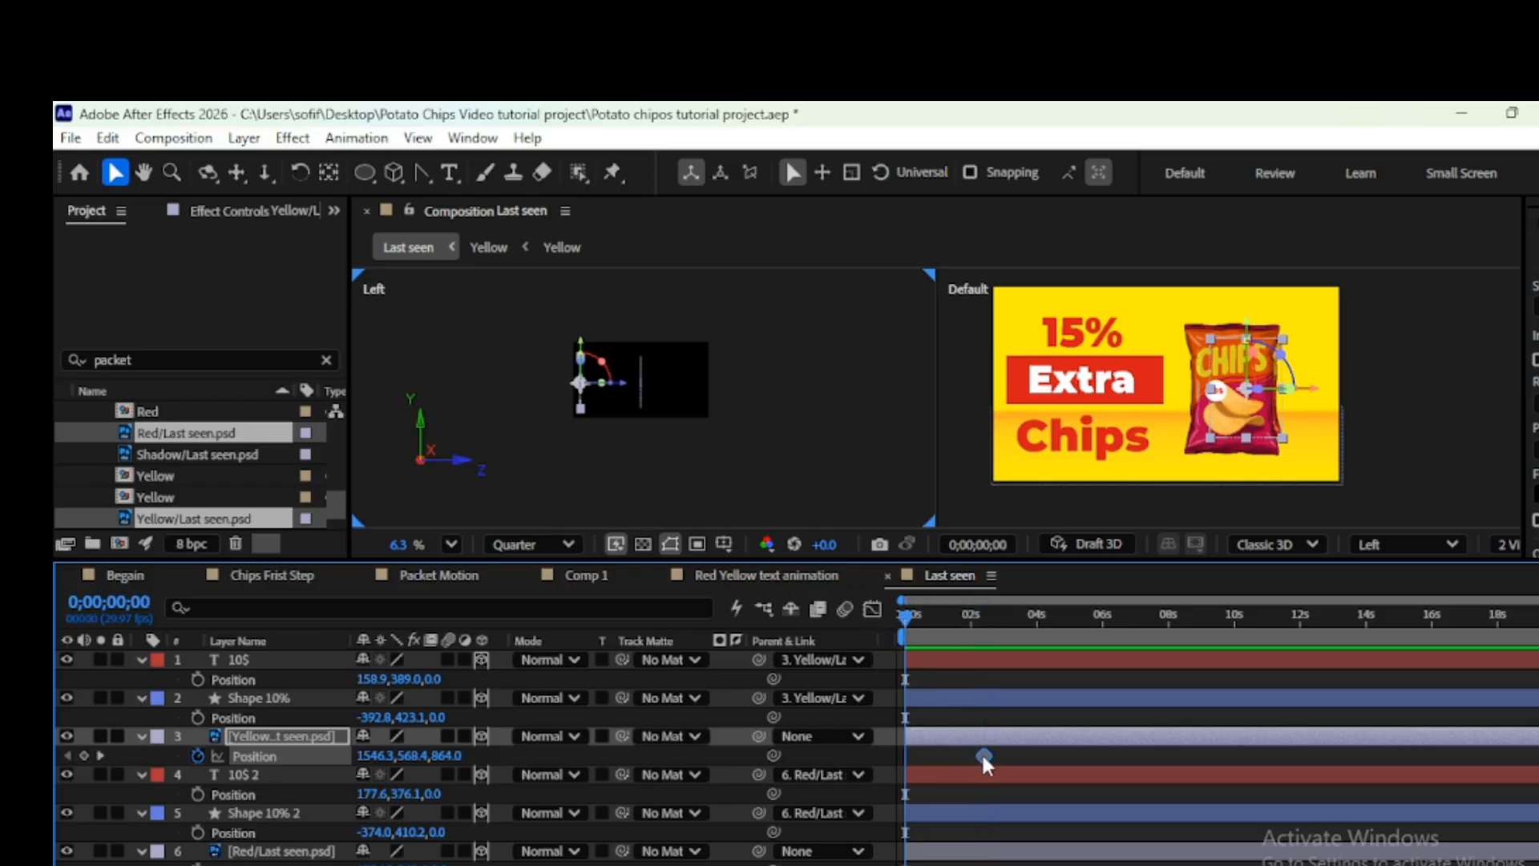
{"action": "left_click_drag", "start_coordinate": [973, 756], "coordinate": [905, 756]}
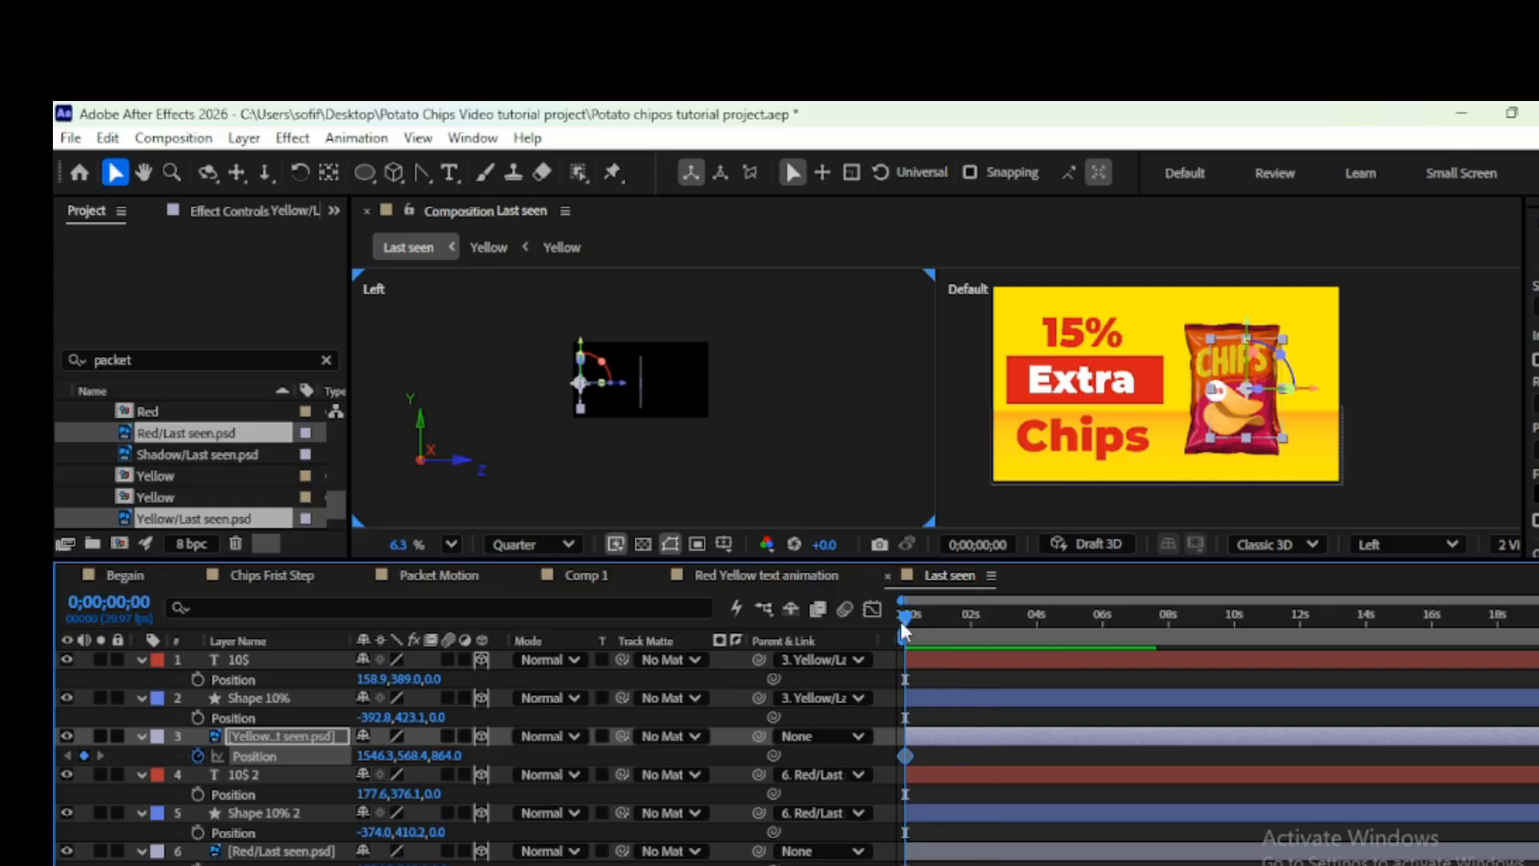
At 0;00;01;11, bring the yellow packet forward to Z 0 with a second position keyframe and preview the motion
{"action": "left_click_drag", "start_coordinate": [915, 622], "coordinate": [951, 623]}
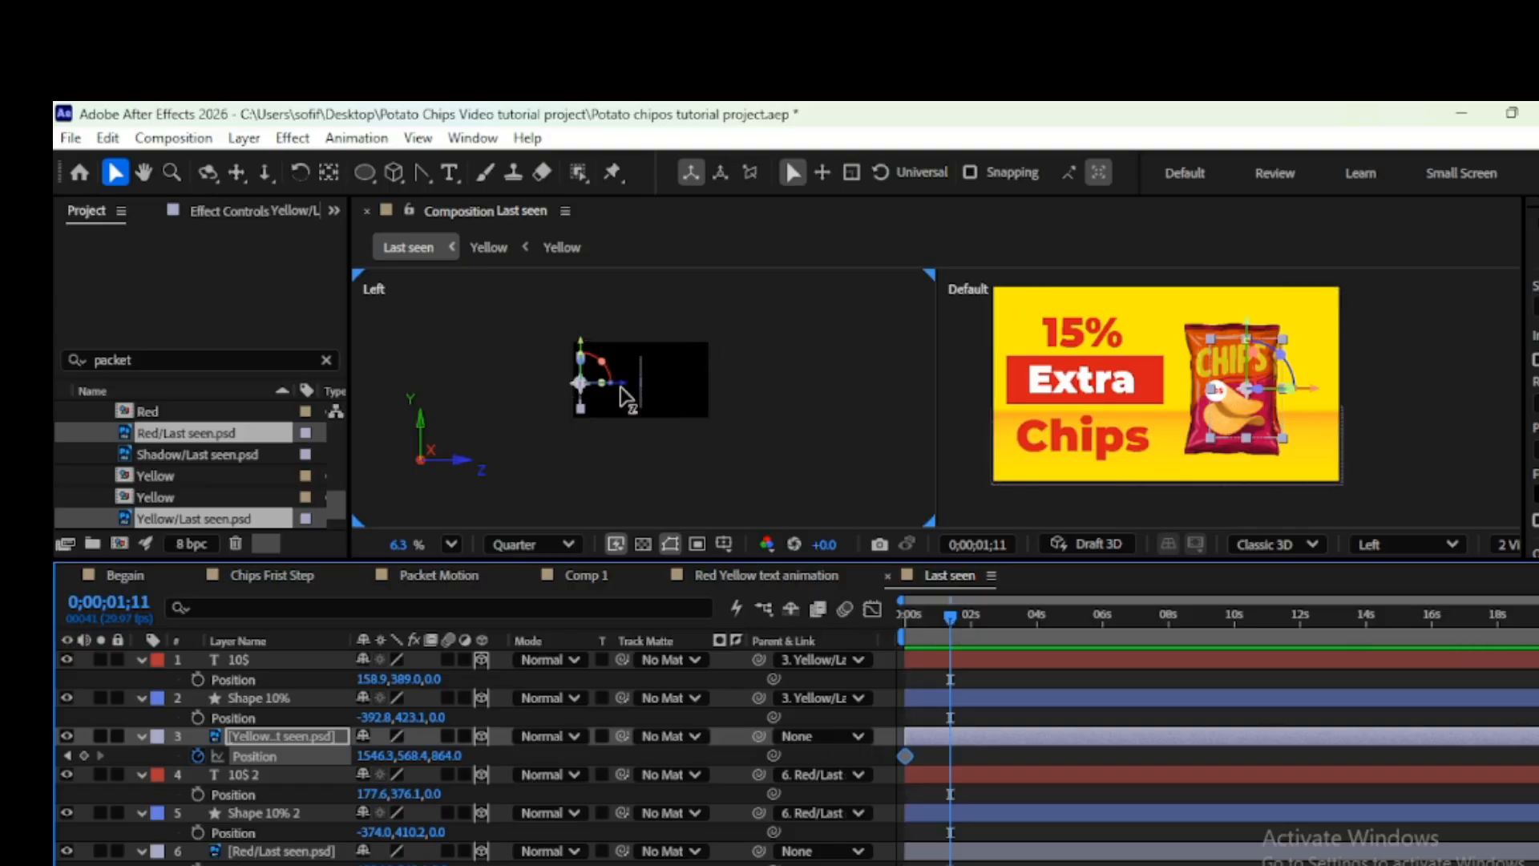
{"action": "left_click_drag", "start_coordinate": [629, 393], "coordinate": [686, 391]}
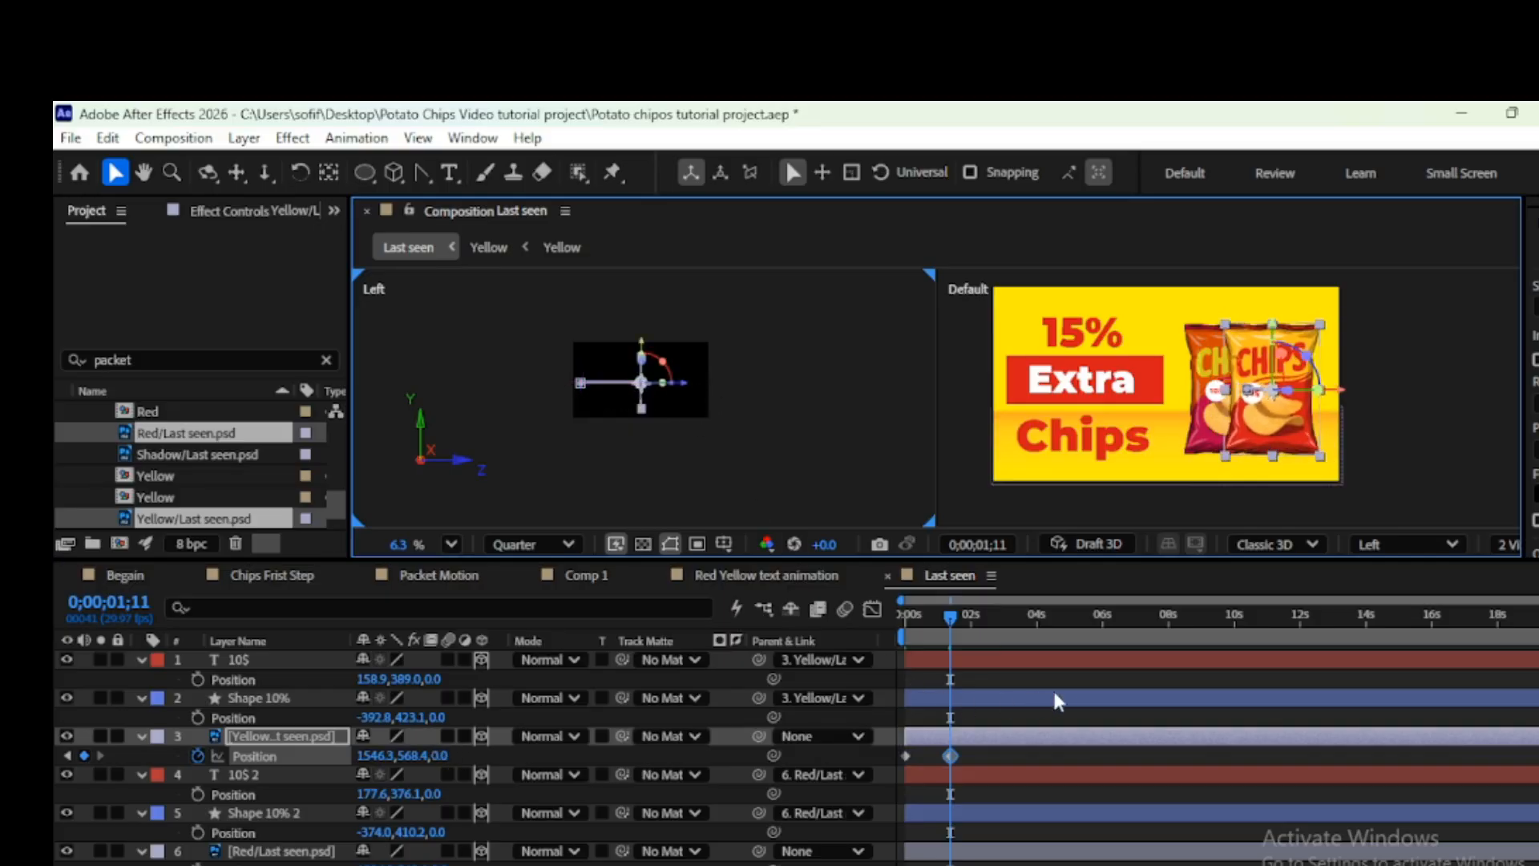
{"action": "left_click_drag", "start_coordinate": [951, 615], "coordinate": [826, 639]}
{"action": "key", "text": "space"}
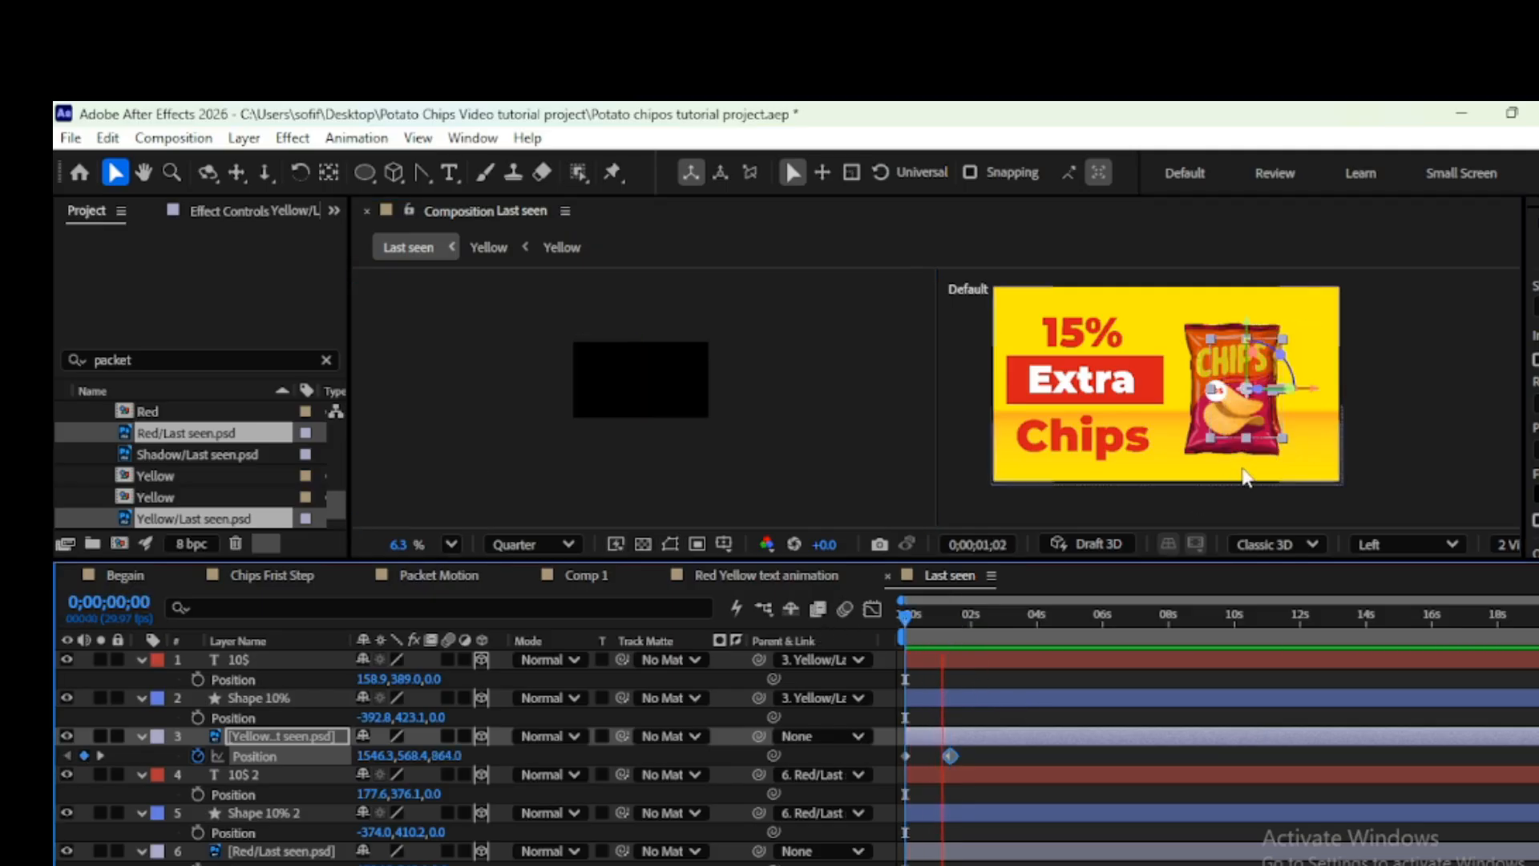
{"action": "key", "text": "space"}
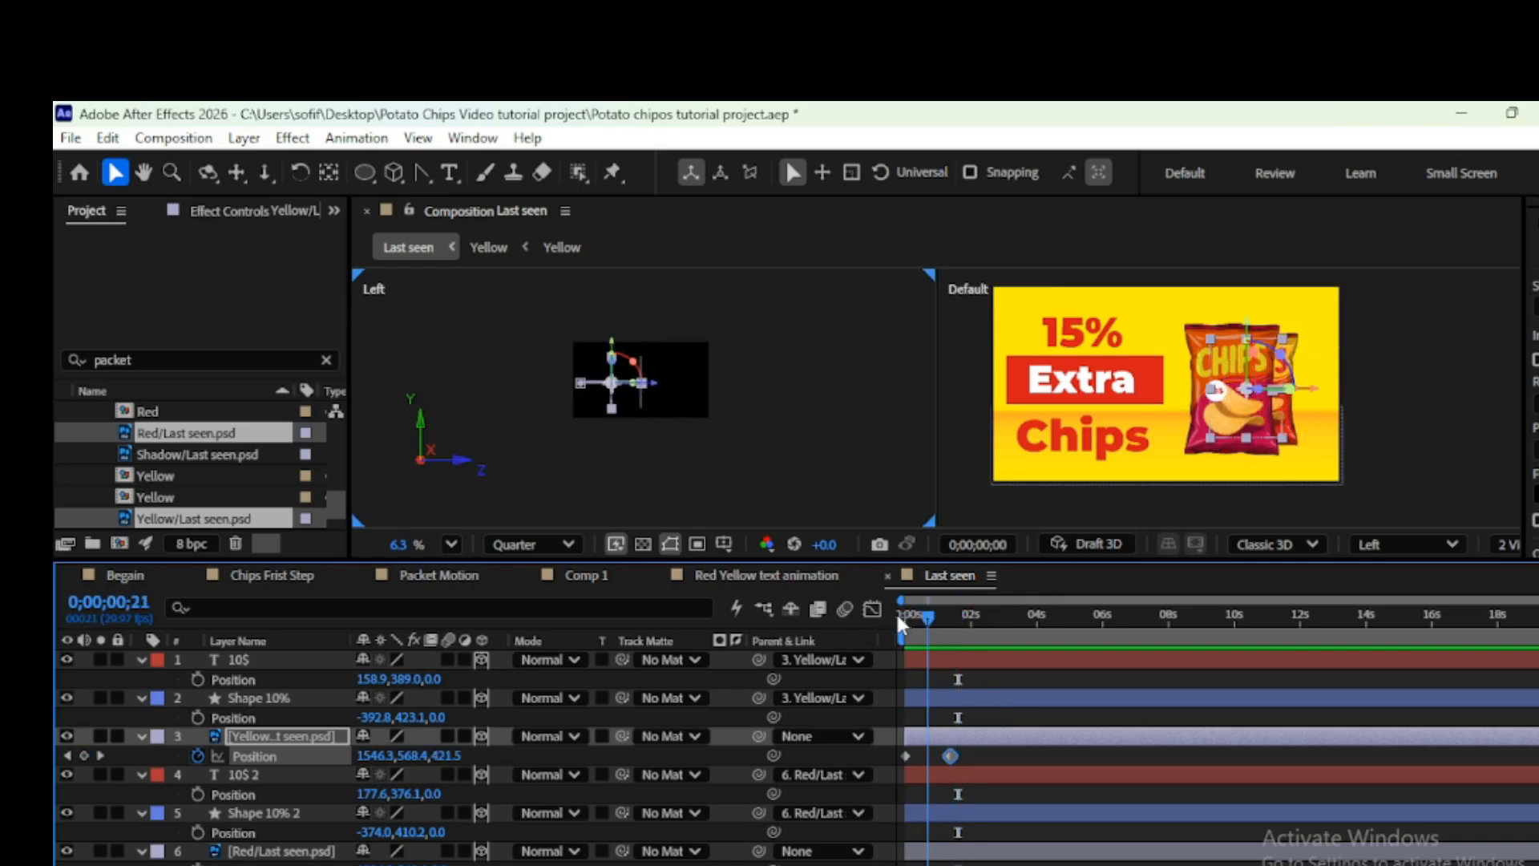
{"action": "left_click", "coordinate": [902, 622]}
Bend the yellow packet's motion path into an upward arc with the Pen tool from its first keyframe in the Left view
{"action": "left_click_drag", "start_coordinate": [917, 625], "coordinate": [952, 626]}
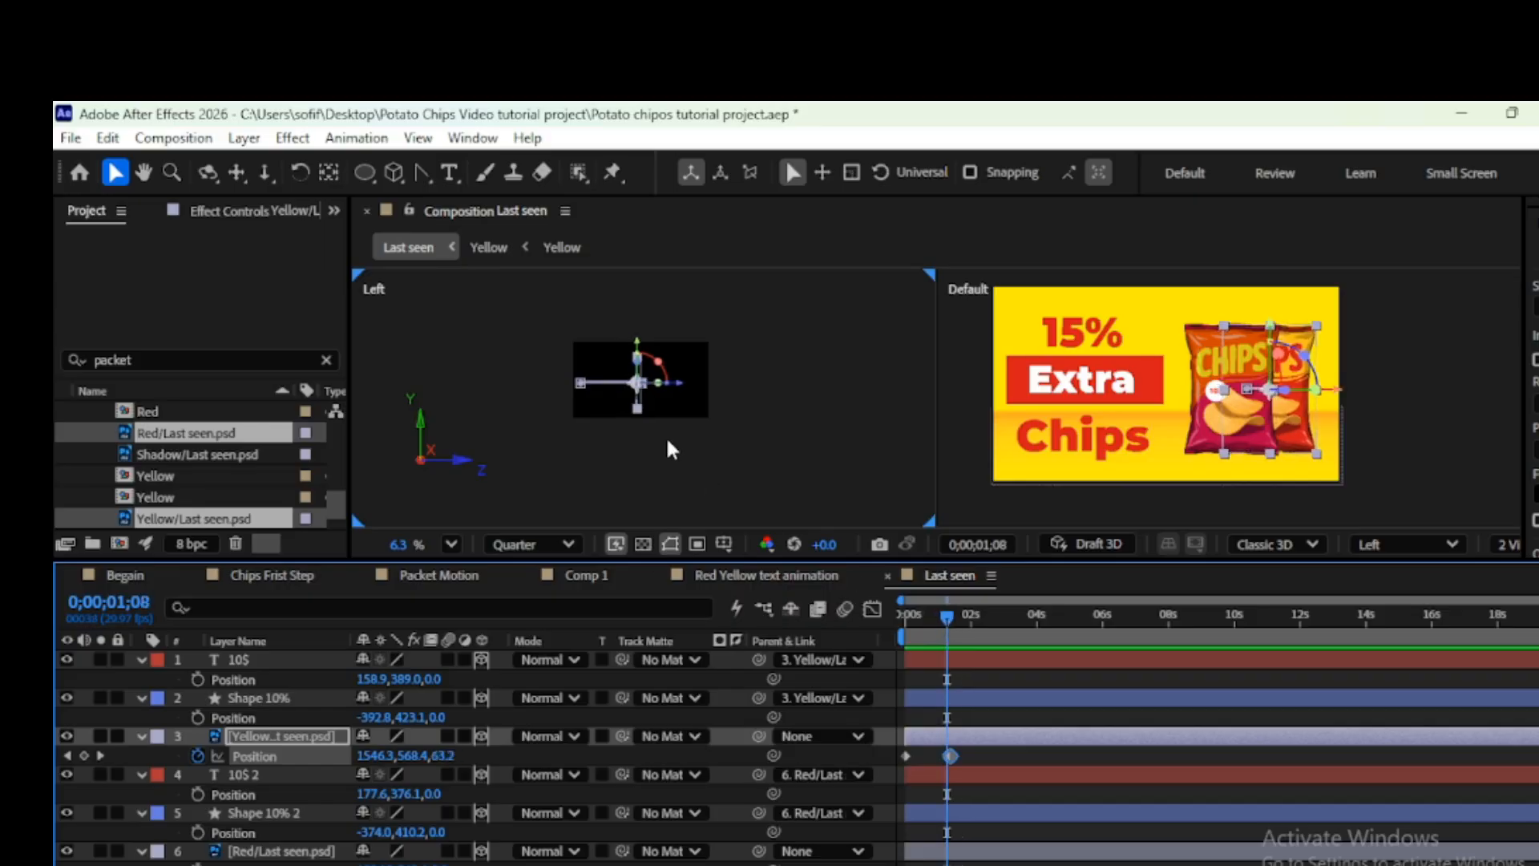
{"action": "scroll", "coordinate": [673, 447], "scroll_direction": "up", "scroll_amount": 2}
{"action": "scroll", "coordinate": [752, 471], "scroll_direction": "up", "scroll_amount": 2}
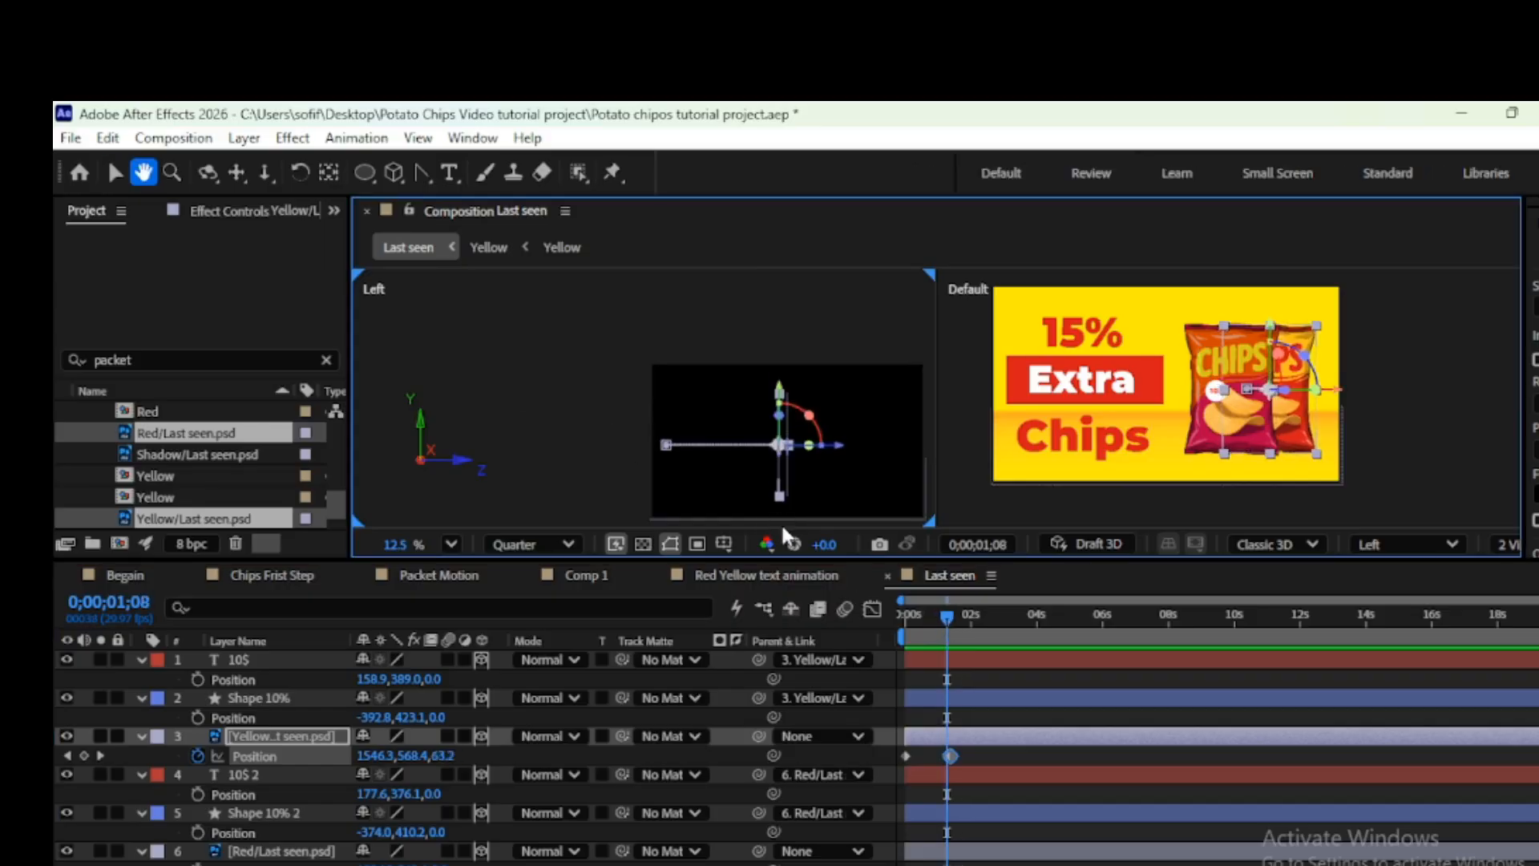
{"action": "left_click", "coordinate": [421, 172]}
{"action": "left_click_drag", "start_coordinate": [630, 441], "coordinate": [723, 325]}
{"action": "mouse_move", "coordinate": [947, 616]}
{"action": "left_mouse_down"}
{"action": "mouse_move", "coordinate": [908, 625]}
{"action": "mouse_move", "coordinate": [963, 624]}
{"action": "left_mouse_up"}
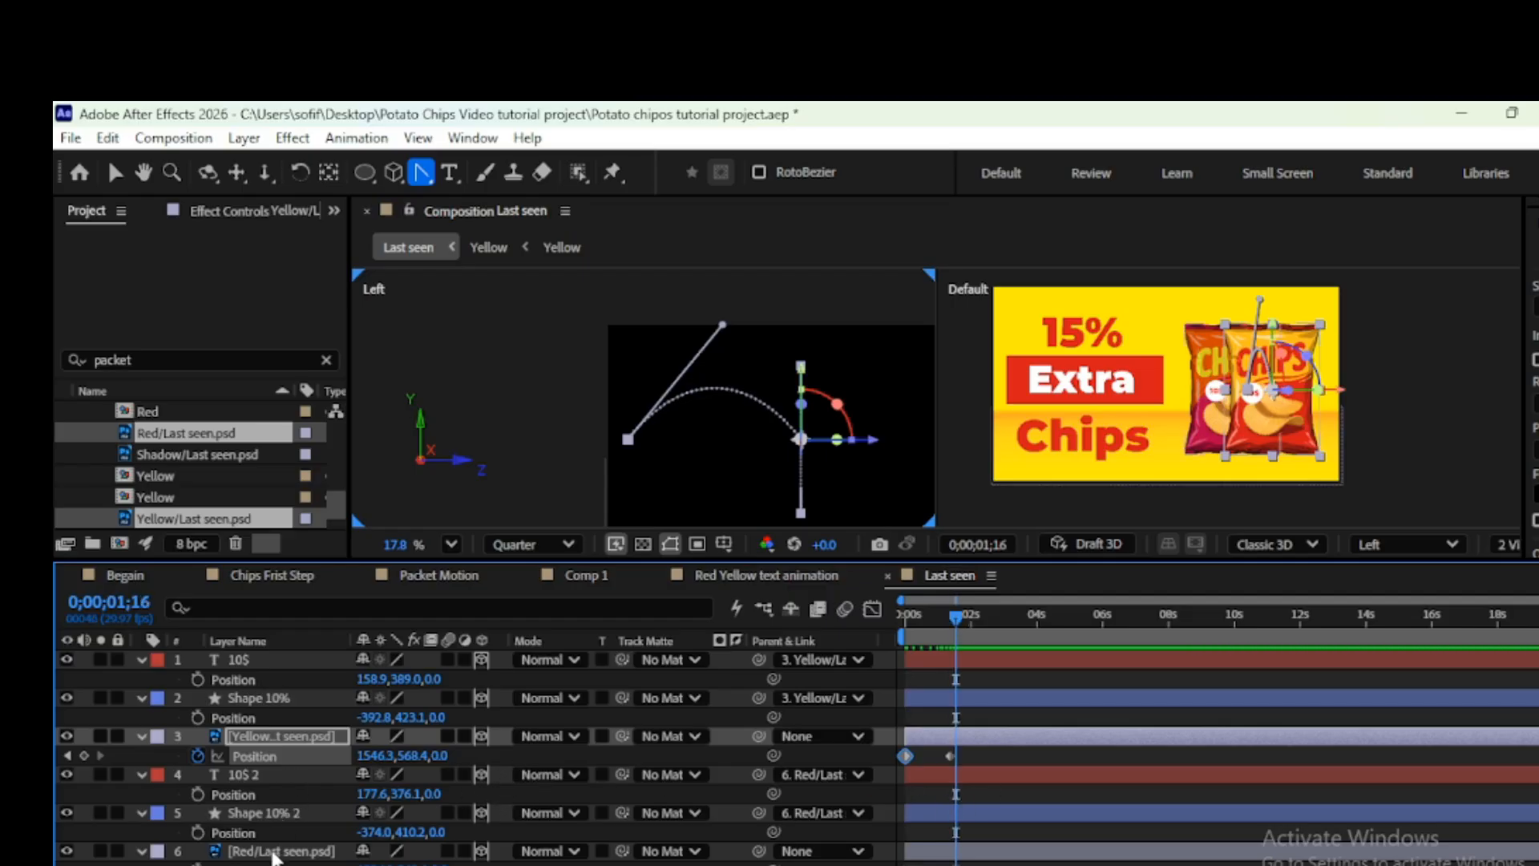
Keyframe the red packet's position at 0;00;00;00 and push it back to about 1326.9, 612.5, 1768.6
{"action": "left_click", "coordinate": [277, 852]}
{"action": "scroll", "coordinate": [449, 798], "scroll_direction": "down", "scroll_amount": 1}
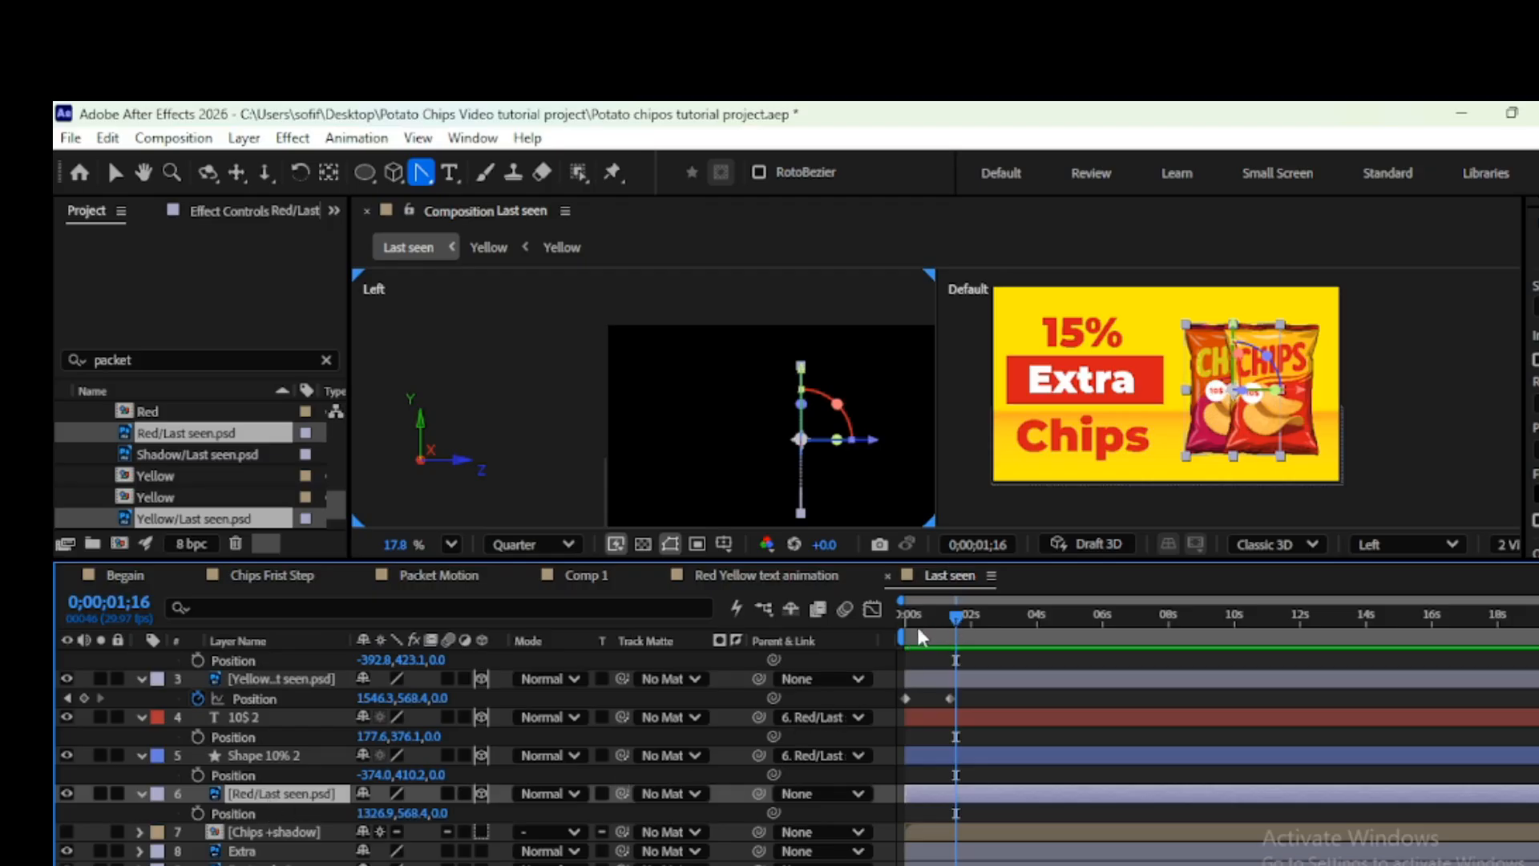
{"action": "key", "text": "Home"}
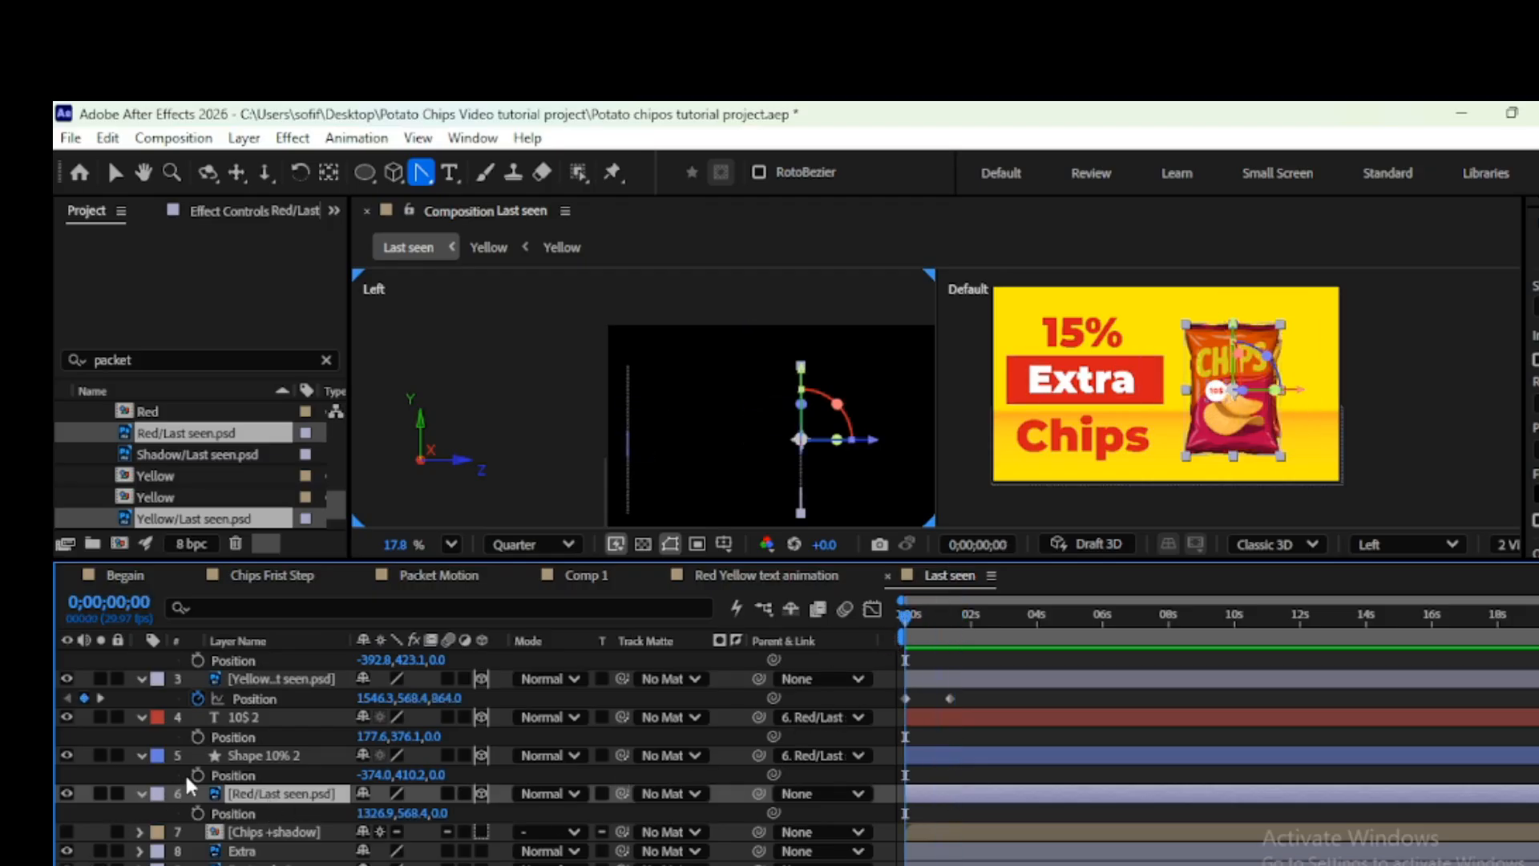
{"action": "left_click", "coordinate": [197, 813]}
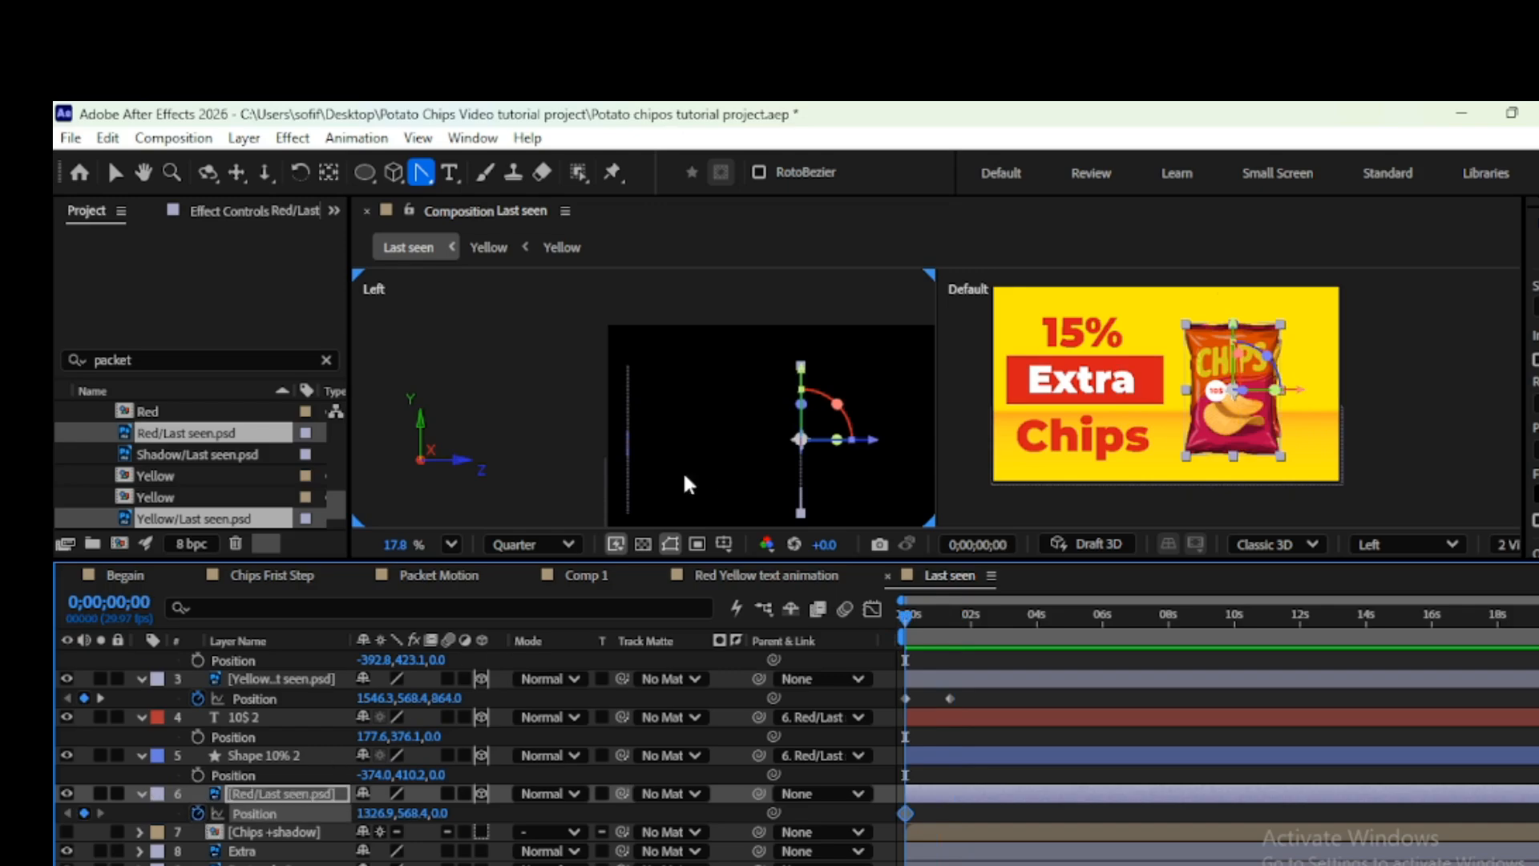
{"action": "scroll", "coordinate": [726, 469], "scroll_direction": "down", "scroll_amount": 2}
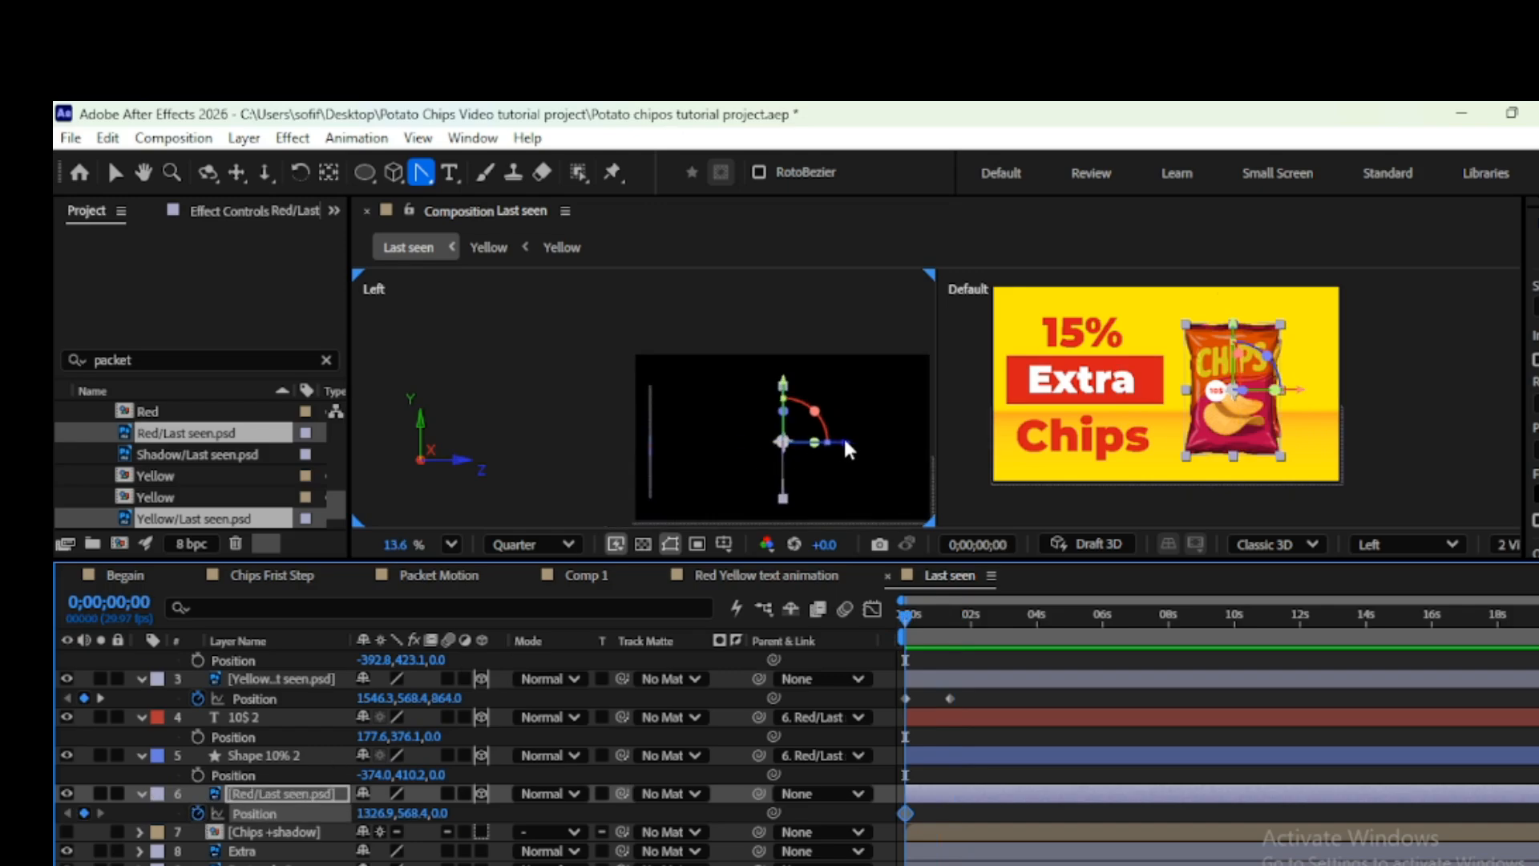
{"action": "left_click_drag", "start_coordinate": [848, 449], "coordinate": [573, 453]}
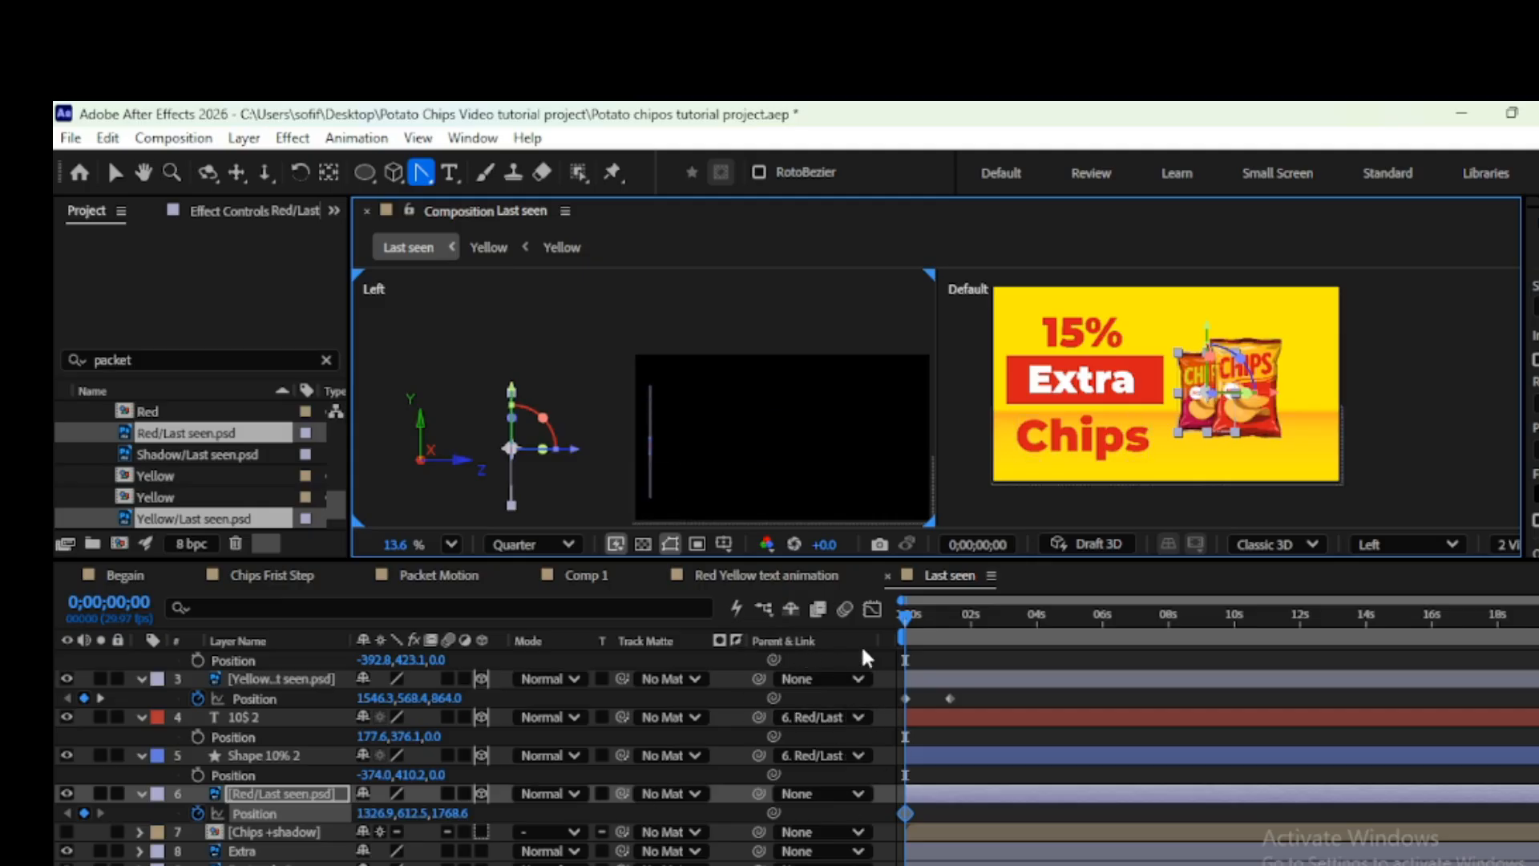
At 0;00;01;11, bring the red packet forward to Z about 374.3 and arch its motion path upward from both keyframes
{"action": "left_click_drag", "start_coordinate": [905, 621], "coordinate": [951, 619]}
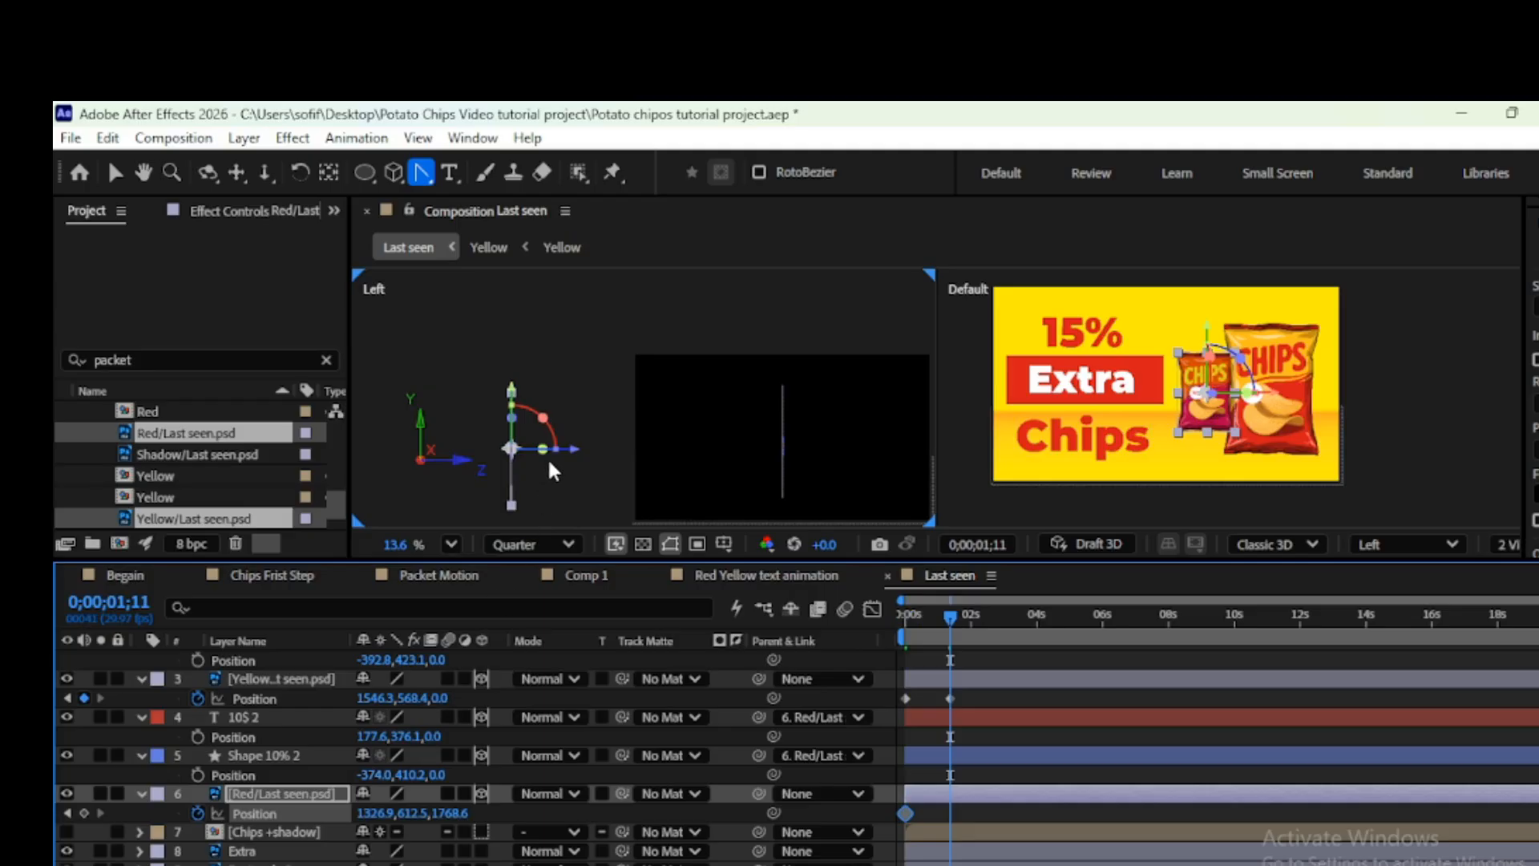
{"action": "left_click_drag", "start_coordinate": [571, 457], "coordinate": [786, 455]}
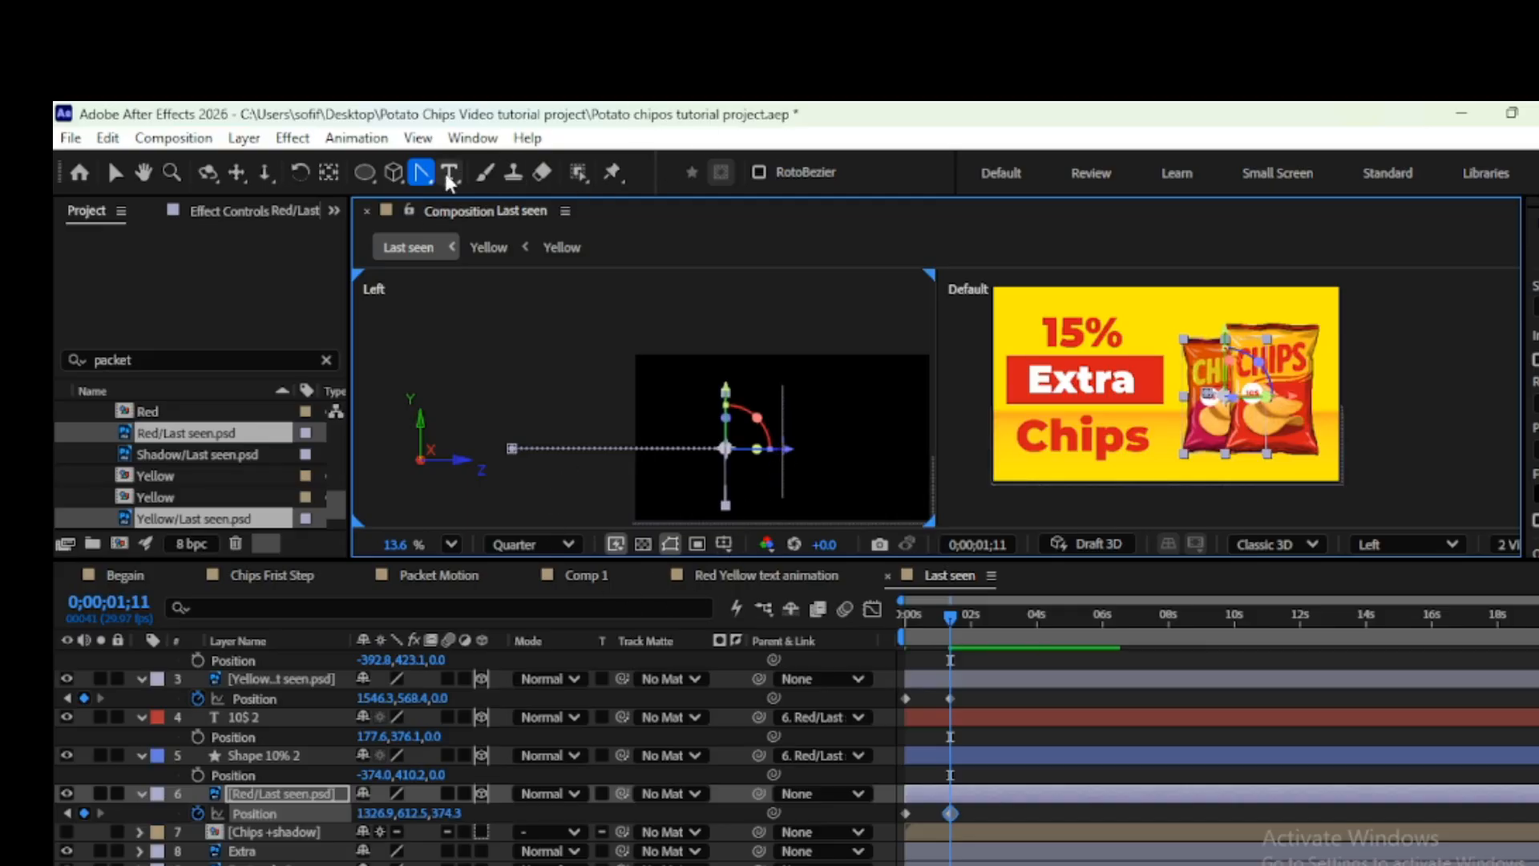
{"action": "left_click_drag", "start_coordinate": [514, 452], "coordinate": [545, 344]}
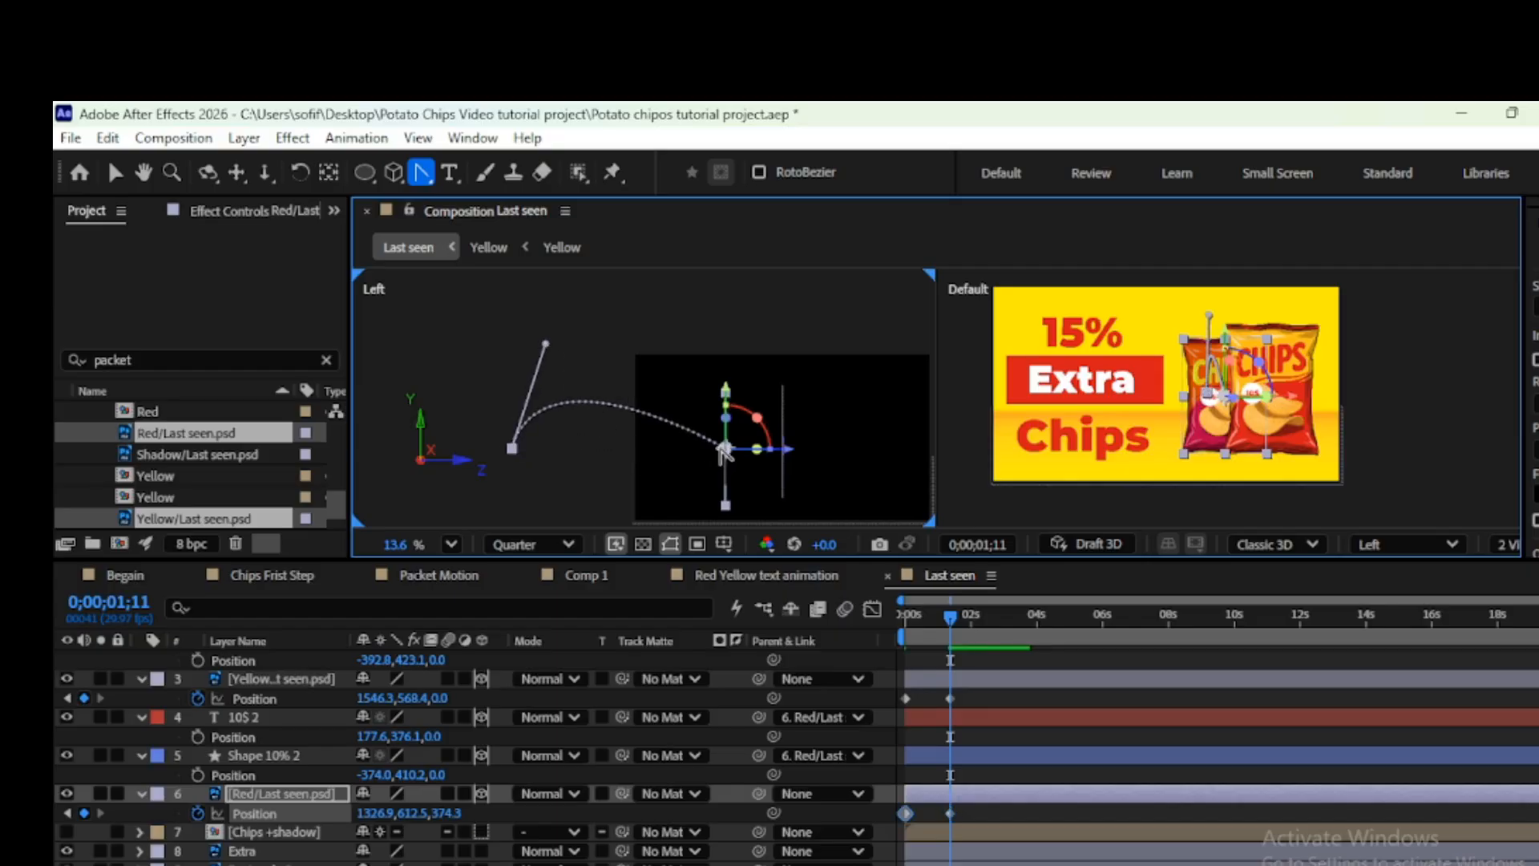
{"action": "left_click_drag", "start_coordinate": [724, 451], "coordinate": [718, 380]}
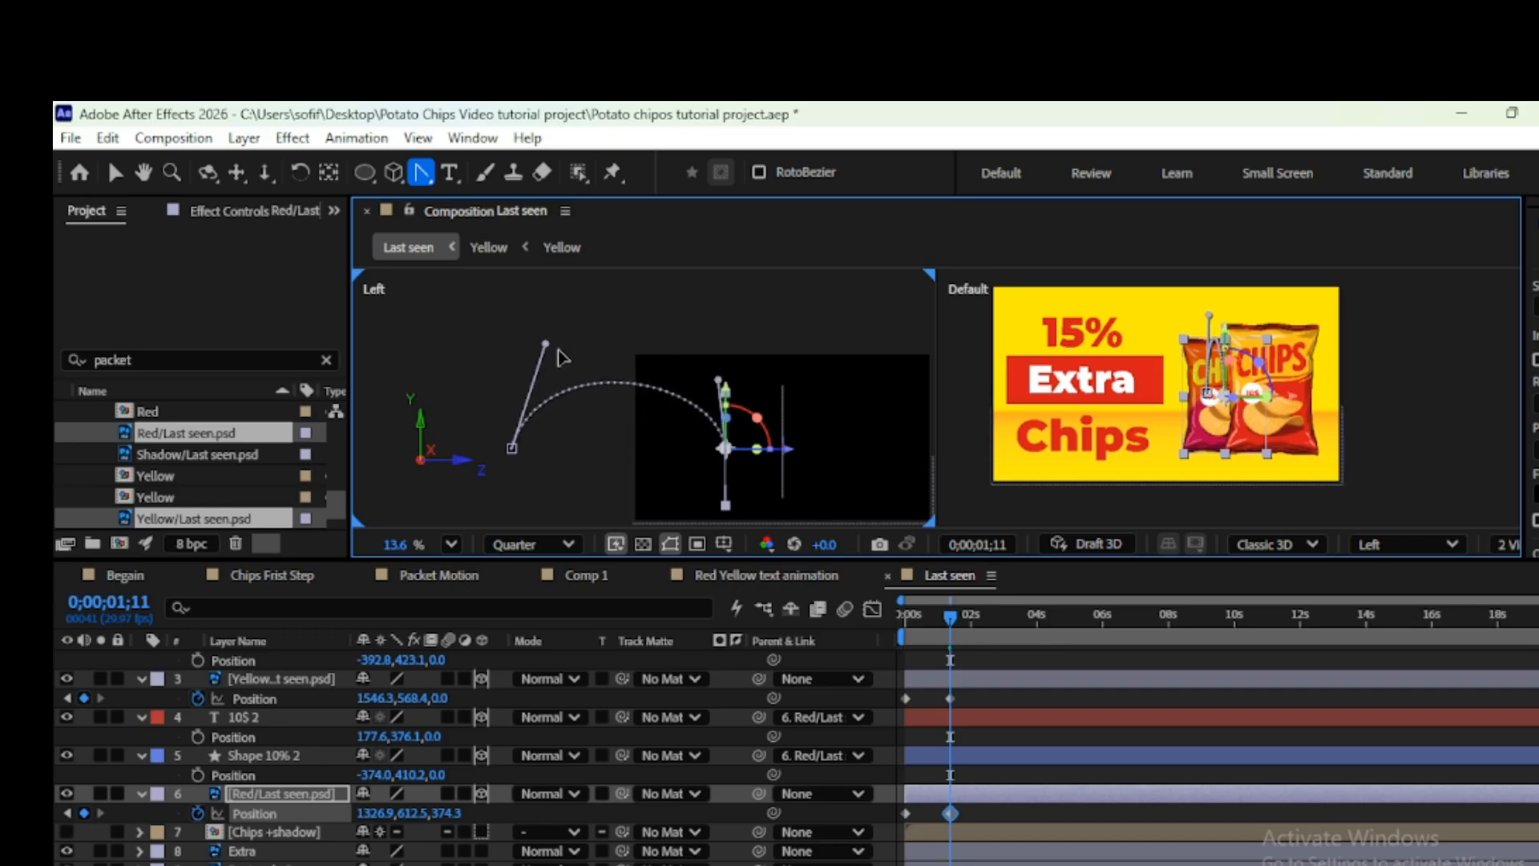
{"action": "left_click_drag", "start_coordinate": [545, 343], "coordinate": [565, 355]}
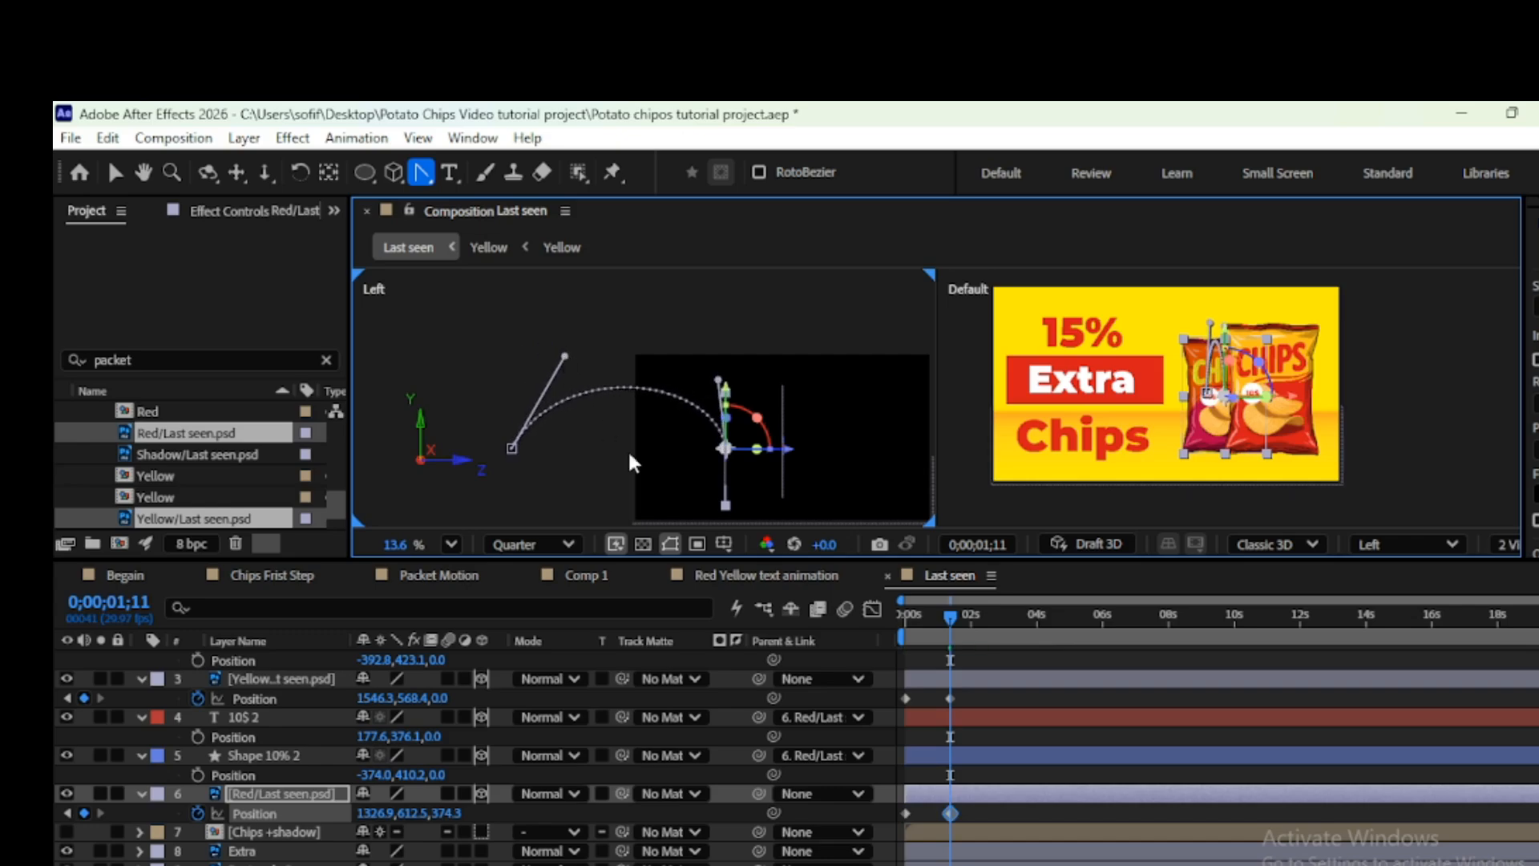
Delay both of the red packet's position keyframes so its move starts after the yellow packet's, and preview the staggered motion
{"action": "left_click", "coordinate": [1006, 728]}
{"action": "left_click_drag", "start_coordinate": [950, 618], "coordinate": [877, 636]}
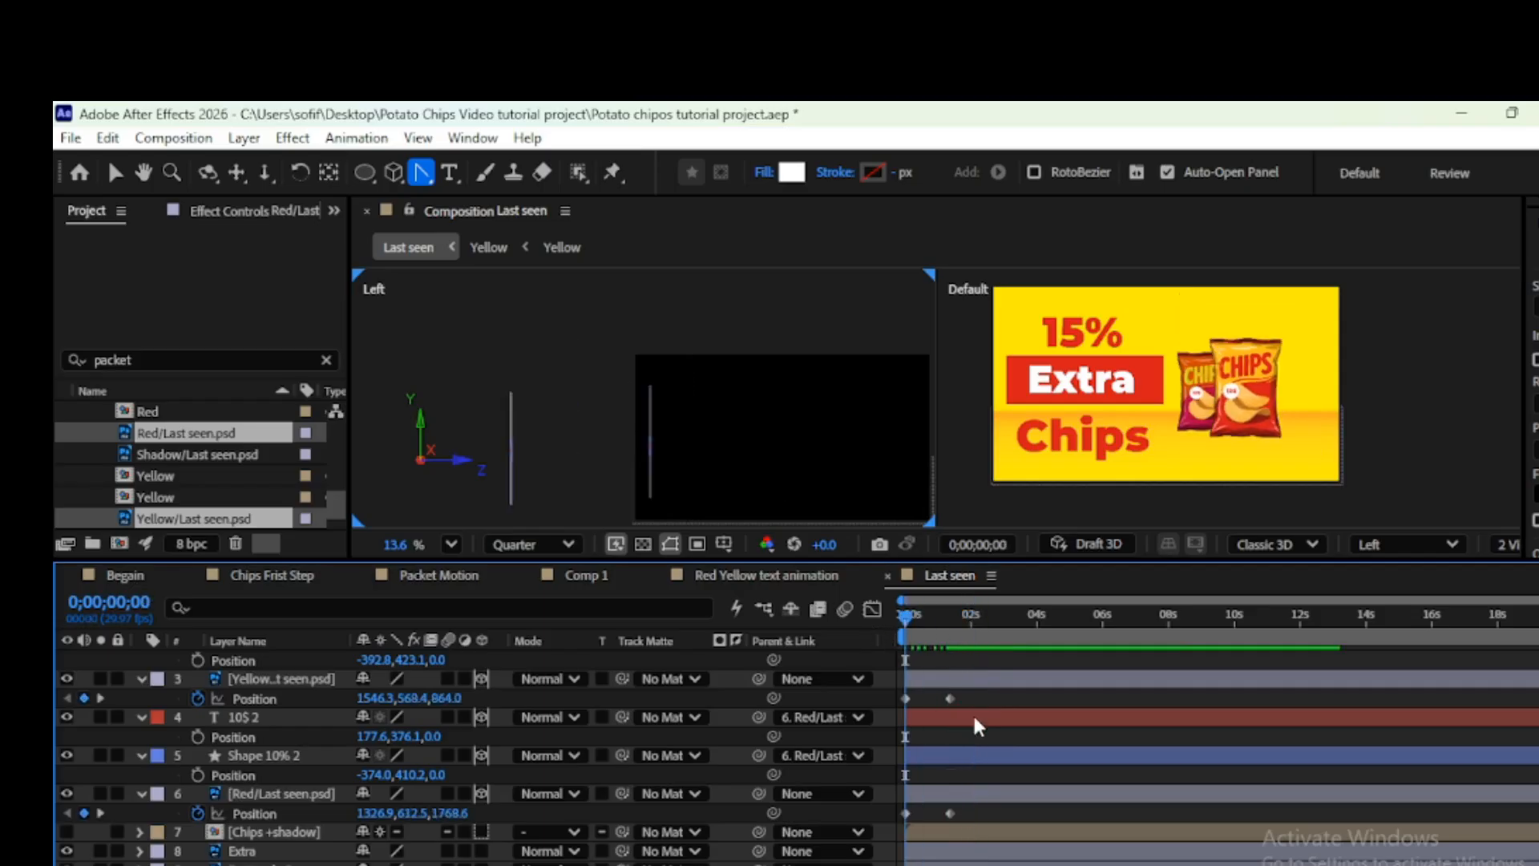
{"action": "left_click_drag", "start_coordinate": [976, 808], "coordinate": [937, 815]}
{"action": "key", "text": "space"}
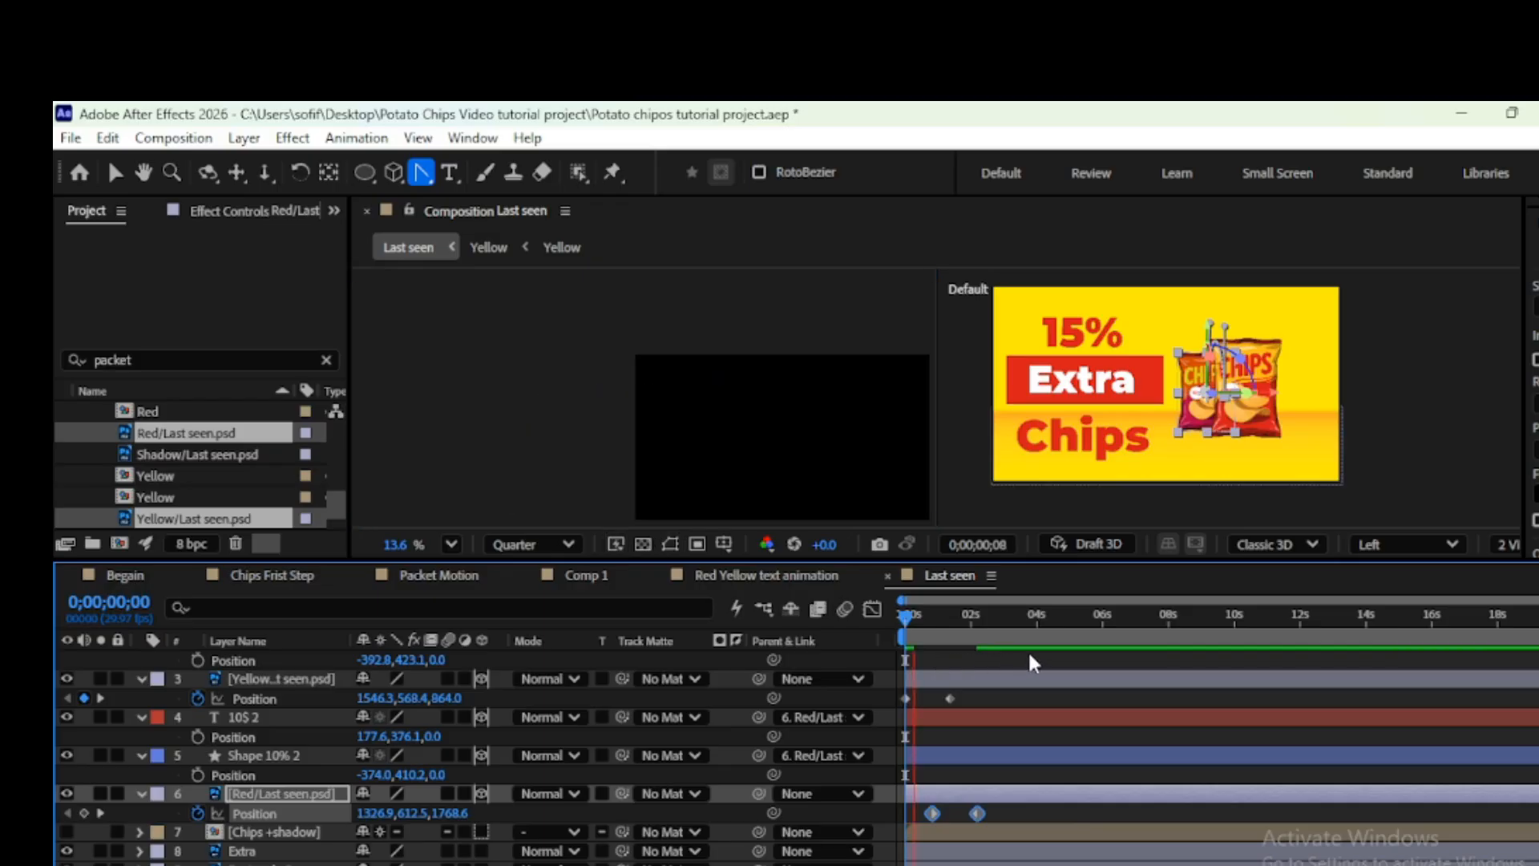
{"action": "key", "text": "space"}
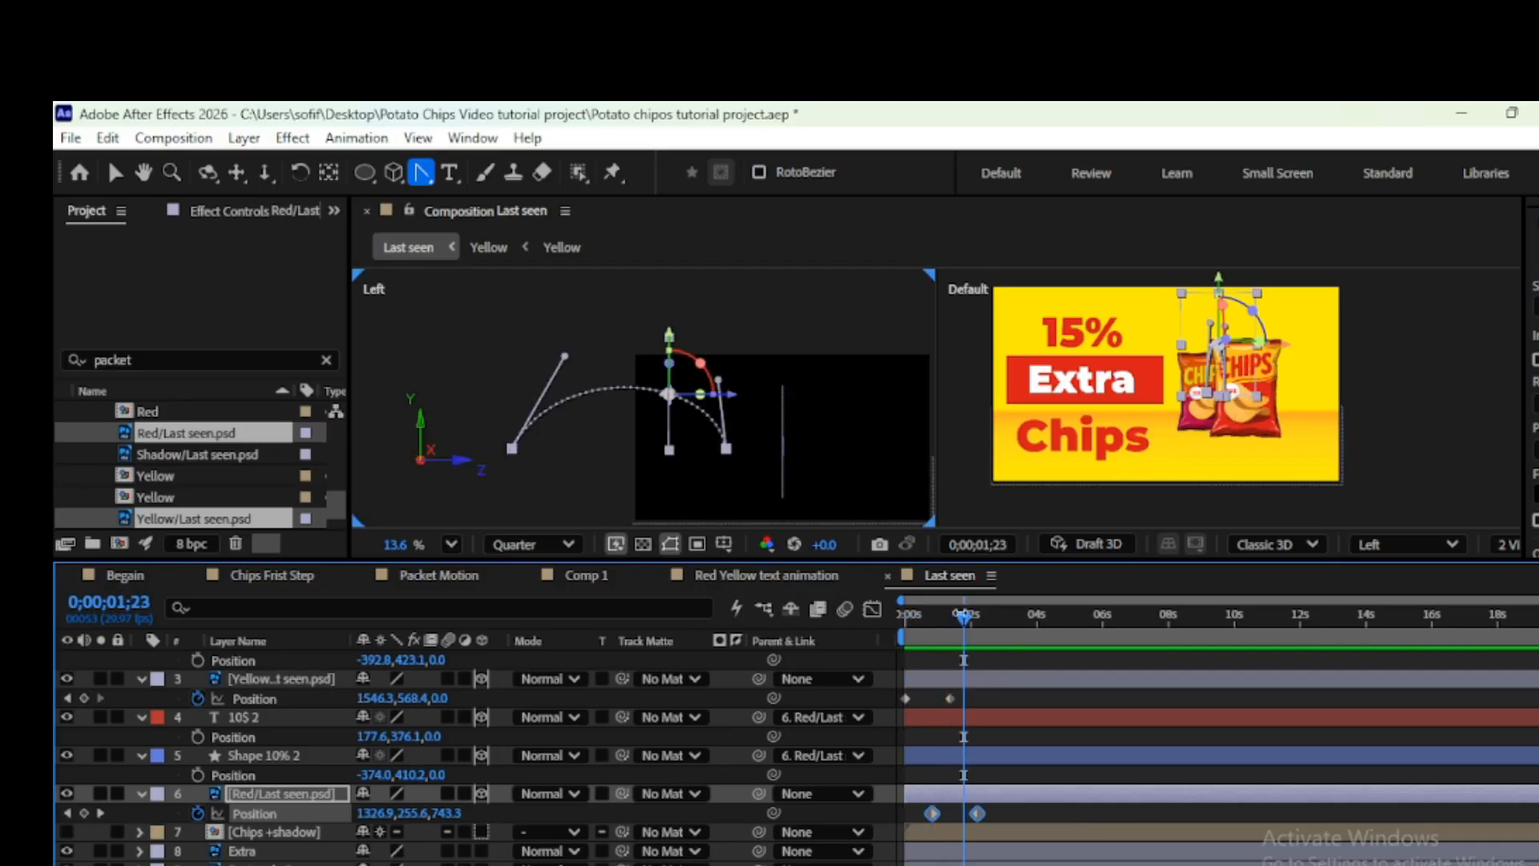
{"action": "left_click", "coordinate": [907, 617]}
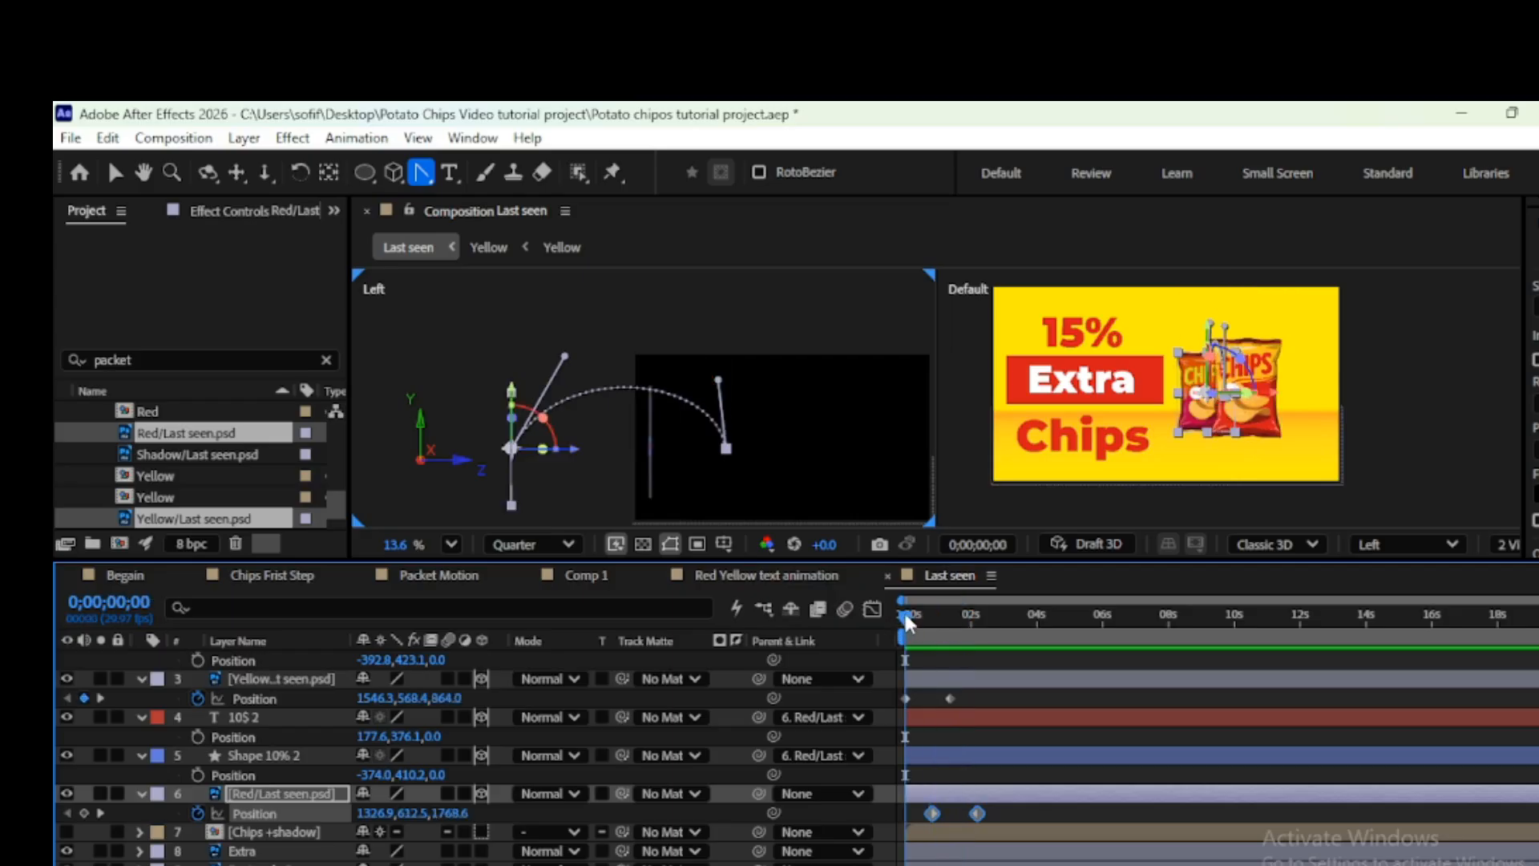
{"action": "left_click_drag", "start_coordinate": [908, 622], "coordinate": [982, 639]}
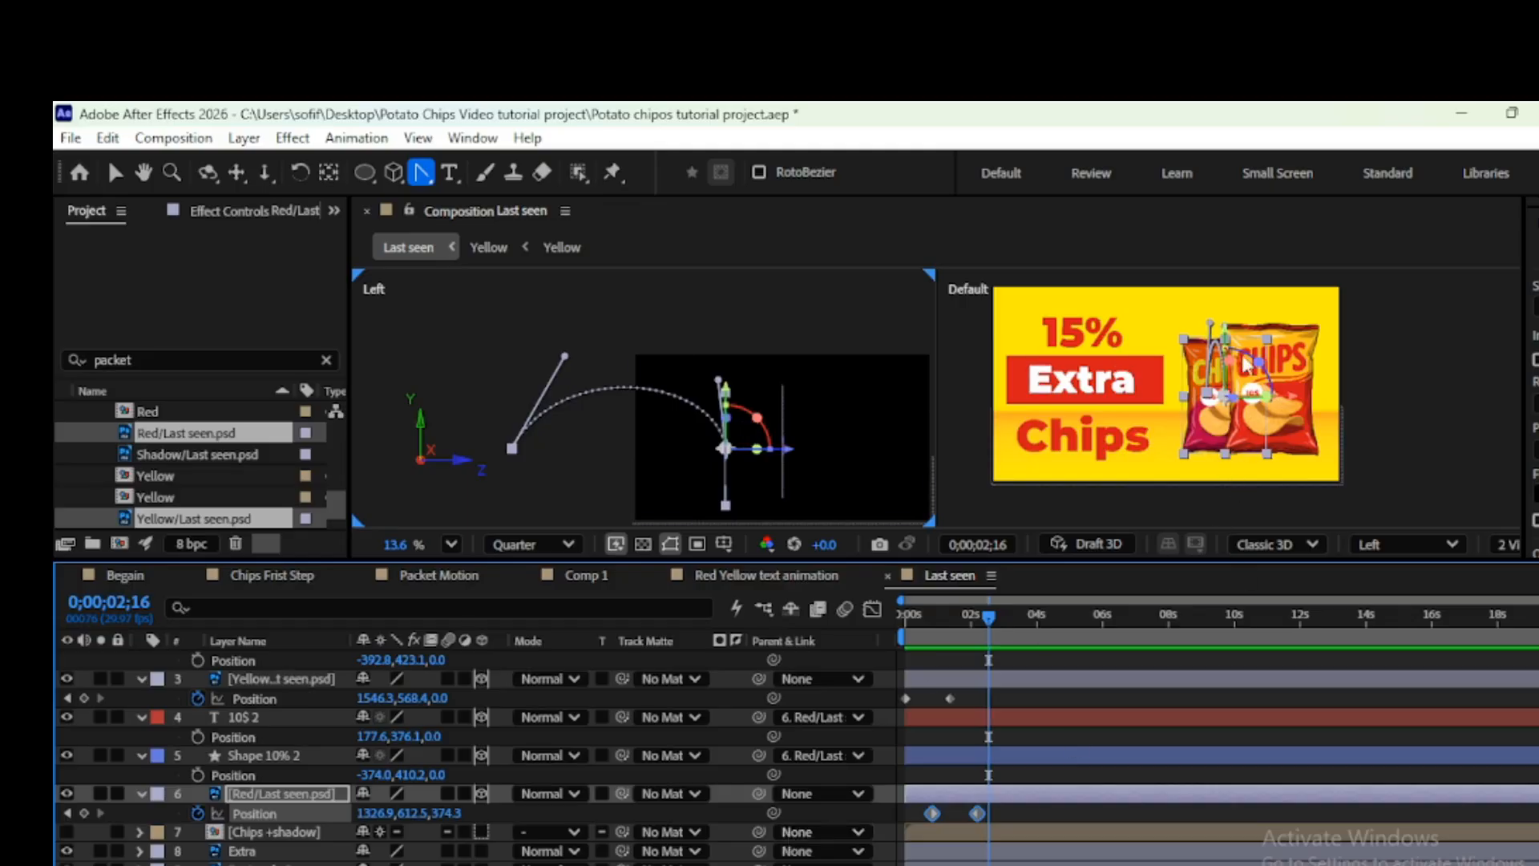
{"action": "left_click_drag", "start_coordinate": [994, 621], "coordinate": [886, 641]}
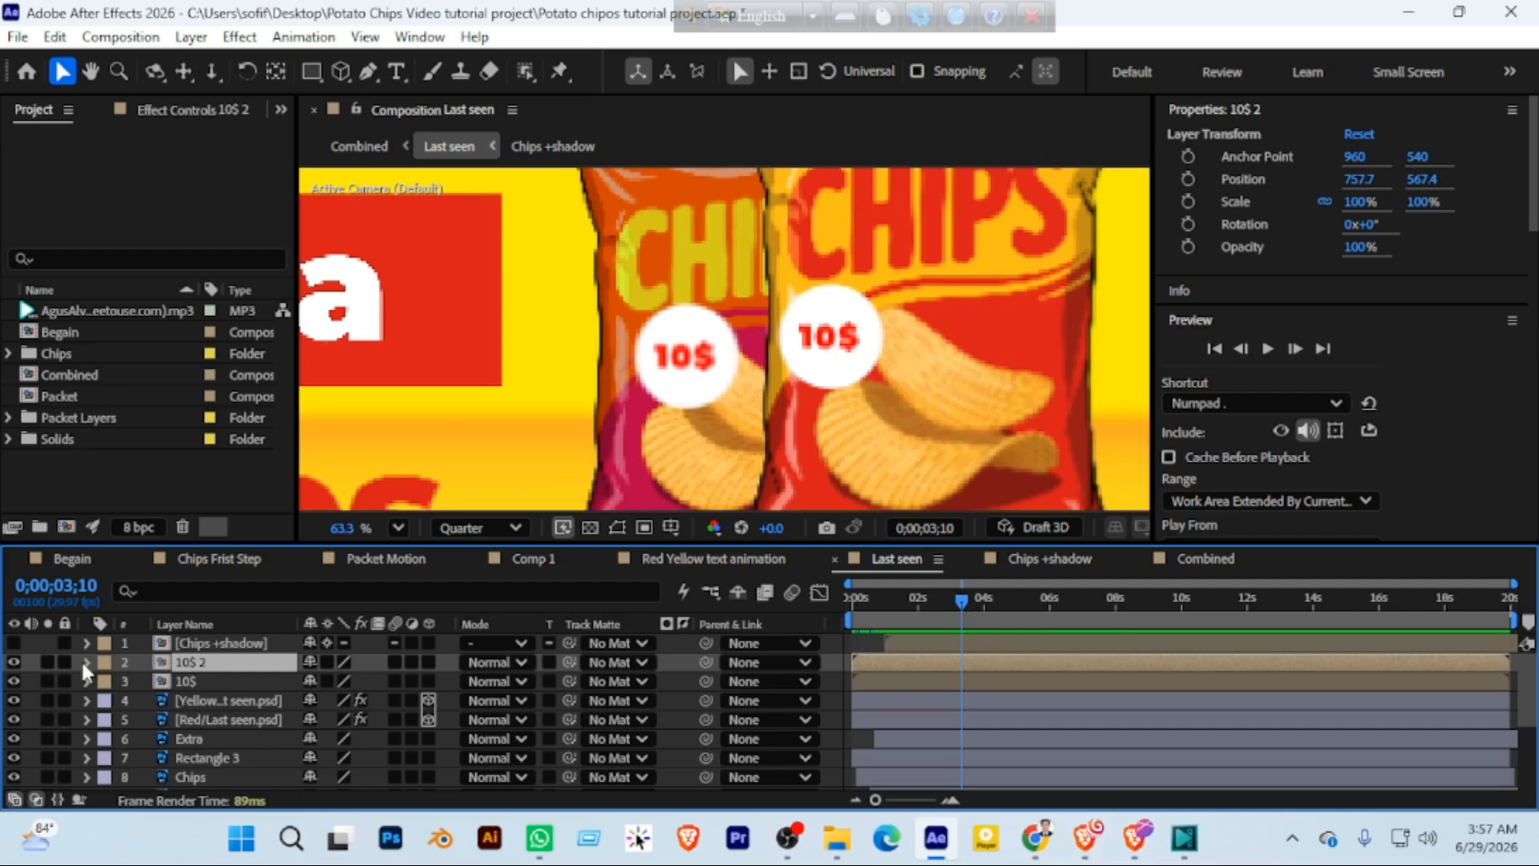
Hide the 10$ 2 and 10$ badge layers
{"action": "left_click", "coordinate": [13, 663]}
{"action": "left_click", "coordinate": [14, 682]}
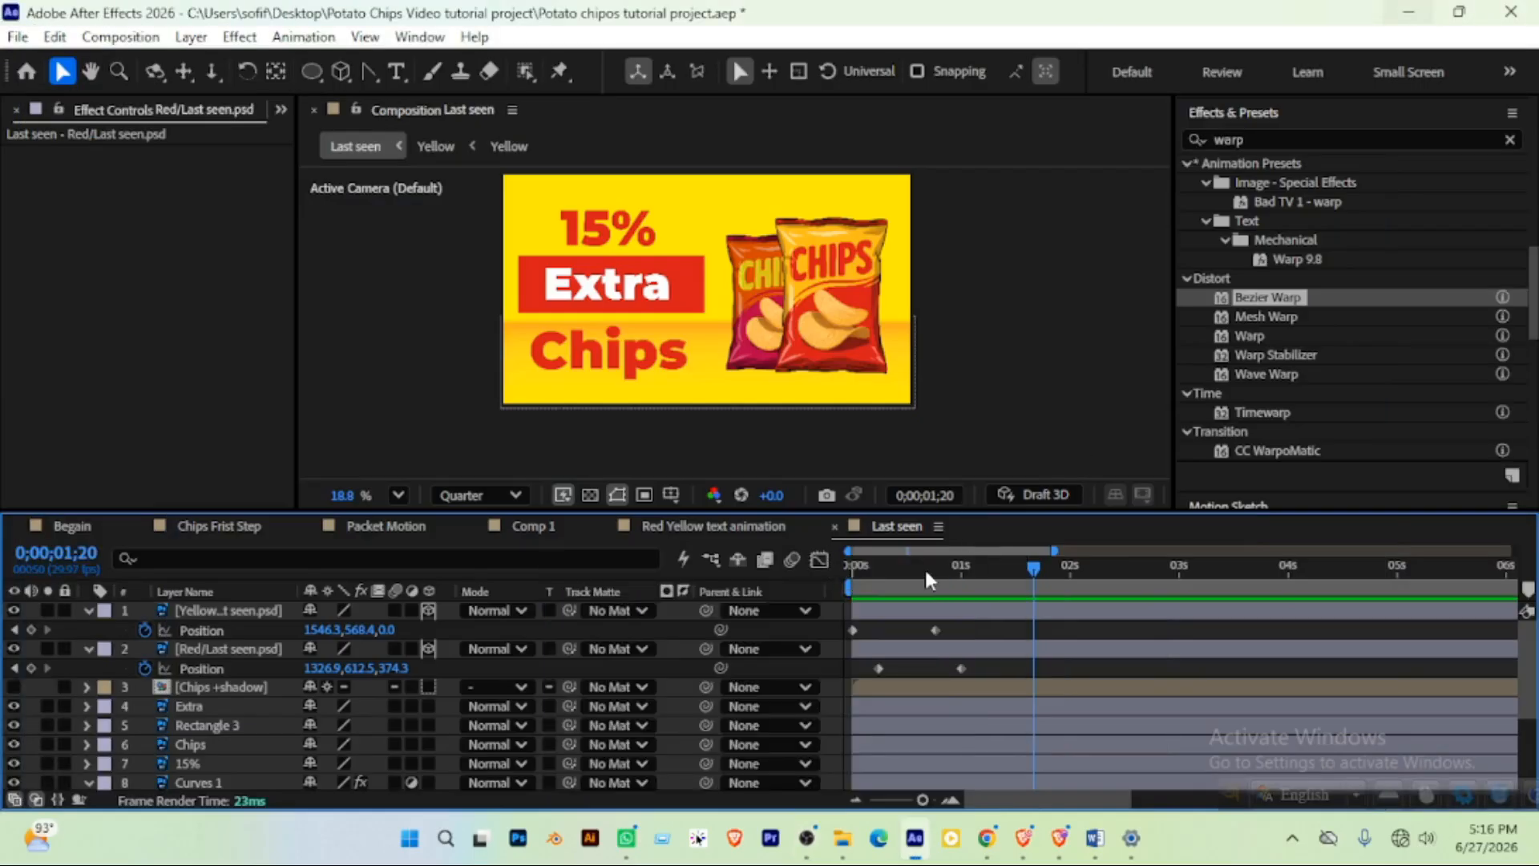
At 0;00;00;21, apply Bezier Warp to the yellow packet layer and keyframe all its vertices and tangents
{"action": "left_click_drag", "start_coordinate": [925, 566], "coordinate": [957, 553]}
{"action": "left_click_drag", "start_coordinate": [890, 561], "coordinate": [948, 540]}
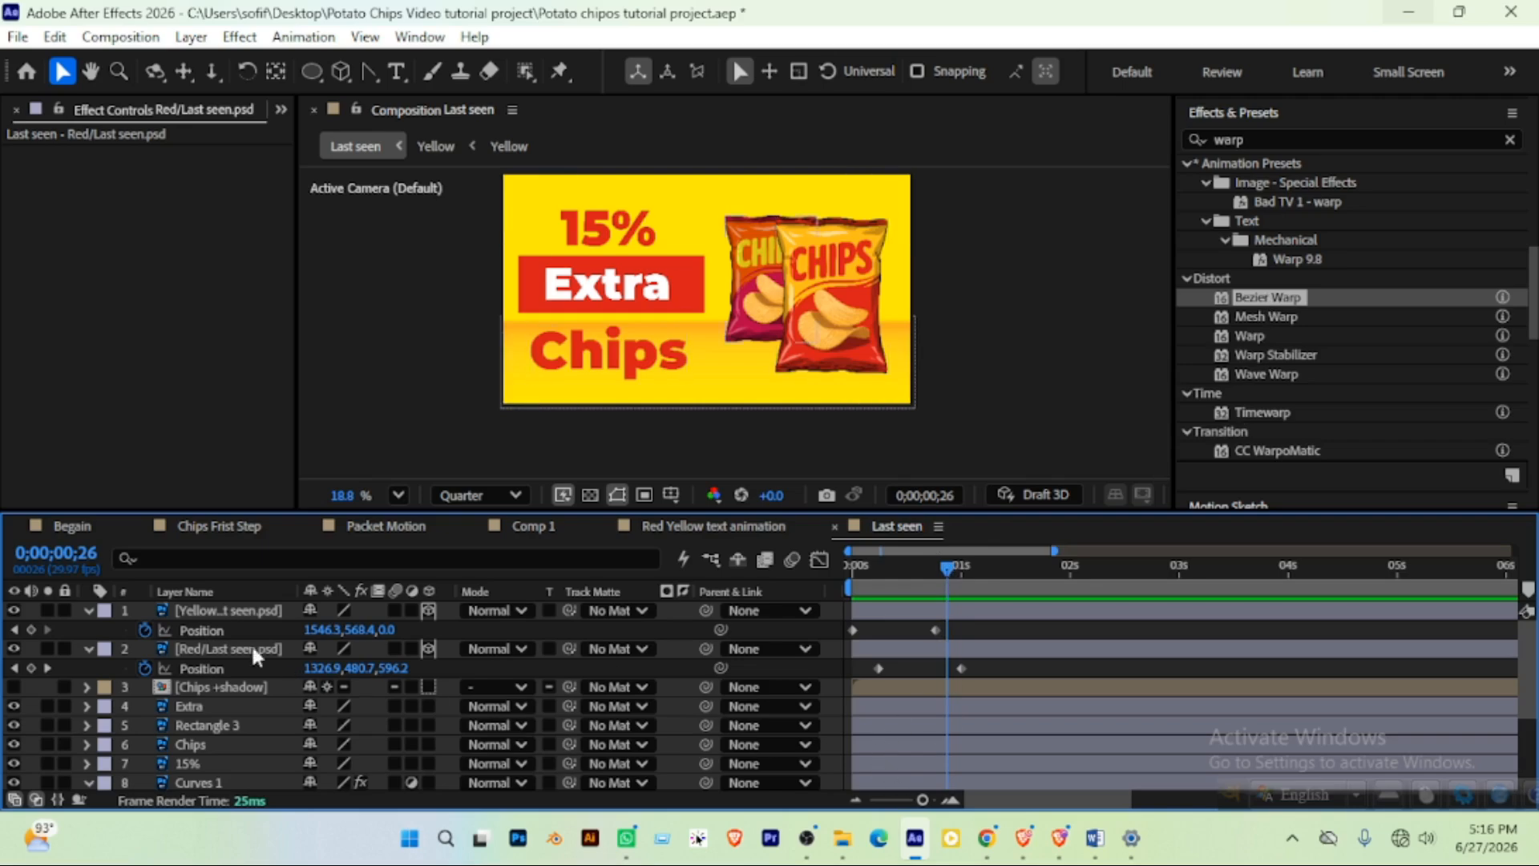
{"action": "left_click", "coordinate": [228, 610]}
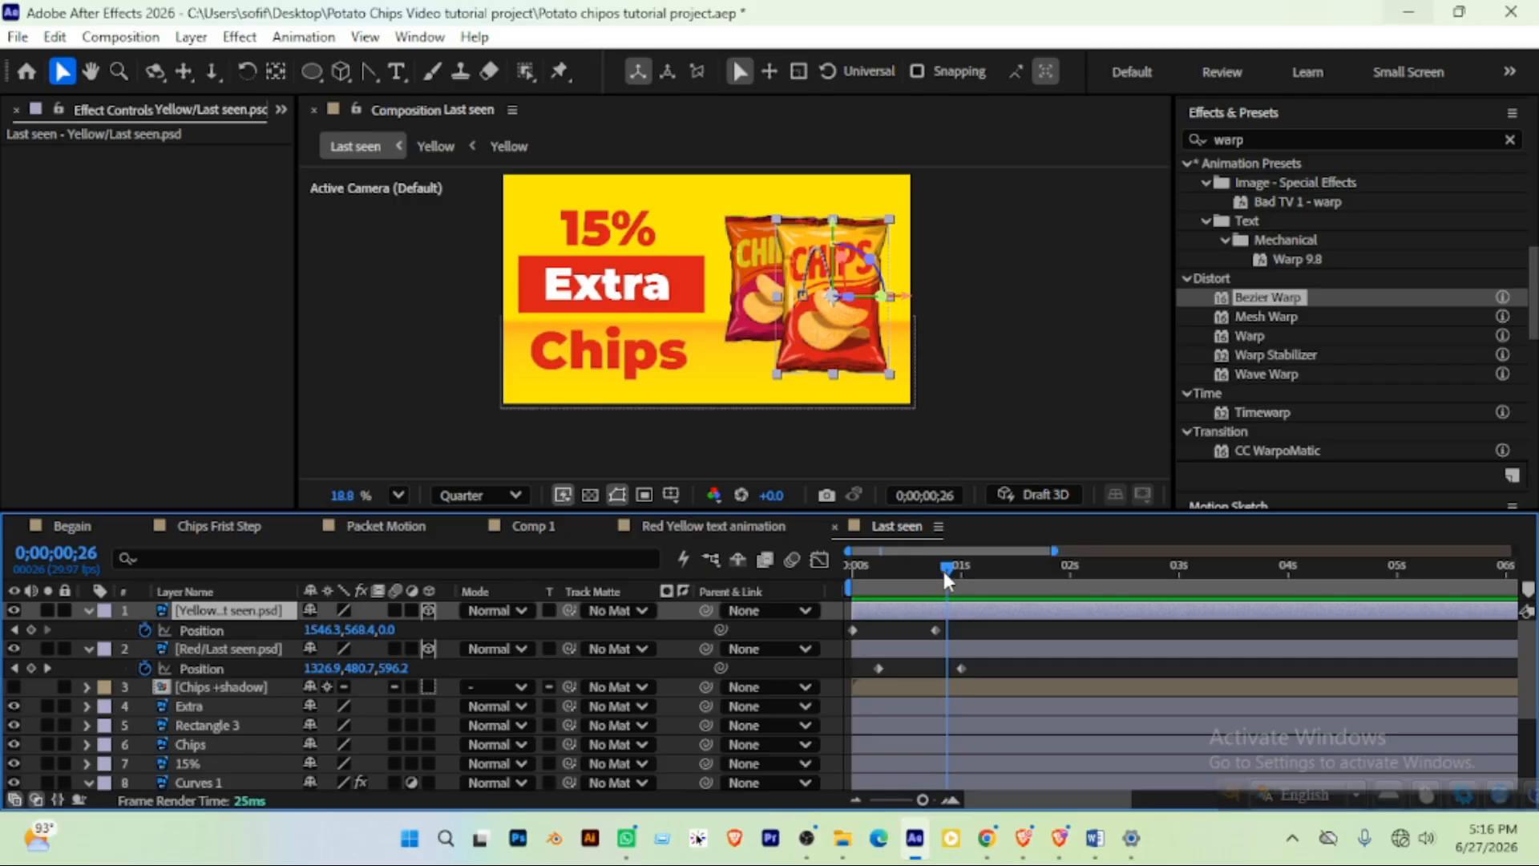
{"action": "left_click_drag", "start_coordinate": [941, 567], "coordinate": [931, 574]}
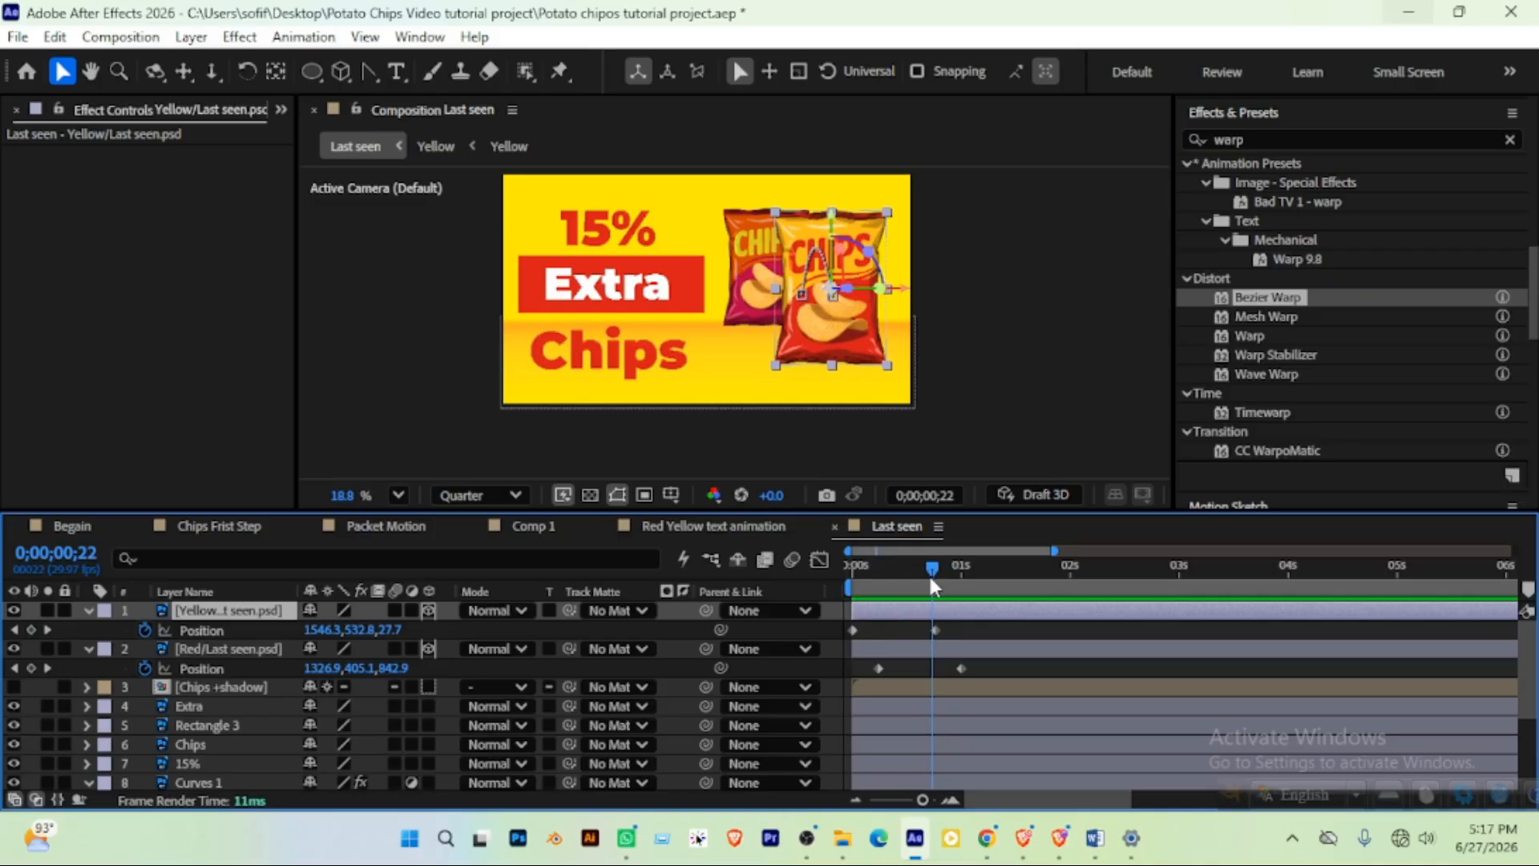
{"action": "left_click_drag", "start_coordinate": [931, 577], "coordinate": [927, 579]}
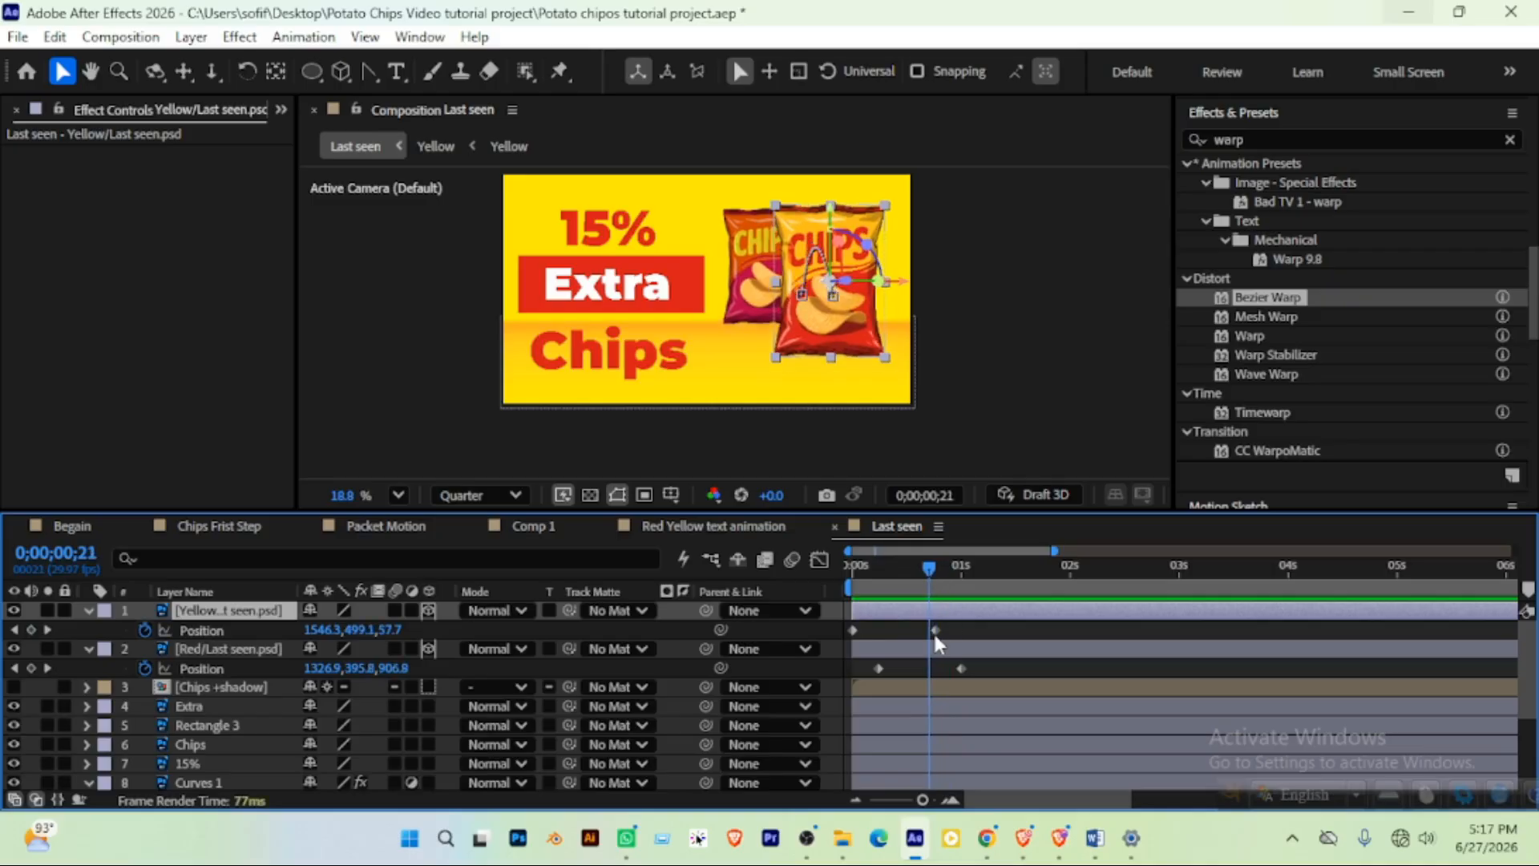
{"action": "left_click_drag", "start_coordinate": [1281, 299], "coordinate": [268, 613]}
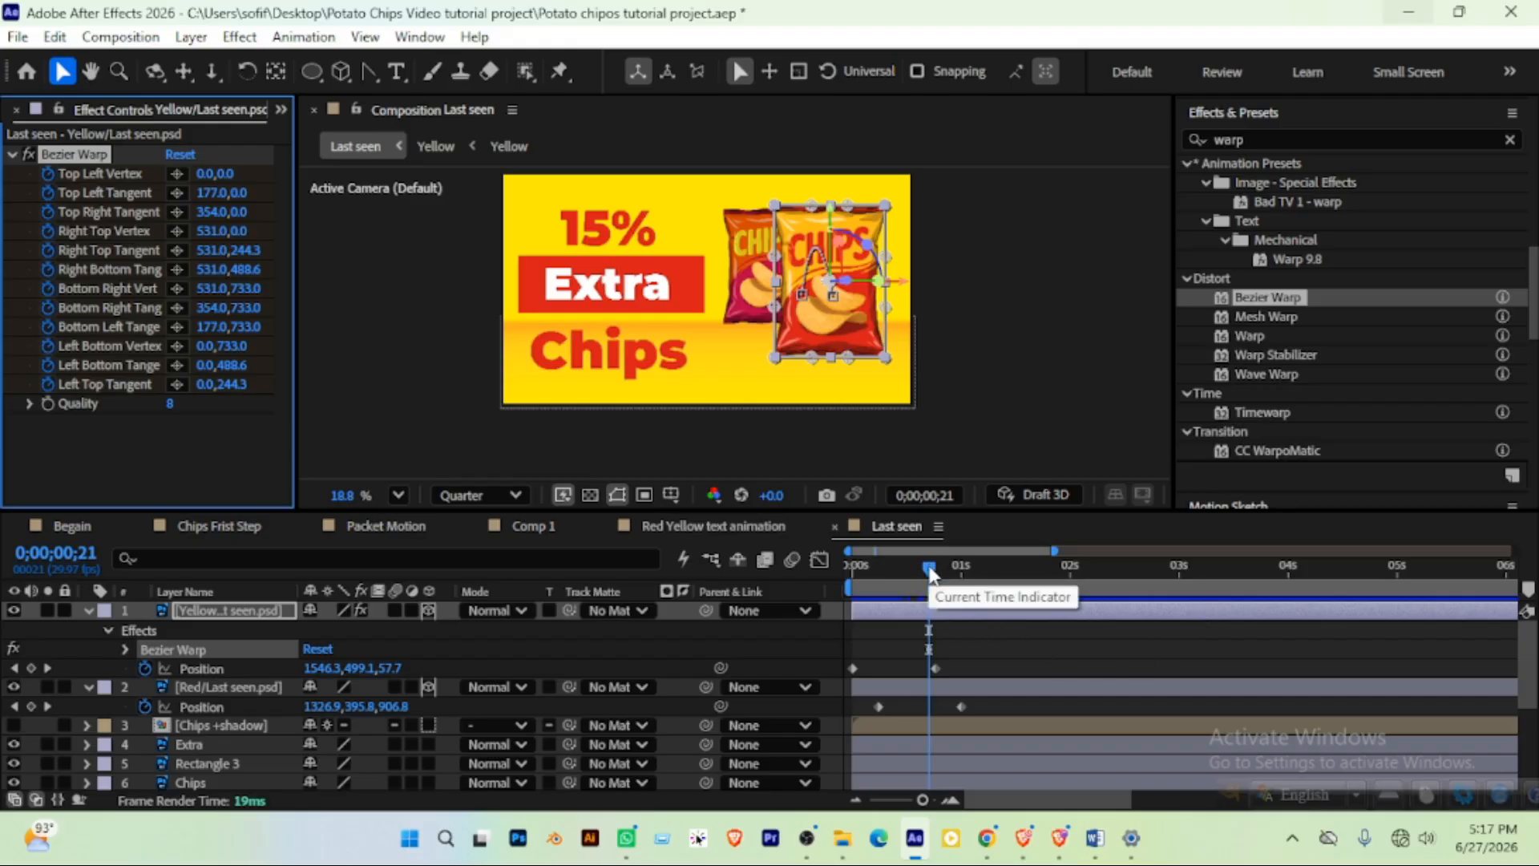
At 0;00;00;23, bulge the yellow packet's sides outward, with right tangents at about X 600 and 609 and left tangents at about X -111 and -81
{"action": "left_click_drag", "start_coordinate": [930, 573], "coordinate": [935, 565]}
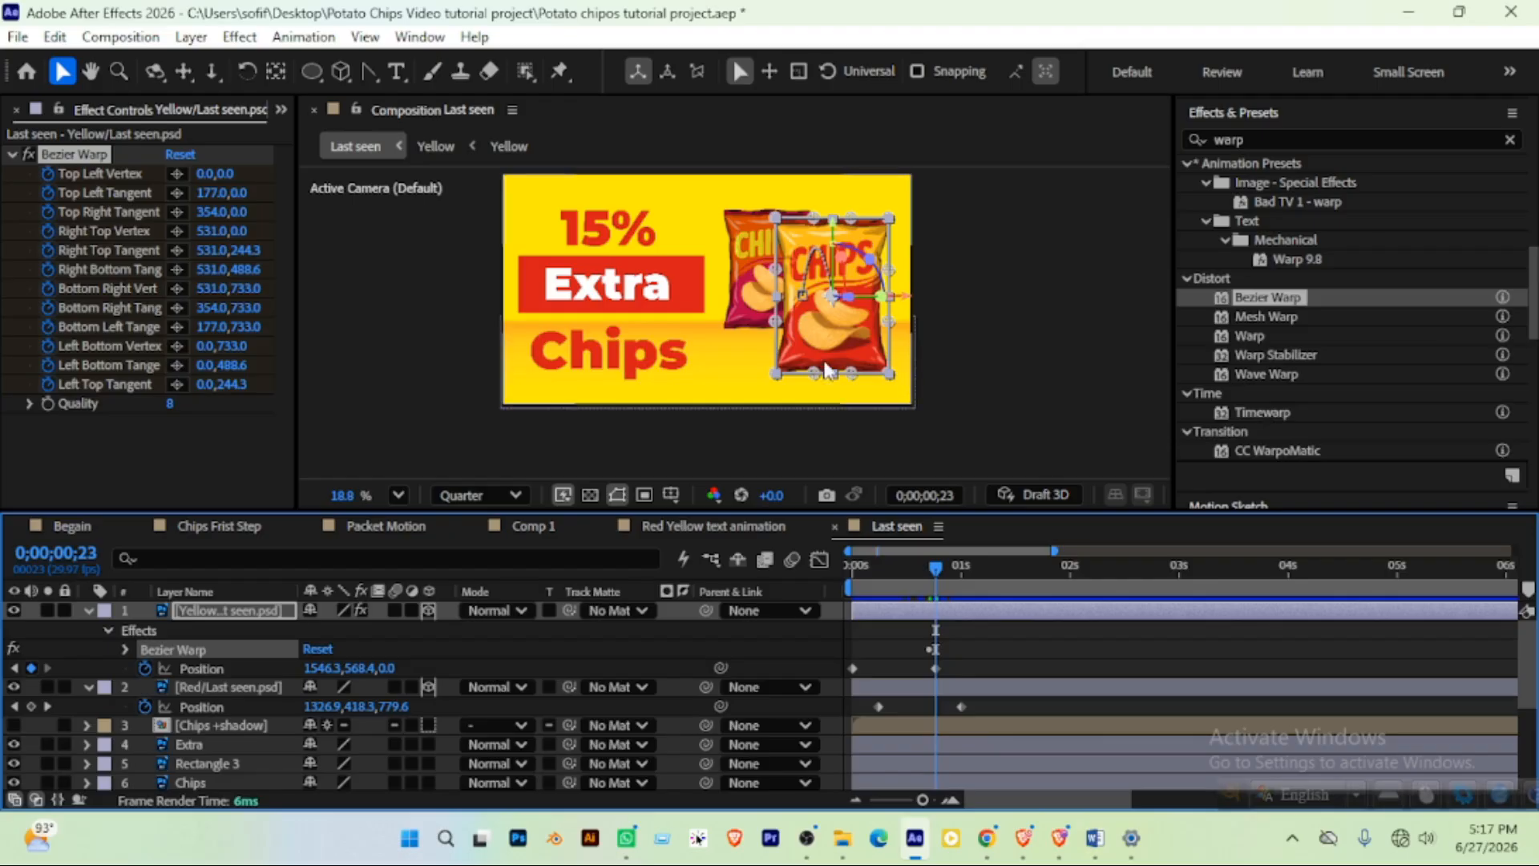
{"action": "scroll", "coordinate": [1018, 269], "scroll_direction": "up", "scroll_amount": 2}
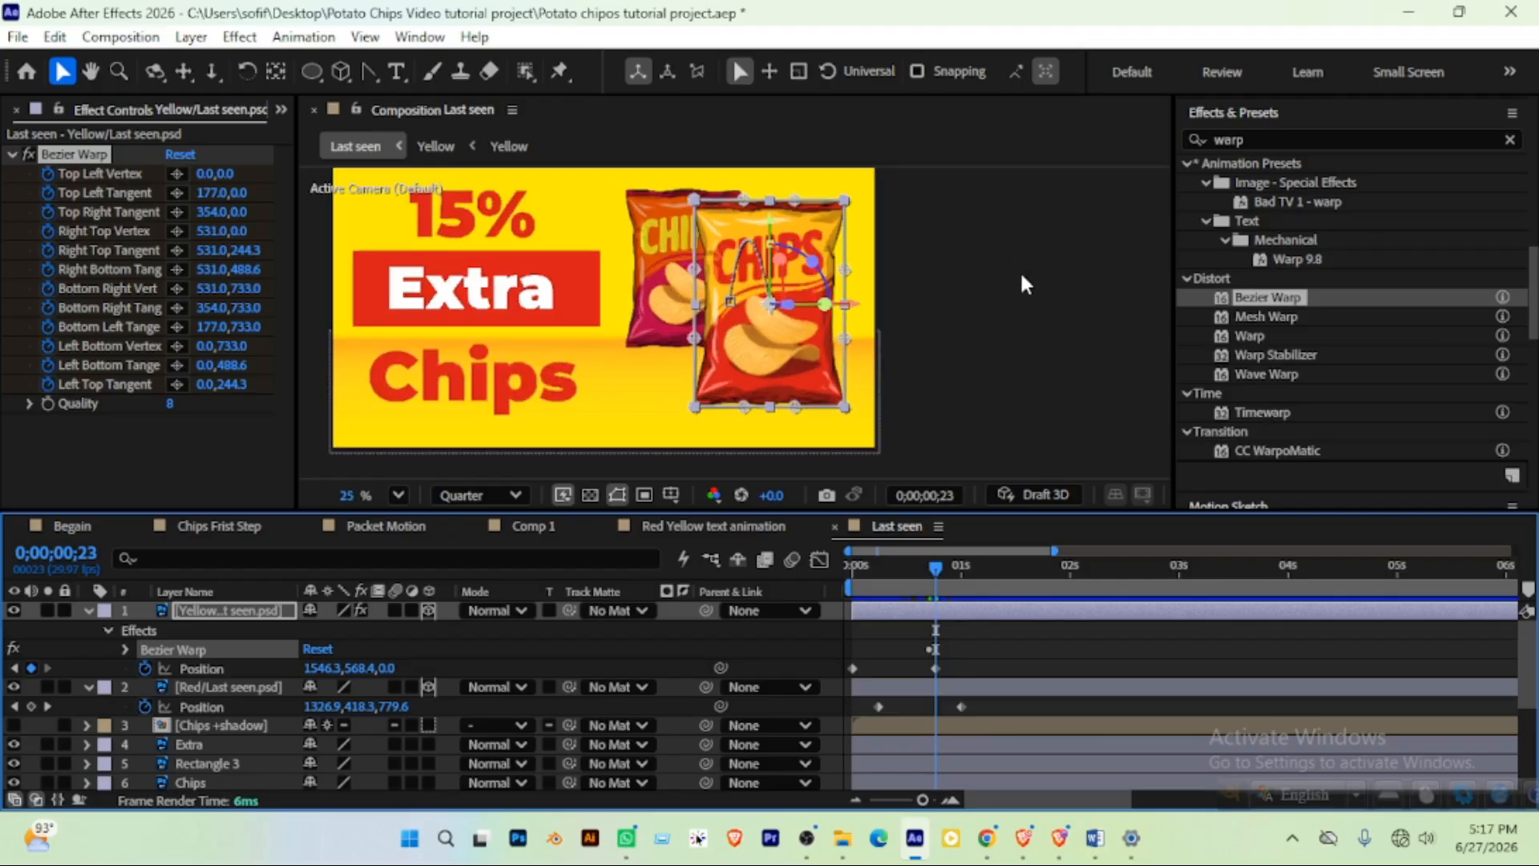
{"action": "left_click_drag", "start_coordinate": [843, 241], "coordinate": [870, 296]}
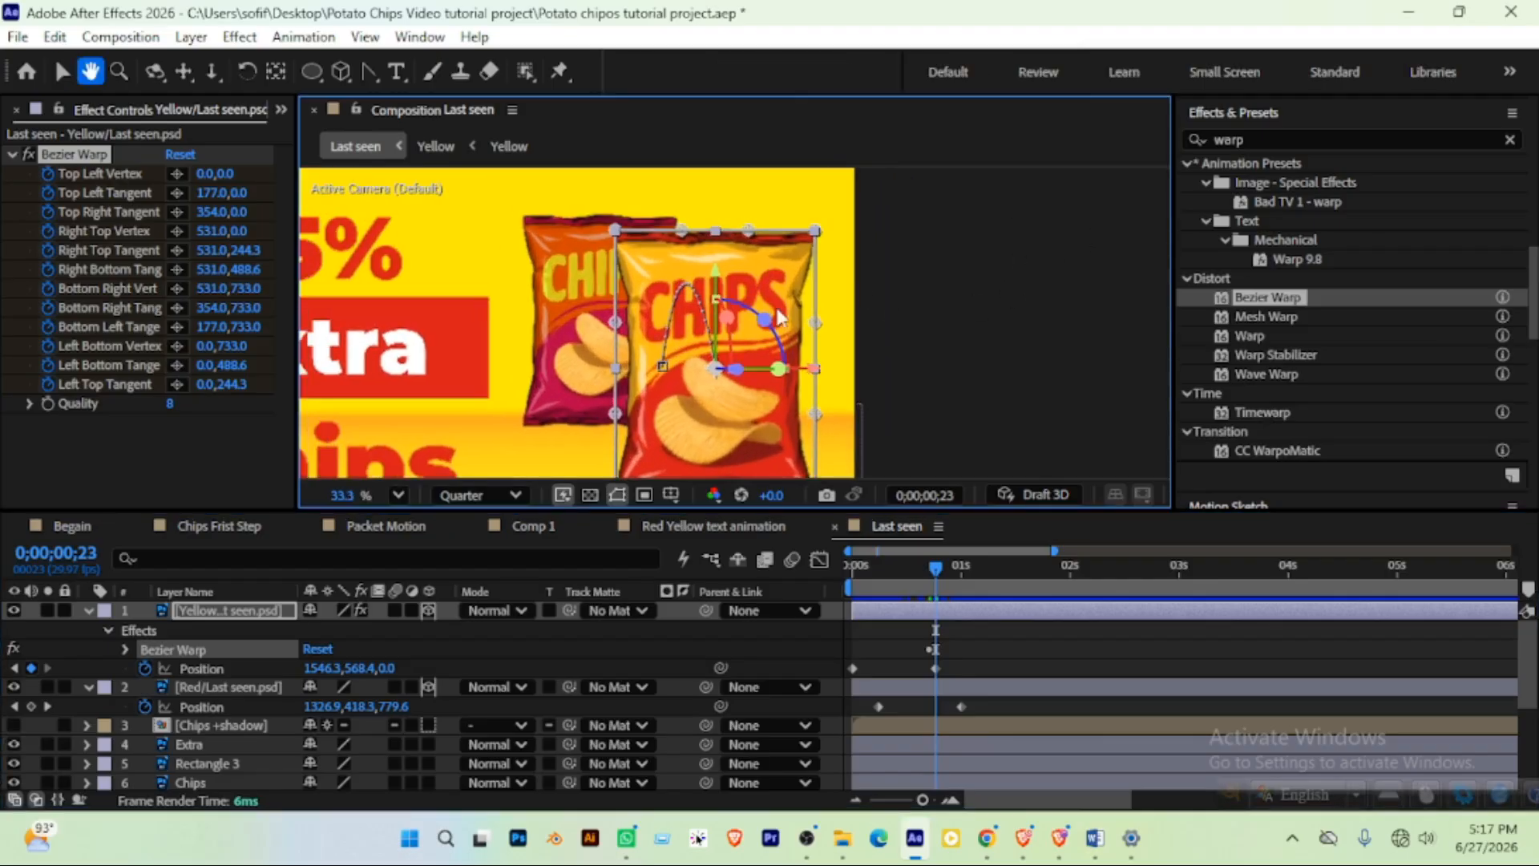
{"action": "left_click_drag", "start_coordinate": [615, 324], "coordinate": [575, 328]}
{"action": "left_click_drag", "start_coordinate": [814, 324], "coordinate": [842, 324]}
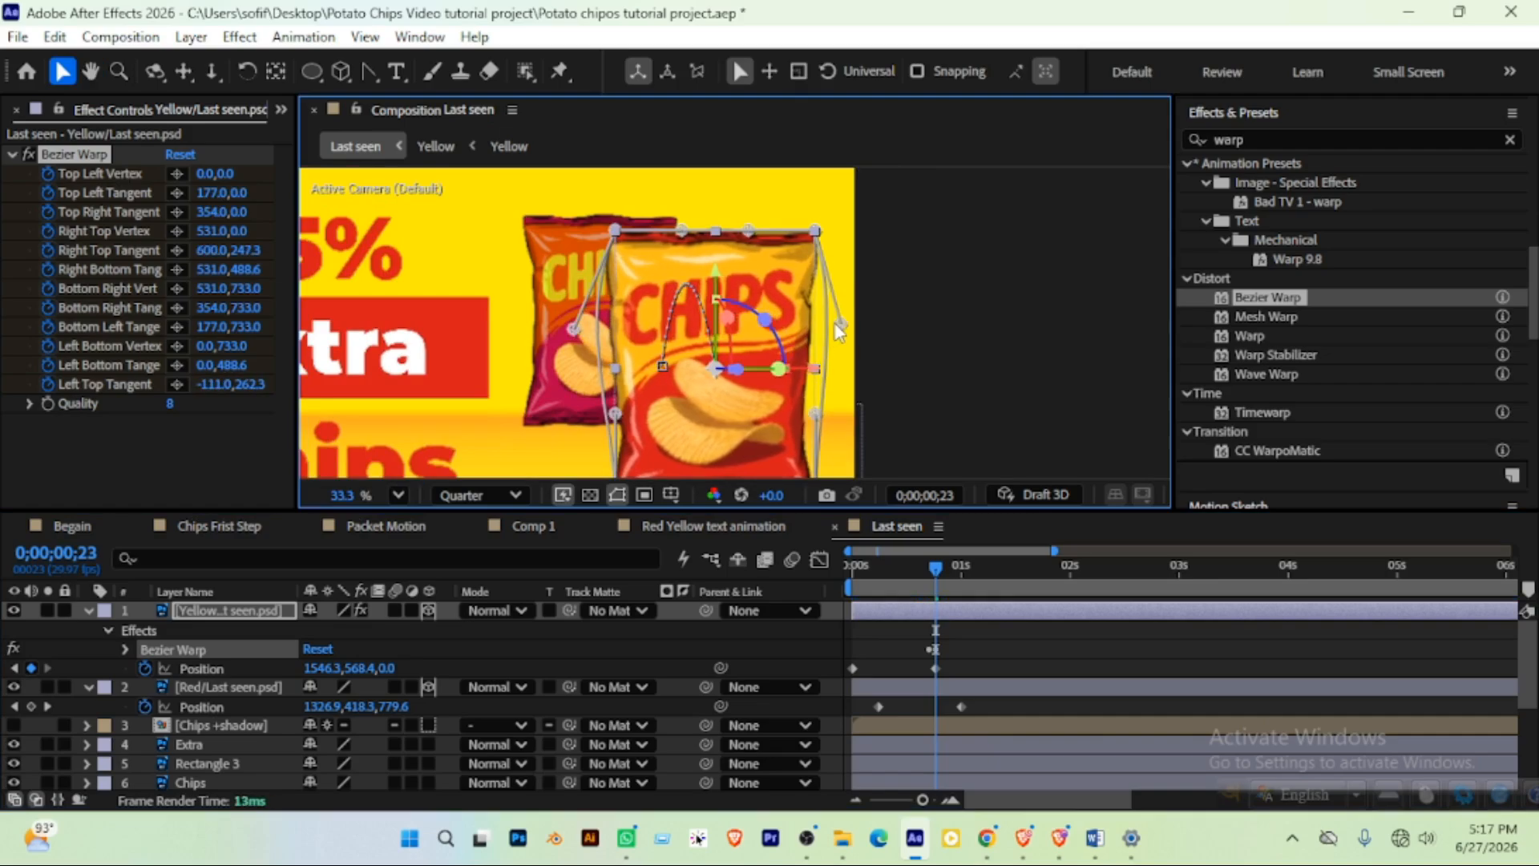
{"action": "left_click_drag", "start_coordinate": [815, 413], "coordinate": [849, 414]}
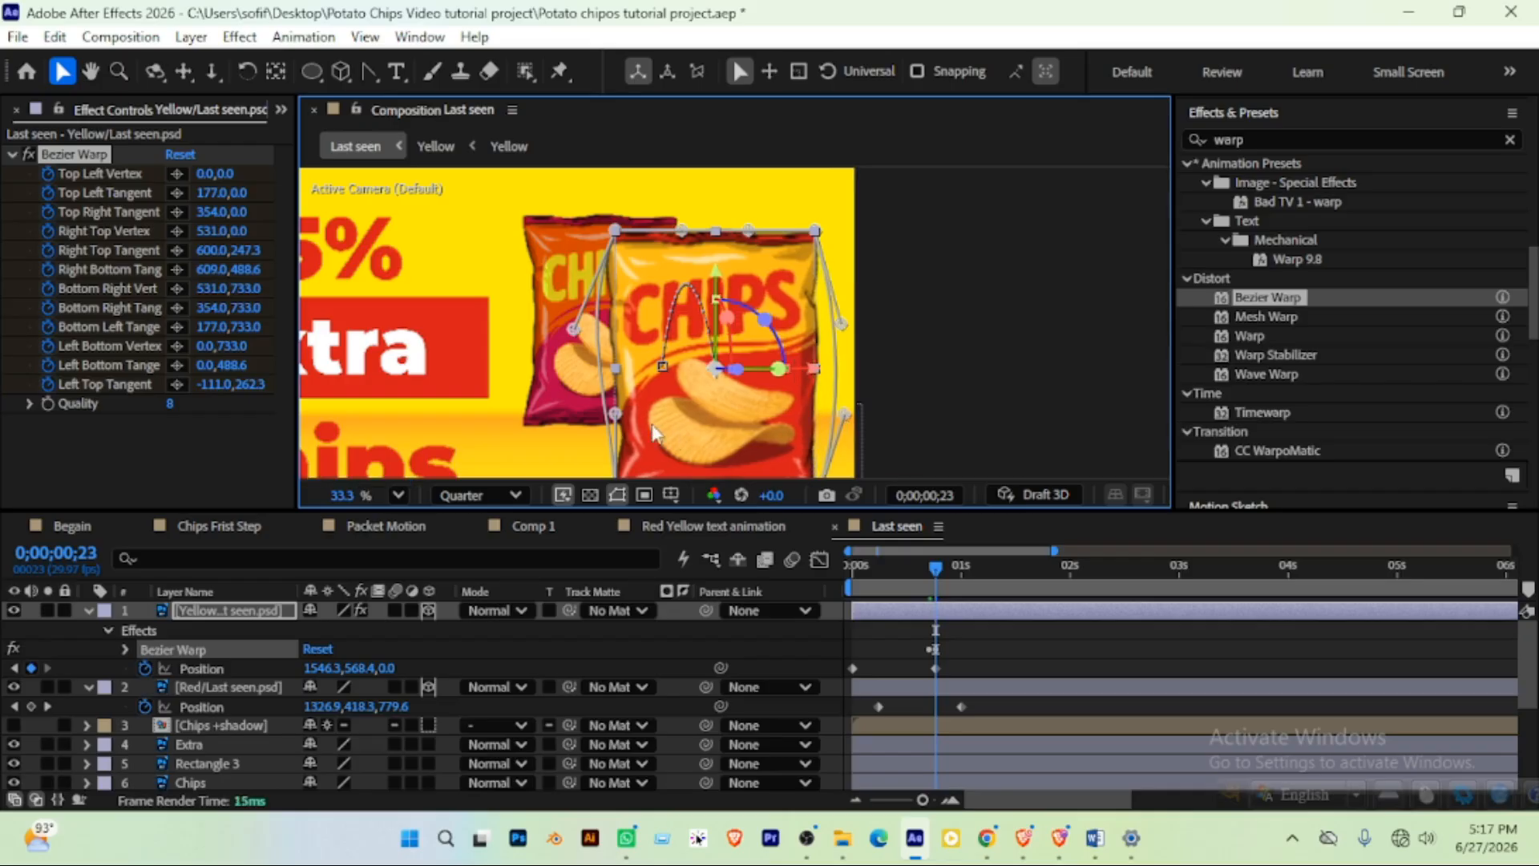
{"action": "left_click_drag", "start_coordinate": [615, 413], "coordinate": [582, 413]}
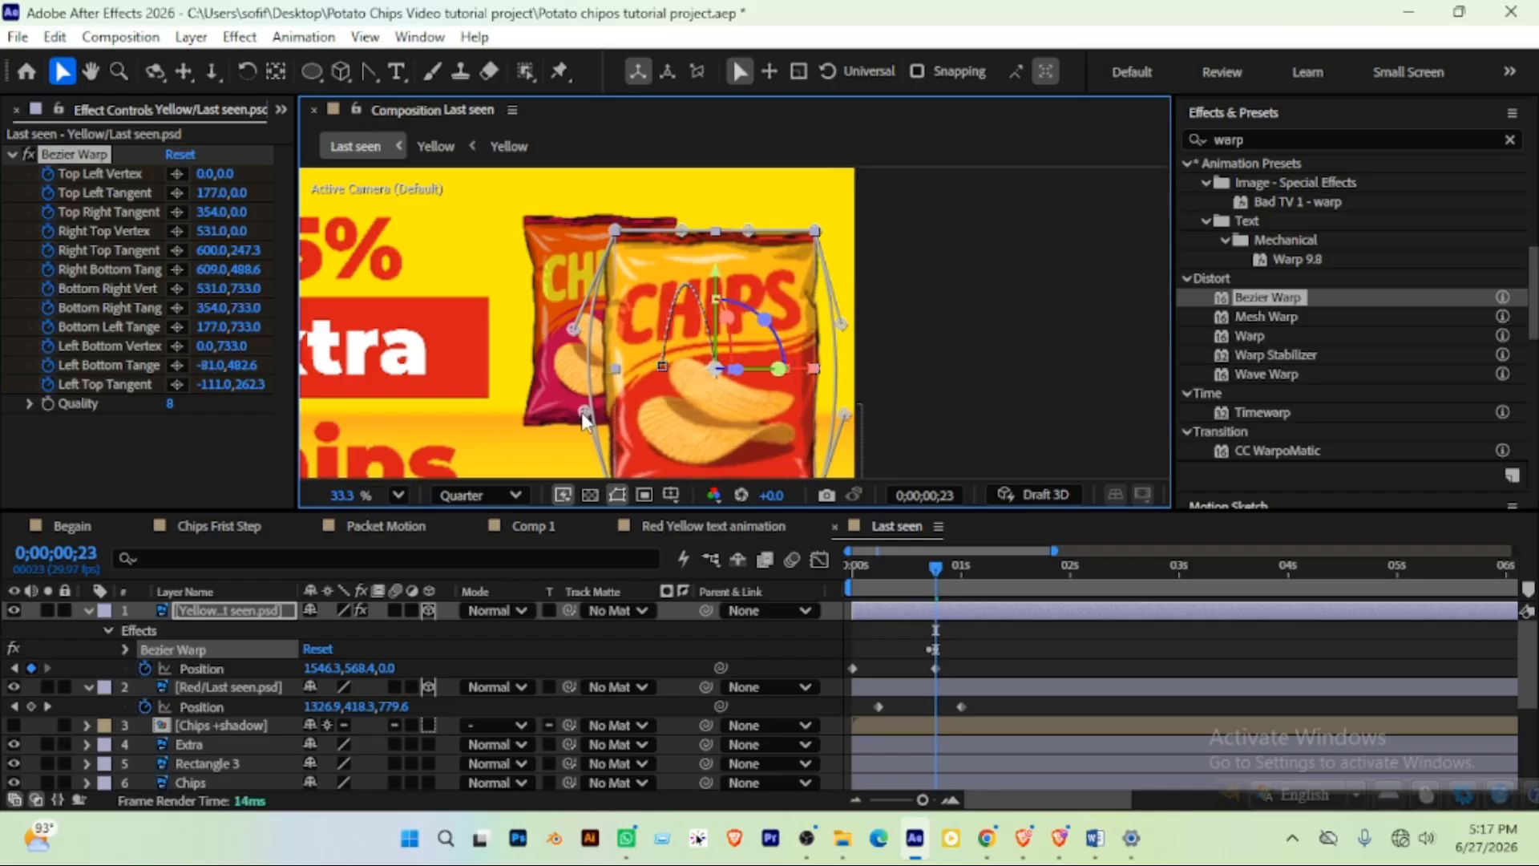
Squash the yellow packet's upper edge down, with top vertices at about 3, 93 and 519, 117 and both top tangents at Y 96
{"action": "left_click_drag", "start_coordinate": [617, 226], "coordinate": [618, 255]}
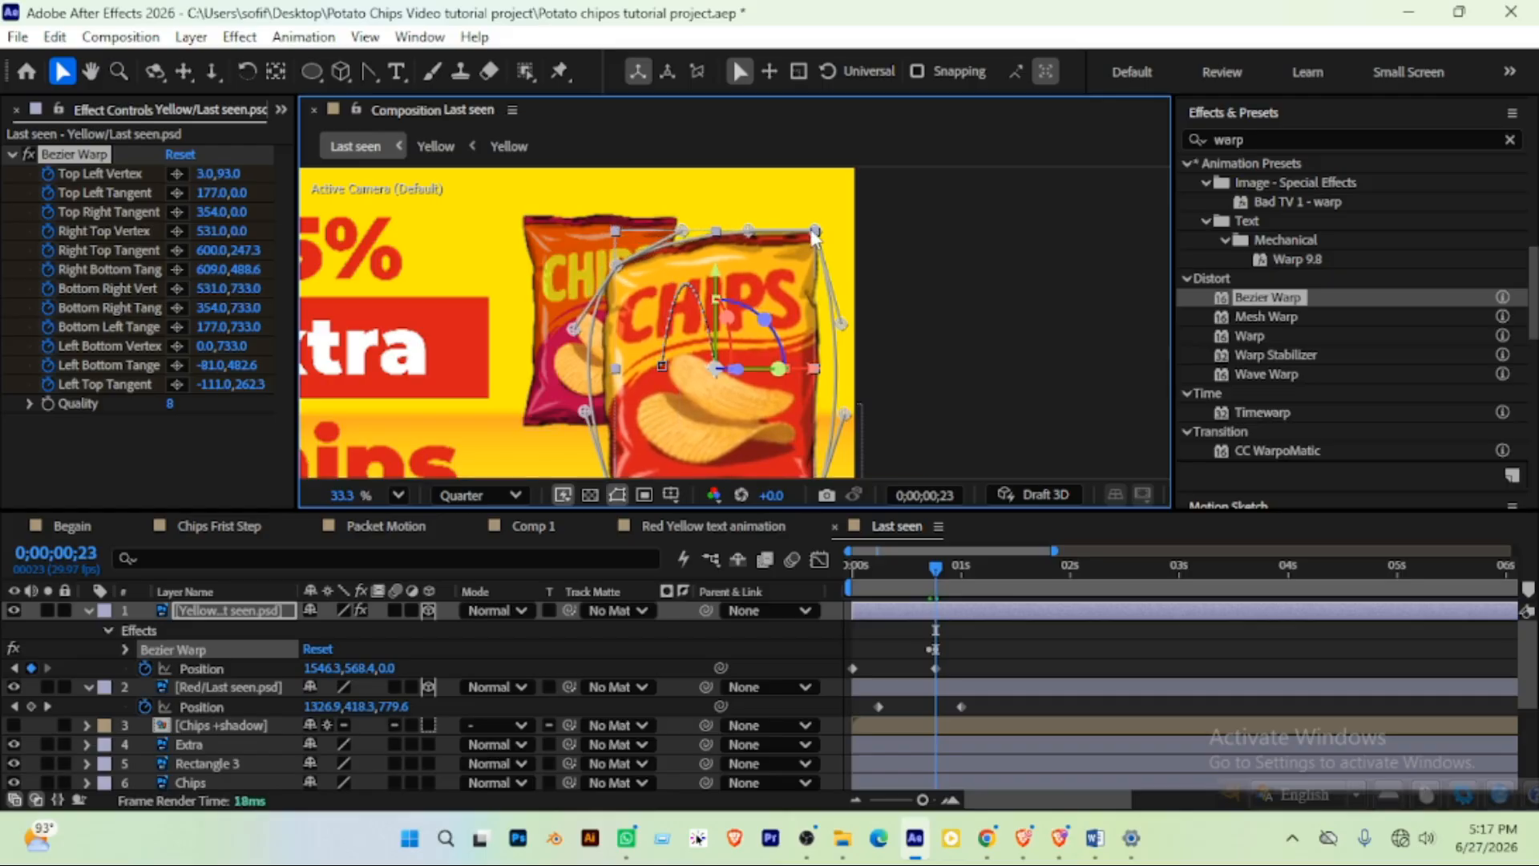
{"action": "left_click_drag", "start_coordinate": [815, 233], "coordinate": [811, 274]}
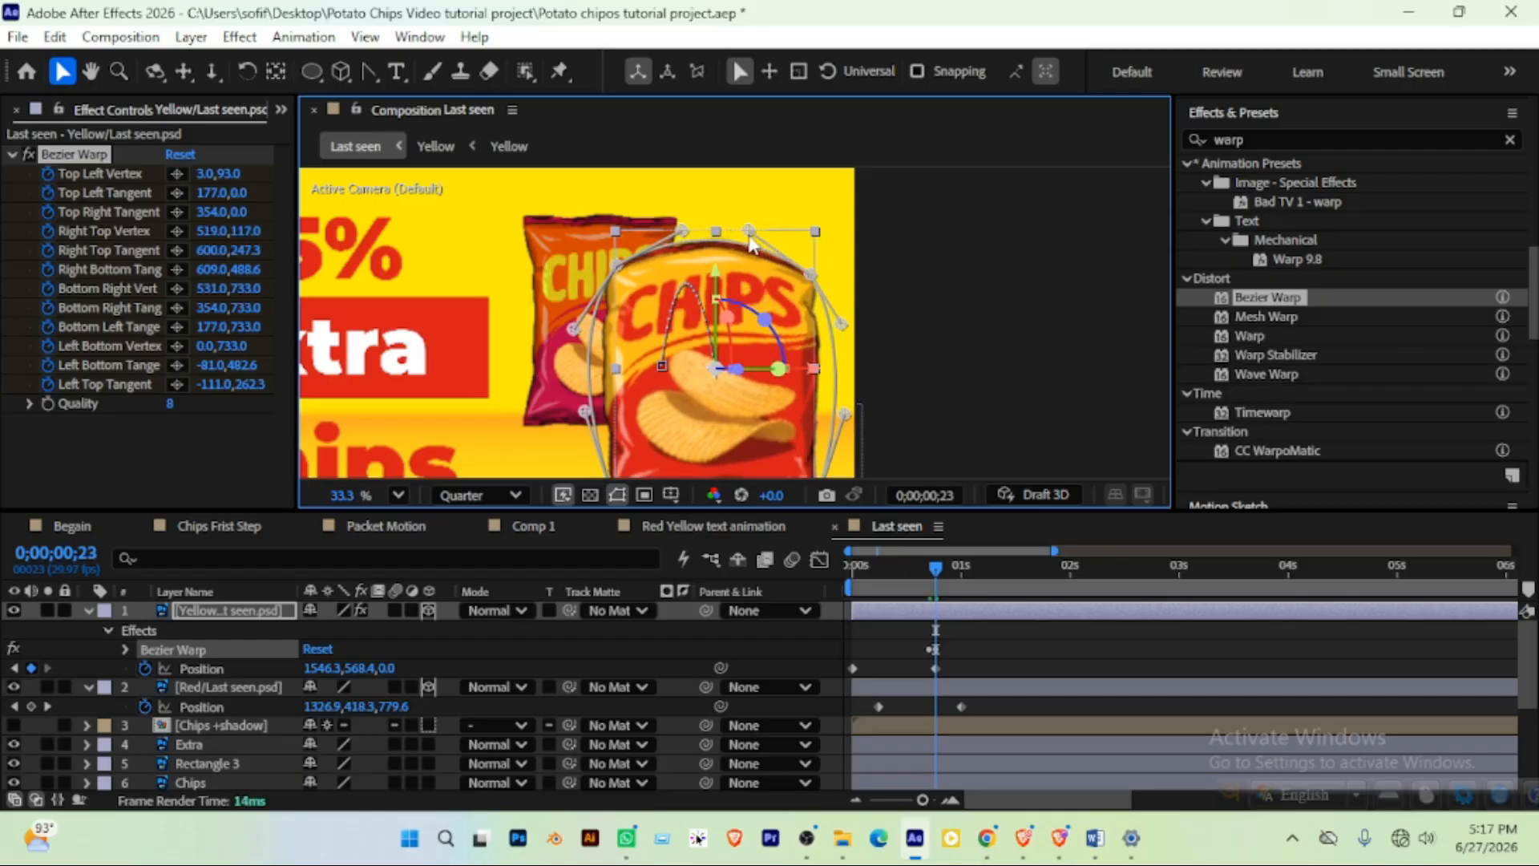
{"action": "left_click_drag", "start_coordinate": [748, 233], "coordinate": [689, 278]}
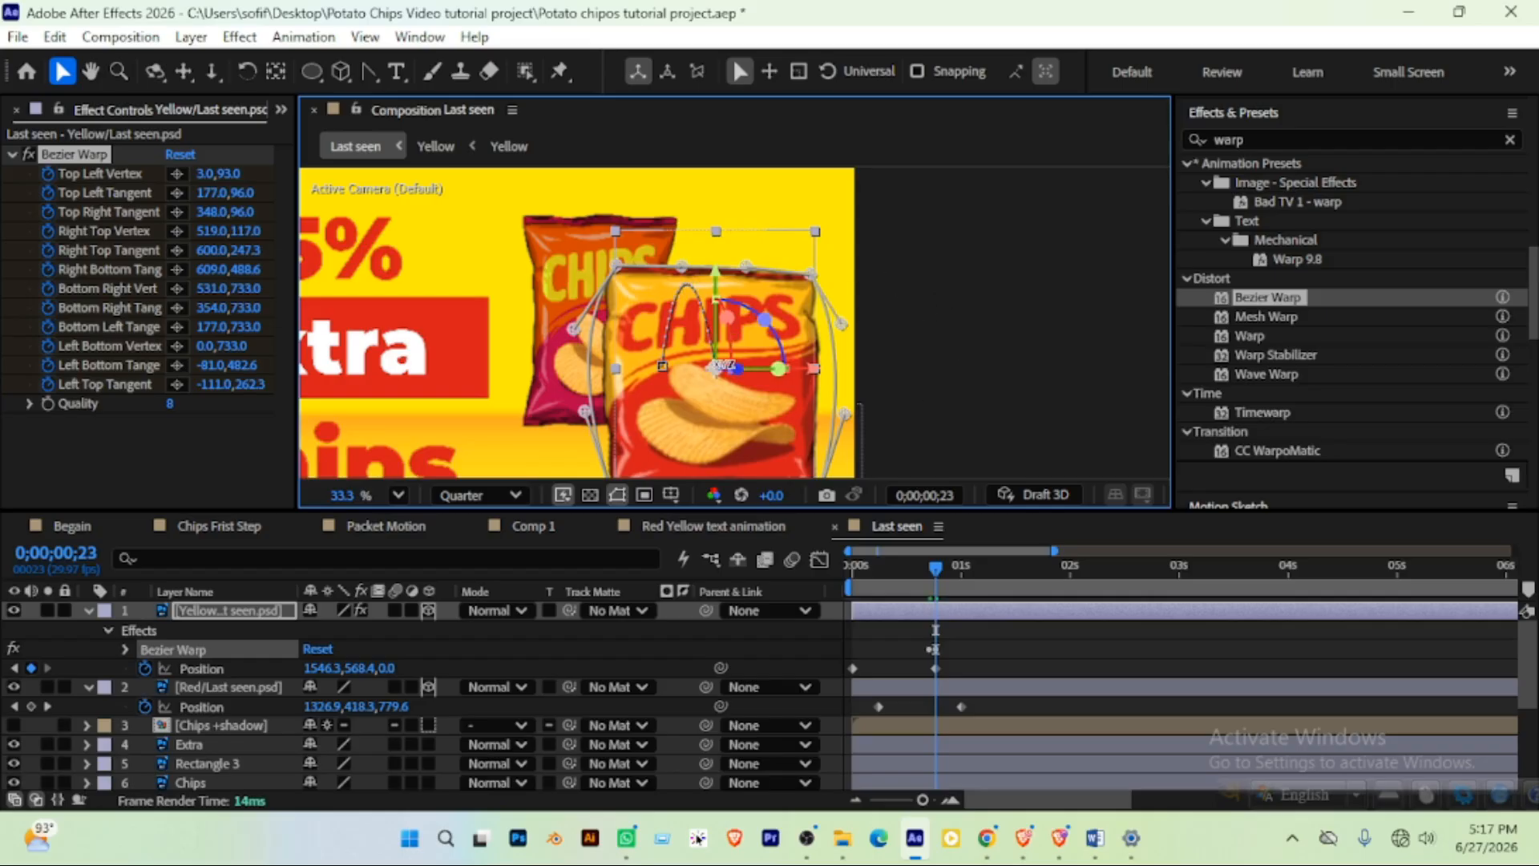
At 0;00;00;25, reset the yellow packet's Bezier Warp to its undistorted shape and reveal all of the layer's keyframes
{"action": "scroll", "coordinate": [829, 319], "scroll_direction": "down", "scroll_amount": 3}
{"action": "scroll", "coordinate": [829, 319], "scroll_direction": "up", "scroll_amount": 1}
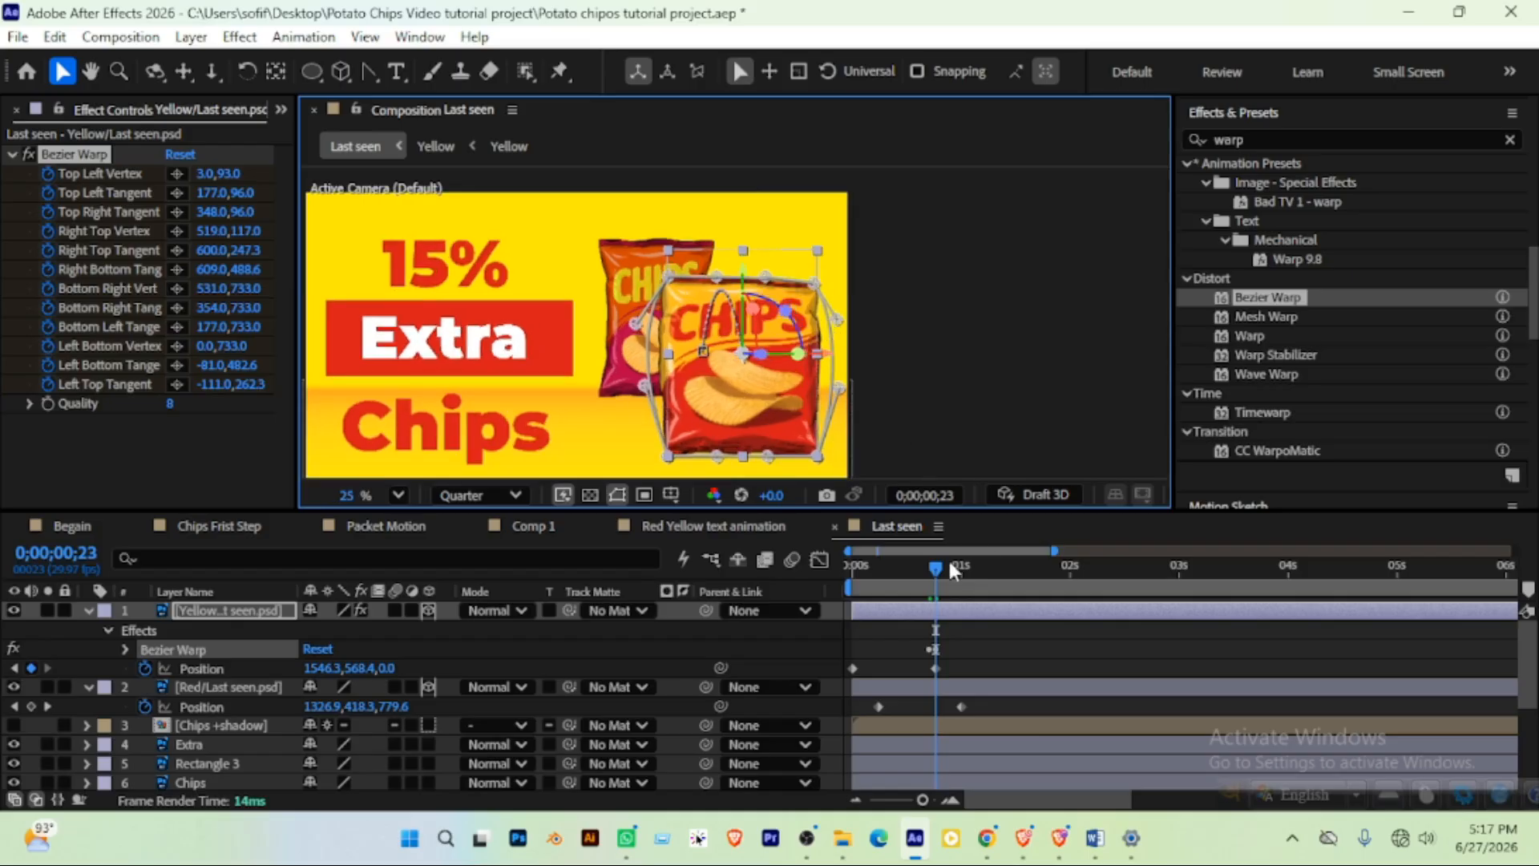
{"action": "left_click_drag", "start_coordinate": [936, 566], "coordinate": [943, 567]}
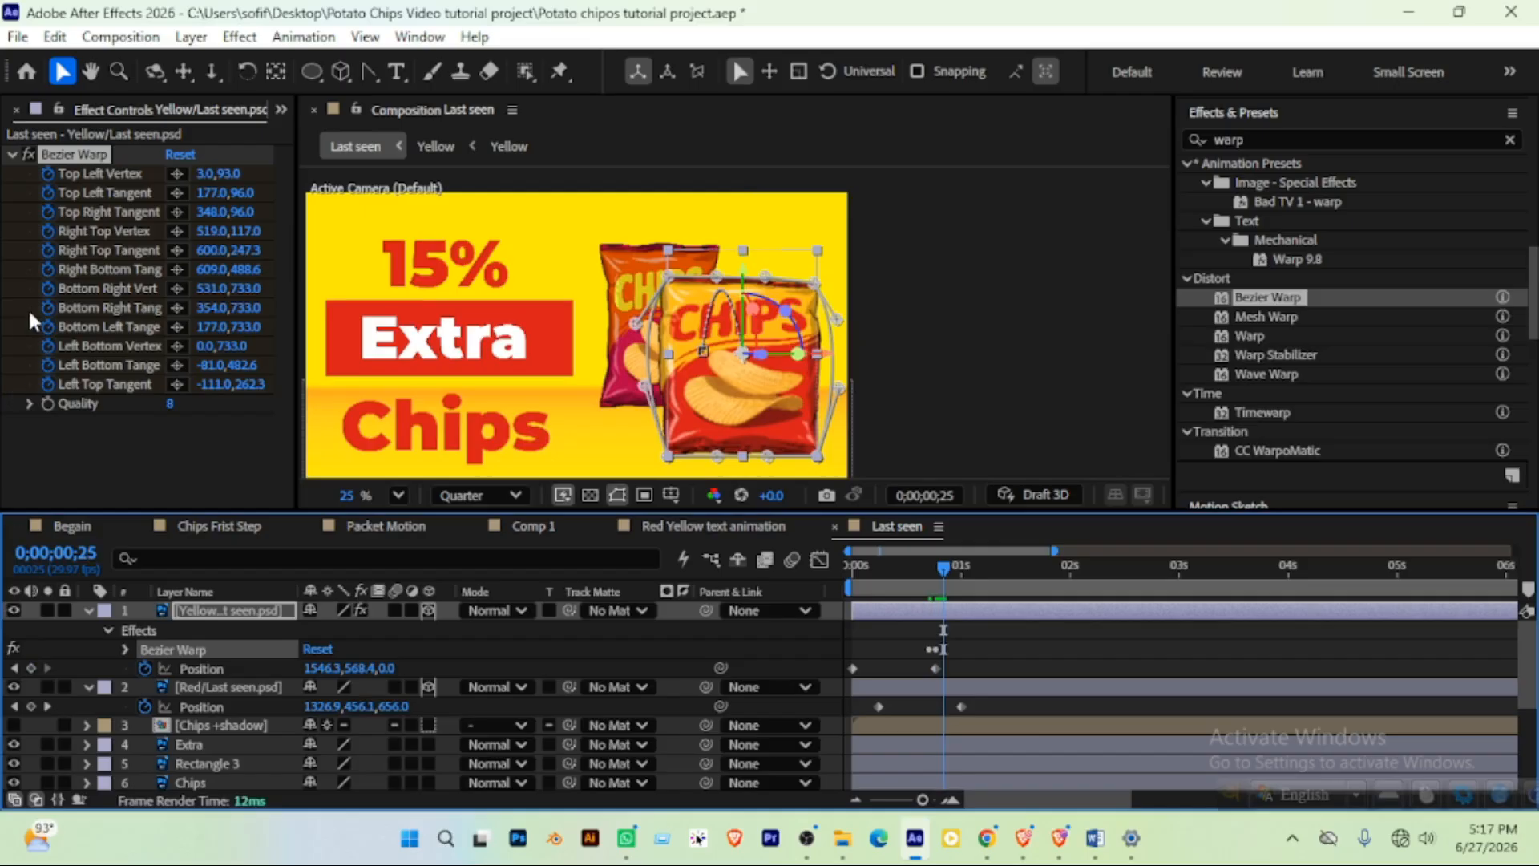
{"action": "left_click", "coordinate": [185, 153]}
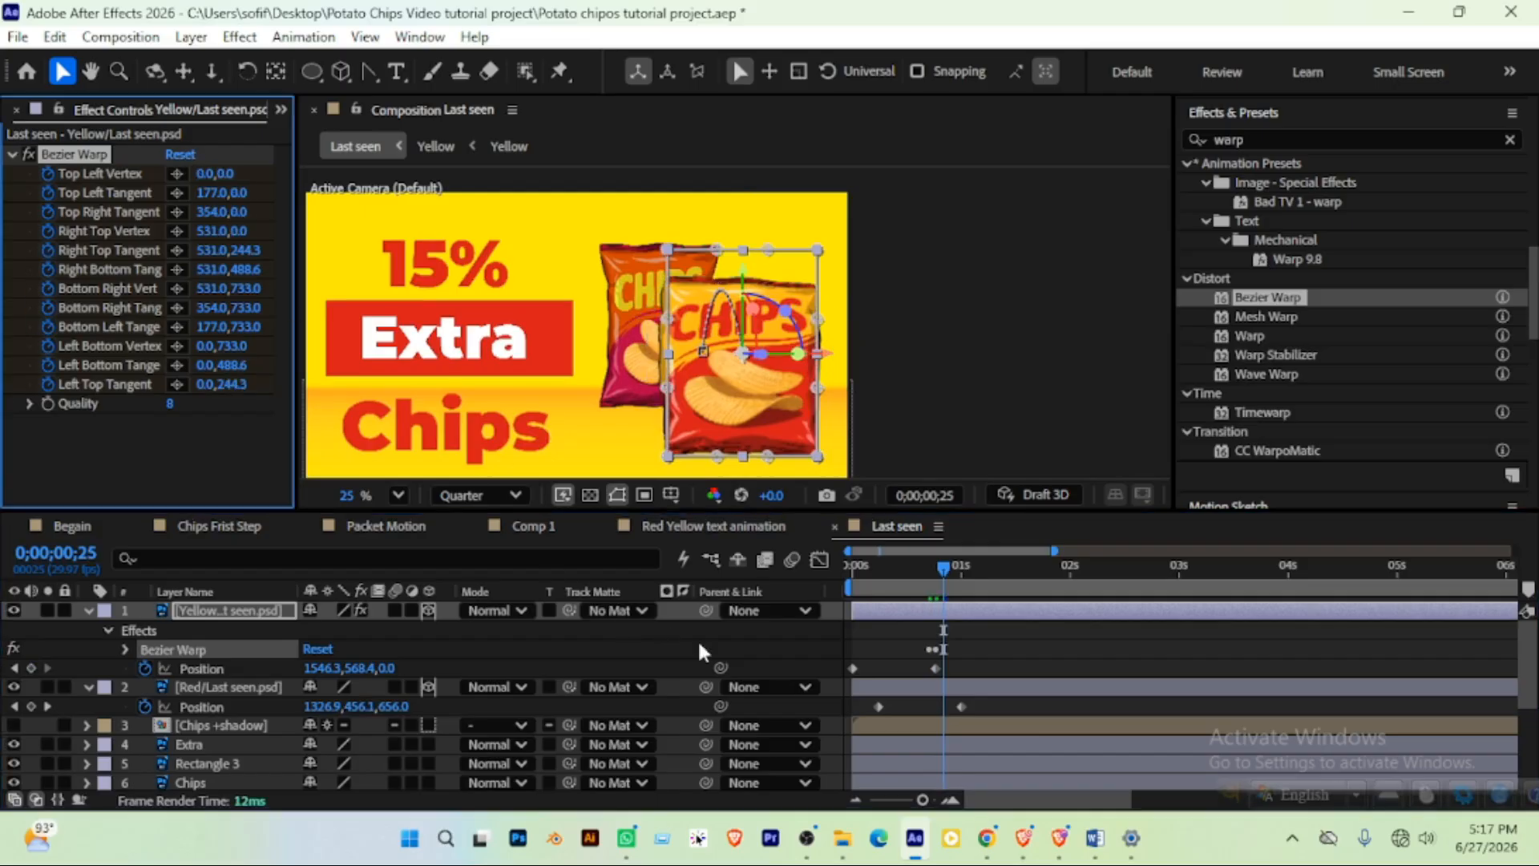
{"action": "left_click", "coordinate": [961, 613]}
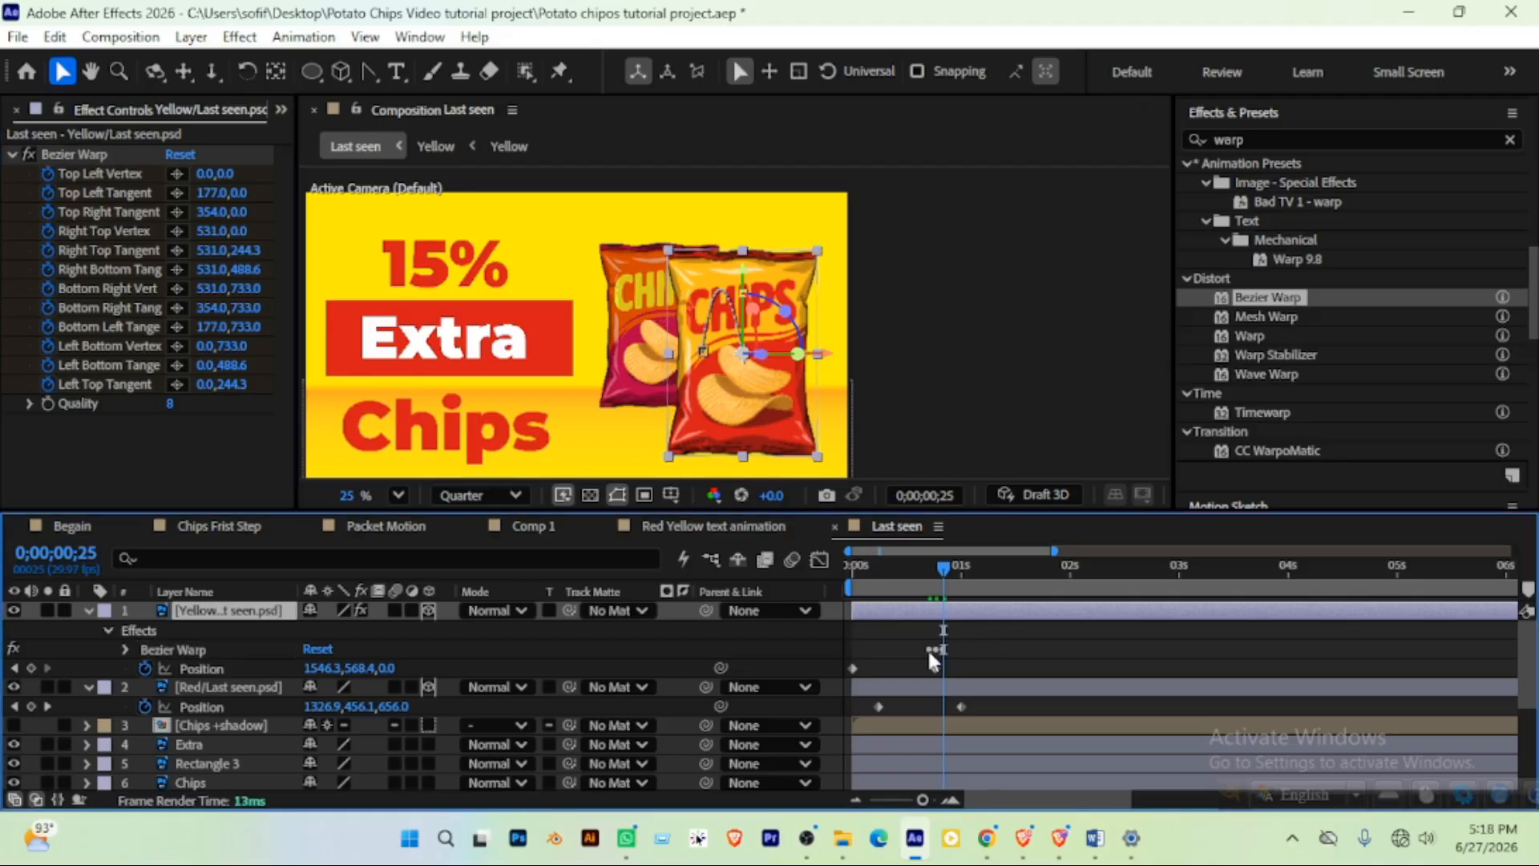
{"action": "key", "text": "u"}
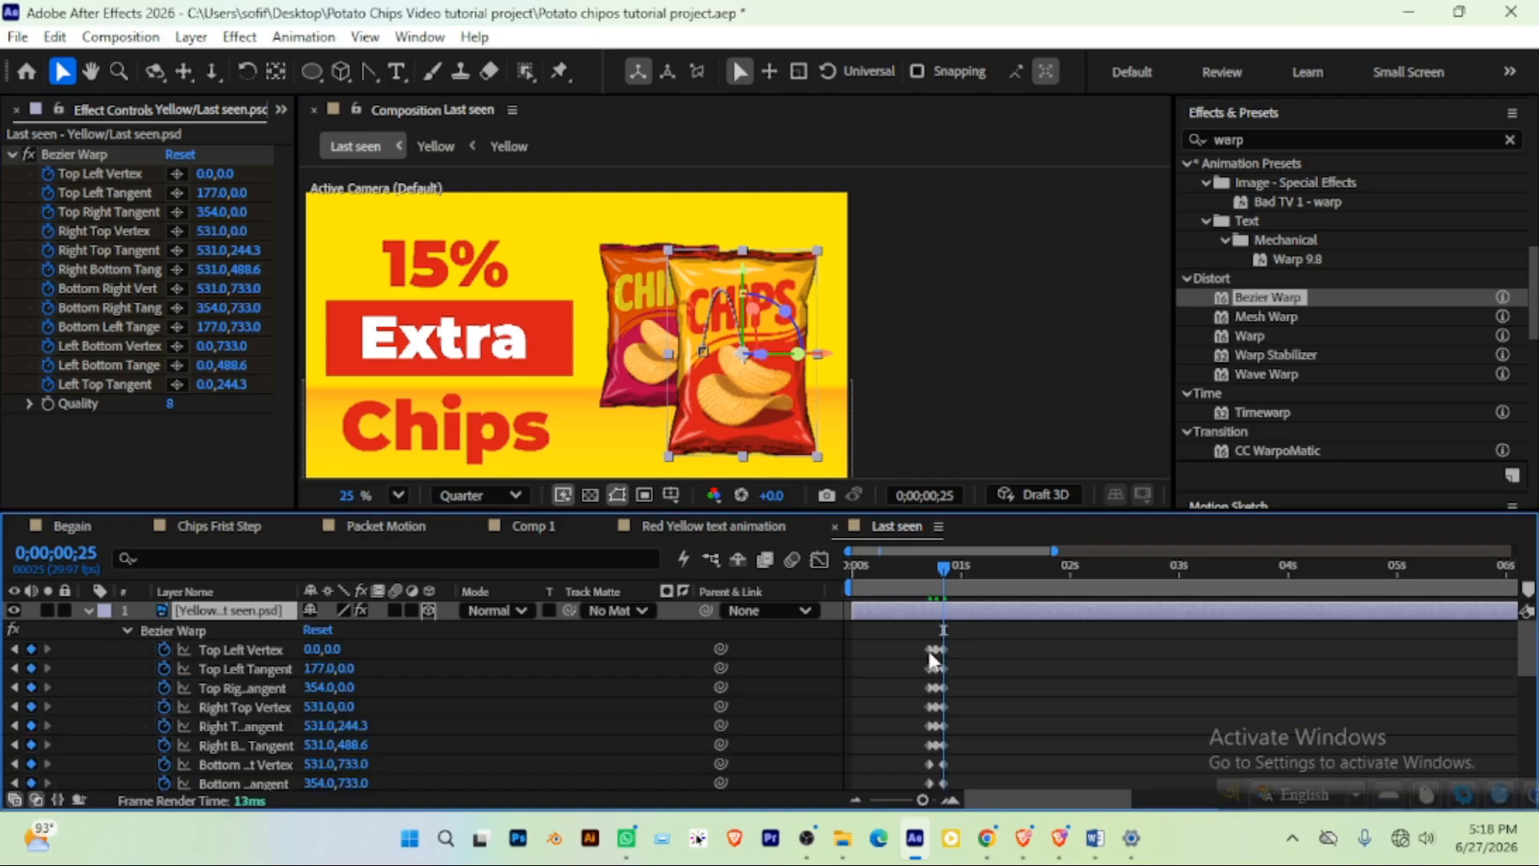
Preview the yellow packet's squash and rebound on landing, replaying it from the start of the composition
{"action": "left_click", "coordinate": [908, 566]}
{"action": "key", "text": "space"}
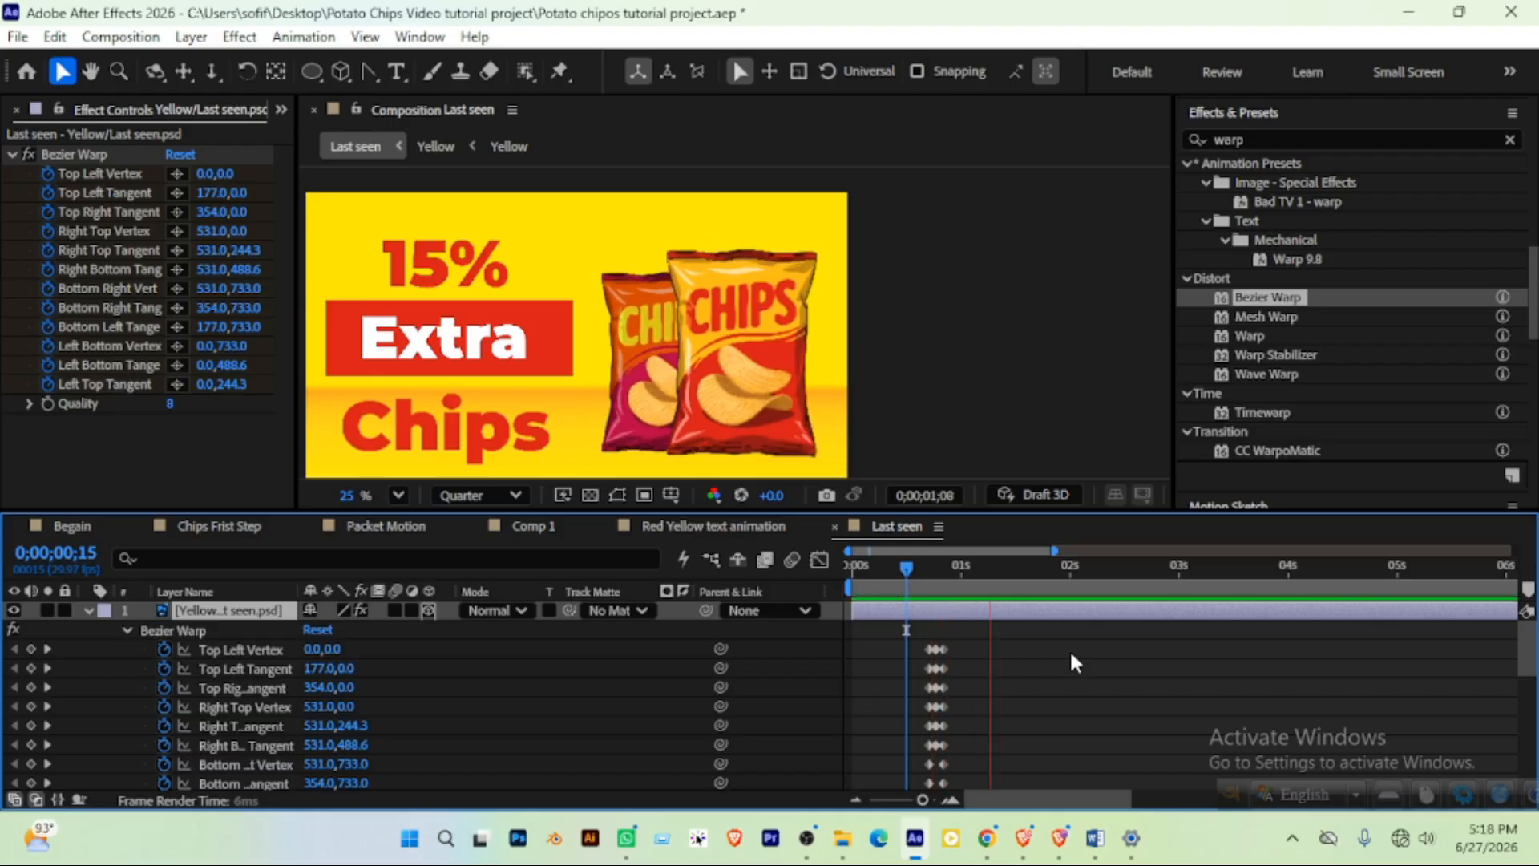
{"action": "key", "text": "space"}
{"action": "key", "text": "Home"}
{"action": "key", "text": "space"}
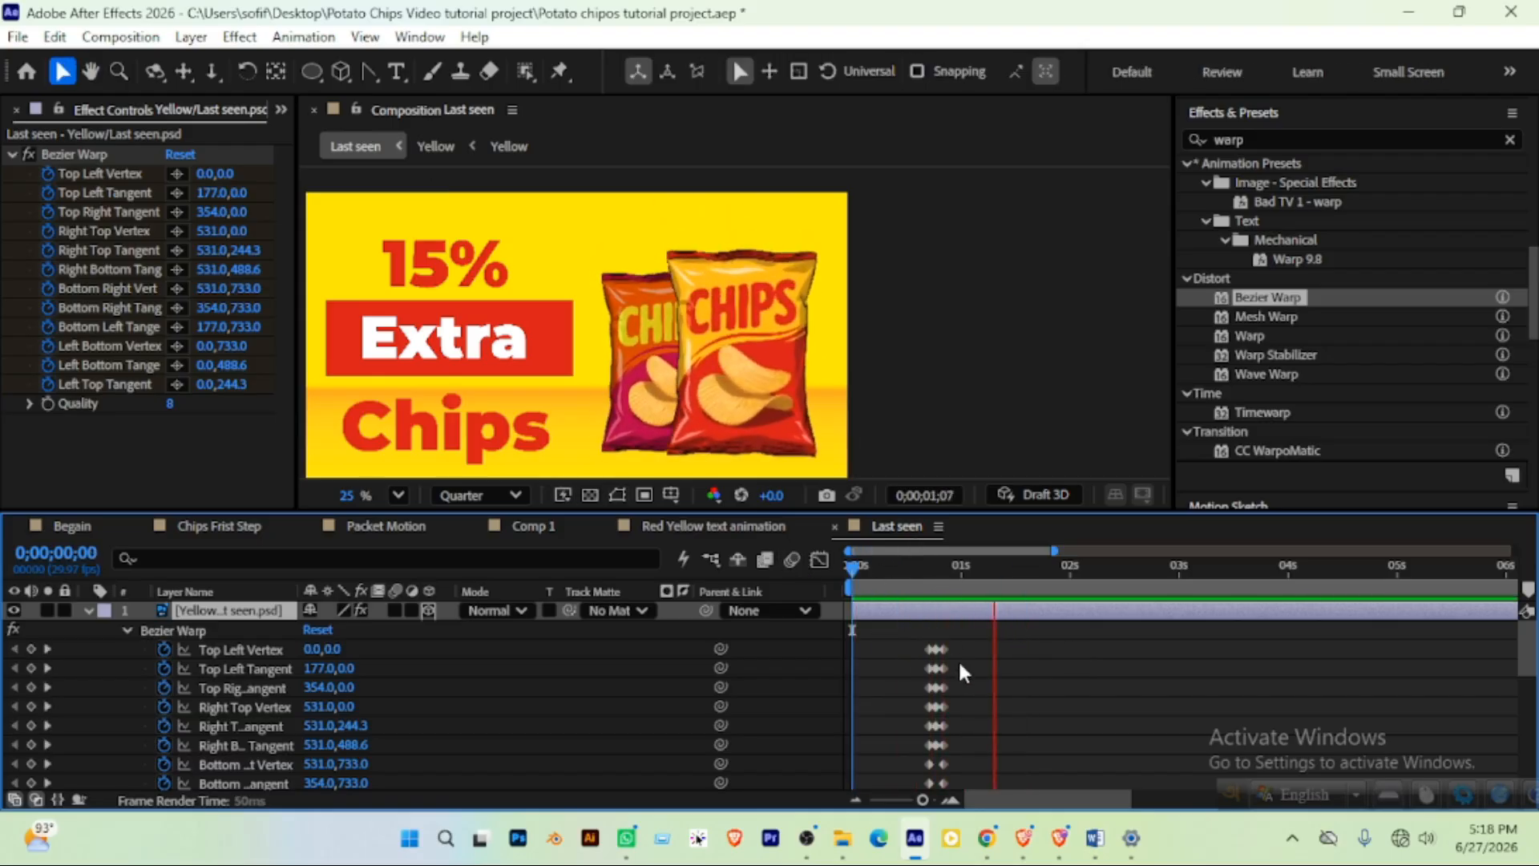
{"action": "key", "text": "space"}
Enlarge the timeline area and spread the yellow packet's Bezier Warp keyframes evenly from 0;00;00;21 to about 0;00;01;04
{"action": "scroll", "coordinate": [966, 663], "scroll_direction": "down", "scroll_amount": 2}
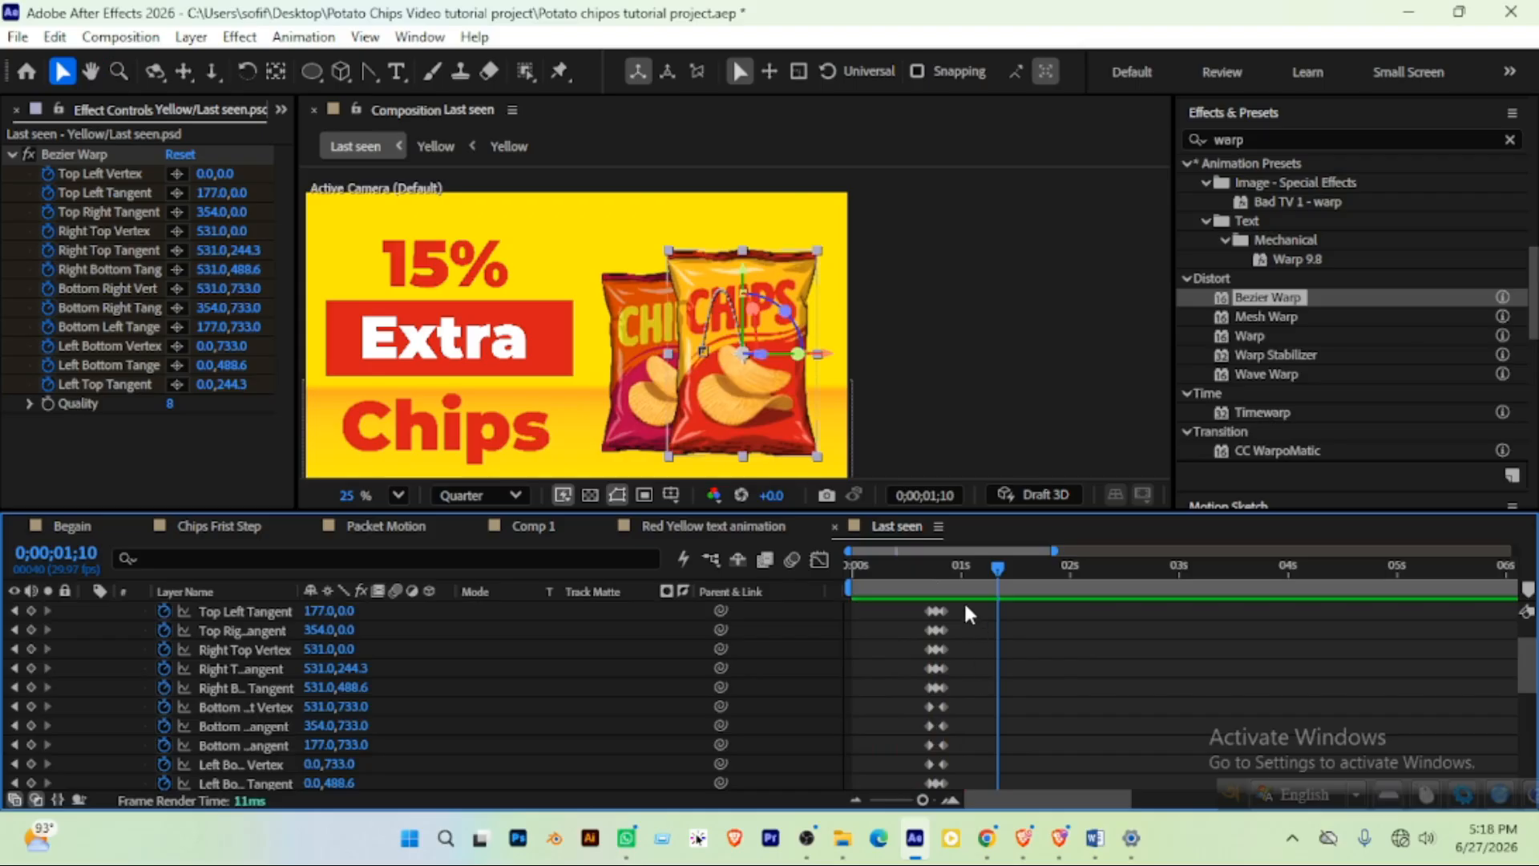
{"action": "left_click_drag", "start_coordinate": [964, 599], "coordinate": [940, 710]}
{"action": "left_click_drag", "start_coordinate": [1027, 512], "coordinate": [1030, 351]}
{"action": "scroll", "coordinate": [1009, 492], "scroll_direction": "up", "scroll_amount": 3}
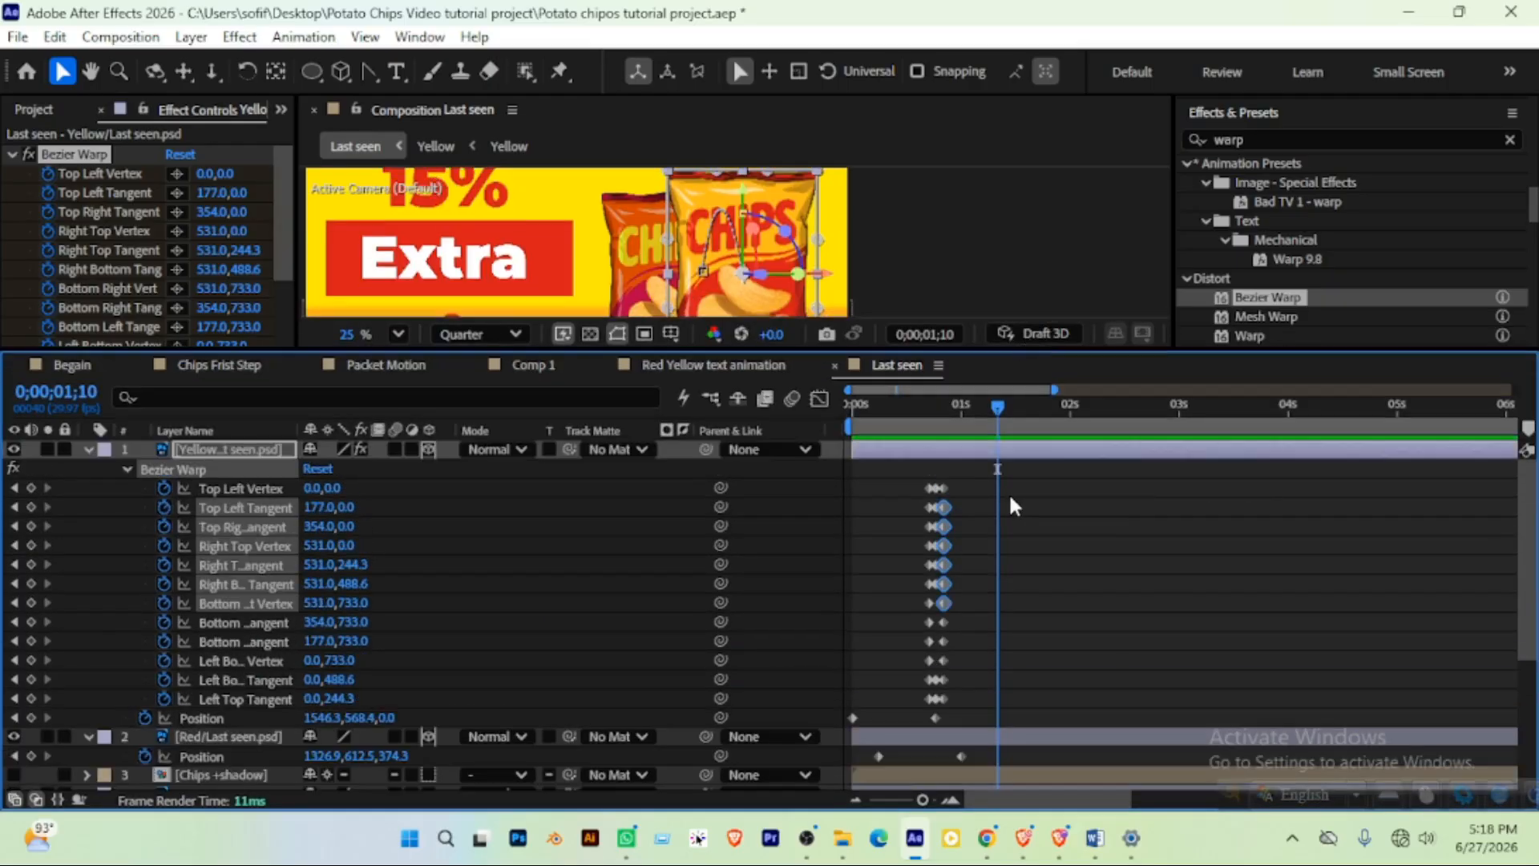
{"action": "left_click_drag", "start_coordinate": [966, 472], "coordinate": [978, 696]}
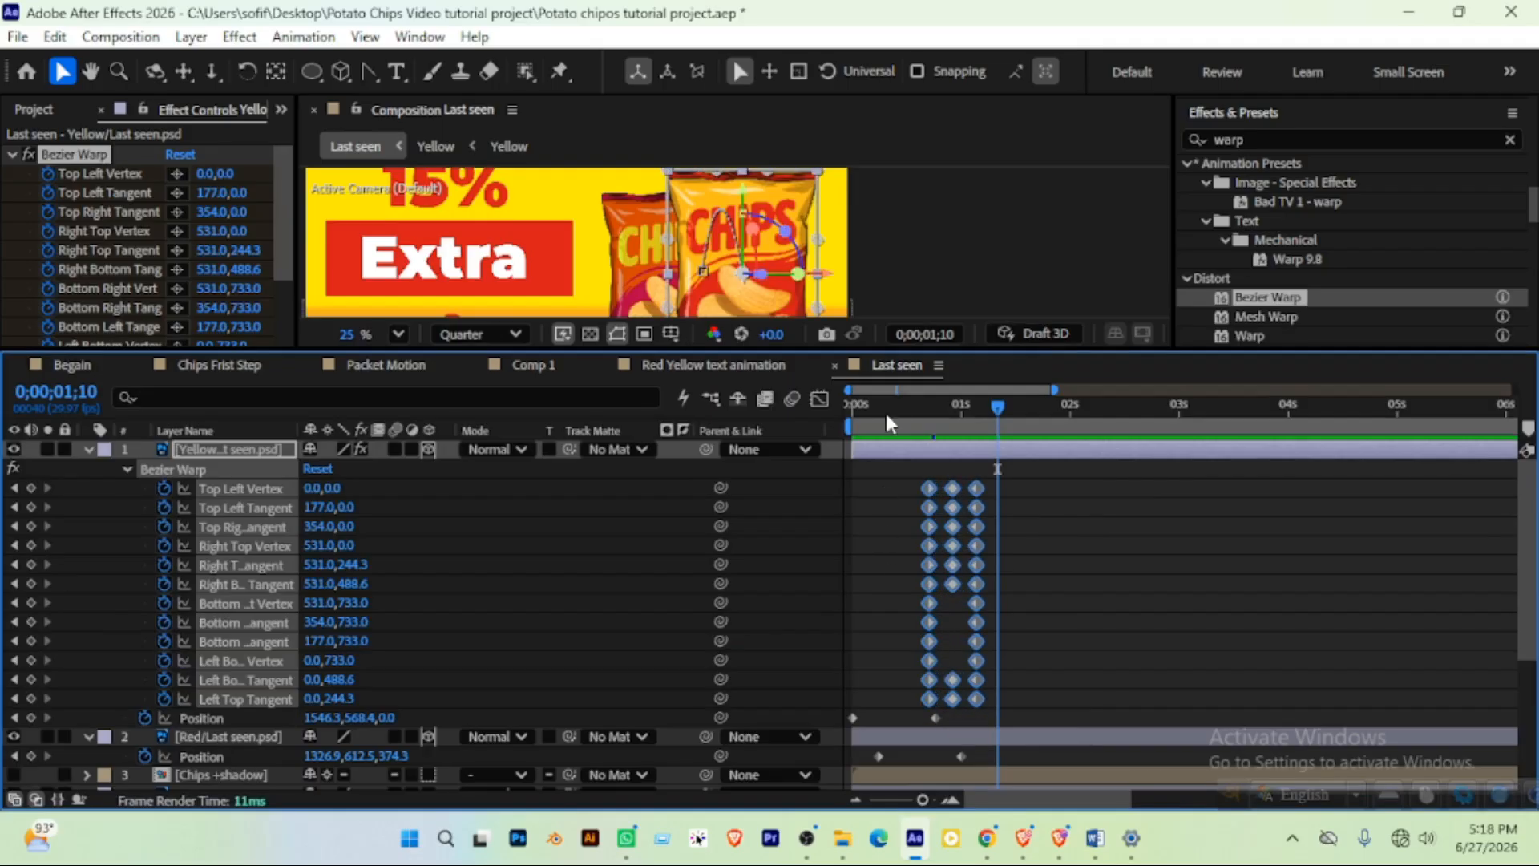
Preview the slowed-down landing warp with both chip packets fully in view
{"action": "left_click", "coordinate": [898, 405]}
{"action": "key", "text": "space"}
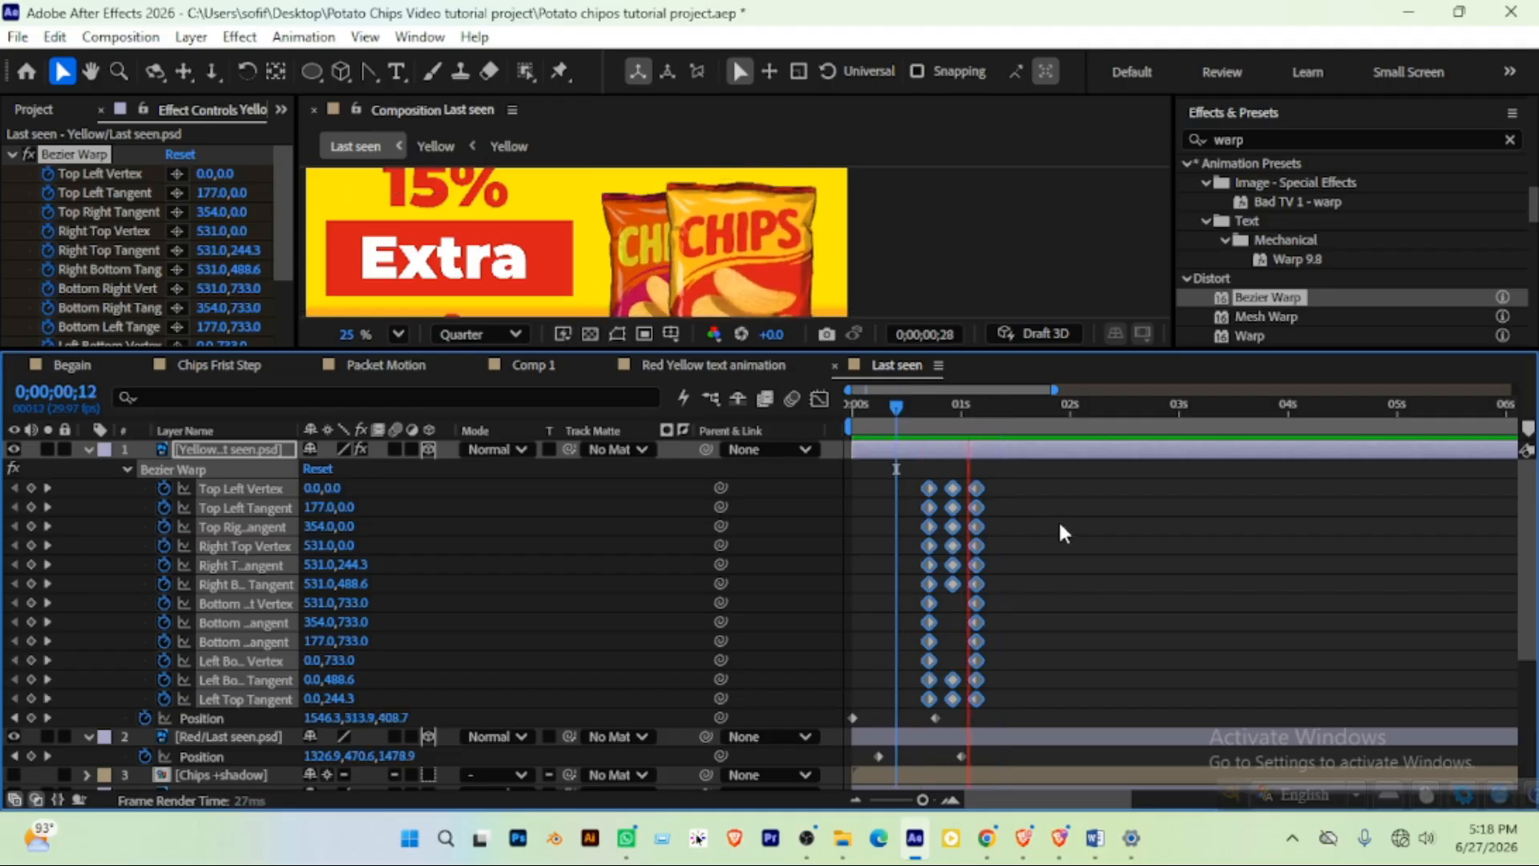
{"action": "key", "text": "space"}
{"action": "scroll", "coordinate": [928, 267], "scroll_direction": "down", "scroll_amount": 2}
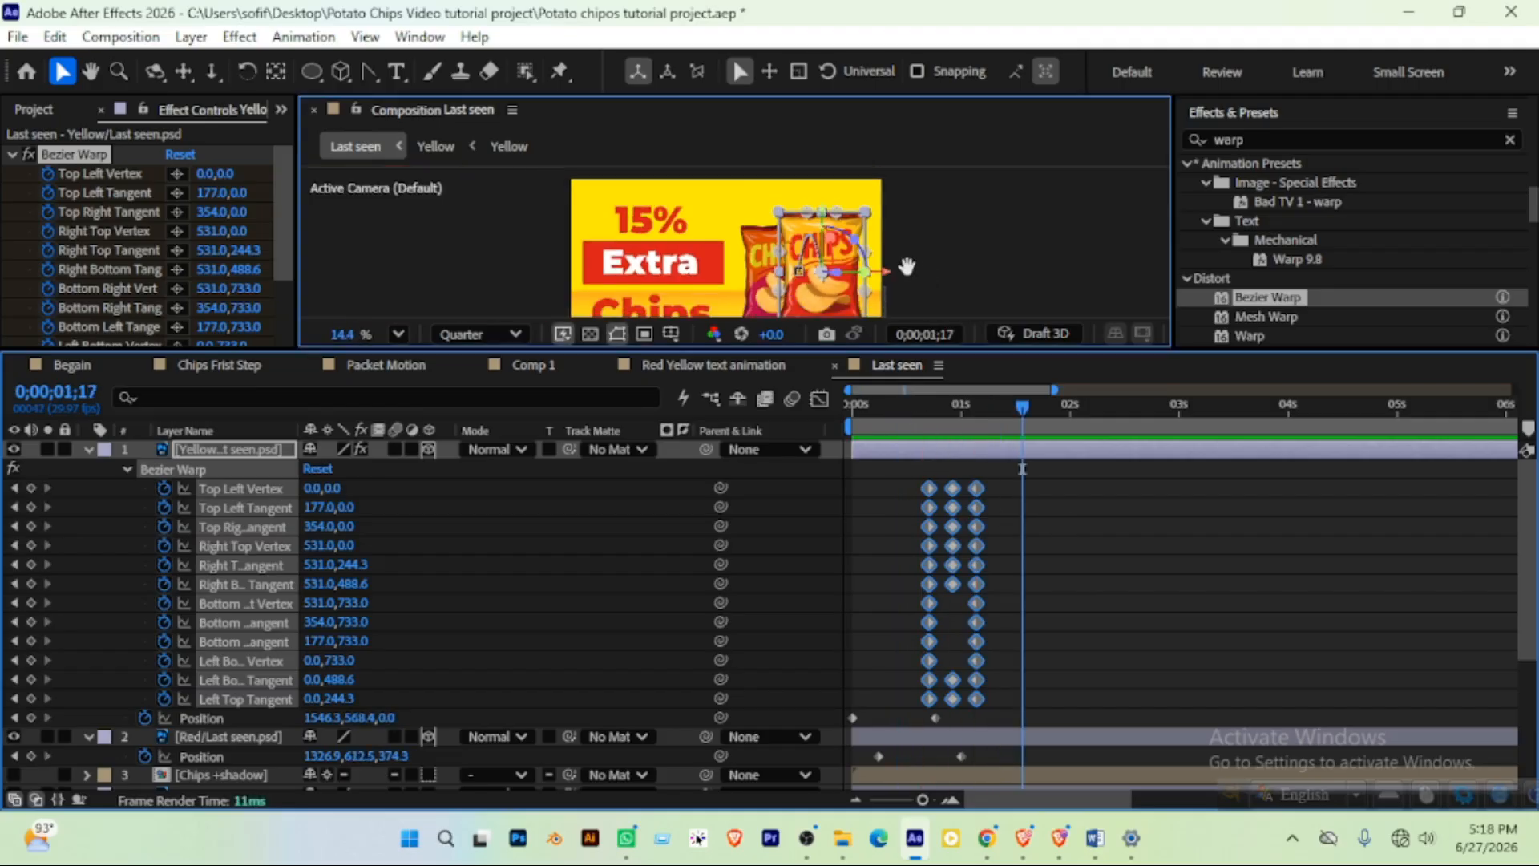
{"action": "left_click_drag", "start_coordinate": [926, 272], "coordinate": [856, 250]}
{"action": "left_click", "coordinate": [902, 405]}
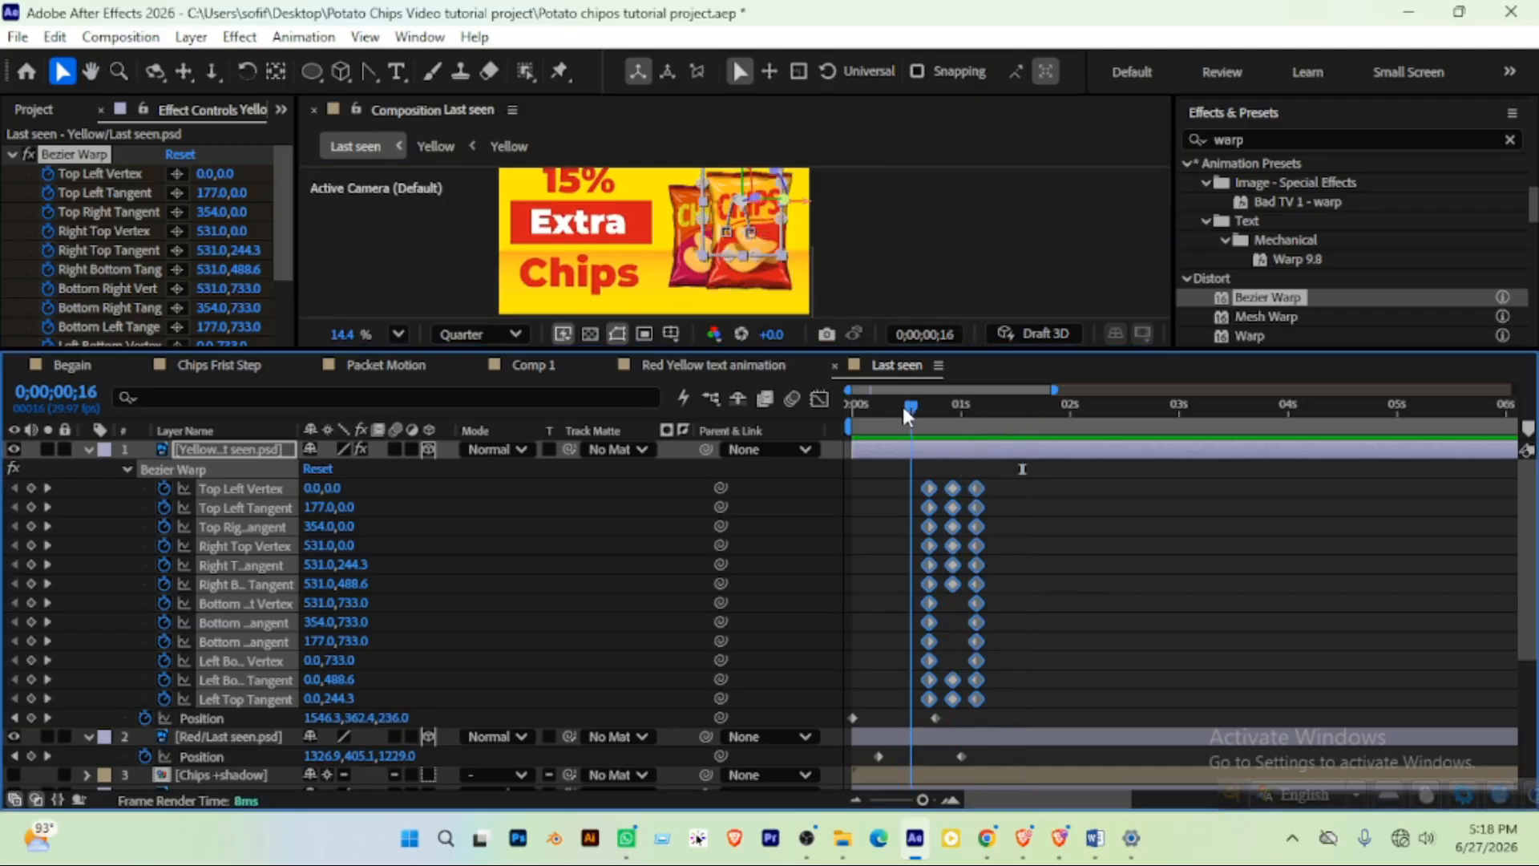
{"action": "key", "text": "space"}
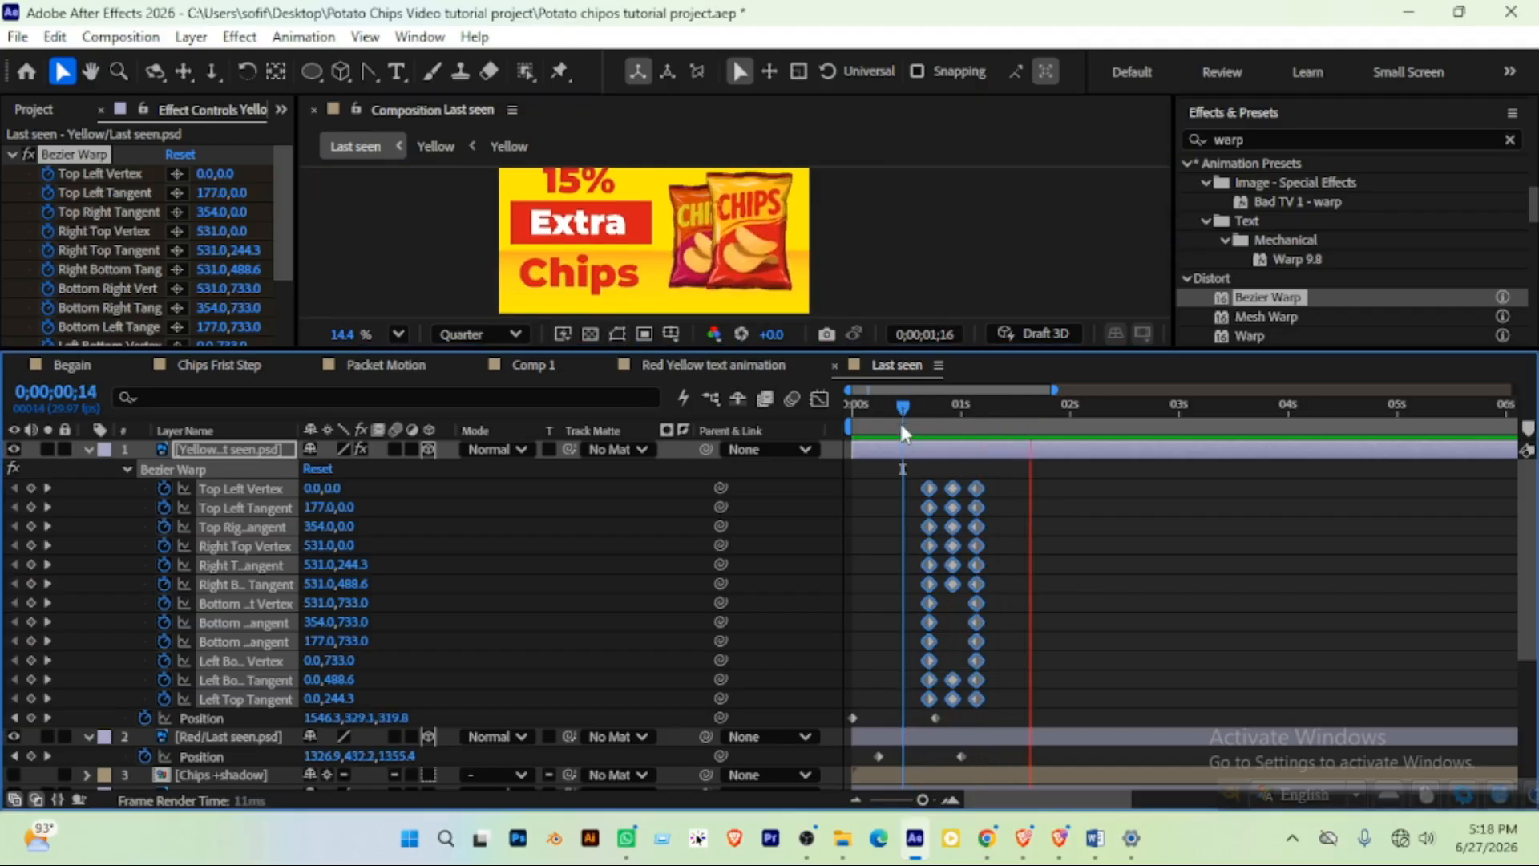
{"action": "key", "text": "space"}
{"action": "left_click", "coordinate": [917, 403]}
{"action": "mouse_move", "coordinate": [919, 420]}
{"action": "left_mouse_down"}
{"action": "mouse_move", "coordinate": [991, 426]}
{"action": "mouse_move", "coordinate": [891, 431]}
{"action": "left_mouse_up"}
Shift the middle and final Bezier Warp keyframes slightly earlier, to about 0;00;00;26 and 0;00;01;03, and preview the landing
{"action": "left_click_drag", "start_coordinate": [1022, 483], "coordinate": [950, 712]}
{"action": "left_click", "coordinate": [953, 699]}
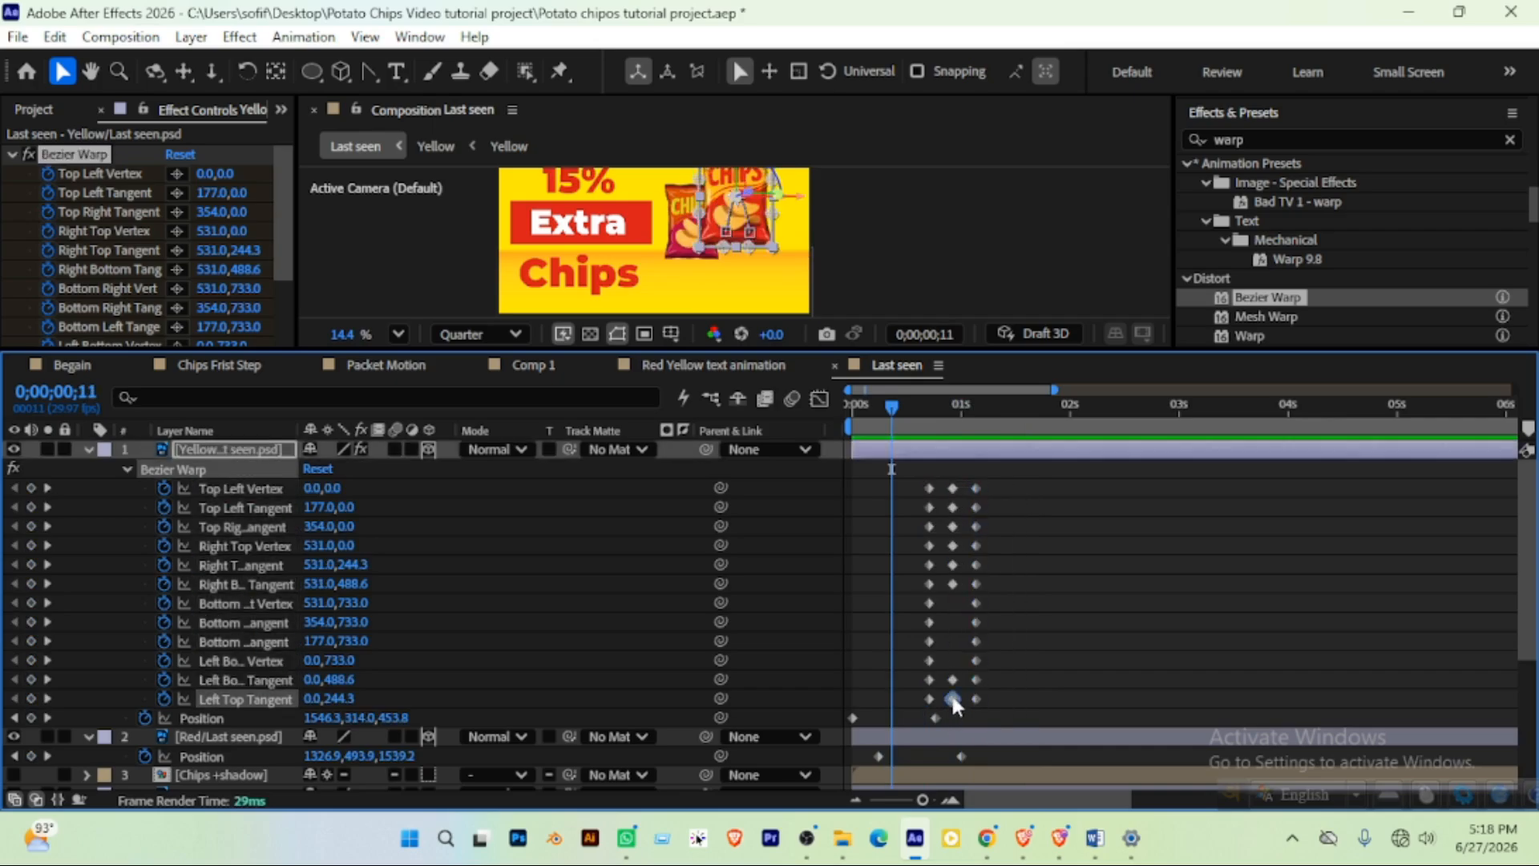
{"action": "left_click_drag", "start_coordinate": [1014, 498], "coordinate": [949, 703]}
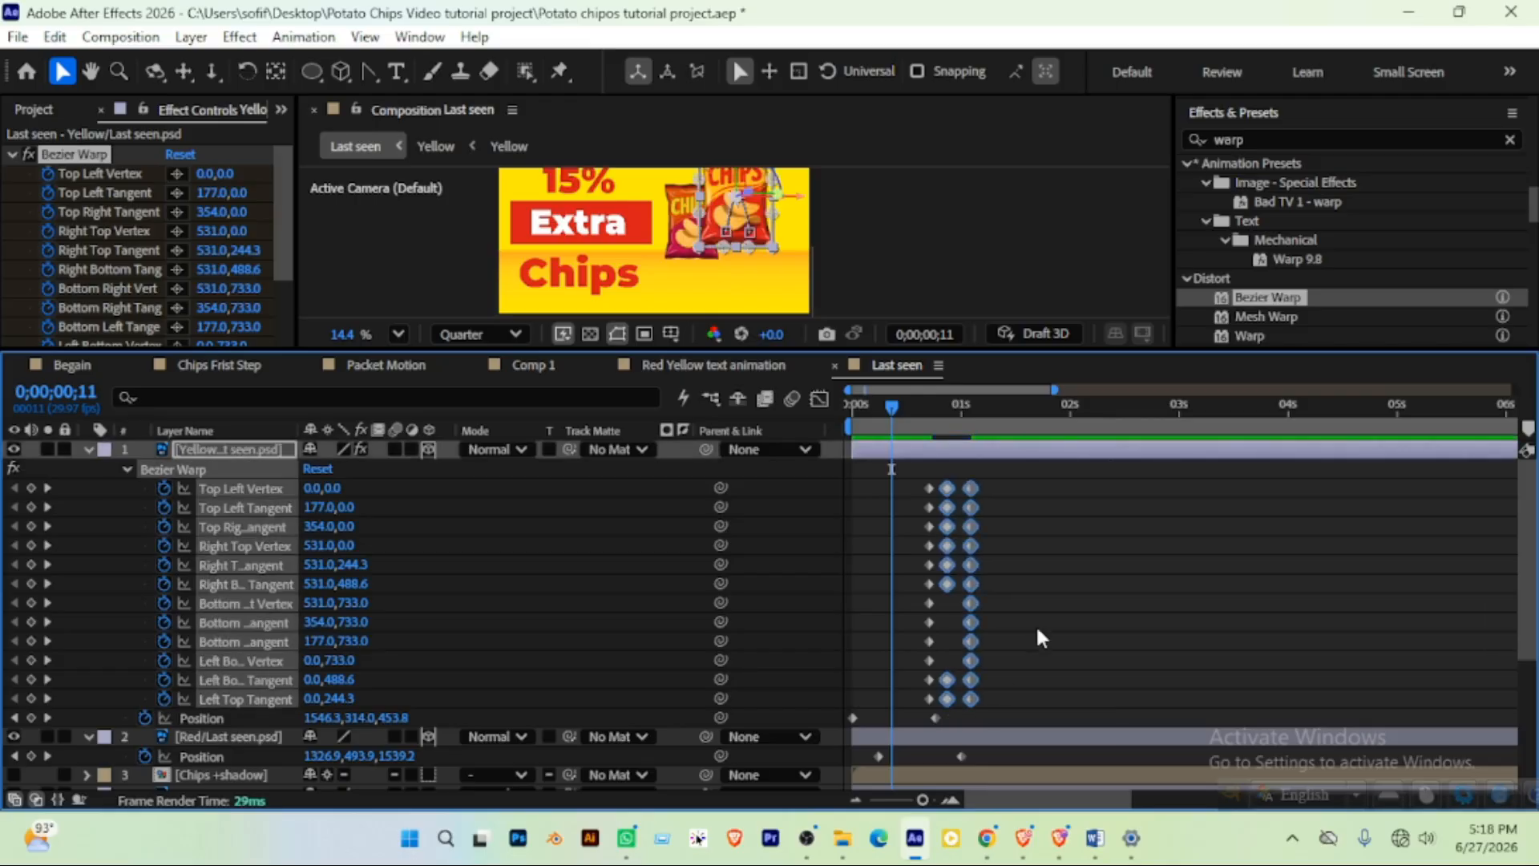
{"action": "left_click", "coordinate": [911, 404]}
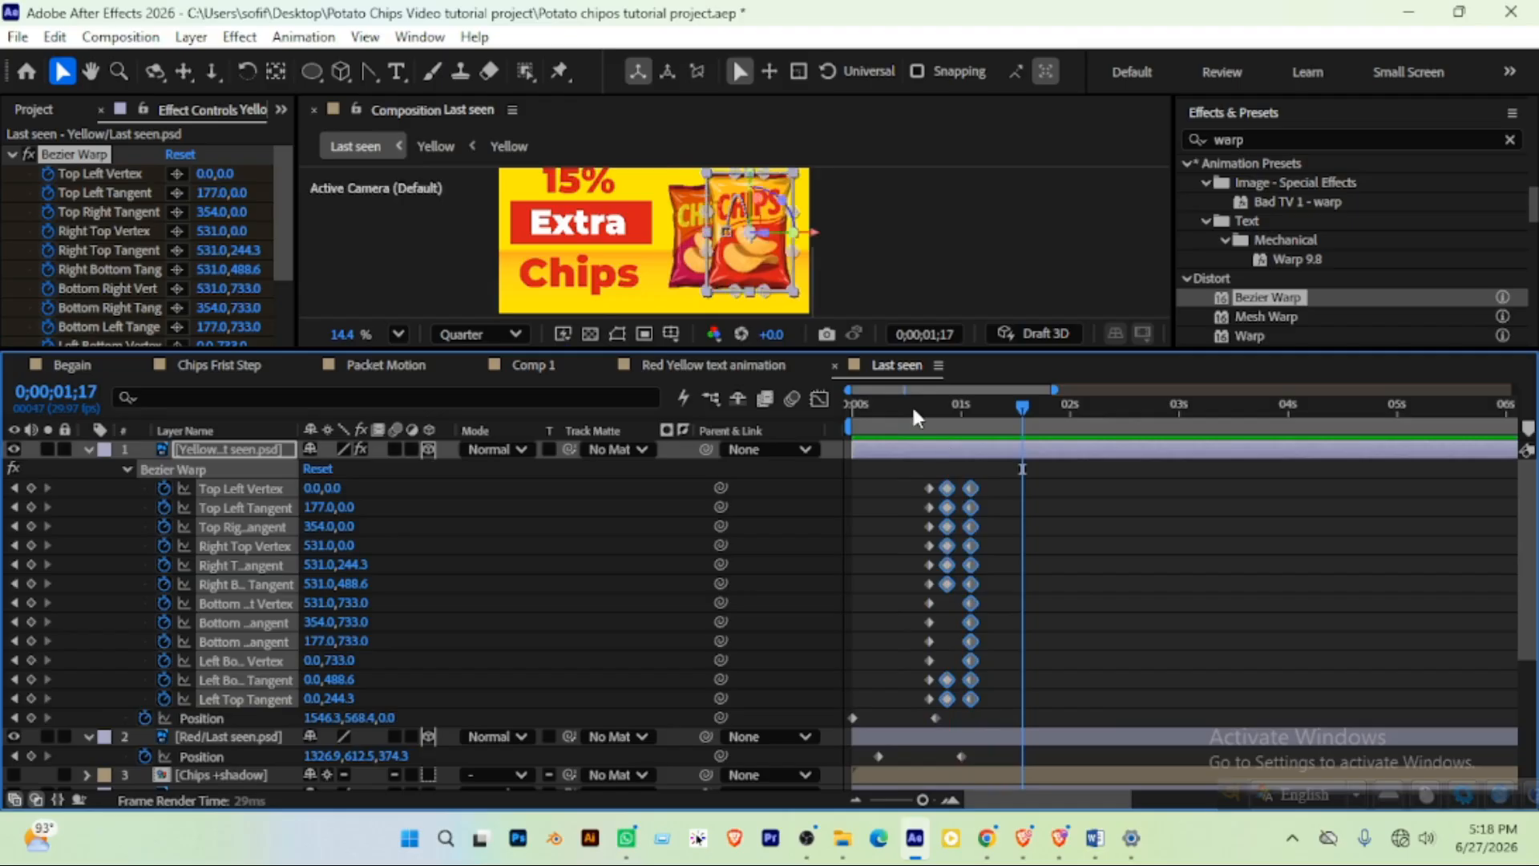
{"action": "key", "text": "space"}
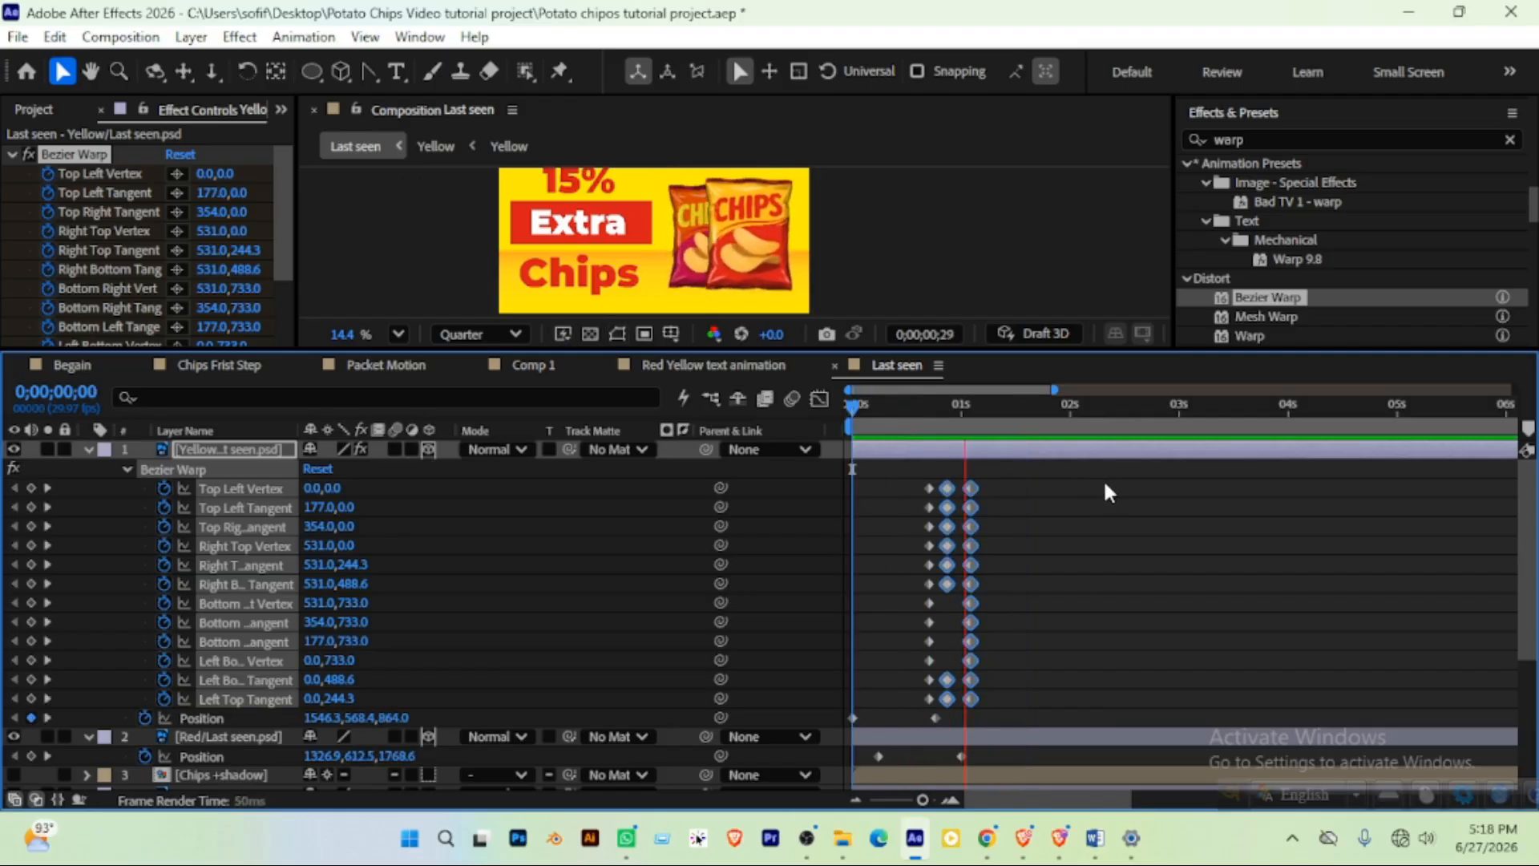
{"action": "key", "text": "space"}
Move the final Bezier Warp keyframes of the yellow packet back to about 0;00;00;24, close to the first ones
{"action": "left_click_drag", "start_coordinate": [1000, 475], "coordinate": [962, 701]}
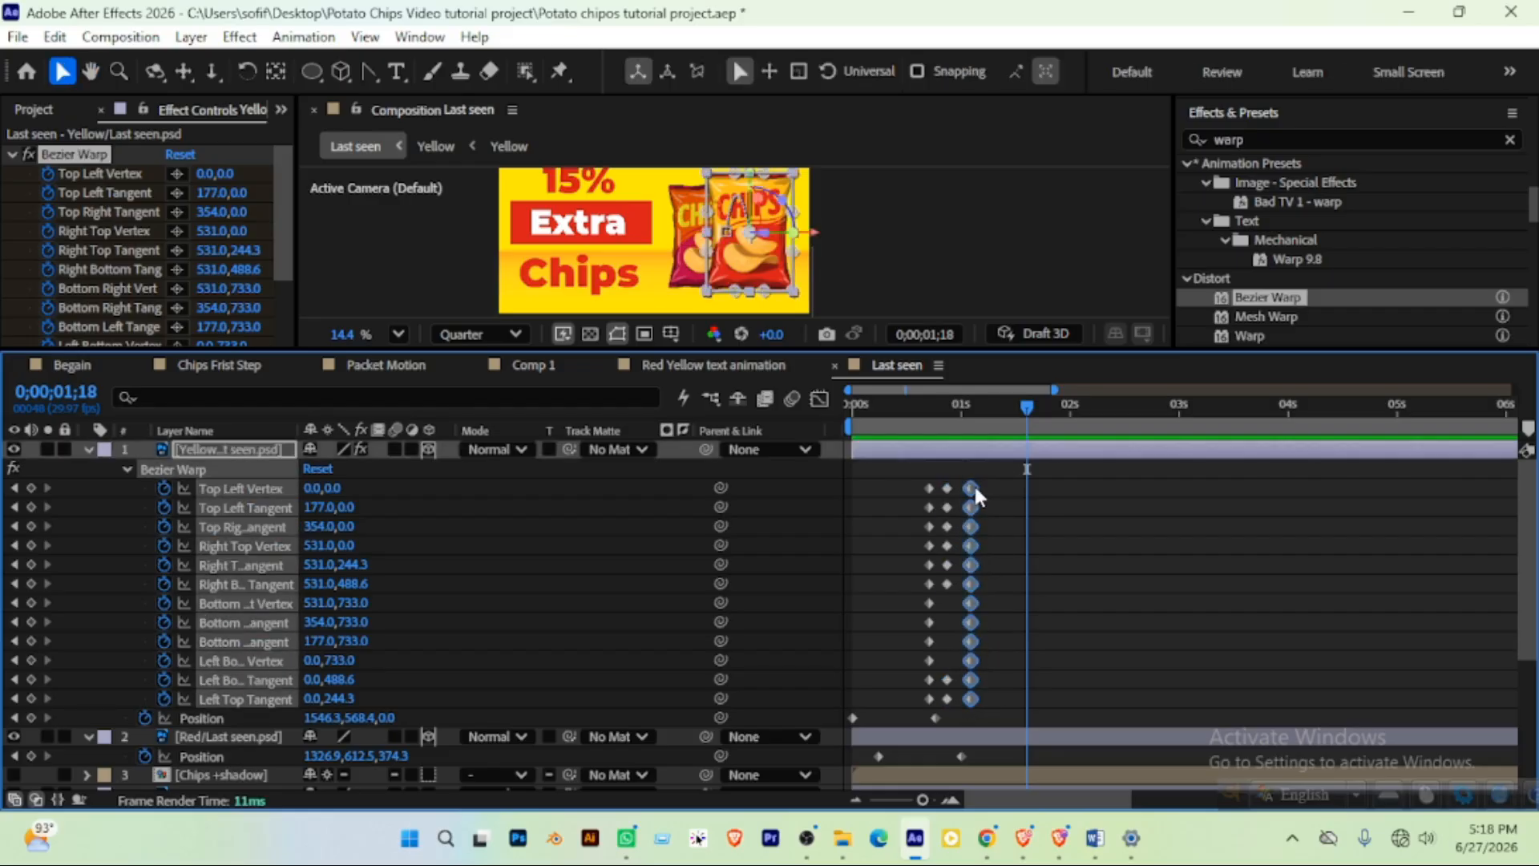
{"action": "left_click_drag", "start_coordinate": [975, 488], "coordinate": [938, 488]}
{"action": "left_click", "coordinate": [890, 403]}
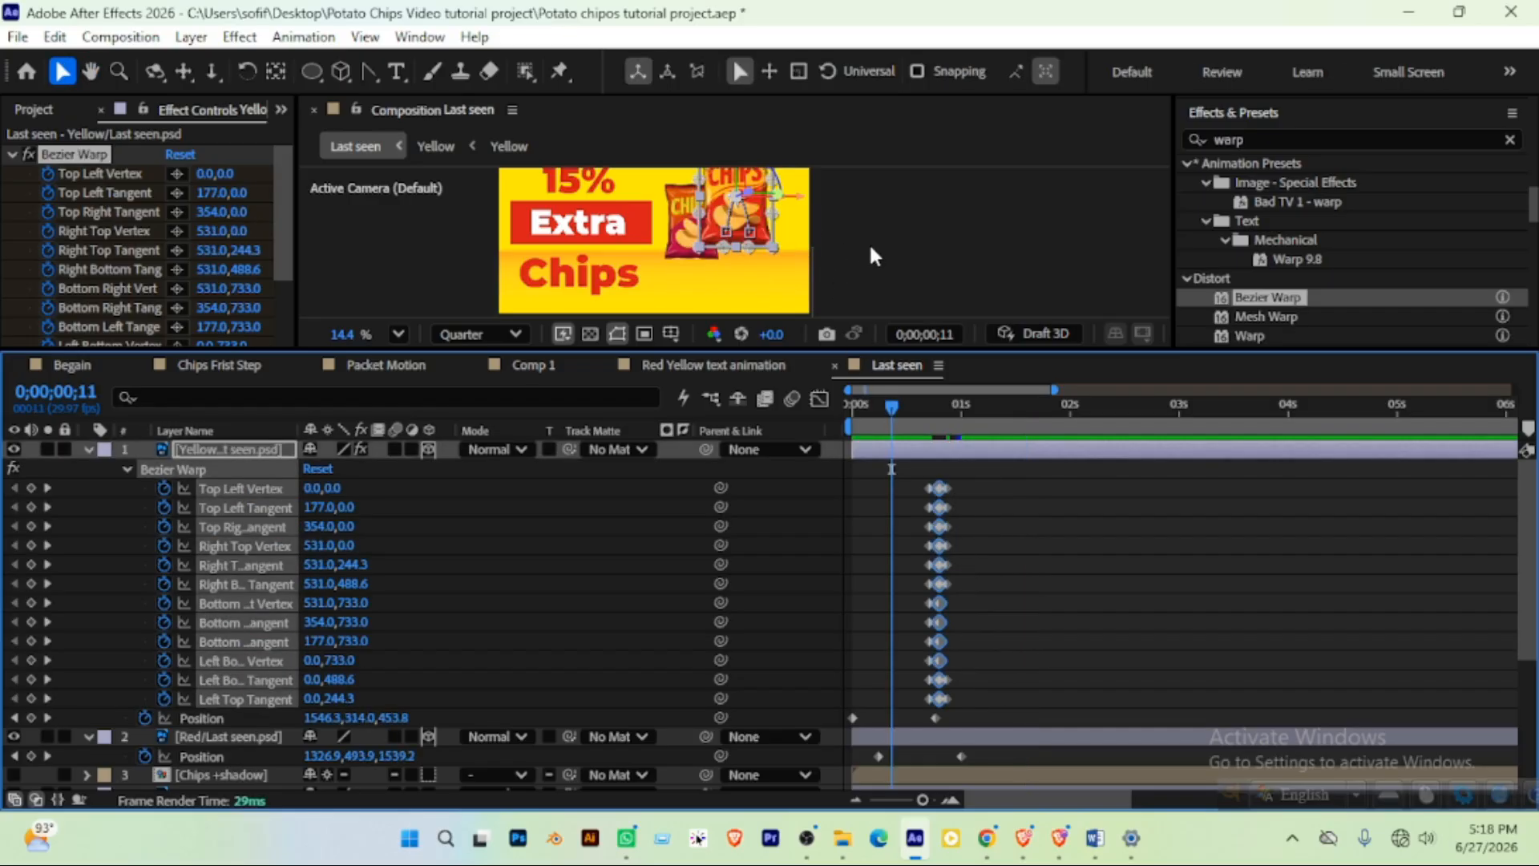
{"action": "scroll", "coordinate": [880, 251], "scroll_direction": "down", "scroll_amount": 1}
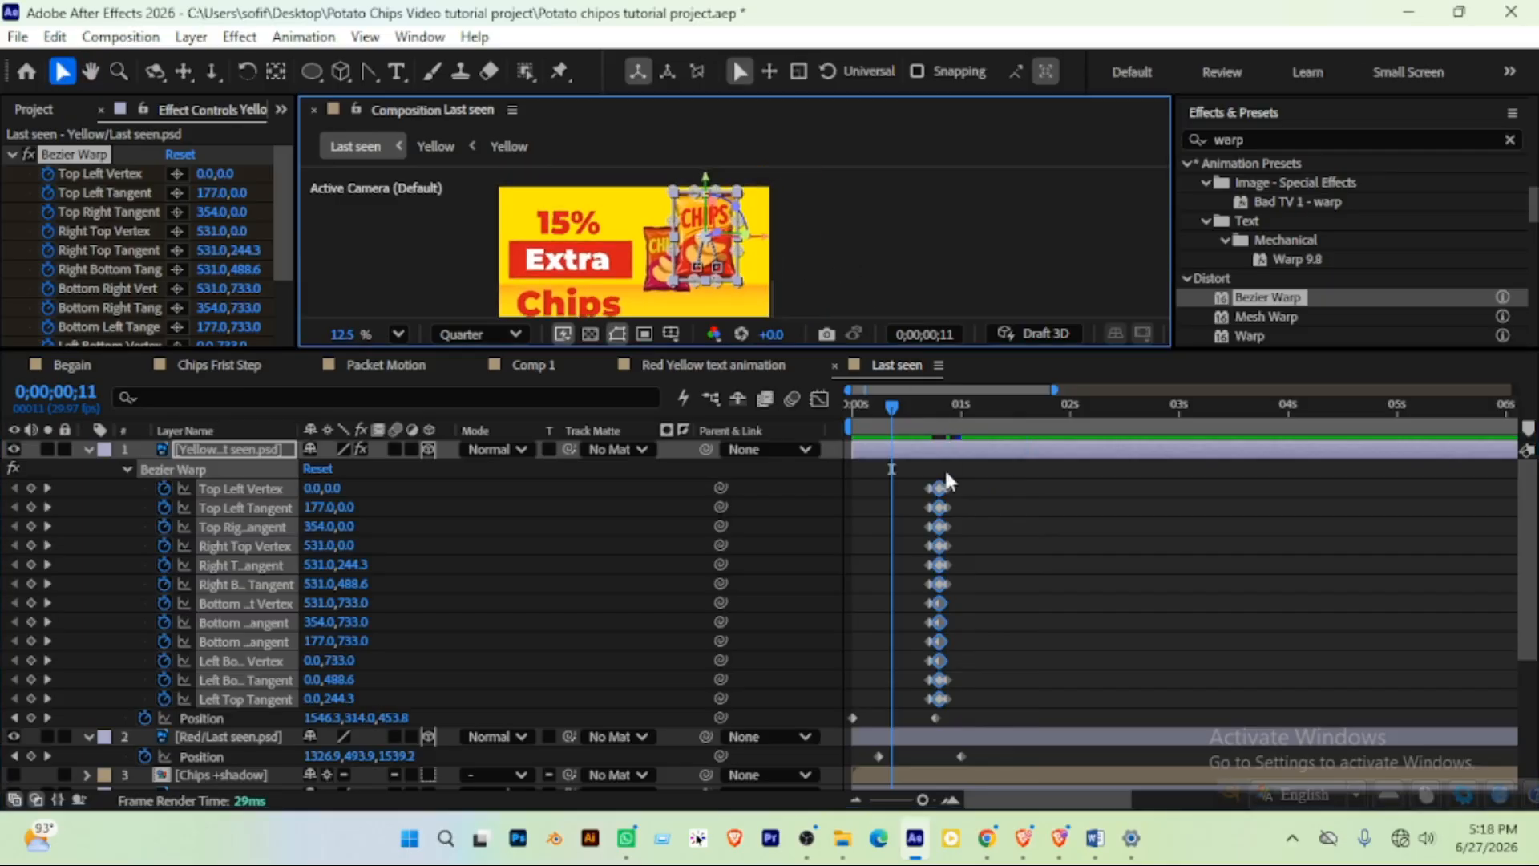
Preview the packets' landing and undo the last move of the yellow packet's final Bezier Warp keyframes
{"action": "key", "text": "space"}
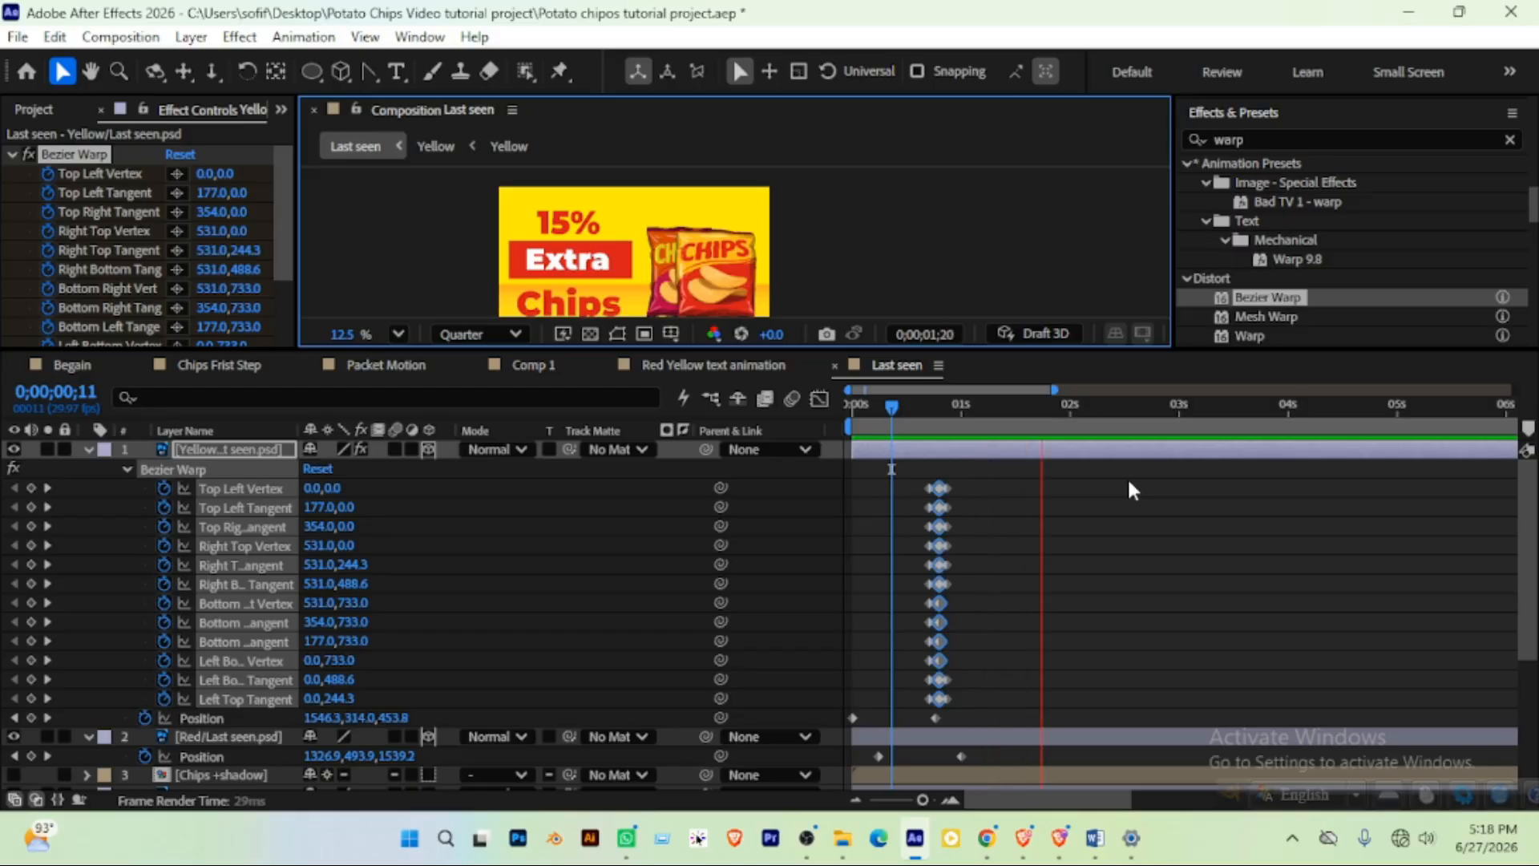
{"action": "left_click", "coordinate": [910, 404]}
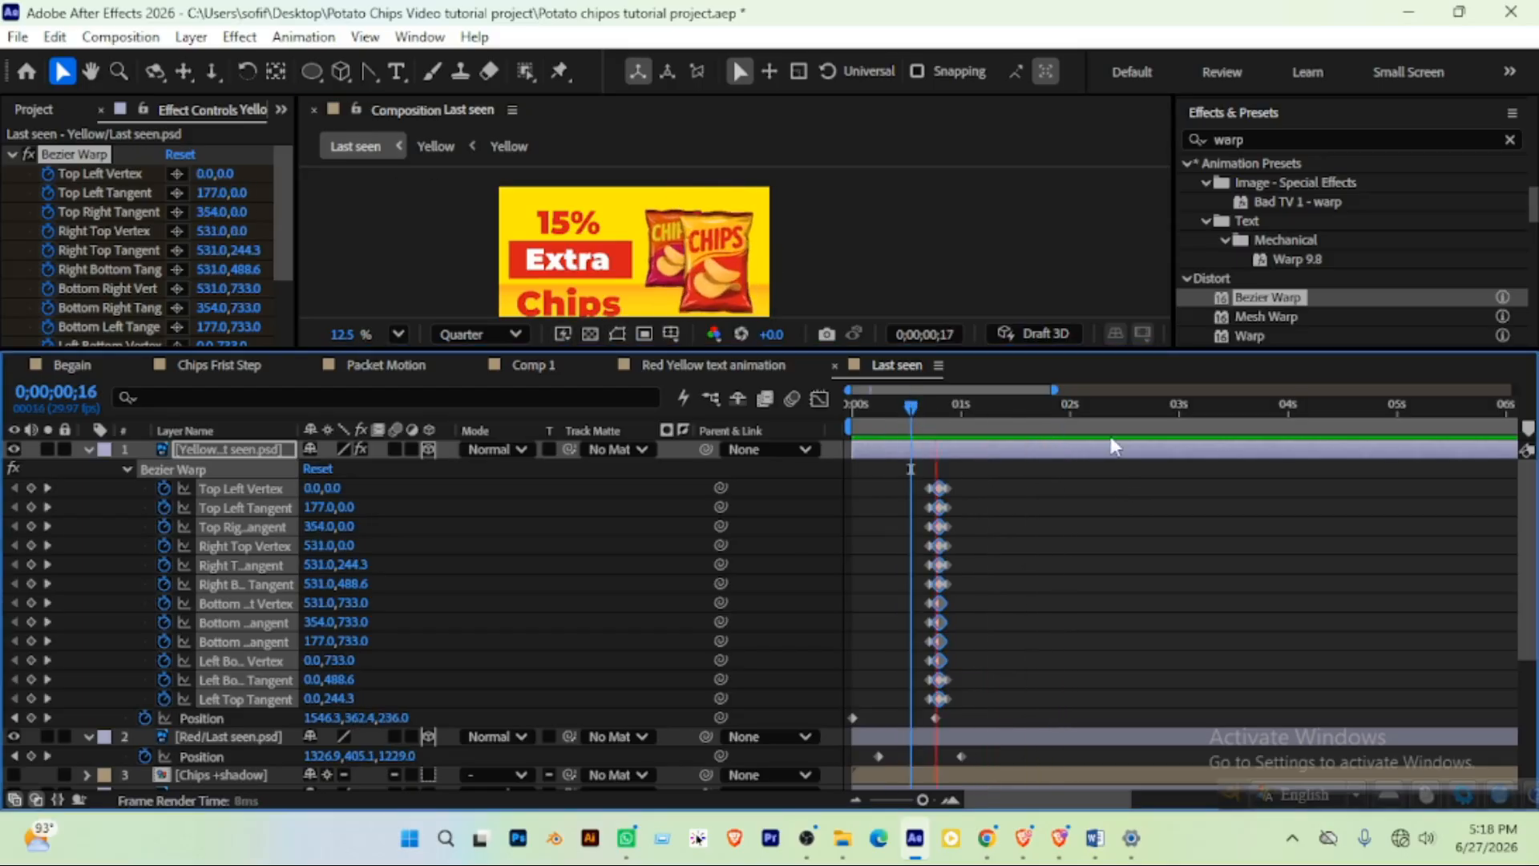
{"action": "key", "text": "space"}
{"action": "key", "text": "ctrl+z"}
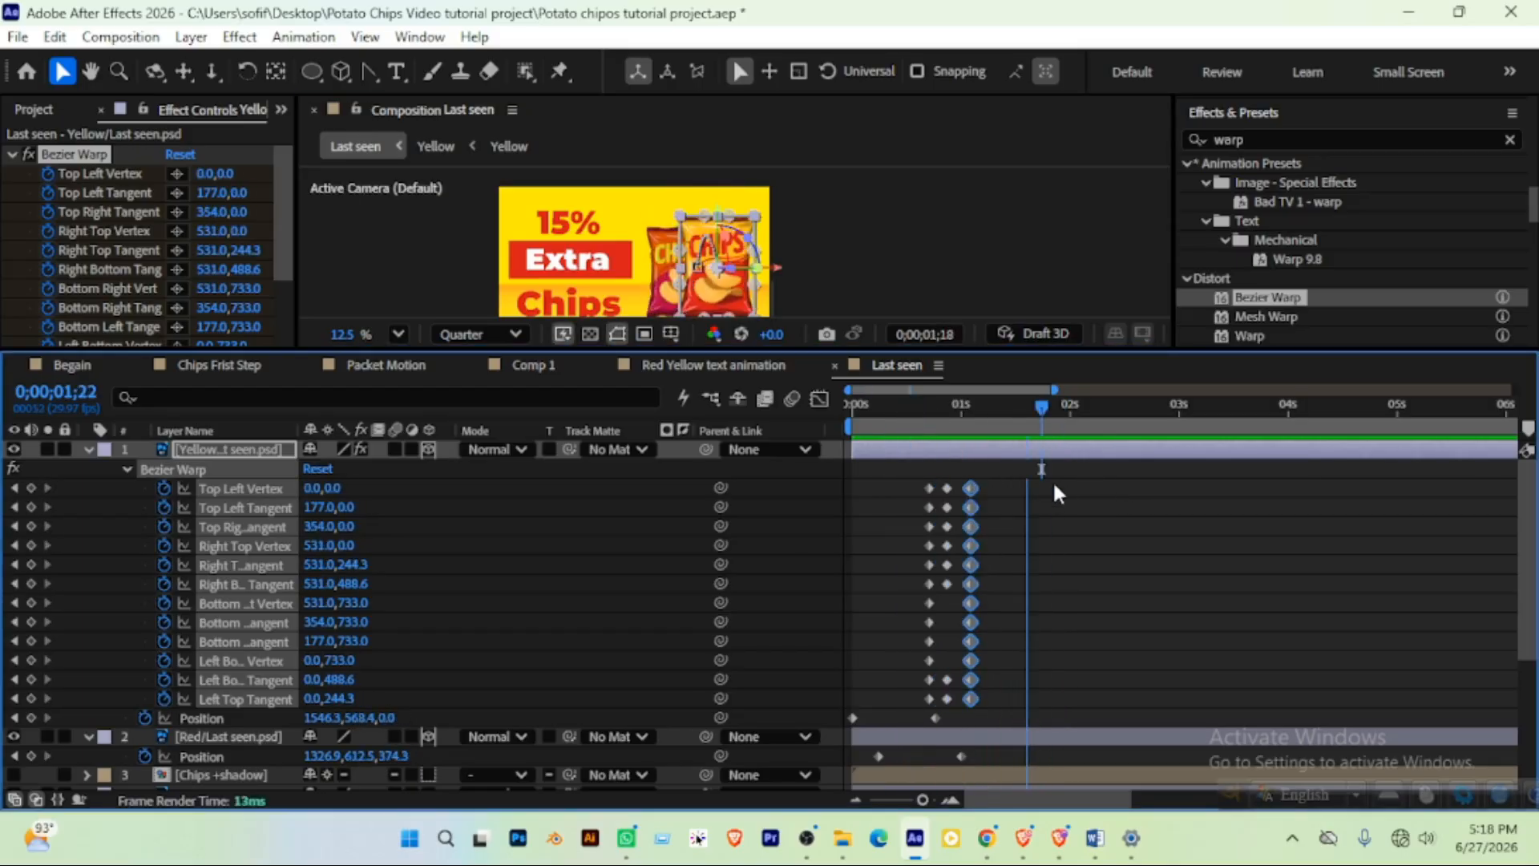
Shift the yellow packet's final Bezier Warp keyframes slightly earlier, to about 0;00;01;01, and preview the landing
{"action": "left_click_drag", "start_coordinate": [972, 484], "coordinate": [966, 483]}
{"action": "left_click", "coordinate": [902, 403]}
{"action": "key", "text": "space"}
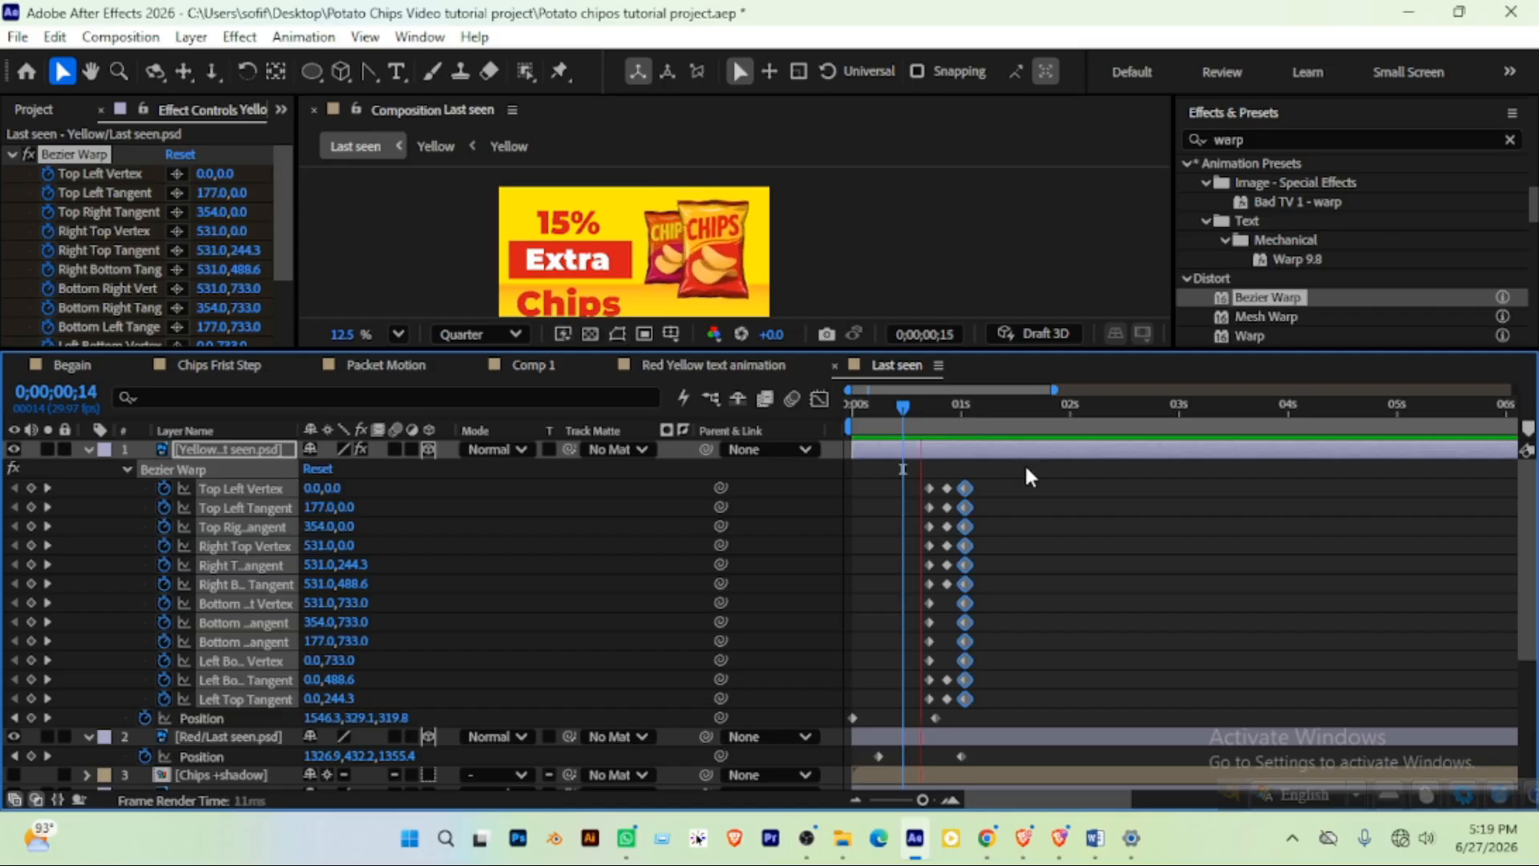
{"action": "left_click", "coordinate": [893, 408]}
{"action": "key", "text": "space"}
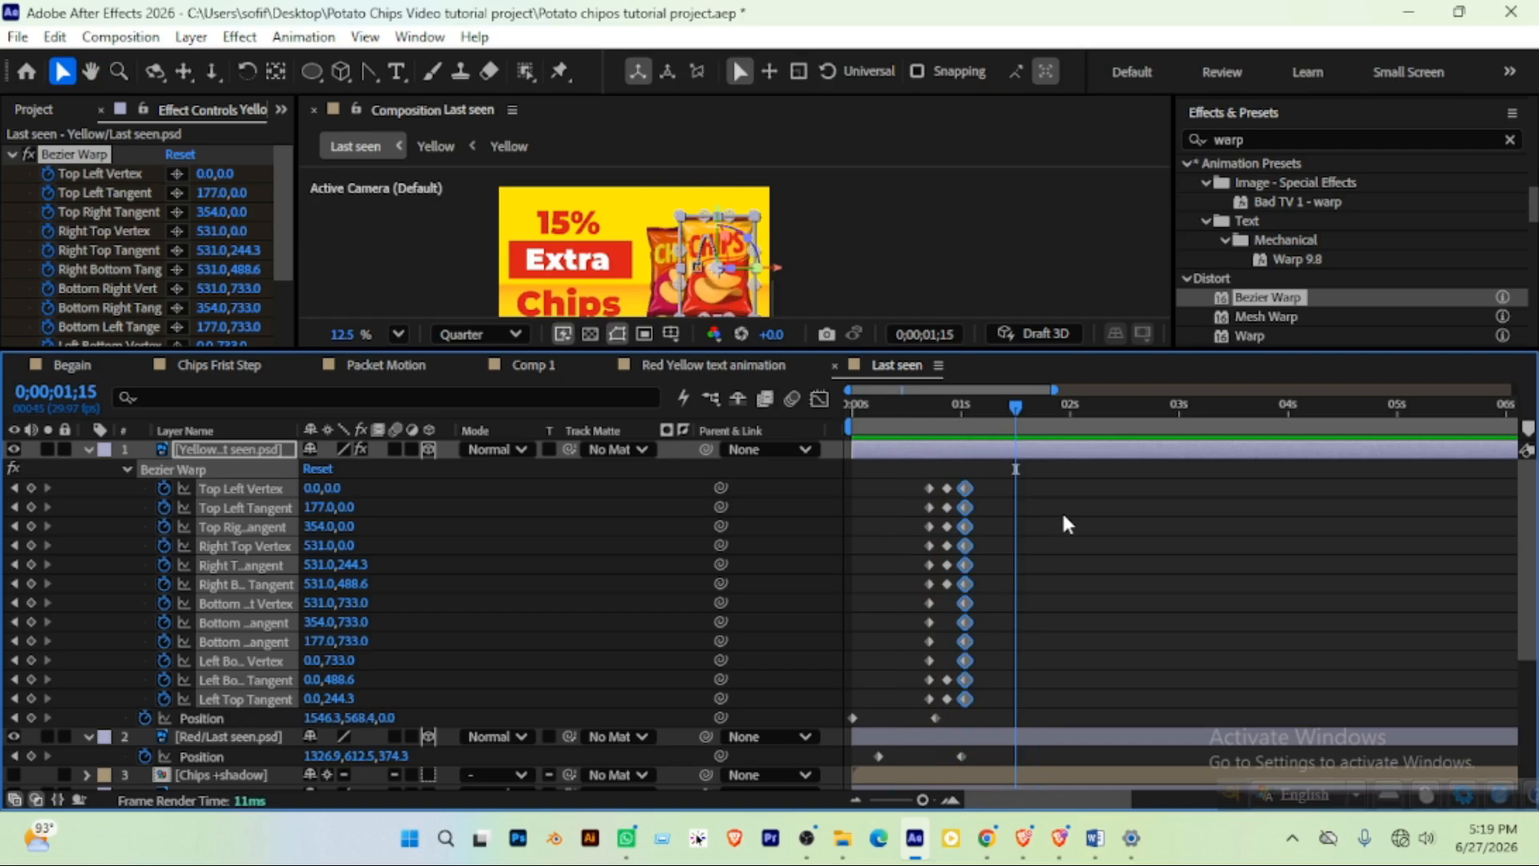
Replay the landing several times from about 0;00;00;15 and once from the start to judge the warp timing
{"action": "left_click", "coordinate": [908, 405]}
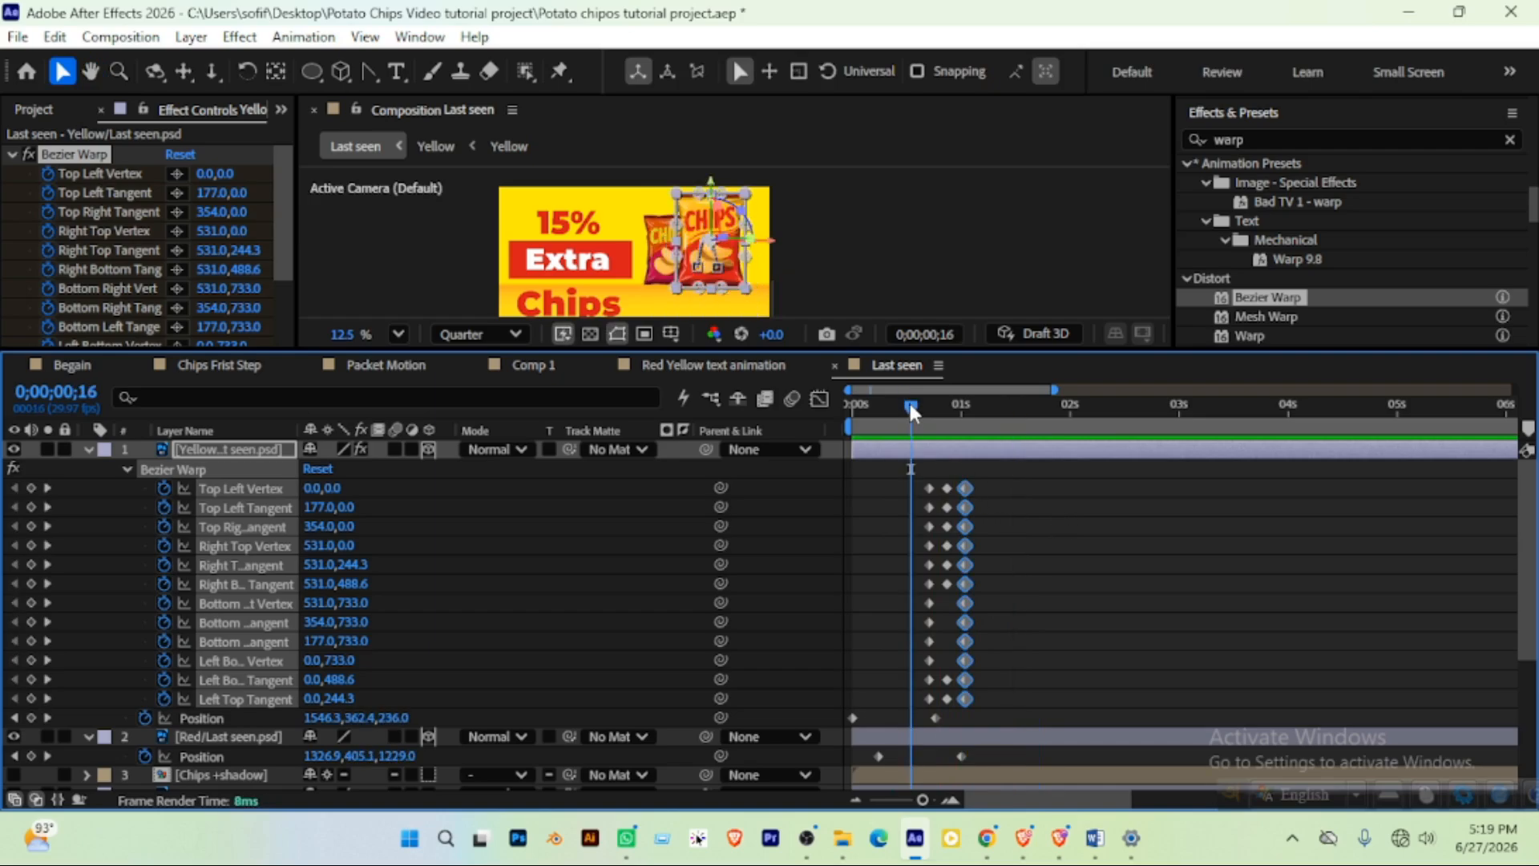
{"action": "key", "text": "space"}
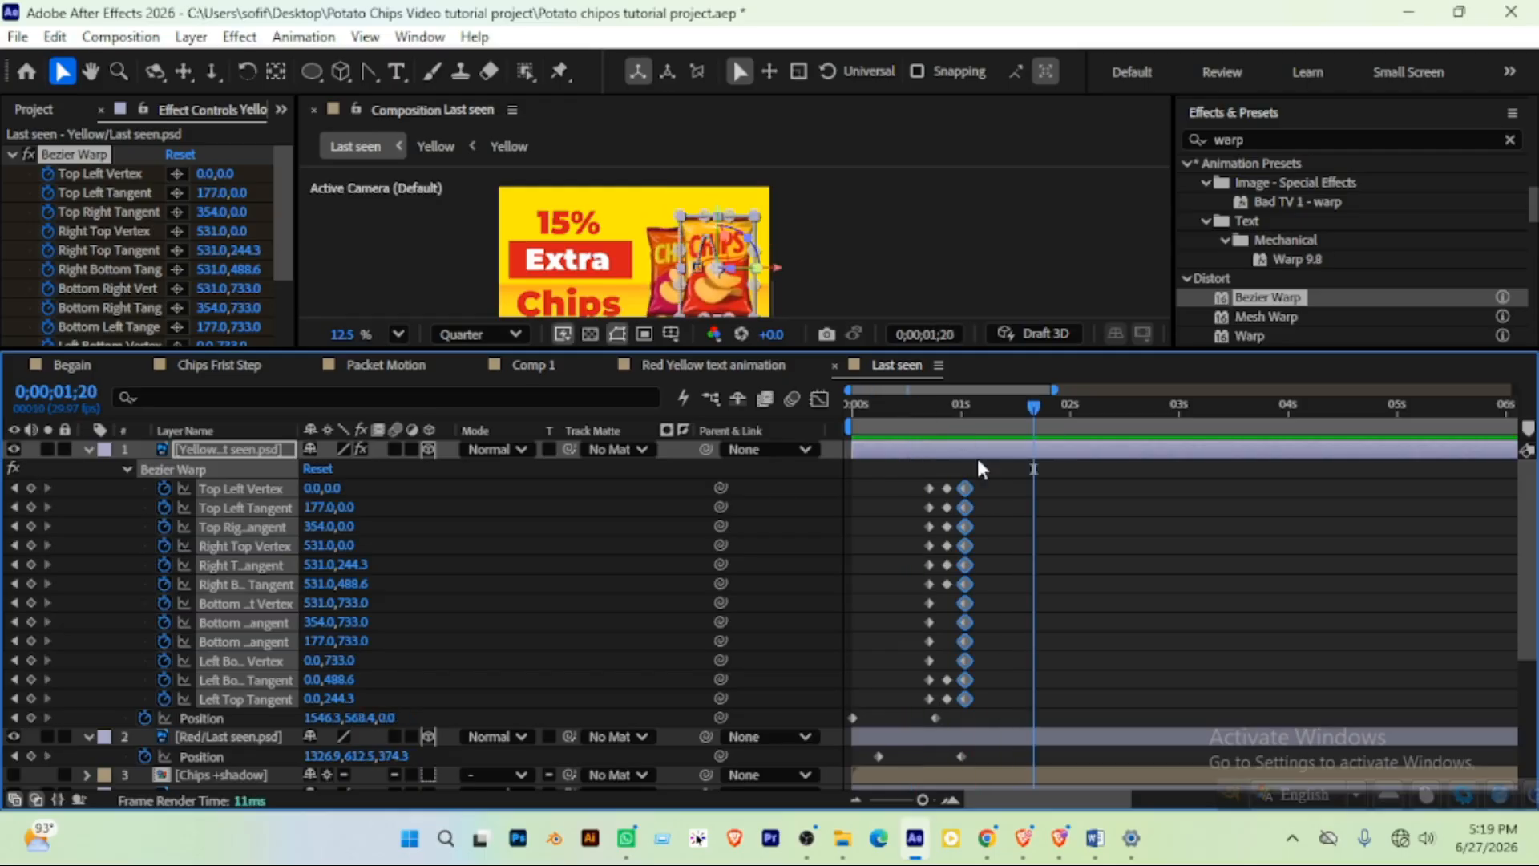
{"action": "left_click", "coordinate": [907, 411]}
{"action": "key", "text": "space"}
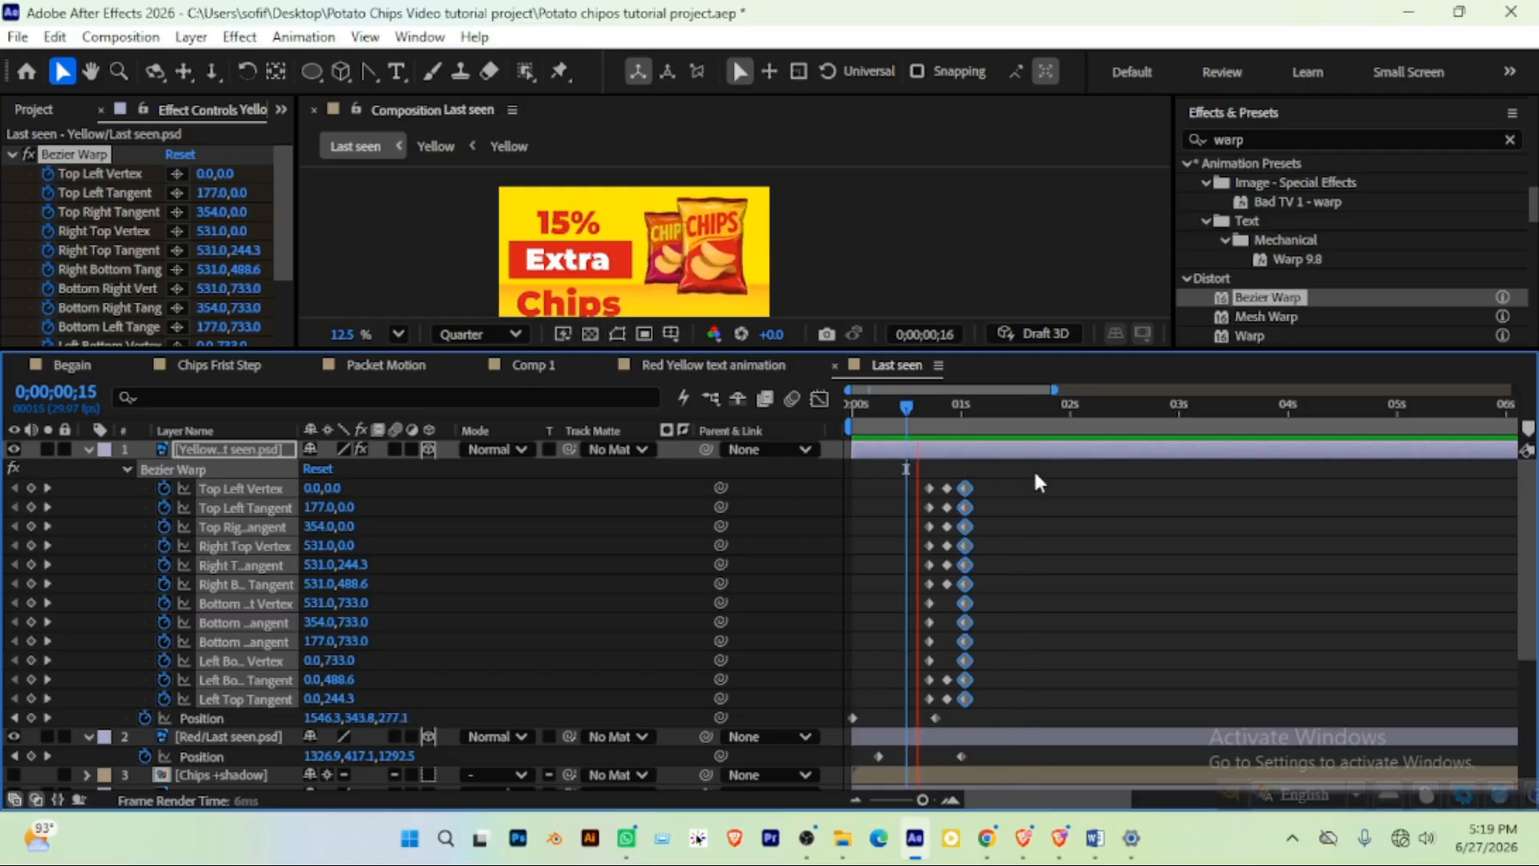
{"action": "key", "text": "space"}
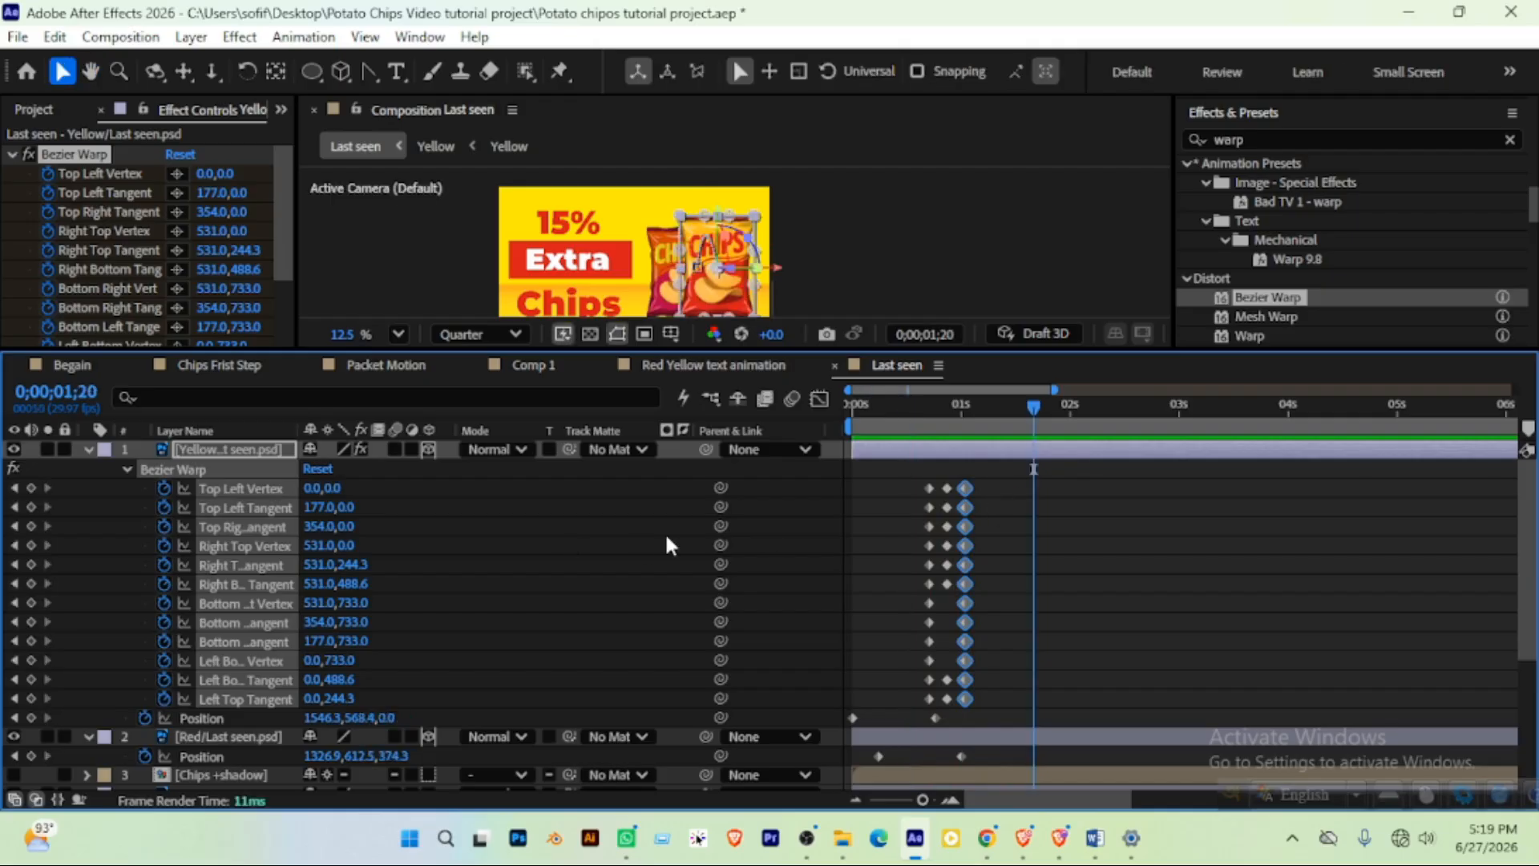
{"action": "left_click", "coordinate": [907, 406]}
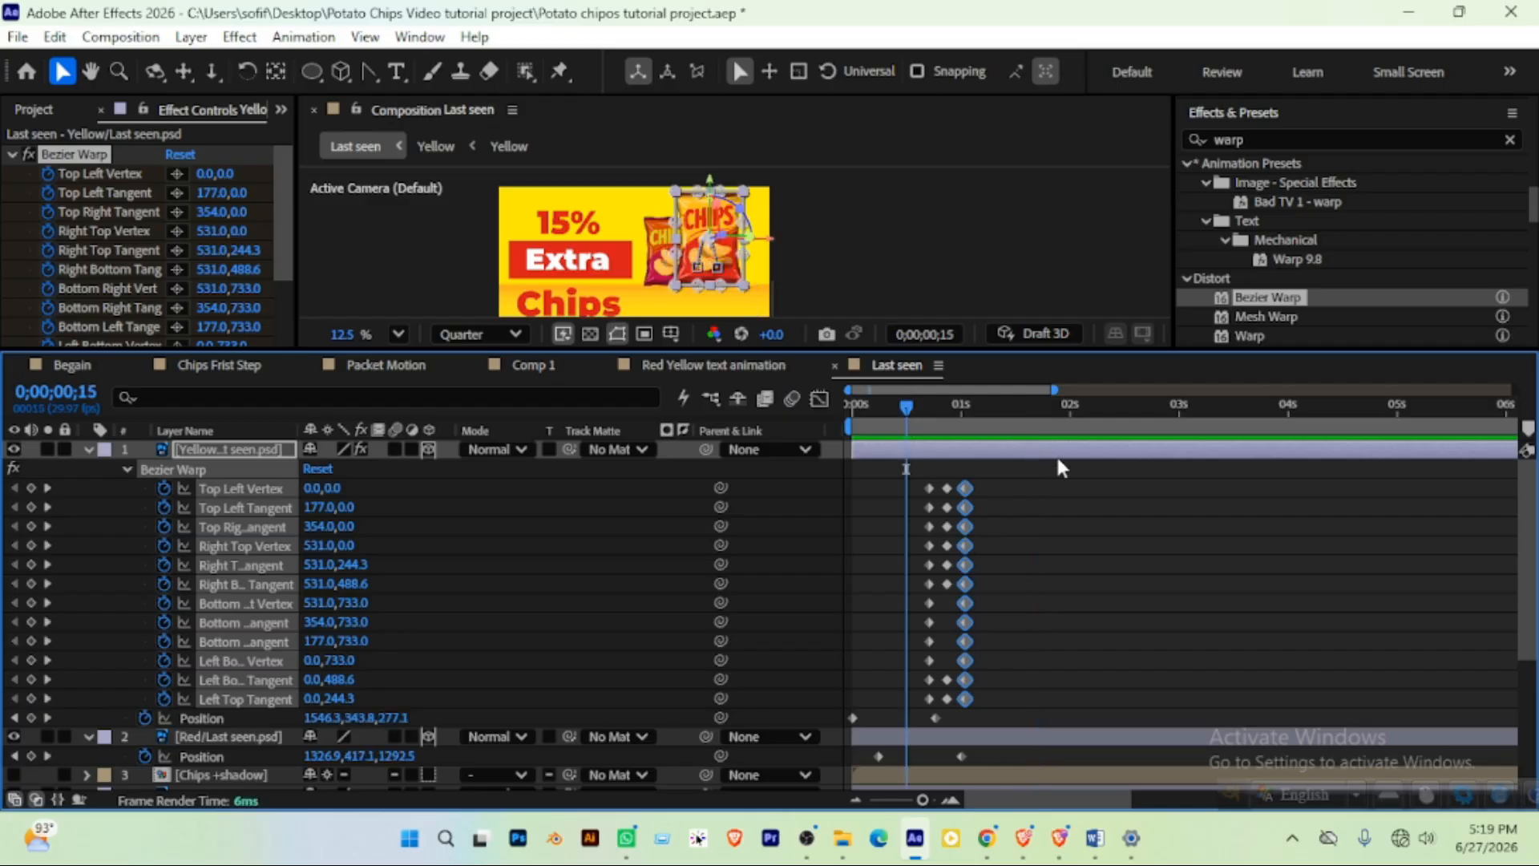
{"action": "key", "text": "space"}
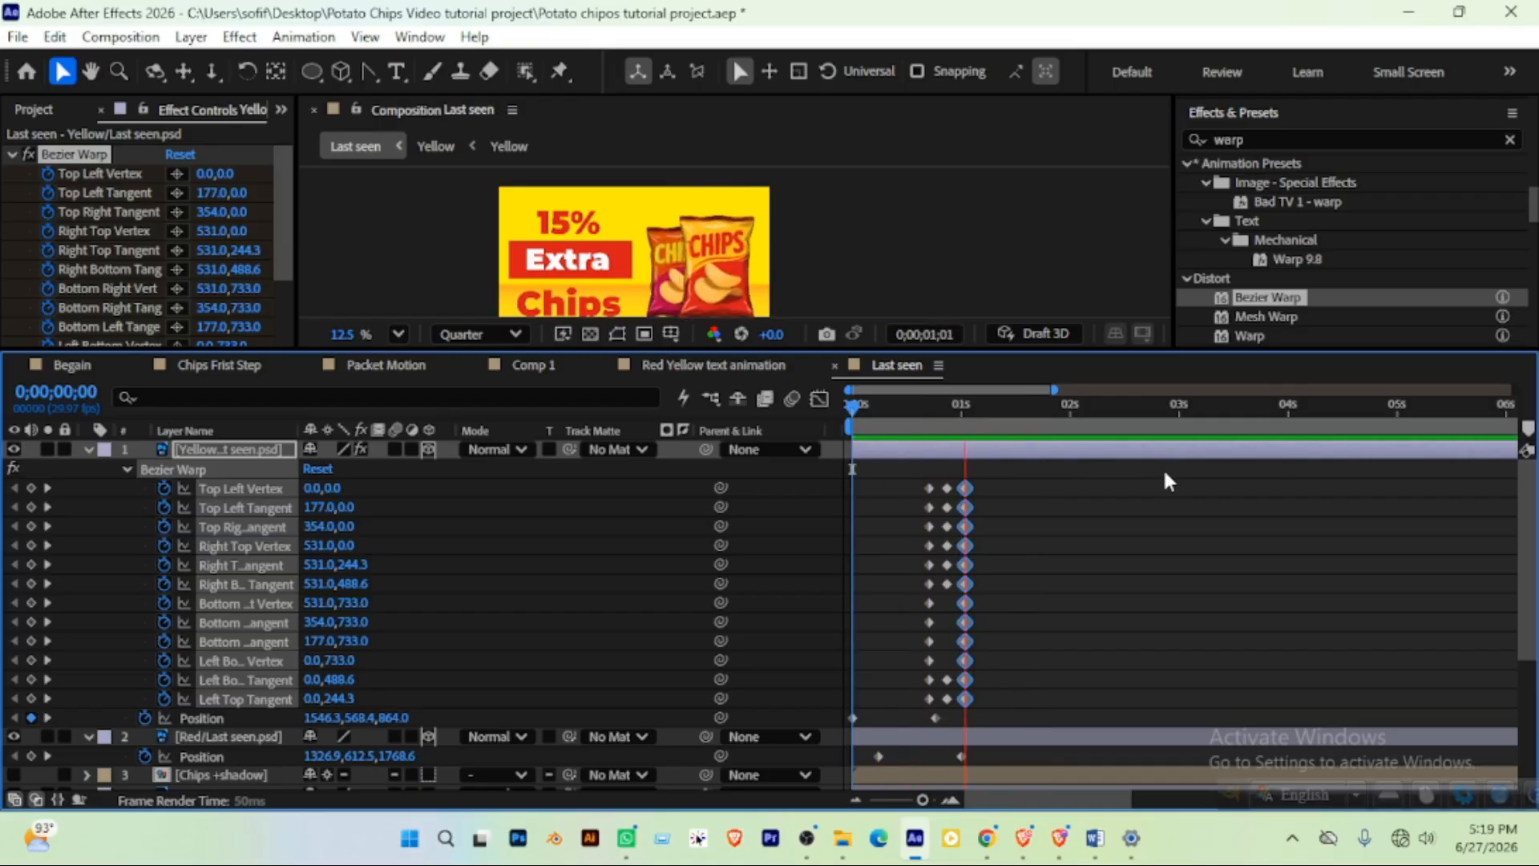
Move the yellow packet's final Bezier Warp keyframes to about 0;00;01;05 and preview the landing
{"action": "left_click", "coordinate": [1068, 502]}
{"action": "left_click_drag", "start_coordinate": [983, 479], "coordinate": [953, 696]}
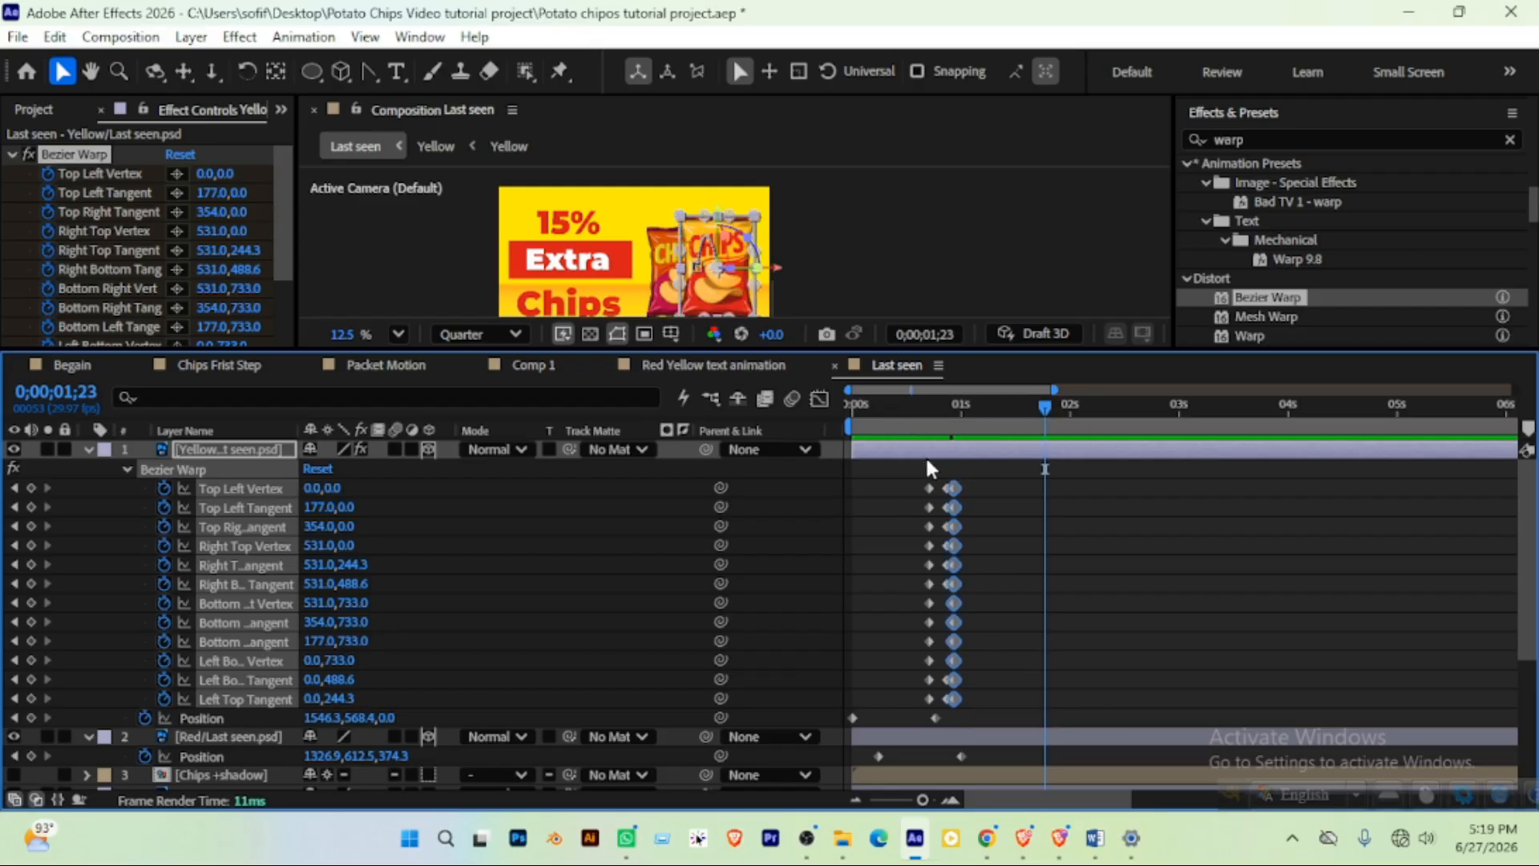
{"action": "left_click_drag", "start_coordinate": [954, 488], "coordinate": [980, 486]}
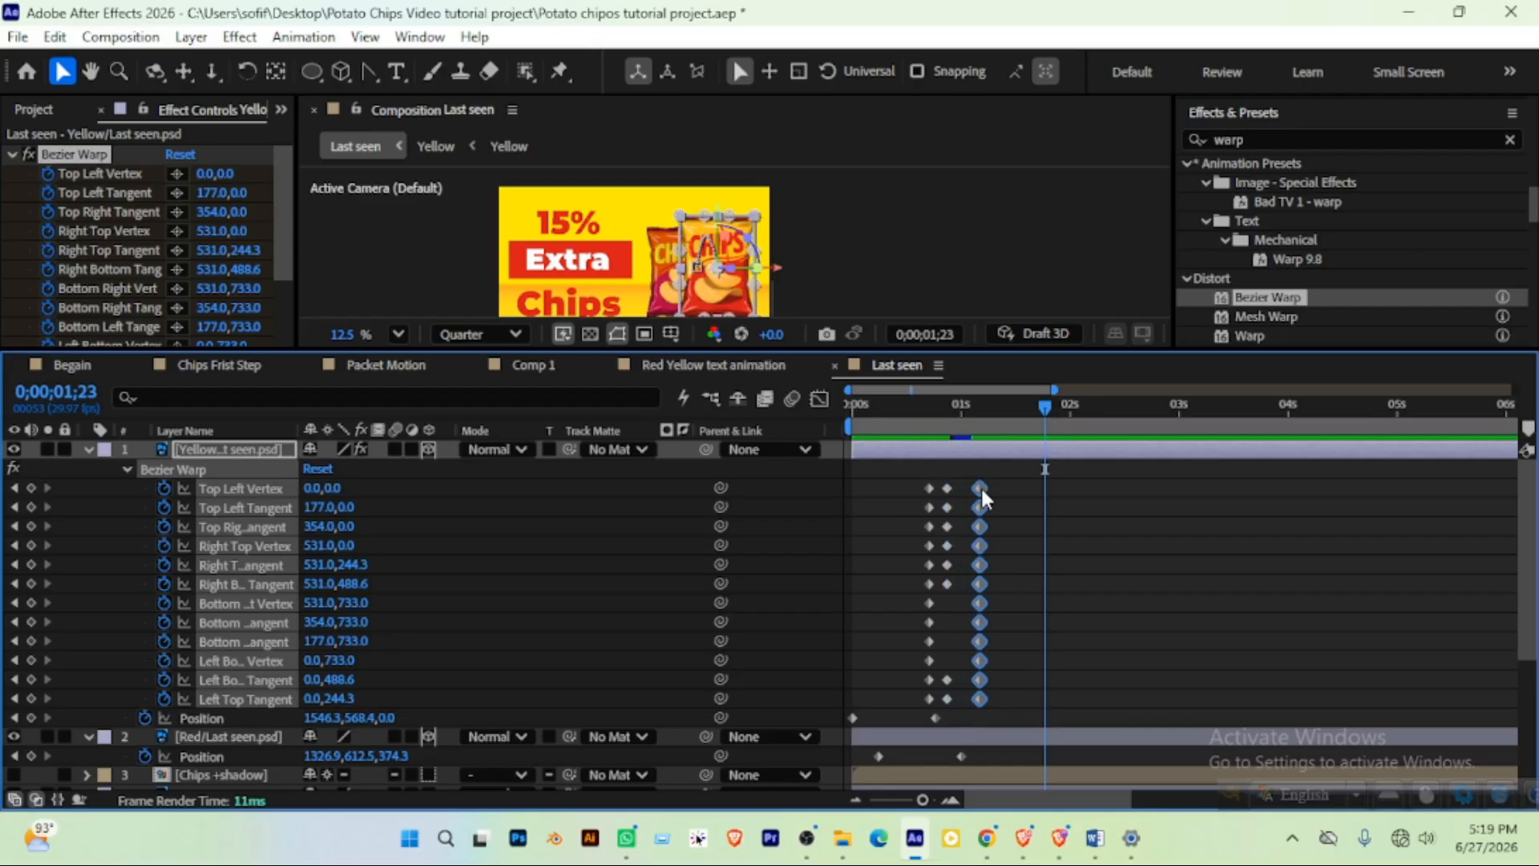
{"action": "left_click", "coordinate": [898, 415]}
{"action": "key", "text": "space"}
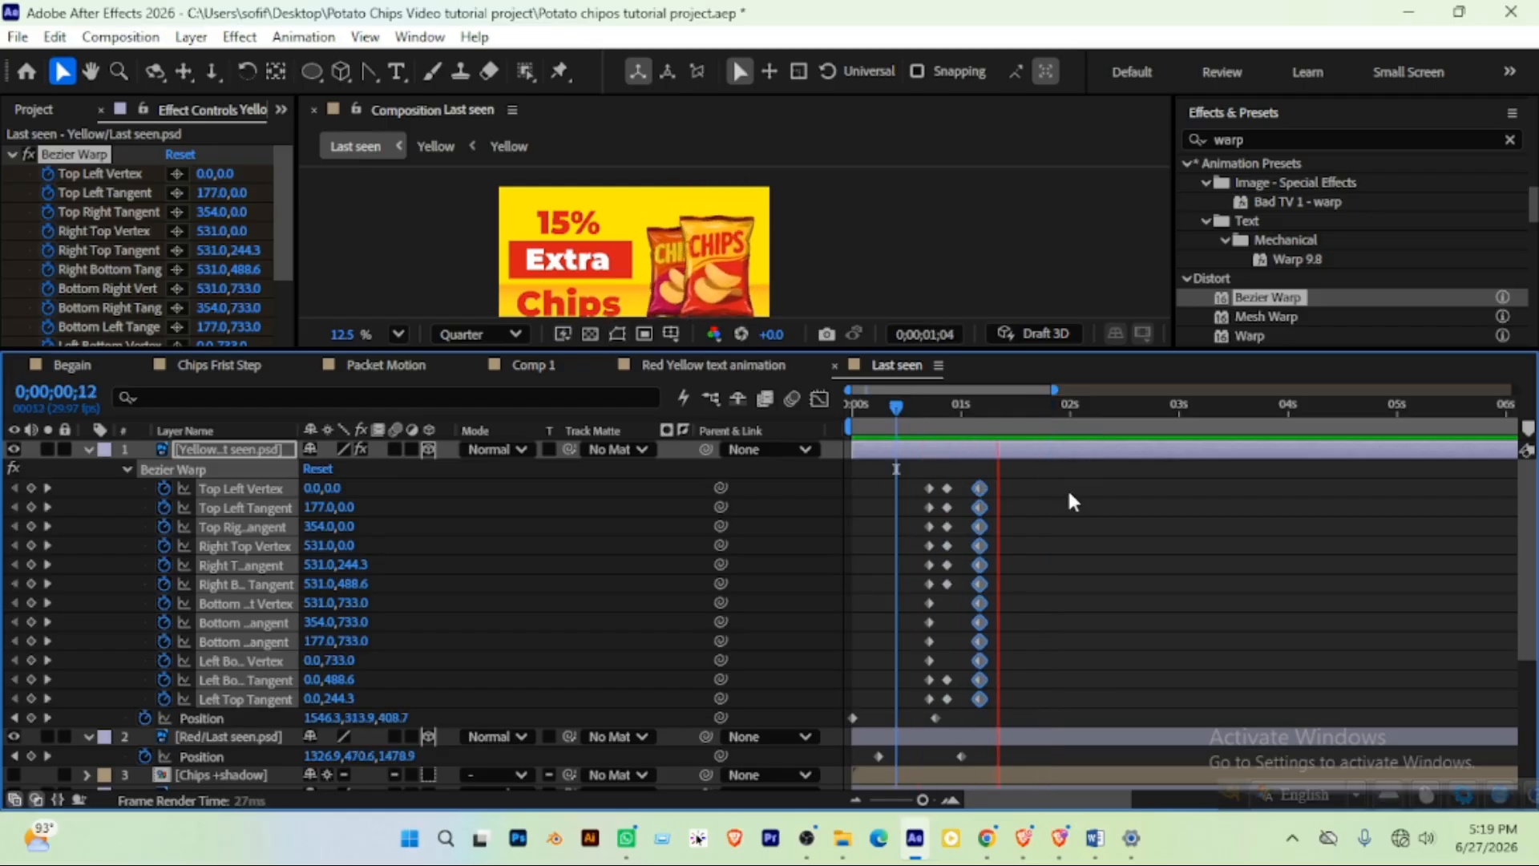
{"action": "left_click", "coordinate": [901, 403]}
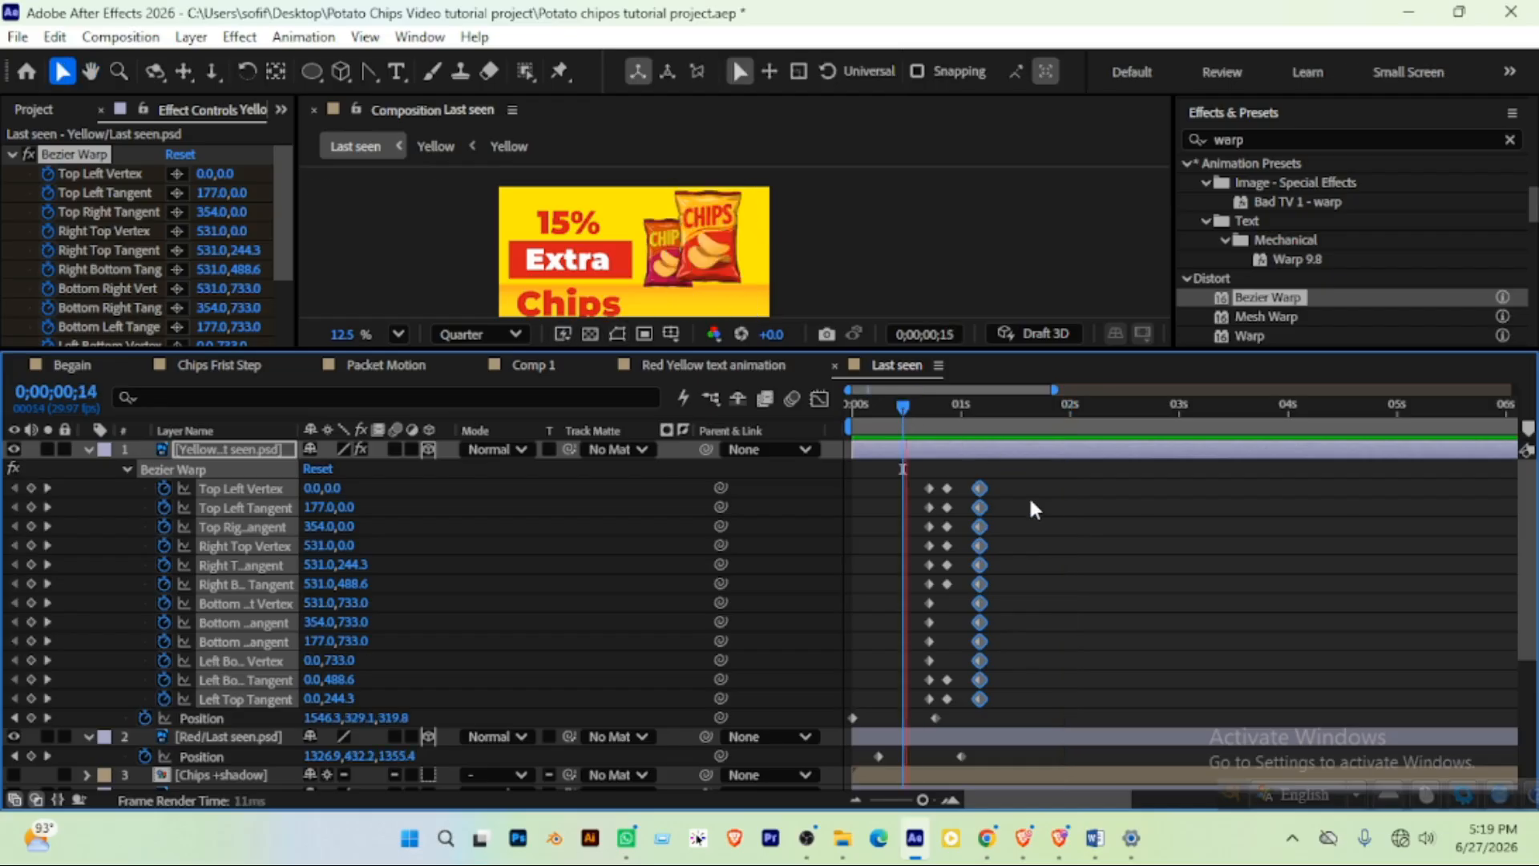
{"action": "left_click_drag", "start_coordinate": [1000, 479], "coordinate": [912, 707]}
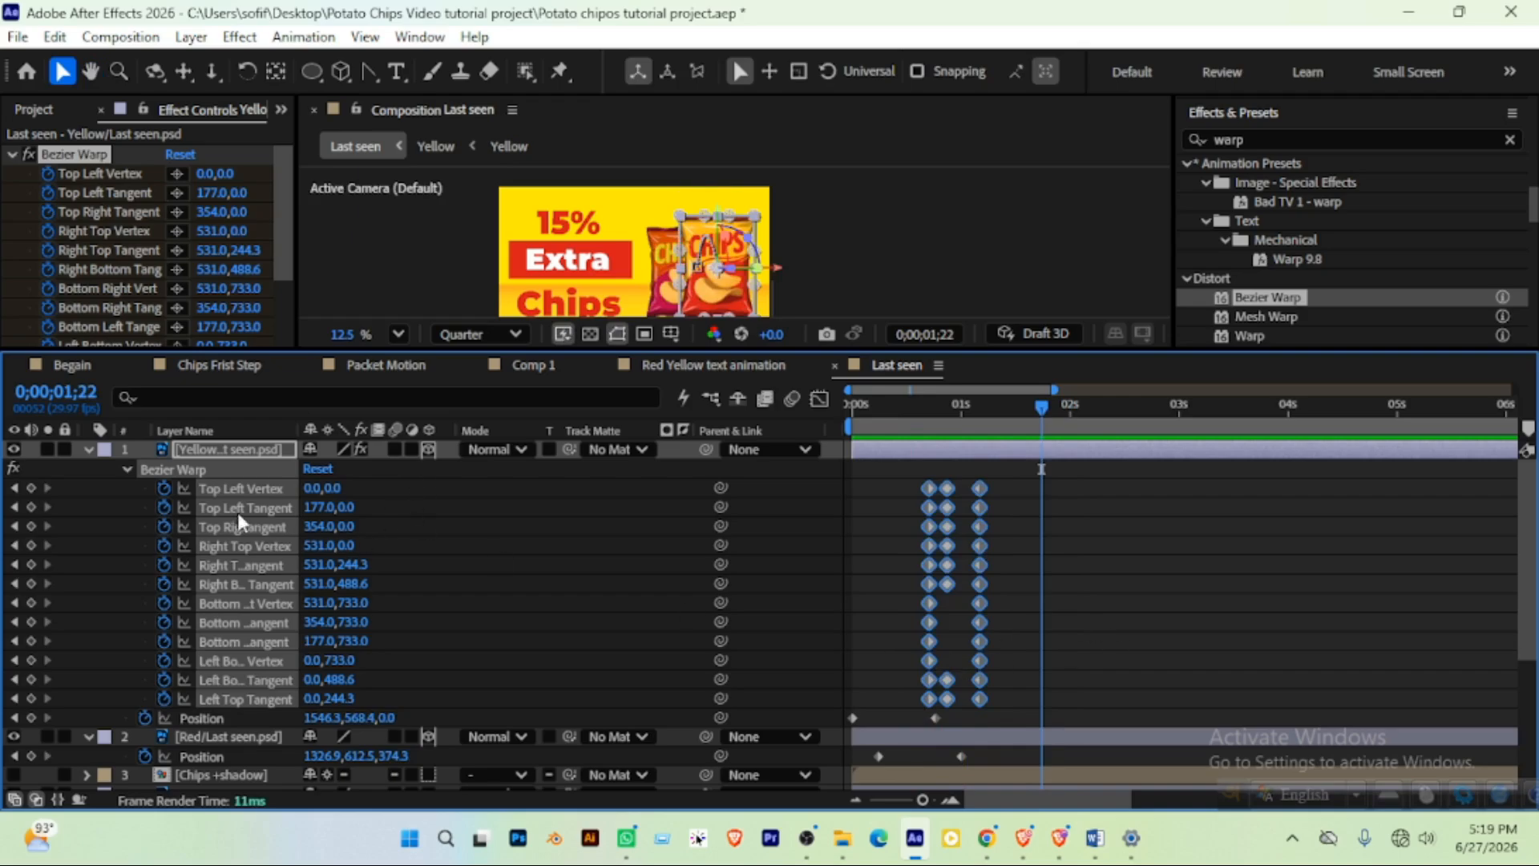
{"action": "left_click", "coordinate": [258, 449]}
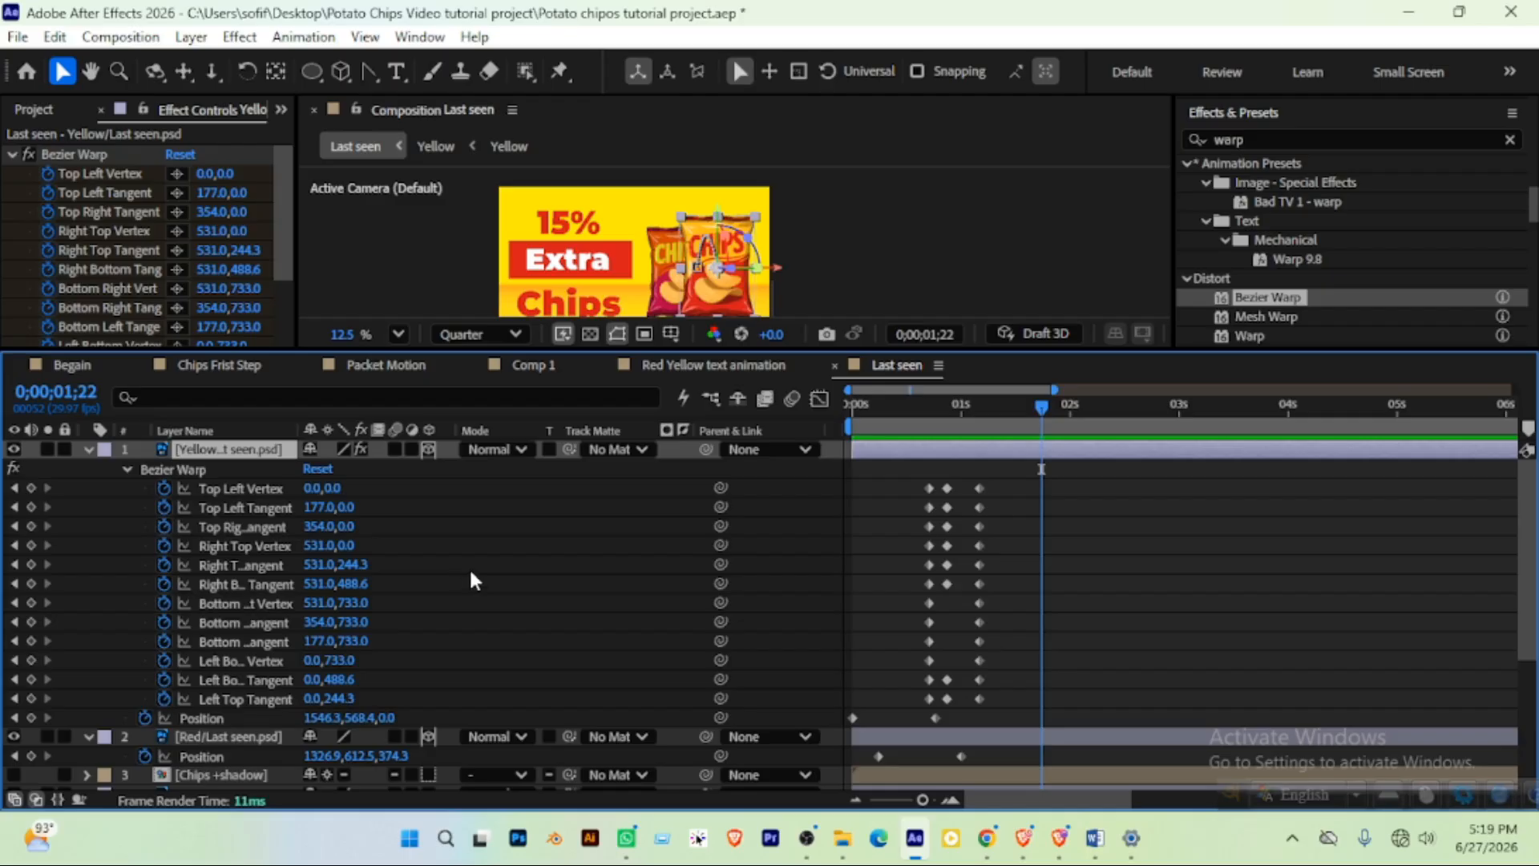
{"action": "scroll", "coordinate": [469, 566], "scroll_direction": "down", "scroll_amount": 3}
{"action": "scroll", "coordinate": [473, 588], "scroll_direction": "up", "scroll_amount": 3}
{"action": "left_click", "coordinate": [283, 736]}
{"action": "scroll", "coordinate": [505, 656], "scroll_direction": "down", "scroll_amount": 2}
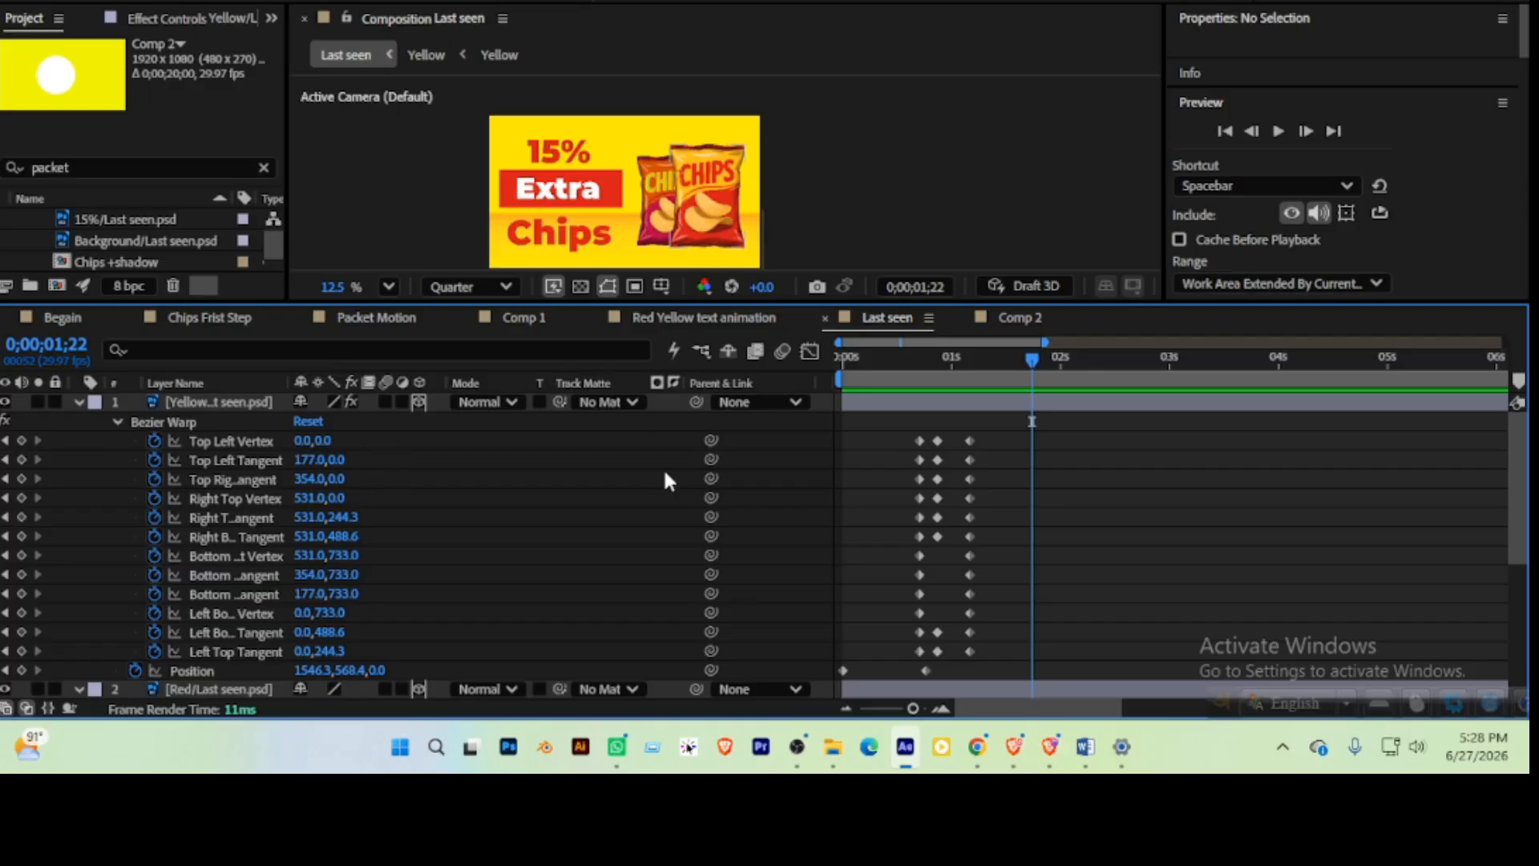
Add the copied numKeys / nearestKey(time) expression to the Top Left Vertex of the yellow packet's Bezier Warp
{"action": "left_click", "coordinate": [155, 441], "text": "alt"}
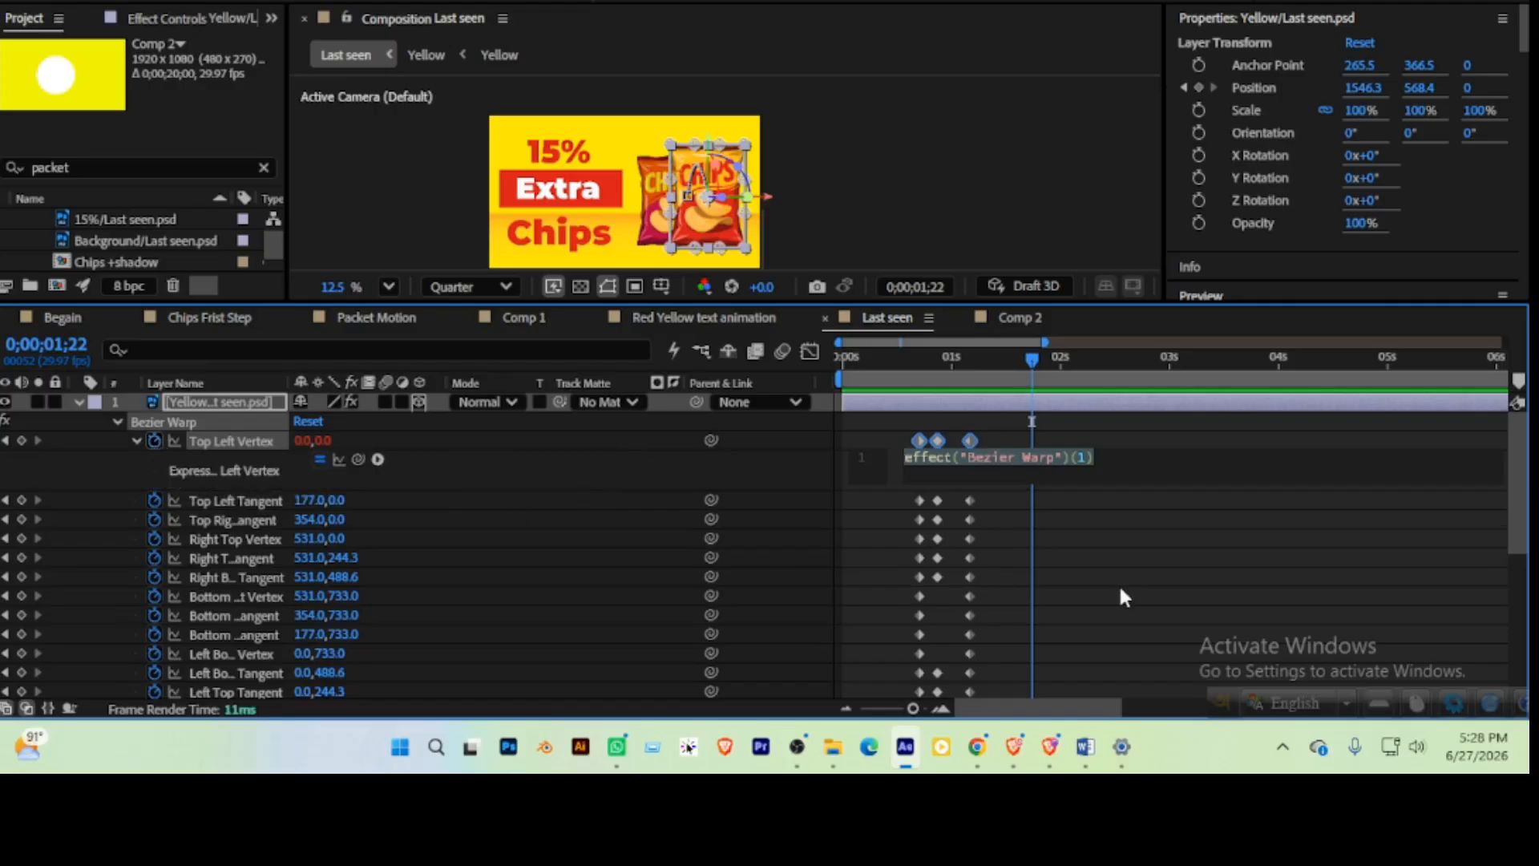
{"action": "key", "text": "ctrl+v"}
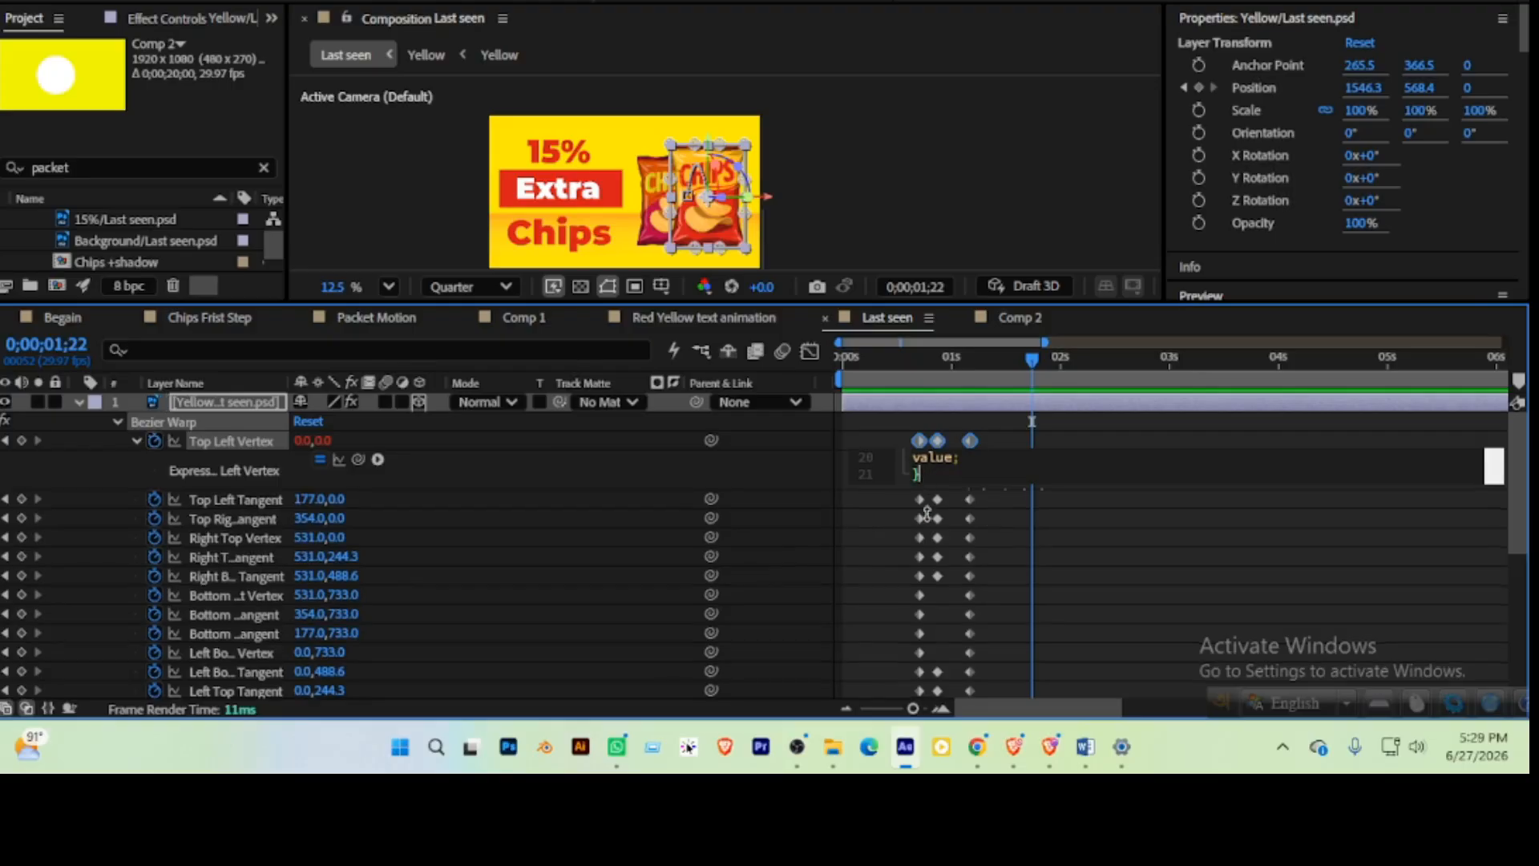
{"action": "left_click_drag", "start_coordinate": [922, 482], "coordinate": [972, 467]}
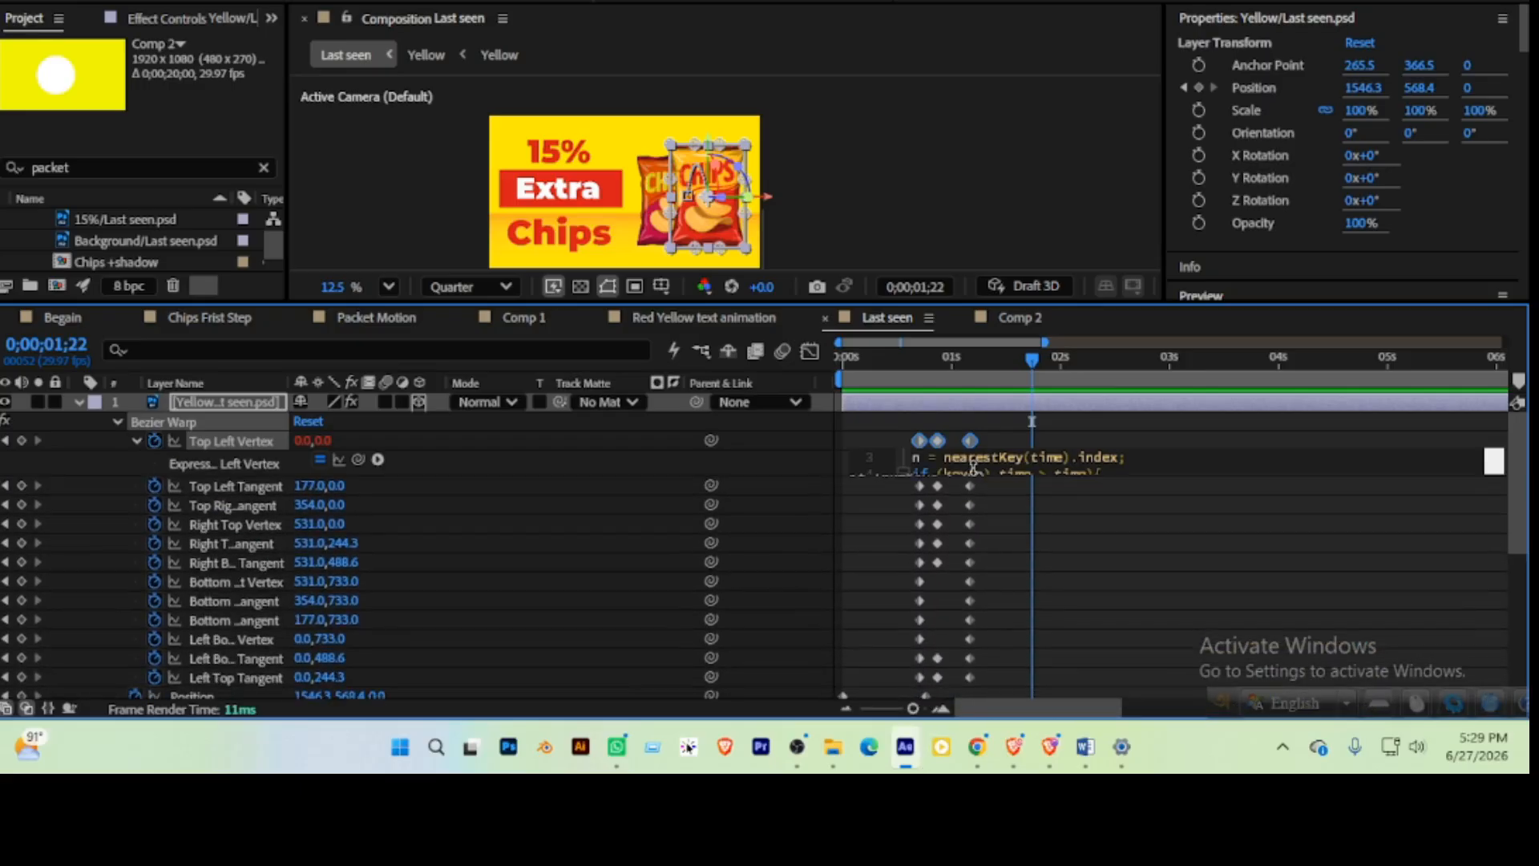
{"action": "left_click", "coordinate": [1028, 484]}
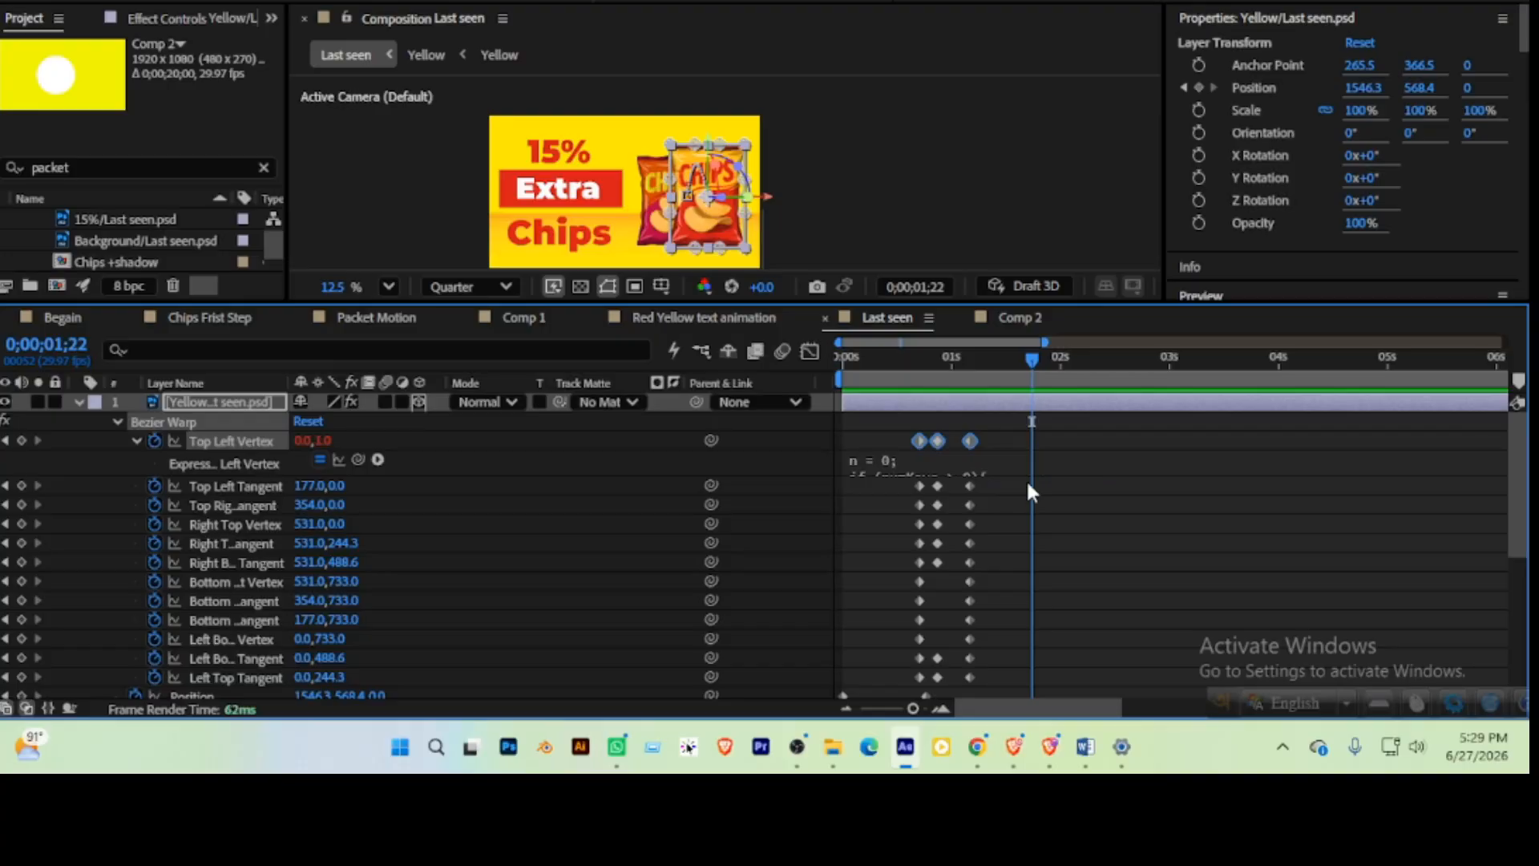
{"action": "left_click", "coordinate": [134, 440]}
Apply the same copied keyframe expression to the Bezier Warp's Top Left Tangent
{"action": "left_click", "coordinate": [152, 459], "text": "alt"}
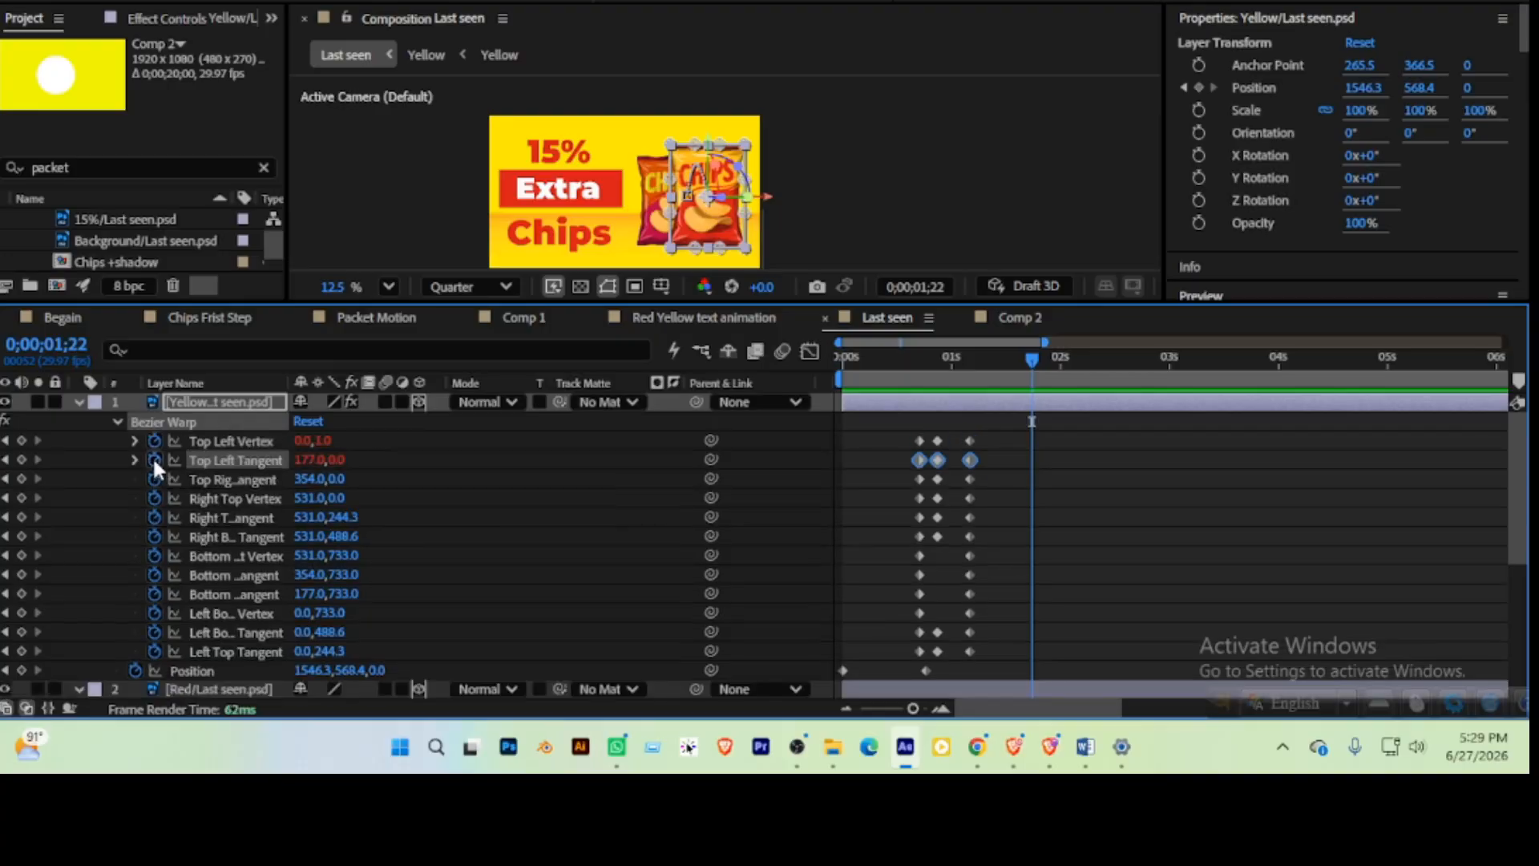
{"action": "key", "text": "ctrl+v"}
{"action": "left_click", "coordinate": [1129, 549]}
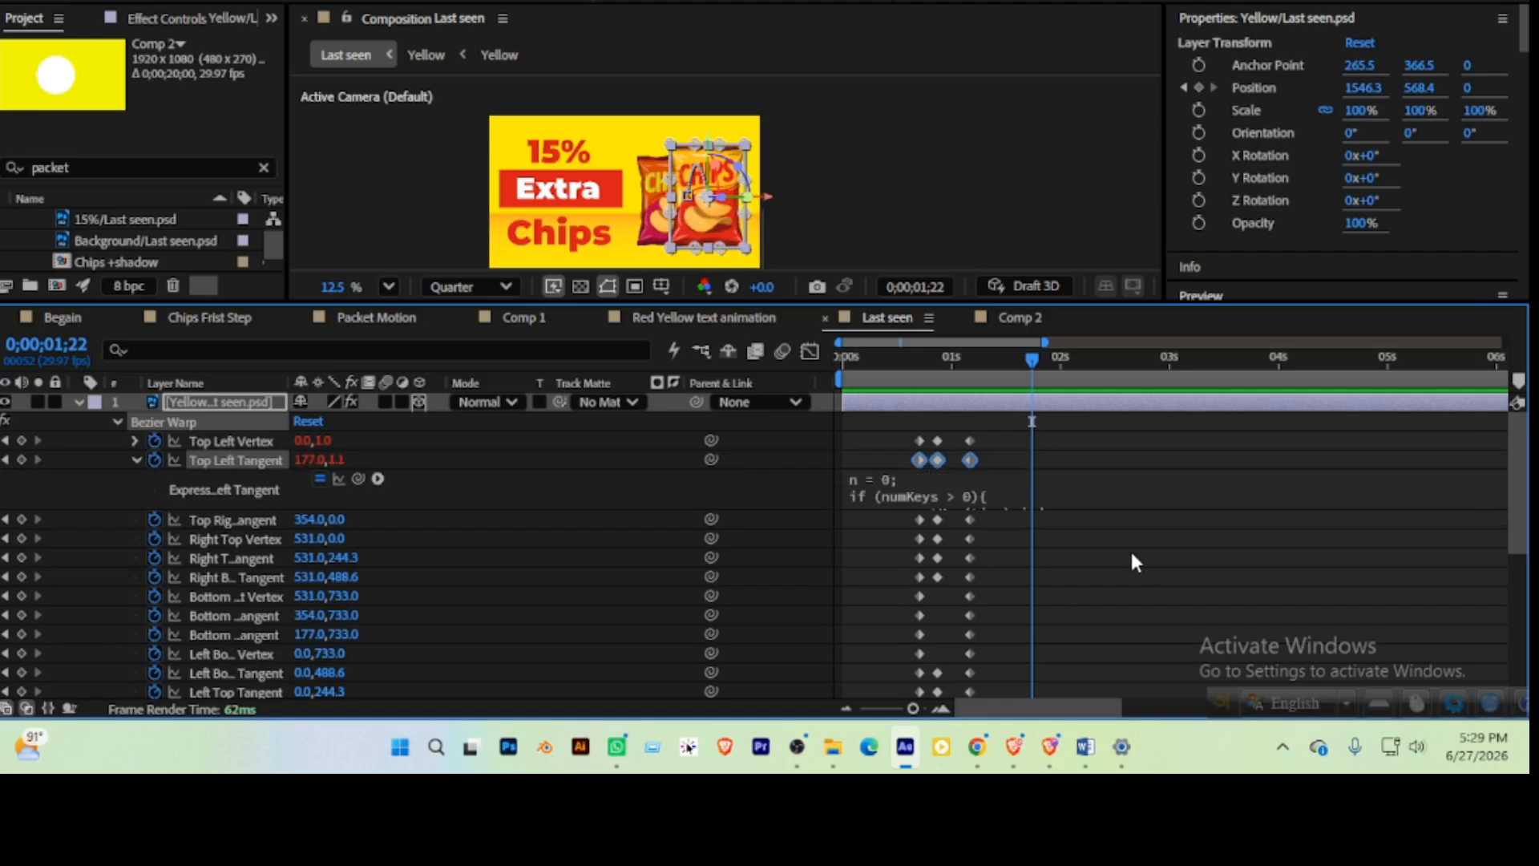
{"action": "left_click", "coordinate": [137, 459]}
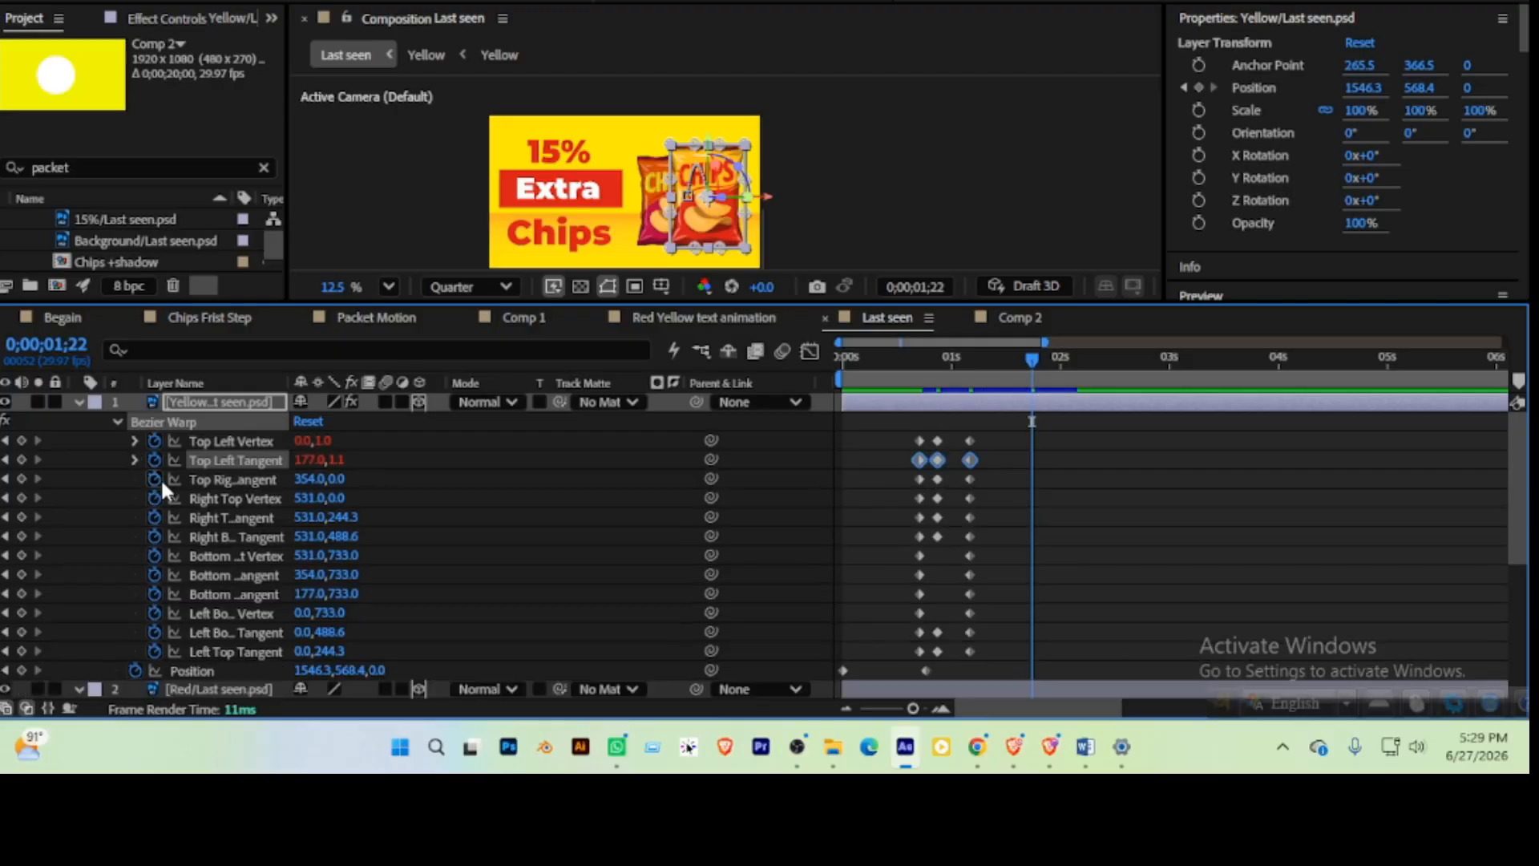
{"action": "left_click", "coordinate": [153, 478]}
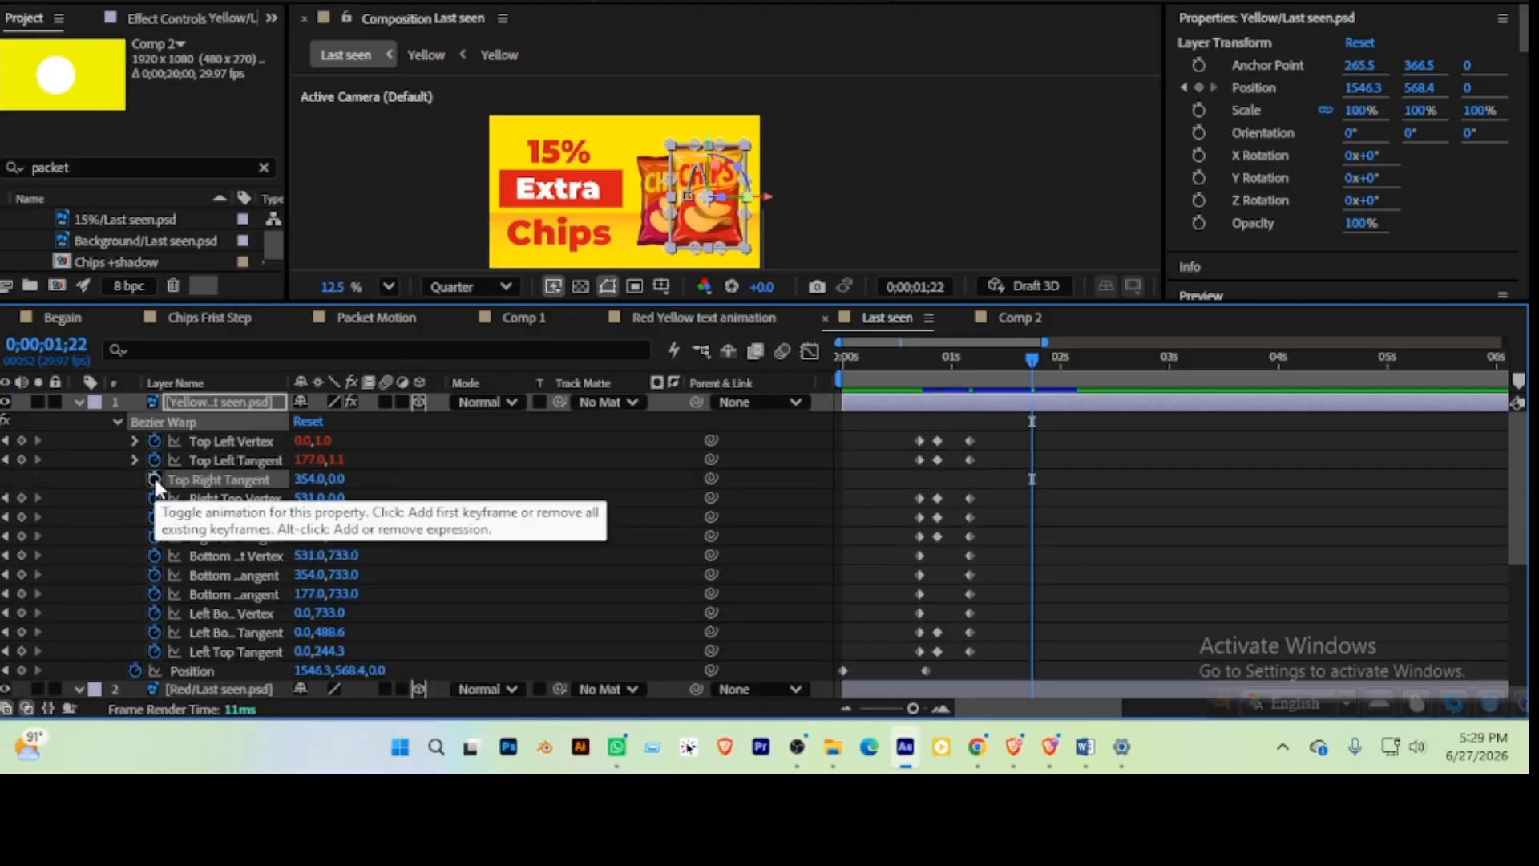
{"action": "left_click", "coordinate": [153, 478], "text": "alt"}
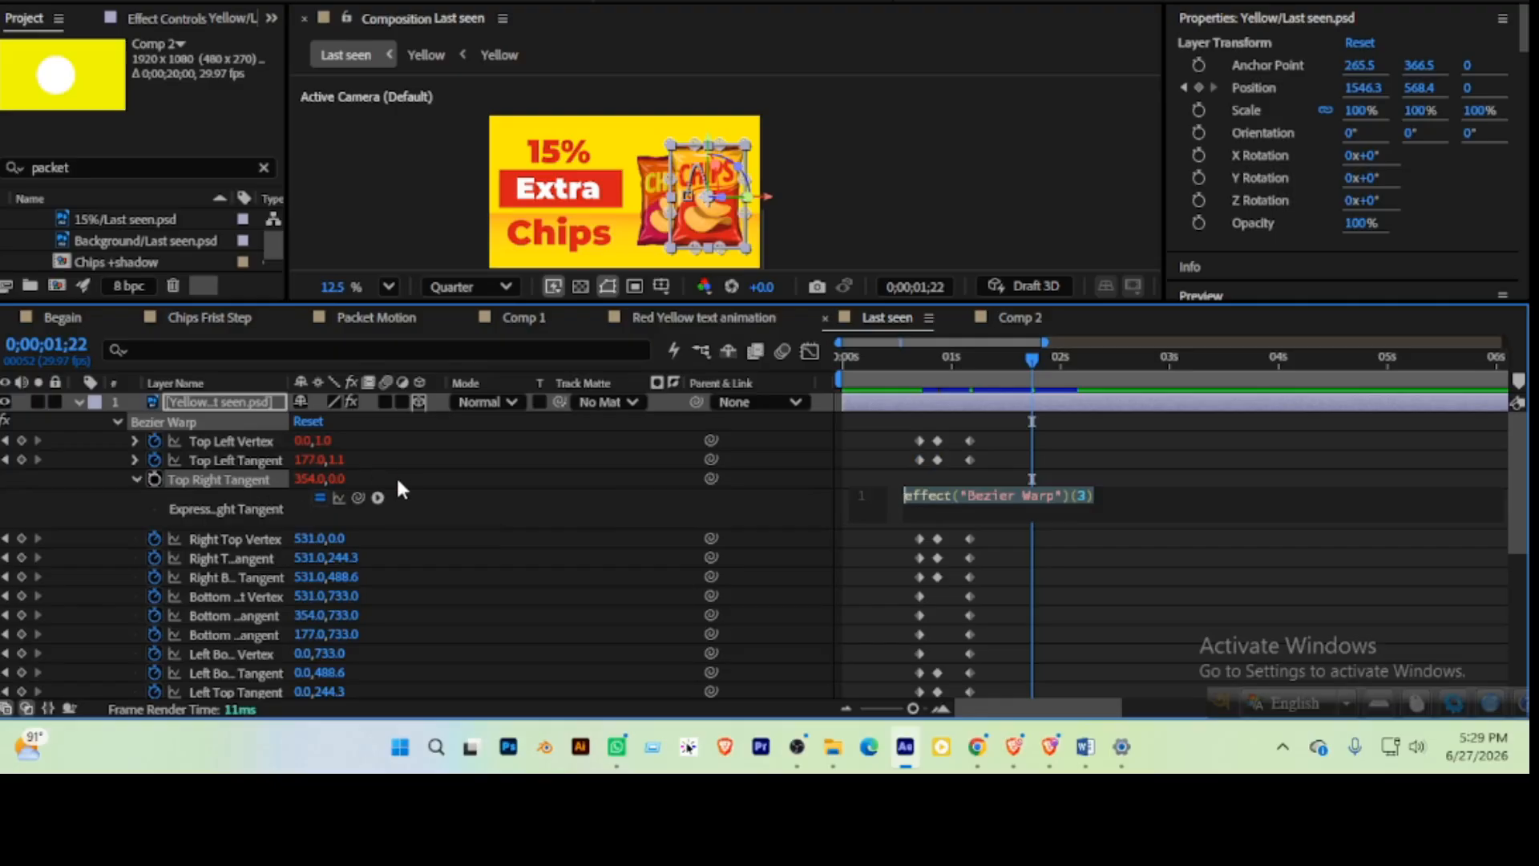
{"action": "left_click", "coordinate": [426, 512]}
{"action": "key", "text": "ctrl+z"}
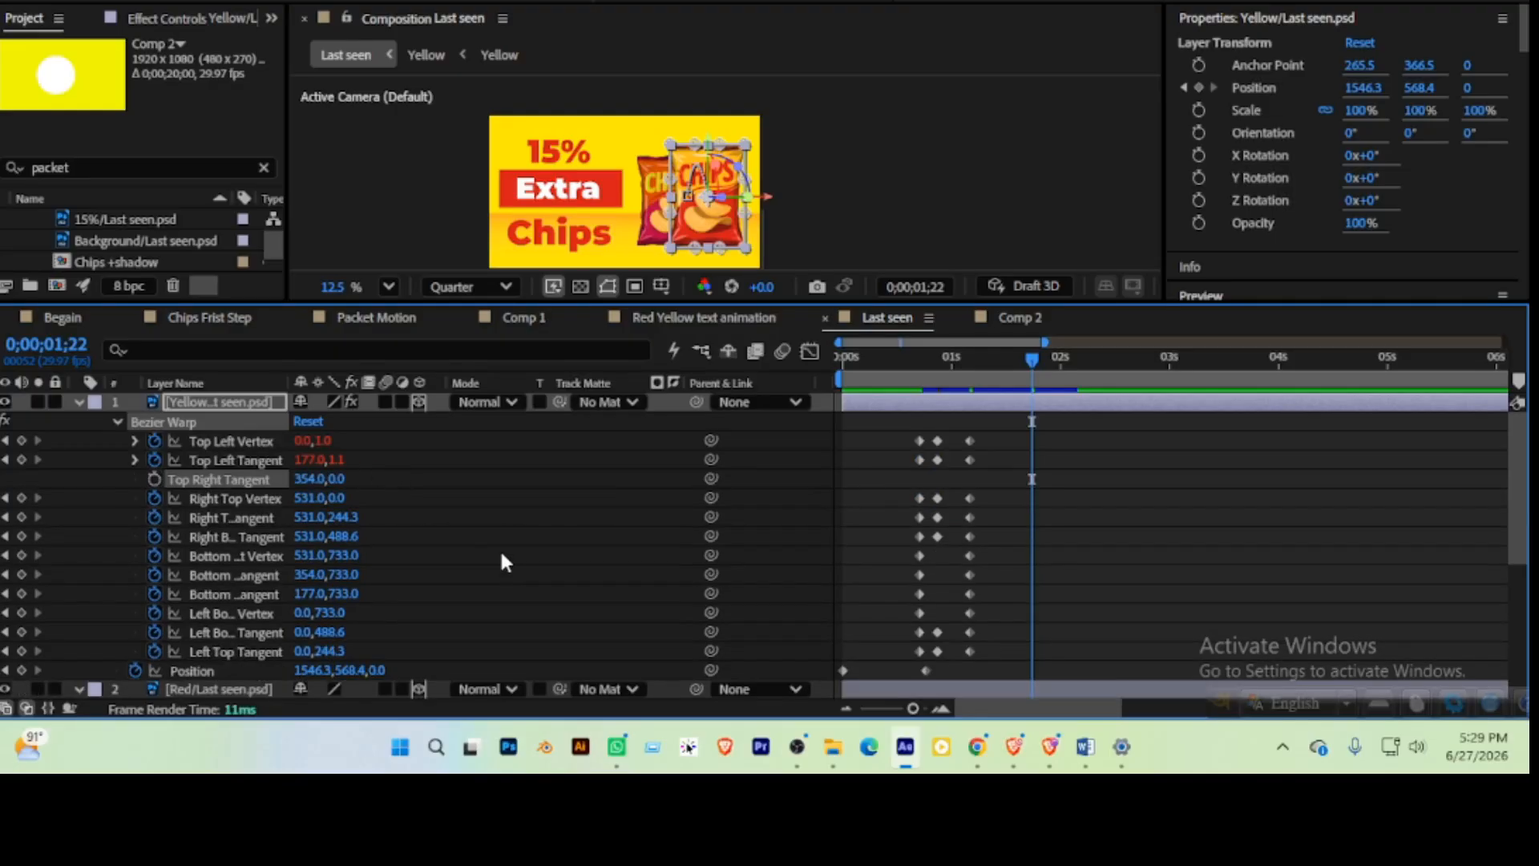
{"action": "key", "text": "ctrl+z"}
Apply the copied keyframe expression to the Bezier Warp's Top Right Tangent and Right Top Vertex
{"action": "left_click", "coordinate": [155, 478], "text": "alt"}
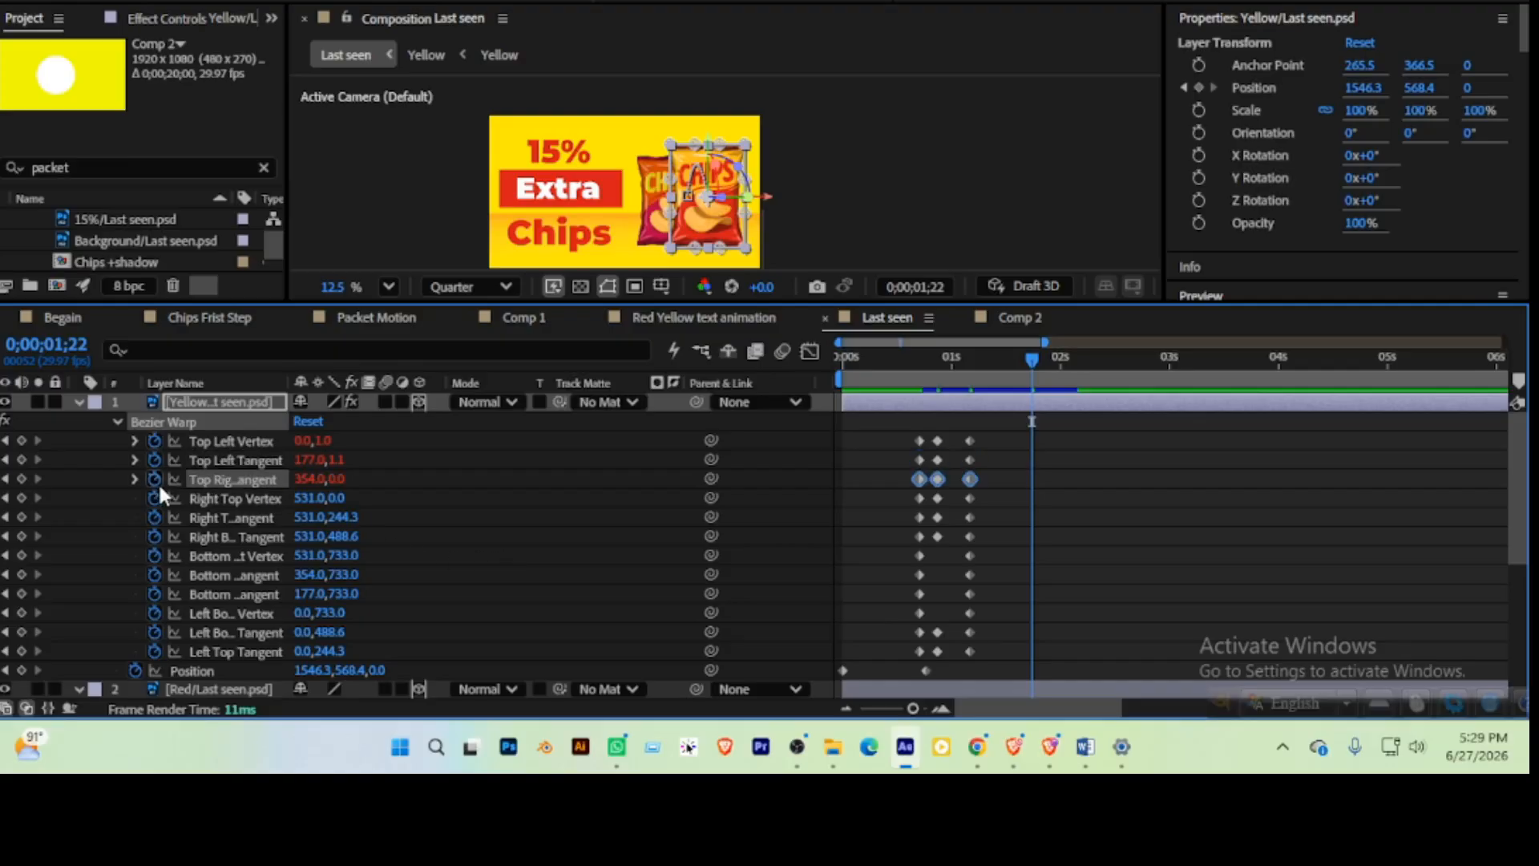
{"action": "left_click", "coordinate": [399, 533]}
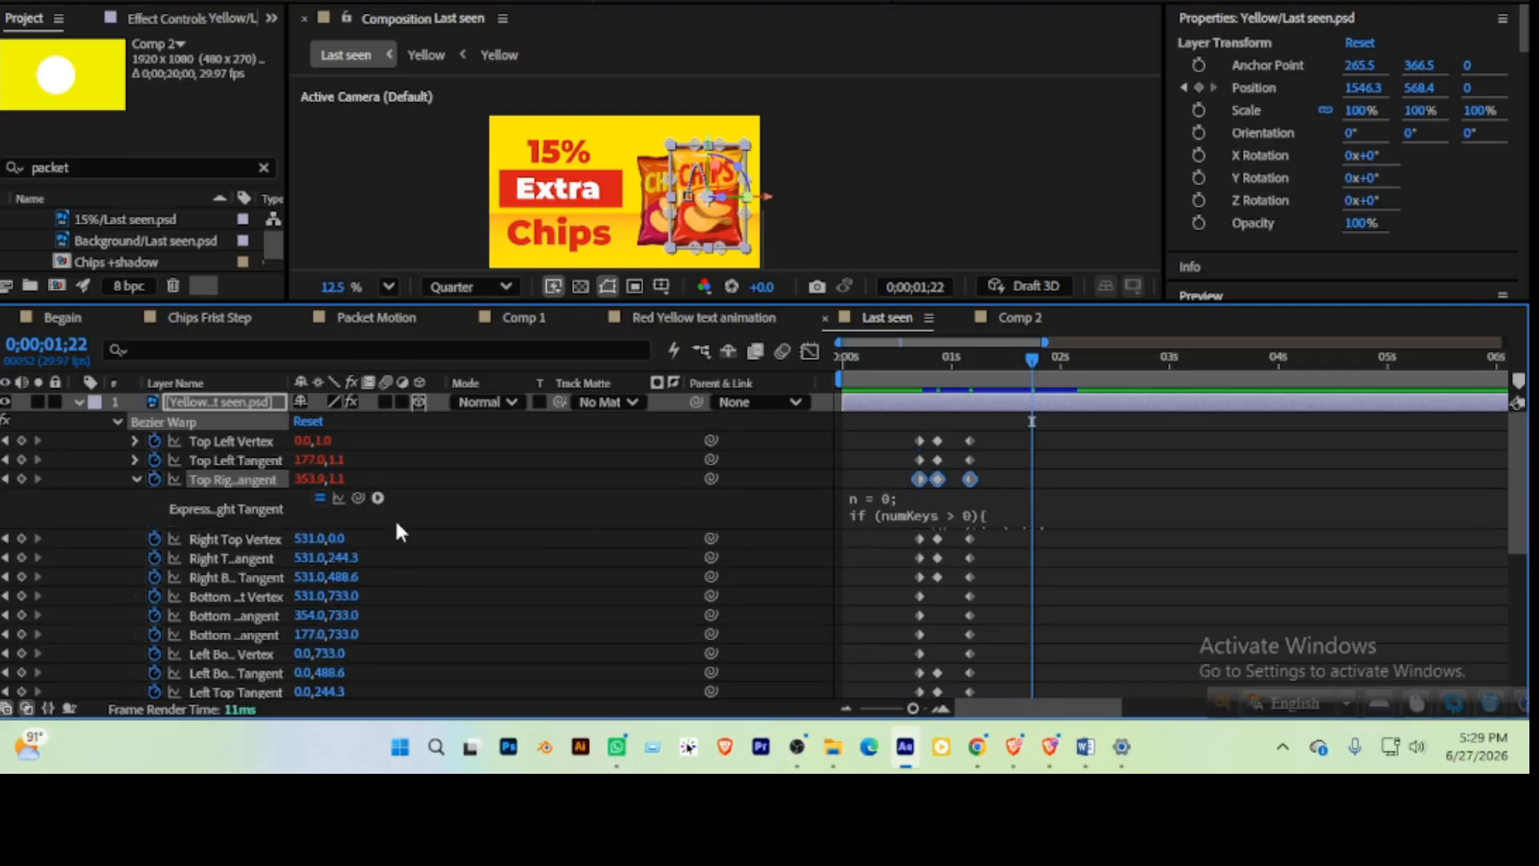
{"action": "left_click", "coordinate": [136, 479]}
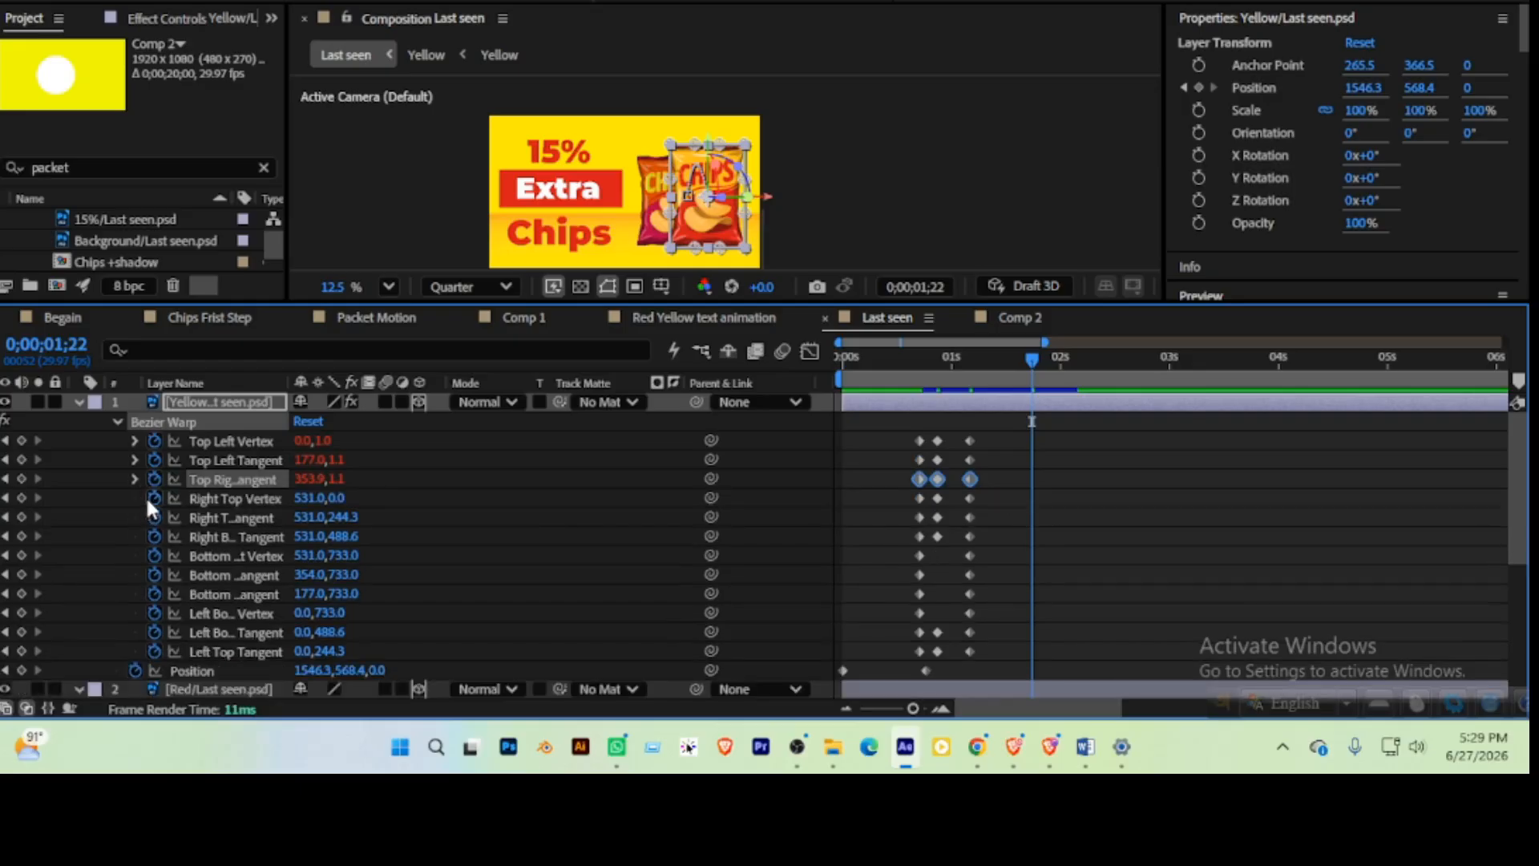
{"action": "left_click", "coordinate": [154, 498], "text": "alt"}
{"action": "key", "text": "ctrl+v"}
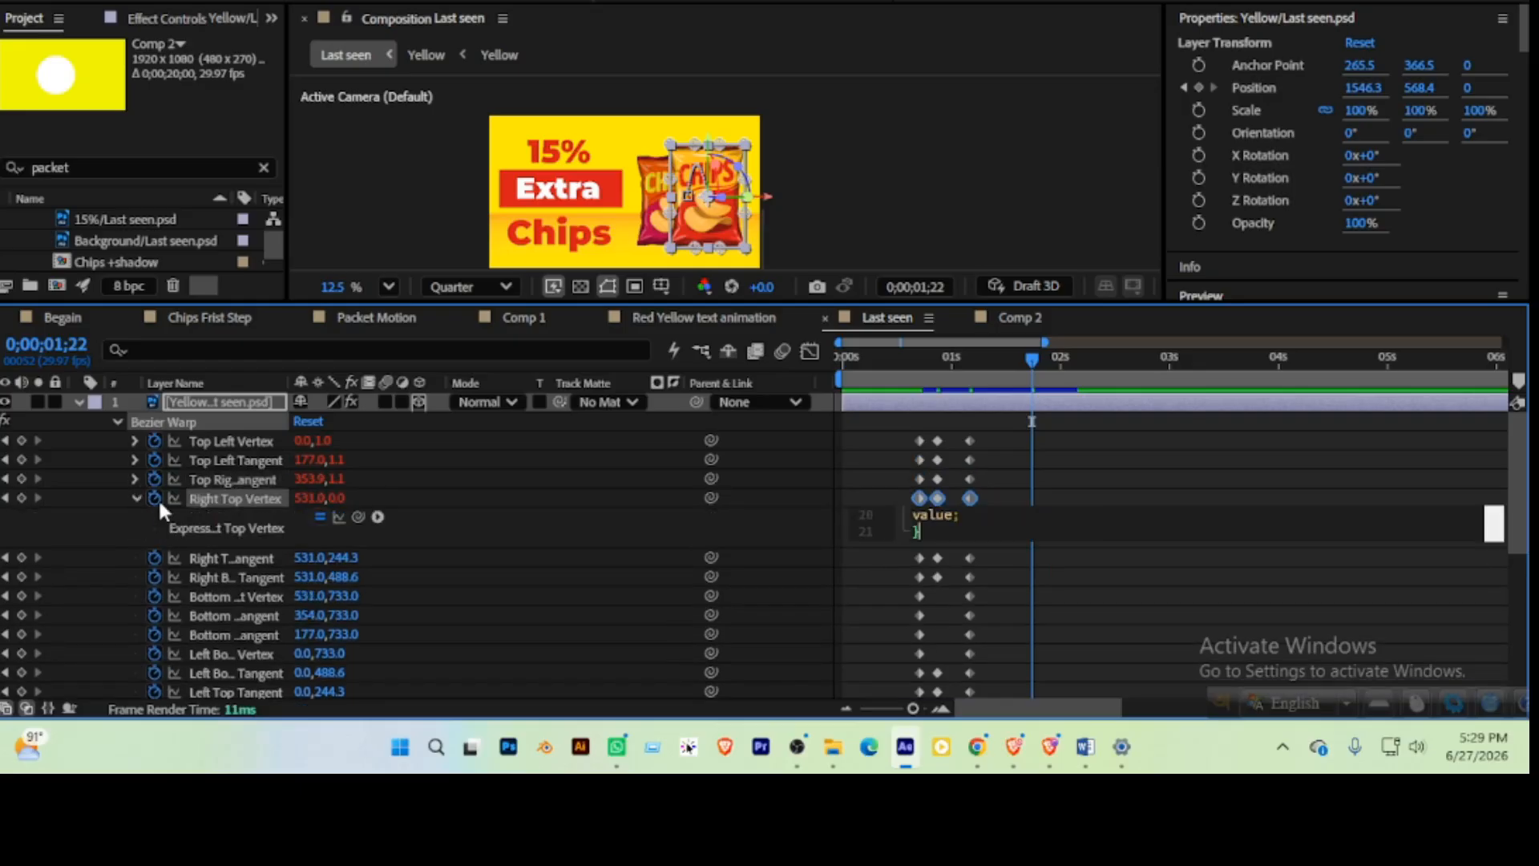
{"action": "key", "text": "KP_Enter"}
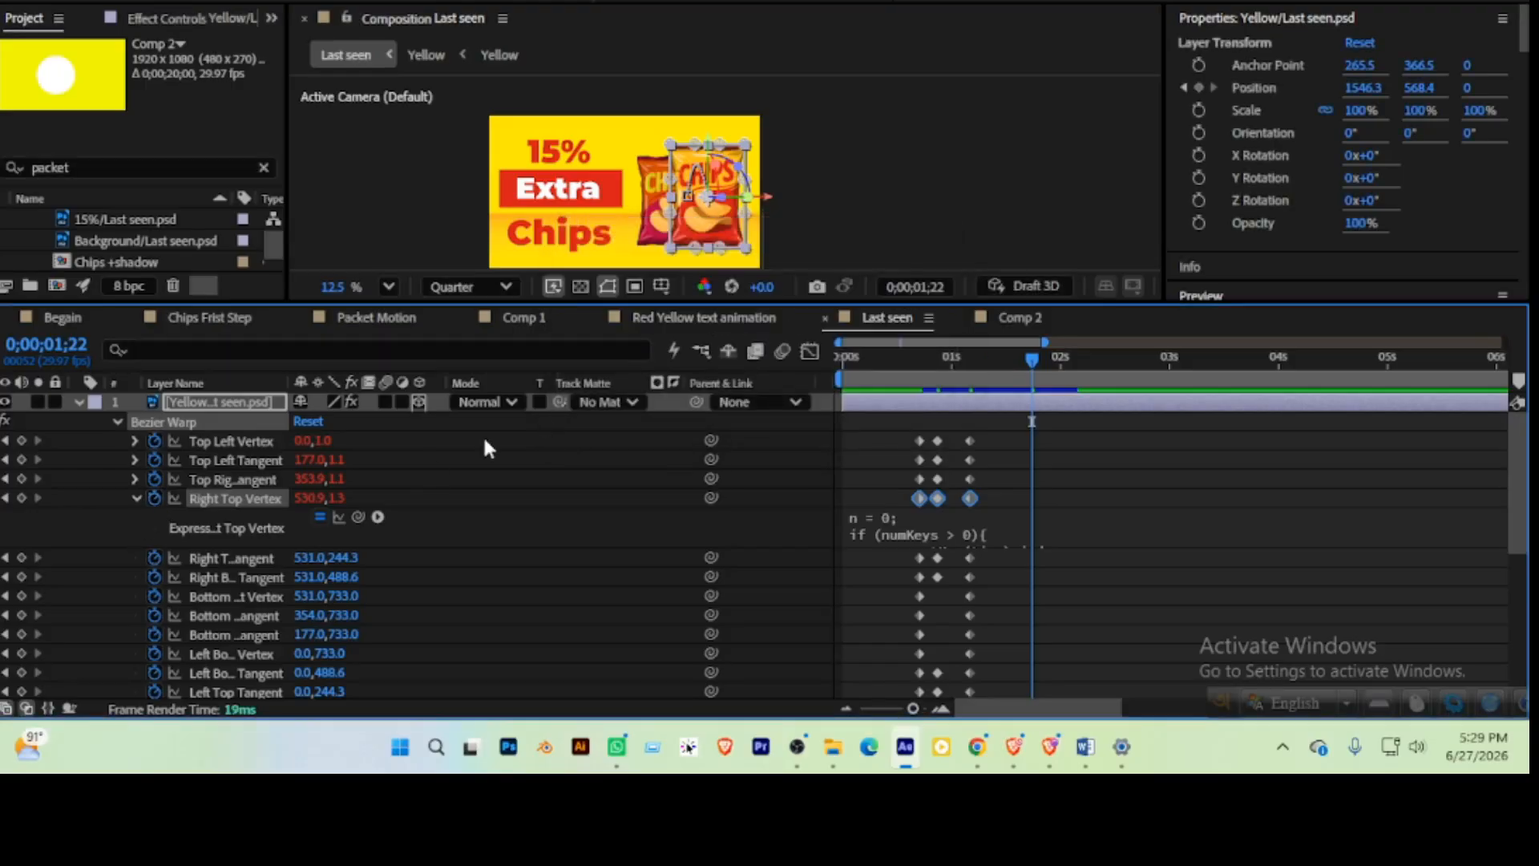
Apply the copied keyframe expression to the yellow packet's Bezier Warp Right Top Tangent and Right Bottom Tangent
{"action": "left_click", "coordinate": [153, 556], "text": "alt"}
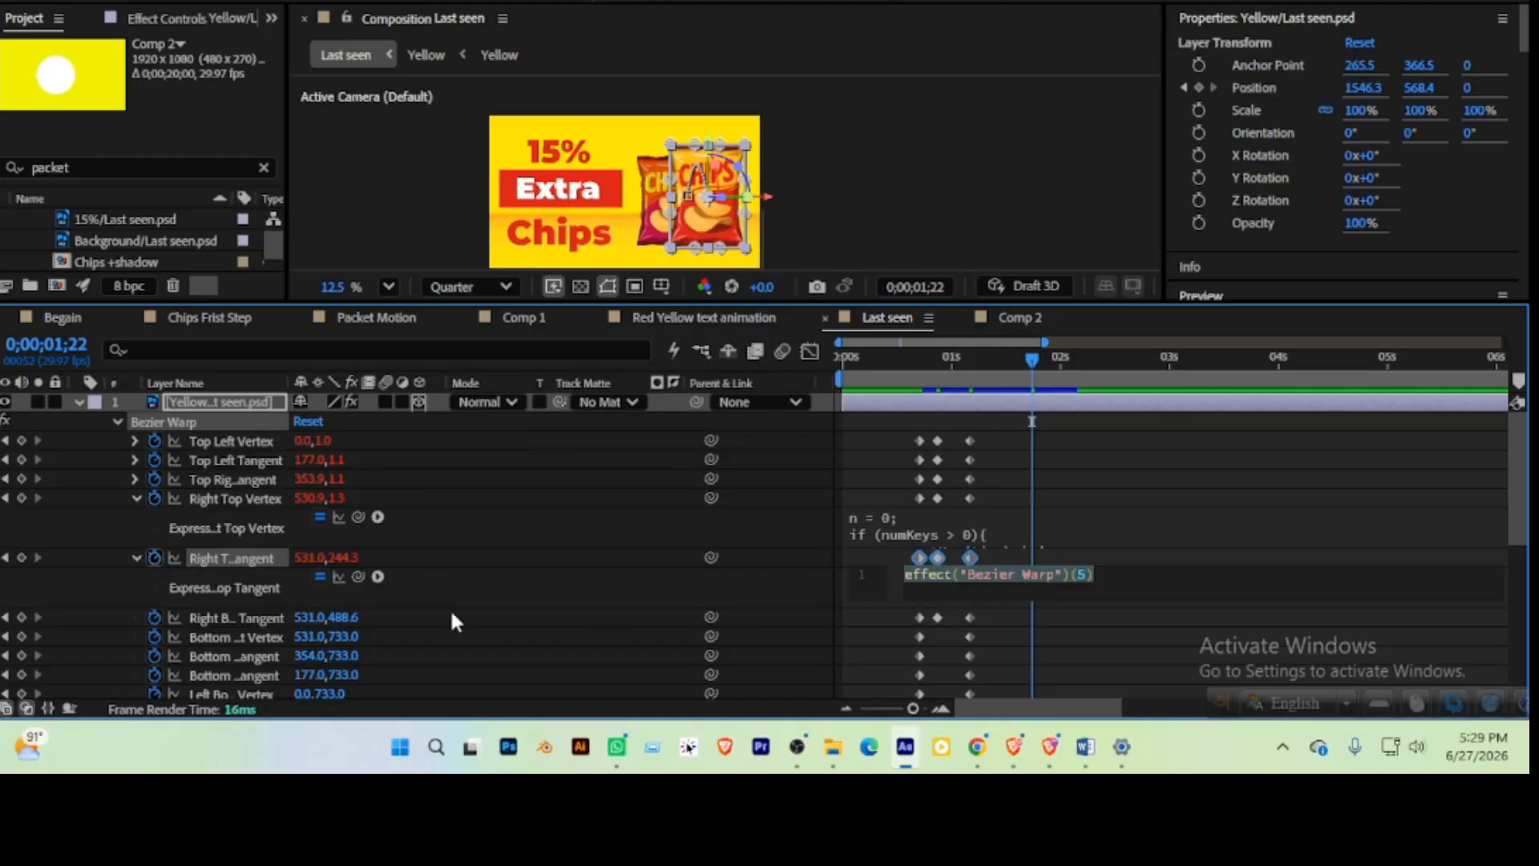
{"action": "key", "text": "ctrl+v"}
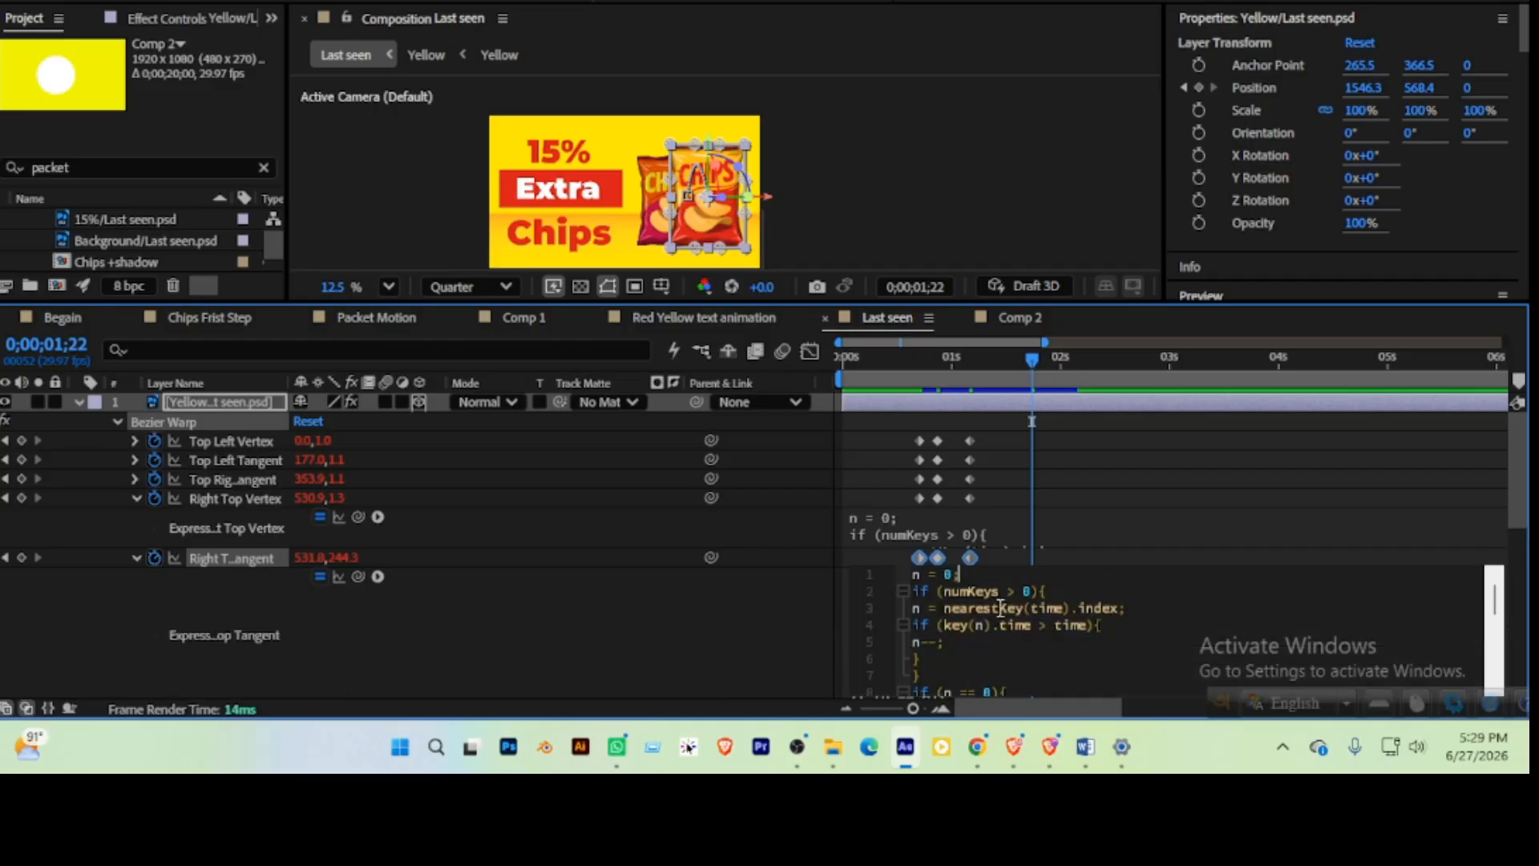
{"action": "left_click", "coordinate": [136, 498]}
{"action": "left_click", "coordinate": [137, 497]}
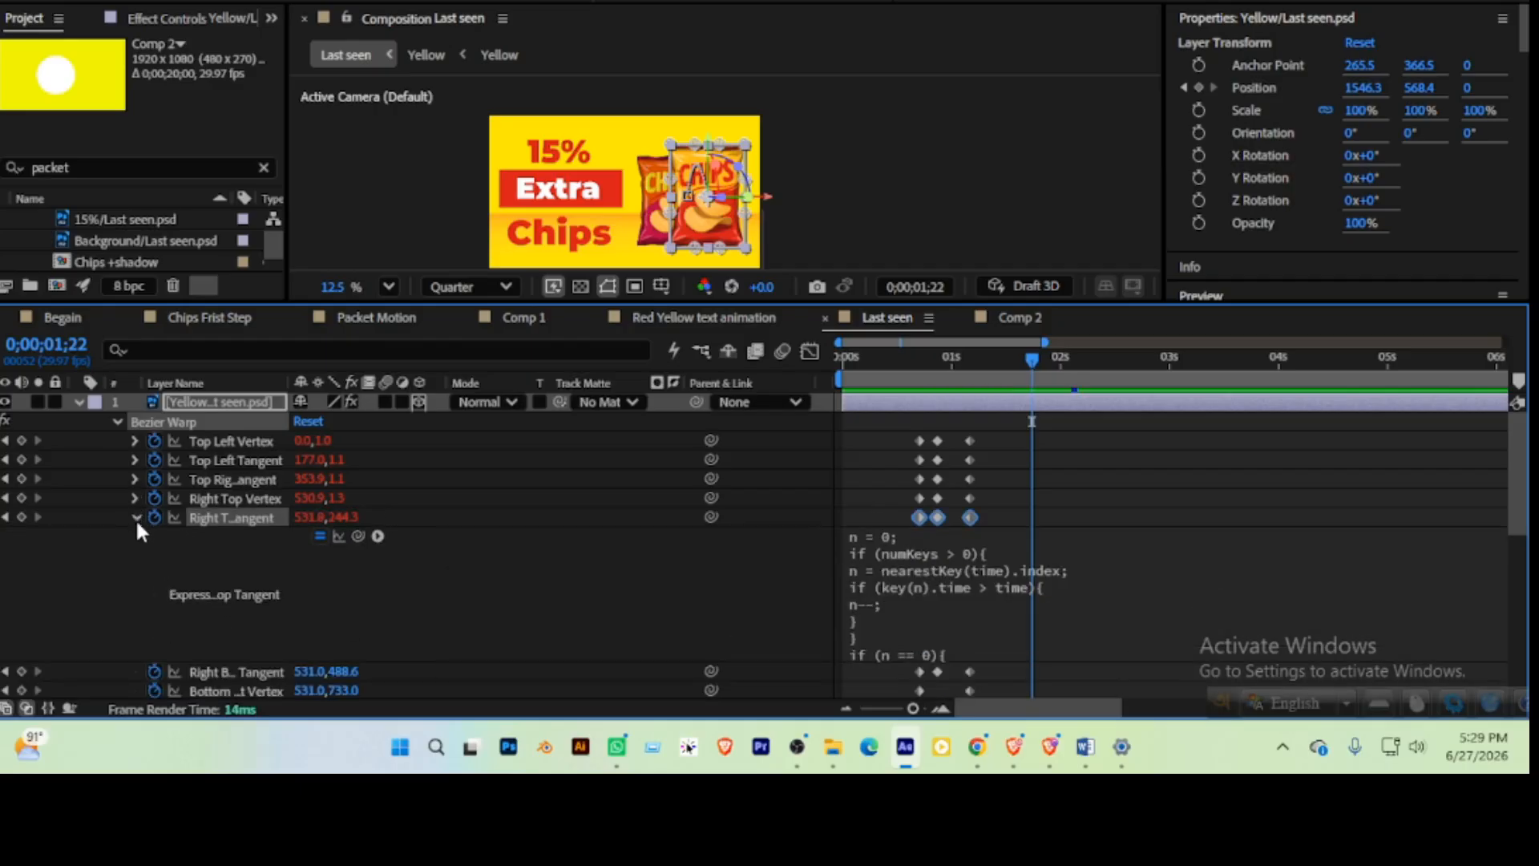
{"action": "left_click", "coordinate": [136, 518]}
{"action": "left_click", "coordinate": [152, 534], "text": "alt"}
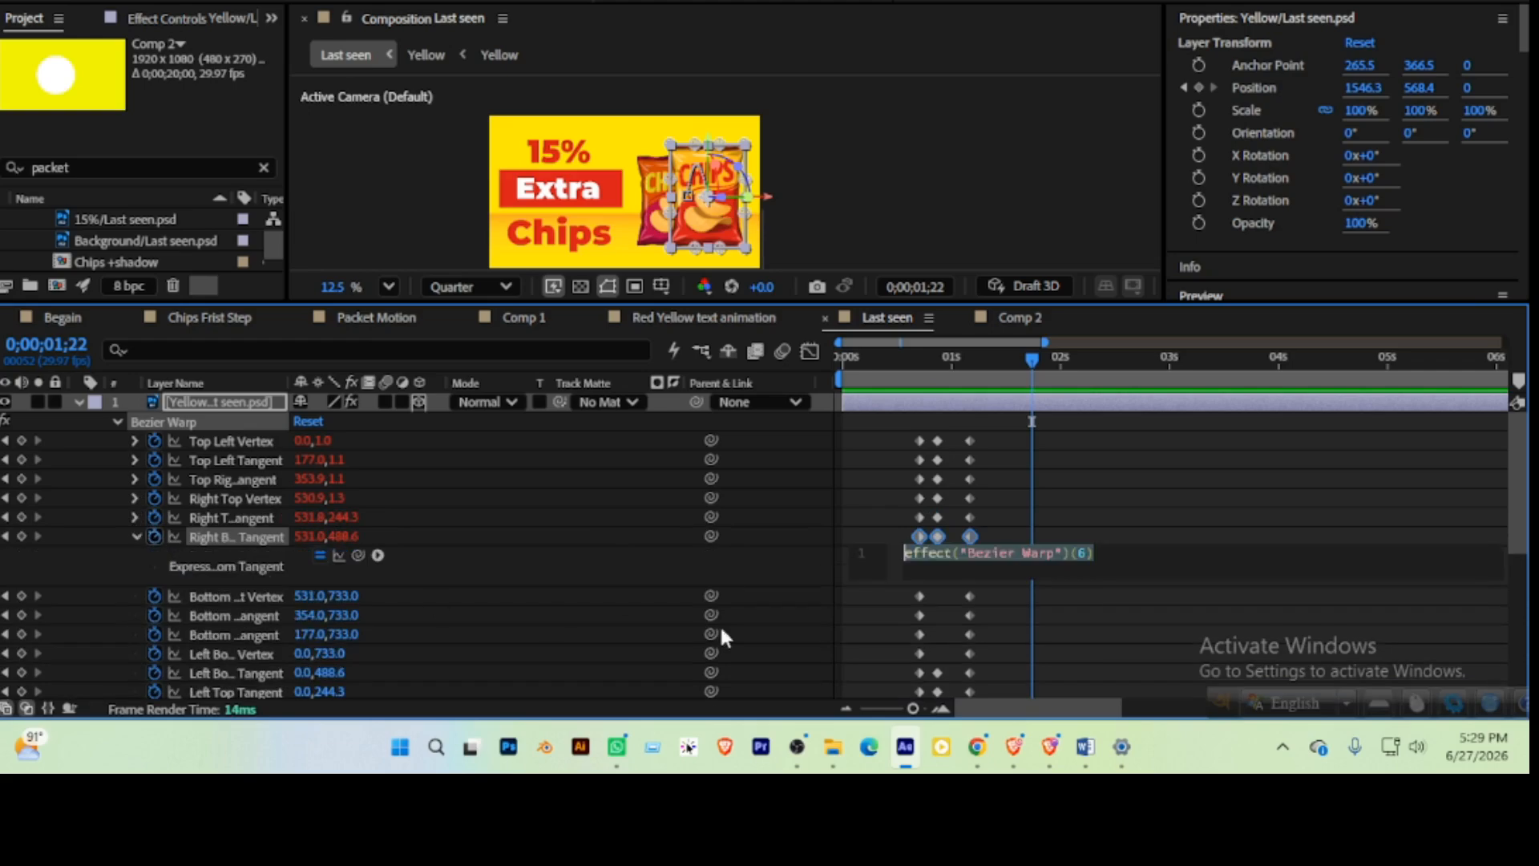
{"action": "key", "text": "ctrl+v"}
{"action": "left_click", "coordinate": [933, 600]}
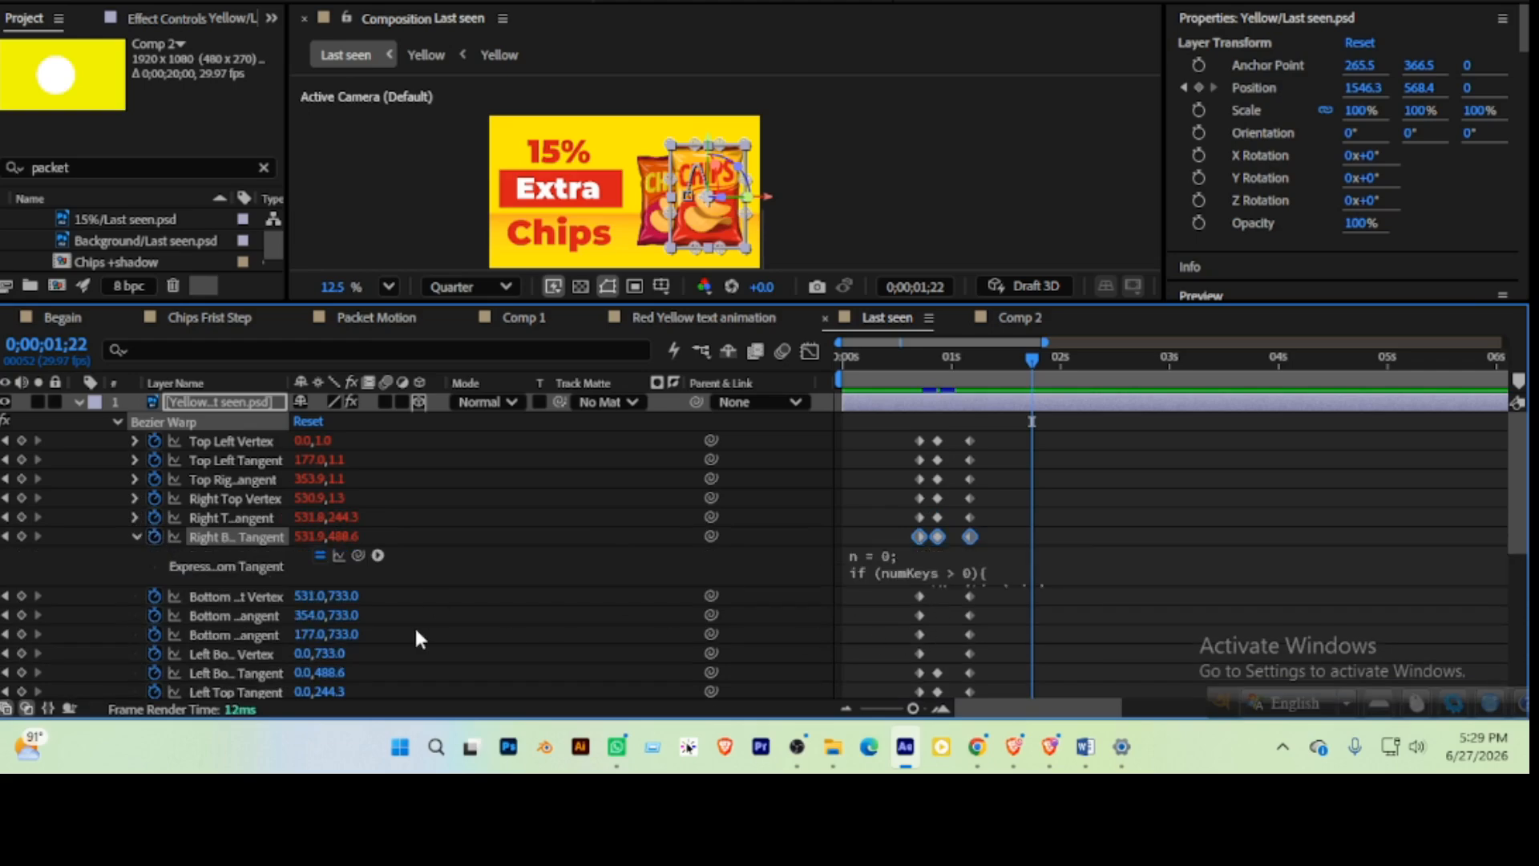
{"action": "left_click", "coordinate": [135, 537]}
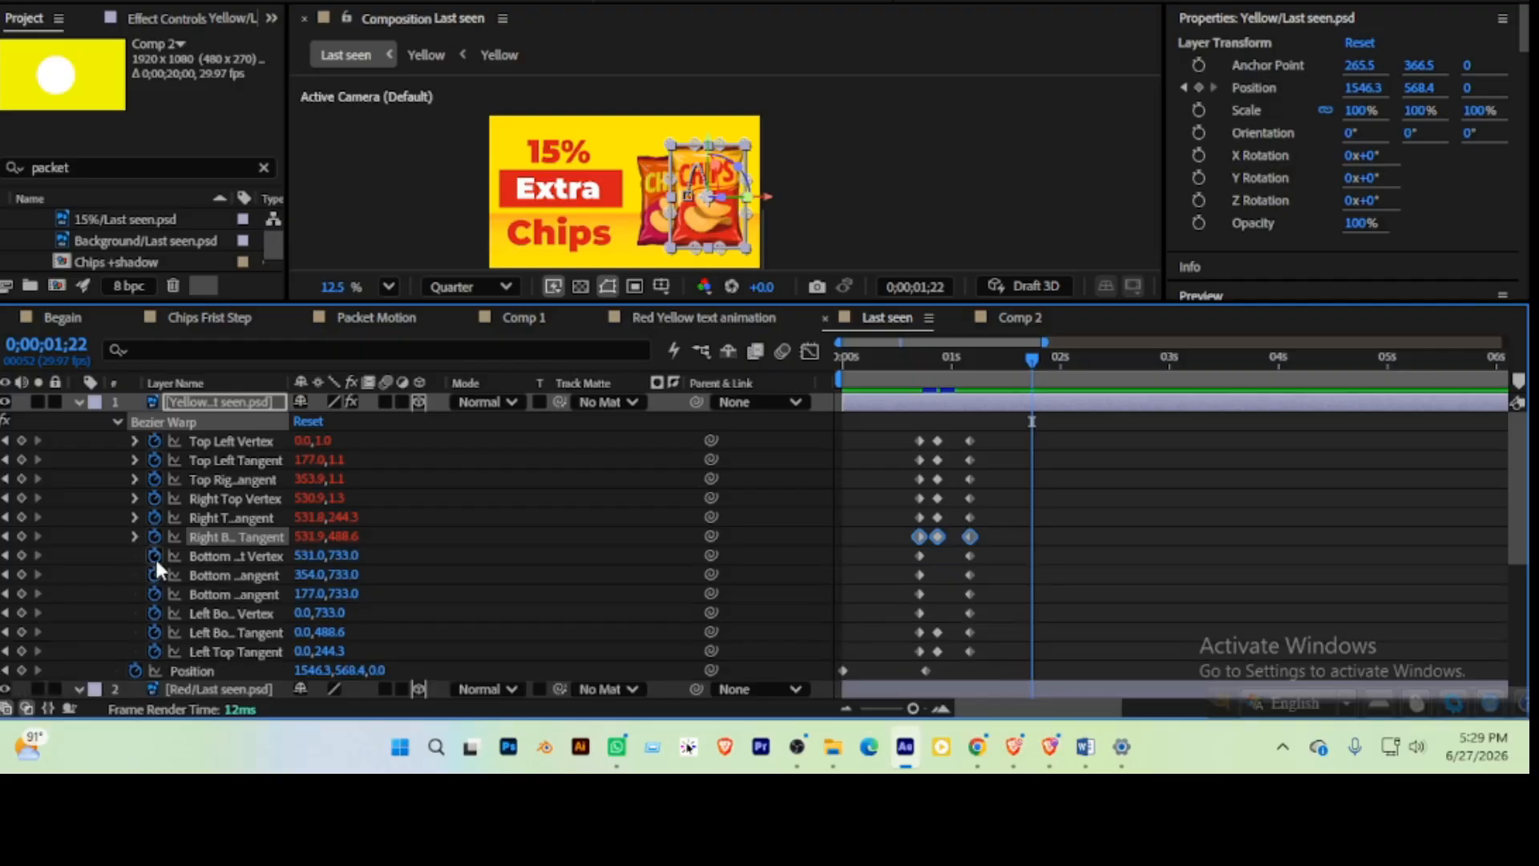
Add the copied keyframe expression to the Bezier Warp's Bottom Right Vertex and Bottom Right Tangent, and collapse both properties
{"action": "left_click", "coordinate": [152, 555], "text": "alt"}
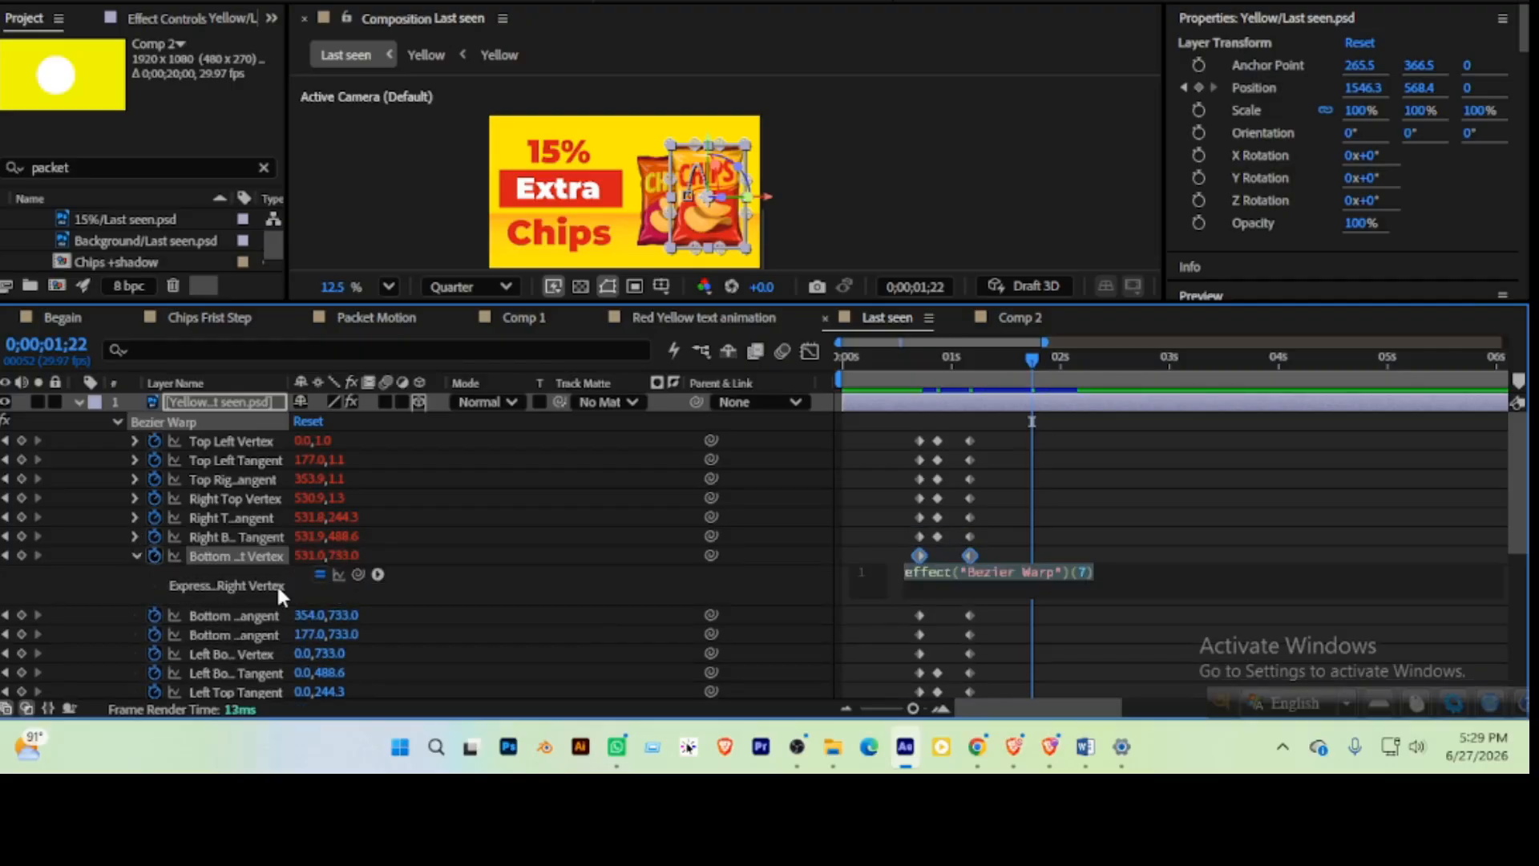
{"action": "key", "text": "ctrl+v"}
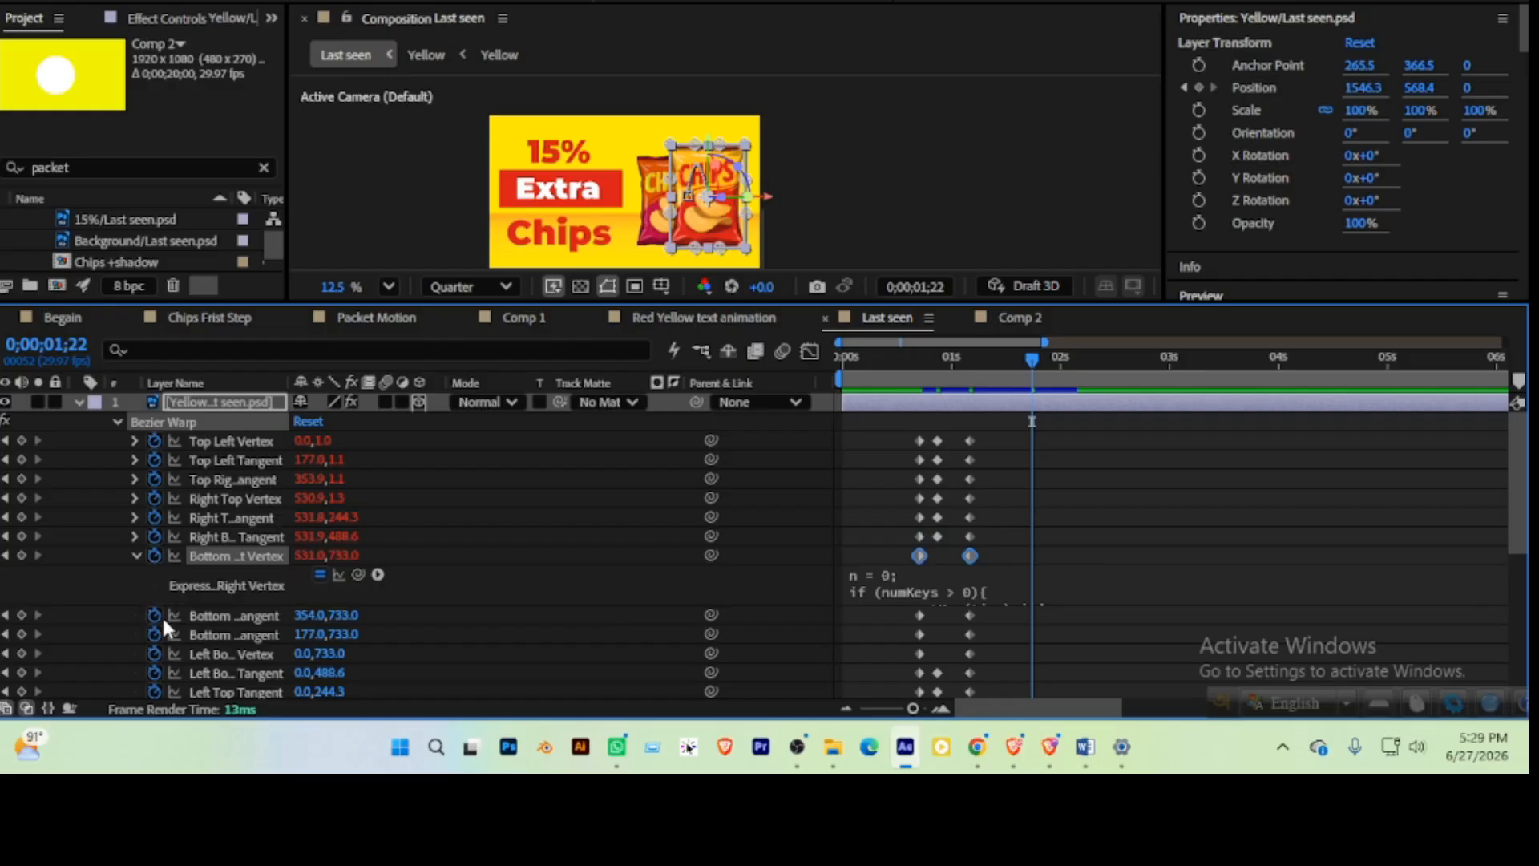
{"action": "left_click", "coordinate": [152, 615], "text": "alt"}
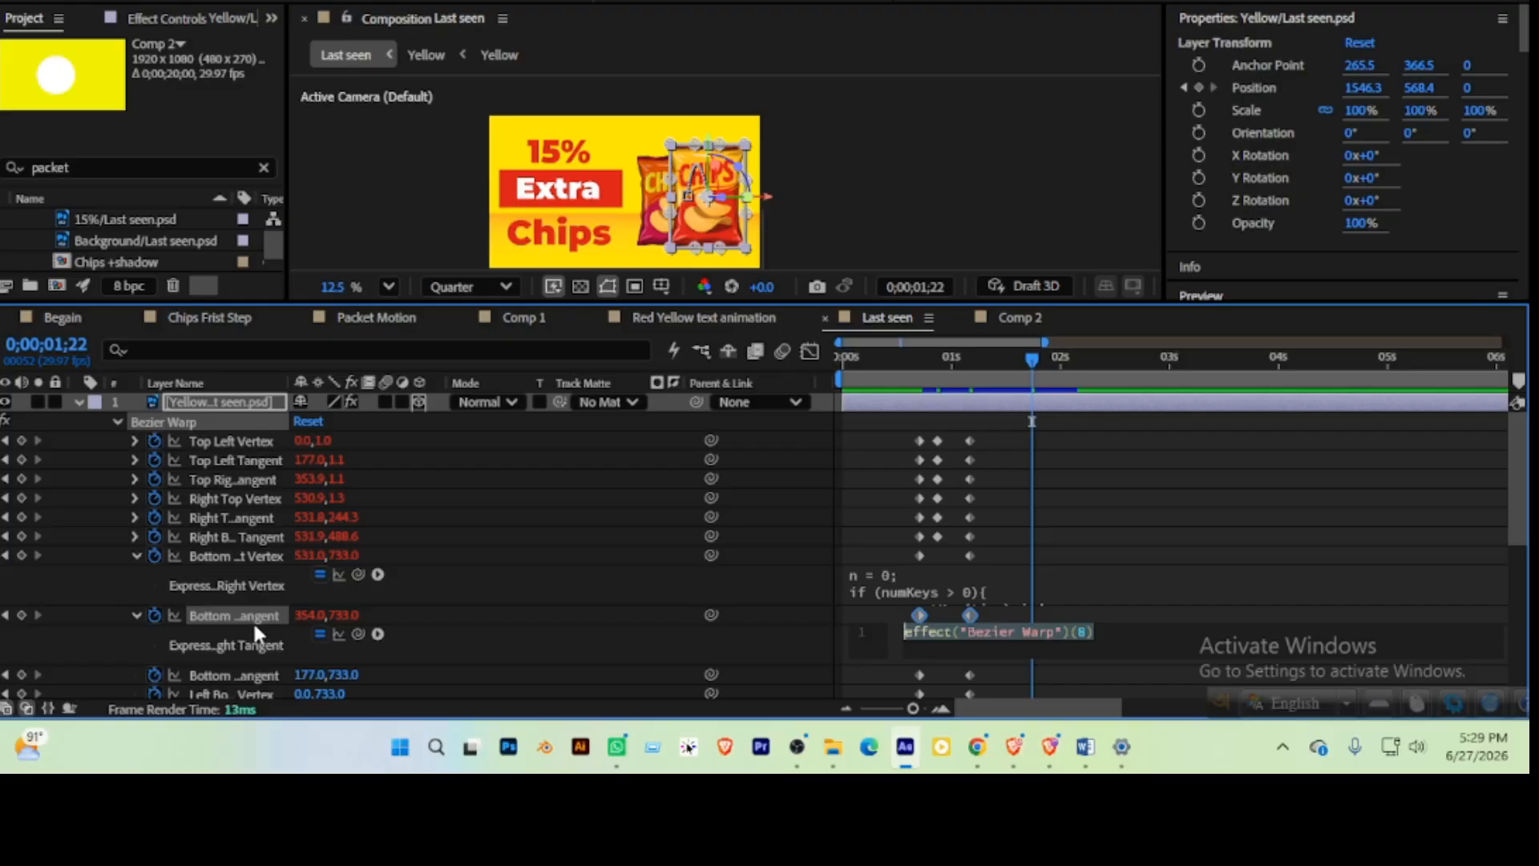
{"action": "key", "text": "ctrl+v"}
{"action": "scroll", "coordinate": [247, 608], "scroll_direction": "down", "scroll_amount": 3}
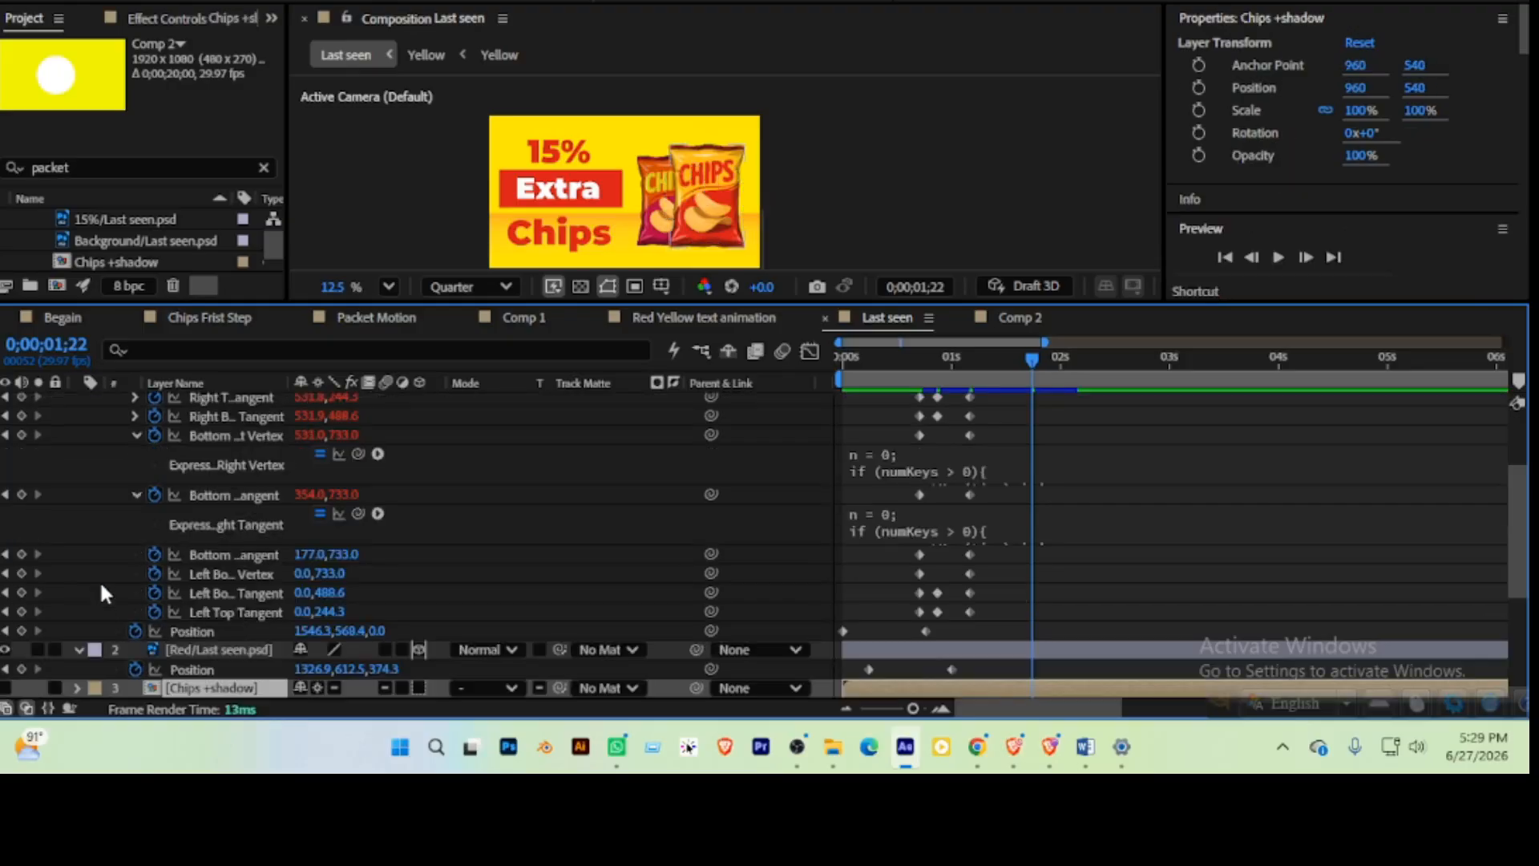
{"action": "left_click", "coordinate": [135, 435]}
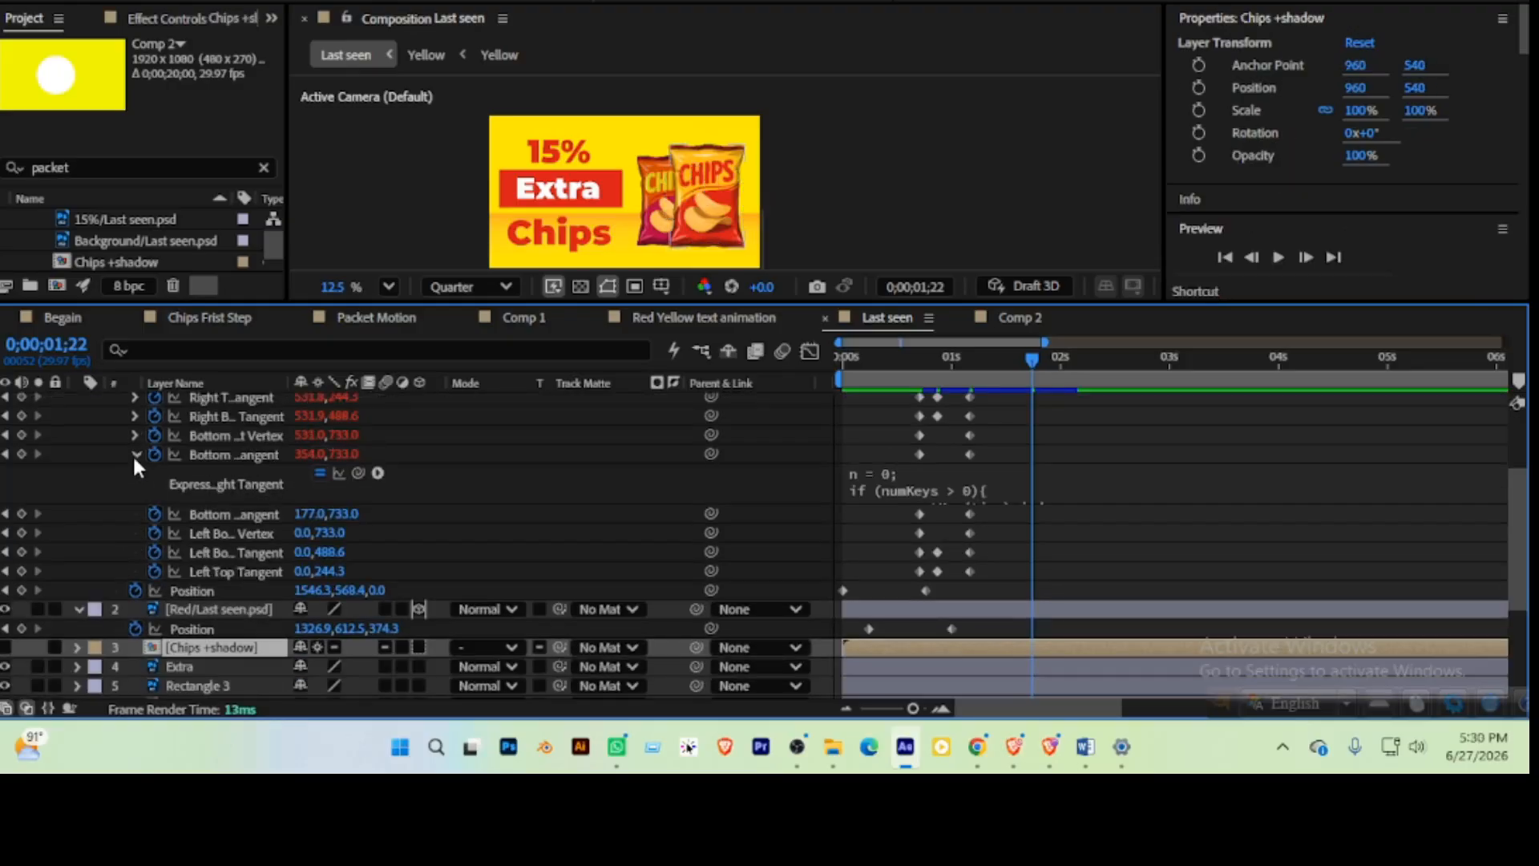
{"action": "left_click", "coordinate": [134, 454]}
Apply the copied expression to the Bezier Warp's Bottom Left Tangent and Left Bottom Vertex
{"action": "left_click", "coordinate": [153, 474], "text": "alt"}
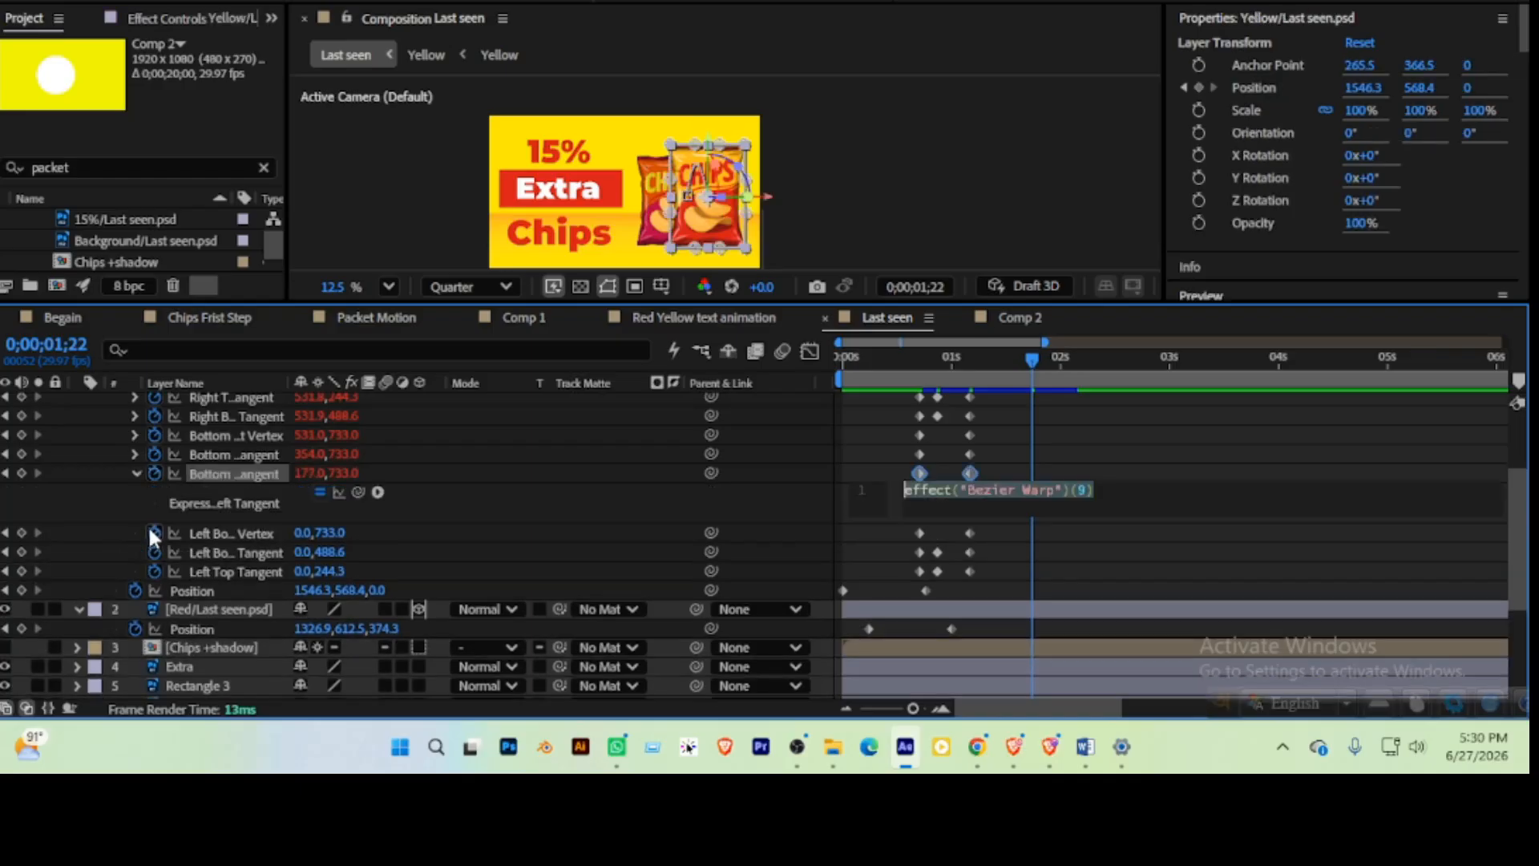
{"action": "key", "text": "ctrl+v"}
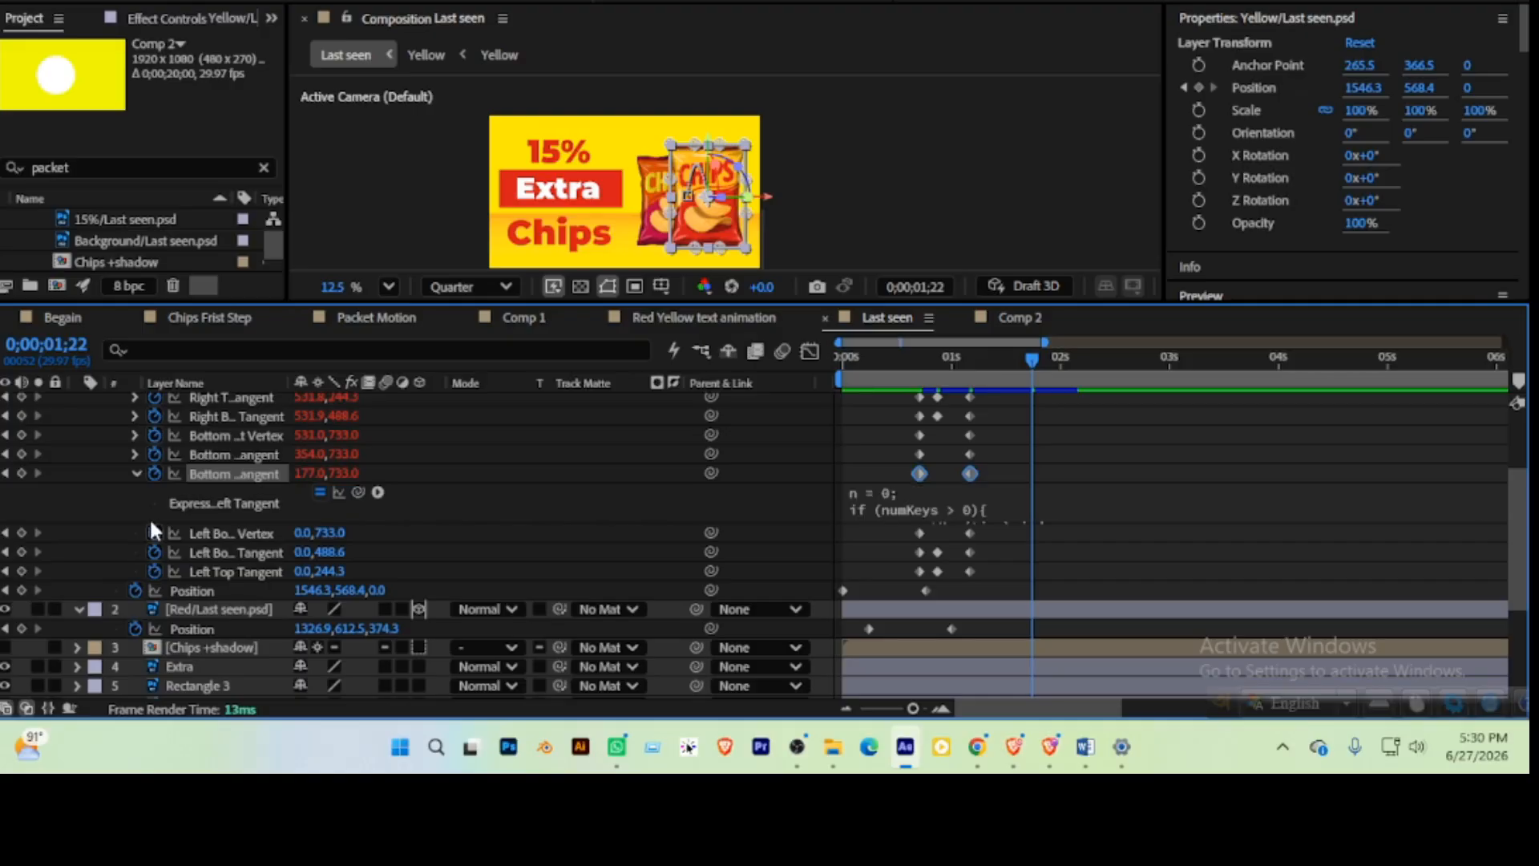
{"action": "left_click", "coordinate": [136, 473]}
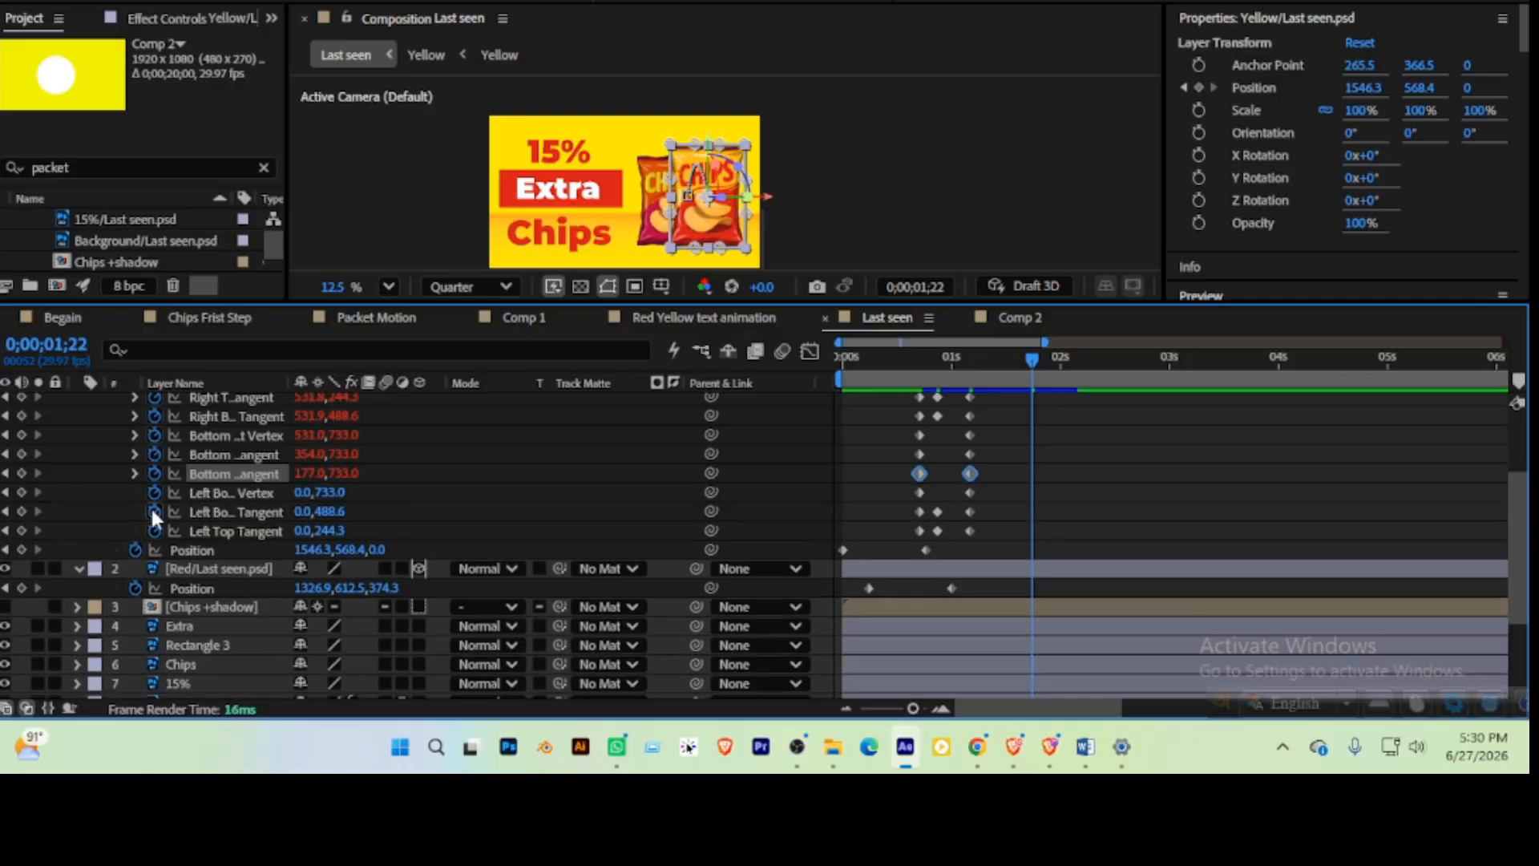
{"action": "left_click", "coordinate": [154, 491], "text": "alt"}
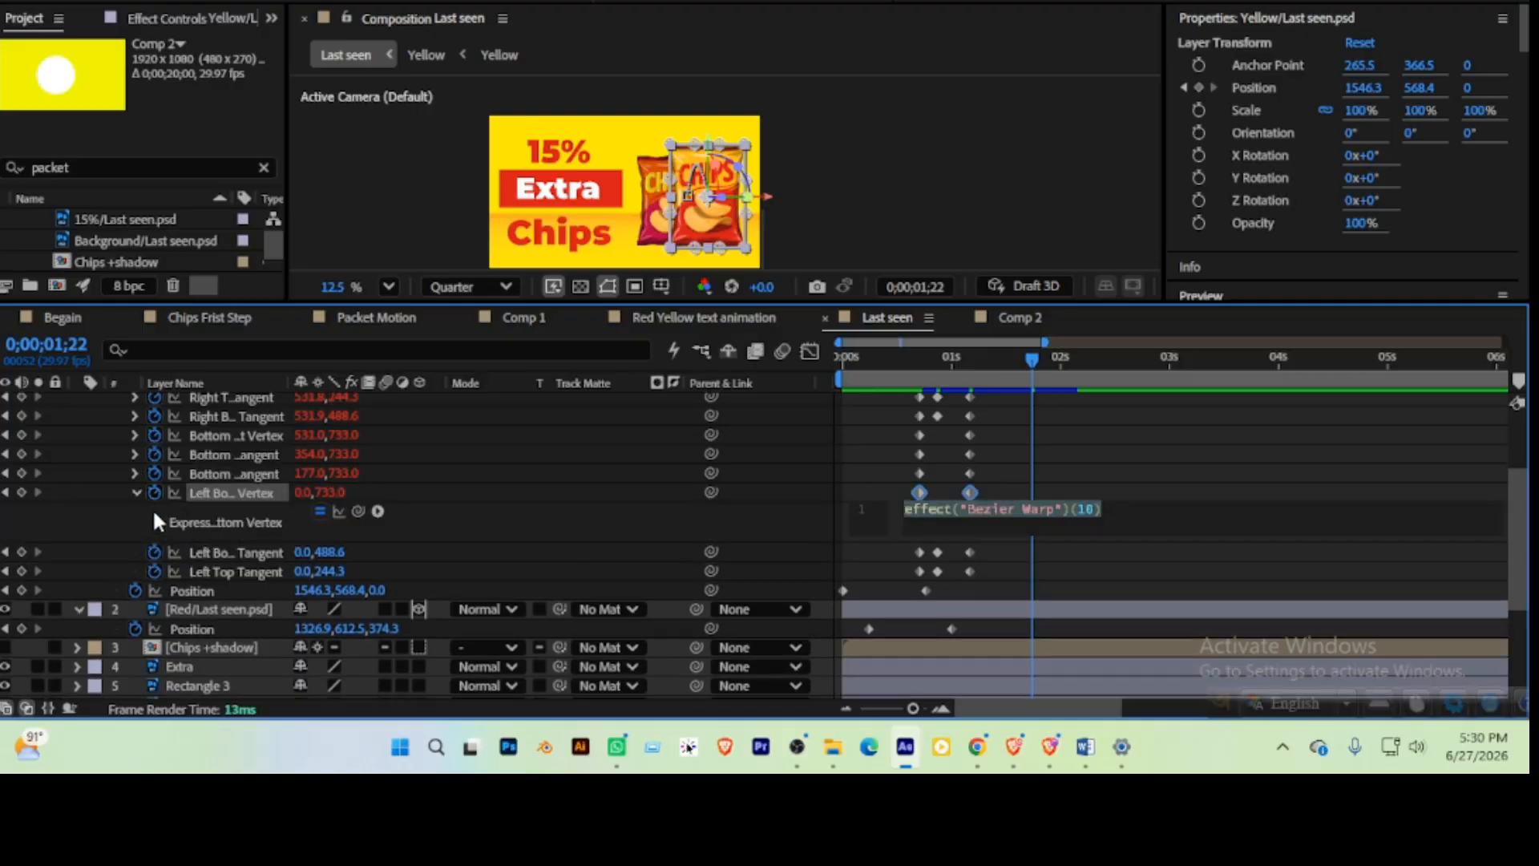
{"action": "key", "text": "ctrl+v"}
{"action": "left_click", "coordinate": [133, 506]}
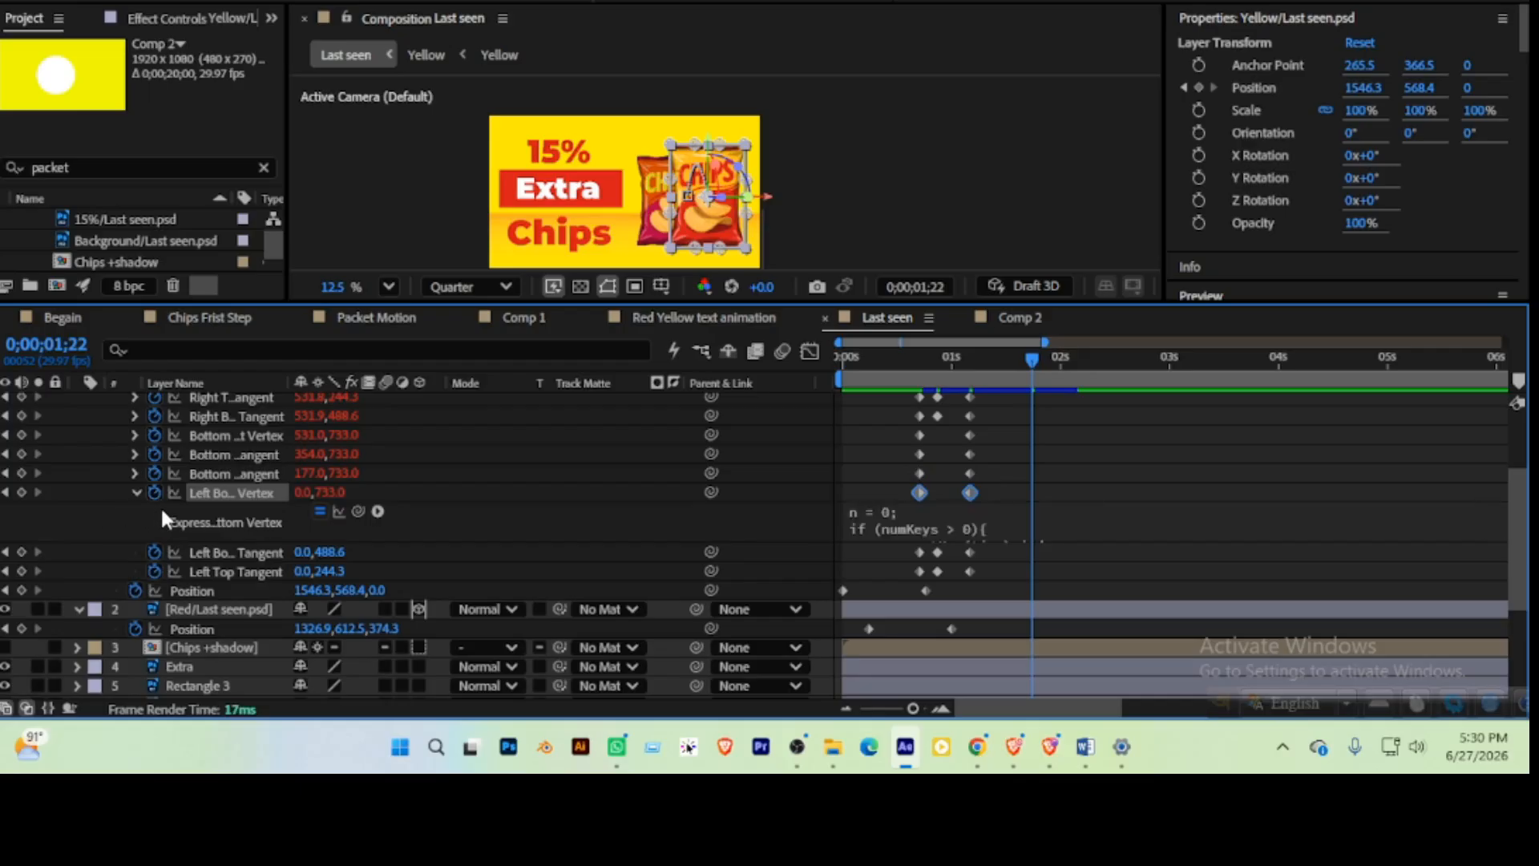
Add the copied expression to the Bezier Warp's Left Bottom Tangent and Left Top Tangent, then collapse the expanded expression rows
{"action": "left_click", "coordinate": [154, 552], "text": "alt"}
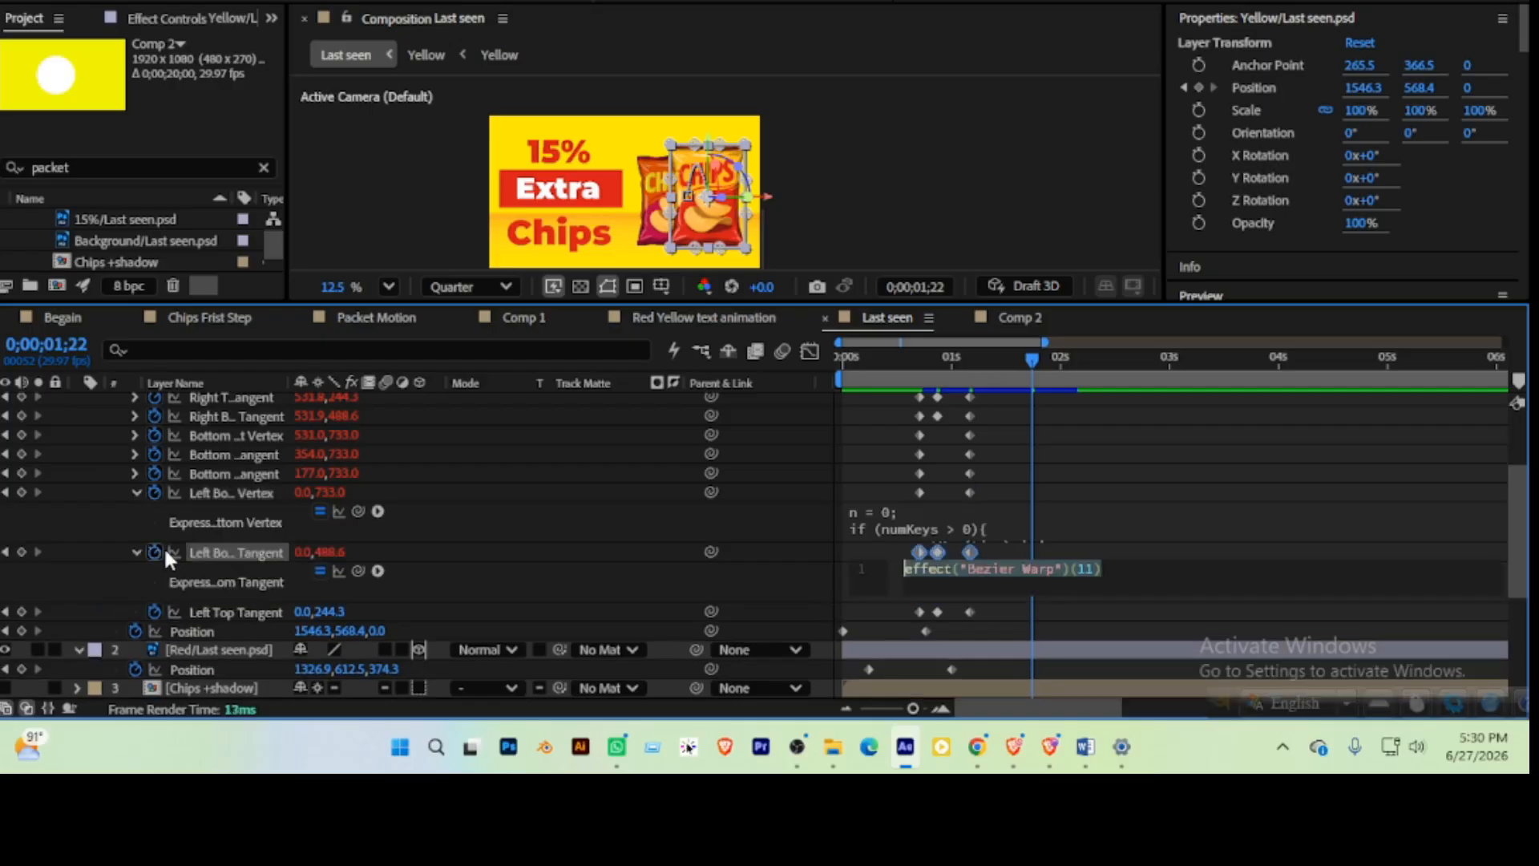
{"action": "key", "text": "ctrl+v"}
{"action": "left_click", "coordinate": [181, 536]}
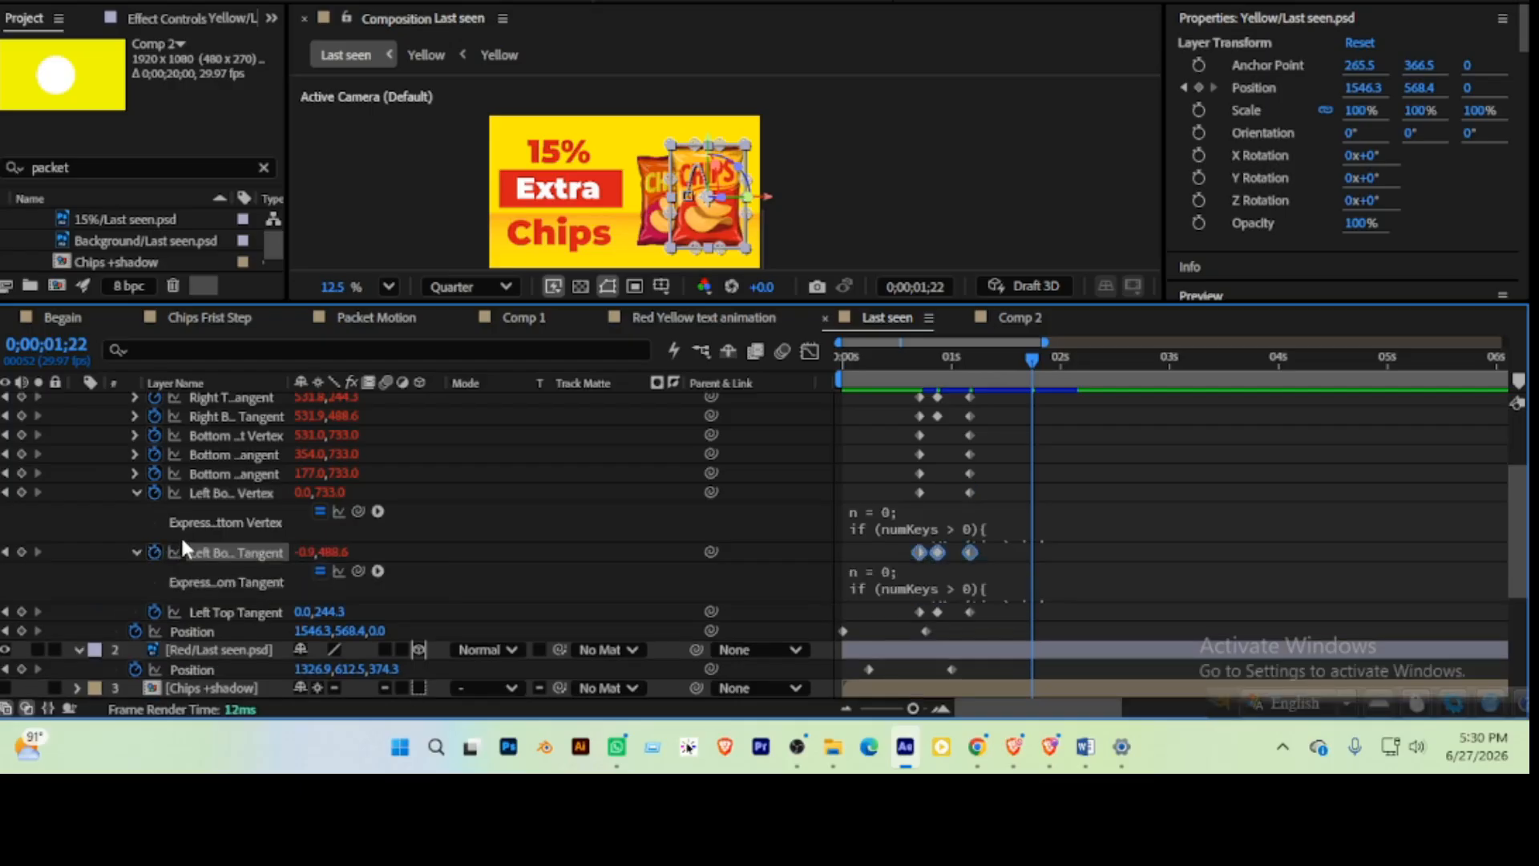
{"action": "scroll", "coordinate": [165, 545], "scroll_direction": "down", "scroll_amount": 2}
{"action": "left_click", "coordinate": [156, 552], "text": "alt"}
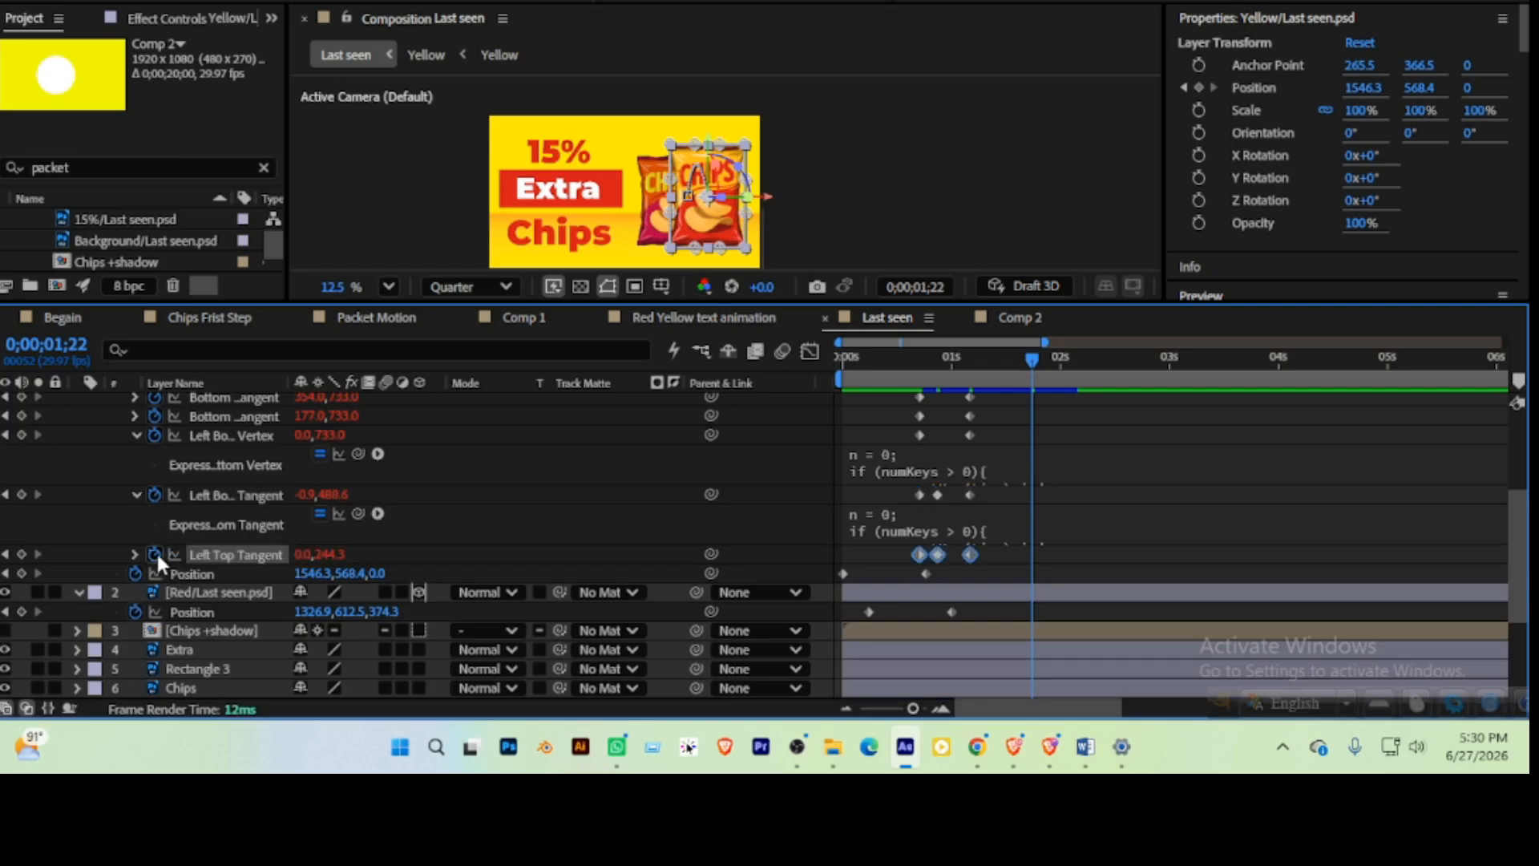
{"action": "key", "text": "ctrl+v"}
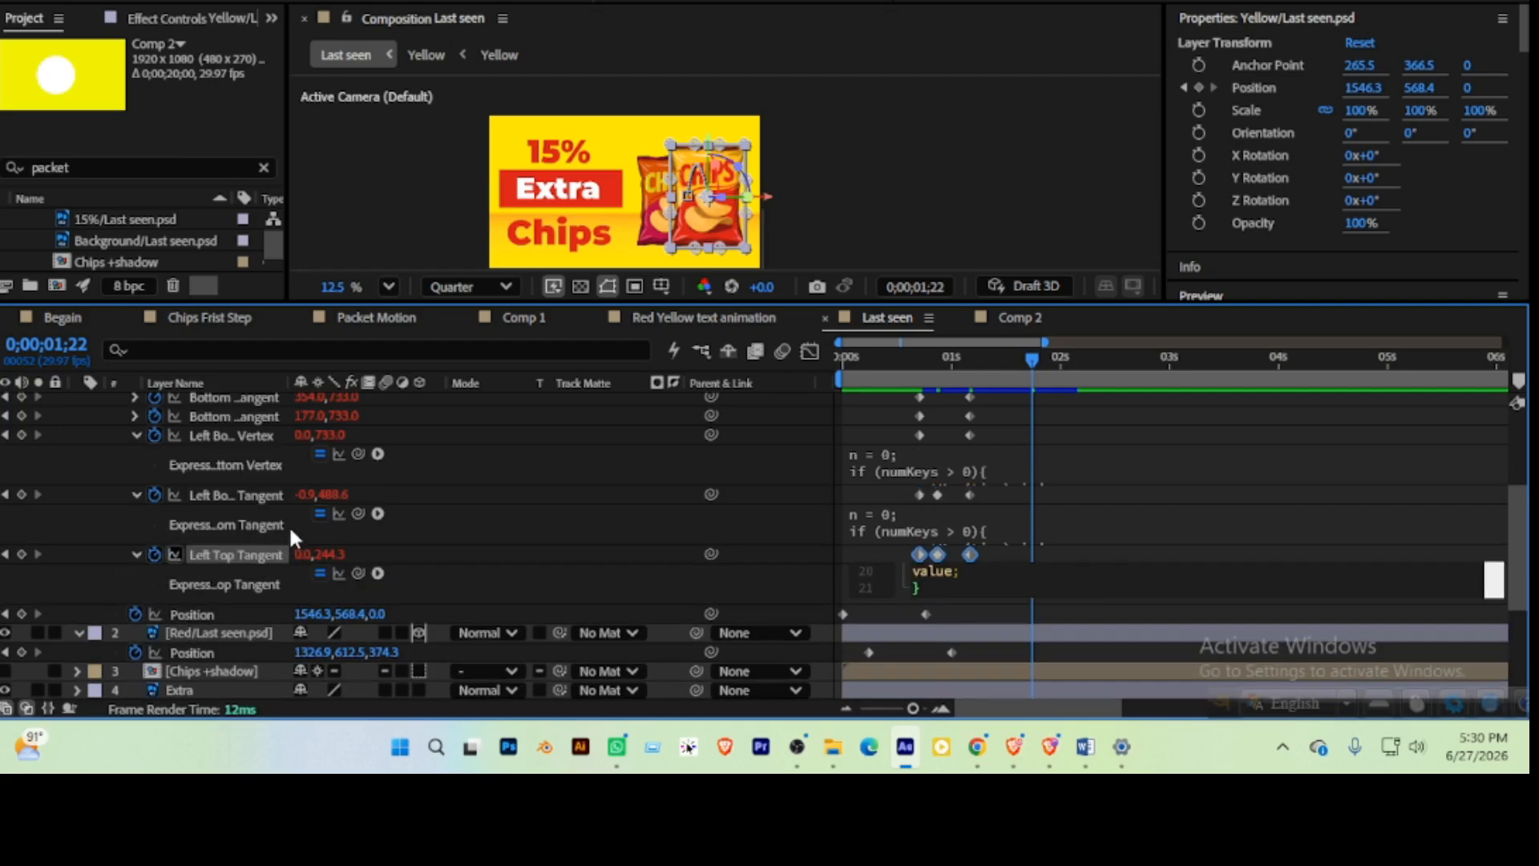
{"action": "left_click", "coordinate": [291, 542]}
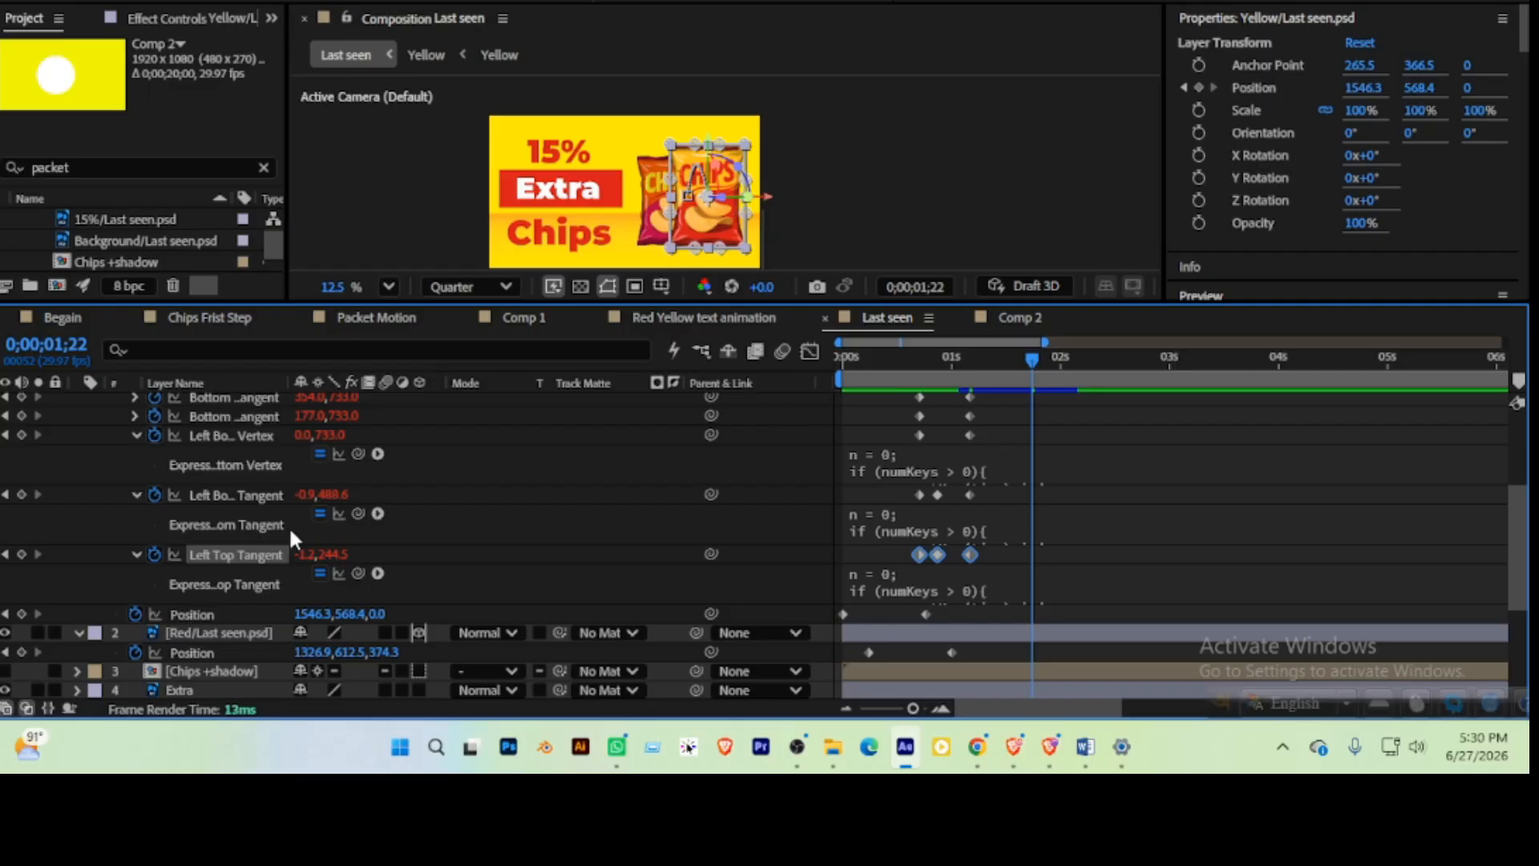
{"action": "left_click", "coordinate": [136, 434]}
{"action": "left_click", "coordinate": [136, 454]}
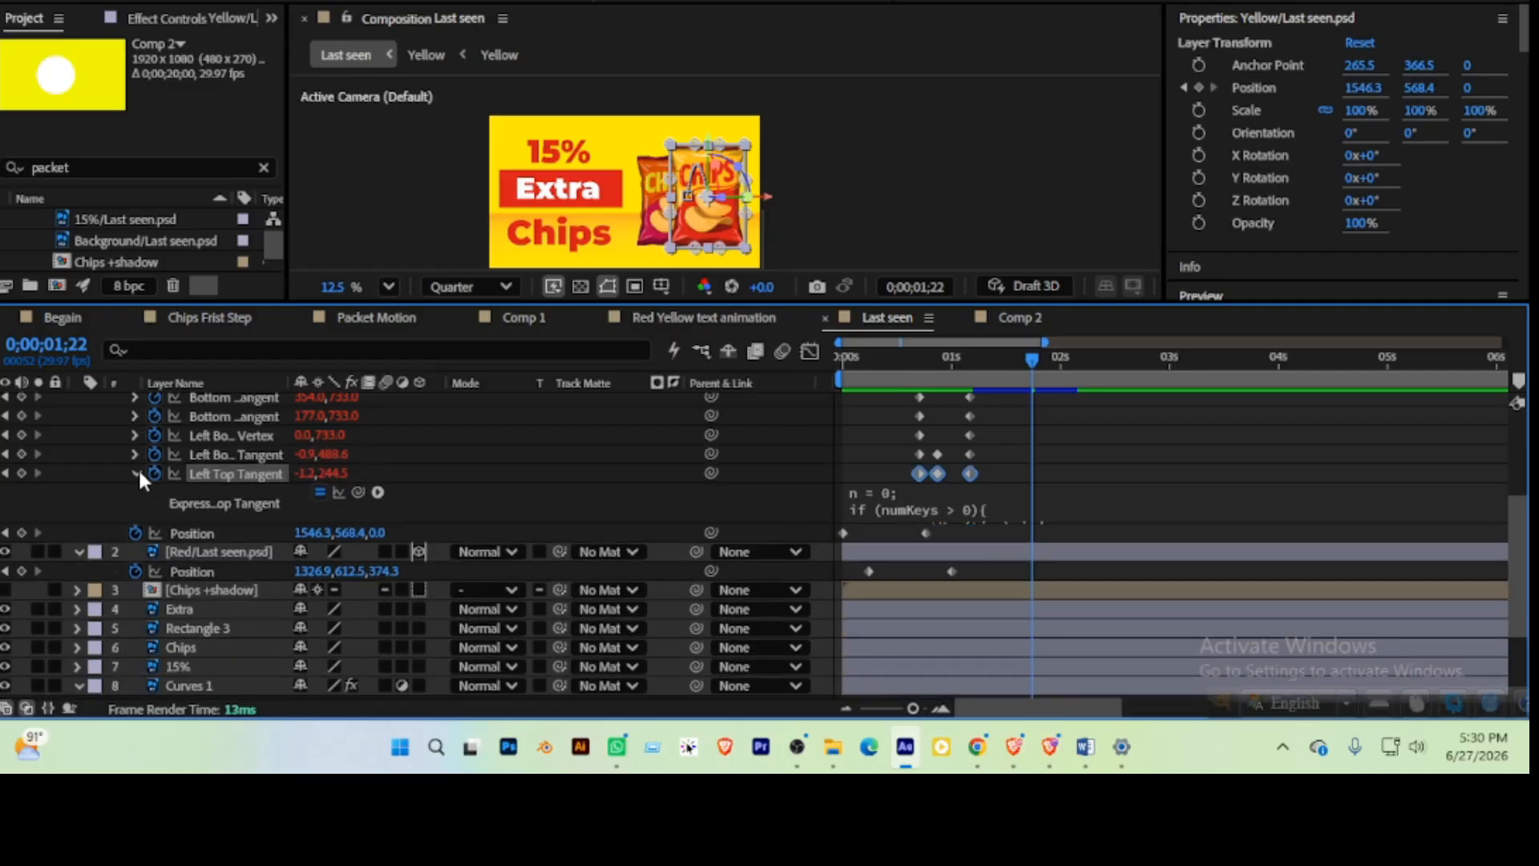
{"action": "left_click", "coordinate": [137, 473]}
{"action": "scroll", "coordinate": [862, 491], "scroll_direction": "up", "scroll_amount": 3}
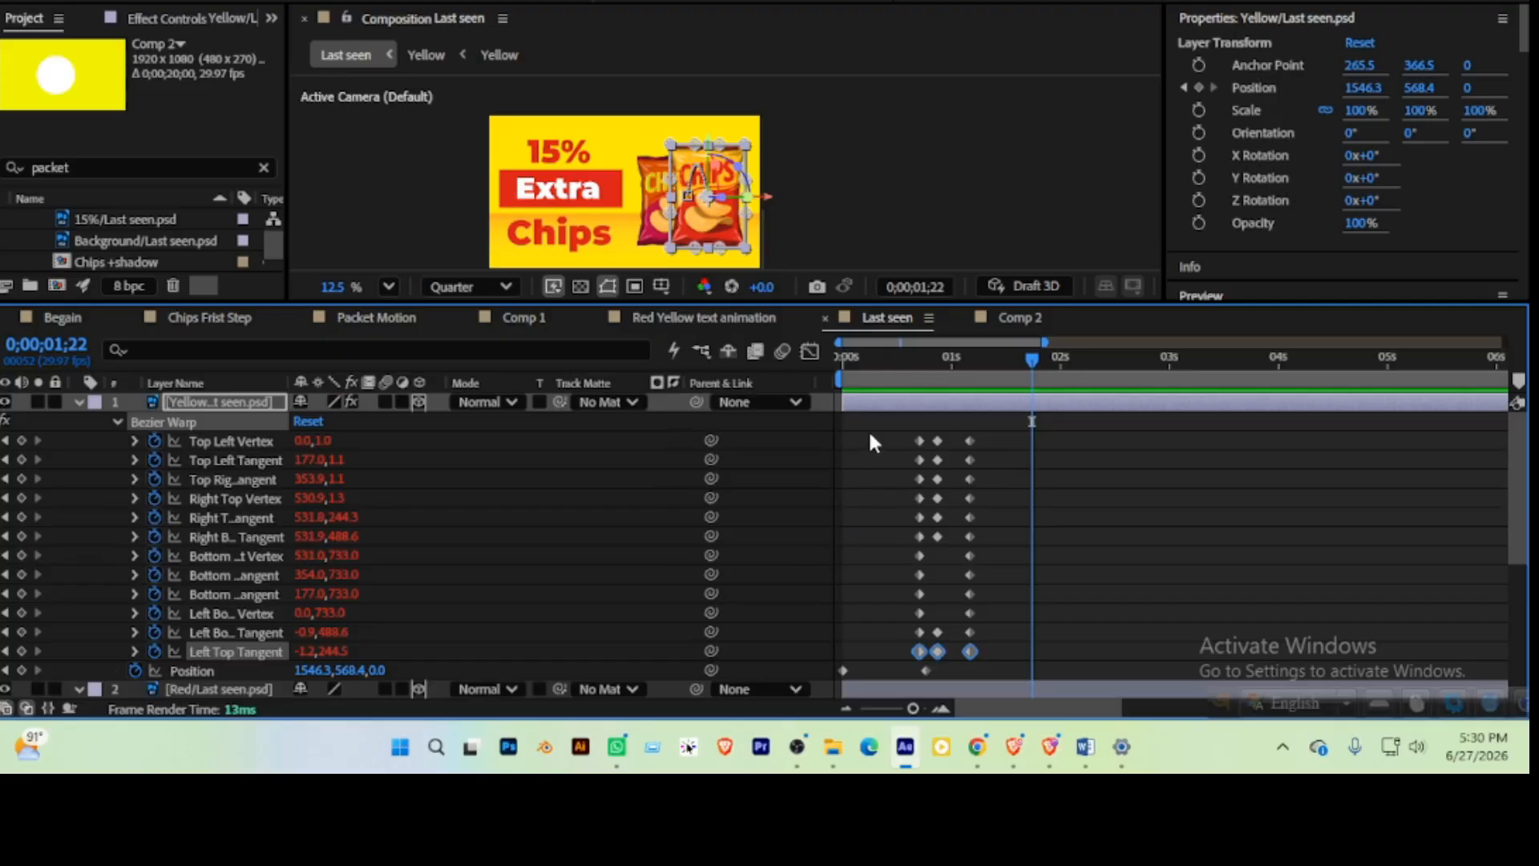
Enlarge the composition view to 25% and preview the yellow packet's landing from about 0;00;00;08
{"action": "left_click_drag", "start_coordinate": [863, 302], "coordinate": [874, 437]}
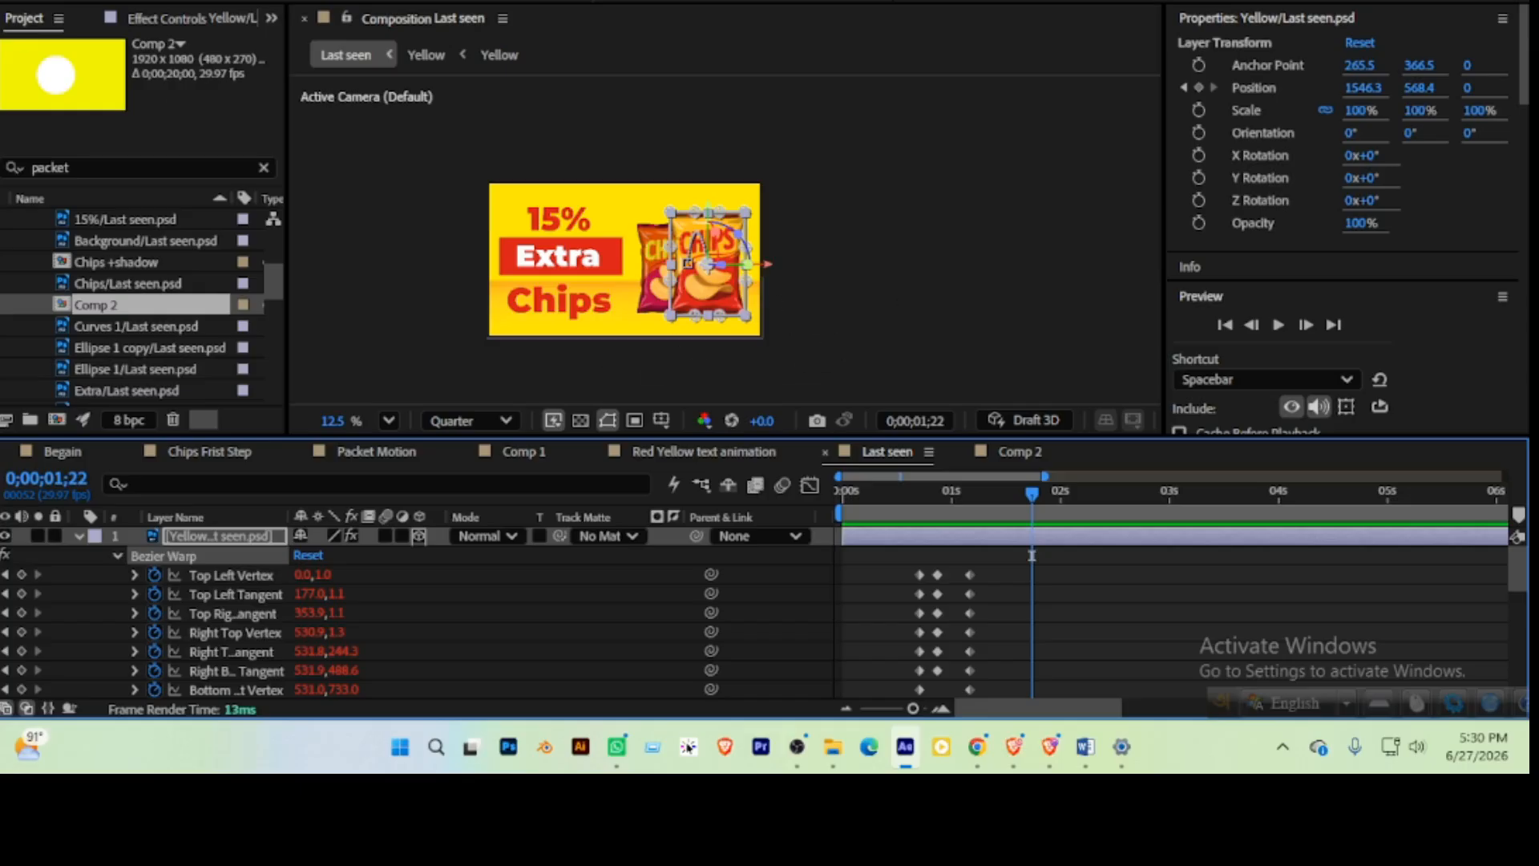
{"action": "left_click", "coordinate": [817, 205]}
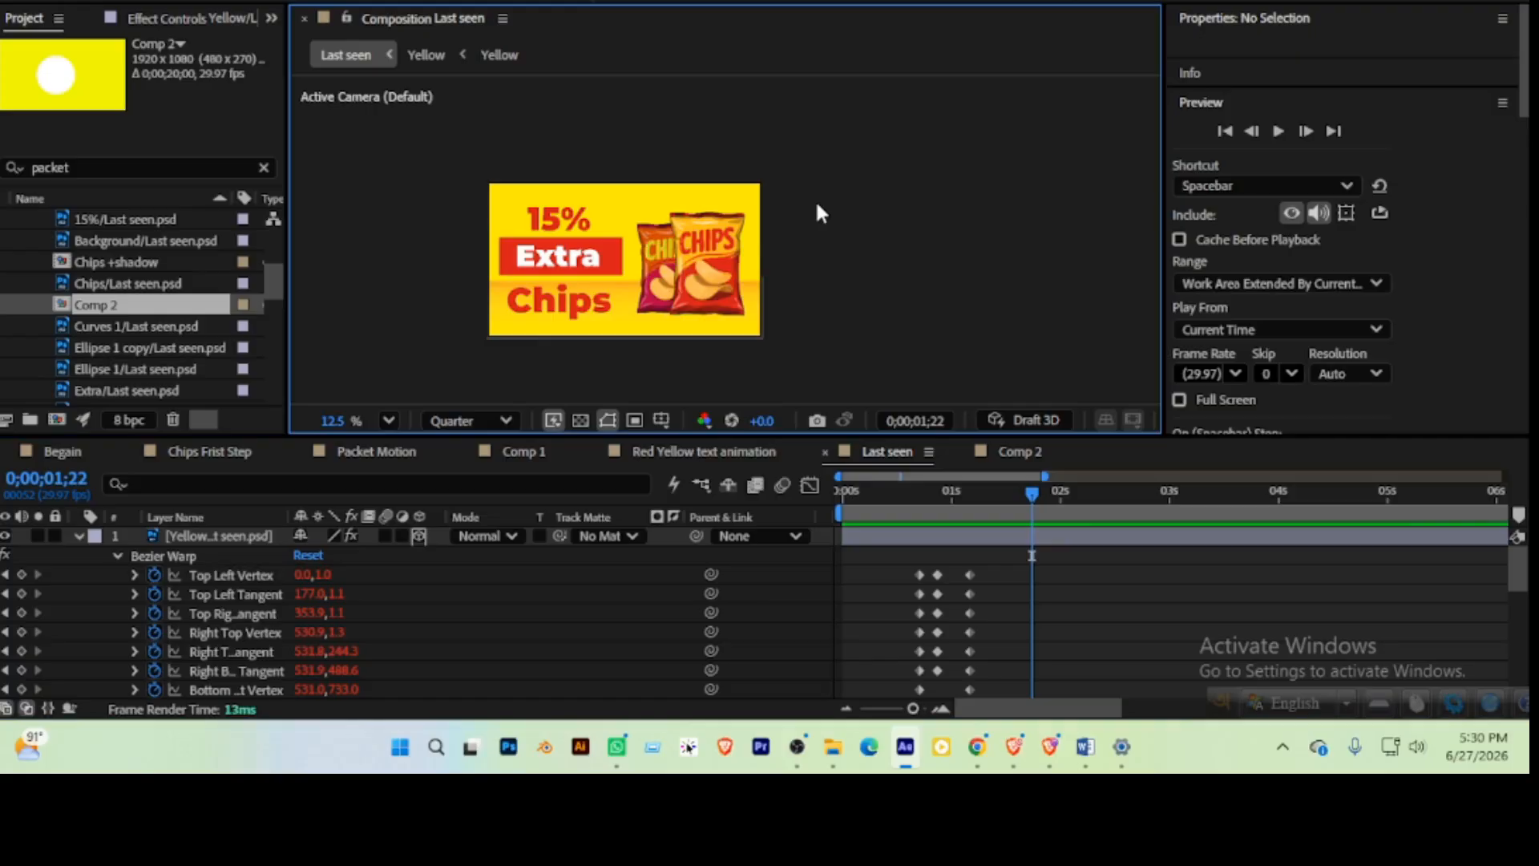
{"action": "key", "text": "."}
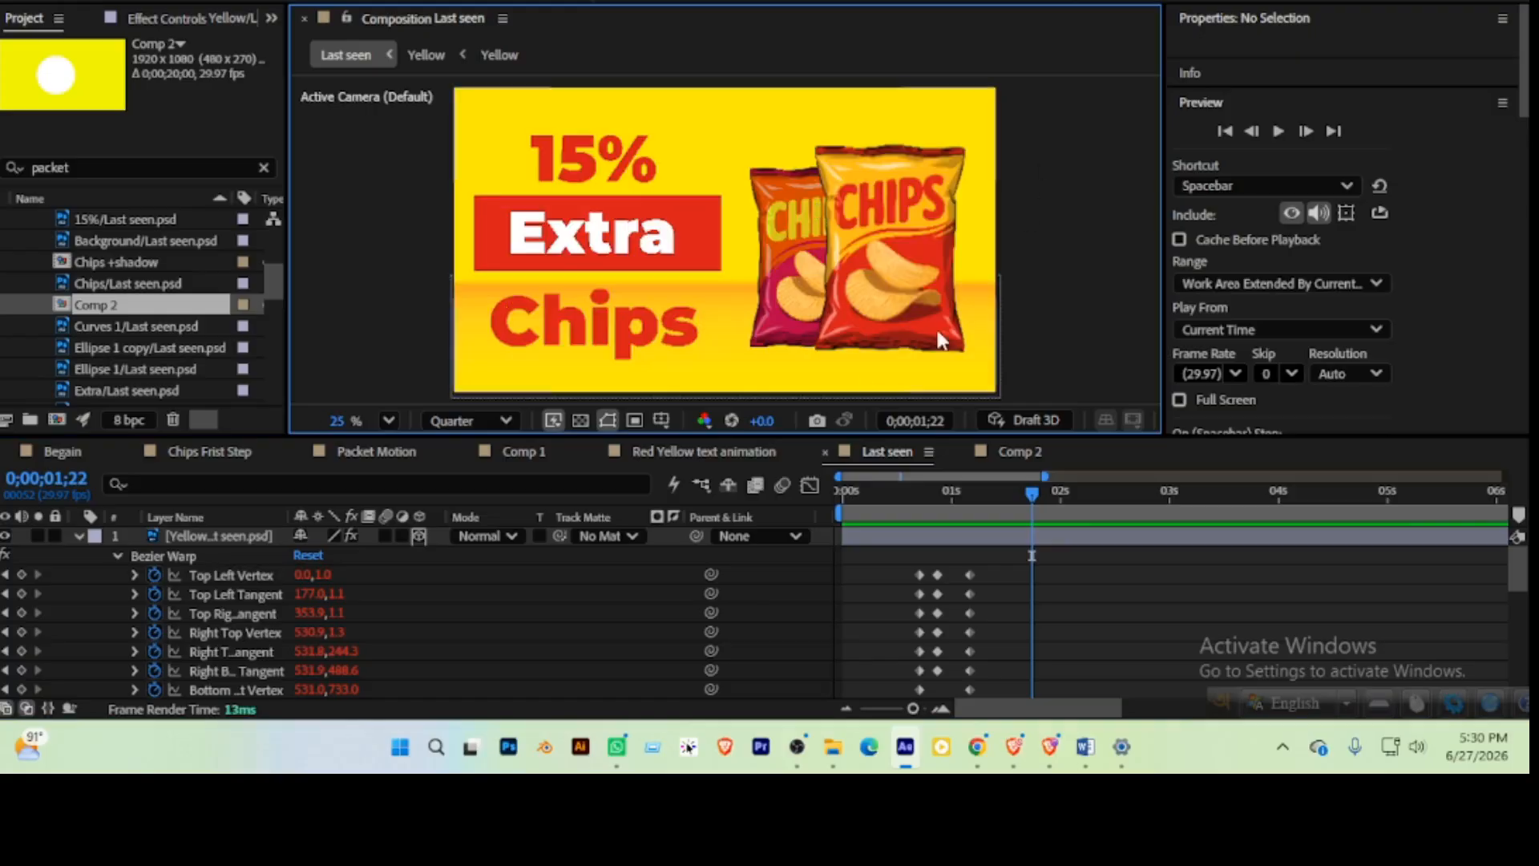
{"action": "left_click", "coordinate": [889, 491]}
{"action": "key", "text": "space"}
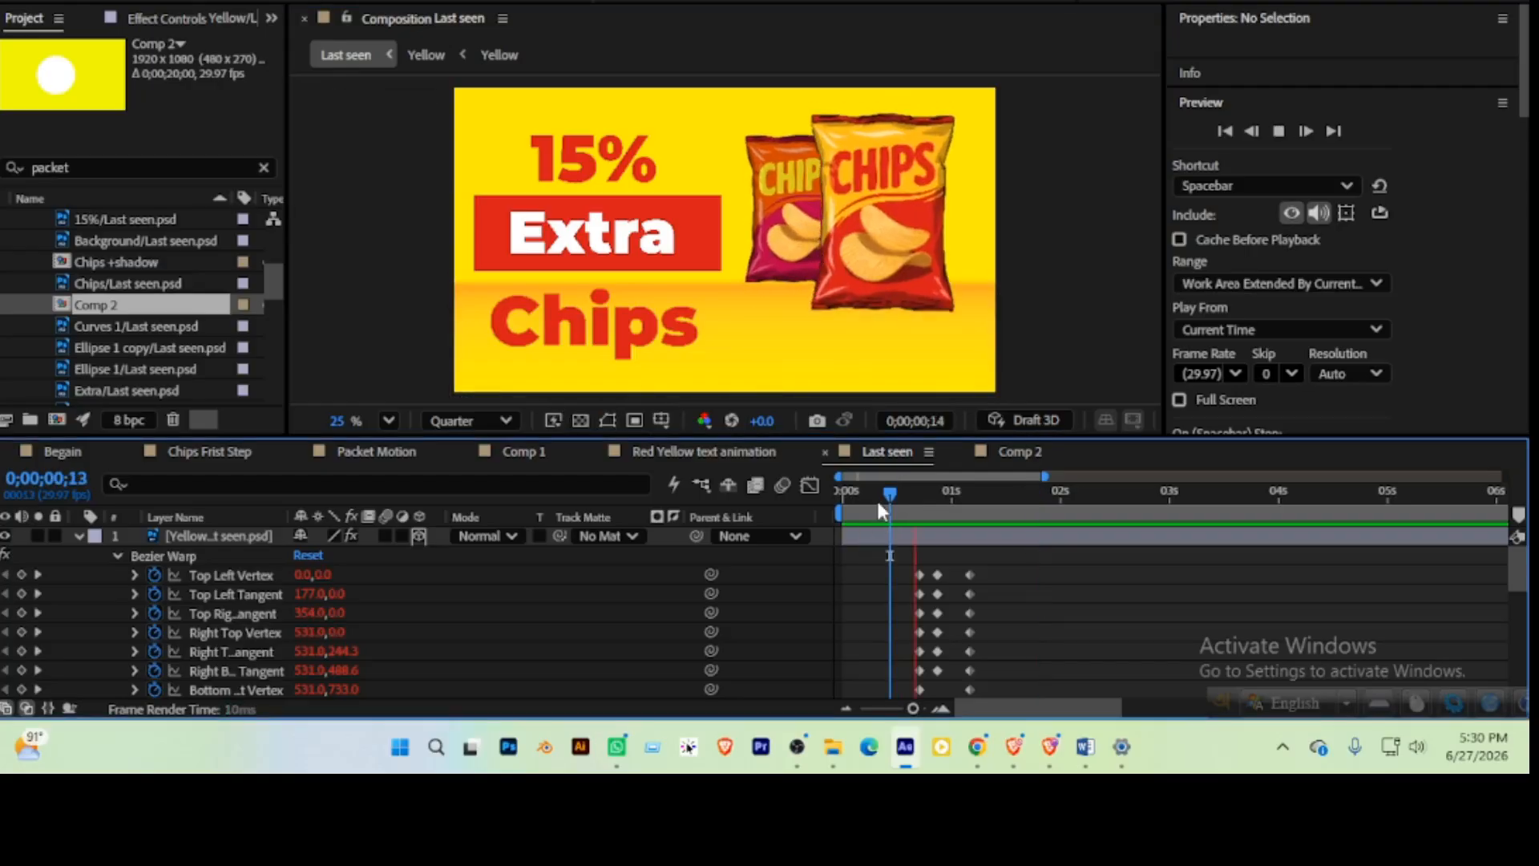
{"action": "left_click", "coordinate": [871, 495]}
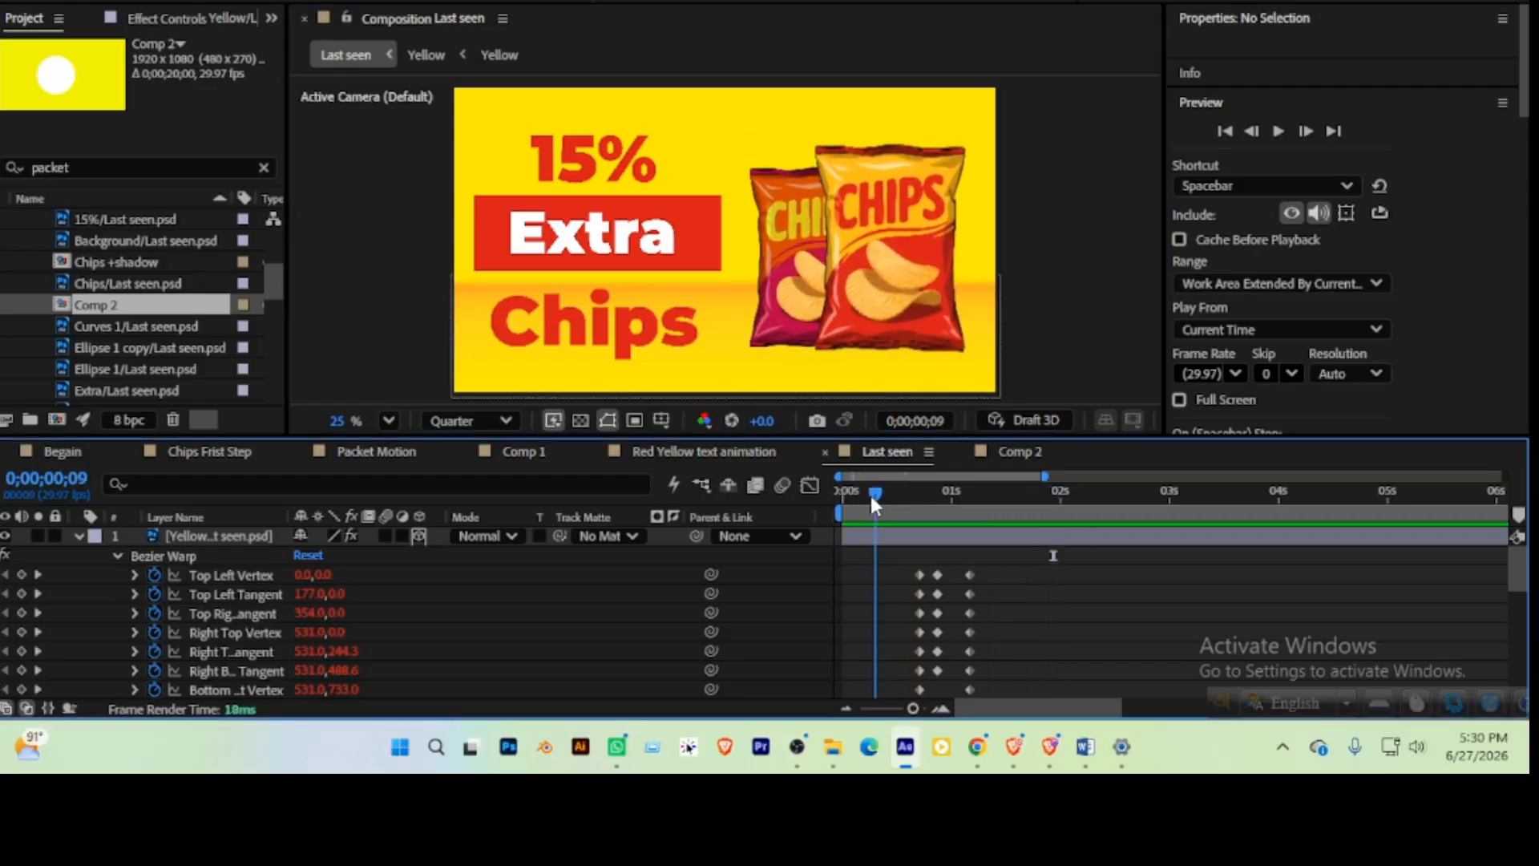
{"action": "key", "text": "space"}
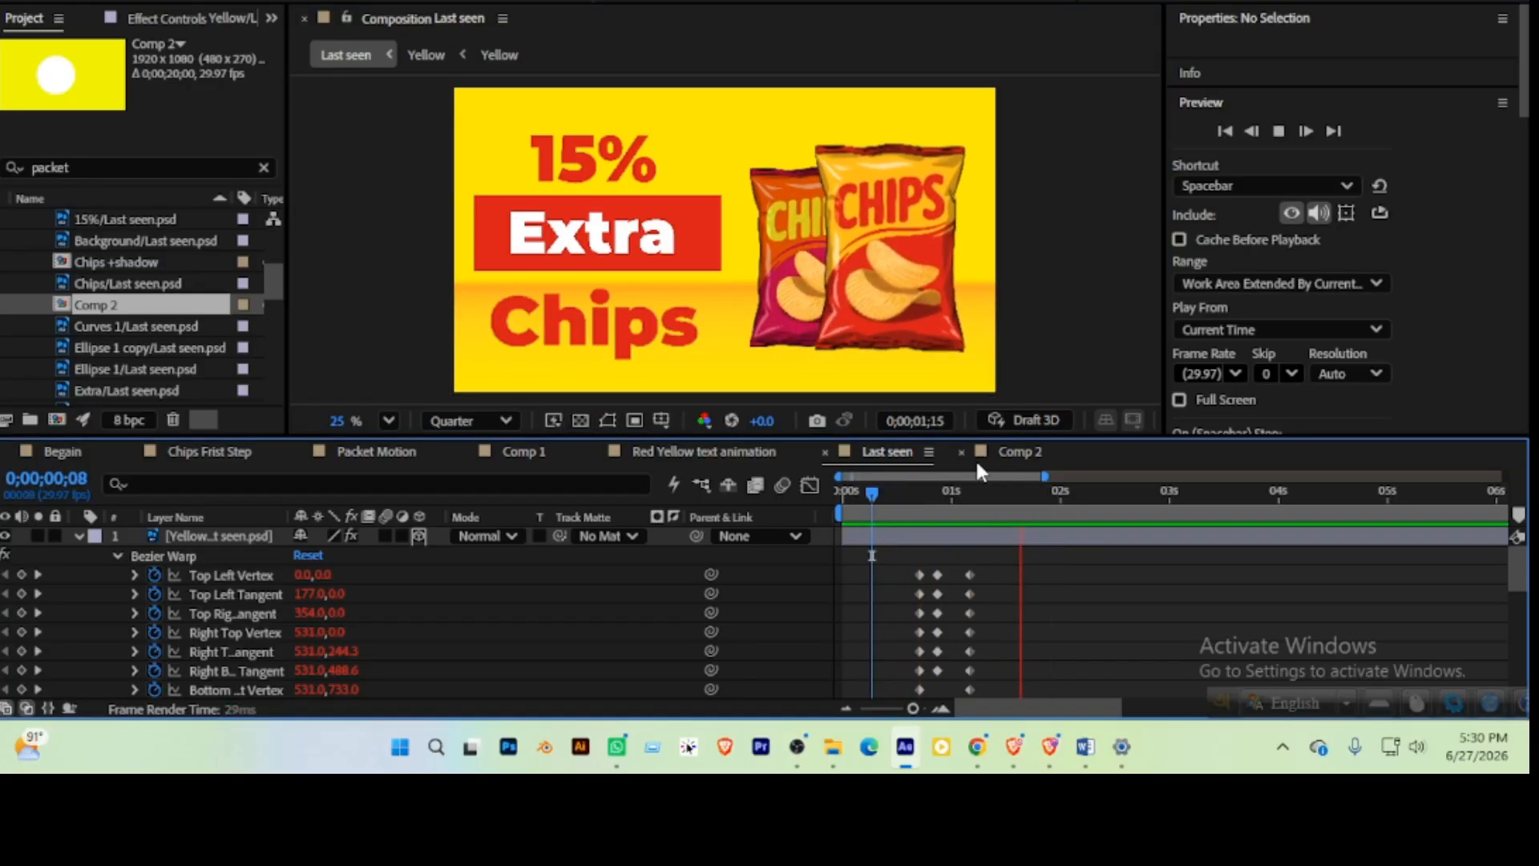
{"action": "key", "text": "space"}
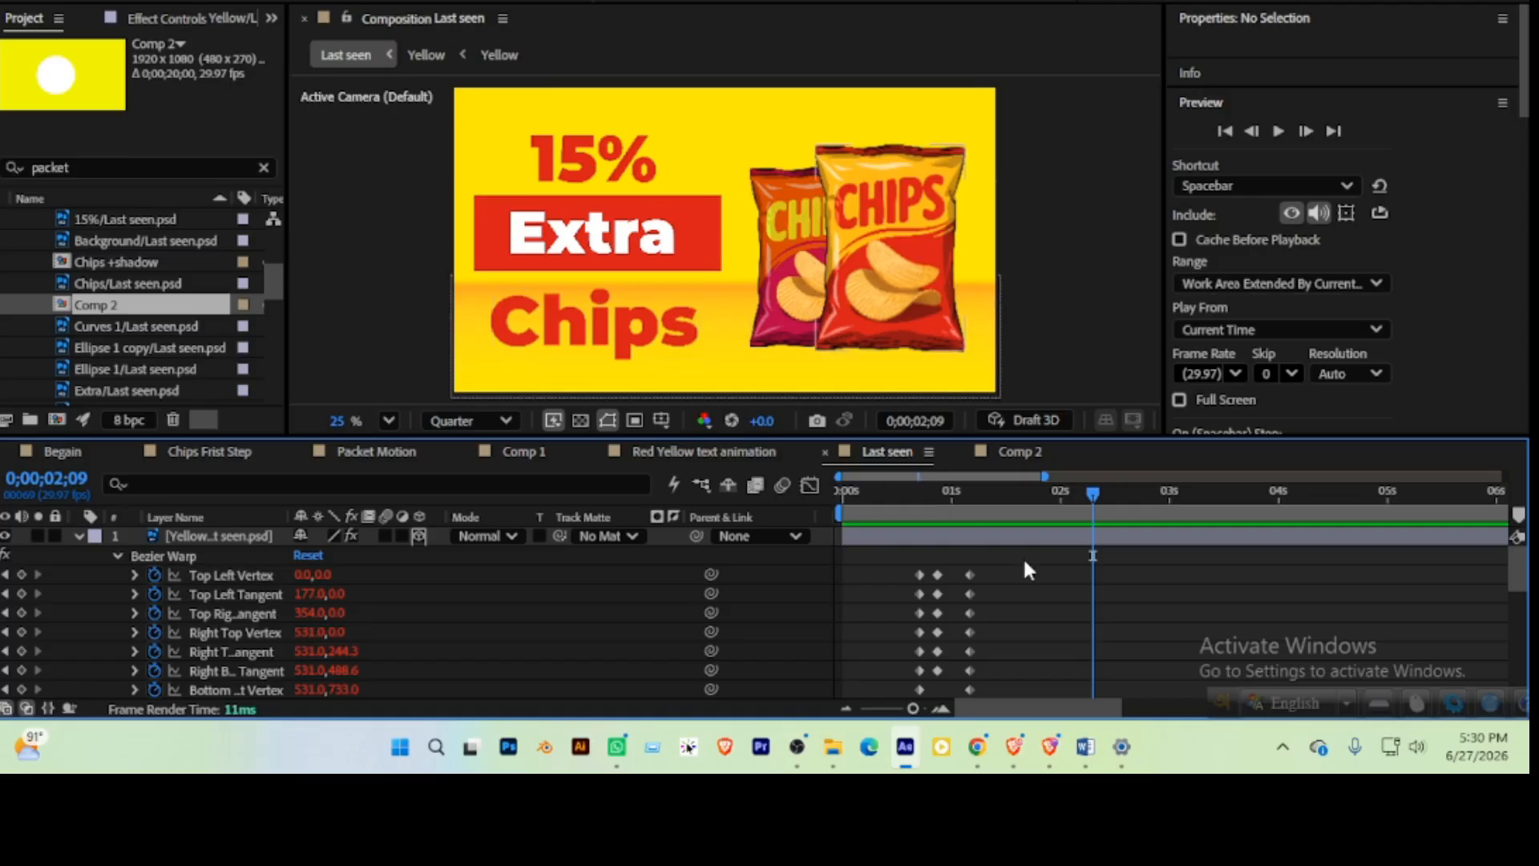
Copy all of the Yellow layer's animated Bezier Warp properties, from Top Left Vertex through Left Top Tangent
{"action": "scroll", "coordinate": [1026, 563], "scroll_direction": "down", "scroll_amount": 1}
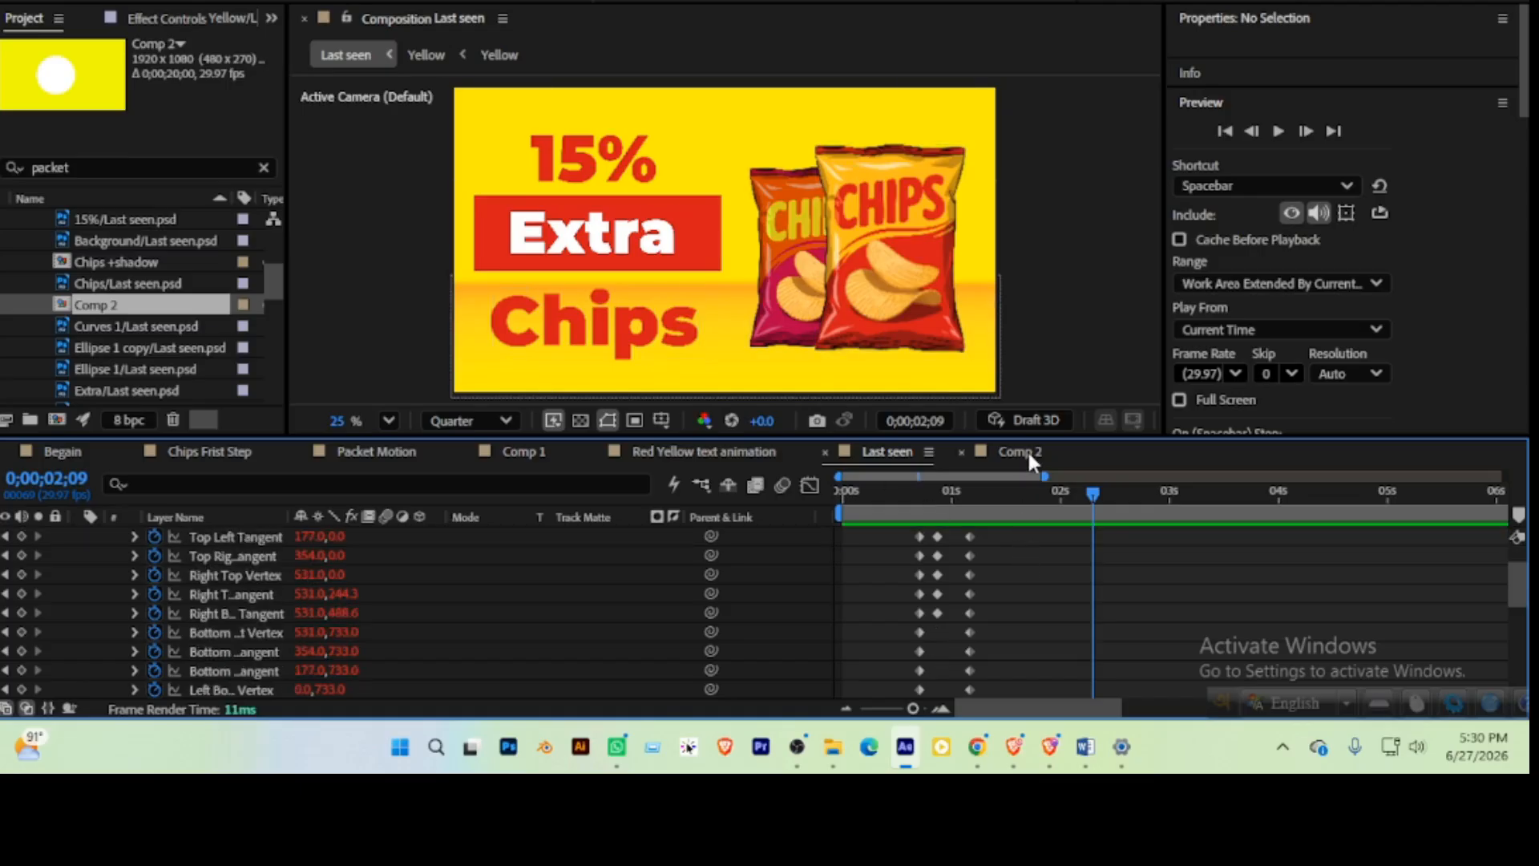
{"action": "left_click_drag", "start_coordinate": [1040, 435], "coordinate": [1040, 289]}
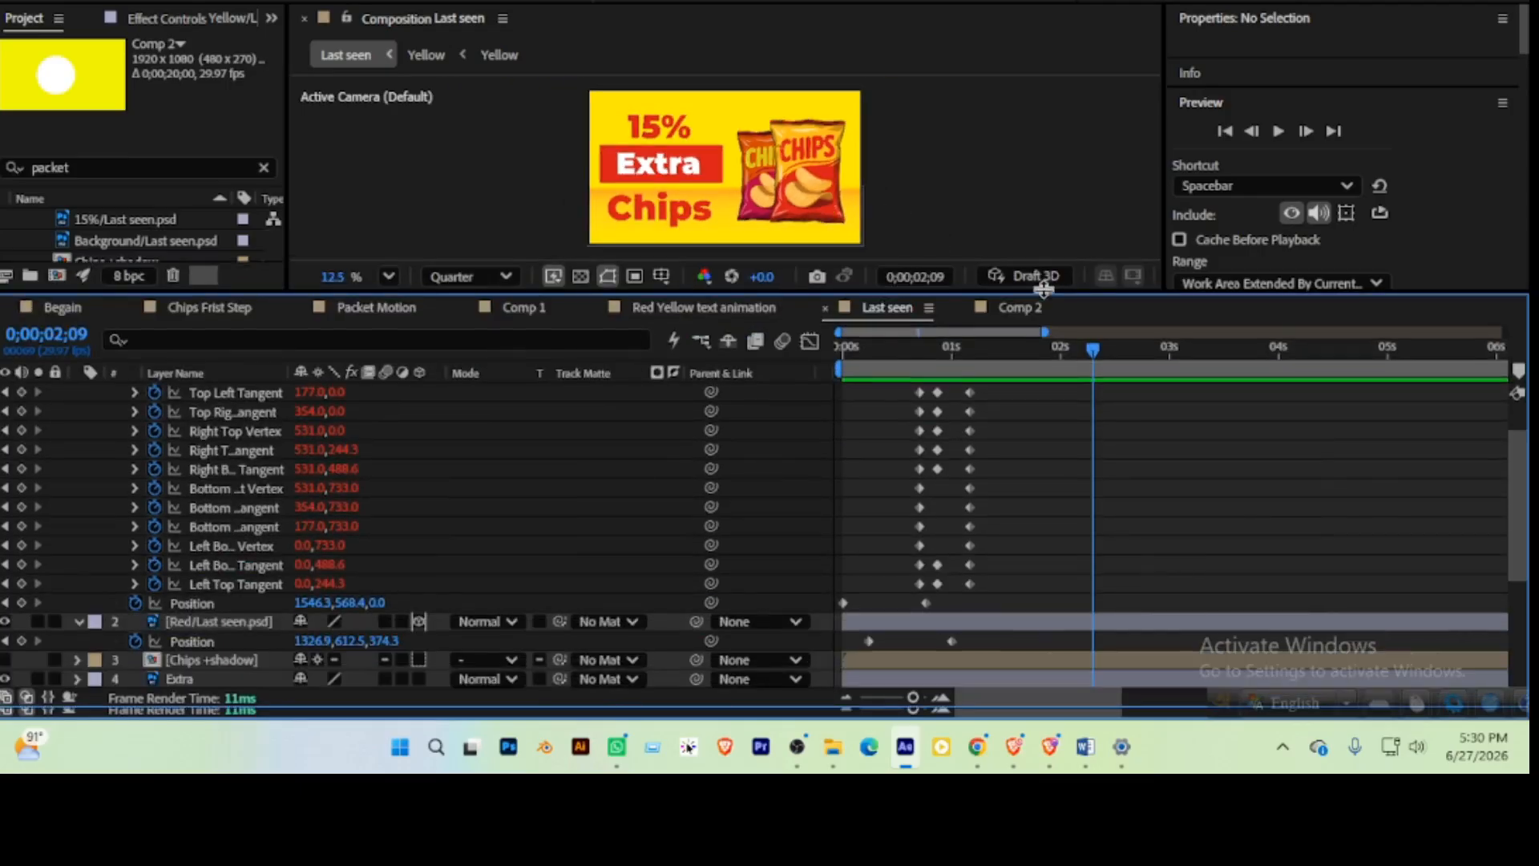
{"action": "left_click", "coordinate": [231, 389]}
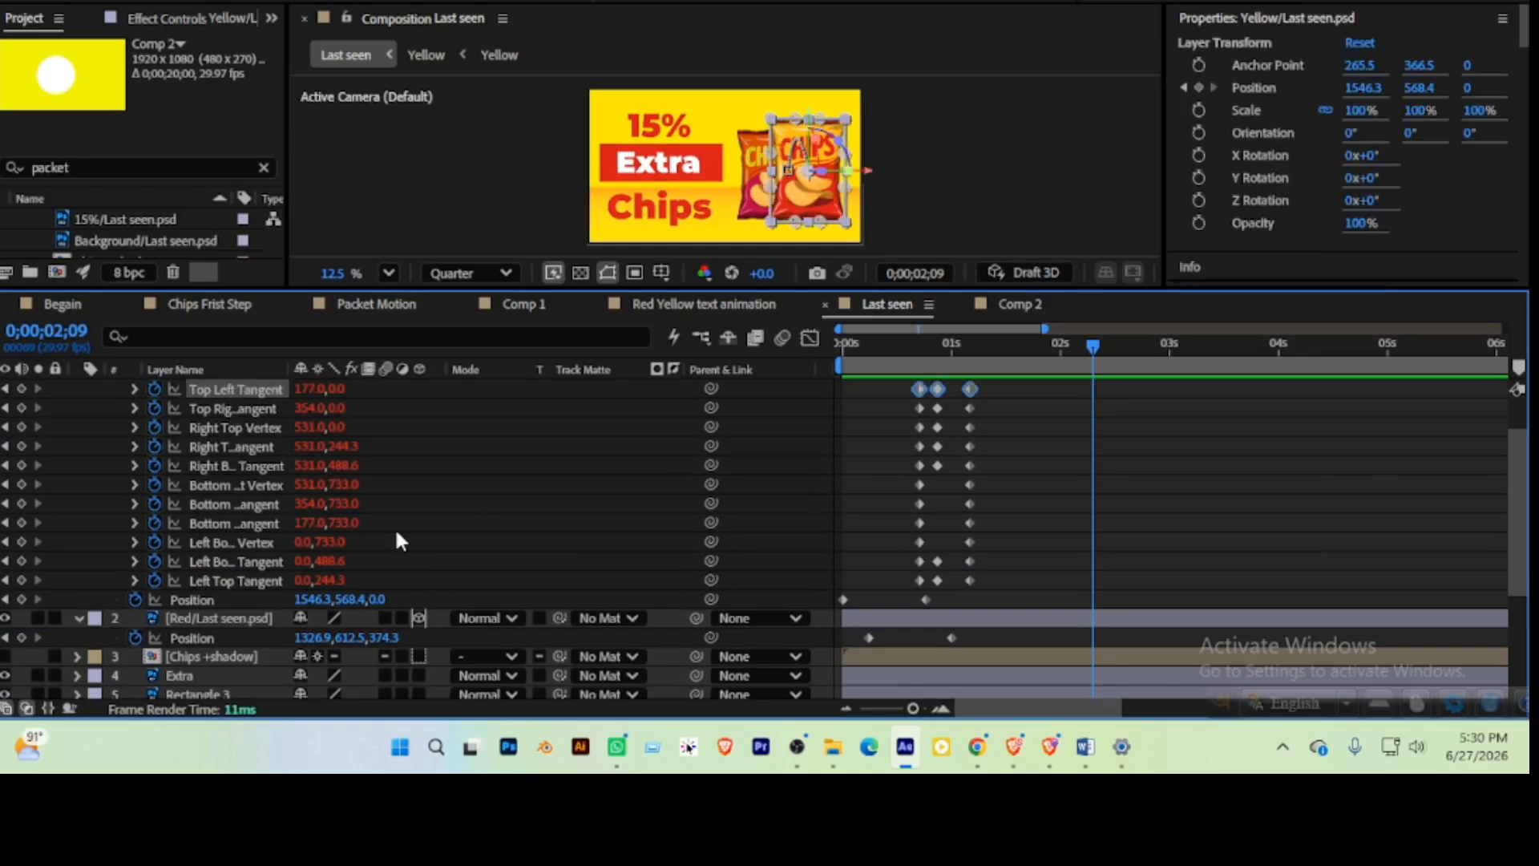
{"action": "scroll", "coordinate": [448, 504], "scroll_direction": "up", "scroll_amount": 1}
{"action": "left_click", "coordinate": [231, 428]}
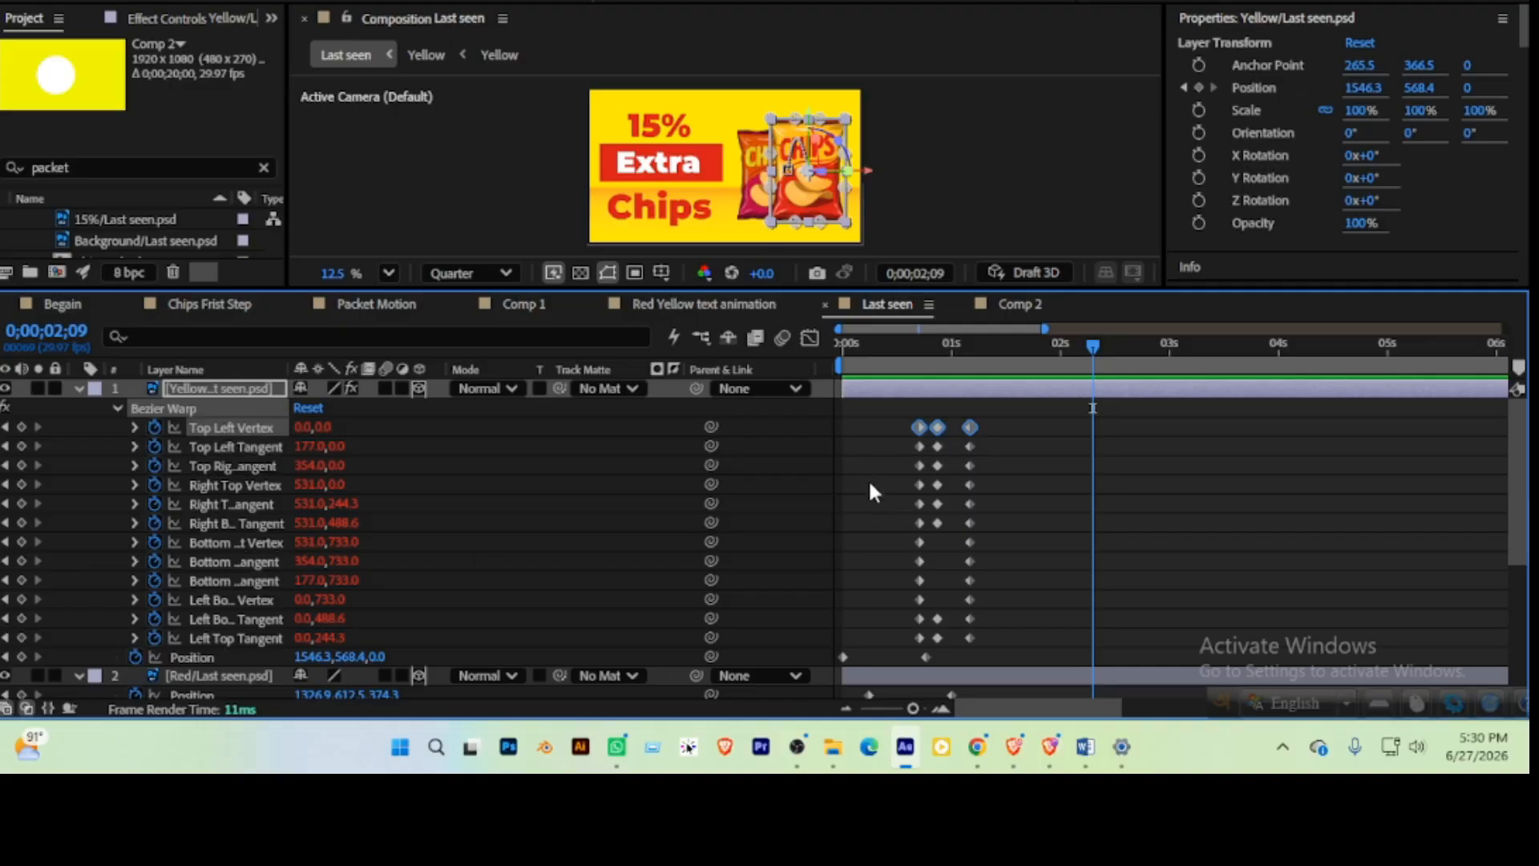
{"action": "scroll", "coordinate": [243, 621], "scroll_direction": "down", "scroll_amount": 1}
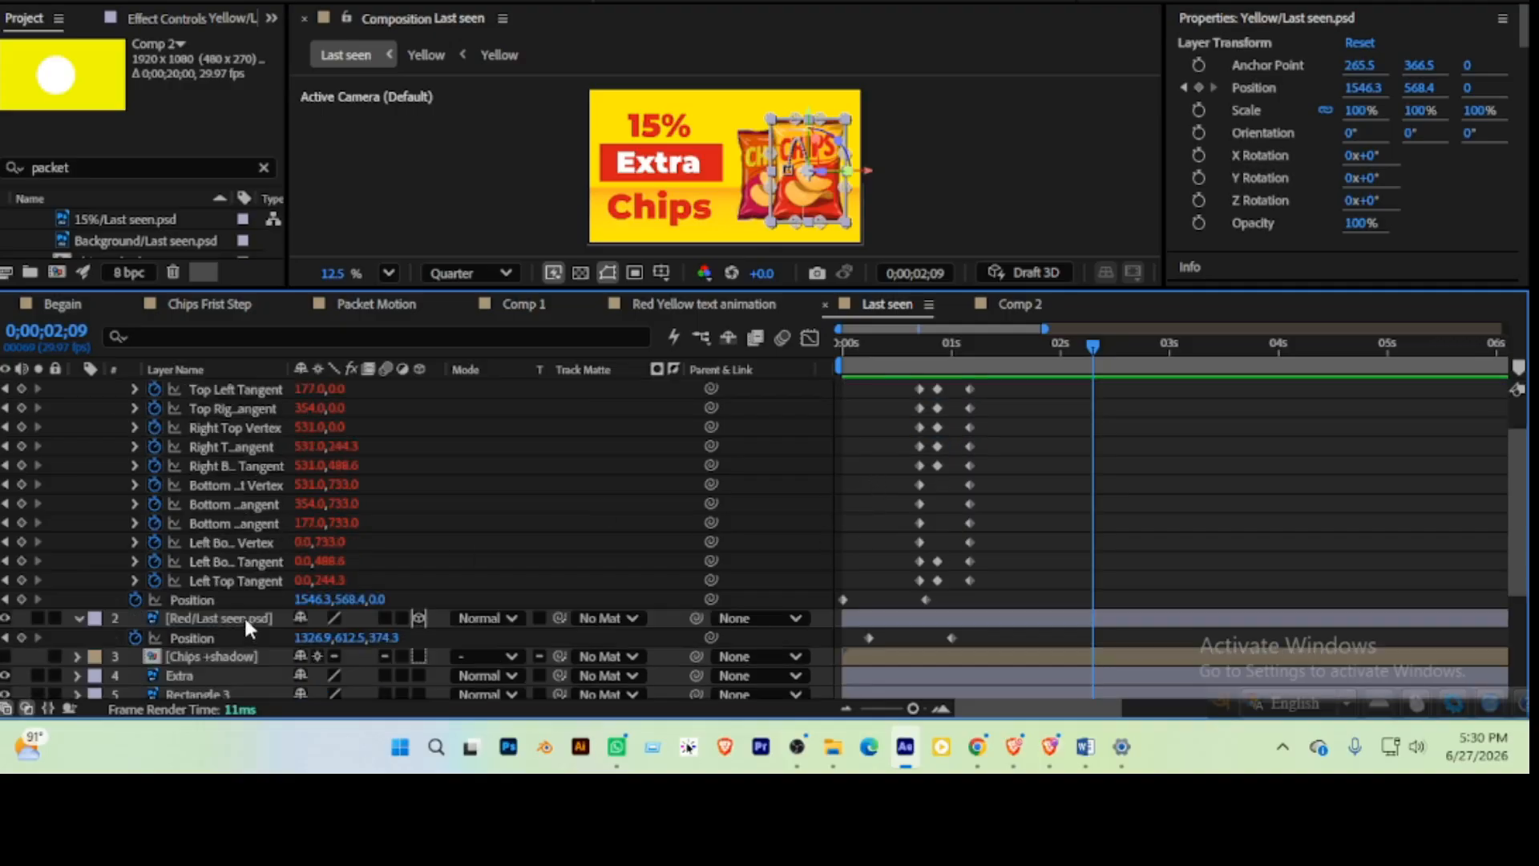
{"action": "left_click", "coordinate": [221, 579], "text": "shift"}
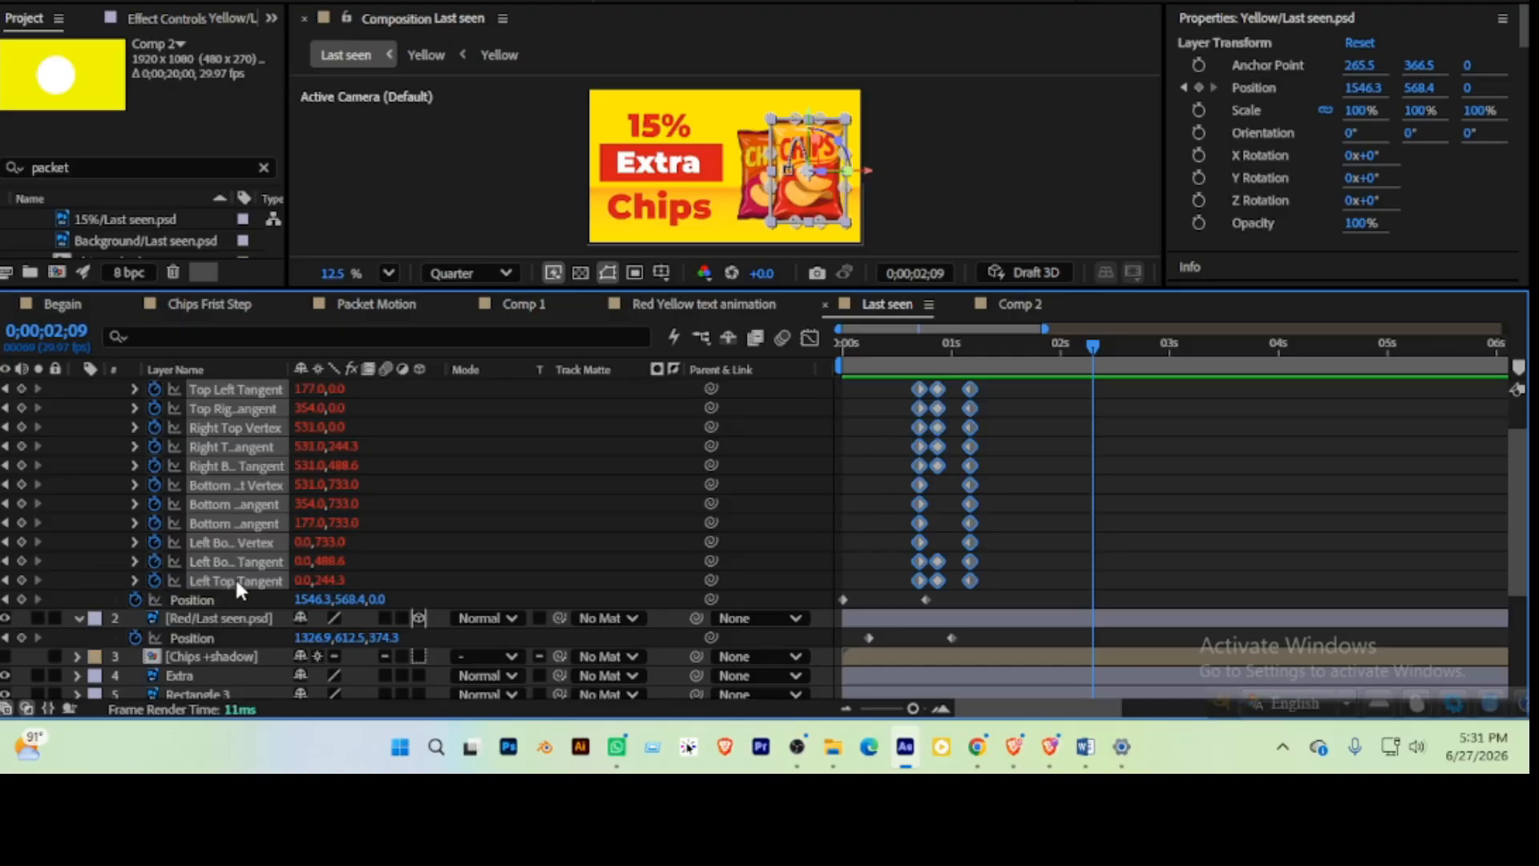
Select the Red packet layer, collapse the Yellow layer's Bezier Warp group and set the current time to 0;00;00;28
{"action": "left_click", "coordinate": [173, 624]}
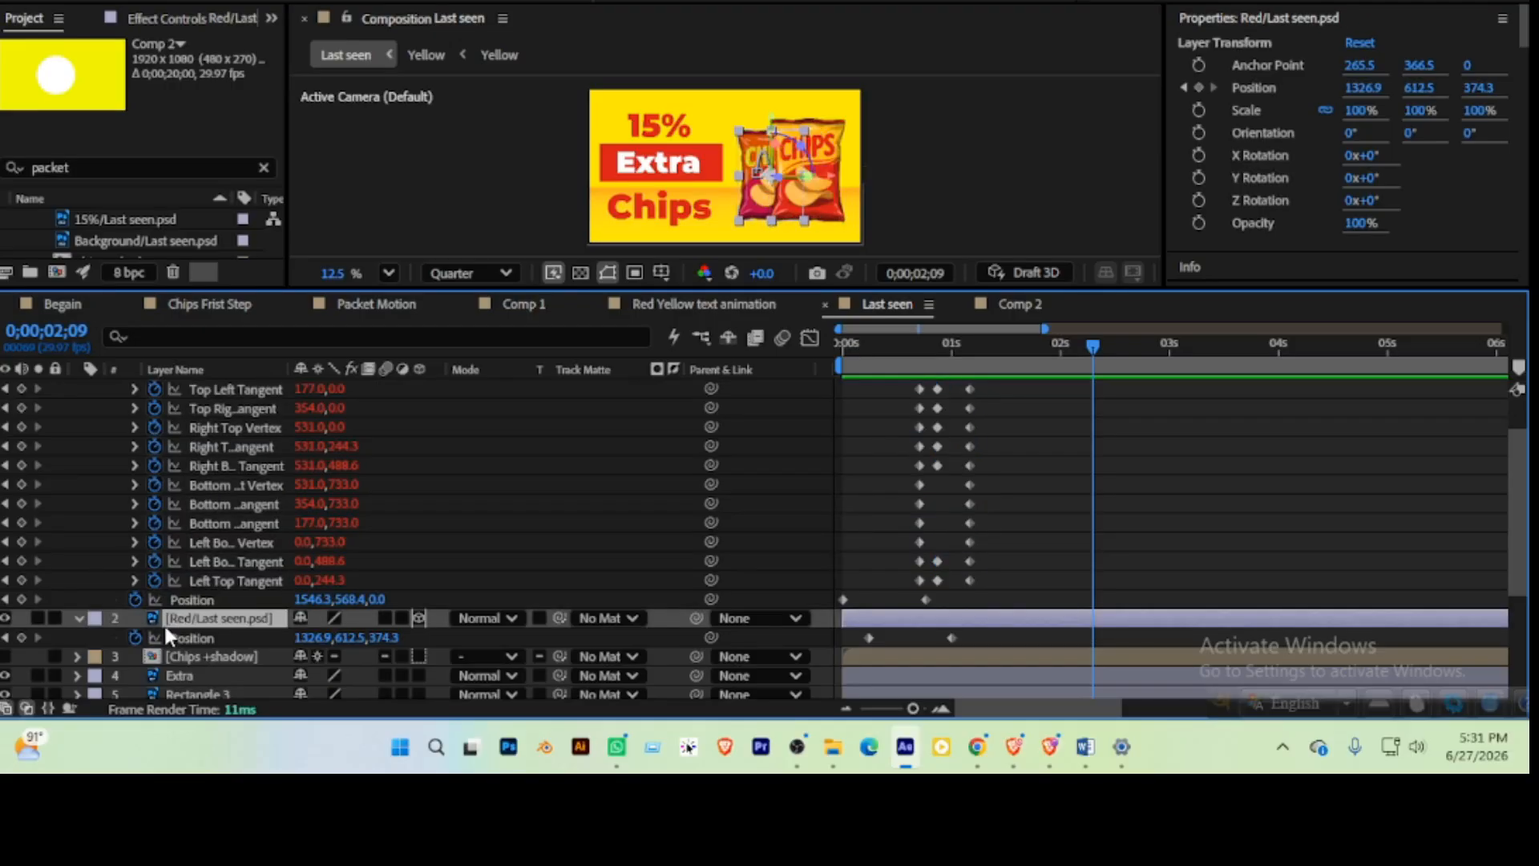
{"action": "scroll", "coordinate": [89, 425], "scroll_direction": "up", "scroll_amount": 1}
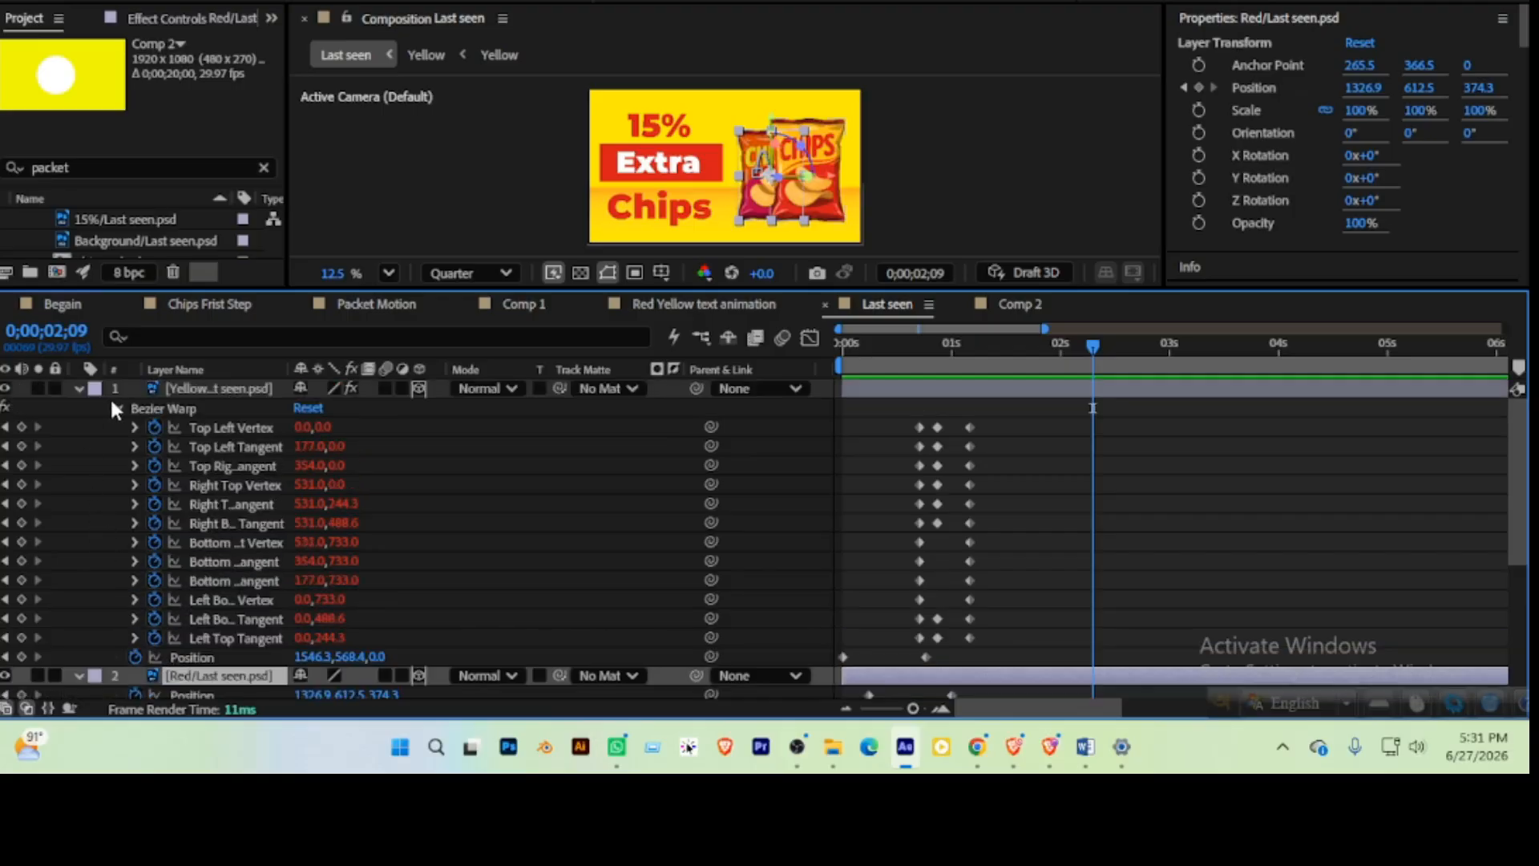
{"action": "left_click", "coordinate": [115, 408]}
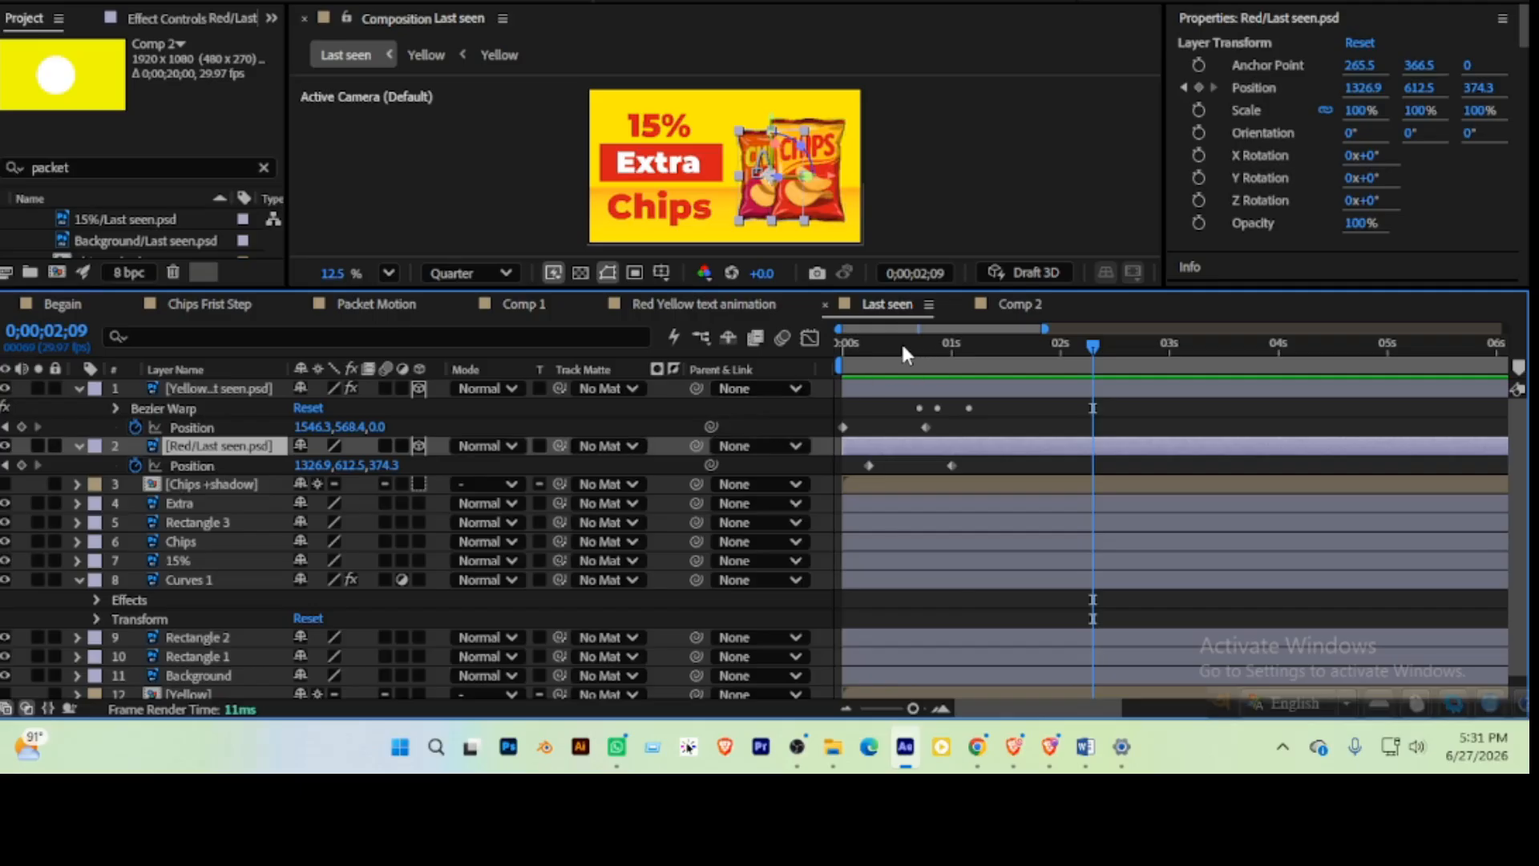
{"action": "left_click_drag", "start_coordinate": [871, 341], "coordinate": [945, 352]}
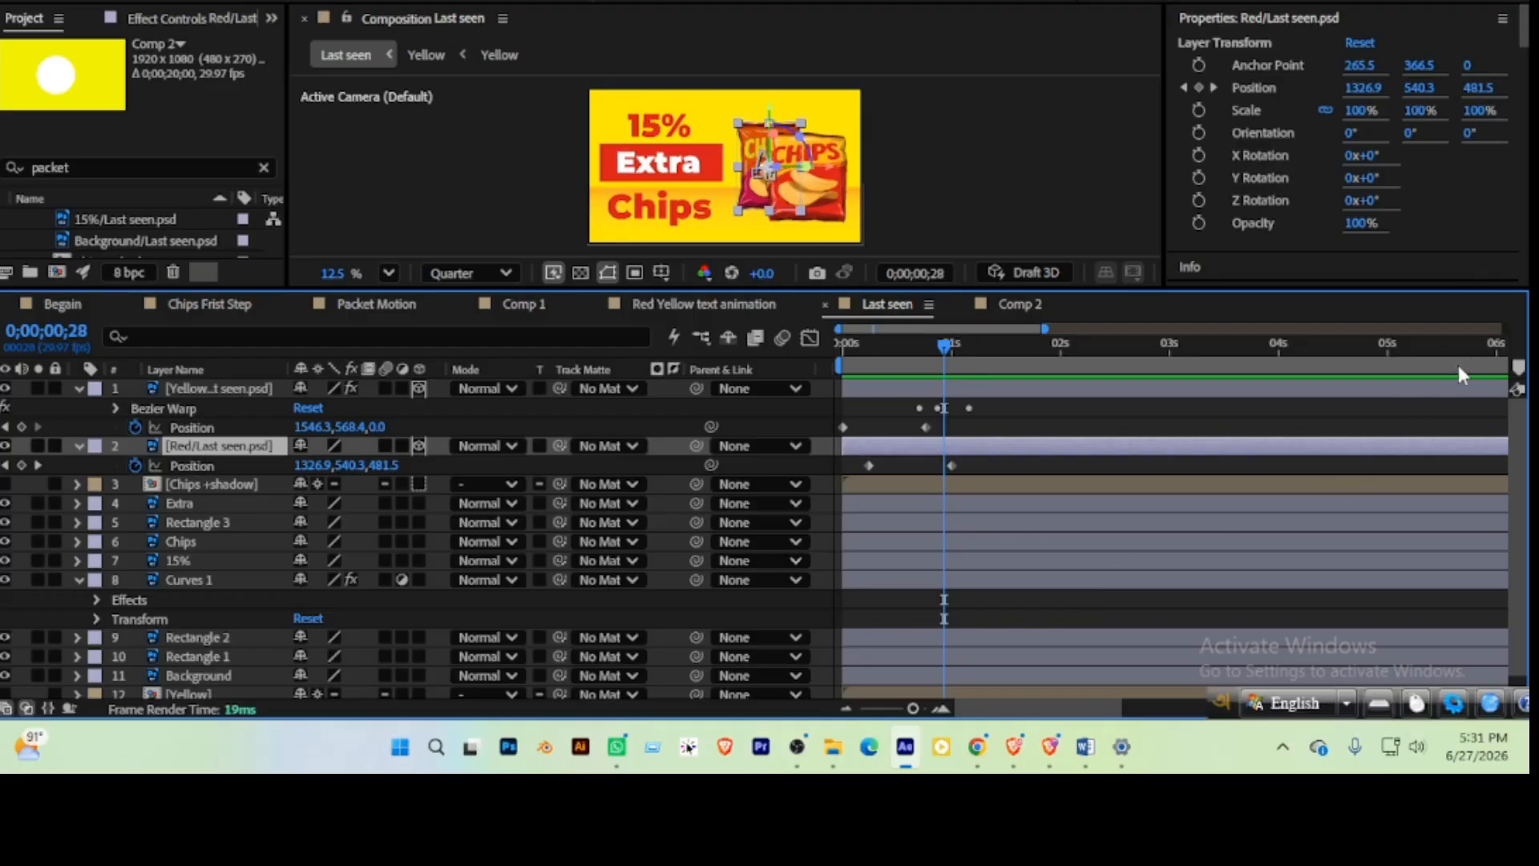
{"action": "left_click_drag", "start_coordinate": [1361, 287], "coordinate": [1363, 352]}
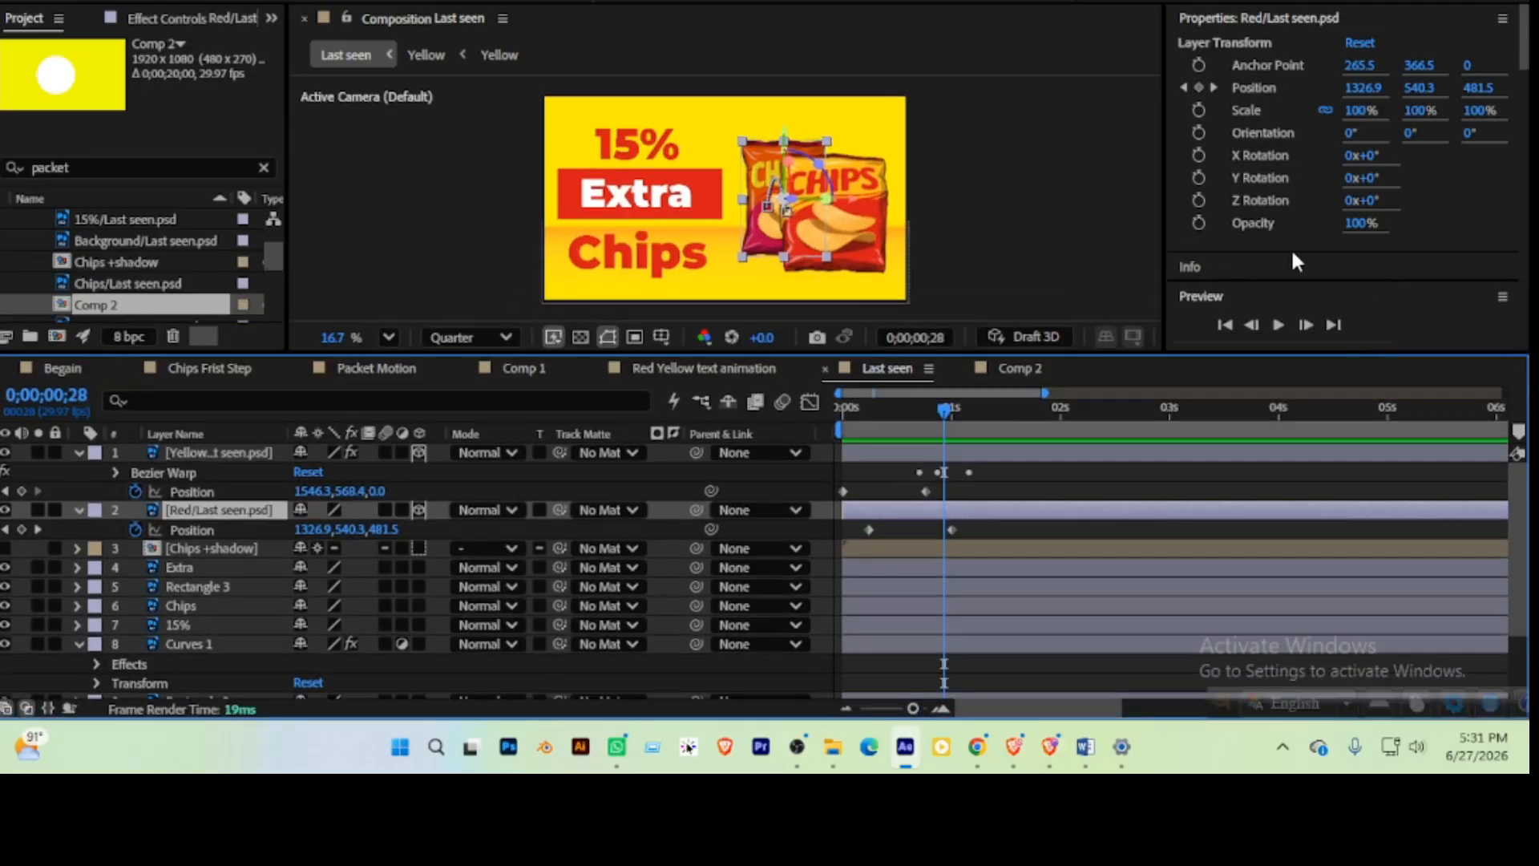
Apply the Bezier Warp effect to the Red packet layer and paste the copied warp keyframes and expressions at 0;00;00;28
{"action": "scroll", "coordinate": [1294, 248], "scroll_direction": "down", "scroll_amount": 5}
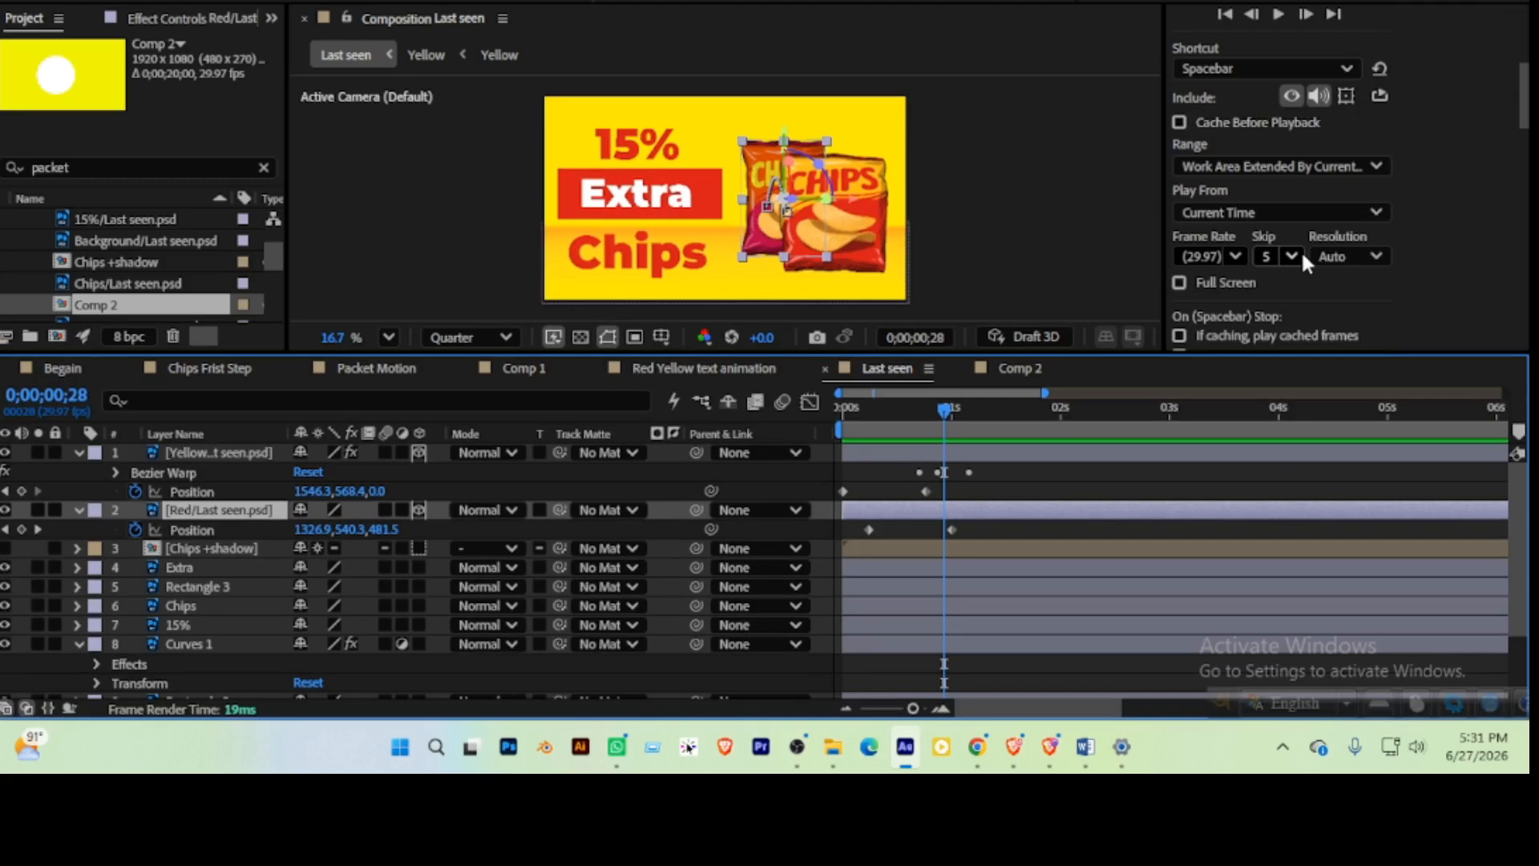
{"action": "scroll", "coordinate": [1337, 310], "scroll_direction": "up", "scroll_amount": 5}
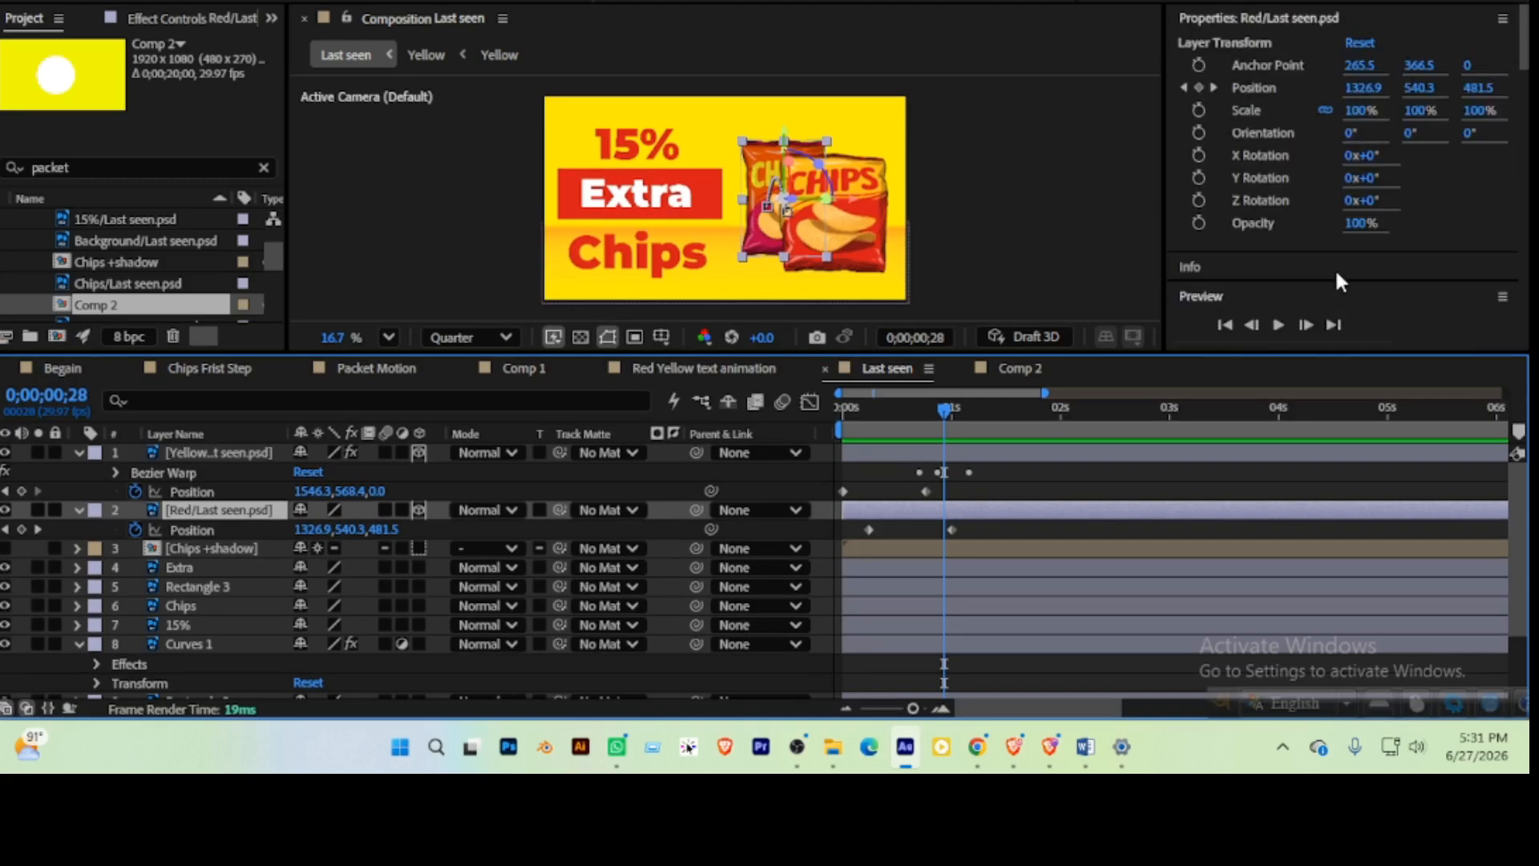
{"action": "scroll", "coordinate": [1330, 278], "scroll_direction": "down", "scroll_amount": 6}
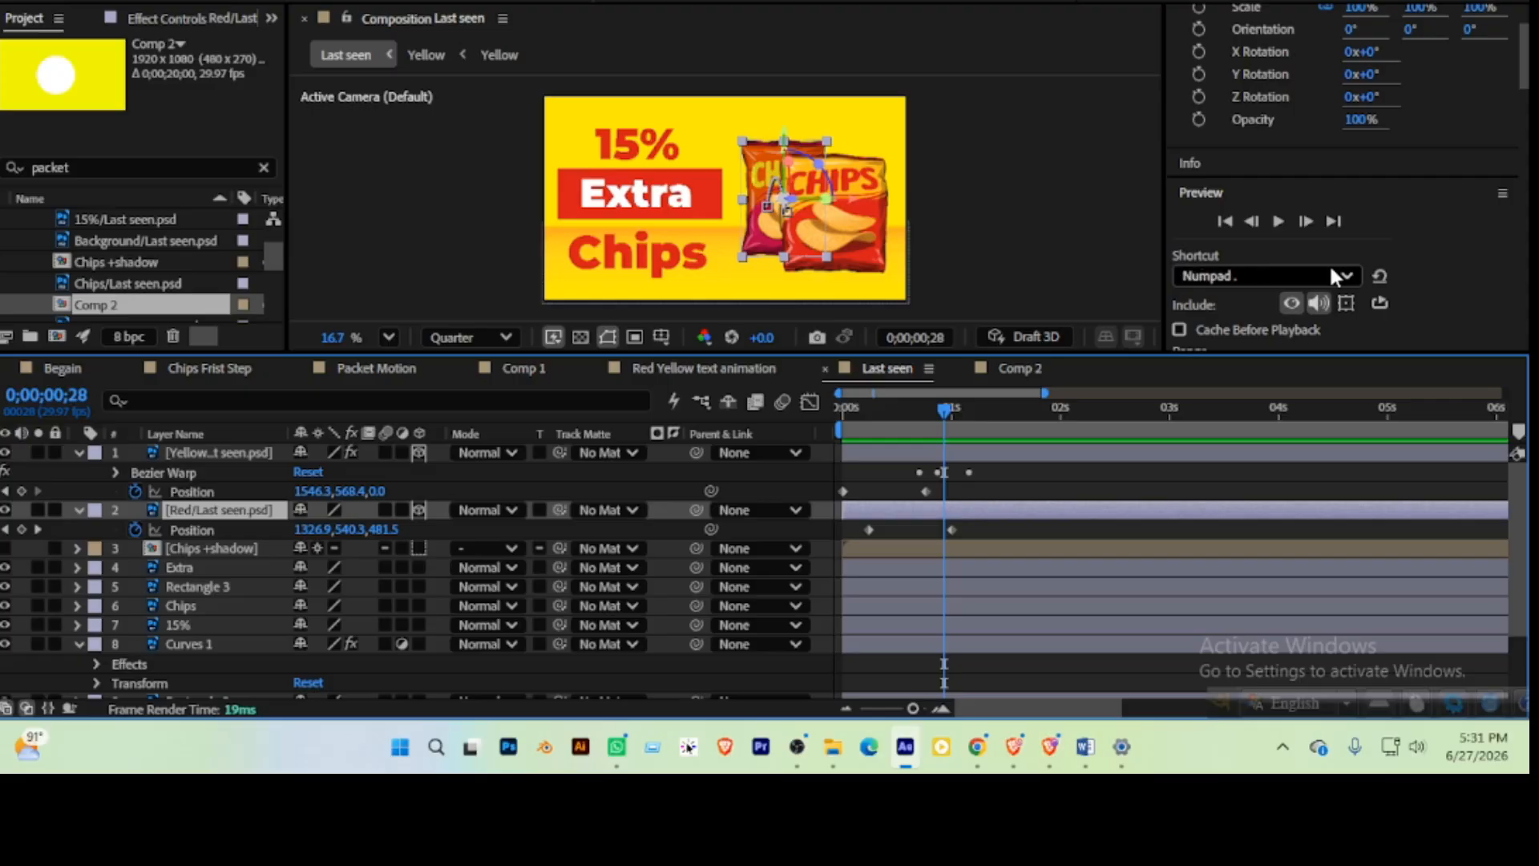
{"action": "scroll", "coordinate": [1444, 258], "scroll_direction": "down", "scroll_amount": 3}
{"action": "scroll", "coordinate": [1438, 248], "scroll_direction": "down", "scroll_amount": 5}
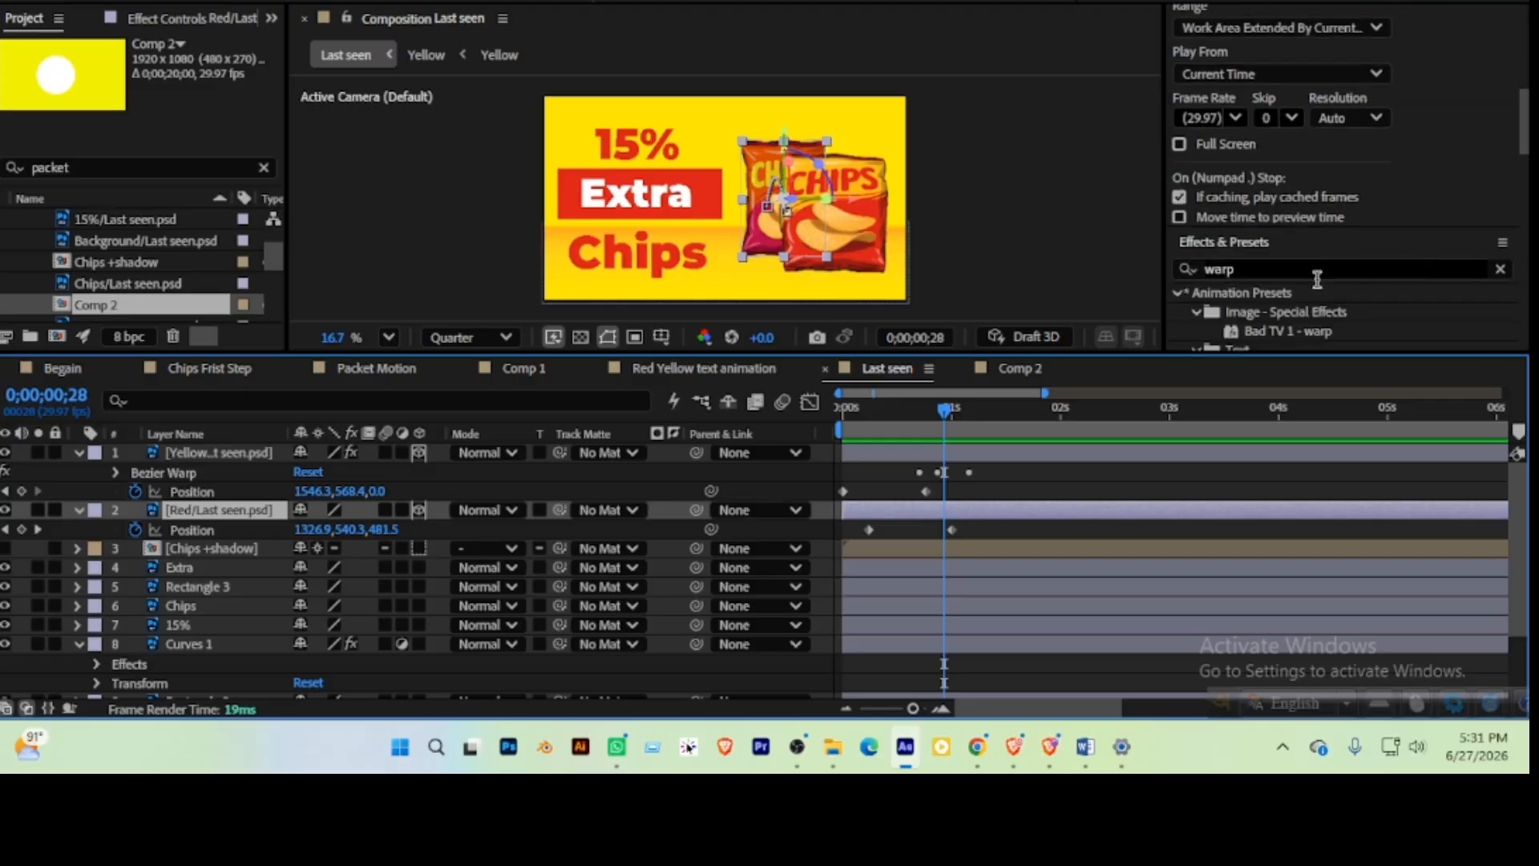
{"action": "scroll", "coordinate": [1349, 293], "scroll_direction": "down", "scroll_amount": 2}
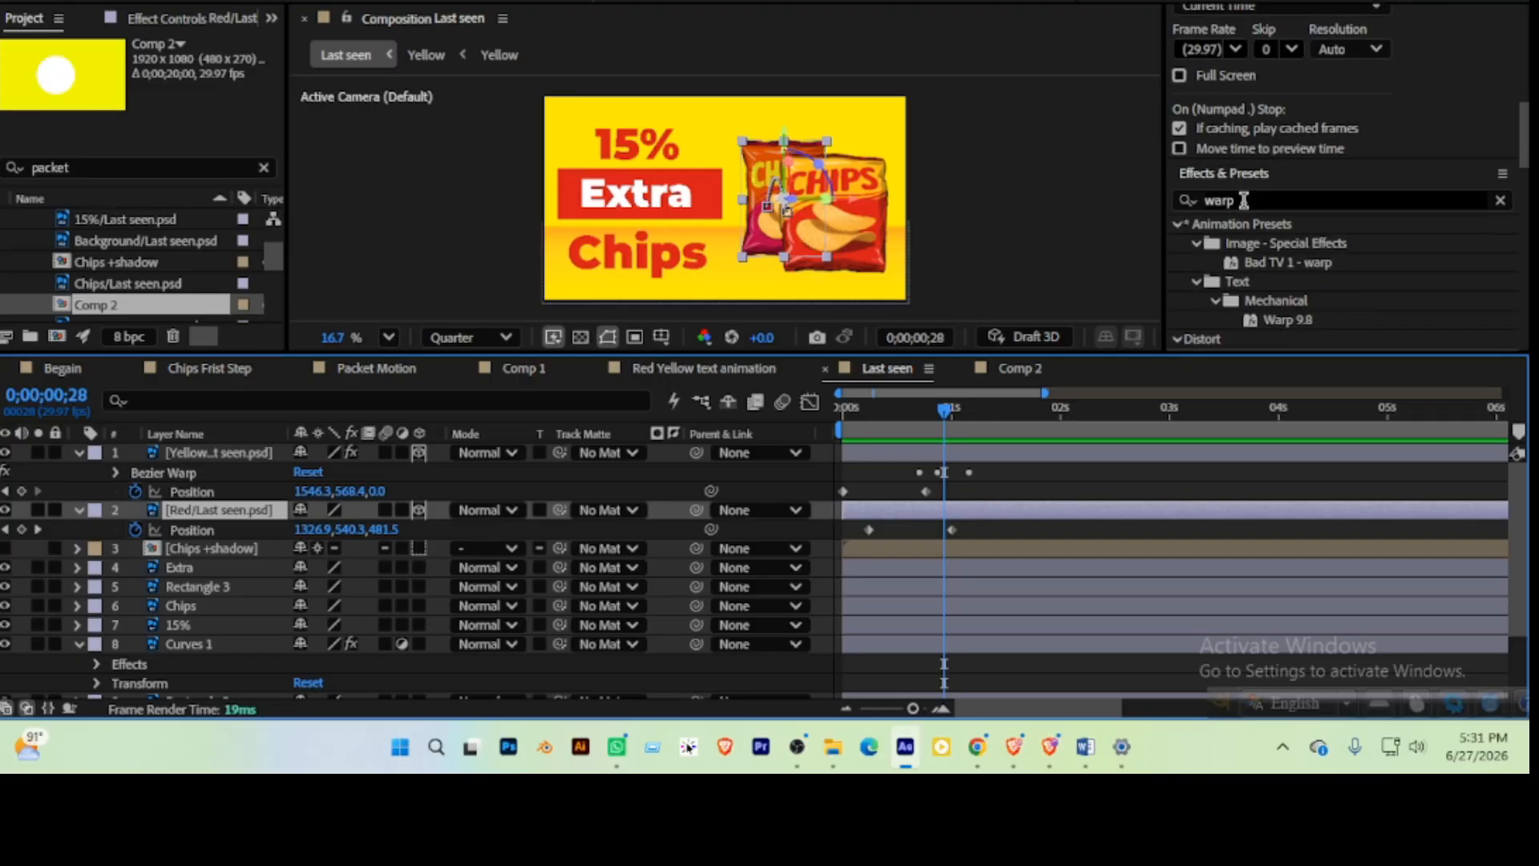
{"action": "scroll", "coordinate": [1291, 267], "scroll_direction": "down", "scroll_amount": 3}
{"action": "left_click_drag", "start_coordinate": [1248, 267], "coordinate": [204, 520]}
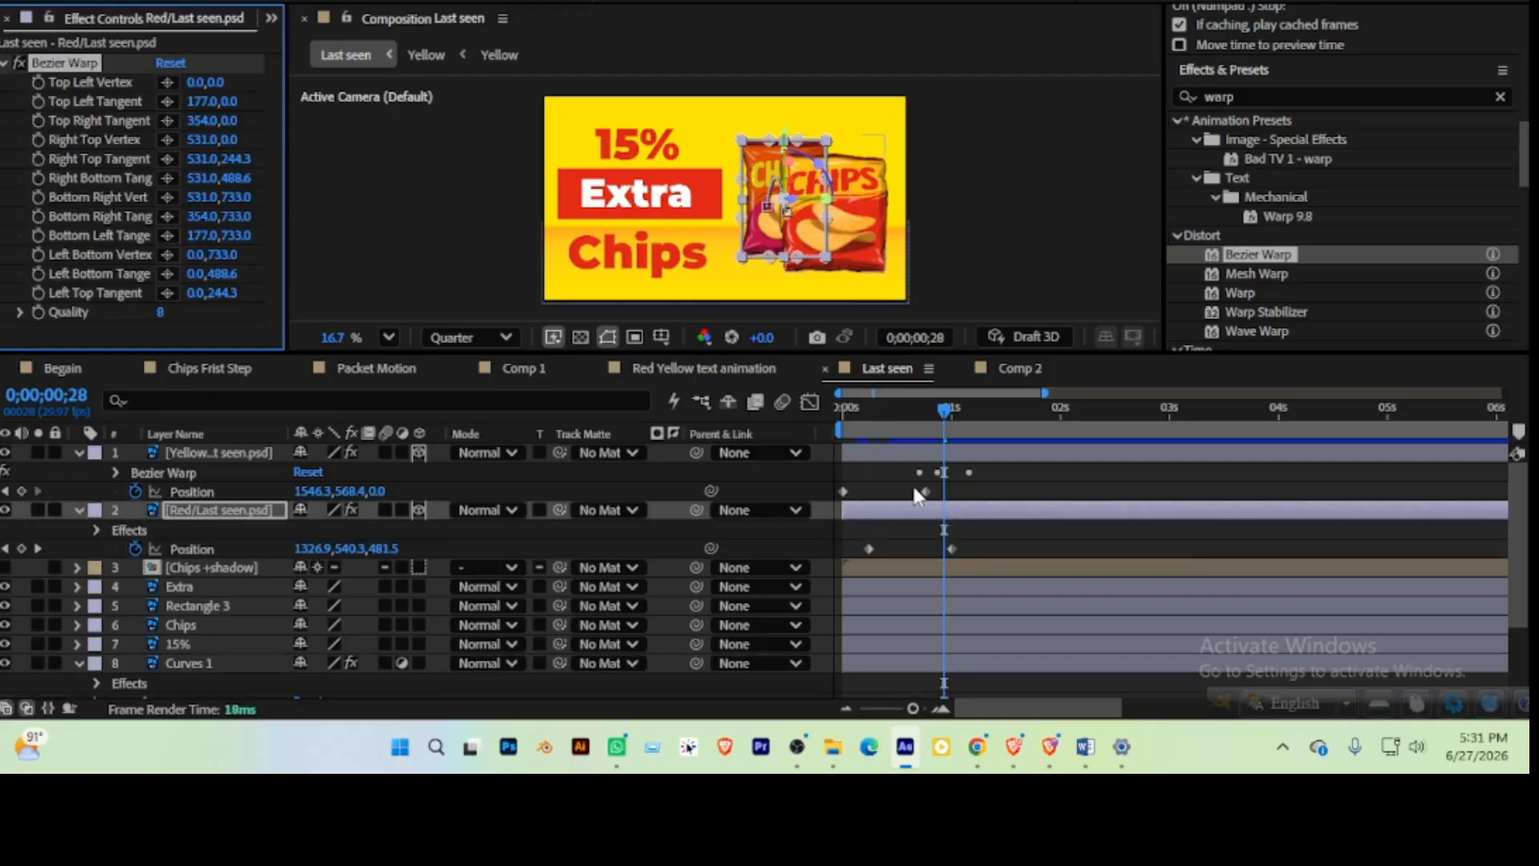
{"action": "key", "text": "ctrl+v"}
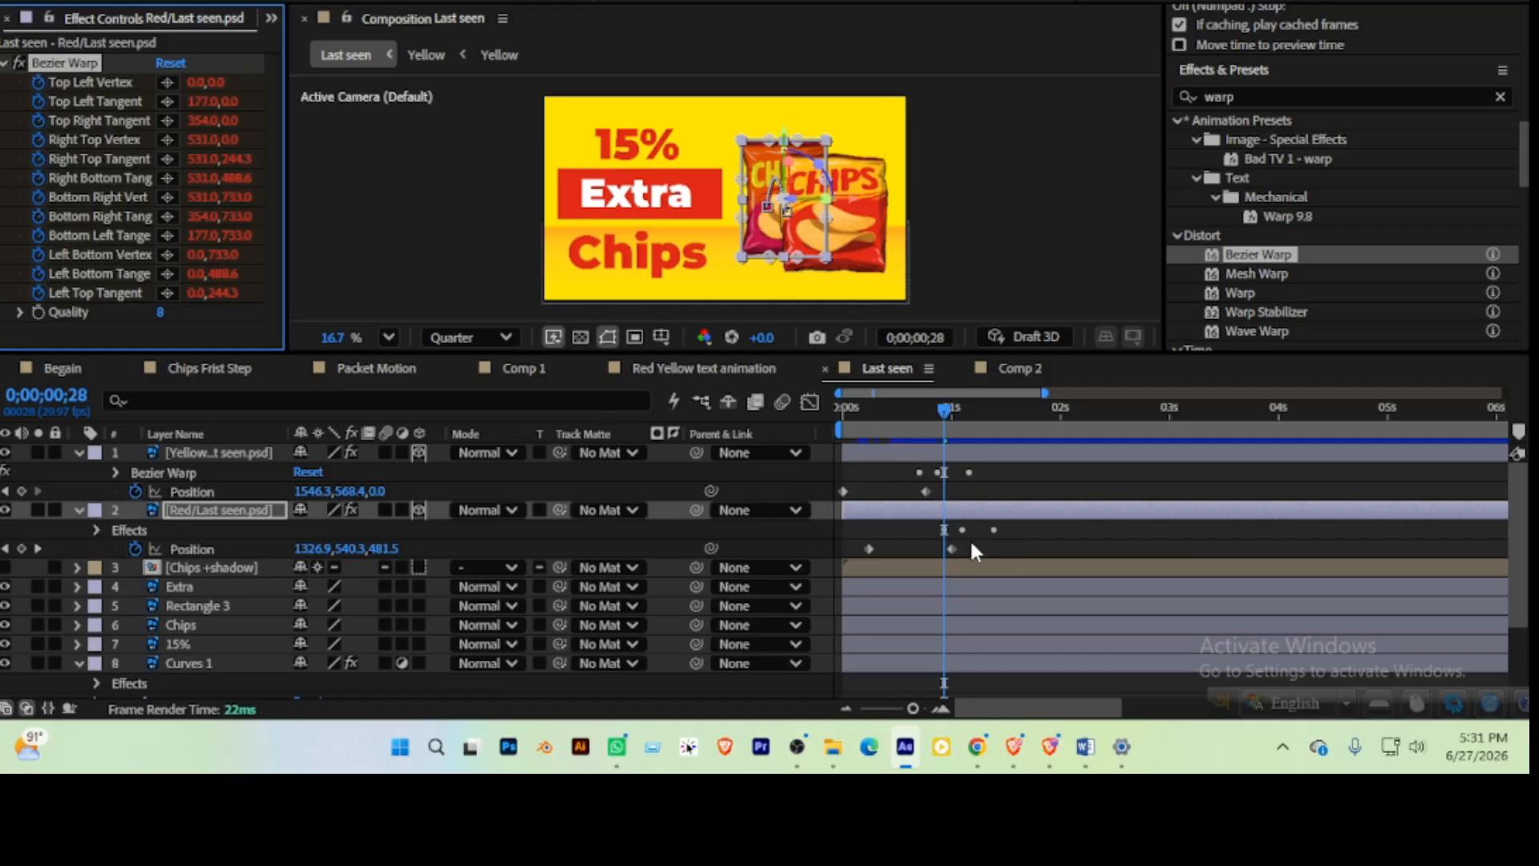
Preview both packets' landing squash from 0;00;00;00 in an enlarged composition view, stop at 0;00;02;24 and deselect the layer
{"action": "left_click", "coordinate": [886, 406]}
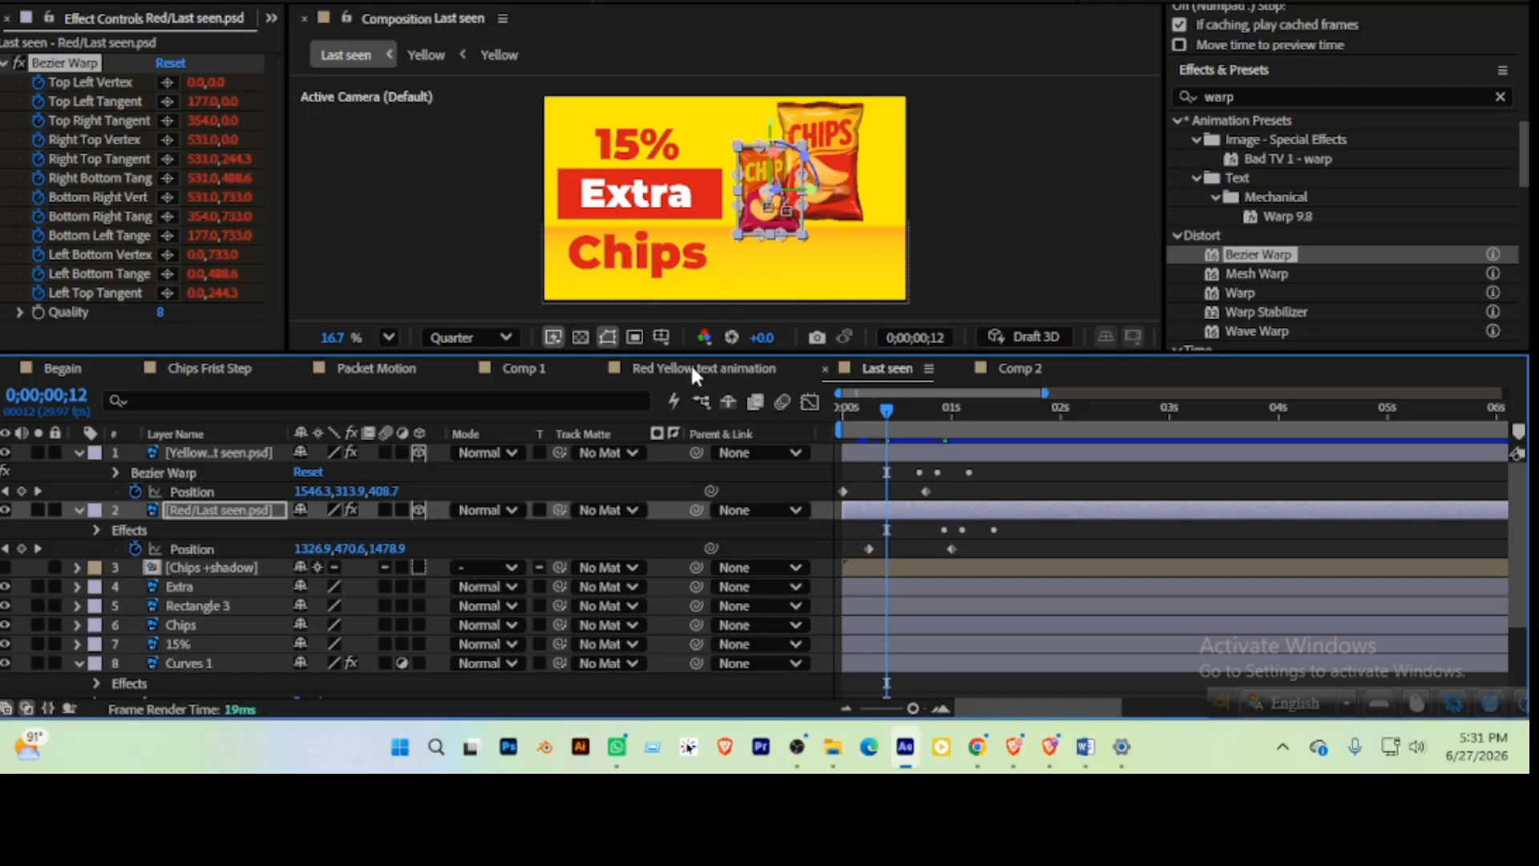
{"action": "left_click_drag", "start_coordinate": [725, 351], "coordinate": [731, 579]}
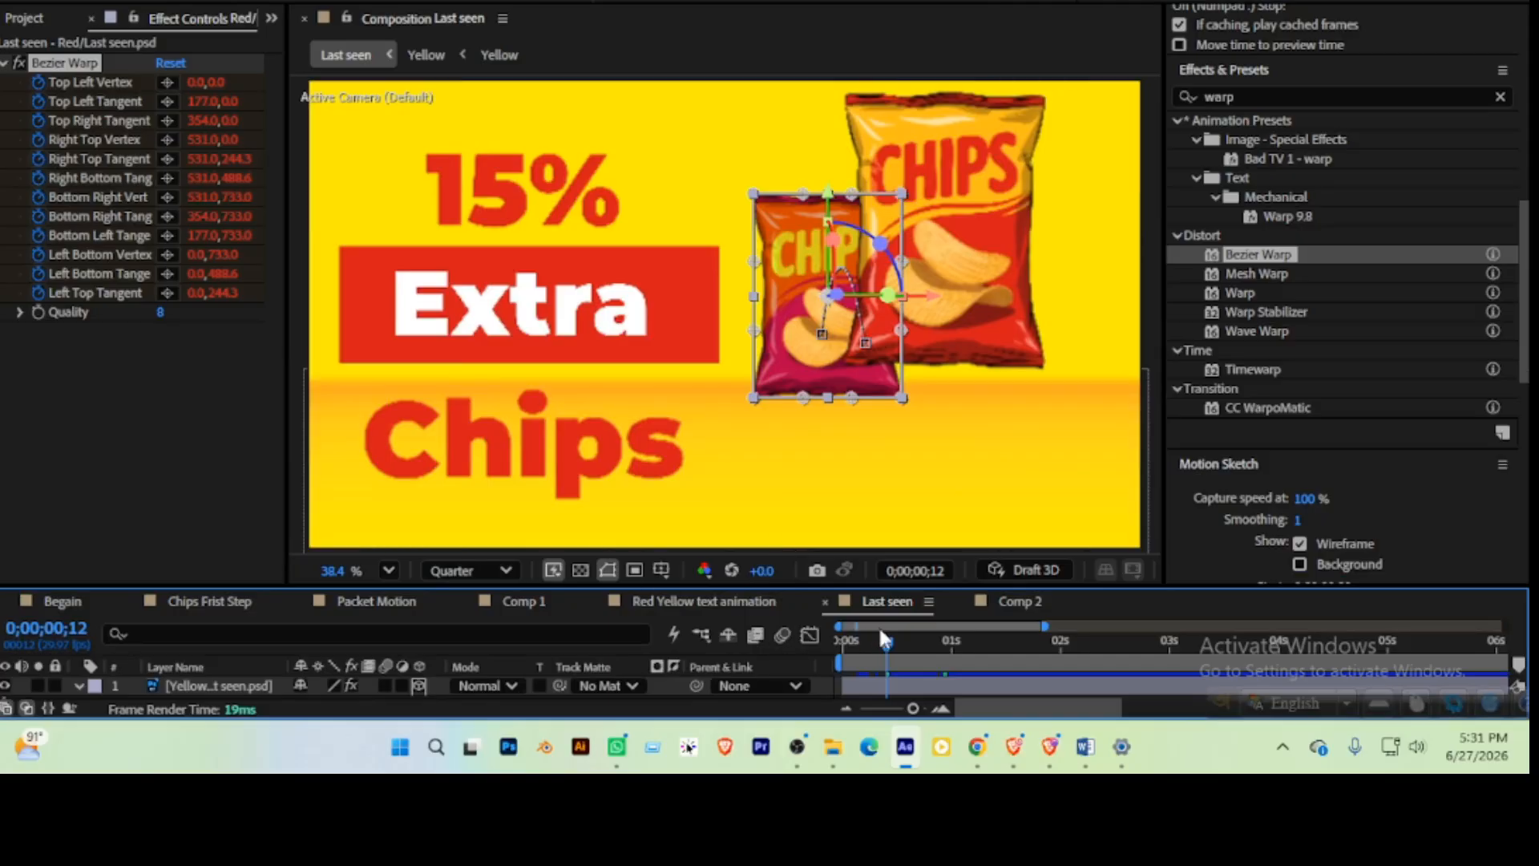
{"action": "left_click_drag", "start_coordinate": [864, 647], "coordinate": [816, 649]}
{"action": "key", "text": "space"}
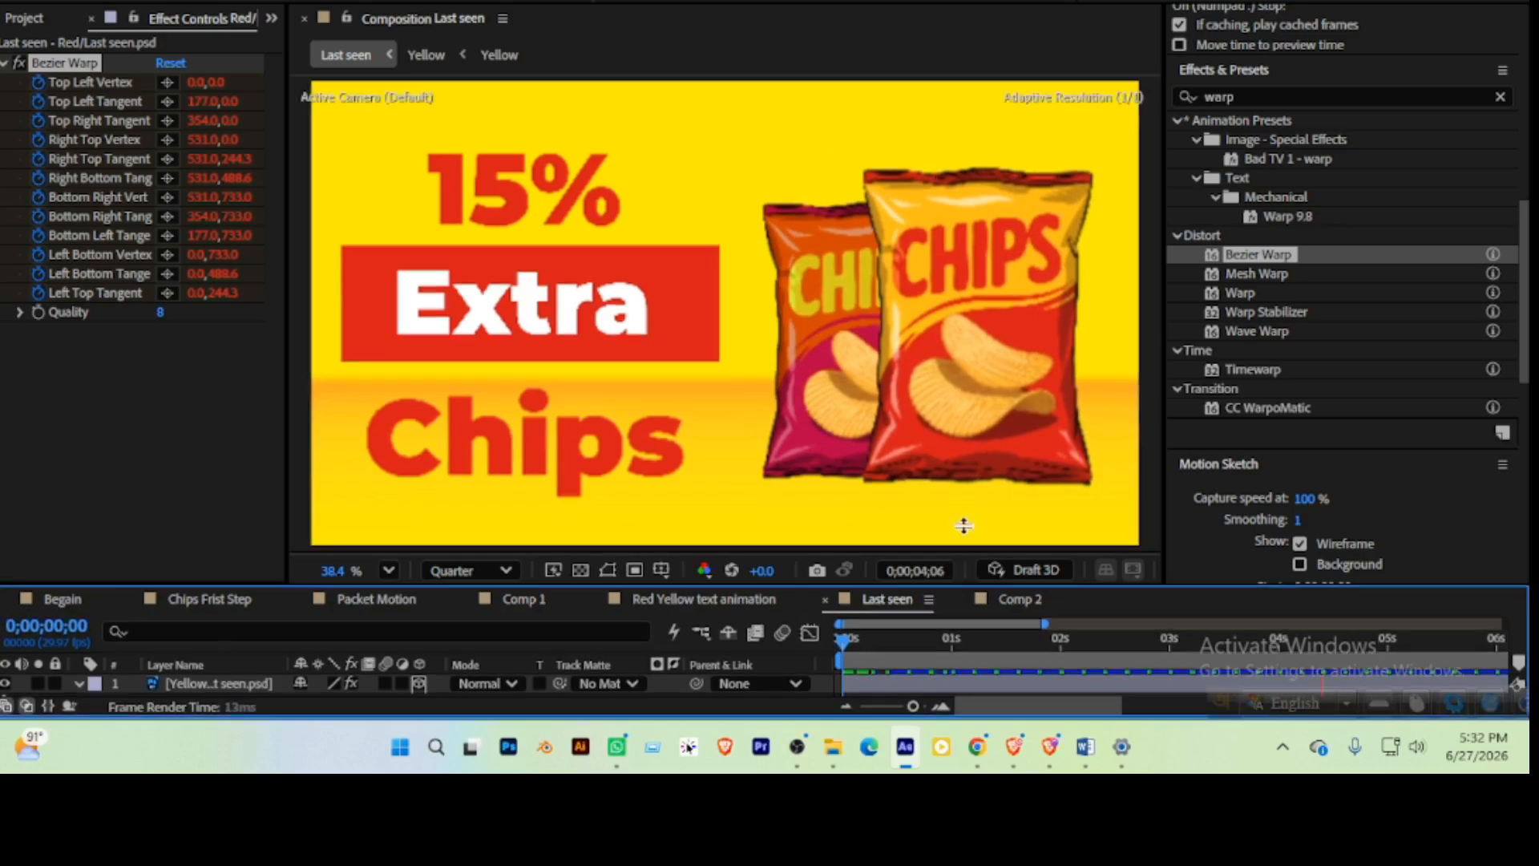
{"action": "left_click_drag", "start_coordinate": [964, 588], "coordinate": [964, 410]}
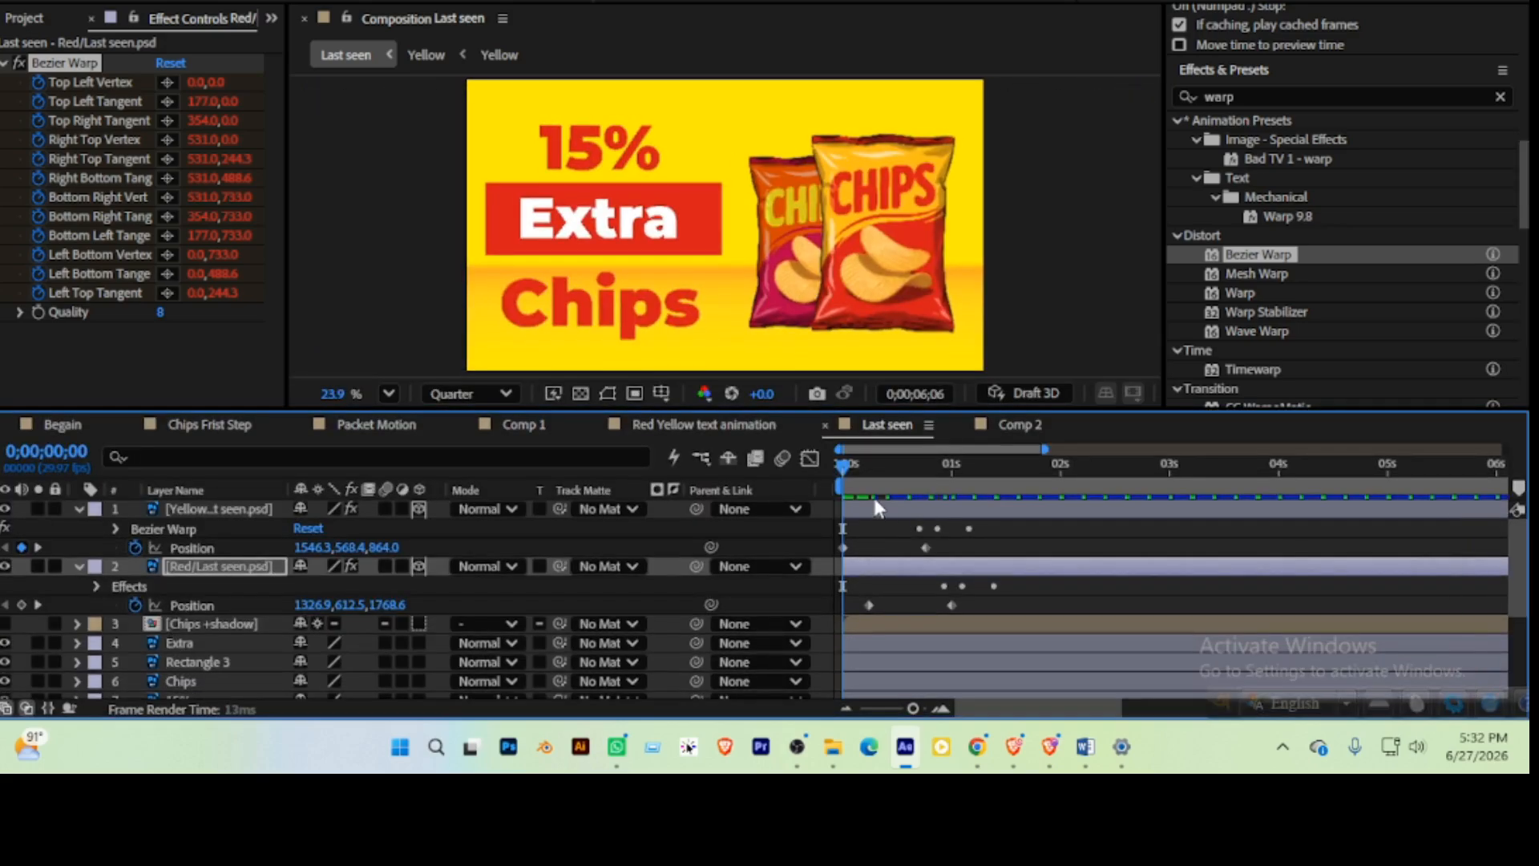
{"action": "left_click", "coordinate": [844, 465]}
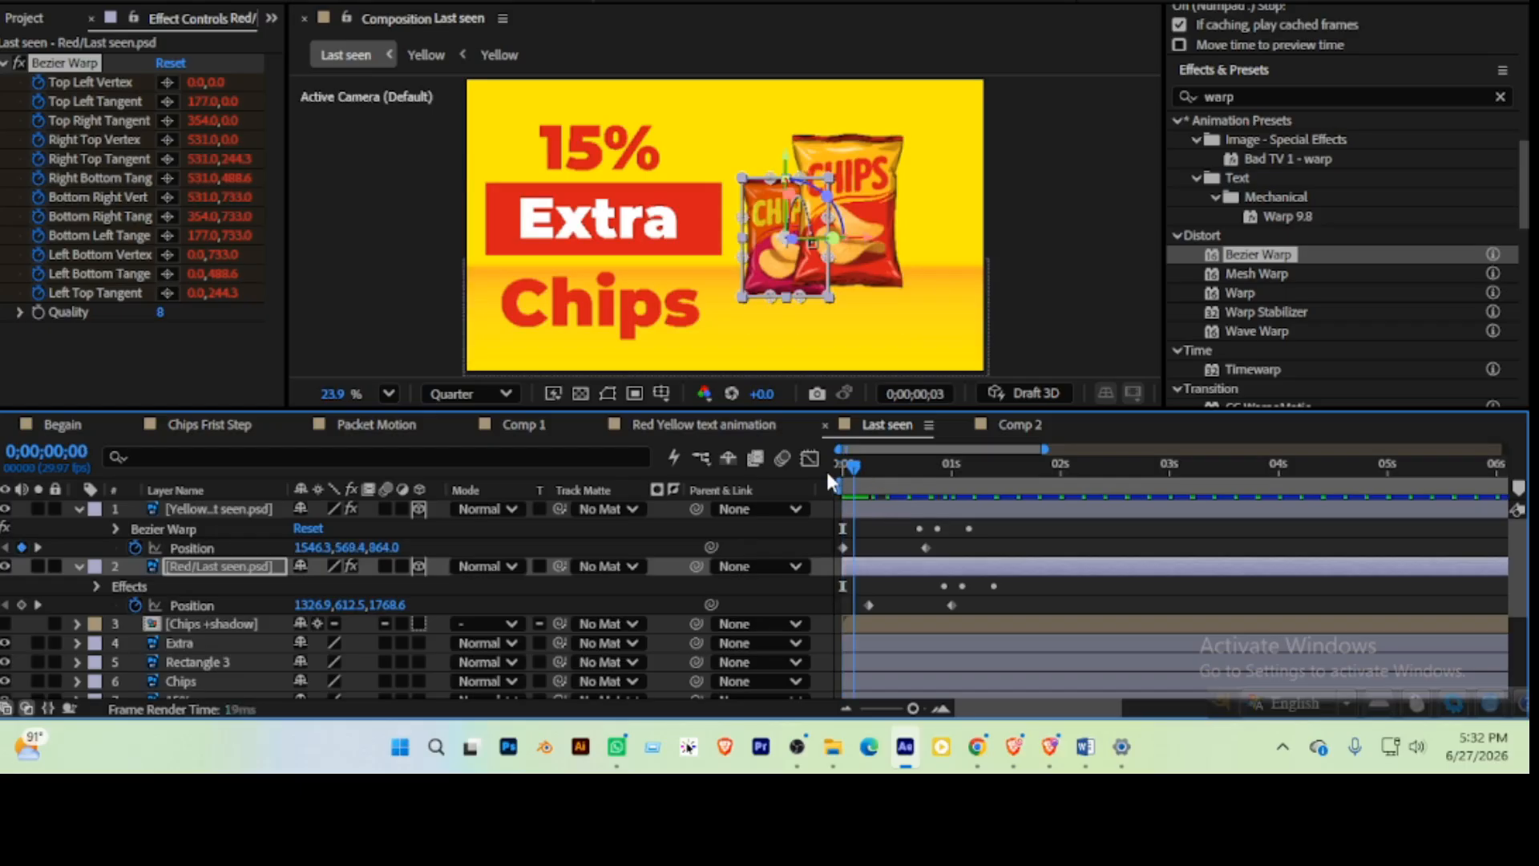
{"action": "key", "text": "space"}
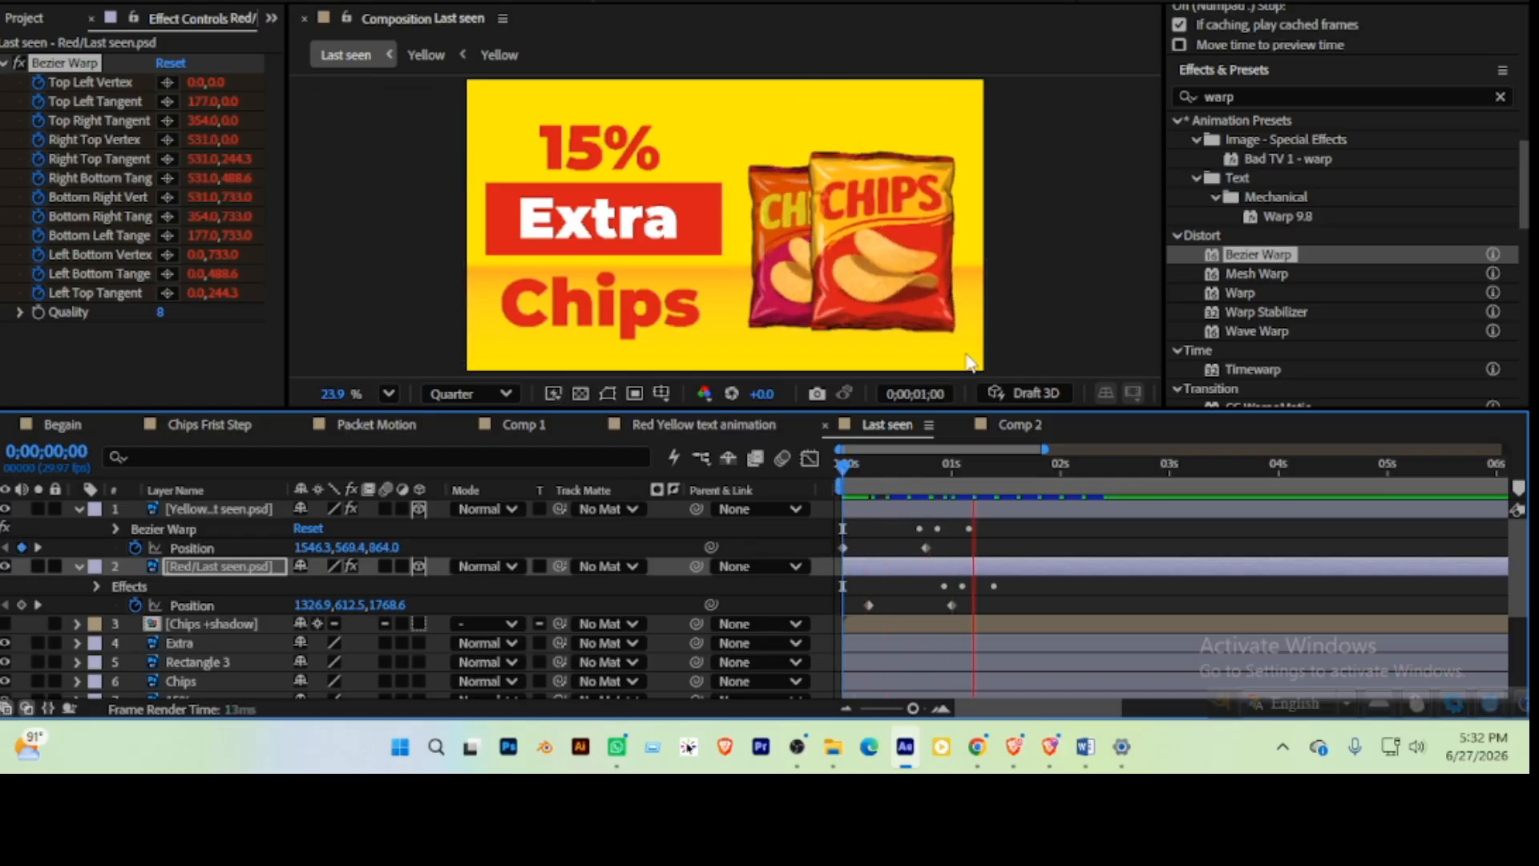
{"action": "key", "text": "space"}
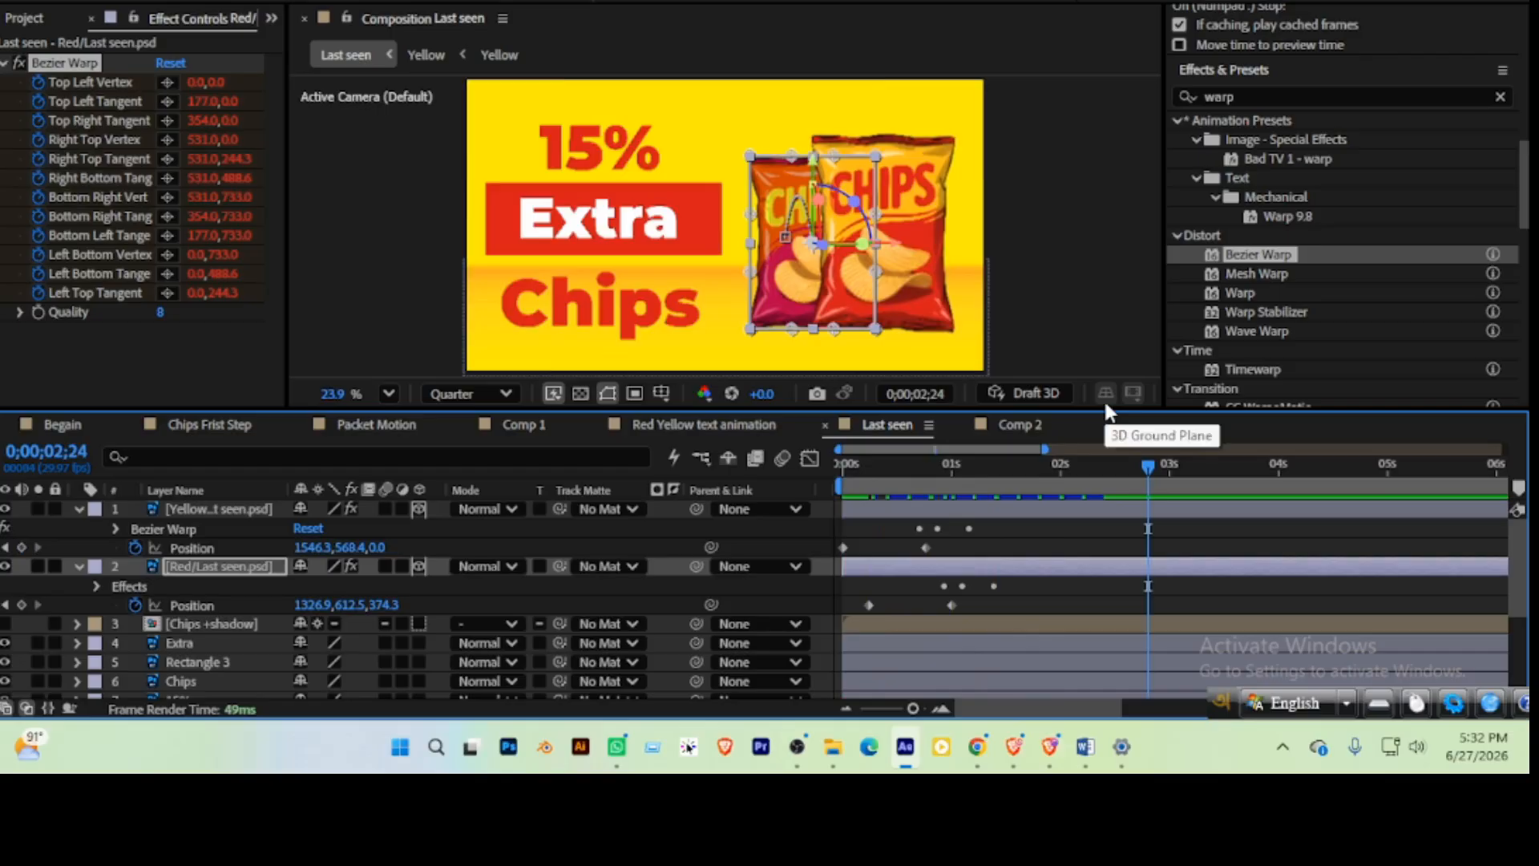
{"action": "left_click", "coordinate": [1155, 169]}
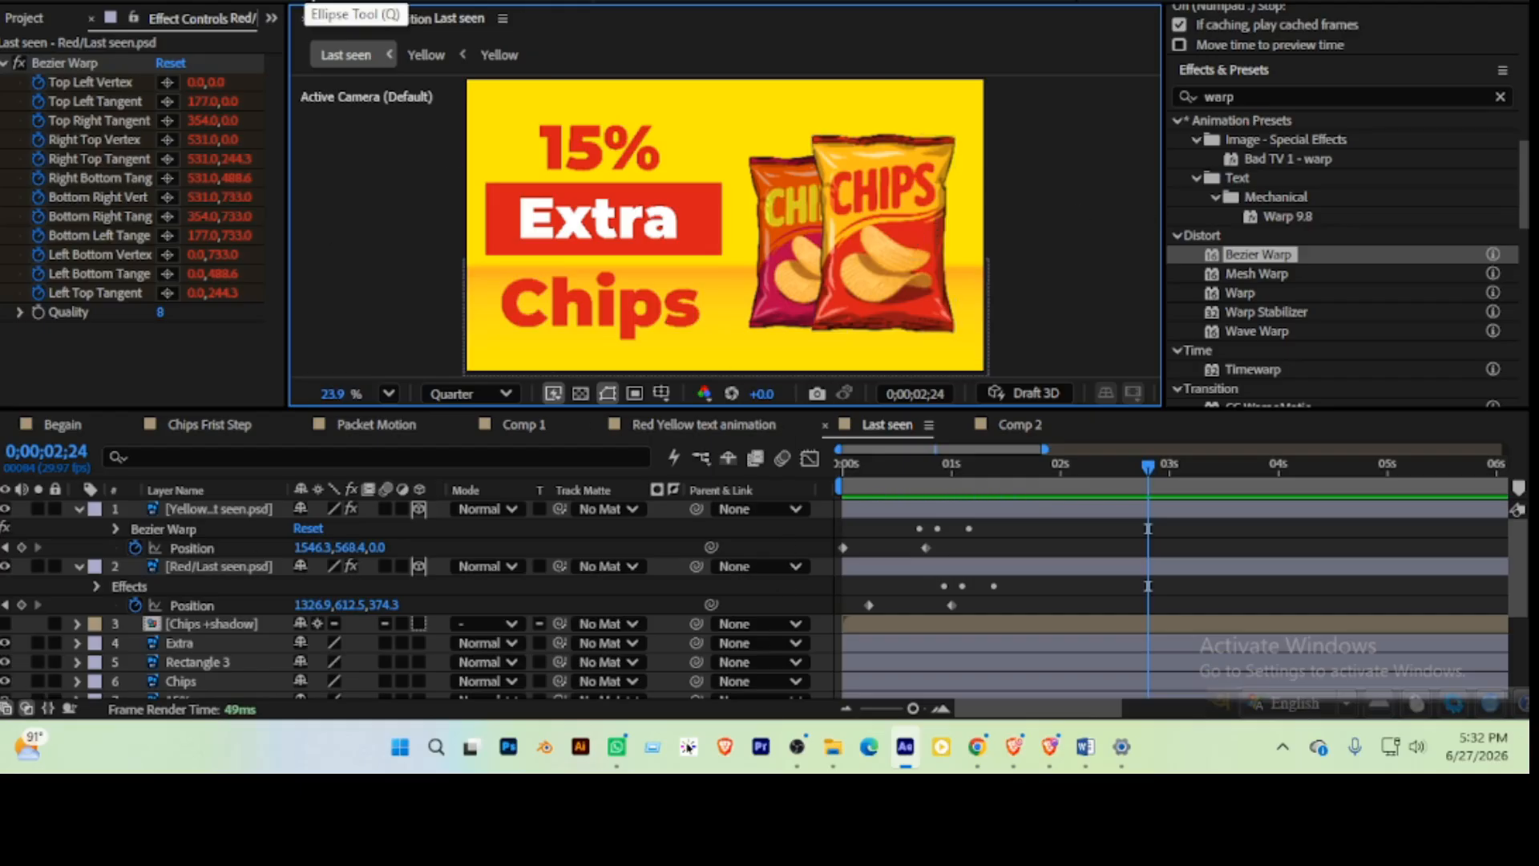
Switch to Windows Settings, disable the Ethernet network adapter and return to After Effects
{"action": "left_click", "coordinate": [1122, 747]}
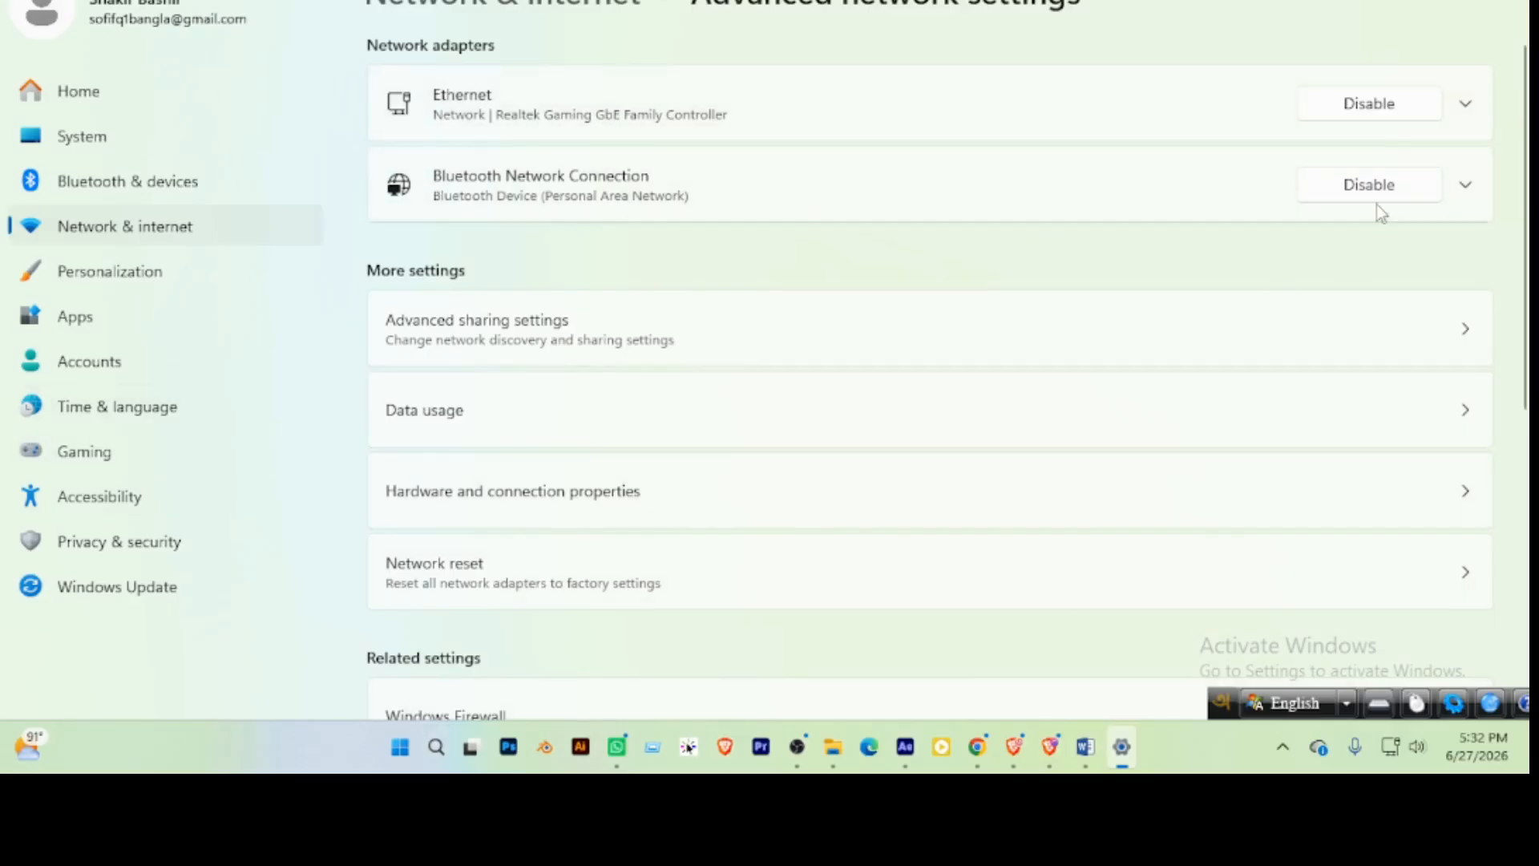
{"action": "left_click", "coordinate": [1374, 110]}
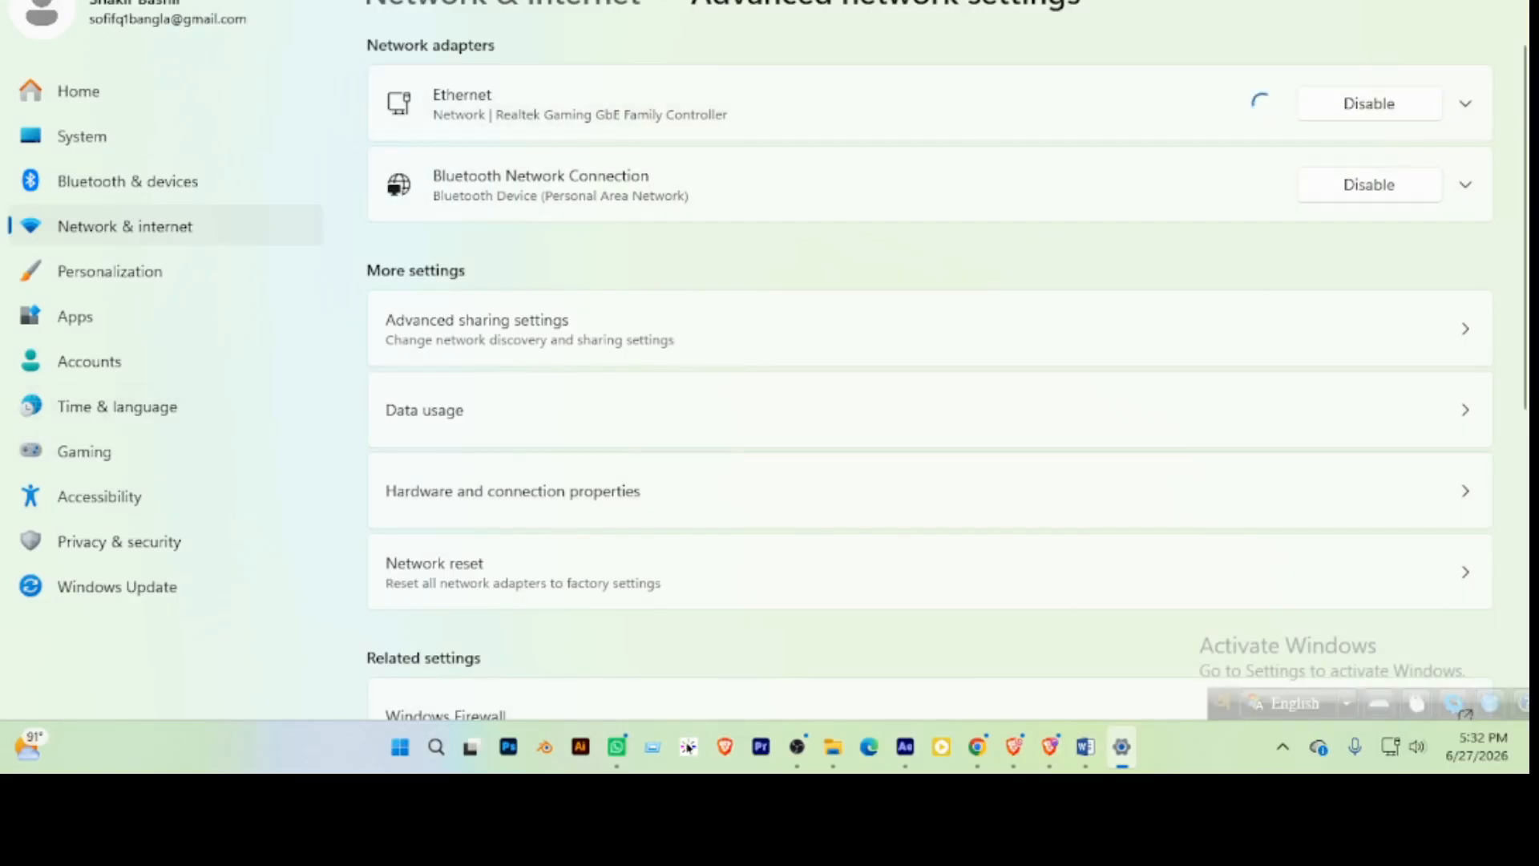
{"action": "key", "text": "alt+Tab"}
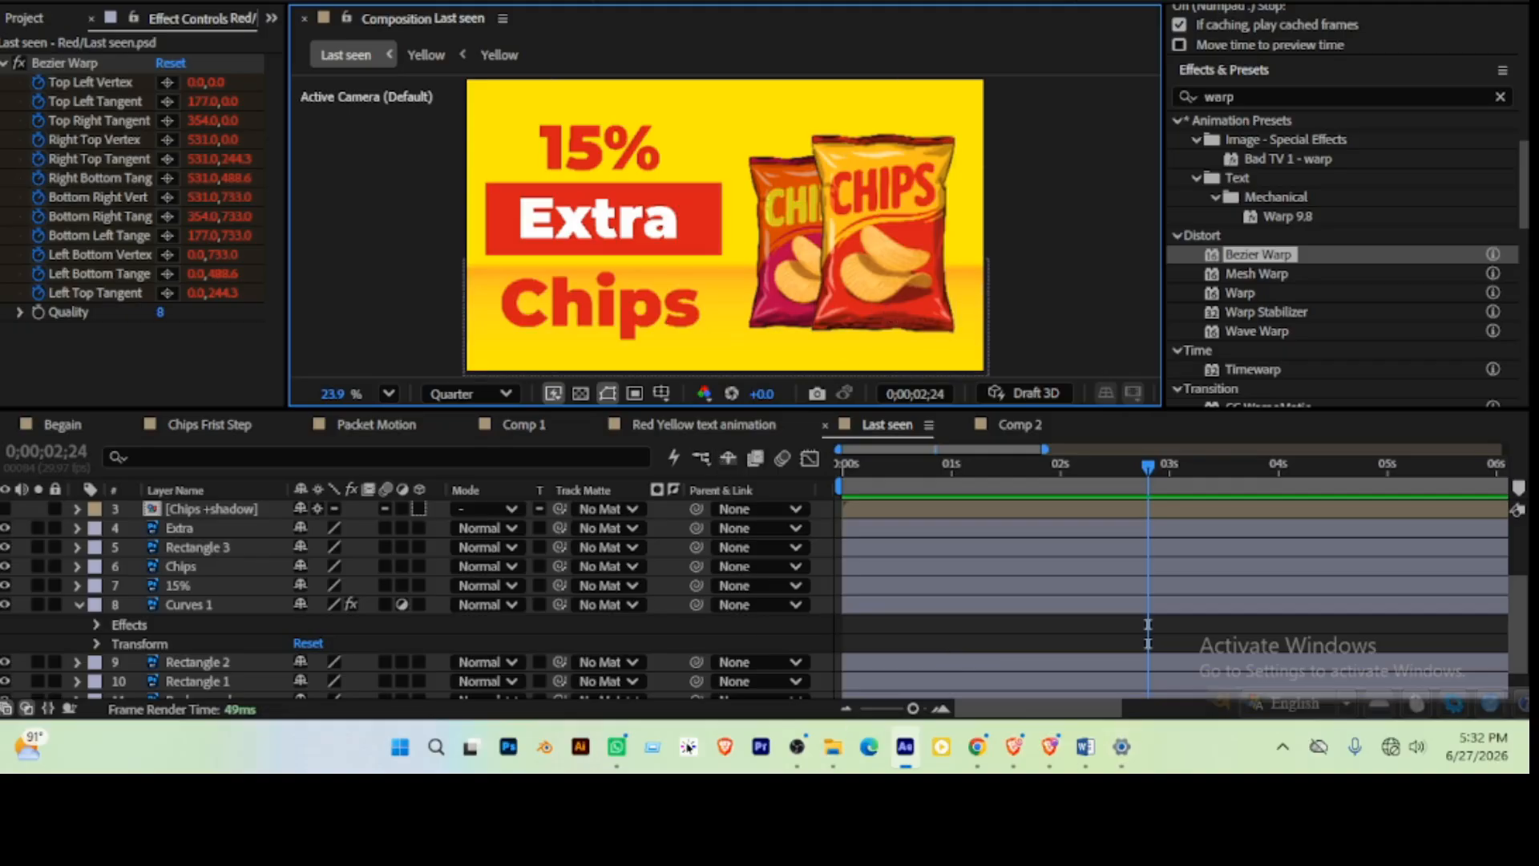
Collapse the expanded properties of the Yellow and Red packet layers in the timeline
{"action": "scroll", "coordinate": [156, 553], "scroll_direction": "up", "scroll_amount": 3}
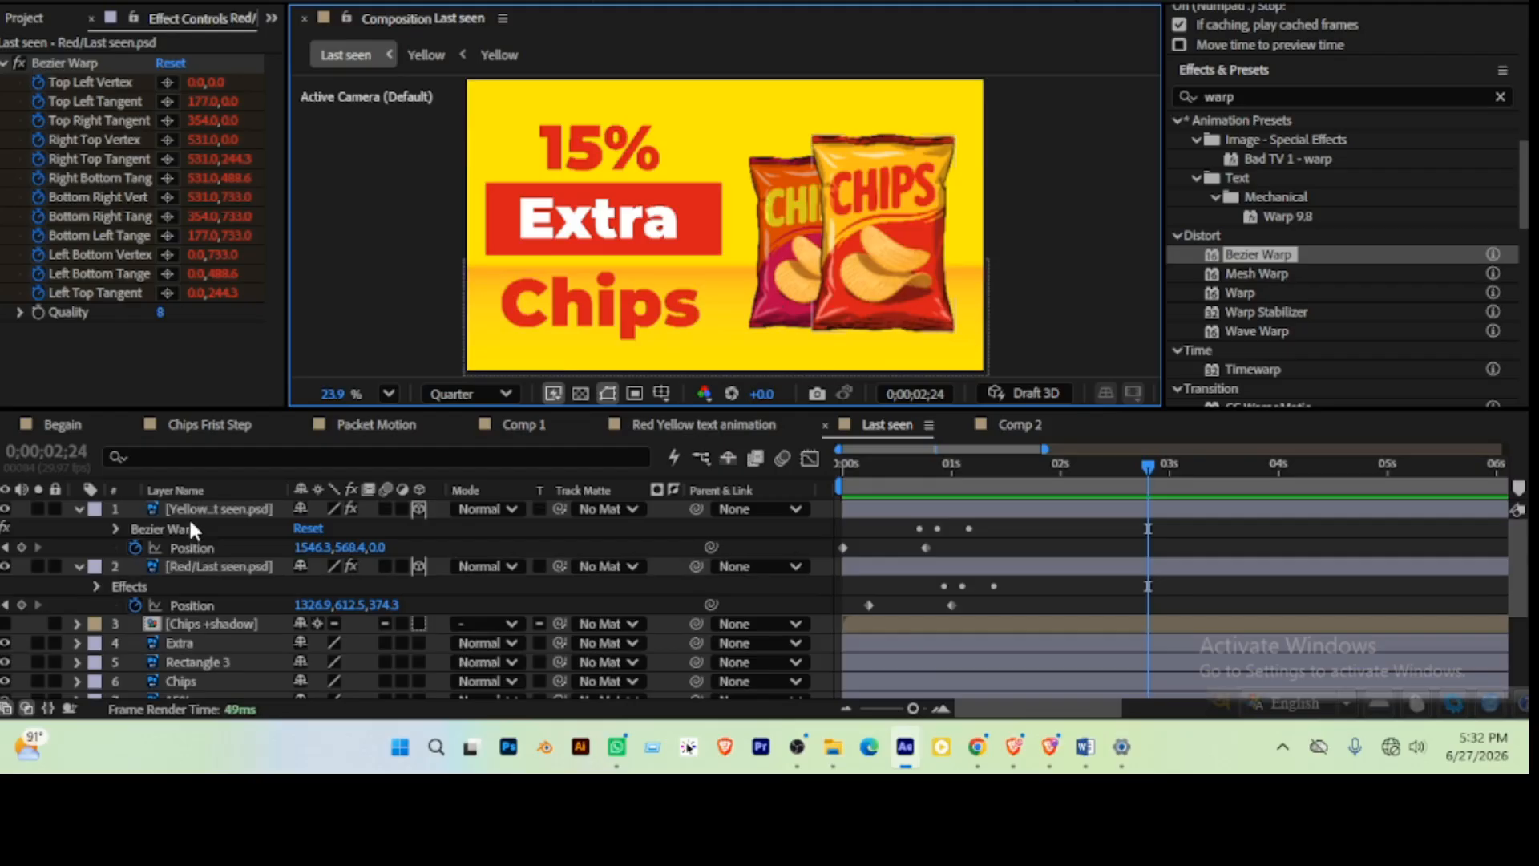
{"action": "left_click", "coordinate": [189, 516]}
{"action": "left_click", "coordinate": [77, 508]}
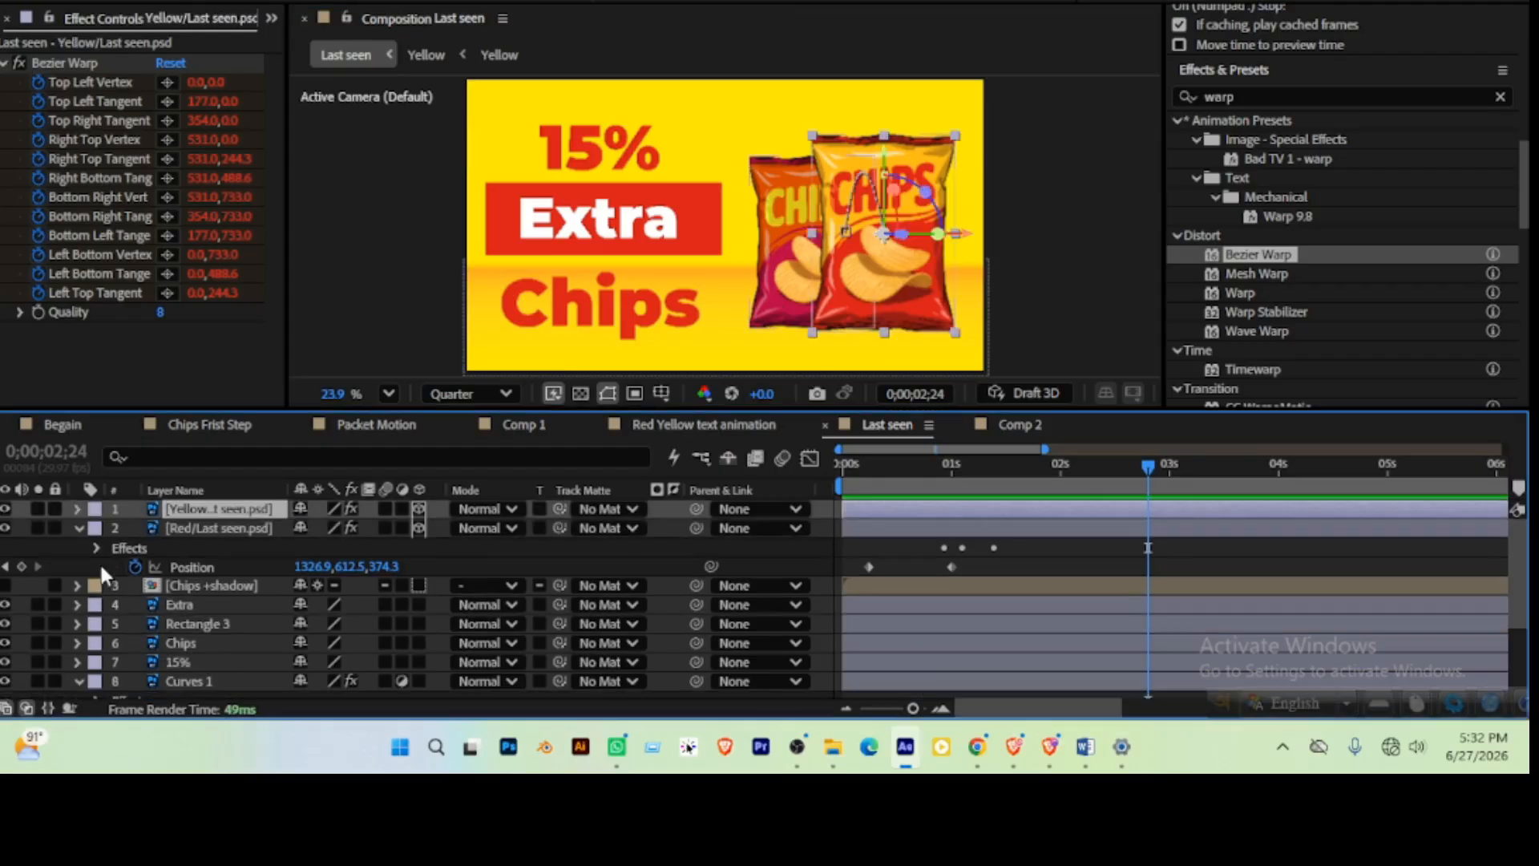
{"action": "left_click", "coordinate": [77, 528]}
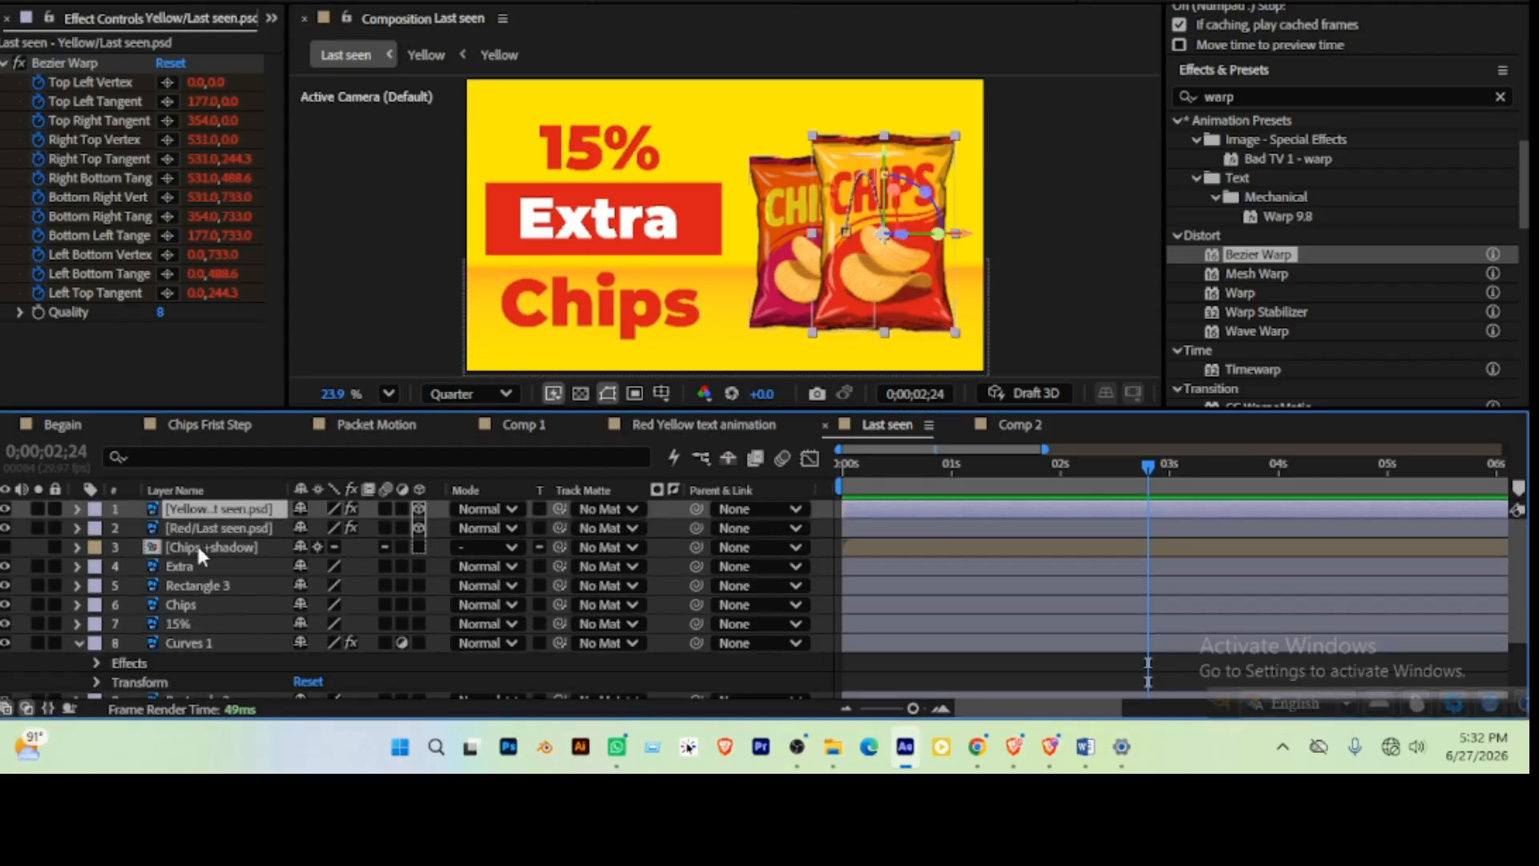
Draw a small white circle shape over the yellow packet at about 1434, 578 and center its anchor point
{"action": "left_click", "coordinate": [1089, 194]}
{"action": "left_click", "coordinate": [858, 274]}
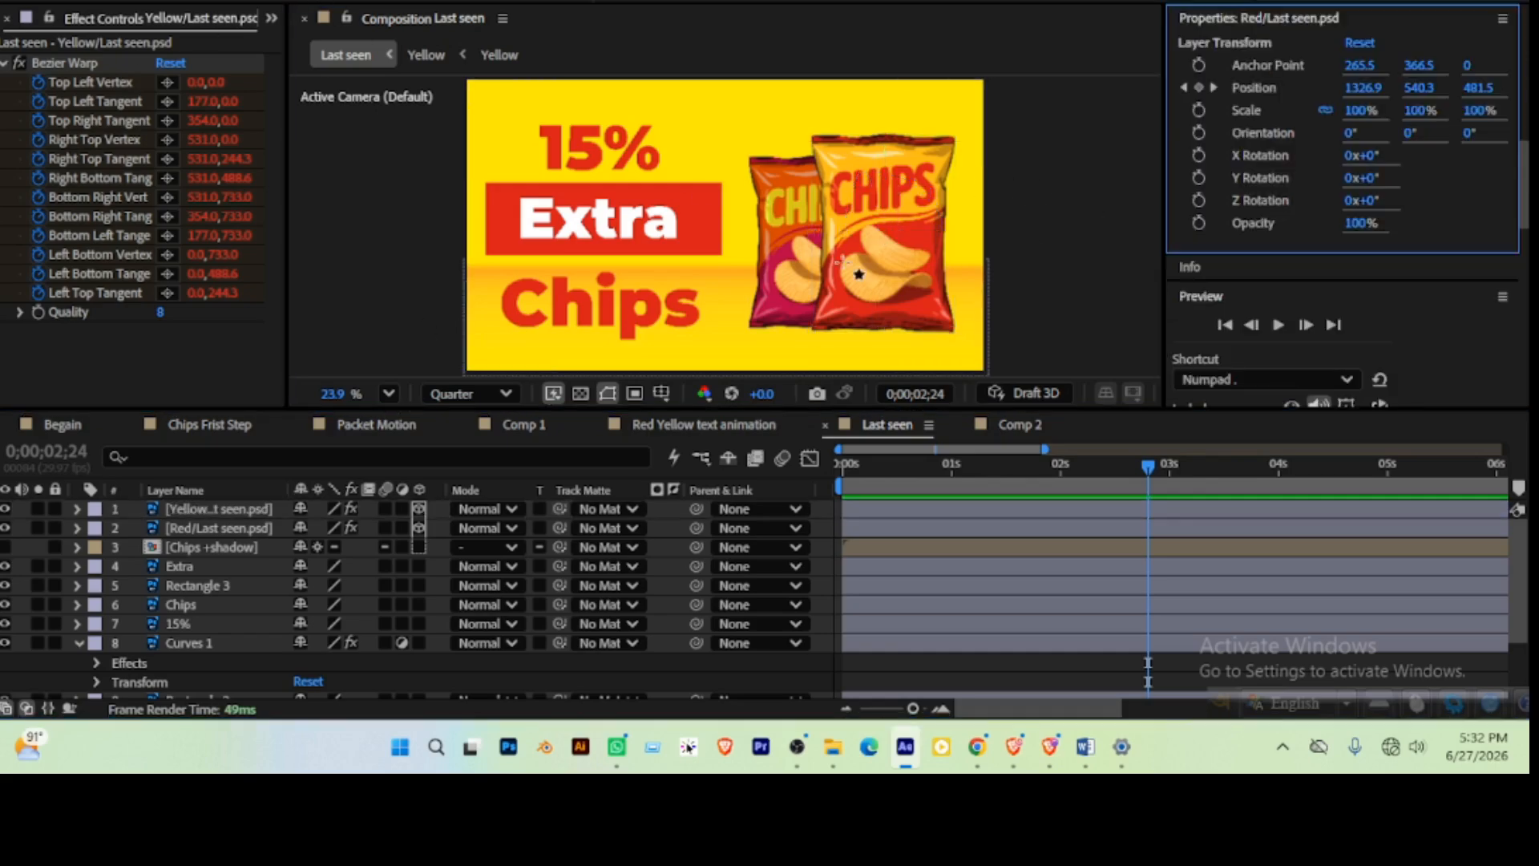
{"action": "scroll", "coordinate": [859, 274], "scroll_direction": "up", "scroll_amount": 3}
{"action": "scroll", "coordinate": [841, 198], "scroll_direction": "up", "scroll_amount": 1}
{"action": "left_click_drag", "start_coordinate": [830, 186], "coordinate": [894, 250]}
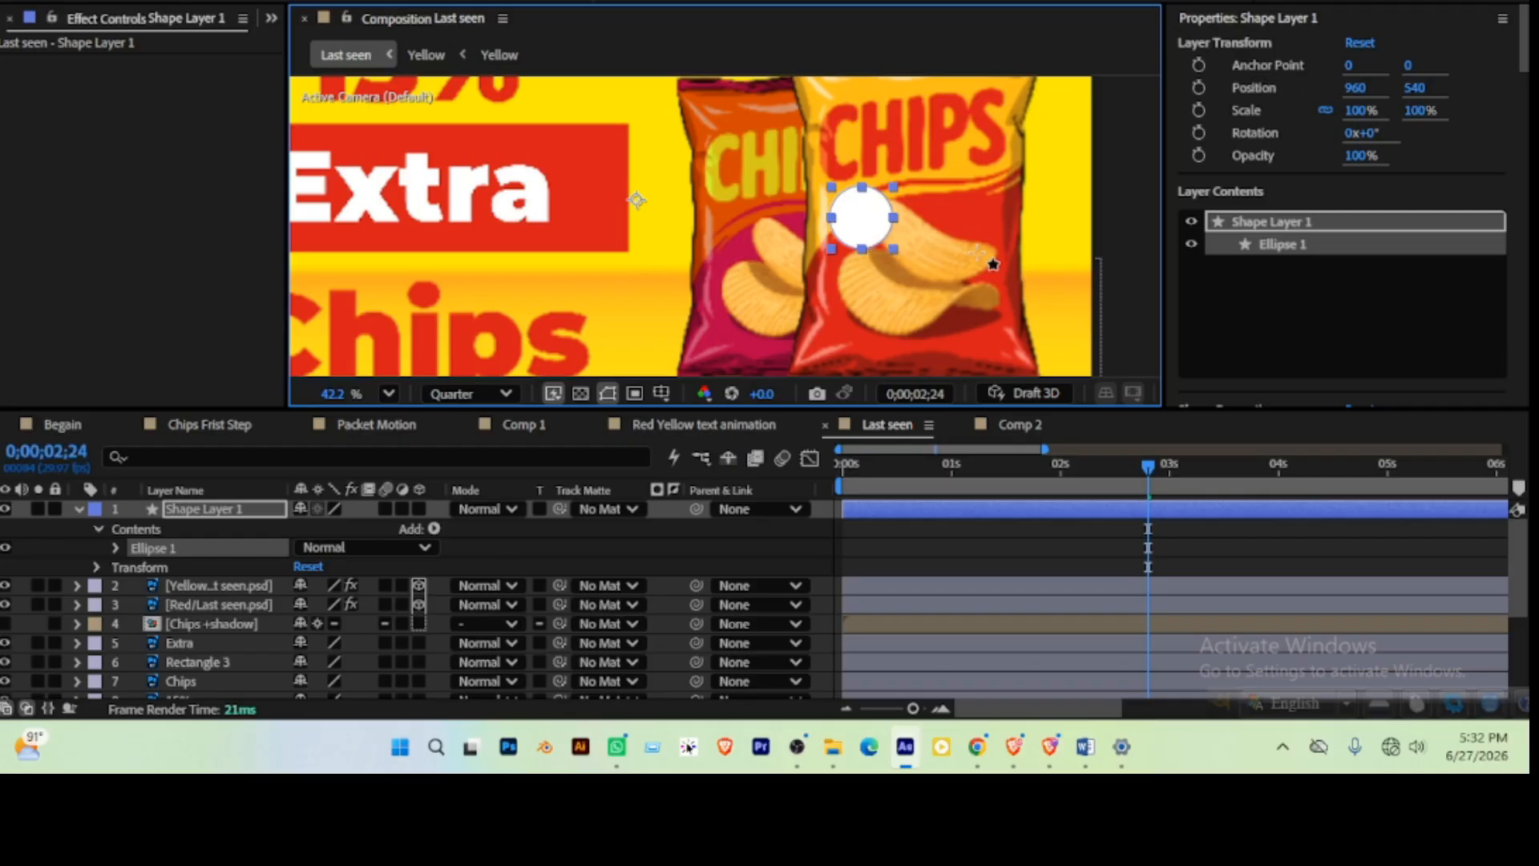
{"action": "key", "text": "ctrl+alt+Home"}
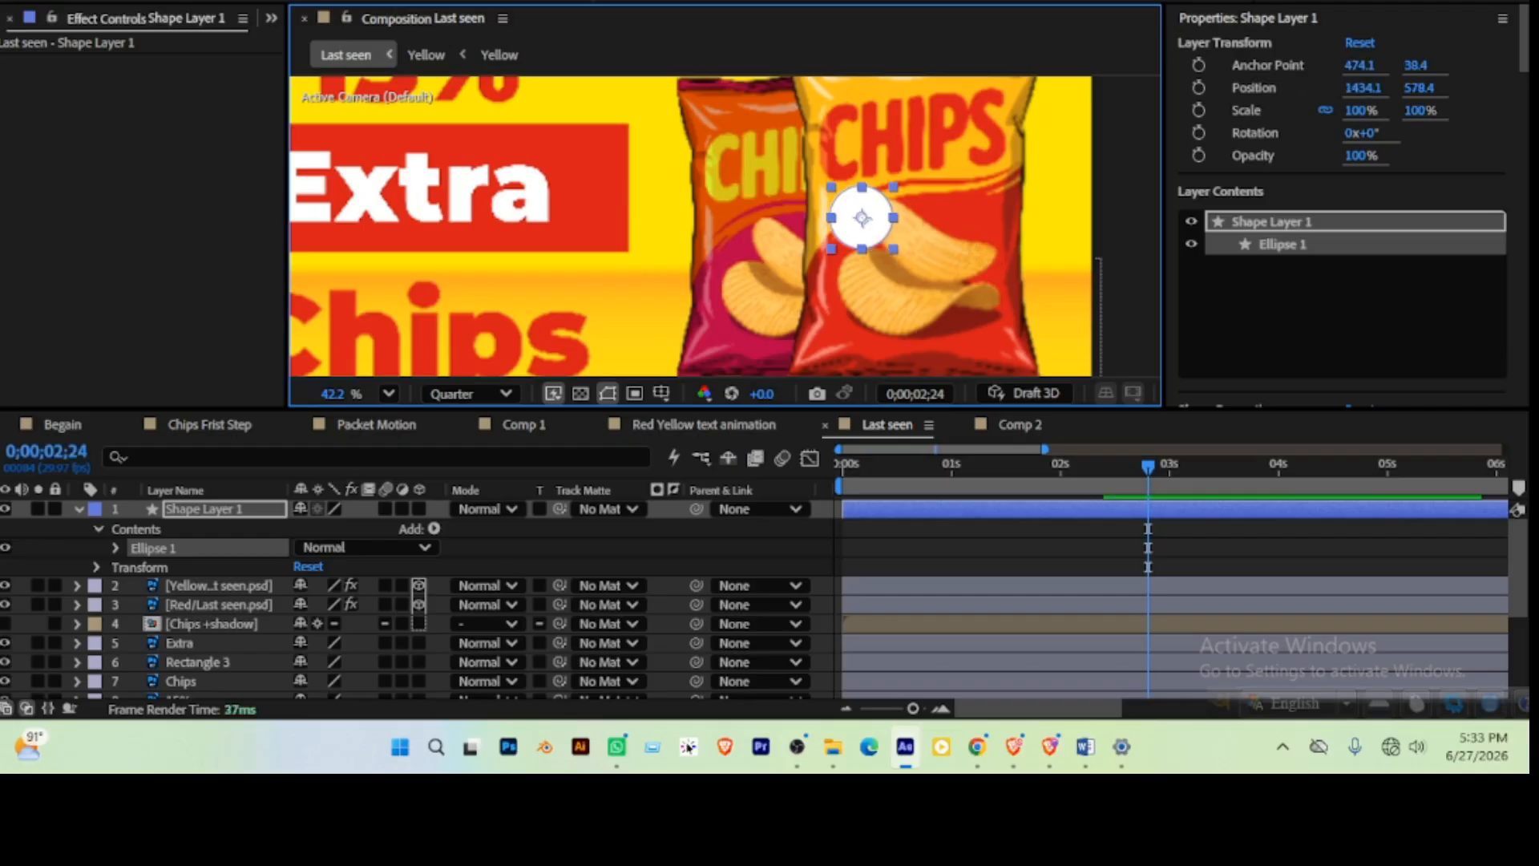
Add a text layer reading "10$" on the yellow packet, beside the white circle
{"action": "left_click", "coordinate": [778, 250]}
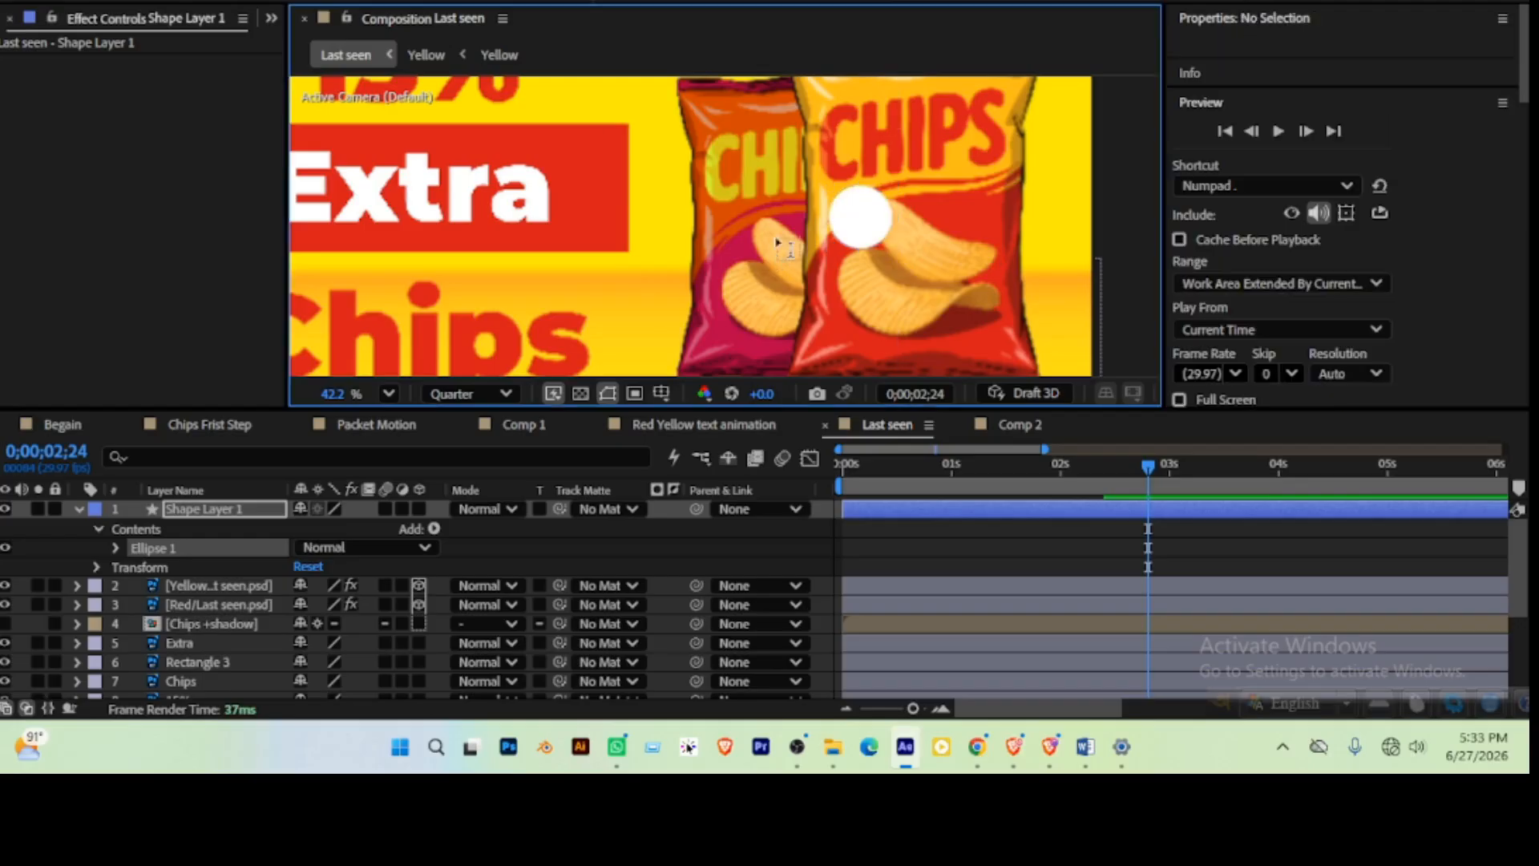
{"action": "left_click", "coordinate": [930, 235]}
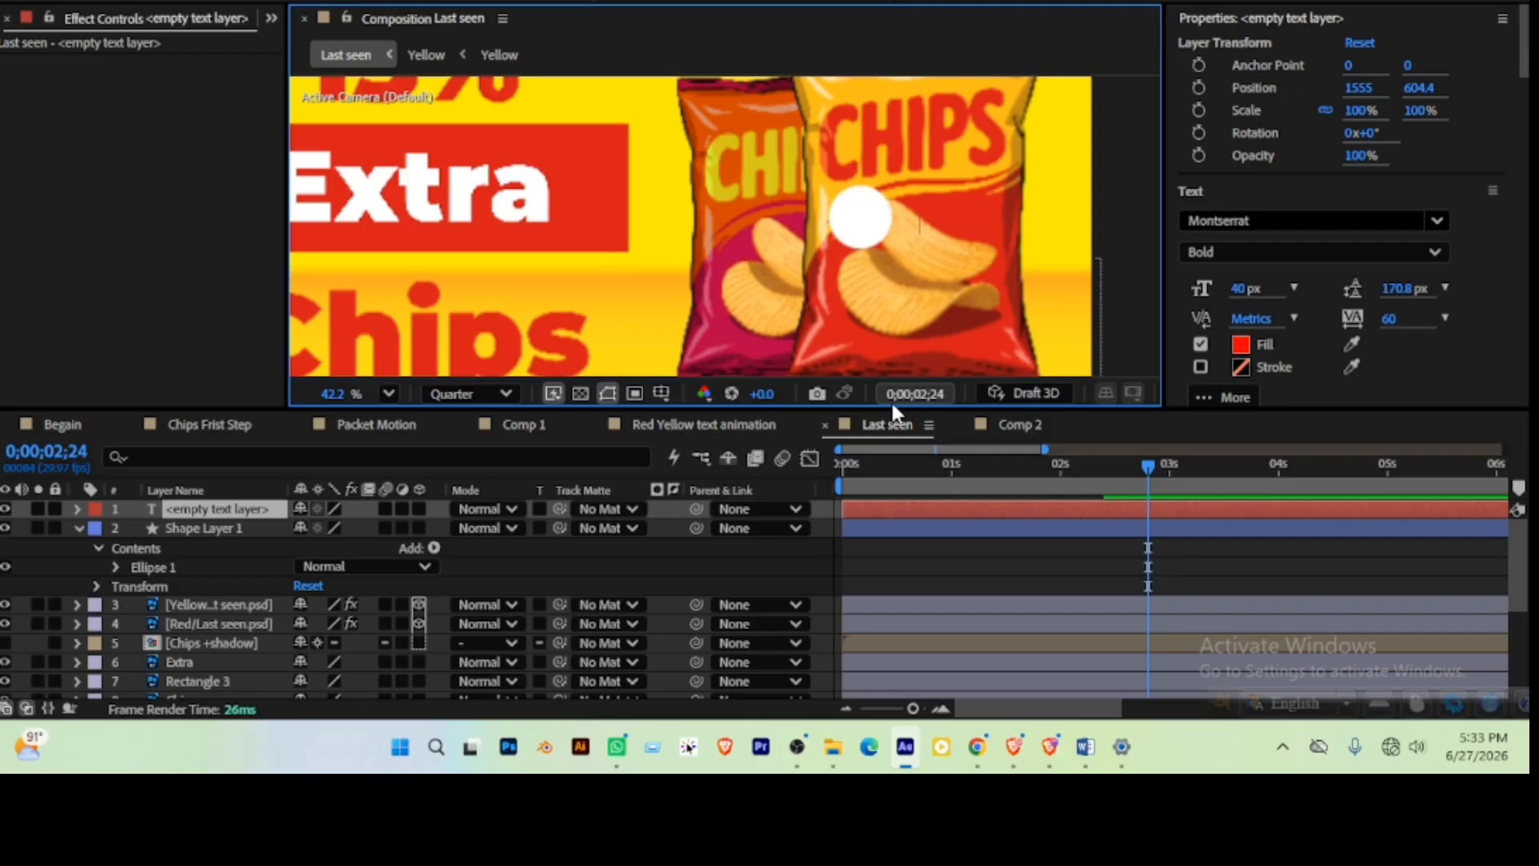
{"action": "type", "text": "10"}
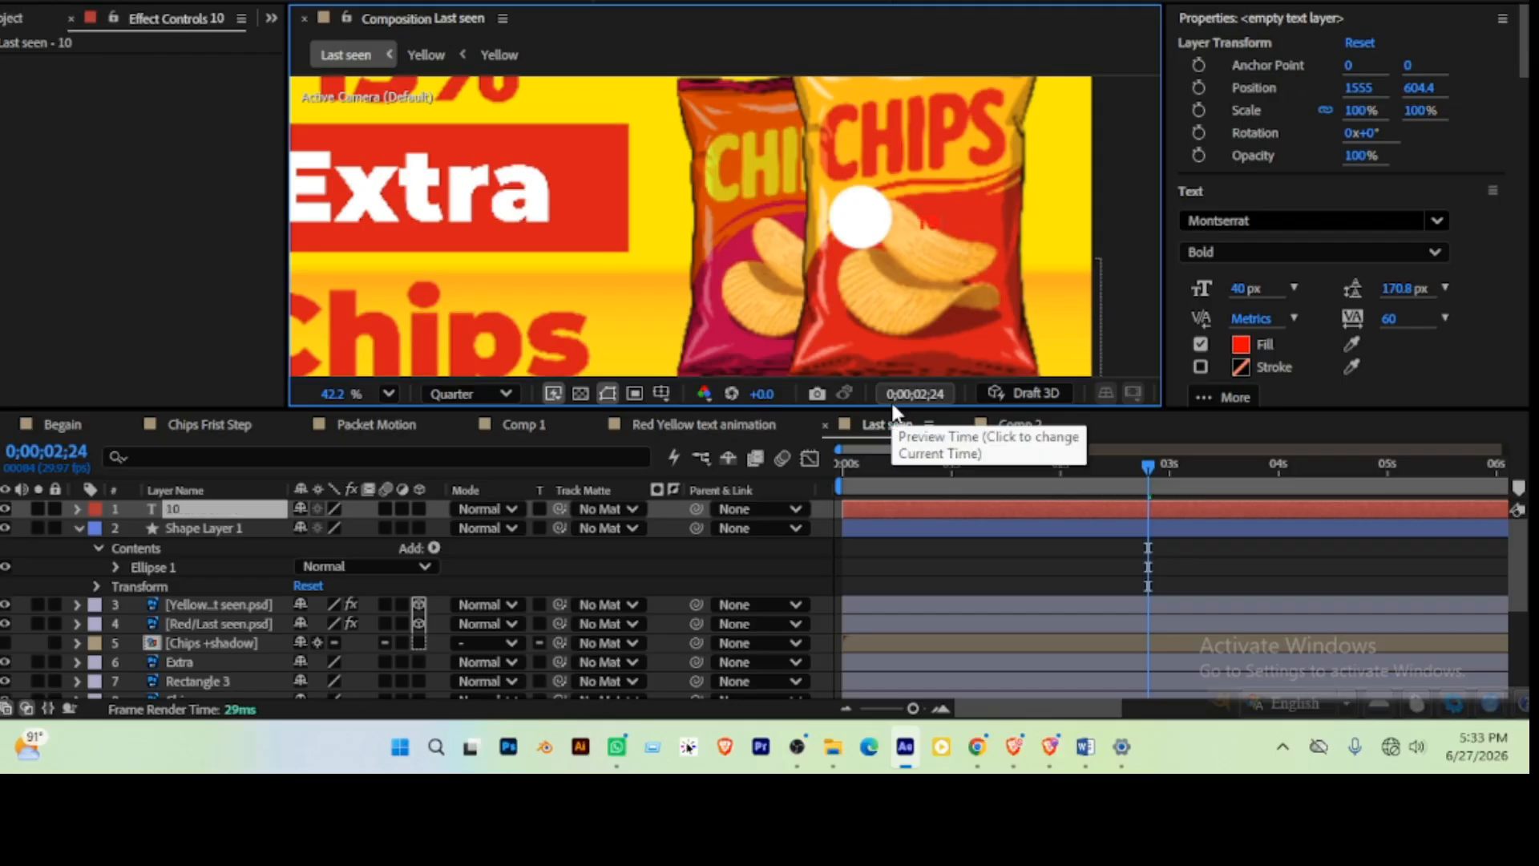
{"action": "type", "text": "$"}
Set the 10$ text to the Black style of Montserrat and center its anchor point
{"action": "key", "text": "ctrl+a"}
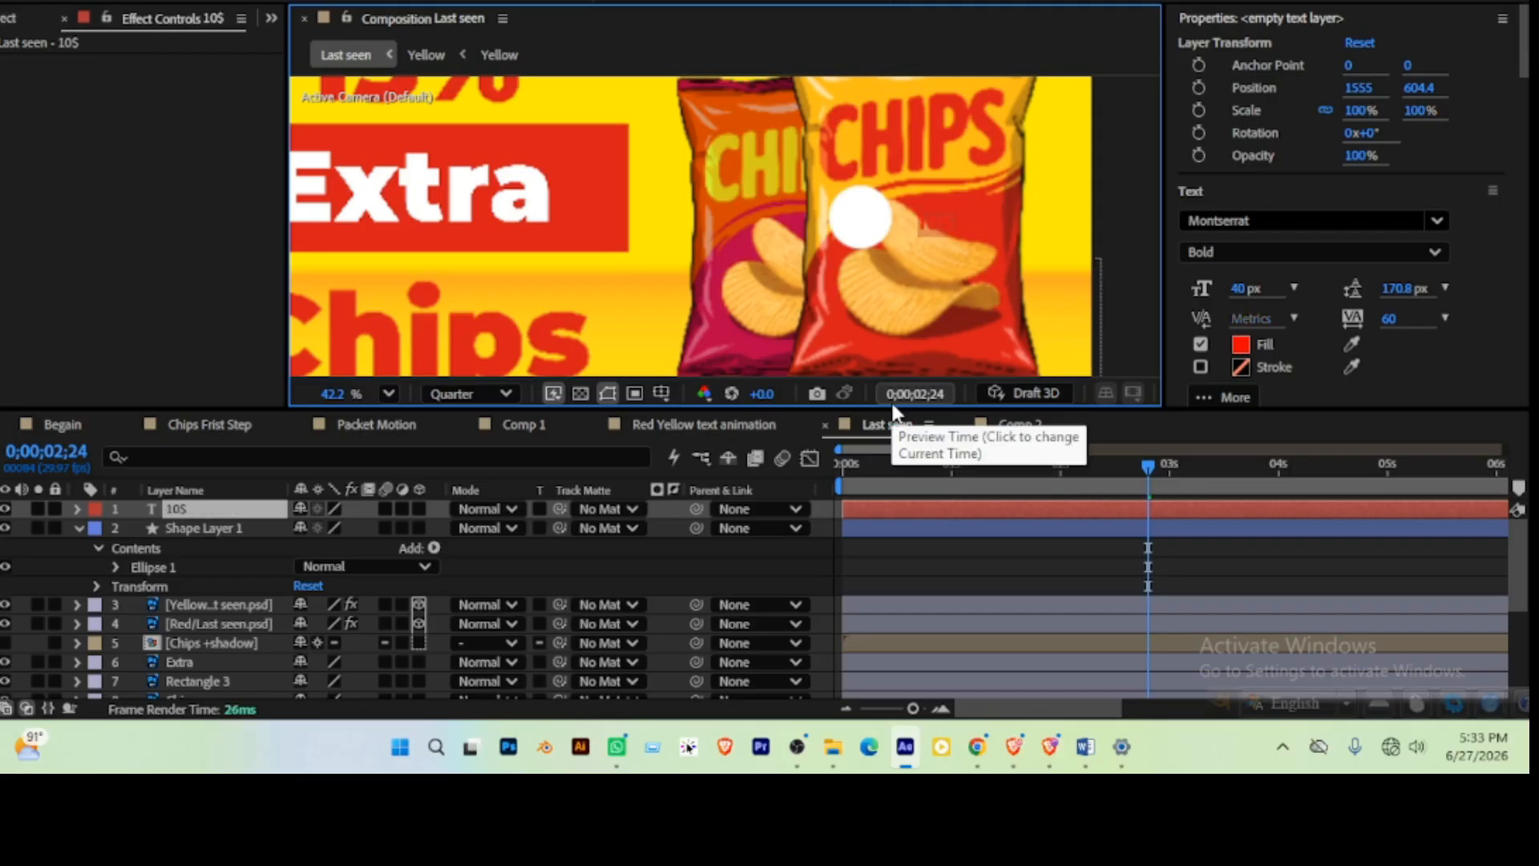
{"action": "left_click", "coordinate": [1435, 252]}
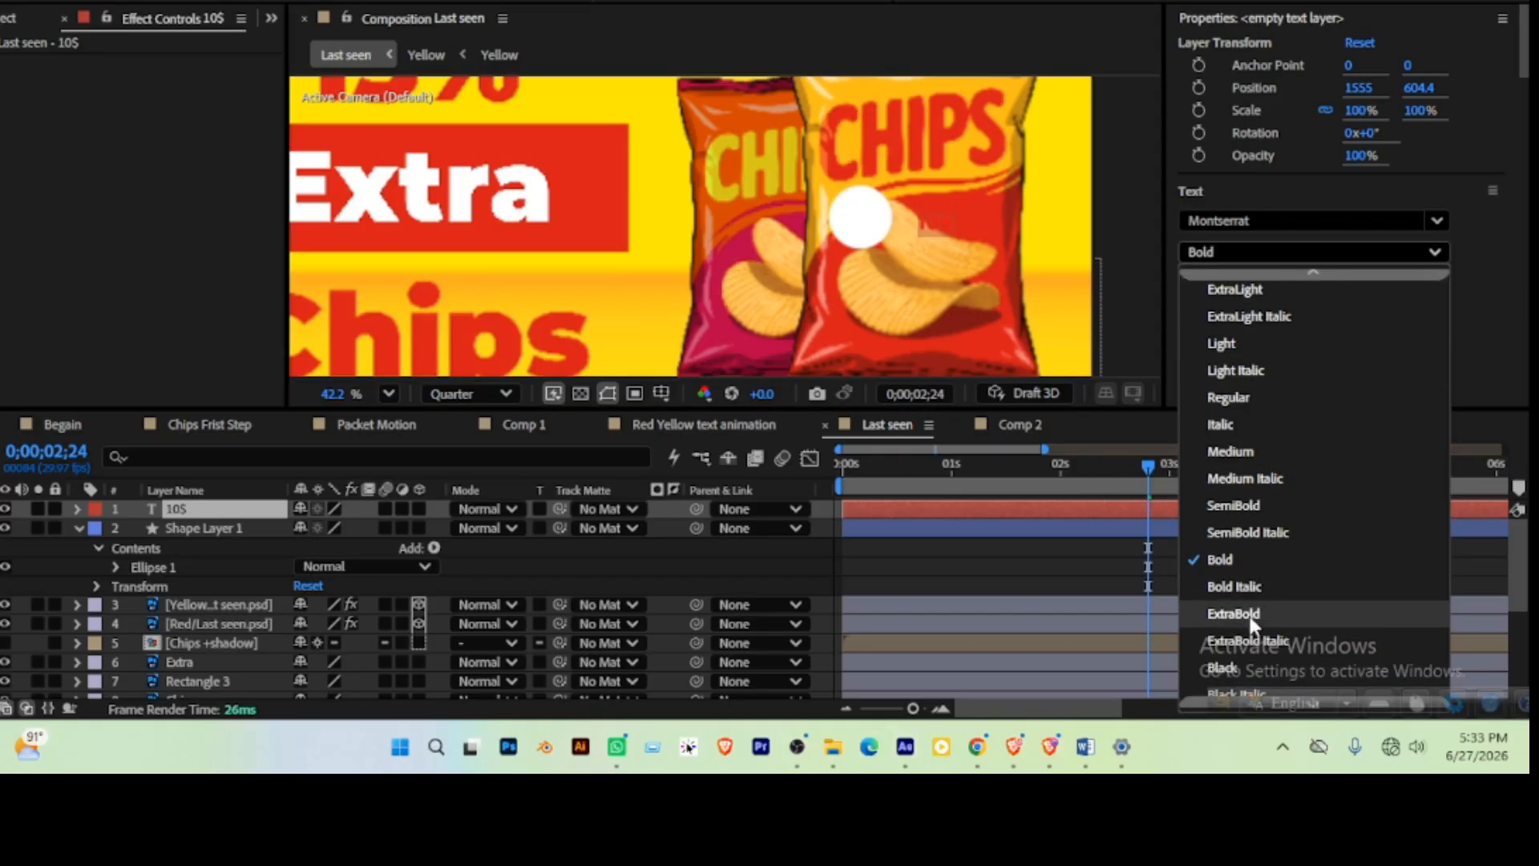
{"action": "left_click", "coordinate": [1227, 670]}
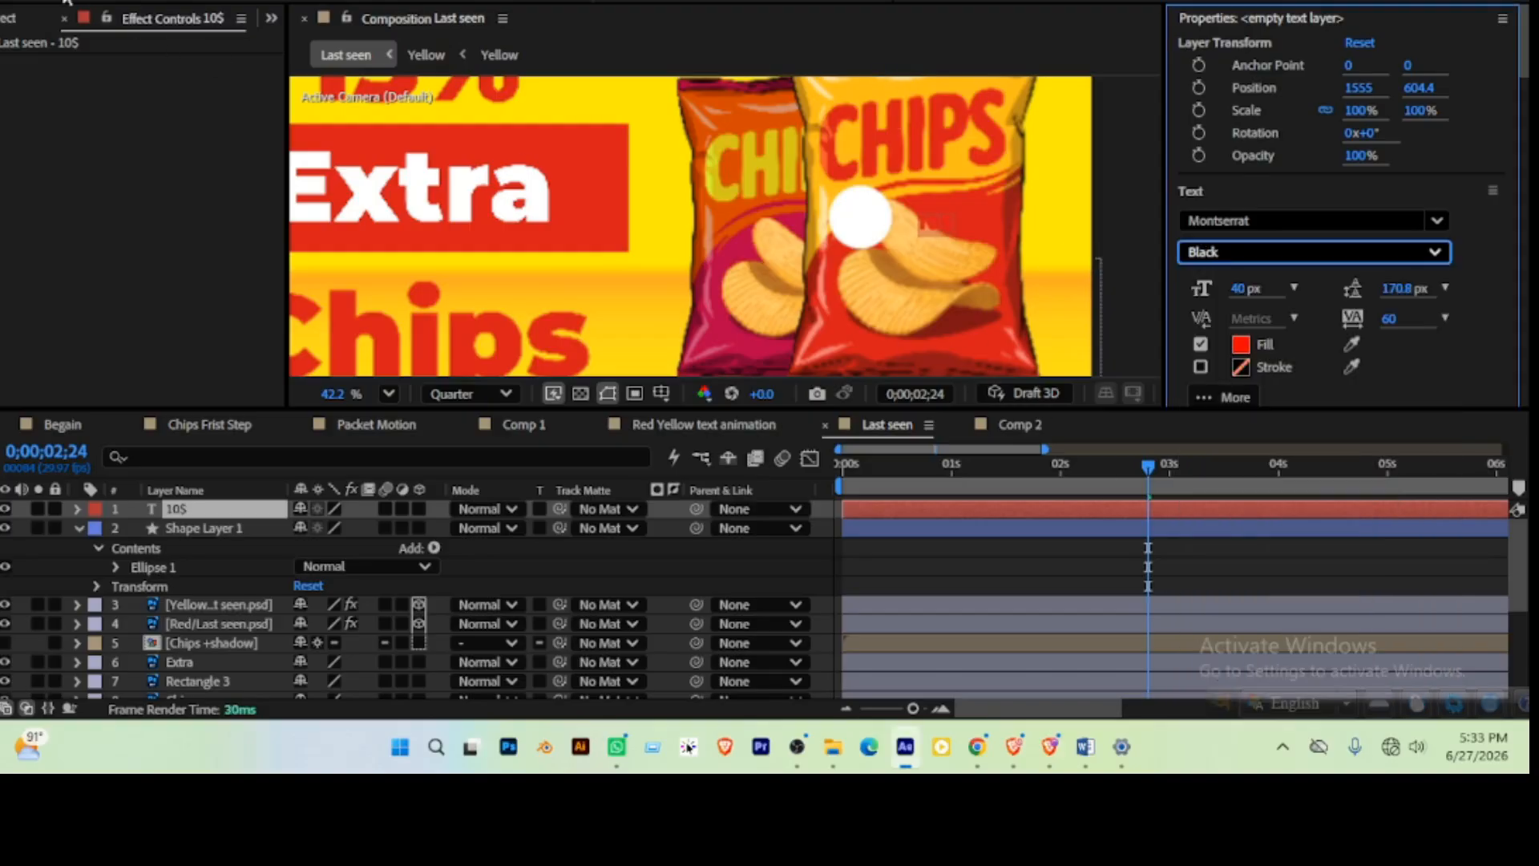
{"action": "key", "text": "Escape"}
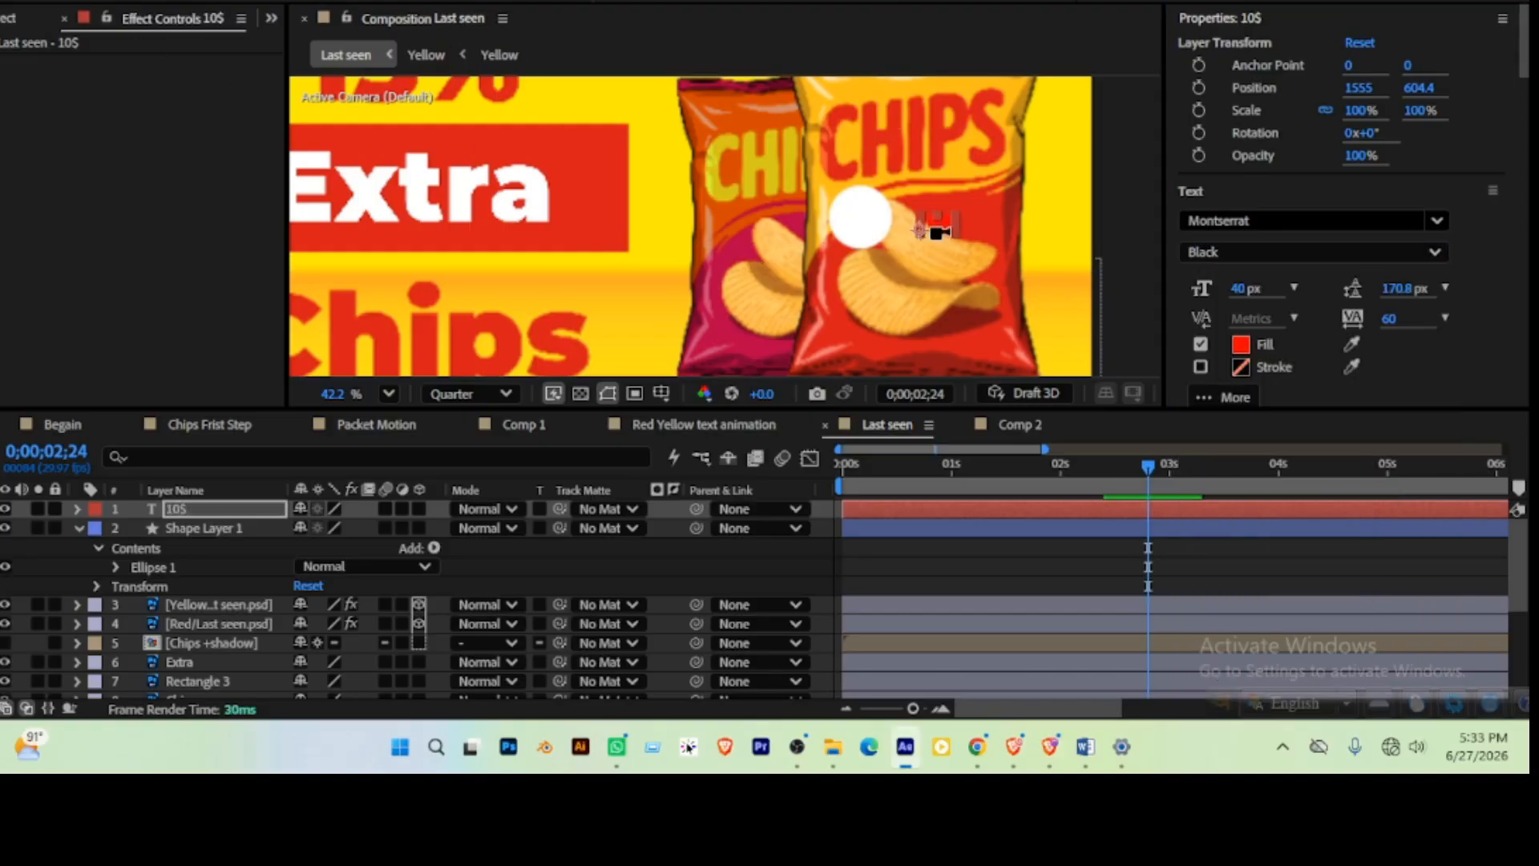
{"action": "left_click", "coordinate": [935, 230]}
{"action": "key", "text": "ctrl+alt+Home"}
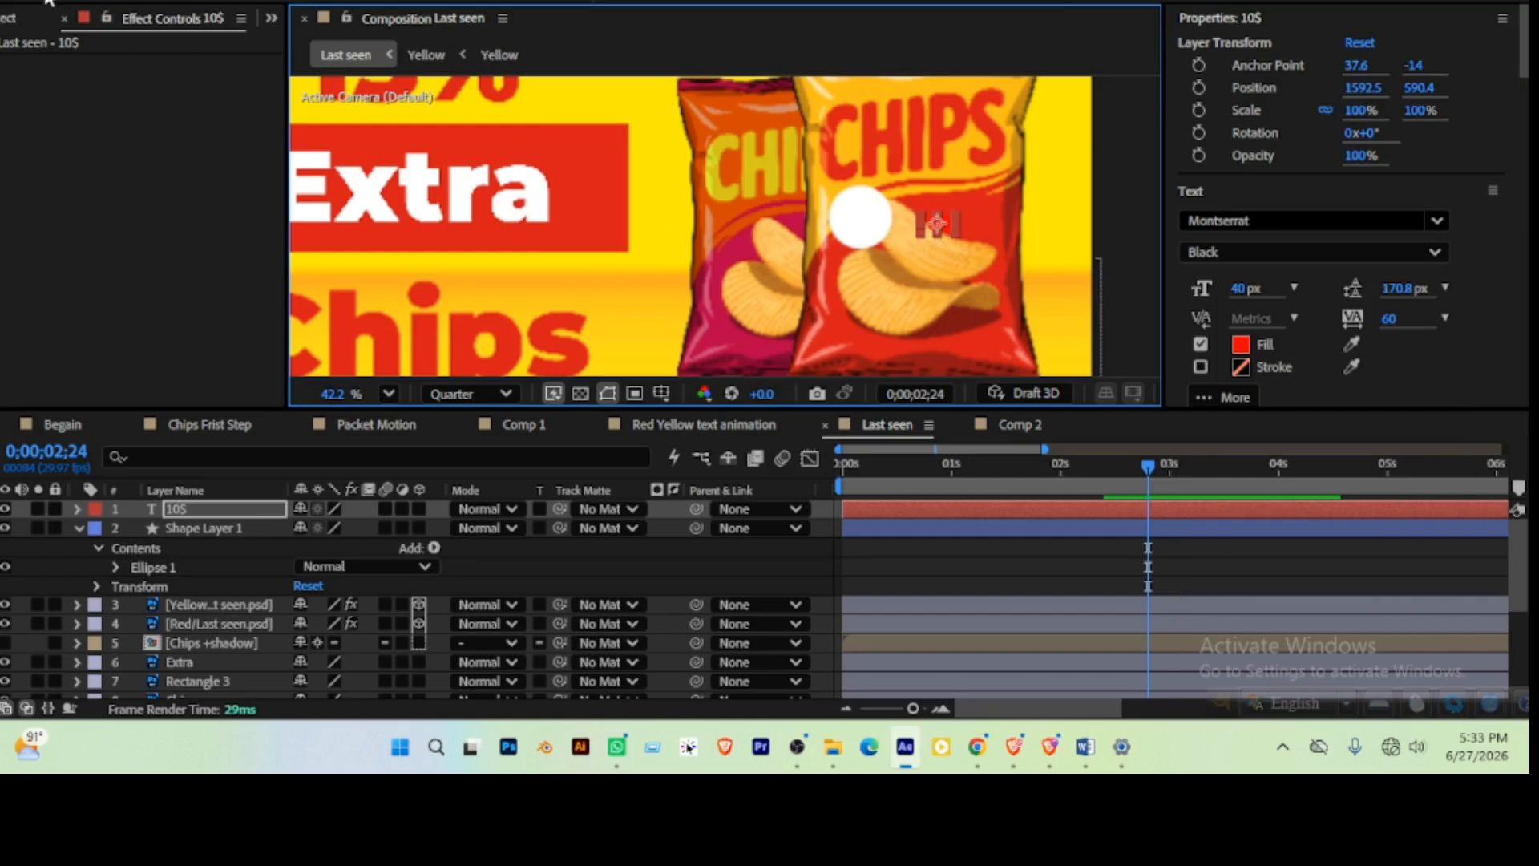
{"action": "left_click_drag", "start_coordinate": [942, 229], "coordinate": [866, 215]}
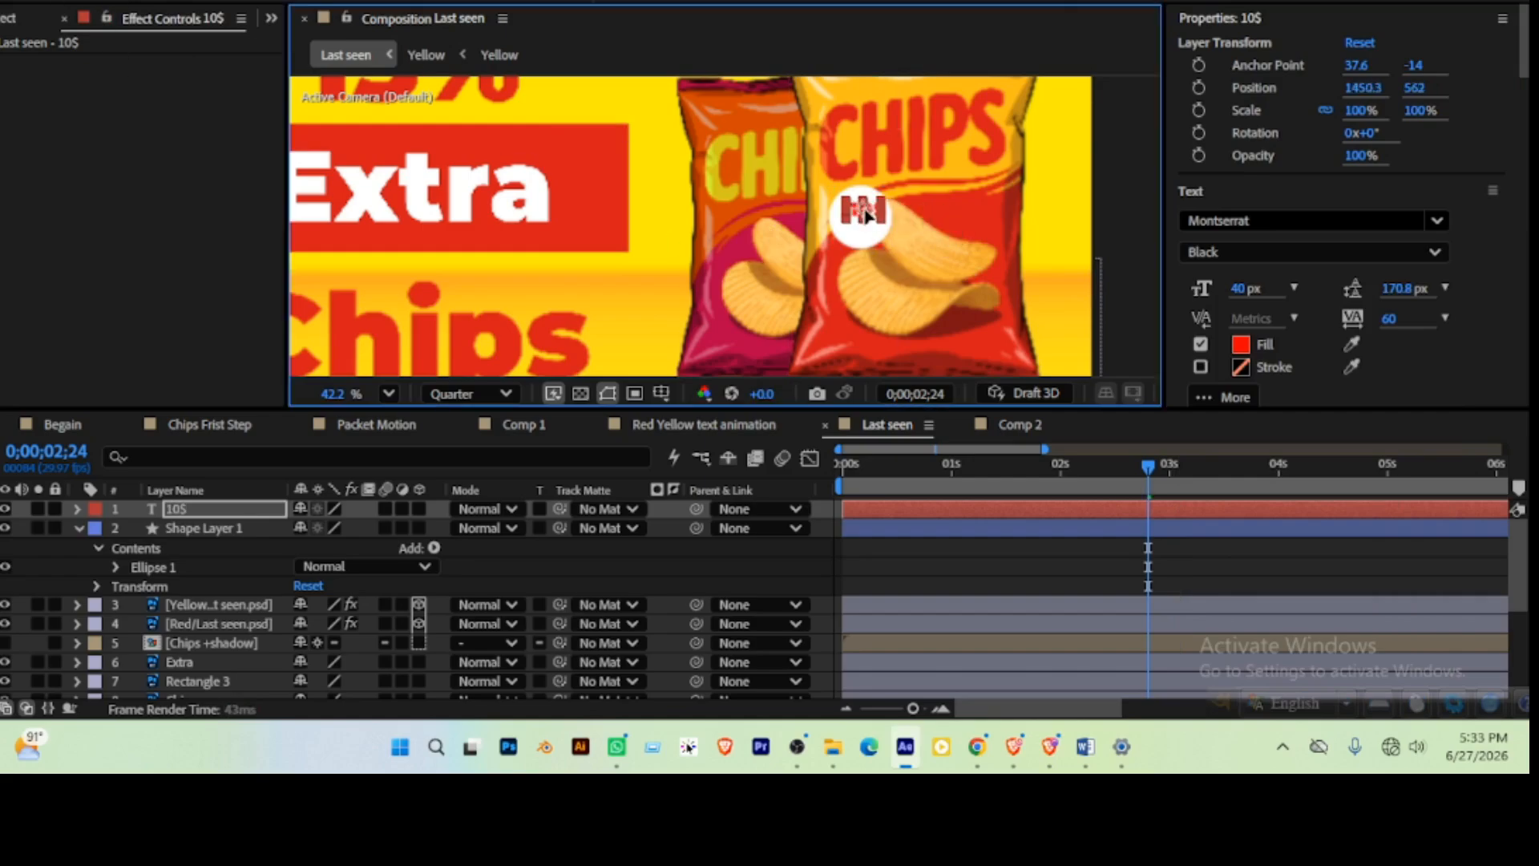
{"action": "left_click", "coordinate": [1014, 239]}
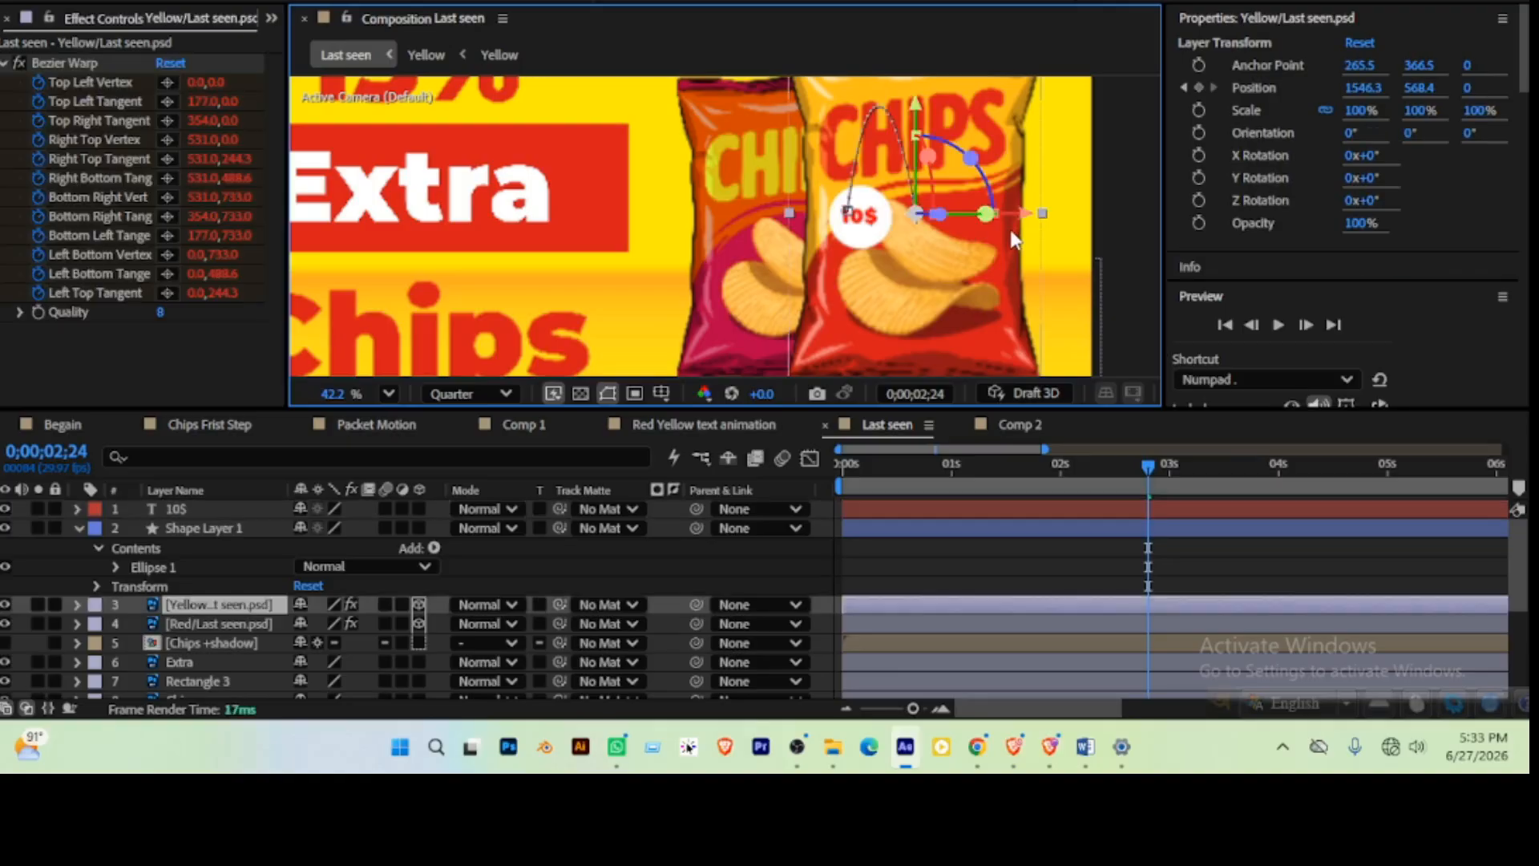
{"action": "key", "text": "ctrl+z"}
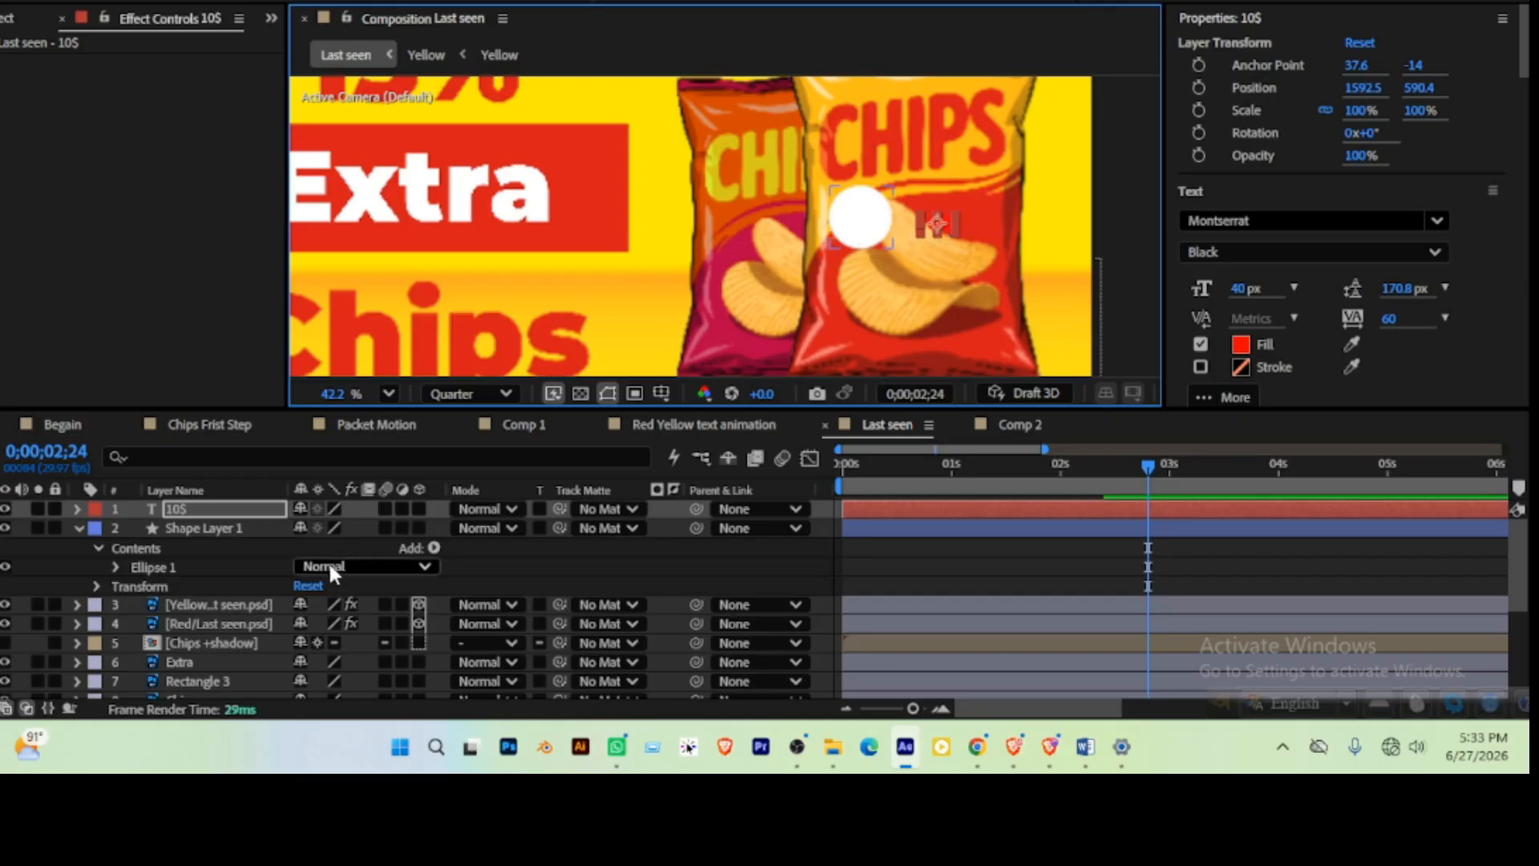
Move the 10$ text onto the middle of the white circle, at about 1431, 579, and check its placement
{"action": "left_click", "coordinate": [230, 517]}
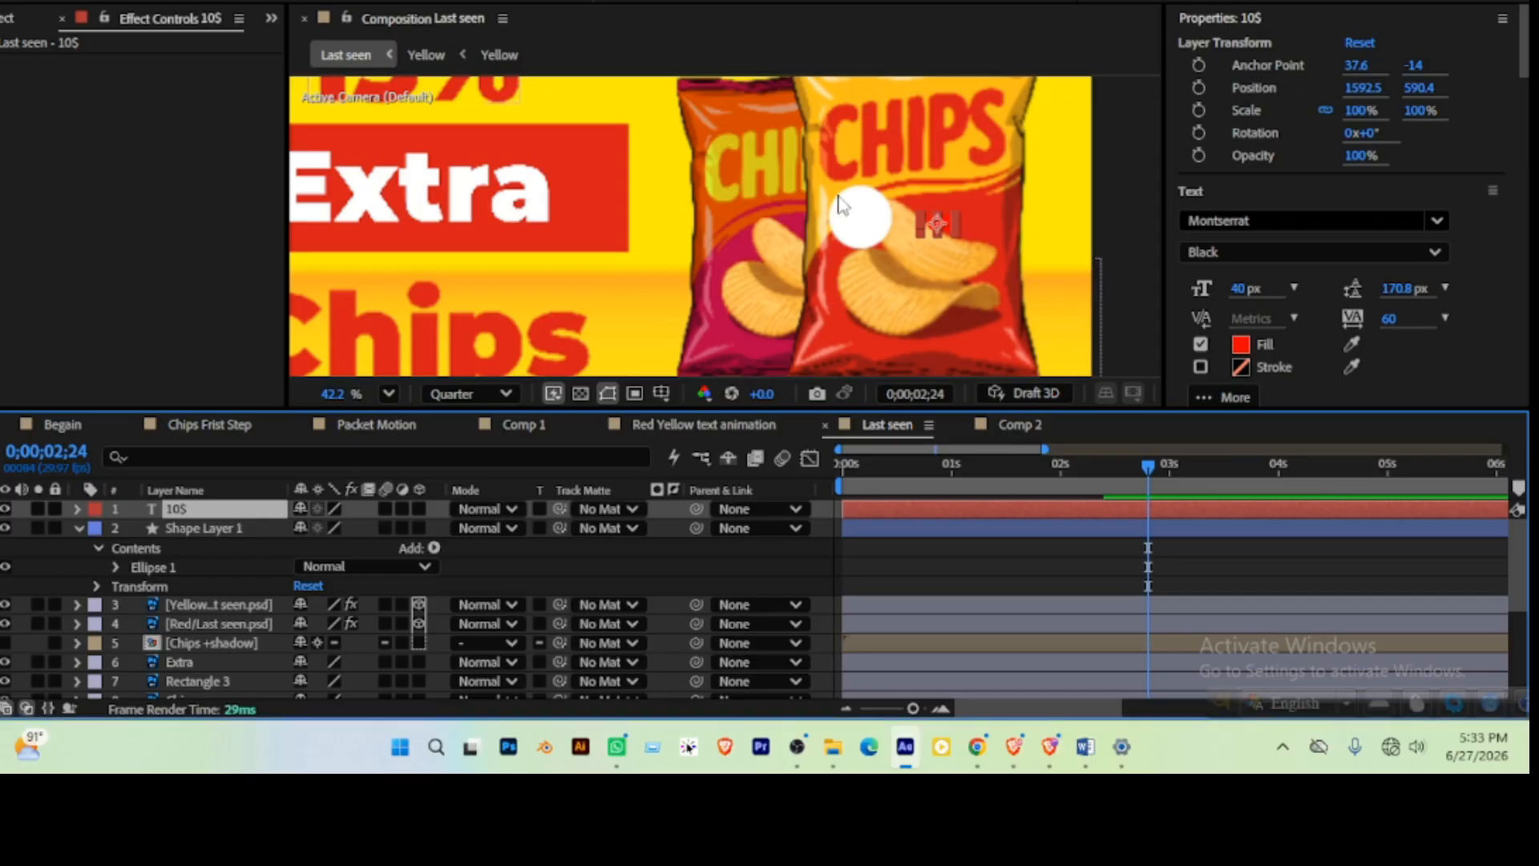
{"action": "left_click_drag", "start_coordinate": [938, 231], "coordinate": [861, 216]}
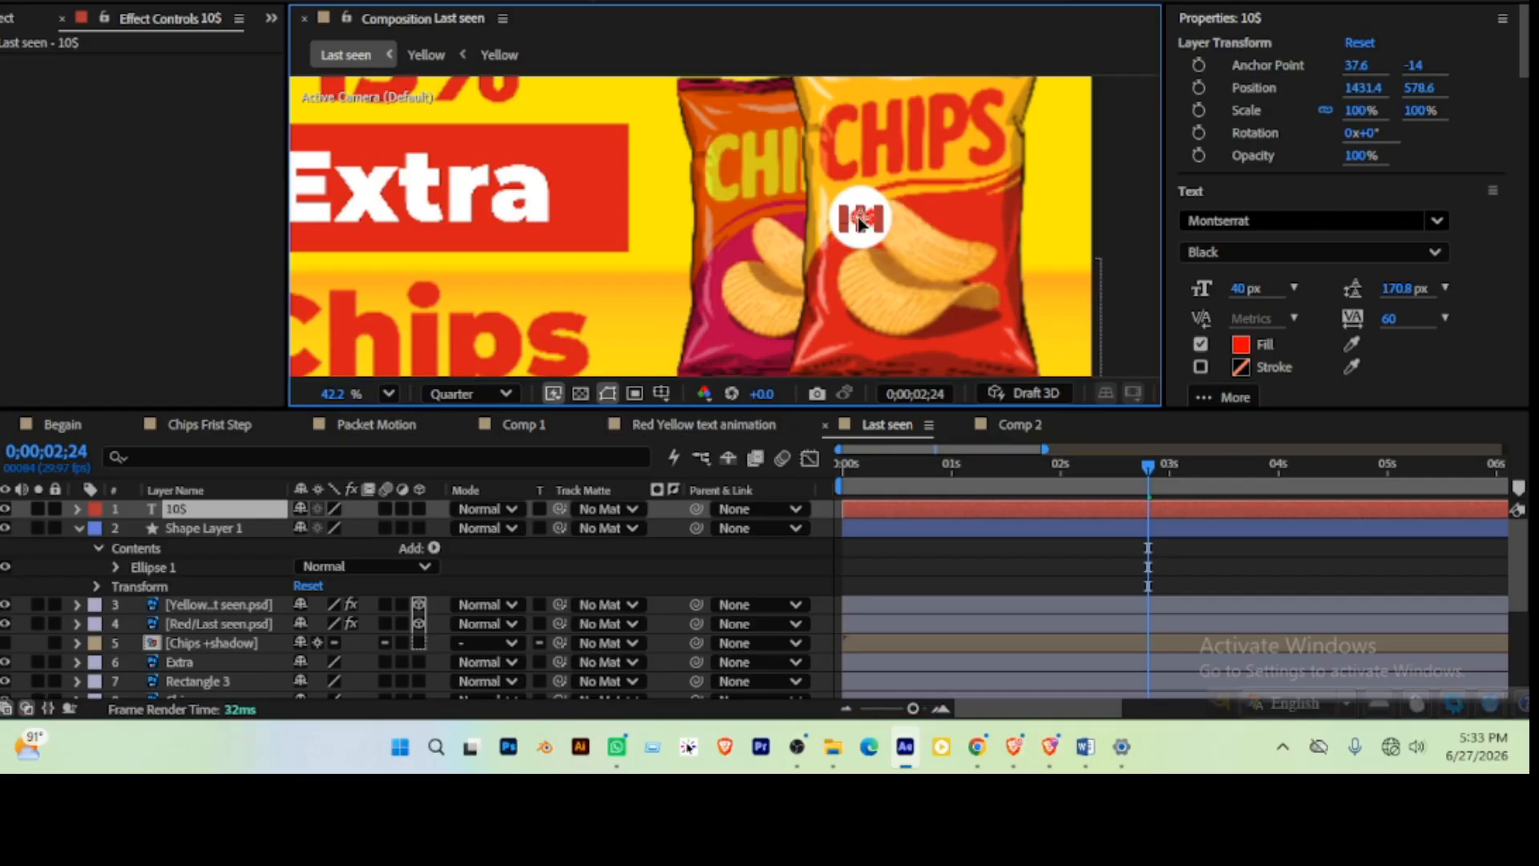
{"action": "left_click", "coordinate": [1046, 236]}
{"action": "scroll", "coordinate": [862, 255], "scroll_direction": "up", "scroll_amount": 2}
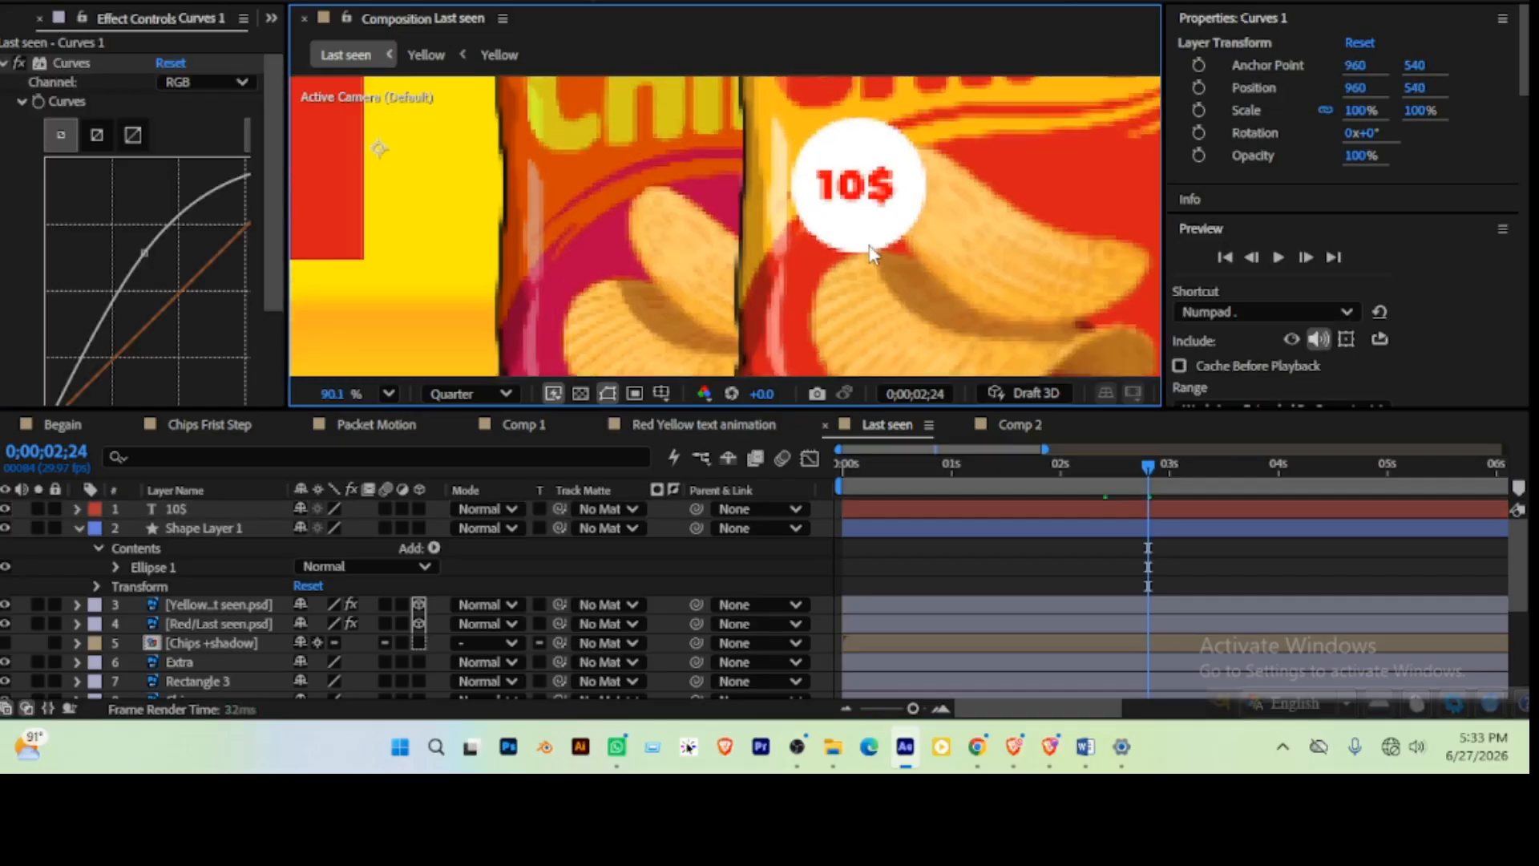
{"action": "scroll", "coordinate": [882, 201], "scroll_direction": "down", "scroll_amount": 4}
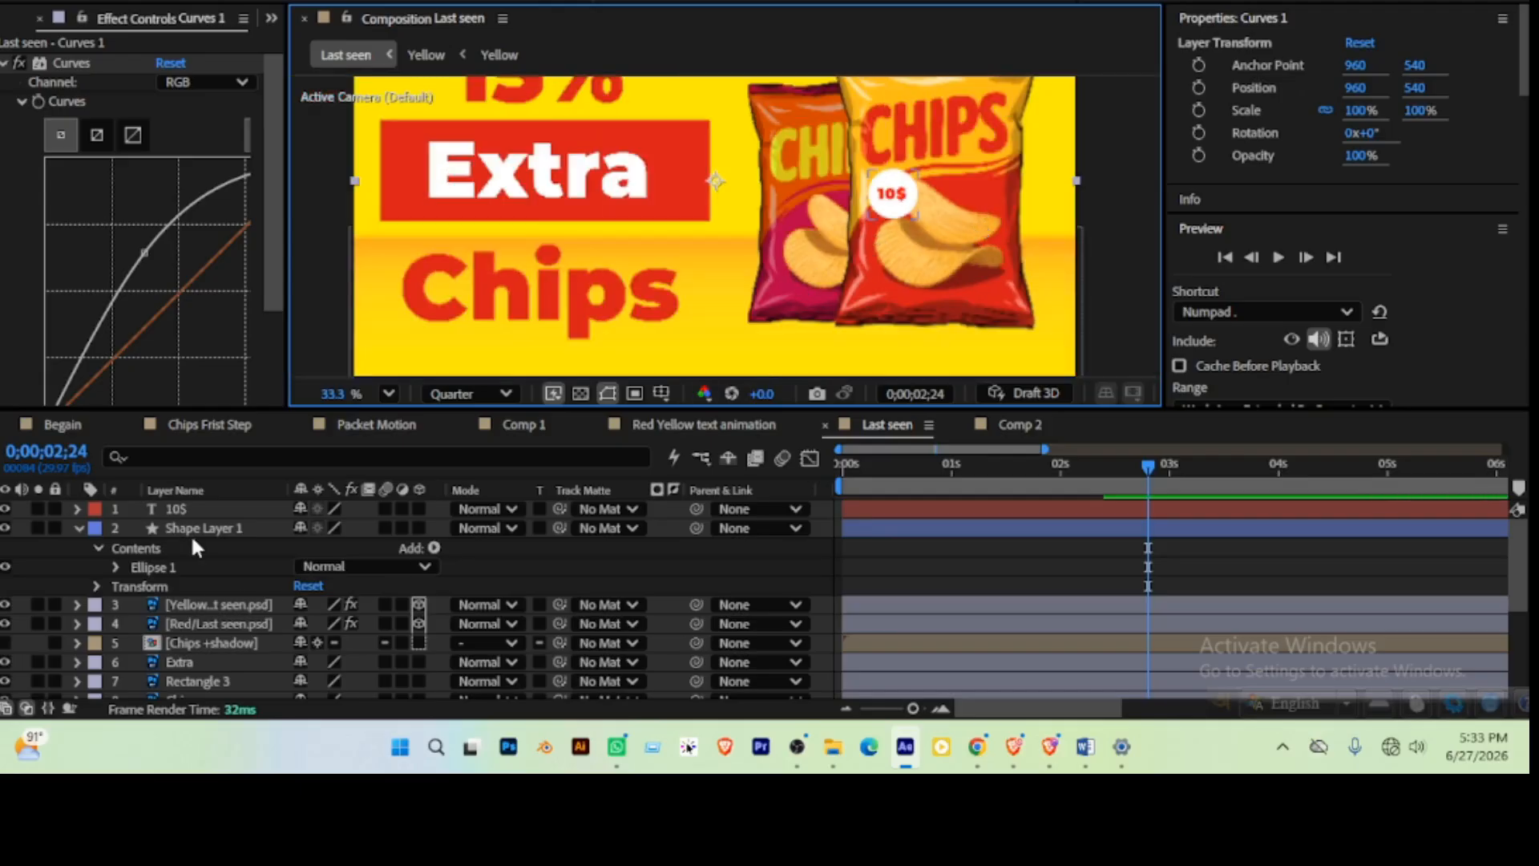
Parent the 10$ text layer to Shape Layer 1
{"action": "left_click", "coordinate": [210, 509]}
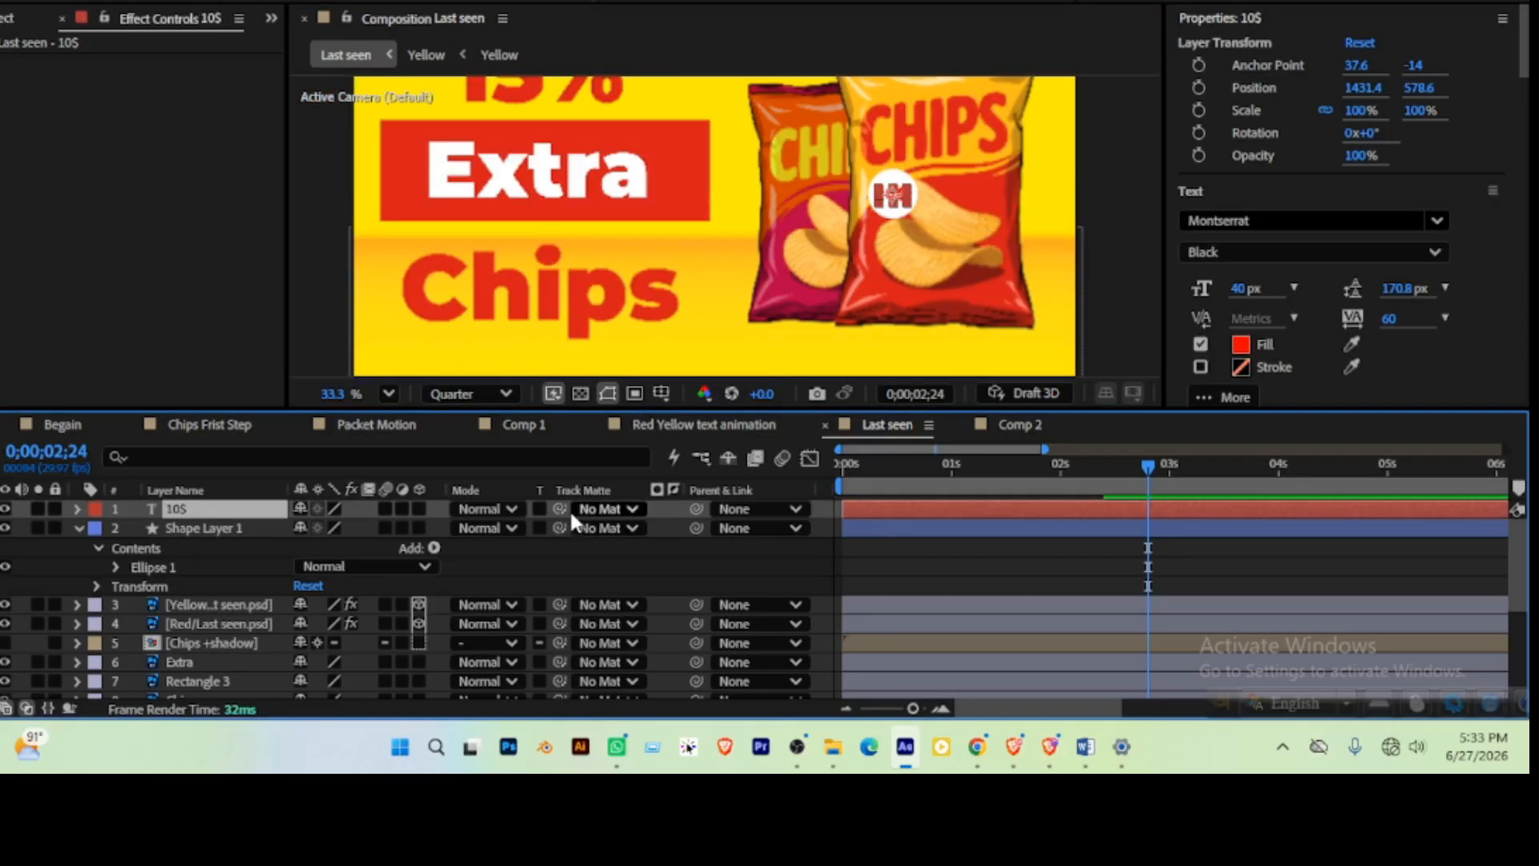
{"action": "mouse_move", "coordinate": [558, 510]}
{"action": "left_mouse_down"}
{"action": "mouse_move", "coordinate": [272, 530]}
{"action": "mouse_move", "coordinate": [511, 510]}
{"action": "left_mouse_up"}
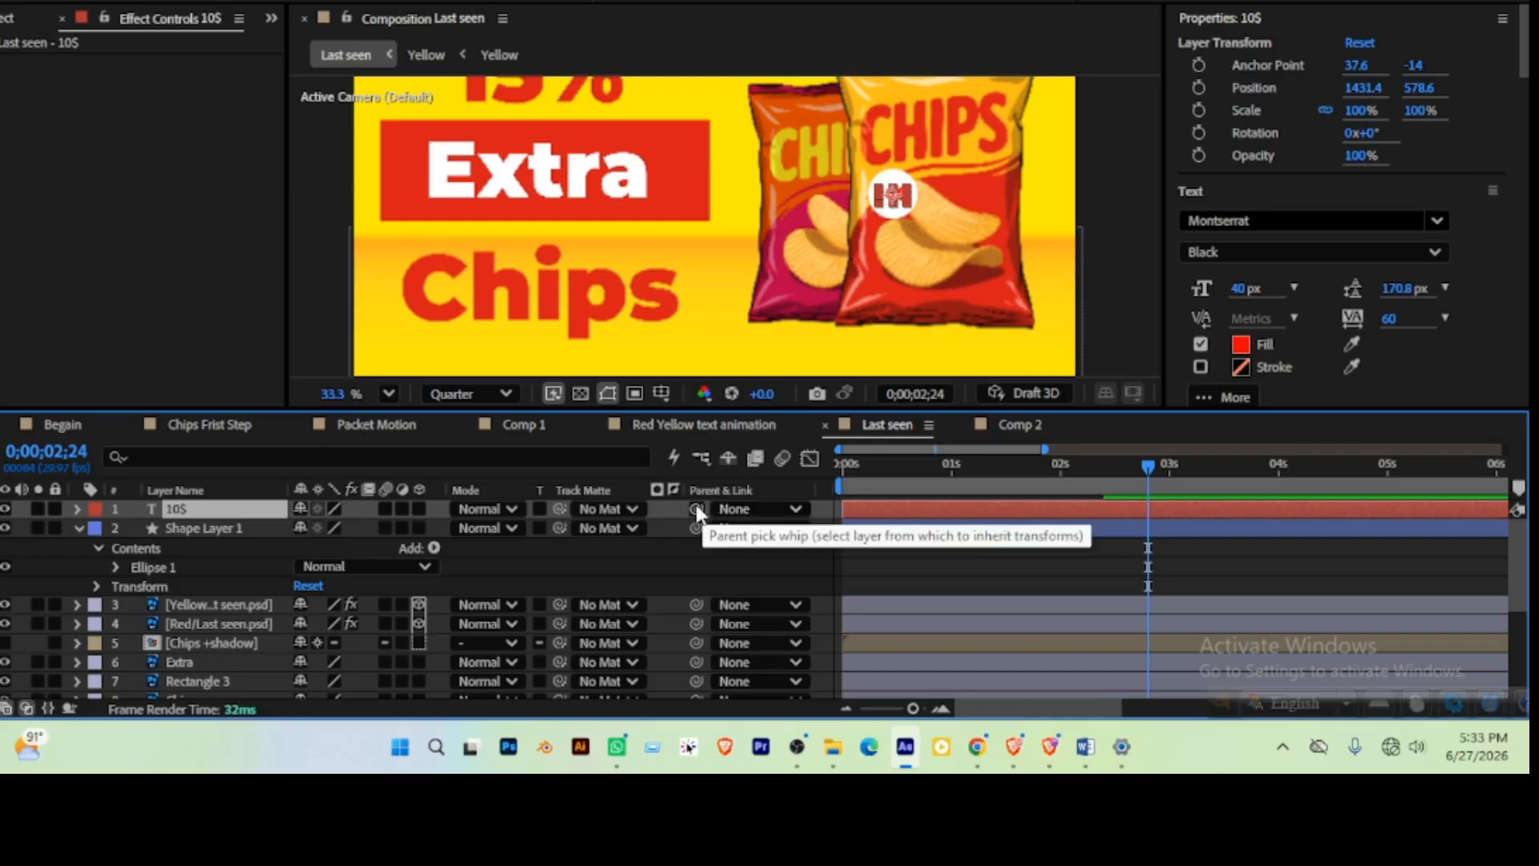
{"action": "left_click_drag", "start_coordinate": [696, 509], "coordinate": [234, 526]}
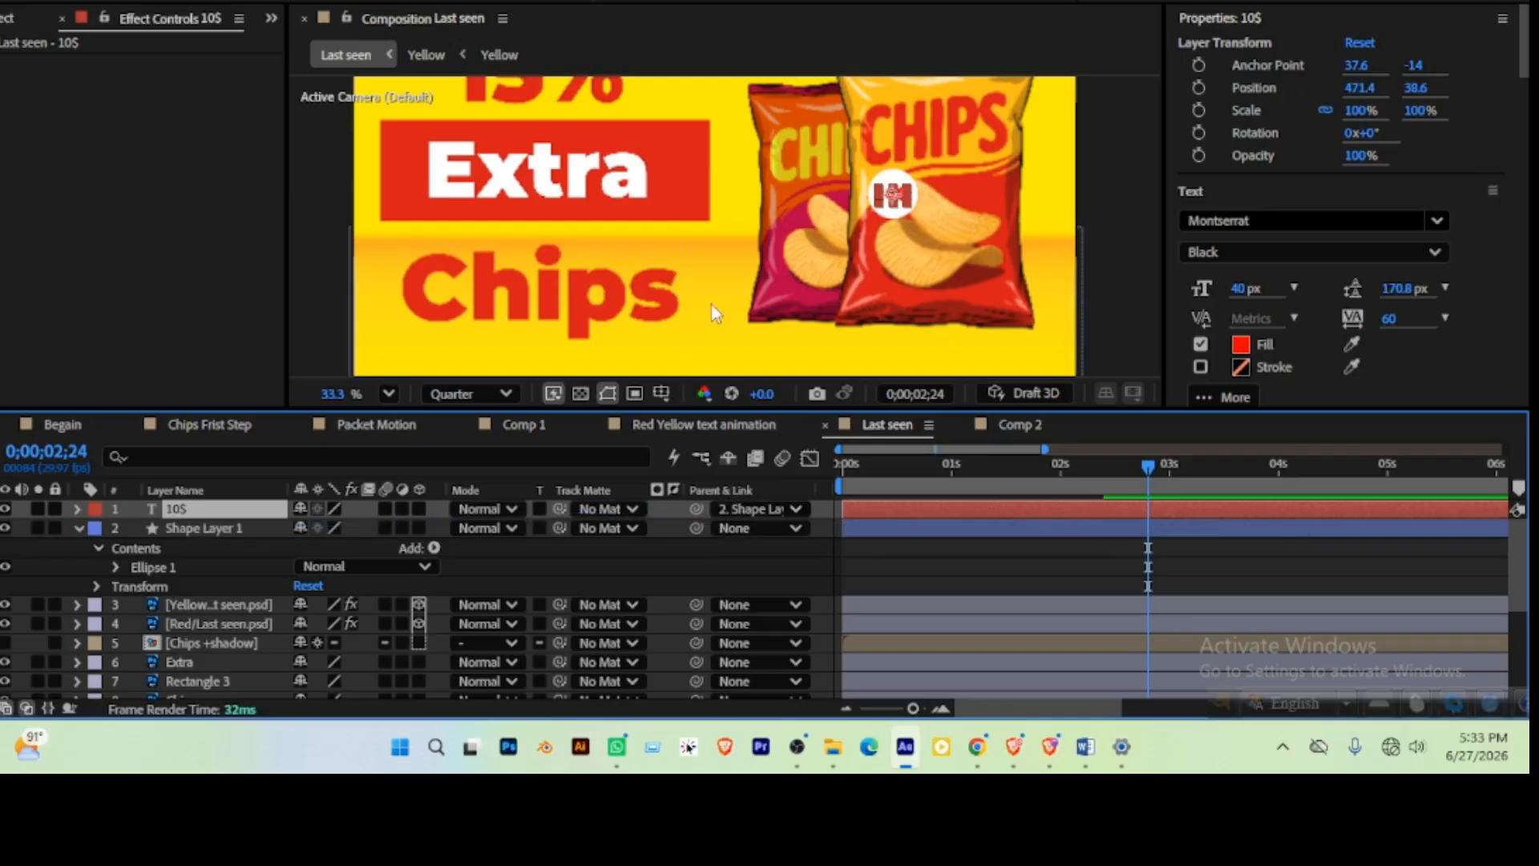
Preview the badge over the chips bags, then turn the 10$ text and Shape Layer 1 into 3D layers
{"action": "left_click_drag", "start_coordinate": [1147, 490], "coordinate": [979, 476]}
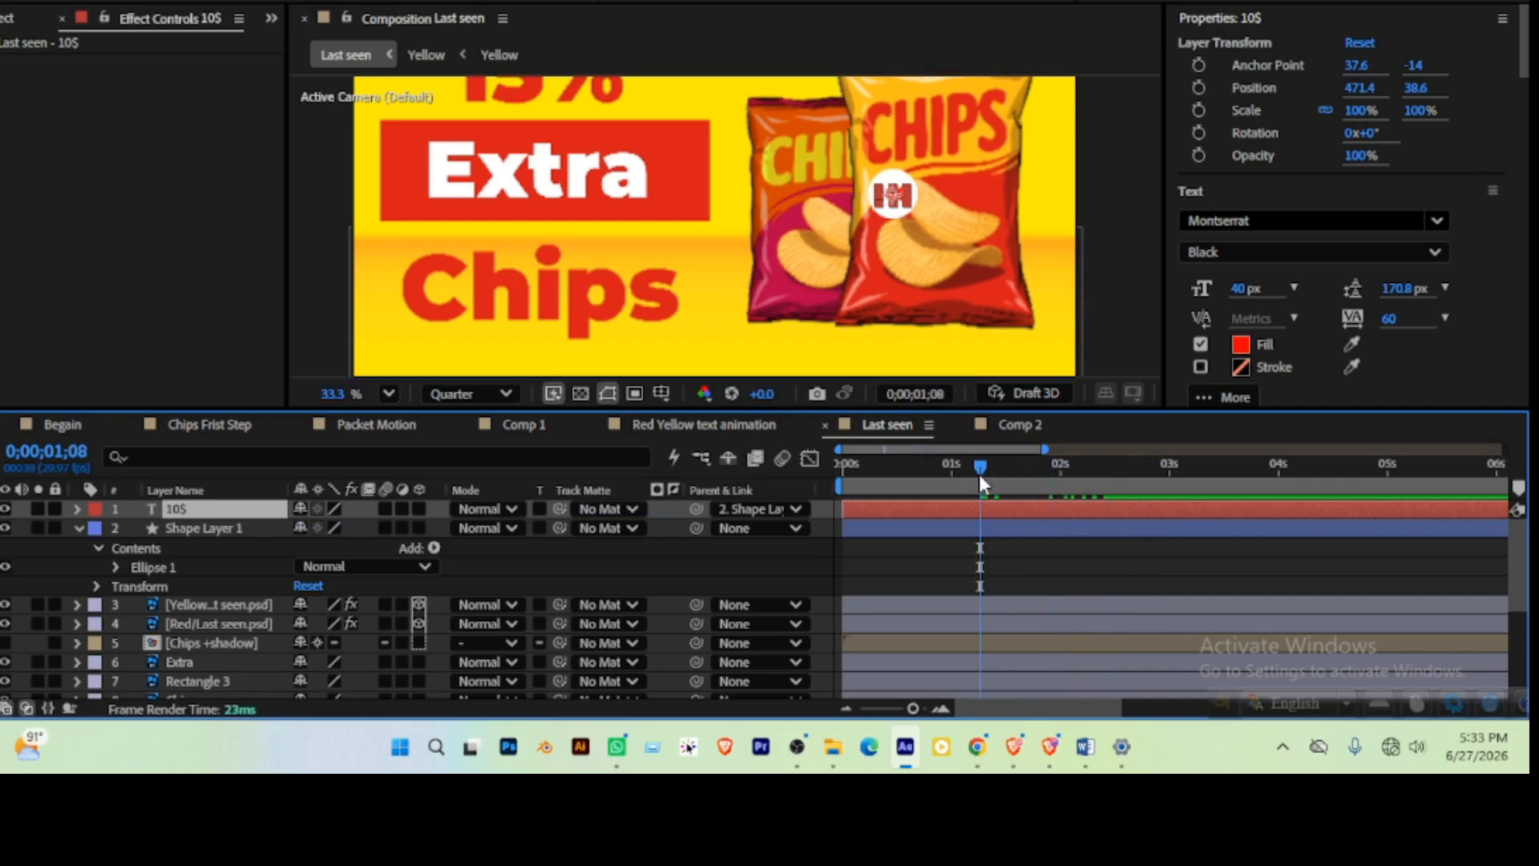
{"action": "key", "text": "space"}
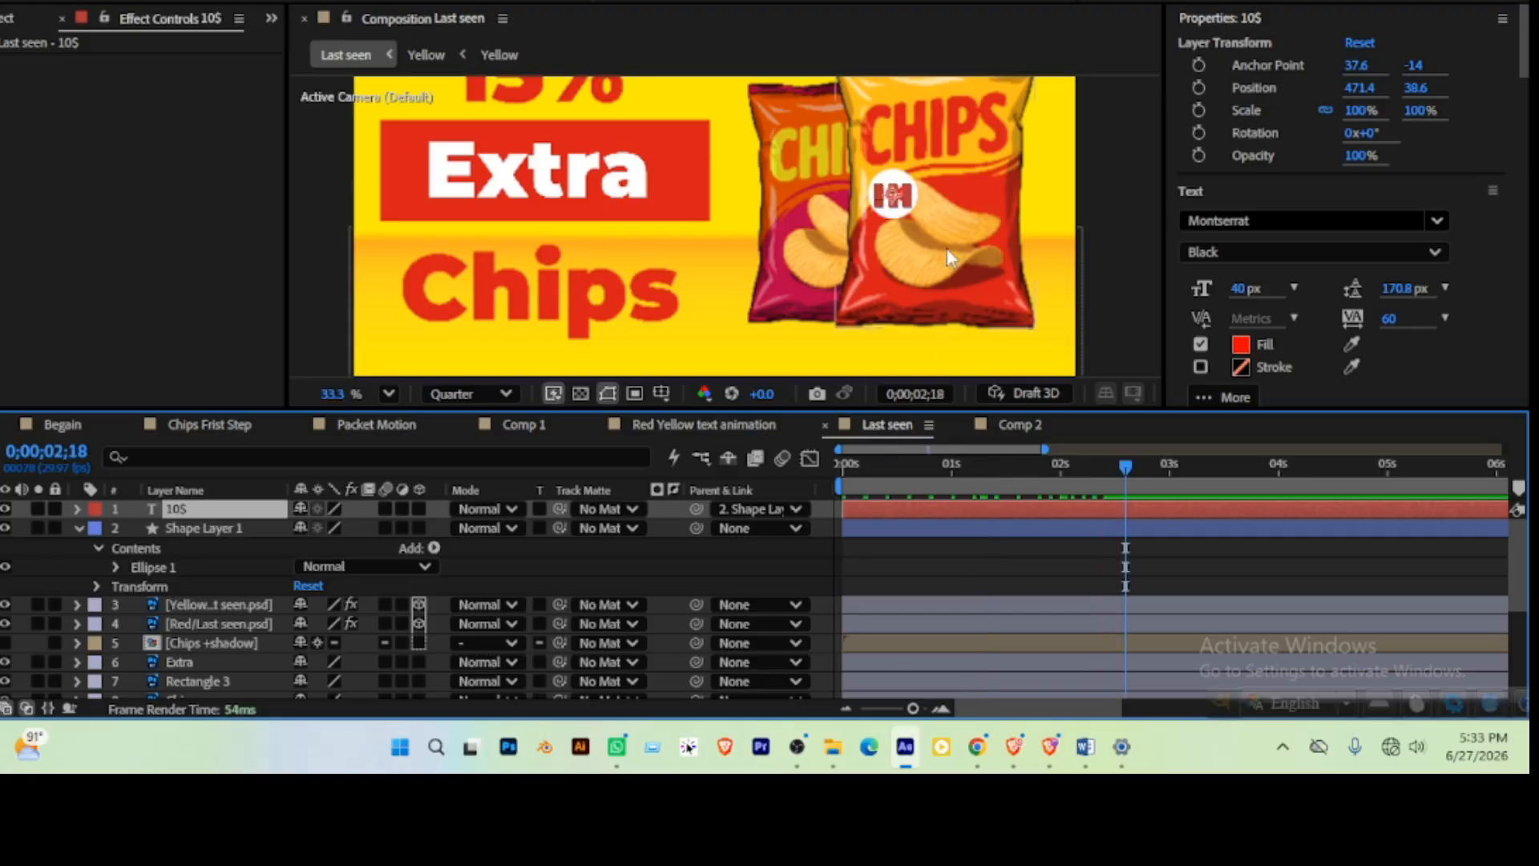
{"action": "left_click", "coordinate": [228, 528]}
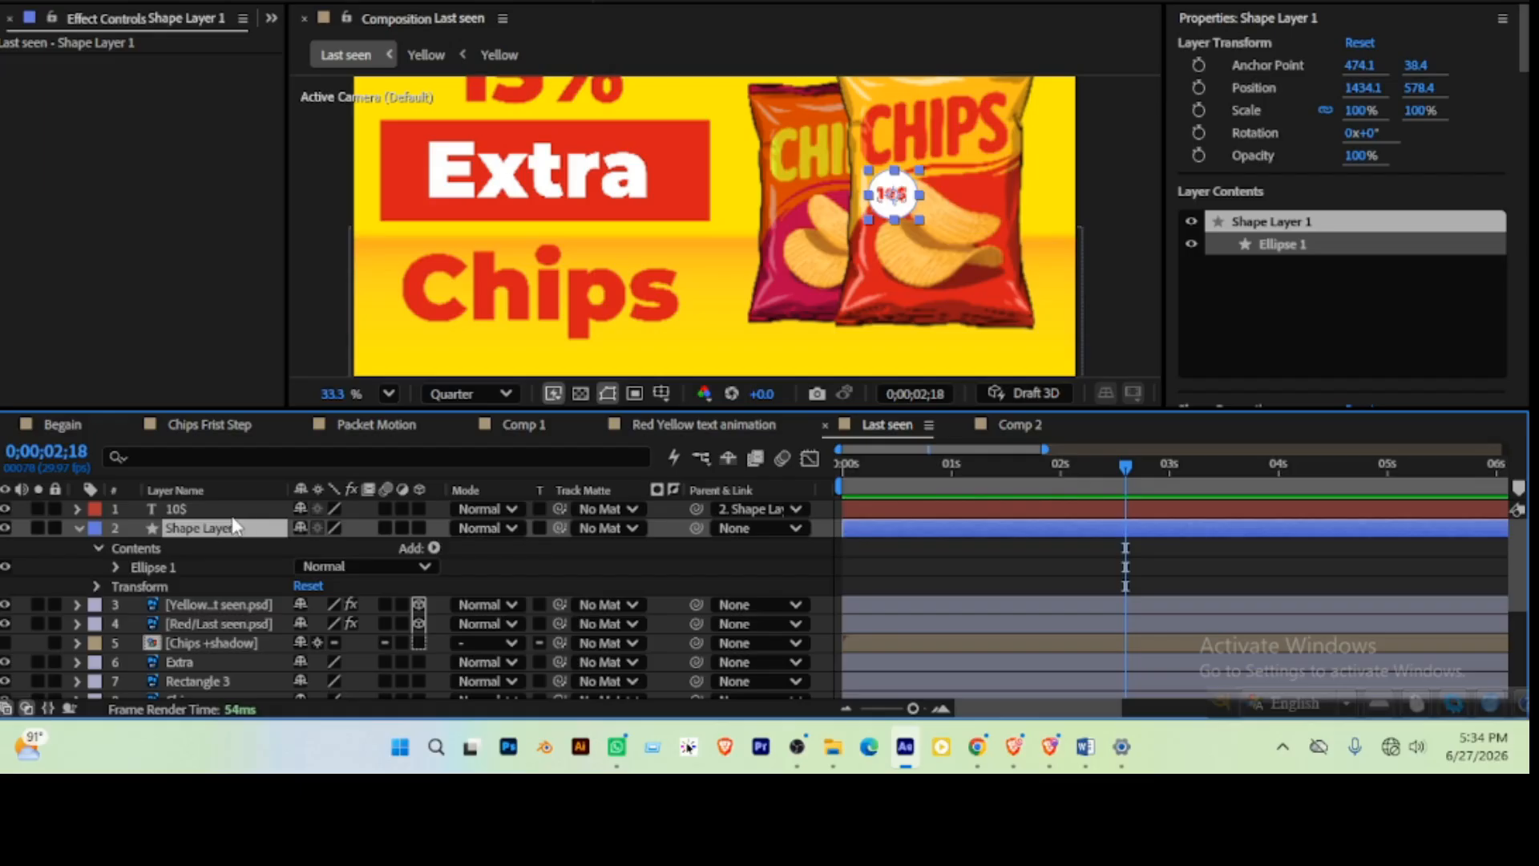
{"action": "key", "text": "ctrl+shift+Up"}
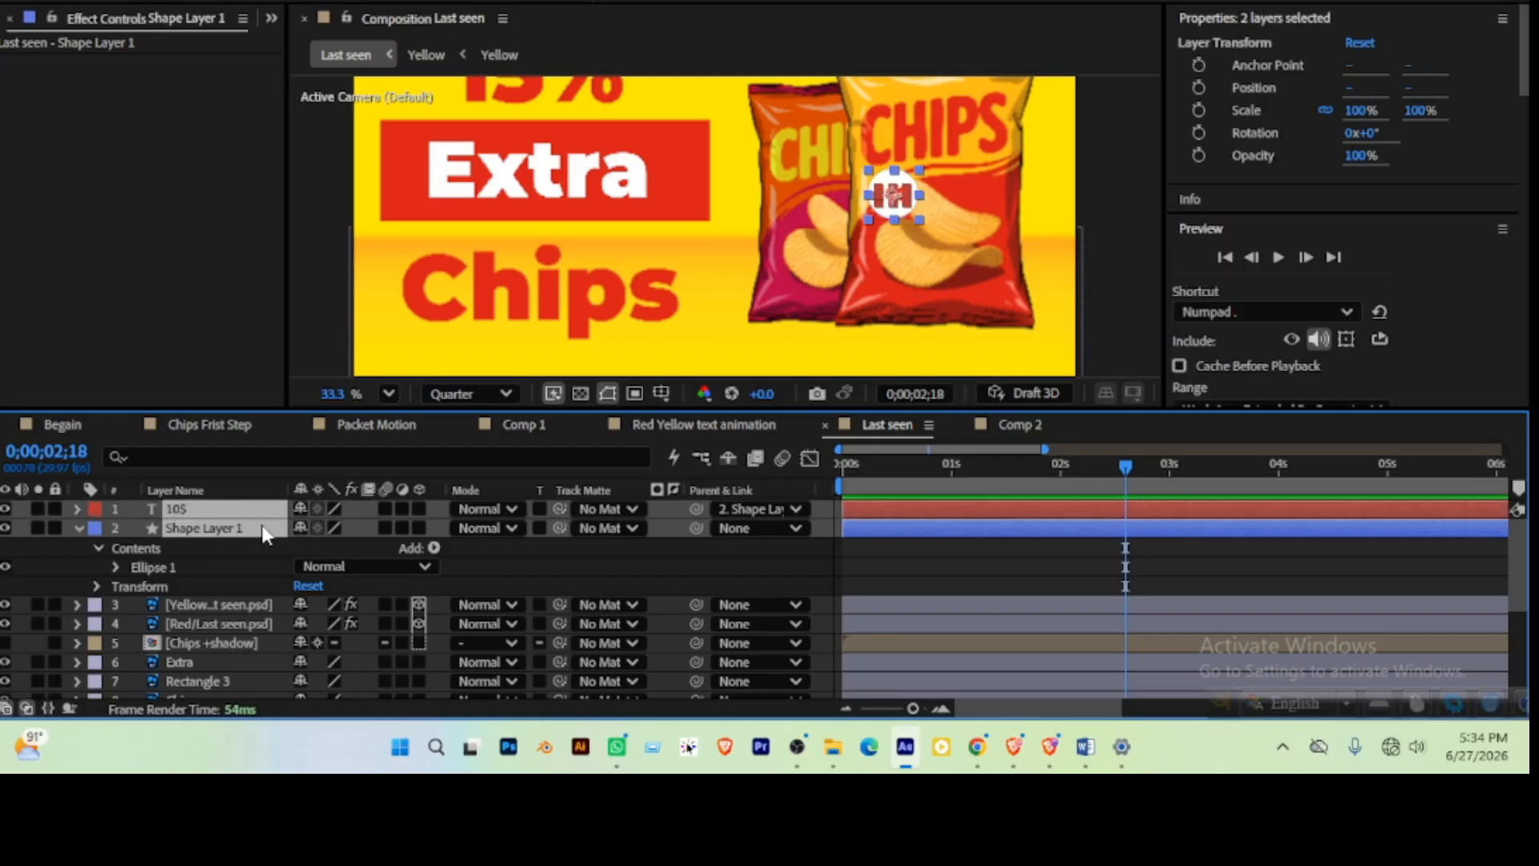
{"action": "left_click", "coordinate": [420, 505]}
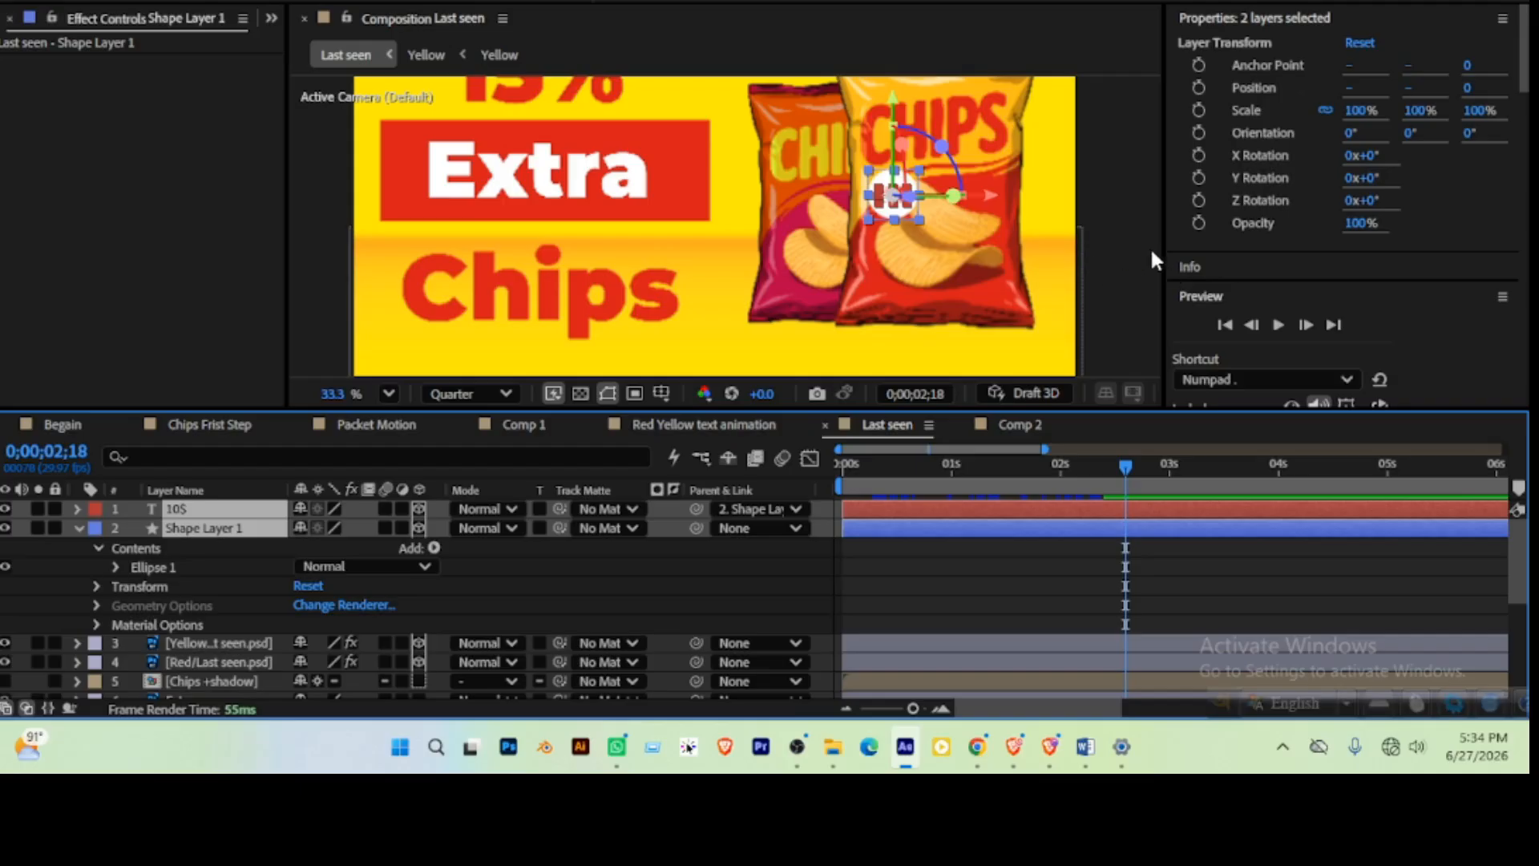
Widen the composition viewer and switch its layout to two views, framing the chips bags in the default view
{"action": "left_click_drag", "start_coordinate": [1164, 251], "coordinate": [1469, 242]}
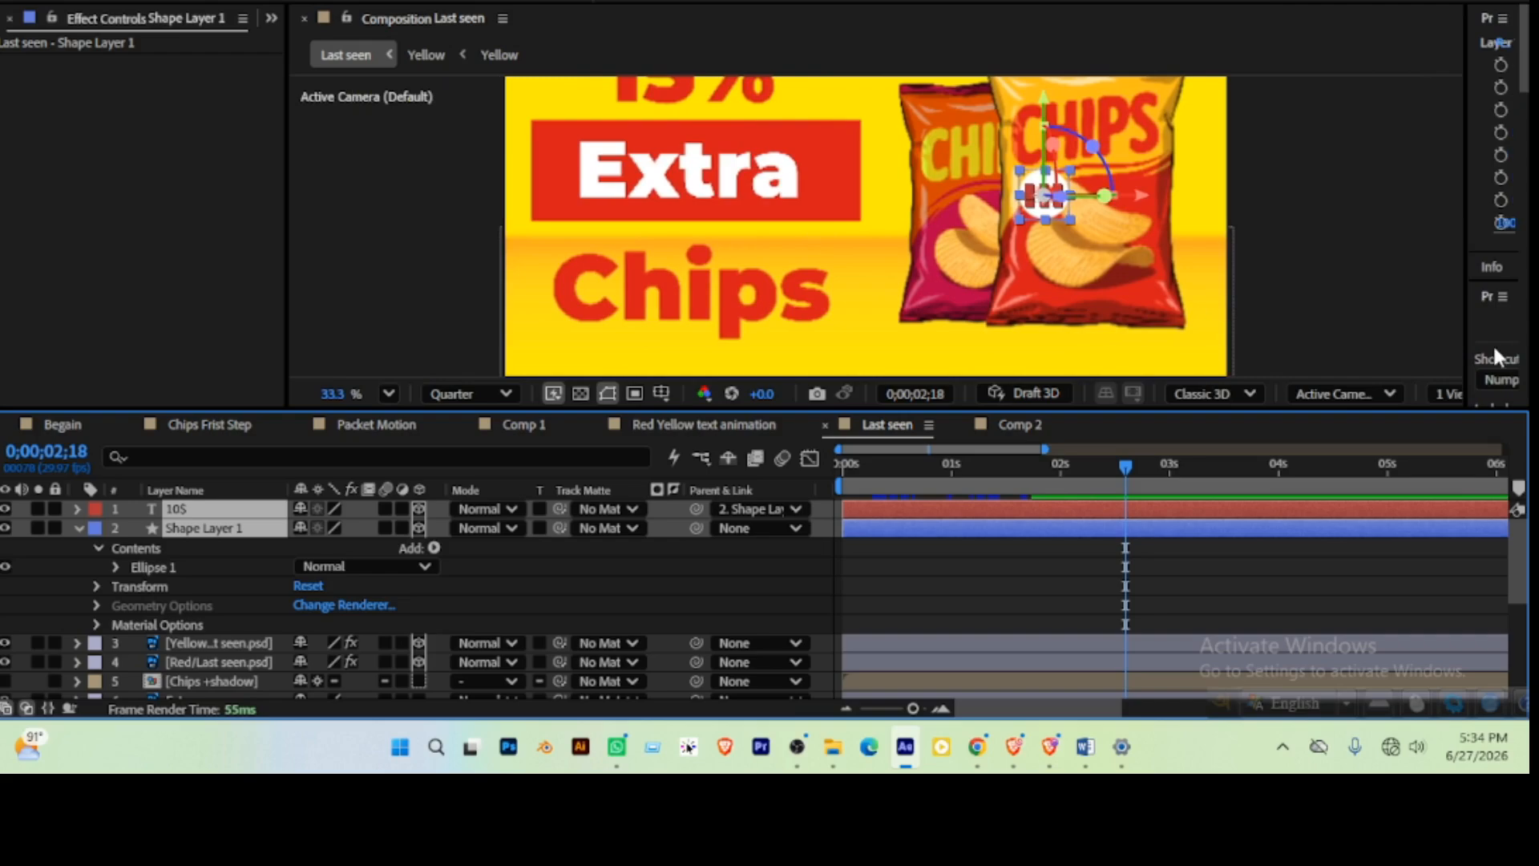
{"action": "left_click", "coordinate": [1445, 391]}
{"action": "left_click", "coordinate": [1439, 455]}
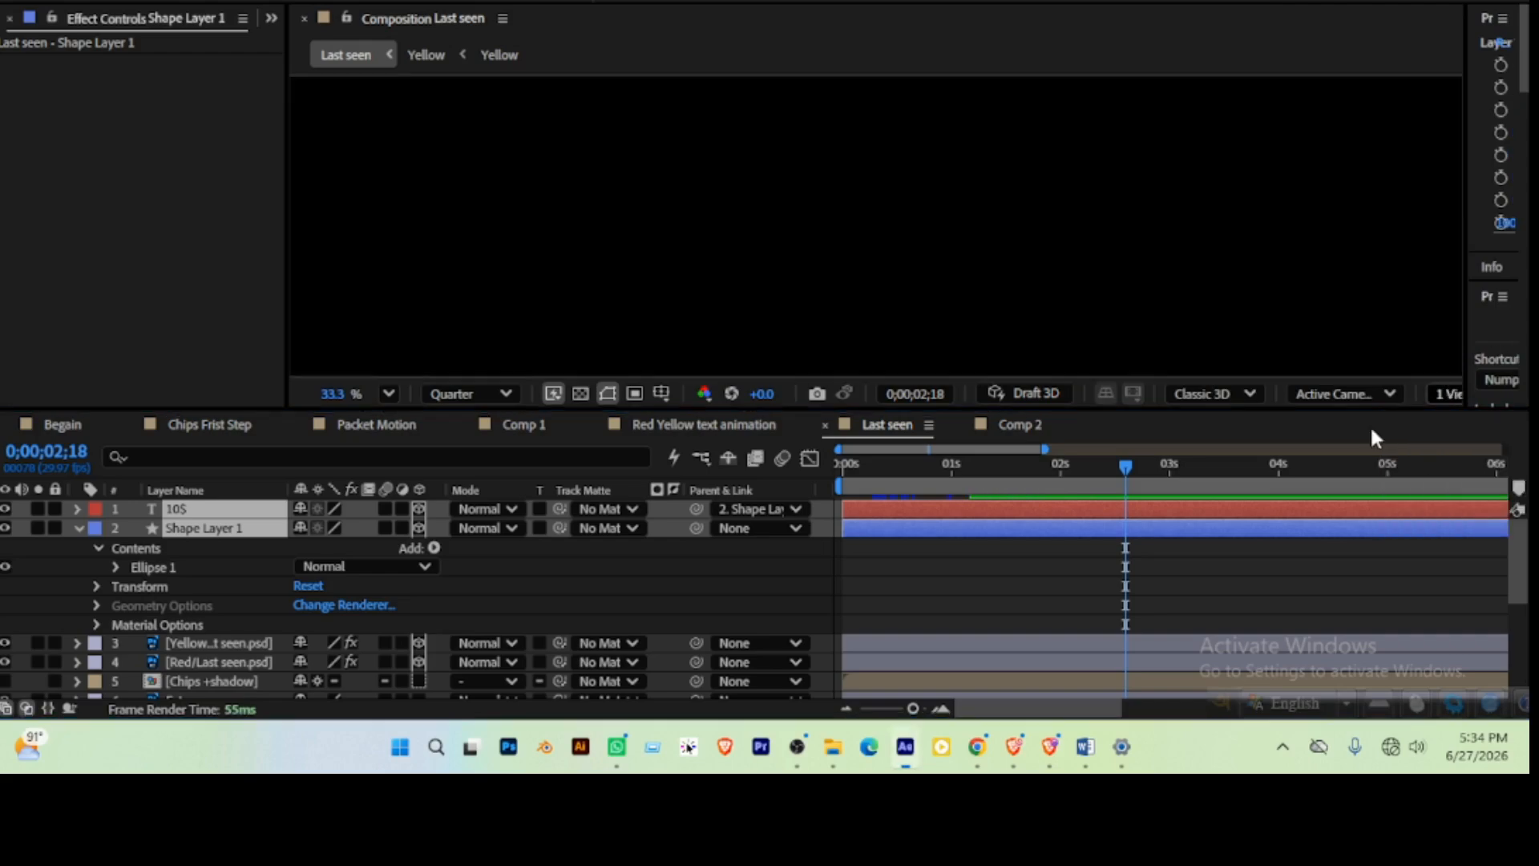
{"action": "scroll", "coordinate": [1124, 224], "scroll_direction": "down", "scroll_amount": 1}
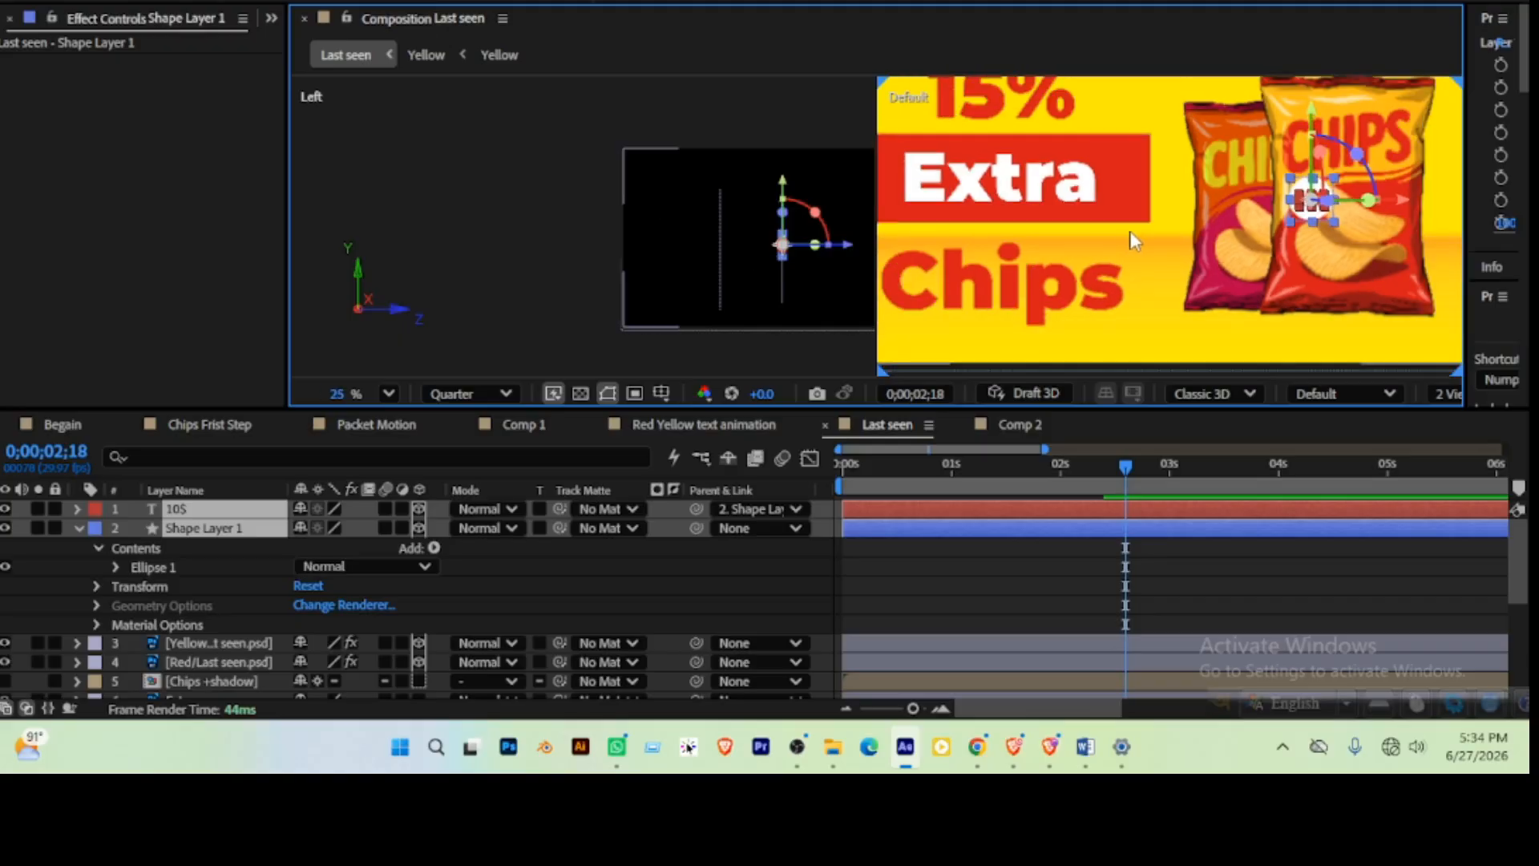
{"action": "left_click_drag", "start_coordinate": [1209, 206], "coordinate": [1139, 211]}
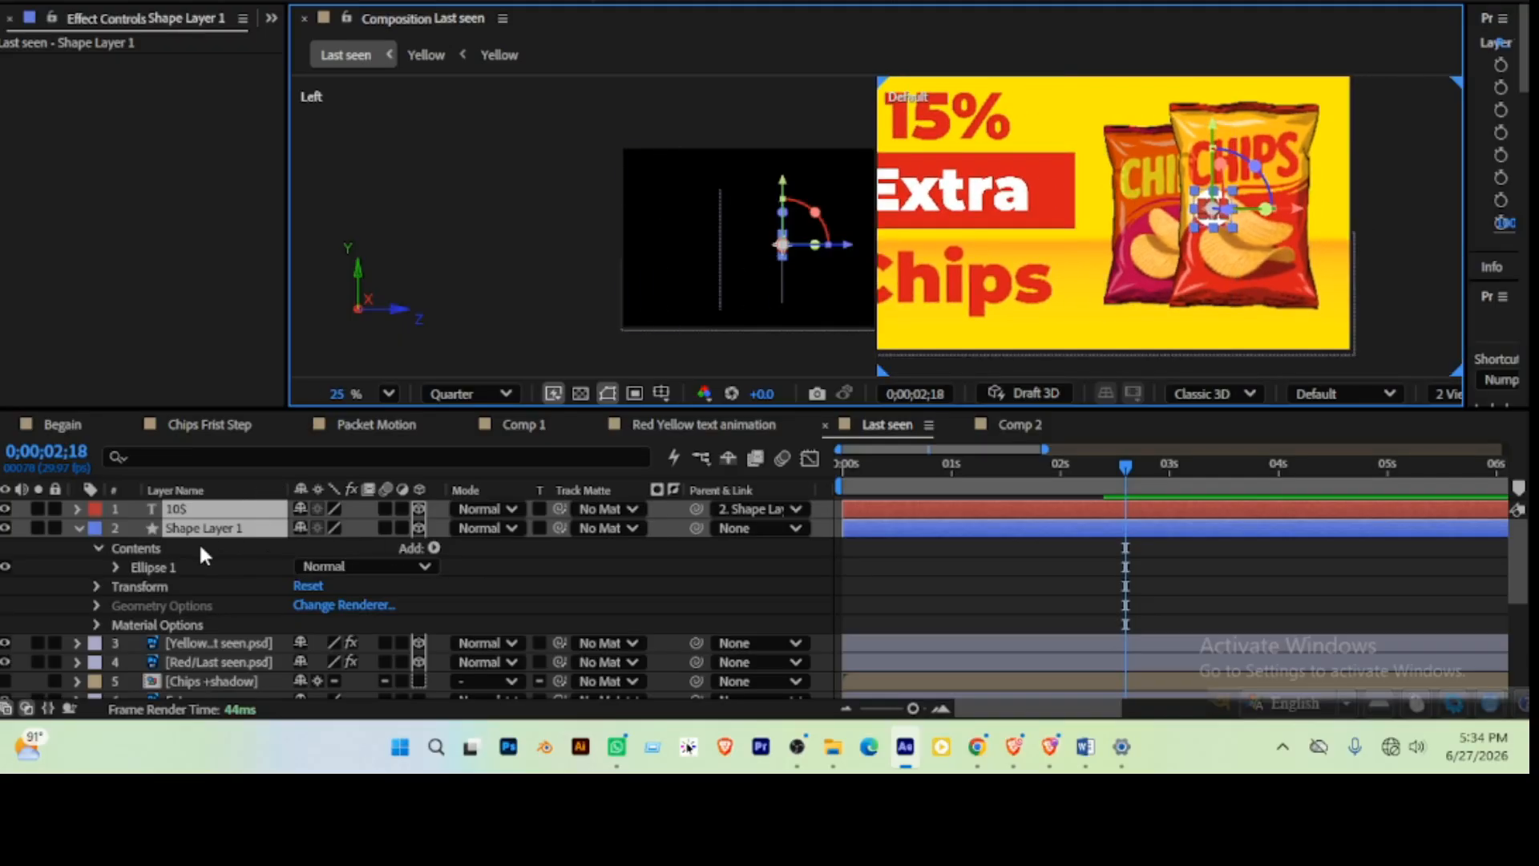
Start a Position keyframe on Shape Layer 1 at 0;00;02;18 and pull the badge toward the camera to a Z of about -436
{"action": "left_click", "coordinate": [214, 527]}
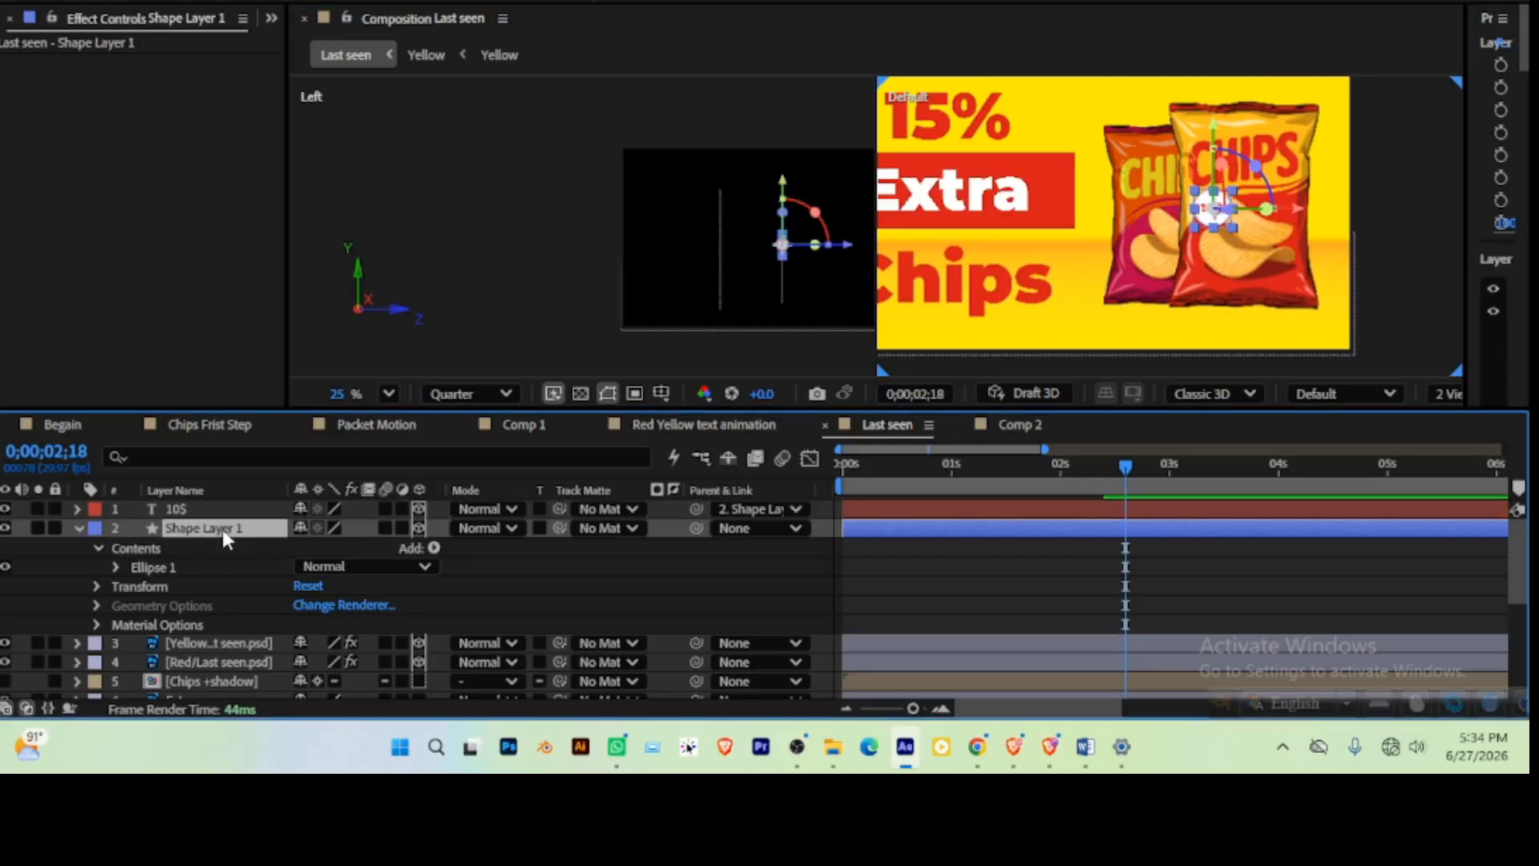
{"action": "key", "text": "p"}
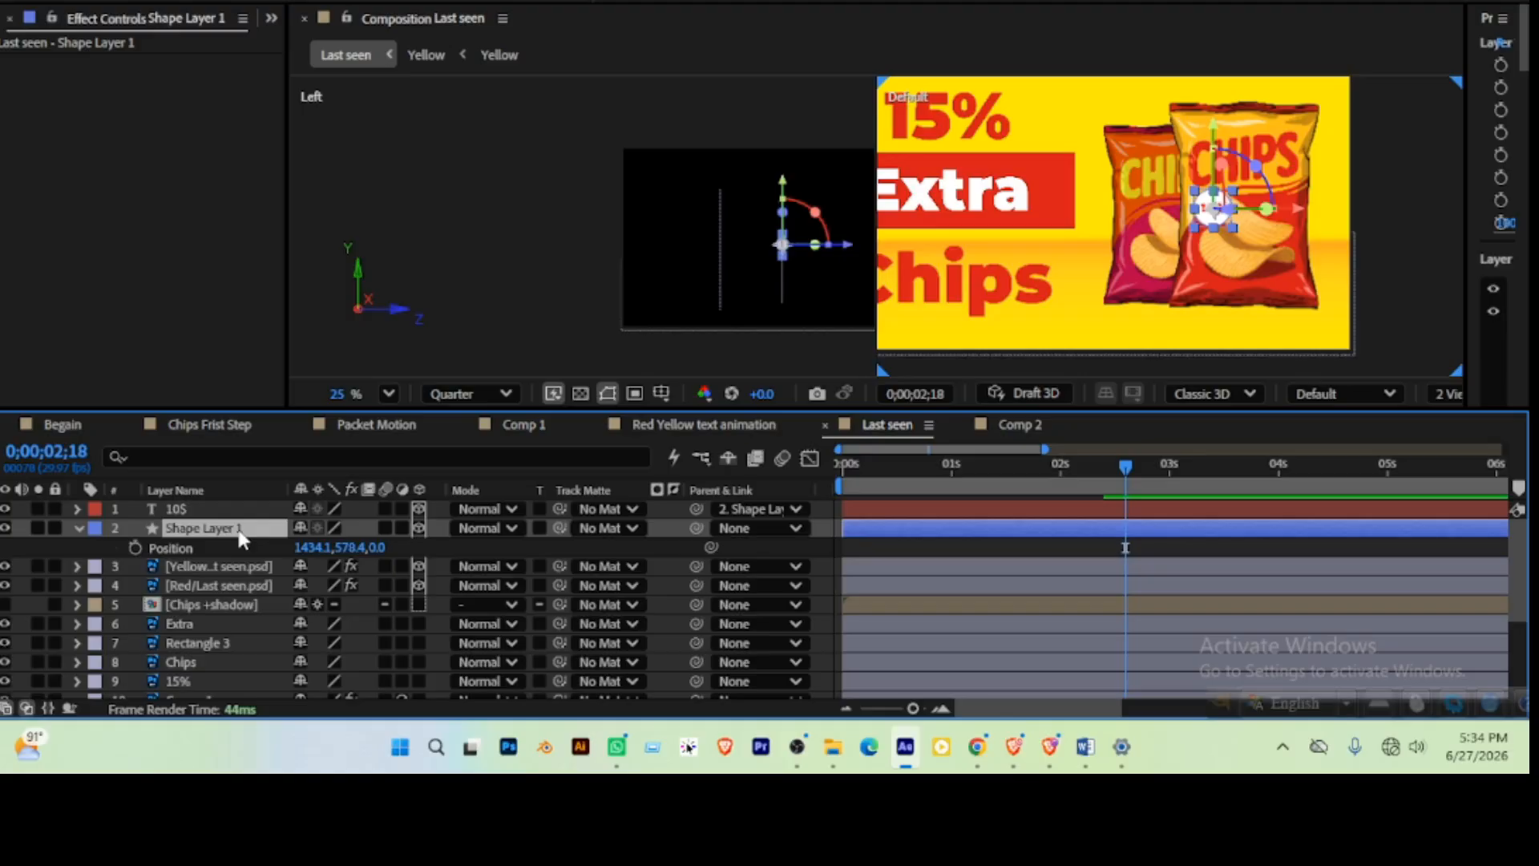
{"action": "left_click", "coordinate": [135, 546]}
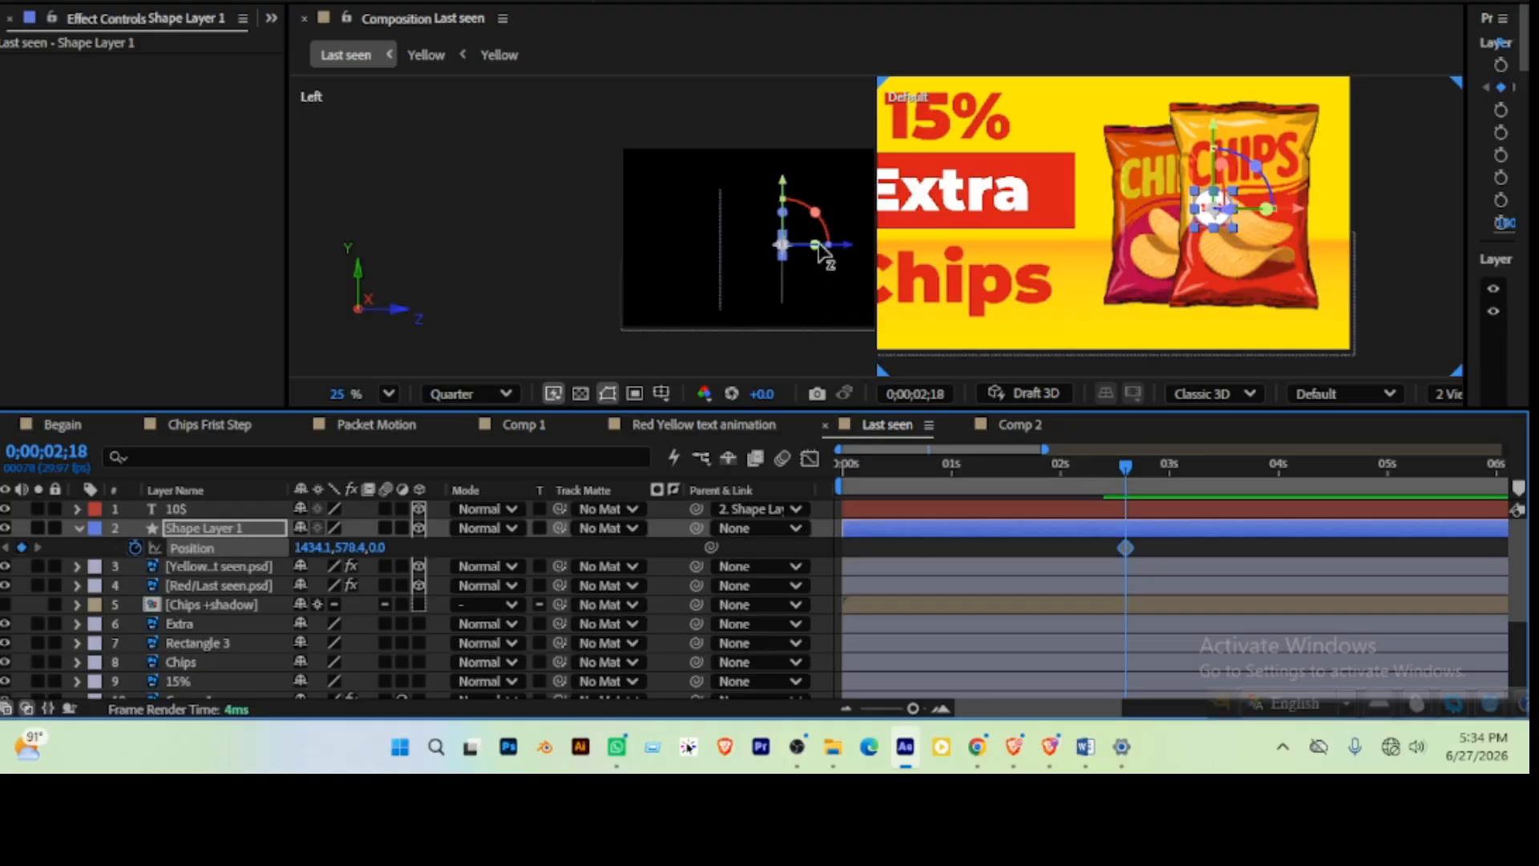
{"action": "left_click_drag", "start_coordinate": [846, 257], "coordinate": [917, 231]}
{"action": "left_click", "coordinate": [917, 231]}
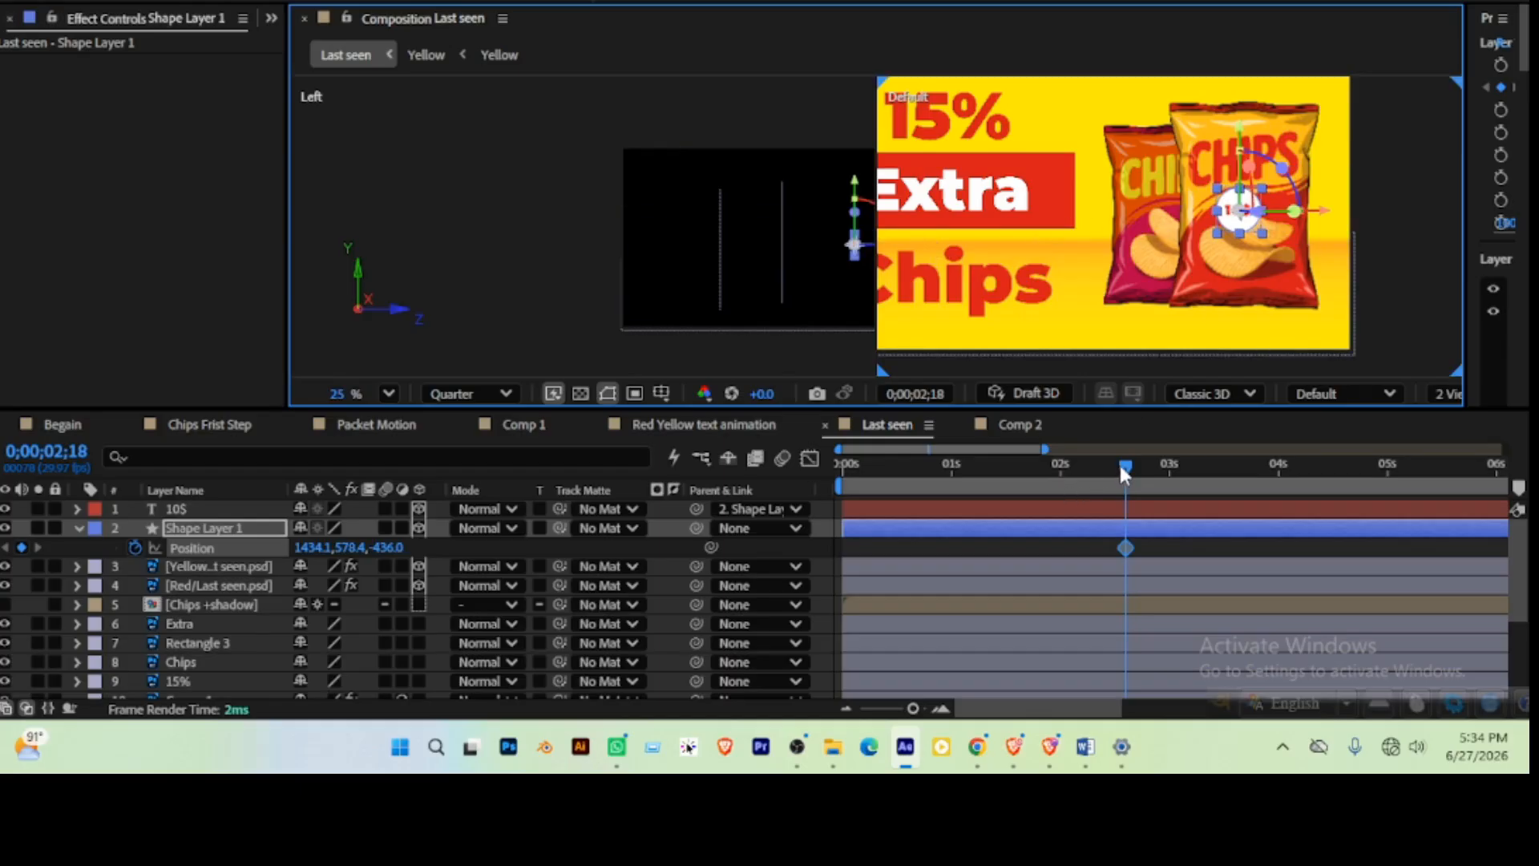
Keyframe Shape Layer 1's position at 0;00;02;23 with an X of about 1367, and preview the badge motion
{"action": "left_click_drag", "start_coordinate": [1121, 470], "coordinate": [1144, 467]}
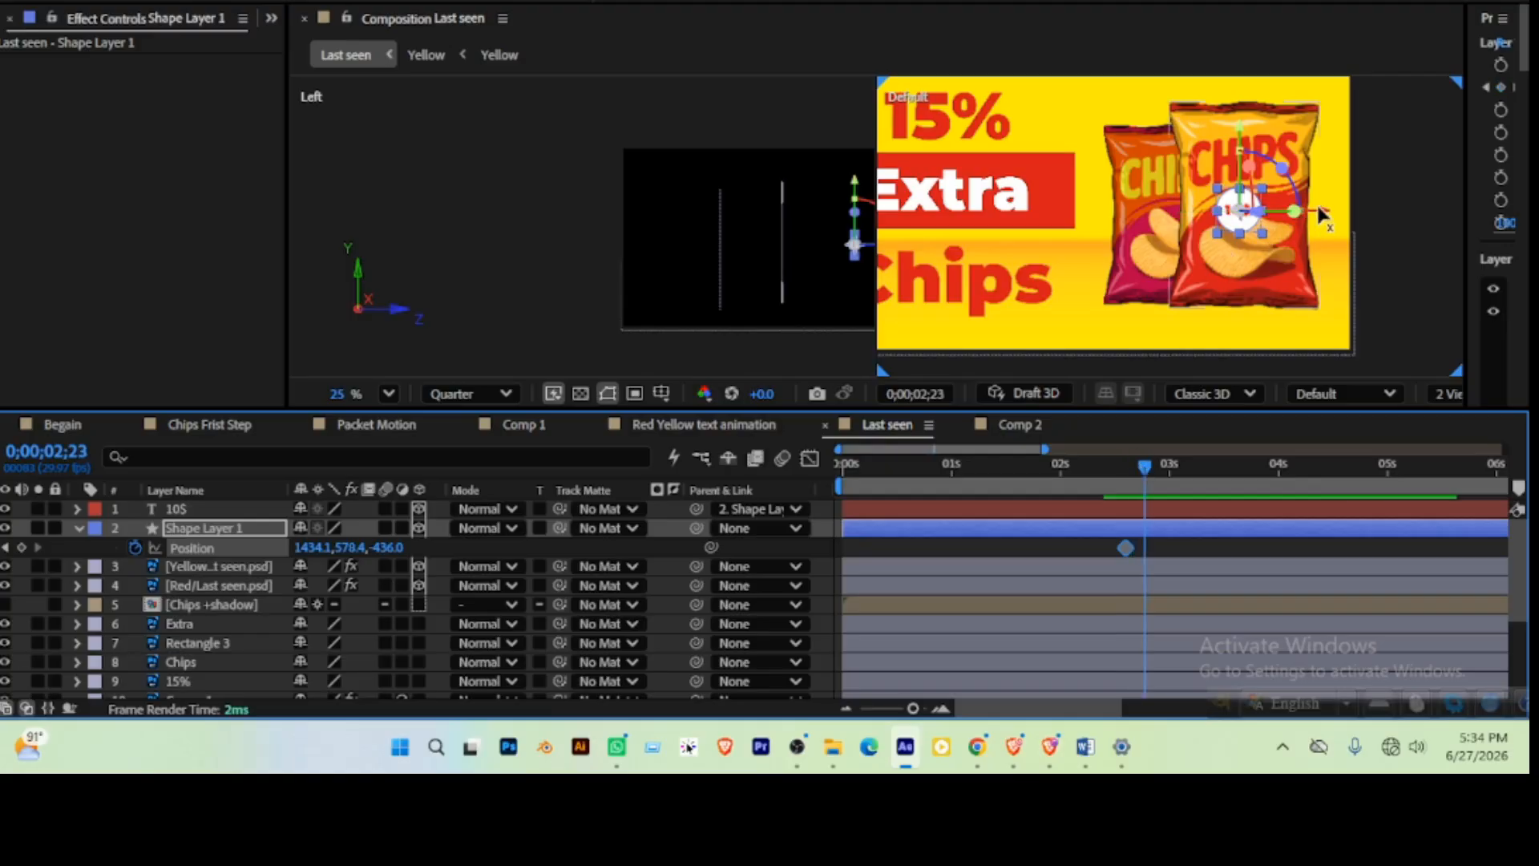
{"action": "left_click_drag", "start_coordinate": [1323, 208], "coordinate": [1300, 210]}
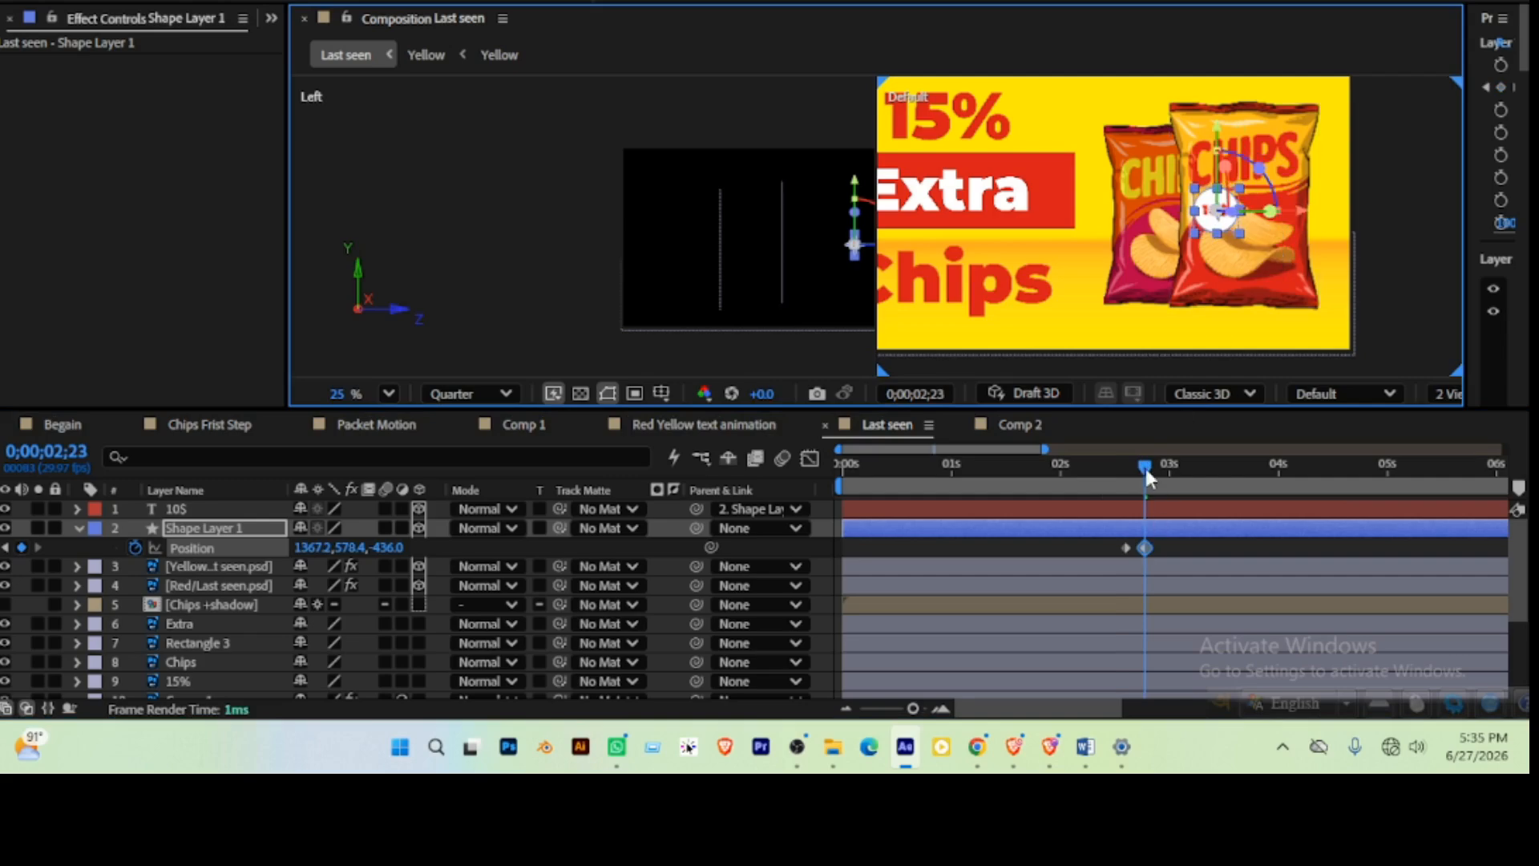
{"action": "left_click_drag", "start_coordinate": [1138, 463], "coordinate": [1108, 457]}
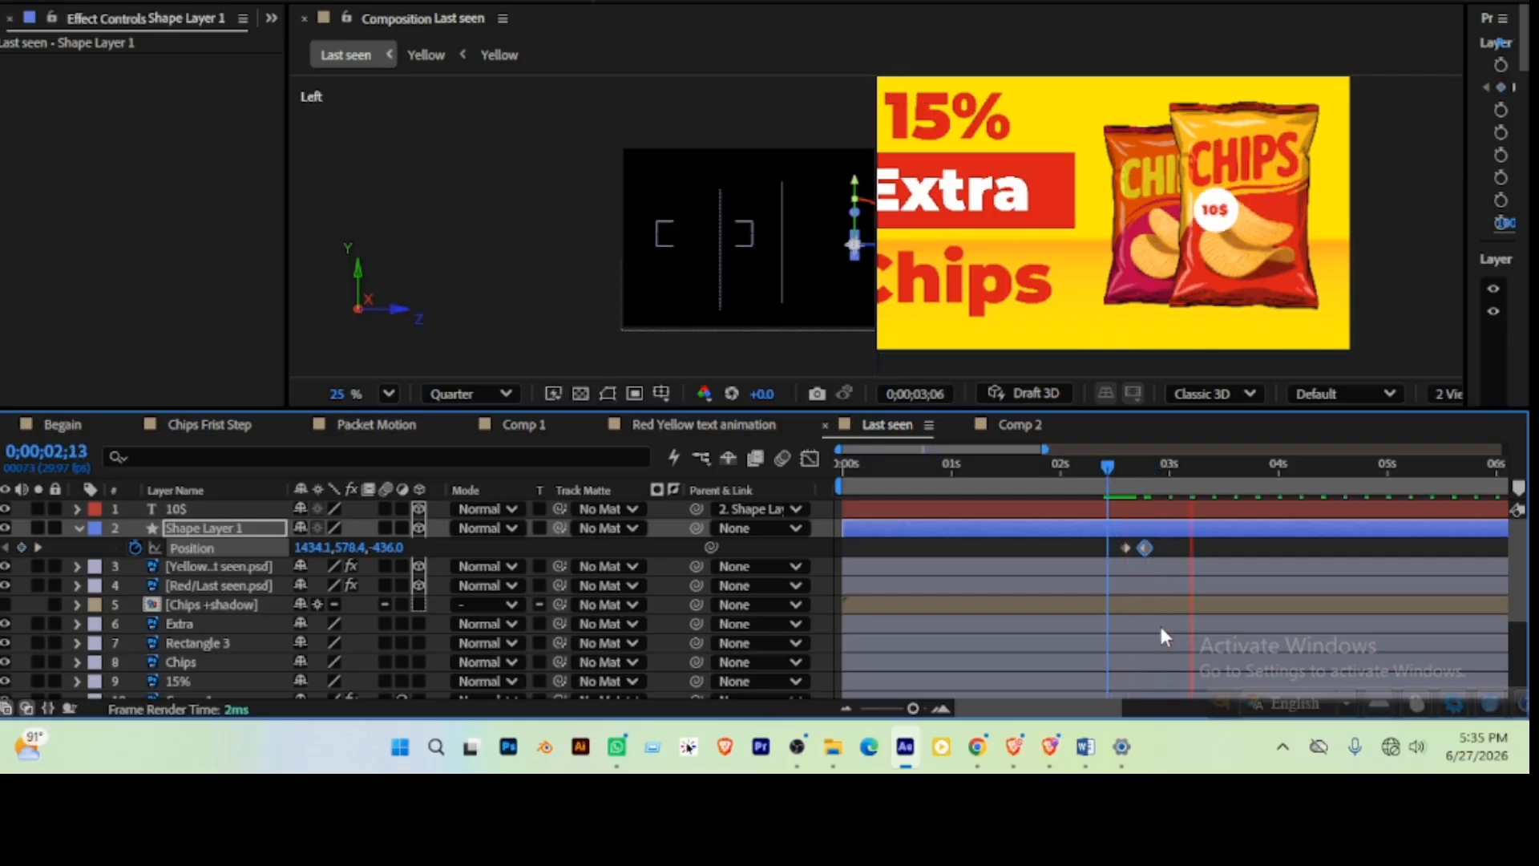
{"action": "left_click", "coordinate": [1108, 465]}
{"action": "key", "text": "space"}
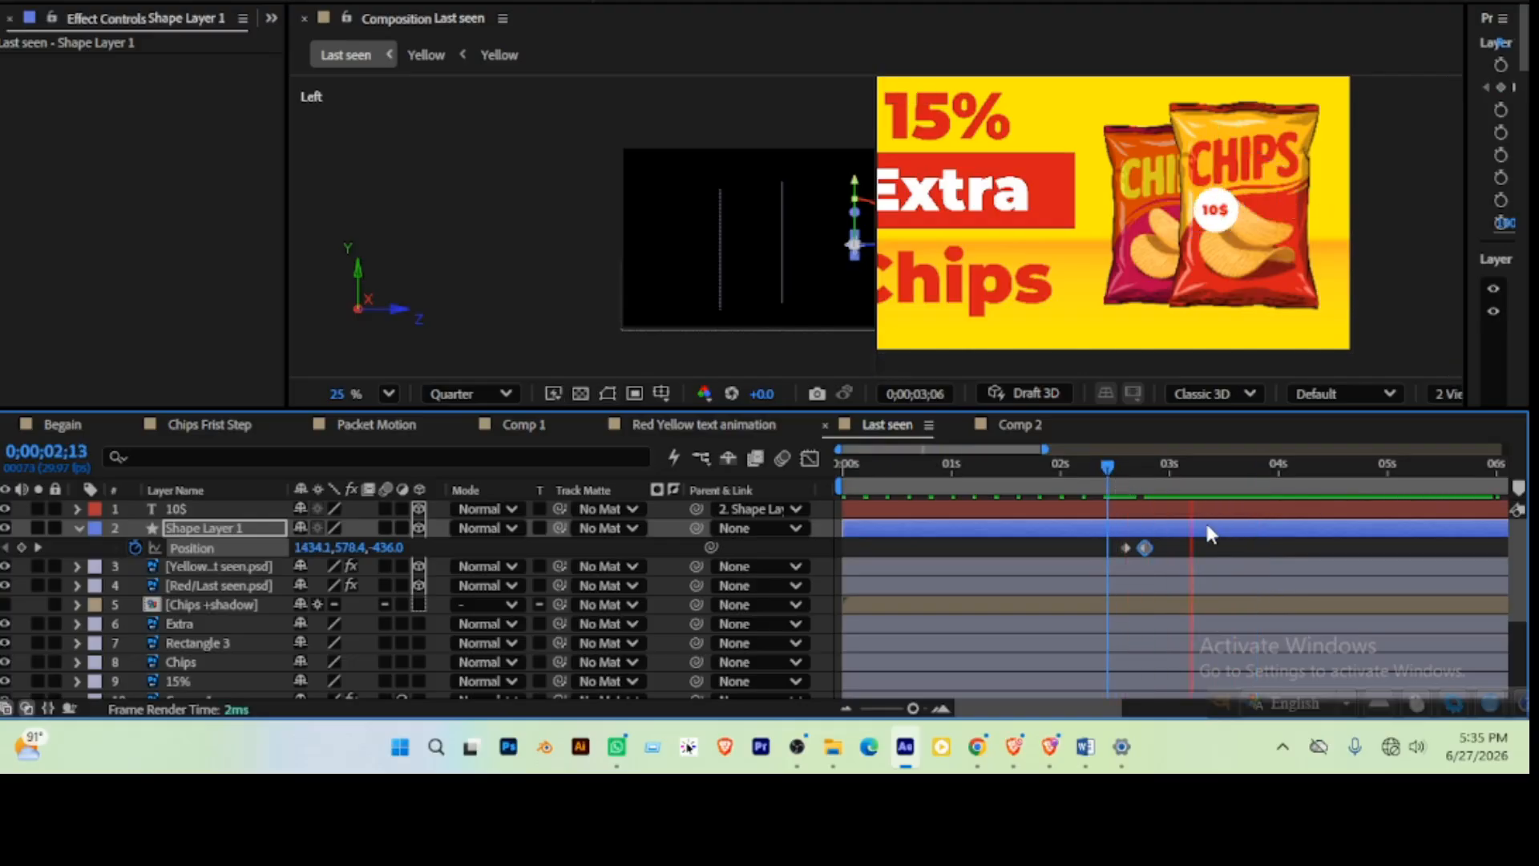
Delete Shape Layer 1's first Position keyframe and move the second one back to about 0;00;02;18
{"action": "left_click_drag", "start_coordinate": [1241, 467], "coordinate": [1126, 483]}
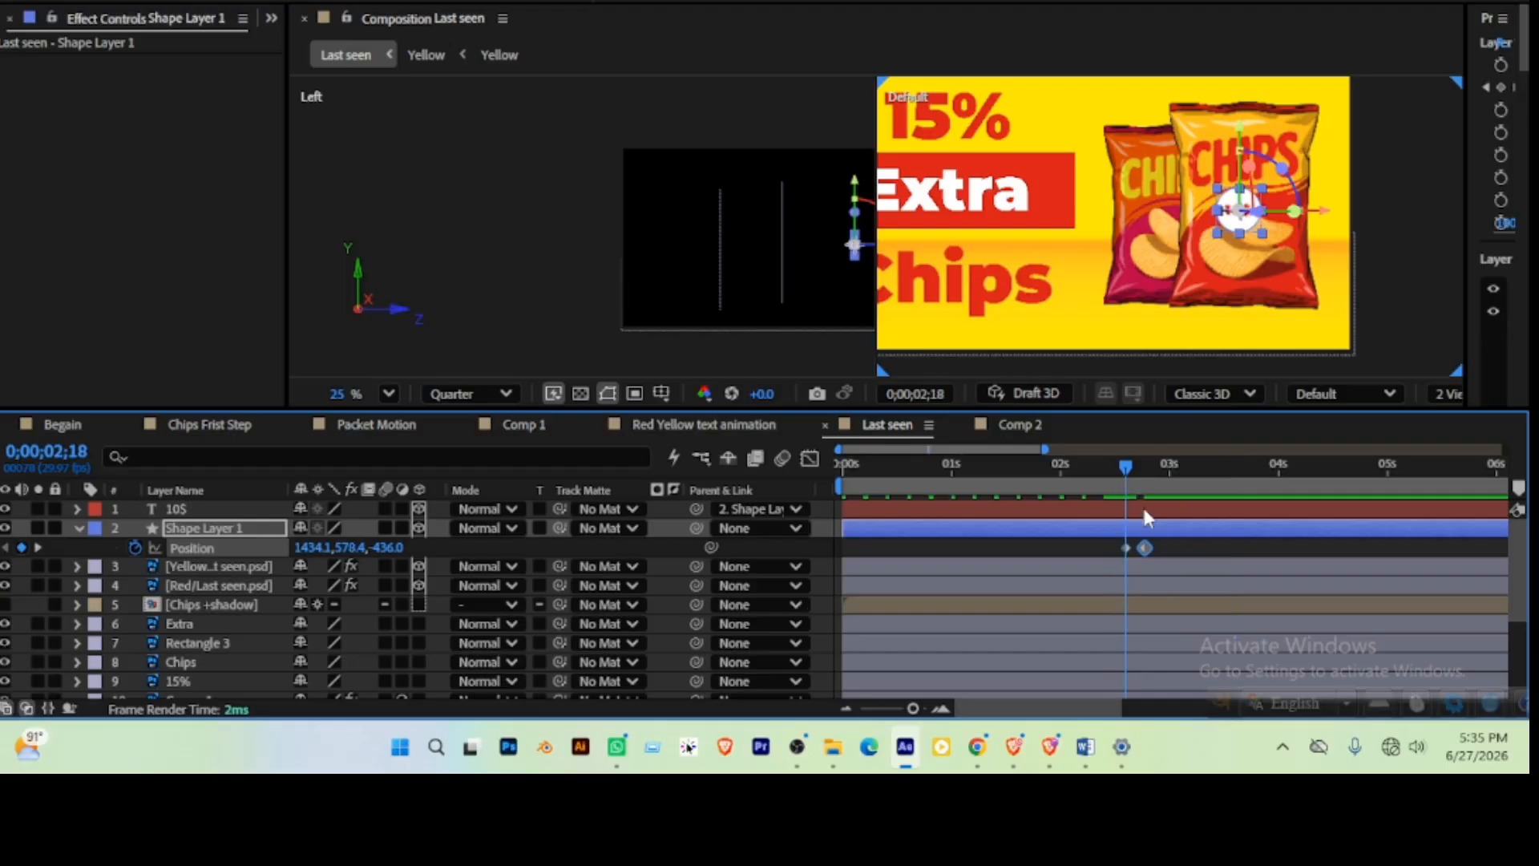
{"action": "left_click", "coordinate": [1124, 547]}
{"action": "key", "text": "Delete"}
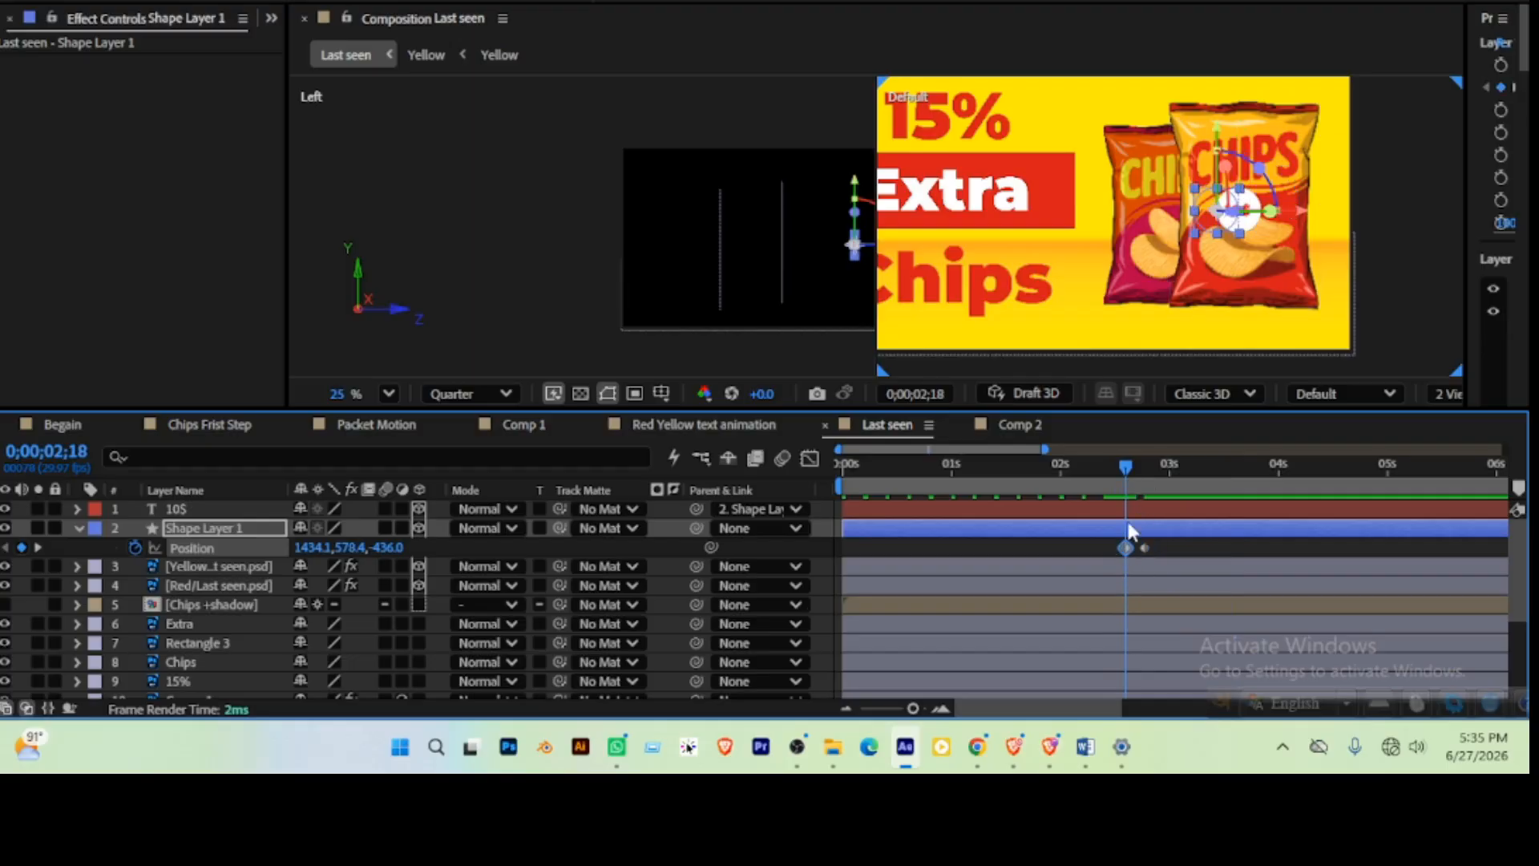
{"action": "left_click_drag", "start_coordinate": [1144, 550], "coordinate": [1121, 539]}
{"action": "scroll", "coordinate": [1266, 235], "scroll_direction": "up", "scroll_amount": 3}
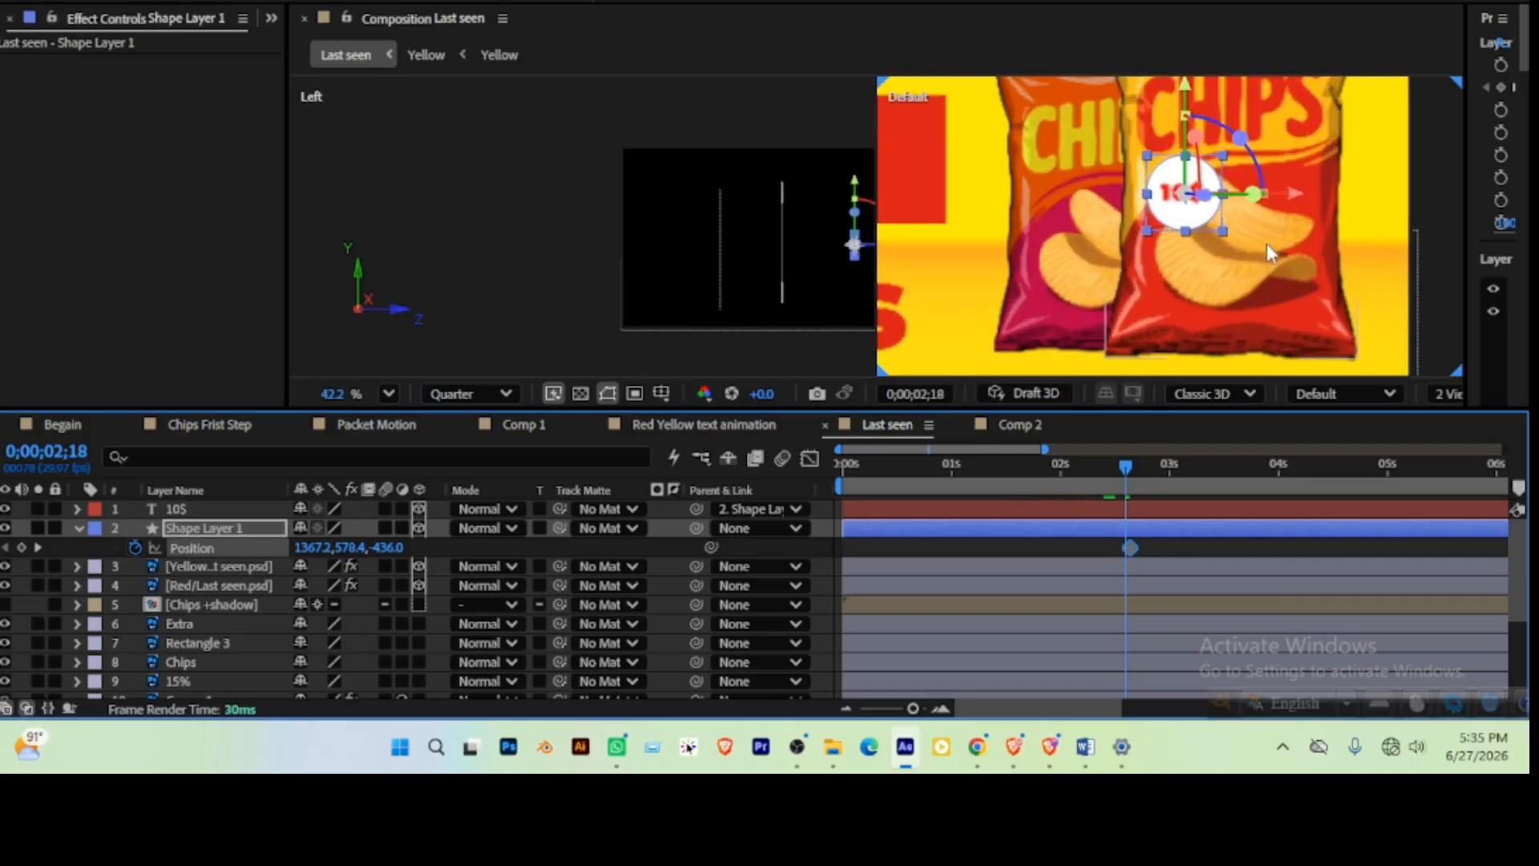
Add a Position keyframe on Shape Layer 1 at 0;00;02;24, moving the badge closer to the bags at a Z of about -245
{"action": "left_click_drag", "start_coordinate": [1127, 473], "coordinate": [1148, 465]}
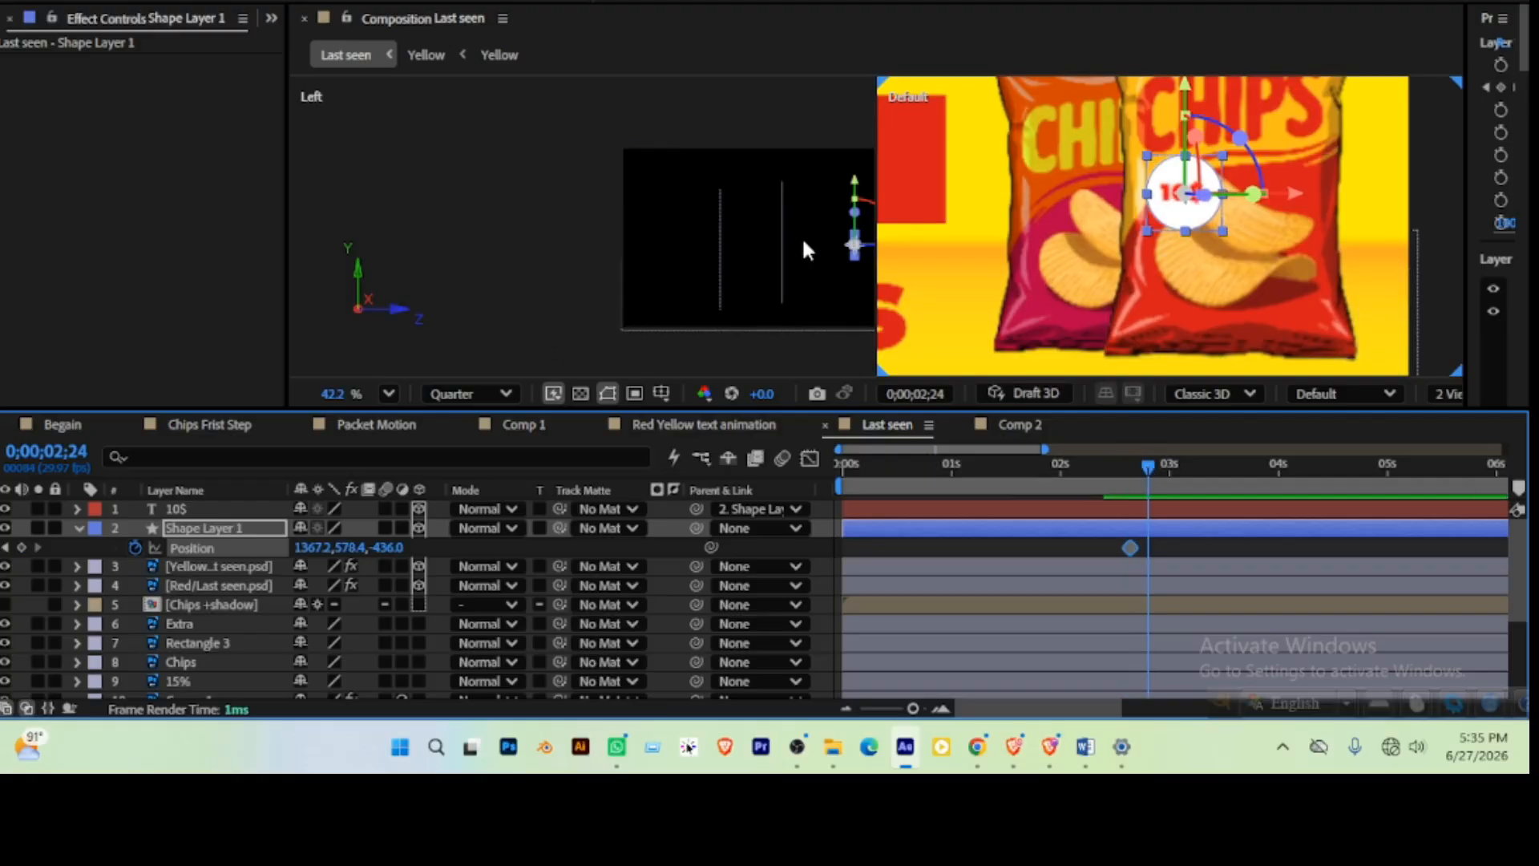
{"action": "left_click", "coordinate": [792, 270]}
{"action": "left_click_drag", "start_coordinate": [691, 245], "coordinate": [603, 246]}
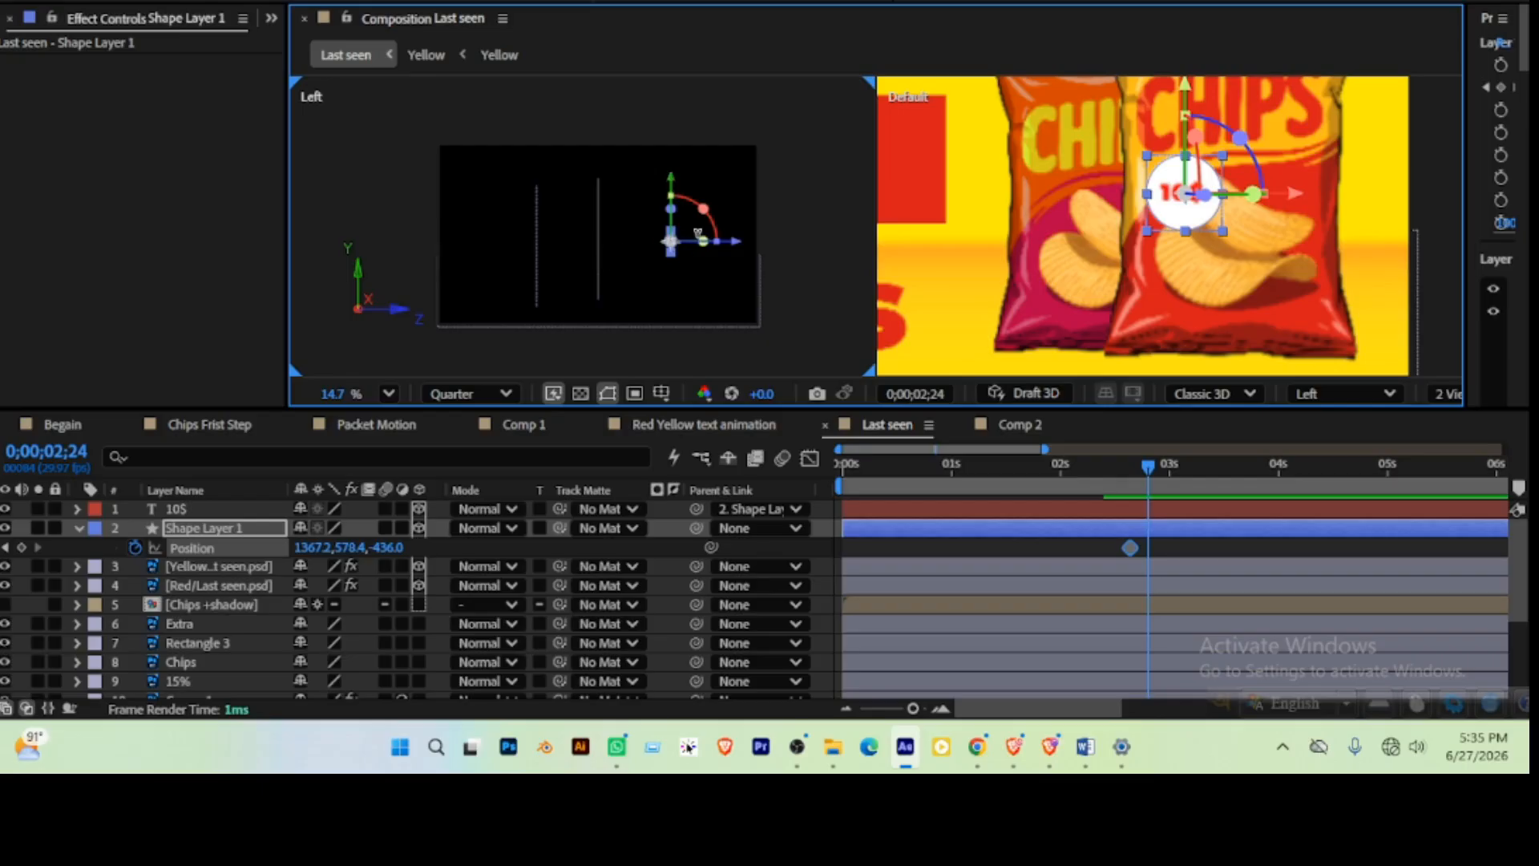
{"action": "mouse_move", "coordinate": [736, 241]}
{"action": "left_mouse_down"}
{"action": "mouse_move", "coordinate": [716, 255]}
{"action": "mouse_move", "coordinate": [658, 244]}
{"action": "mouse_move", "coordinate": [709, 255]}
{"action": "left_mouse_up"}
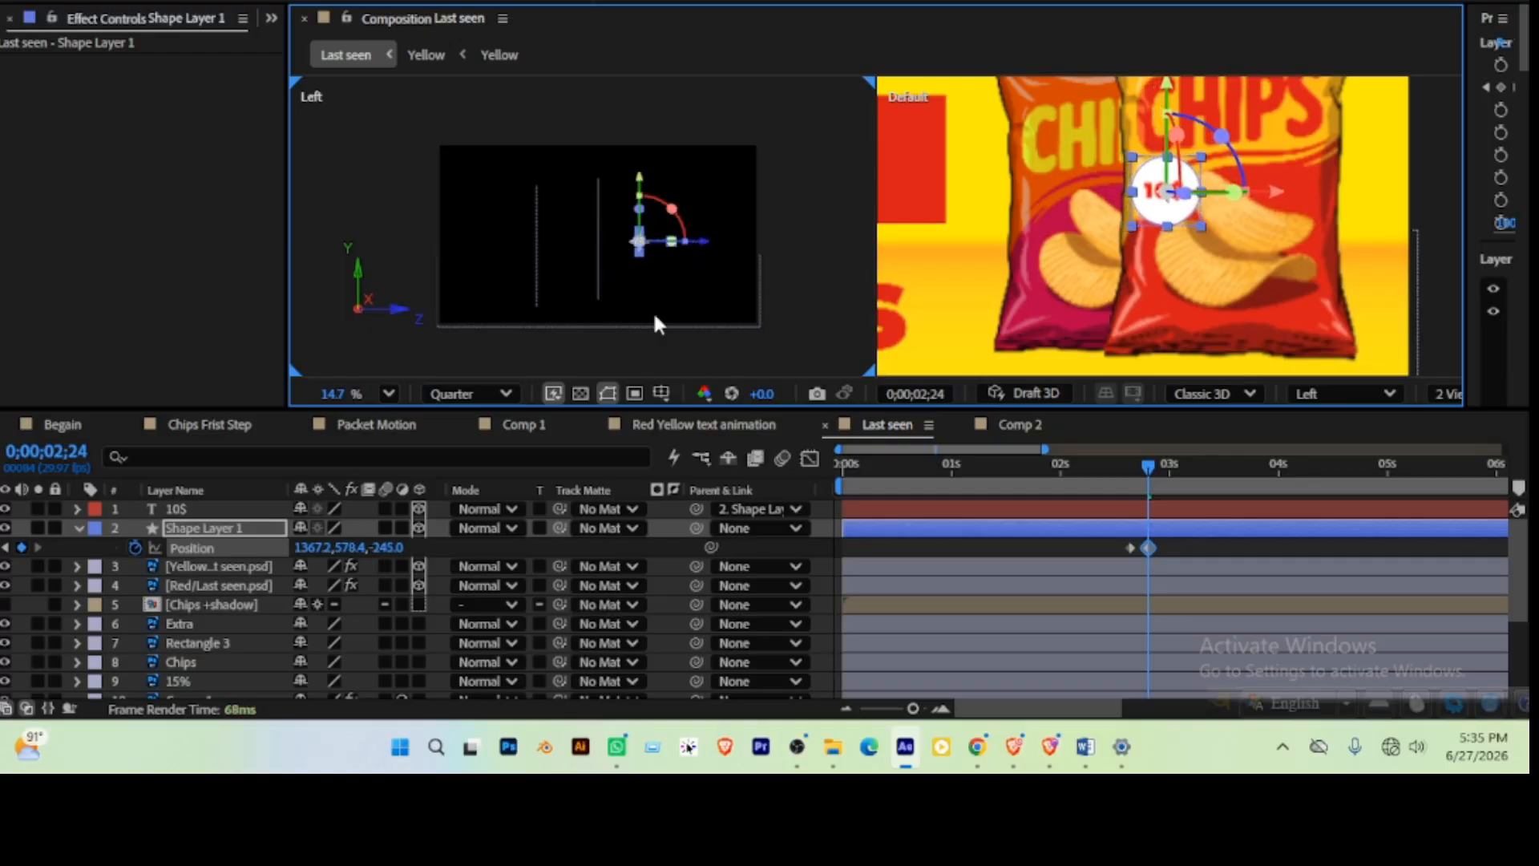
Delete Shape Layer 1's earlier Position keyframe and move the remaining one back to 0;00;02;18
{"action": "left_click", "coordinate": [1129, 547]}
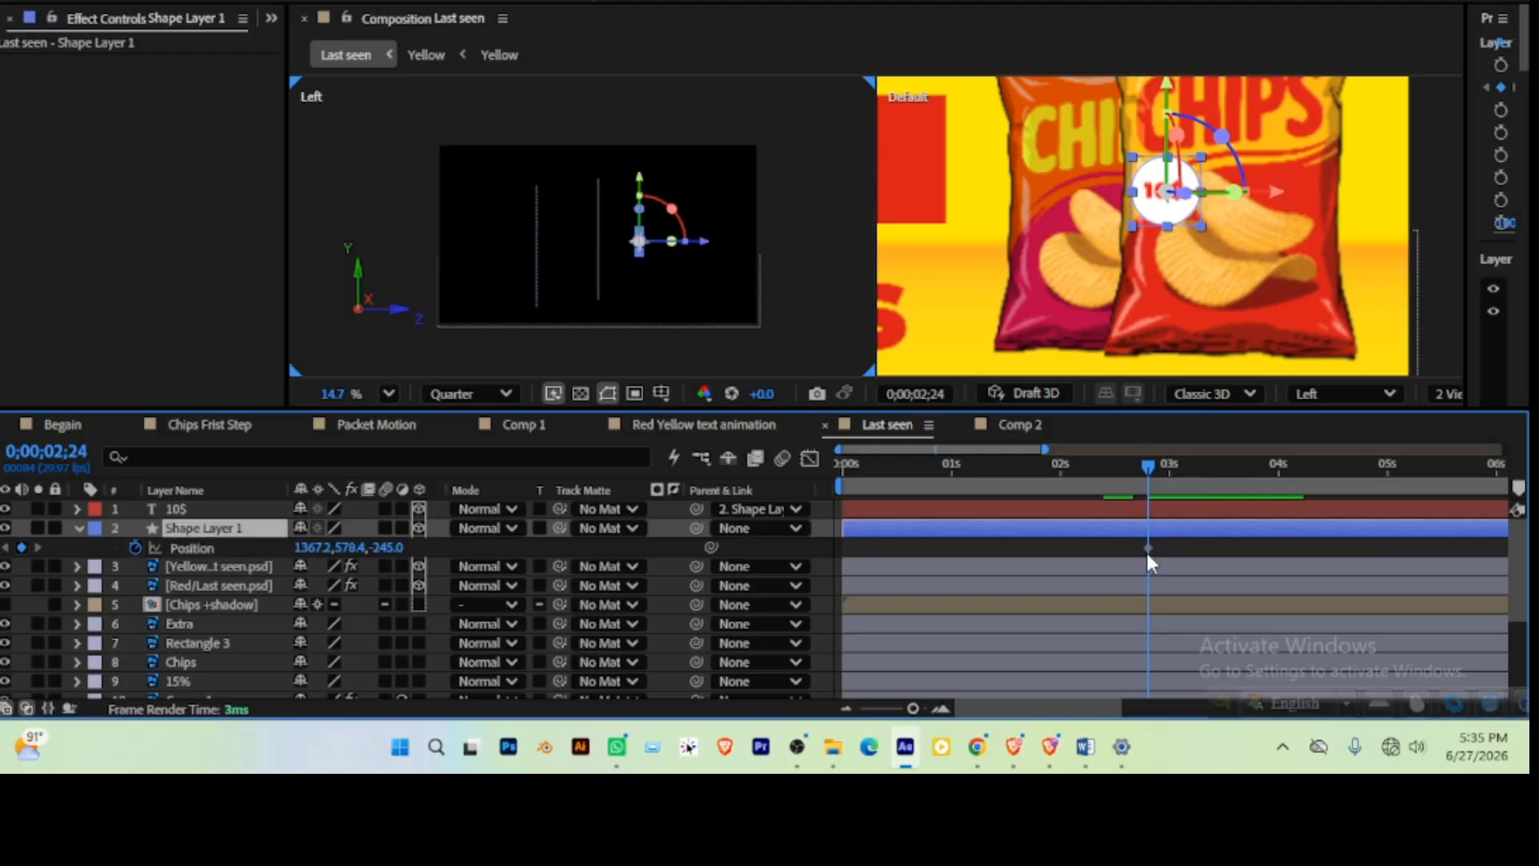
{"action": "left_click", "coordinate": [1141, 550]}
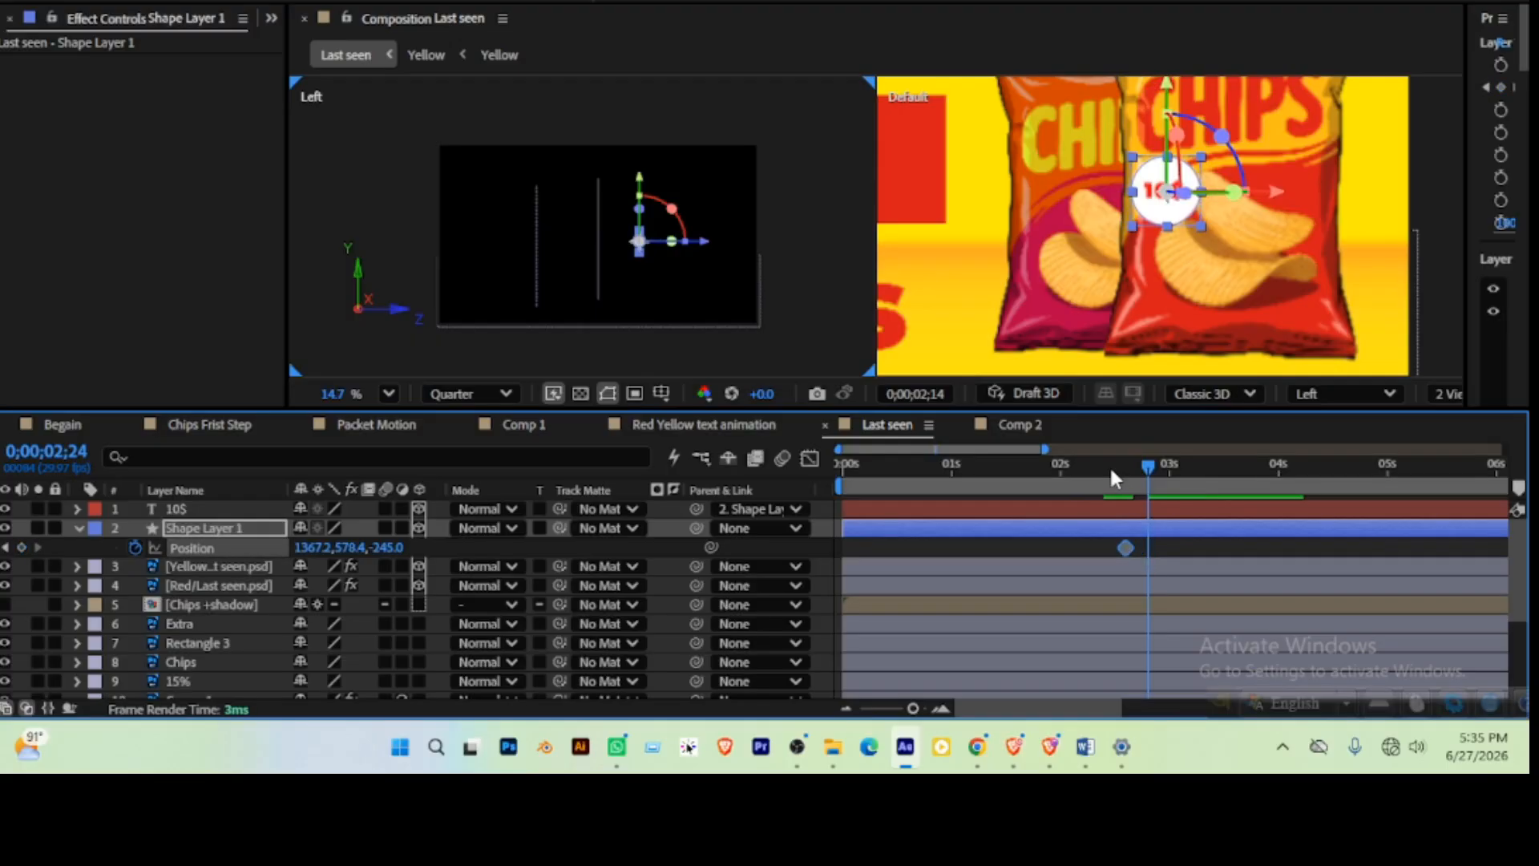
{"action": "left_click_drag", "start_coordinate": [1110, 465], "coordinate": [1126, 469]}
{"action": "key", "text": "Home"}
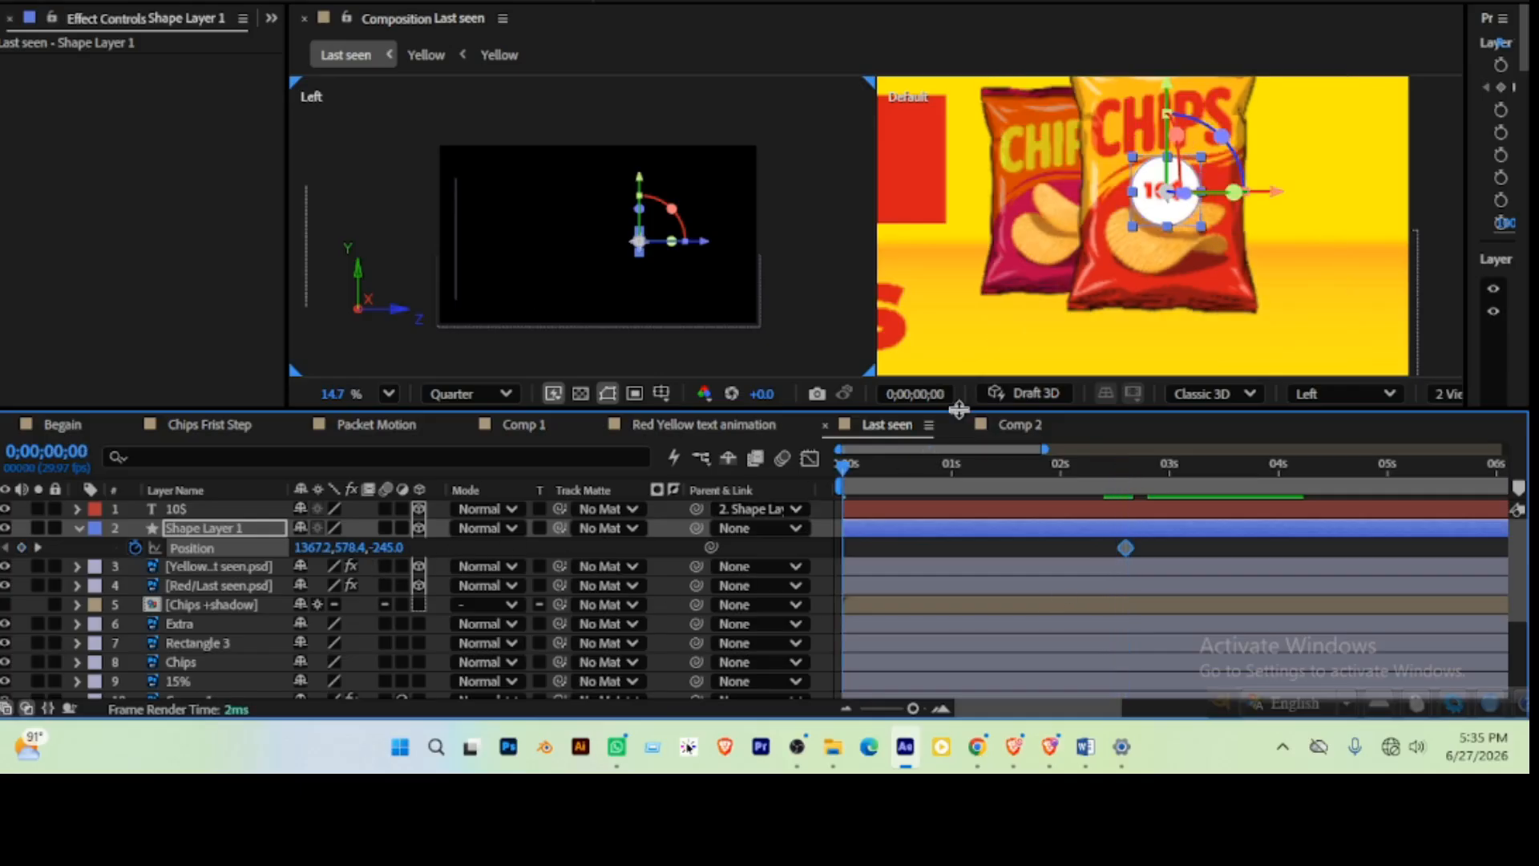
Shift Shape Layer 1's remaining Position keyframe six frames later to 0;00;02;24 and bring the playhead to it
{"action": "key", "text": "alt+Right"}
{"action": "key", "text": "alt+Right"}
{"action": "key", "text": "alt+Right"}
{"action": "key", "text": "alt+Right"}
{"action": "key", "text": "alt+Right"}
{"action": "key", "text": "alt+Right"}
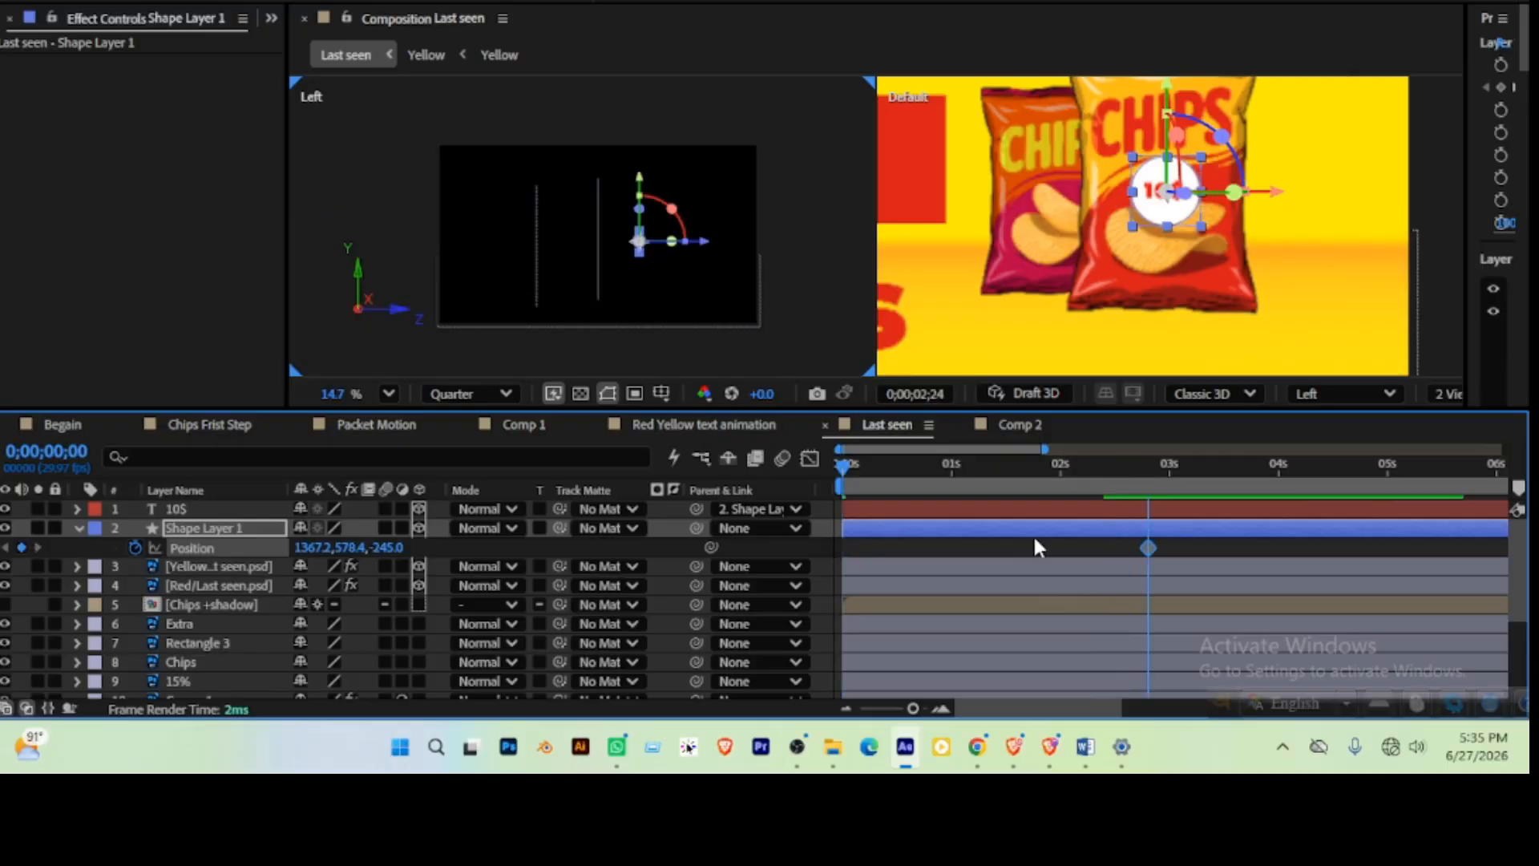
{"action": "key", "text": "k"}
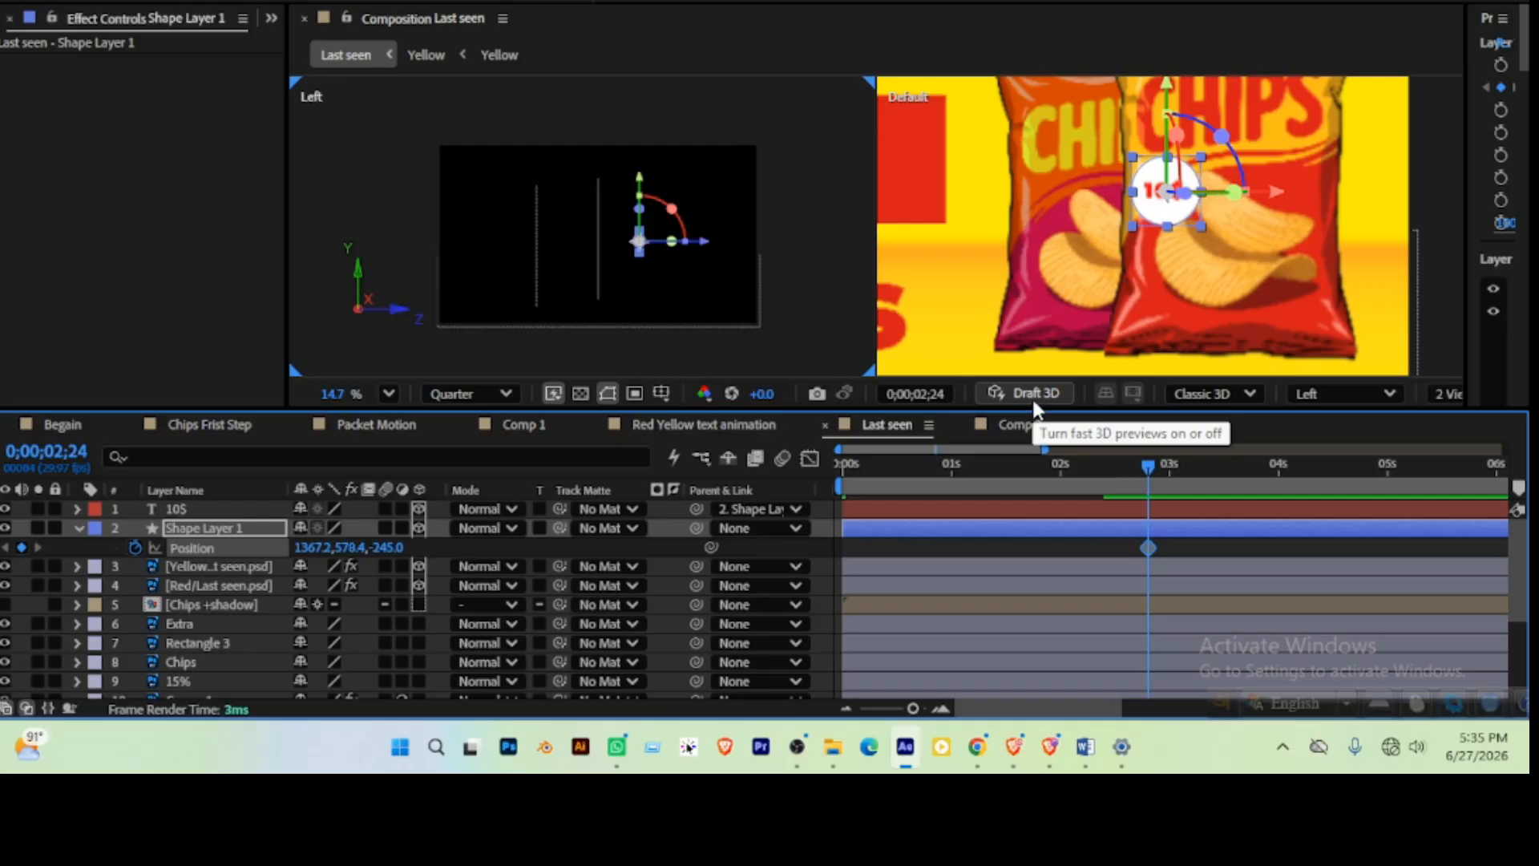
Check the badge's placement on the bags and delete Shape Layer 1's Position keyframe at 0;00;02;24
{"action": "scroll", "coordinate": [1283, 210], "scroll_direction": "down", "scroll_amount": 3}
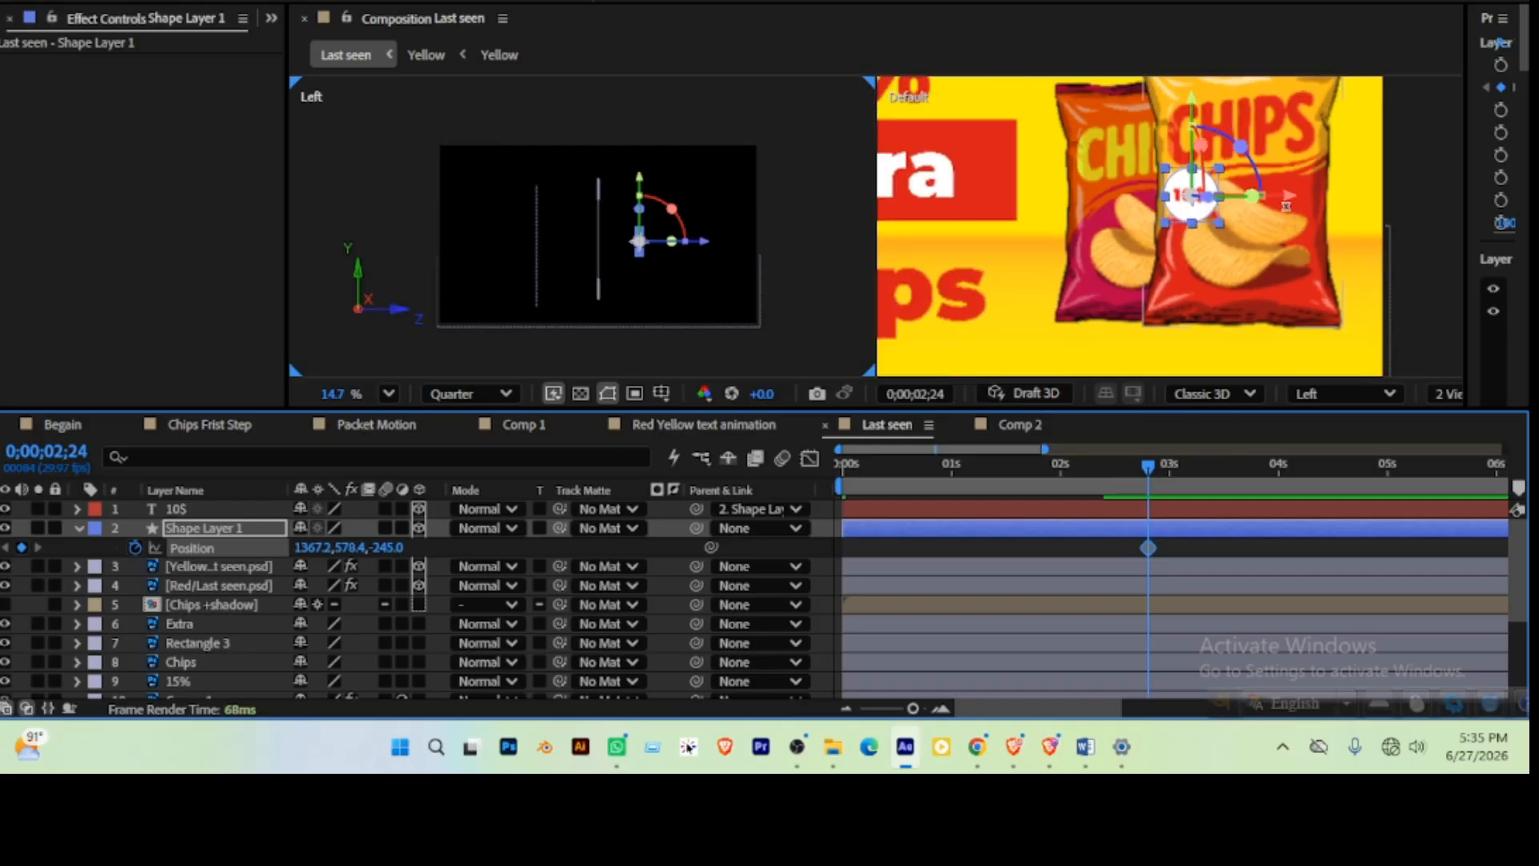
{"action": "left_click", "coordinate": [1203, 188]}
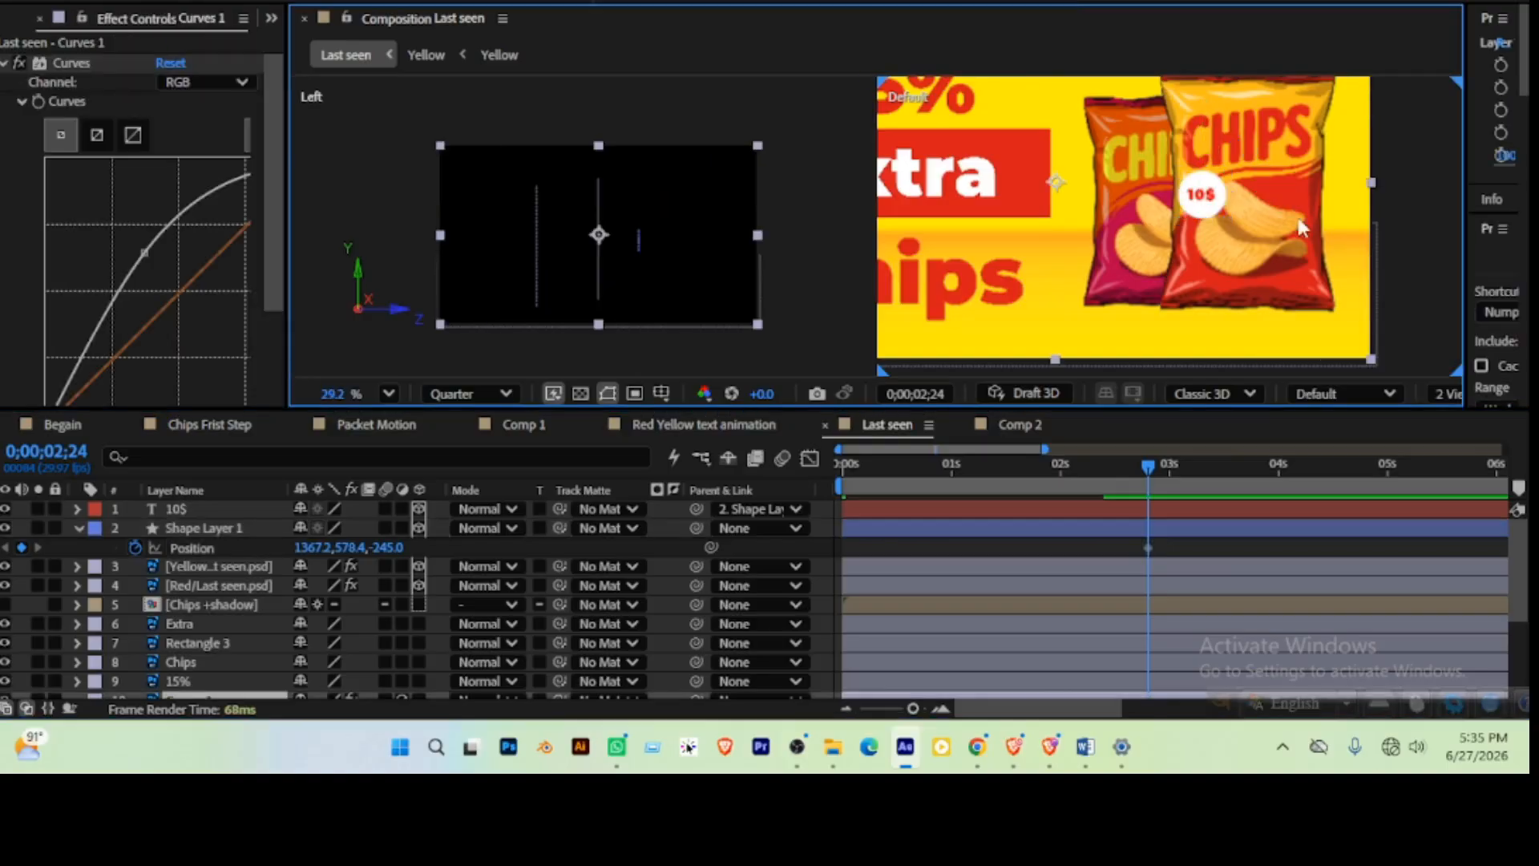
{"action": "left_click_drag", "start_coordinate": [1284, 192], "coordinate": [1252, 218]}
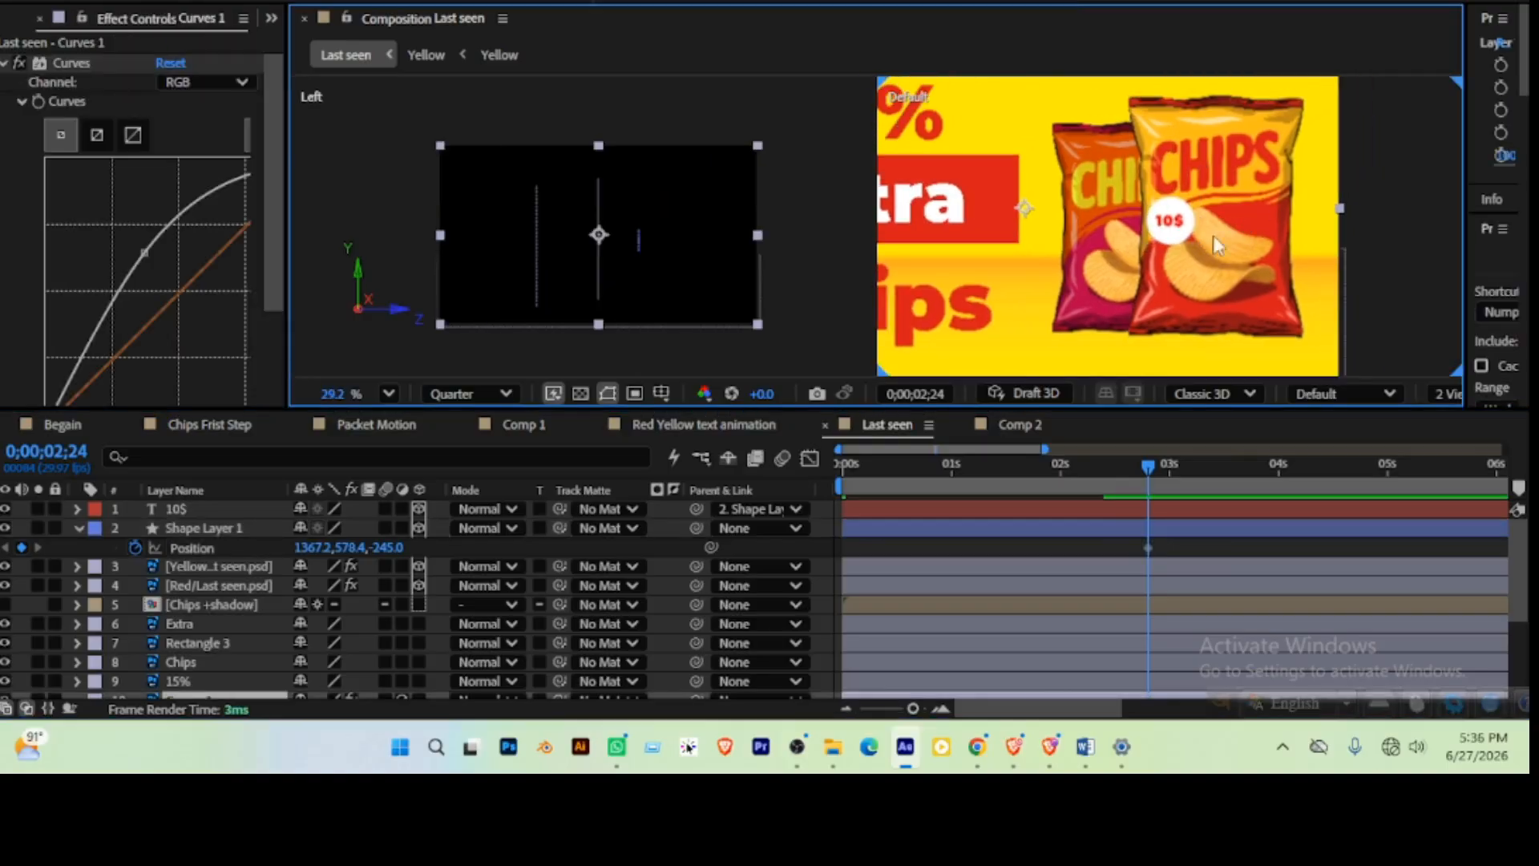
{"action": "left_click", "coordinate": [210, 534]}
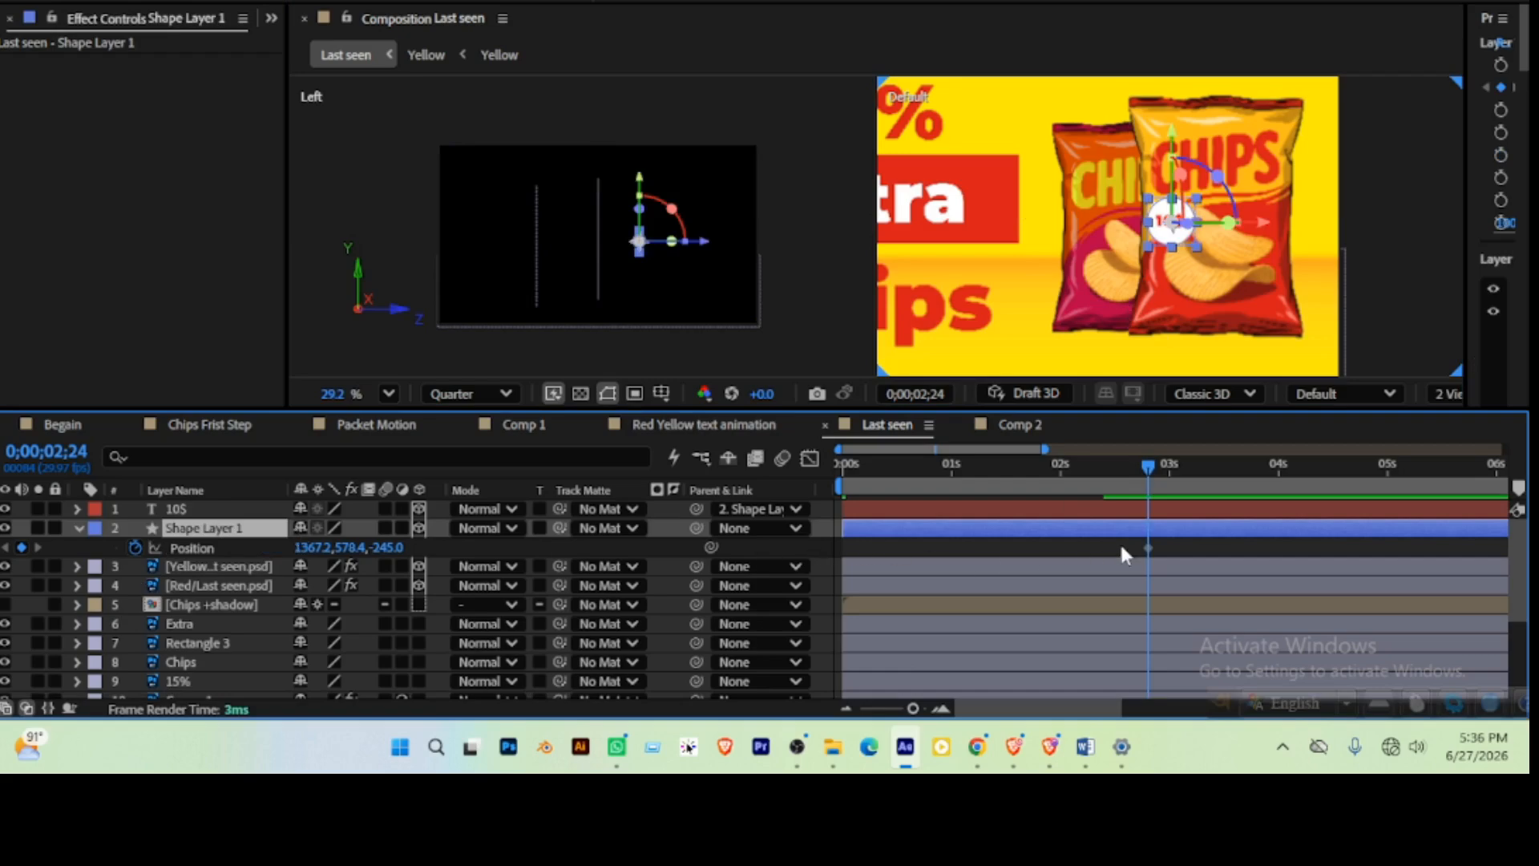
{"action": "left_click", "coordinate": [1148, 549]}
{"action": "key", "text": "Delete"}
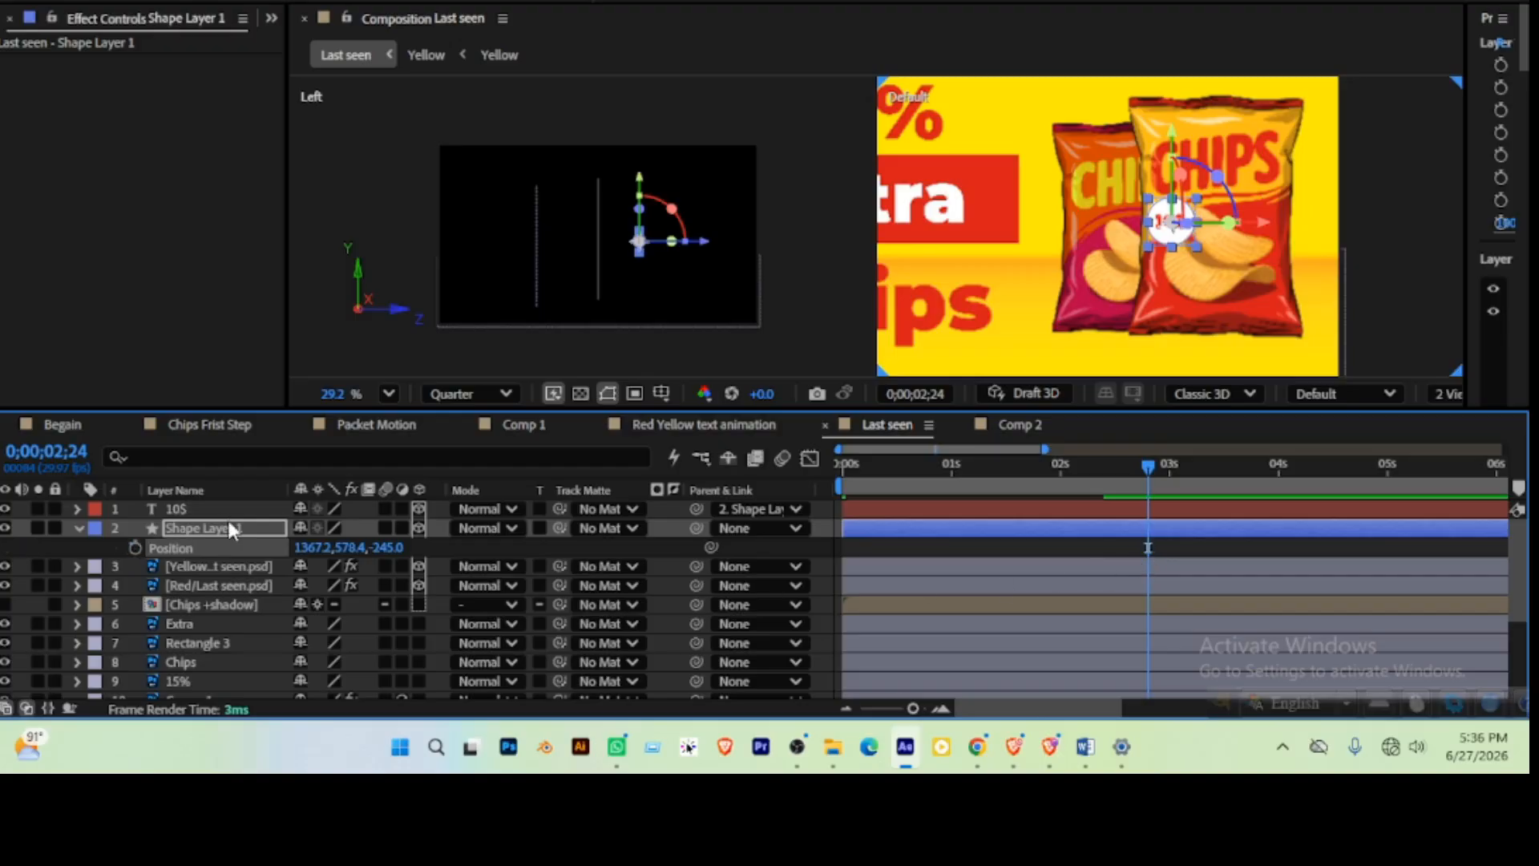
Keyframe Shape Layer 1's Scale at 100% on 0;00;02;24, 135% on 0;00;02;28 and reset to 100% on 0;00;03;03
{"action": "left_click", "coordinate": [229, 531]}
{"action": "key", "text": "s"}
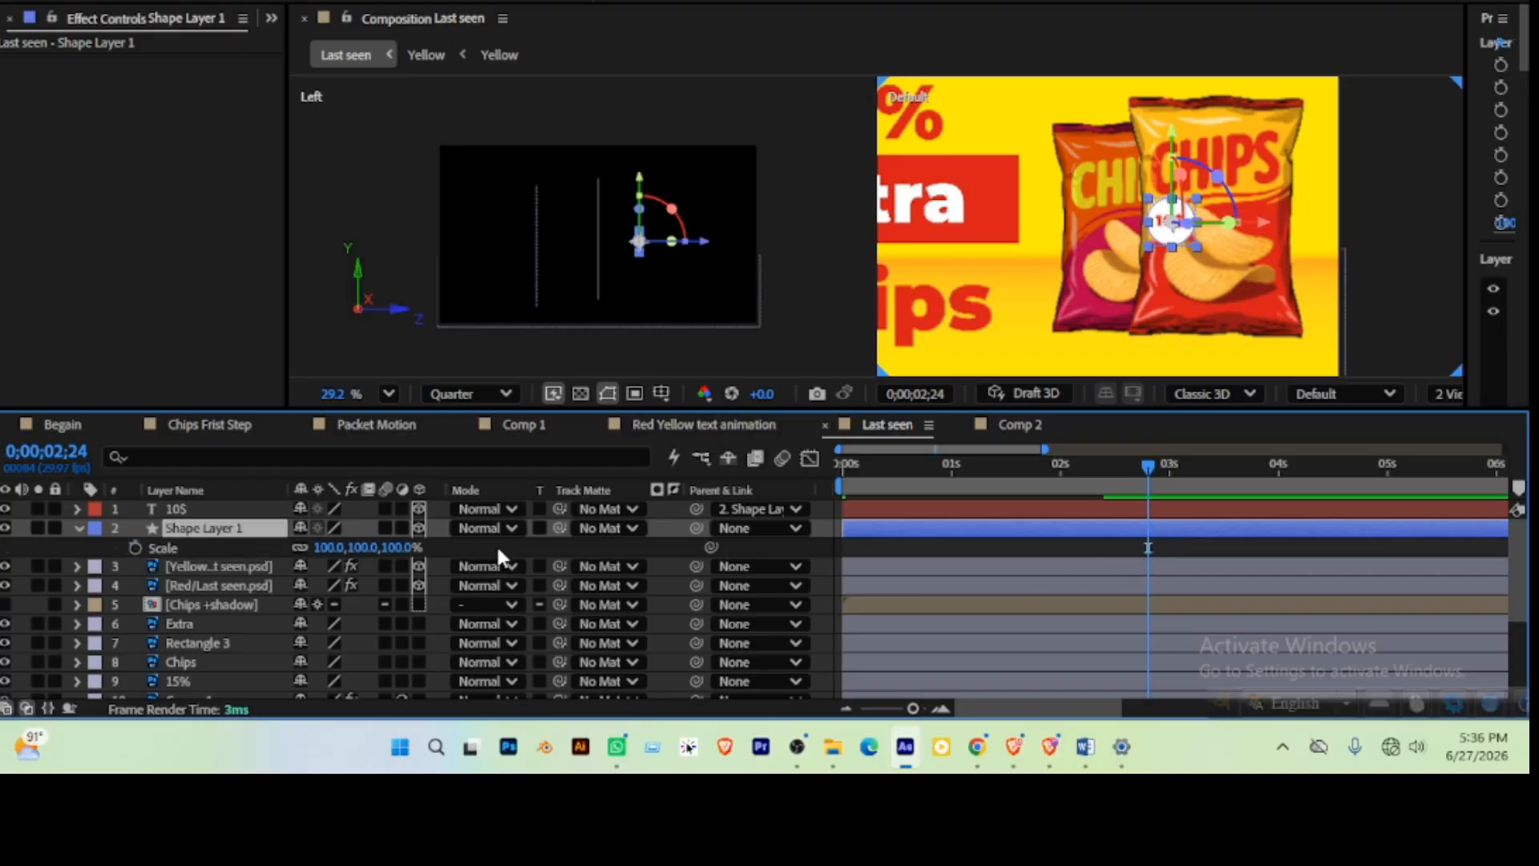
{"action": "left_click", "coordinate": [136, 547]}
{"action": "left_click_drag", "start_coordinate": [1155, 465], "coordinate": [1169, 467]}
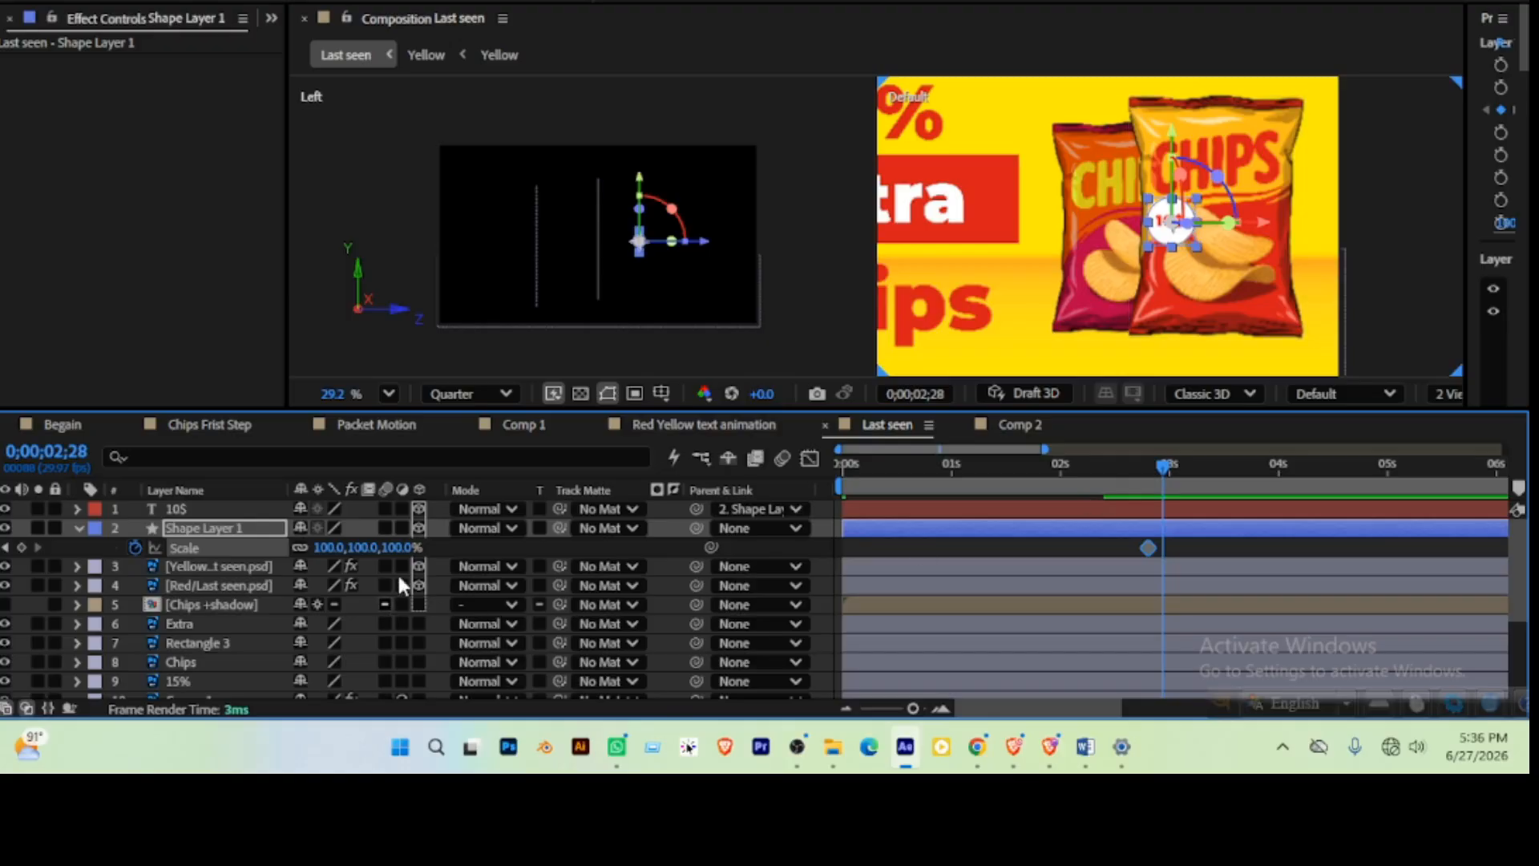
{"action": "left_click_drag", "start_coordinate": [401, 546], "coordinate": [450, 555]}
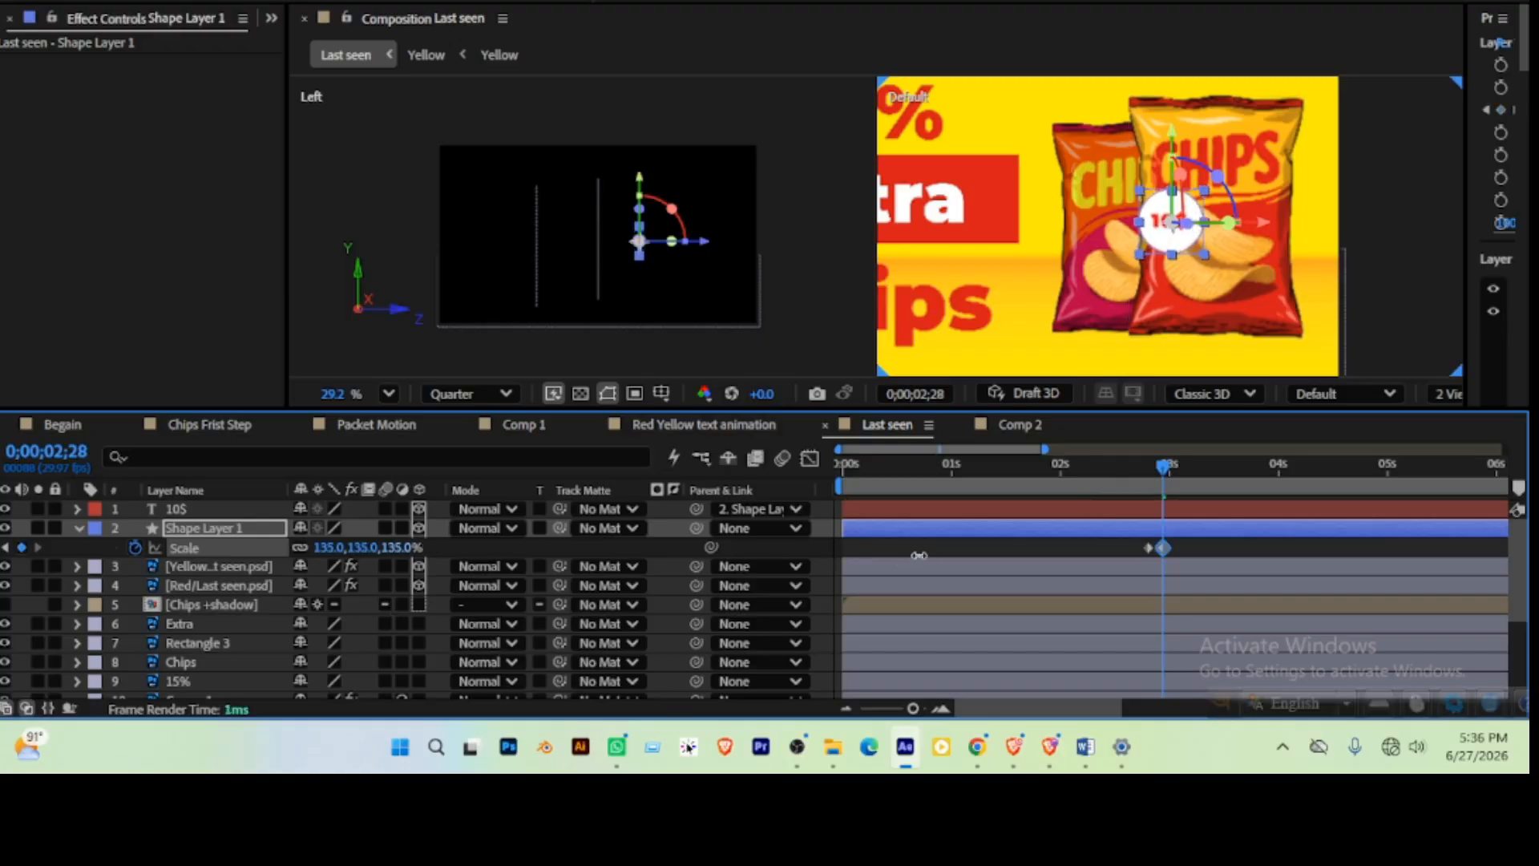
{"action": "left_click_drag", "start_coordinate": [1162, 470], "coordinate": [1181, 464]}
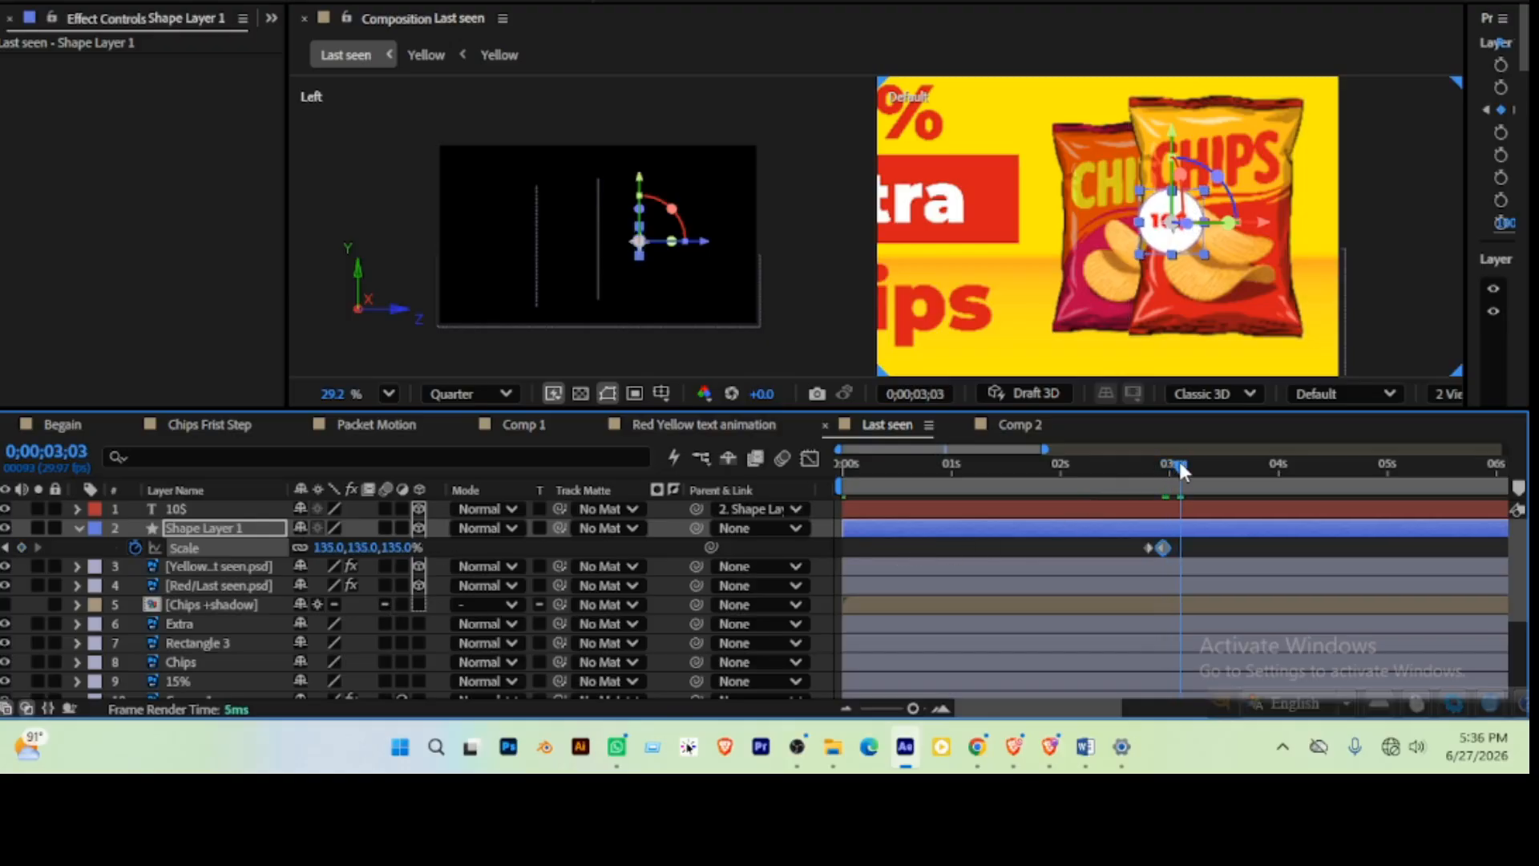
{"action": "right_click", "coordinate": [353, 546]}
{"action": "left_click", "coordinate": [456, 405]}
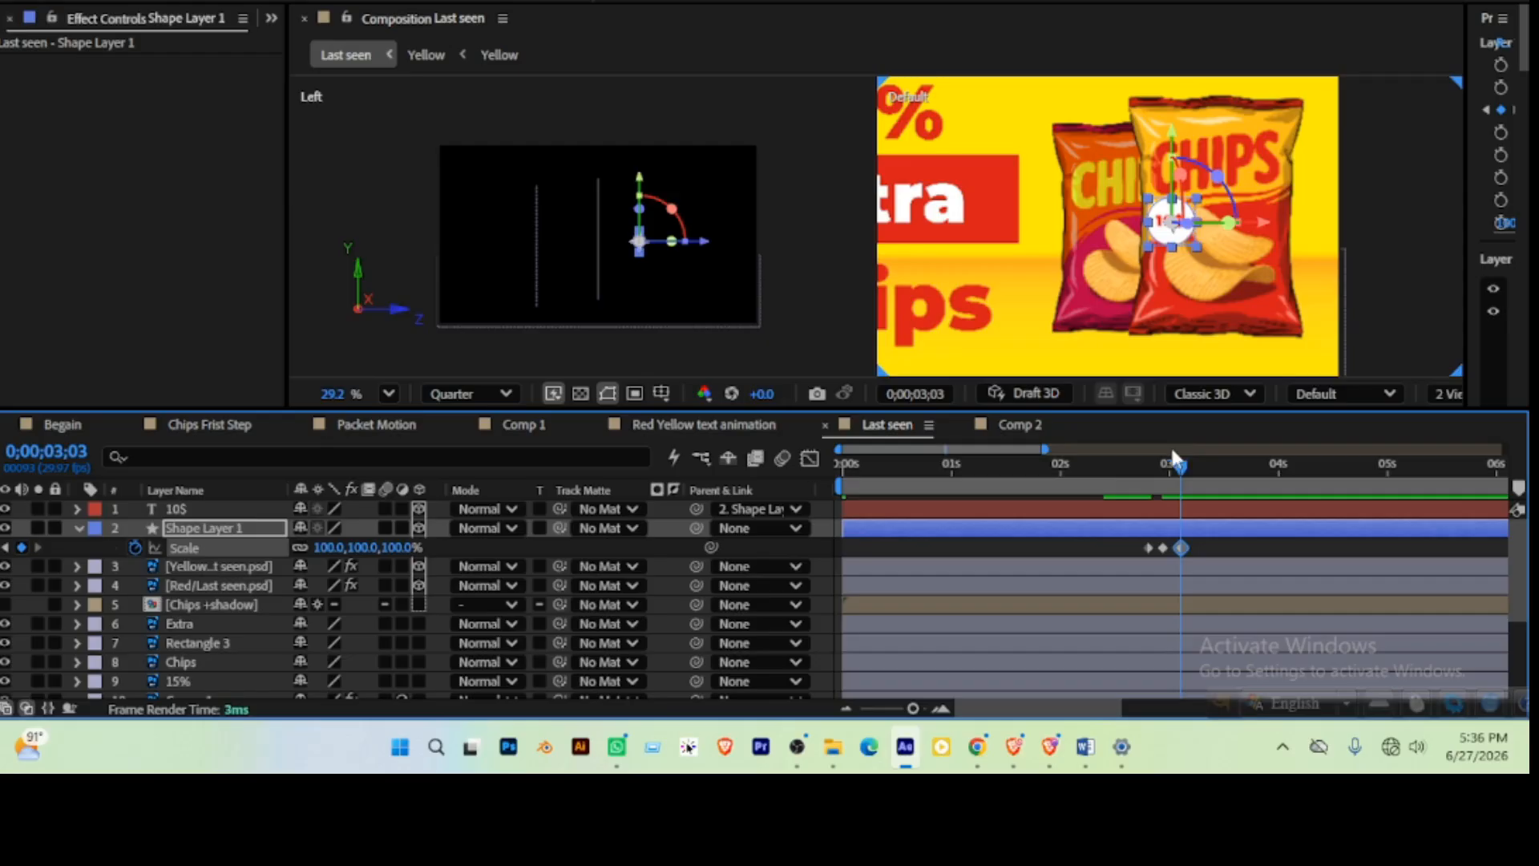
Play back the composition from 0;00;01;08 to review the badge's scale pop
{"action": "left_click_drag", "start_coordinate": [1179, 472], "coordinate": [1126, 467]}
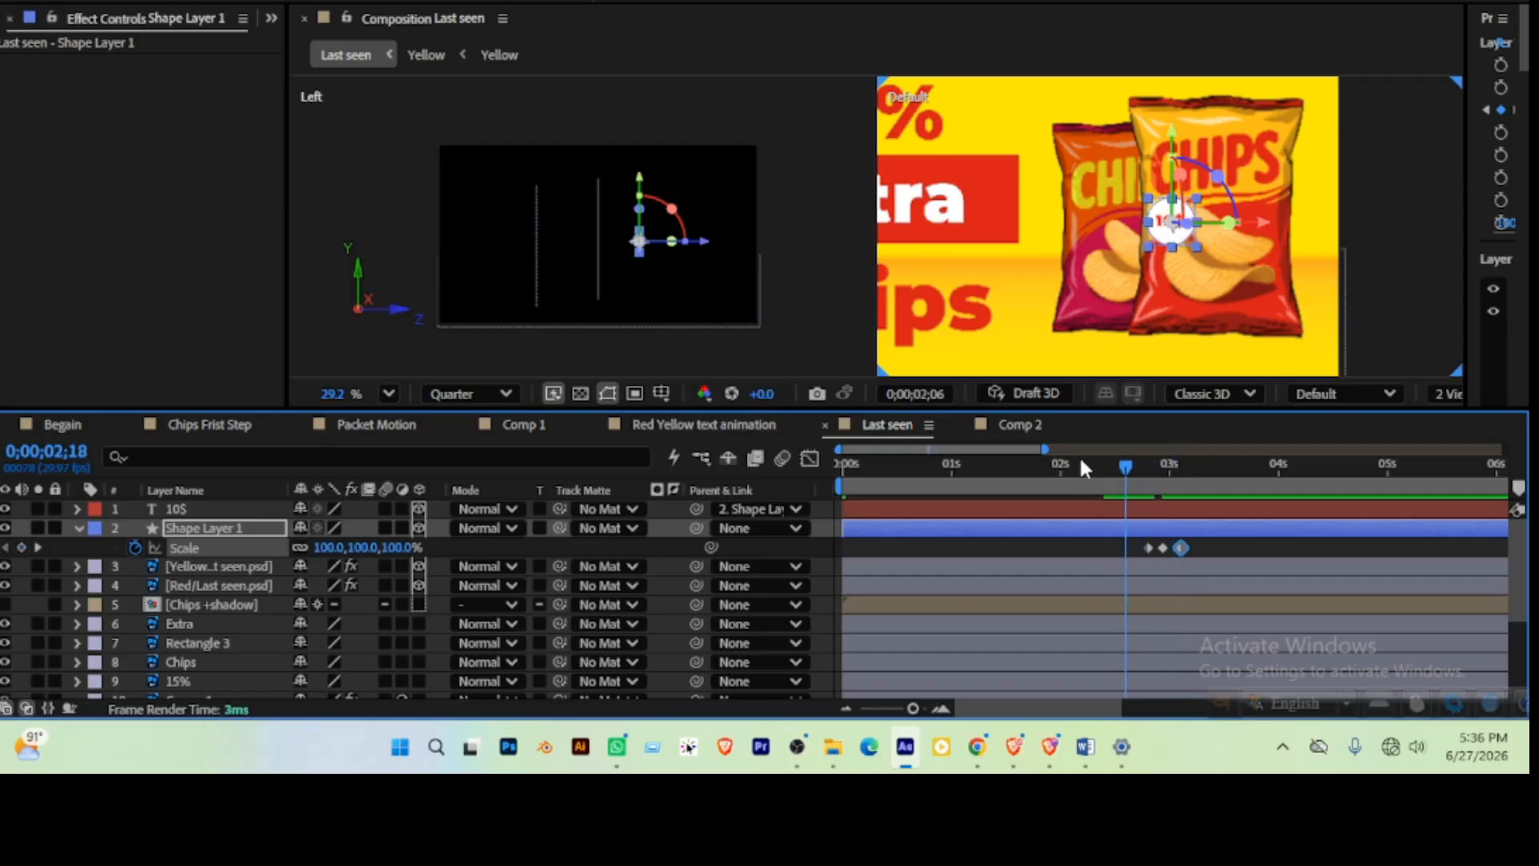
{"action": "left_click", "coordinate": [981, 465]}
{"action": "key", "text": "space"}
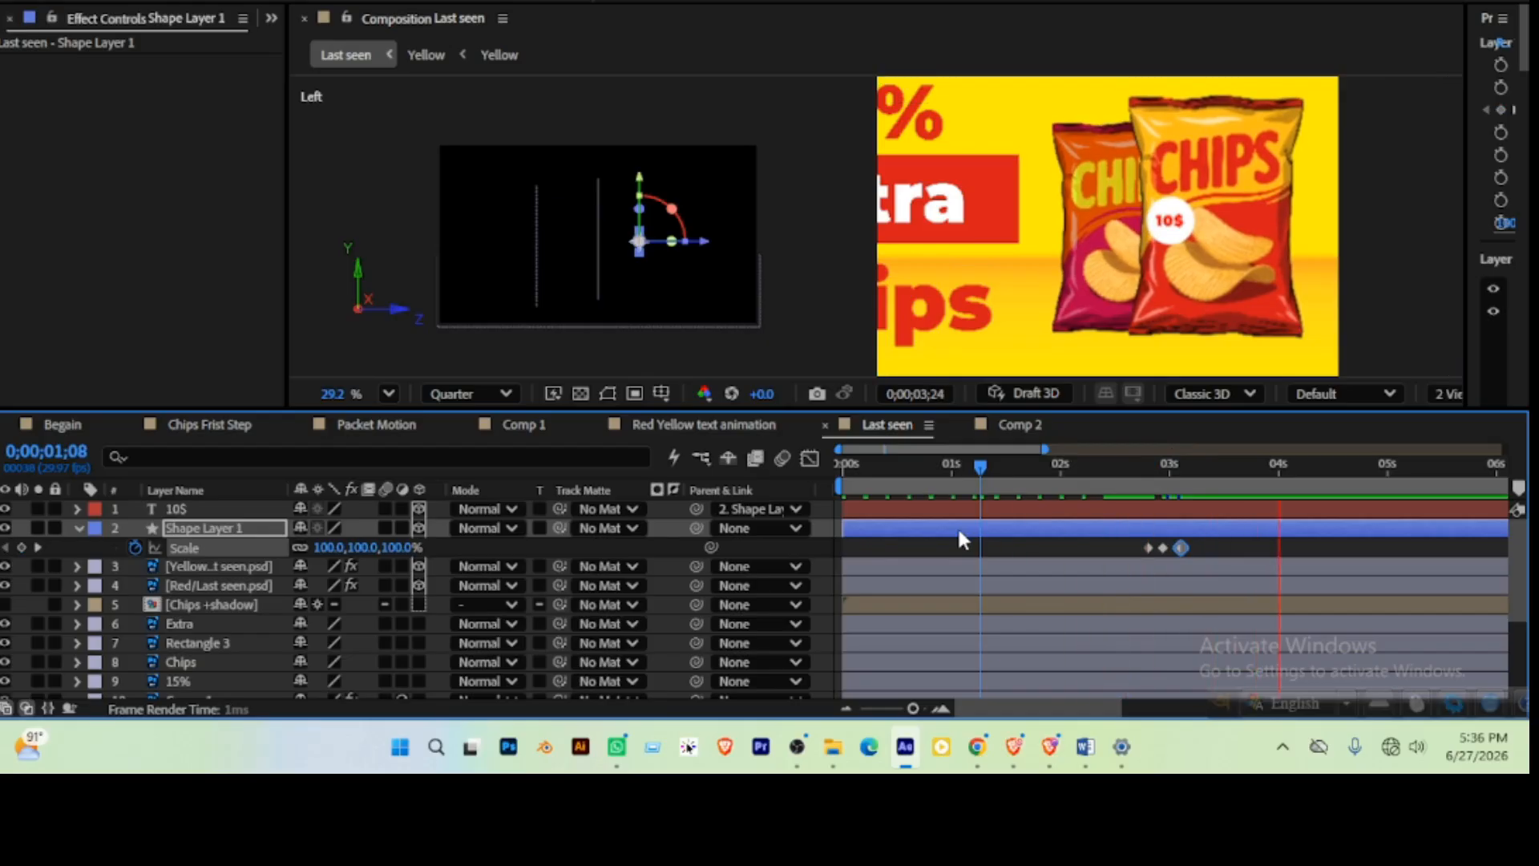
{"action": "key", "text": "space"}
Trim the start of the 10$ text layer and Shape Layer 1 to 0;00;02;24 and check the badge's appearance
{"action": "left_click_drag", "start_coordinate": [1111, 467], "coordinate": [1151, 451]}
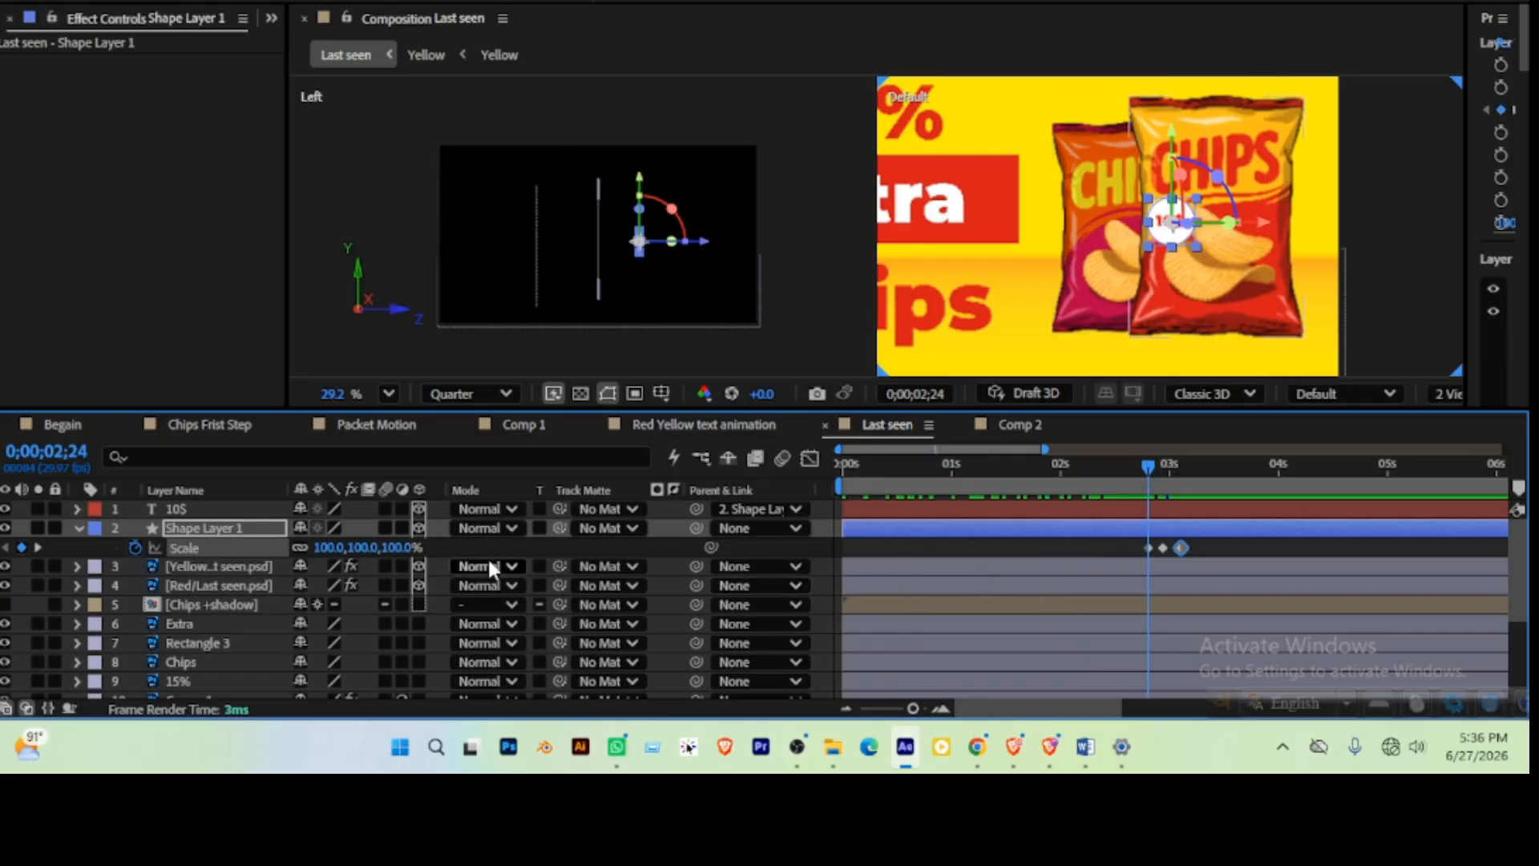
{"action": "left_click", "coordinate": [215, 508]}
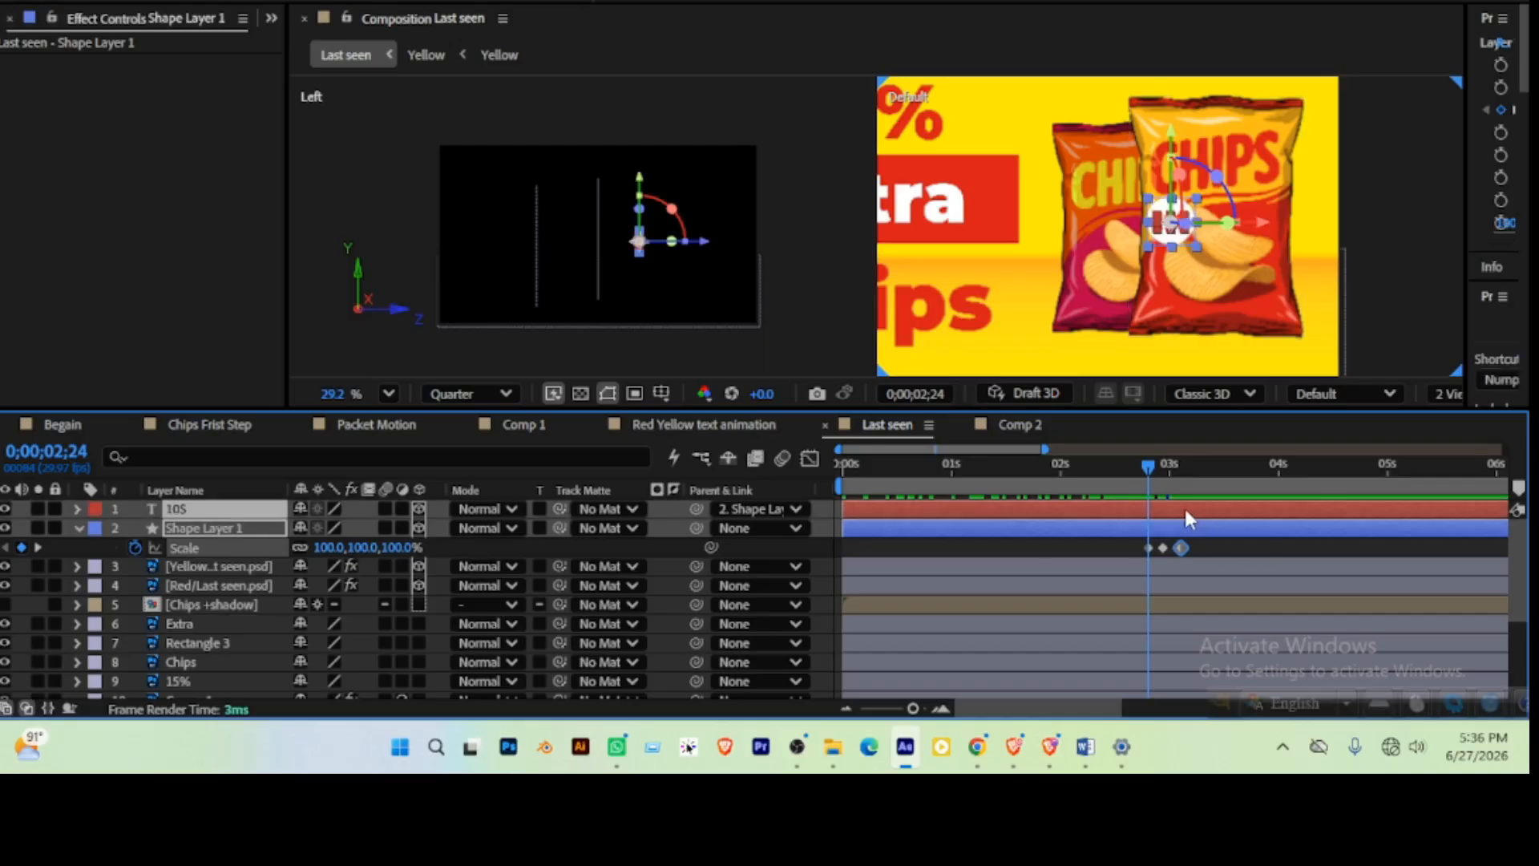
{"action": "key", "text": "alt+bracketleft"}
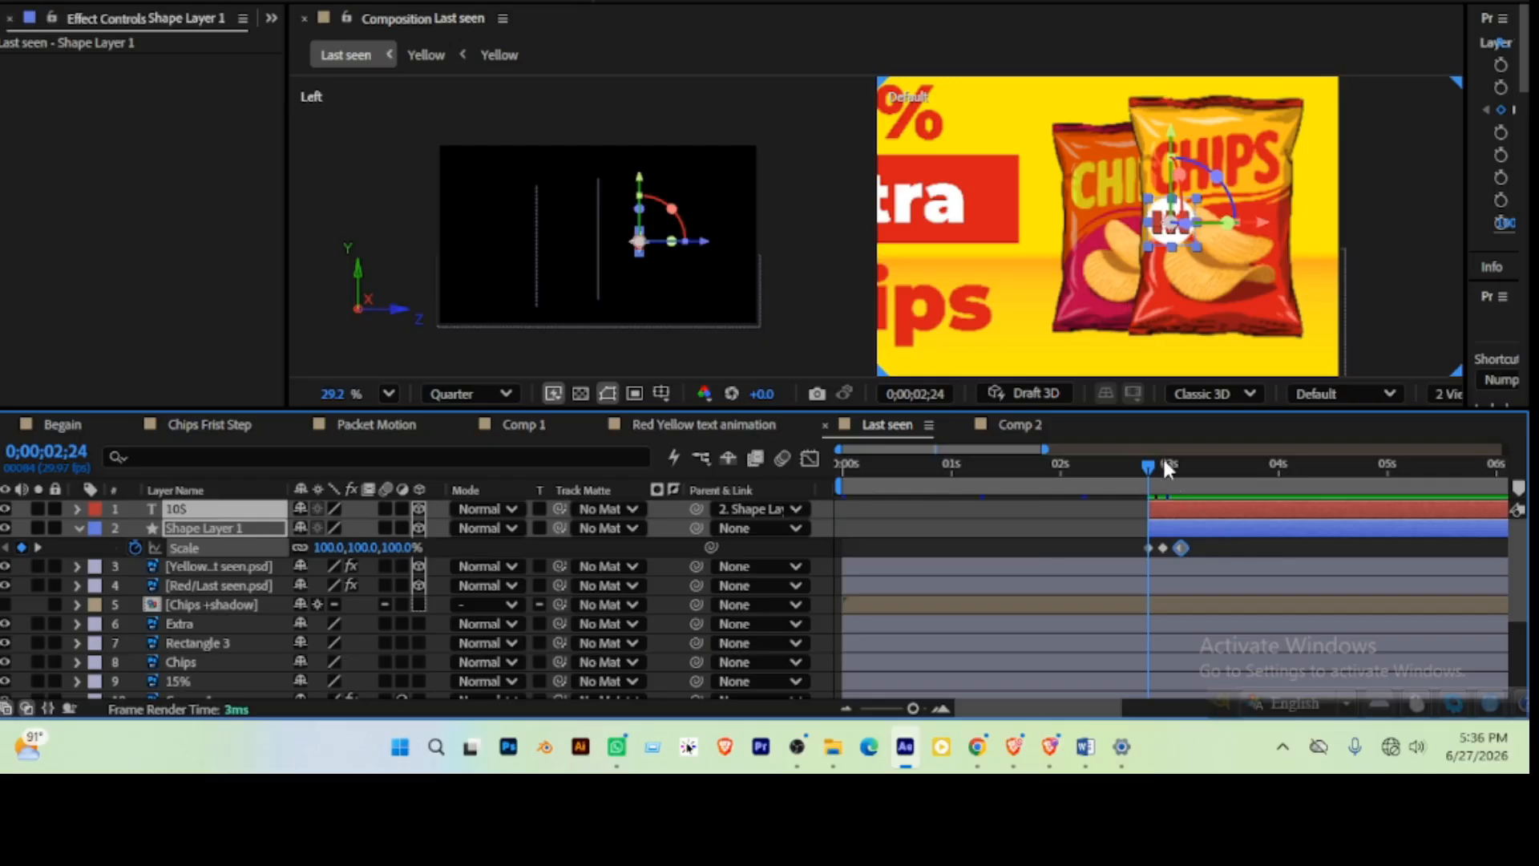
{"action": "left_click_drag", "start_coordinate": [1143, 460], "coordinate": [1201, 458]}
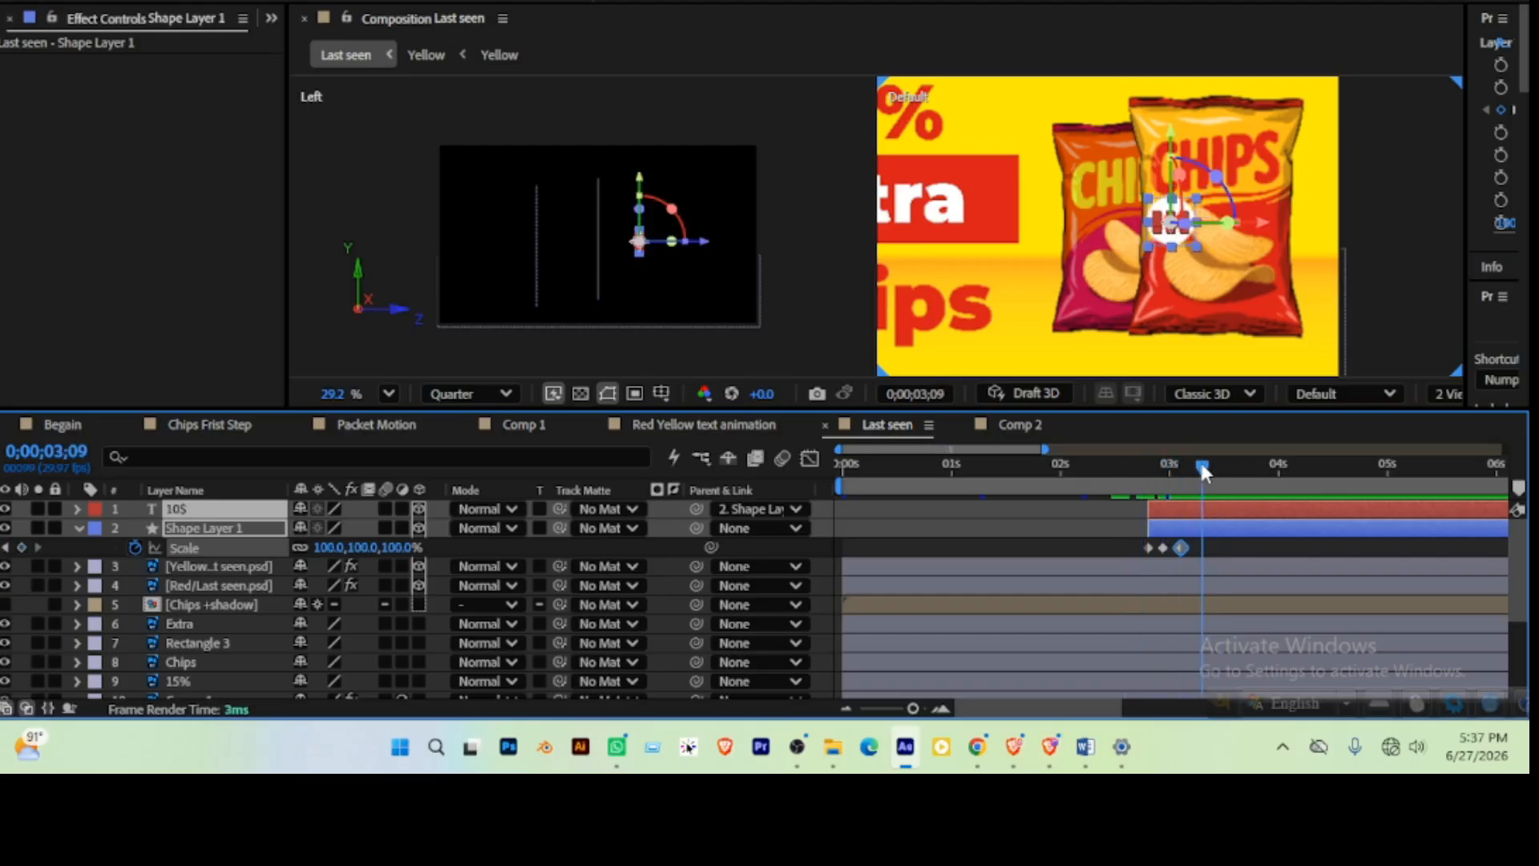
{"action": "left_click", "coordinate": [1056, 529]}
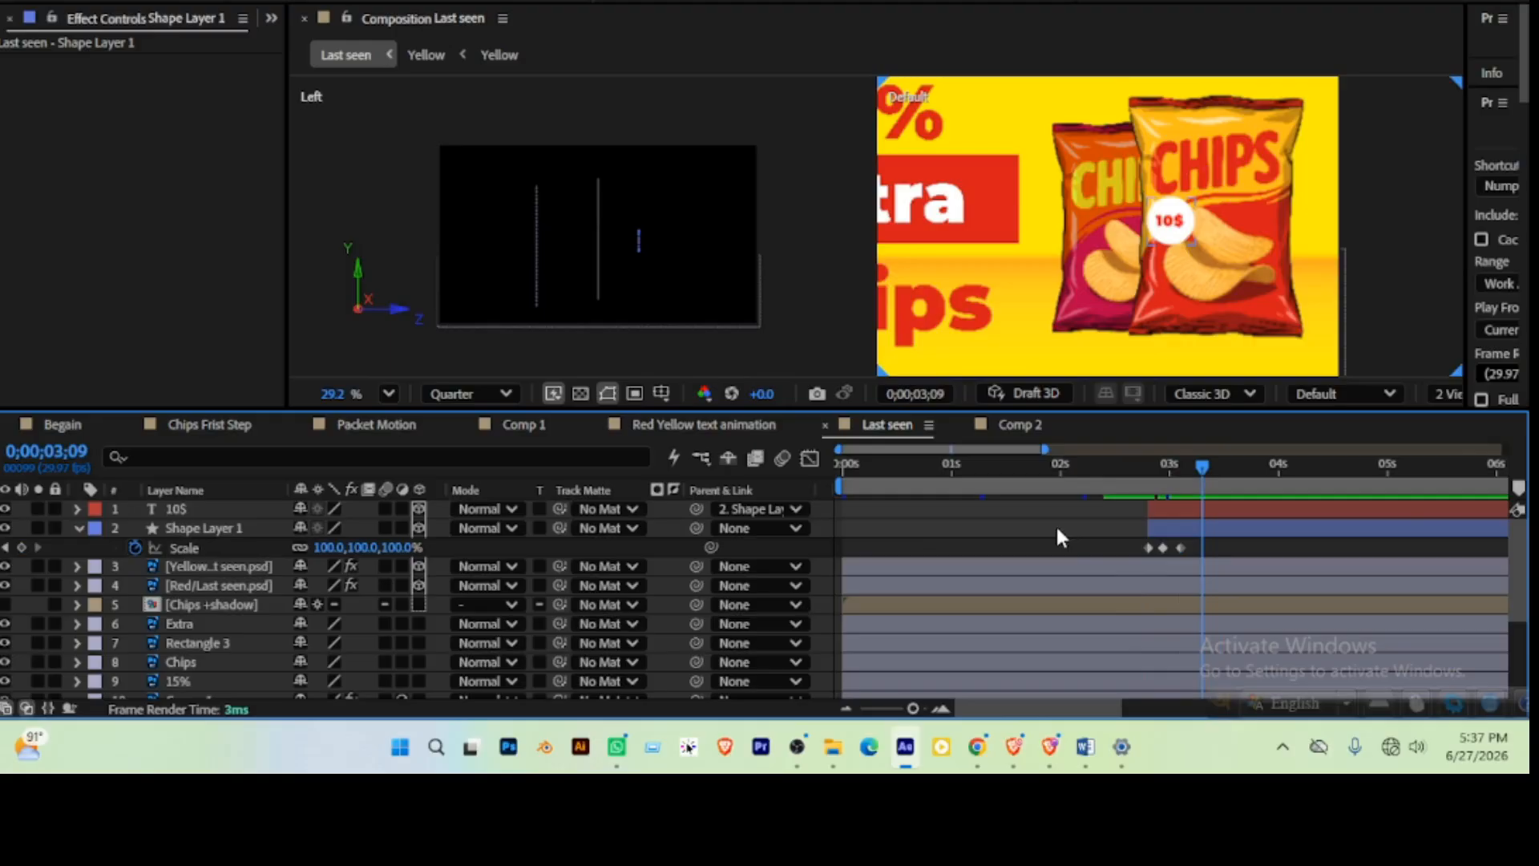
Pre-compose the 10$ text layer and Shape Layer 1 together and rename the resulting layer 10$
{"action": "left_click", "coordinate": [1211, 512]}
{"action": "left_click", "coordinate": [1210, 523], "text": "shift"}
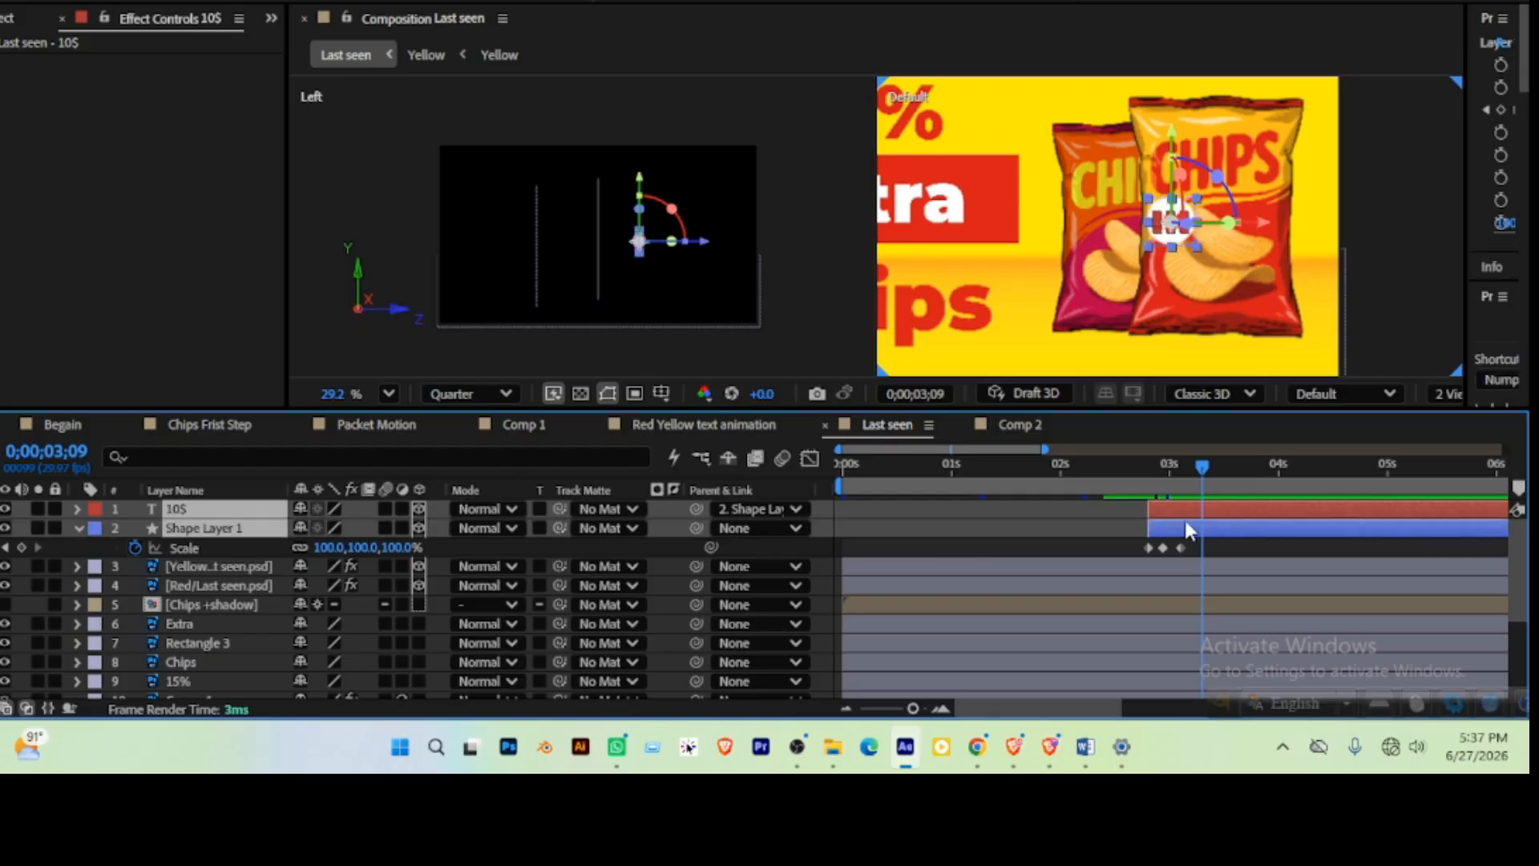
{"action": "key", "text": "ctrl+shift+c"}
{"action": "left_click", "coordinate": [872, 488]}
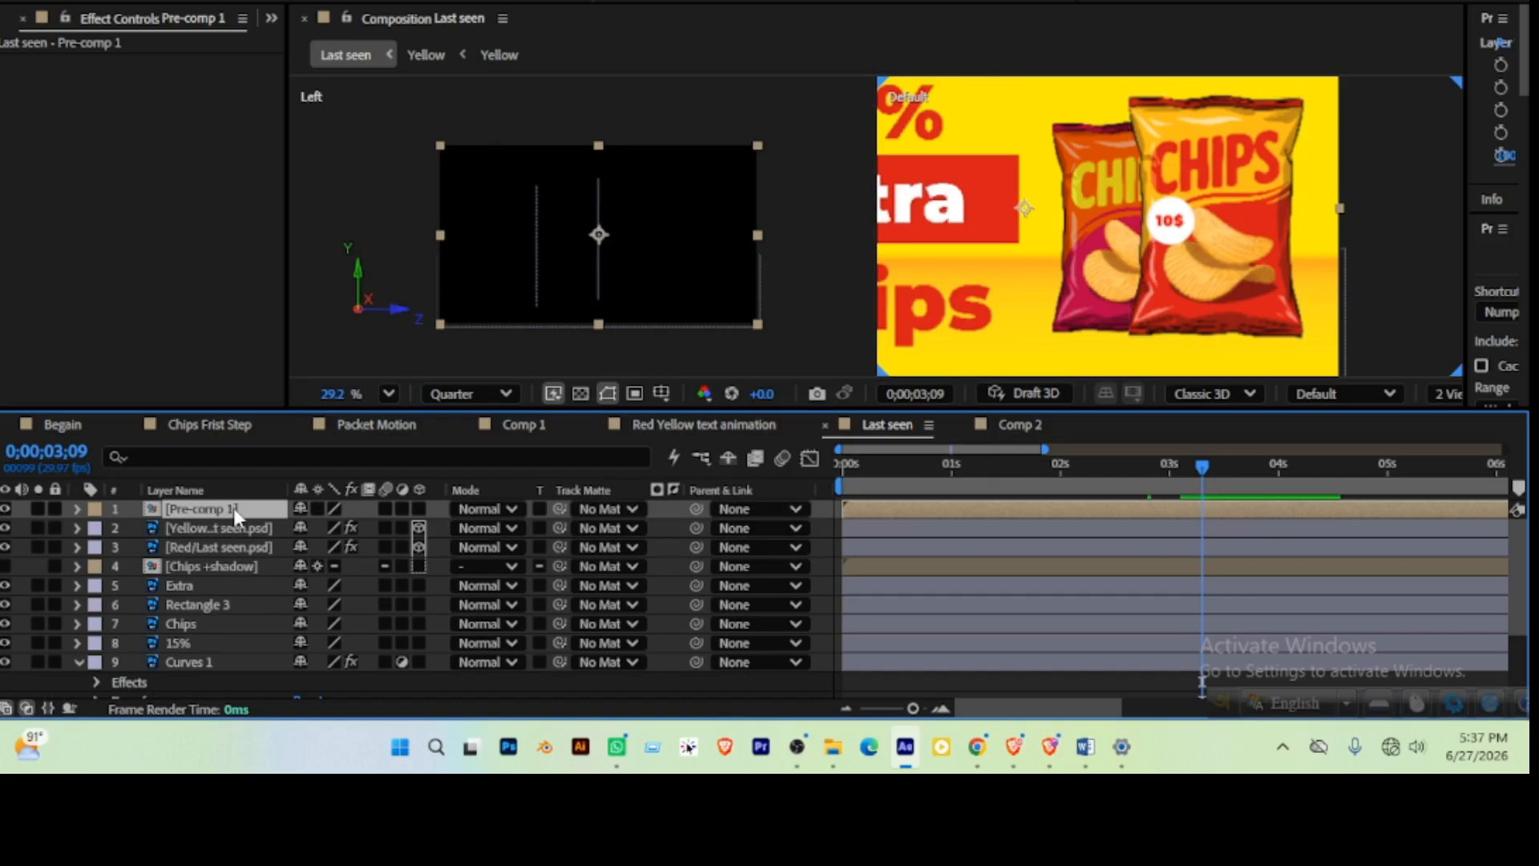
{"action": "key", "text": "Return"}
{"action": "type", "text": "10$"}
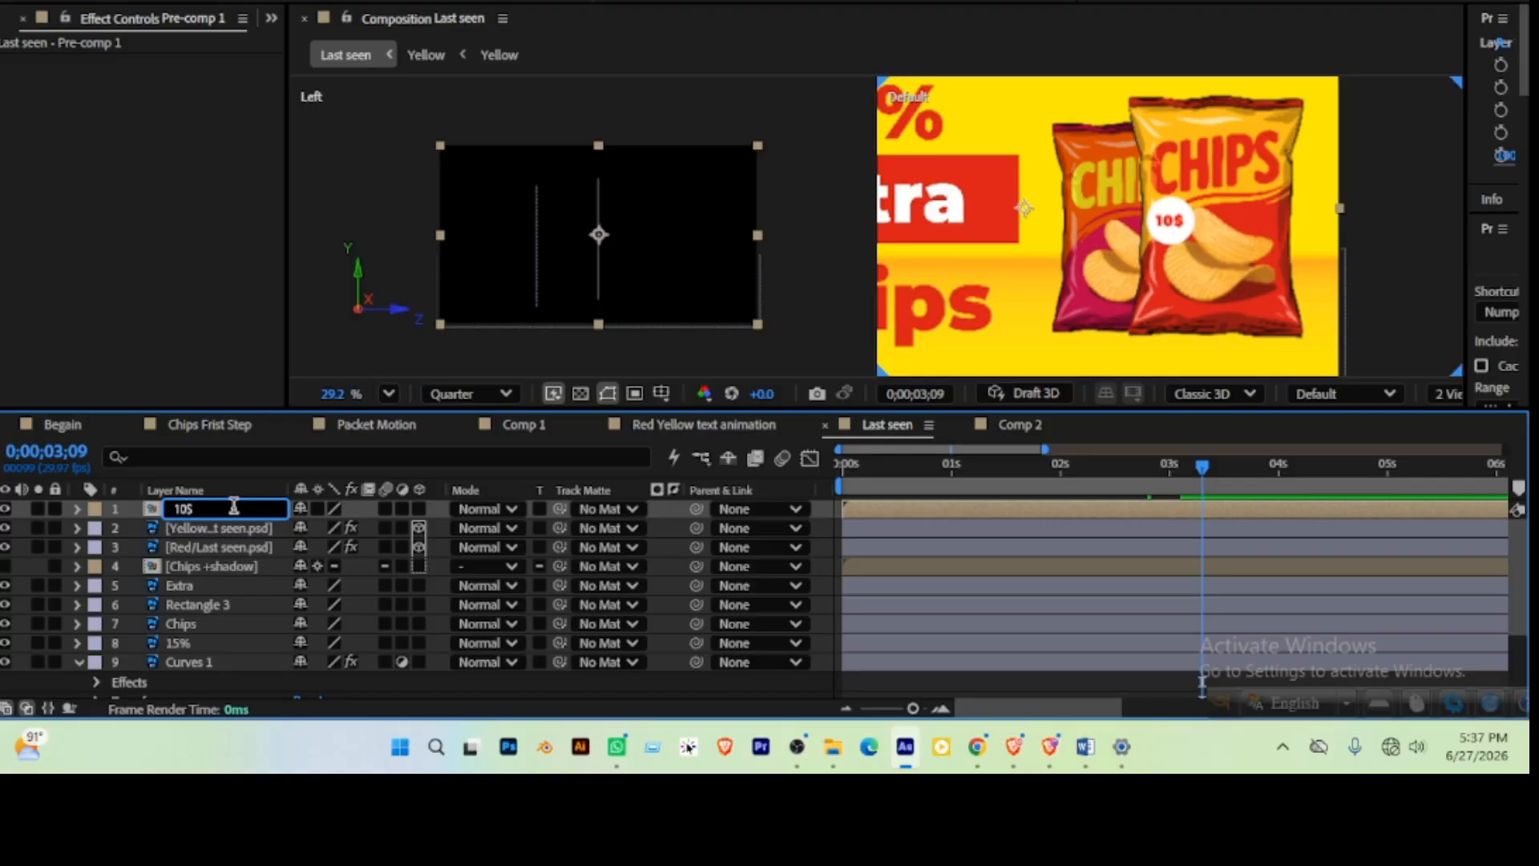
{"action": "key", "text": "Return"}
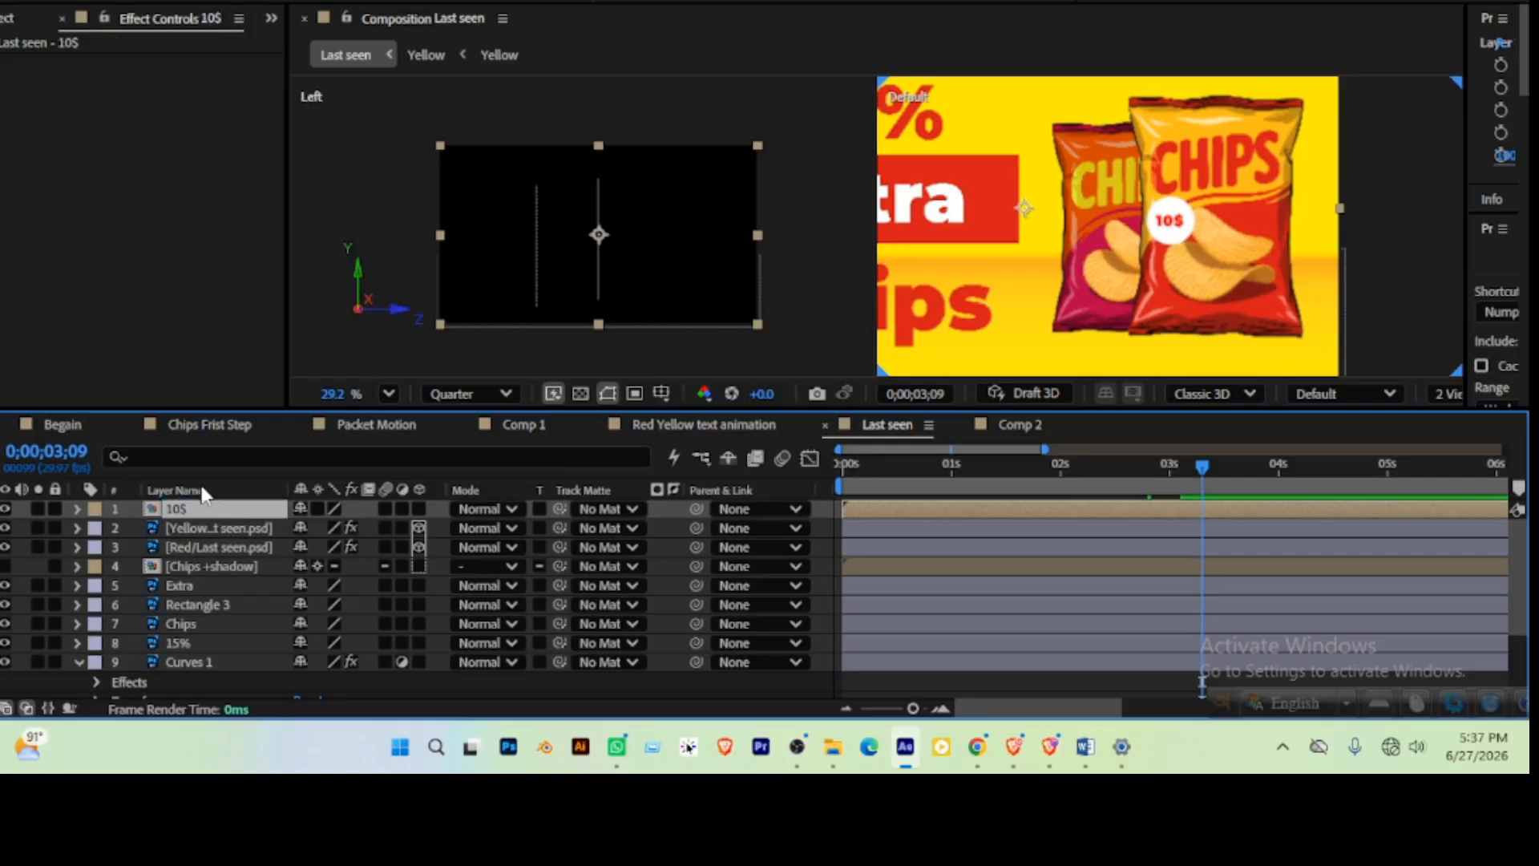
Duplicate the 10$ pre-composed layer and place the copy's badge on the rear chips bag
{"action": "key", "text": "ctrl+d"}
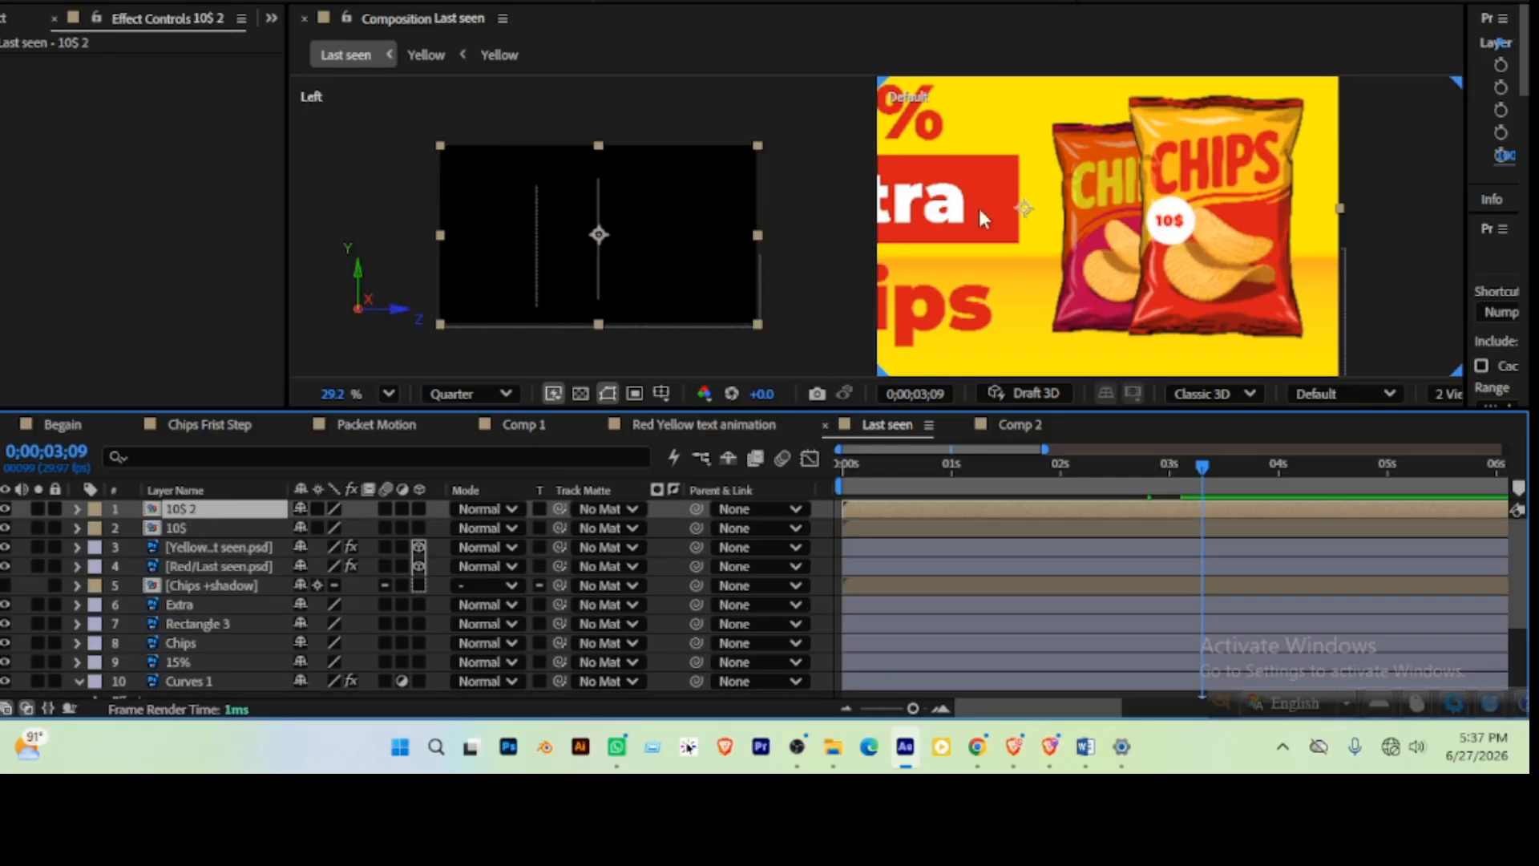
{"action": "left_click_drag", "start_coordinate": [1176, 228], "coordinate": [1113, 237]}
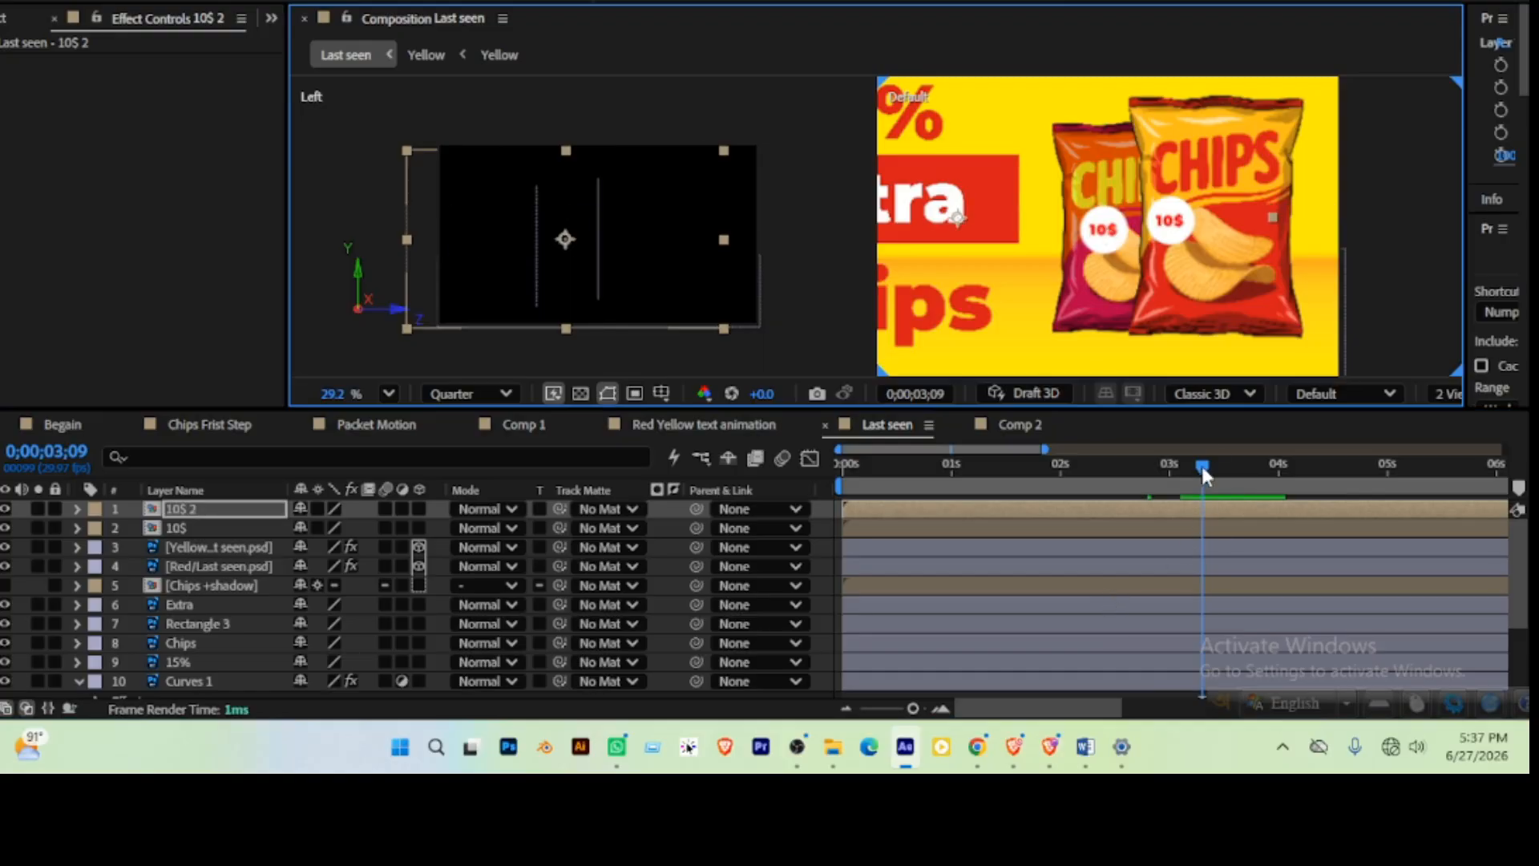
Preview the Last seen composition from the start and examine both price badges on the chips bags in the full frame
{"action": "left_click_drag", "start_coordinate": [1201, 465], "coordinate": [760, 462]}
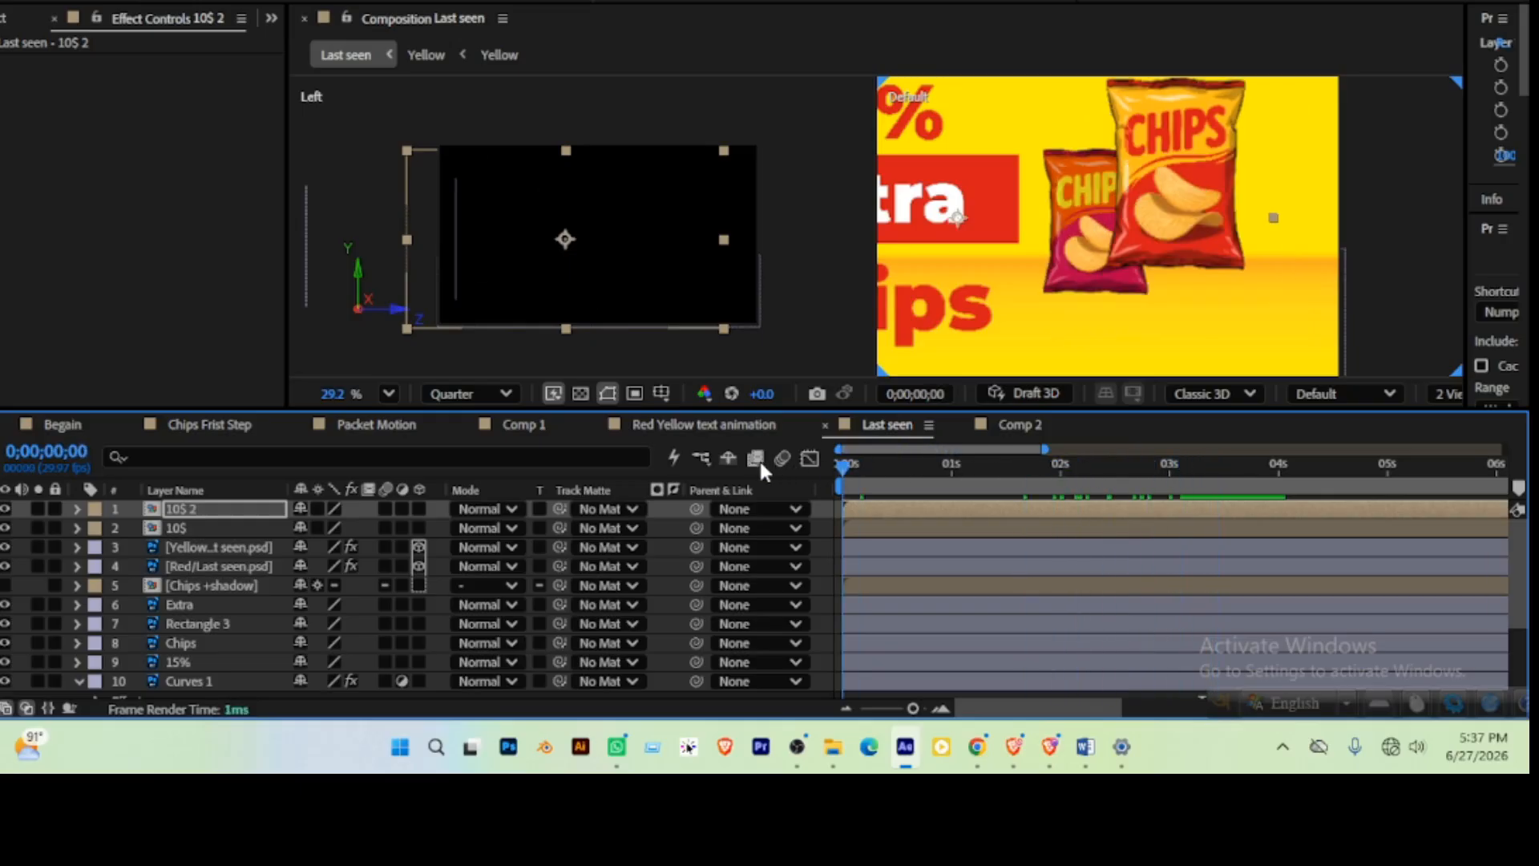
{"action": "key", "text": "space"}
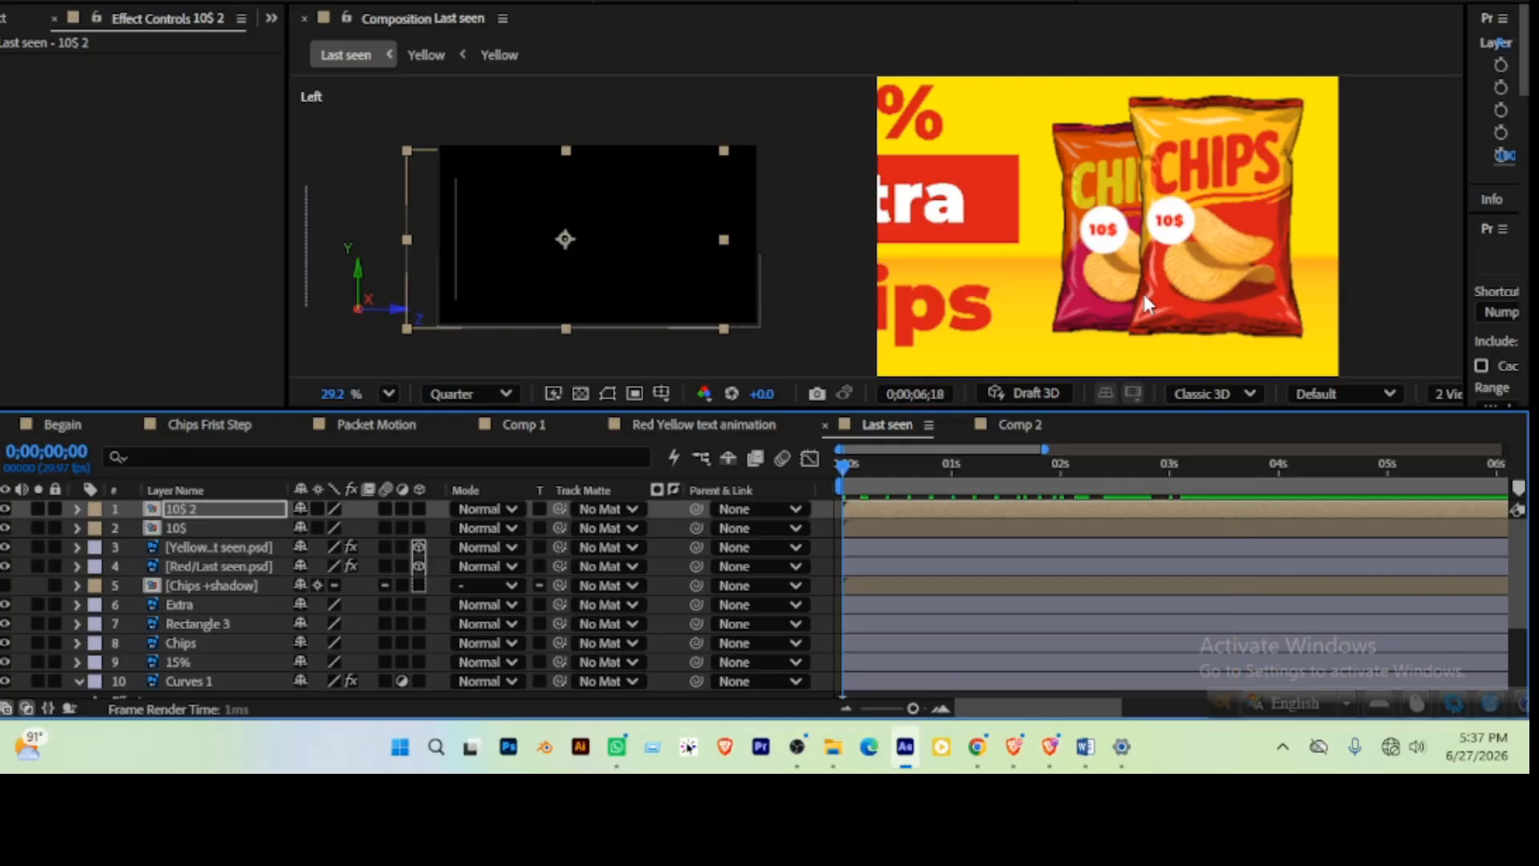
{"action": "key", "text": "space"}
{"action": "left_click_drag", "start_coordinate": [910, 465], "coordinate": [872, 457]}
{"action": "key", "text": "Home"}
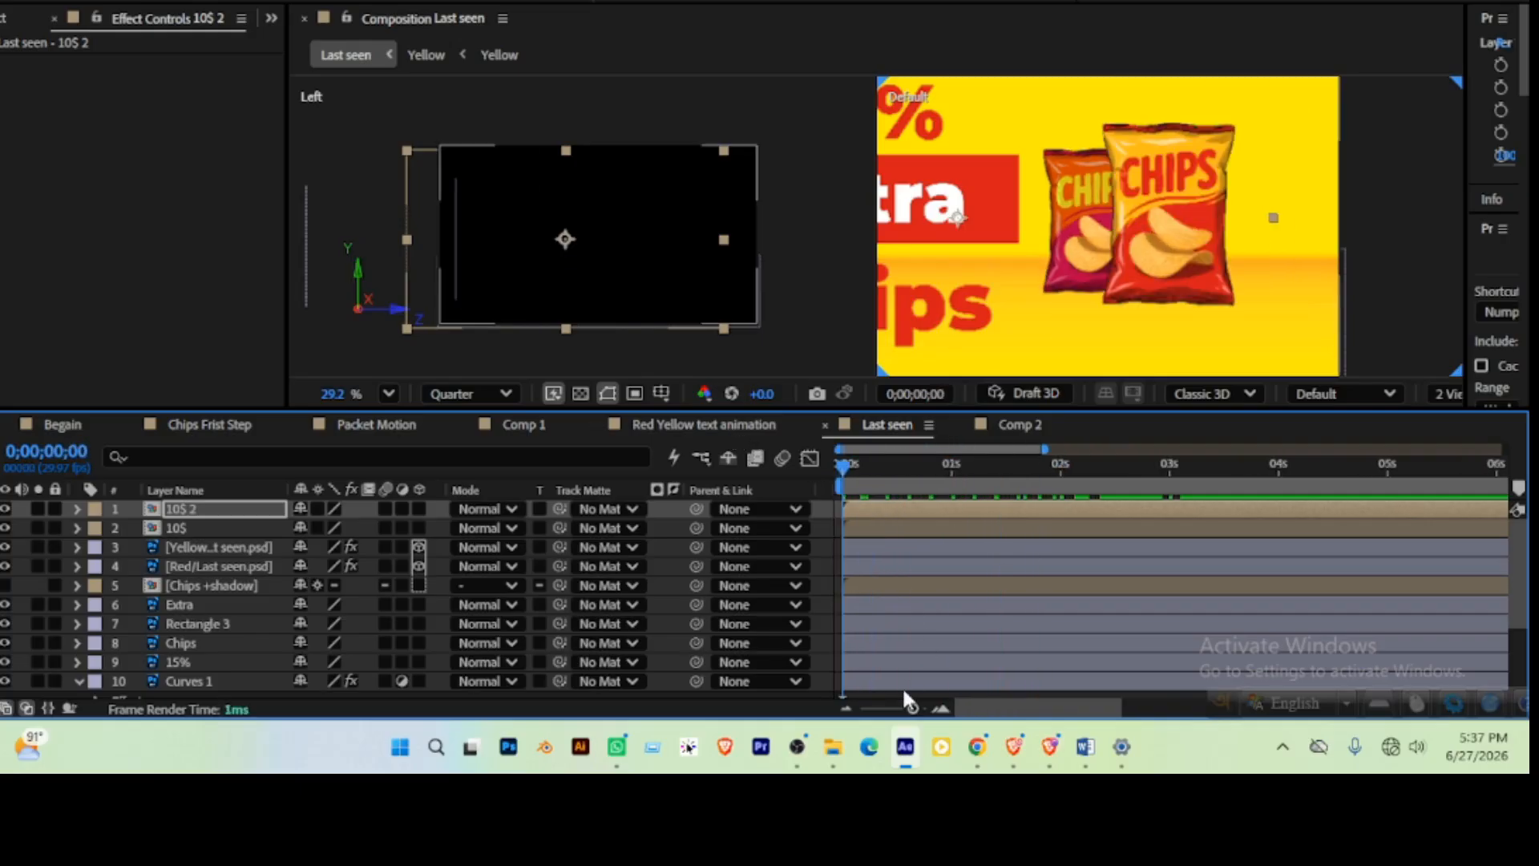
{"action": "left_click", "coordinate": [846, 708]}
{"action": "left_click", "coordinate": [846, 709]}
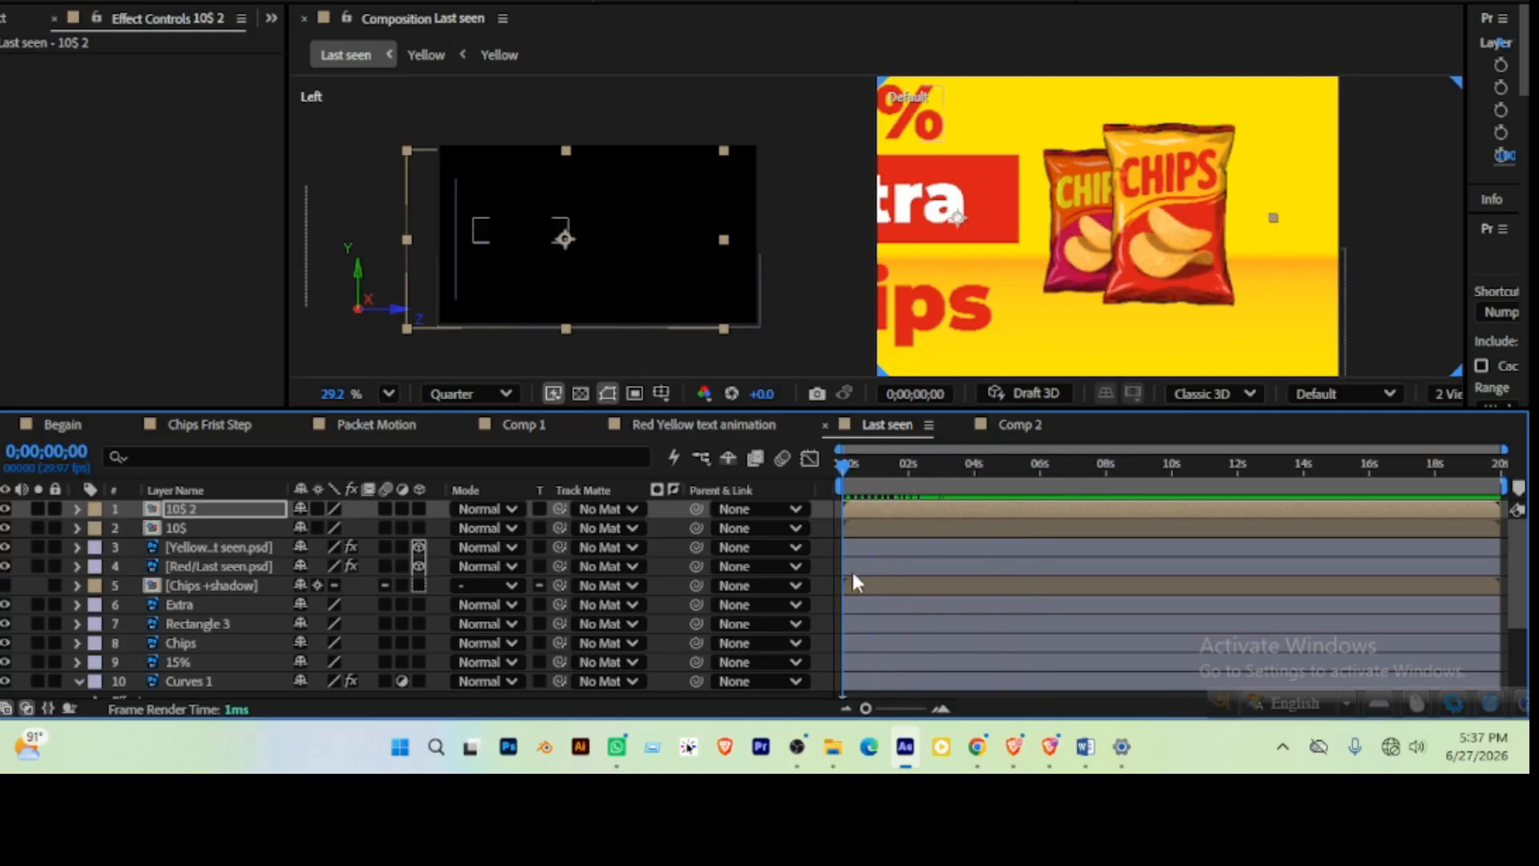
{"action": "key", "text": "space"}
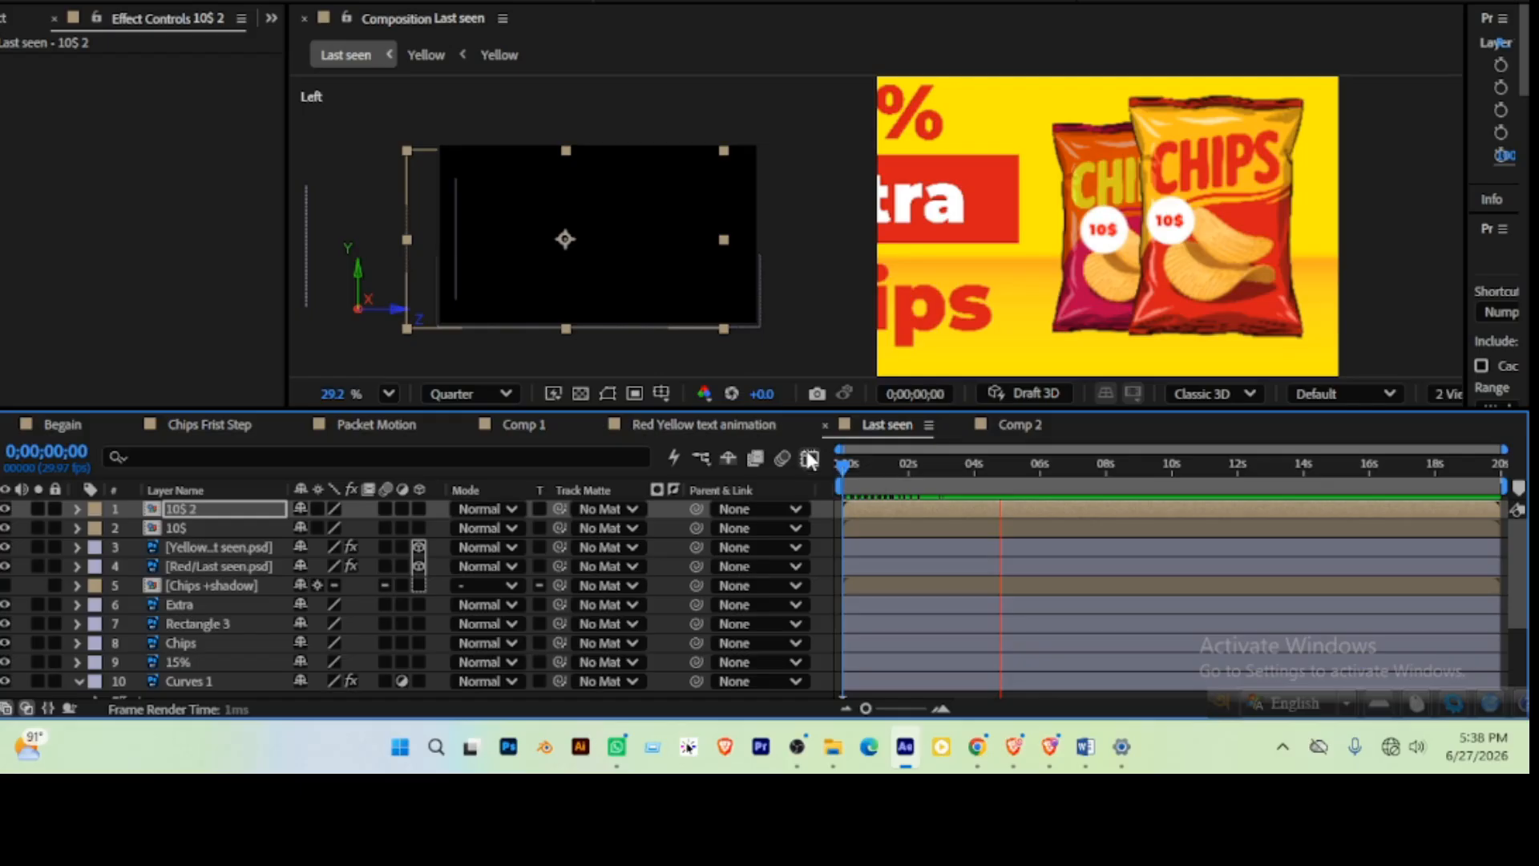
{"action": "key", "text": "space"}
{"action": "scroll", "coordinate": [1075, 273], "scroll_direction": "down", "scroll_amount": 2}
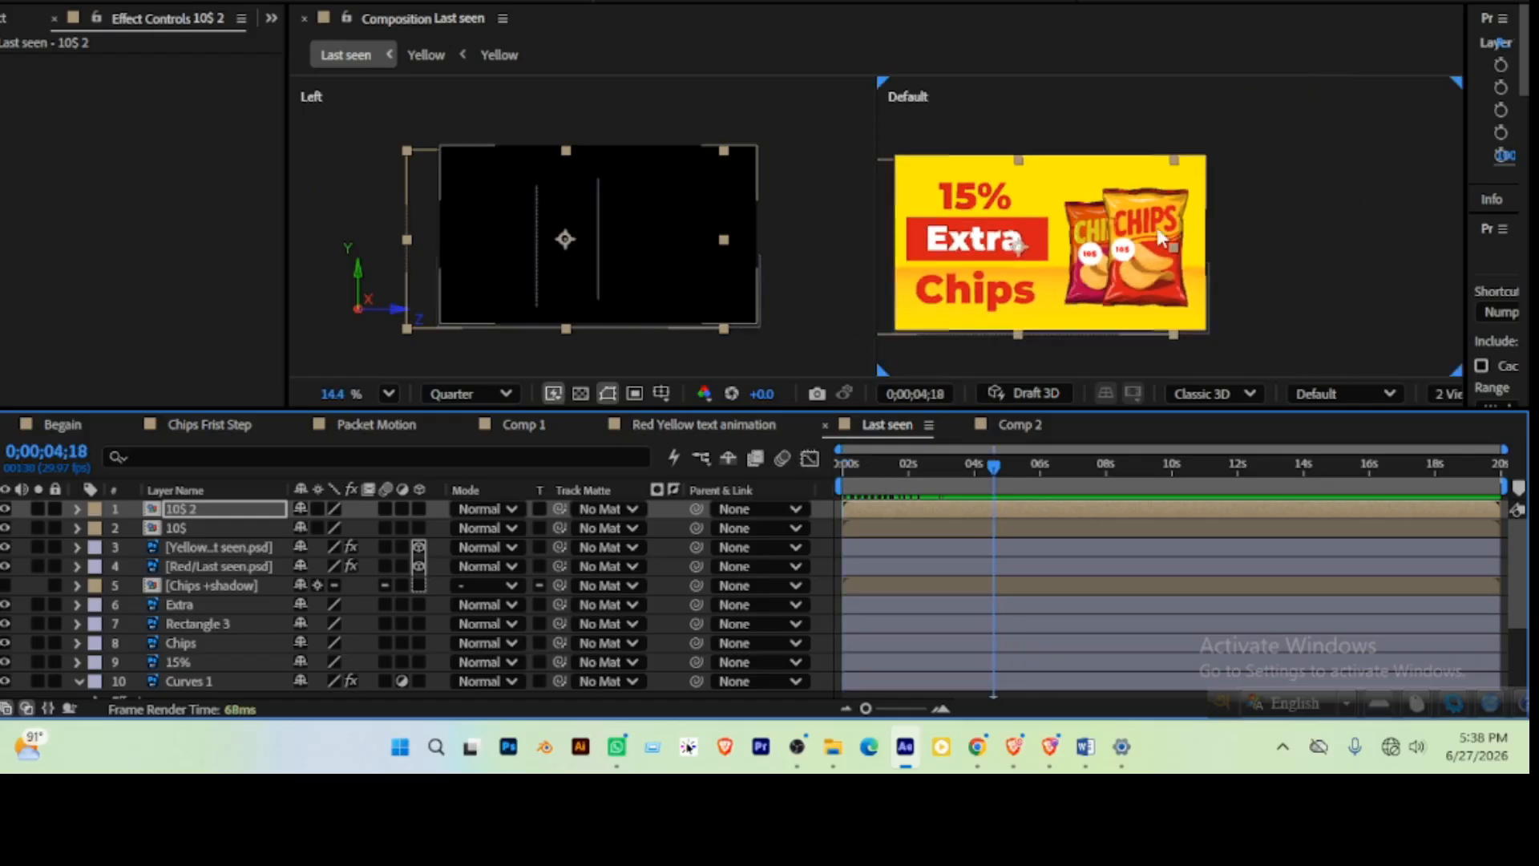
{"action": "scroll", "coordinate": [1160, 265], "scroll_direction": "up", "scroll_amount": 2}
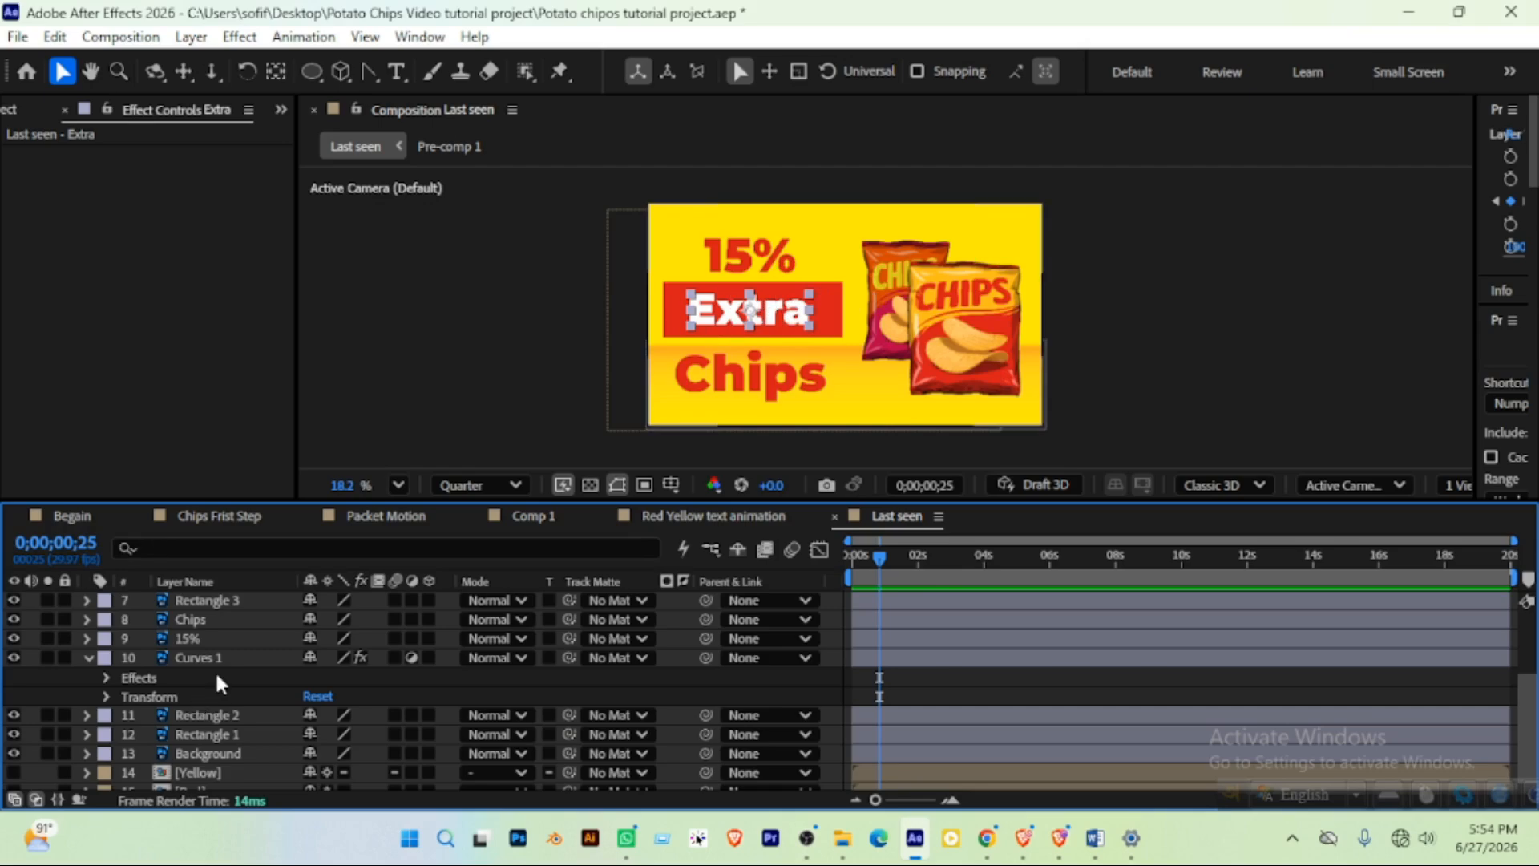
Select the Extra, Rectangle 3, Chips and 15% layers together in the Last seen composition
{"action": "left_click", "coordinate": [778, 269]}
{"action": "scroll", "coordinate": [238, 704], "scroll_direction": "down", "scroll_amount": 1}
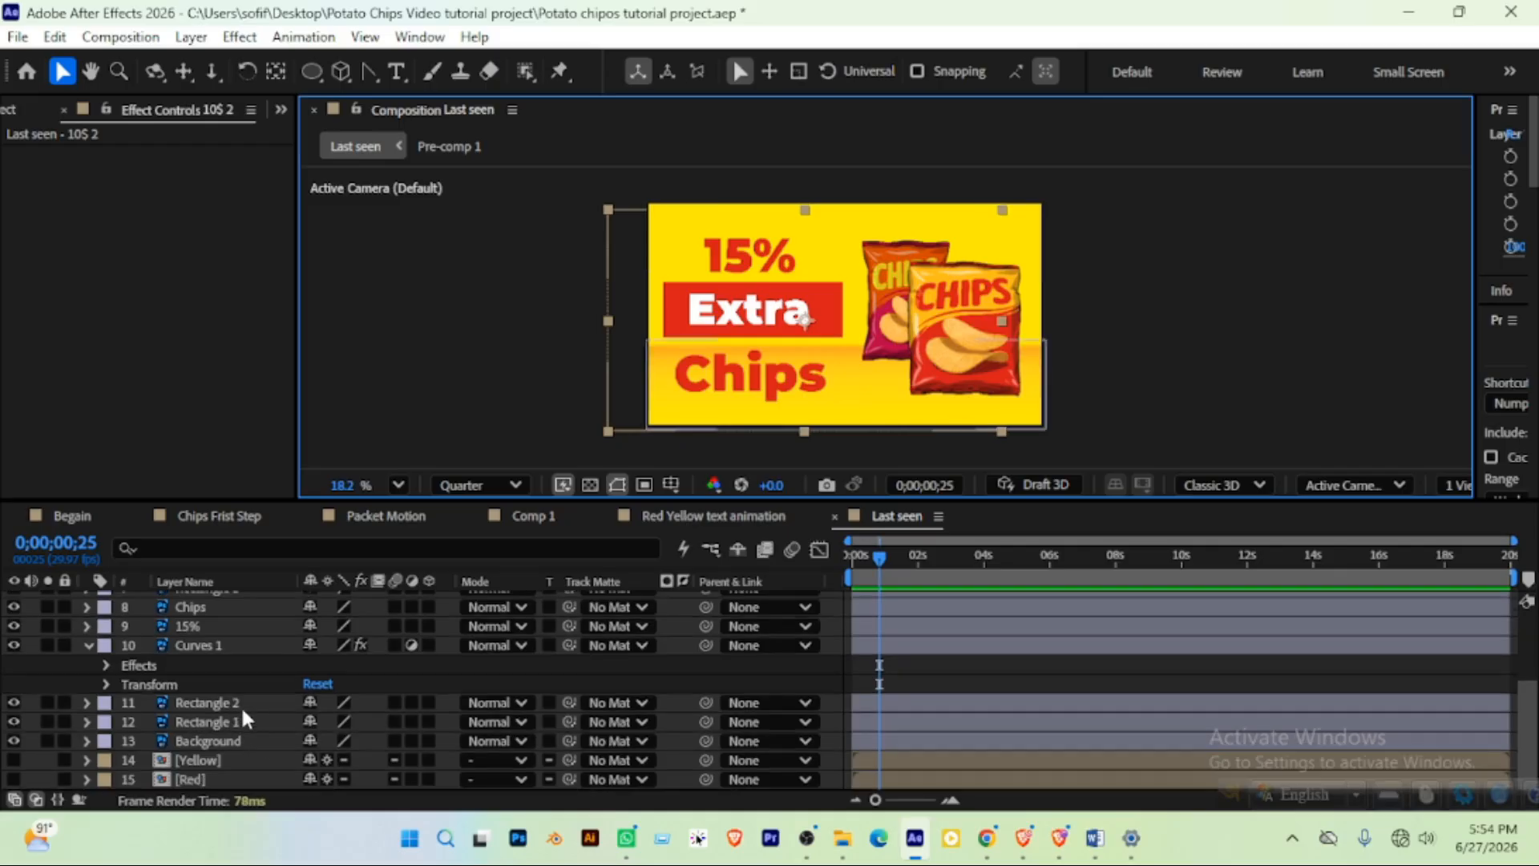
{"action": "scroll", "coordinate": [216, 742], "scroll_direction": "up", "scroll_amount": 5}
{"action": "left_click", "coordinate": [212, 686]}
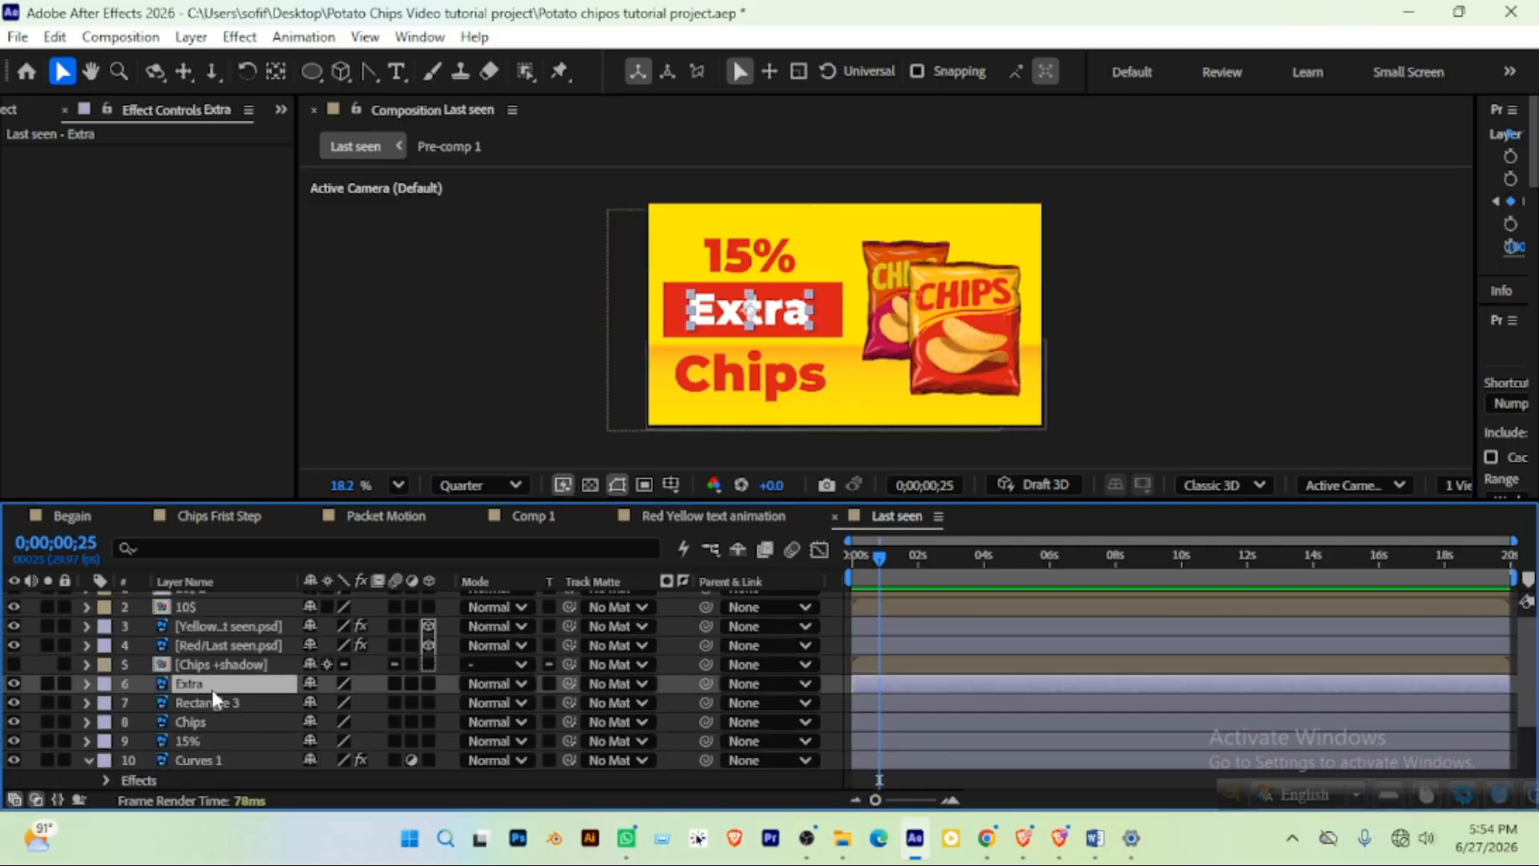
{"action": "left_click", "coordinate": [218, 703], "text": "ctrl"}
{"action": "left_click", "coordinate": [216, 722], "text": "ctrl"}
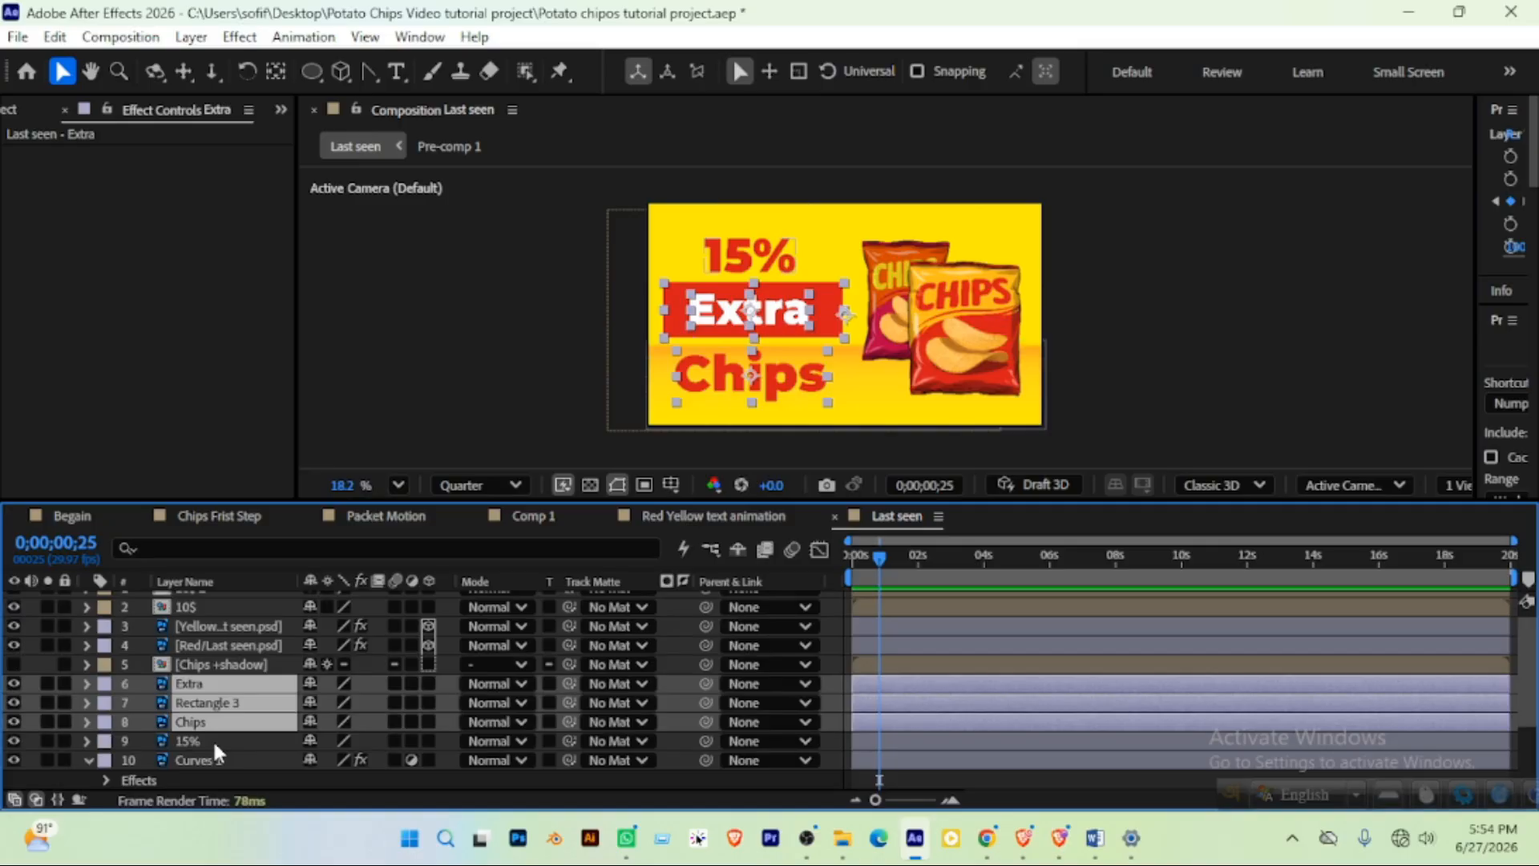
{"action": "left_click", "coordinate": [212, 739], "text": "ctrl"}
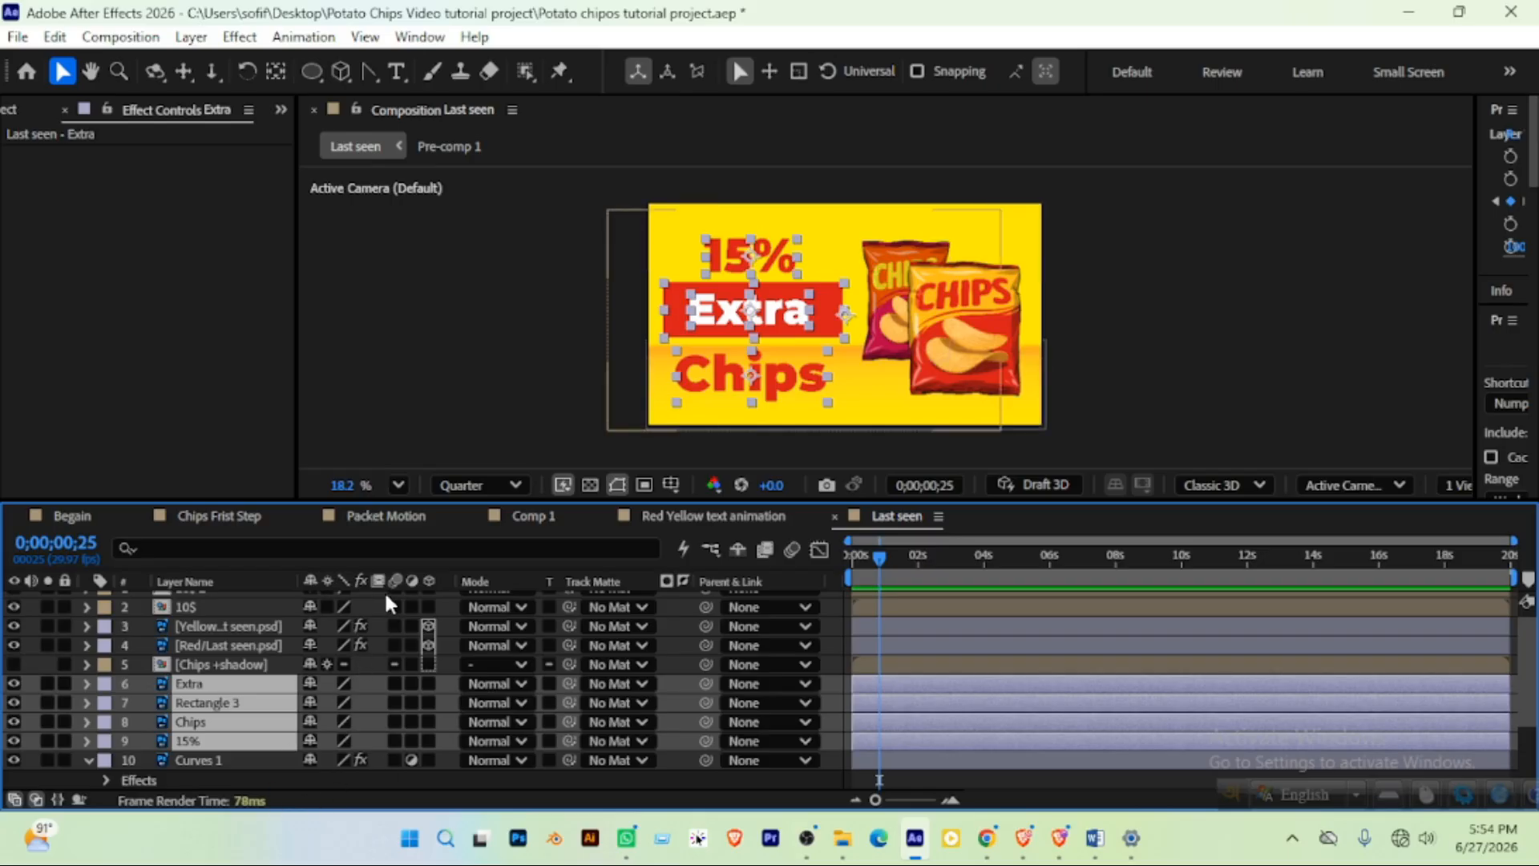
{"action": "left_click", "coordinate": [234, 704]}
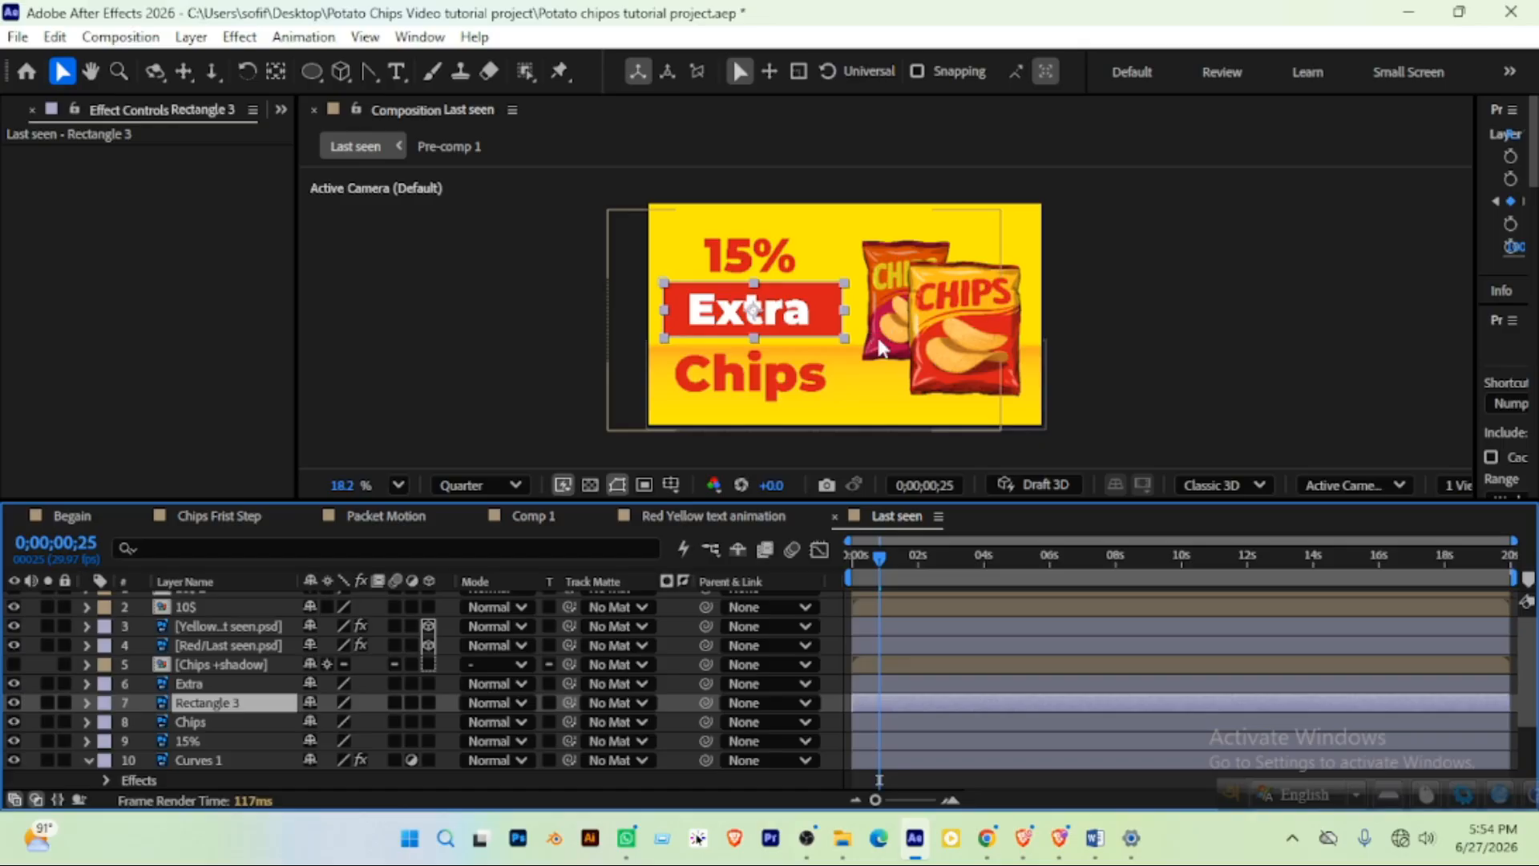
{"action": "left_click", "coordinate": [188, 685]}
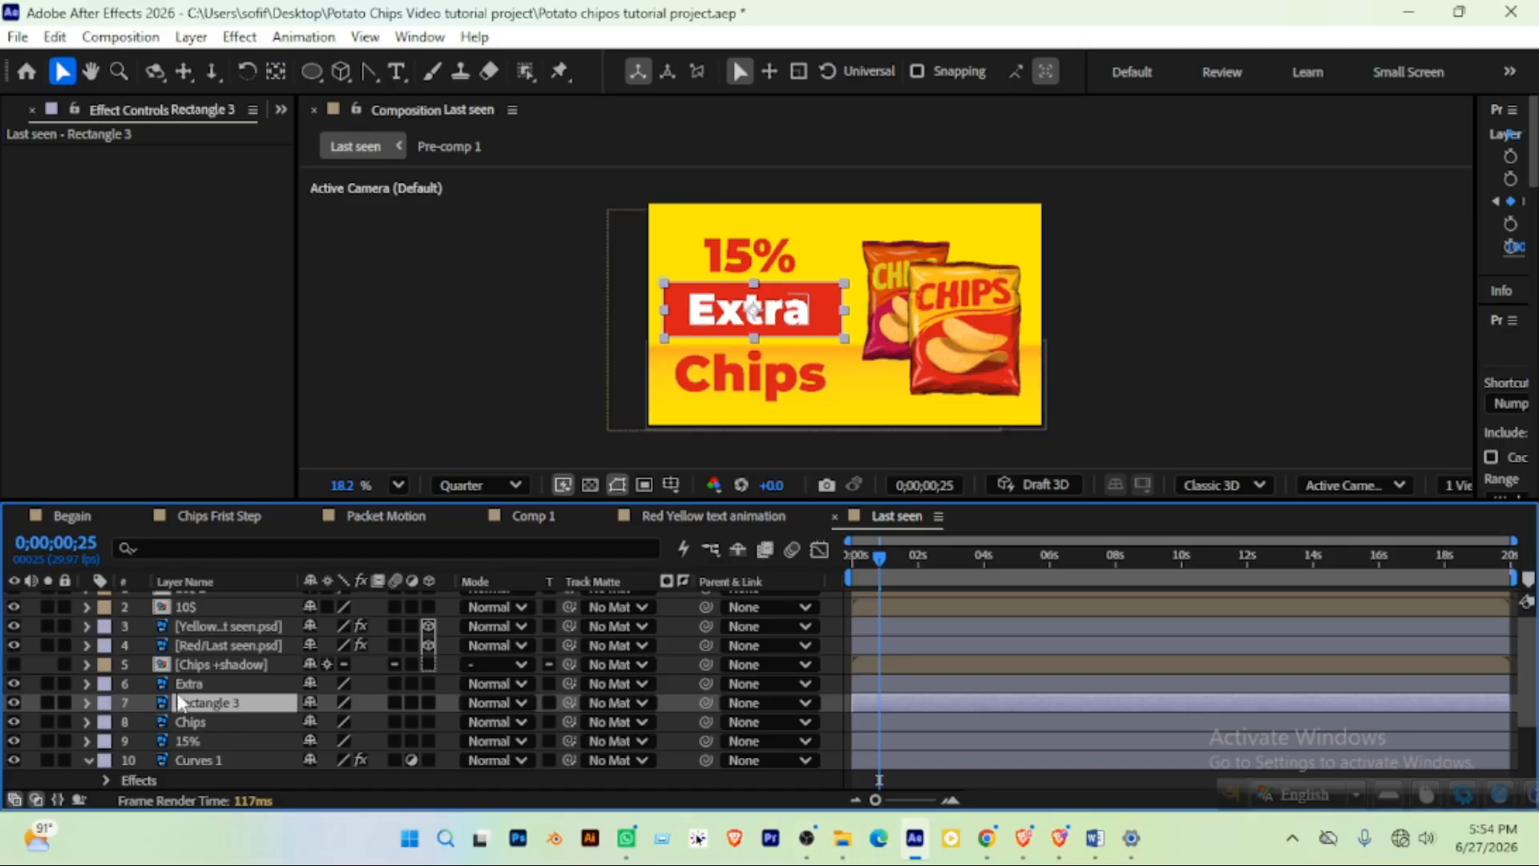
{"action": "left_click", "coordinate": [200, 740], "text": "shift"}
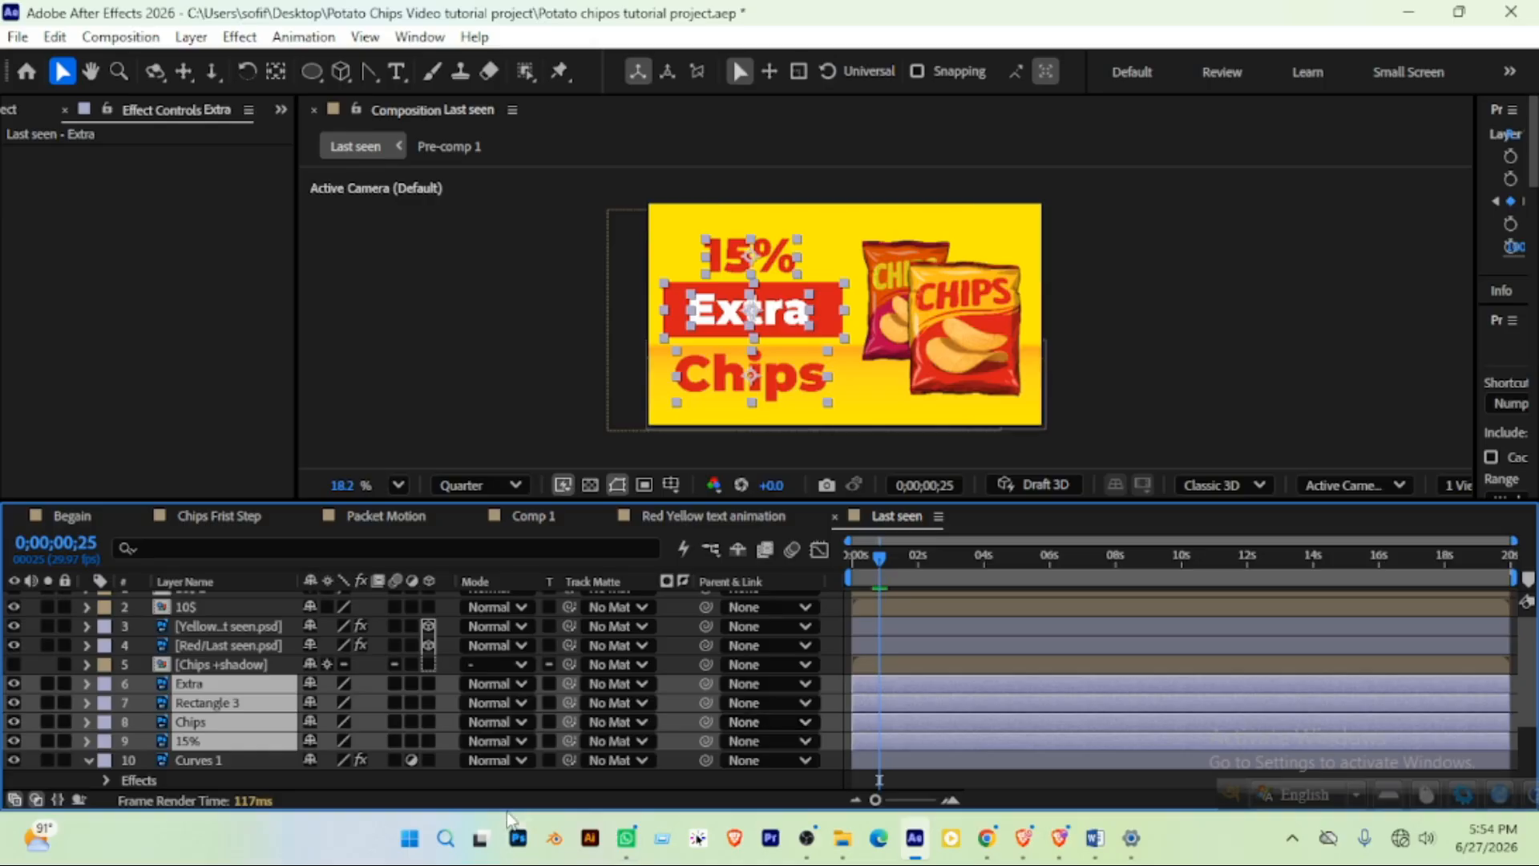
Reveal the Scale keyframes of the four selected text and rectangle layers and scrub back to 0;00;00;00 to examine their growth
{"action": "key", "text": "s"}
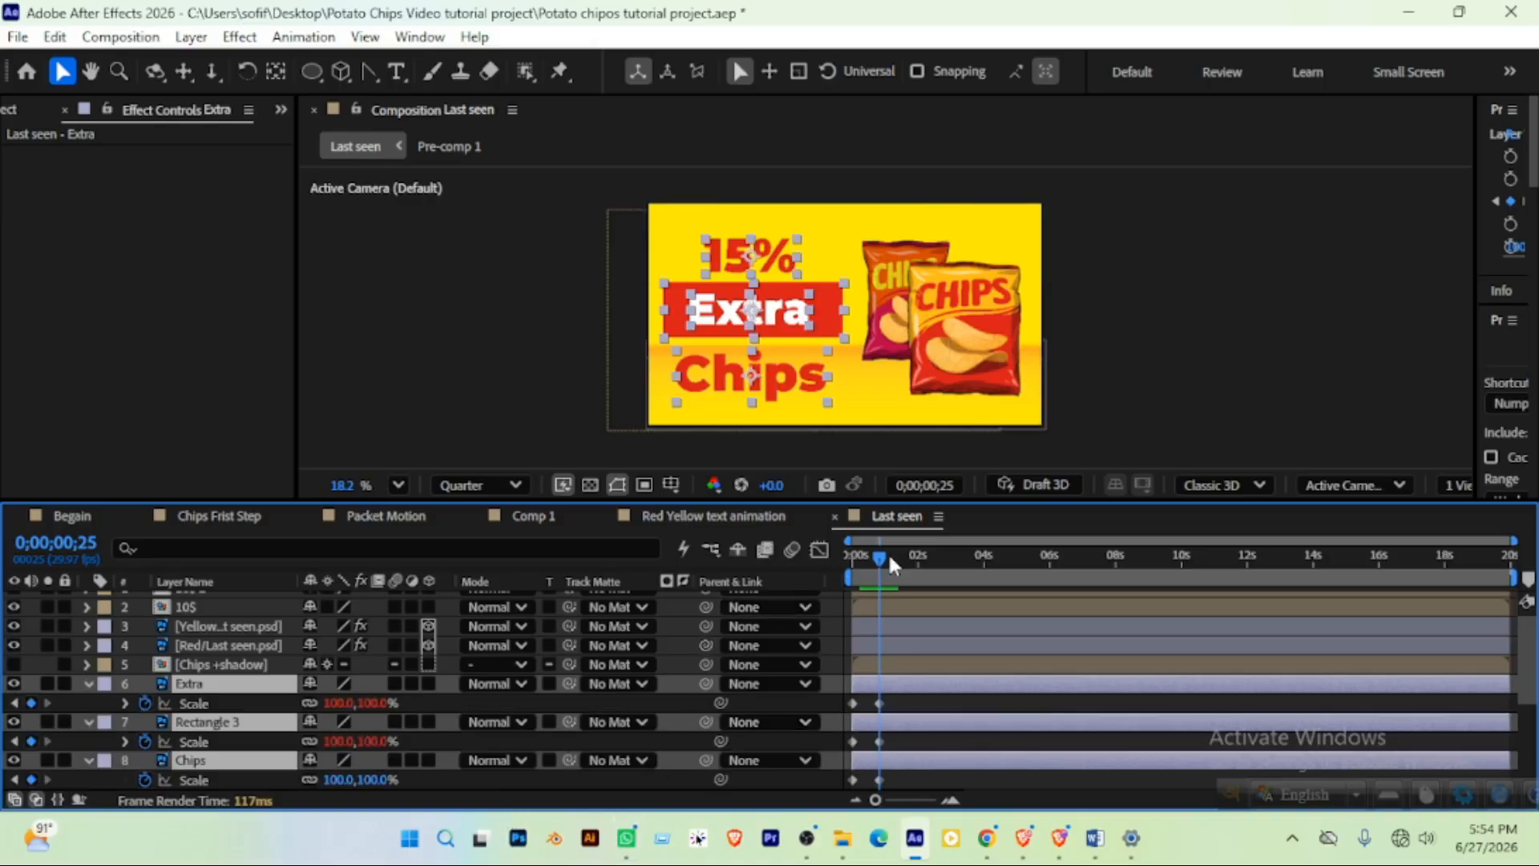
{"action": "mouse_move", "coordinate": [880, 556]}
{"action": "left_mouse_down"}
{"action": "mouse_move", "coordinate": [824, 561]}
{"action": "mouse_move", "coordinate": [864, 561]}
{"action": "left_mouse_up"}
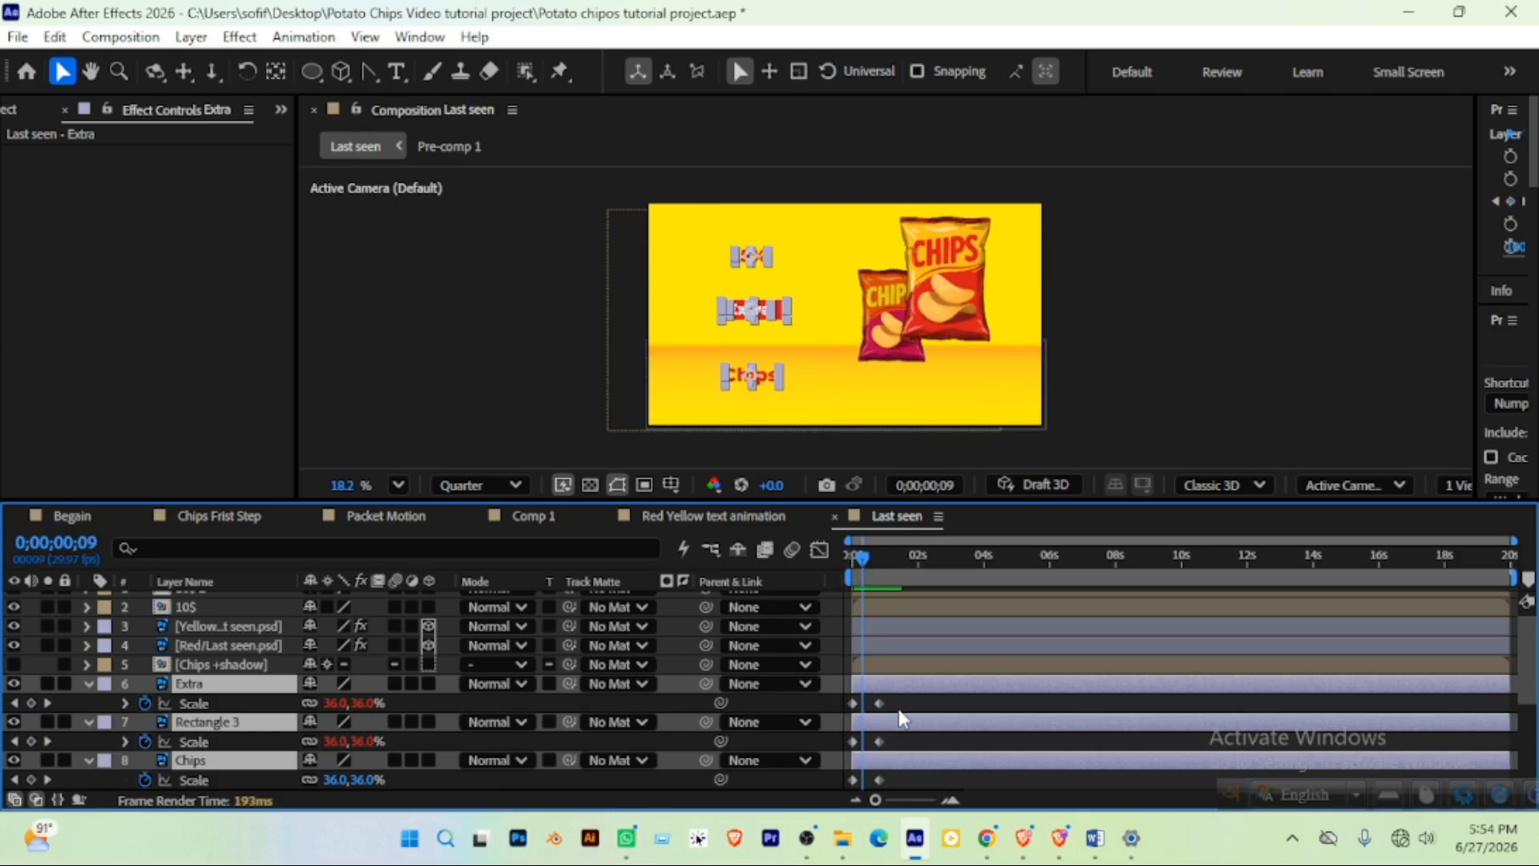
{"action": "left_click_drag", "start_coordinate": [863, 560], "coordinate": [849, 560]}
{"action": "scroll", "coordinate": [914, 726], "scroll_direction": "down", "scroll_amount": 1}
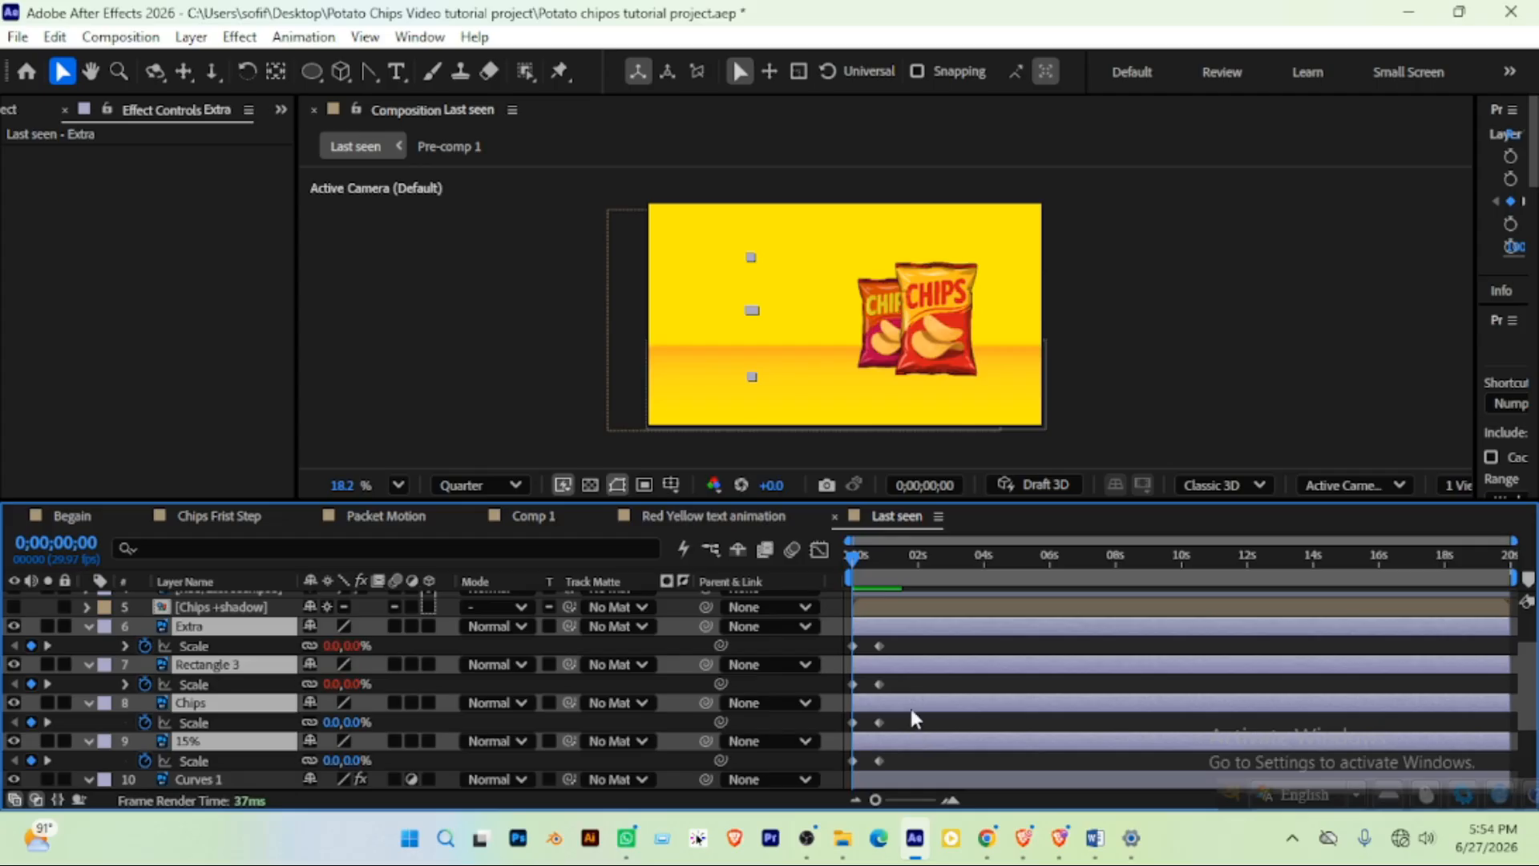
Remove all Scale keyframes from the Extra, Rectangle 3, Chips and 15% layers and reset their scale to 100%
{"action": "left_click_drag", "start_coordinate": [906, 639], "coordinate": [844, 757]}
{"action": "key", "text": "Delete"}
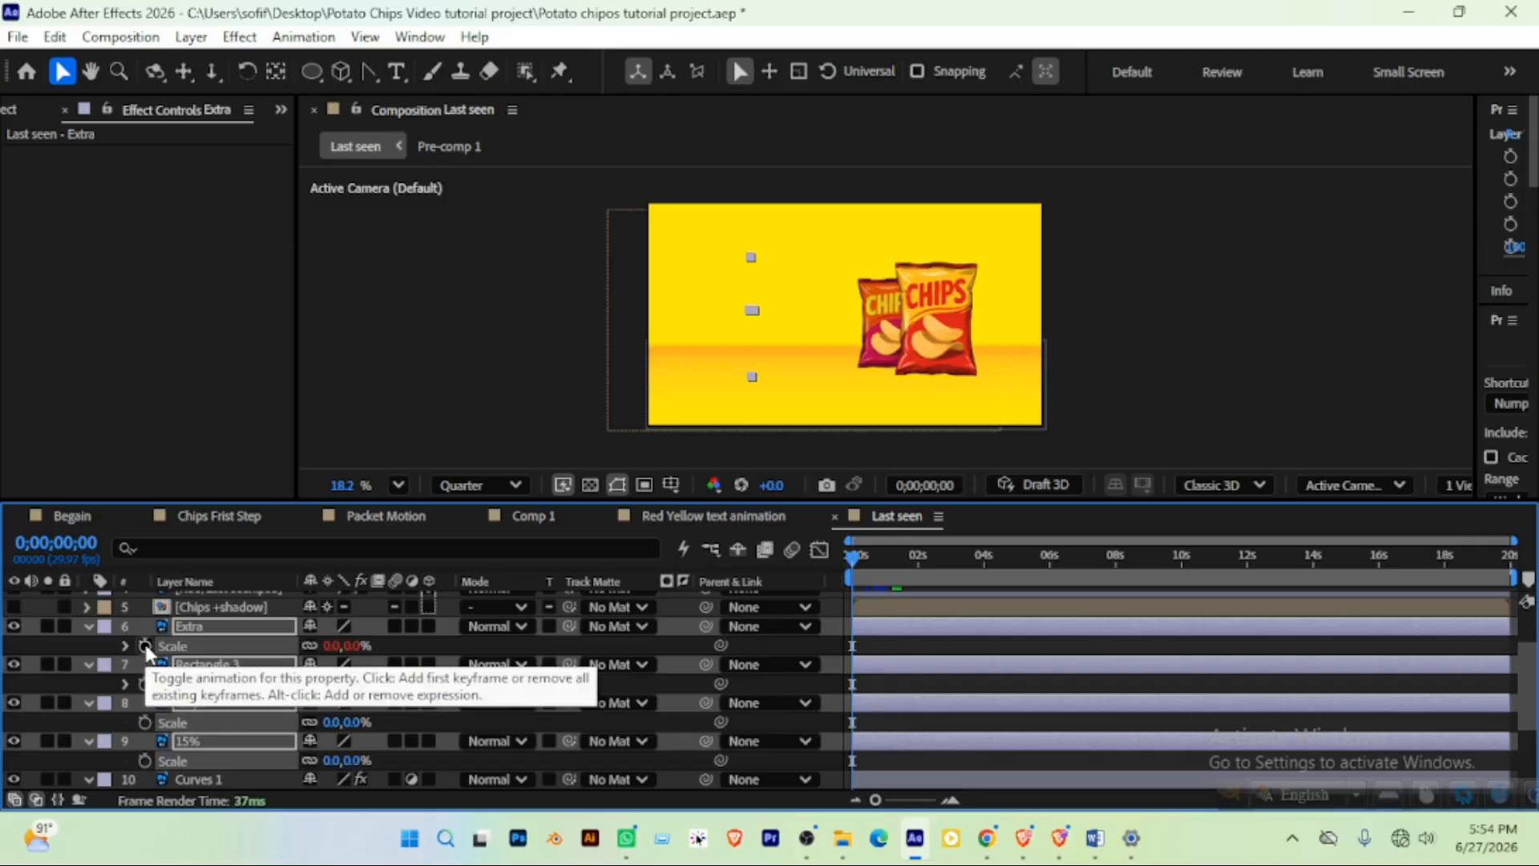
{"action": "right_click", "coordinate": [327, 646]}
{"action": "left_click", "coordinate": [400, 502]}
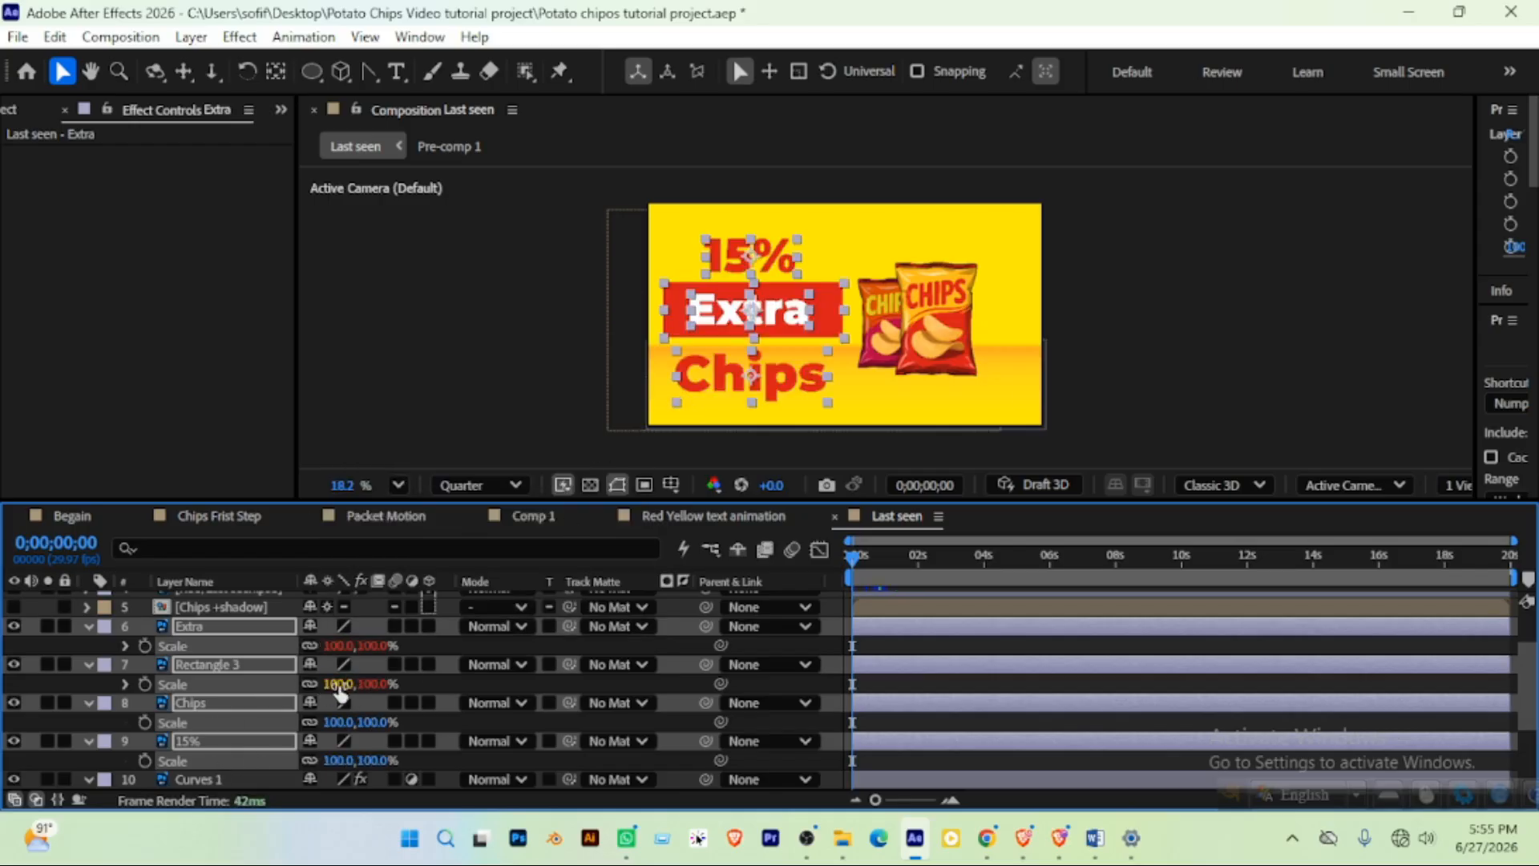
Set the scale of the four selected layers to 0% and keyframe it at 0;00;00;00
{"action": "left_click", "coordinate": [338, 685]}
{"action": "type", "text": "0"}
{"action": "key", "text": "Return"}
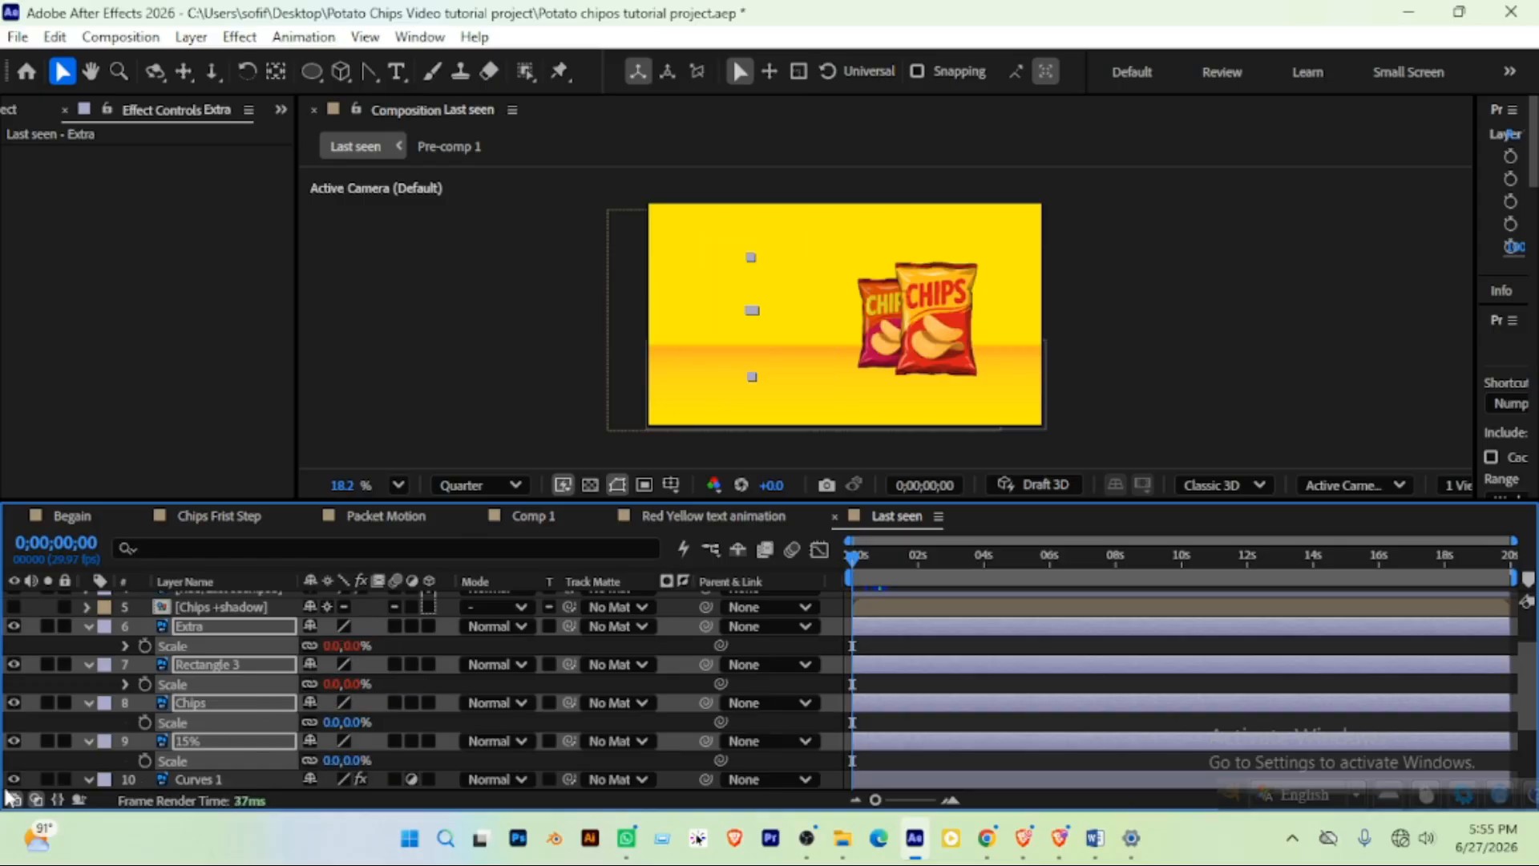
{"action": "left_click", "coordinate": [146, 642]}
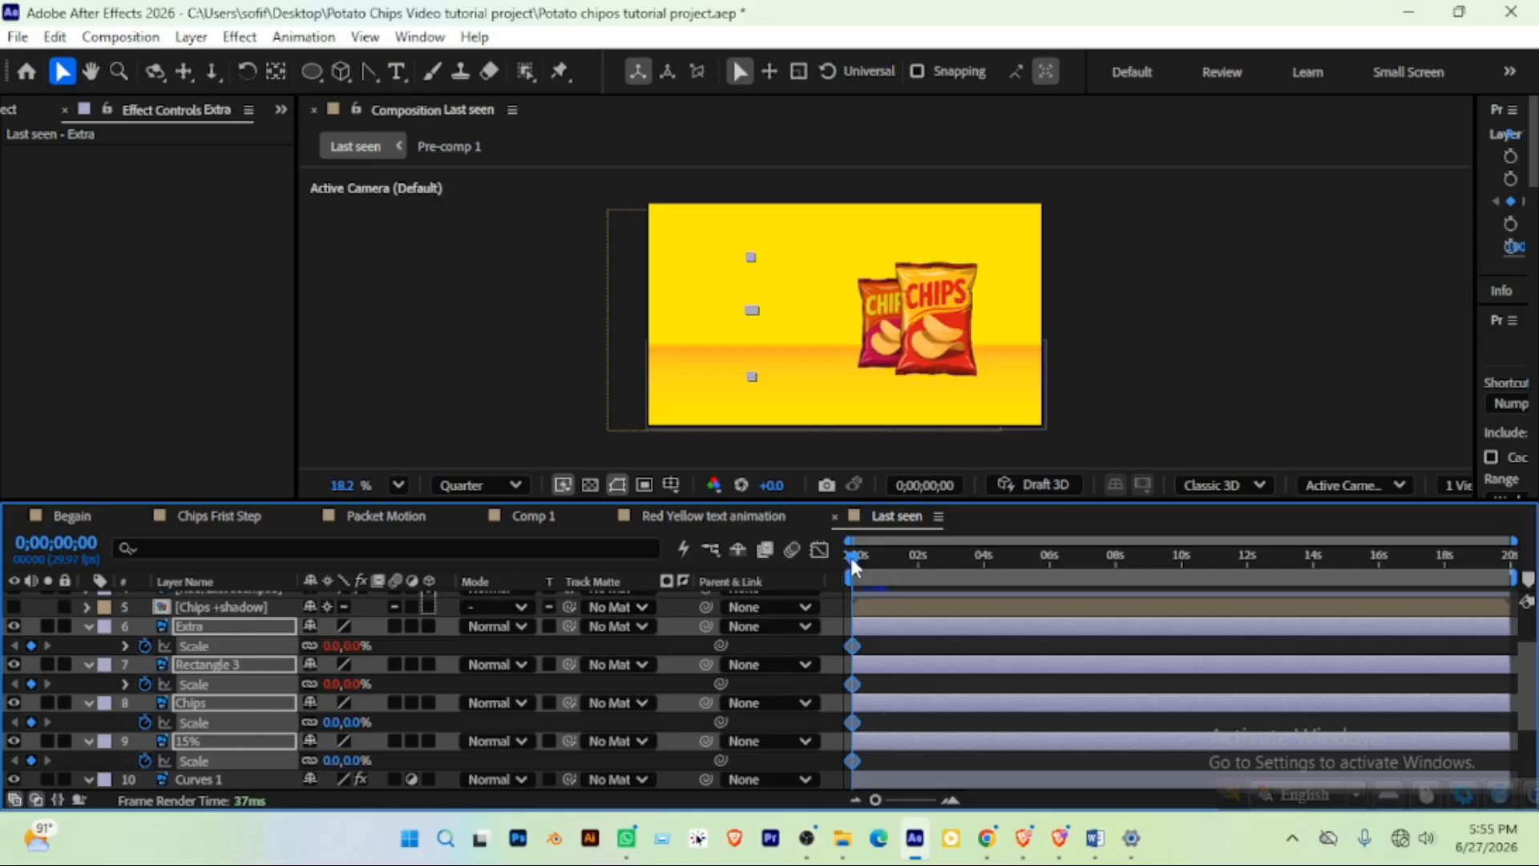
Reset the four layers' scale to 100% at 0;00;00;14 to create their second Scale keyframes
{"action": "left_click_drag", "start_coordinate": [850, 555], "coordinate": [864, 557]}
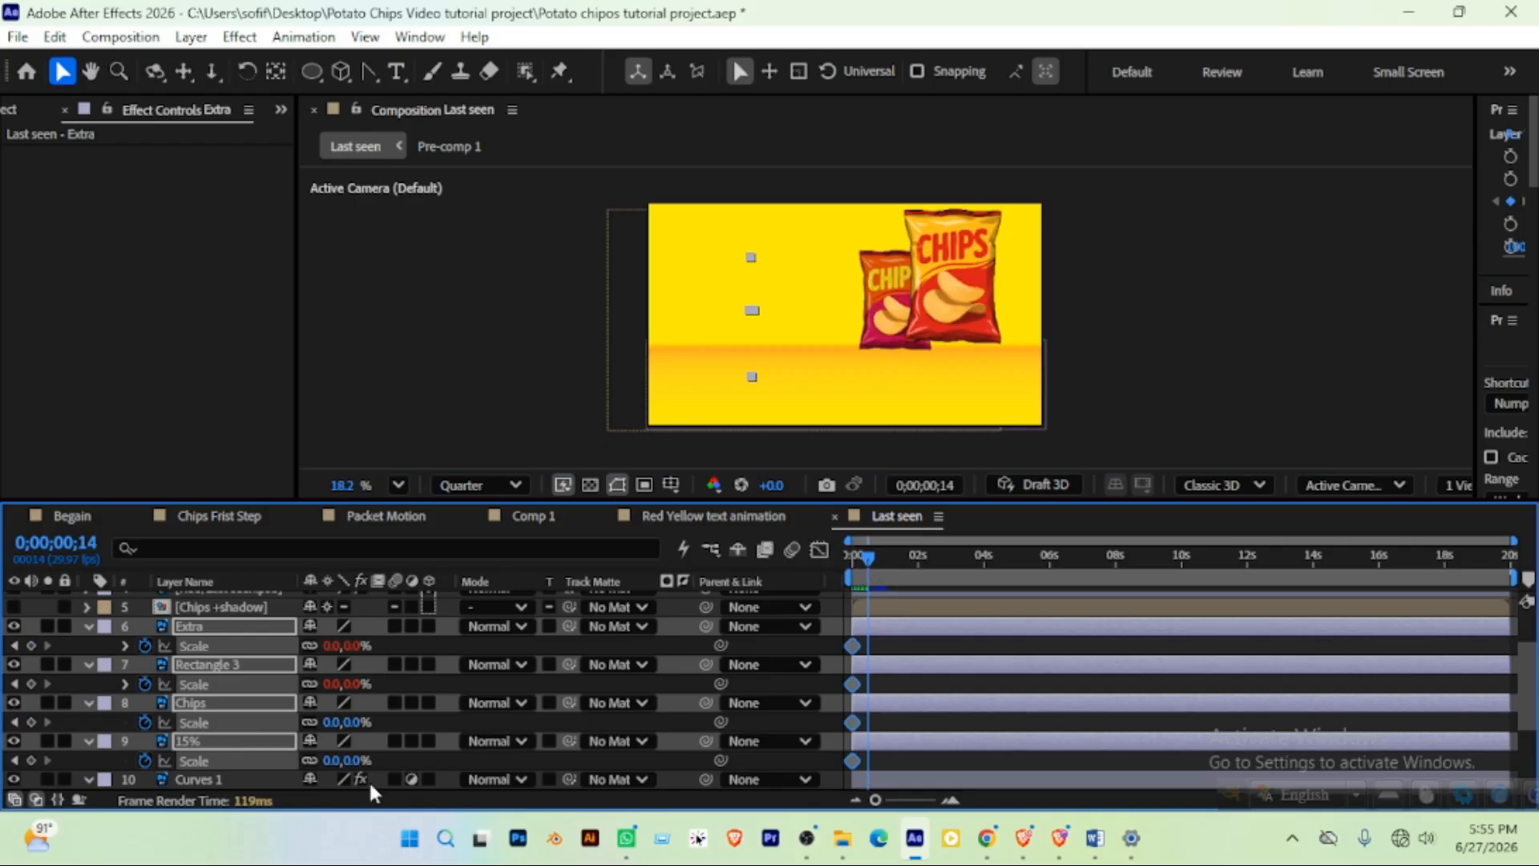
{"action": "right_click", "coordinate": [358, 644]}
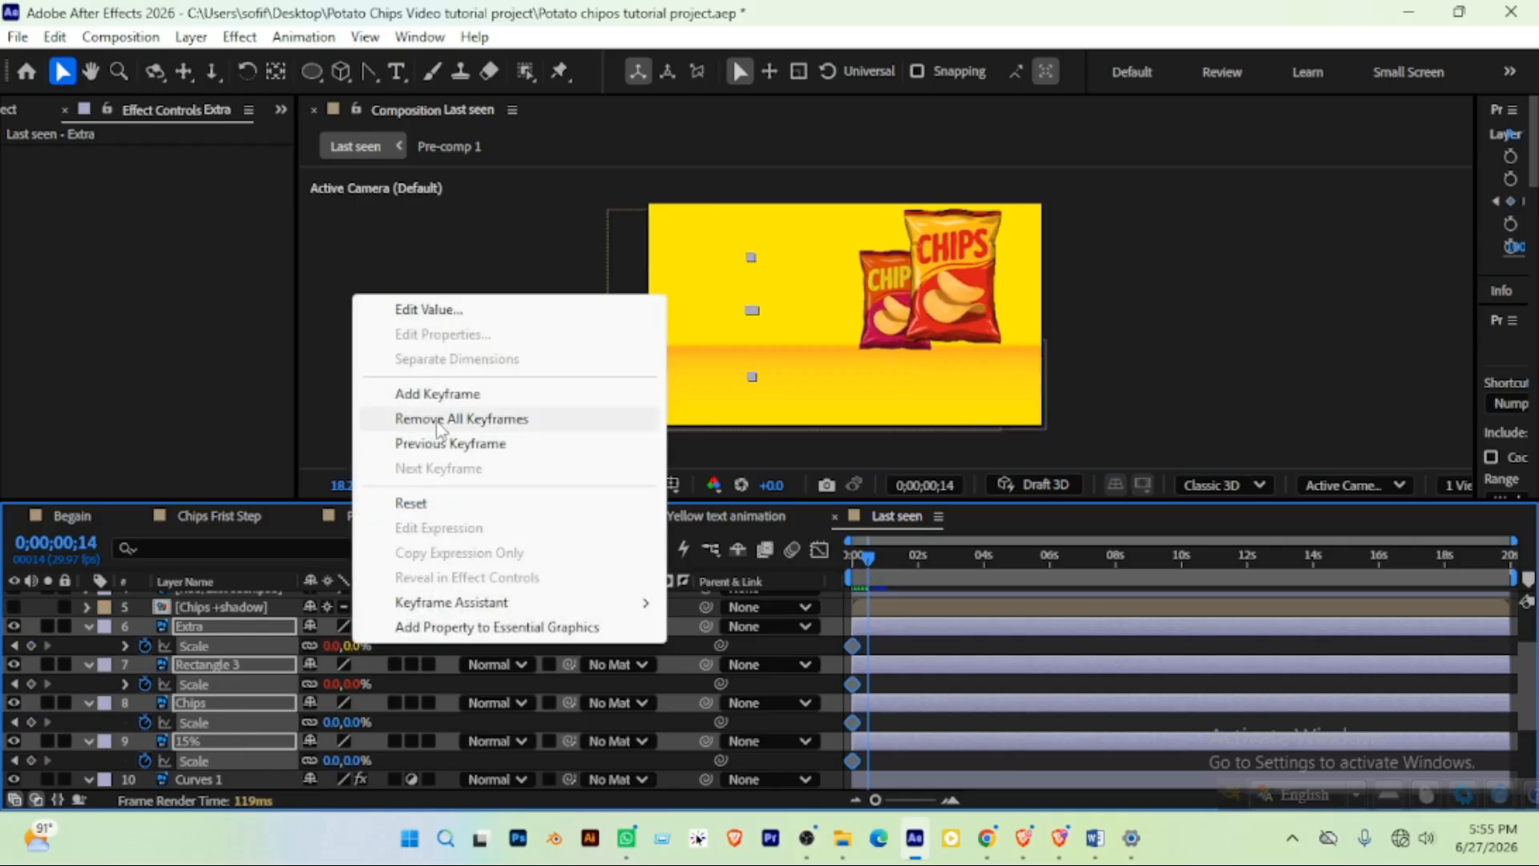
{"action": "left_click", "coordinate": [436, 506]}
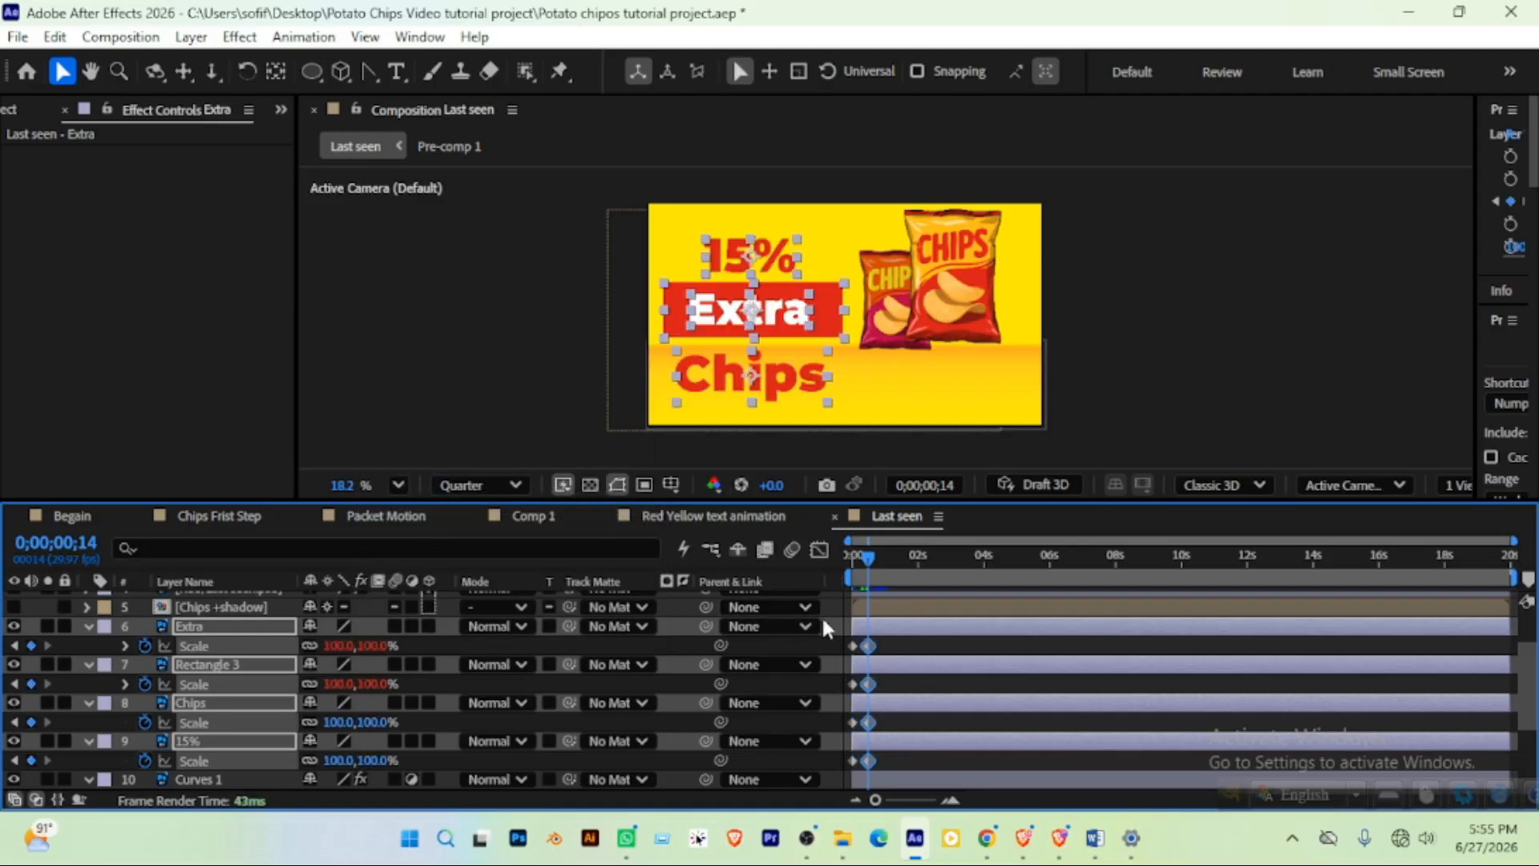
{"action": "left_click", "coordinate": [908, 656]}
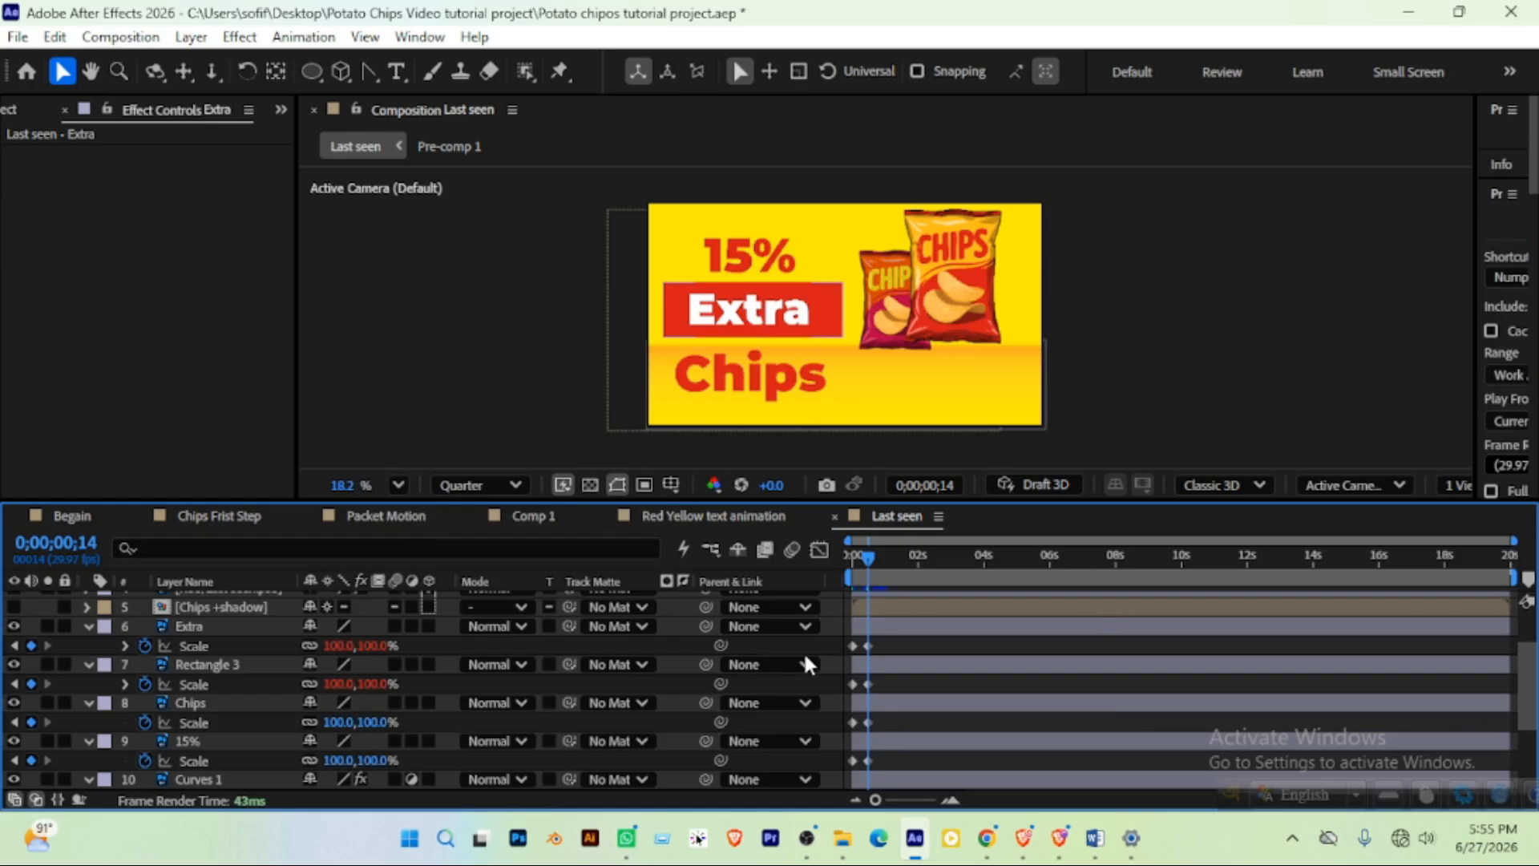
Replace the Scale expressions of the Extra and Rectangle 3 layers with the copied numKeys expression and collapse their expression rows
{"action": "left_click", "coordinate": [143, 644], "text": "alt"}
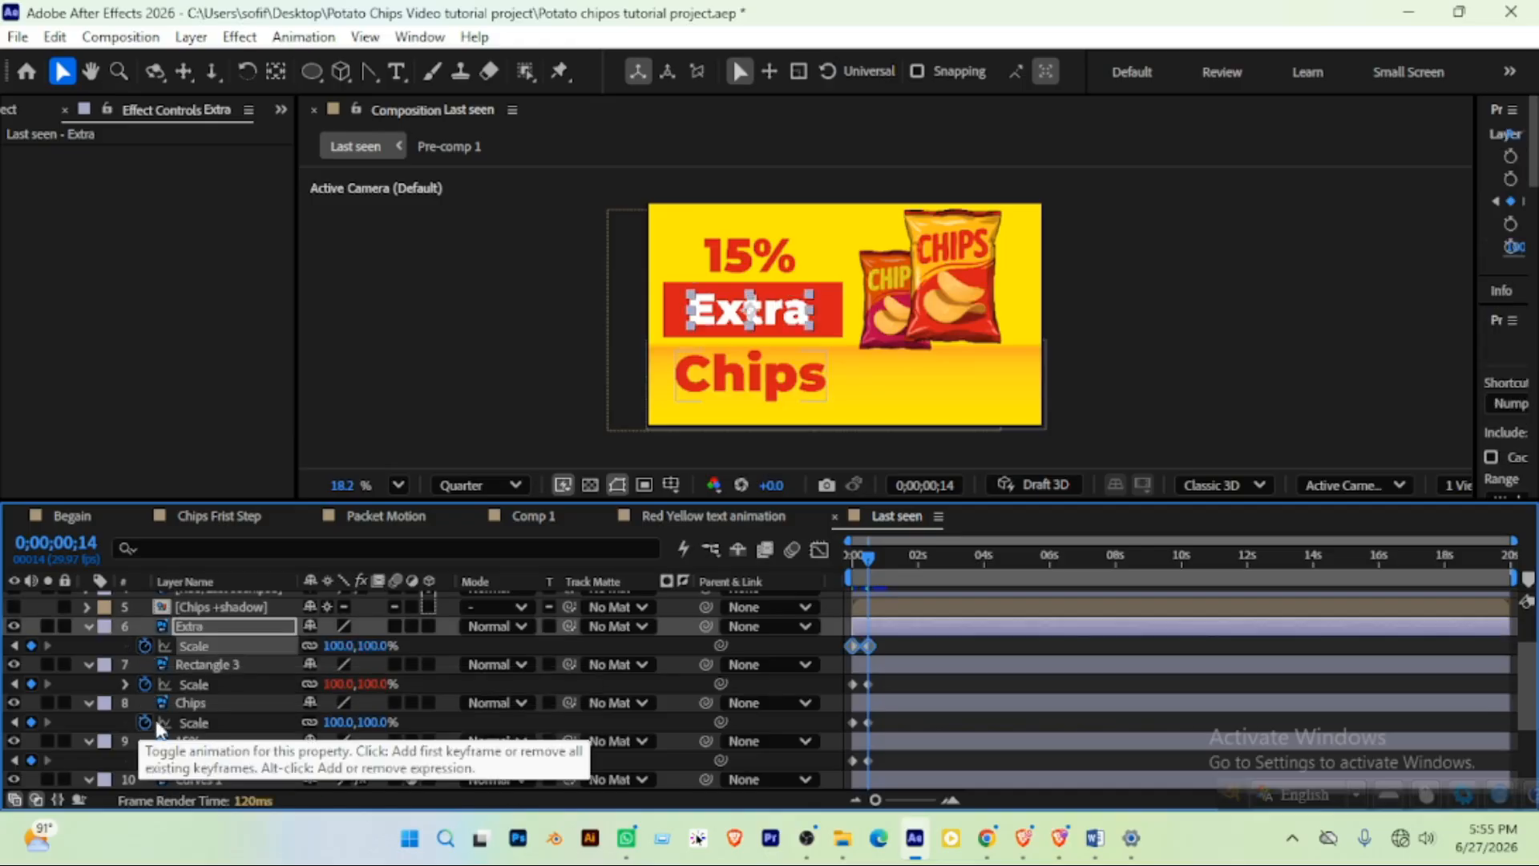
{"action": "left_click", "coordinate": [145, 645], "text": "alt"}
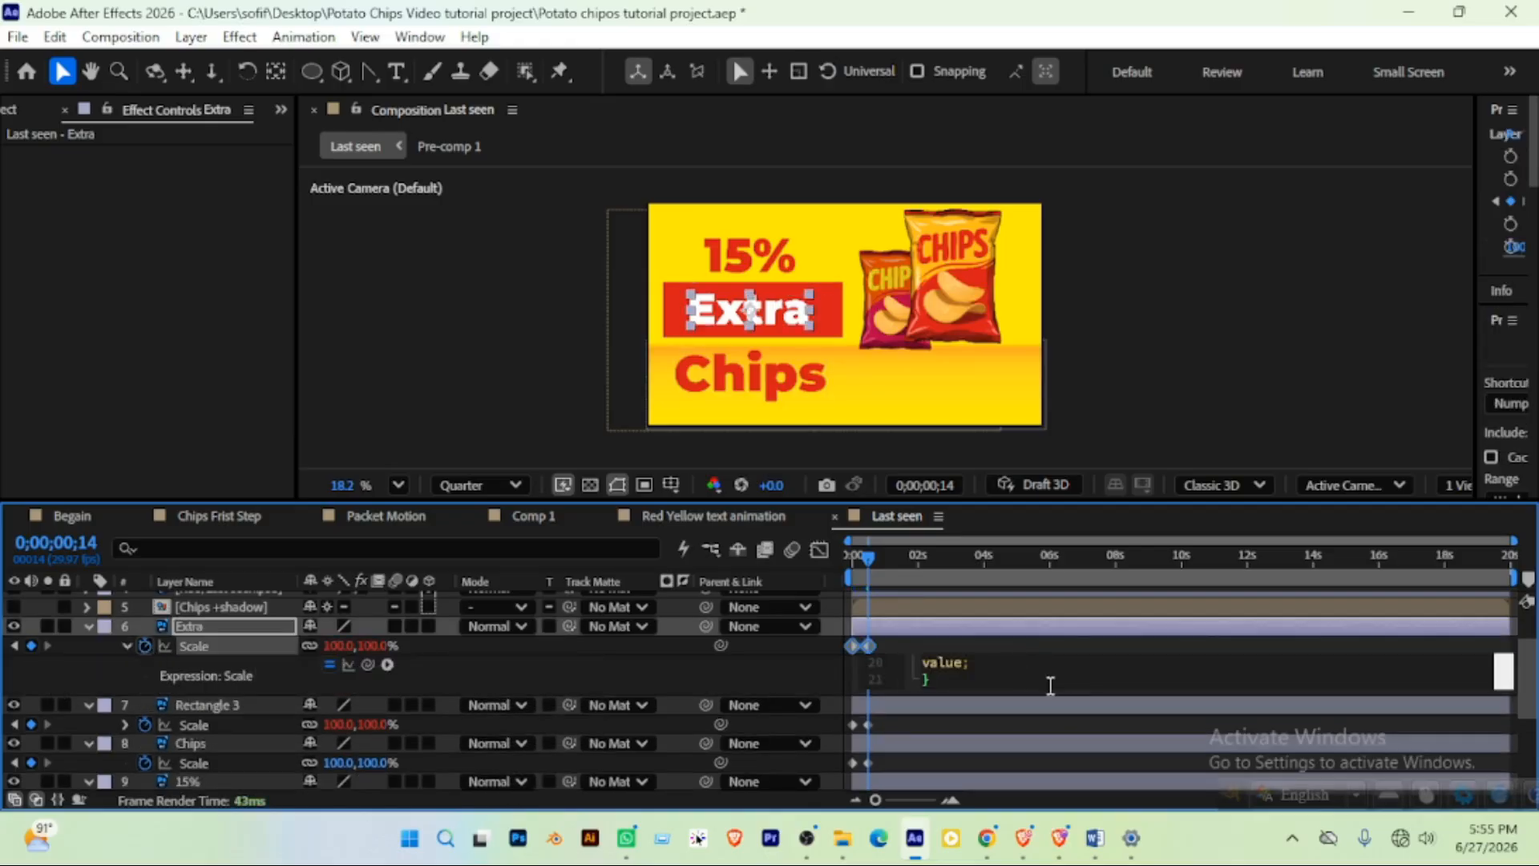
{"action": "key", "text": "ctrl+v"}
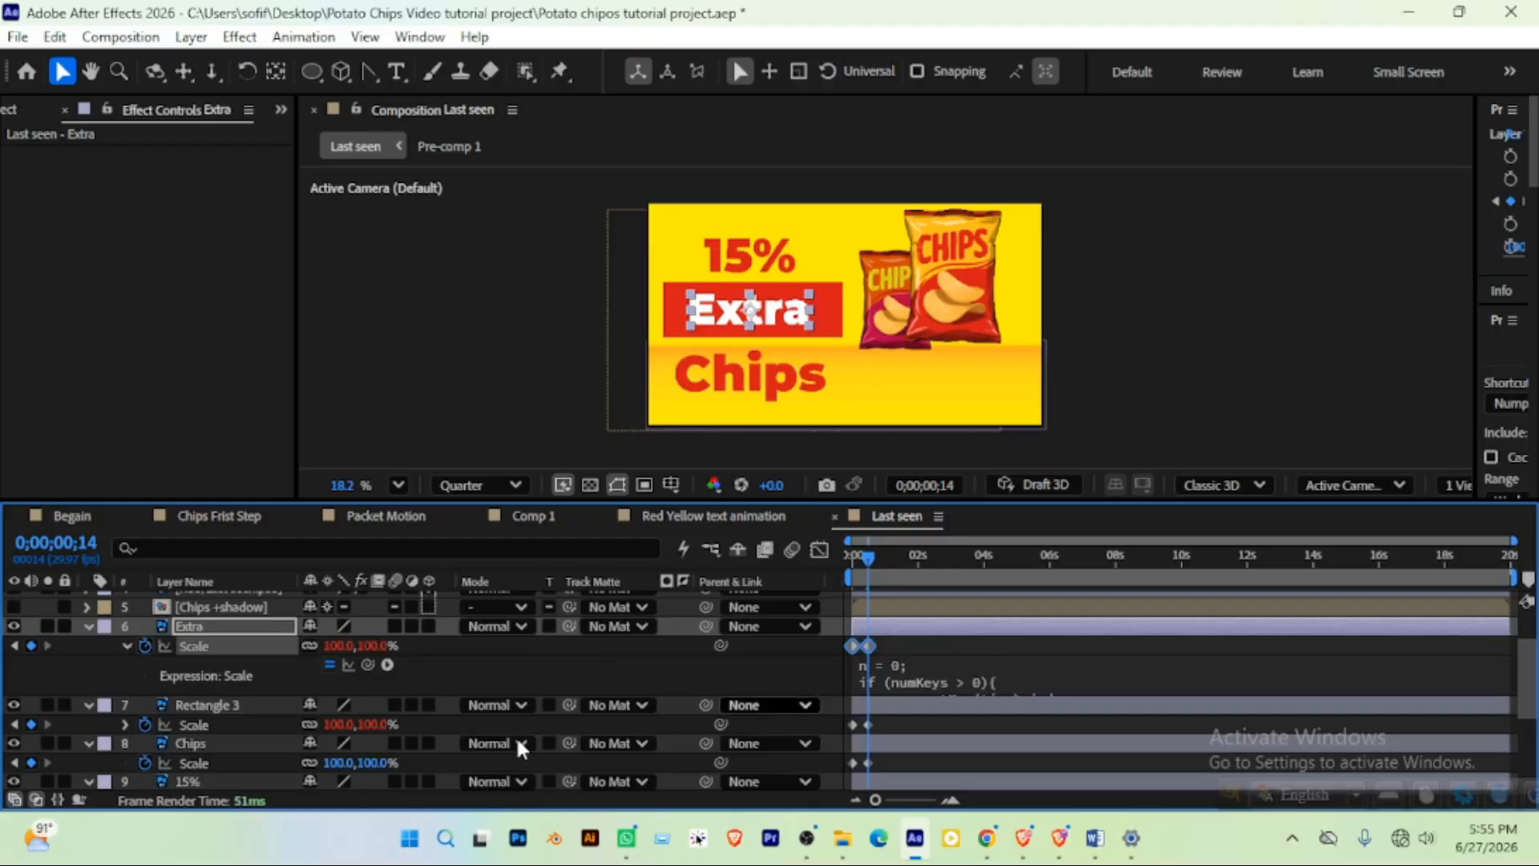
{"action": "left_click", "coordinate": [146, 721]}
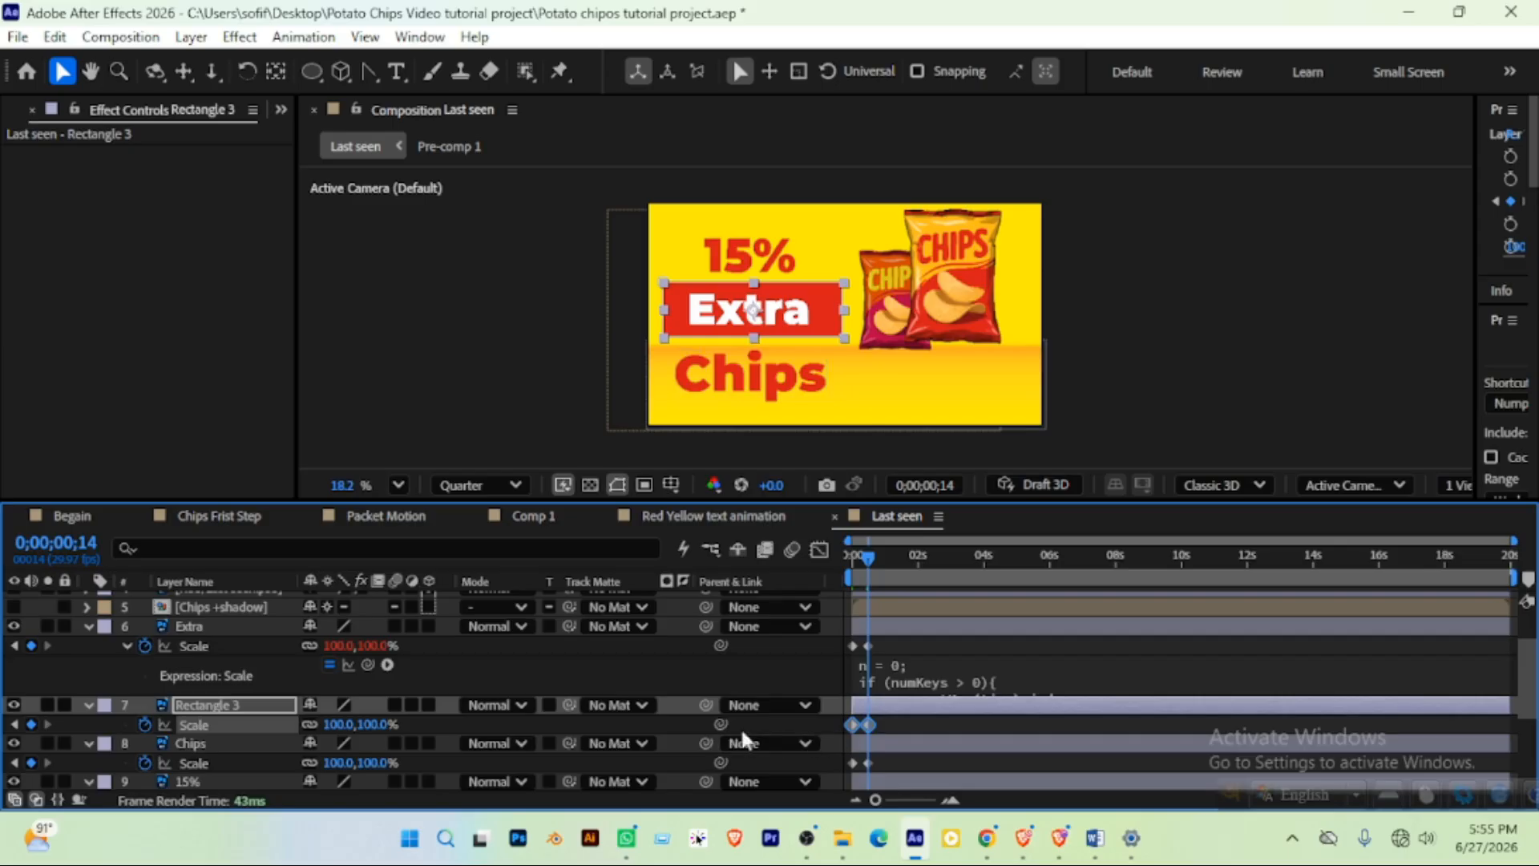
{"action": "left_click", "coordinate": [143, 723], "text": "alt"}
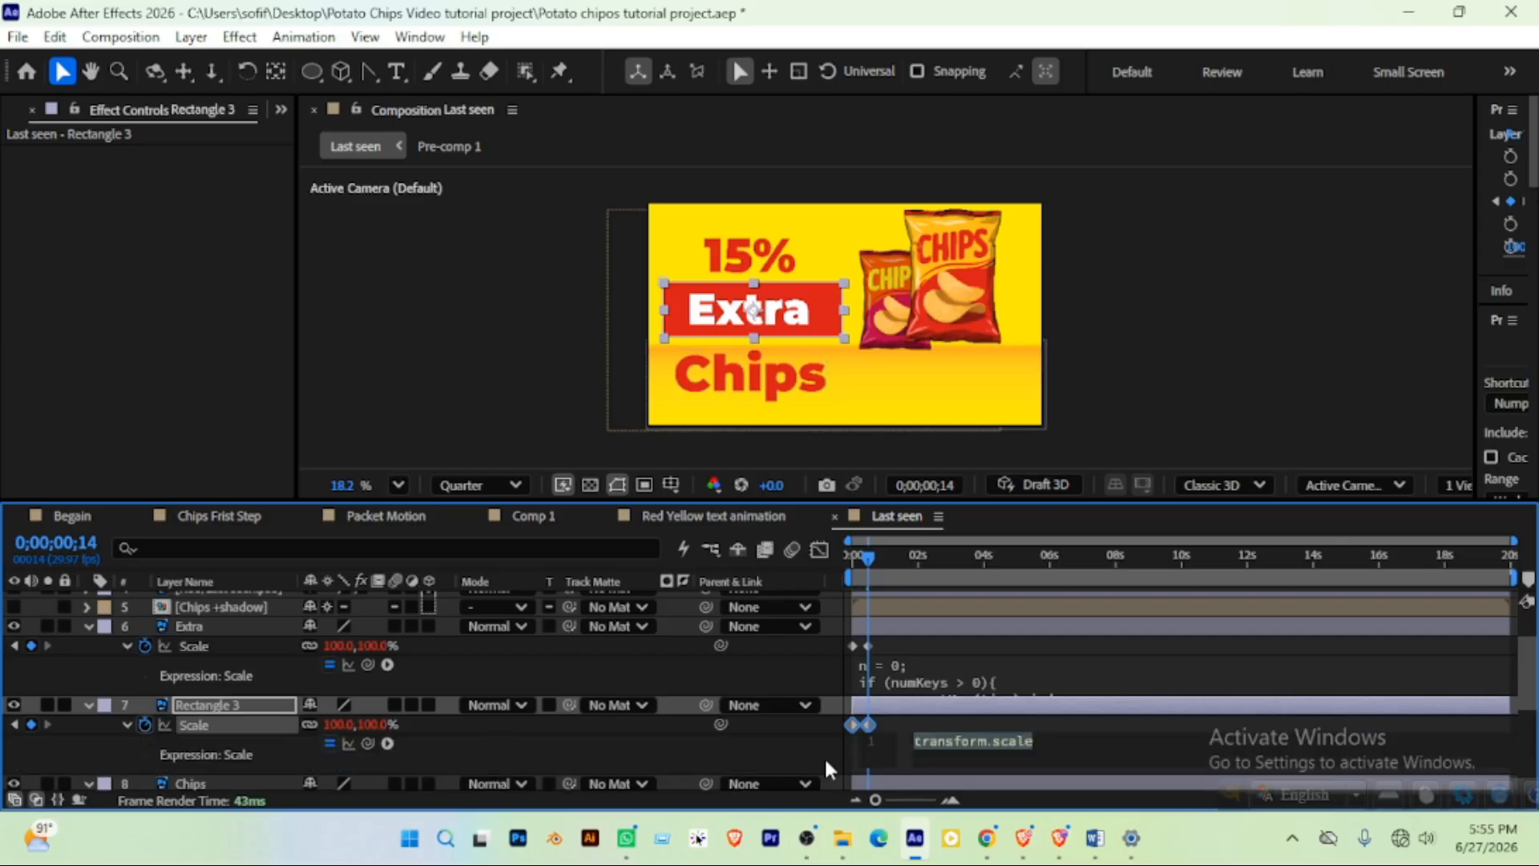
{"action": "key", "text": "ctrl+v"}
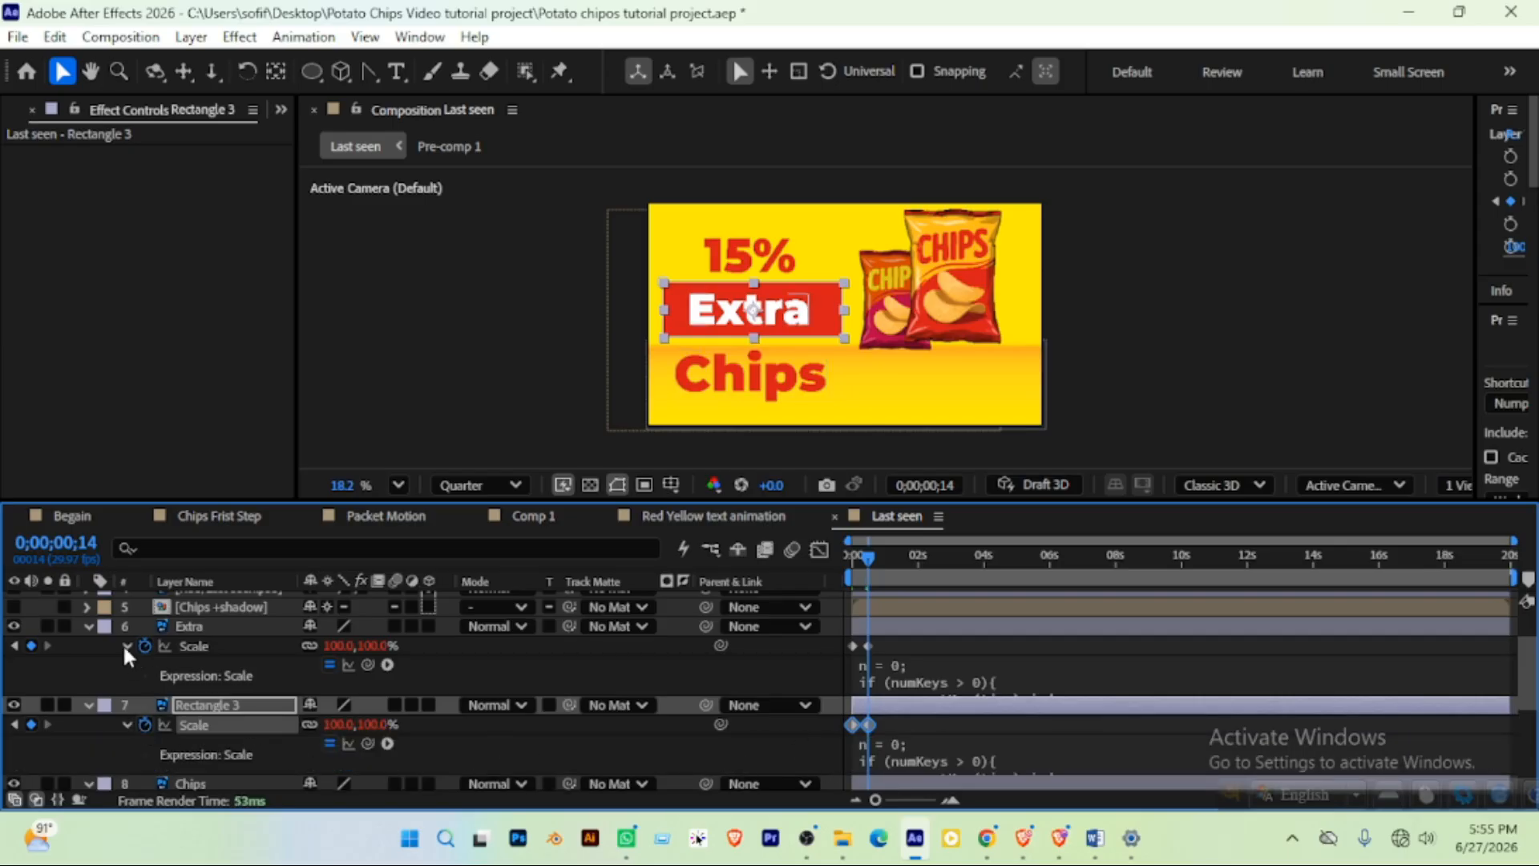
{"action": "left_click", "coordinate": [125, 646]}
{"action": "left_click", "coordinate": [126, 684]}
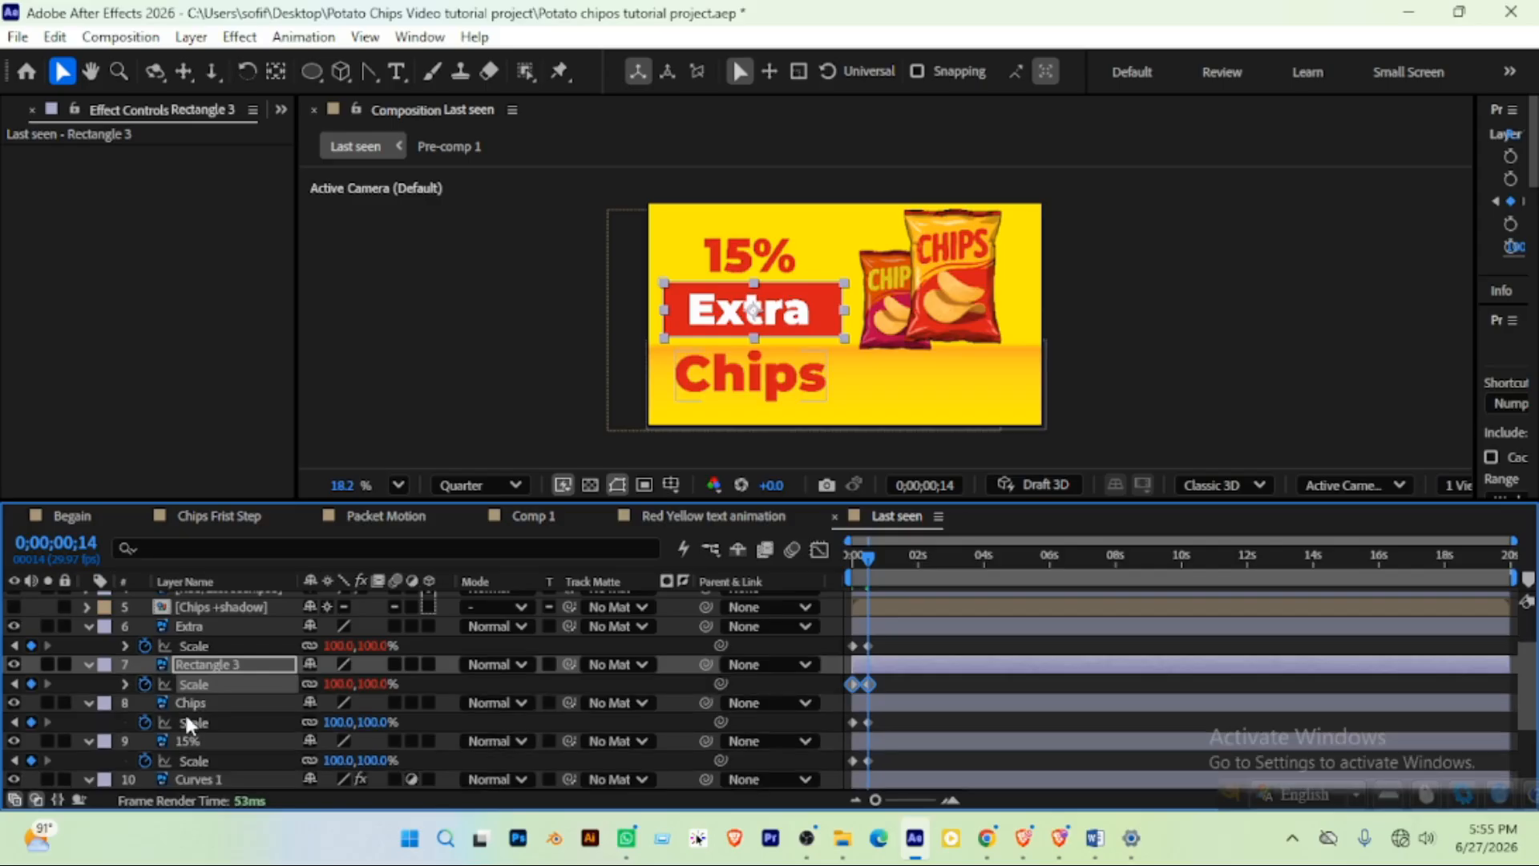
Add the copied numKeys expression to the Scale of the Chips and 15% layers and collapse their expression rows
{"action": "left_click", "coordinate": [146, 720], "text": "alt"}
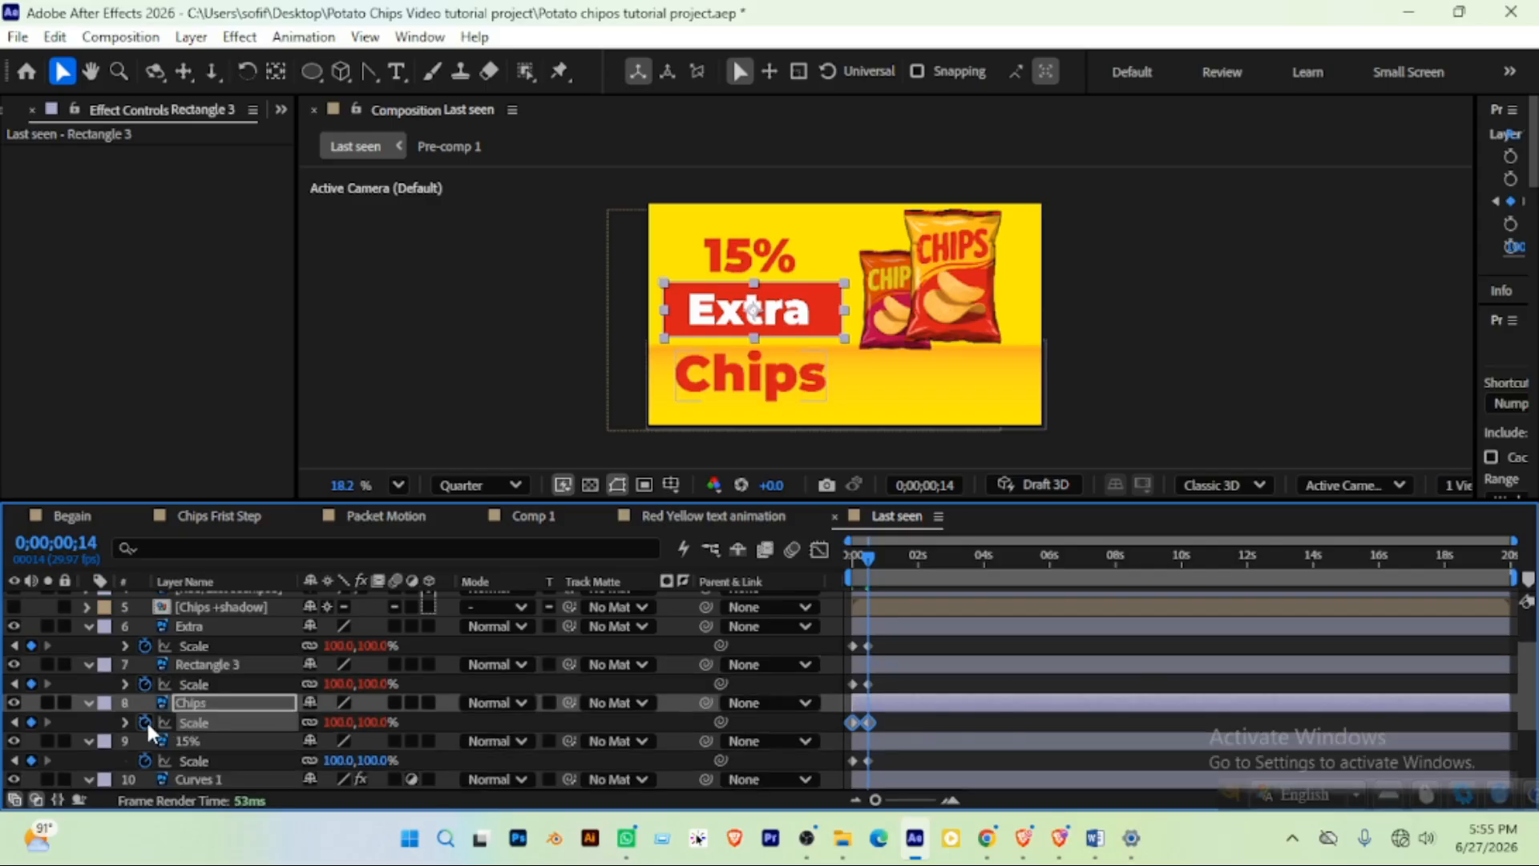
{"action": "key", "text": "ctrl+v"}
{"action": "left_click", "coordinate": [309, 719]}
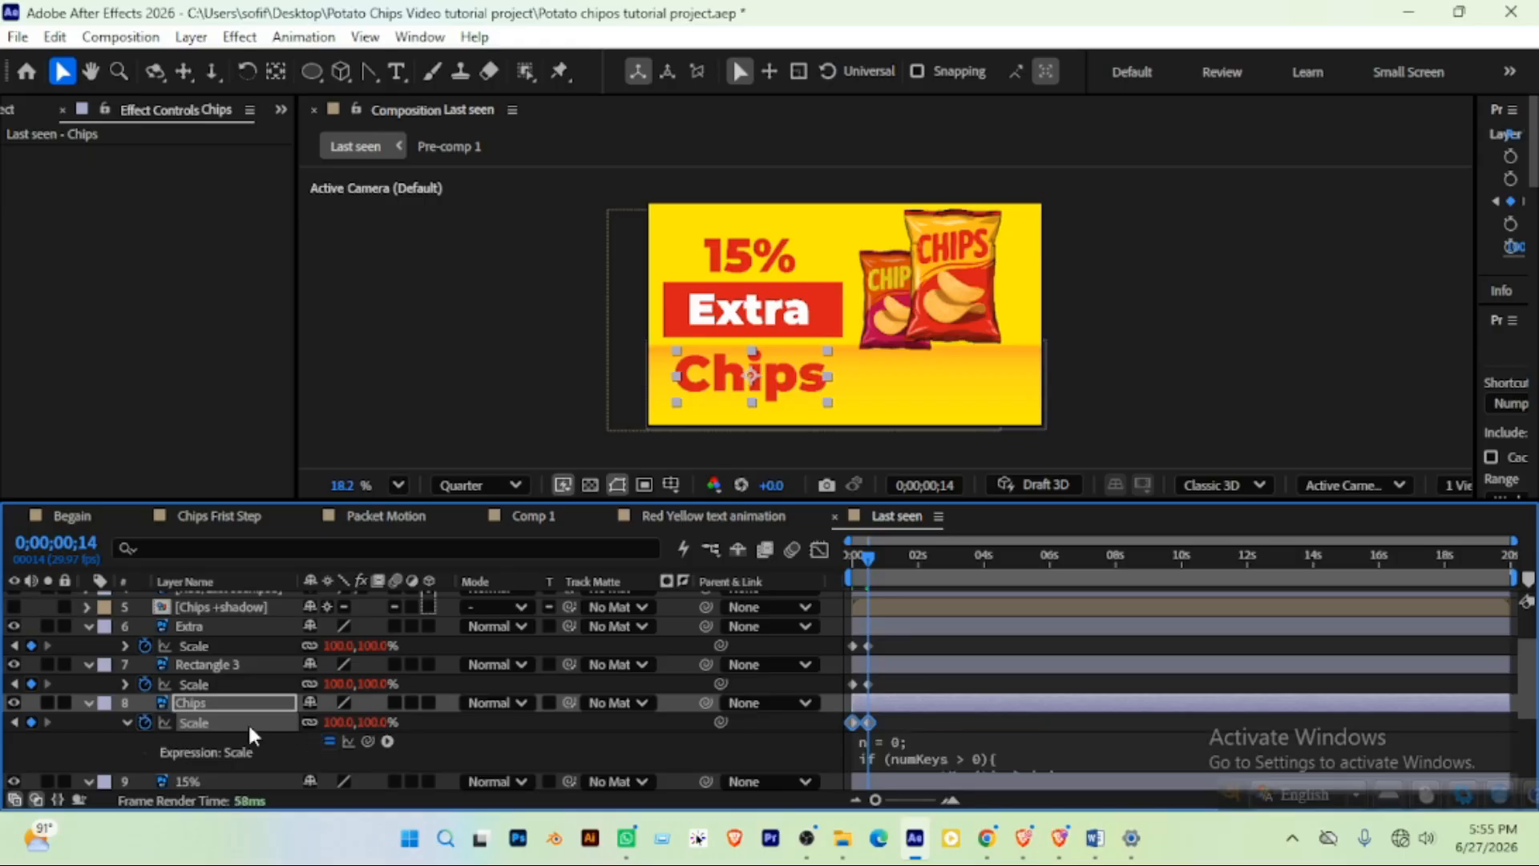
{"action": "left_click", "coordinate": [126, 722]}
{"action": "left_click", "coordinate": [143, 759], "text": "alt"}
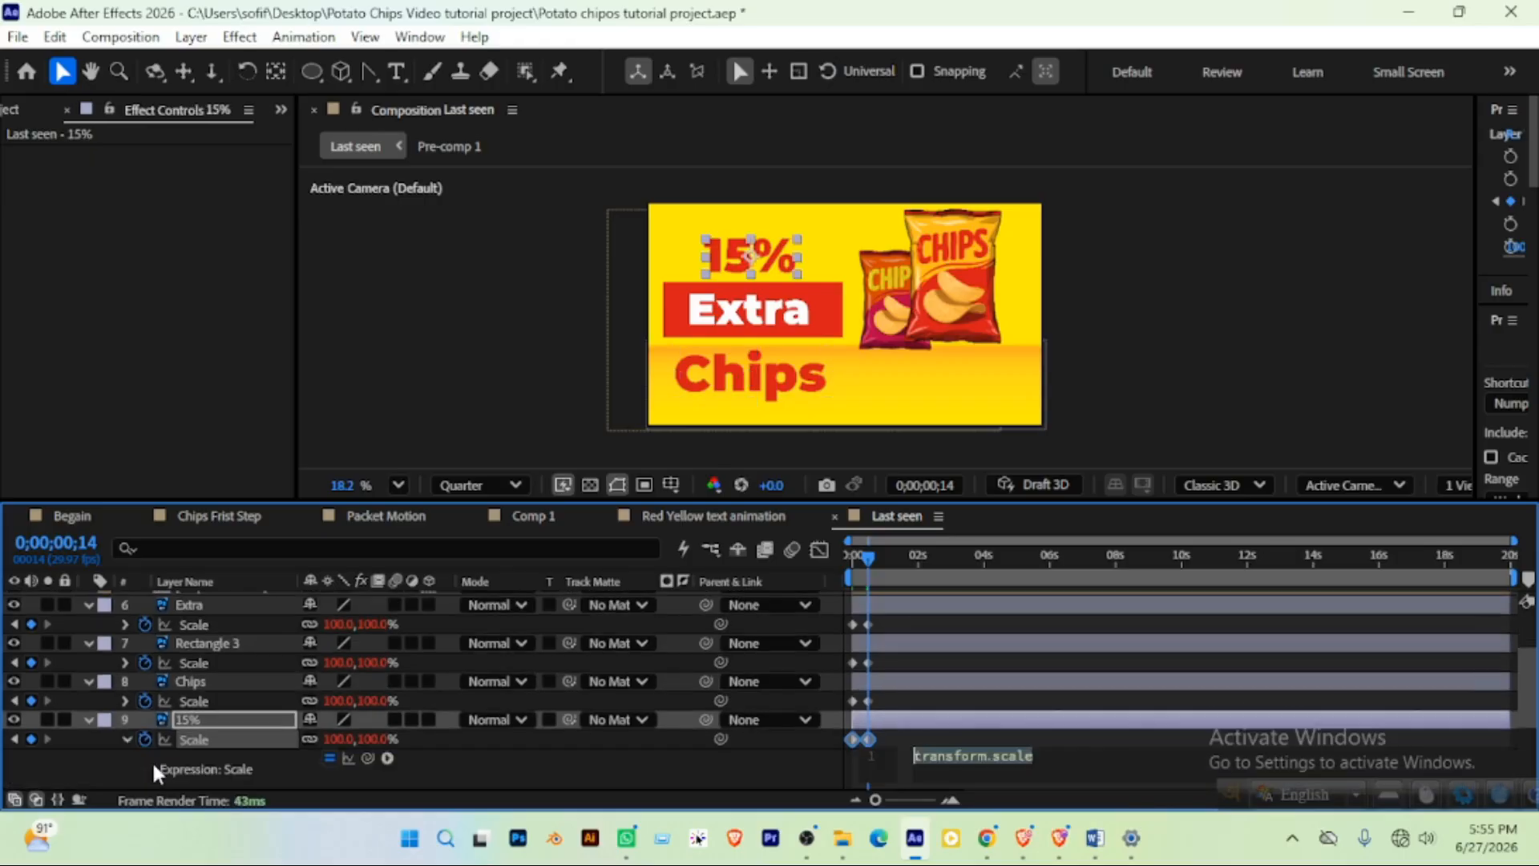
{"action": "key", "text": "ctrl+v"}
{"action": "left_click", "coordinate": [163, 757]}
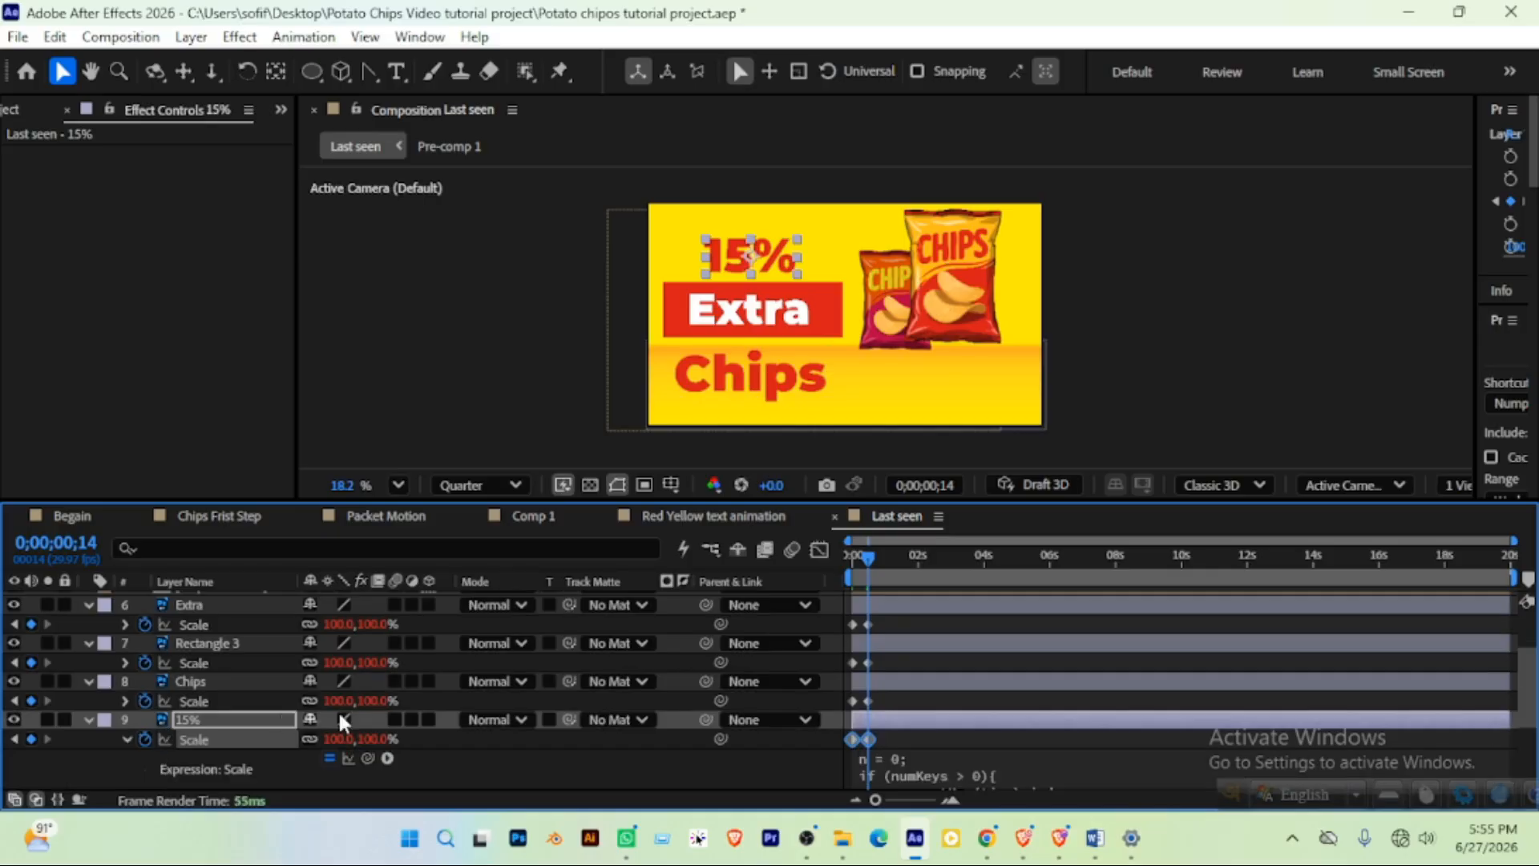
{"action": "left_click", "coordinate": [125, 738]}
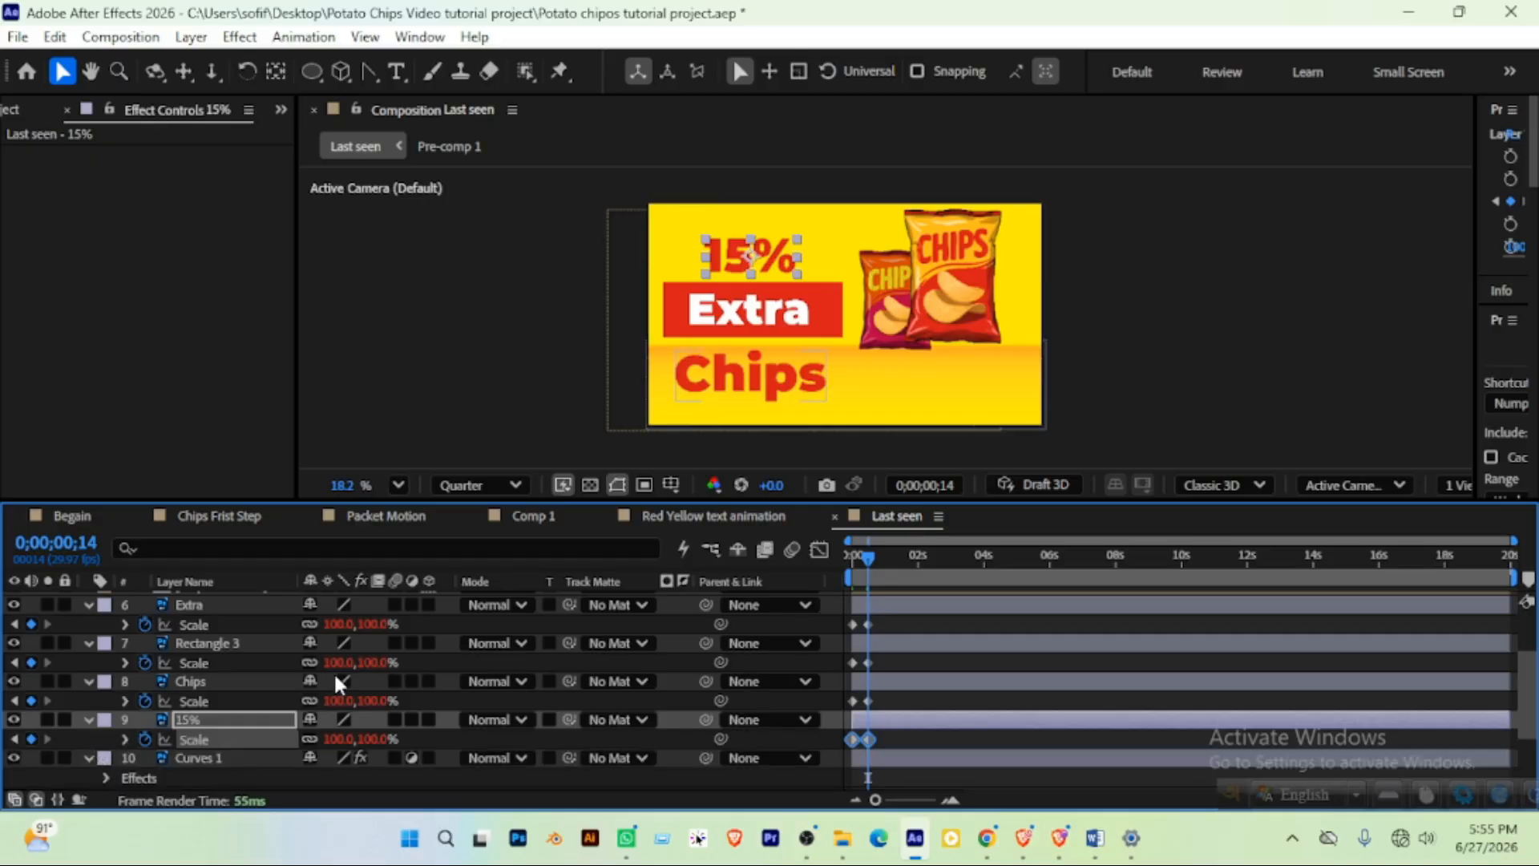
Preview the Last seen composition from the start to check the text layers' new scale animation
{"action": "left_click_drag", "start_coordinate": [865, 562], "coordinate": [853, 556]}
{"action": "key", "text": "space"}
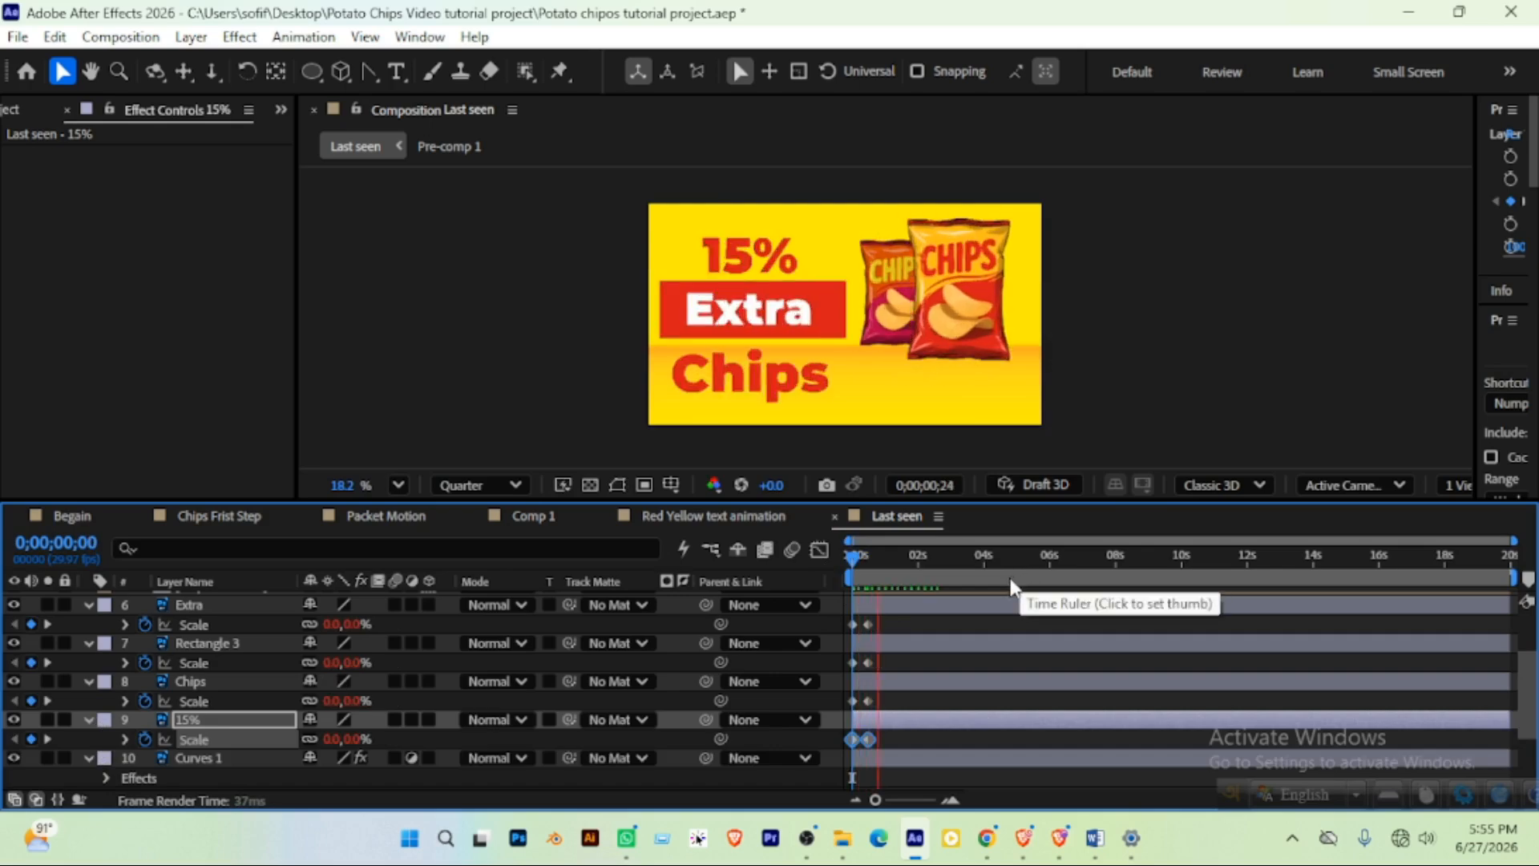
{"action": "key", "text": "space"}
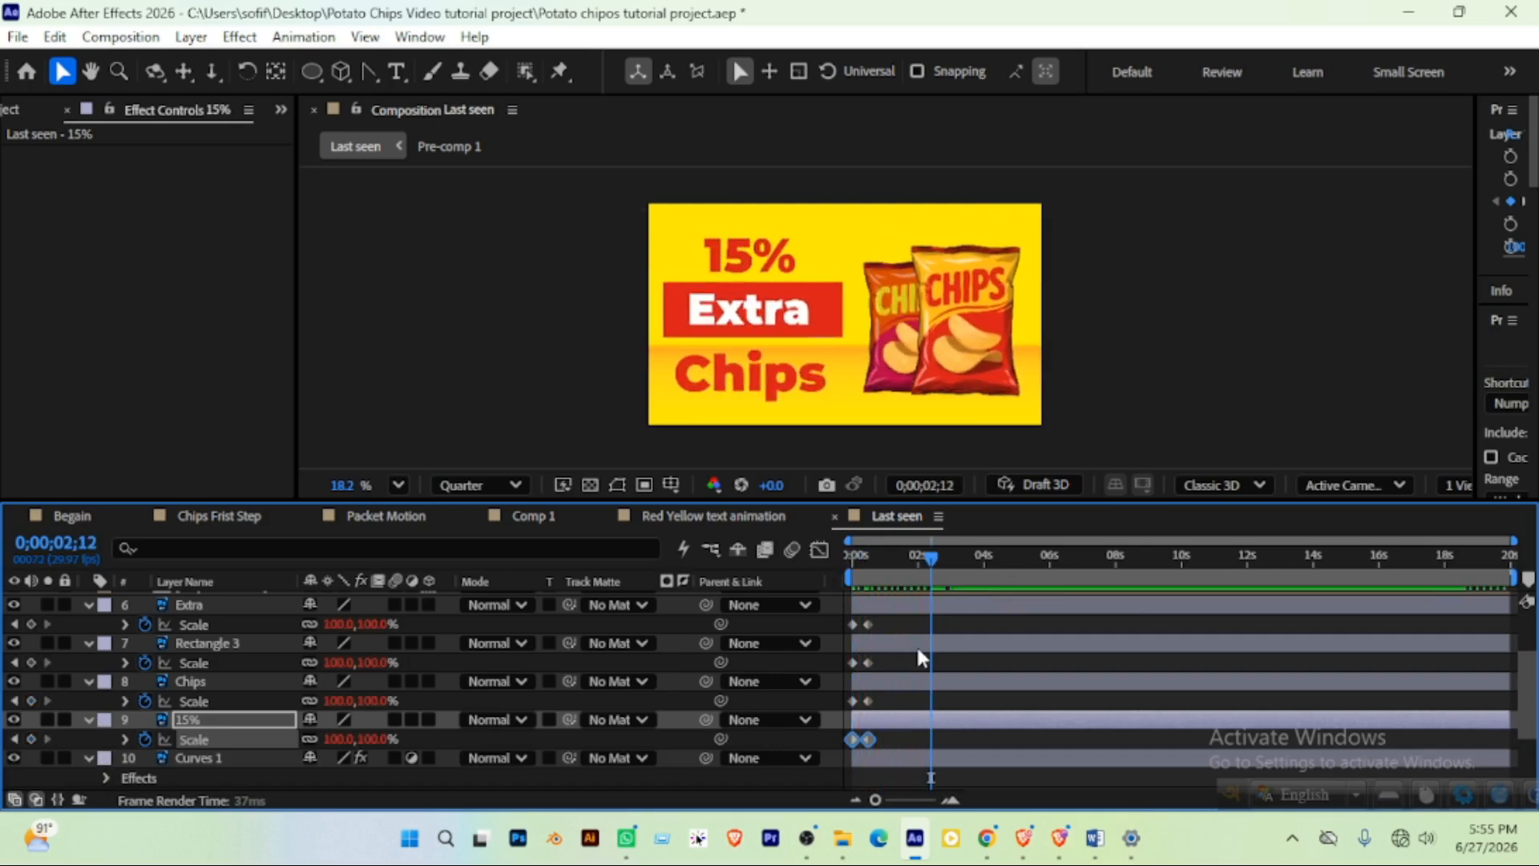
Slide the Rectangle 3 and 15% layers about half a second later and Chips slightly later, and preview the staggered timing
{"action": "left_click_drag", "start_coordinate": [890, 646], "coordinate": [907, 642]}
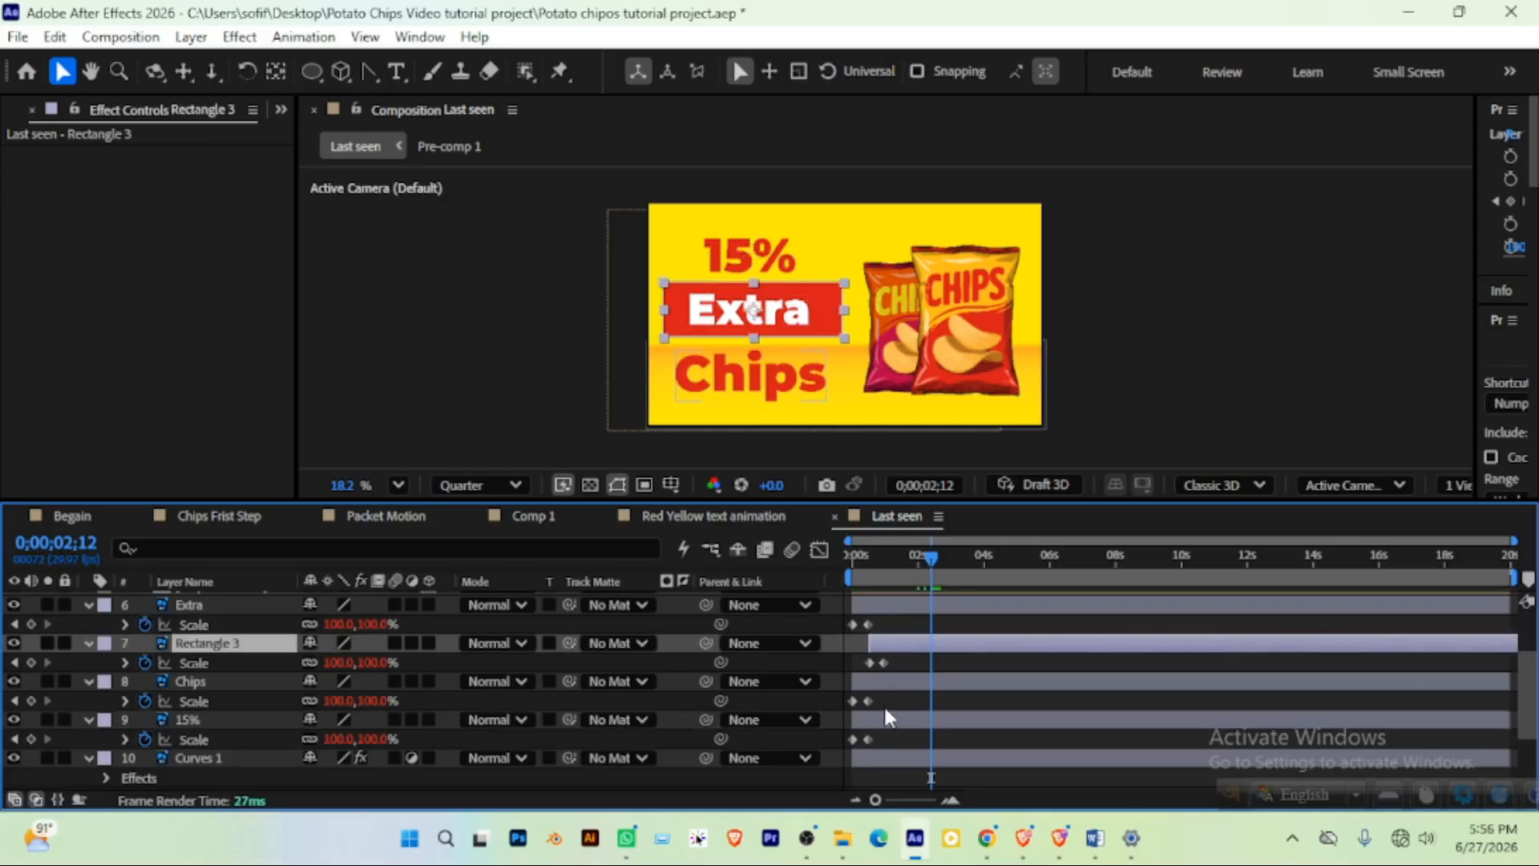
{"action": "left_click_drag", "start_coordinate": [888, 720], "coordinate": [882, 674]}
{"action": "key", "text": "space"}
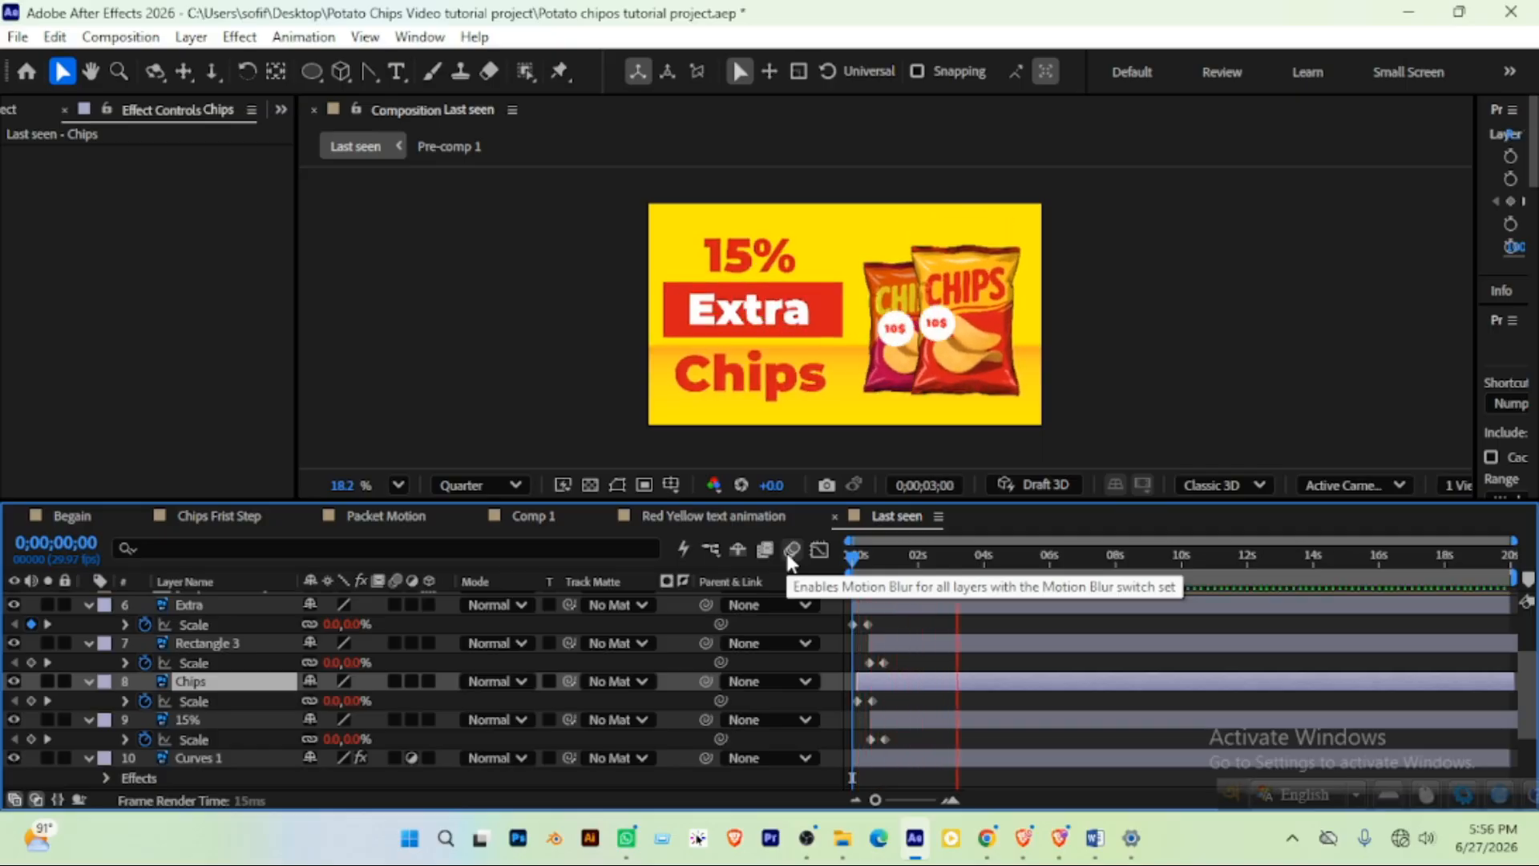
{"action": "key", "text": "space"}
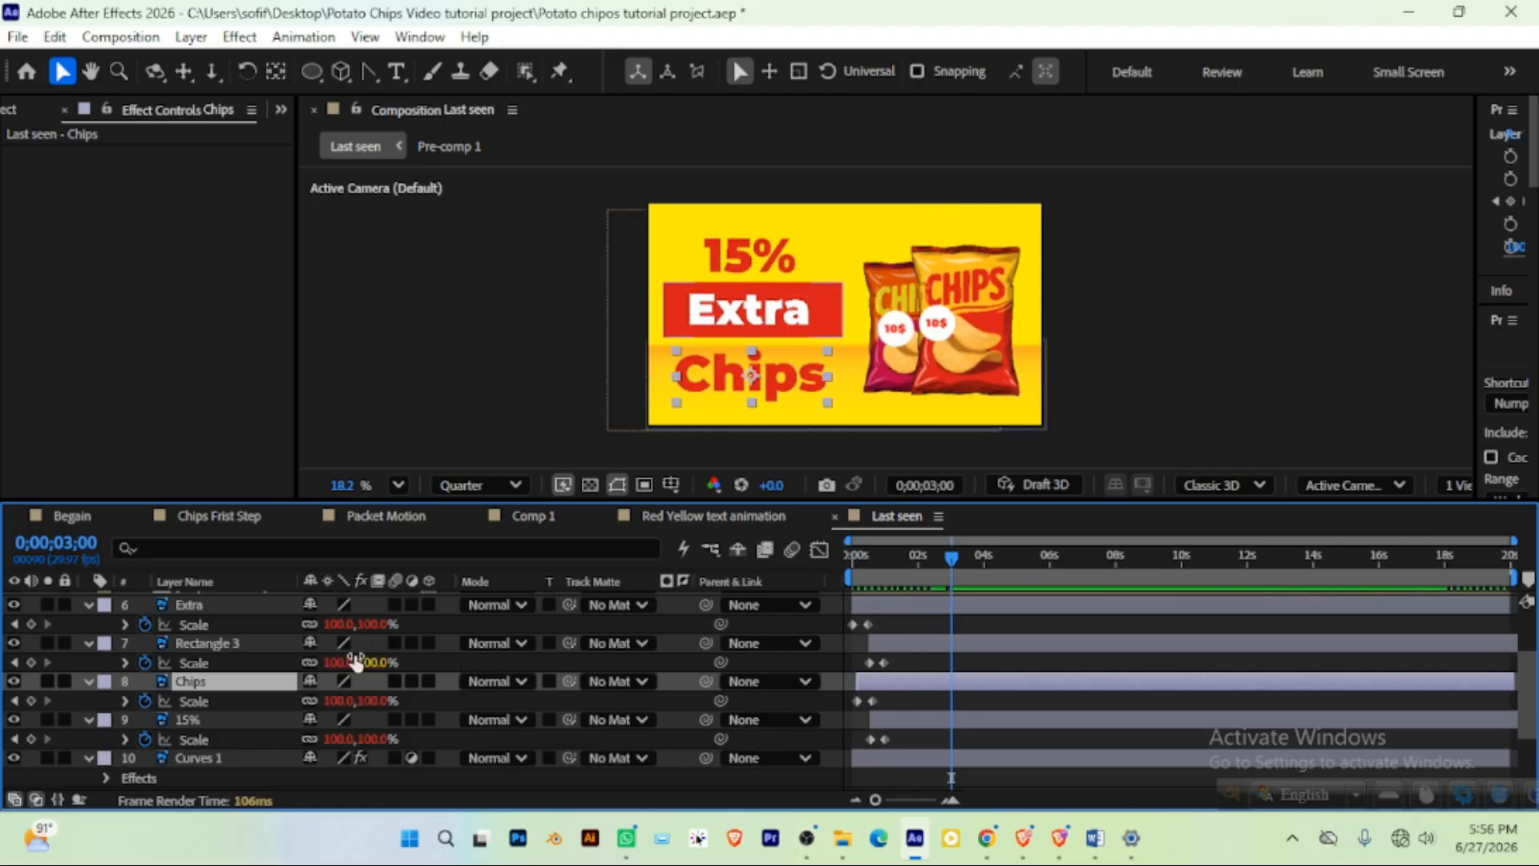
Return Rectangle 3 to the composition start, slide Extra about 0.7 seconds later, and preview the result
{"action": "left_click", "coordinate": [213, 609]}
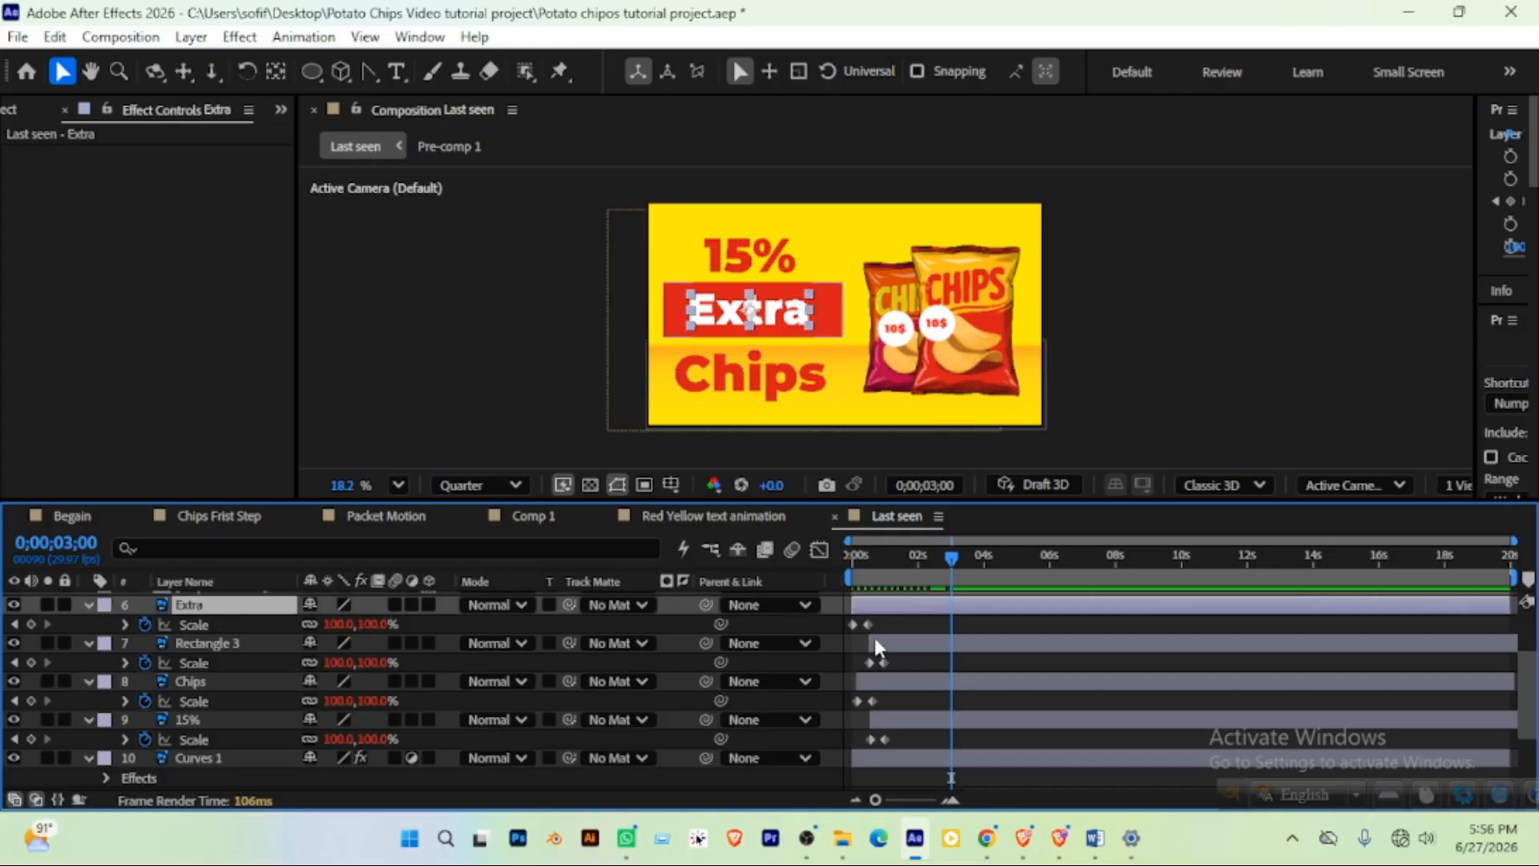
{"action": "left_click_drag", "start_coordinate": [884, 648], "coordinate": [899, 604]}
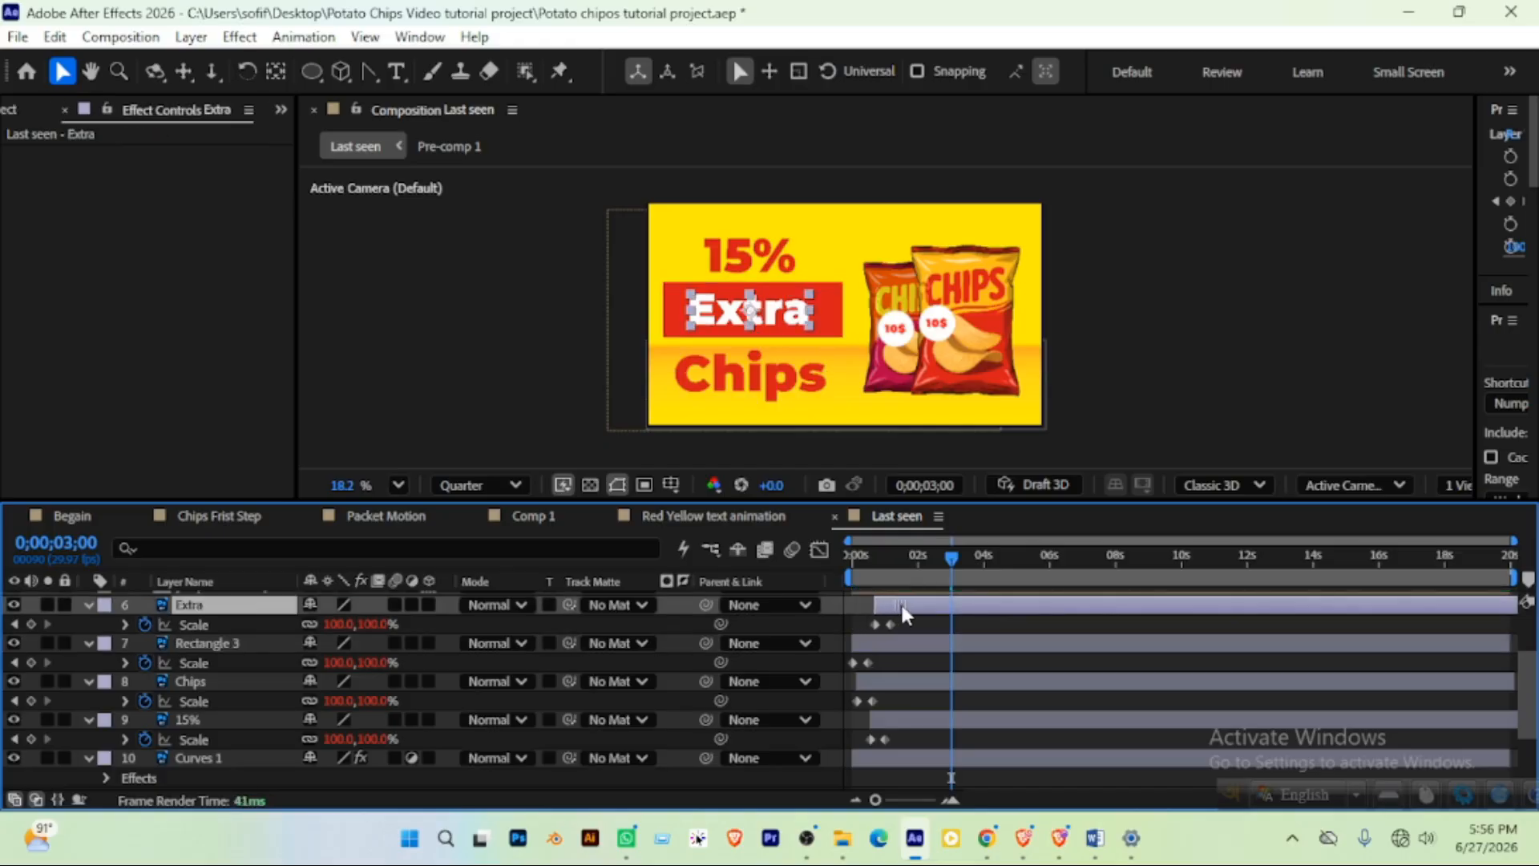
{"action": "left_click_drag", "start_coordinate": [907, 551], "coordinate": [815, 550]}
{"action": "key", "text": "space"}
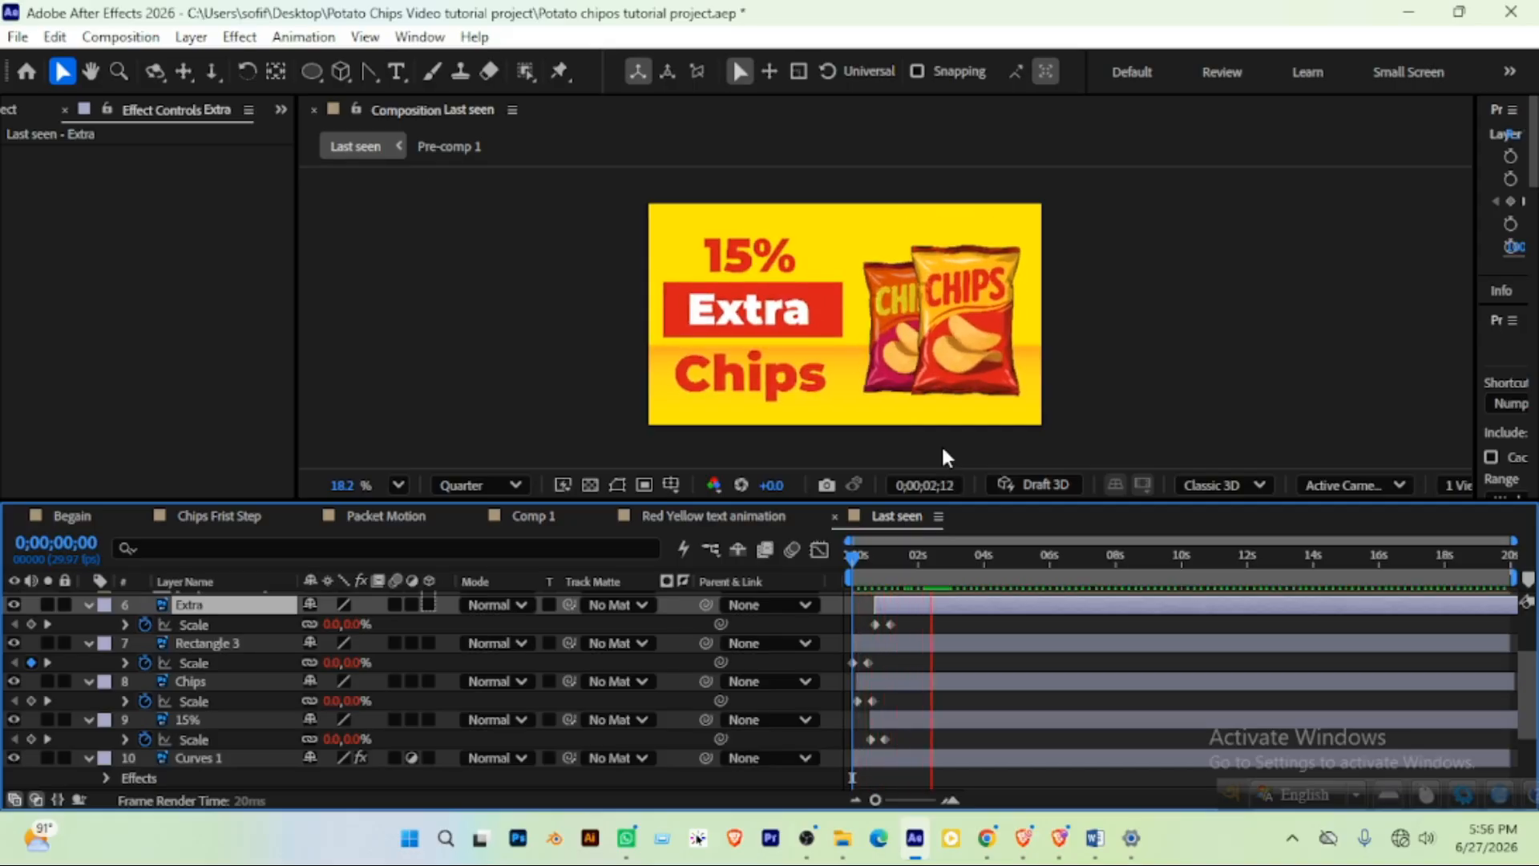
{"action": "key", "text": "space"}
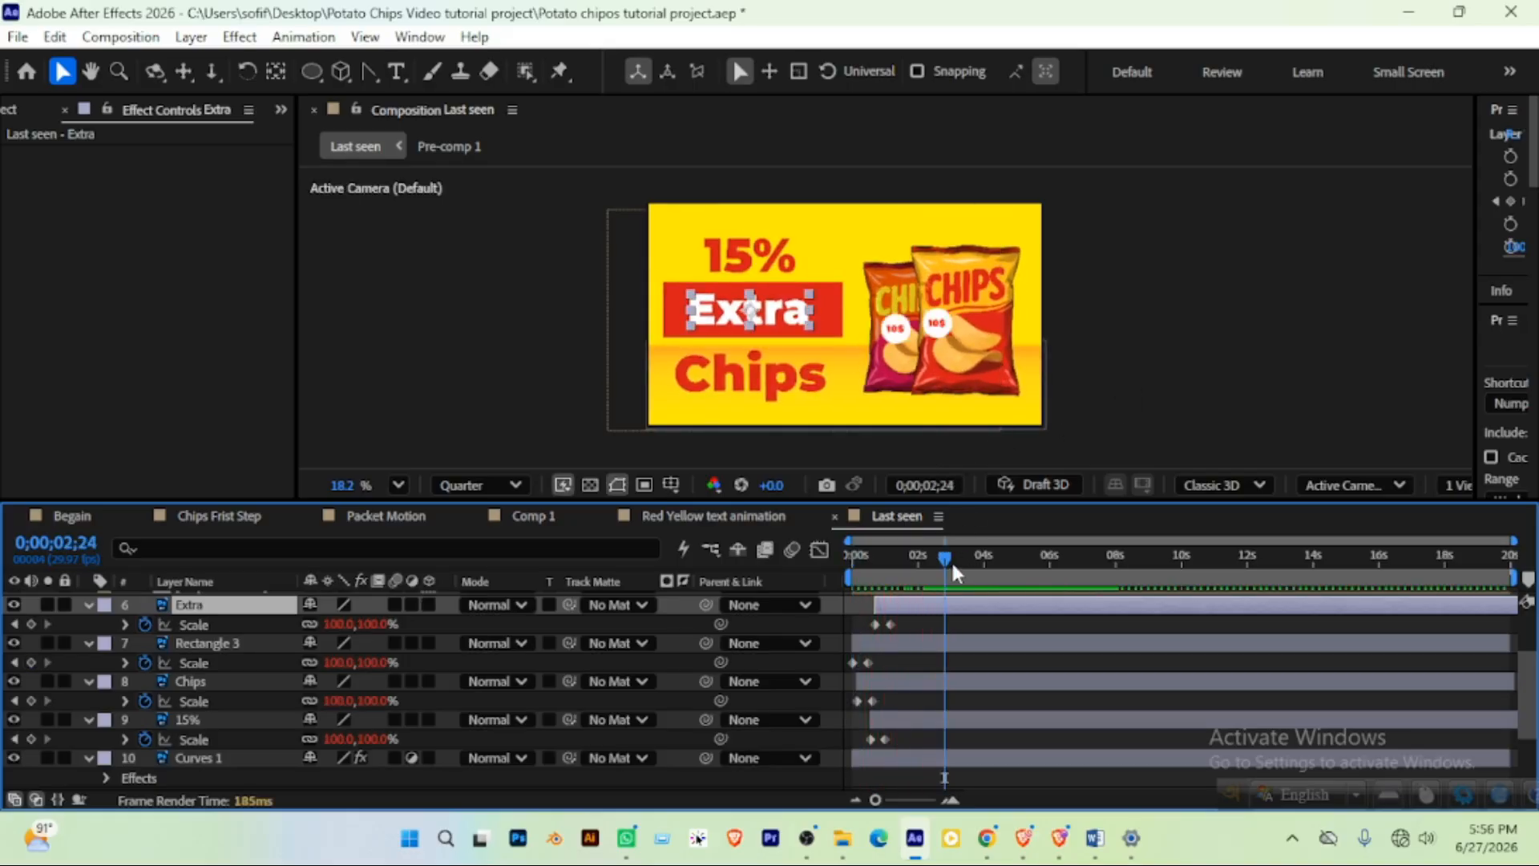
Replay the composition from 0;00;00;00 to check the text timing and save the project
{"action": "key", "text": "Home"}
{"action": "key", "text": "space"}
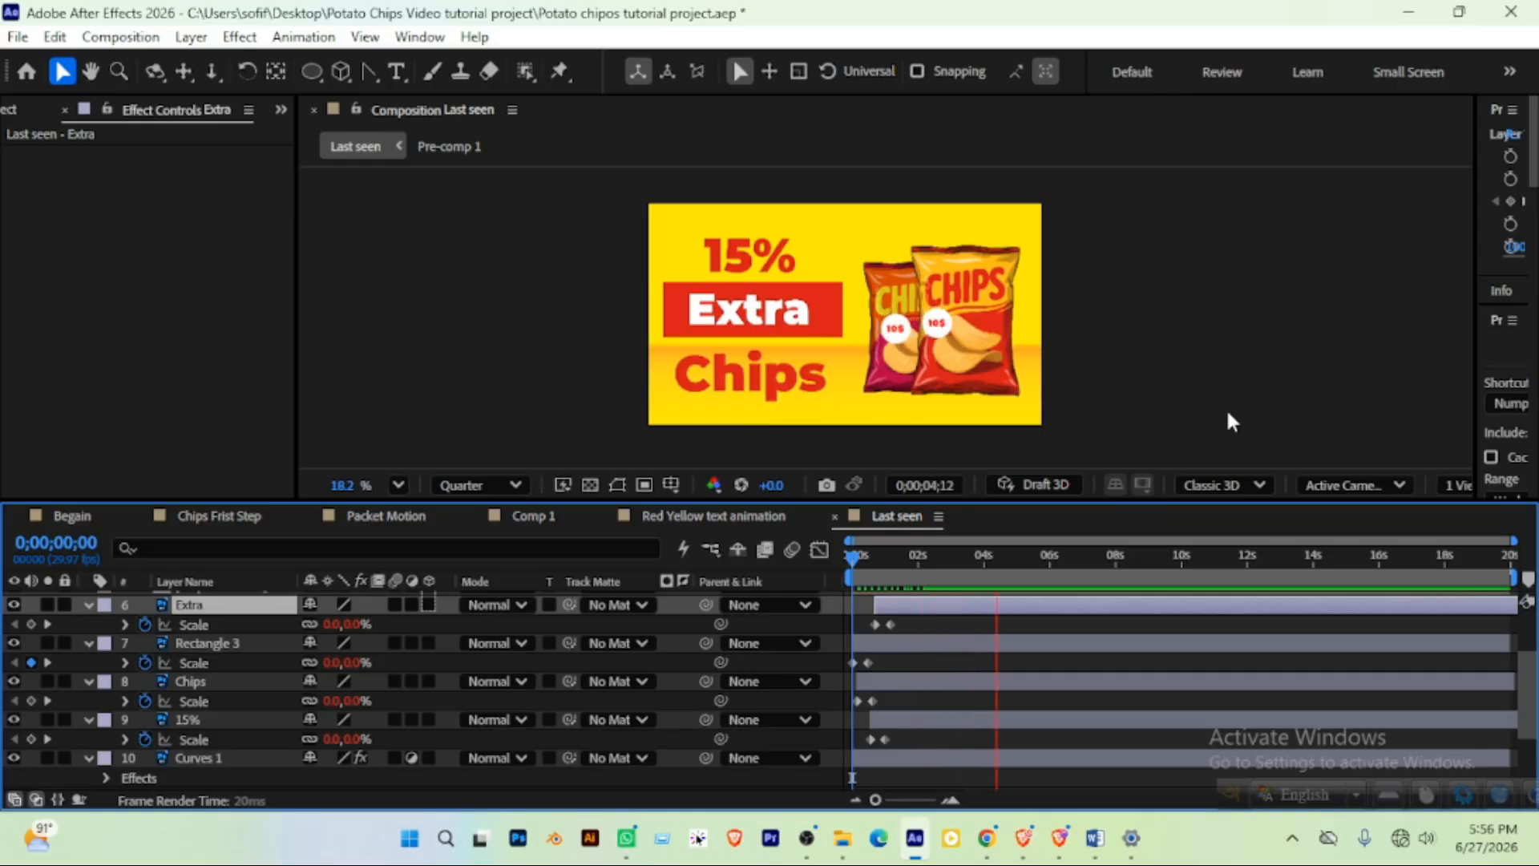
{"action": "key", "text": "space"}
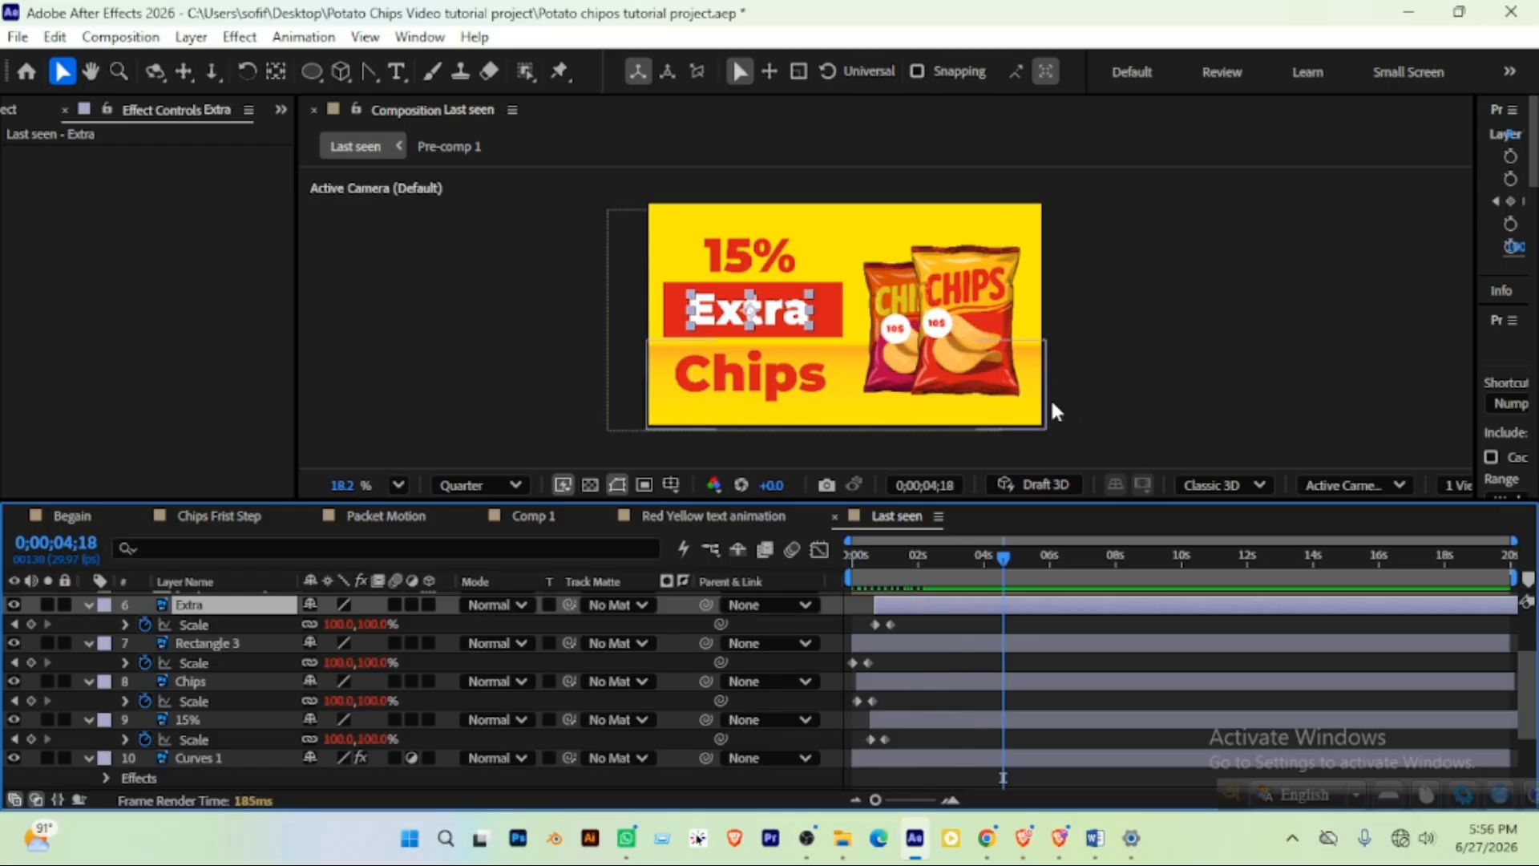
{"action": "key", "text": "ctrl+s"}
Make the hidden Chips +shadow layer visible and bring it to the top of the layer stack
{"action": "scroll", "coordinate": [221, 678], "scroll_direction": "up", "scroll_amount": 3}
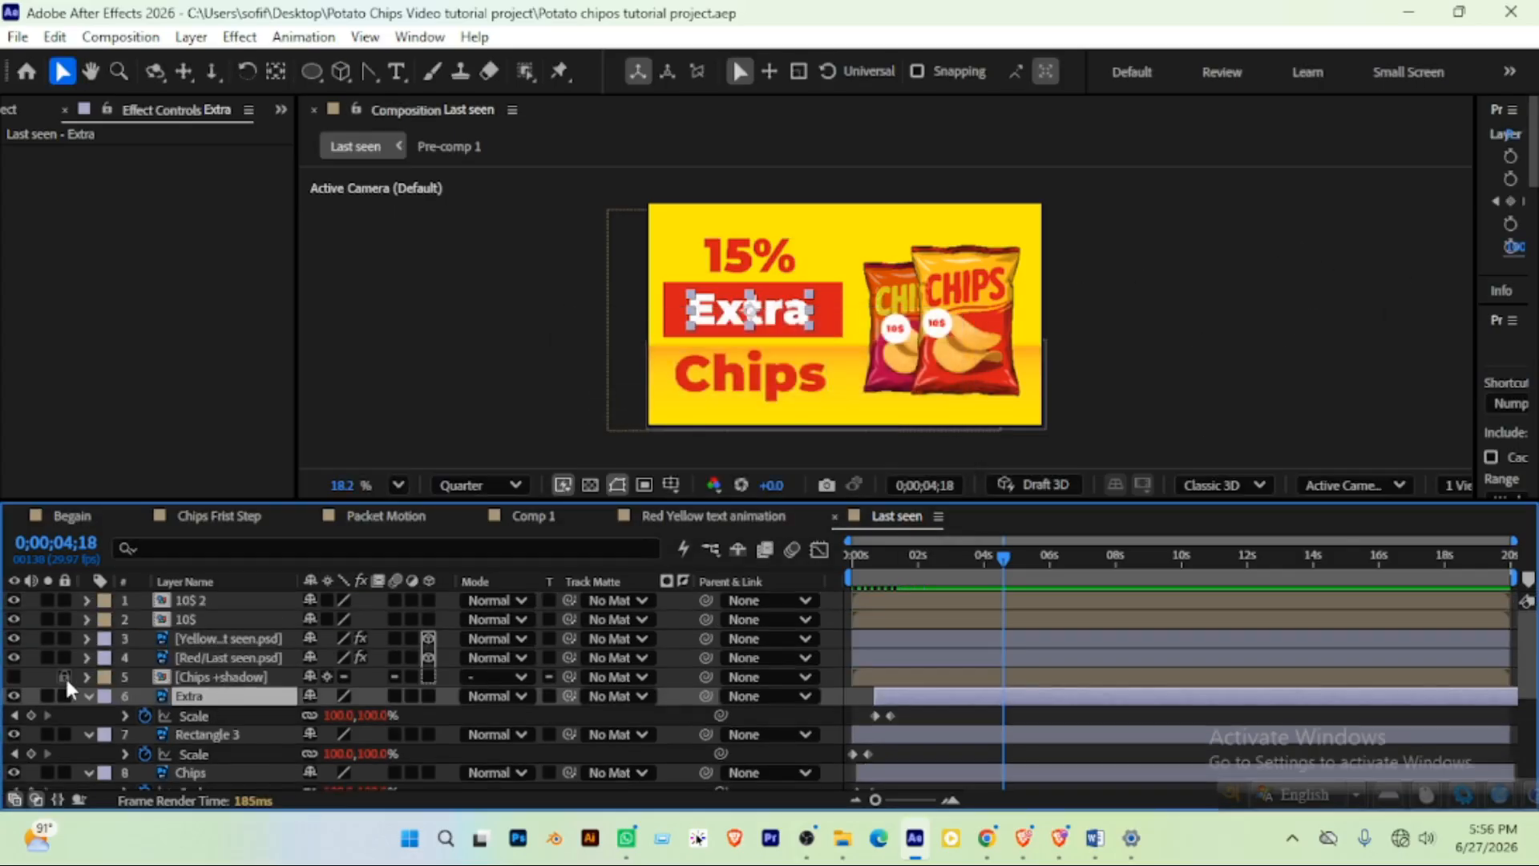
{"action": "left_click", "coordinate": [245, 681]}
{"action": "left_click", "coordinate": [14, 677]}
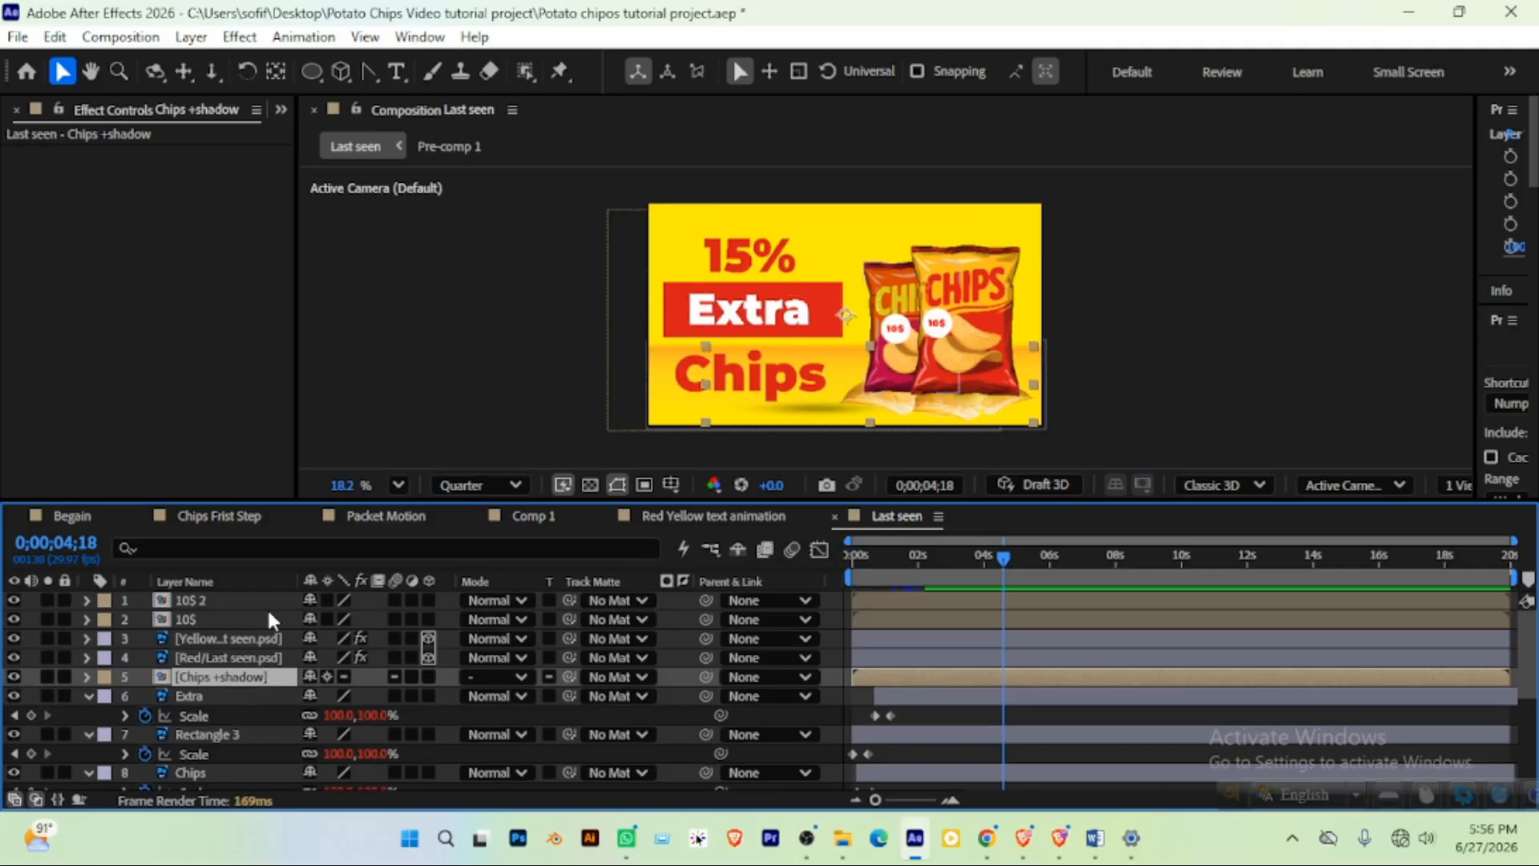
{"action": "key", "text": "ctrl+shift+bracketright"}
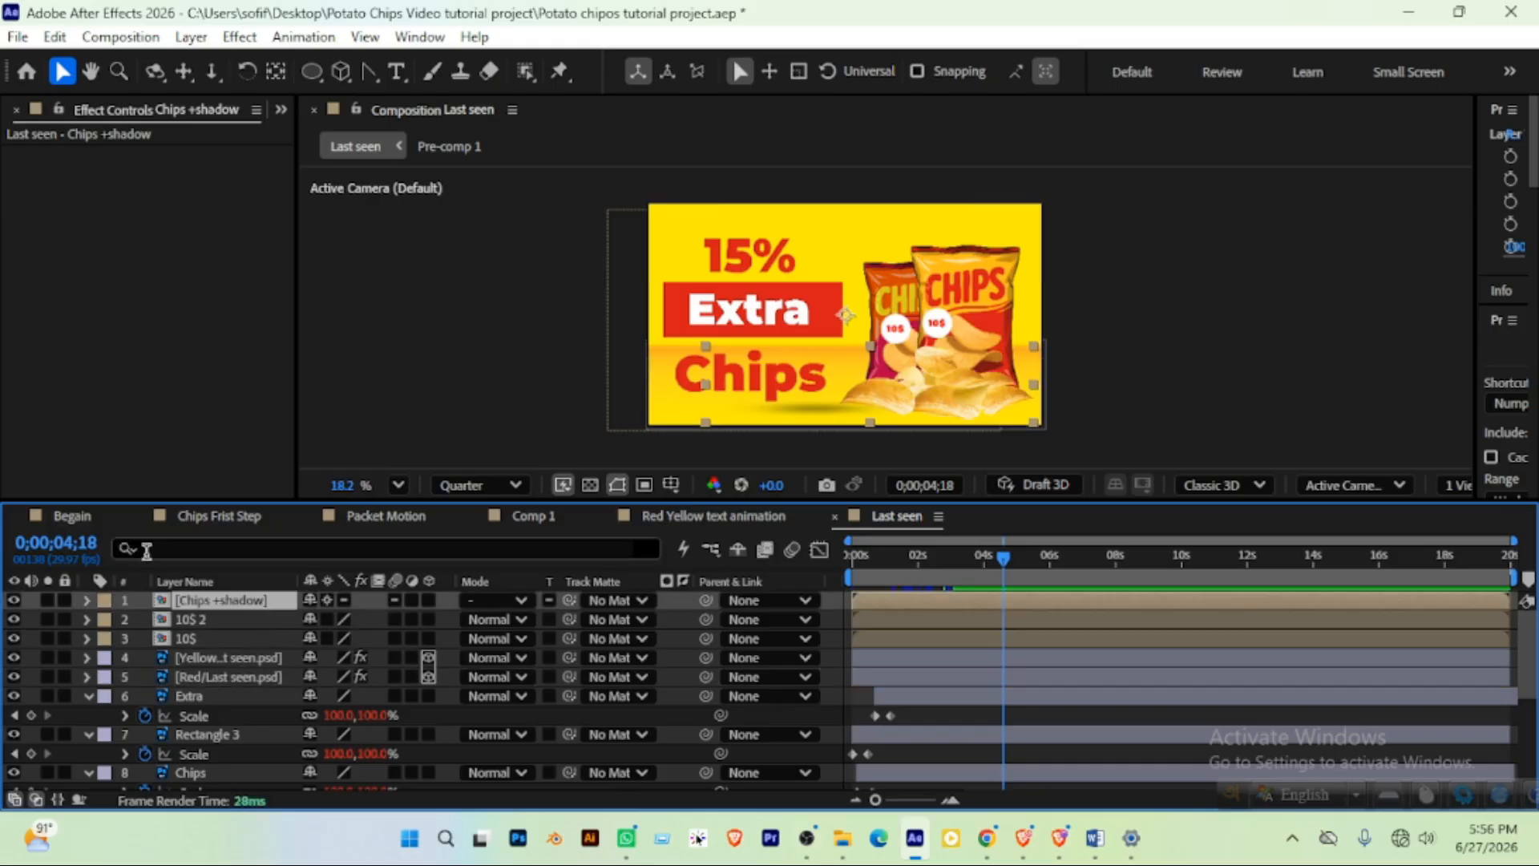
{"action": "left_click", "coordinate": [395, 551]}
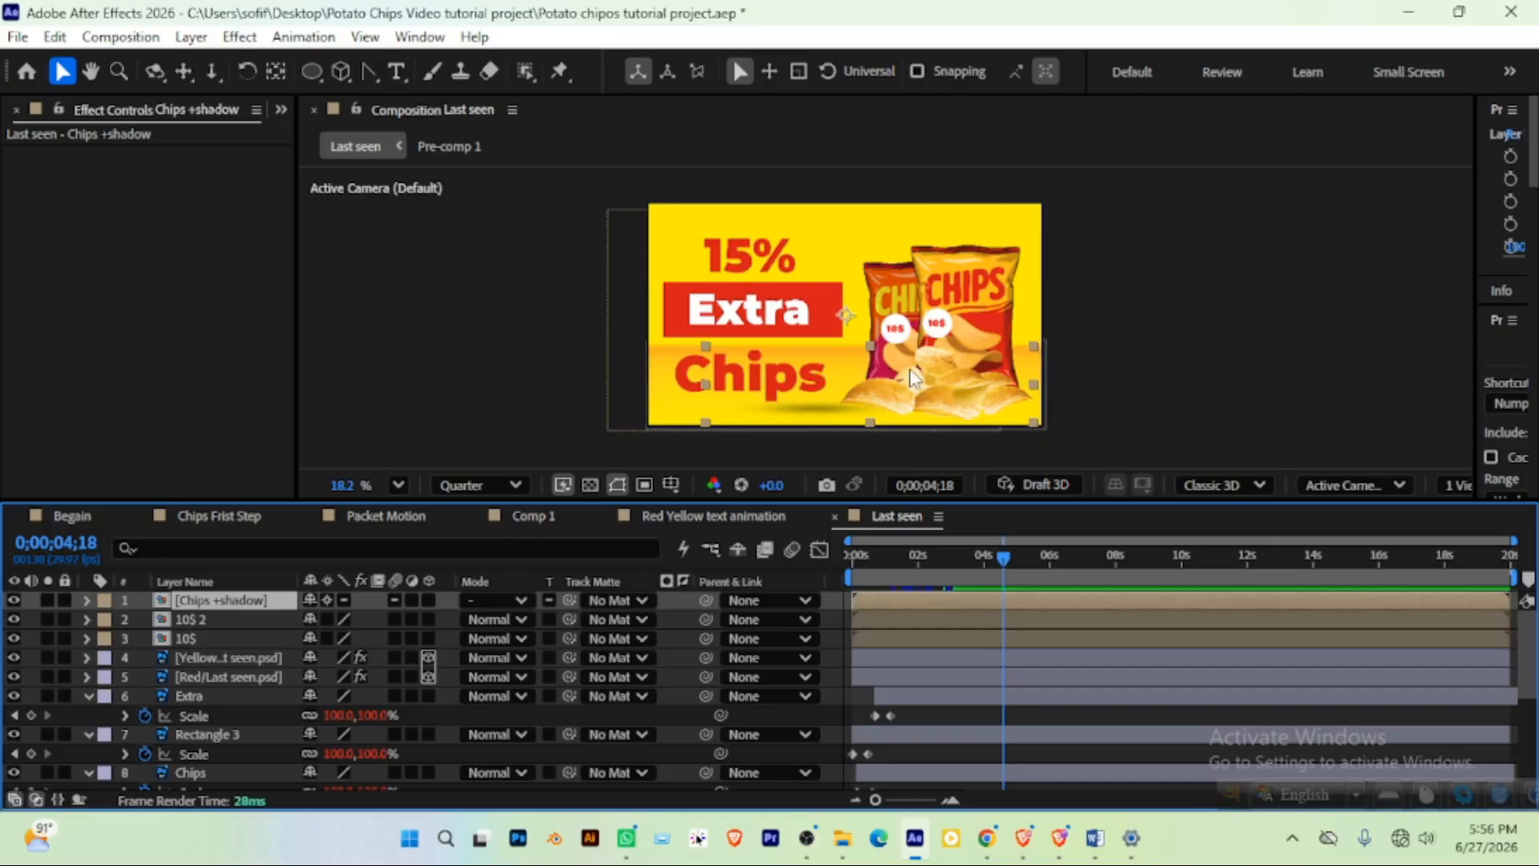
Open the Chips +shadow composition and move the Shadow layer horizontally to sit beneath the pile of chips
{"action": "double_click", "coordinate": [194, 602]}
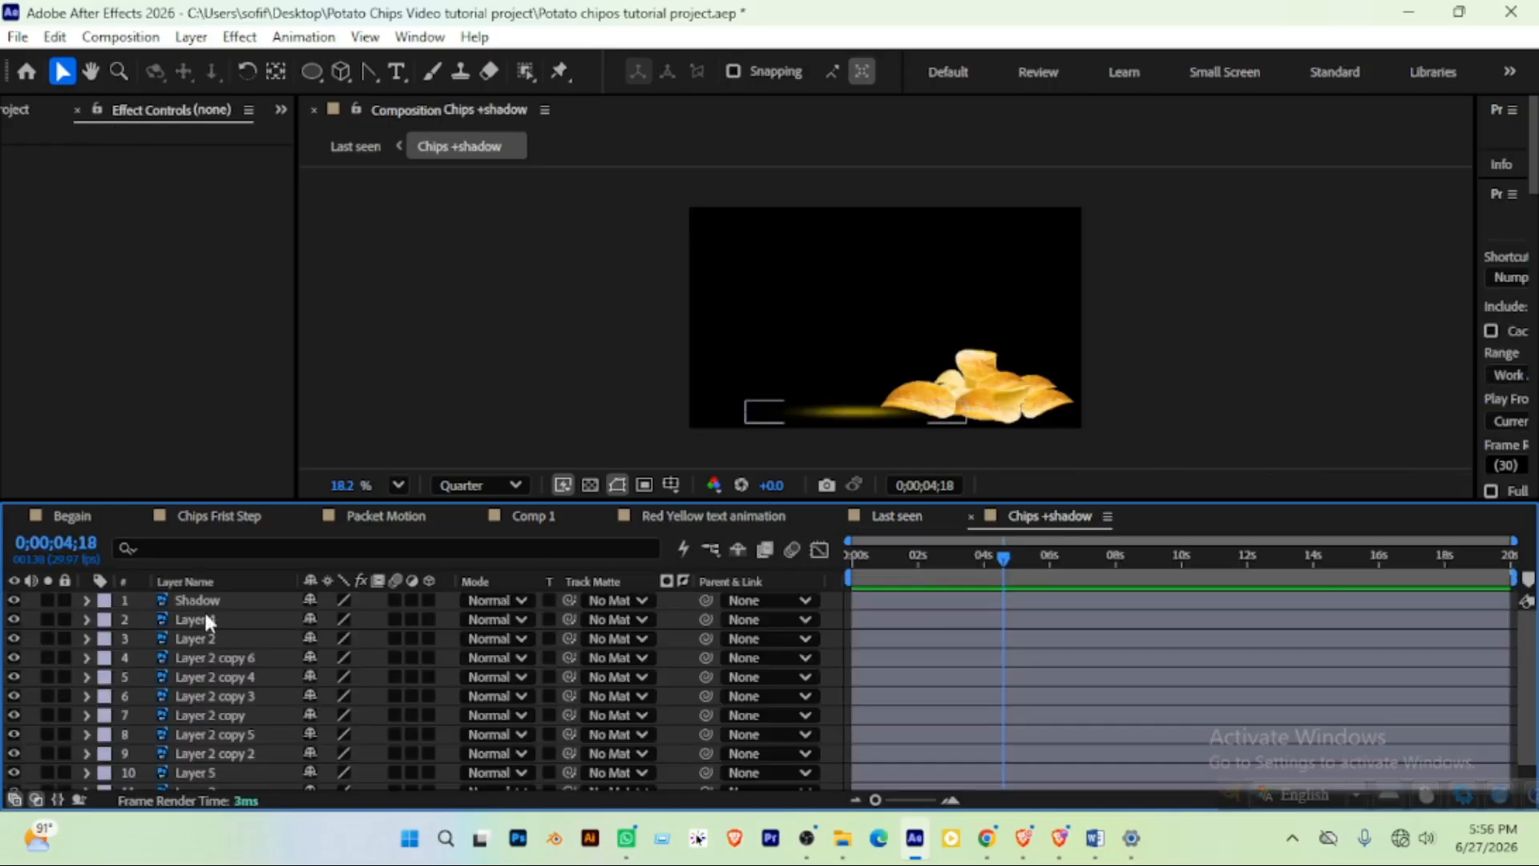
{"action": "left_click", "coordinate": [882, 516]}
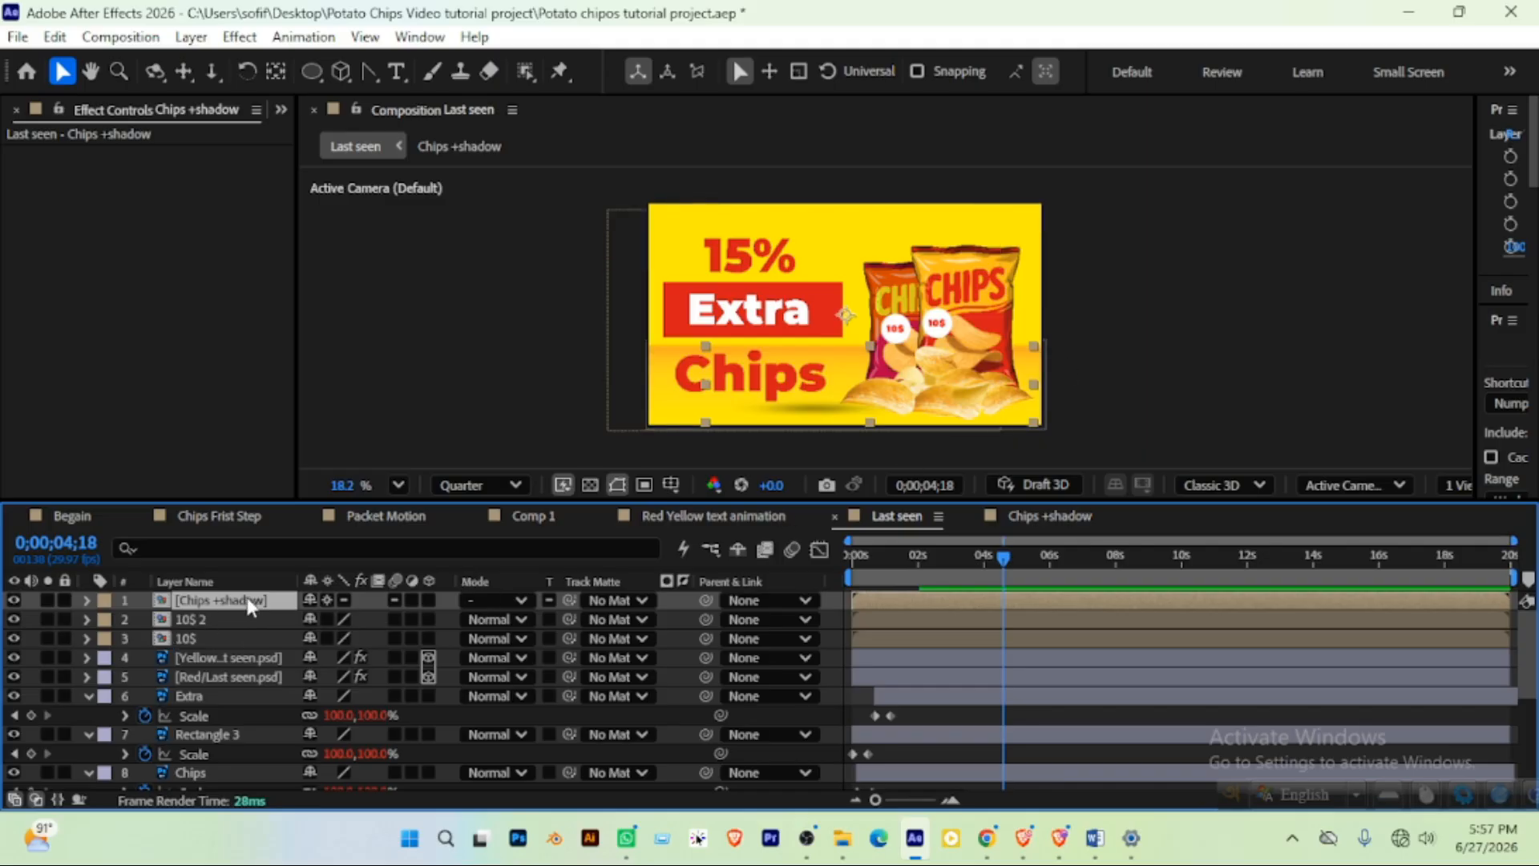
{"action": "left_click", "coordinate": [1032, 522]}
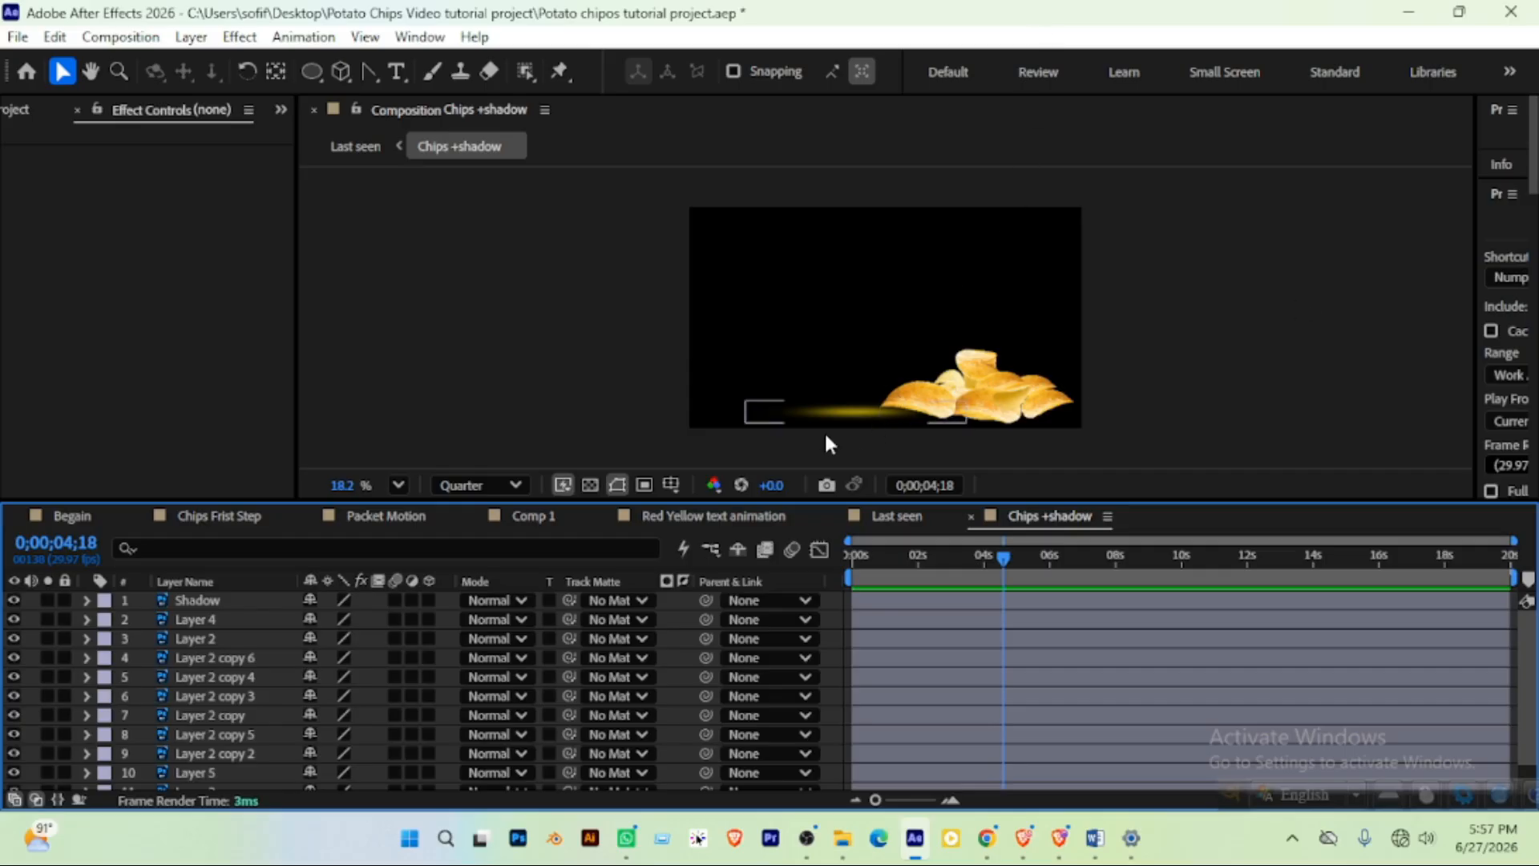
{"action": "left_click", "coordinate": [200, 600]}
{"action": "left_click_drag", "start_coordinate": [859, 416], "coordinate": [928, 425]}
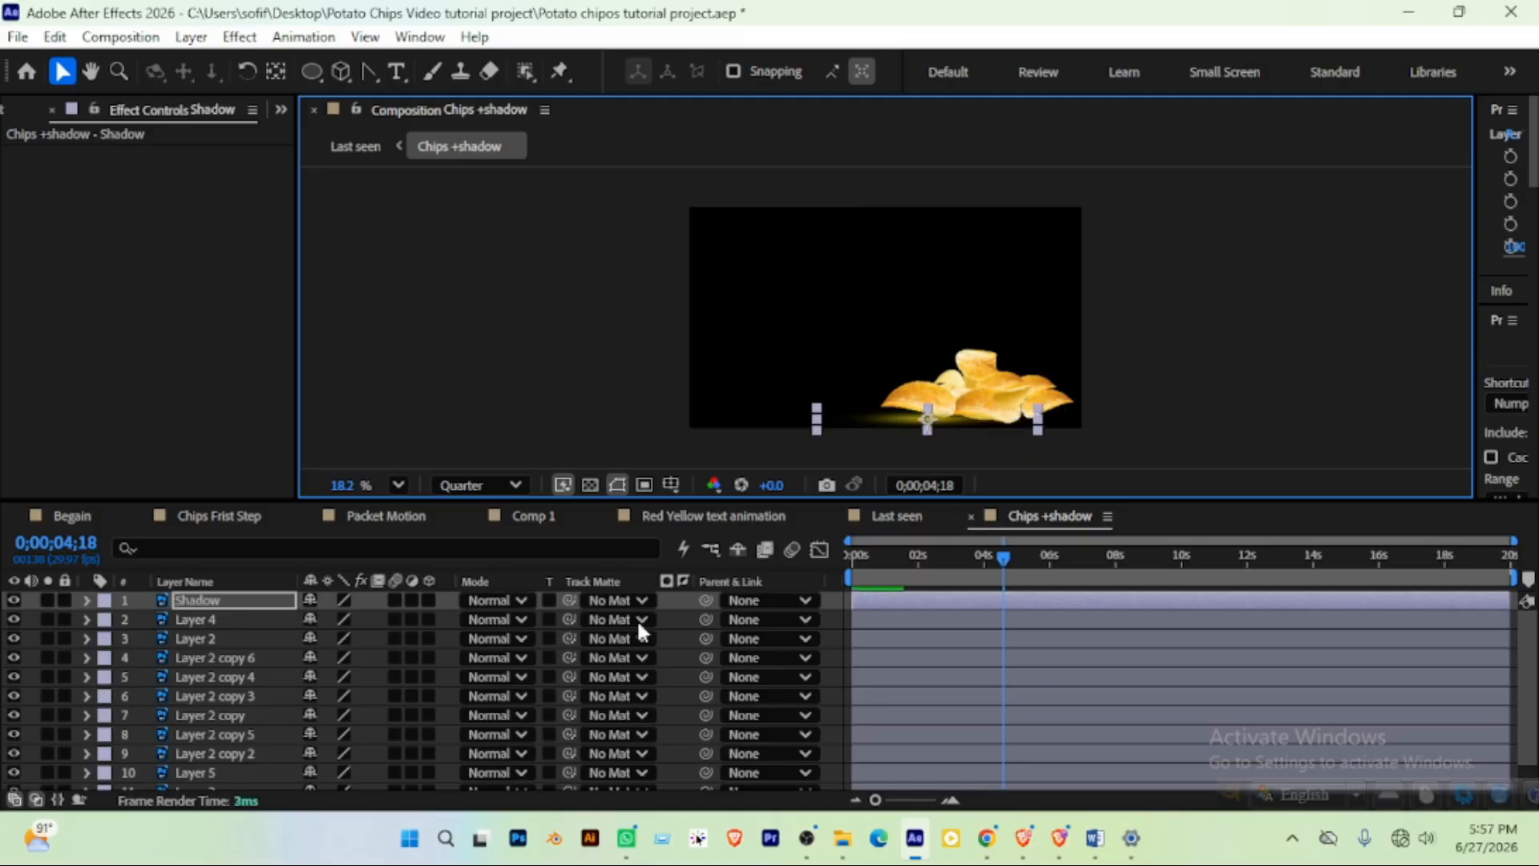
Select the chip layers from Layer 4 through Layer 3 and show their Position properties at 0;00;00;00
{"action": "left_click", "coordinate": [242, 623]}
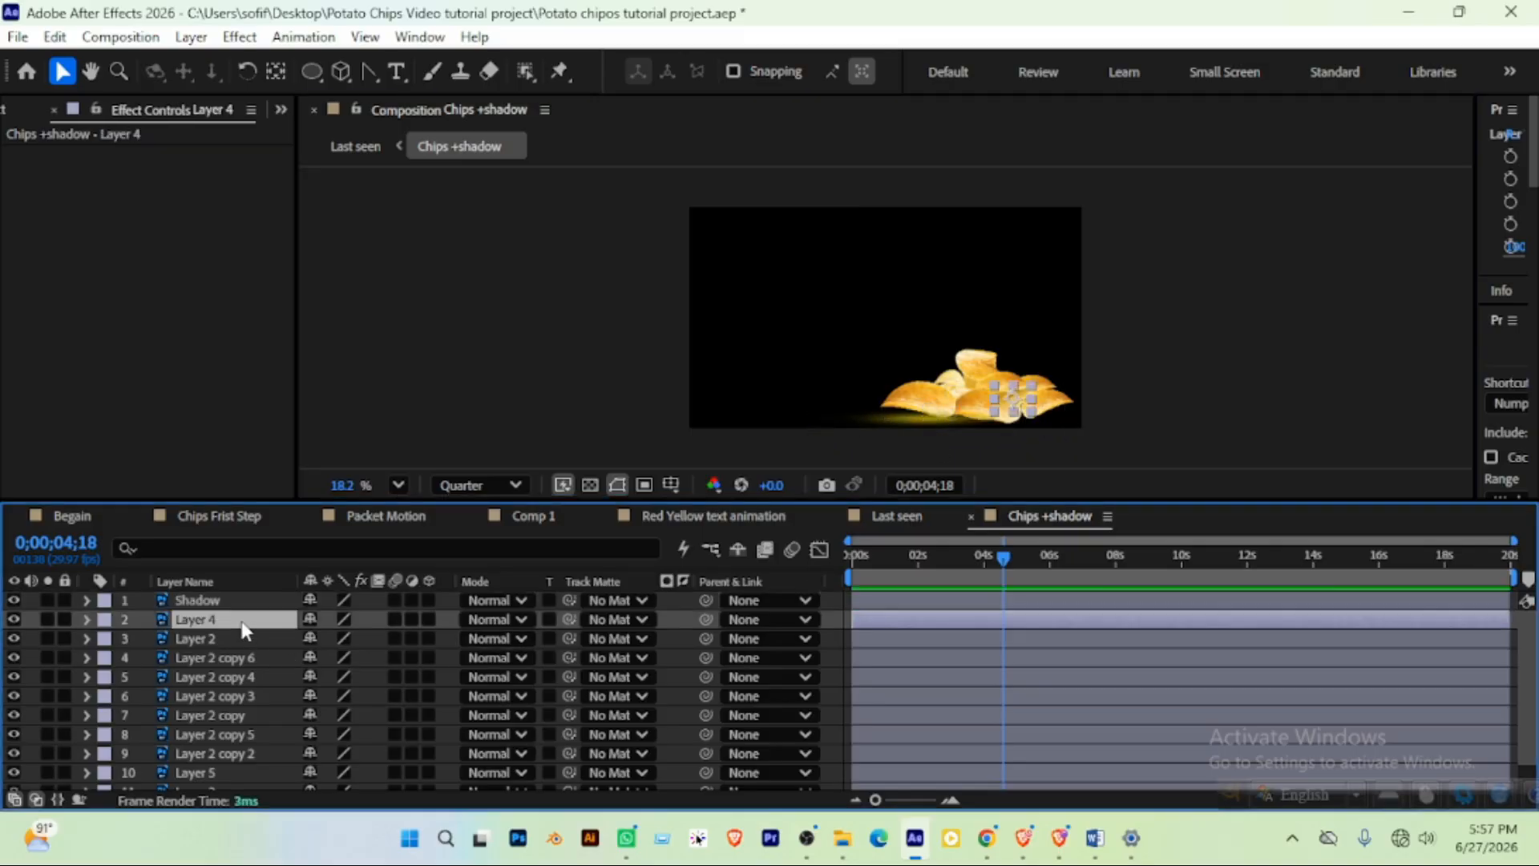
{"action": "scroll", "coordinate": [230, 738], "scroll_direction": "down", "scroll_amount": 2}
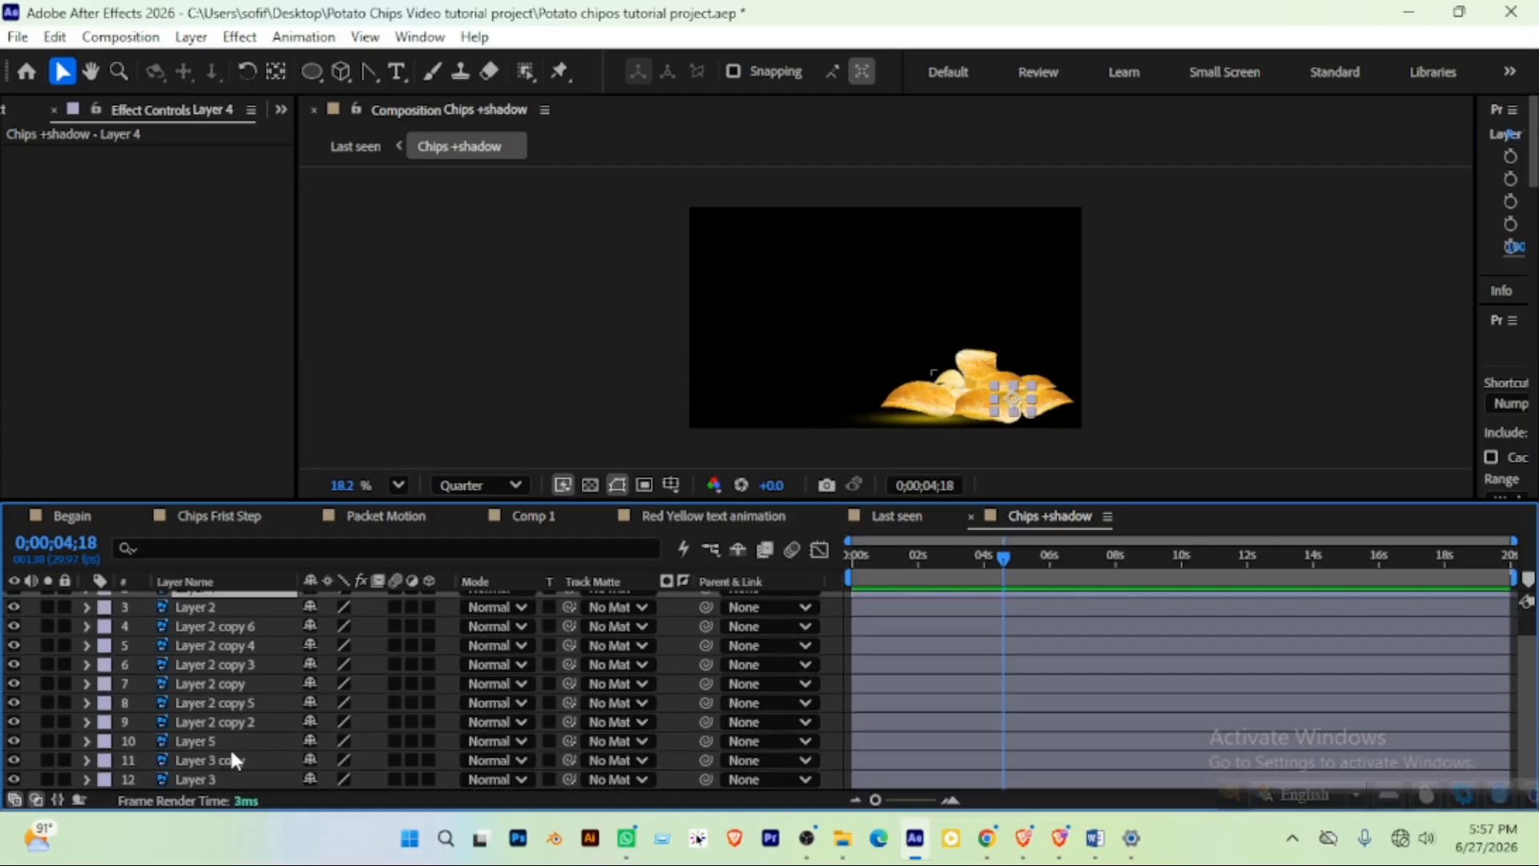
{"action": "left_click", "coordinate": [223, 778], "text": "shift"}
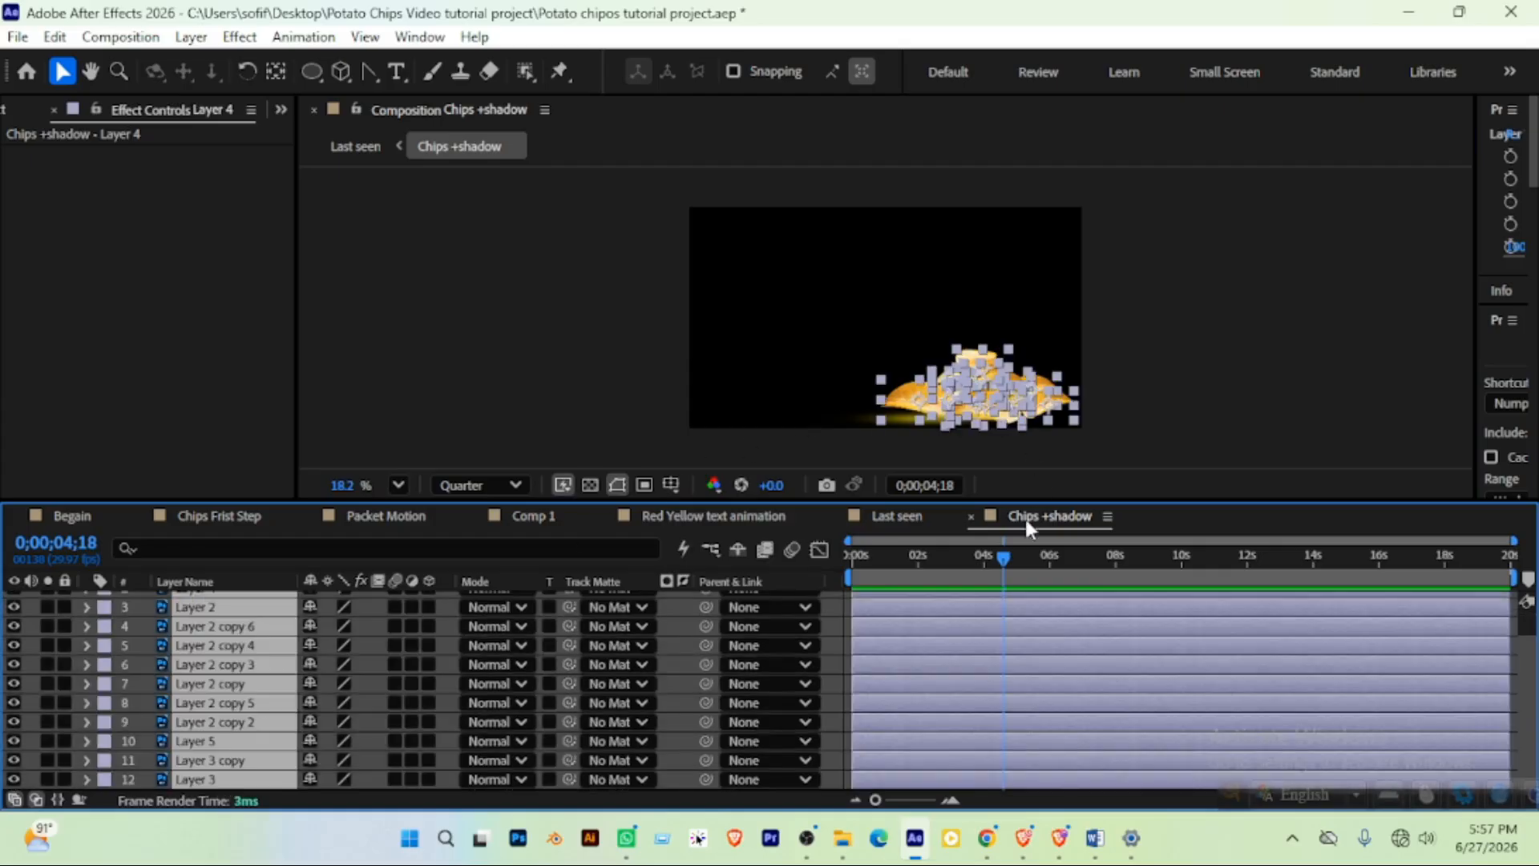
{"action": "left_click_drag", "start_coordinate": [1003, 555], "coordinate": [849, 555]}
{"action": "scroll", "coordinate": [225, 636], "scroll_direction": "up", "scroll_amount": 2}
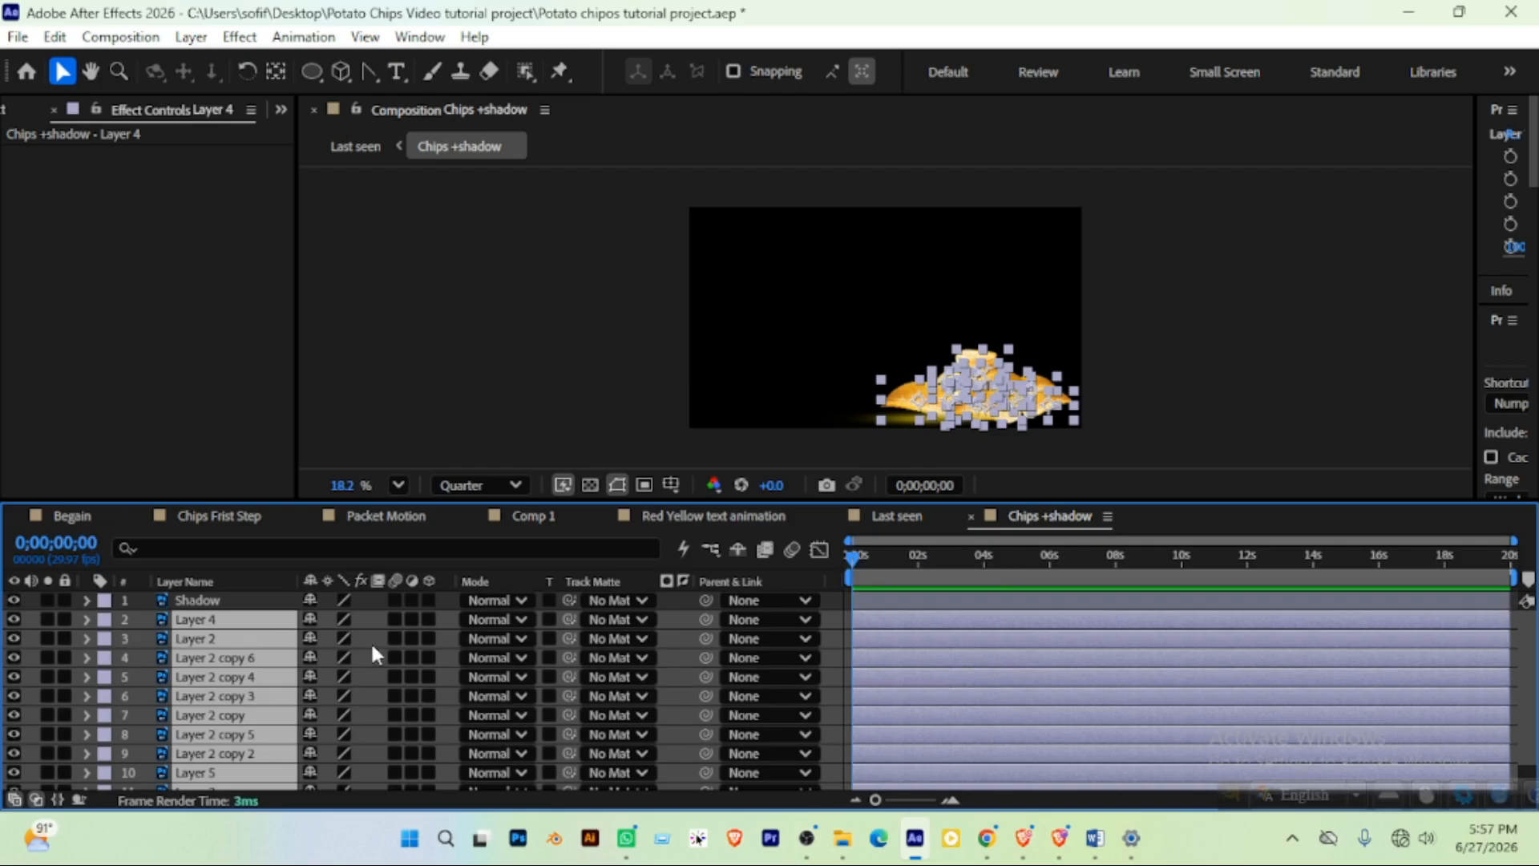
{"action": "key", "text": "p"}
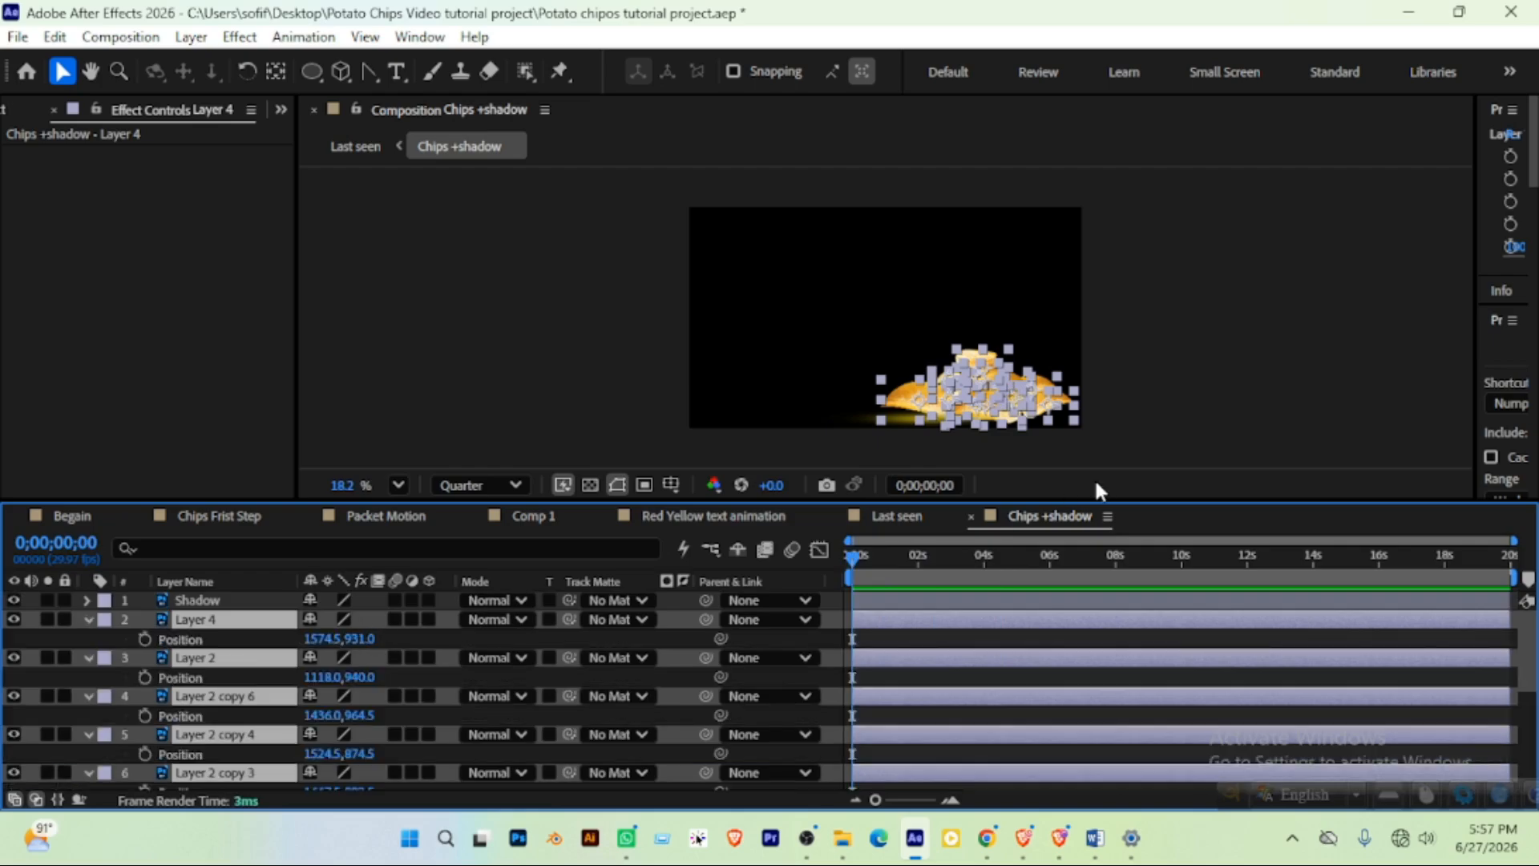
Move the selected chips straight up above the frame, enable their Position keyframes at 0;00;00;00, and go to 0;00;00;23
{"action": "left_click", "coordinate": [979, 375]}
{"action": "key", "text": "space"}
{"action": "key", "text": "space"}
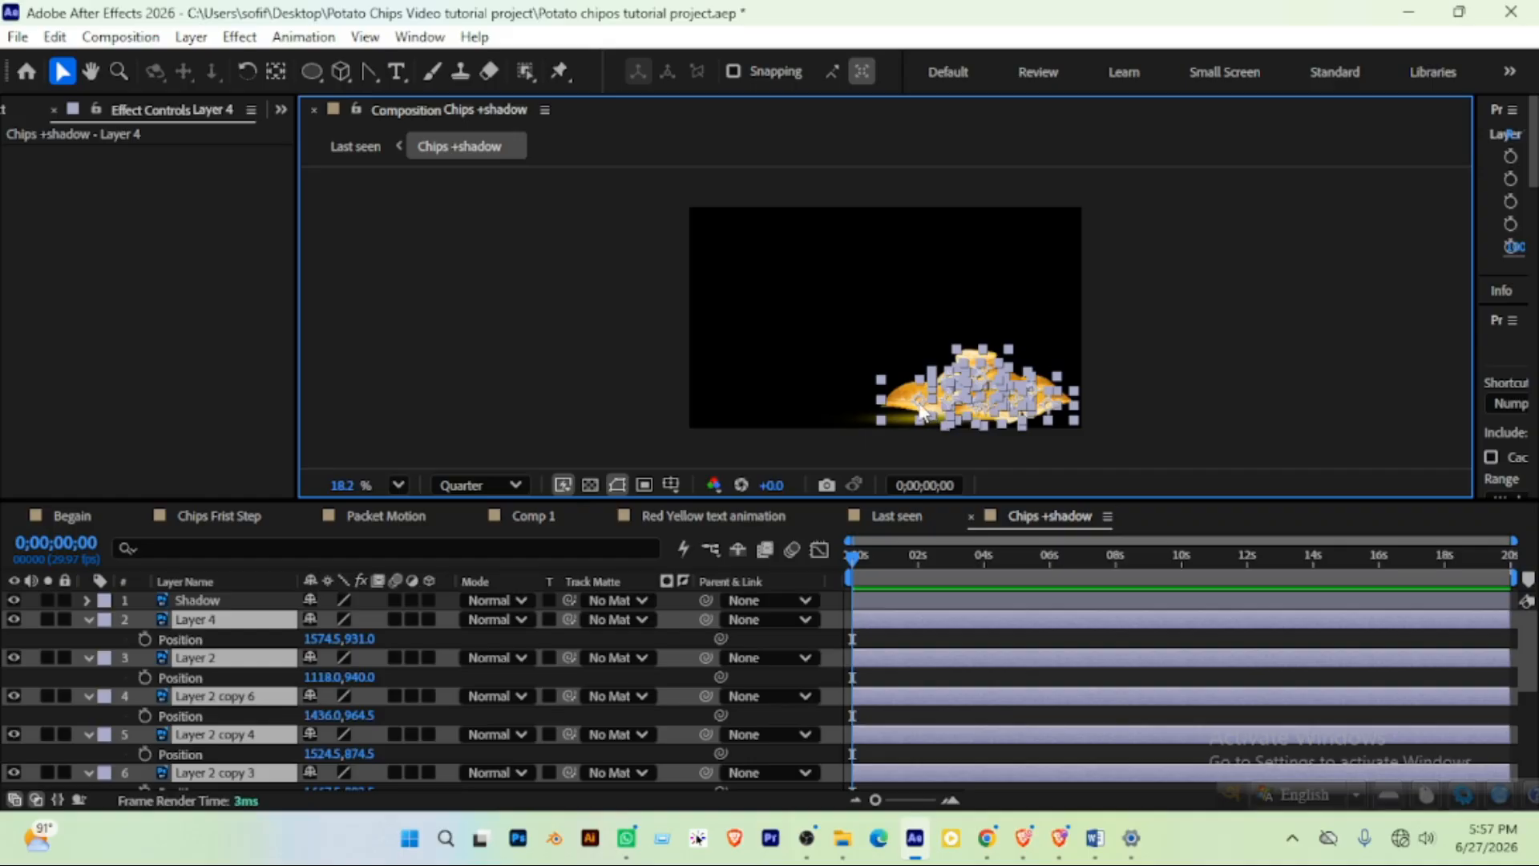
{"action": "left_click_drag", "start_coordinate": [922, 413], "coordinate": [934, 183]}
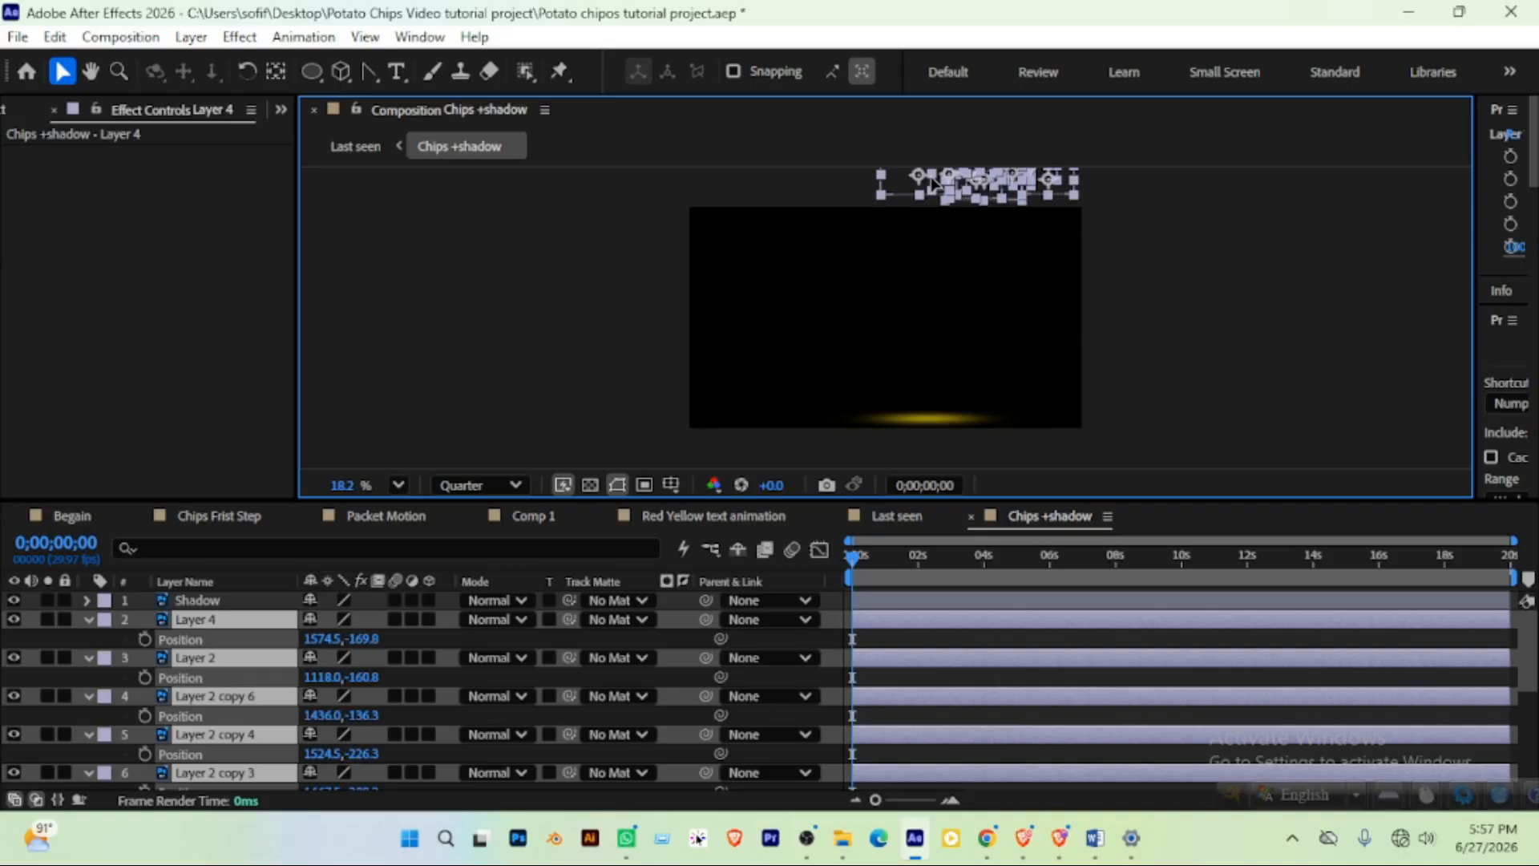
{"action": "left_click_drag", "start_coordinate": [948, 210], "coordinate": [948, 210]}
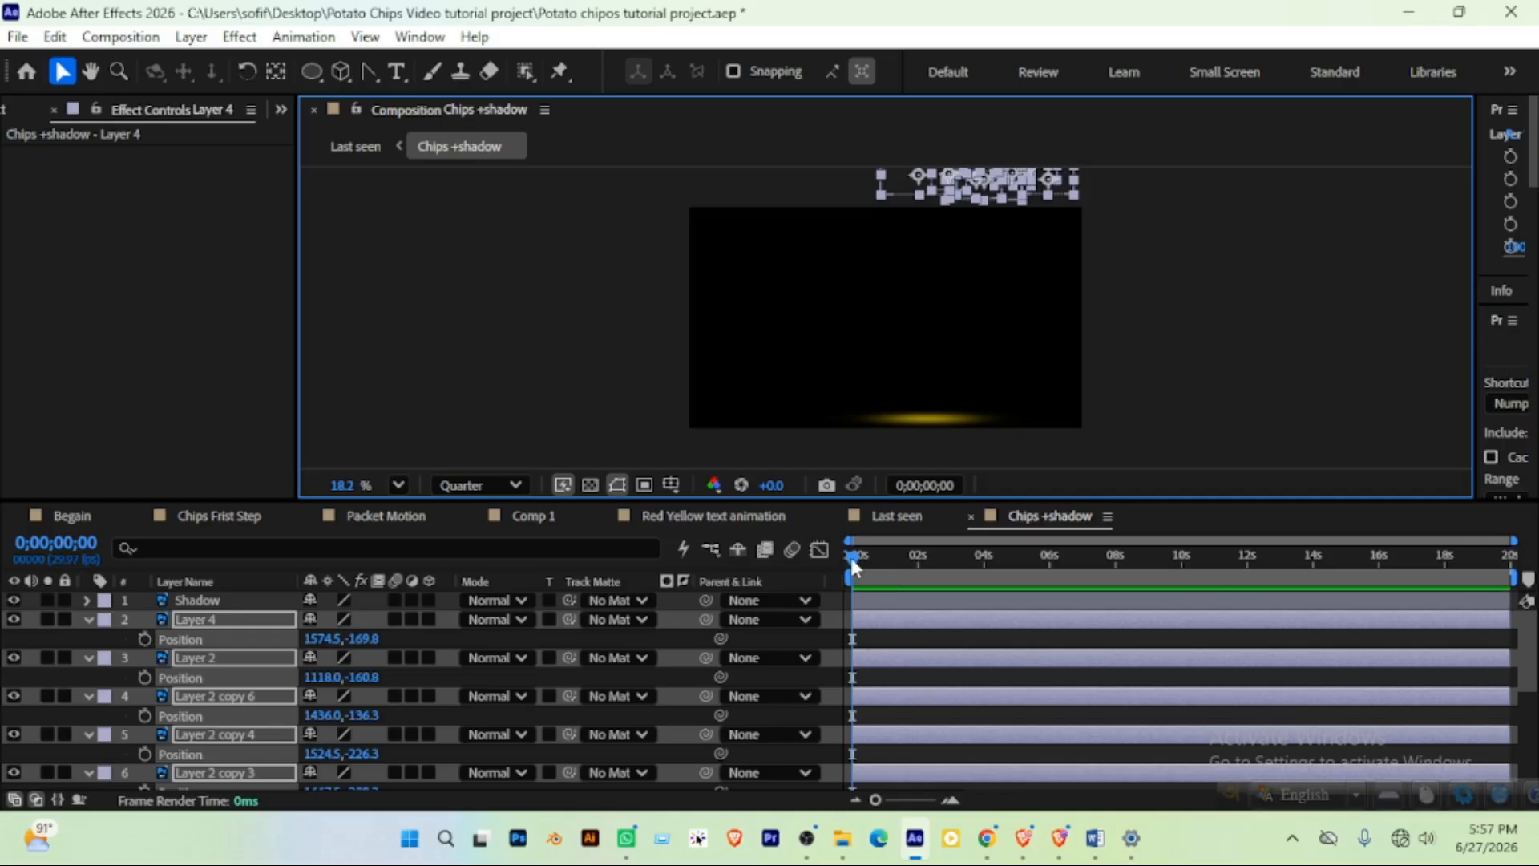
{"action": "left_click", "coordinate": [144, 639]}
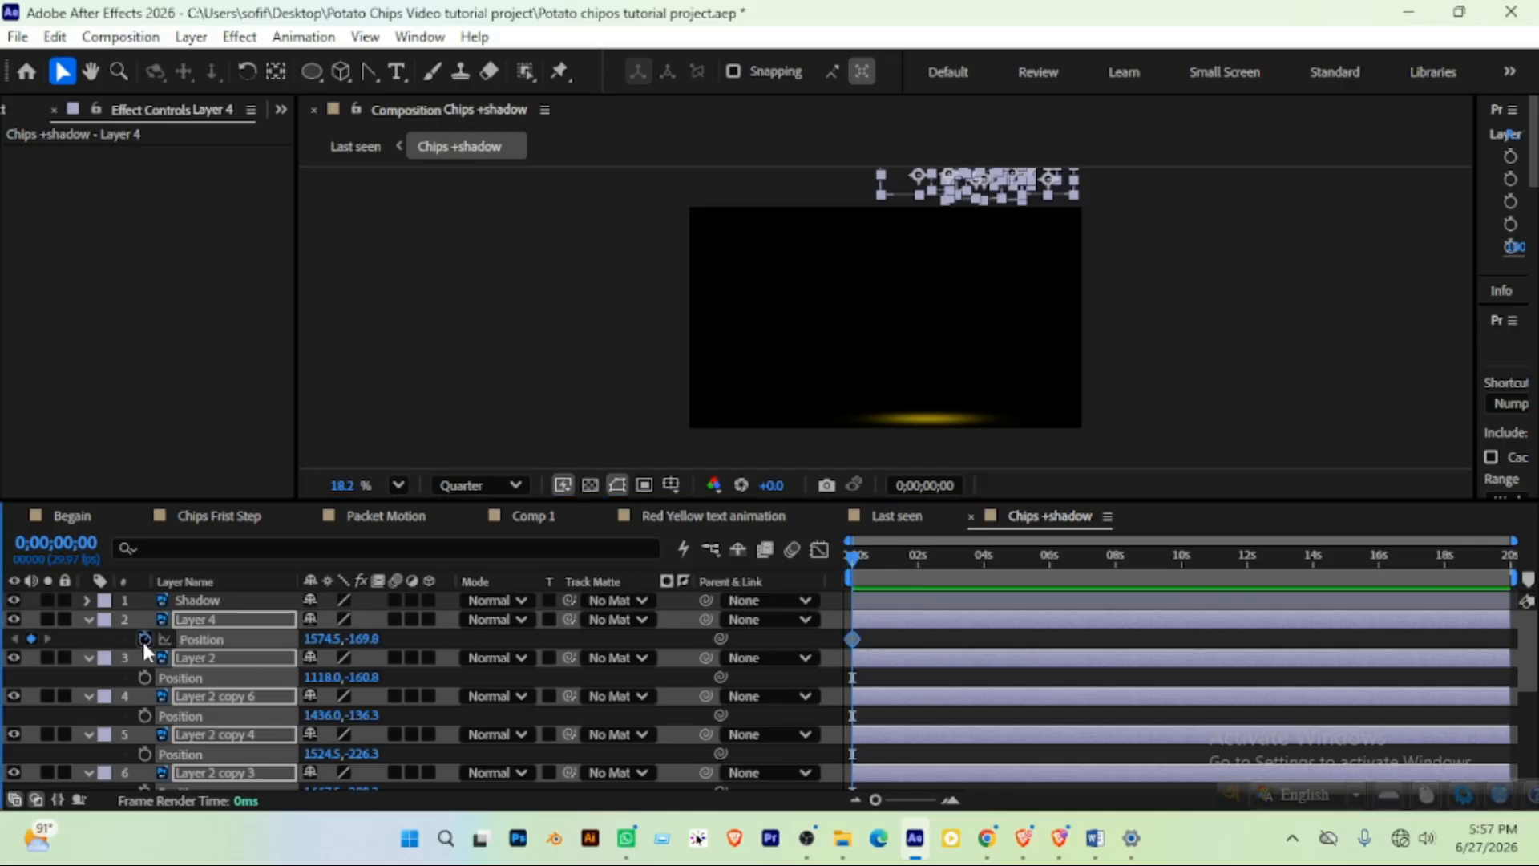
{"action": "left_click", "coordinate": [862, 555]}
{"action": "left_click_drag", "start_coordinate": [864, 555], "coordinate": [877, 559]}
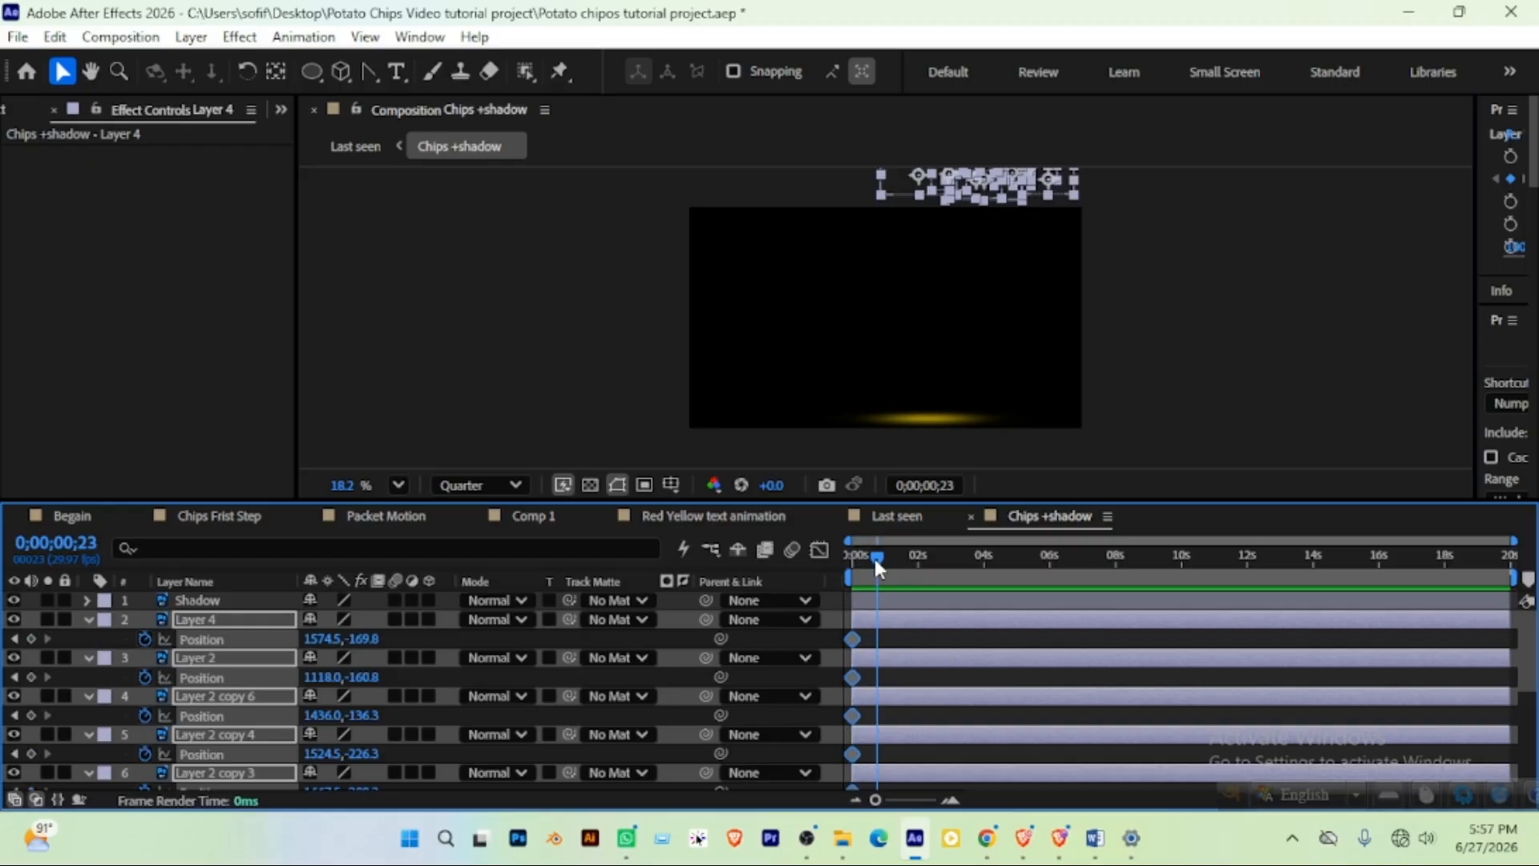
{"action": "right_click", "coordinate": [363, 638]}
{"action": "left_click", "coordinate": [424, 503]}
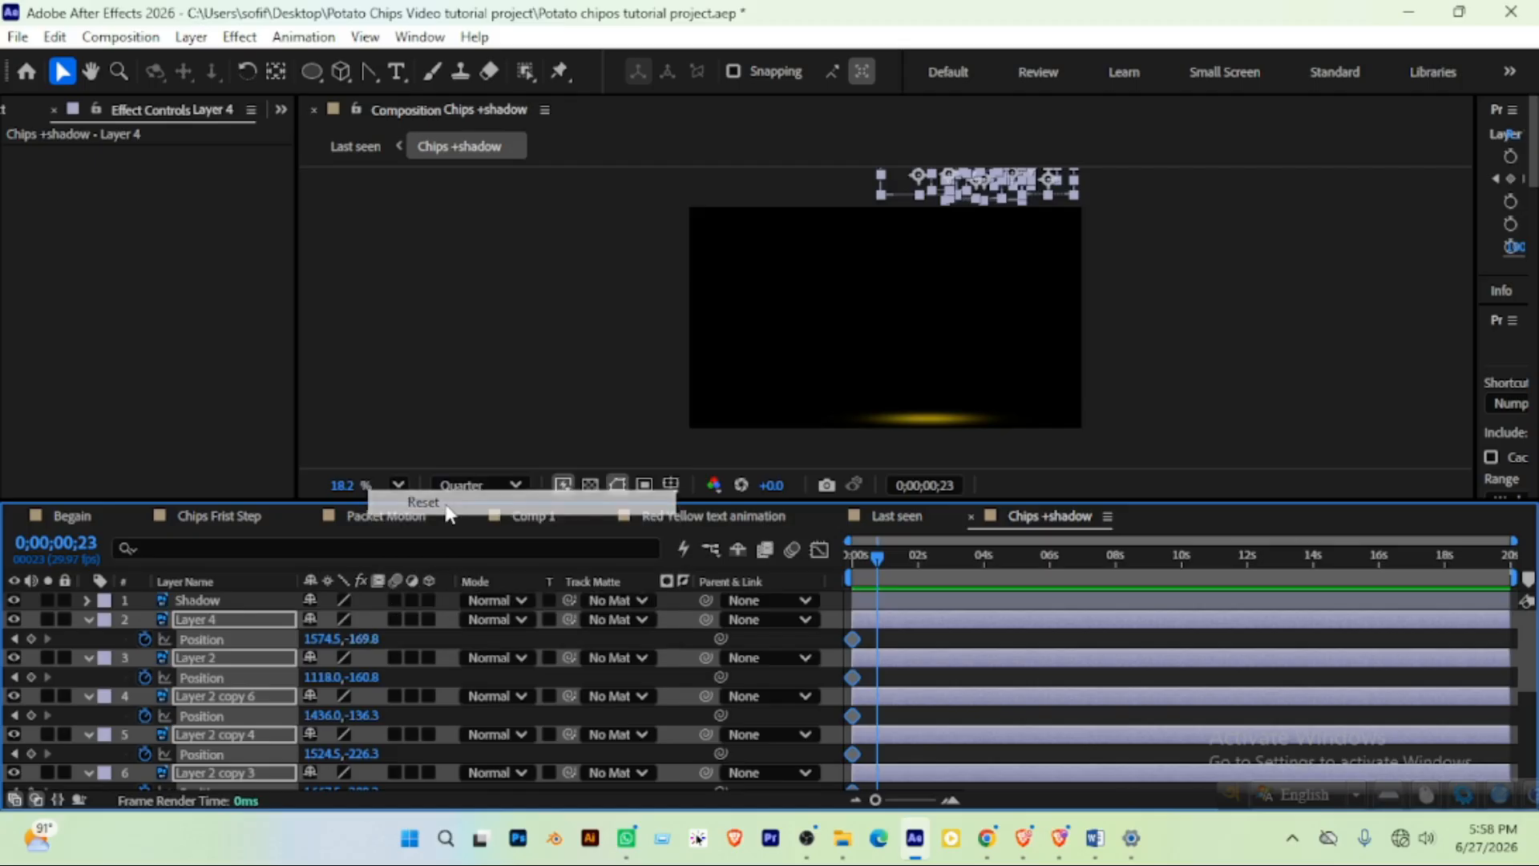
{"action": "key", "text": "ctrl+z"}
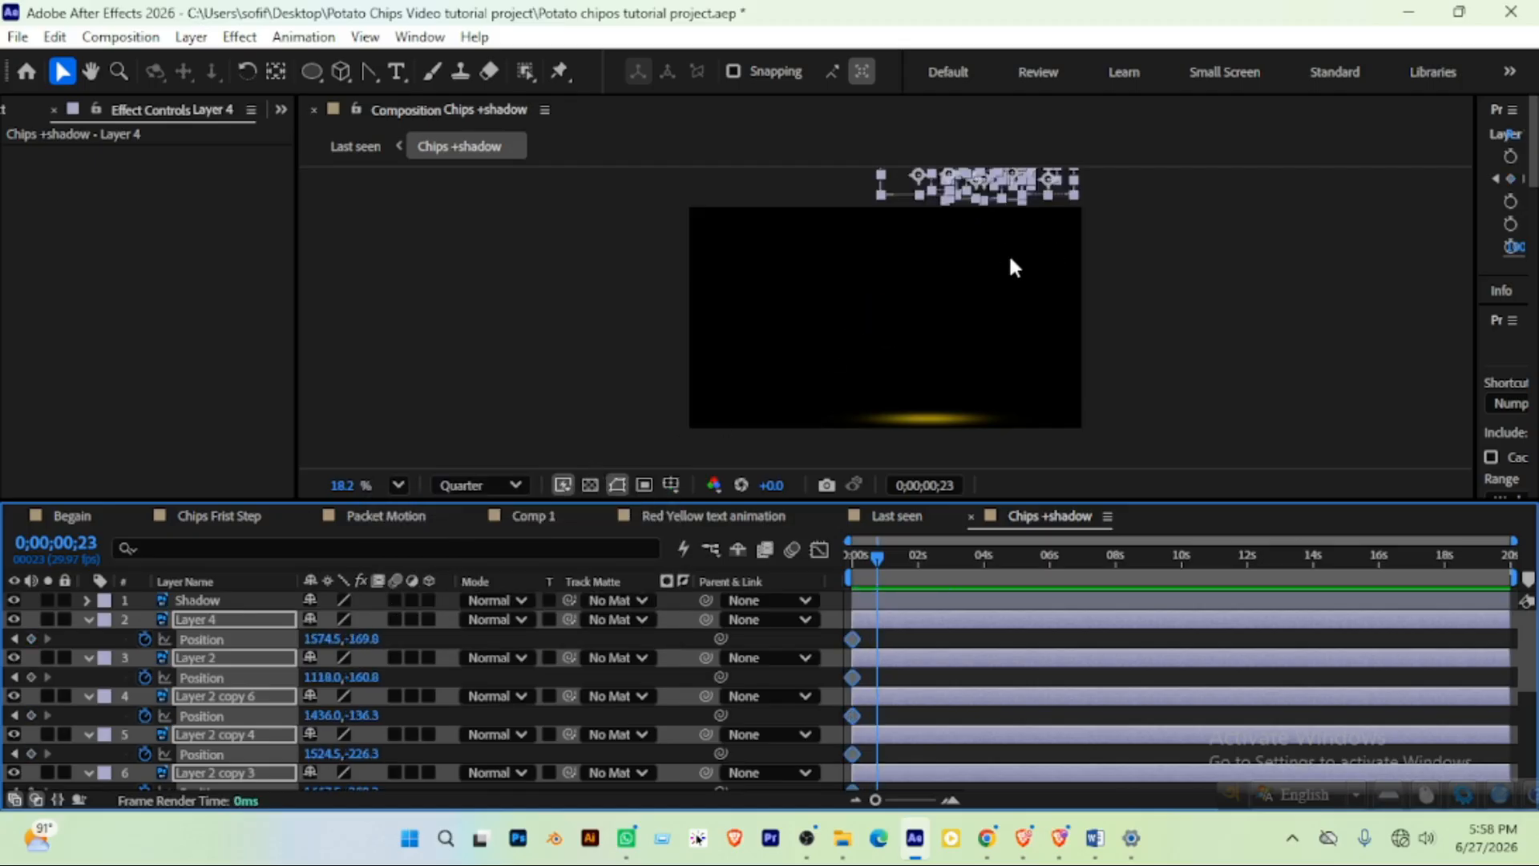
{"action": "left_click_drag", "start_coordinate": [1009, 267], "coordinate": [1015, 293]}
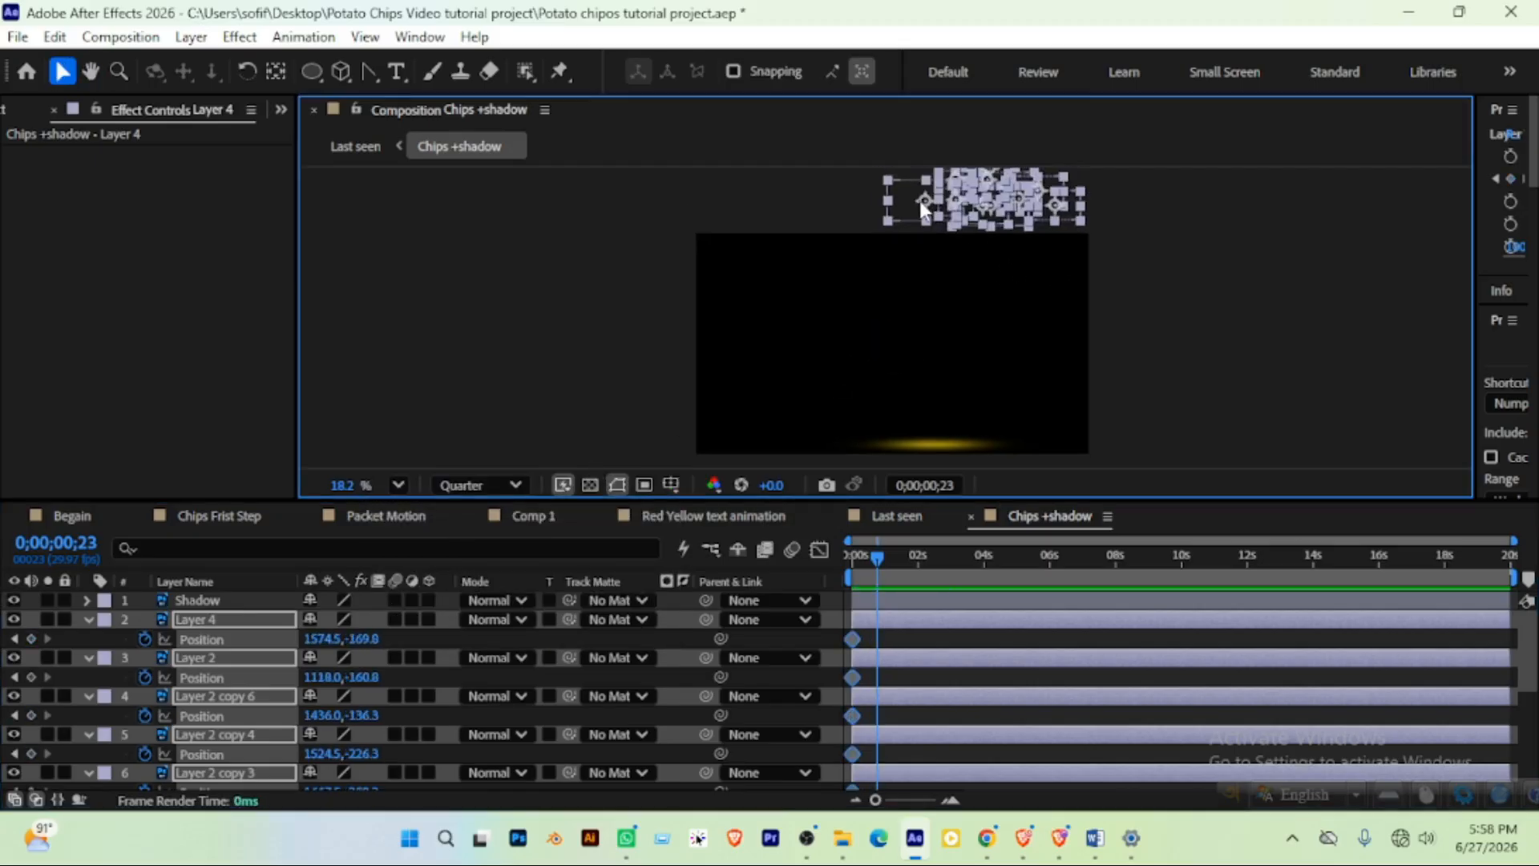
{"action": "left_click_drag", "start_coordinate": [926, 207], "coordinate": [964, 425]}
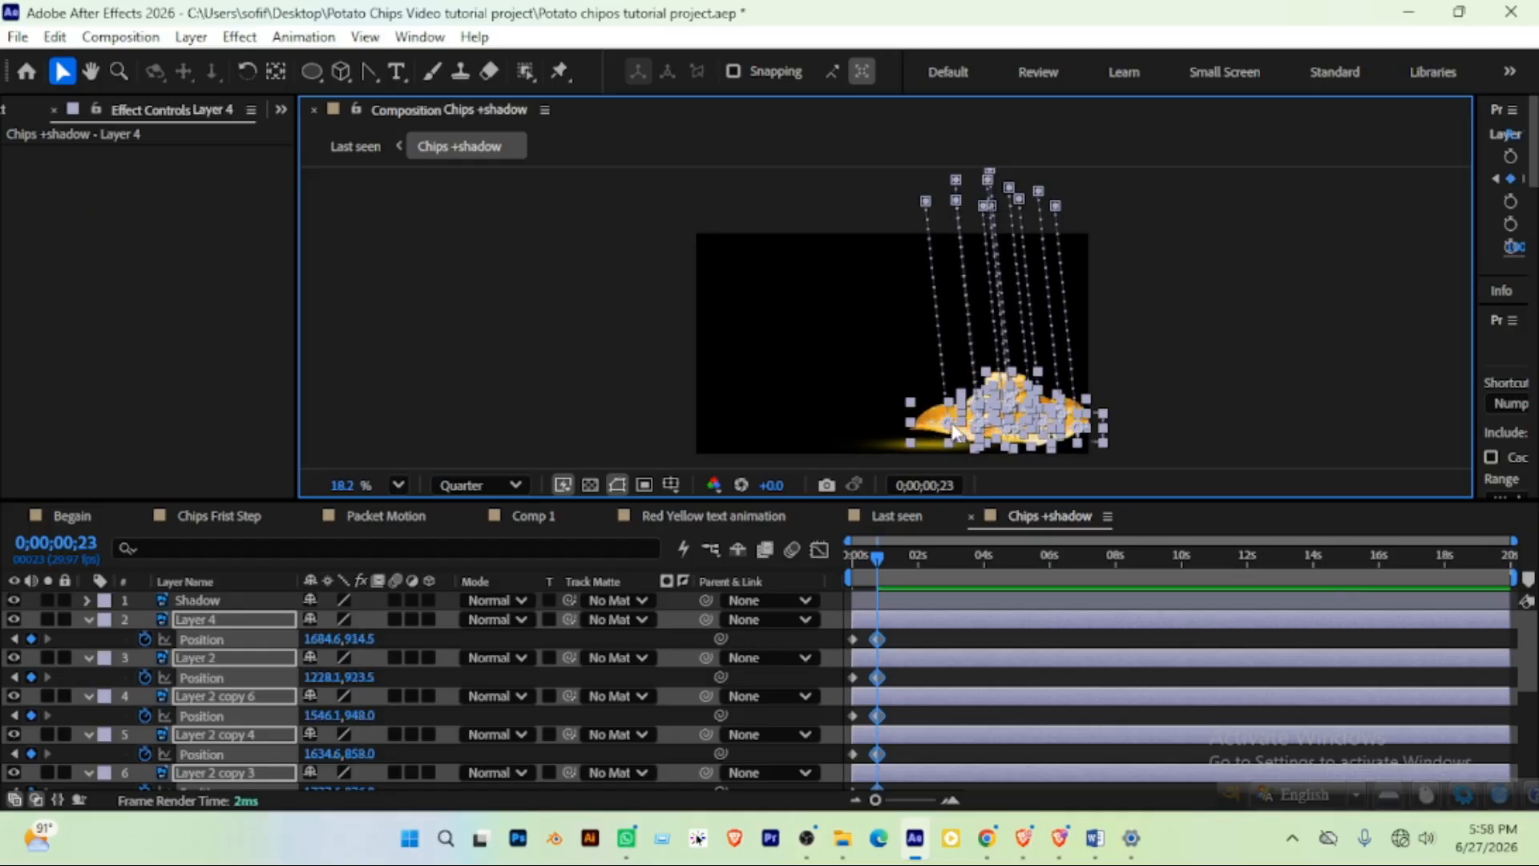
{"action": "key", "text": "ctrl+z"}
{"action": "key", "text": "ctrl+z"}
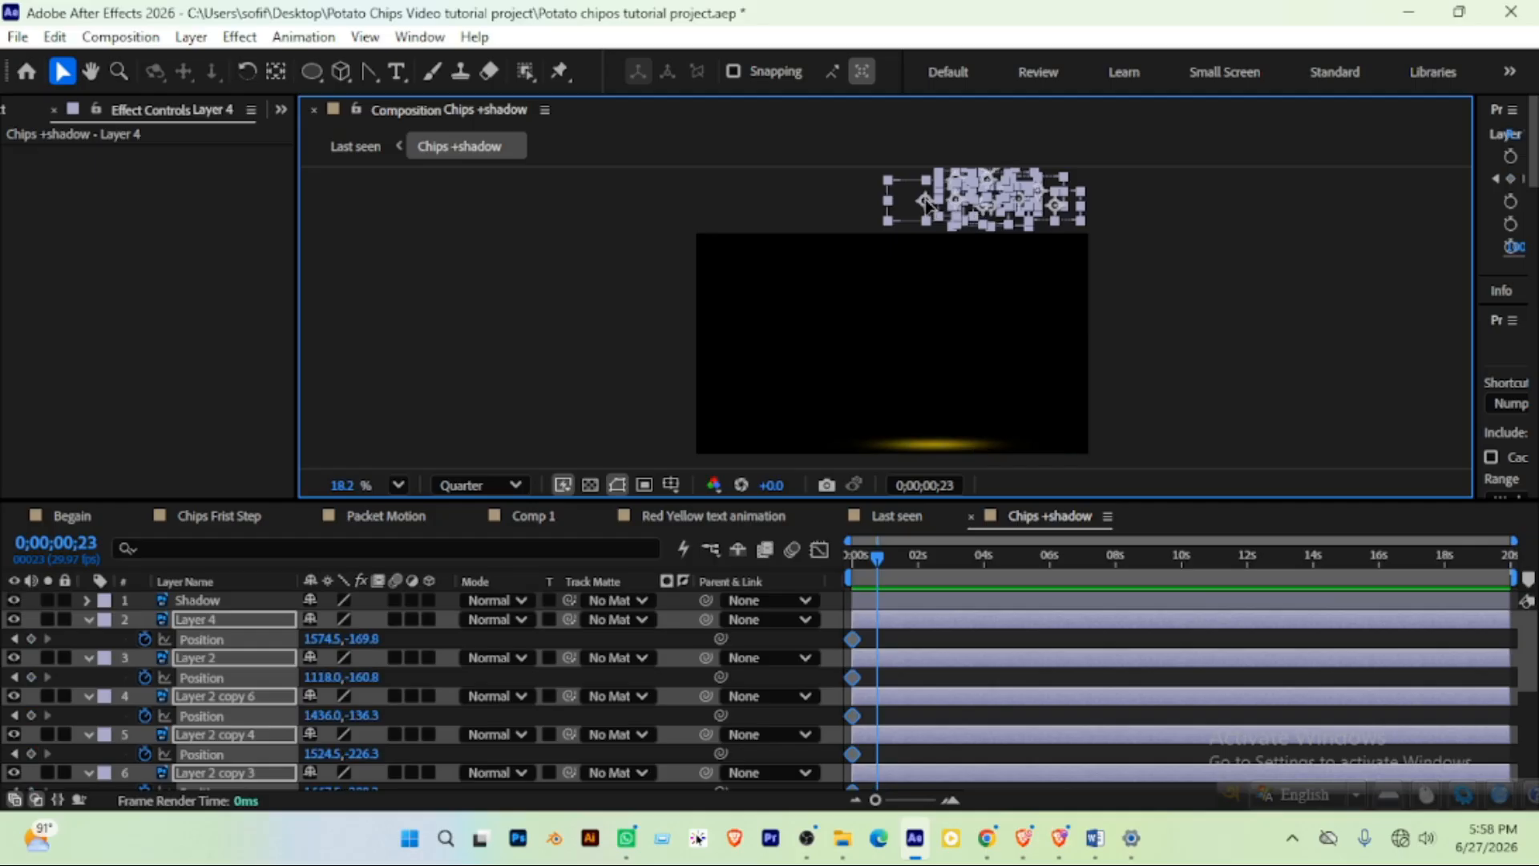
Move the chips straight down onto the shadow at 0;00;00;23, with Layer 4 at about Y 904, and preview the drop
{"action": "left_click_drag", "start_coordinate": [926, 205], "coordinate": [931, 422]}
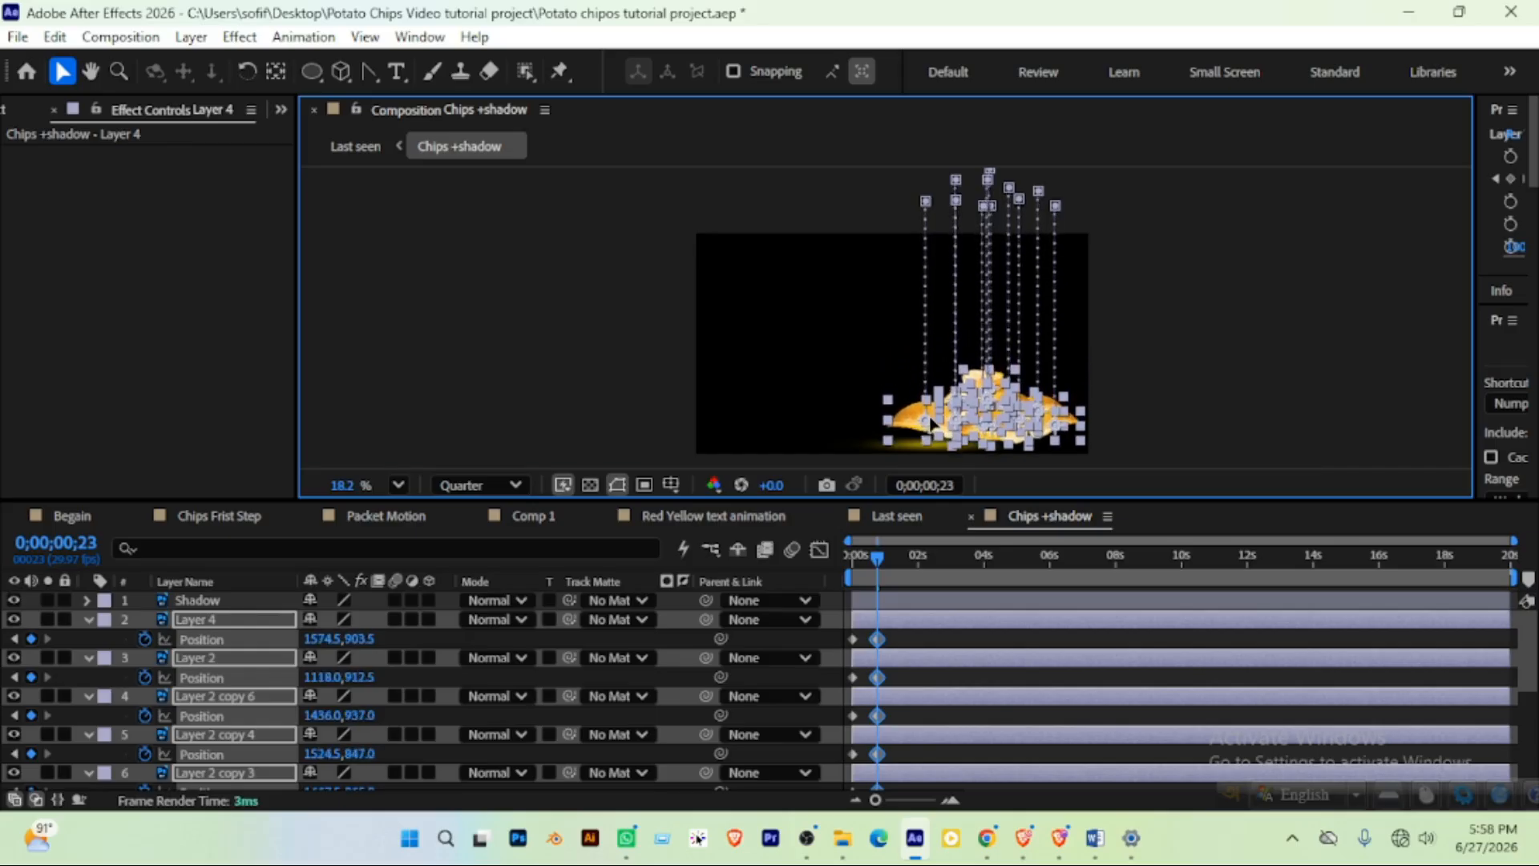
{"action": "left_click", "coordinate": [1255, 402]}
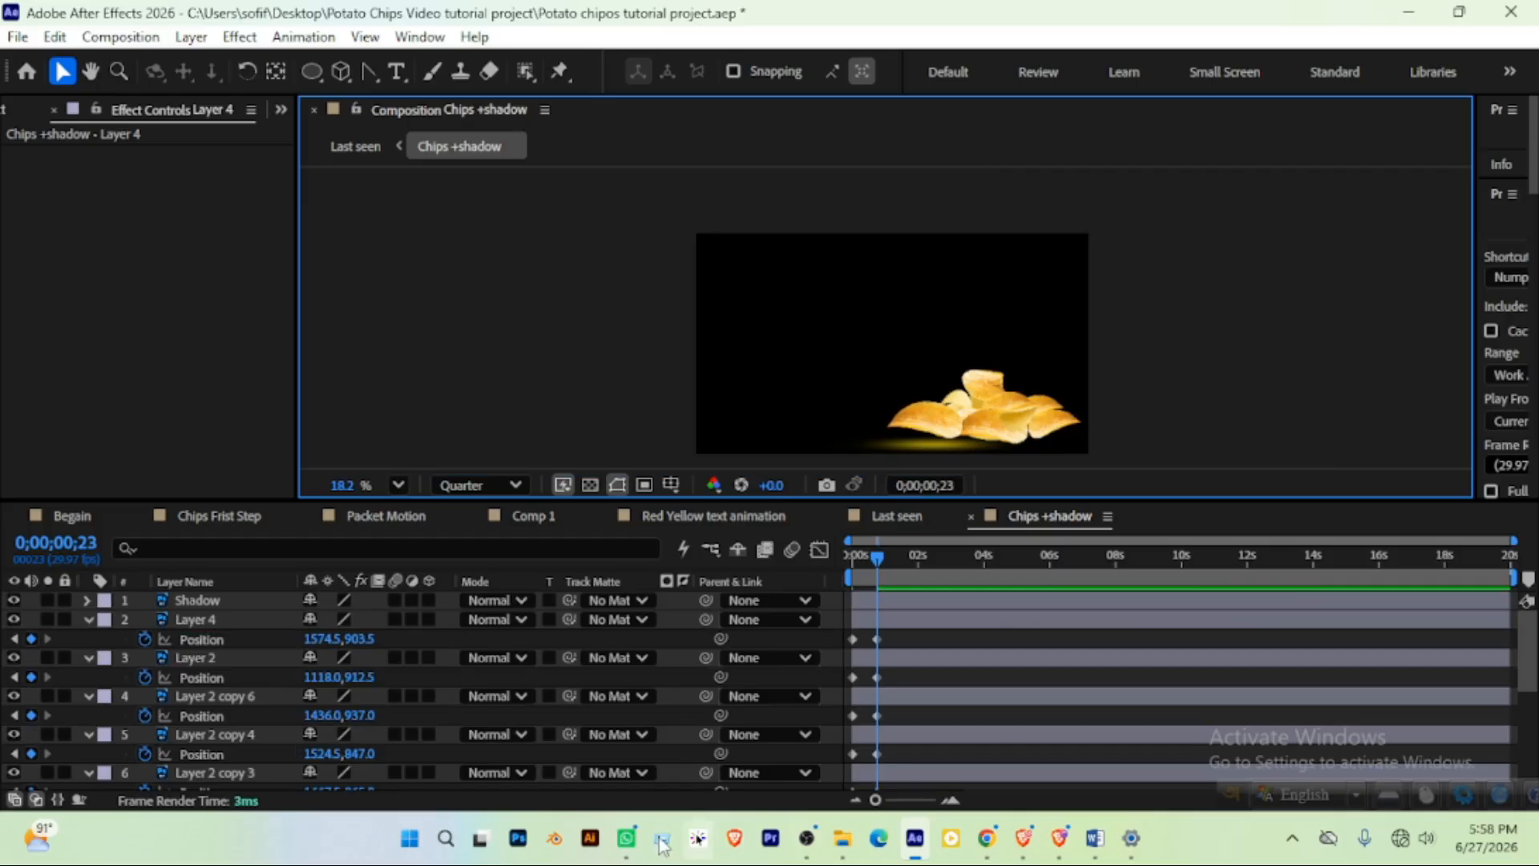
{"action": "left_click", "coordinate": [787, 559]}
{"action": "key", "text": "Home"}
{"action": "key", "text": "space"}
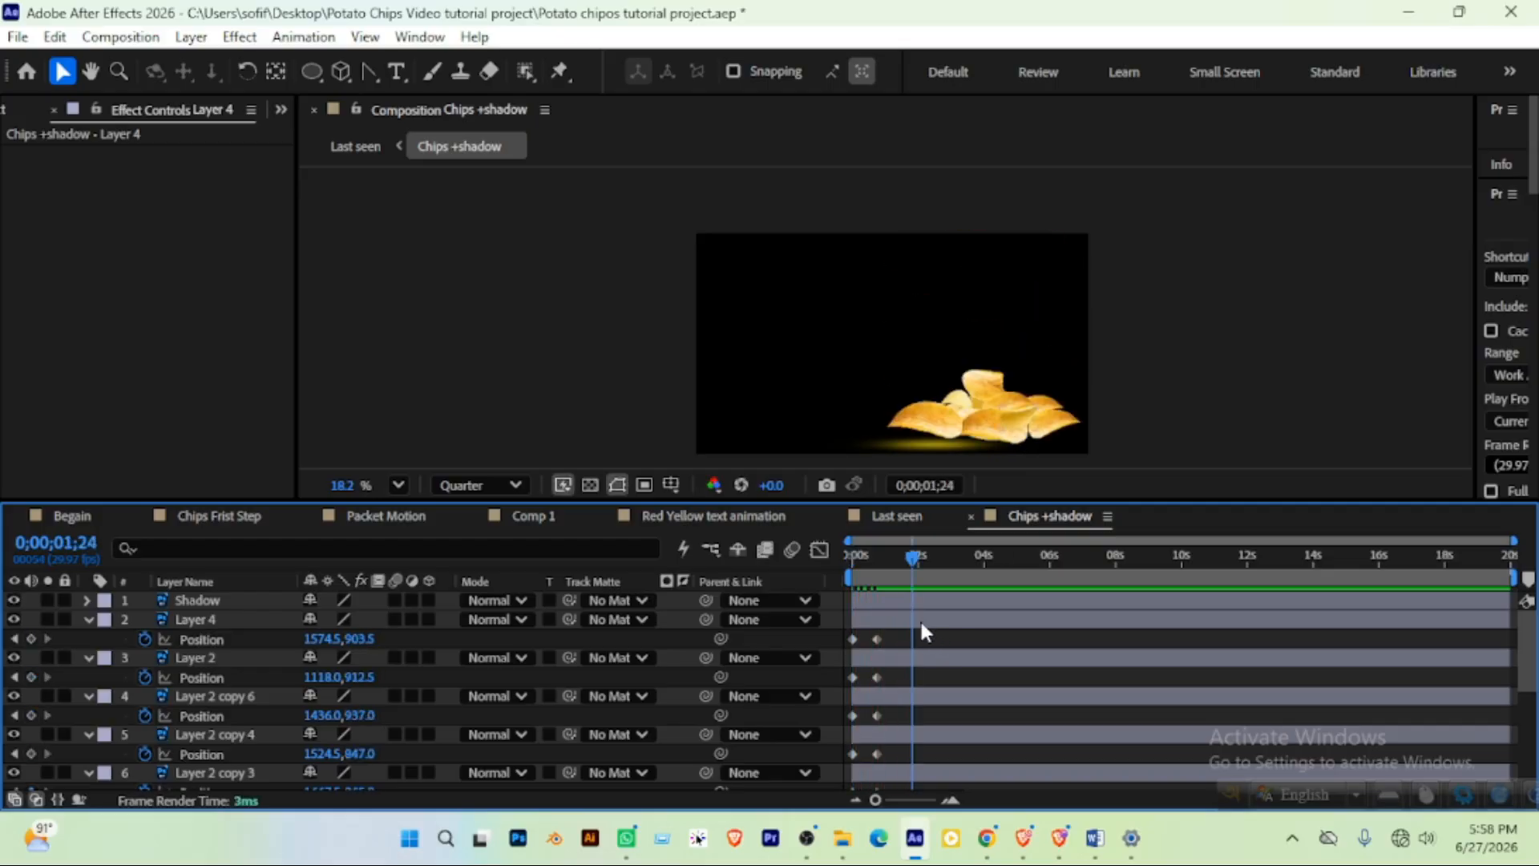
Nudge all the chip layers, Layer 4 through Layer 3, up about 32 px at 0;00;01;04 for a bounce keyframe
{"action": "mouse_move", "coordinate": [911, 559]}
{"action": "left_mouse_down"}
{"action": "mouse_move", "coordinate": [871, 563]}
{"action": "mouse_move", "coordinate": [888, 570]}
{"action": "left_mouse_up"}
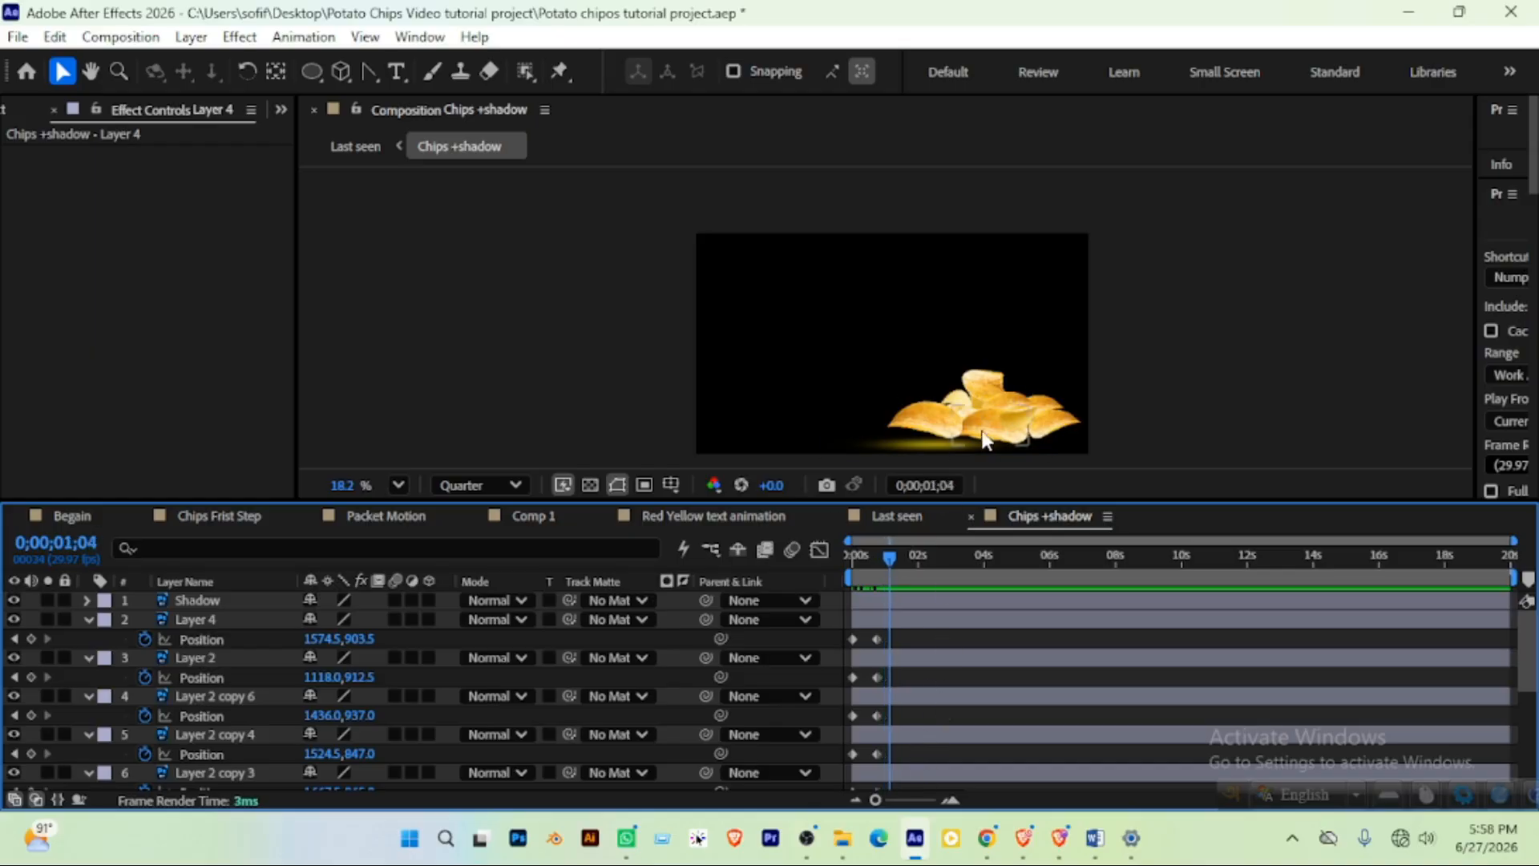
{"action": "left_click", "coordinate": [204, 617]}
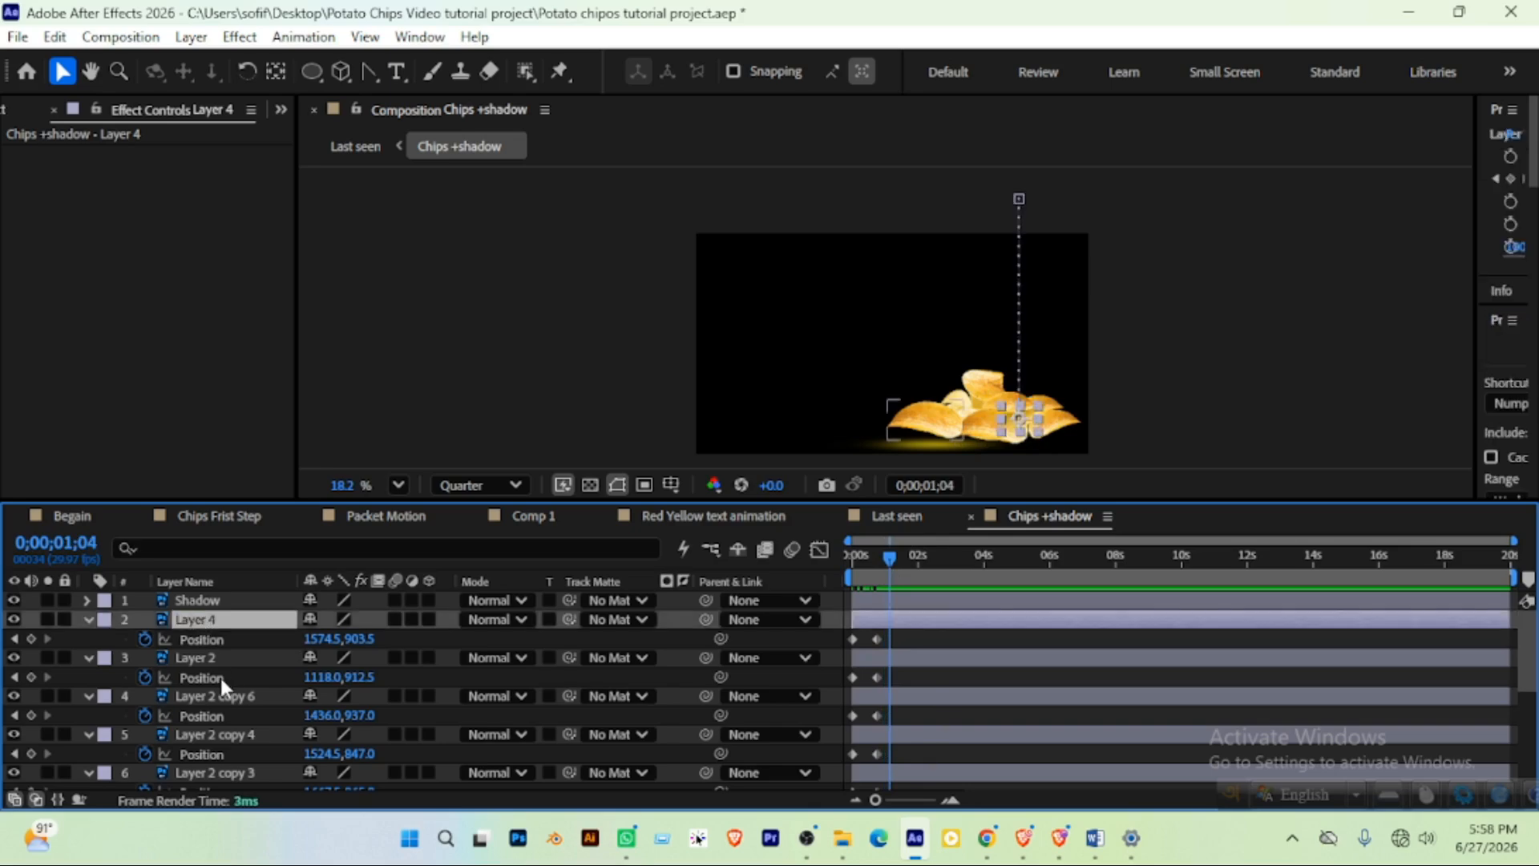
{"action": "scroll", "coordinate": [219, 721], "scroll_direction": "down", "scroll_amount": 5}
{"action": "left_click", "coordinate": [203, 760], "text": "shift"}
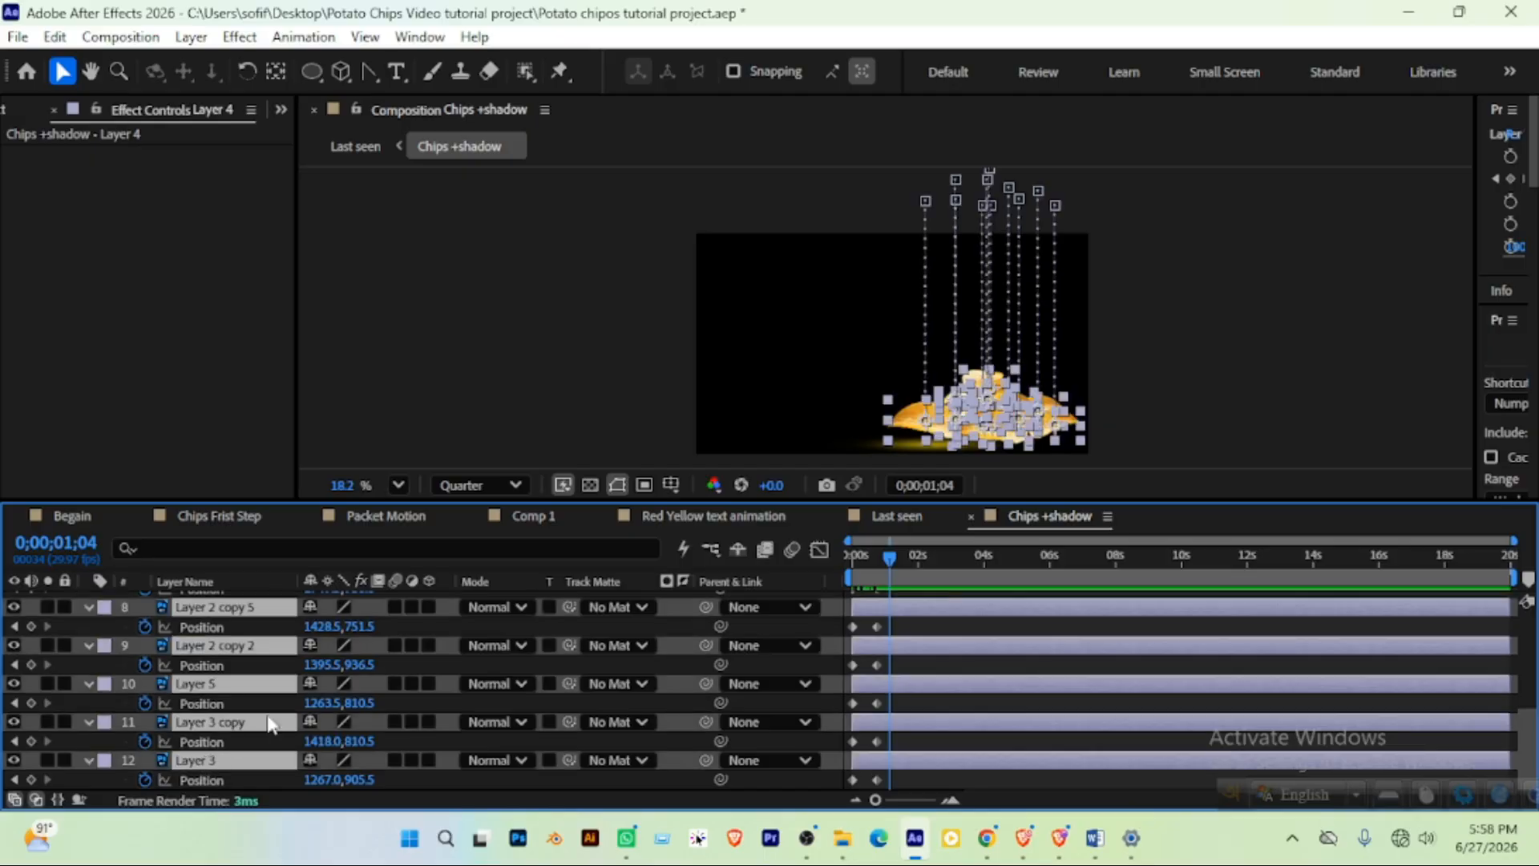
{"action": "scroll", "coordinate": [988, 404], "scroll_direction": "up", "scroll_amount": 4}
{"action": "left_click", "coordinate": [984, 390]}
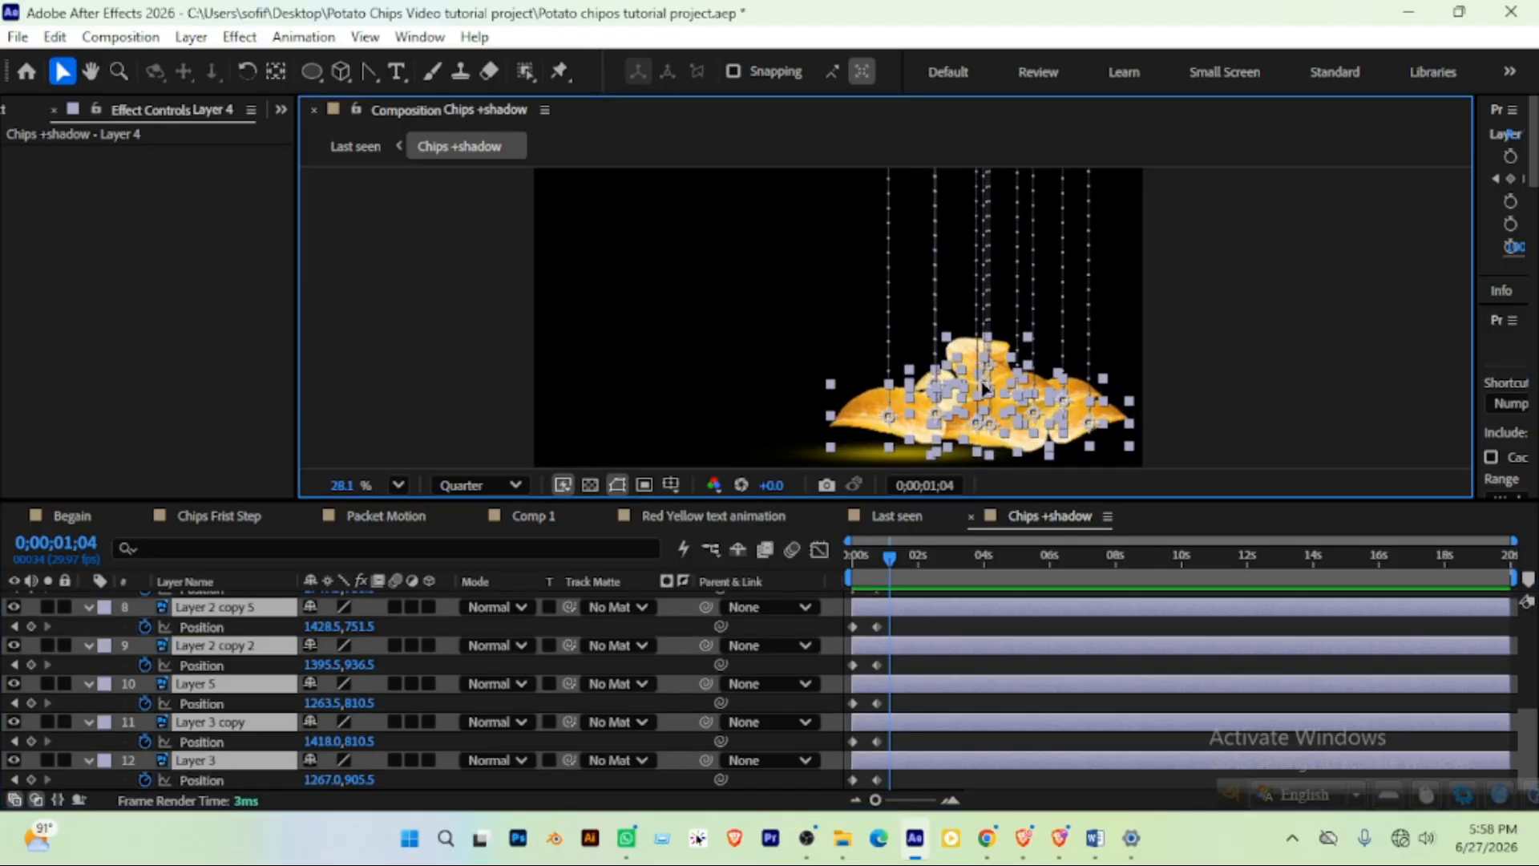
{"action": "key", "text": "Up"}
{"action": "key", "text": "Up"}
{"action": "key", "text": "Up"}
{"action": "key", "text": "Up"}
{"action": "key", "text": "Up"}
{"action": "key", "text": "Up"}
{"action": "key", "text": "Up"}
{"action": "key", "text": "Up"}
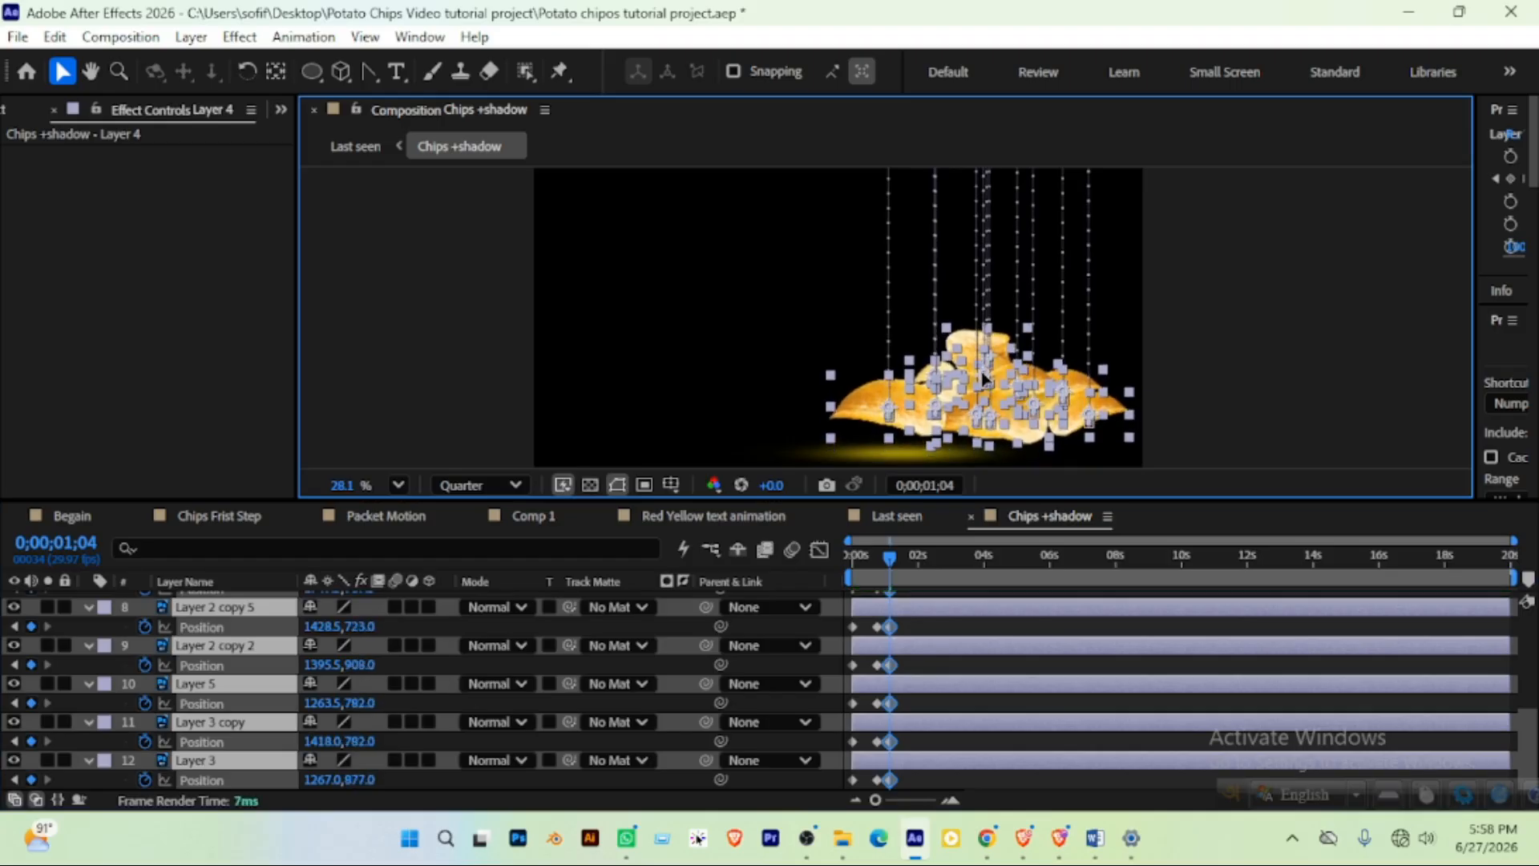
Nudge all the chip layers, Layer 4 through Layer 3, down about 64 px at 0;00;01;17 for a landing keyframe
{"action": "left_click", "coordinate": [874, 579]}
{"action": "left_click_drag", "start_coordinate": [887, 556], "coordinate": [901, 556]}
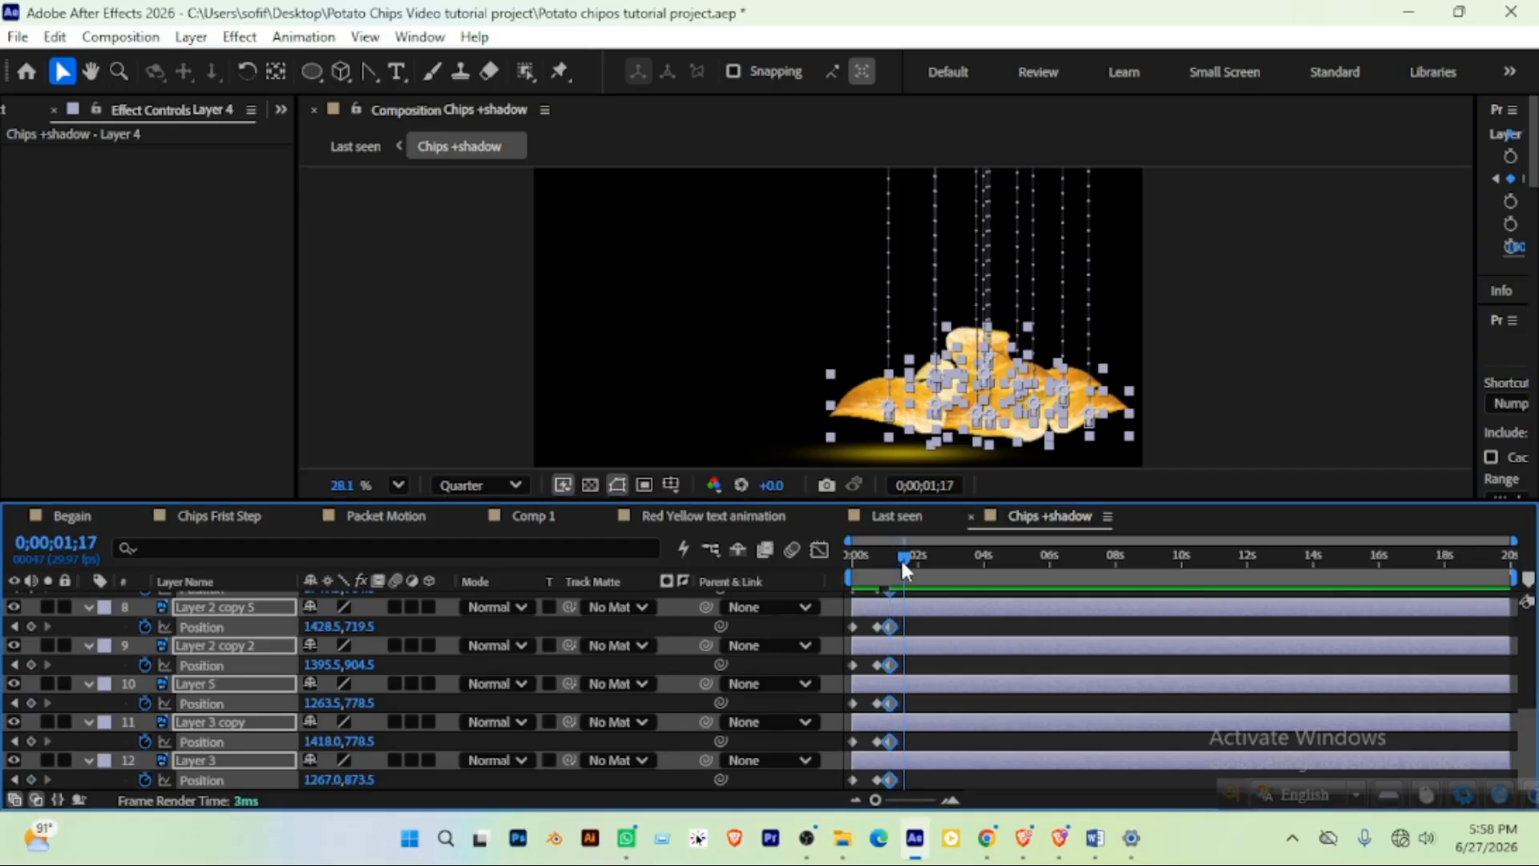
{"action": "left_click", "coordinate": [983, 374]}
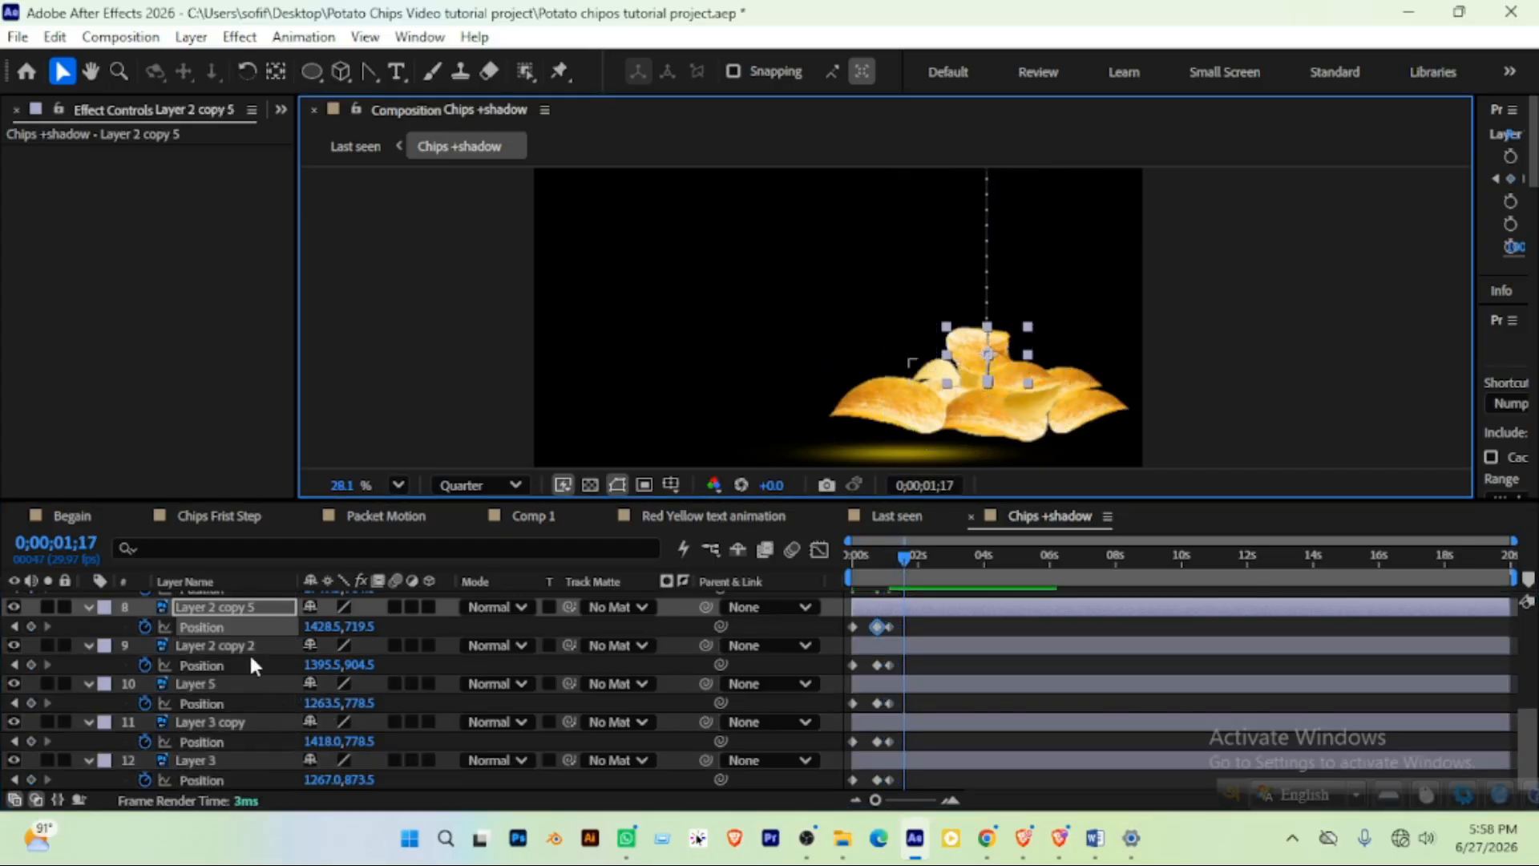
{"action": "scroll", "coordinate": [233, 633], "scroll_direction": "up", "scroll_amount": 5}
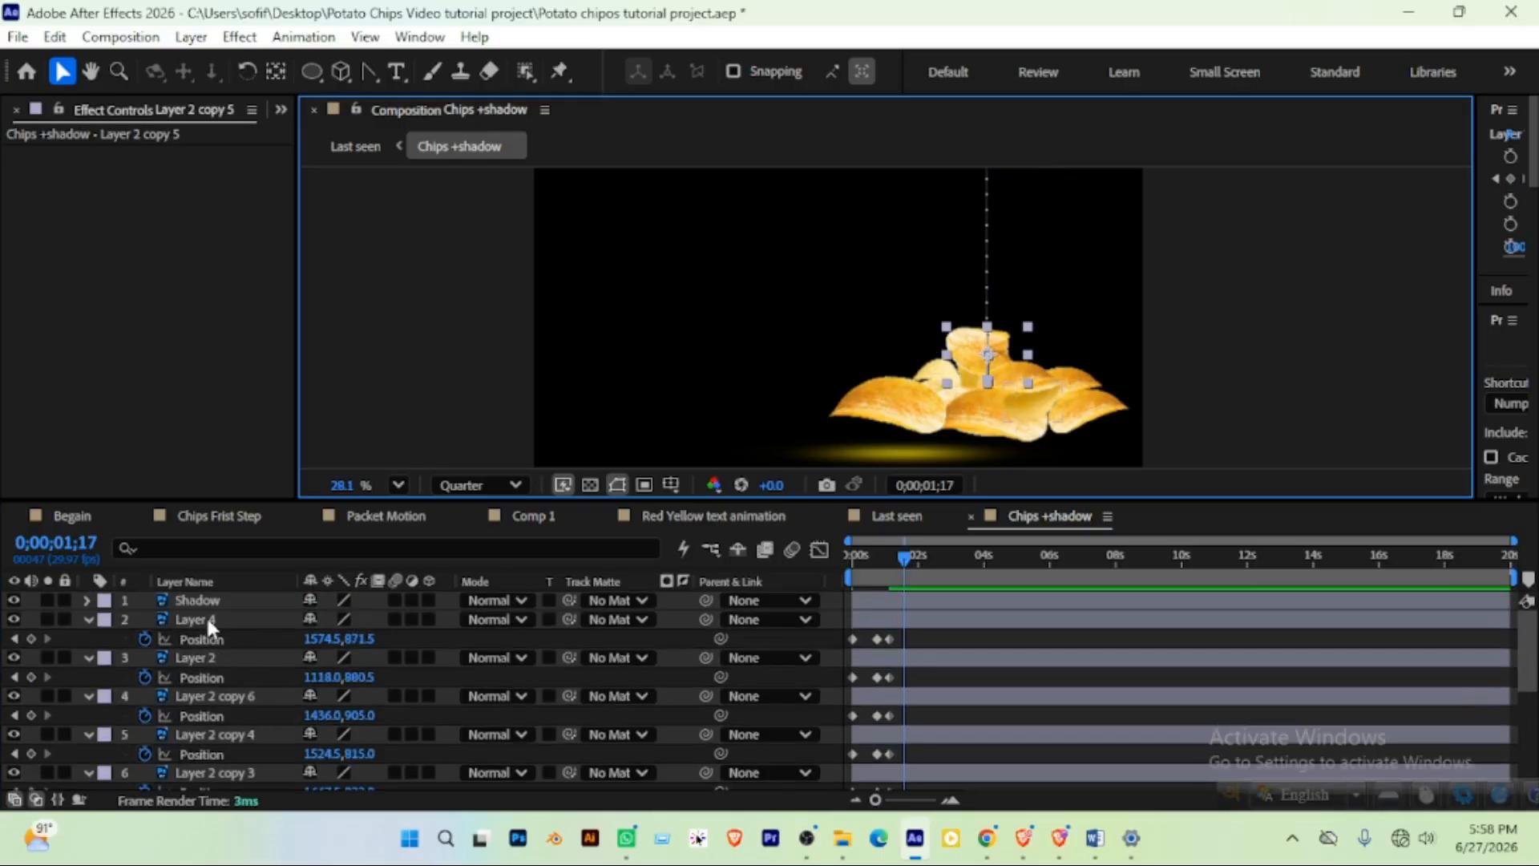
{"action": "left_click", "coordinate": [207, 621]}
{"action": "scroll", "coordinate": [219, 688], "scroll_direction": "down", "scroll_amount": 5}
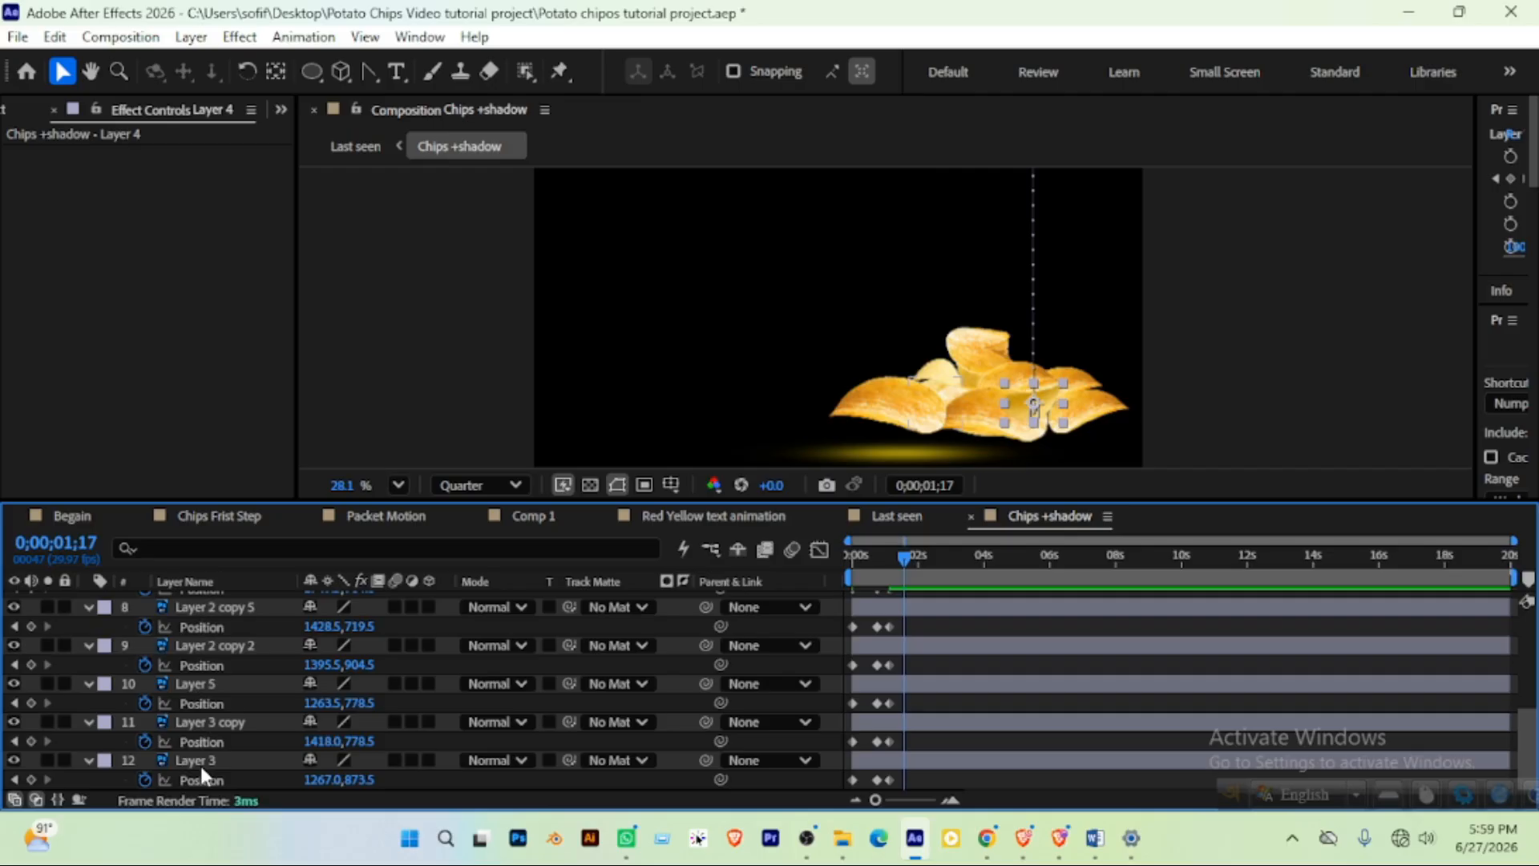
{"action": "left_click", "coordinate": [199, 762], "text": "shift"}
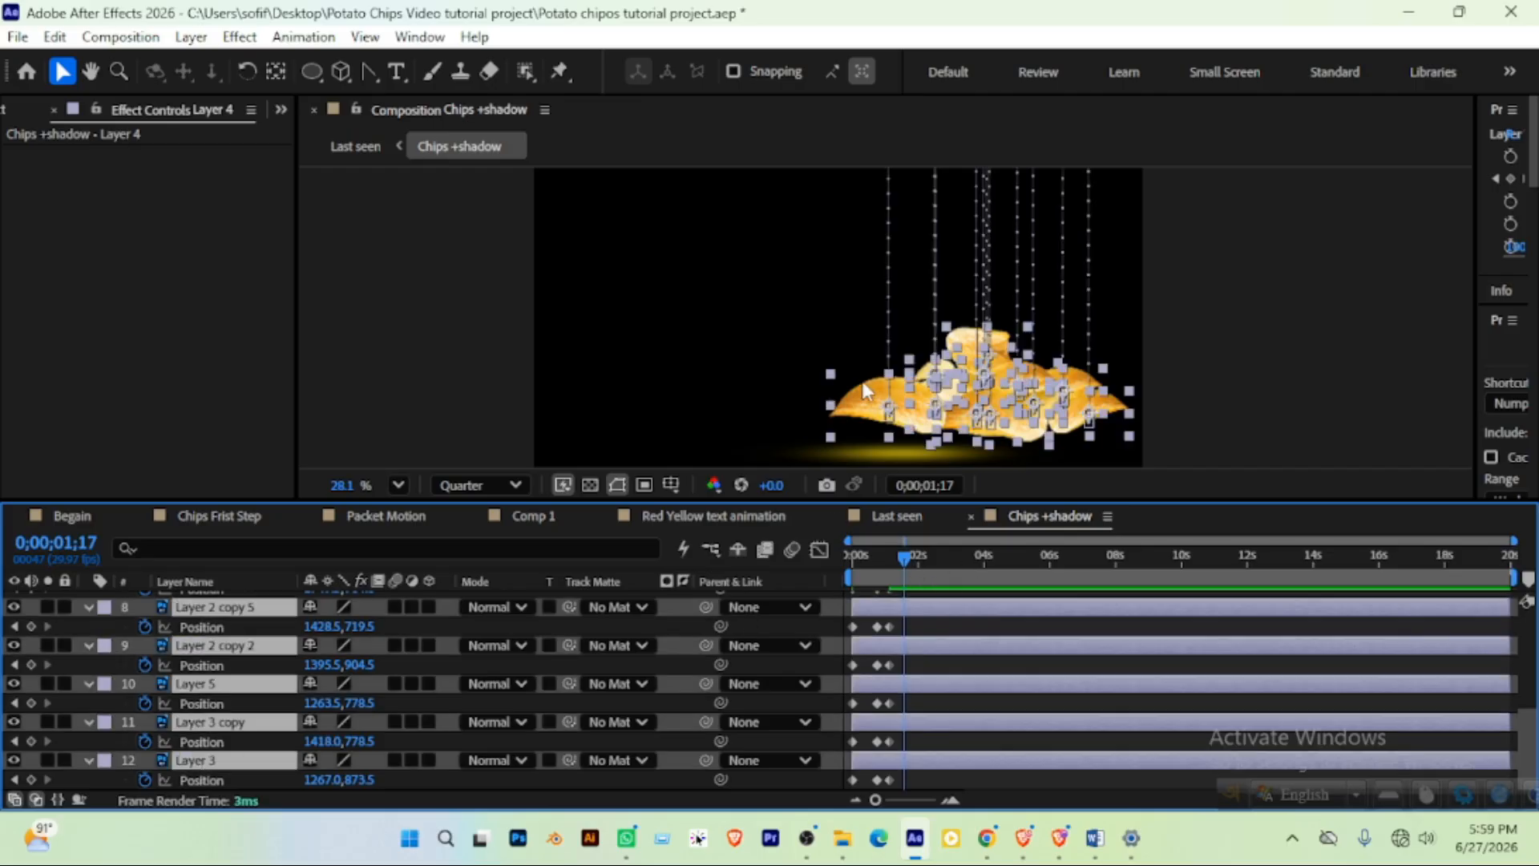
{"action": "left_click", "coordinate": [889, 413]}
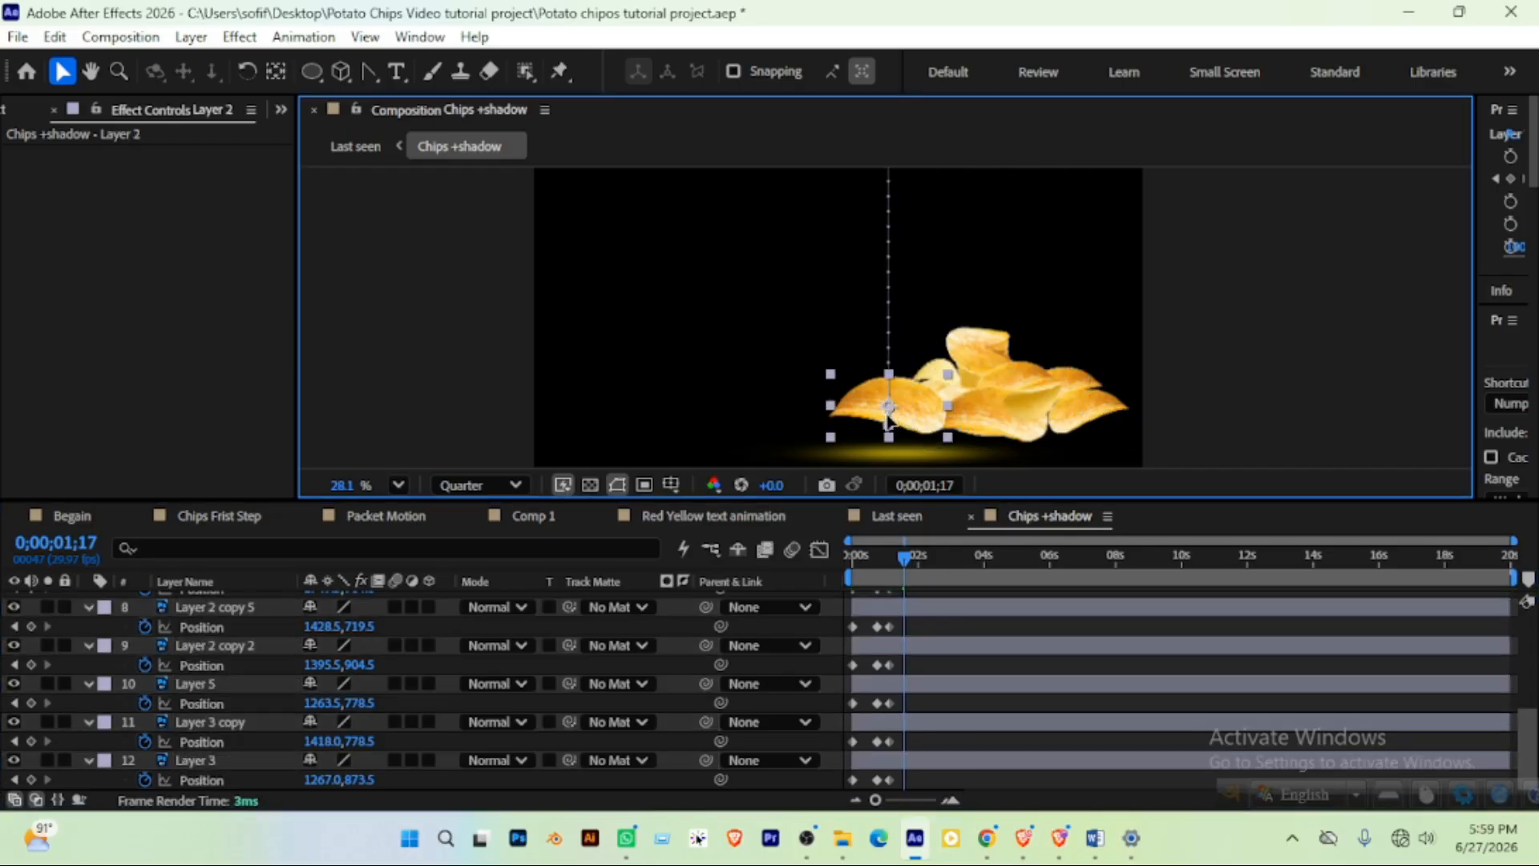
{"action": "key", "text": "ctrl+a"}
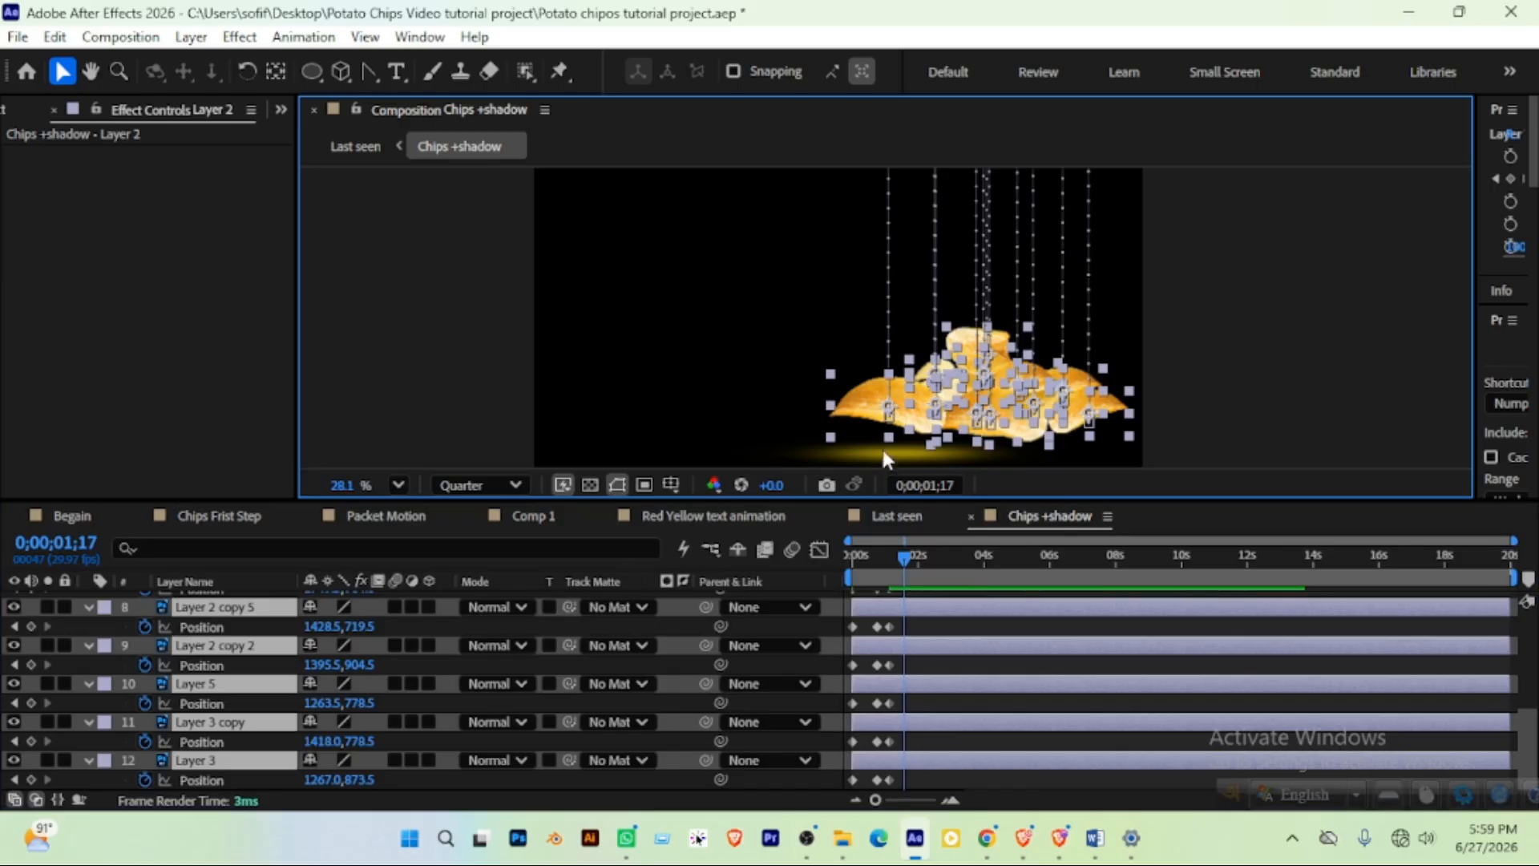
{"action": "left_click", "coordinate": [888, 413]}
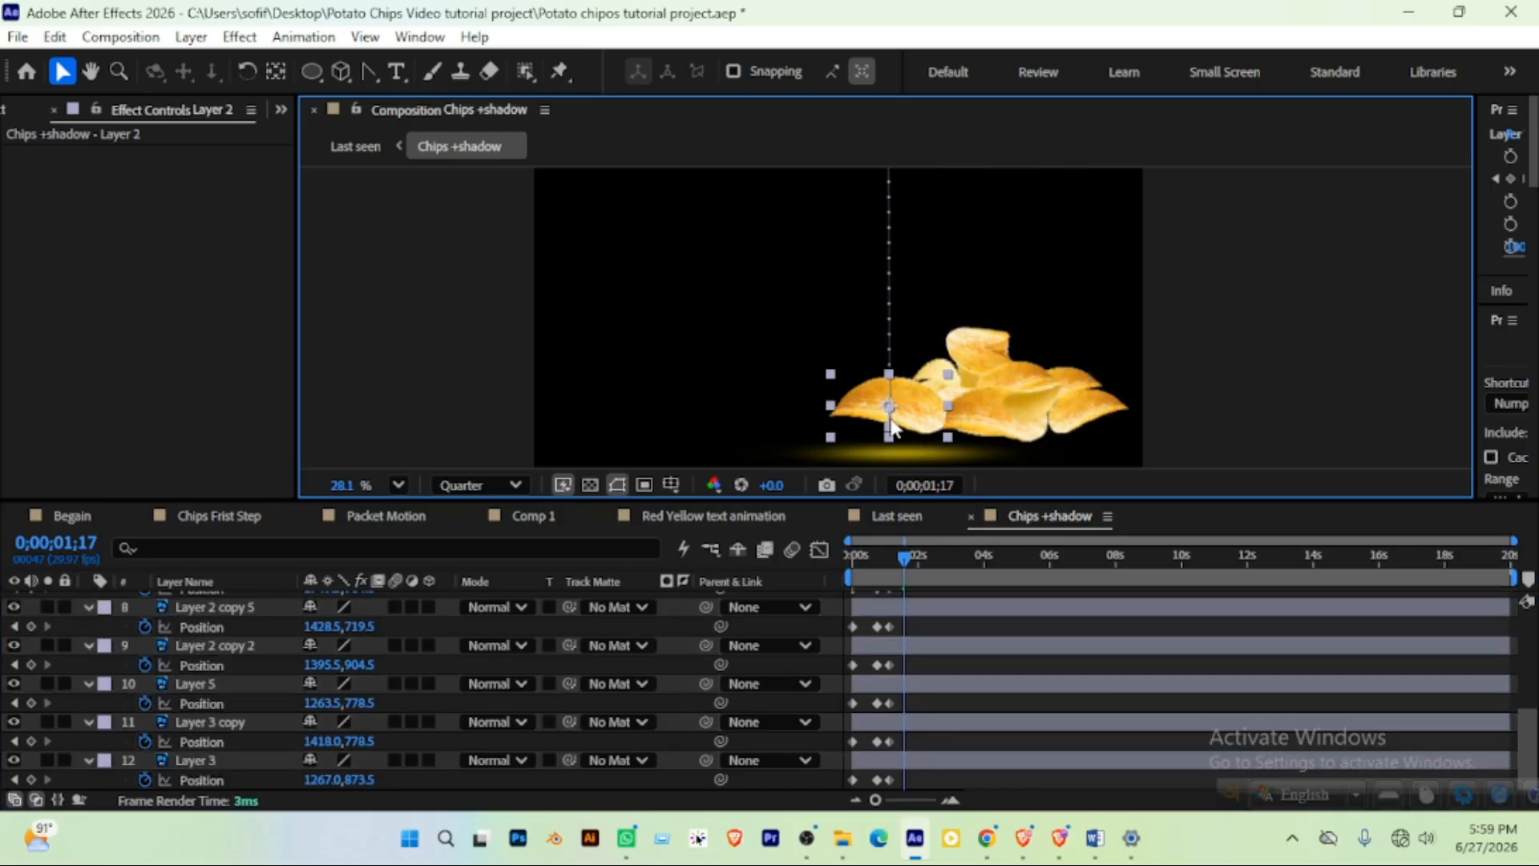
{"action": "key", "text": "ctrl+a"}
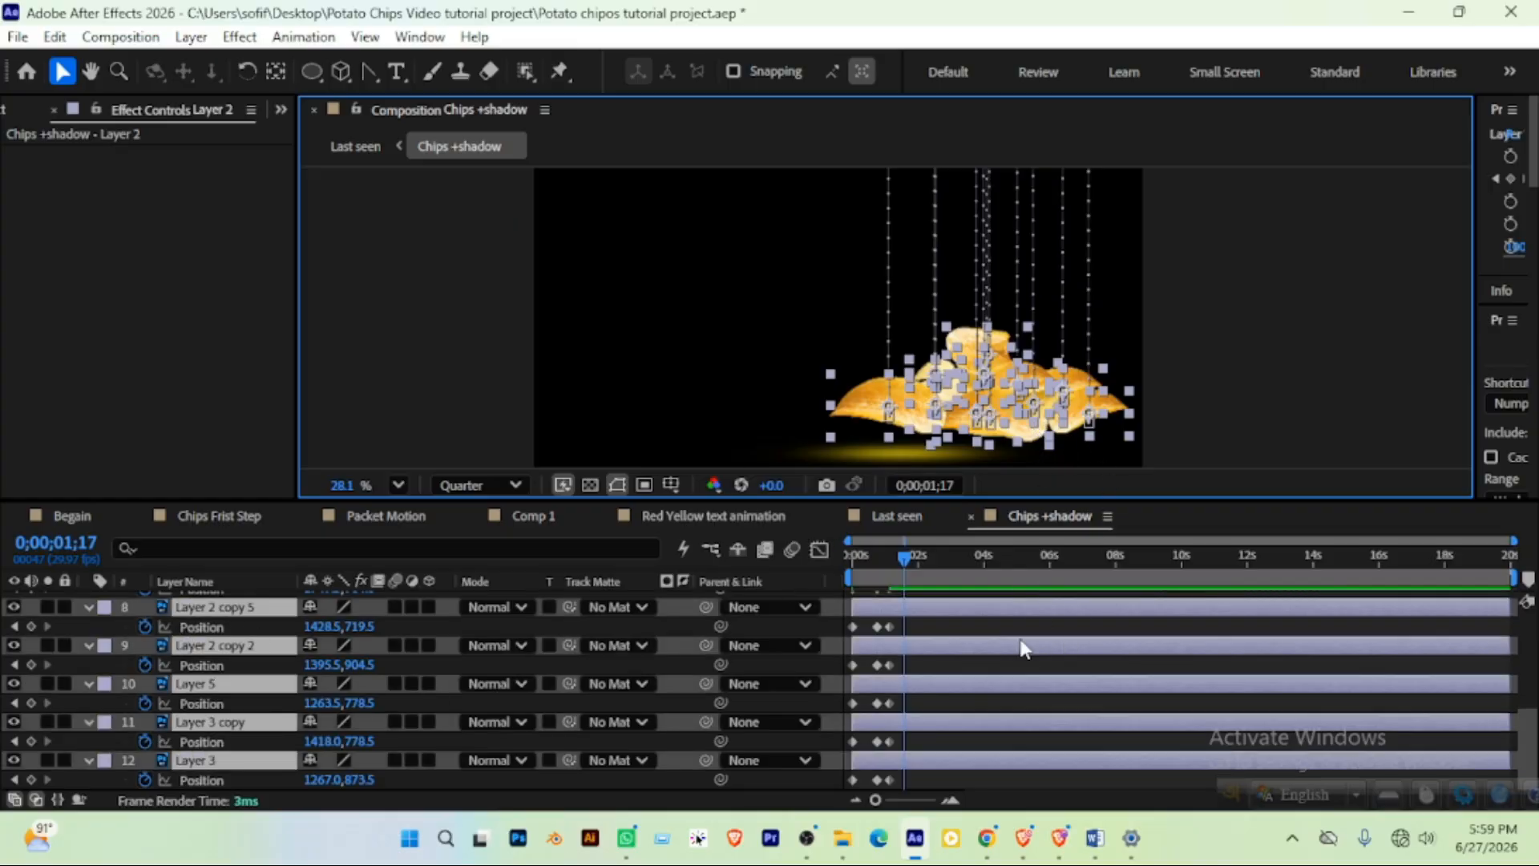
{"action": "key", "text": "Down"}
{"action": "key", "text": "Down"}
{"action": "key", "text": "Down"}
{"action": "key", "text": "Down"}
{"action": "key", "text": "Down"}
{"action": "key", "text": "Down"}
{"action": "key", "text": "Down"}
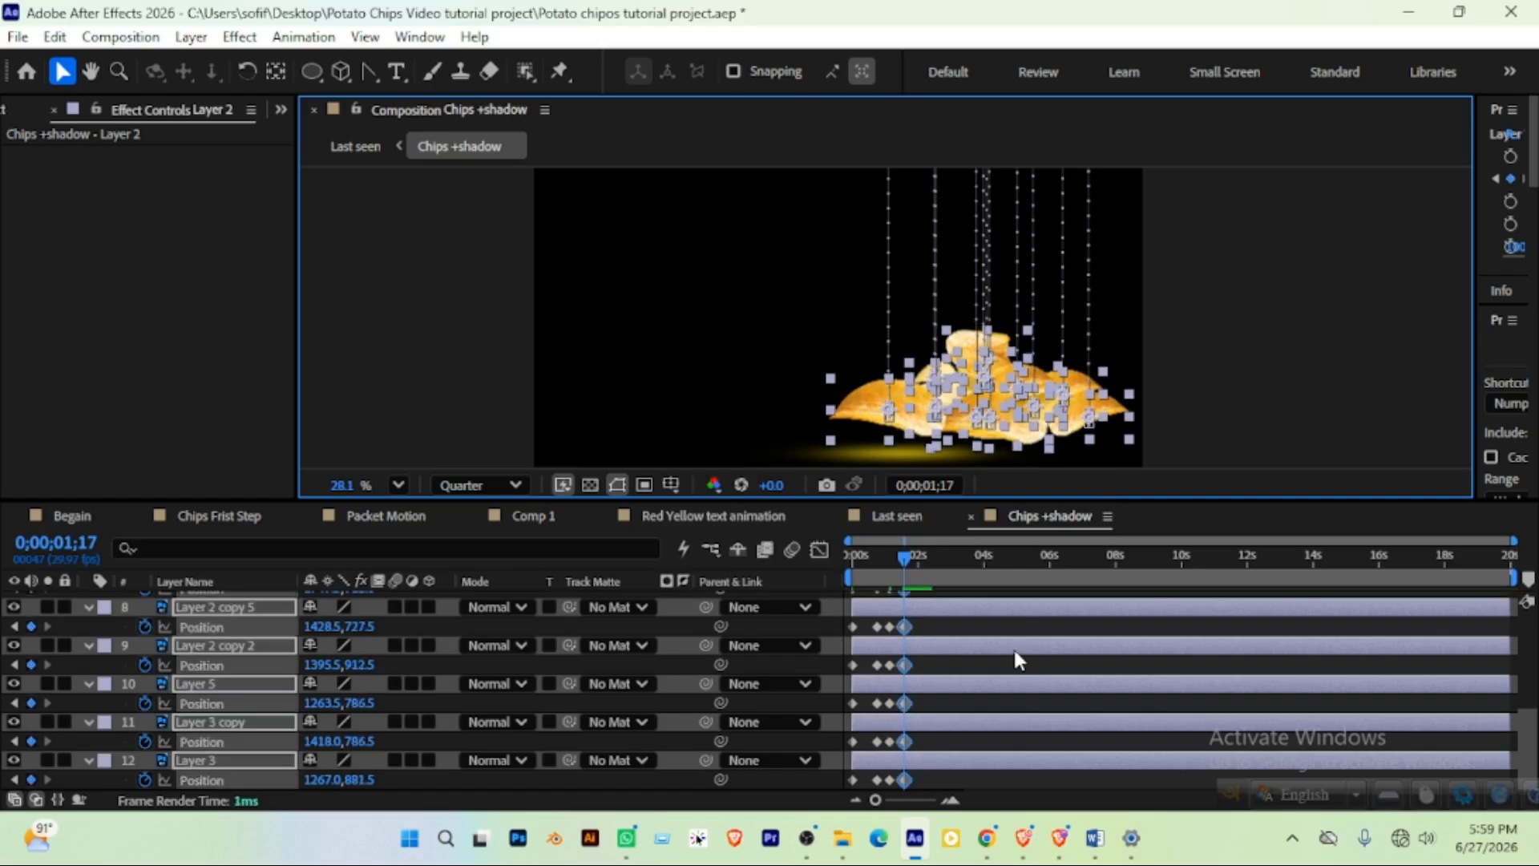
{"action": "key", "text": "Down"}
{"action": "key", "text": "Down"}
{"action": "key", "text": "Down"}
{"action": "key", "text": "Down"}
{"action": "key", "text": "Down"}
{"action": "key", "text": "Down"}
{"action": "key", "text": "Down"}
{"action": "key", "text": "Down"}
{"action": "key", "text": "Down"}
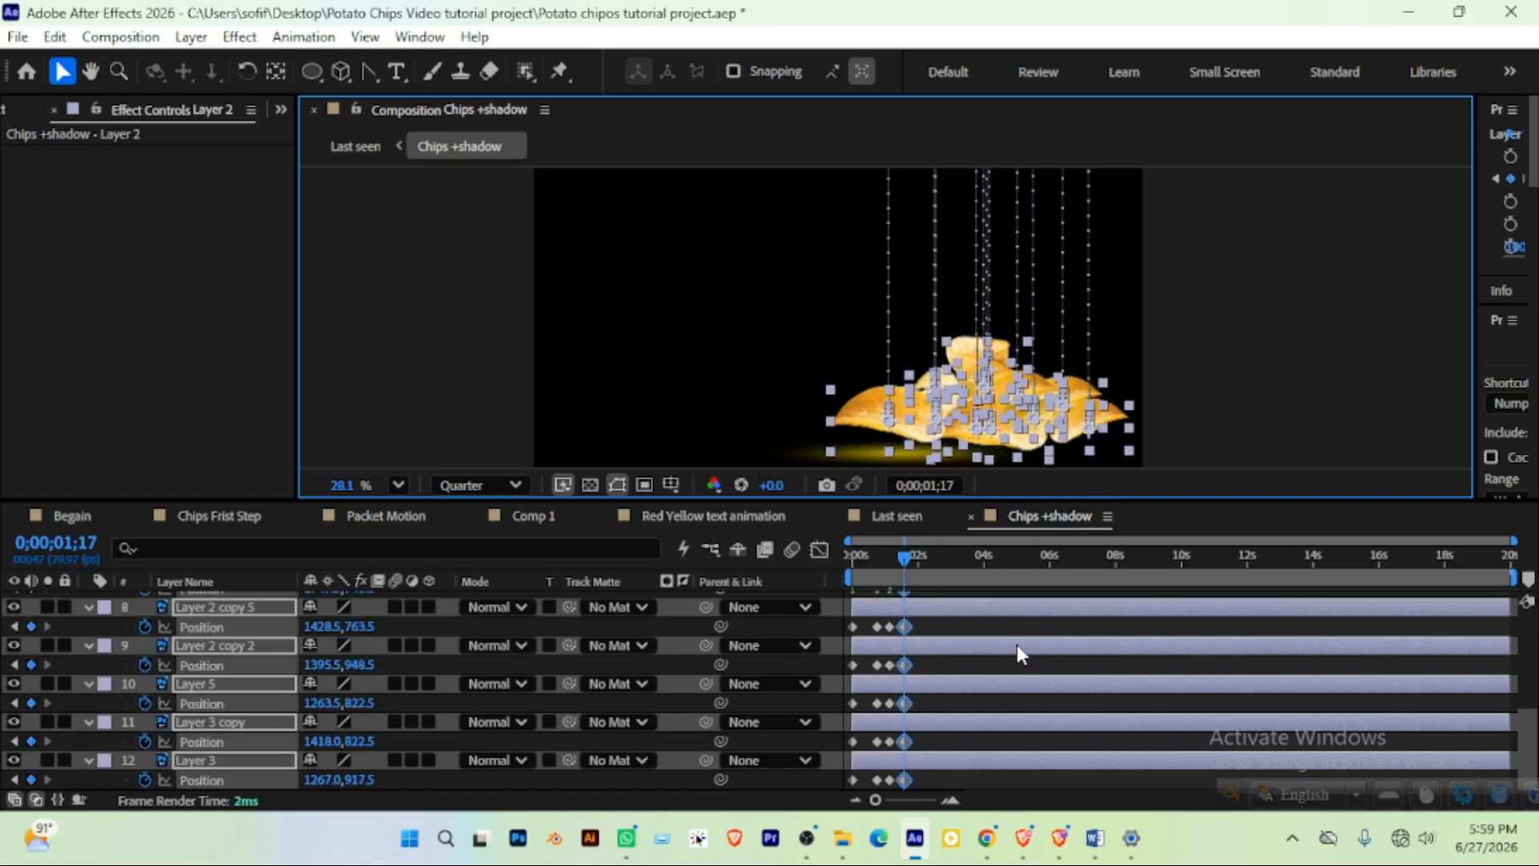
Preview the chips' drop and bounce from the start of the composition
{"action": "left_click_drag", "start_coordinate": [877, 560], "coordinate": [786, 552]}
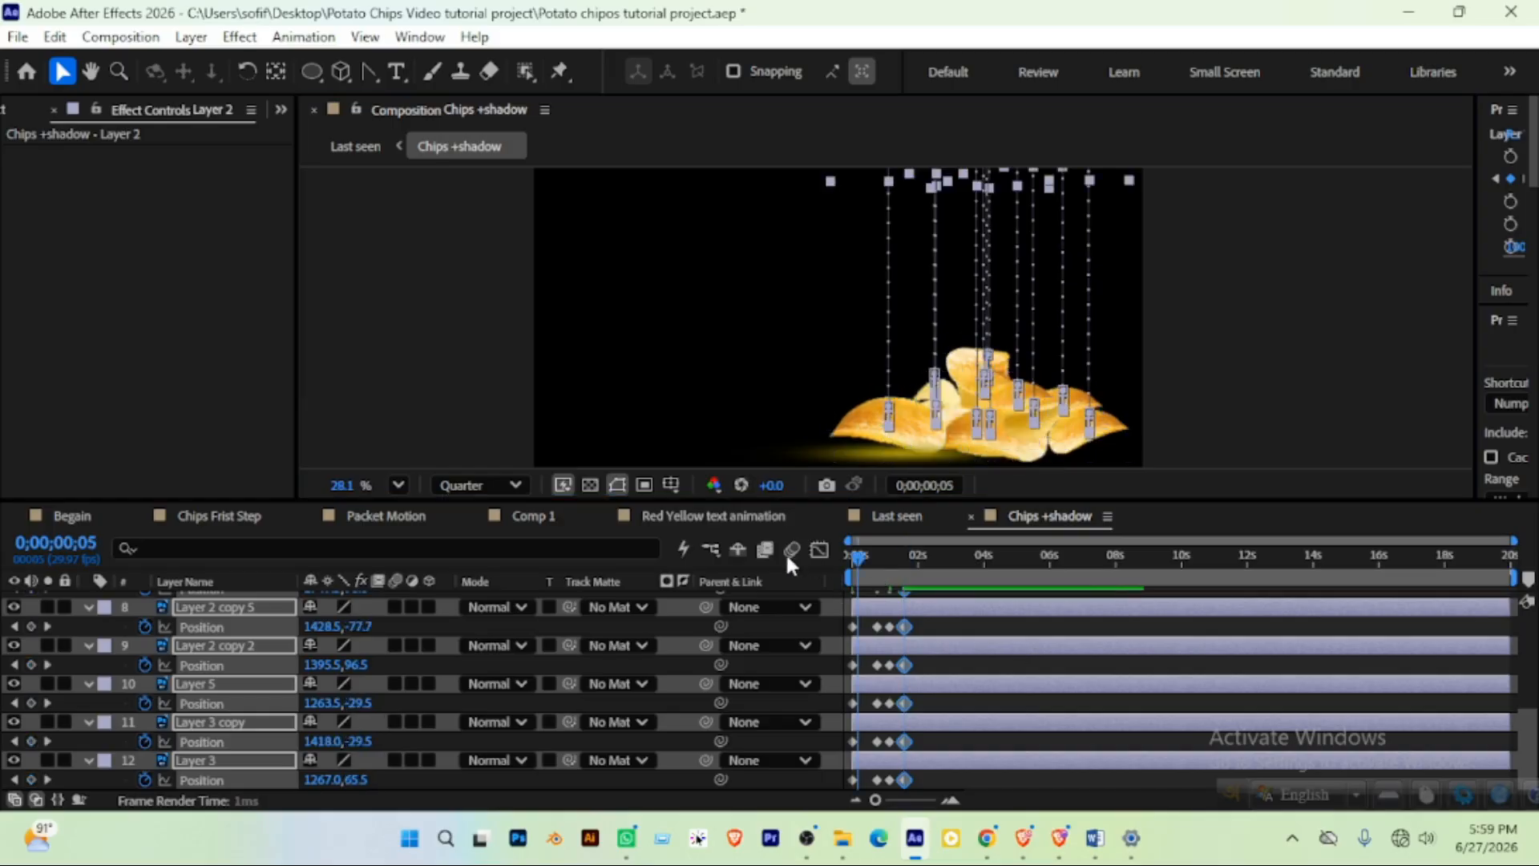
{"action": "key", "text": "space"}
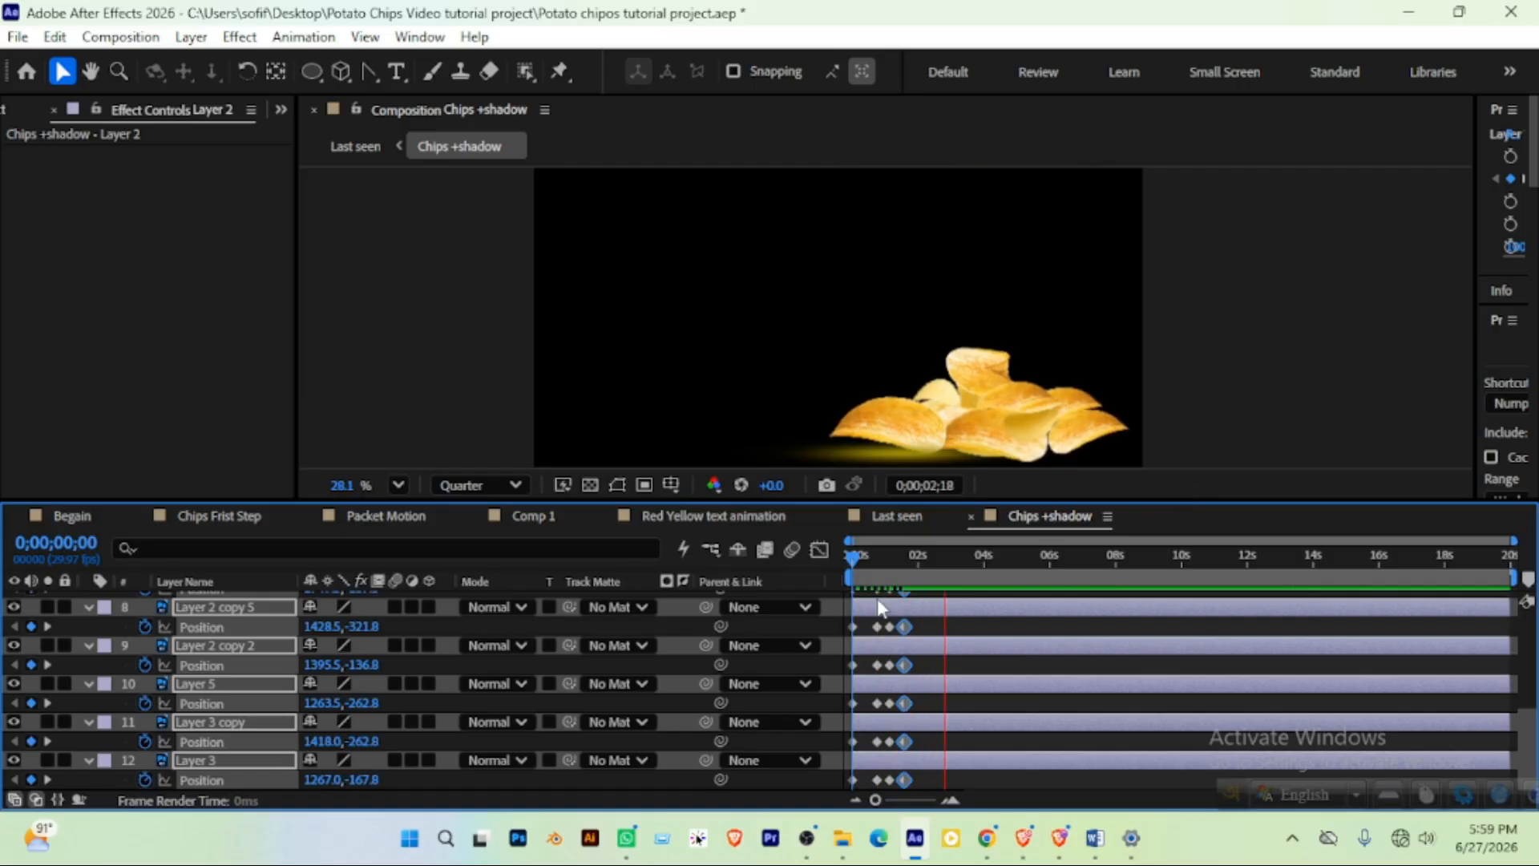
{"action": "key", "text": "space"}
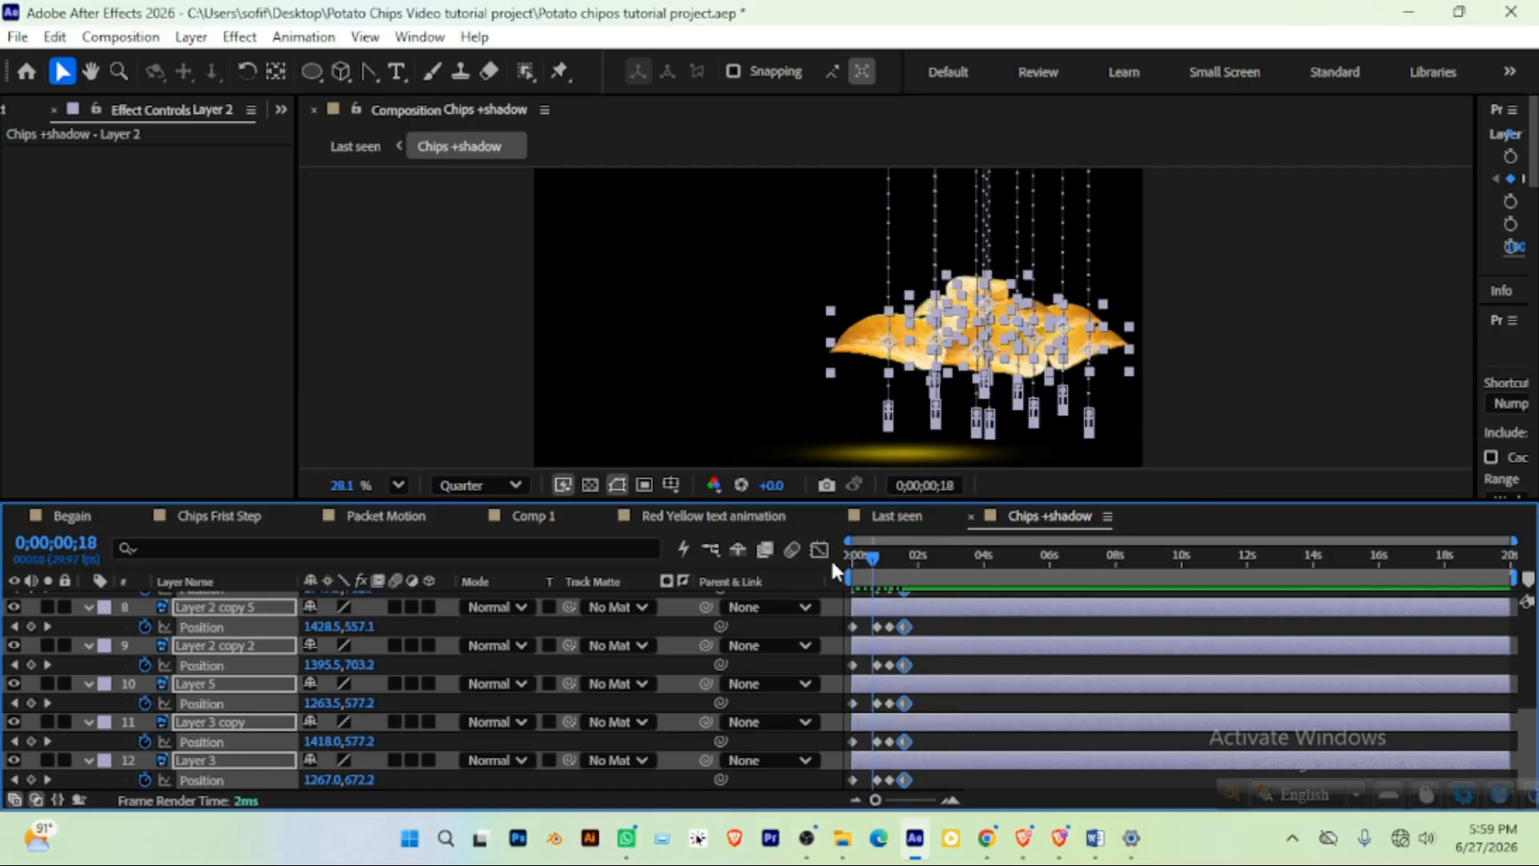
{"action": "key", "text": "space"}
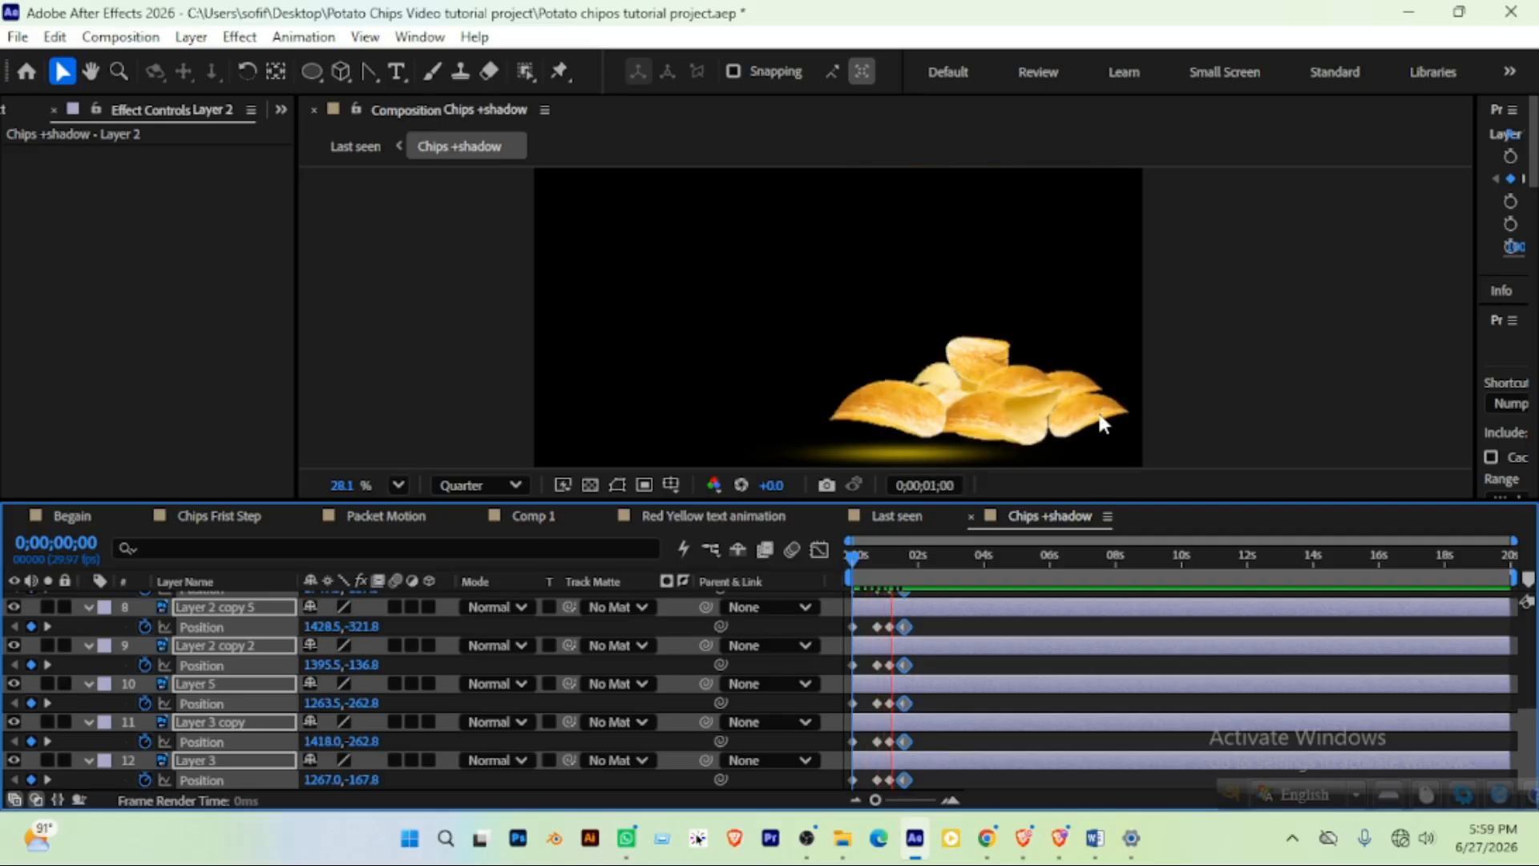
{"action": "key", "text": "space"}
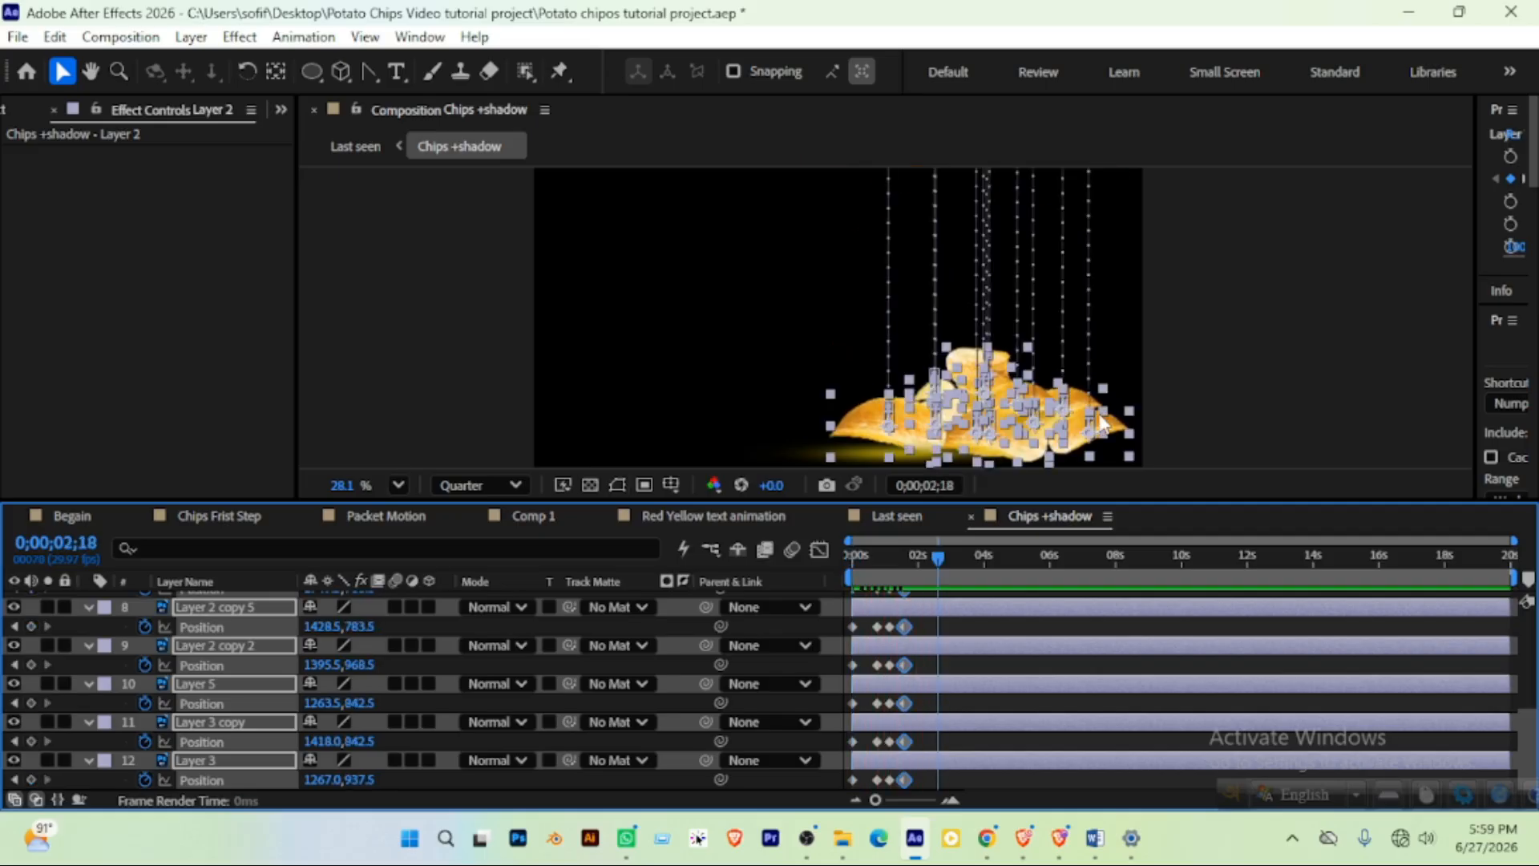
Shift Layer 4, Layer 2, Layer 2 copy 6 and Layer 2 copy 3 forward in time by varying amounts to stagger their drops
{"action": "scroll", "coordinate": [985, 691], "scroll_direction": "up", "scroll_amount": 5}
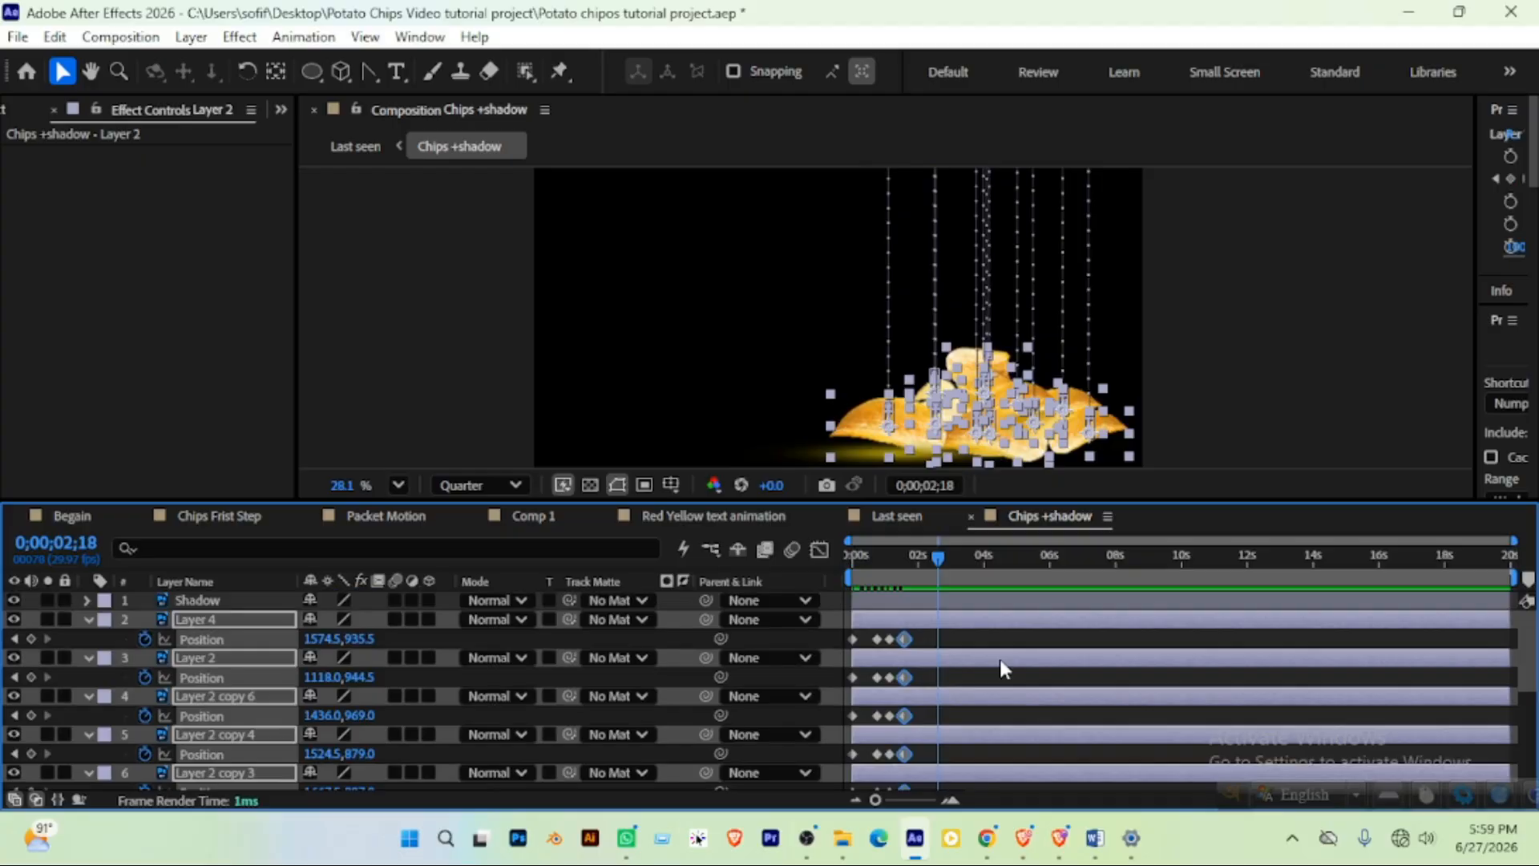
{"action": "left_click", "coordinate": [930, 621]}
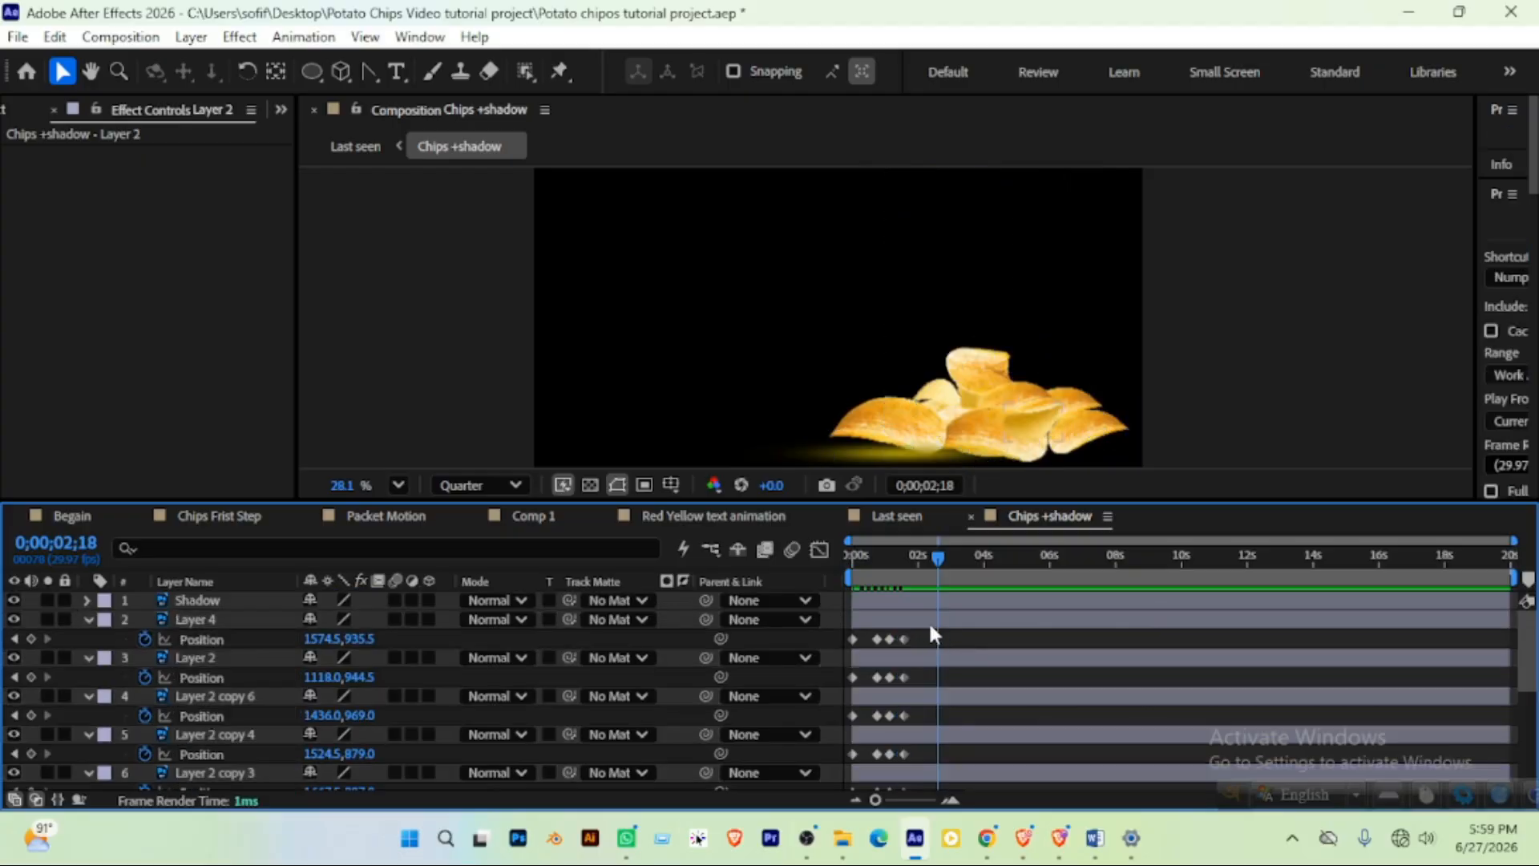
{"action": "left_click_drag", "start_coordinate": [921, 623], "coordinate": [930, 699]}
{"action": "left_click_drag", "start_coordinate": [908, 774], "coordinate": [922, 780]}
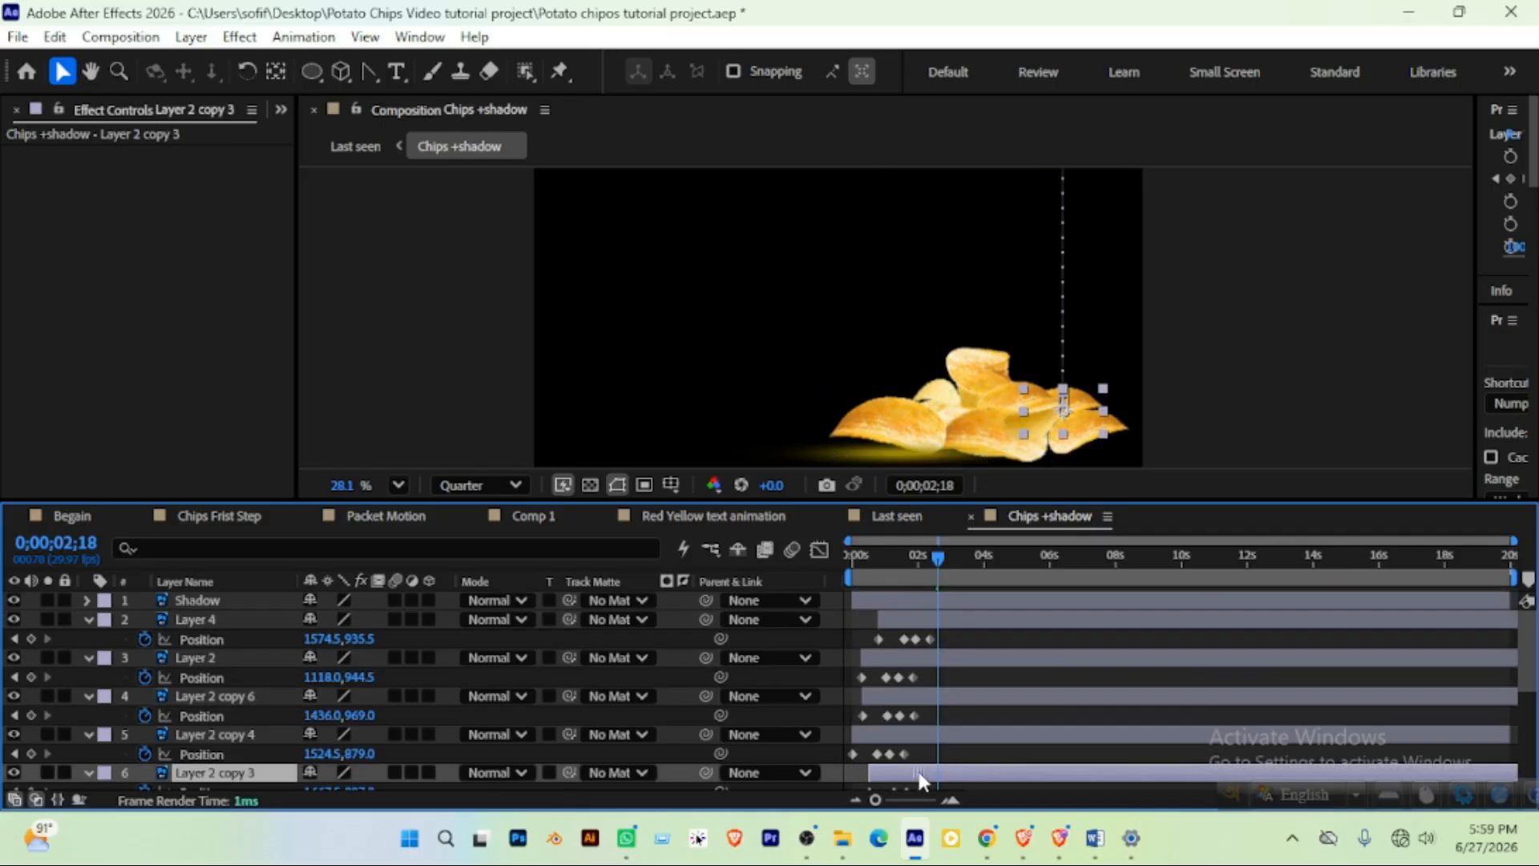
Stagger Layer 2 copy 5, Layer 2 copy 2, Layer 3 copy and Layer 3 by shifting them forward in time by varying amounts
{"action": "scroll", "coordinate": [955, 726], "scroll_direction": "down", "scroll_amount": 3}
{"action": "left_click", "coordinate": [905, 734]}
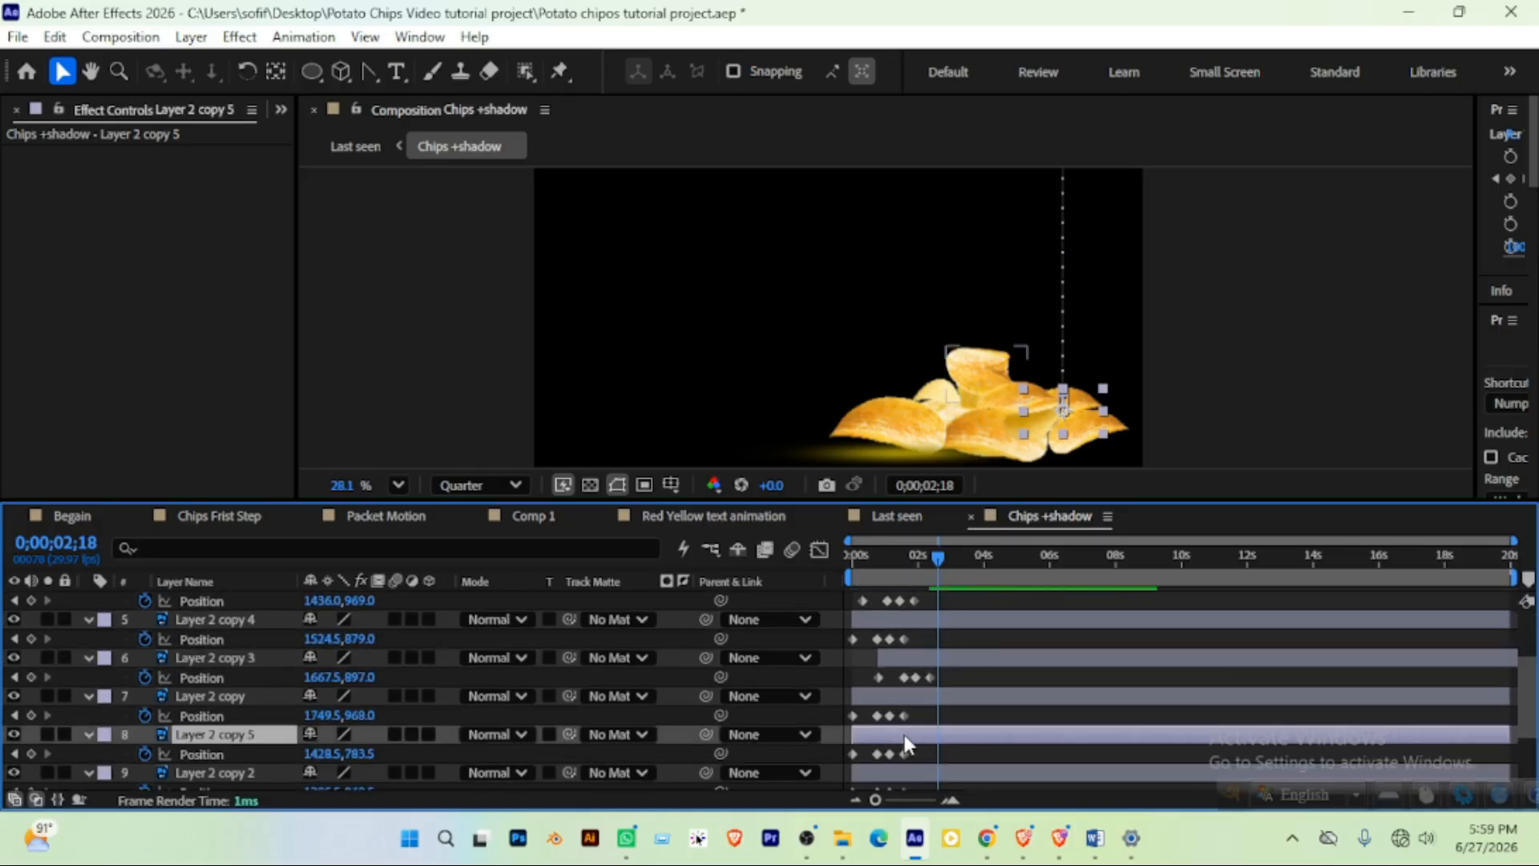
{"action": "left_click_drag", "start_coordinate": [903, 773], "coordinate": [882, 720]}
{"action": "scroll", "coordinate": [936, 715], "scroll_direction": "down", "scroll_amount": 3}
{"action": "scroll", "coordinate": [917, 735], "scroll_direction": "down", "scroll_amount": 1}
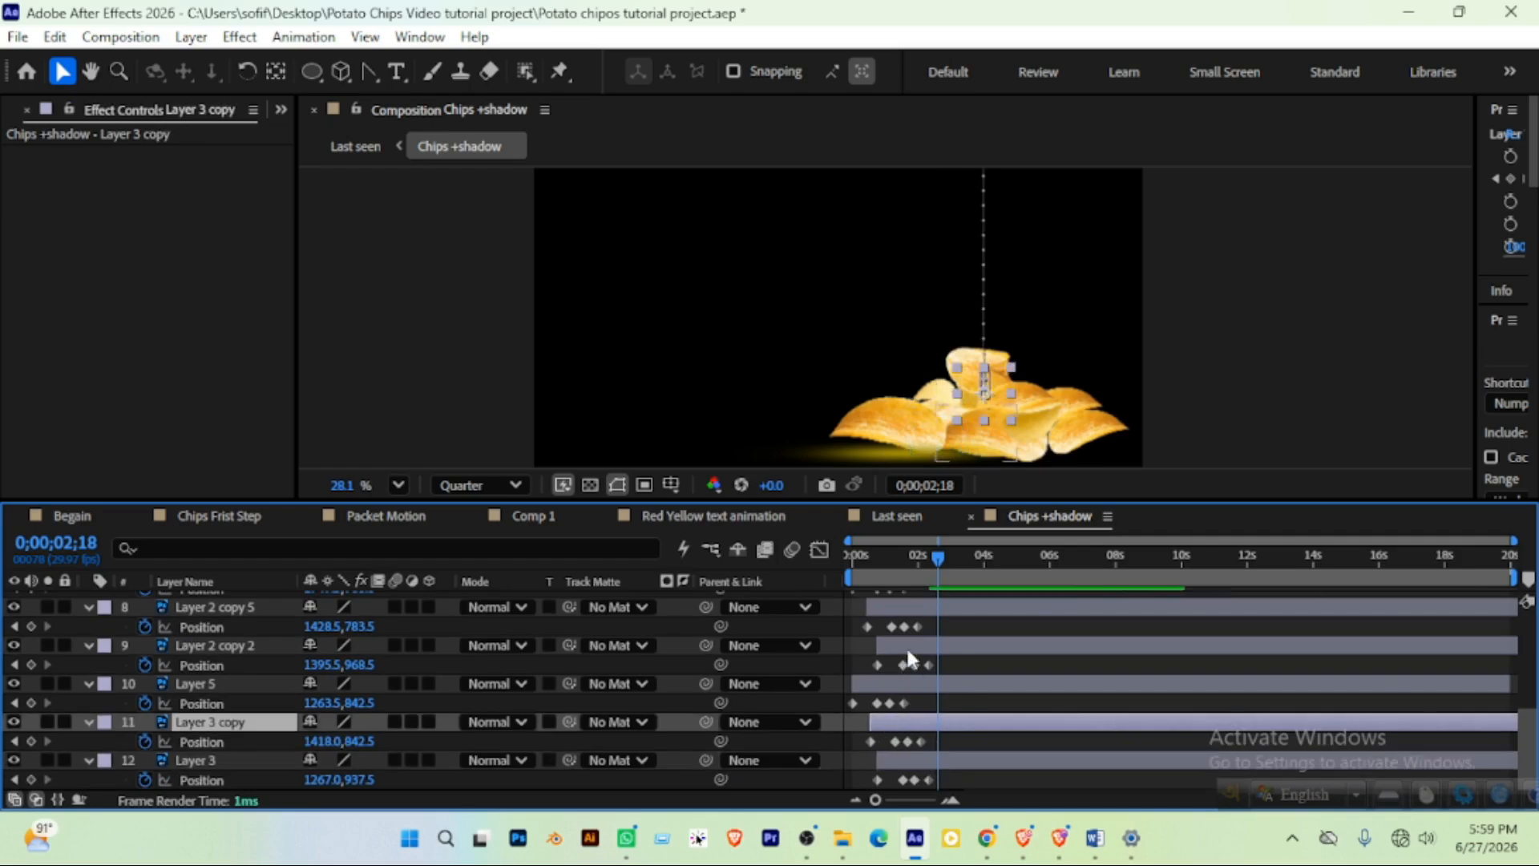
Shift Layer 2 copy 2 and Layer 2 copy 3 slightly back in time to tighten the stagger
{"action": "left_click_drag", "start_coordinate": [904, 647], "coordinate": [893, 648]}
{"action": "scroll", "coordinate": [891, 662], "scroll_direction": "up", "scroll_amount": 3}
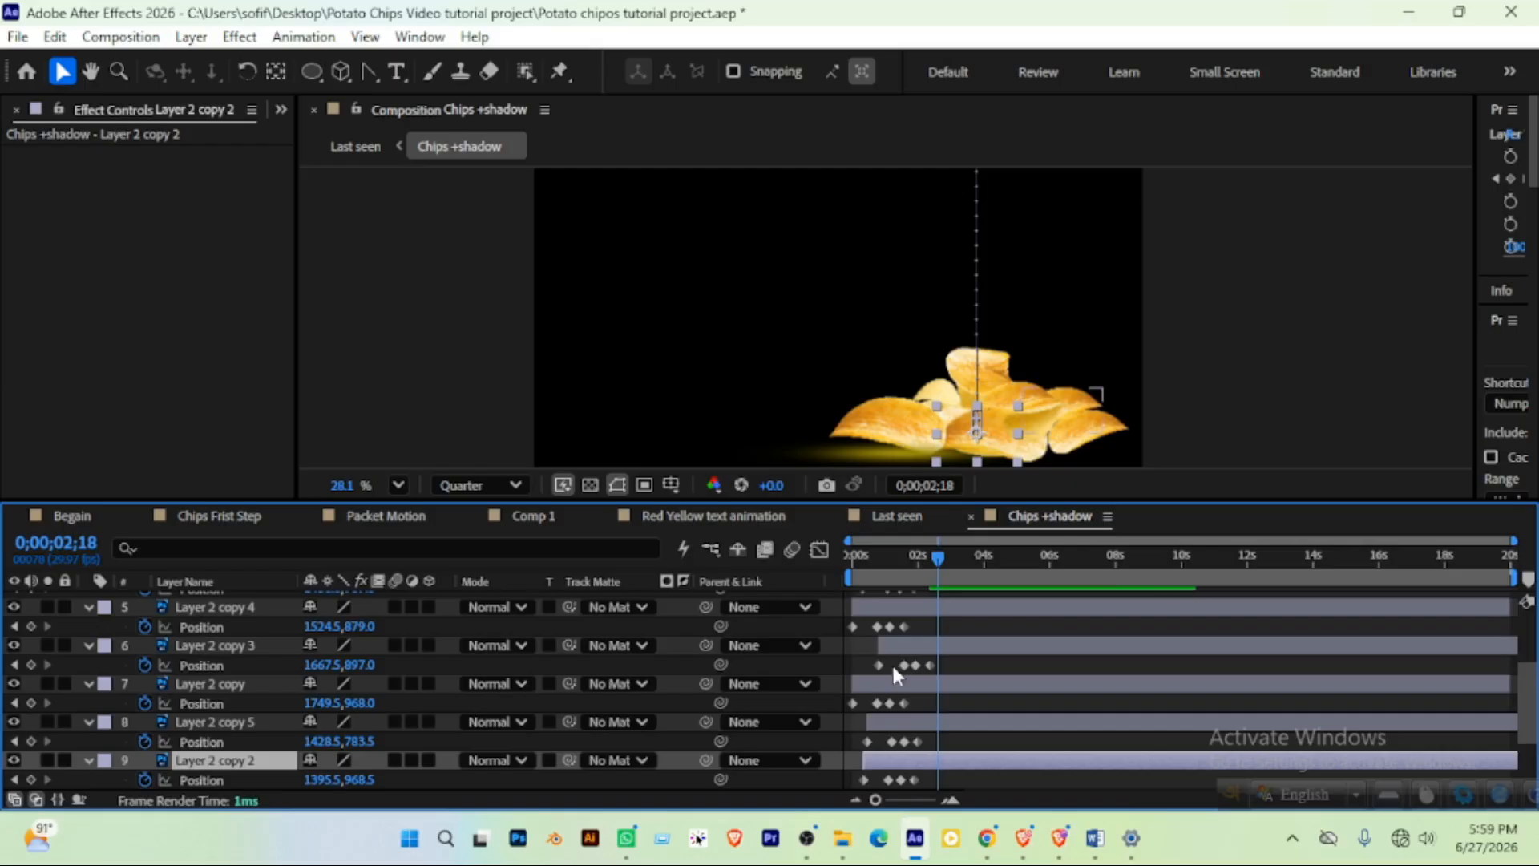
{"action": "left_click", "coordinate": [911, 639]}
{"action": "scroll", "coordinate": [900, 602], "scroll_direction": "up", "scroll_amount": 3}
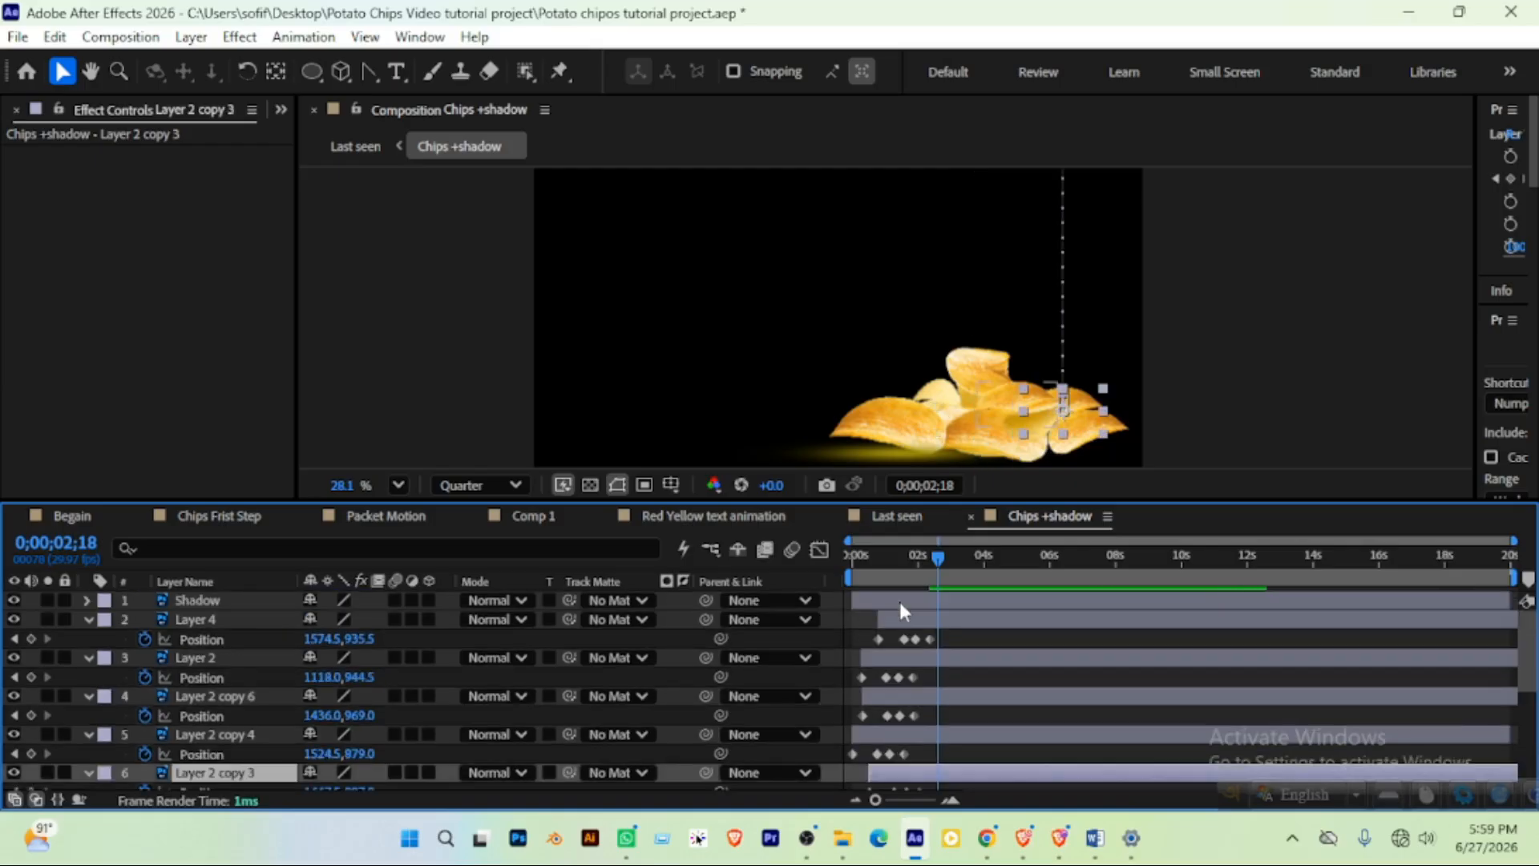
Preview the staggered chip drops from 0;00;00;00
{"action": "left_click", "coordinate": [859, 555]}
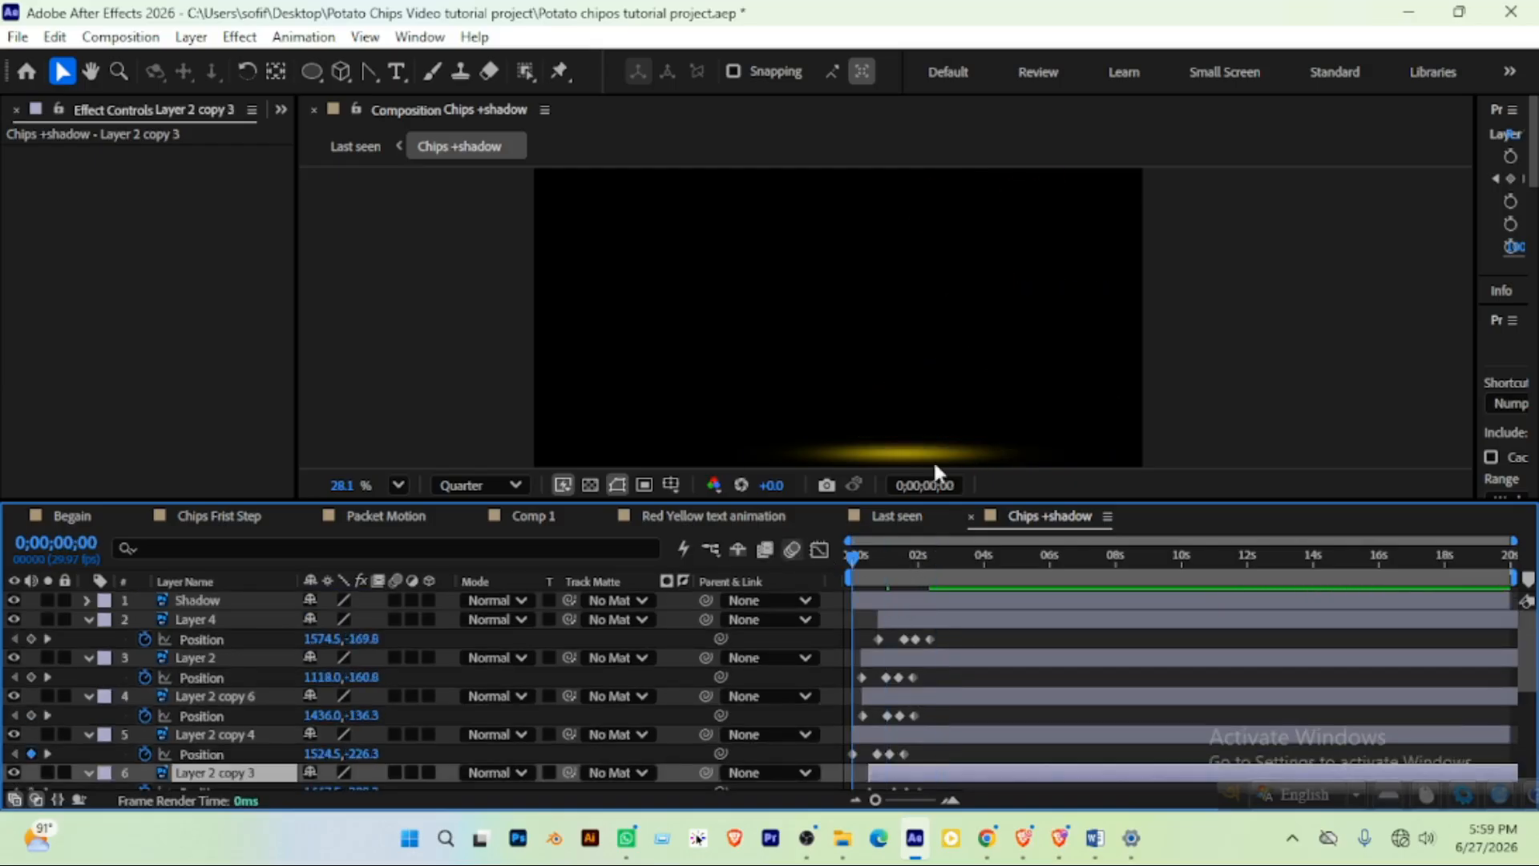
{"action": "key", "text": "space"}
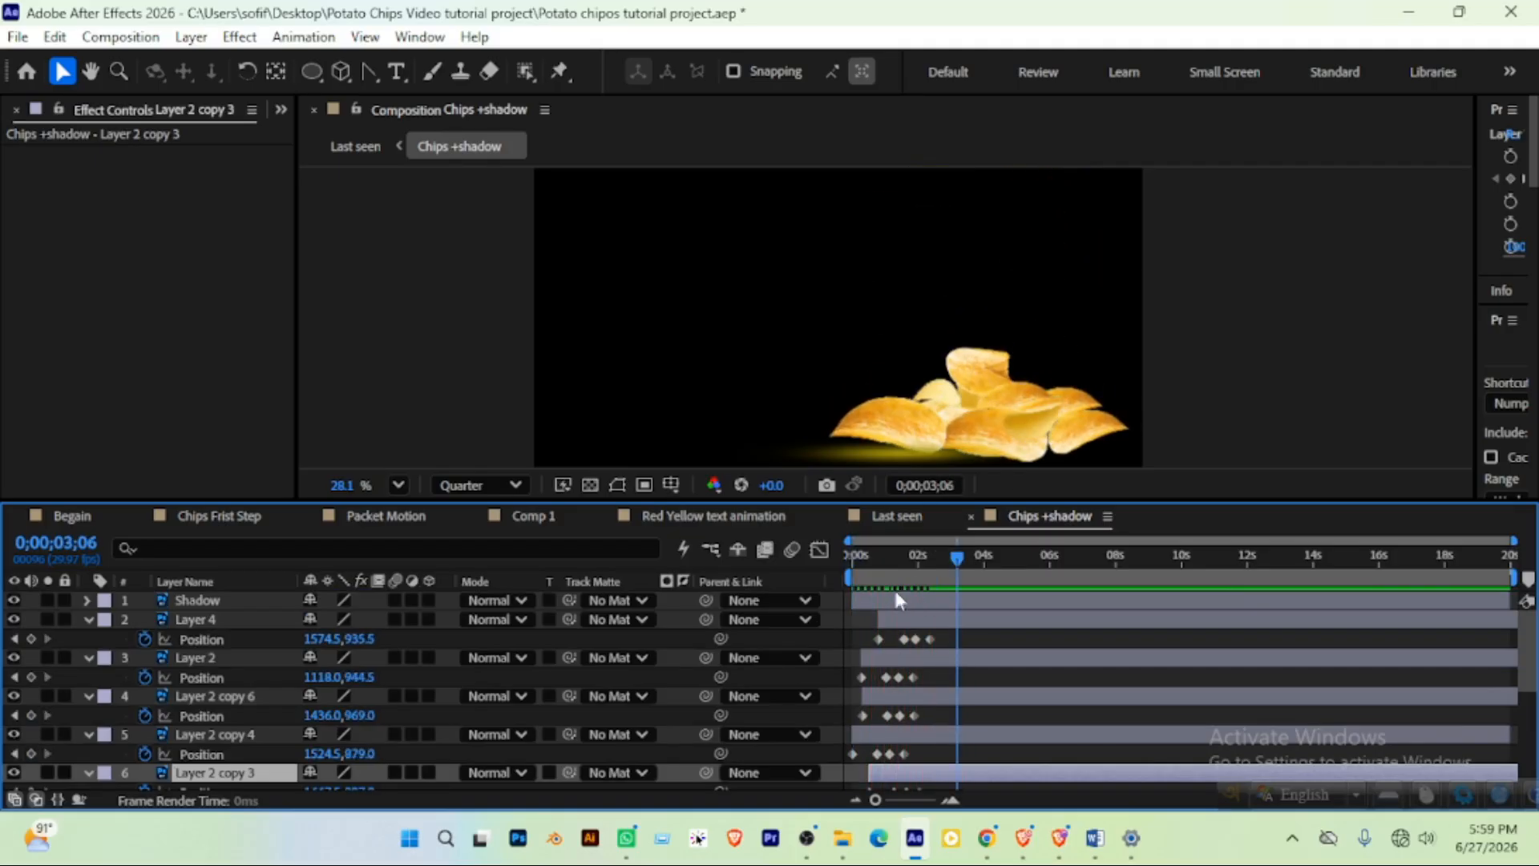
{"action": "key", "text": "space"}
{"action": "key", "text": "space"}
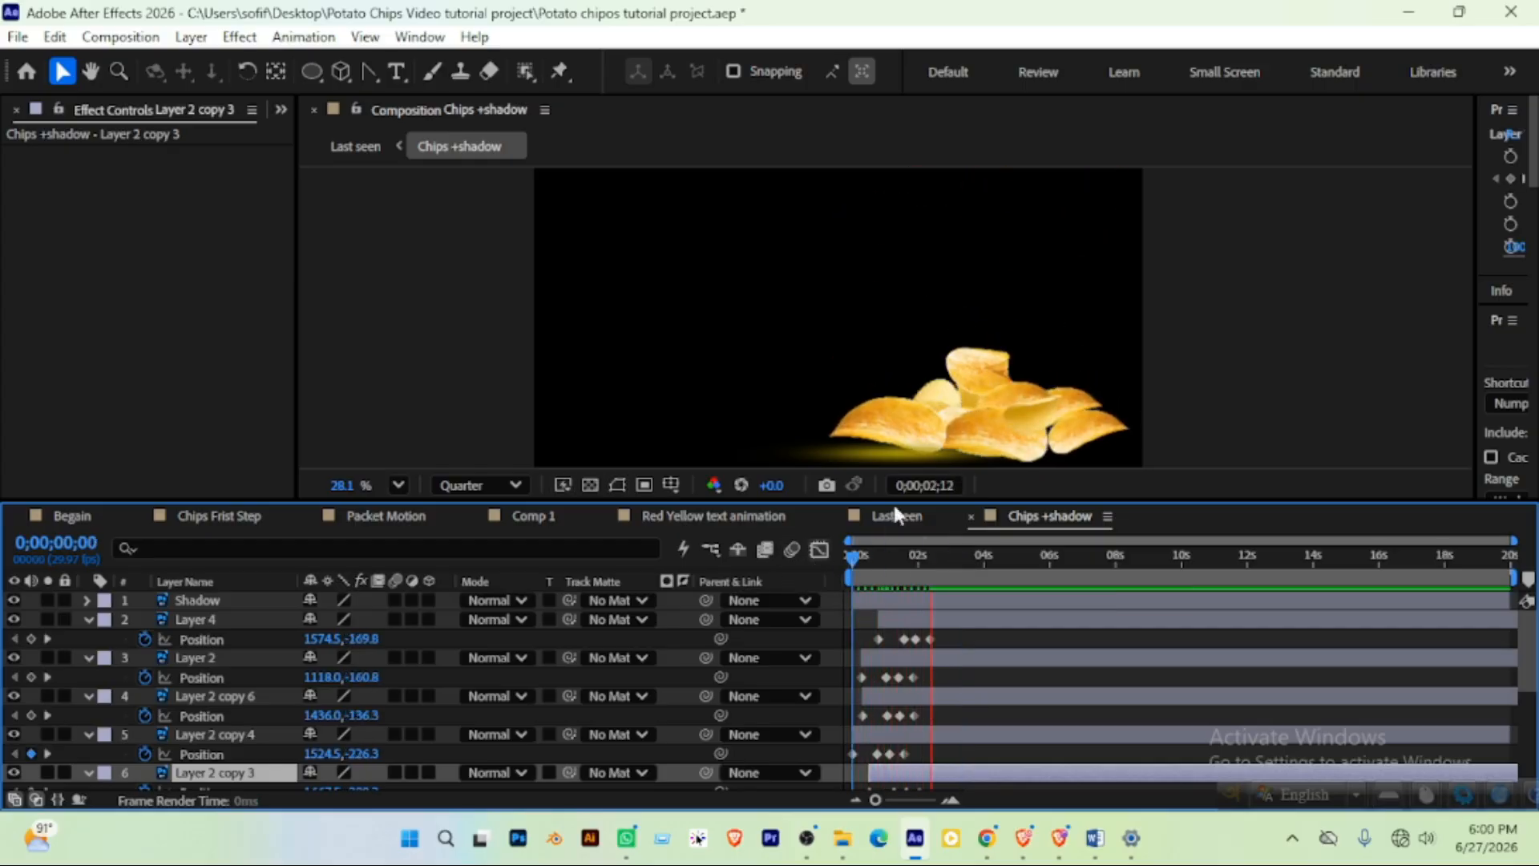
{"action": "key", "text": "space"}
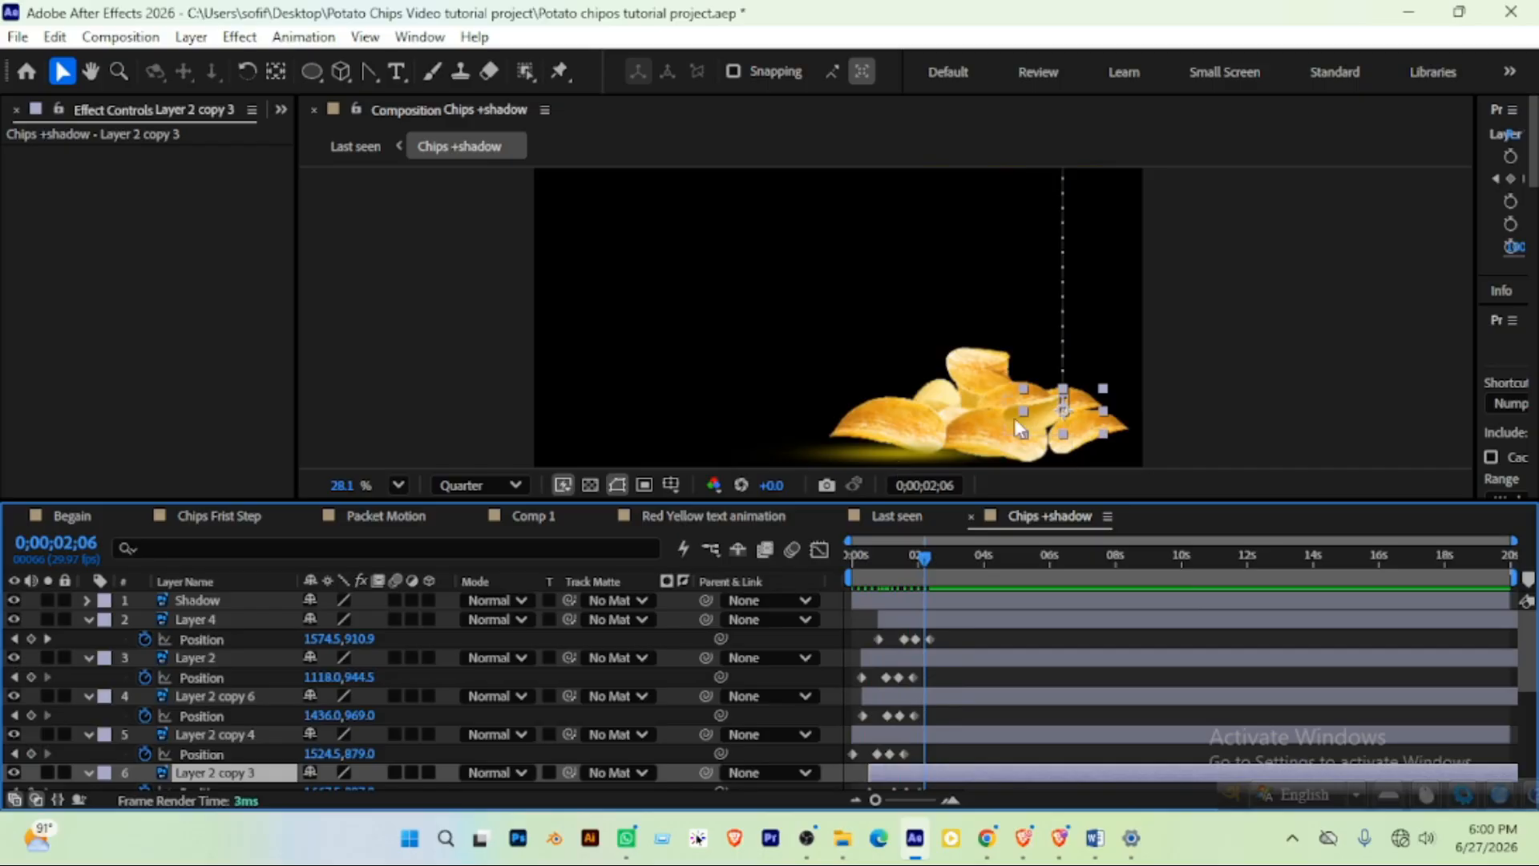
Reposition the Shadow layer to the right at 0;00;00;00 so it sits centred beneath the chip pile
{"action": "left_click_drag", "start_coordinate": [970, 486], "coordinate": [948, 397]}
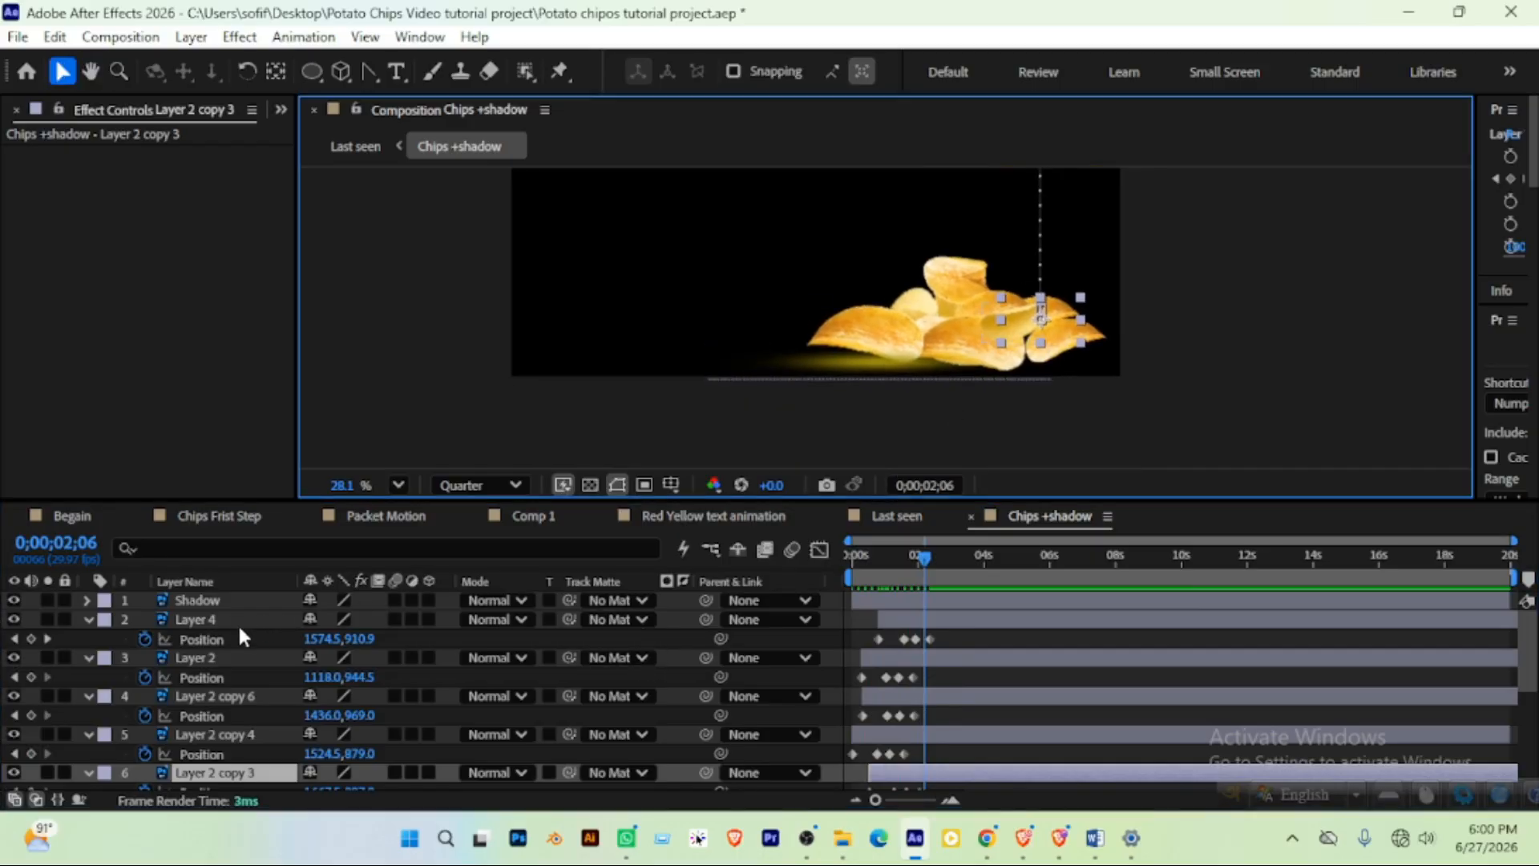
{"action": "left_click", "coordinate": [239, 602]}
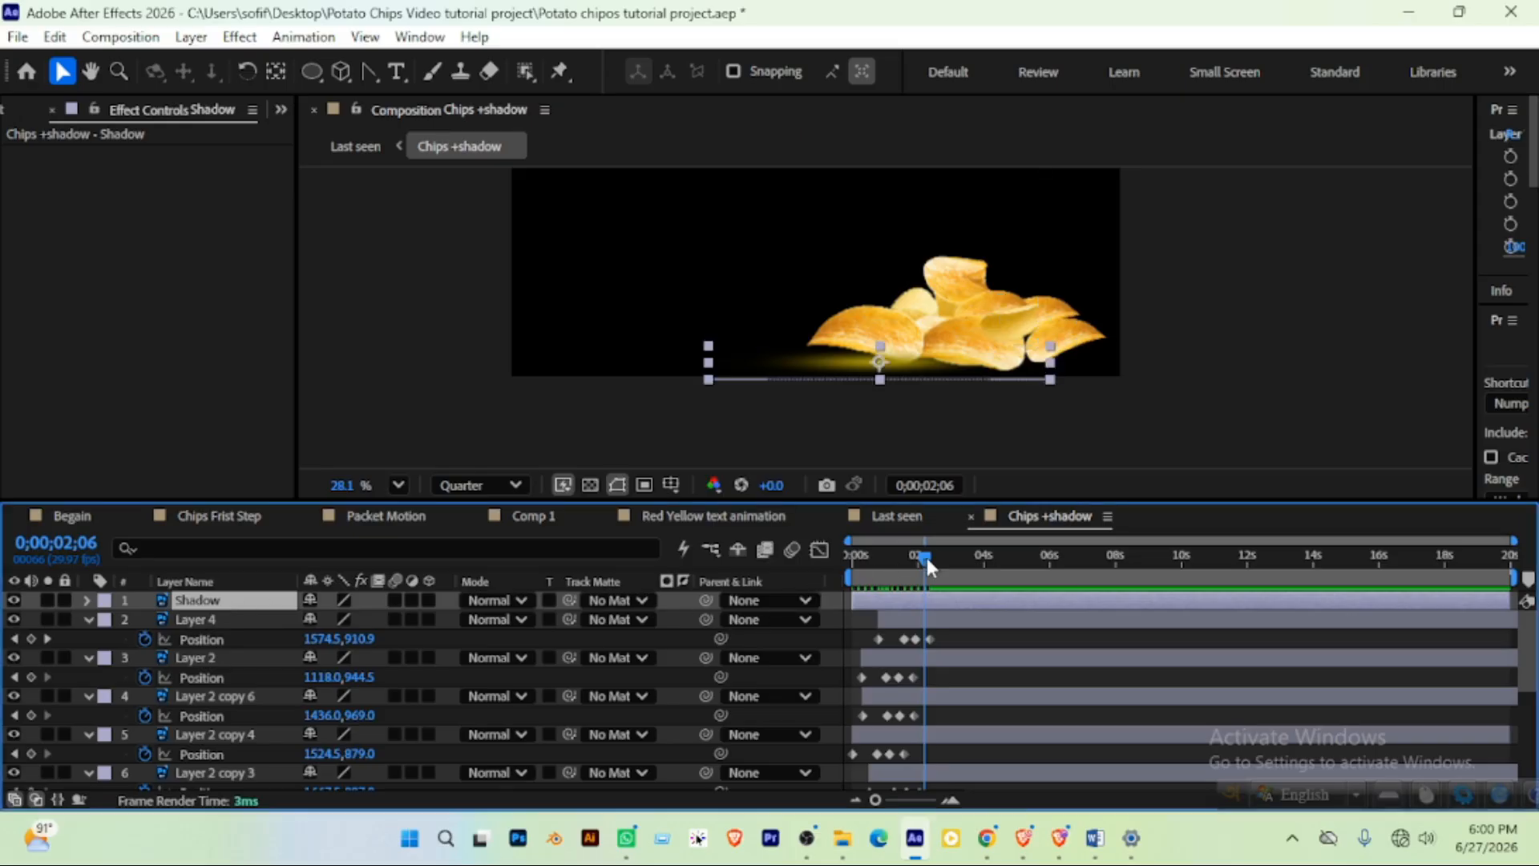
{"action": "left_click_drag", "start_coordinate": [927, 561], "coordinate": [793, 556]}
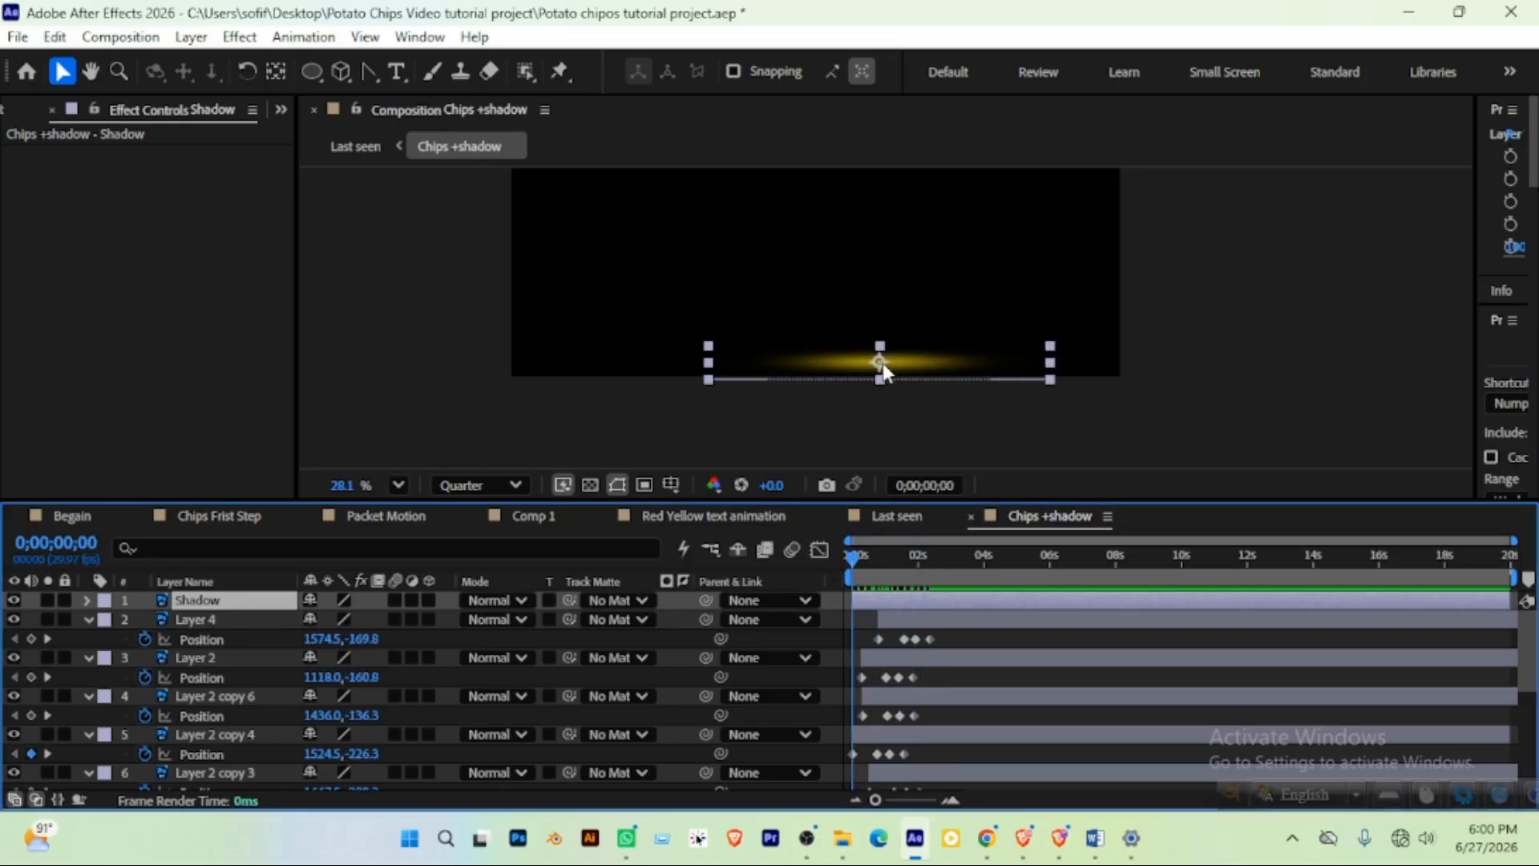
{"action": "left_click_drag", "start_coordinate": [880, 365], "coordinate": [951, 362]}
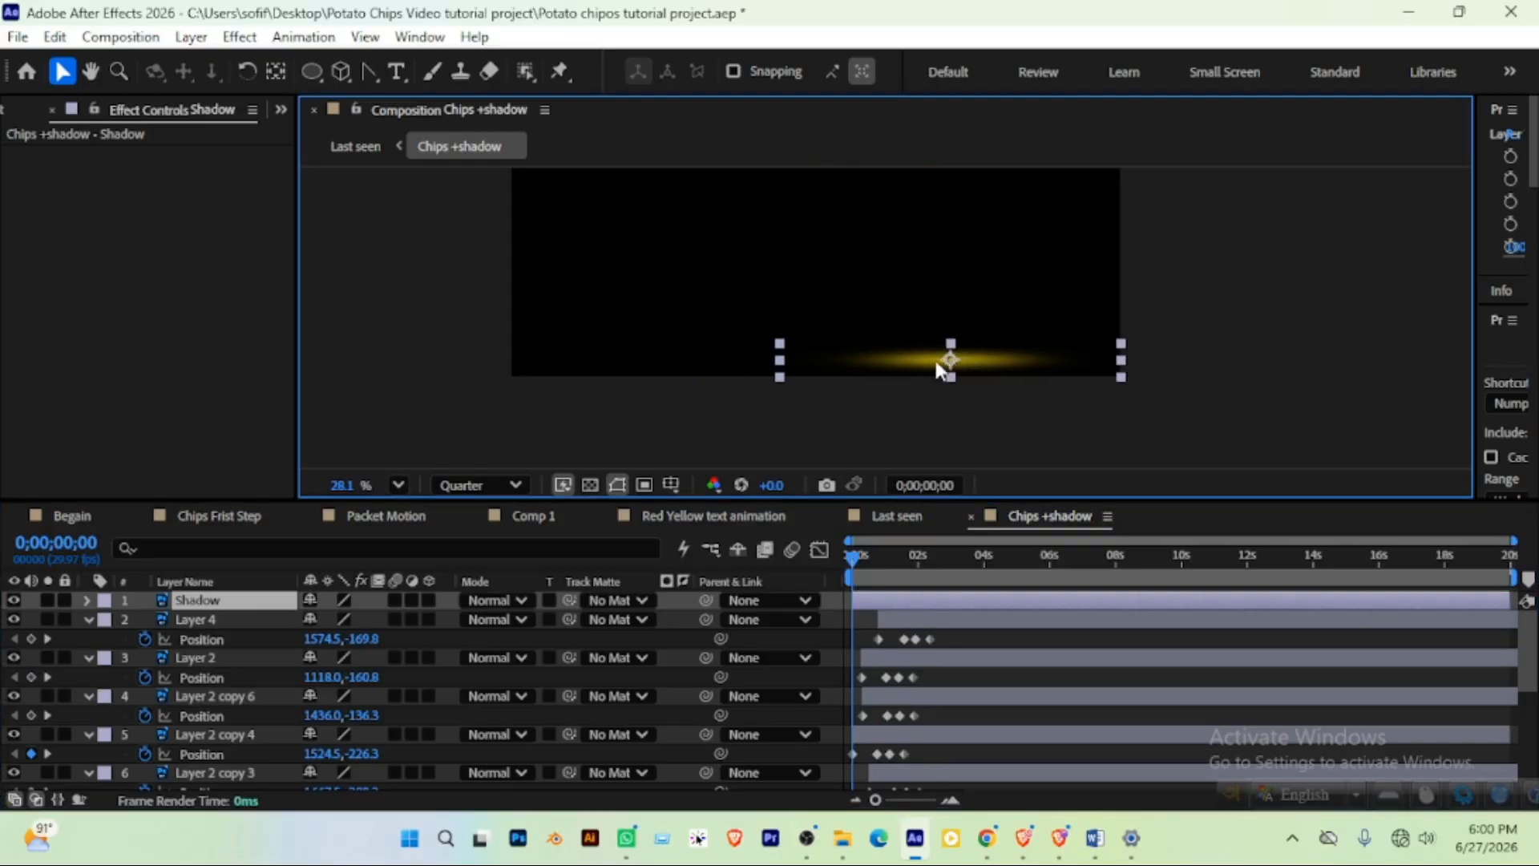
Unlink the Shadow layer's Scale dimensions and stretch its width to 160% while keeping its height at 100%
{"action": "left_click", "coordinate": [204, 603]}
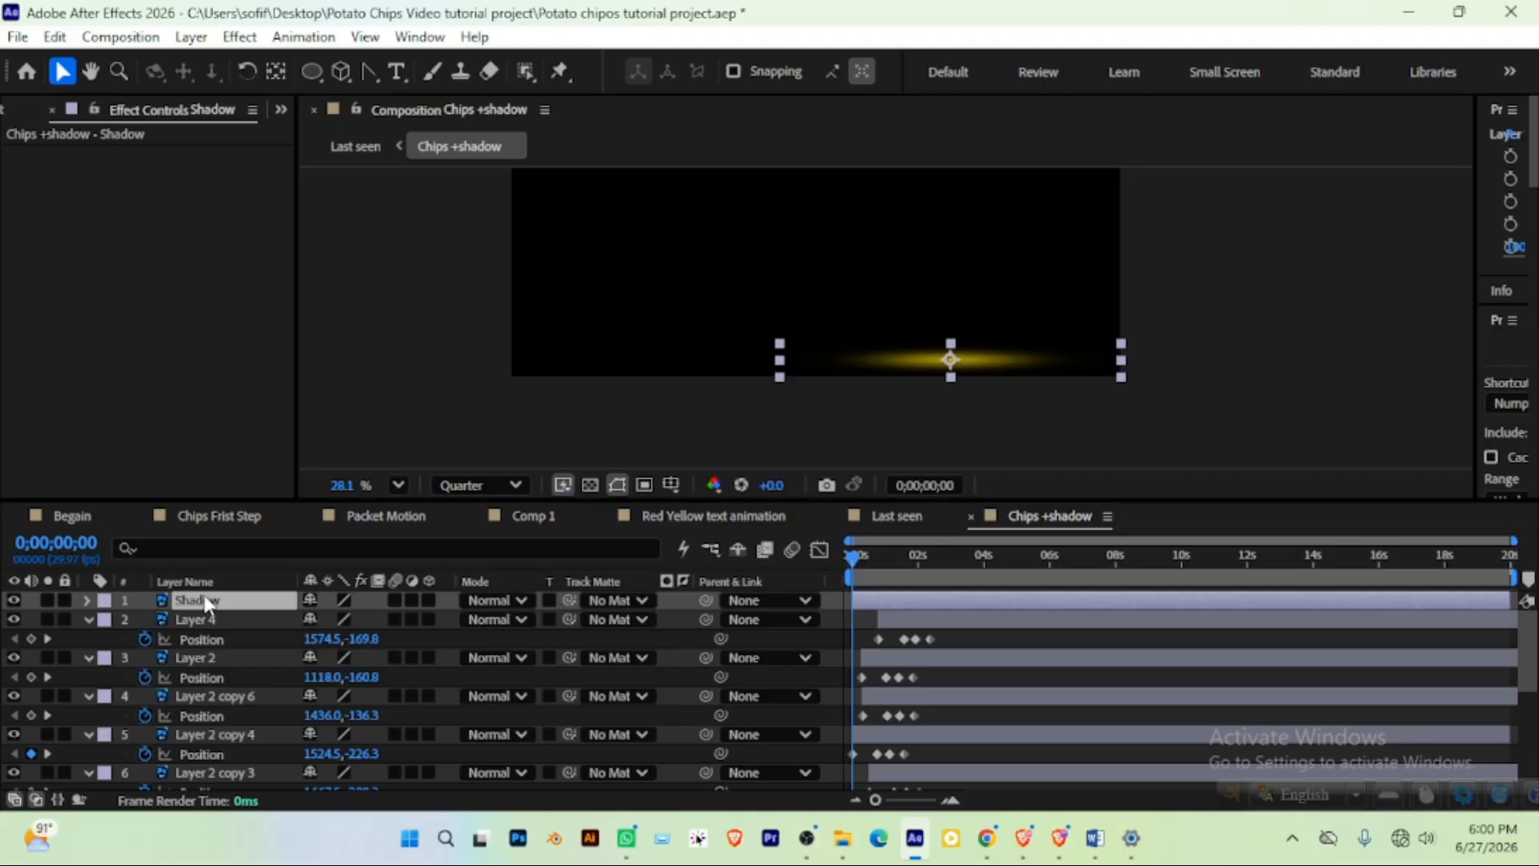
{"action": "key", "text": "s"}
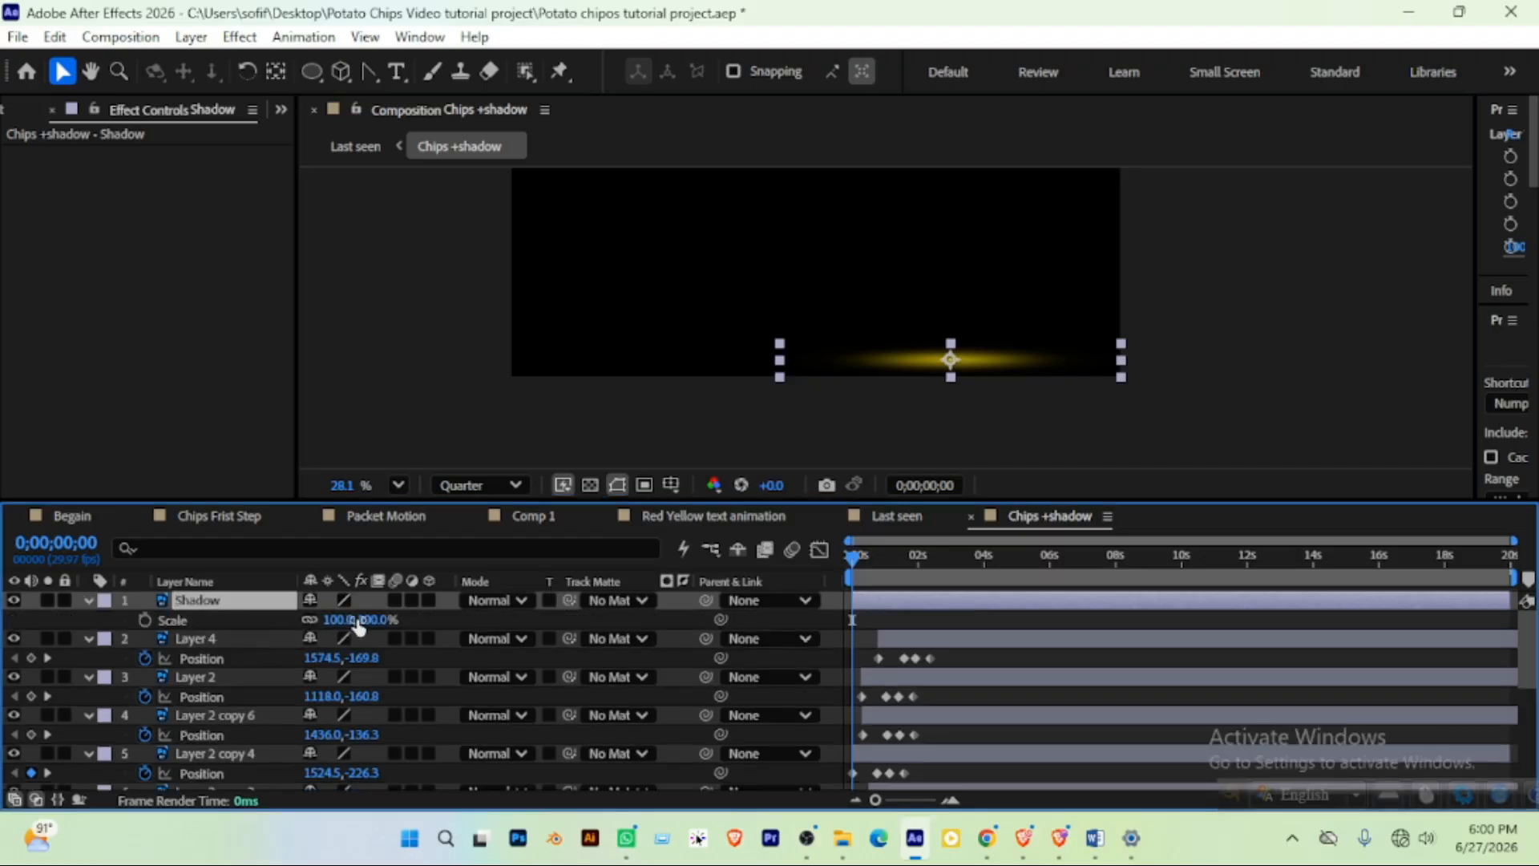
{"action": "left_click", "coordinate": [310, 620]}
{"action": "left_click_drag", "start_coordinate": [361, 622], "coordinate": [402, 620]}
{"action": "key", "text": "ctrl+z"}
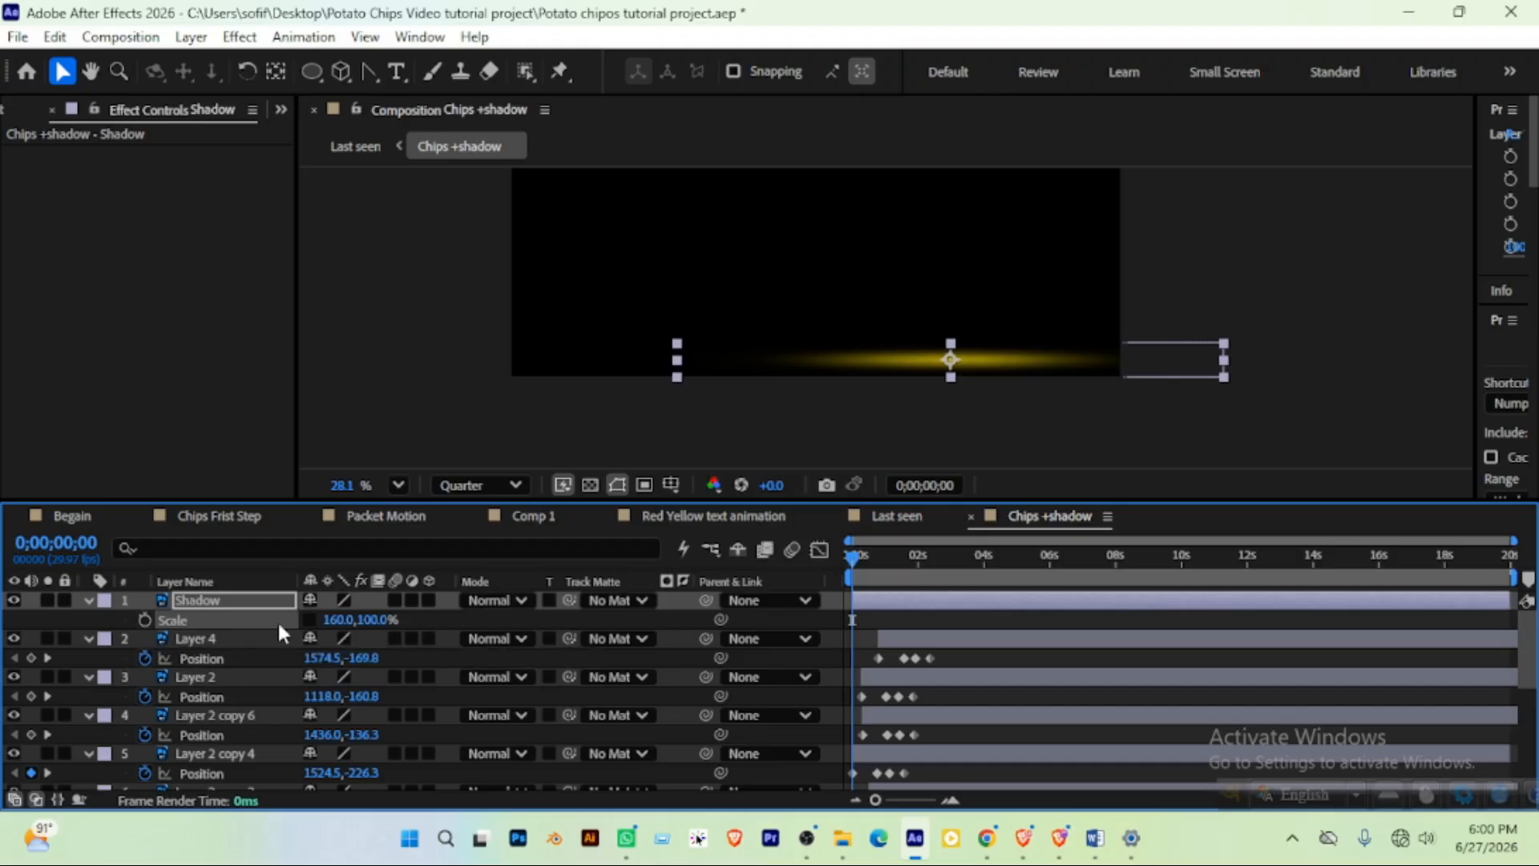
Set the Shadow layer's horizontal scale to 0% and start keyframing its Scale at 0;00;00;00
{"action": "left_click", "coordinate": [335, 622]}
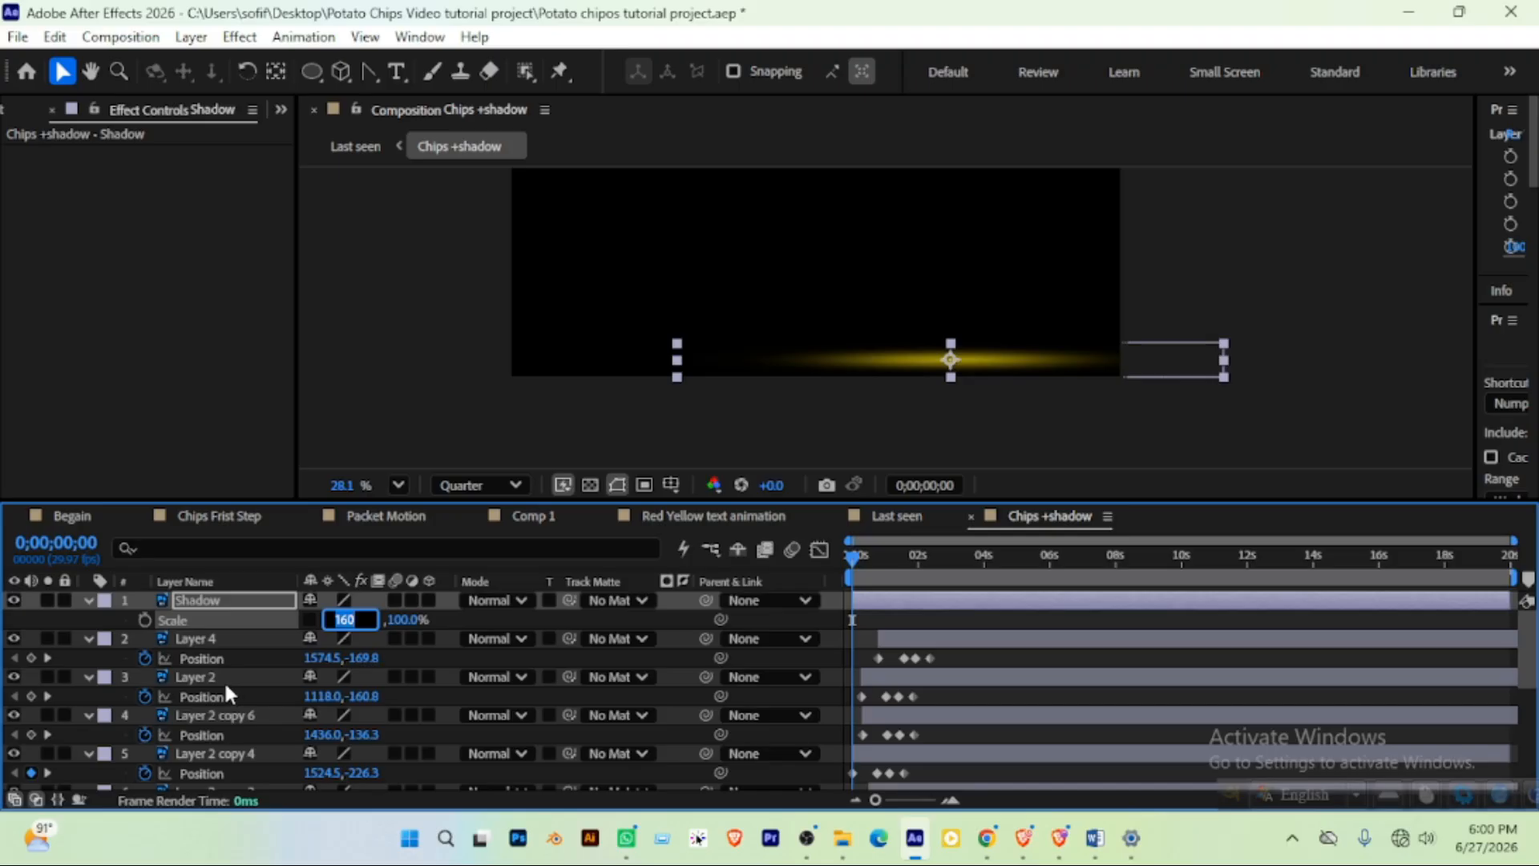
{"action": "type", "text": "0"}
{"action": "key", "text": "Return"}
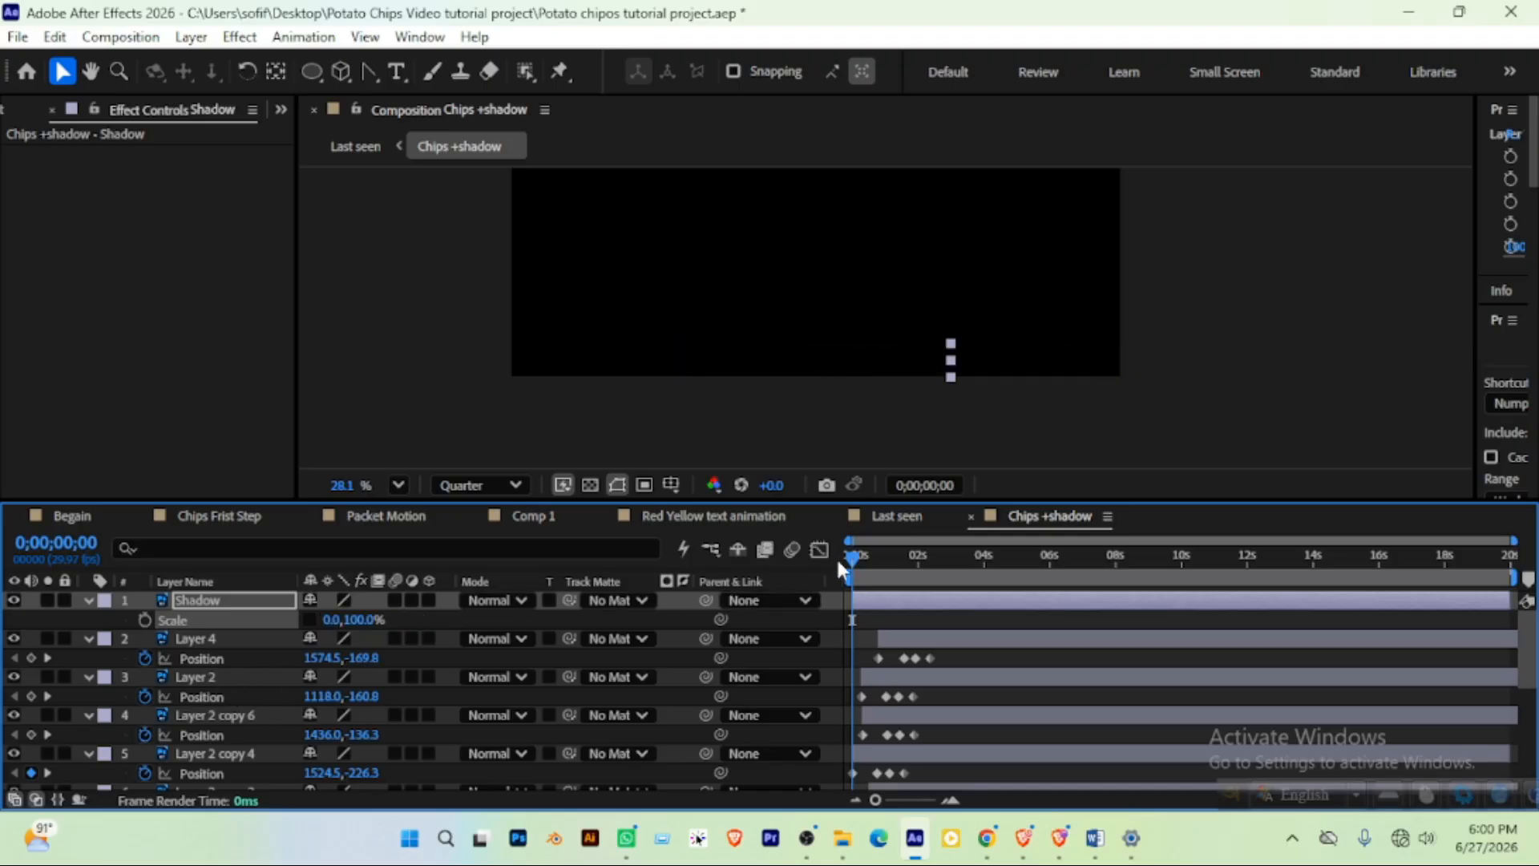
{"action": "left_click", "coordinate": [144, 619]}
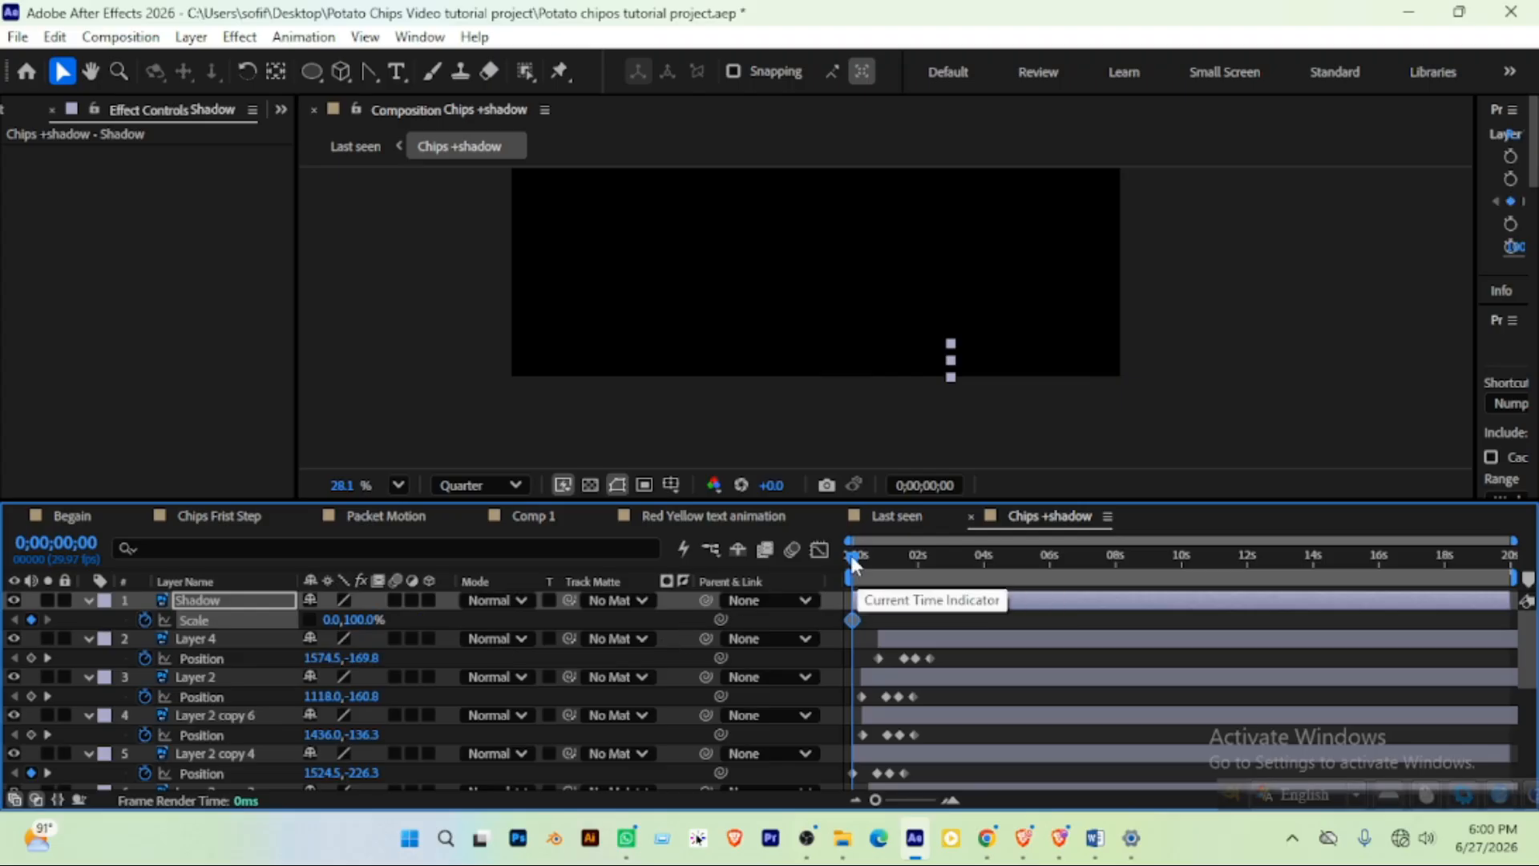
Keyframe the Shadow layer's Scale at 160% in both width and height at 0;00;02;11
{"action": "left_click_drag", "start_coordinate": [853, 564], "coordinate": [930, 564]}
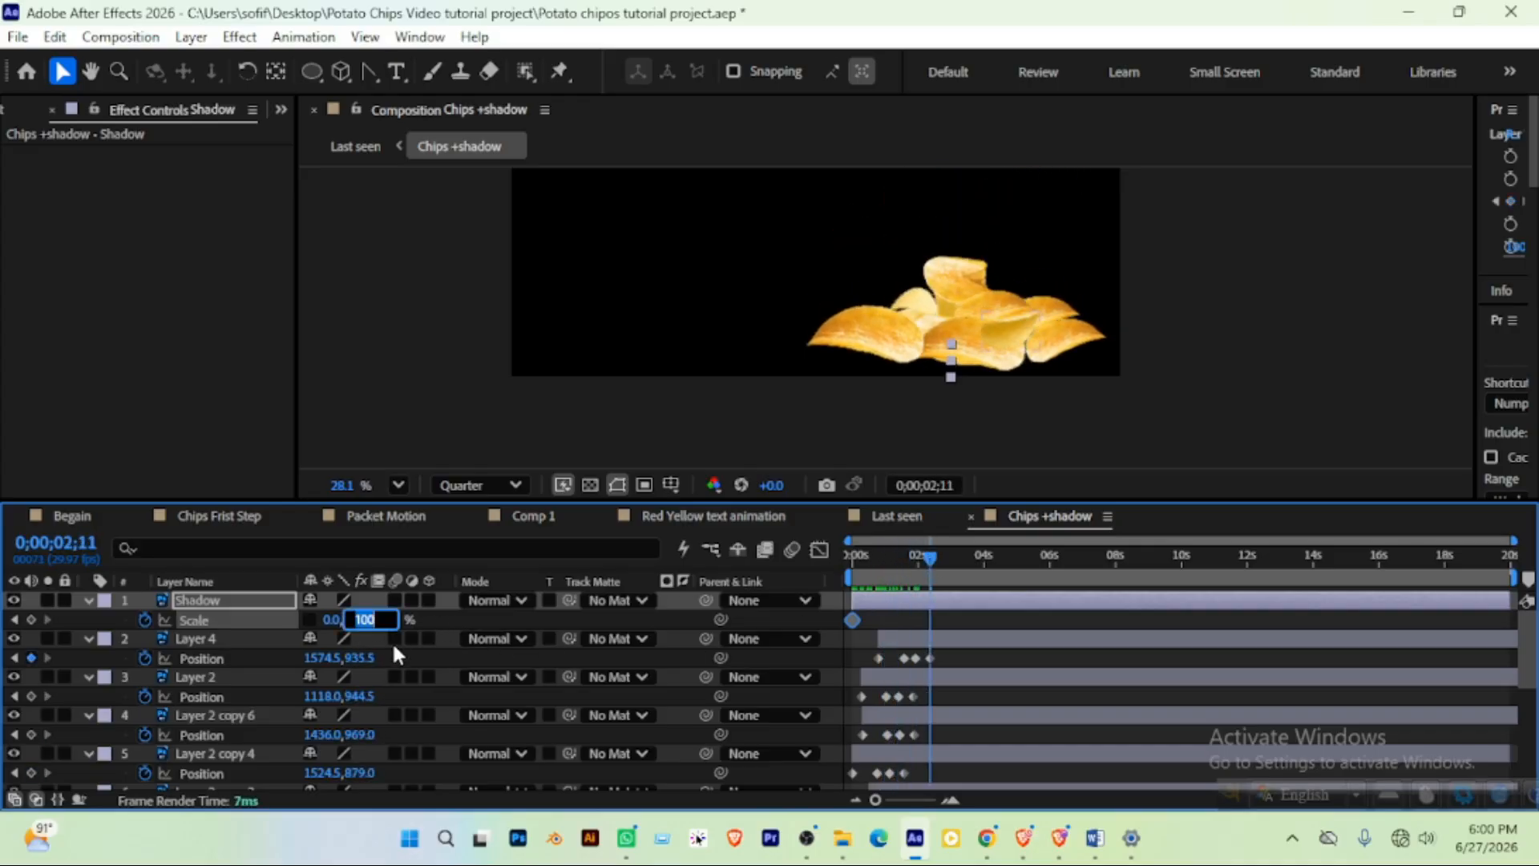
{"action": "type", "text": "16"}
{"action": "key", "text": "Return"}
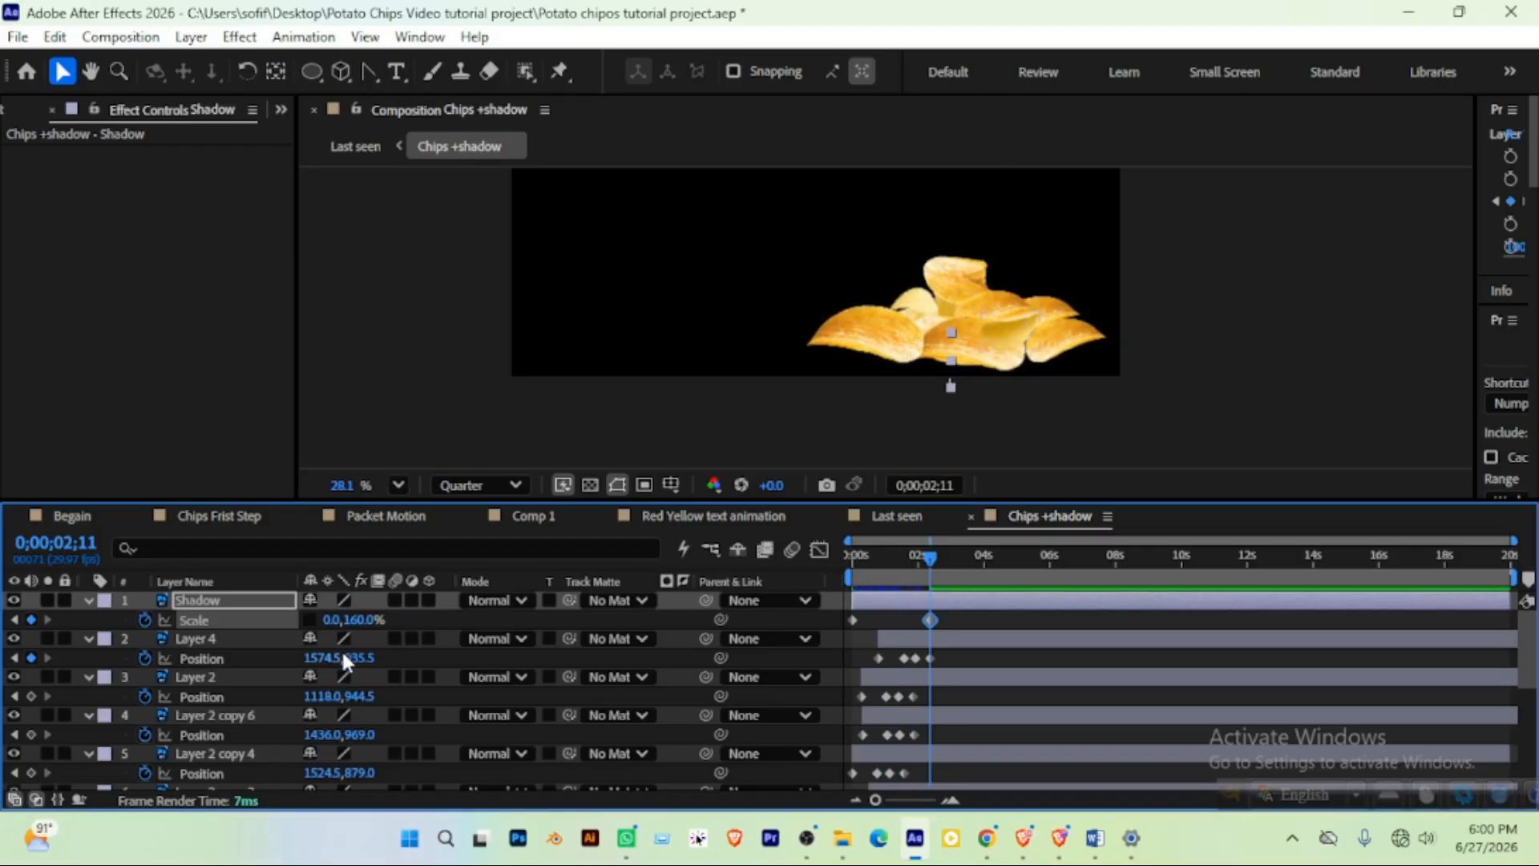
{"action": "left_click", "coordinate": [332, 621]}
{"action": "type", "text": "16"}
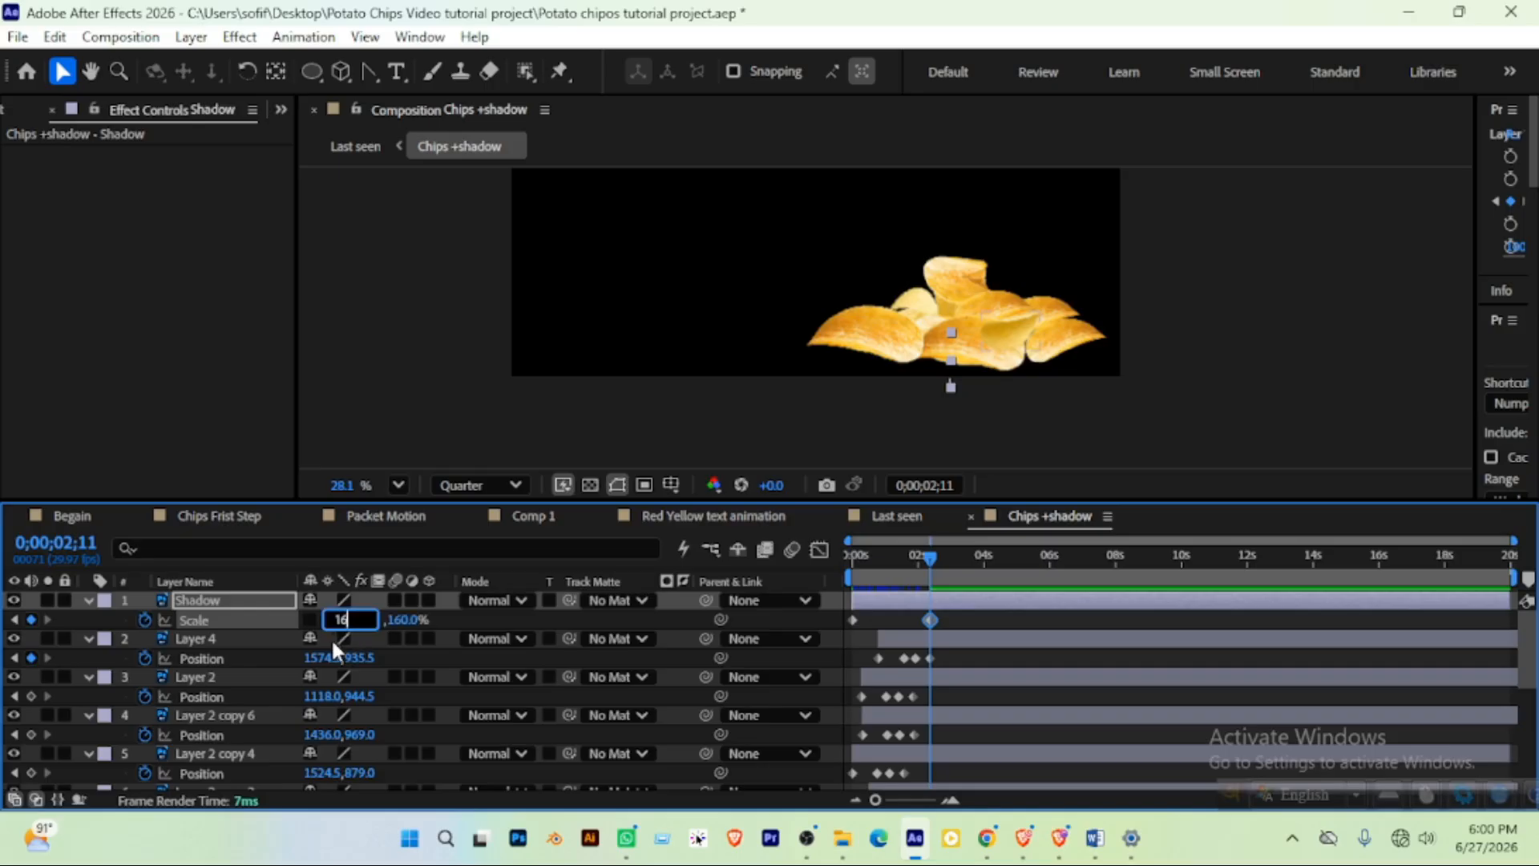
{"action": "type", "text": "0"}
{"action": "key", "text": "Return"}
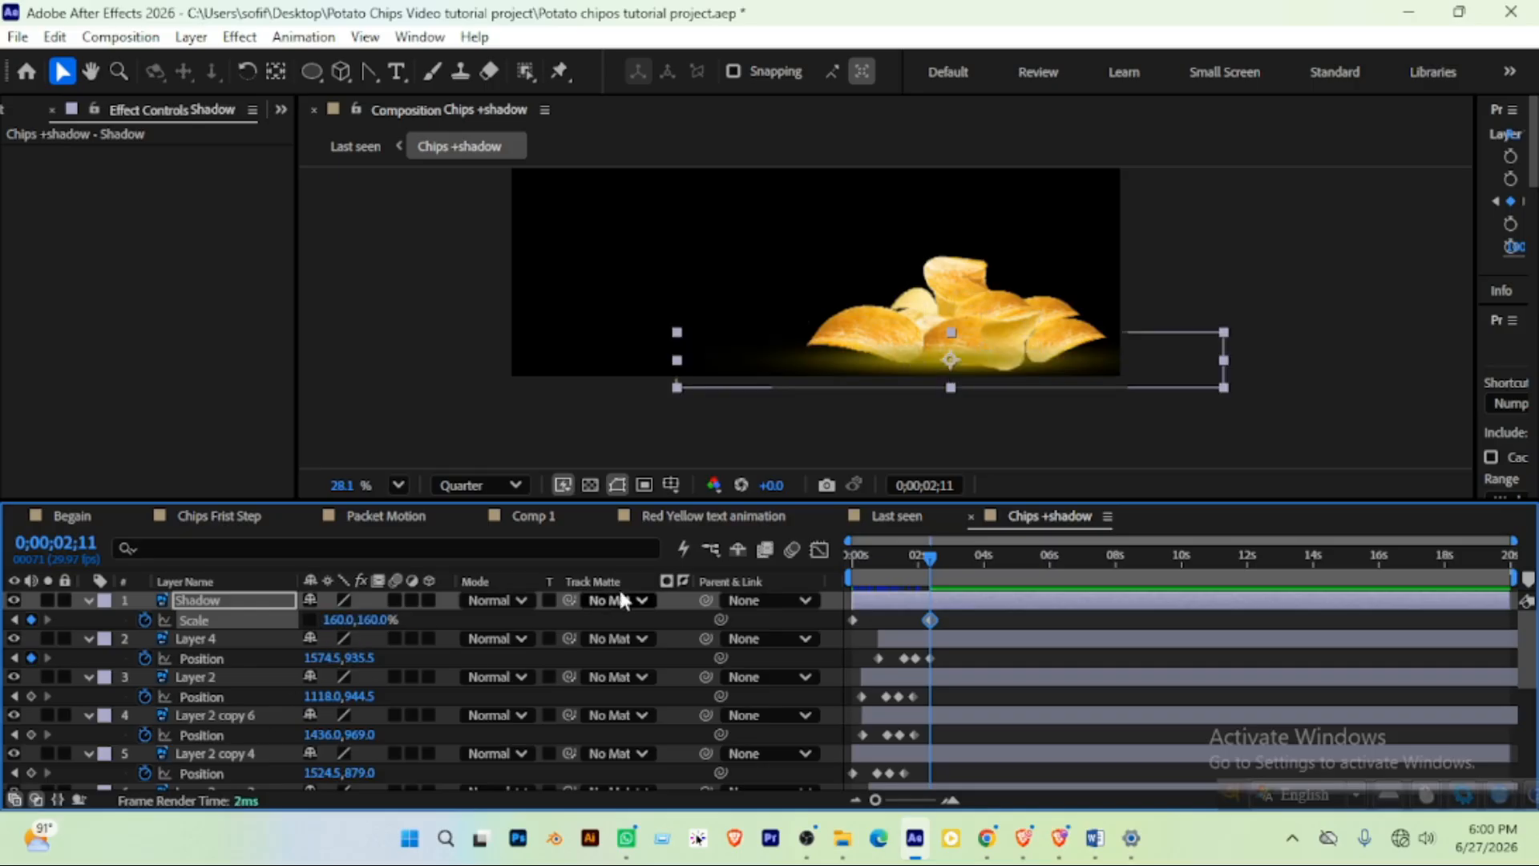
Send the Shadow layer behind all the chip layers and scrub through its growth animation
{"action": "left_click", "coordinate": [232, 603]}
{"action": "key", "text": "ctrl+shift+bracketleft"}
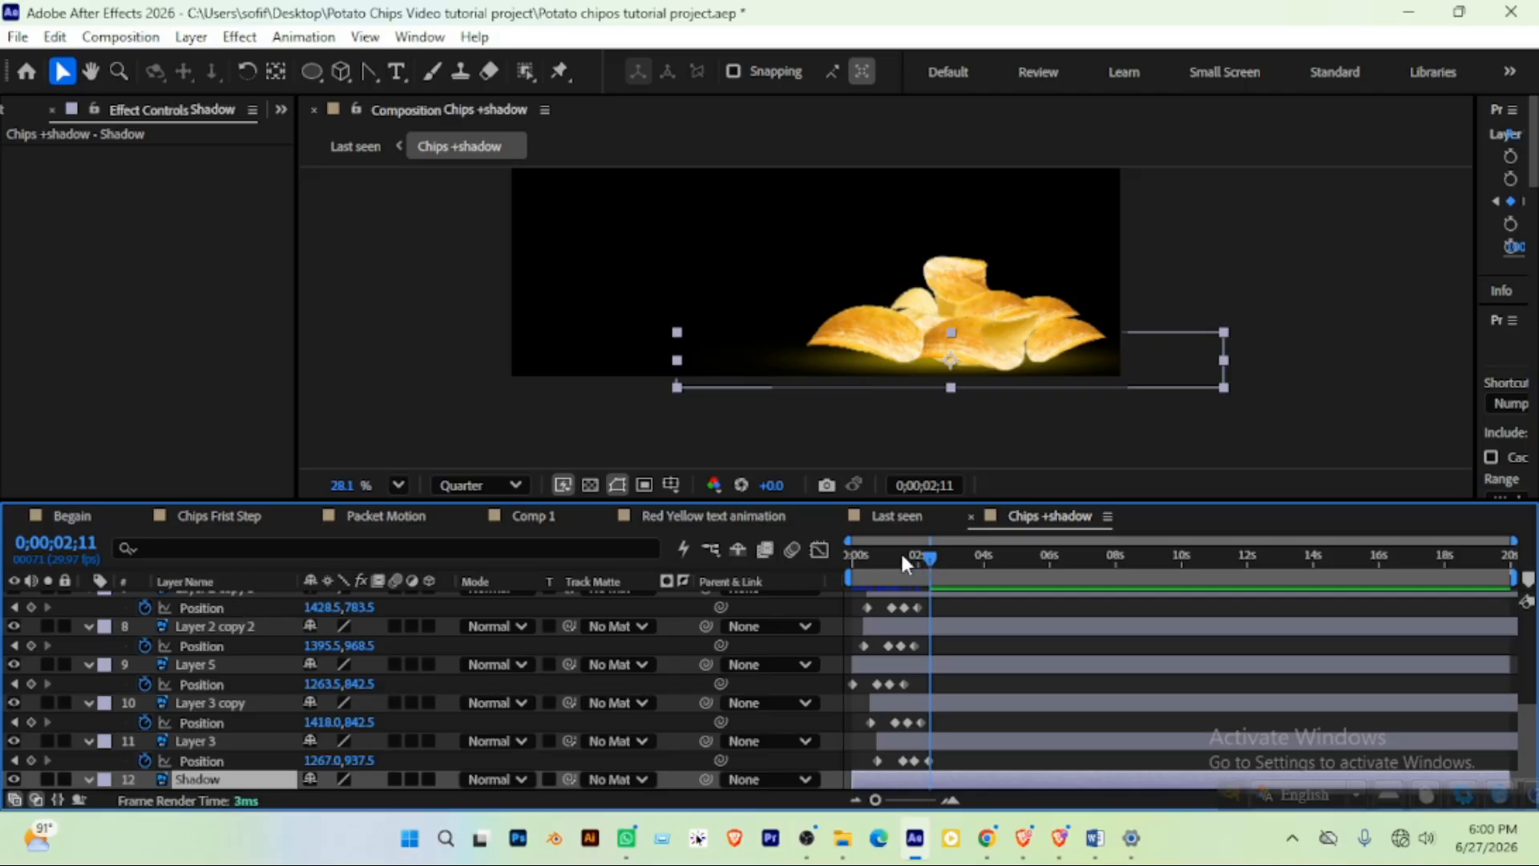
{"action": "left_click_drag", "start_coordinate": [902, 559], "coordinate": [914, 632]}
{"action": "scroll", "coordinate": [914, 631], "scroll_direction": "up", "scroll_amount": 5}
{"action": "left_click", "coordinate": [917, 607]}
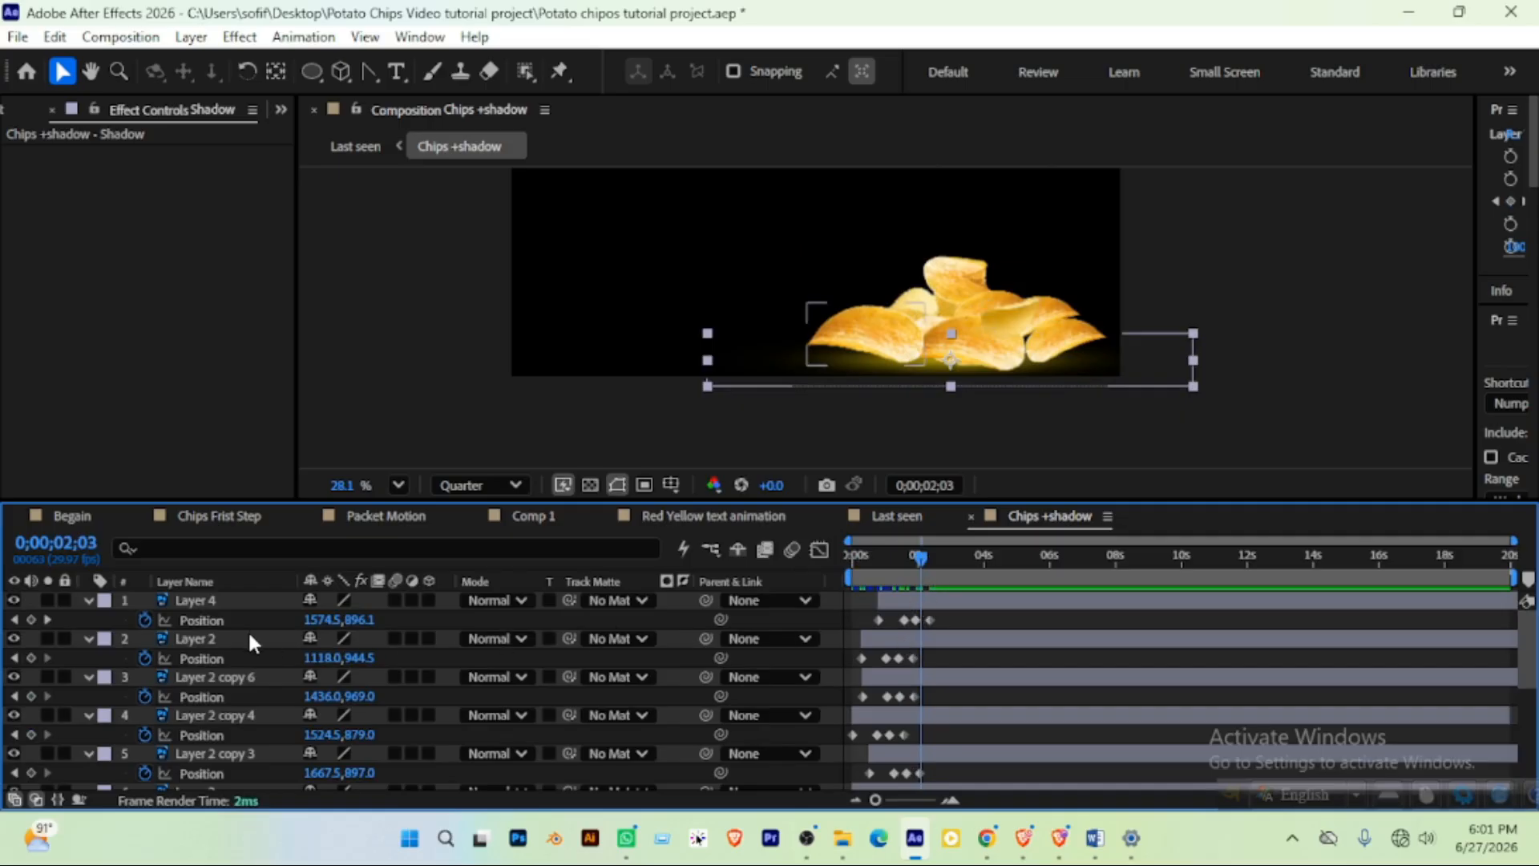
{"action": "scroll", "coordinate": [250, 632], "scroll_direction": "down", "scroll_amount": 5}
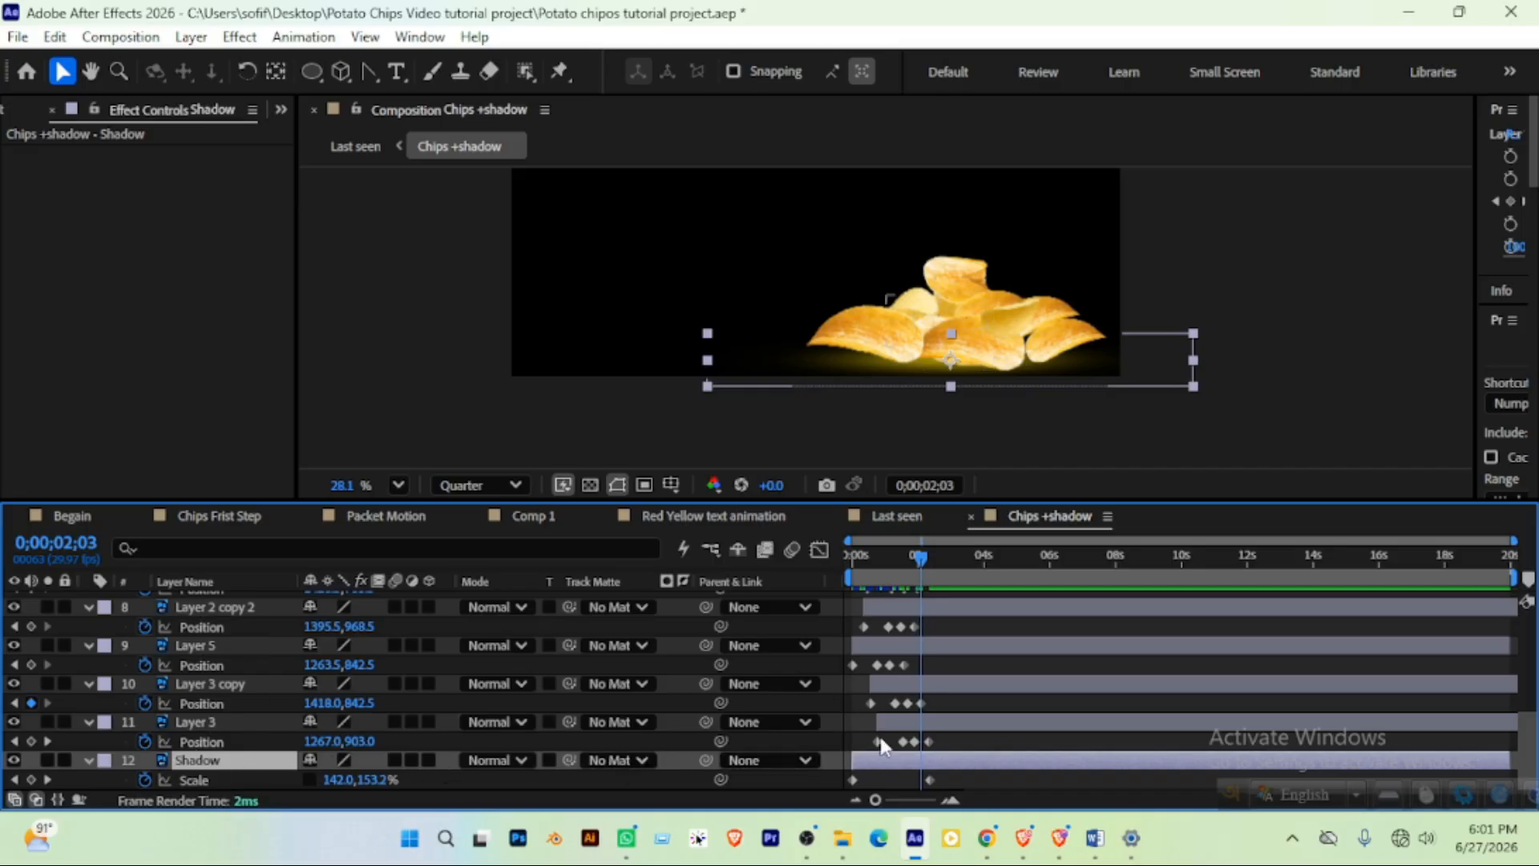
{"action": "left_click_drag", "start_coordinate": [921, 556], "coordinate": [953, 568]}
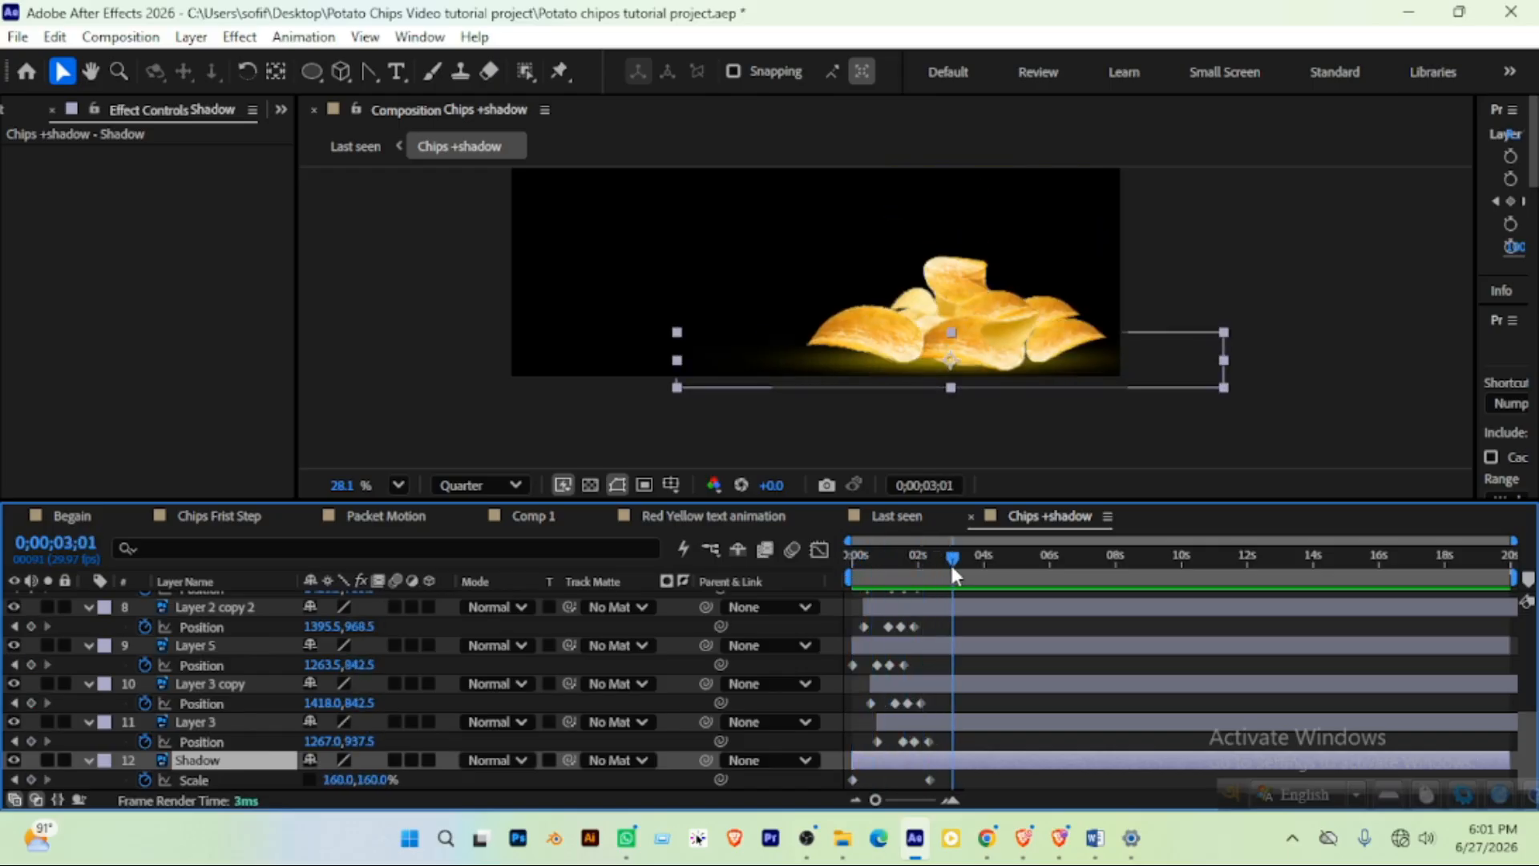
Save the project and preview the Last seen composition from its start
{"action": "key", "text": "ctrl+s"}
{"action": "left_click", "coordinate": [901, 516]}
{"action": "left_click_drag", "start_coordinate": [954, 561], "coordinate": [835, 555]}
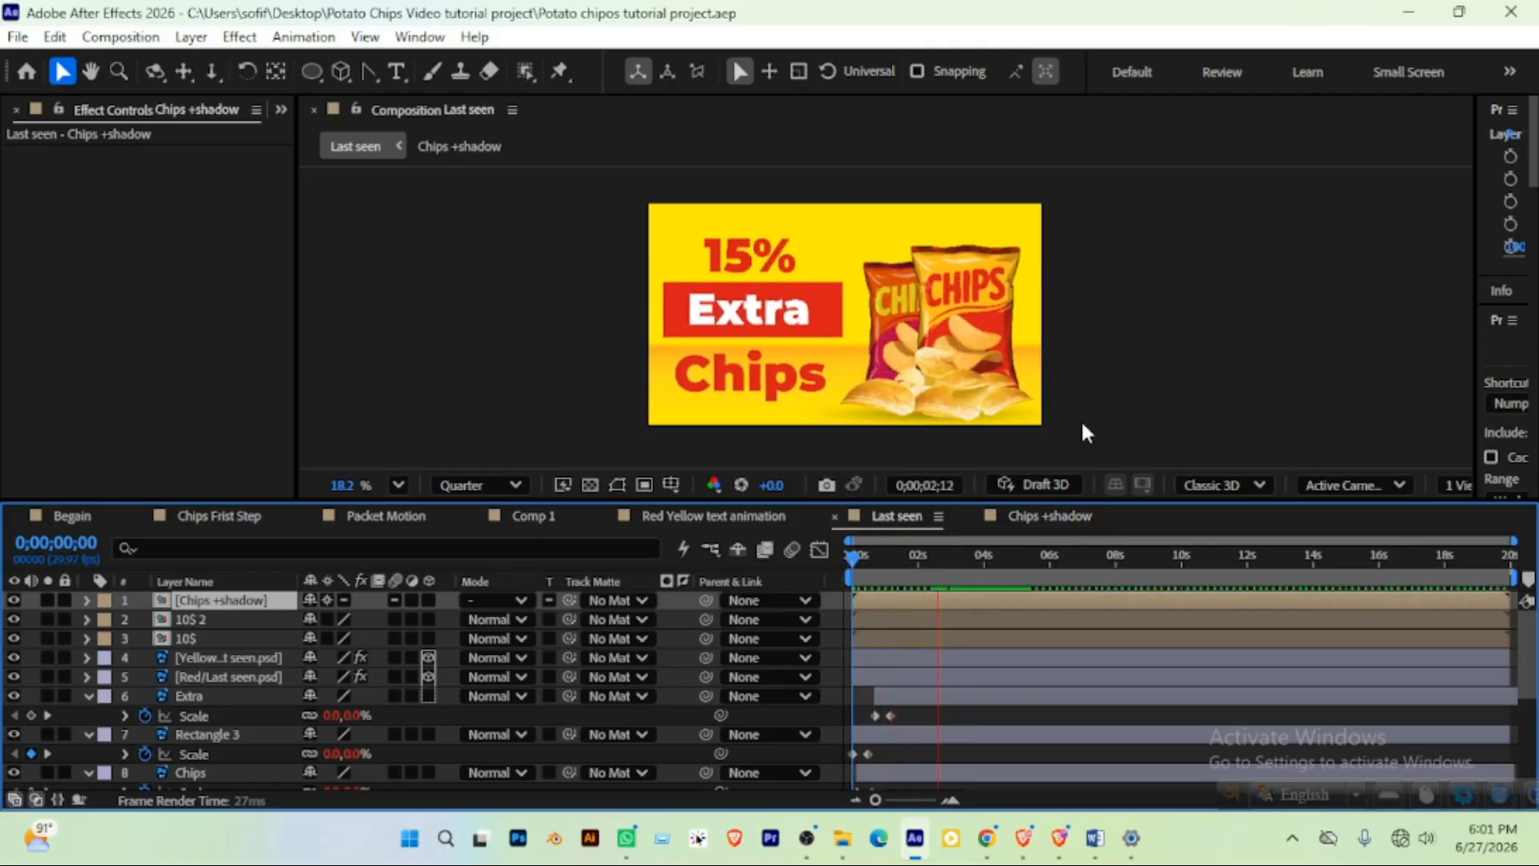
{"action": "key", "text": "space"}
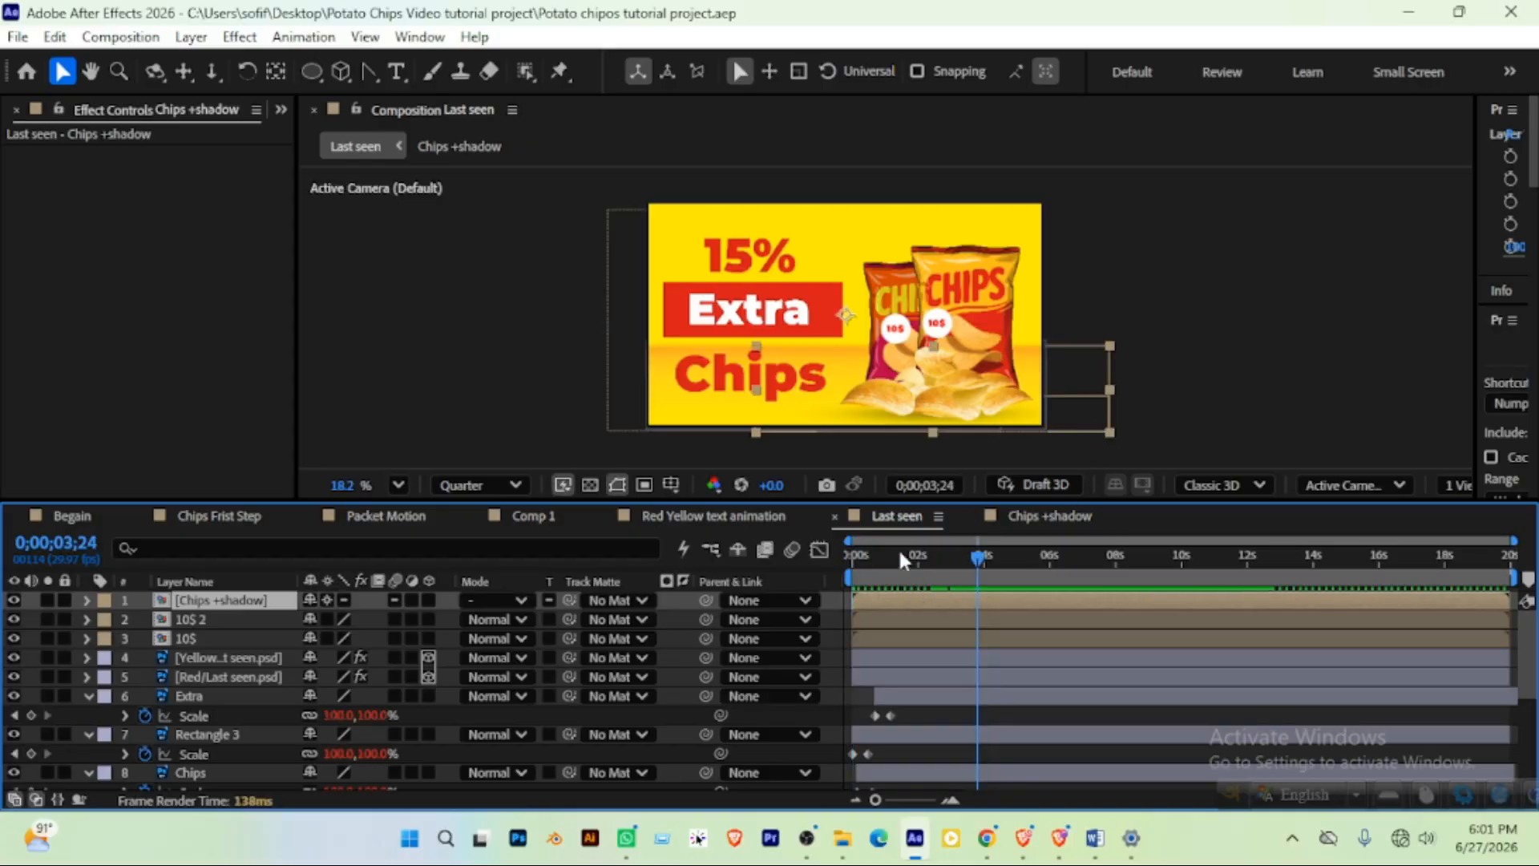
{"action": "key", "text": "Home"}
{"action": "key", "text": "space"}
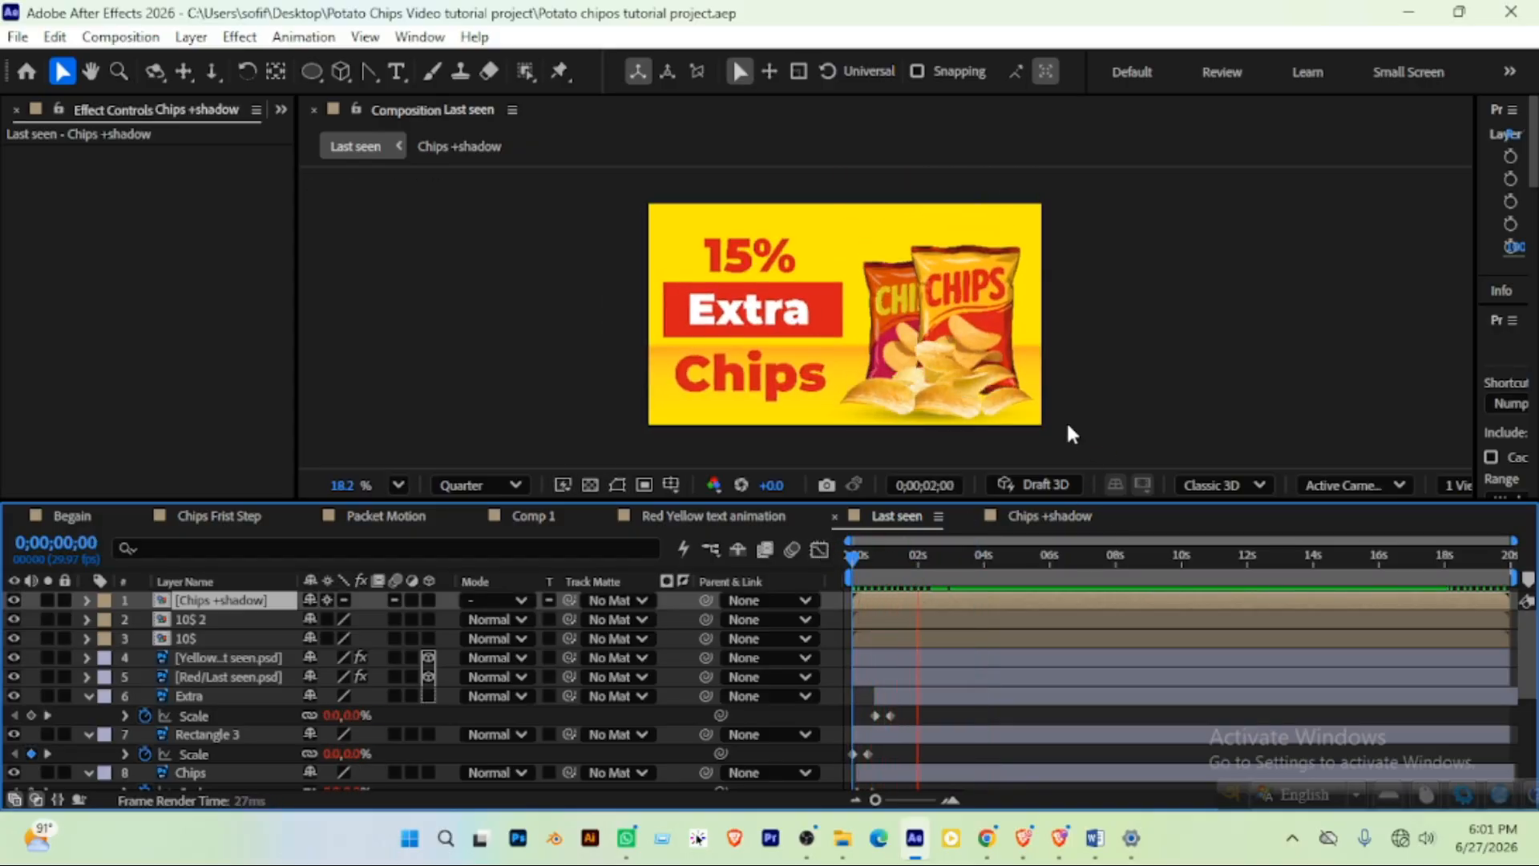
{"action": "key", "text": "space"}
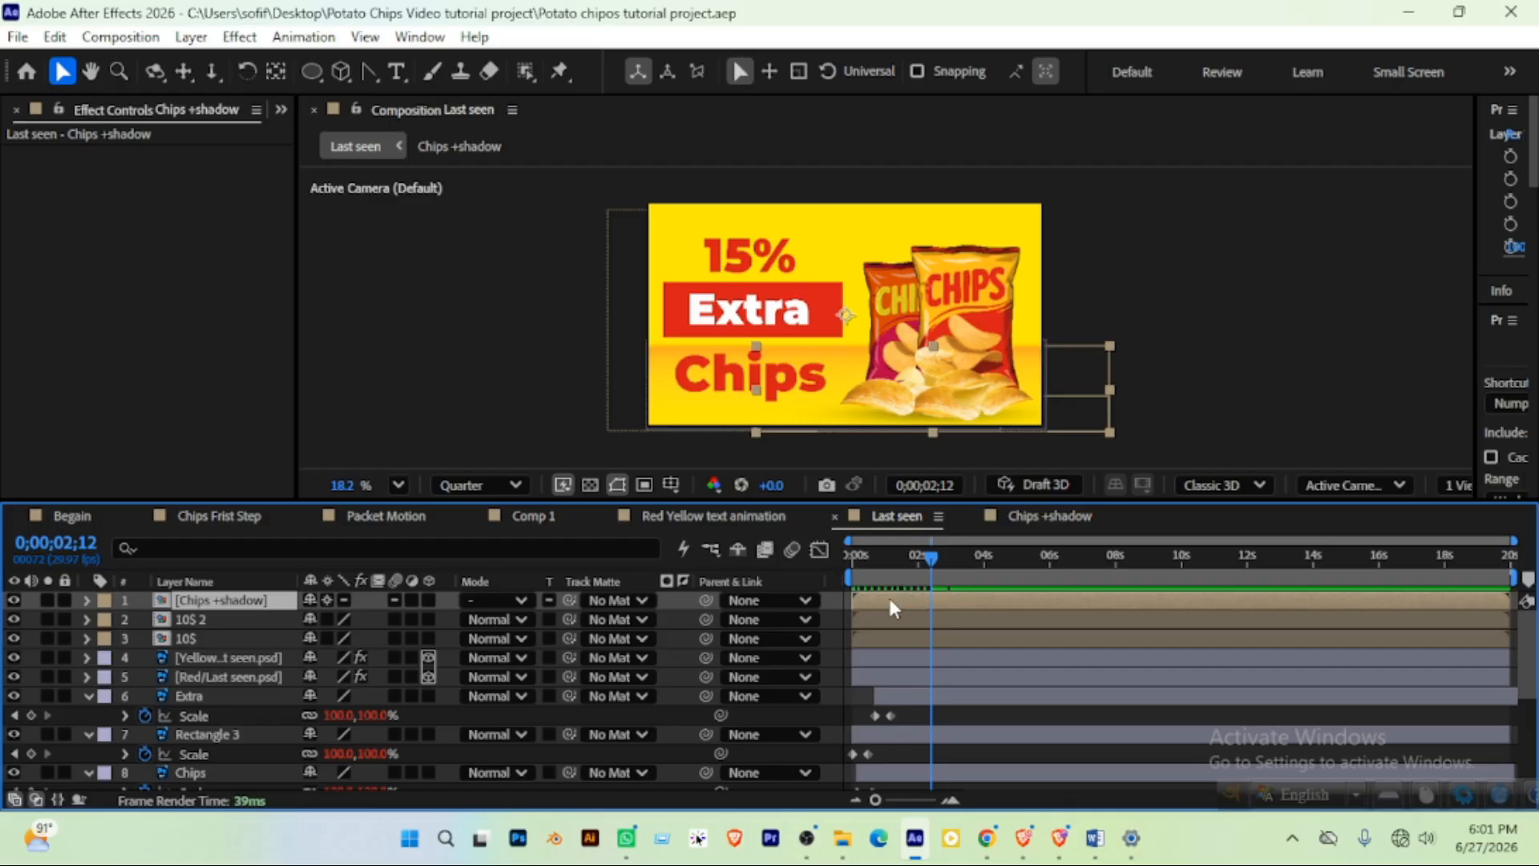
Shift the Chips +shadow layer to start about 1 second in, and save the project after previewing it
{"action": "left_click_drag", "start_coordinate": [889, 599], "coordinate": [842, 548]}
{"action": "key", "text": "space"}
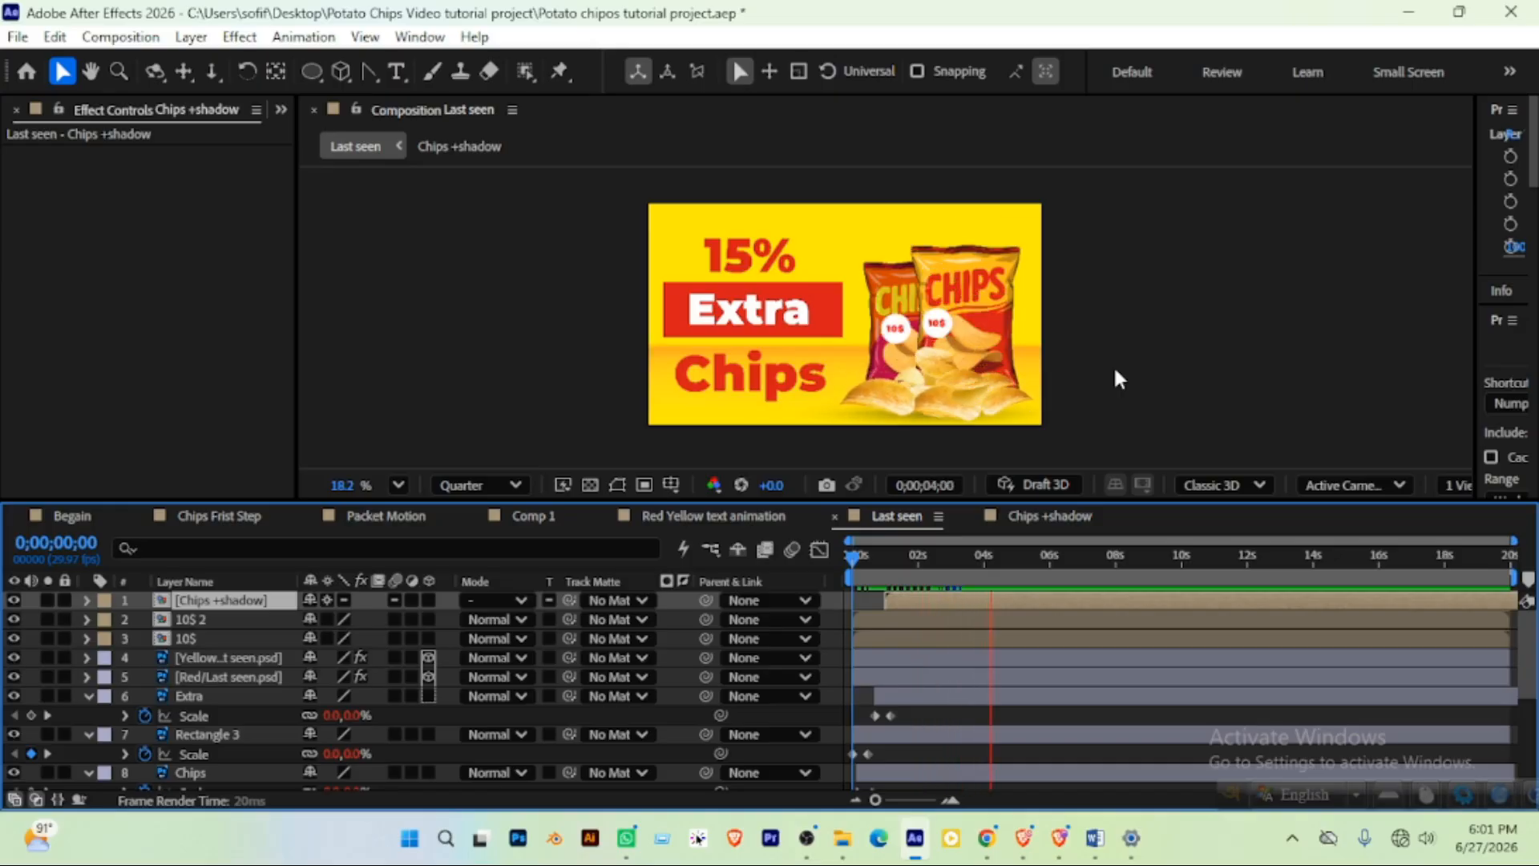
{"action": "key", "text": "space"}
{"action": "key", "text": "space"}
{"action": "key", "text": "space"}
{"action": "key", "text": "ctrl+s"}
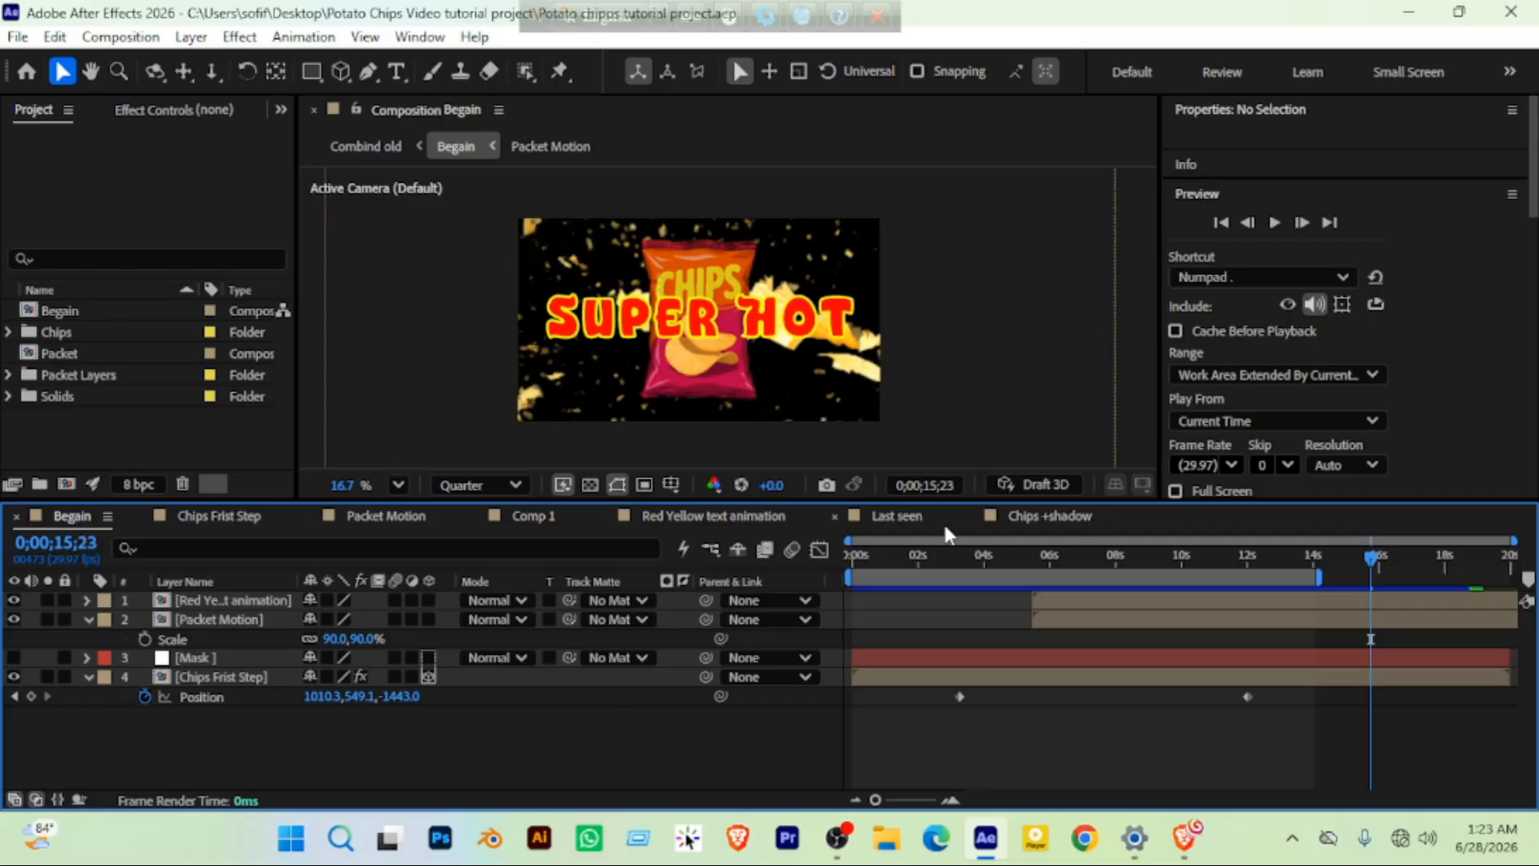
View the Last seen composition and open the settings for a new composition
{"action": "left_click", "coordinate": [887, 517]}
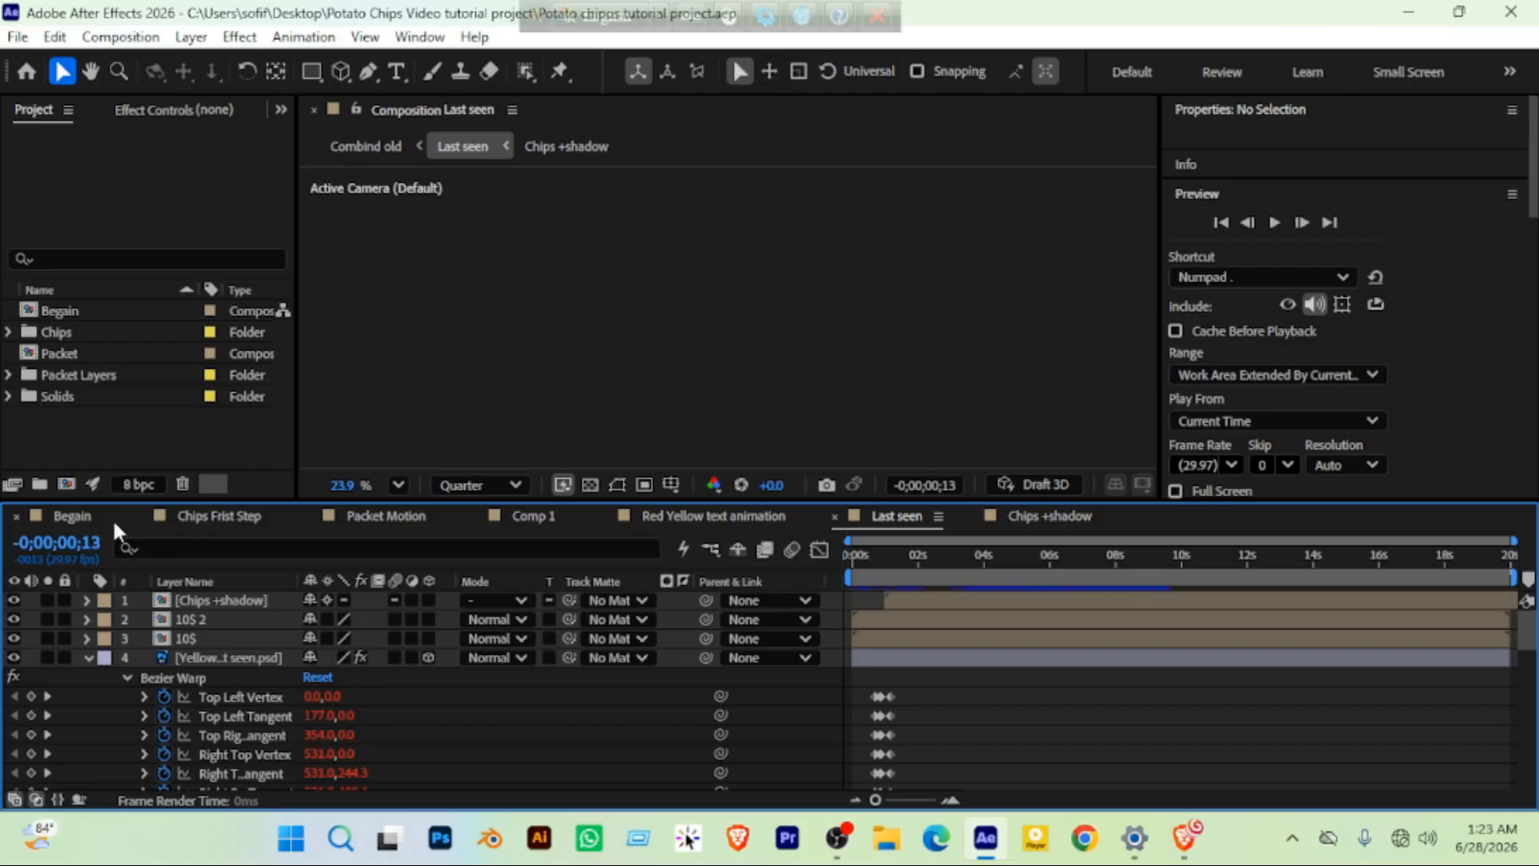
{"action": "left_click", "coordinate": [67, 484]}
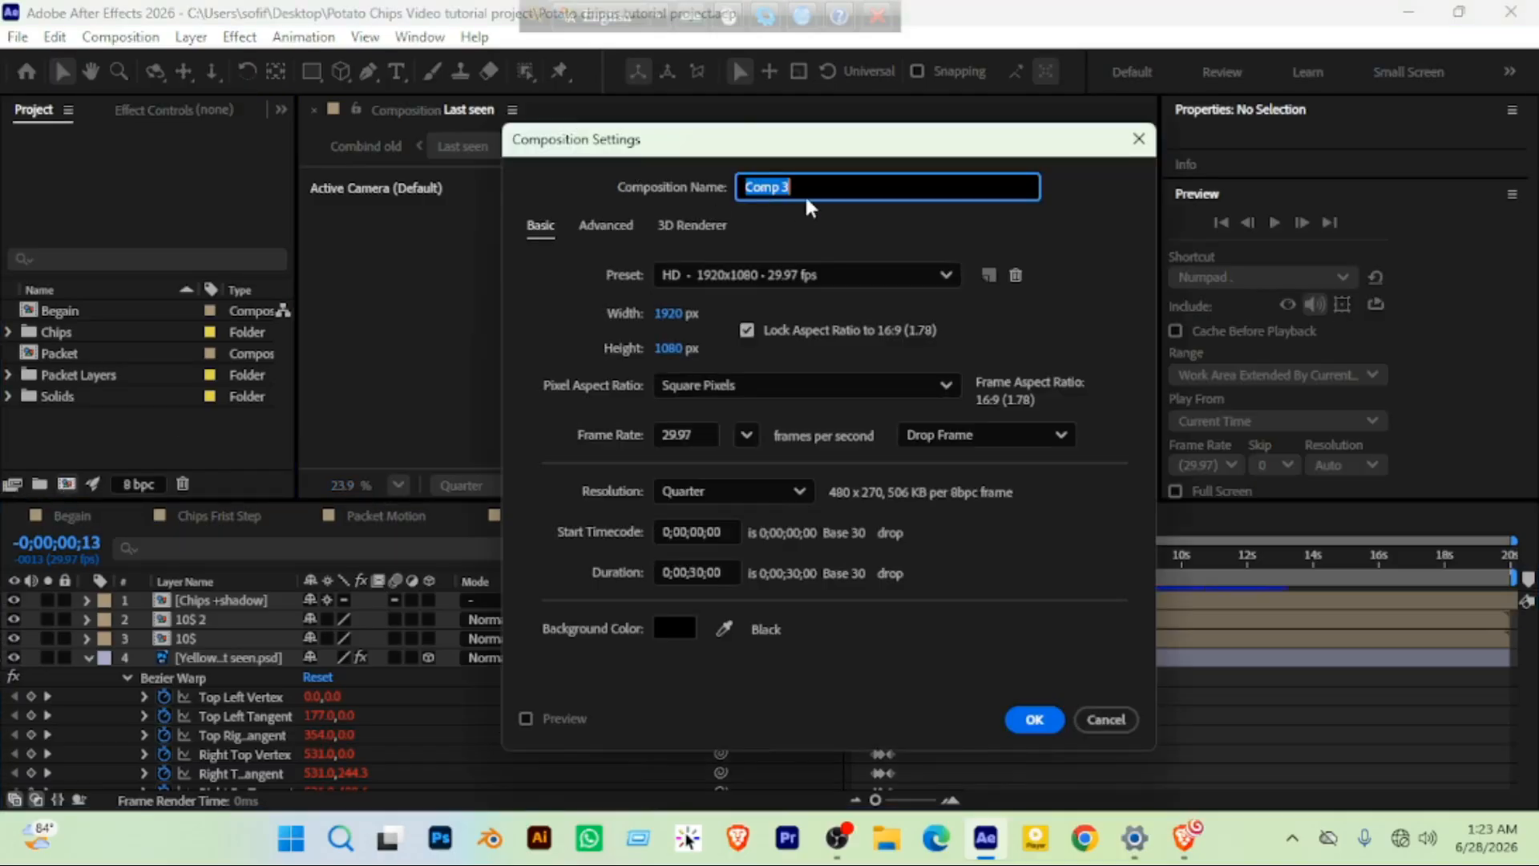
{"action": "type", "text": "Ch"}
{"action": "key", "text": "BackSpace"}
{"action": "key", "text": "BackSpace"}
{"action": "key", "text": "F12"}
{"action": "type", "text": "তম"}
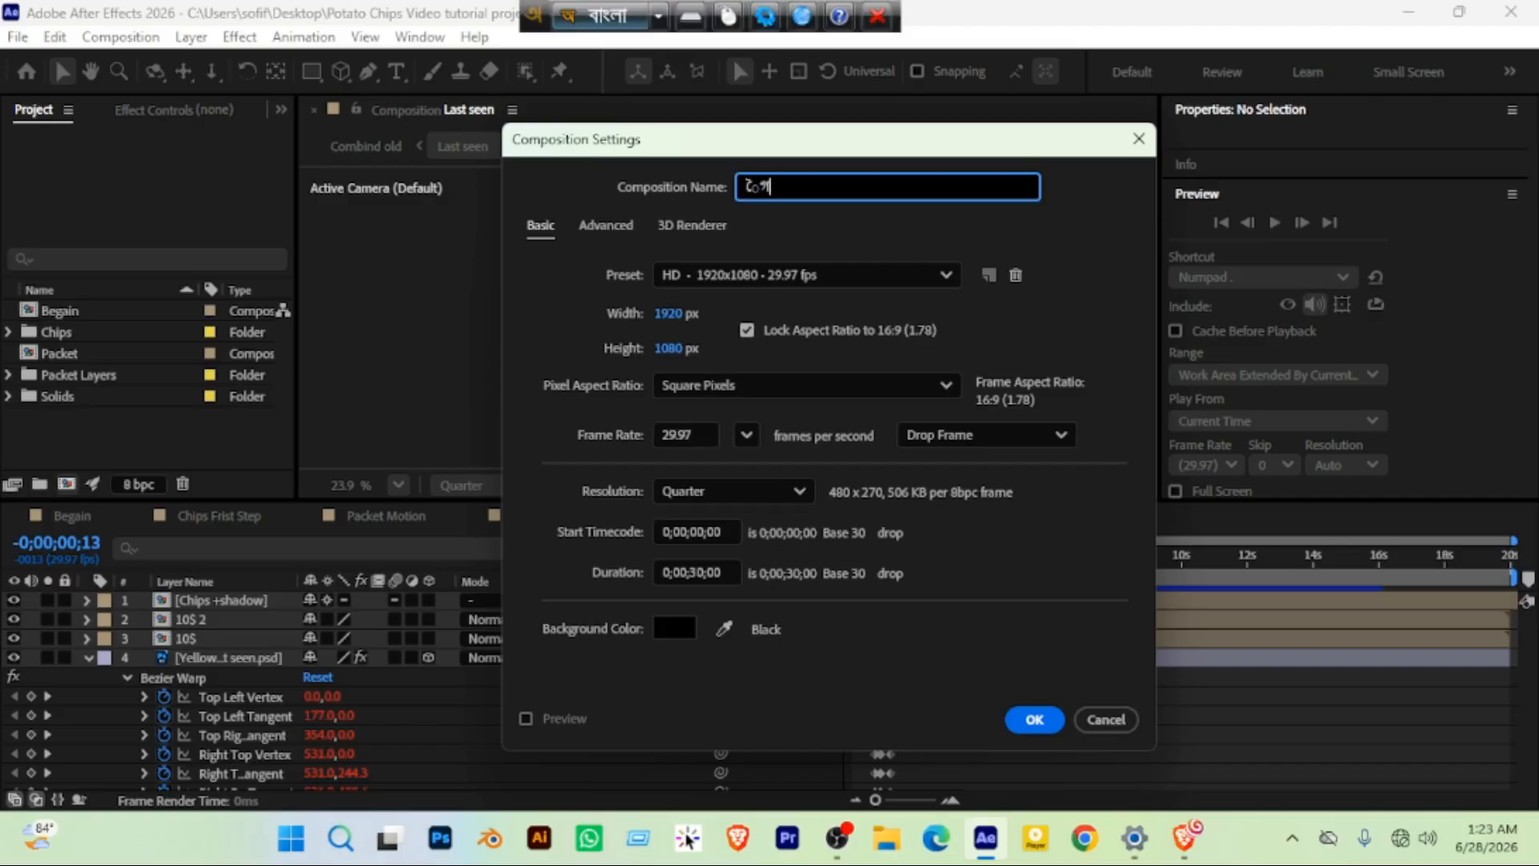
{"action": "key", "text": "BackSpace"}
{"action": "key", "text": "BackSpace"}
{"action": "type", "text": "চমব"}
{"action": "key", "text": "BackSpace"}
{"action": "key", "text": "BackSpace"}
{"action": "key", "text": "BackSpace"}
{"action": "key", "text": "F12"}
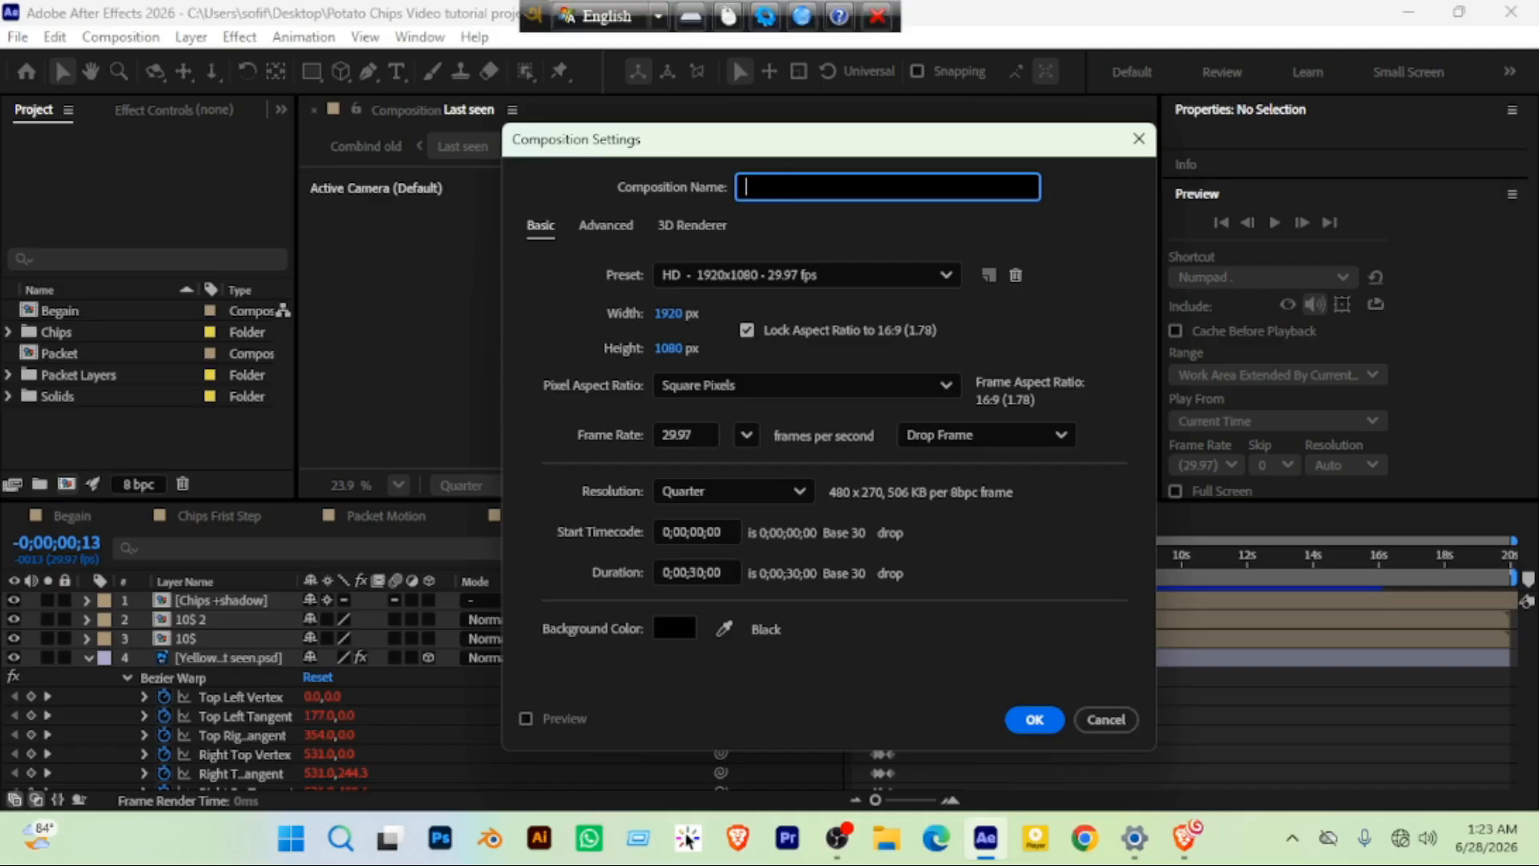
Name the new composition Combined and create it with the HD 1920x1080 29.97 fps preset and 30-second duration
{"action": "type", "text": "Combined"}
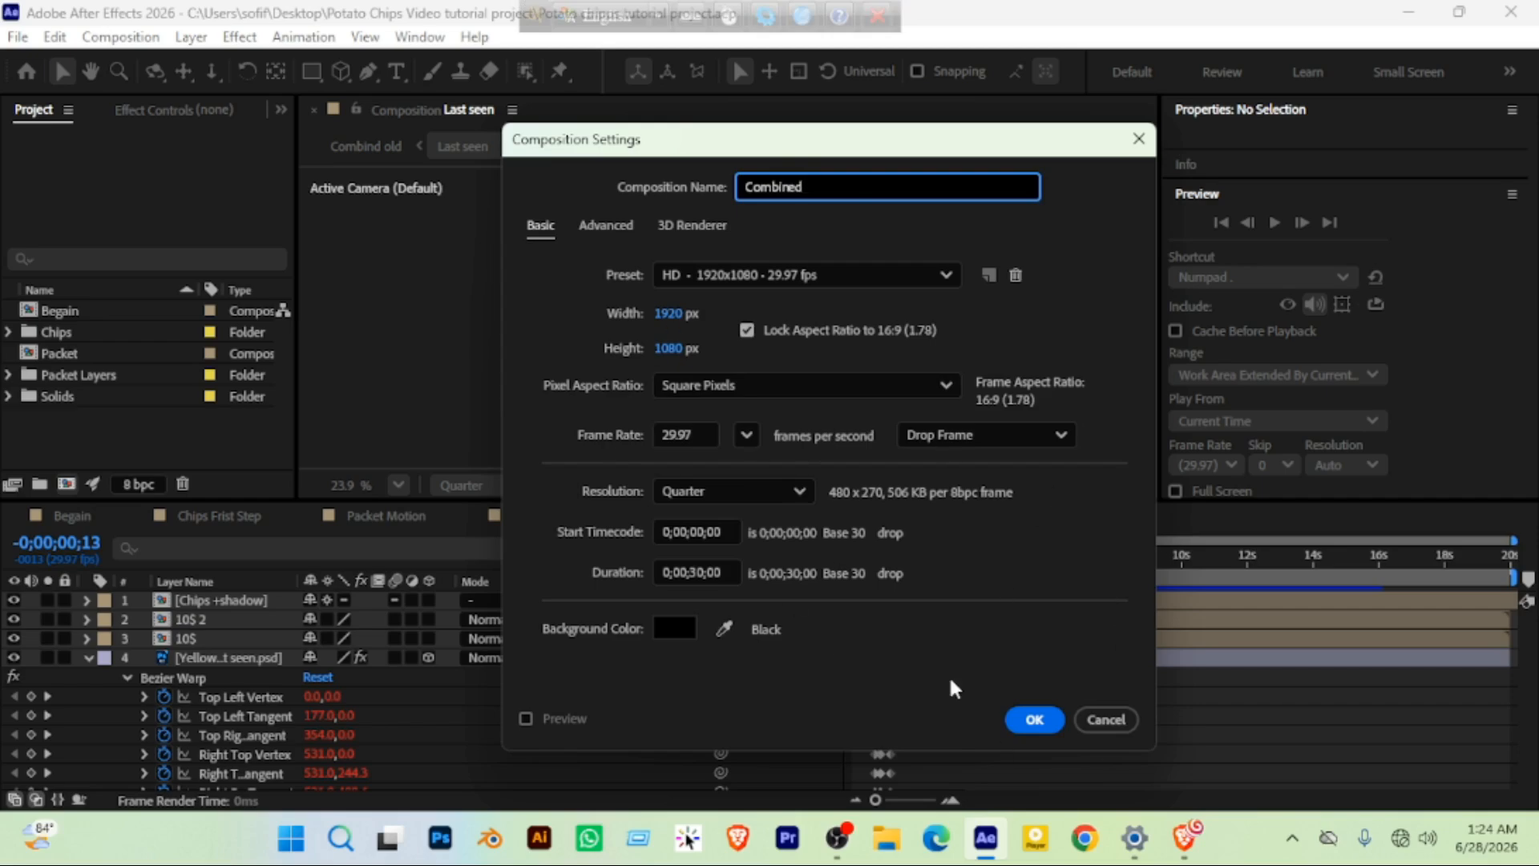
{"action": "left_click", "coordinate": [1035, 720]}
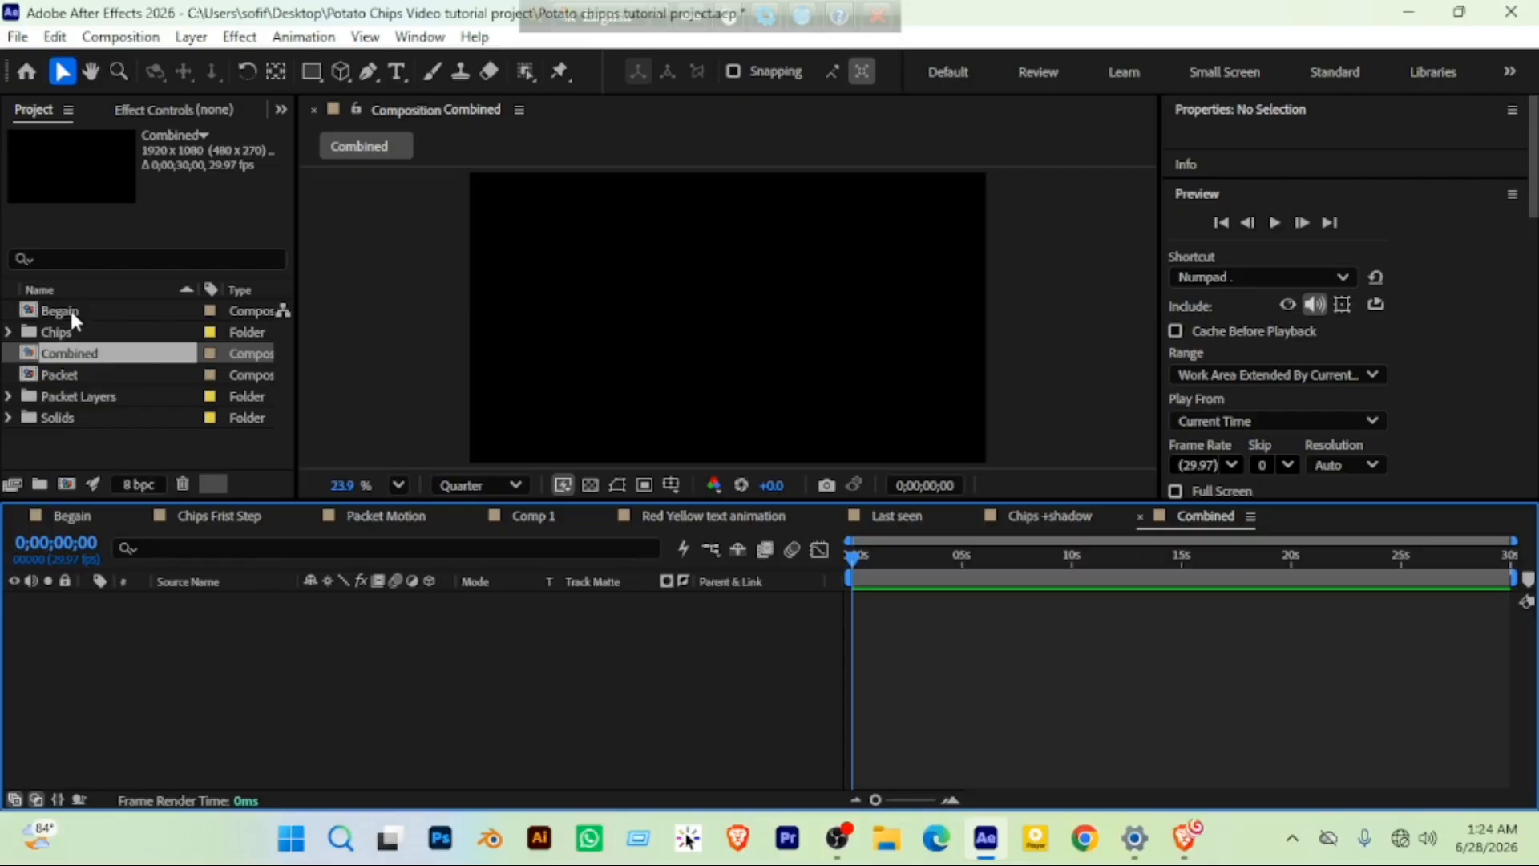
Add the Begain and Last seen compositions as layers in Combined, finding Last seen by project search and placing it beneath Begain
{"action": "left_click_drag", "start_coordinate": [70, 308], "coordinate": [85, 648]}
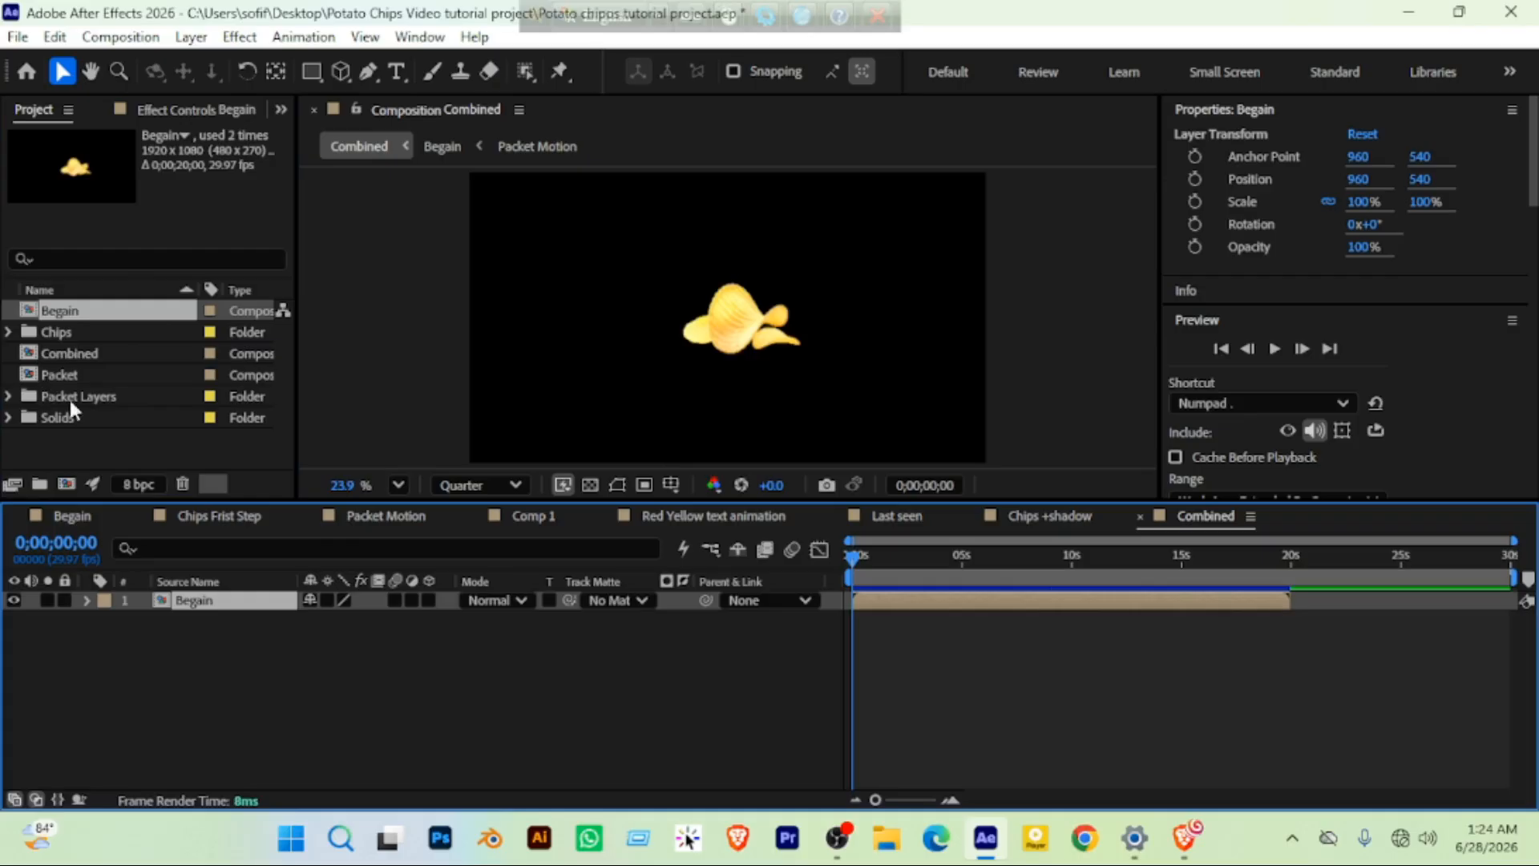
{"action": "left_click", "coordinate": [120, 256]}
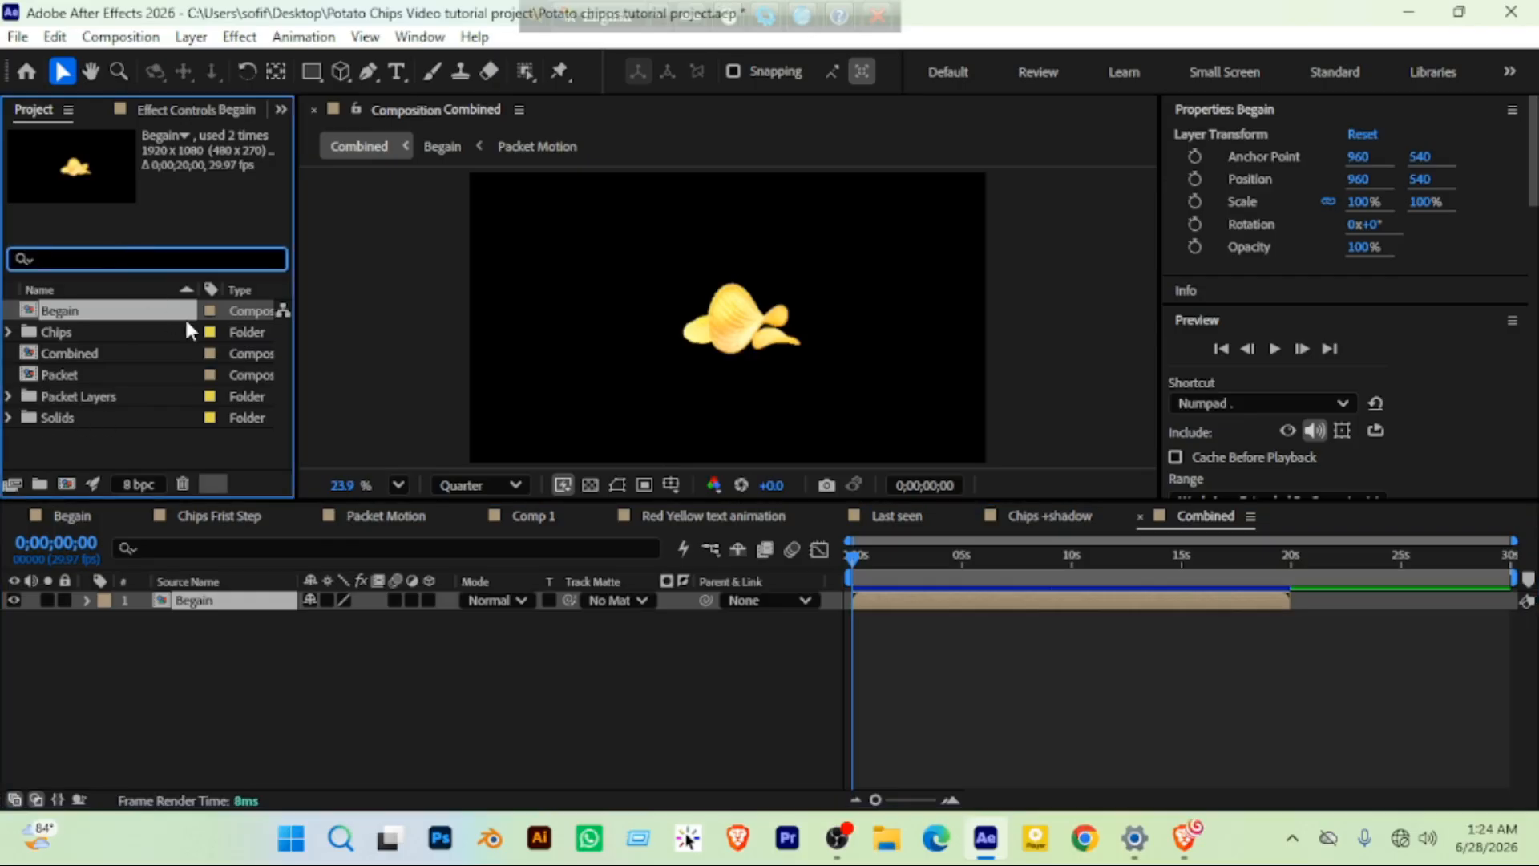
{"action": "type", "text": "last"}
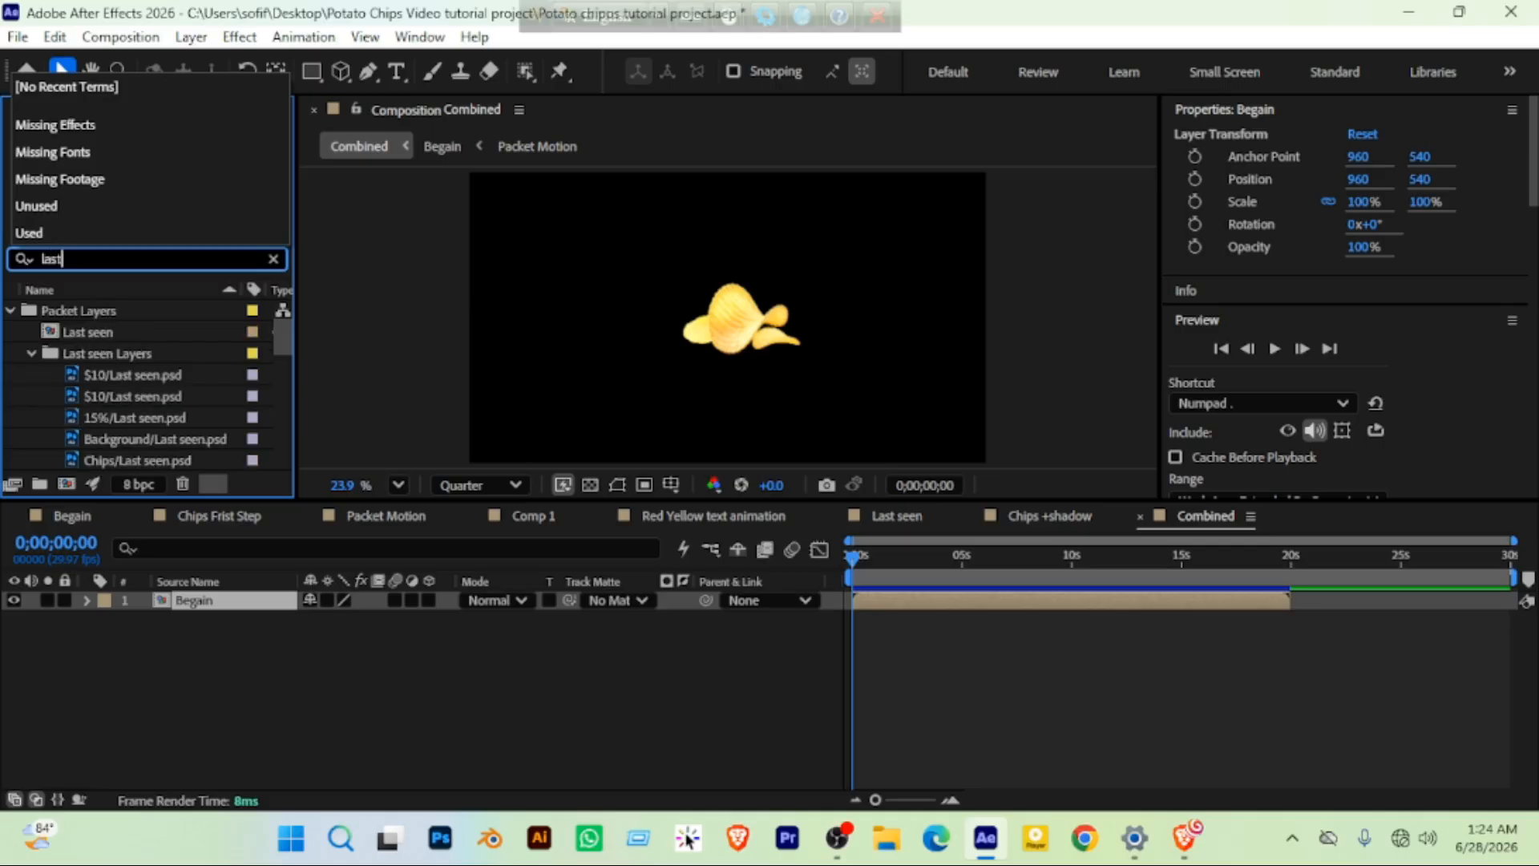
{"action": "type", "text": " seen"}
{"action": "left_click_drag", "start_coordinate": [90, 329], "coordinate": [146, 692]}
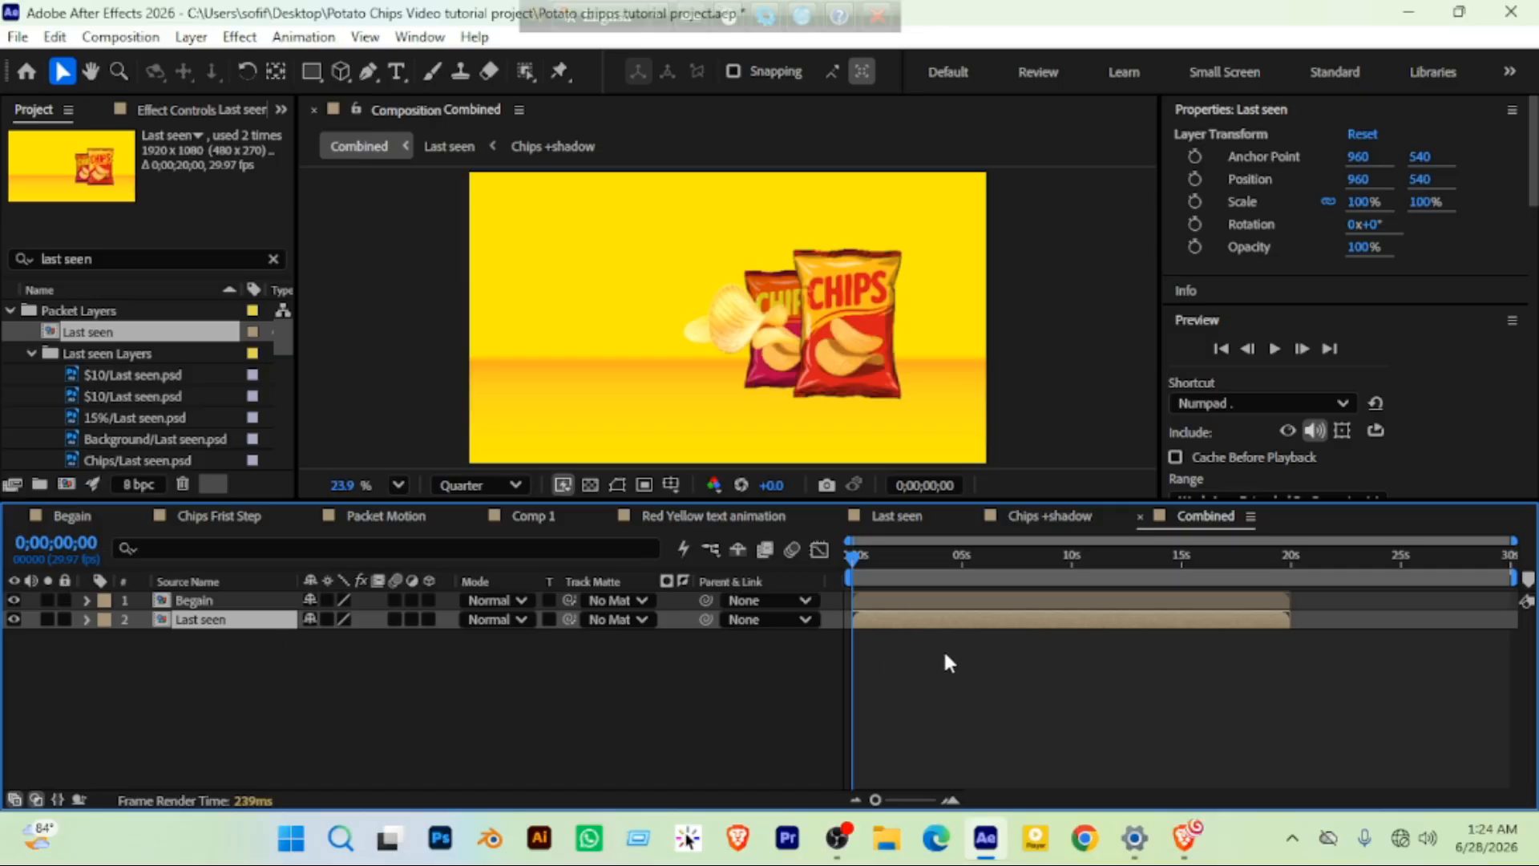
{"action": "mouse_move", "coordinate": [898, 618]}
{"action": "left_mouse_down"}
{"action": "mouse_move", "coordinate": [1285, 606]}
{"action": "mouse_move", "coordinate": [897, 600]}
{"action": "left_mouse_up"}
Hide the Begain layer and preview the Last seen layer from the start to 0;00;06;06
{"action": "left_click", "coordinate": [13, 602]}
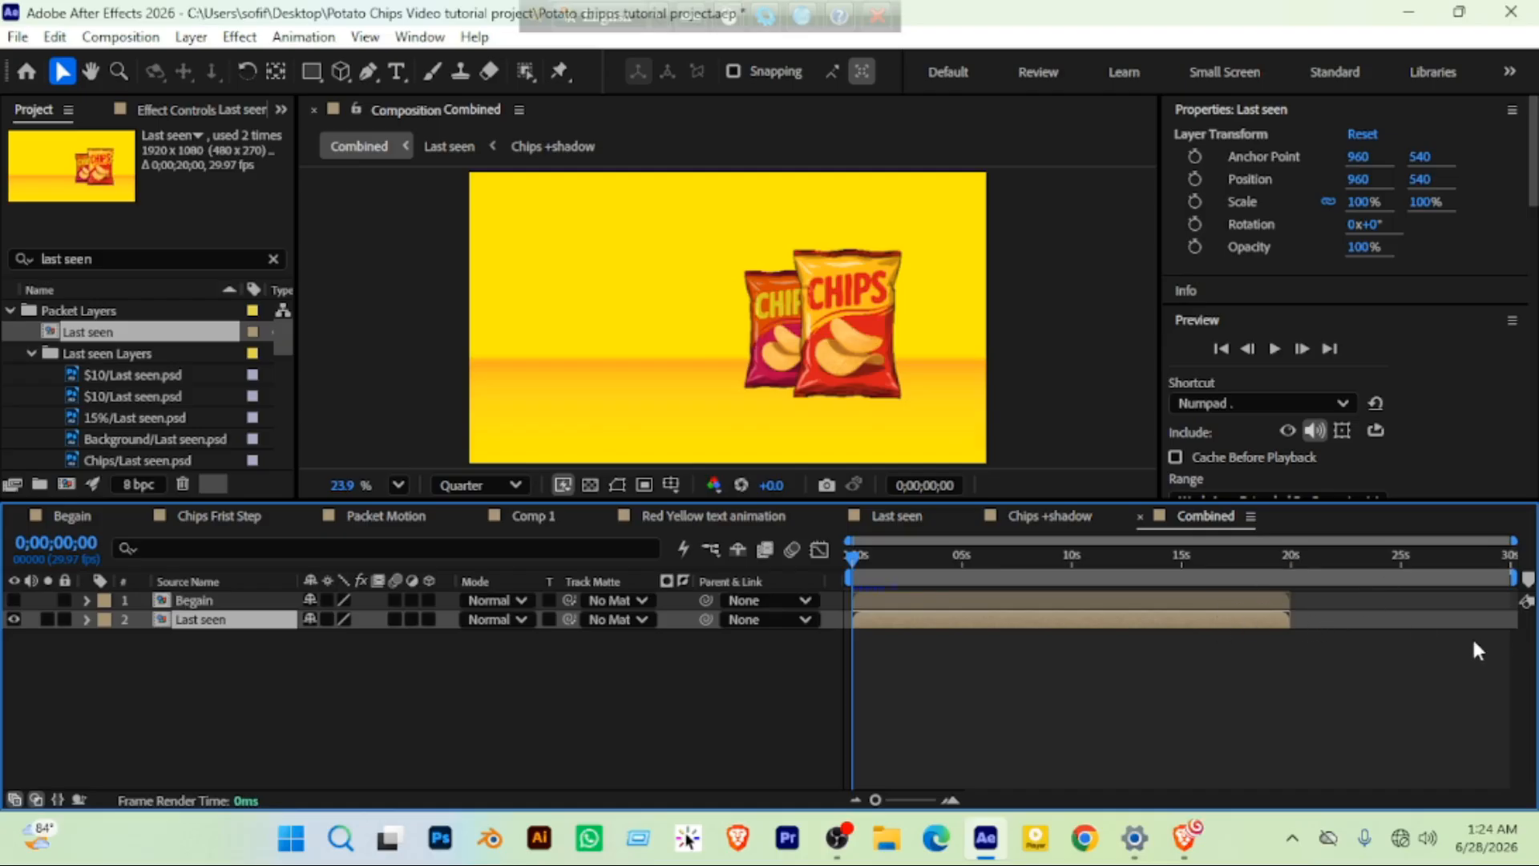
{"action": "key", "text": "space"}
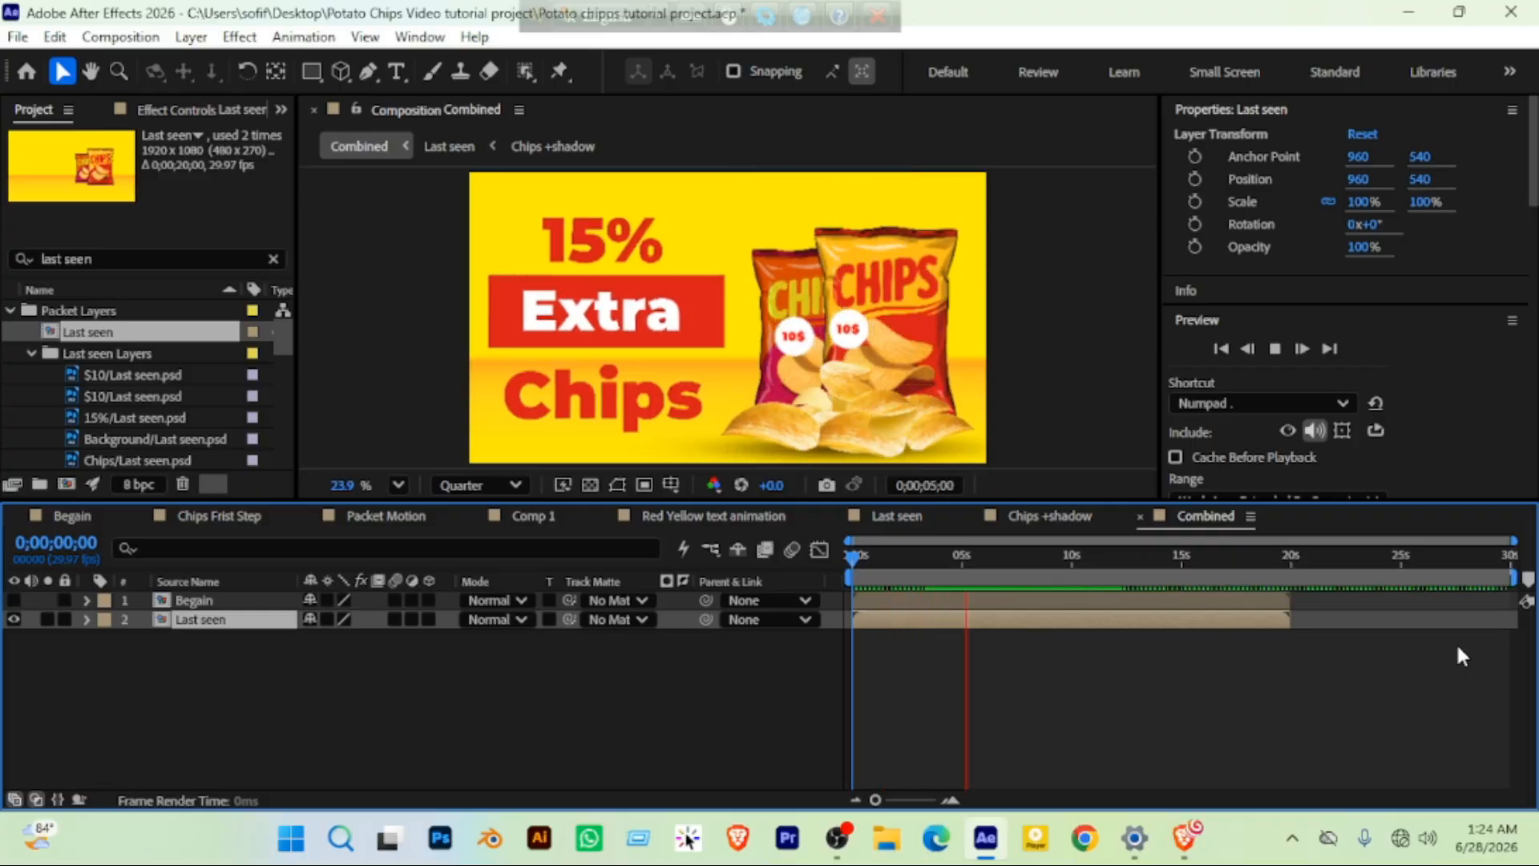
{"action": "key", "text": "space"}
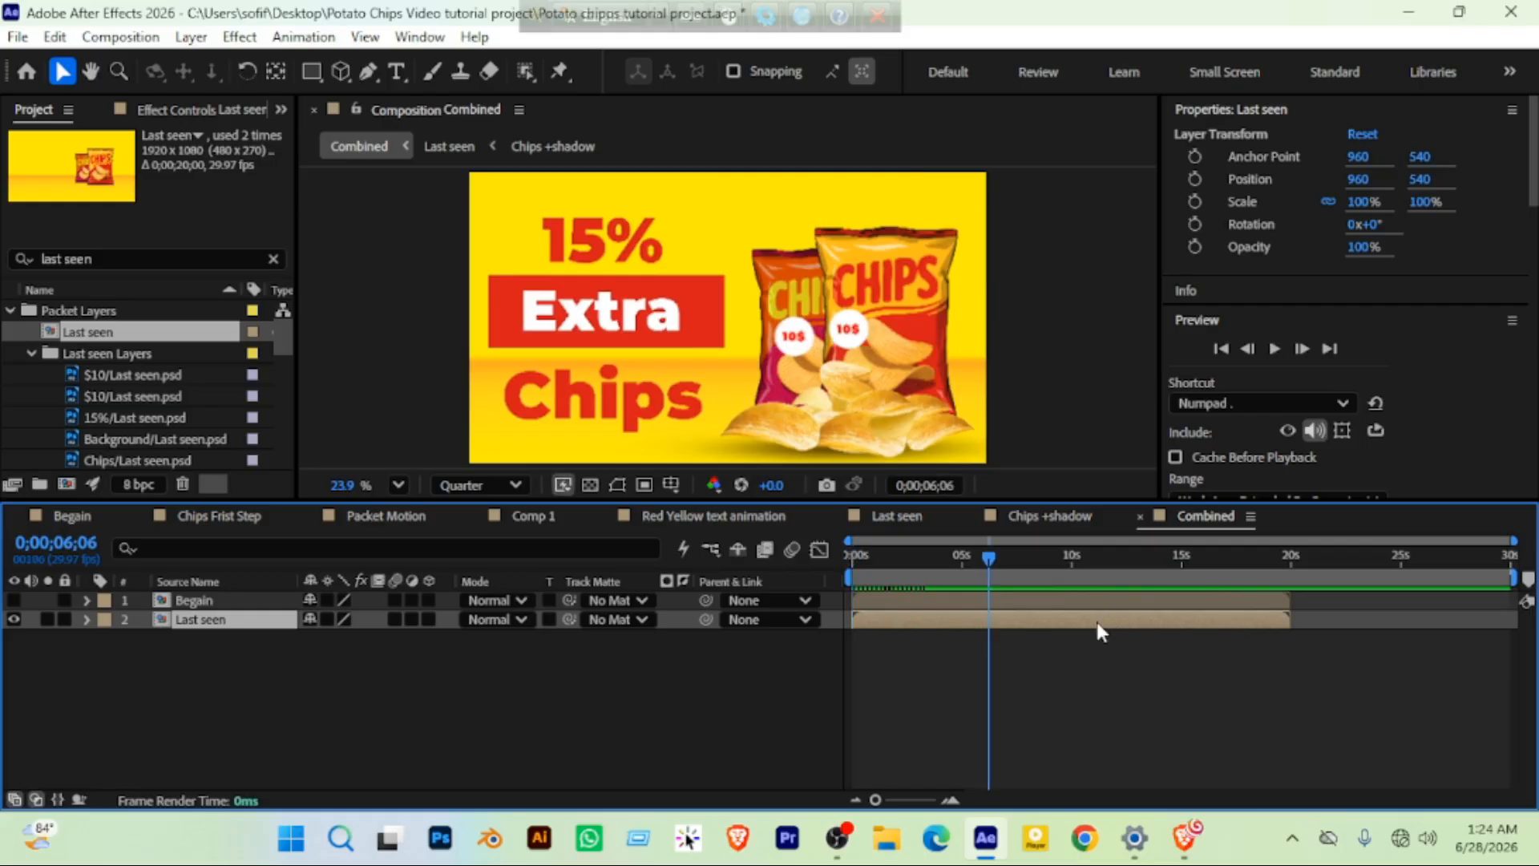
Trim the end of the Last seen layer to 0;00;06;06 and shift the layer to start just before Begain ends
{"action": "key", "text": "alt+bracketright"}
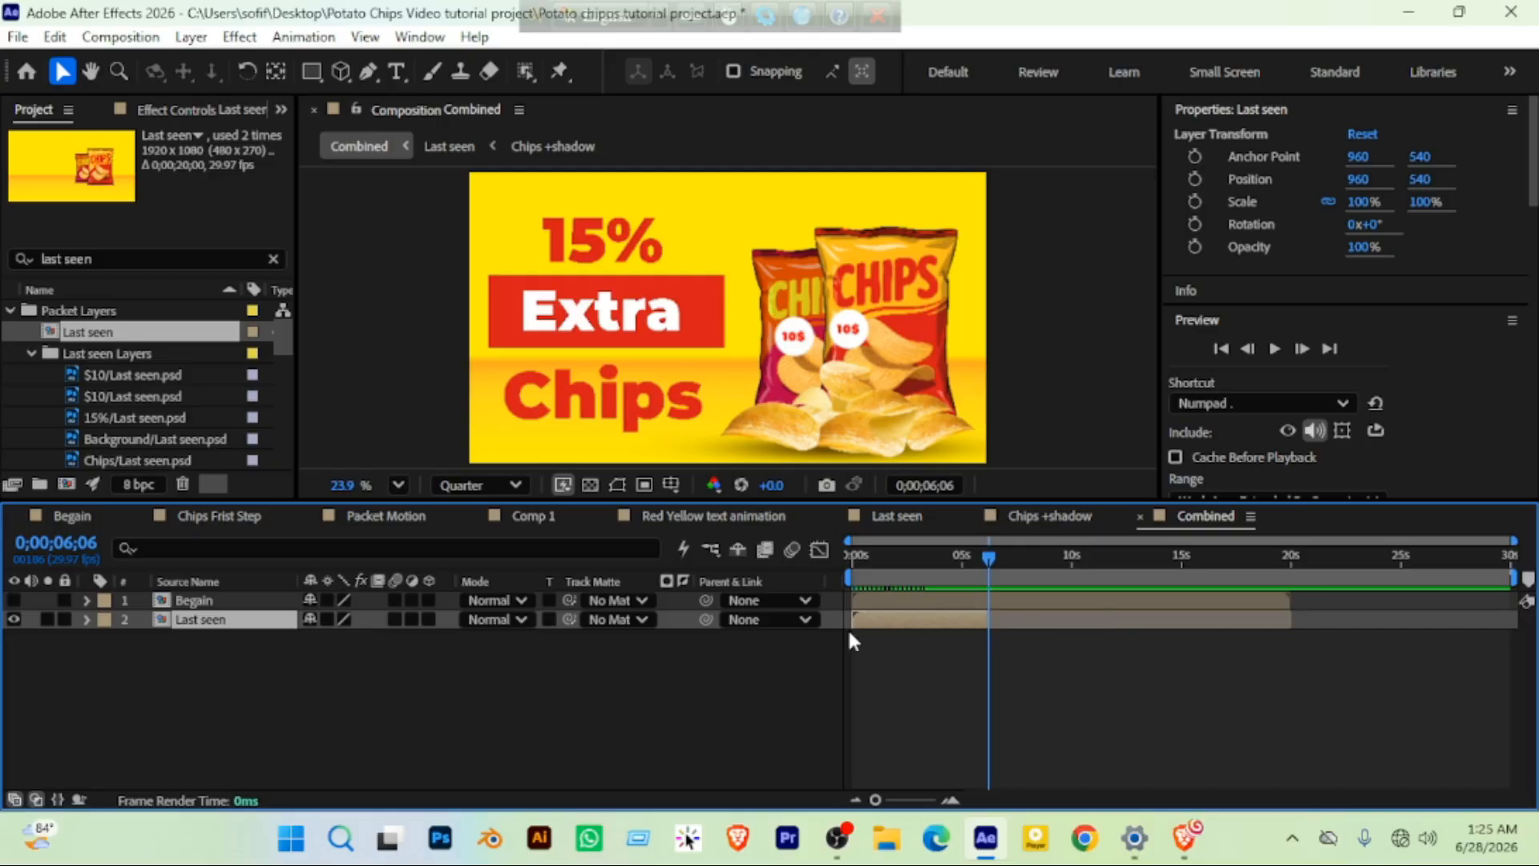
{"action": "left_click_drag", "start_coordinate": [869, 619], "coordinate": [1298, 619]}
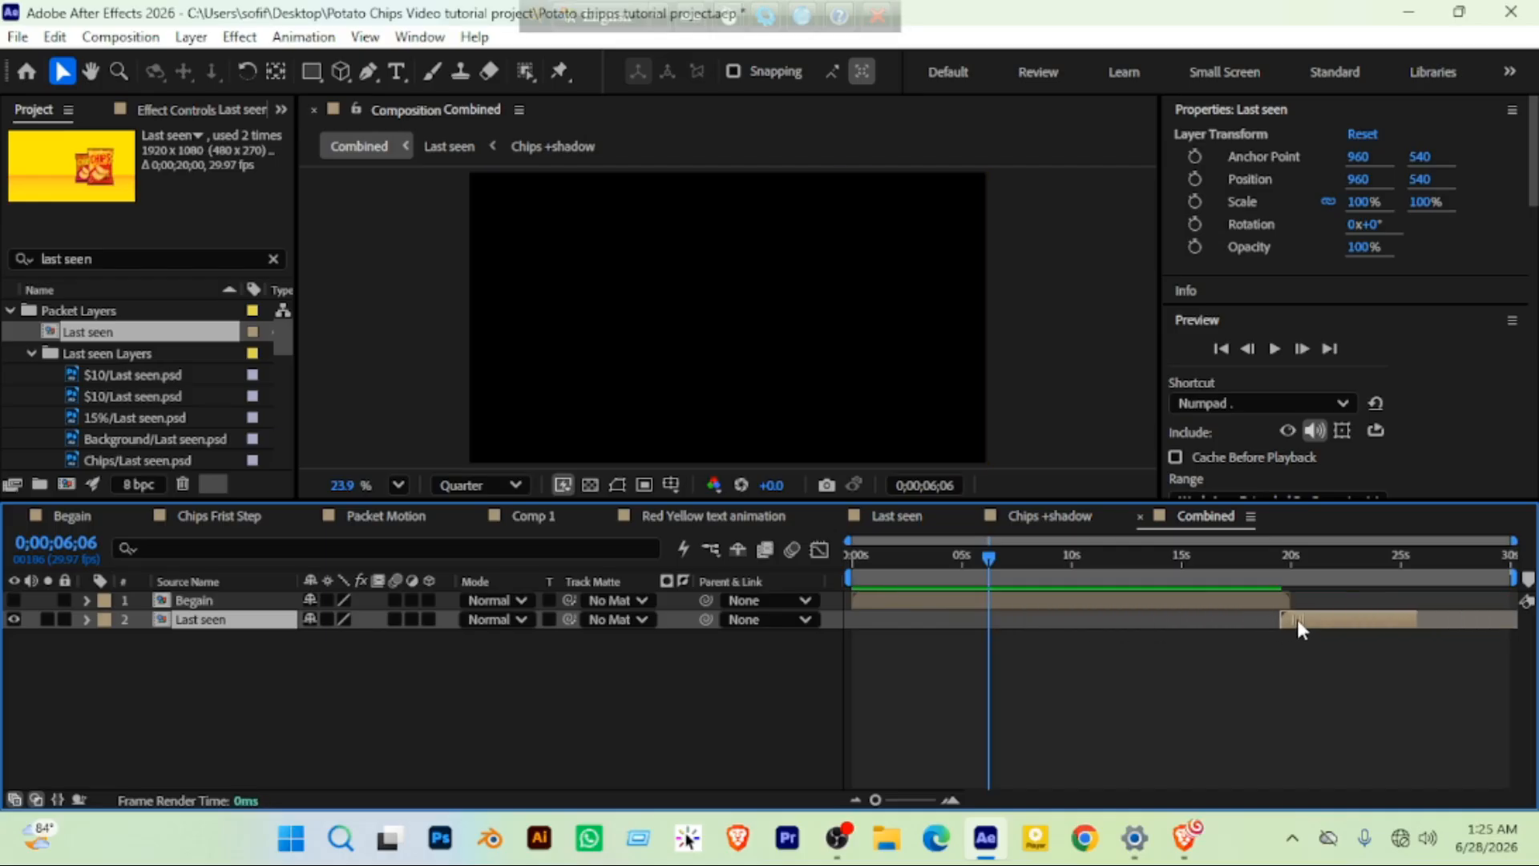
Show the Begain layer and preview the Combined composition
{"action": "left_click", "coordinate": [13, 600]}
{"action": "key", "text": "space"}
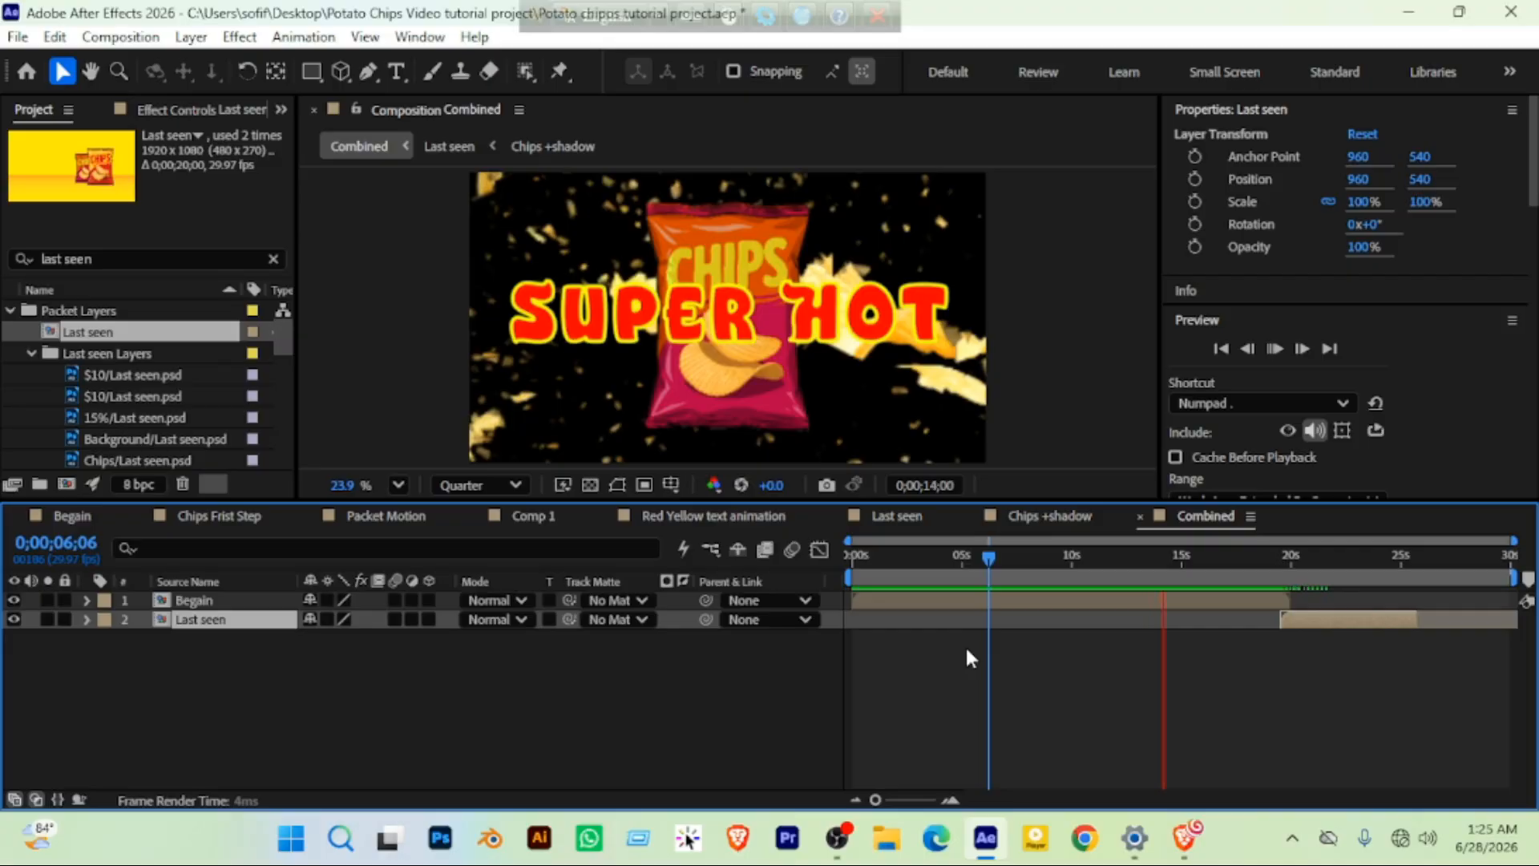
{"action": "key", "text": "space"}
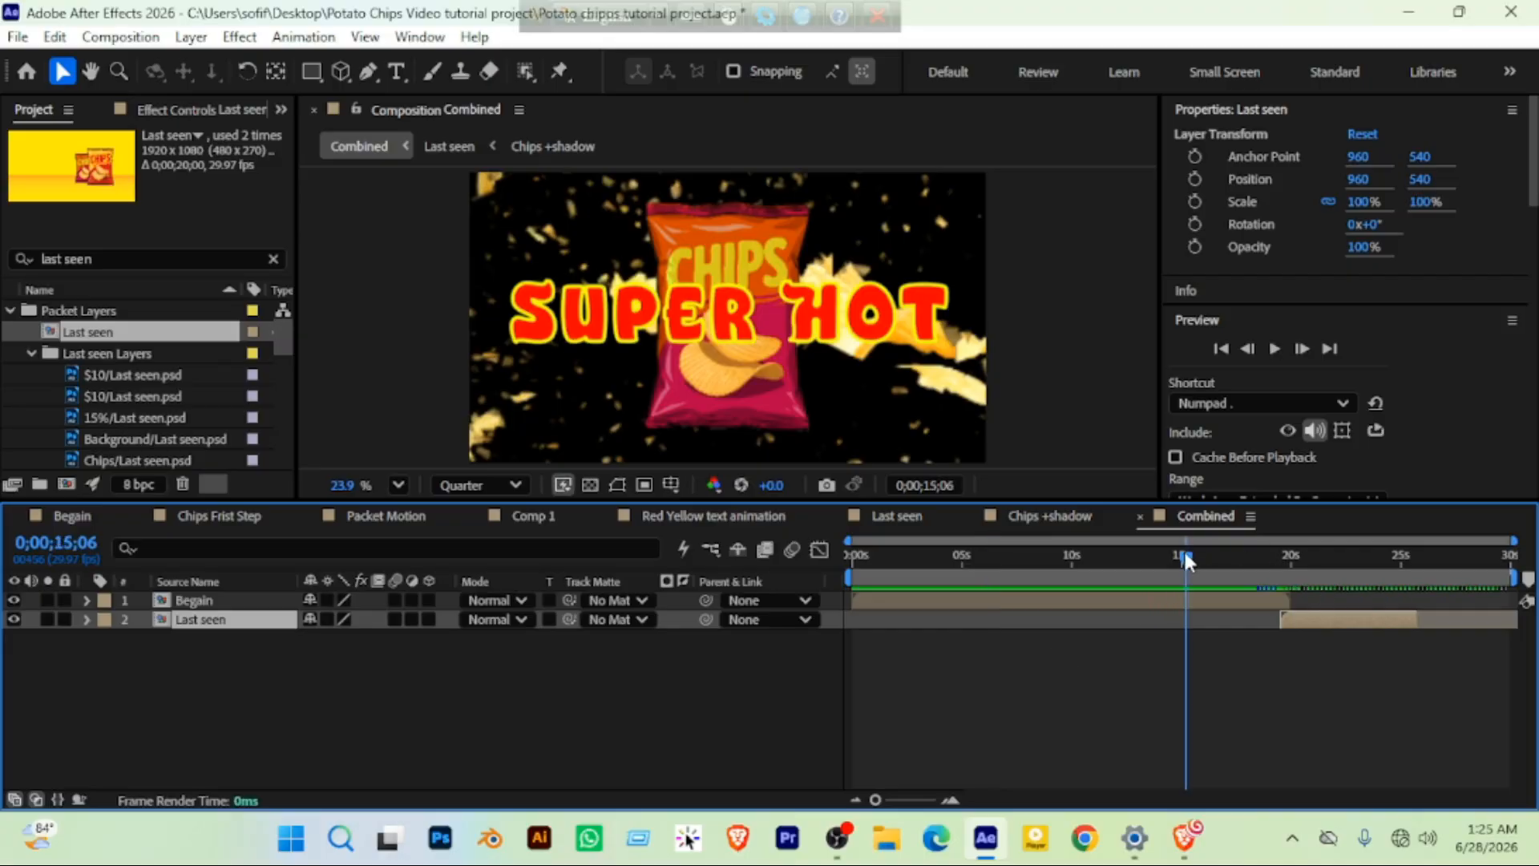
Trim the end of the Begain layer to 0;00;15;03 and shift the Last seen layer to start at that point
{"action": "left_click", "coordinate": [1184, 552]}
{"action": "left_click", "coordinate": [1223, 601]}
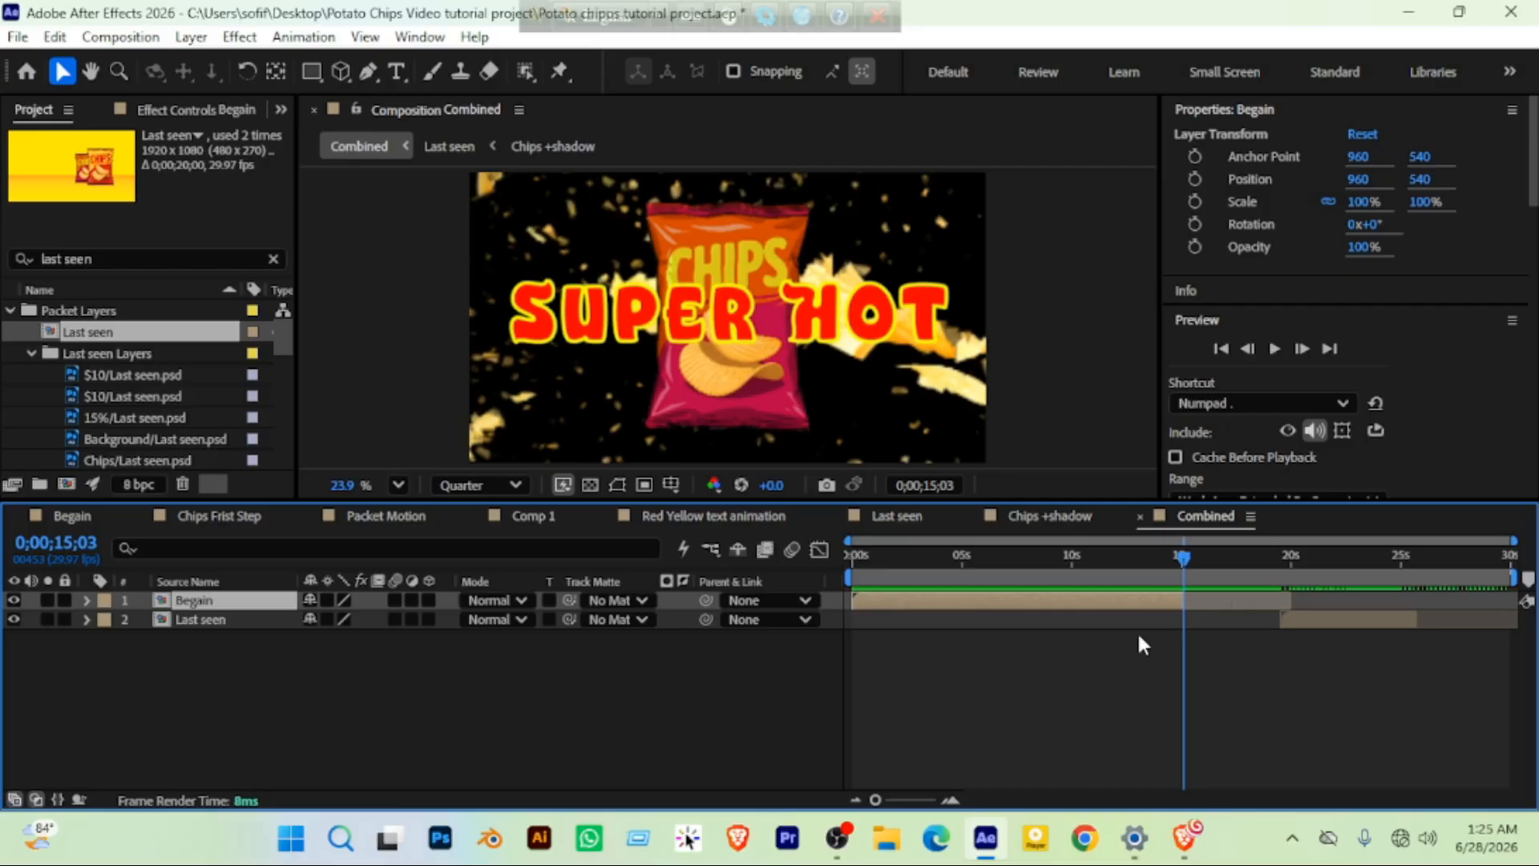
{"action": "left_click_drag", "start_coordinate": [1305, 622], "coordinate": [1214, 624]}
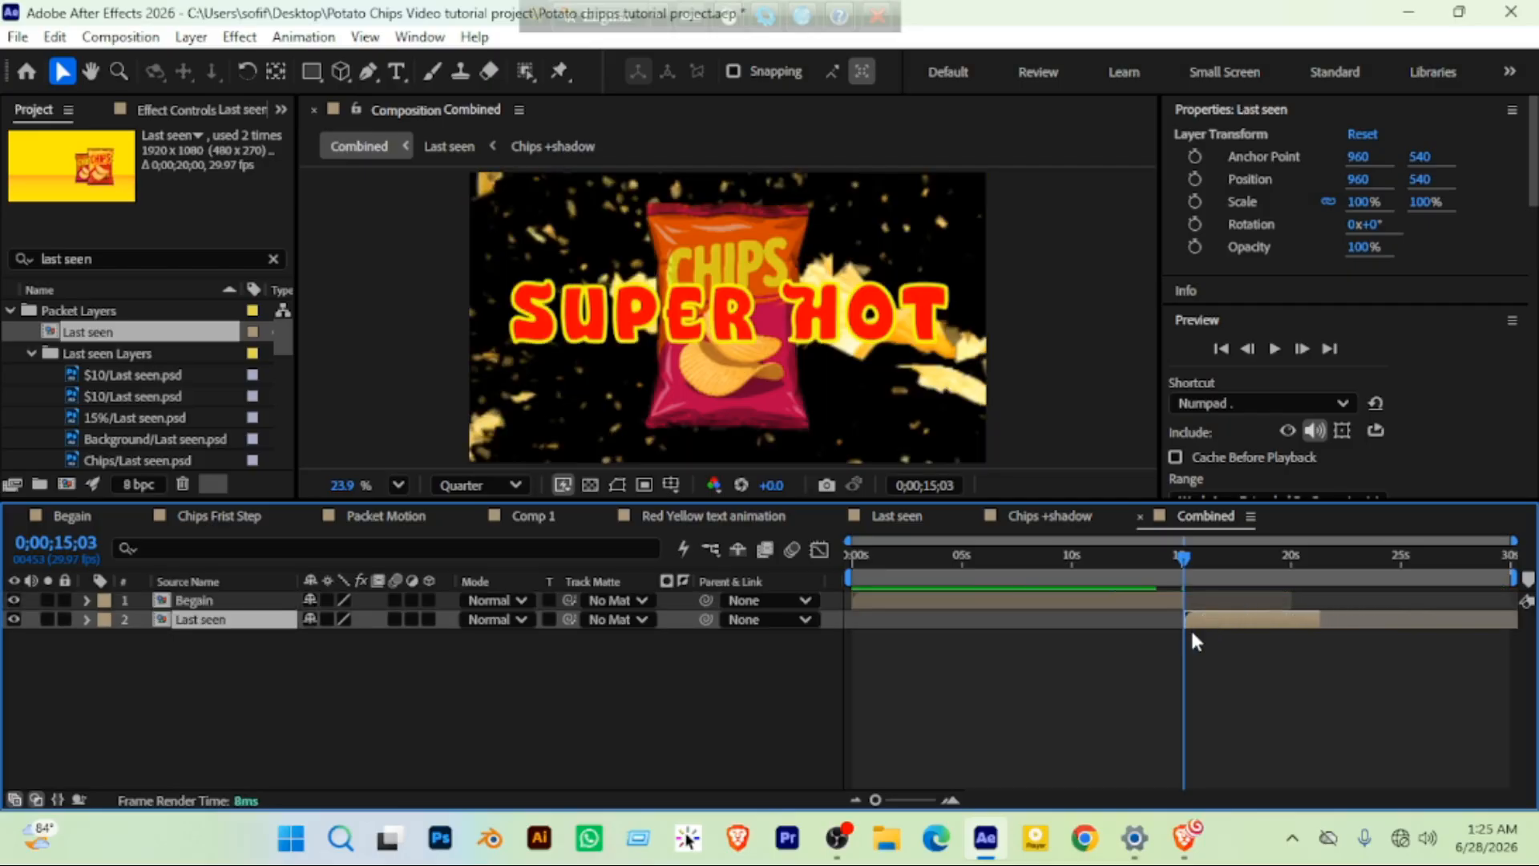
Add a new adjustment layer above Begain and Last seen in the Combined composition
{"action": "left_click", "coordinate": [1122, 664]}
{"action": "key", "text": "ctrl+a"}
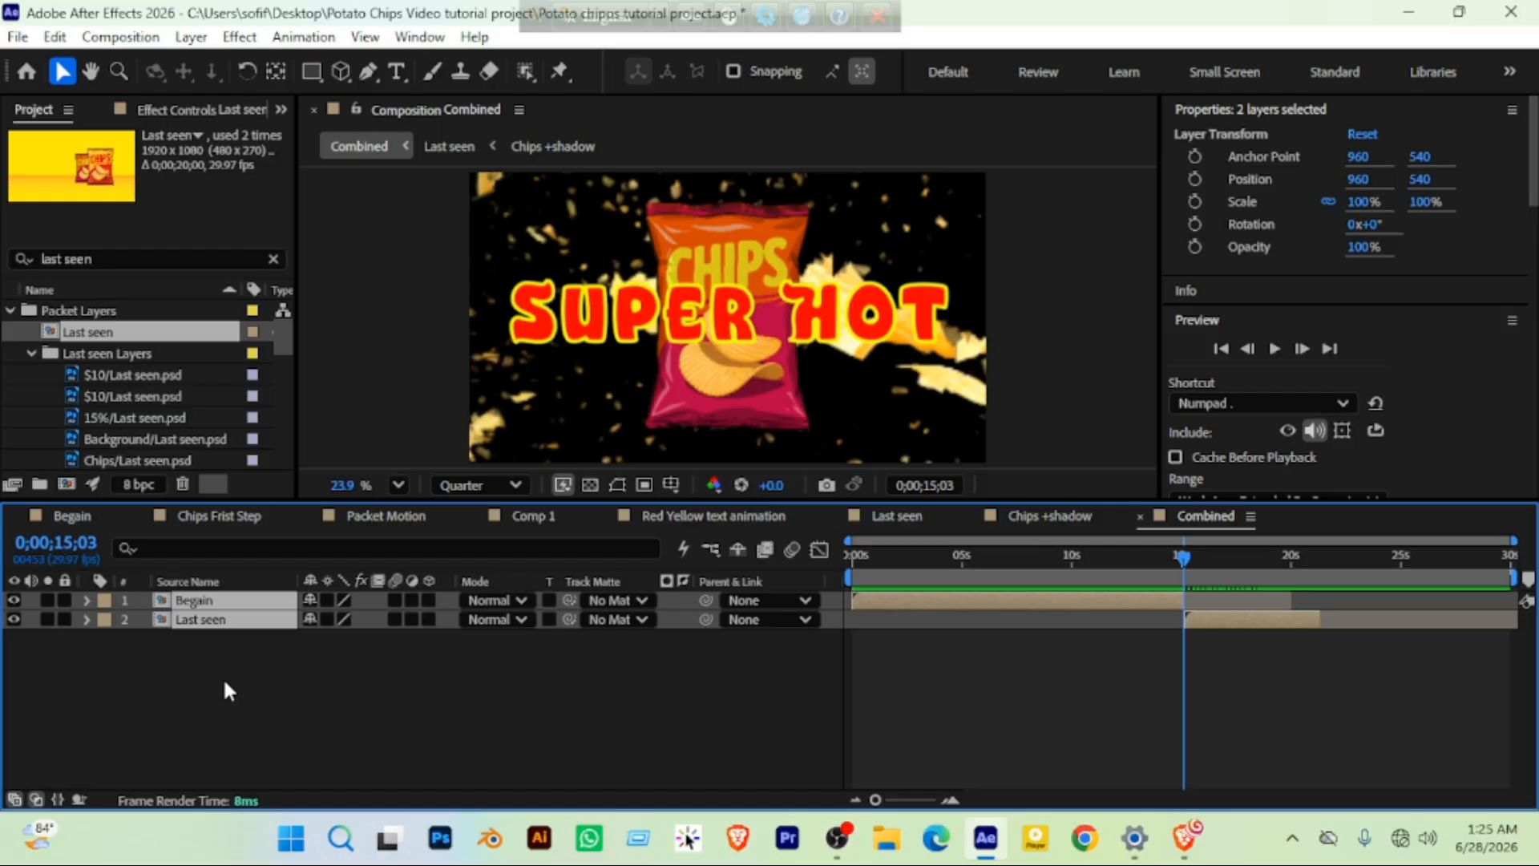
{"action": "left_click", "coordinate": [316, 677]}
{"action": "right_click", "coordinate": [269, 663]}
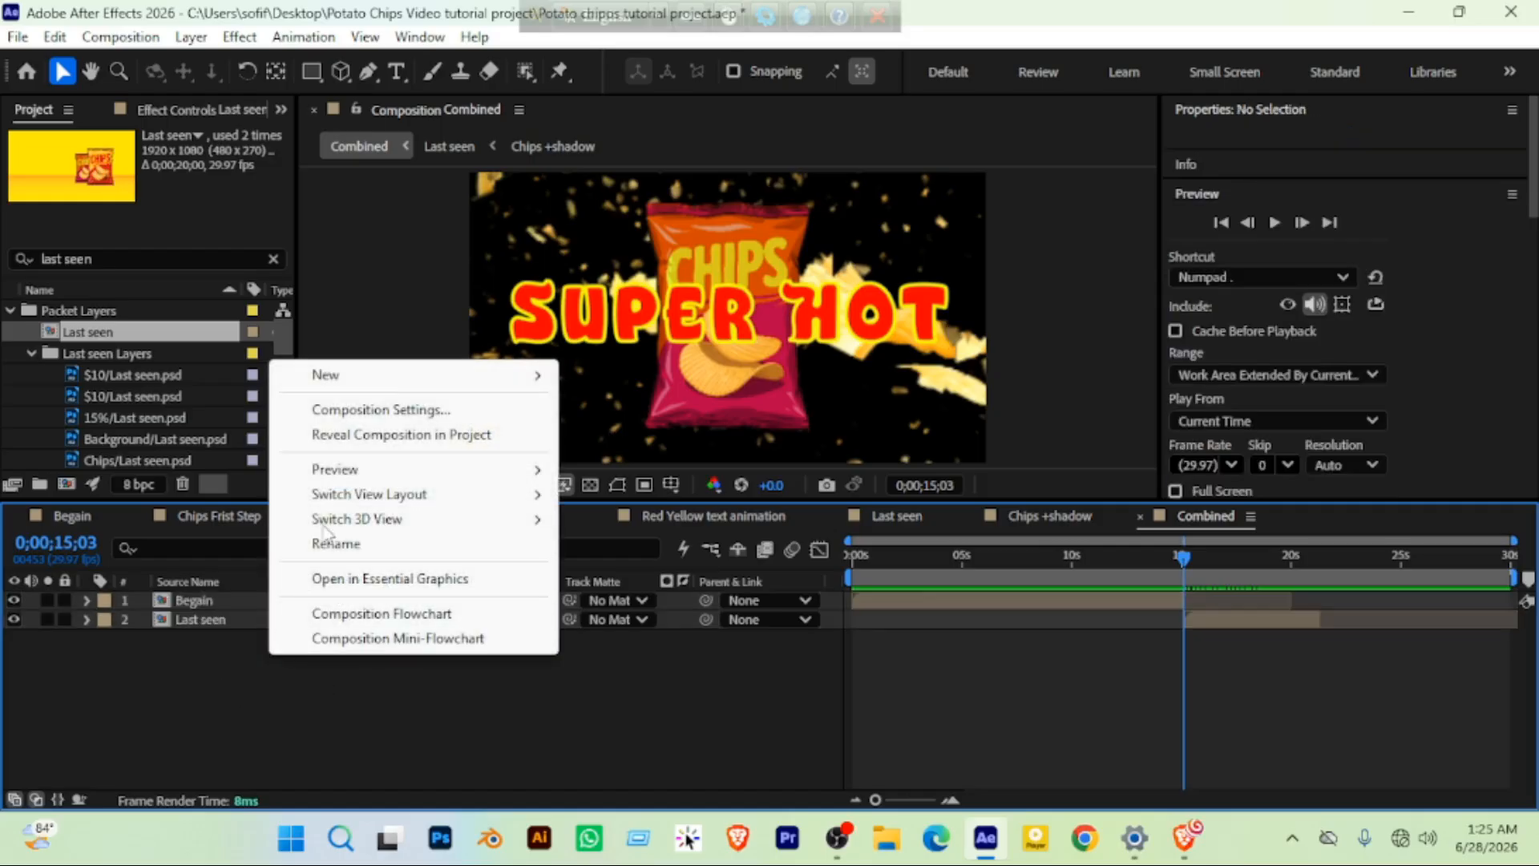
{"action": "mouse_move", "coordinate": [408, 383]}
{"action": "left_click", "coordinate": [679, 561]}
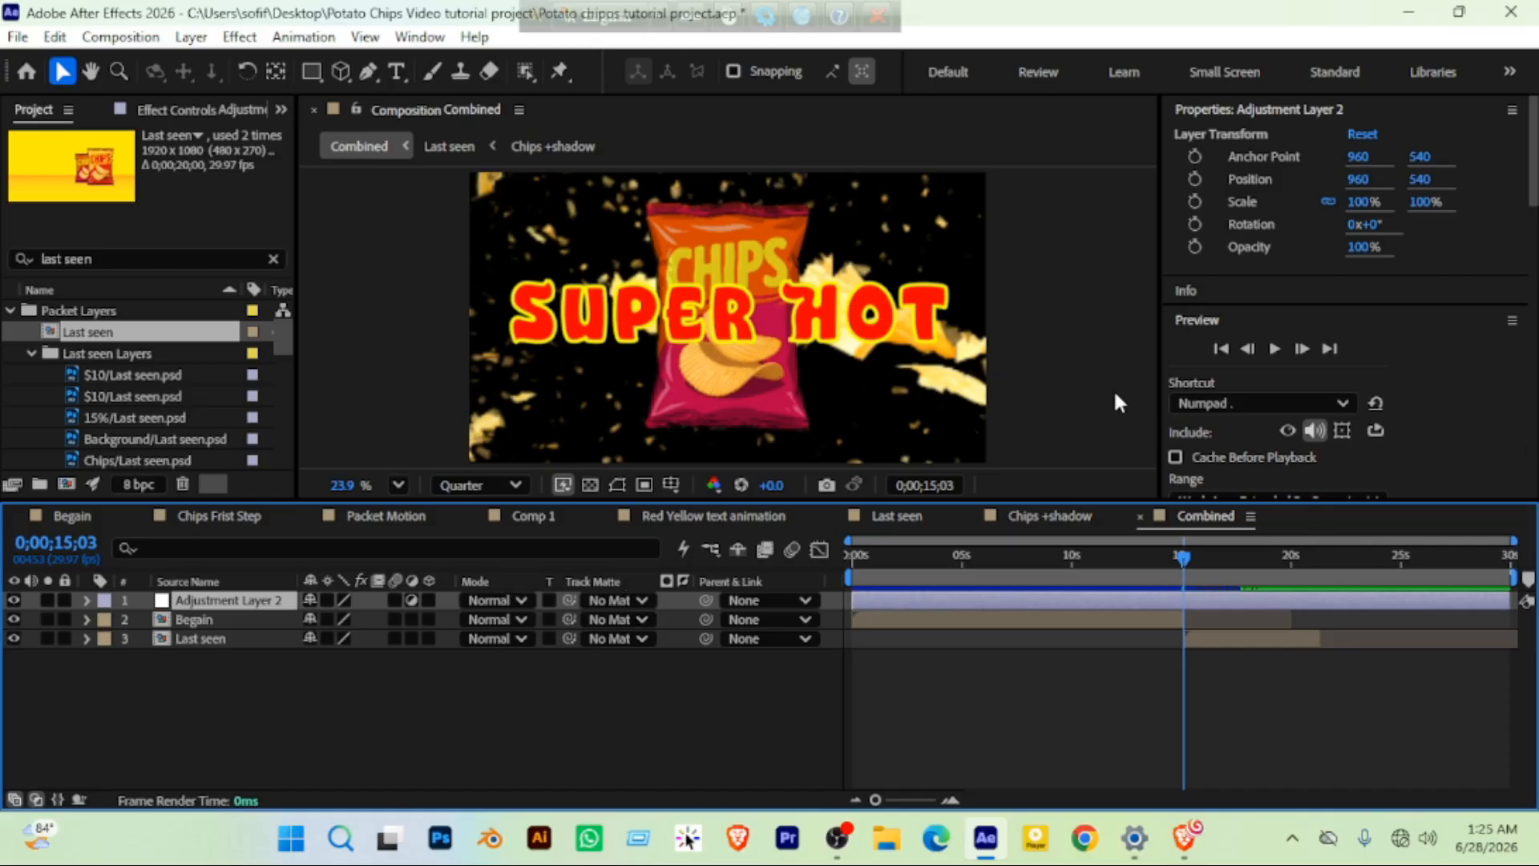
Search the effects library for "Radial bl" to find the radial blur effects
{"action": "scroll", "coordinate": [1456, 377], "scroll_direction": "down", "scroll_amount": 5}
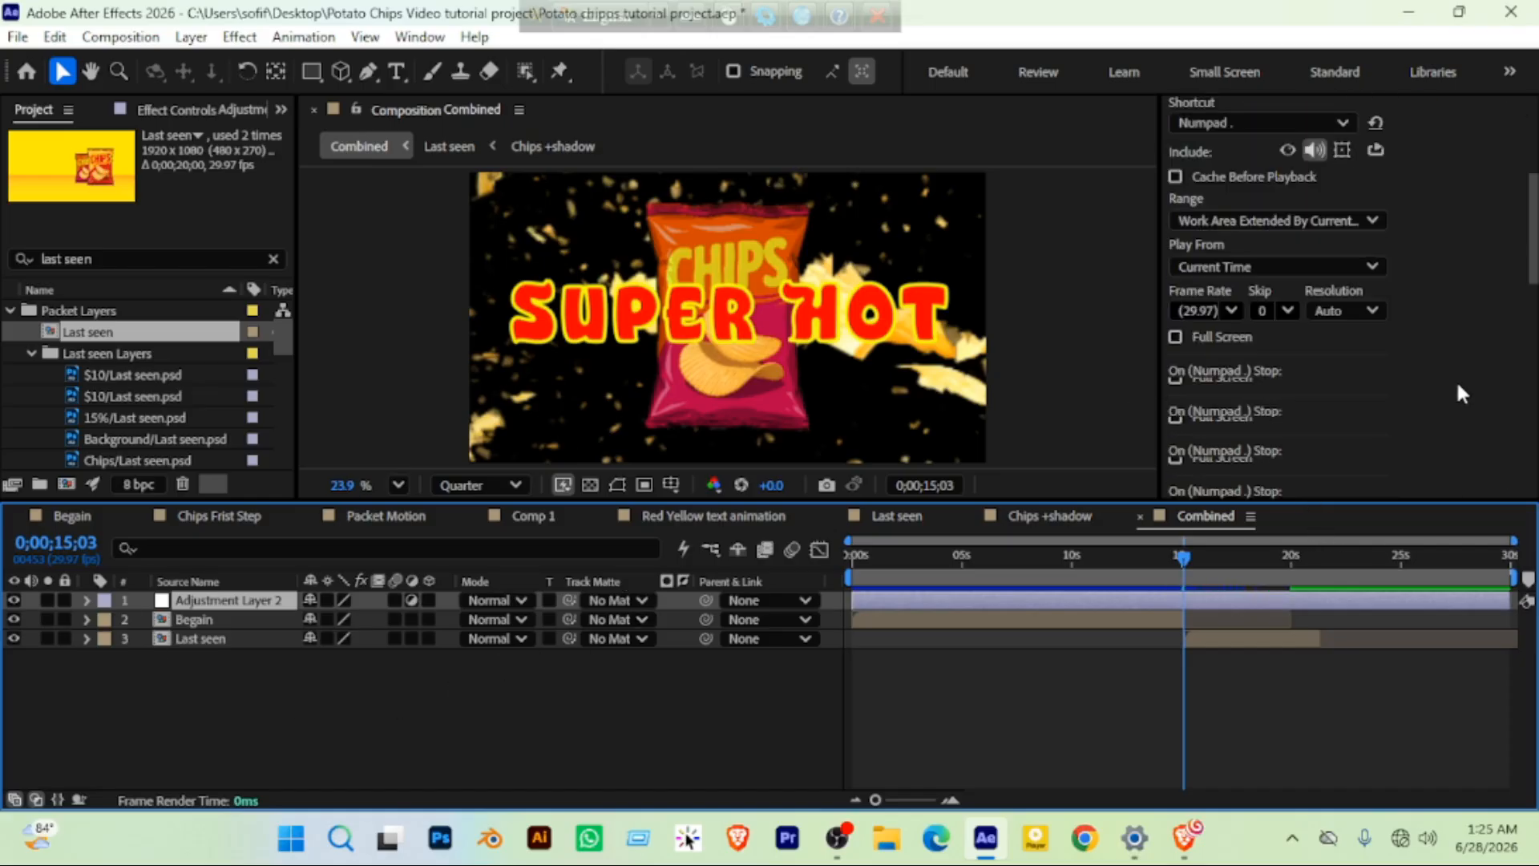
{"action": "scroll", "coordinate": [1453, 385], "scroll_direction": "up", "scroll_amount": 3}
{"action": "scroll", "coordinate": [1448, 377], "scroll_direction": "up", "scroll_amount": 3}
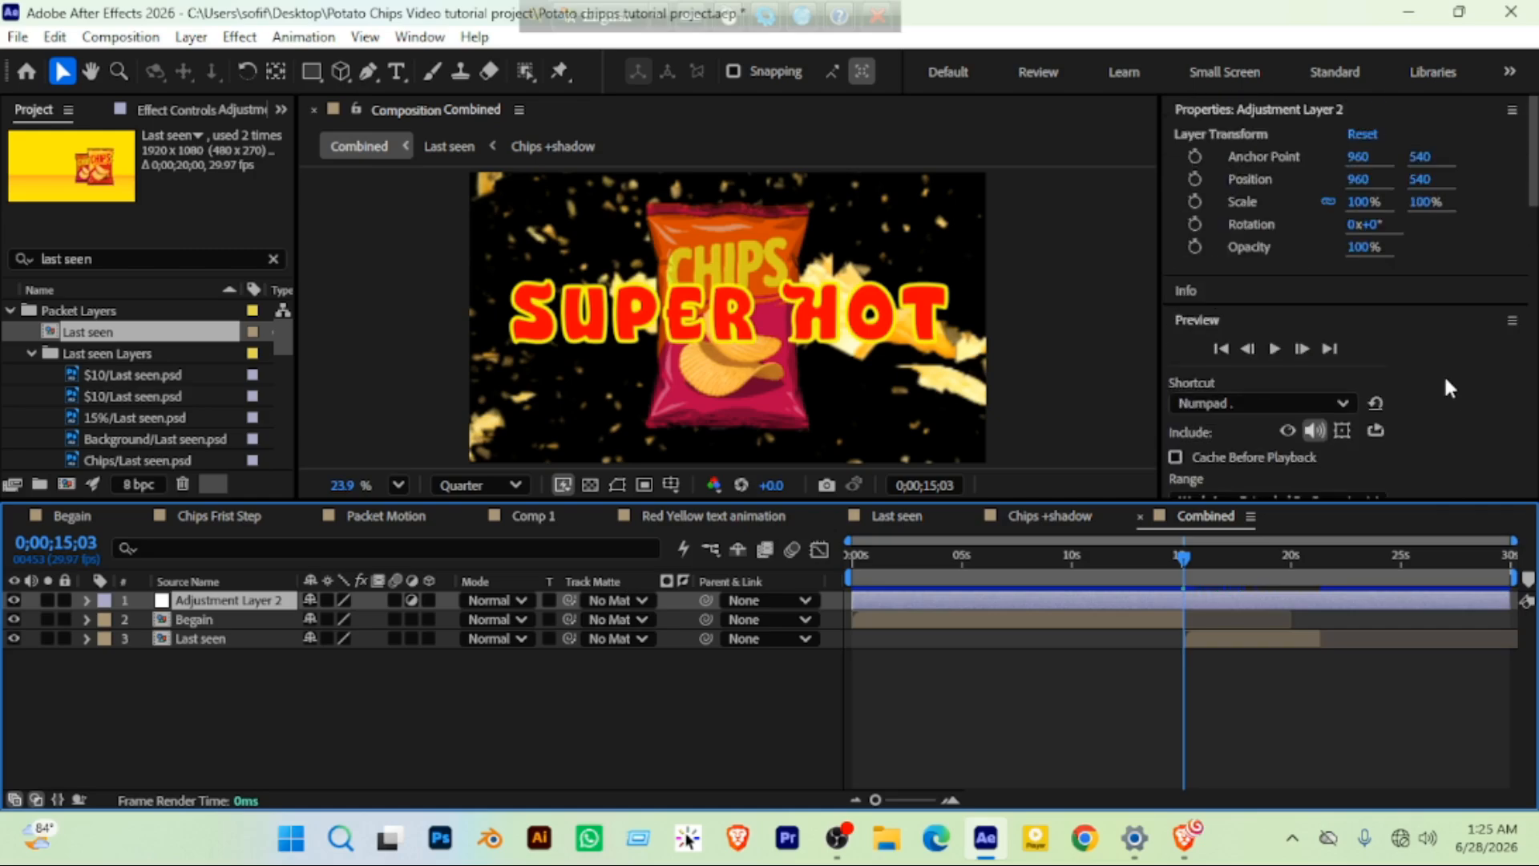
{"action": "scroll", "coordinate": [1445, 373], "scroll_direction": "down", "scroll_amount": 3}
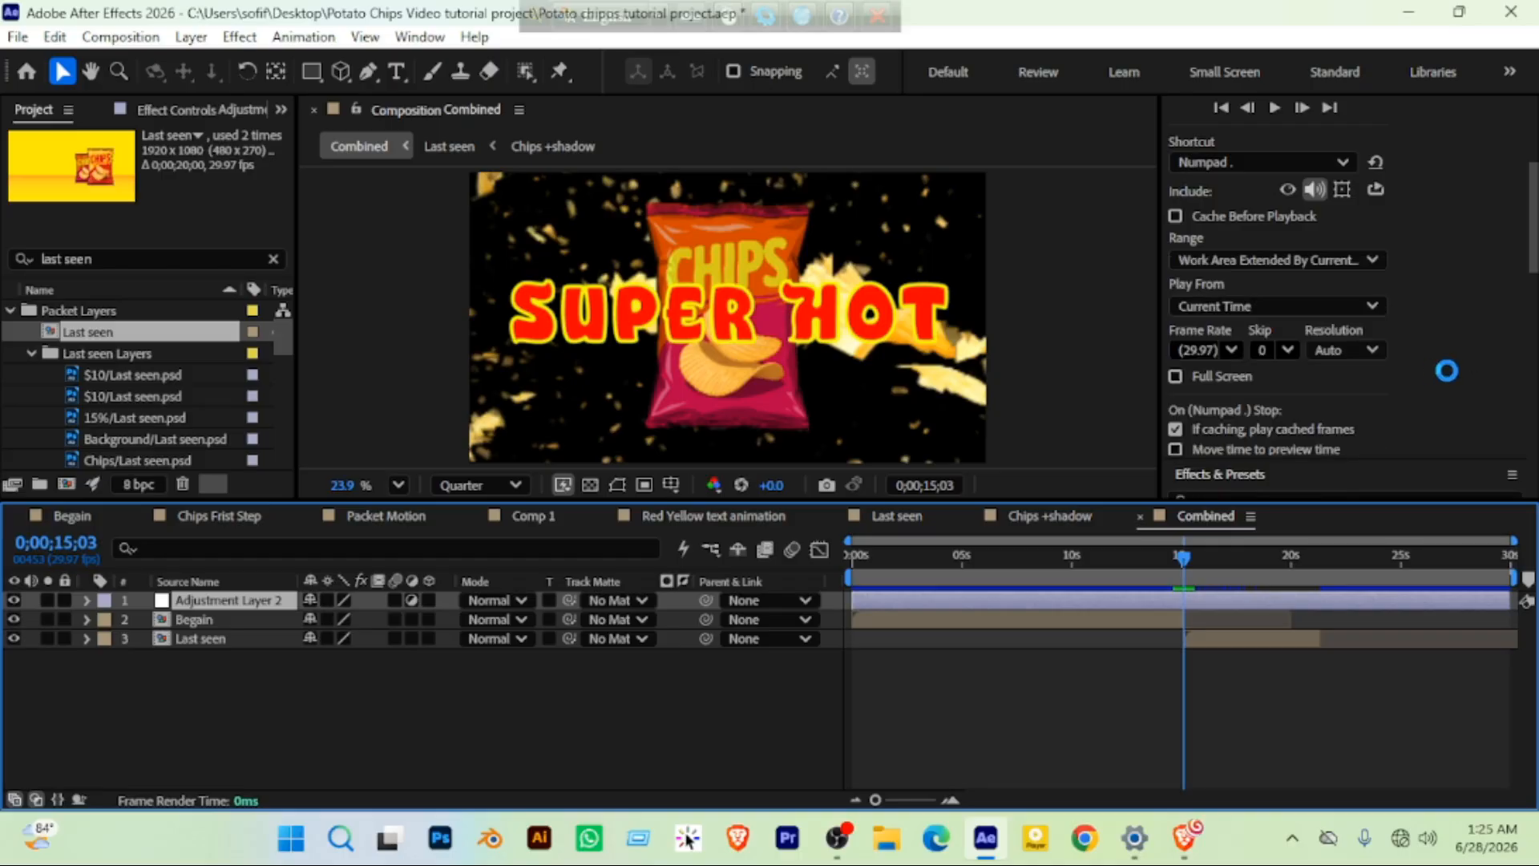
{"action": "scroll", "coordinate": [1445, 365], "scroll_direction": "down", "scroll_amount": 4}
{"action": "left_click", "coordinate": [1294, 180]}
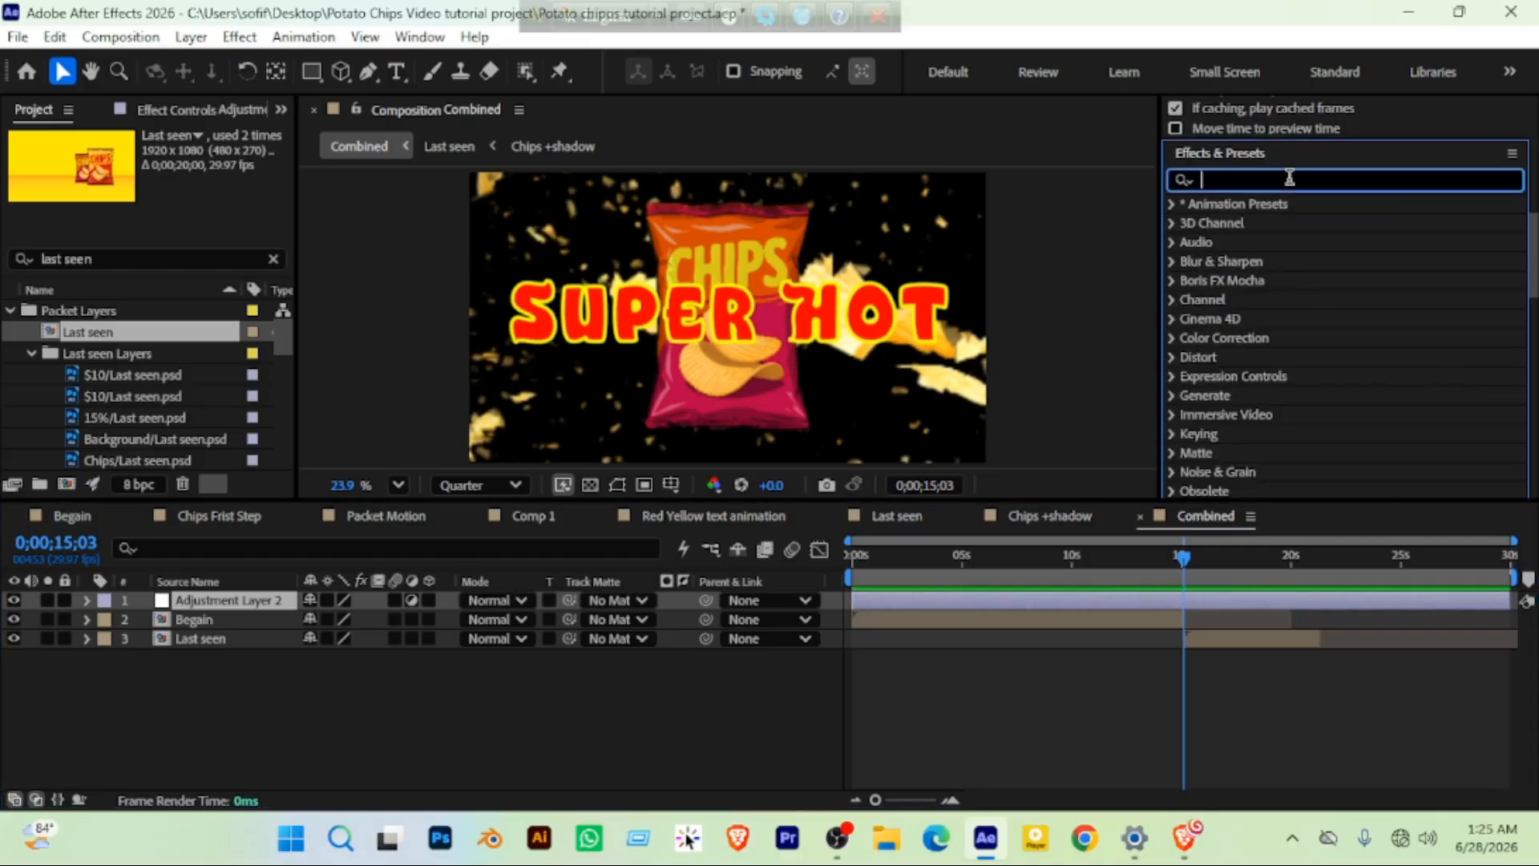
{"action": "type", "text": "Rad"}
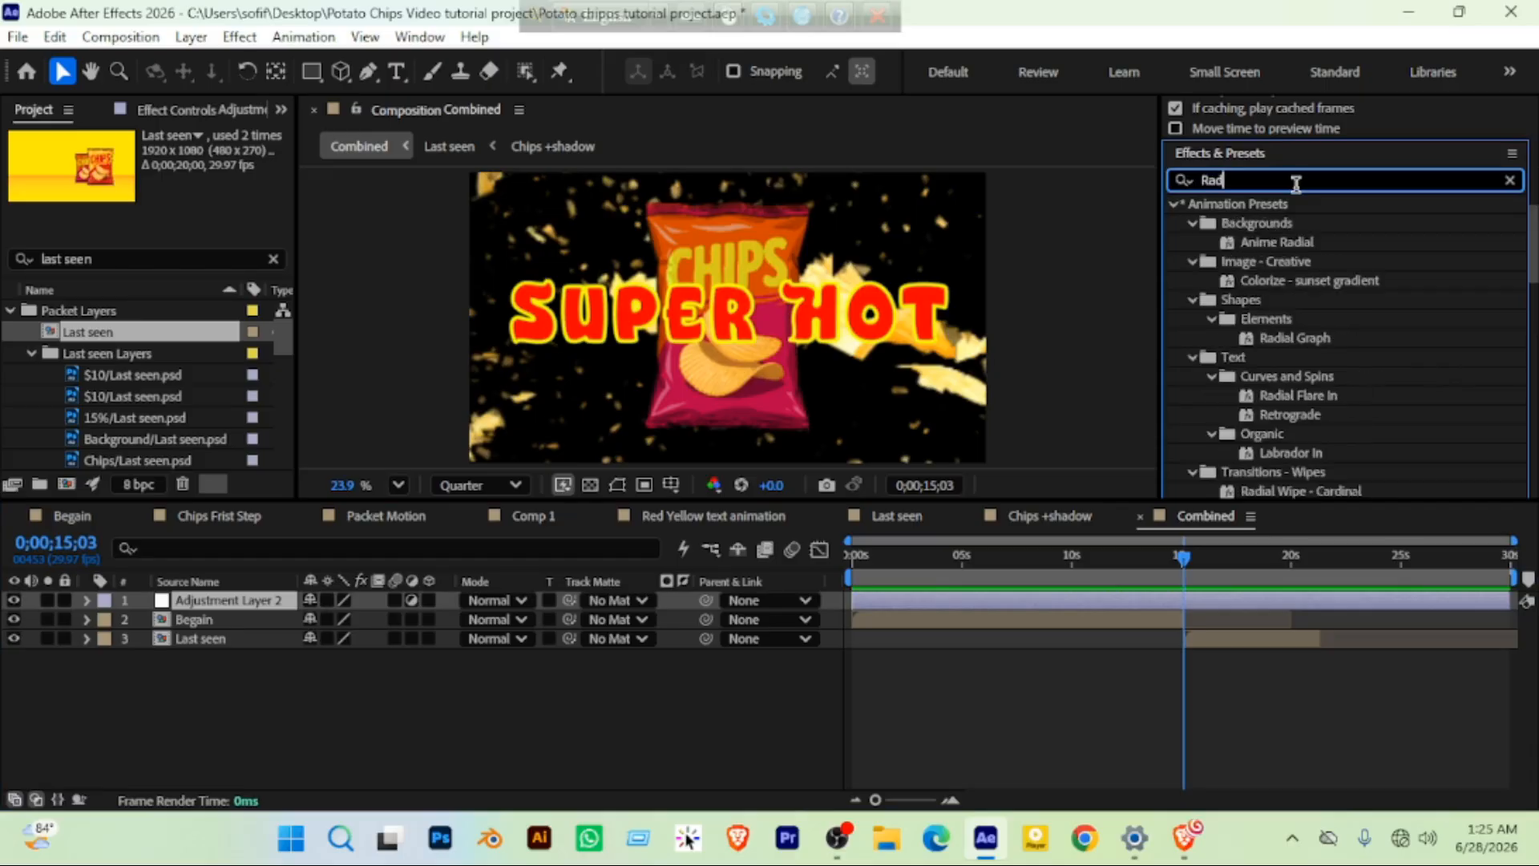
{"action": "type", "text": "ial bl"}
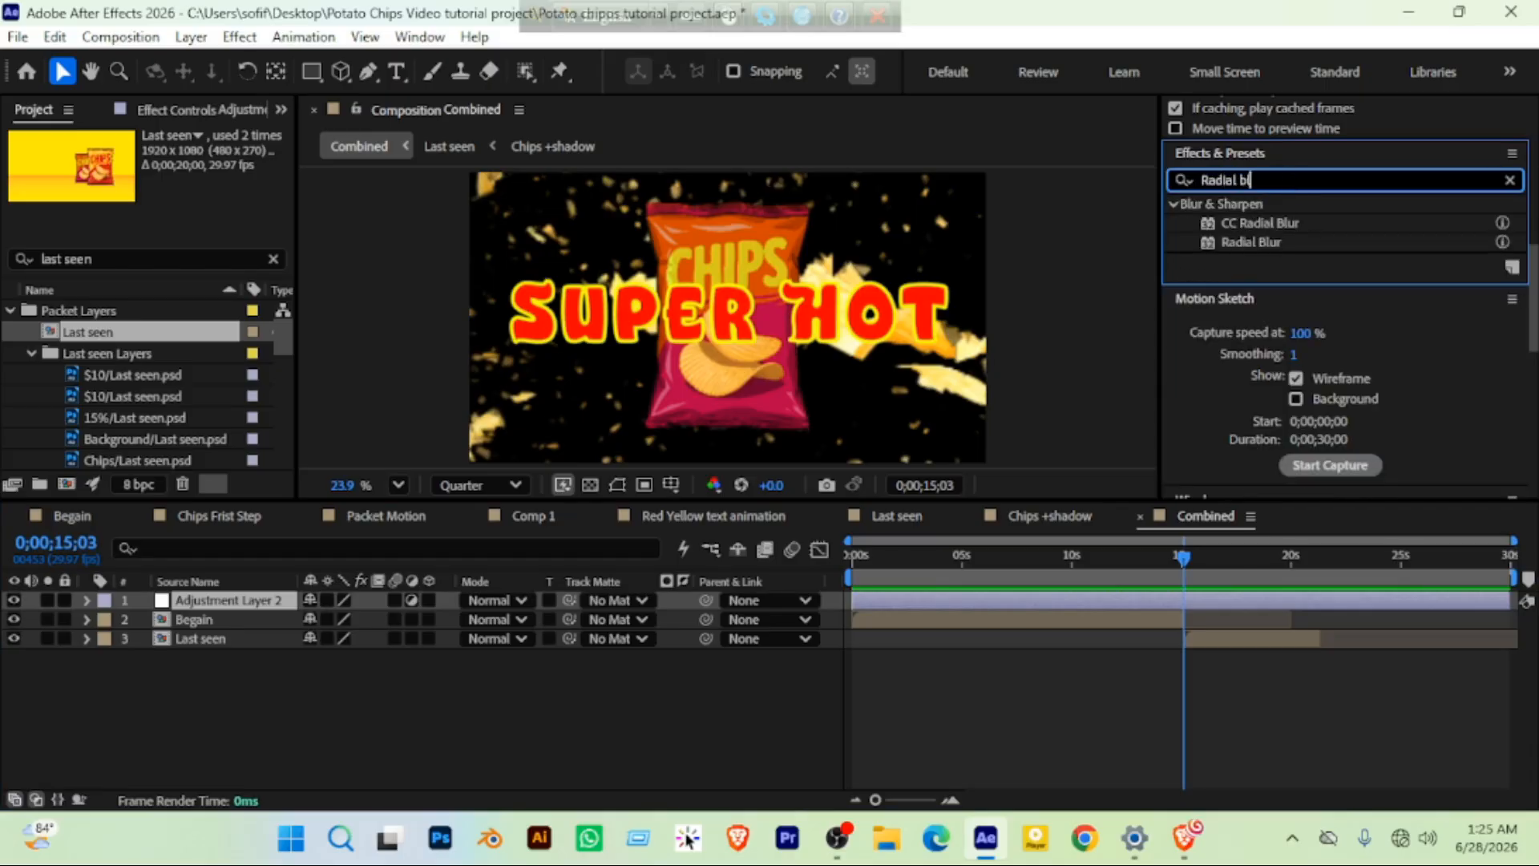
{"action": "left_click", "coordinate": [1269, 228]}
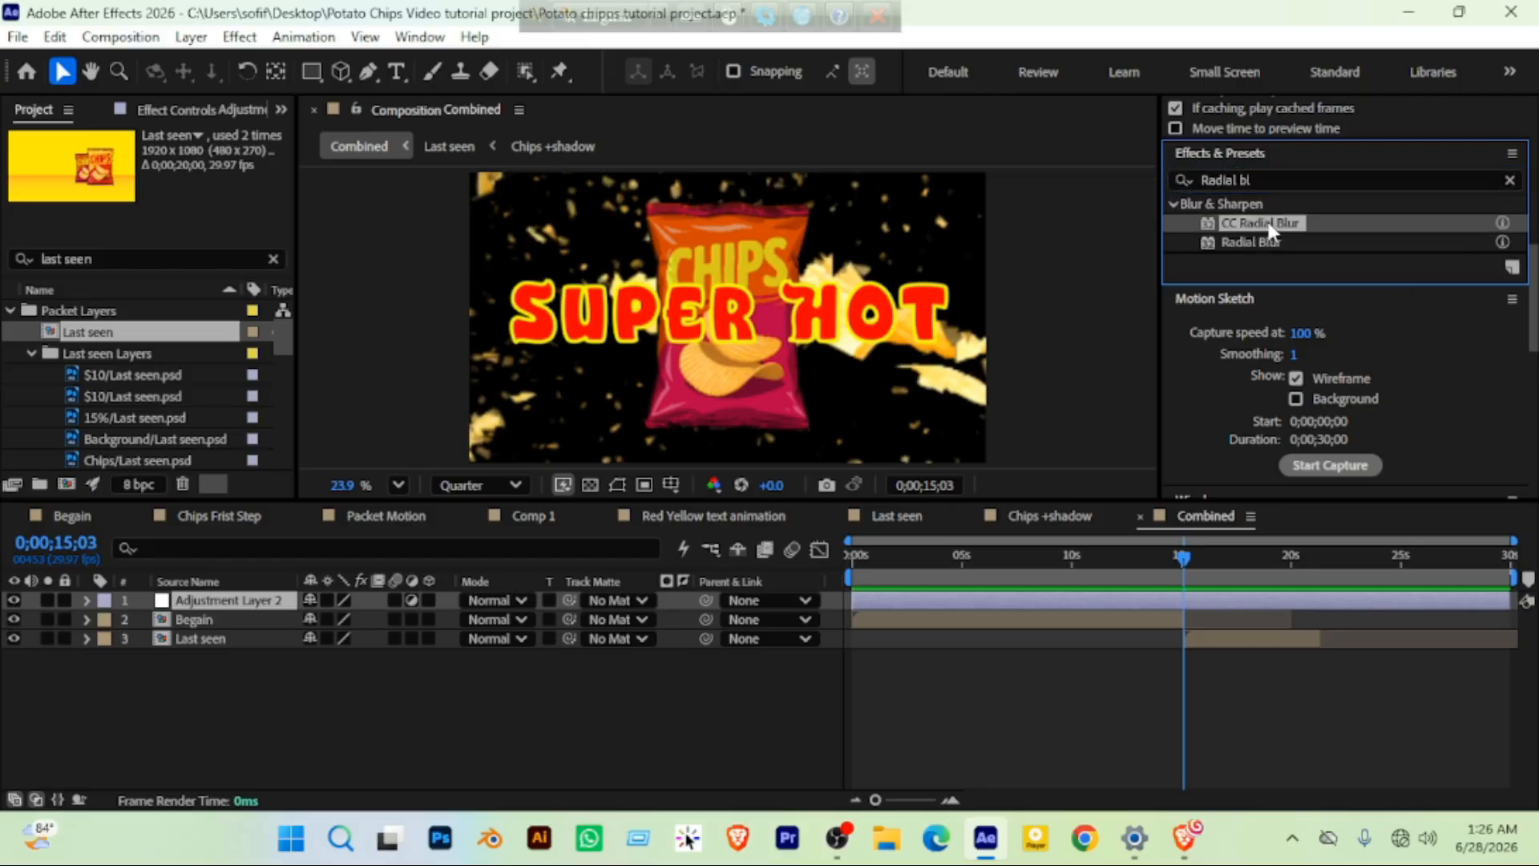
Try Radial Blur and CC Radial Blur with Amount 65 on the adjustment layer, removing both effects
{"action": "left_click_drag", "start_coordinate": [1266, 242], "coordinate": [239, 599]}
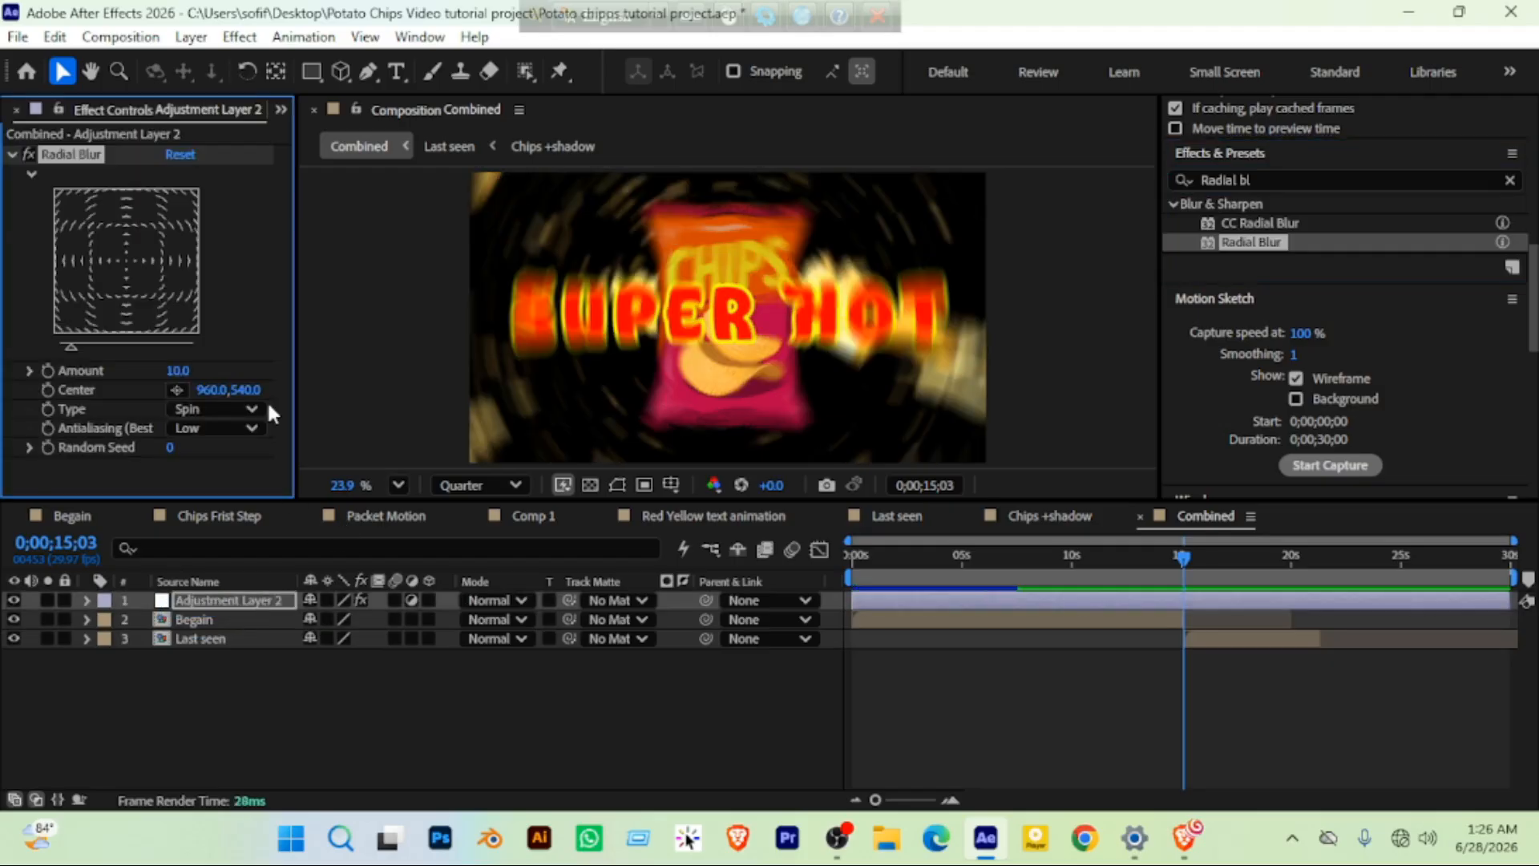
{"action": "key", "text": "ctrl+z"}
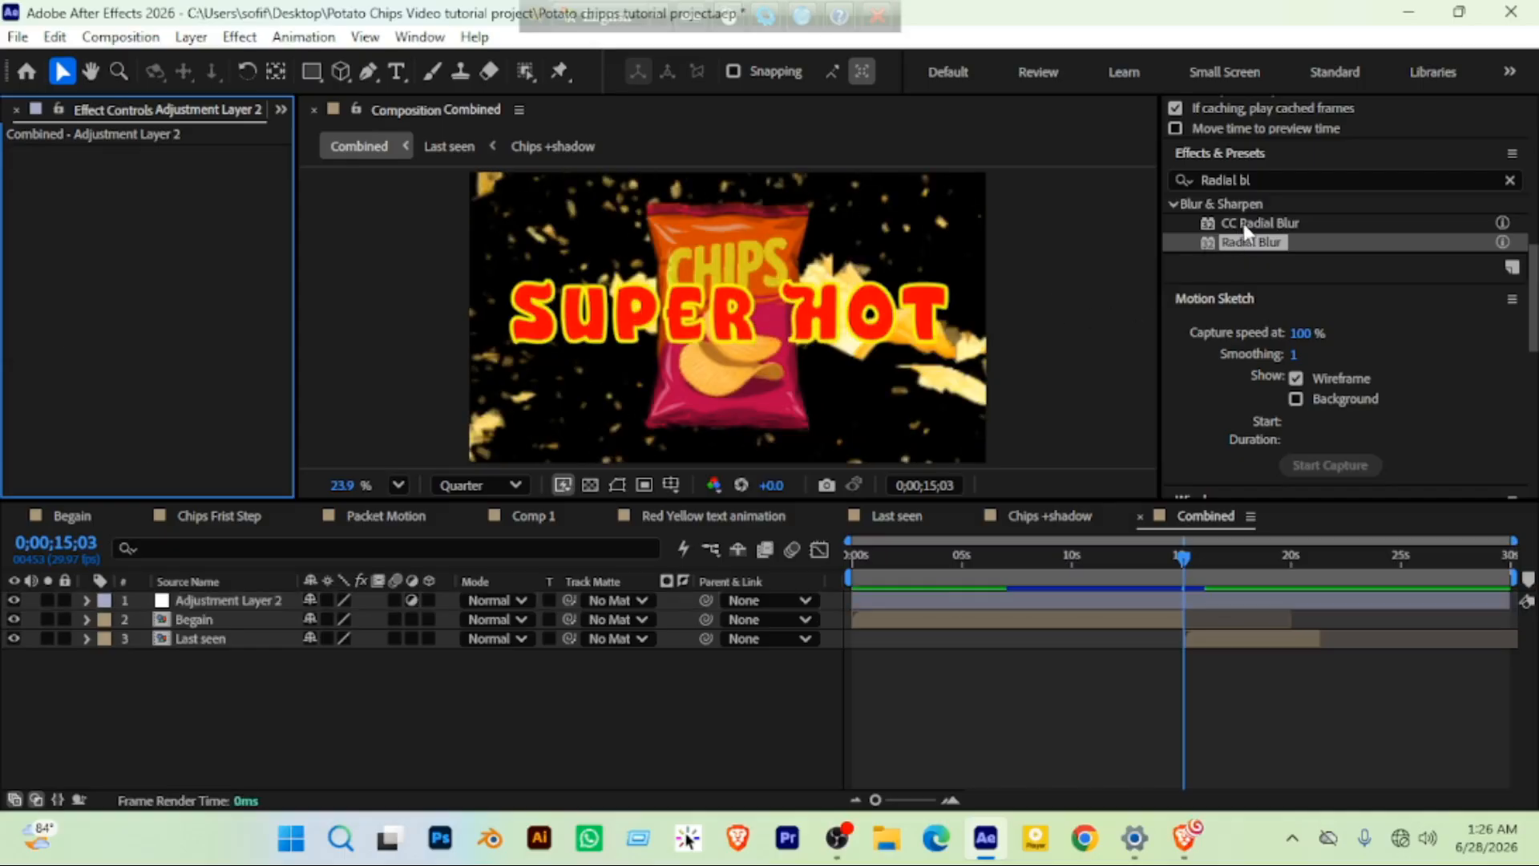
{"action": "left_click_drag", "start_coordinate": [1243, 224], "coordinate": [241, 603]}
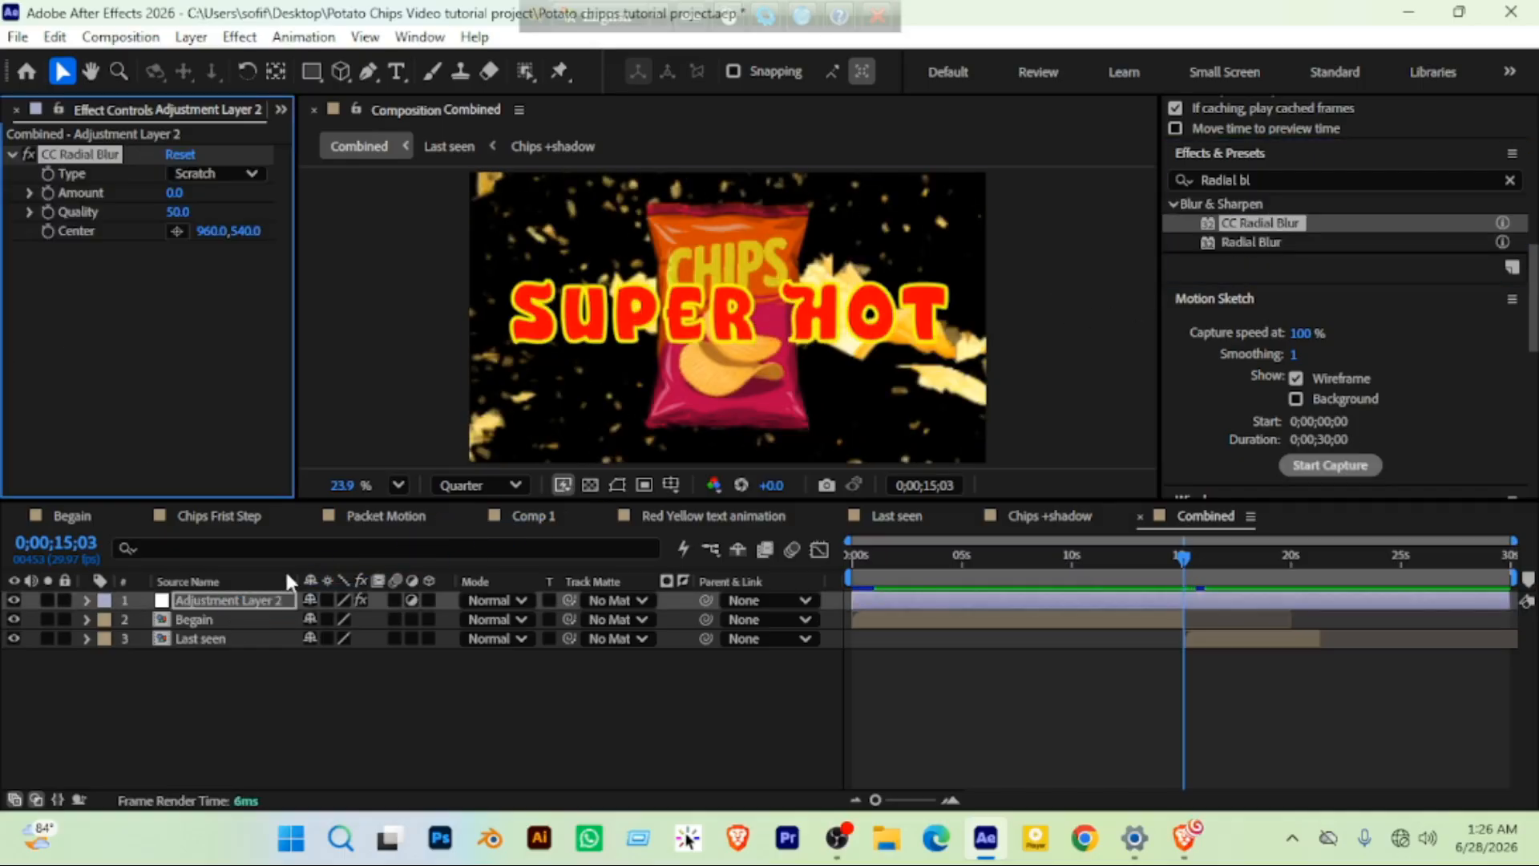
{"action": "left_click", "coordinate": [174, 192]}
{"action": "type", "text": "65"}
{"action": "key", "text": "Return"}
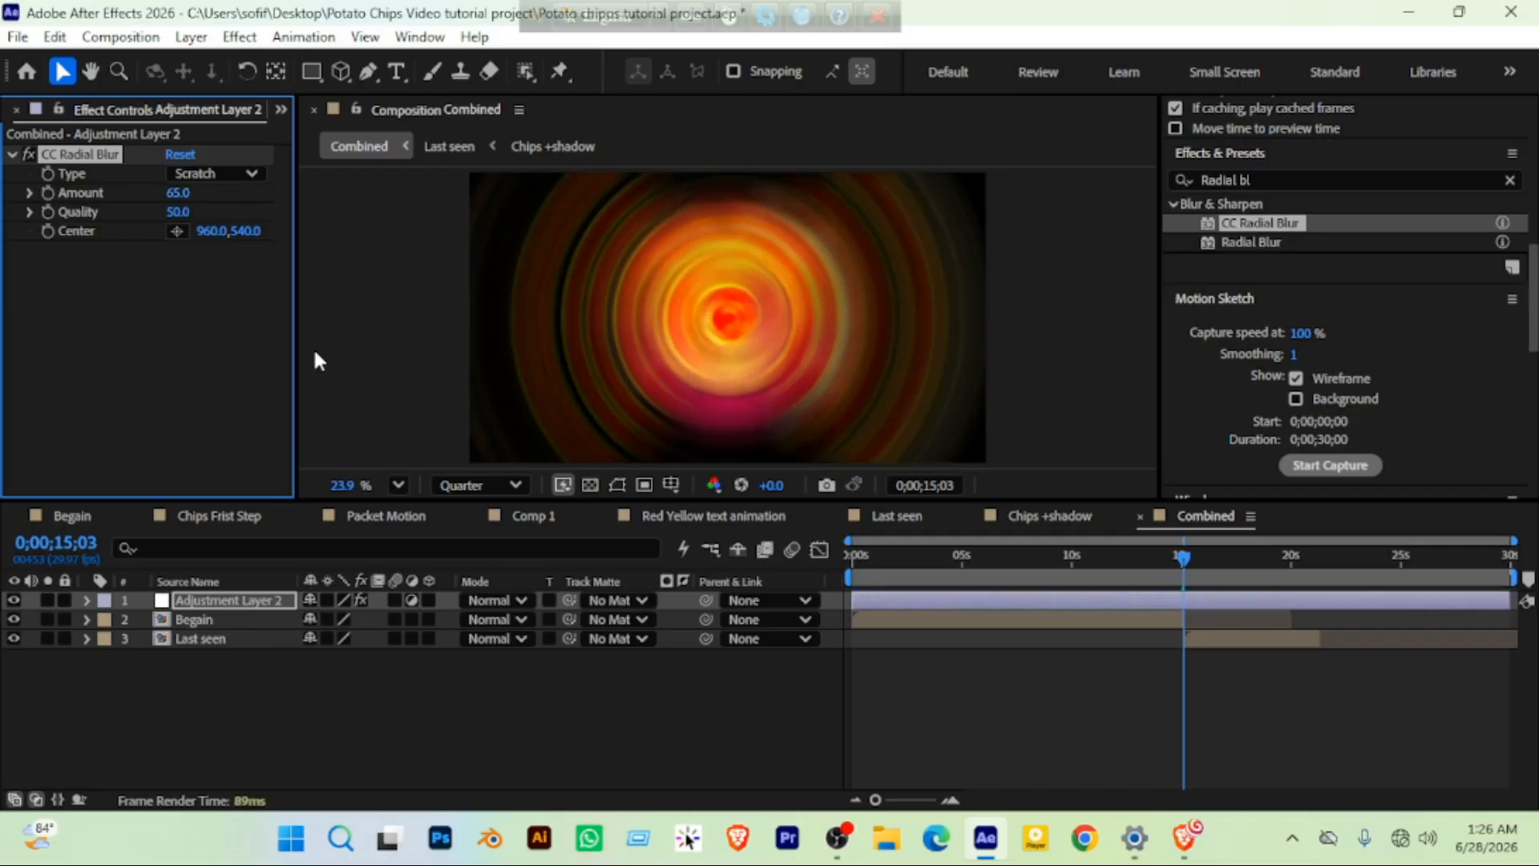
{"action": "key", "text": "ctrl+z"}
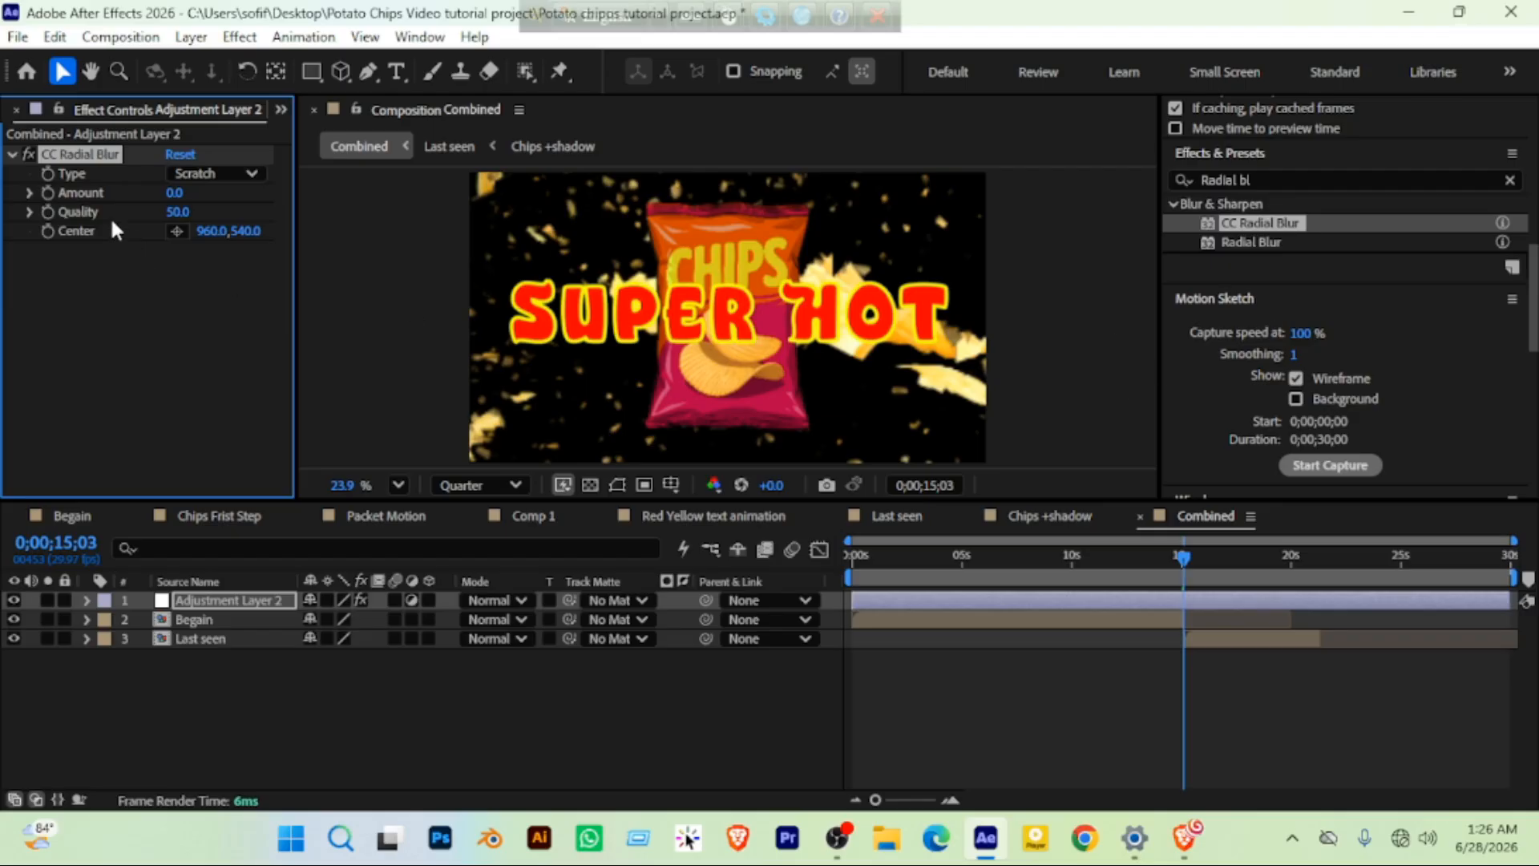
{"action": "key", "text": "Delete"}
Apply Radial Blur to the adjustment layer and set its Amount to 0
{"action": "left_click_drag", "start_coordinate": [1232, 243], "coordinate": [216, 604]}
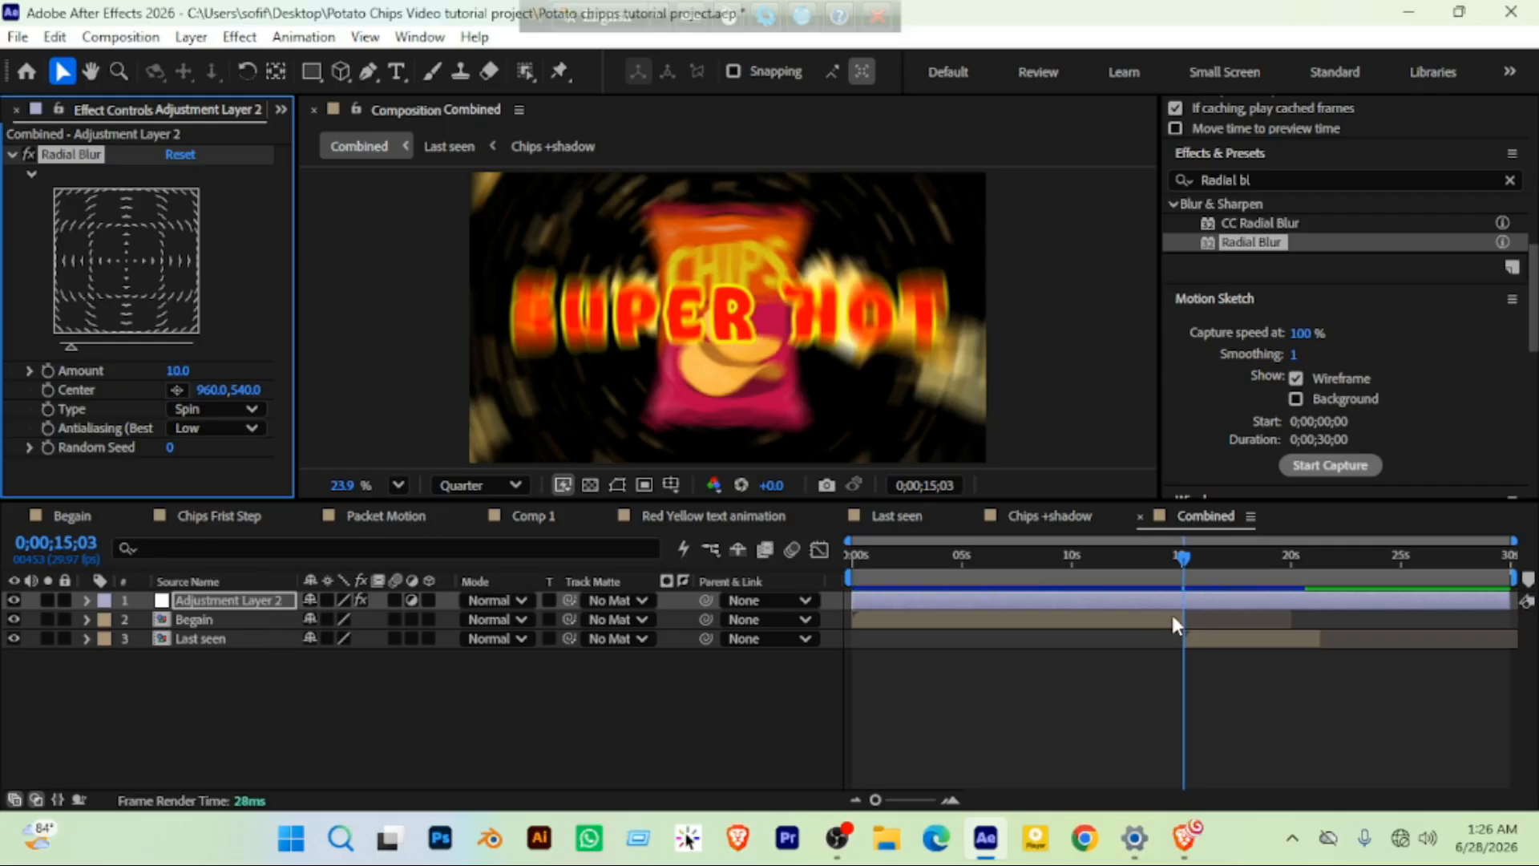
{"action": "left_click_drag", "start_coordinate": [1185, 561], "coordinate": [1132, 540]}
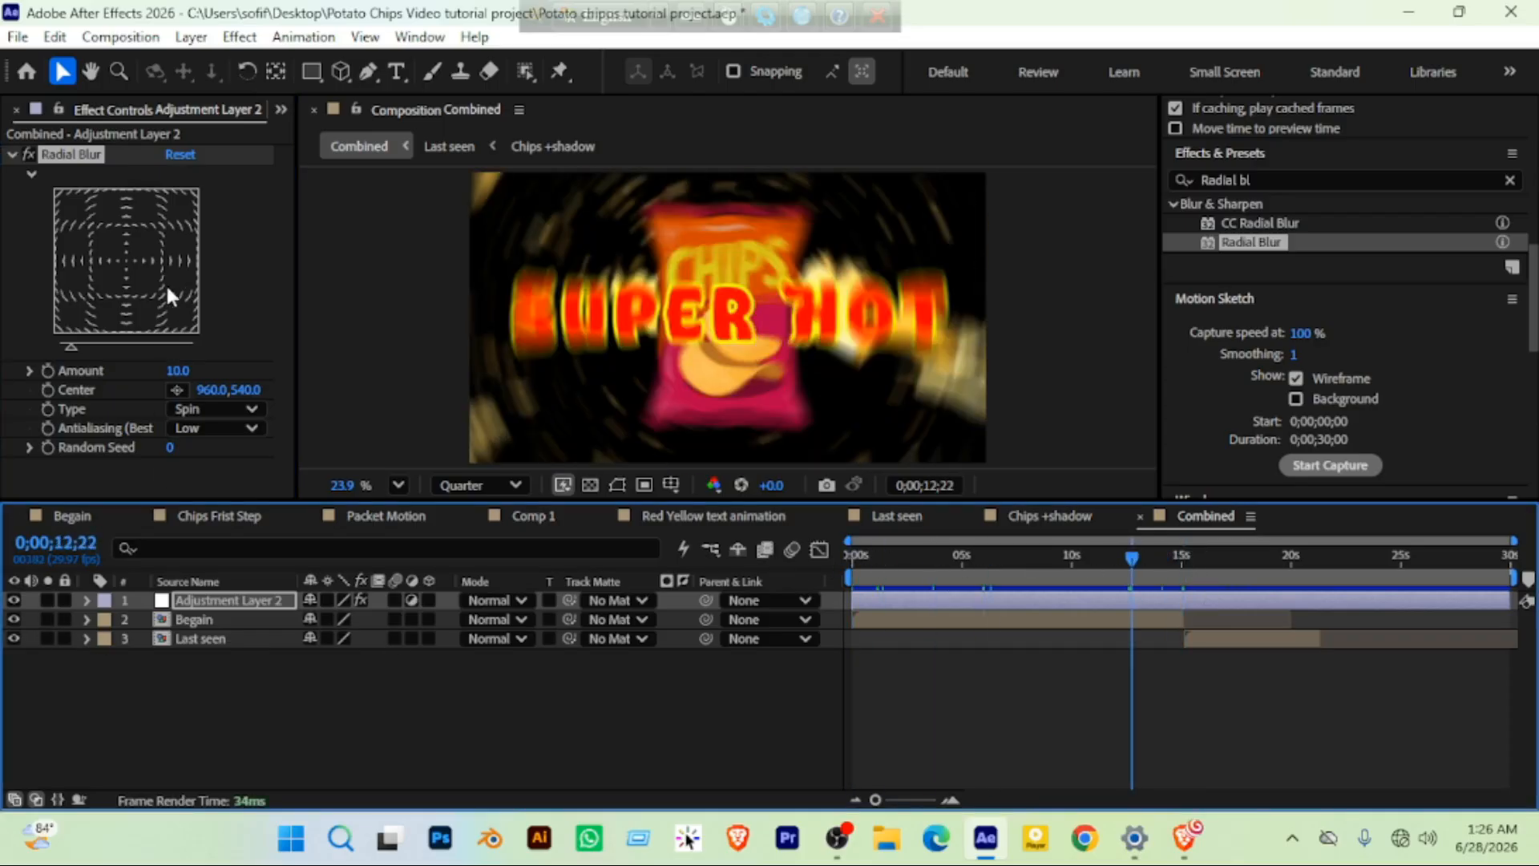
{"action": "left_click", "coordinate": [222, 601]}
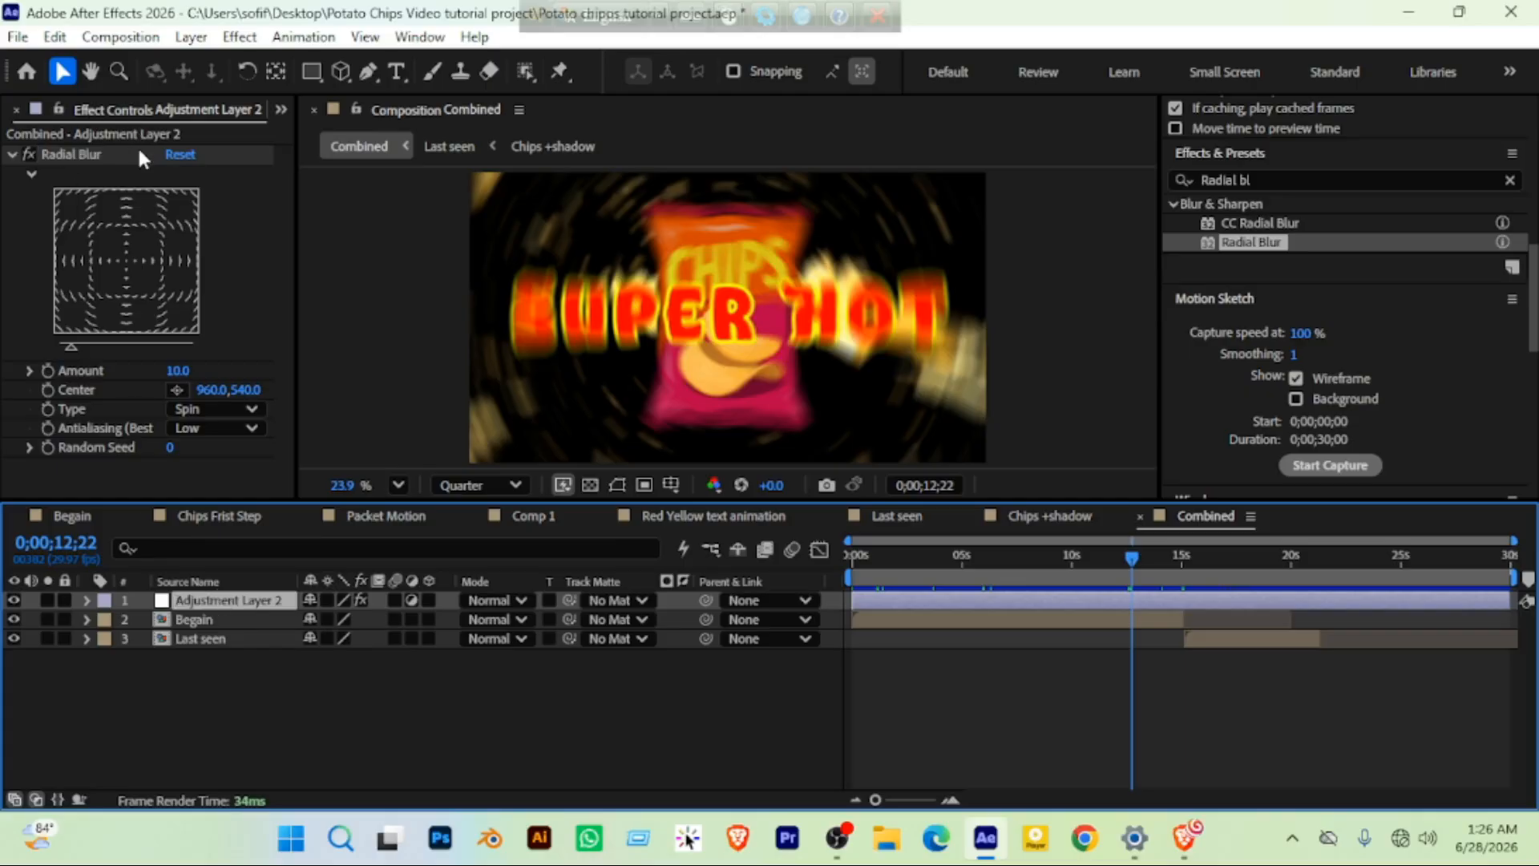
{"action": "left_click", "coordinate": [181, 370]}
{"action": "type", "text": "0"}
{"action": "key", "text": "Return"}
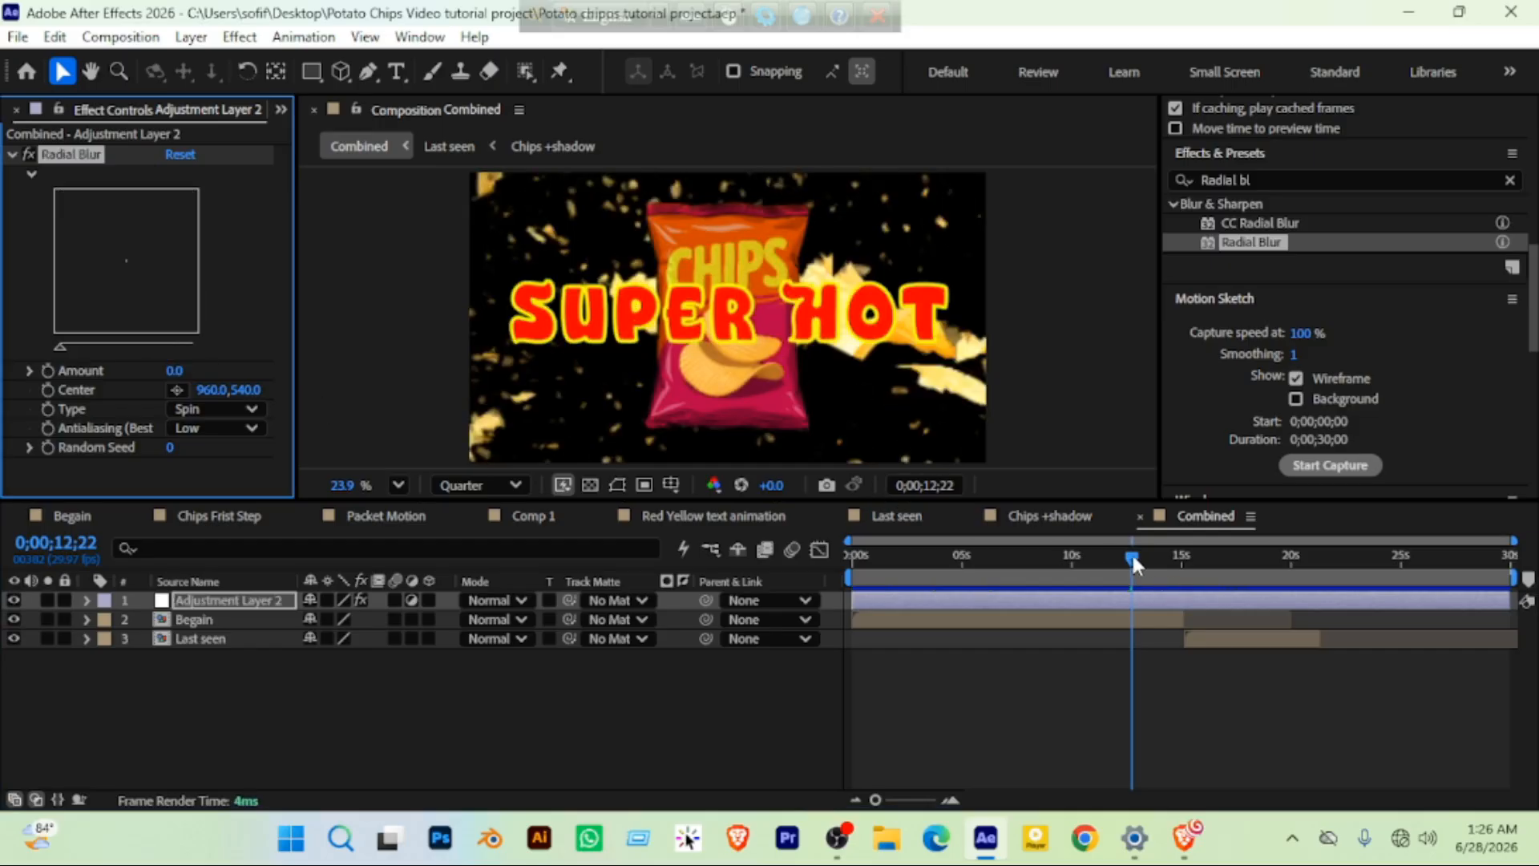
Shift the Last seen layer slightly earlier so its start overlaps the end of Begain by a few frames
{"action": "left_click_drag", "start_coordinate": [1132, 553], "coordinate": [1170, 557]}
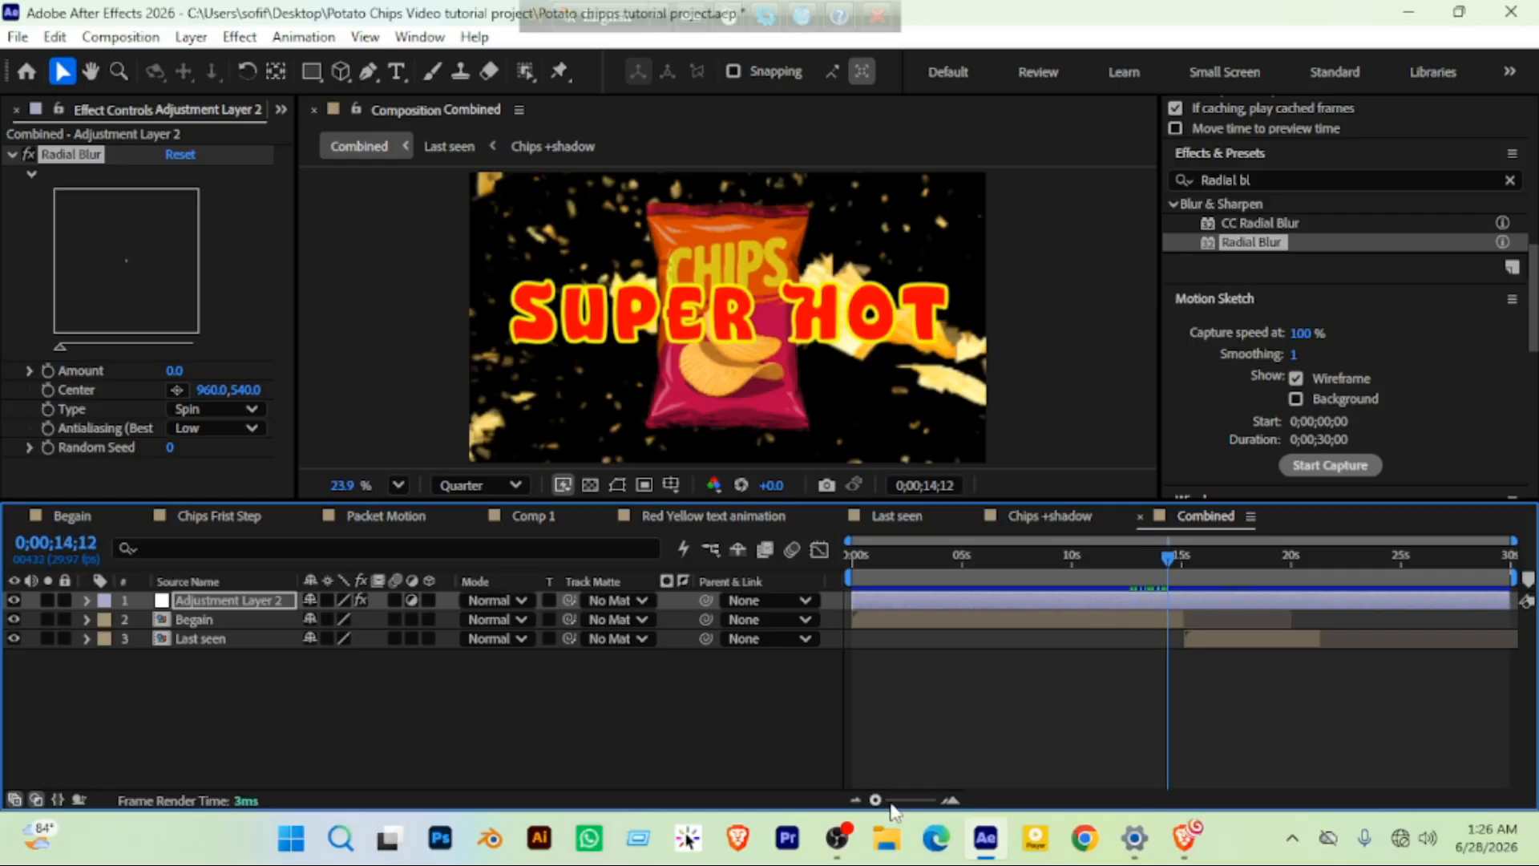
{"action": "left_click_drag", "start_coordinate": [875, 801], "coordinate": [922, 801]}
{"action": "left_click_drag", "start_coordinate": [1184, 561], "coordinate": [1214, 560]}
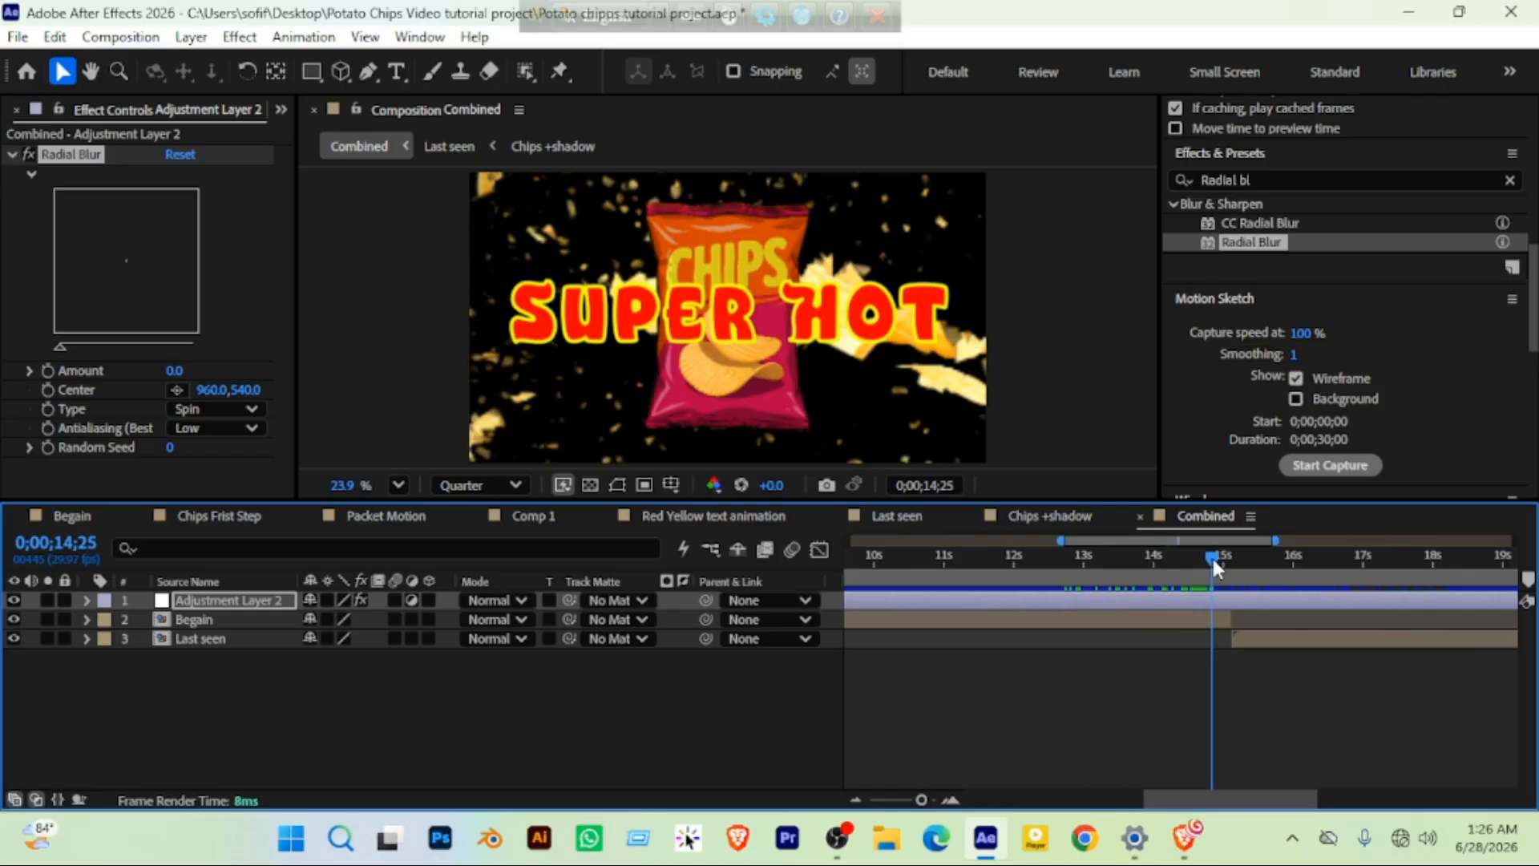
{"action": "left_click", "coordinate": [1244, 633]}
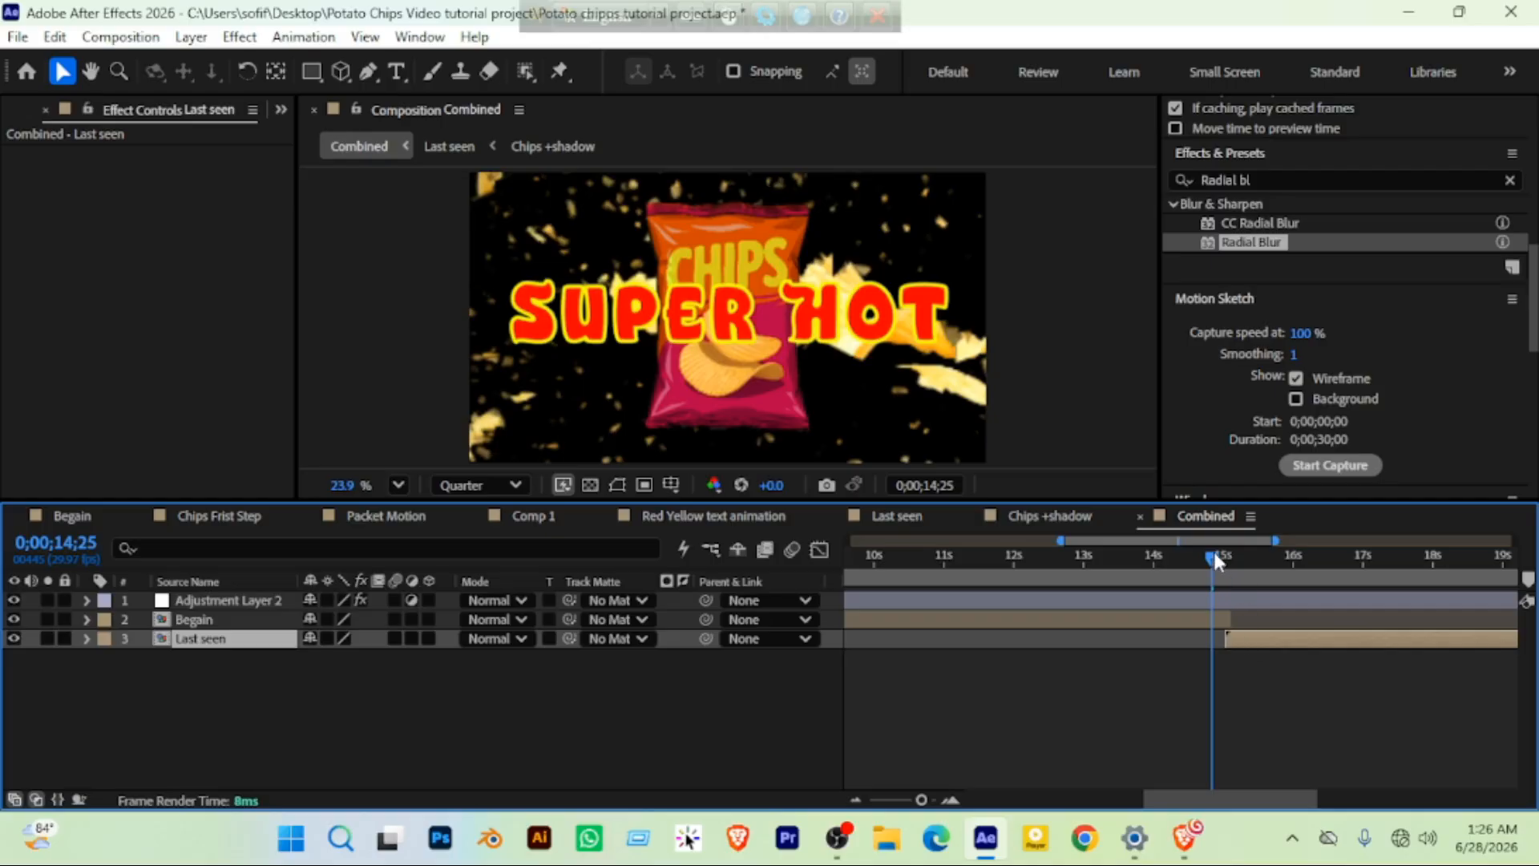
Start keyframing the adjustment layer's Radial Blur Amount with a value of 0 at 0;00;14;28
{"action": "left_click_drag", "start_coordinate": [1214, 558], "coordinate": [1217, 578]}
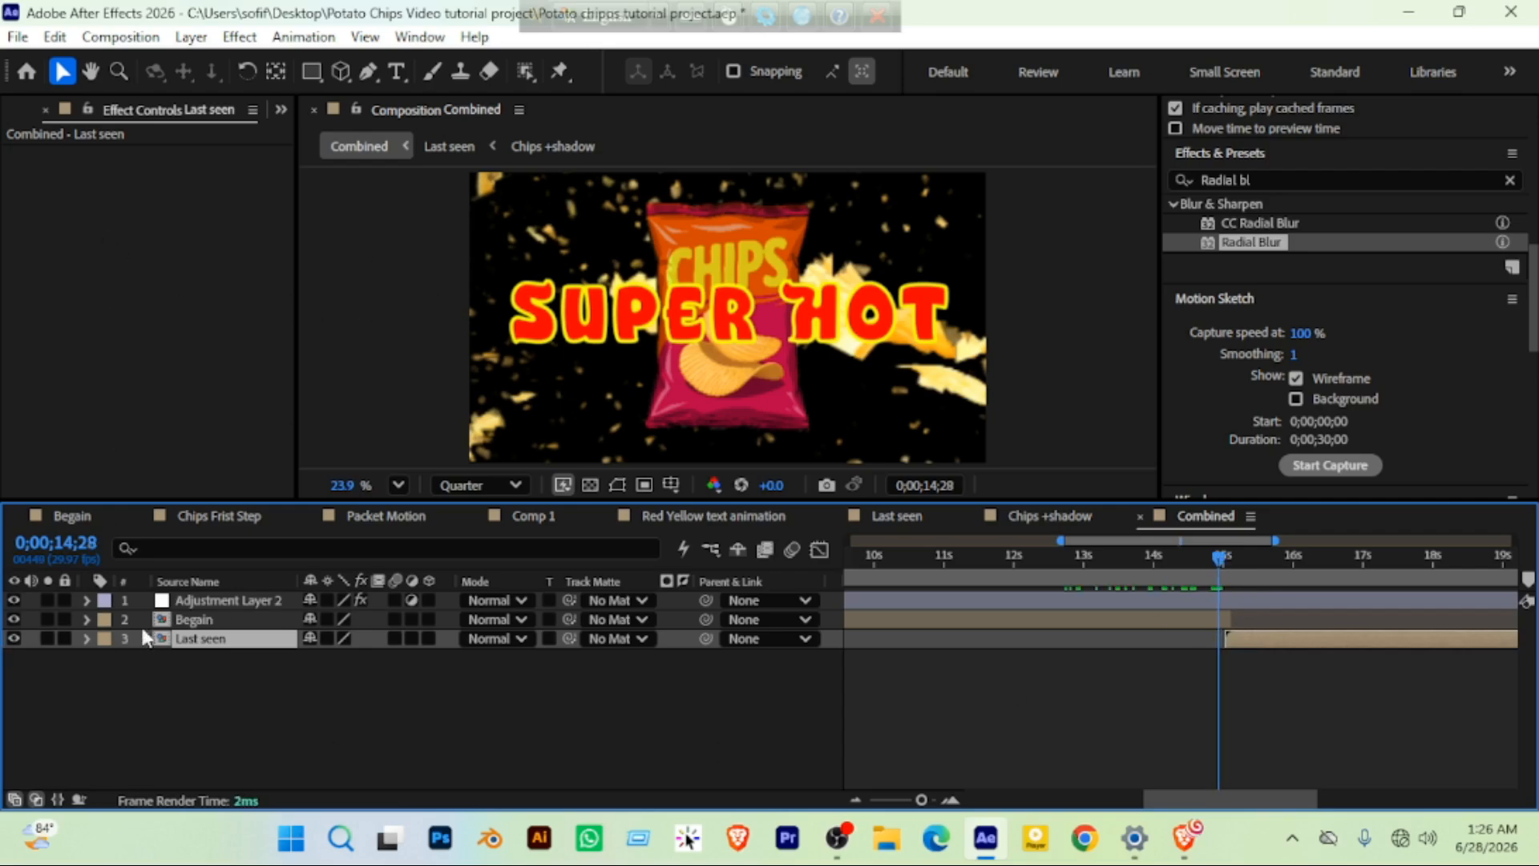
{"action": "left_click", "coordinate": [213, 601]}
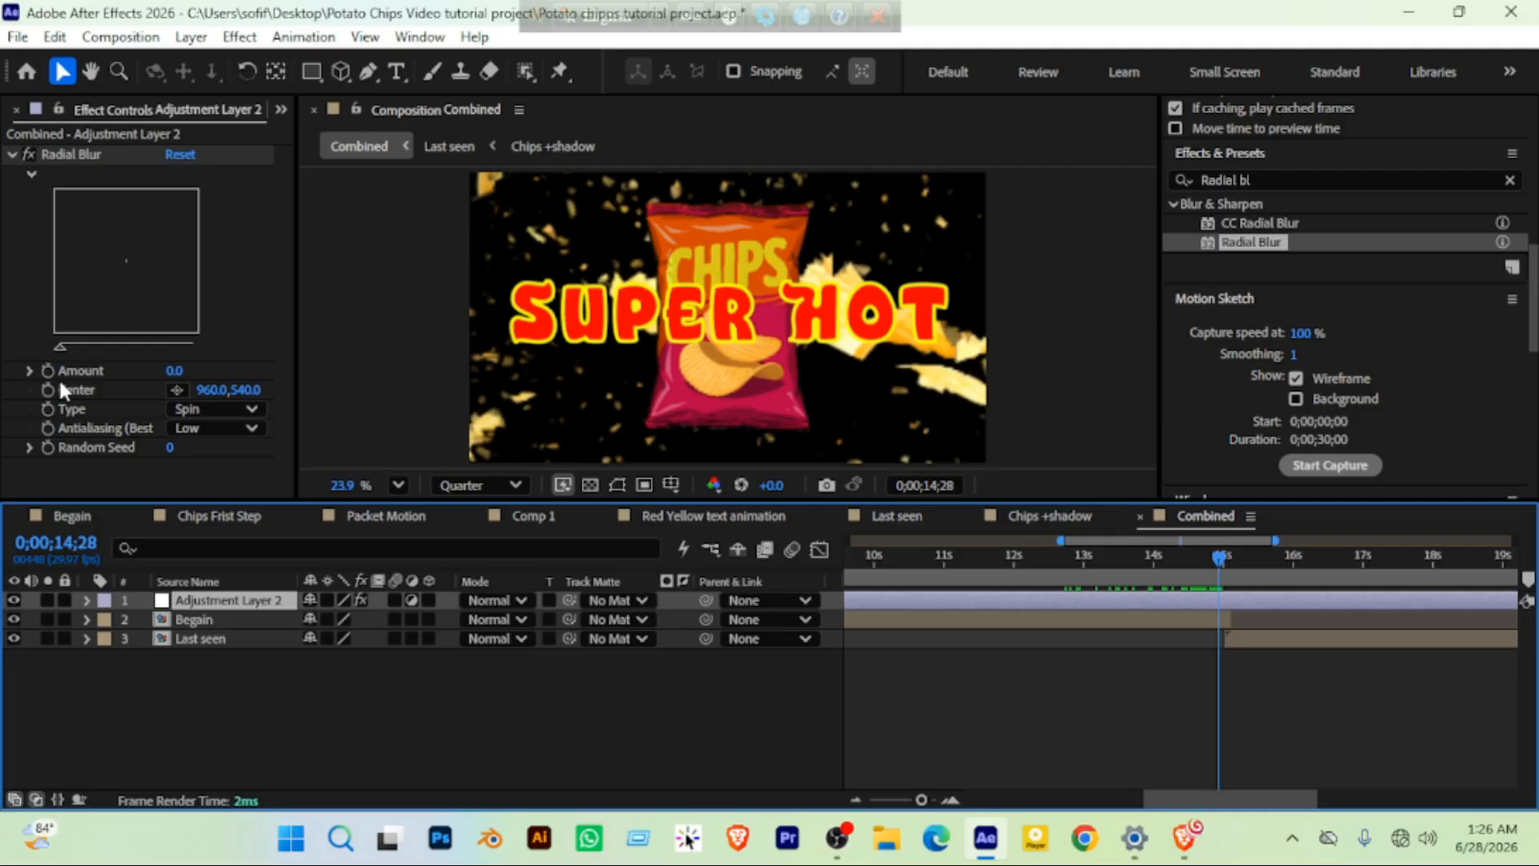
{"action": "left_click", "coordinate": [48, 370]}
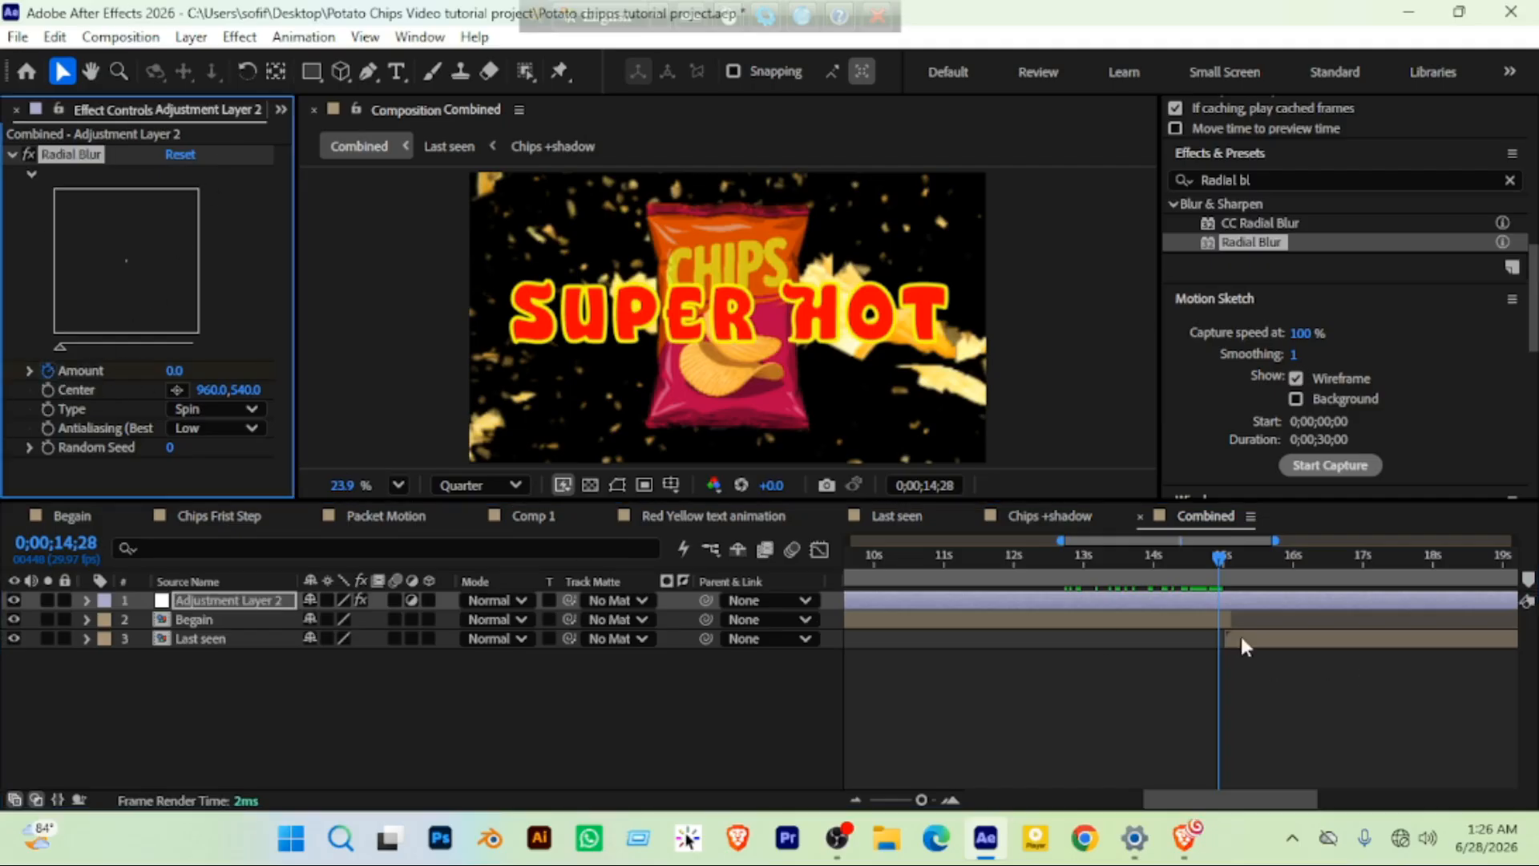
Set the Radial Blur Amount to 10 at 0;00;15;03 and reveal the adjustment layer's keyframes to check the blur ramp
{"action": "left_click_drag", "start_coordinate": [1219, 559], "coordinate": [1240, 559]}
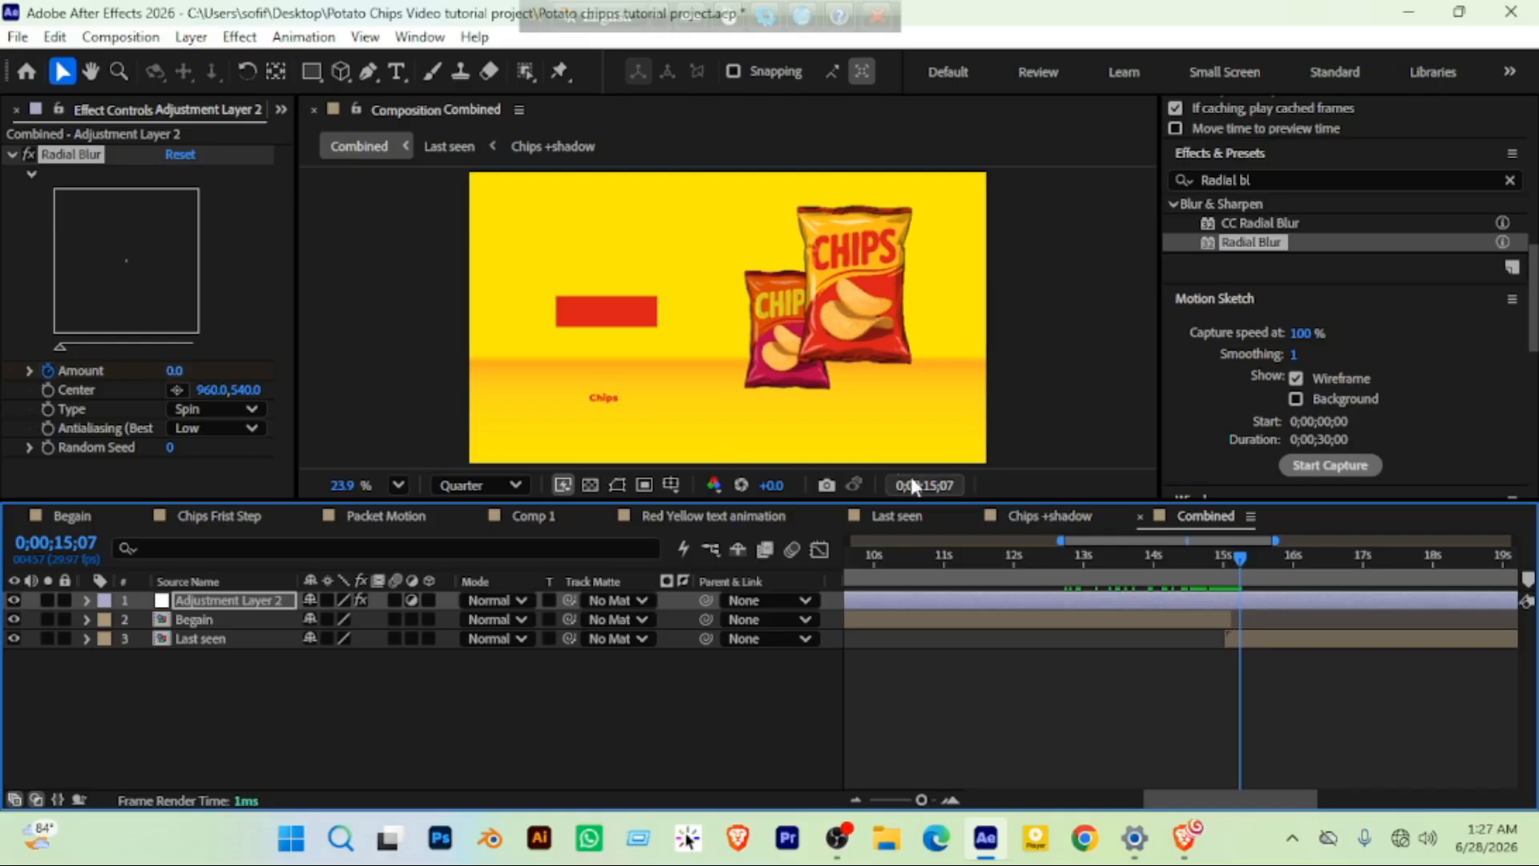
{"action": "left_click_drag", "start_coordinate": [1238, 559], "coordinate": [1233, 561]}
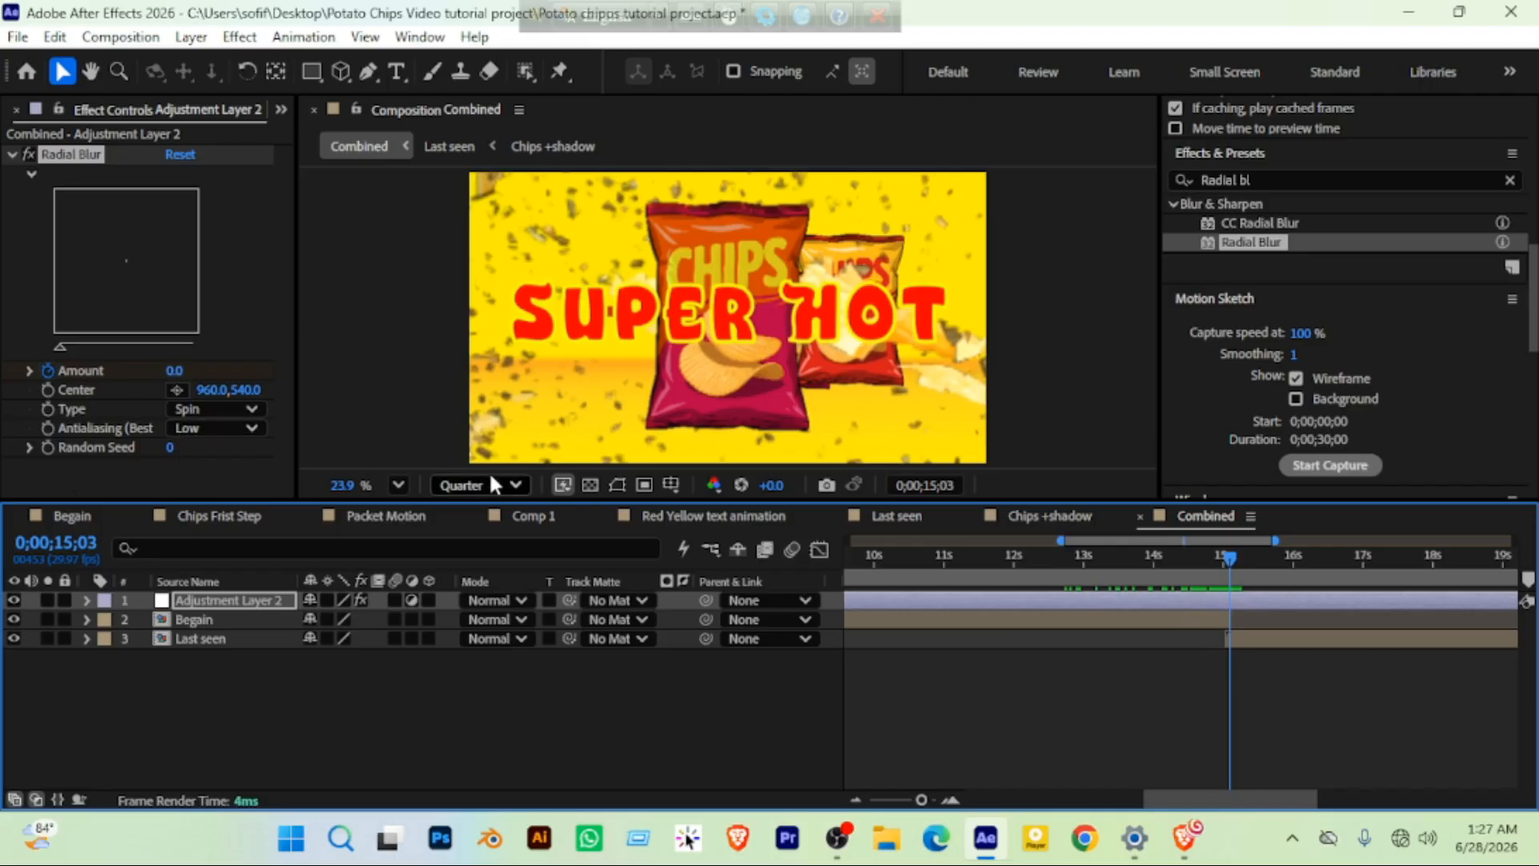
{"action": "left_click", "coordinate": [175, 372]}
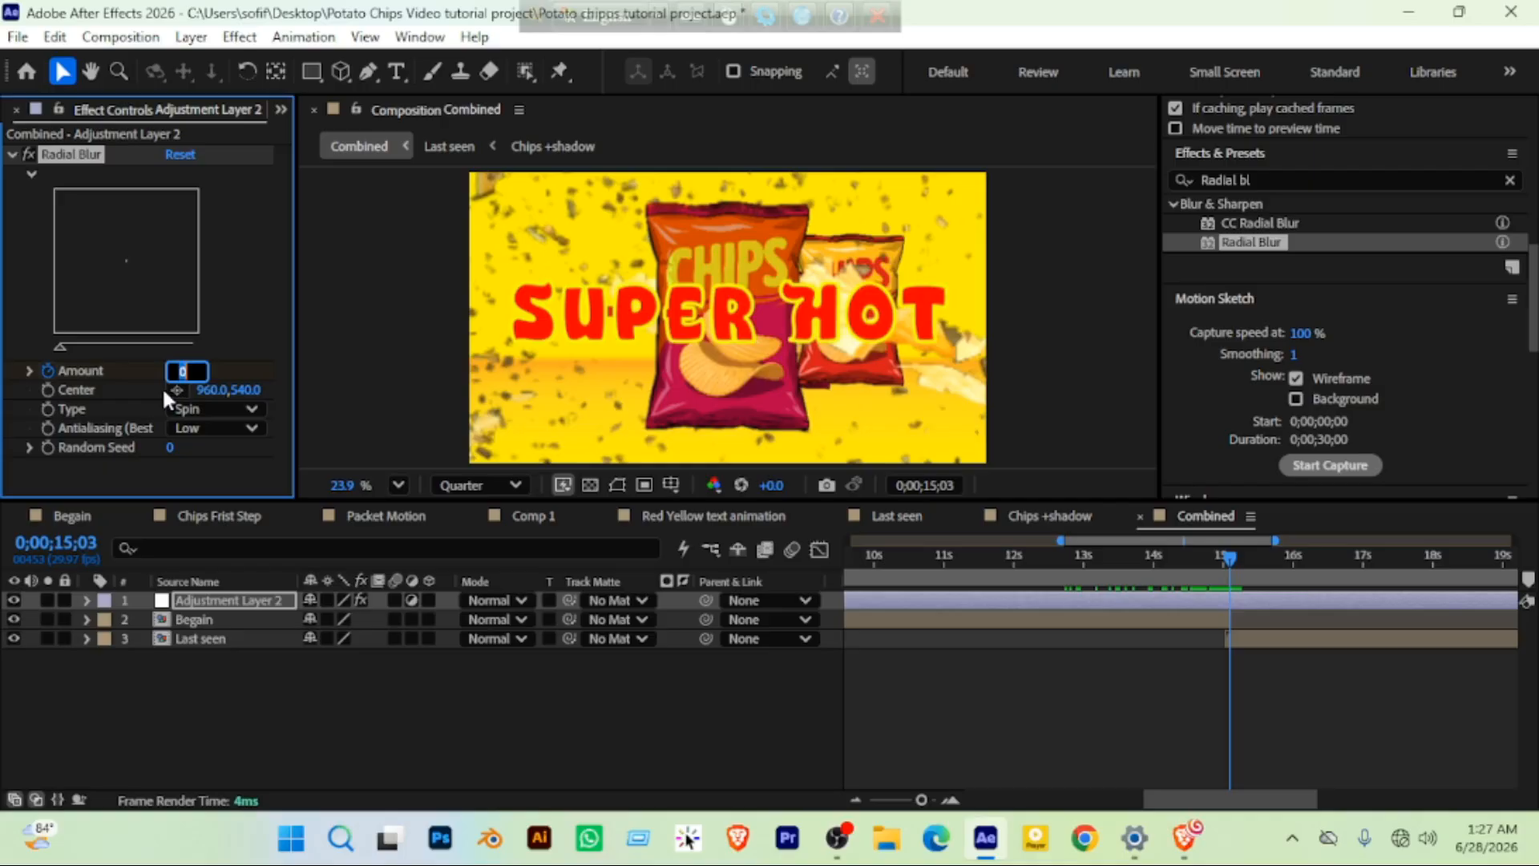
{"action": "key", "text": "Return"}
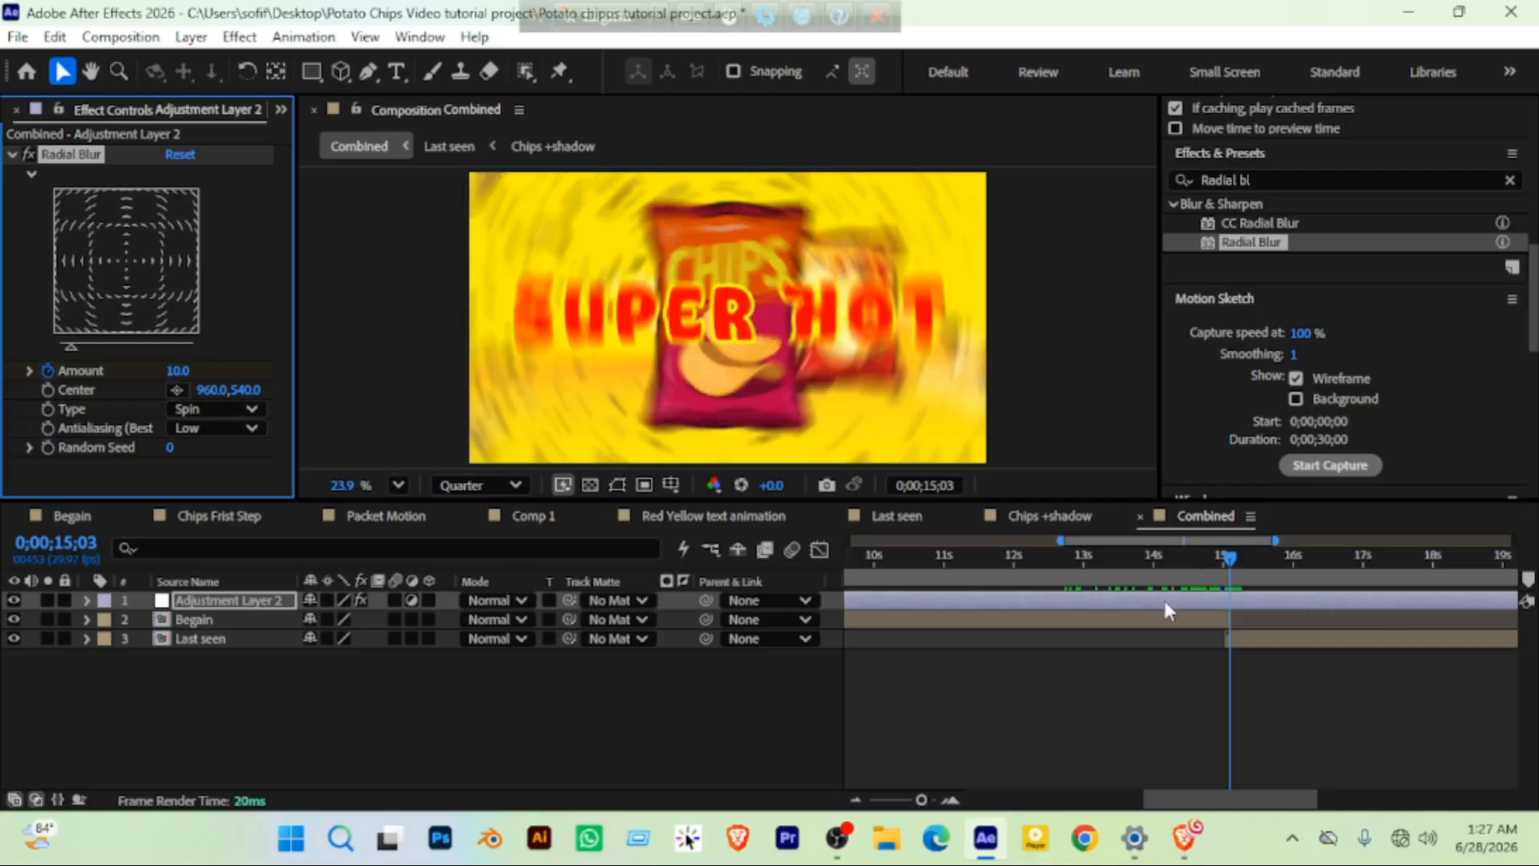
{"action": "key", "text": "u"}
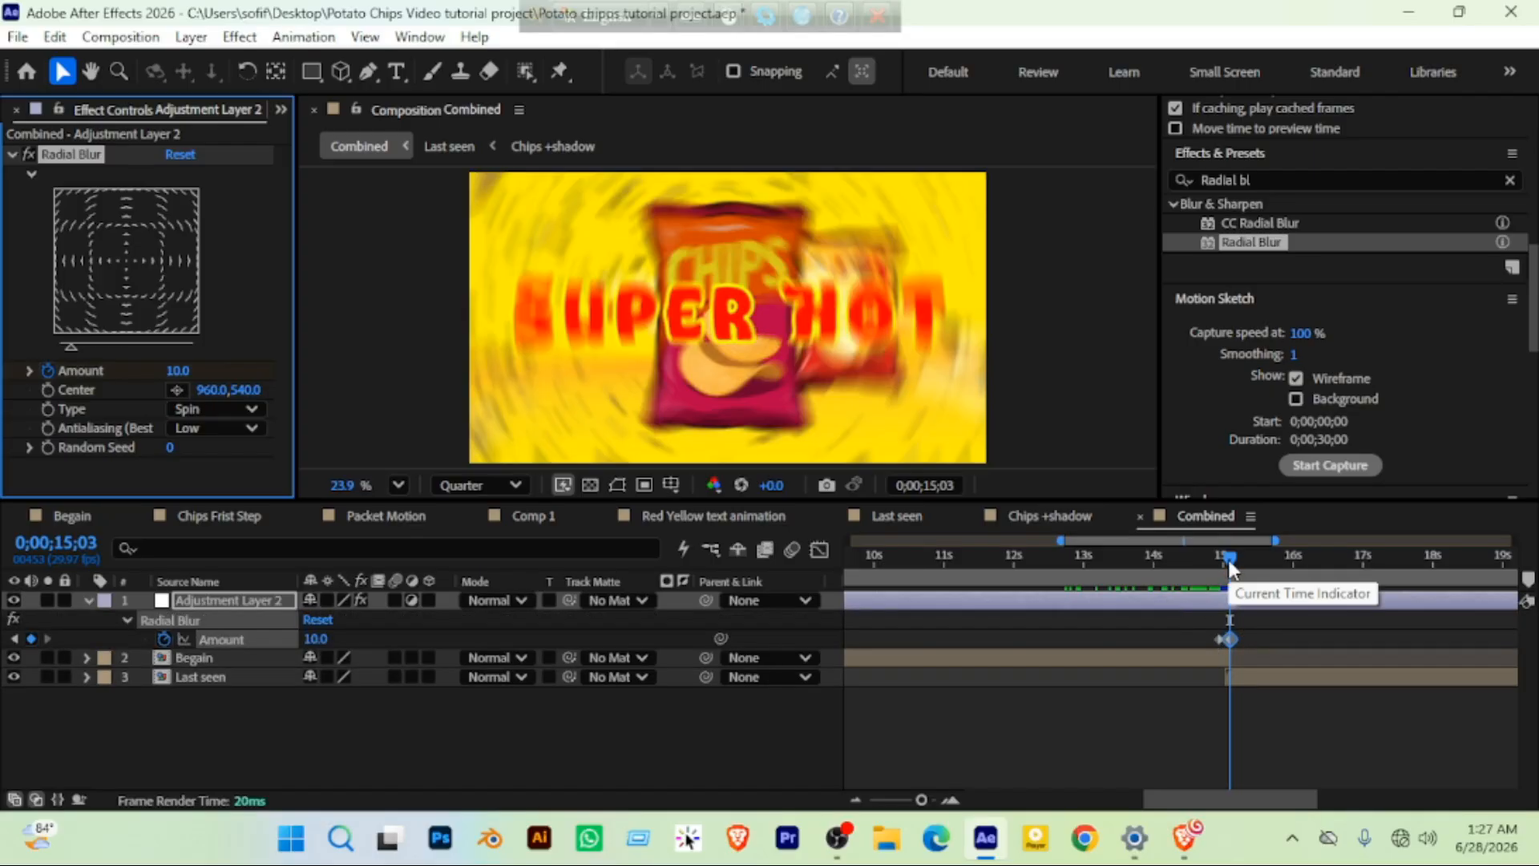
{"action": "left_click_drag", "start_coordinate": [1228, 556], "coordinate": [1218, 559]}
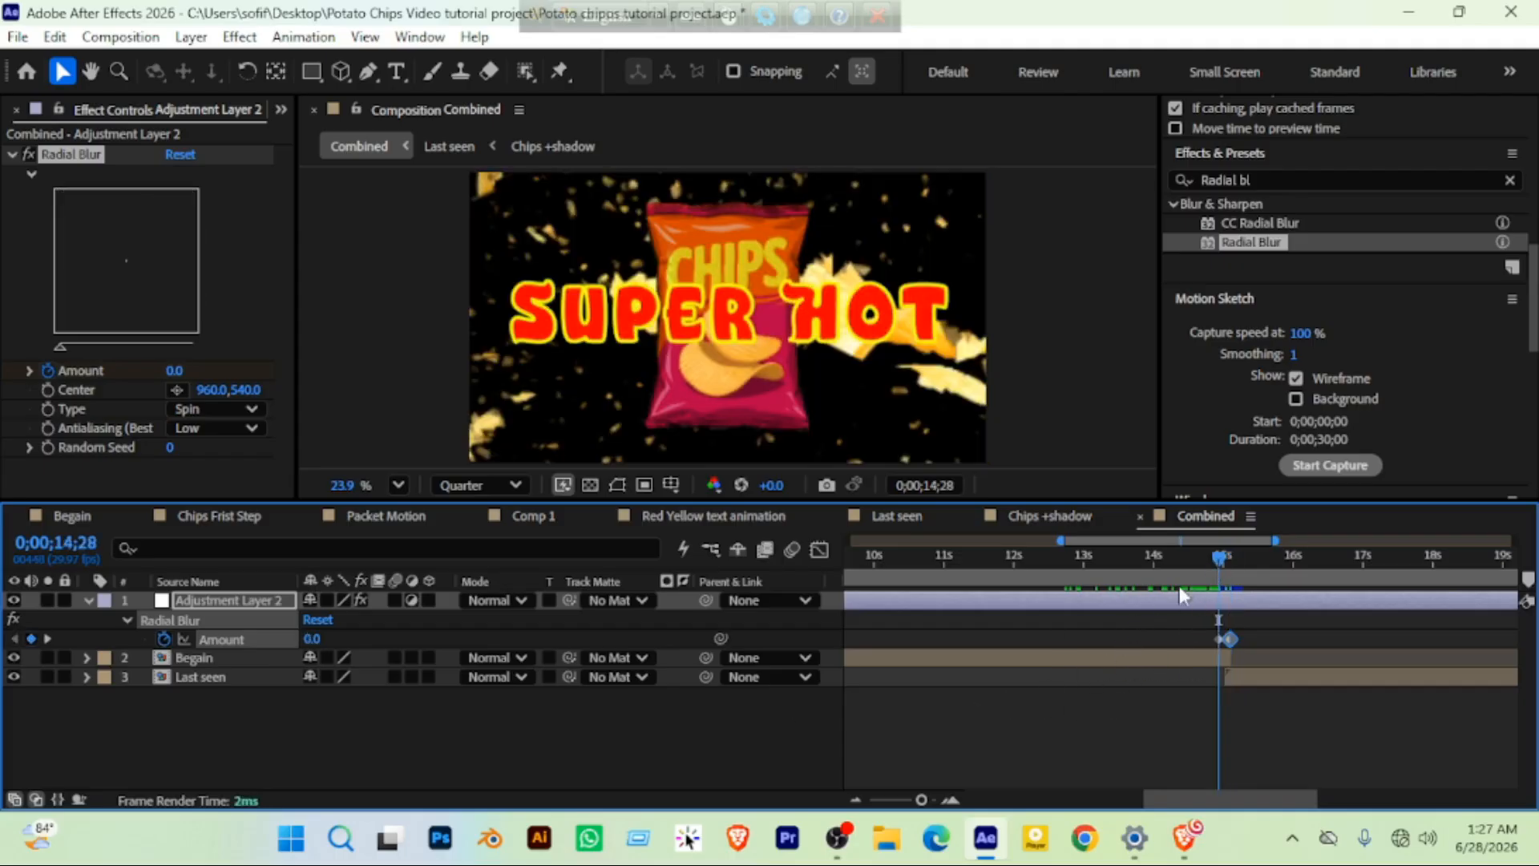
Set the adjustment layer's Radial Blur Amount to 0 at 0;00;15;08 and preview the transition
{"action": "mouse_move", "coordinate": [1216, 563]}
{"action": "left_mouse_down"}
{"action": "mouse_move", "coordinate": [1203, 561]}
{"action": "mouse_move", "coordinate": [1238, 564]}
{"action": "left_mouse_up"}
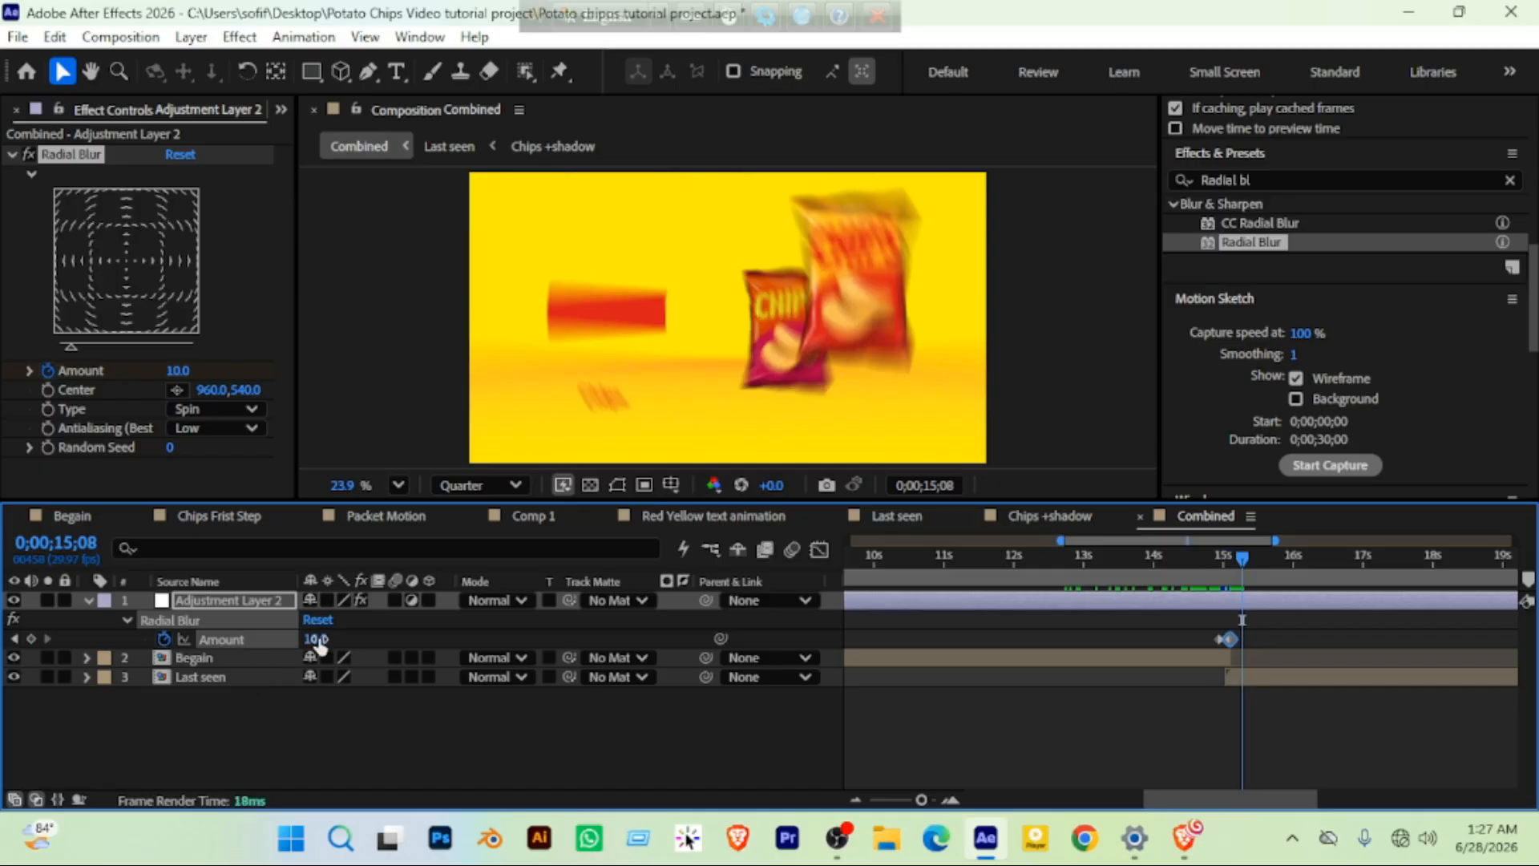
{"action": "type", "text": "0"}
{"action": "key", "text": "Return"}
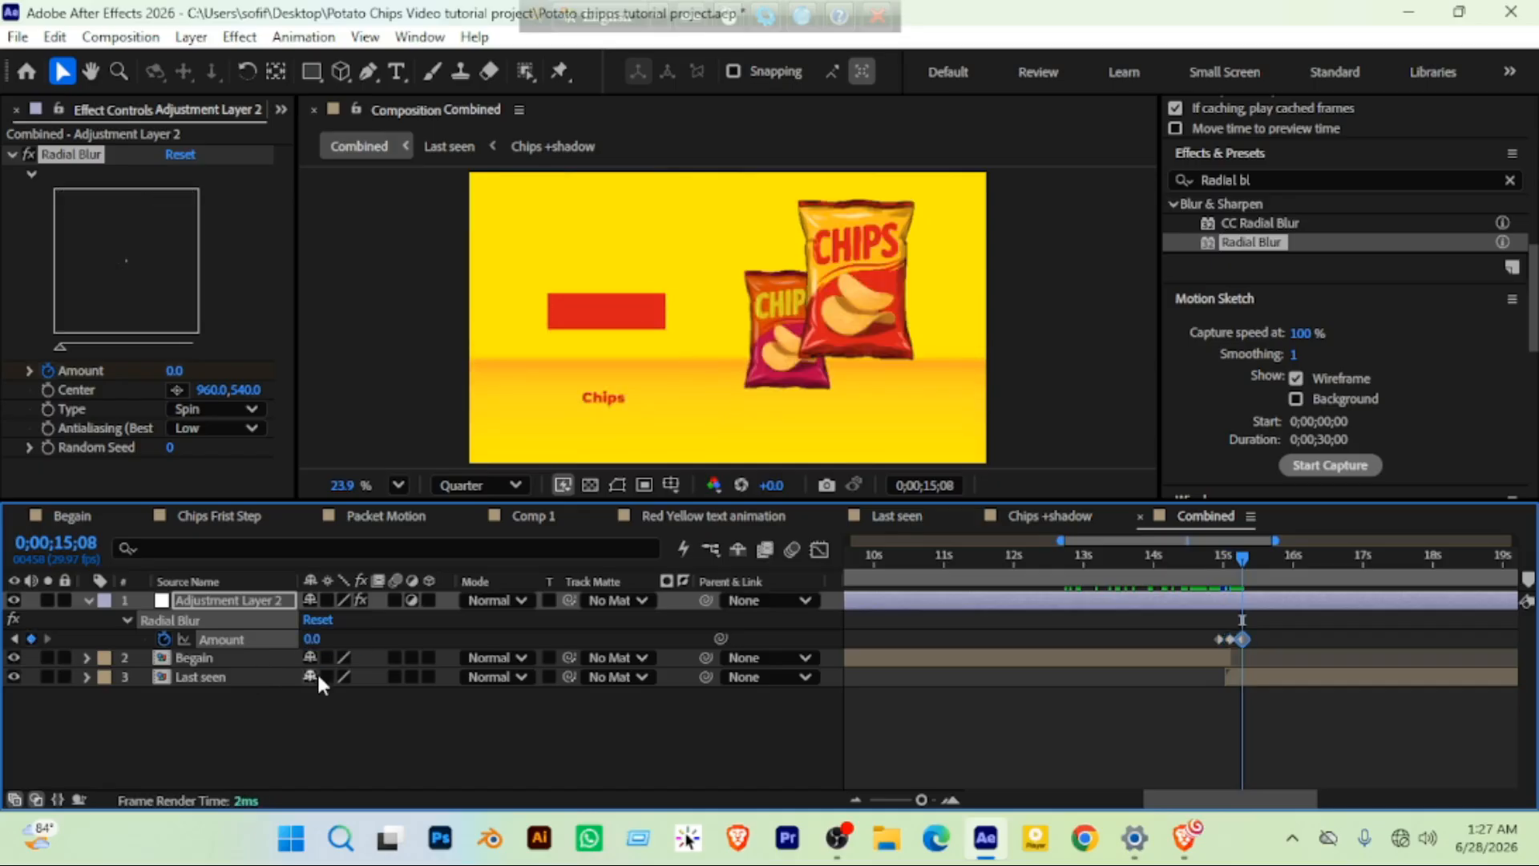
{"action": "left_click", "coordinate": [1207, 559]}
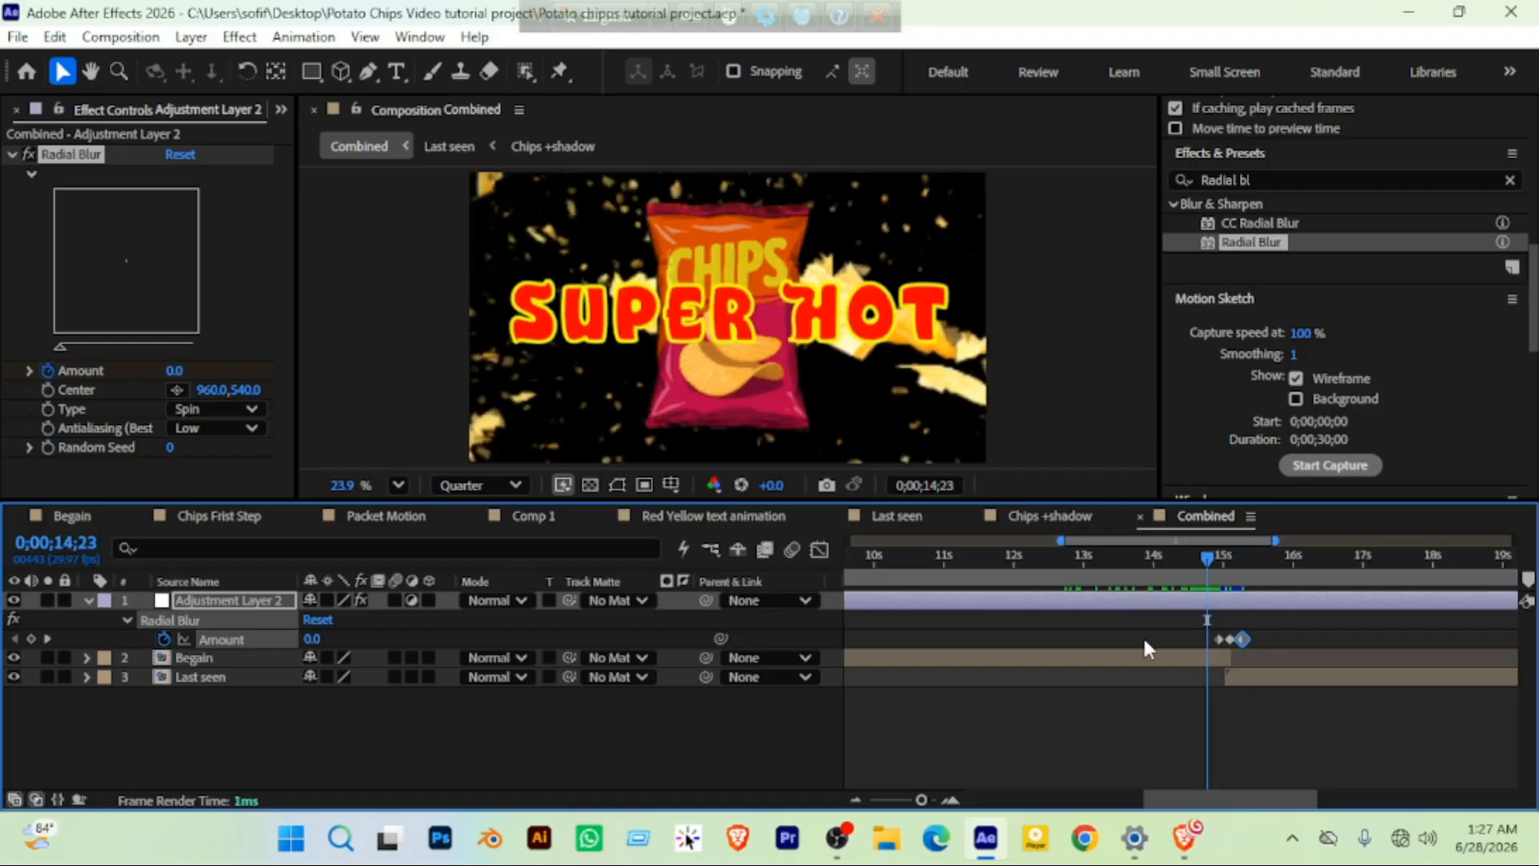
{"action": "key", "text": "space"}
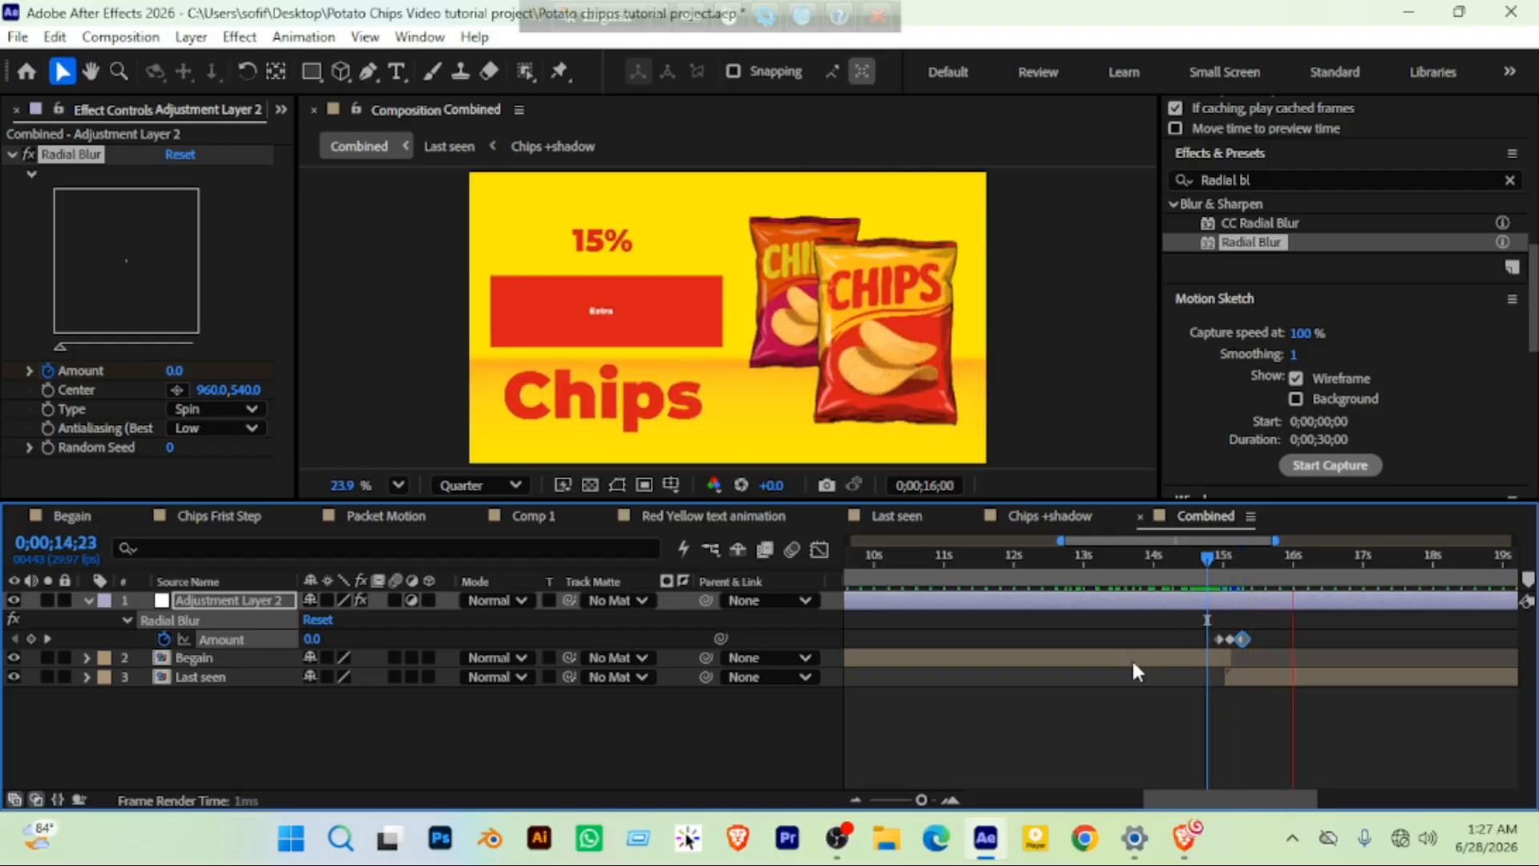
{"action": "left_click", "coordinate": [1148, 557]}
{"action": "key", "text": "space"}
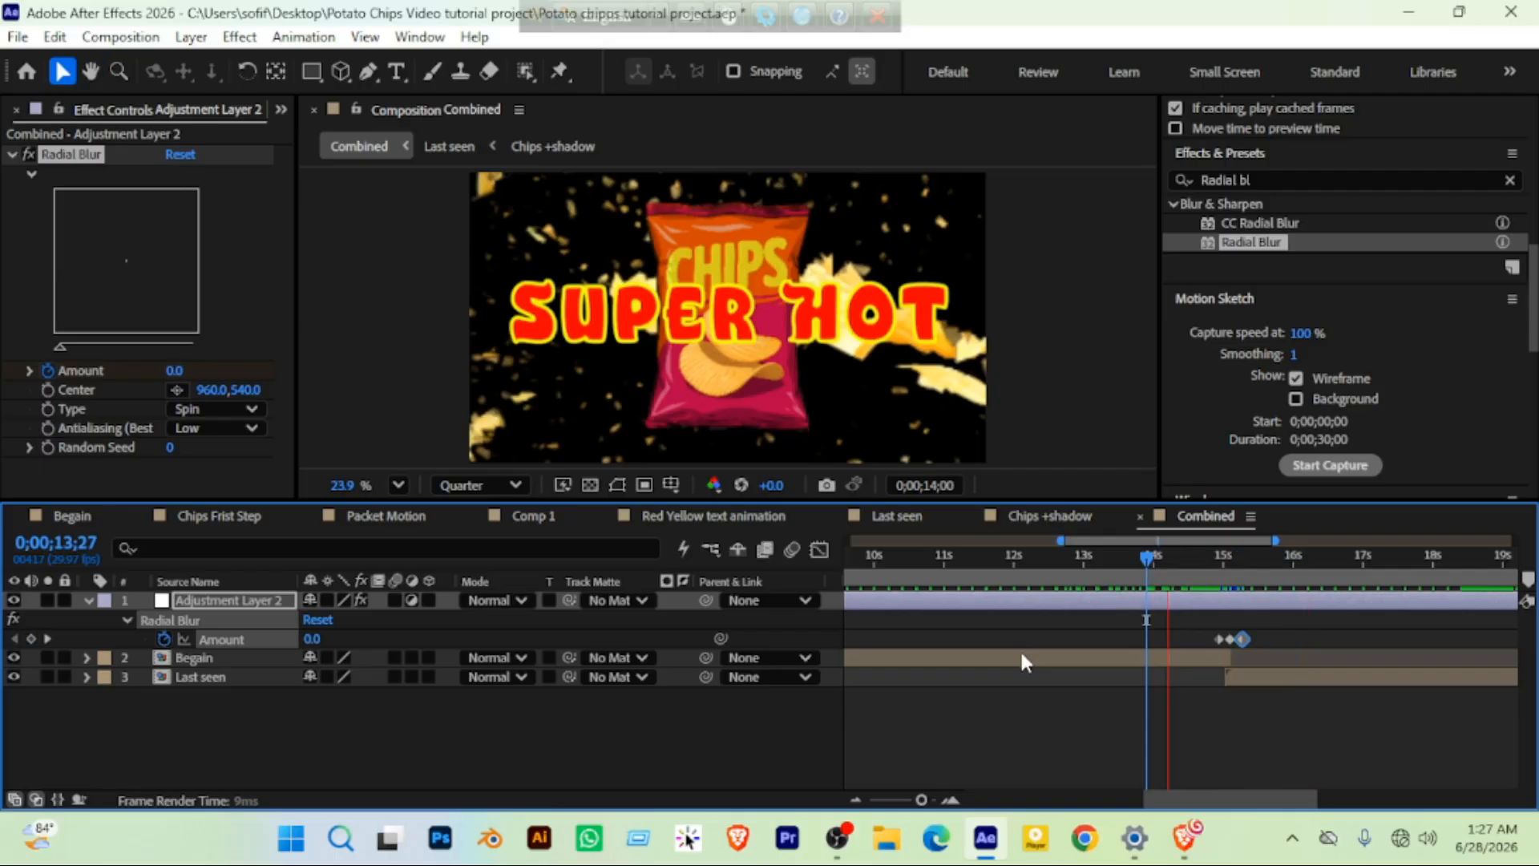
{"action": "key", "text": "space"}
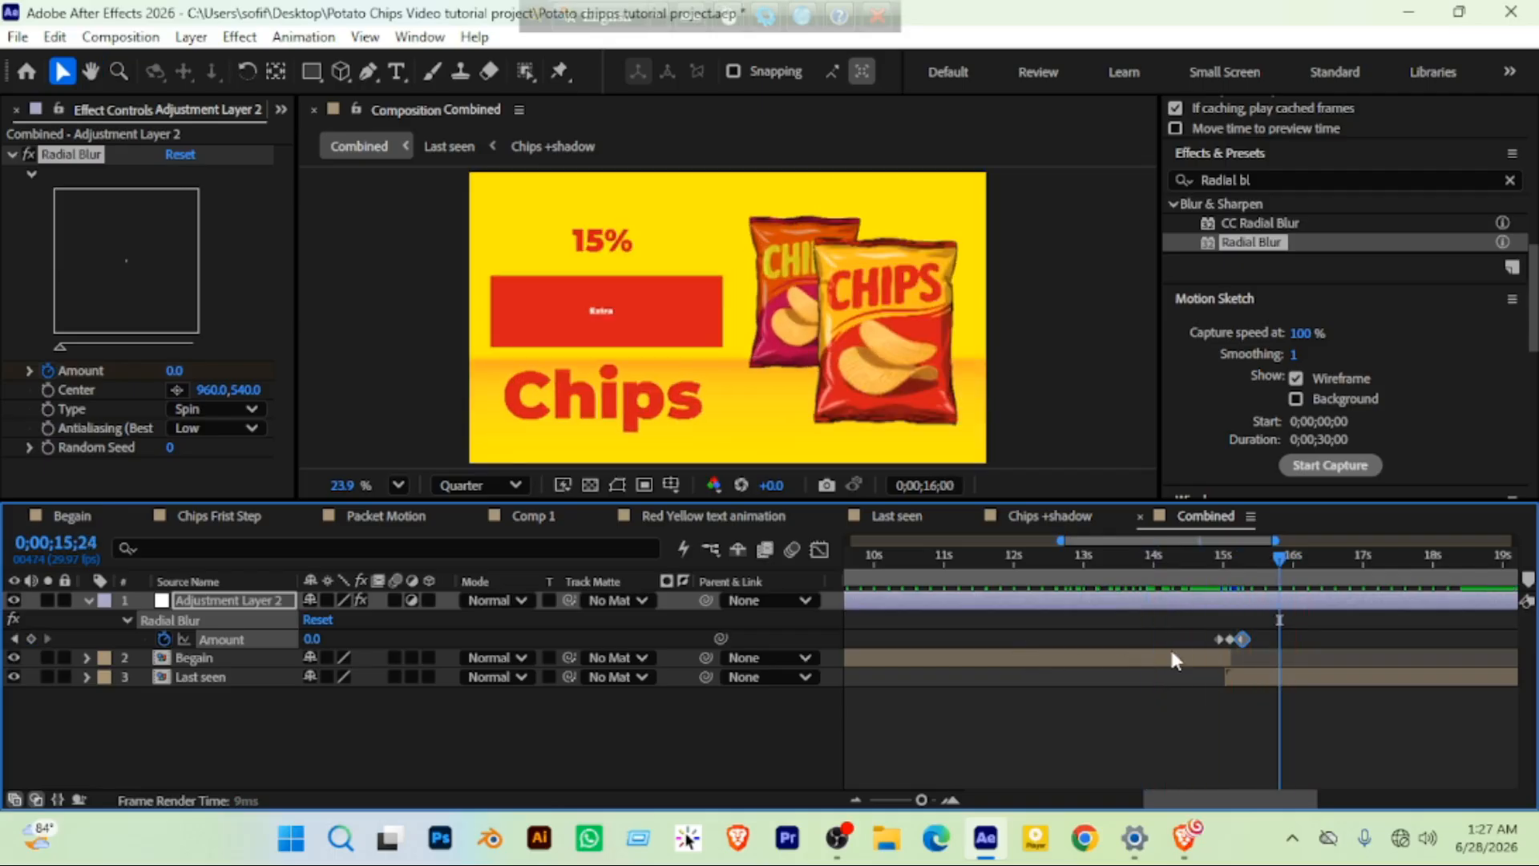
Move the start of the Last seen layer slightly later to meet the end of Begain, and replay the transition
{"action": "left_click", "coordinate": [1238, 676]}
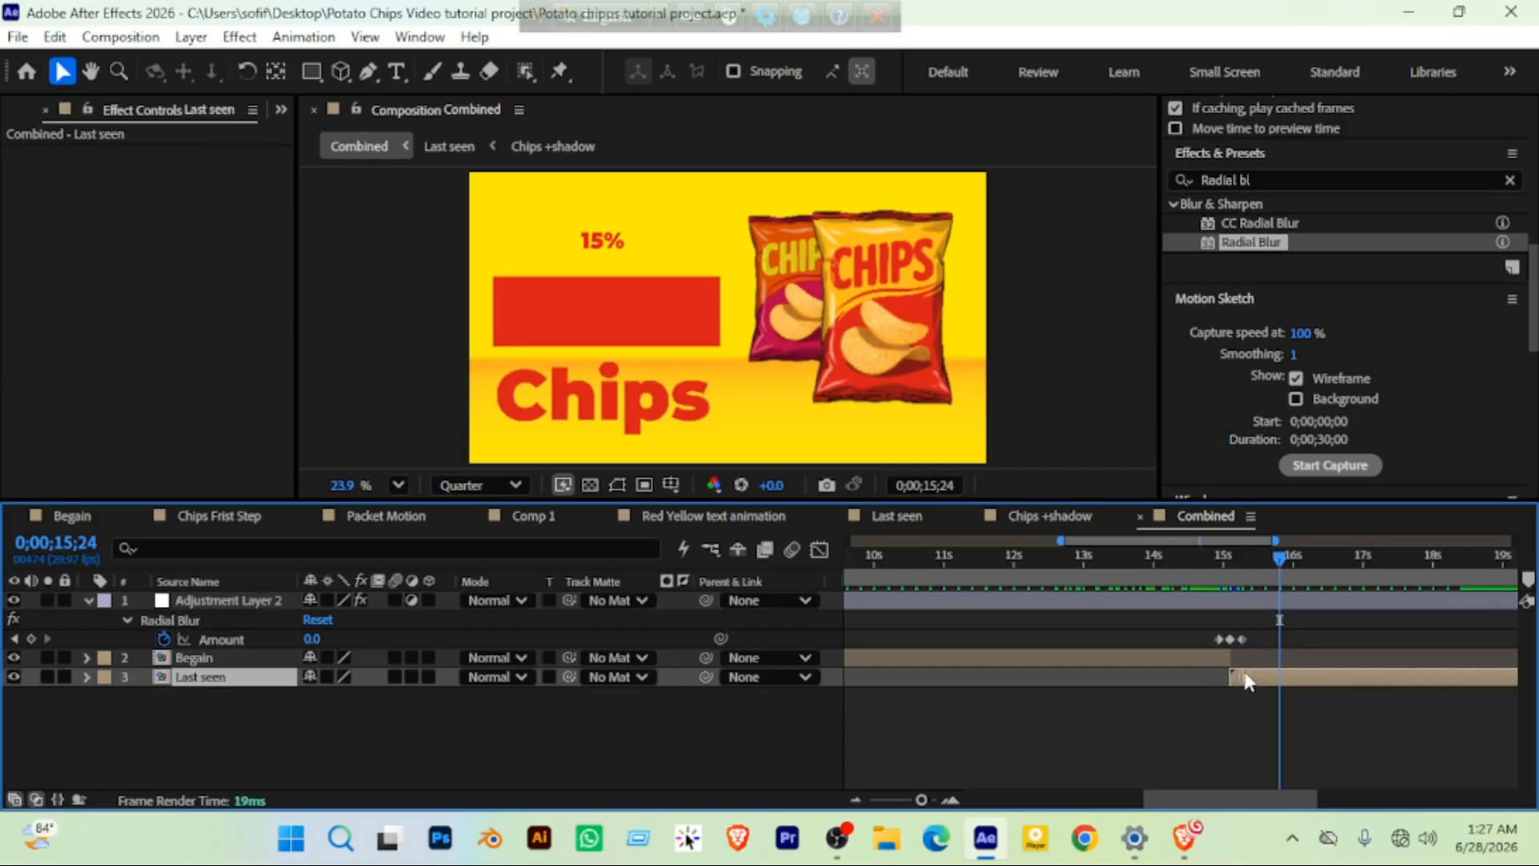
{"action": "left_click", "coordinate": [1203, 557]}
{"action": "key", "text": "space"}
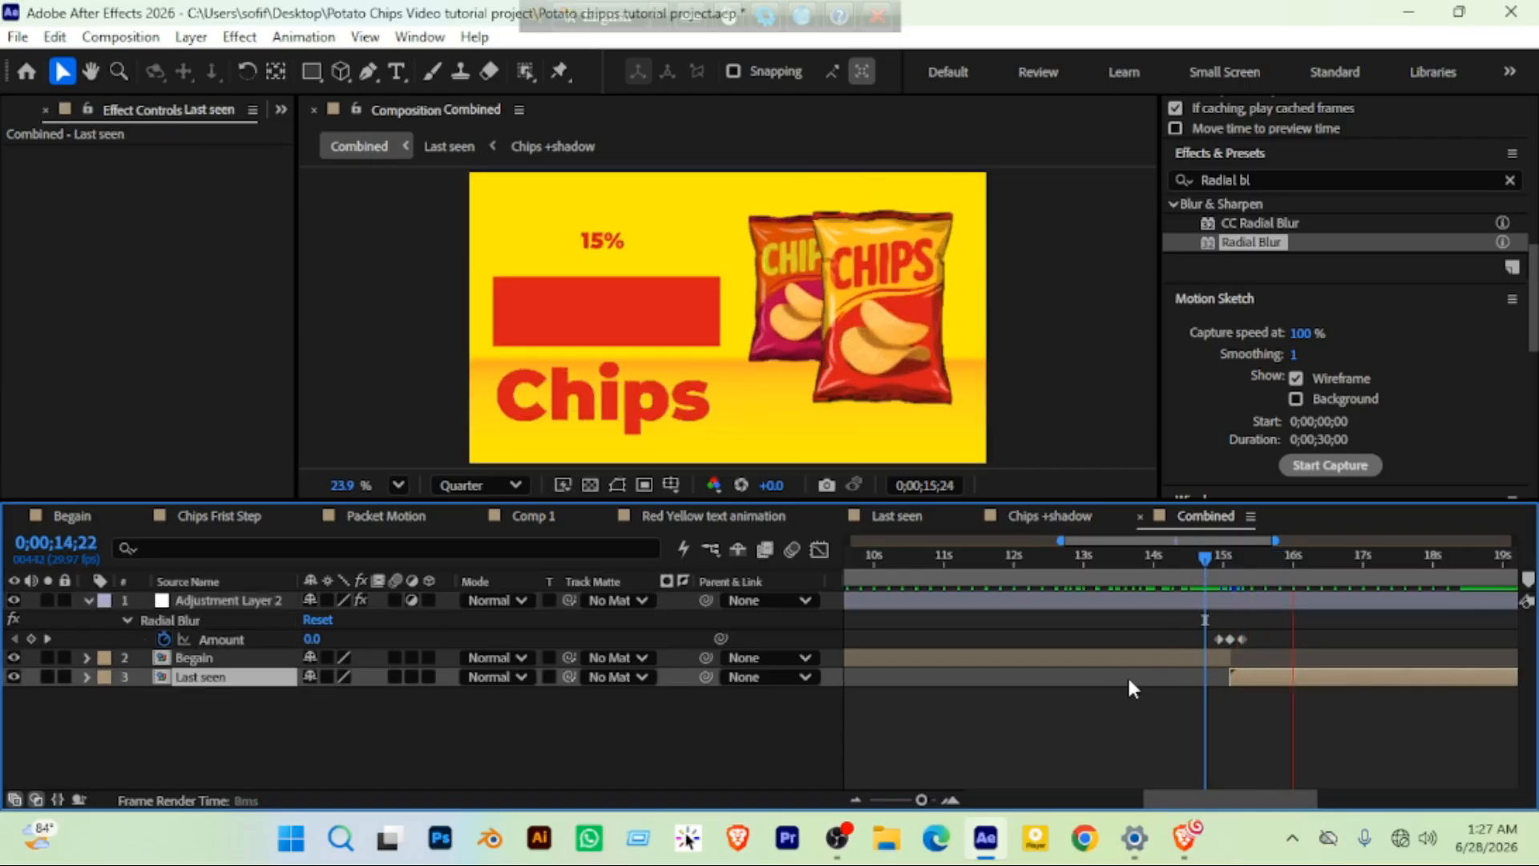
{"action": "left_click_drag", "start_coordinate": [1211, 555], "coordinate": [1121, 563]}
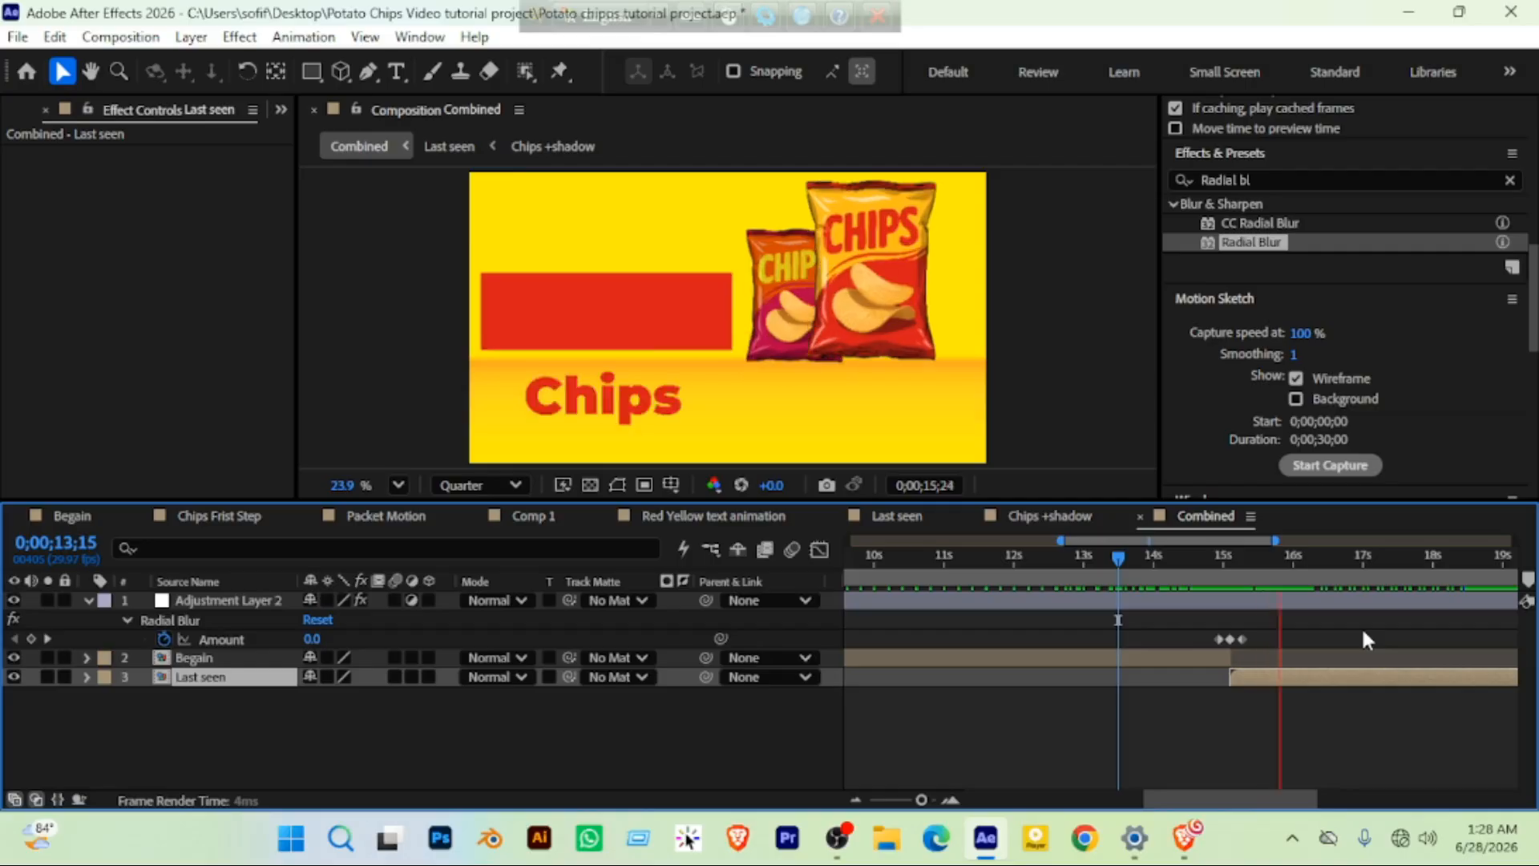
{"action": "key", "text": "space"}
{"action": "left_click", "coordinate": [1172, 716]}
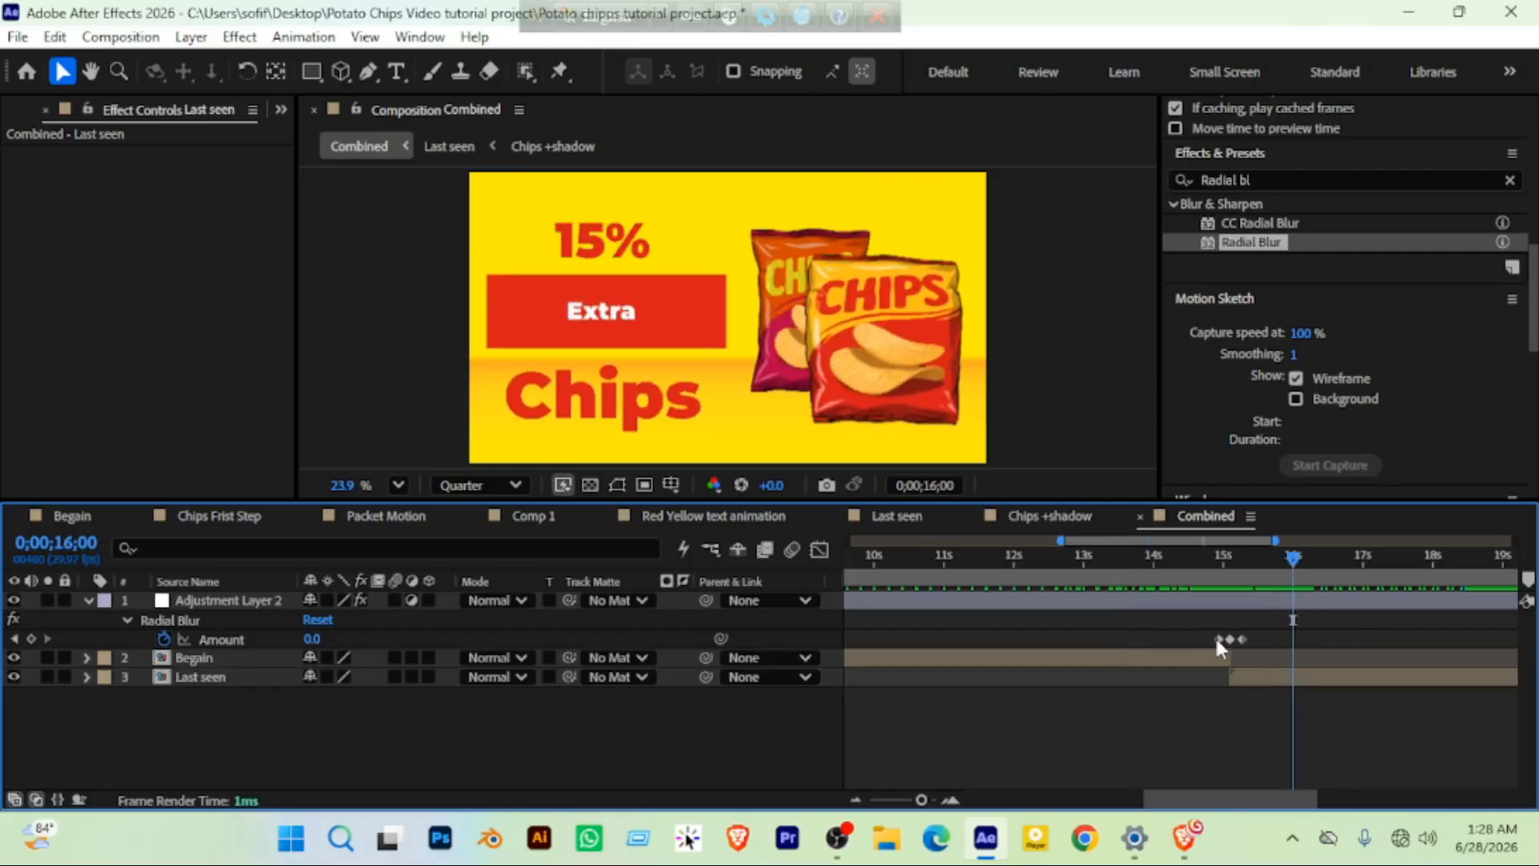
Spread the first and last Radial Blur Amount keyframes a few frames away from the middle one and preview the longer blur
{"action": "left_click_drag", "start_coordinate": [1215, 635], "coordinate": [1250, 639]}
{"action": "left_click", "coordinate": [1175, 577]}
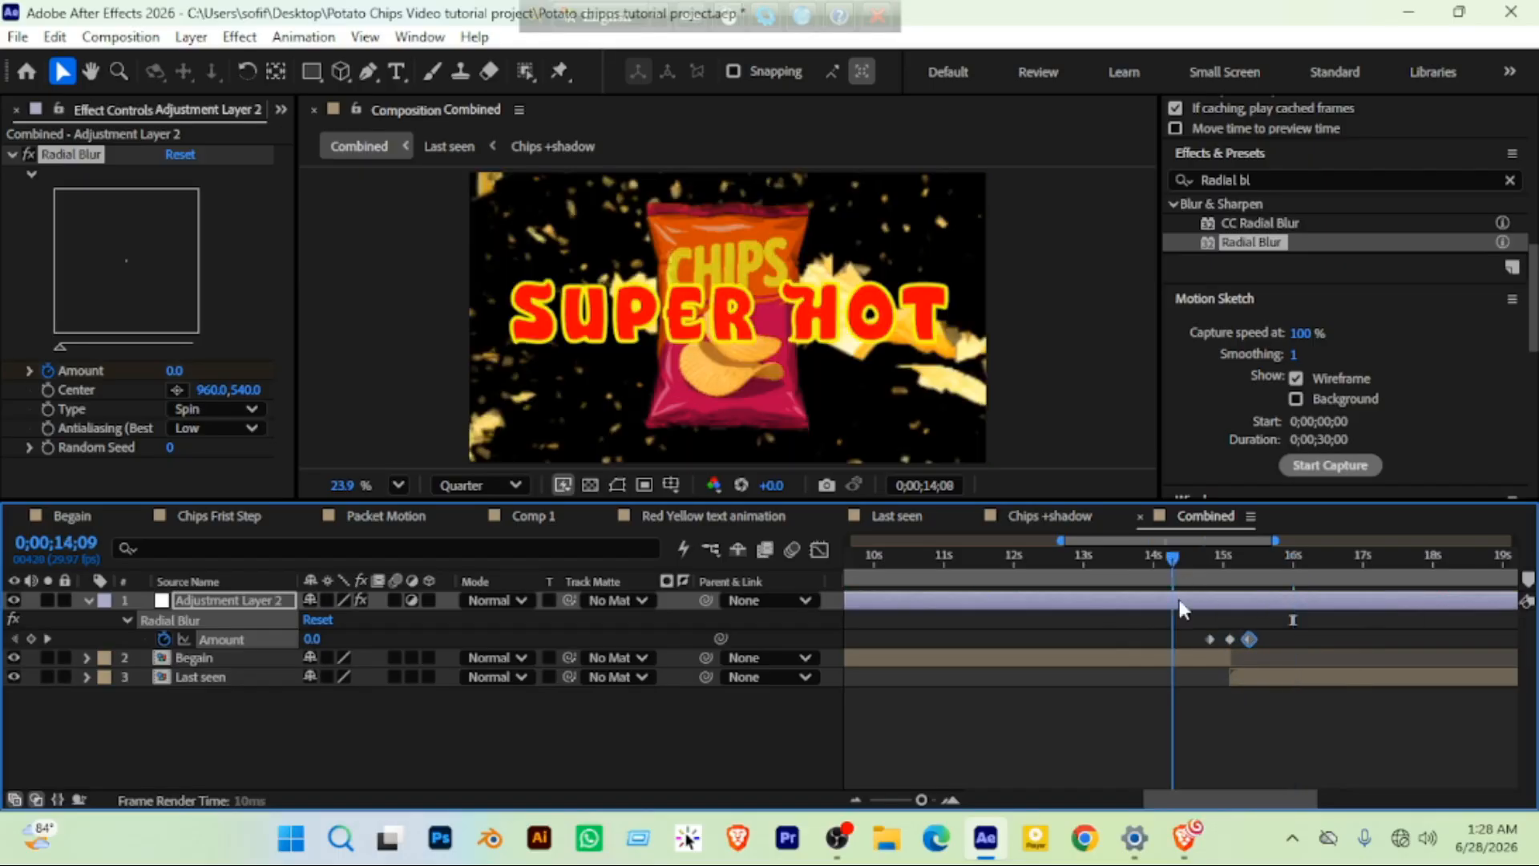
{"action": "key", "text": "space"}
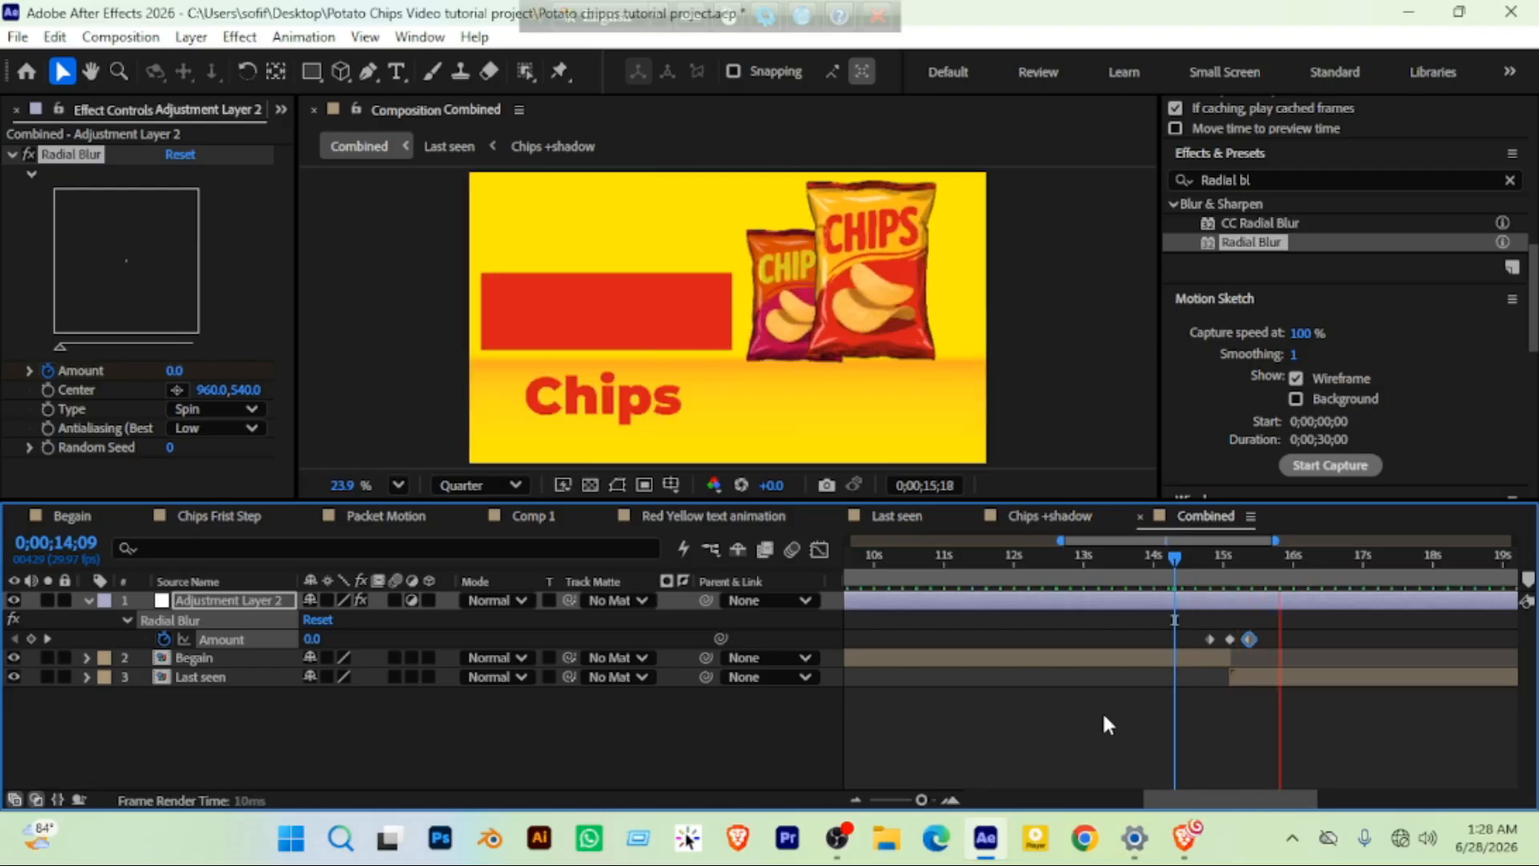
{"action": "left_click", "coordinate": [1192, 559]}
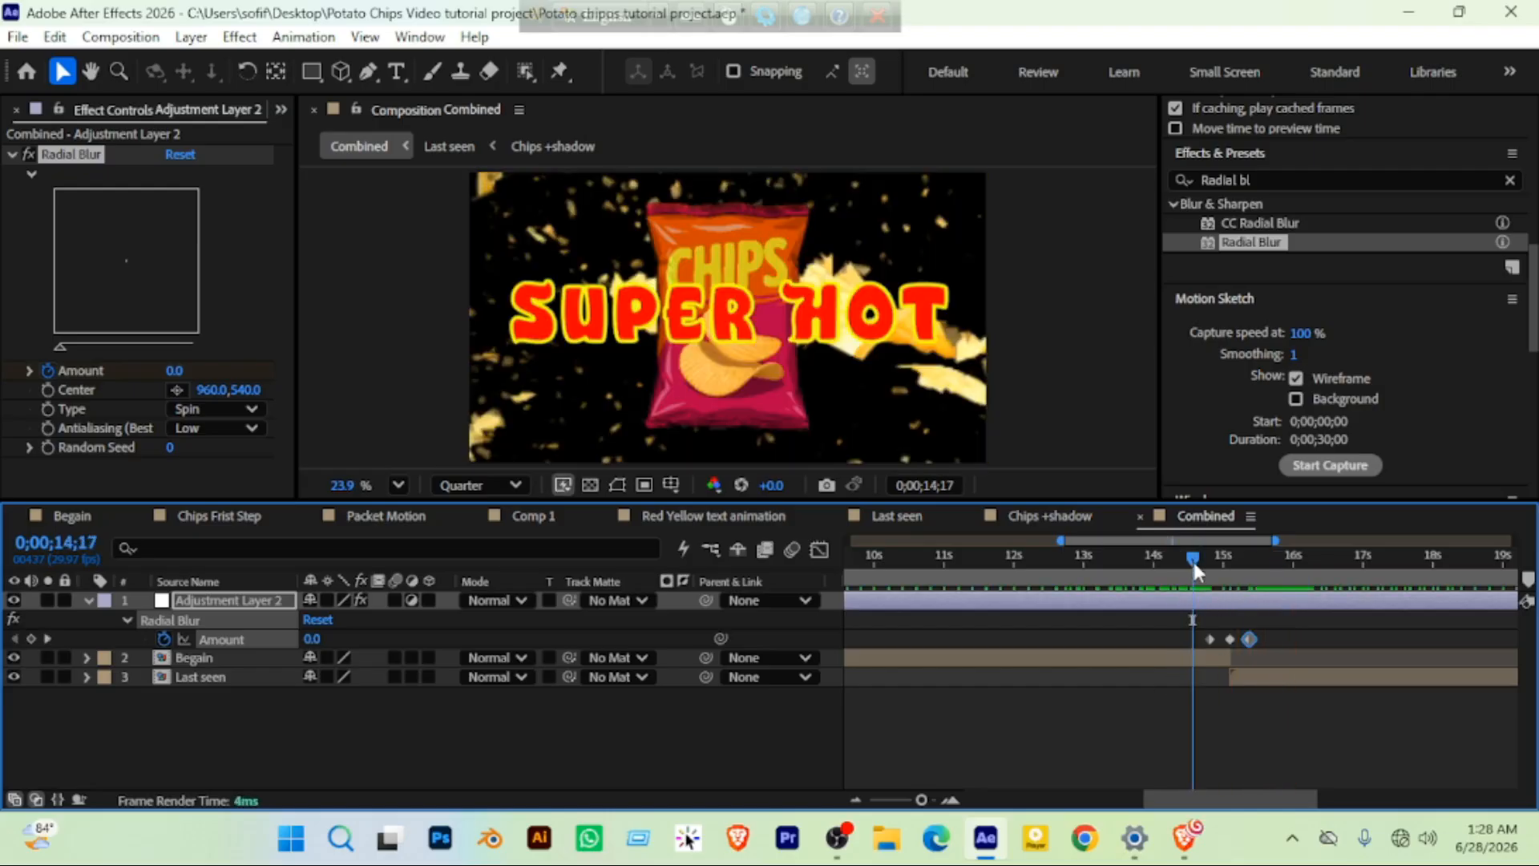
{"action": "key", "text": "space"}
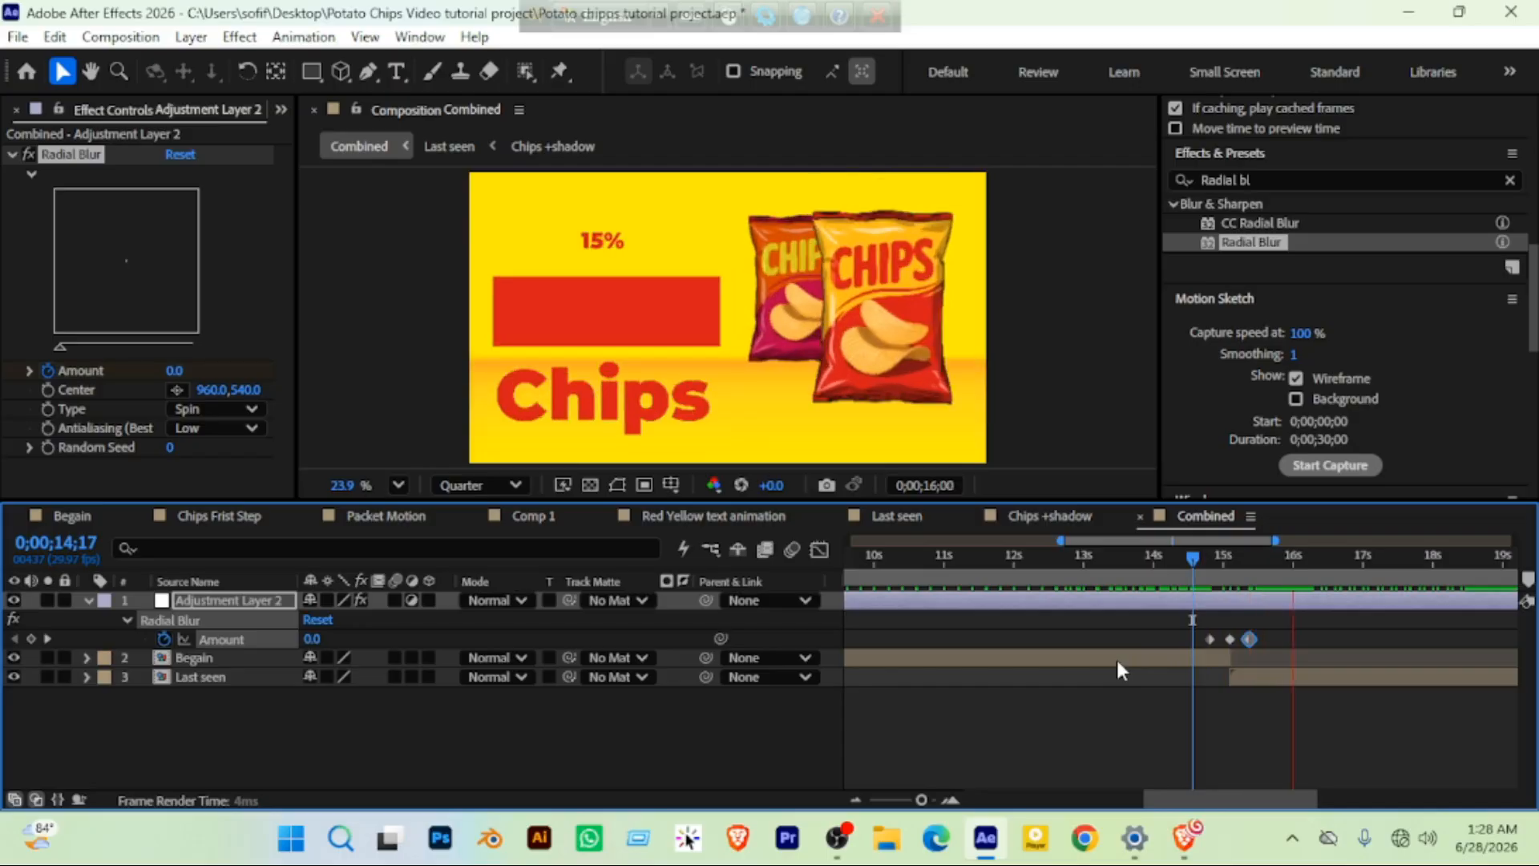
Apply Easy Ease to all three Radial Blur Amount keyframes and save the project
{"action": "left_click", "coordinate": [1120, 705]}
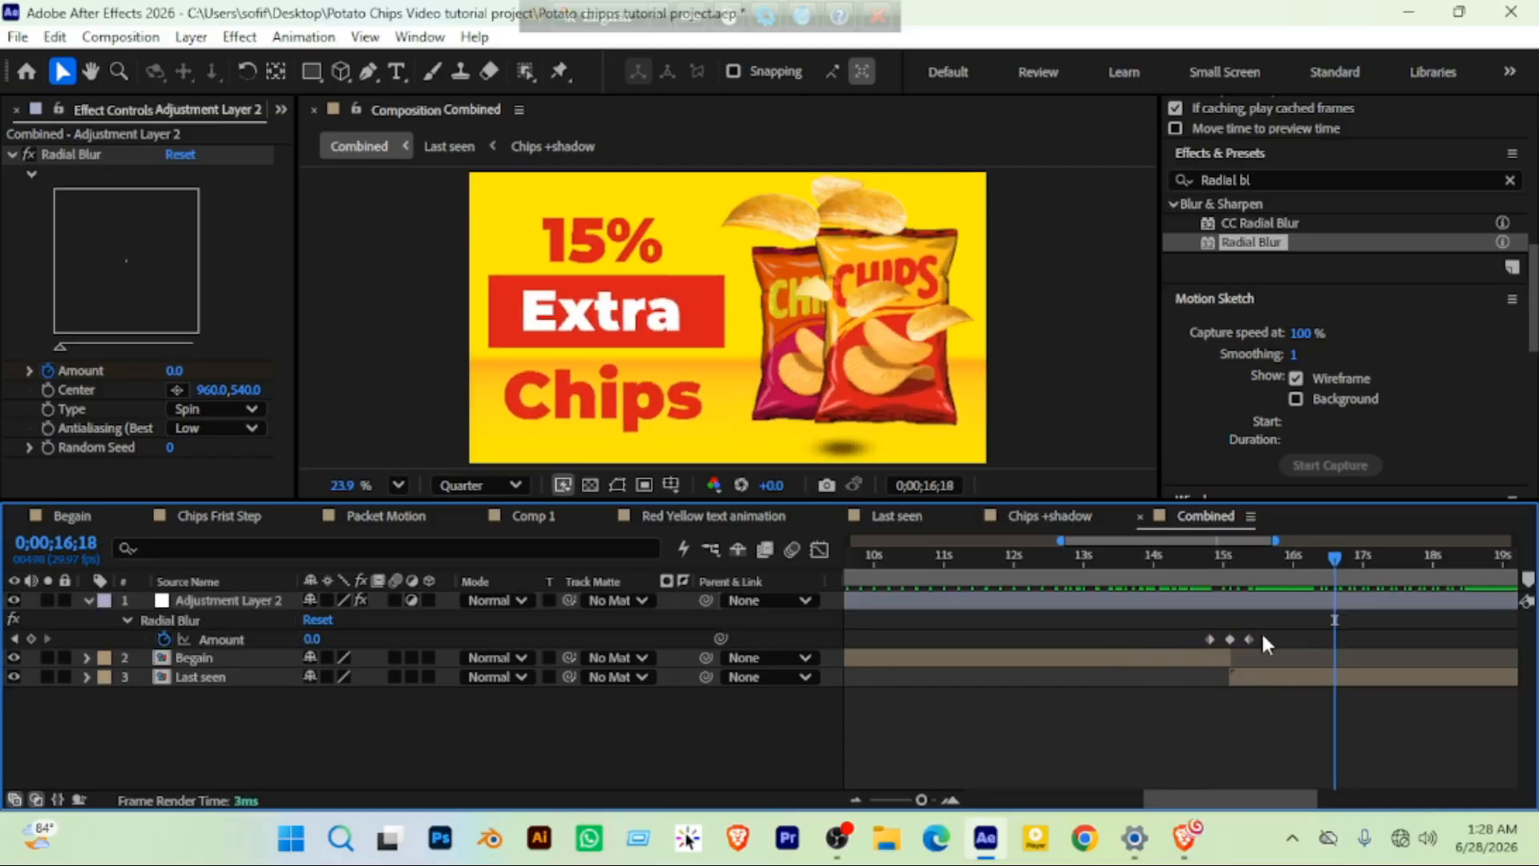
{"action": "left_click_drag", "start_coordinate": [1264, 638], "coordinate": [1182, 651]}
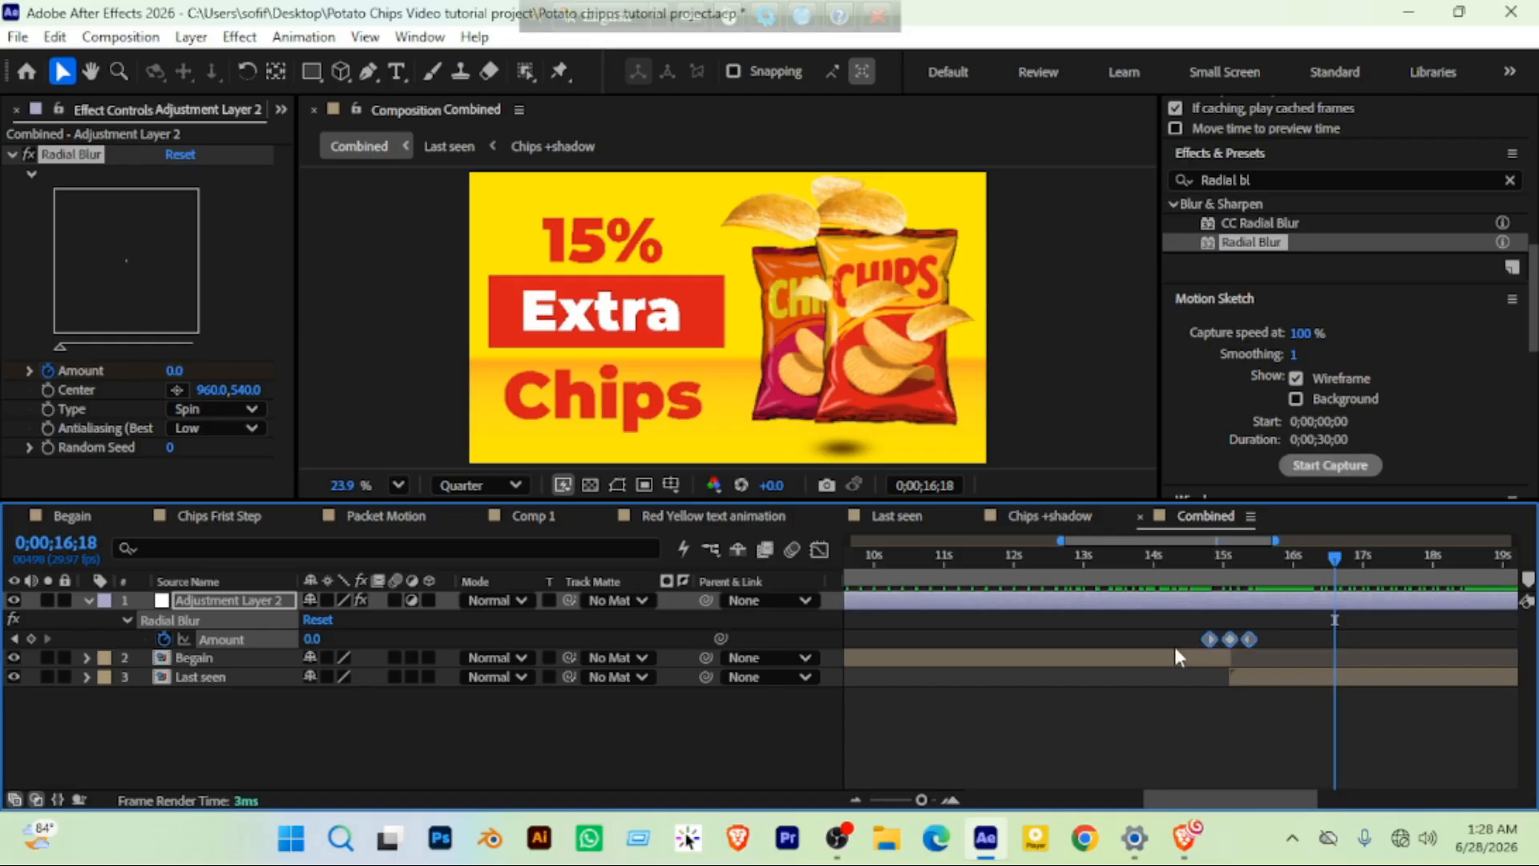
{"action": "key", "text": "F9"}
{"action": "left_click", "coordinate": [1147, 716]}
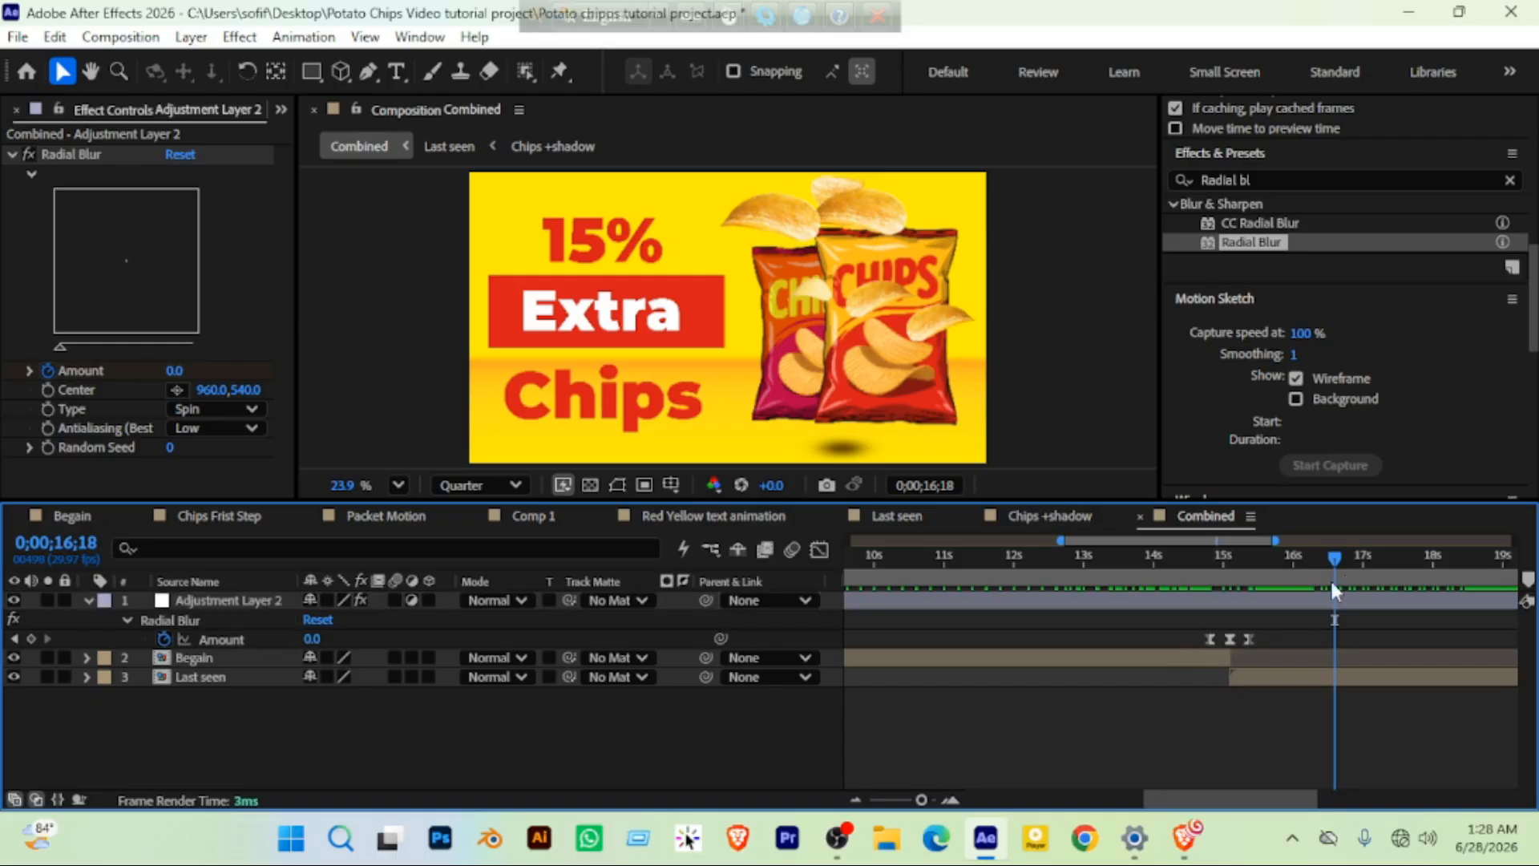
{"action": "left_click_drag", "start_coordinate": [922, 799], "coordinate": [842, 801]}
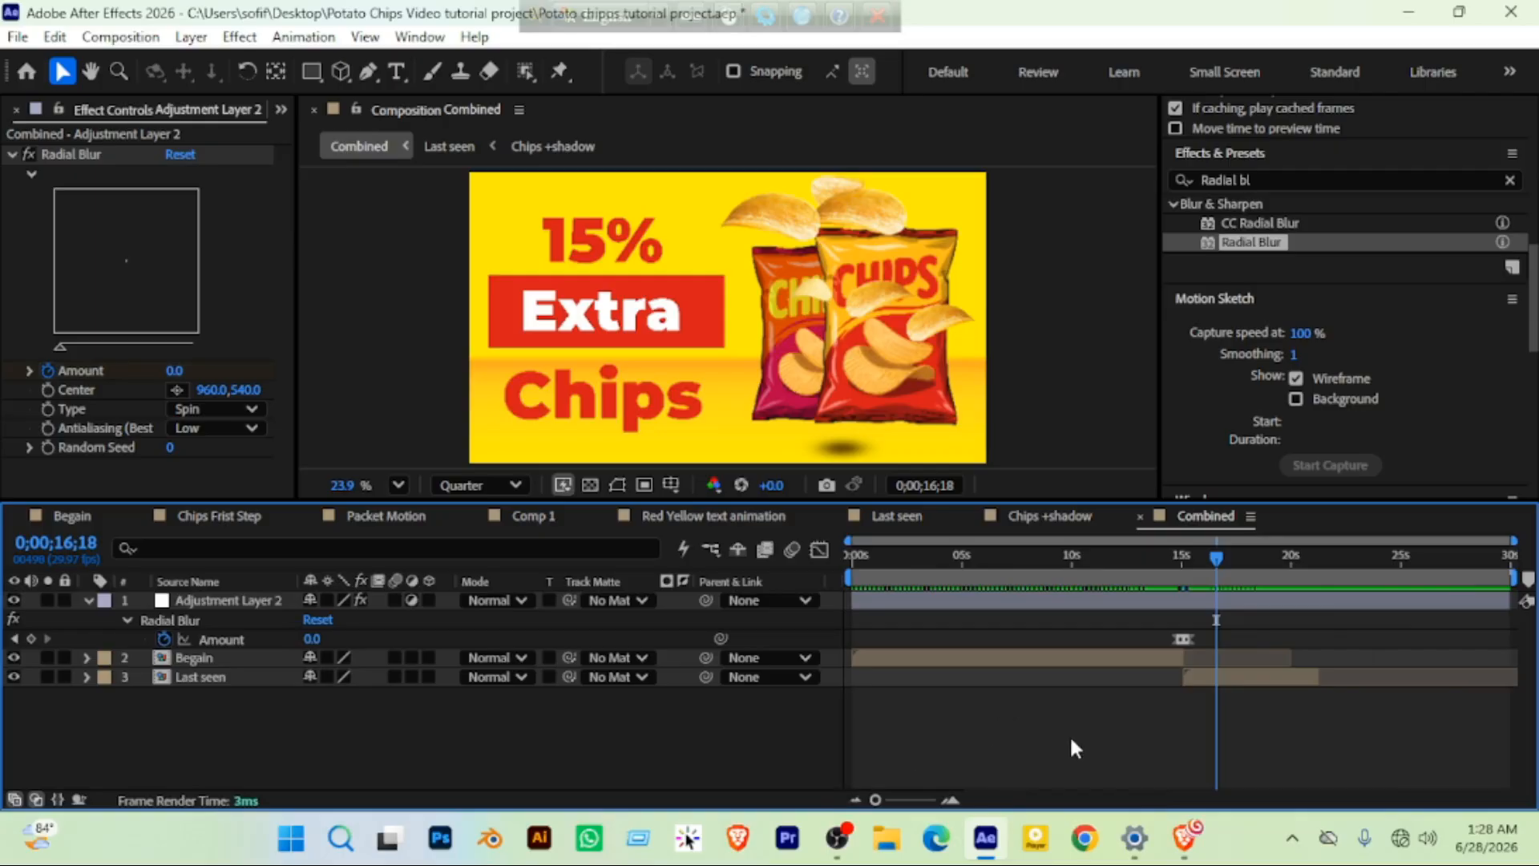
{"action": "left_click_drag", "start_coordinate": [1217, 564], "coordinate": [1159, 564]}
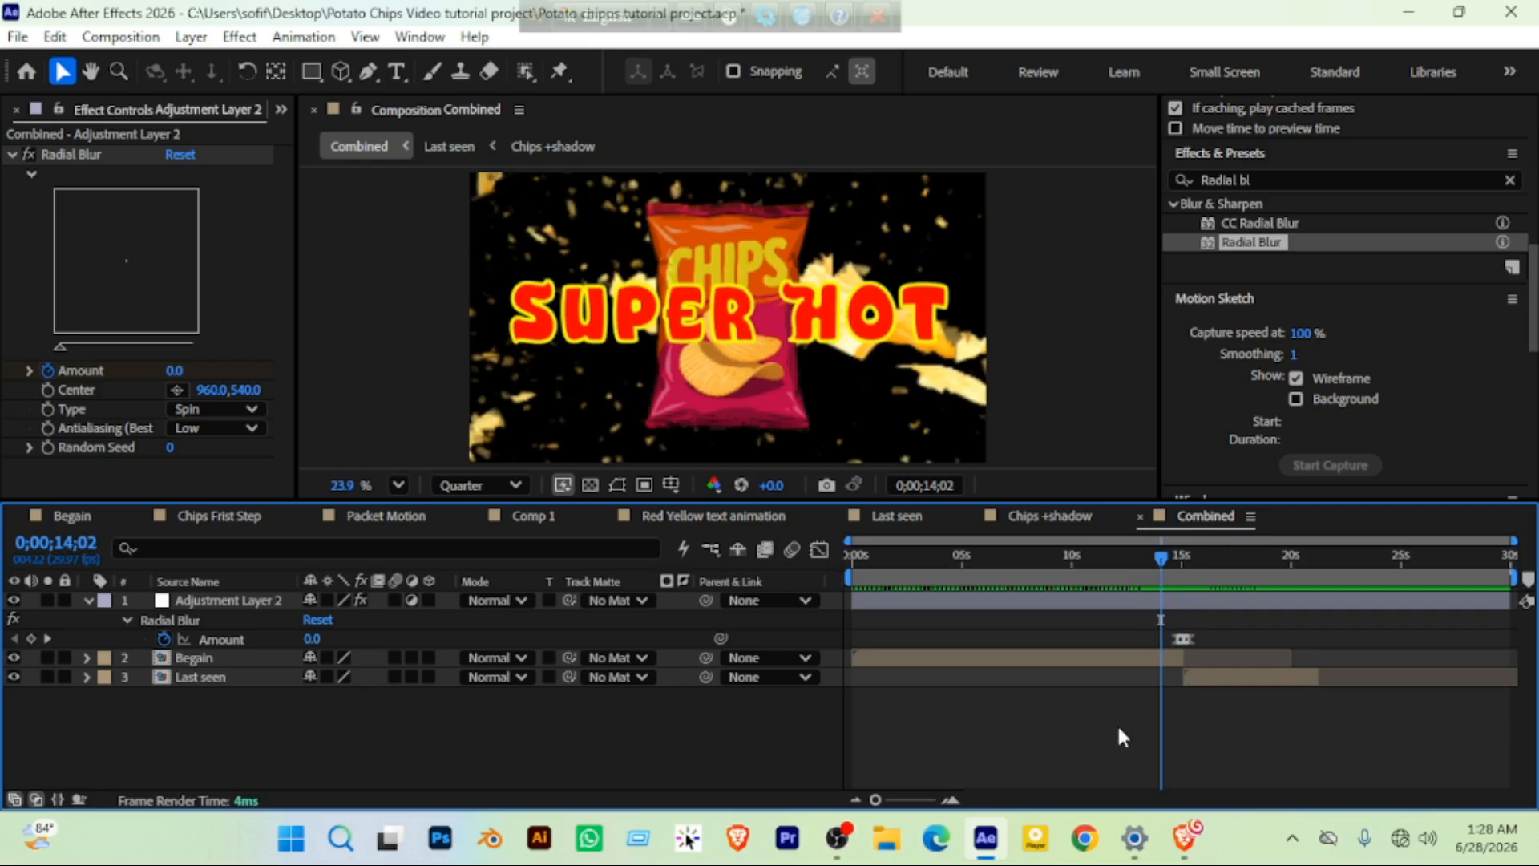
{"action": "key", "text": "ctrl+s"}
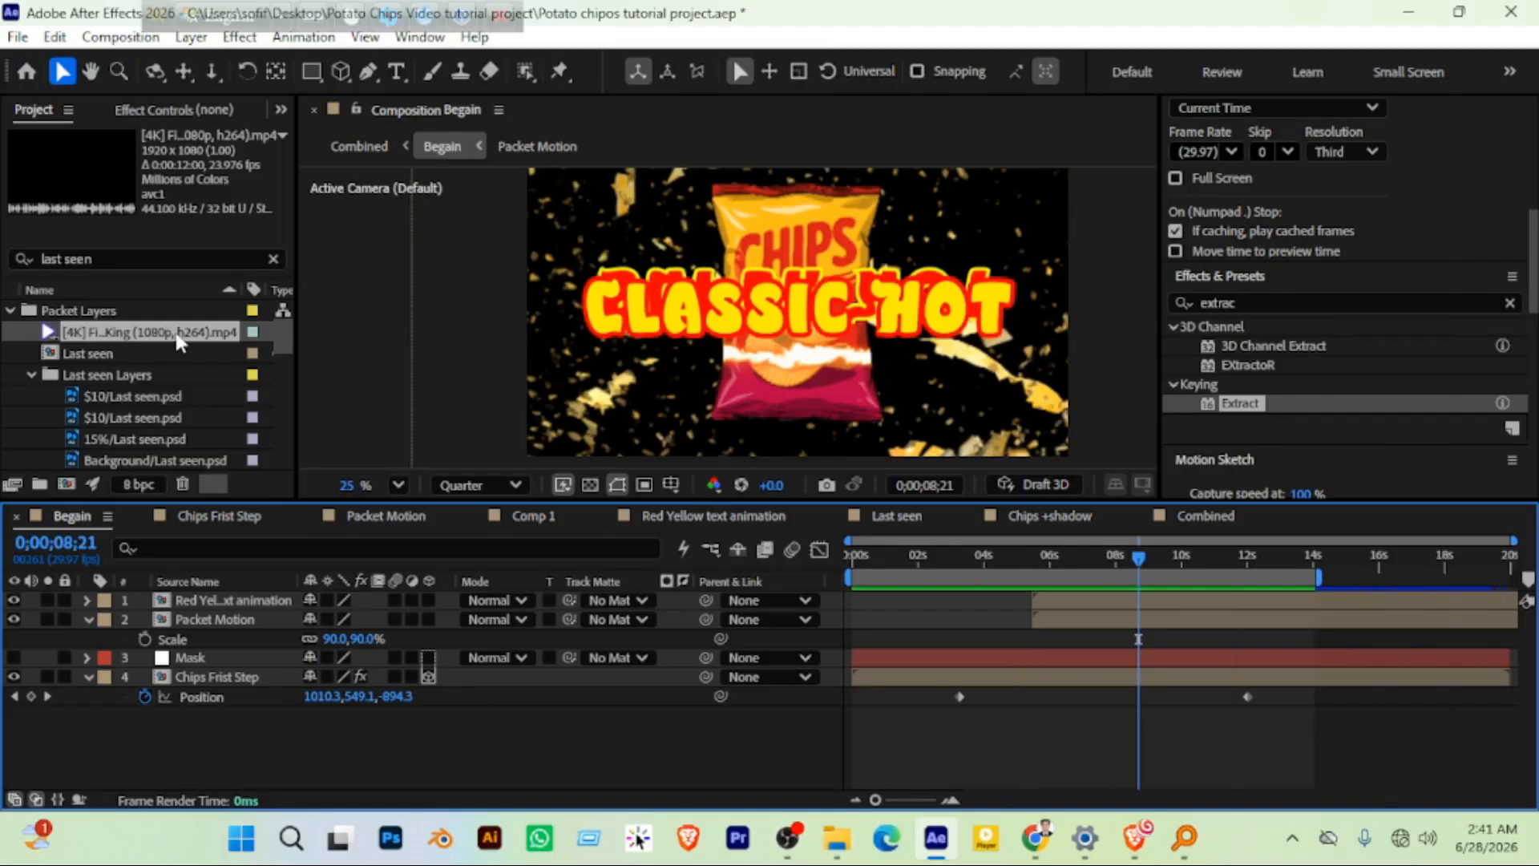
Add the [4K] Fire Transition Overlay clip as the top layer of the Begain composition and go to 0;00;05;04
{"action": "left_click_drag", "start_coordinate": [178, 341], "coordinate": [267, 596]}
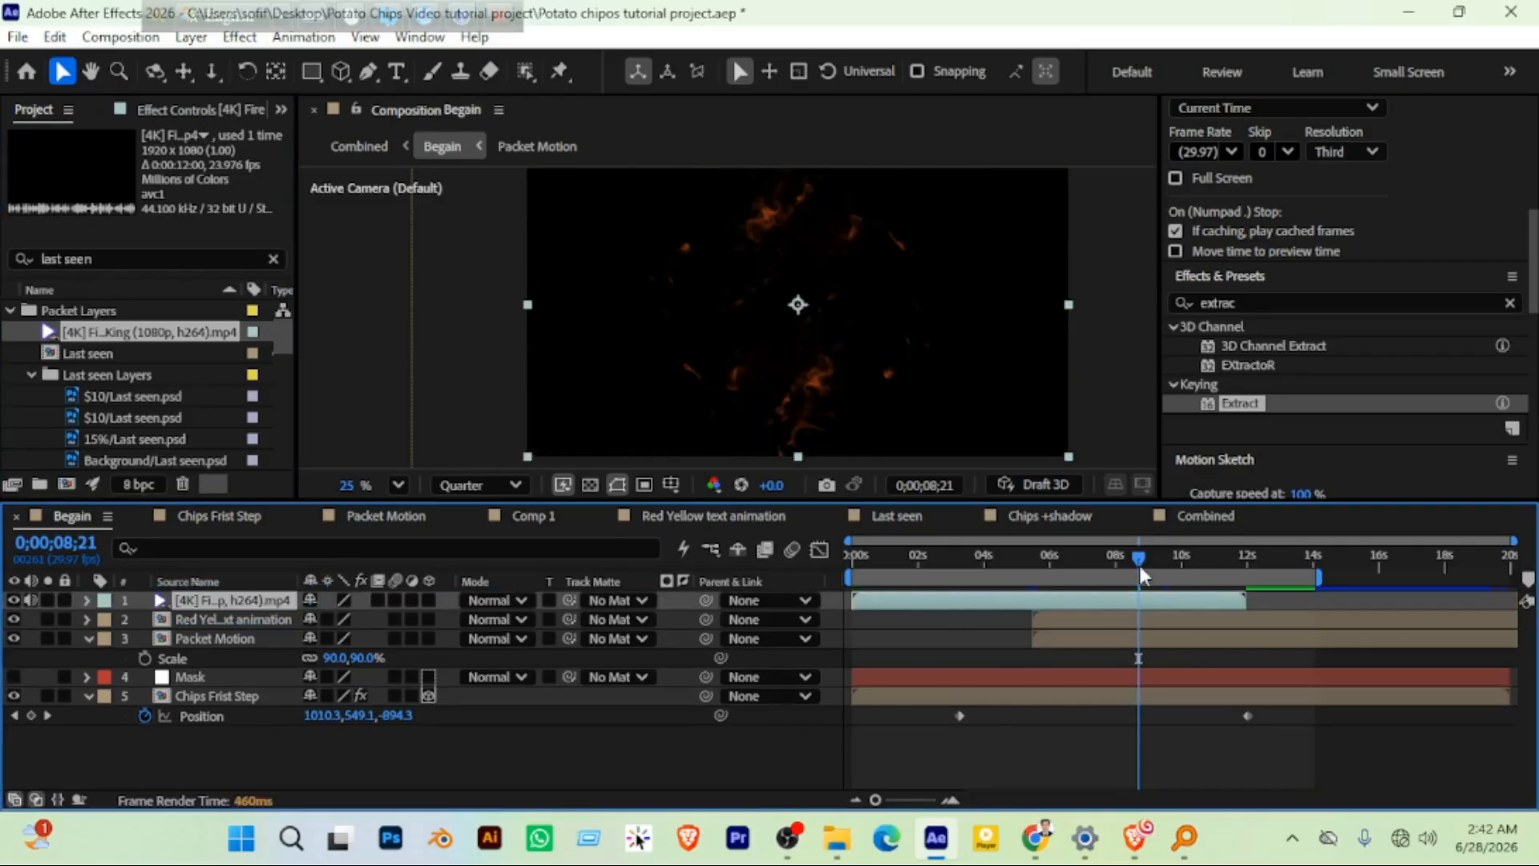
{"action": "left_click_drag", "start_coordinate": [1138, 566], "coordinate": [1021, 550]}
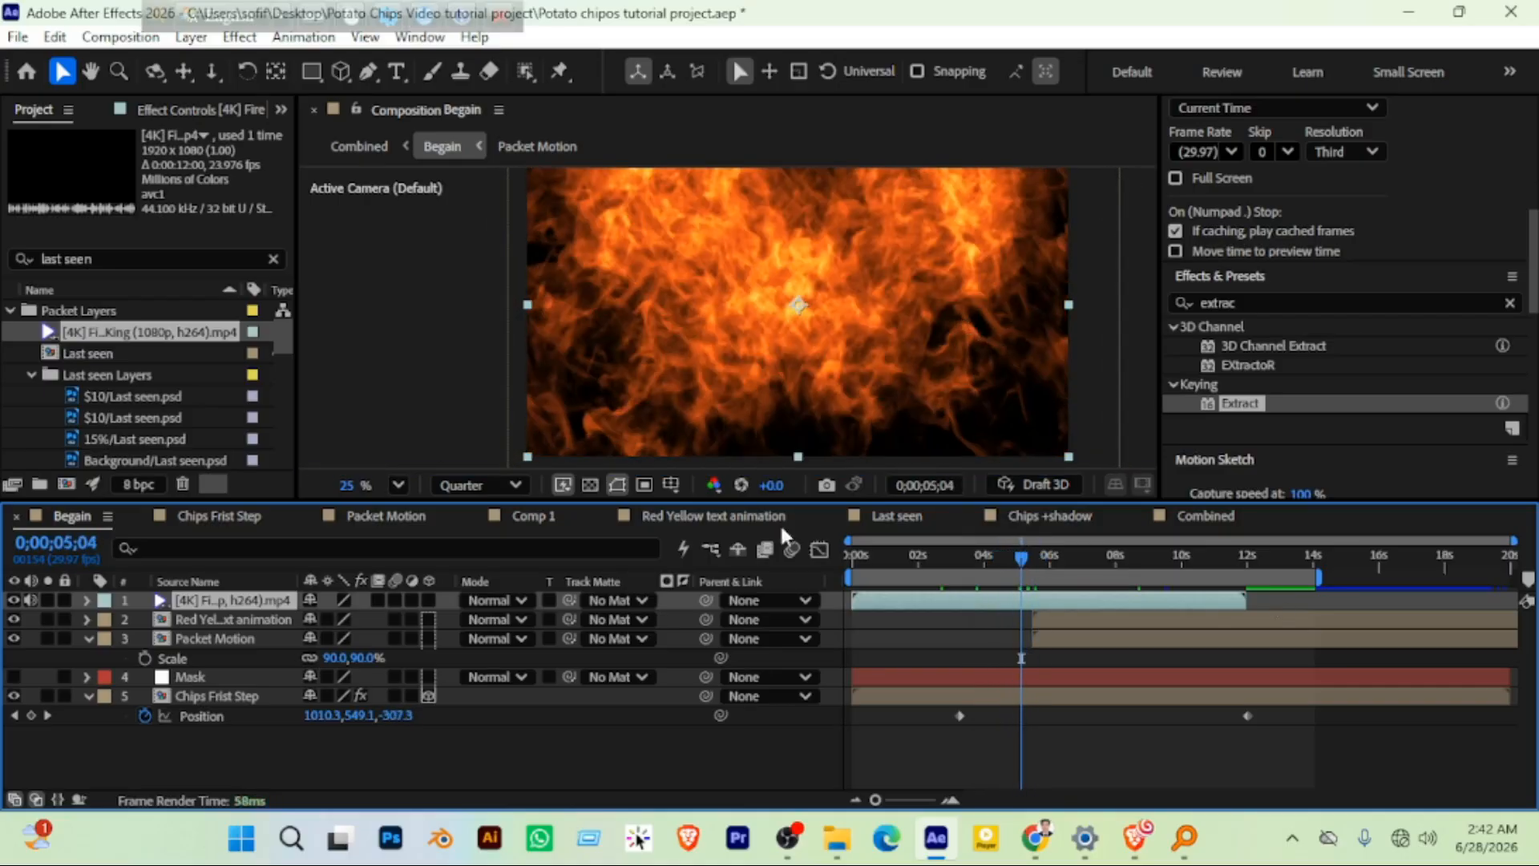
{"action": "scroll", "coordinate": [911, 293], "scroll_direction": "down", "scroll_amount": 2}
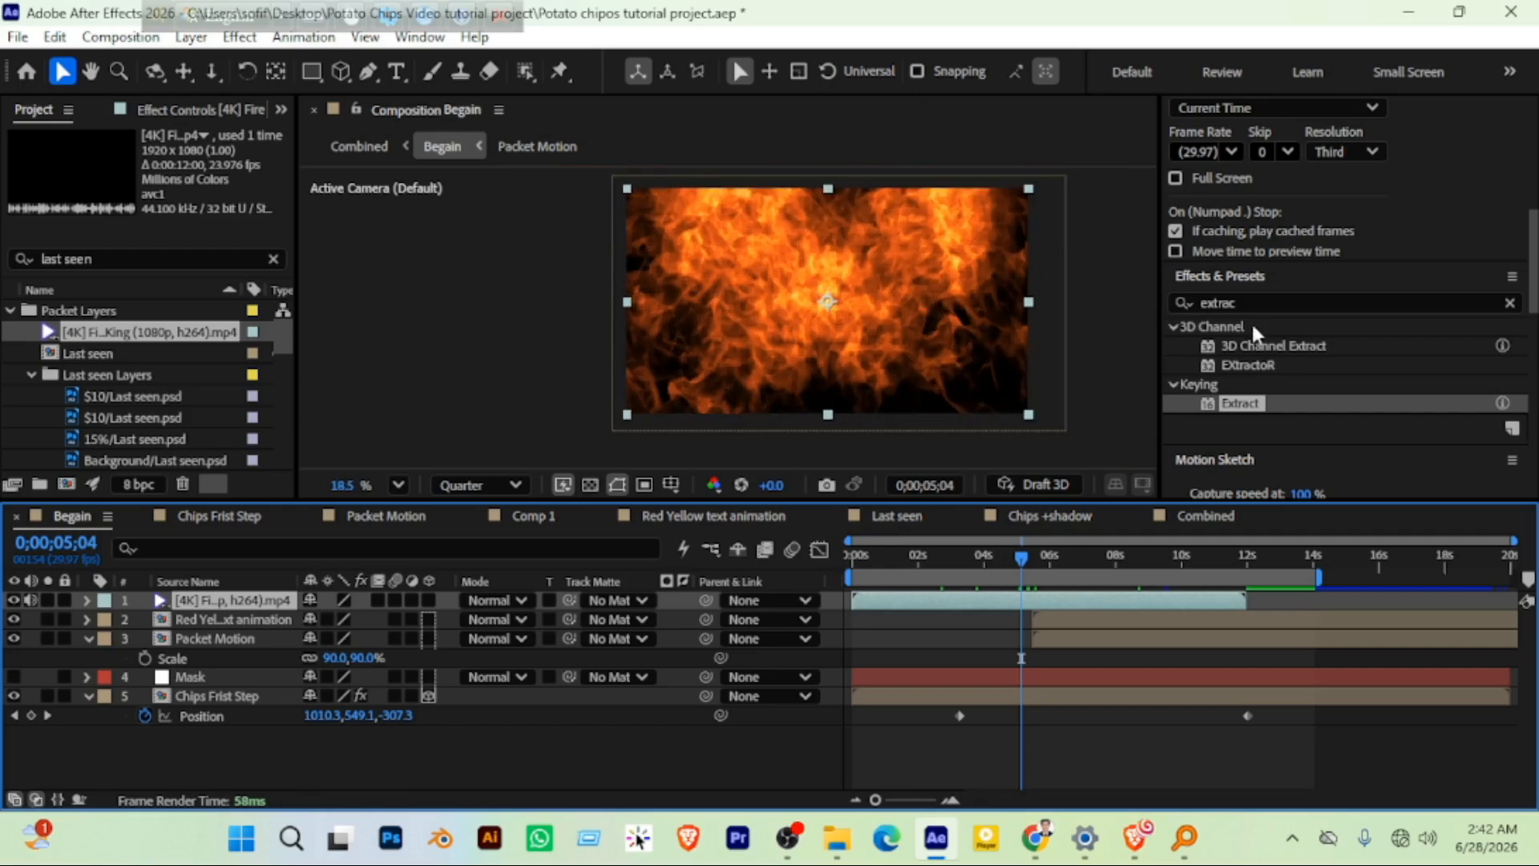
Draw a closed, irregular curved mask with the Pen tool around the central flames of the fire overlay layer
{"action": "key", "text": "g"}
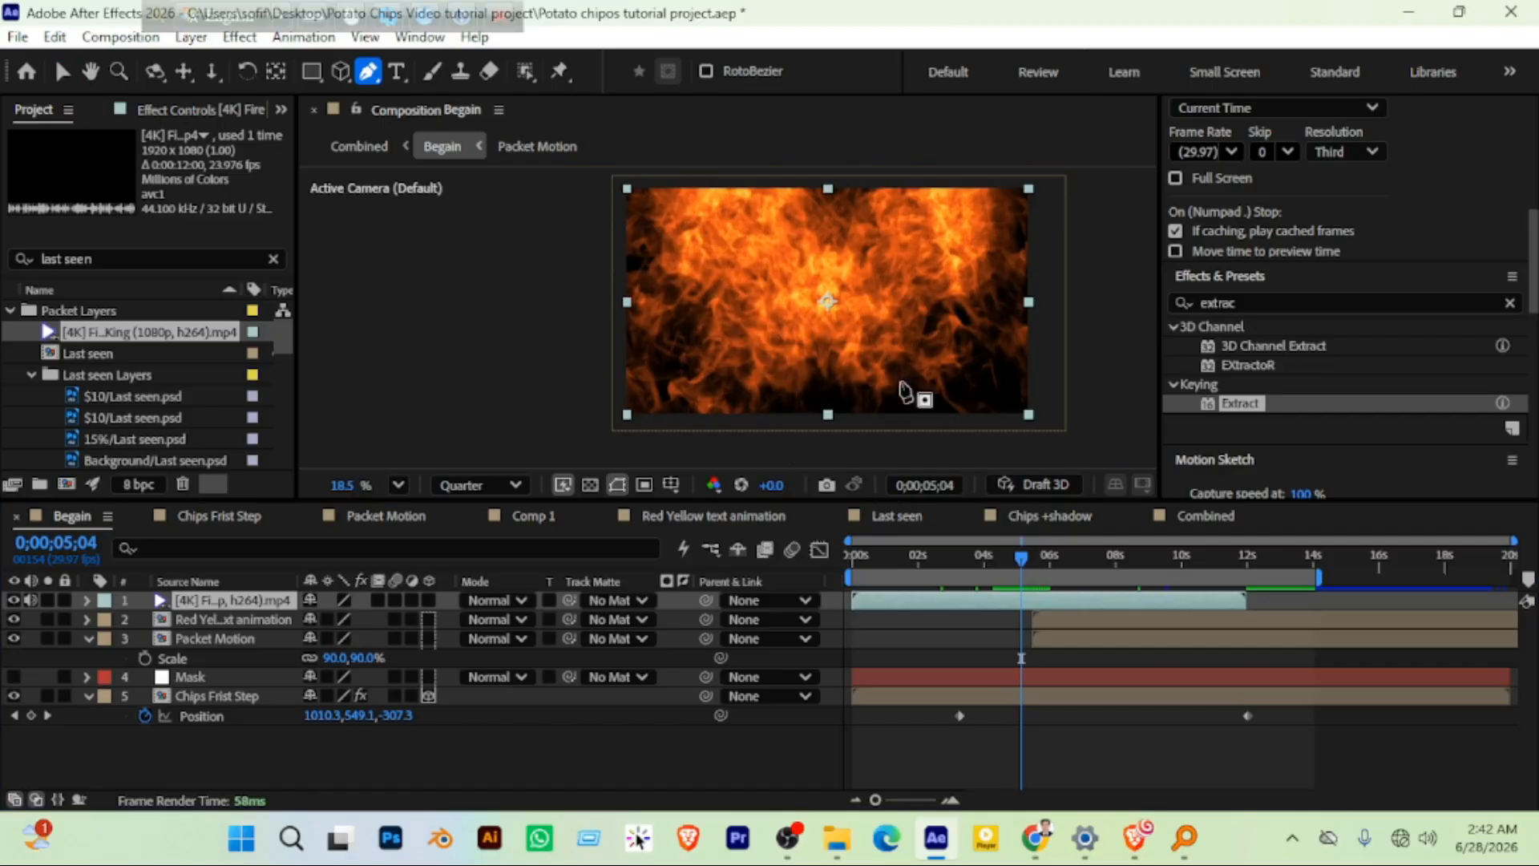
{"action": "left_click", "coordinate": [789, 379]}
{"action": "left_click_drag", "start_coordinate": [703, 326], "coordinate": [690, 260]}
{"action": "left_click_drag", "start_coordinate": [724, 234], "coordinate": [748, 274]}
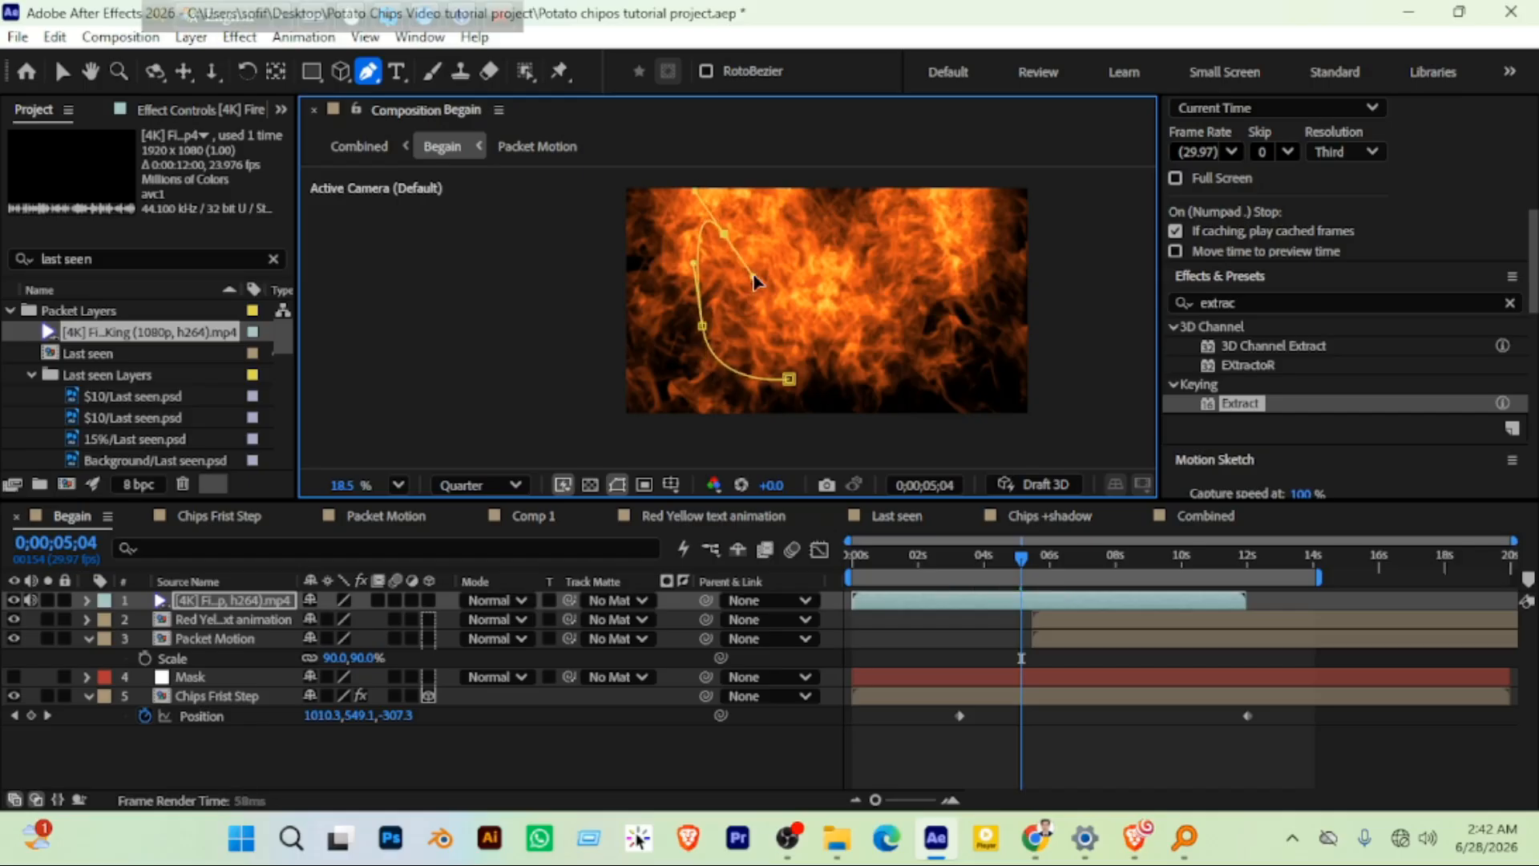
{"action": "left_click_drag", "start_coordinate": [779, 218], "coordinate": [906, 199]}
{"action": "left_click", "coordinate": [922, 227]}
{"action": "left_click", "coordinate": [932, 296]}
{"action": "left_click", "coordinate": [938, 339]}
{"action": "left_click", "coordinate": [887, 381]}
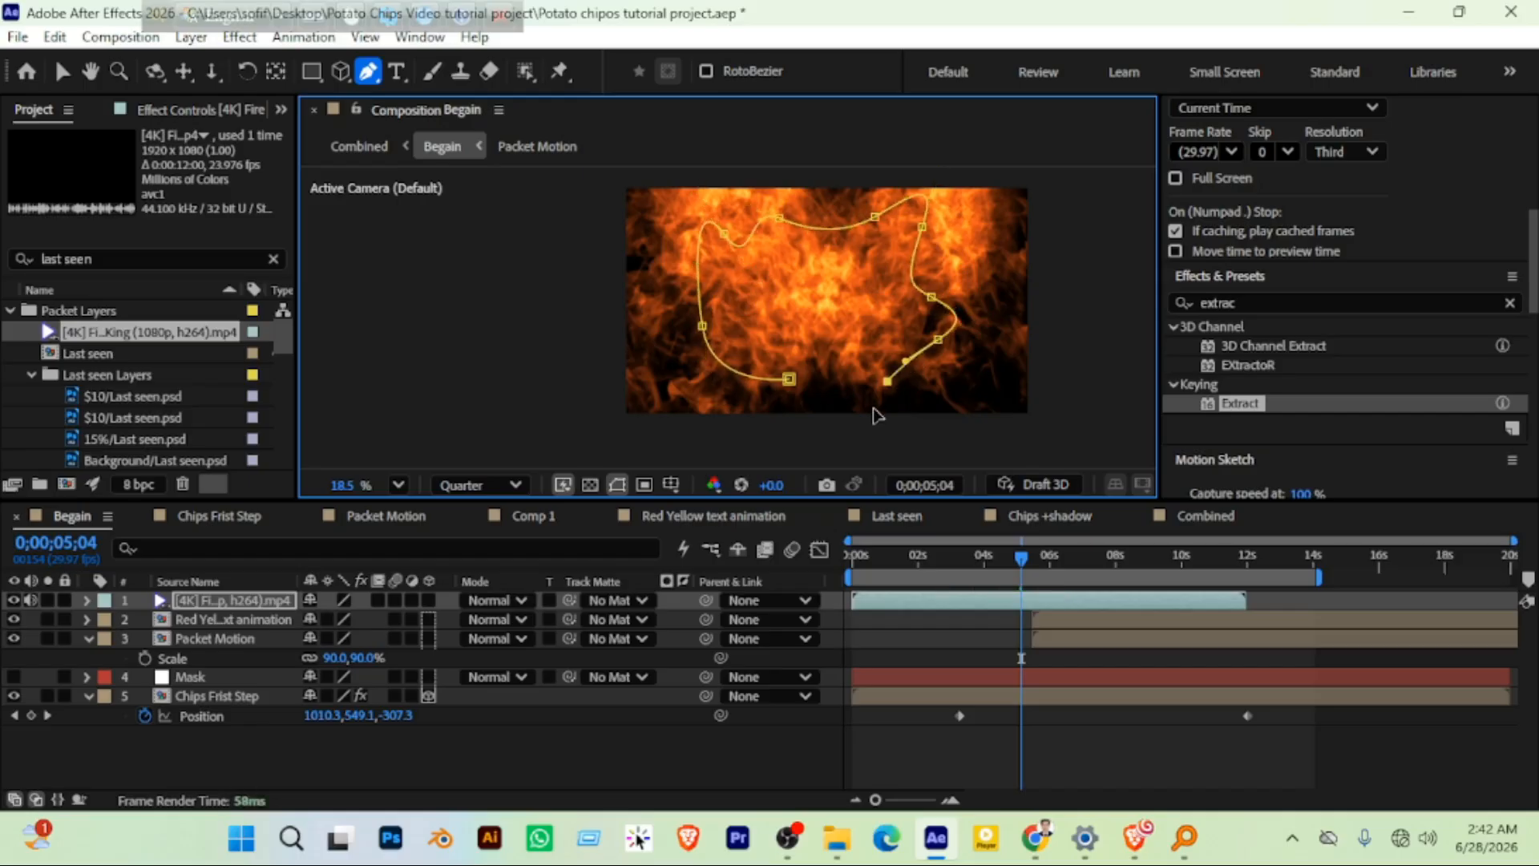
{"action": "left_click", "coordinate": [870, 411]}
{"action": "left_click_drag", "start_coordinate": [826, 407], "coordinate": [832, 417]}
{"action": "left_click", "coordinate": [789, 380]}
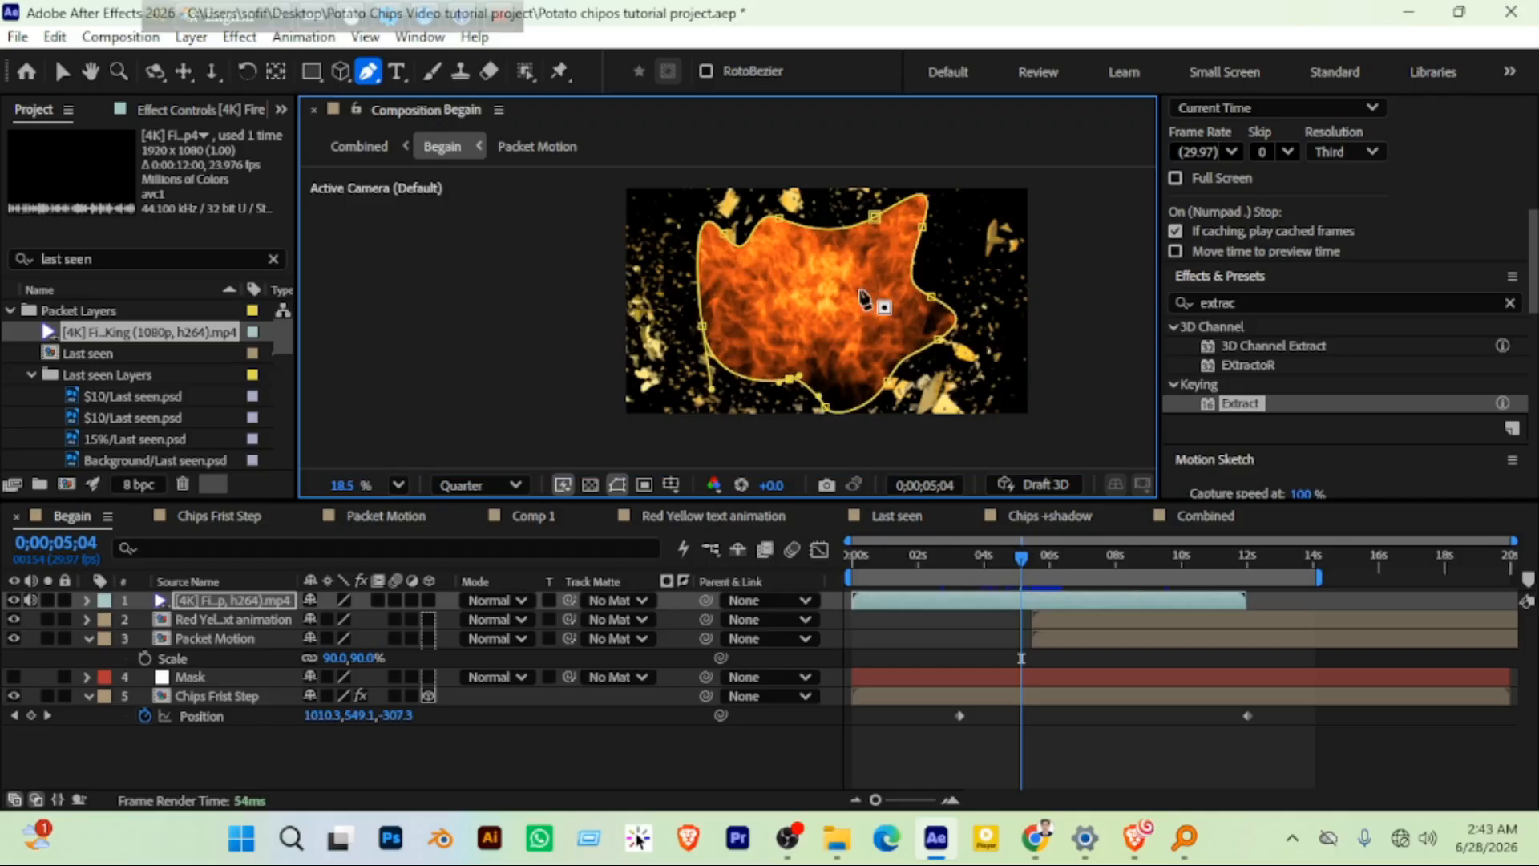
Find the Unmult effect and apply it to the masked fire overlay layer to remove its black background
{"action": "mouse_move", "coordinate": [1026, 571]}
{"action": "left_mouse_down"}
{"action": "mouse_move", "coordinate": [1047, 571]}
{"action": "mouse_move", "coordinate": [1029, 571]}
{"action": "left_mouse_up"}
{"action": "key", "text": "ctrl+5"}
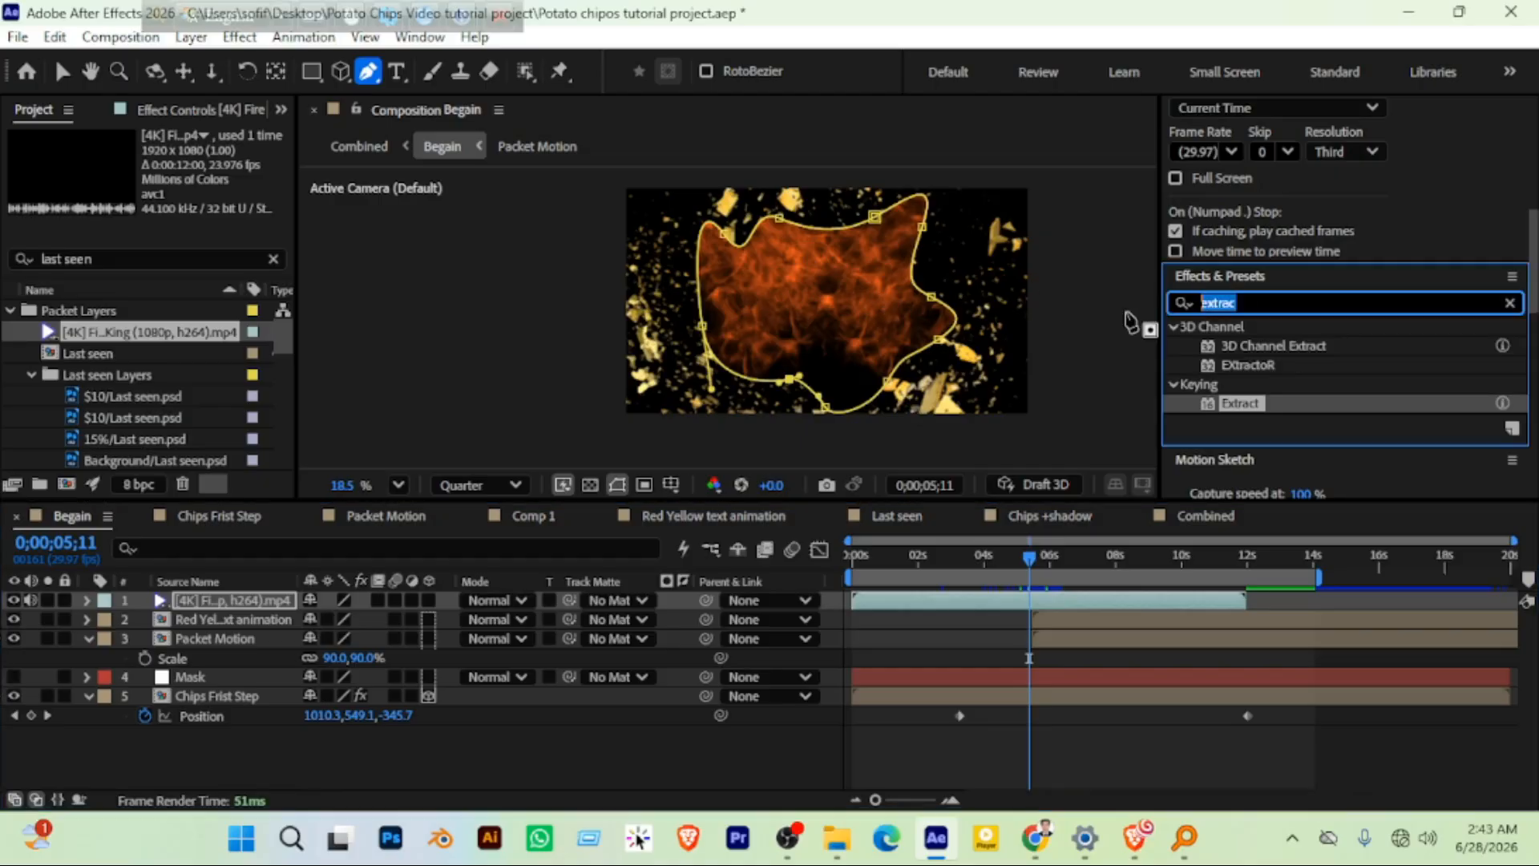
{"action": "type", "text": "unmu"}
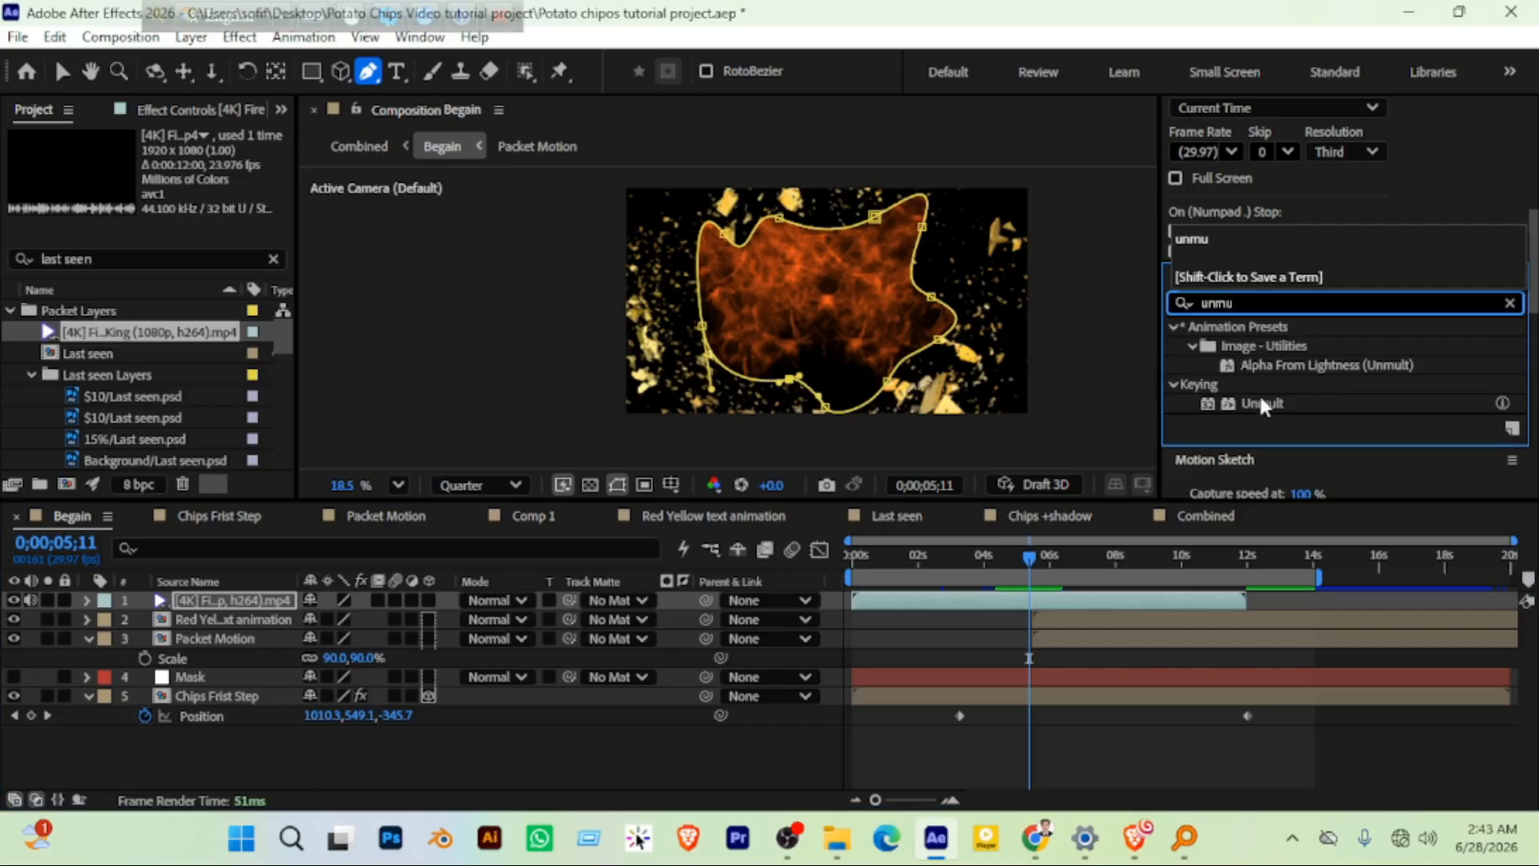
{"action": "left_click_drag", "start_coordinate": [1264, 403], "coordinate": [200, 601]}
{"action": "key", "text": "v"}
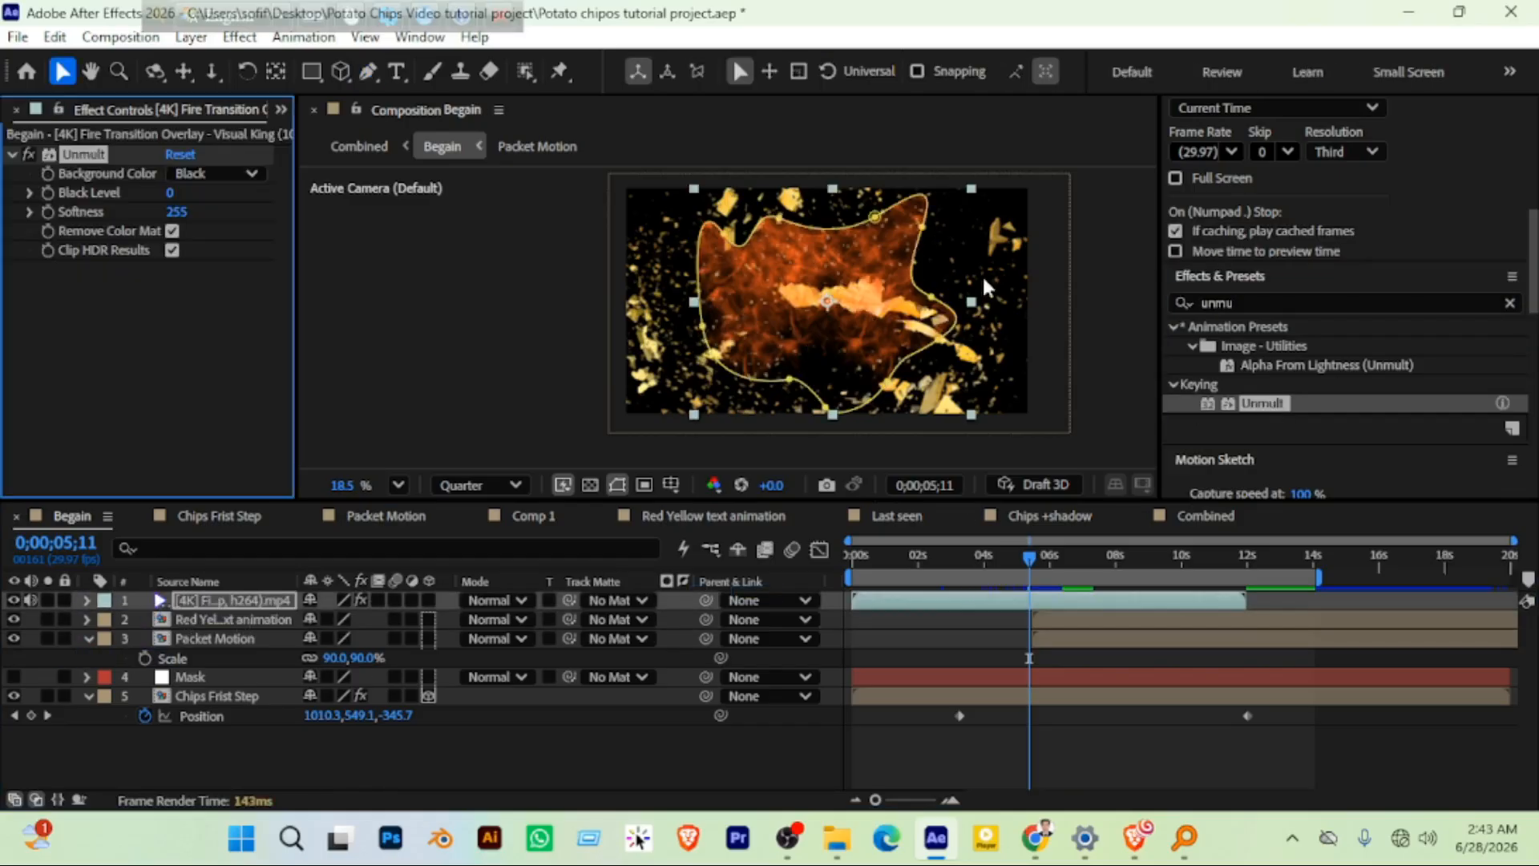
Preview the fire overlay against the Begain animation and slide its layer to start at about 2 seconds
{"action": "left_click_drag", "start_coordinate": [1041, 555], "coordinate": [998, 556]}
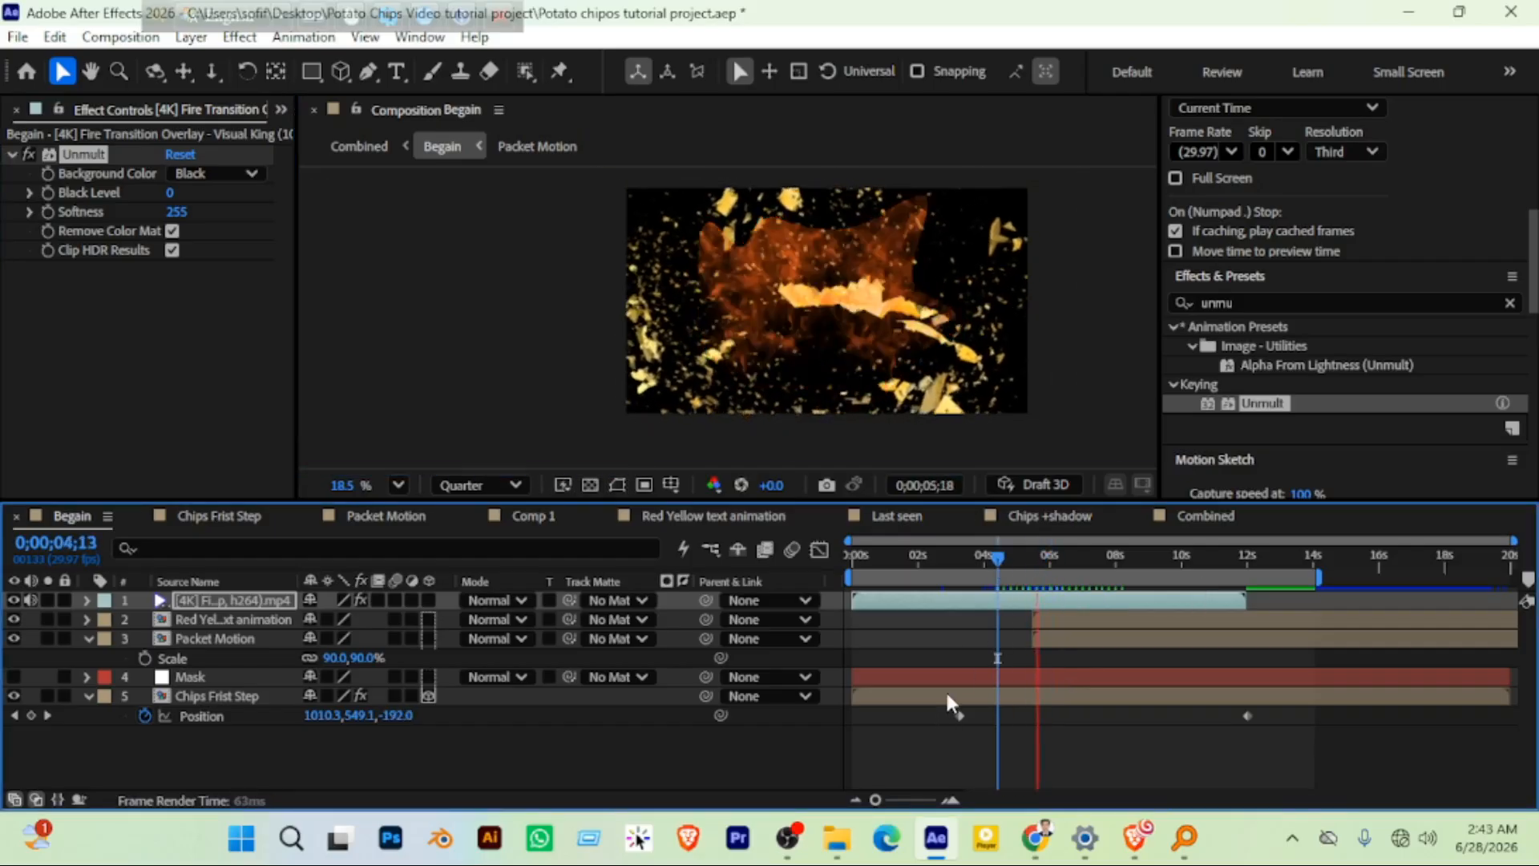
{"action": "left_click", "coordinate": [1096, 568]}
{"action": "left_click_drag", "start_coordinate": [1095, 566], "coordinate": [963, 557]}
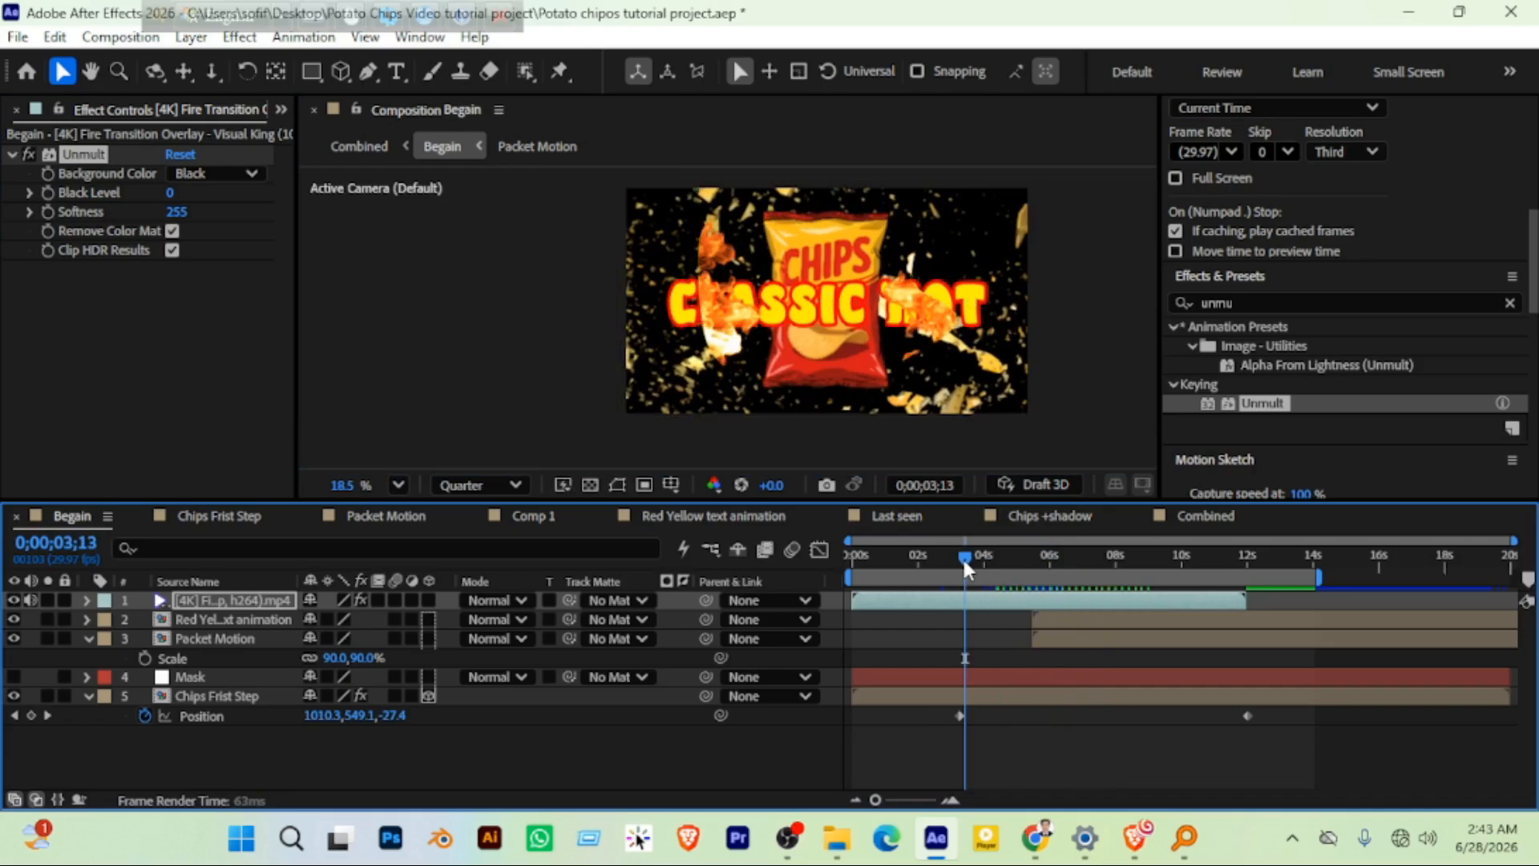
{"action": "mouse_move", "coordinate": [965, 557]}
{"action": "left_mouse_down"}
{"action": "mouse_move", "coordinate": [998, 561]}
{"action": "mouse_move", "coordinate": [965, 560]}
{"action": "left_mouse_up"}
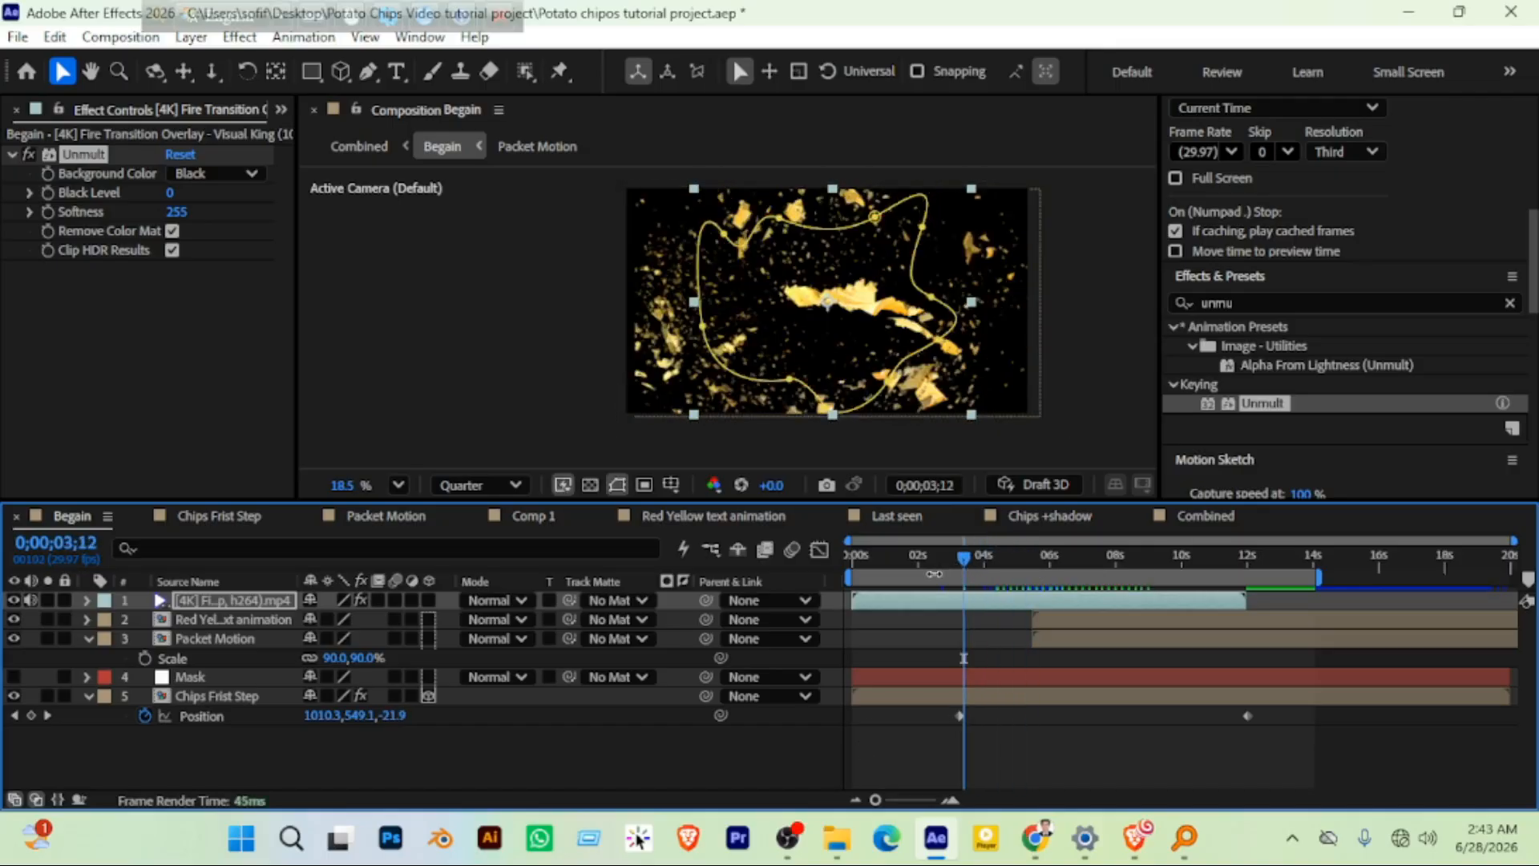
{"action": "key", "text": "space"}
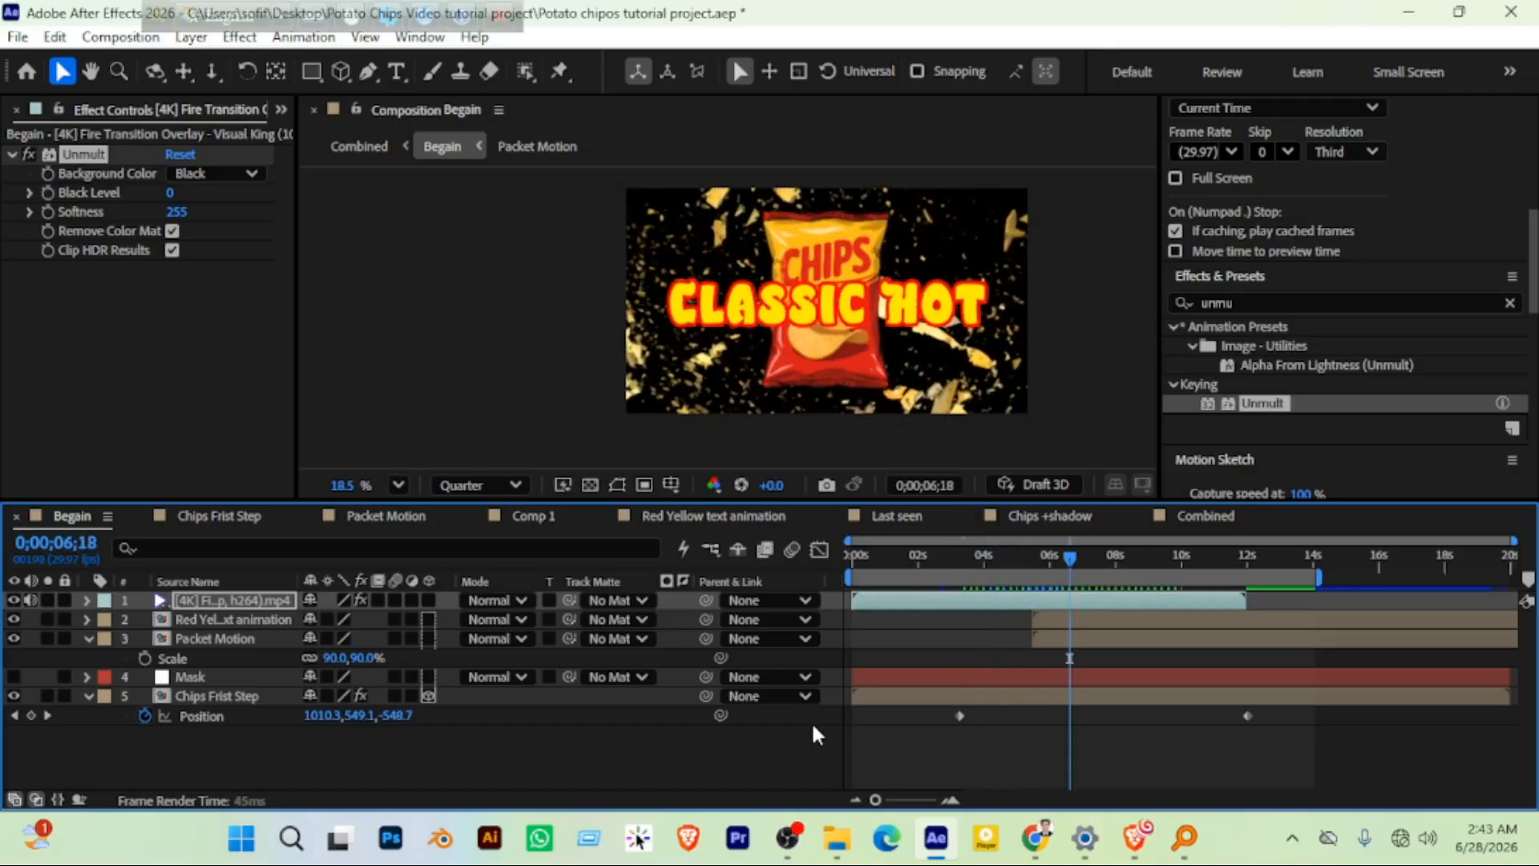
{"action": "left_click_drag", "start_coordinate": [946, 609], "coordinate": [1008, 610]}
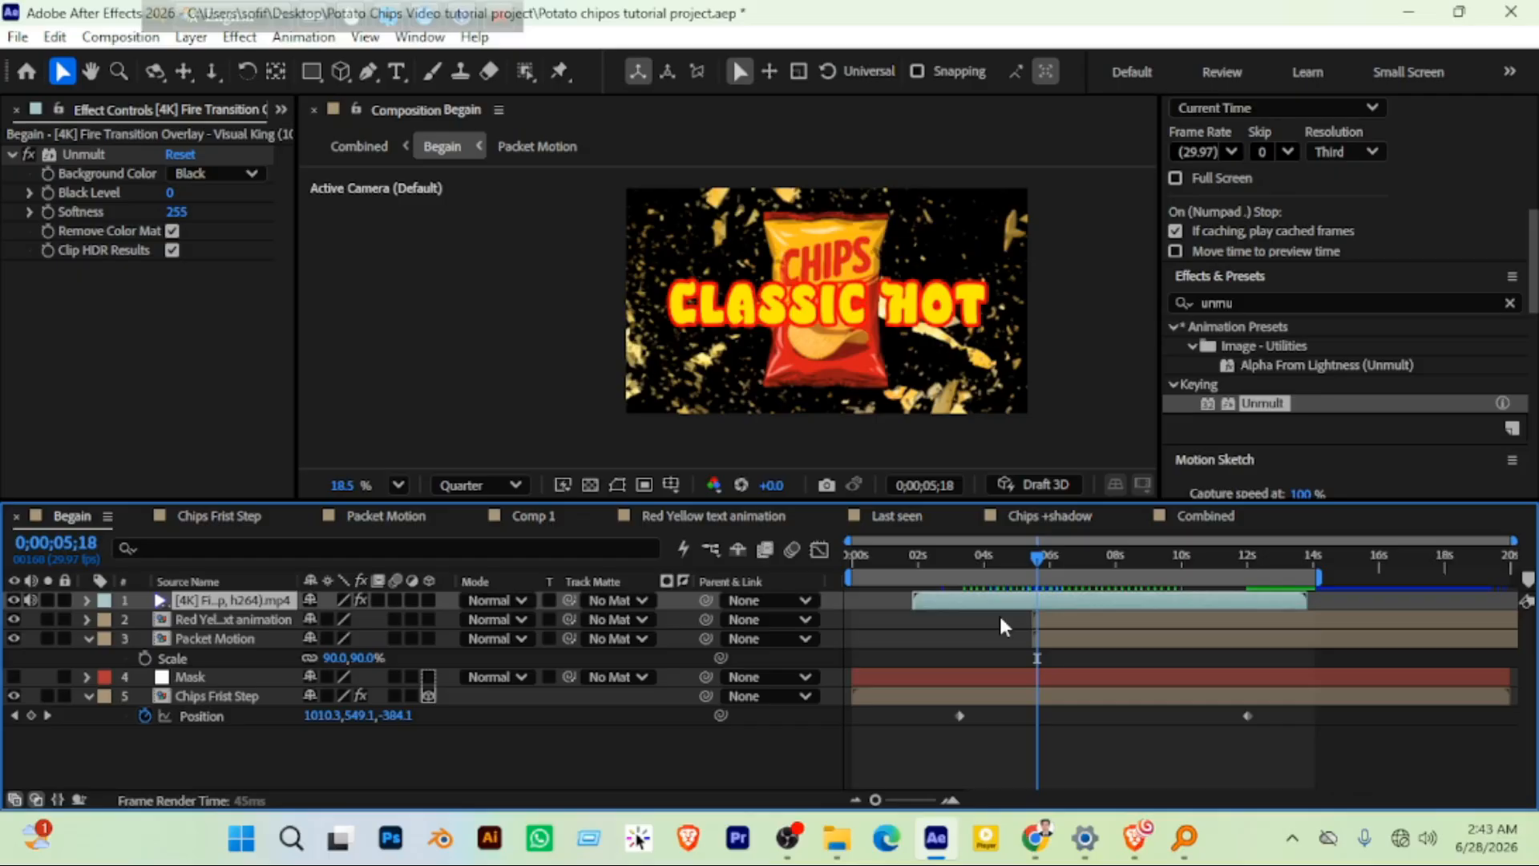
Check the fire overlay's timing against the packet change and slide its layer to start at about 7 seconds
{"action": "left_click", "coordinate": [1022, 554]}
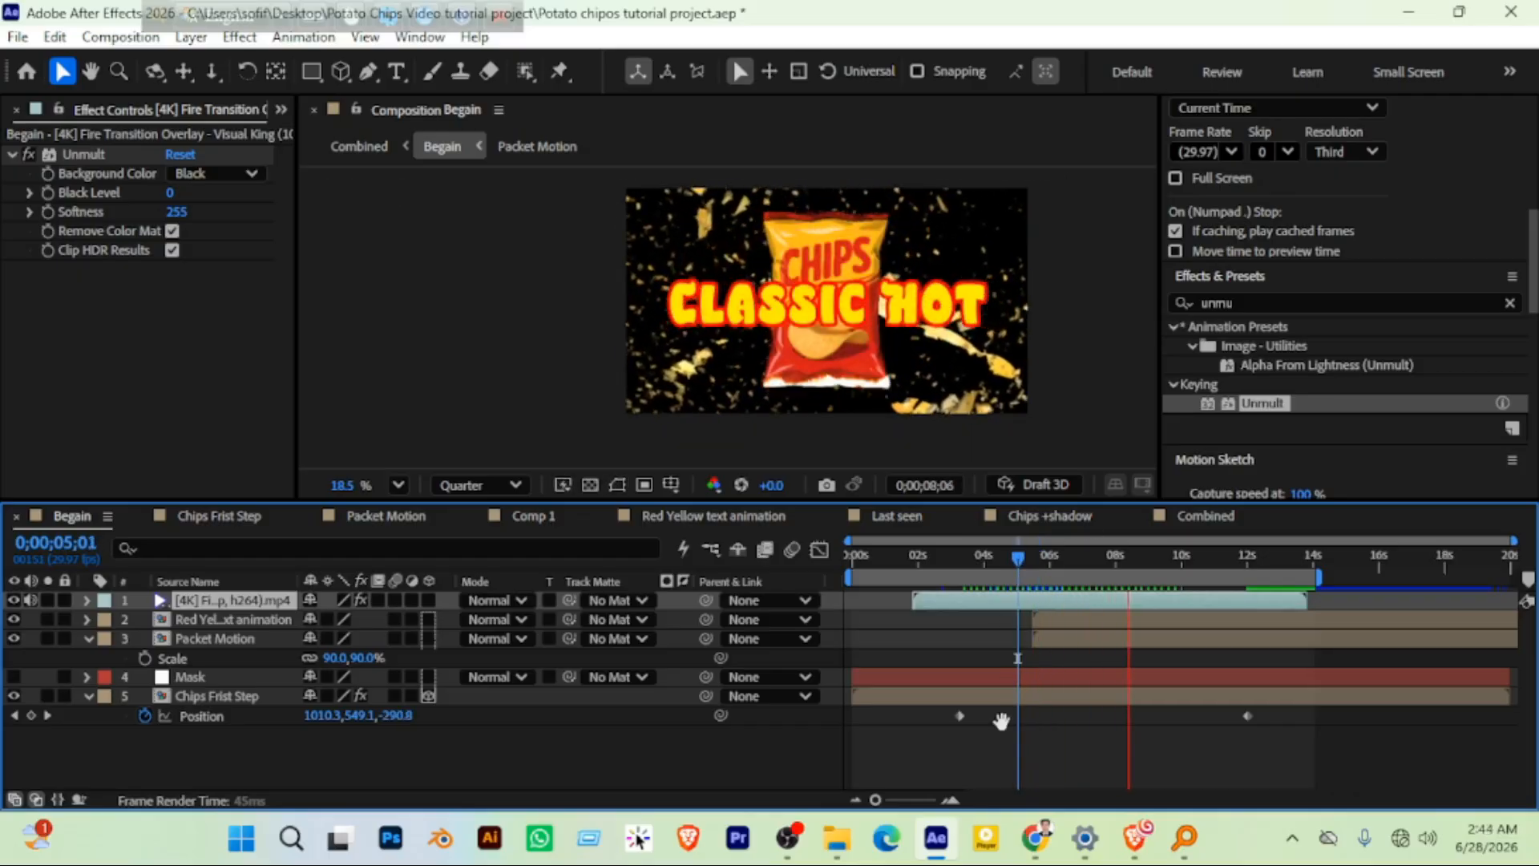
{"action": "left_click", "coordinate": [1089, 603]}
{"action": "left_click_drag", "start_coordinate": [1088, 603], "coordinate": [1117, 603]}
{"action": "left_click", "coordinate": [1061, 554]}
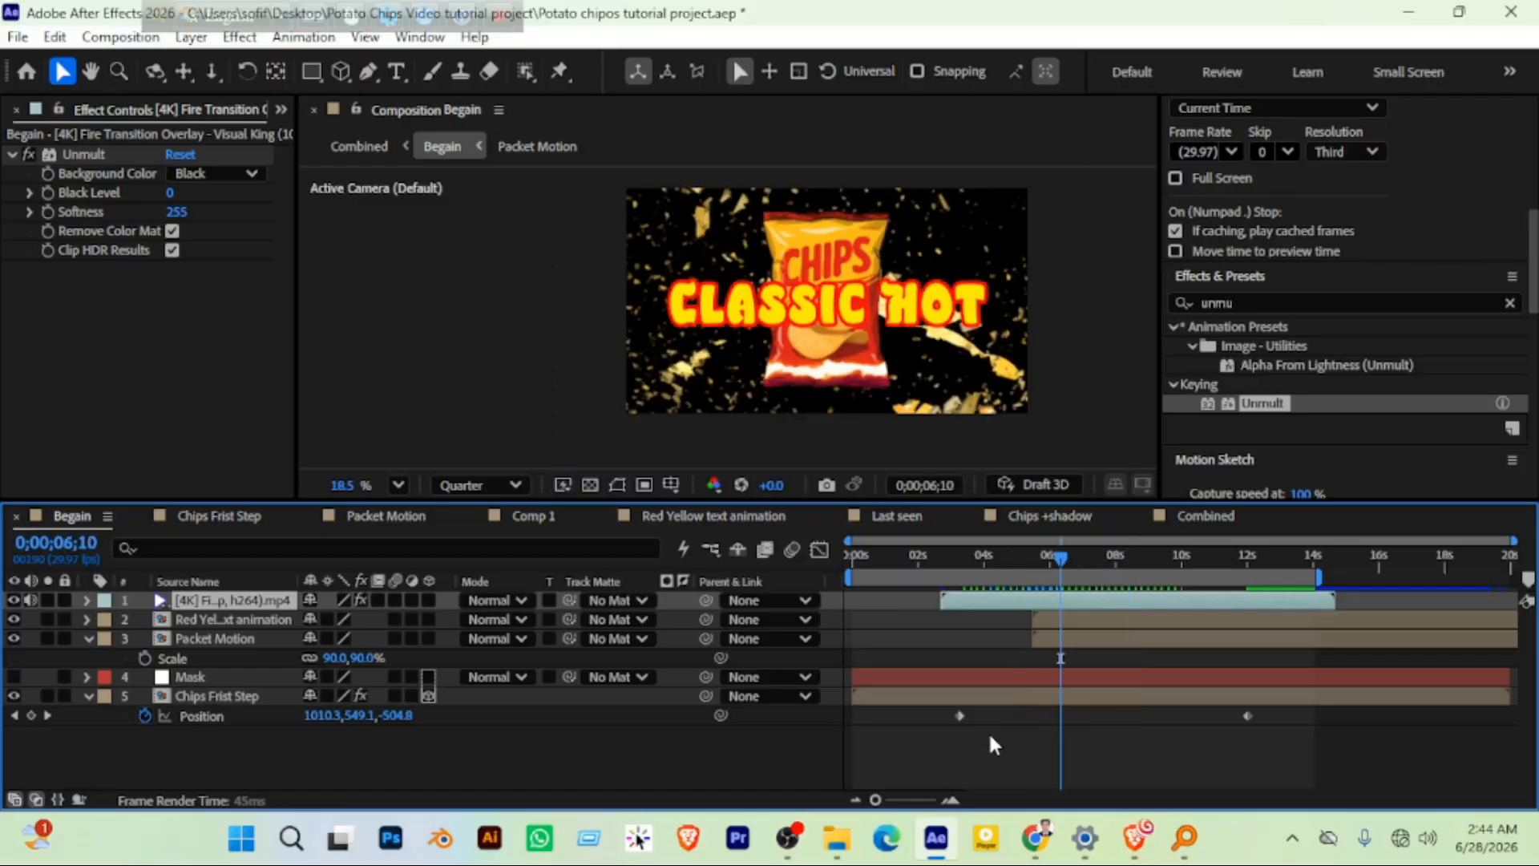
{"action": "left_click", "coordinate": [1066, 556]}
{"action": "key", "text": "space"}
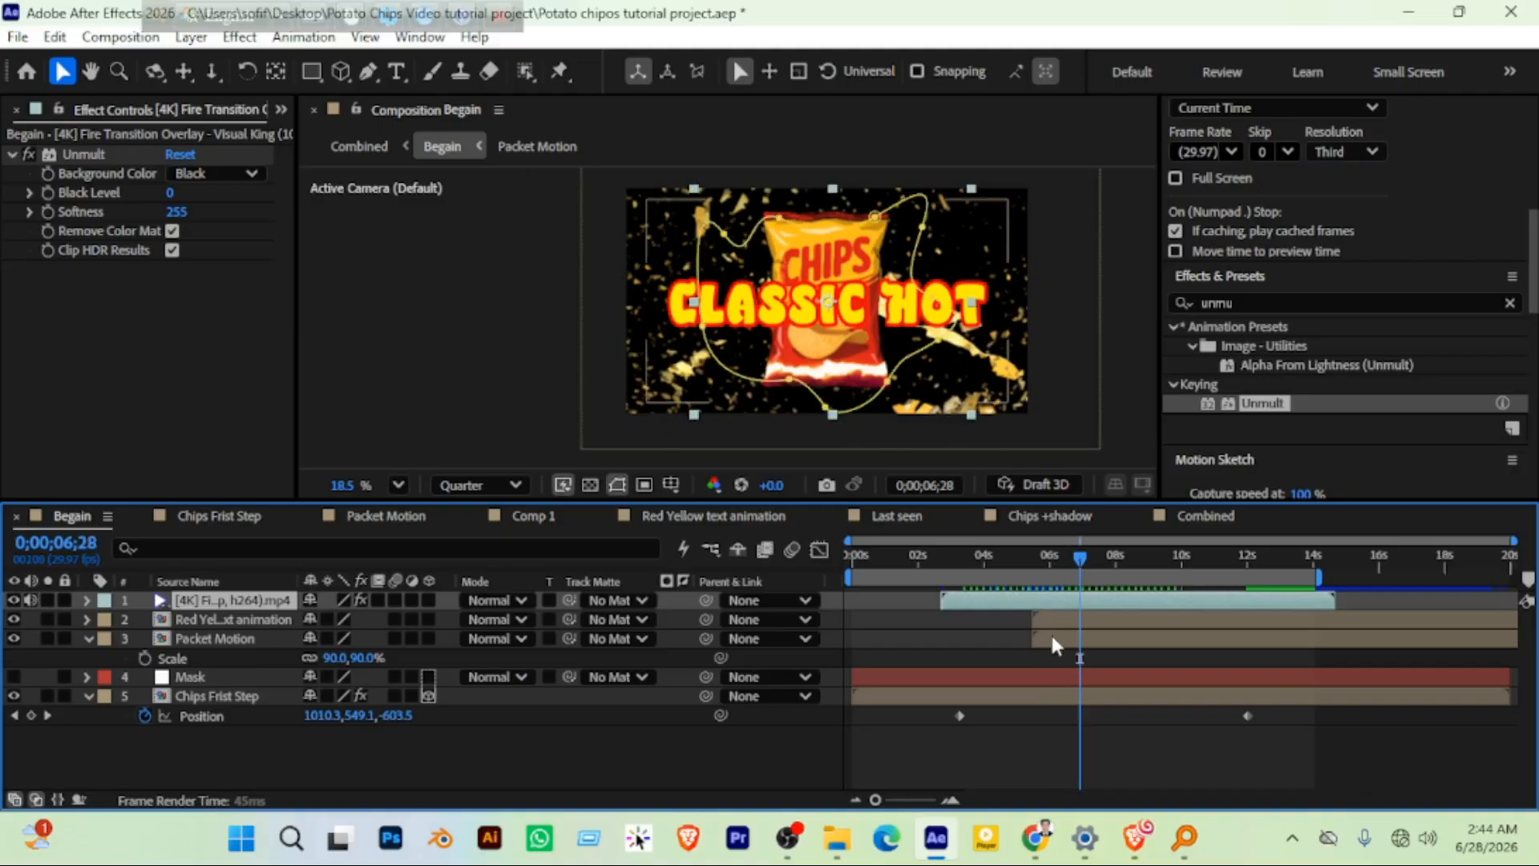
{"action": "left_click", "coordinate": [1105, 559]}
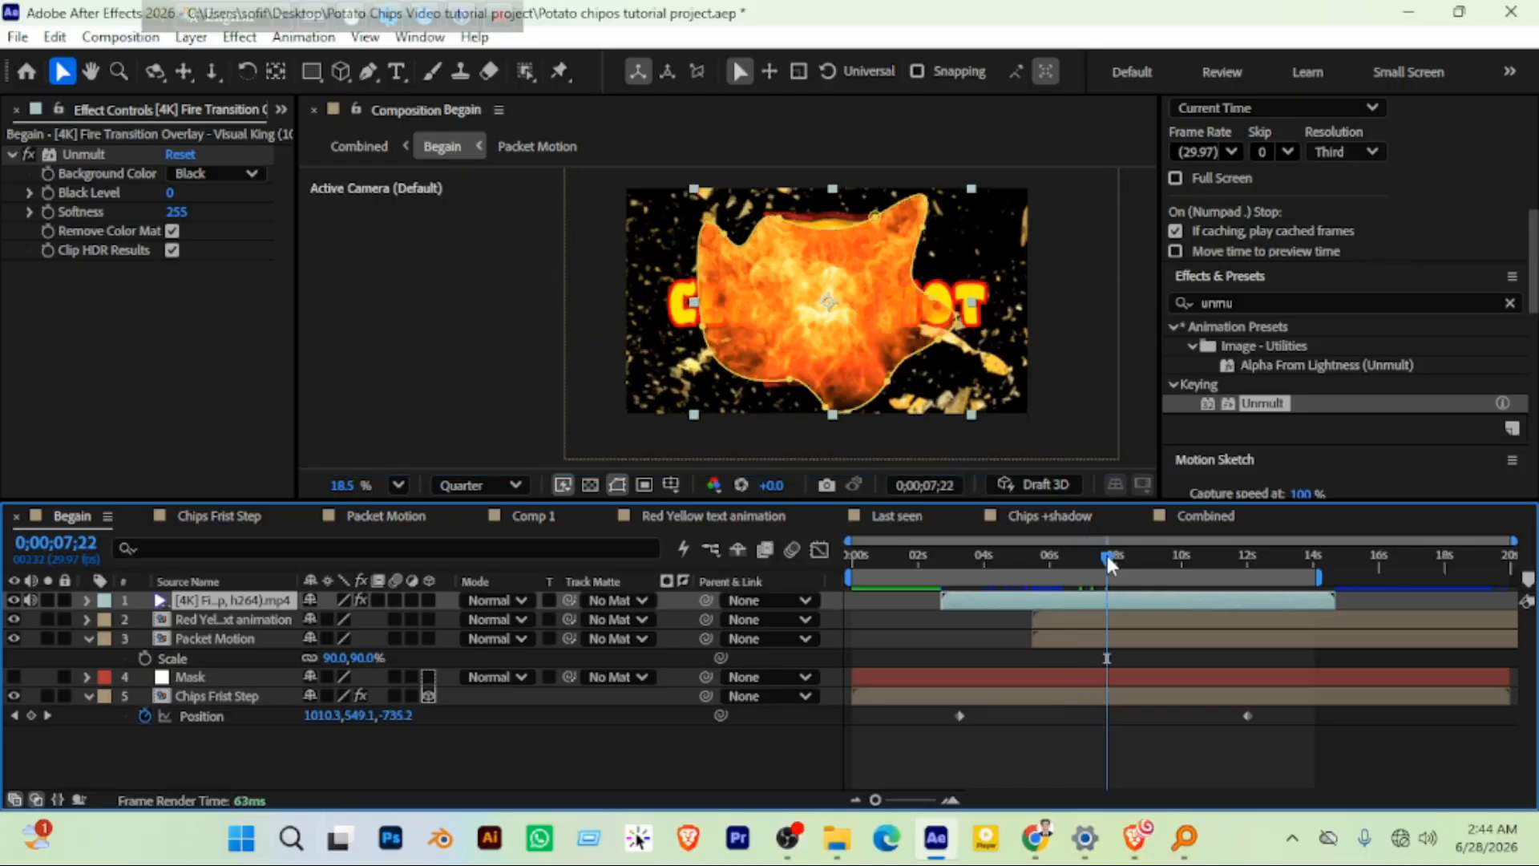
{"action": "left_click_drag", "start_coordinate": [1108, 557], "coordinate": [1145, 555]}
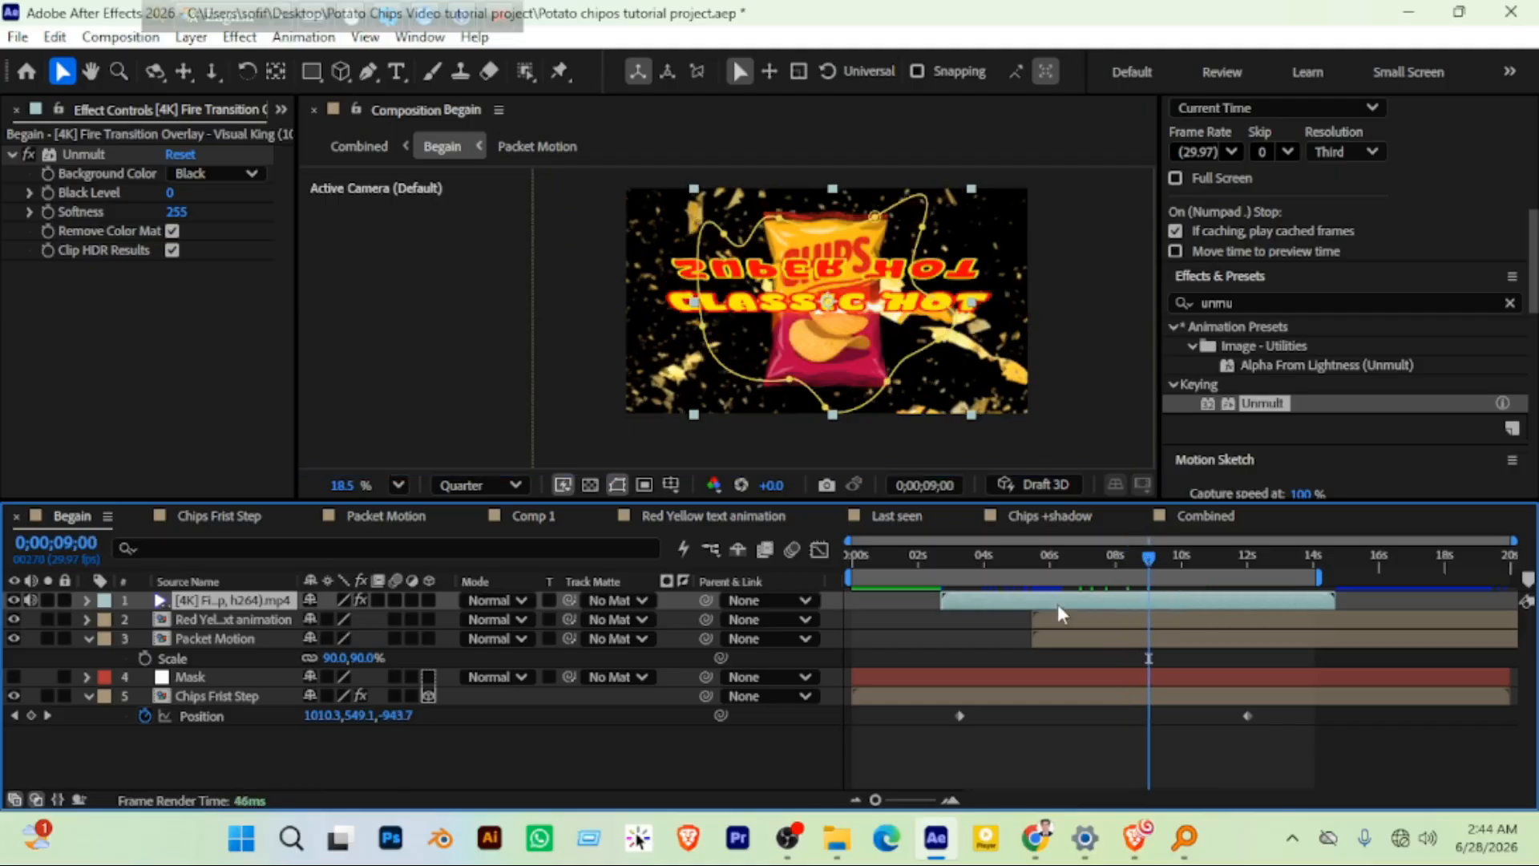
{"action": "left_click_drag", "start_coordinate": [1057, 604], "coordinate": [1170, 598]}
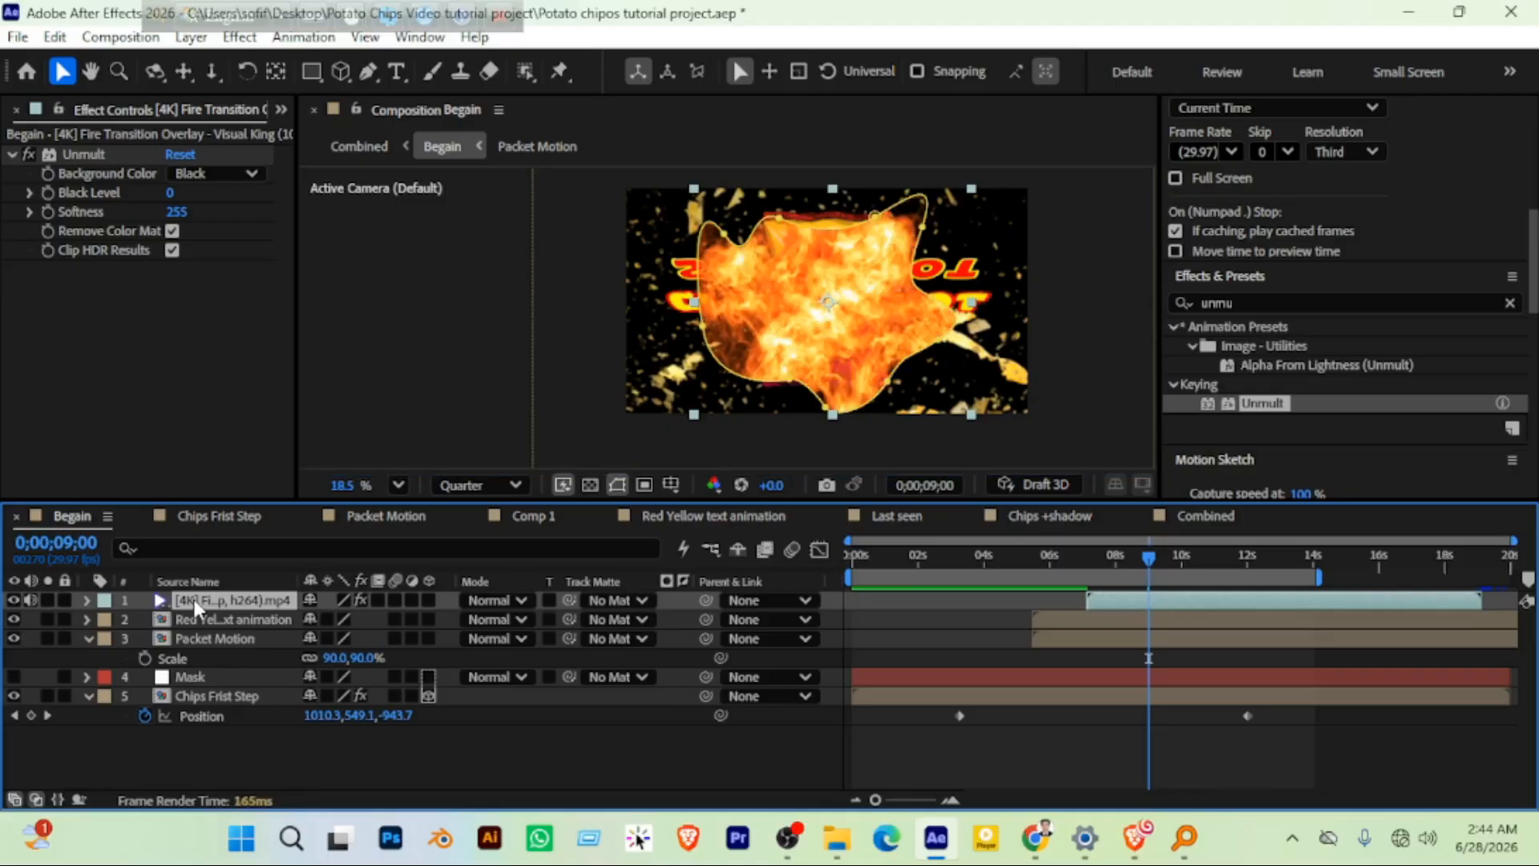
Feather Mask 1 of the fire overlay layer to 363 pixels so the flames blend softly into the scene
{"action": "left_click", "coordinate": [86, 599]}
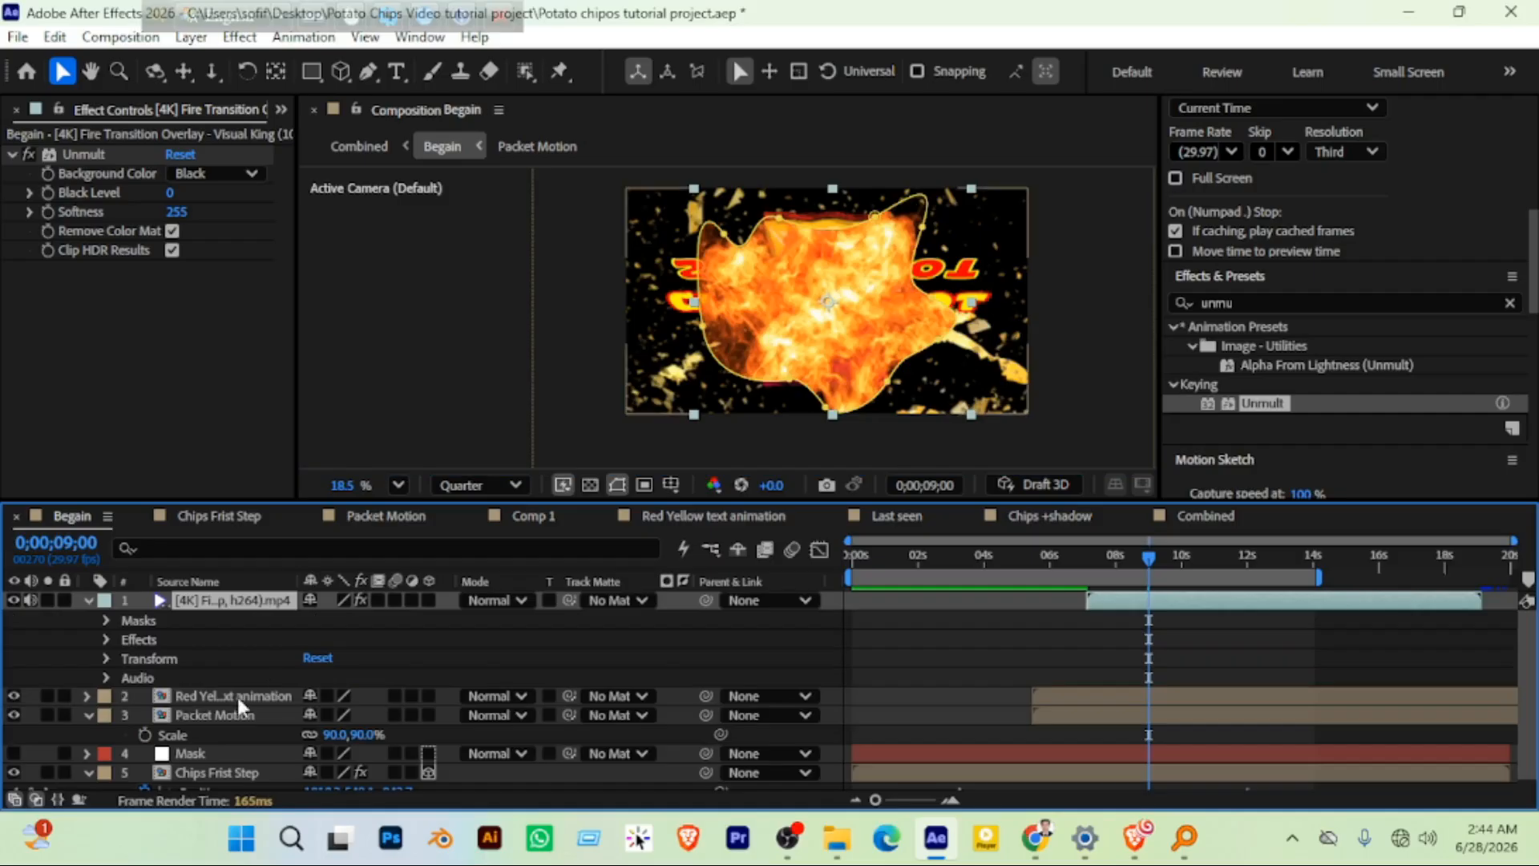
{"action": "left_click", "coordinate": [98, 618]}
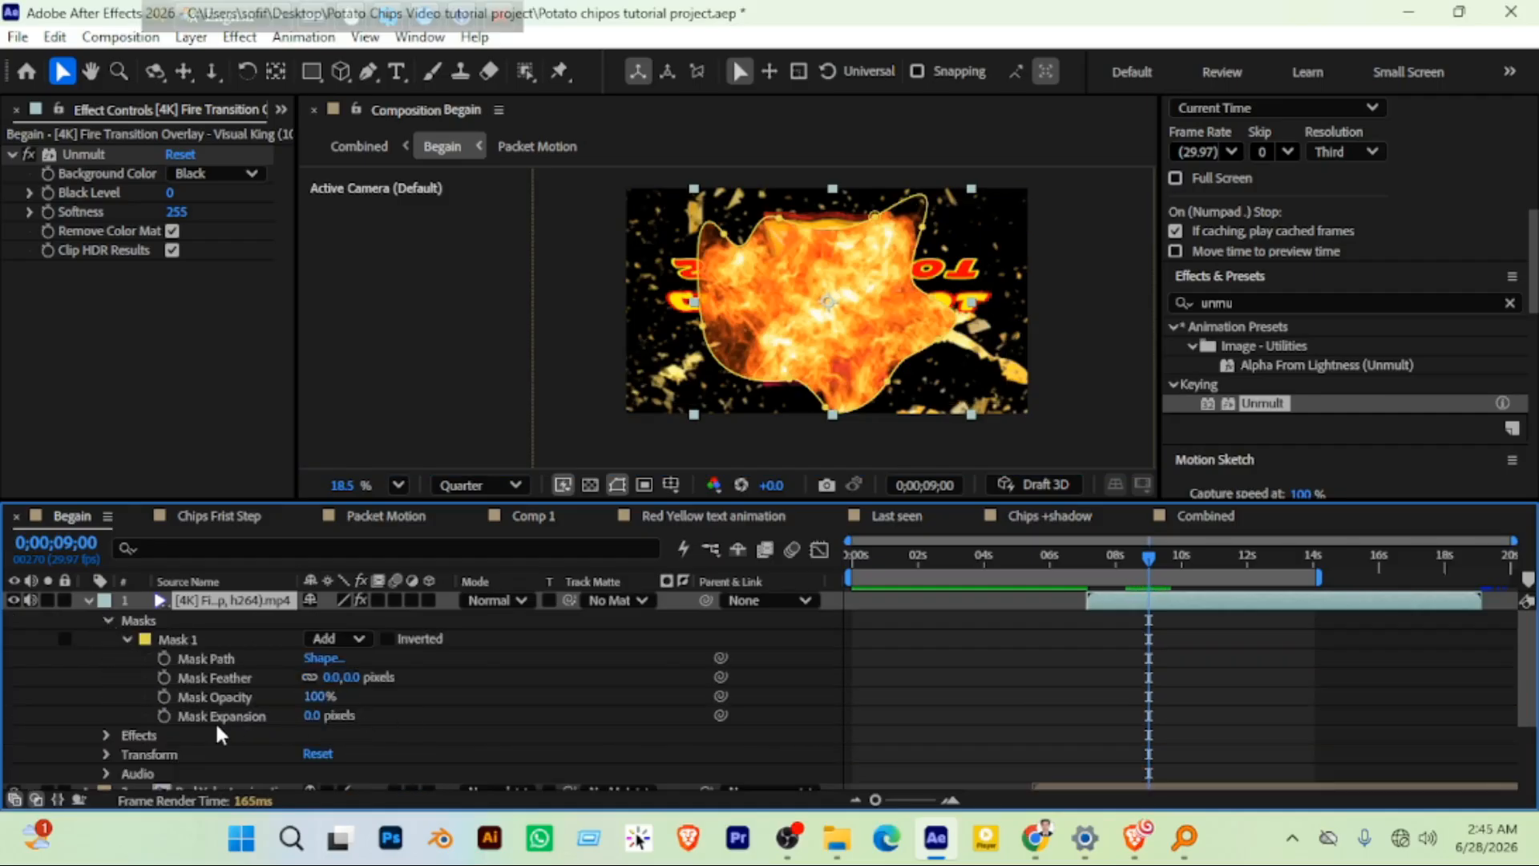
{"action": "left_click_drag", "start_coordinate": [351, 680], "coordinate": [810, 395]}
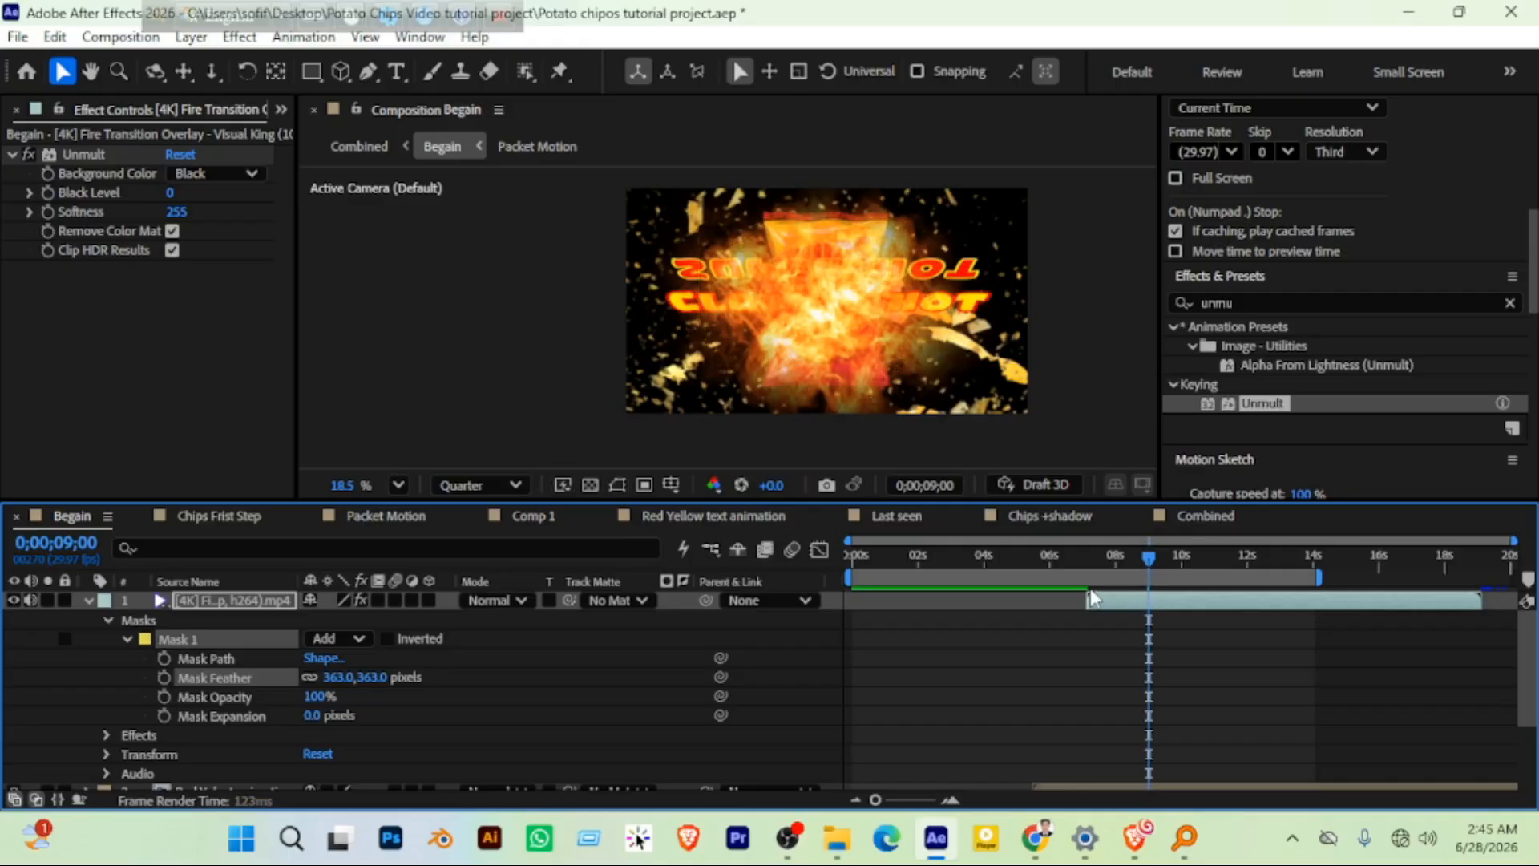
{"action": "left_click_drag", "start_coordinate": [1148, 572], "coordinate": [1103, 574]}
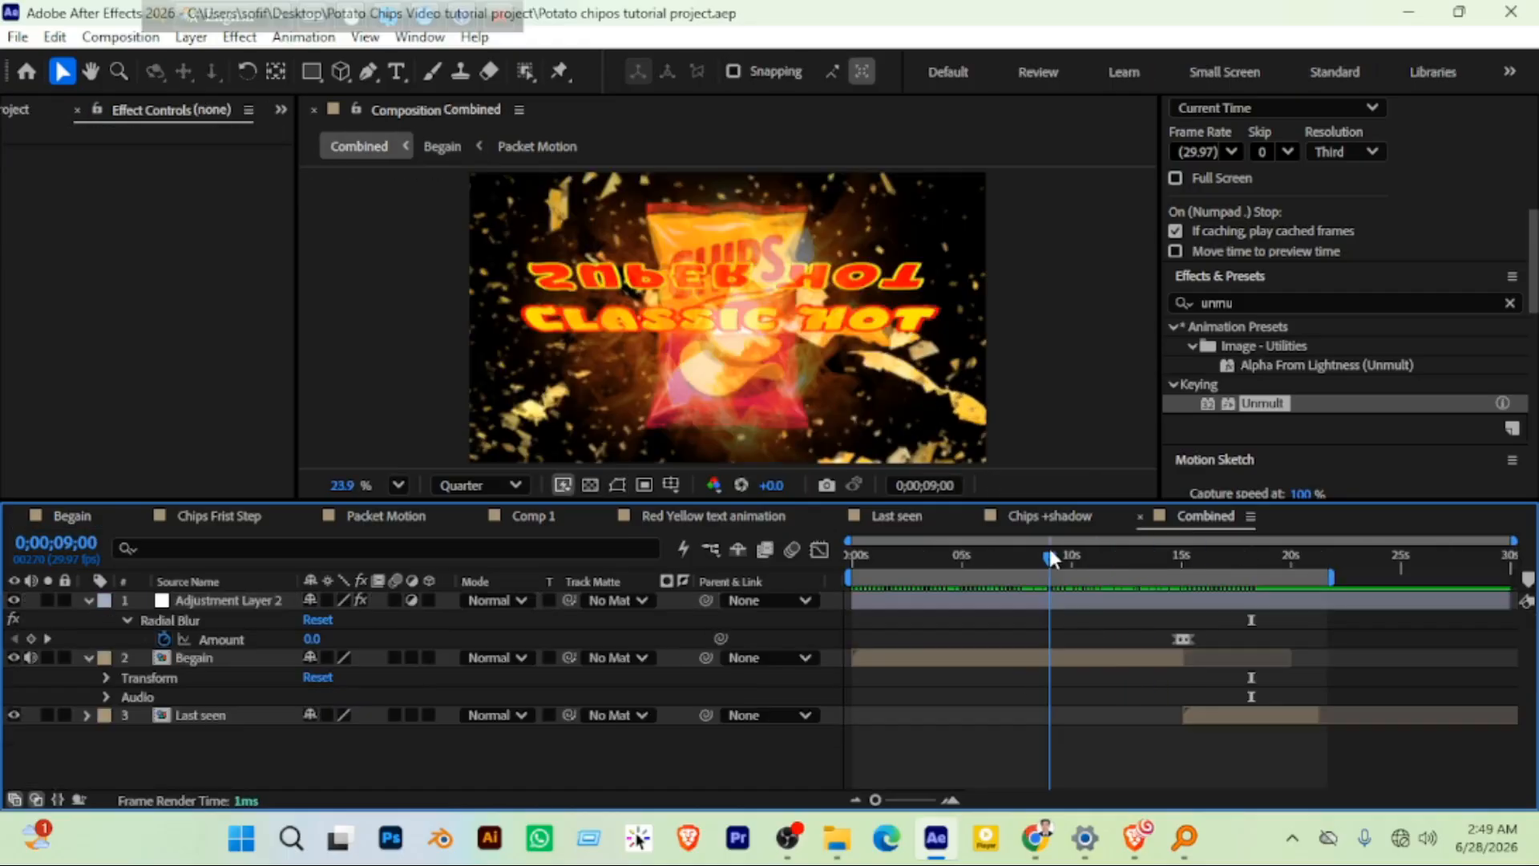
Go to 0;00;09;06, return to the Begain composition and set the fire overlay layer's opacity to 100%
{"action": "left_click_drag", "start_coordinate": [1052, 552], "coordinate": [1054, 552]}
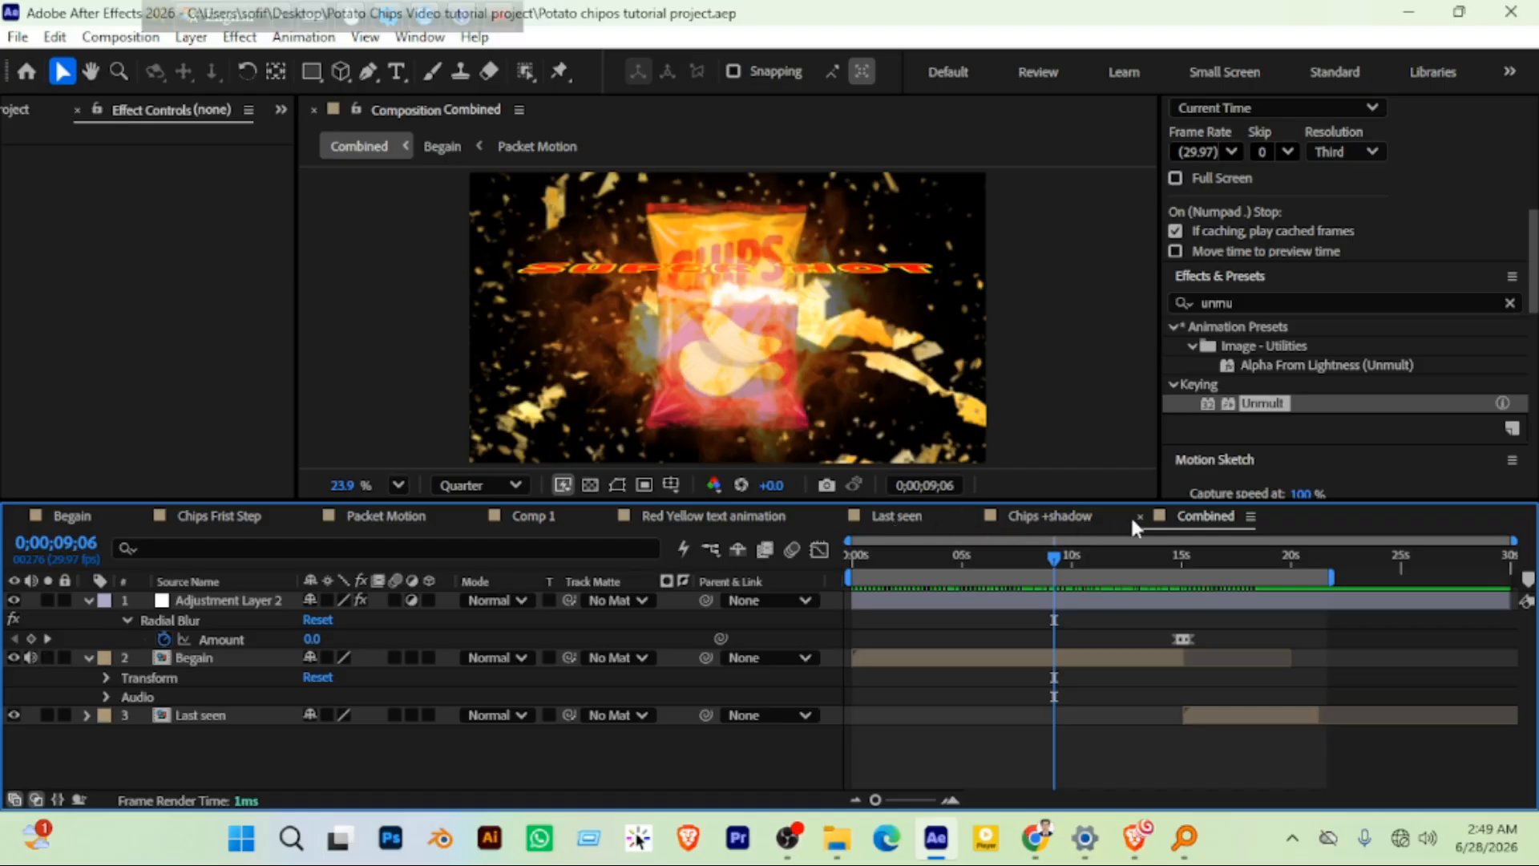
{"action": "left_click", "coordinate": [70, 518]}
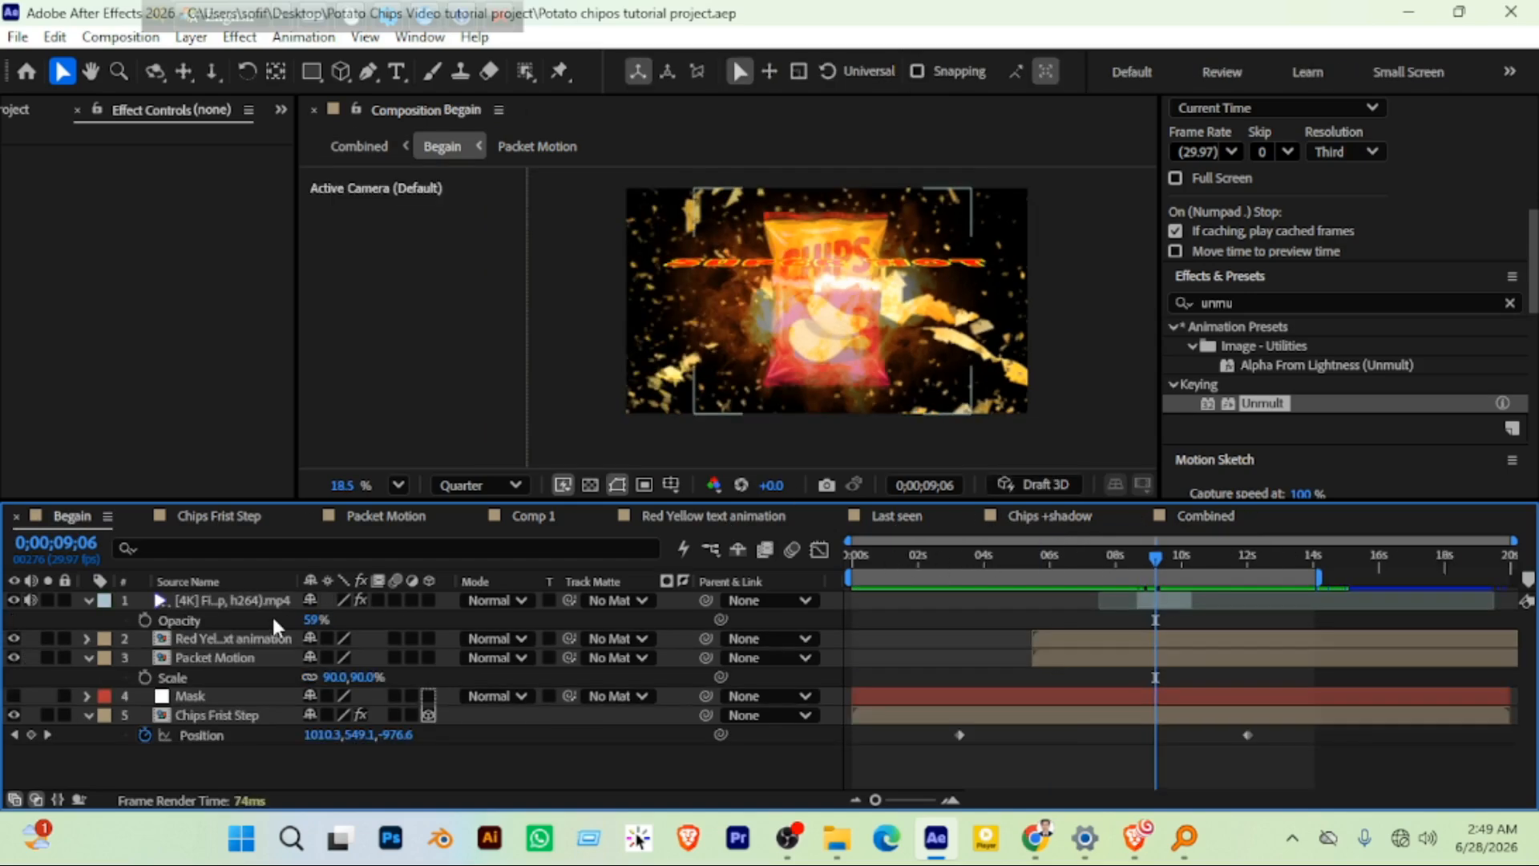
{"action": "left_click", "coordinate": [310, 622]}
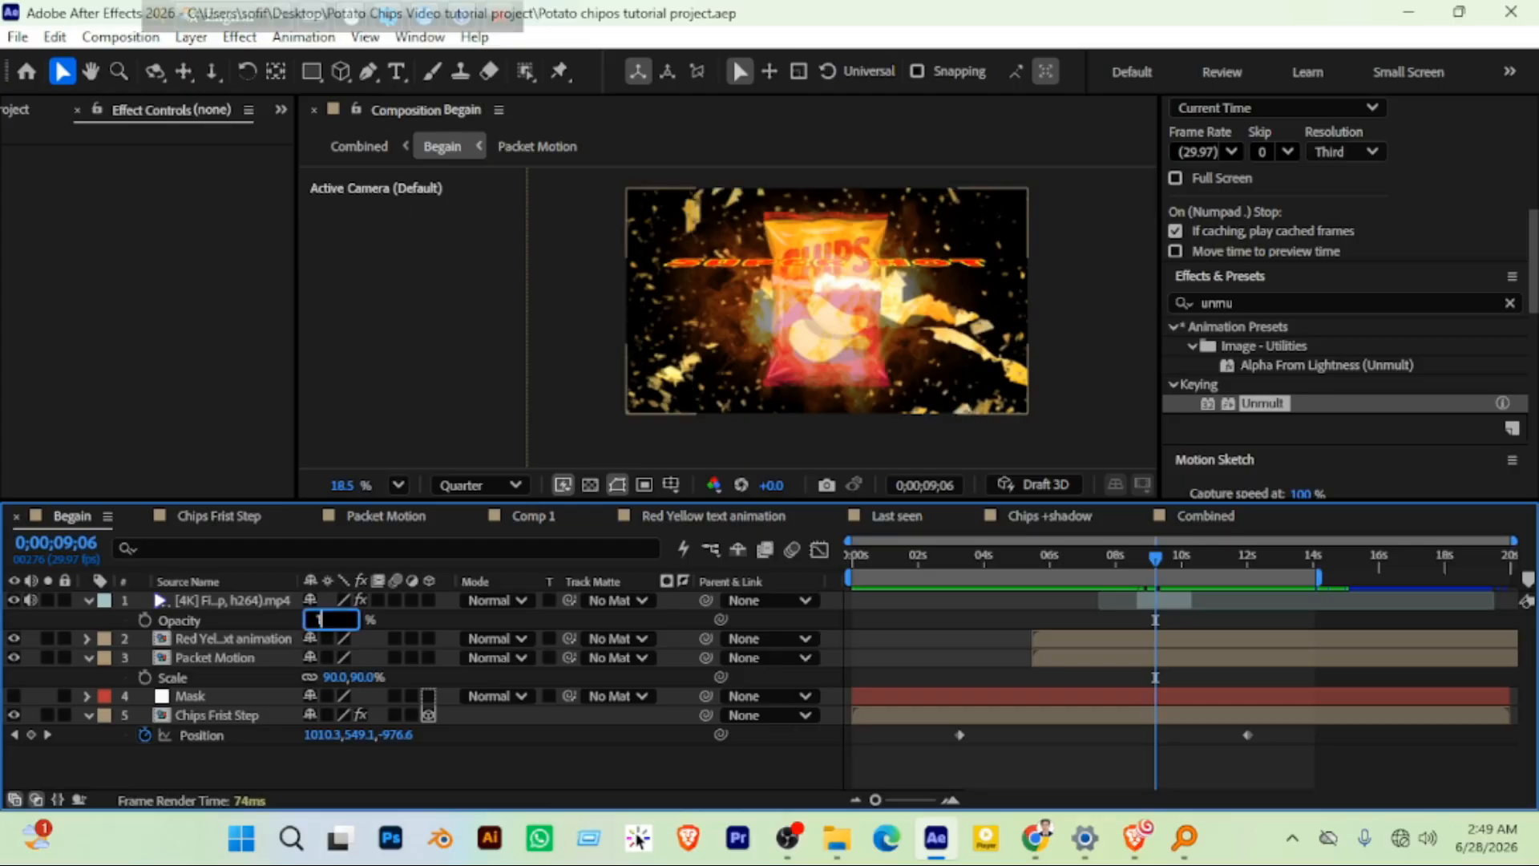
{"action": "type", "text": "100"}
{"action": "key", "text": "Return"}
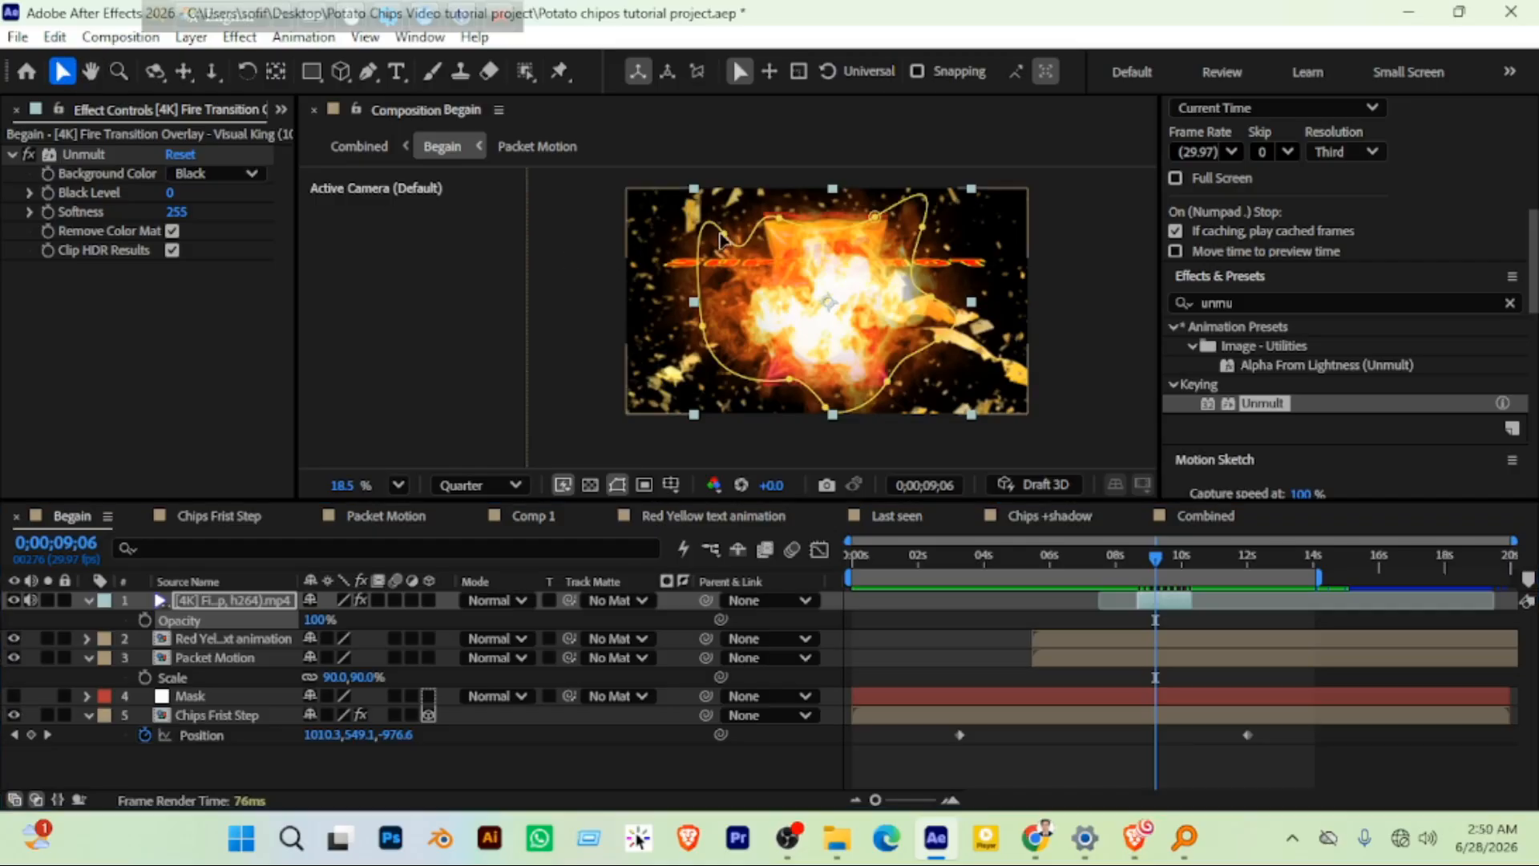
Try to scale the fire overlay down toward its centre in the composition view and deselect the layer
{"action": "left_click_drag", "start_coordinate": [694, 190], "coordinate": [764, 258]}
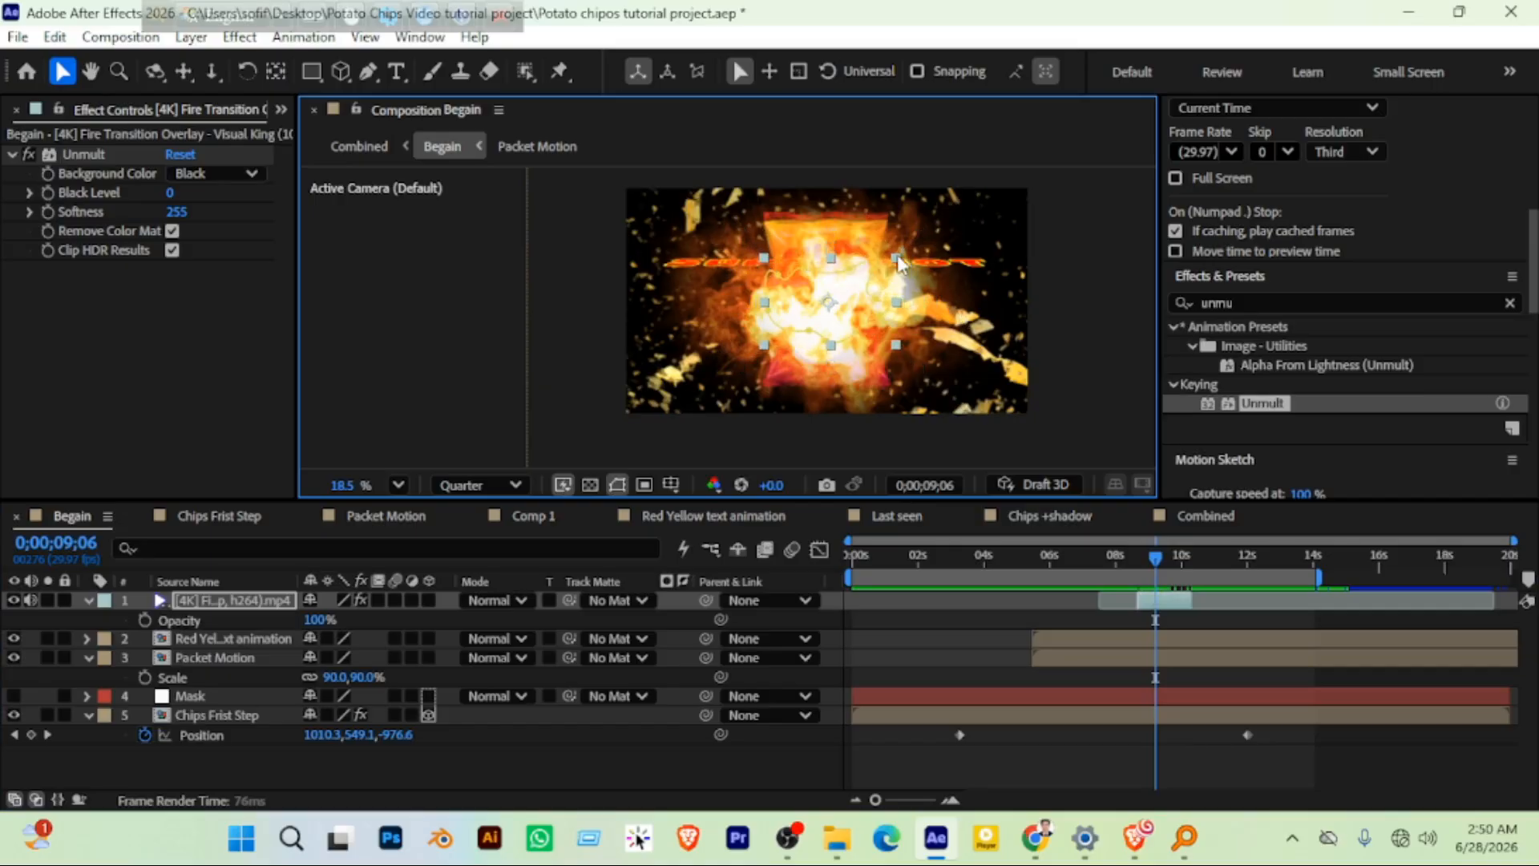
{"action": "left_click_drag", "start_coordinate": [898, 258], "coordinate": [886, 272]}
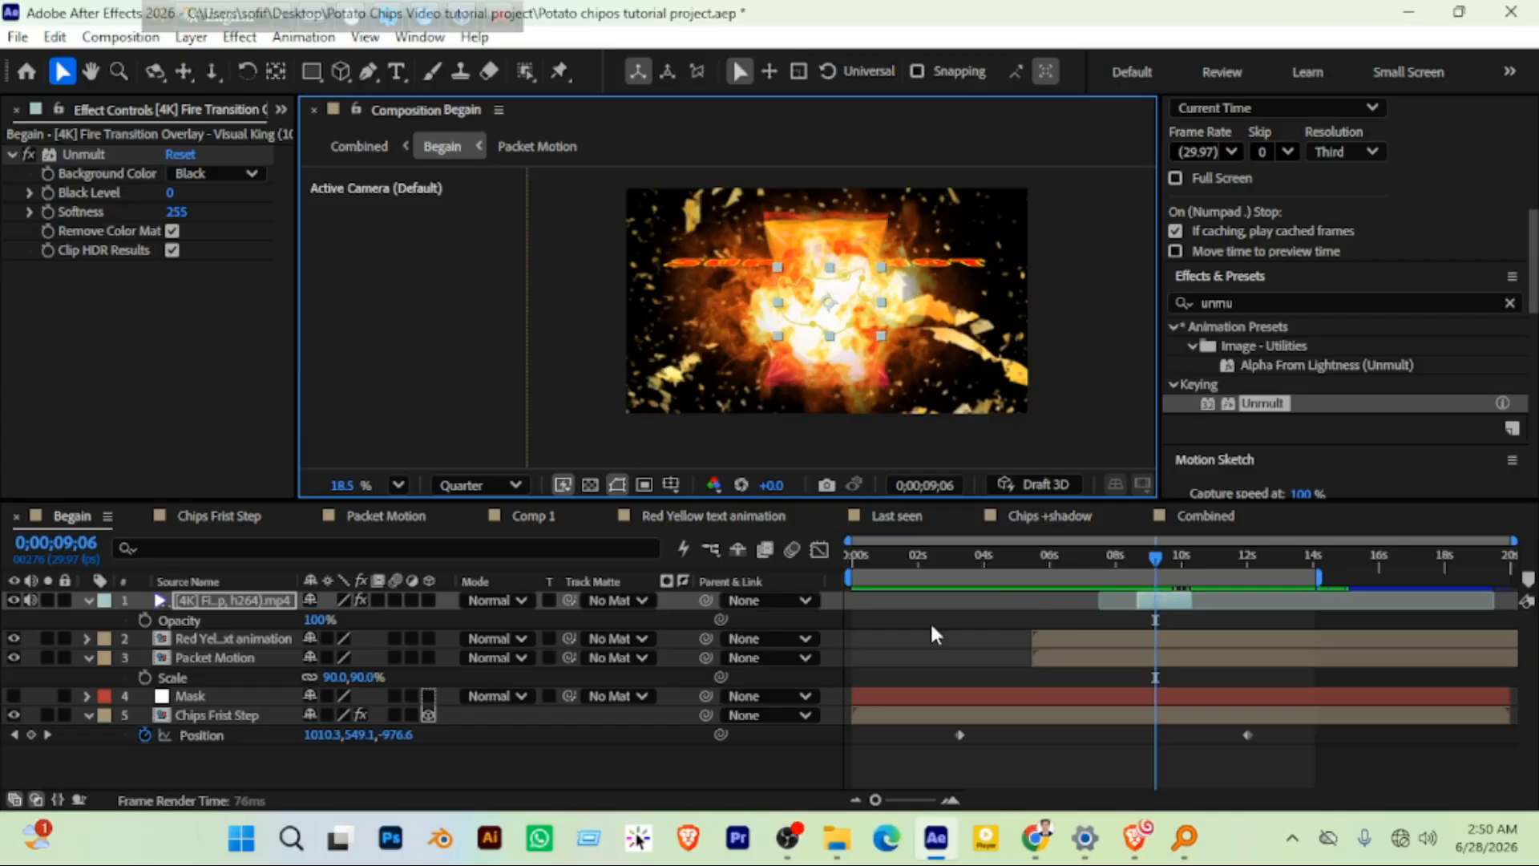
{"action": "left_click", "coordinate": [710, 752]}
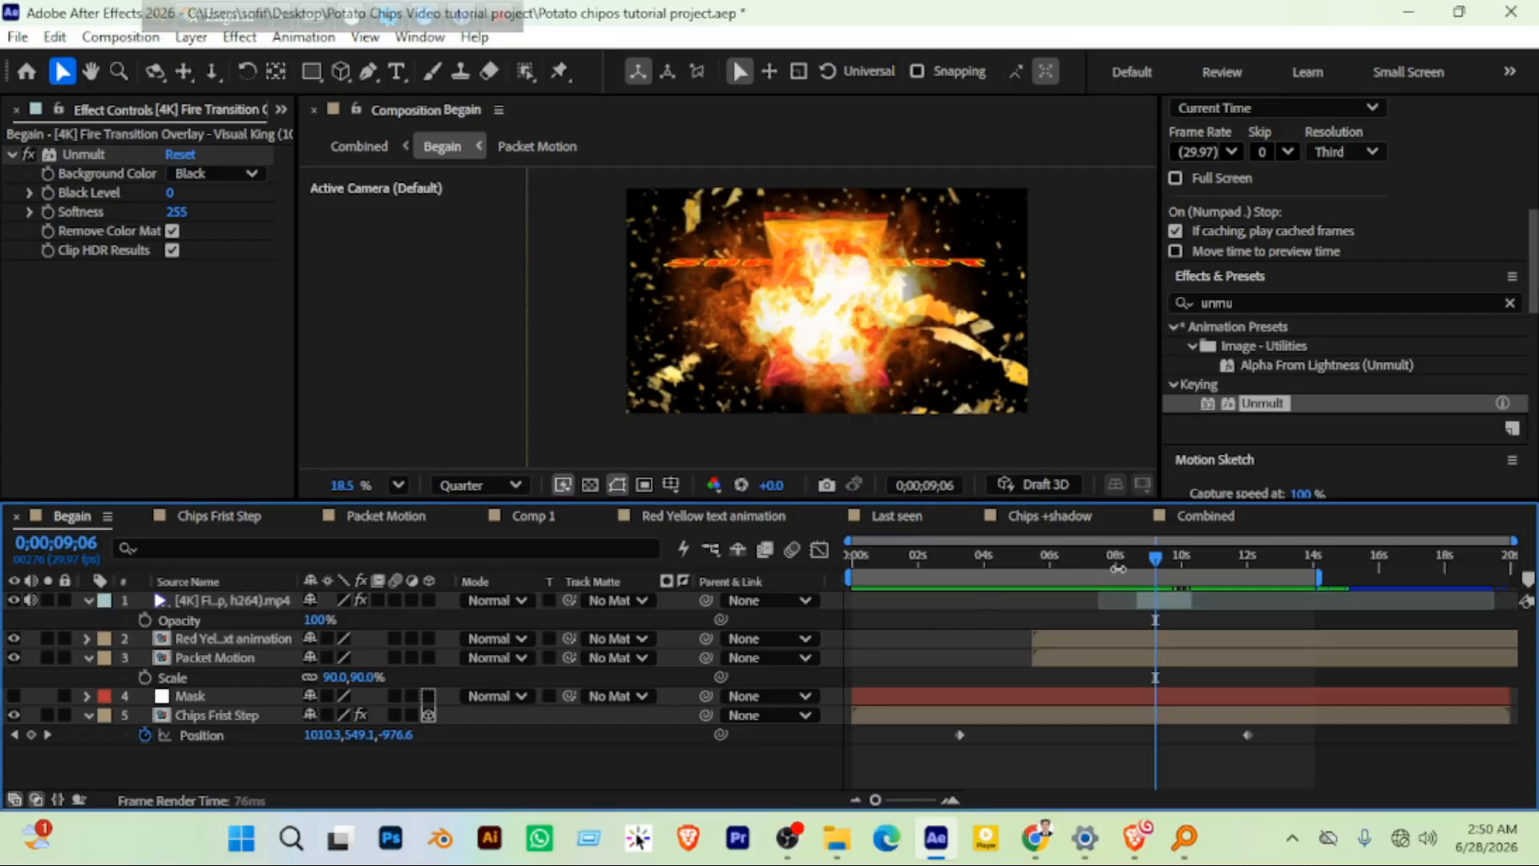
Preview the fire burst over the packet change in Begain from about 0;00;07;27 and save the project
{"action": "left_click", "coordinate": [1114, 557]}
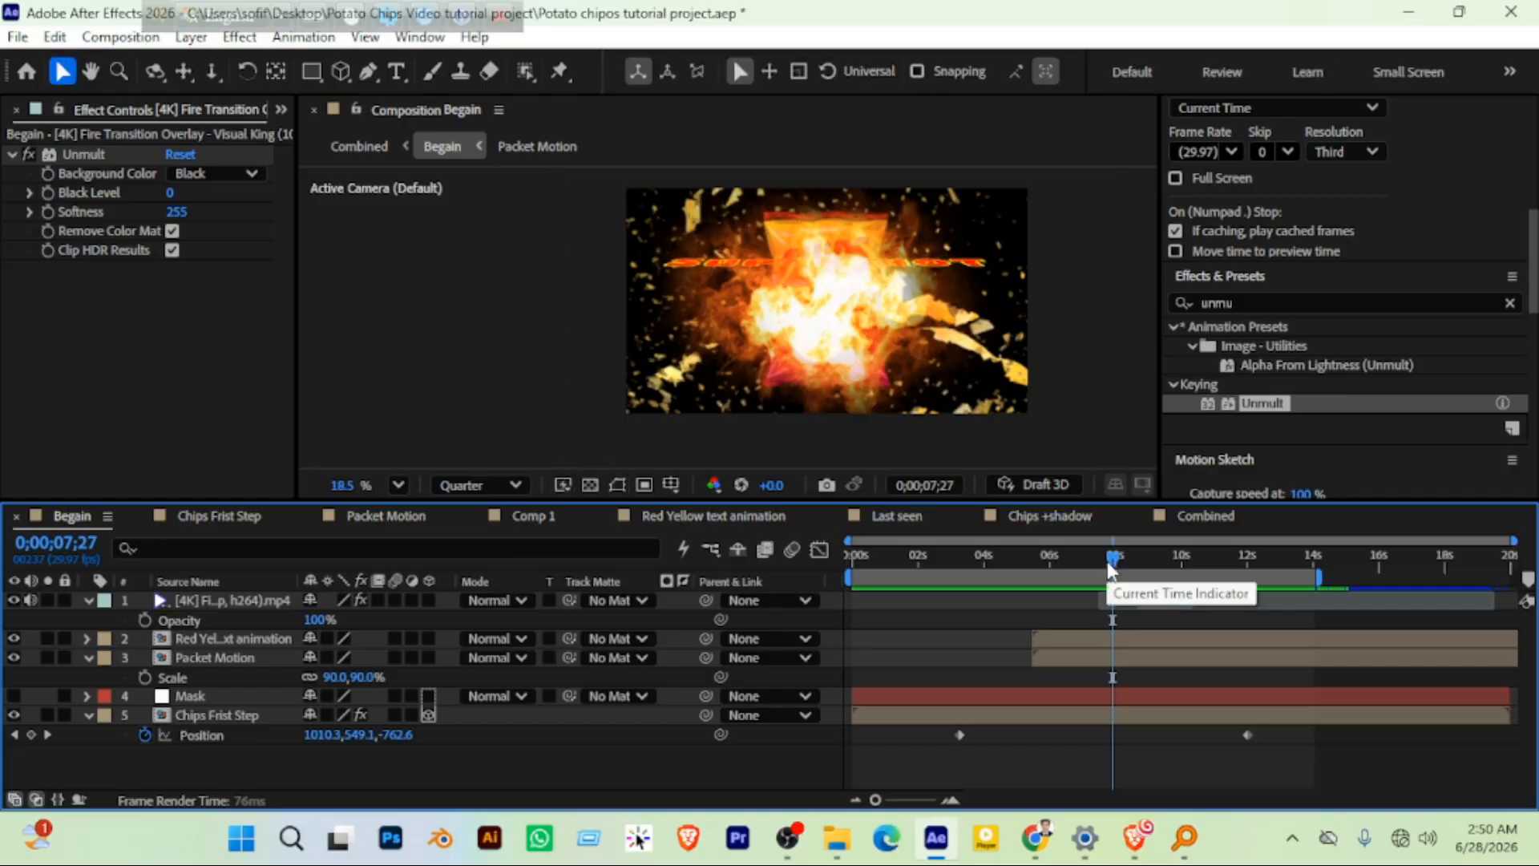
{"action": "key", "text": "space"}
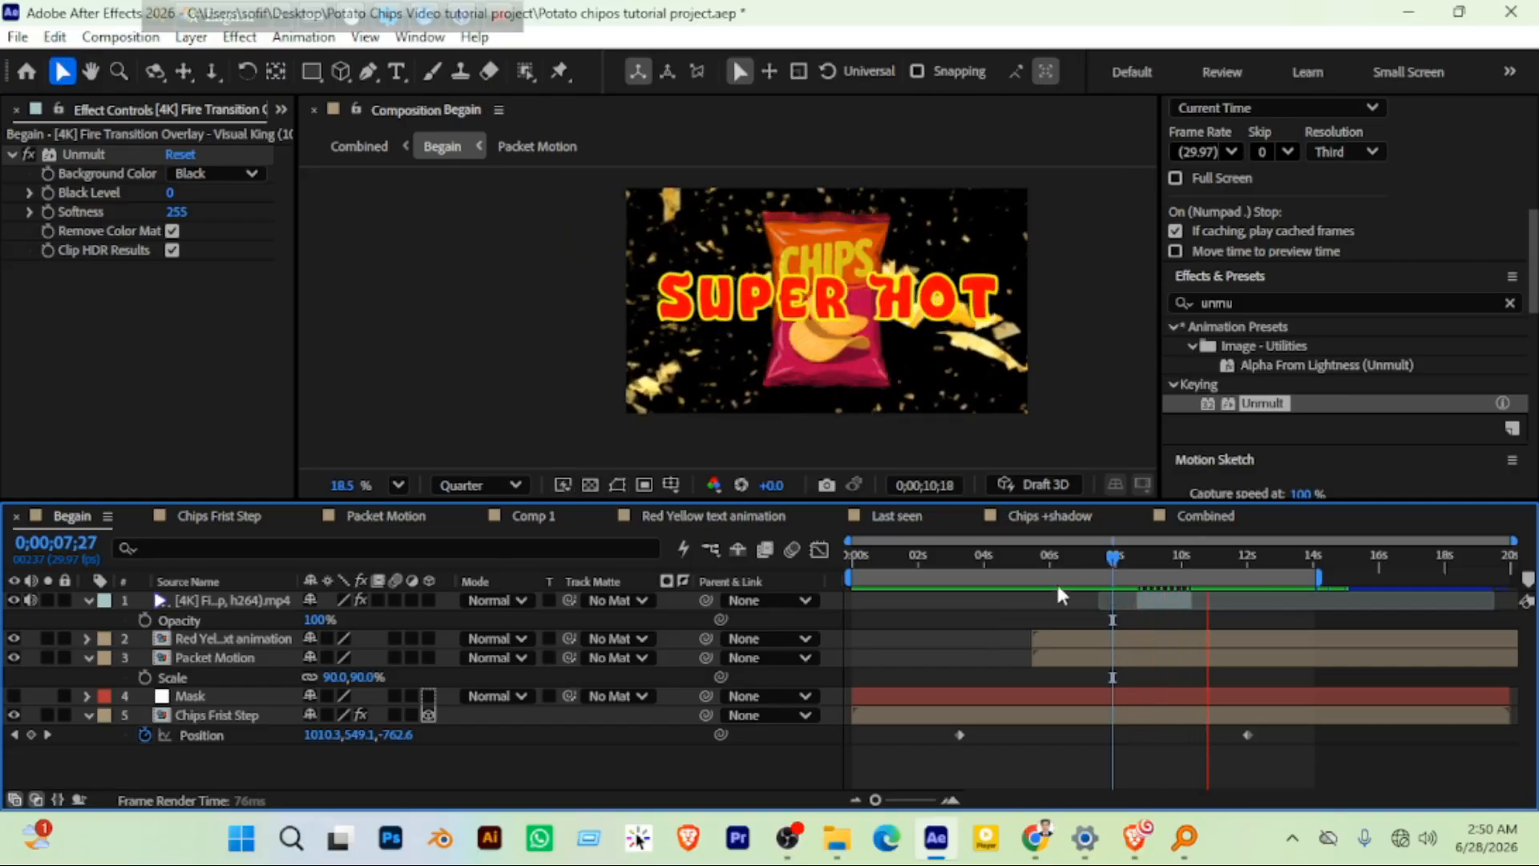
{"action": "key", "text": "space"}
{"action": "left_click", "coordinate": [1105, 557]}
{"action": "key", "text": "space"}
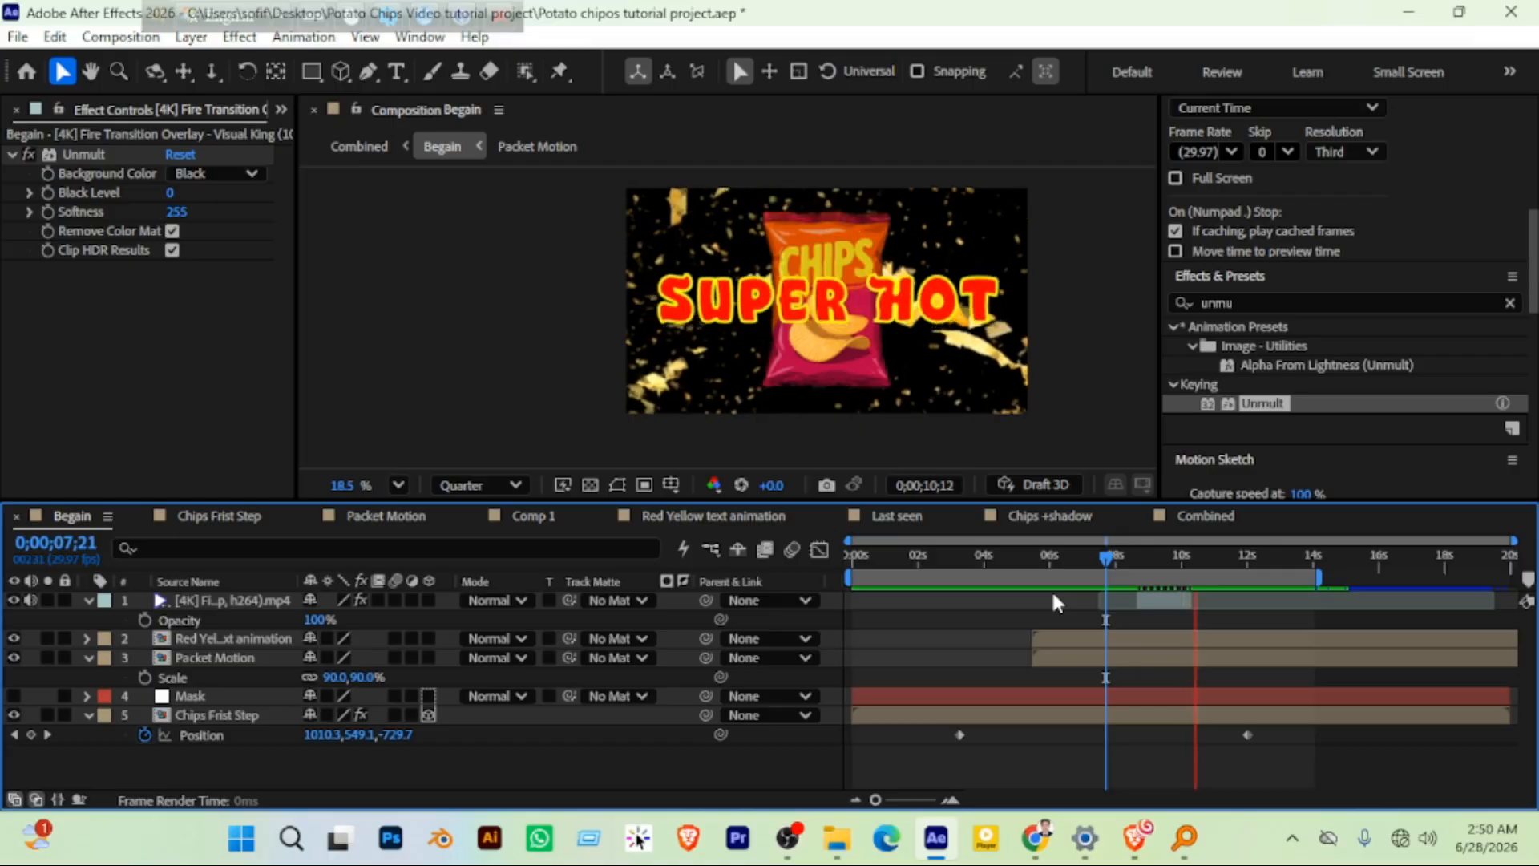
{"action": "left_click", "coordinate": [1113, 554]}
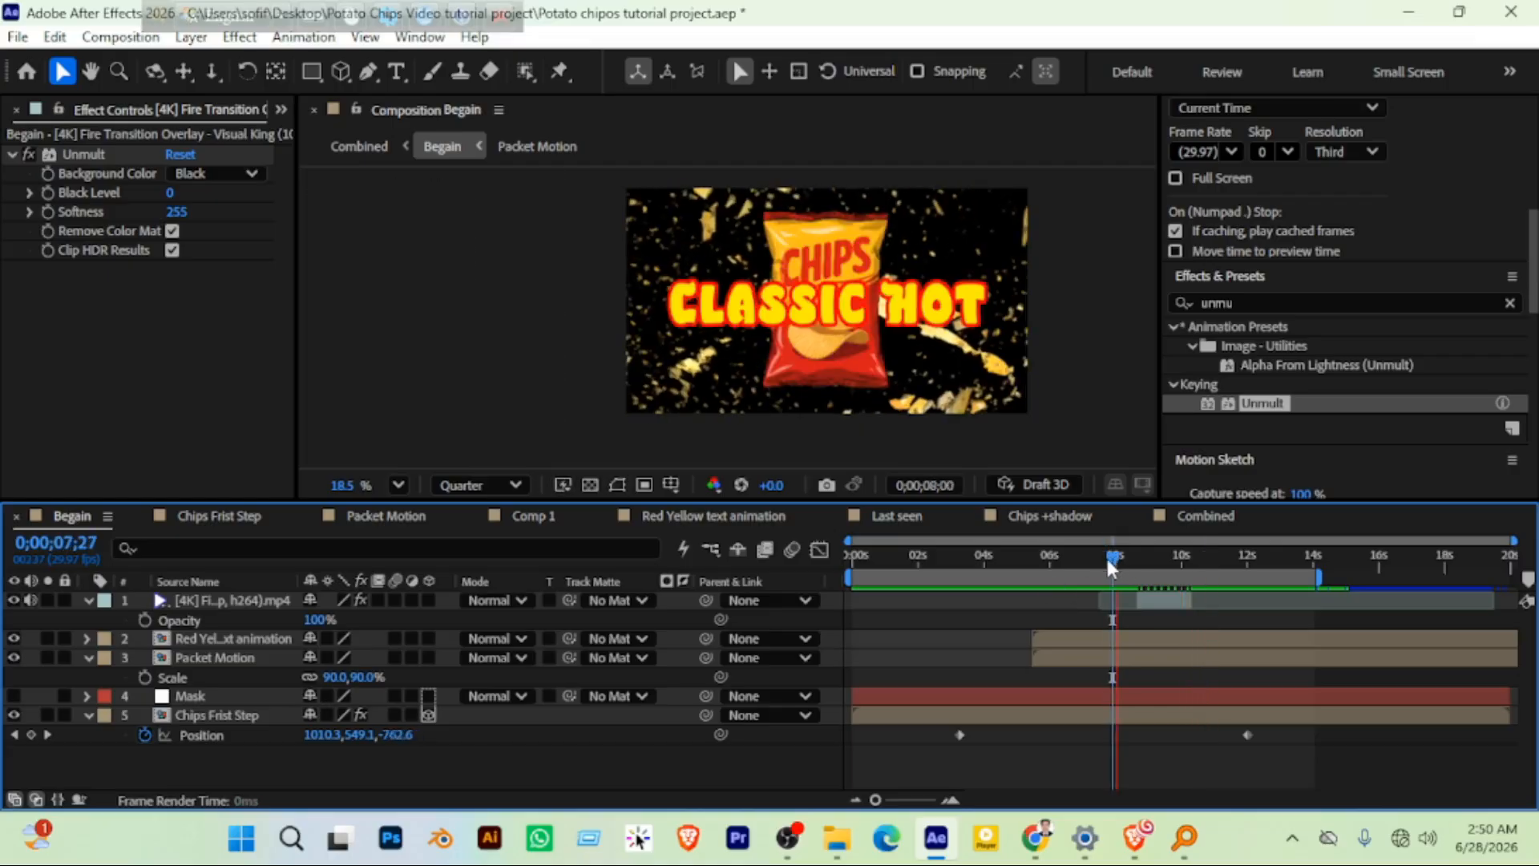
{"action": "key", "text": "space"}
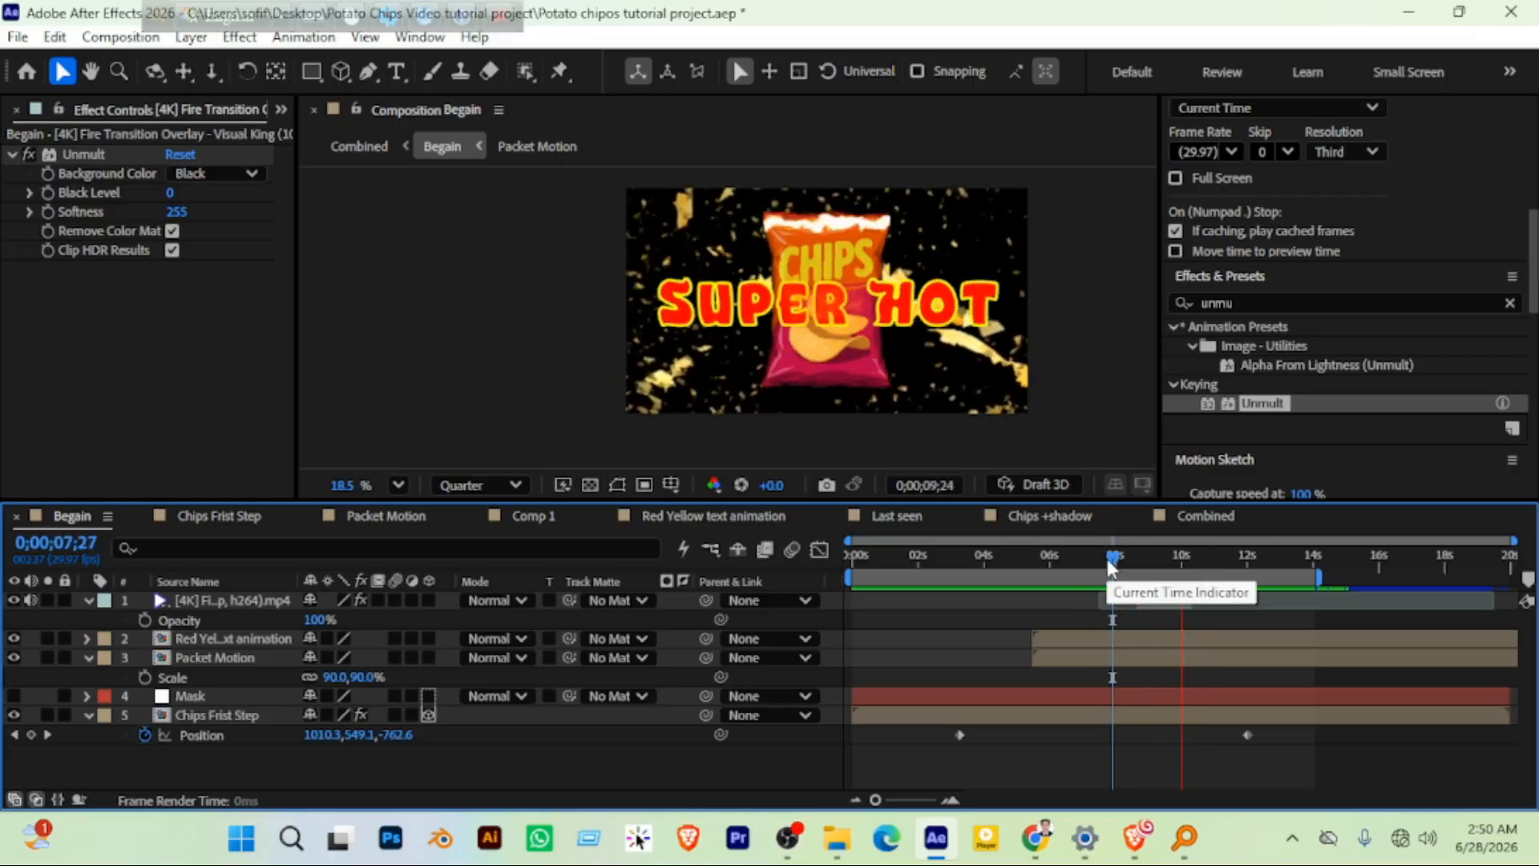
{"action": "key", "text": "space"}
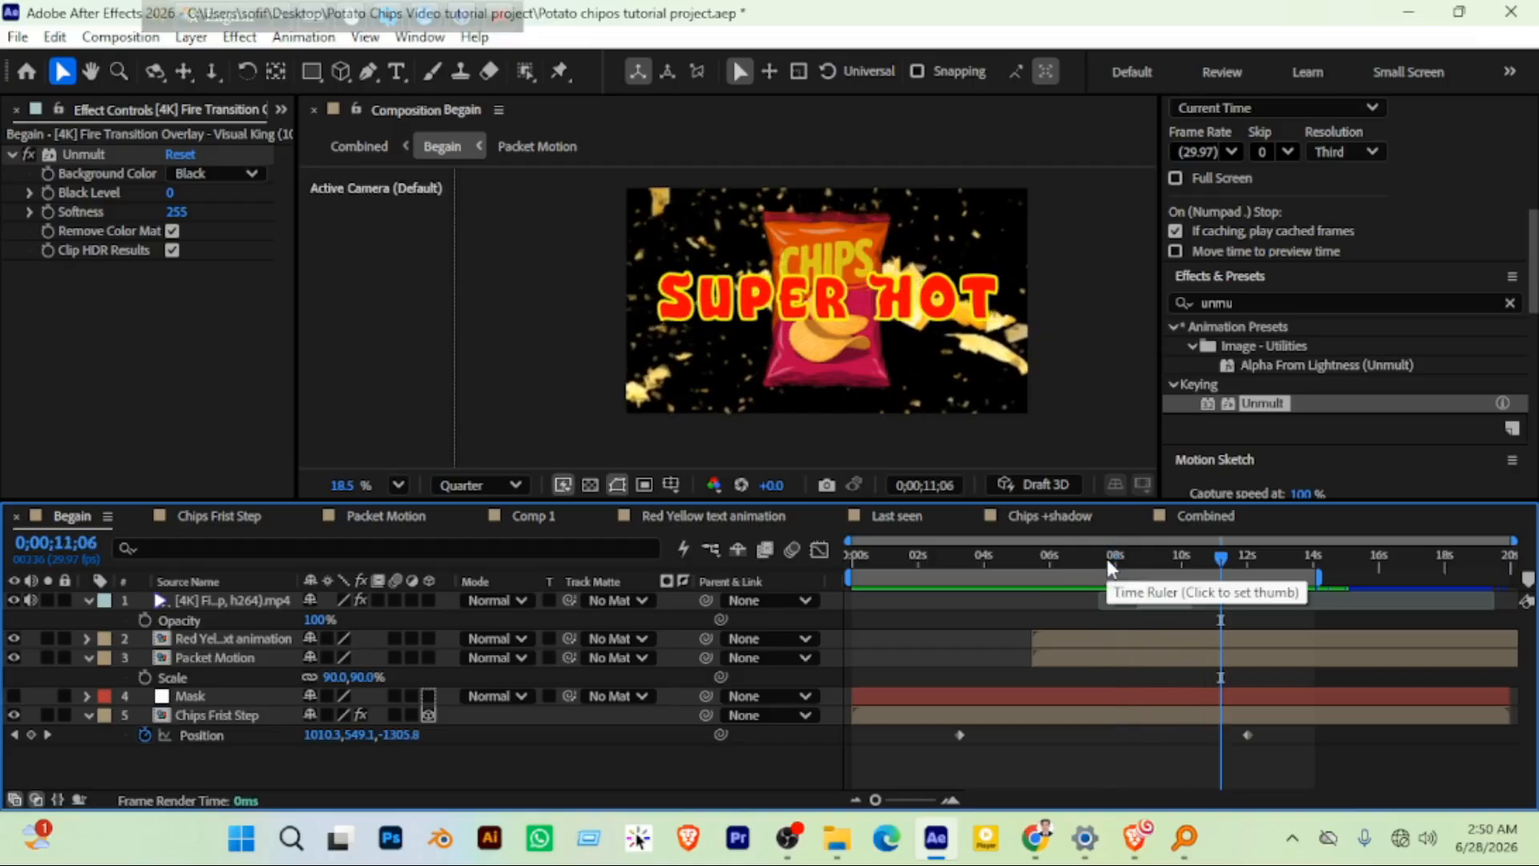
{"action": "key", "text": "ctrl+s"}
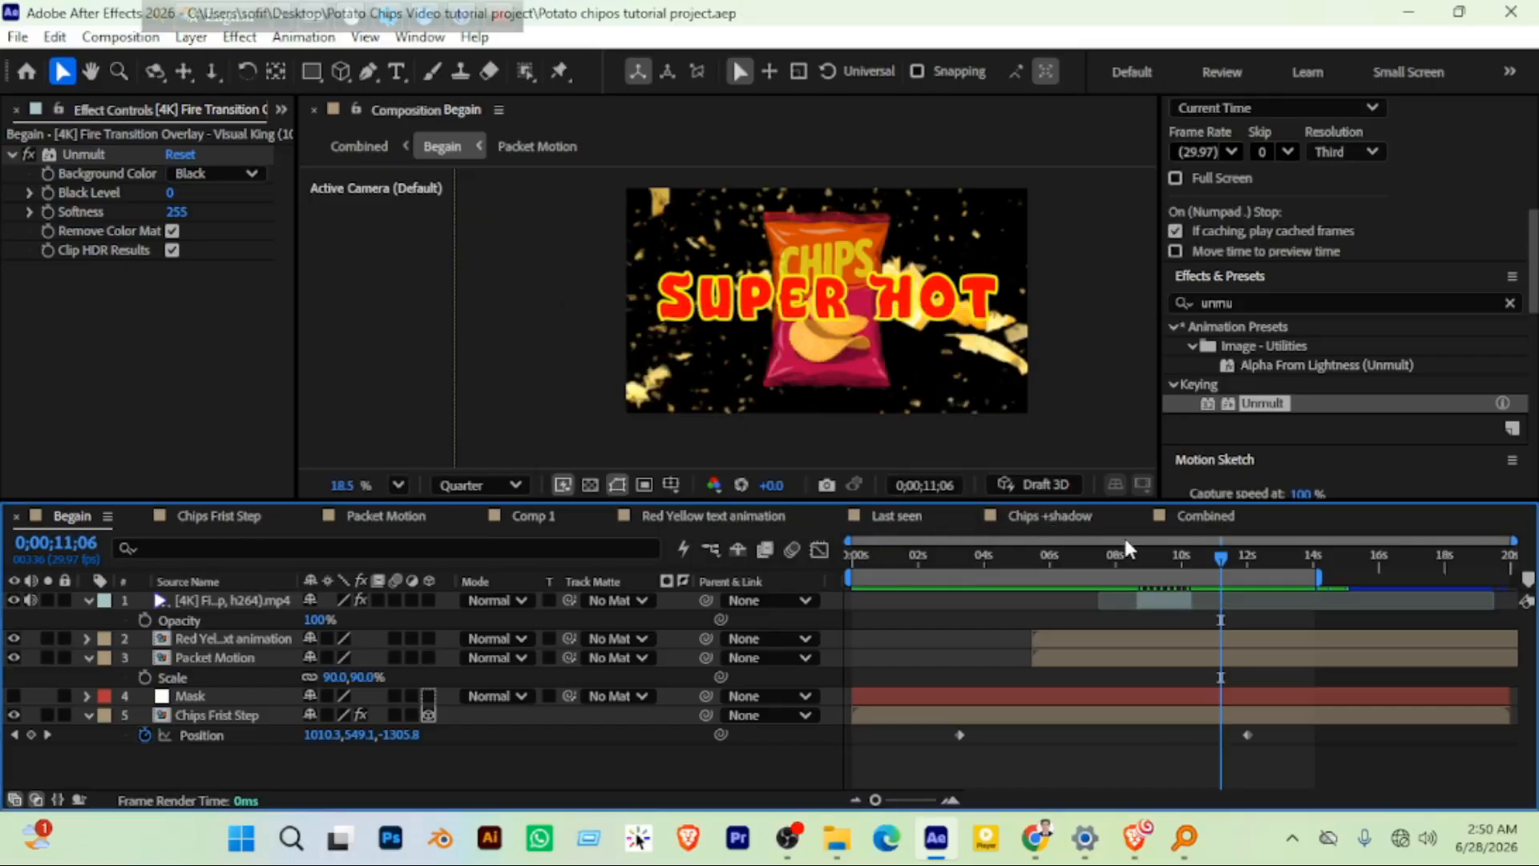
Play the Combined composition from its start, check its transition, and collapse the properties of Adjustment Layer 2 and Begain
{"action": "left_click", "coordinate": [1185, 519]}
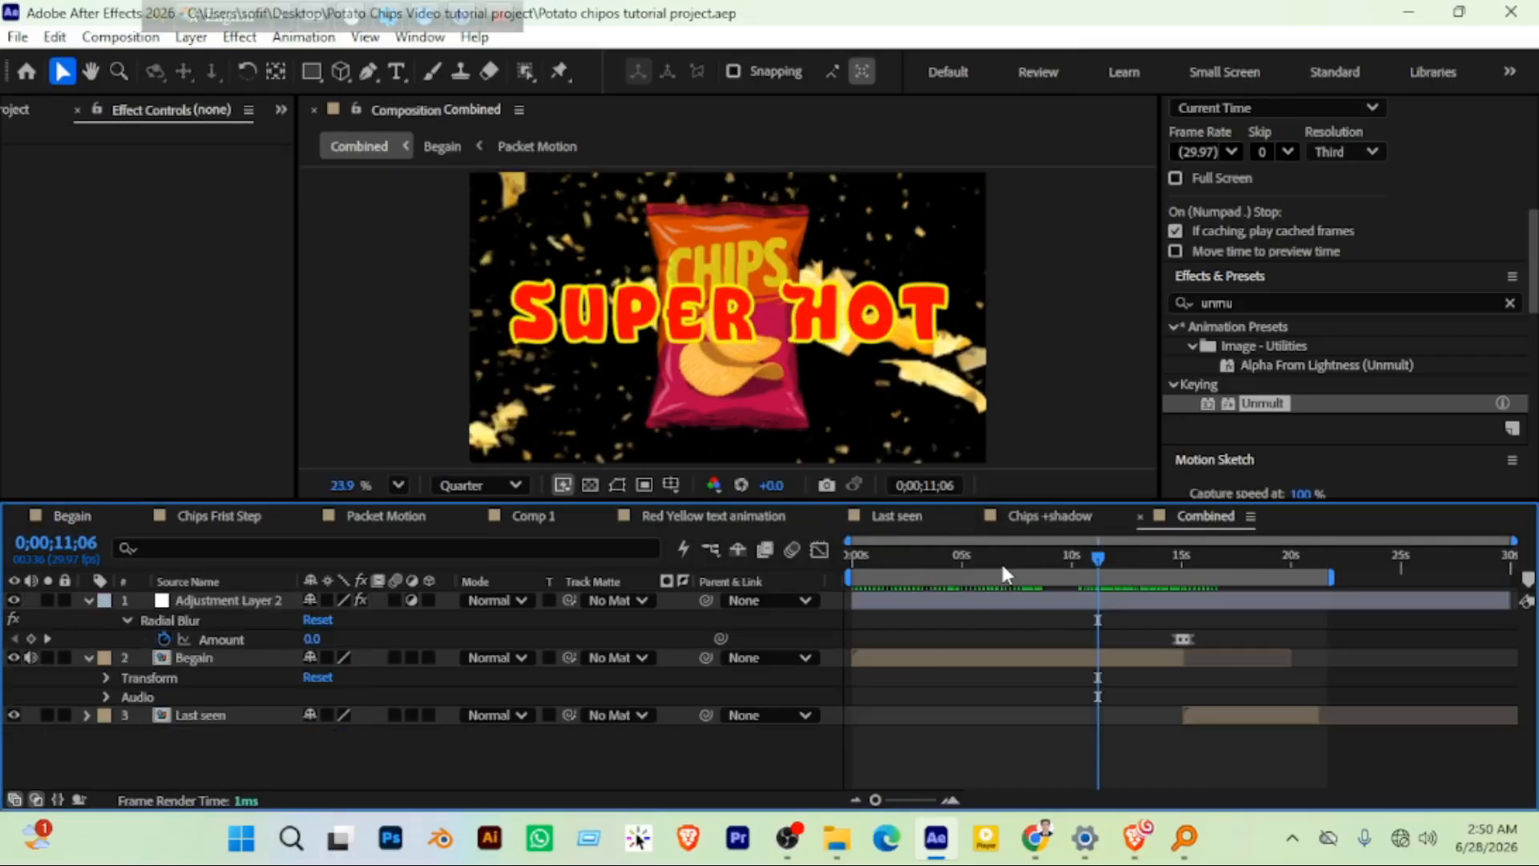
{"action": "left_click_drag", "start_coordinate": [1001, 561], "coordinate": [836, 560]}
{"action": "key", "text": "space"}
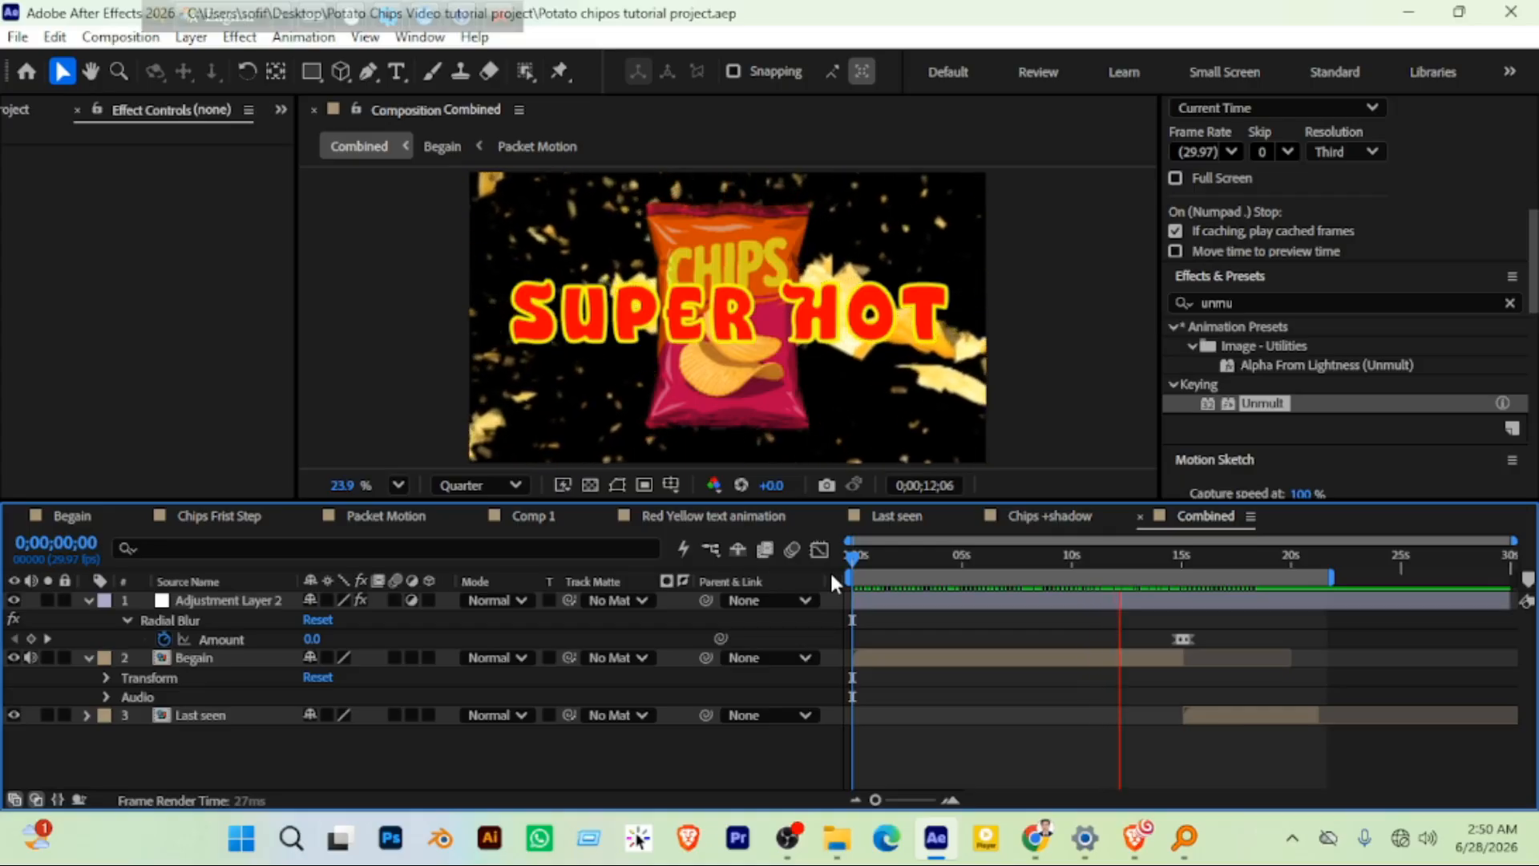
{"action": "key", "text": "space"}
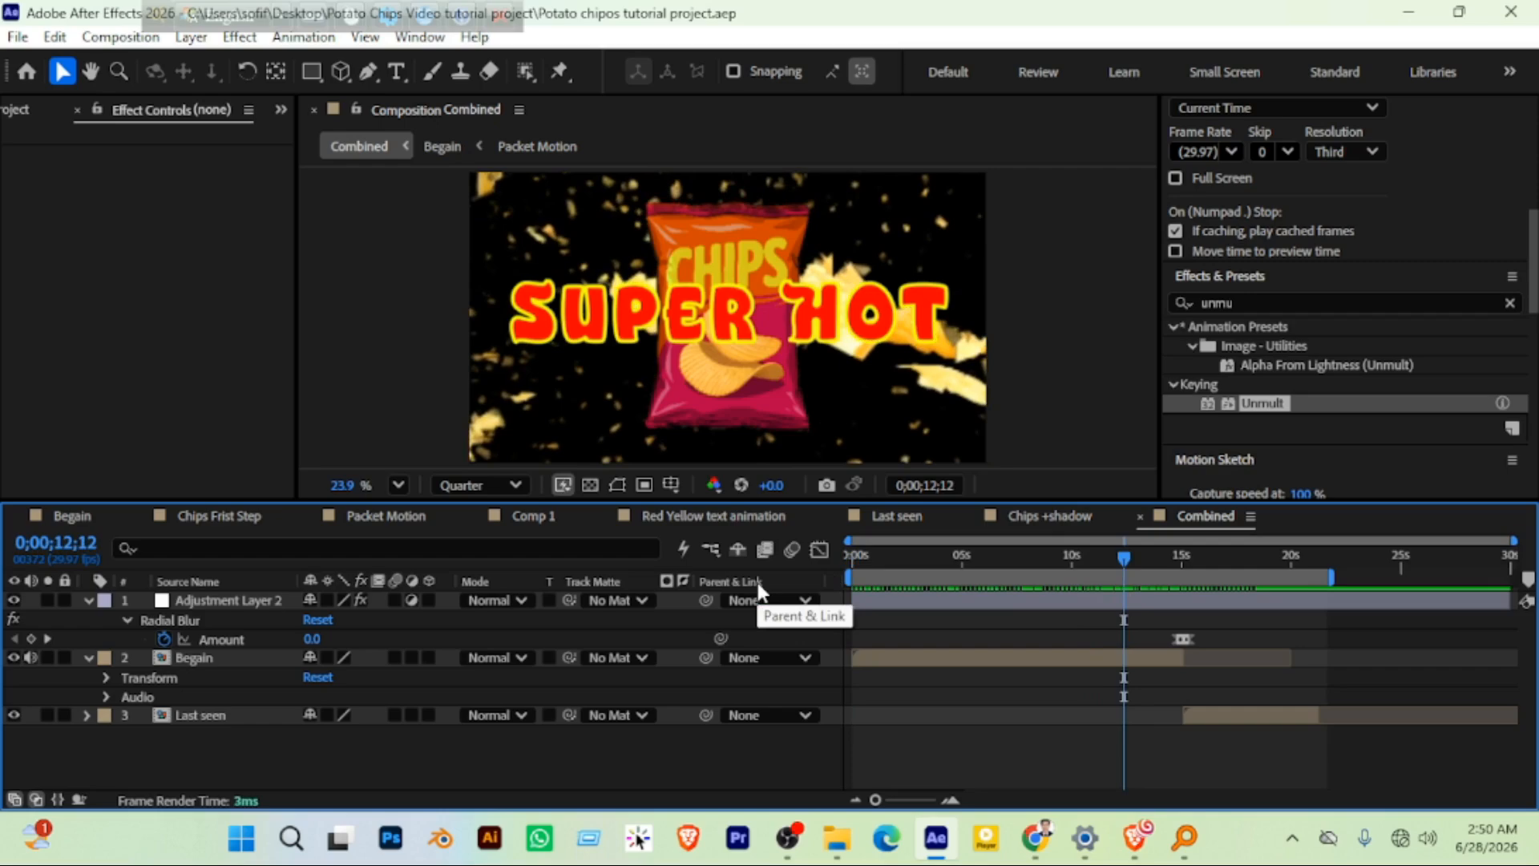
{"action": "left_click", "coordinate": [1131, 557]}
{"action": "left_click_drag", "start_coordinate": [1131, 559], "coordinate": [1253, 560]}
{"action": "key", "text": "j"}
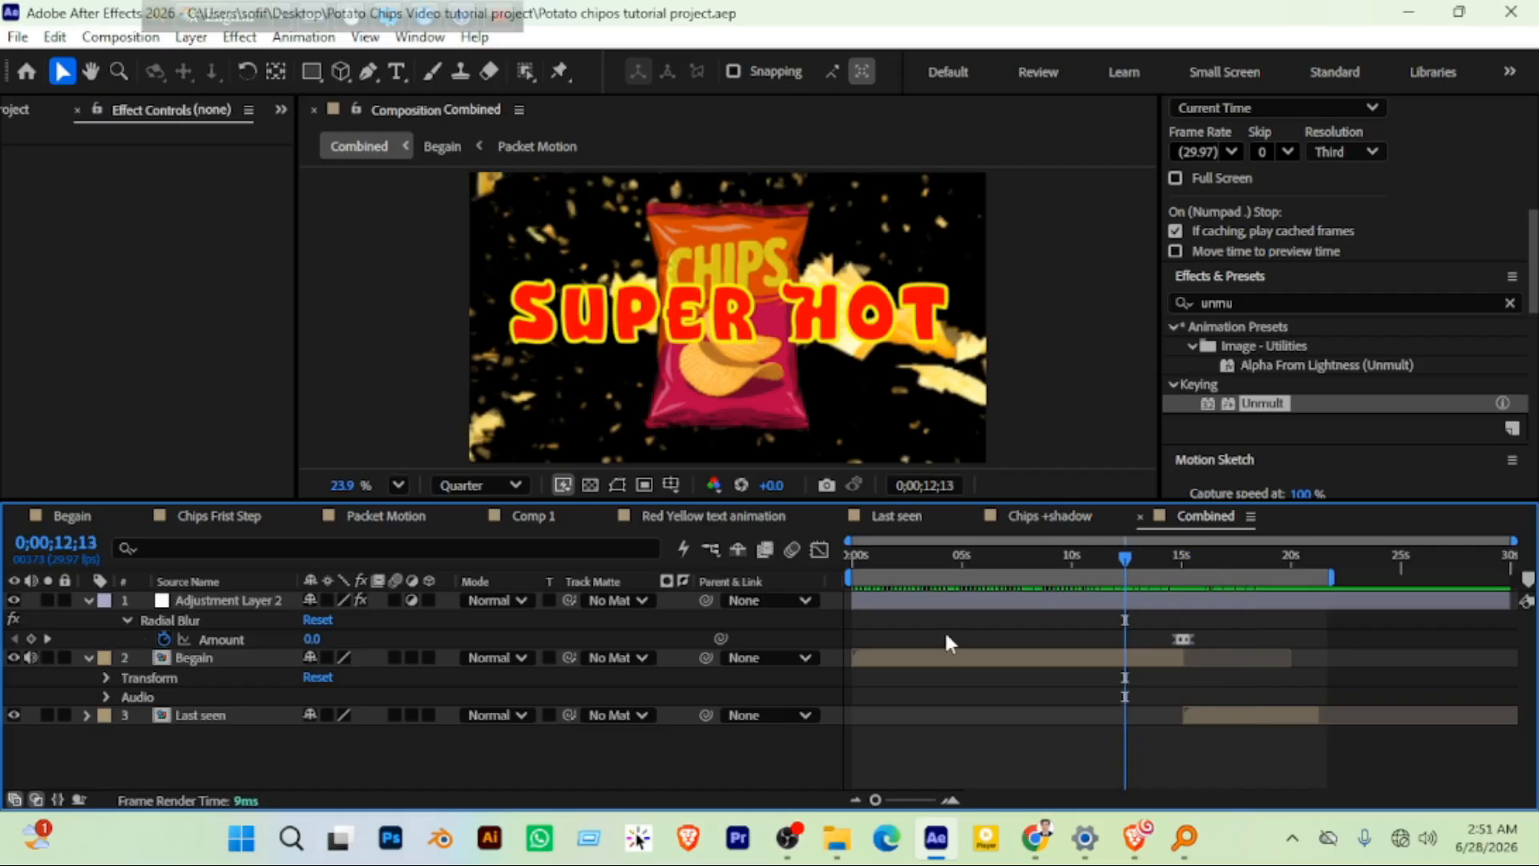
{"action": "left_click", "coordinate": [88, 600]}
{"action": "left_click", "coordinate": [89, 619]}
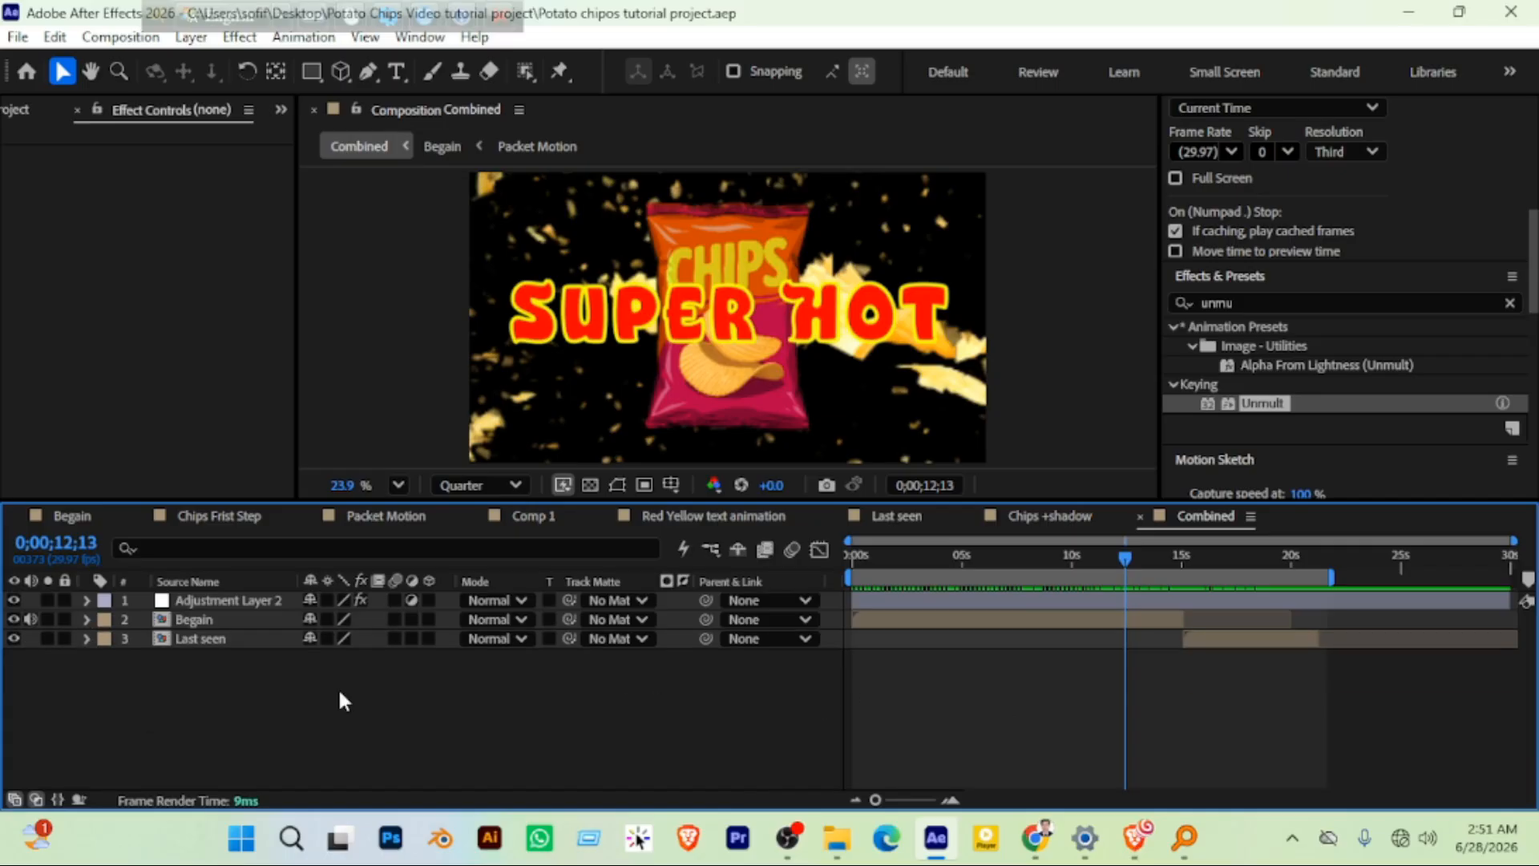
Open the file import dialog and browse to the Chips folder inside Animation with Video tutorial on the ESSENTIAL (F:) drive
{"action": "left_click", "coordinate": [22, 112]}
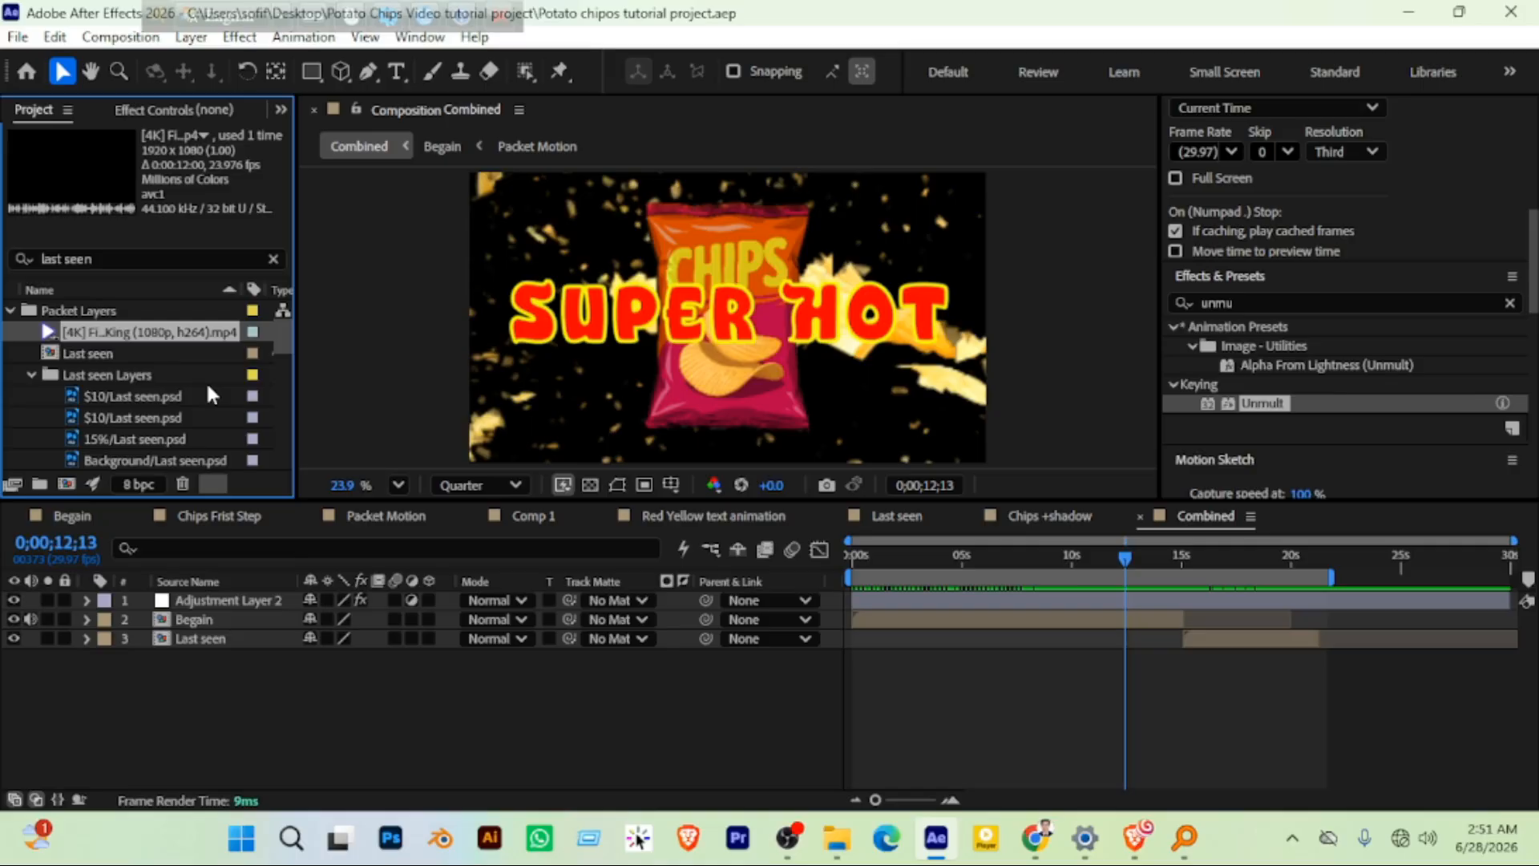
{"action": "key", "text": "ctrl+i"}
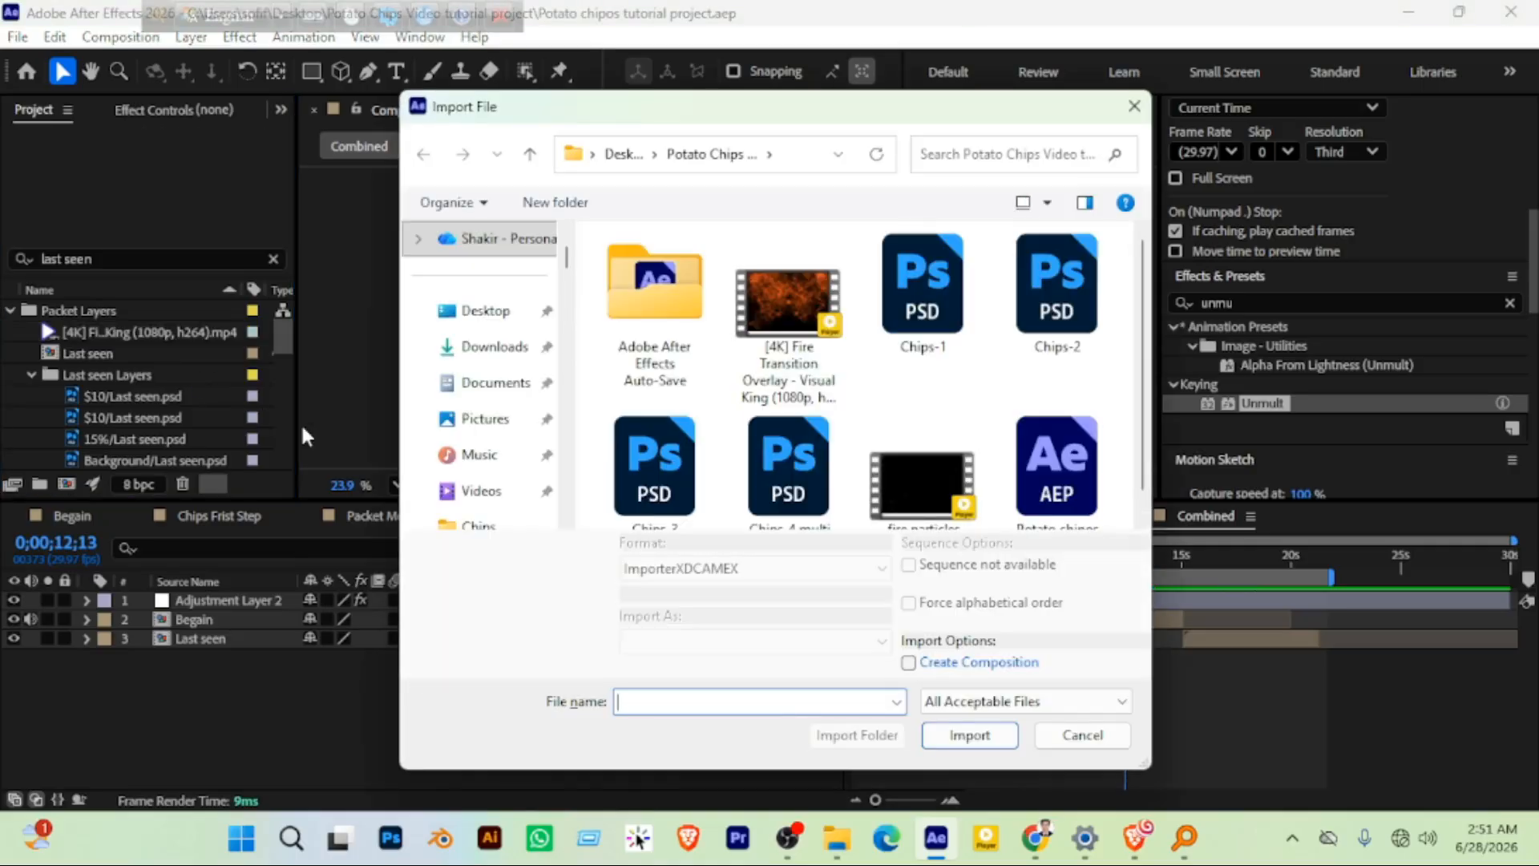
{"action": "scroll", "coordinate": [646, 418], "scroll_direction": "down", "scroll_amount": 1}
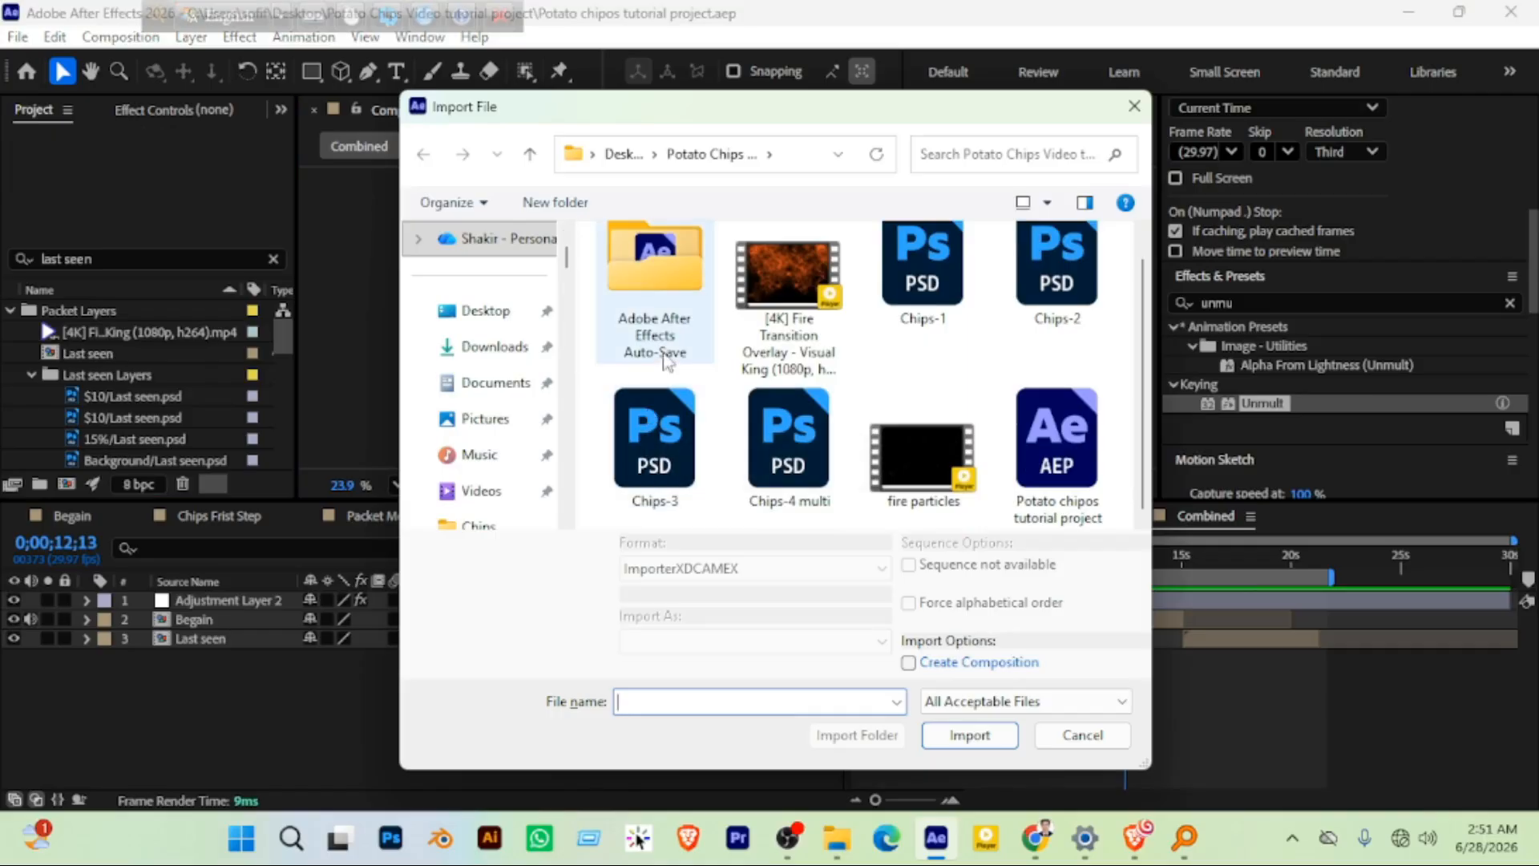
{"action": "scroll", "coordinate": [462, 373], "scroll_direction": "up", "scroll_amount": 2}
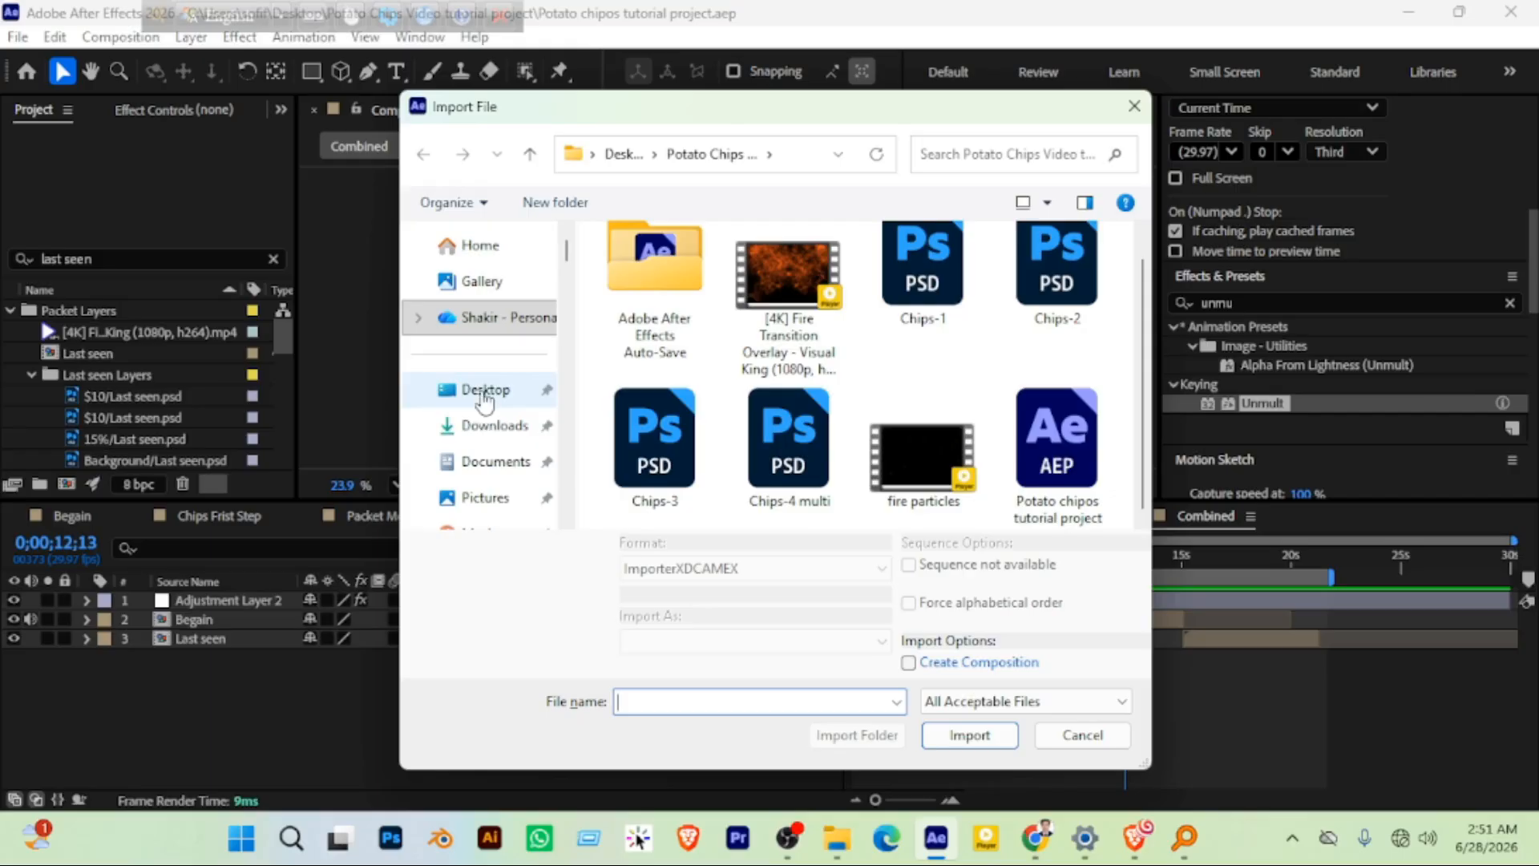
{"action": "scroll", "coordinate": [481, 401], "scroll_direction": "down", "scroll_amount": 3}
{"action": "scroll", "coordinate": [488, 453], "scroll_direction": "down", "scroll_amount": 2}
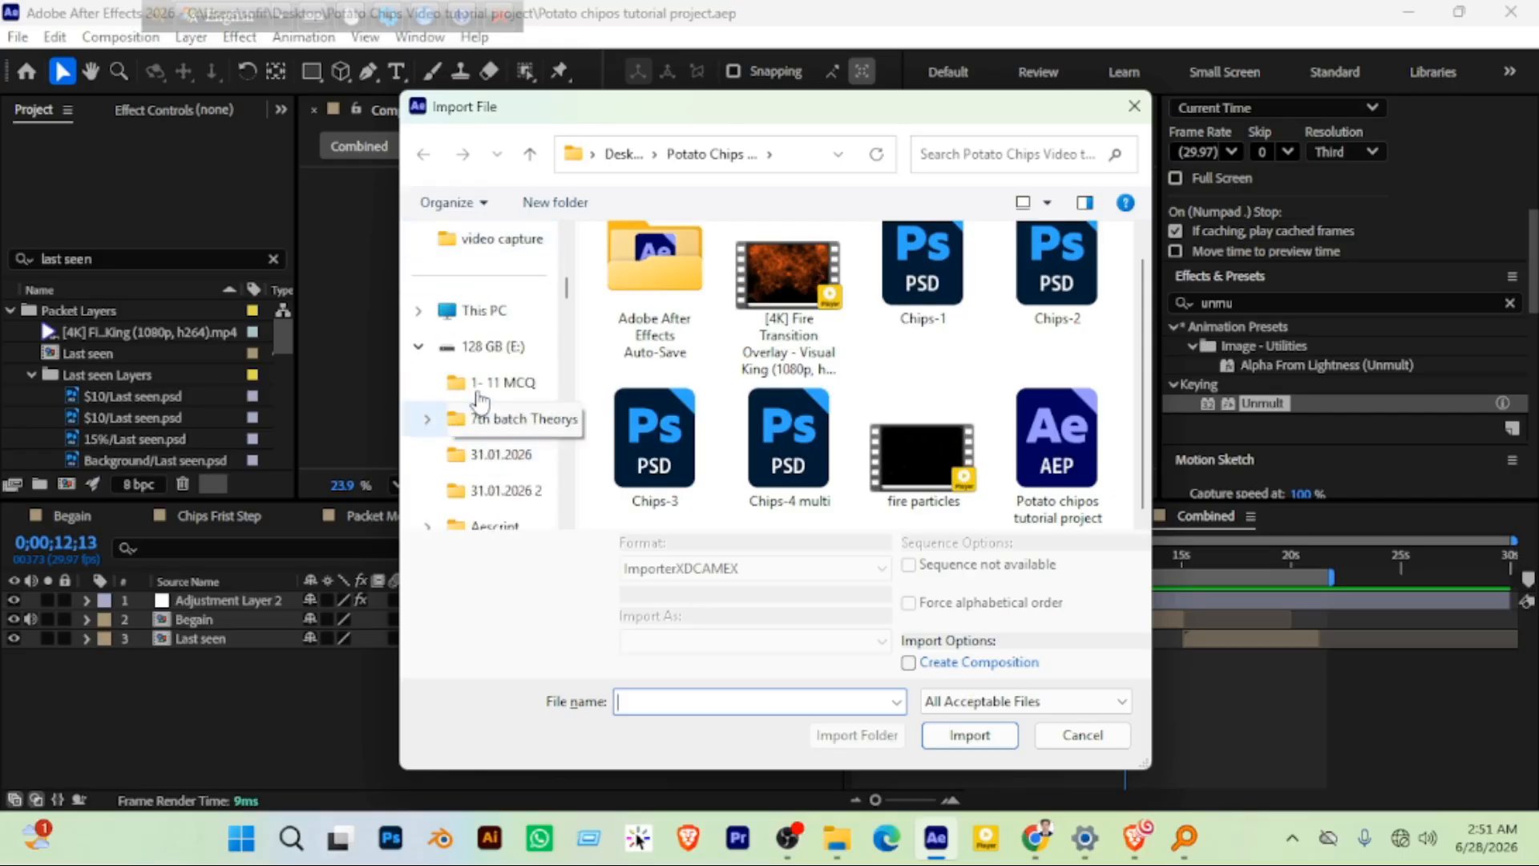
{"action": "left_click", "coordinate": [477, 310]}
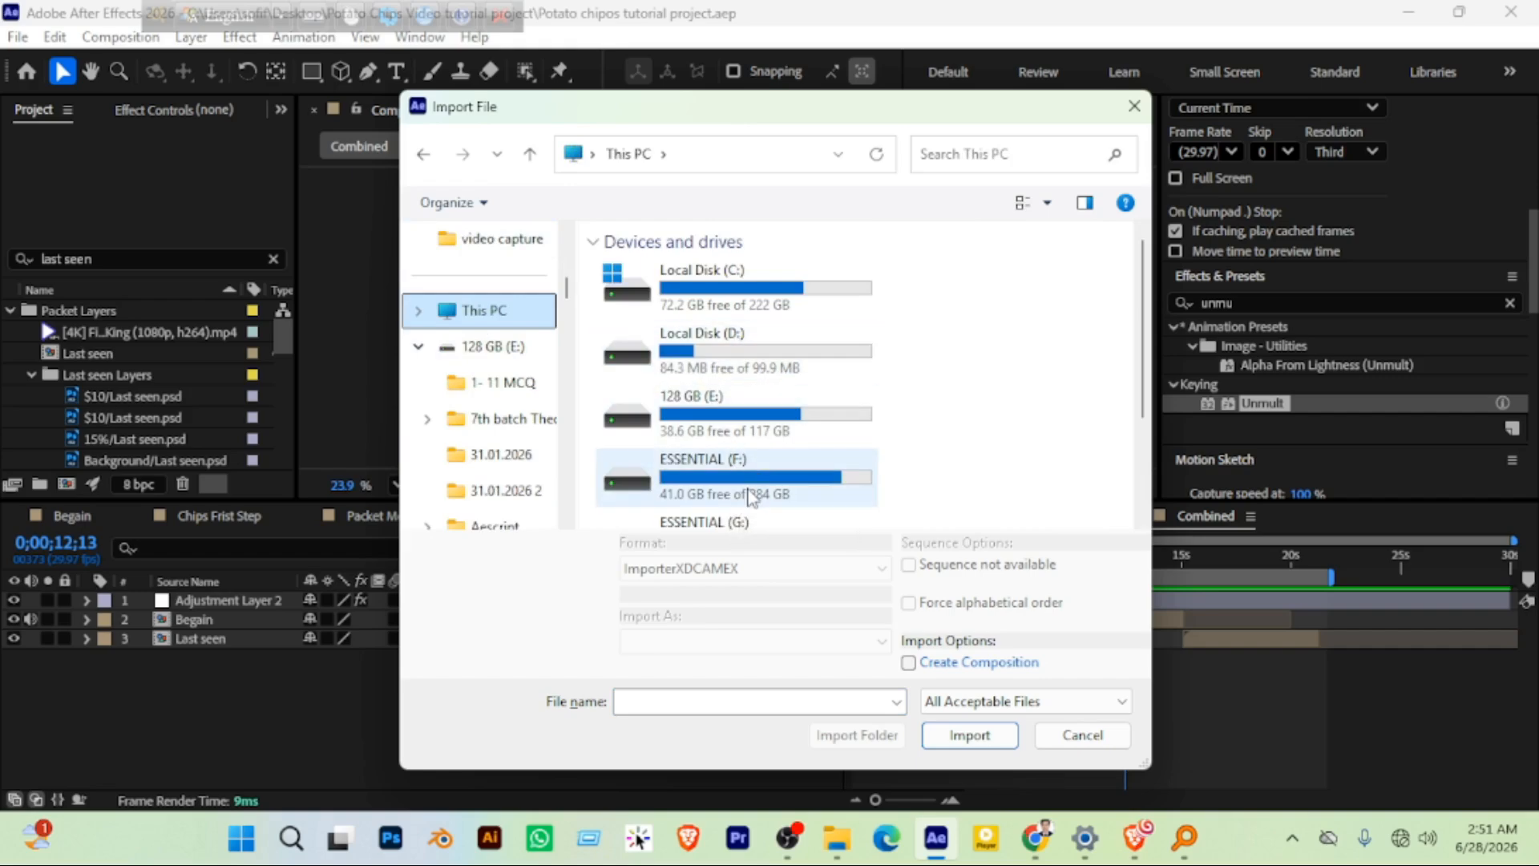
{"action": "double_click", "coordinate": [750, 481]}
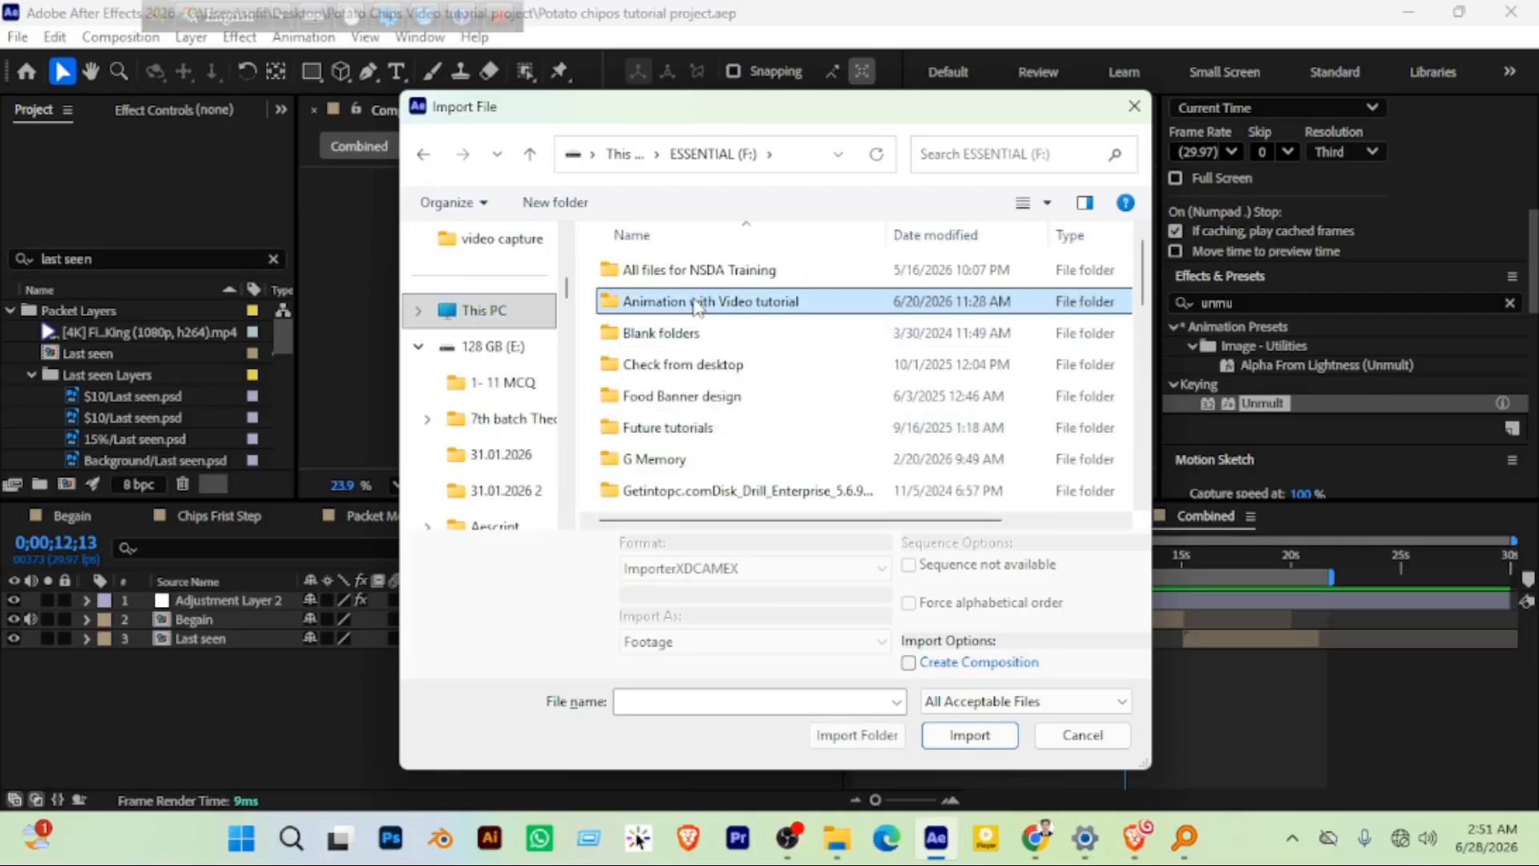
{"action": "double_click", "coordinate": [696, 303]}
{"action": "double_click", "coordinate": [654, 311]}
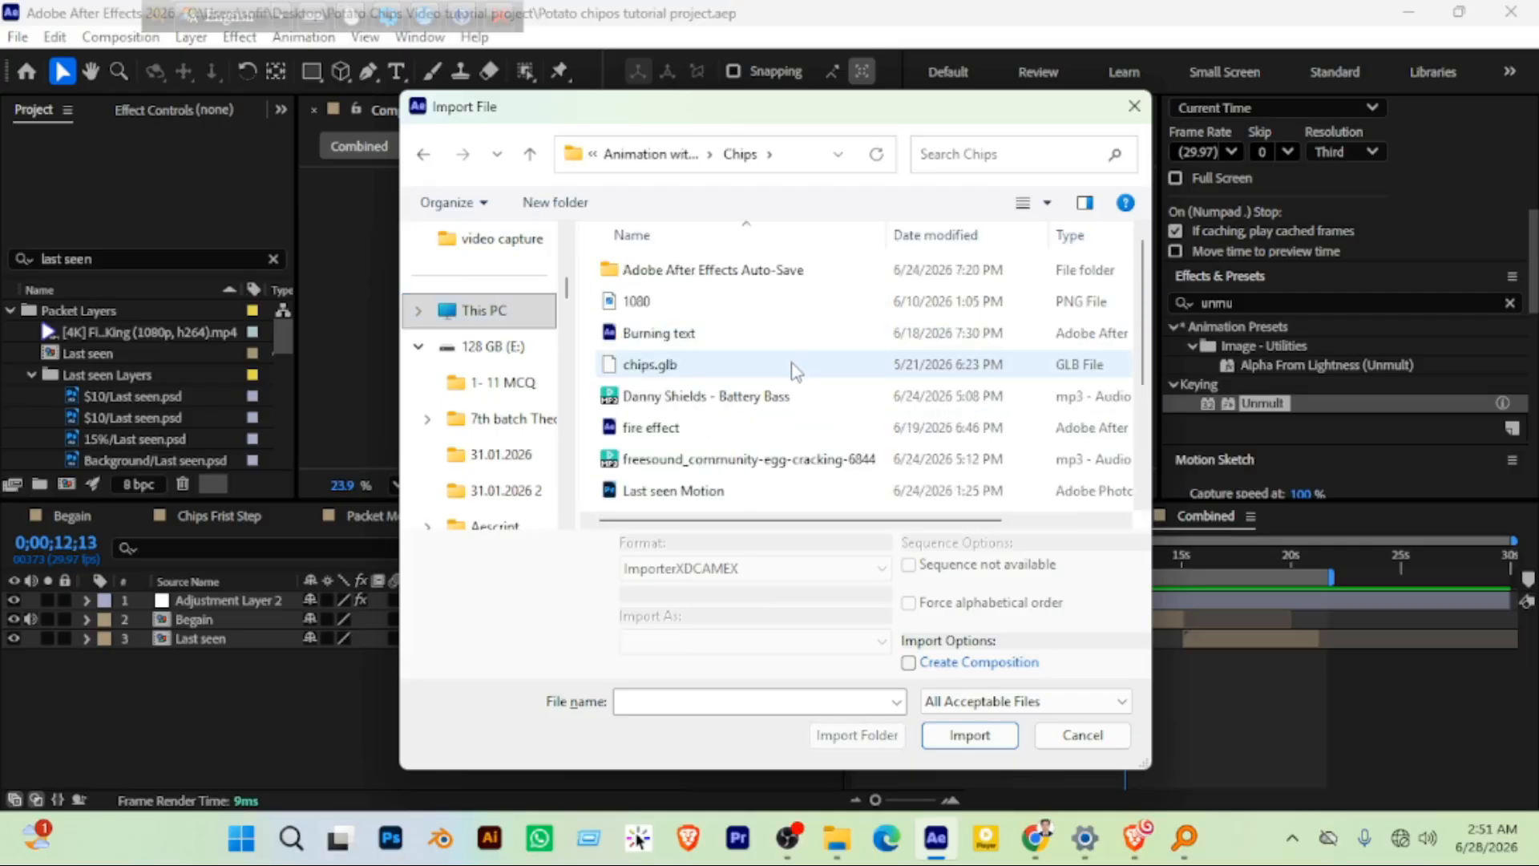
Import the Battery Bass and freesound egg-cracking-6844 MP3 files together and add both to Combined below the Last seen layer
{"action": "left_click", "coordinate": [725, 396]}
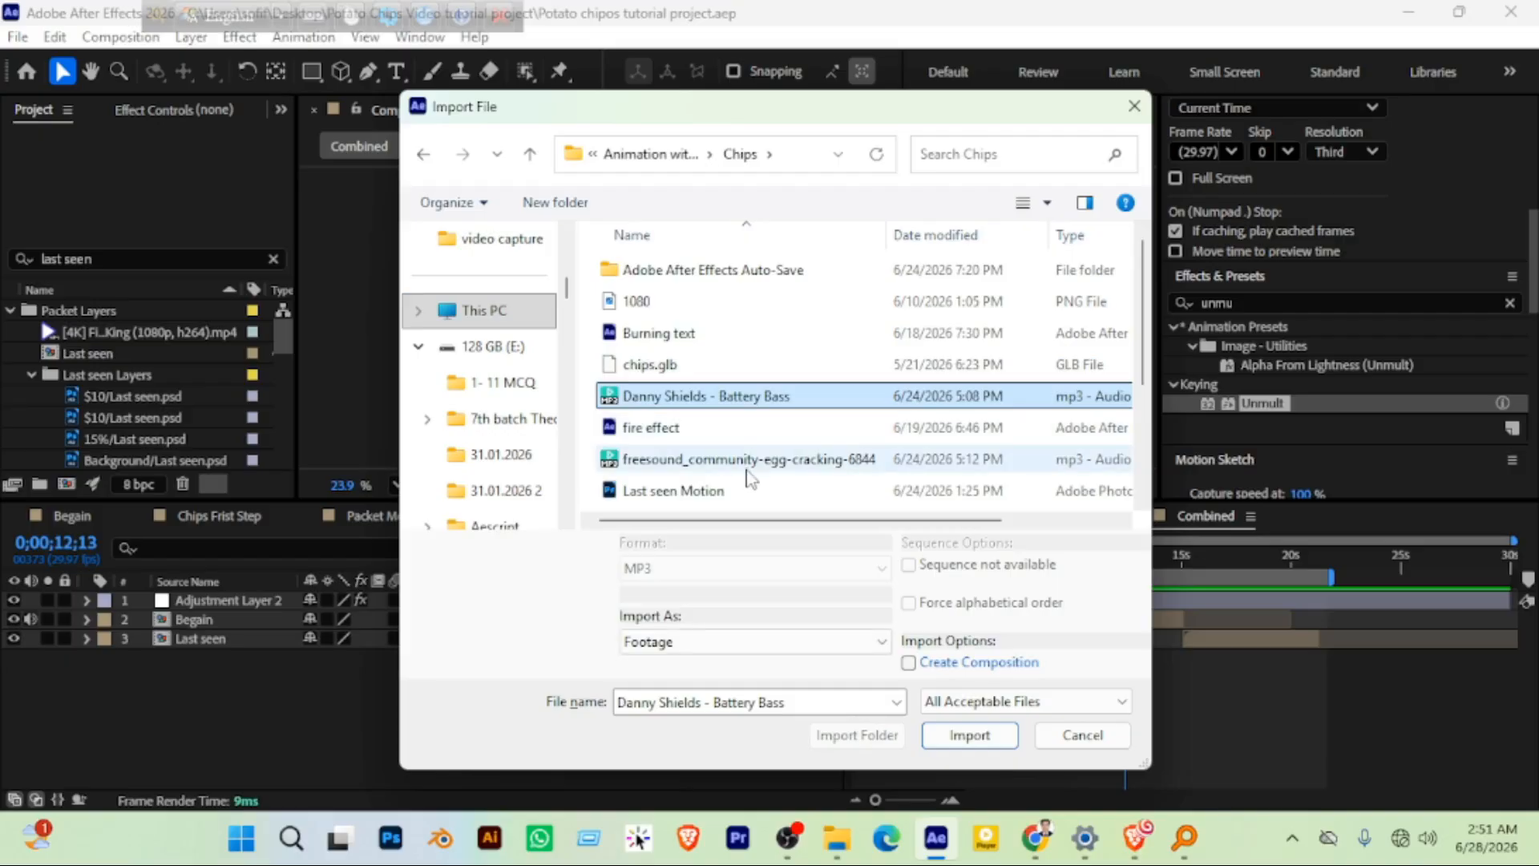
{"action": "left_click", "coordinate": [749, 469], "text": "ctrl"}
{"action": "left_click", "coordinate": [971, 736]}
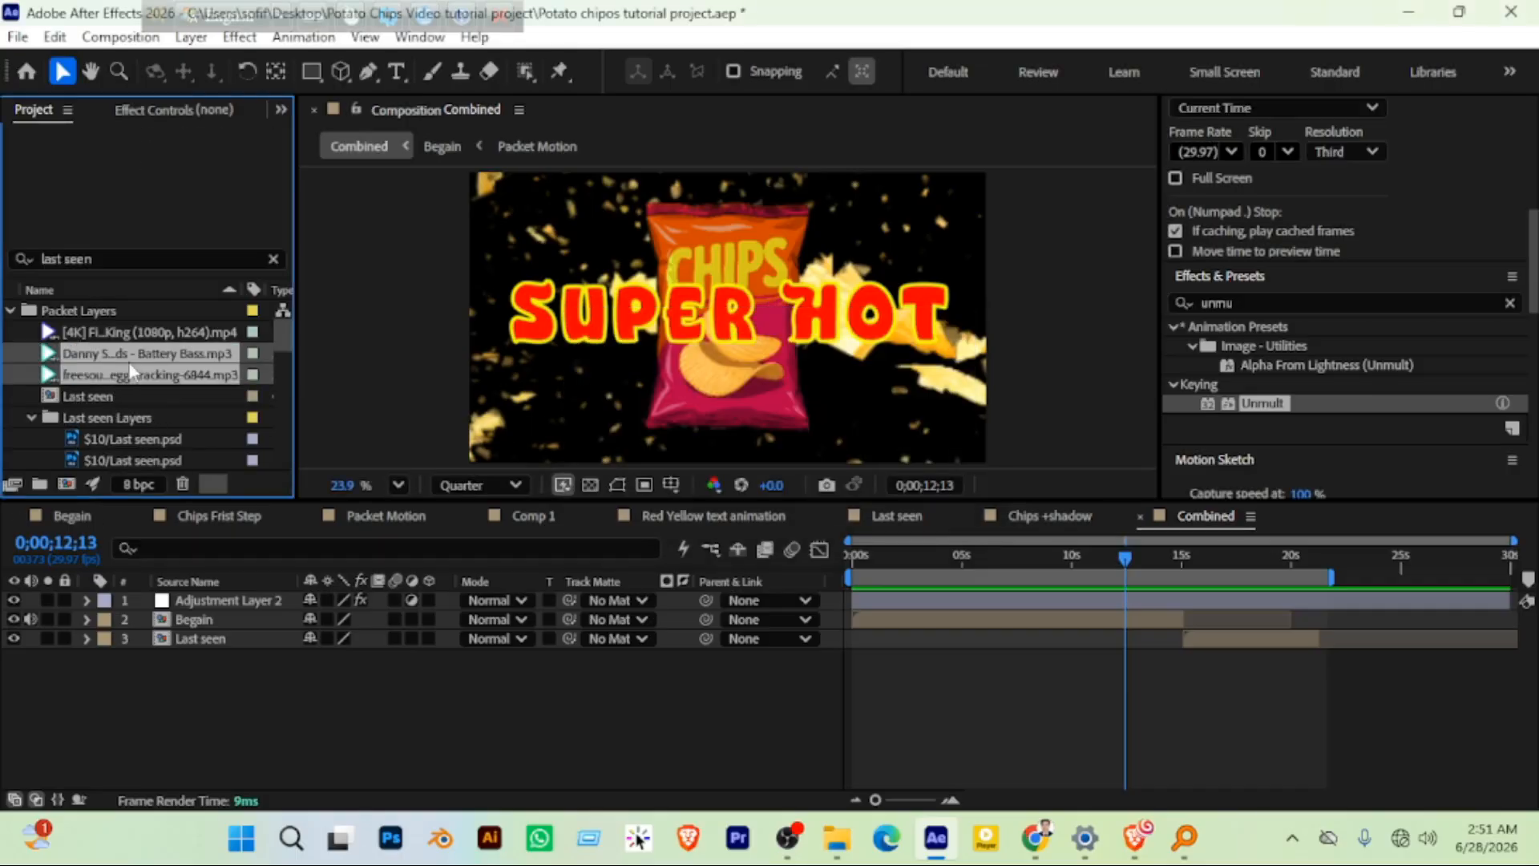
{"action": "left_click_drag", "start_coordinate": [126, 358], "coordinate": [197, 686]}
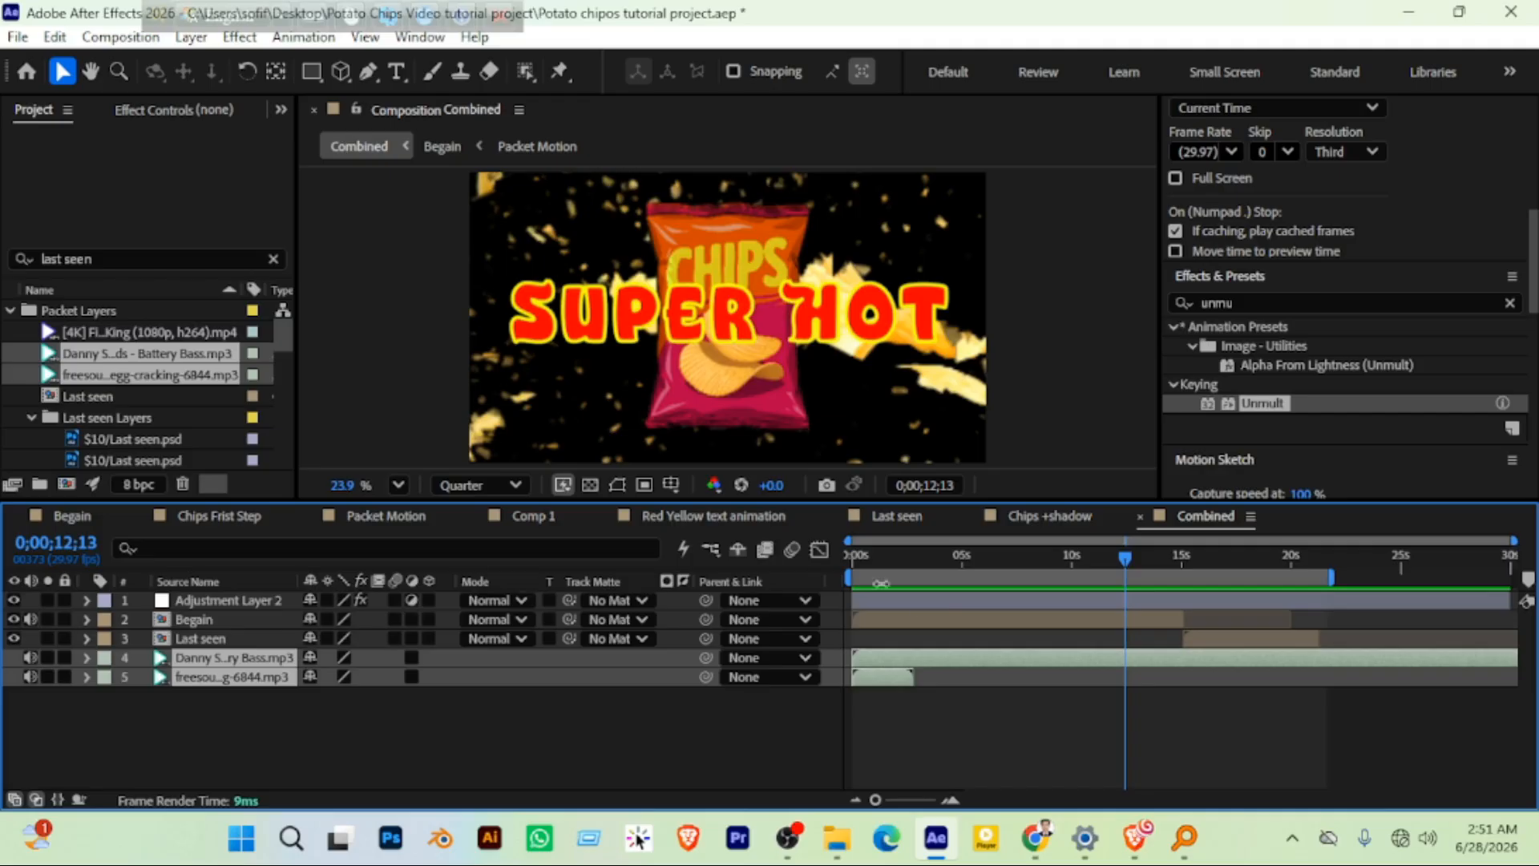
Play Combined from its start with both sounds, mute the Battery Bass layer and replay the opening with only the egg-cracking sound
{"action": "left_click_drag", "start_coordinate": [884, 562], "coordinate": [837, 562]}
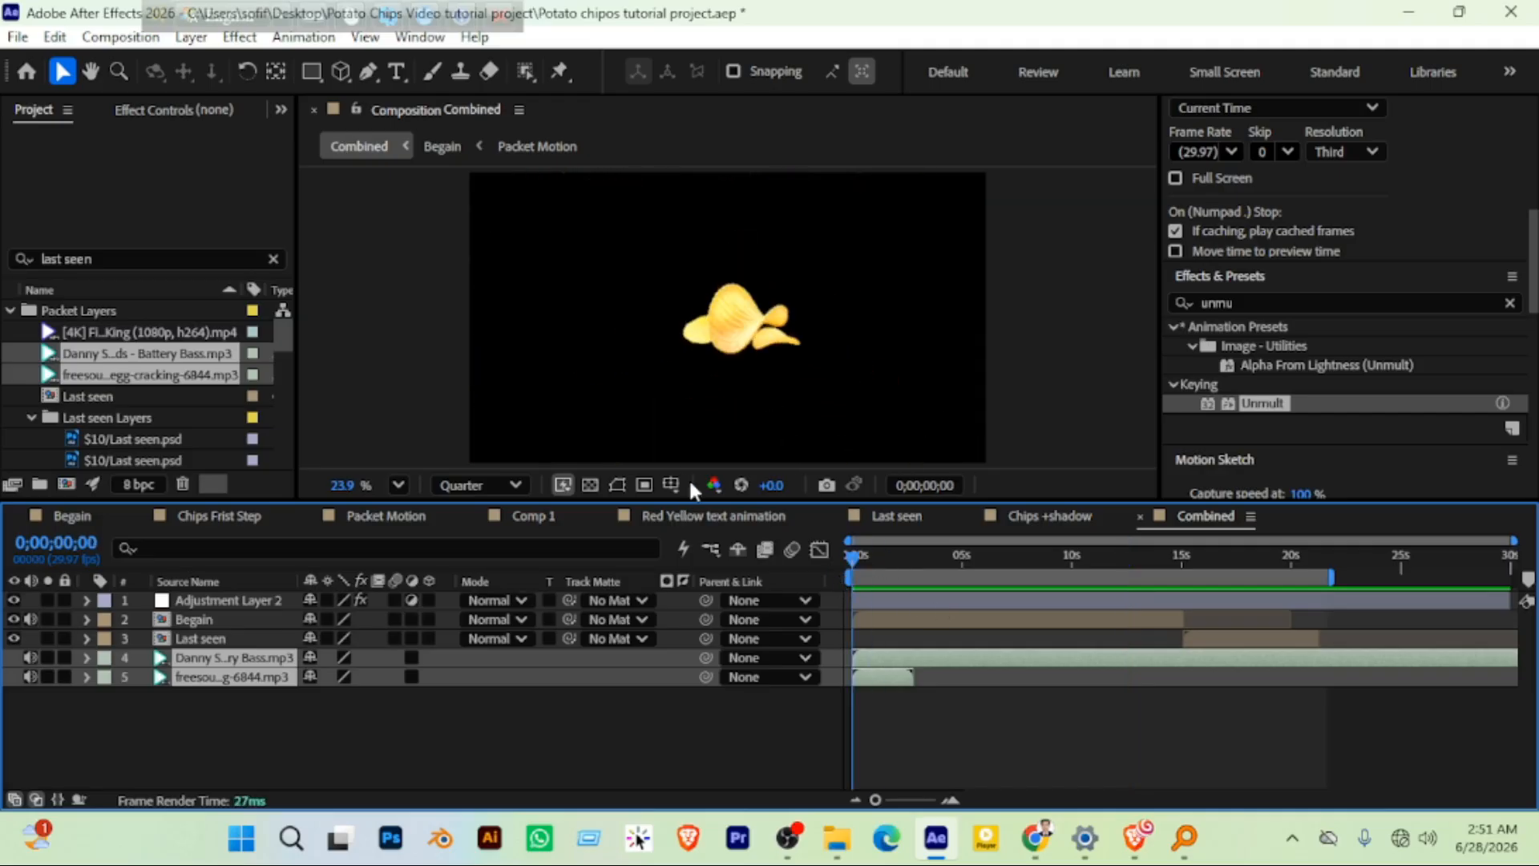
{"action": "key", "text": "space"}
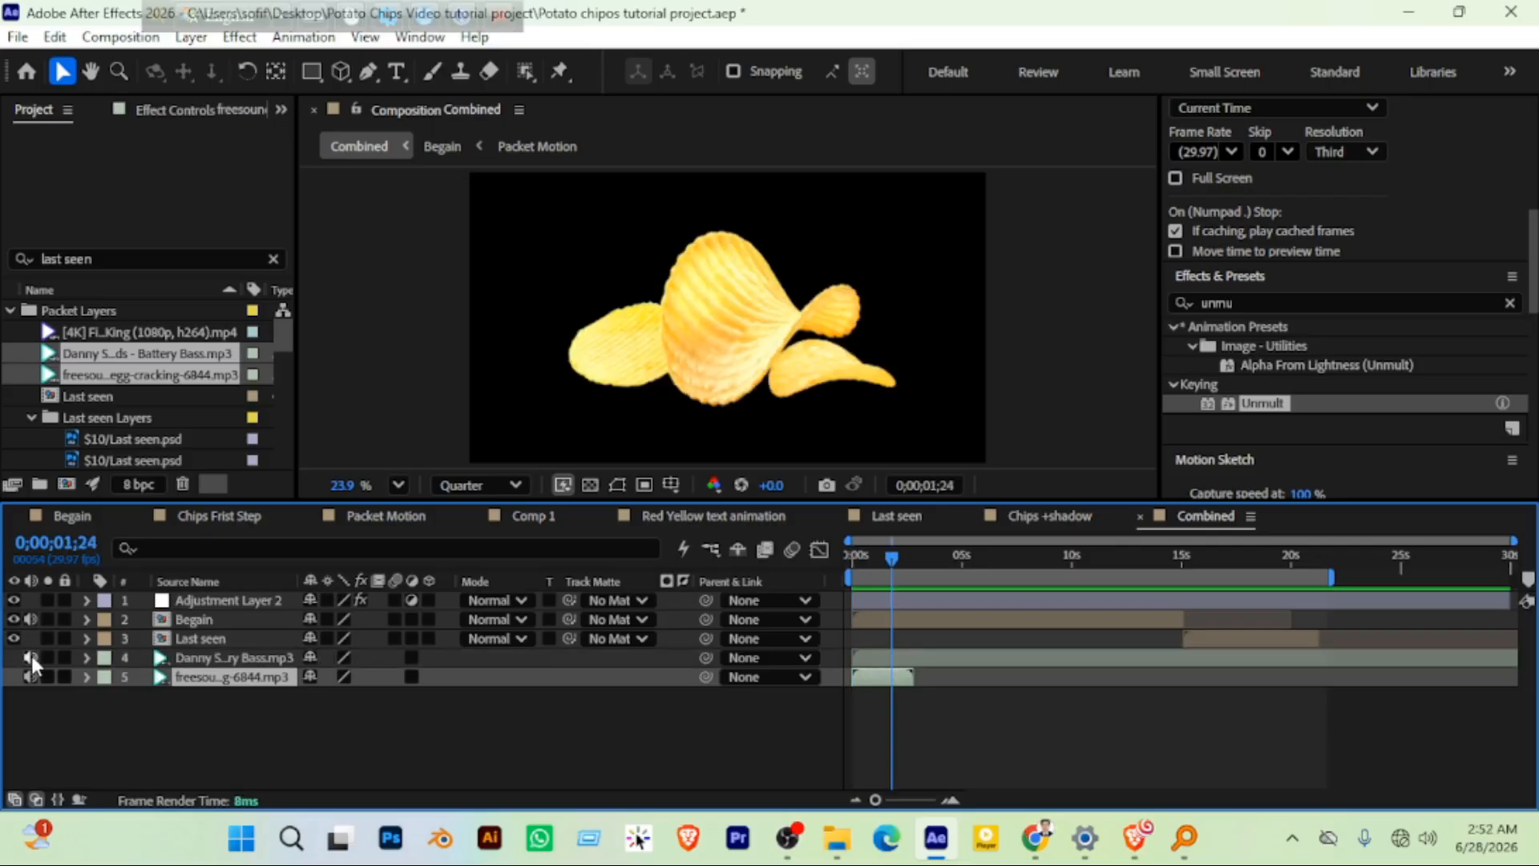
{"action": "left_click", "coordinate": [31, 658]}
{"action": "left_click", "coordinate": [238, 721]}
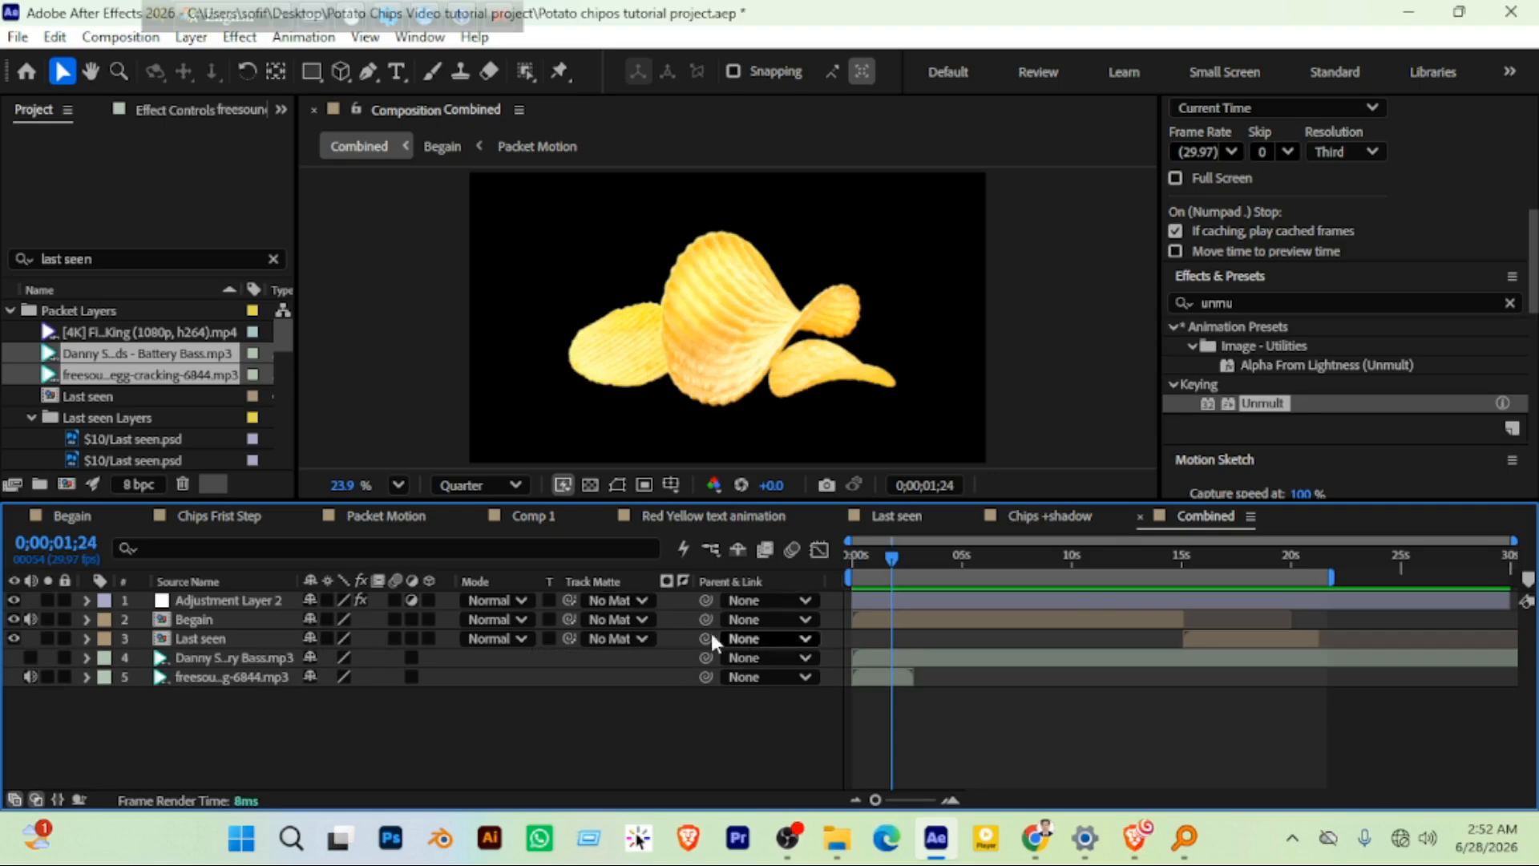
{"action": "left_click_drag", "start_coordinate": [888, 561], "coordinate": [849, 562]}
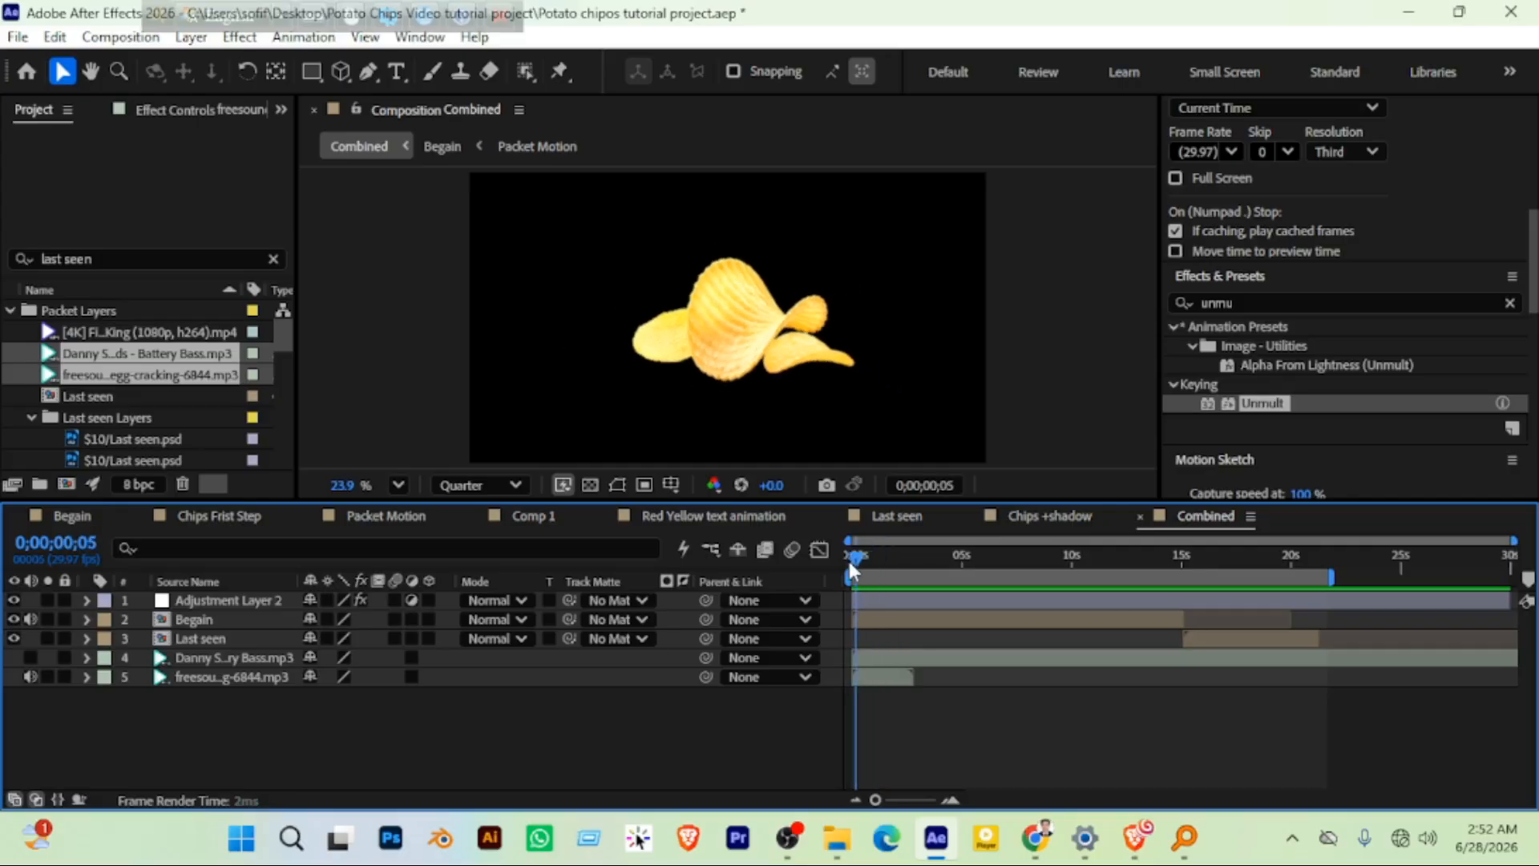
{"action": "key", "text": "space"}
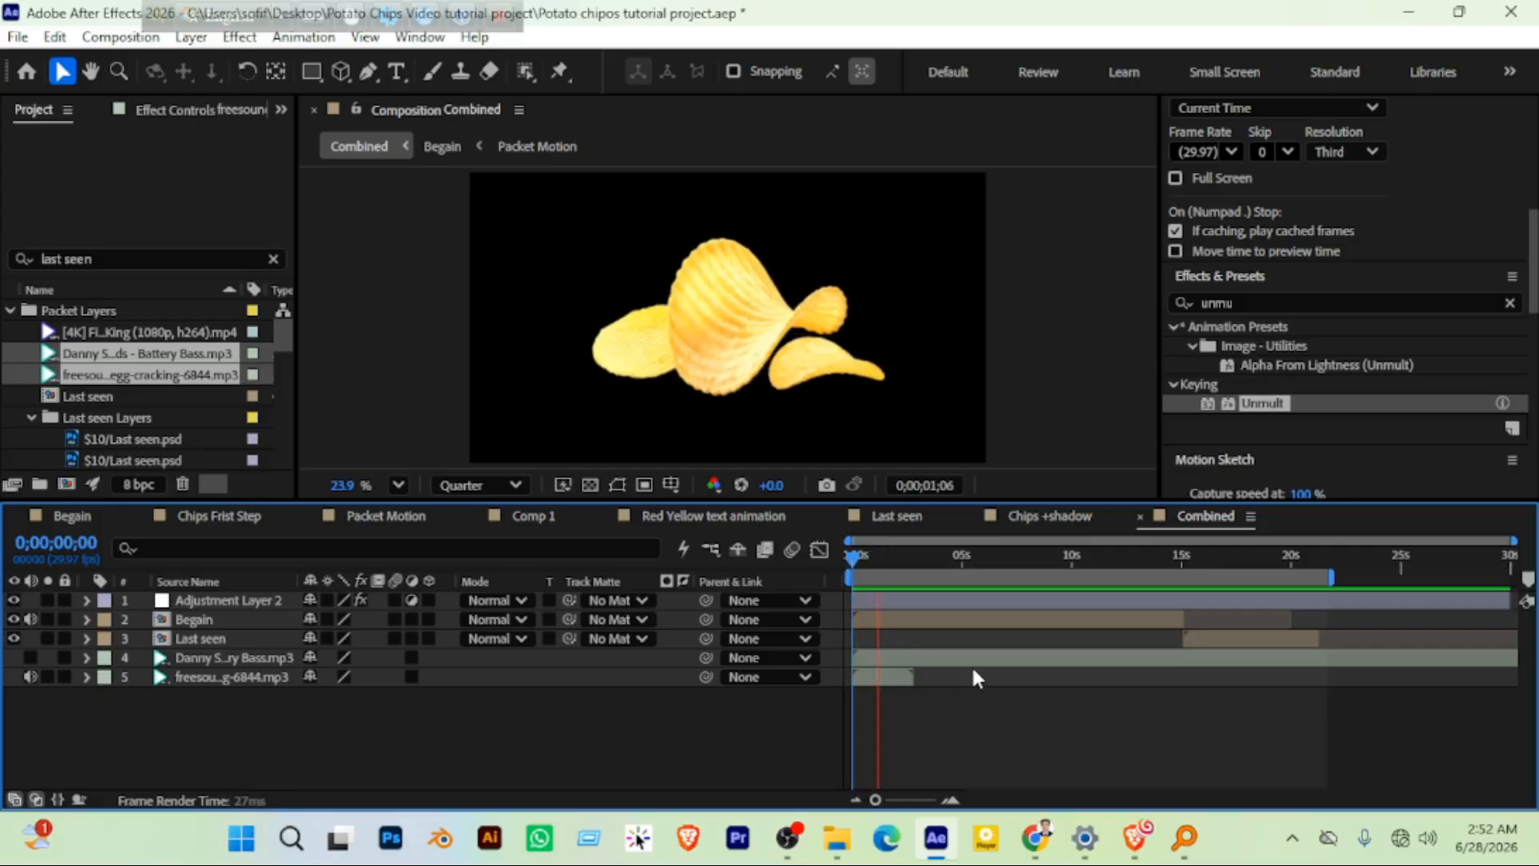
{"action": "key", "text": "space"}
Reveal the egg-cracking layer's waveform and shift the layer later so its loudest peak falls at 0;00;02;20, where the chips crack
{"action": "left_click", "coordinate": [85, 676]}
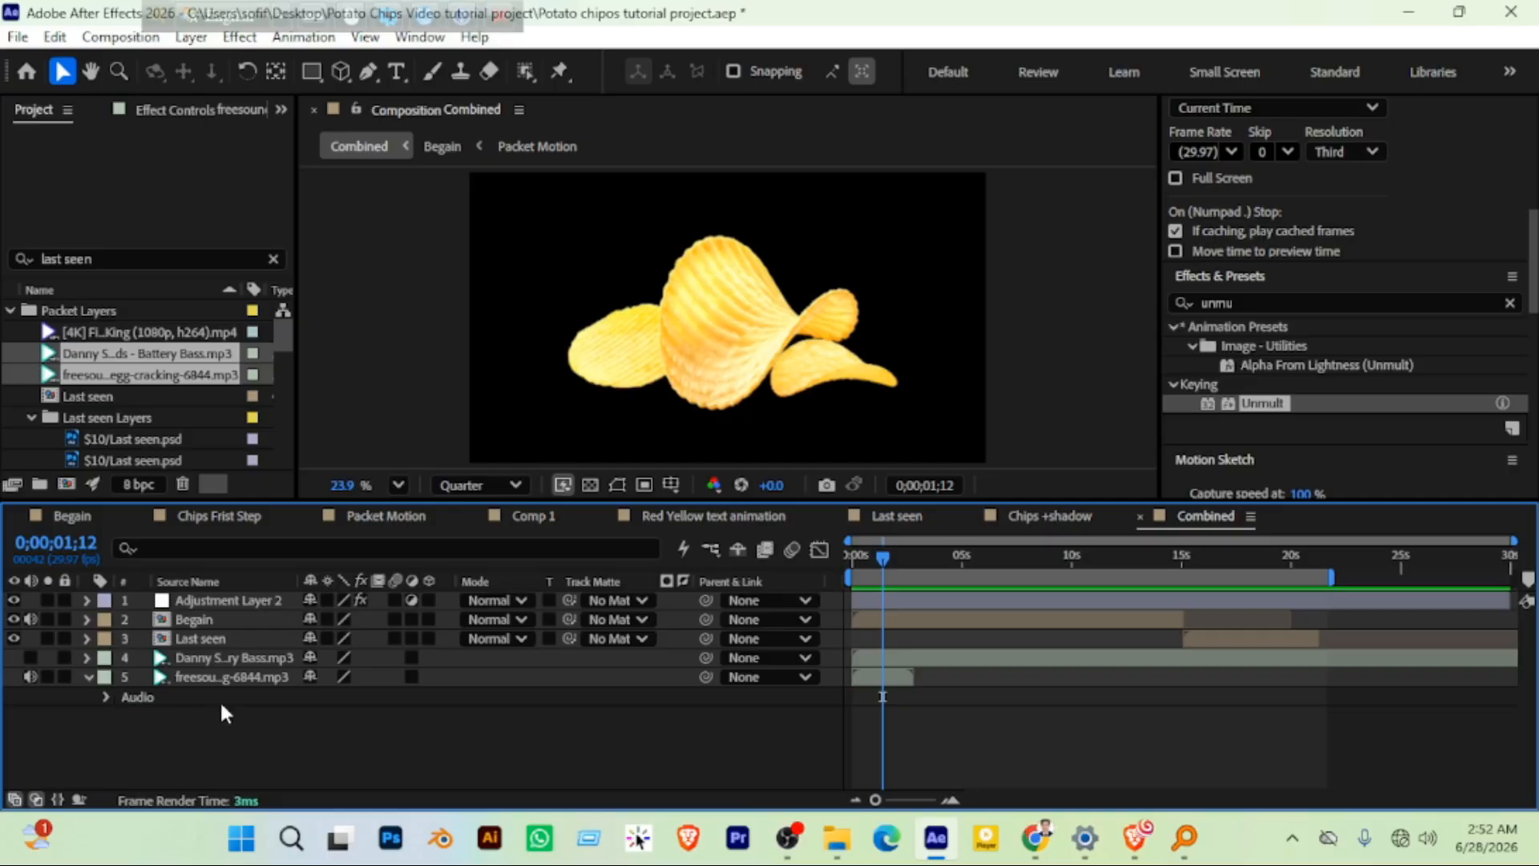
{"action": "left_click", "coordinate": [106, 696]}
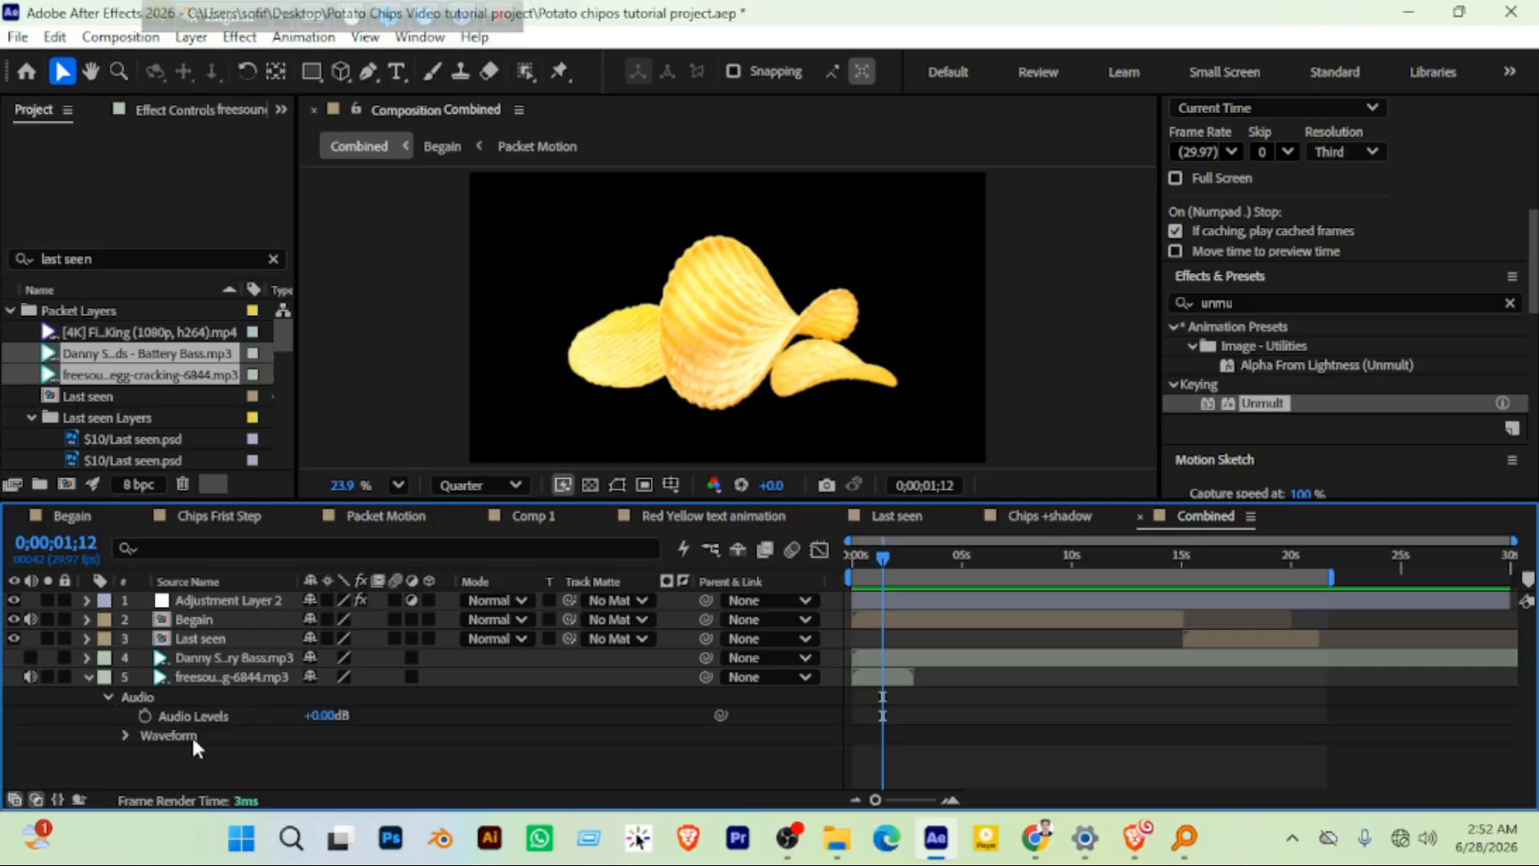
{"action": "left_click", "coordinate": [123, 735]}
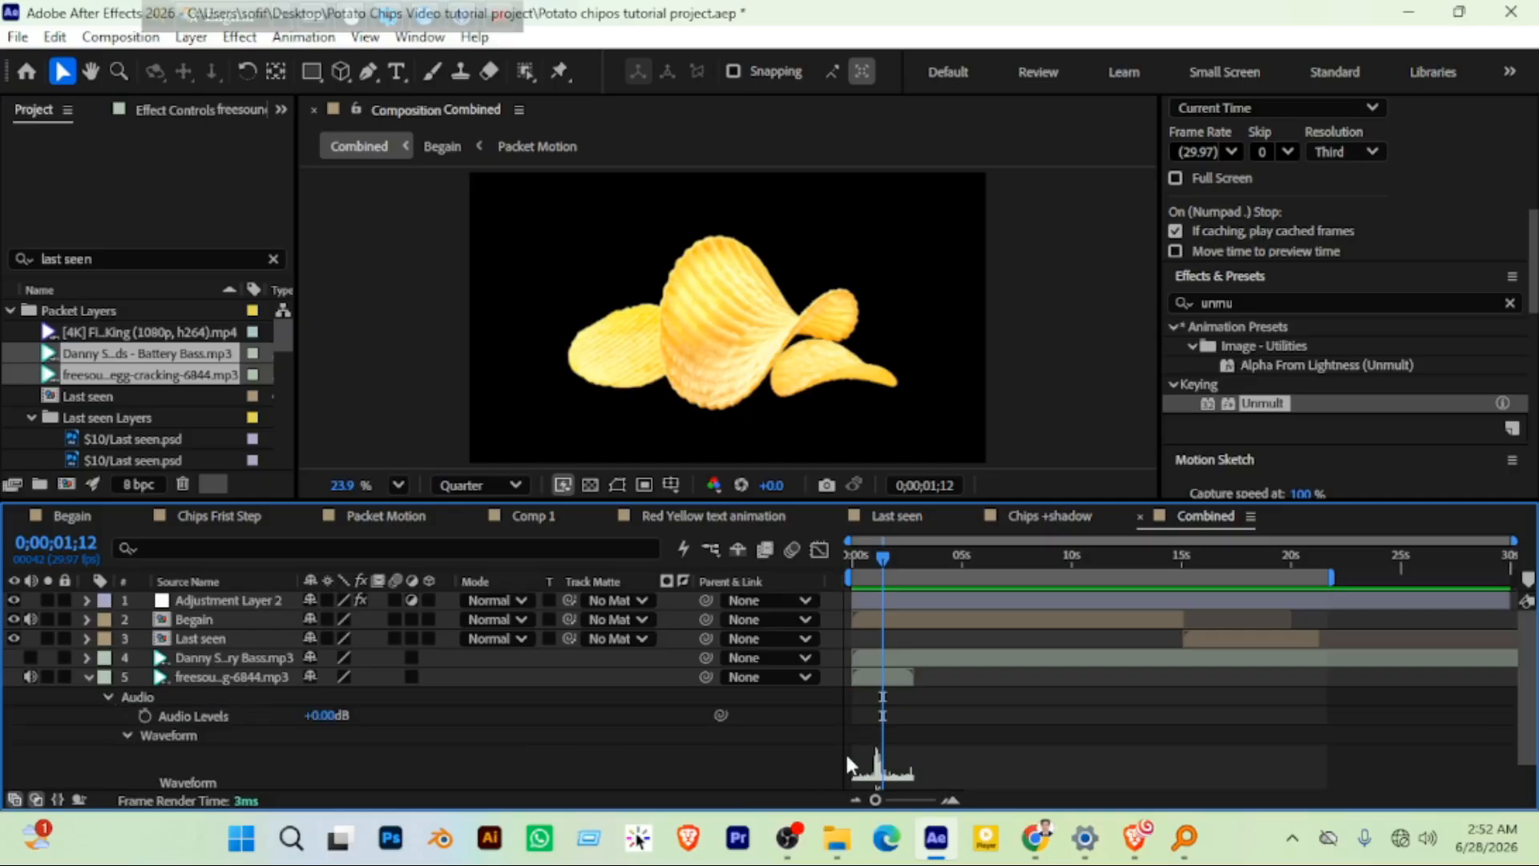
{"action": "left_click", "coordinate": [867, 556]}
{"action": "key", "text": "space"}
{"action": "left_click_drag", "start_coordinate": [882, 552], "coordinate": [911, 556]}
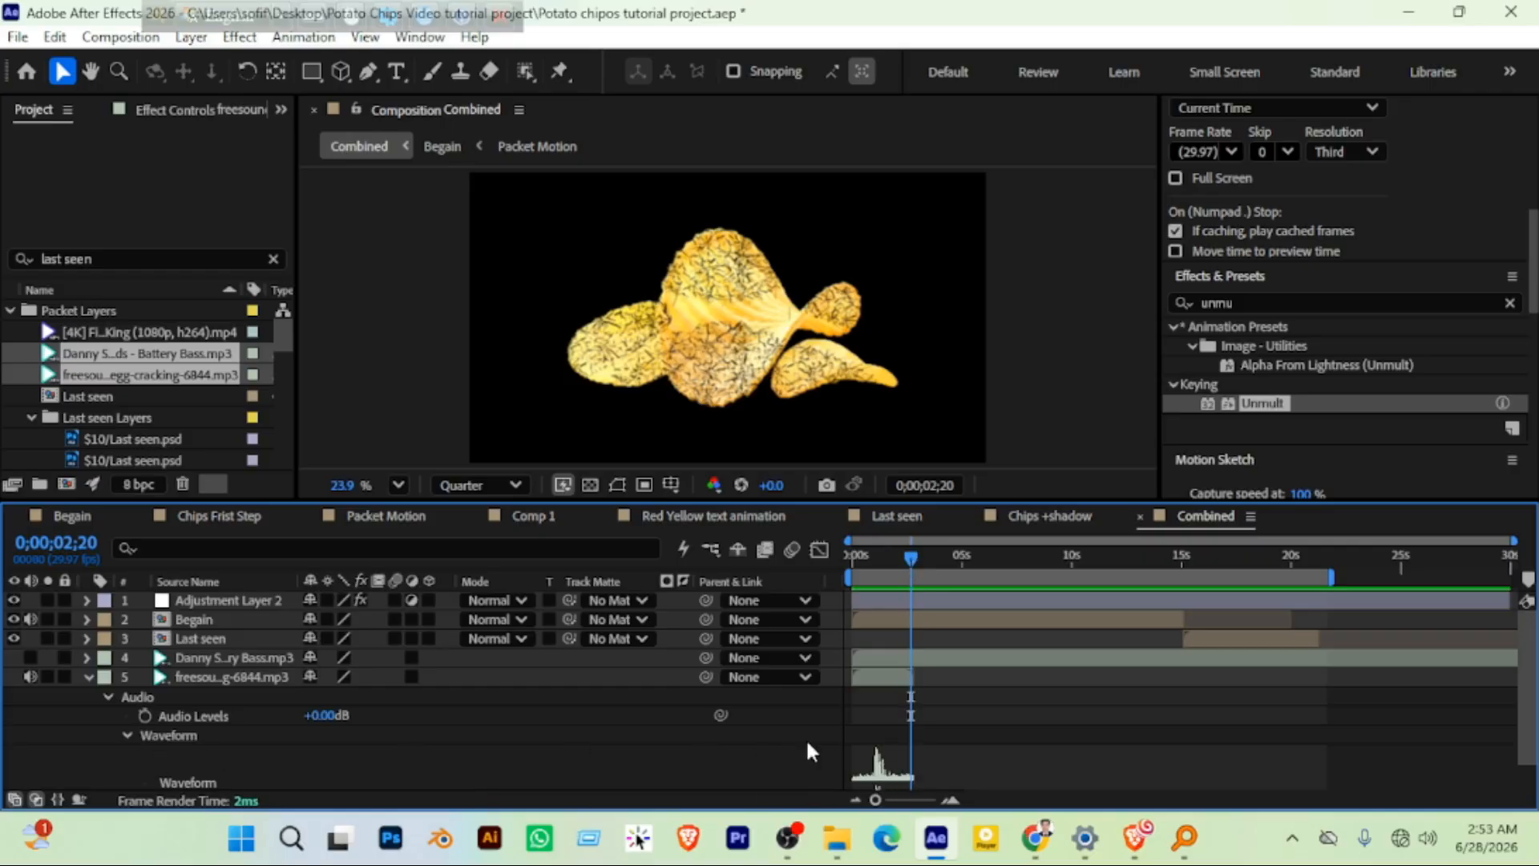
{"action": "left_click_drag", "start_coordinate": [866, 681], "coordinate": [911, 681]}
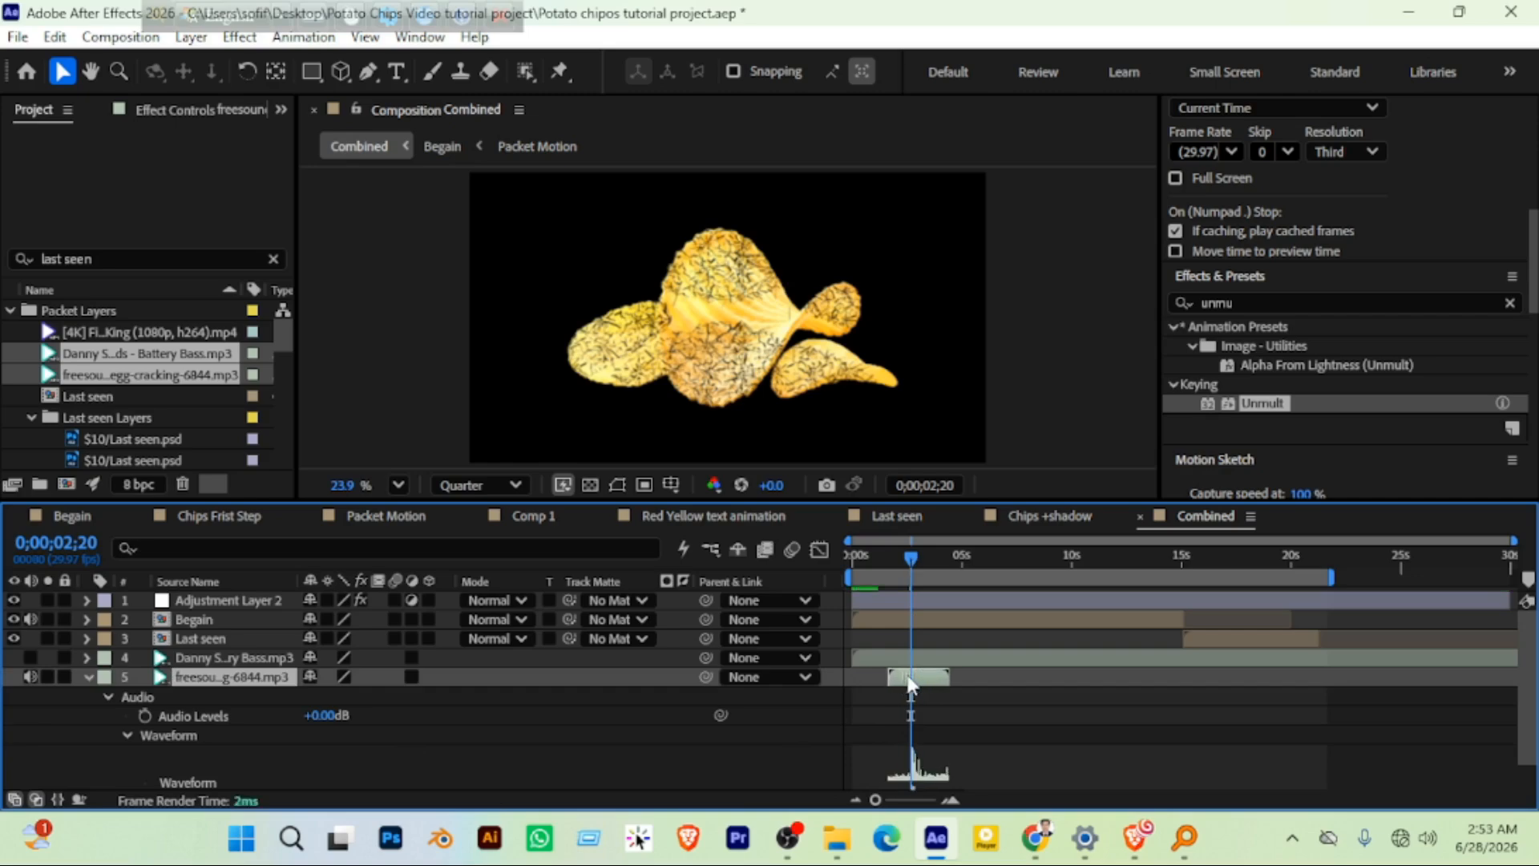
Preview the shifted egg-cracking sound against the breaking chips from 0;00;00;28 and again from 0;00;01;15
{"action": "left_click", "coordinate": [870, 555]}
{"action": "key", "text": "space"}
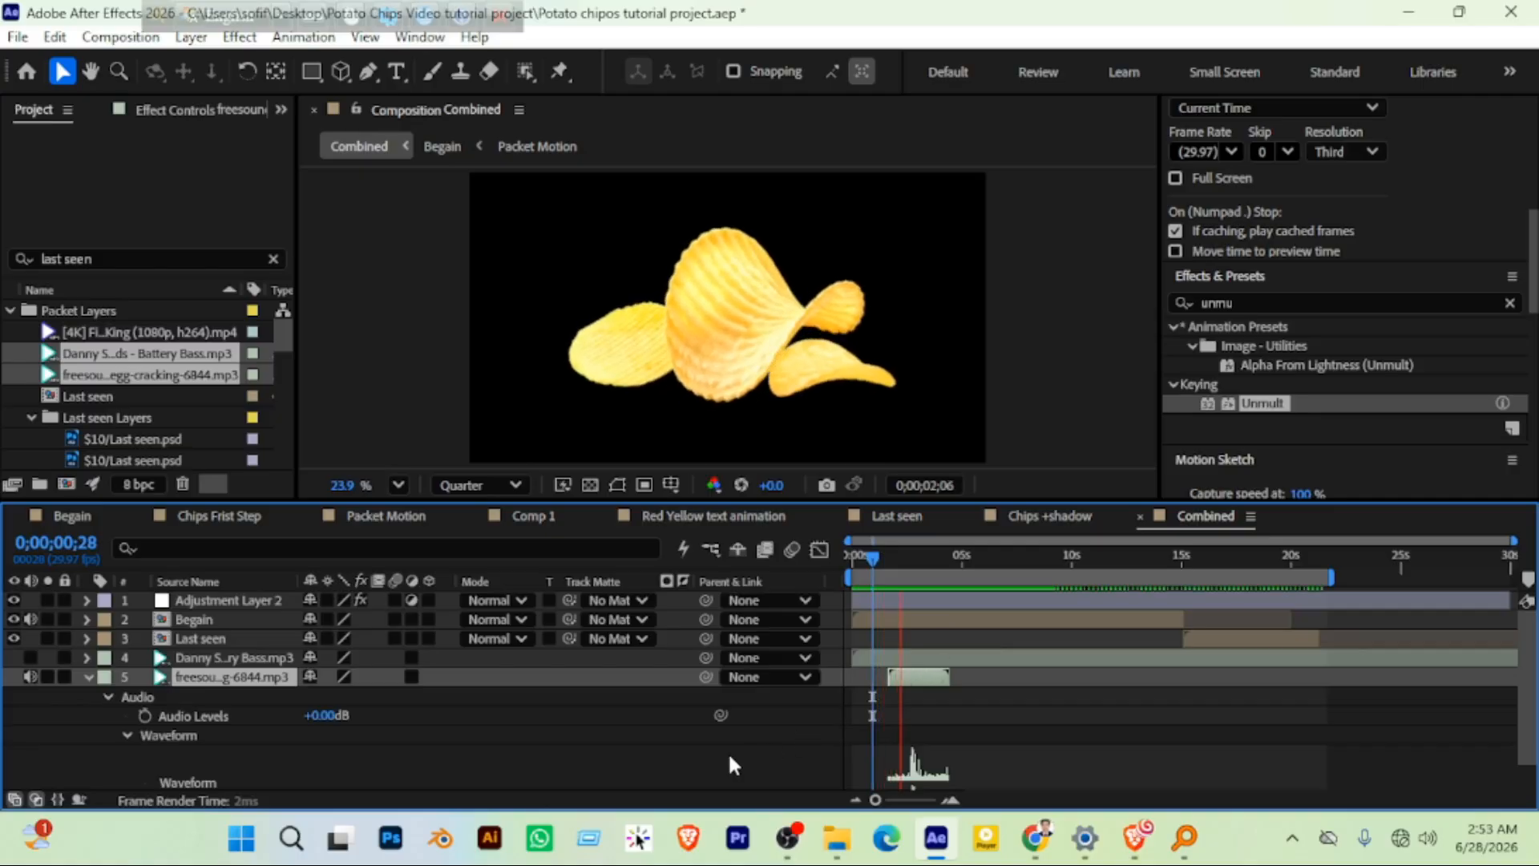
{"action": "key", "text": "space"}
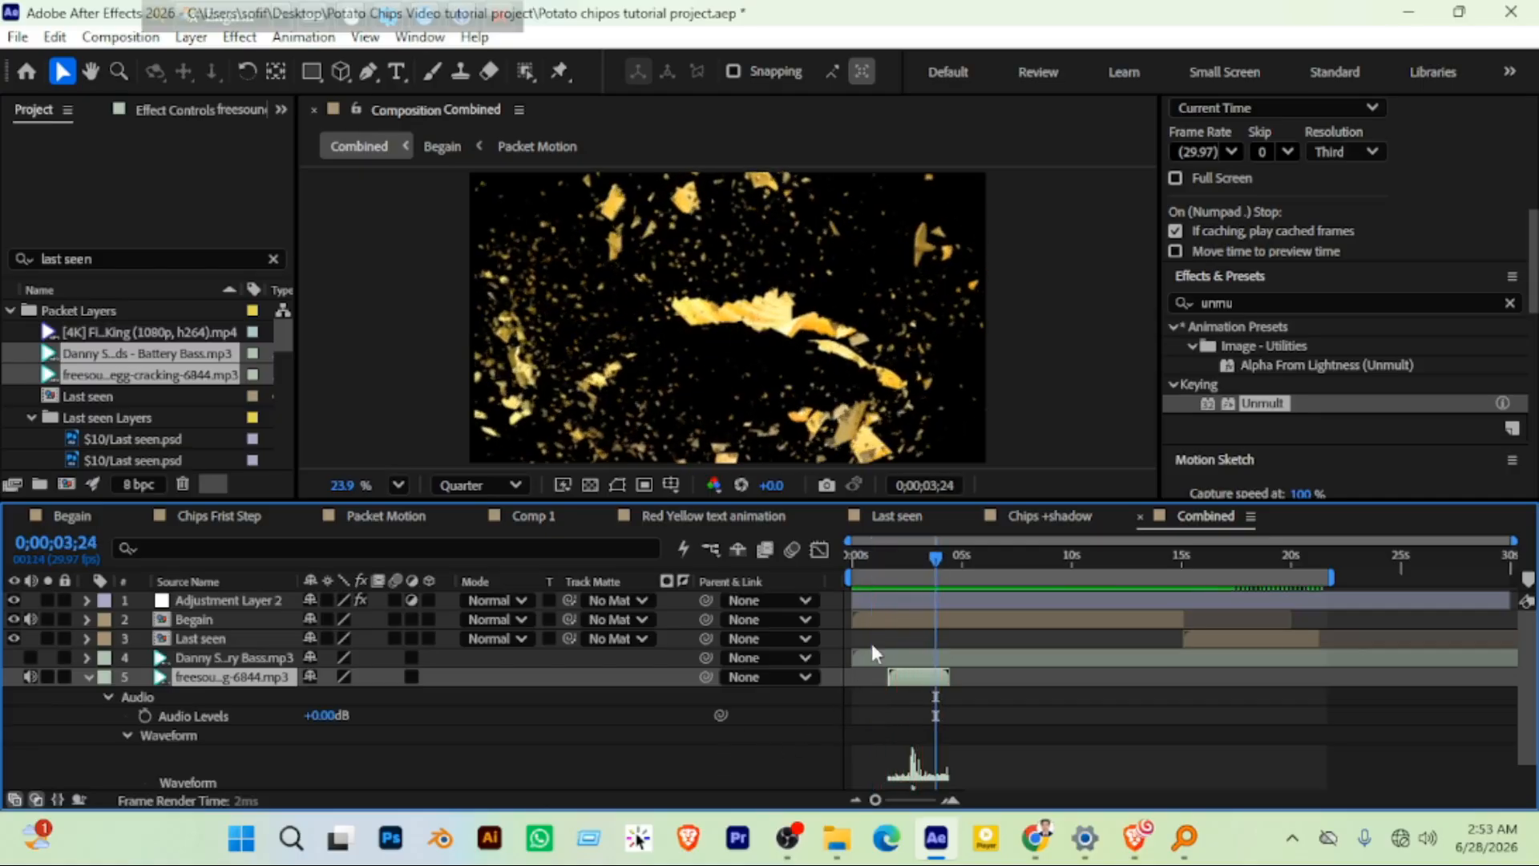
{"action": "left_click", "coordinate": [886, 555]}
{"action": "key", "text": "space"}
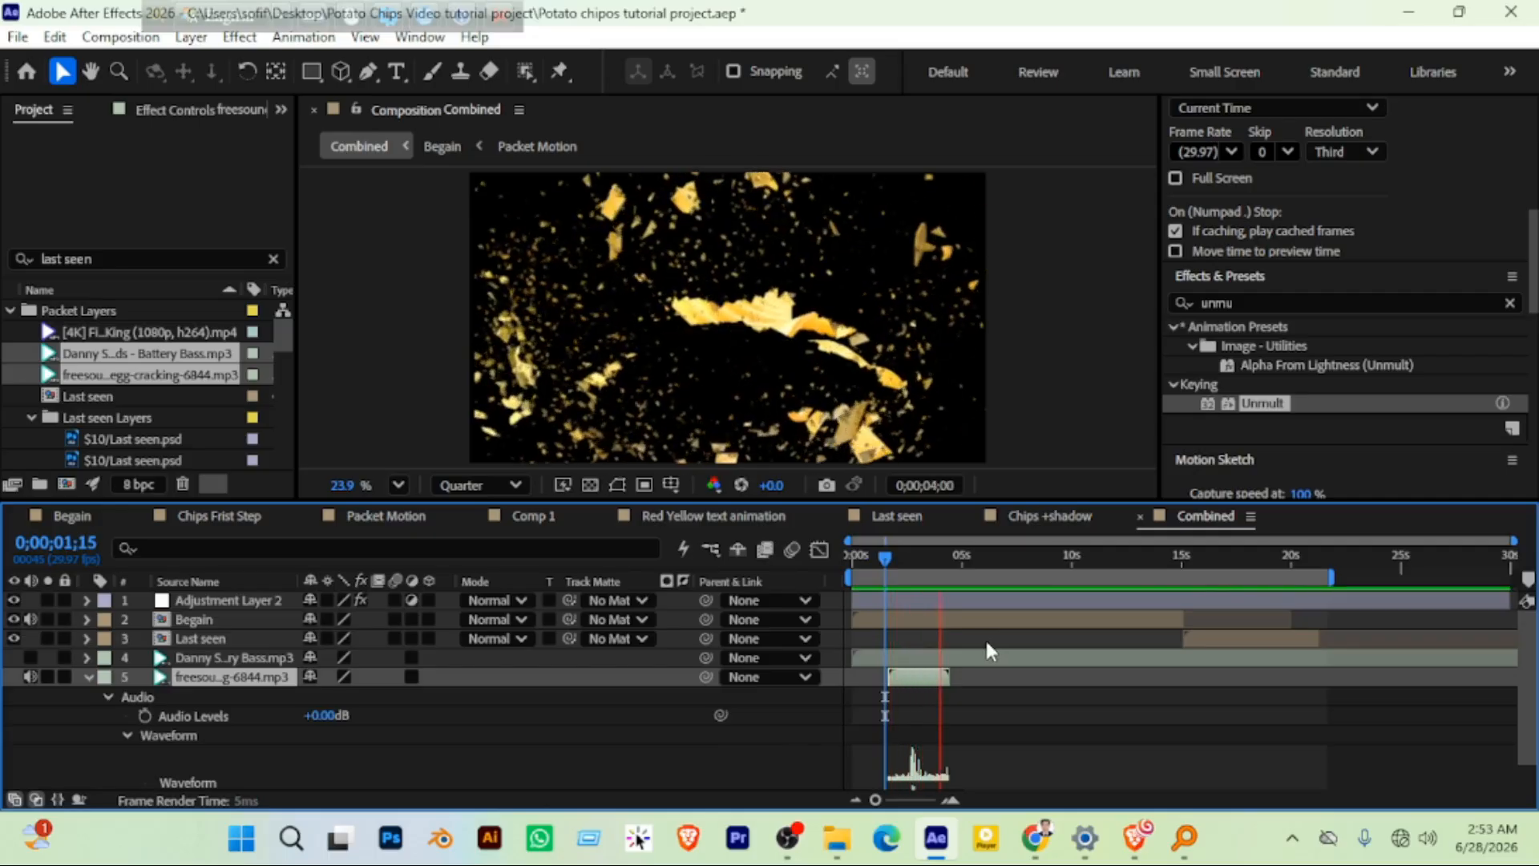
{"action": "key", "text": "space"}
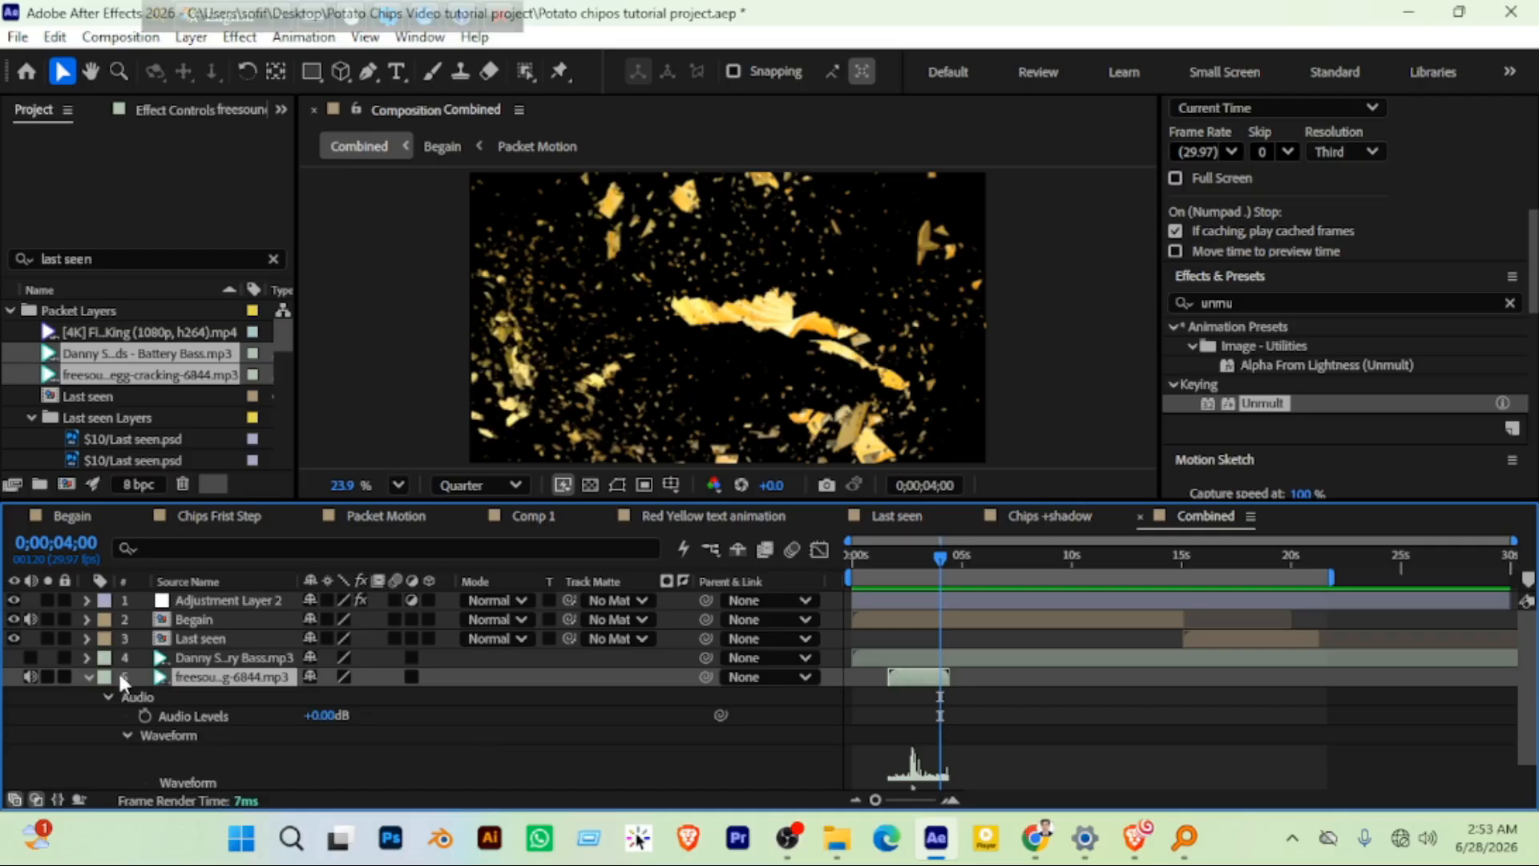
Collapse the egg-cracking layer's properties and turn the Battery Bass layer's audio back on
{"action": "left_click", "coordinate": [87, 677]}
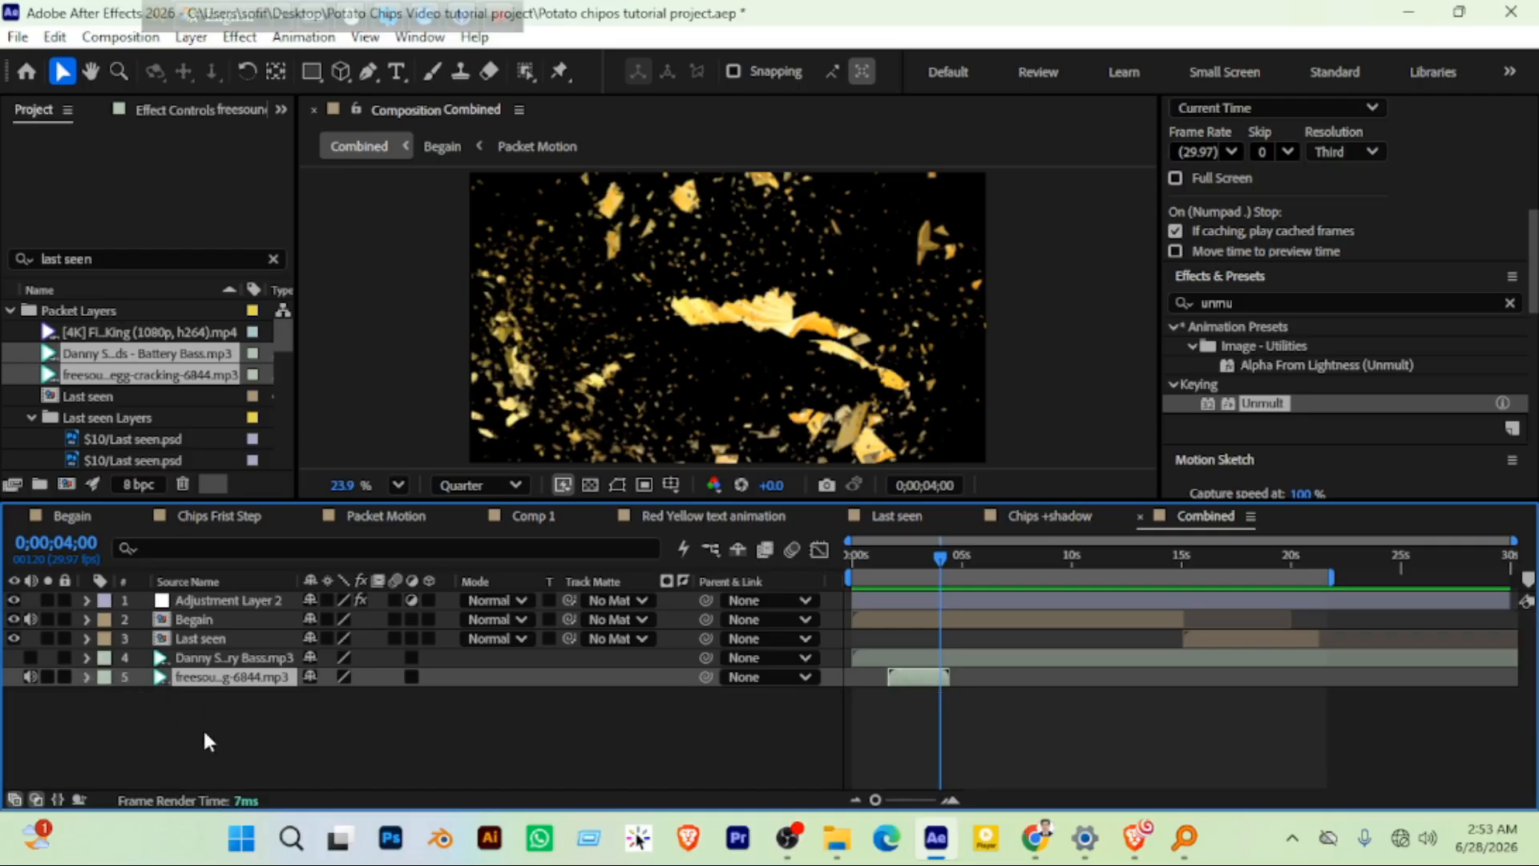
{"action": "left_click", "coordinate": [202, 659]}
{"action": "left_click", "coordinate": [31, 656]}
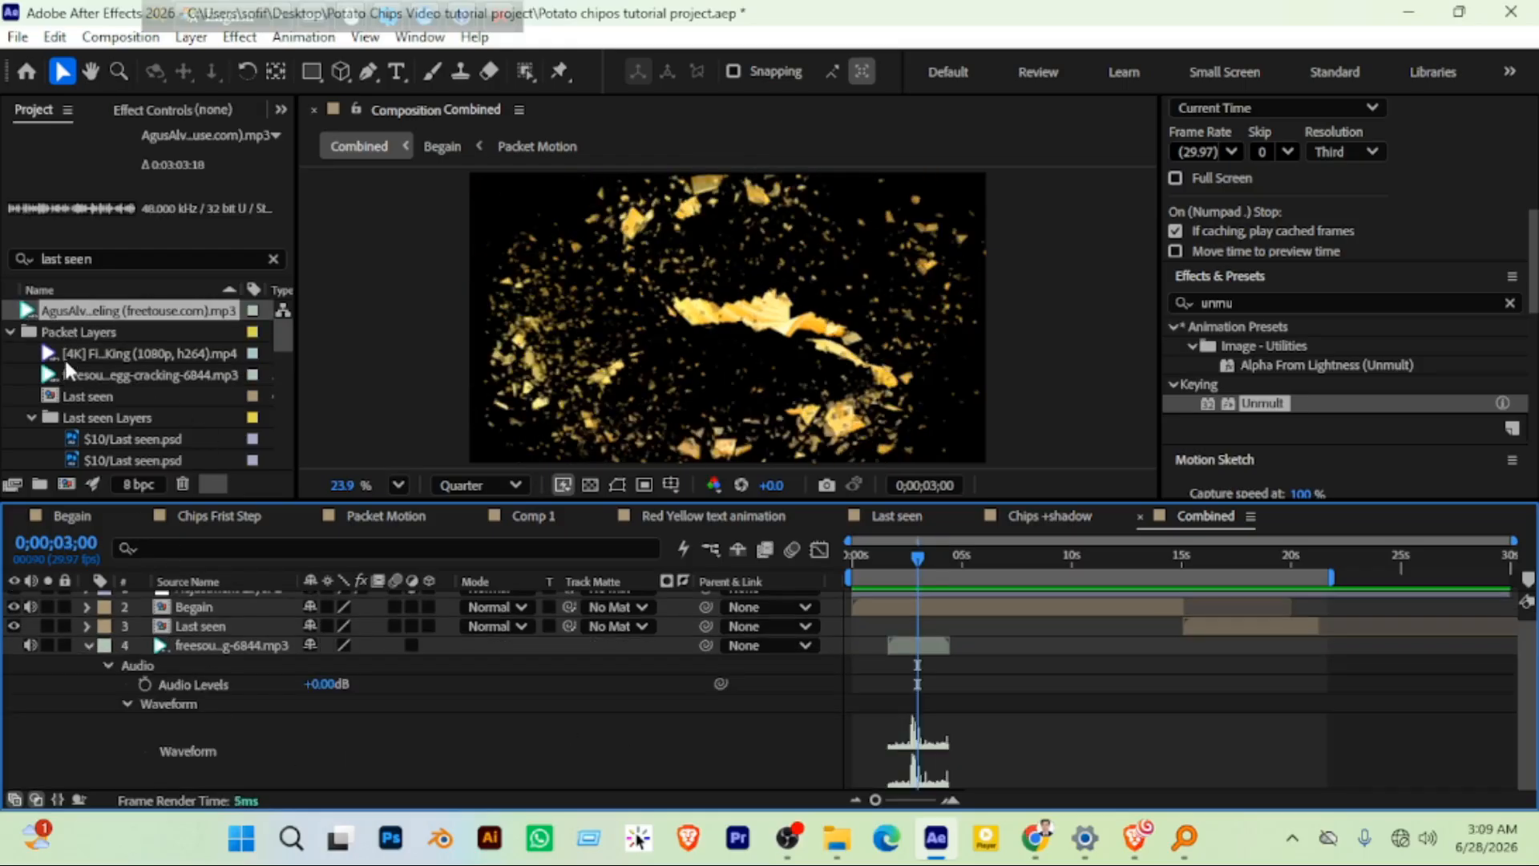
Try adding a second copy of the egg-cracking sound at the start of Combined, play it, and delete the copy
{"action": "left_click", "coordinate": [141, 373]}
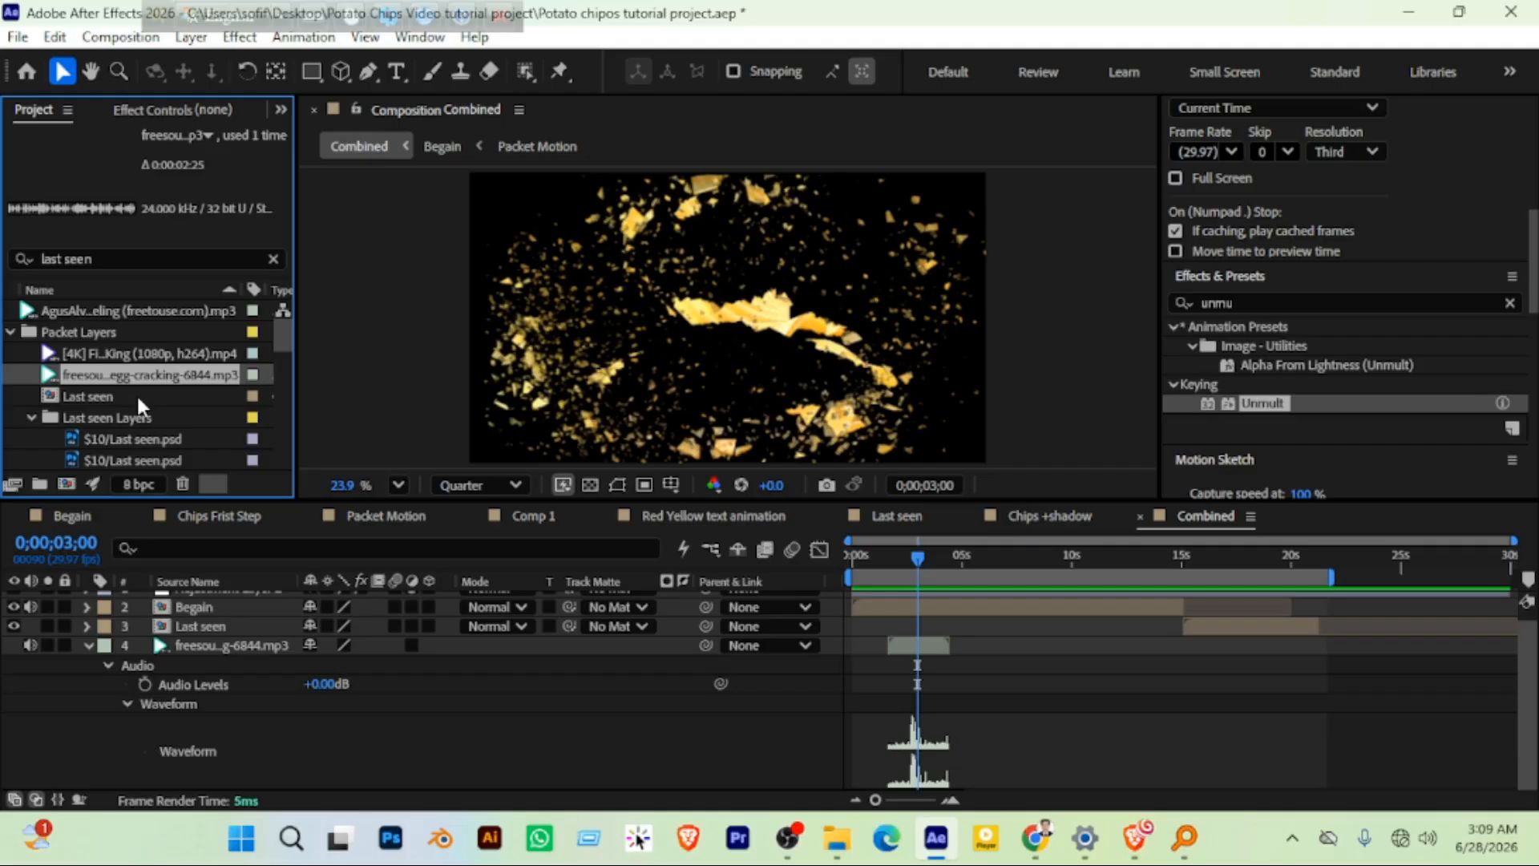
{"action": "left_click_drag", "start_coordinate": [119, 380], "coordinate": [303, 647]}
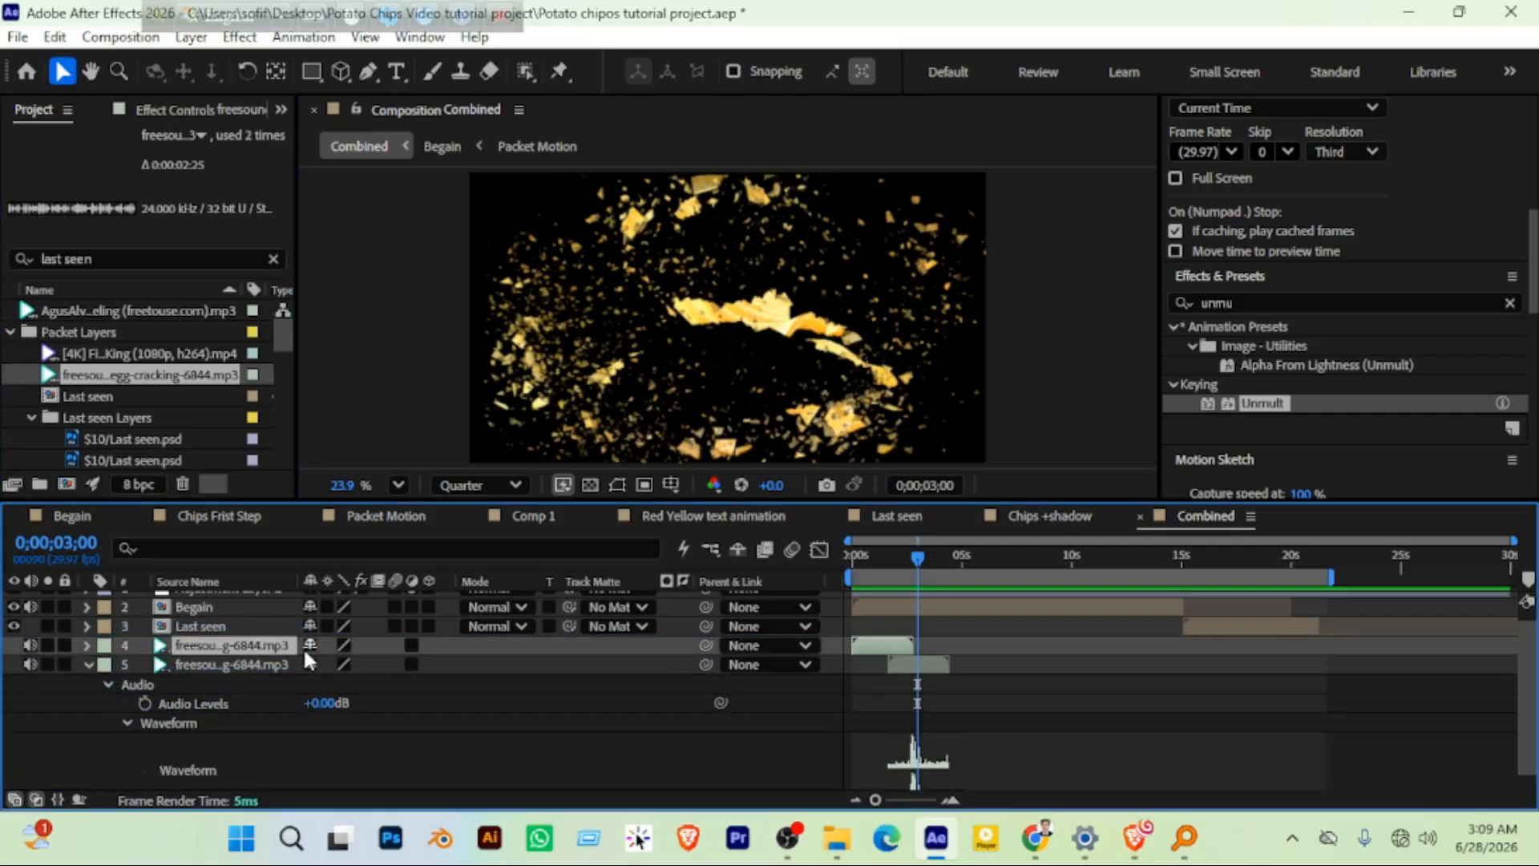
{"action": "key", "text": "Delete"}
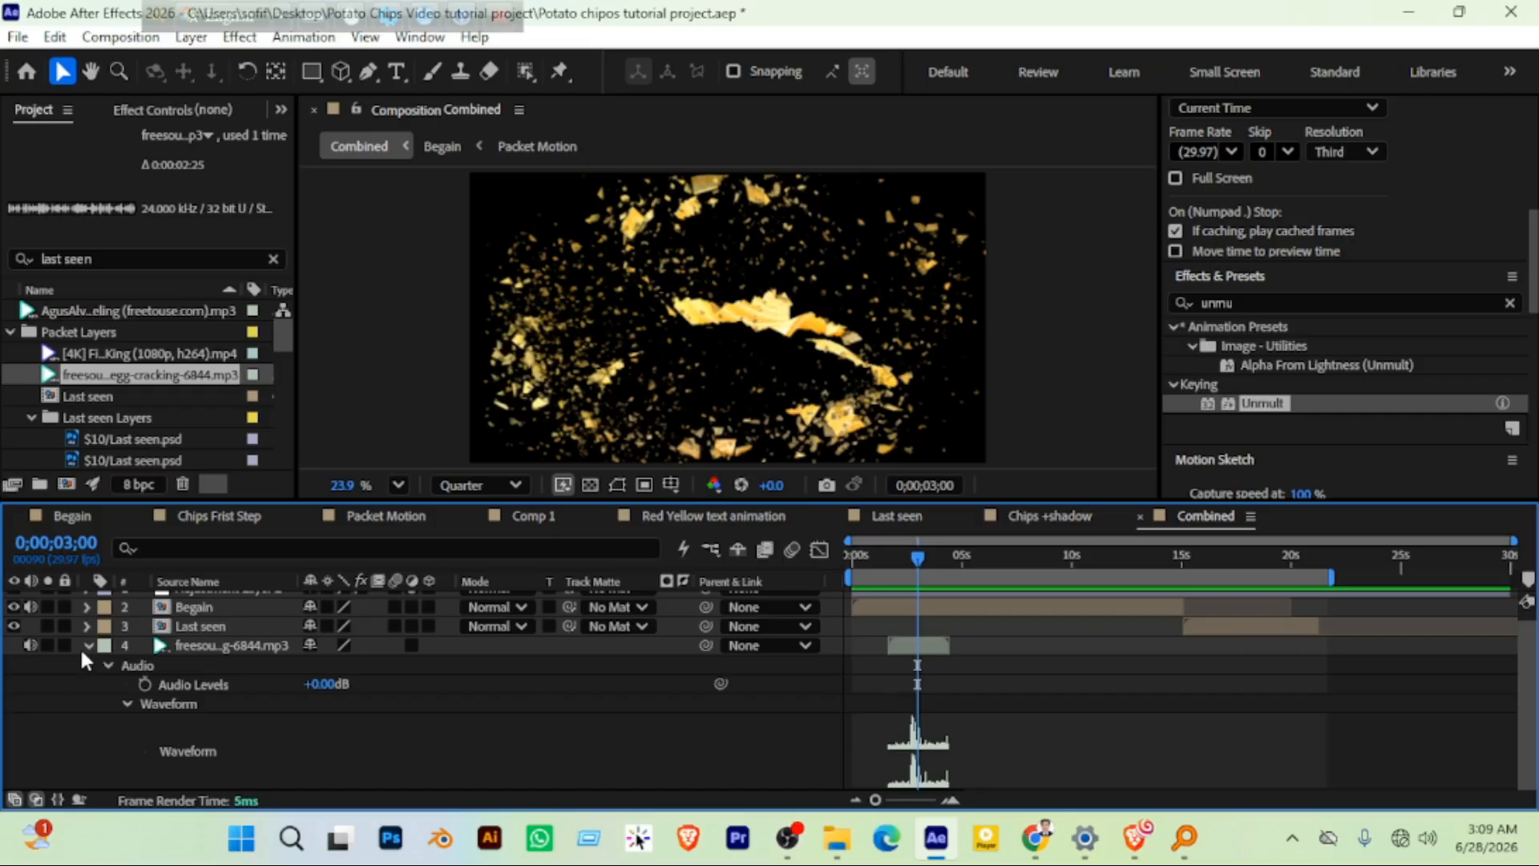
{"action": "left_click_drag", "start_coordinate": [96, 384], "coordinate": [166, 637]}
{"action": "key", "text": "Home"}
{"action": "key", "text": "space"}
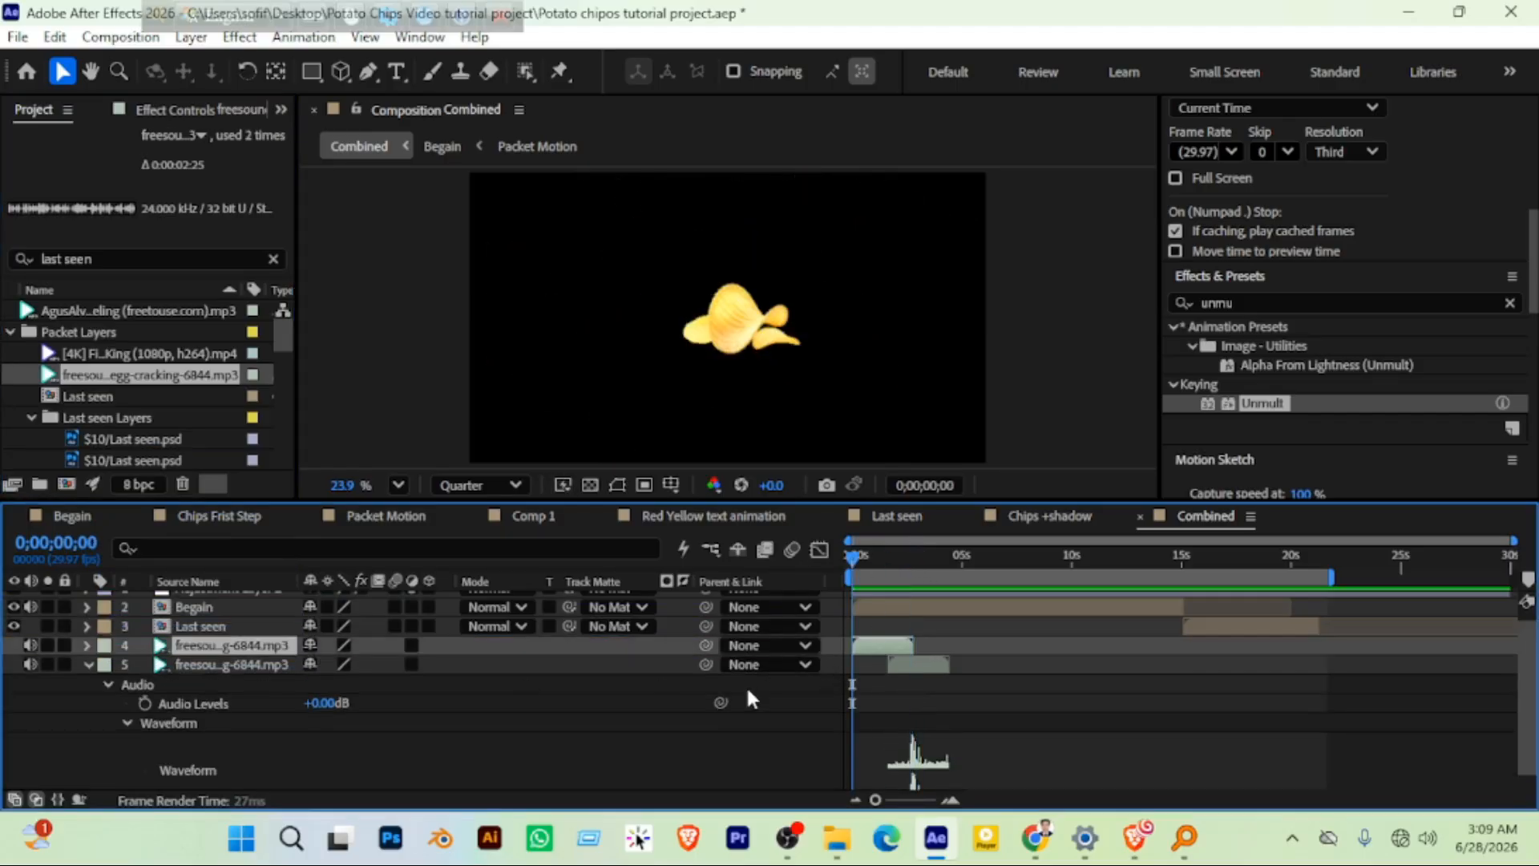
{"action": "key", "text": "space"}
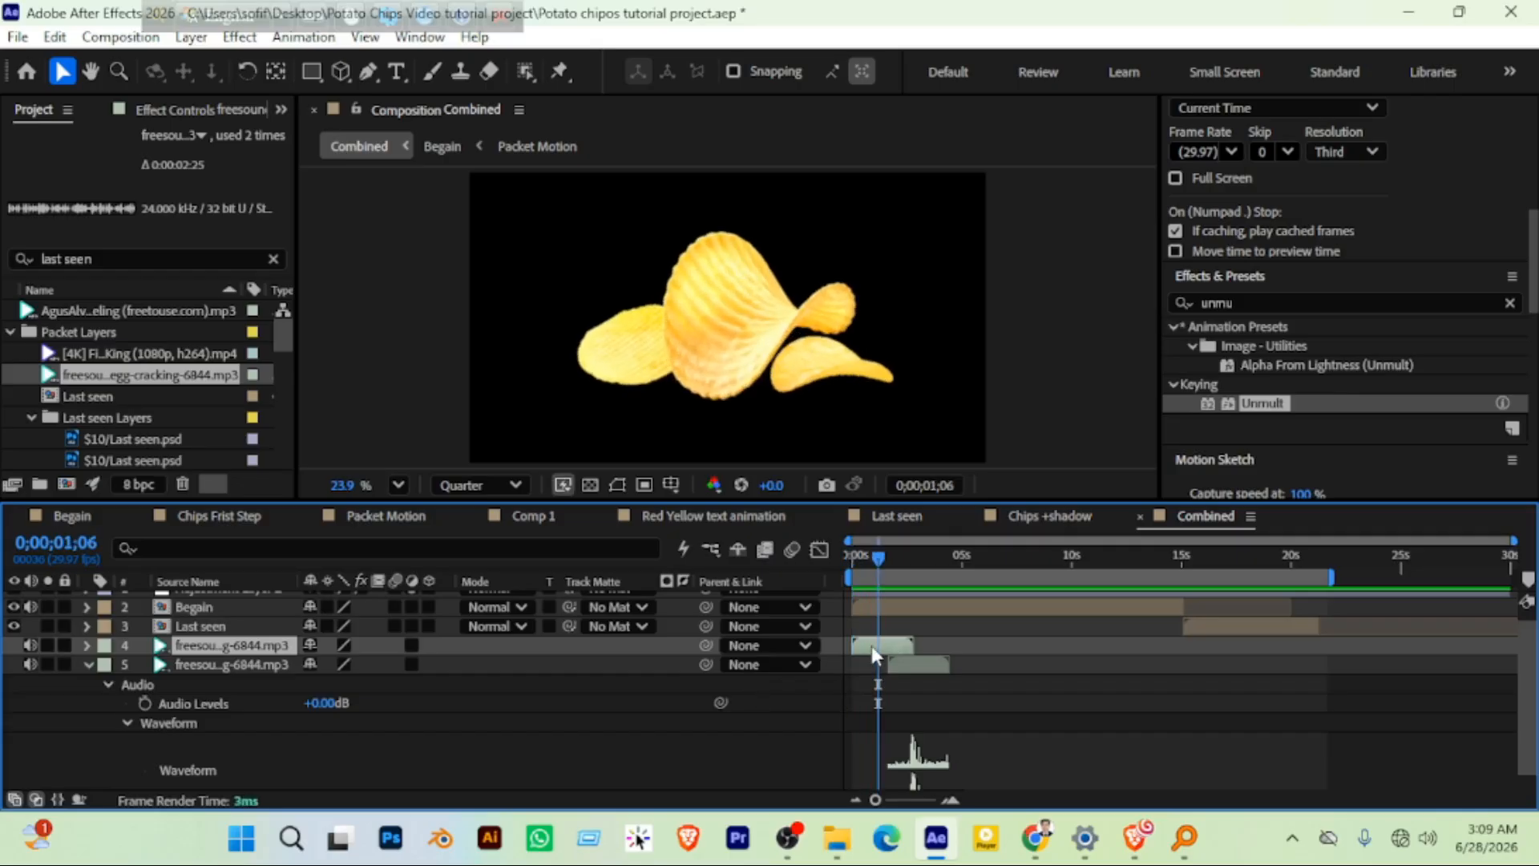
{"action": "key", "text": "Delete"}
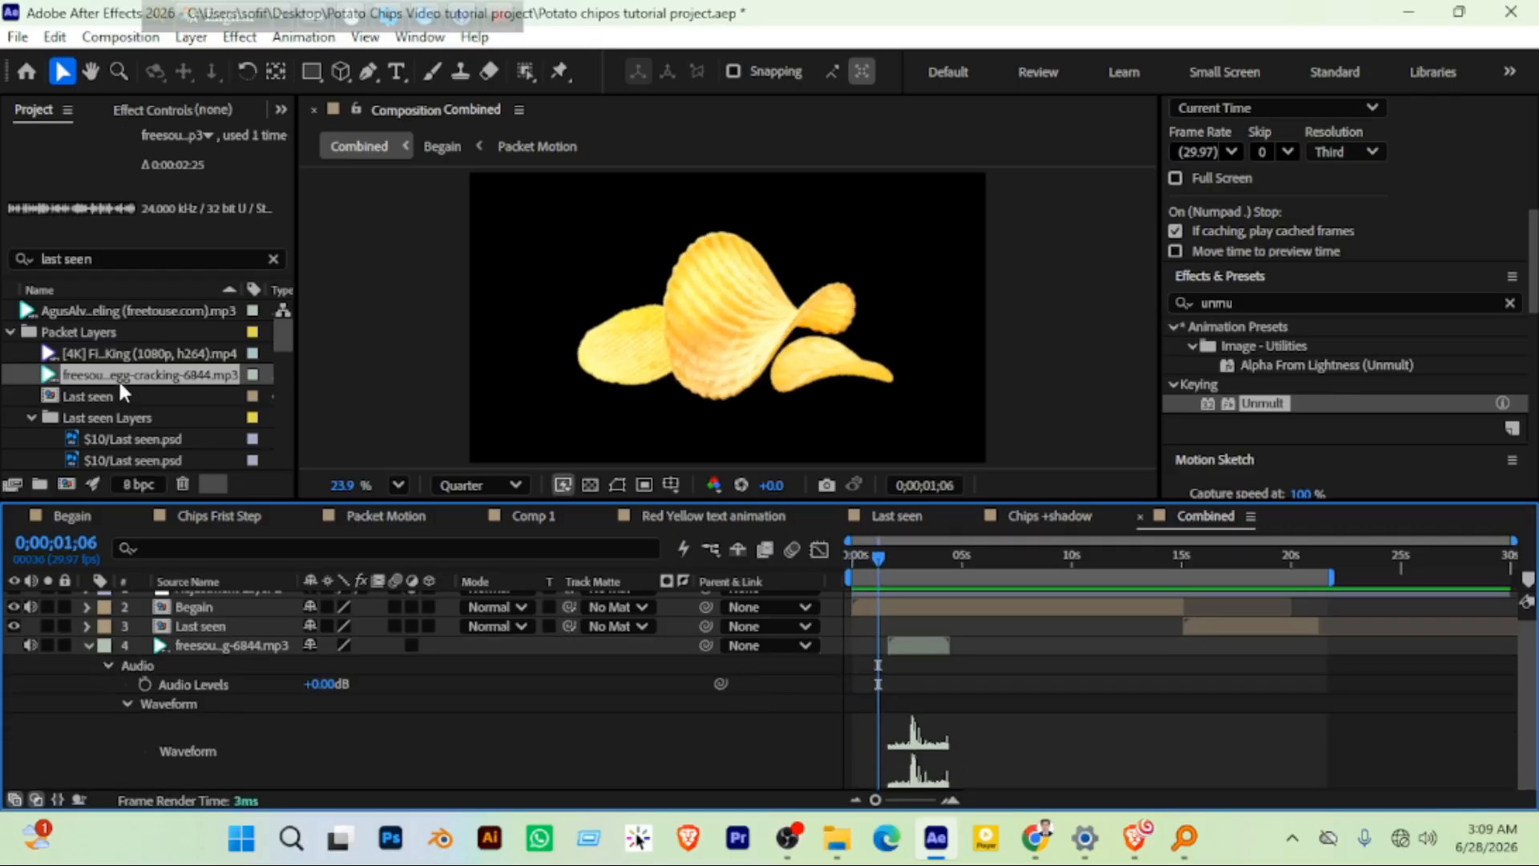
Add the freetouse.com music MP3 to Combined between the Last seen and egg-cracking layers, starting at the beginning of the timeline
{"action": "left_click", "coordinate": [141, 312]}
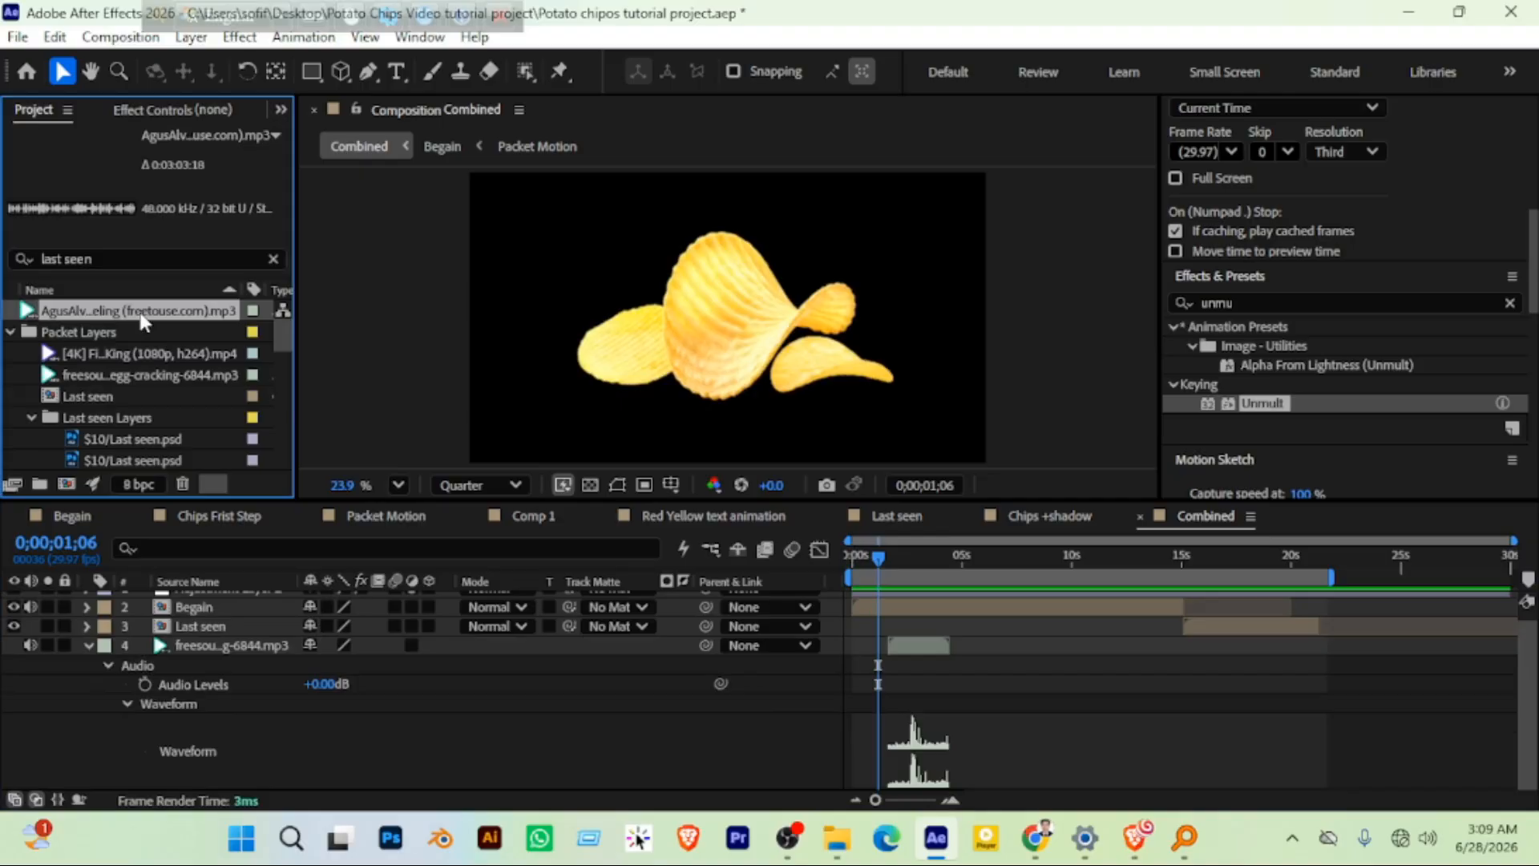
{"action": "left_click_drag", "start_coordinate": [142, 317], "coordinate": [192, 641]}
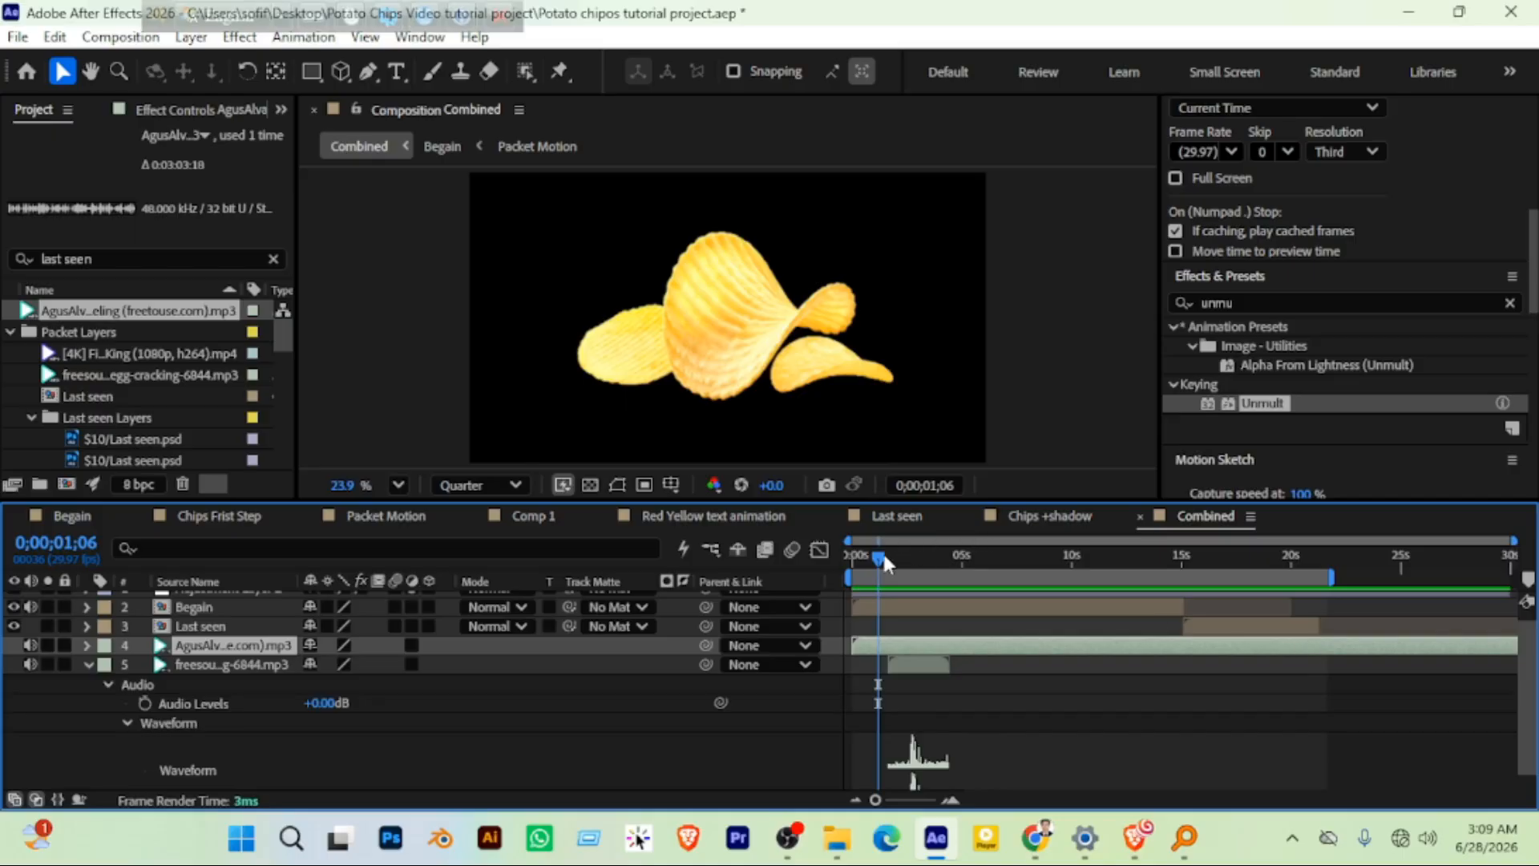
Reveal the freetouse.com music layer's waveform and set an Audio Levels keyframe at 0;00;00;00
{"action": "left_click_drag", "start_coordinate": [880, 555], "coordinate": [840, 561]}
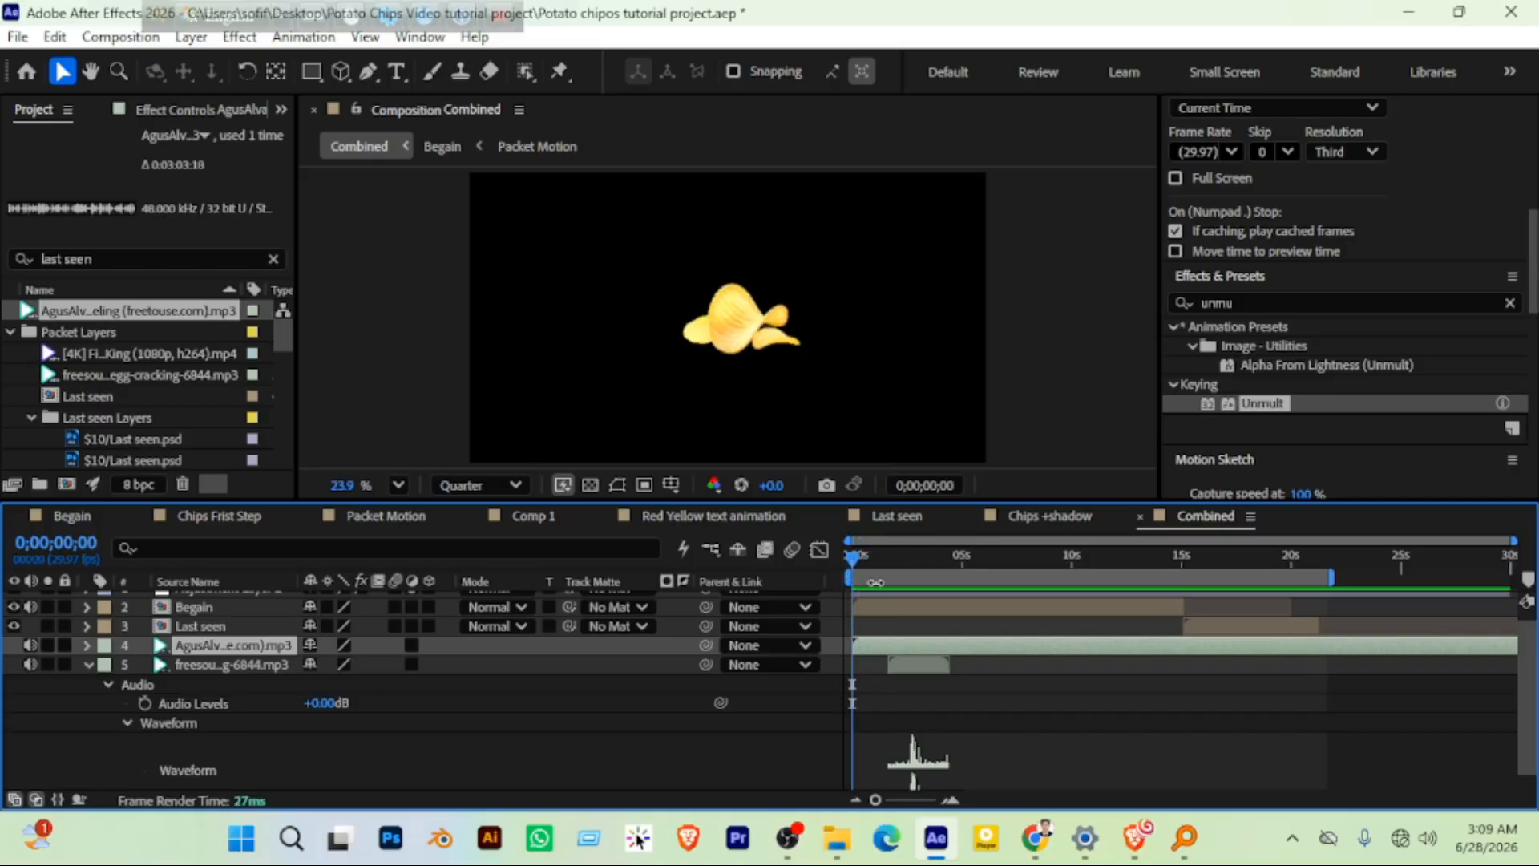
{"action": "left_click", "coordinate": [89, 646]}
{"action": "left_click", "coordinate": [107, 665]}
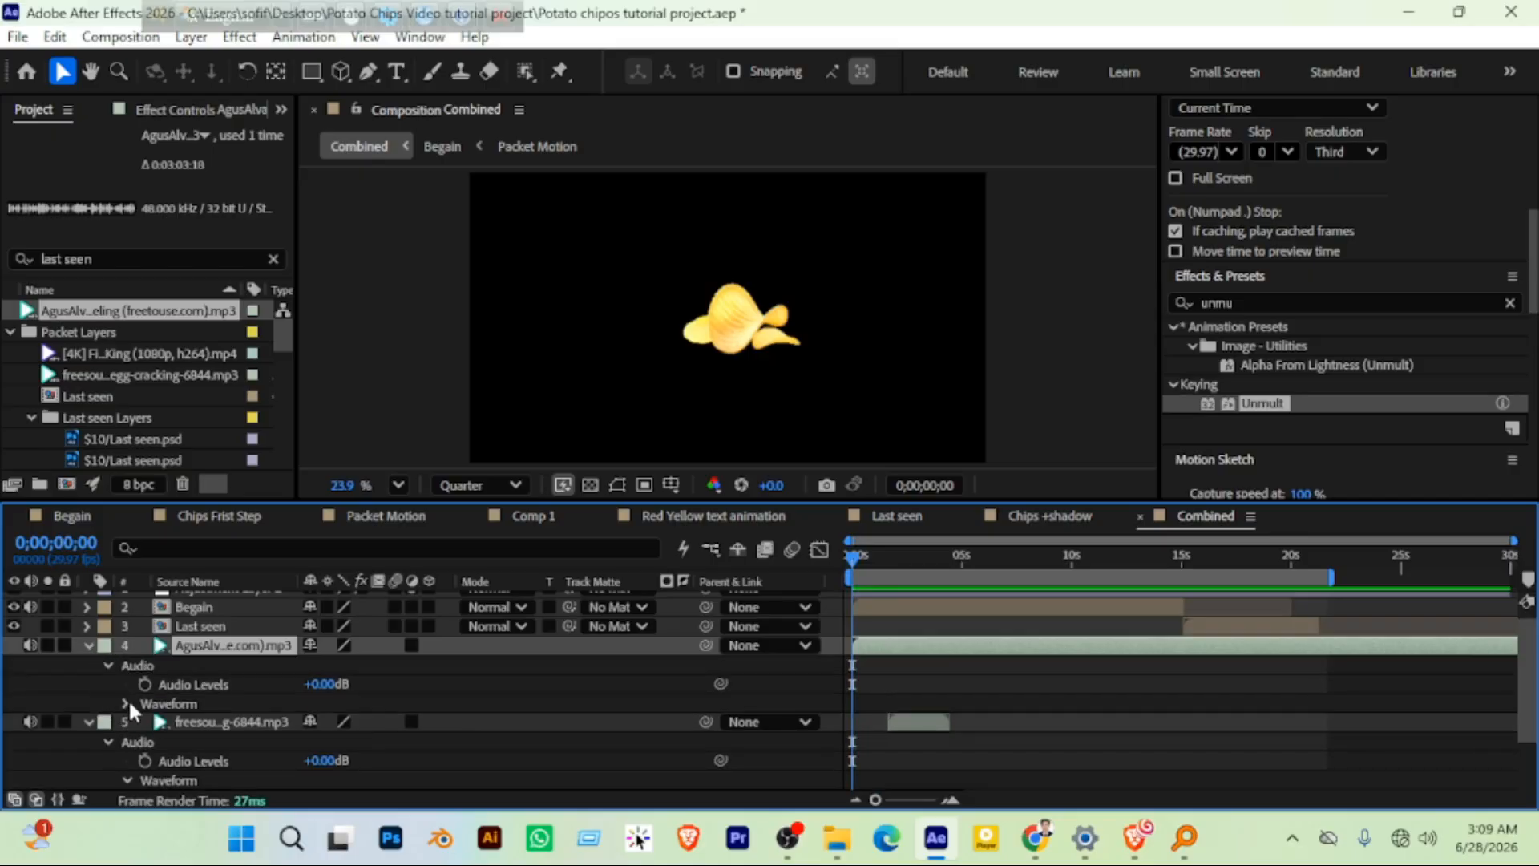
{"action": "left_click", "coordinate": [125, 703]}
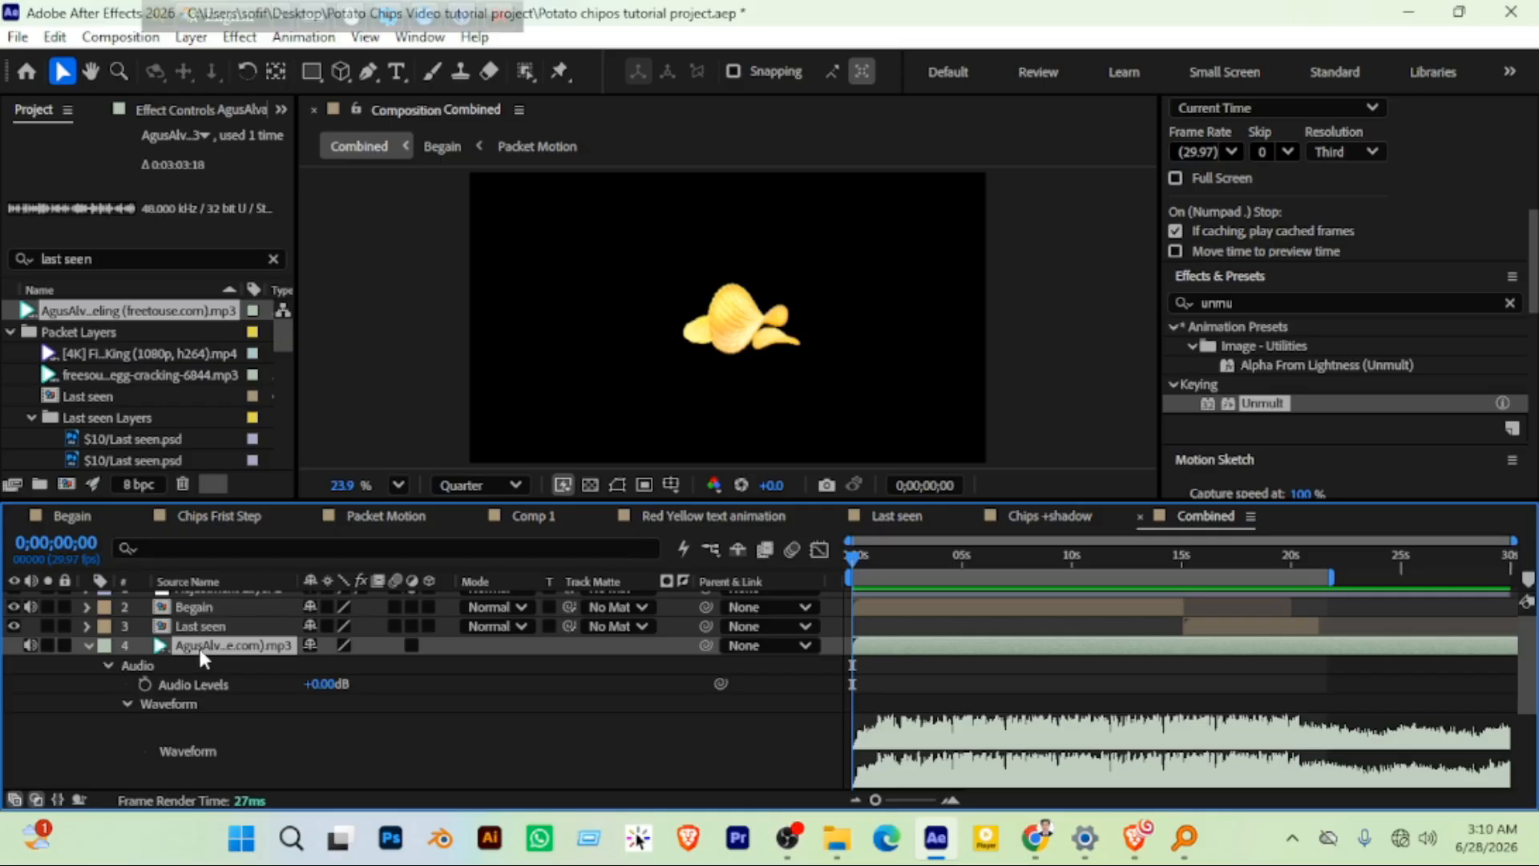
{"action": "left_click", "coordinate": [144, 685]}
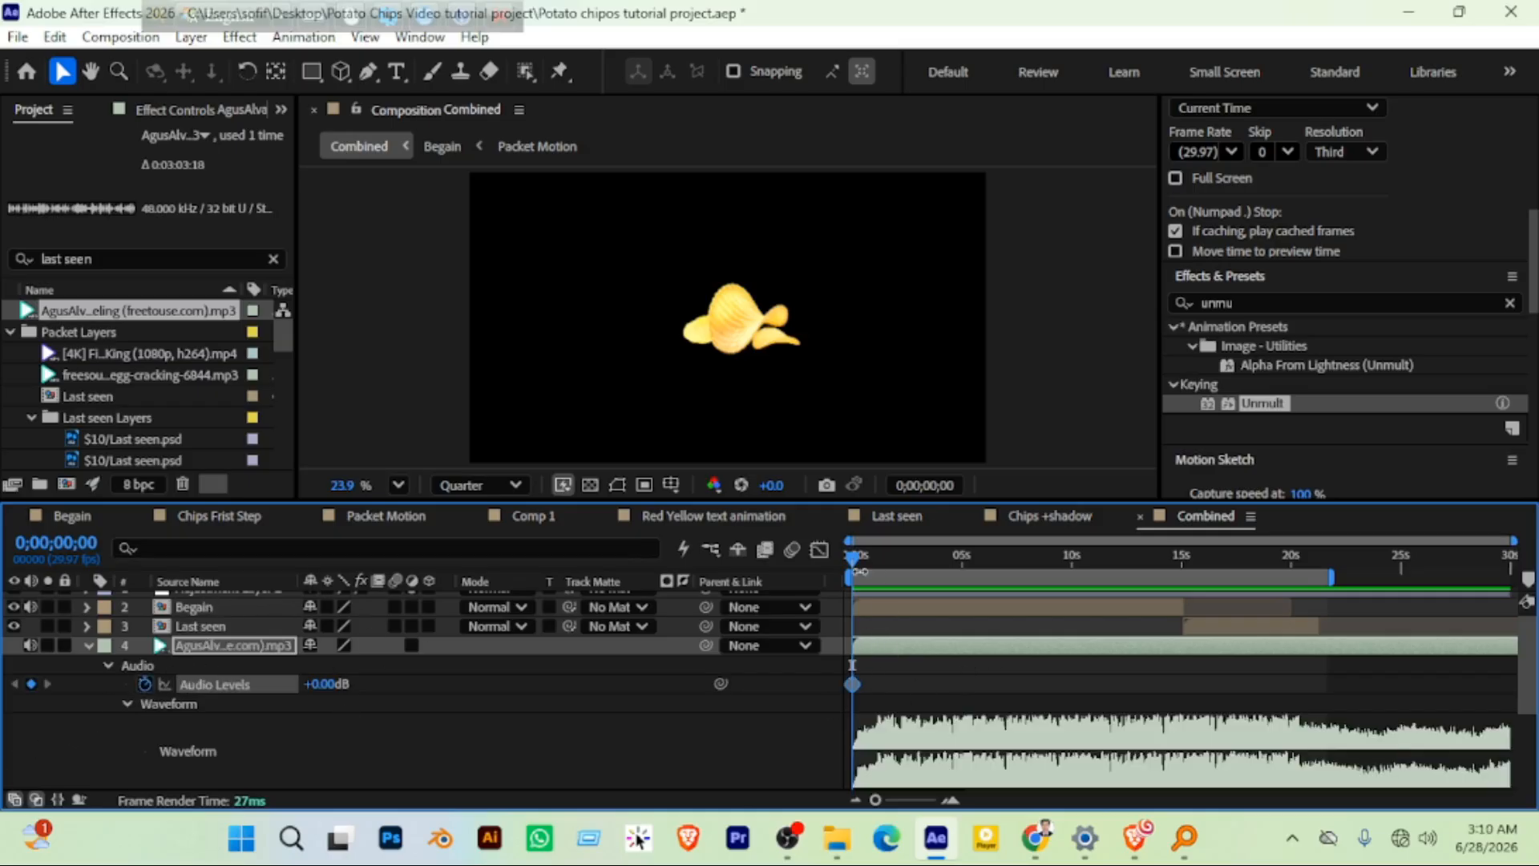
Locate the moment the chips break and keyframe the music's Audio Levels at -9 dB at 0;00;03;02
{"action": "left_click_drag", "start_coordinate": [853, 561], "coordinate": [882, 557]}
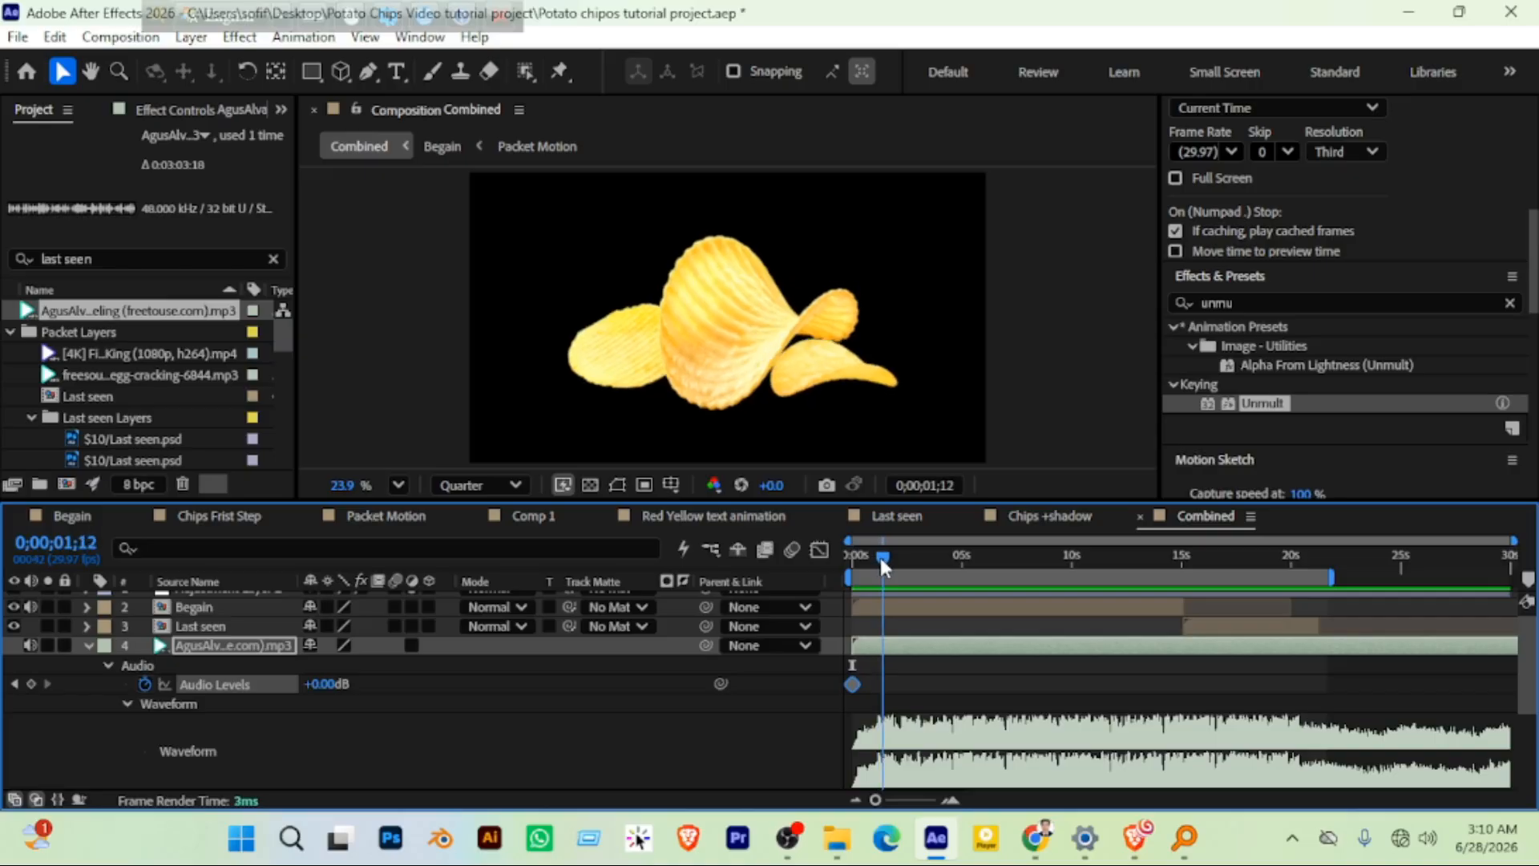
{"action": "key", "text": "space"}
{"action": "scroll", "coordinate": [972, 644], "scroll_direction": "down", "scroll_amount": 3}
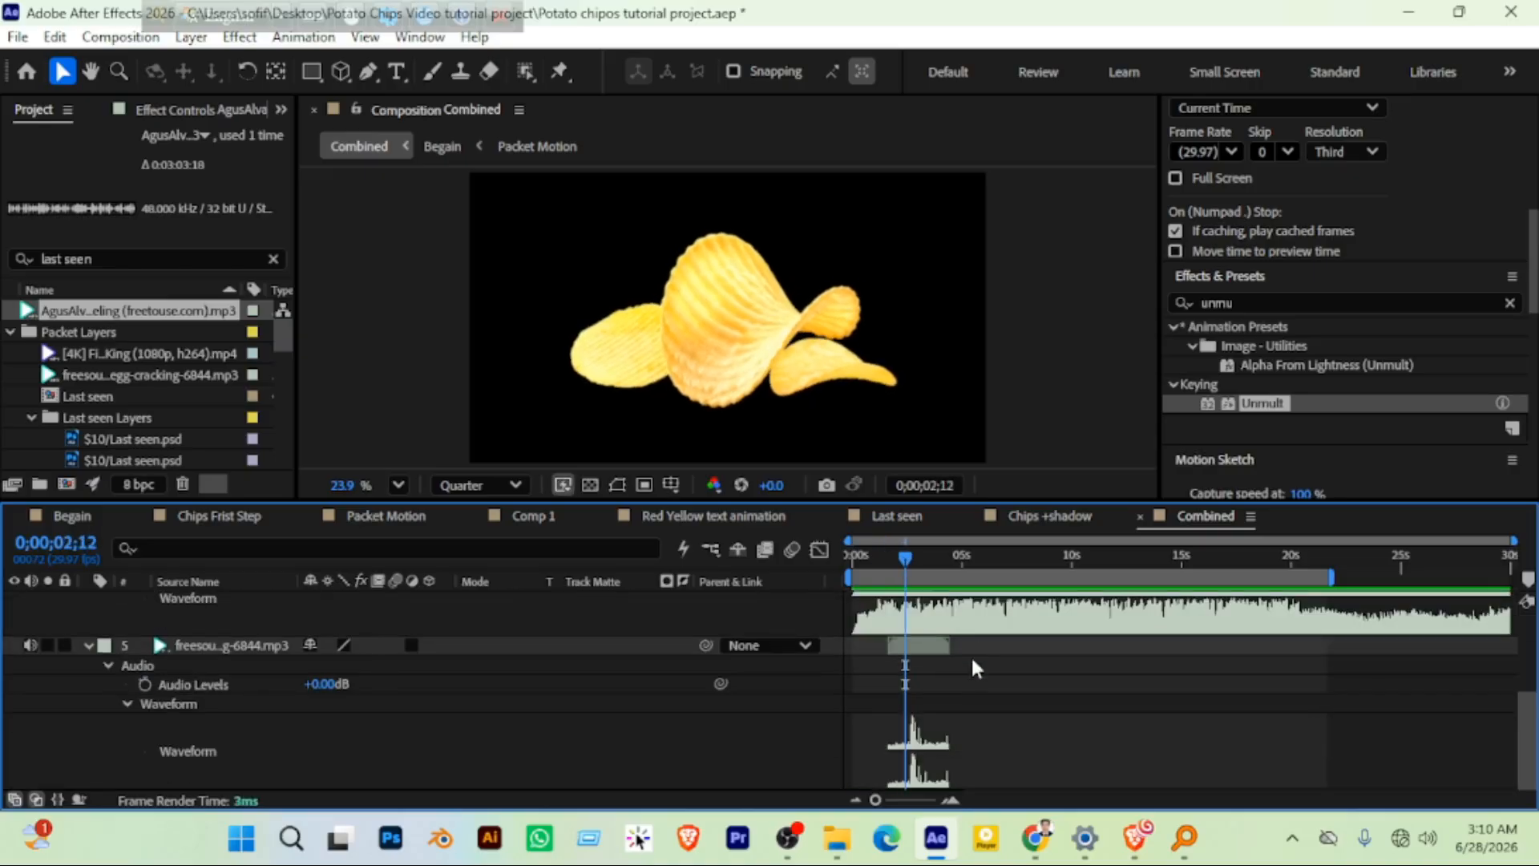
{"action": "left_click", "coordinate": [910, 561]}
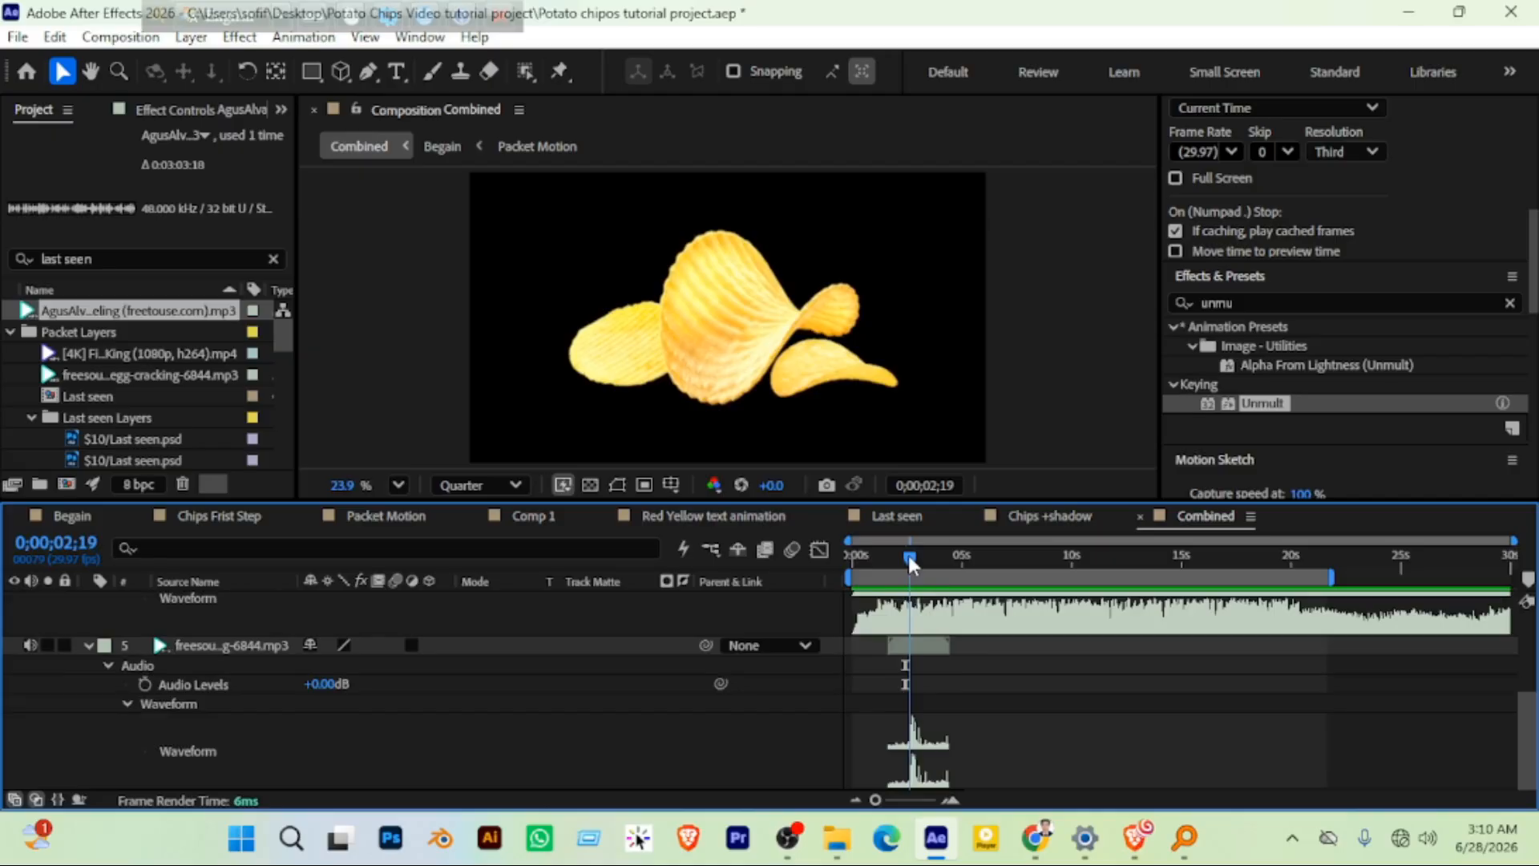
{"action": "left_click_drag", "start_coordinate": [911, 564], "coordinate": [920, 562]}
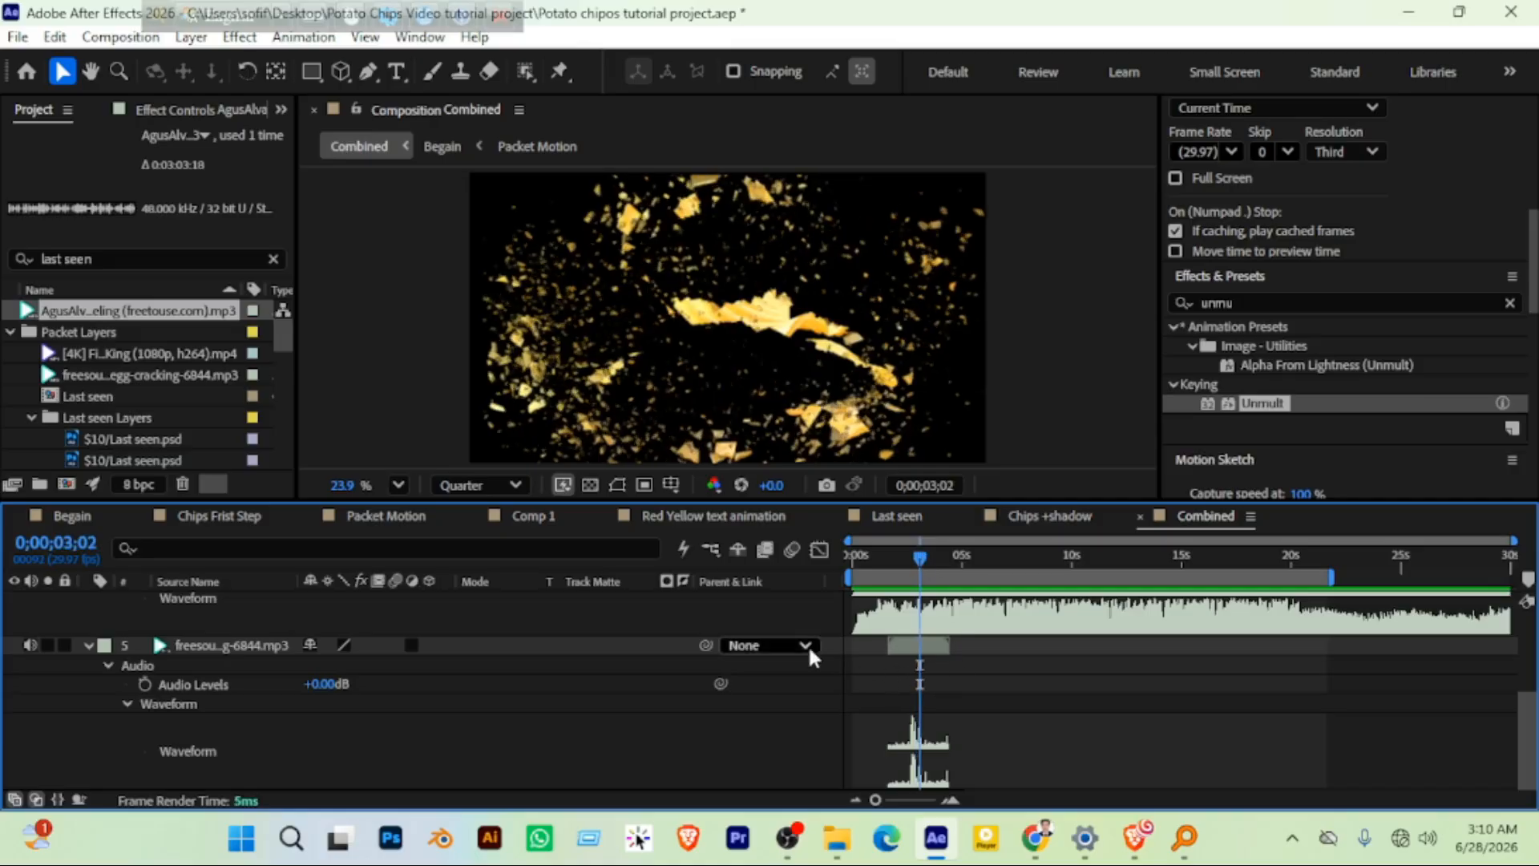
{"action": "scroll", "coordinate": [811, 658], "scroll_direction": "up", "scroll_amount": 3}
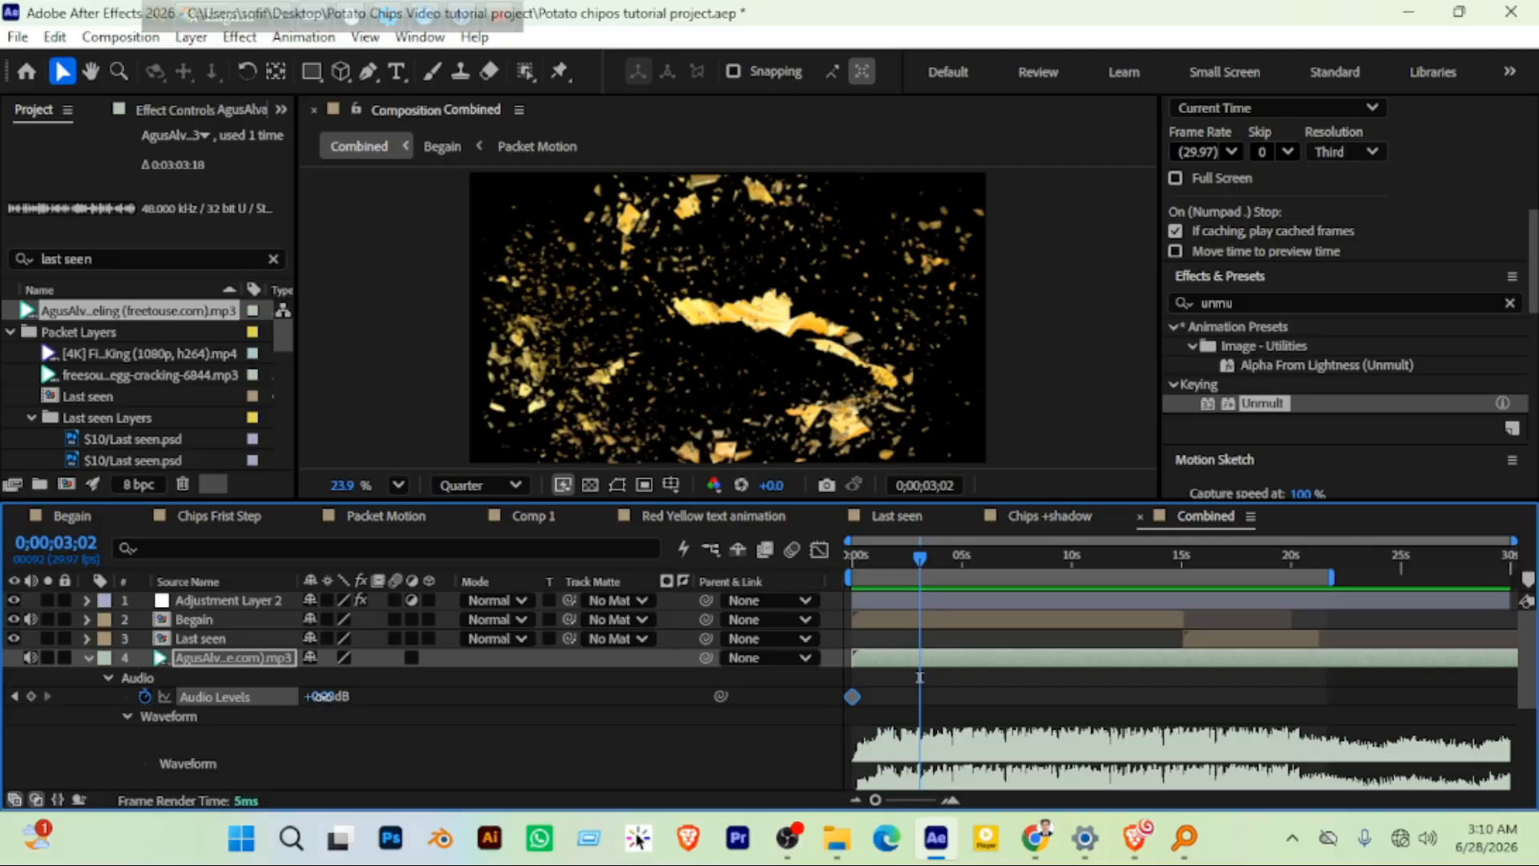
{"action": "left_click_drag", "start_coordinate": [319, 696], "coordinate": [699, 578]}
Set the music's starting Audio Levels keyframe to -27 dB and preview the fade-in
{"action": "left_click_drag", "start_coordinate": [897, 556], "coordinate": [807, 561]}
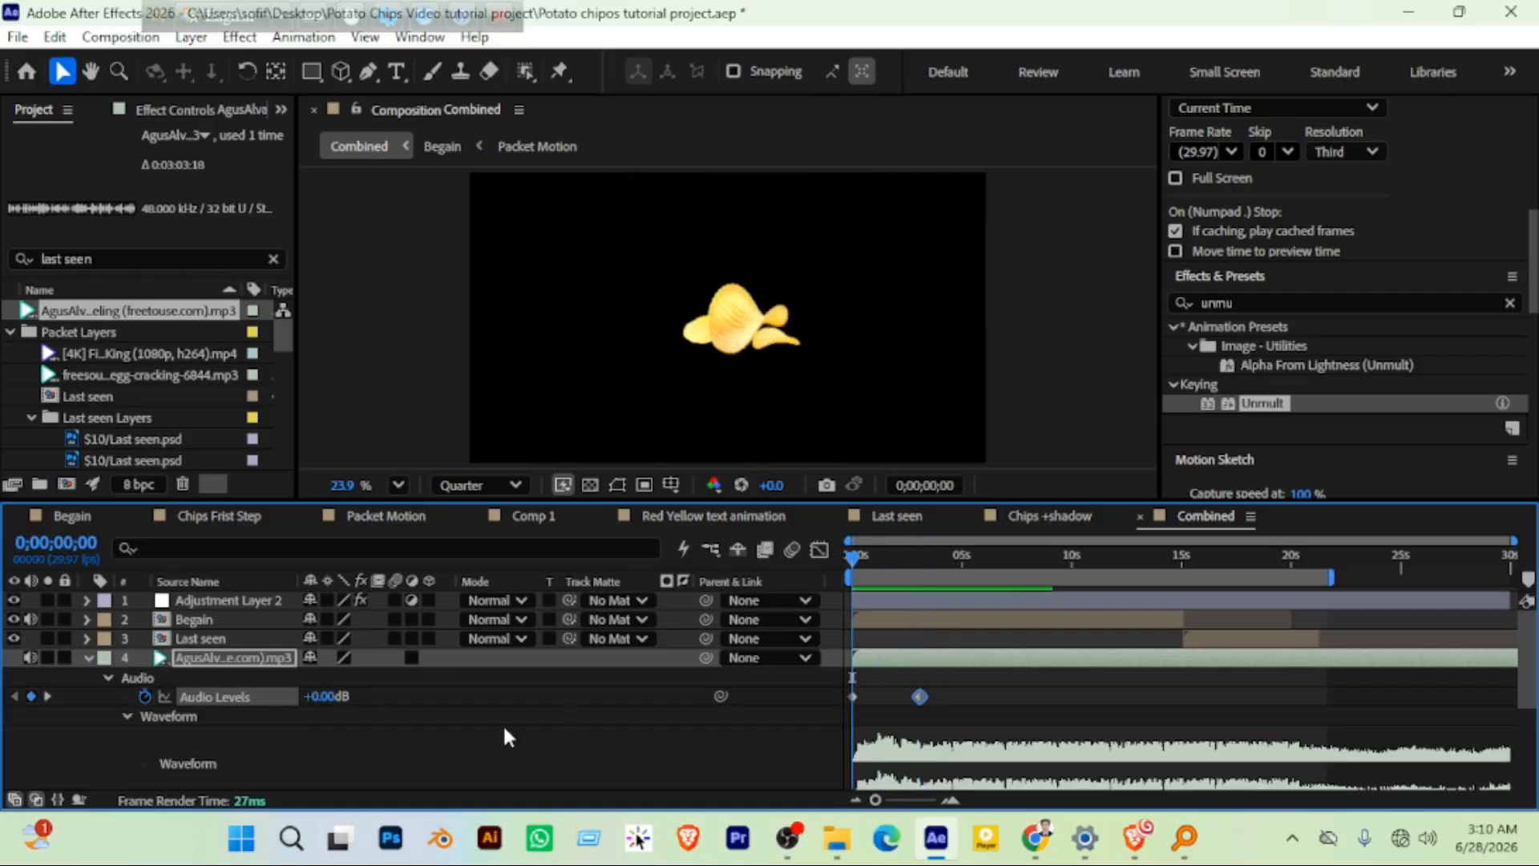
{"action": "left_click_drag", "start_coordinate": [335, 707], "coordinate": [294, 695]}
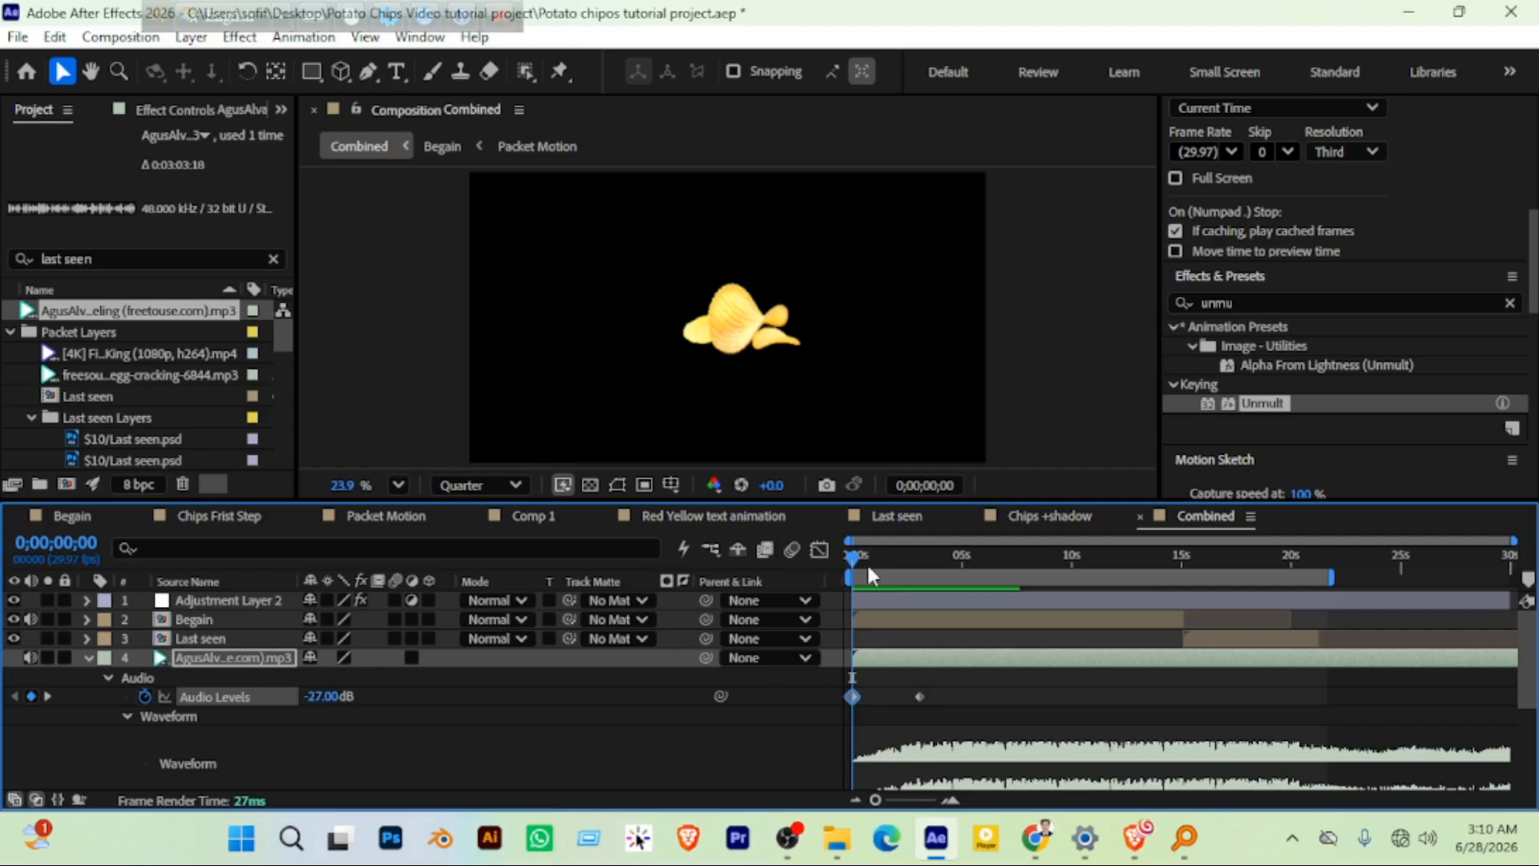
{"action": "key", "text": "space"}
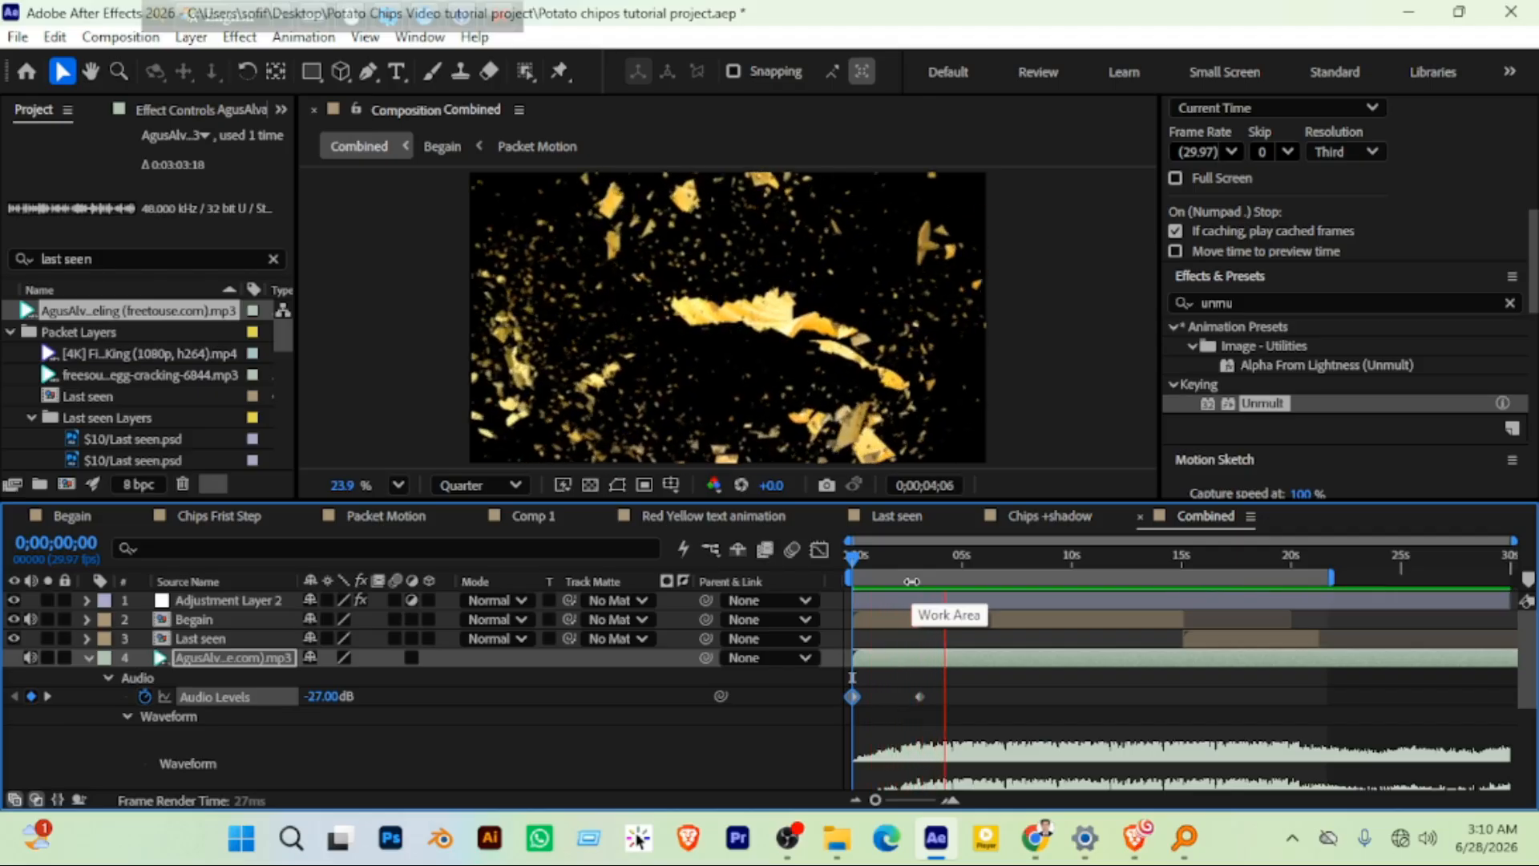
{"action": "key", "text": "space"}
Set the music's Audio Levels at 0;00;00;00 to -19 dB and preview through the chip break
{"action": "left_click_drag", "start_coordinate": [939, 559], "coordinate": [825, 552]}
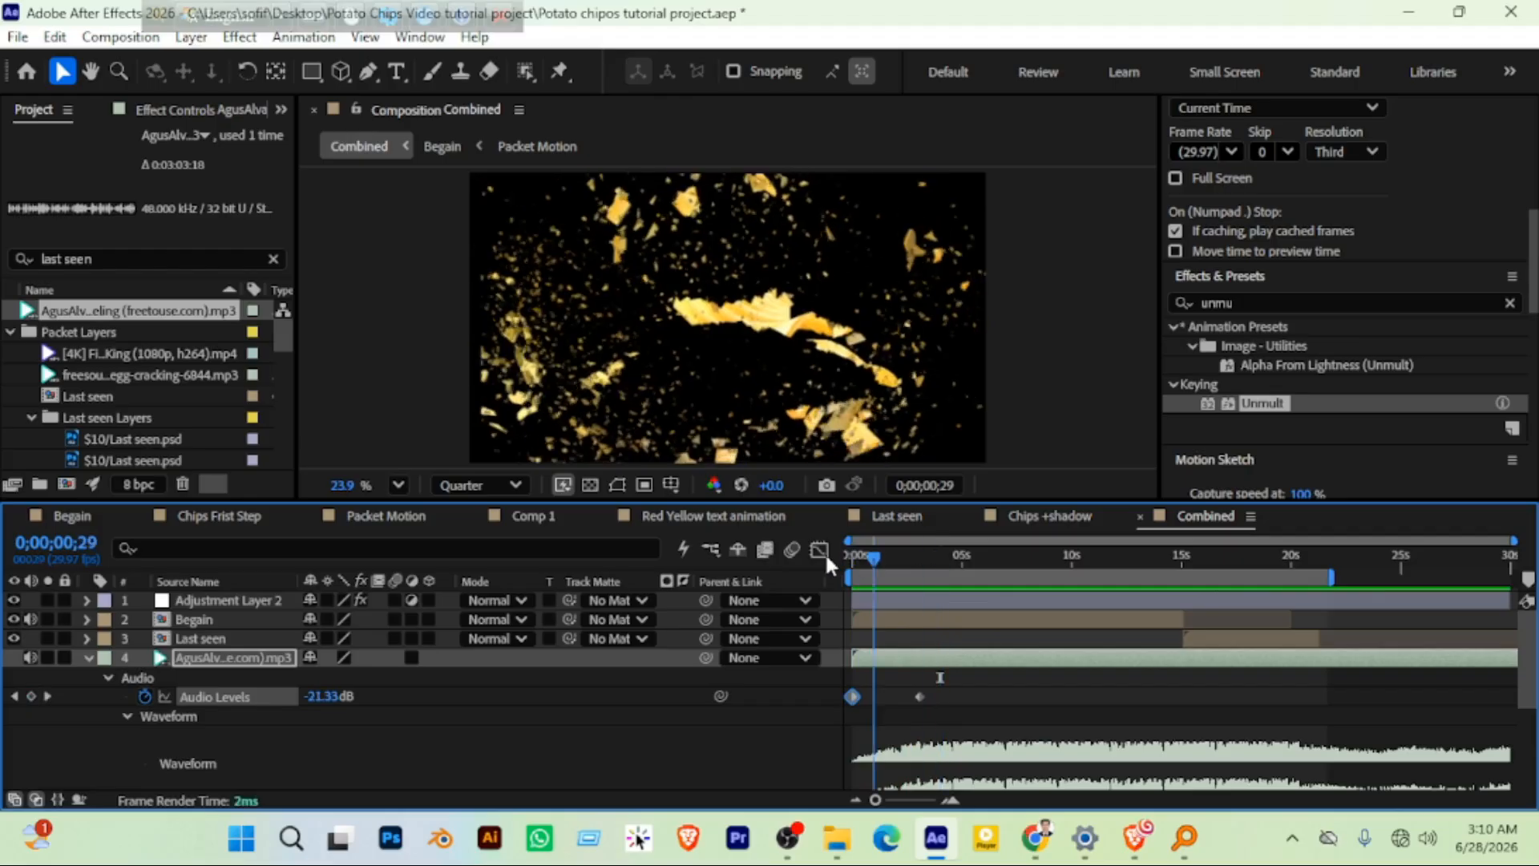
{"action": "mouse_move", "coordinate": [320, 696]}
{"action": "left_mouse_down"}
{"action": "mouse_move", "coordinate": [297, 696]}
{"action": "mouse_move", "coordinate": [326, 696]}
{"action": "left_mouse_up"}
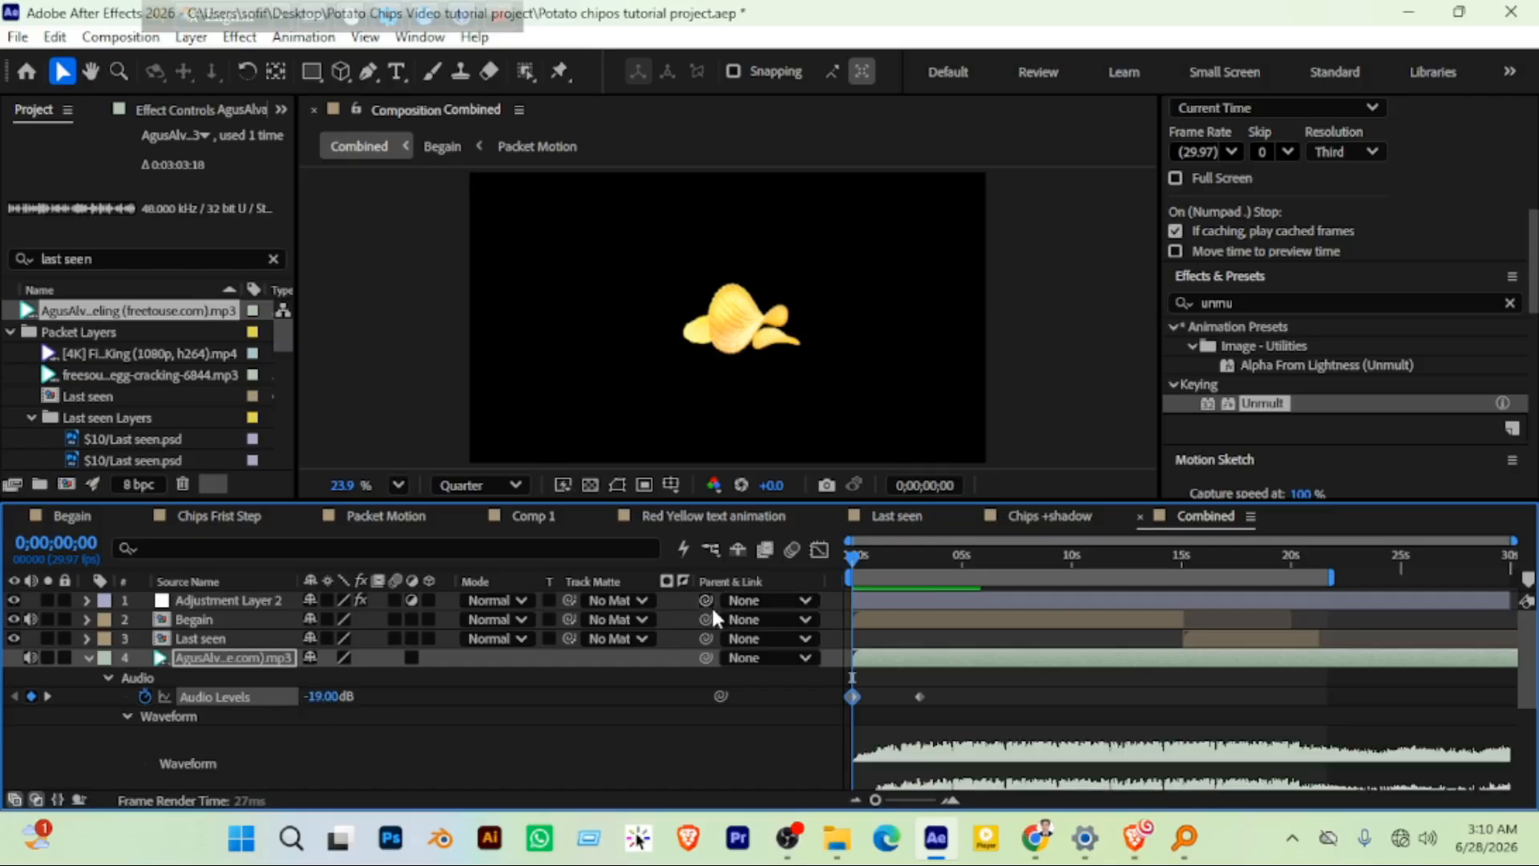
{"action": "key", "text": "space"}
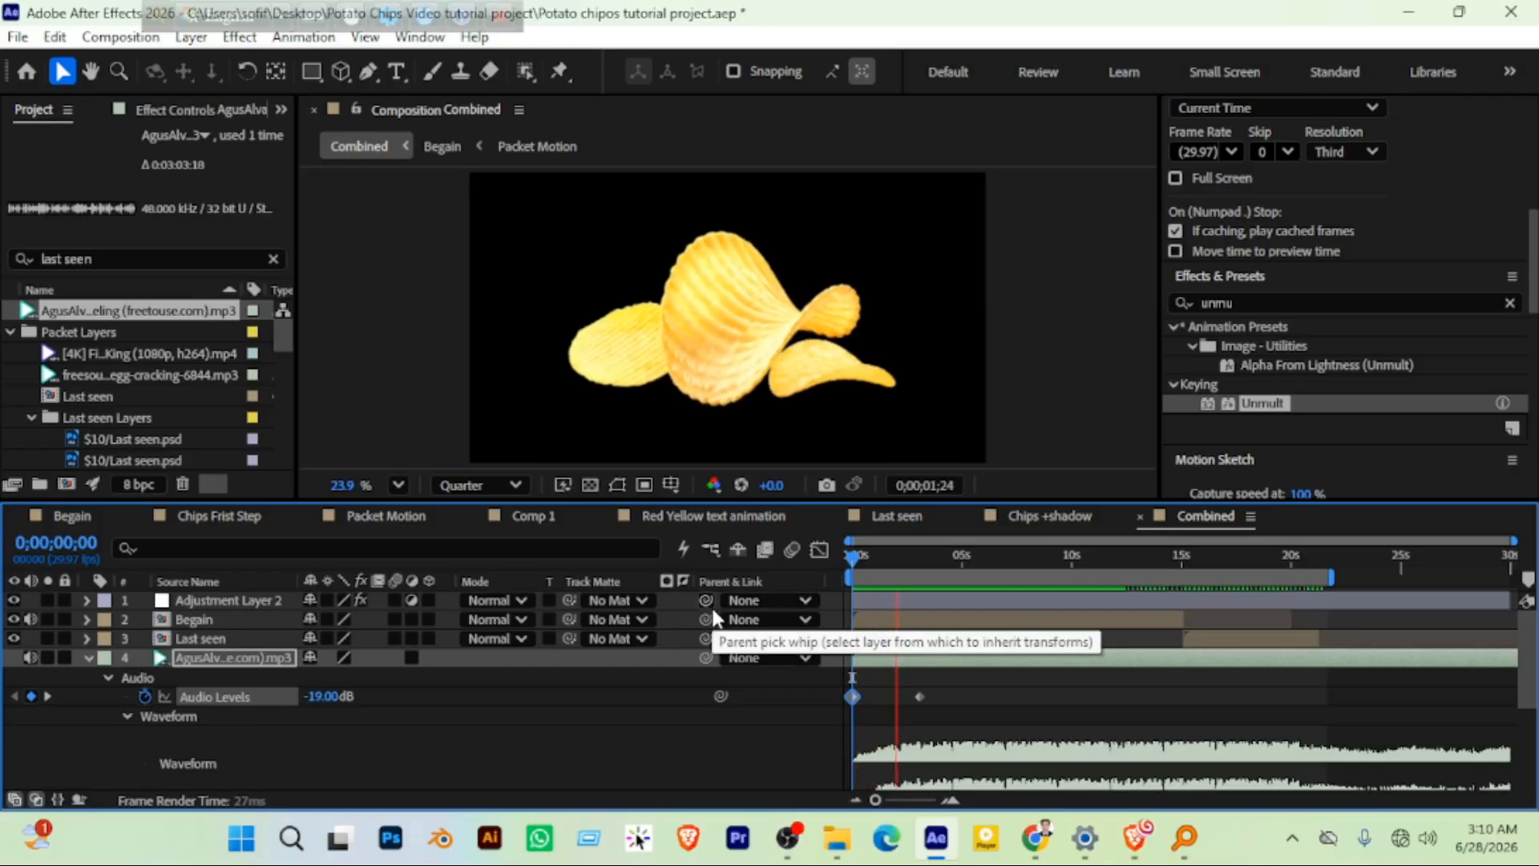
{"action": "key", "text": "space"}
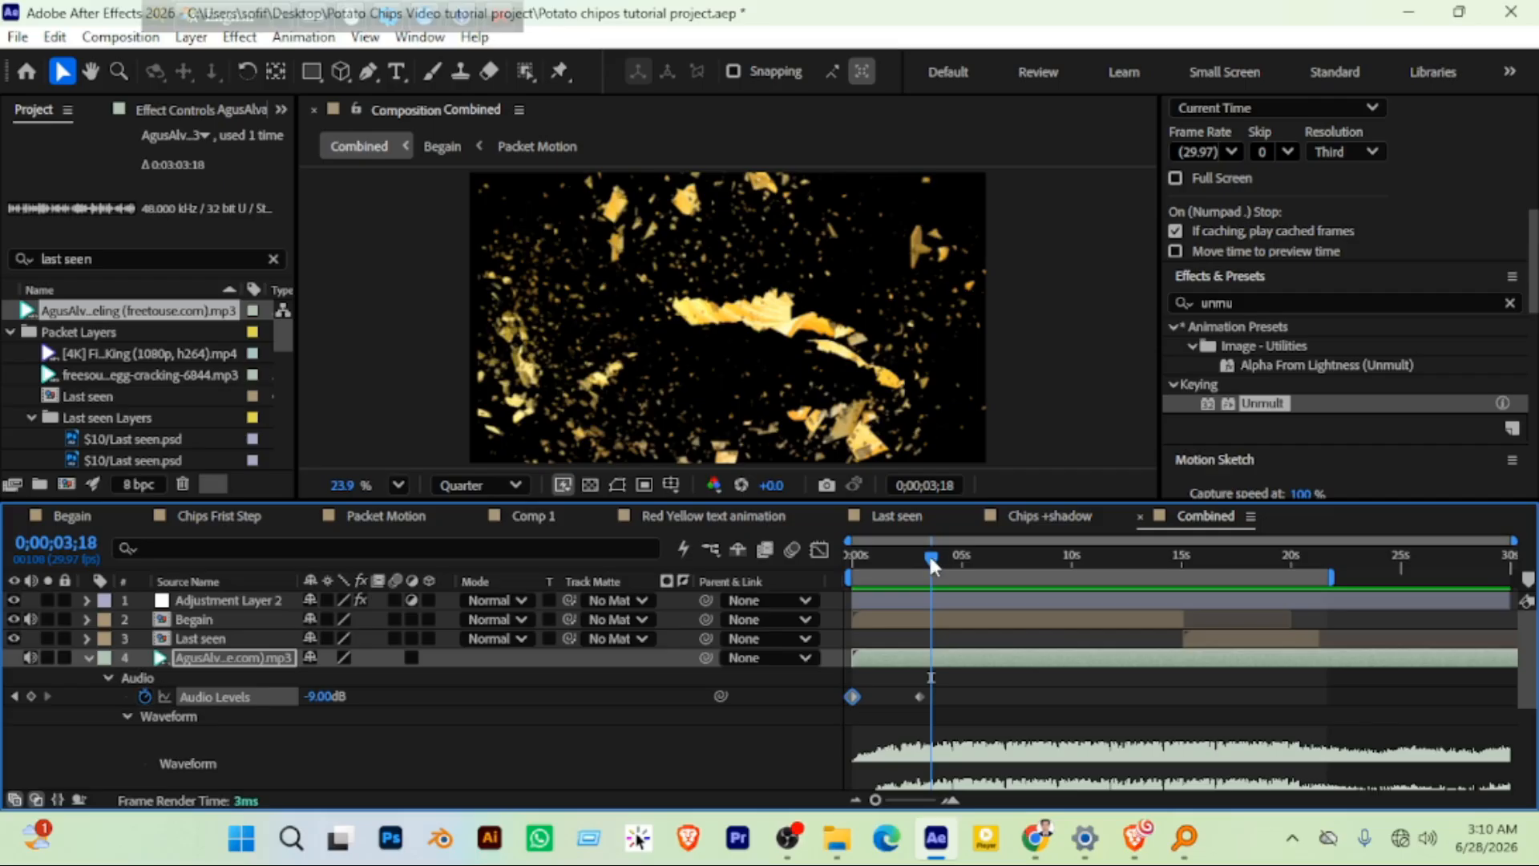
Reset the music's Audio Levels to 0 dB at 0;00;03;12 and play Combined from the beginning
{"action": "mouse_move", "coordinate": [931, 565]}
{"action": "left_mouse_down"}
{"action": "mouse_move", "coordinate": [911, 566]}
{"action": "mouse_move", "coordinate": [928, 569]}
{"action": "left_mouse_up"}
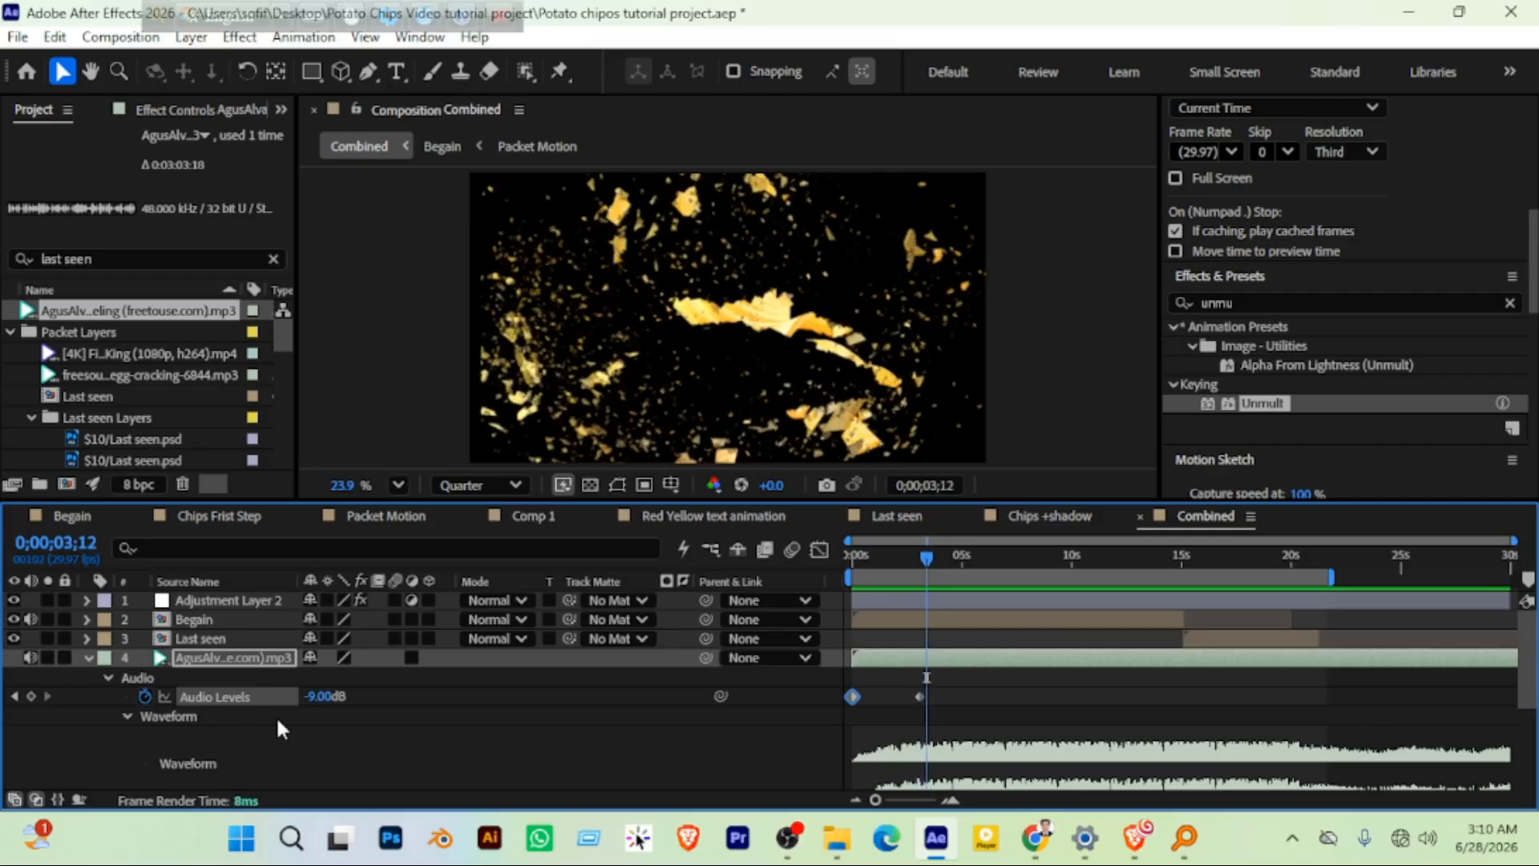
{"action": "right_click", "coordinate": [335, 695]}
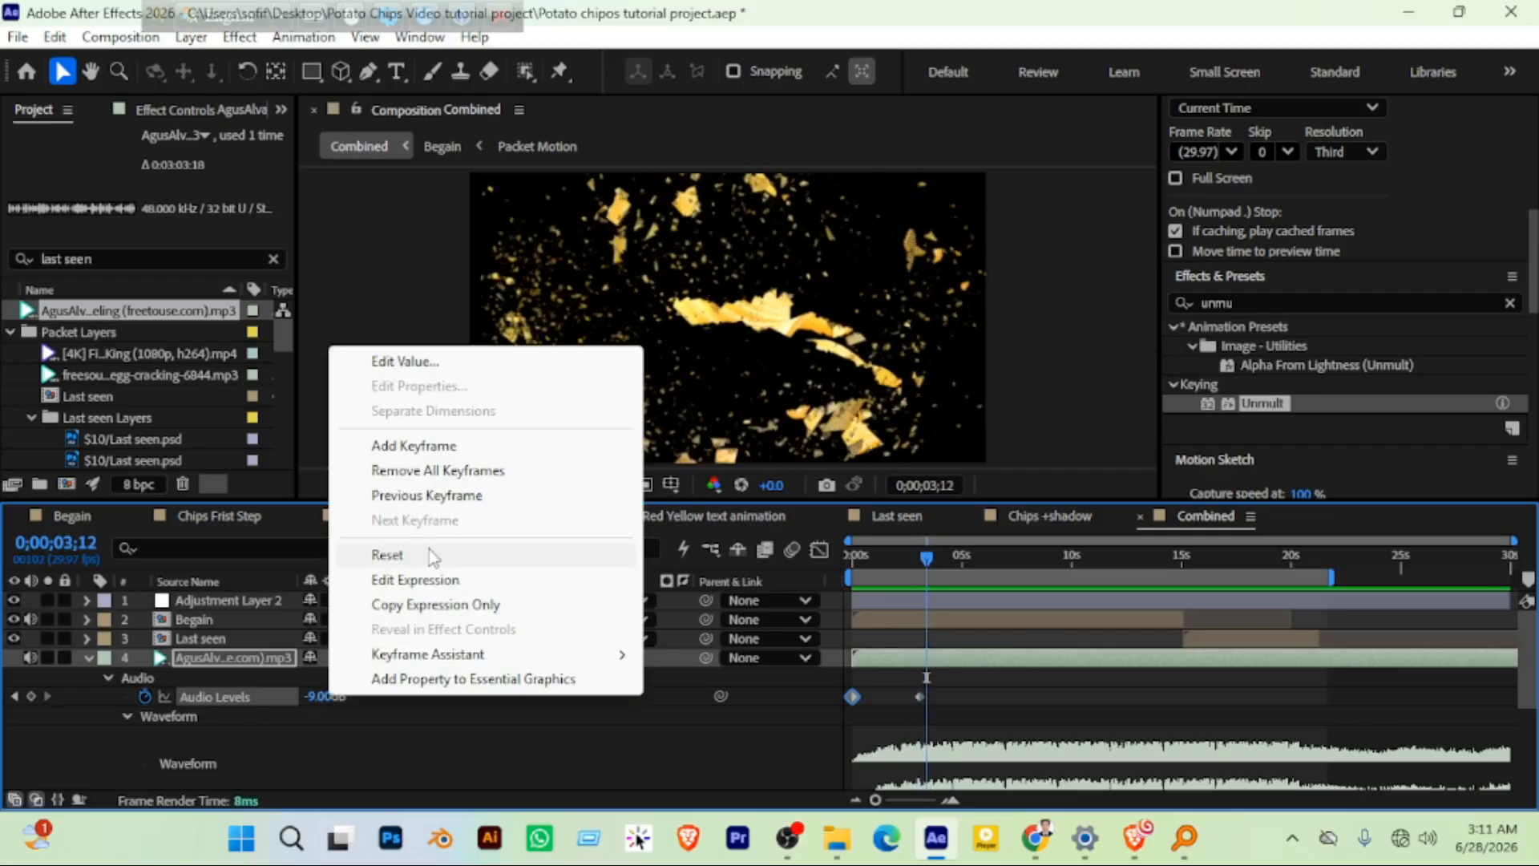
{"action": "left_click", "coordinate": [387, 555]}
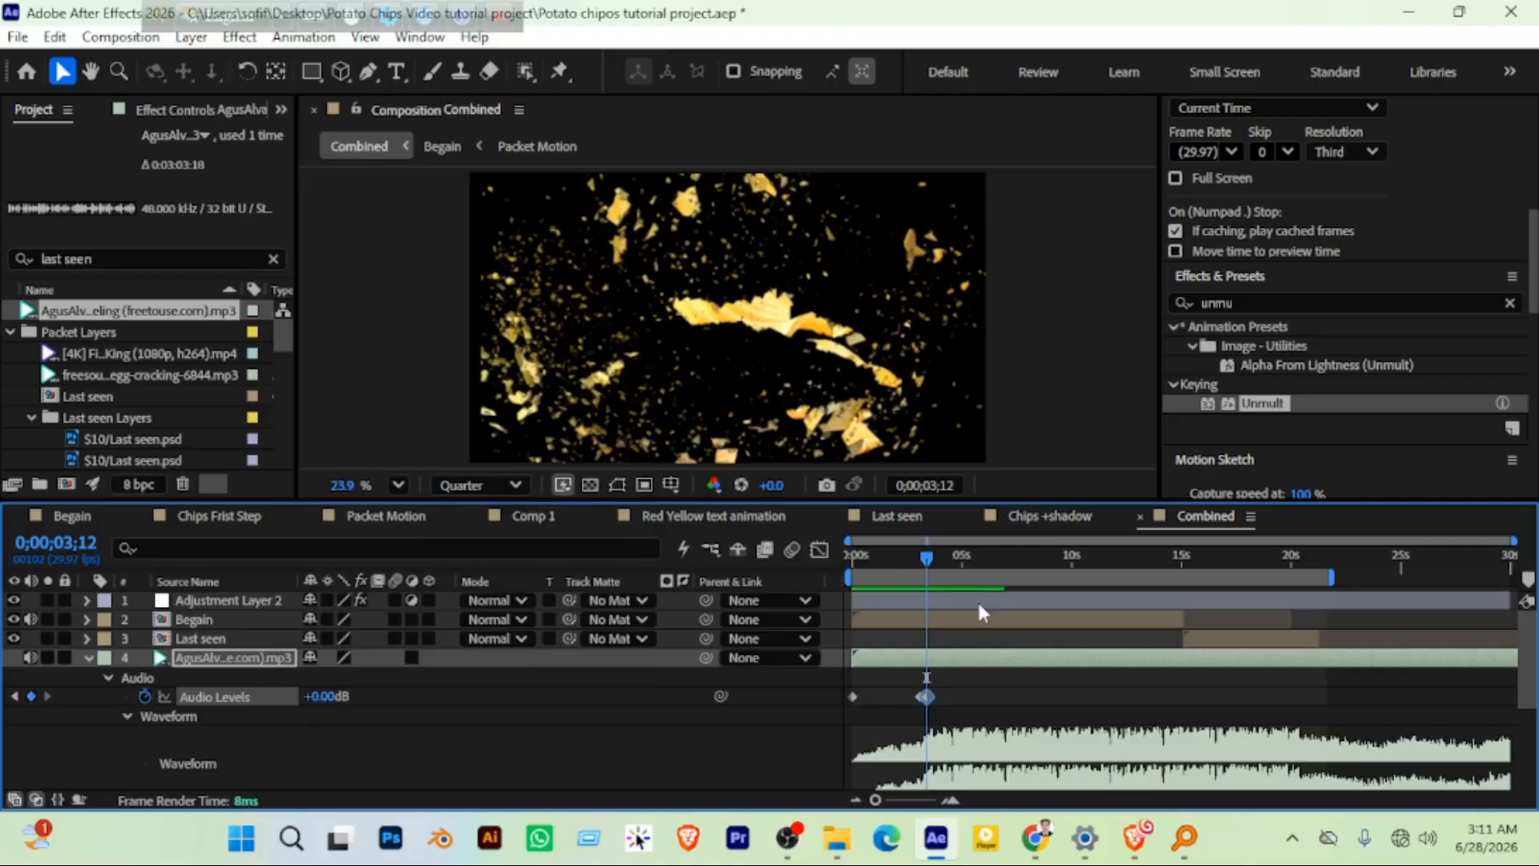
{"action": "key", "text": "Home"}
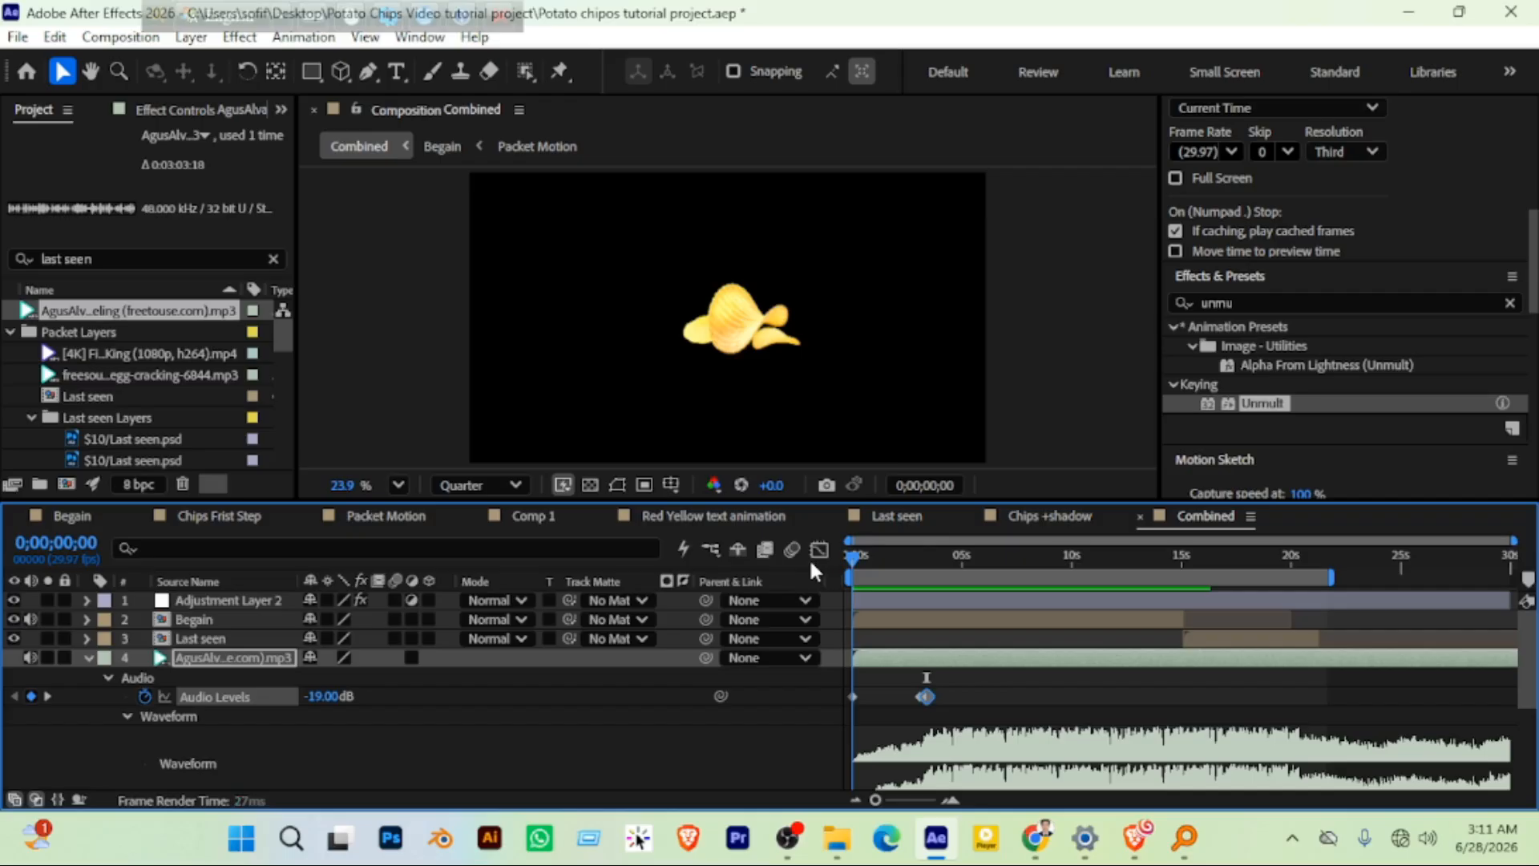
{"action": "key", "text": "space"}
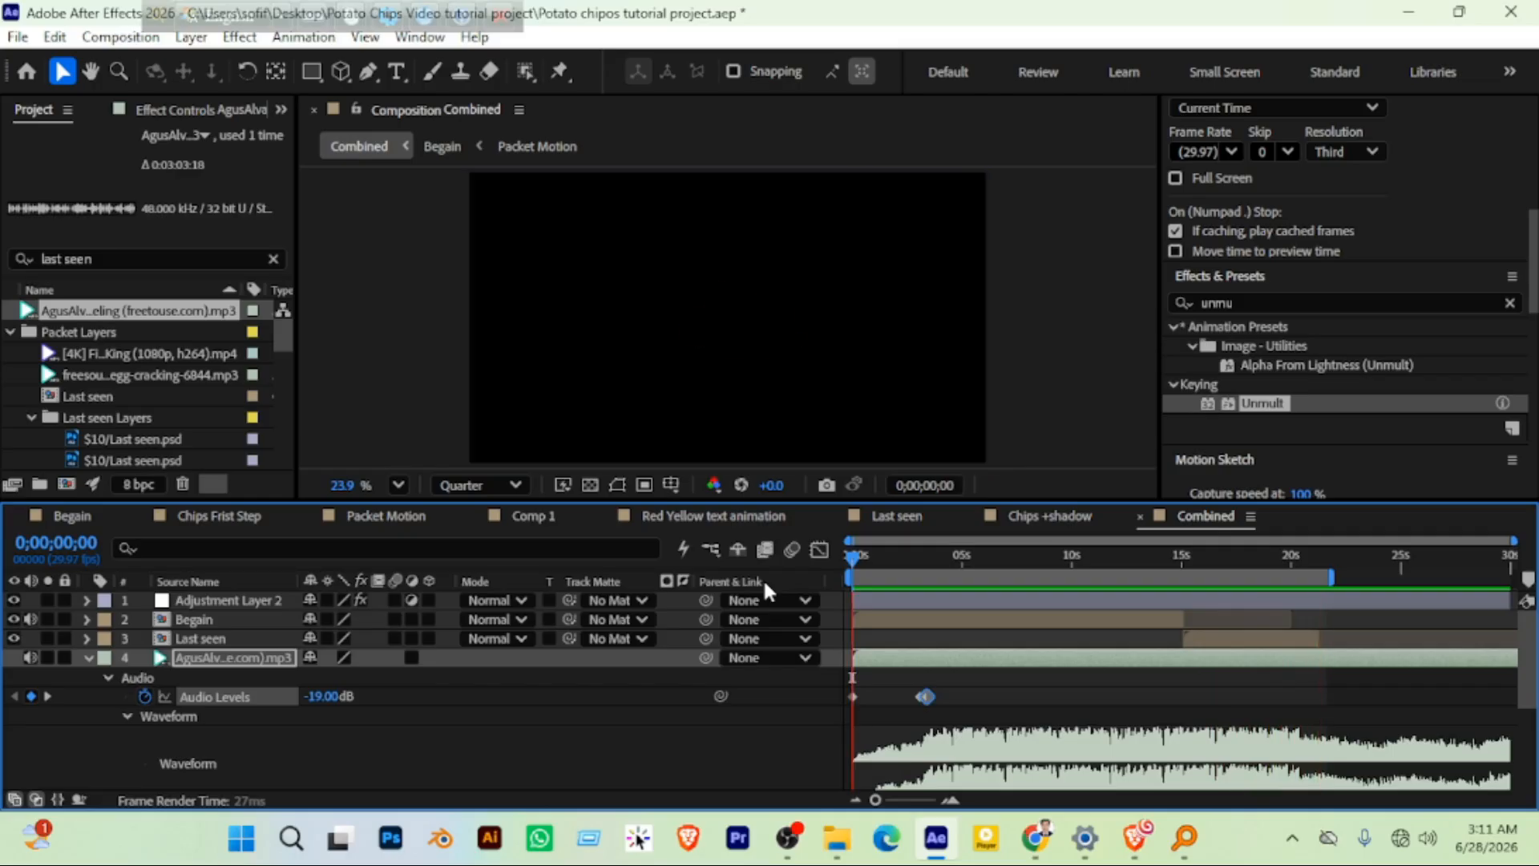
Extend the end of Combined's work area to about 23 seconds and preview the ending from 0;00;18;21
{"action": "left_click_drag", "start_coordinate": [1327, 577], "coordinate": [1351, 576]}
{"action": "left_click", "coordinate": [1277, 561]}
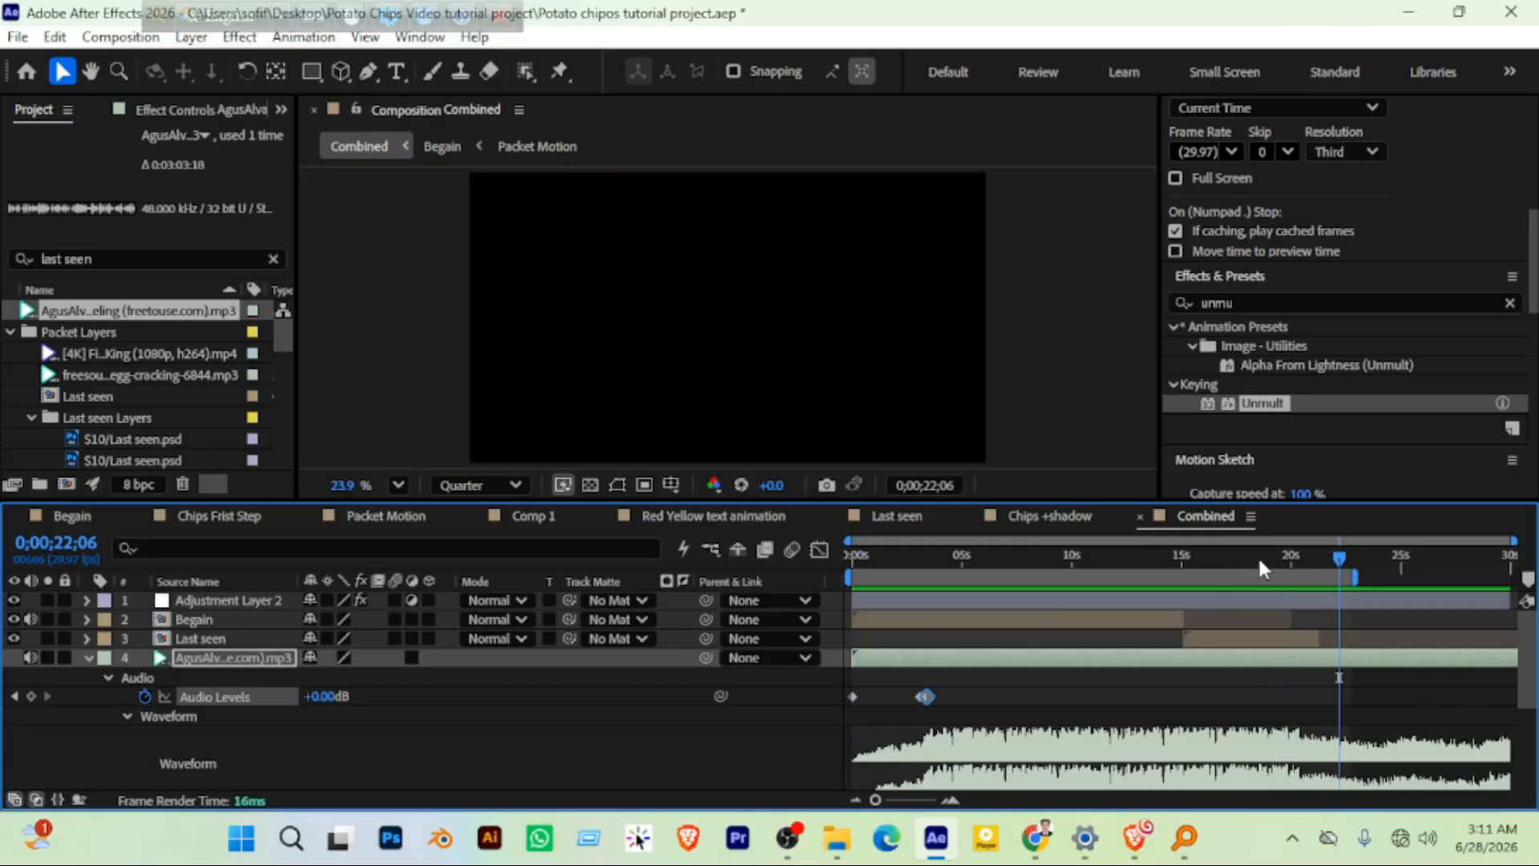
{"action": "left_click", "coordinate": [1262, 555]}
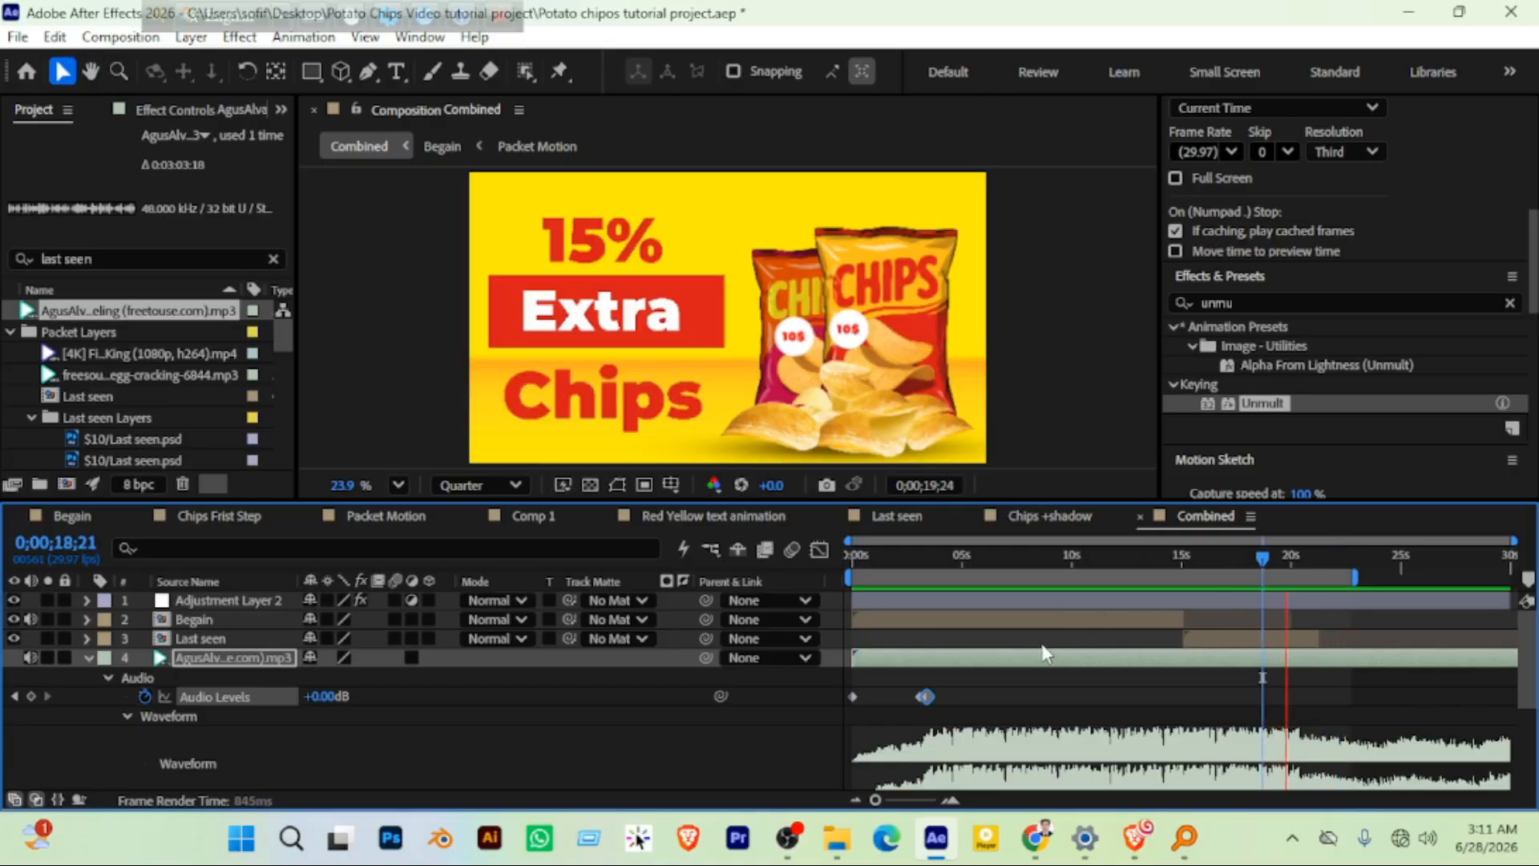
{"action": "key", "text": "space"}
Fade out the music by keyframing its Audio Levels at 0 dB at 0;00;19;16 and -49 dB at 0;00;21;06
{"action": "left_click_drag", "start_coordinate": [1290, 561], "coordinate": [1281, 558]}
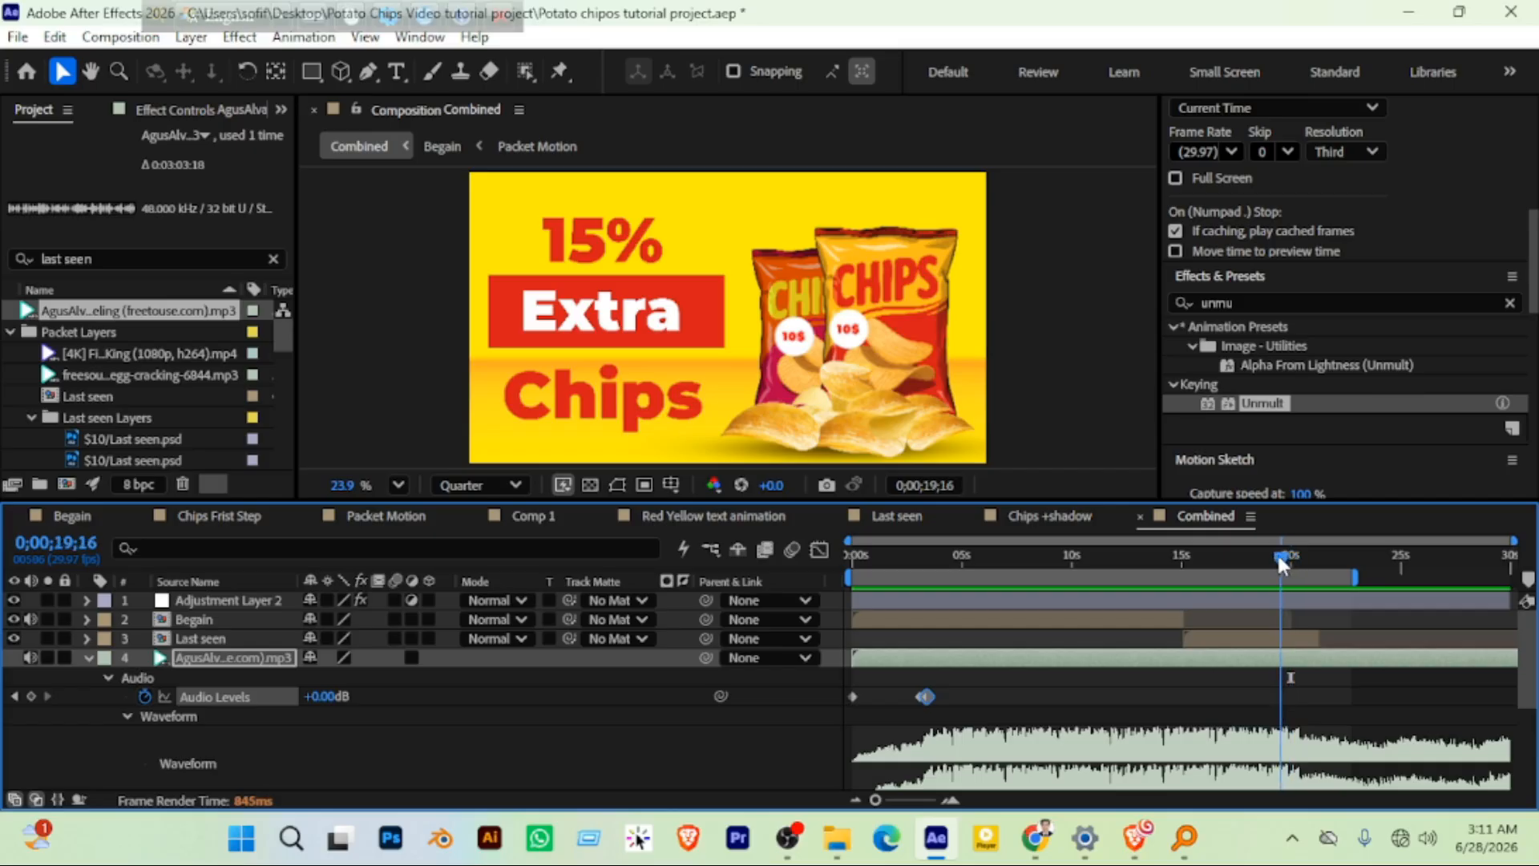
{"action": "left_click", "coordinate": [249, 746]}
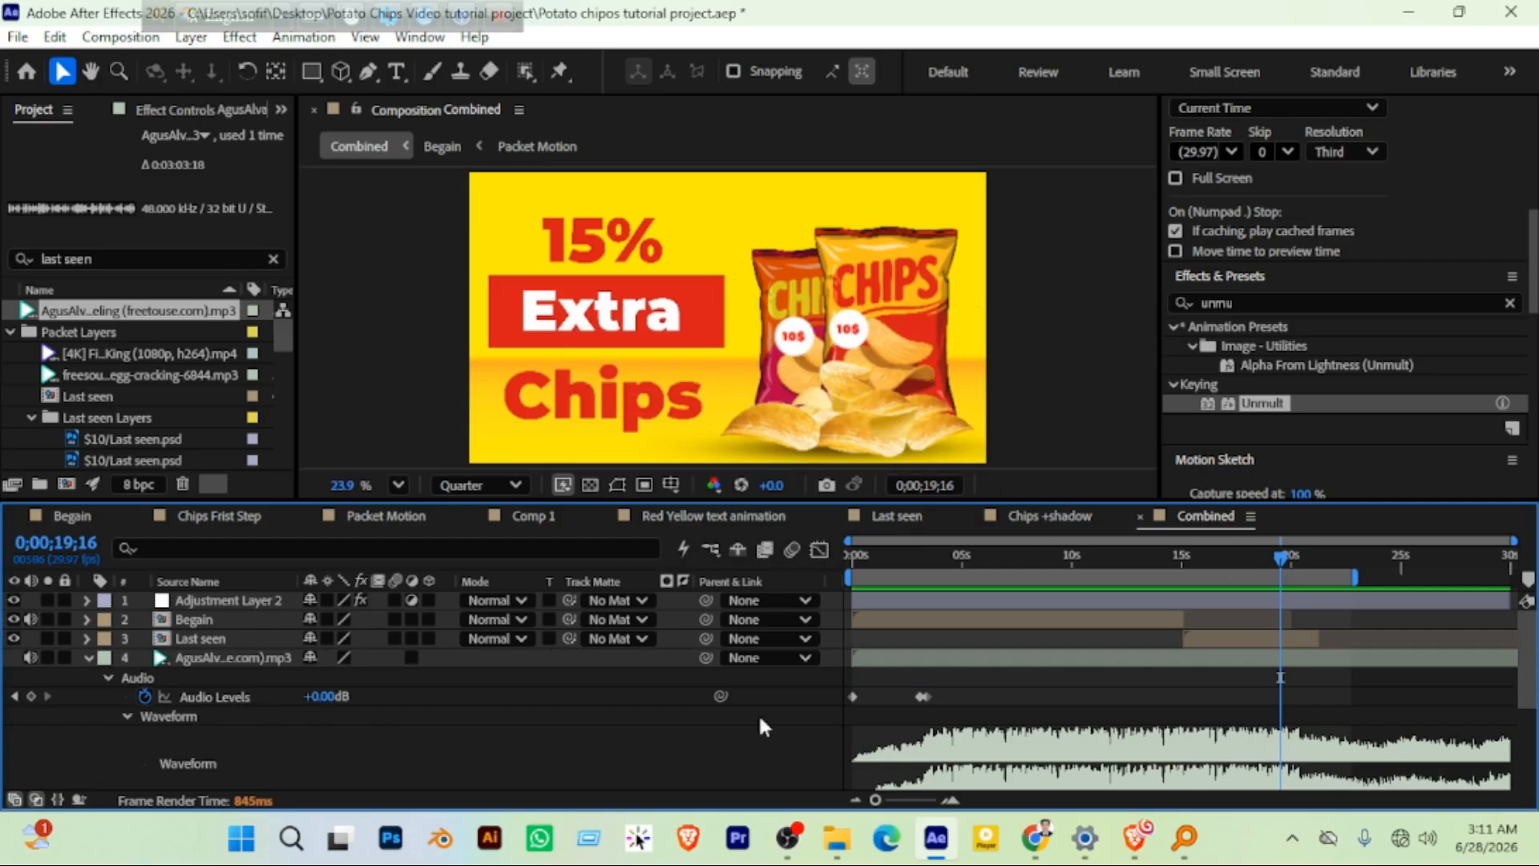
{"action": "left_click", "coordinate": [32, 696]}
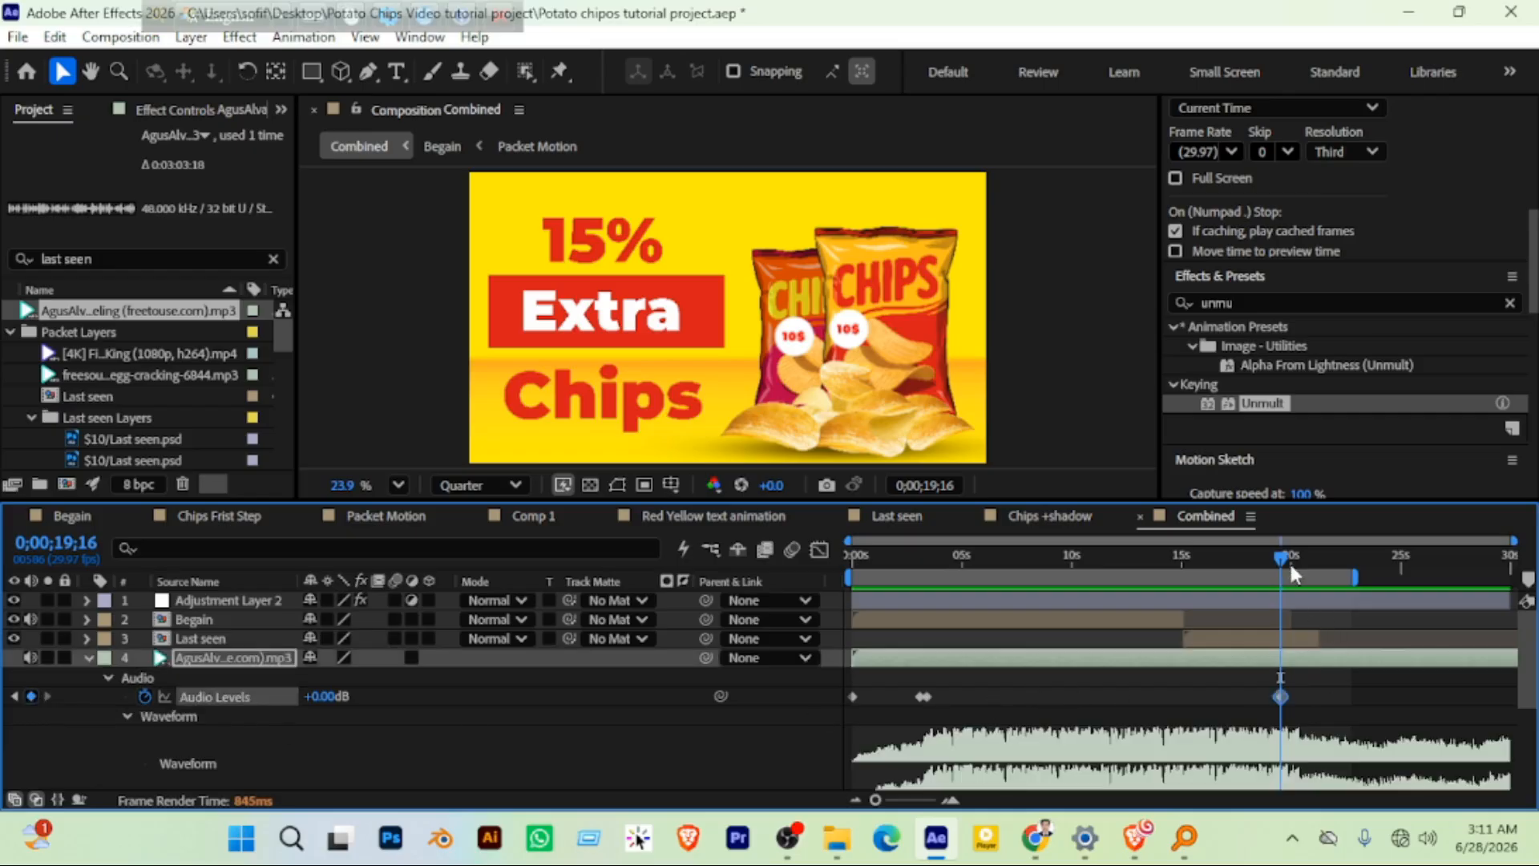
{"action": "left_click_drag", "start_coordinate": [1280, 562], "coordinate": [1318, 555]}
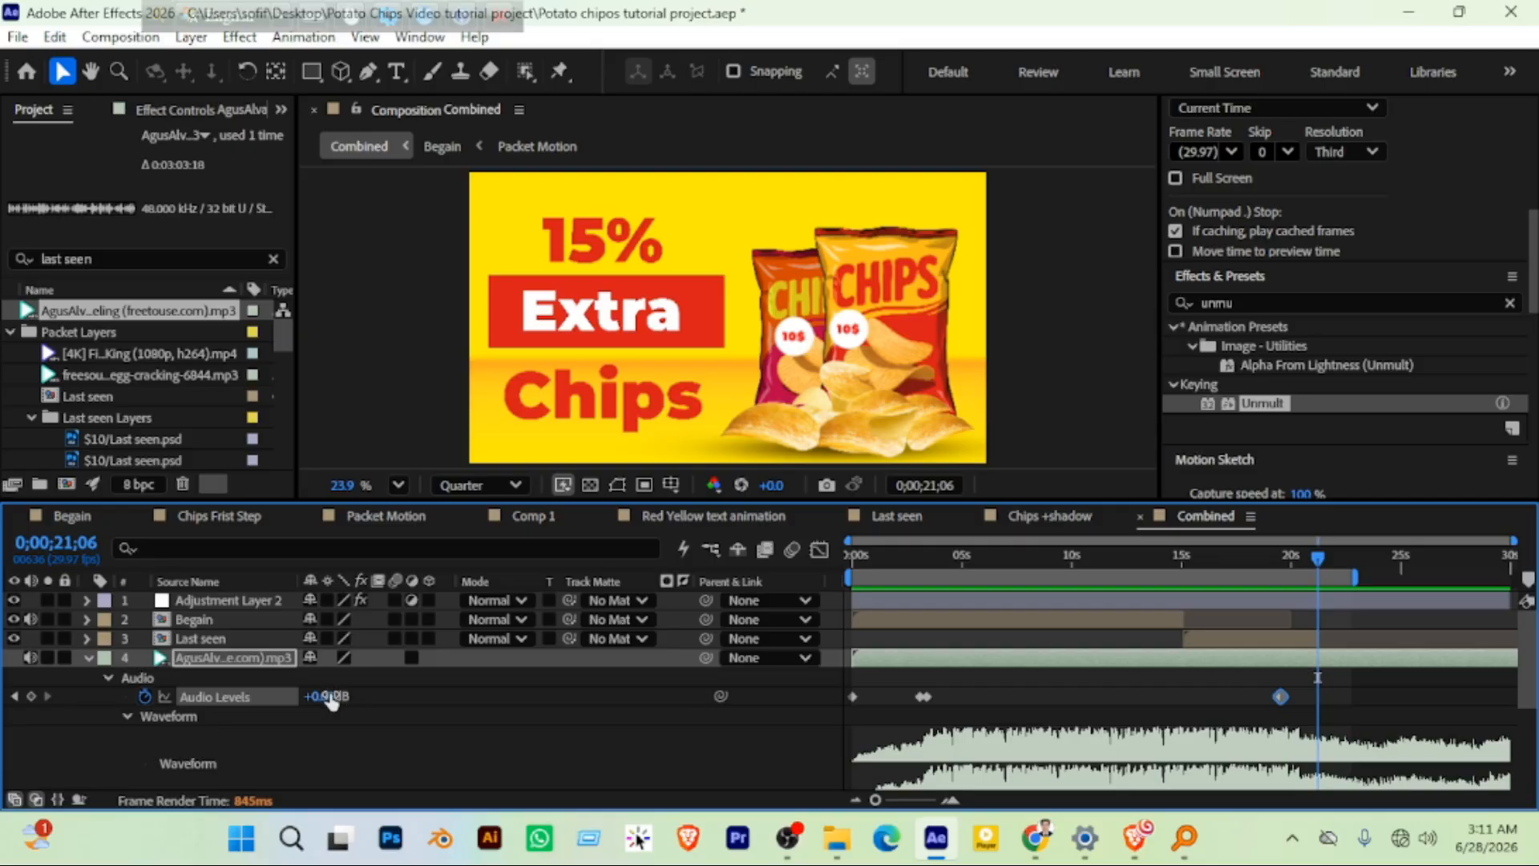
{"action": "left_click_drag", "start_coordinate": [331, 702], "coordinate": [298, 695]}
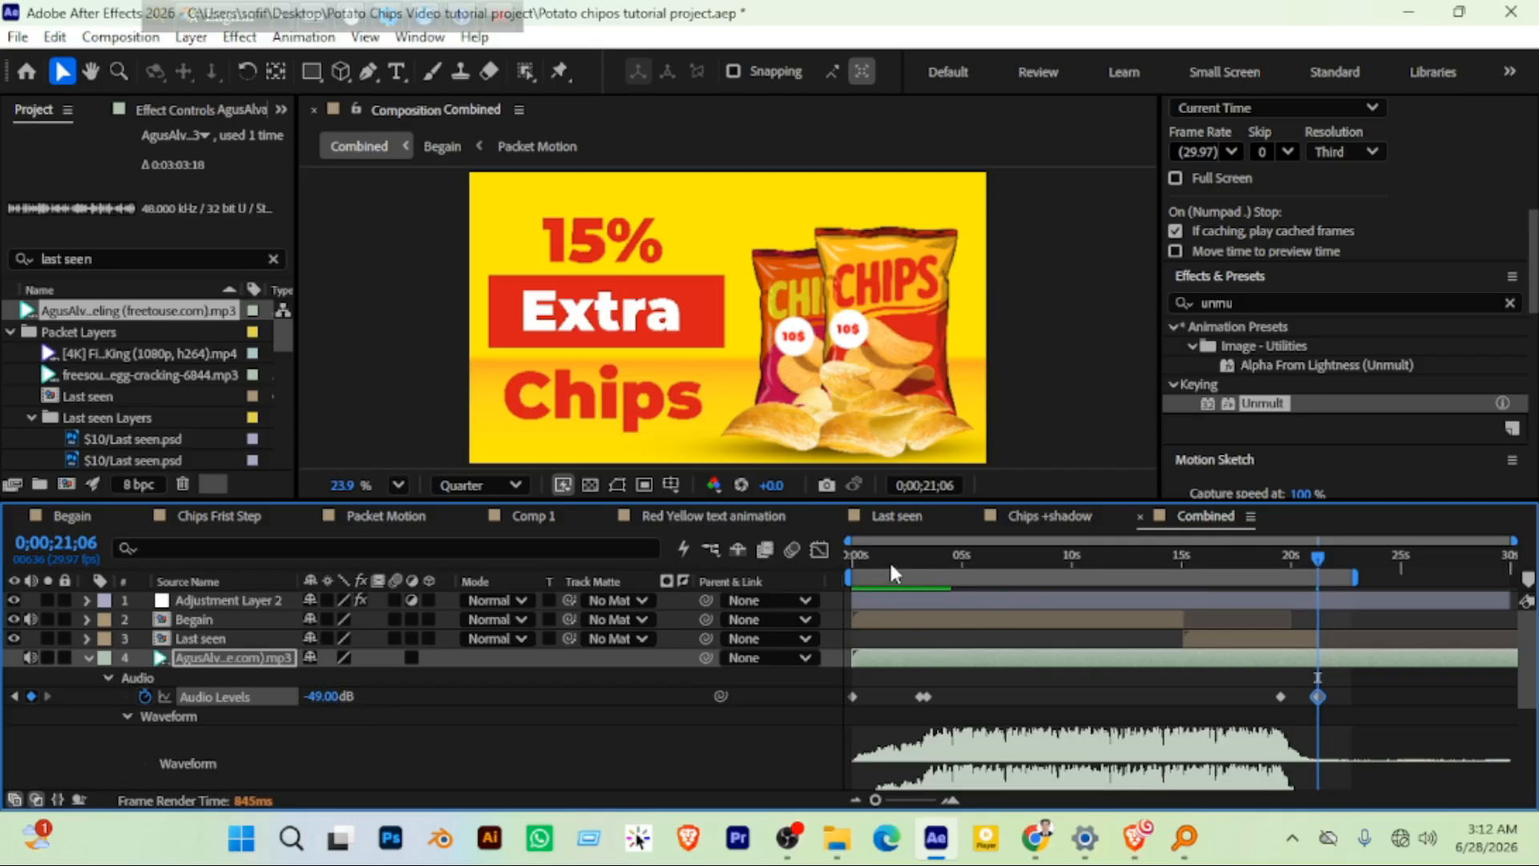
Play Combined from the beginning to check the music fades, and replay the chip break from 0;00;02;06
{"action": "left_click", "coordinate": [852, 556]}
{"action": "key", "text": "space"}
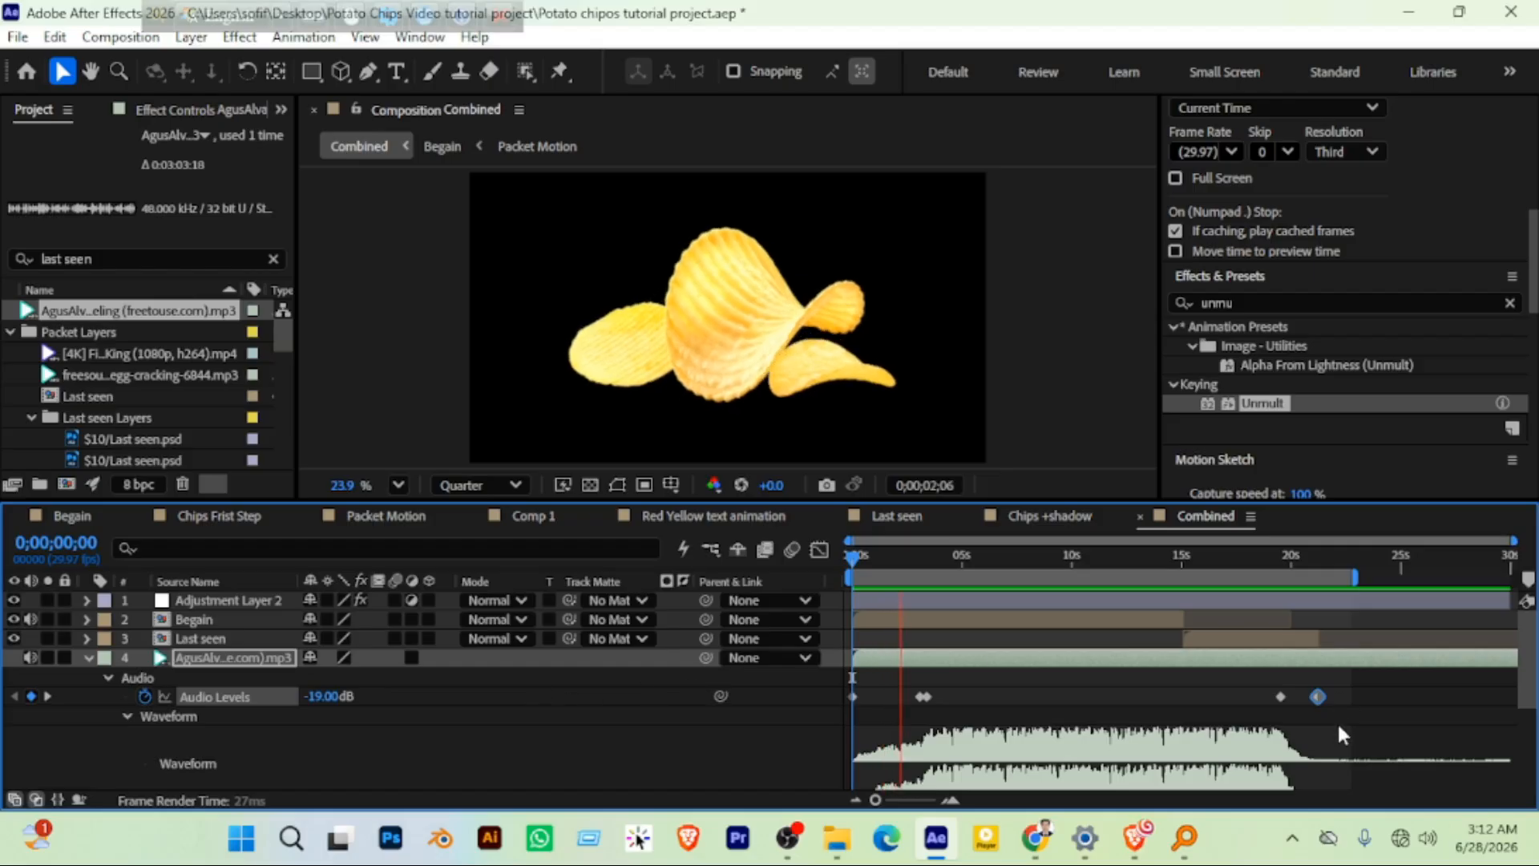
{"action": "key", "text": "space"}
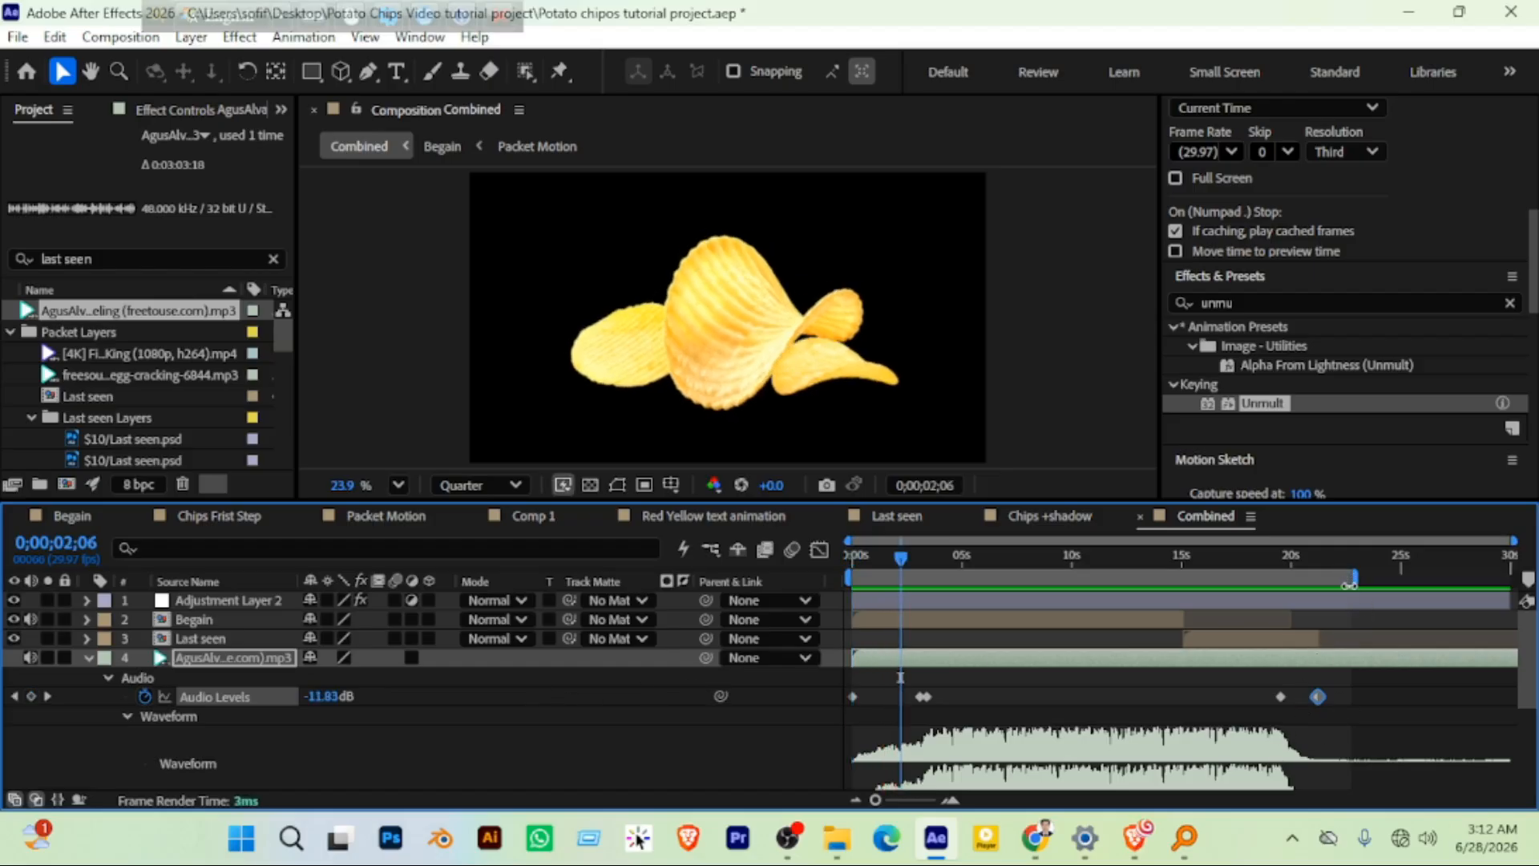
{"action": "key", "text": "space"}
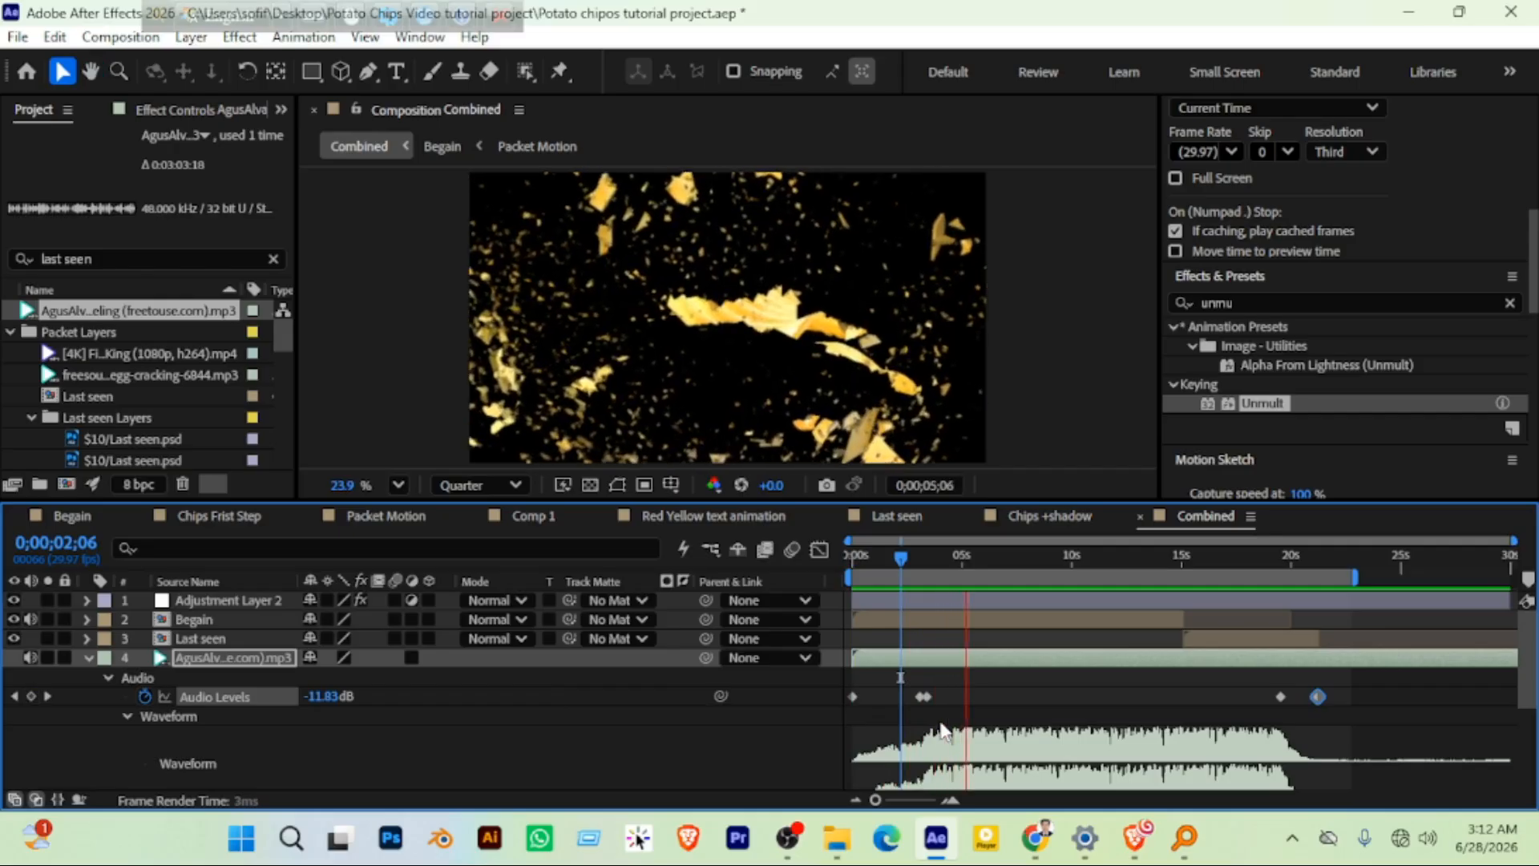
{"action": "key", "text": "space"}
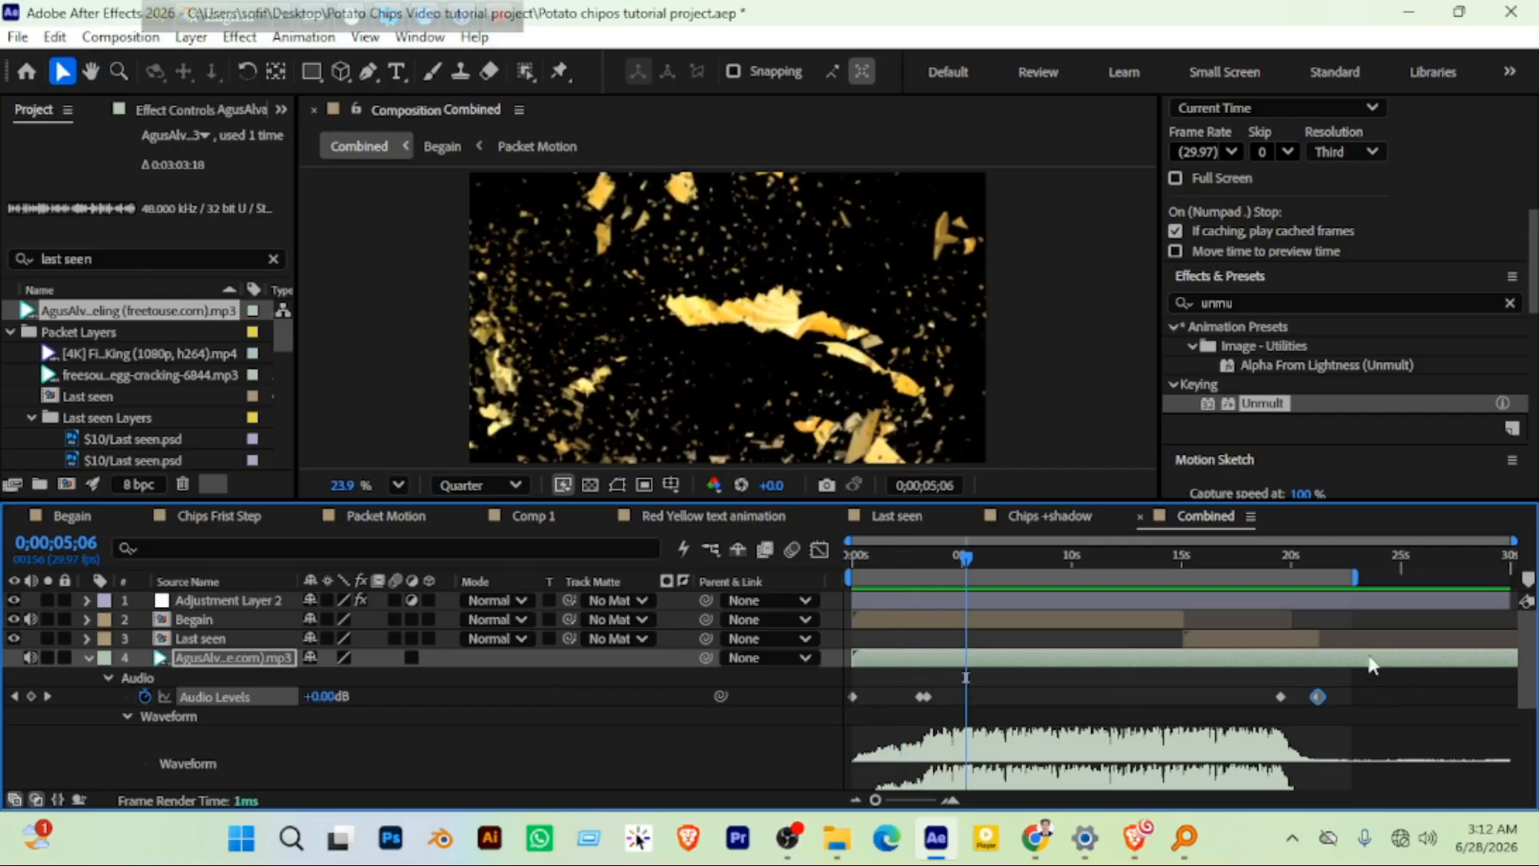
Trim the end of the music layer to 0;00;21;19
{"action": "left_click_drag", "start_coordinate": [962, 555], "coordinate": [1327, 553]}
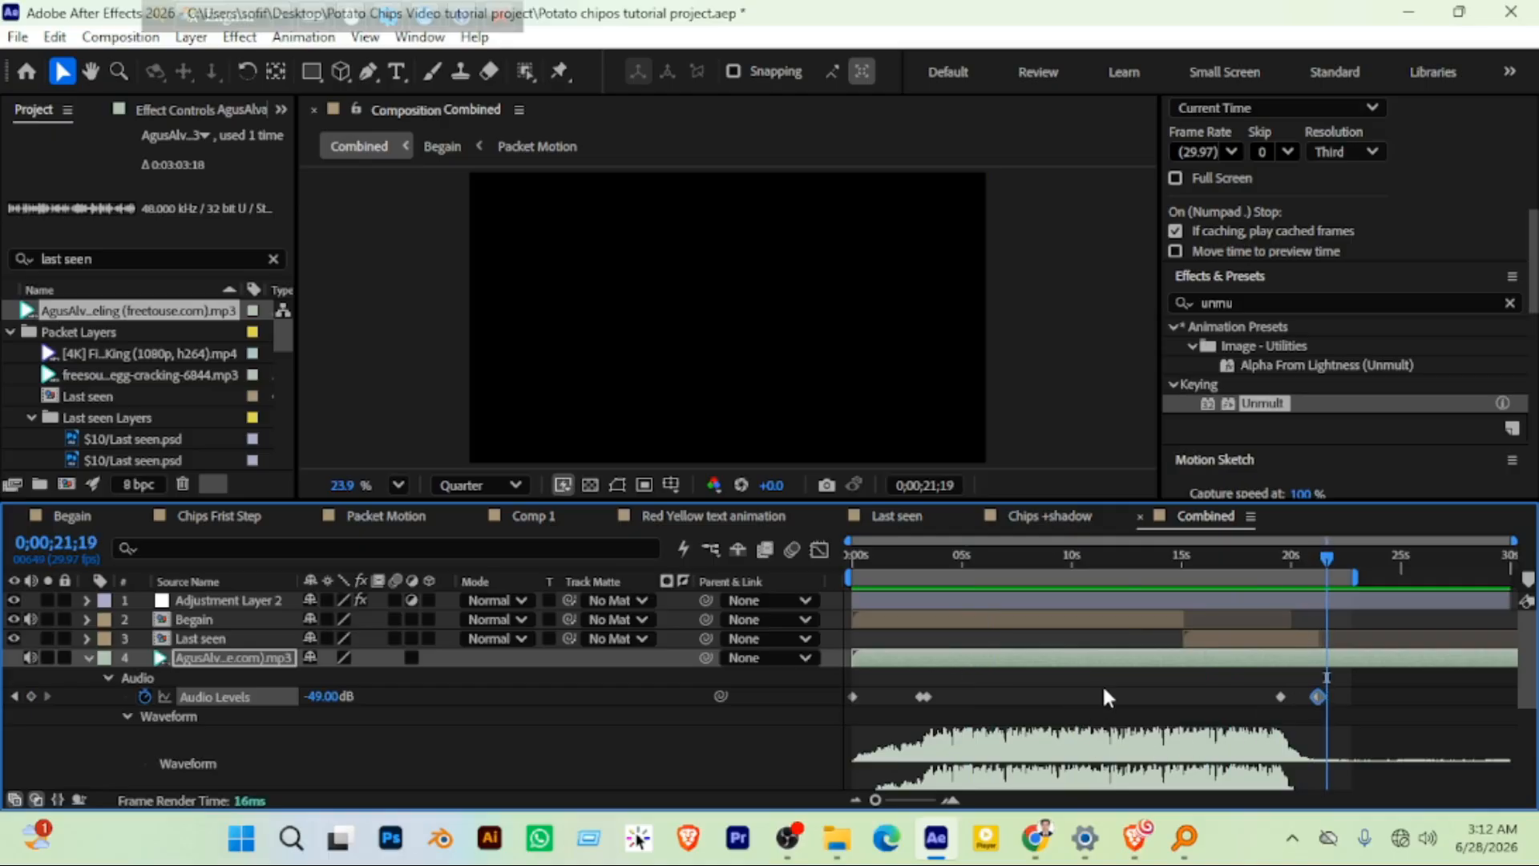
{"action": "left_click", "coordinate": [1170, 663]}
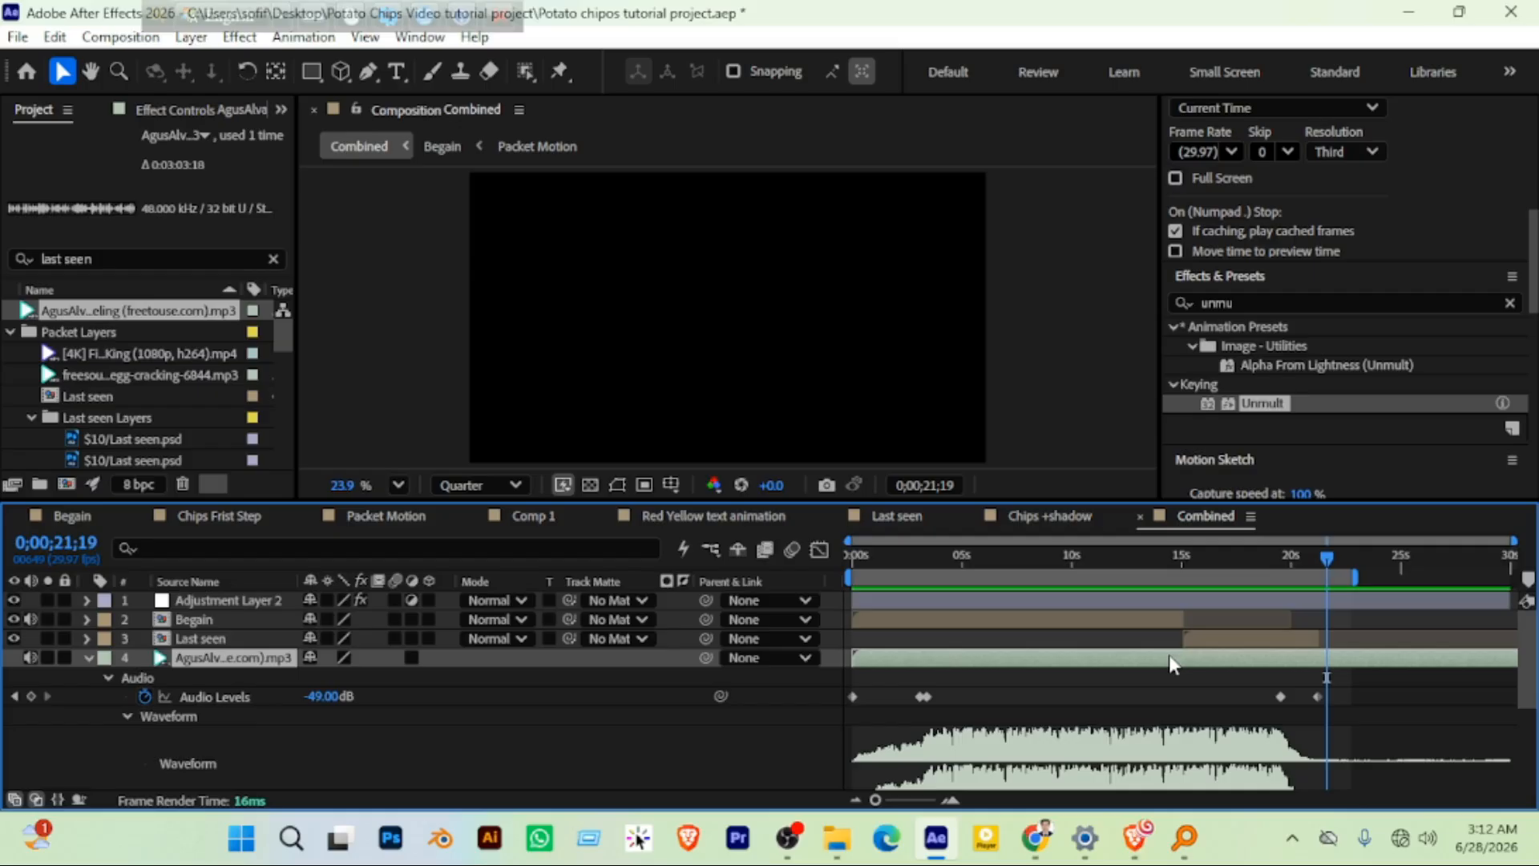
{"action": "key", "text": "alt+bracketright"}
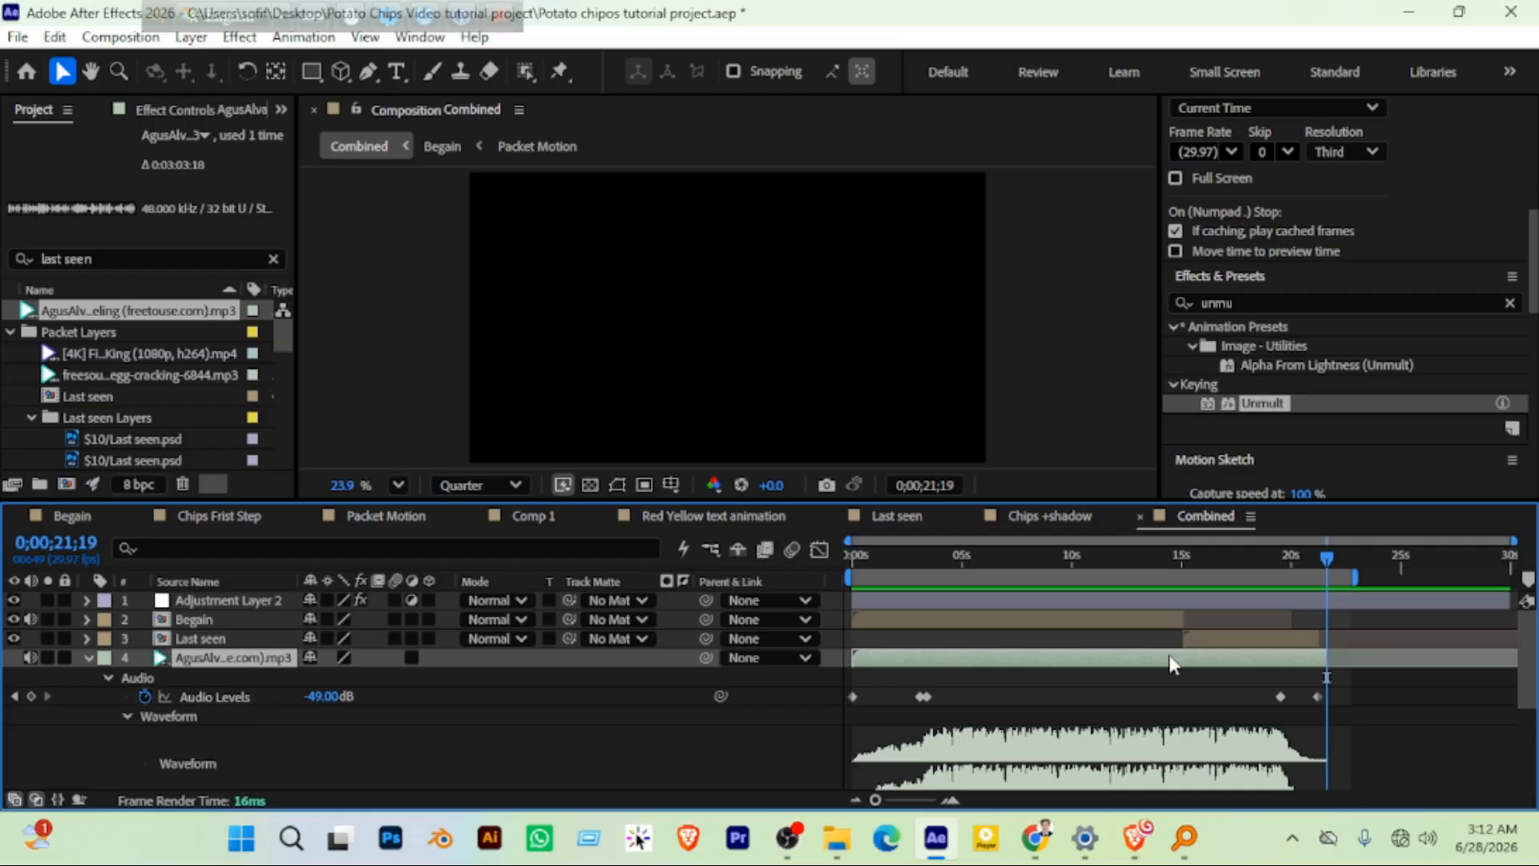
Trim the end of Adjustment Layer 2 to 0;00;21;19, shorten Combined's work area to match, and save the project
{"action": "left_click", "coordinate": [1247, 606]}
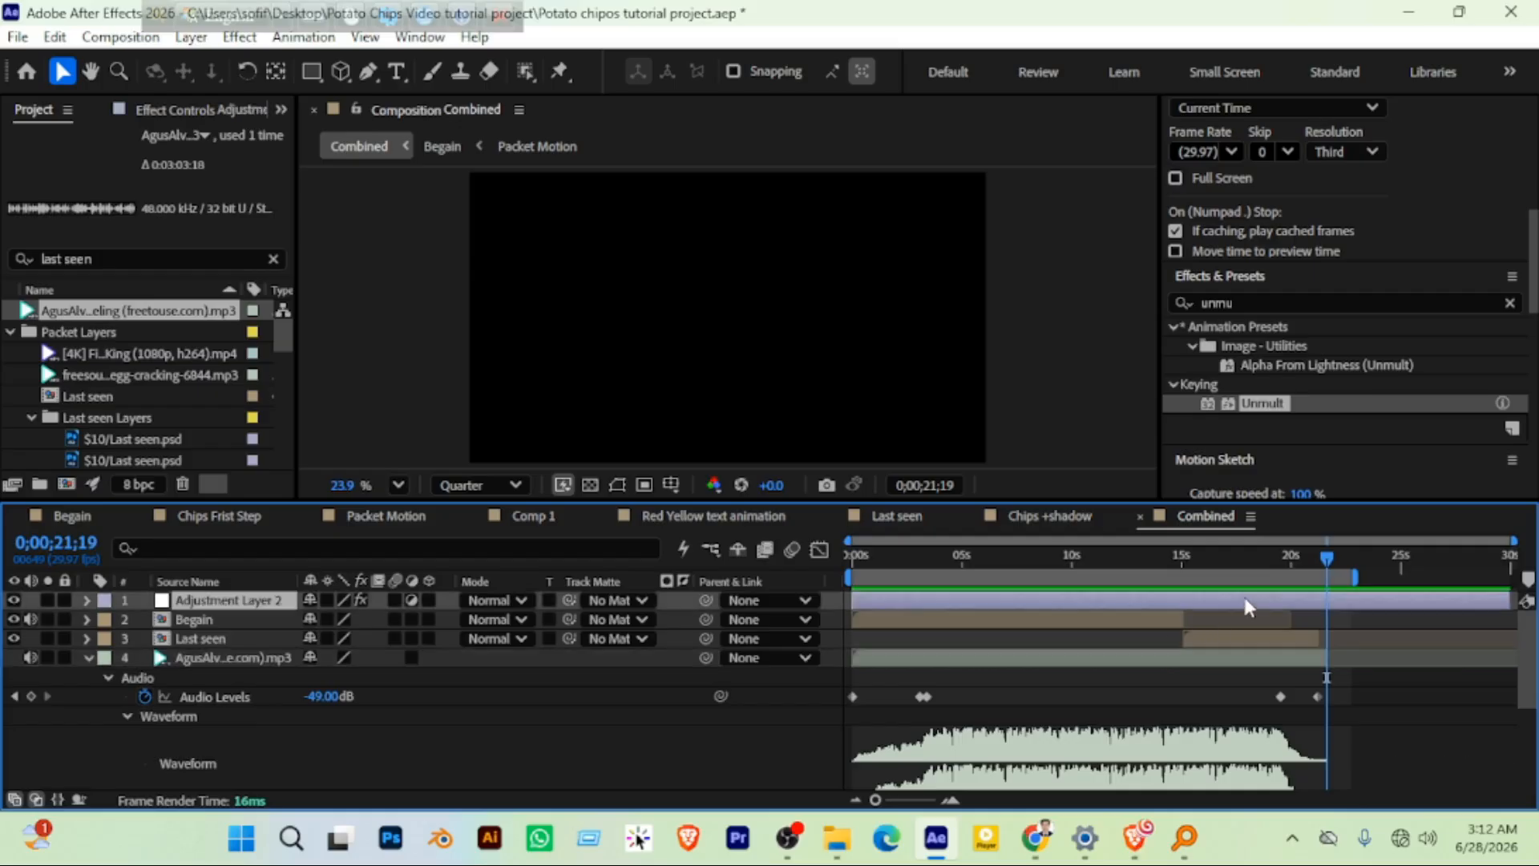
{"action": "key", "text": "alt+bracketright"}
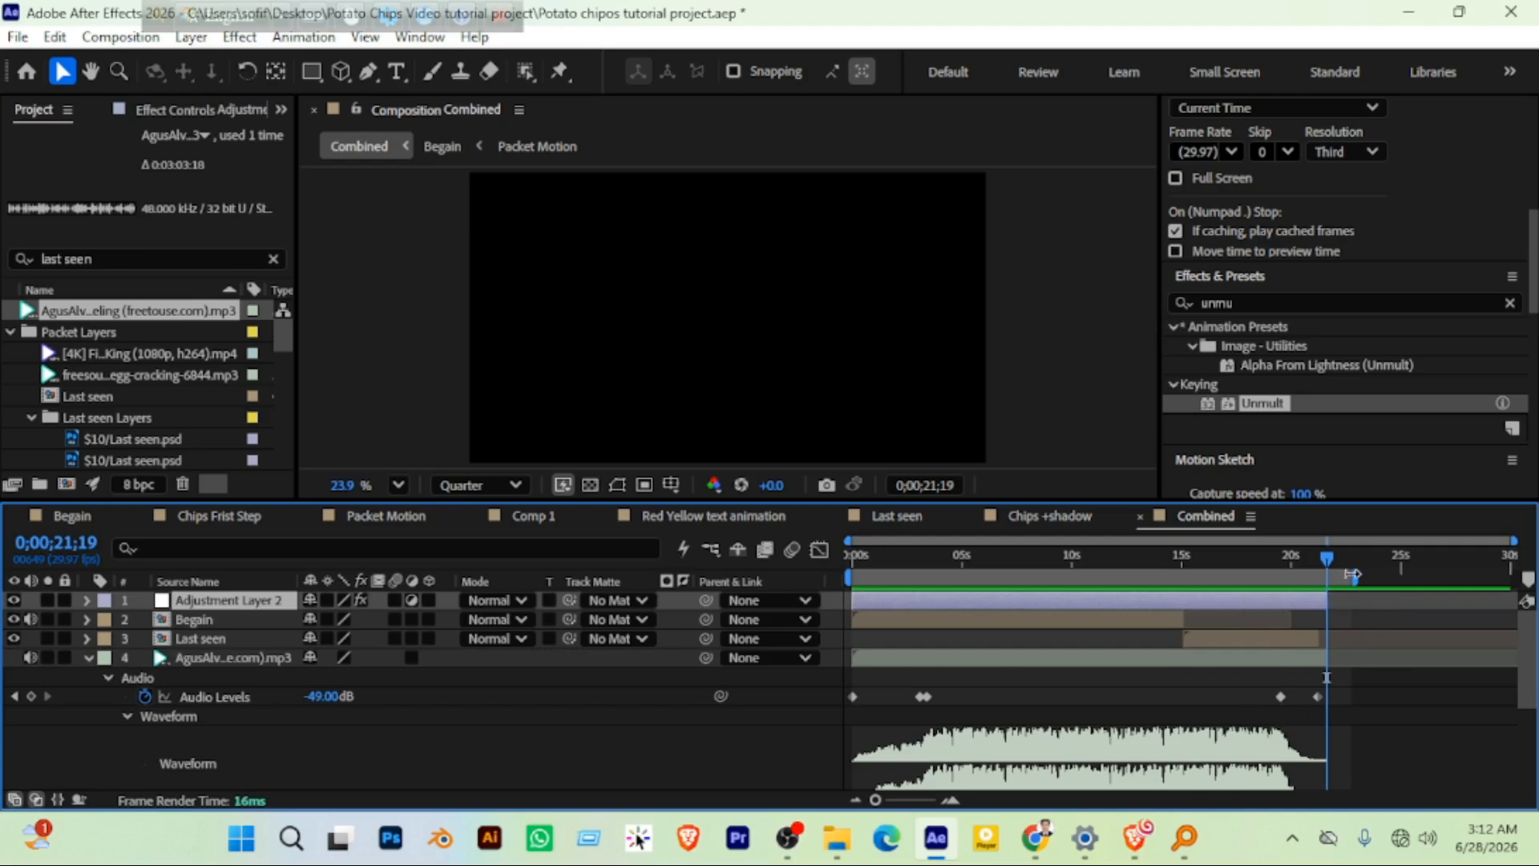
{"action": "left_click_drag", "start_coordinate": [1350, 574], "coordinate": [1323, 578]}
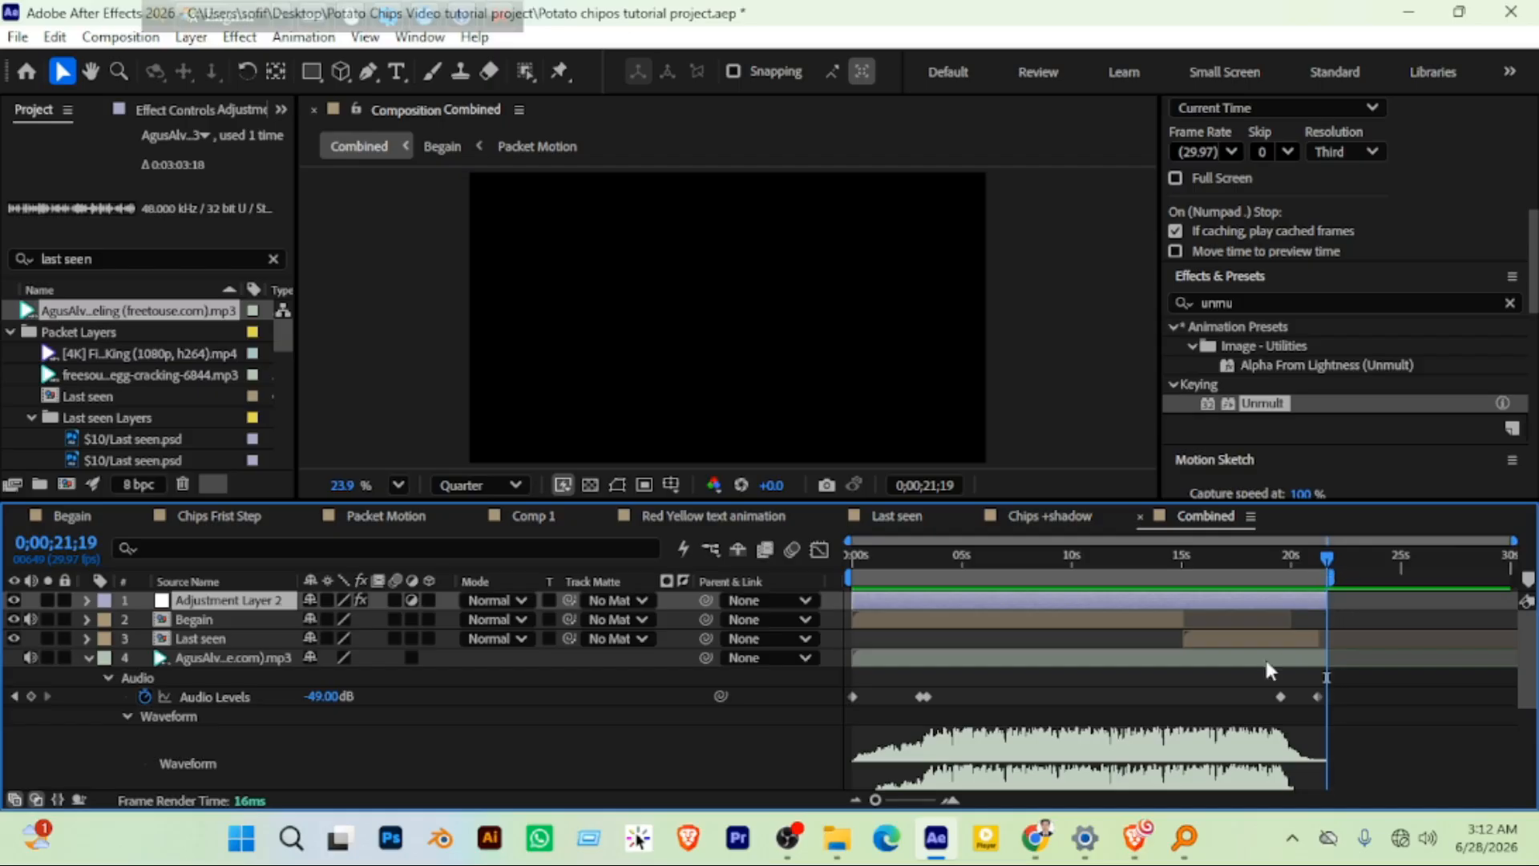
{"action": "key", "text": "ctrl+s"}
Preview Combined from the beginning at Full resolution through the chip break at about 0;00;03;00
{"action": "left_click", "coordinate": [500, 486]}
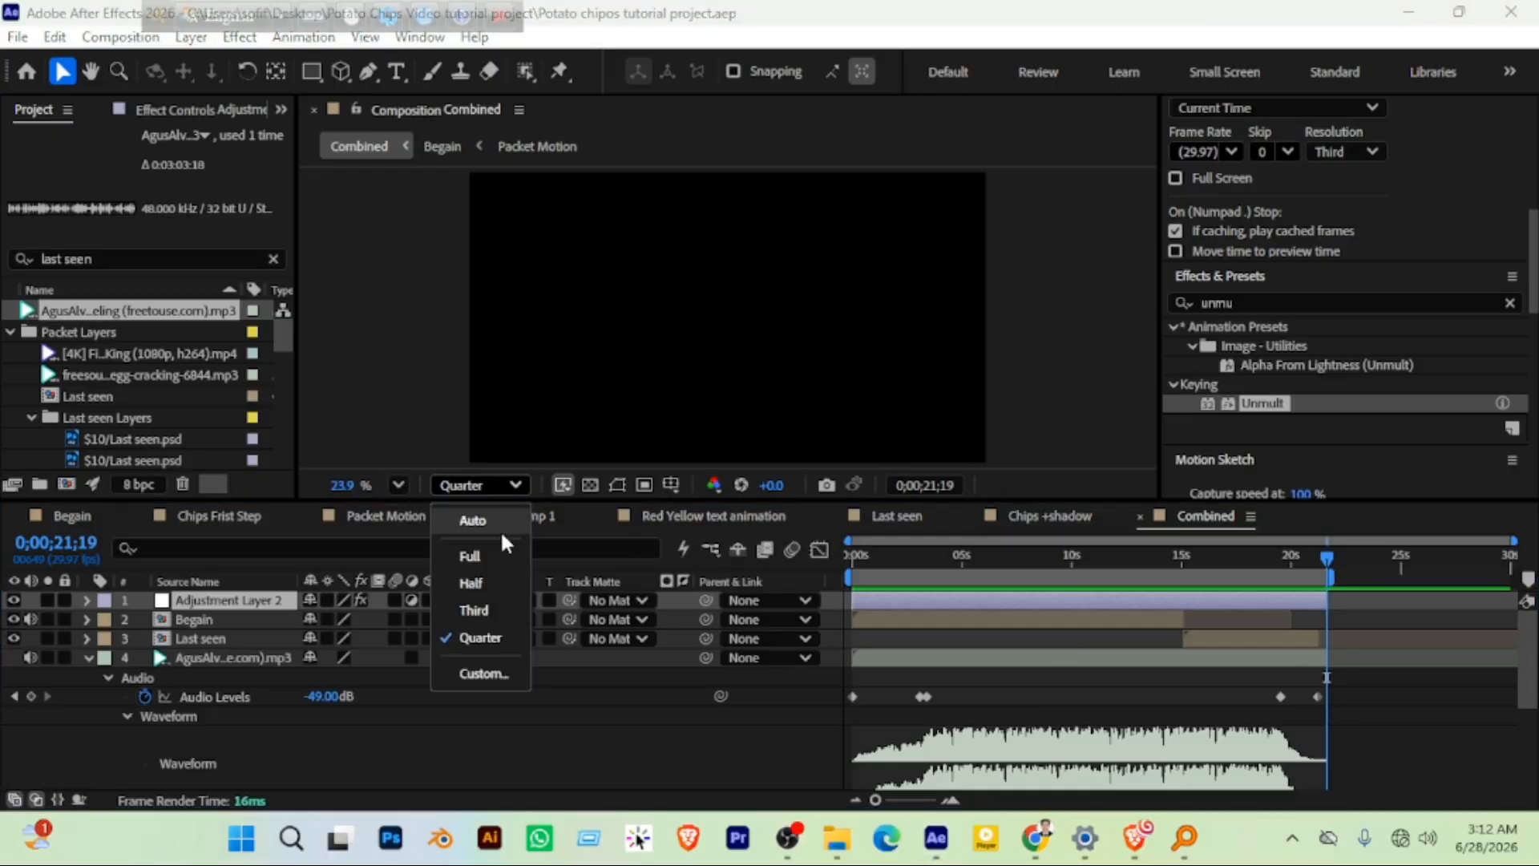
{"action": "left_click", "coordinate": [478, 556]}
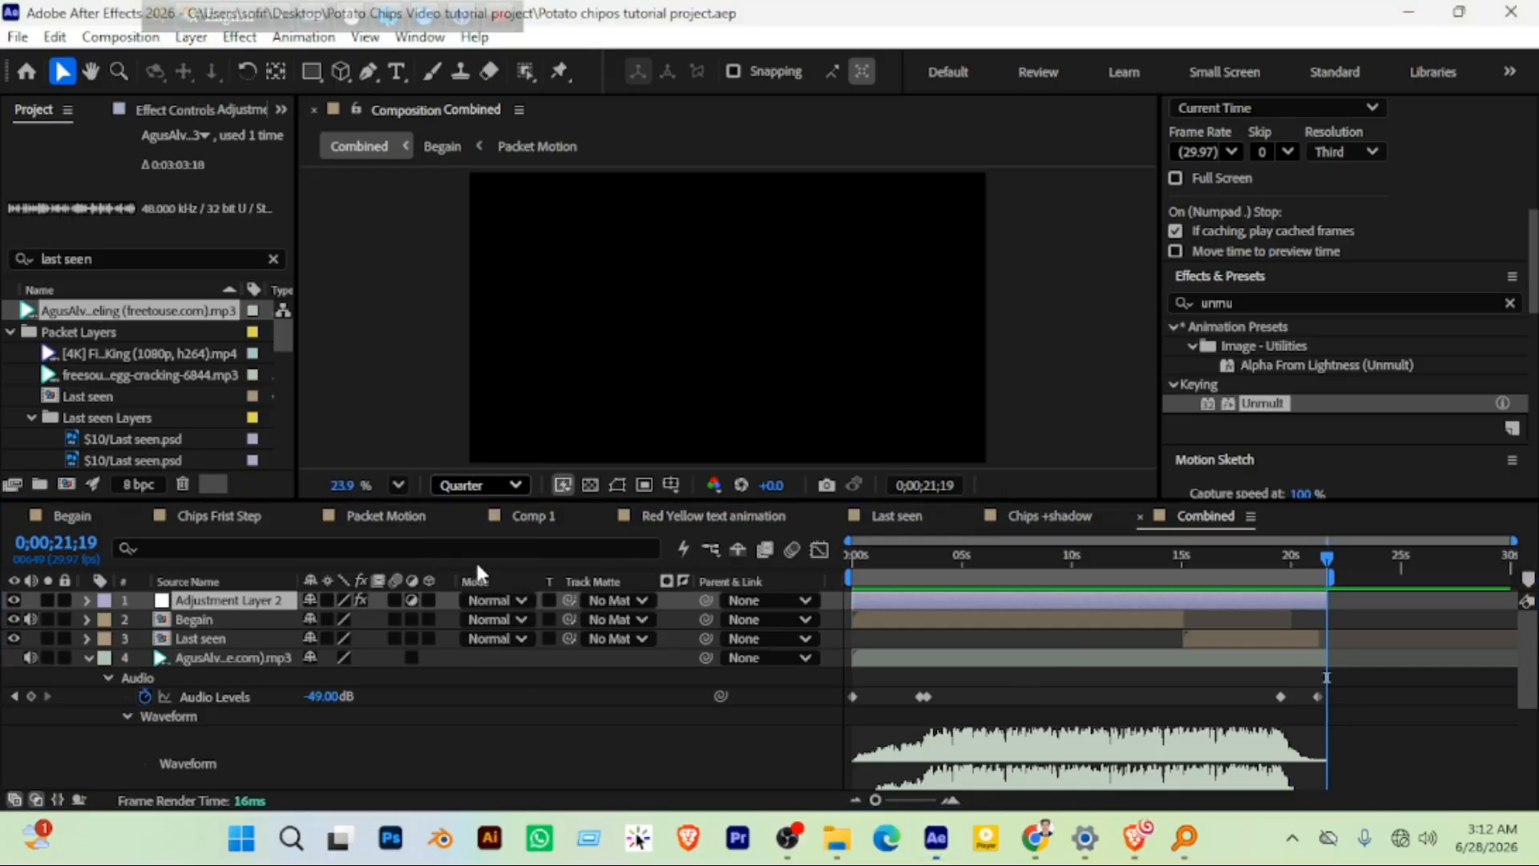
{"action": "left_click", "coordinate": [944, 570]}
{"action": "key", "text": "Home"}
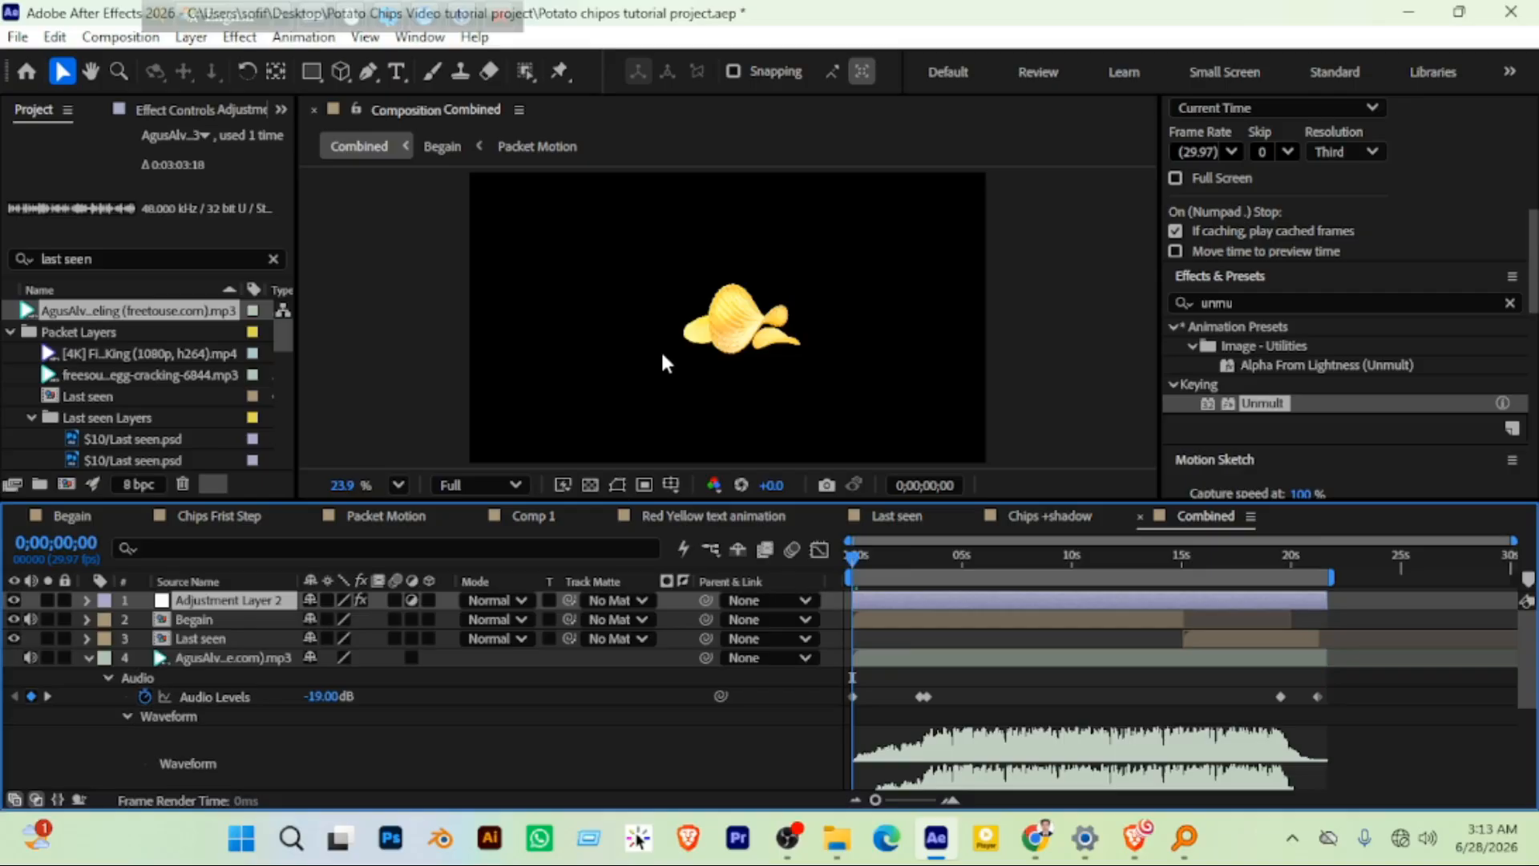
{"action": "key", "text": "space"}
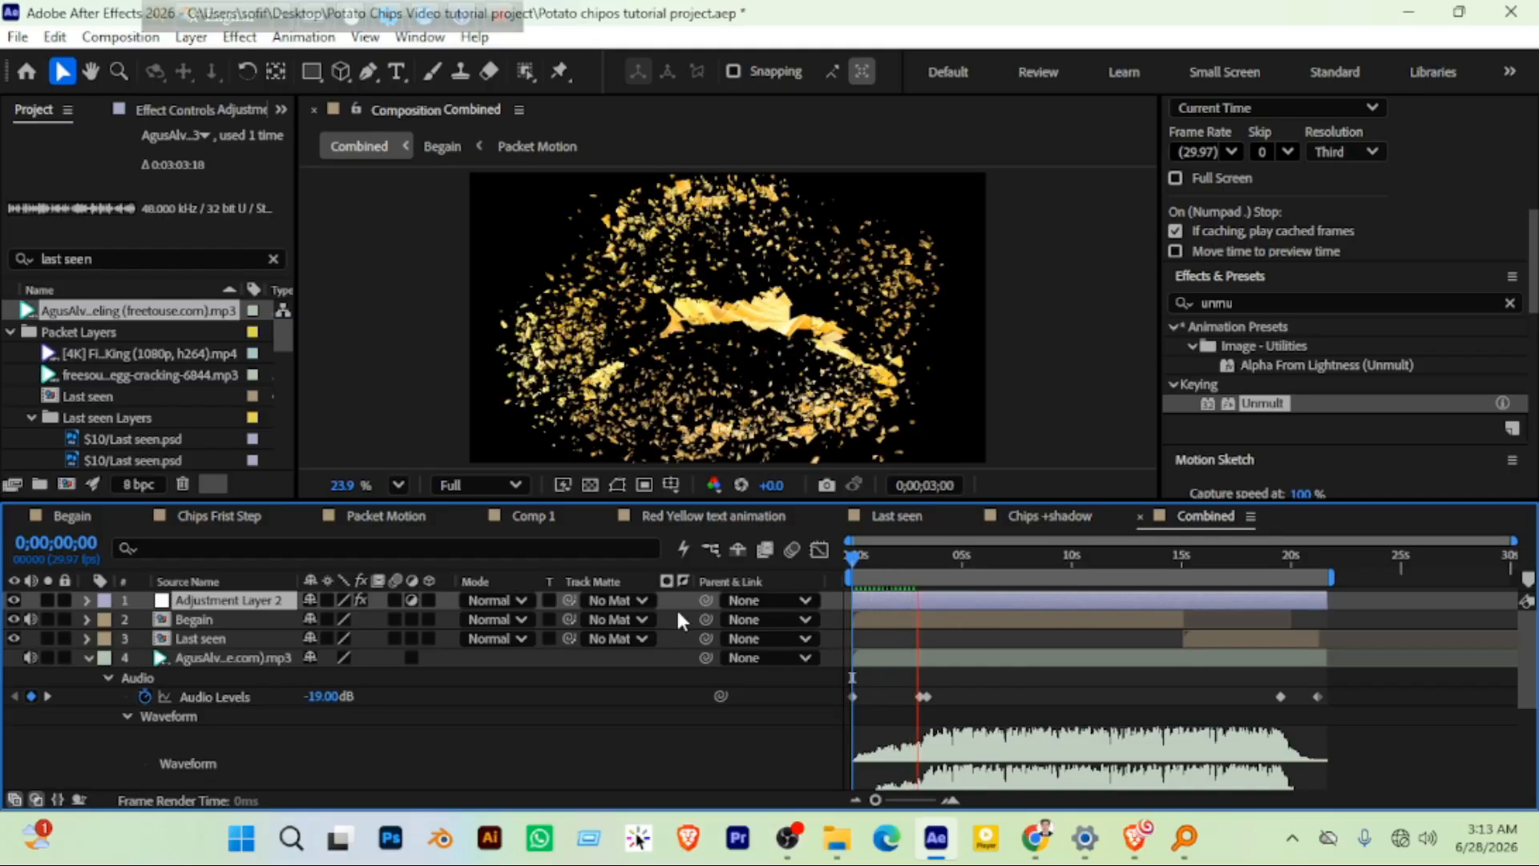
{"action": "key", "text": "space"}
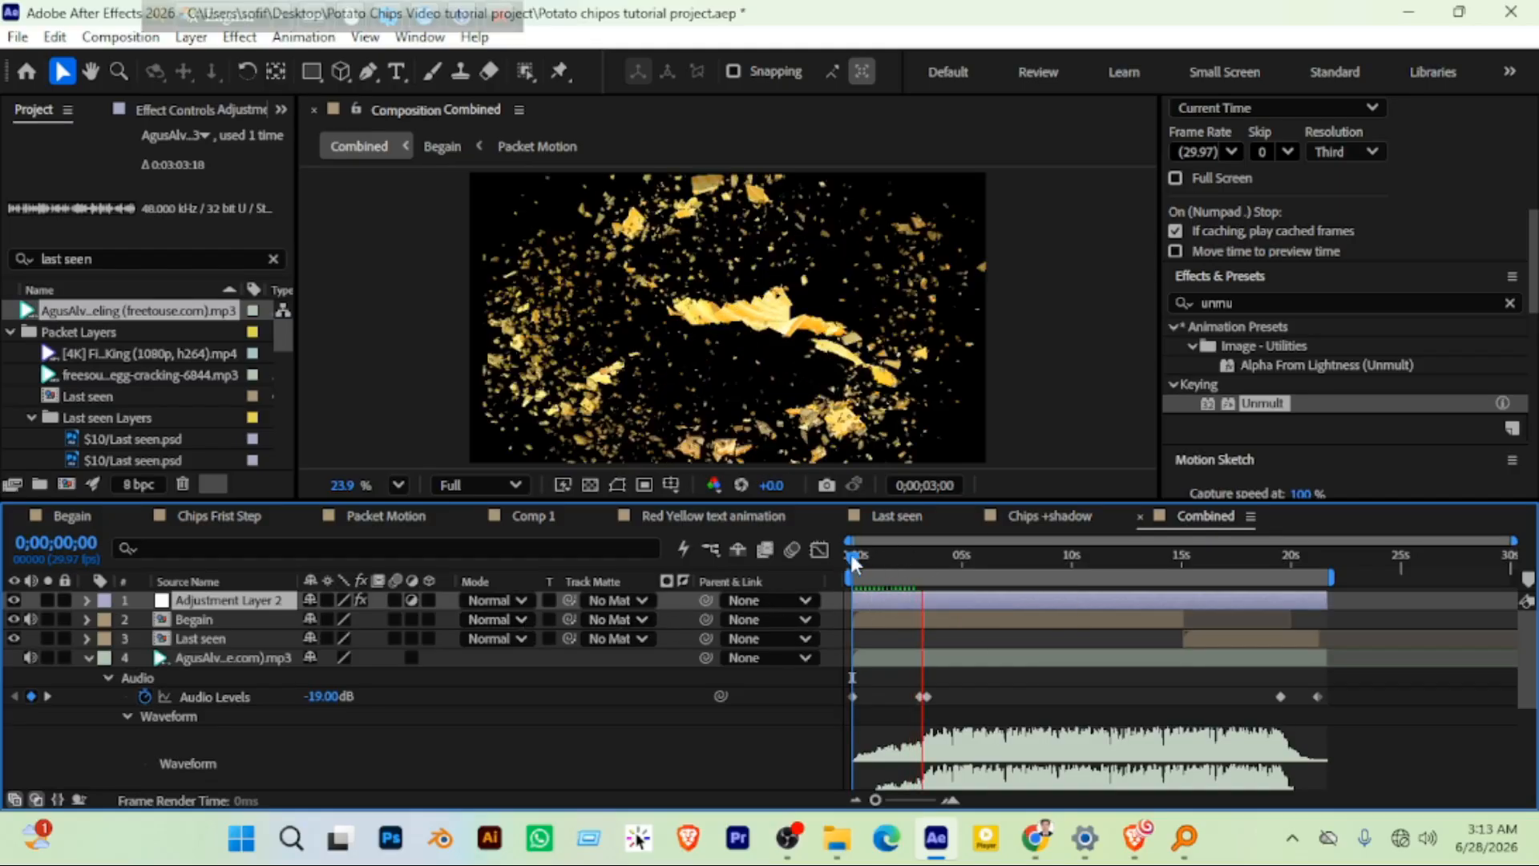
Return to the start of Combined and preview the opening chips animation at Half resolution
{"action": "left_click", "coordinate": [512, 483]}
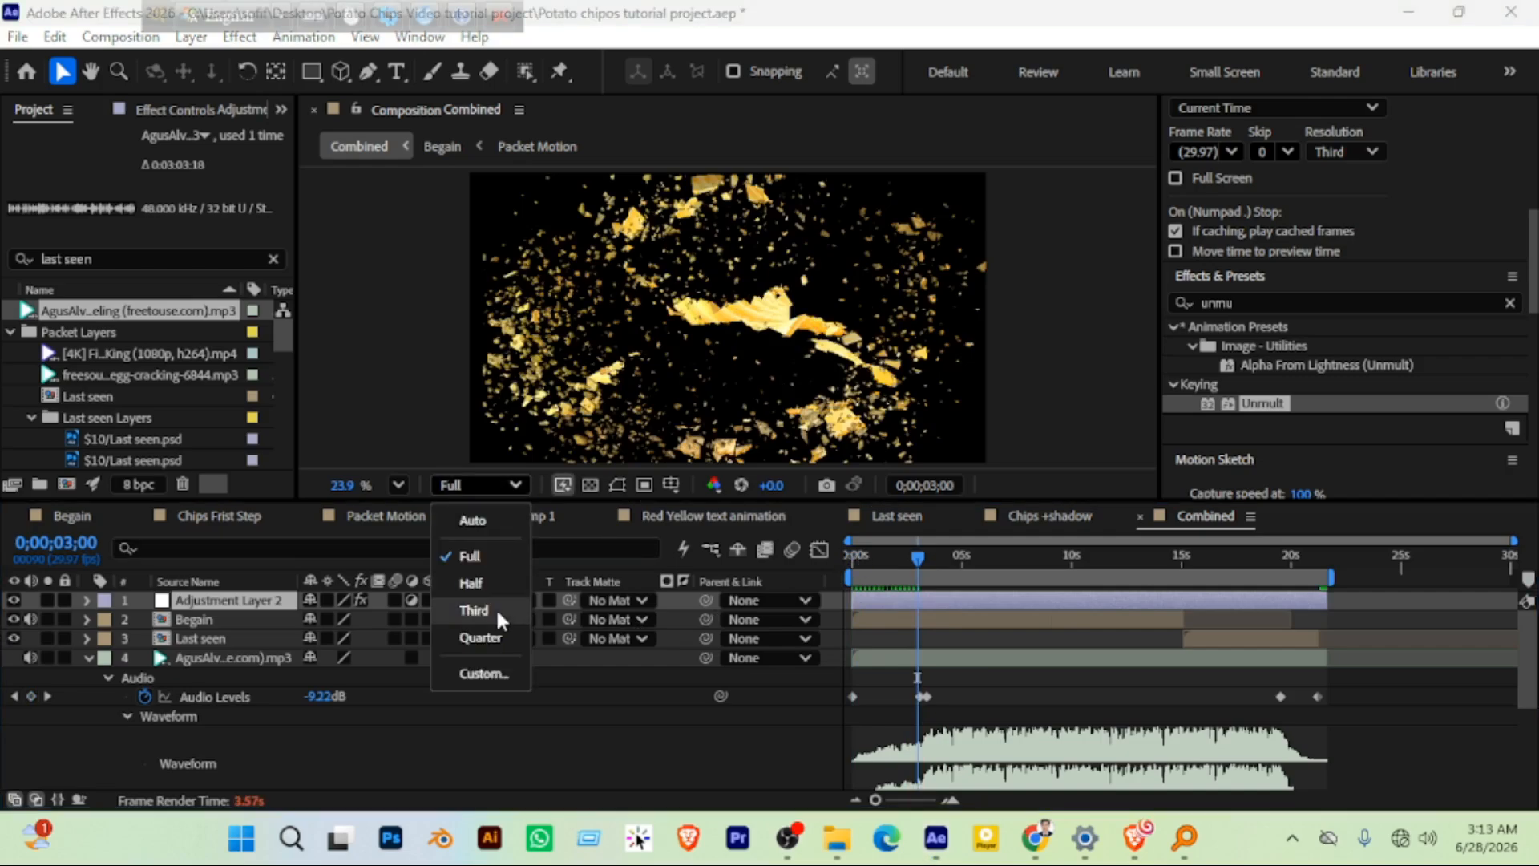
{"action": "left_click", "coordinate": [481, 638]}
{"action": "left_click_drag", "start_coordinate": [891, 550], "coordinate": [772, 551]}
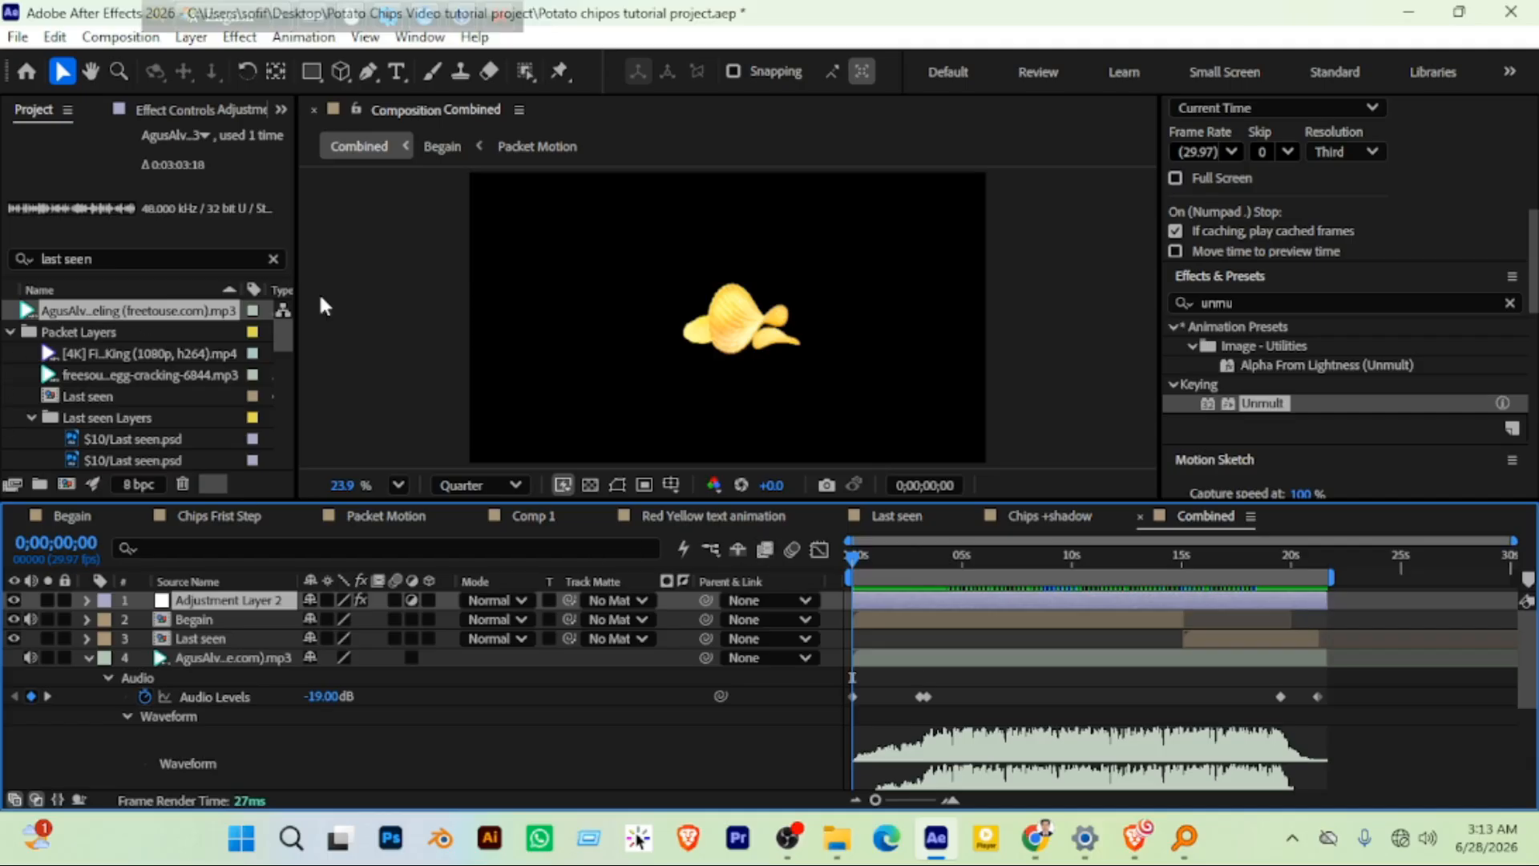
{"action": "left_click", "coordinate": [508, 485]}
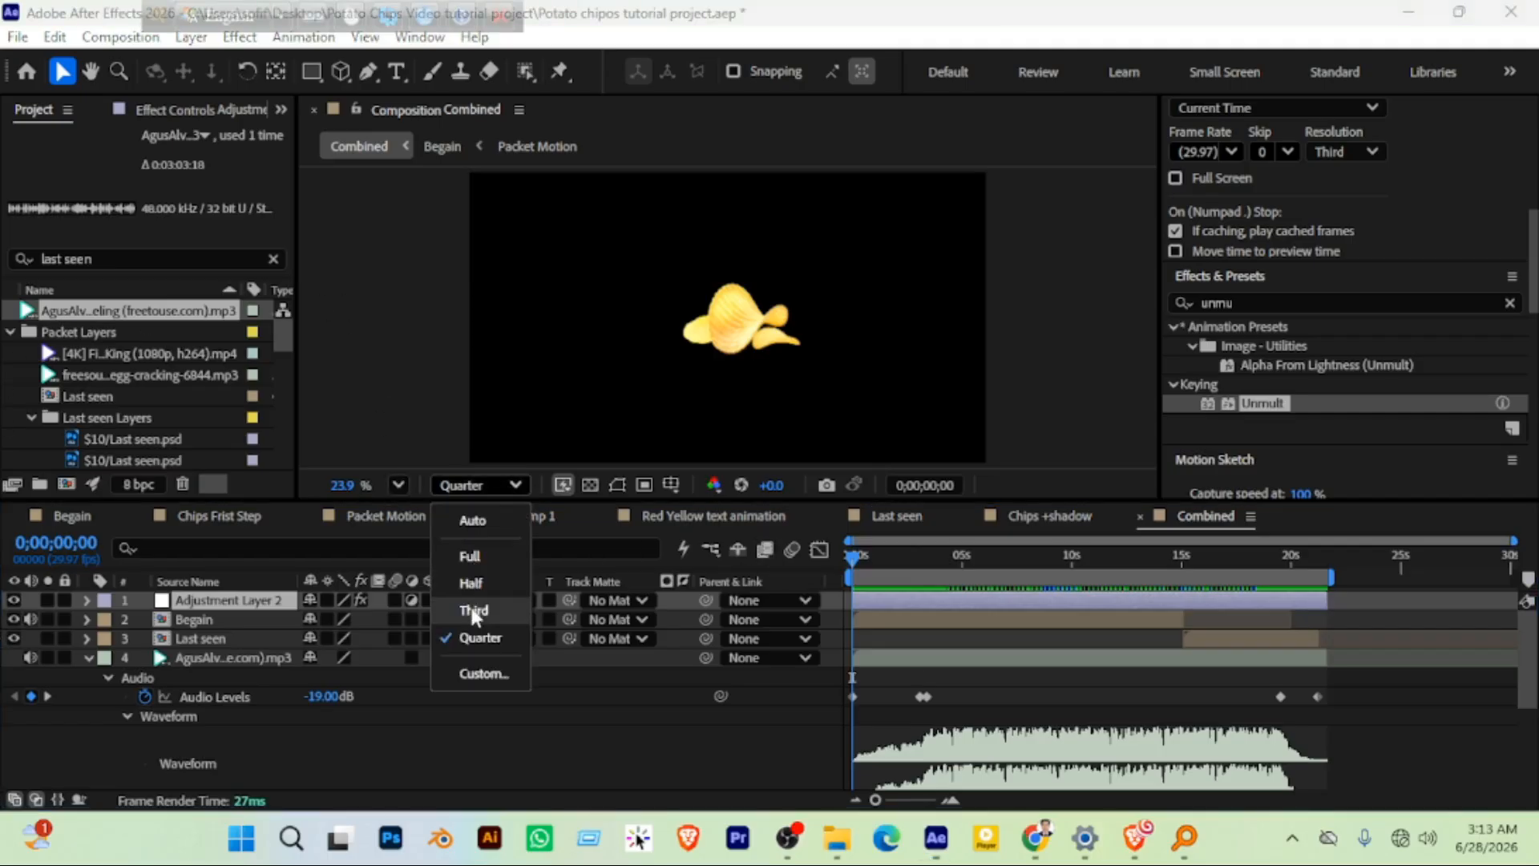
{"action": "left_click", "coordinate": [464, 585]}
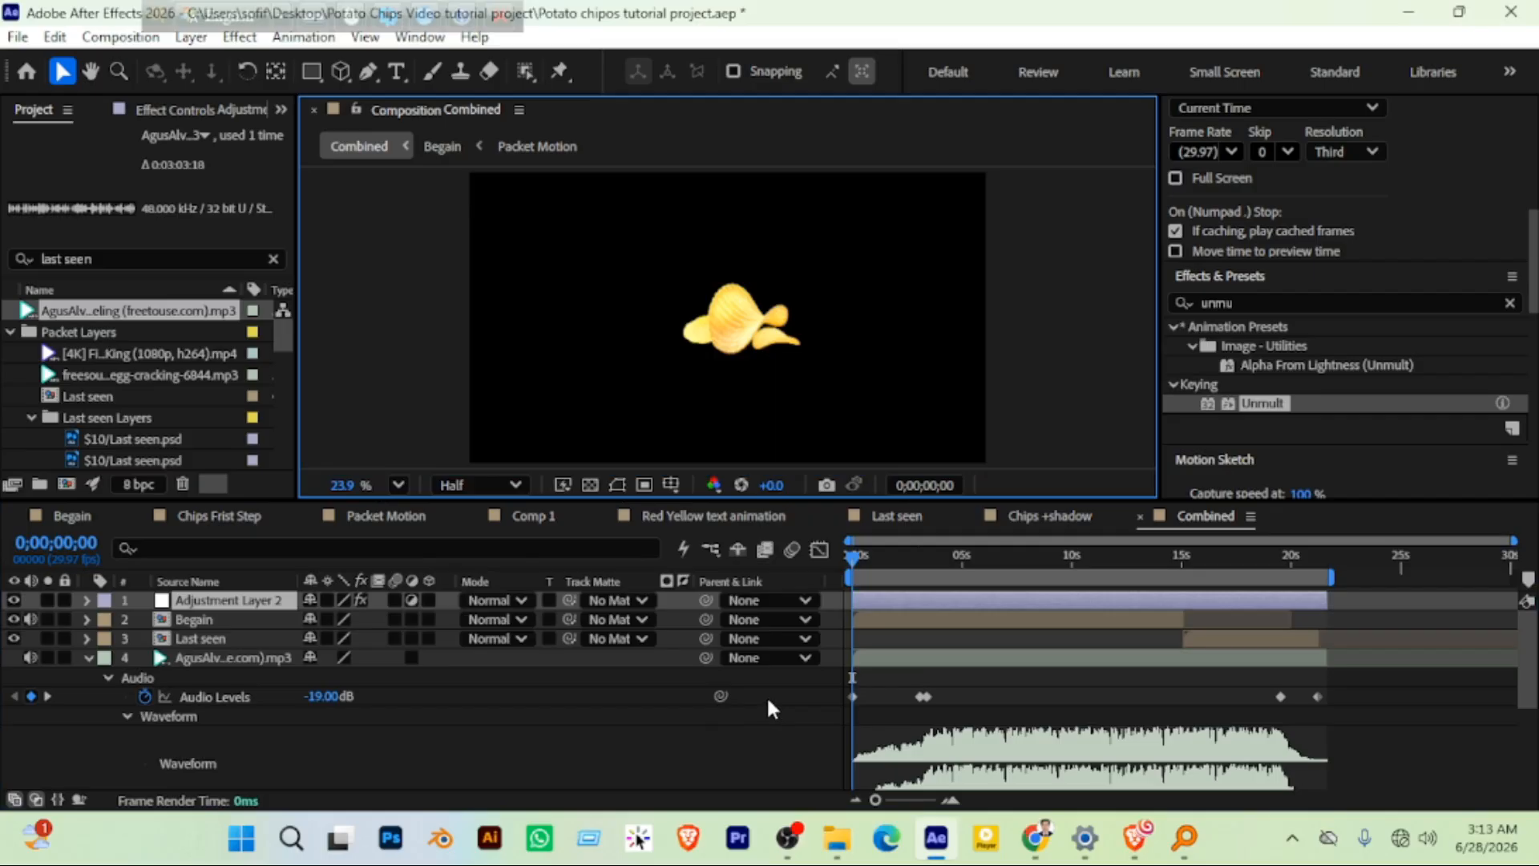
{"action": "key", "text": "space"}
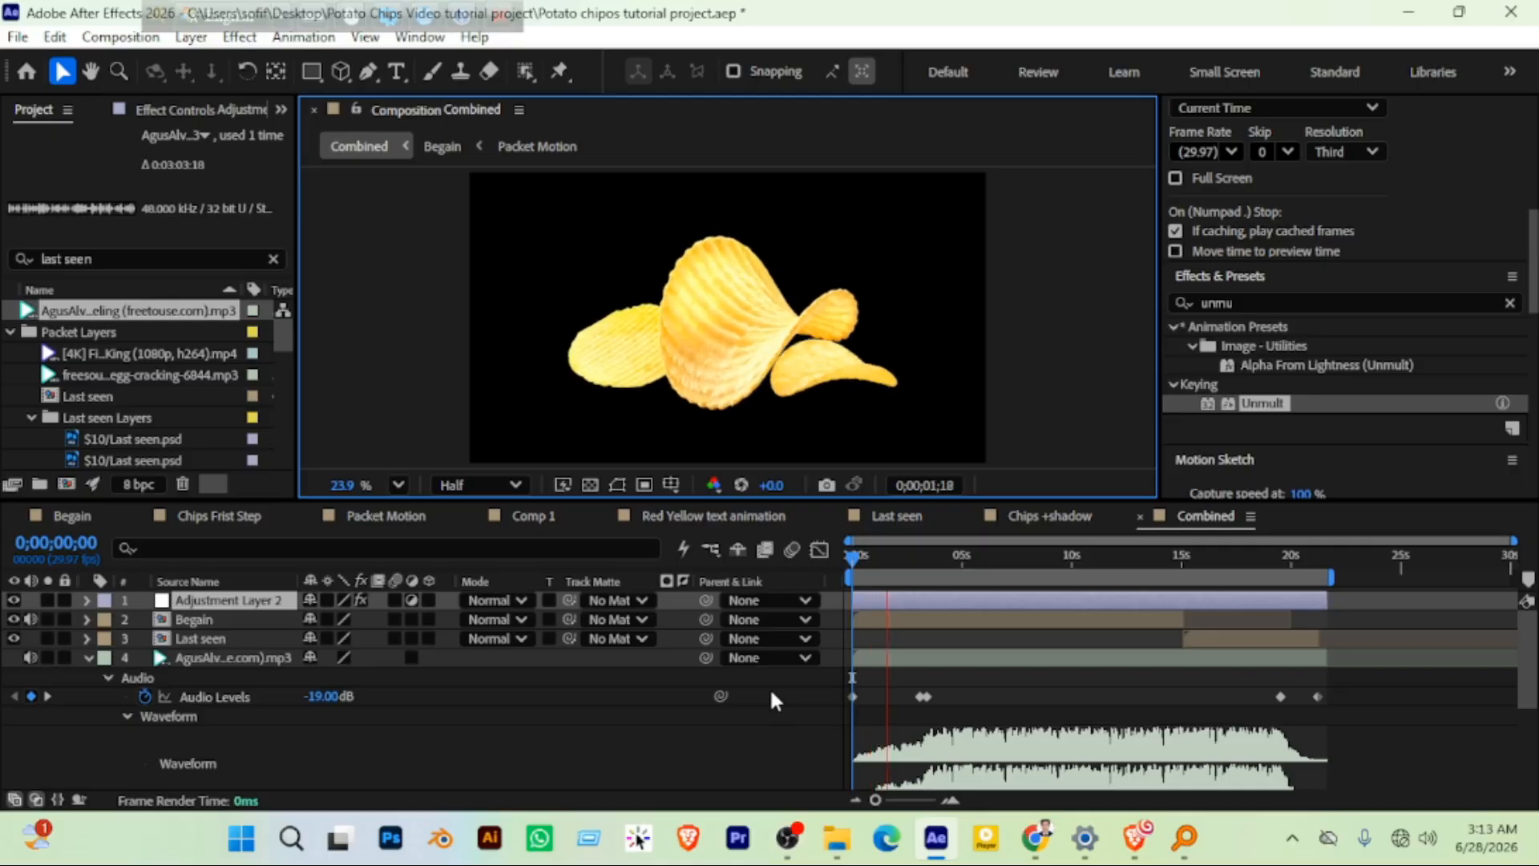
{"action": "key", "text": "space"}
Set the preview resolution to Quarter and play Combined in a maximized composition view through to the 15% Extra Chips ending
{"action": "left_click", "coordinate": [516, 485]}
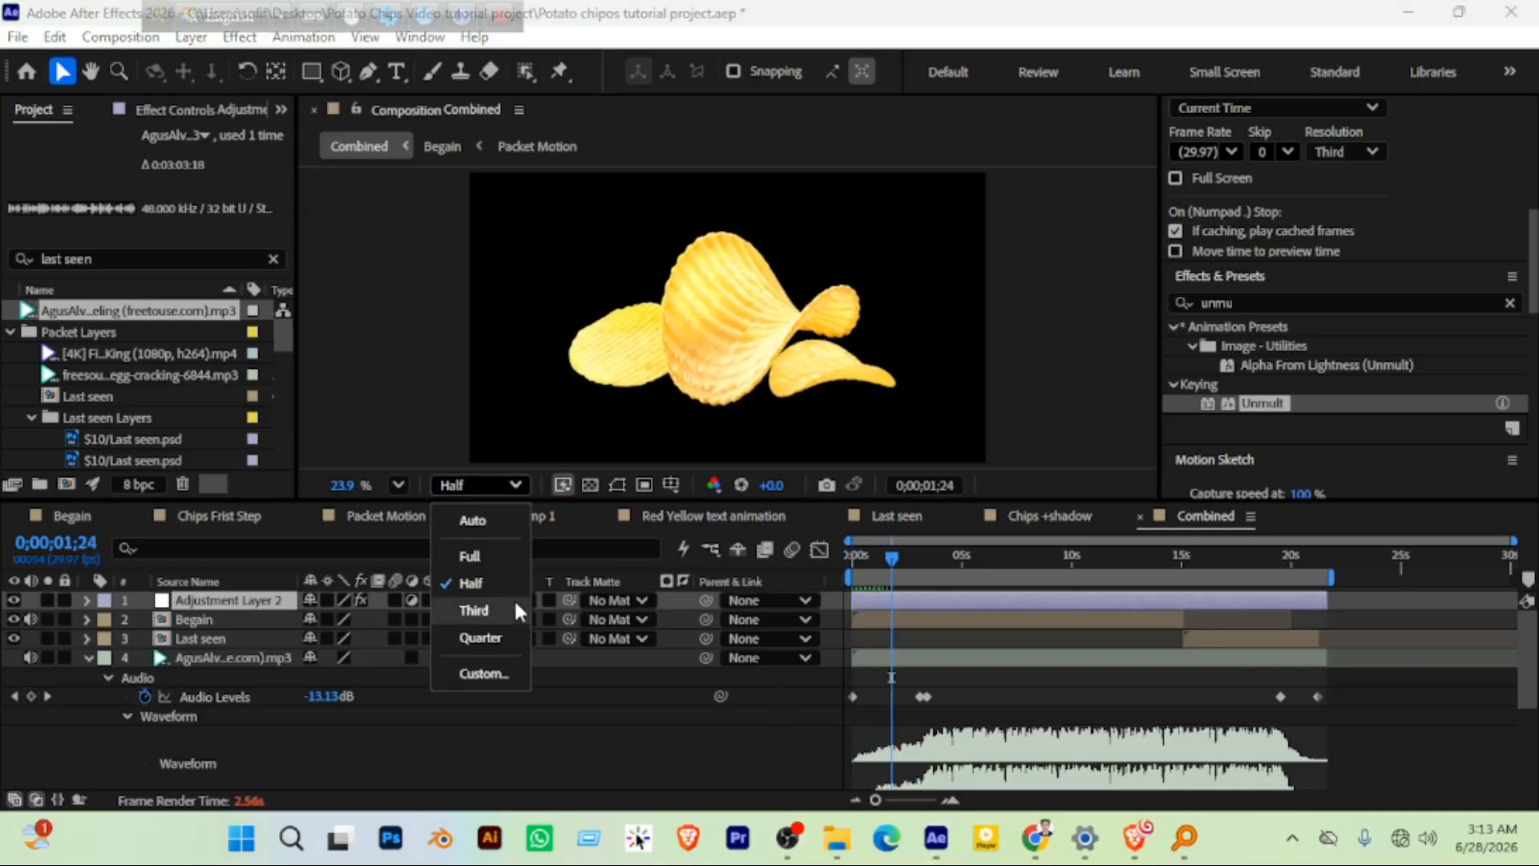
{"action": "left_click", "coordinate": [498, 634]}
{"action": "left_click", "coordinate": [409, 367]}
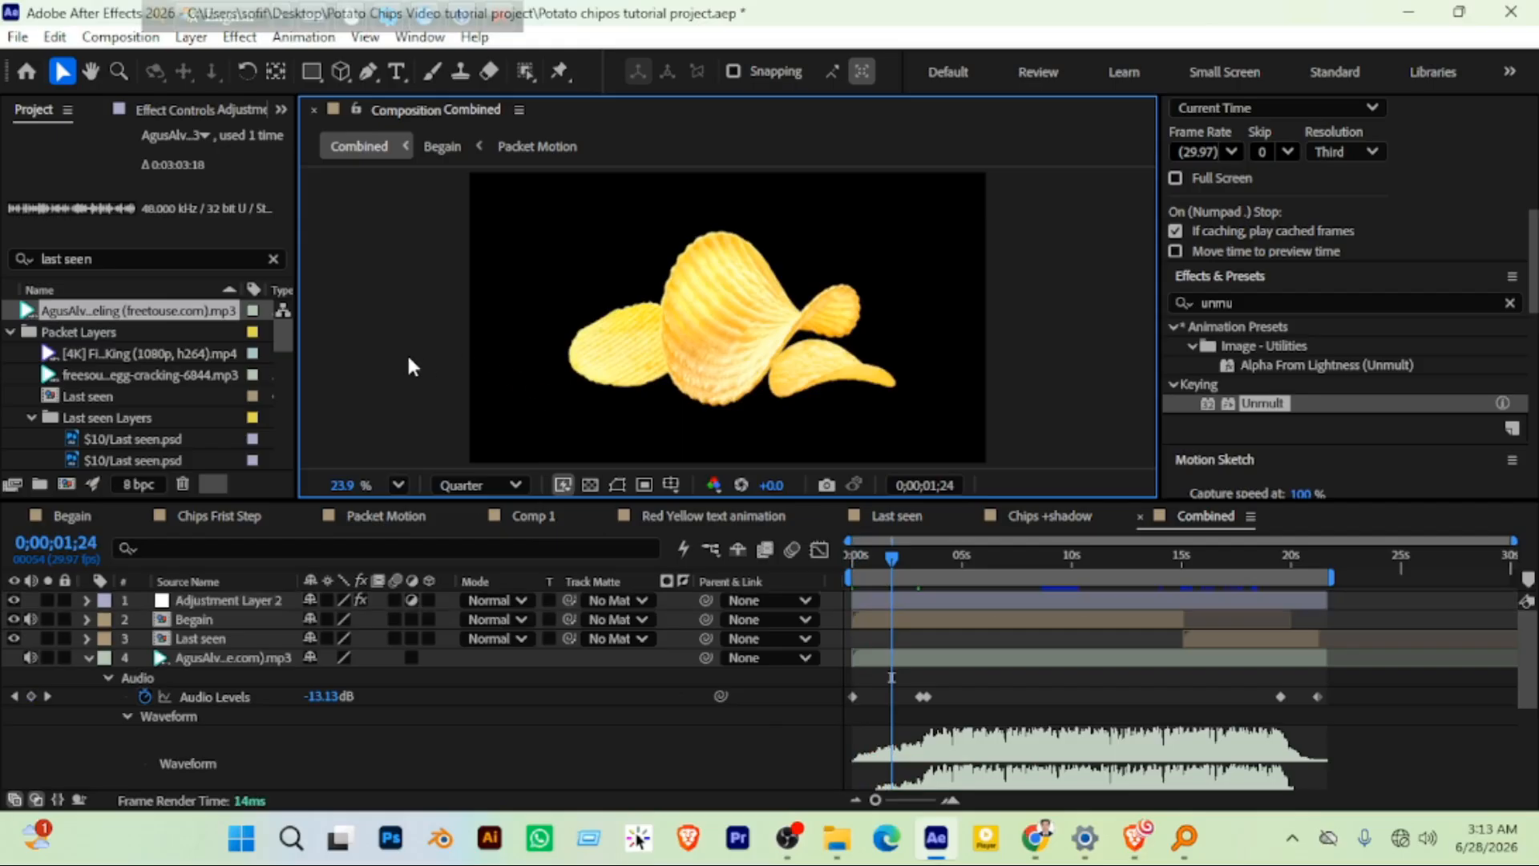
{"action": "key", "text": "grave"}
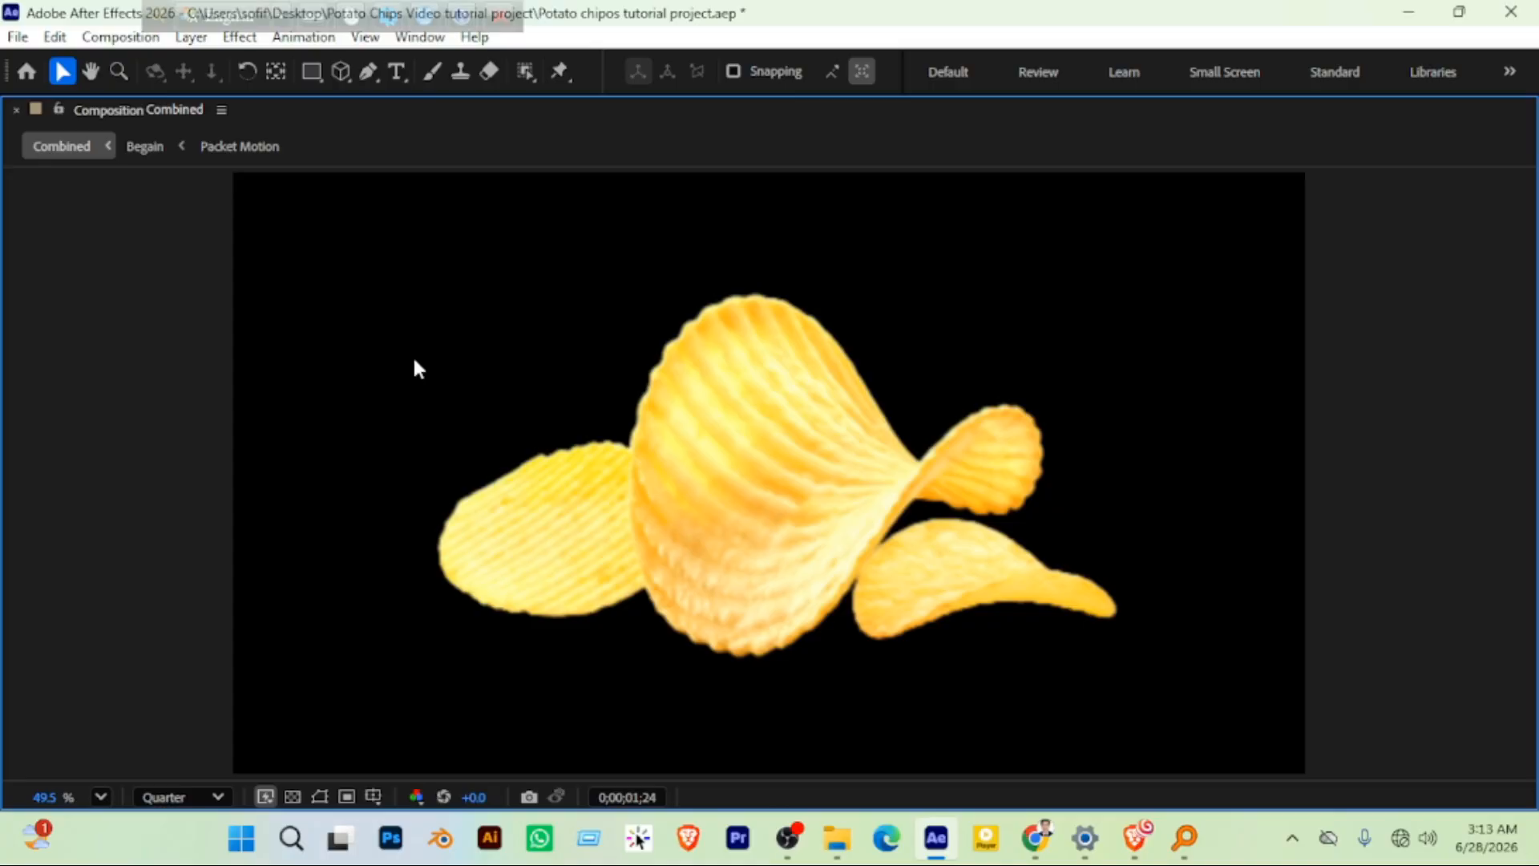
{"action": "key", "text": "space"}
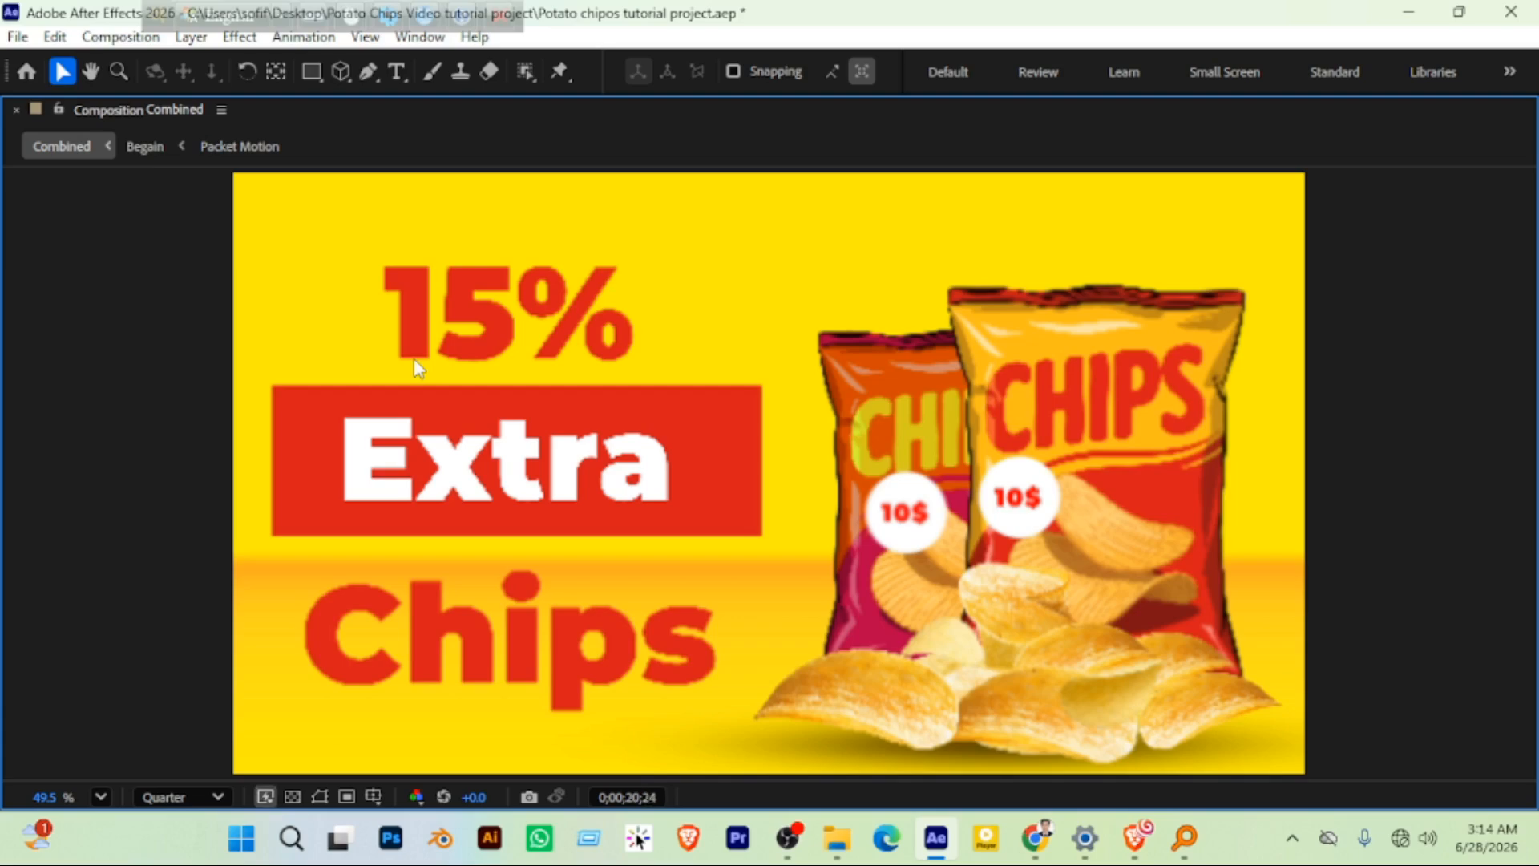
{"action": "key", "text": "grave"}
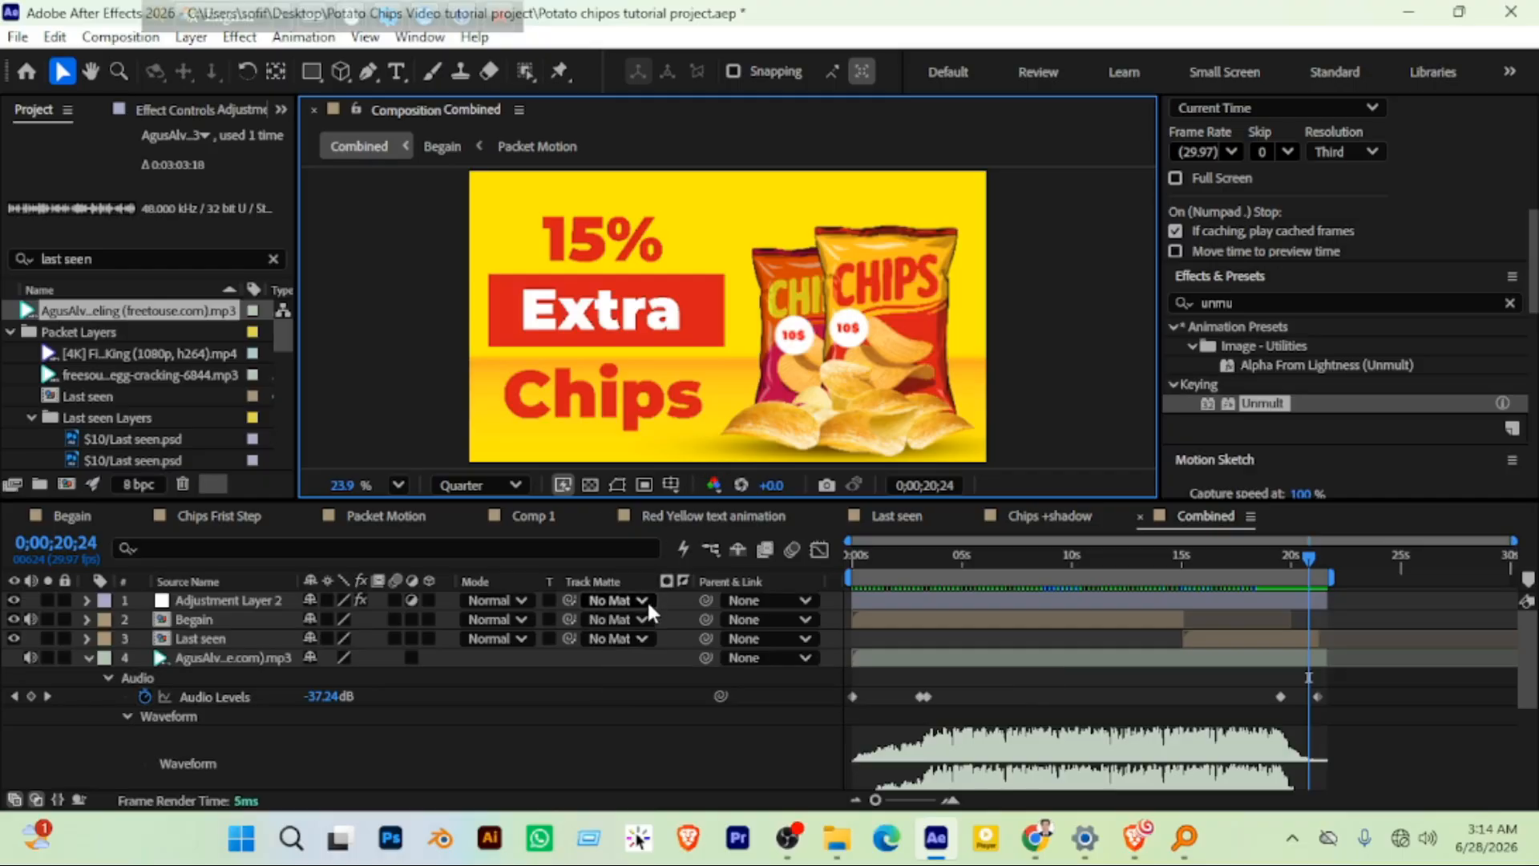
{"action": "left_click", "coordinate": [792, 850]}
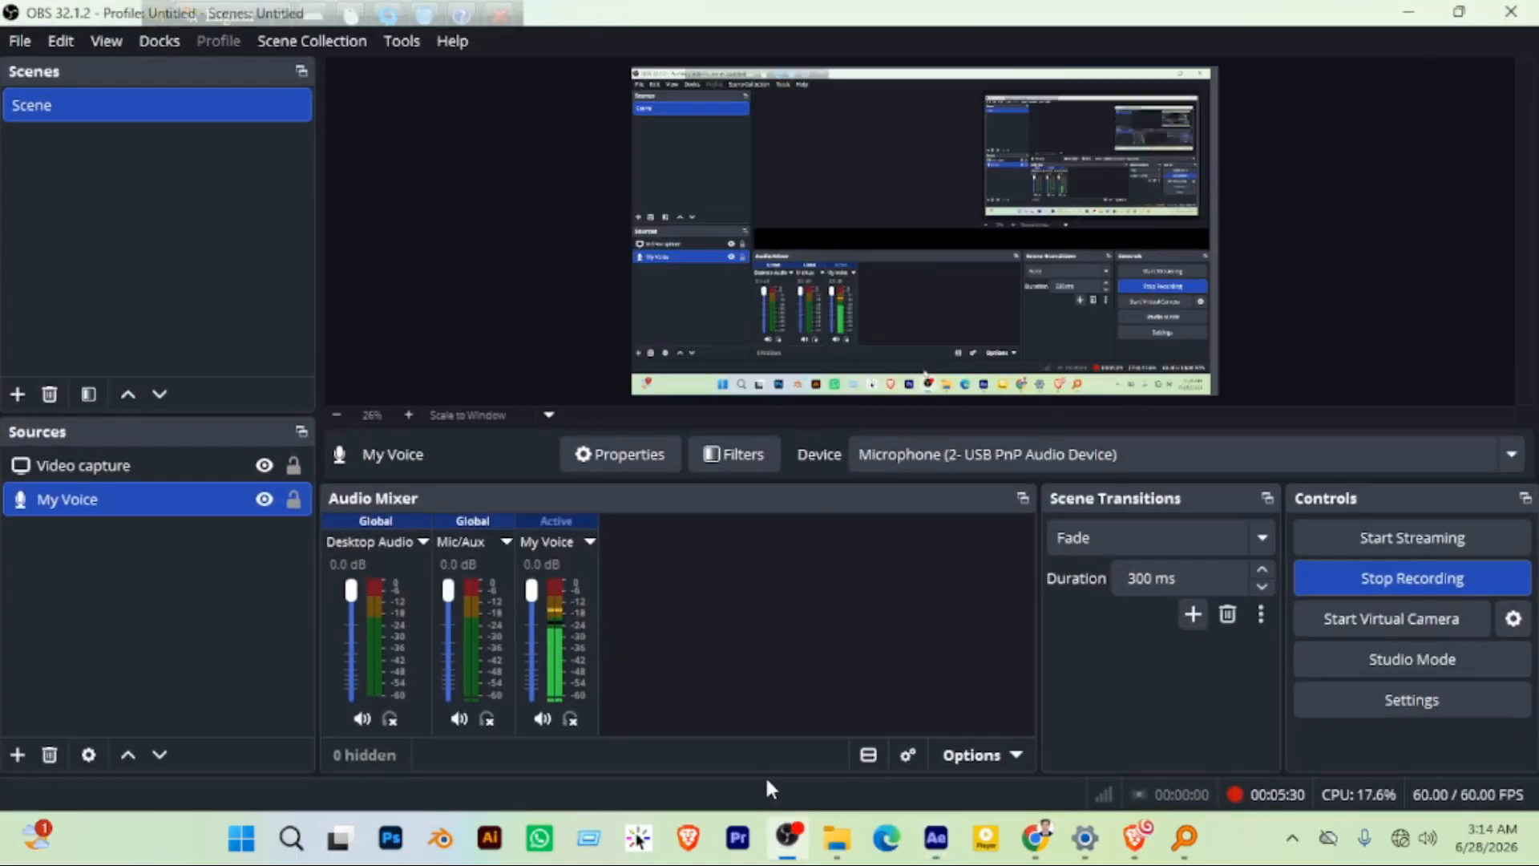